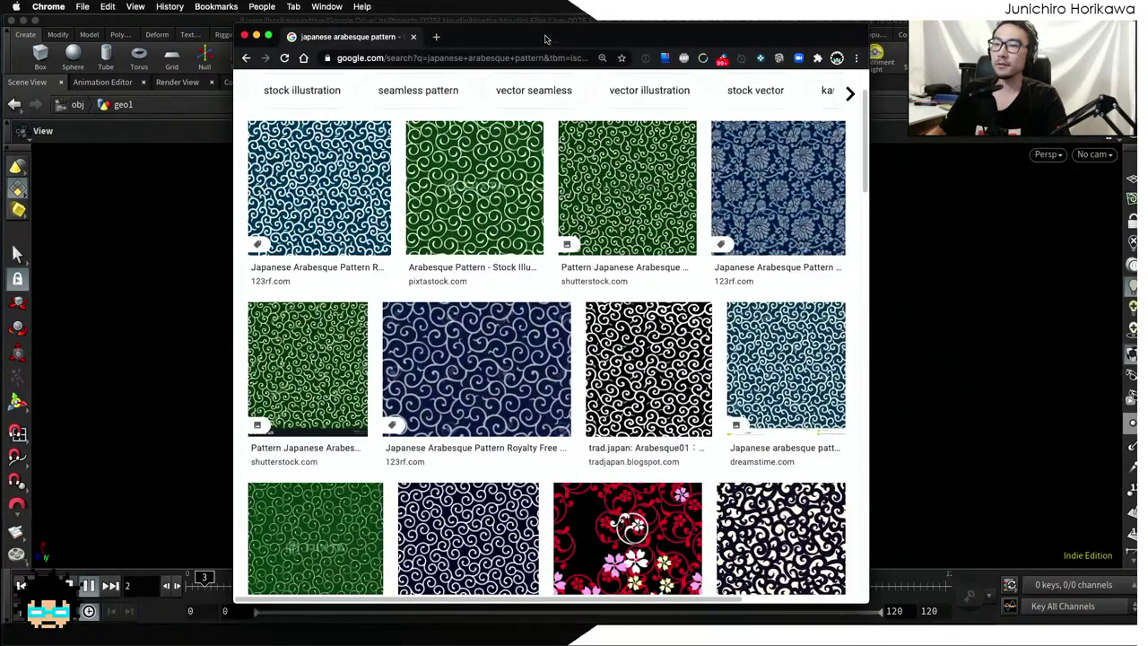
# Widen the Chrome window to see more 'japanese arabesque pattern' image results.
pyautogui.moveTo(869, 252); pyautogui.dragTo(1077, 261)
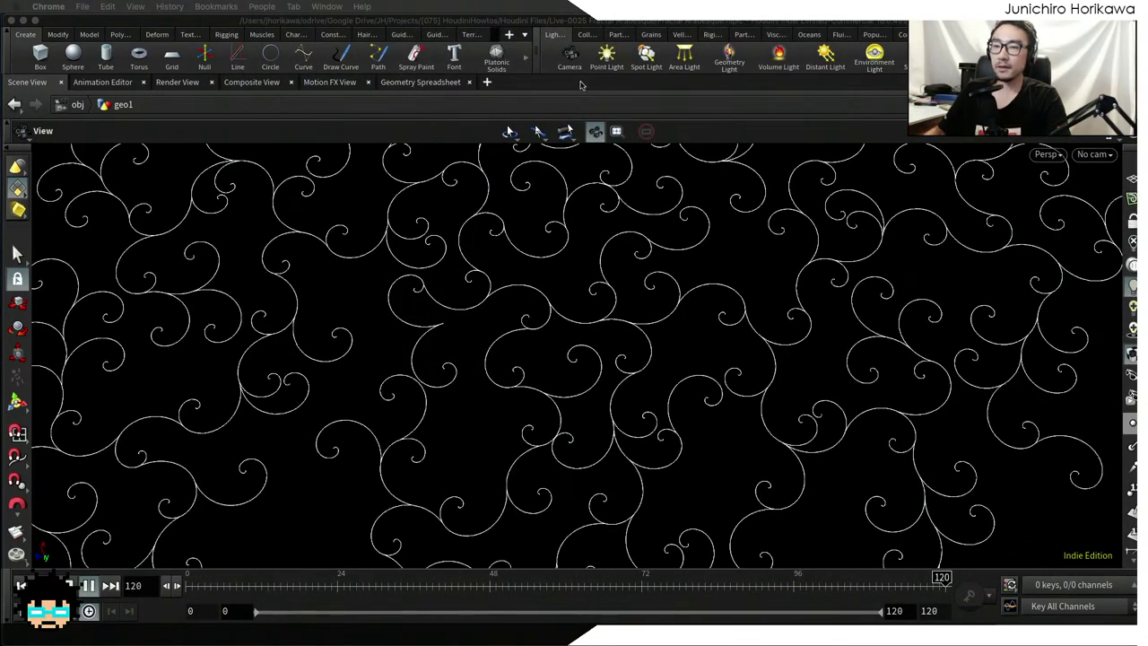
# Pause the growth animation, scrub back to frame 2, and restore the normal pane layout.
pyautogui.click(88, 585)
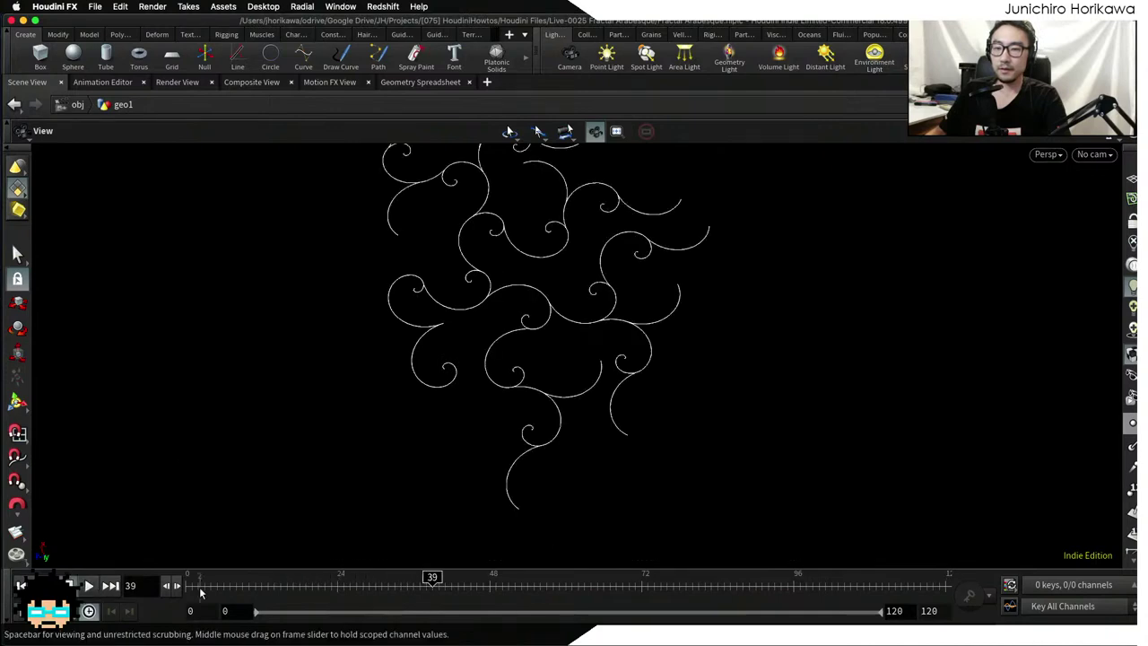
pyautogui.moveTo(303, 590)
pyautogui.mouseDown()
pyautogui.moveTo(198, 585)
pyautogui.moveTo(1012, 588)
pyautogui.mouseUp()
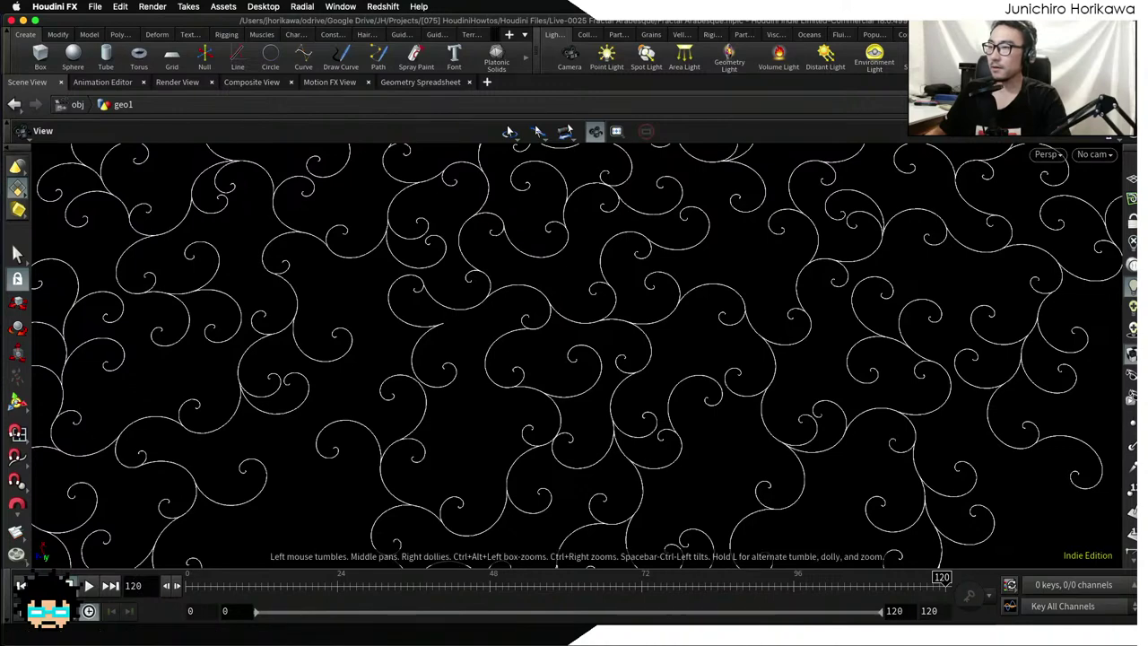
pyautogui.hotkey('ctrl', 'b')
# Frame the CONTROLLER null in the network editor.
pyautogui.scroll(-4, 822, 483)
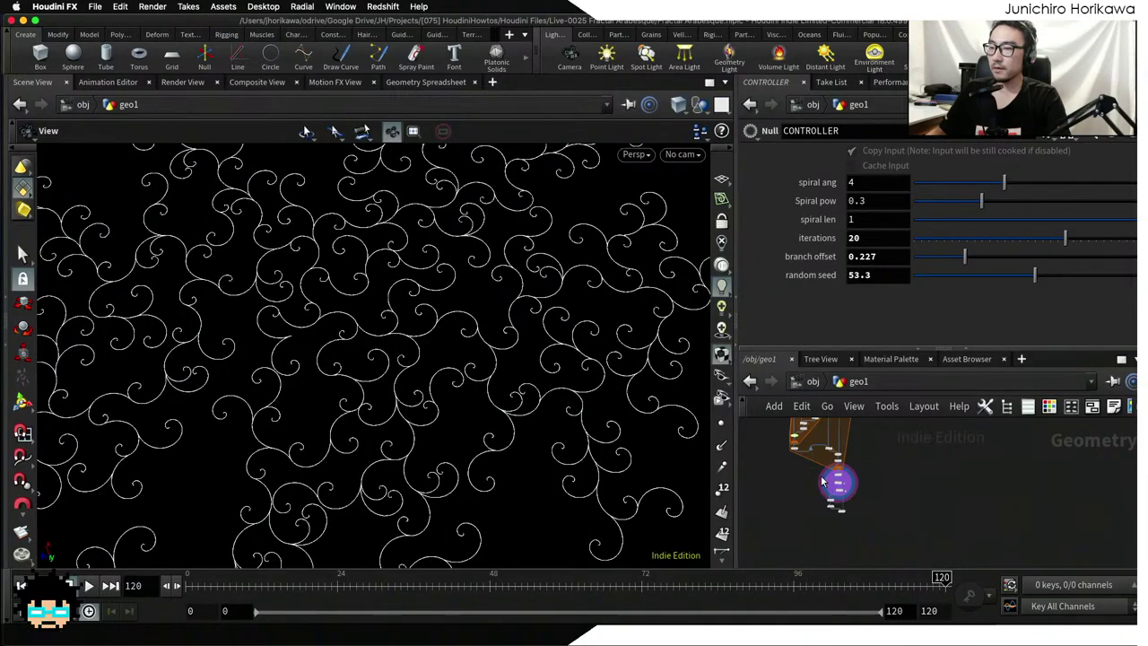
pyautogui.press('h')
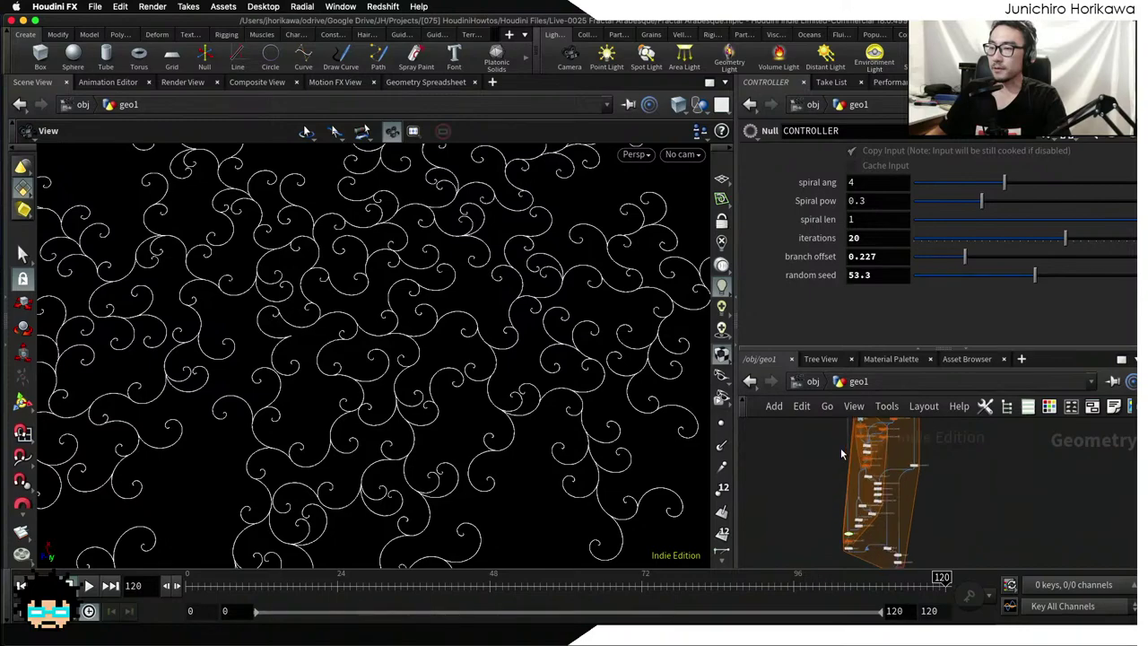
pyautogui.press('f')
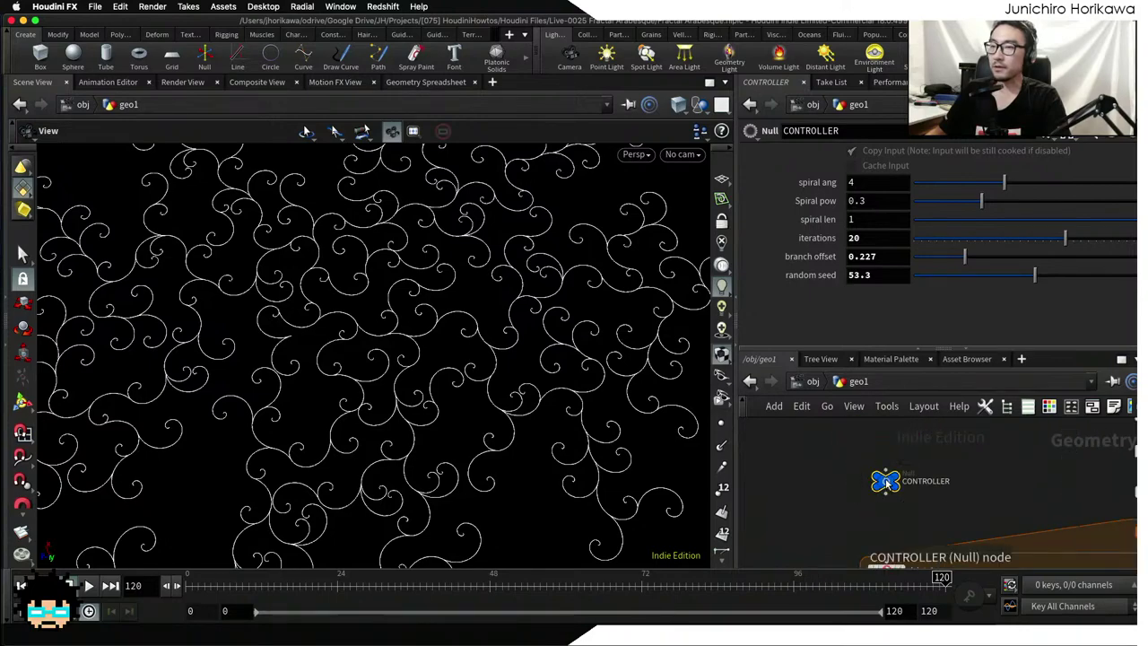
pyautogui.moveTo(471, 310); pyautogui.dragTo(526, 325)
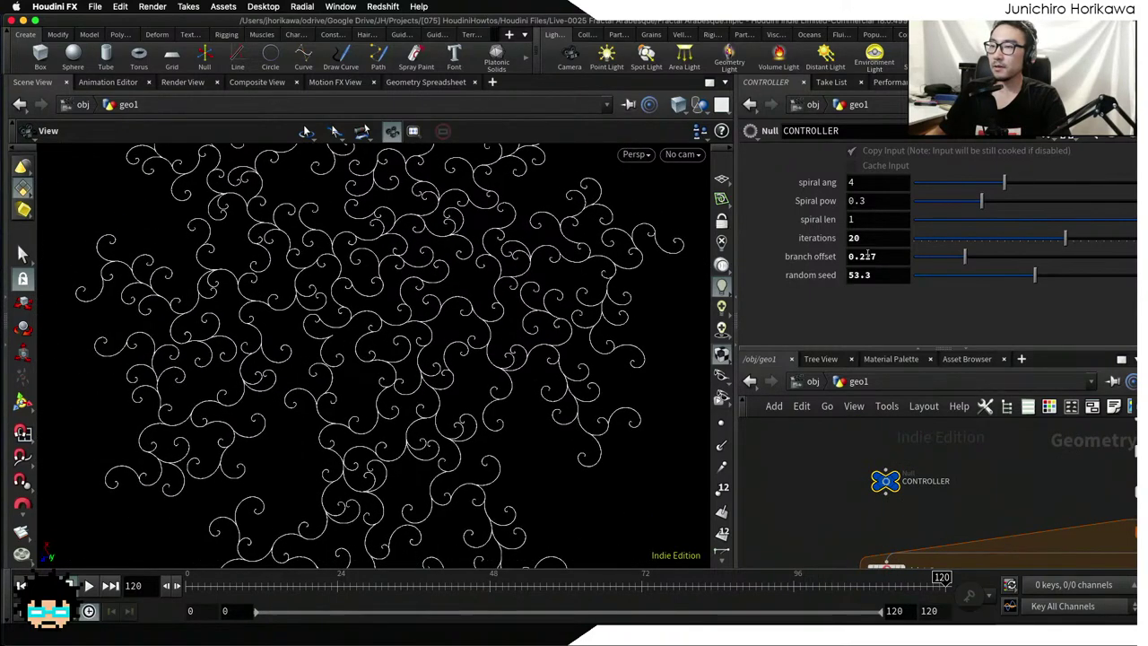
# Tune CONTROLLER to spiral ang 7.27, Spiral pow 0.228 and 11 iterations.
pyautogui.moveTo(984, 186); pyautogui.dragTo(969, 186)
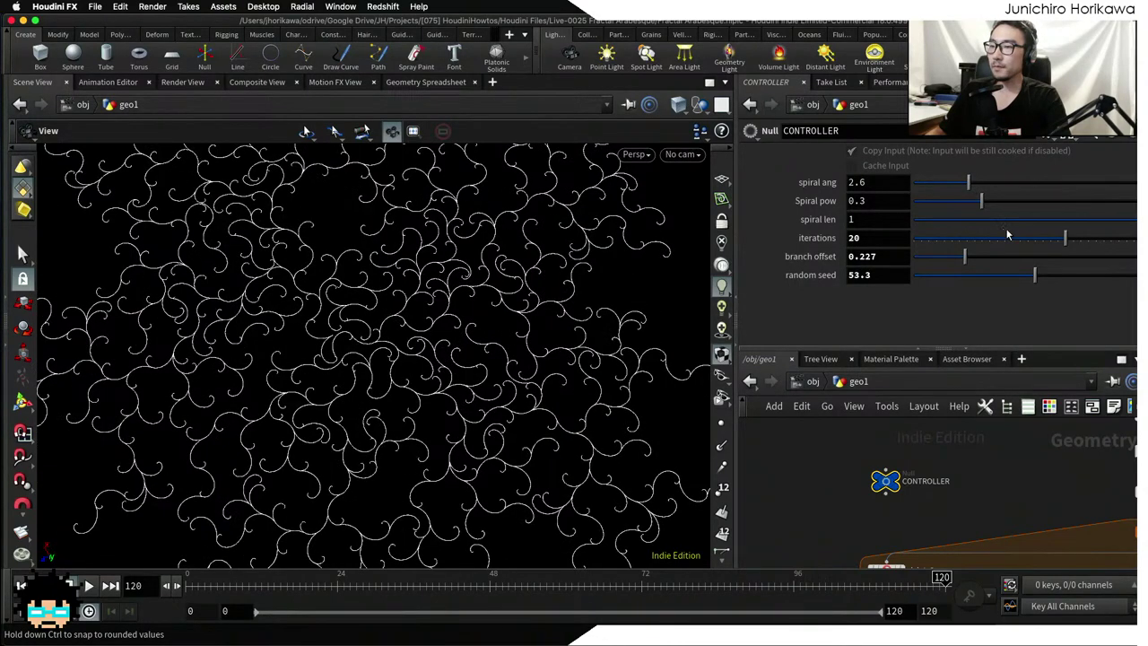
pyautogui.moveTo(1006, 235); pyautogui.dragTo(998, 238)
pyautogui.moveTo(295, 300)
pyautogui.mouseDown(button='right')
pyautogui.moveTo(380, 354)
pyautogui.moveTo(374, 333)
pyautogui.moveTo(303, 308)
pyautogui.mouseUp(button='right')
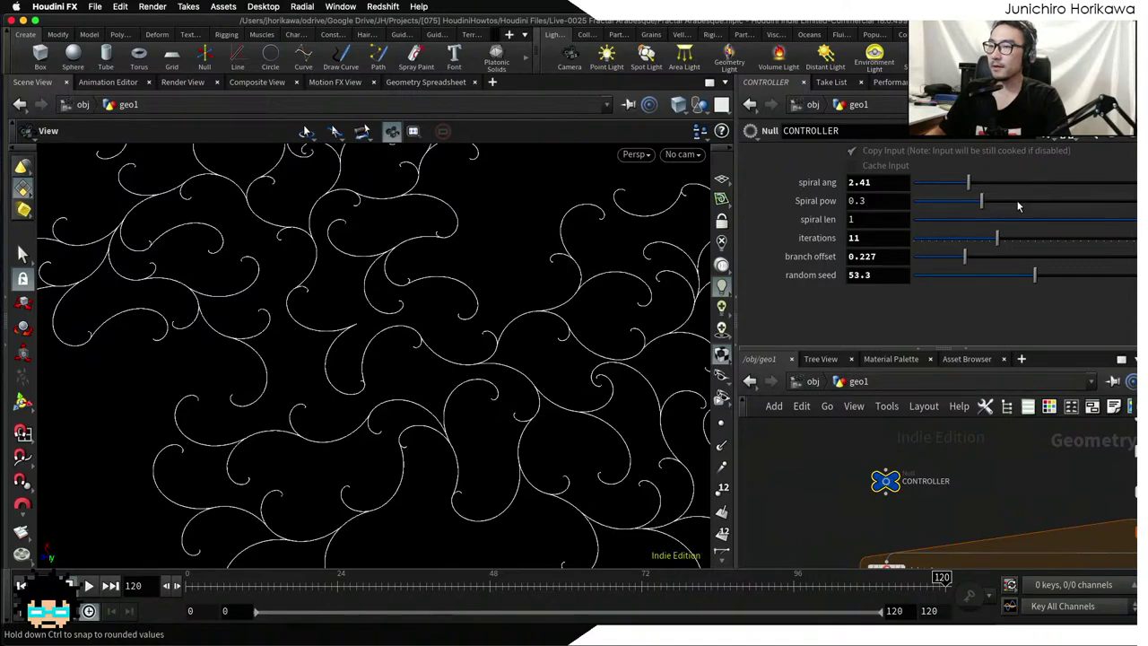
pyautogui.moveTo(1019, 206); pyautogui.dragTo(966, 205)
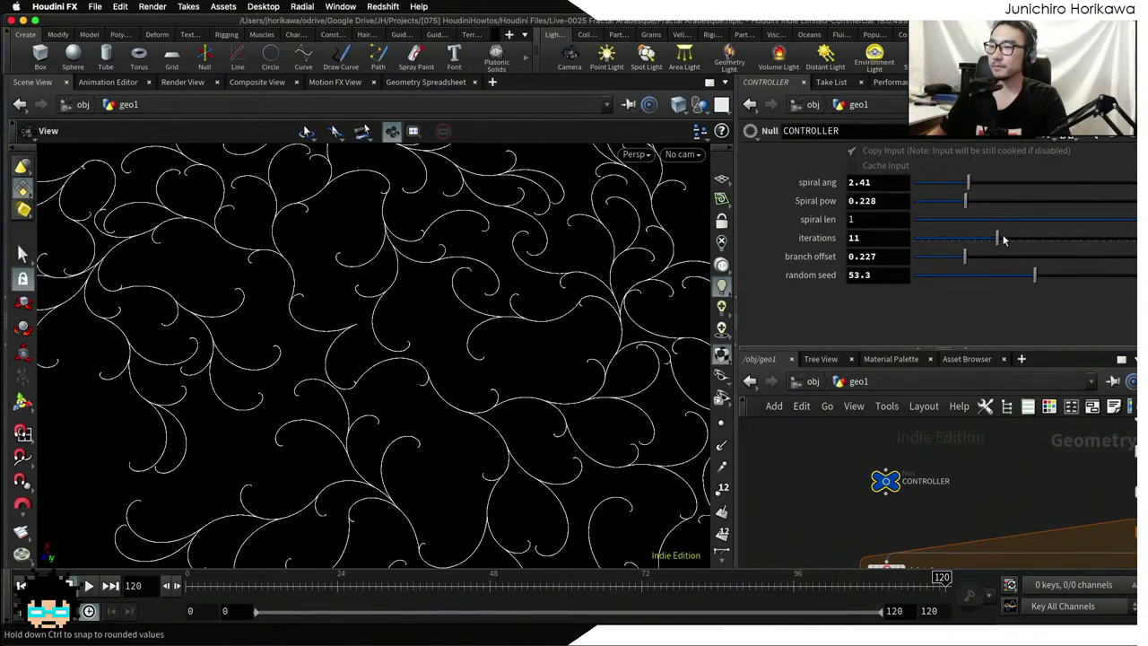
pyautogui.moveTo(1012, 240); pyautogui.dragTo(1018, 240)
pyautogui.moveTo(153, 275); pyautogui.dragTo(326, 315, button='right')
pyautogui.moveTo(1057, 241); pyautogui.dragTo(1002, 241)
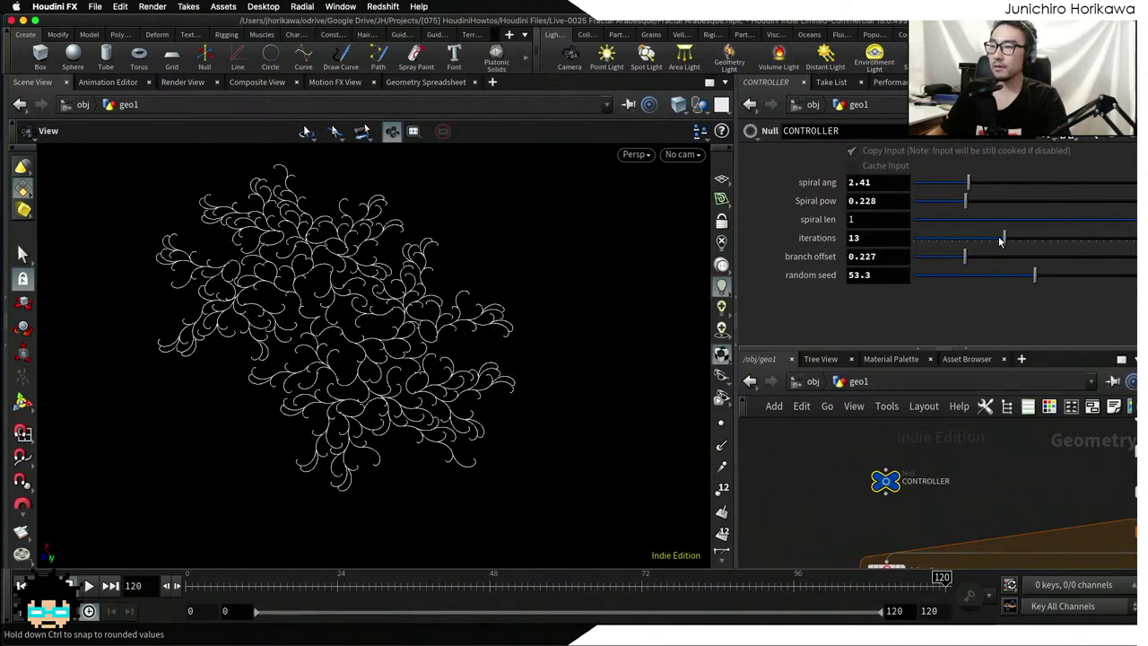
pyautogui.moveTo(992, 194); pyautogui.dragTo(1072, 187)
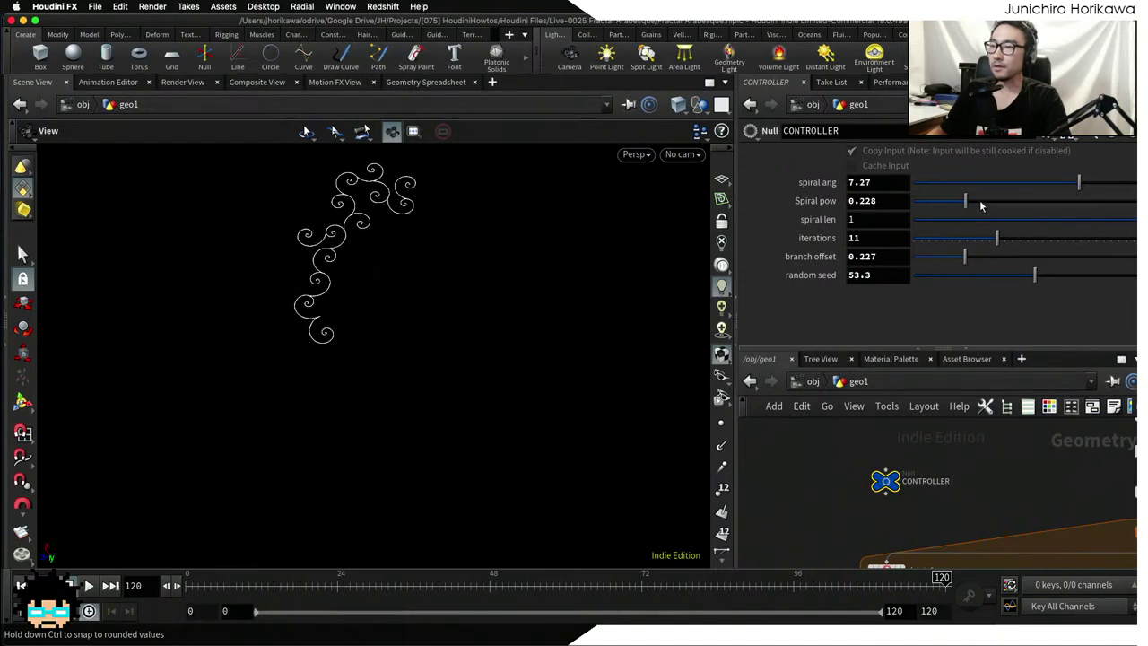
# Set Spiral pow 0.257 and spiral ang 3.88, then vary the random seed for dense branching.
pyautogui.moveTo(981, 205); pyautogui.dragTo(1044, 203)
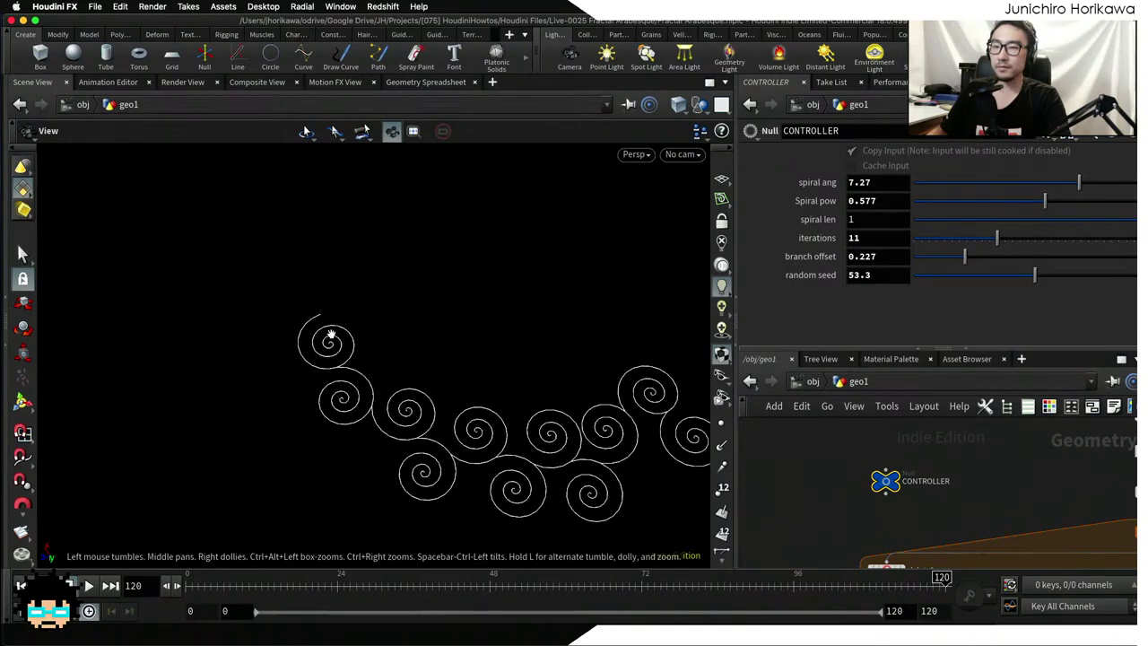
pyautogui.scroll(5, 330, 336)
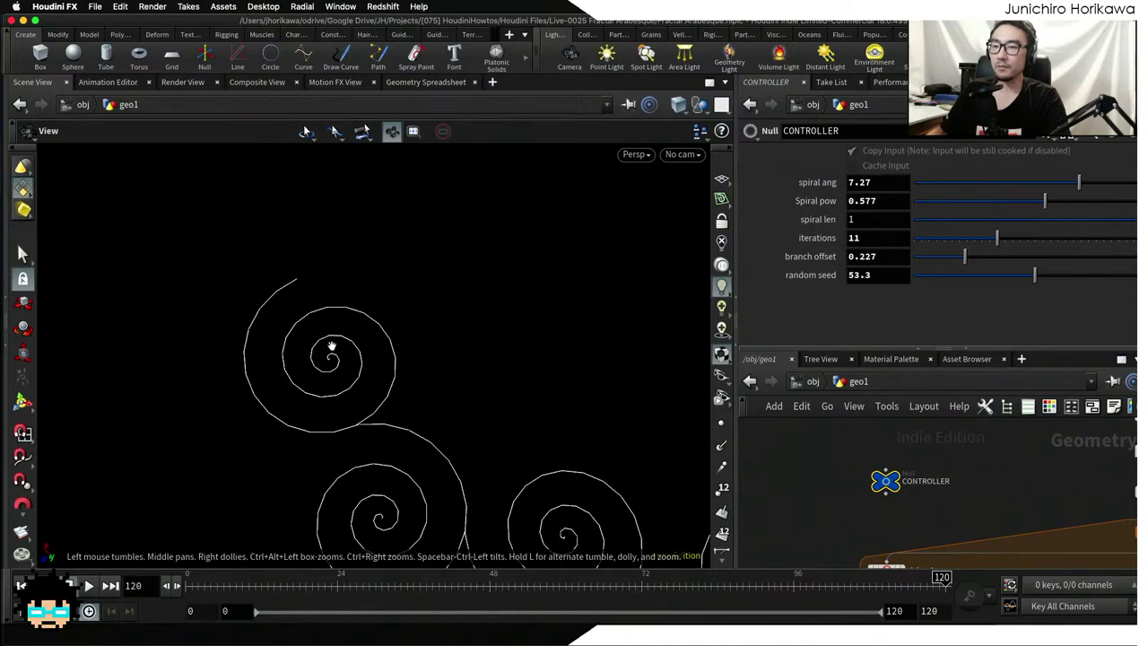
pyautogui.scroll(-8, 275, 334)
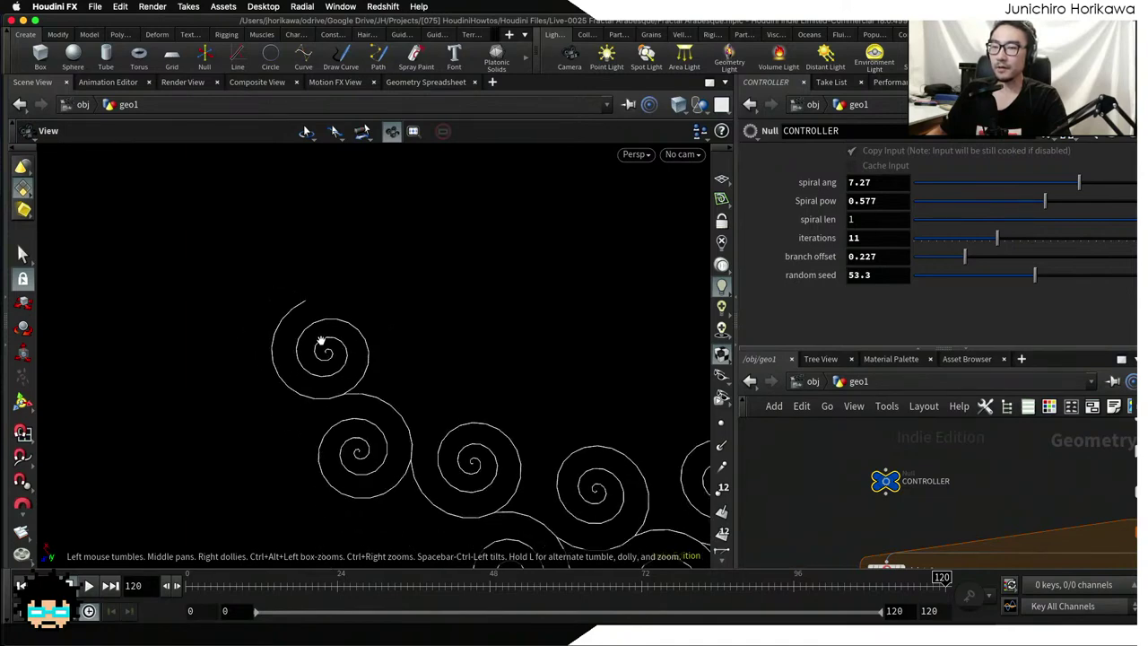
pyautogui.moveTo(1027, 205); pyautogui.dragTo(985, 203)
pyautogui.moveTo(1079, 182); pyautogui.dragTo(973, 205)
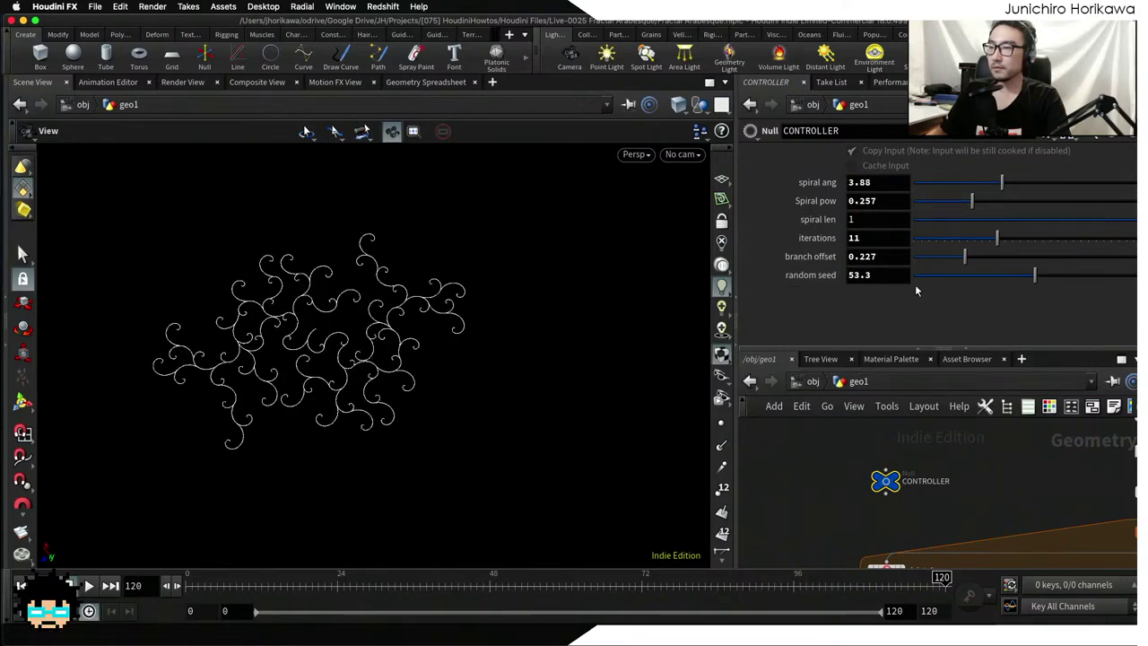
pyautogui.moveTo(995, 276); pyautogui.dragTo(1090, 275)
# Raise iterations to 16 and play the animation so the arabesque regrows from one curl.
pyautogui.click(1037, 239)
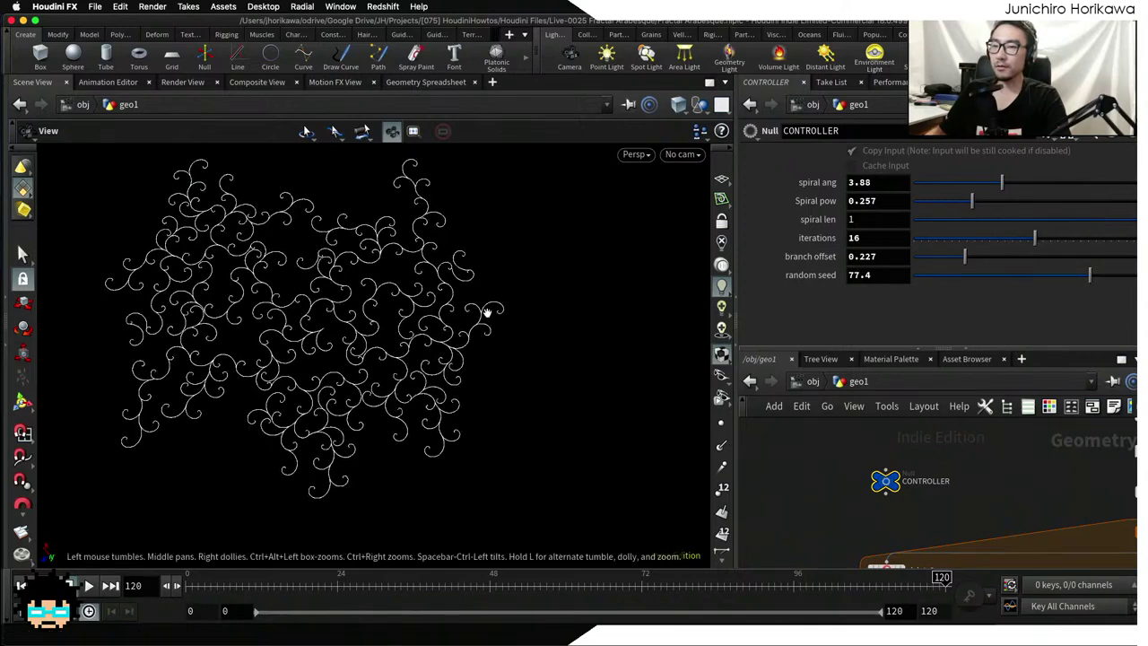
pyautogui.scroll(-2, 876, 465)
pyautogui.scroll(5, 875, 465)
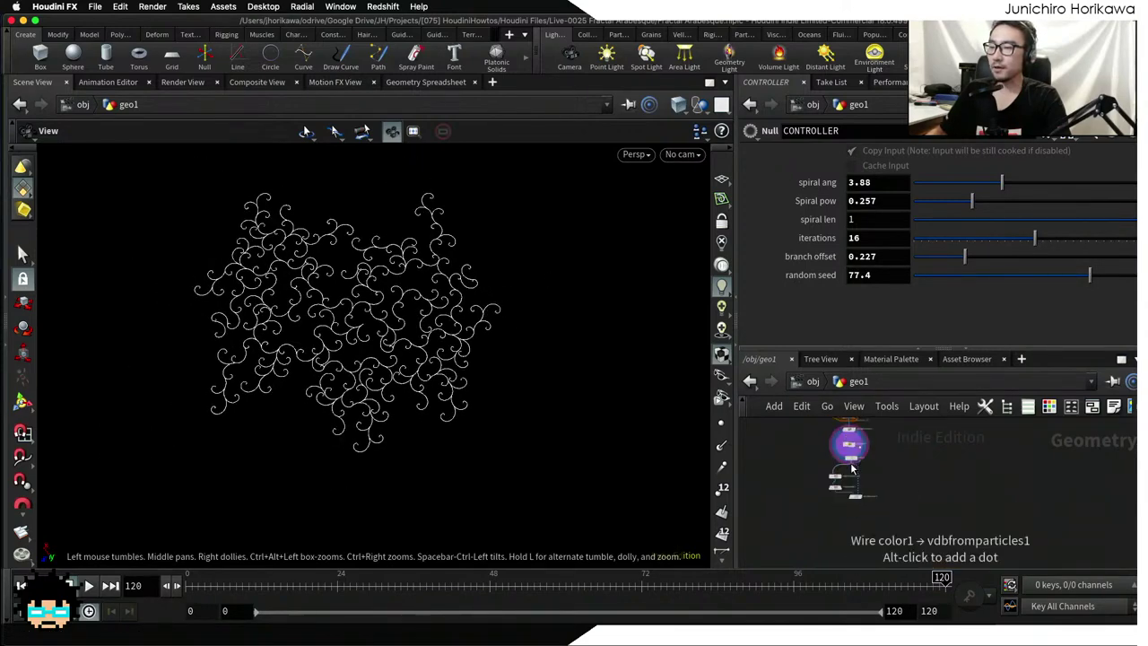
pyautogui.scroll(2, 906, 492)
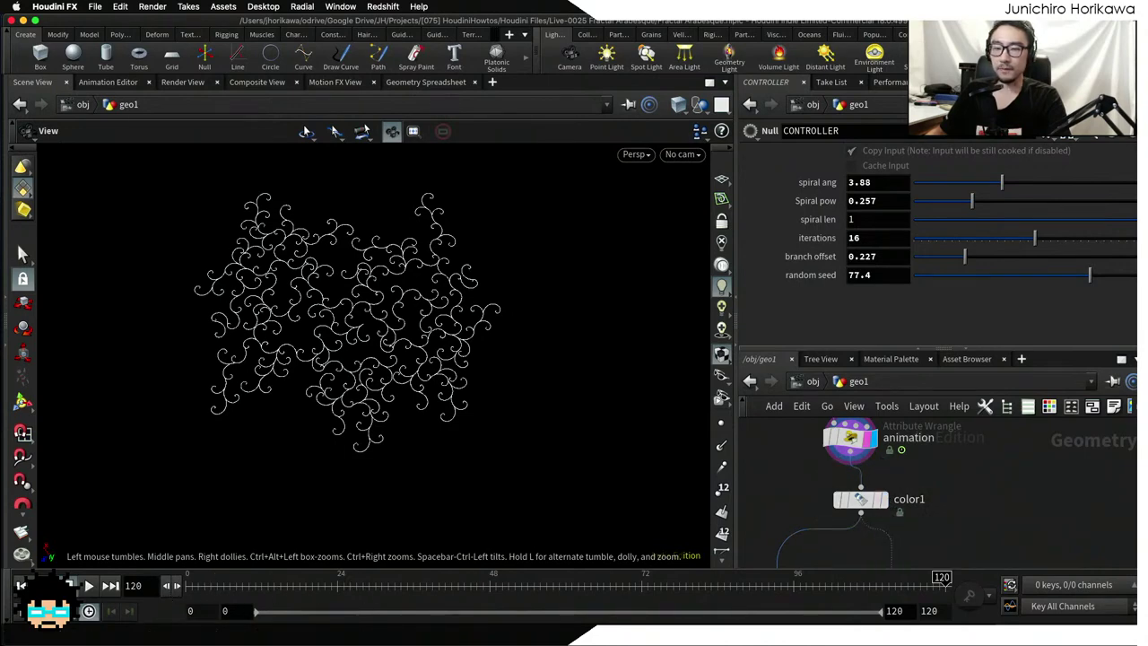
pyautogui.click(88, 586)
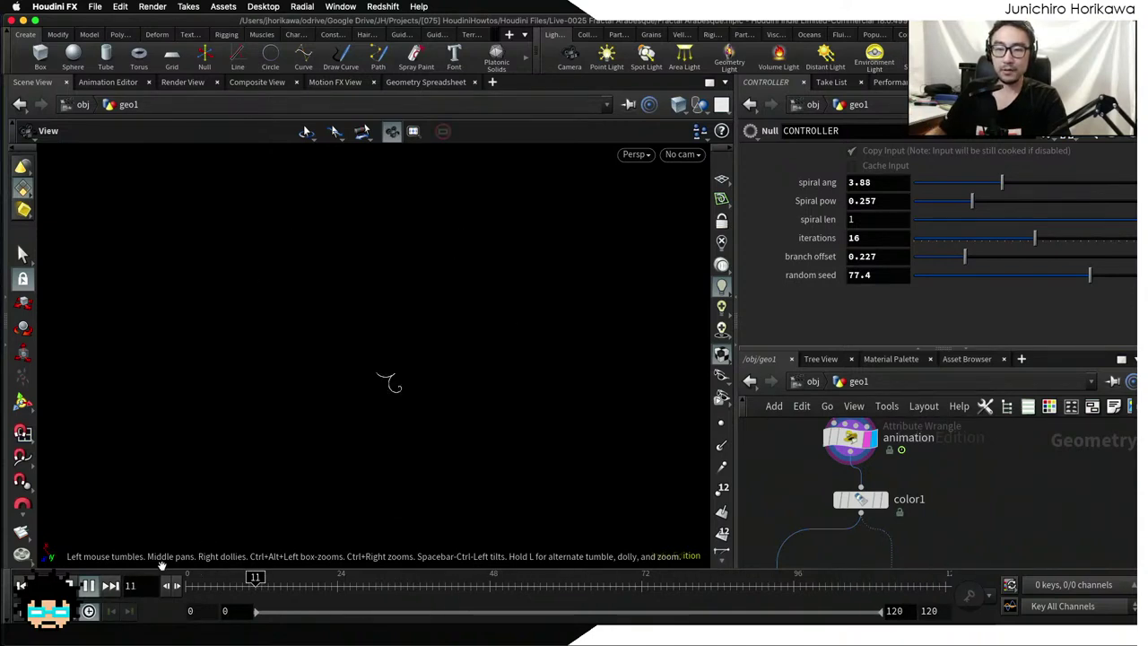
# Pause playback and rewind the timeline to frame 0.
pyautogui.click(88, 585)
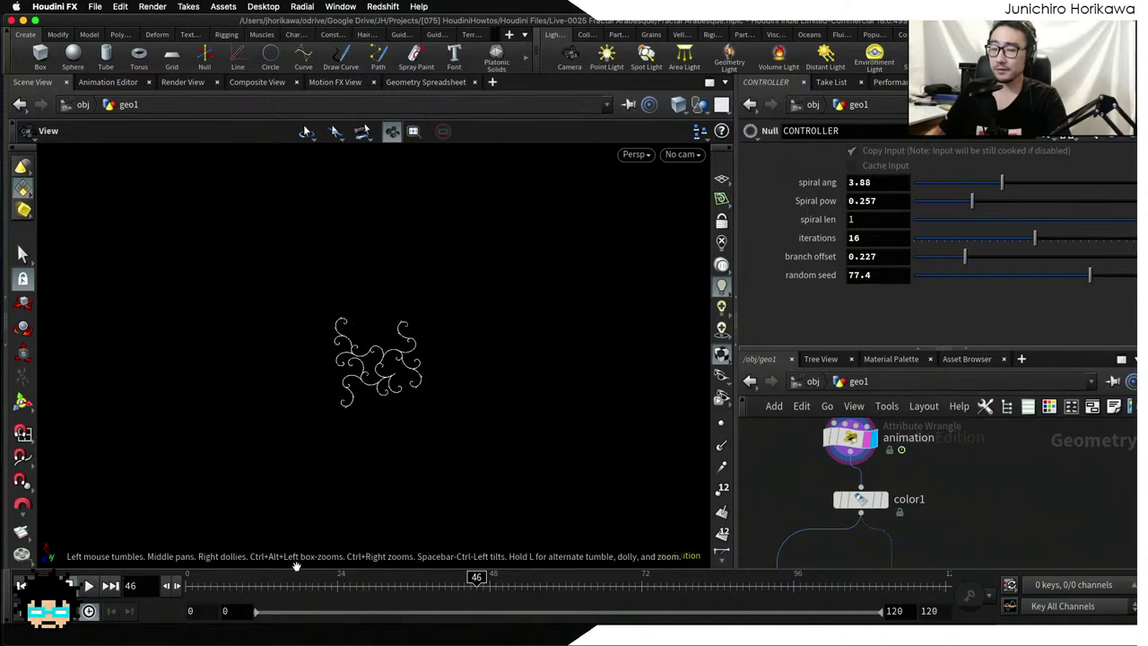
pyautogui.moveTo(398, 584); pyautogui.dragTo(188, 584)
pyautogui.scroll(-3, 857, 498)
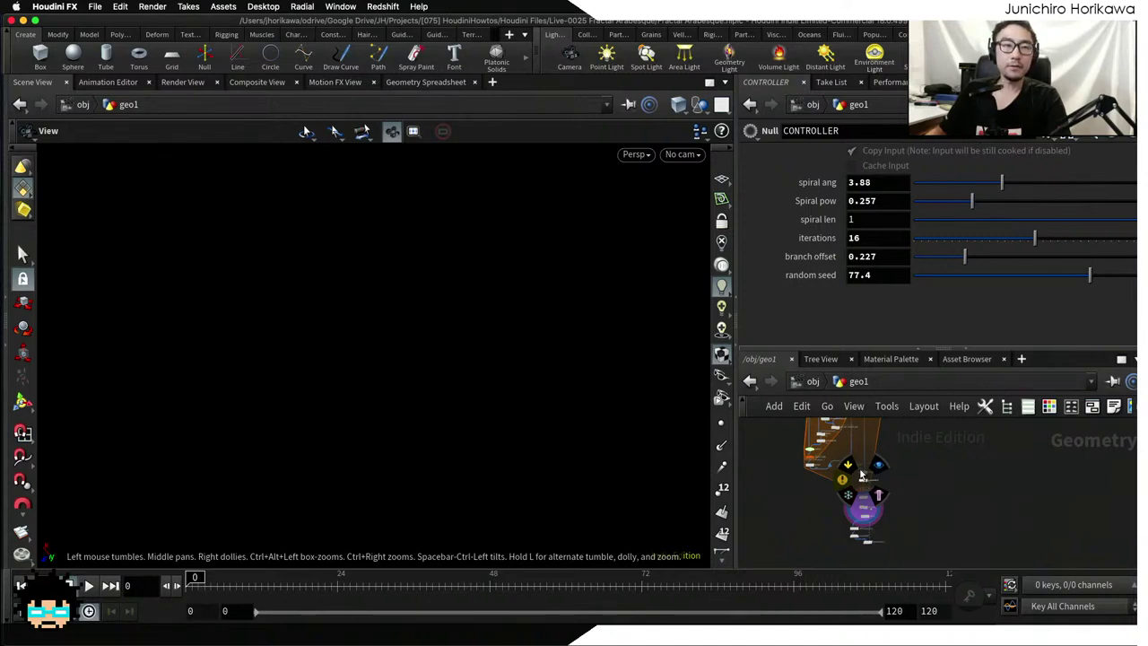
# Enlarge the network area and center the spiral, add3 and reverse1 node chain for review.
pyautogui.scroll(-3, 900, 462)
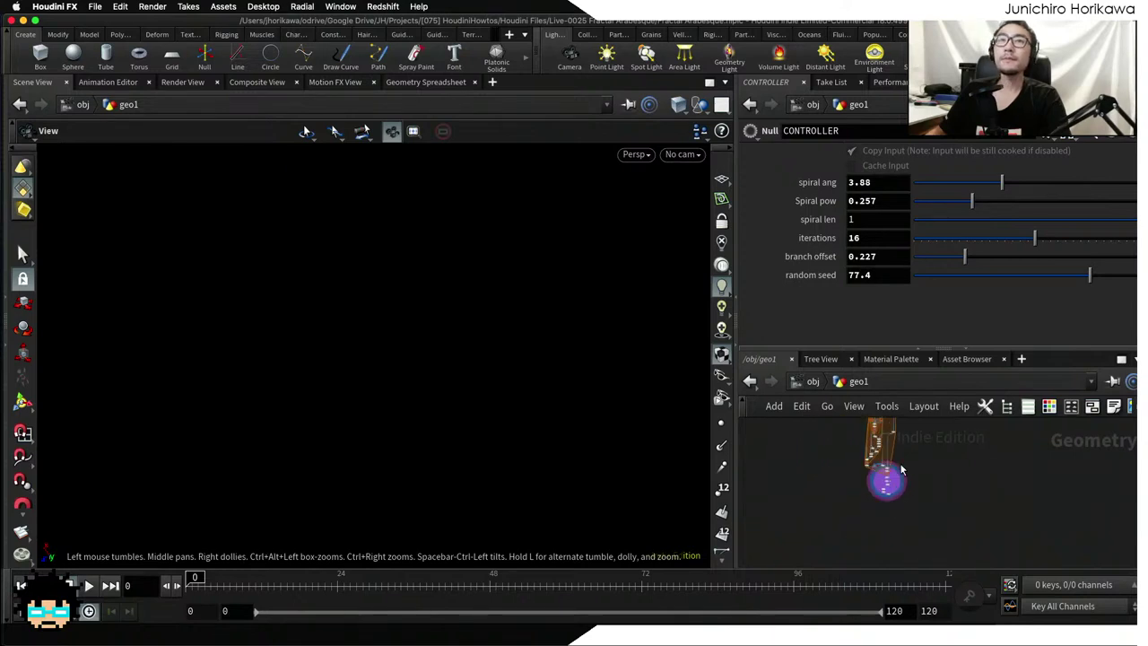
pyautogui.scroll(5, 905, 464)
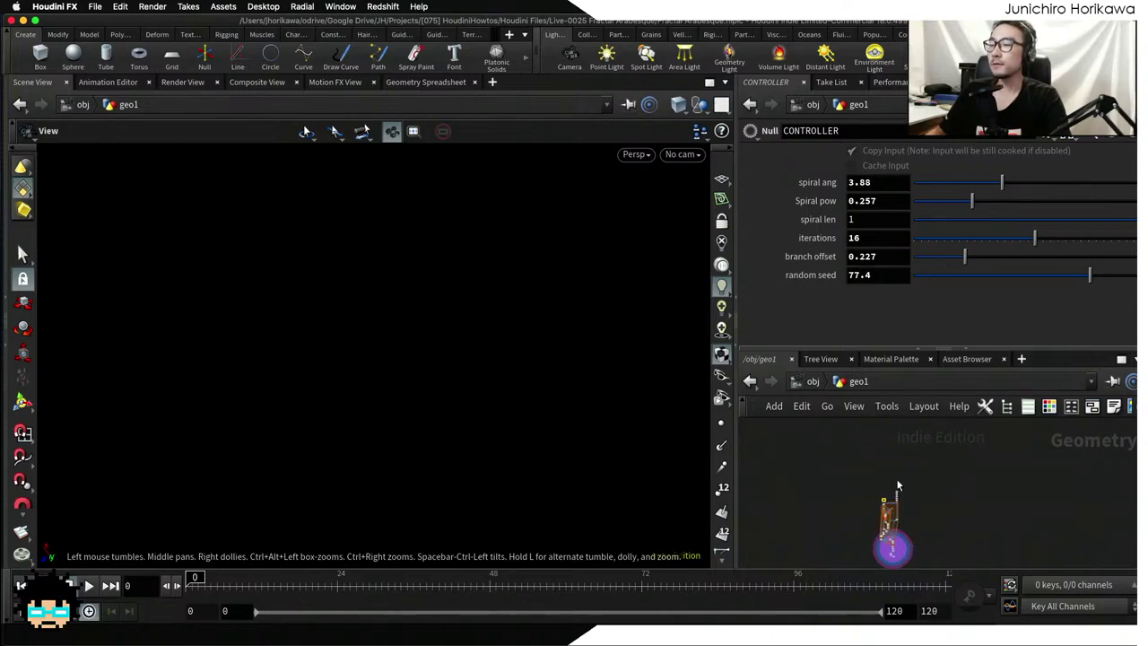
pyautogui.moveTo(847, 499); pyautogui.dragTo(859, 473, button='middle')
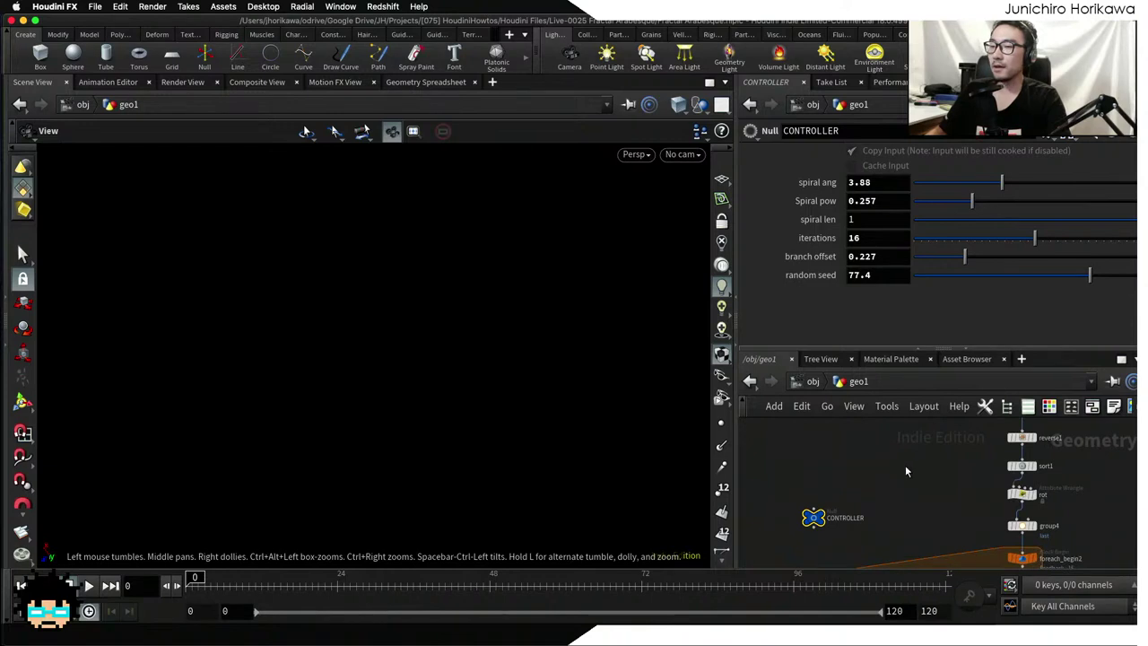
pyautogui.scroll(-2, 930, 471)
pyautogui.scroll(2, 932, 476)
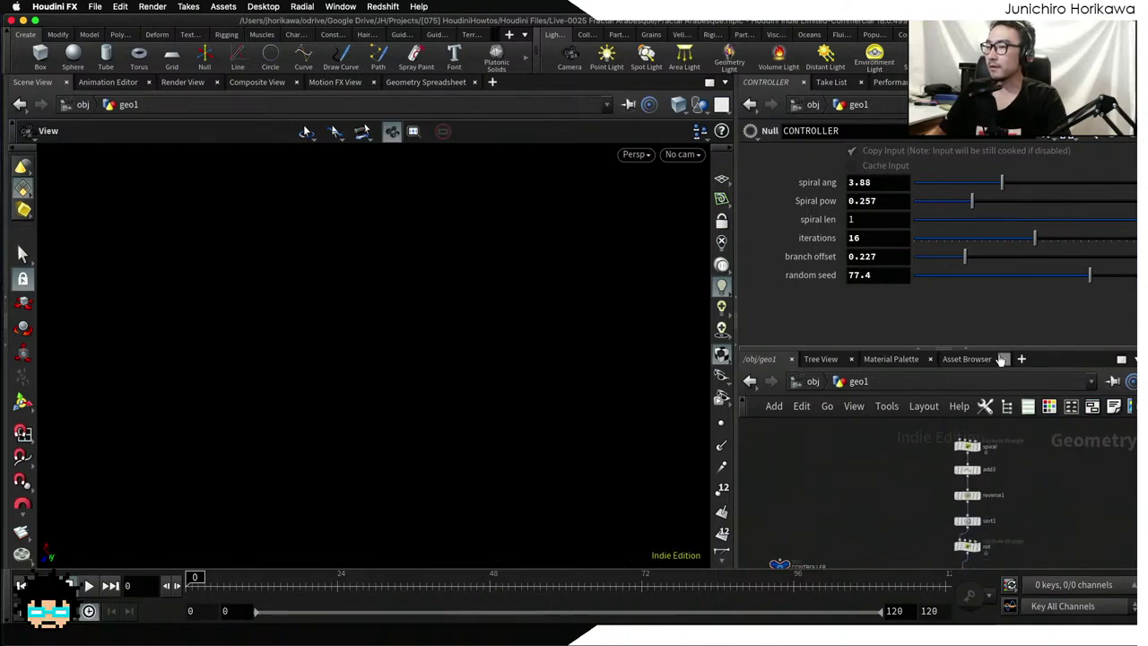
pyautogui.moveTo(1001, 349); pyautogui.dragTo(1001, 308)
pyautogui.scroll(4, 1009, 422)
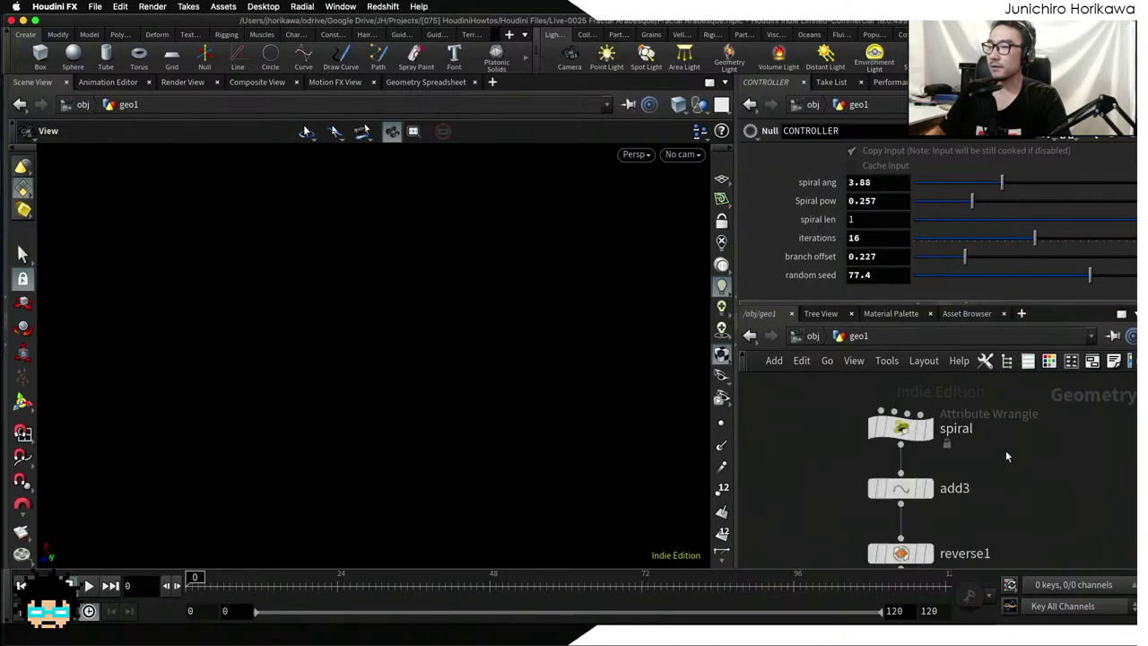
pyautogui.moveTo(1005, 464); pyautogui.dragTo(1032, 430, button='middle')
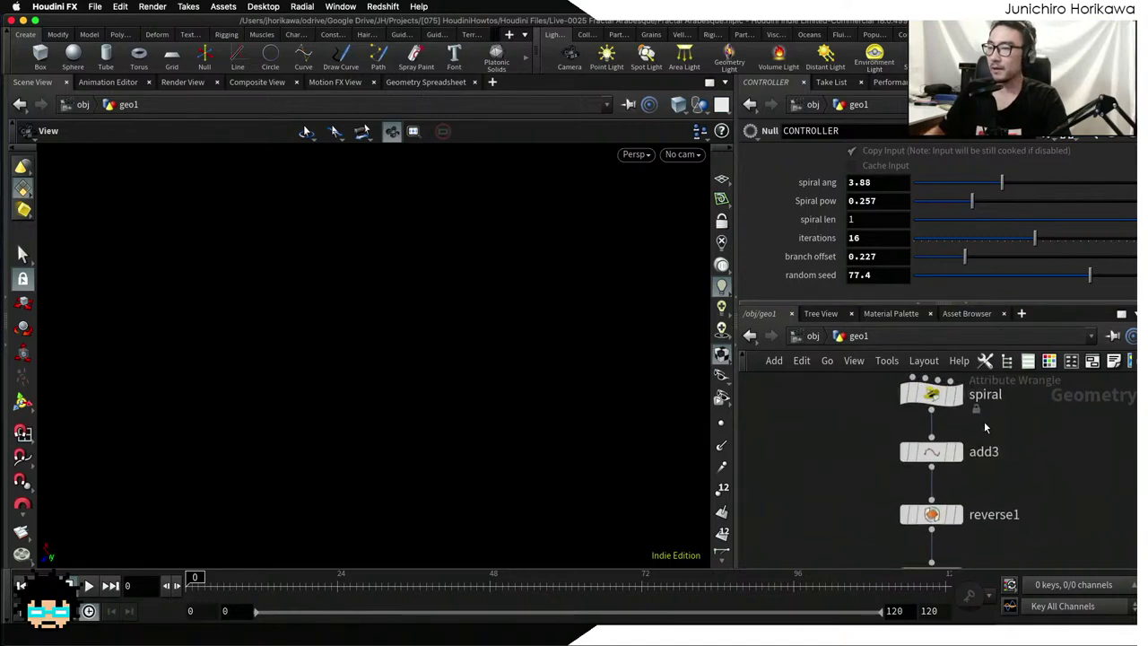
pyautogui.scroll(-1, 978, 377)
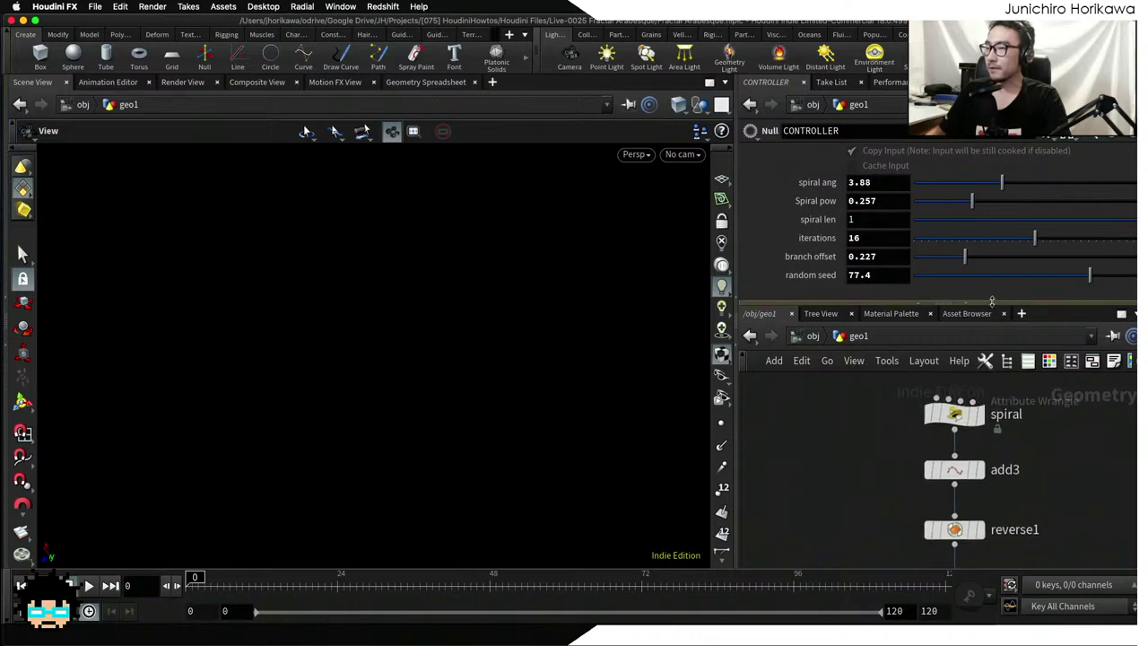
pyautogui.moveTo(992, 302); pyautogui.dragTo(992, 297)
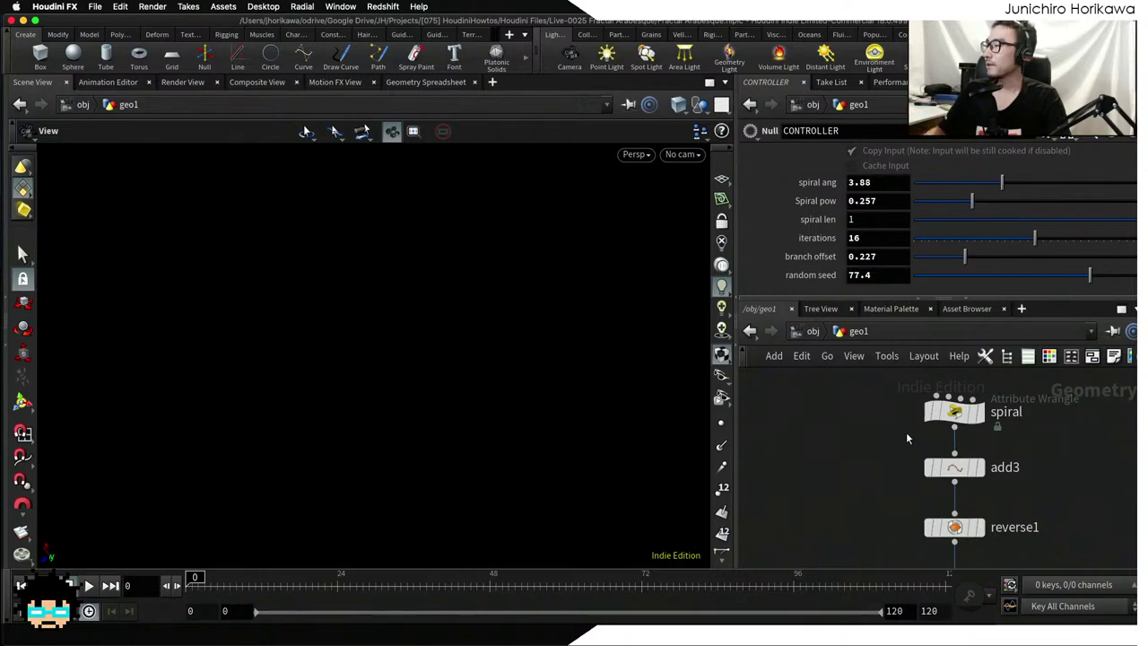
pyautogui.scroll(3, 907, 434)
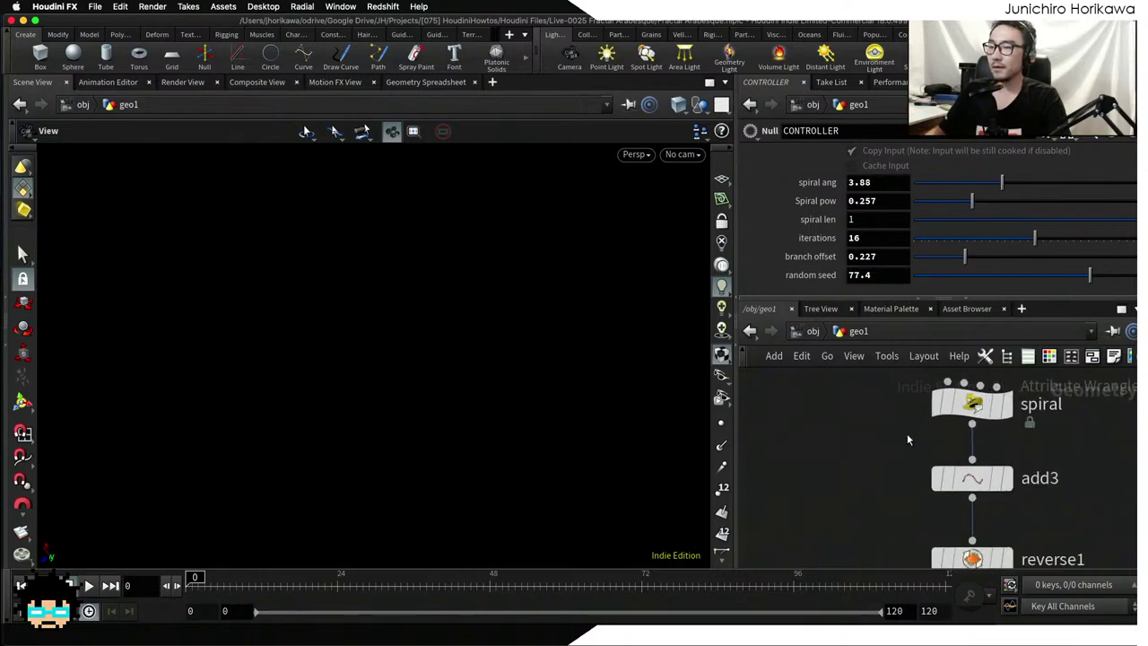
# Browse the Ocean, Modify and Model shelf tabs.
pyautogui.click(802, 36)
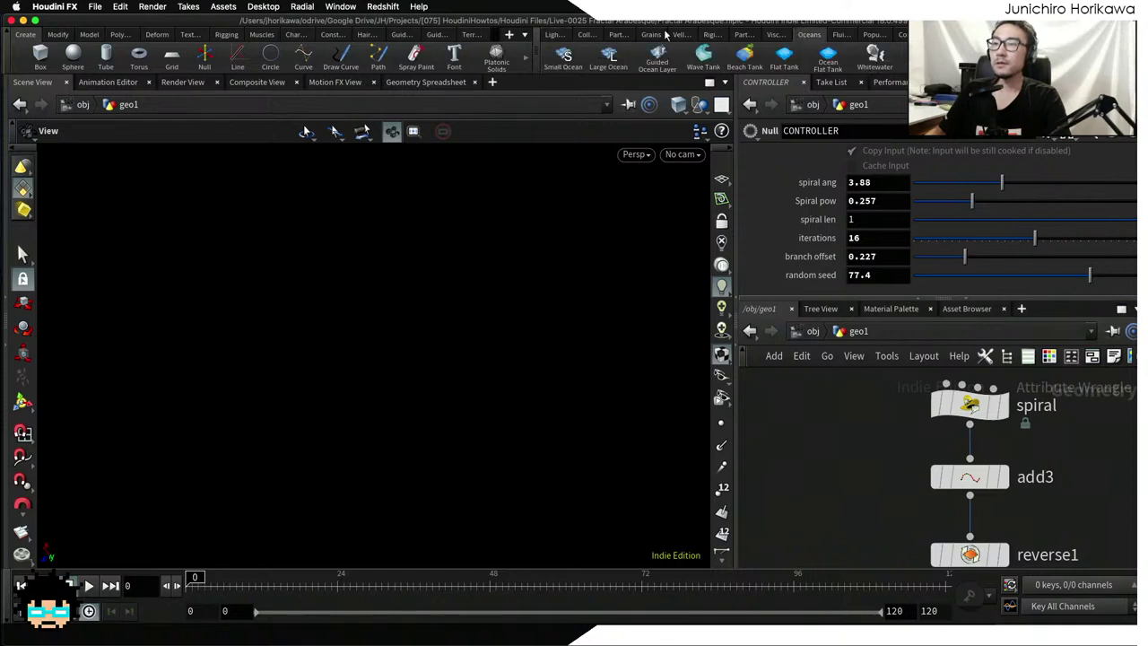
pyautogui.click(59, 35)
pyautogui.click(96, 35)
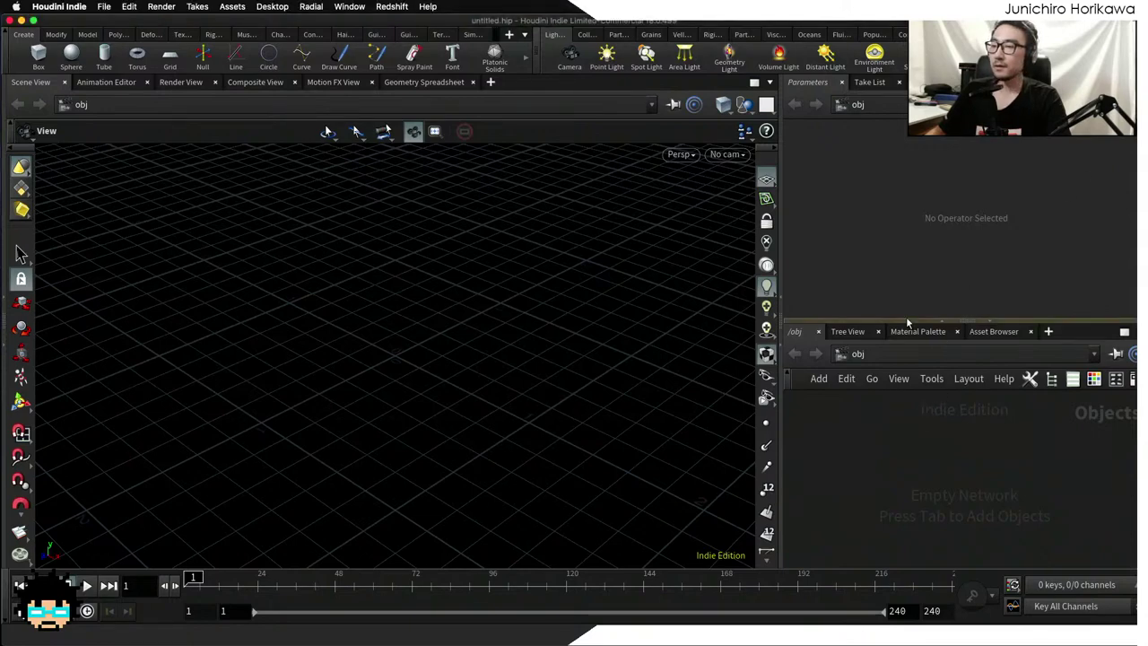
# Raise the Parameters/network divider to enlarge the empty object network in untitled.hip.
pyautogui.moveTo(904, 322); pyautogui.dragTo(903, 274)
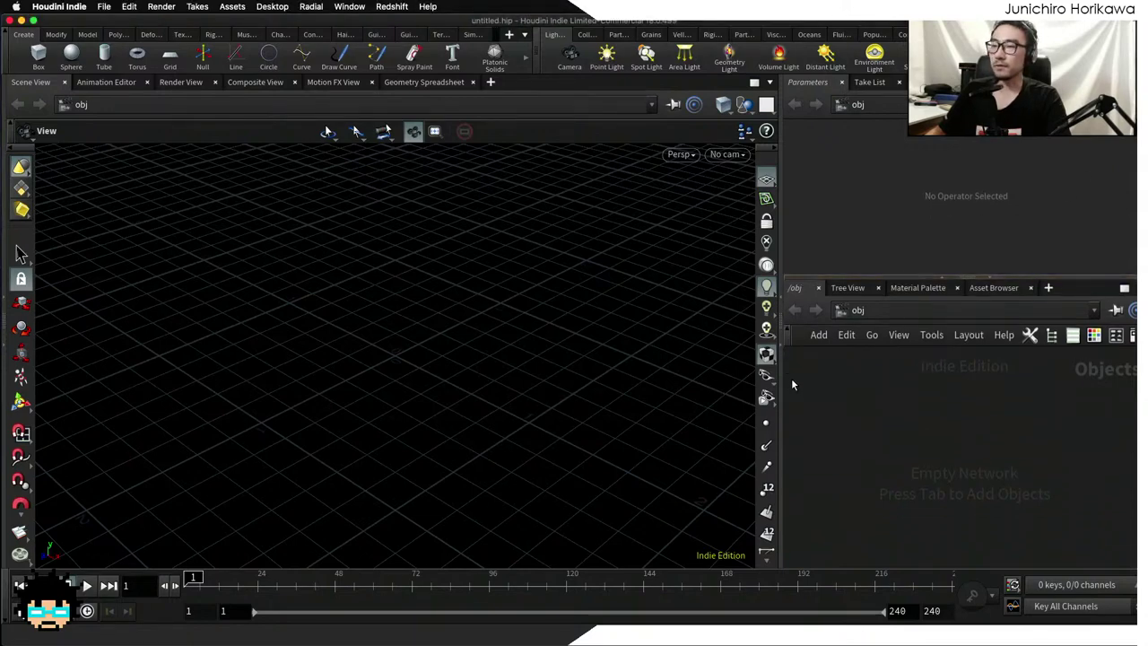
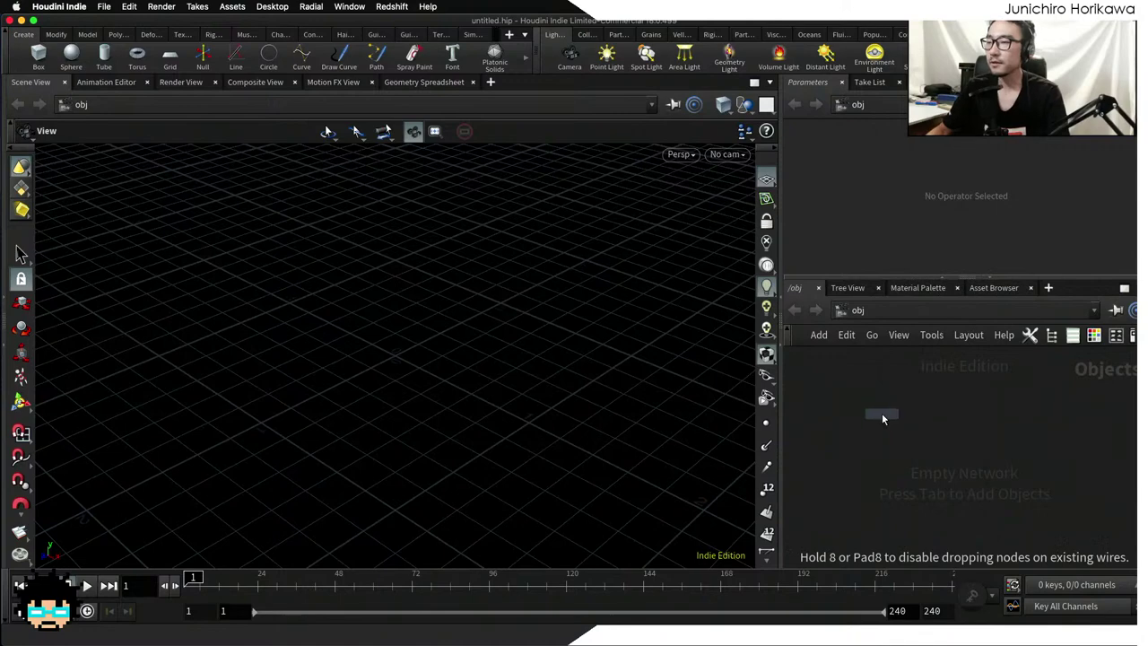
# Dive into the geo1 geometry network.
pyautogui.doubleClick(881, 412)
pyautogui.press('Tab')
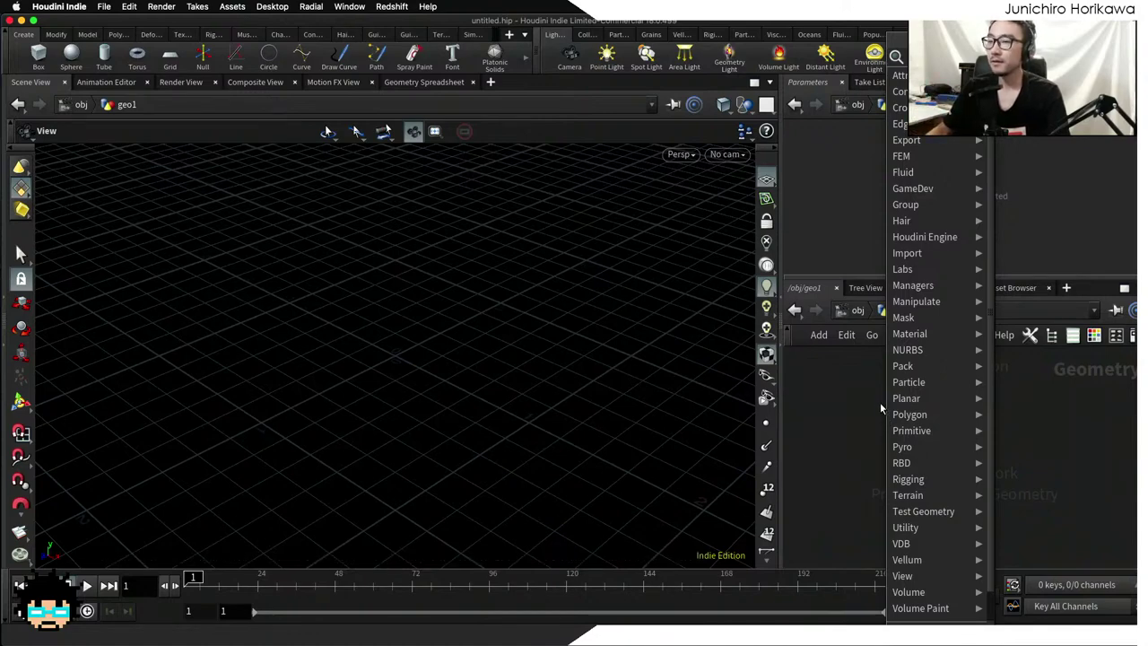
pyautogui.press('Escape')
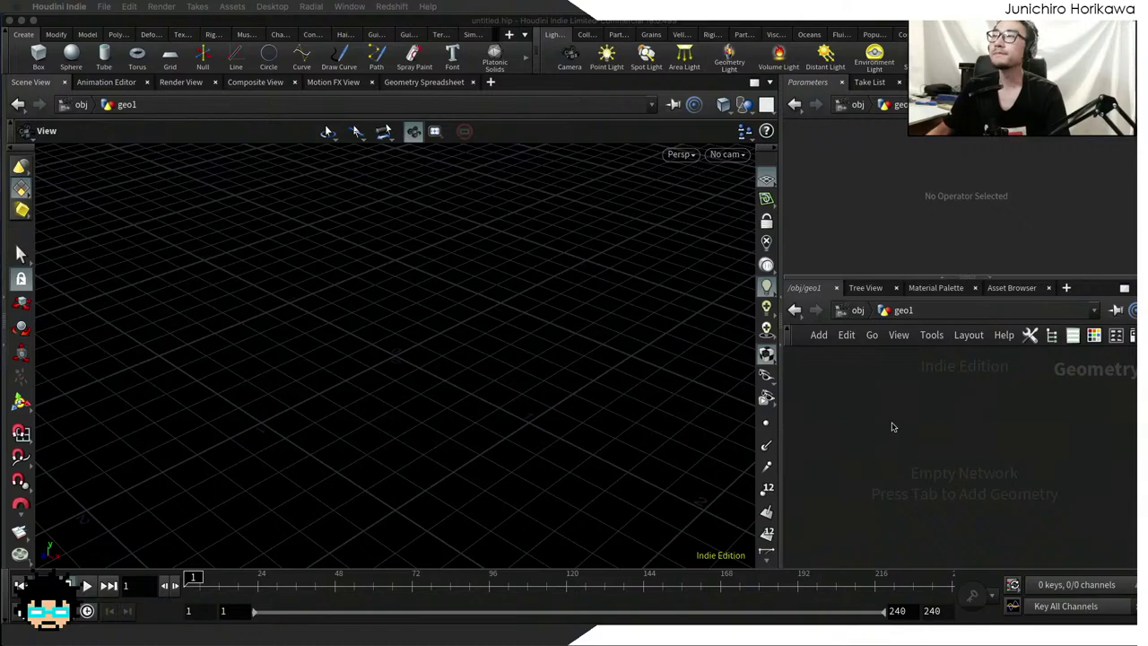
pyautogui.press('Tab')
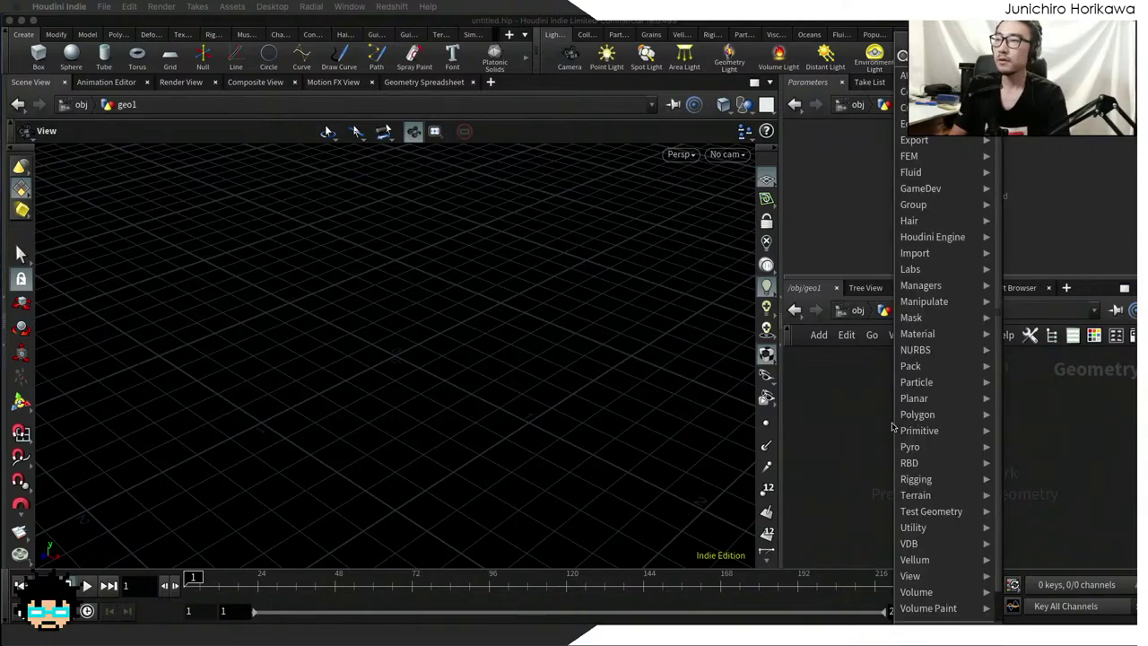
pyautogui.press('Escape')
# Search the node list for 'attr' and choose Attribute Wrangle.
pyautogui.press('Tab')
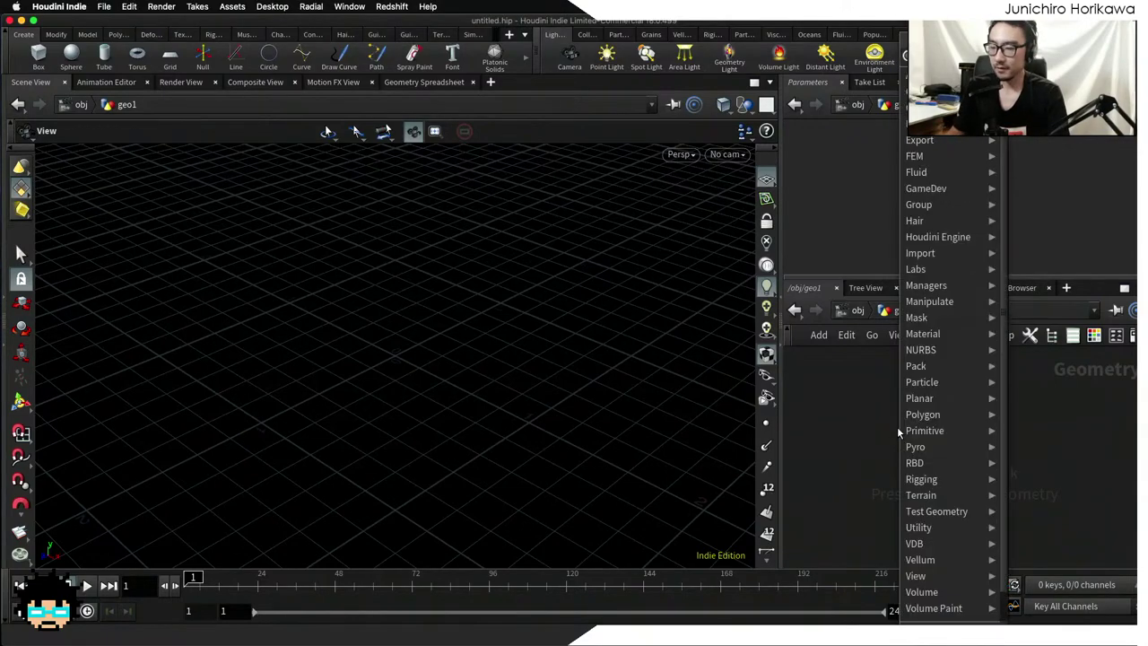
pyautogui.write('attr')
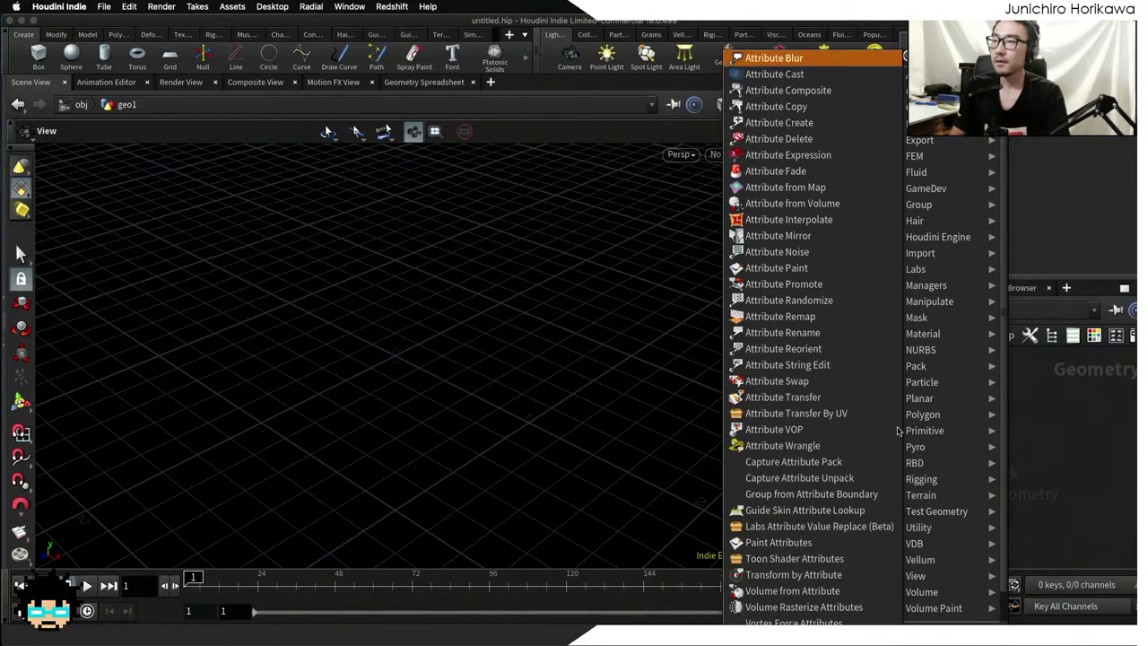
pyautogui.press('BackSpace')
pyautogui.press('BackSpace')
pyautogui.press('BackSpace')
pyautogui.press('BackSpace')
pyautogui.write('tra')
pyautogui.press('BackSpace')
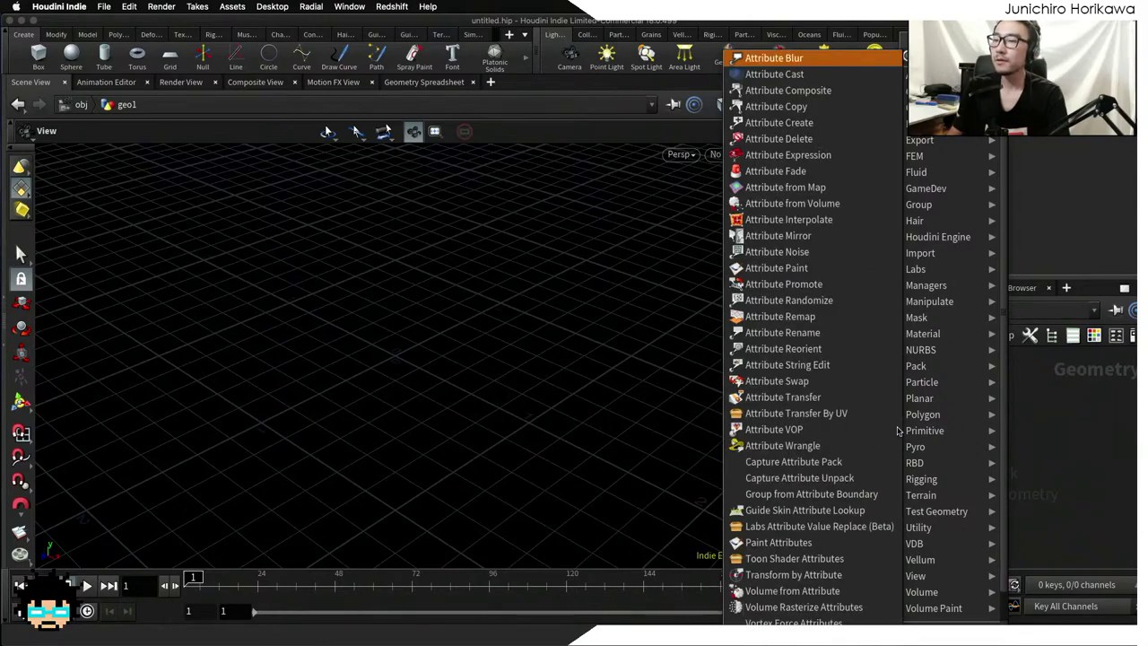
pyautogui.click(783, 445)
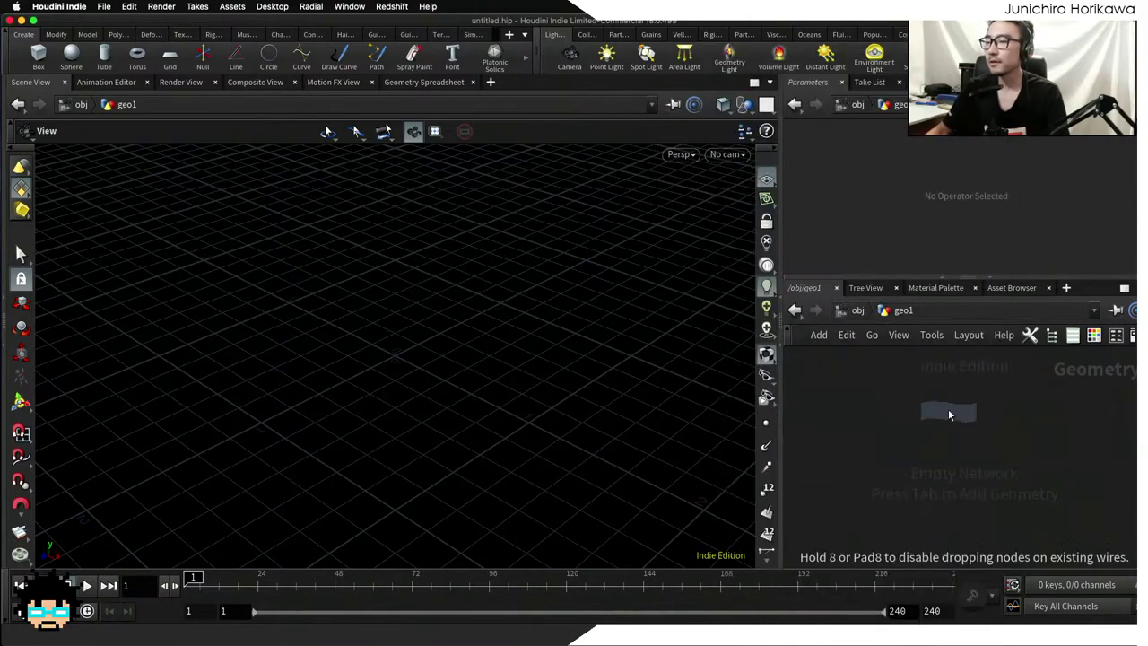
# Place the Attribute Wrangle in geo1, enlarge the parameter pane, and frame the node.
pyautogui.click(951, 415)
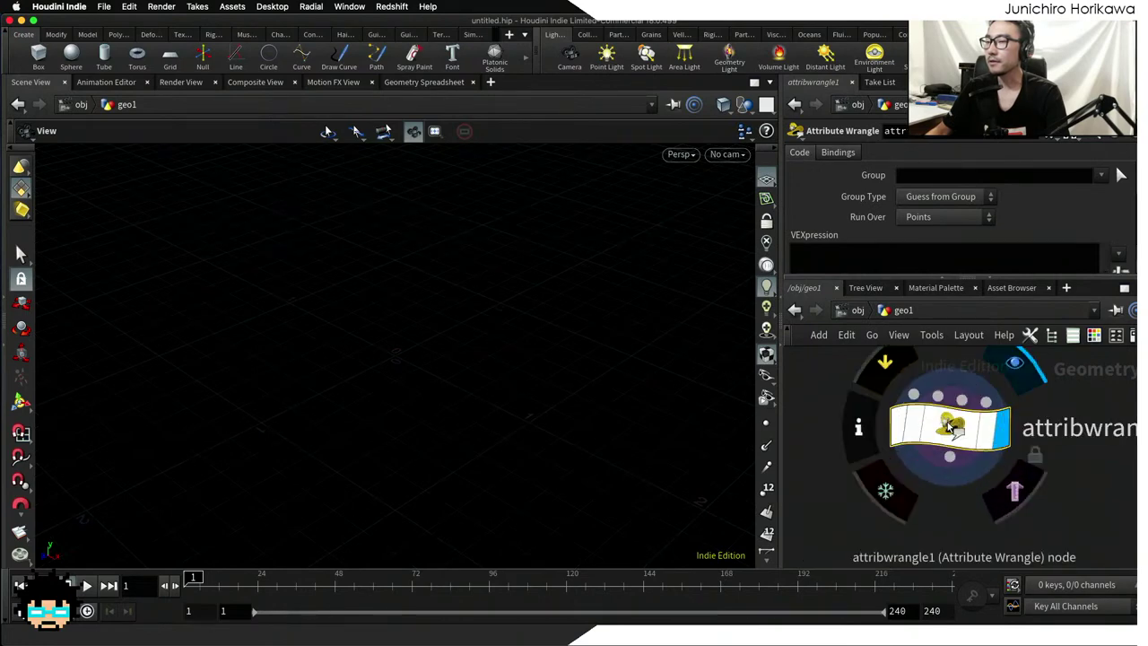
pyautogui.moveTo(1069, 280); pyautogui.dragTo(1069, 359)
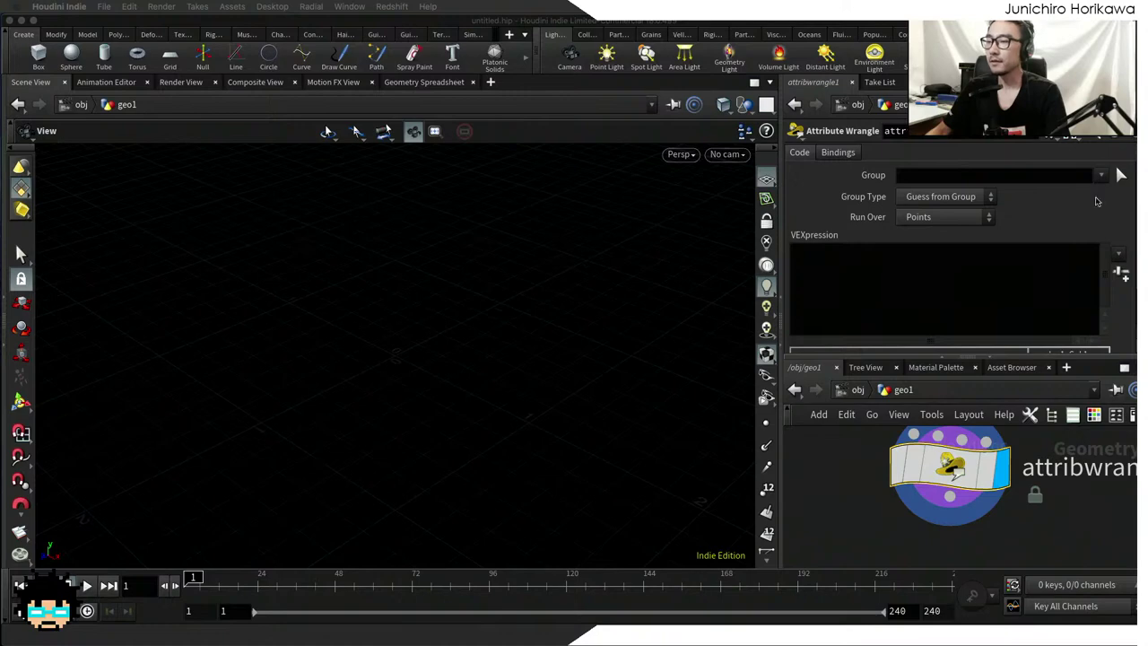
pyautogui.click(1009, 531)
pyautogui.press('h')
# Rename the wrangle node to 'spiral'.
pyautogui.doubleClick(1011, 483)
pyautogui.write('base')
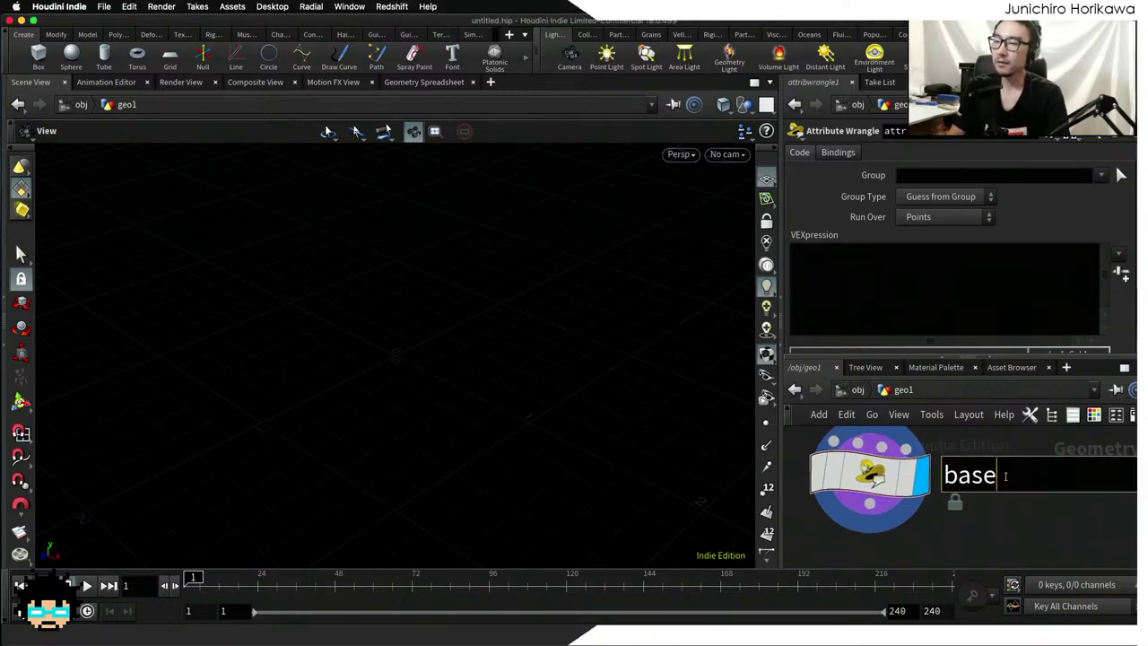
pyautogui.press('BackSpace')
pyautogui.write('ic')
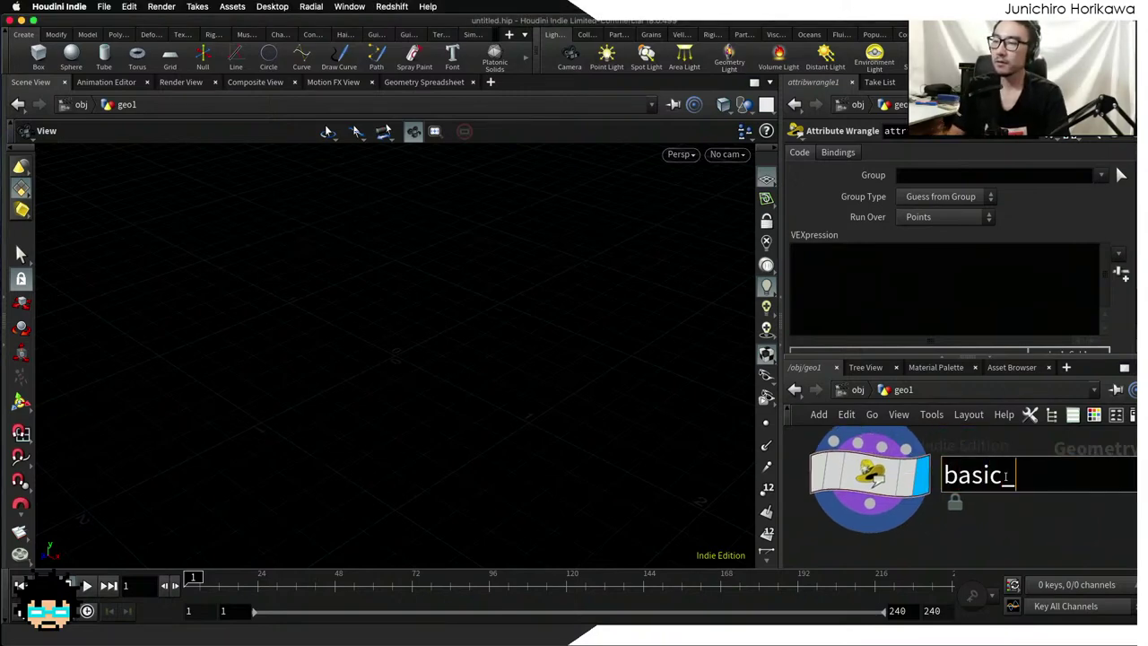
pyautogui.press('BackSpace')
pyautogui.press('BackSpace')
pyautogui.press('BackSpace')
pyautogui.press('BackSpace')
pyautogui.press('BackSpace')
pyautogui.write('spr')
pyautogui.press('BackSpace')
pyautogui.write('iral')
pyautogui.press('Return')
# Set the wrangle's Run Over to Detail (only once).
pyautogui.moveTo(902, 482)
pyautogui.click(968, 219)
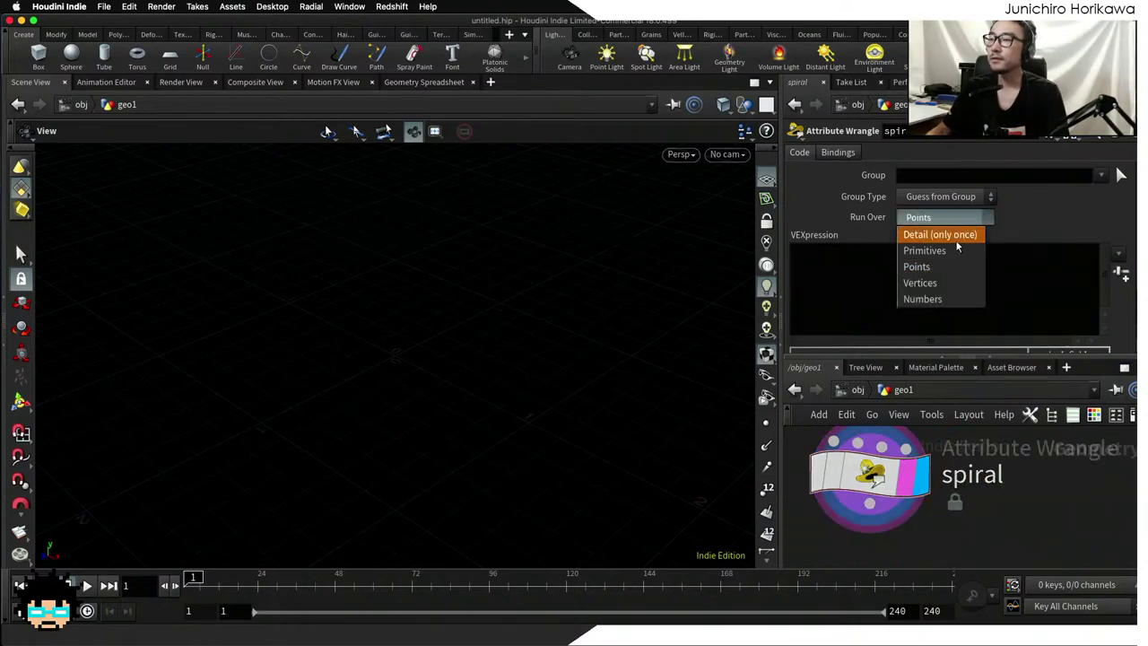
pyautogui.click(951, 236)
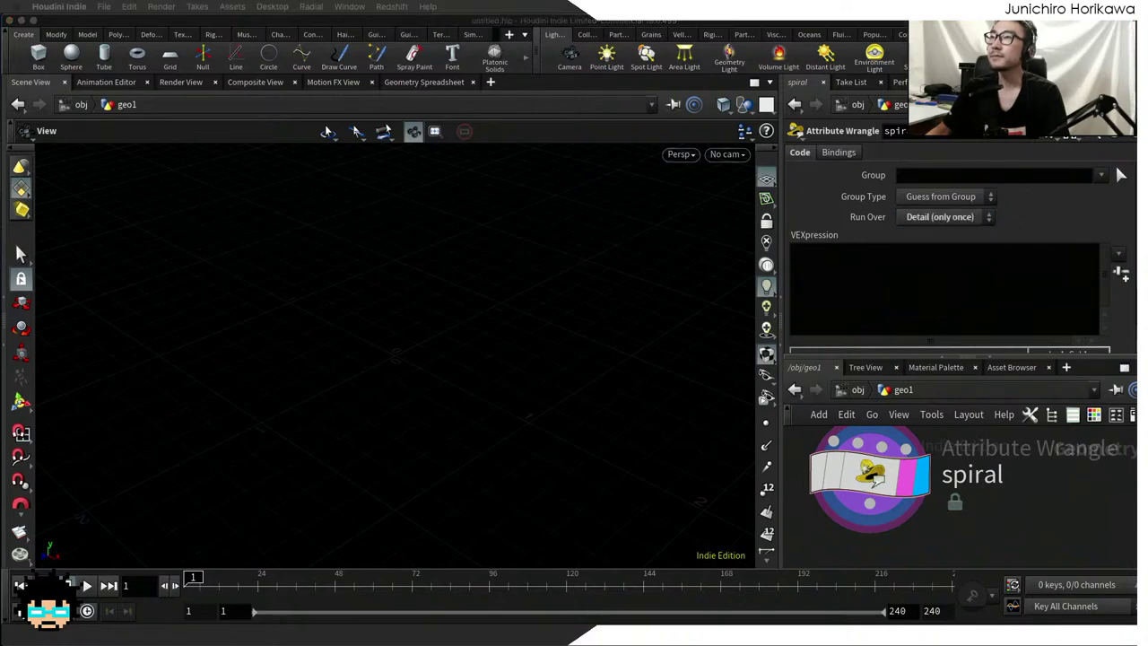
pyautogui.click(926, 281)
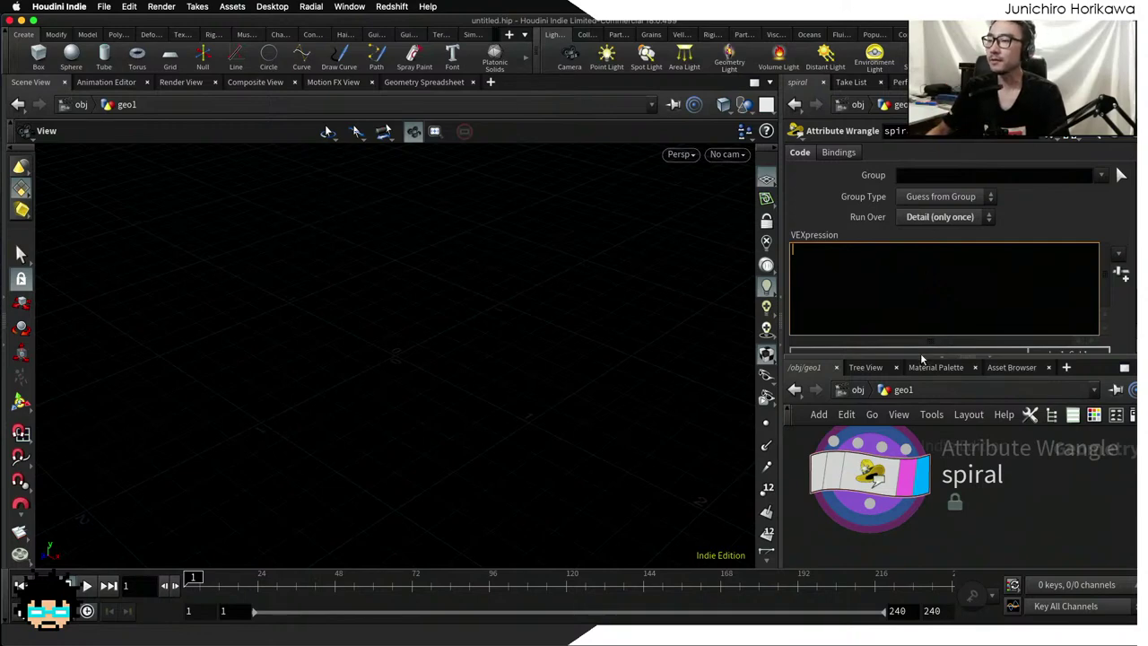
# Write int num = chi("num"); as the first line of the VEXpression.
pyautogui.moveTo(921, 356); pyautogui.dragTo(917, 347)
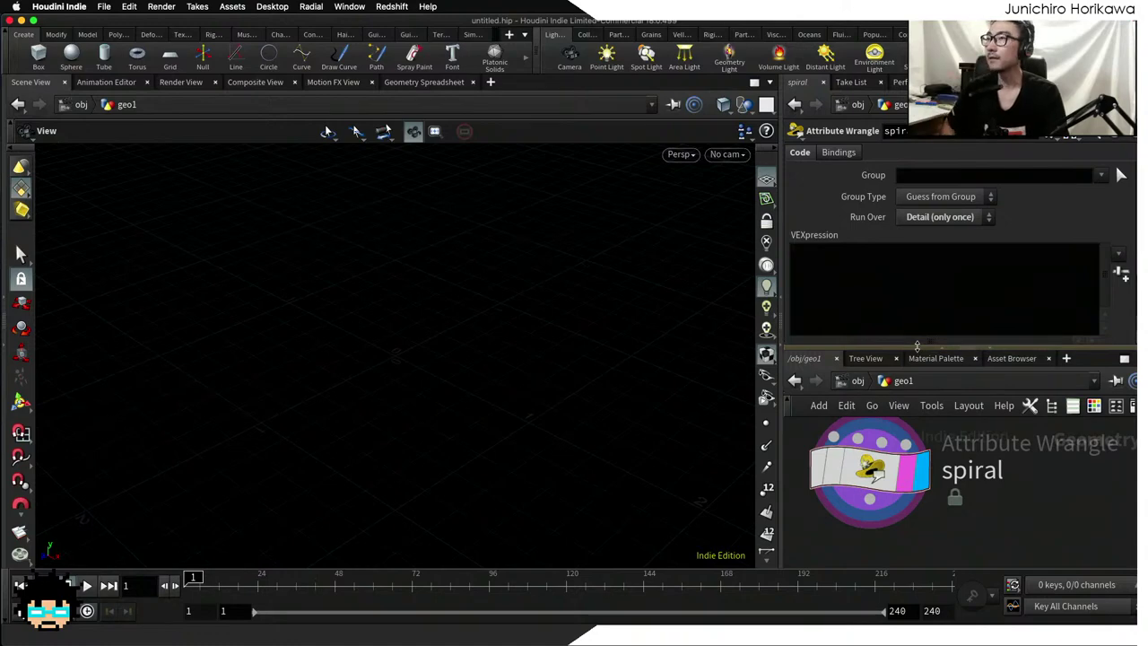
pyautogui.moveTo(917, 346); pyautogui.dragTo(1050, 357)
pyautogui.click(1005, 287)
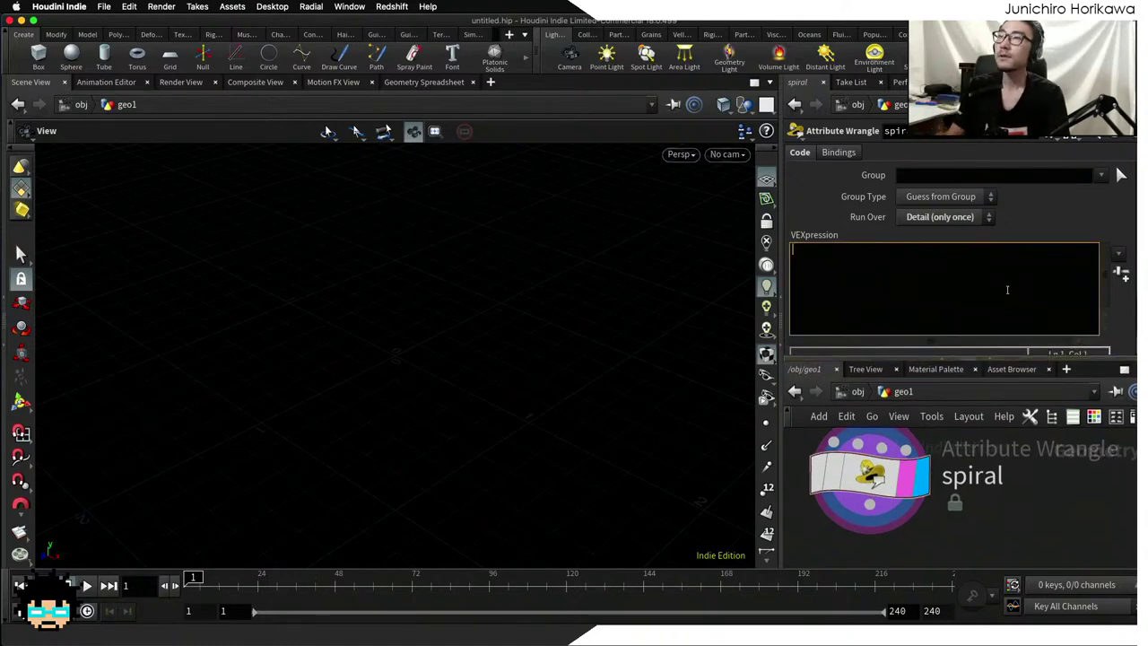
pyautogui.write('for')
pyautogui.press('space')
pyautogui.press('space')
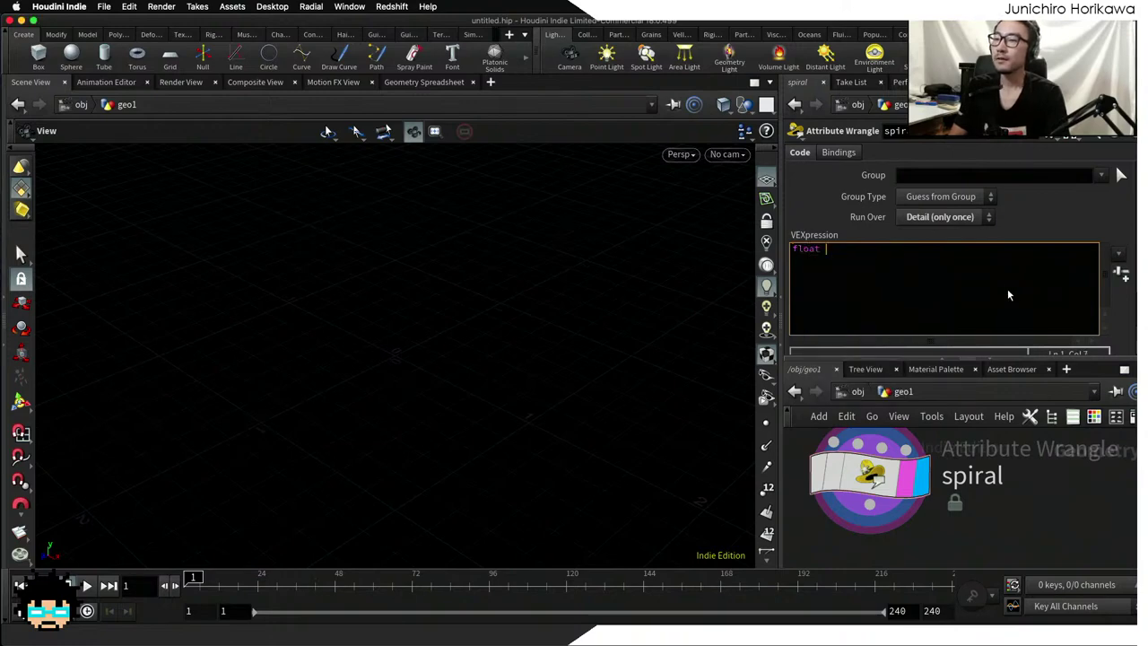
pyautogui.press('Escape')
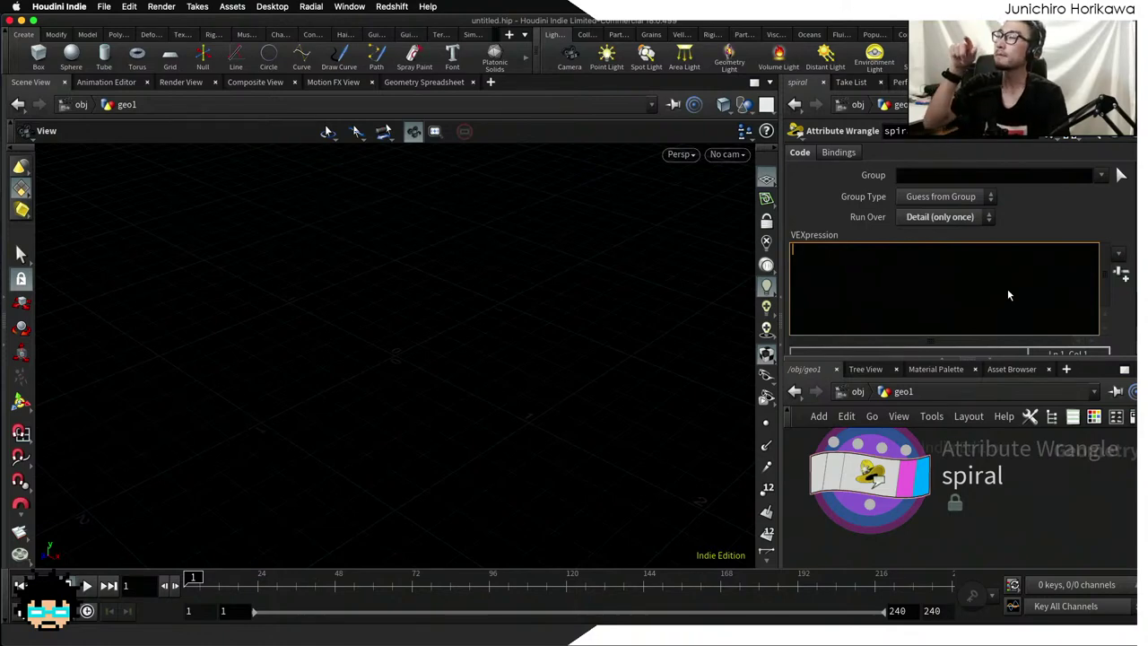
pyautogui.write('int num =\\')
pyautogui.press('BackSpace')
pyautogui.write('chi("num");')
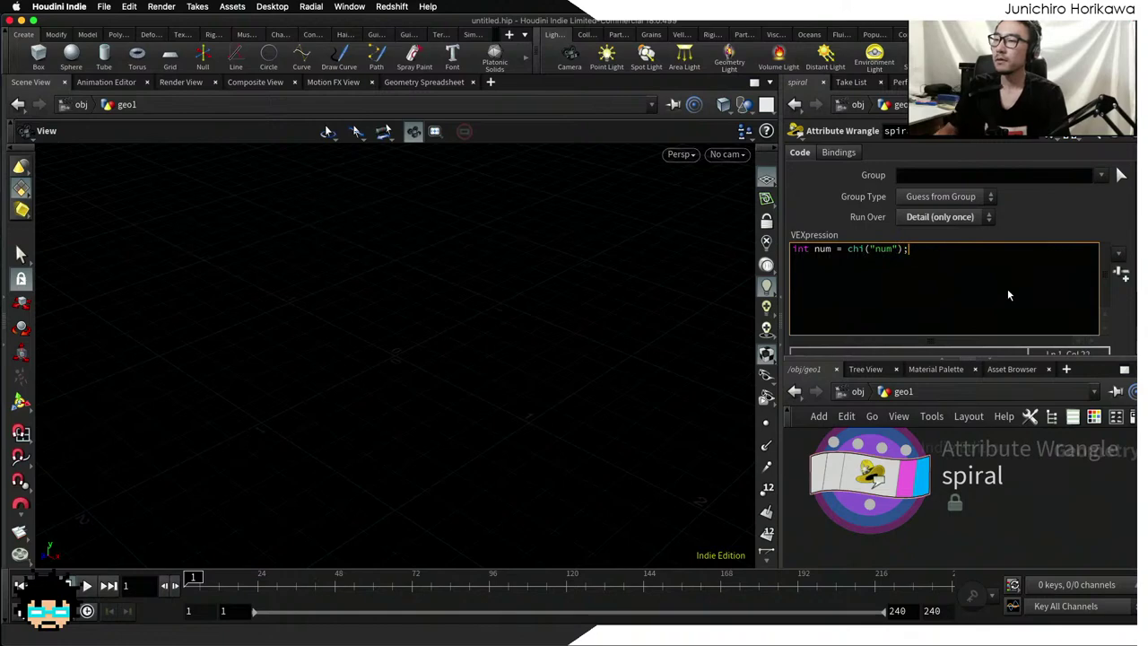
# Create the Num spare parameter from the code and set it to 50.
pyautogui.click(1121, 271)
pyautogui.scroll(-2, 1111, 338)
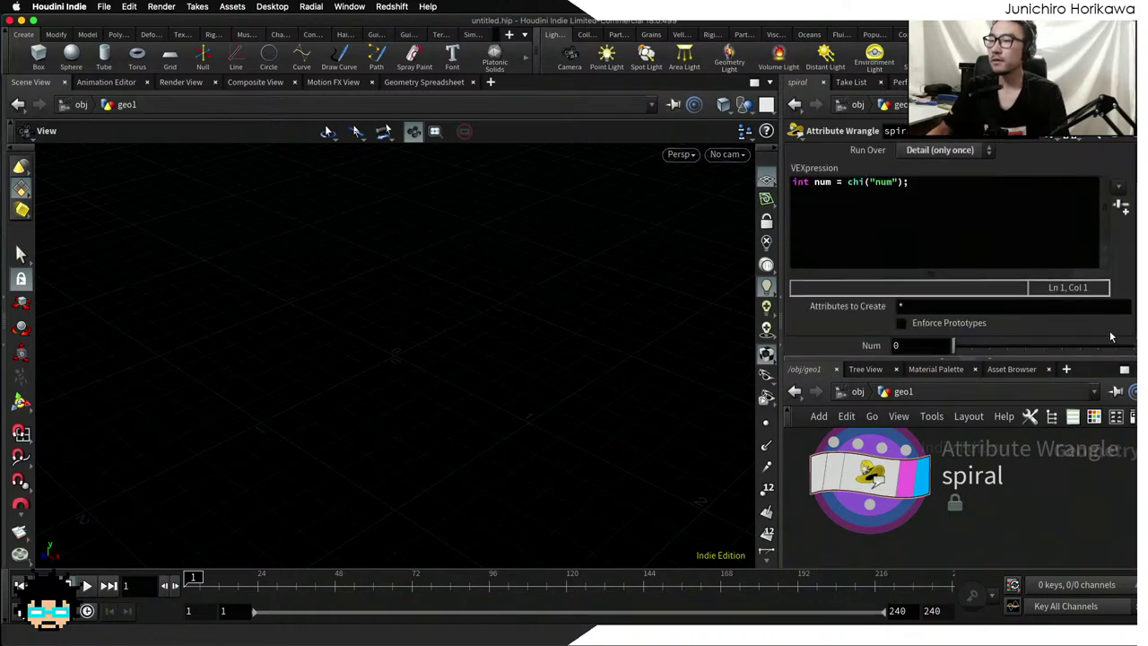
pyautogui.click(915, 345)
pyautogui.write('50')
pyautogui.press('Return')
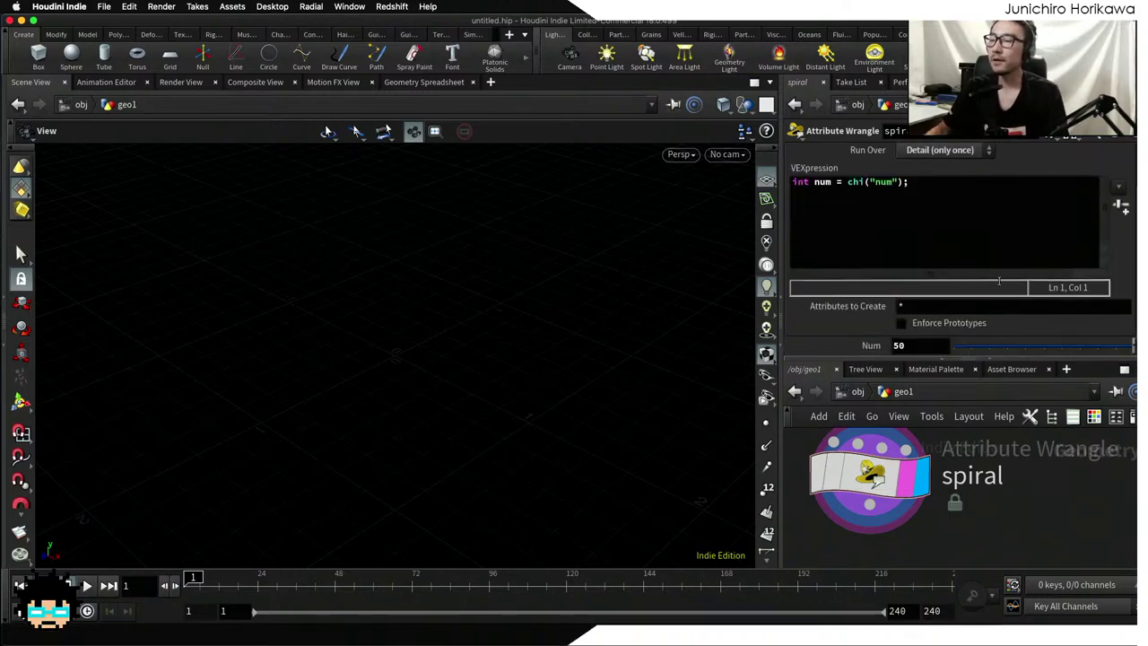
# Add for(int i=0; i<num; i++){ with vector pos = set(); inside.
pyautogui.click(1013, 218)
pyautogui.press('Return')
pyautogui.press('Return')
pyautogui.write('for(in t')
pyautogui.press('BackSpace')
pyautogui.press('BackSpace')
pyautogui.write('t')
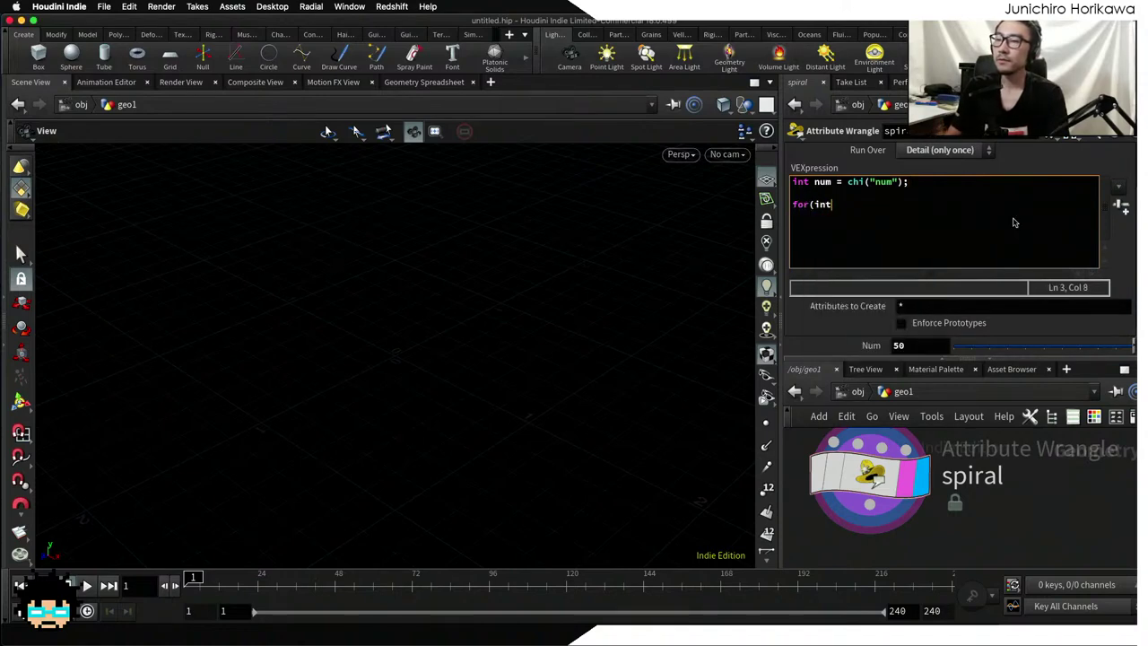
pyautogui.write(' i=0;')
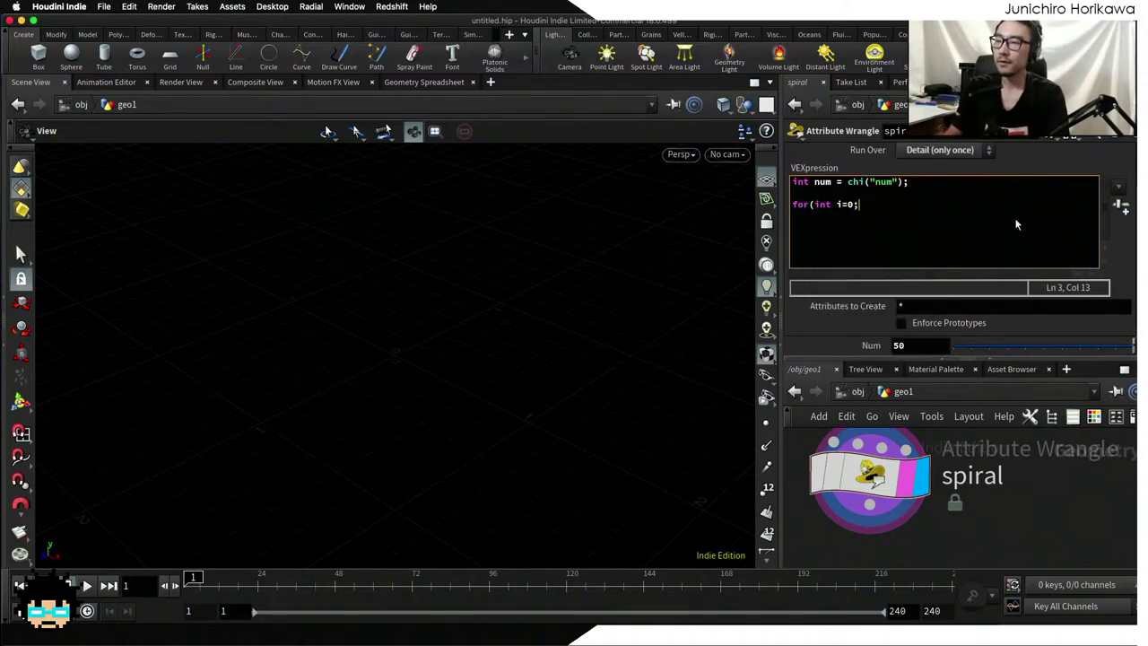
pyautogui.write(' i<num;')
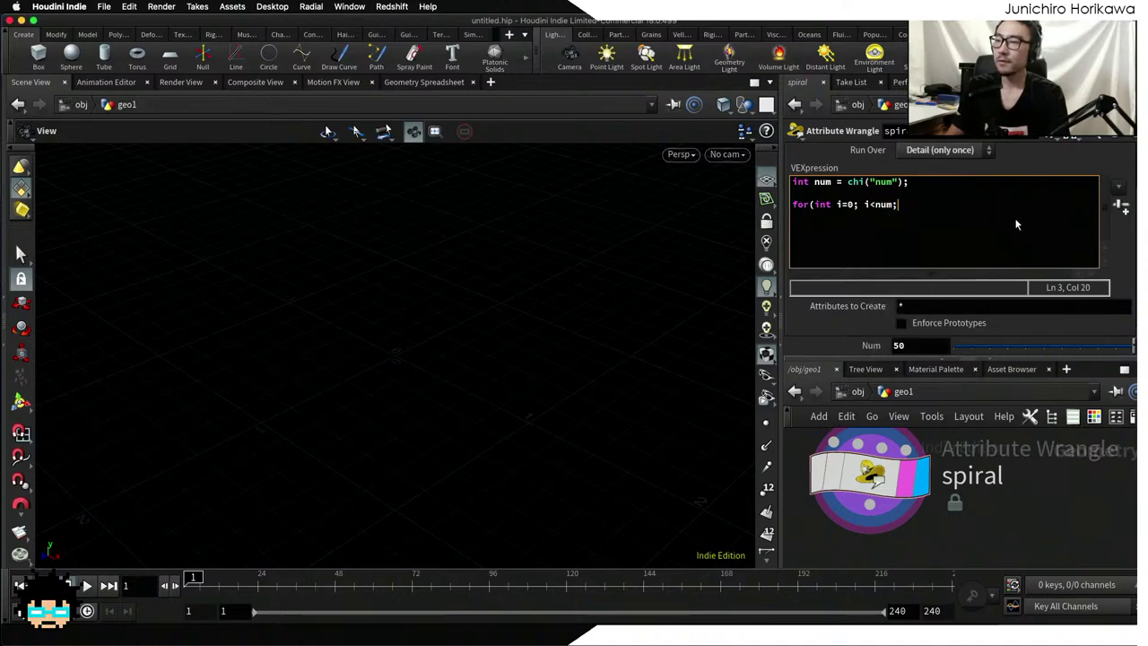
pyautogui.write(' i++){')
pyautogui.press('Return')
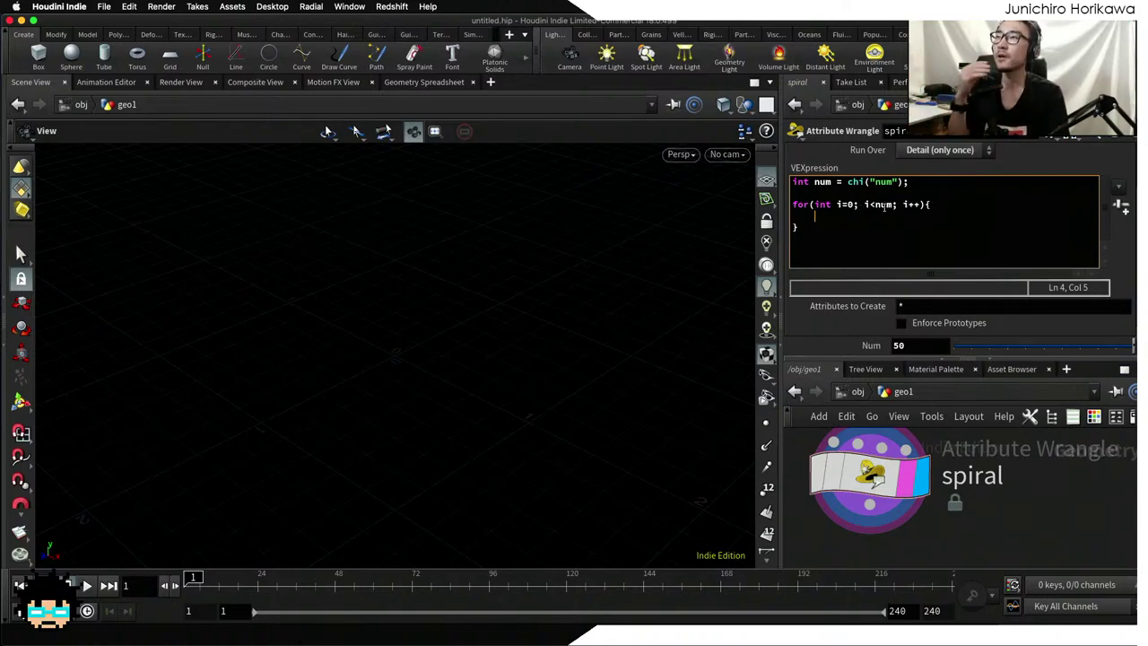
pyautogui.write('ve')
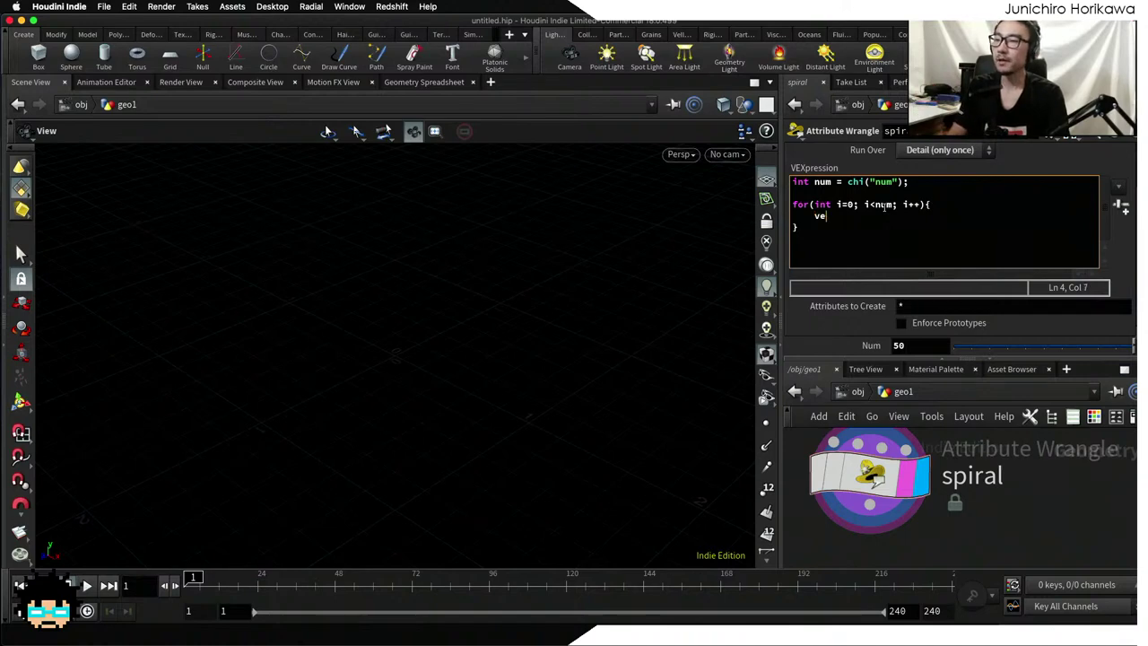
pyautogui.write('cto')
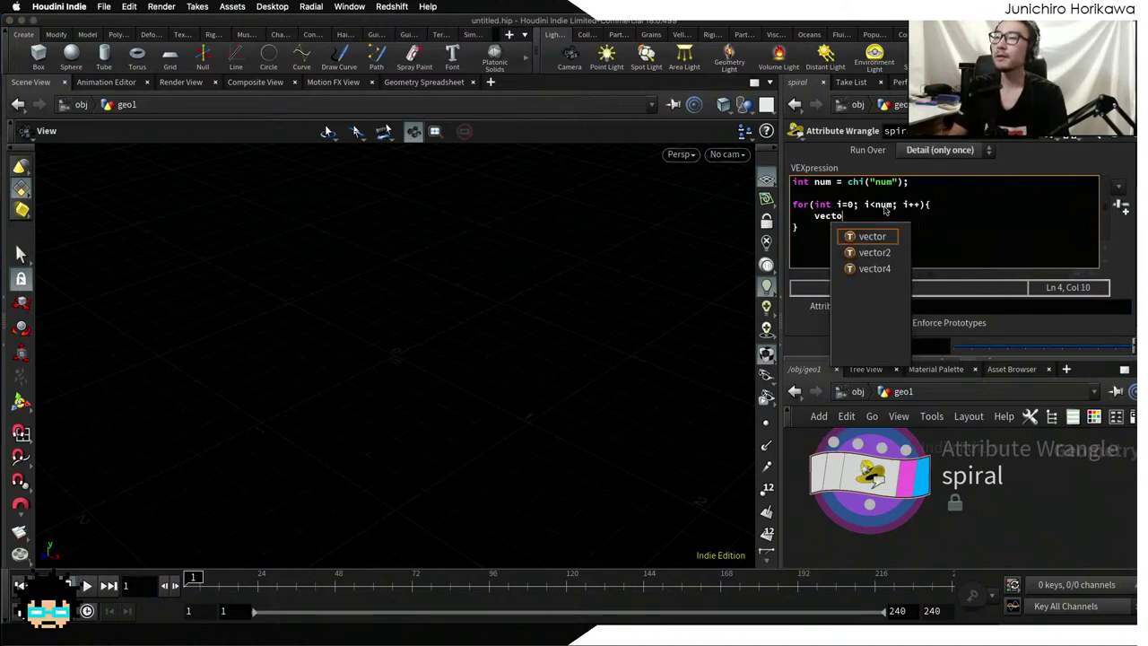
pyautogui.write('r pos = ')
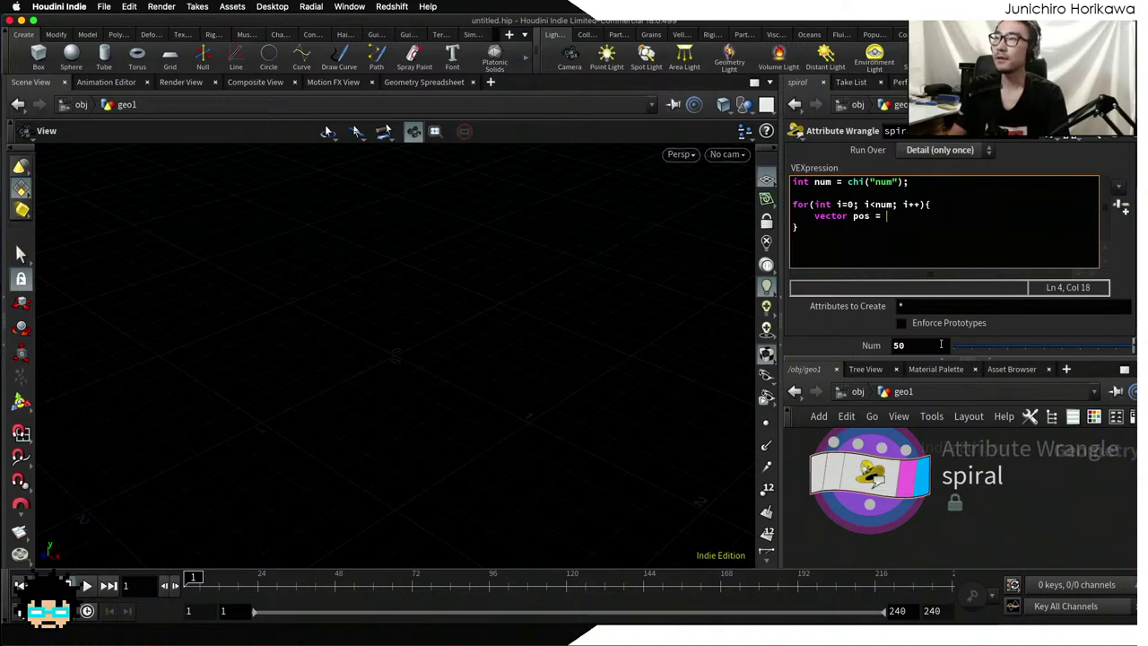
pyautogui.write('set();')
pyautogui.press('Left')
pyautogui.press('Left')
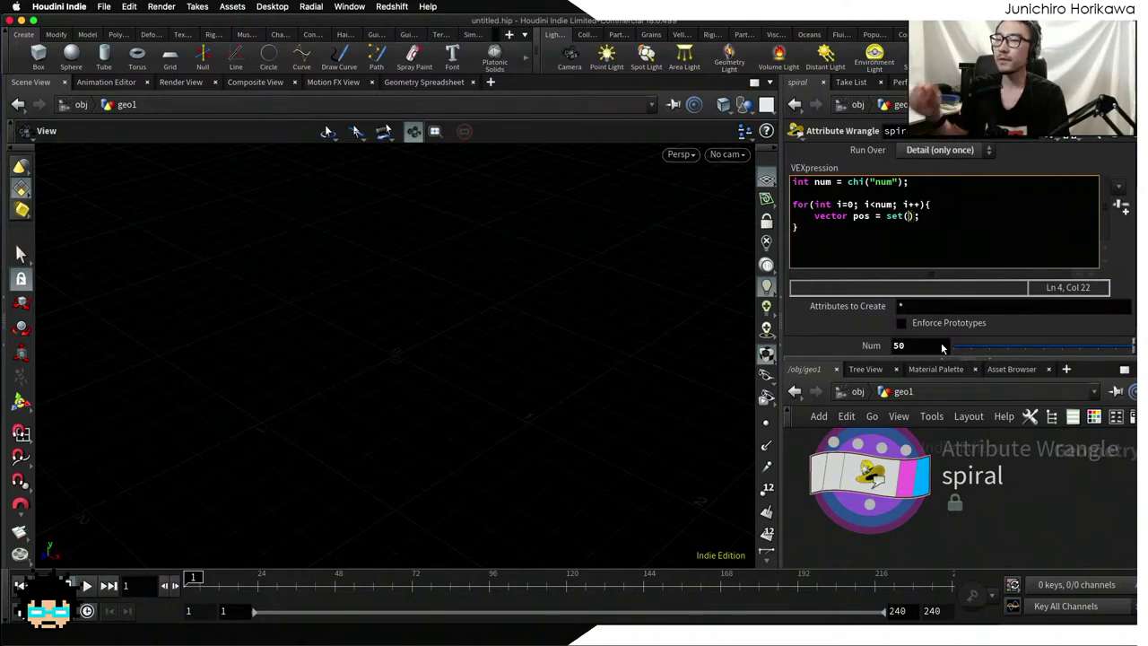
pyautogui.moveTo(541, 317); pyautogui.dragTo(645, 370)
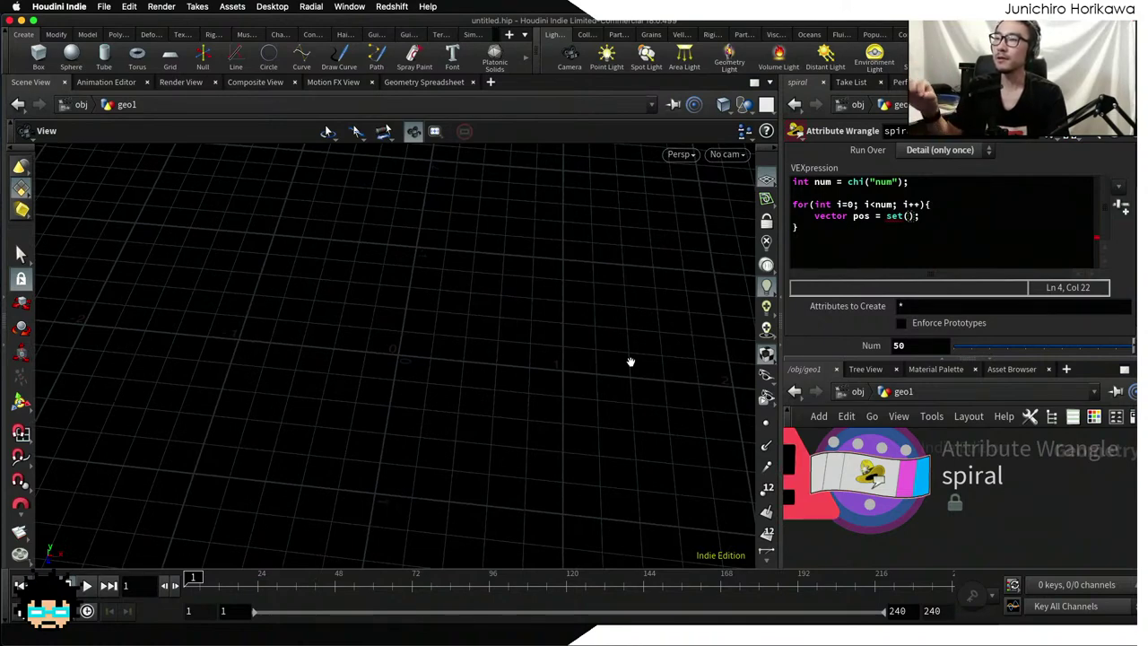
# Enter i / float(num-1) * as the first set() argument.
pyautogui.click(907, 216)
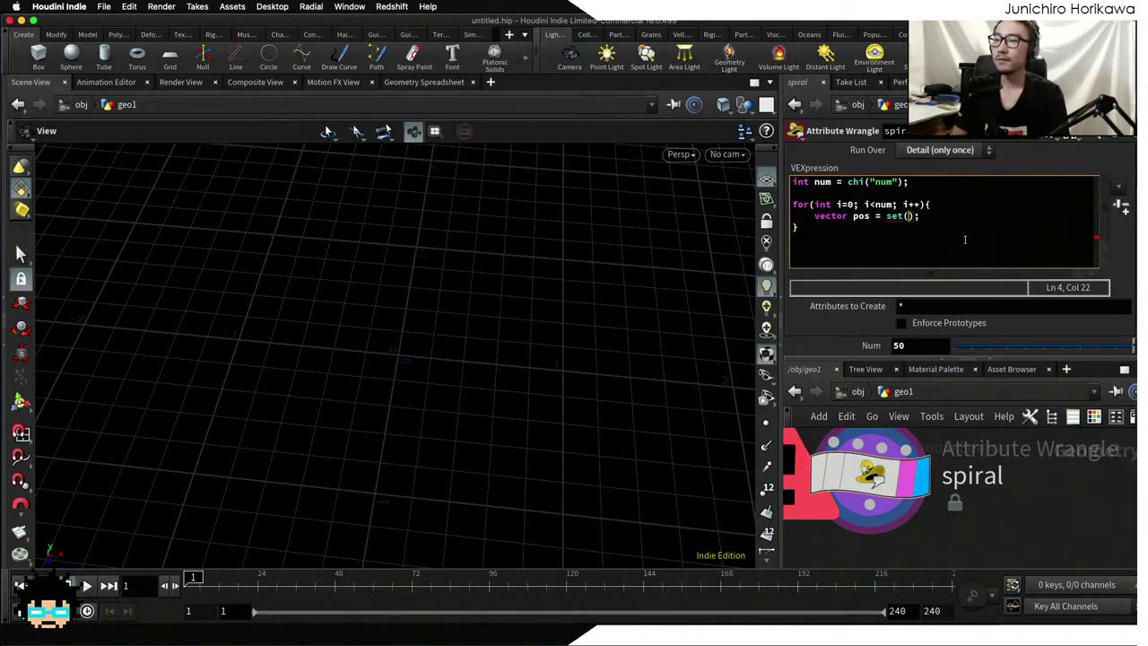
pyautogui.hotkey('ctrl', 'space')
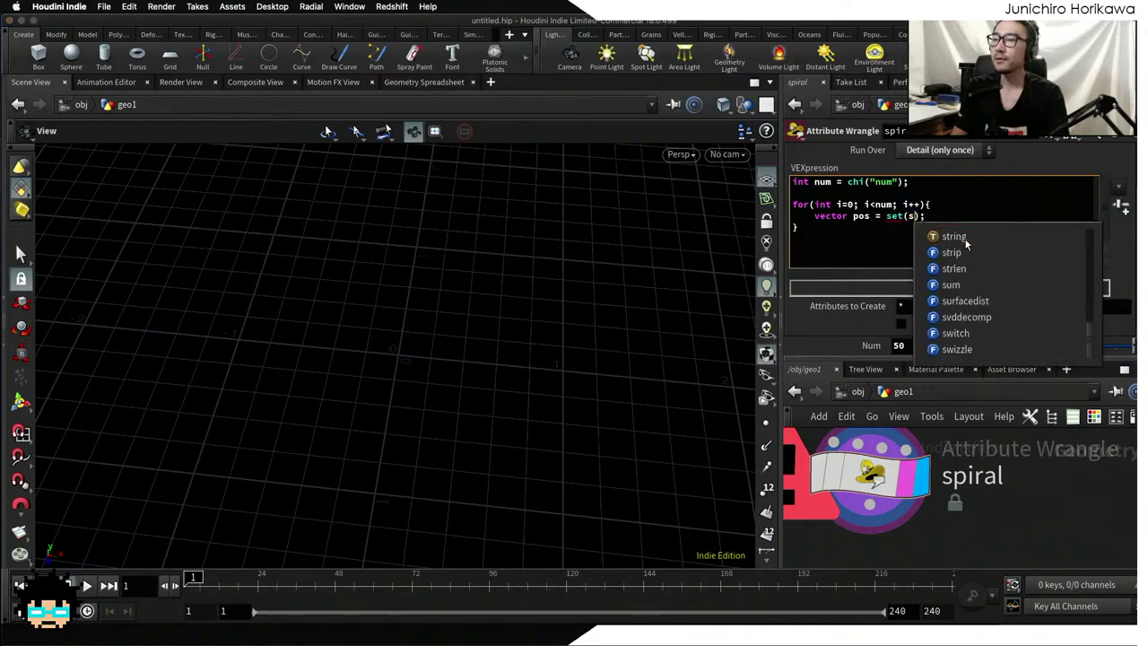
pyautogui.press('Escape')
pyautogui.write('i ')
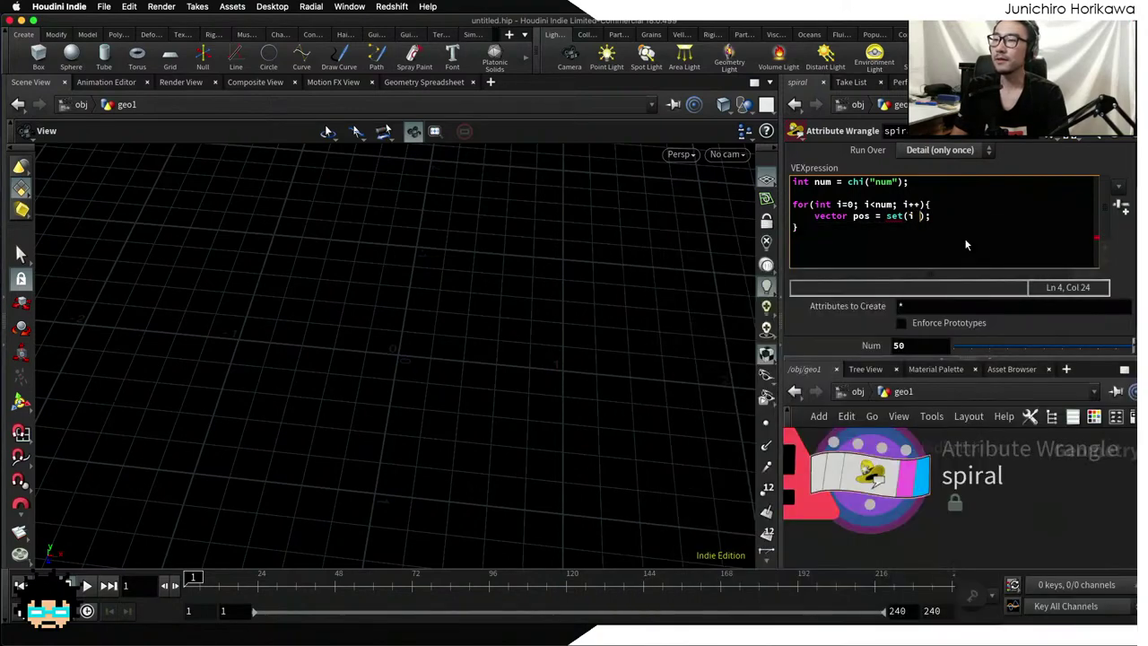
pyautogui.write('/ float(num-1)')
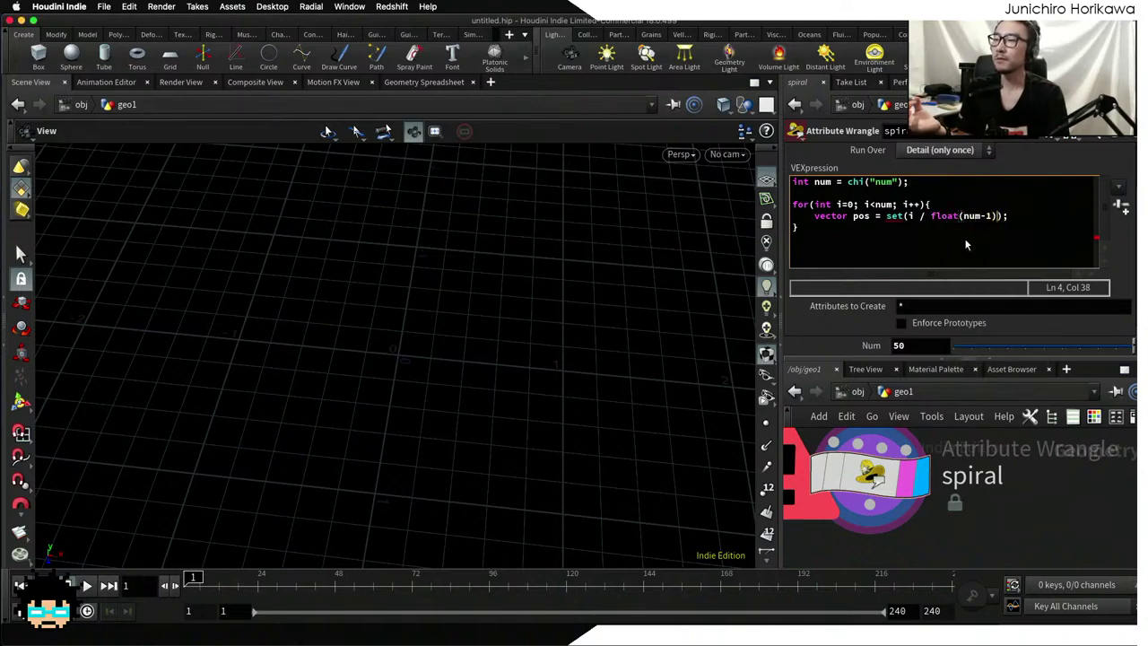
pyautogui.moveTo(908, 215); pyautogui.dragTo(994, 216)
pyautogui.click(994, 216)
pyautogui.write('&*')
pyautogui.press('BackSpace')
pyautogui.press('BackSpace')
pyautogui.press('BackSpace')
pyautogui.write('*')
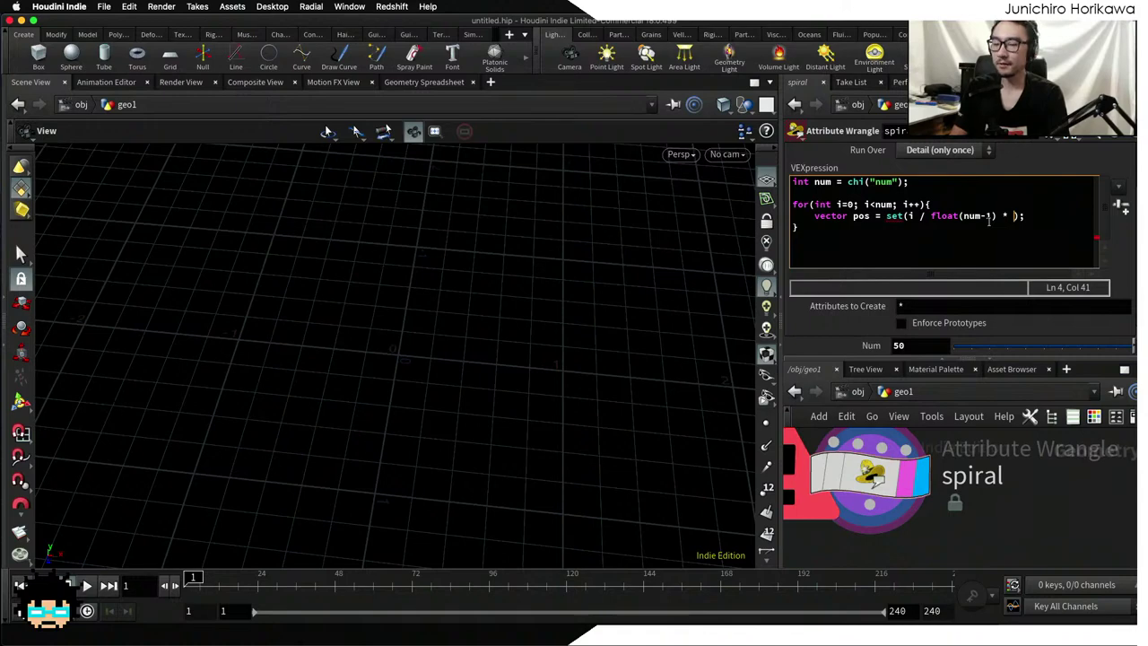
# Declare float len = chf("len"); and finish set() with len, 0, 0.
pyautogui.click(974, 184)
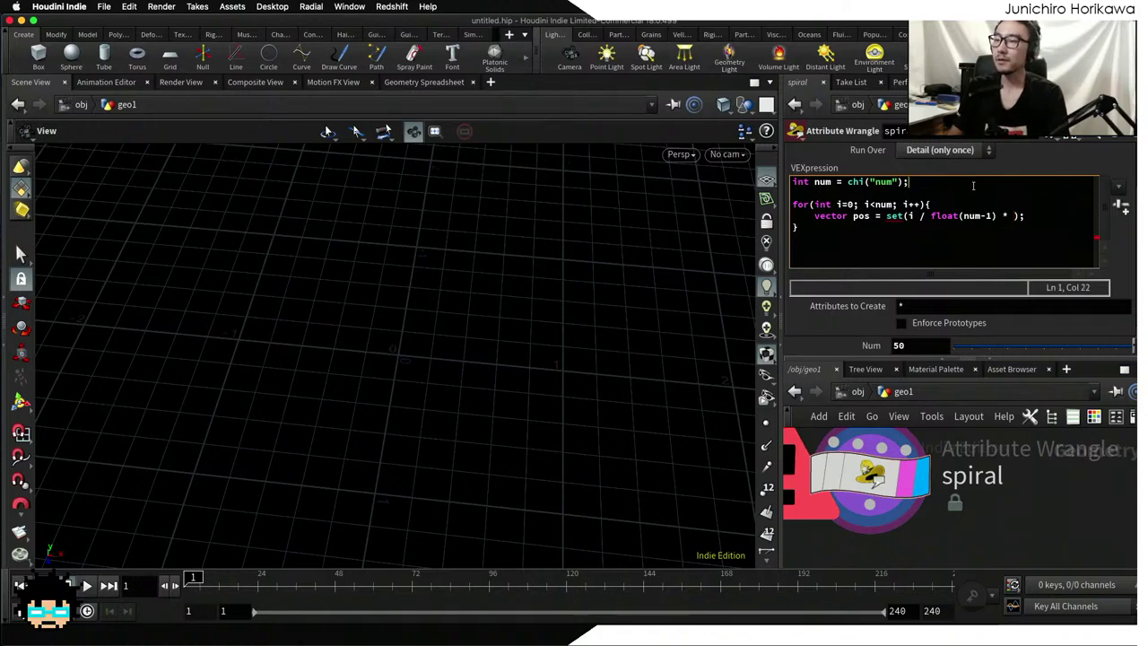
pyautogui.press('Return')
pyautogui.write('float c')
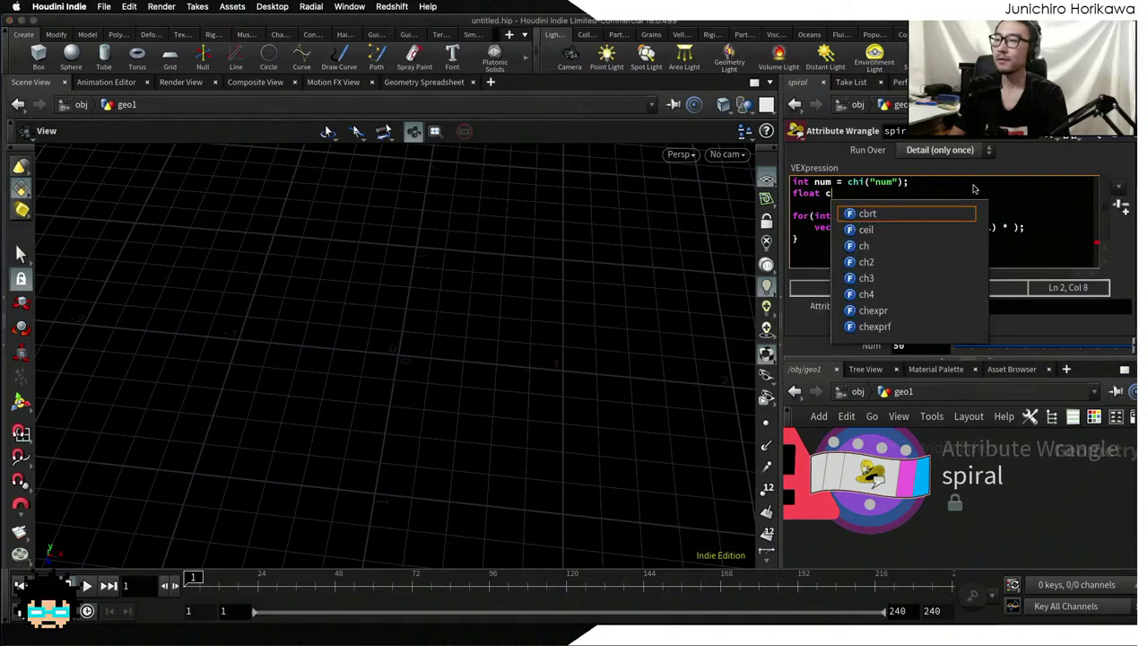
pyautogui.press('BackSpace')
pyautogui.write('len = ')
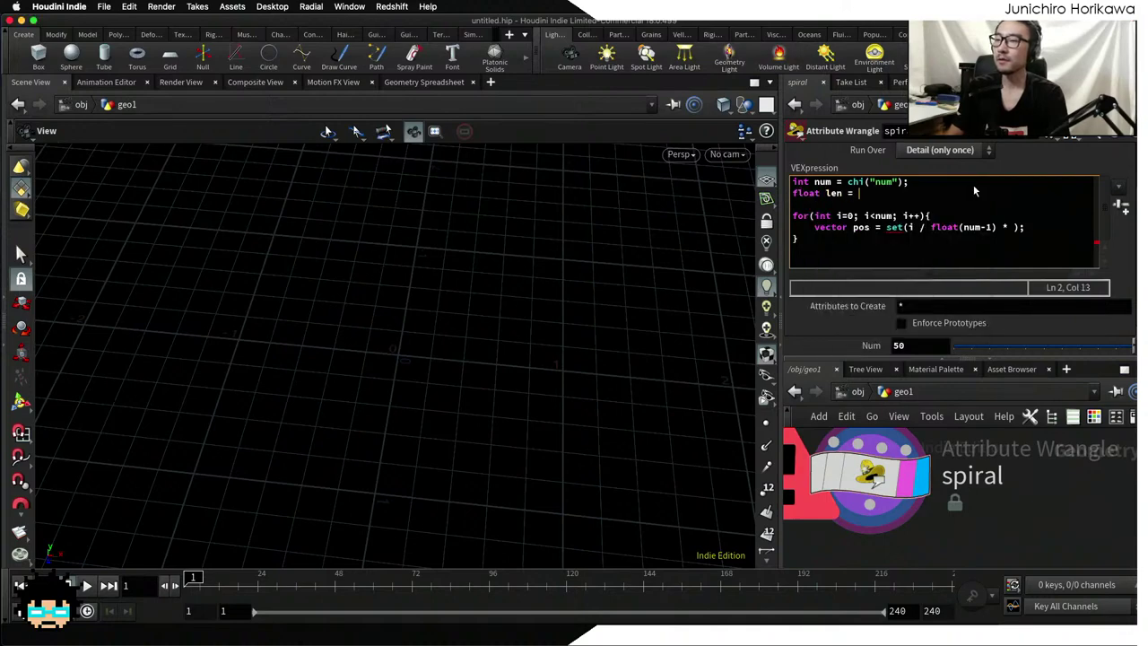
pyautogui.write('chf("len");')
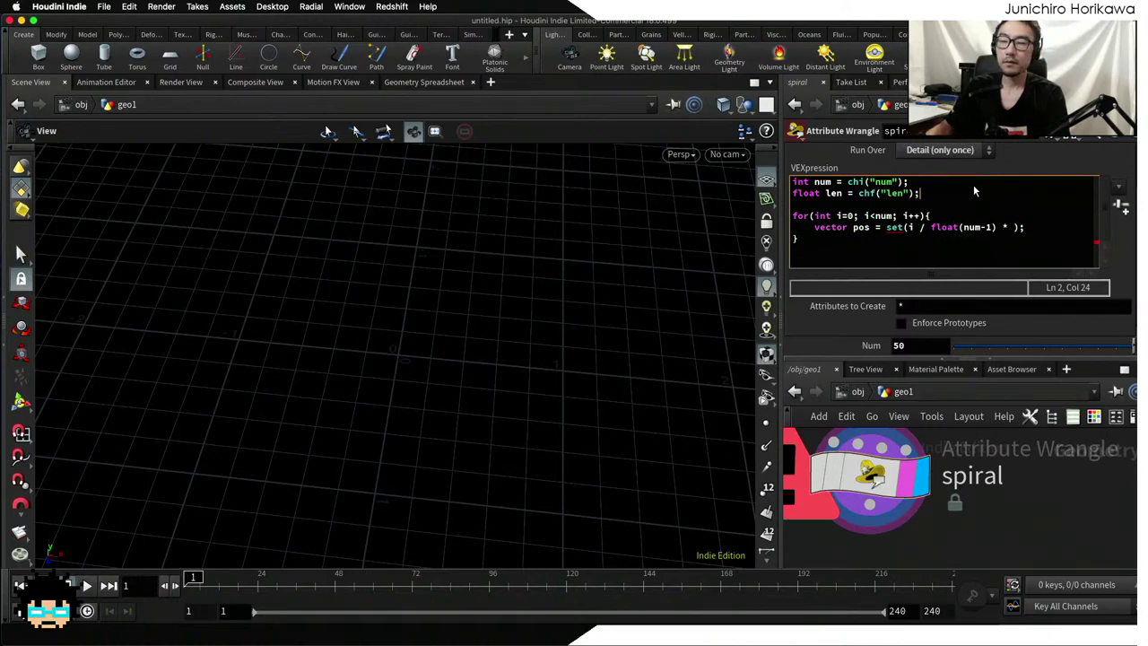
pyautogui.click(1015, 228)
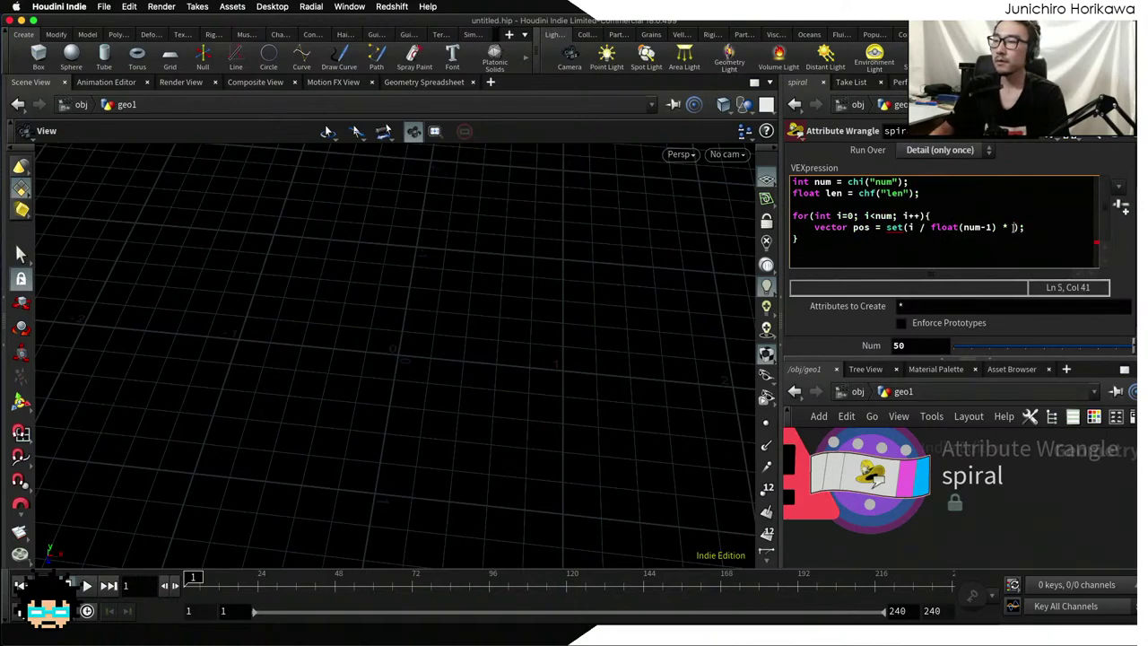
pyautogui.write('len')
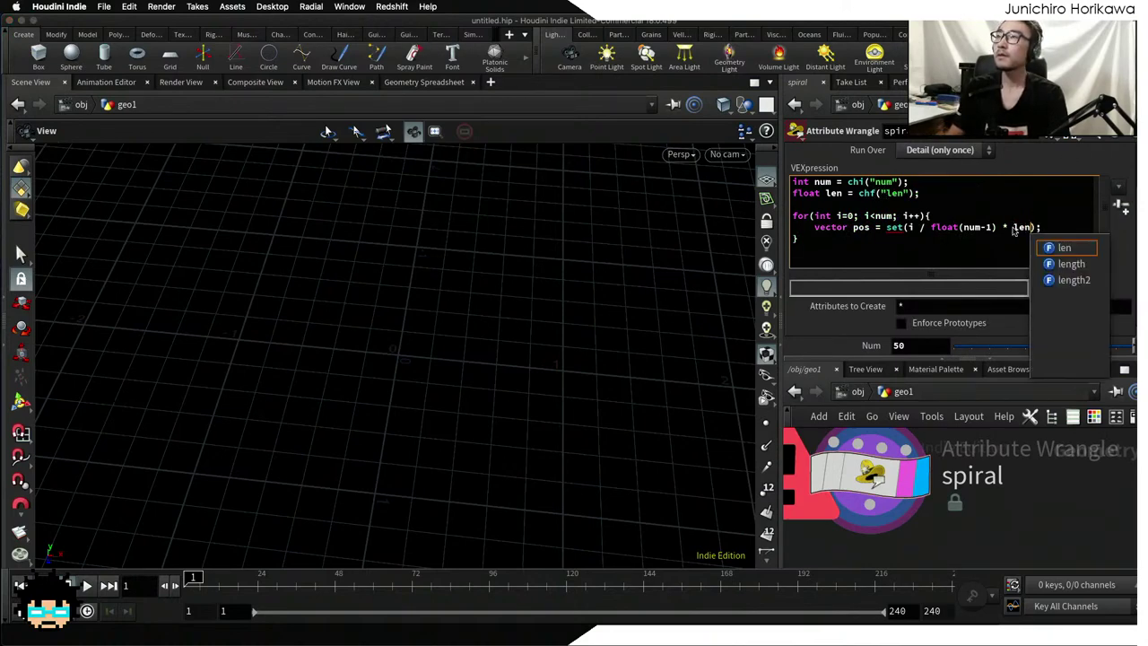
pyautogui.write(', 0,0')
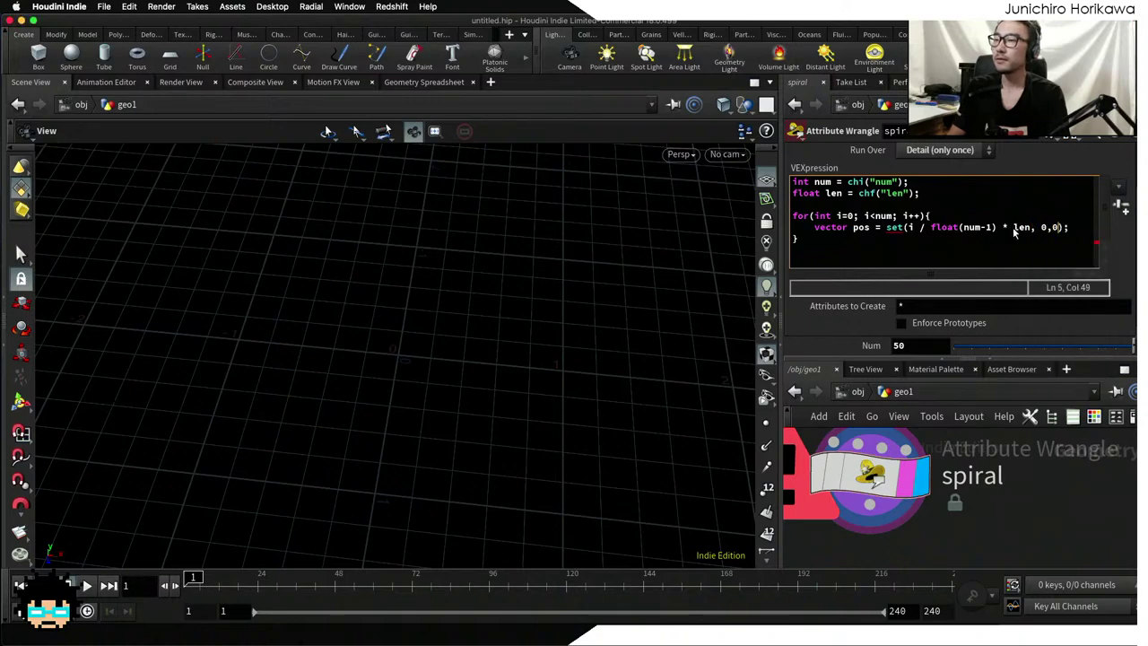
pyautogui.write('0')
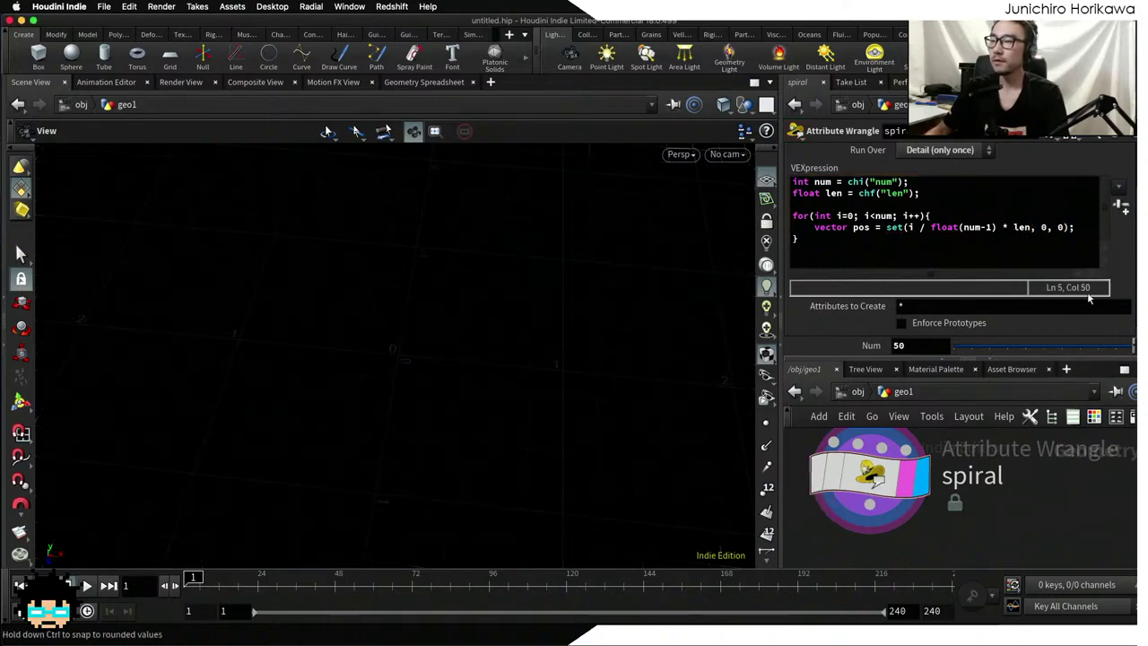
# Create the Len spare parameter and set it to 1.
pyautogui.click(1121, 205)
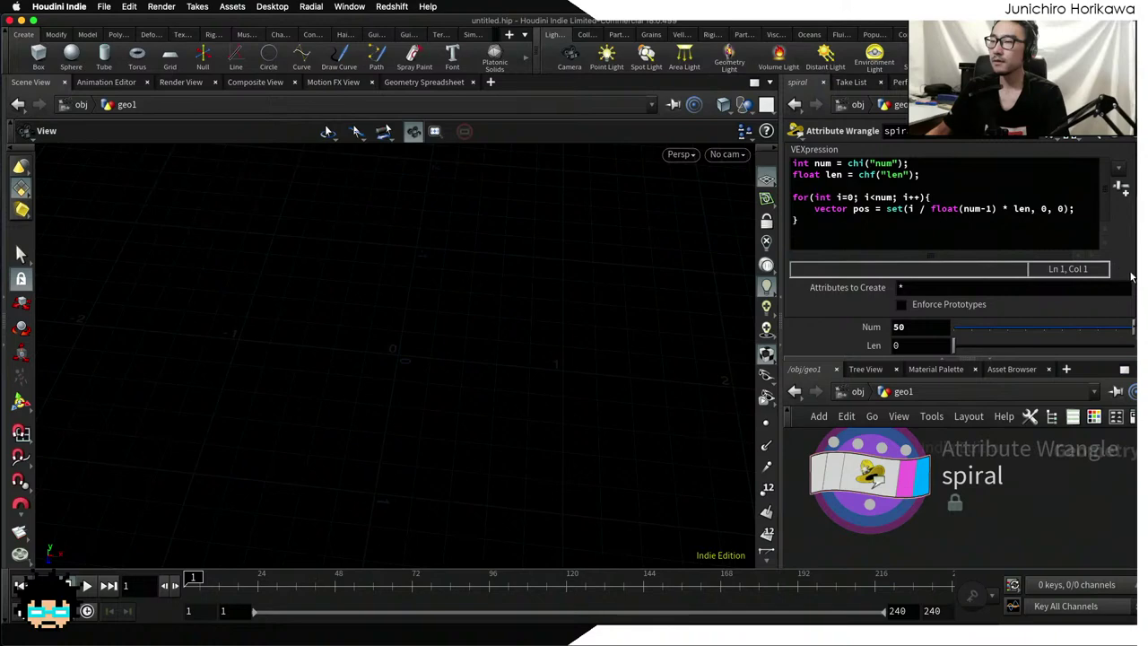
pyautogui.moveTo(983, 348); pyautogui.dragTo(1134, 348)
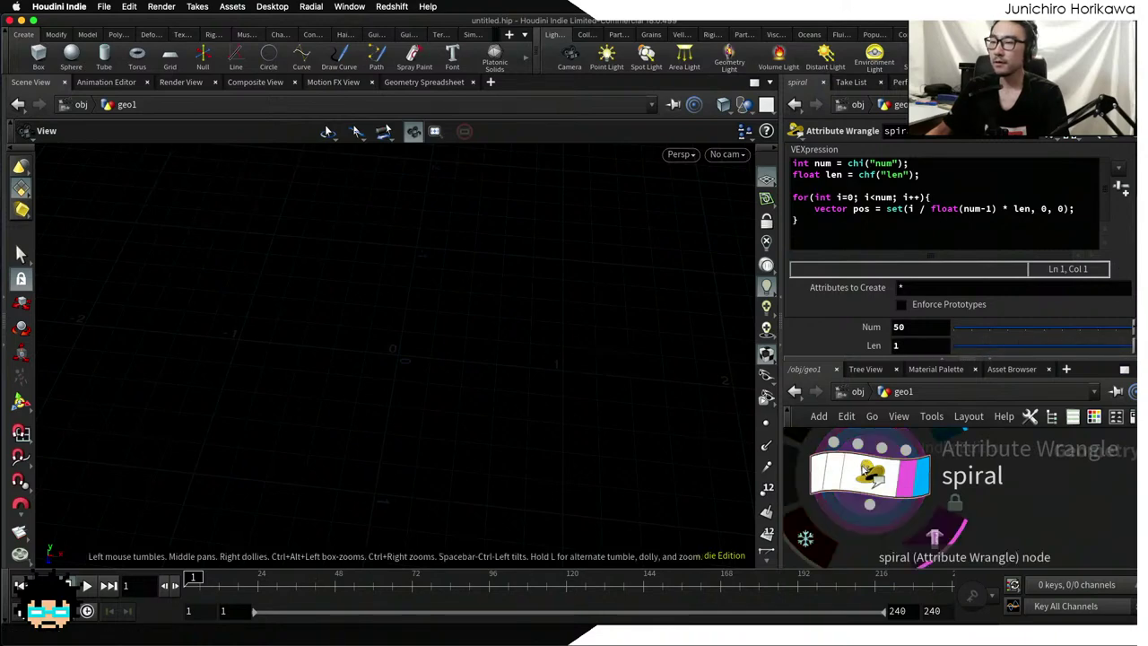
pyautogui.press('f')
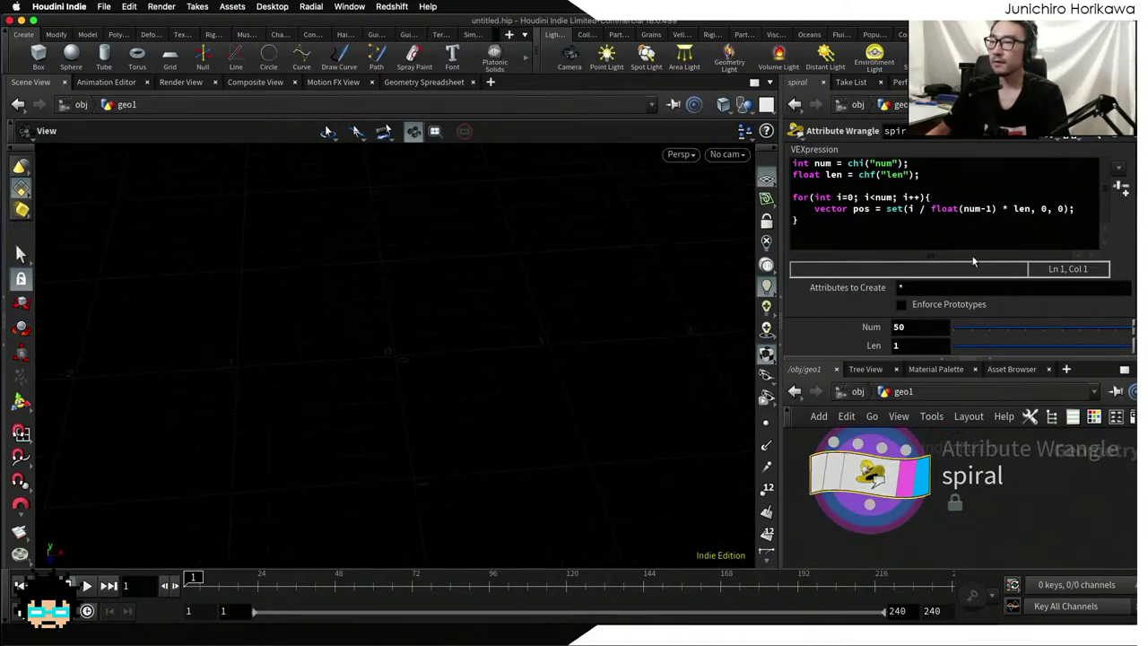
pyautogui.click(1082, 211)
pyautogui.press('Return')
pyautogui.press('Return')
# Add int pt = addpoint(0, pos); and inspect the resulting row of points.
pyautogui.write('int')
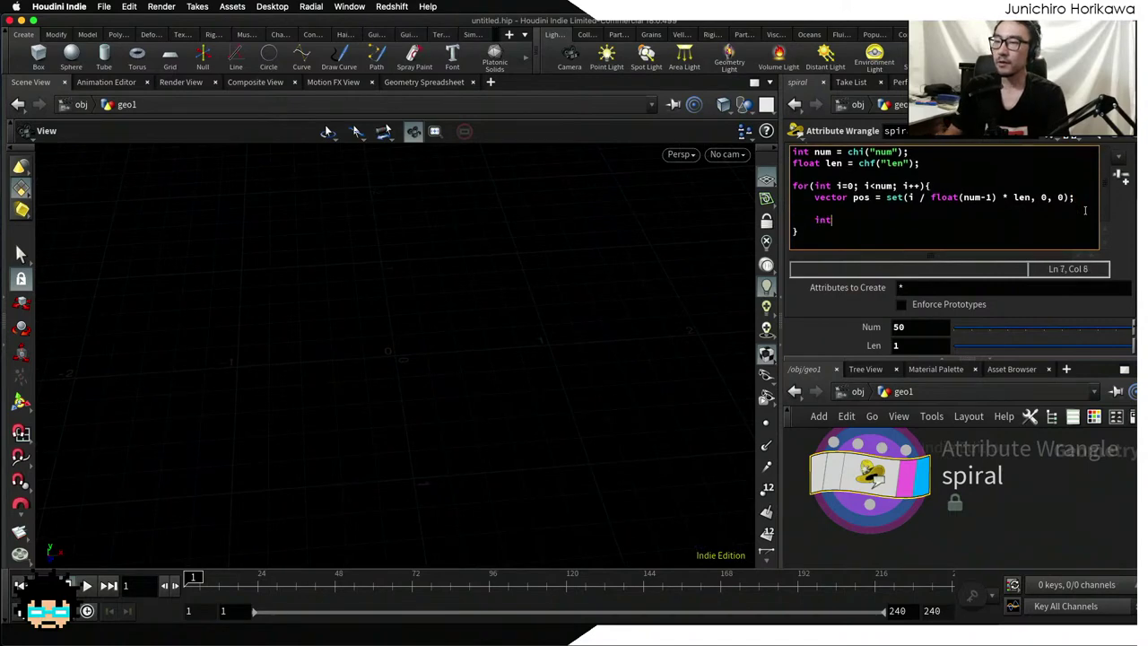
pyautogui.write(' pt = add')
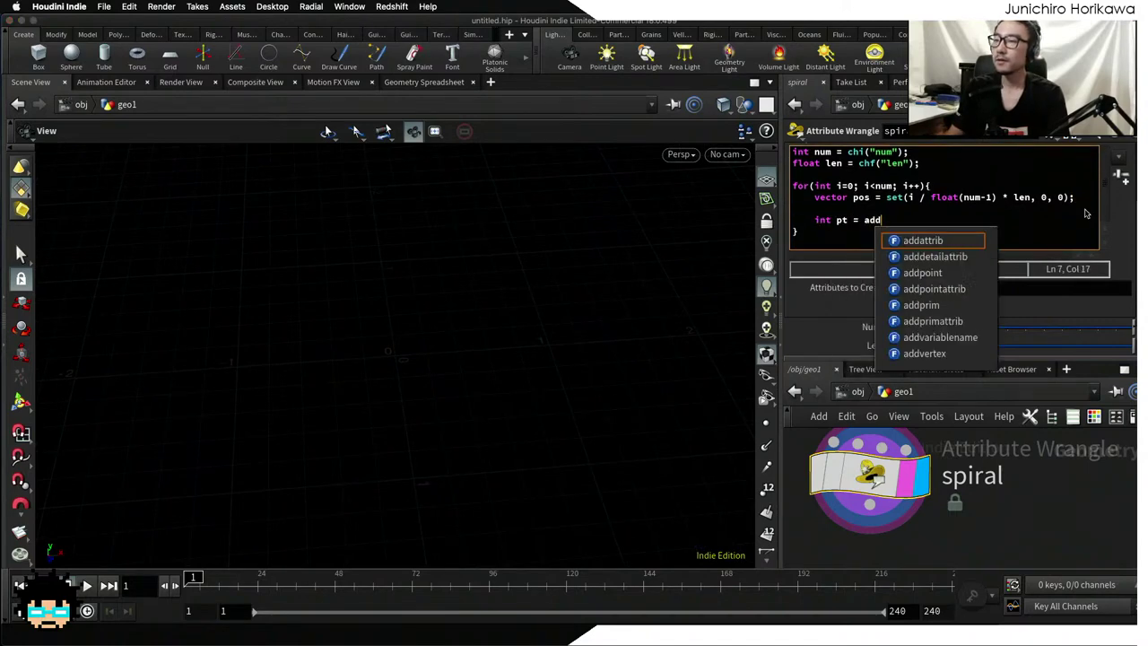
pyautogui.write('point(0, ')
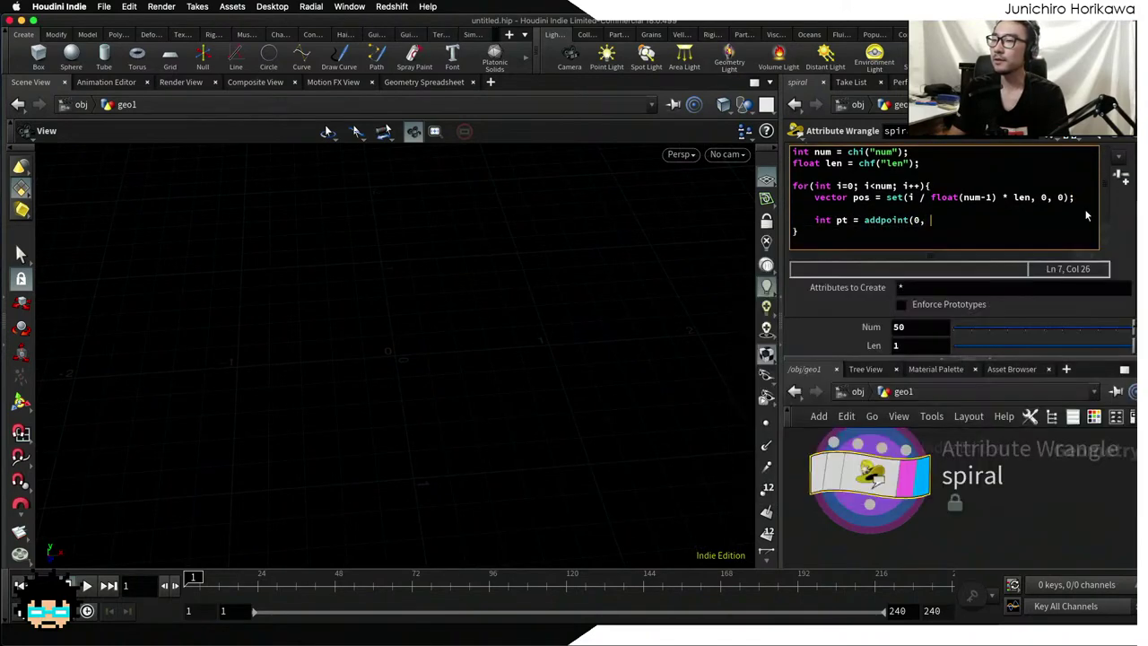
pyautogui.write('pos);')
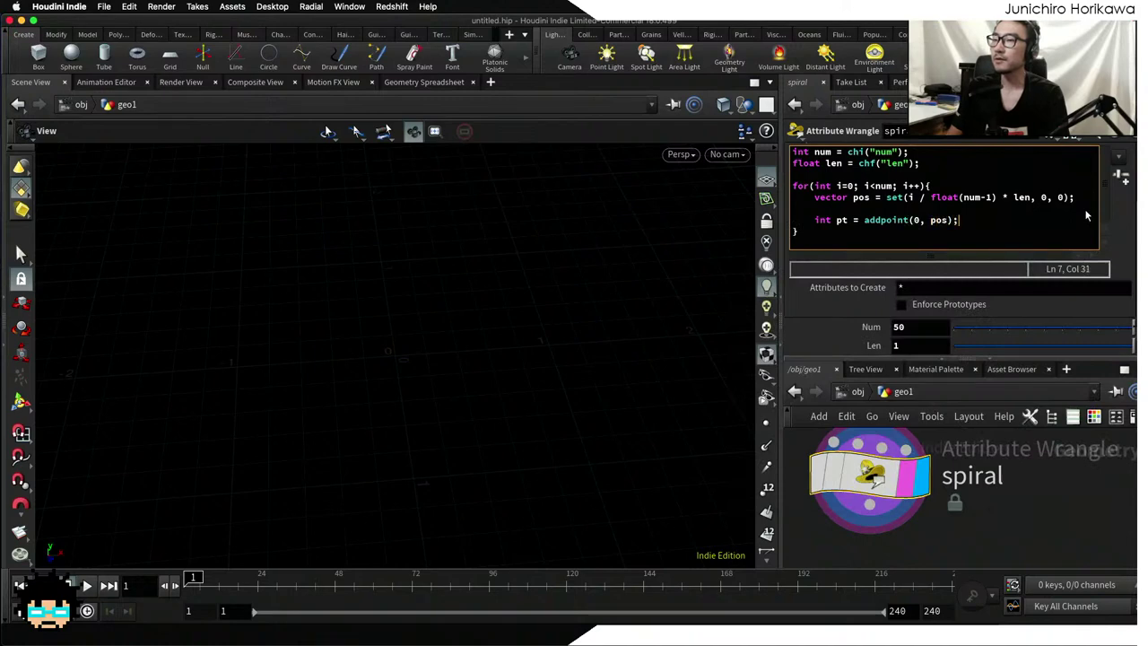
pyautogui.click(1065, 453)
pyautogui.moveTo(498, 355); pyautogui.dragTo(394, 358)
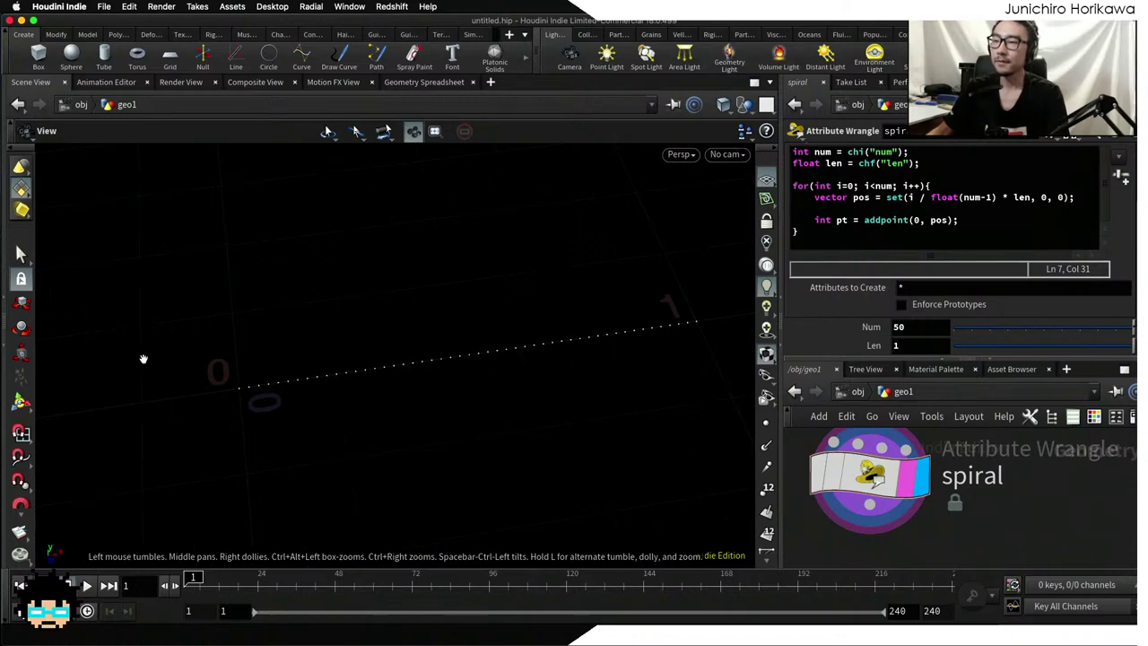
pyautogui.scroll(-4, 377, 356)
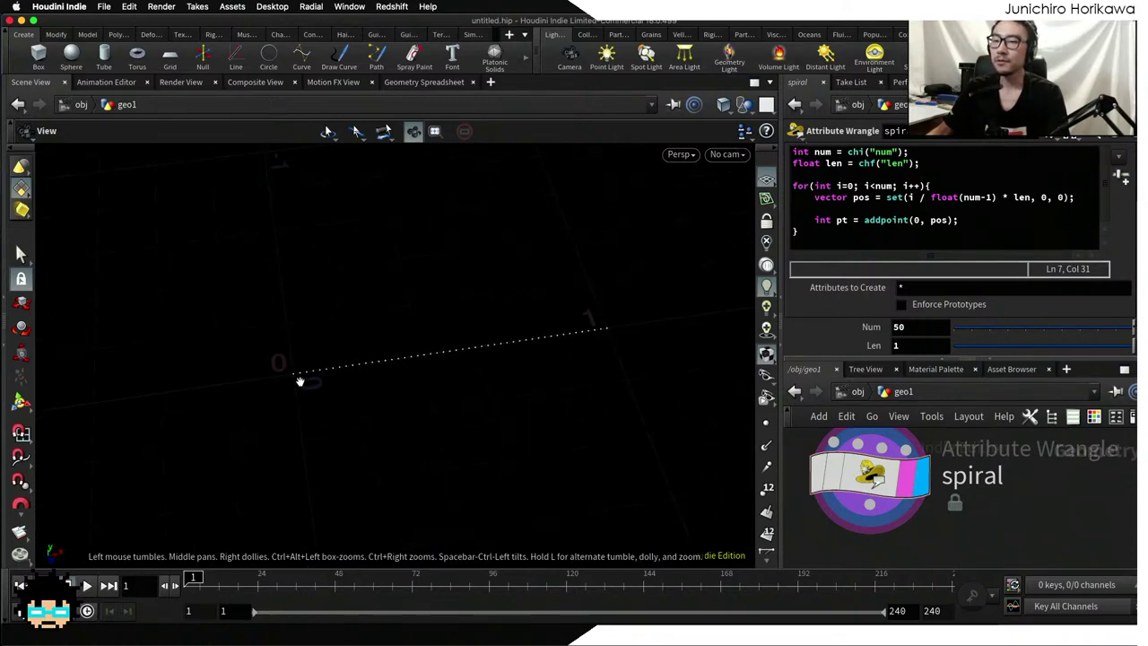
pyautogui.scroll(1, 291, 373)
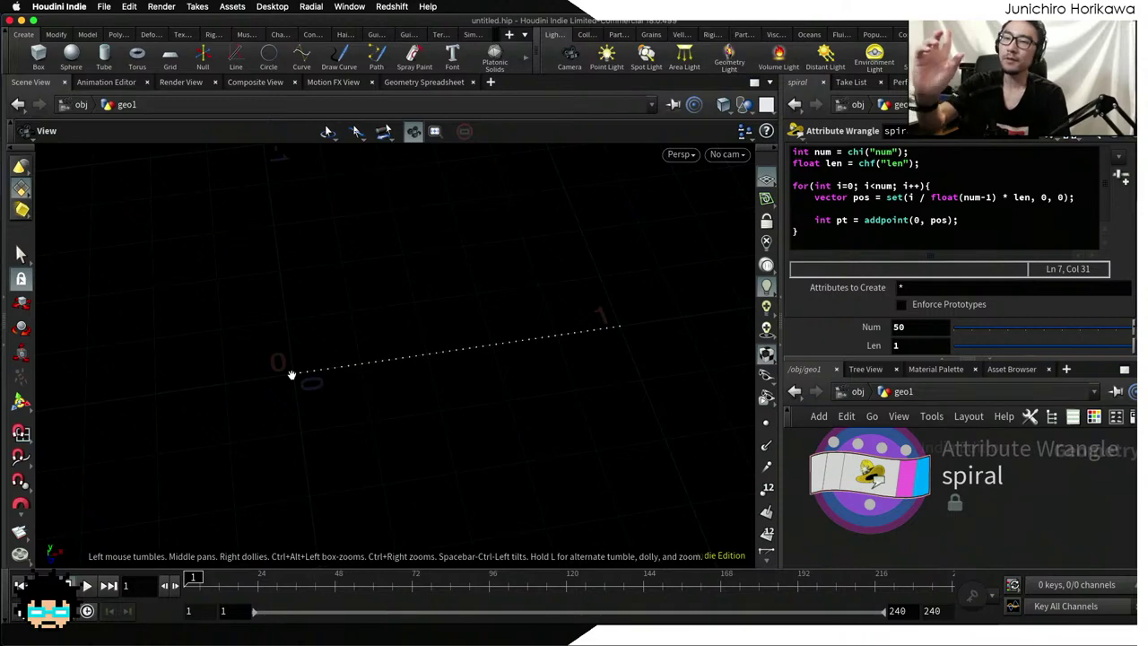
pyautogui.moveTo(292, 373)
pyautogui.mouseDown()
pyautogui.moveTo(292, 320)
pyautogui.moveTo(290, 358)
pyautogui.mouseUp()
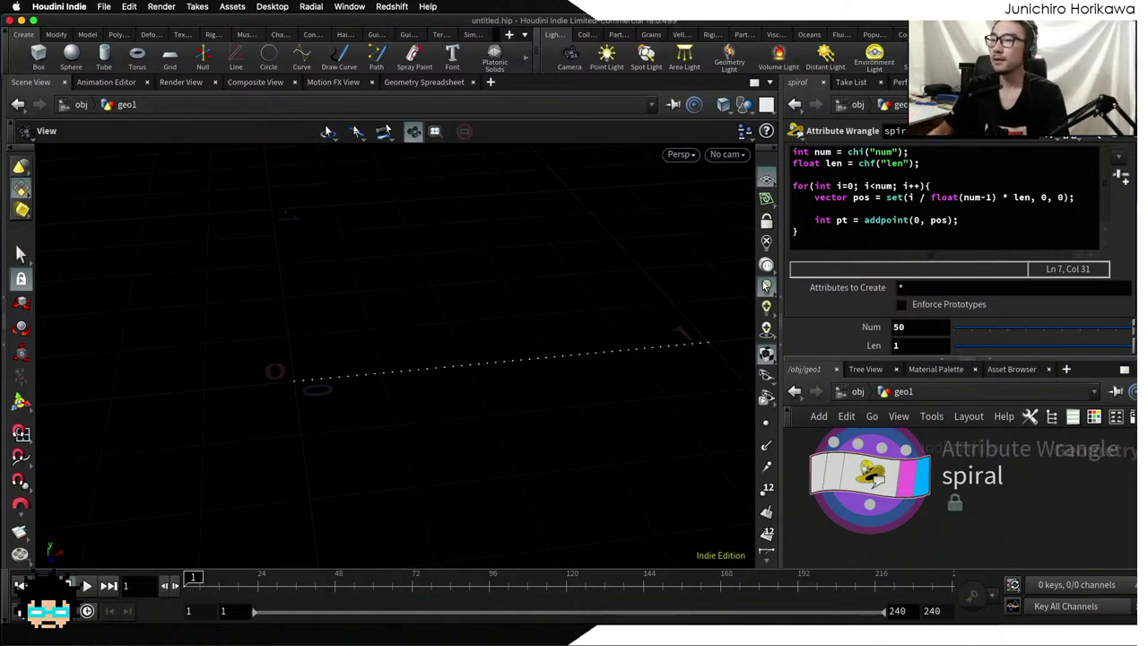
# Add matrix mat = ident(); and begin a rotate(mat, call in the loop.
pyautogui.click(860, 207)
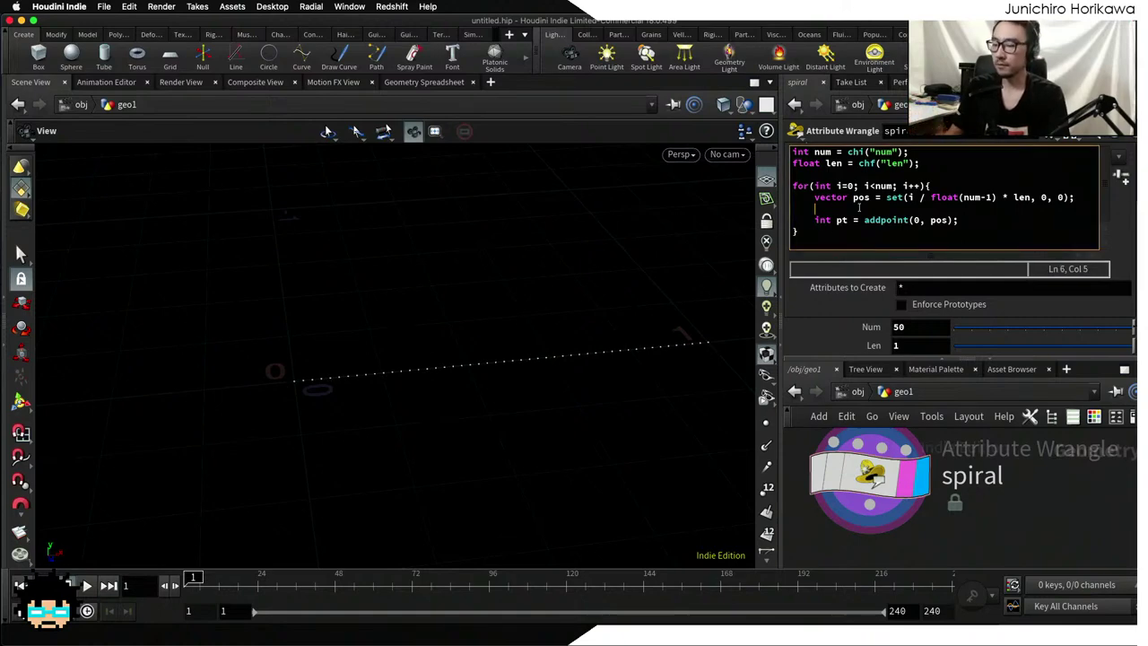
pyautogui.write('m')
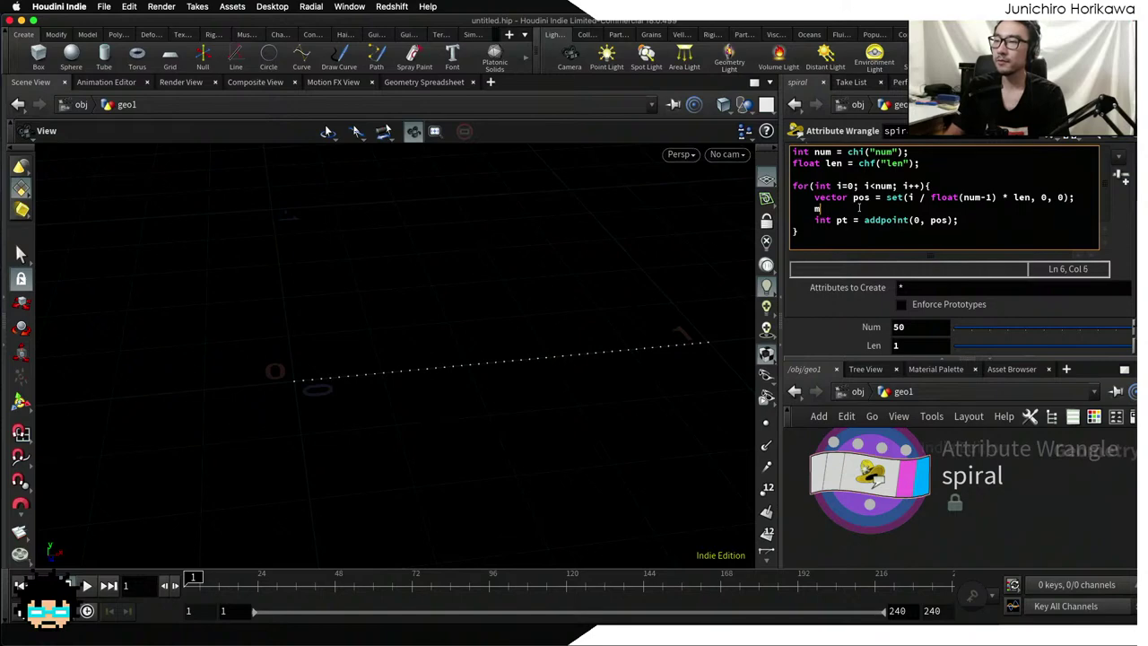
pyautogui.write('atrix mat = ident')
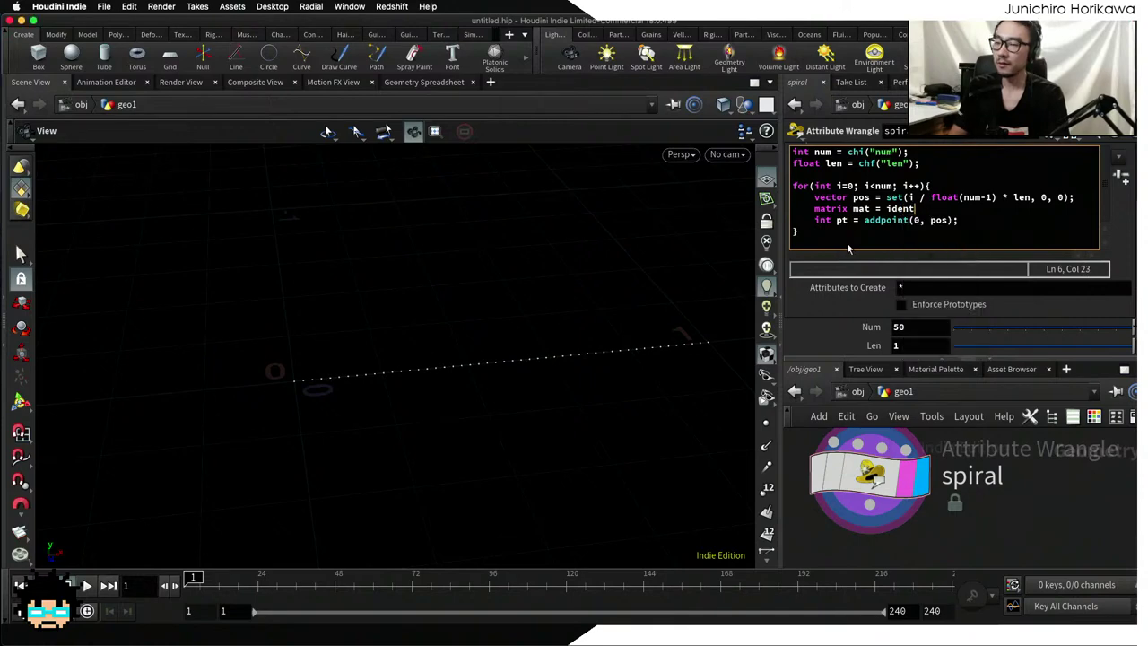
pyautogui.write('();')
pyautogui.press('Return')
pyautogui.press('Return')
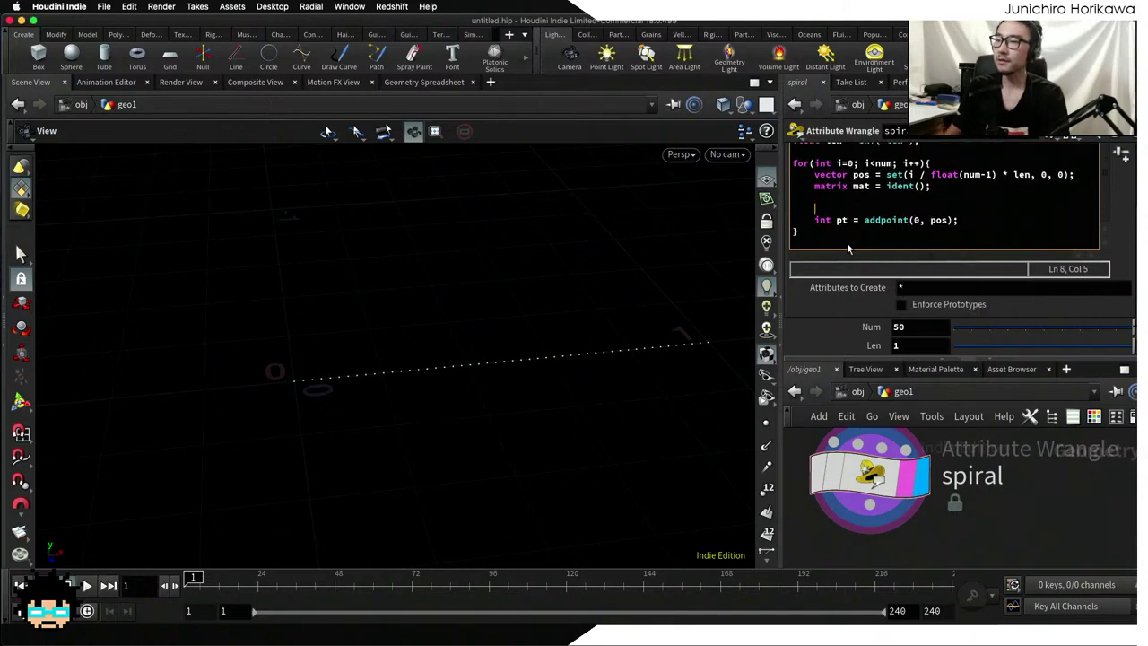
pyautogui.write('rotate(mat,')
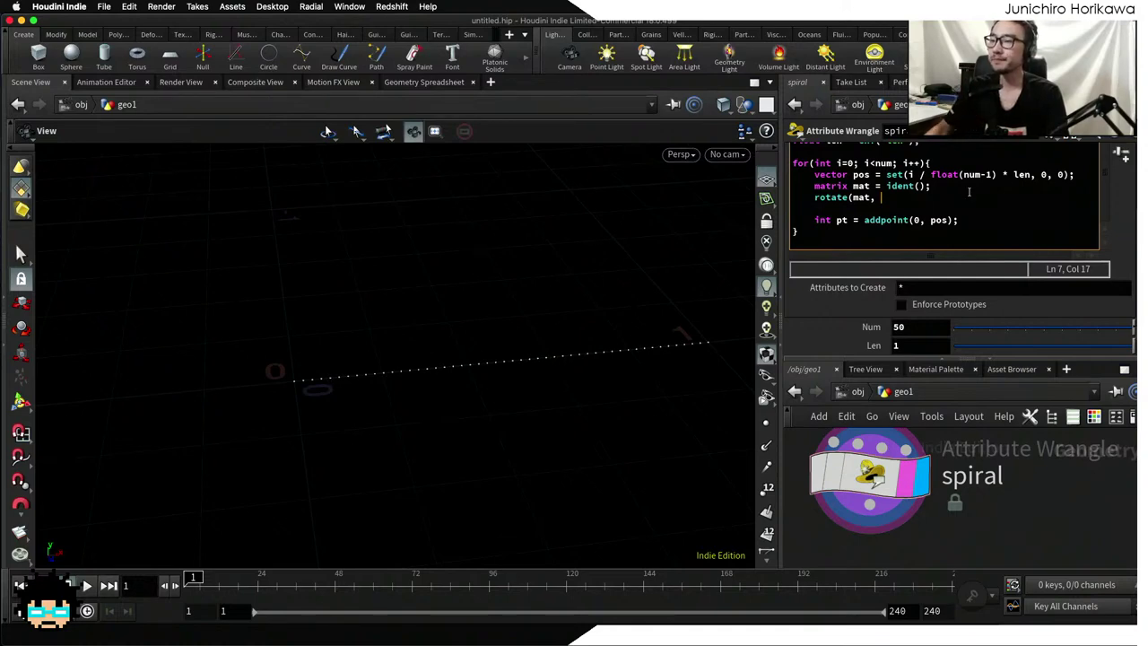
pyautogui.scroll(2, 969, 191)
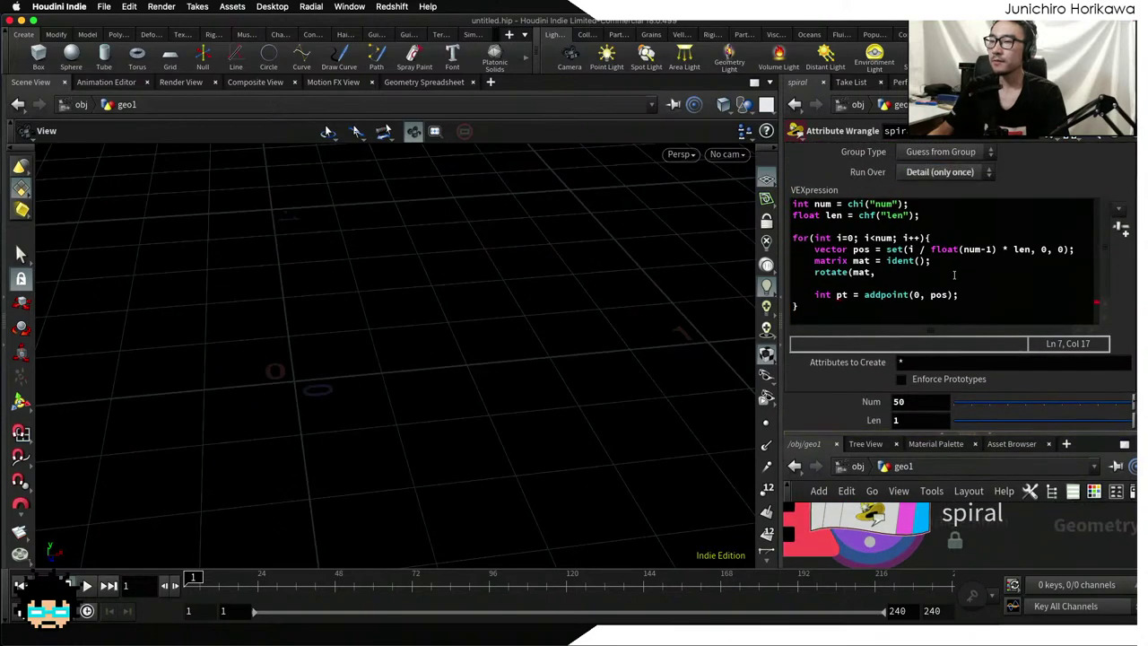
# Declare float ang = $PI * chf("ang"); and create its Ang parameter.
pyautogui.click(959, 228)
pyautogui.write('float')
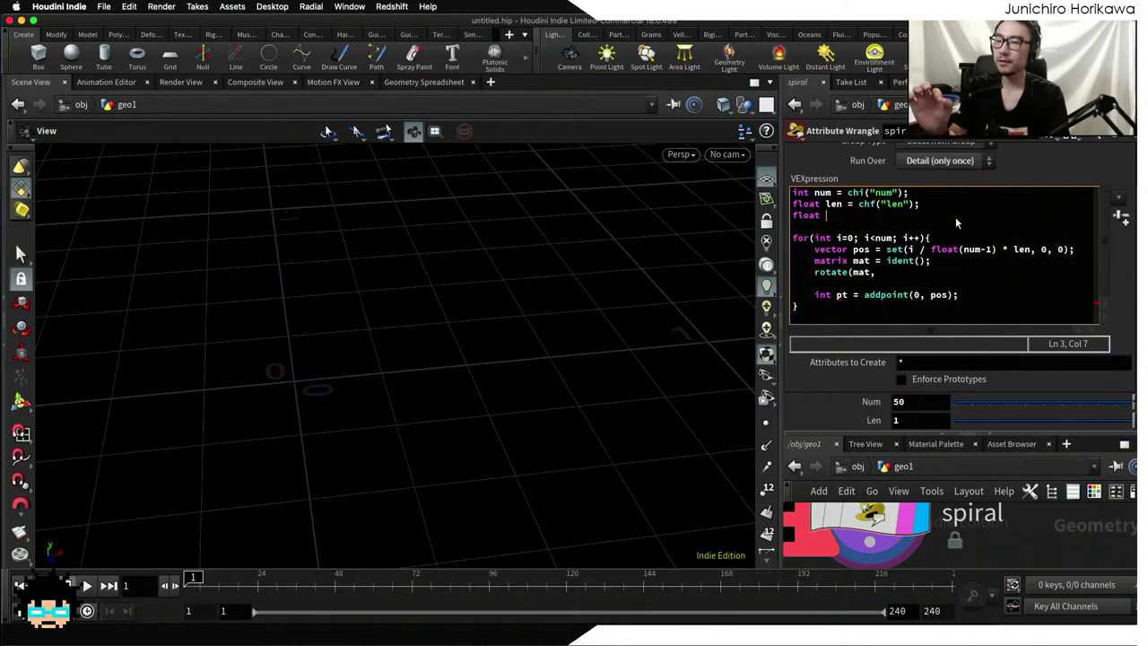
pyautogui.write('ang =-')
pyautogui.write('ch')
pyautogui.press('BackSpace')
pyautogui.press('BackSpace')
pyautogui.write('$PI * chf(')
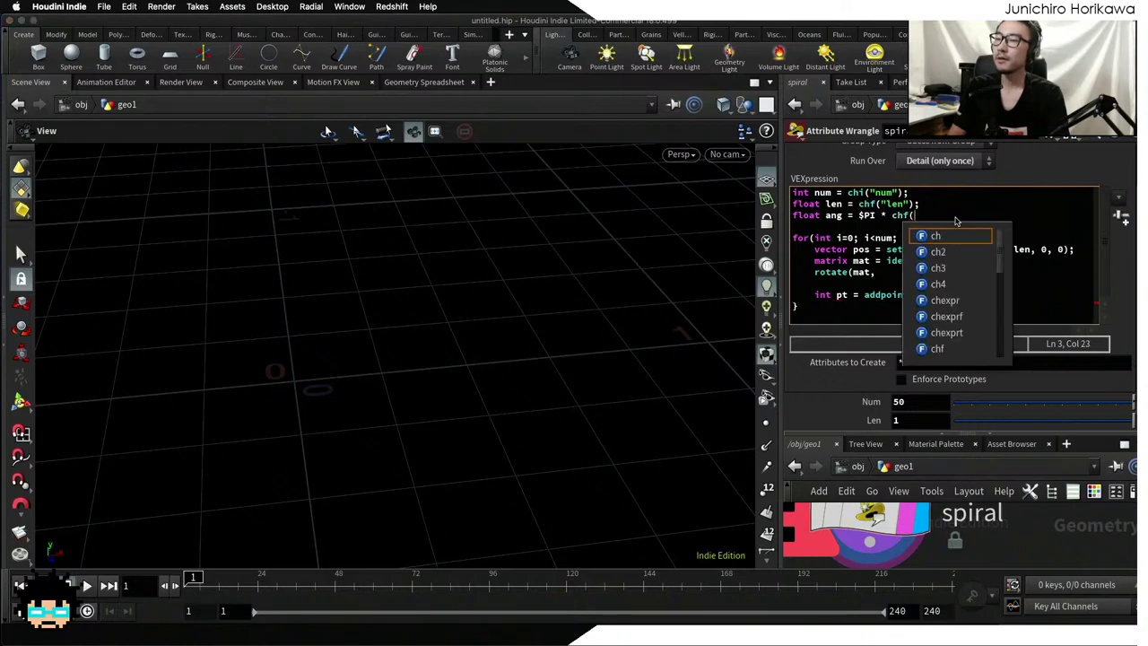
pyautogui.write('"ang");')
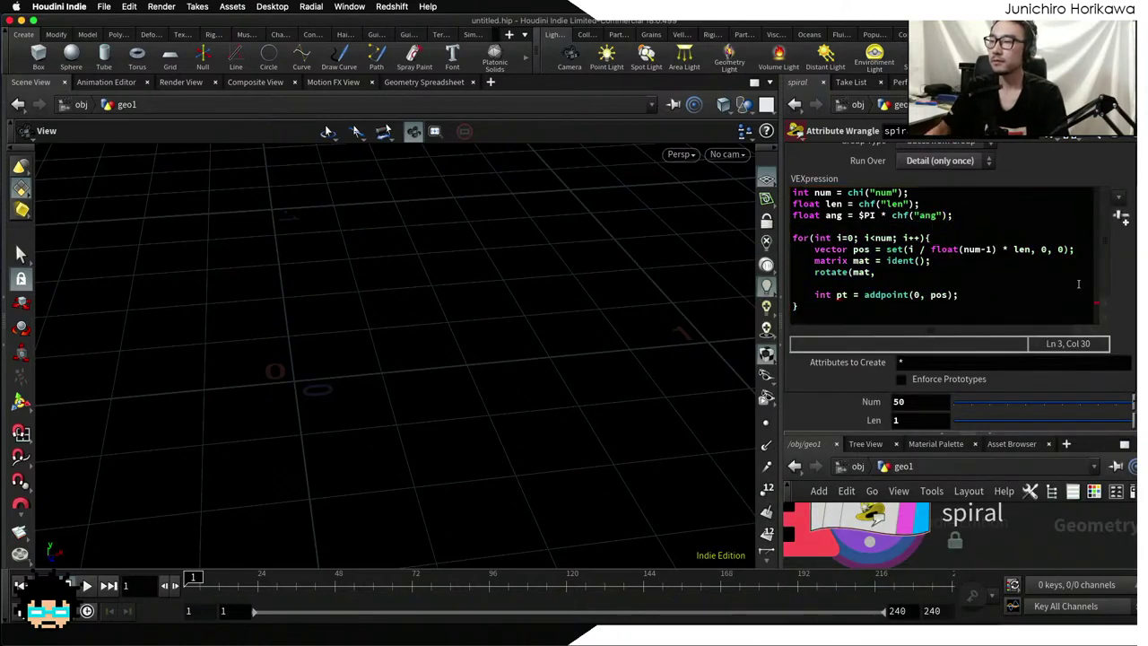
pyautogui.click(1123, 229)
# Set the Ang parameter to 1.
pyautogui.moveTo(957, 421); pyautogui.dragTo(1040, 422)
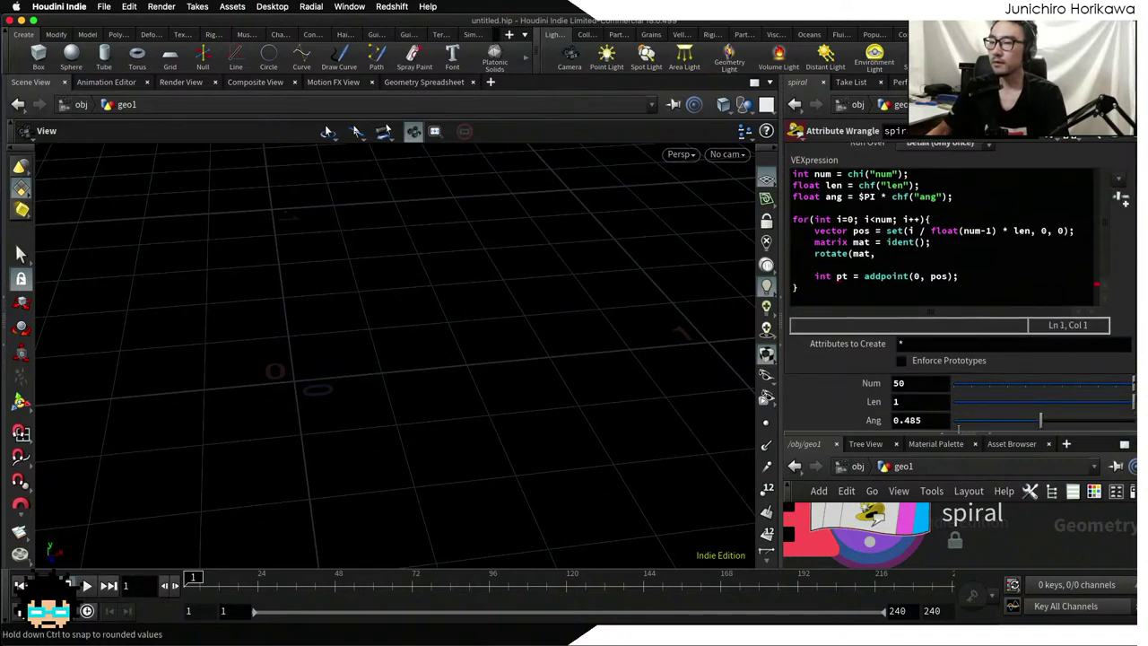
pyautogui.doubleClick(906, 421)
pyautogui.write('1')
pyautogui.press('Return')
pyautogui.doubleClick(895, 421)
# Insert ang * as the angle argument of the rotate call.
pyautogui.click(865, 199)
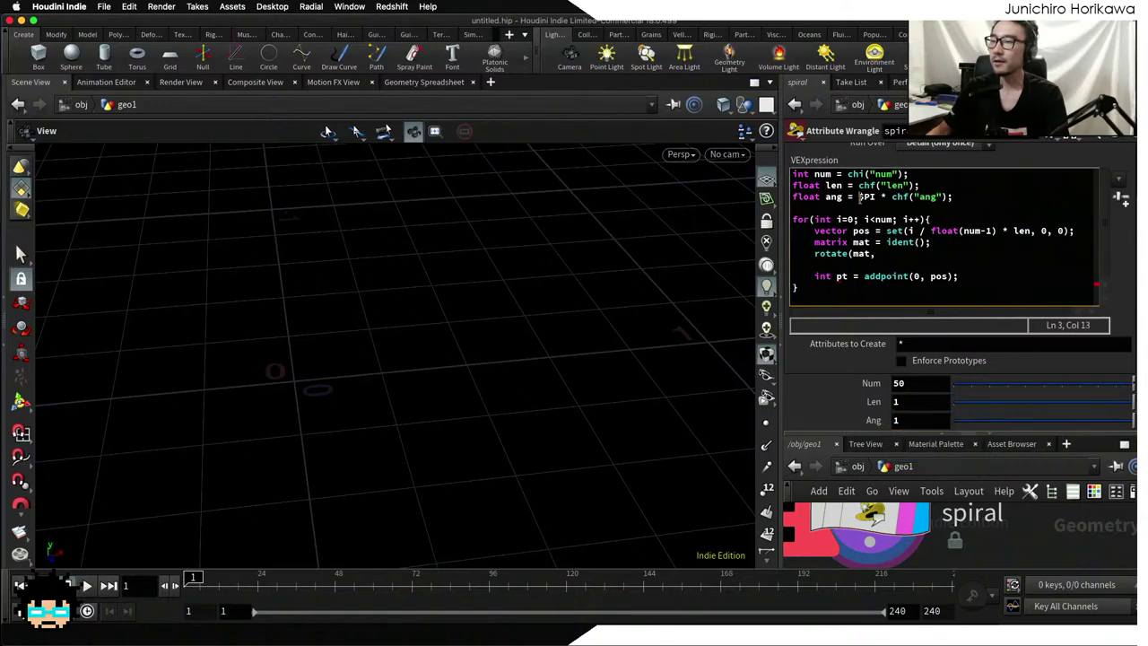
pyautogui.click(892, 197)
pyautogui.moveTo(972, 195); pyautogui.dragTo(856, 196)
pyautogui.press('Down')
pyautogui.click(894, 254)
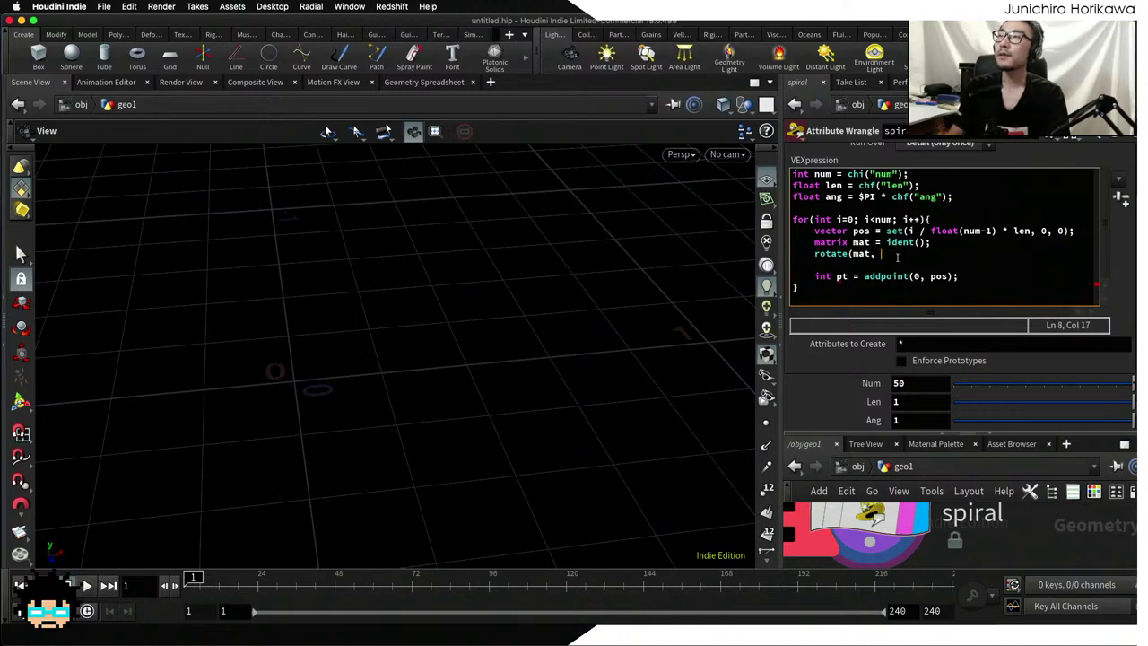
pyautogui.write('ang *')
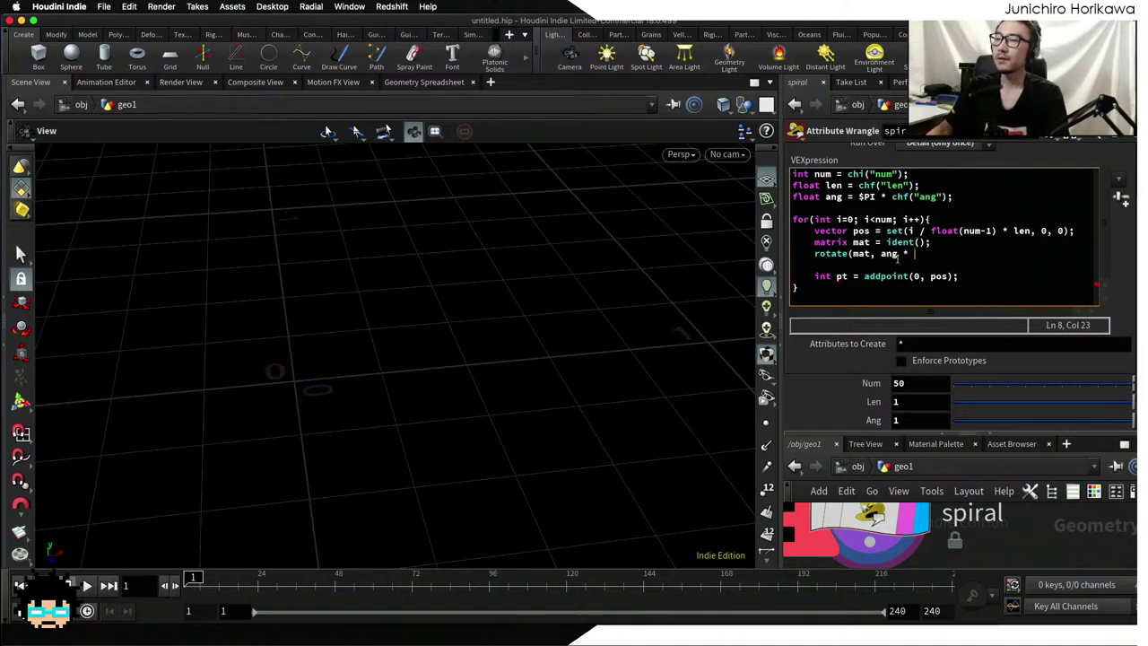
pyautogui.moveTo(876, 253); pyautogui.dragTo(909, 255)
pyautogui.click(908, 255)
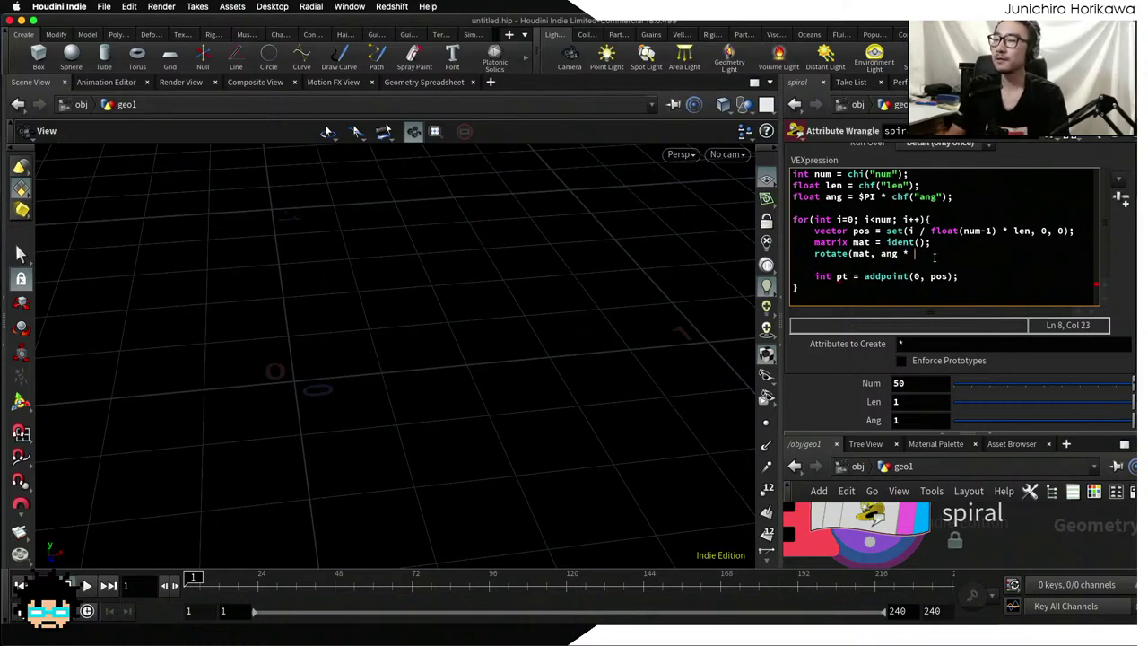
# Complete rotate with / float(num-1), set(0,1,0)); then add pos *= mat;.
pyautogui.moveTo(908, 231); pyautogui.dragTo(999, 231)
pyautogui.click(942, 253)
pyautogui.write('/ ')
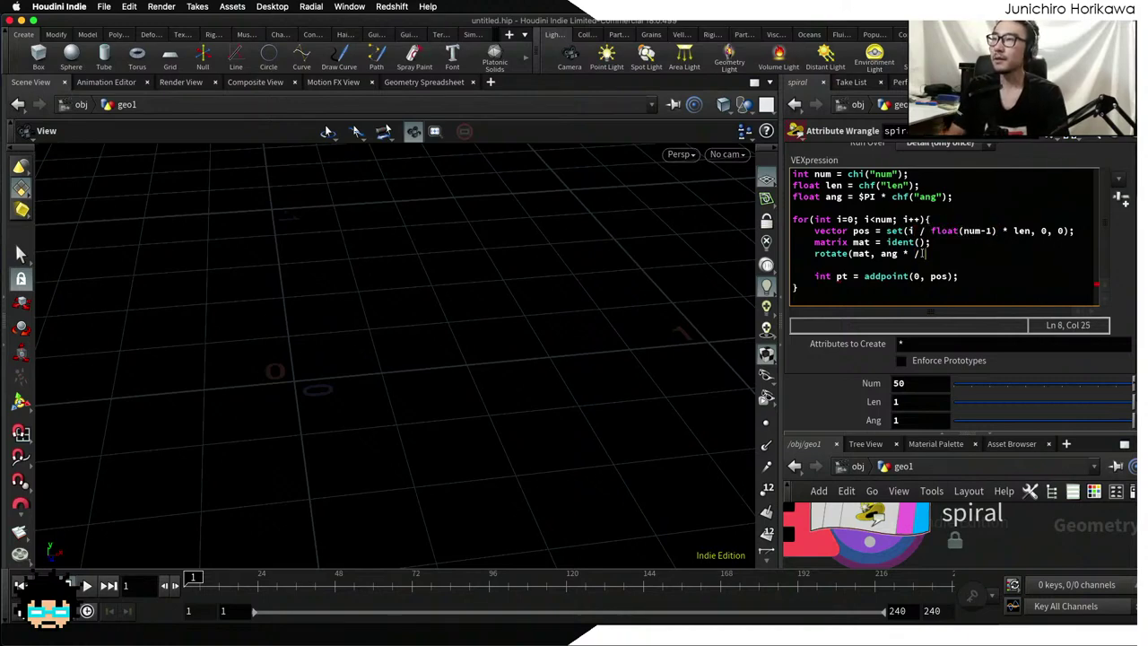
pyautogui.write('flo')
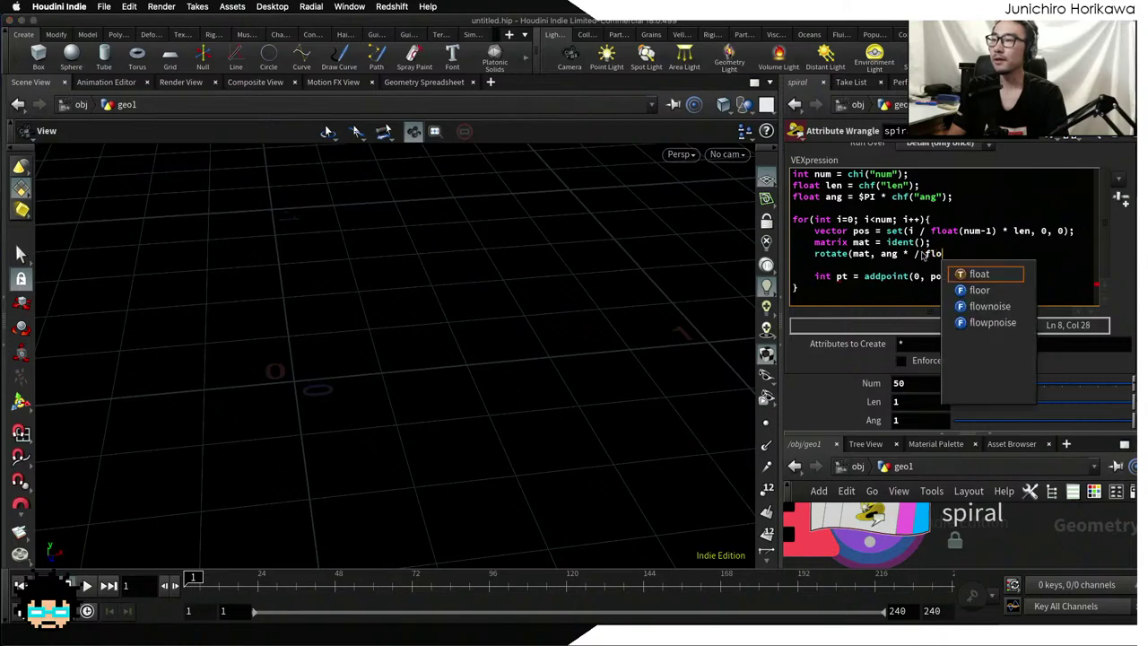
pyautogui.write('at(num-1)')
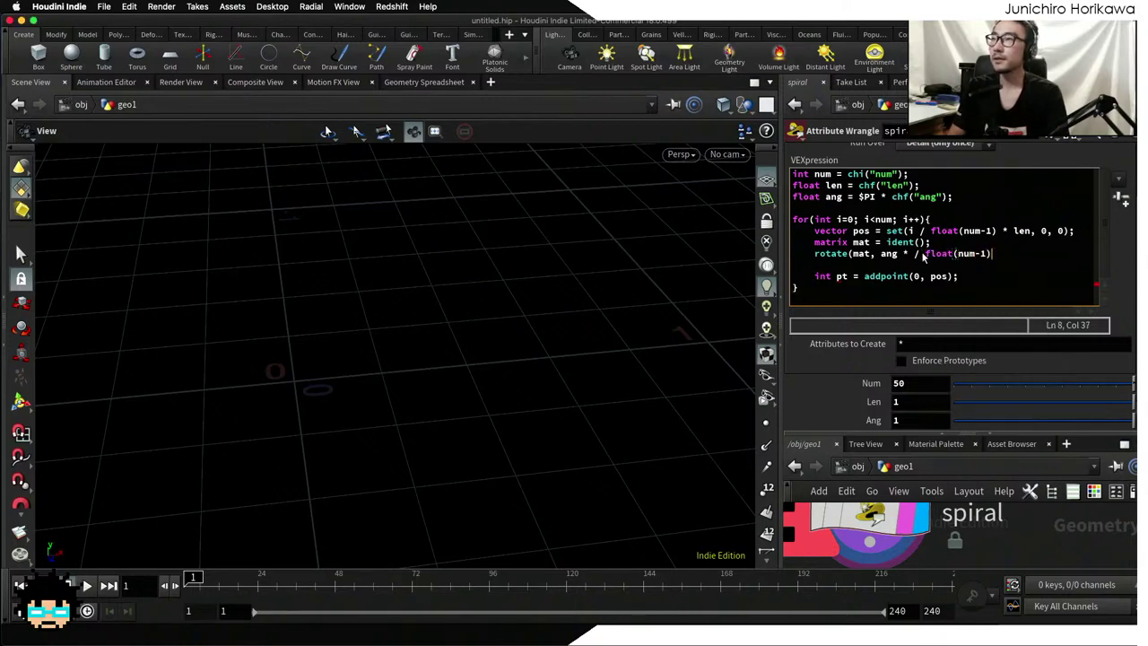
pyautogui.write(')')
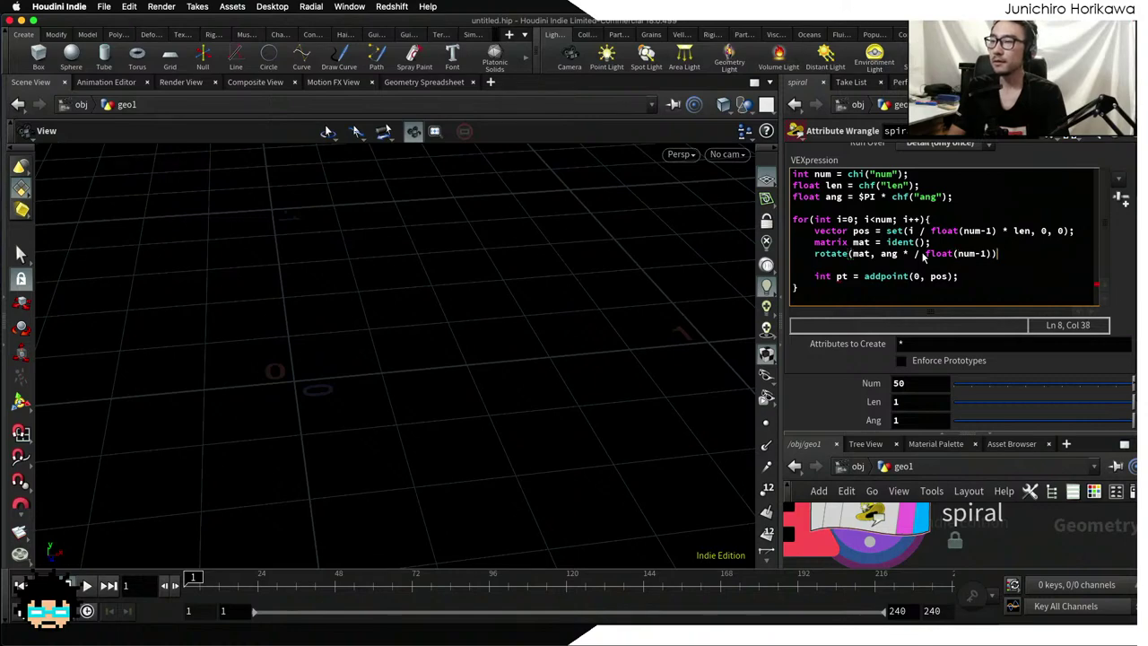
pyautogui.write(', set')
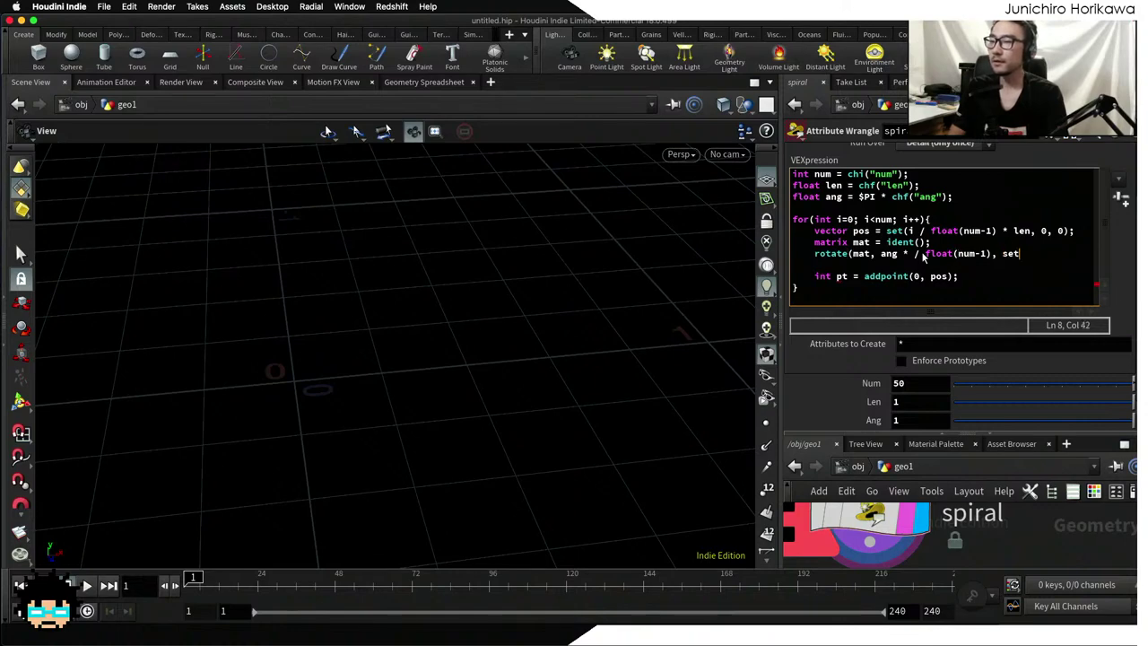
pyautogui.write('(0,1,')
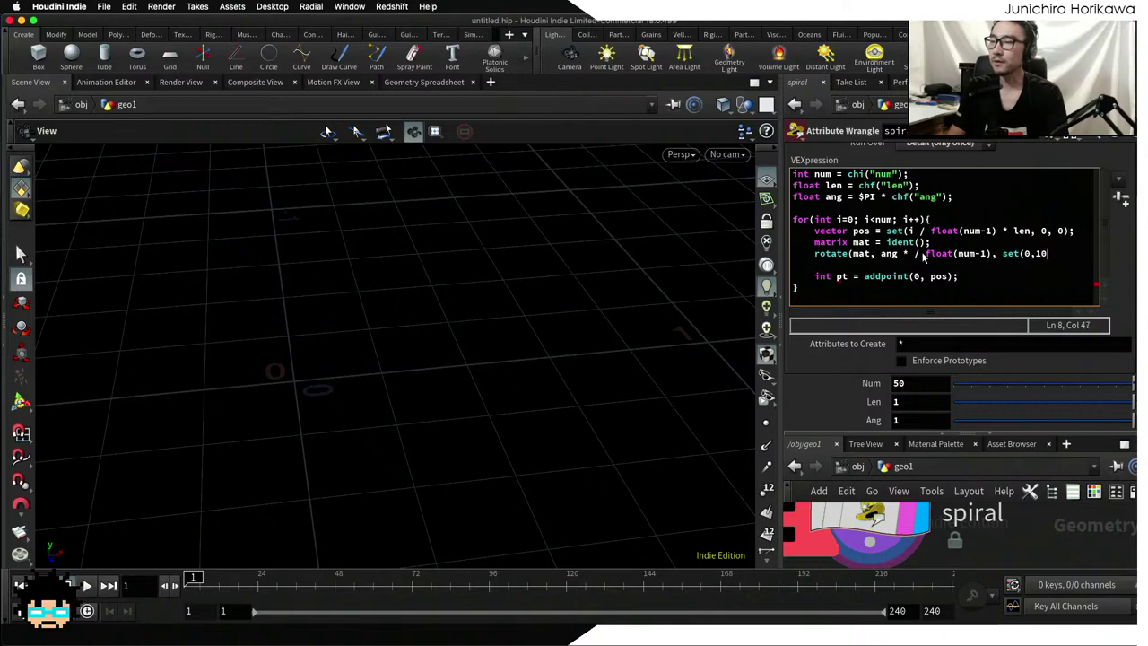
pyautogui.press('BackSpace')
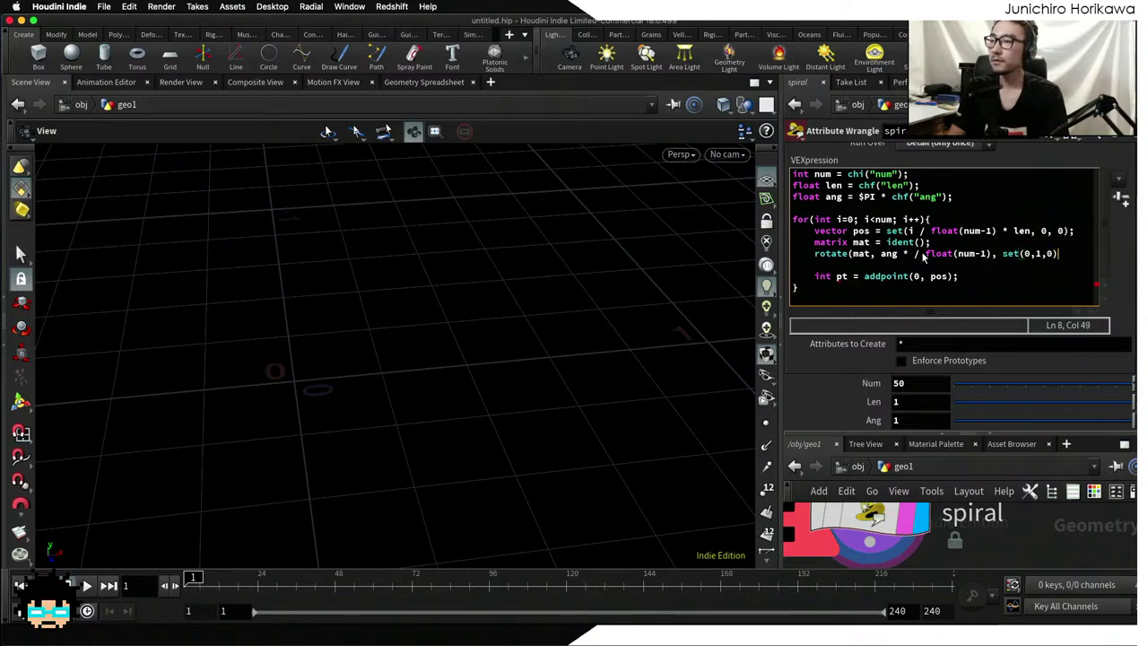
pyautogui.write('0));')
pyautogui.press('Return')
pyautogui.write('pos *= mat;')
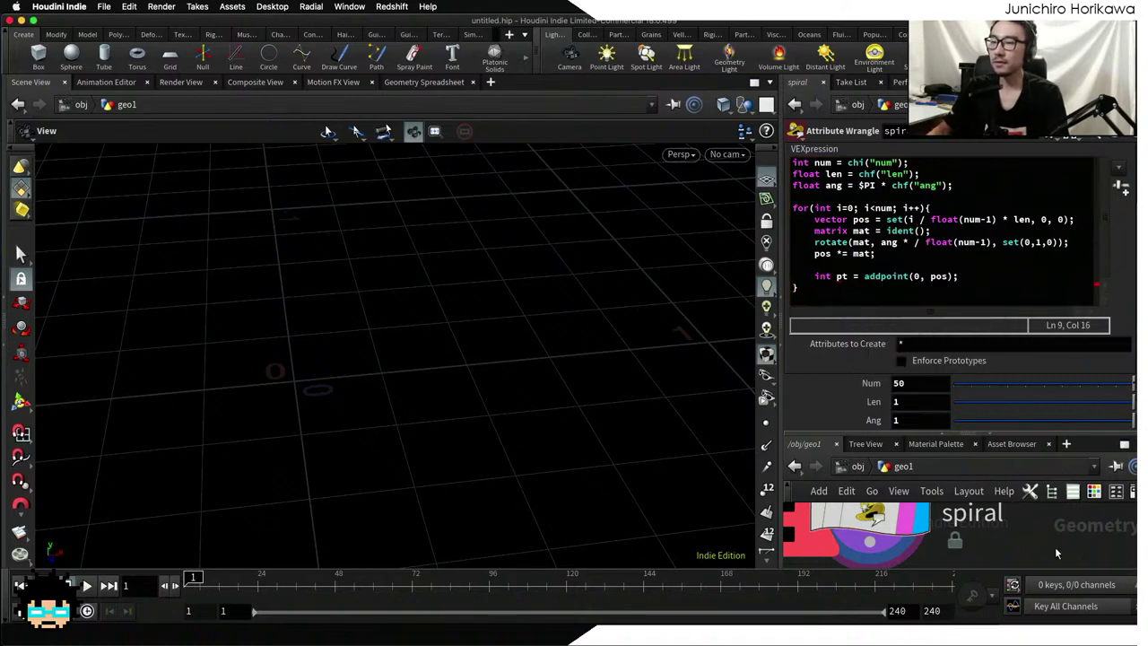
# Remove the stray multiply sign and extra space from the VEX code, then lower Ang to 0.927.
pyautogui.click(949, 276)
pyautogui.click(911, 243)
pyautogui.press('BackSpace')
pyautogui.press('BackSpace')
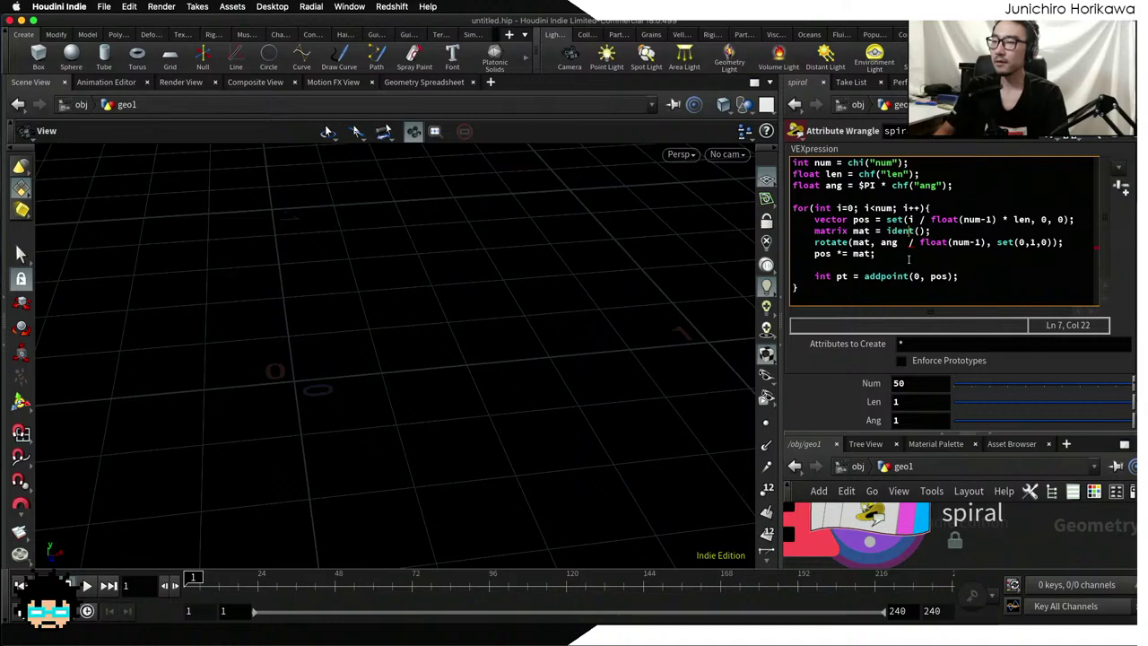
pyautogui.press('BackSpace')
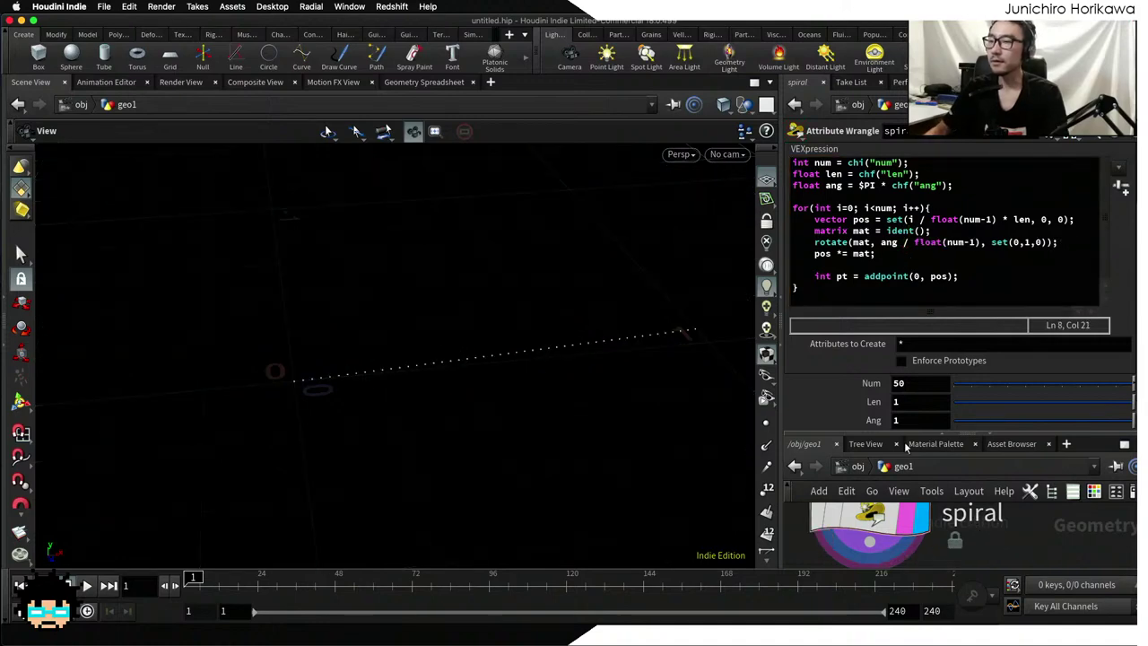
pyautogui.moveTo(556, 351); pyautogui.dragTo(548, 423)
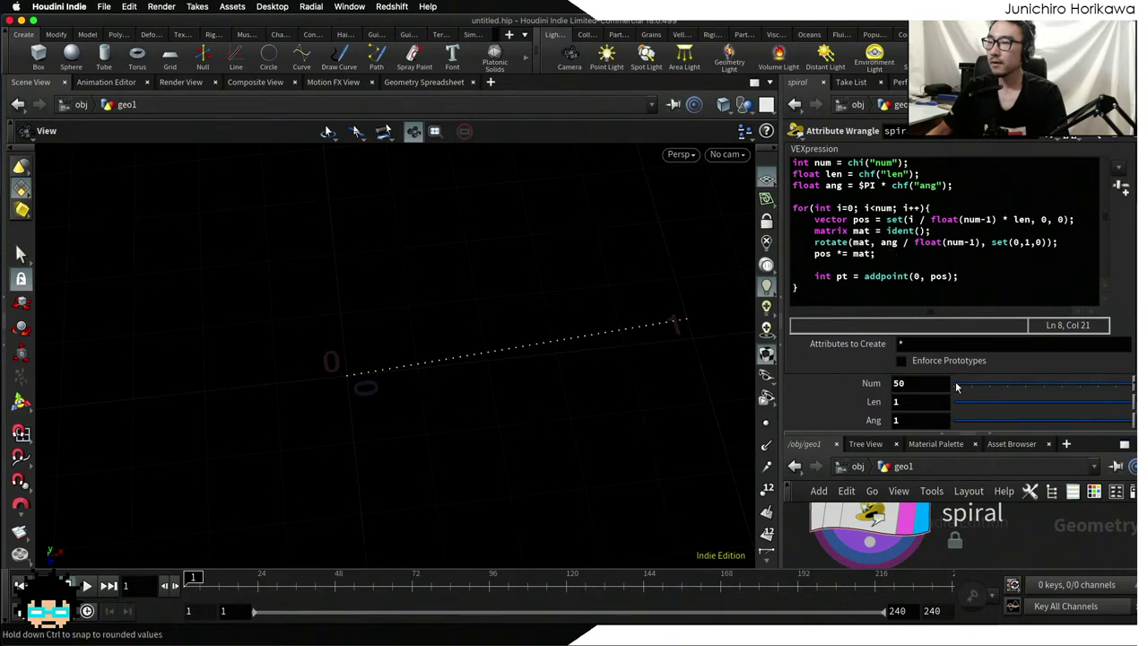
pyautogui.moveTo(1132, 421)
pyautogui.mouseDown()
pyautogui.moveTo(1126, 429)
pyautogui.moveTo(1134, 422)
pyautogui.mouseUp()
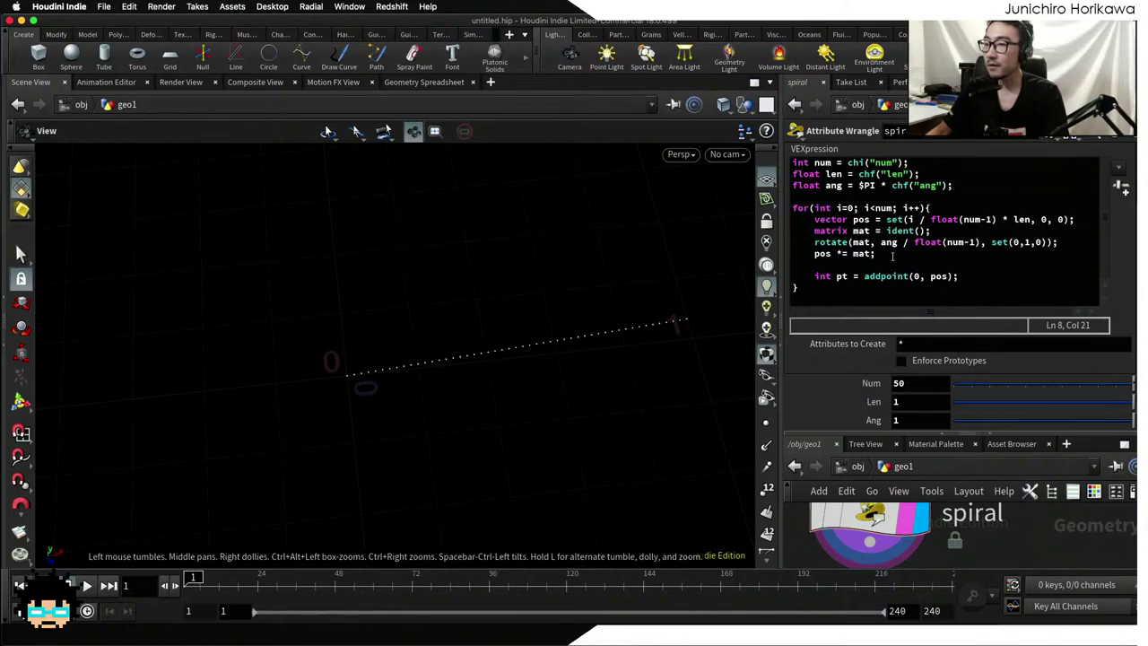
# Insert '* i' before the division in the VEX line and delete the duplicate '* i'.
pyautogui.click(983, 242)
pyautogui.write('* i')
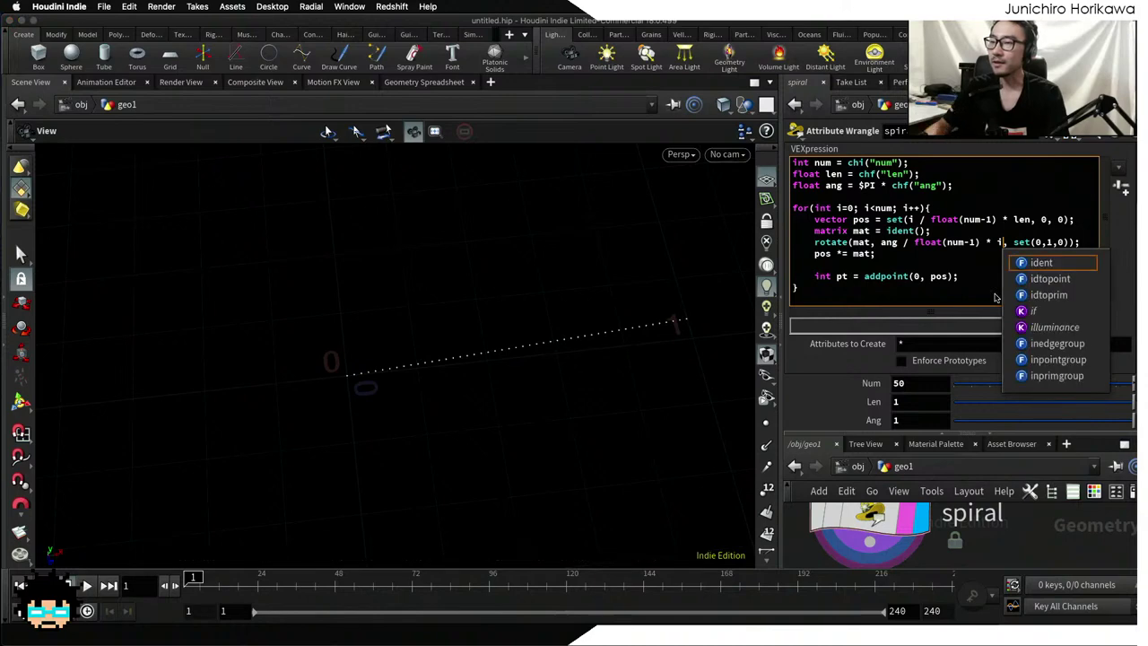
pyautogui.click(979, 253)
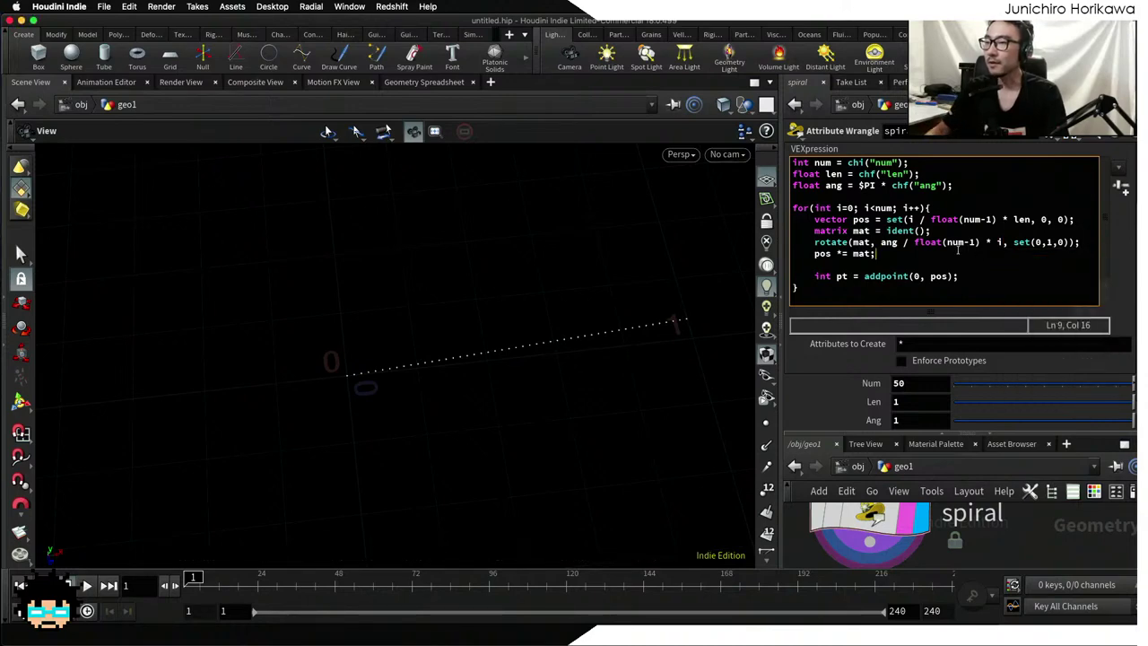
pyautogui.click(903, 242)
pyautogui.write('* i')
pyautogui.moveTo(1027, 242); pyautogui.dragTo(997, 244)
pyautogui.press('BackSpace')
pyautogui.click(967, 242)
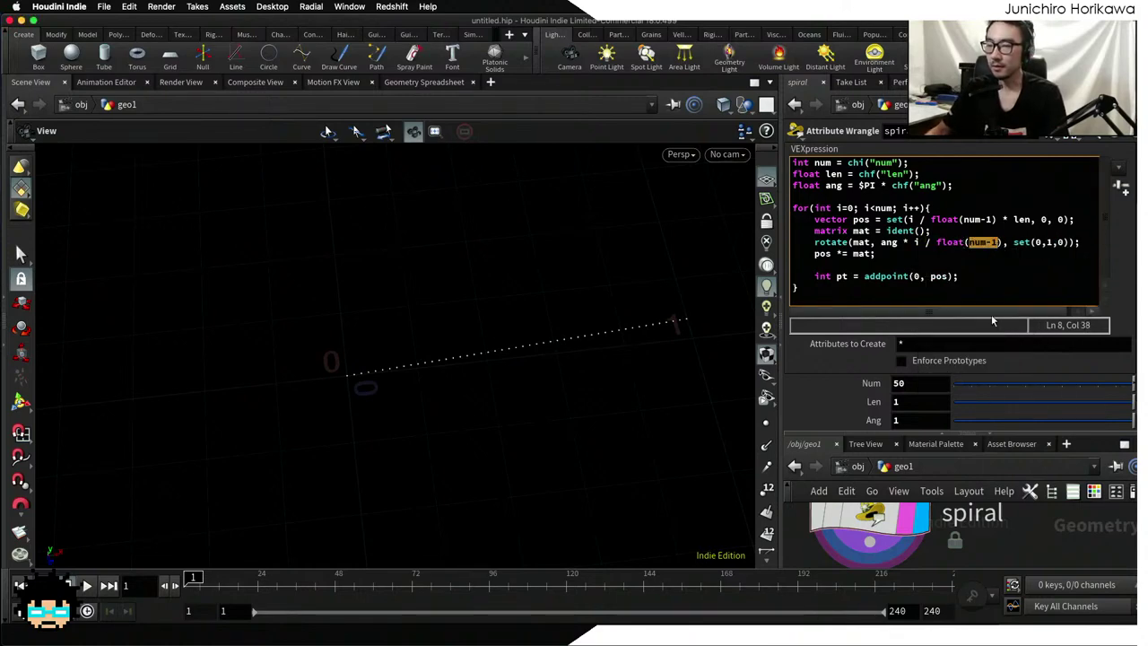
# Try different Ang values live, settling on 2 for a wider spiral.
pyautogui.moveTo(1011, 434); pyautogui.dragTo(1011, 406)
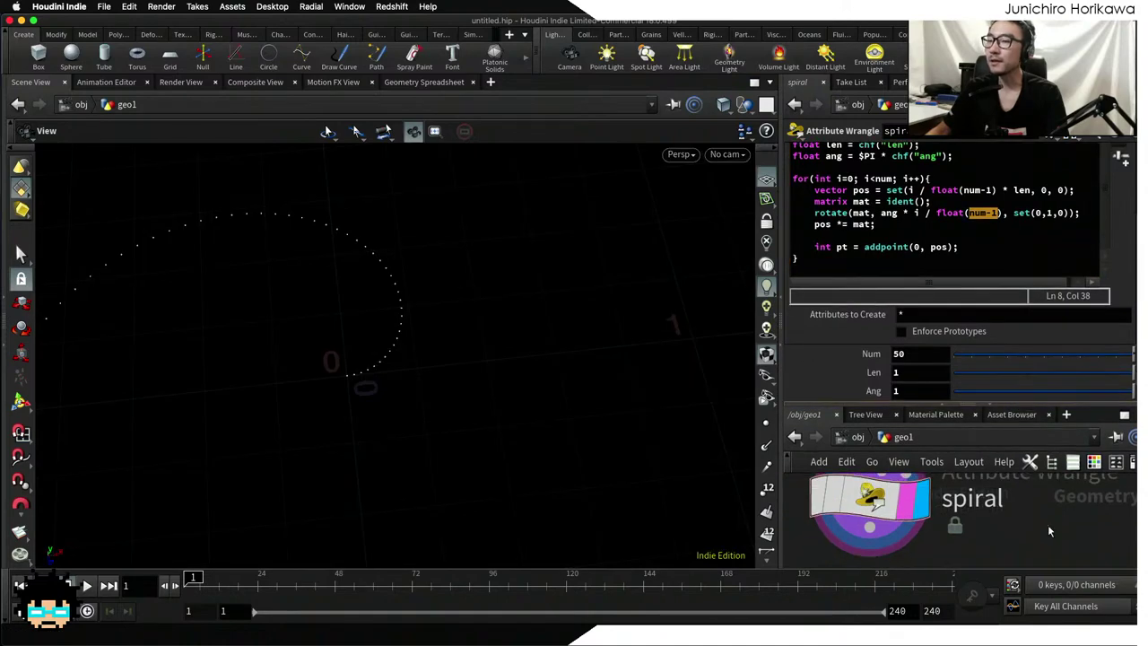
pyautogui.moveTo(589, 373); pyautogui.dragTo(465, 391)
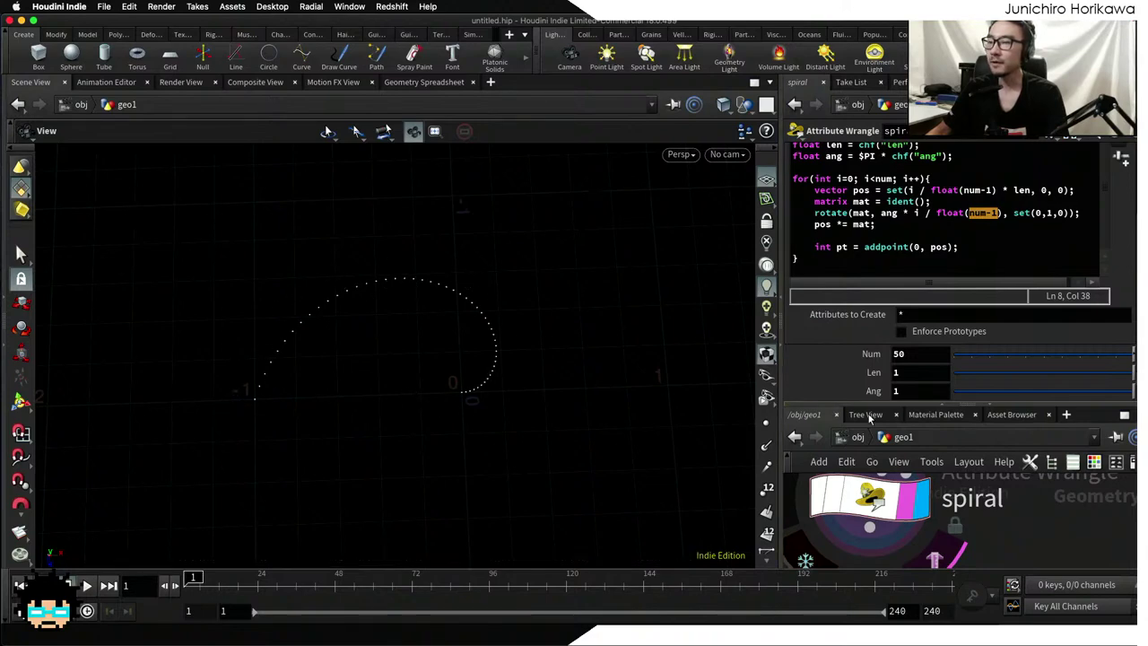
pyautogui.click(904, 388)
pyautogui.write('2')
pyautogui.press('Return')
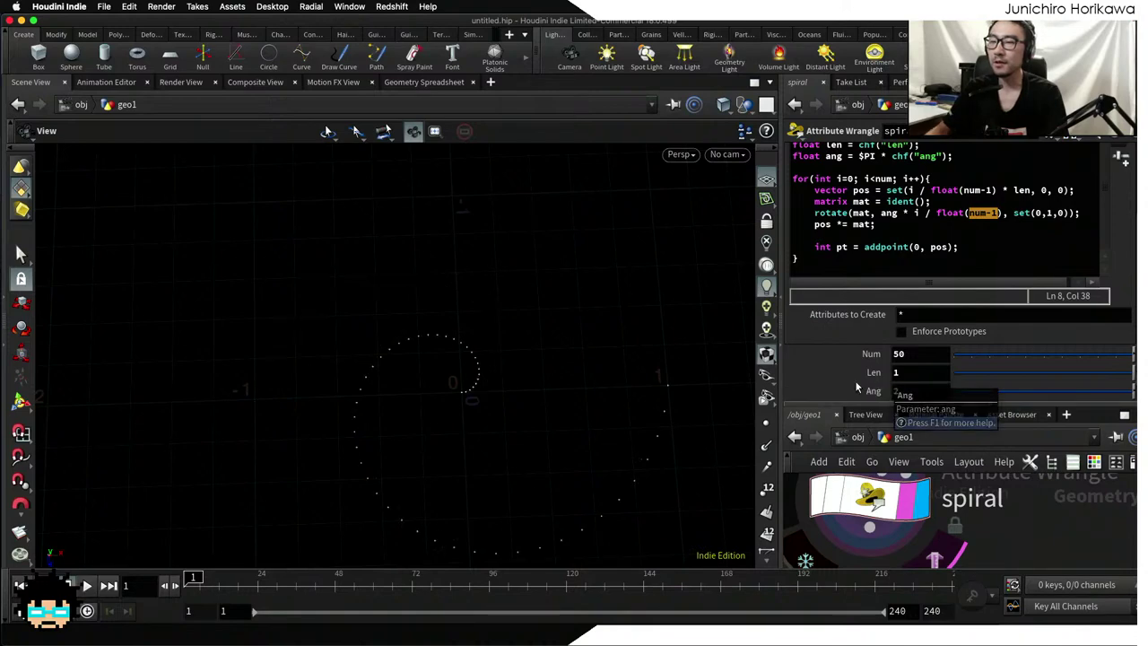
pyautogui.scroll(-2, 565, 357)
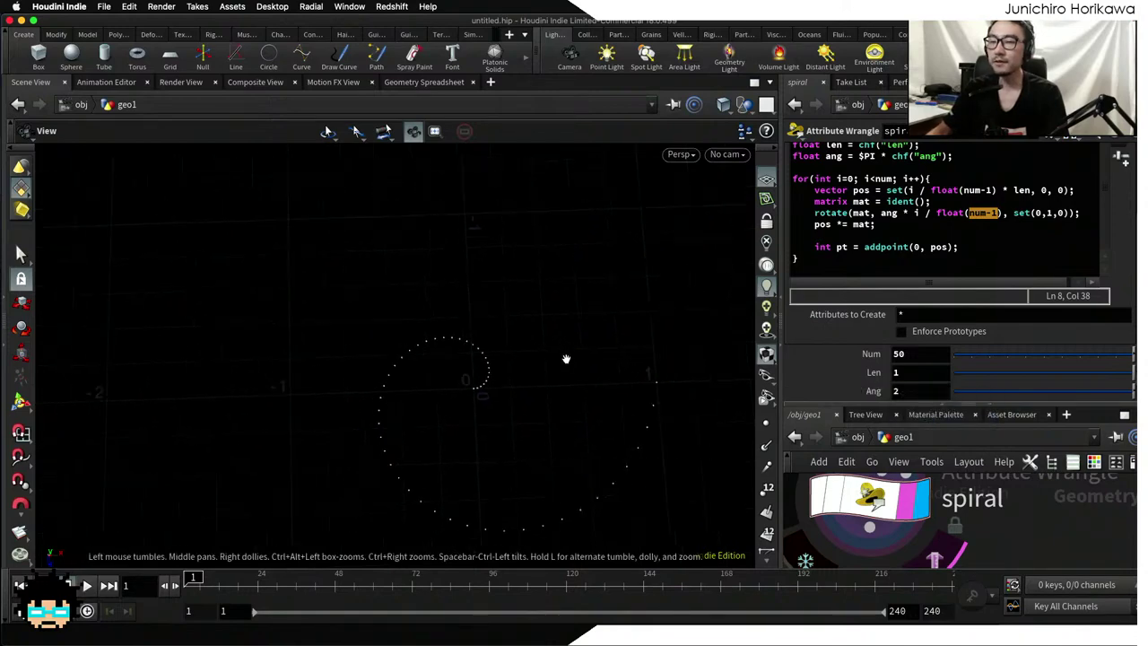
pyautogui.moveTo(617, 395); pyautogui.dragTo(622, 381)
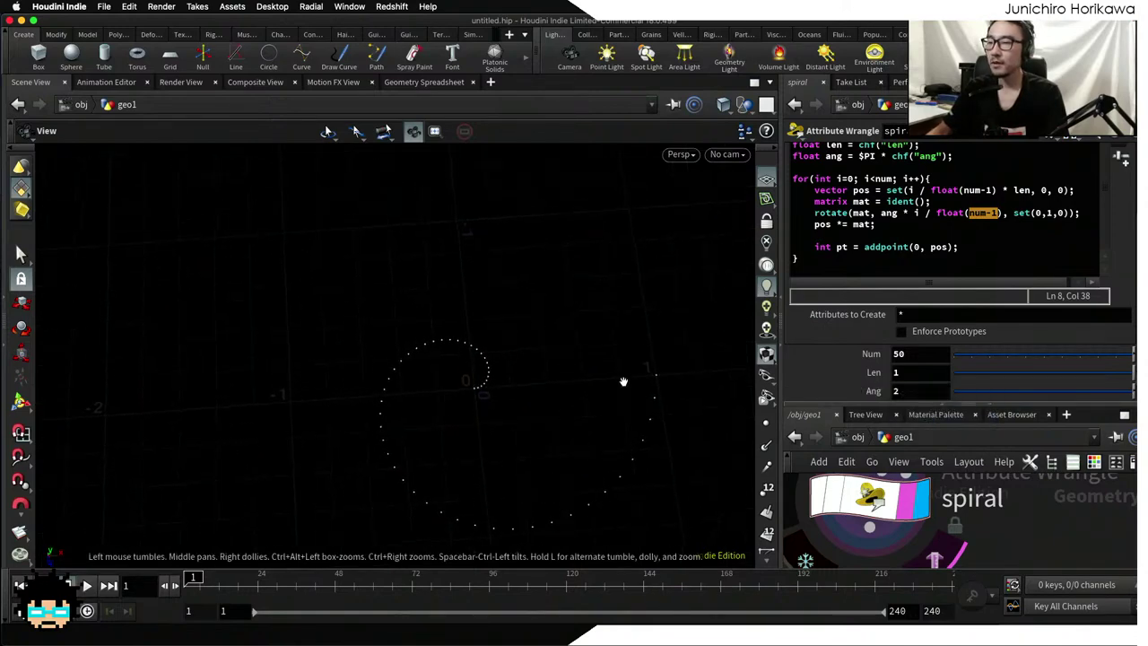
pyautogui.moveTo(1077, 397); pyautogui.dragTo(1014, 393)
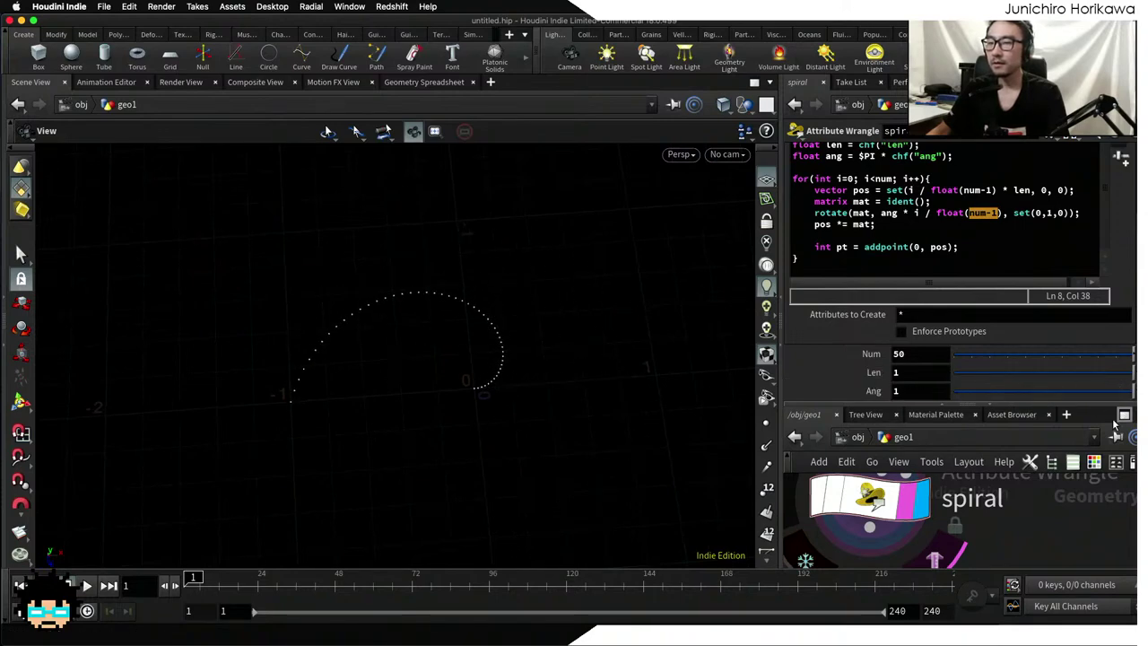
pyautogui.click(906, 391)
pyautogui.write('2')
pyautogui.press('Return')
# Reframe the spiral from above, commit Ang at 2, and bring up the arabesque reference images.
pyautogui.moveTo(574, 359); pyautogui.dragTo(521, 359)
pyautogui.moveTo(521, 359); pyautogui.dragTo(429, 345, button='middle')
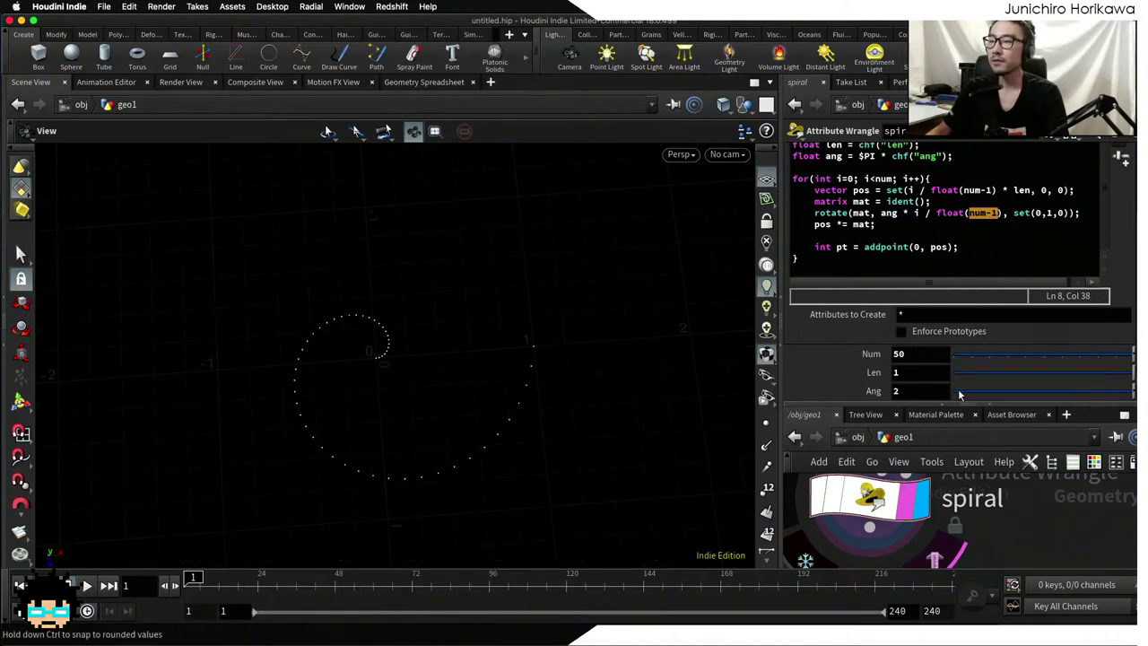
pyautogui.moveTo(960, 392); pyautogui.dragTo(1068, 398, button='middle')
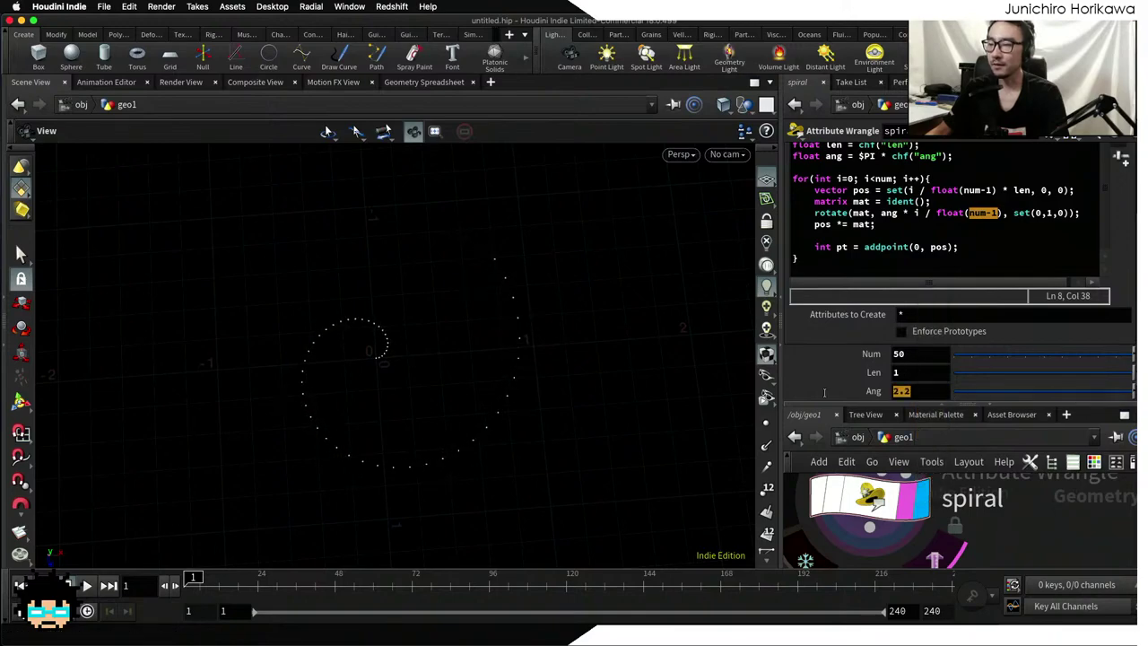
pyautogui.write('2')
pyautogui.press('Return')
pyautogui.press('ctrl+super+f')
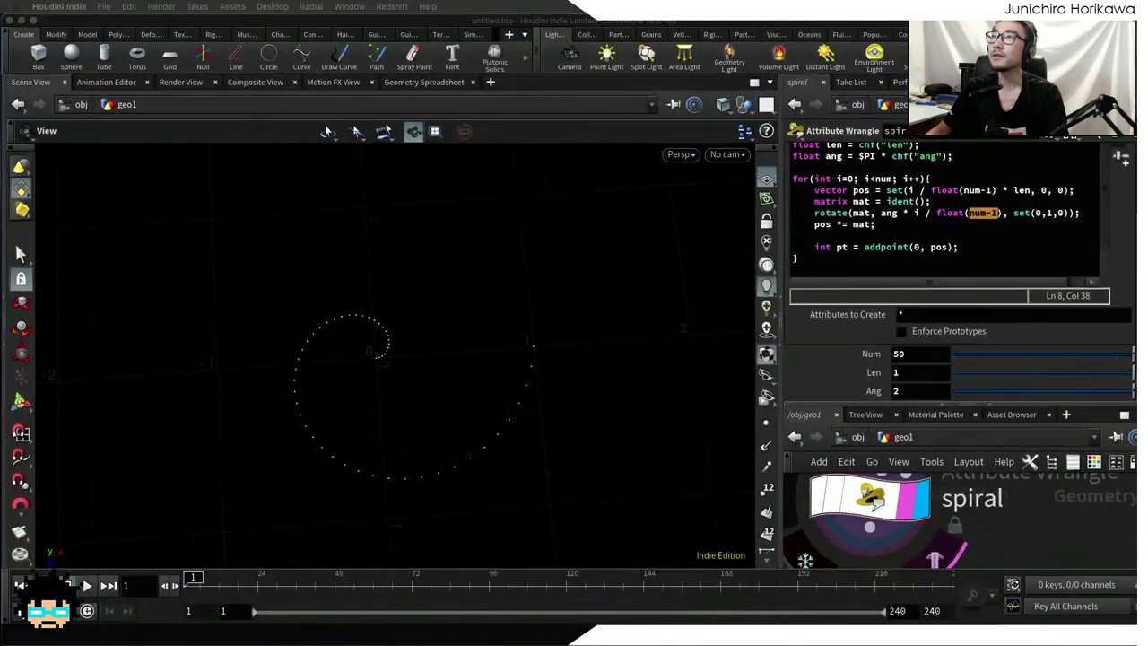
pyautogui.press('super+Tab')
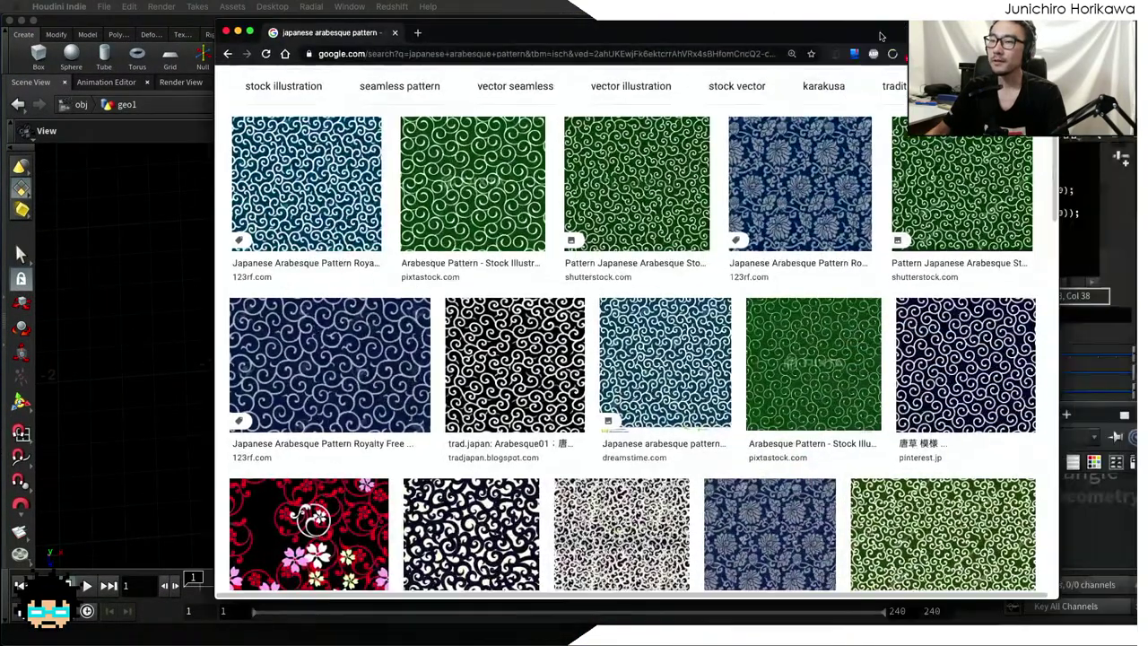
# Scroll the arabesque image results, then return to the Houdini spiral scene.
pyautogui.scroll(1, 563, 343)
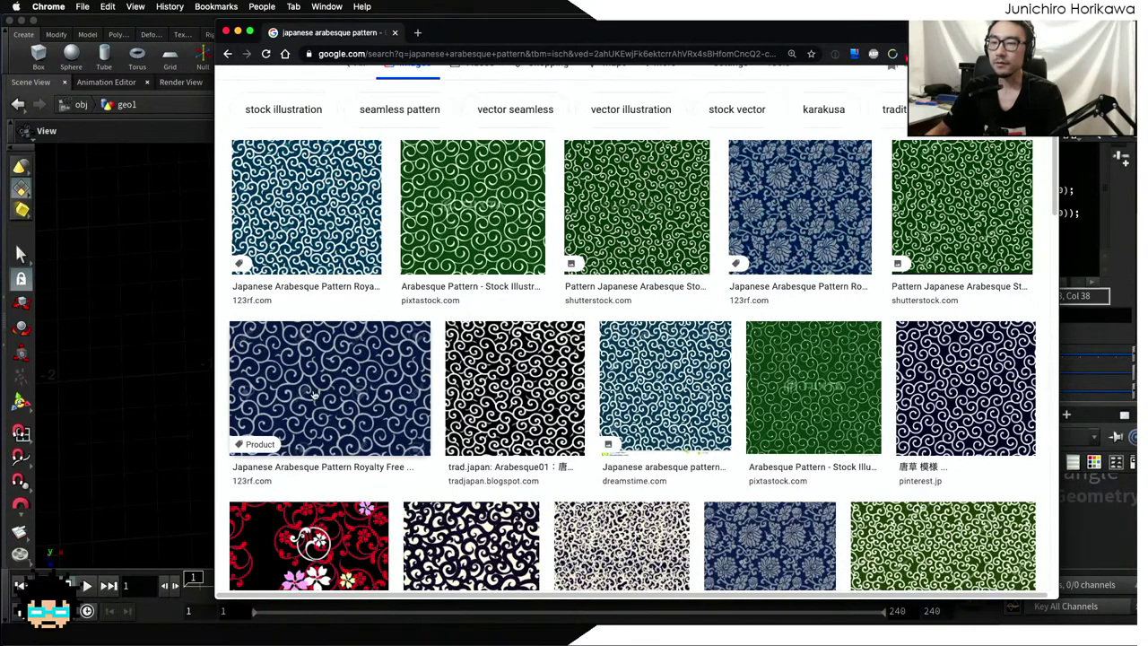
pyautogui.press('super+Tab')
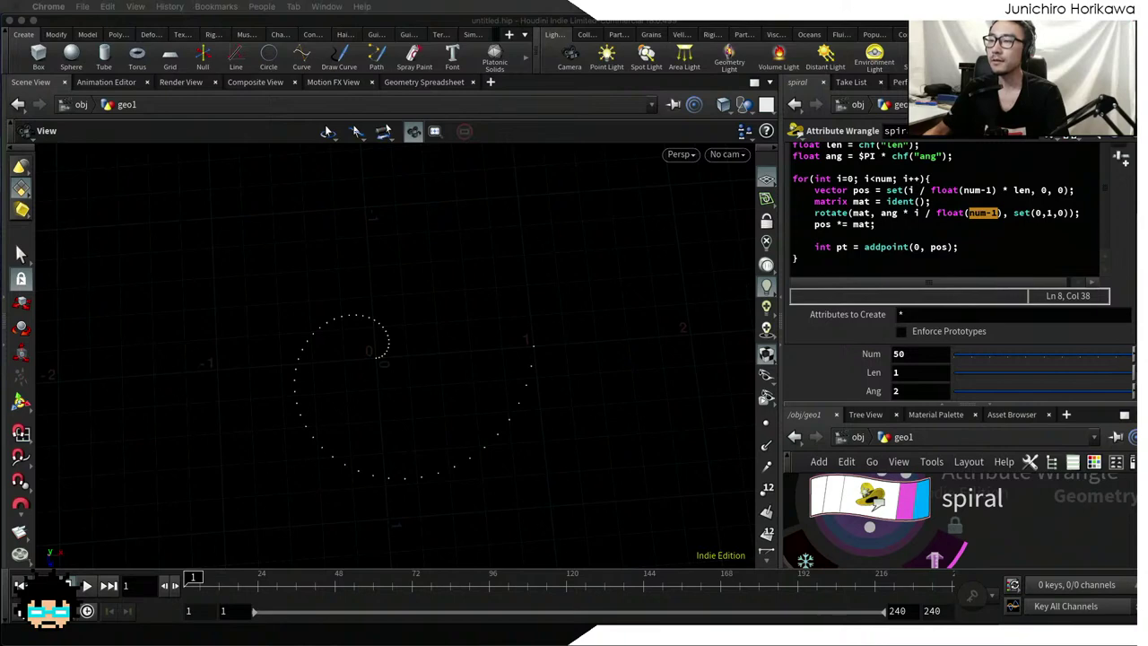
# Edit the rotate line so it reads pow(i / float(num-1), 2.0).
pyautogui.click(957, 203)
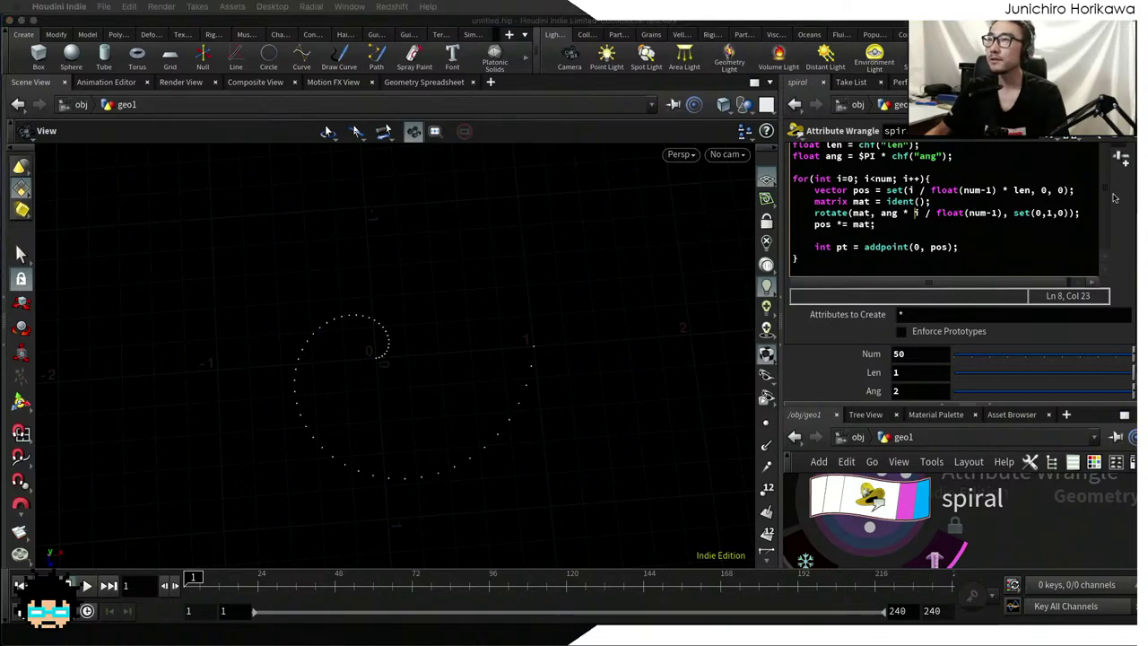
pyautogui.moveTo(914, 212); pyautogui.dragTo(1002, 213)
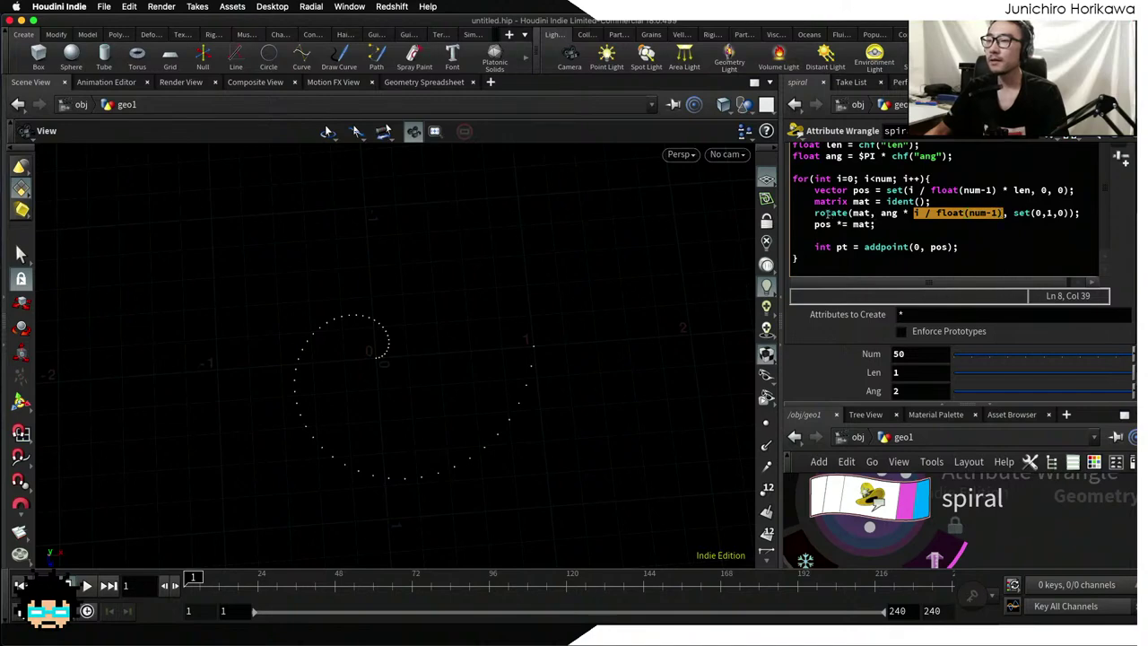
pyautogui.click(904, 213)
pyautogui.moveTo(914, 212); pyautogui.dragTo(1005, 214)
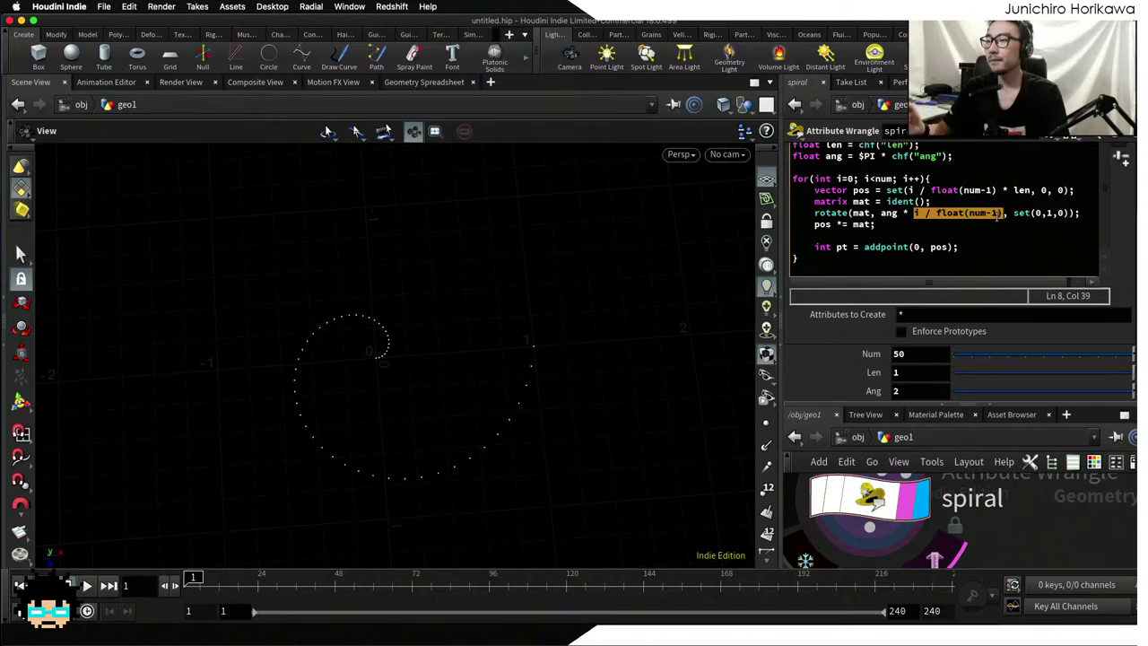
pyautogui.click(915, 213)
pyautogui.write('pow(')
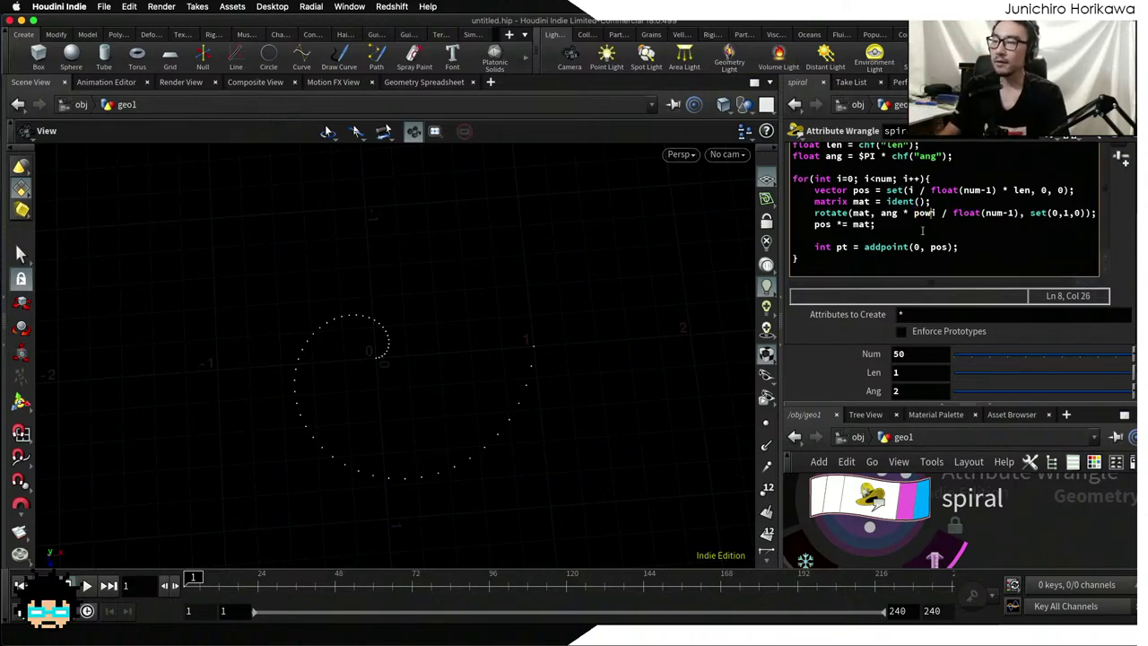
pyautogui.press('Right')
pyautogui.press('Right')
pyautogui.press('Right')
pyautogui.press('Right')
pyautogui.press('Right')
pyautogui.press('Right')
pyautogui.press('Right')
pyautogui.press('Right')
pyautogui.press('Right')
pyautogui.press('Right')
pyautogui.press('Right')
pyautogui.press('Right')
pyautogui.press('Right')
pyautogui.press('Right')
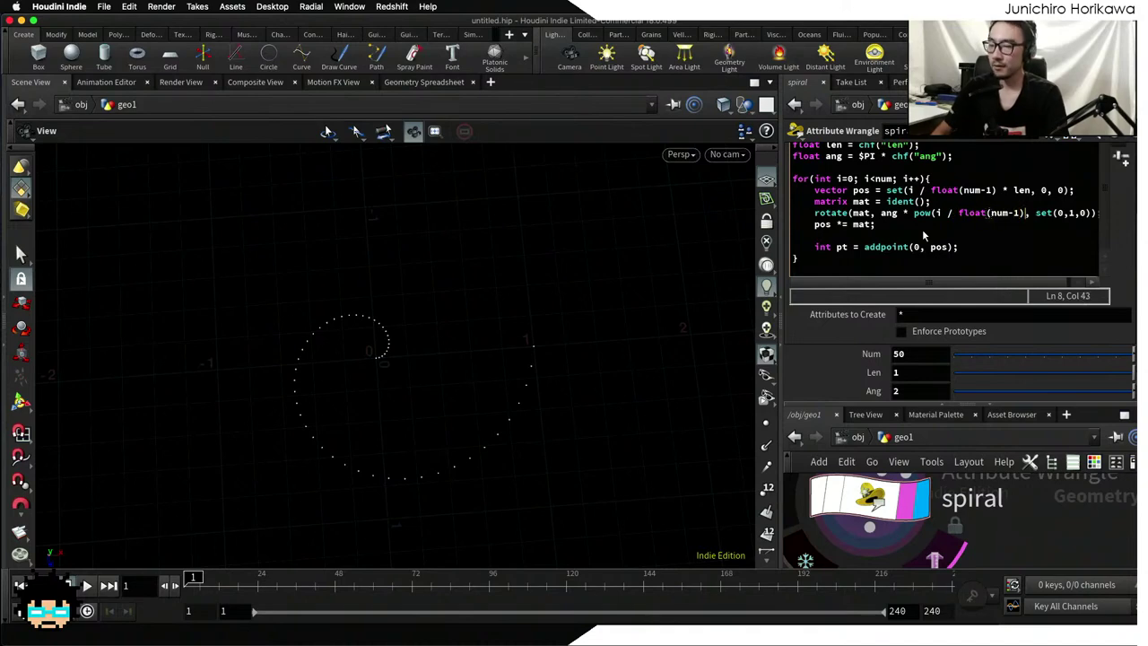
pyautogui.press('Right')
pyautogui.write(', ')
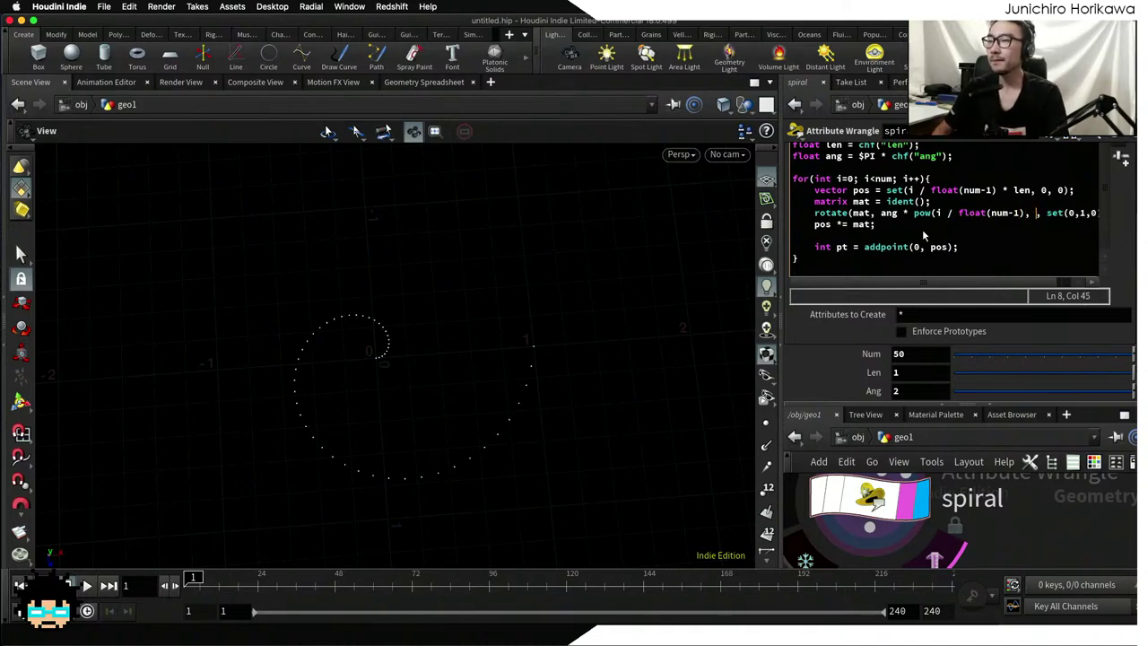
pyautogui.write('2.0)')
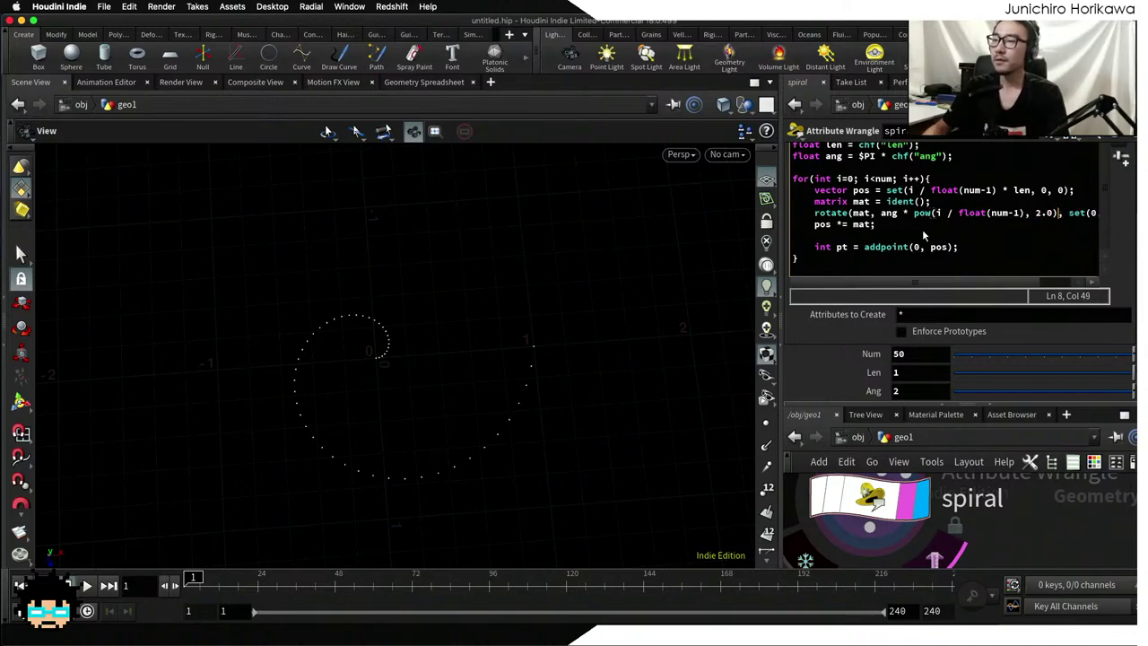
pyautogui.moveTo(913, 212); pyautogui.dragTo(1041, 212)
pyautogui.click(1043, 213)
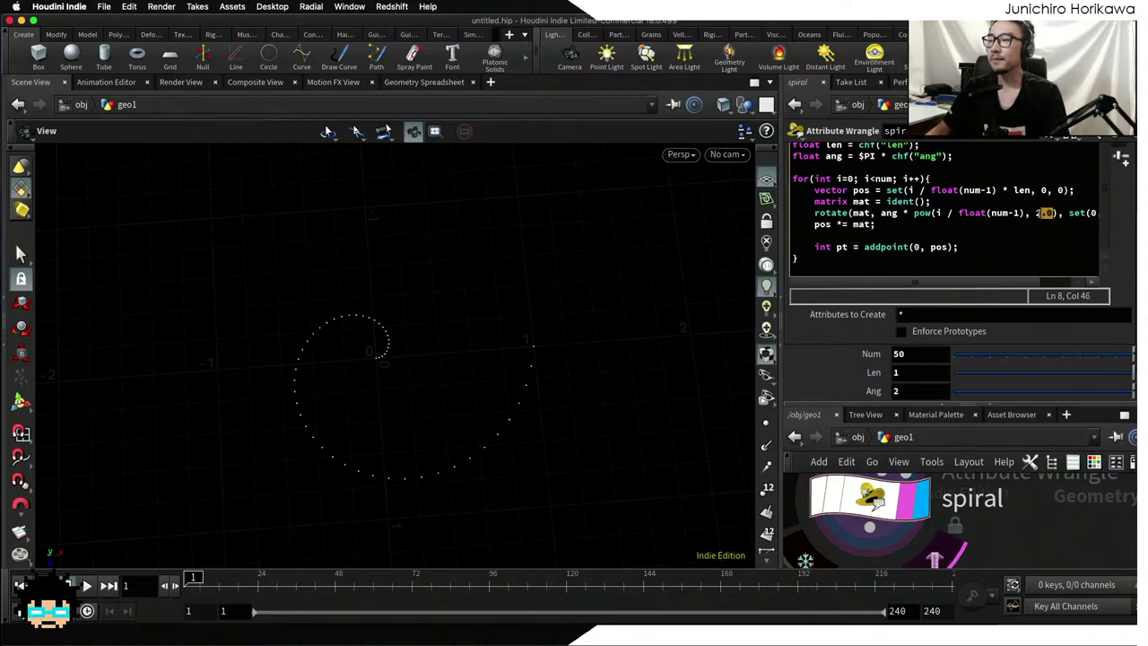
# Change the pow exponent to 0.5, inspect the reshaped spiral, then begin replacing it with chf("pow").
pyautogui.click(1037, 213)
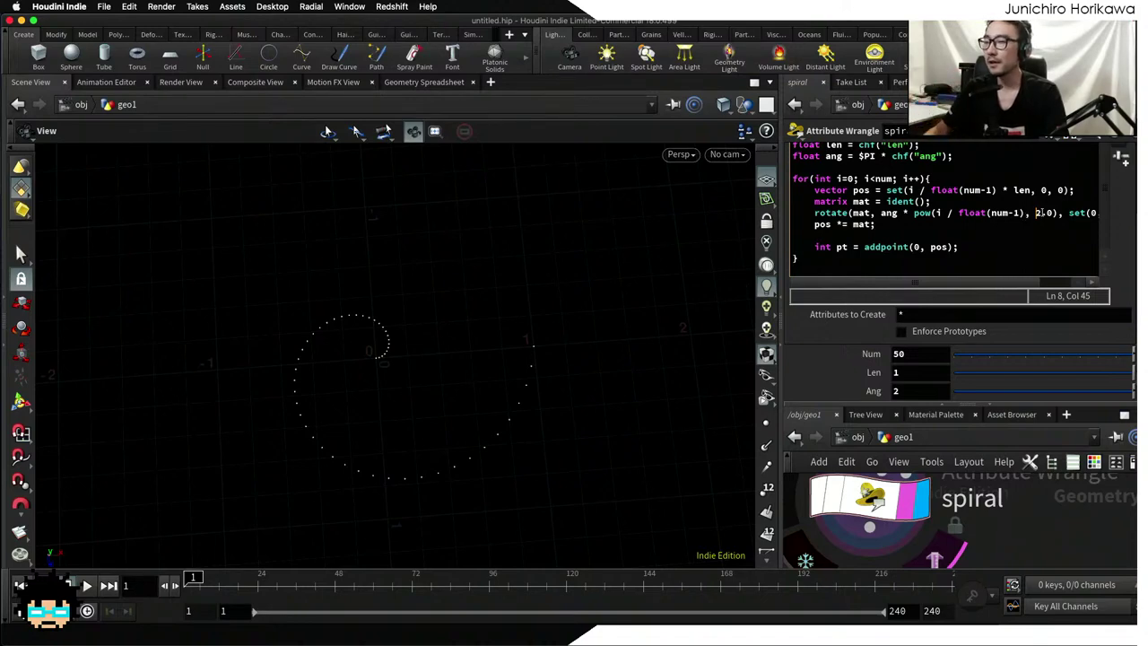
pyautogui.moveTo(914, 213); pyautogui.dragTo(943, 213)
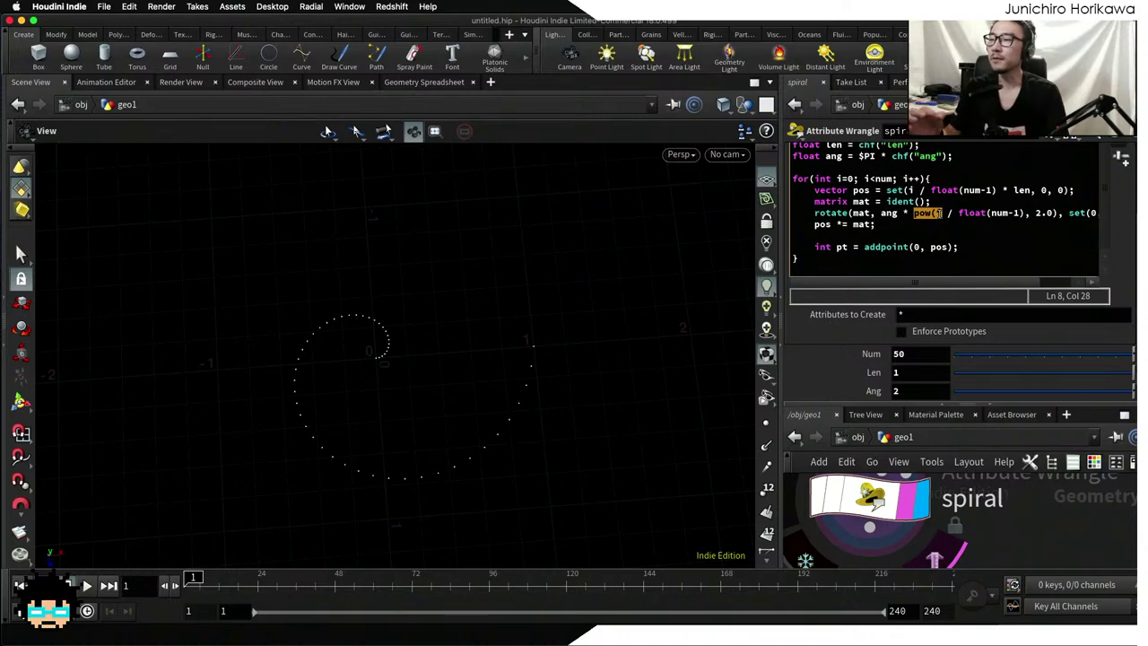
pyautogui.moveTo(1059, 213); pyautogui.dragTo(1044, 213)
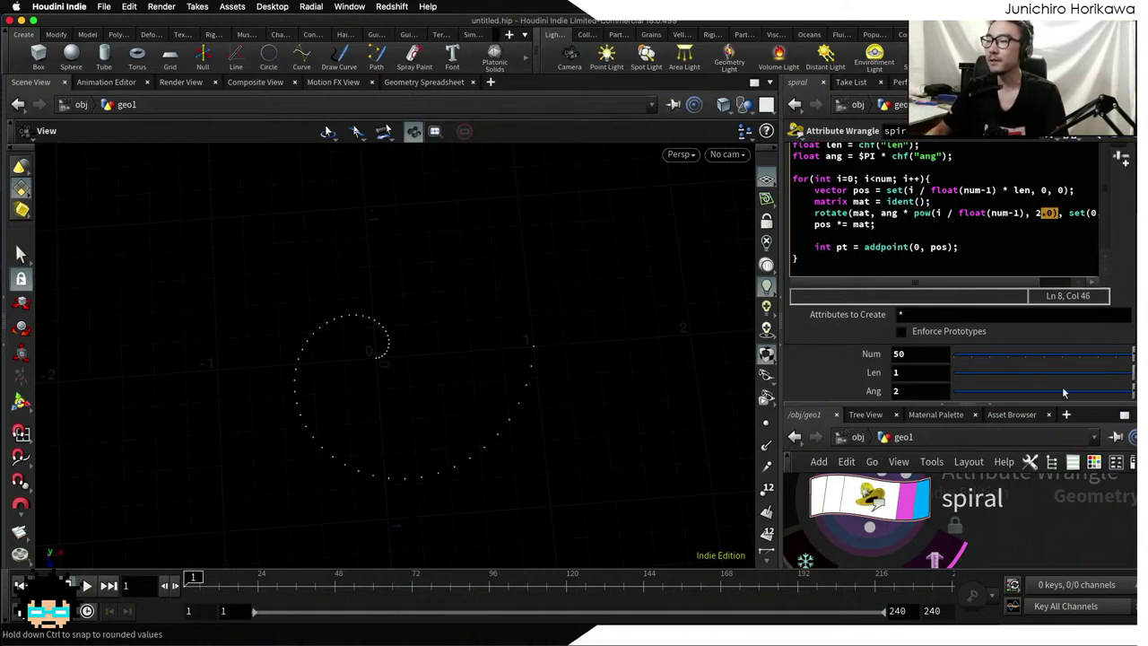
pyautogui.moveTo(641, 391); pyautogui.dragTo(310, 330)
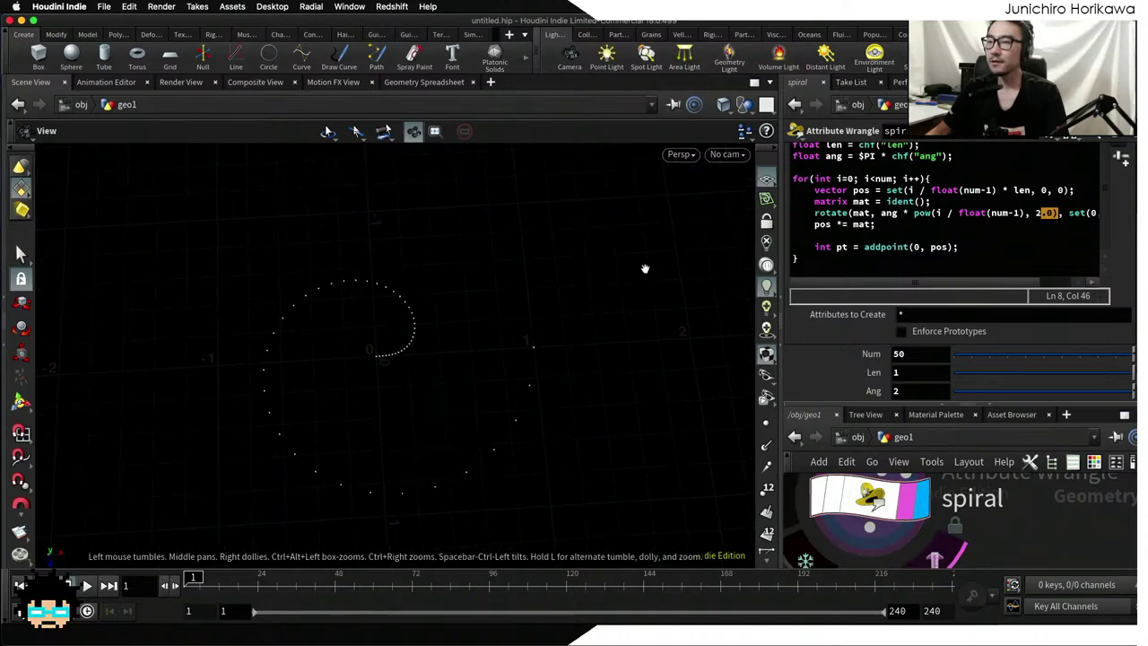
pyautogui.moveTo(1055, 212); pyautogui.dragTo(1033, 213)
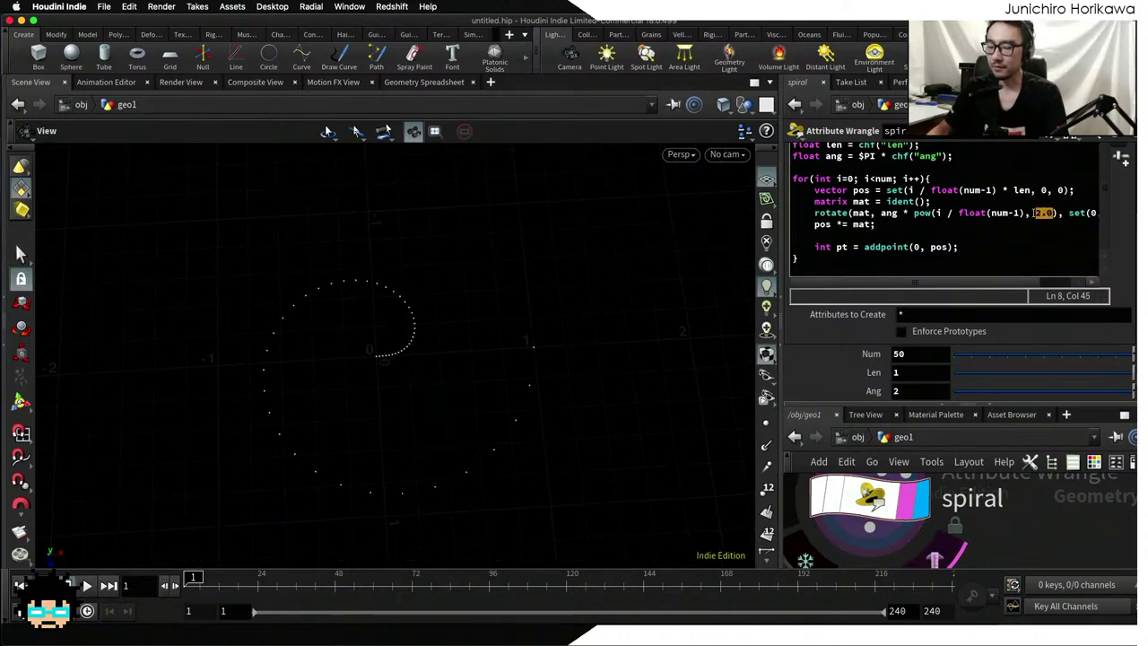
pyautogui.write('0.5')
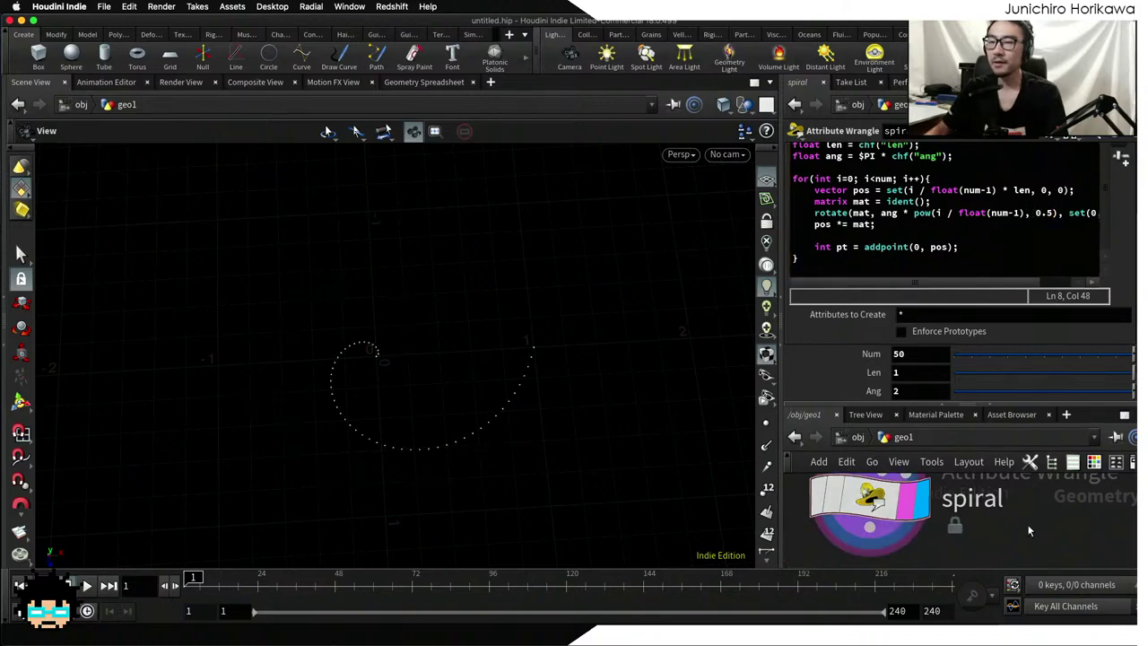
pyautogui.scroll(3, 469, 392)
pyautogui.moveTo(404, 370); pyautogui.dragTo(377, 321)
pyautogui.moveTo(1055, 212); pyautogui.dragTo(1036, 213)
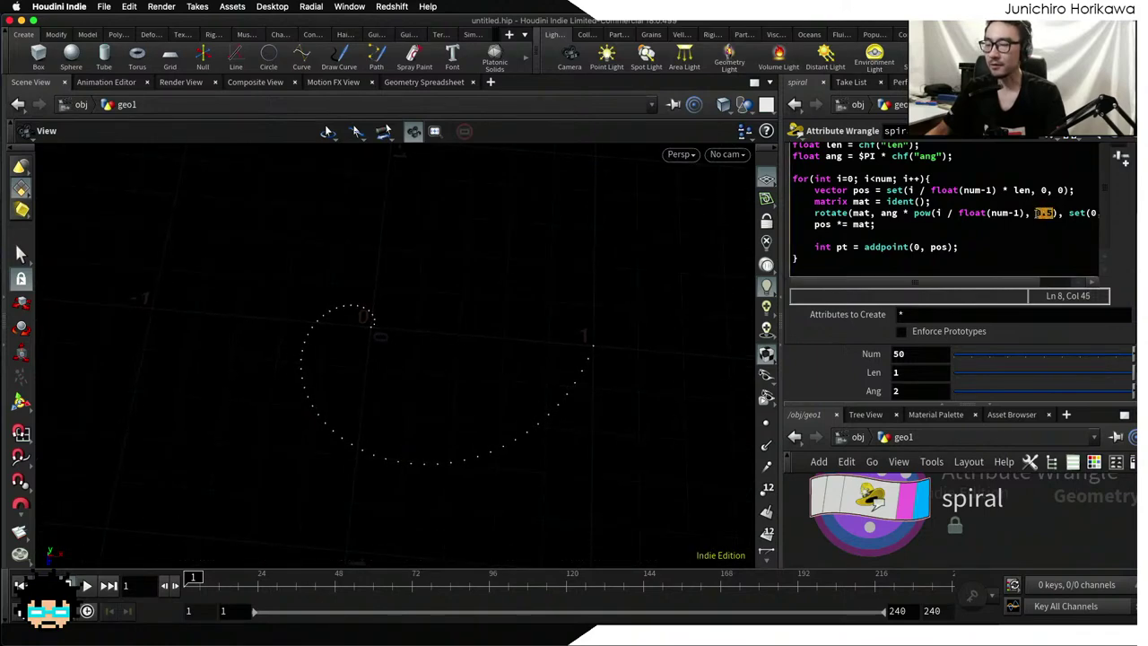
pyautogui.write('chf("')
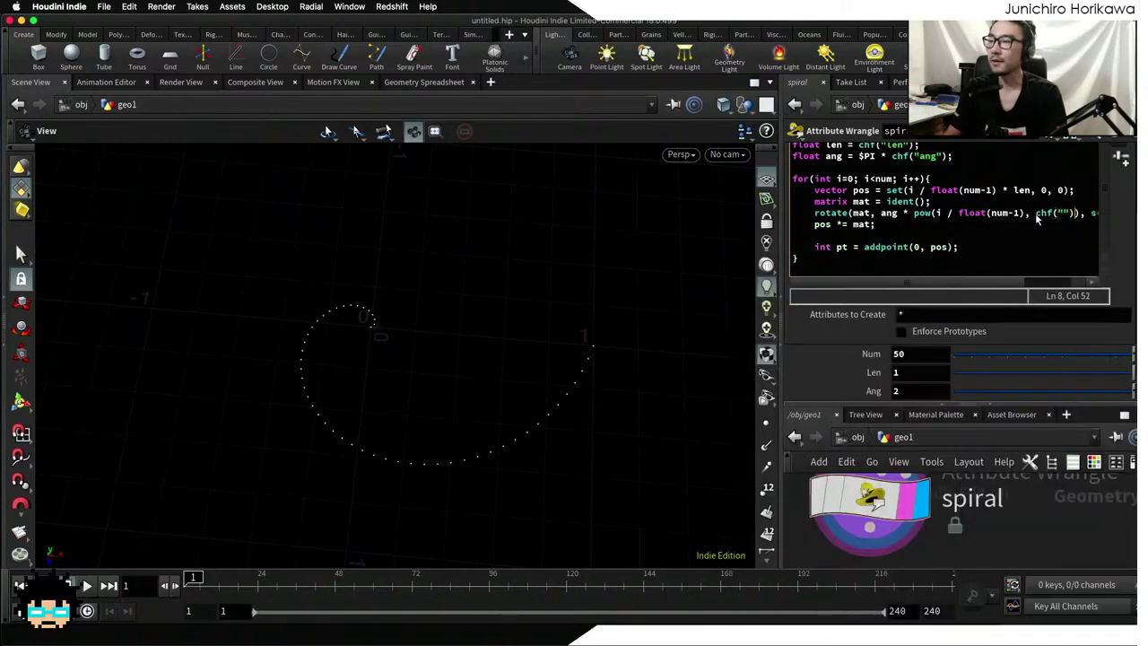
pyautogui.write('pow')
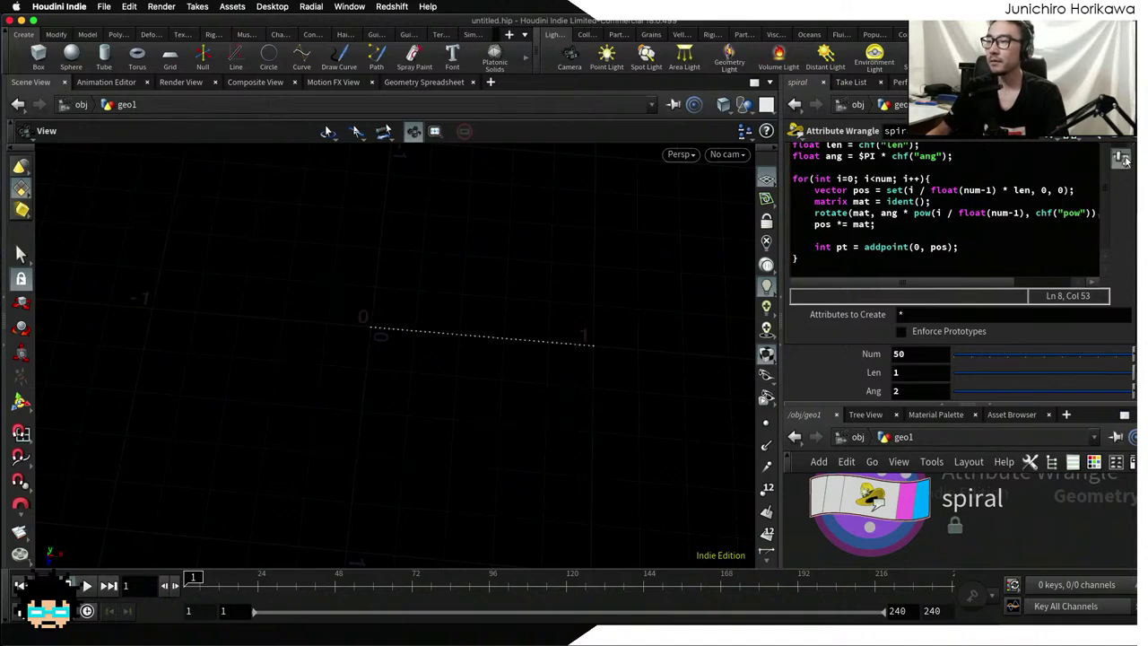
# Create the spare Pow parameter at about 0.791 and test Ang, Len and Num, keeping Num at 50.
pyautogui.click(1125, 158)
pyautogui.moveTo(976, 392); pyautogui.dragTo(1095, 392)
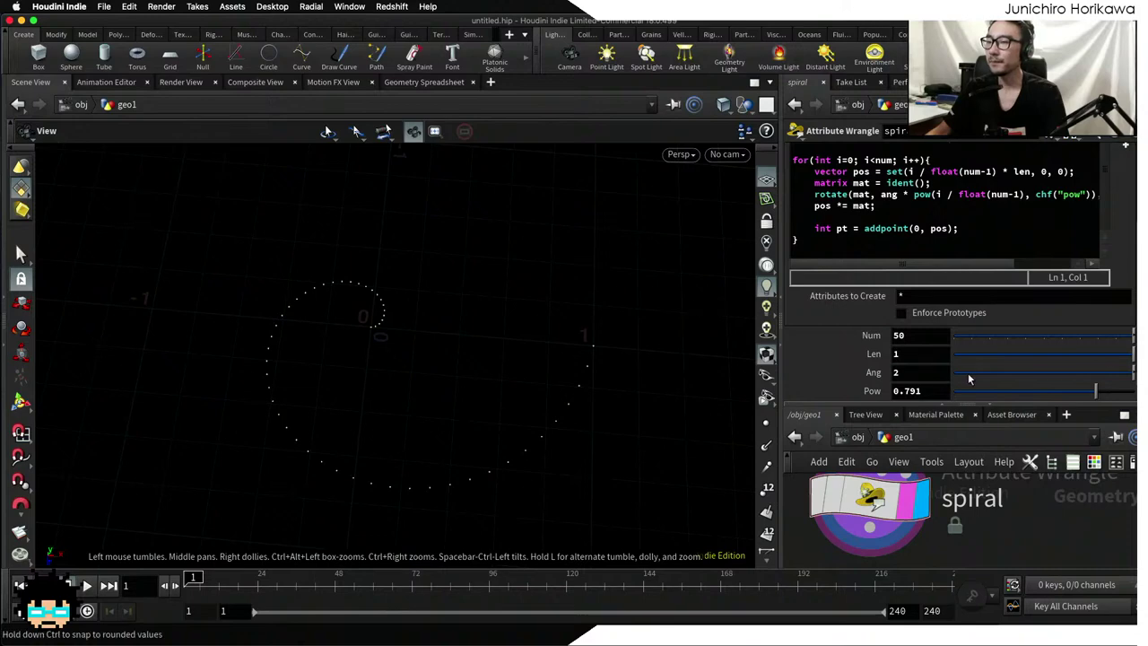
pyautogui.click(924, 372)
pyautogui.moveTo(990, 374); pyautogui.dragTo(954, 380)
pyautogui.moveTo(953, 380); pyautogui.dragTo(999, 375, button='middle')
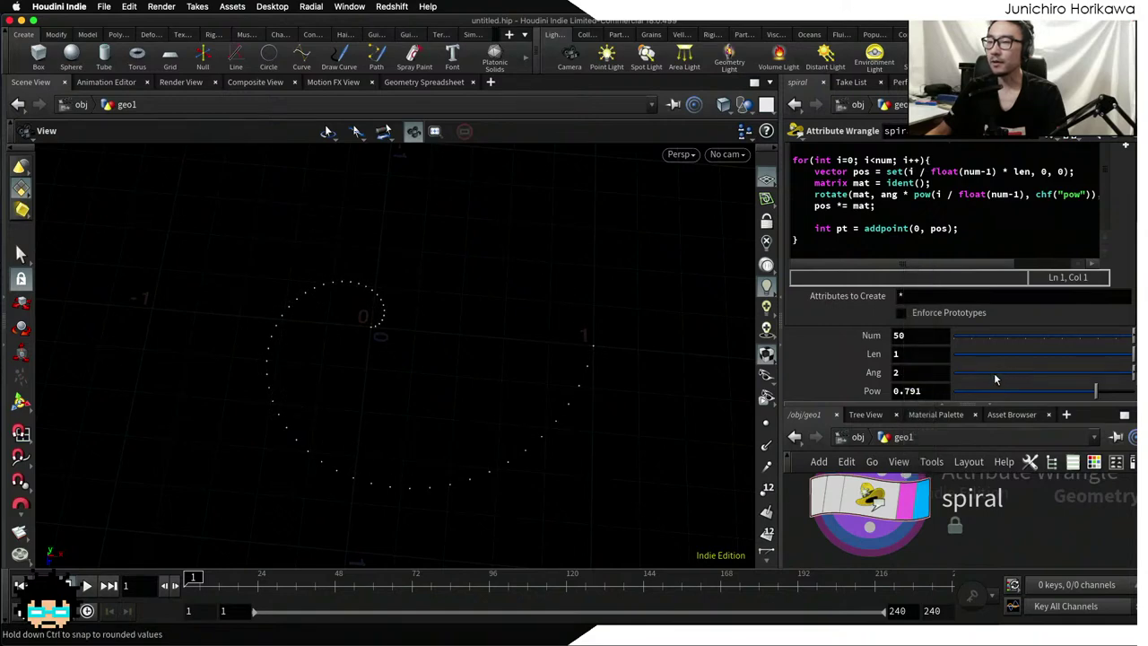
pyautogui.moveTo(987, 354); pyautogui.dragTo(1132, 354)
pyautogui.click(1040, 345)
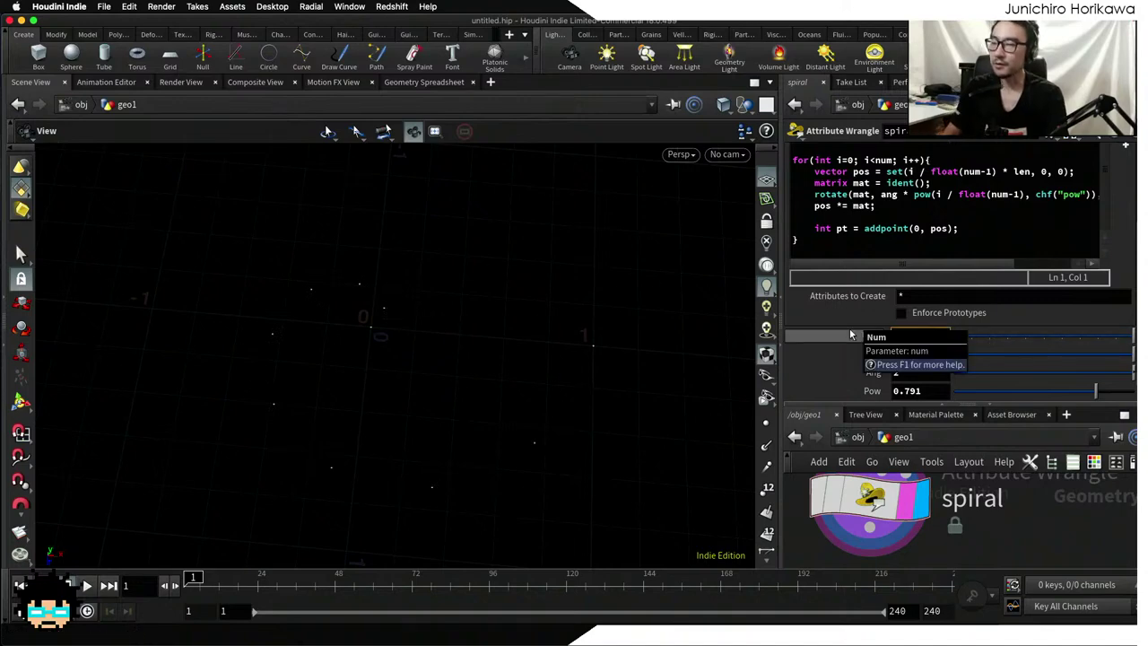
pyautogui.hotkey('ctrl', 'z')
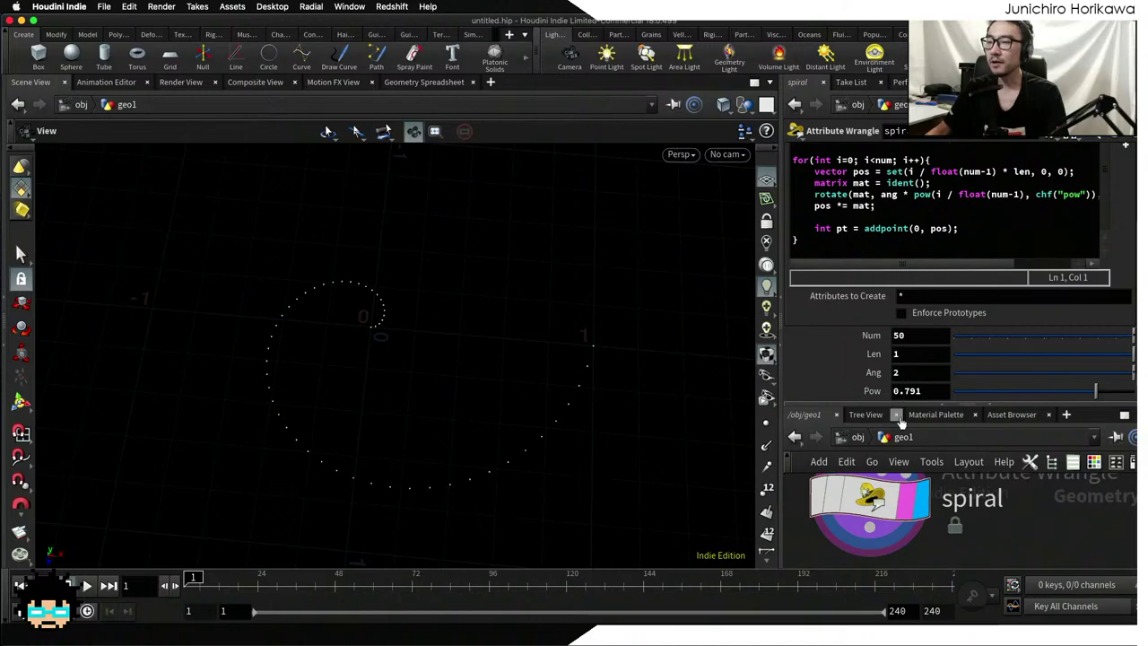
pyautogui.moveTo(900, 405); pyautogui.dragTo(901, 313)
# Add a Null node to the network and name it CONTROLLER.
pyautogui.scroll(-2, 941, 471)
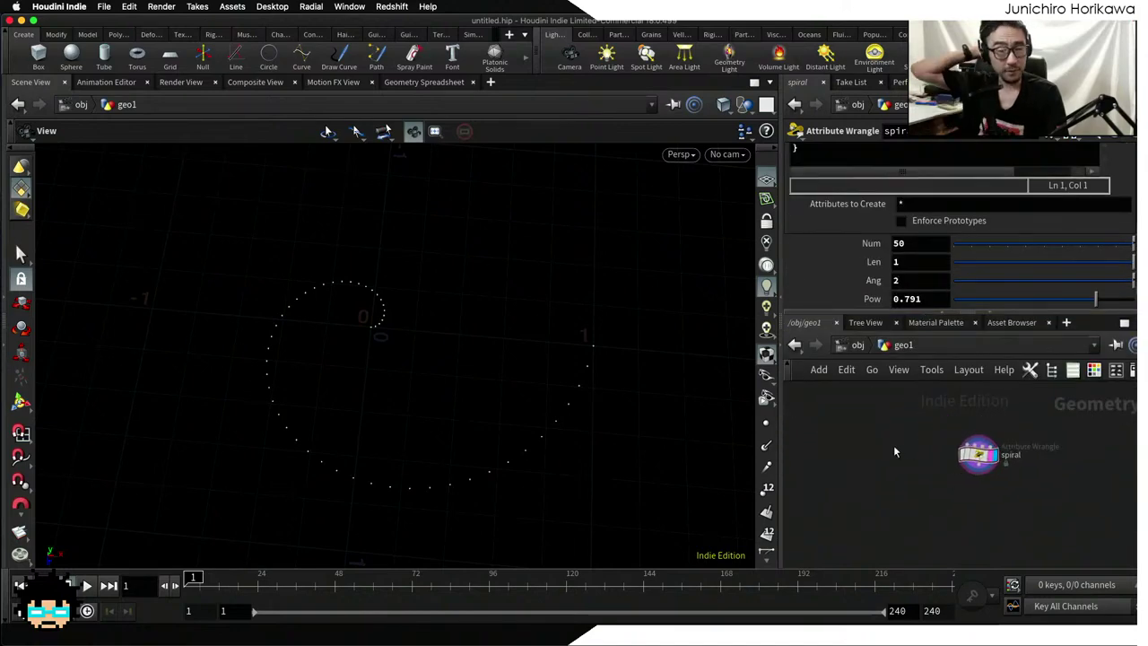
pyautogui.press('Tab')
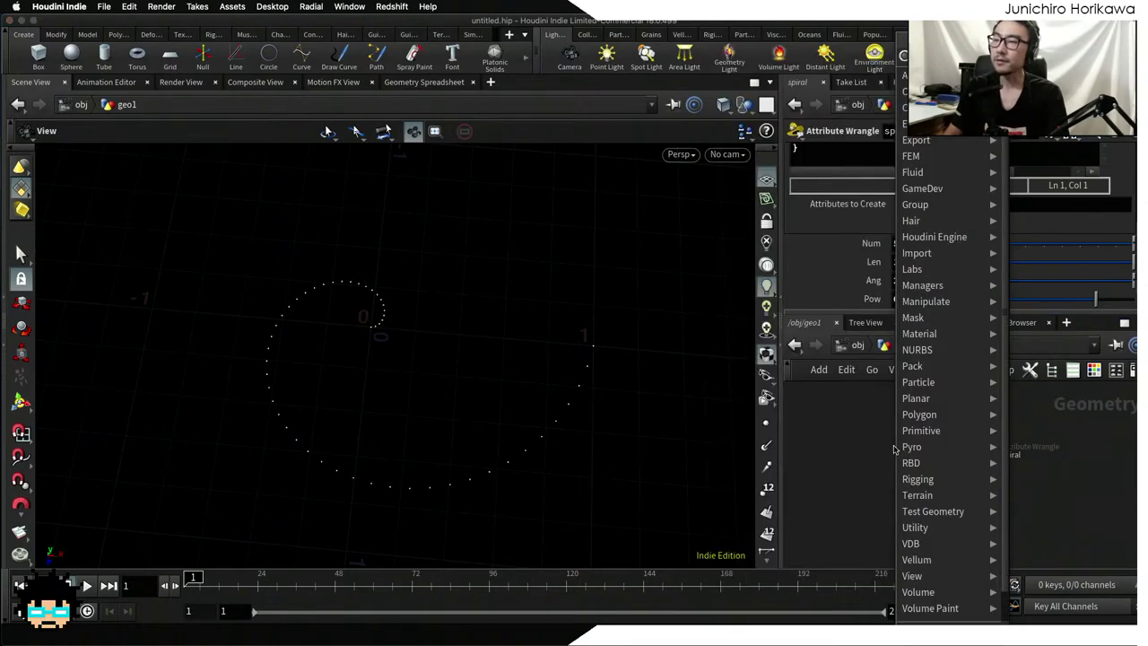
pyautogui.write('null')
pyautogui.press('Return')
pyautogui.scroll(3, 897, 446)
pyautogui.click(827, 440)
pyautogui.doubleClick(888, 438)
pyautogui.write('CONTROLLER')
pyautogui.press('Return')
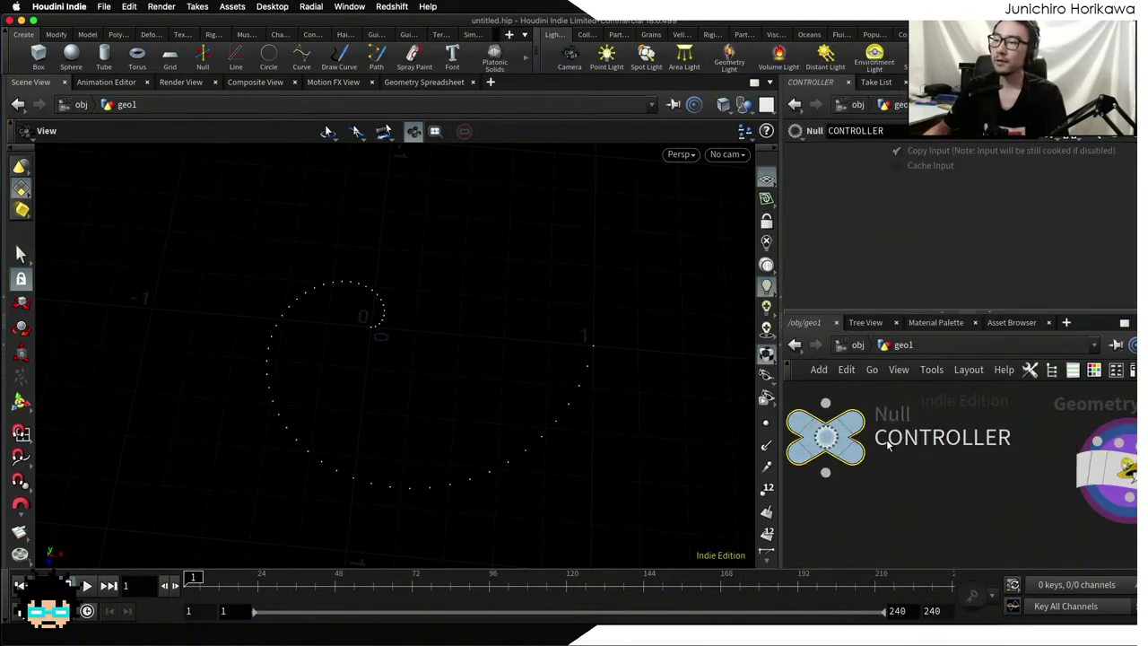
# Colour the CONTROLLER node dark blue and bring up its parameter options.
pyautogui.press('c')
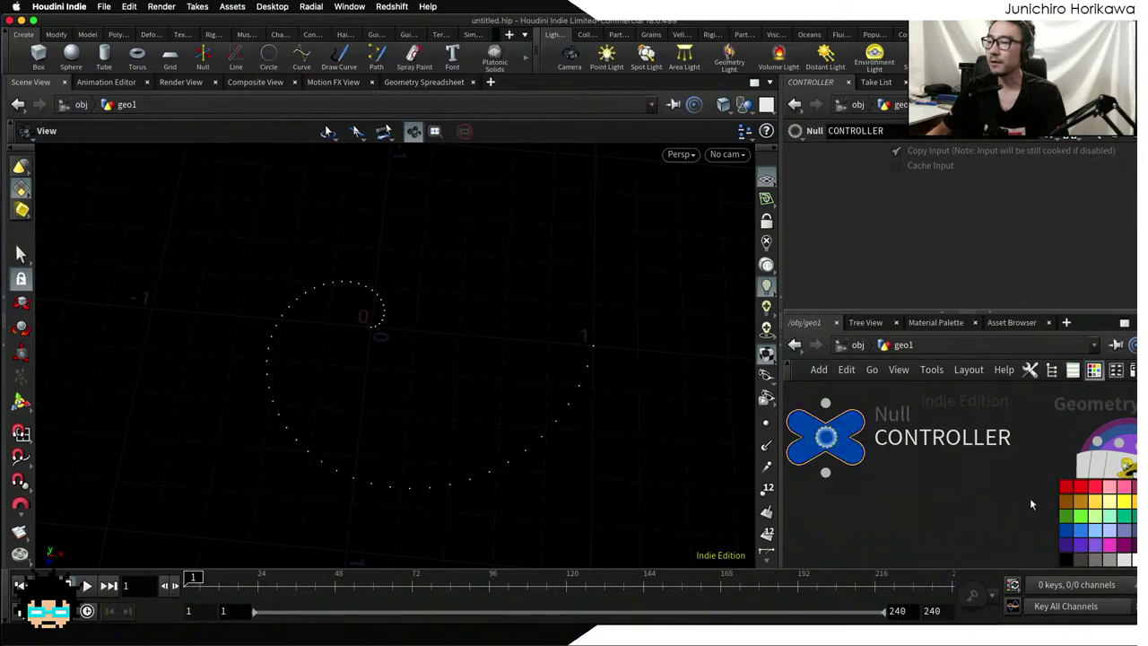
pyautogui.press('c')
pyautogui.scroll(-2, 987, 484)
pyautogui.click(1059, 131)
# Open CONTROLLER's Edit Parameter Interface beside the spiral wrangle's parameters, toggling the outside-parameter linking restriction.
pyautogui.click(857, 151)
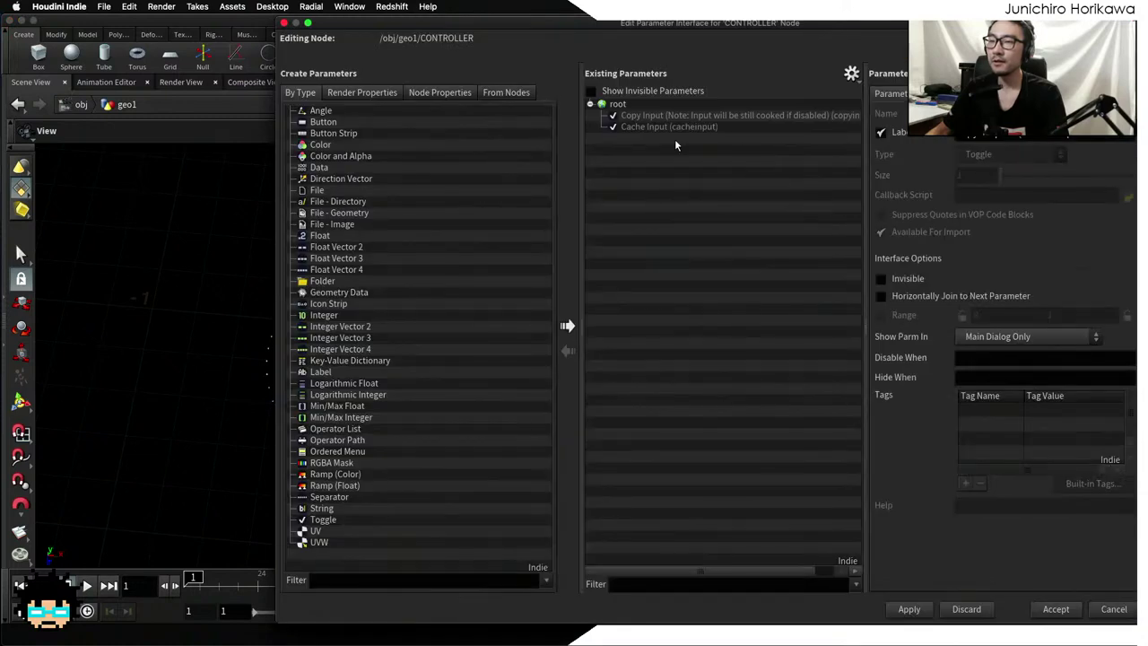
pyautogui.moveTo(789, 28); pyautogui.dragTo(600, 30)
pyautogui.moveTo(951, 21); pyautogui.dragTo(821, 28)
pyautogui.click(1057, 468)
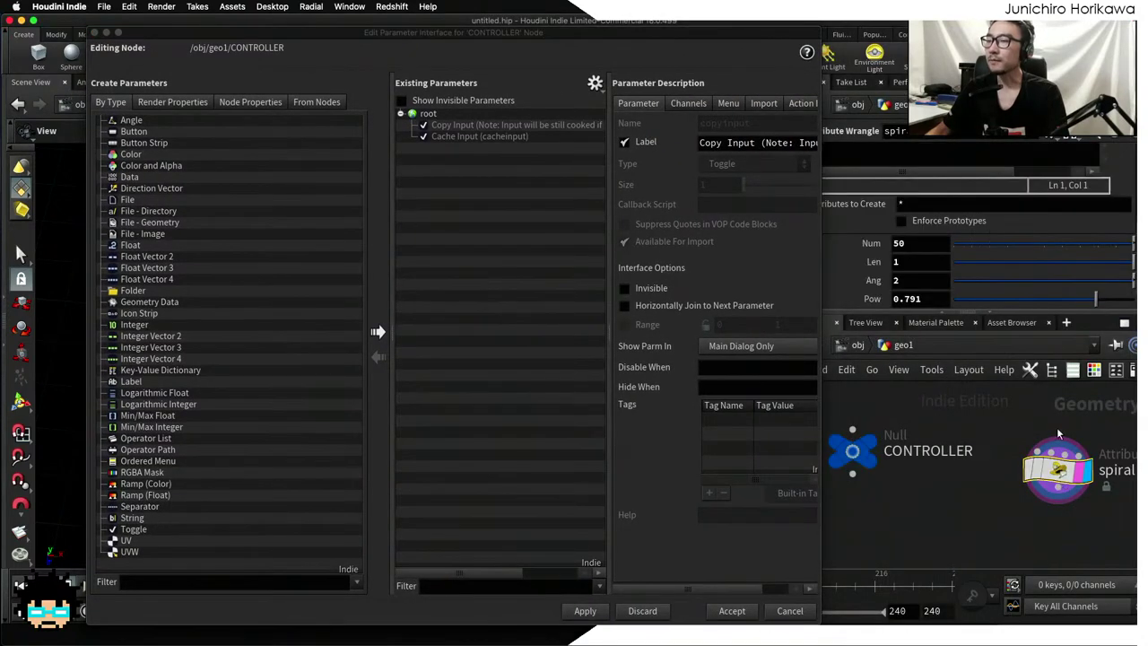
pyautogui.moveTo(662, 32); pyautogui.dragTo(602, 33)
pyautogui.click(535, 82)
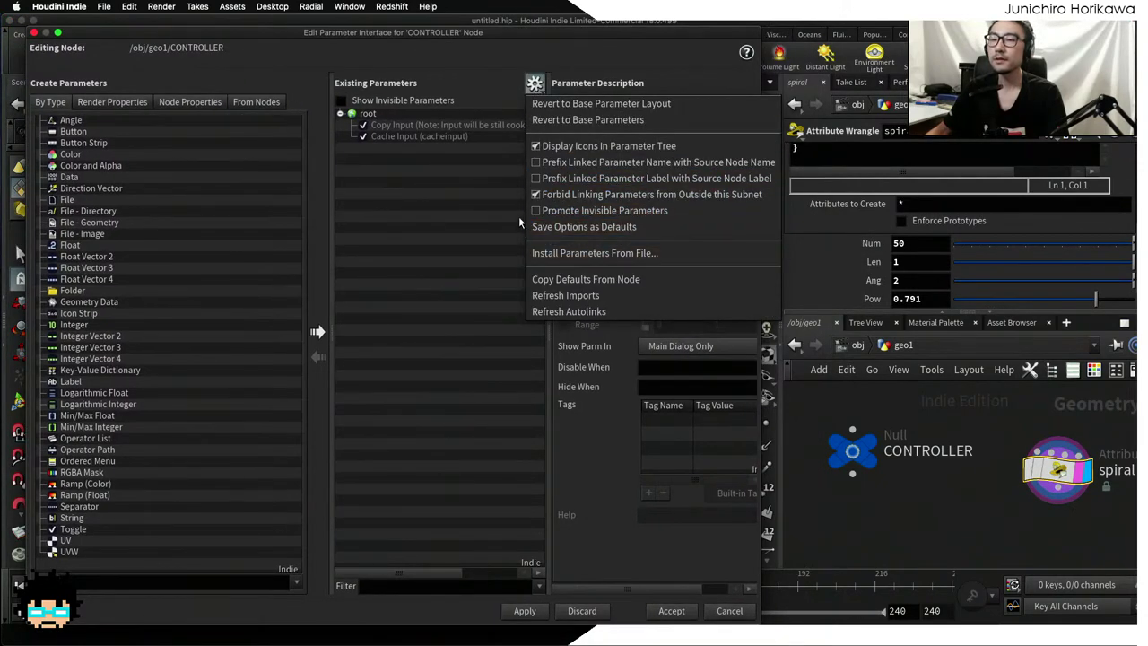
pyautogui.click(570, 199)
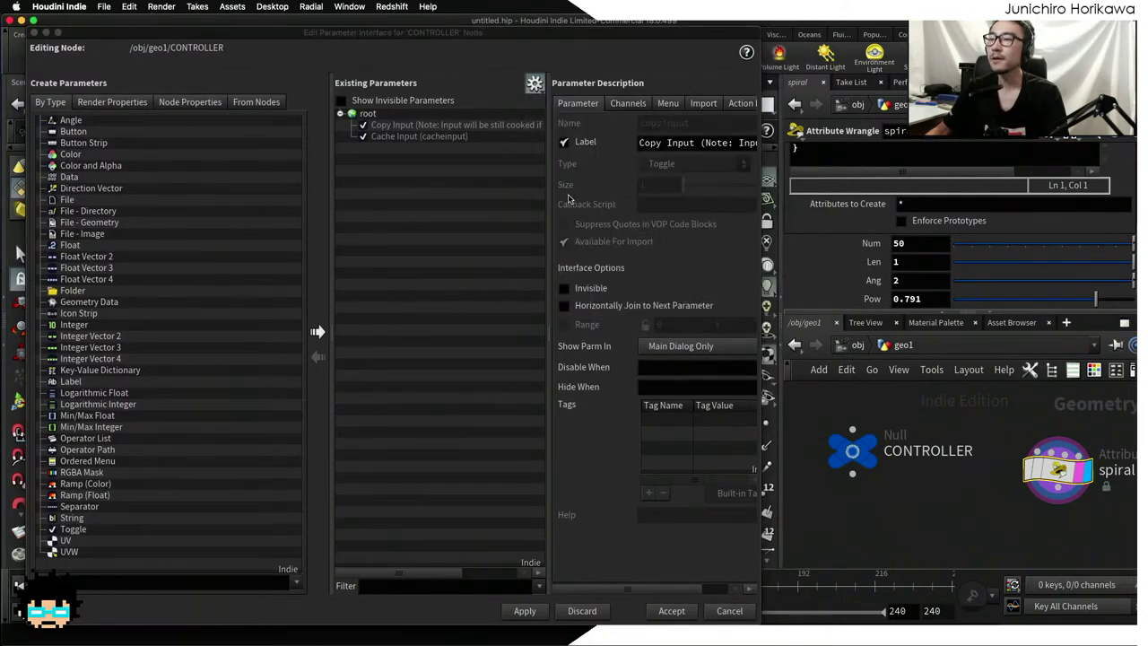
pyautogui.moveTo(559, 235); pyautogui.dragTo(571, 235)
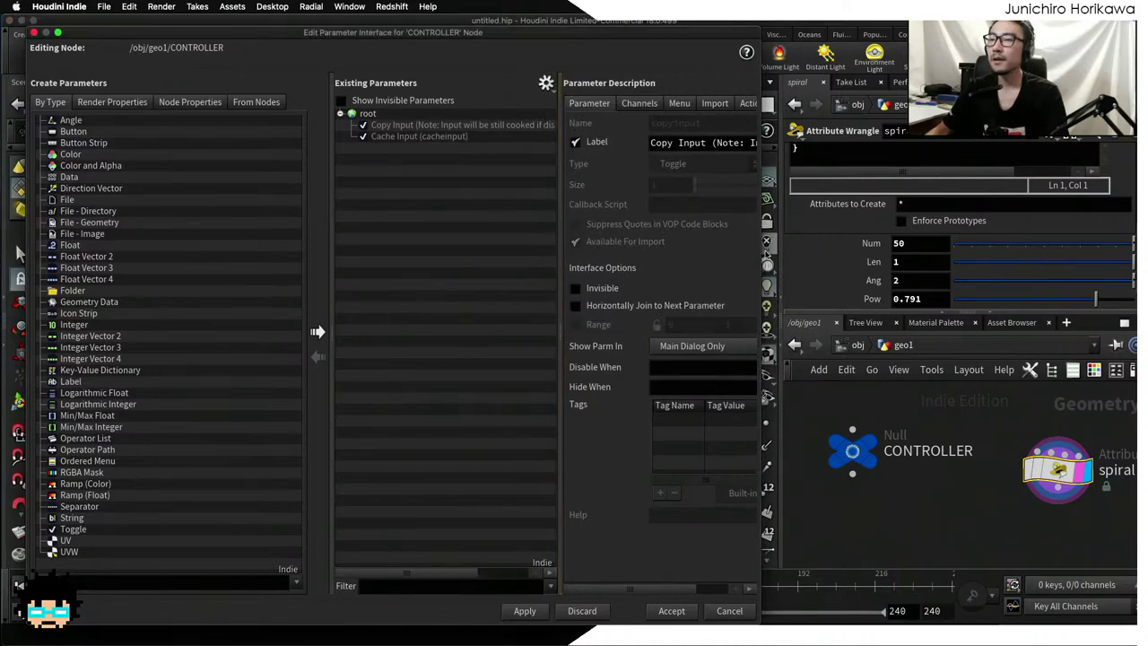
# Copy Len and Ang onto CONTROLLER, renaming Len to spiral_len with label 'spiral len'.
pyautogui.moveTo(874, 262); pyautogui.dragTo(455, 208)
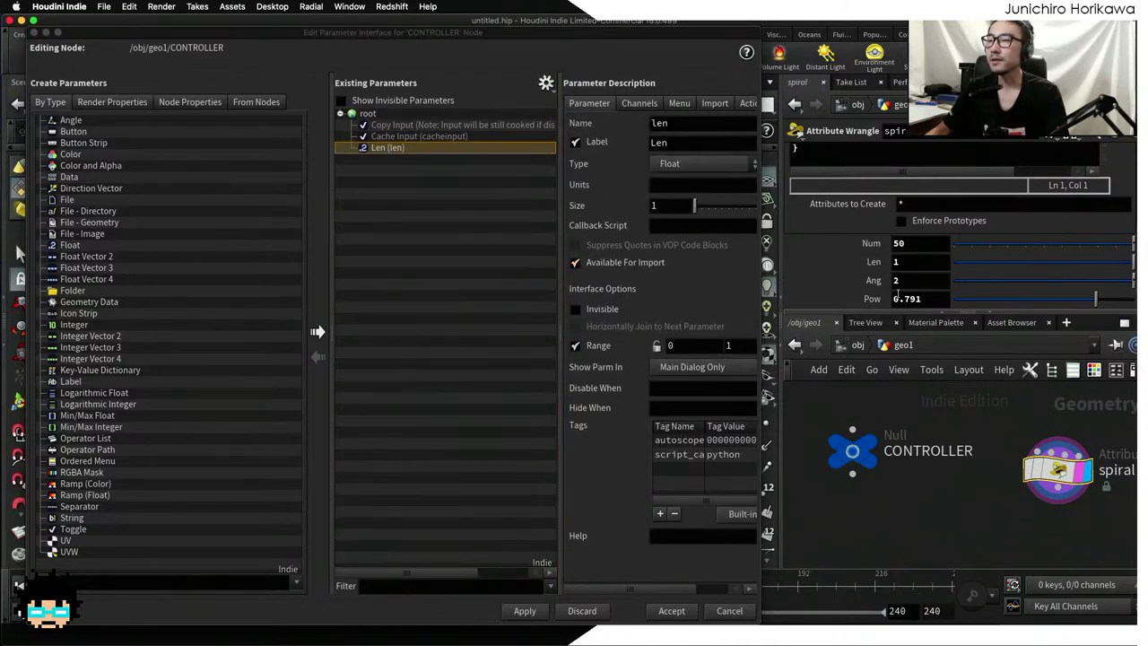
pyautogui.moveTo(874, 280); pyautogui.dragTo(446, 216)
pyautogui.click(386, 148)
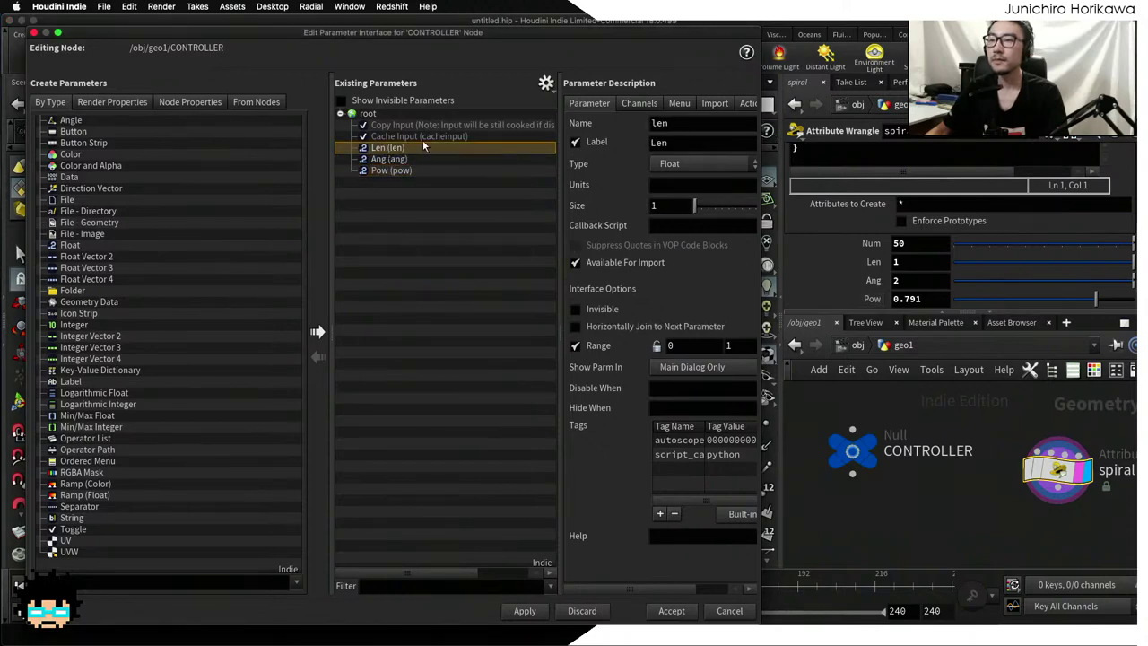
pyautogui.doubleClick(673, 123)
pyautogui.write('spiral_lne')
pyautogui.press('Tab')
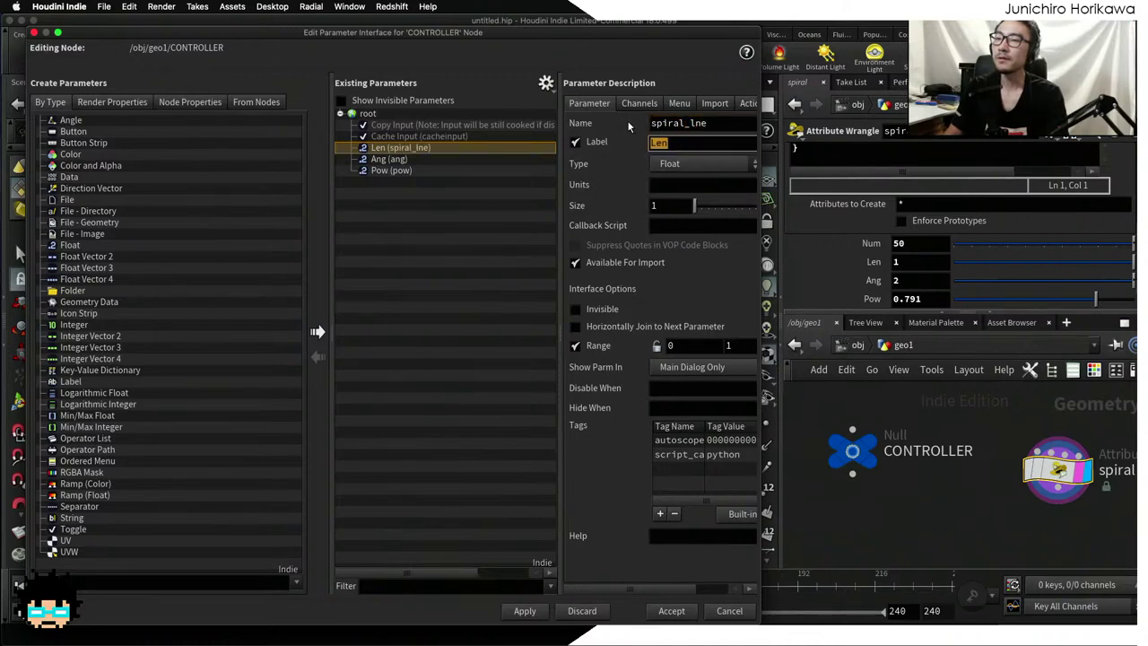
pyautogui.write('spiral len')
pyautogui.press('Return')
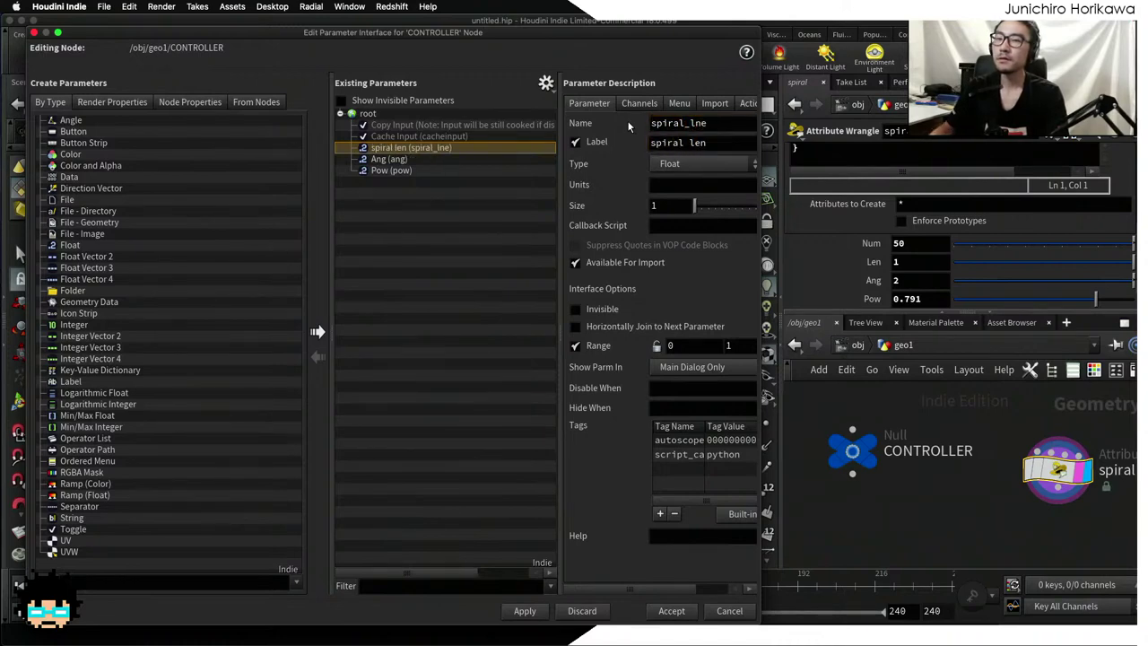
pyautogui.click(711, 123)
pyautogui.press('BackSpace')
pyautogui.press('BackSpace')
pyautogui.write('en')
pyautogui.press('Return')
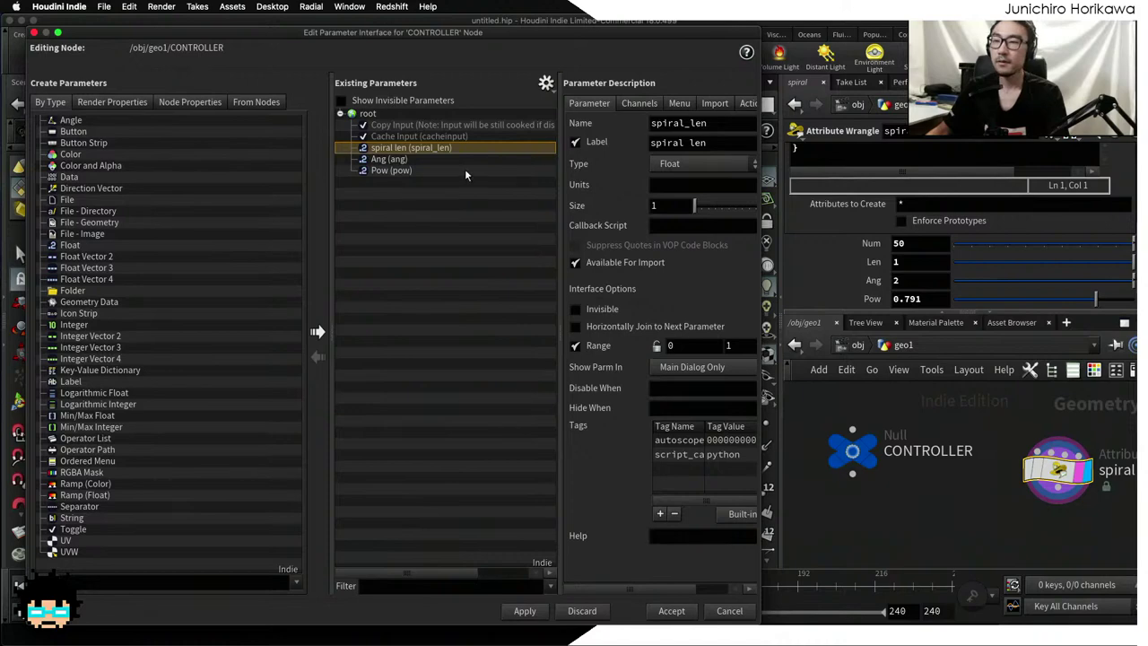
# Rename the Ang parameter to spiral_ang with label 'spiral ang'.
pyautogui.click(431, 160)
pyautogui.doubleClick(713, 125)
pyautogui.write('sp')
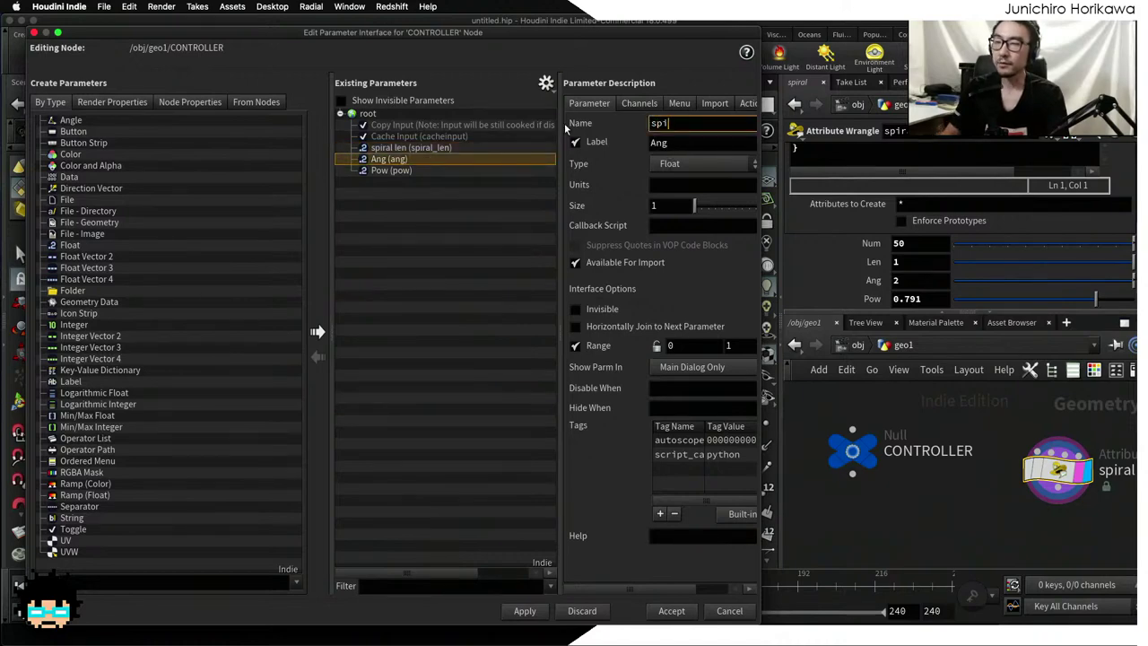
pyautogui.write('iral_ang')
pyautogui.press('Return')
pyautogui.press('Tab')
pyautogui.write('spr')
pyautogui.press('BackSpace')
pyautogui.press('BackSpace')
pyautogui.write('ipr')
pyautogui.press('BackSpace')
pyautogui.write('pr')
pyautogui.press('BackSpace')
pyautogui.press('BackSpace')
pyautogui.press('BackSpace')
pyautogui.press('BackSpace')
pyautogui.write('piral ang')
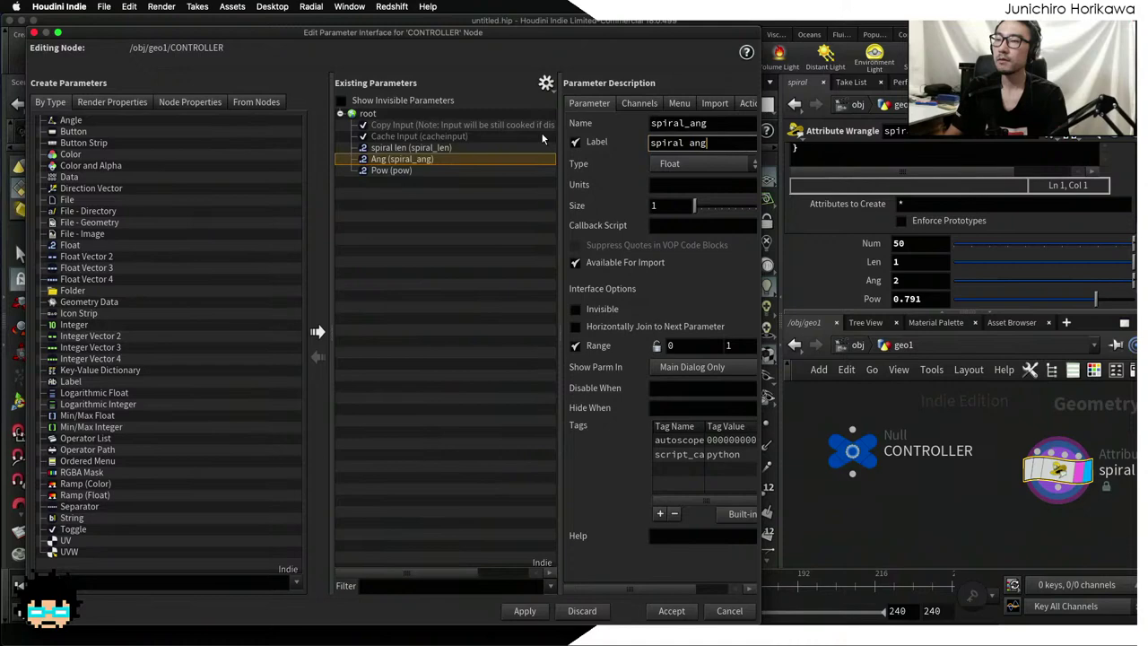
pyautogui.press('Return')
# Rename the Pow parameter to spiral_pow with label 'spiral pow'.
pyautogui.click(499, 174)
pyautogui.doubleClick(674, 123)
pyautogui.write('s')
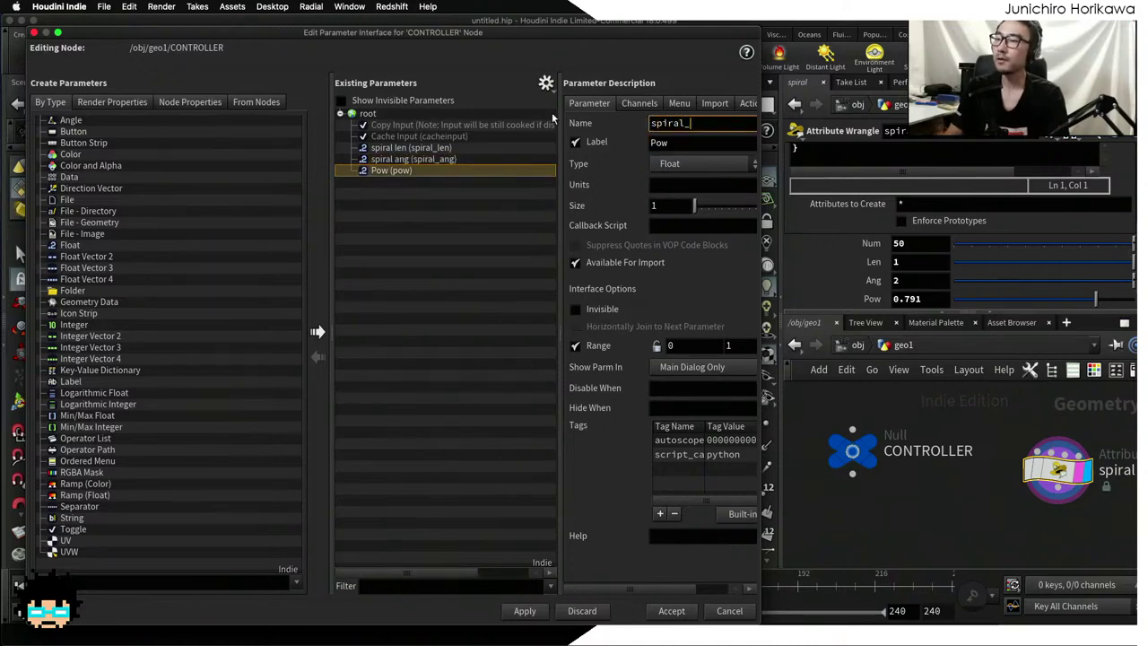
pyautogui.press('Tab')
pyautogui.write('s')
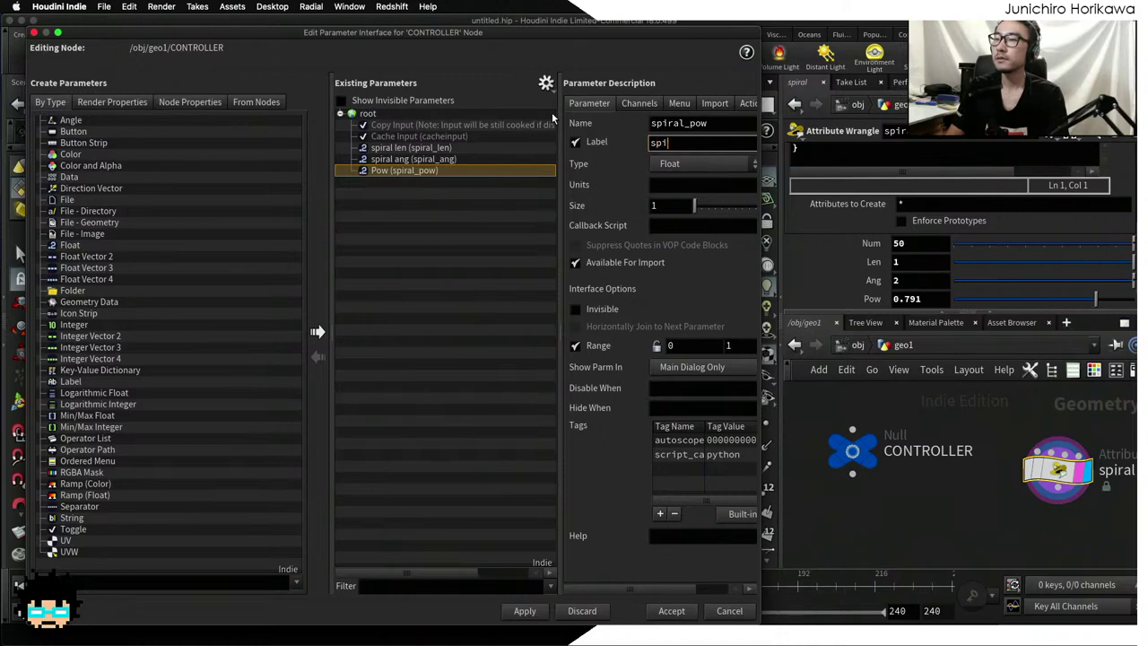
pyautogui.press('Return')
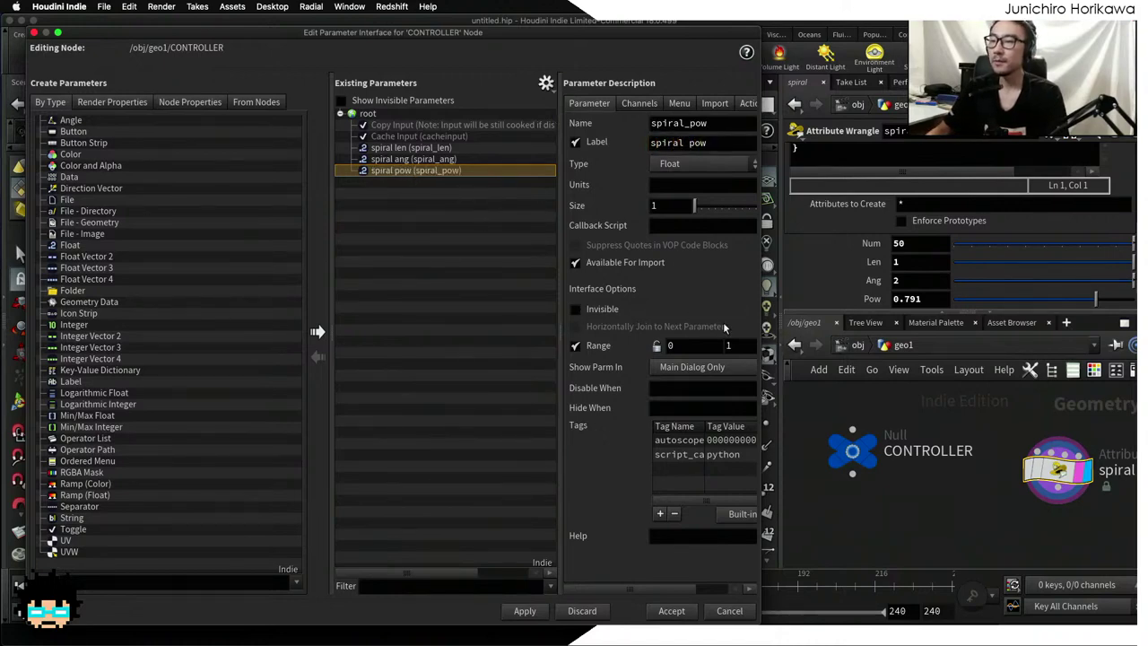
# Set spiral ang's range maximum to 6 and accept the interface changes.
pyautogui.click(457, 158)
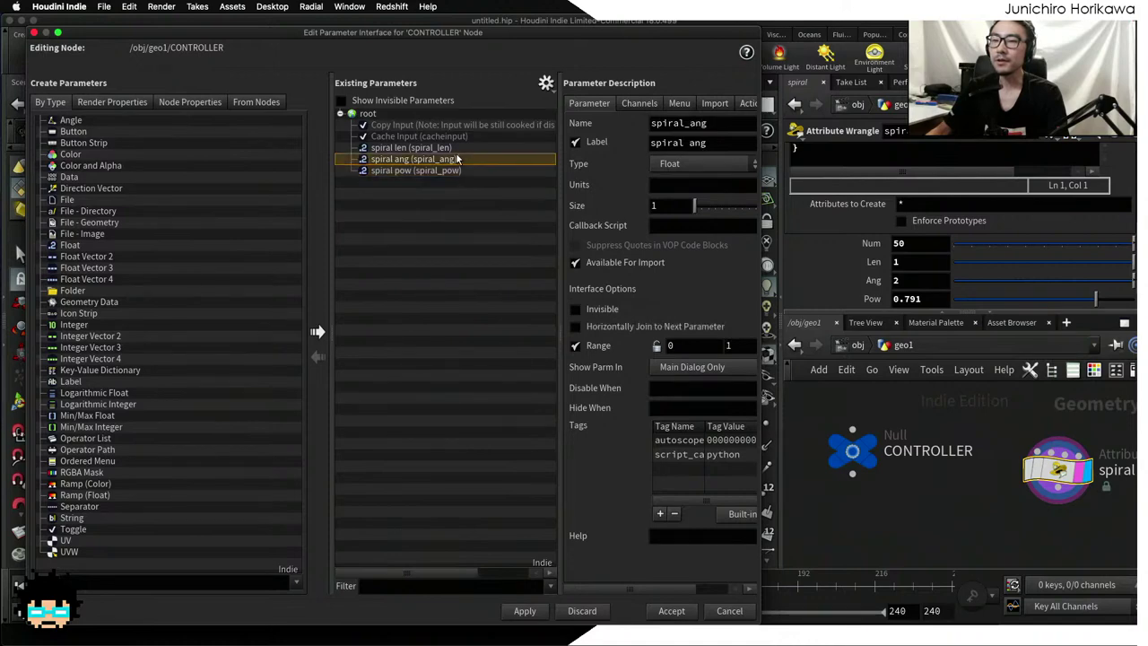
pyautogui.doubleClick(736, 346)
pyautogui.write('4')
pyautogui.press('Return')
pyautogui.doubleClick(710, 346)
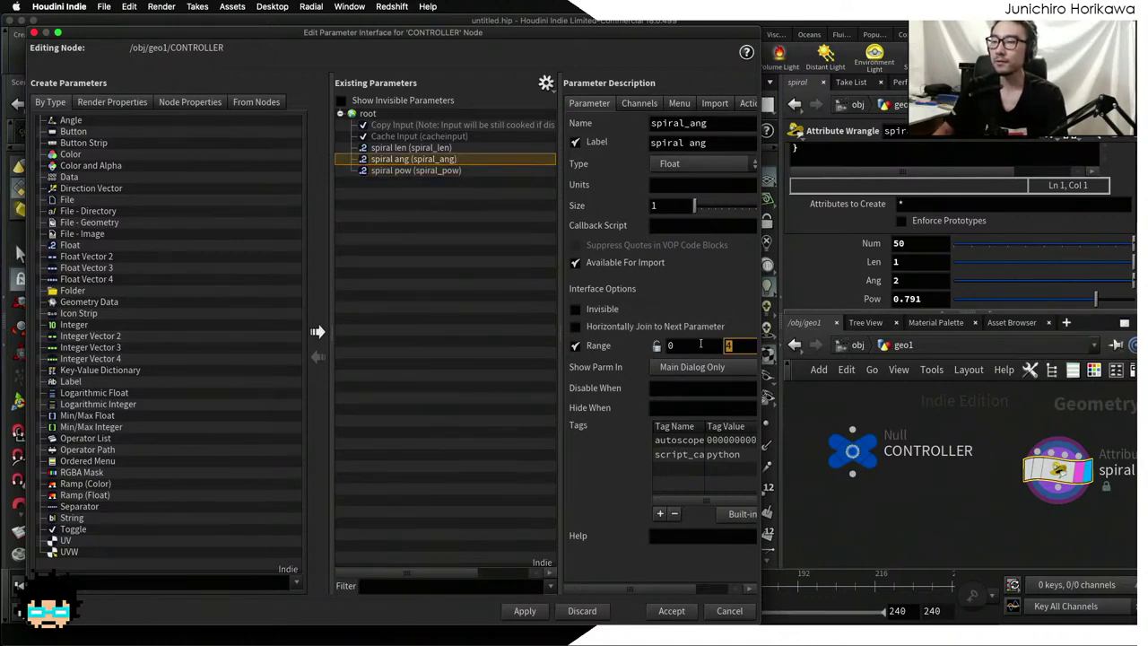
pyautogui.press('Return')
pyautogui.click(437, 150)
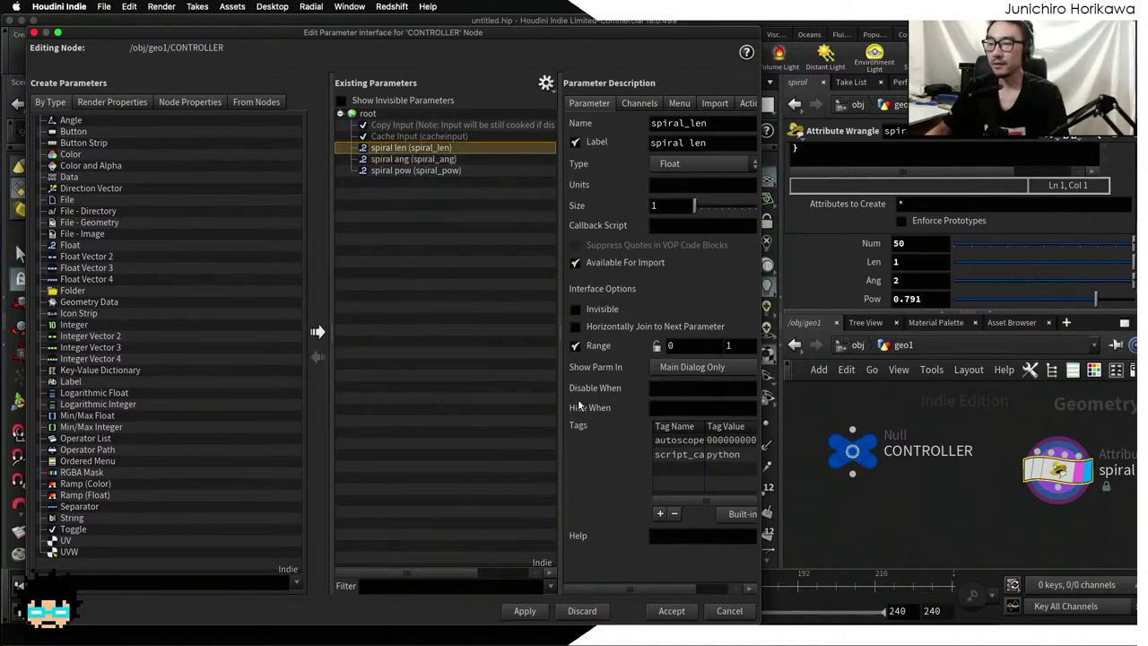
pyautogui.click(524, 611)
pyautogui.click(671, 611)
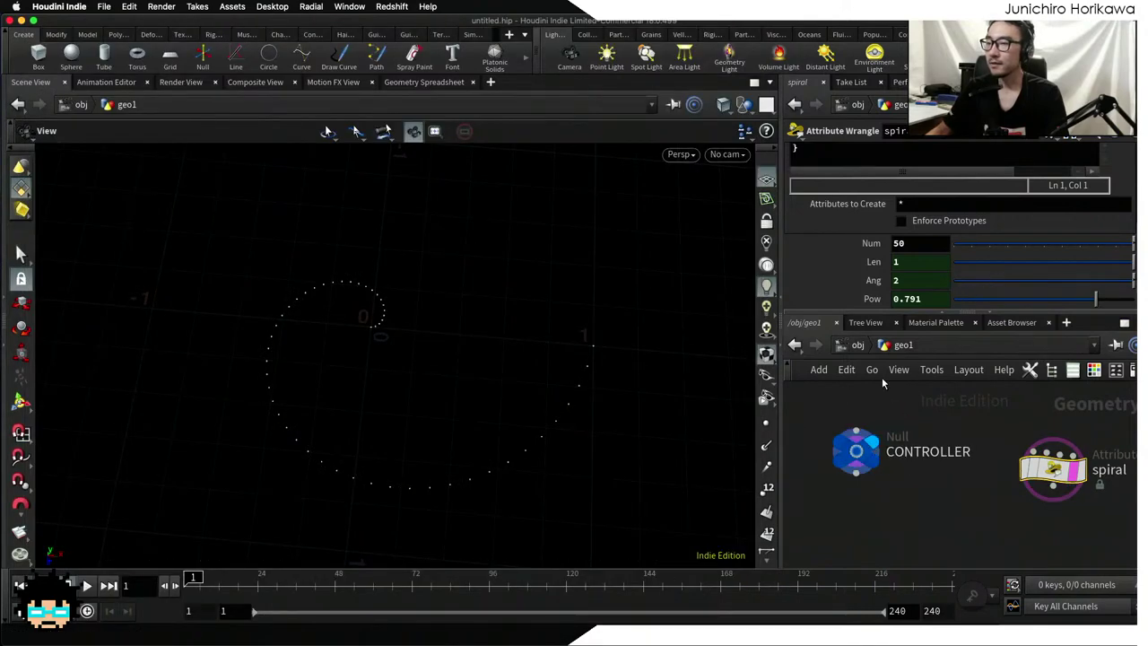
# On CONTROLLER, set spiral ang to 4.0 and spiral pow to 0.321, keeping spiral len 1.
pyautogui.click(855, 451)
pyautogui.moveTo(1020, 199); pyautogui.dragTo(1137, 222)
pyautogui.moveTo(1011, 234); pyautogui.dragTo(1029, 225)
pyautogui.moveTo(1084, 190); pyautogui.dragTo(1015, 220)
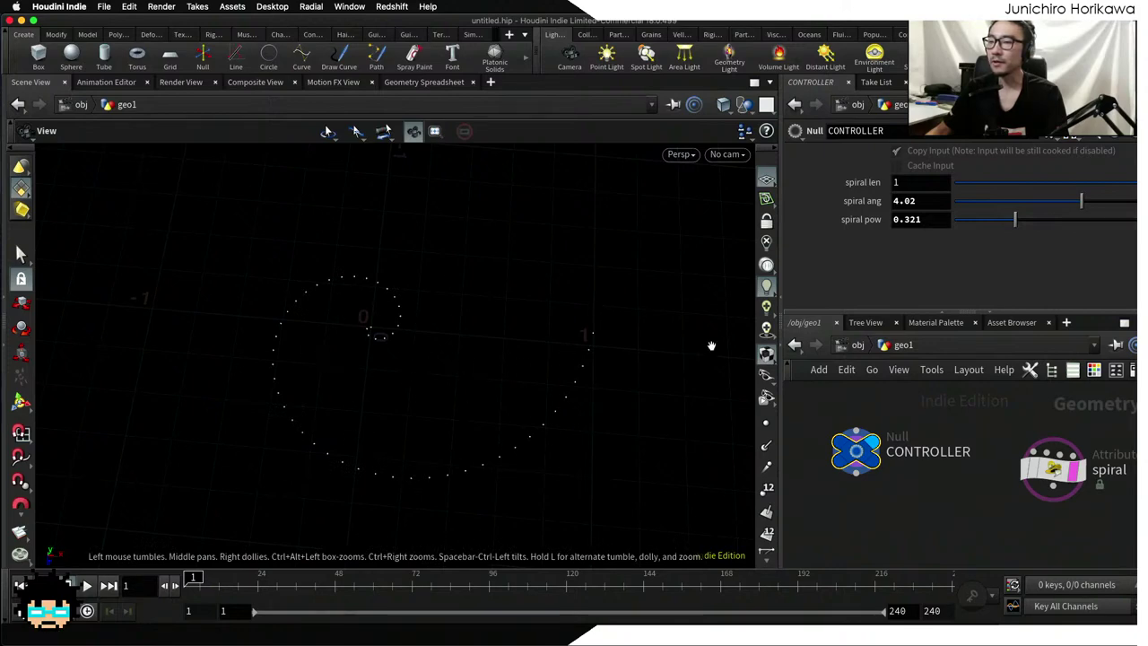
pyautogui.click(919, 203)
pyautogui.press('BackSpace')
pyautogui.press('Return')
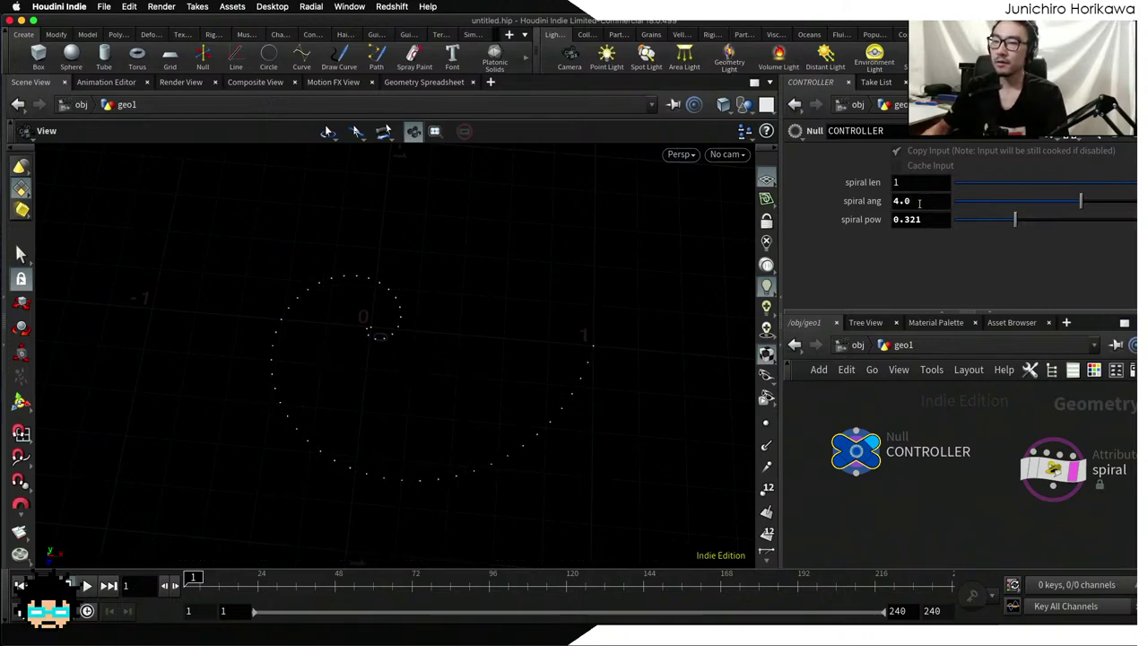
pyautogui.scroll(-2, 906, 462)
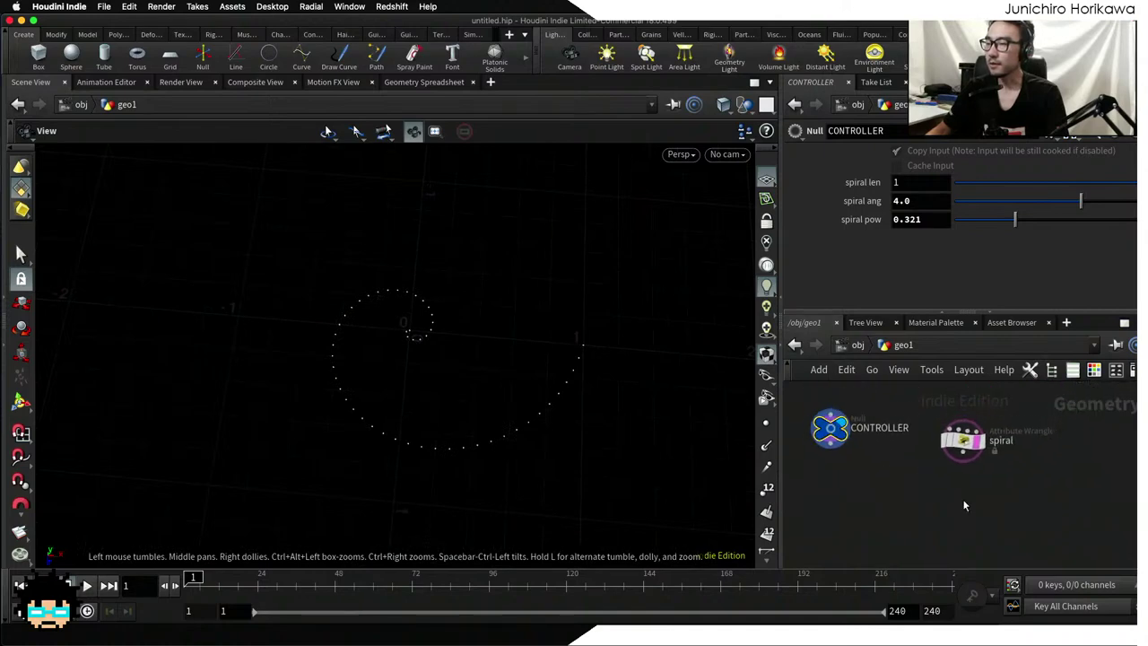
# Add an Add node to the network.
pyautogui.press('Tab')
pyautogui.write('add')
pyautogui.press('Return')
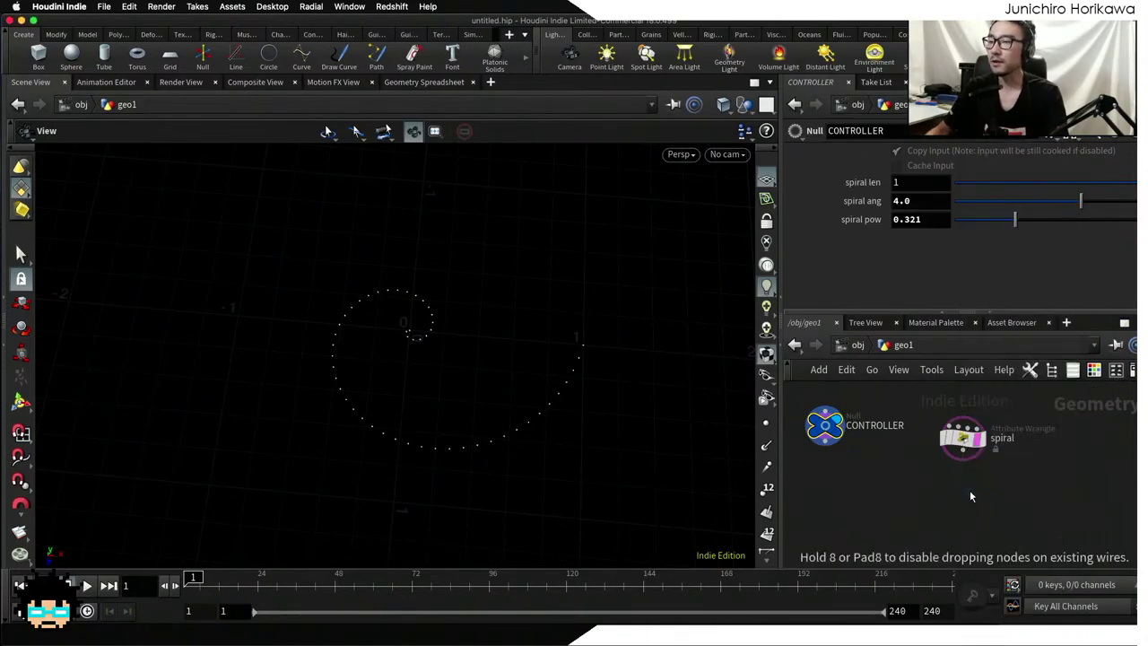
# Wire an add1 node after the spiral wrangle, display it, and join all points into one polyline.
pyautogui.click(963, 498)
pyautogui.moveTo(957, 424); pyautogui.dragTo(957, 470)
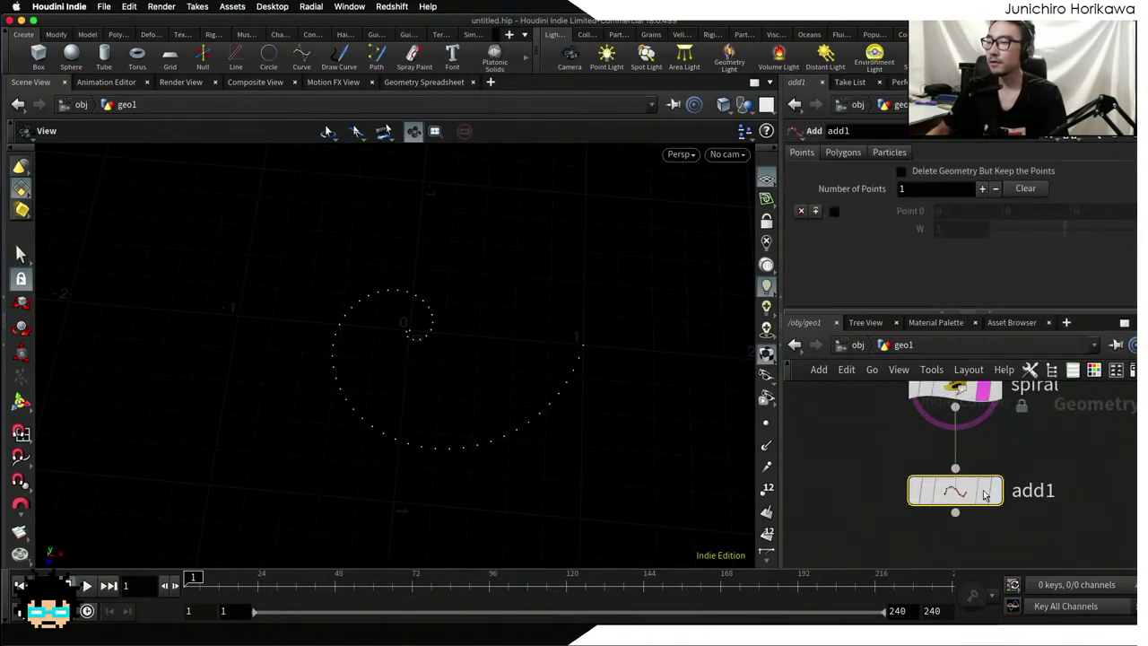
pyautogui.press('r')
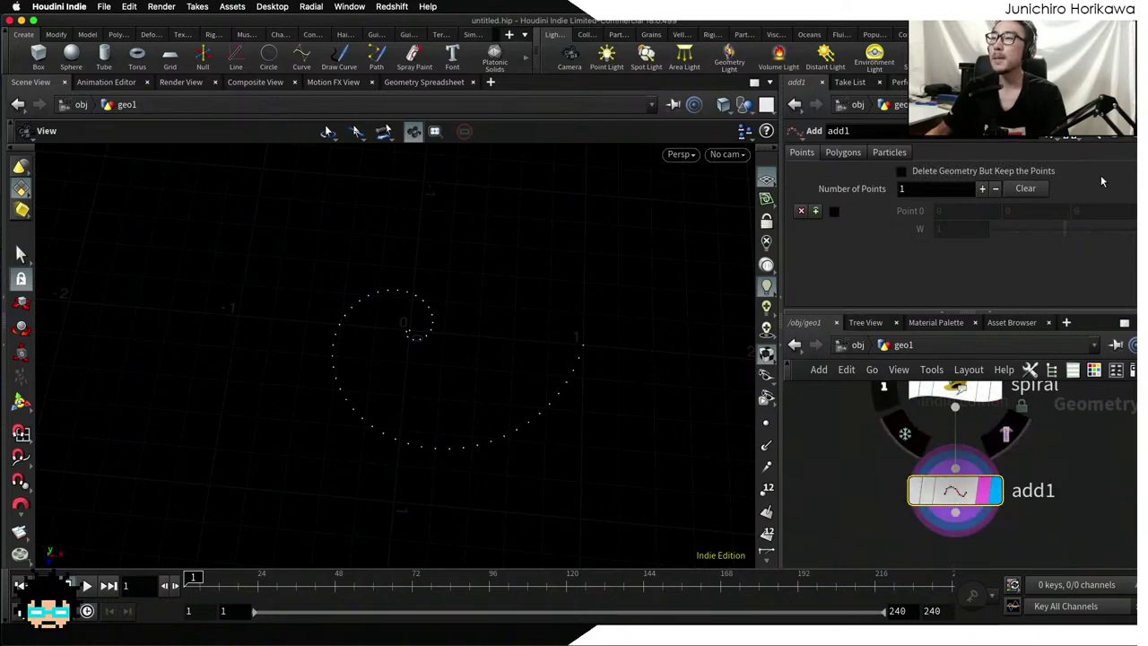
pyautogui.click(843, 152)
pyautogui.click(882, 196)
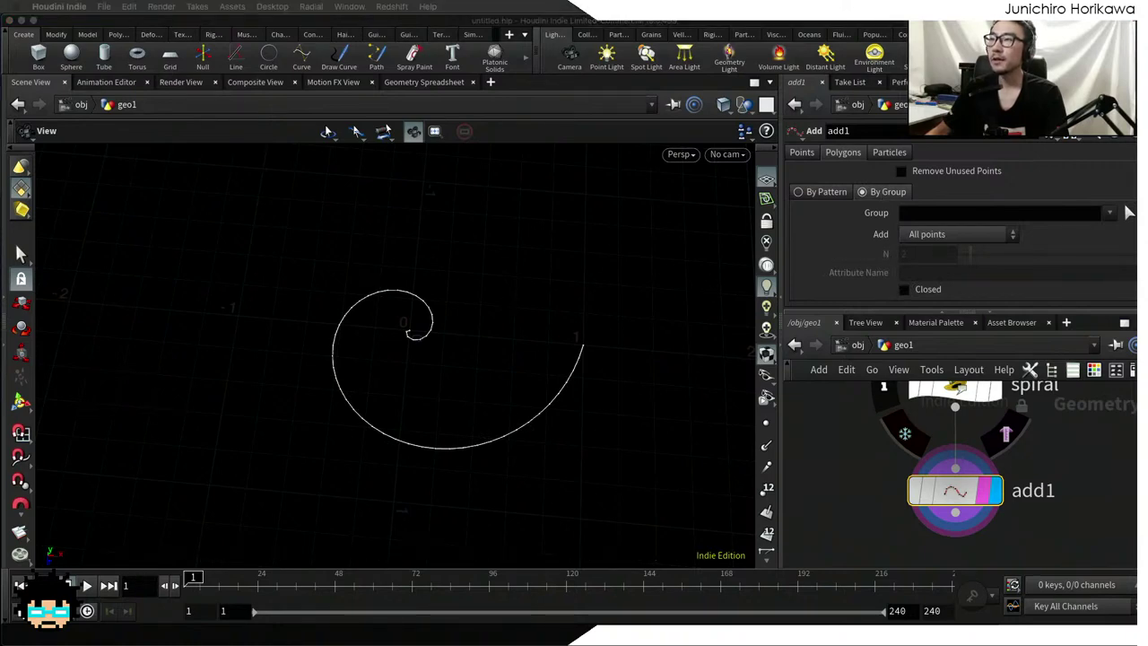
# Show point numbers on the spiral, running 0 at the inner curl to 49 outside.
pyautogui.moveTo(541, 254); pyautogui.dragTo(508, 438)
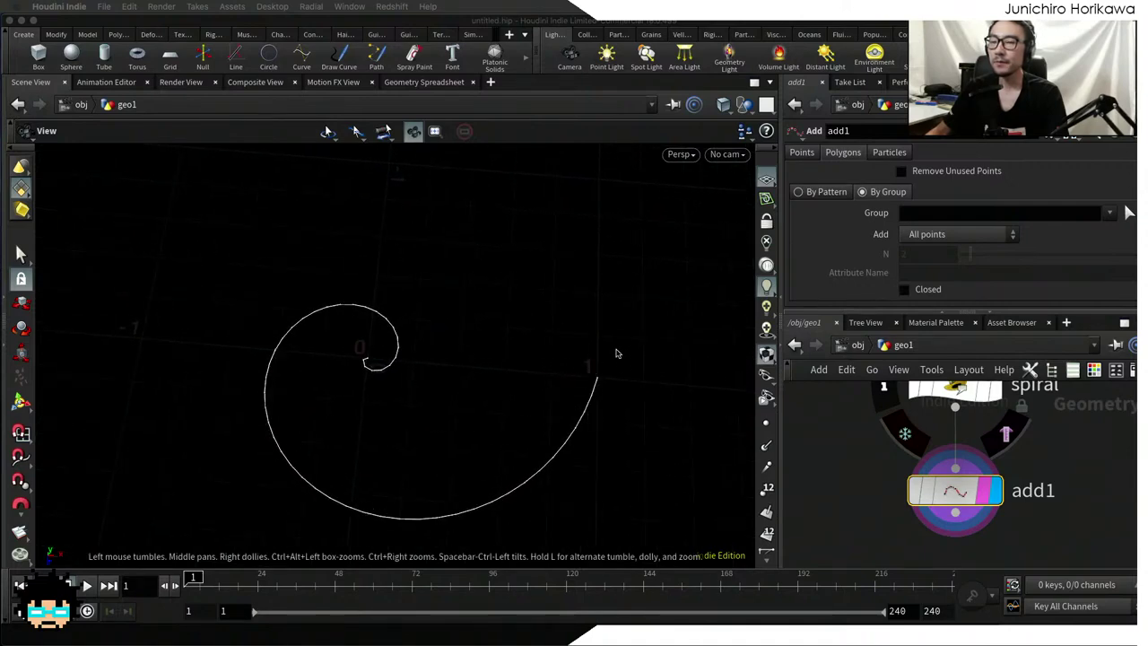
pyautogui.moveTo(558, 307); pyautogui.dragTo(583, 369)
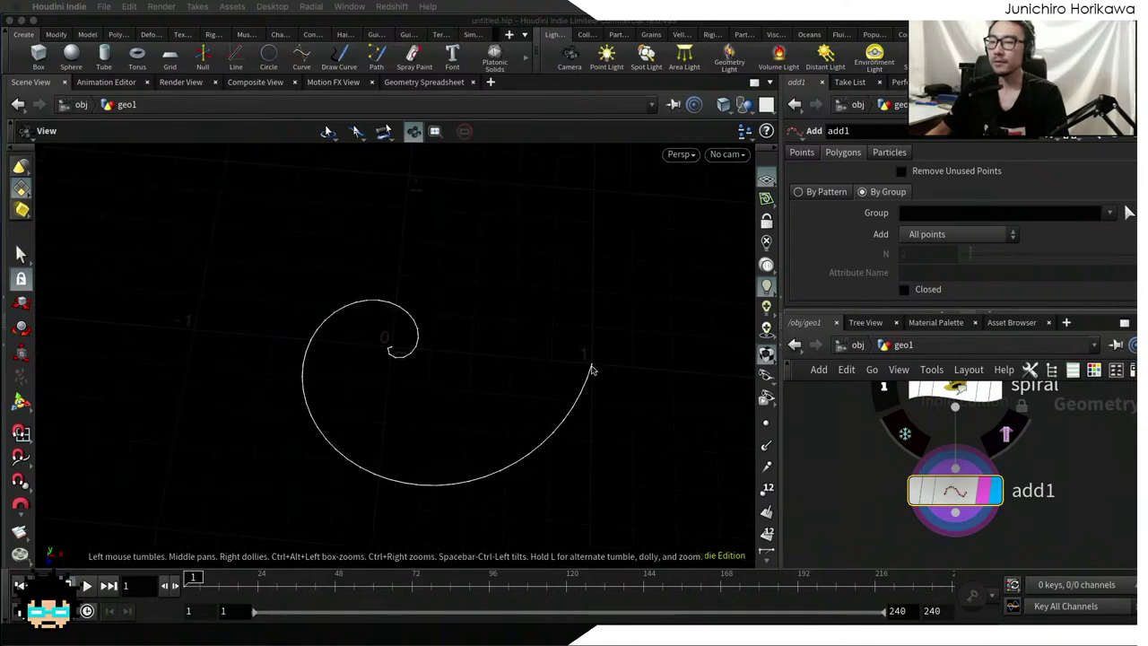
pyautogui.moveTo(592, 367); pyautogui.dragTo(538, 419)
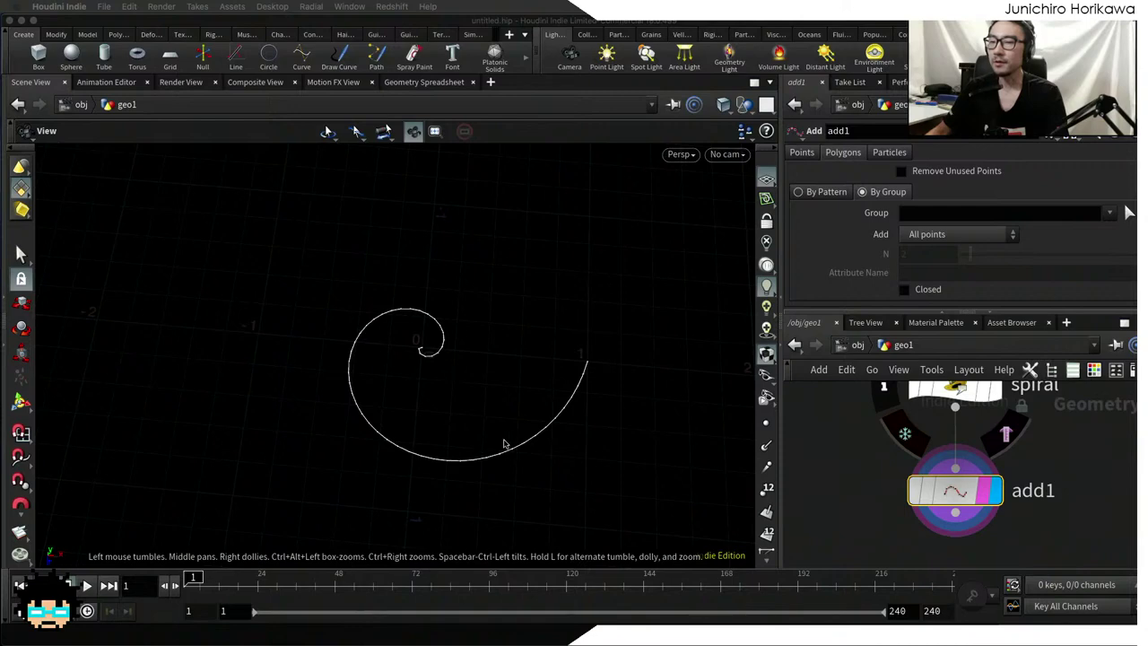
pyautogui.moveTo(561, 422)
pyautogui.mouseDown()
pyautogui.moveTo(515, 389)
pyautogui.moveTo(553, 414)
pyautogui.mouseUp()
pyautogui.moveTo(476, 376); pyautogui.dragTo(454, 350, button='middle')
pyautogui.scroll(1, 507, 334)
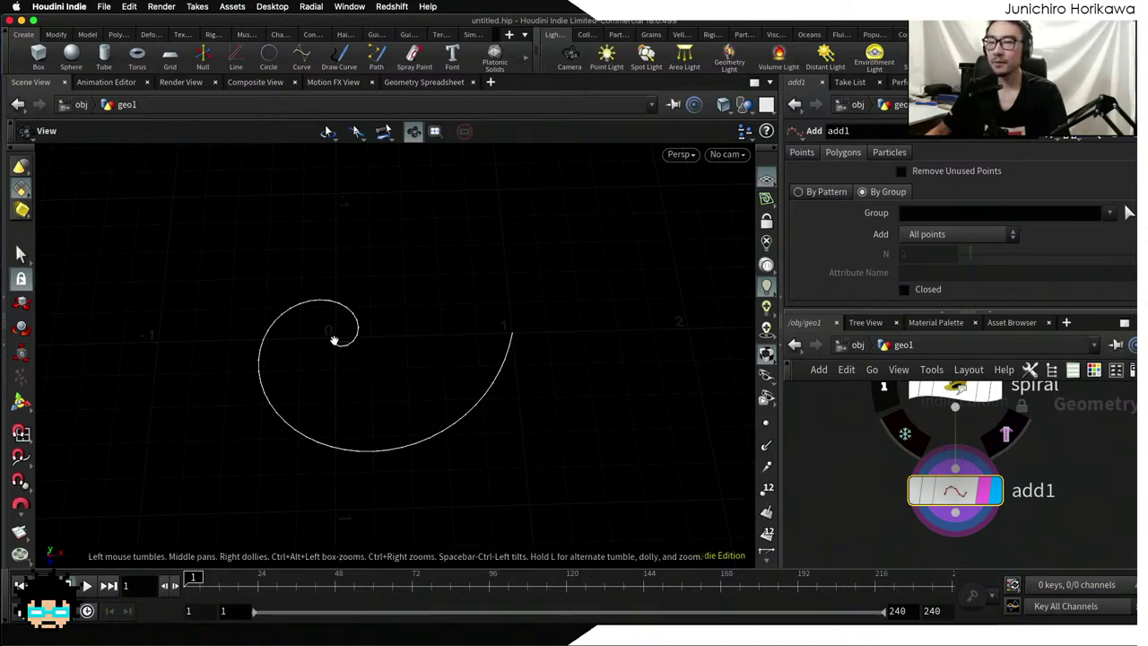
pyautogui.click(767, 488)
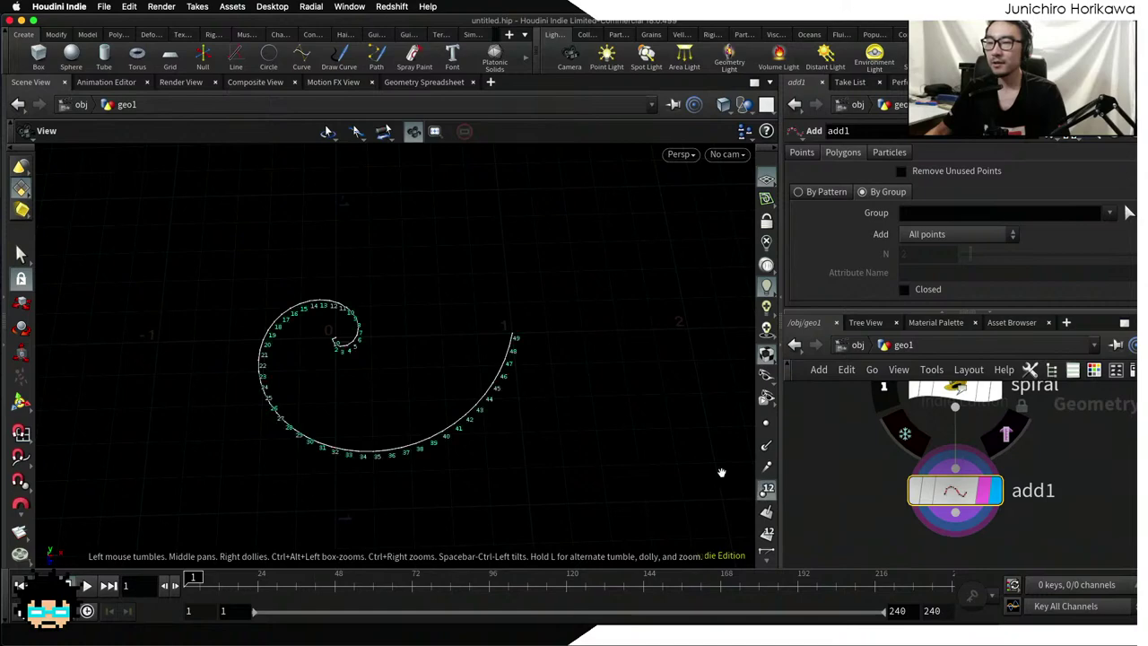
pyautogui.moveTo(461, 367); pyautogui.dragTo(624, 338, button='right')
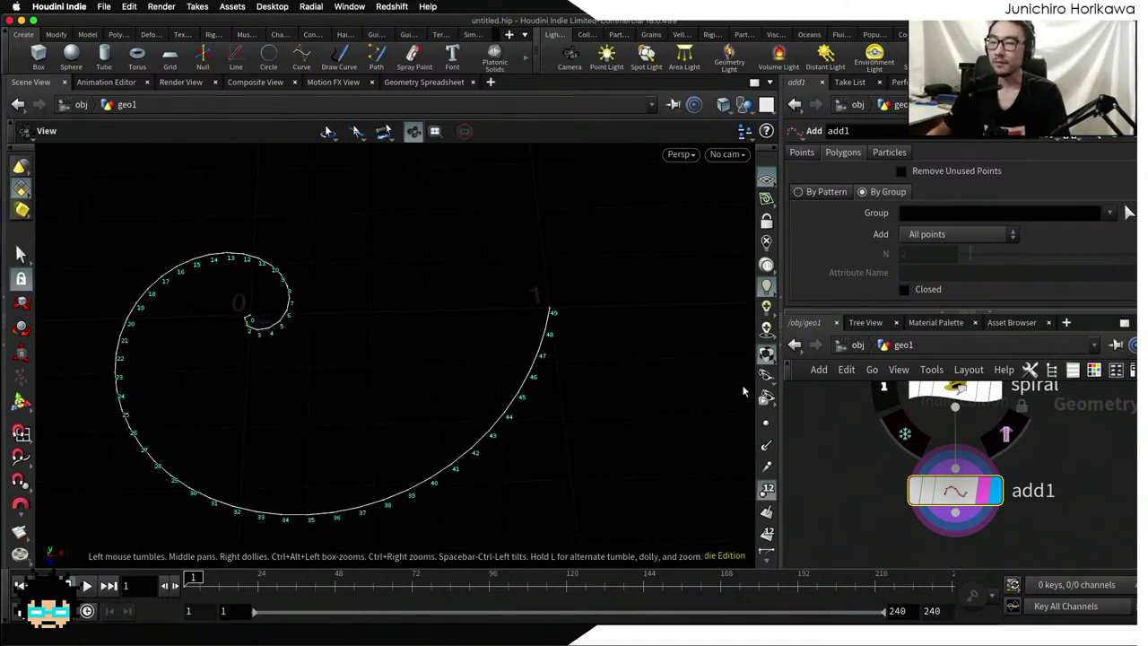
pyautogui.scroll(-3, 846, 443)
pyautogui.middleClick(882, 455)
pyautogui.rightClick(894, 510)
# Add a Reverse node (reverse1) under add1 and make it the displayed node.
pyautogui.press('Escape')
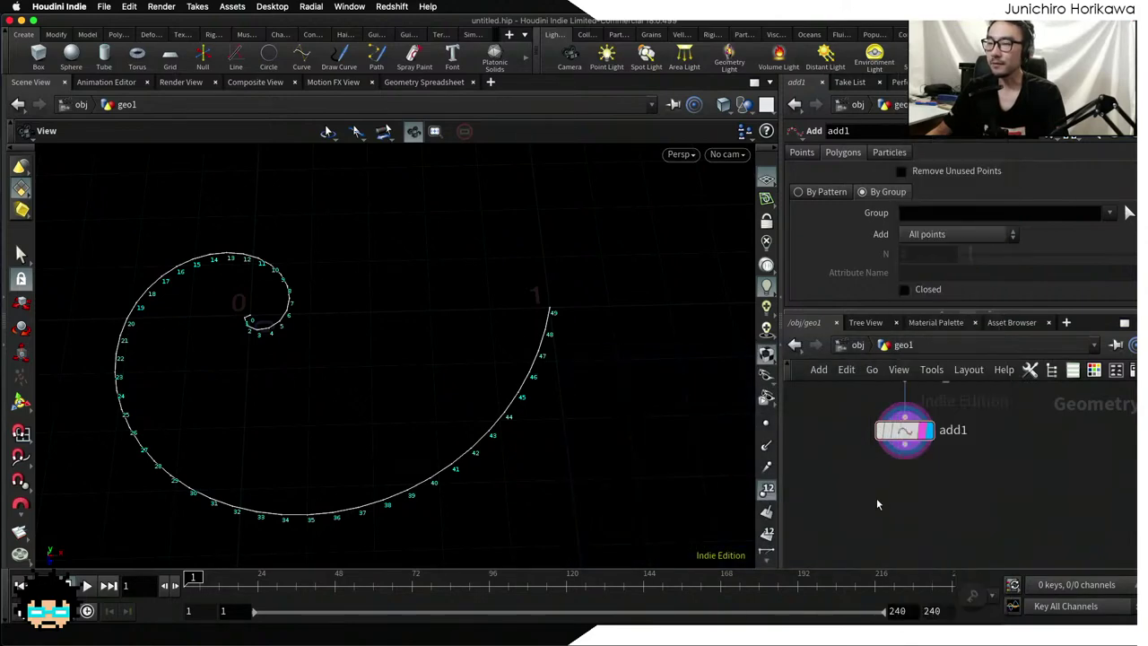
pyautogui.press('Tab')
pyautogui.write('re')
pyautogui.press('BackSpace')
pyautogui.press('BackSpace')
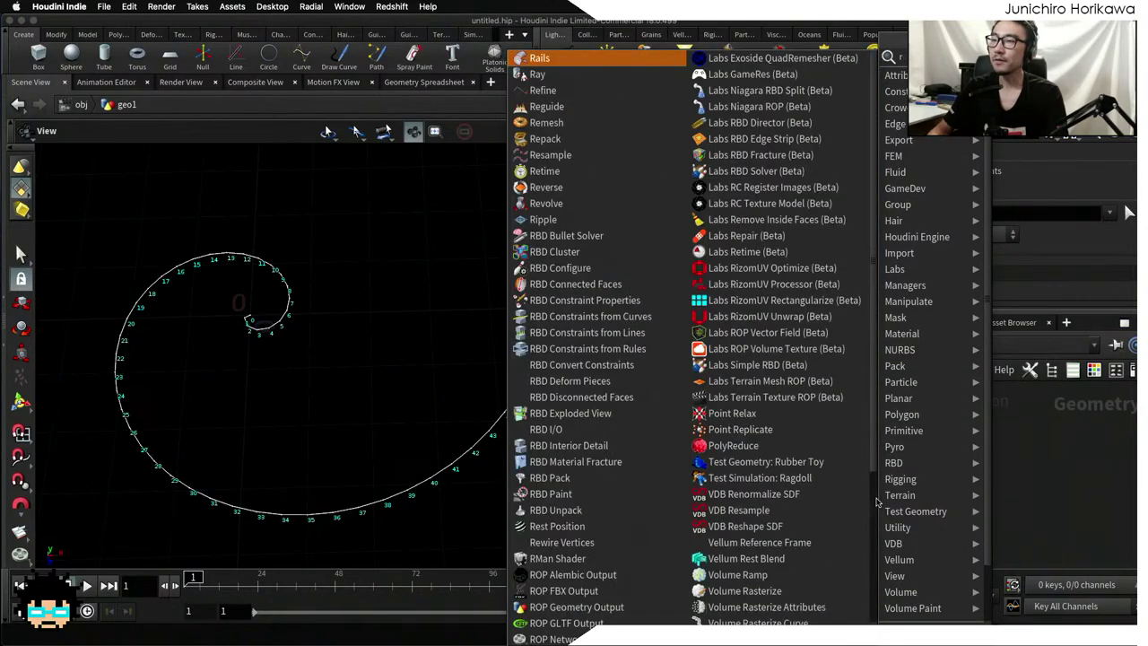
pyautogui.write('reverse')
pyautogui.press('Return')
pyautogui.click(885, 494)
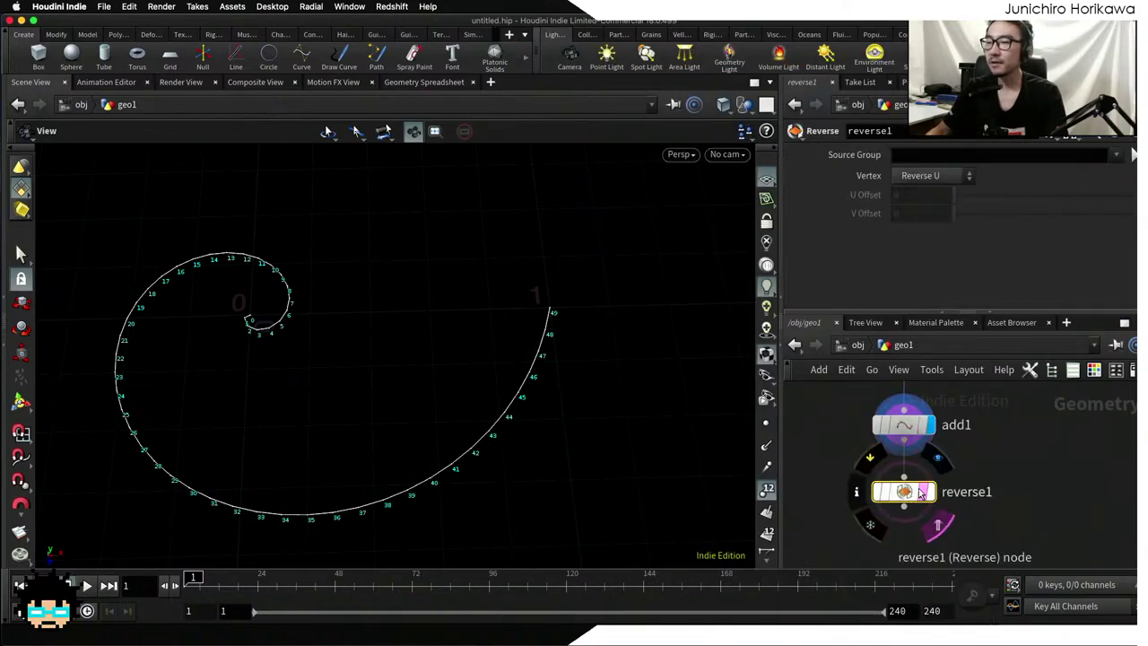
pyautogui.click(934, 493)
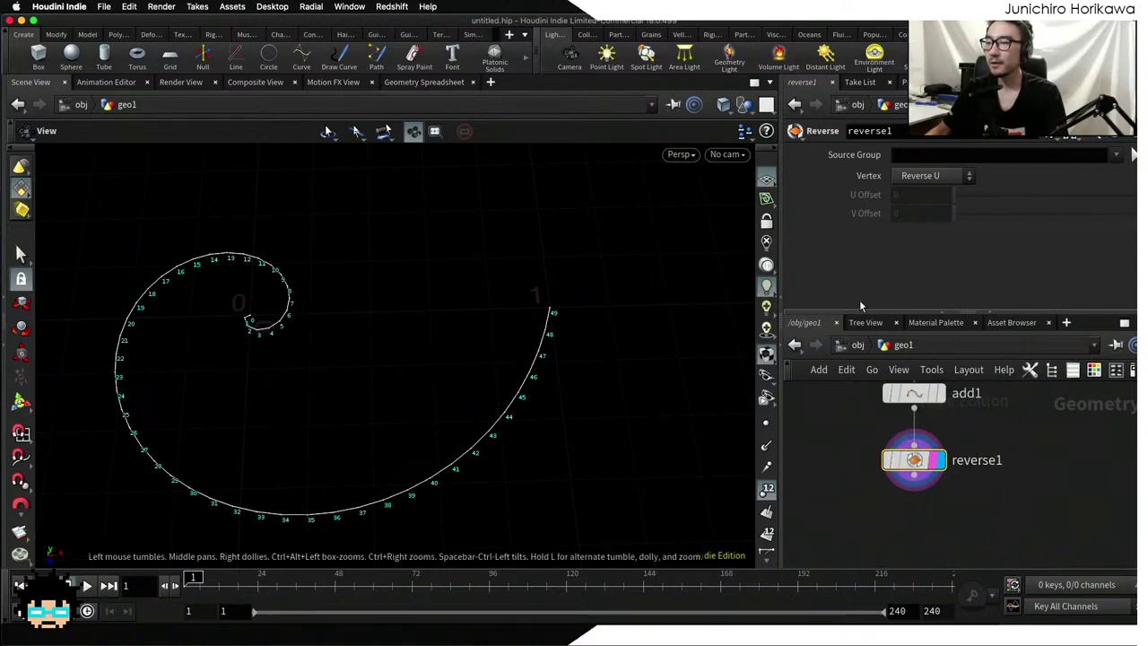
pyautogui.moveTo(857, 312); pyautogui.dragTo(852, 273)
# Add sort1 under reverse1, display it, and set Point Sort to By Vertex Order.
pyautogui.press('Tab')
pyautogui.write('sort')
pyautogui.press('Return')
pyautogui.click(918, 475)
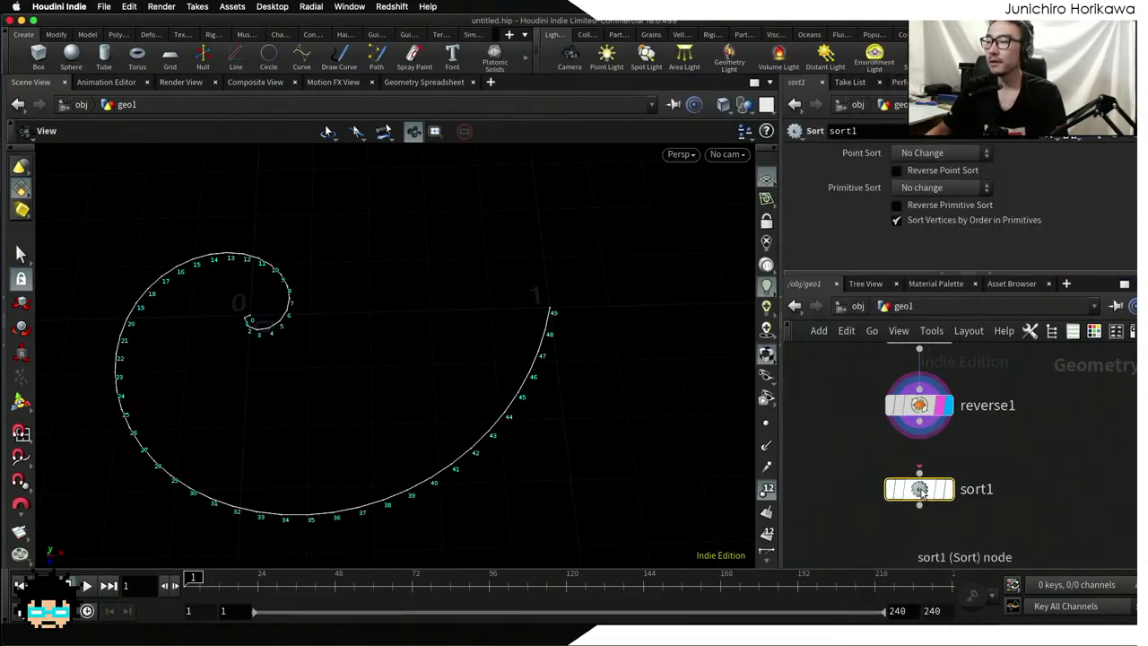
pyautogui.click(946, 474)
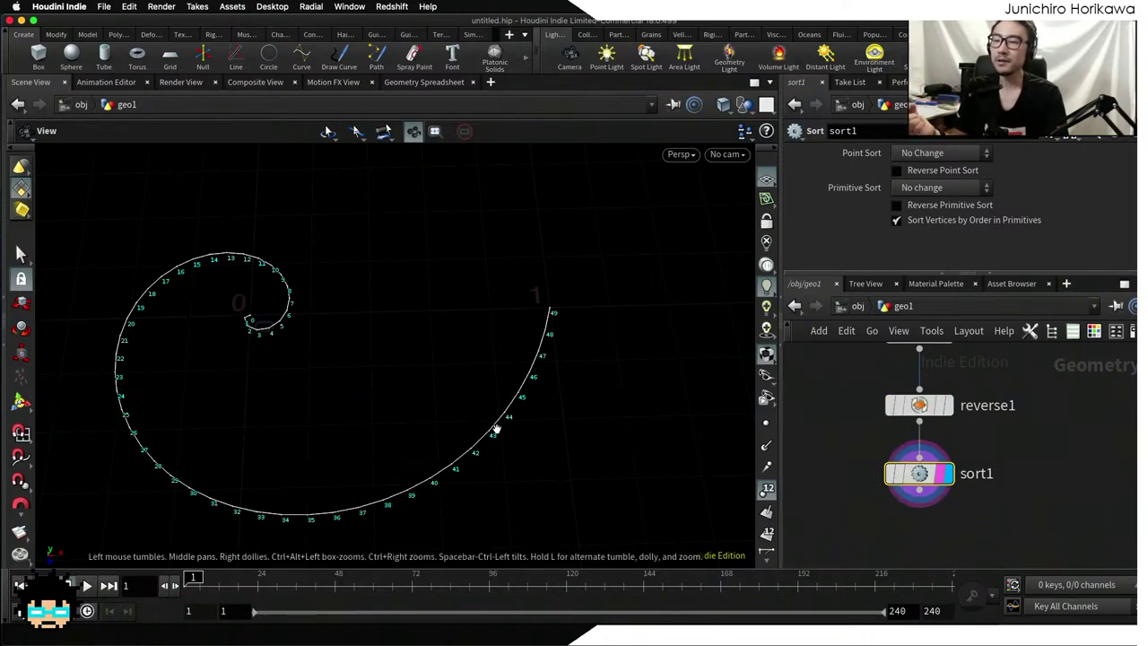
pyautogui.moveTo(919, 405); pyautogui.dragTo(919, 396)
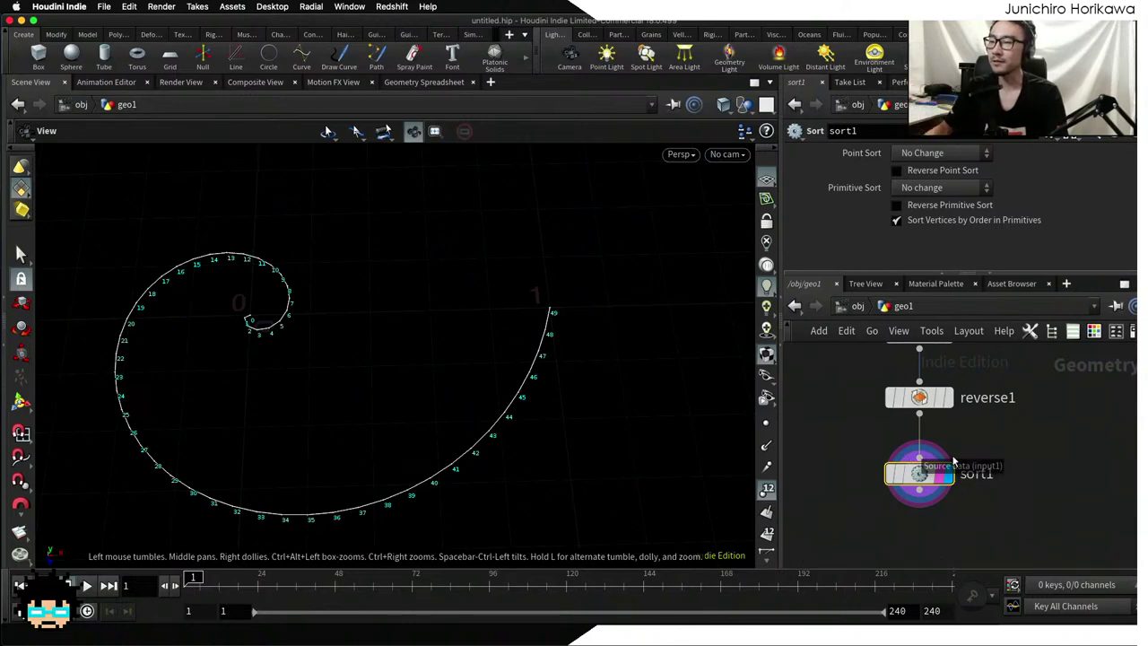
pyautogui.click(918, 153)
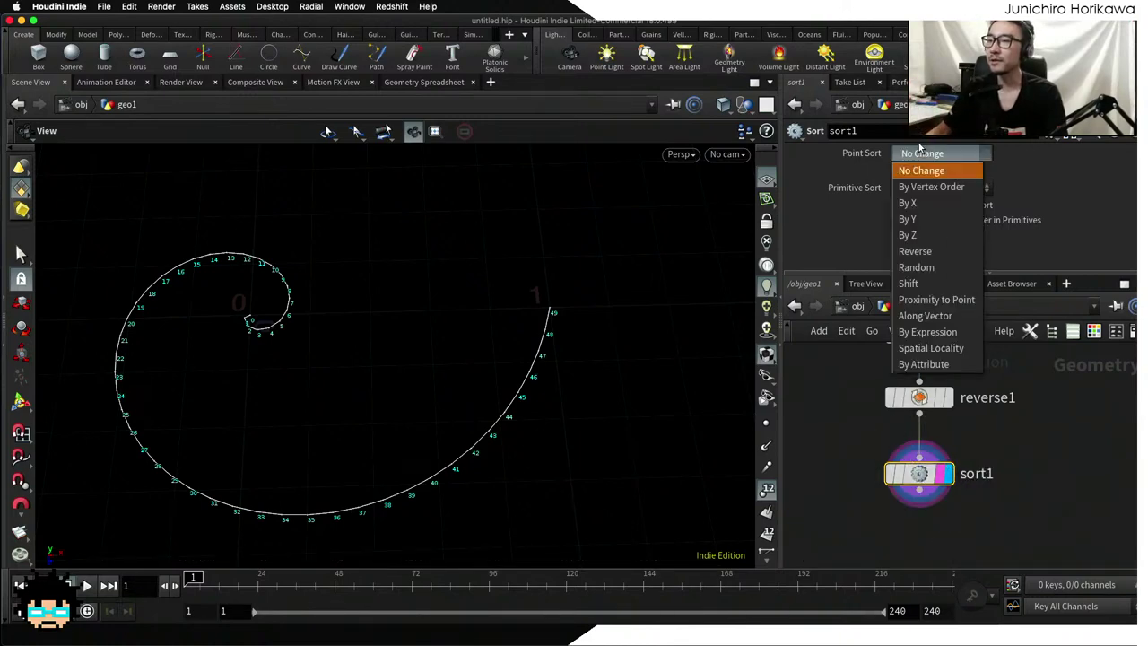
pyautogui.click(922, 190)
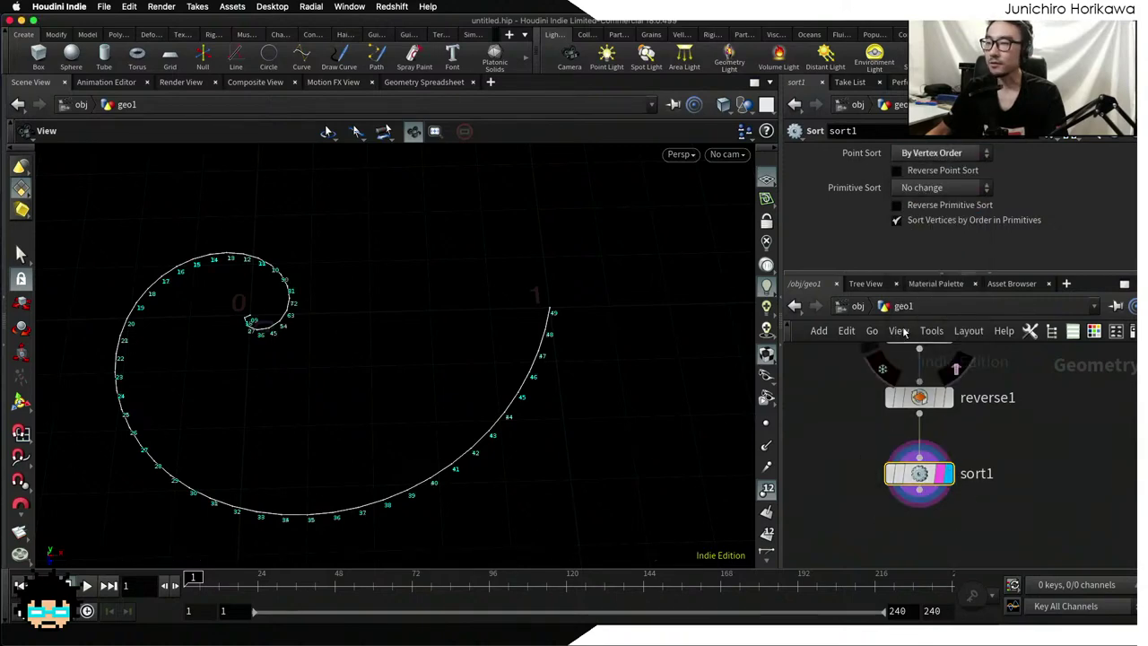
# Tumble the viewport to confirm point 0 now starts at the spiral's outer end.
pyautogui.press('u')
pyautogui.doubleClick(882, 412)
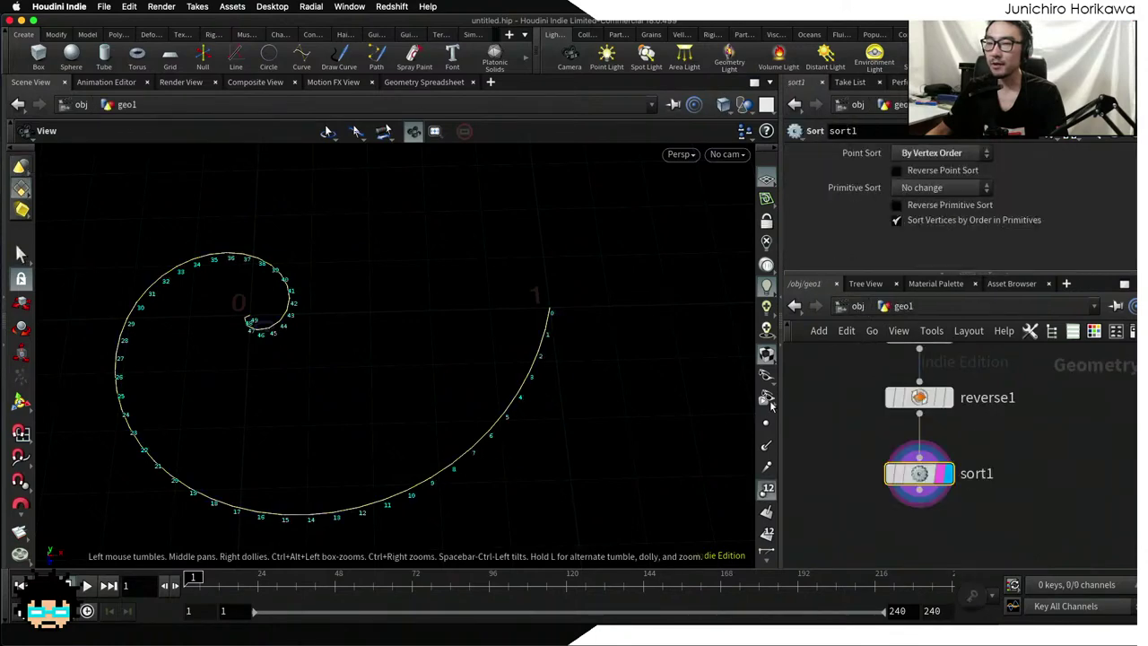
pyautogui.moveTo(570, 339); pyautogui.dragTo(550, 310)
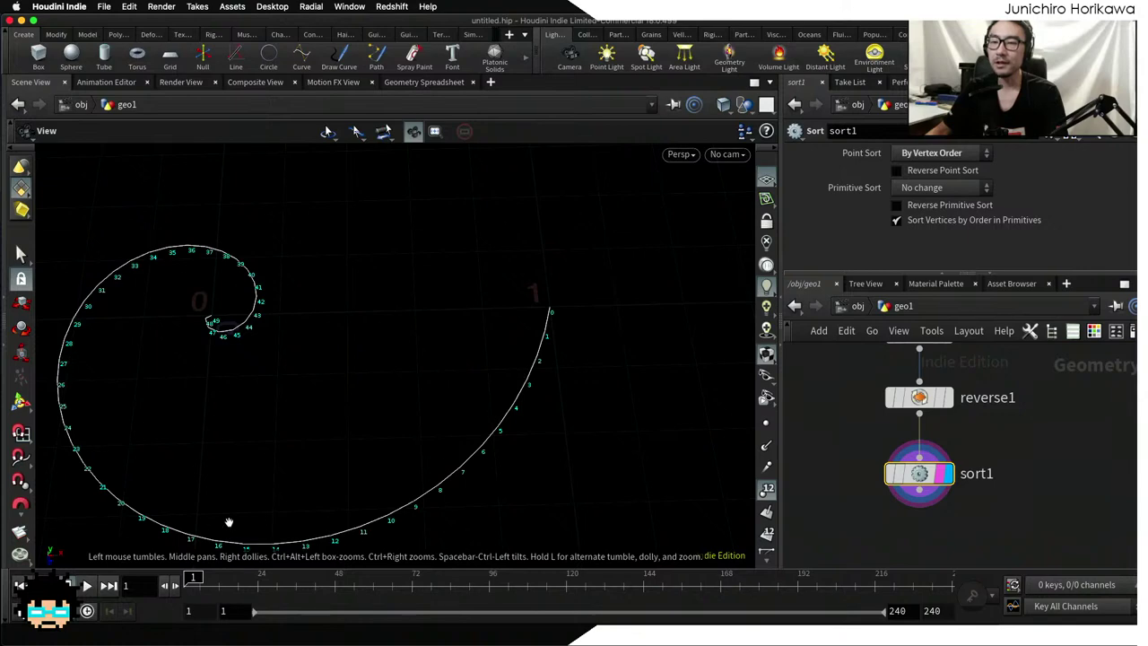
pyautogui.moveTo(189, 272); pyautogui.dragTo(398, 342)
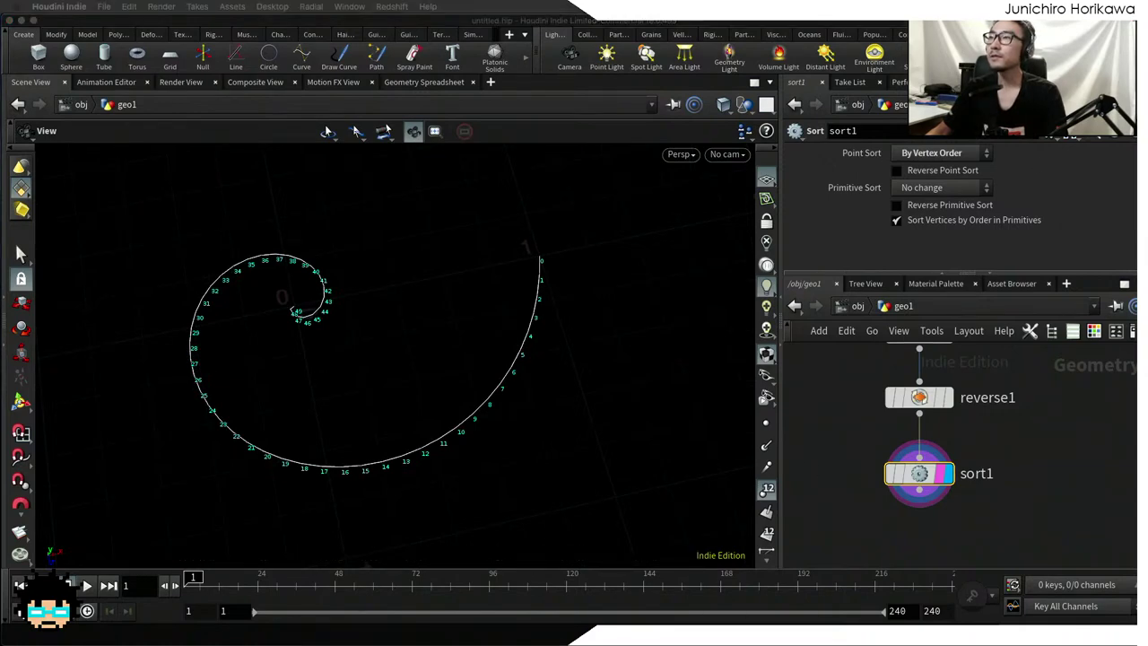
pyautogui.moveTo(560, 294); pyautogui.dragTo(538, 334)
pyautogui.moveTo(425, 284); pyautogui.dragTo(469, 328)
pyautogui.scroll(5, 463, 297)
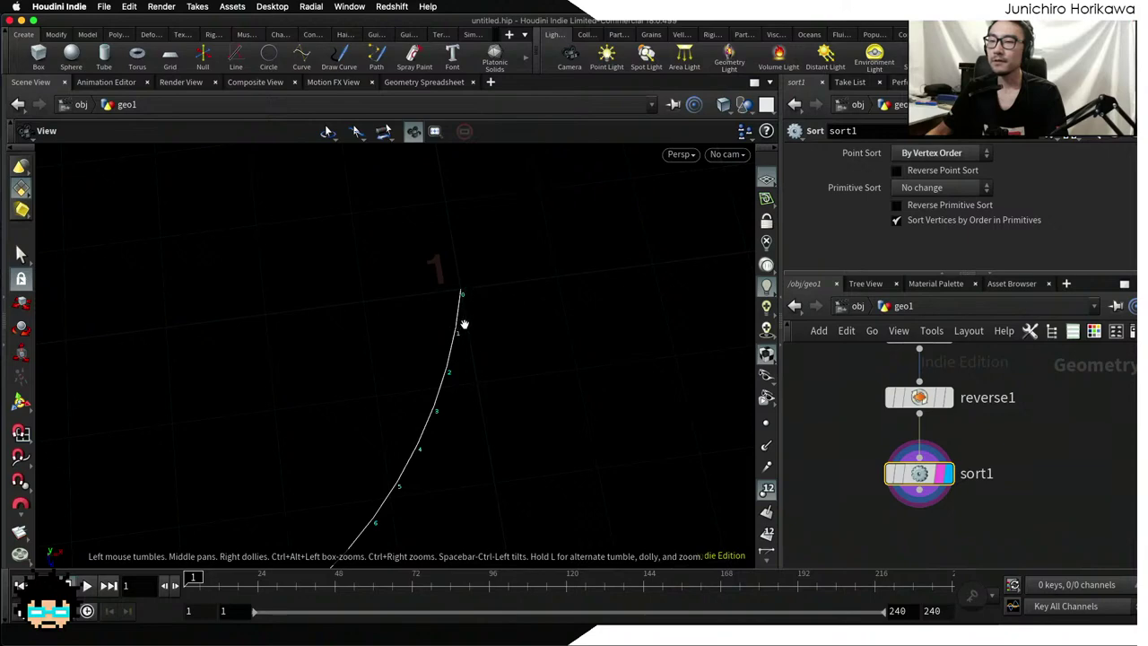
pyautogui.moveTo(463, 294); pyautogui.dragTo(460, 289)
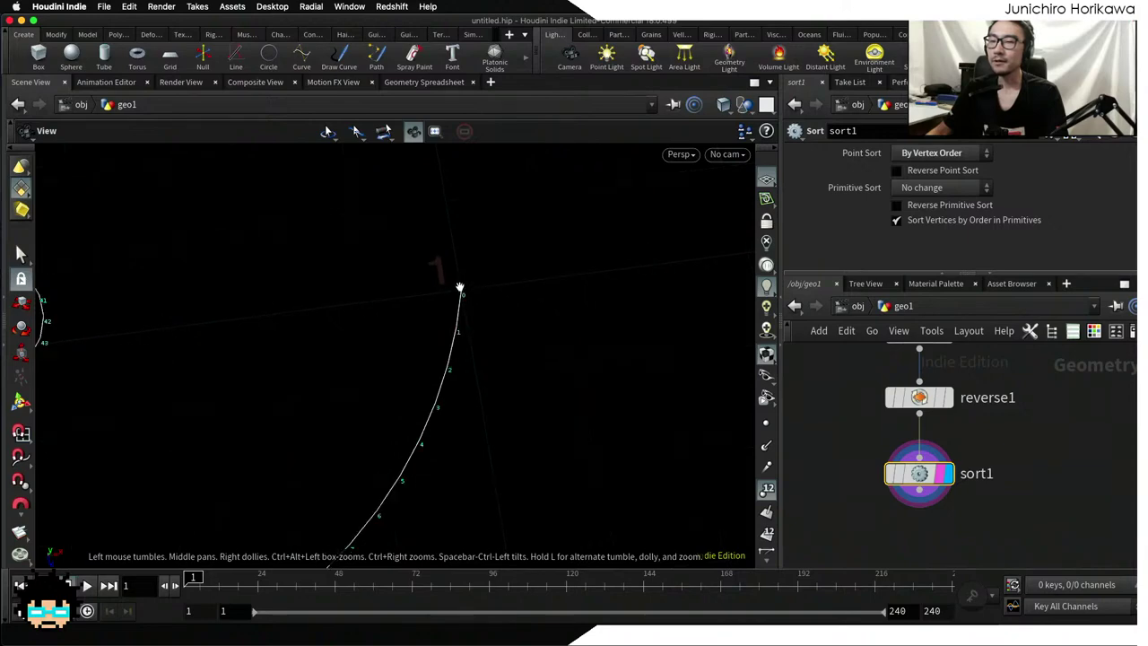
pyautogui.scroll(-5, 481, 301)
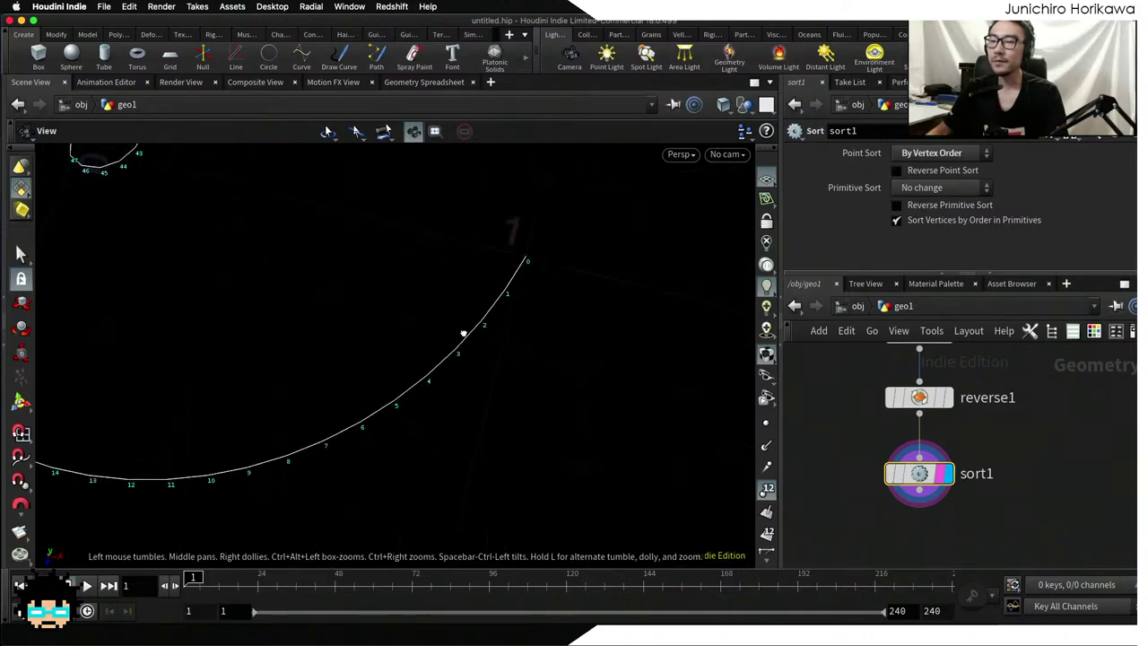
pyautogui.scroll(4, 494, 326)
pyautogui.scroll(-4, 461, 408)
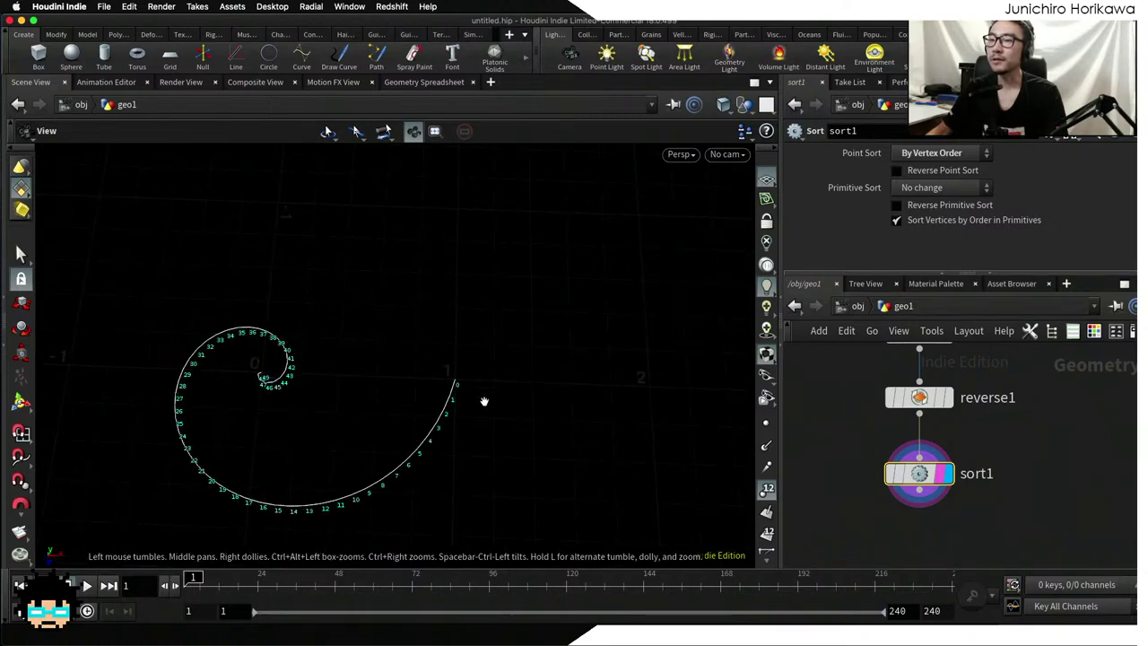
pyautogui.moveTo(454, 405); pyautogui.dragTo(389, 416)
pyautogui.scroll(2, 455, 388)
pyautogui.moveTo(600, 418); pyautogui.dragTo(406, 391)
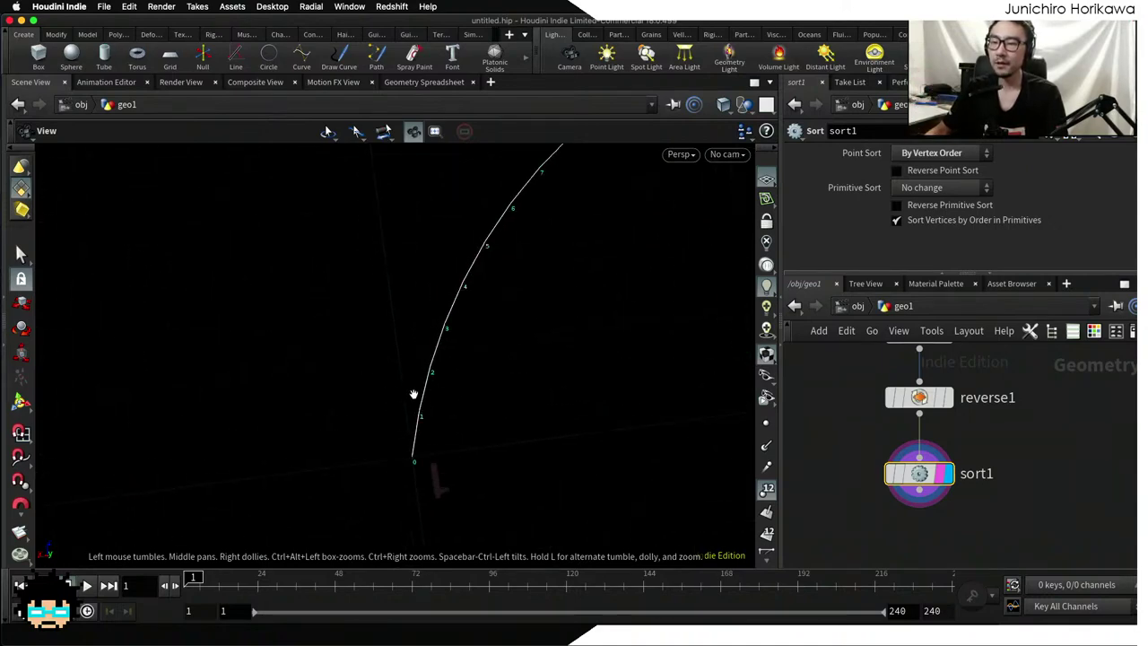
pyautogui.moveTo(412, 461); pyautogui.dragTo(417, 401)
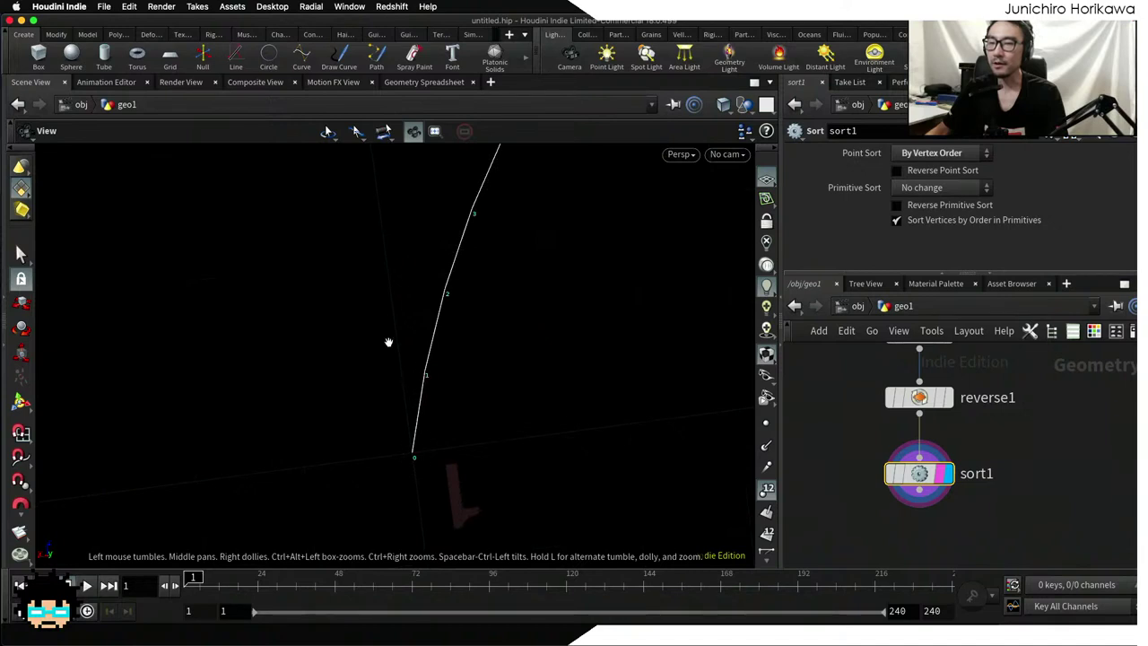
pyautogui.scroll(-10, 418, 403)
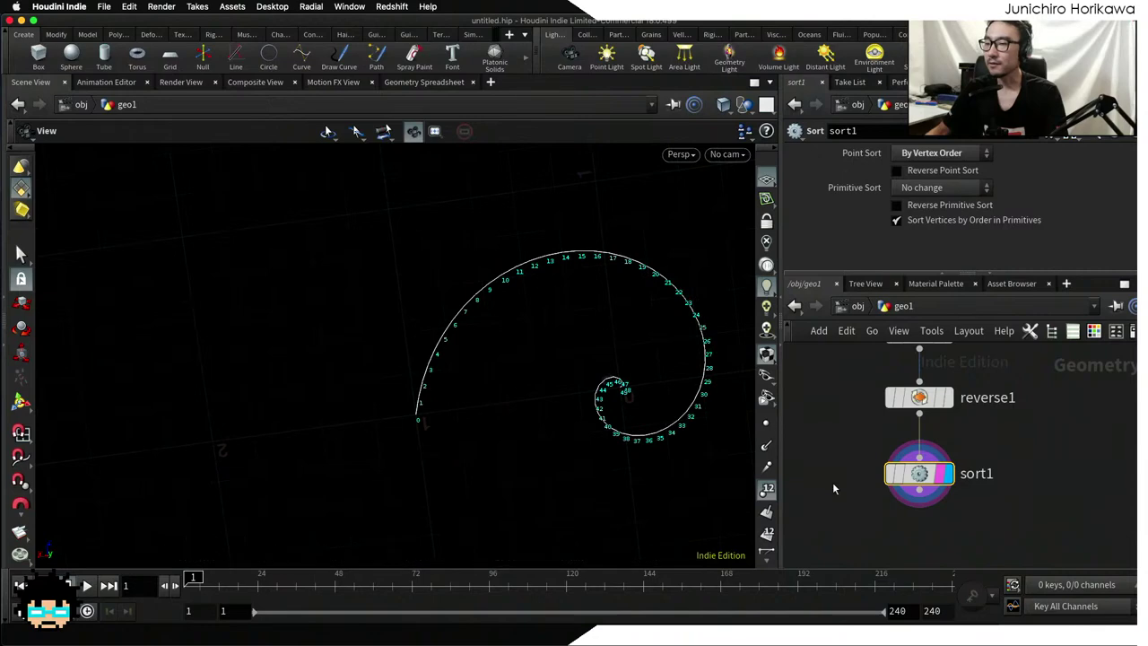
pyautogui.press('Tab')
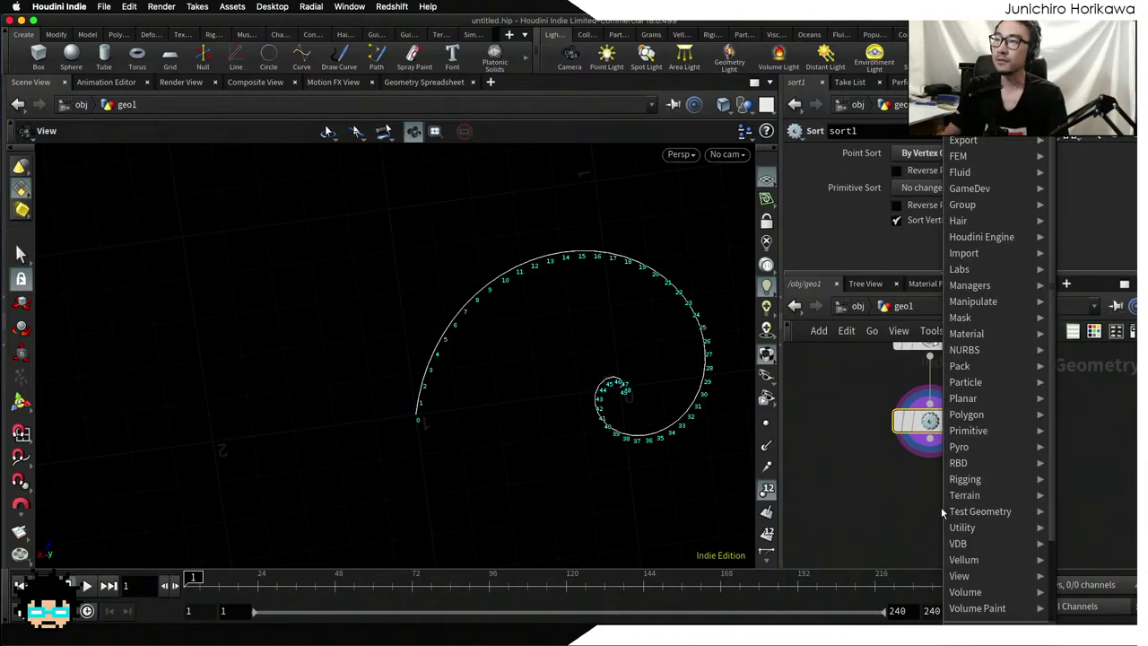
# Add pointwrangle1 wired under sort1, display it, and enlarge its VEXpression area.
pyautogui.write('polywire')
pyautogui.press('Return')
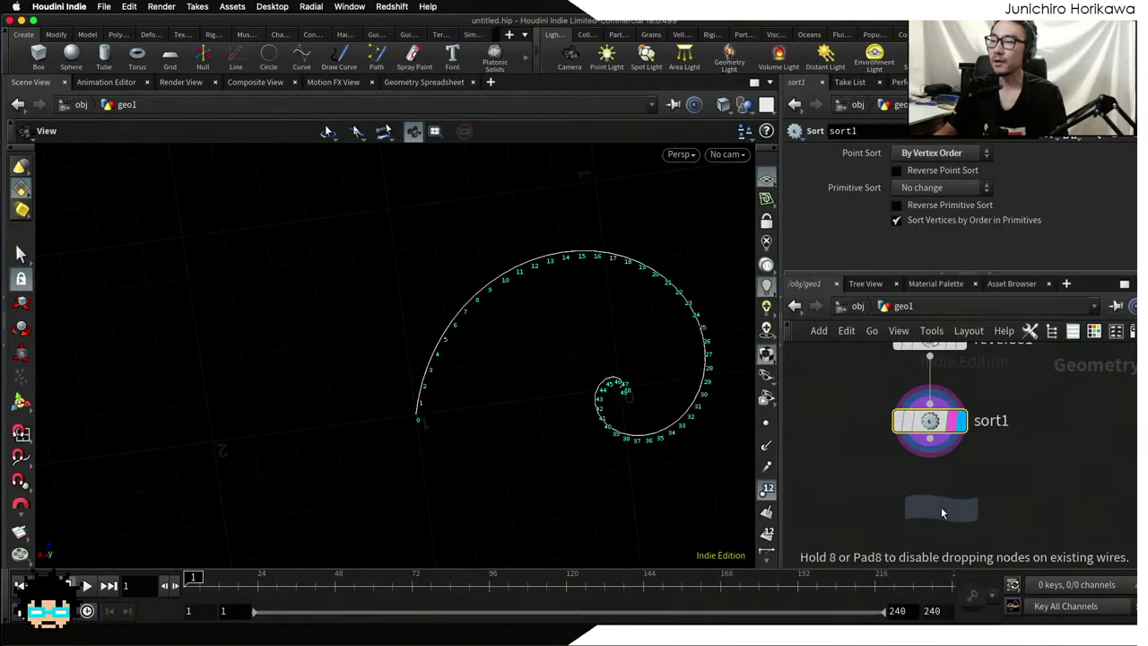
pyautogui.click(942, 513)
pyautogui.scroll(2, 906, 502)
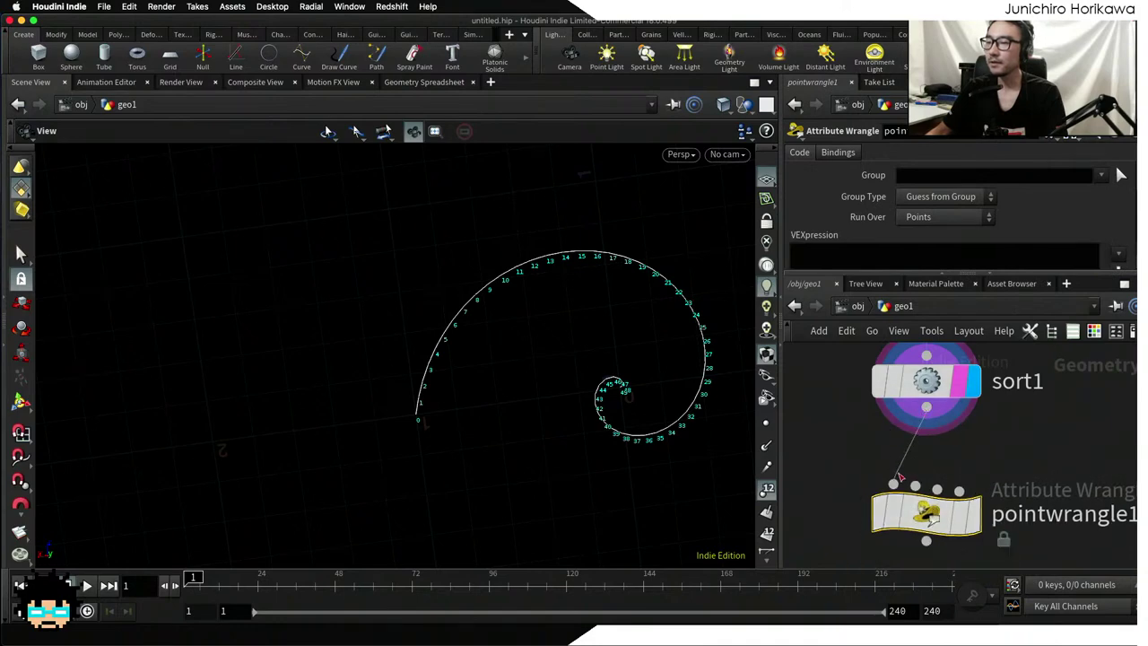
pyautogui.click(974, 514)
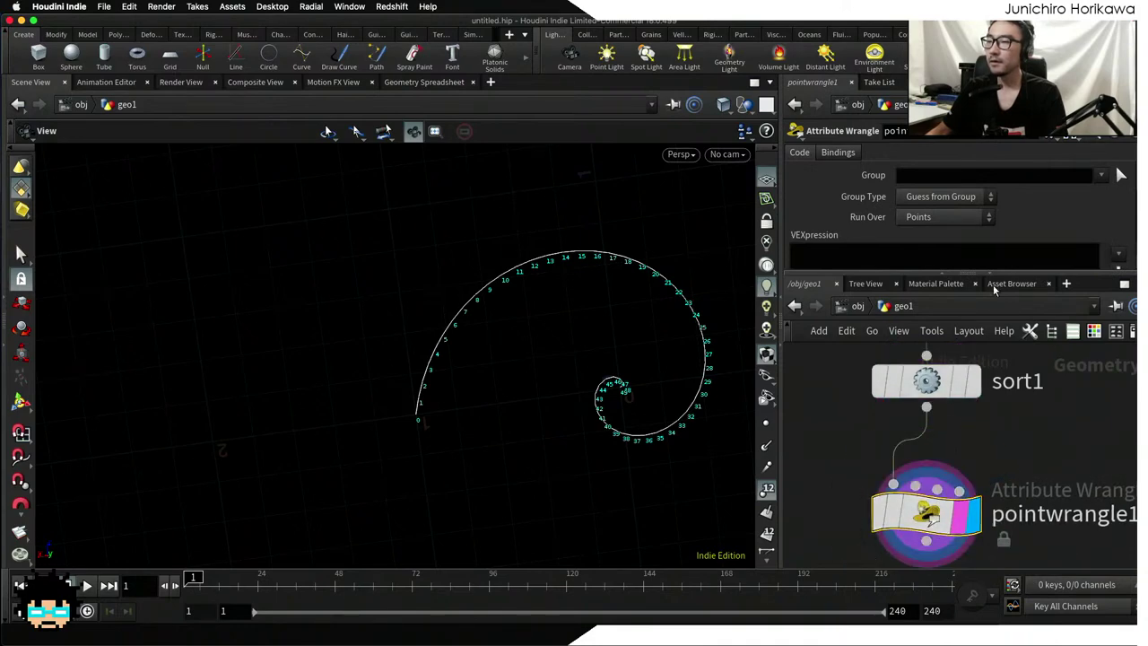
pyautogui.moveTo(969, 272); pyautogui.dragTo(969, 327)
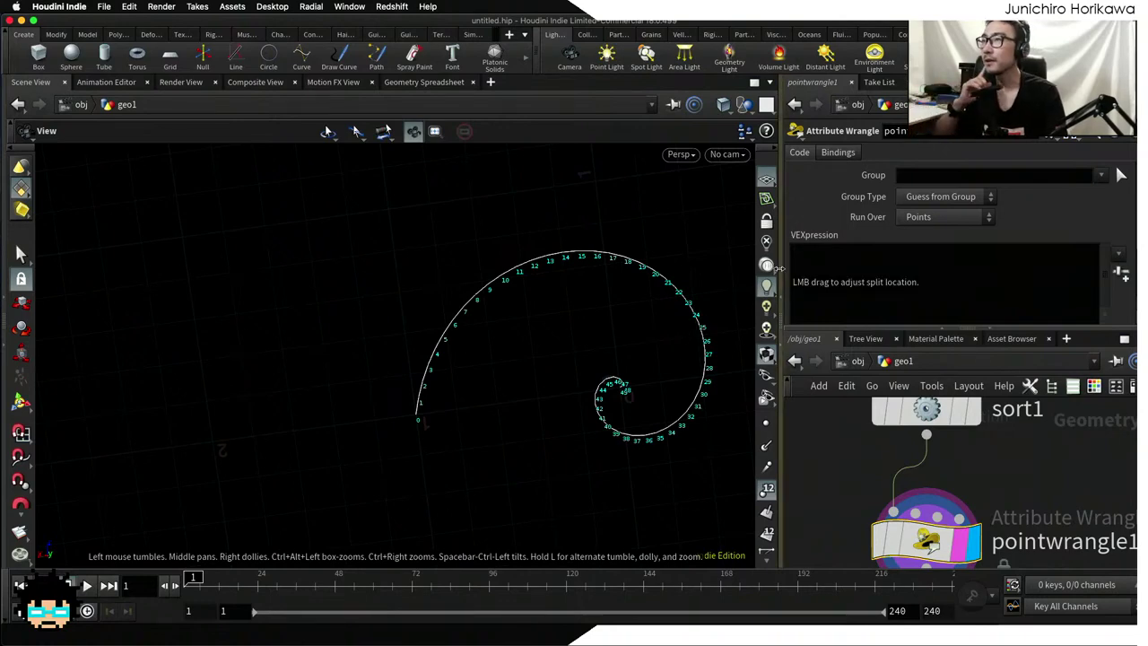
# Write vector pos1 = point(0, "P", 0); in the wrangle's VEXpression.
pyautogui.click(897, 292)
pyautogui.write('@')
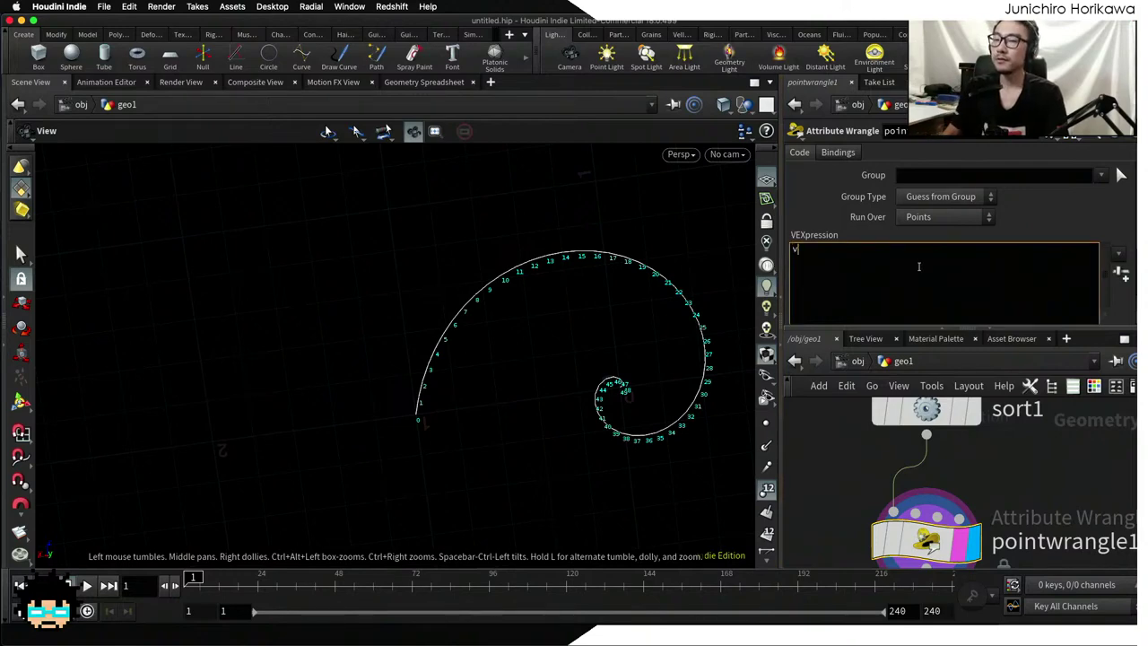
pyautogui.press('BackSpace')
pyautogui.moveTo(664, 386); pyautogui.dragTo(346, 457)
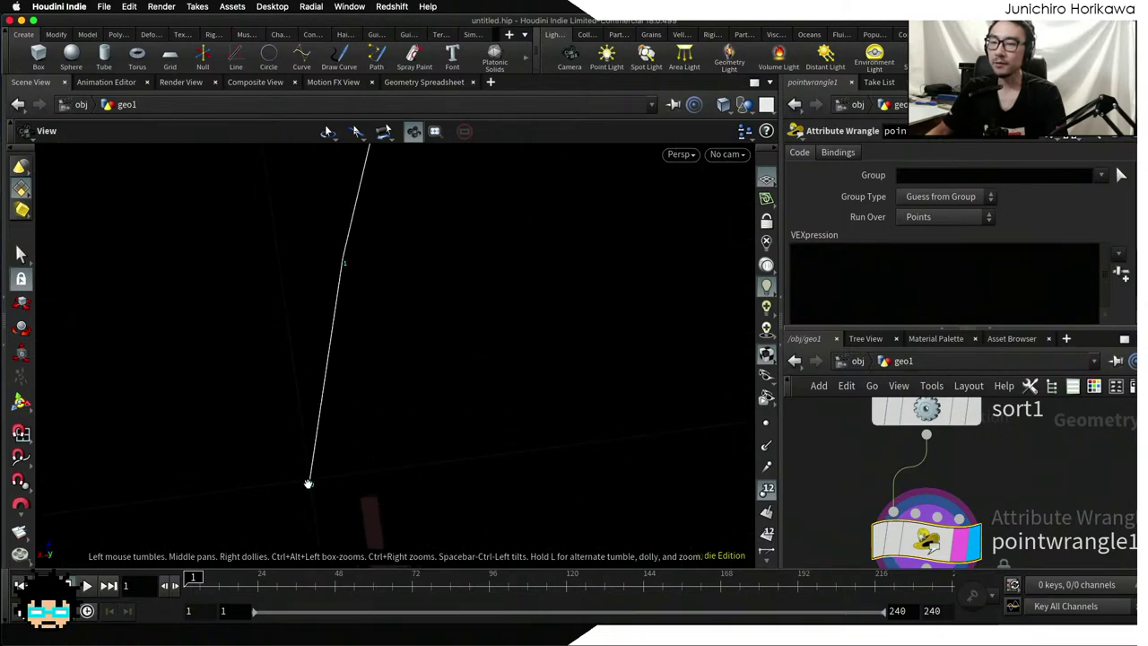
pyautogui.moveTo(331, 258); pyautogui.dragTo(344, 259)
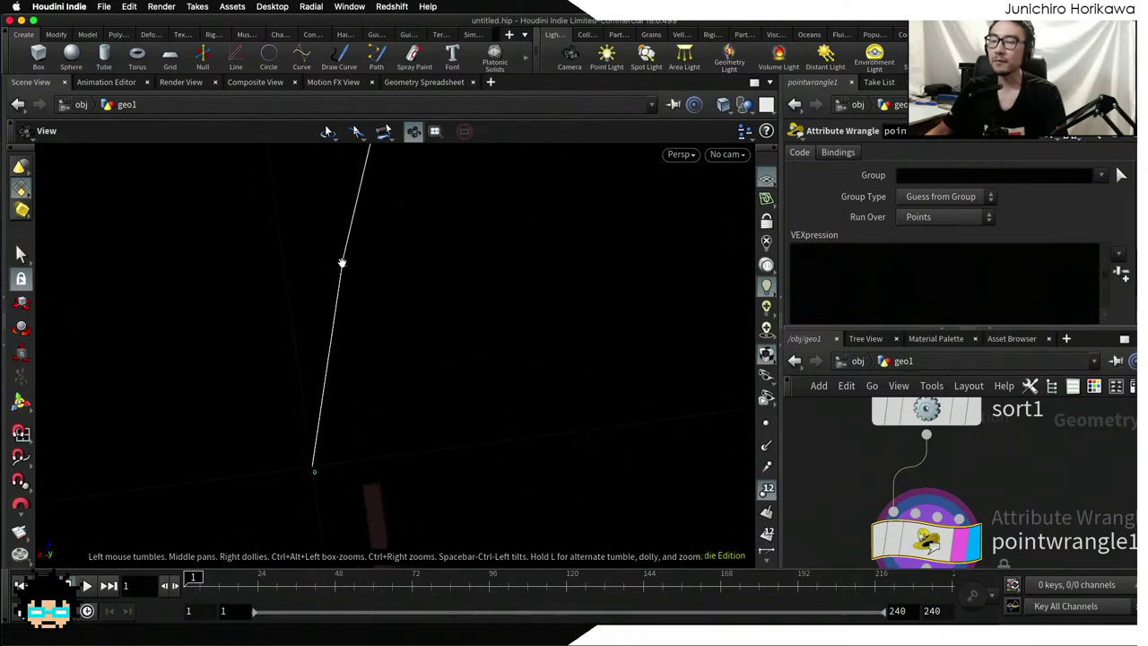
pyautogui.moveTo(343, 261); pyautogui.dragTo(344, 257)
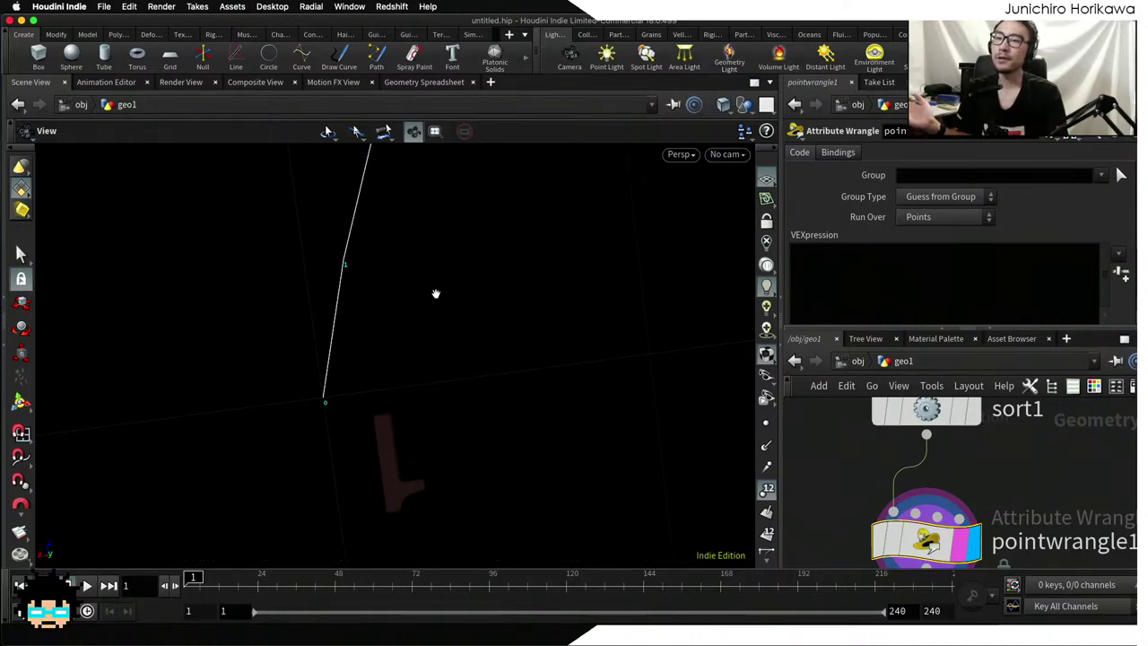
pyautogui.click(852, 270)
pyautogui.write('vectr')
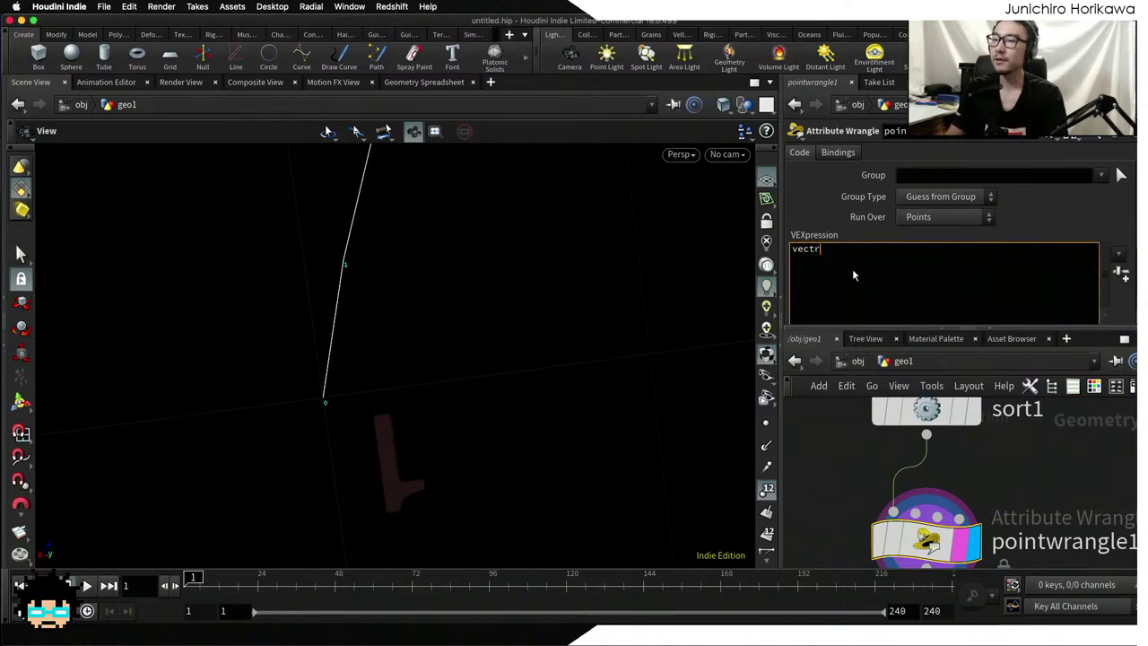
pyautogui.press('BackSpace')
pyautogui.write('or po')
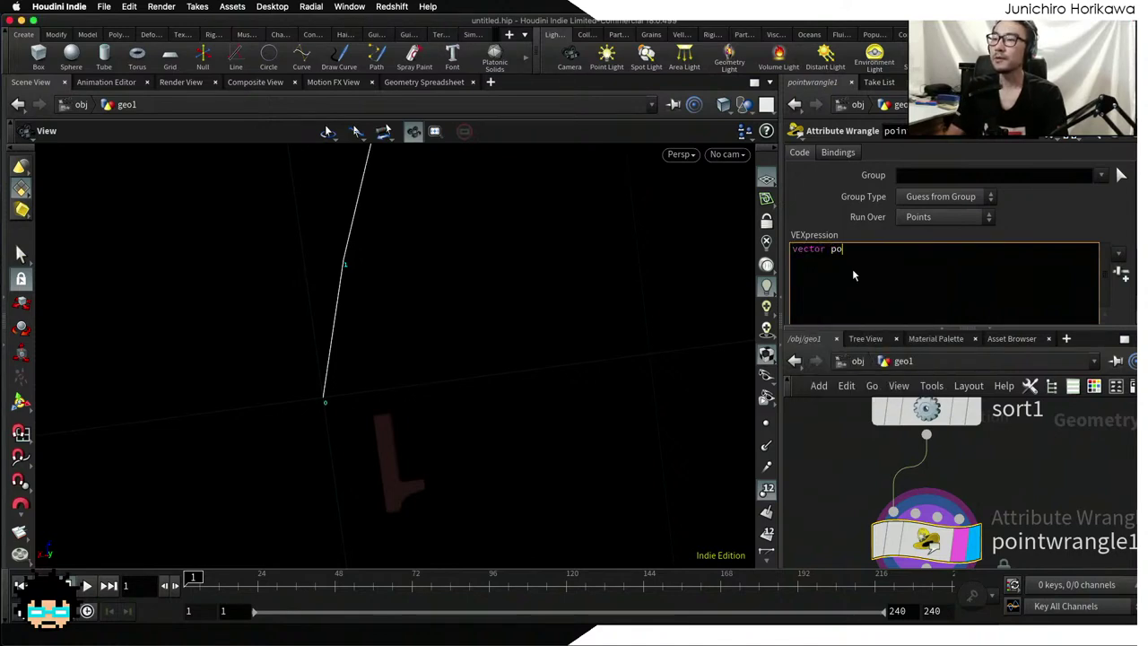
pyautogui.write('s1 = point(')
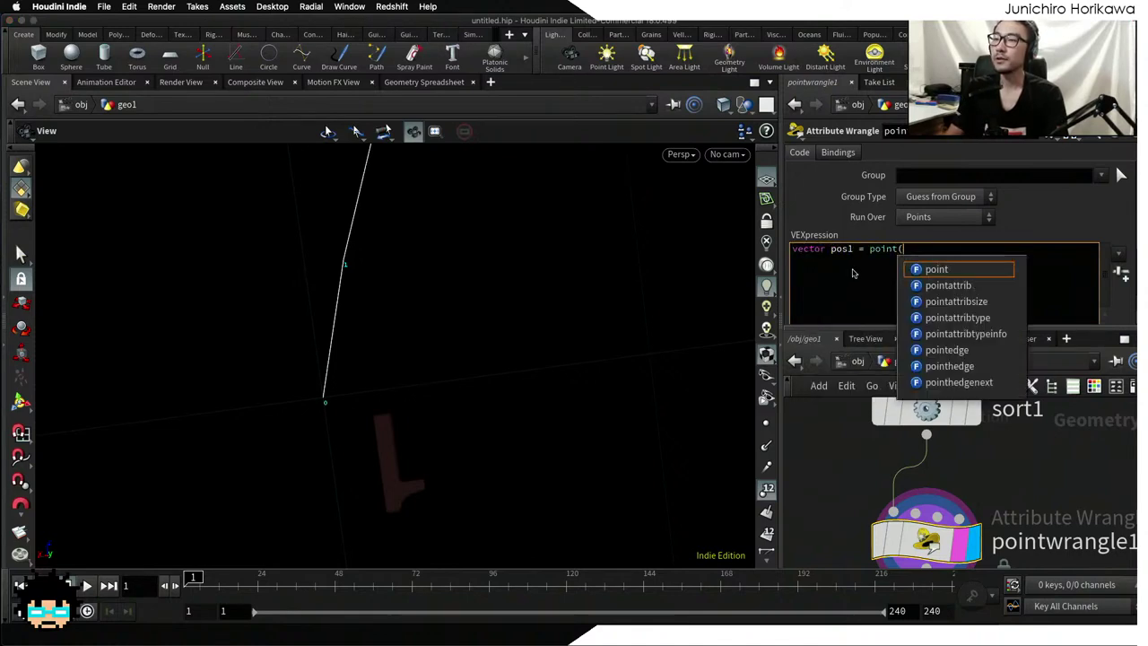
pyautogui.write('0, "P", 0);')
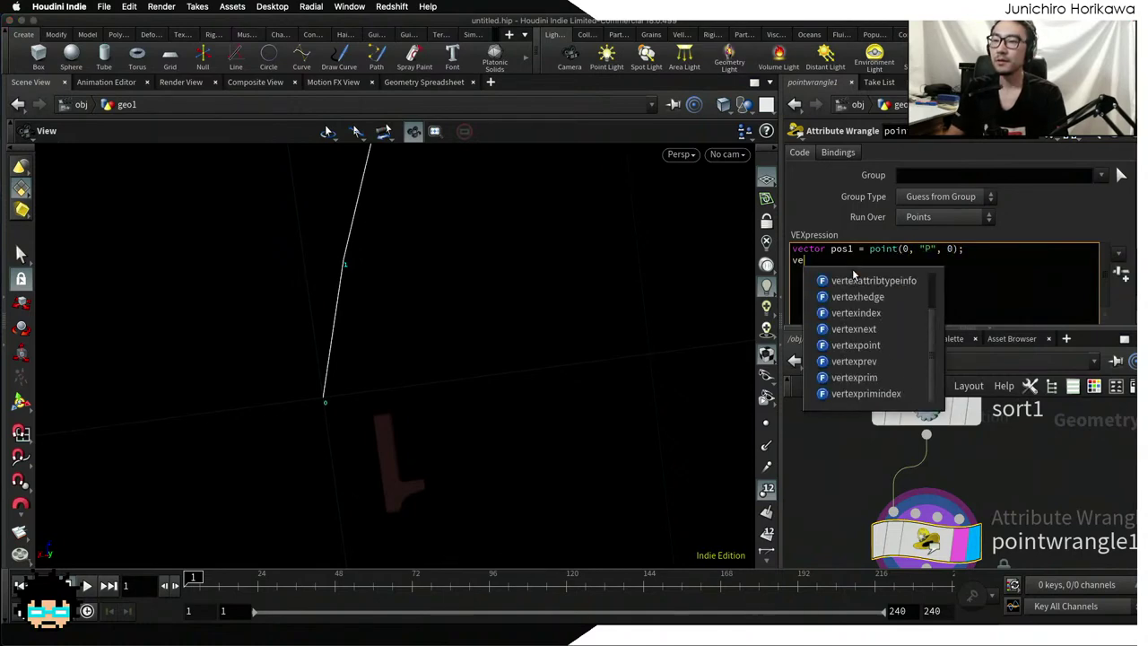
pyautogui.write('d')
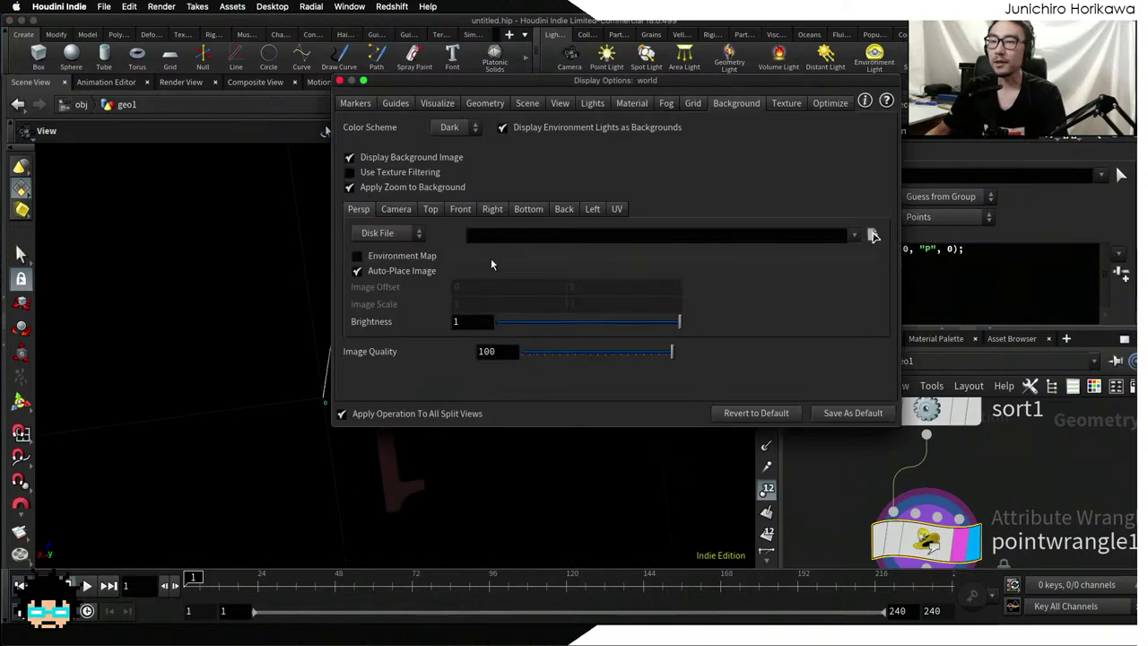
# Set the viewport Display Options guide font to Large.
pyautogui.click(437, 102)
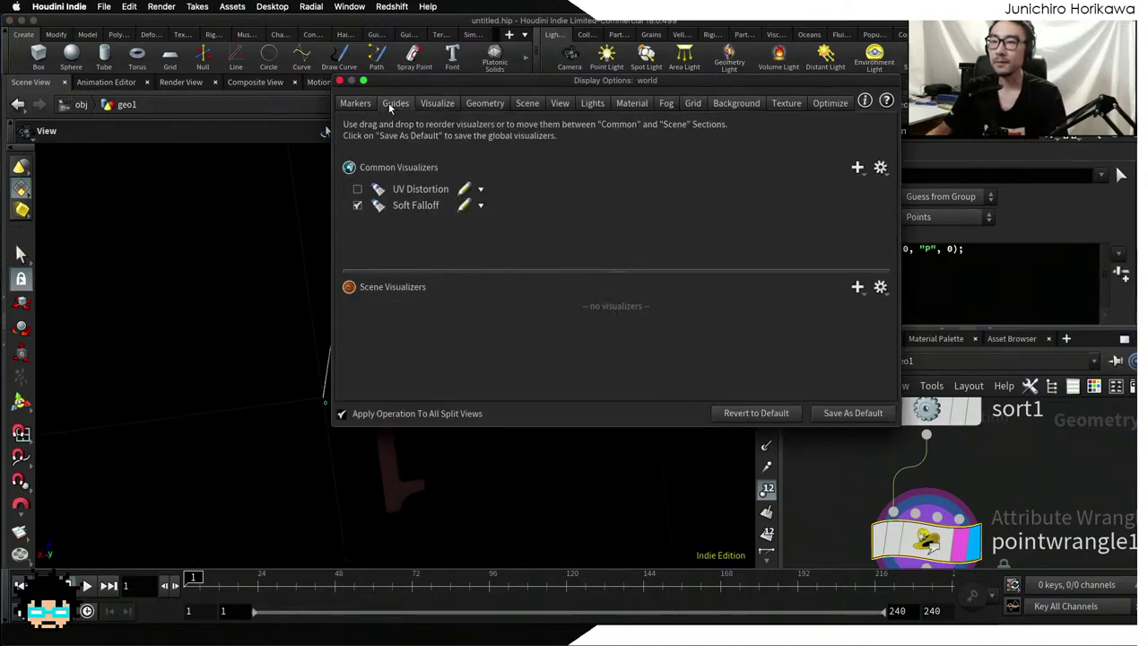
pyautogui.click(393, 104)
pyautogui.click(692, 333)
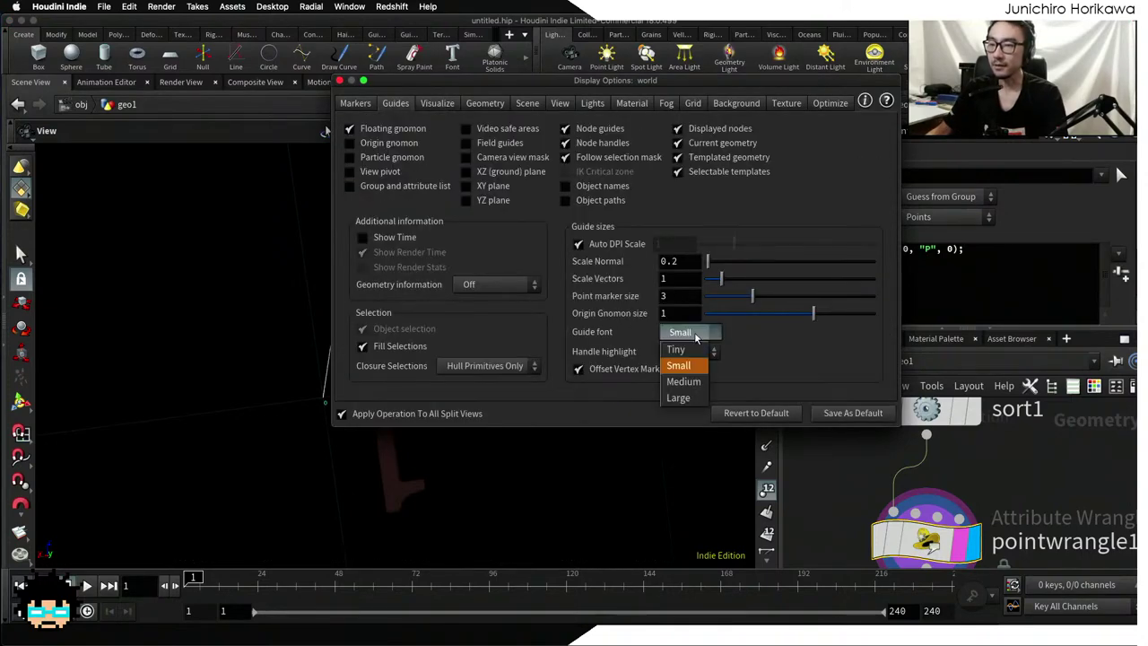
pyautogui.click(693, 397)
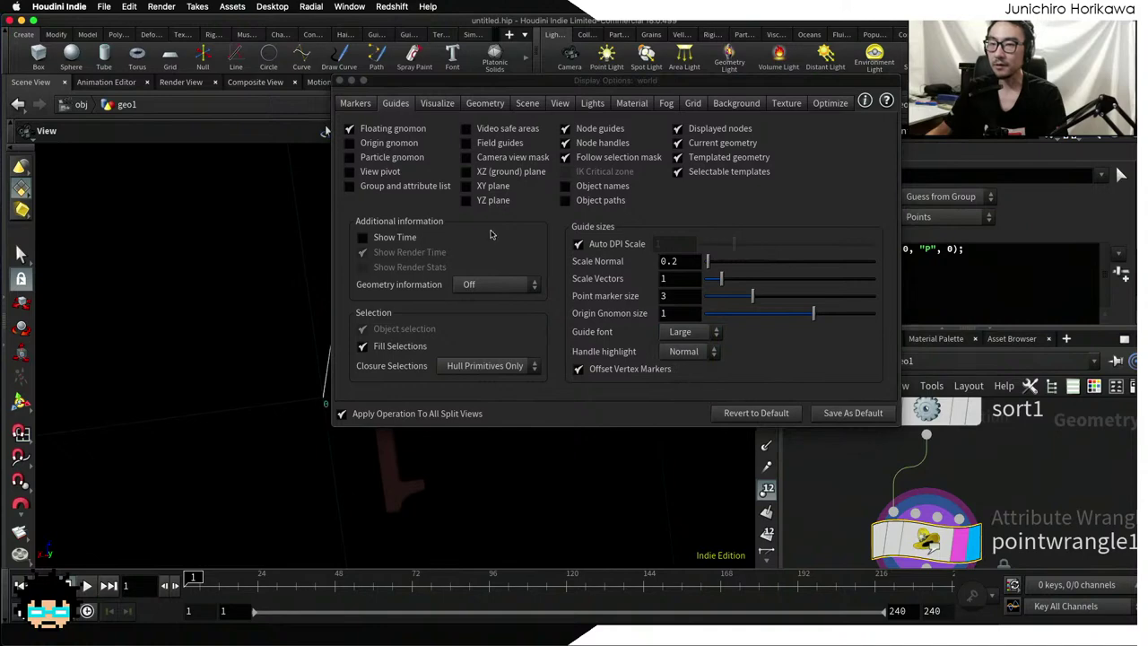
pyautogui.click(340, 81)
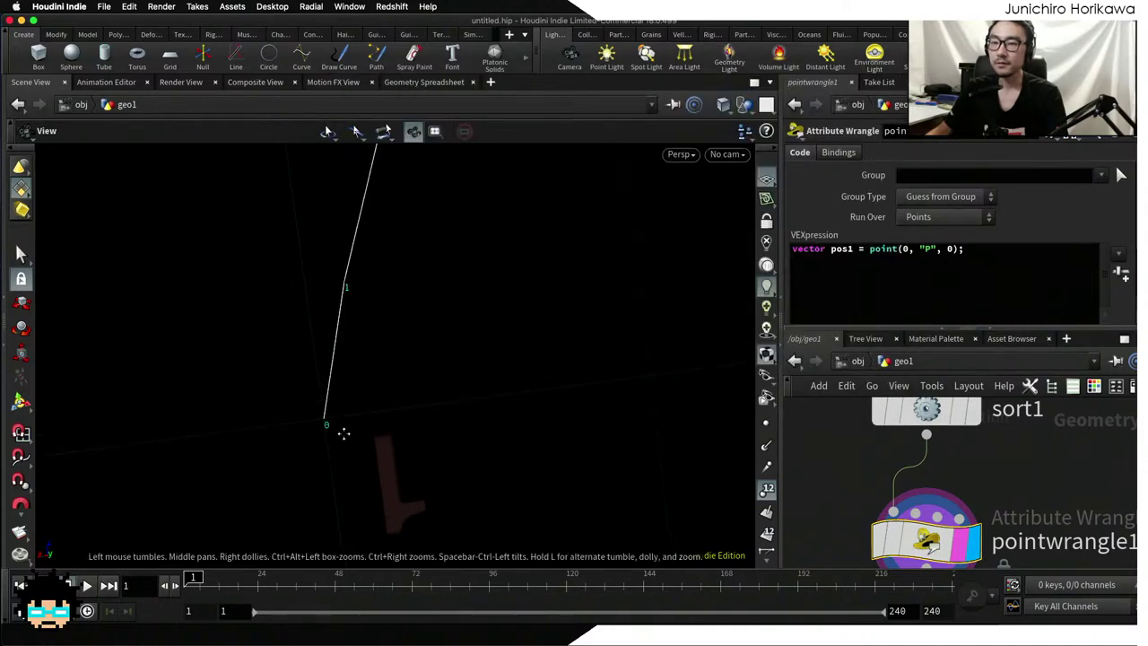
# Add the line vector pos2 = point(0, "P", 1); to the wrangle code.
pyautogui.moveTo(346, 444); pyautogui.dragTo(344, 443)
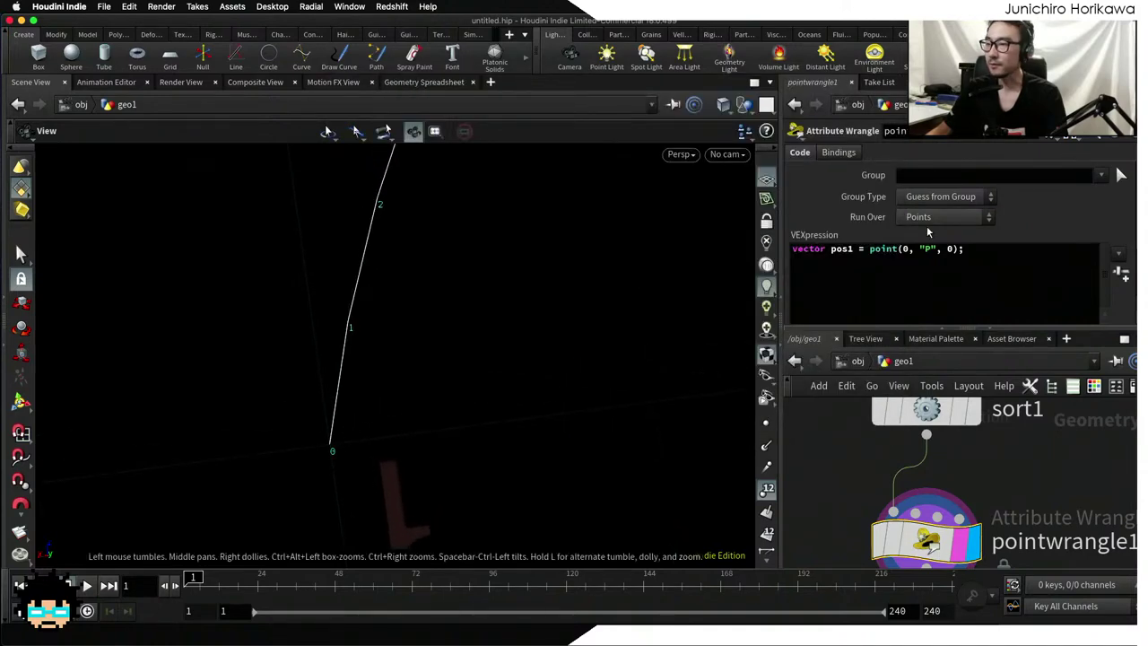
pyautogui.click(960, 266)
pyautogui.press('Return')
pyautogui.write('vector pos2 = ')
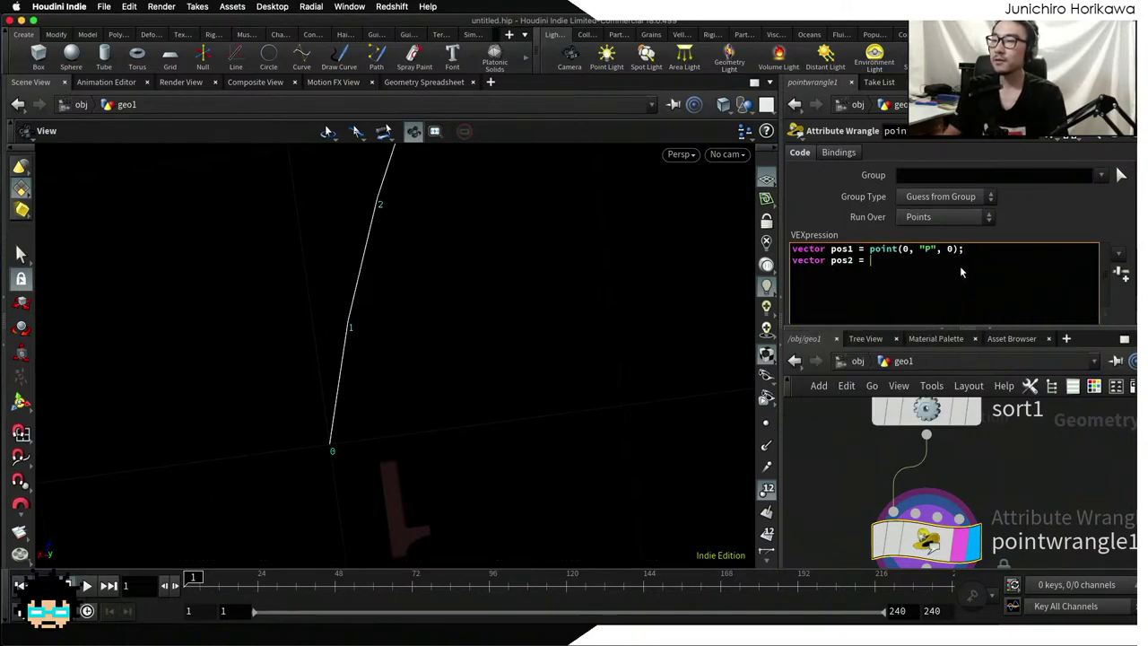
pyautogui.write('point(0, "P", 1);')
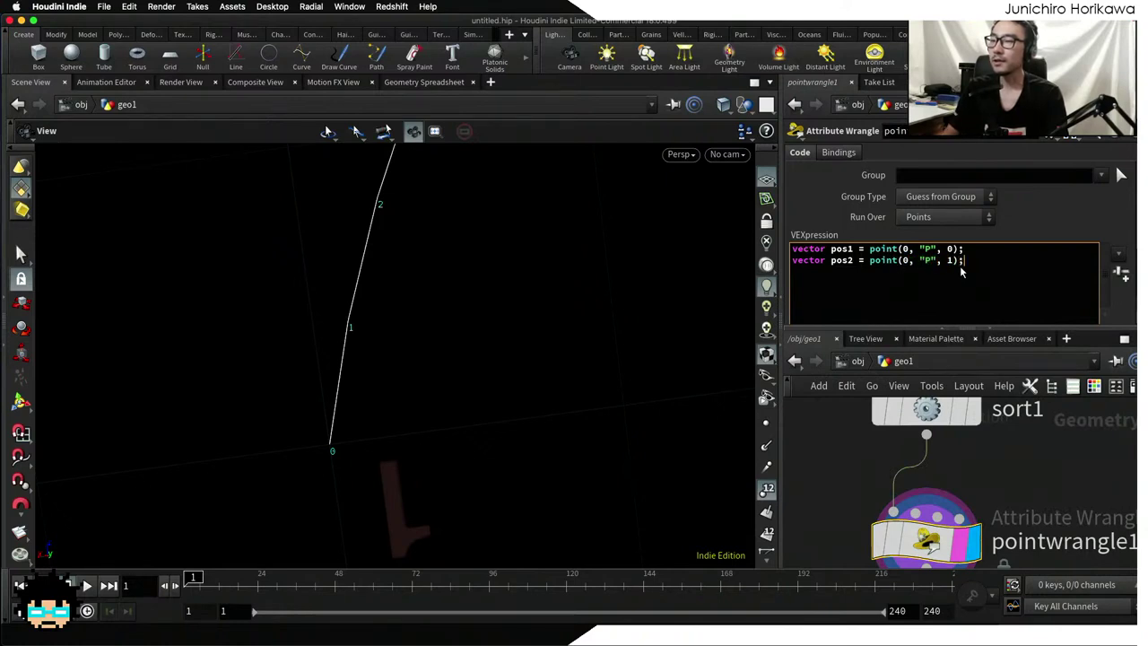
# Add vector dir = normalize(pos2 - pos1); as the direction line.
pyautogui.moveTo(976, 262); pyautogui.dragTo(721, 234)
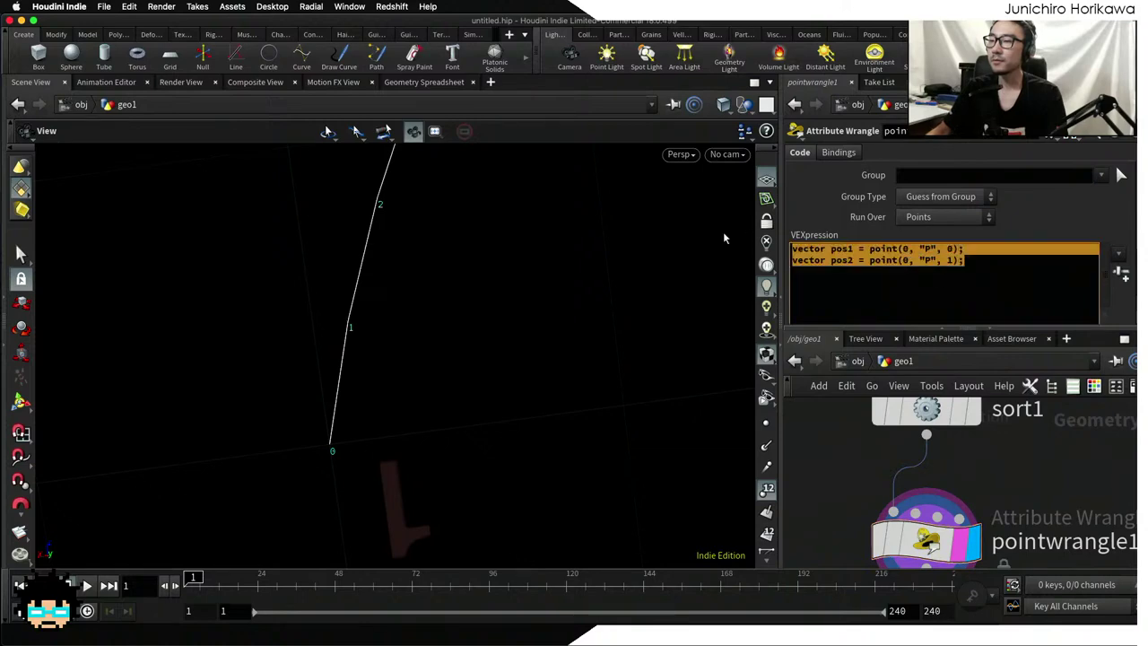
pyautogui.click(979, 266)
pyautogui.write('vector cdir')
pyautogui.press('BackSpace')
pyautogui.press('BackSpace')
pyautogui.press('BackSpace')
pyautogui.write('di')
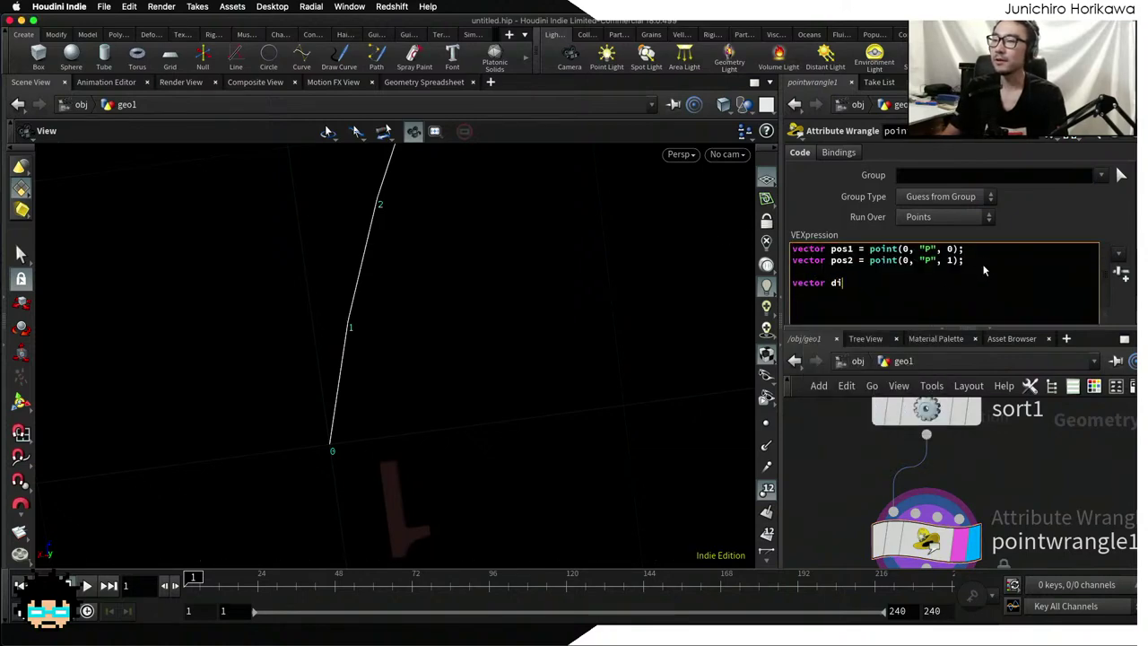
pyautogui.write('r = pos2 - pos1')
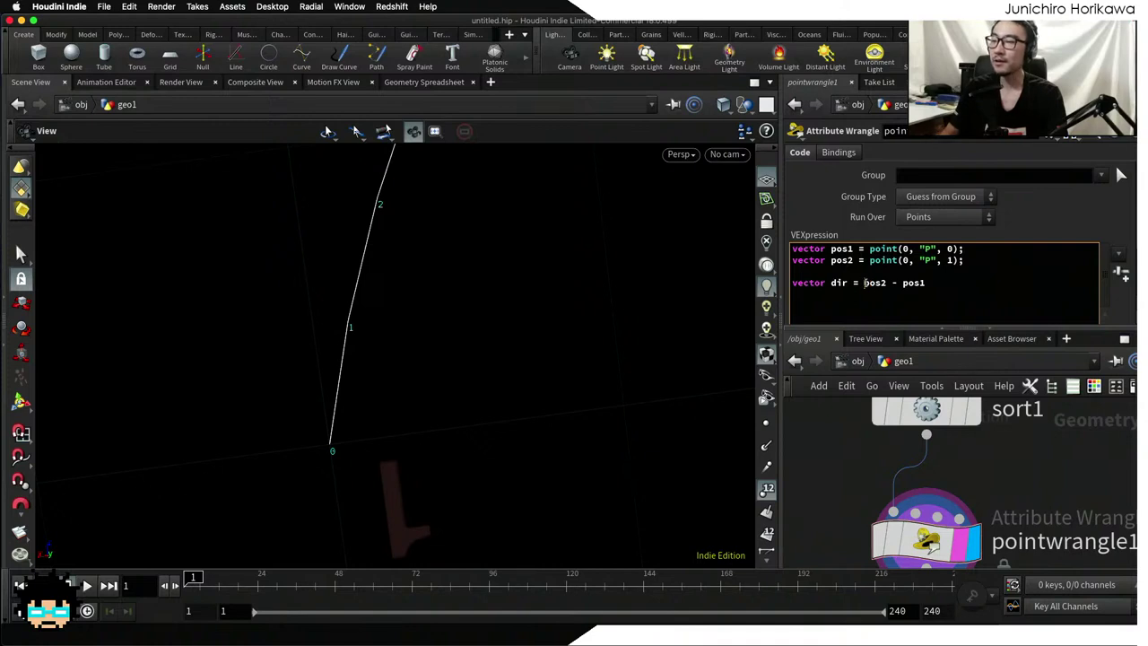
pyautogui.write('normalize(')
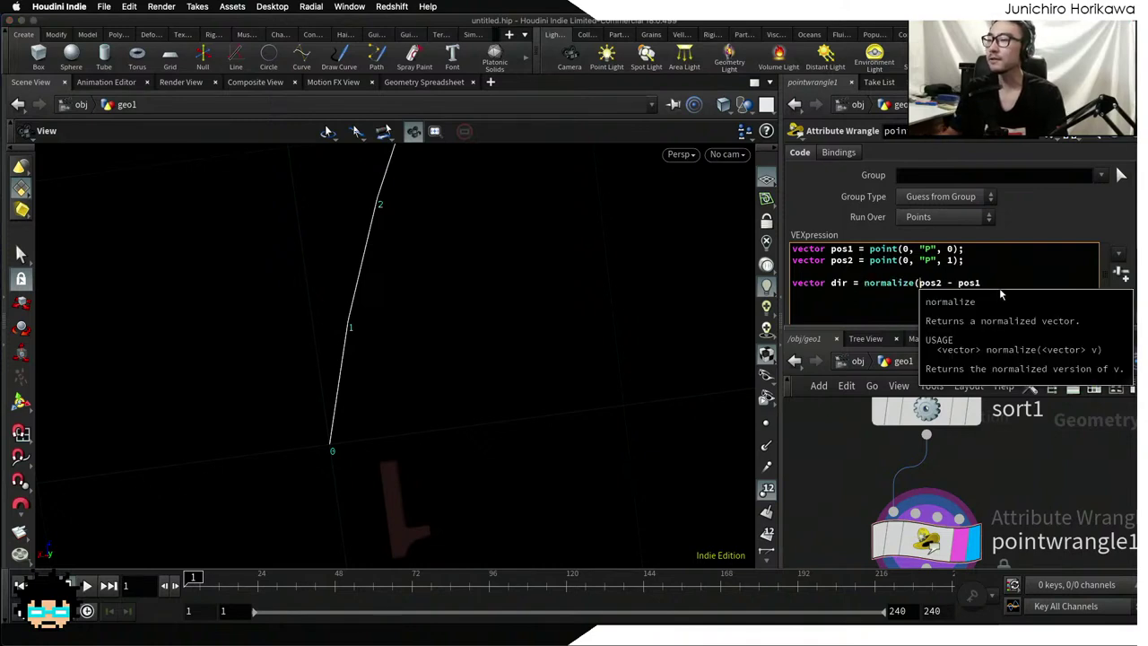
pyautogui.write(';')
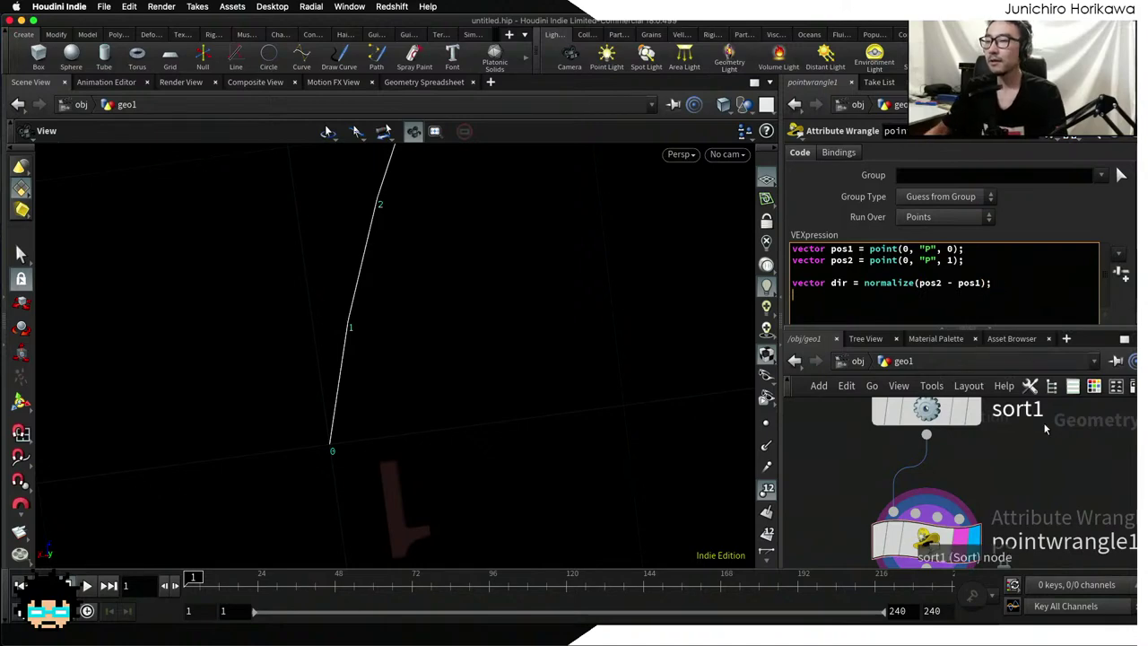
pyautogui.click(1020, 297)
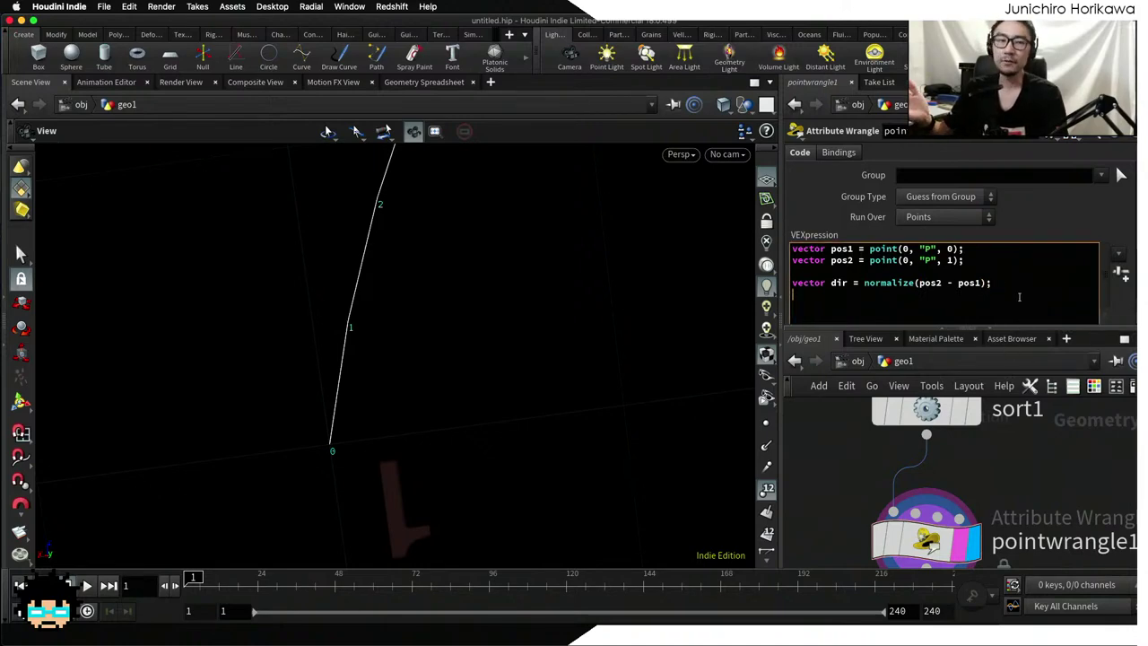
pyautogui.moveTo(992, 282); pyautogui.dragTo(819, 283)
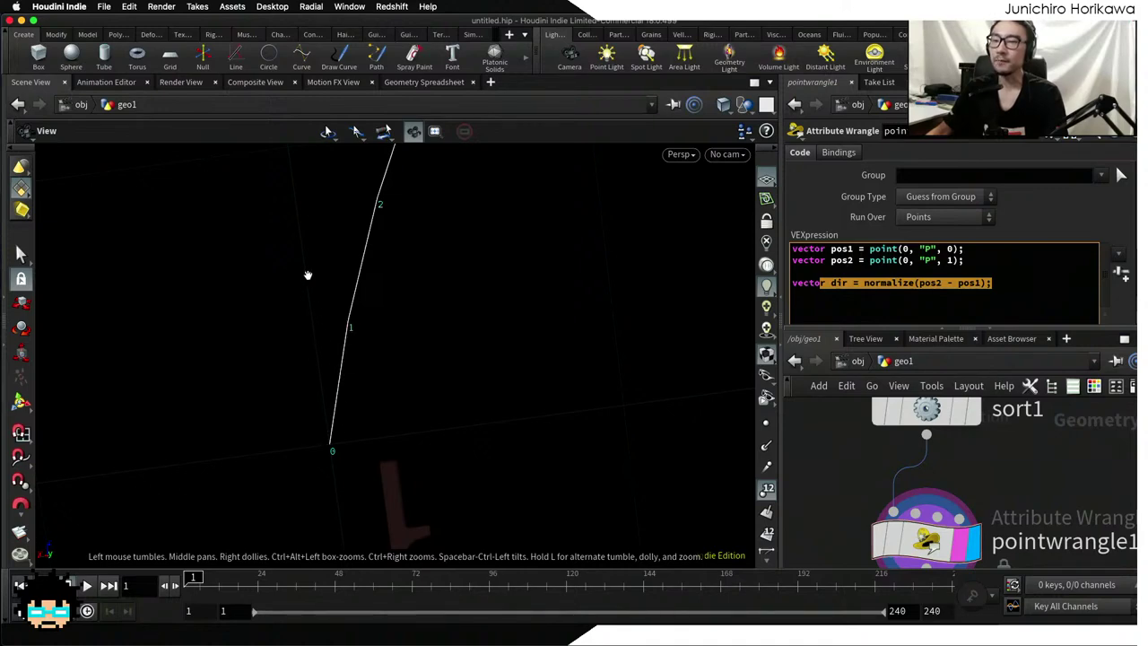
# Add matrix3 mat = dihedral(dir, set(0,0,1)); to rotate the direction onto Z.
pyautogui.click(851, 298)
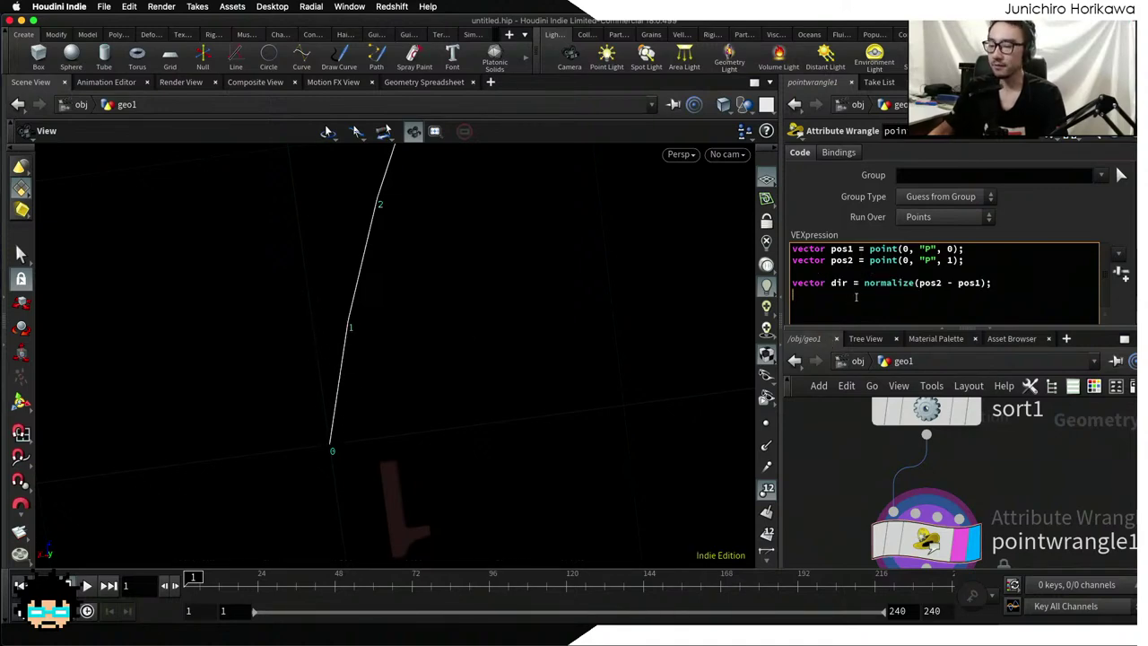
pyautogui.write('matrix')
pyautogui.press('BackSpace')
pyautogui.write('3 = ')
pyautogui.write('mat = ')
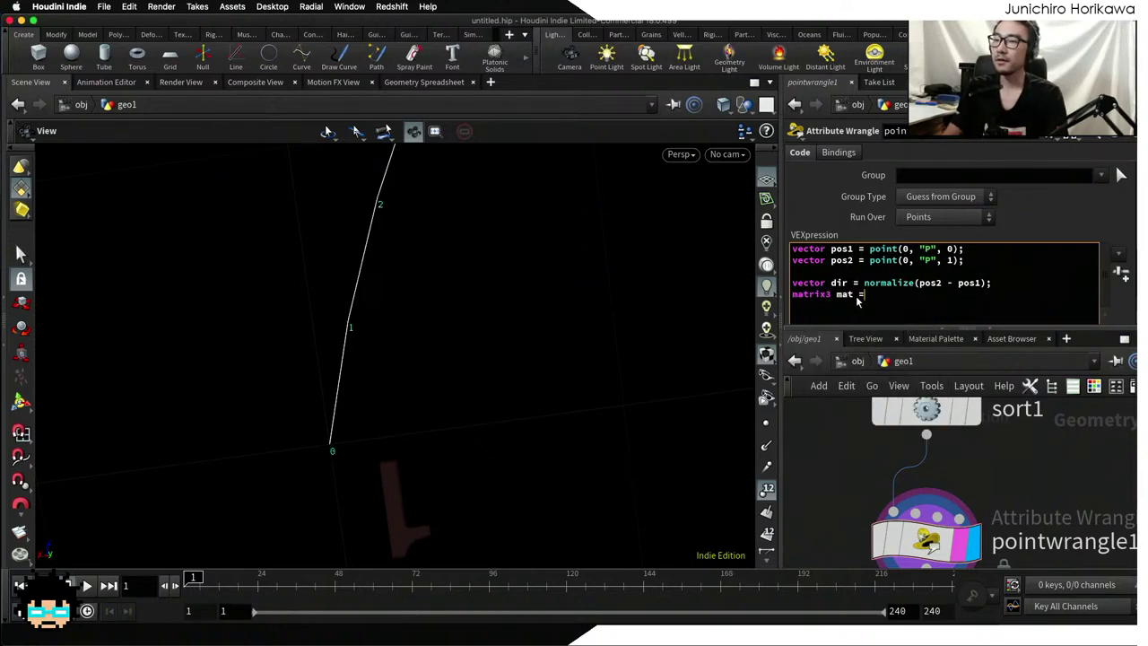
pyautogui.write('dihe')
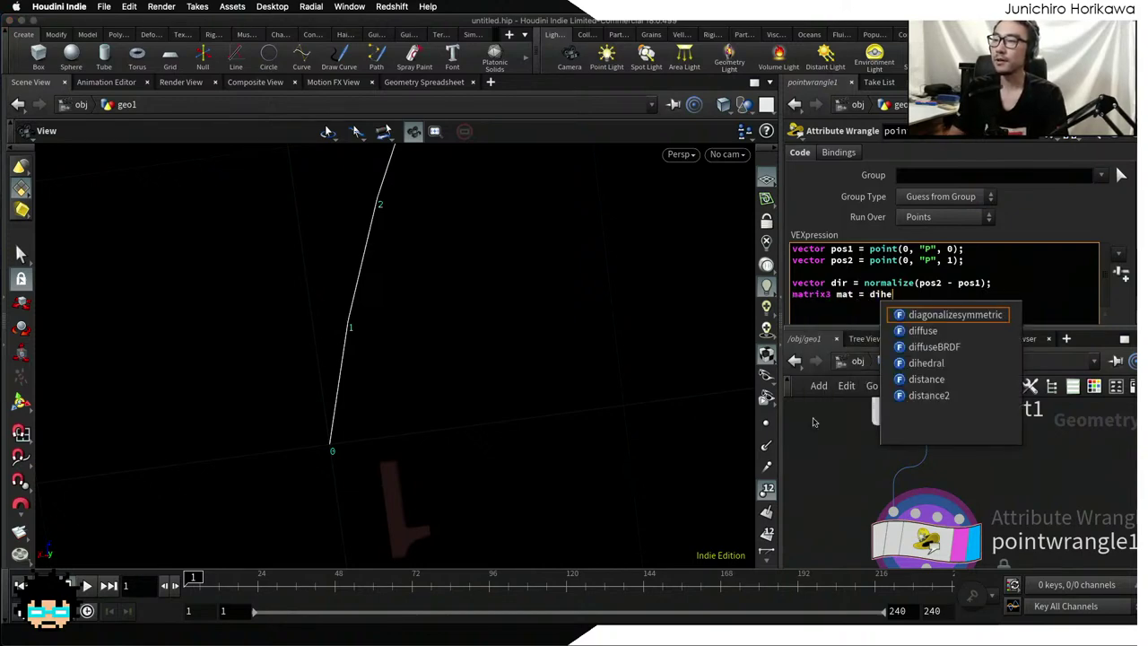
pyautogui.write('dral(dir')
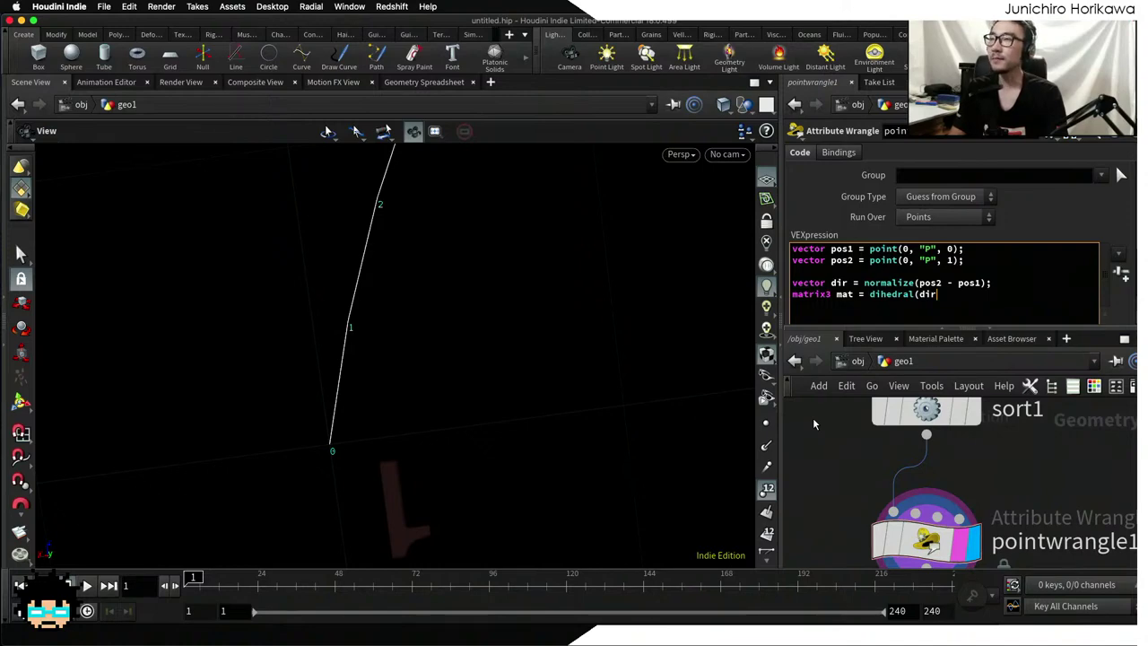
pyautogui.write(', se')
pyautogui.press('BackSpace')
pyautogui.press('BackSpace')
pyautogui.press('BackSpace')
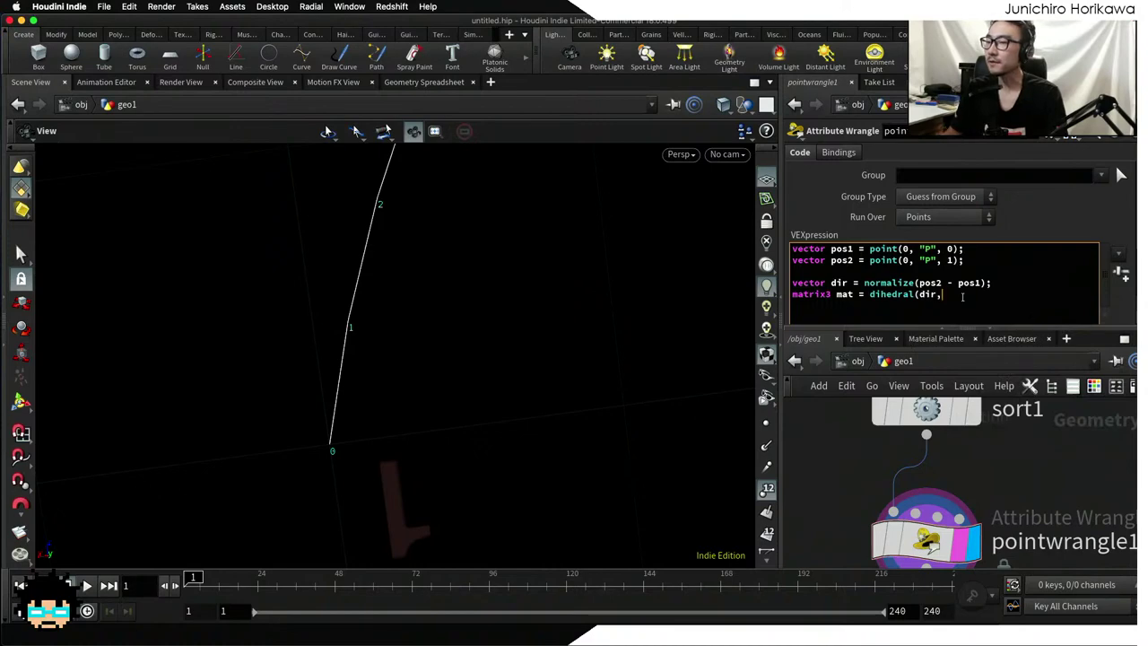
pyautogui.write('set(0,0,')
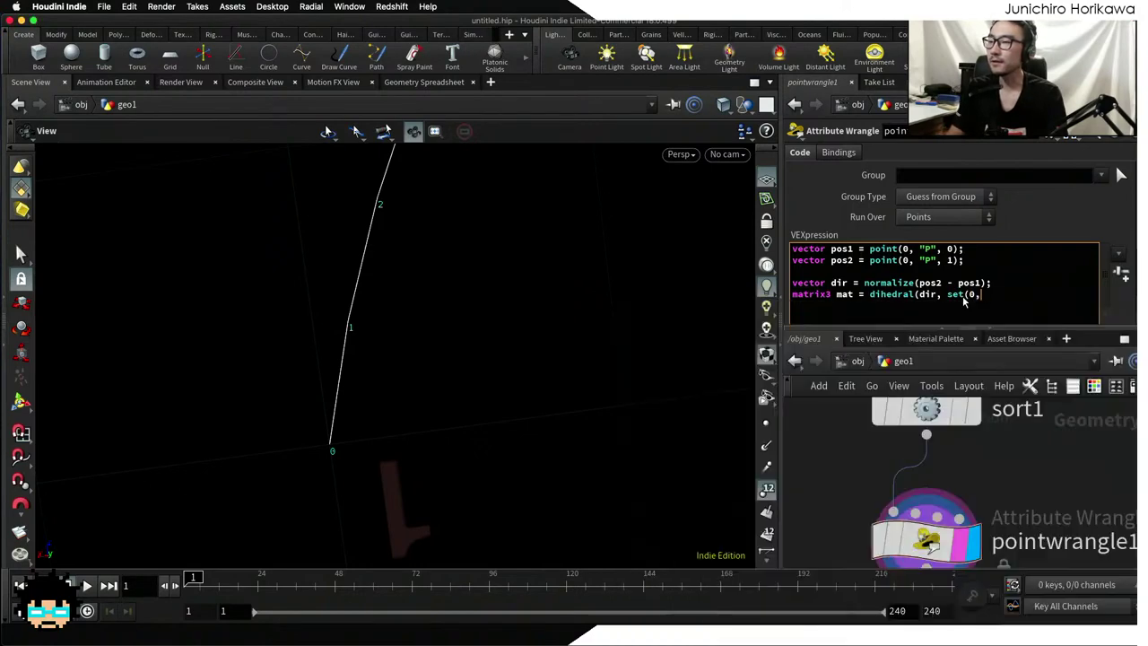
pyautogui.write('1));')
pyautogui.press('Return')
pyautogui.press('Return')
pyautogui.scroll(-3, 1121, 294)
pyautogui.doubleClick(841, 215)
pyautogui.click(841, 237)
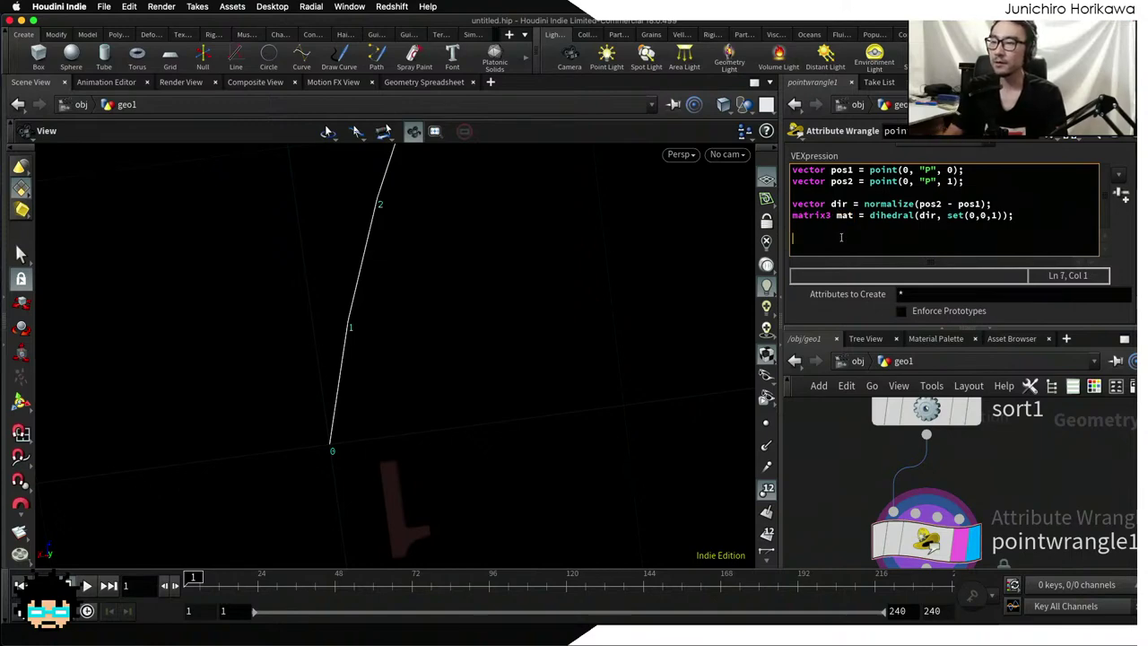
# Review the mat dihedral line and frame the whole spiral in the viewport.
pyautogui.moveTo(410, 346); pyautogui.dragTo(397, 354)
pyautogui.click(998, 216)
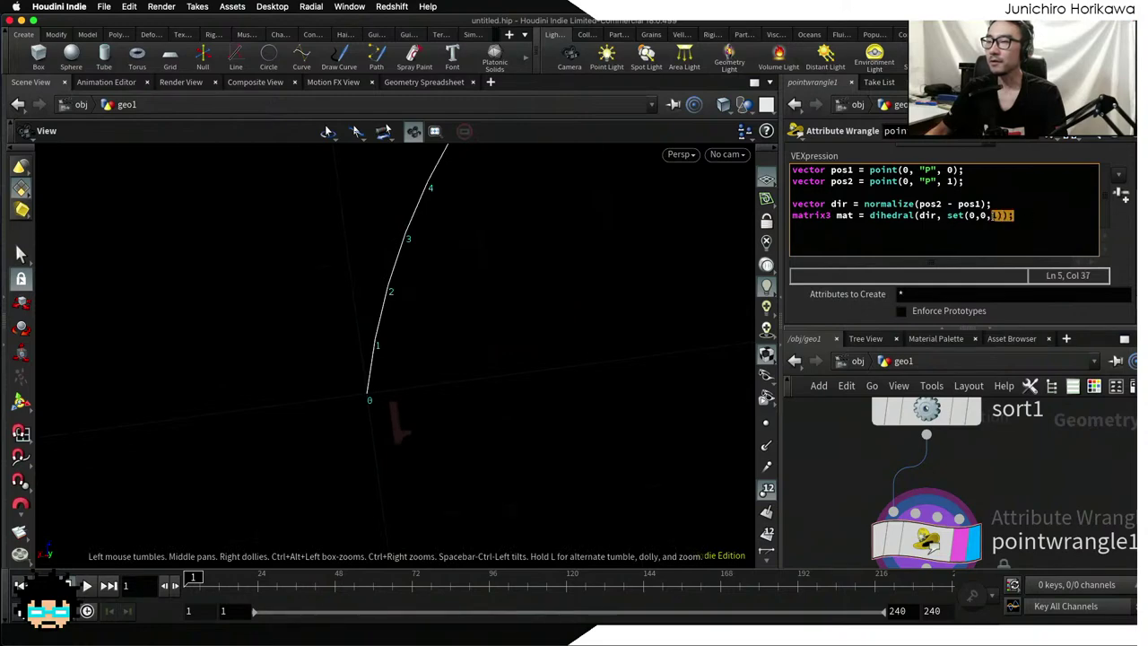
pyautogui.moveTo(1014, 216); pyautogui.dragTo(837, 215)
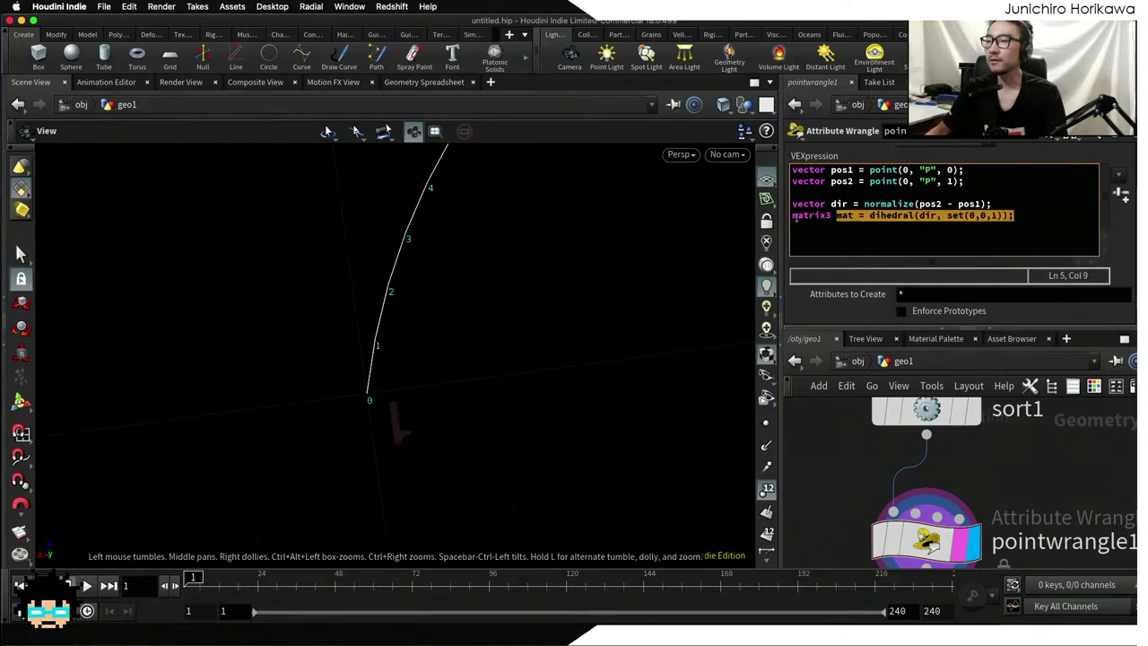
pyautogui.scroll(-5, 519, 305)
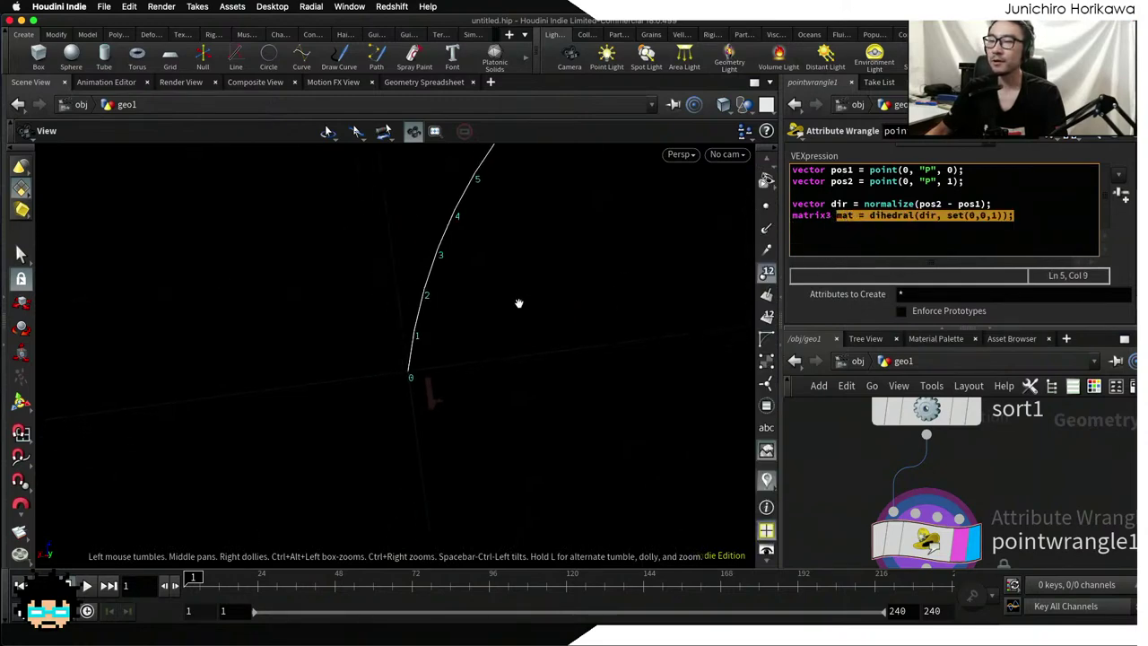
pyautogui.scroll(-2, 510, 317)
pyautogui.moveTo(511, 316); pyautogui.dragTo(366, 394, button='middle')
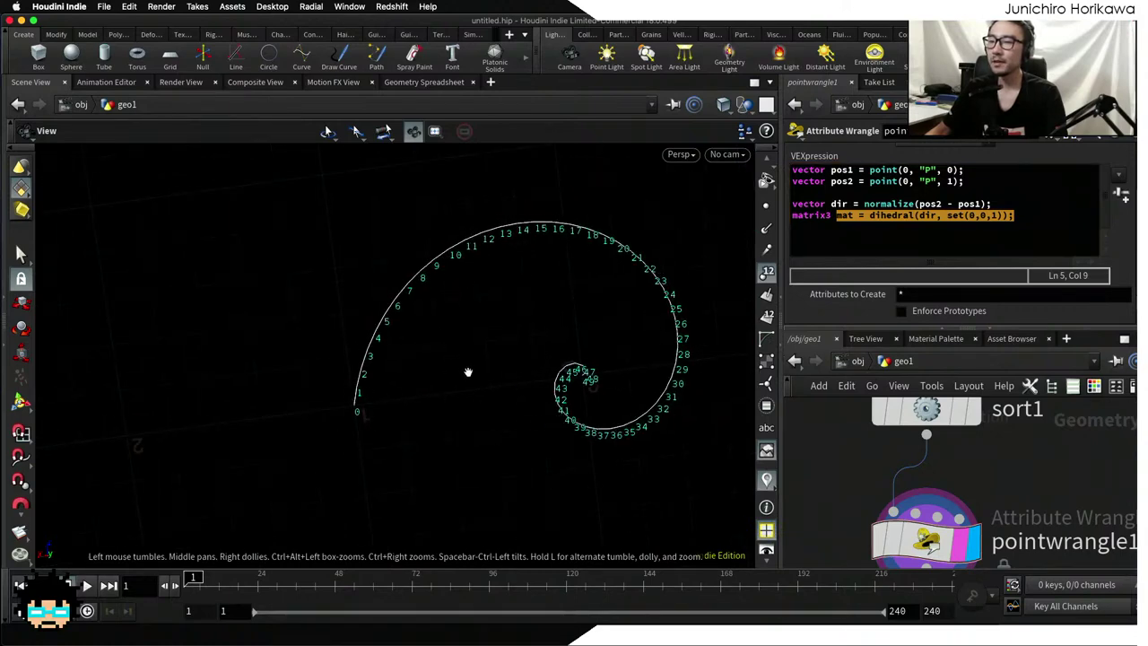
pyautogui.scroll(1, 469, 373)
pyautogui.scroll(3, 1112, 245)
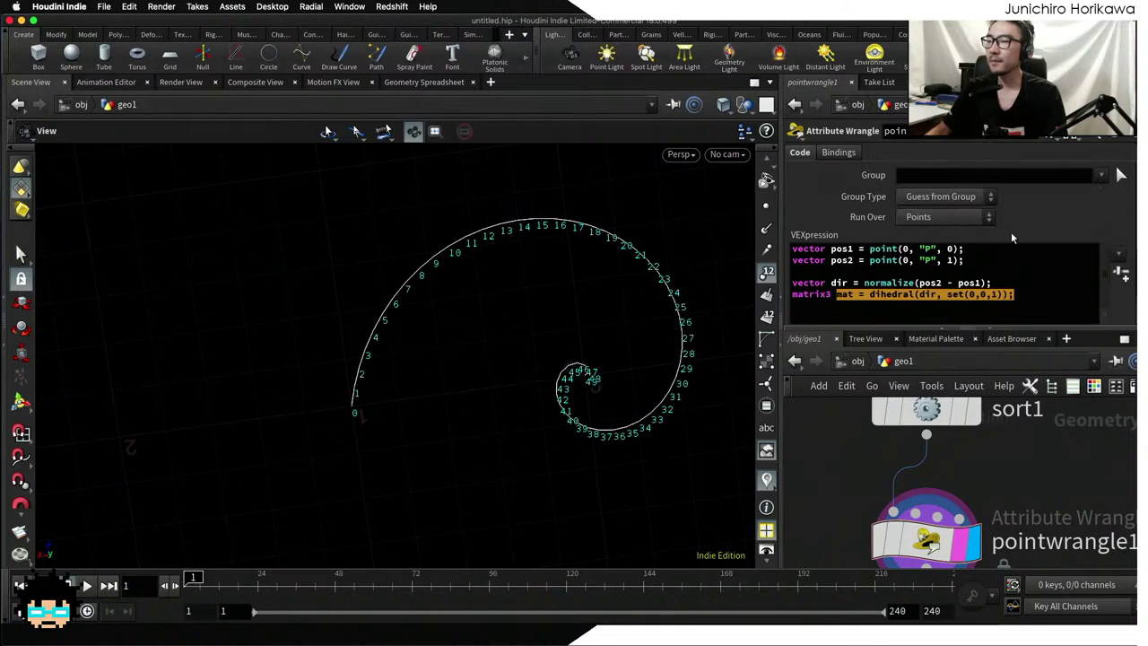
# Confirm the wrangle runs over Points and return to the empty last code line.
pyautogui.click(933, 218)
pyautogui.click(917, 266)
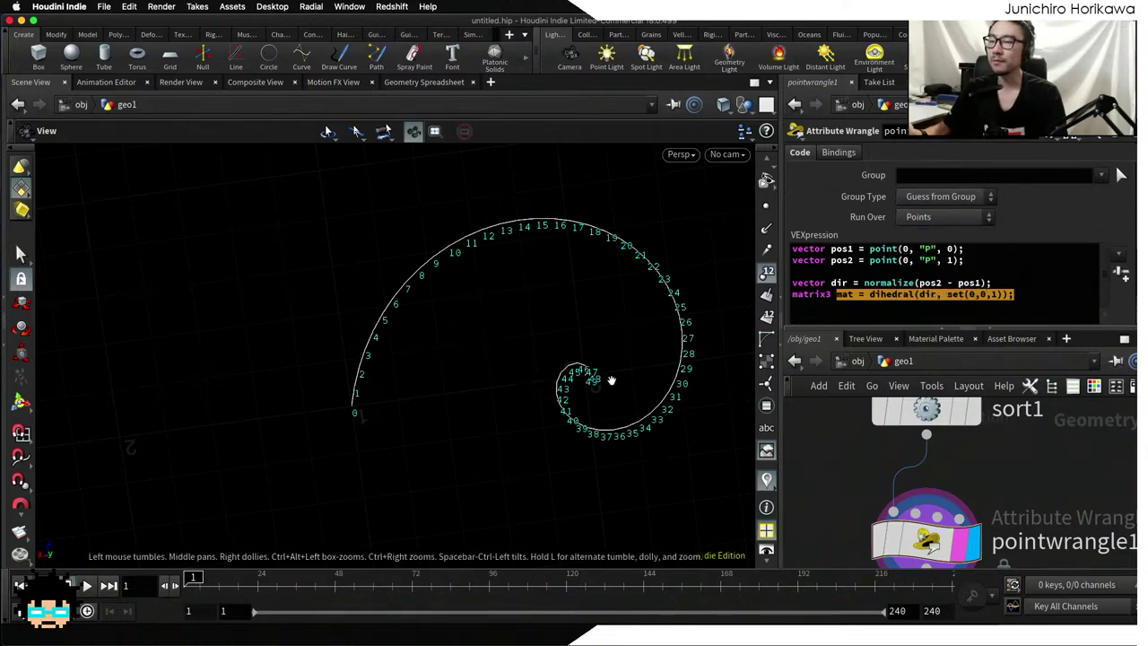
pyautogui.scroll(-2, 1123, 296)
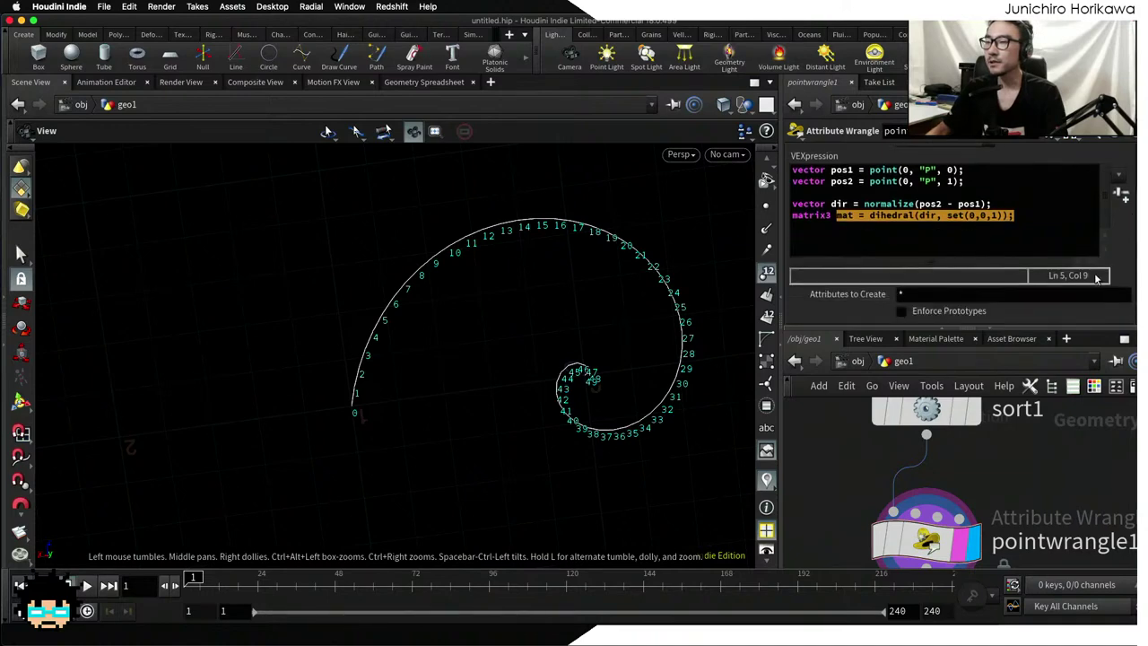
pyautogui.click(935, 228)
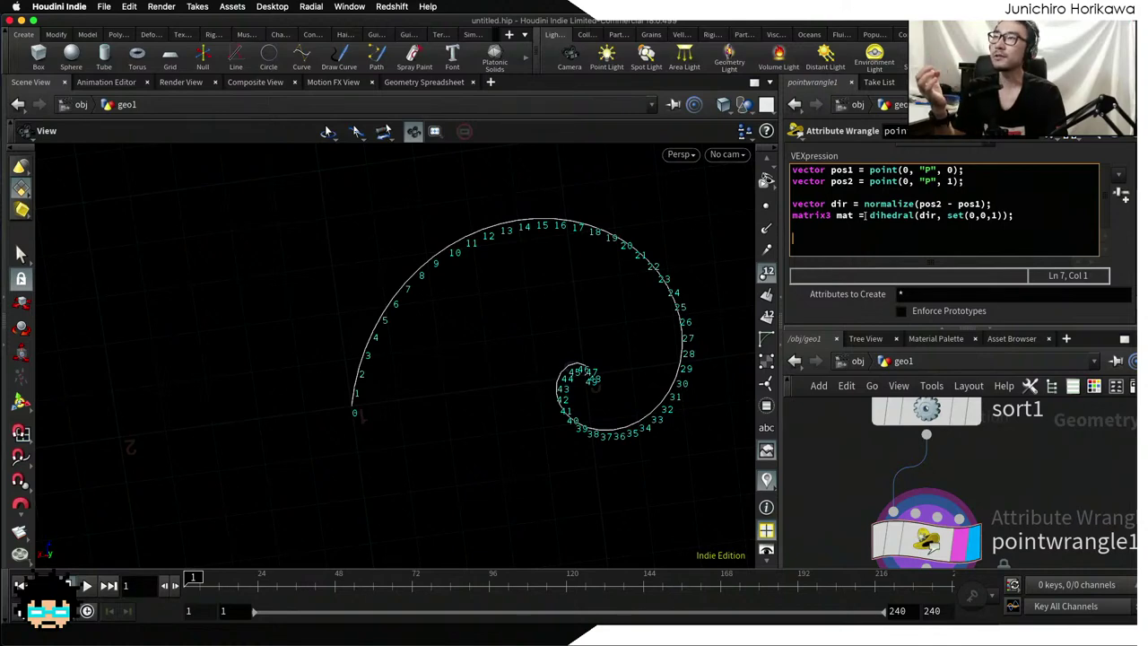
pyautogui.scroll(6, 405, 351)
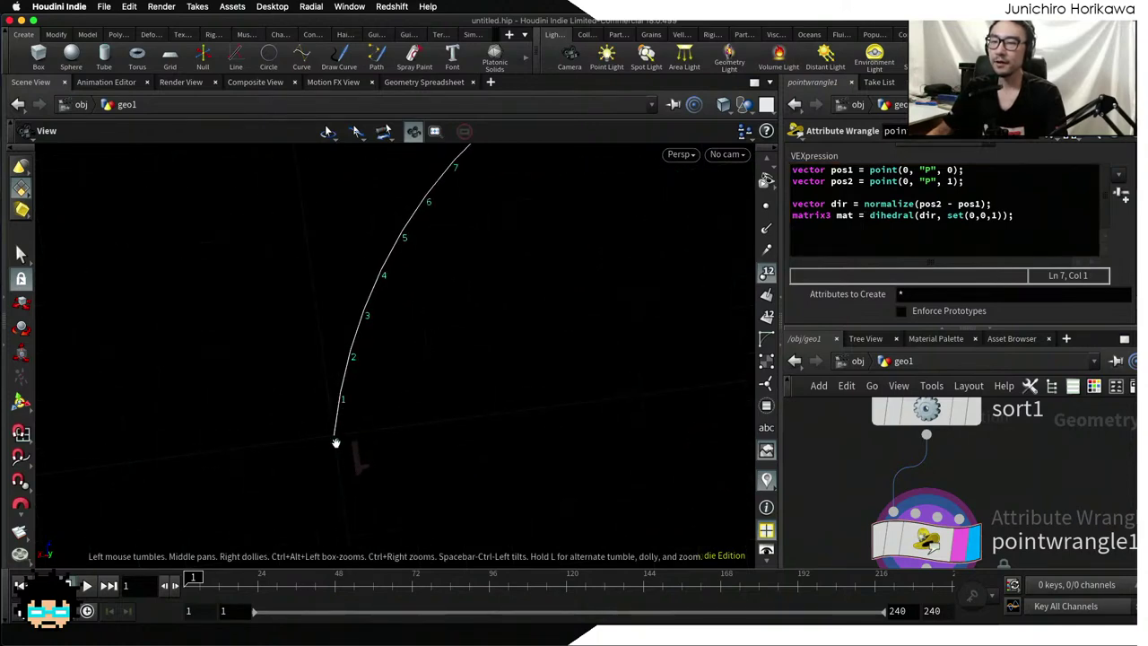
pyautogui.scroll(2, 325, 444)
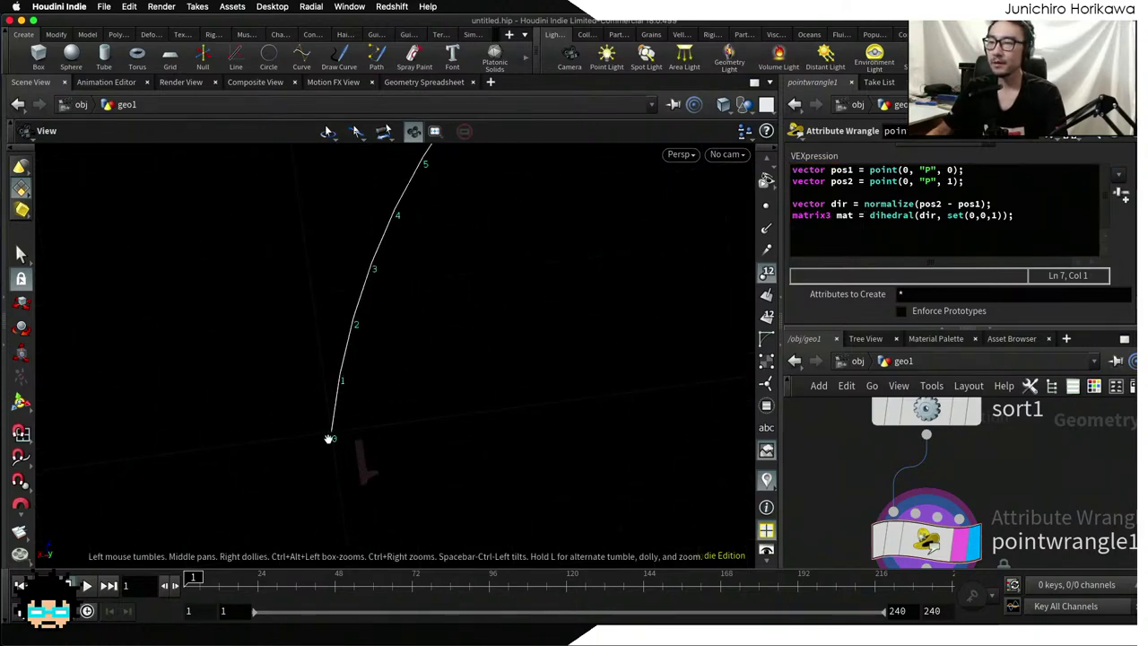
pyautogui.click(838, 171)
pyautogui.doubleClick(838, 171)
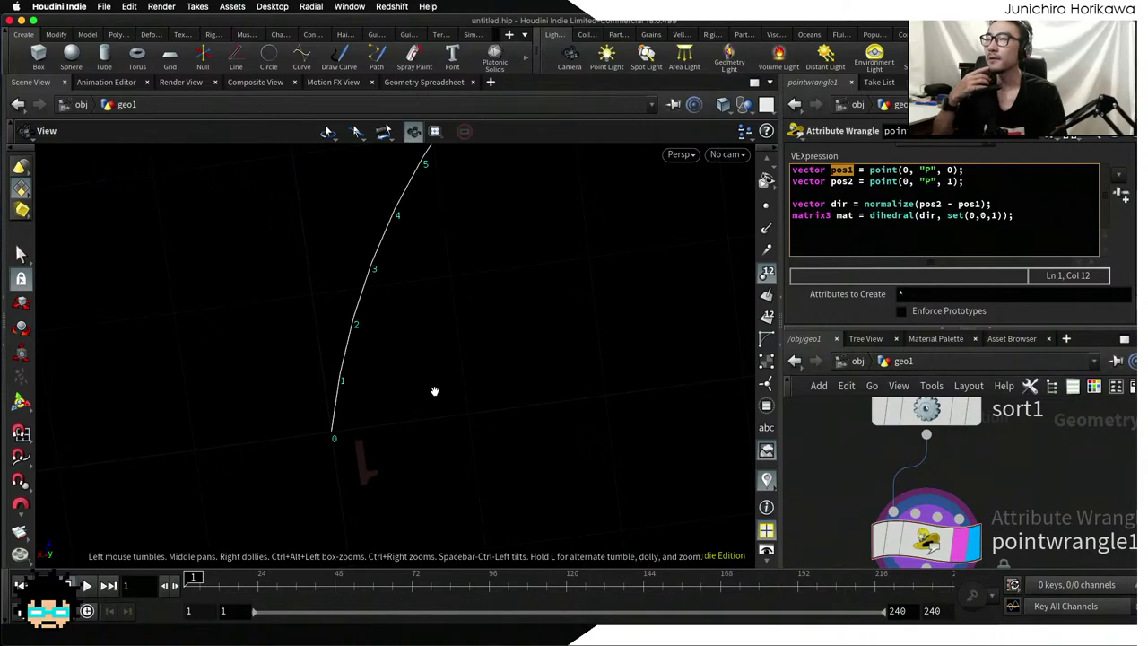
pyautogui.click(810, 254)
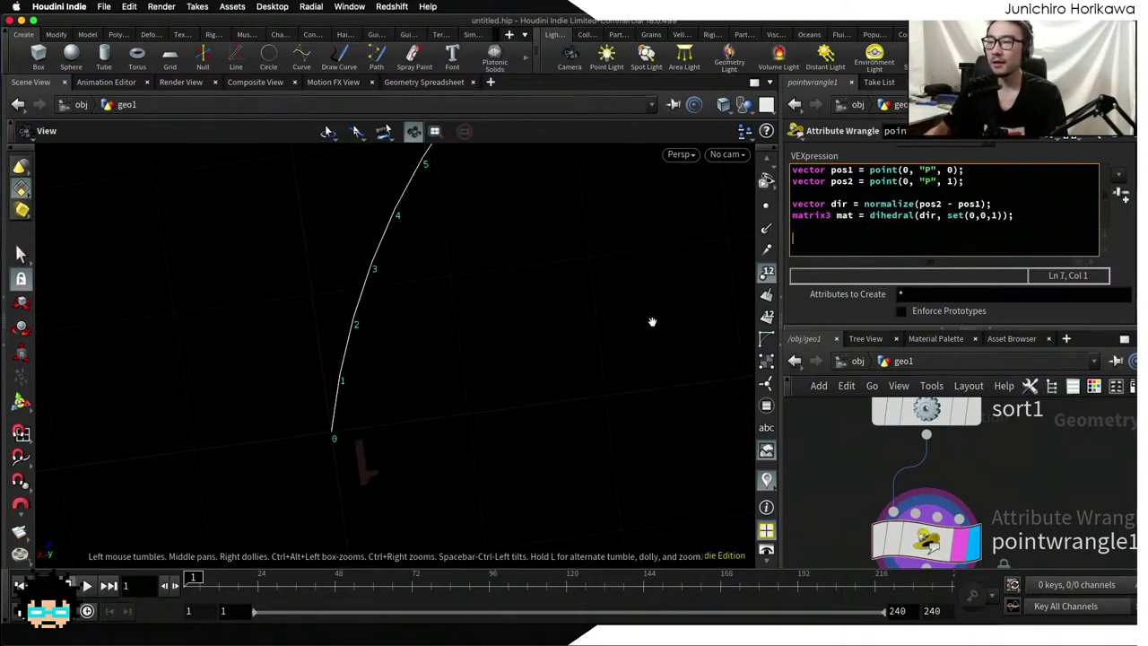
pyautogui.scroll(-5, 415, 328)
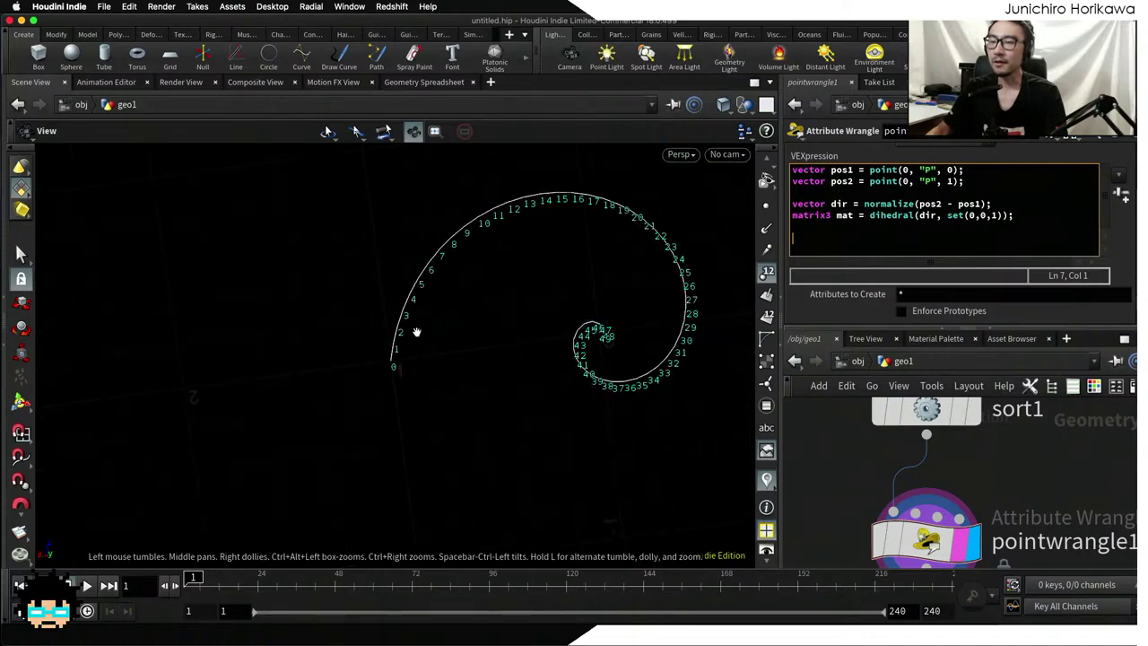
pyautogui.scroll(1, 408, 350)
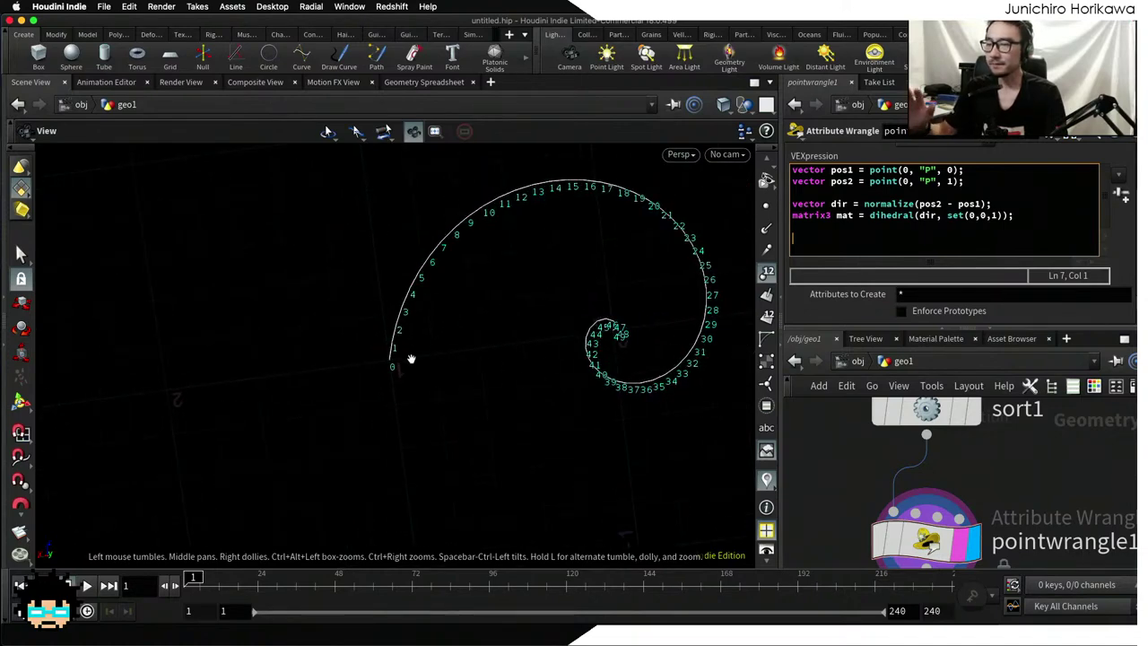
pyautogui.scroll(2, 391, 365)
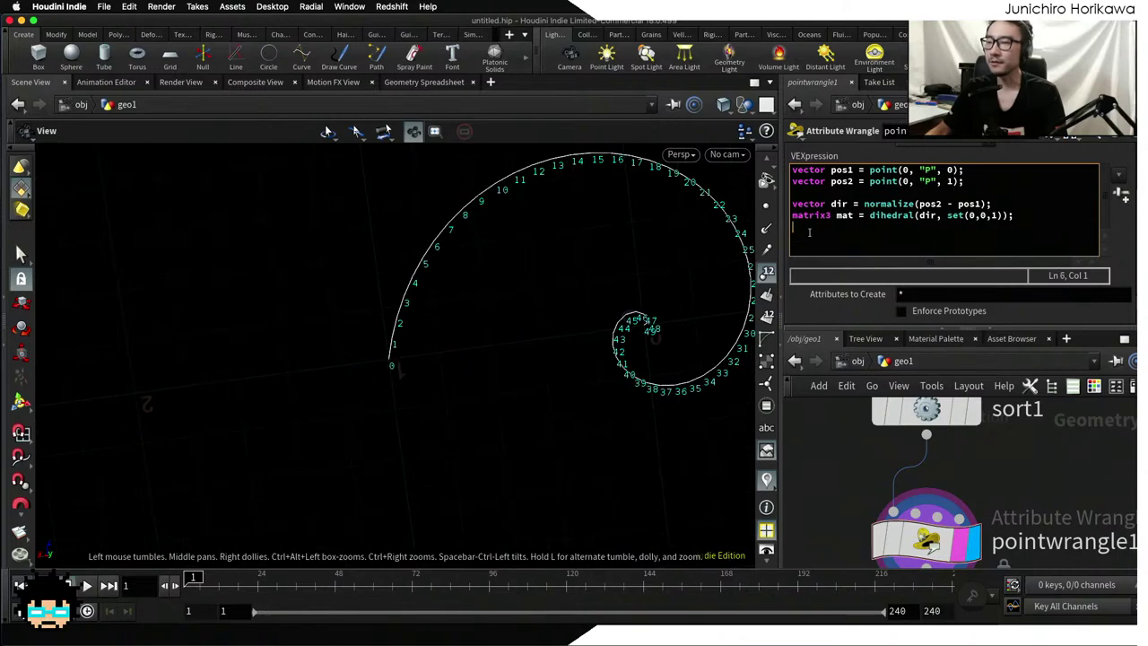
# Add @P -= pos1; @P *= mat; @P += pos1; to rotate points about the first point.
pyautogui.write('@P -=')
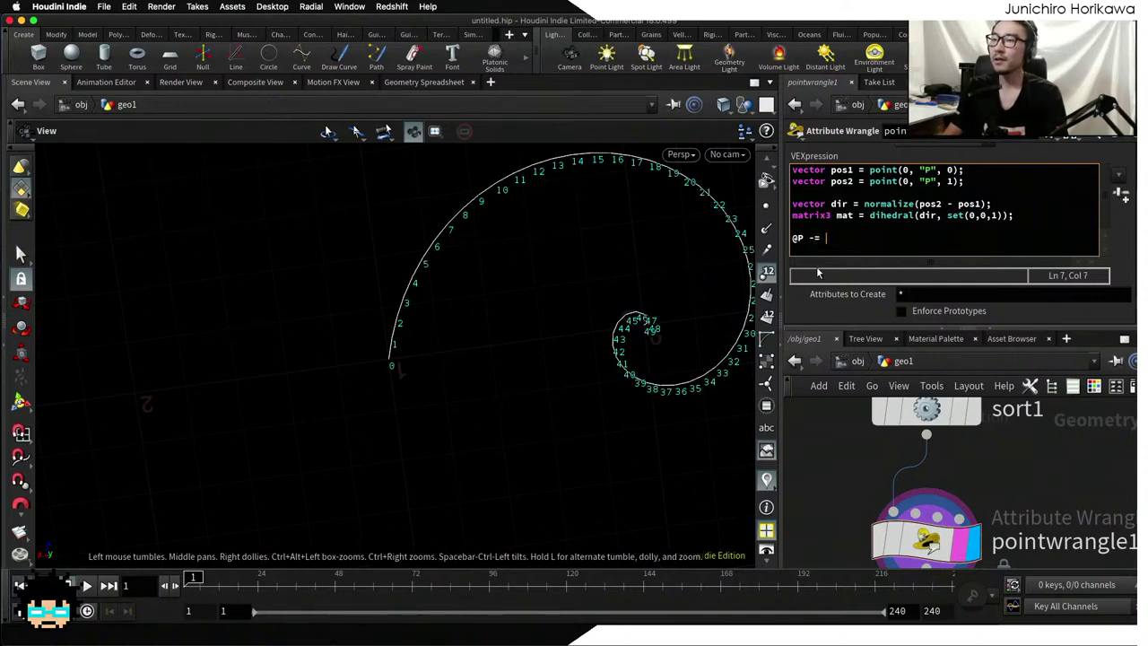
pyautogui.write('pos1;')
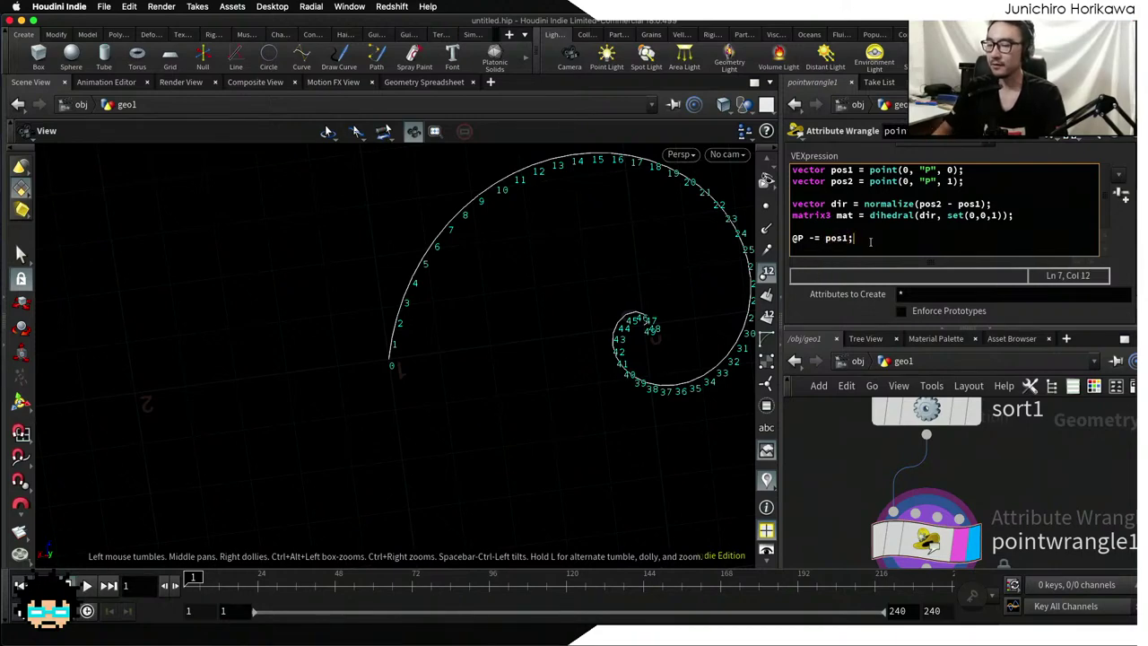
pyautogui.press('Return')
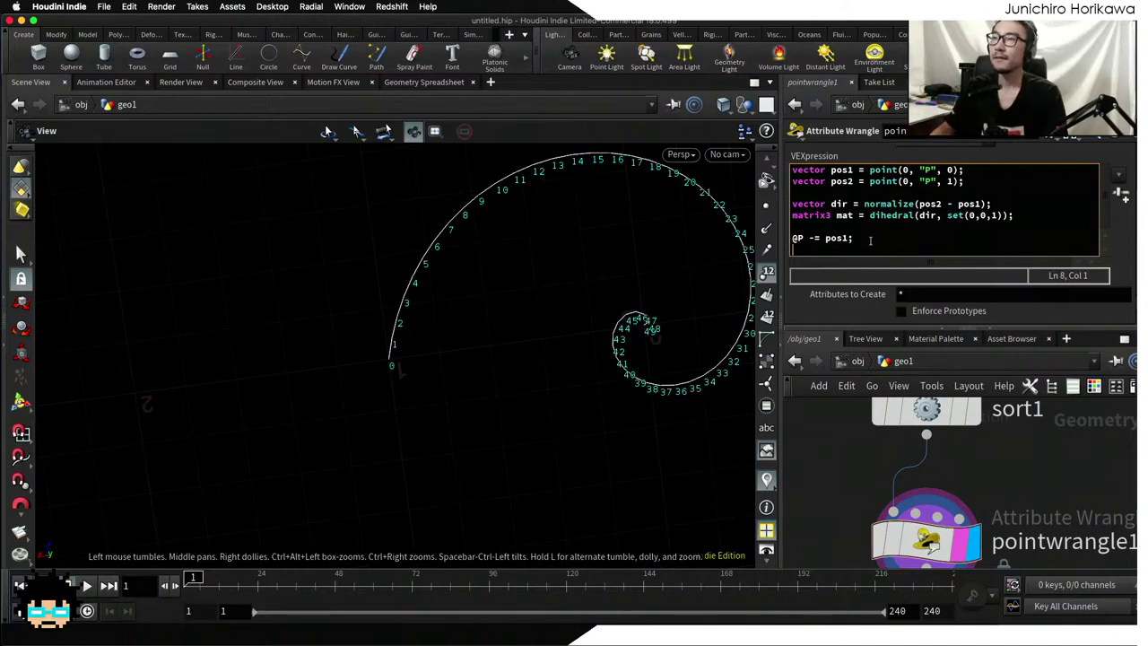
pyautogui.write('@P *=')
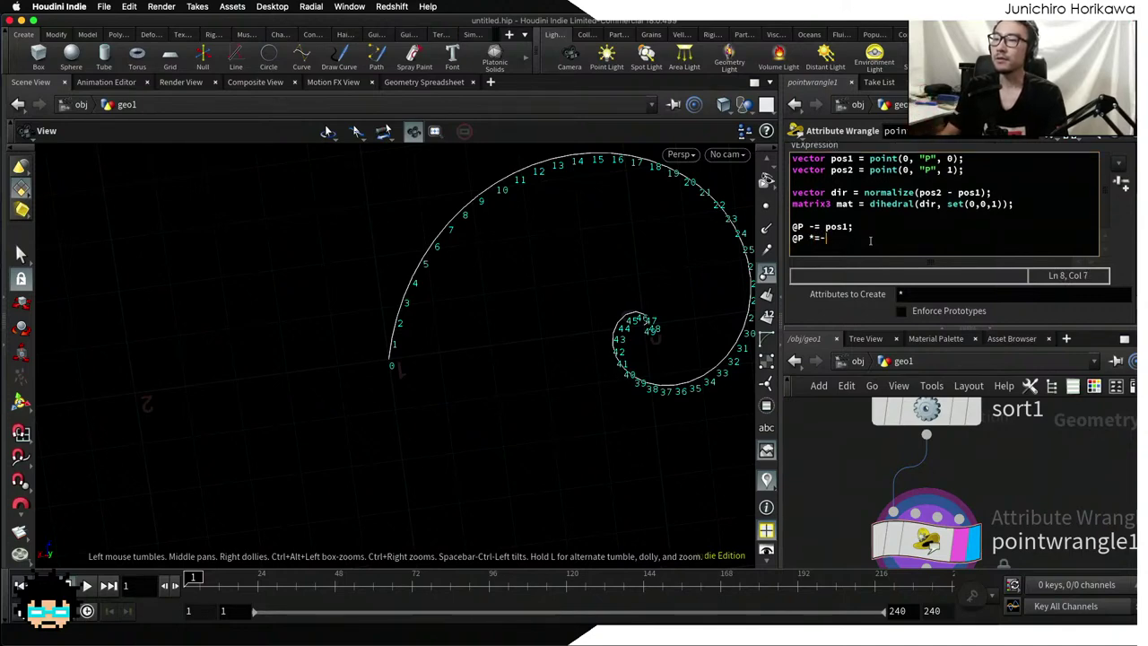
pyautogui.write(' mat;')
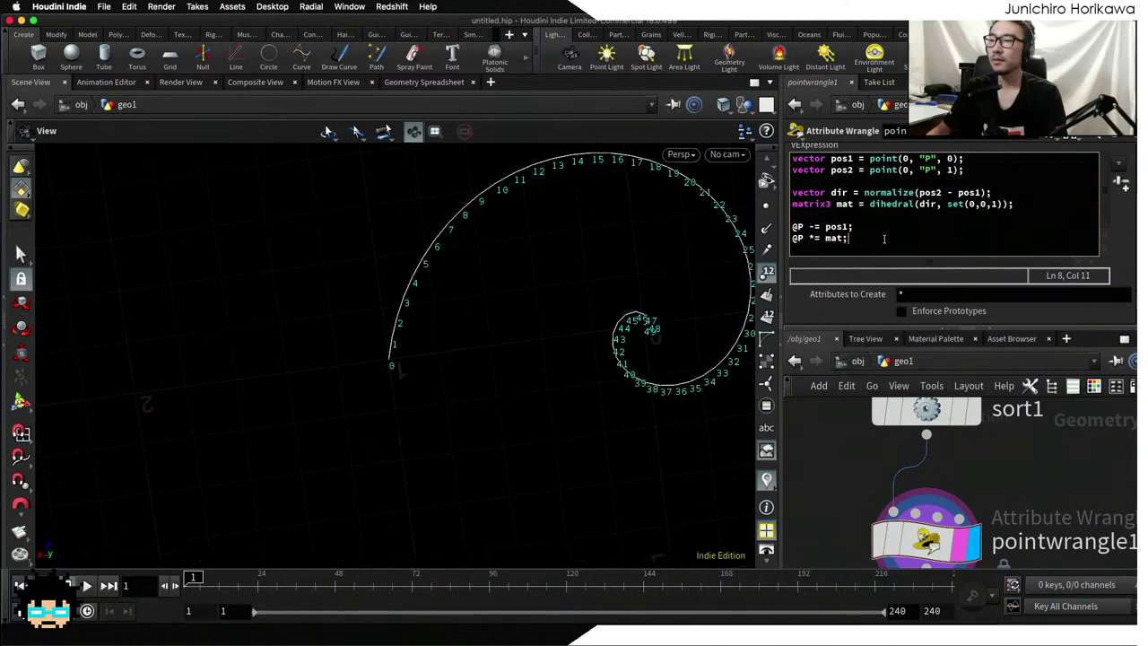
pyautogui.press('Return')
pyautogui.write('@P')
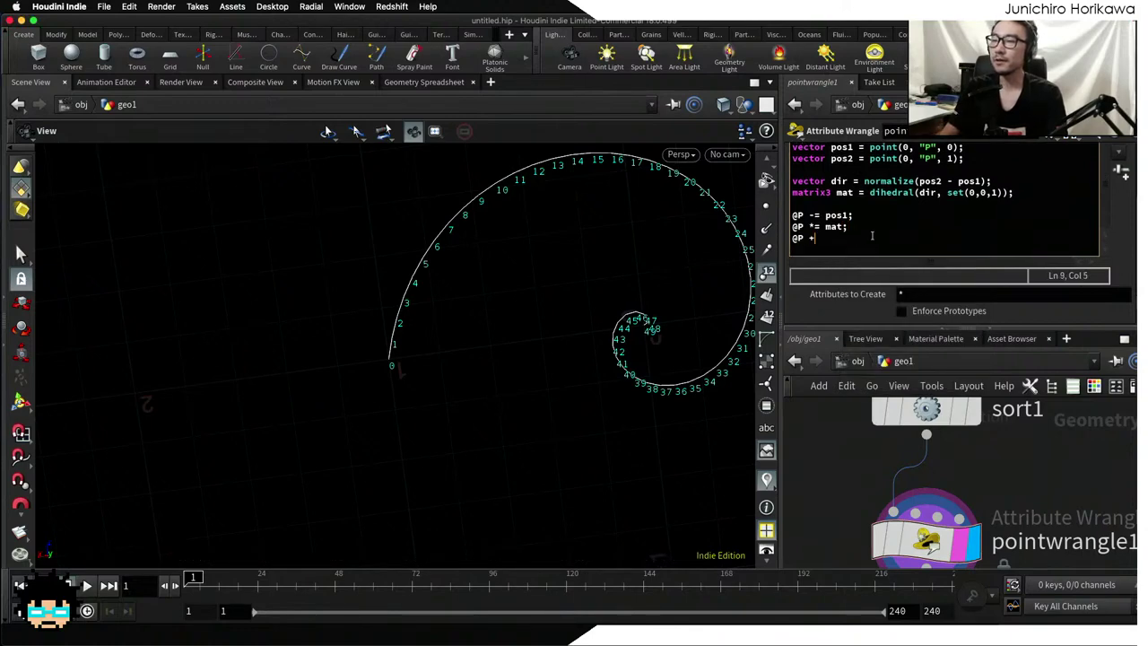
pyautogui.write(' += pos')
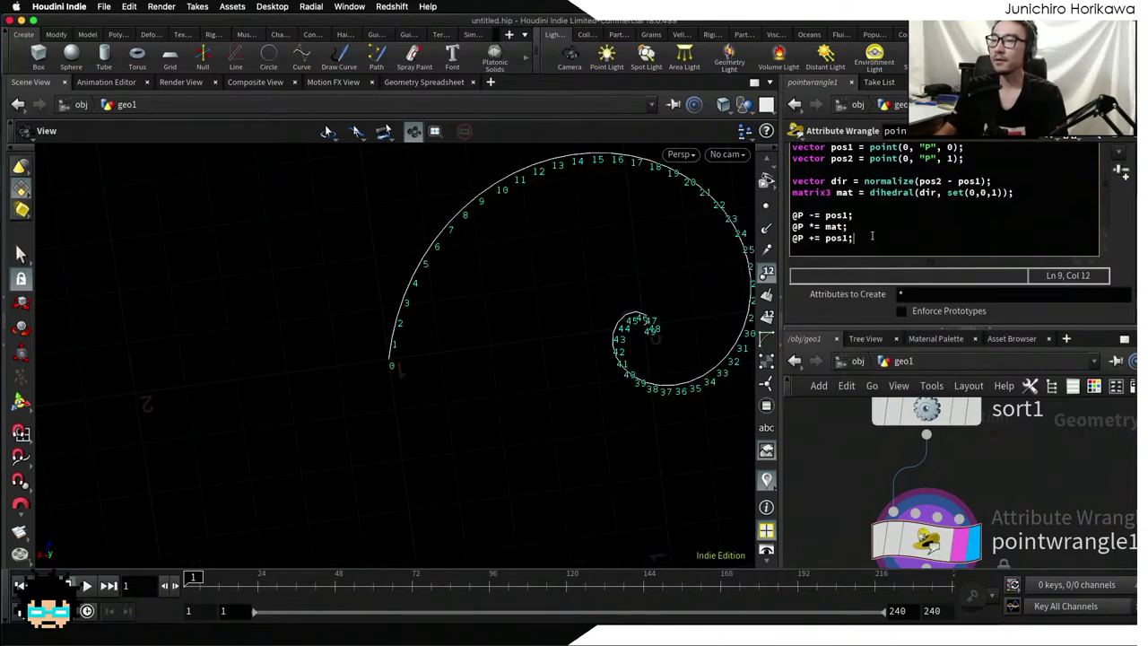
pyautogui.write('1;')
pyautogui.moveTo(854, 216); pyautogui.dragTo(825, 217)
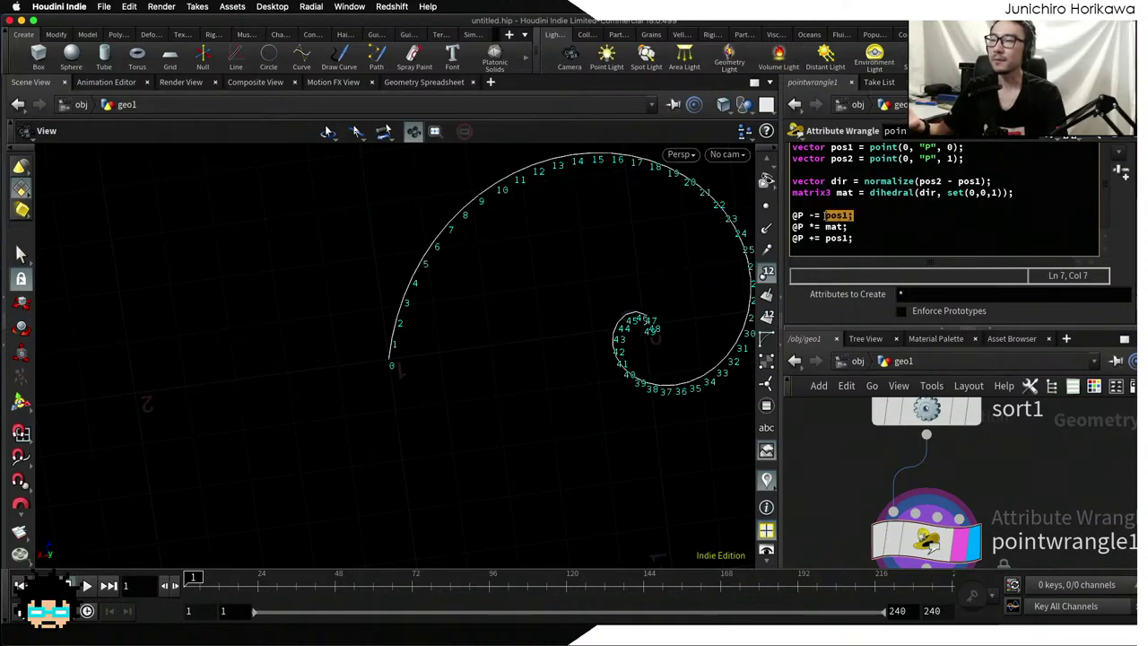
pyautogui.moveTo(854, 238); pyautogui.dragTo(792, 238)
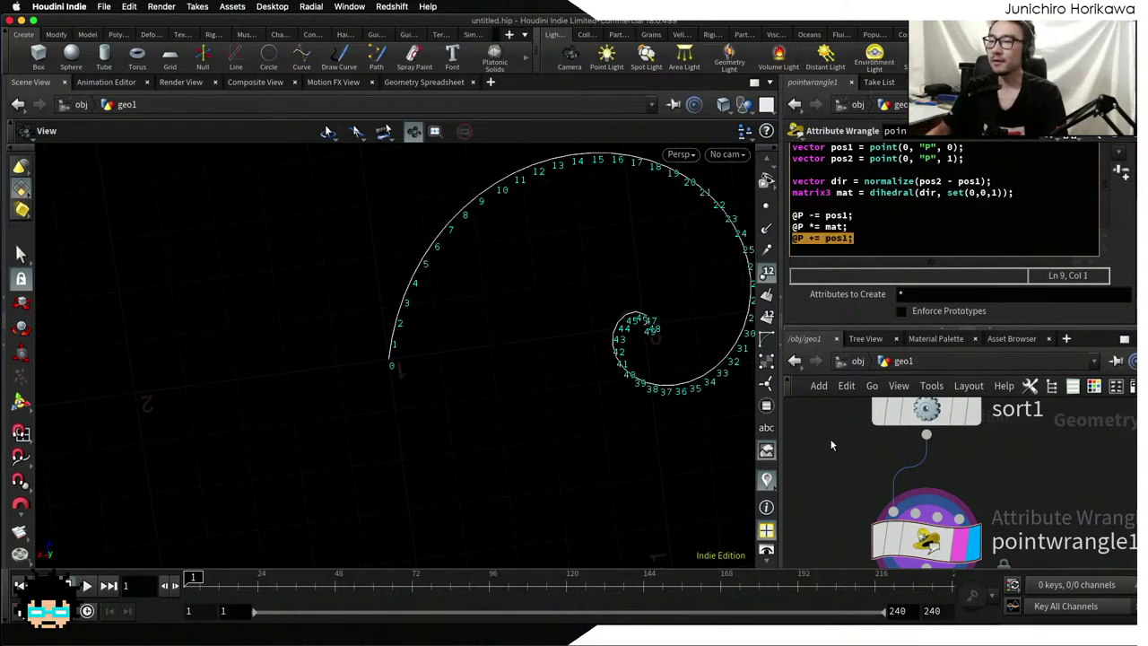
pyautogui.scroll(5, 395, 422)
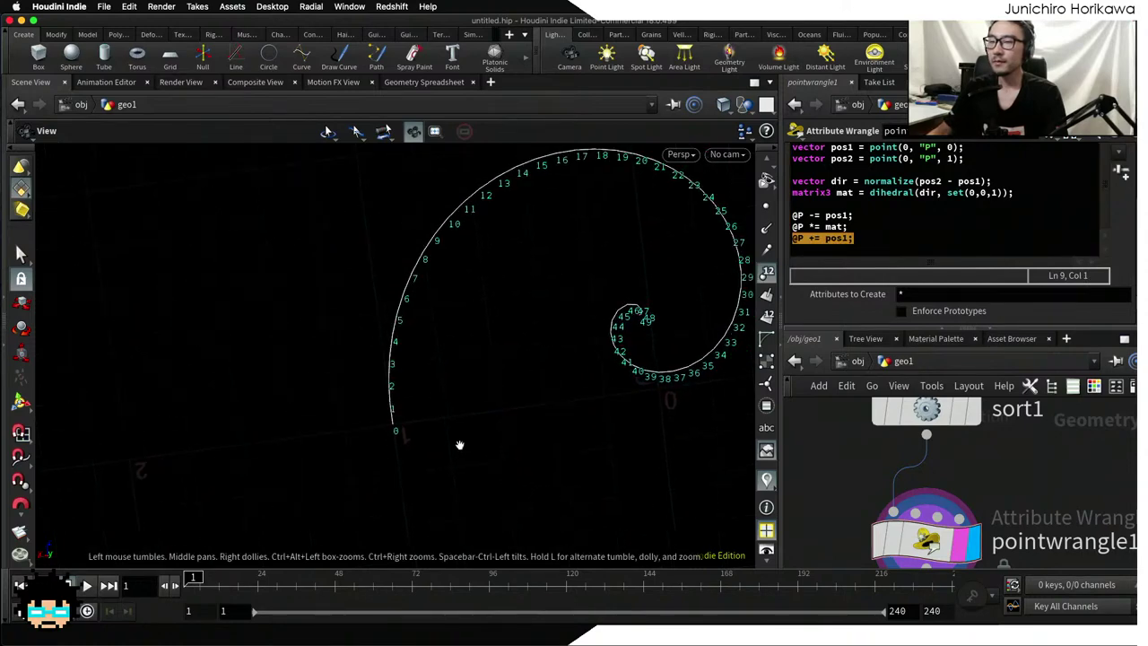
pyautogui.scroll(1, 393, 413)
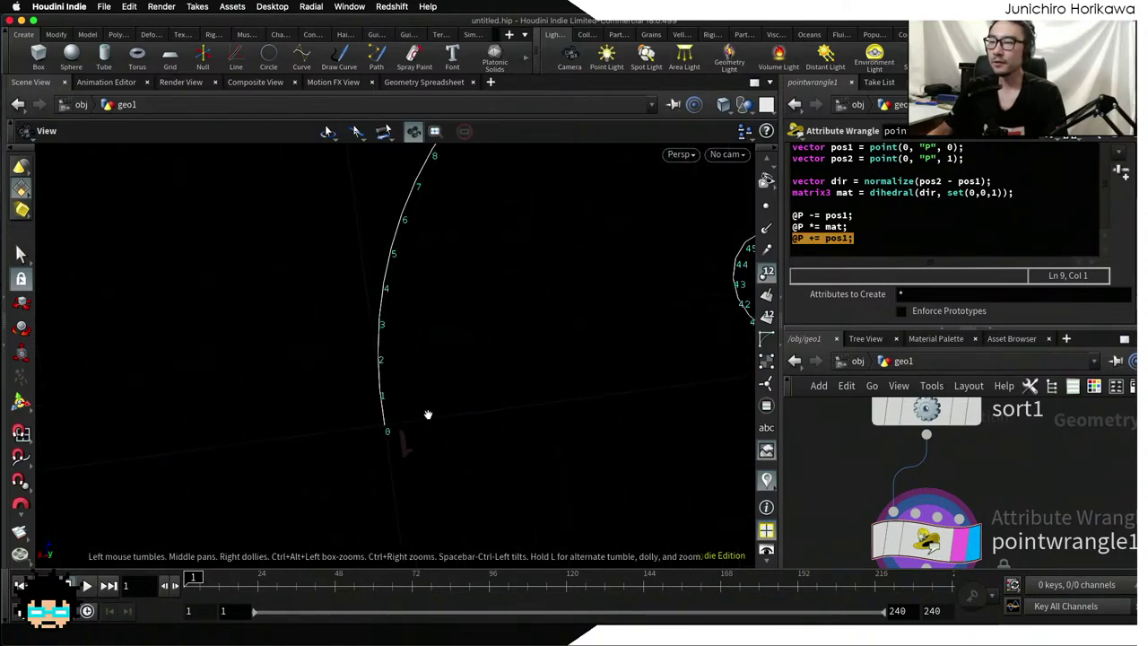
pyautogui.scroll(-5, 872, 462)
pyautogui.moveTo(883, 484); pyautogui.dragTo(884, 526)
pyautogui.press('Tab')
pyautogui.write('trans')
pyautogui.press('Return')
pyautogui.click(922, 482)
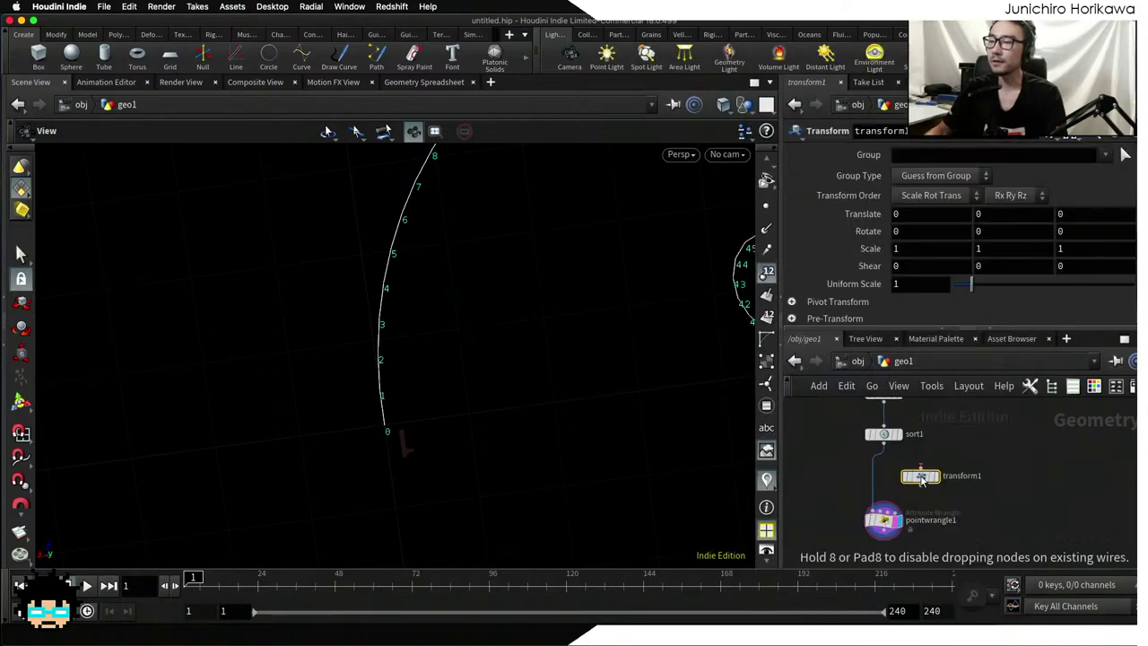
pyautogui.scroll(3, 888, 480)
pyautogui.click(887, 475)
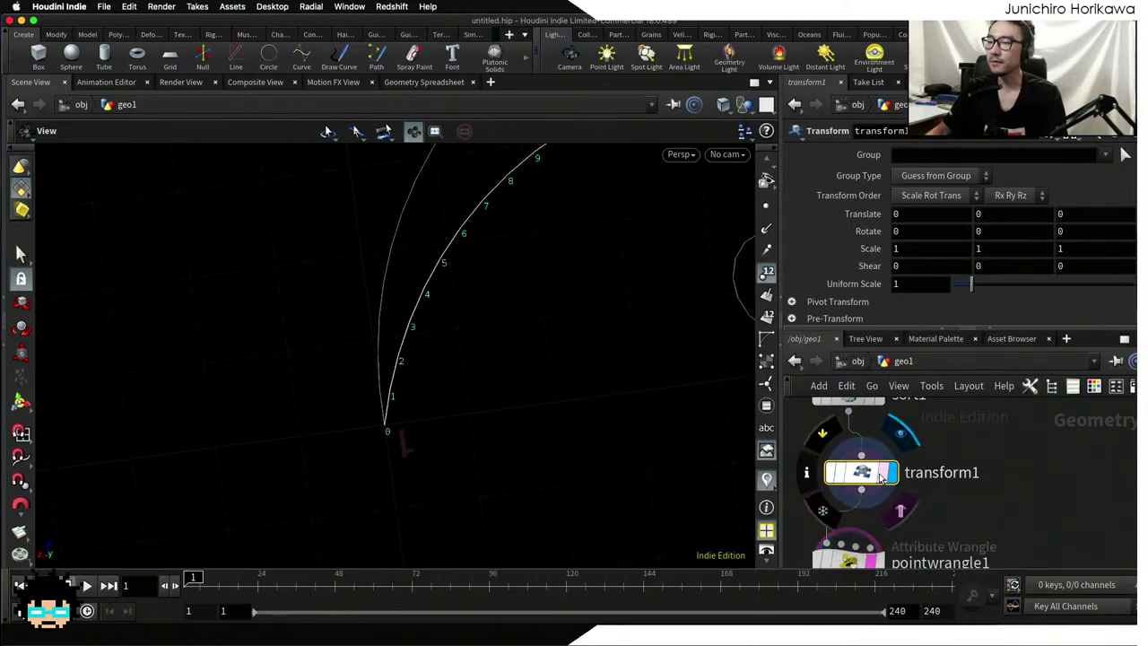
pyautogui.moveTo(904, 214); pyautogui.dragTo(1090, 216, button='middle')
pyautogui.hotkey('ctrl', 'z')
pyautogui.press('h')
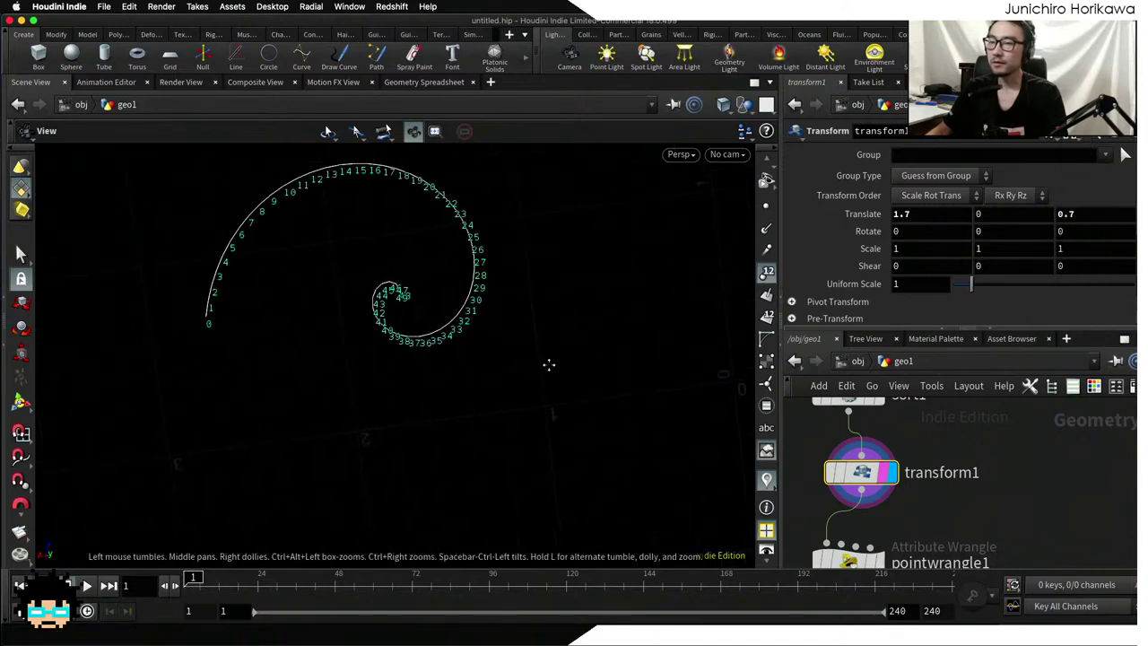
pyautogui.moveTo(472, 374); pyautogui.dragTo(453, 372)
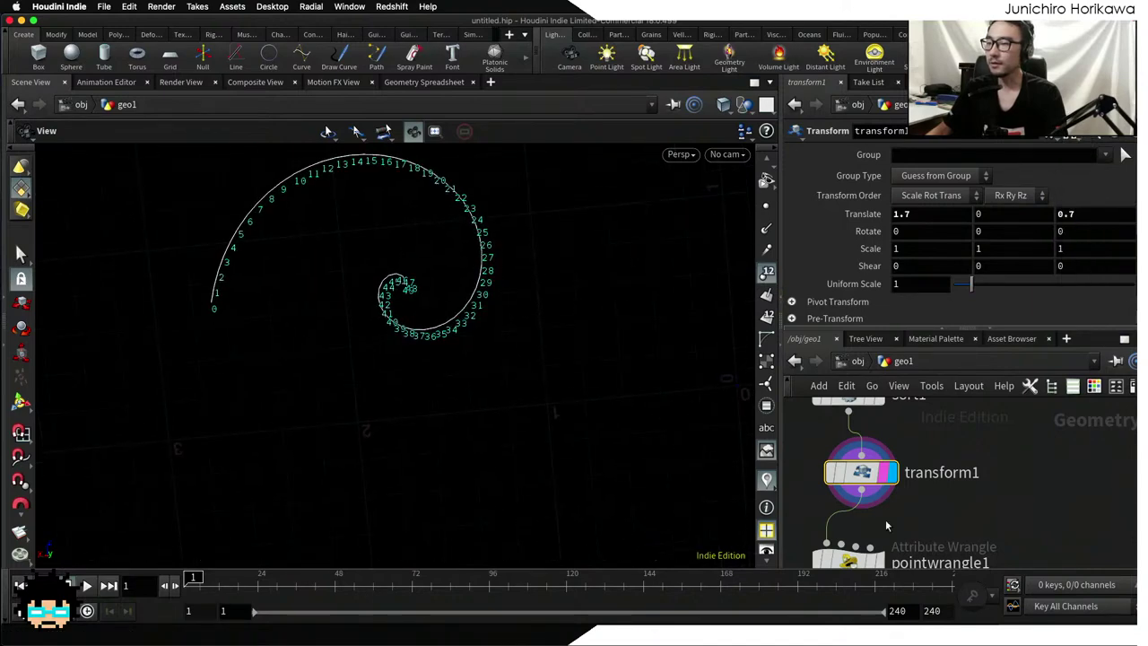
pyautogui.moveTo(875, 563); pyautogui.dragTo(892, 511, button='middle')
pyautogui.click(892, 512)
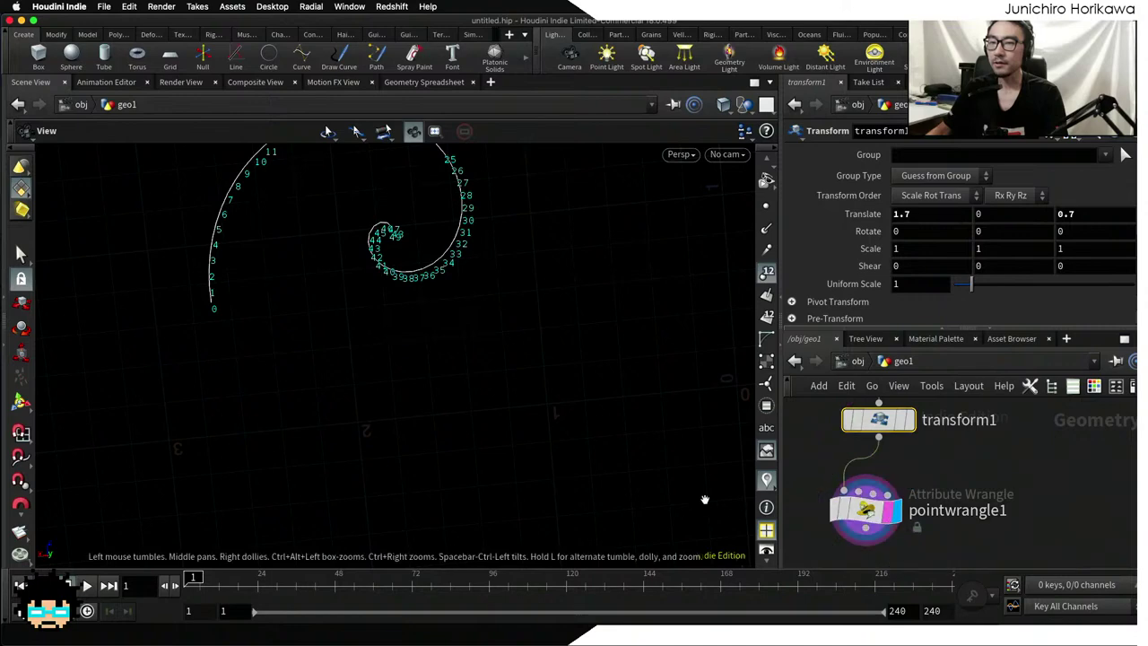
pyautogui.moveTo(370, 382); pyautogui.dragTo(374, 359)
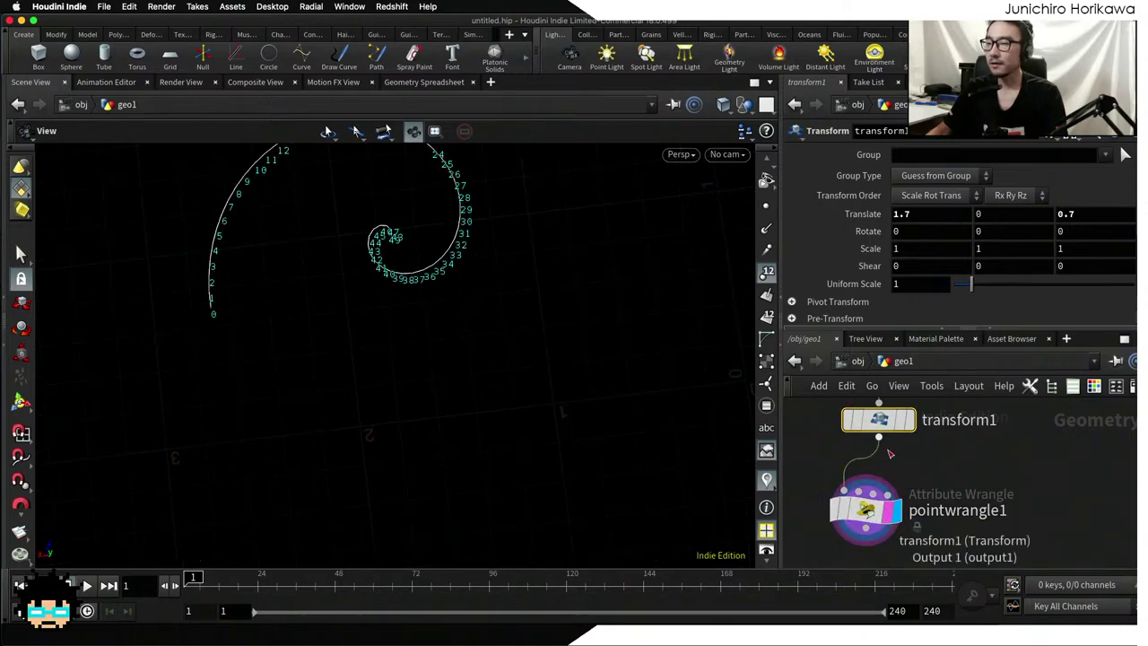
pyautogui.press('Delete')
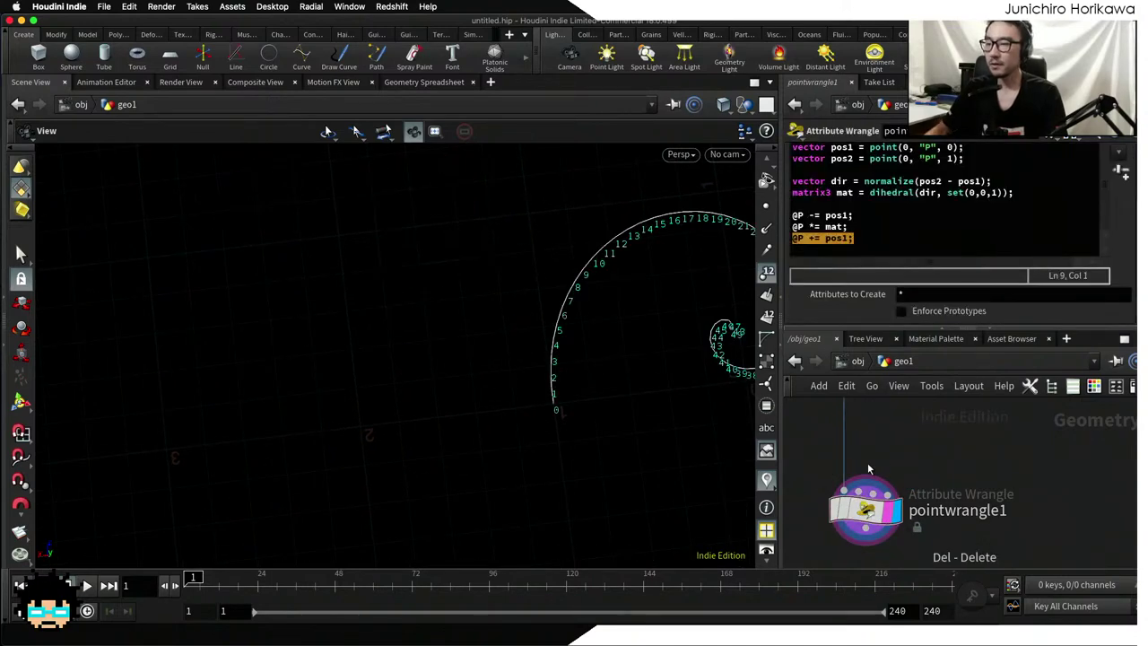
# Frame the spiral, commit the wrangle code, and reposition pointwrangle1 in the network.
pyautogui.press('h')
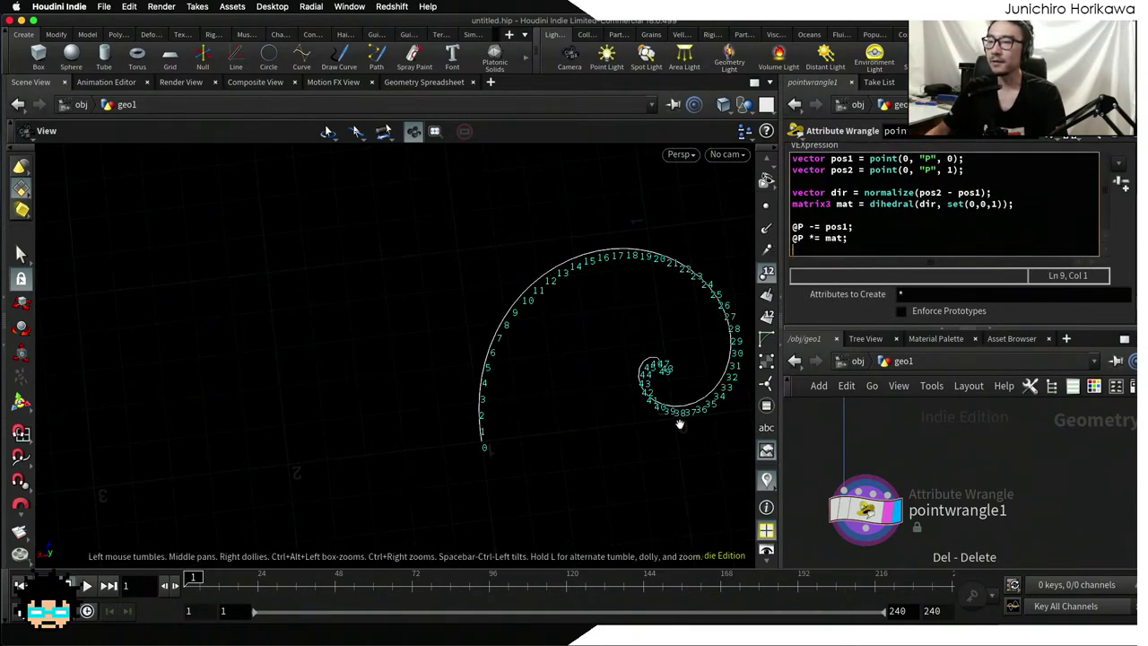
pyautogui.scroll(8, 484, 444)
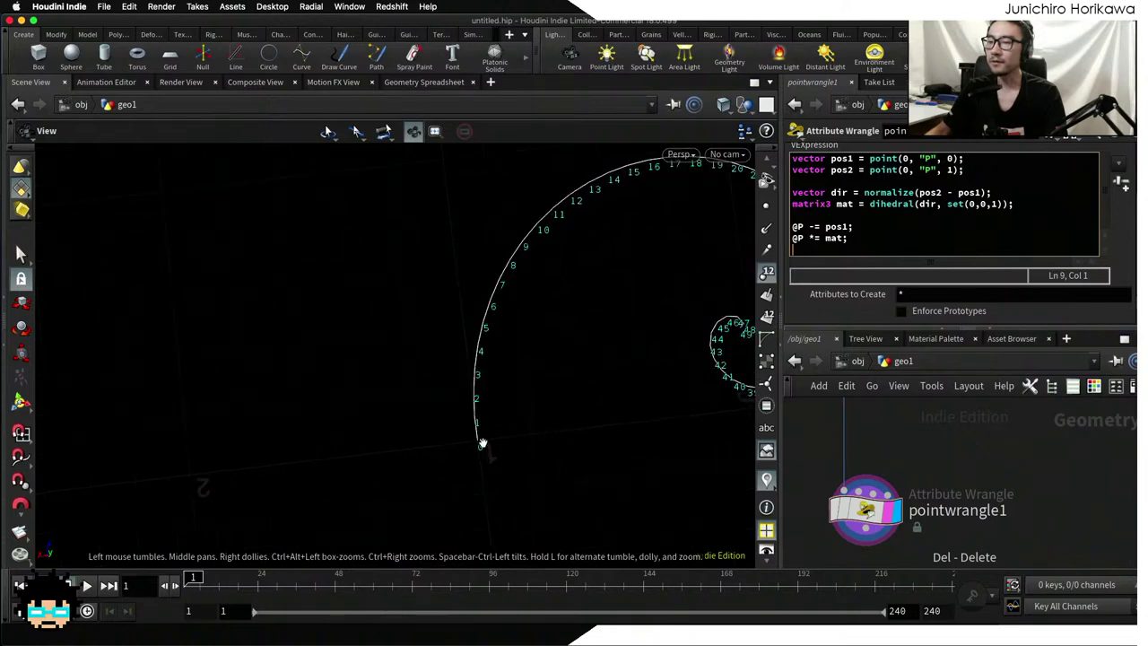
pyautogui.click(871, 465)
pyautogui.scroll(-3, 871, 465)
pyautogui.moveTo(866, 479); pyautogui.dragTo(868, 454)
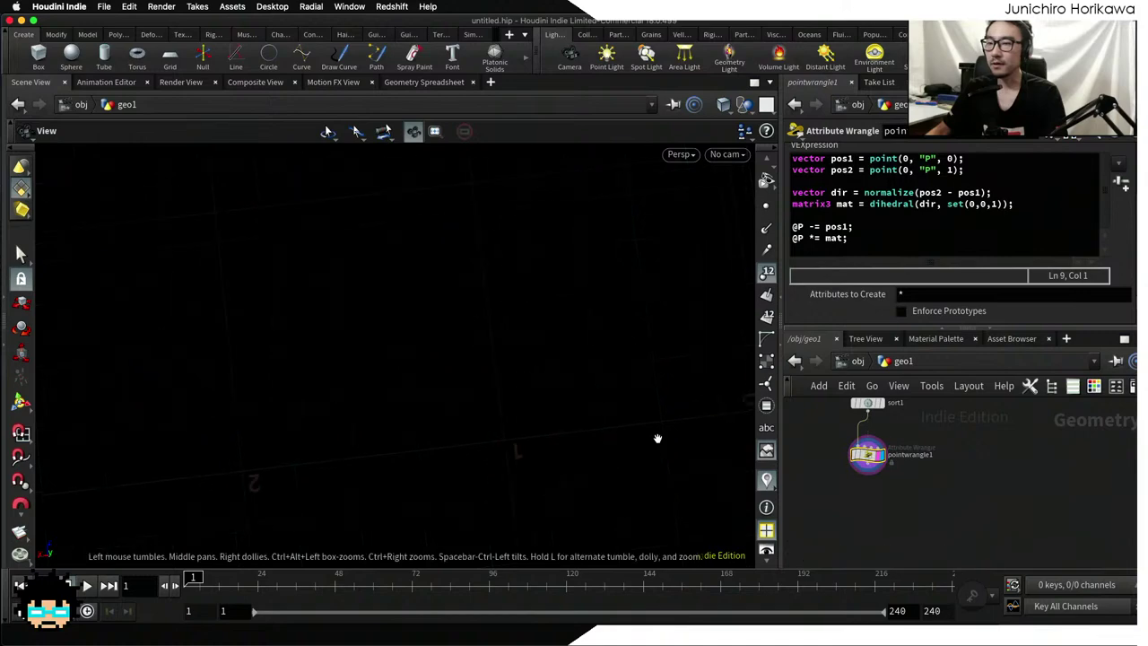
# Hide the spiral's point numbers and recentre it in the viewport.
pyautogui.moveTo(679, 385); pyautogui.dragTo(489, 446, button='middle')
pyautogui.moveTo(489, 445); pyautogui.dragTo(538, 408)
pyautogui.click(769, 297)
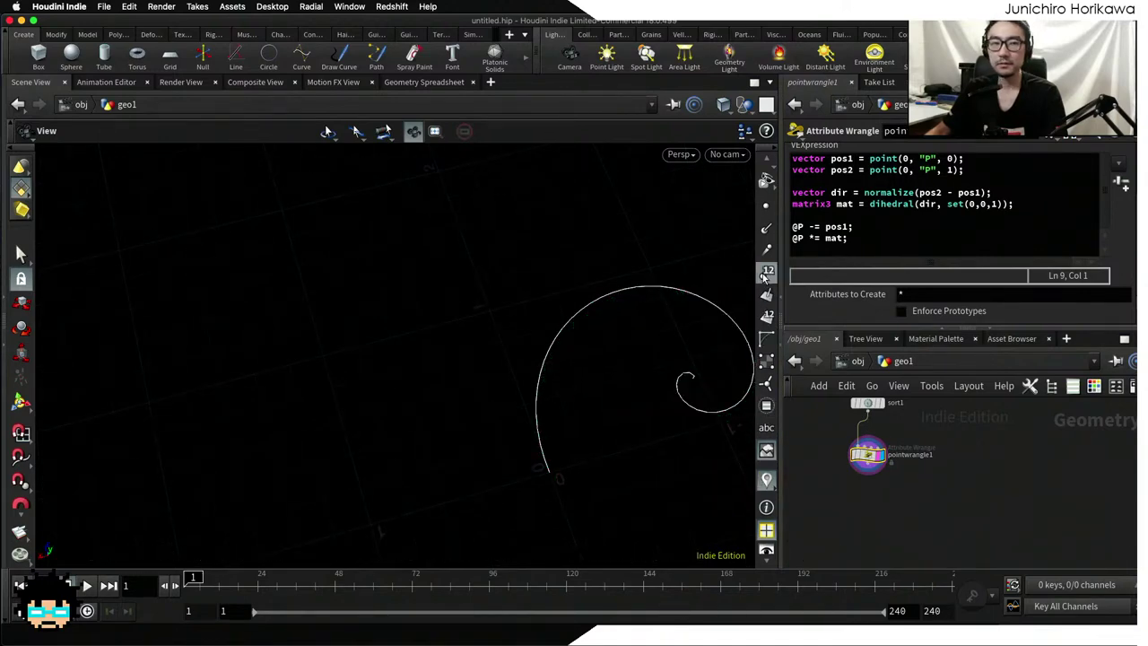
pyautogui.moveTo(623, 382); pyautogui.dragTo(493, 292, button='middle')
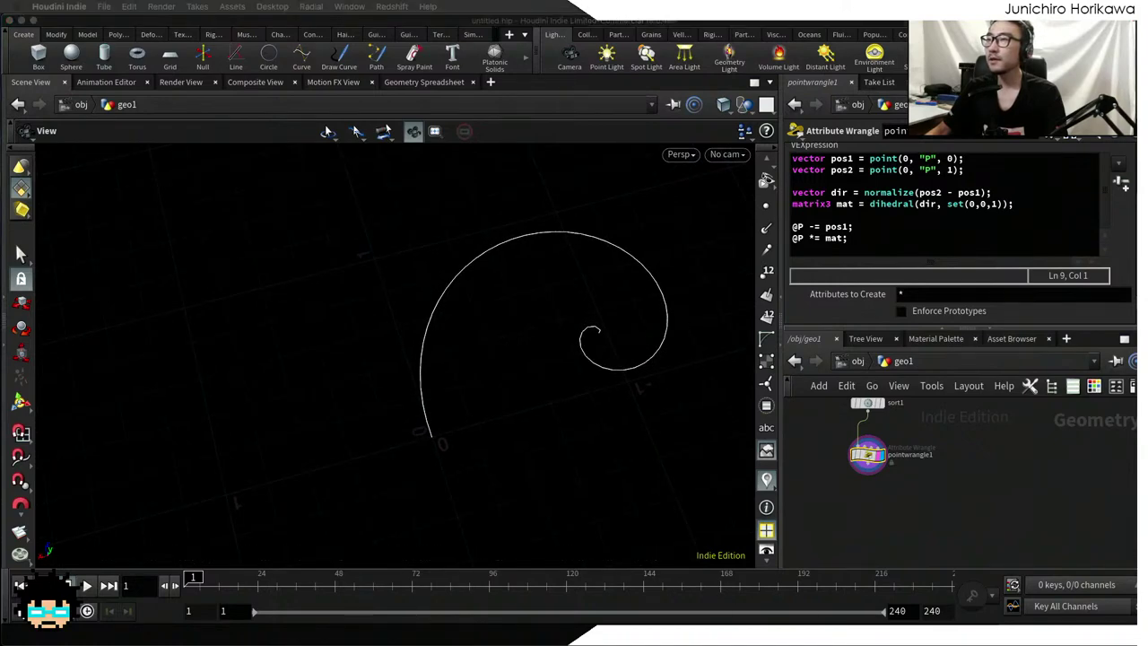
pyautogui.moveTo(660, 264); pyautogui.dragTo(569, 323)
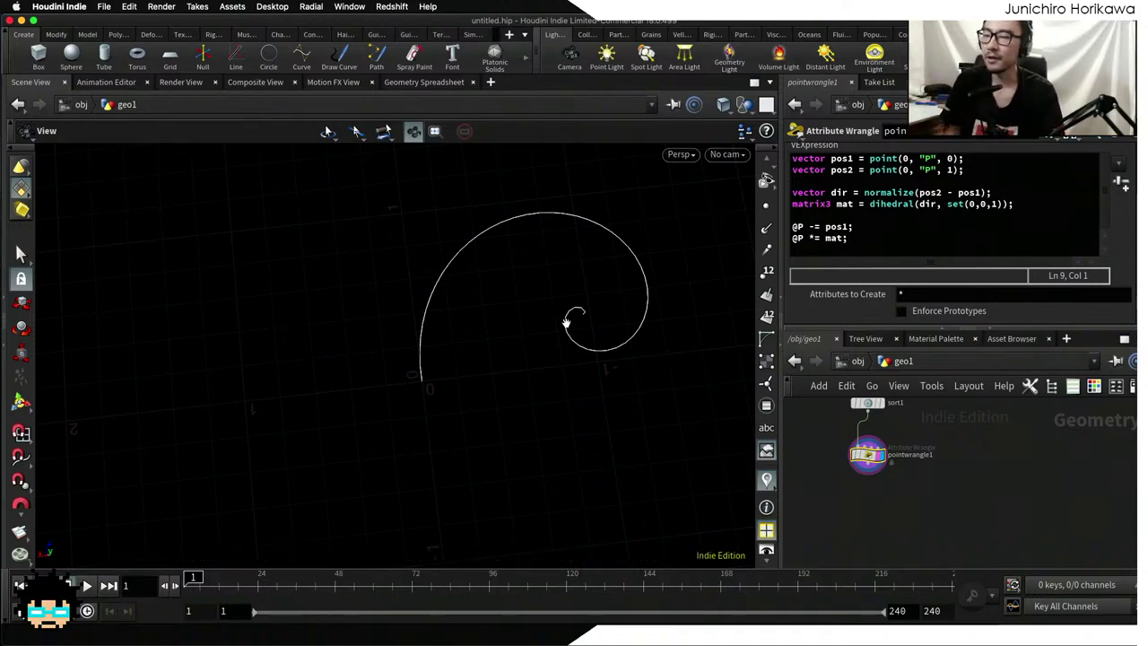
pyautogui.moveTo(789, 330); pyautogui.dragTo(807, 266)
pyautogui.scroll(3, 867, 456)
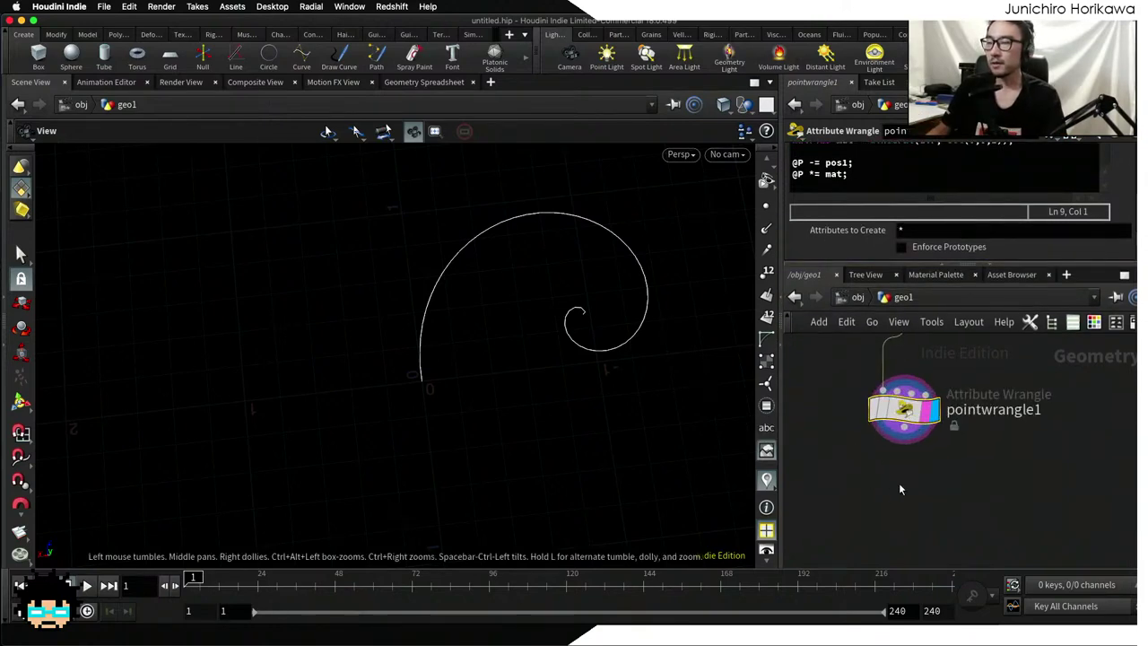
pyautogui.press('Tab')
# Add a Group Create node below pointwrangle1, wire it in, and set it as displayed.
pyautogui.write('group')
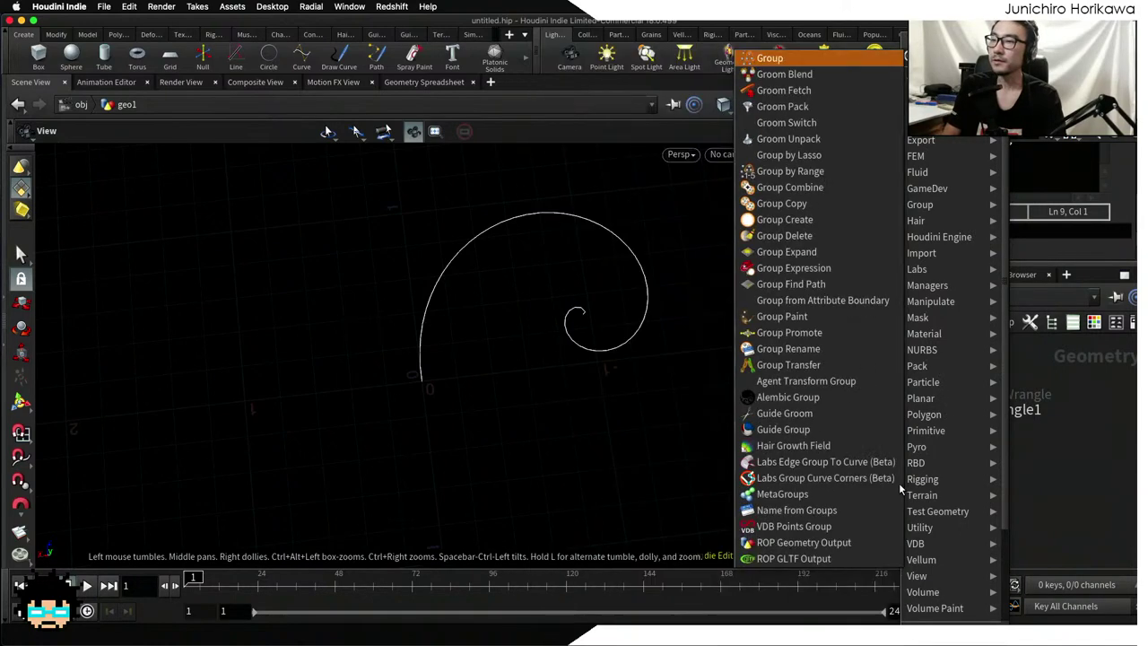
pyautogui.press('Return')
pyautogui.click(905, 485)
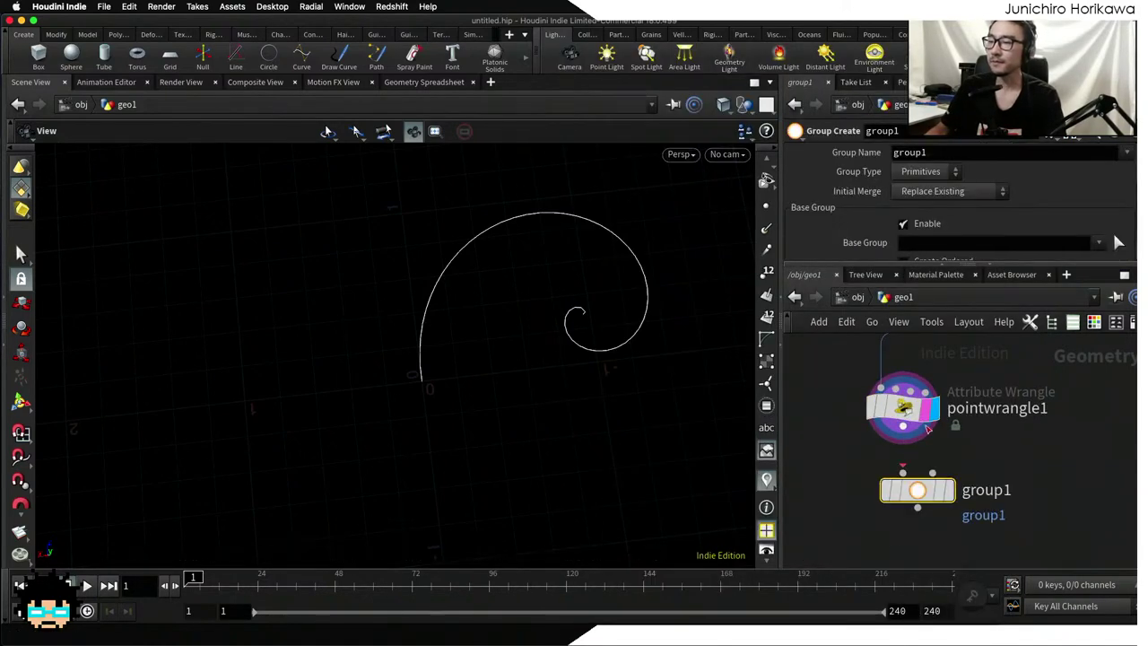
pyautogui.moveTo(909, 460)
pyautogui.moveTo(896, 441); pyautogui.dragTo(928, 488)
pyautogui.click(928, 487)
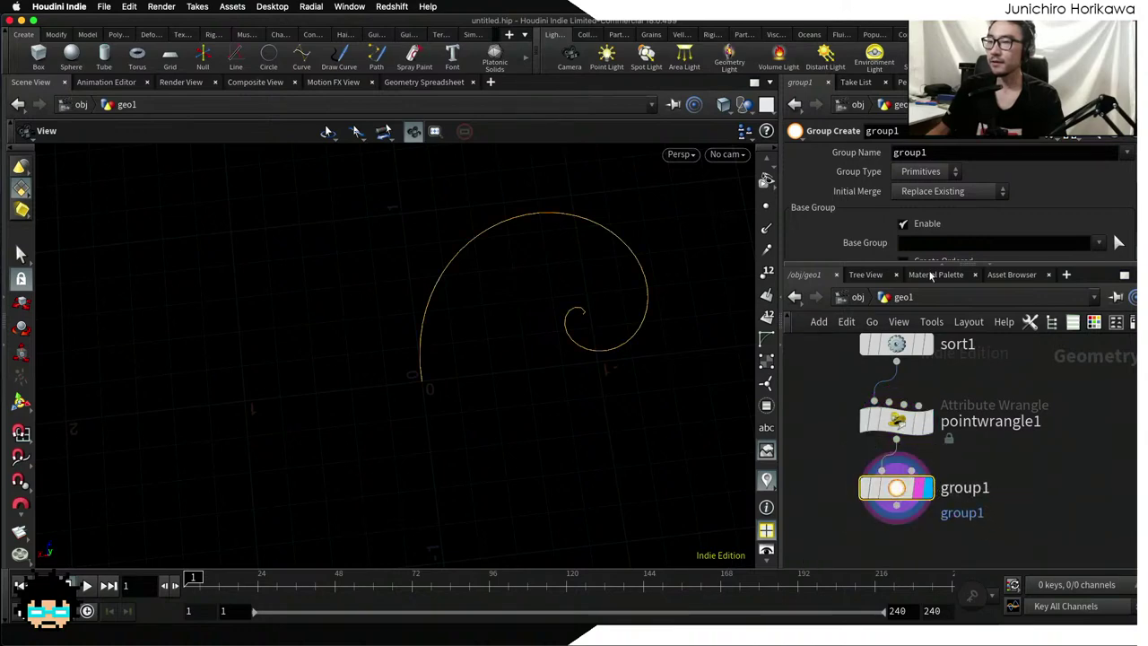
# Name the primitive group 'last' and tidy the node layout and spiral view.
pyautogui.click(910, 153)
pyautogui.write('last')
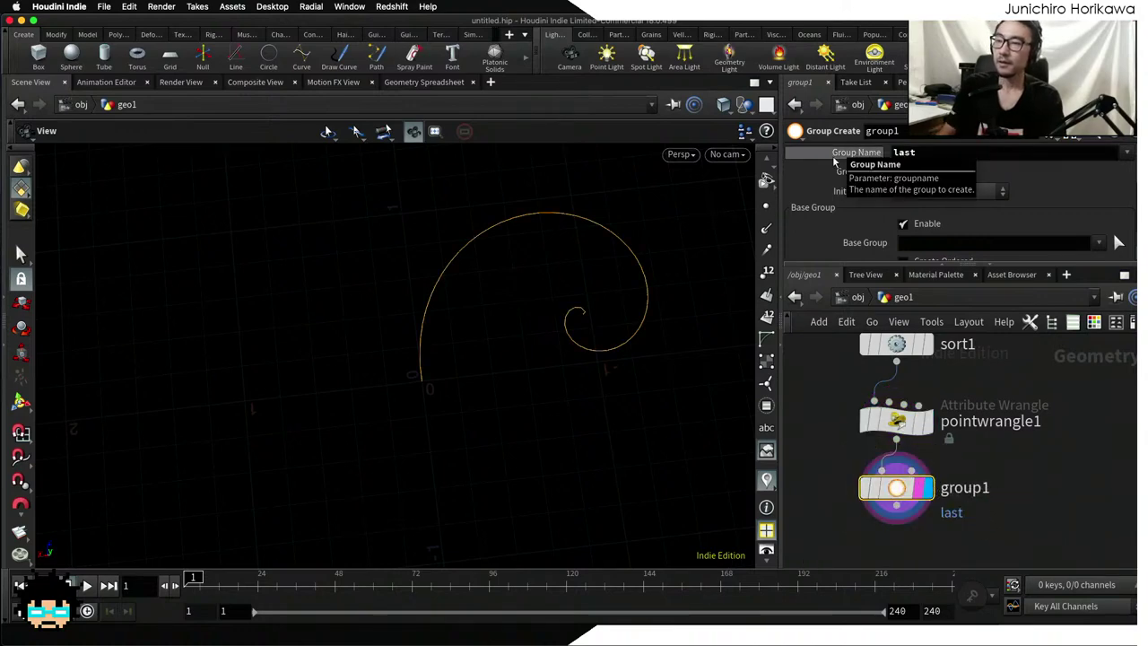
pyautogui.press('Return')
pyautogui.moveTo(903, 490); pyautogui.dragTo(902, 505)
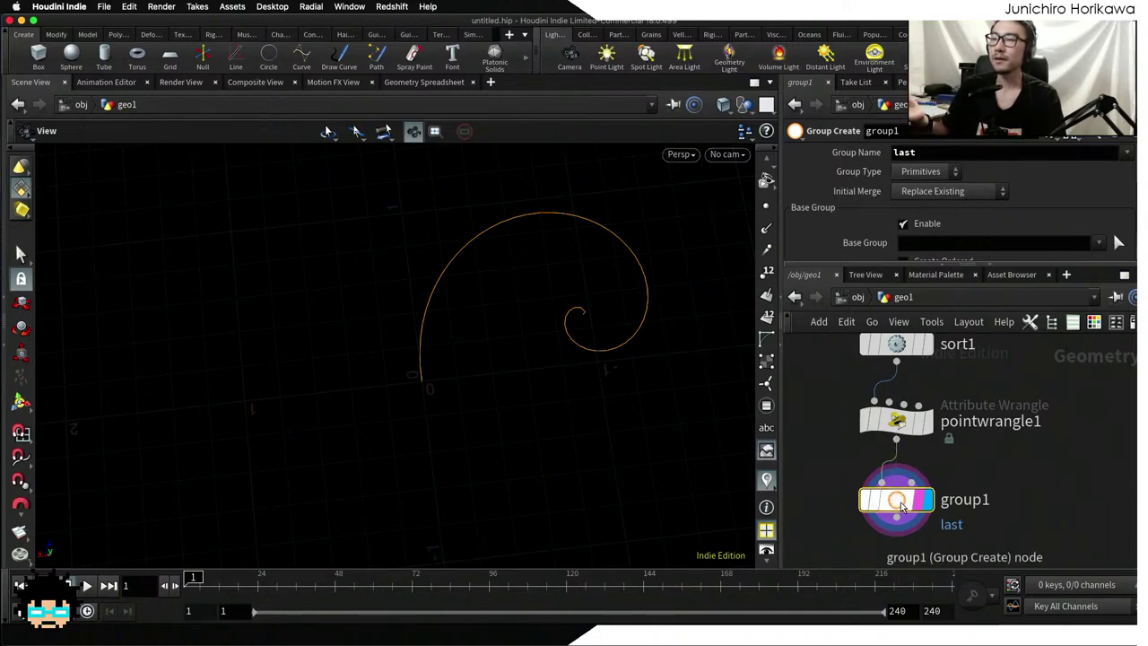
pyautogui.moveTo(533, 320); pyautogui.dragTo(487, 380, button='middle')
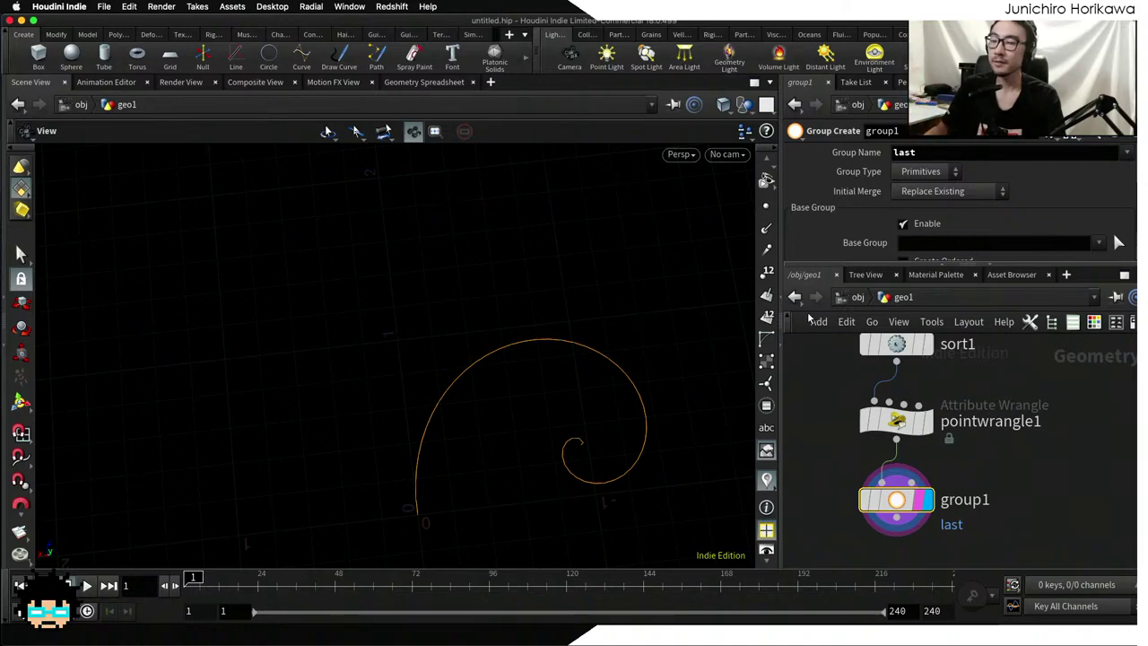
pyautogui.scroll(-5, 828, 404)
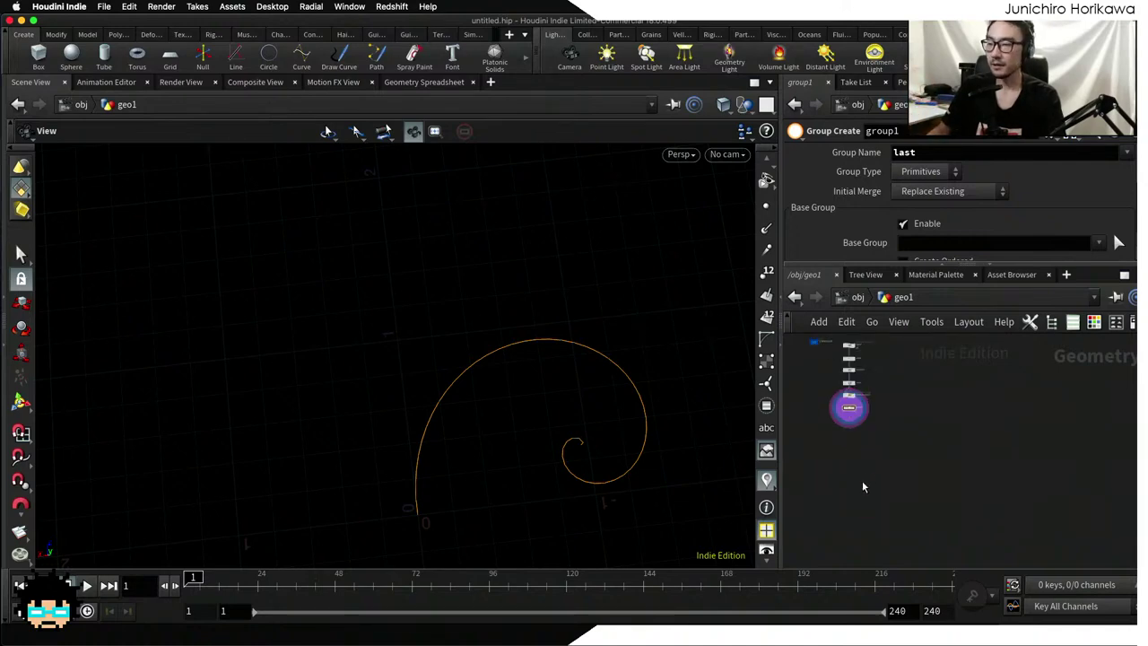
pyautogui.scroll(5, 917, 426)
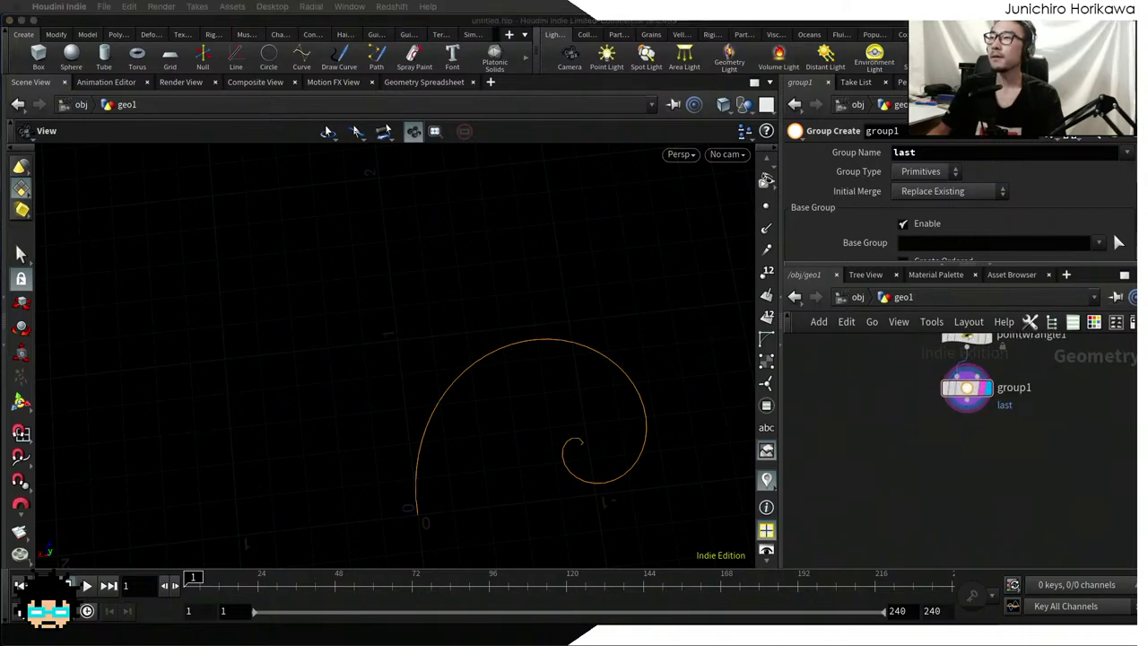
pyautogui.click(878, 400)
# Save the scene on the Desktop as 'Arabesque Pattern.hiplc' instead of untitled.
pyautogui.press('super+shift+s')
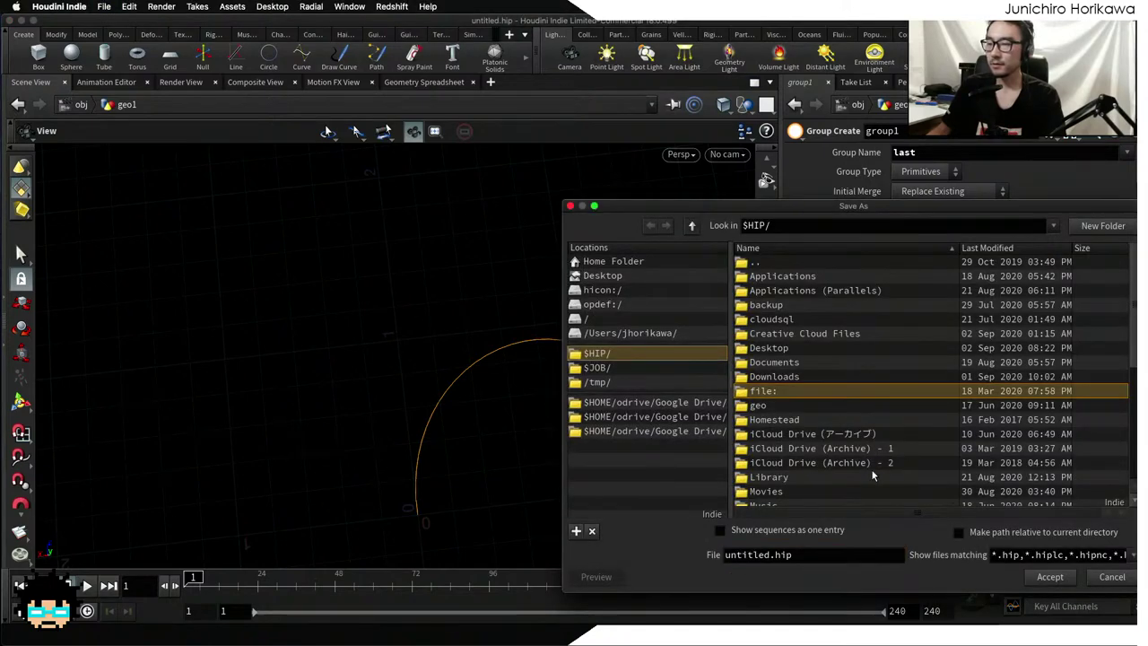
pyautogui.click(617, 277)
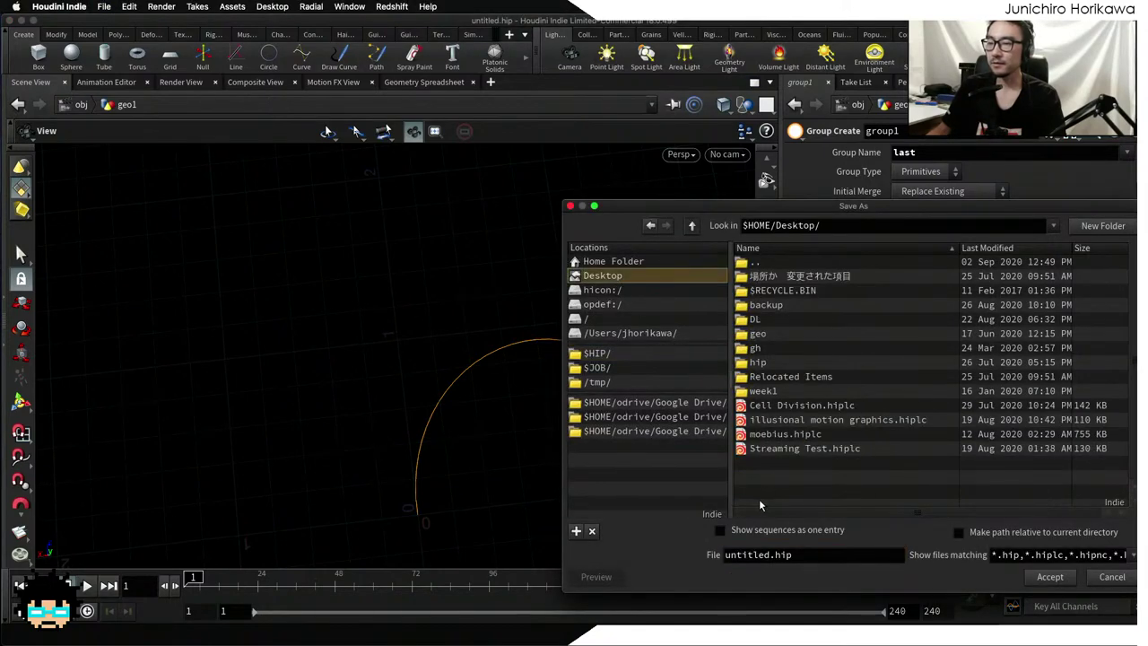
pyautogui.click(767, 554)
pyautogui.doubleClick(762, 554)
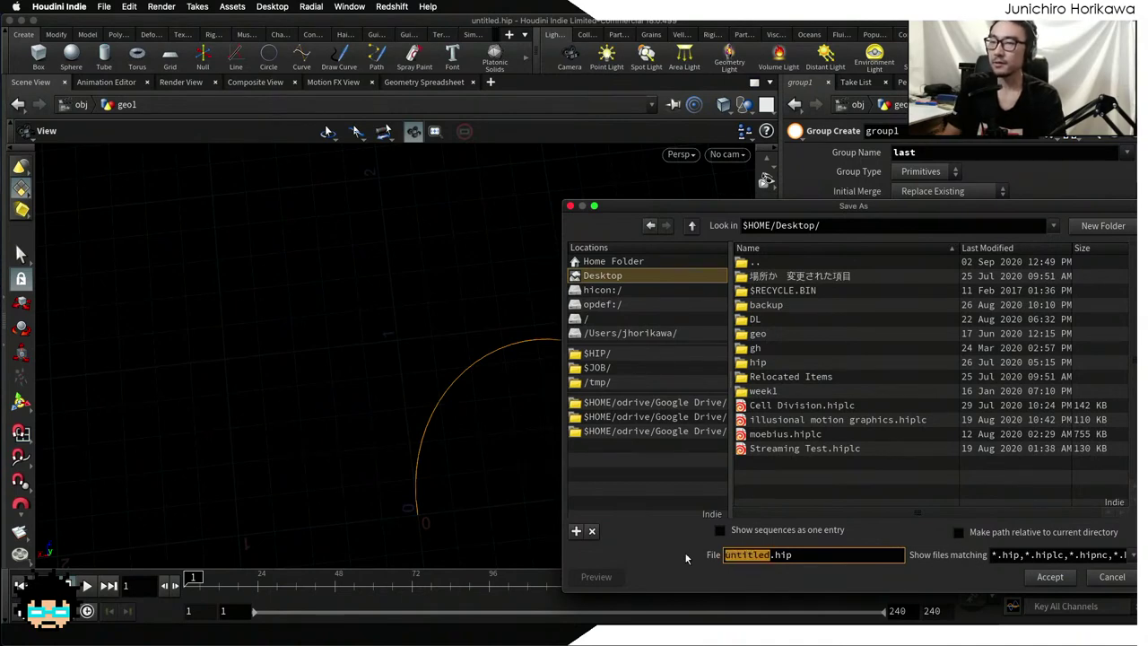
pyautogui.write('Arabesque p')
pyautogui.press('BackSpace')
pyautogui.write('Pattern')
pyautogui.press('Return')
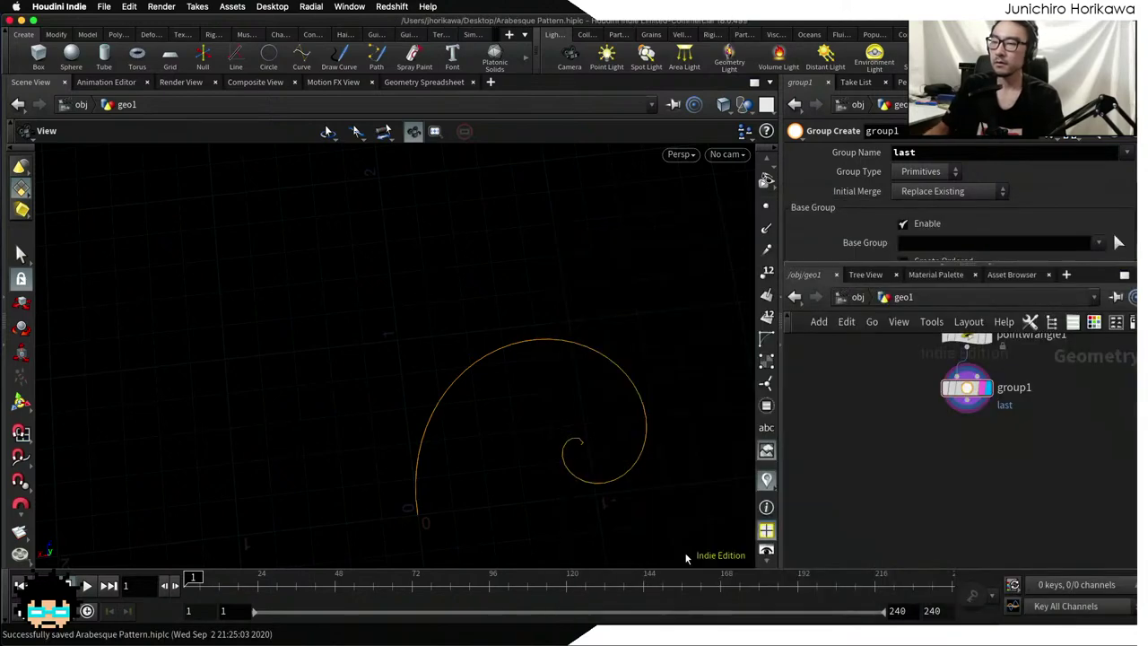
# Zoom out the network view and bring up the Tab node menu beneath group1.
pyautogui.scroll(-2, 887, 478)
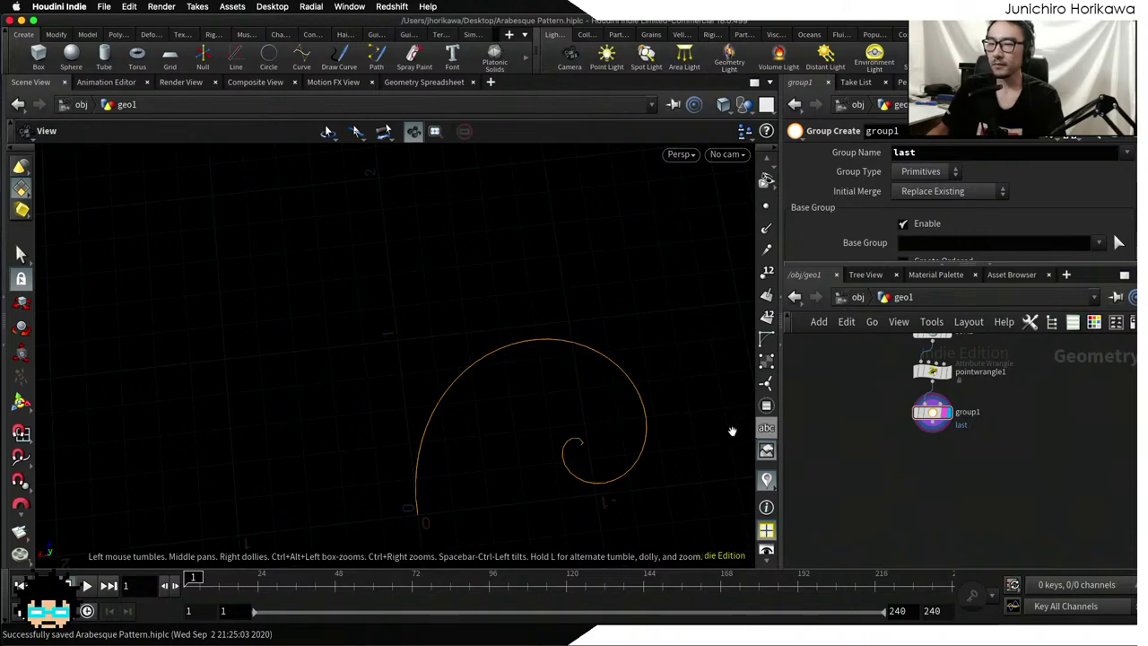
pyautogui.scroll(-2, 889, 423)
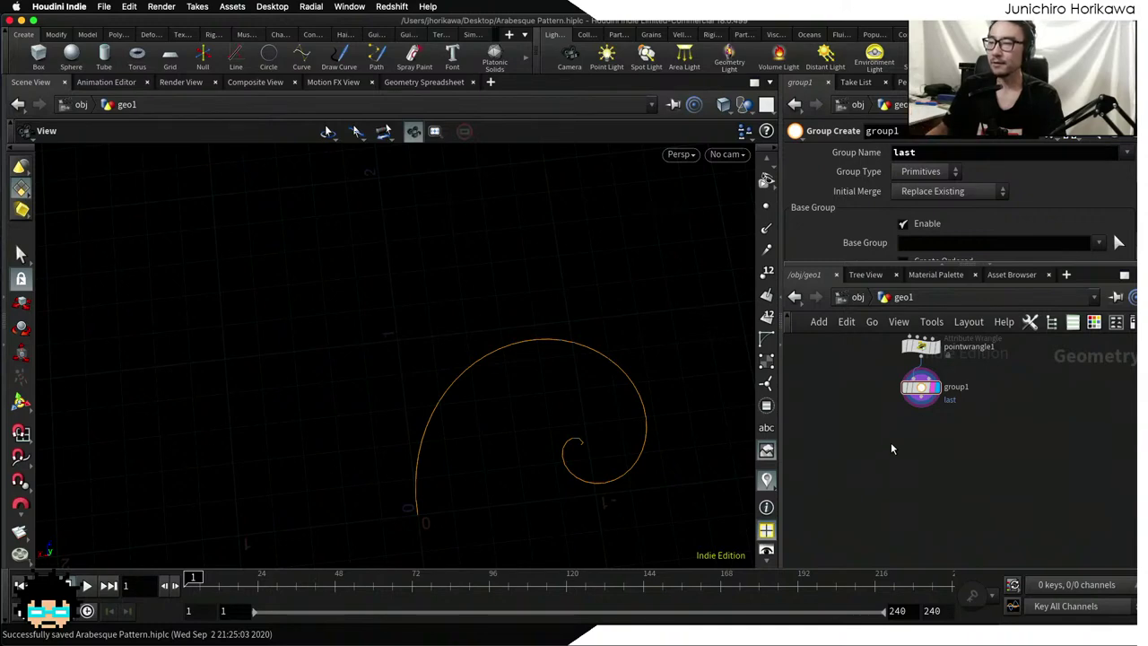
pyautogui.press('Tab')
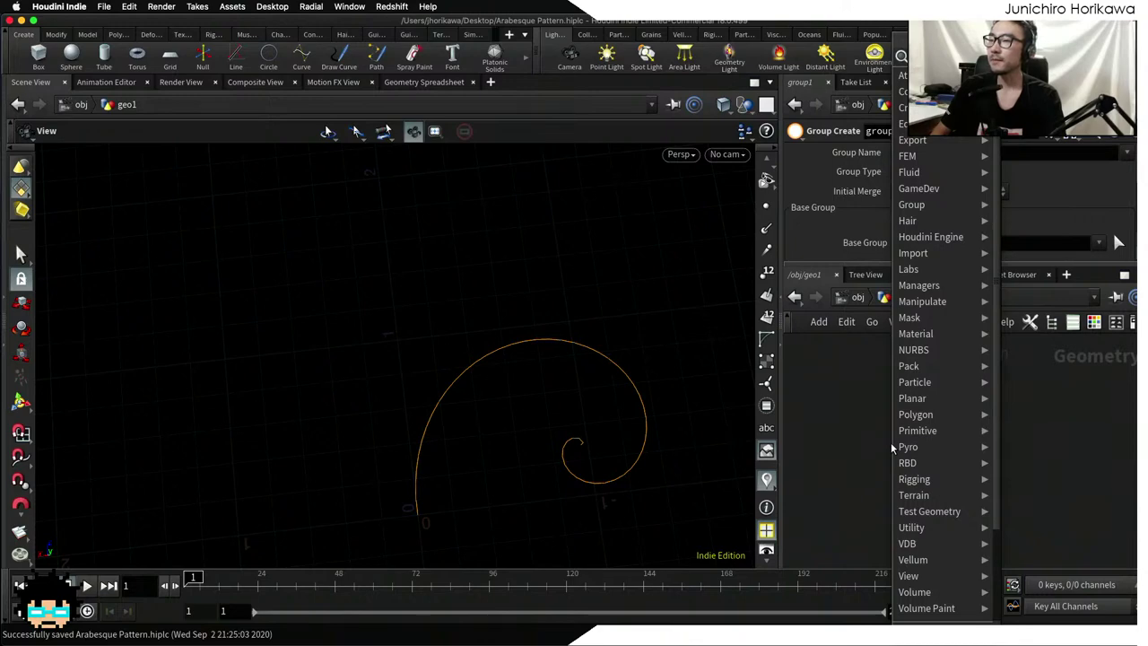
# Place a For-Each block under group1, wire group1 into foreach_begin1, and select foreach_end1.
pyautogui.write('foreach')
pyautogui.press('Return')
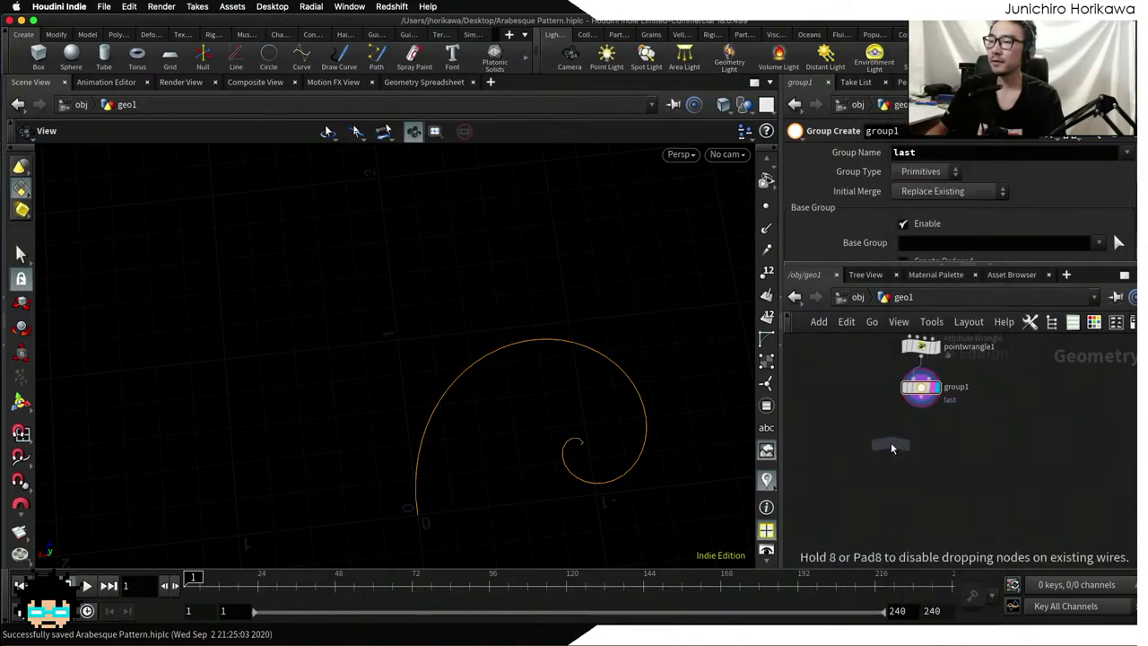
pyautogui.click(891, 442)
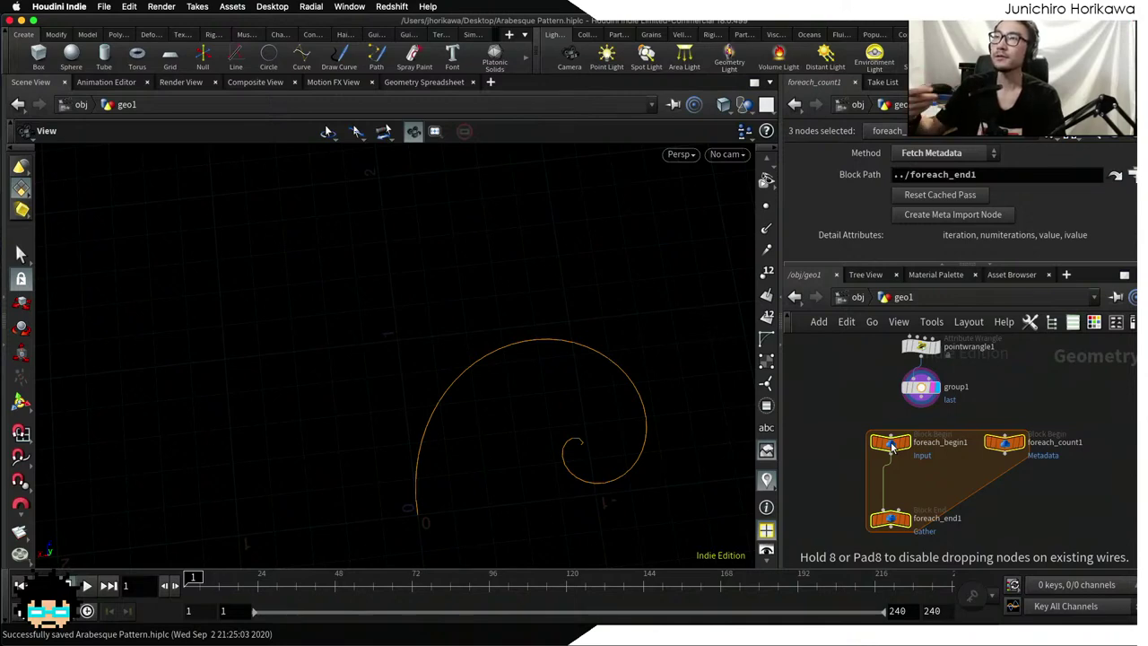
pyautogui.moveTo(891, 446)
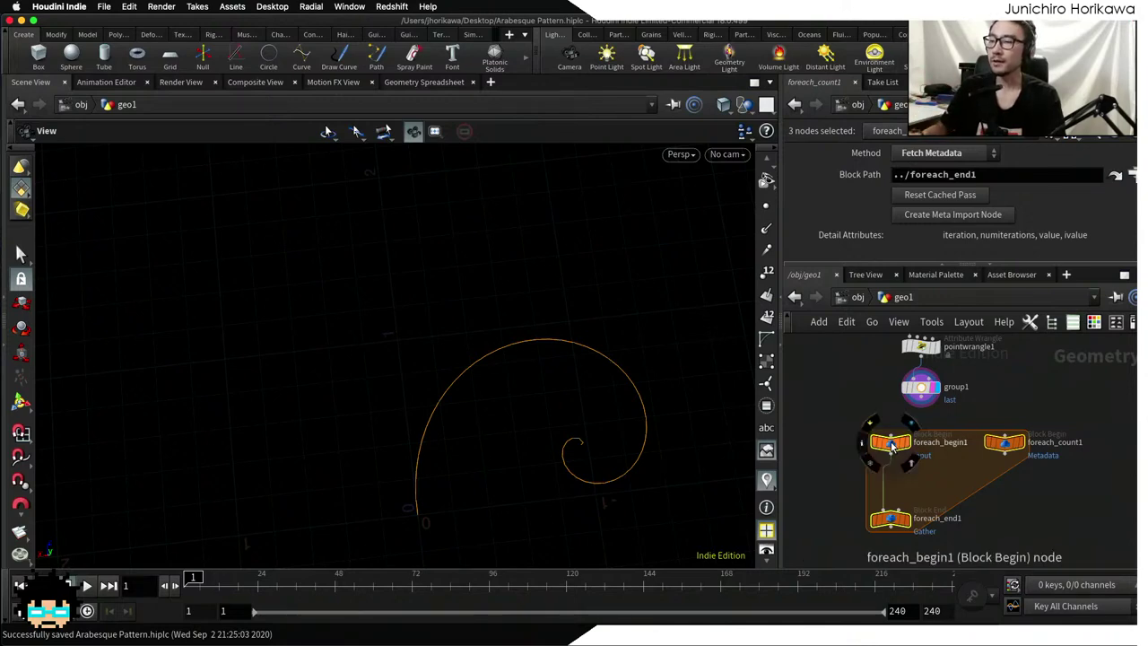
pyautogui.click(894, 489)
pyautogui.moveTo(894, 521); pyautogui.dragTo(895, 478, button='middle')
pyautogui.scroll(1, 894, 478)
pyautogui.moveTo(928, 441); pyautogui.dragTo(928, 486, button='middle')
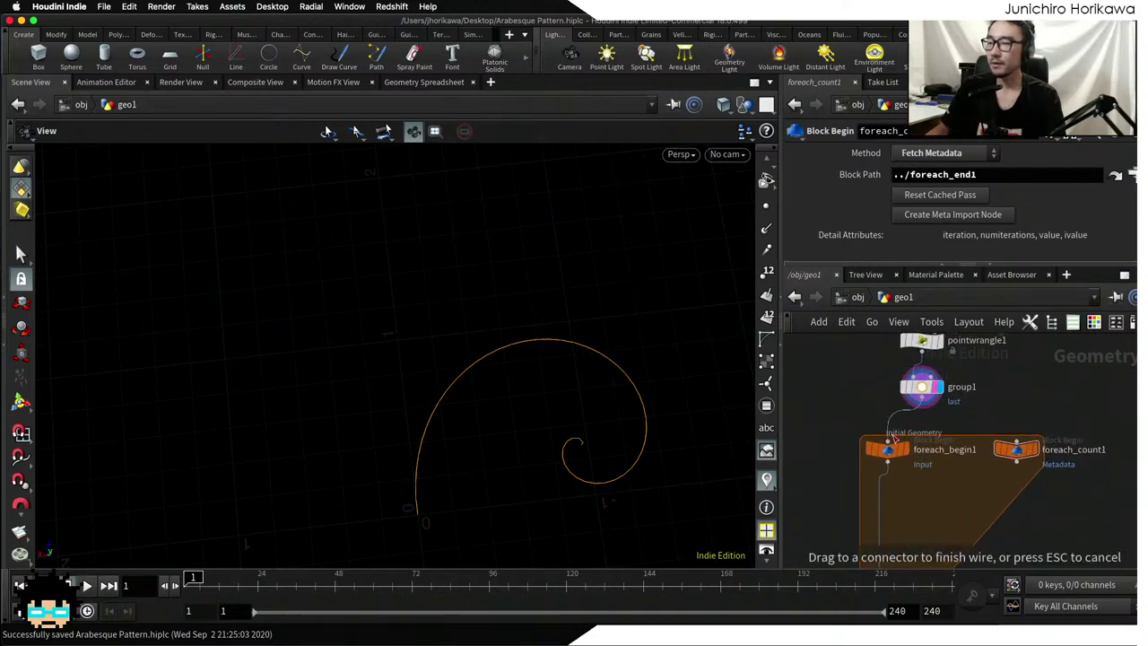
pyautogui.scroll(1, 928, 486)
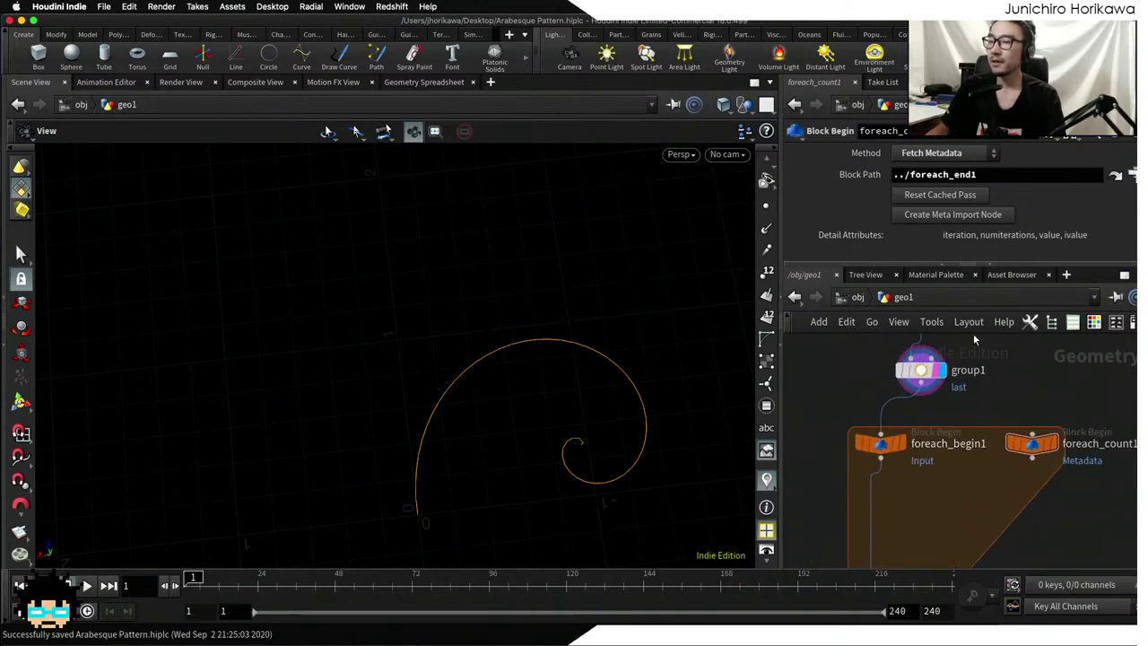
pyautogui.press('f')
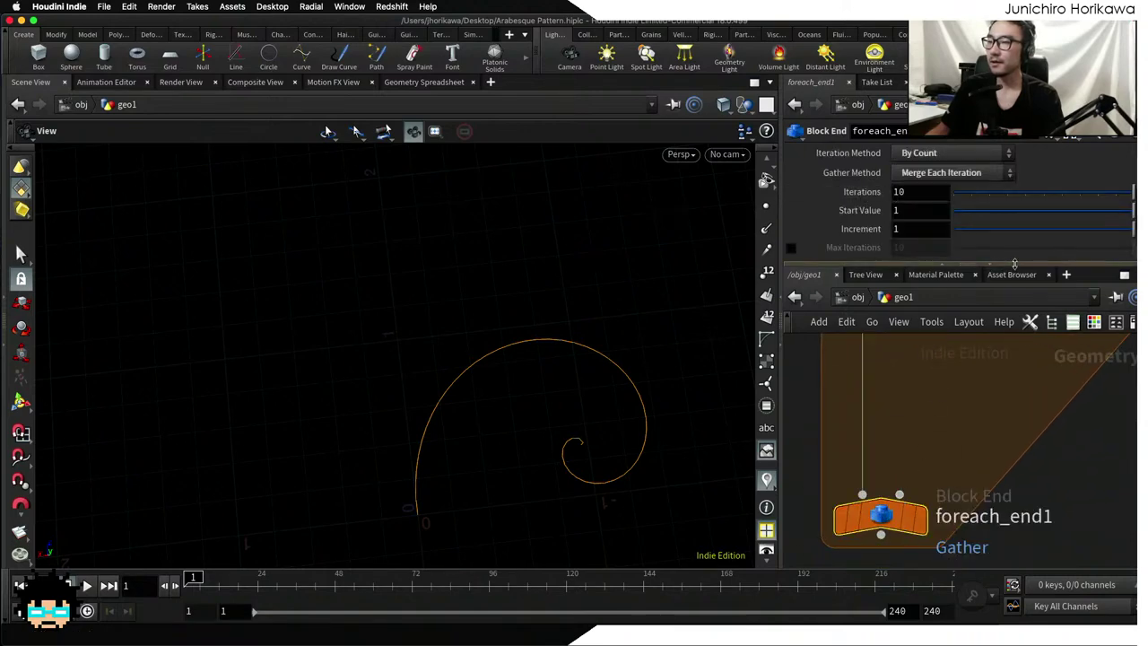
# Lower foreach_end1's Iterations to 2 and move the node slightly down.
pyautogui.moveTo(1016, 266); pyautogui.dragTo(1018, 310)
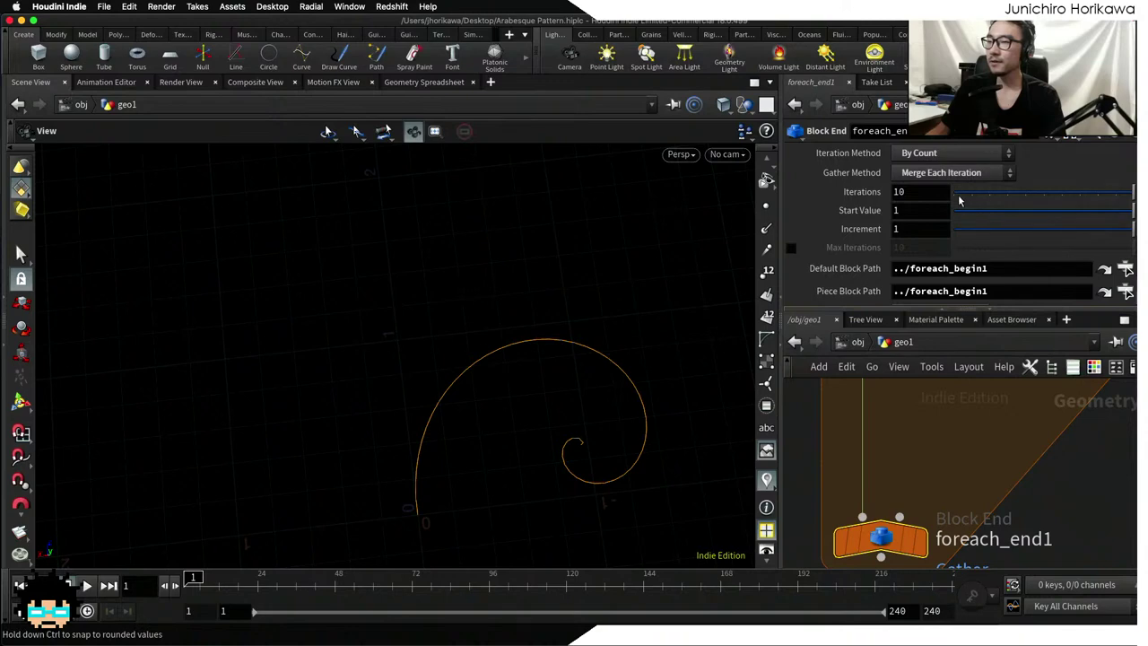
pyautogui.moveTo(994, 193); pyautogui.dragTo(1010, 197)
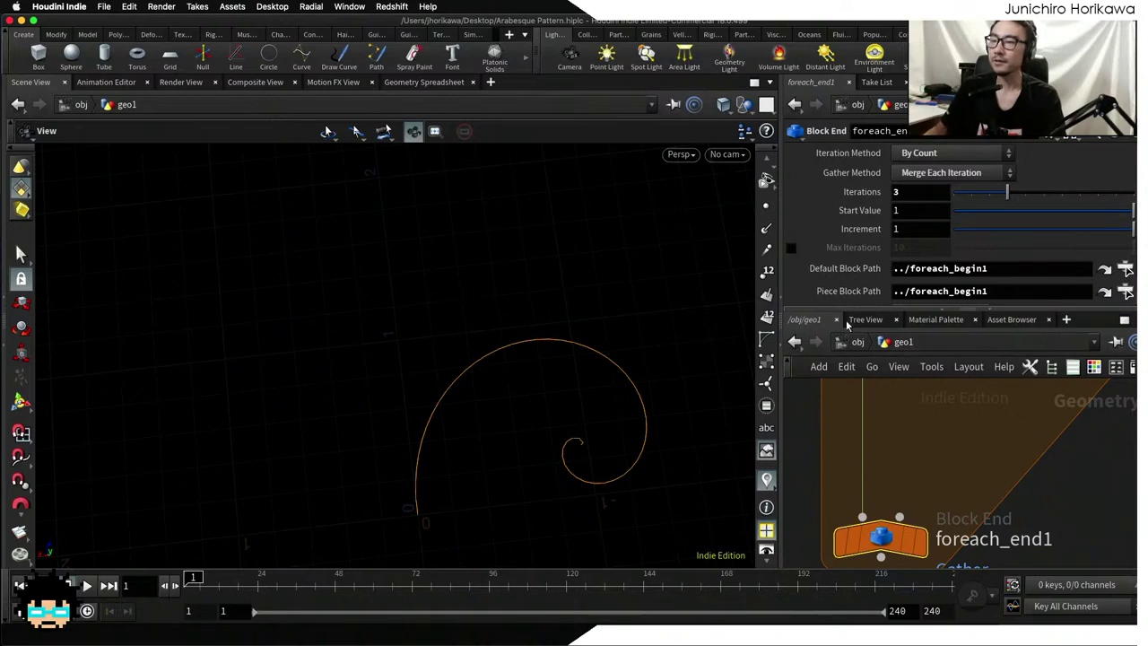
pyautogui.moveTo(888, 308); pyautogui.dragTo(889, 270)
pyautogui.scroll(-3, 886, 377)
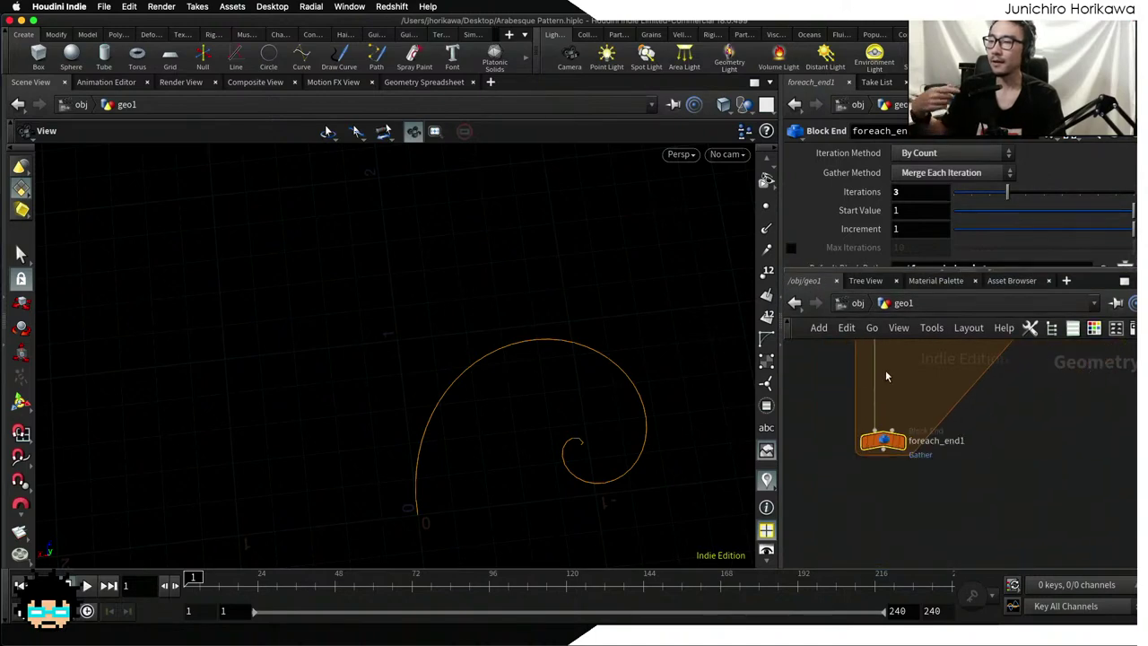
pyautogui.moveTo(883, 441); pyautogui.dragTo(891, 489)
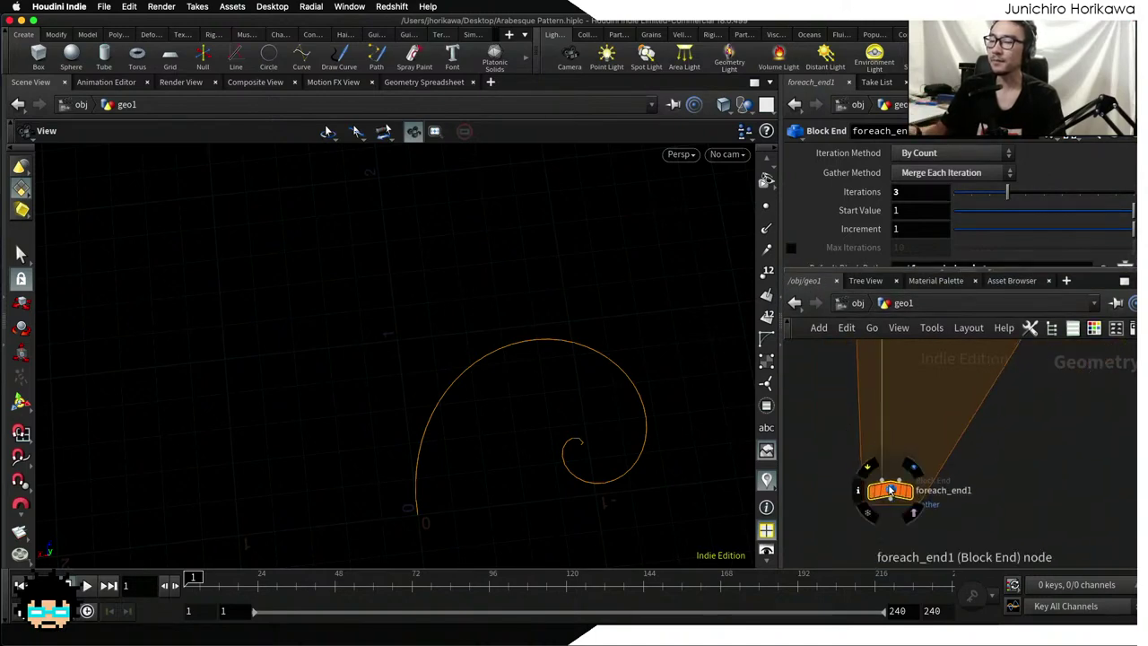
pyautogui.scroll(-3, 903, 501)
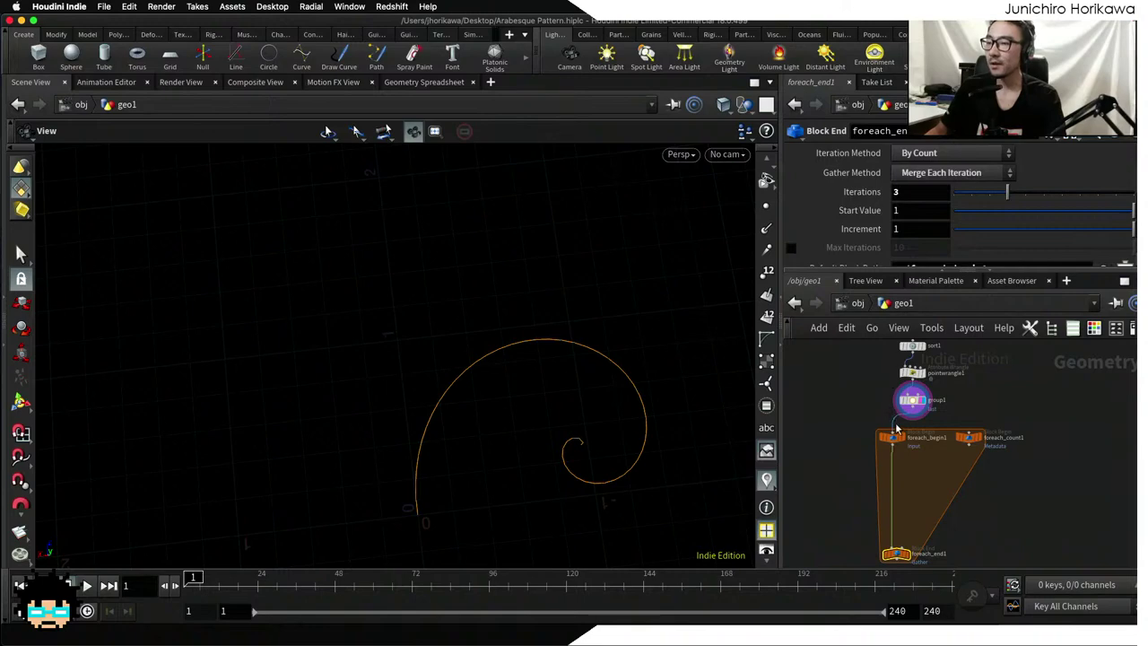
pyautogui.moveTo(1007, 194)
pyautogui.mouseDown()
pyautogui.moveTo(971, 195)
pyautogui.moveTo(1003, 198)
pyautogui.moveTo(991, 196)
pyautogui.mouseUp()
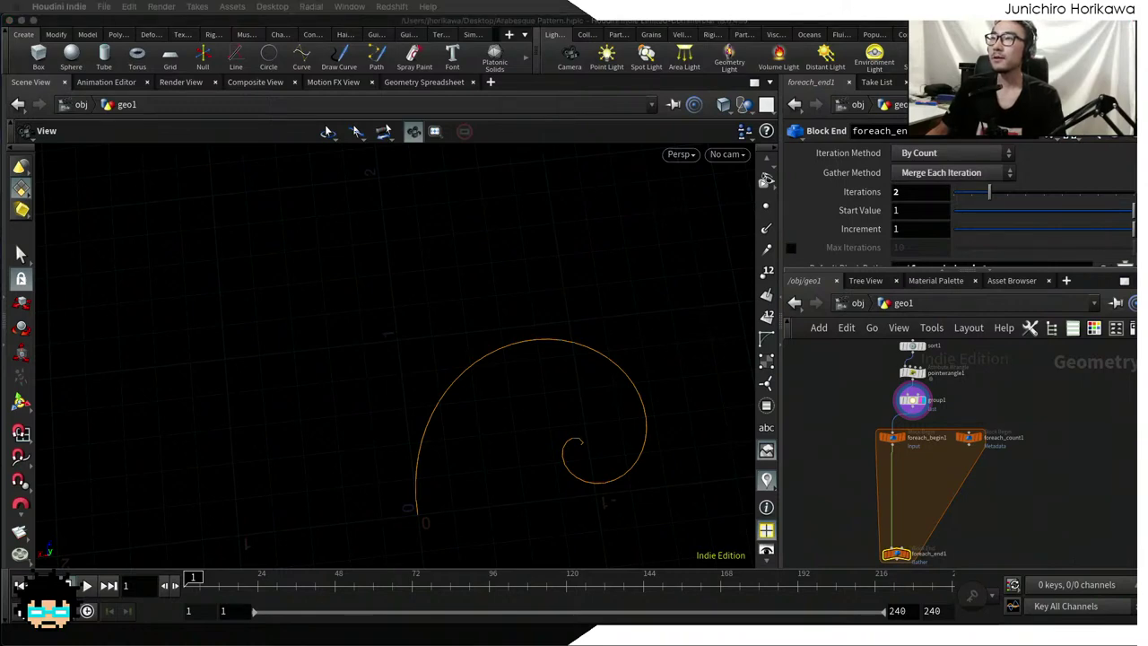
# Change foreach_end1's Gather Method from Merge to Feedback Each Iteration.
pyautogui.click(935, 176)
pyautogui.click(931, 177)
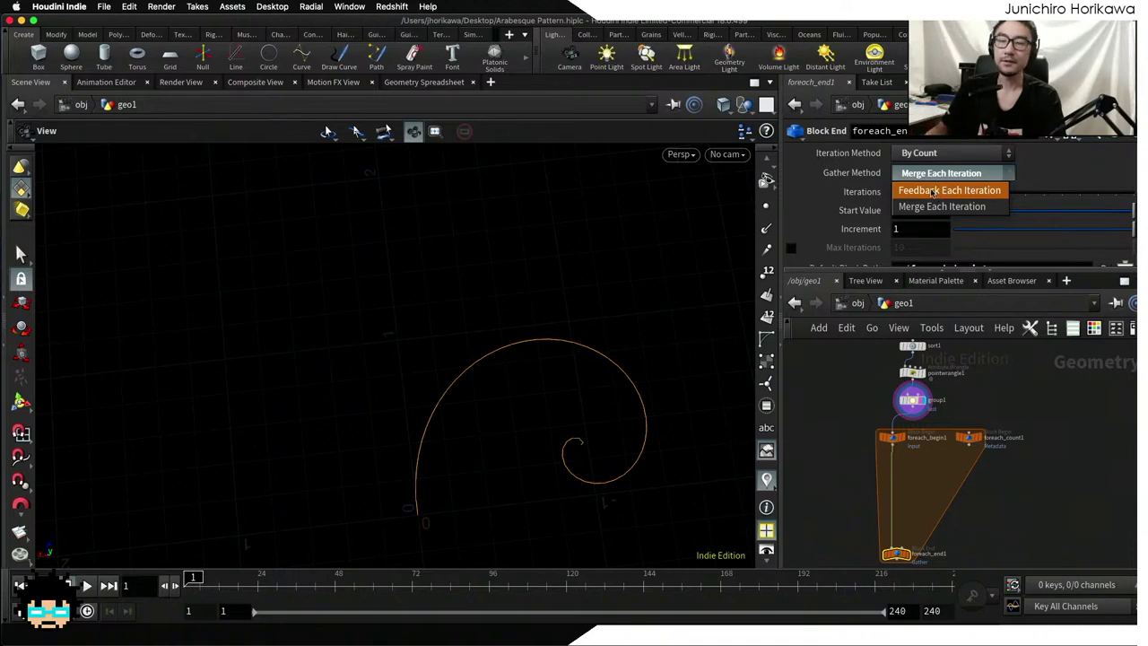
pyautogui.click(935, 191)
pyautogui.scroll(2, 916, 464)
pyautogui.scroll(3, 916, 466)
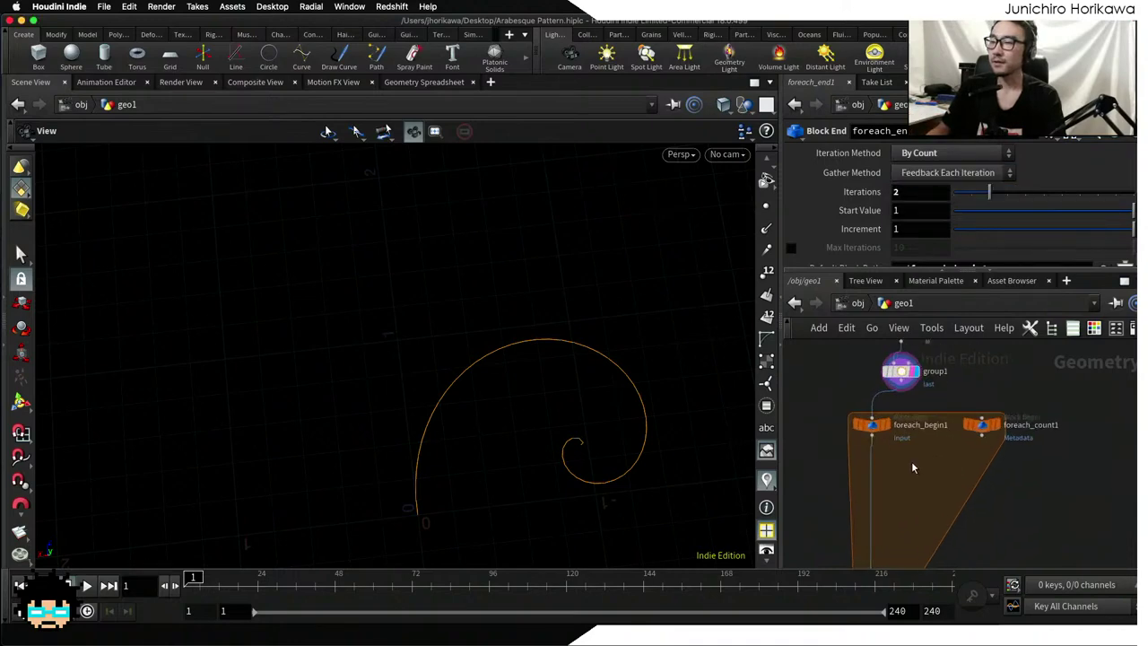
pyautogui.click(874, 421)
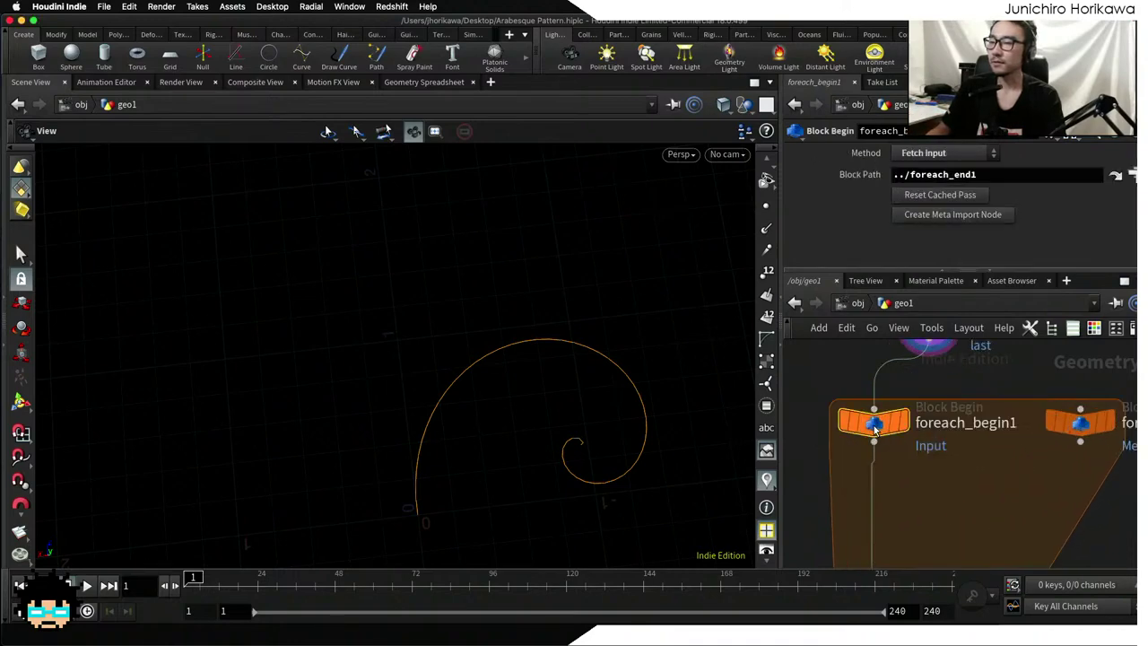
# Set foreach_begin1's Method to Fetch Feedback.
pyautogui.click(938, 161)
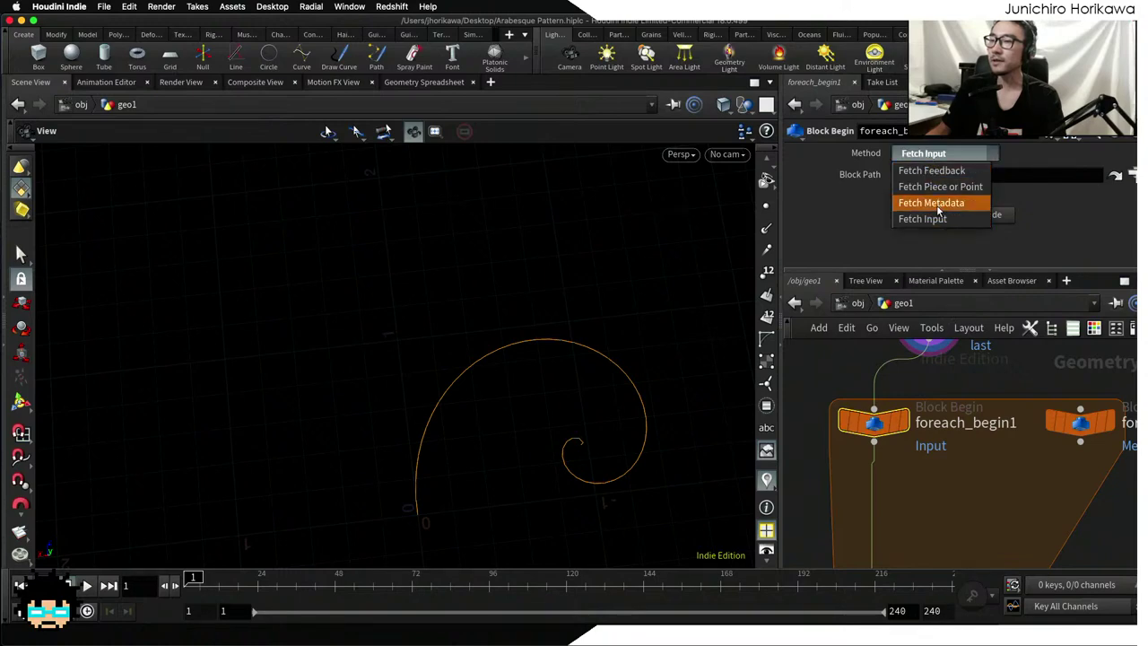
pyautogui.click(933, 170)
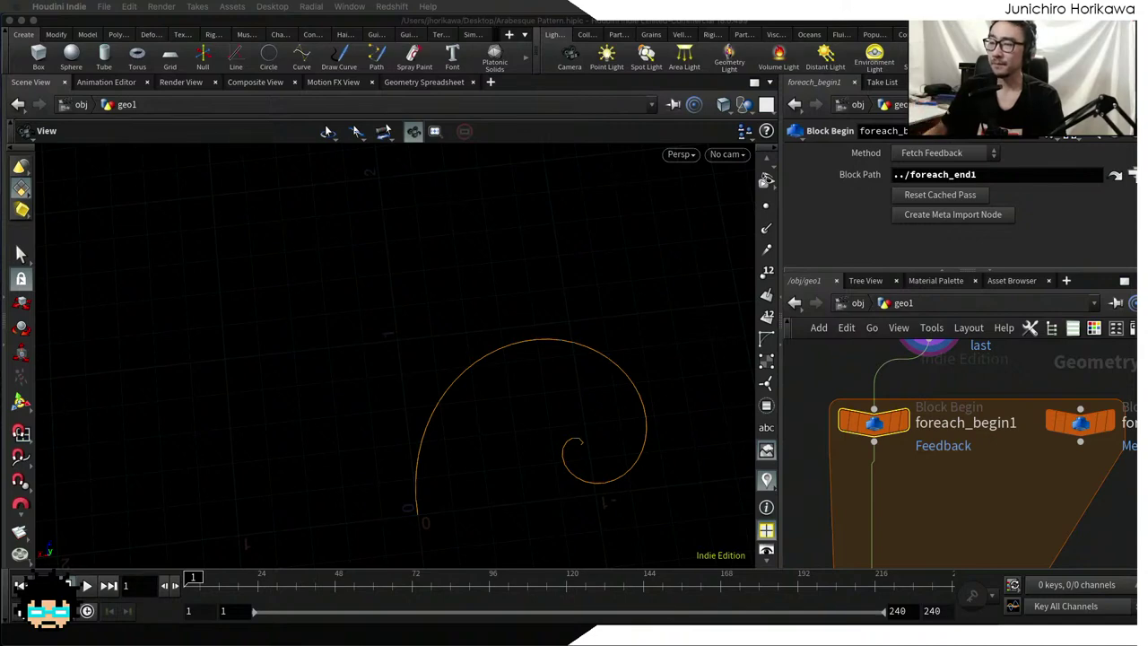
pyautogui.click(918, 387)
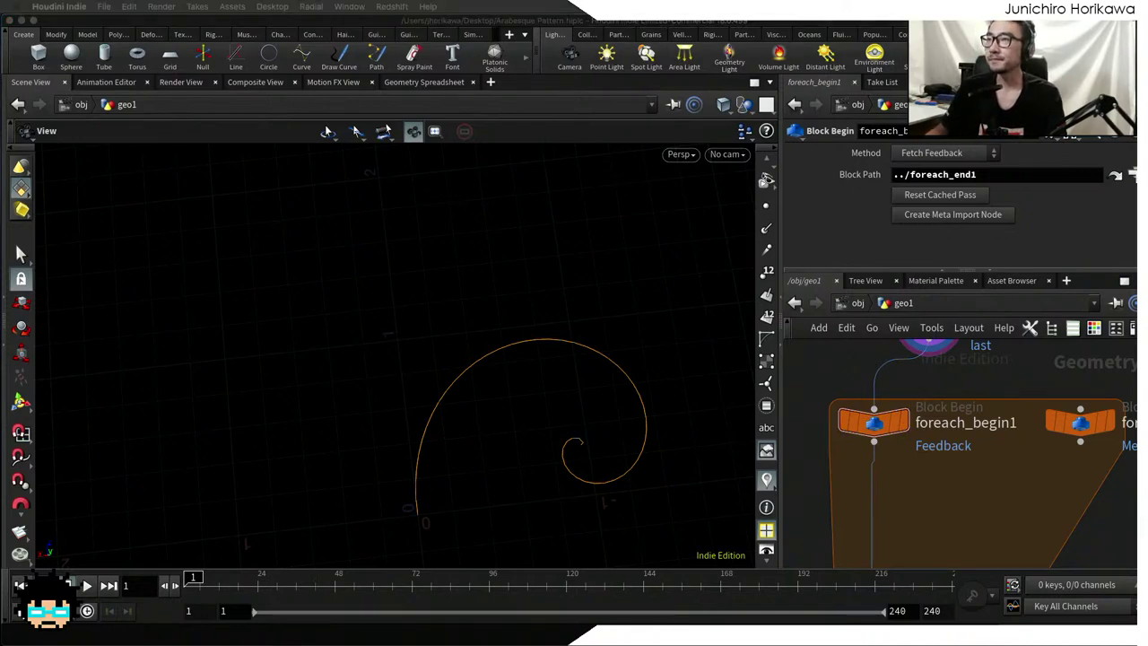
# Connect foreach_begin1's output to foreach_end1's input.
pyautogui.scroll(-3, 946, 446)
pyautogui.click(942, 527)
pyautogui.scroll(3, 947, 433)
pyautogui.moveTo(944, 464); pyautogui.dragTo(962, 445)
pyautogui.scroll(2, 969, 444)
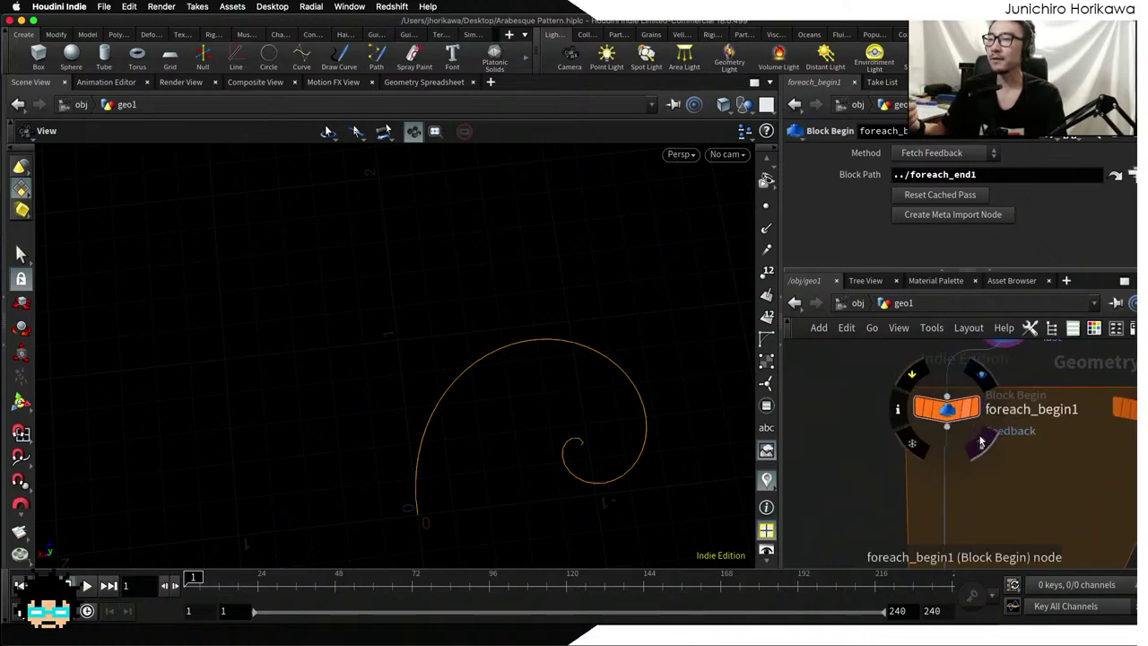
pyautogui.moveTo(1005, 341); pyautogui.dragTo(976, 399)
pyautogui.scroll(-3, 982, 488)
# Add a Delete node and drop it onto the wire inside the For-Each loop.
pyautogui.press('Tab')
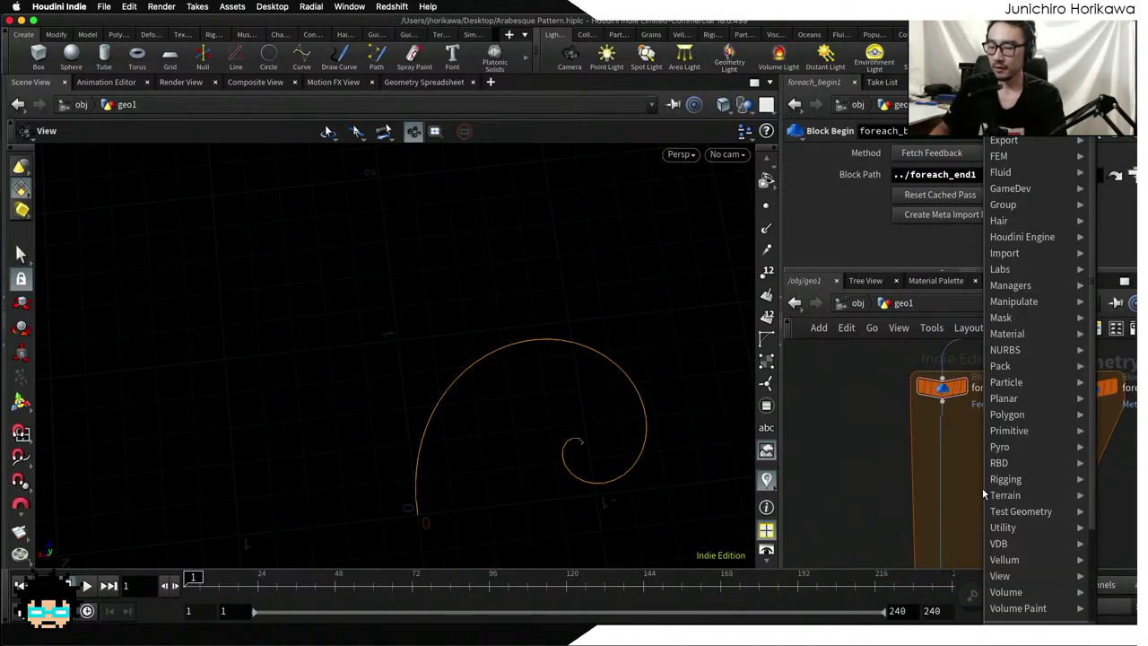
pyautogui.press('Return')
pyautogui.click(982, 488)
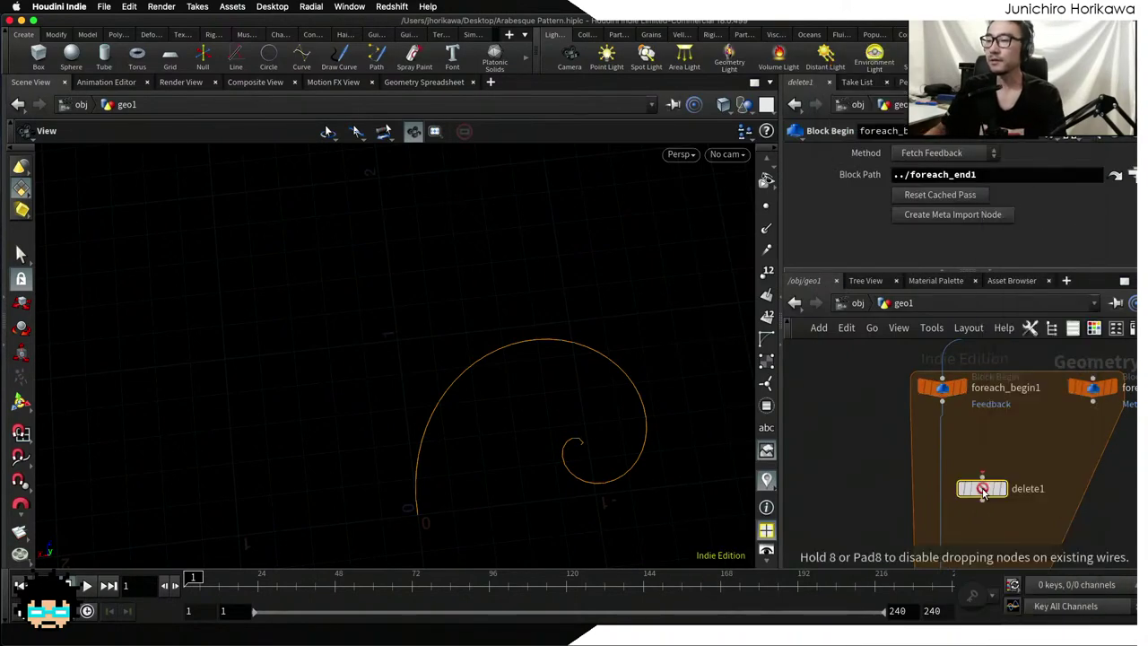
pyautogui.scroll(2, 921, 436)
pyautogui.scroll(-2, 921, 436)
pyautogui.moveTo(902, 430); pyautogui.dragTo(865, 422)
# Make delete1 remove everything except group 'last' using Delete Non-Selected.
pyautogui.click(949, 157)
pyautogui.write('last')
pyautogui.press('Return')
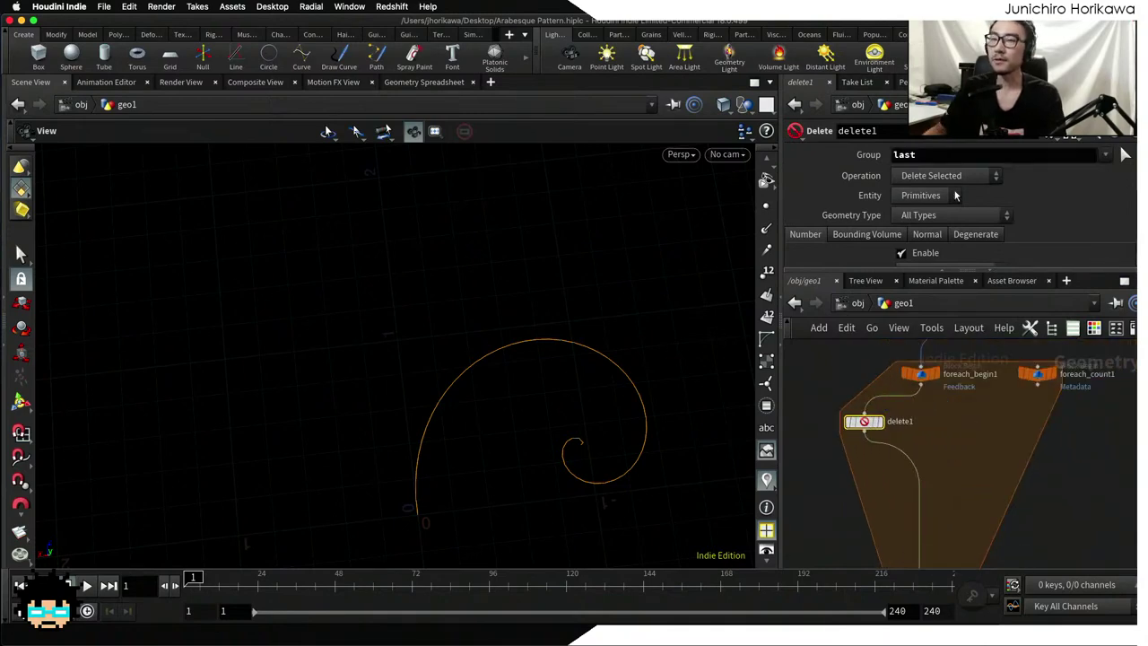
pyautogui.click(943, 176)
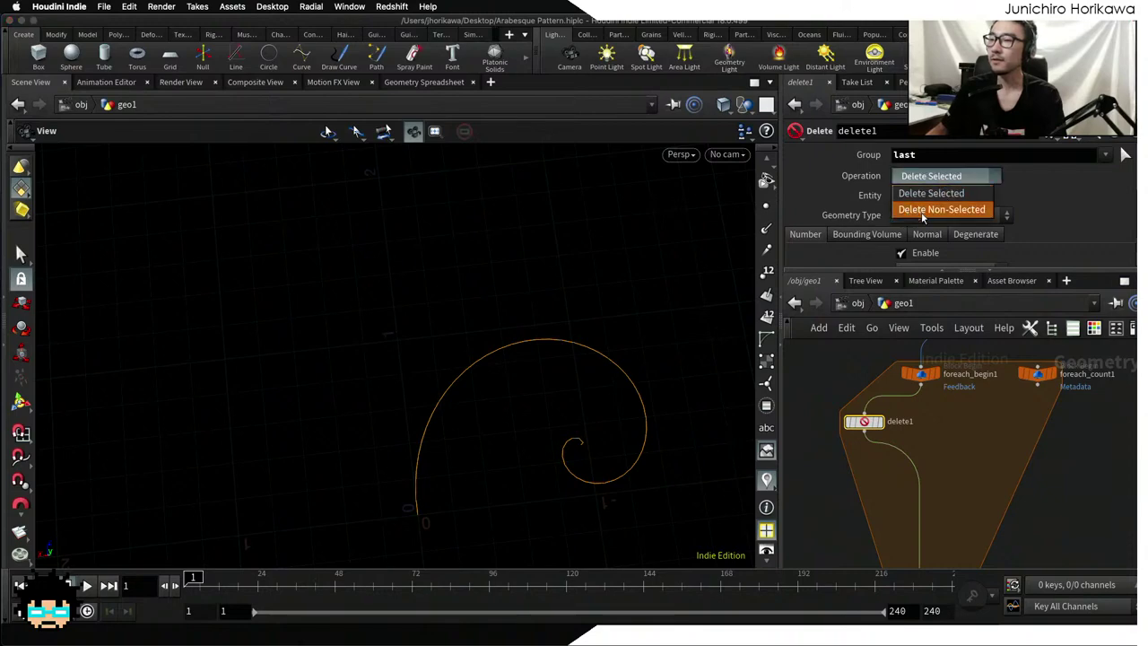
pyautogui.click(919, 213)
pyautogui.scroll(3, 861, 423)
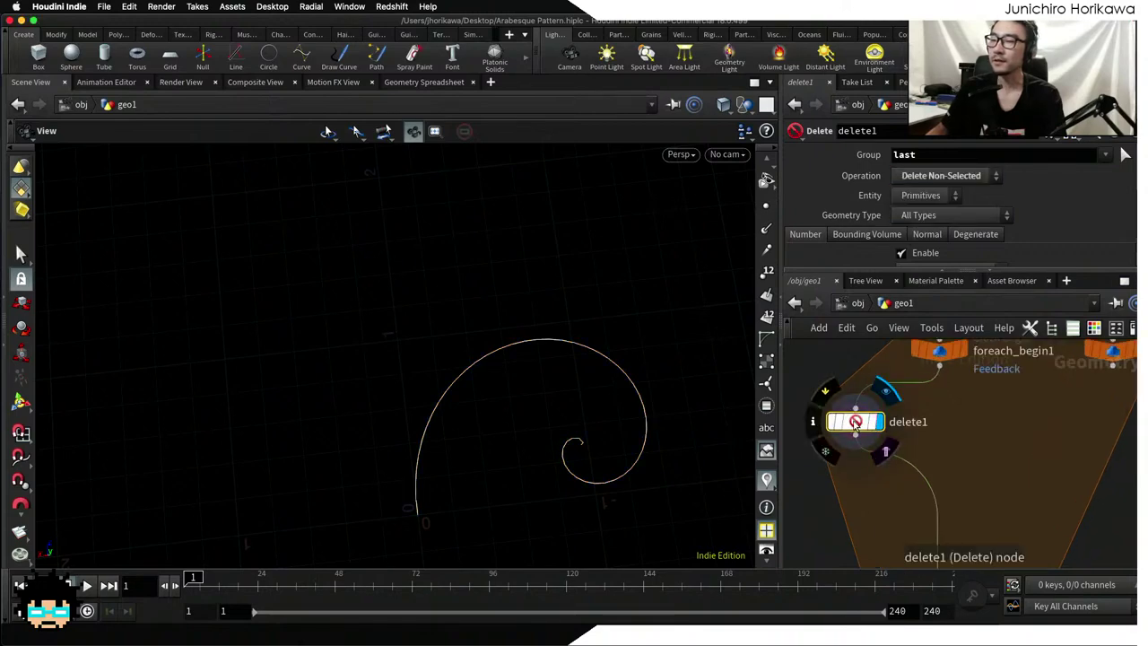
pyautogui.moveTo(855, 425); pyautogui.dragTo(860, 418)
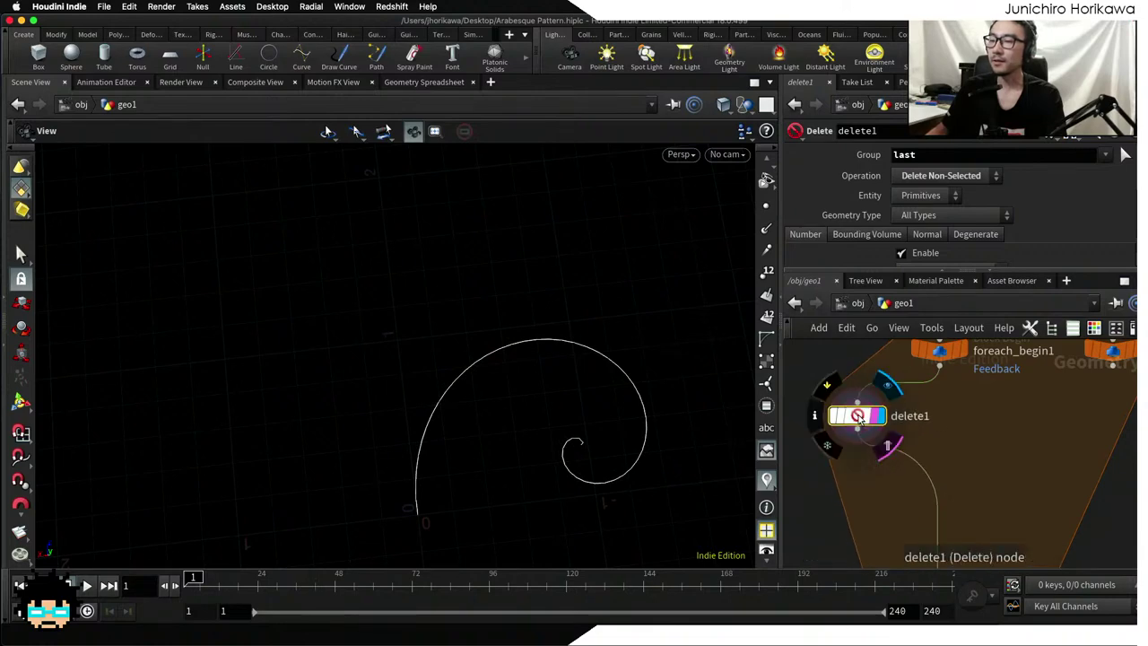
pyautogui.scroll(1, 858, 418)
# Turn the parameter pane into a Geometry Spreadsheet showing Primitives, and enlarge it.
pyautogui.click(1126, 82)
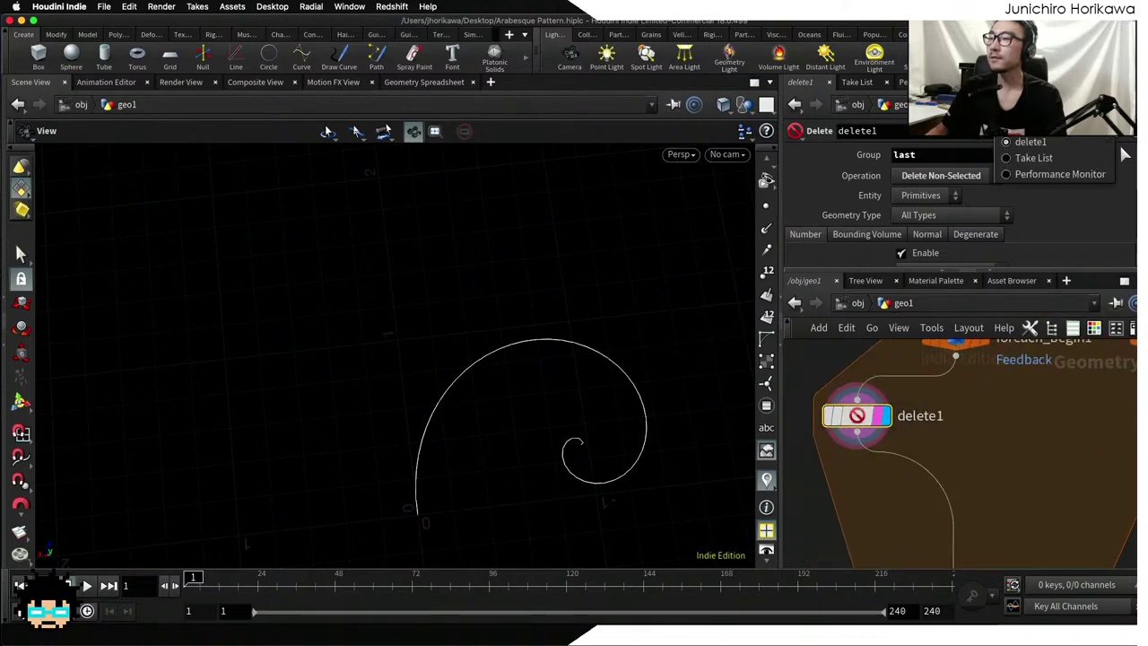
pyautogui.moveTo(1045, 117)
pyautogui.moveTo(927, 296)
pyautogui.click(1029, 295)
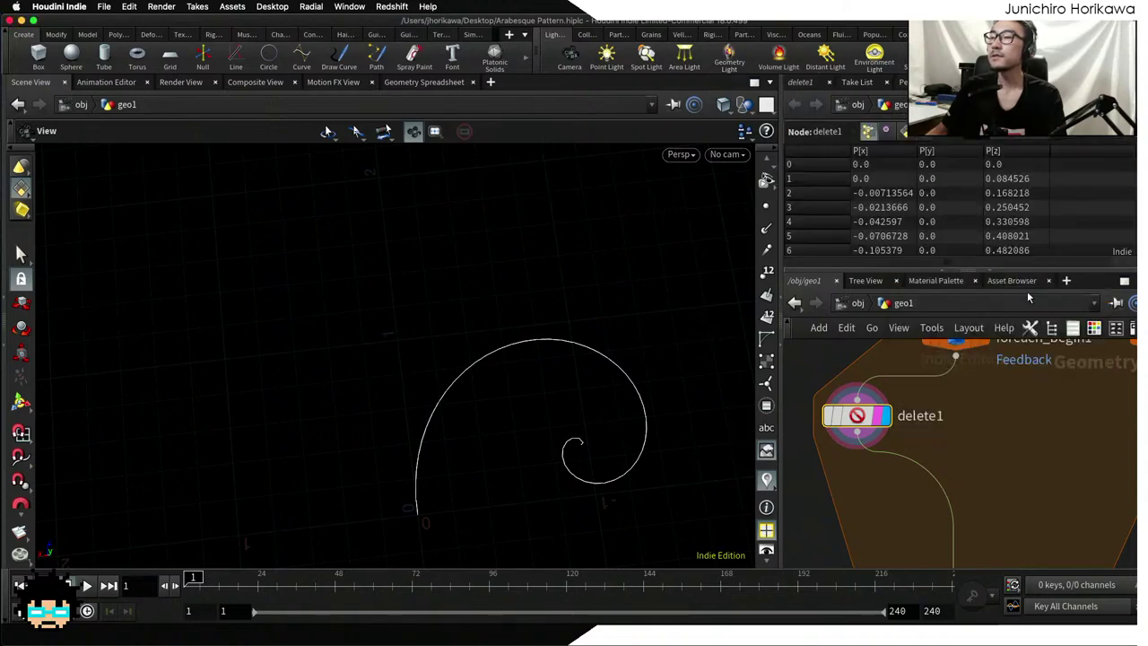
pyautogui.click(906, 132)
pyautogui.moveTo(909, 266); pyautogui.dragTo(908, 352)
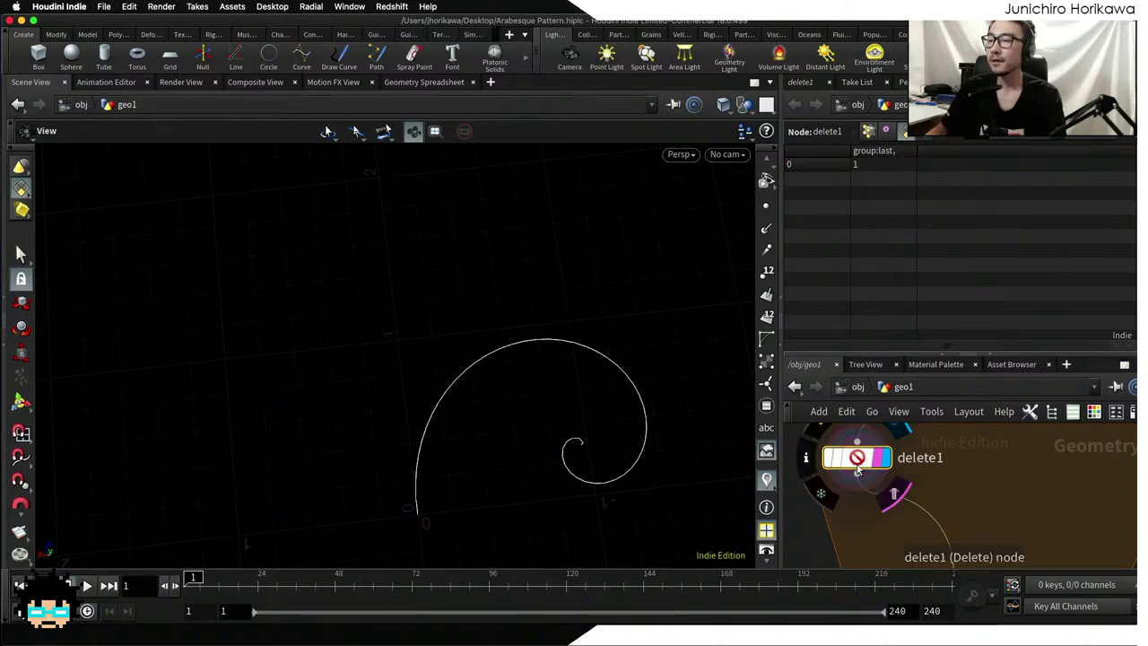
# Rearrange the network around delete1 and zoom the viewport in on the spiral.
pyautogui.moveTo(856, 458); pyautogui.dragTo(862, 459)
pyautogui.moveTo(910, 466); pyautogui.dragTo(936, 502, button='middle')
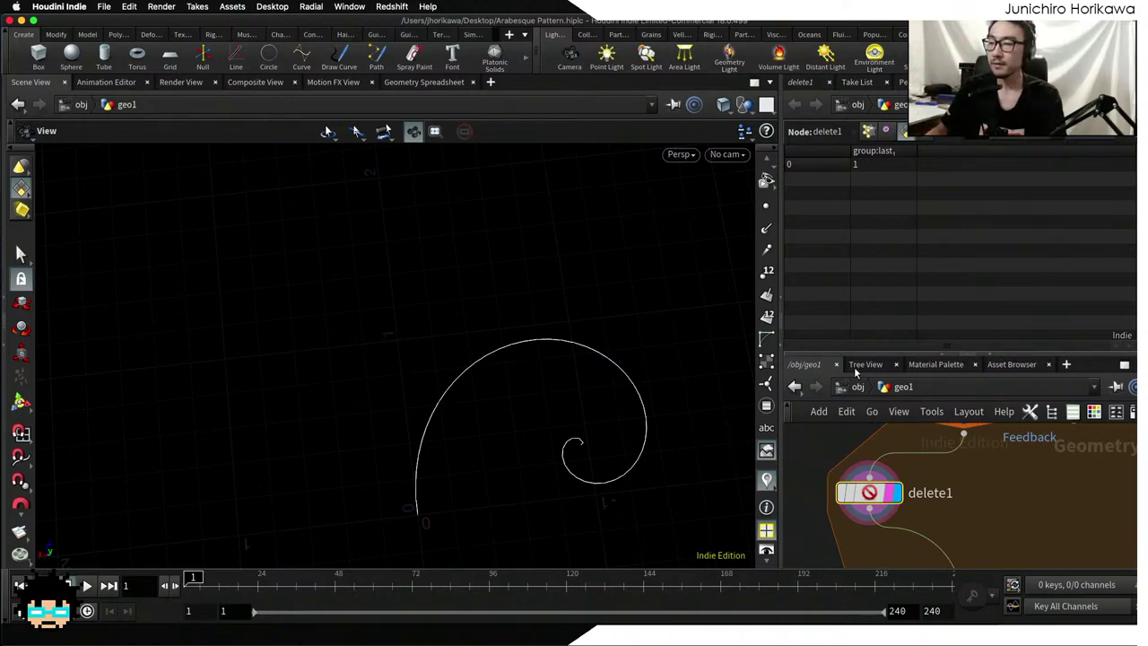
pyautogui.moveTo(858, 352); pyautogui.dragTo(858, 326)
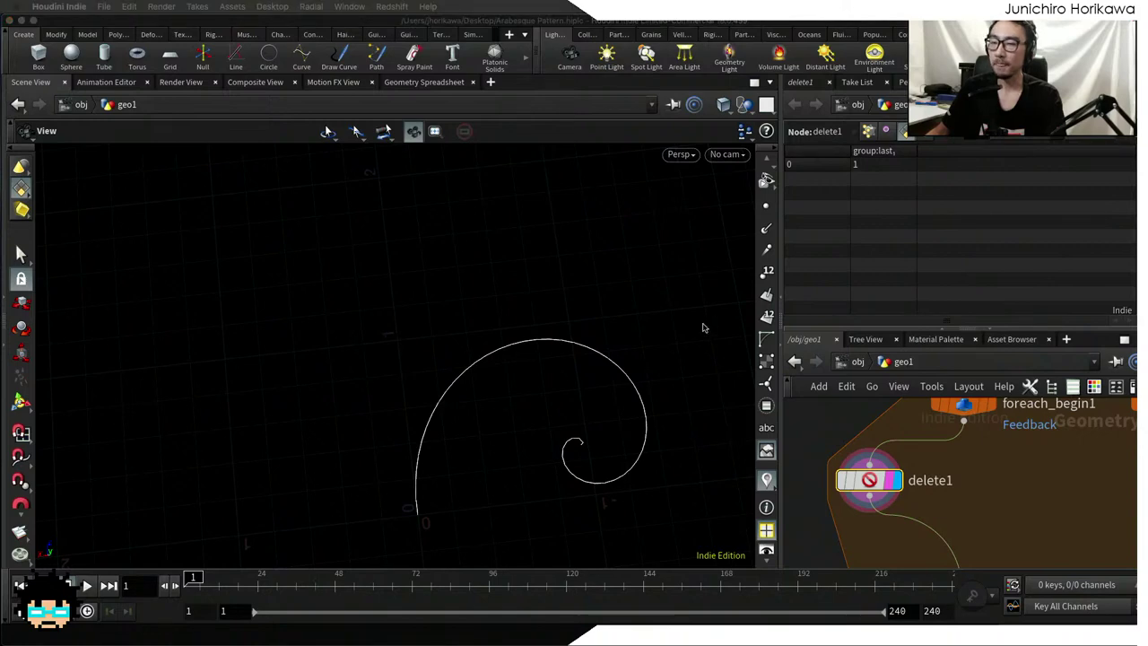
pyautogui.moveTo(635, 436); pyautogui.dragTo(519, 362, button='middle')
pyautogui.scroll(4, 430, 388)
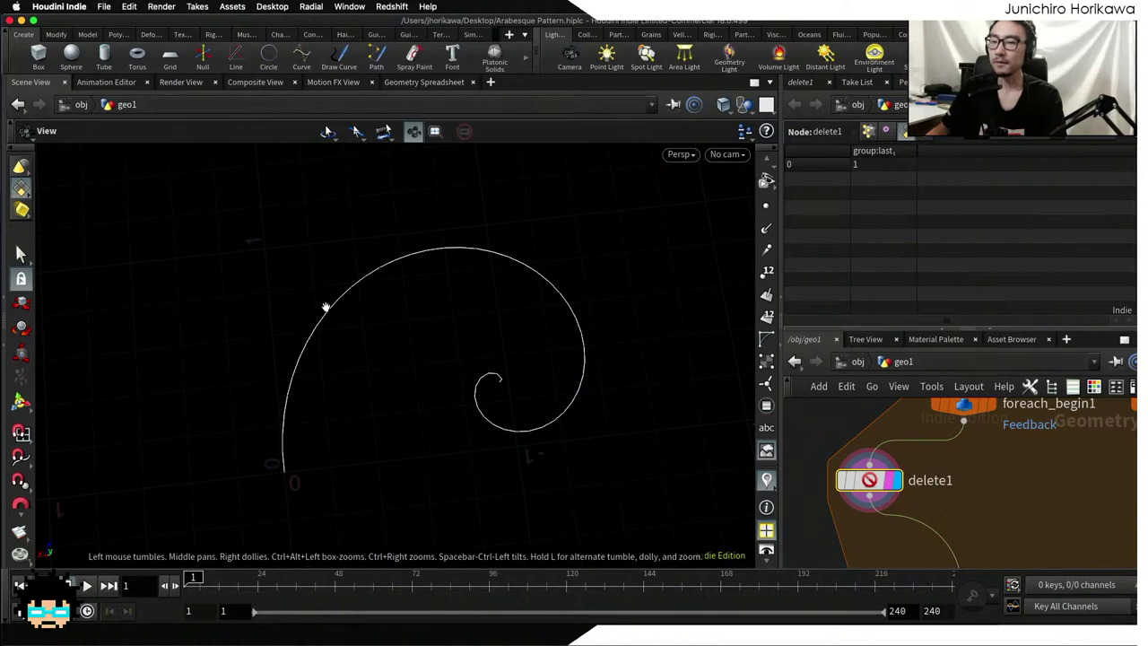
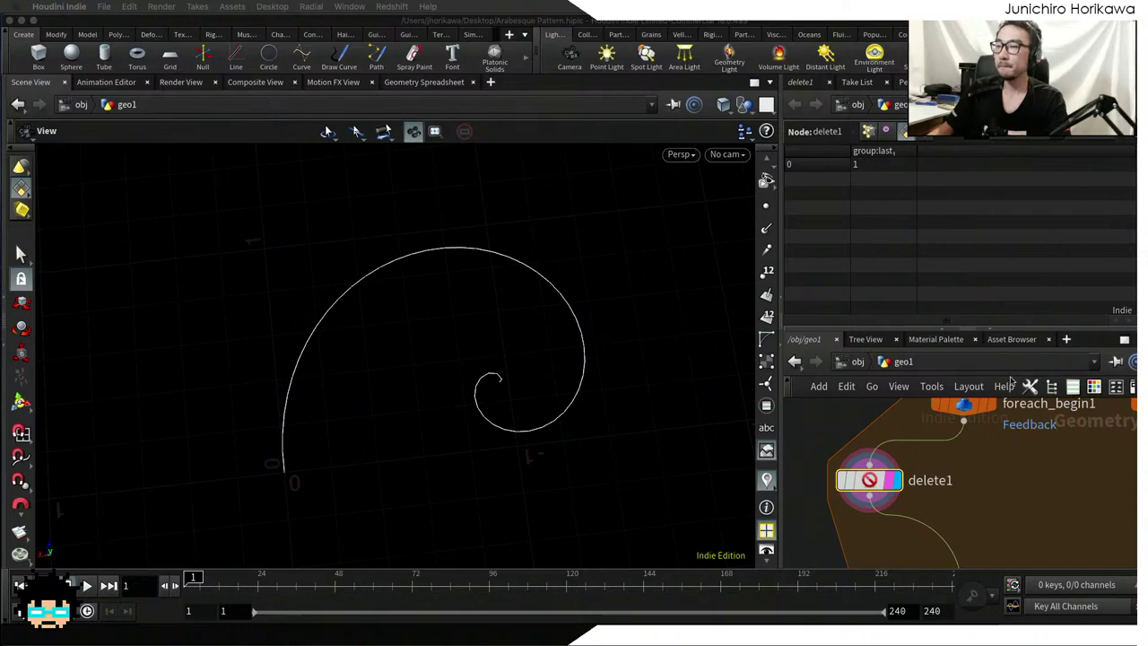
# Add a For-Each Number loop inside the existing loop.
pyautogui.moveTo(996, 332); pyautogui.dragTo(996, 270)
pyautogui.scroll(5, 920, 451)
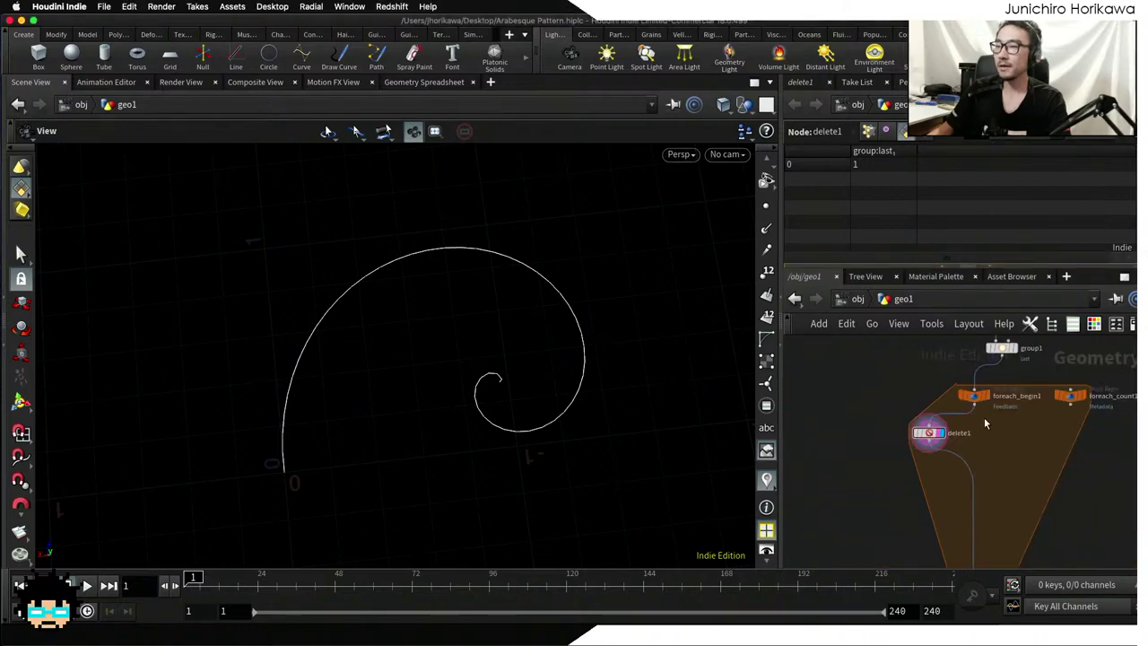
pyautogui.press('Tab')
pyautogui.write('foreach')
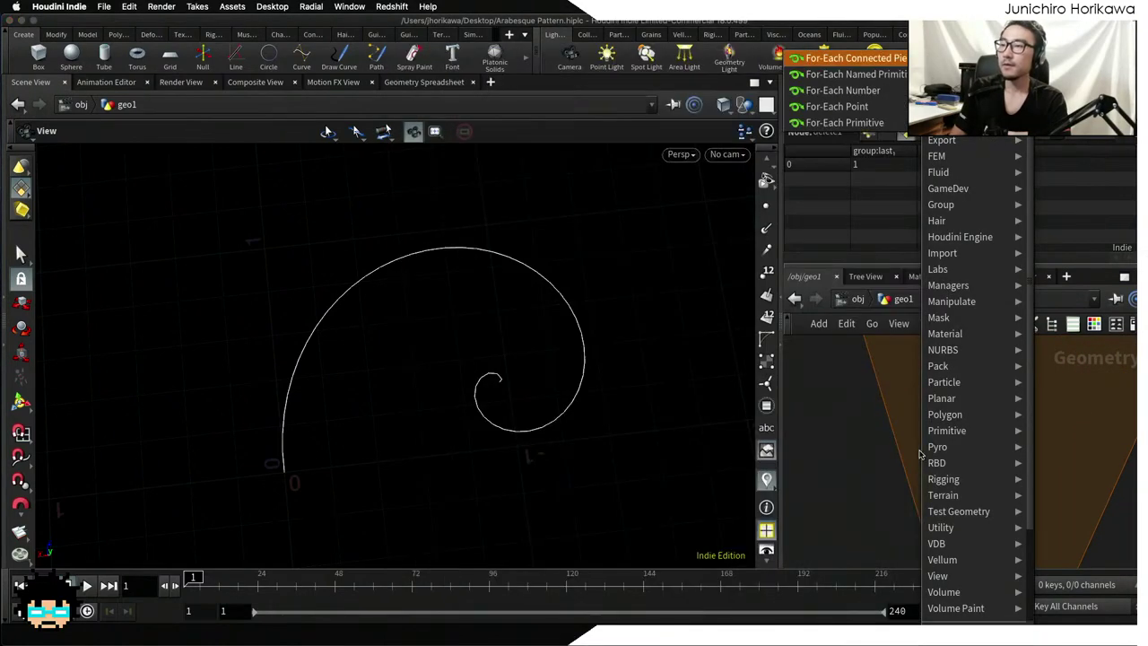
pyautogui.press('Down')
pyautogui.press('Down')
pyautogui.press('Return')
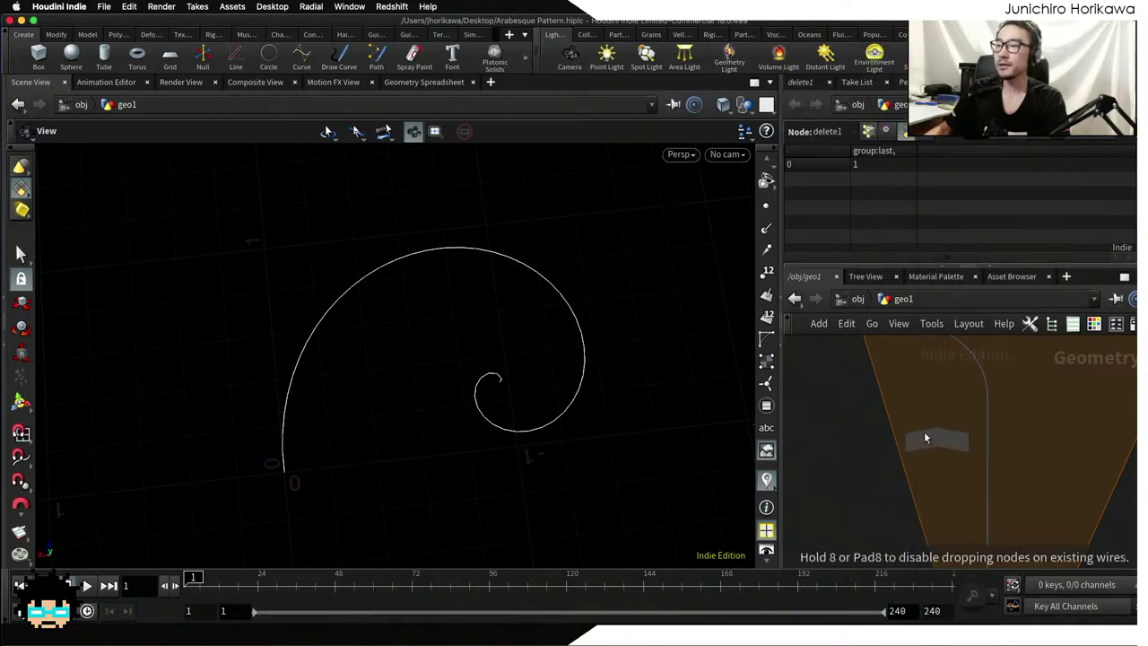
pyautogui.click(910, 389)
# Set foreach_end2's Iterations to 2.
pyautogui.scroll(3, 902, 440)
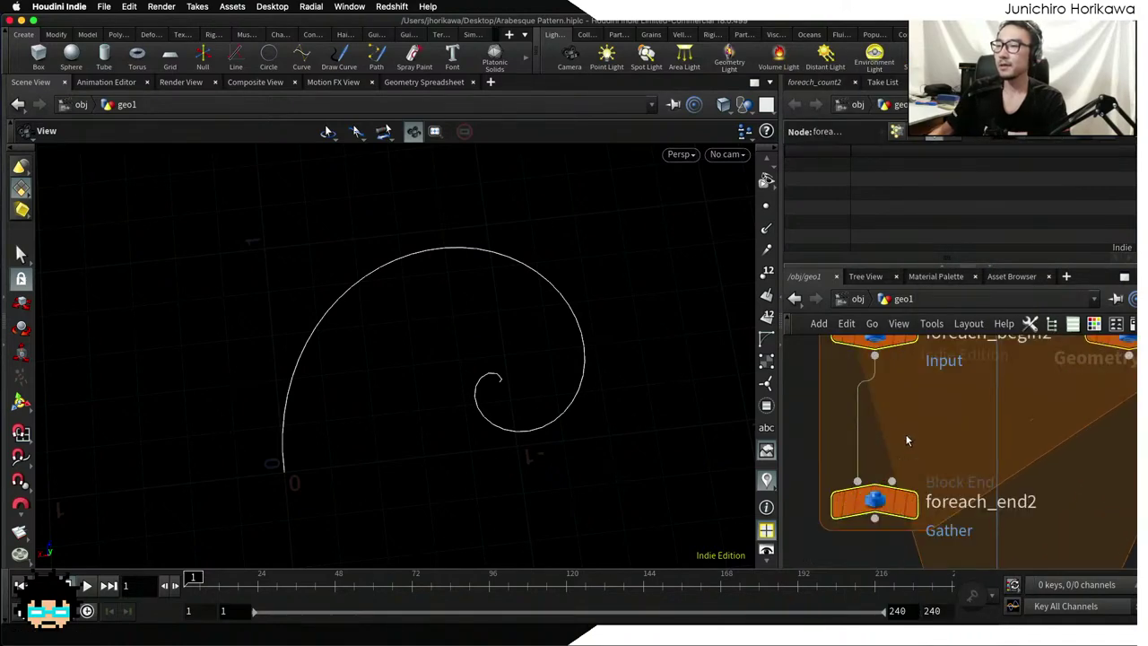
pyautogui.click(890, 494)
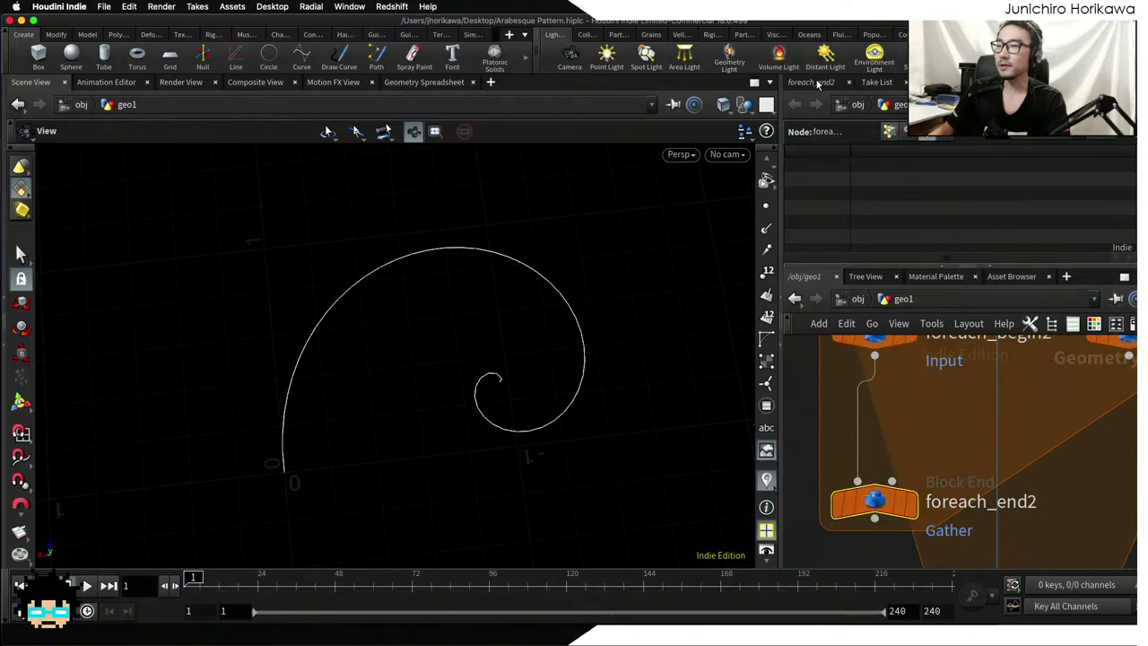
pyautogui.doubleClick(917, 190)
pyautogui.write('2')
pyautogui.press('Return')
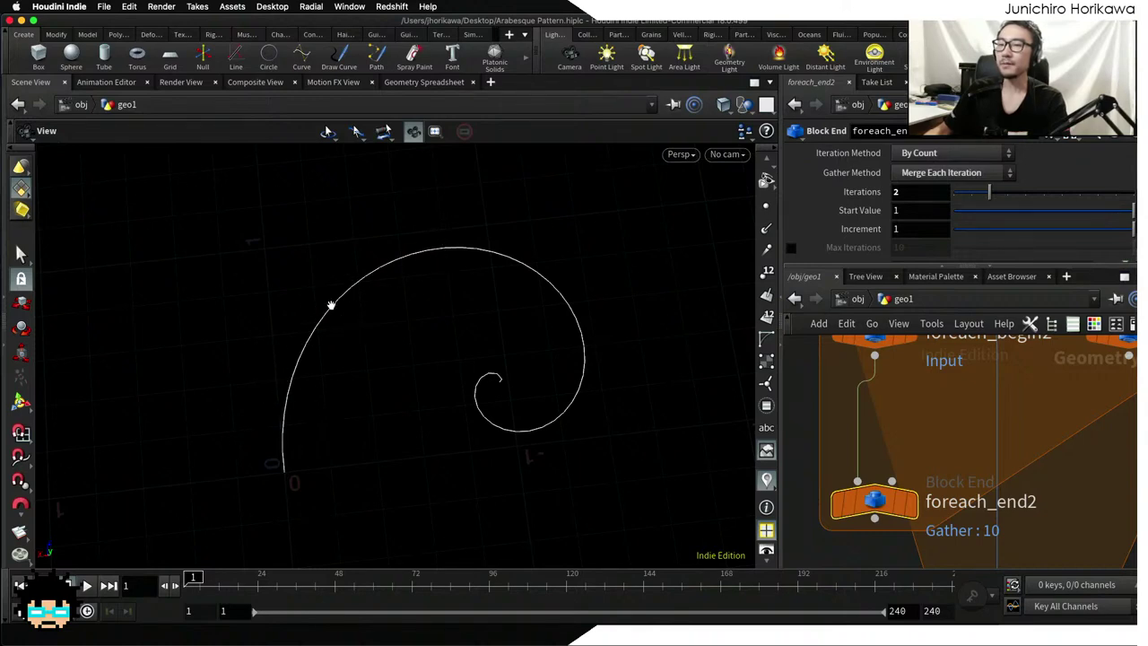
# Move foreach_end2 up near foreach_begin2 and drop foreach_end1 below the new loop.
pyautogui.moveTo(875, 503); pyautogui.dragTo(876, 473)
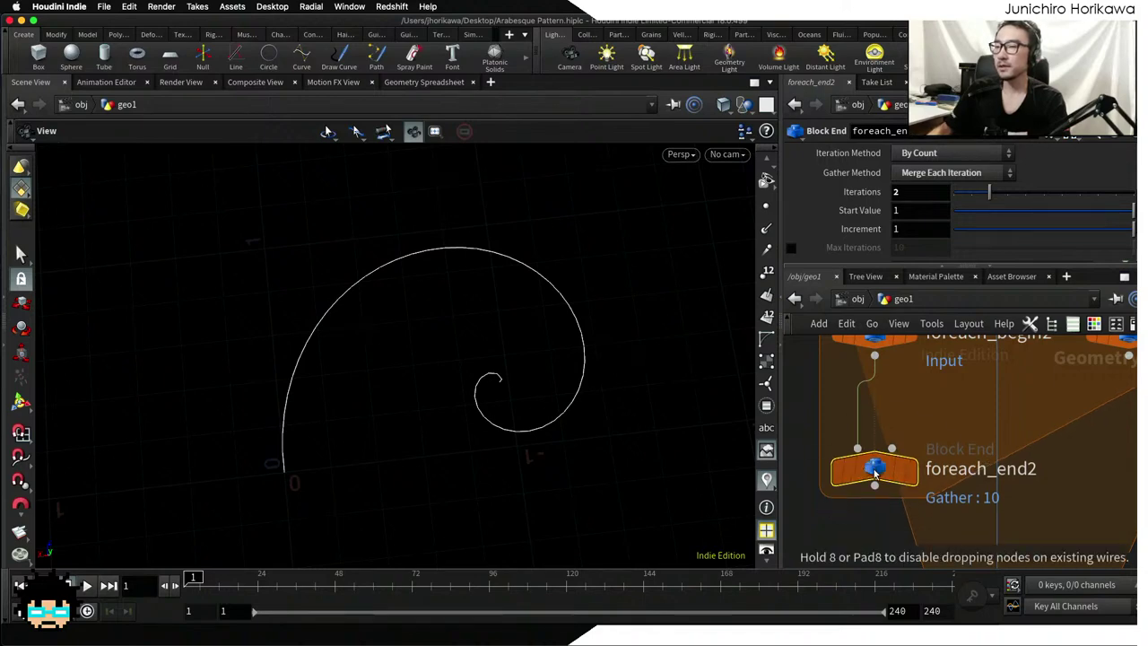
pyautogui.scroll(3, 277, 470)
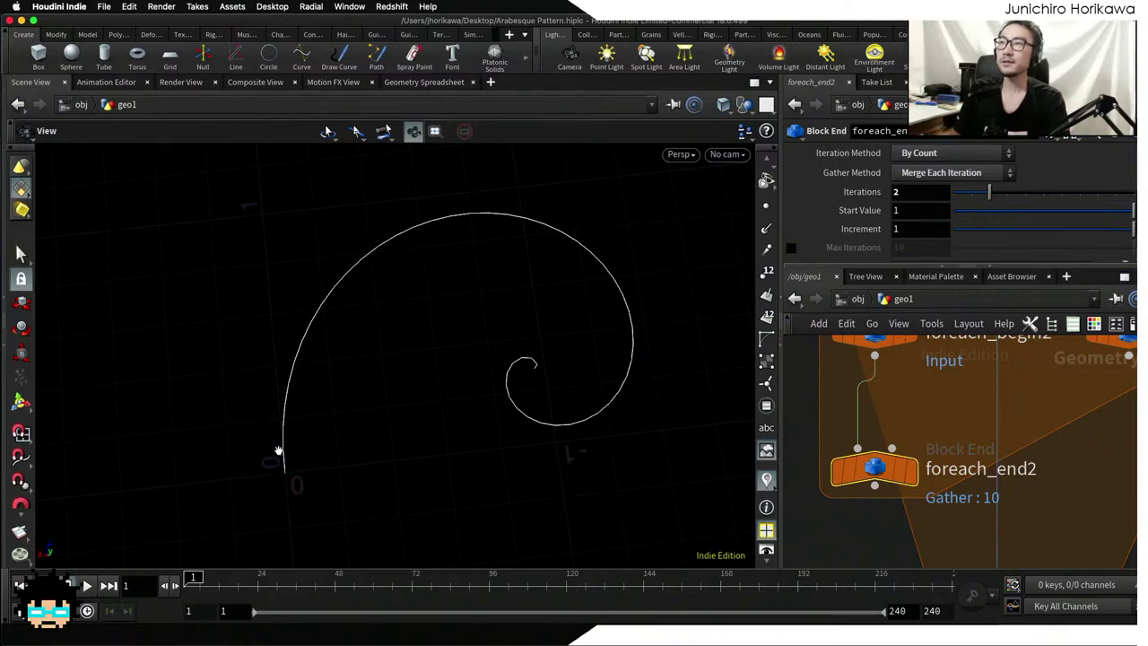
pyautogui.scroll(-4, 942, 422)
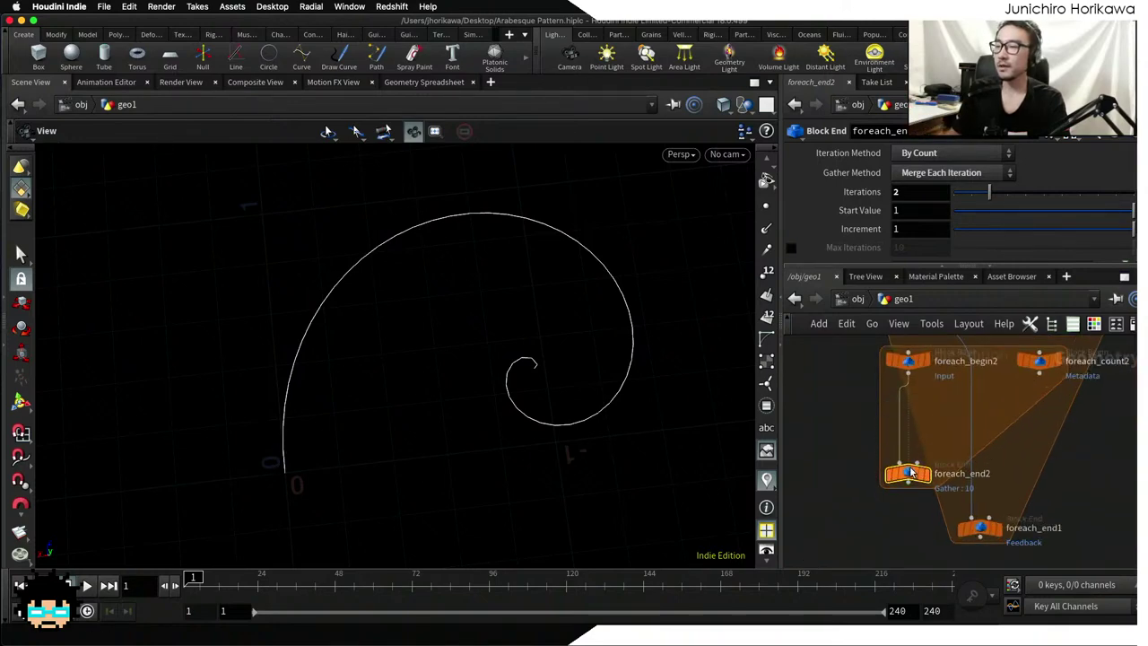
pyautogui.moveTo(991, 433); pyautogui.dragTo(1032, 525)
pyautogui.moveTo(1032, 525); pyautogui.dragTo(885, 420, button='middle')
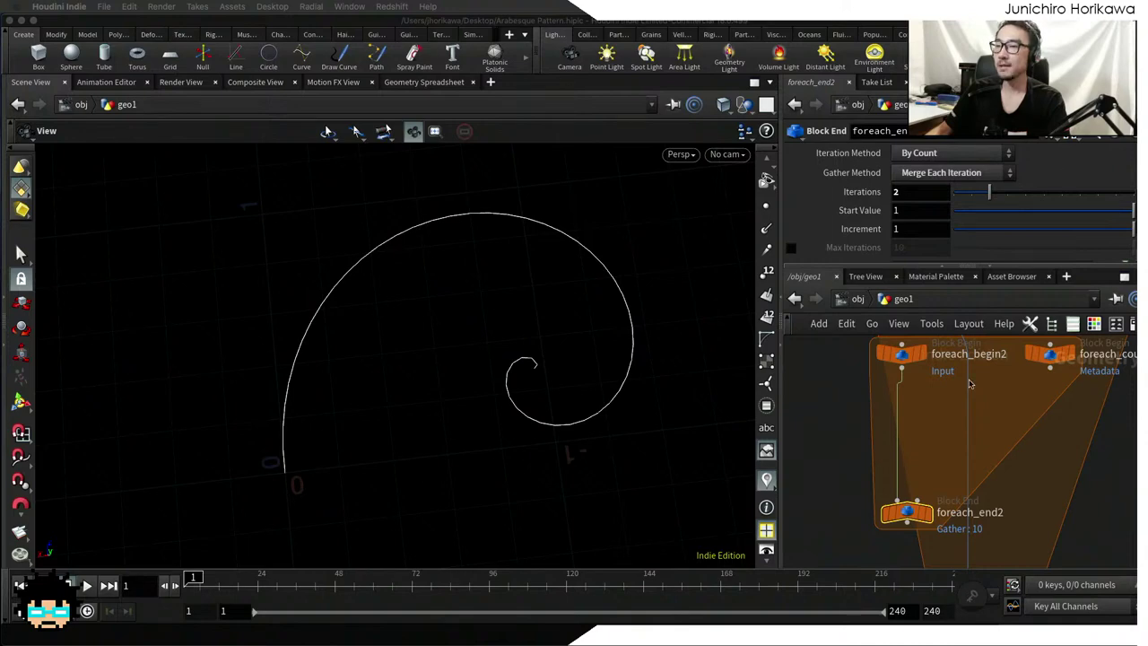
# Insert a Primitive Wrangle on the wire between foreach_begin2 and foreach_end2.
pyautogui.press('Tab')
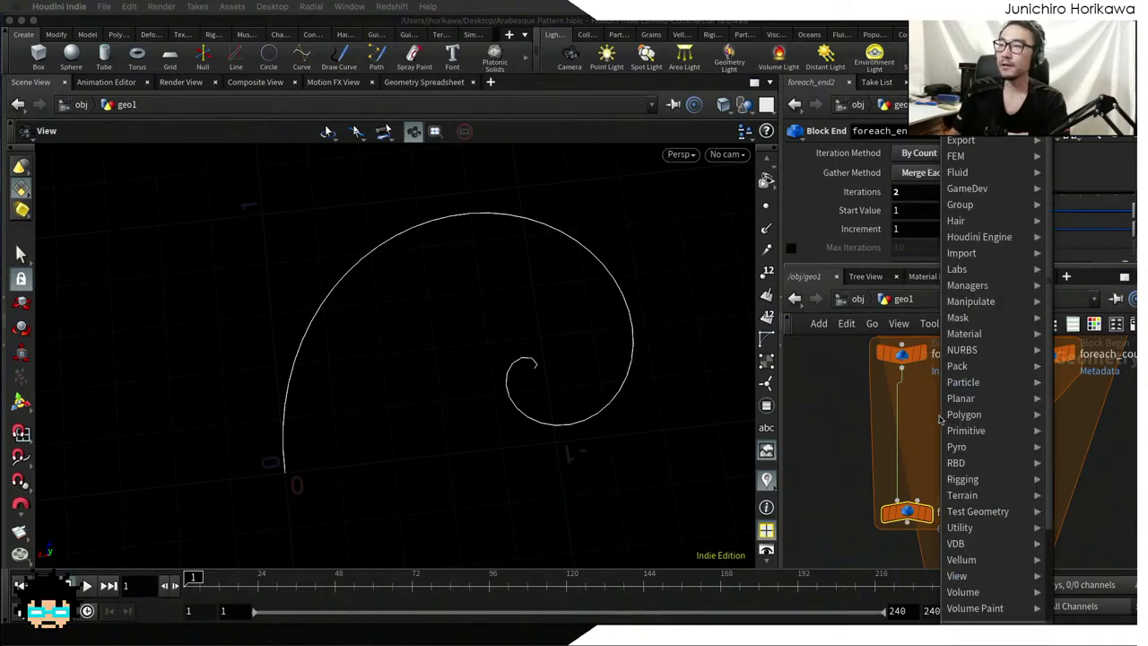
pyautogui.click(919, 419)
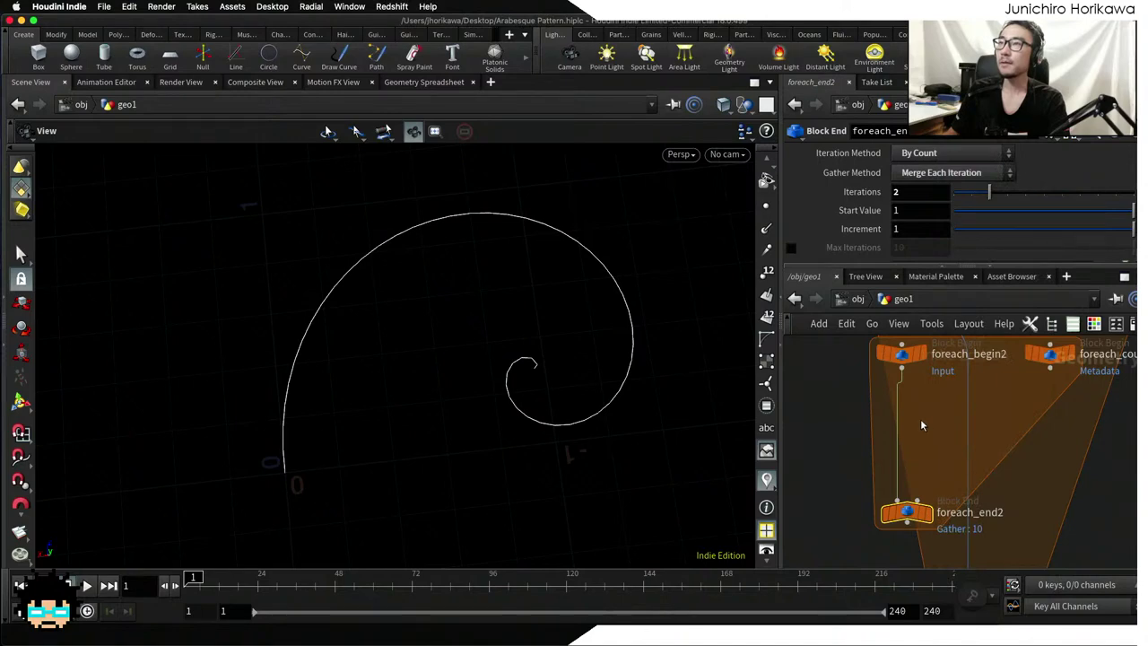
pyautogui.press('Tab')
pyautogui.moveTo(922, 426)
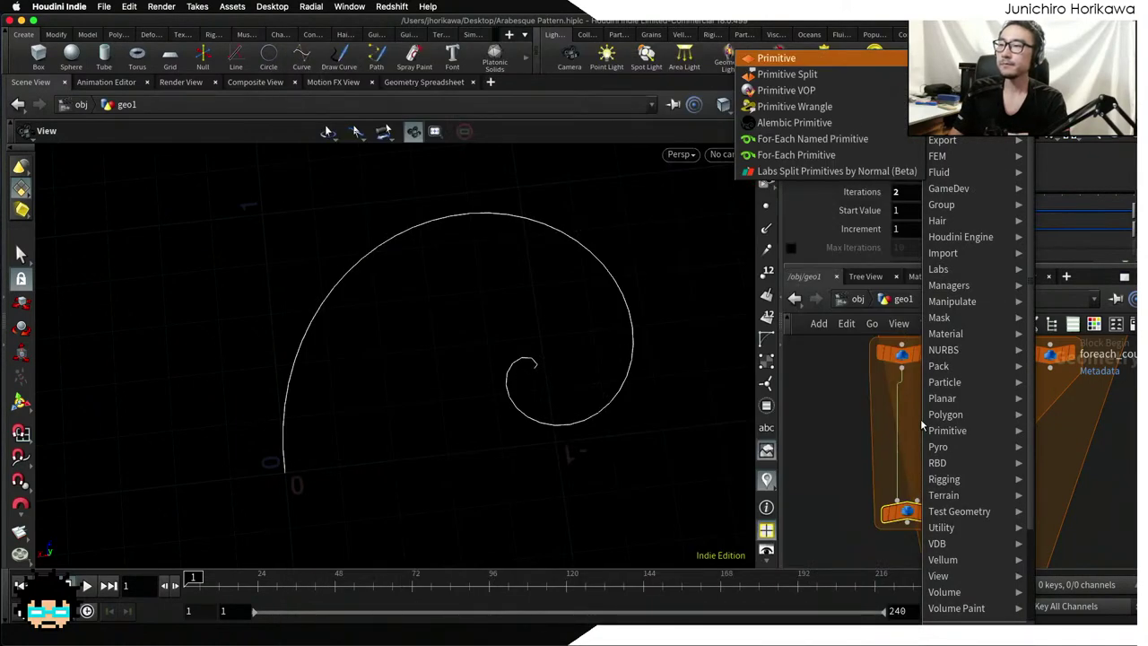
pyautogui.press('Down')
pyautogui.press('Down')
pyautogui.press('Return')
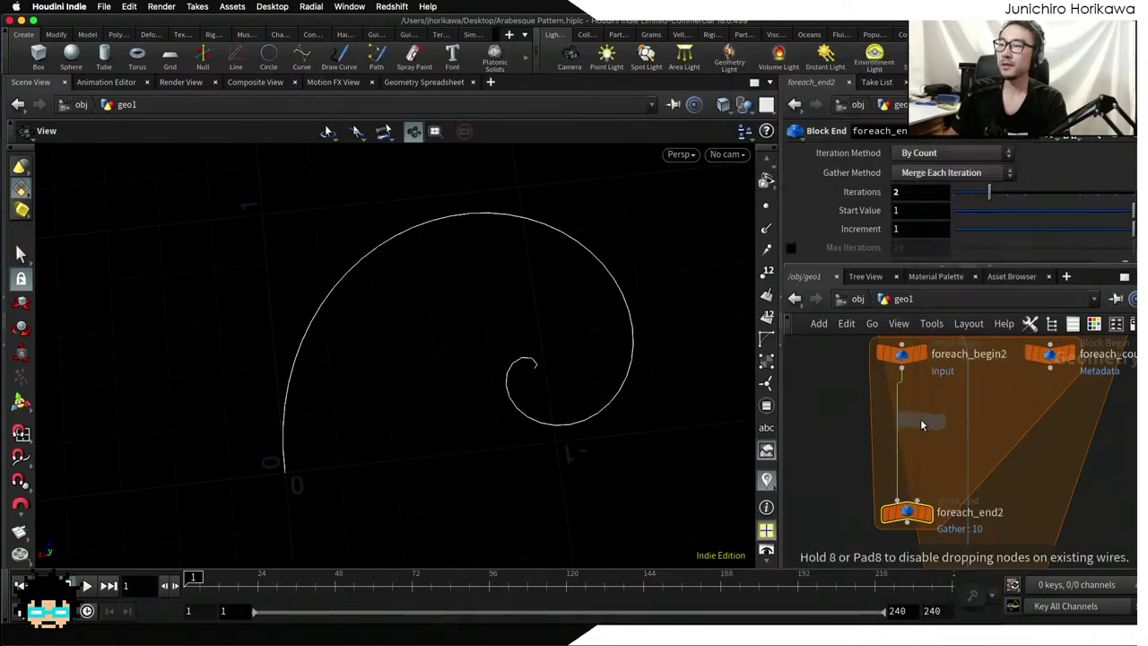
pyautogui.click(927, 419)
pyautogui.scroll(1, 897, 404)
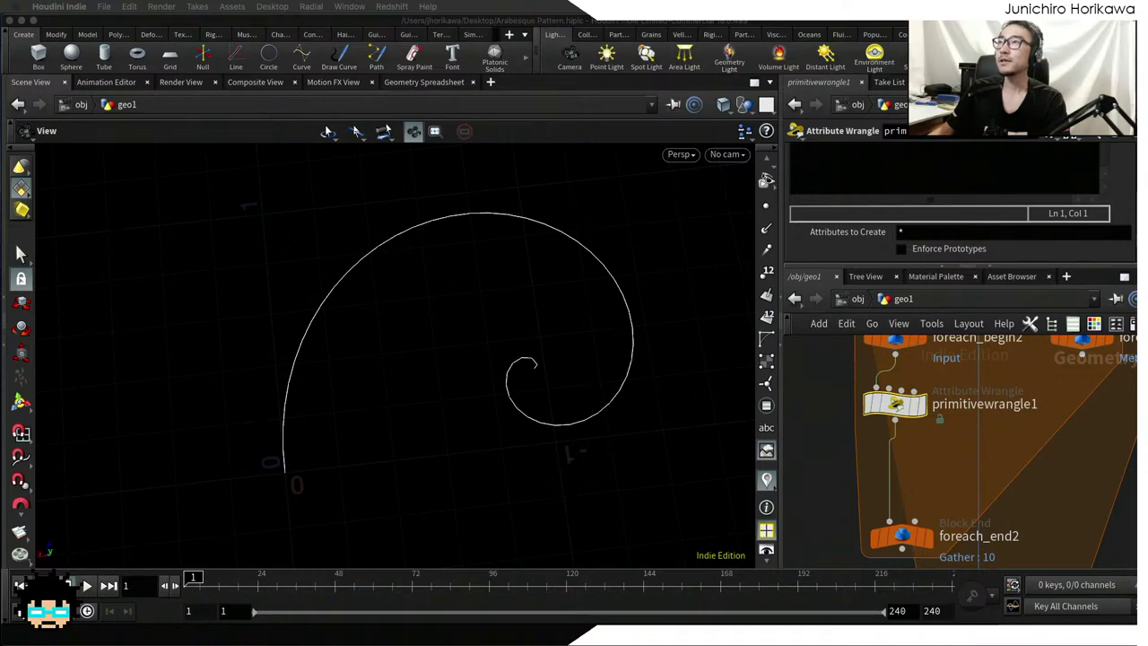
pyautogui.scroll(-5, 946, 505)
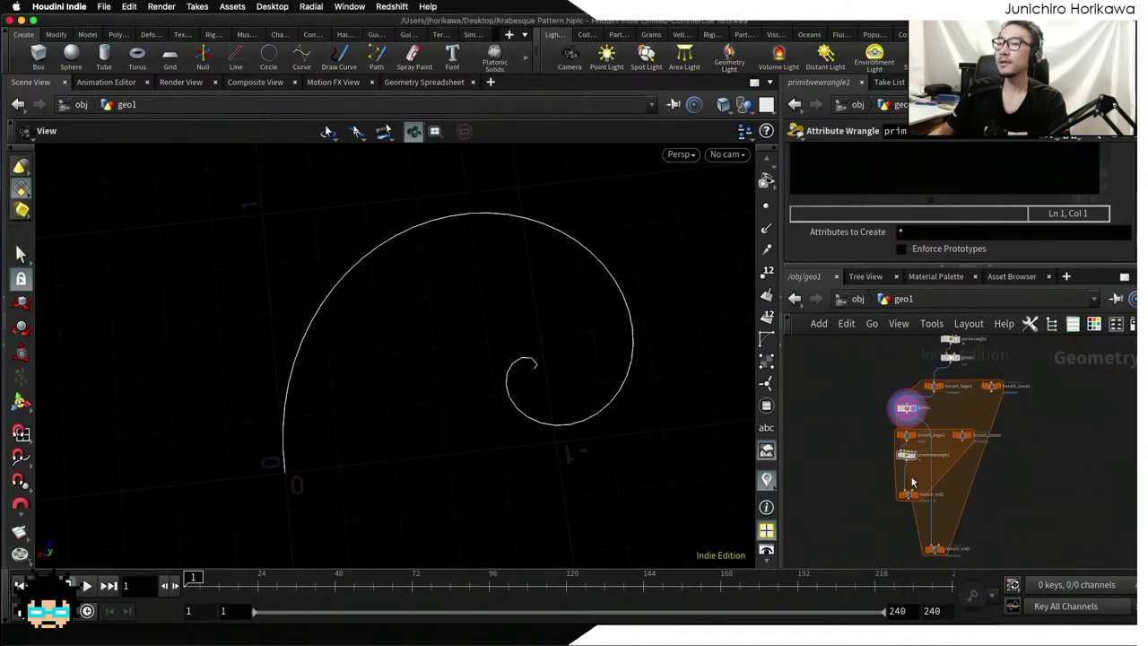
pyautogui.scroll(1, 919, 453)
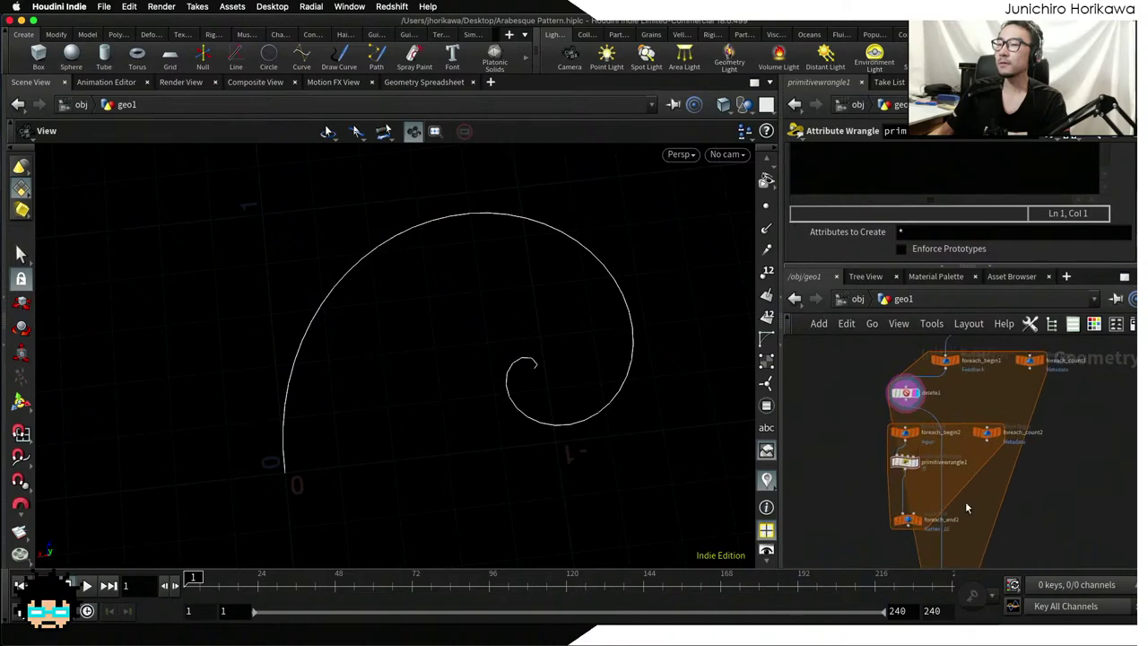
# Box-select the four inner-loop nodes, foreach_begin2 through foreach_end2.
pyautogui.moveTo(983, 522); pyautogui.dragTo(839, 444)
pyautogui.scroll(-2, 889, 438)
pyautogui.scroll(3, 910, 443)
pyautogui.press('Tab')
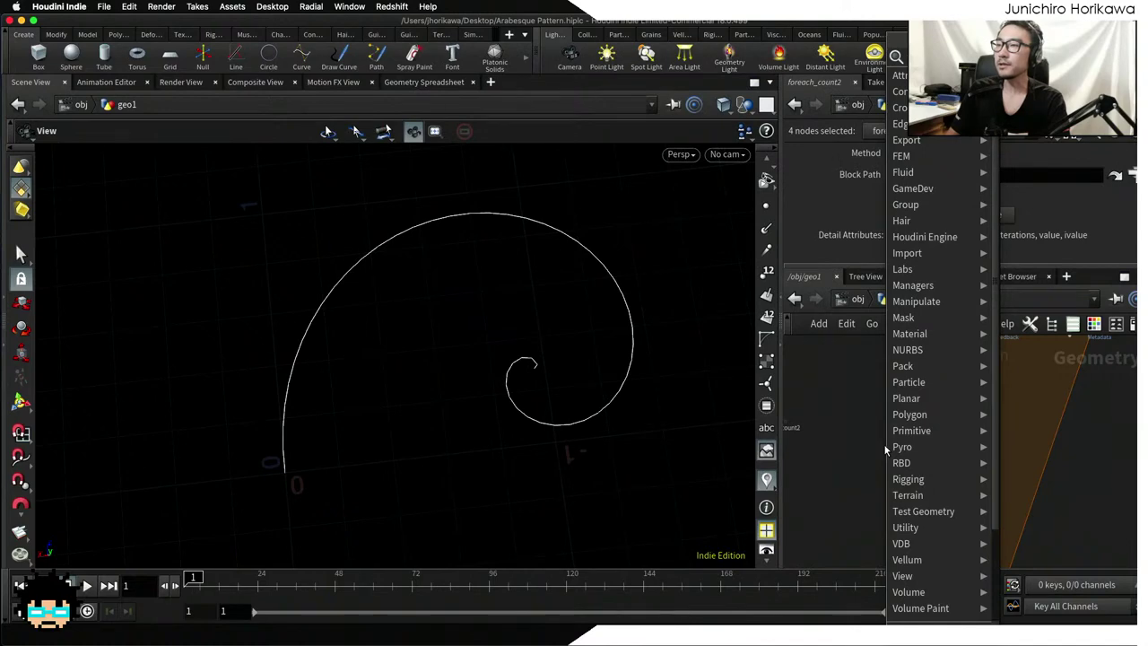
# Add a For-Each Primitive loop (foreach_begin3/foreach_end3) beneath delete1.
pyautogui.click(1041, 539)
pyautogui.click(870, 433)
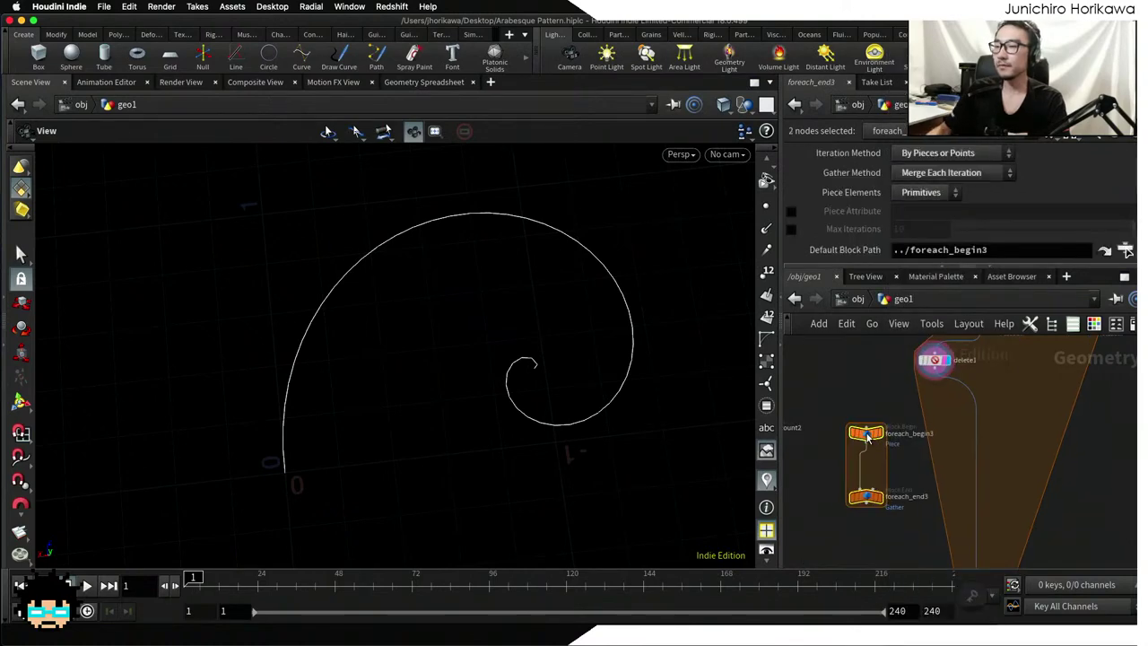
pyautogui.scroll(3, 873, 432)
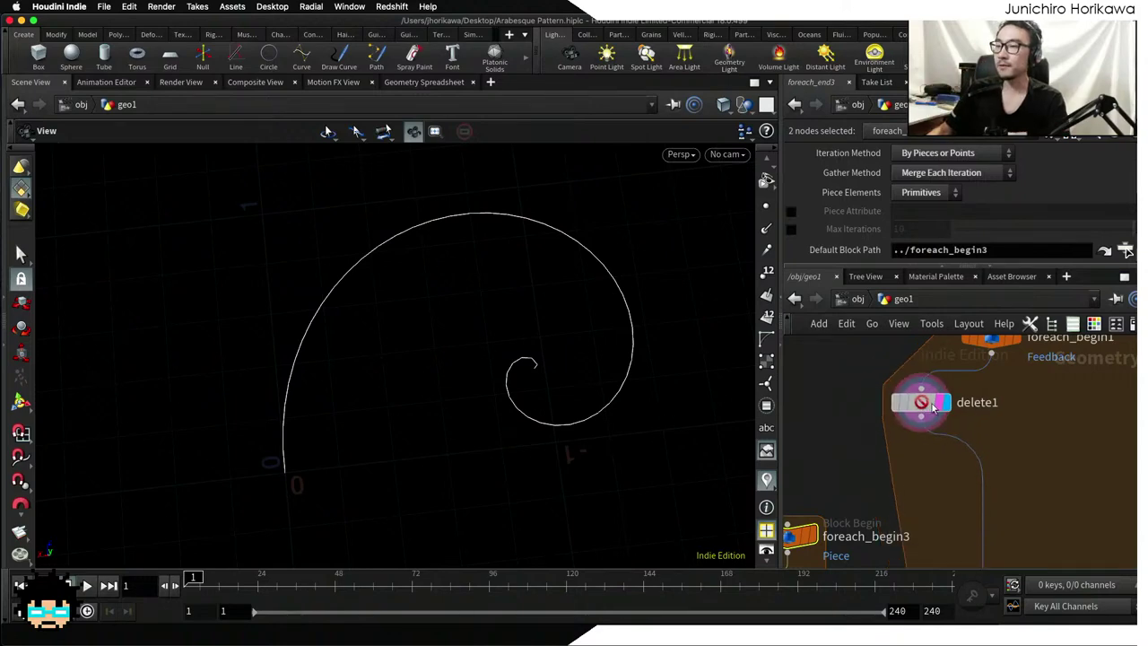
pyautogui.scroll(-3, 901, 415)
pyautogui.scroll(1, 848, 469)
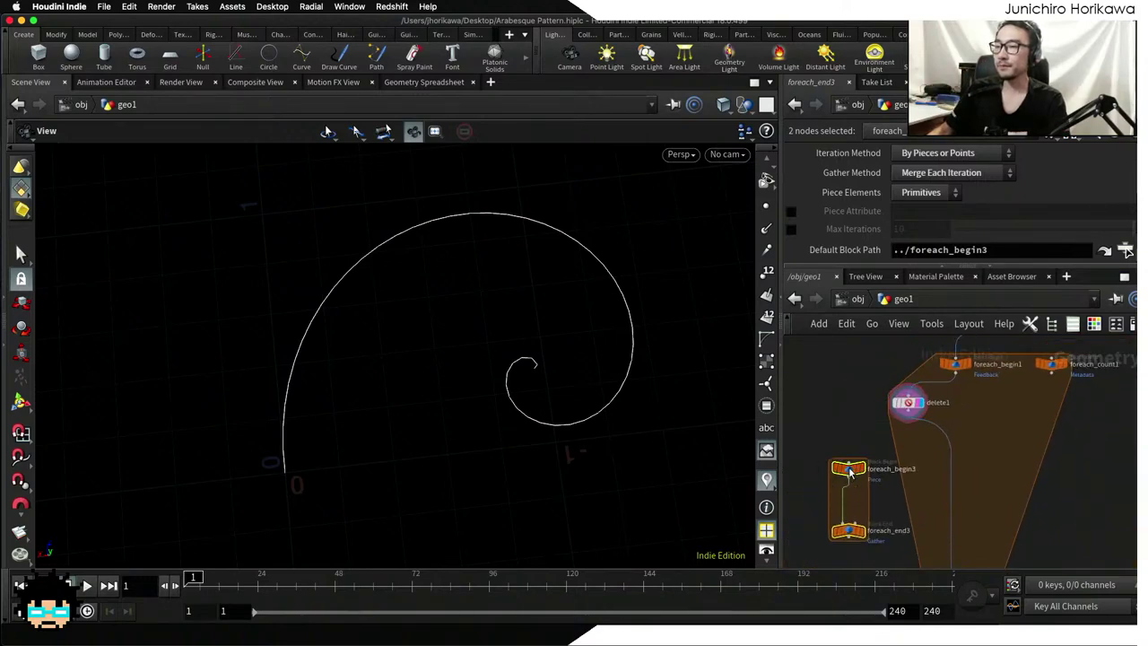
# Position foreach_begin3 and foreach_end3 directly under delete1.
pyautogui.click(848, 468)
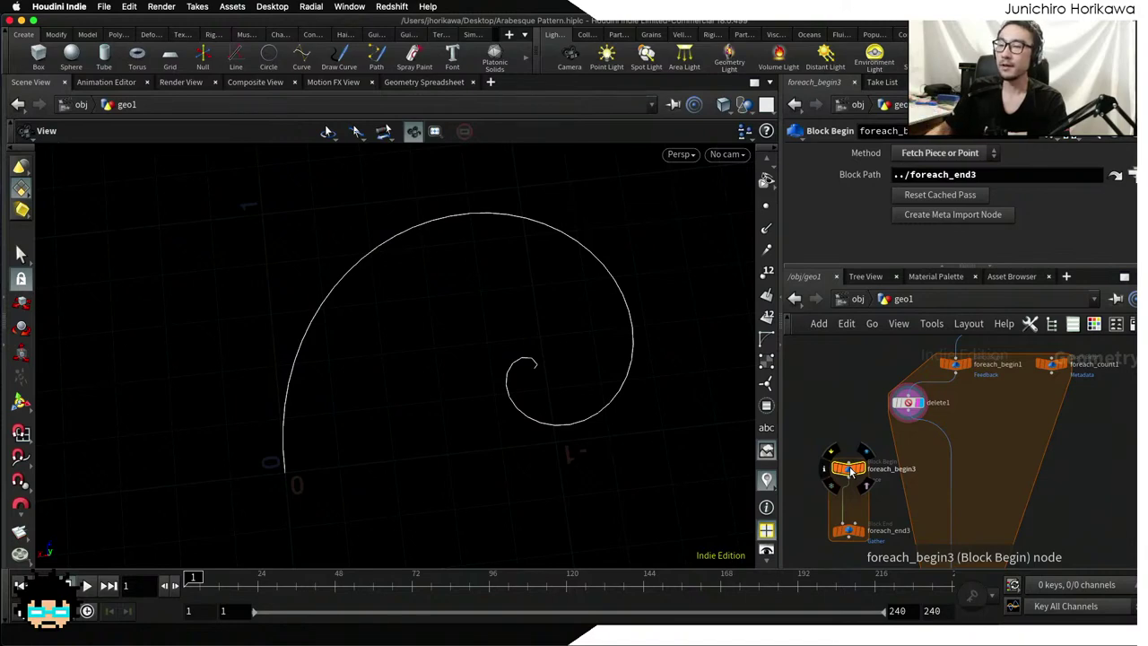
pyautogui.moveTo(848, 468)
pyautogui.mouseDown()
pyautogui.moveTo(888, 418)
pyautogui.moveTo(849, 457)
pyautogui.mouseUp()
pyautogui.moveTo(837, 416); pyautogui.dragTo(841, 556)
pyautogui.moveTo(848, 531); pyautogui.dragTo(857, 498)
pyautogui.click(915, 468)
pyautogui.scroll(2, 912, 449)
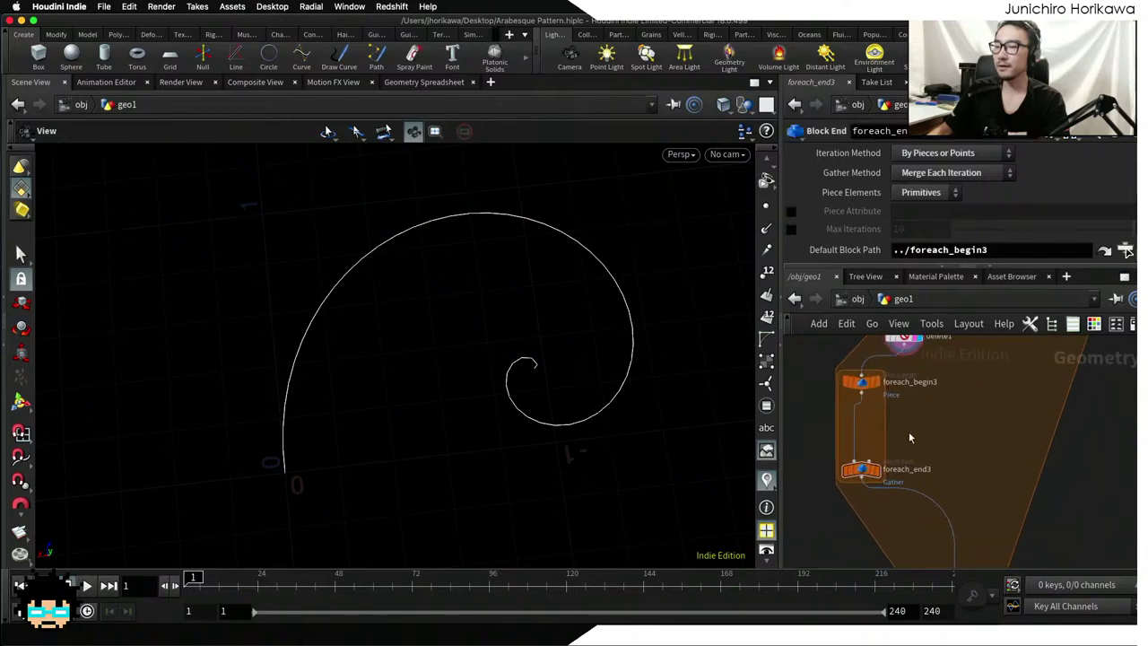
pyautogui.scroll(-4, 909, 436)
pyautogui.scroll(2, 909, 437)
# Lower foreach_end1 below the new loop and select the four inner-loop nodes.
pyautogui.moveTo(946, 528); pyautogui.dragTo(945, 473, button='middle')
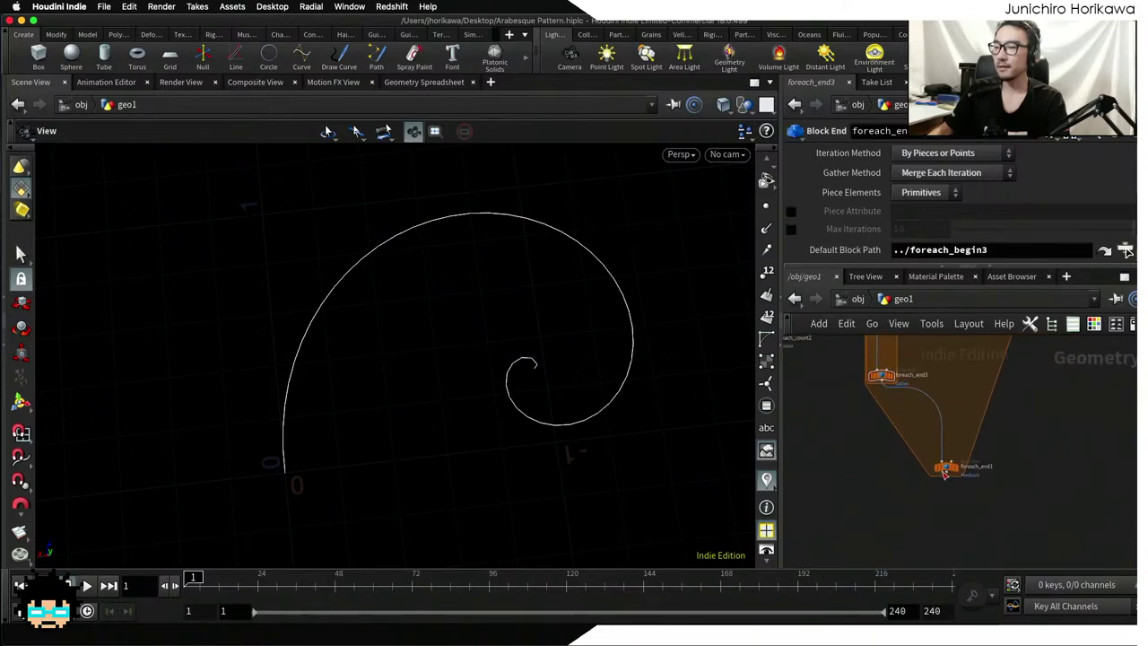
pyautogui.moveTo(945, 473); pyautogui.dragTo(946, 518)
pyautogui.moveTo(902, 447); pyautogui.dragTo(897, 508, button='middle')
pyautogui.moveTo(880, 440); pyautogui.dragTo(921, 438)
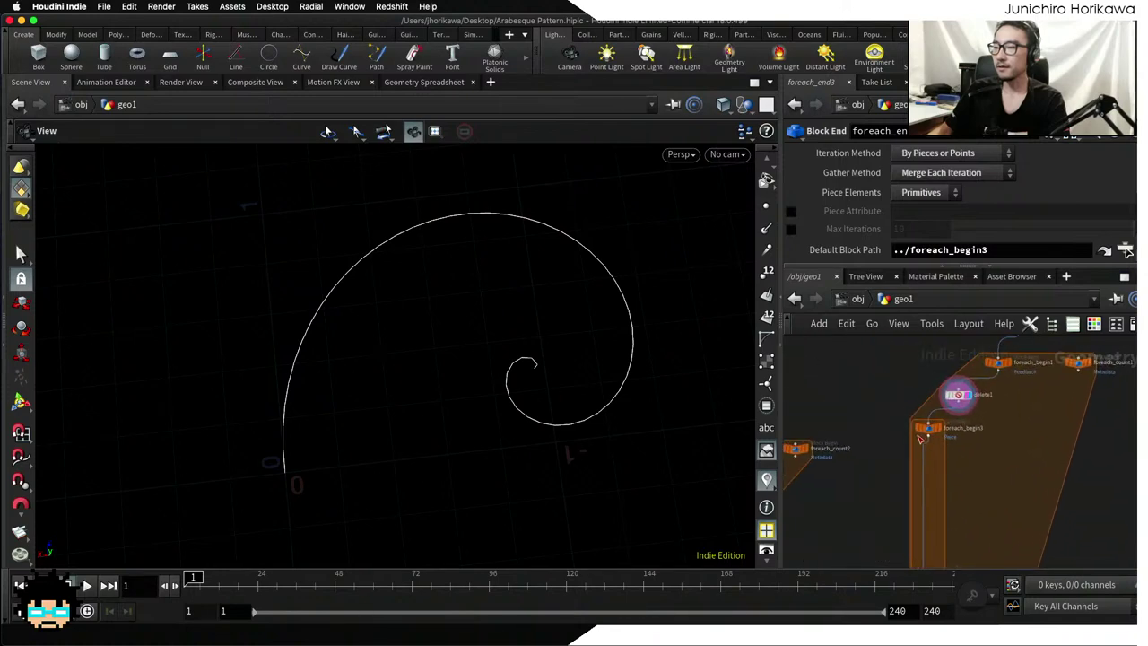
pyautogui.moveTo(889, 426); pyautogui.dragTo(1020, 393, button='middle')
pyautogui.moveTo(953, 516); pyautogui.dragTo(890, 417)
# Move the inner loop nodes inside the For-Each Primitive loop.
pyautogui.scroll(2, 1050, 539)
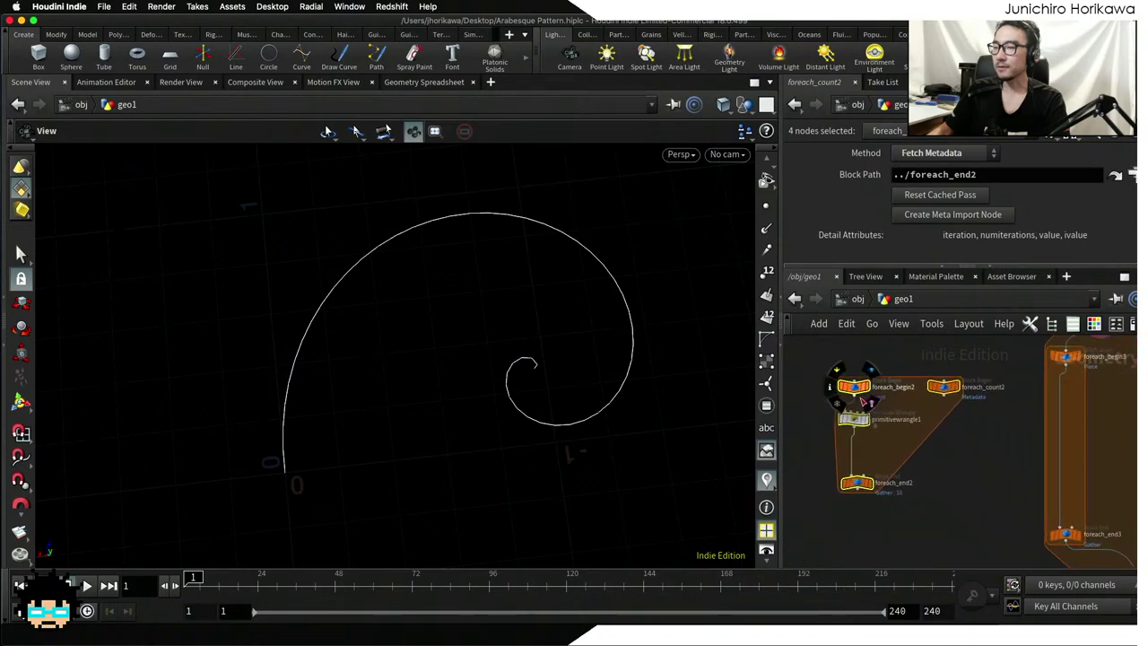
pyautogui.click(863, 401)
pyautogui.press('Escape')
pyautogui.scroll(-2, 883, 445)
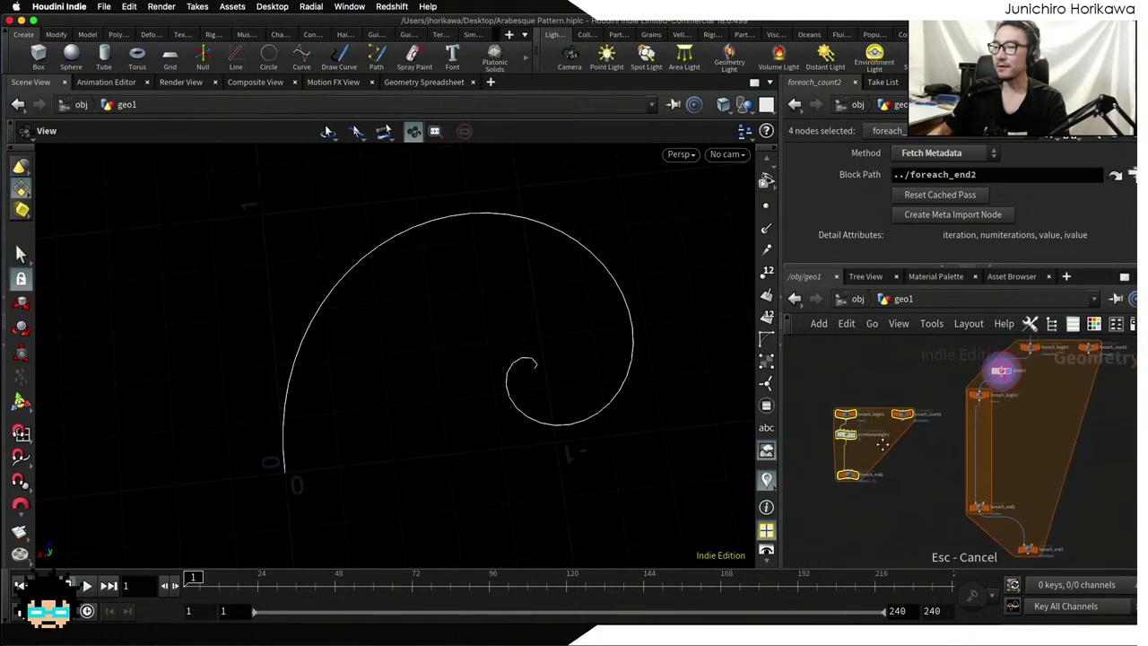
pyautogui.moveTo(855, 415); pyautogui.dragTo(1003, 430)
pyautogui.scroll(3, 1054, 476)
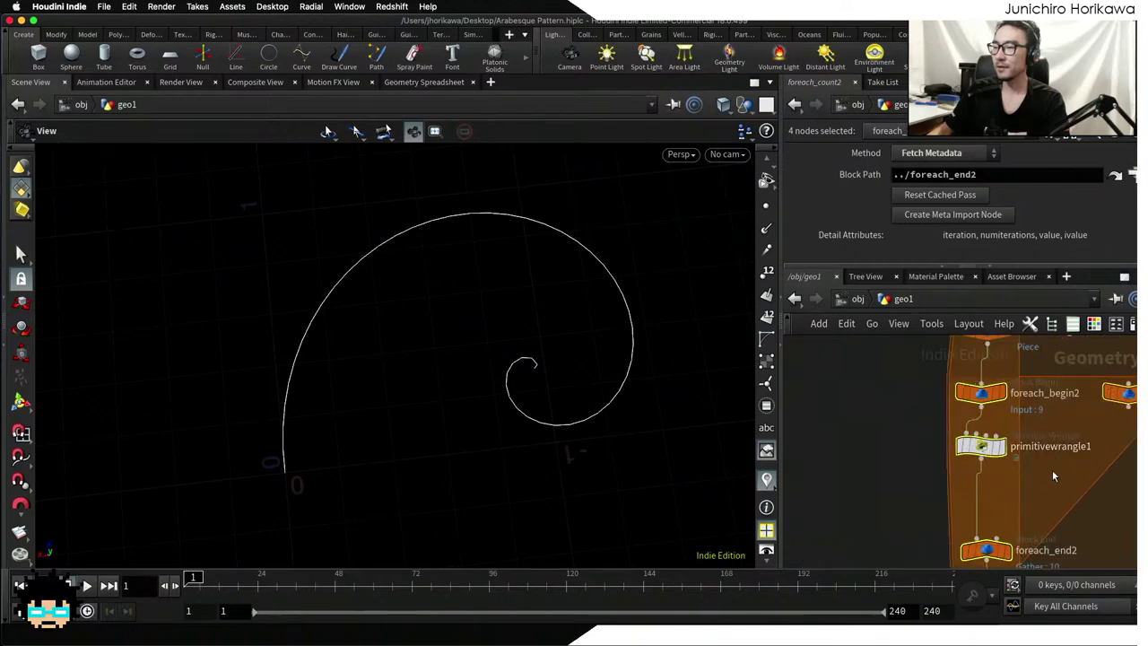
pyautogui.moveTo(1044, 483); pyautogui.dragTo(965, 405, button='middle')
# Inspect primitivewrangle1 and foreach_end3 settings.
pyautogui.click(966, 471)
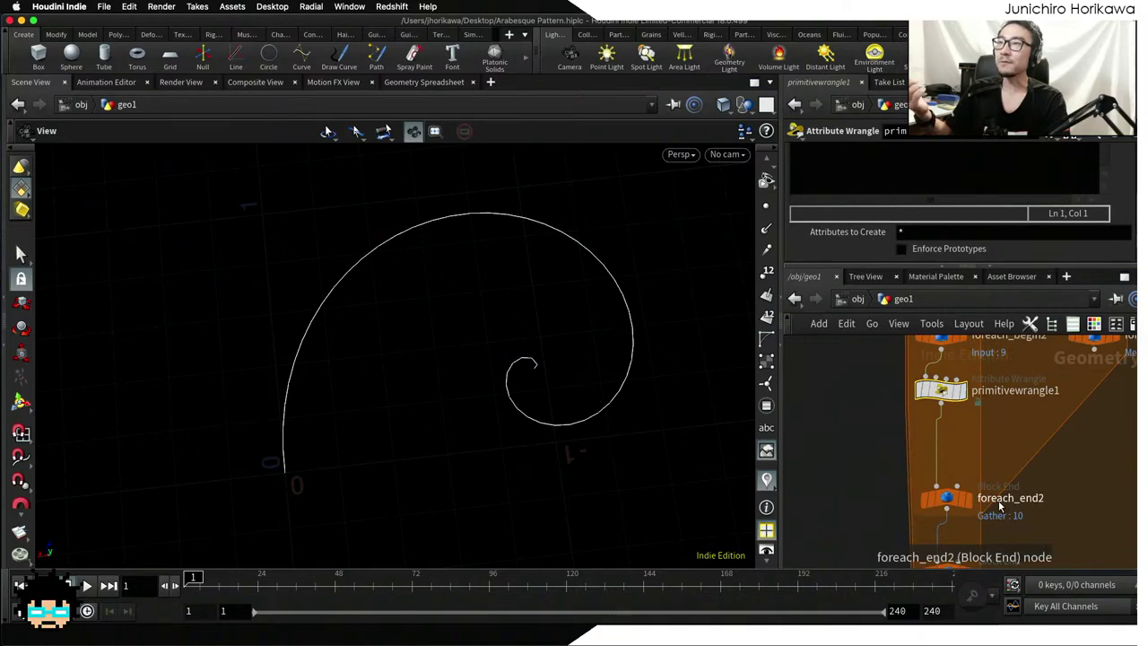
pyautogui.scroll(-4, 1012, 500)
pyautogui.scroll(4, 982, 458)
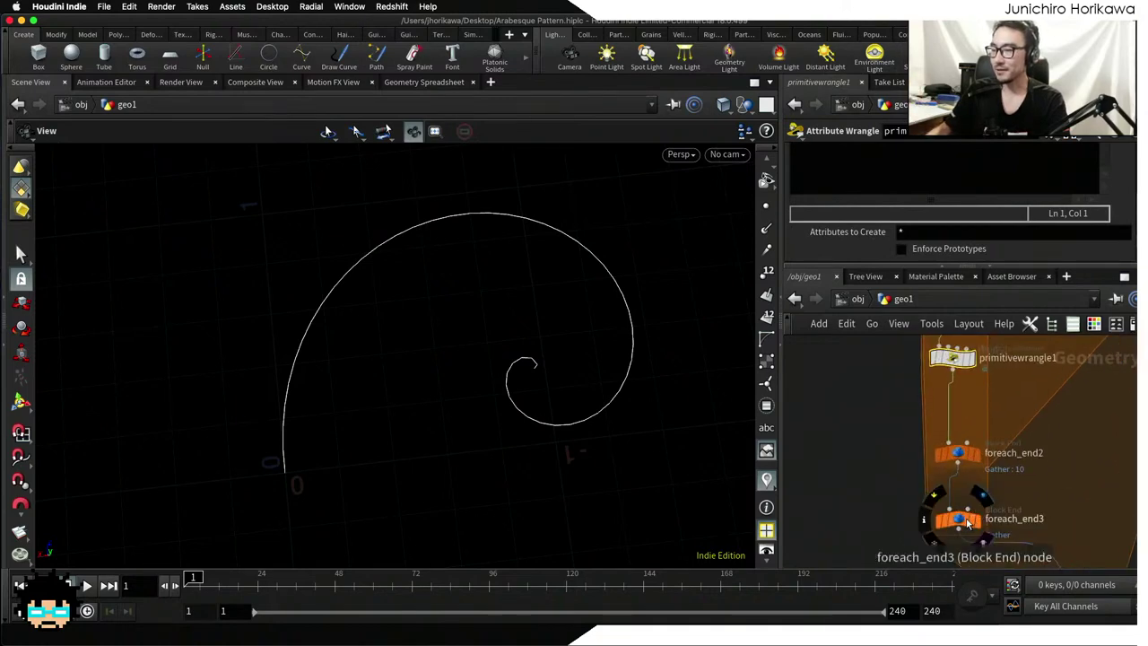
pyautogui.click(960, 521)
pyautogui.scroll(-3, 953, 403)
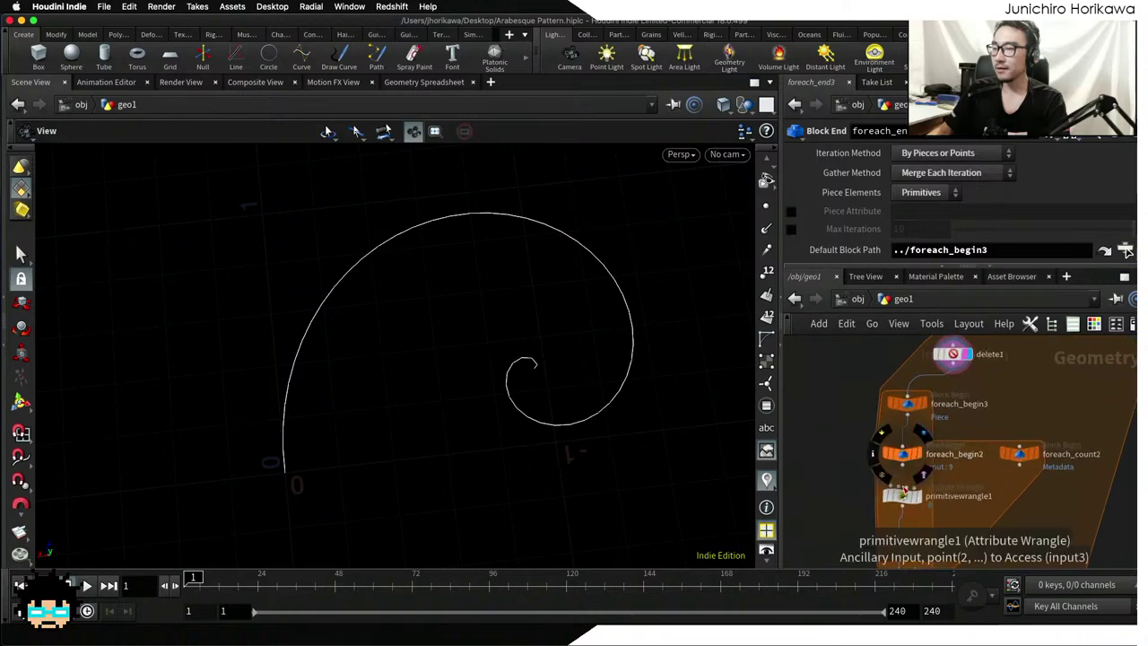
pyautogui.scroll(1, 910, 461)
# Wire foreach_begin3 into foreach_begin2's input and show foreach_begin3's Block Begin parameters.
pyautogui.click(908, 454)
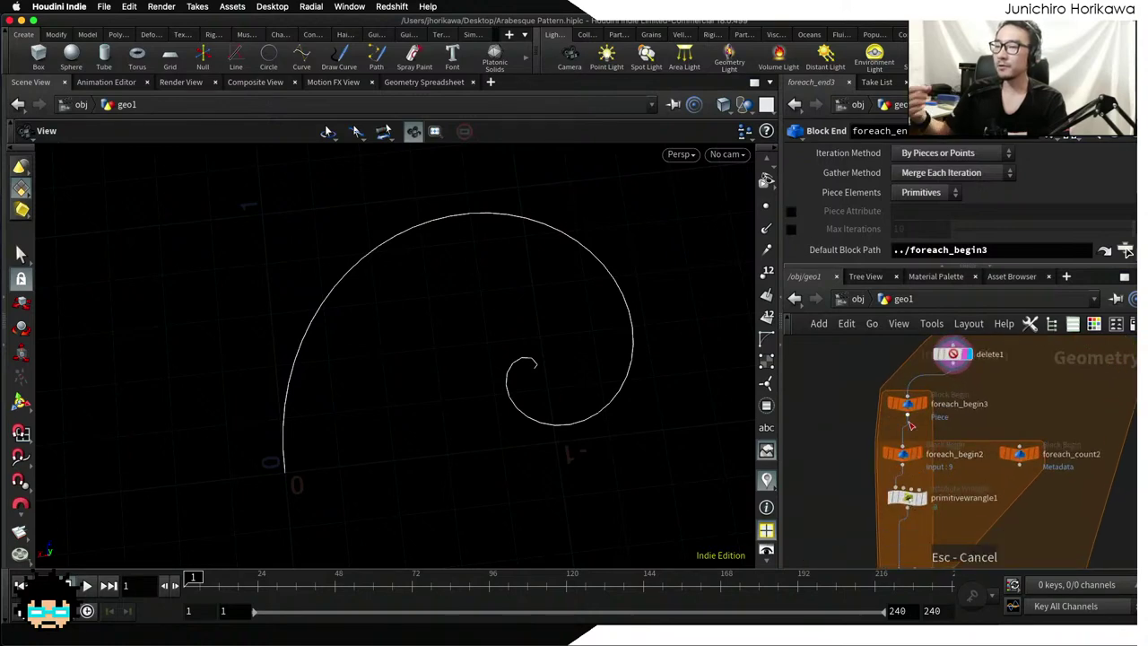
pyautogui.click(915, 438)
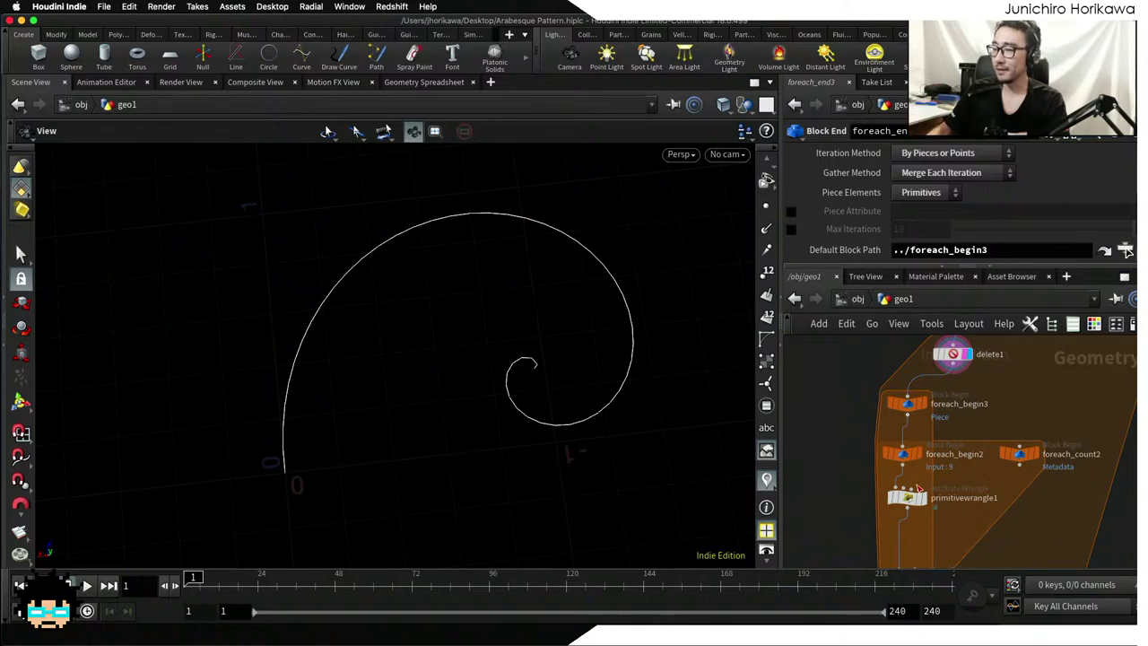
pyautogui.moveTo(965, 489); pyautogui.dragTo(943, 502, button='middle')
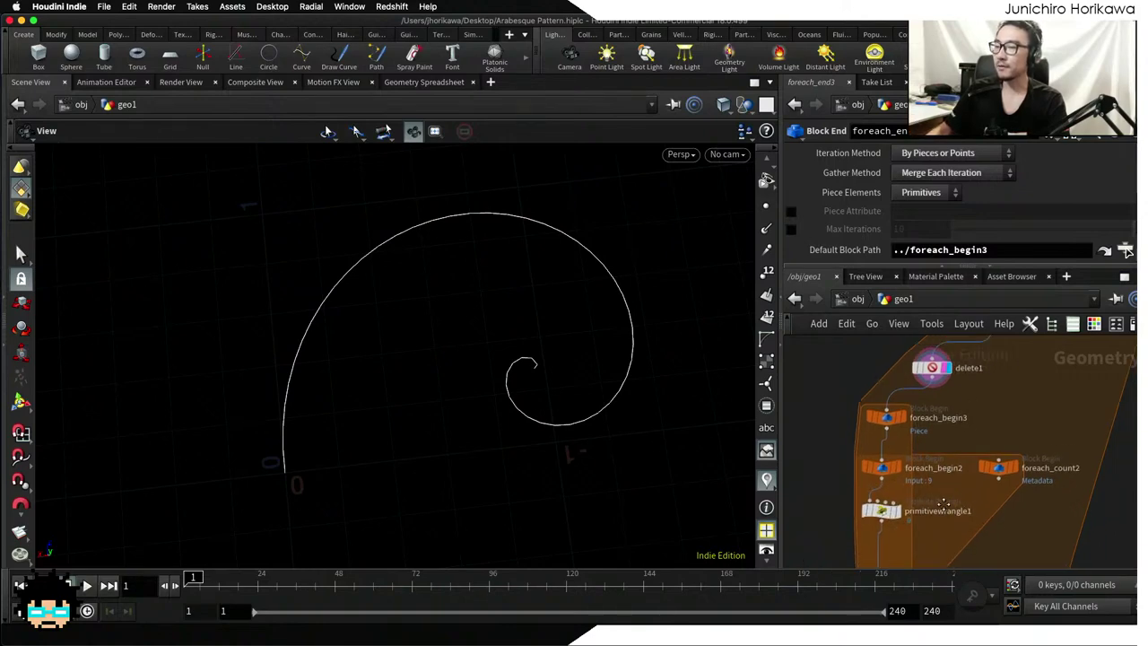
pyautogui.scroll(1, 915, 499)
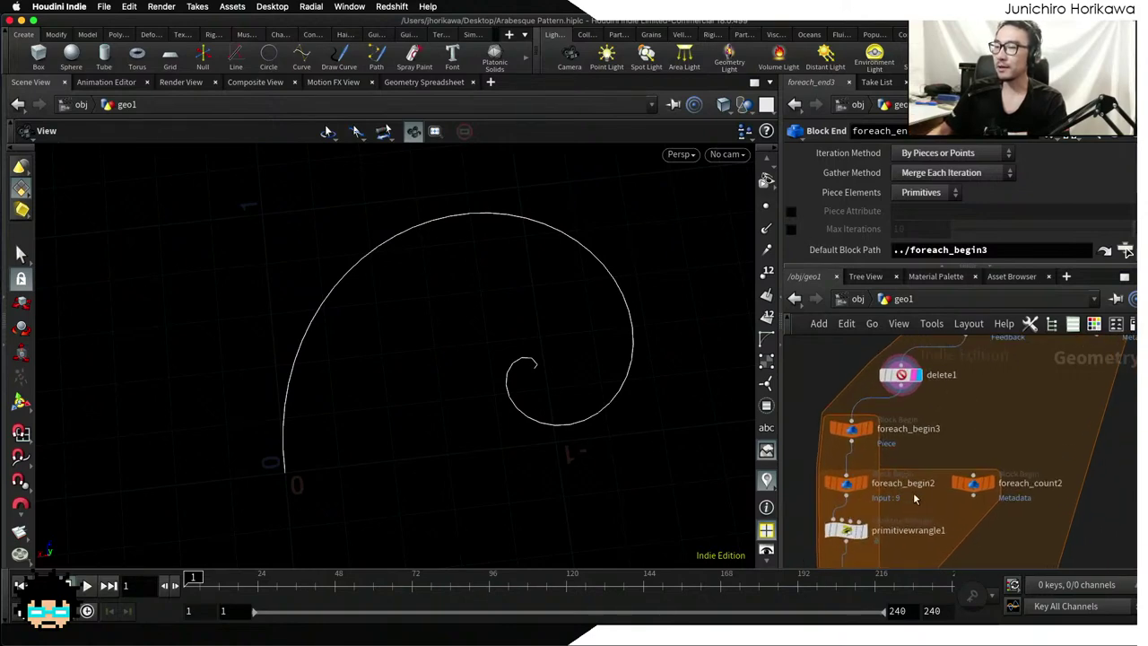
pyautogui.click(854, 429)
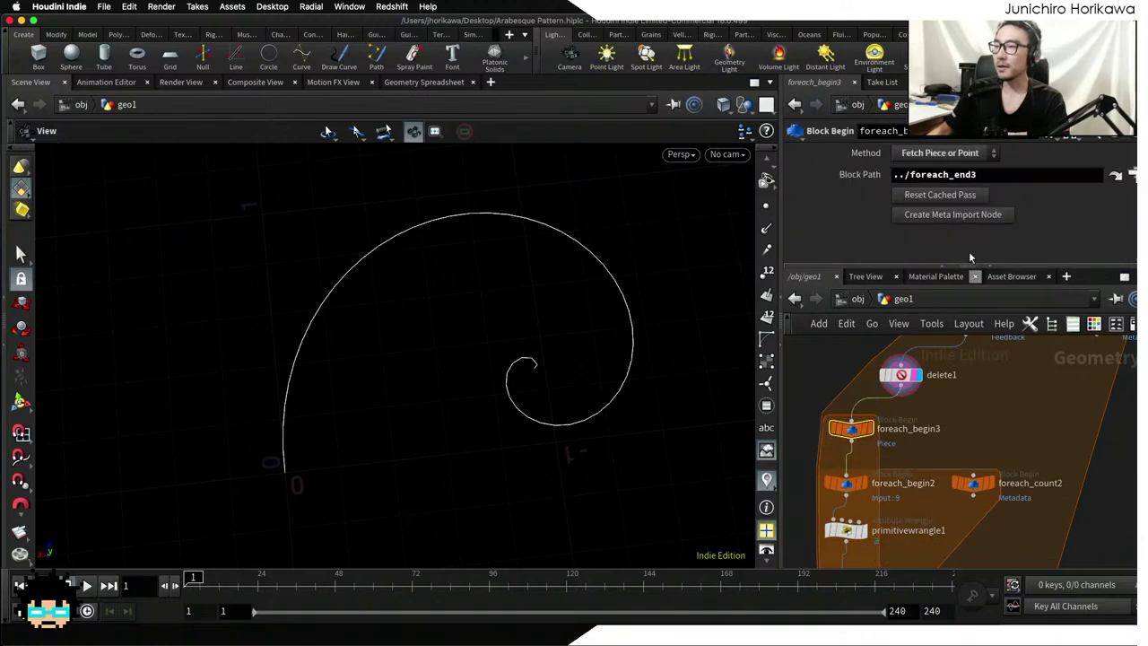
# Create the metadata import node foreach_begin3_metadata1 from foreach_begin3's parameters.
pyautogui.click(954, 216)
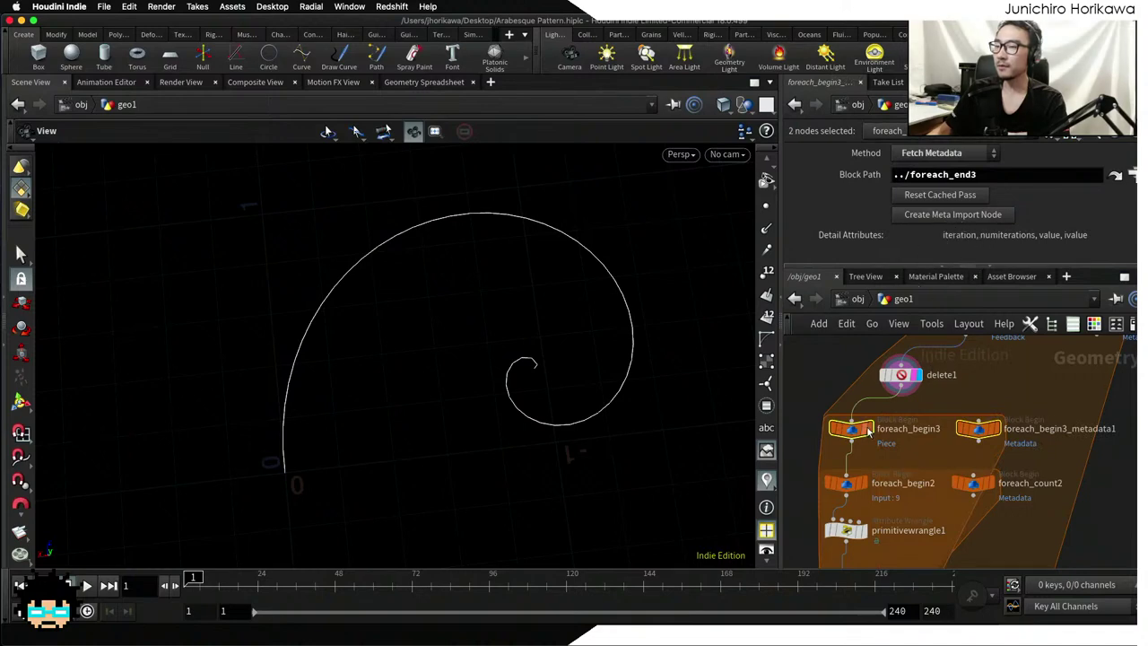
pyautogui.scroll(2, 852, 430)
pyautogui.moveTo(856, 433); pyautogui.dragTo(860, 438)
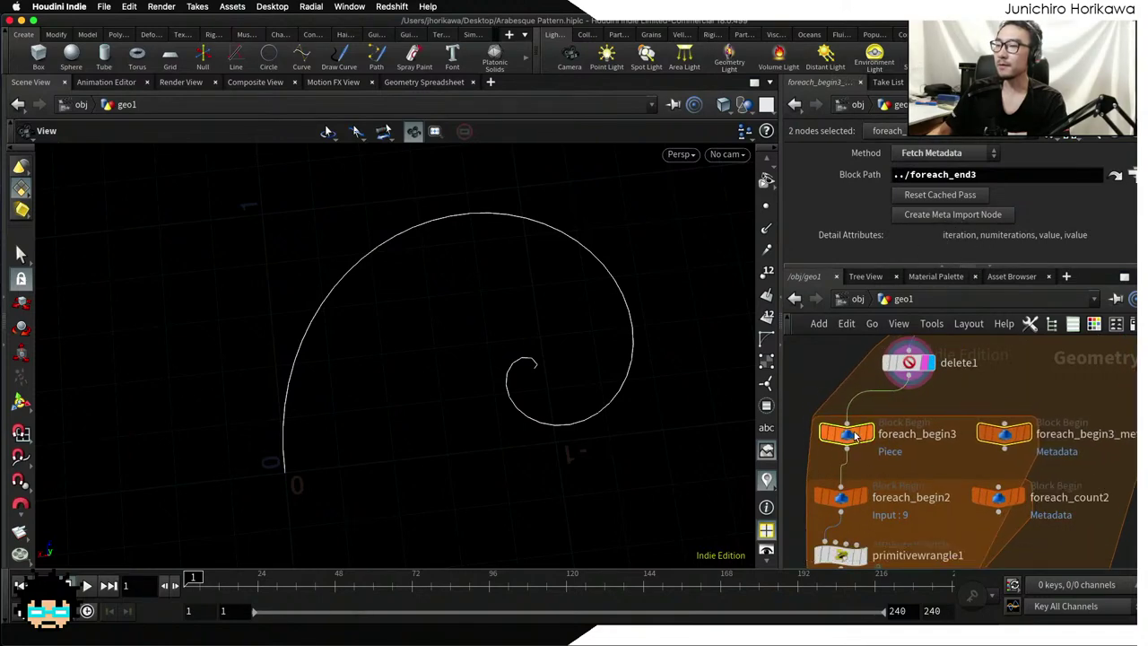
pyautogui.click(927, 456)
pyautogui.scroll(-2, 933, 475)
pyautogui.scroll(-2, 933, 470)
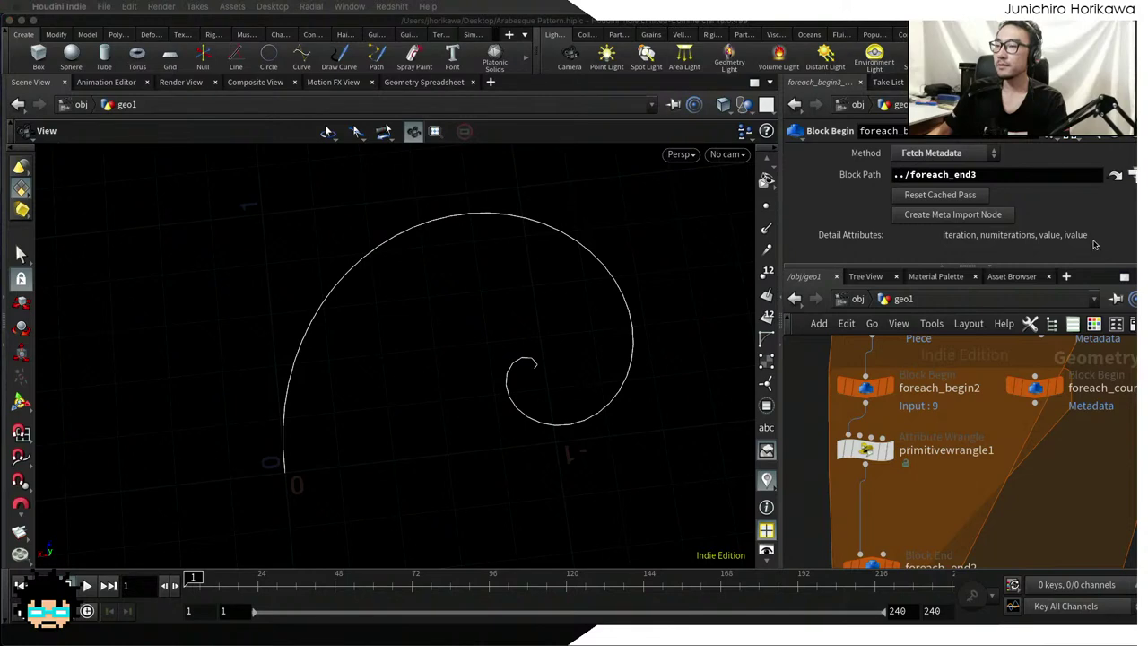
pyautogui.scroll(-5, 969, 508)
pyautogui.scroll(5, 1007, 428)
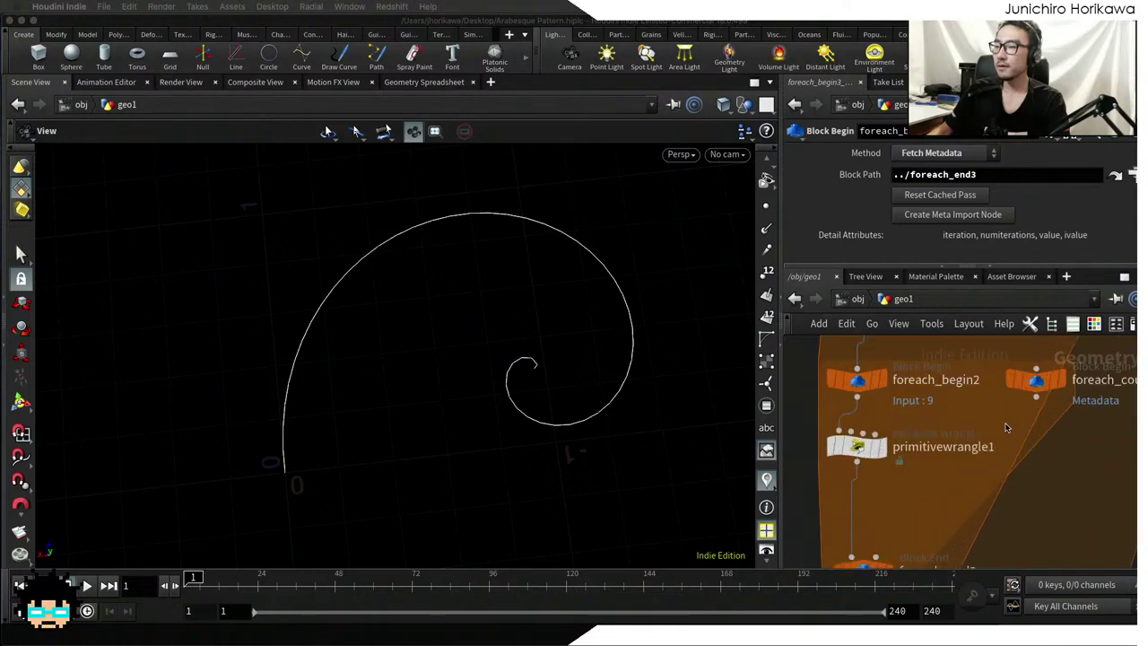
# Wire foreach_begin3_metadata1 into primitivewrangle1's second input, then nudge primitivewrangle1 and foreach_count2.
pyautogui.scroll(2, 972, 449)
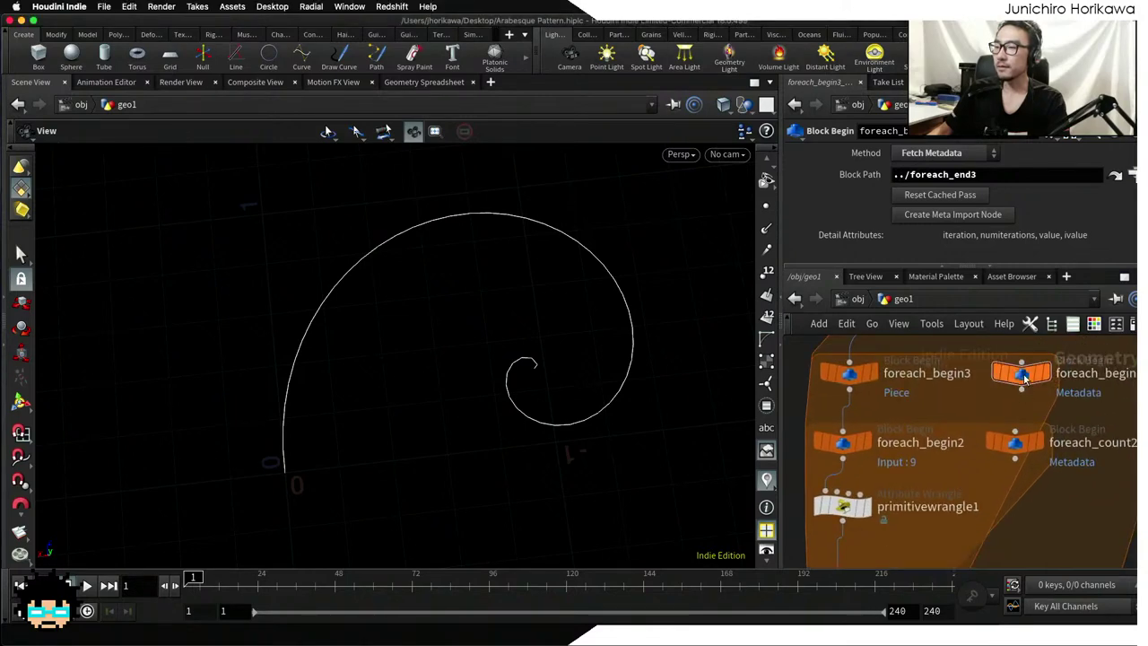
pyautogui.moveTo(1021, 375); pyautogui.dragTo(846, 511)
pyautogui.moveTo(871, 512); pyautogui.dragTo(1021, 375)
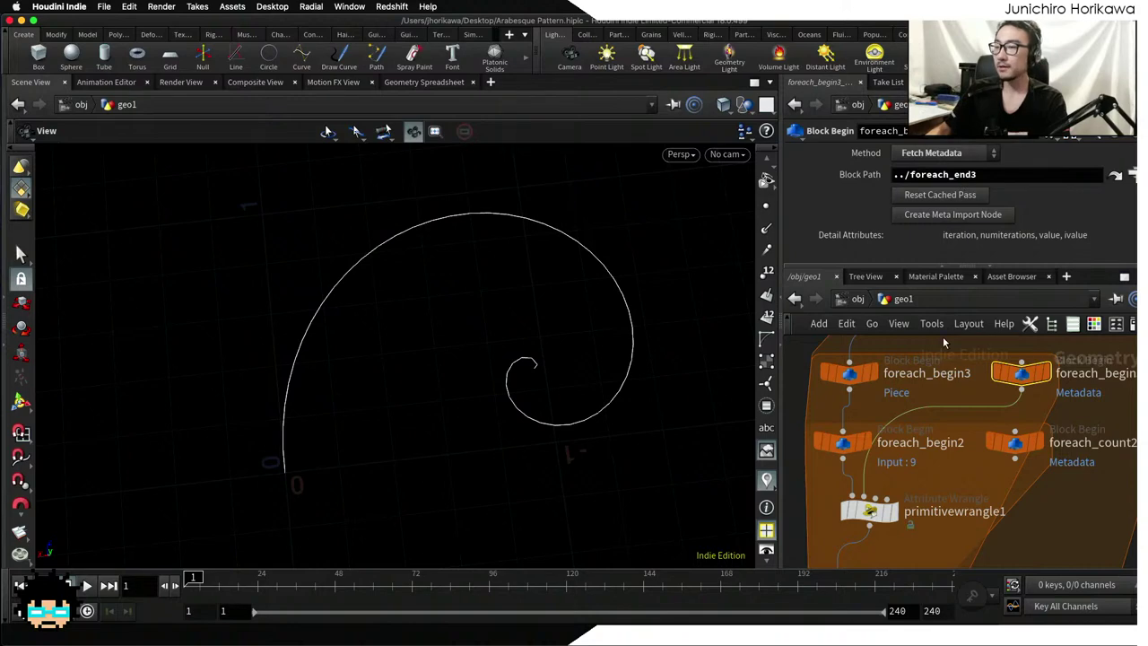
pyautogui.moveTo(867, 519); pyautogui.dragTo(868, 522)
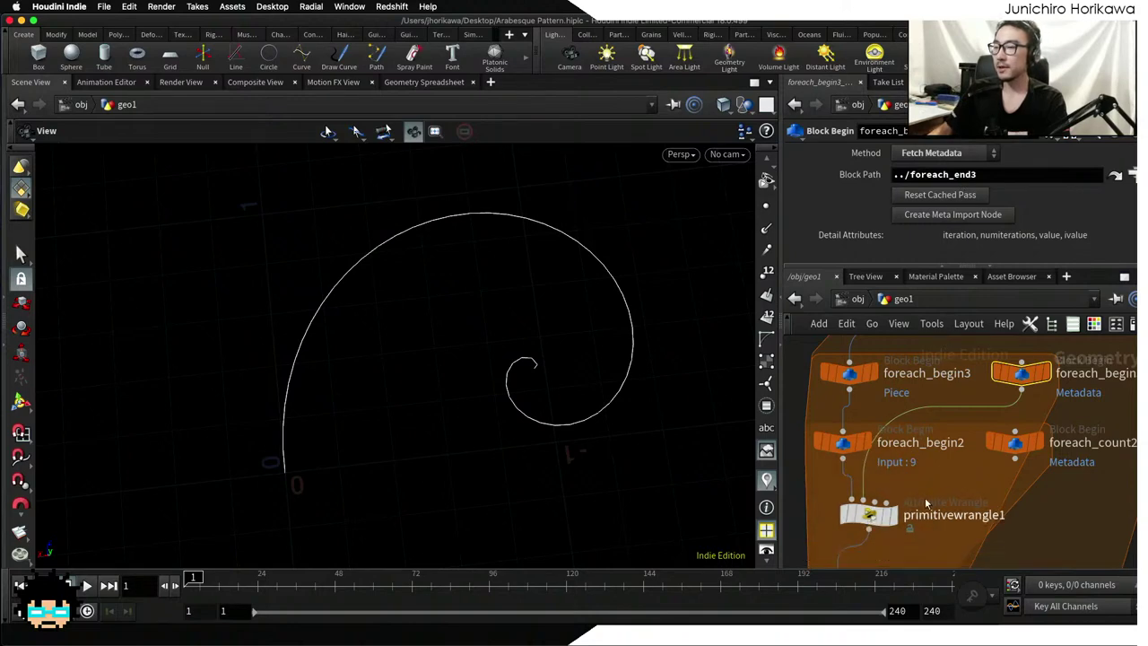
pyautogui.moveTo(1016, 460); pyautogui.dragTo(879, 500)
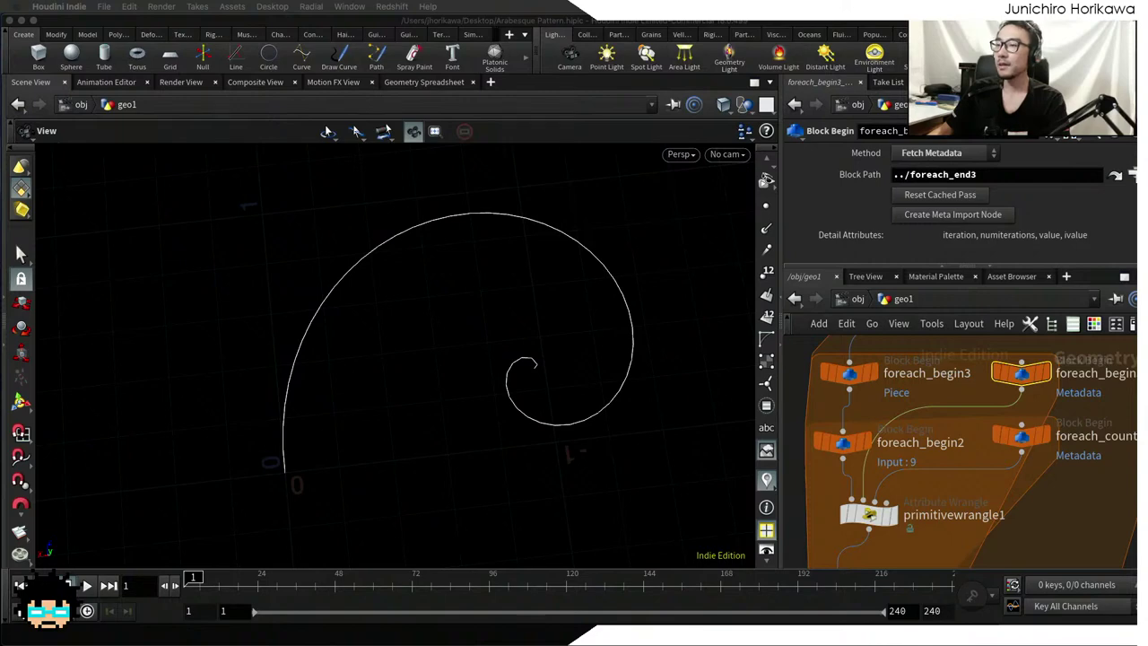
# Select foreach_count1 and view its iteration detail attributes in the spreadsheet.
pyautogui.scroll(4, 895, 507)
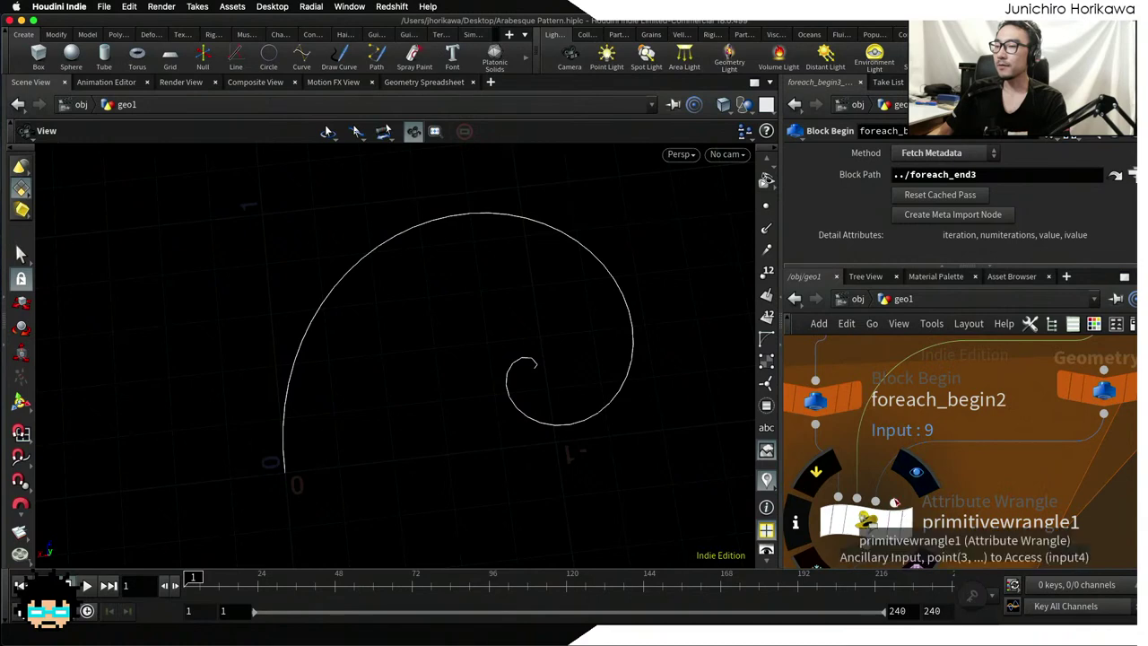
pyautogui.scroll(-6, 895, 505)
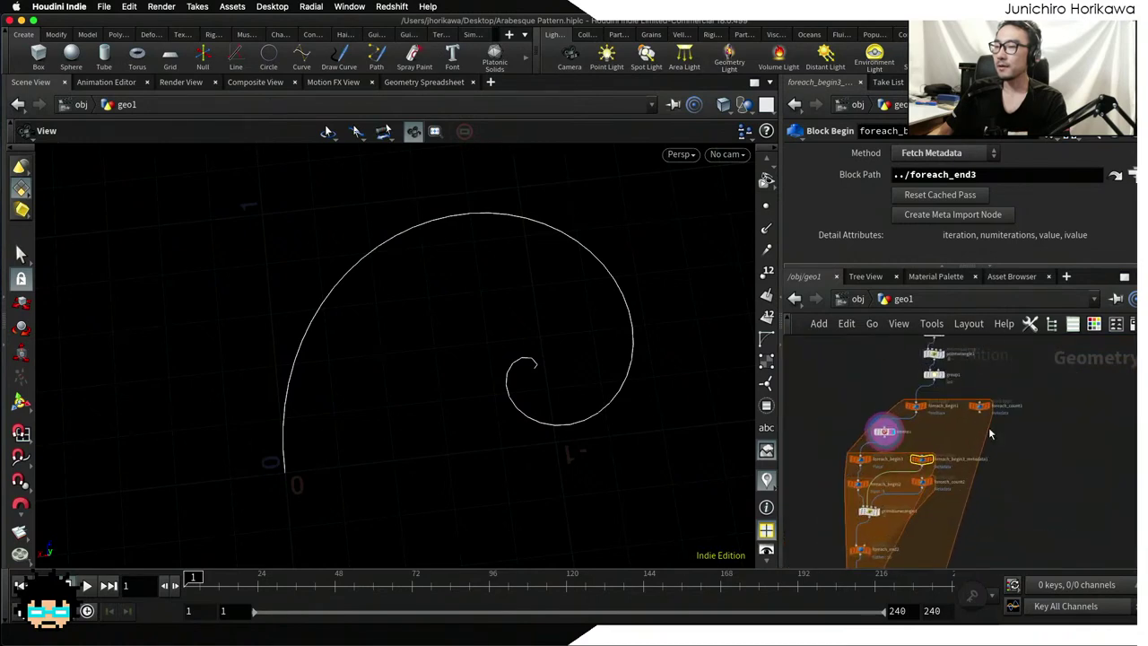
pyautogui.scroll(2, 982, 408)
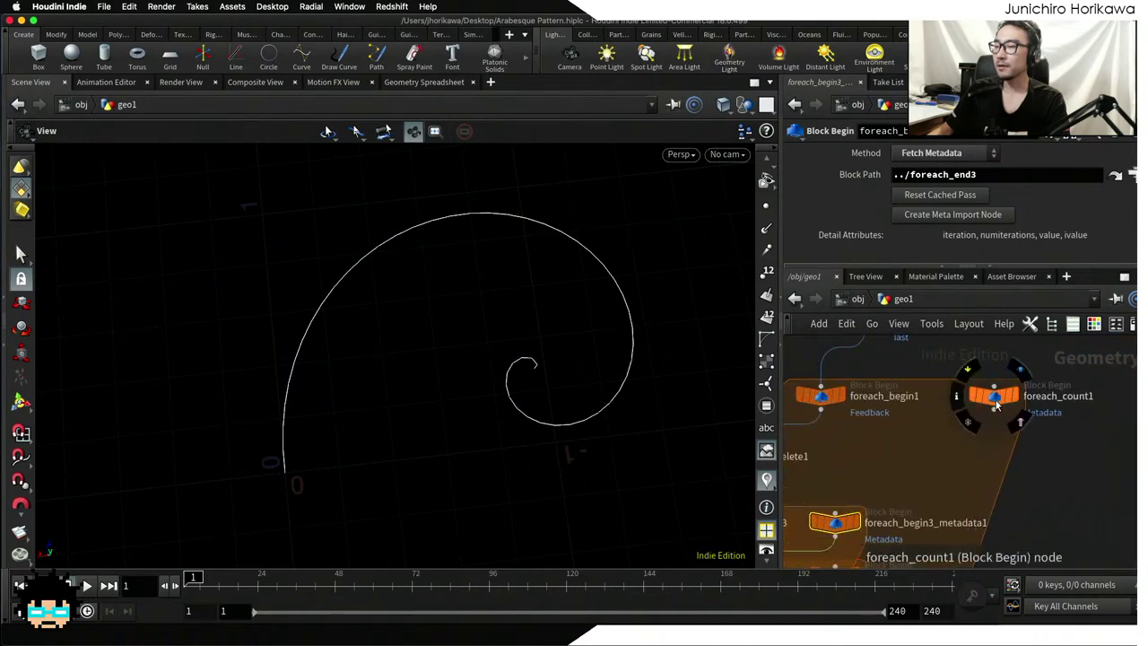
pyautogui.click(997, 395)
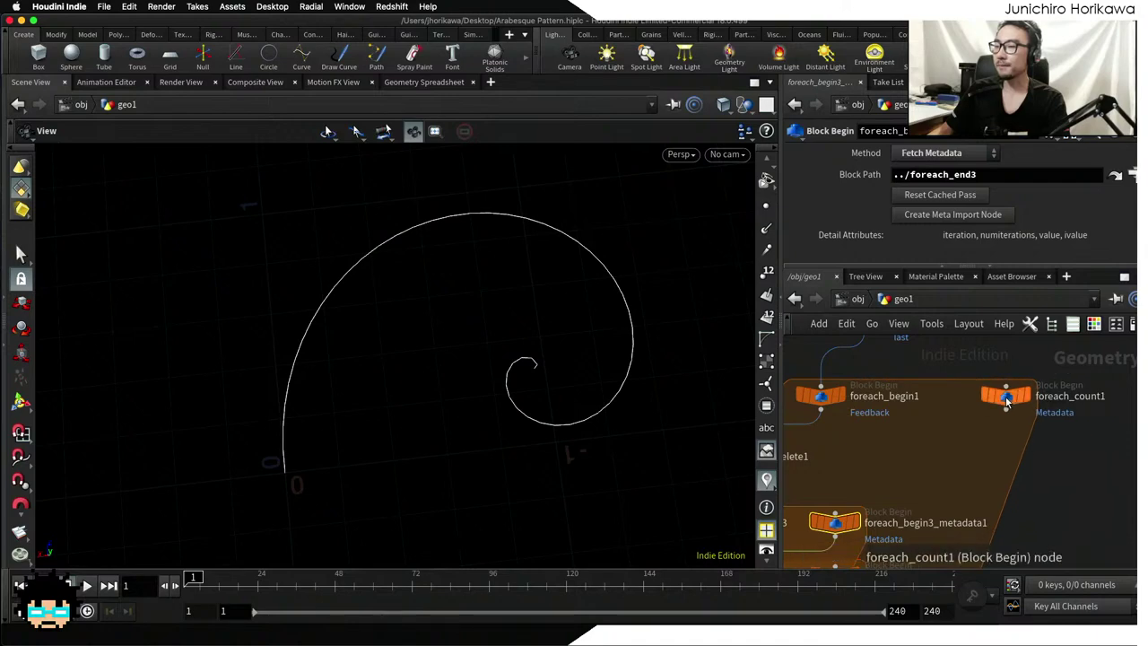
pyautogui.moveTo(997, 395); pyautogui.dragTo(1009, 398)
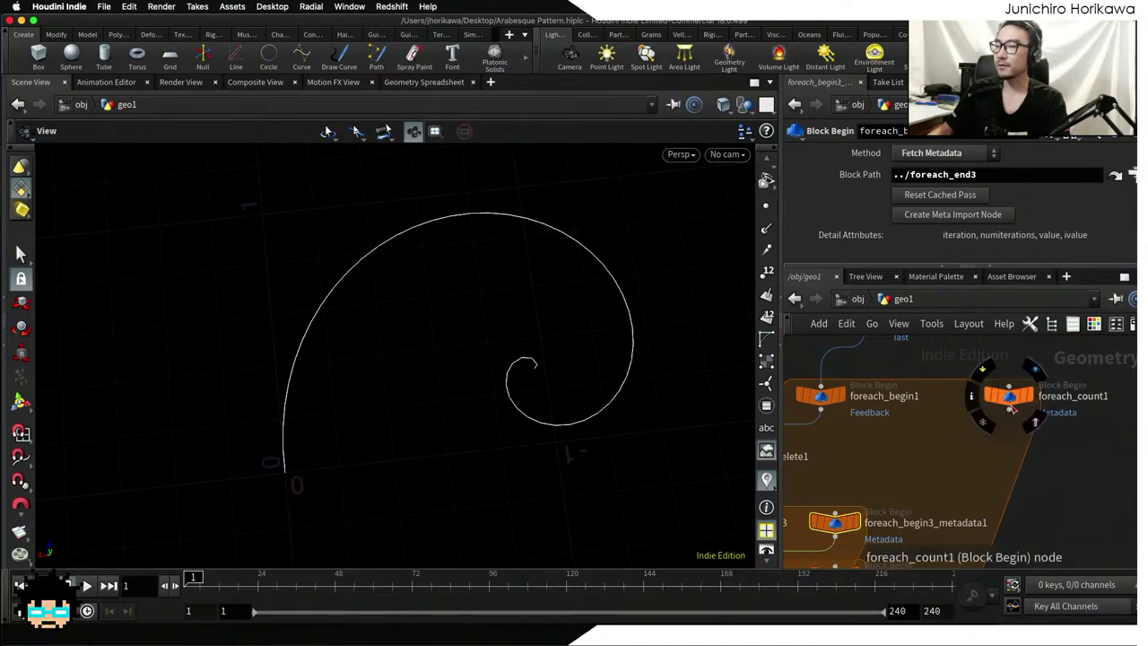
pyautogui.click(1010, 400)
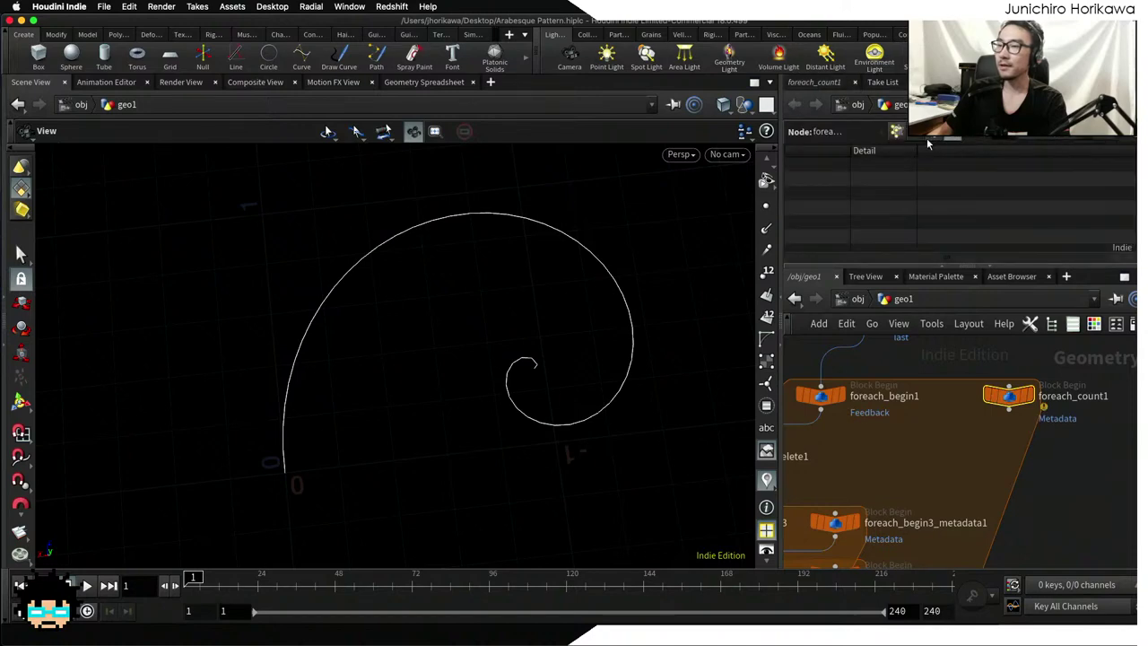
pyautogui.doubleClick(1010, 396)
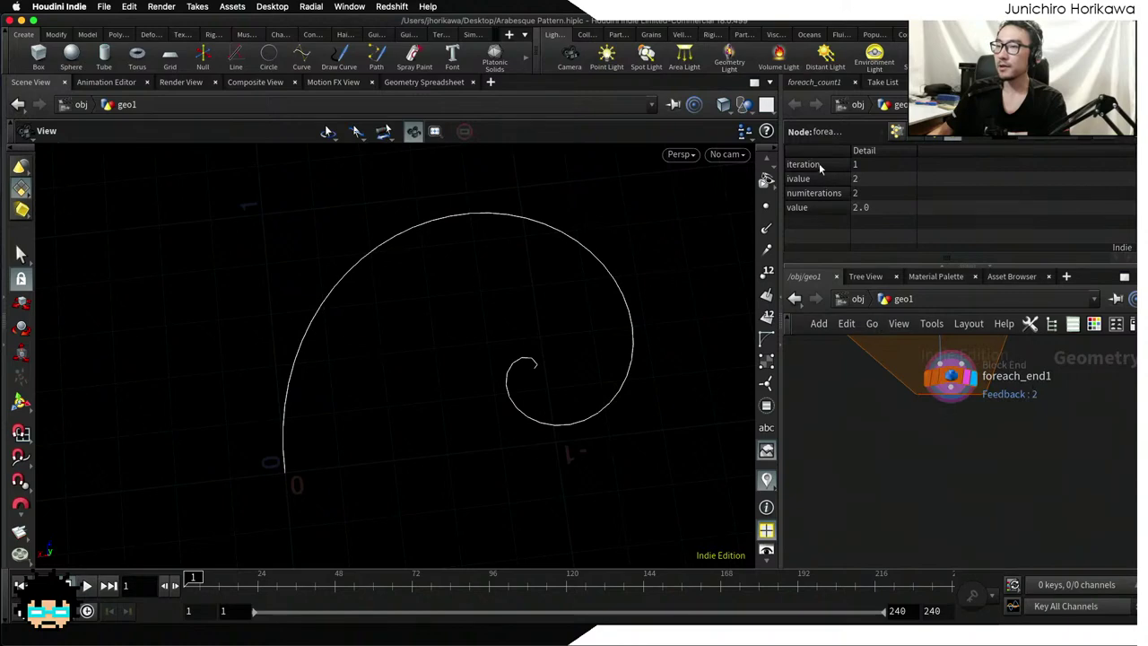
pyautogui.press('h')
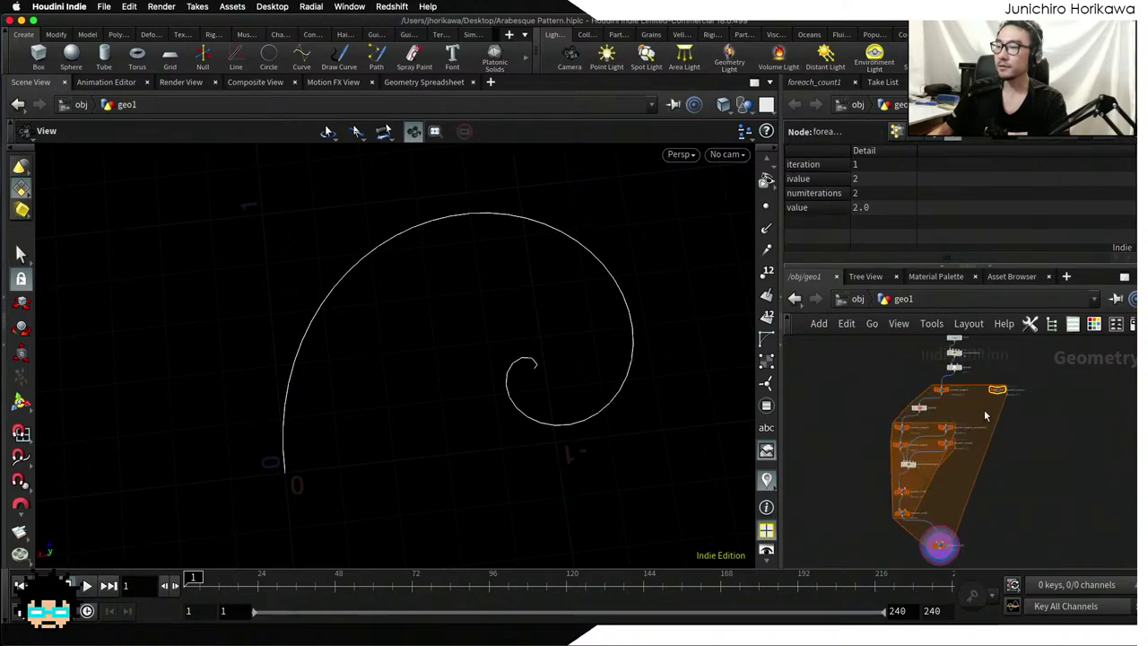
# Wire foreach_count1 into primitivewrangle1 and place it beside foreach_count2.
pyautogui.moveTo(1012, 378); pyautogui.dragTo(841, 518)
pyautogui.moveTo(1007, 377); pyautogui.dragTo(995, 516)
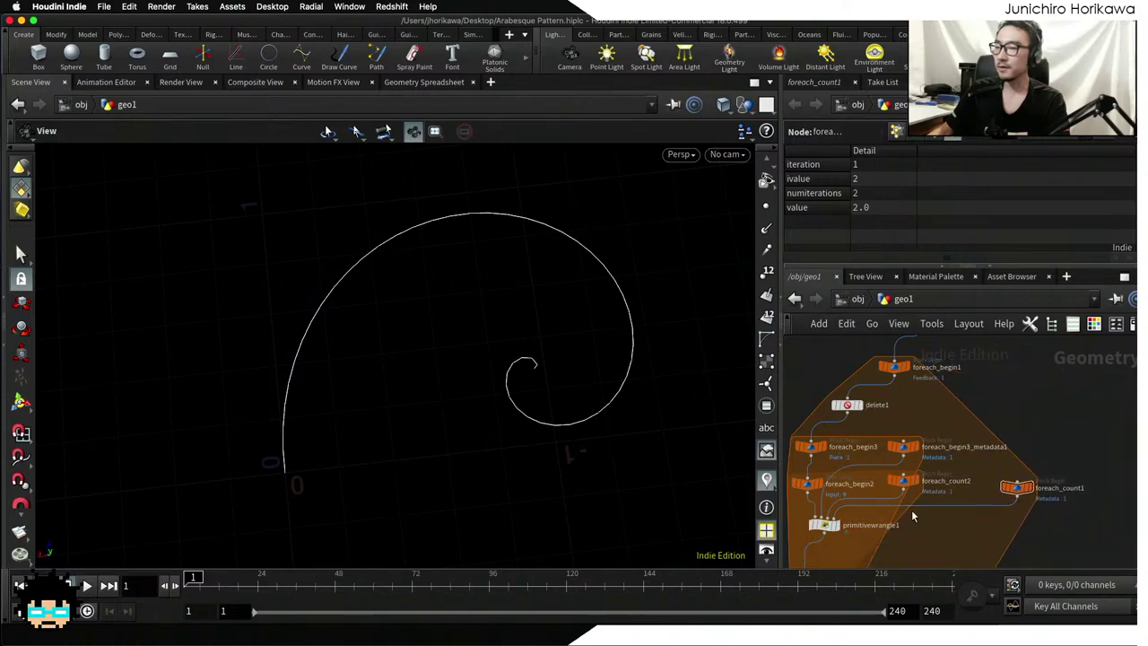
pyautogui.scroll(2, 912, 510)
pyautogui.moveTo(954, 476); pyautogui.dragTo(992, 475)
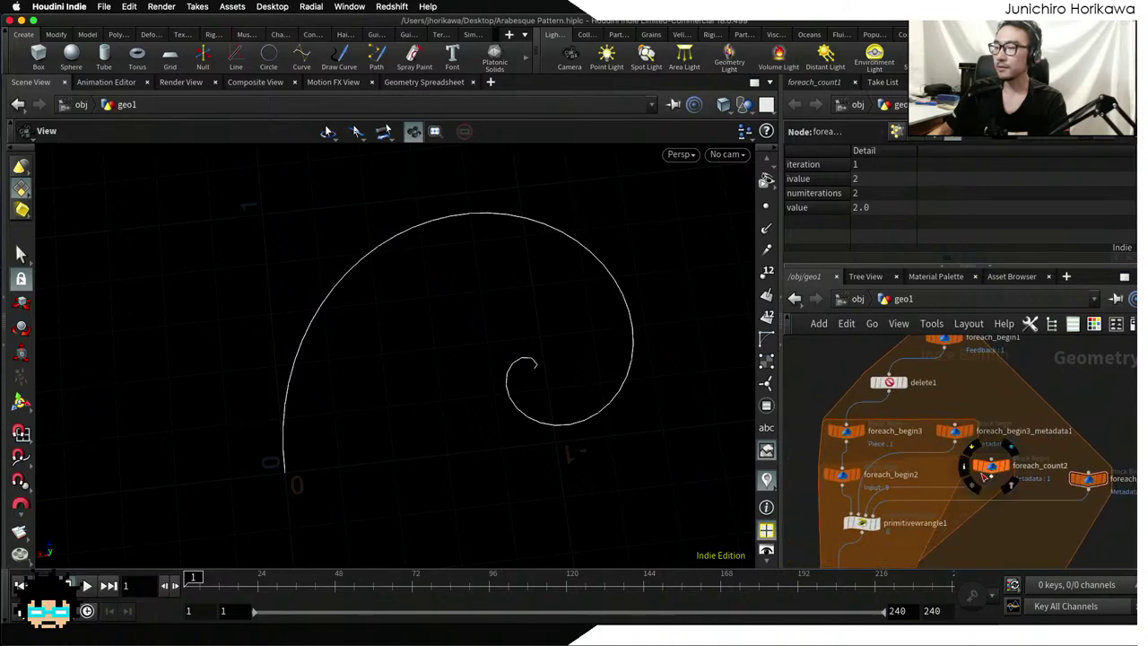
pyautogui.scroll(1, 987, 474)
pyautogui.moveTo(967, 391); pyautogui.dragTo(1021, 532)
pyautogui.scroll(1, 945, 522)
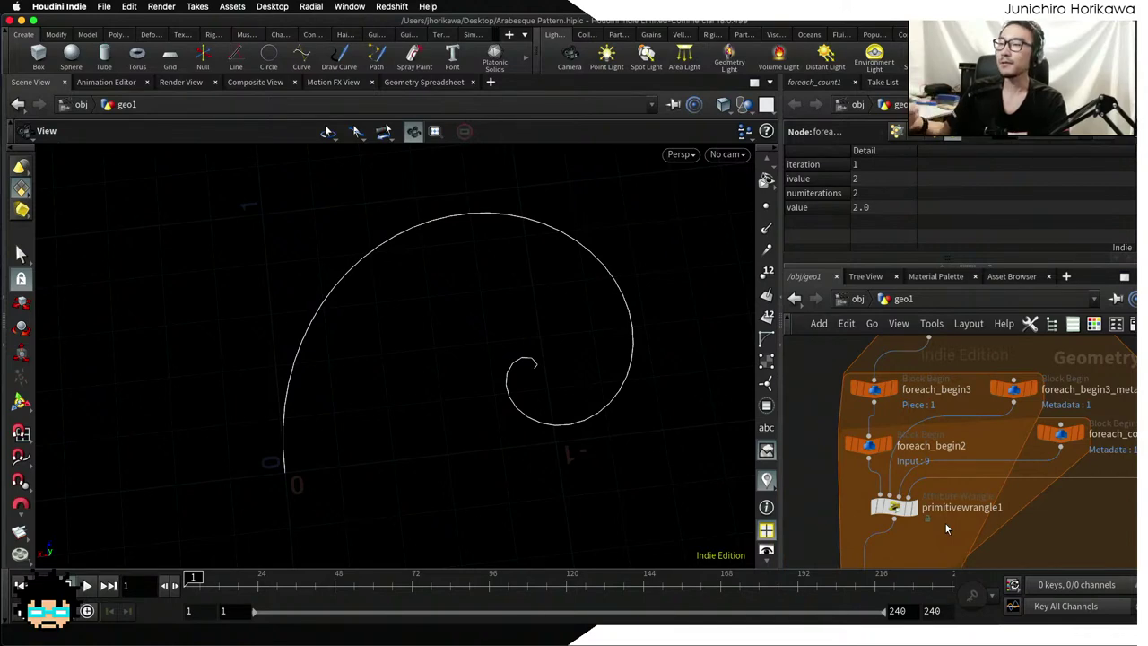
# Make primitivewrangle1 the current node to show its parameters and detail attributes.
pyautogui.scroll(1, 945, 523)
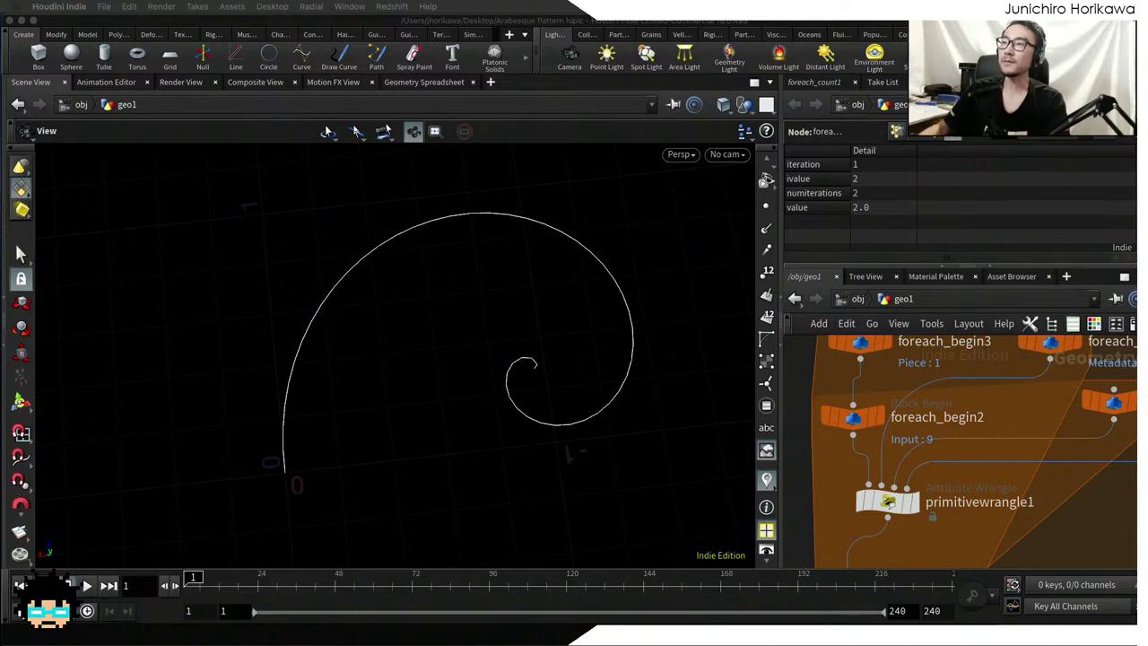
pyautogui.click(954, 512)
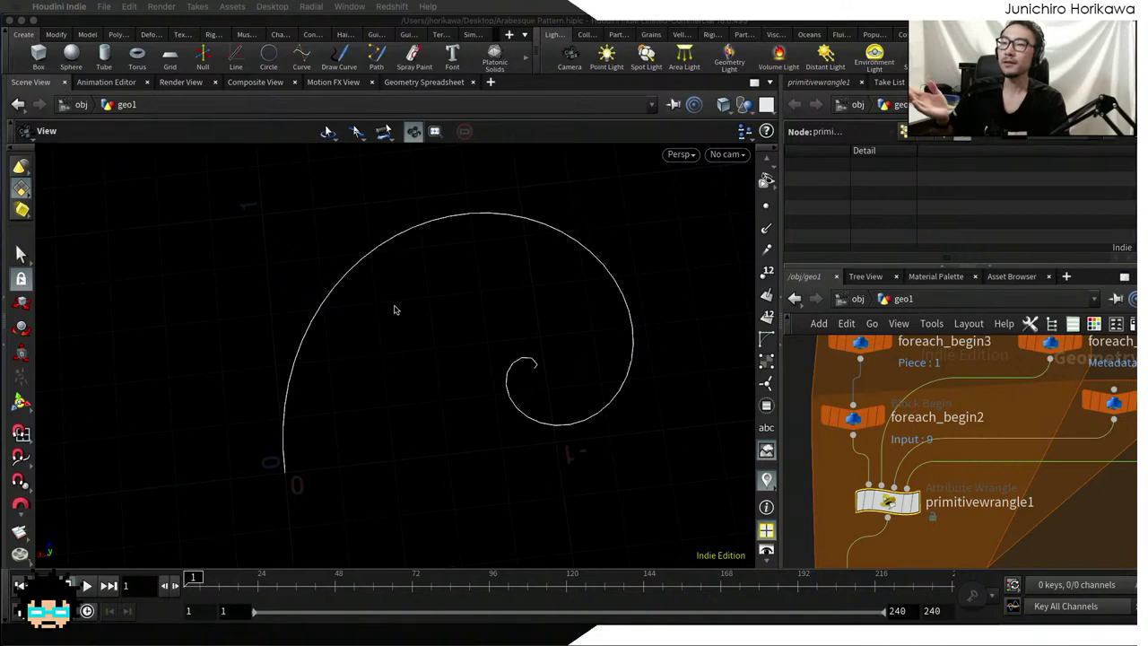
# Inspect the spiral curve, then nudge primitivewrangle1 to sit under foreach_begin2.
pyautogui.moveTo(376, 323); pyautogui.dragTo(318, 308)
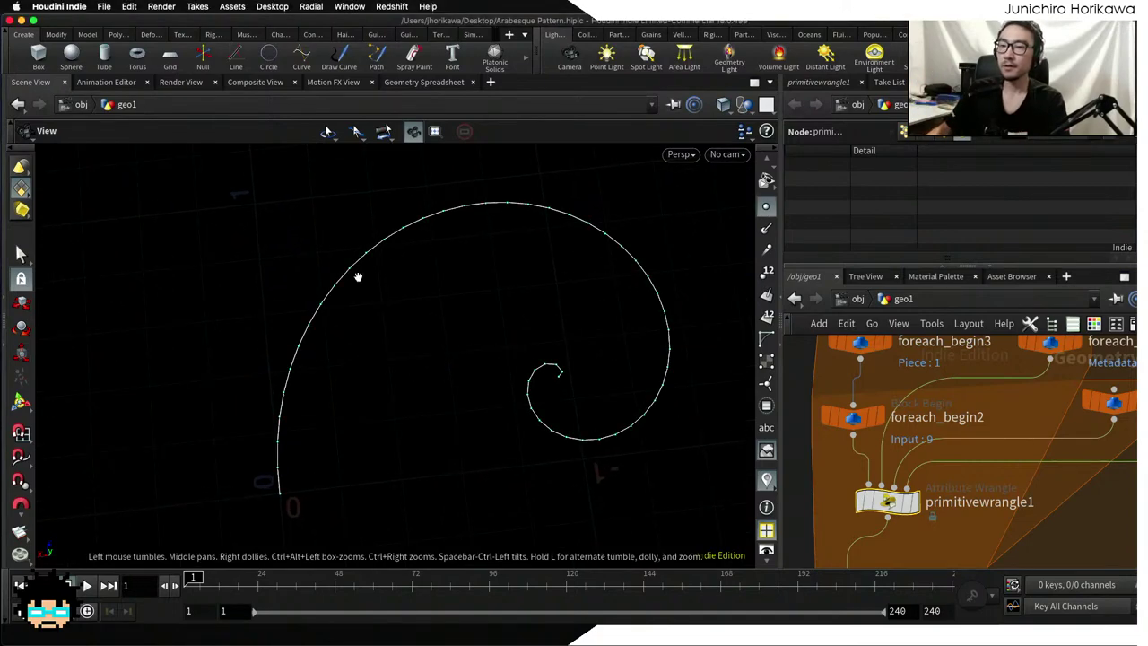
pyautogui.moveTo(356, 274); pyautogui.dragTo(321, 288)
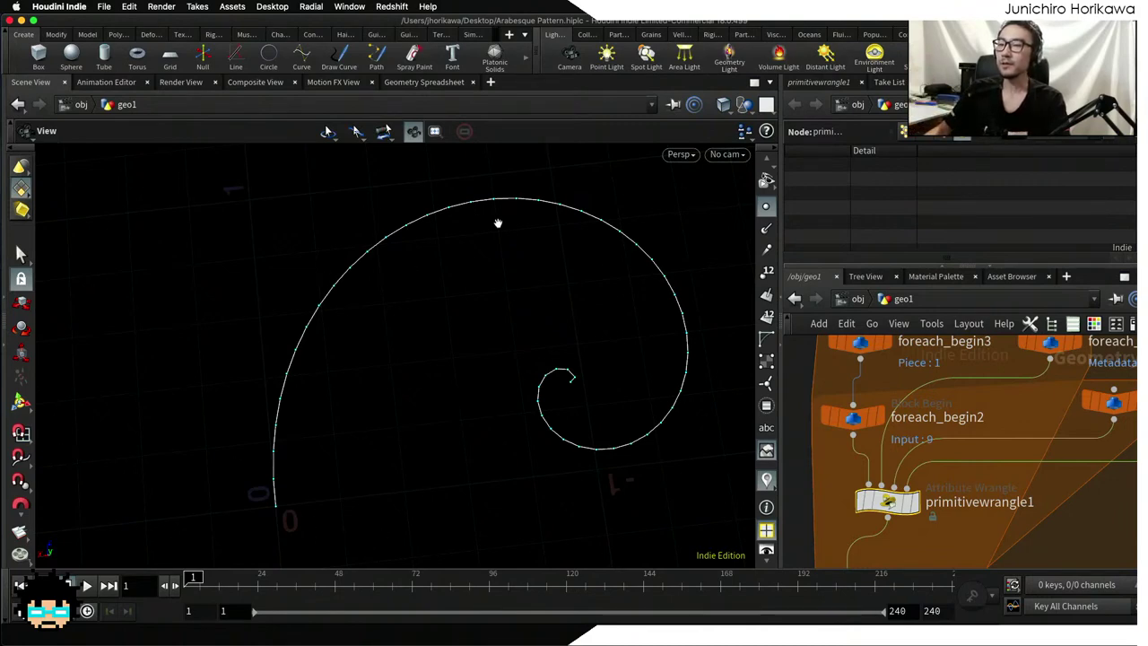
pyautogui.moveTo(375, 272); pyautogui.dragTo(392, 412)
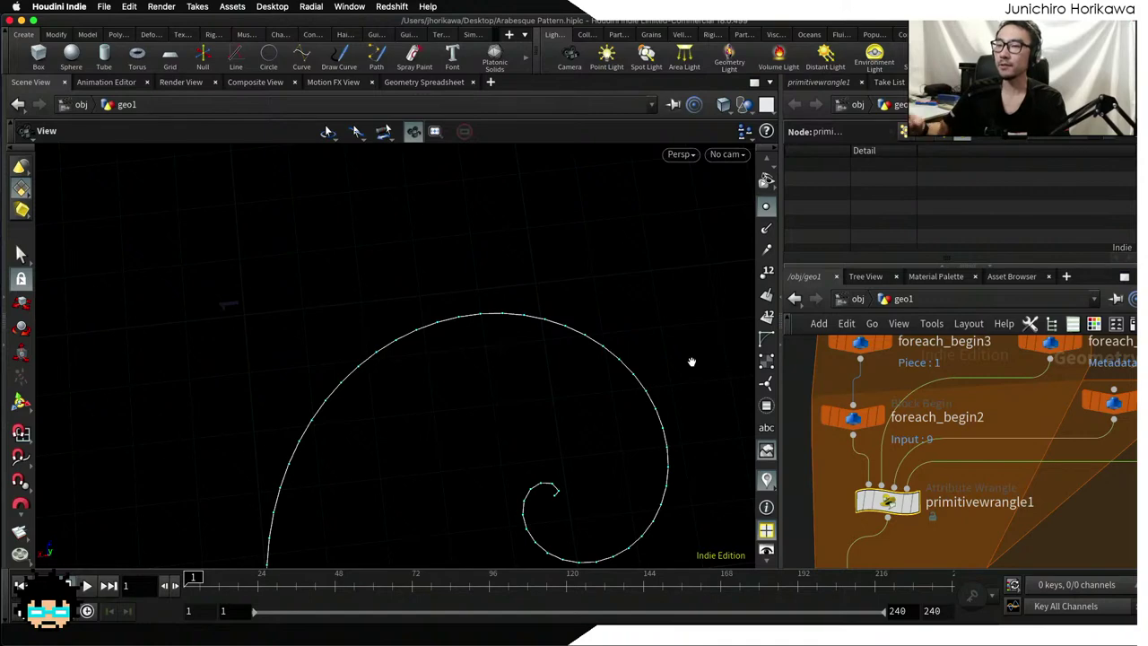
pyautogui.press('h')
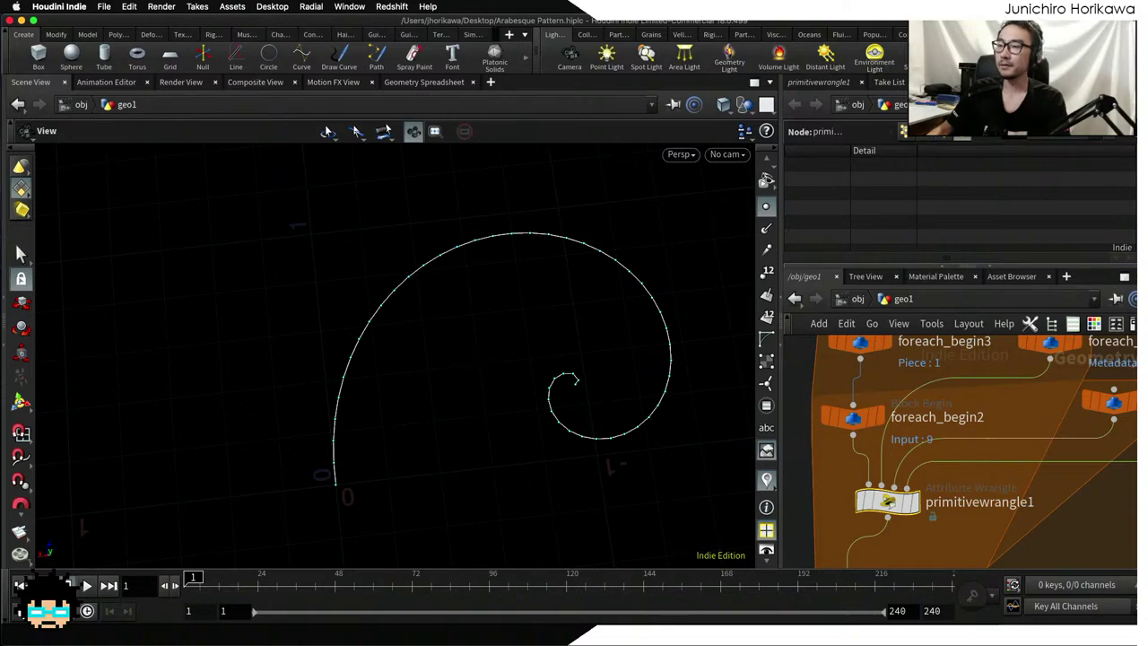
pyautogui.scroll(-2, 968, 402)
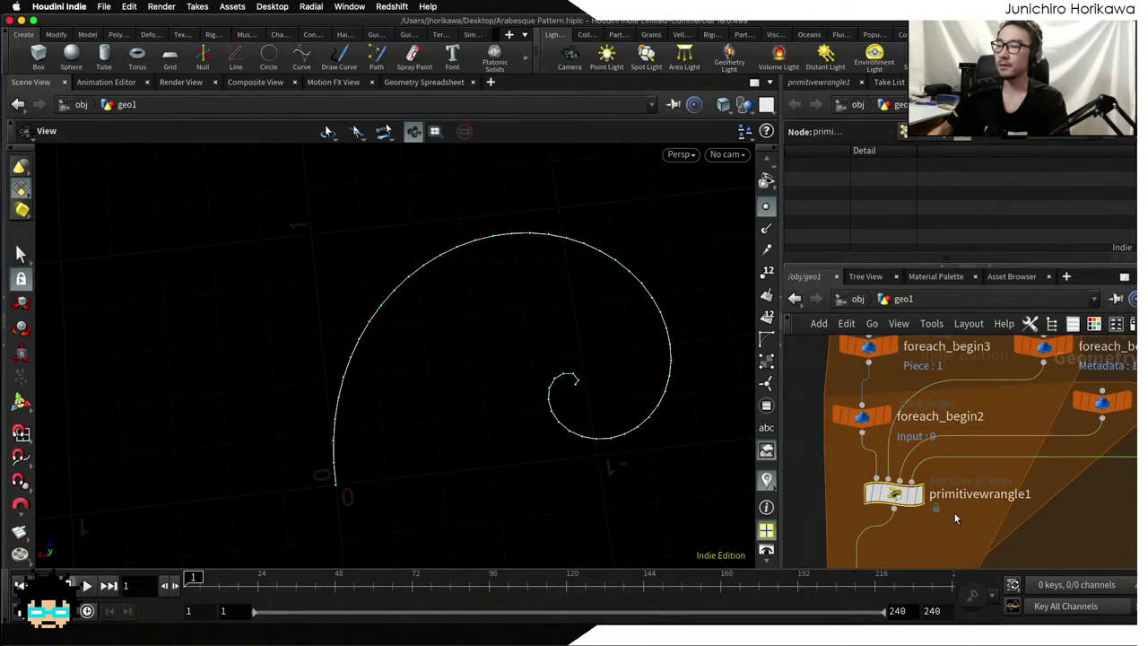
pyautogui.moveTo(955, 513); pyautogui.dragTo(933, 492, button='middle')
pyautogui.moveTo(895, 474); pyautogui.dragTo(891, 481)
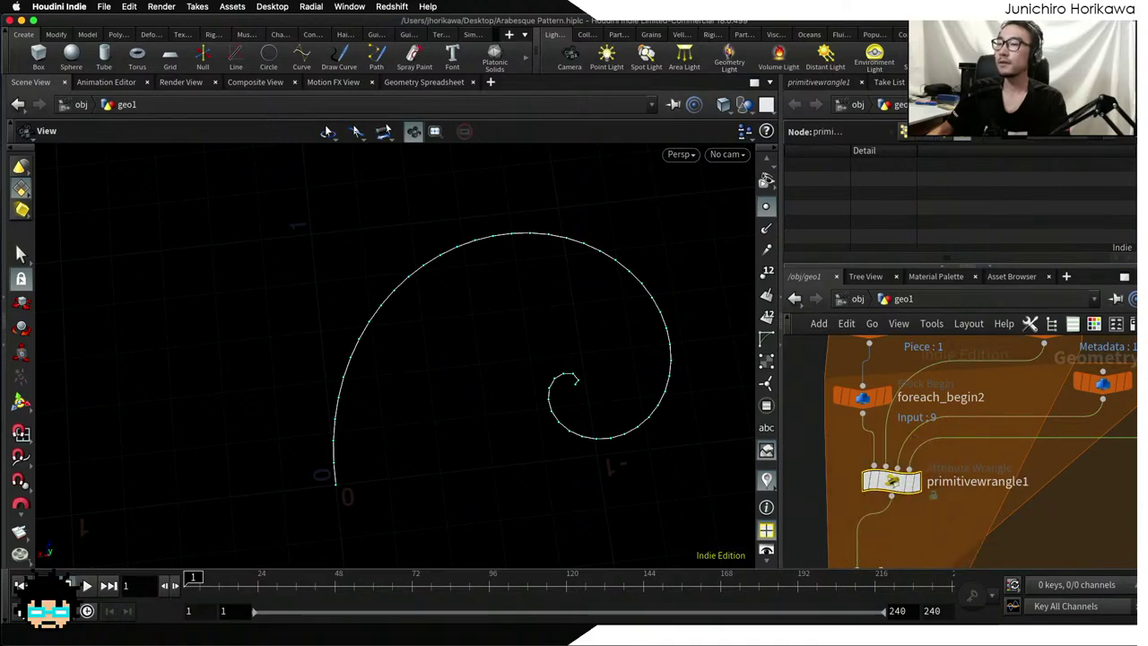
# Rename primitivewrangle1 to branch_start, set its display flag, and show its empty VEX code parameters.
pyautogui.doubleClick(972, 482)
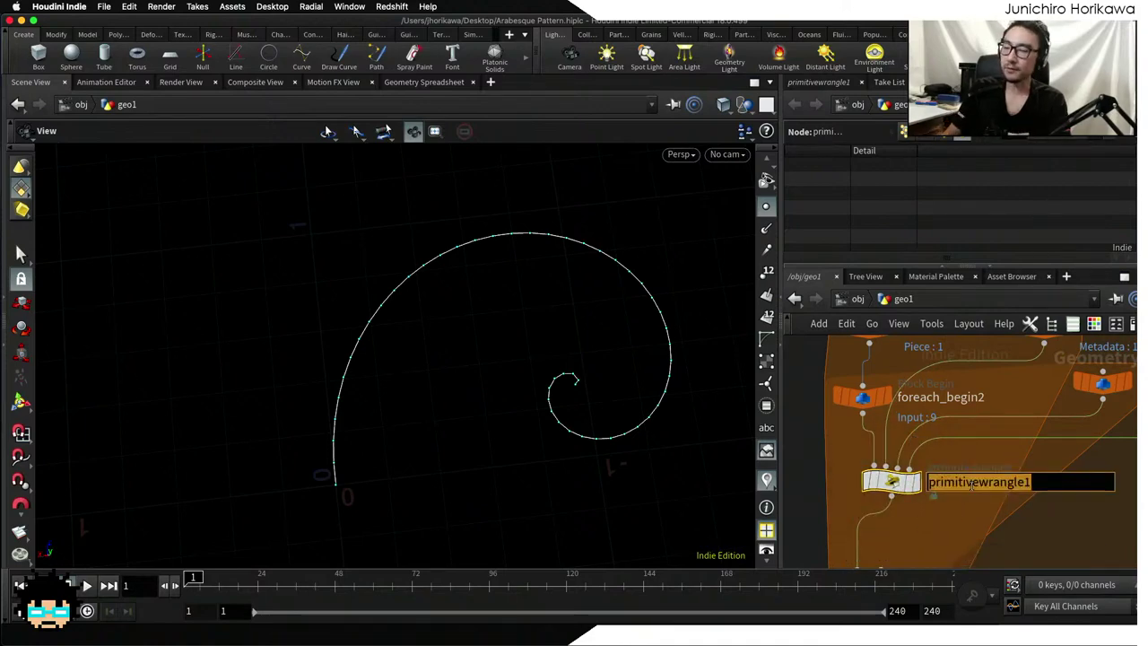
pyautogui.write('se')
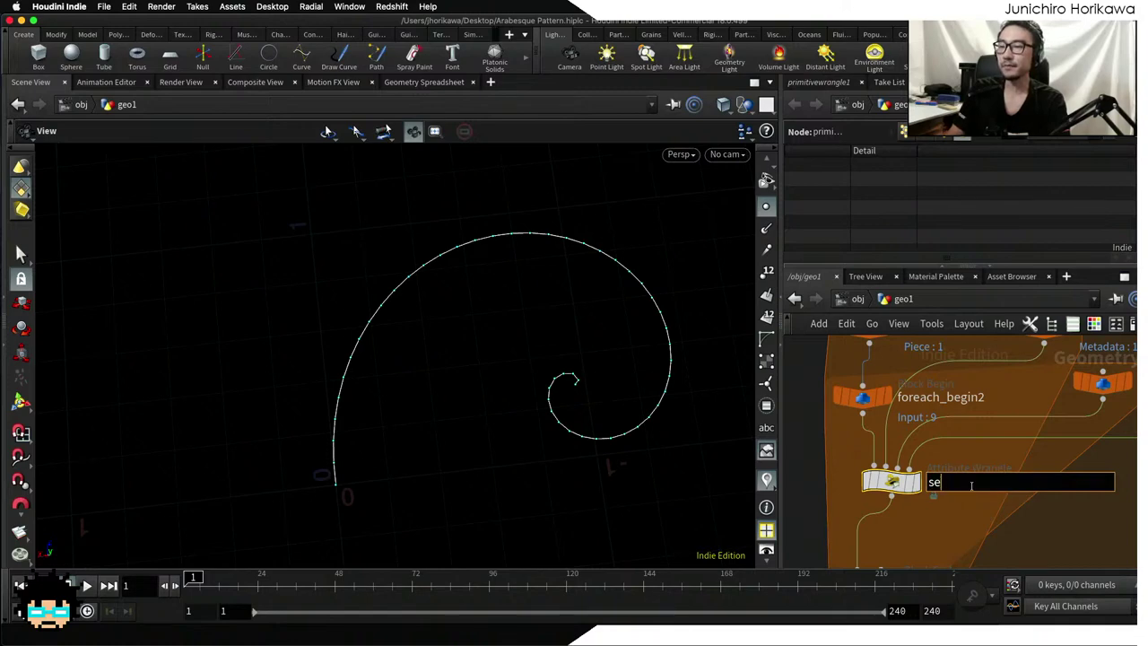
pyautogui.write('tbar')
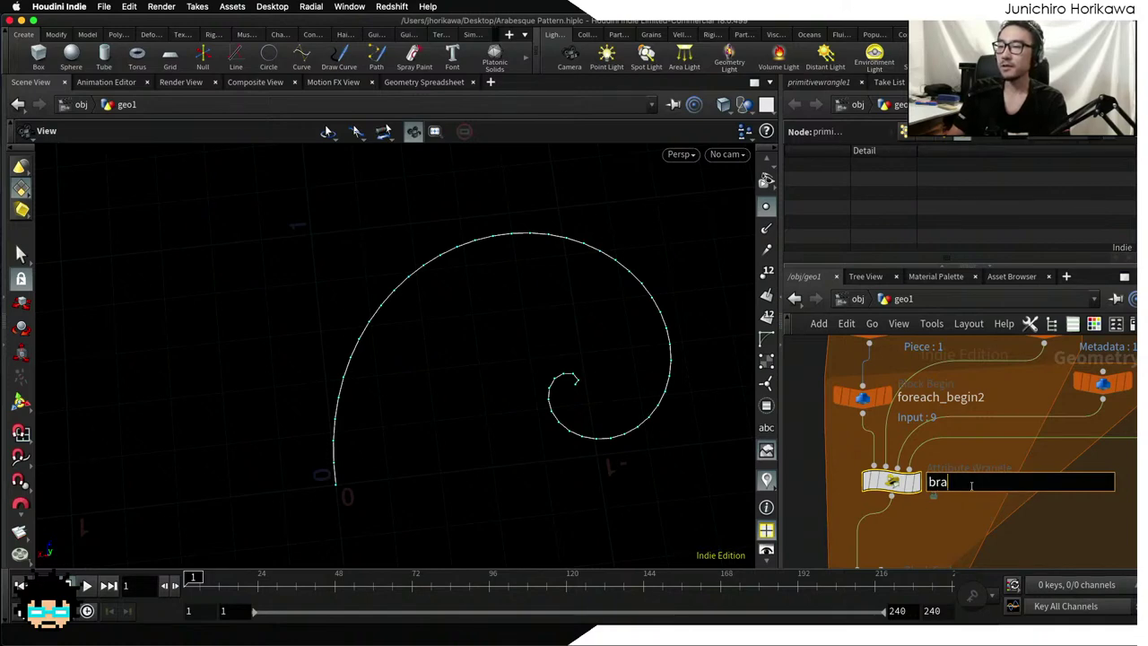
pyautogui.write('nch_start')
pyautogui.press('Return')
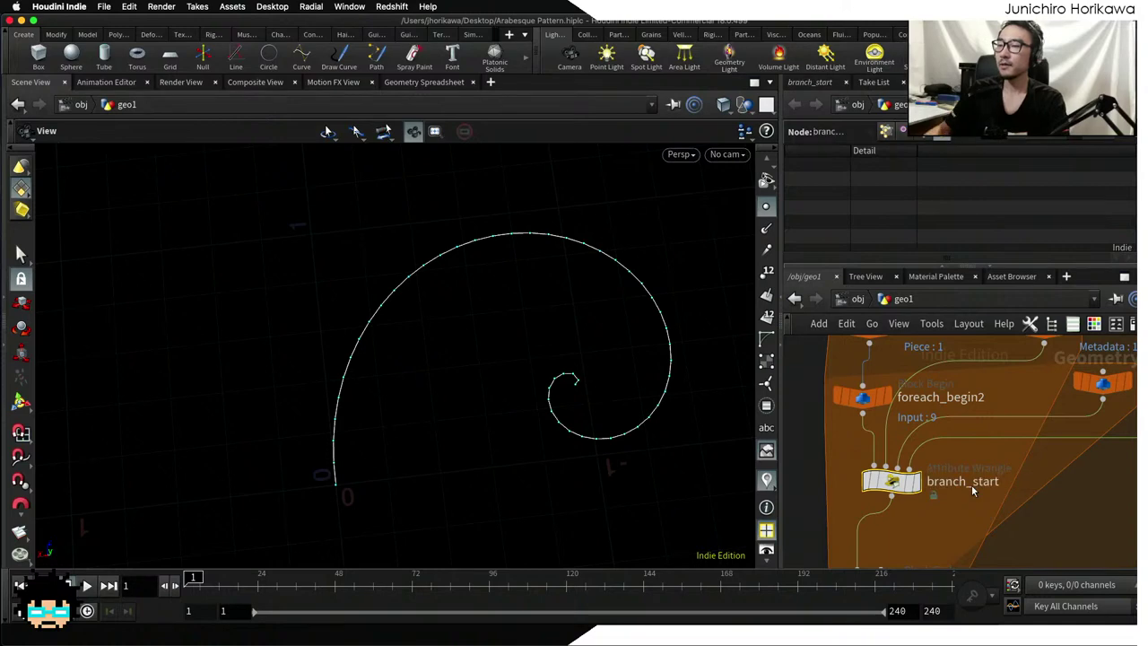
pyautogui.scroll(2, 918, 484)
pyautogui.click(913, 484)
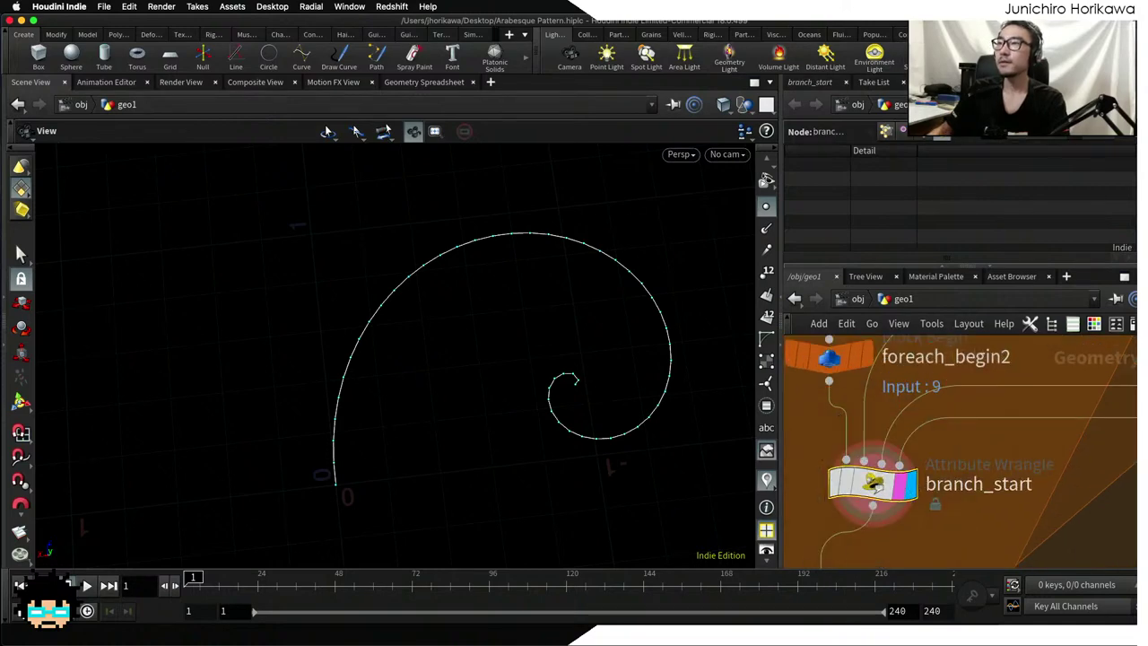
pyautogui.click(822, 87)
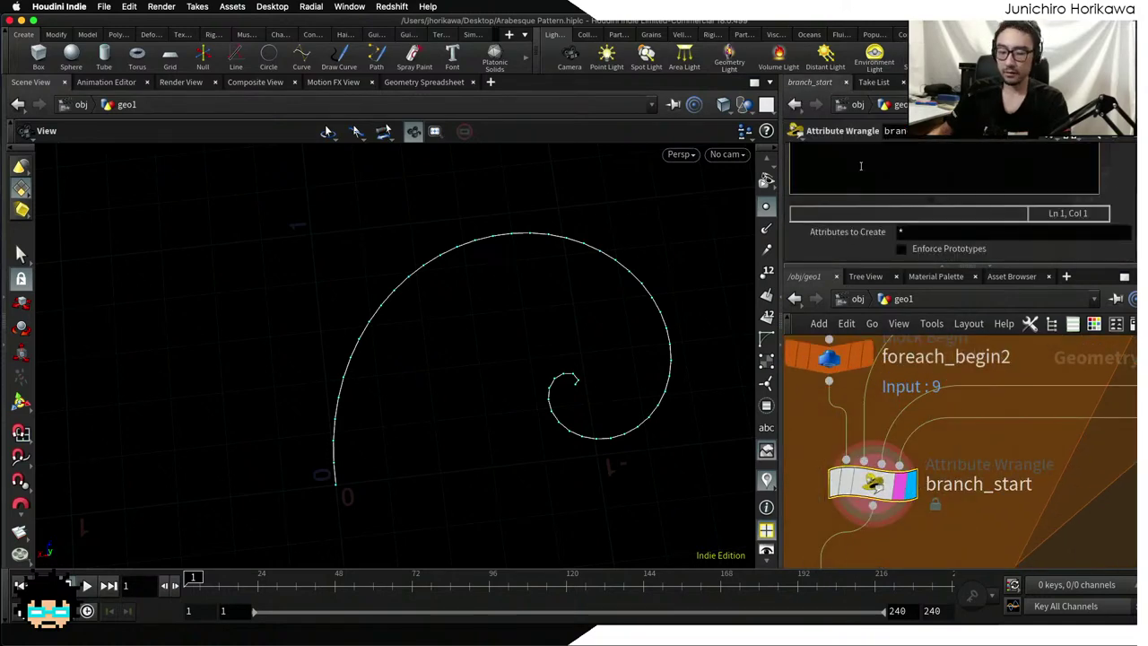
# Open branch_start's VEX code in an enlarged floating Edit String window, moved off the network.
pyautogui.hotkey('alt', 'e')
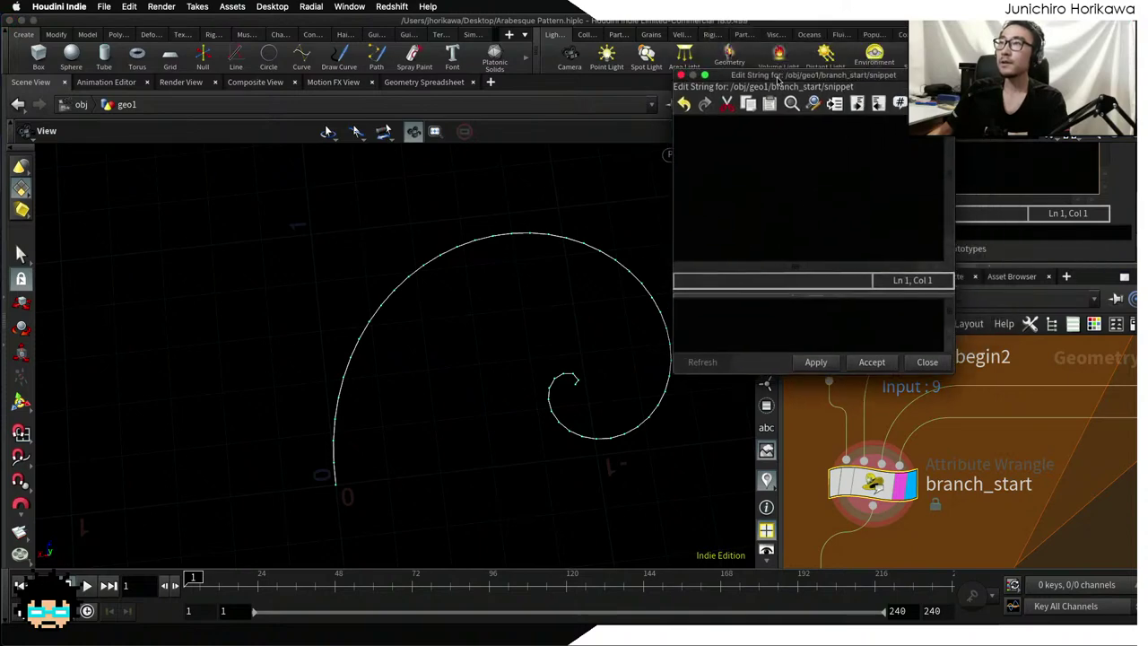
pyautogui.moveTo(940, 373); pyautogui.dragTo(1092, 514)
pyautogui.moveTo(807, 81); pyautogui.dragTo(365, 180)
pyautogui.scroll(-3, 1005, 449)
pyautogui.moveTo(987, 394); pyautogui.dragTo(926, 381, button='middle')
pyautogui.scroll(2, 926, 381)
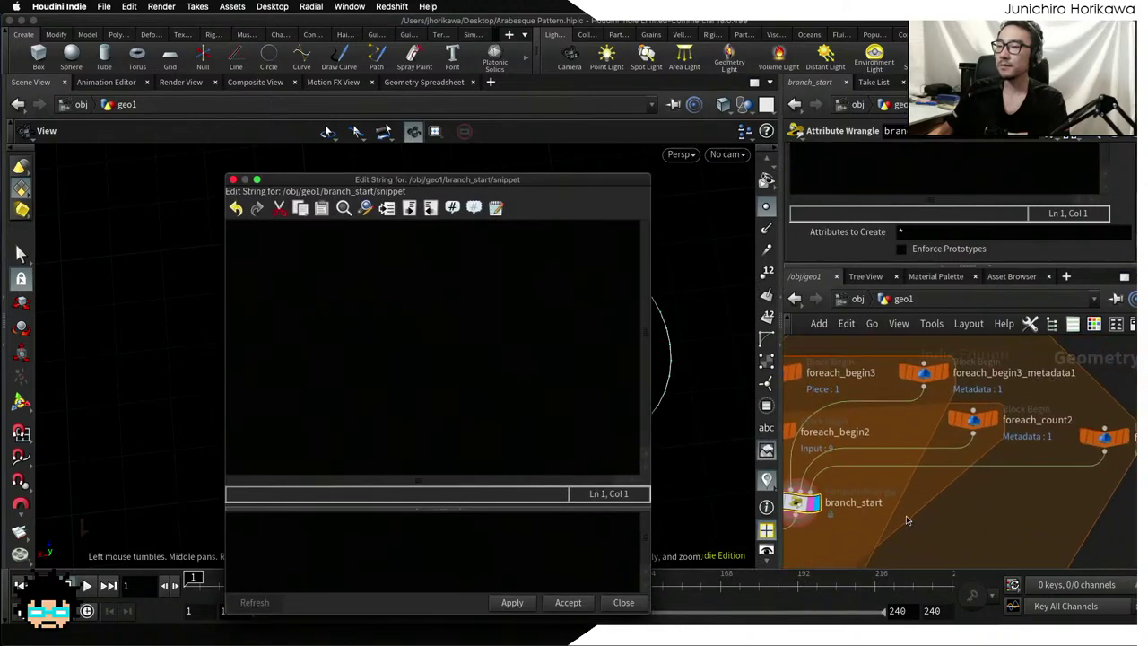
# Rearrange foreach_count2 and foreach_begin3_metadata1, then wire foreach_count2 into branch_start.
pyautogui.moveTo(973, 419)
pyautogui.mouseDown()
pyautogui.moveTo(1005, 354)
pyautogui.moveTo(985, 420)
pyautogui.mouseUp()
pyautogui.moveTo(924, 375); pyautogui.dragTo(1001, 431)
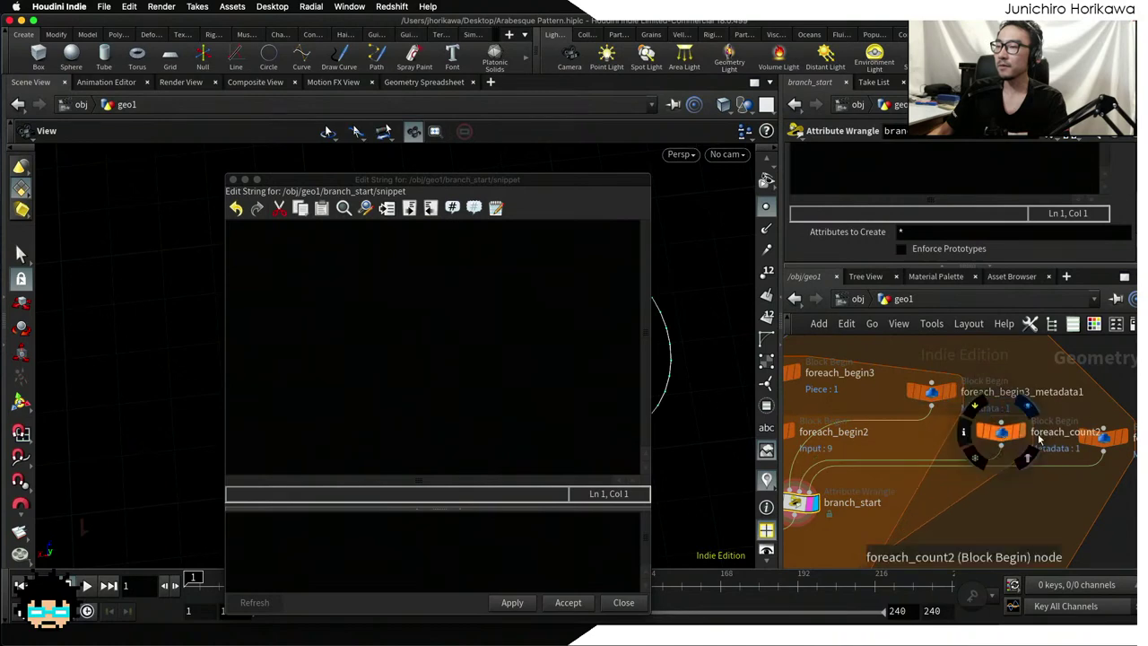
pyautogui.moveTo(1102, 436); pyautogui.dragTo(1081, 456)
pyautogui.click(515, 313)
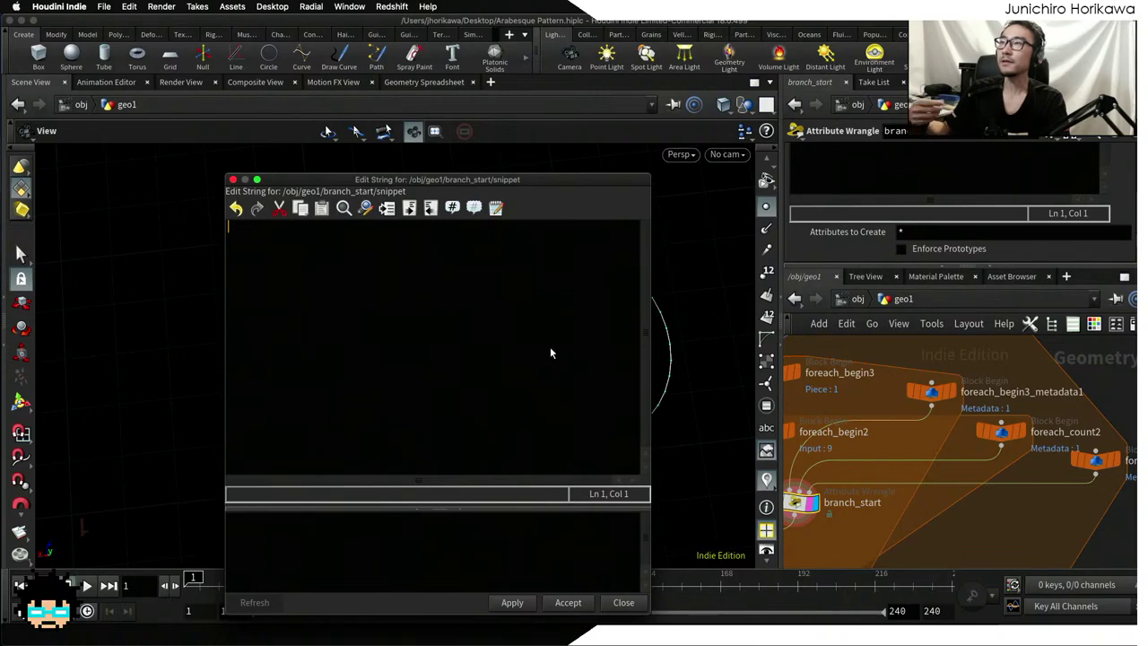
pyautogui.moveTo(840, 525); pyautogui.dragTo(943, 520, button='middle')
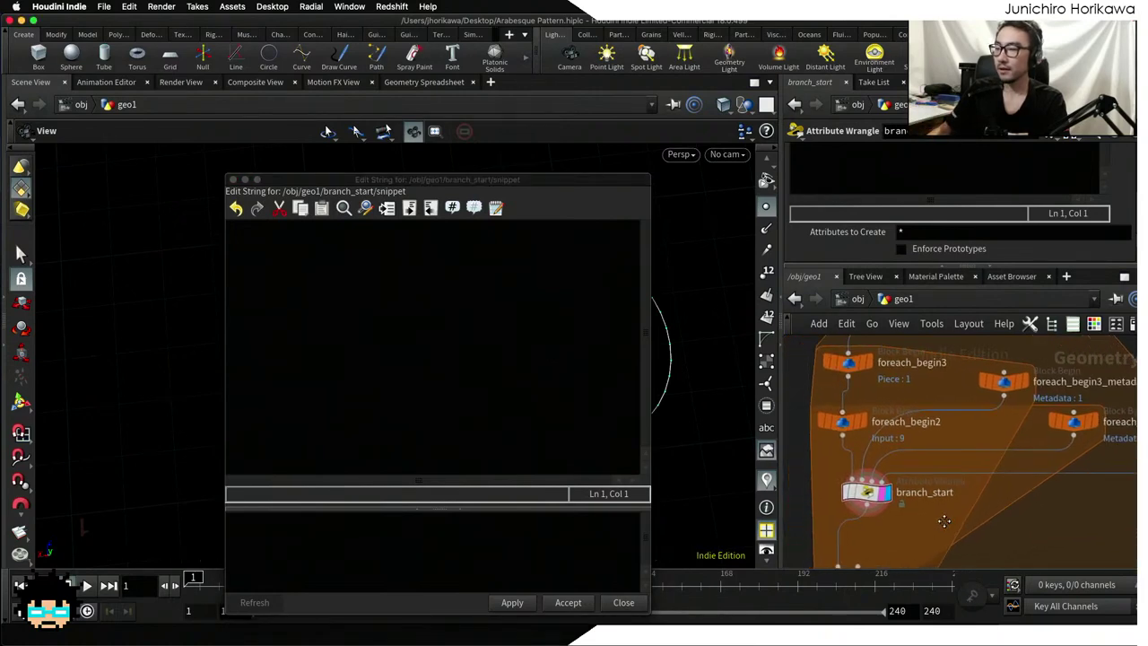
pyautogui.scroll(-2, 969, 484)
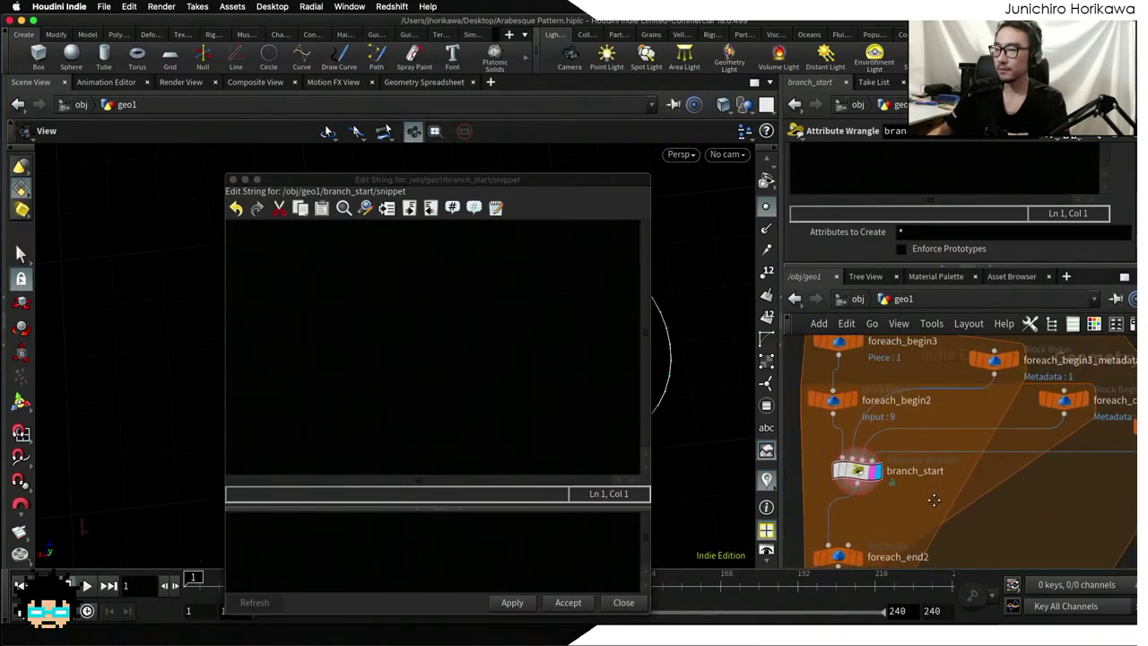
pyautogui.scroll(1, 1028, 391)
pyautogui.moveTo(1073, 401); pyautogui.dragTo(960, 408)
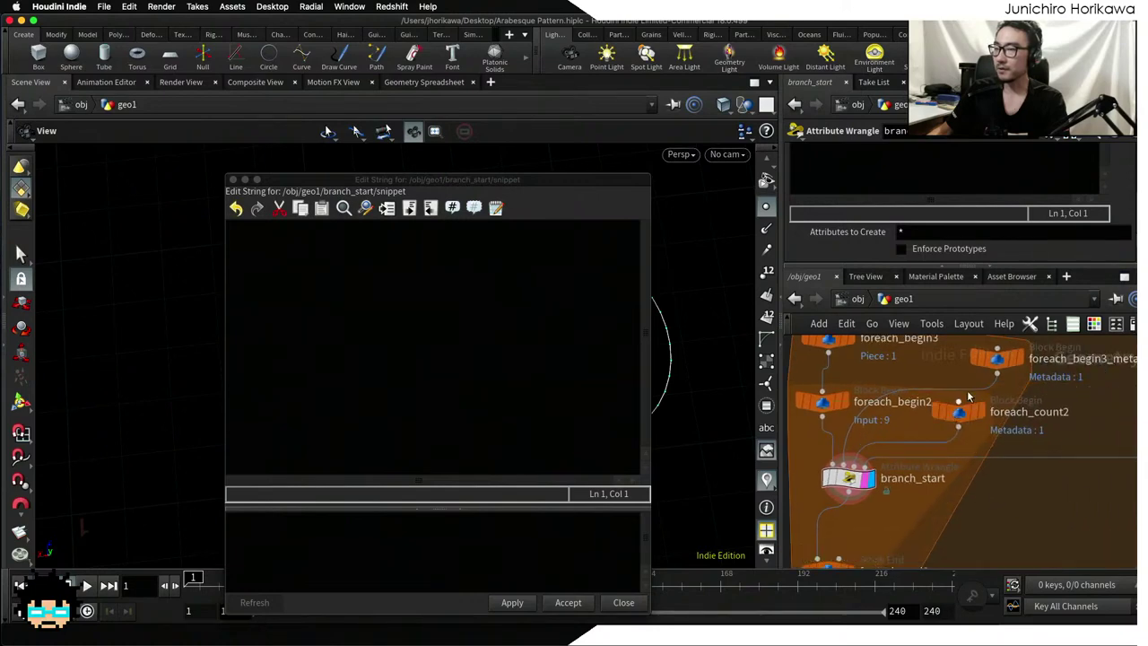
pyautogui.moveTo(998, 359); pyautogui.dragTo(1030, 368)
pyautogui.scroll(1, 884, 439)
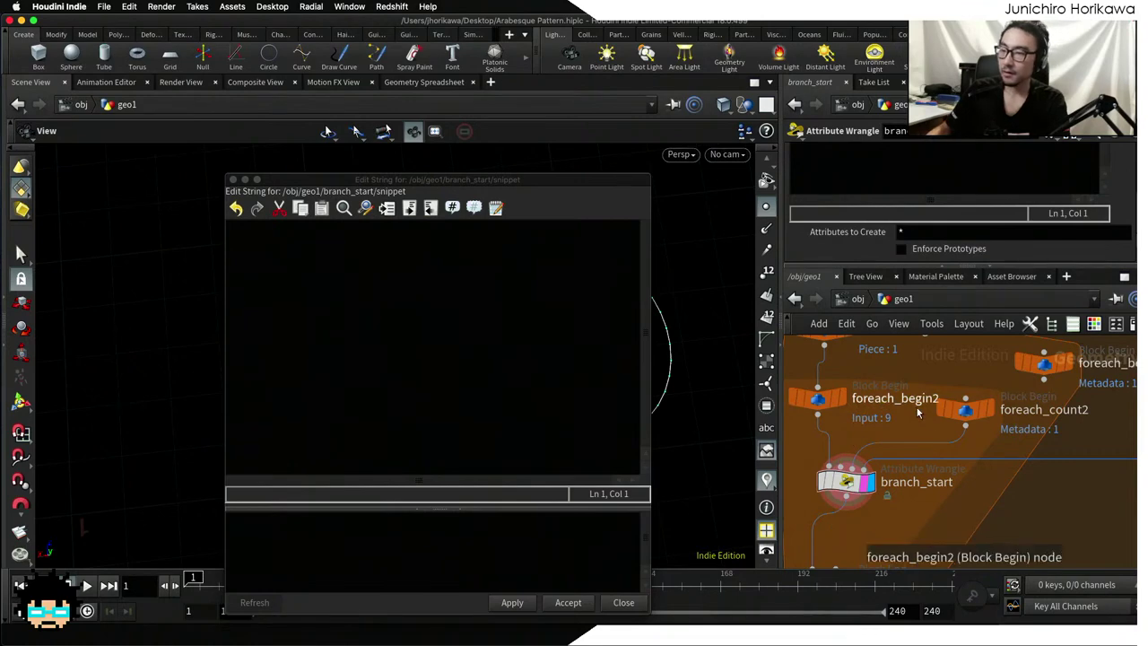
pyautogui.moveTo(966, 427)
pyautogui.mouseDown()
pyautogui.moveTo(857, 448)
pyautogui.moveTo(843, 462)
pyautogui.moveTo(952, 418)
pyautogui.moveTo(945, 431)
pyautogui.moveTo(949, 413)
pyautogui.mouseUp()
# Set foreach_end2's Iterations to 2.
pyautogui.click(941, 194)
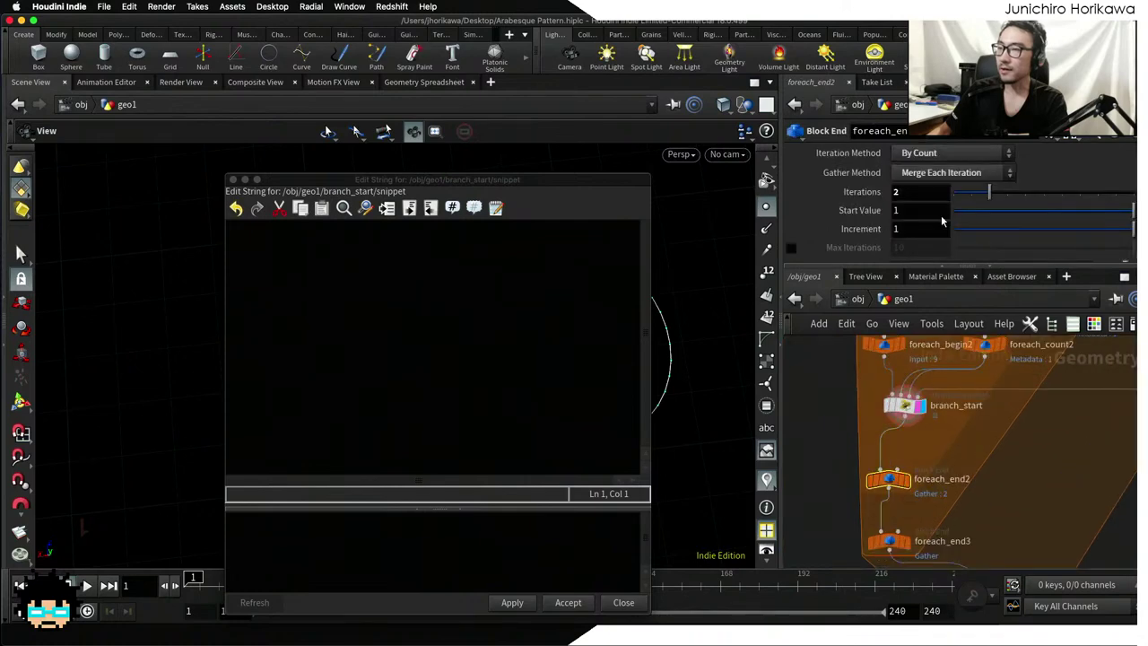
pyautogui.write('2')
pyautogui.press('Return')
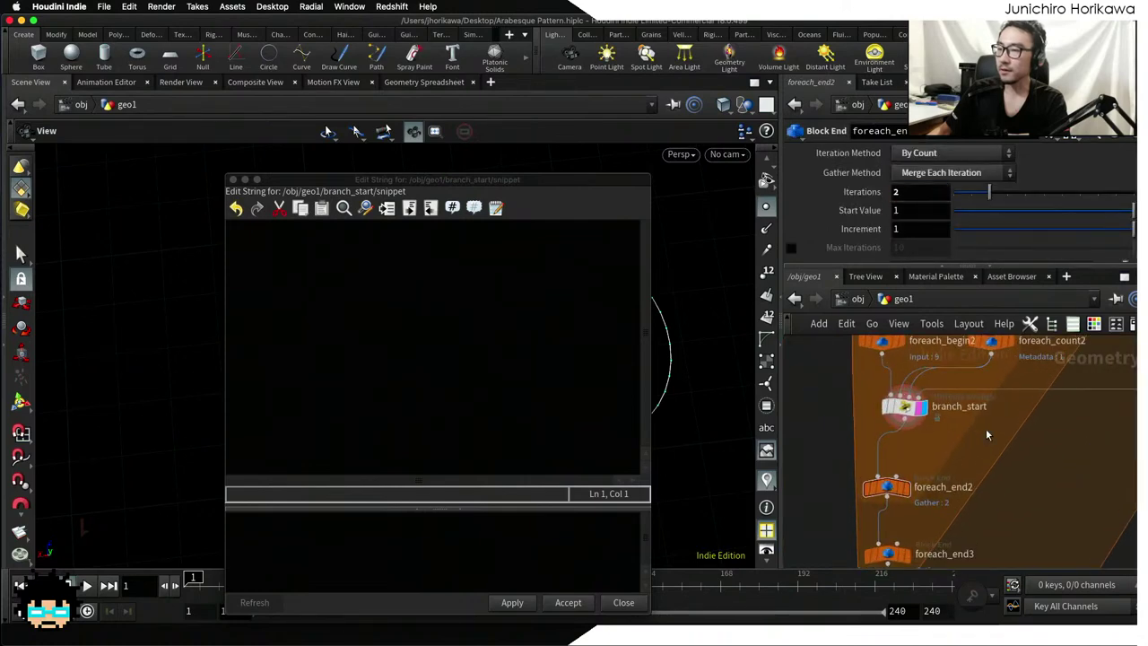
# Move the metadata and foreach_count1 nodes up, and wire foreach_count2 into branch_start's second input.
pyautogui.moveTo(1014, 409); pyautogui.dragTo(1042, 379)
pyautogui.moveTo(945, 433); pyautogui.dragTo(863, 487)
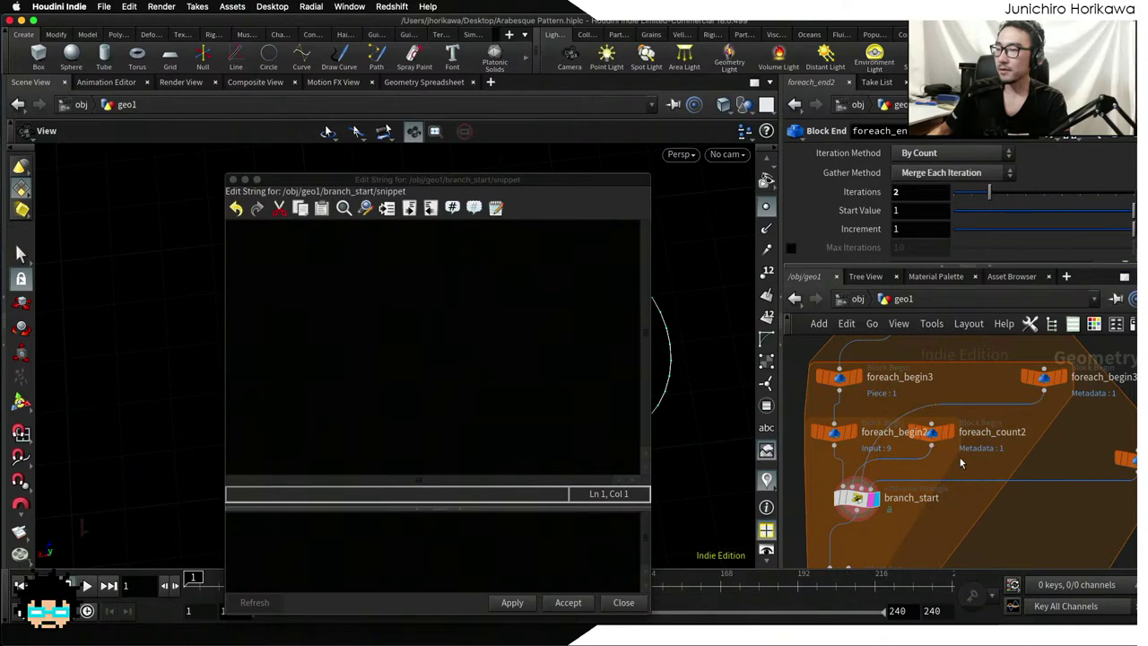
pyautogui.moveTo(1021, 455)
pyautogui.mouseDown()
pyautogui.moveTo(1019, 473)
pyautogui.moveTo(1032, 352)
pyautogui.moveTo(1039, 459)
pyautogui.mouseUp()
pyautogui.moveTo(1081, 402)
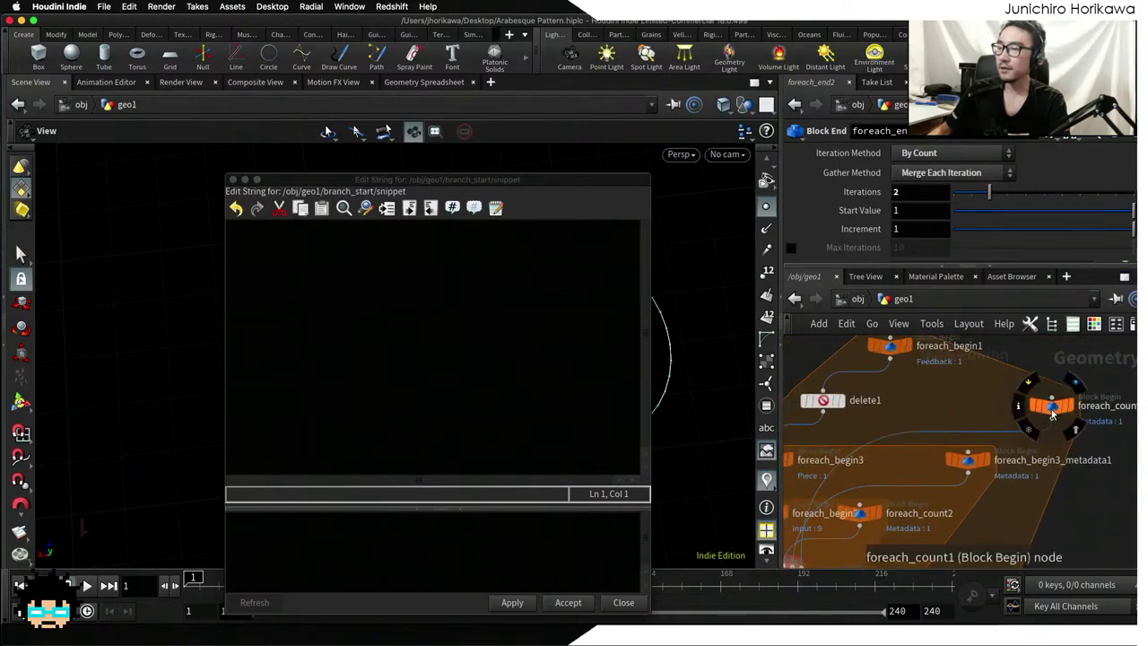
# In branch_start's snippet, type a line reading the iteration detail value from input 1.
pyautogui.scroll(-3, 1005, 431)
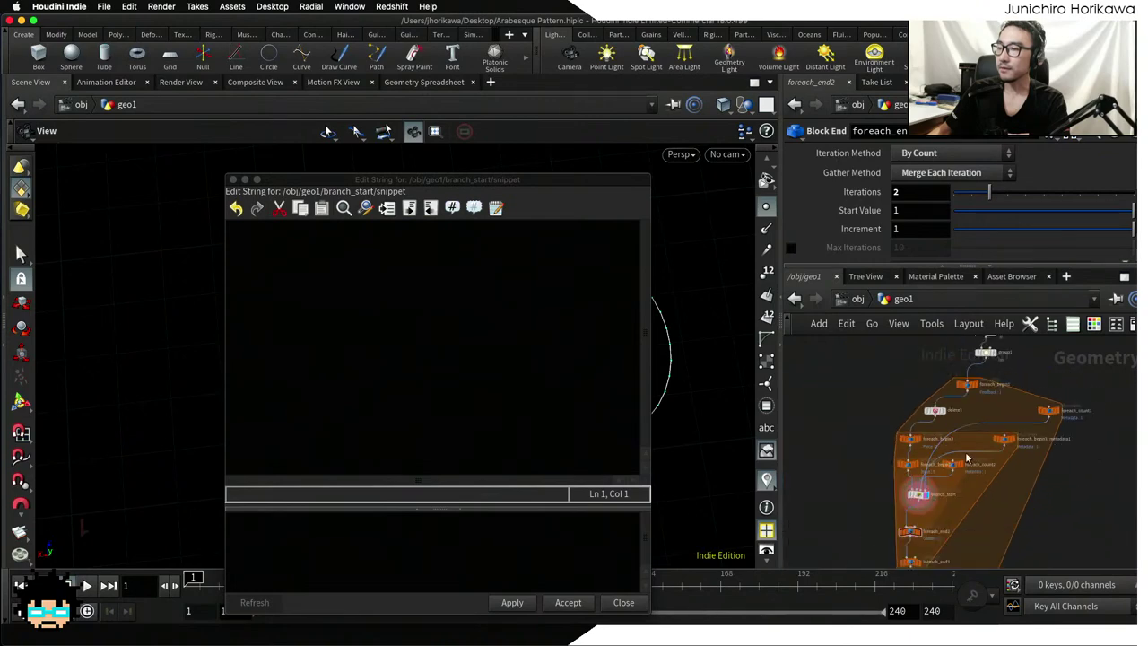
pyautogui.scroll(3, 926, 491)
pyautogui.scroll(3, 927, 492)
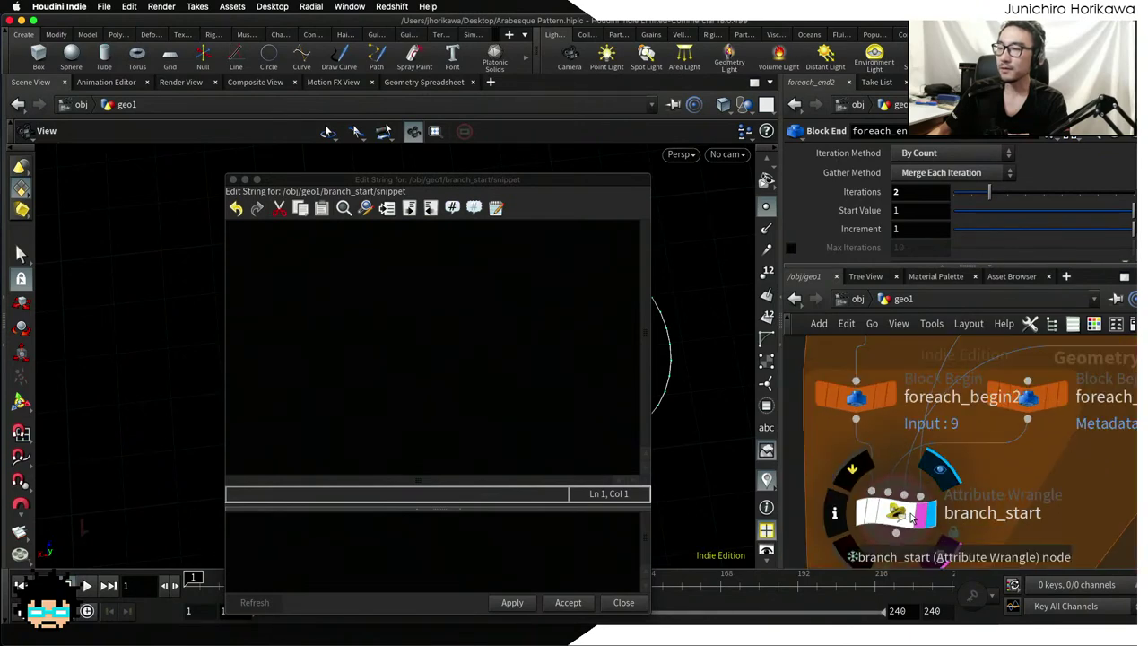
pyautogui.click(898, 516)
pyautogui.click(559, 357)
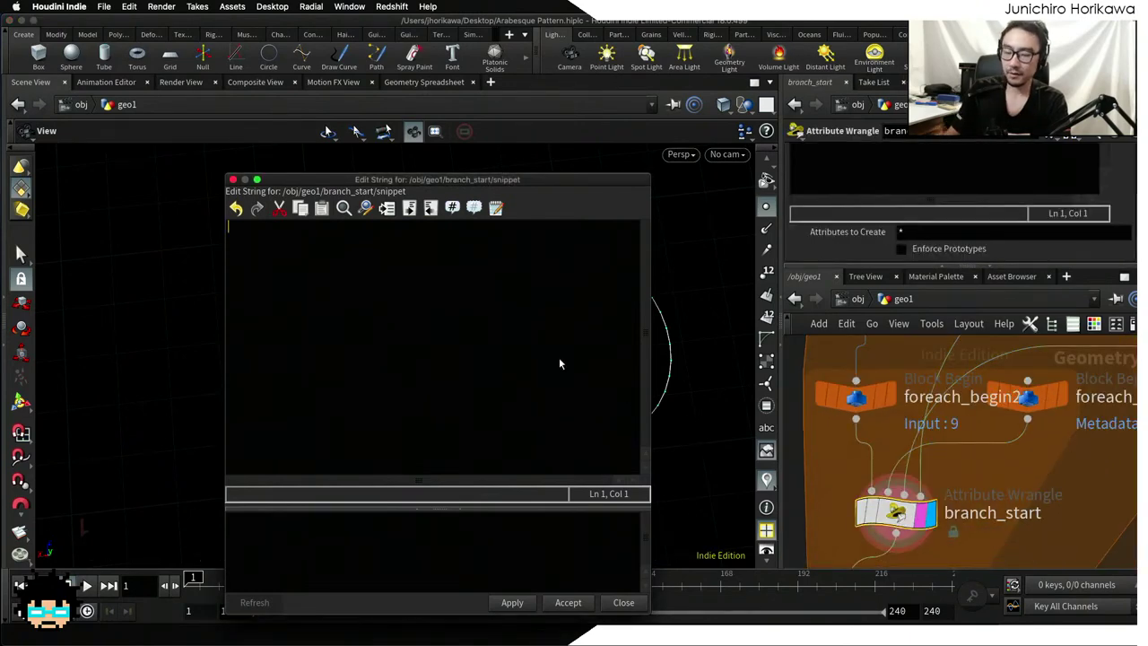
pyautogui.write('int ')
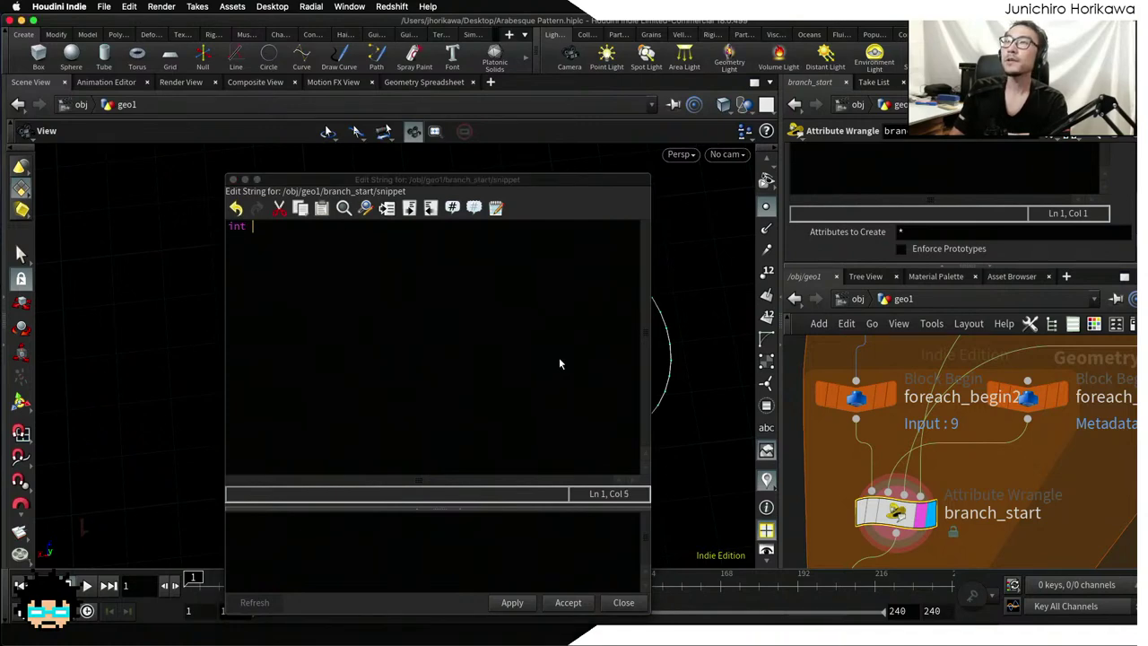
pyautogui.write('i')
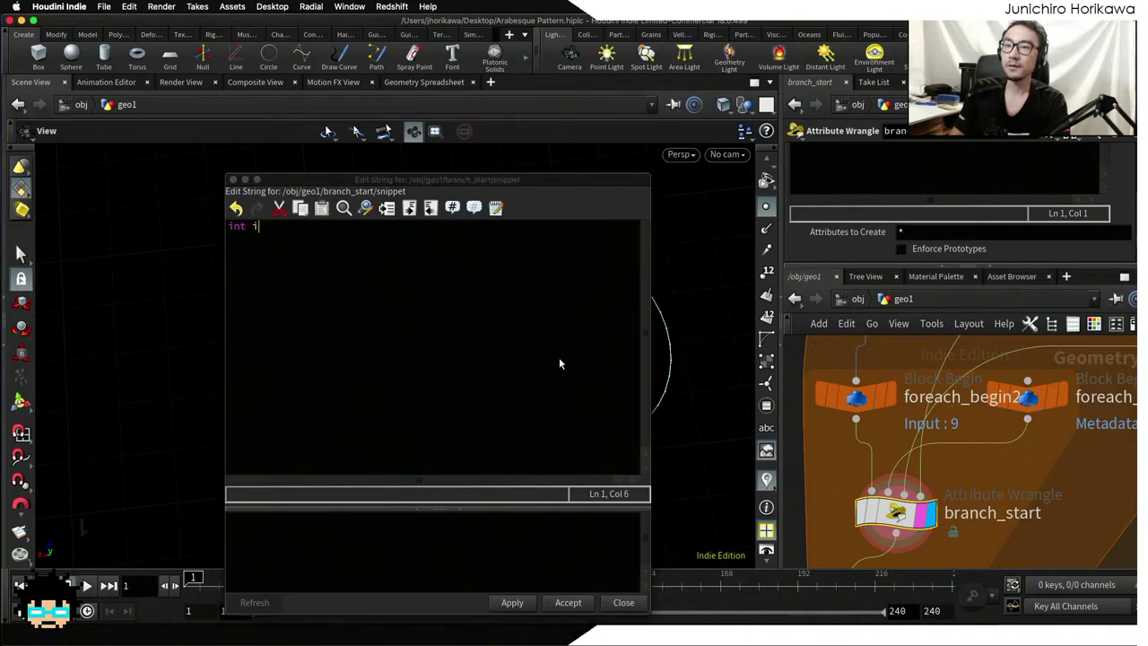
pyautogui.write('ter  = ')
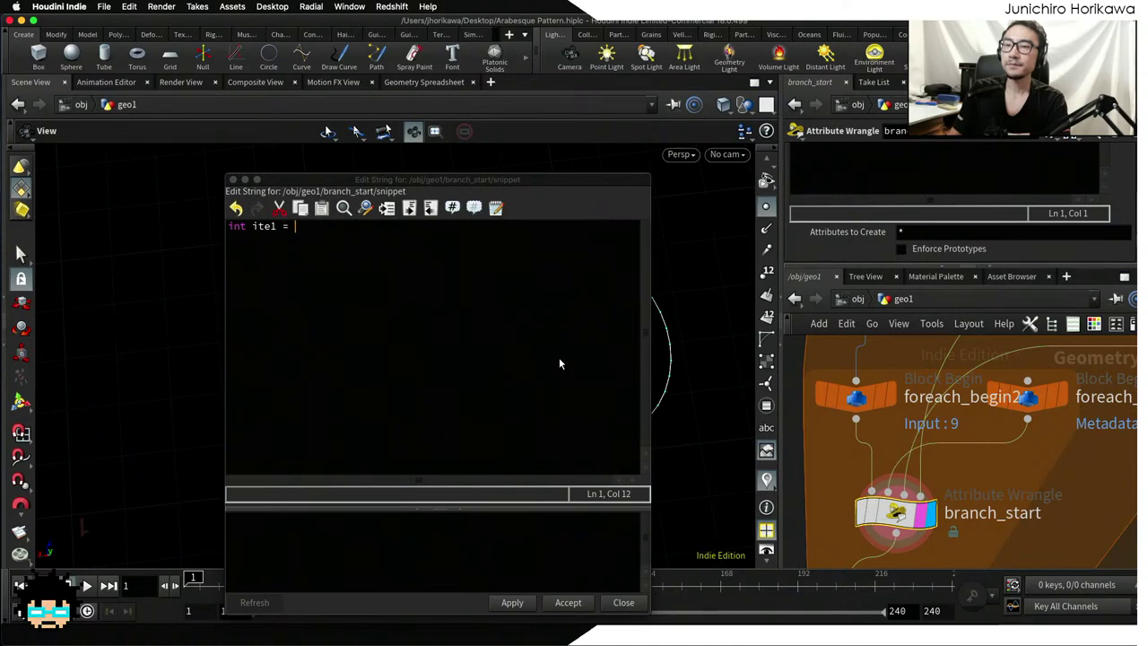
pyautogui.write('etail')
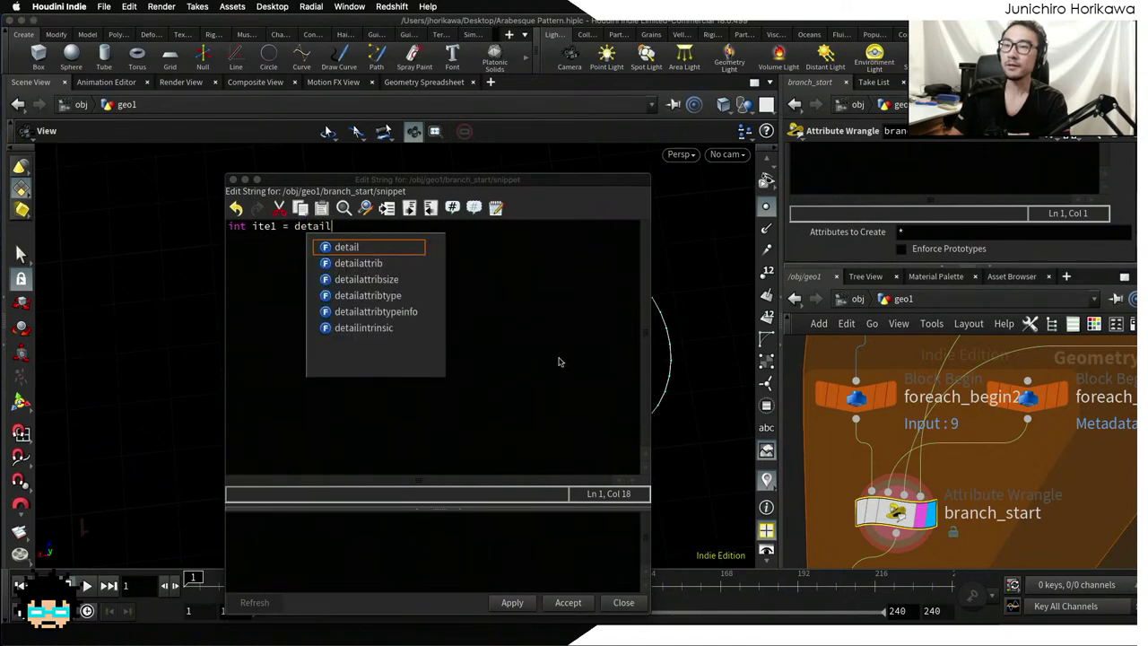
pyautogui.write('(1, "iter')
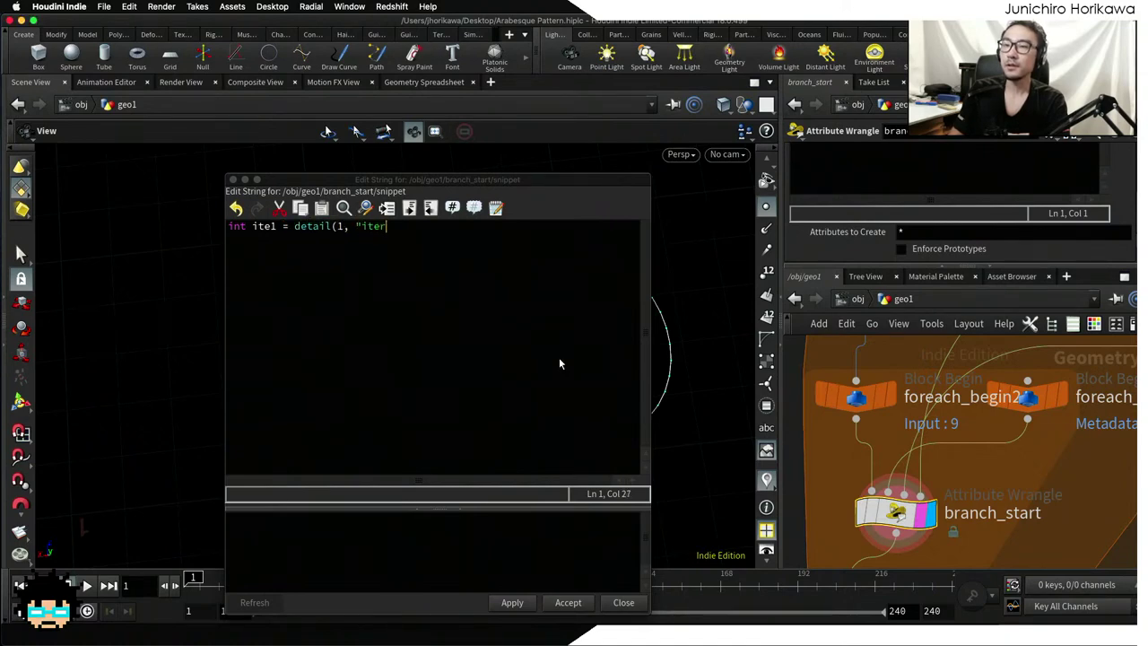
pyautogui.write('ation");')
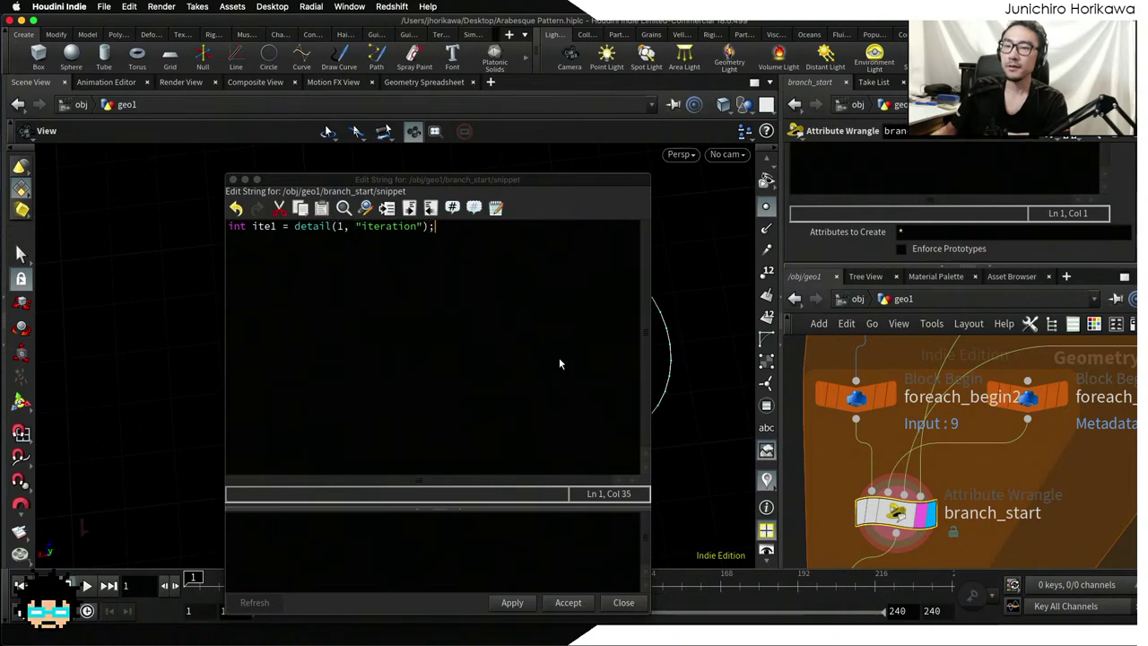
# Duplicate the iteration line so the snippet has three copies.
pyautogui.click(559, 363)
pyautogui.press('super+a')
pyautogui.press('super+c')
pyautogui.click(499, 250)
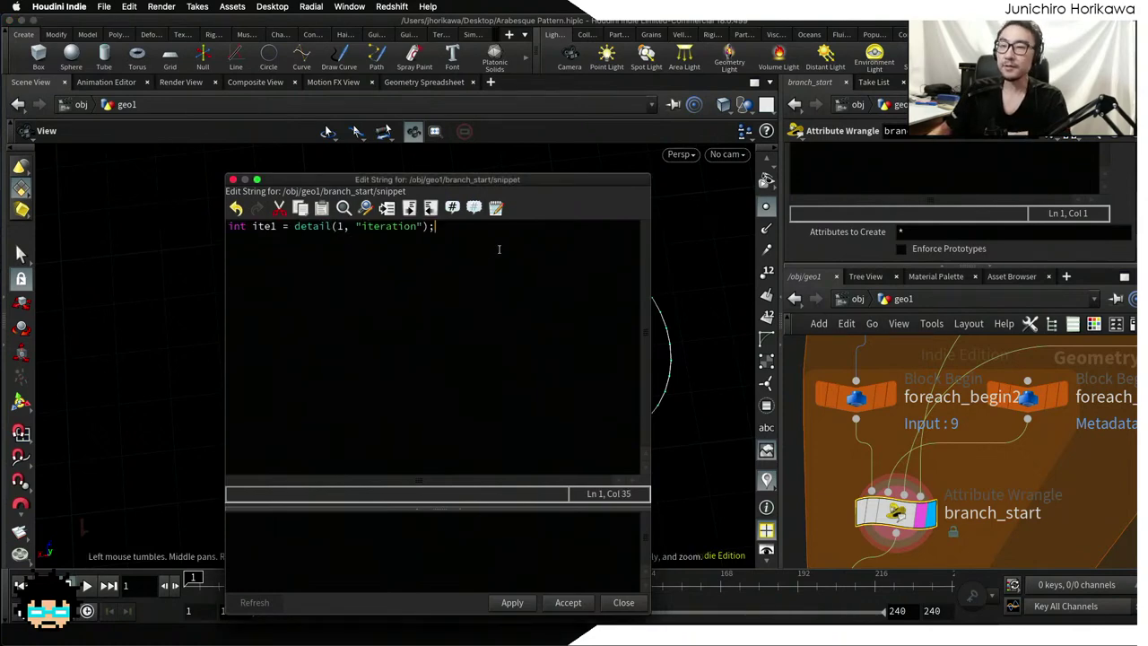
pyautogui.press('Return')
pyautogui.press('super+v')
pyautogui.press('Return')
pyautogui.press('super+v')
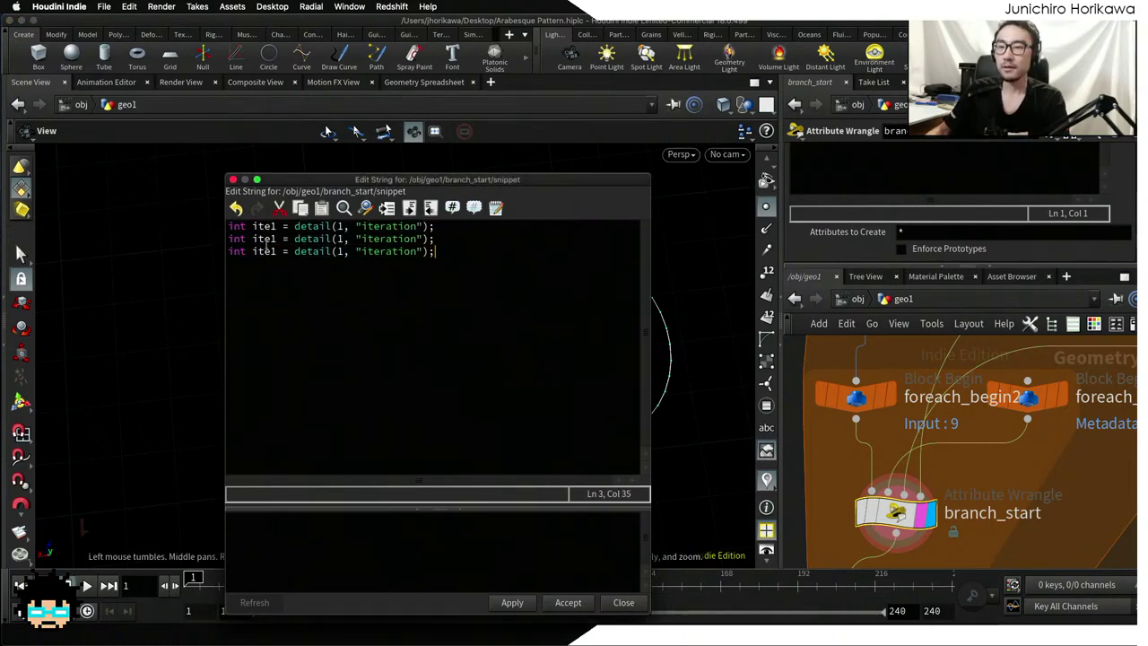
# Change the ite2 and ite3 lines to read from inputs 2 and 3, then apply the snippet.
pyautogui.click(271, 239)
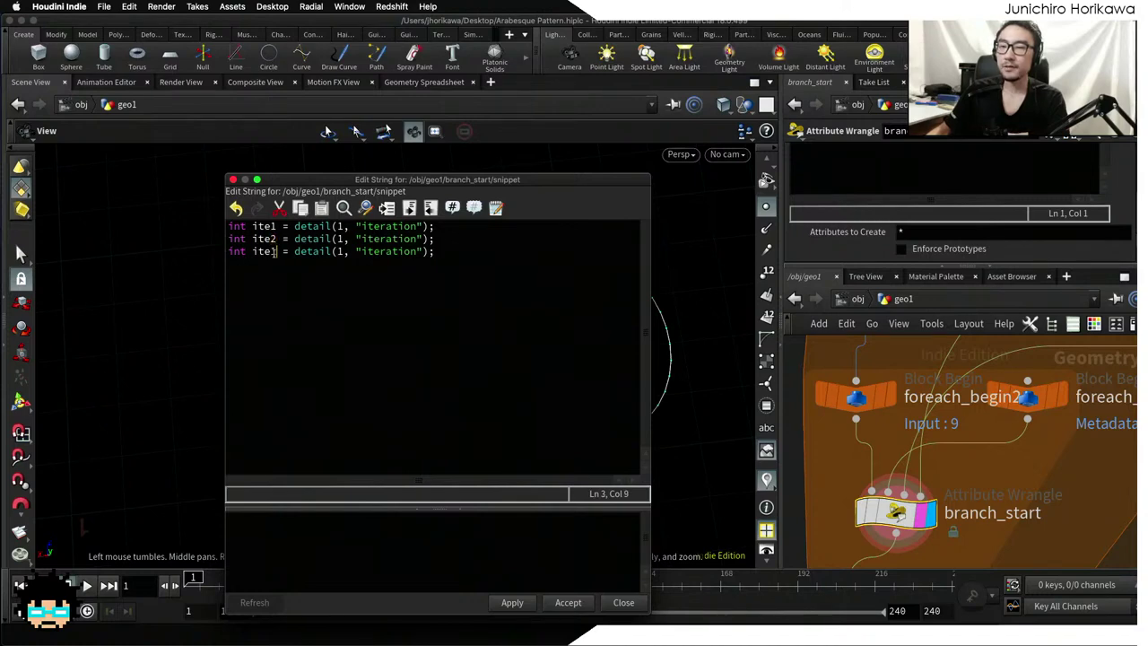
pyautogui.doubleClick(340, 239)
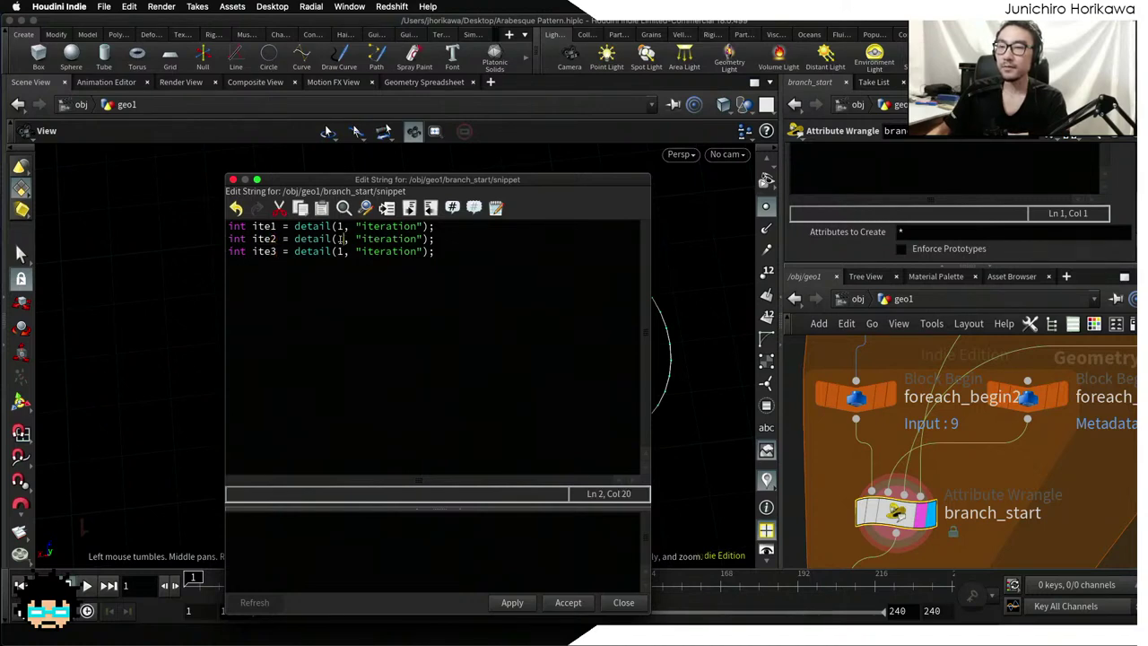
pyautogui.write('2')
pyautogui.click(340, 252)
pyautogui.write('3')
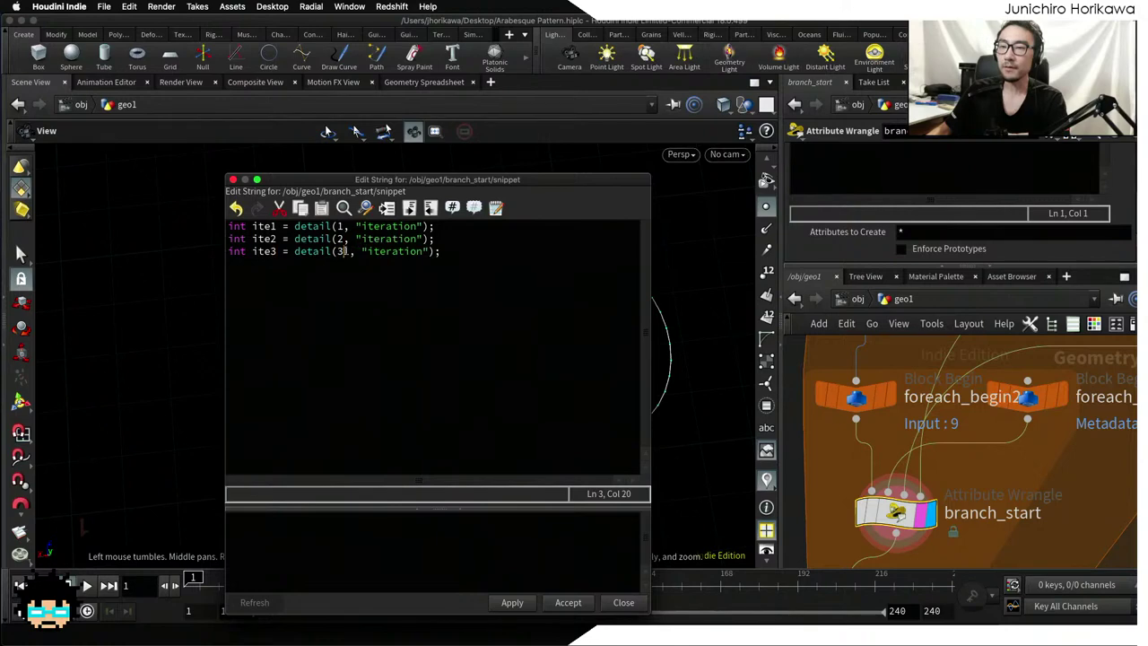
pyautogui.press('BackSpace')
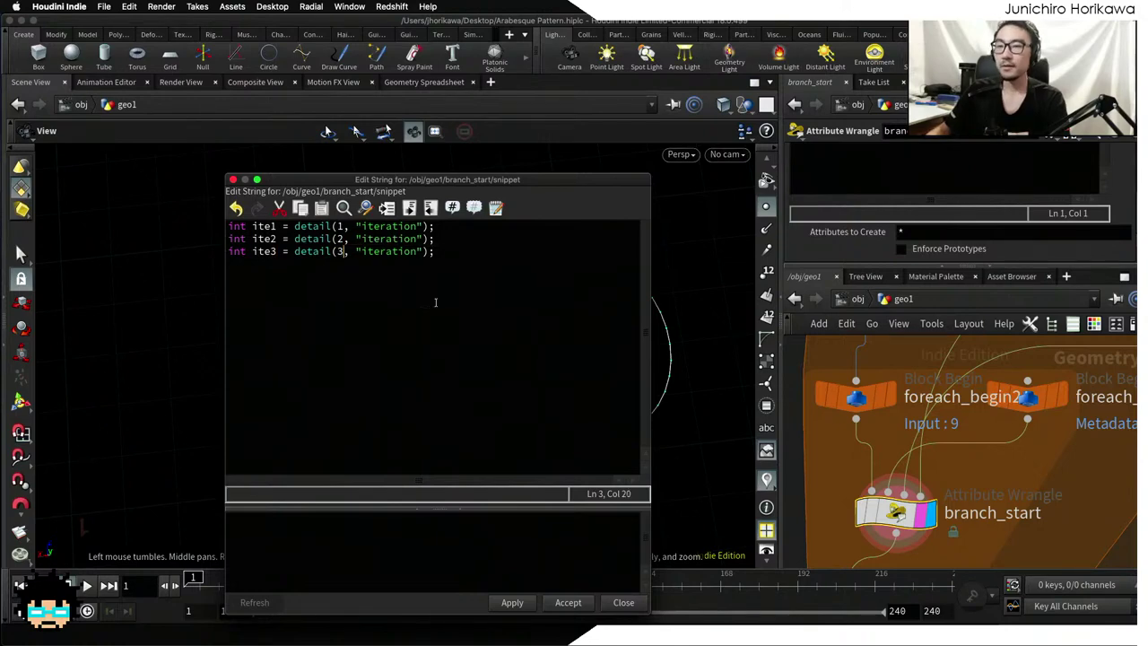
pyautogui.doubleClick(407, 251)
pyautogui.click(404, 239)
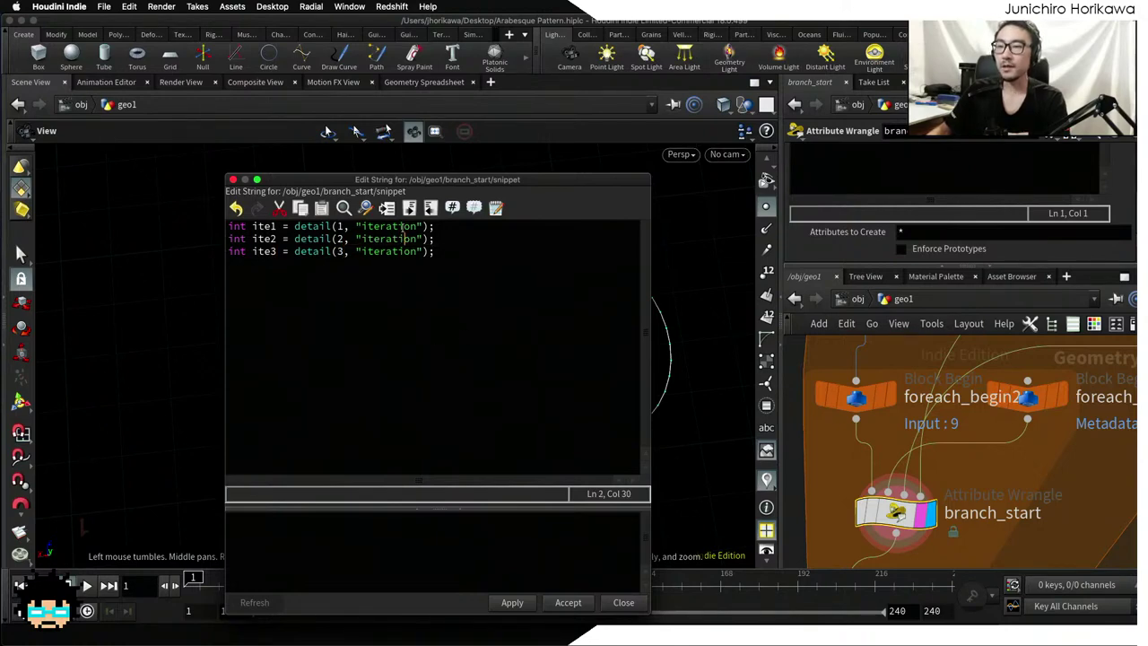
pyautogui.click(516, 602)
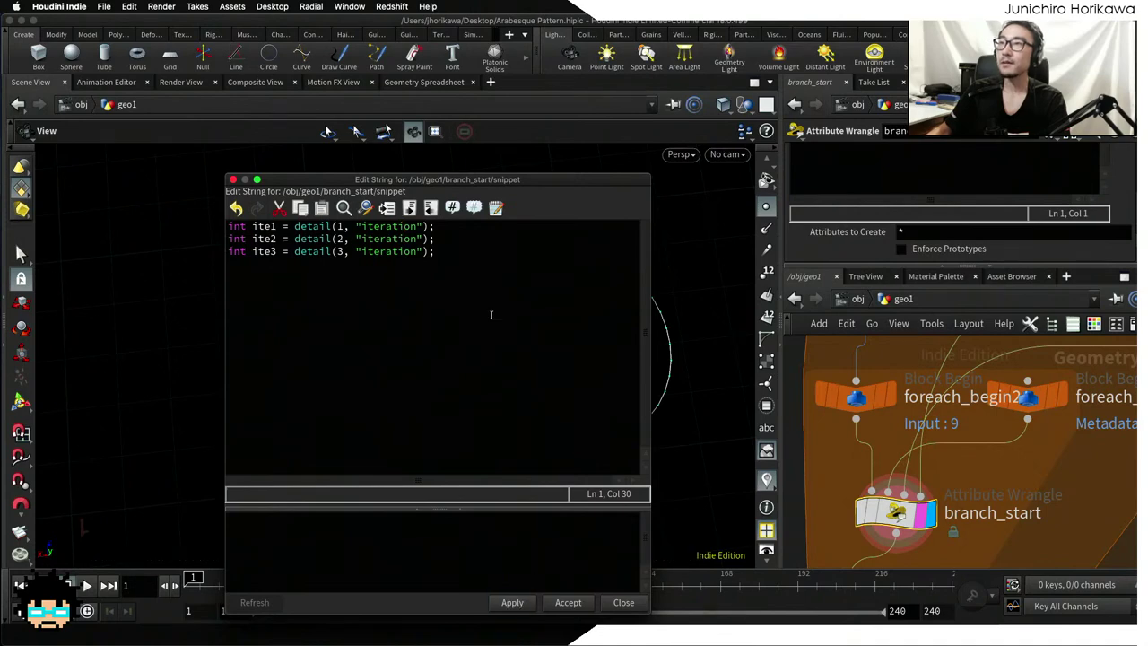
pyautogui.click(242, 228)
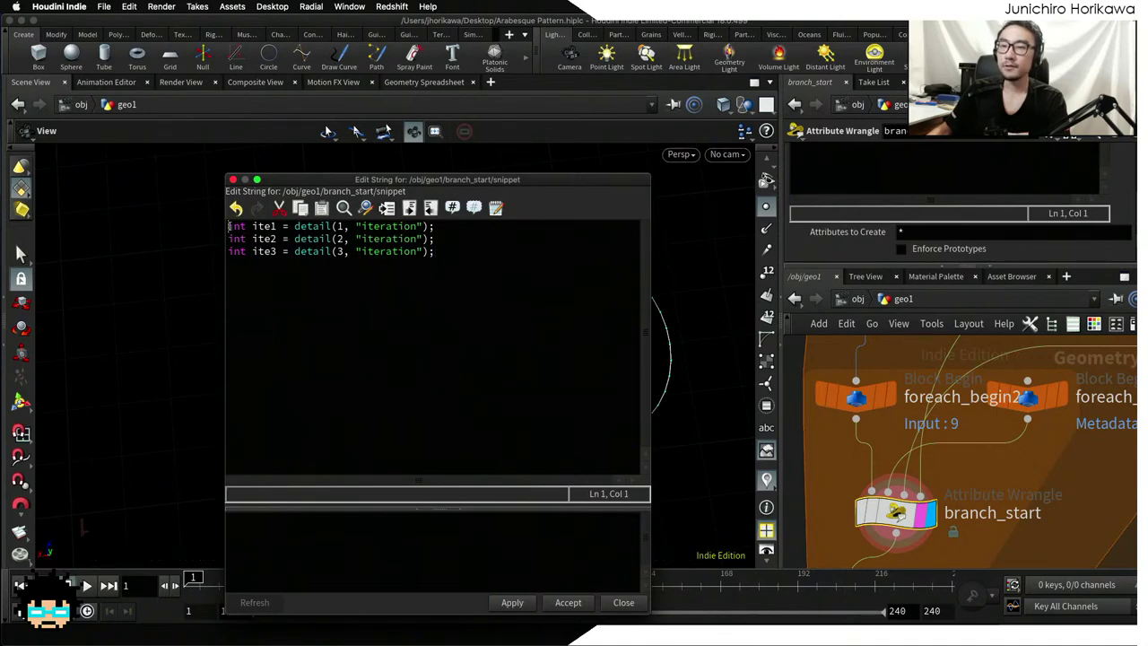
# Start a new first line 'int numite' and check foreach_end2's Iterations value.
pyautogui.press('Return')
pyautogui.press('Up')
pyautogui.write('int ')
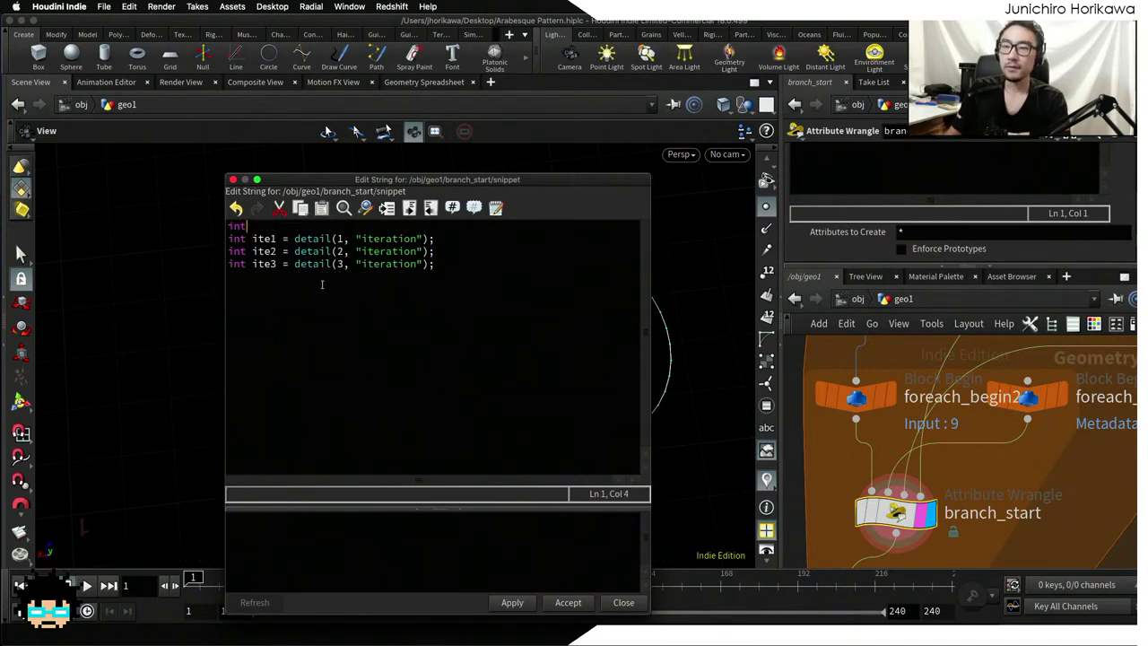
pyautogui.write('numite')
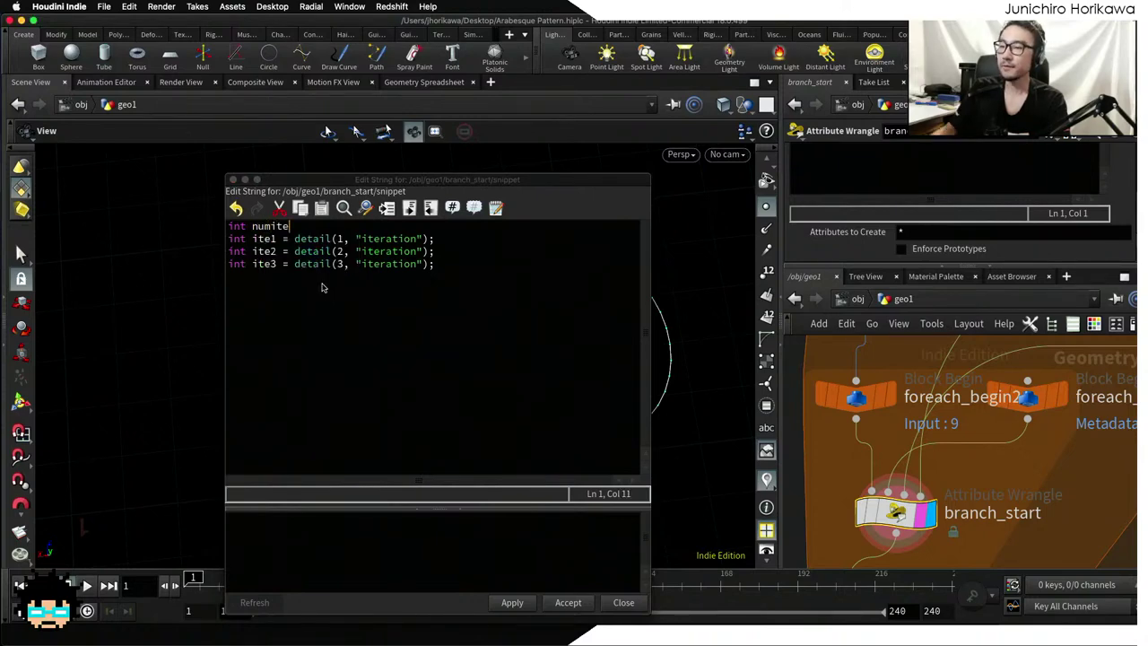
pyautogui.moveTo(1031, 397); pyautogui.dragTo(1039, 398)
pyautogui.scroll(-5, 996, 476)
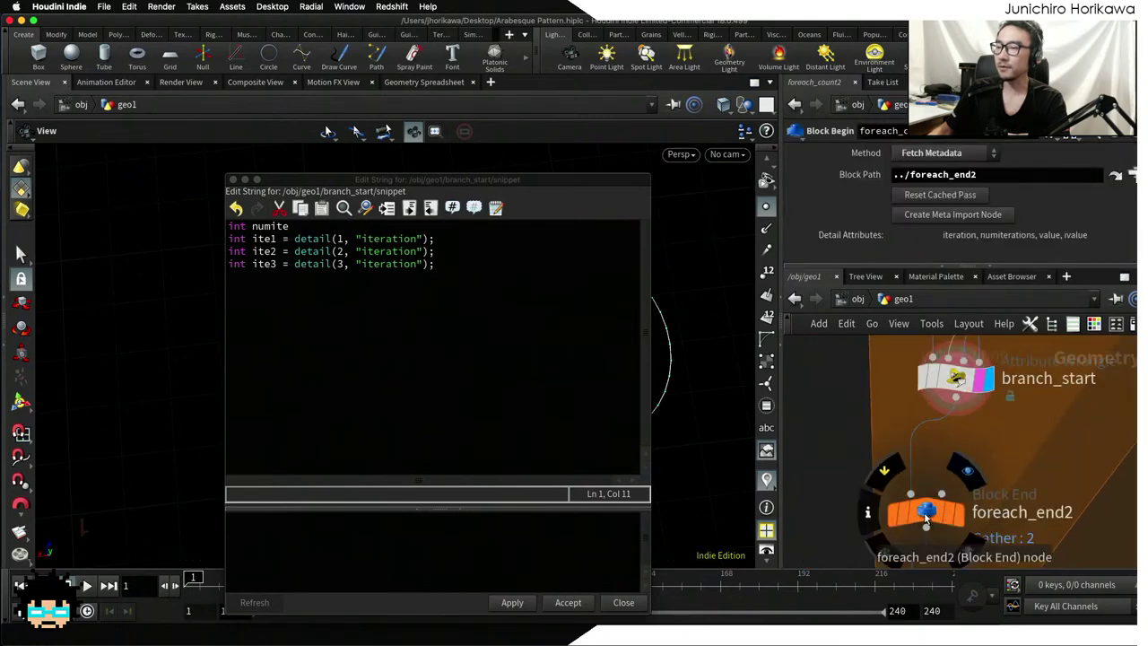
pyautogui.click(926, 512)
pyautogui.click(895, 192)
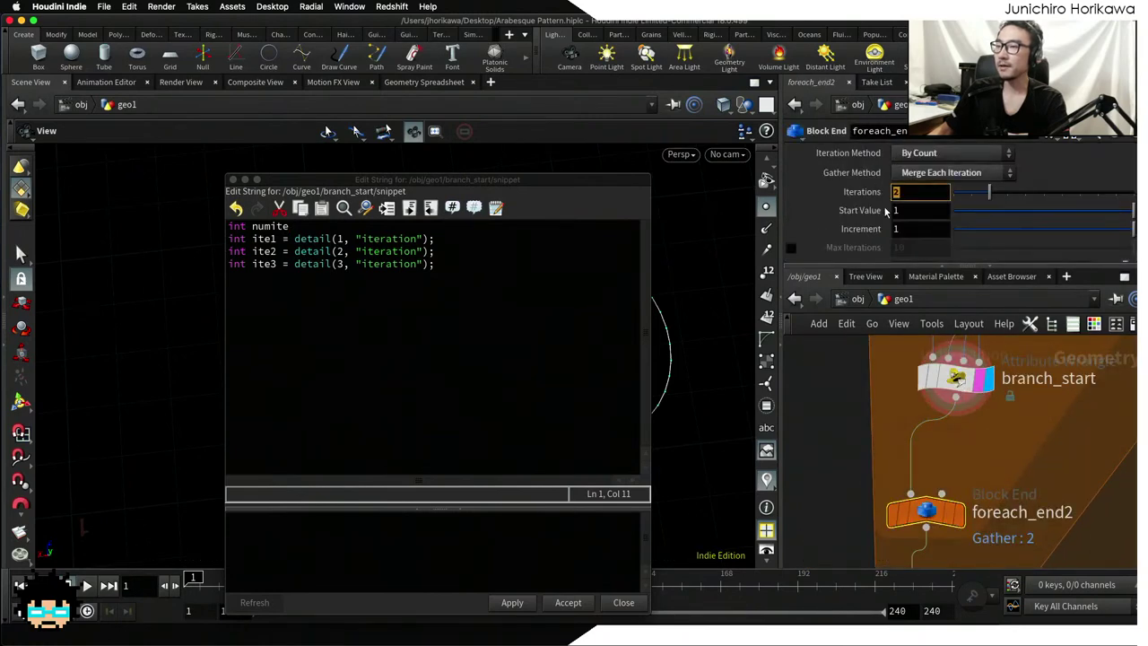
pyautogui.scroll(3, 1001, 446)
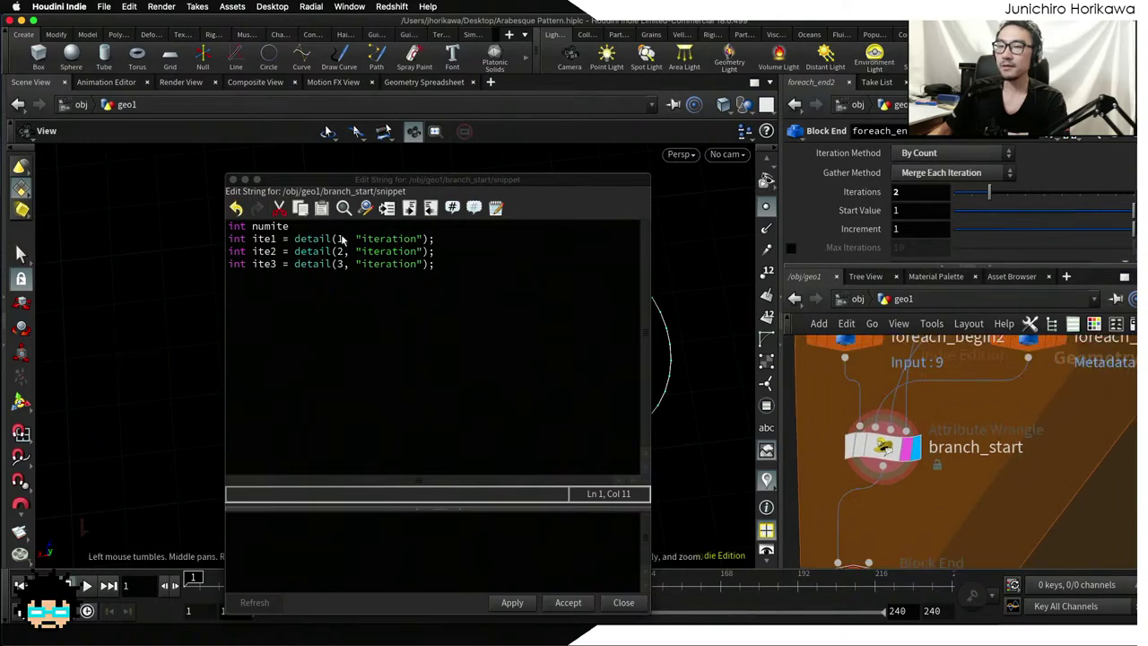
# Complete the line as int numite = detail(1, "numiterations"); and add a blank line below.
pyautogui.click(252, 220)
pyautogui.moveTo(289, 226); pyautogui.dragTo(240, 226)
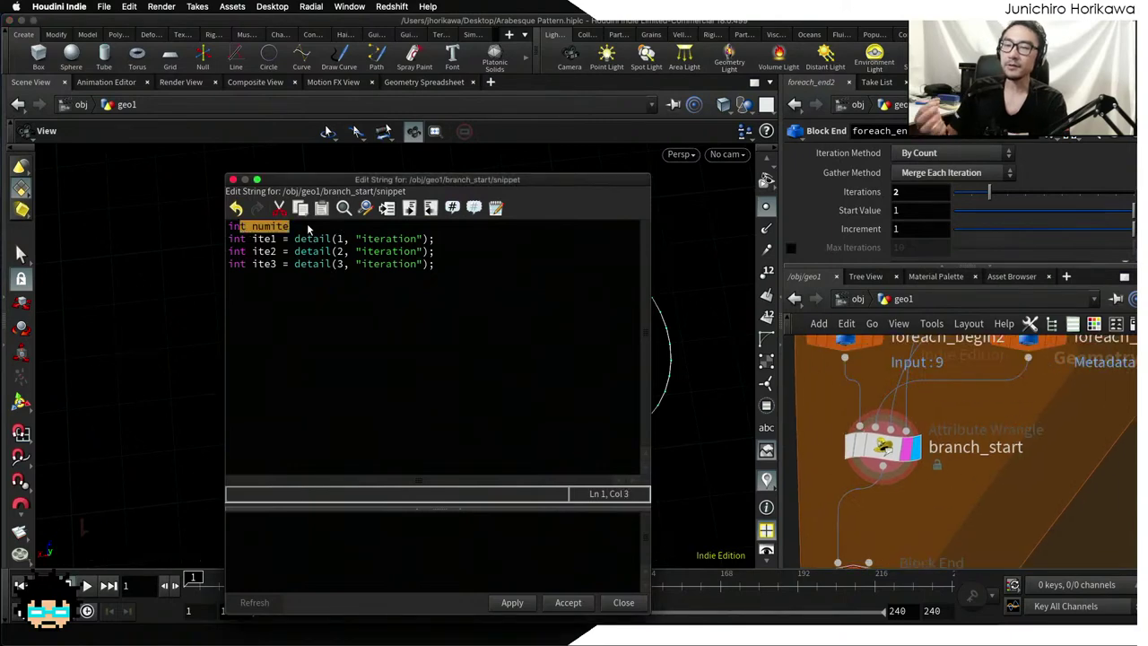
pyautogui.click(308, 231)
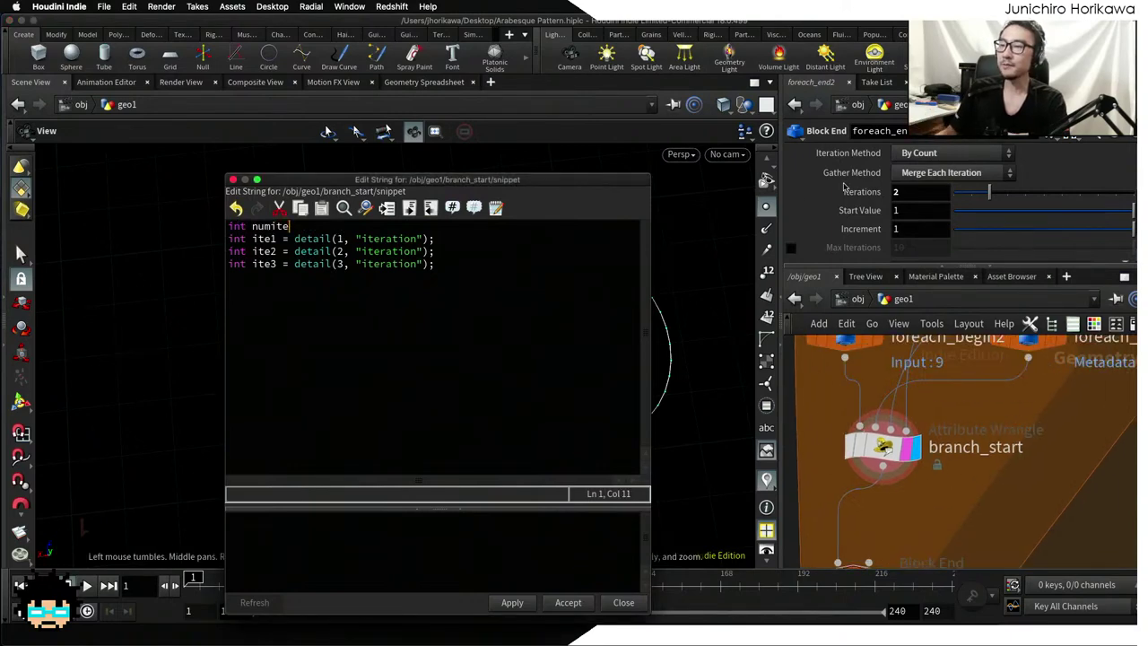
pyautogui.moveTo(980, 429); pyautogui.dragTo(948, 496, button='middle')
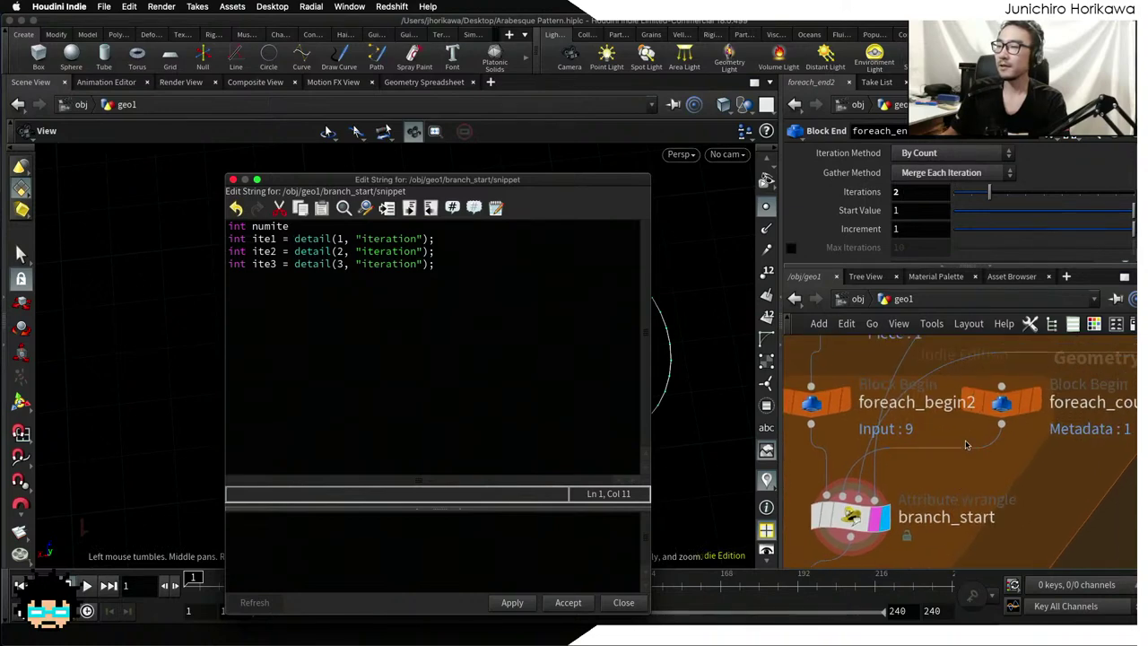
pyautogui.click(1016, 403)
pyautogui.moveTo(1016, 404)
pyautogui.mouseDown()
pyautogui.moveTo(1039, 409)
pyautogui.moveTo(1027, 408)
pyautogui.mouseUp()
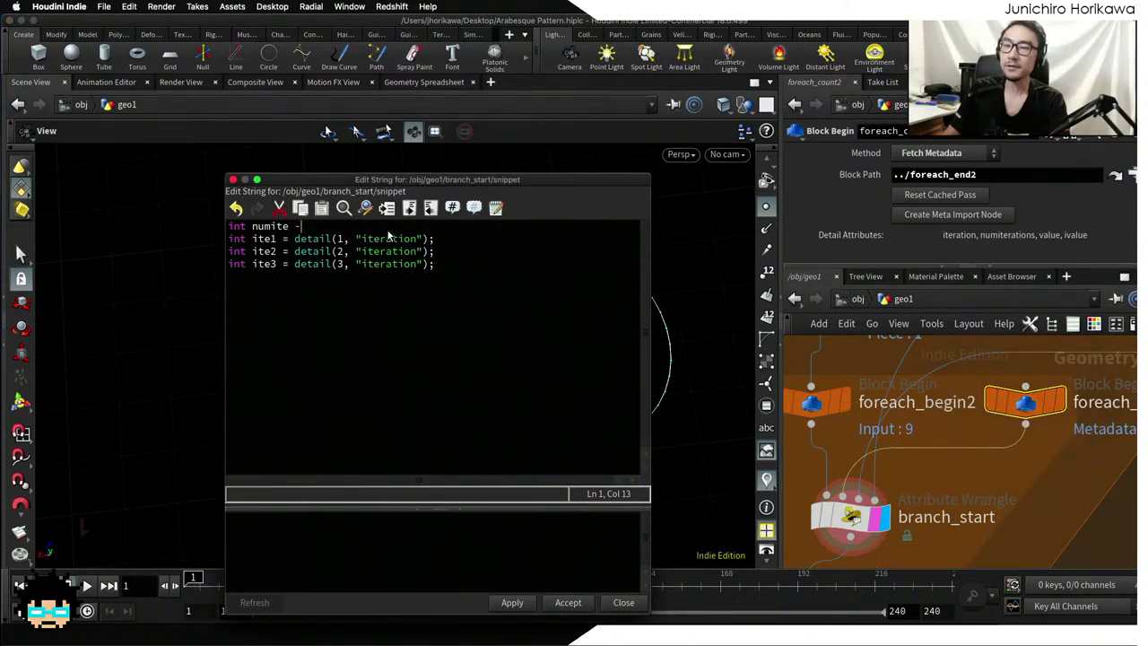
pyautogui.write('detai')
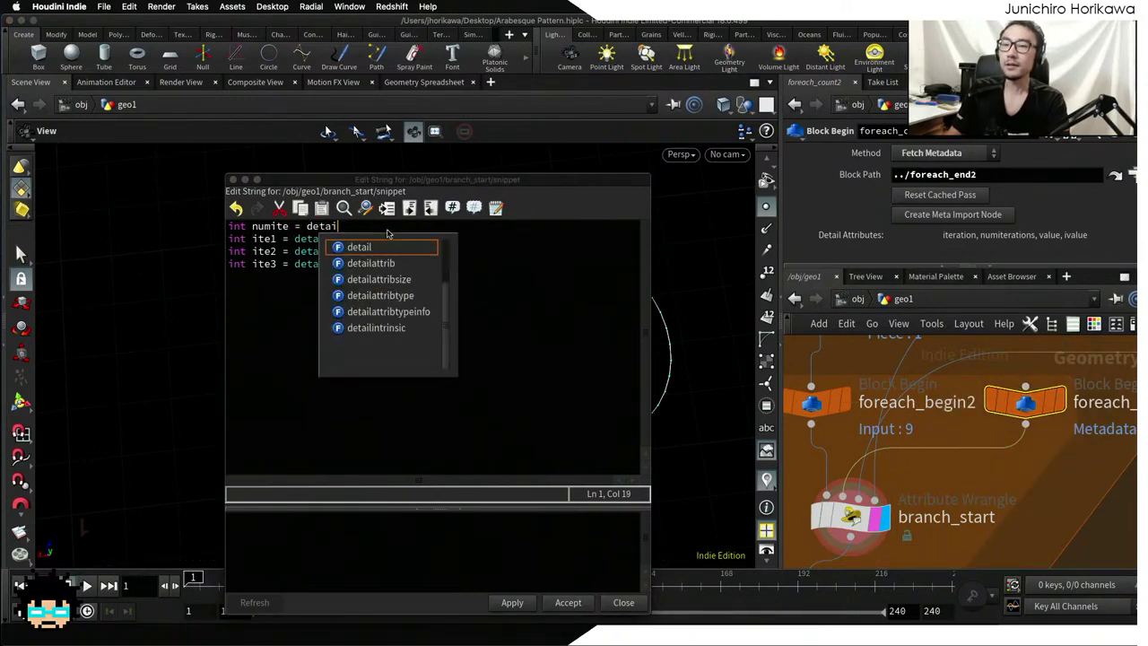
pyautogui.write('l(1, ')
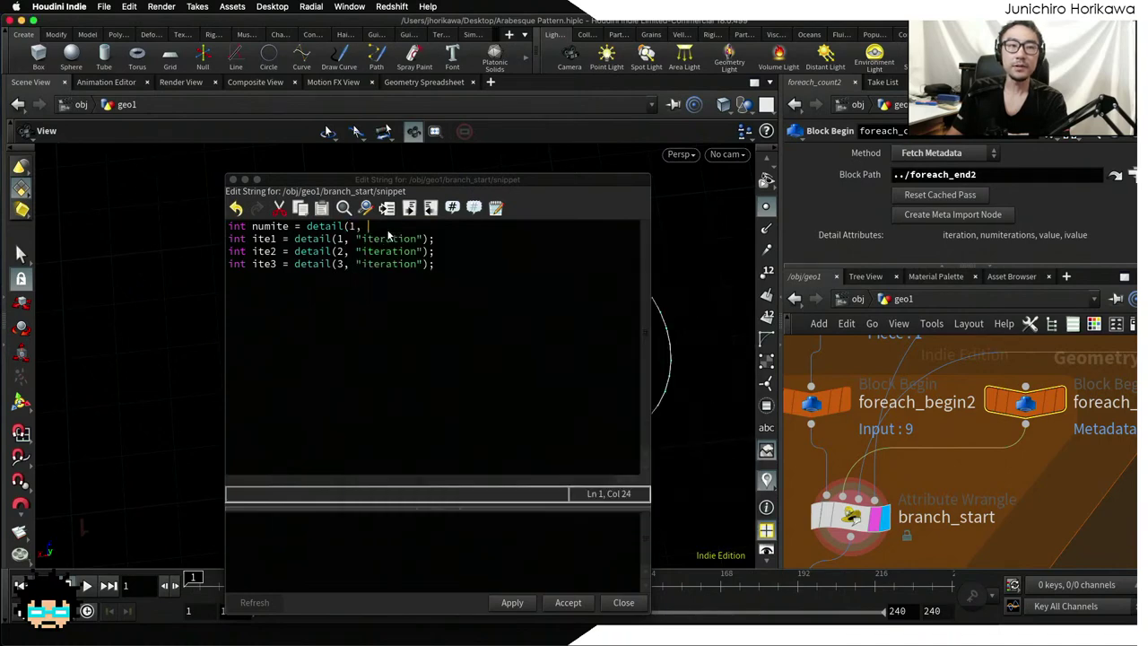
pyautogui.write('"n')
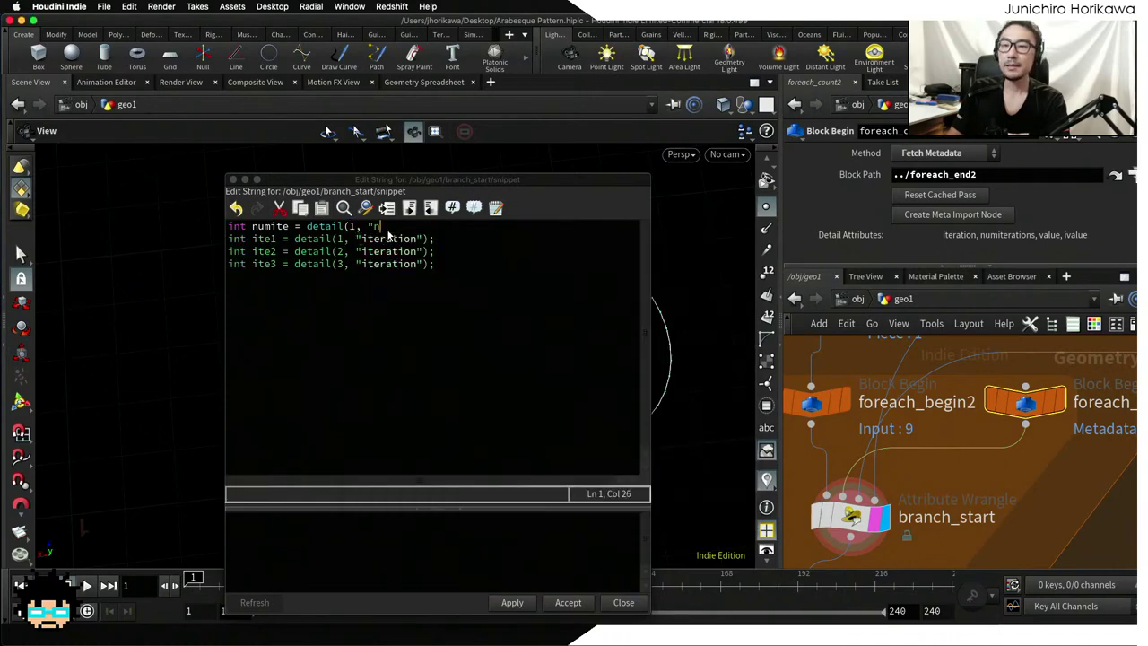
pyautogui.write('umit')
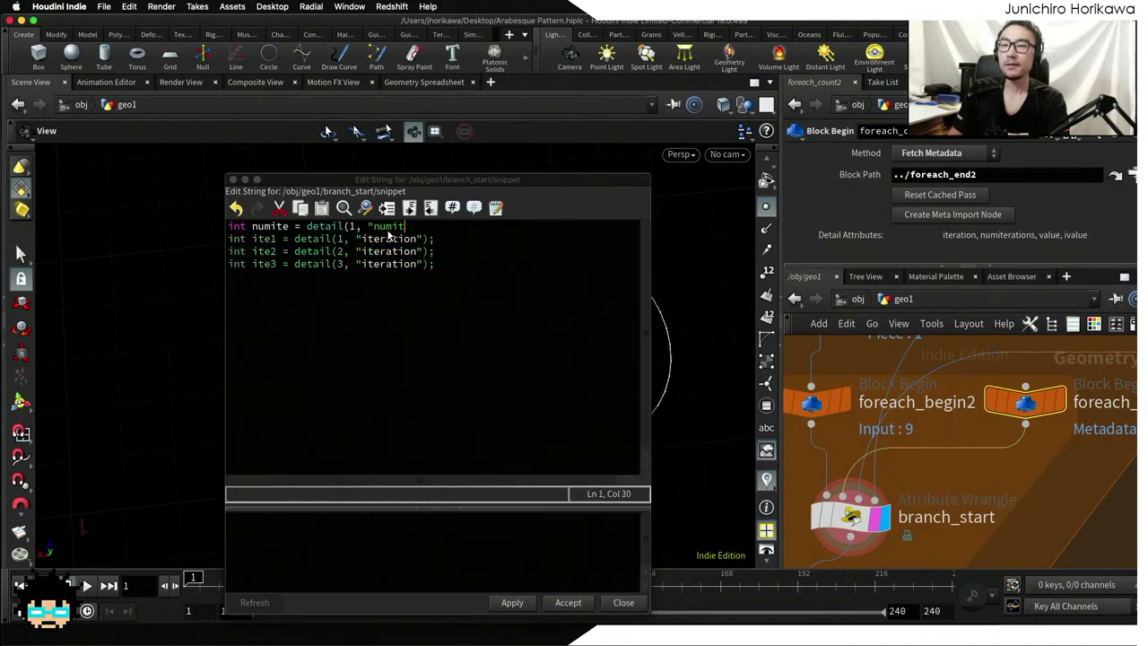
pyautogui.write('erat')
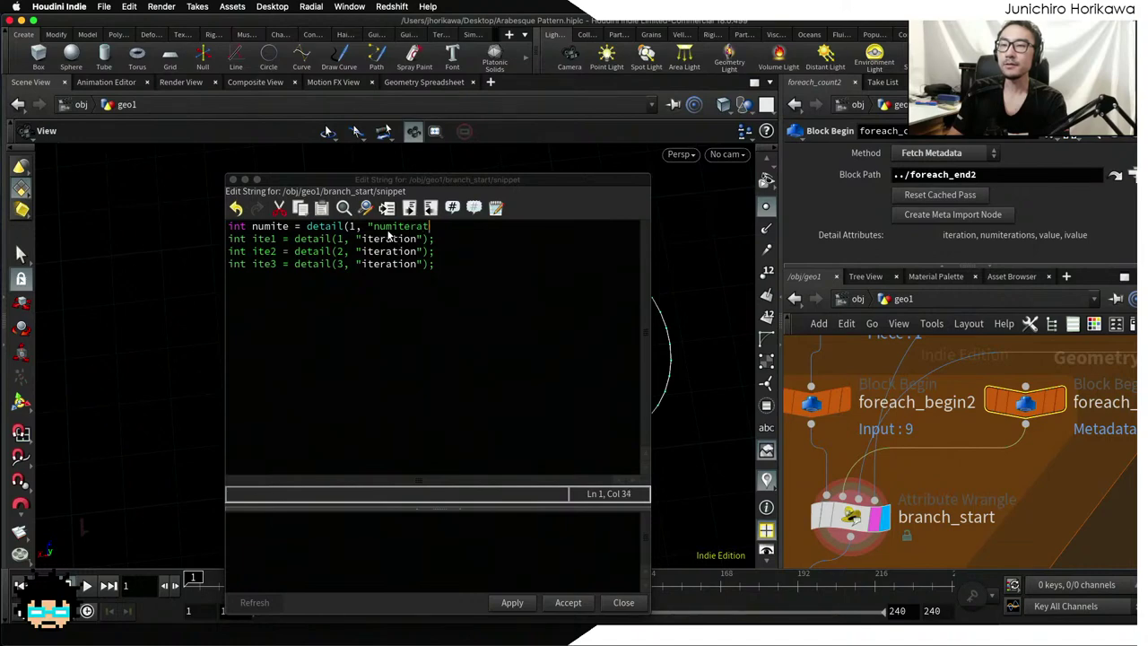
pyautogui.write('ions");')
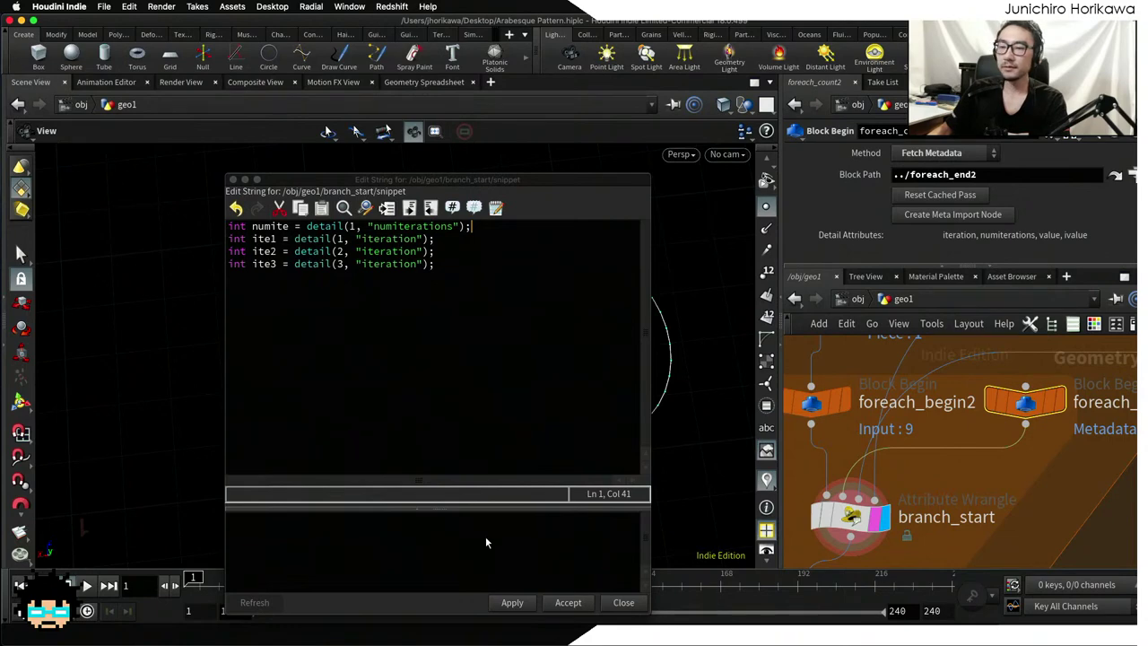
pyautogui.click(511, 603)
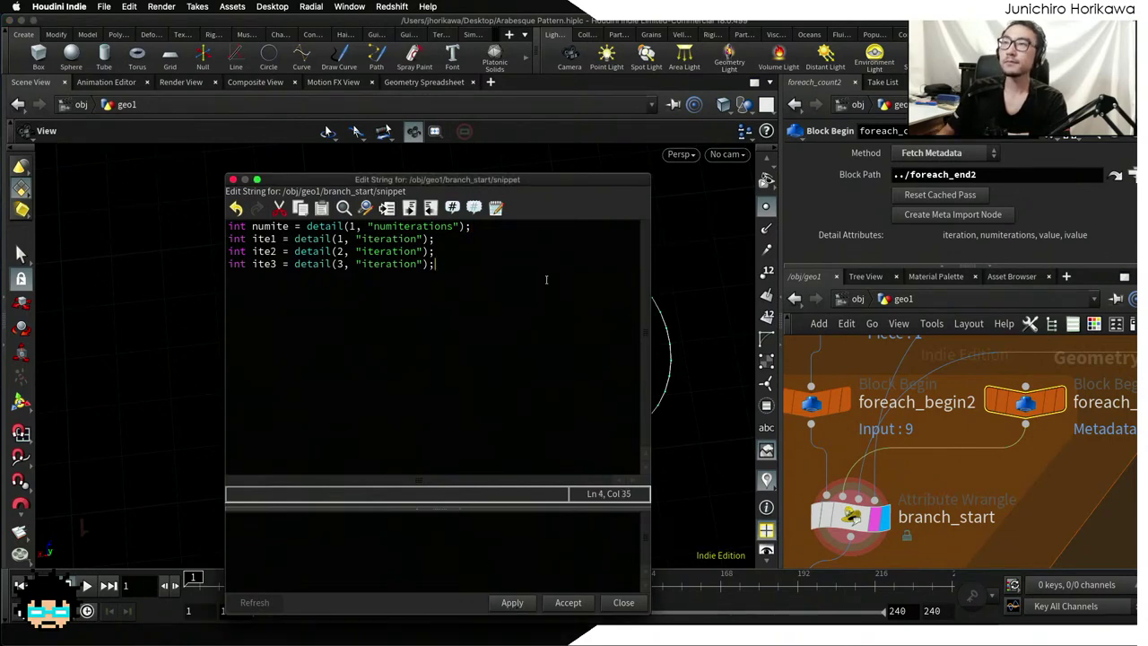
pyautogui.press('Return')
pyautogui.press('Return')
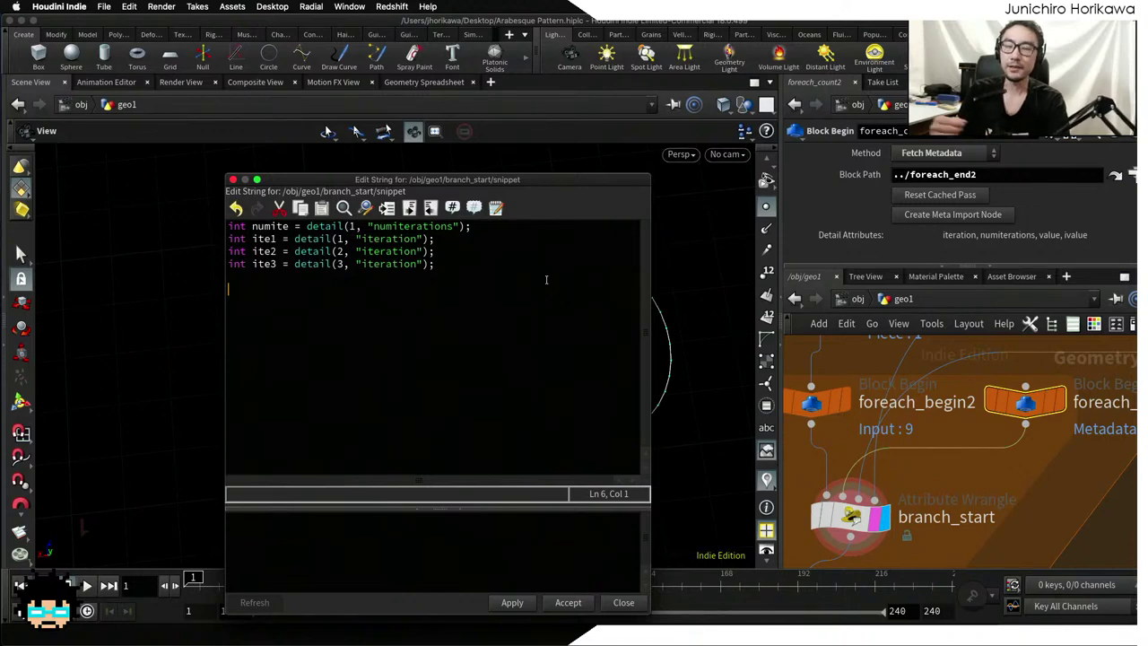
# Move the code editor clear of the spiral and begin typing float r = rand(ite1.
pyautogui.moveTo(437, 180); pyautogui.dragTo(390, 413)
pyautogui.moveTo(428, 351); pyautogui.dragTo(437, 280, button='middle')
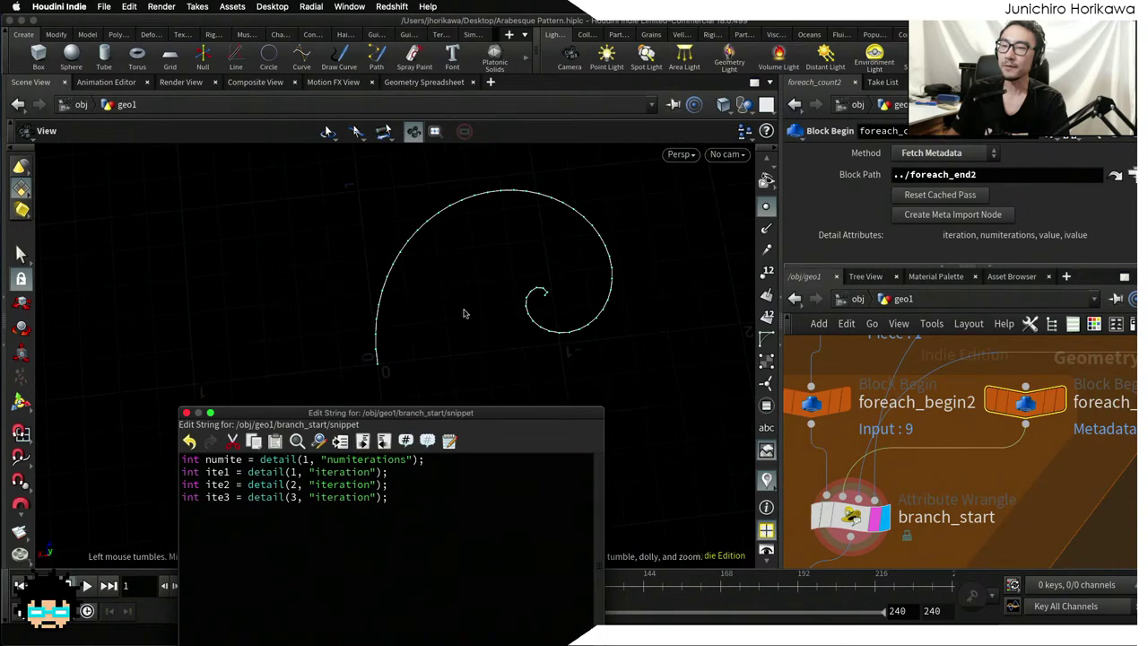
pyautogui.moveTo(451, 413); pyautogui.dragTo(458, 401)
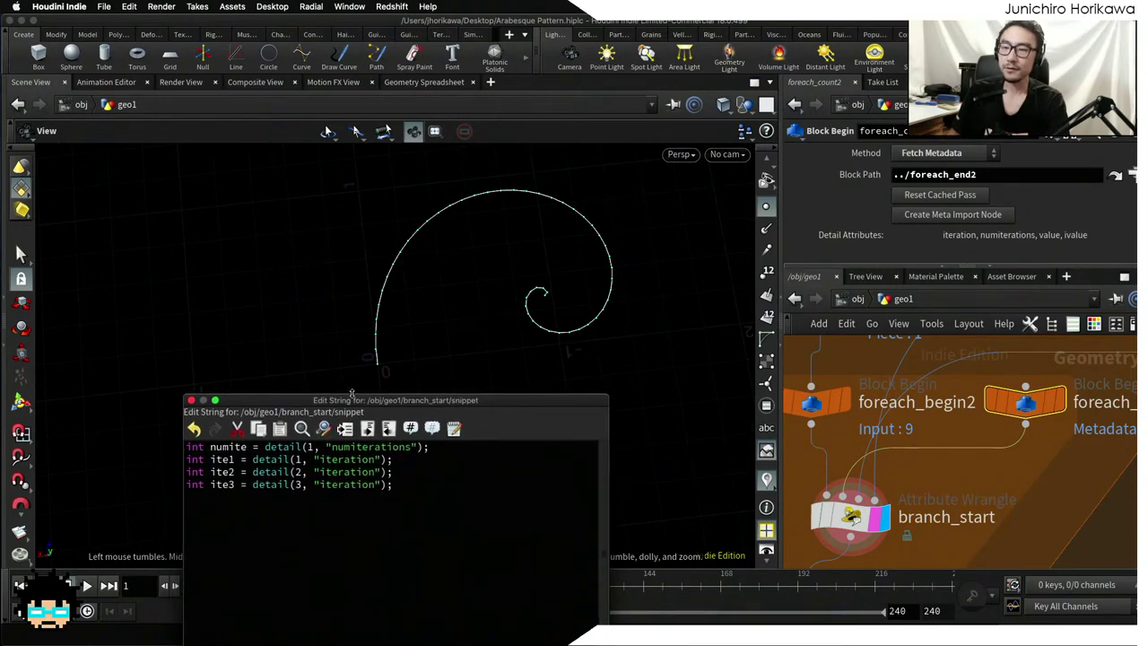
pyautogui.moveTo(458, 401); pyautogui.dragTo(557, 268)
pyautogui.write('loat ran')
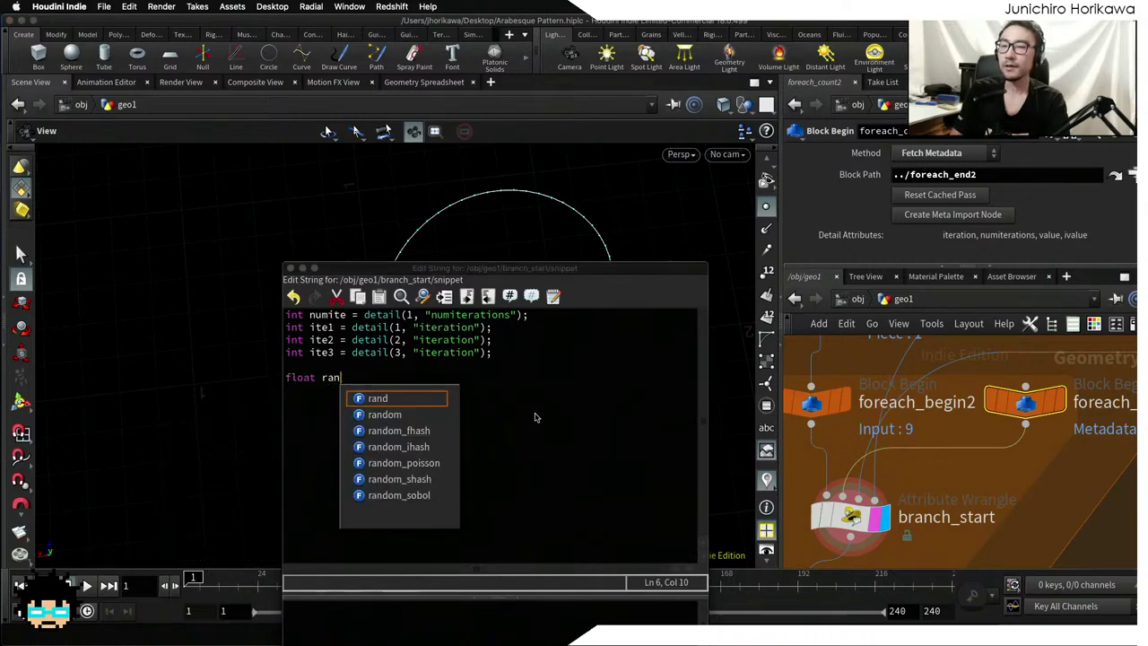
pyautogui.press('BackSpace')
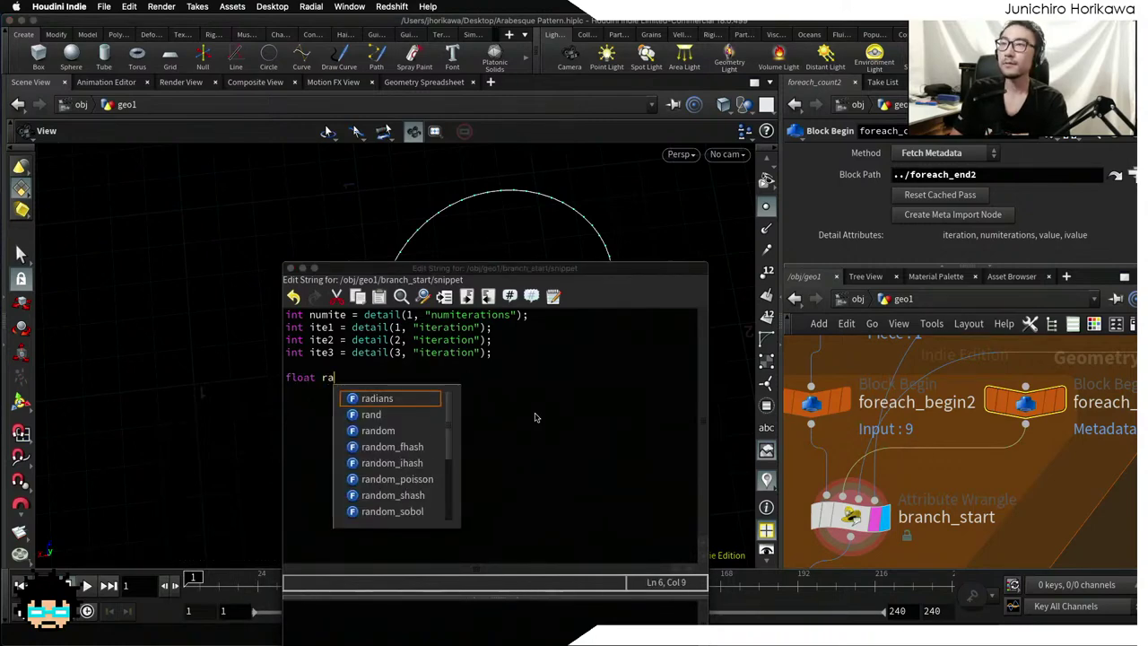
pyautogui.write('= ')
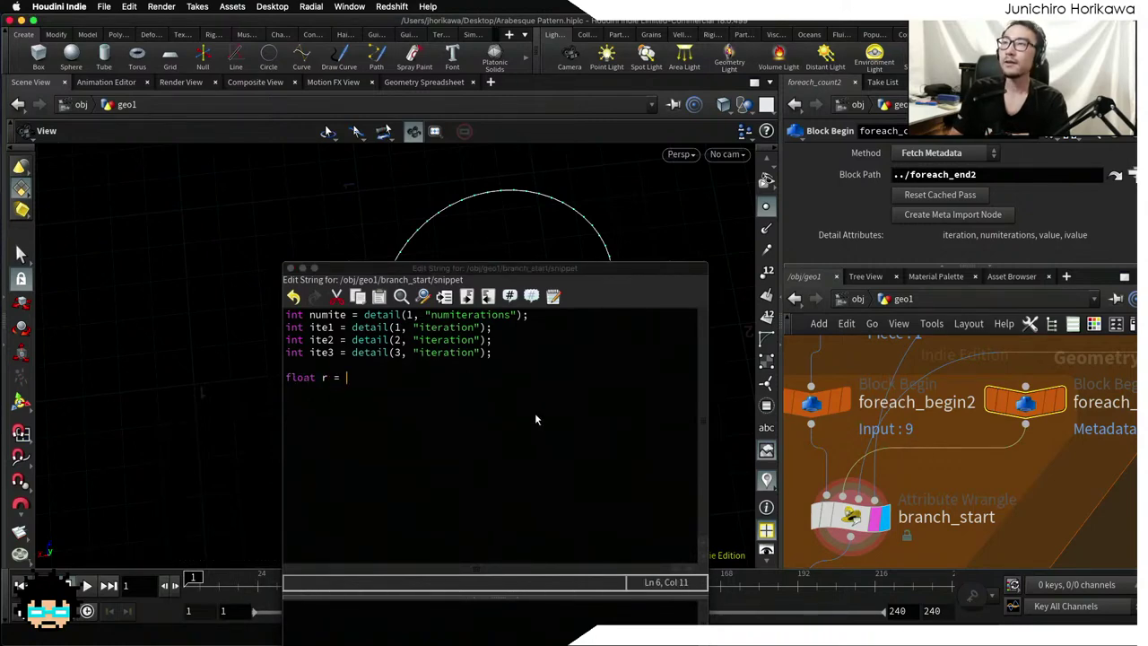
pyautogui.write('rand(')
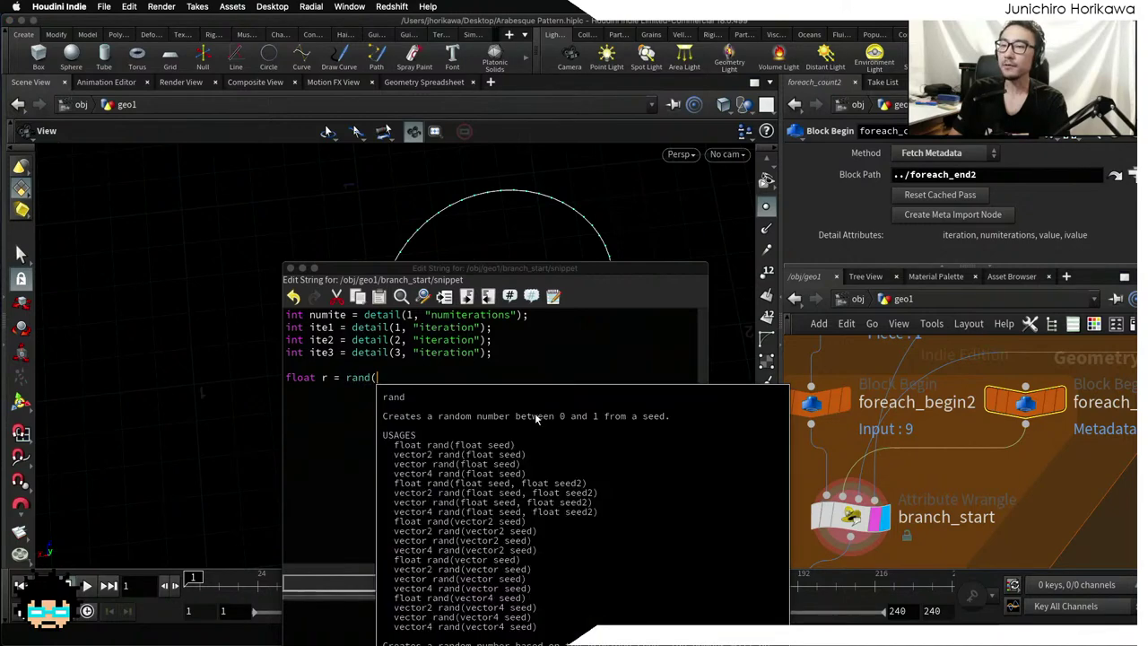
pyautogui.write('ite')
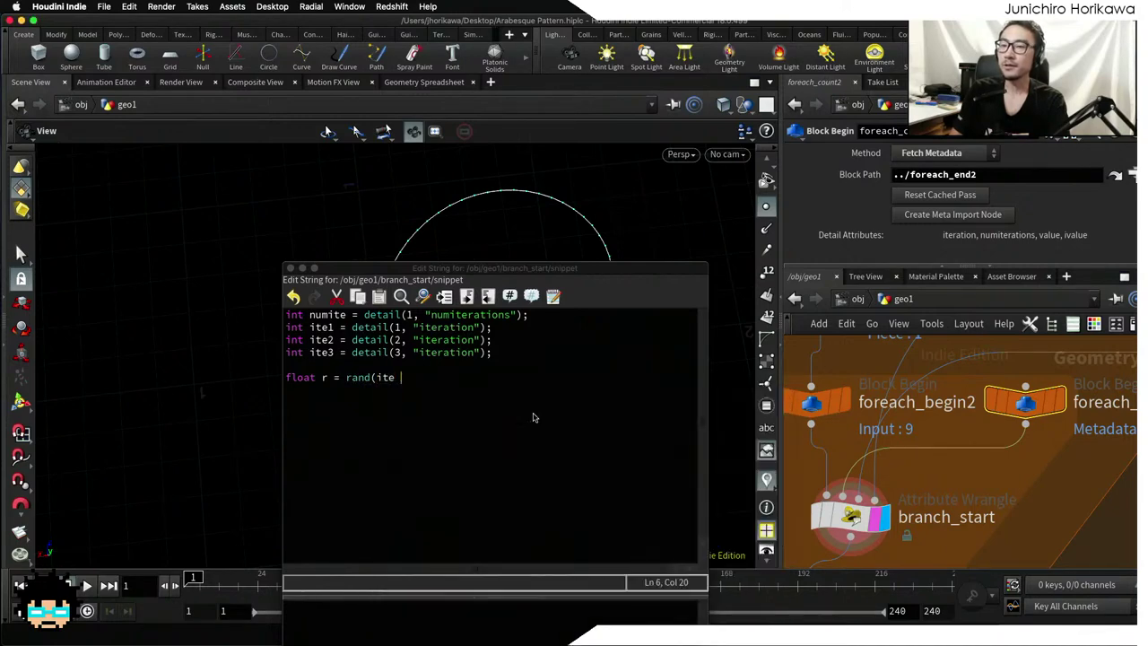
pyautogui.press('BackSpace')
pyautogui.write('1 *')
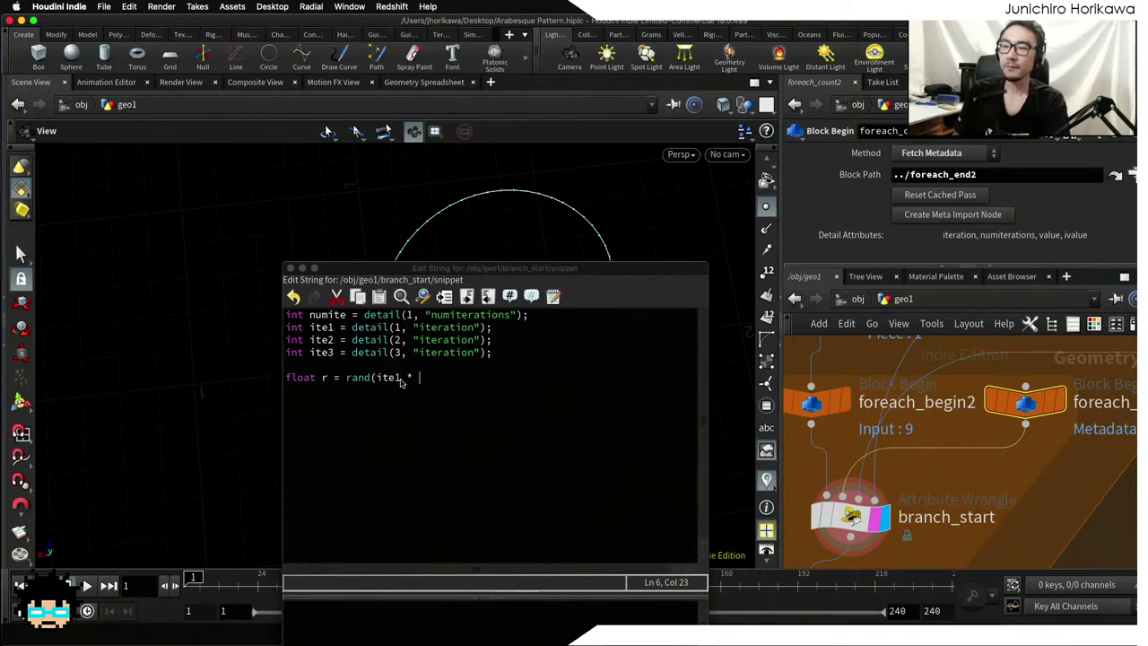
# Finish the rand seed expression with * 62.54 + ite2 * 2.5 + ite3 * 85.25 + chf("seed")), then widen the editor.
pyautogui.write('62.54')
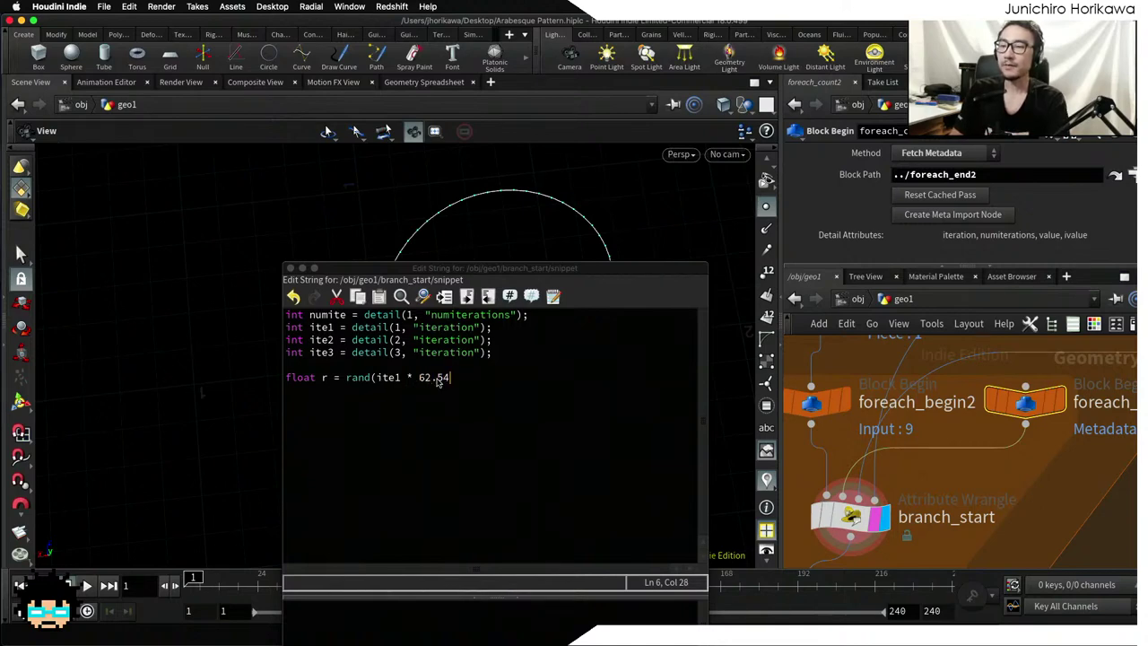
pyautogui.write(' + ')
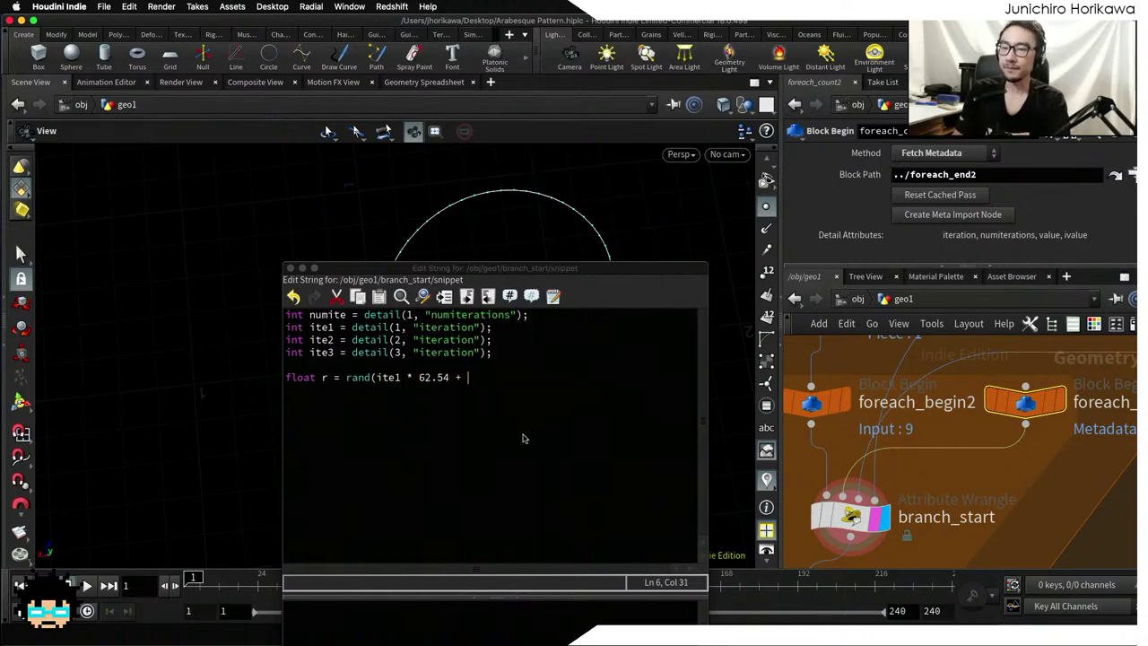
pyautogui.write('ite')
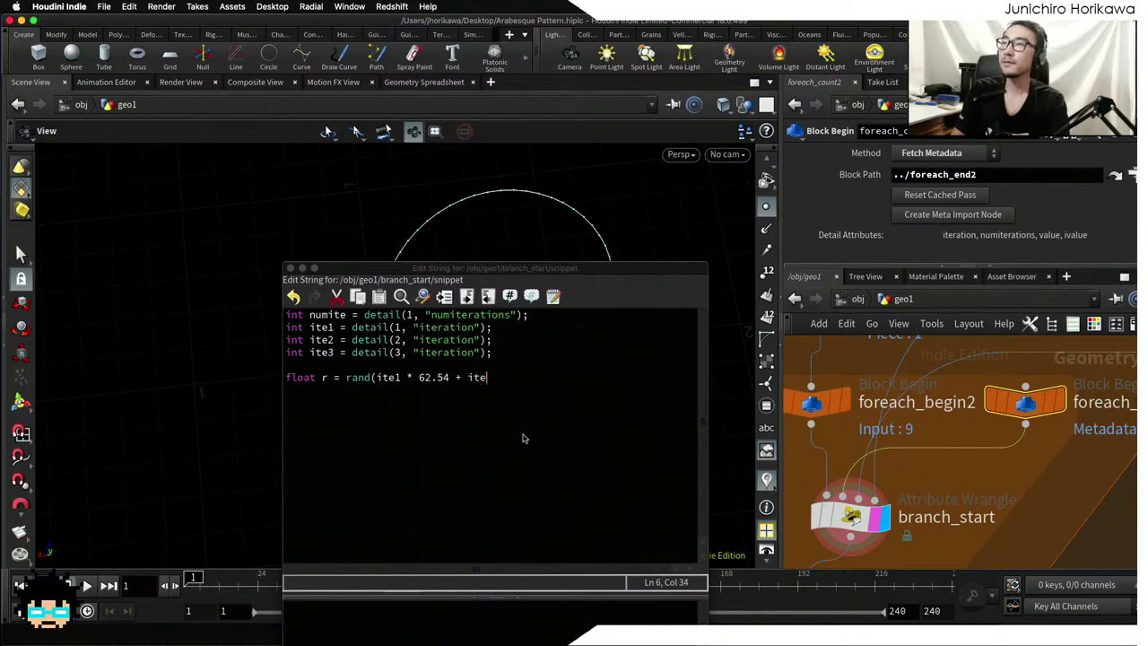
pyautogui.write('2 *')
pyautogui.press('BackSpace')
pyautogui.press('BackSpace')
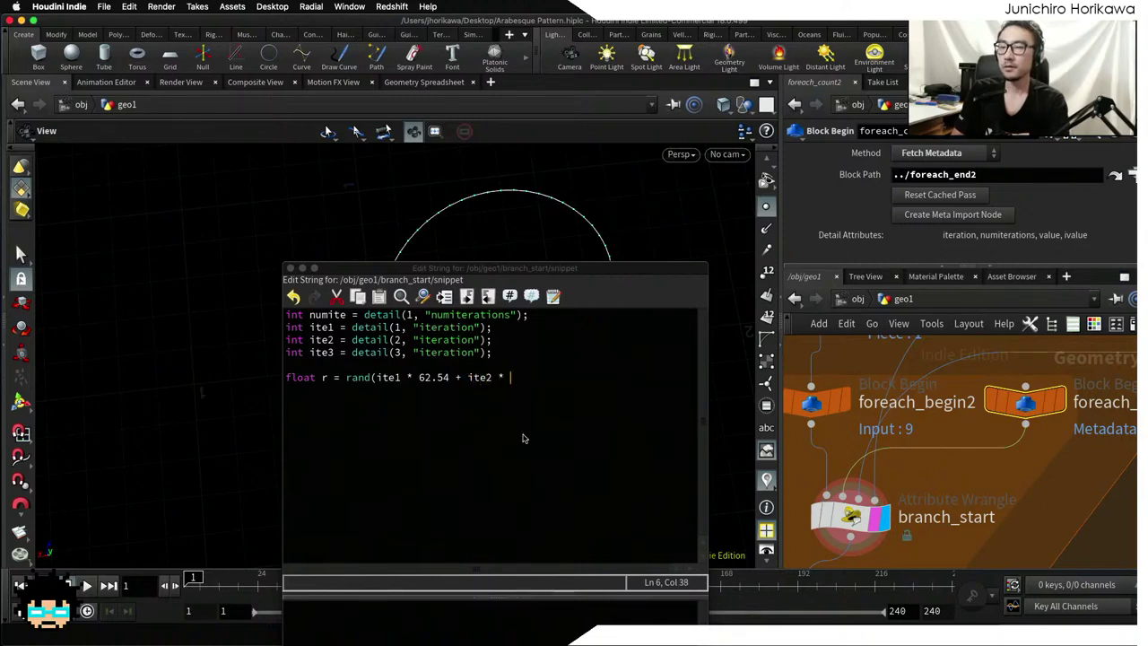
pyautogui.write('2.5')
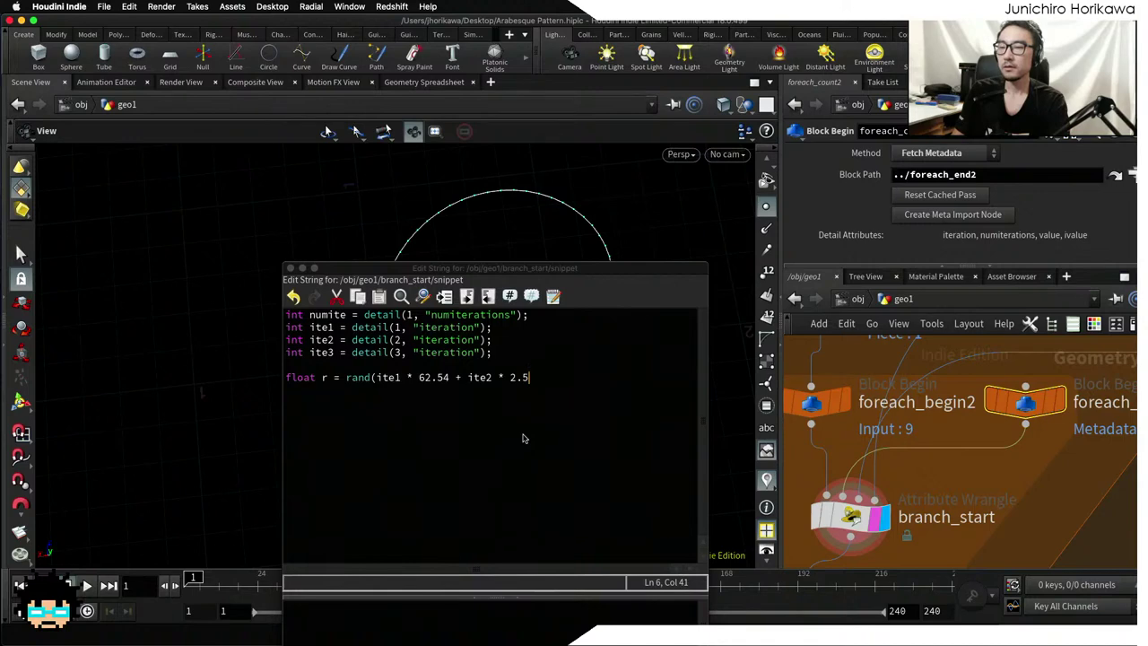
pyautogui.write(' + ite')
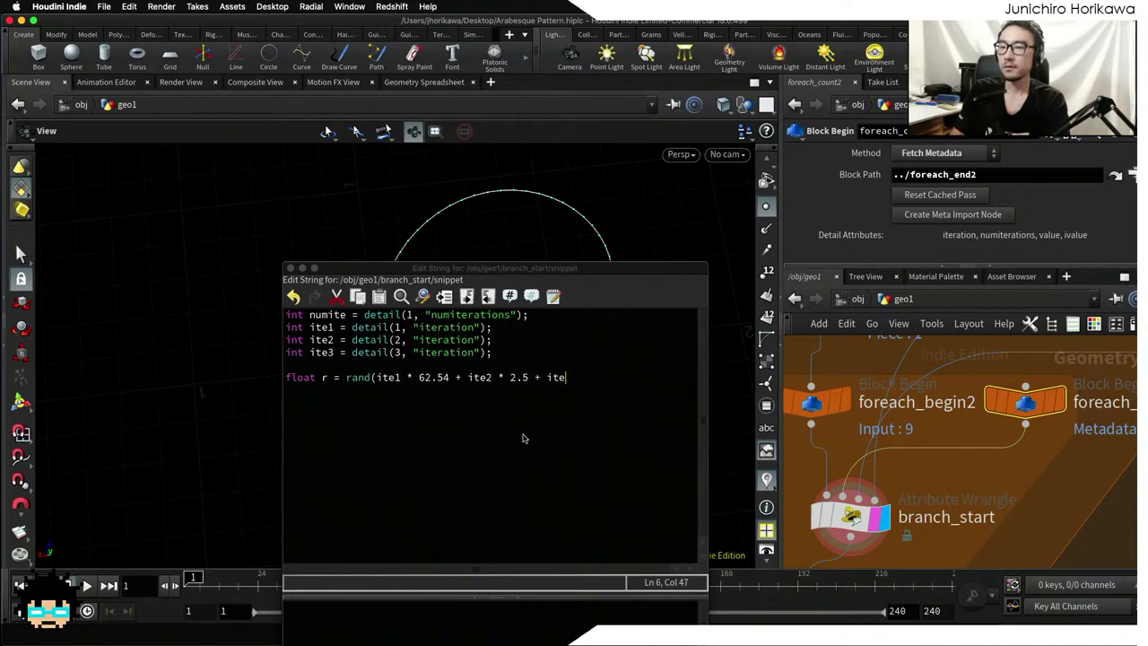
pyautogui.write('4 +')
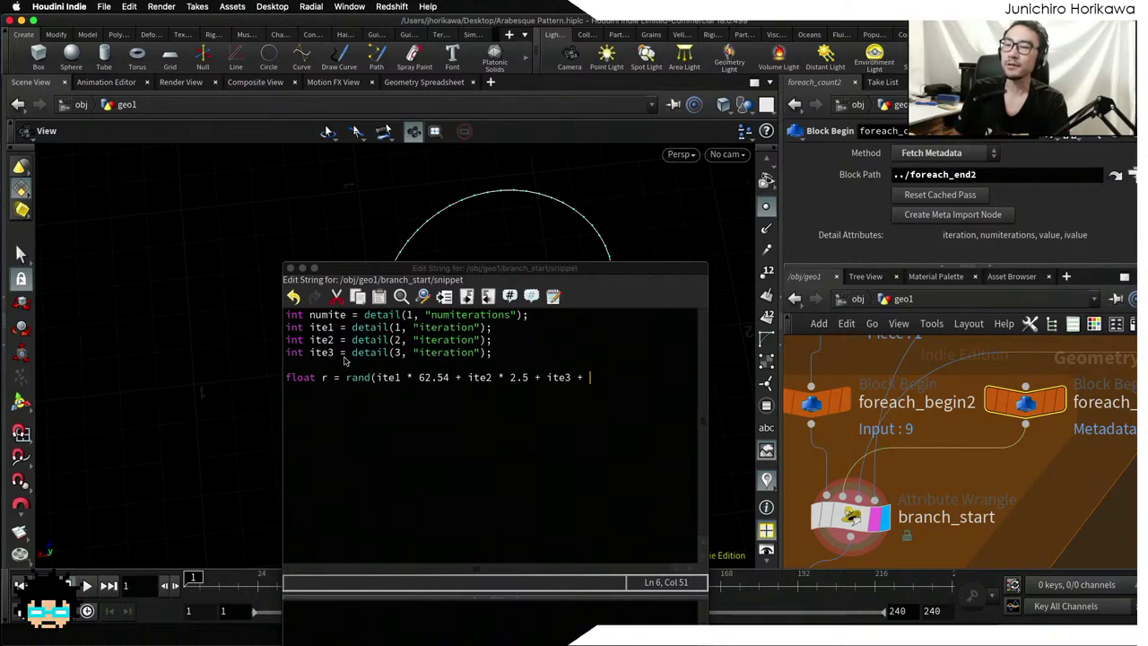
pyautogui.write('58')
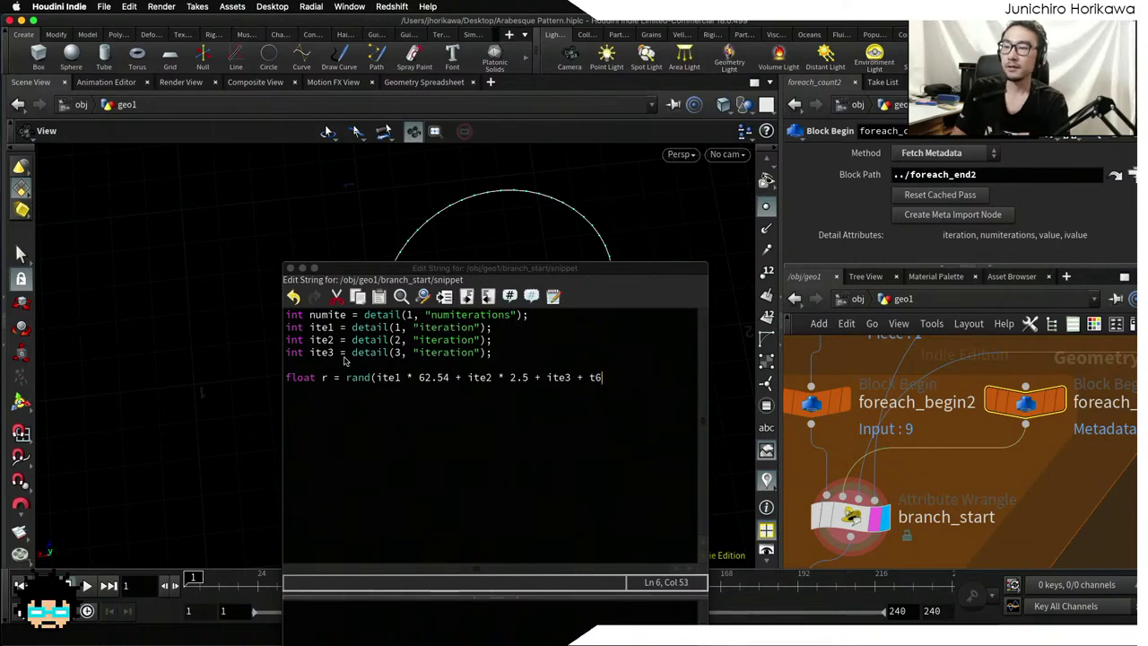
pyautogui.press('BackSpace')
pyautogui.press('BackSpace')
pyautogui.press('BackSpace')
pyautogui.press('BackSpace')
pyautogui.write('*0')
pyautogui.press('BackSpace')
pyautogui.write('85.25')
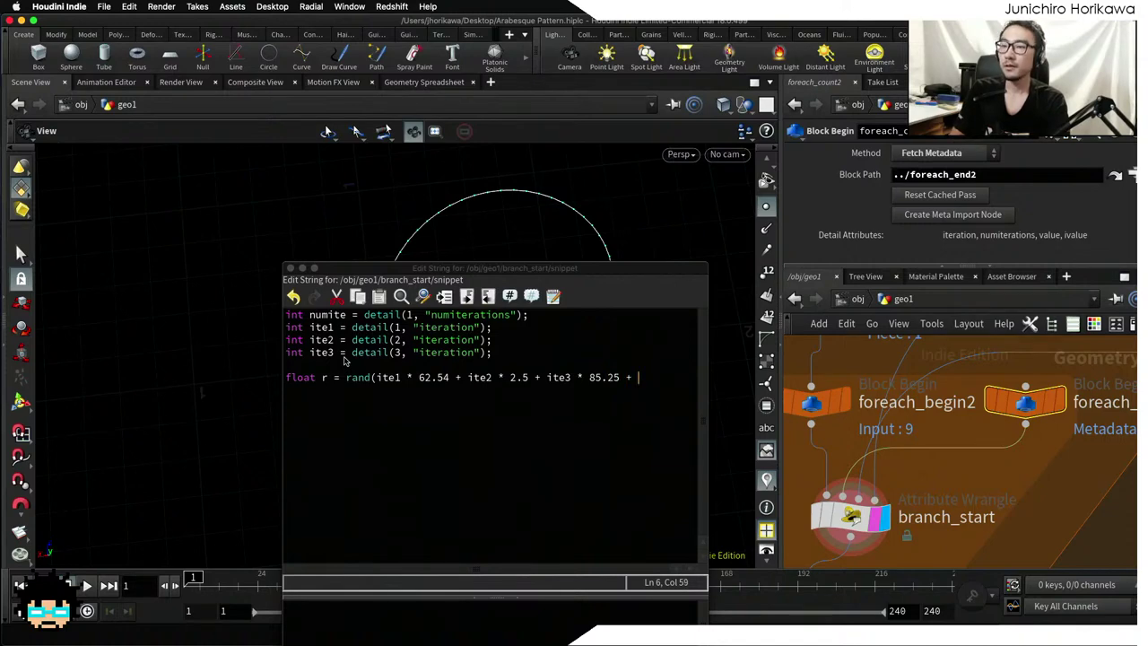
pyautogui.write(' + chf(')
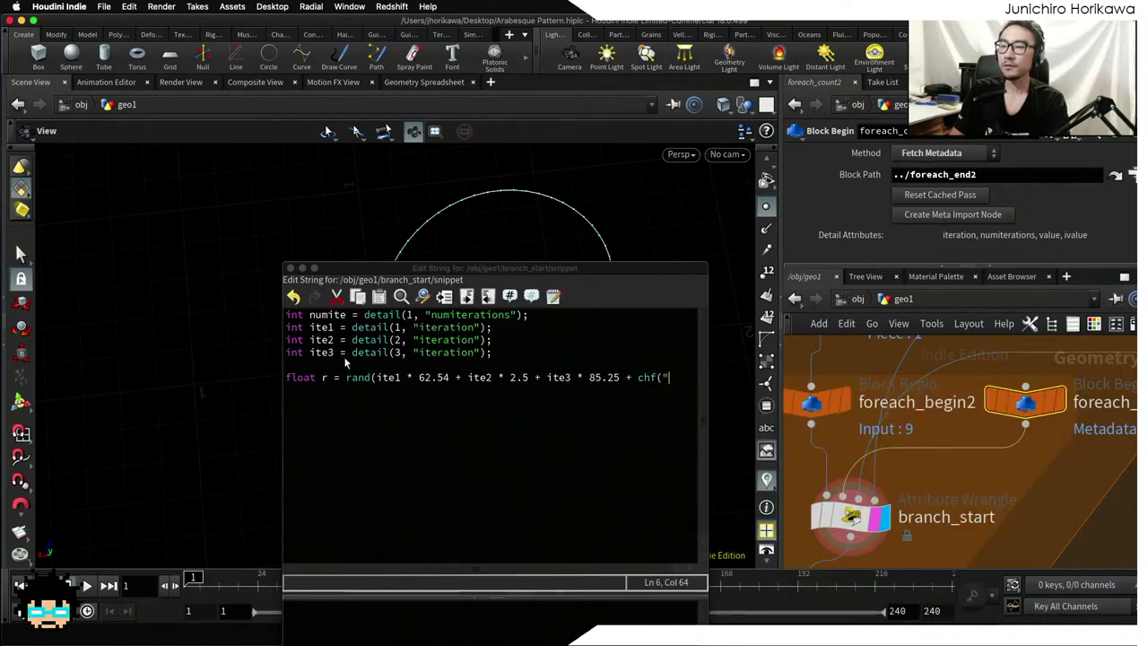
pyautogui.write('"seed')
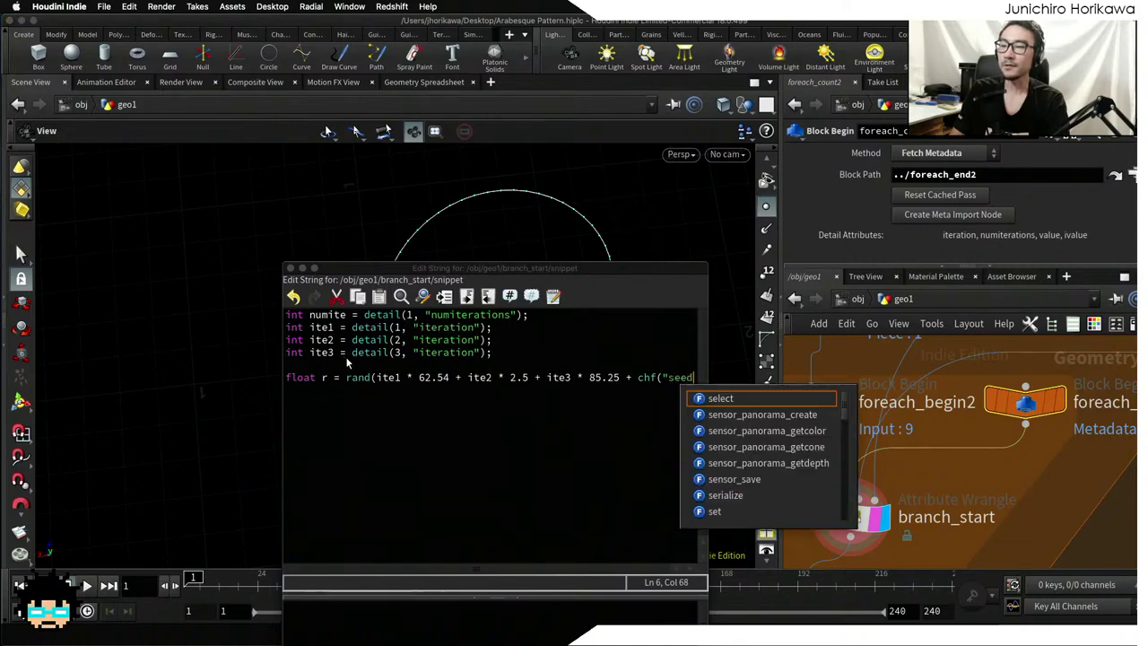
pyautogui.write('"));')
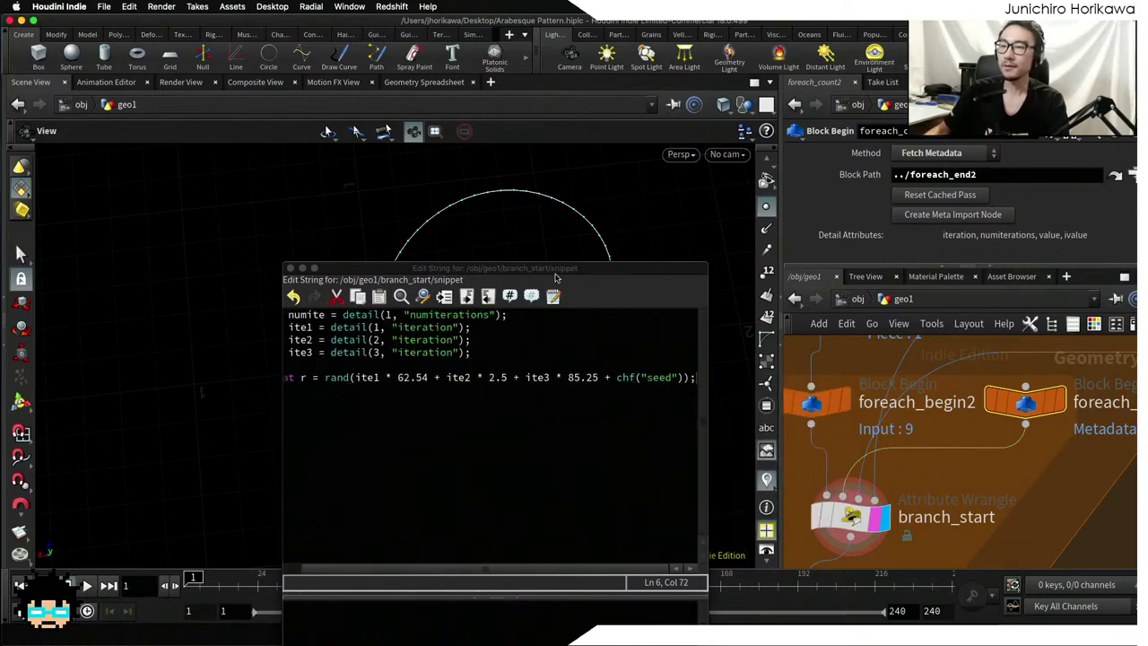
pyautogui.moveTo(708, 590); pyautogui.dragTo(906, 591)
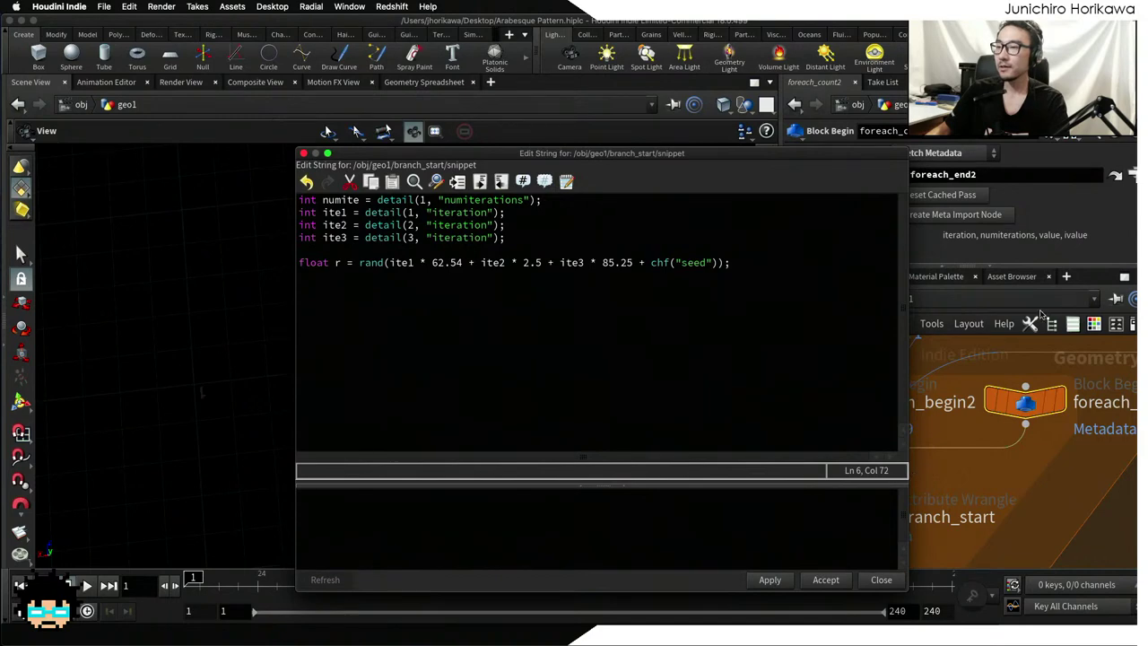
pyautogui.scroll(-3, 1023, 430)
pyautogui.scroll(3, 1023, 431)
# Set branch_start's Seed parameter to 0.518.
pyautogui.click(1007, 466)
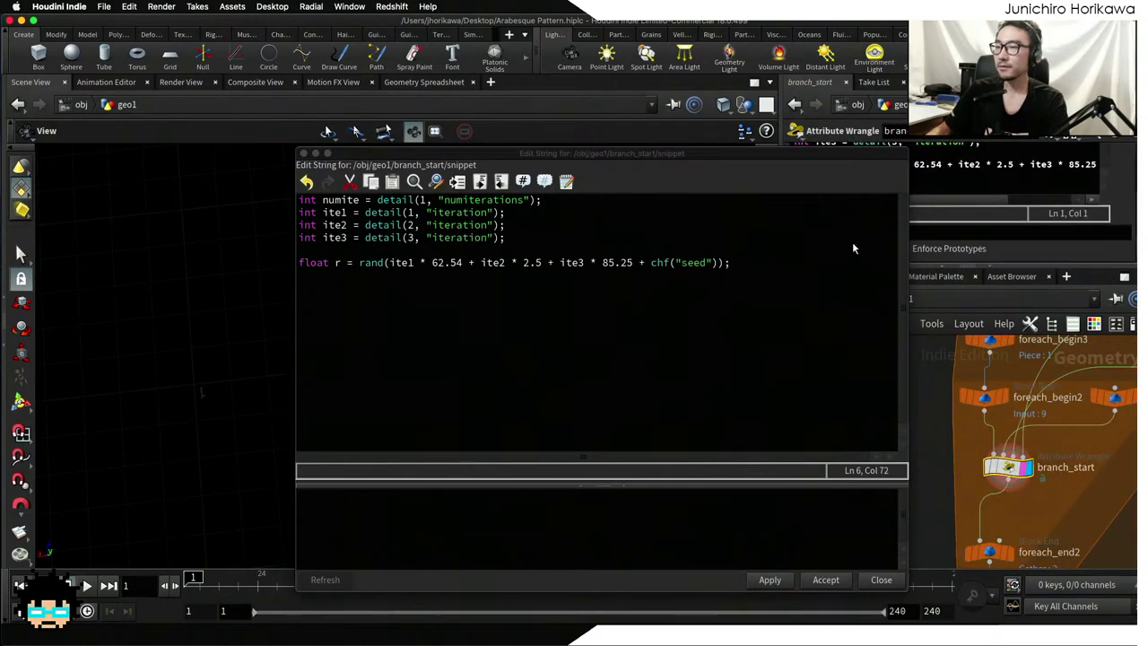
pyautogui.moveTo(837, 158); pyautogui.dragTo(702, 160)
pyautogui.scroll(3, 1121, 226)
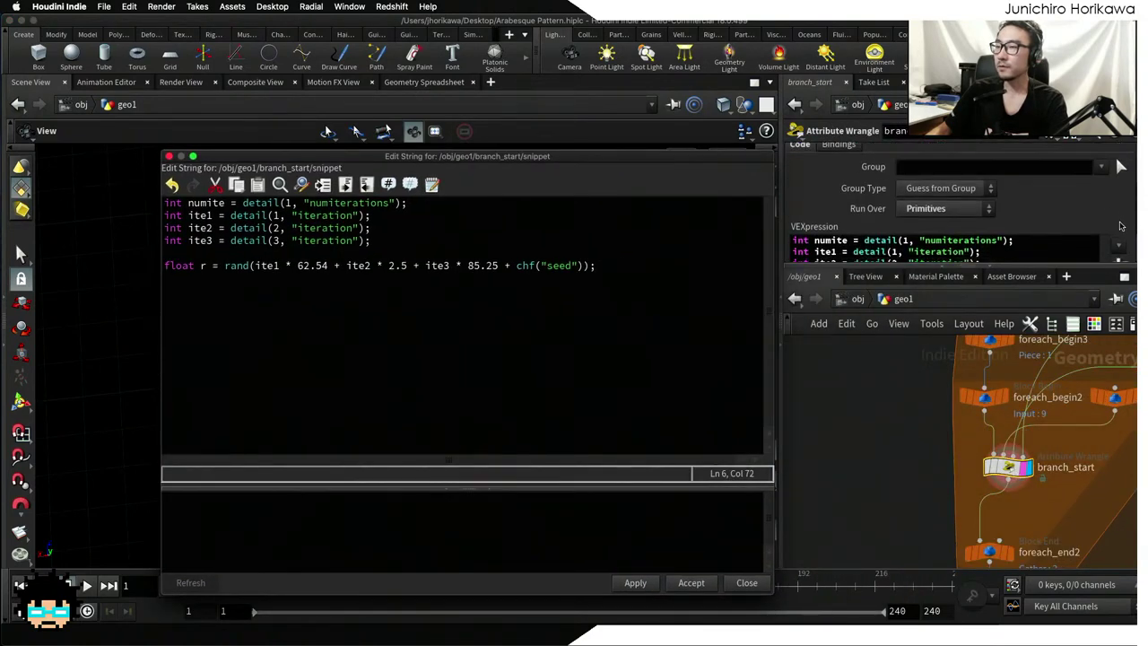
pyautogui.scroll(-5, 1121, 226)
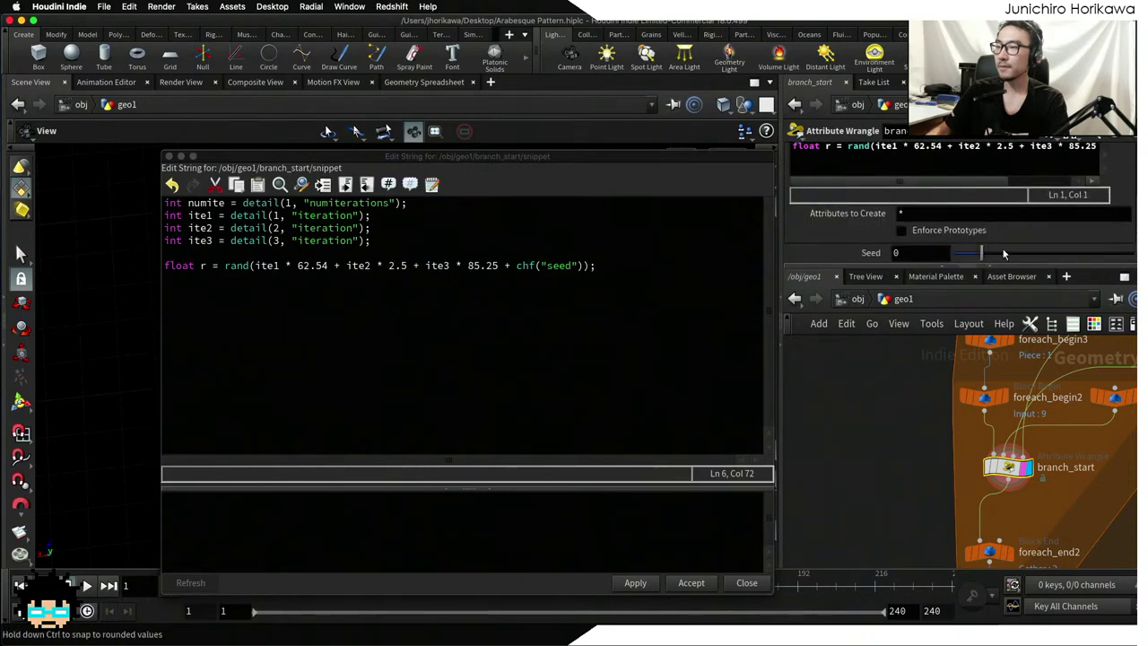
pyautogui.moveTo(1004, 254); pyautogui.dragTo(1046, 254)
# Select the CONTROLLER null and open its parameter gear menu.
pyautogui.scroll(-5, 878, 428)
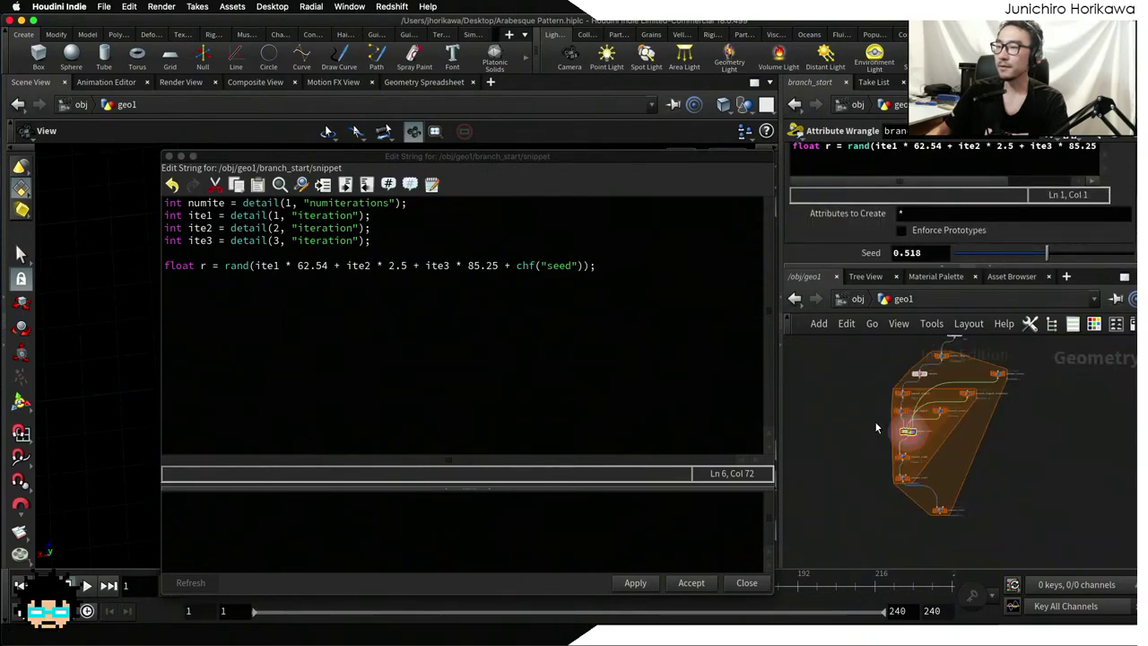
pyautogui.scroll(-3, 884, 395)
pyautogui.scroll(10, 906, 359)
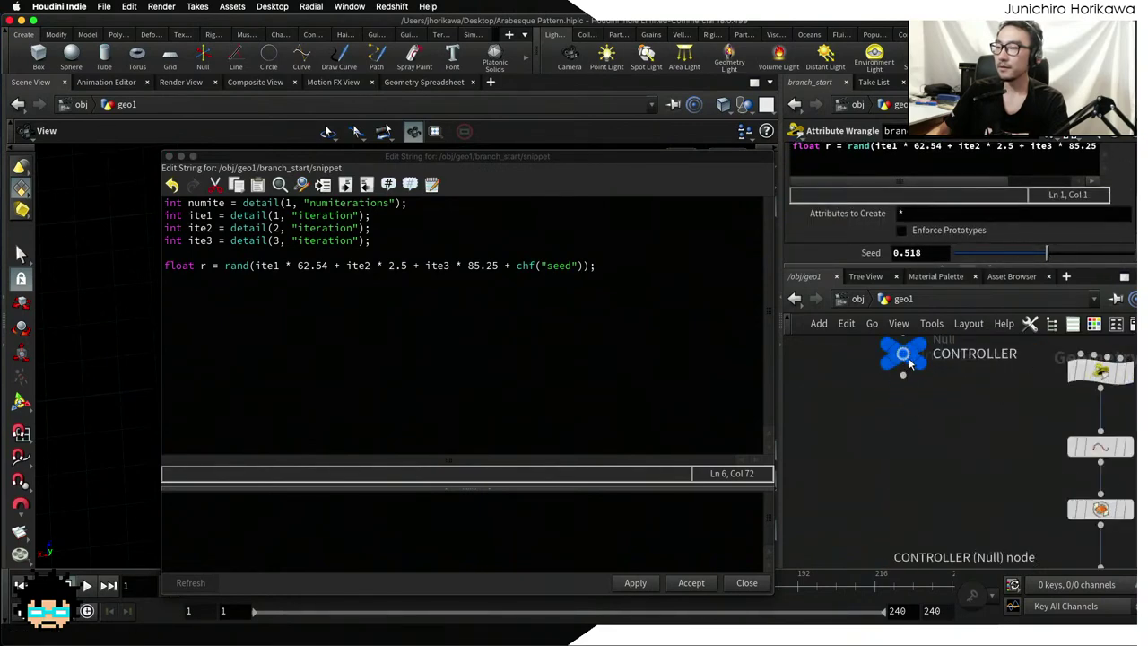
pyautogui.click(909, 358)
pyautogui.click(1049, 137)
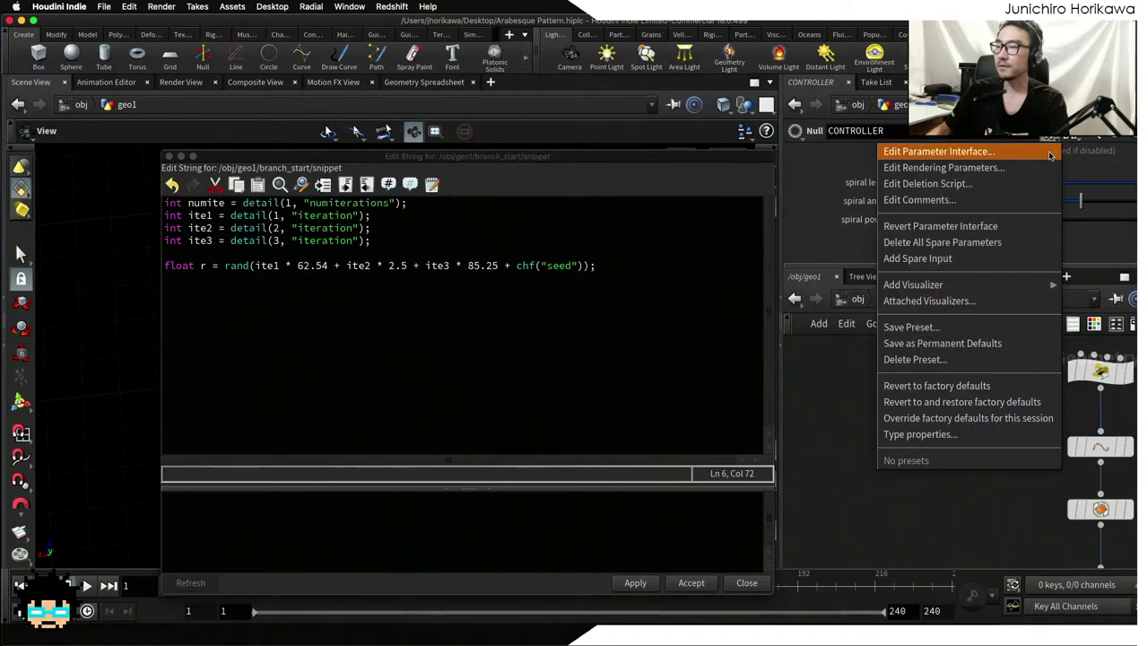
# In CONTROLLER's Edit Parameter Interface, copy in branch_start's Seed parameter.
pyautogui.click(1050, 153)
pyautogui.scroll(-4, 964, 489)
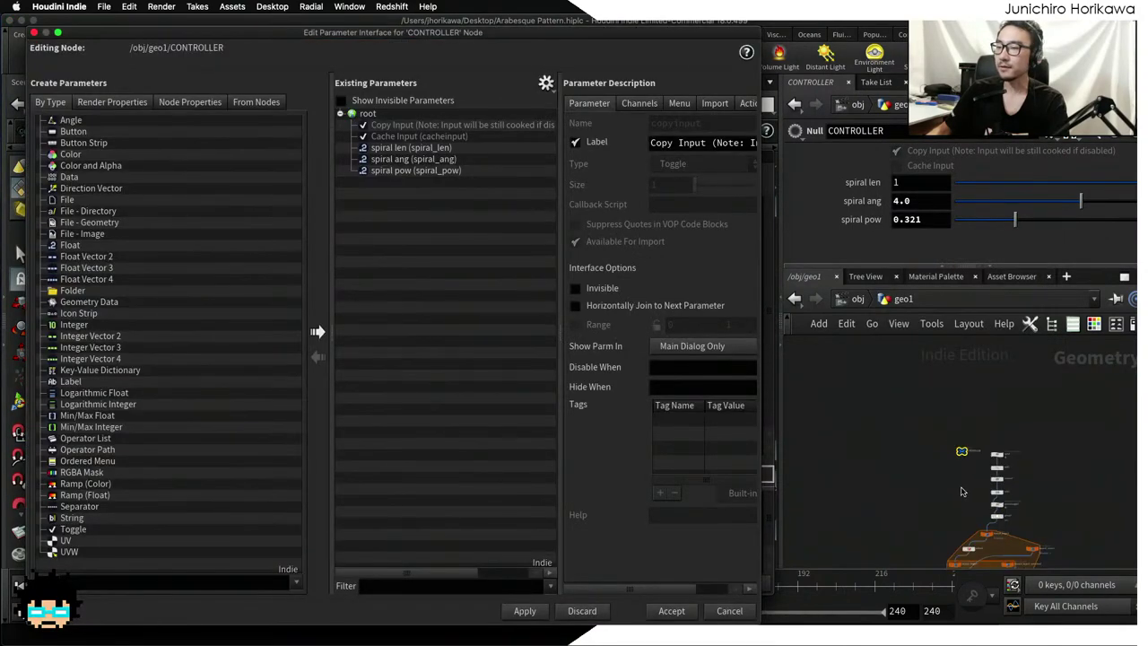
pyautogui.scroll(8, 962, 491)
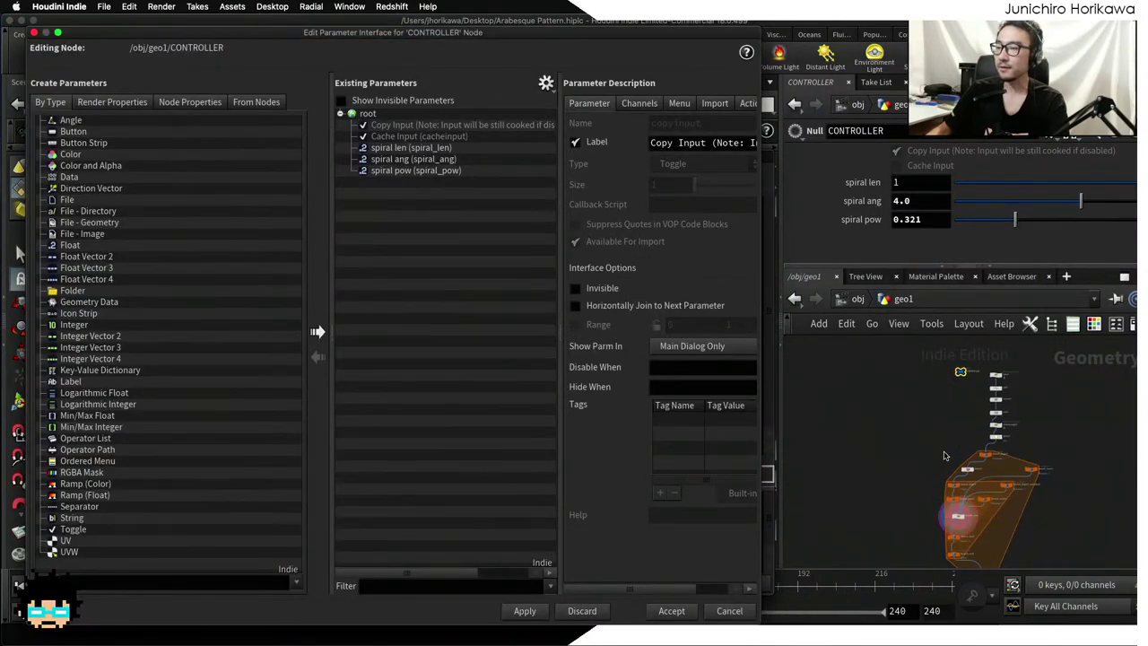
pyautogui.click(975, 513)
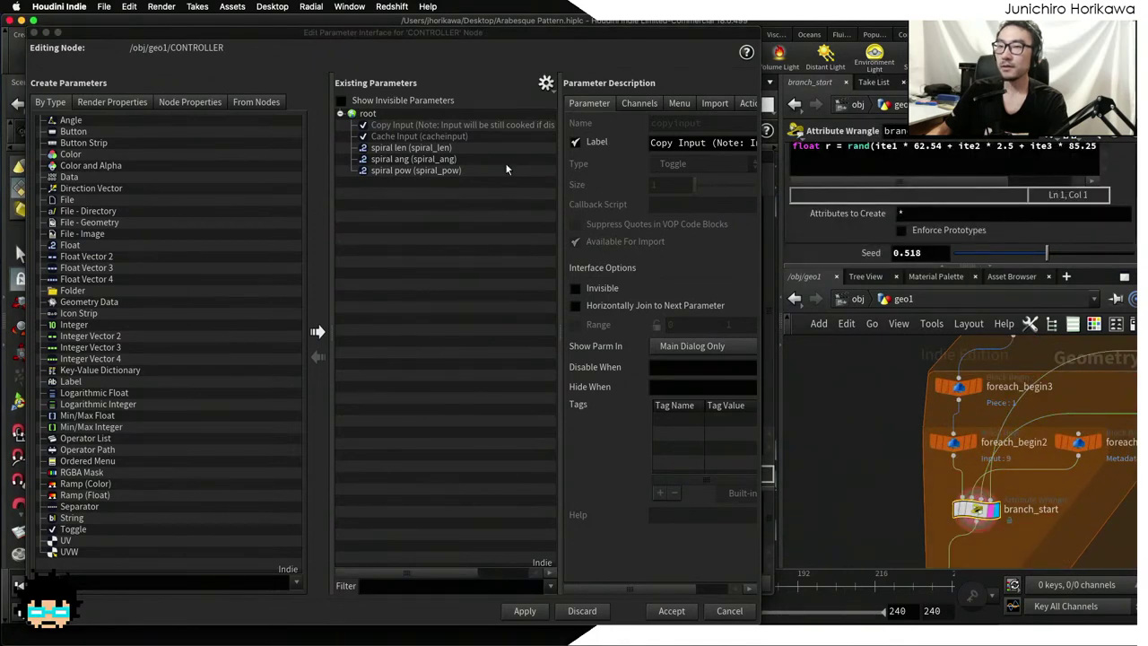
pyautogui.click(545, 83)
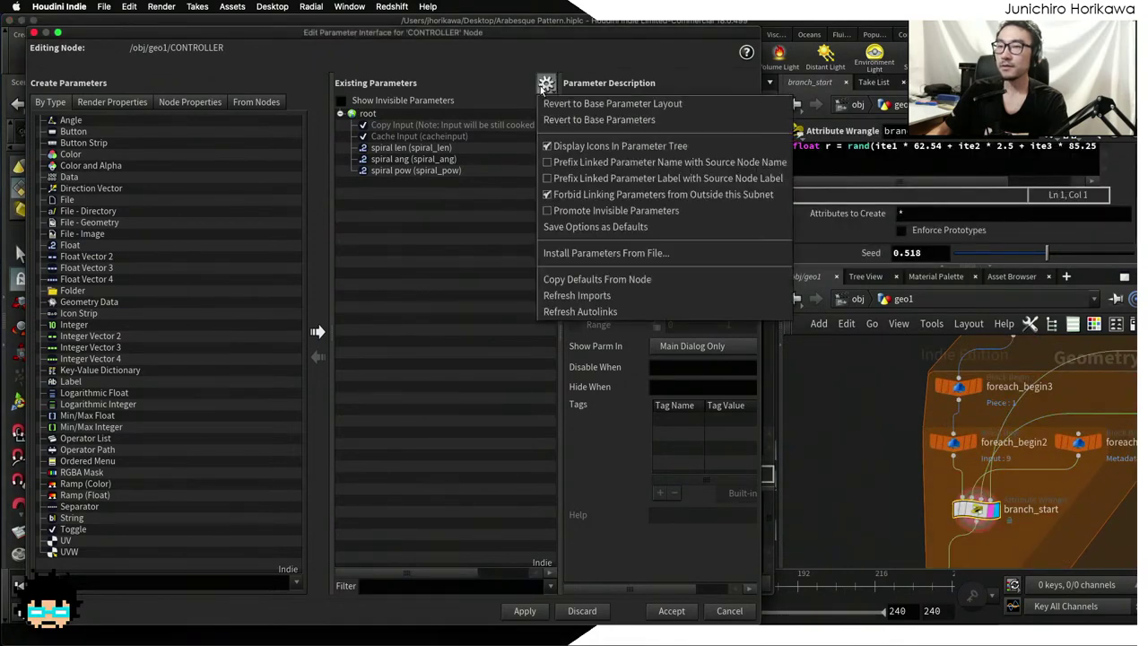
pyautogui.click(566, 198)
pyautogui.moveTo(870, 251); pyautogui.dragTo(441, 230)
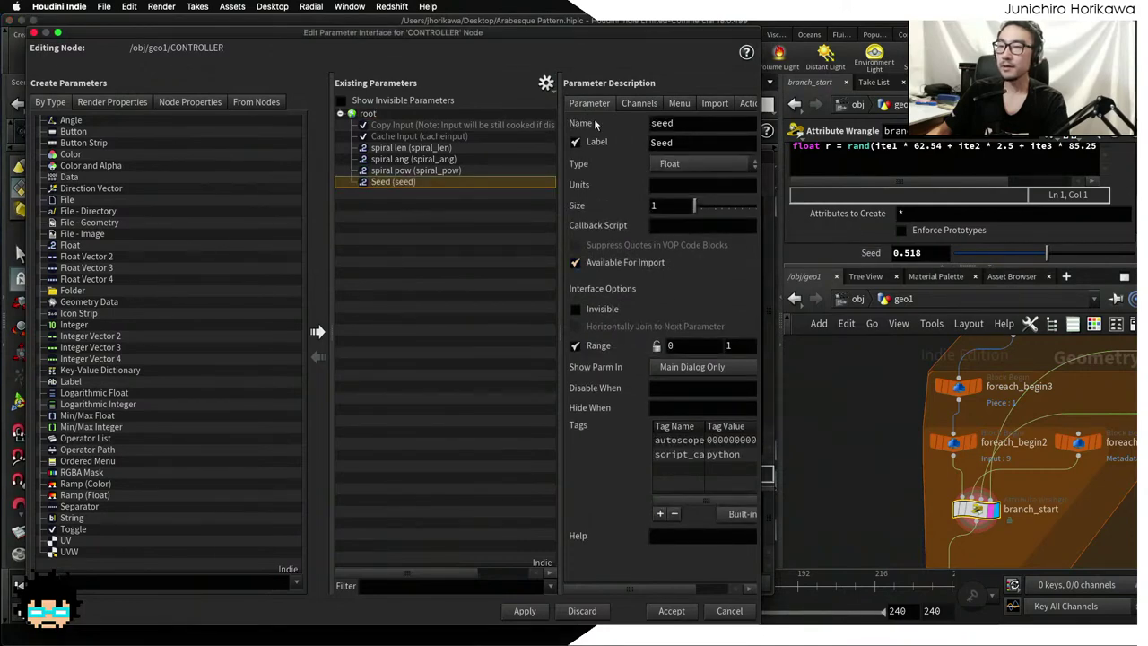
# Name the new parameter branch_seed with label 'branch seed', then apply and accept.
pyautogui.click(664, 123)
pyautogui.write('branch_')
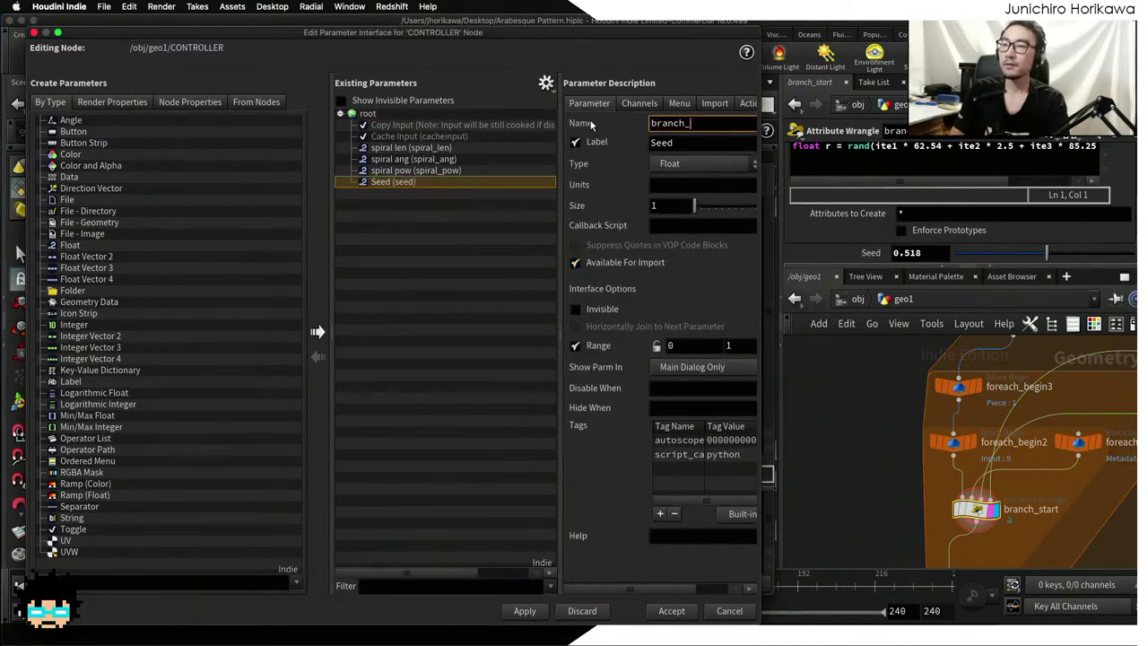
pyautogui.write('seed')
pyautogui.press('Tab')
pyautogui.write('bran')
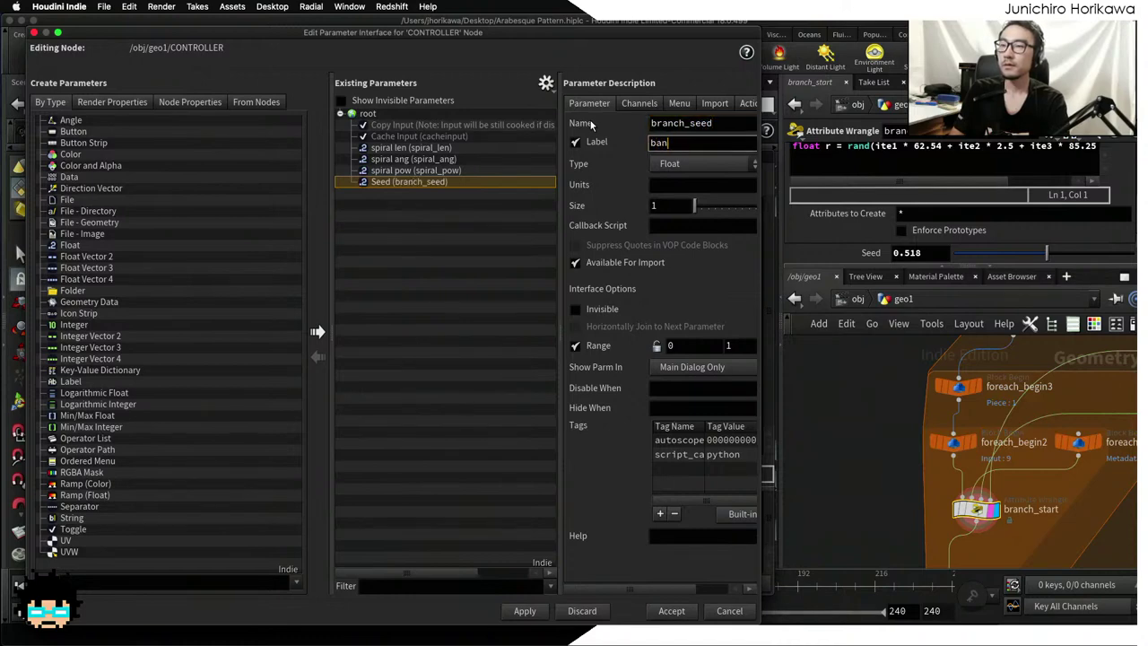
pyautogui.write('ch see')
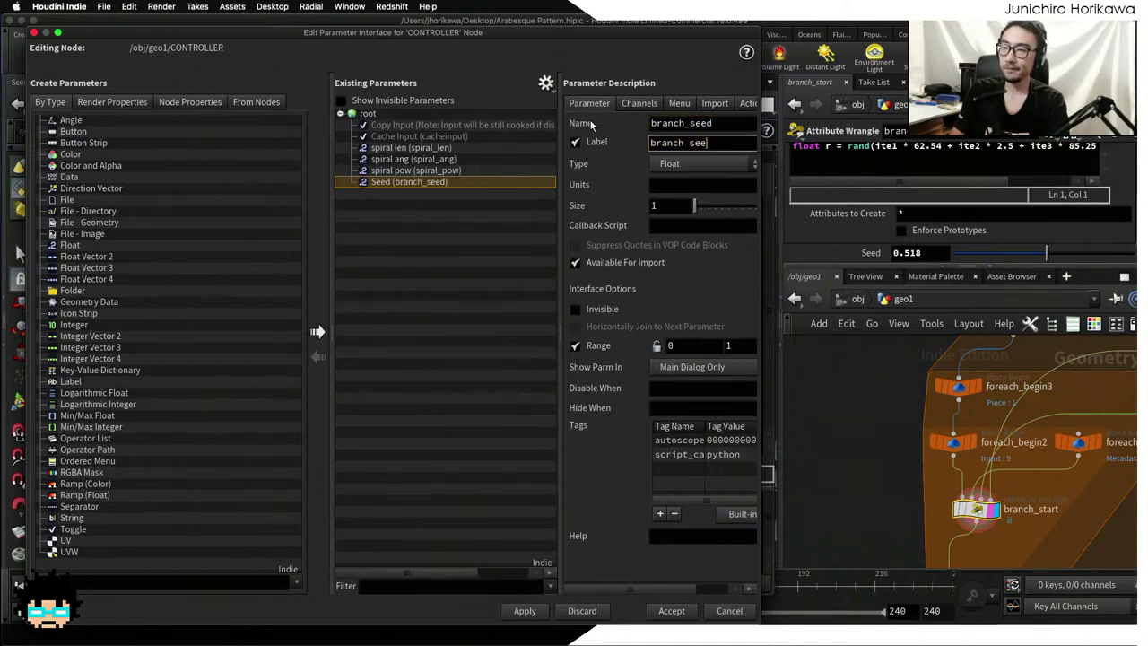
pyautogui.write('d')
pyautogui.press('Return')
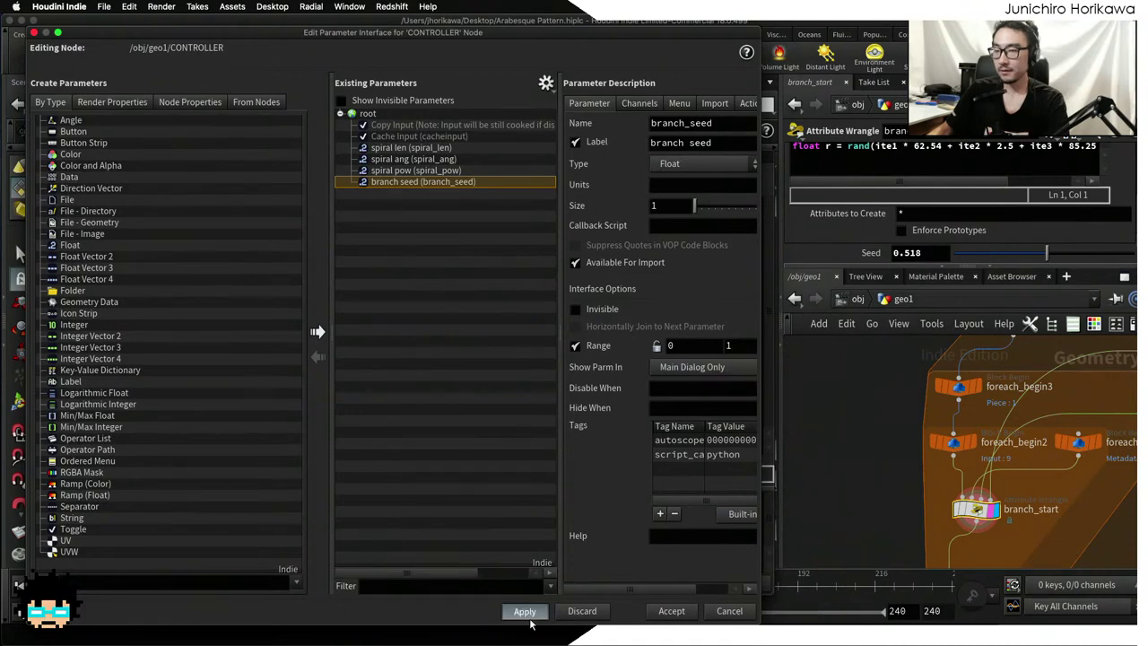
pyautogui.click(525, 611)
pyautogui.click(660, 614)
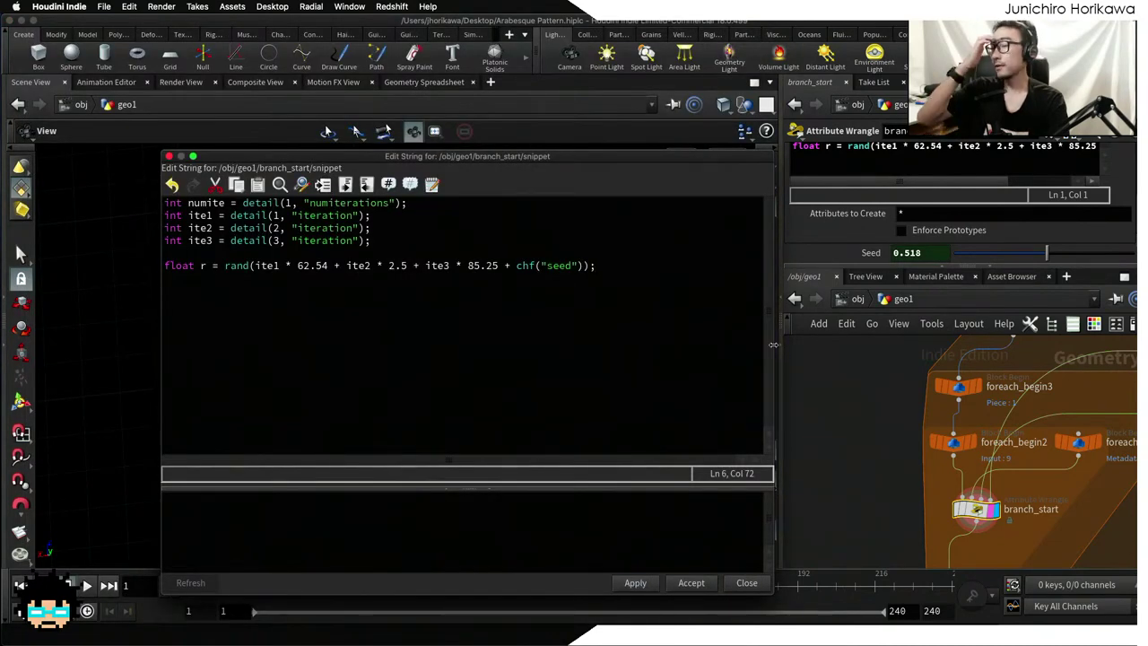
# Review the float r line, then drag the code editor down to reveal the viewport spiral.
pyautogui.moveTo(643, 264); pyautogui.dragTo(170, 267)
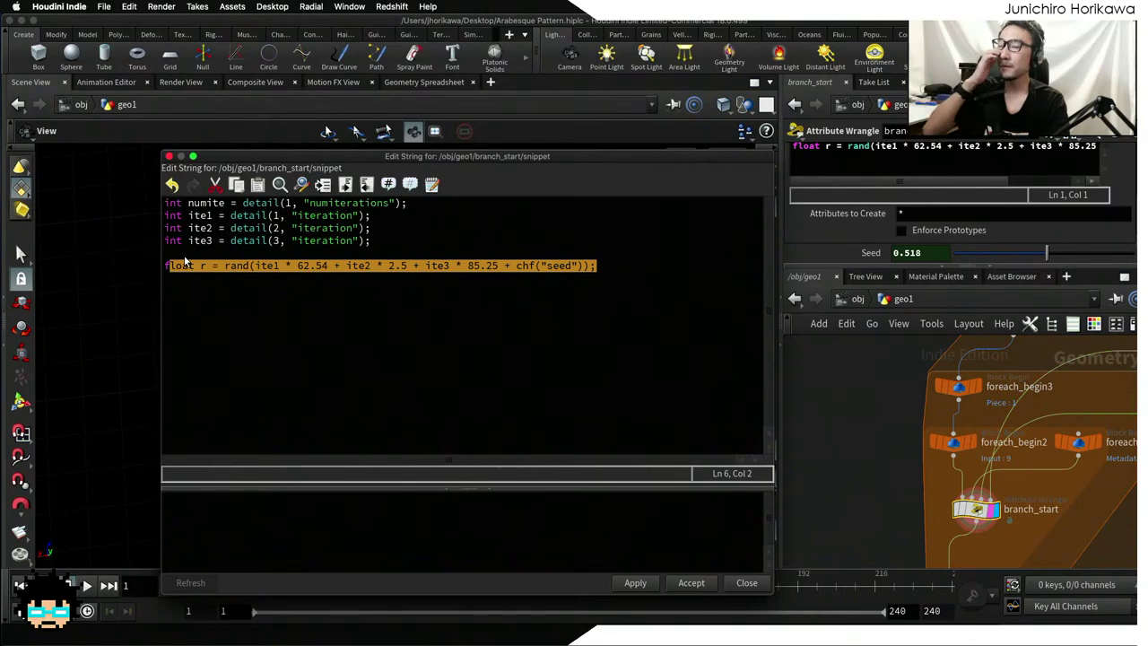
pyautogui.click(225, 273)
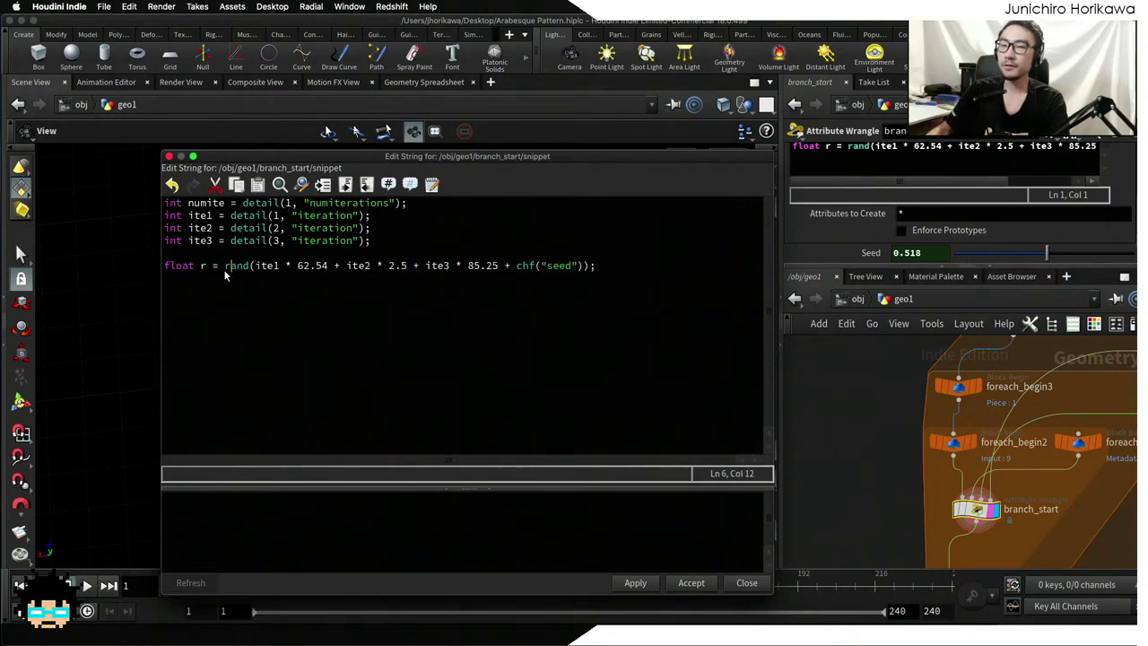
pyautogui.click(201, 268)
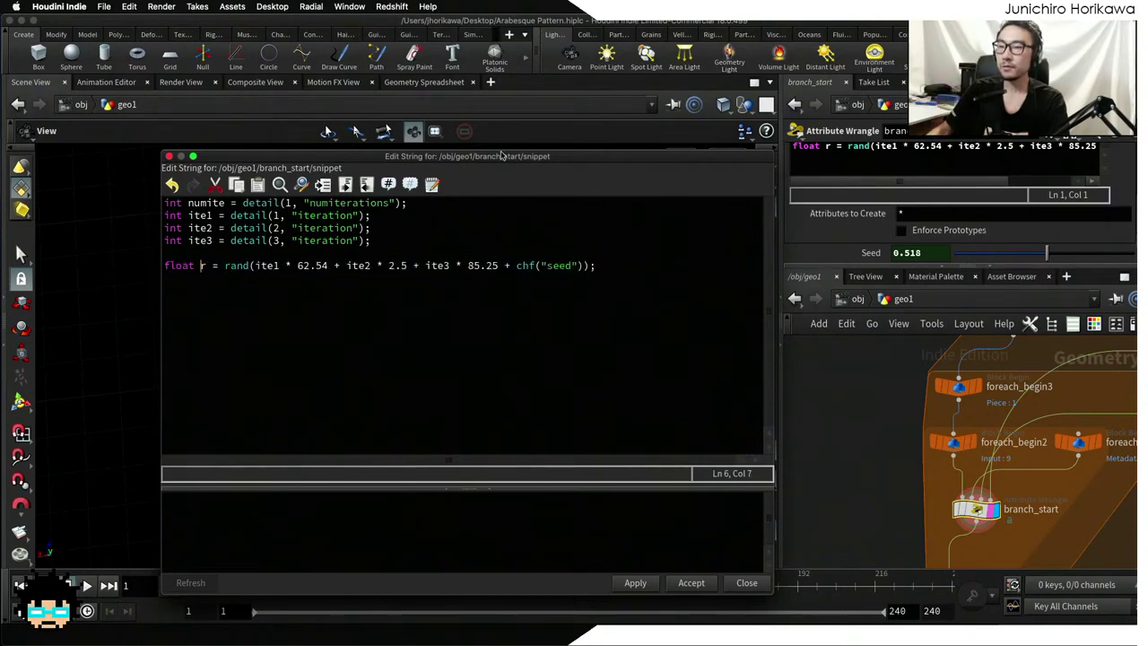
pyautogui.moveTo(502, 156); pyautogui.dragTo(528, 418)
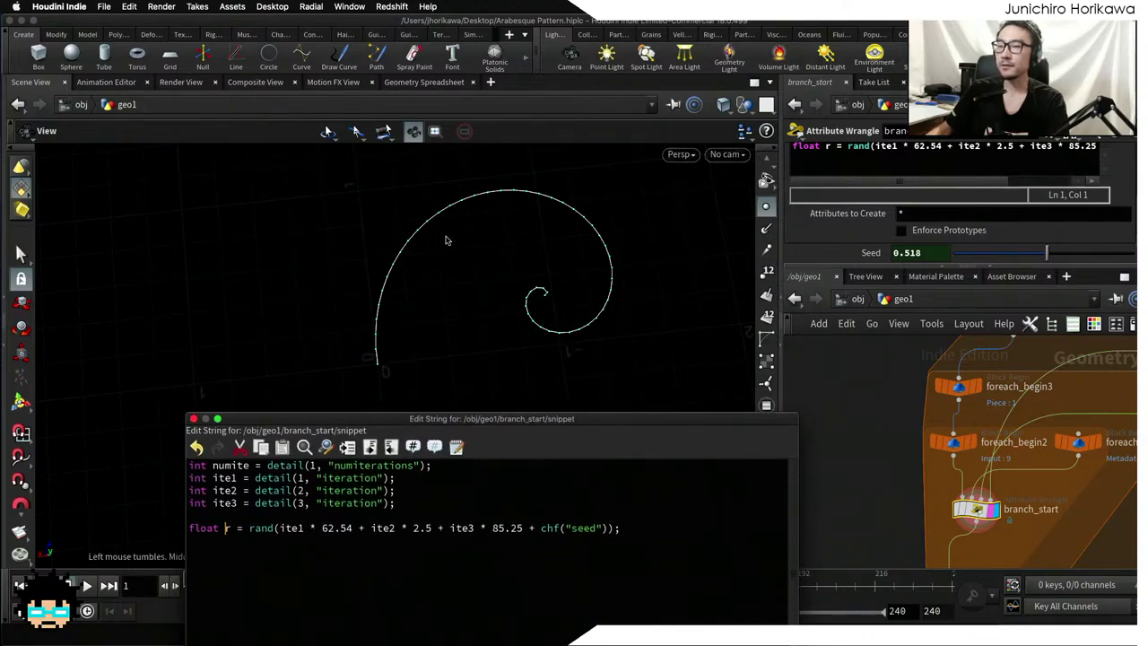
# Show foreach_end2's settings (2 iterations by count) and move the code editor back up.
pyautogui.moveTo(538, 287); pyautogui.dragTo(526, 299)
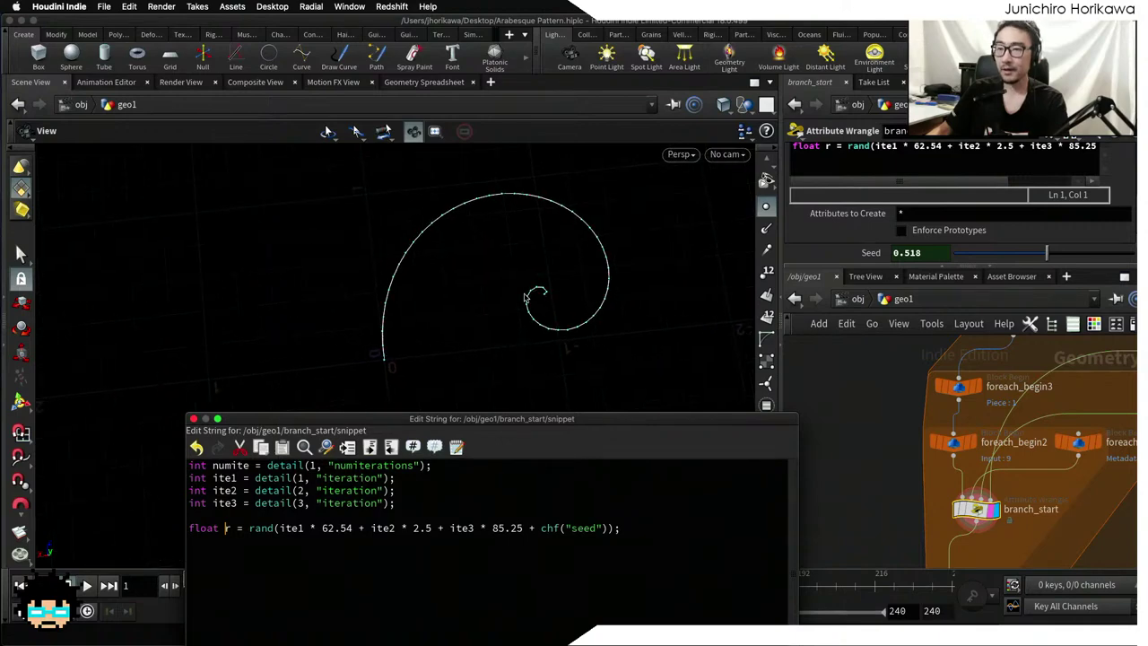
pyautogui.scroll(-5, 852, 410)
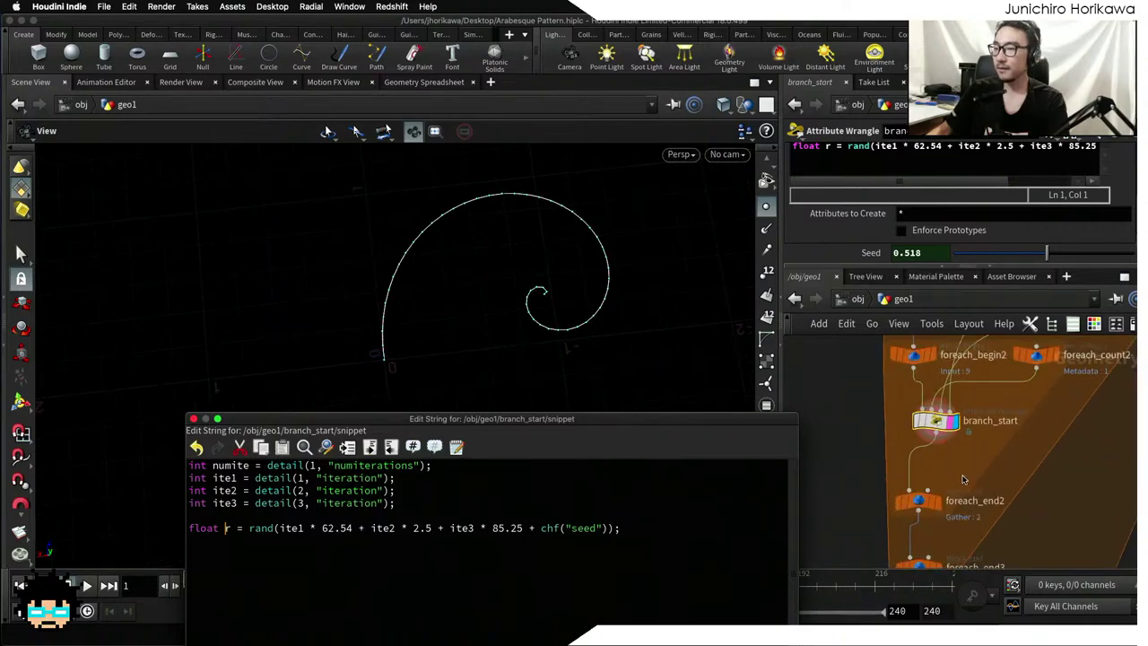
pyautogui.click(917, 493)
pyautogui.moveTo(951, 382)
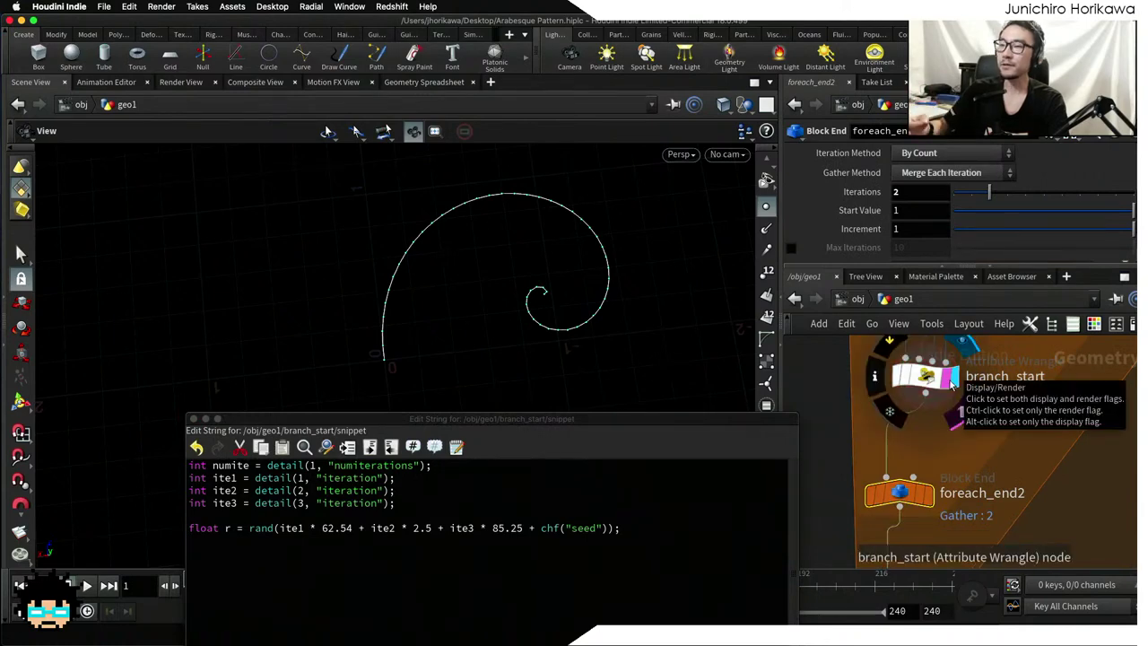
pyautogui.scroll(-4, 960, 451)
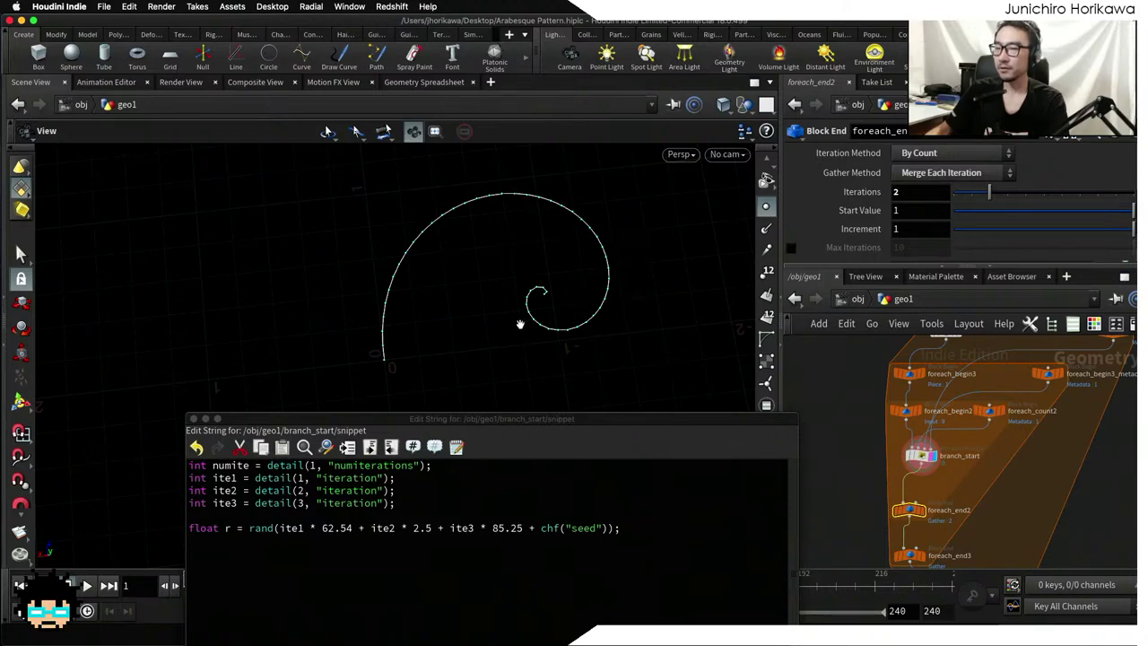
pyautogui.moveTo(537, 419); pyautogui.dragTo(562, 284)
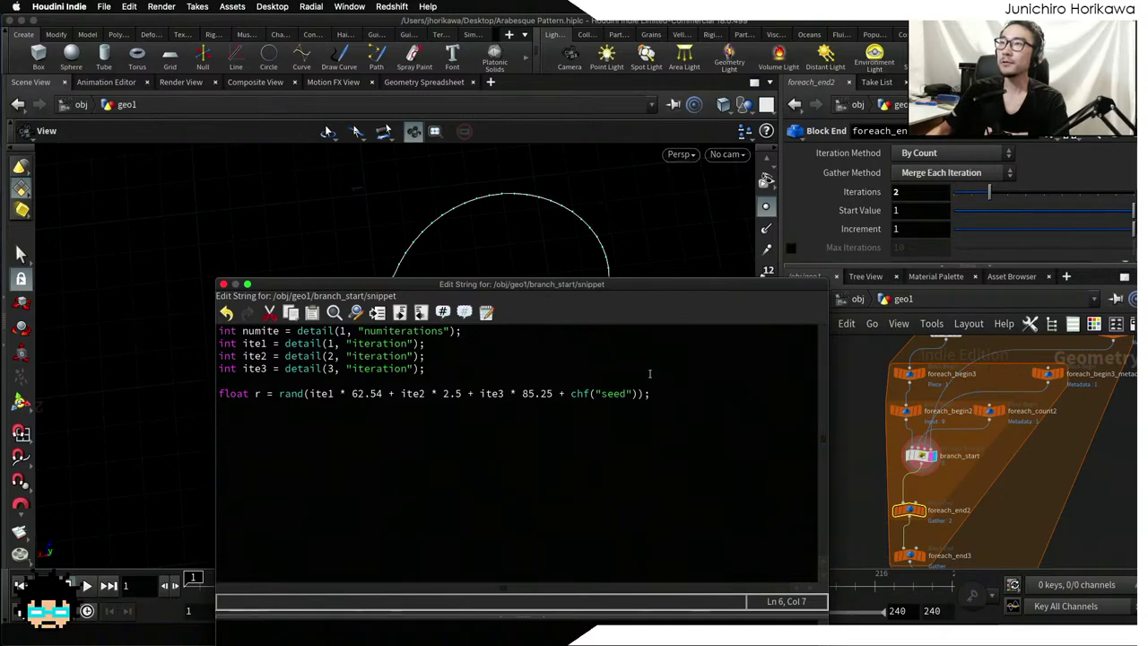
# Write float offsetstart = float(ite1) / numite on line 8 and open line 9.
pyautogui.click(682, 393)
pyautogui.press('Return')
pyautogui.press('Return')
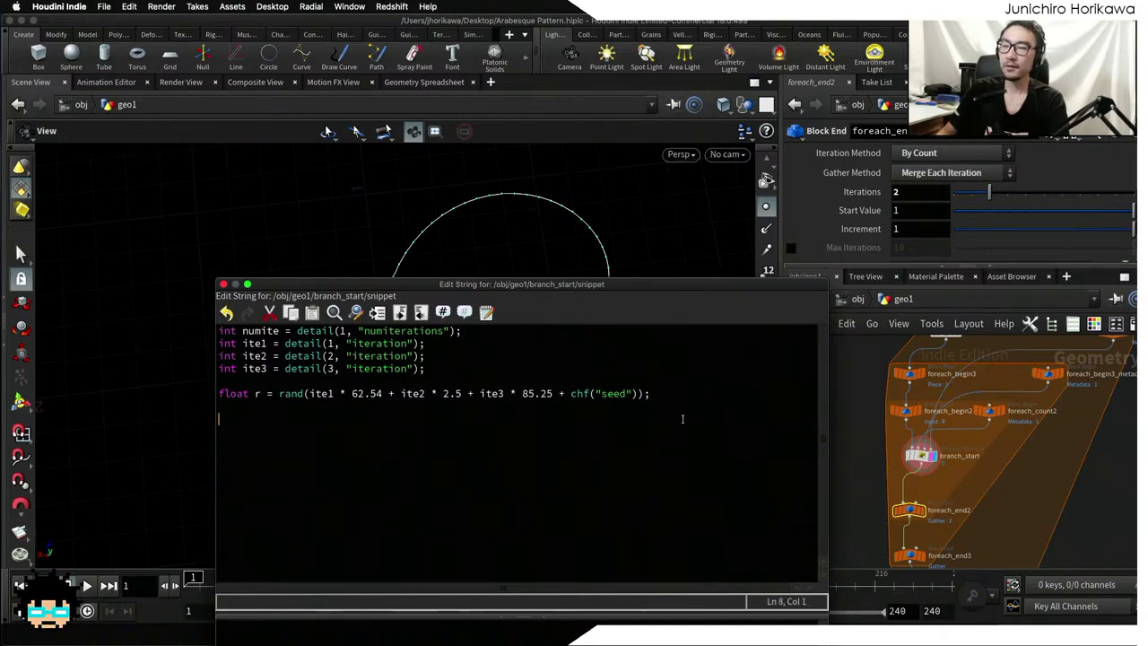
pyautogui.write('float offs')
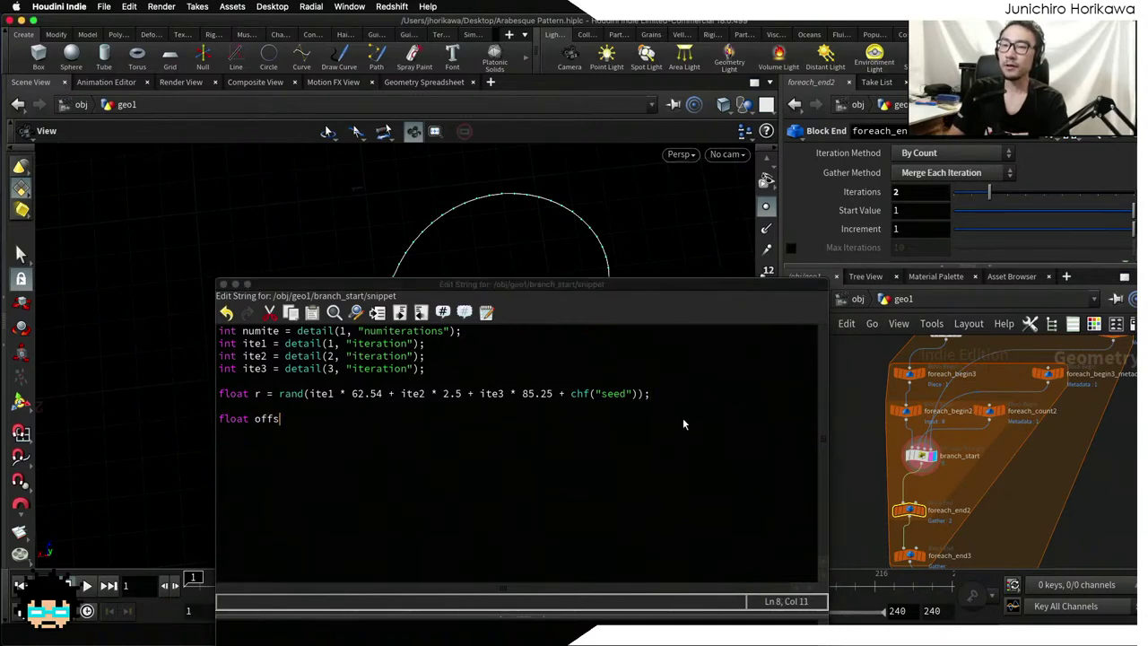
pyautogui.write('etstart =')
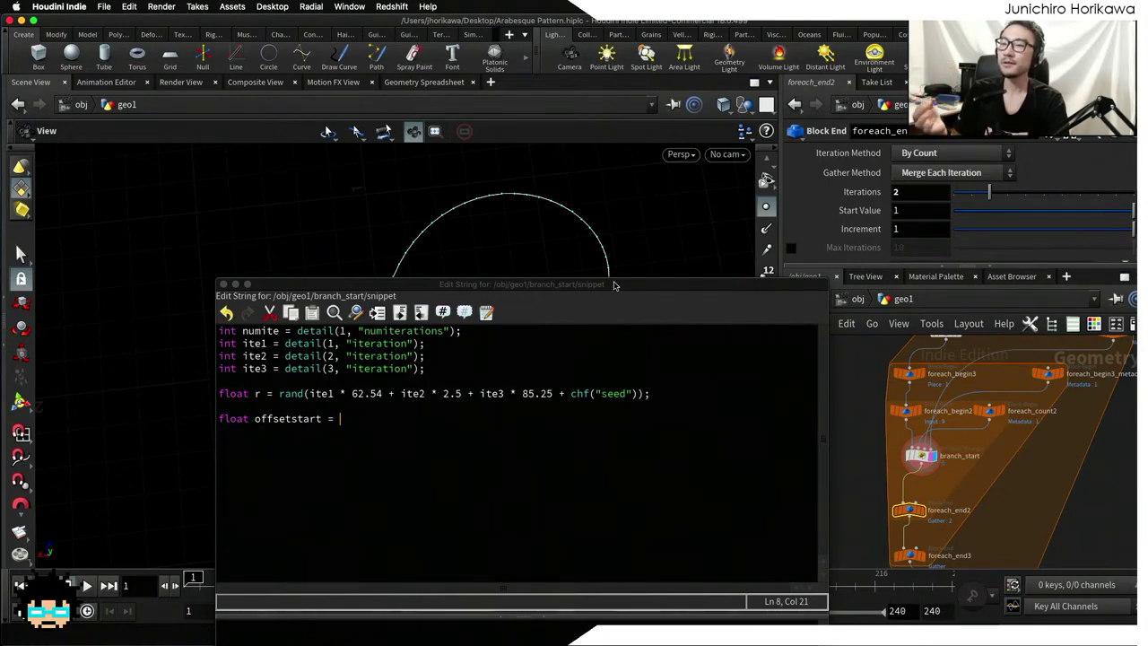
pyautogui.moveTo(614, 284); pyautogui.dragTo(581, 473)
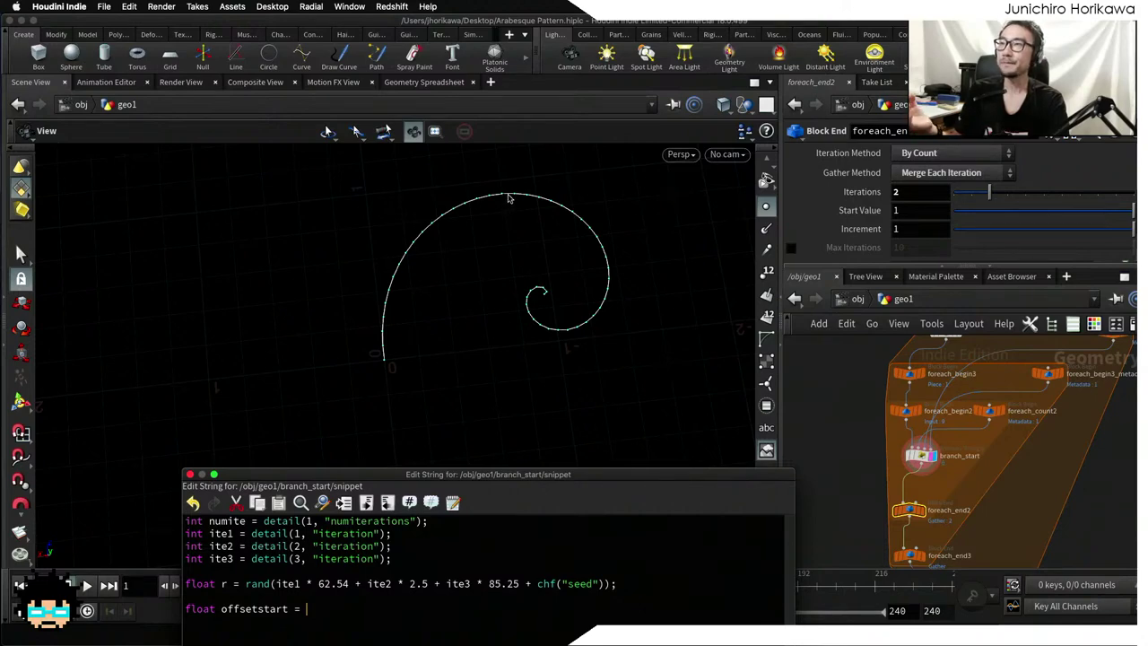
pyautogui.moveTo(437, 484); pyautogui.dragTo(474, 294)
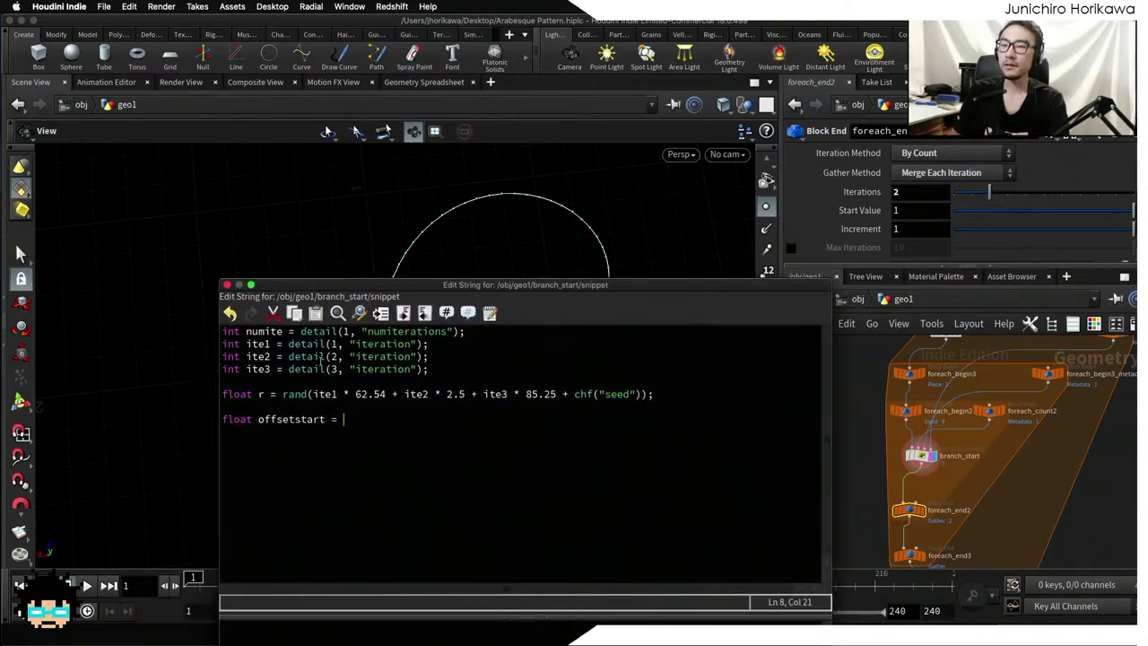
pyautogui.moveTo(429, 344); pyautogui.dragTo(226, 347)
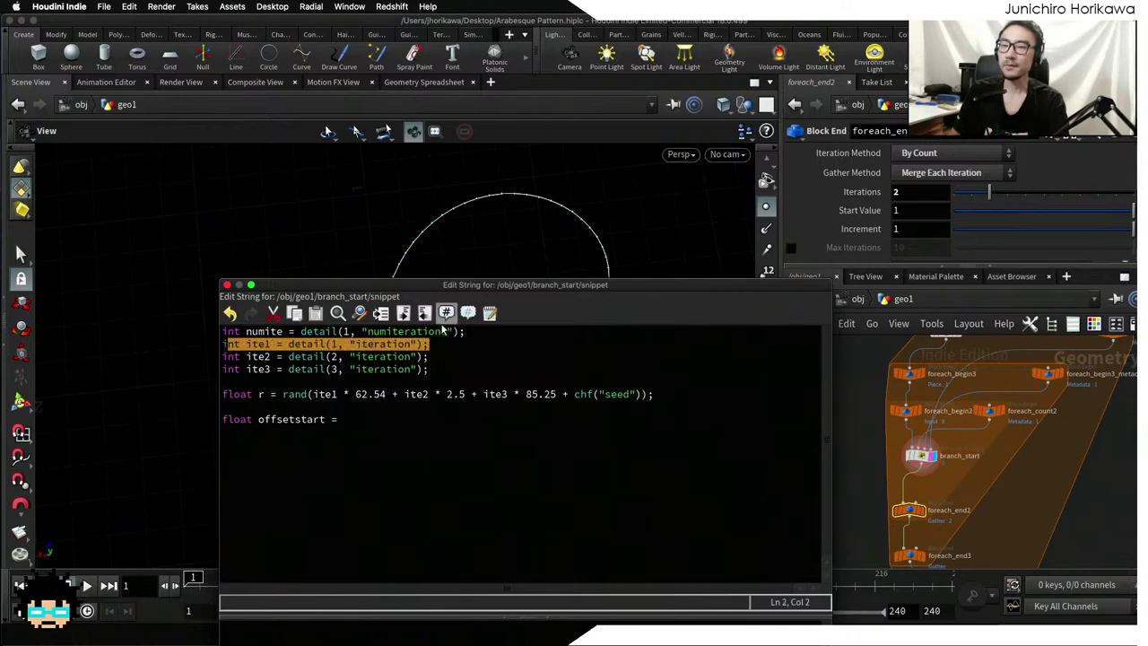
pyautogui.moveTo(465, 331); pyautogui.dragTo(223, 332)
pyautogui.click(360, 422)
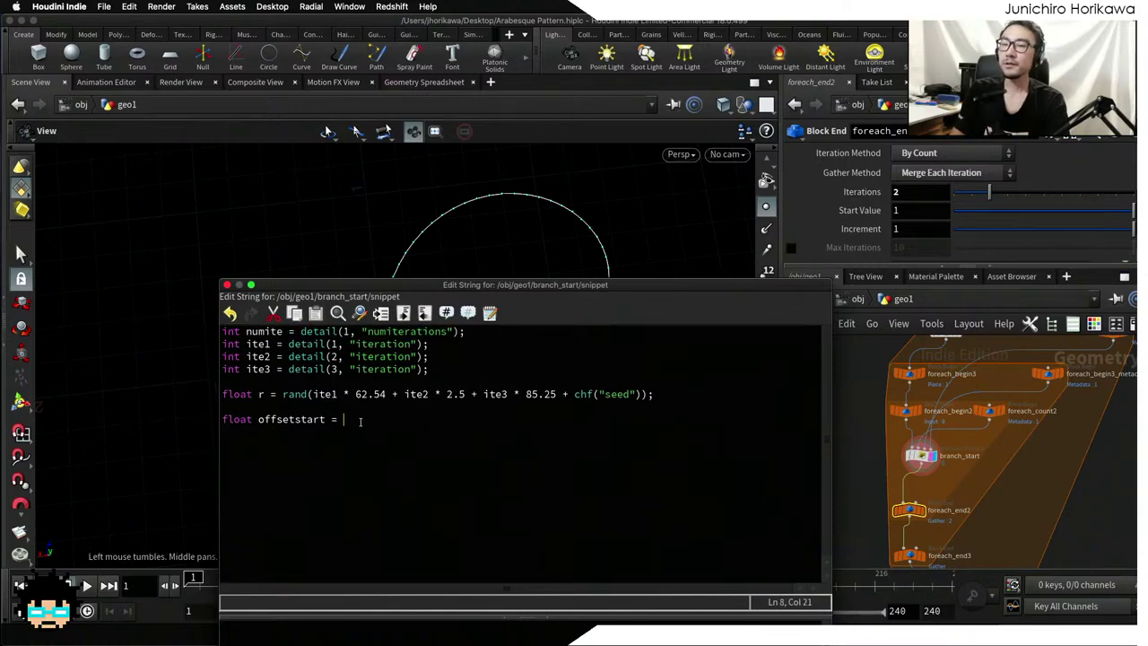
pyautogui.write('float(ite')
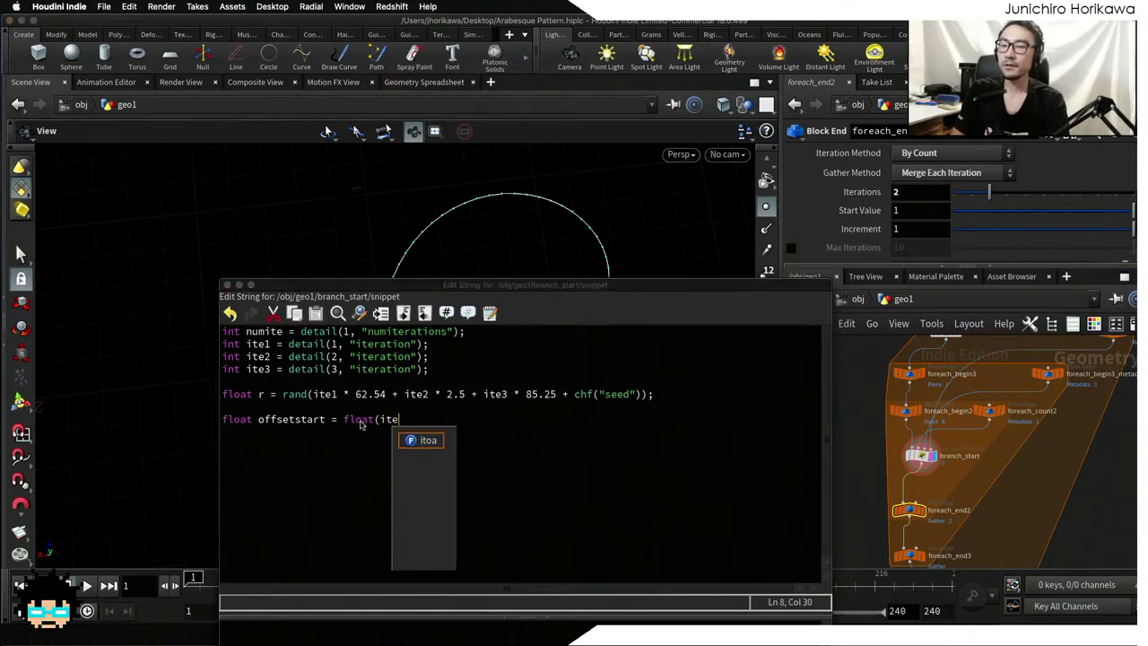
pyautogui.write('1)')
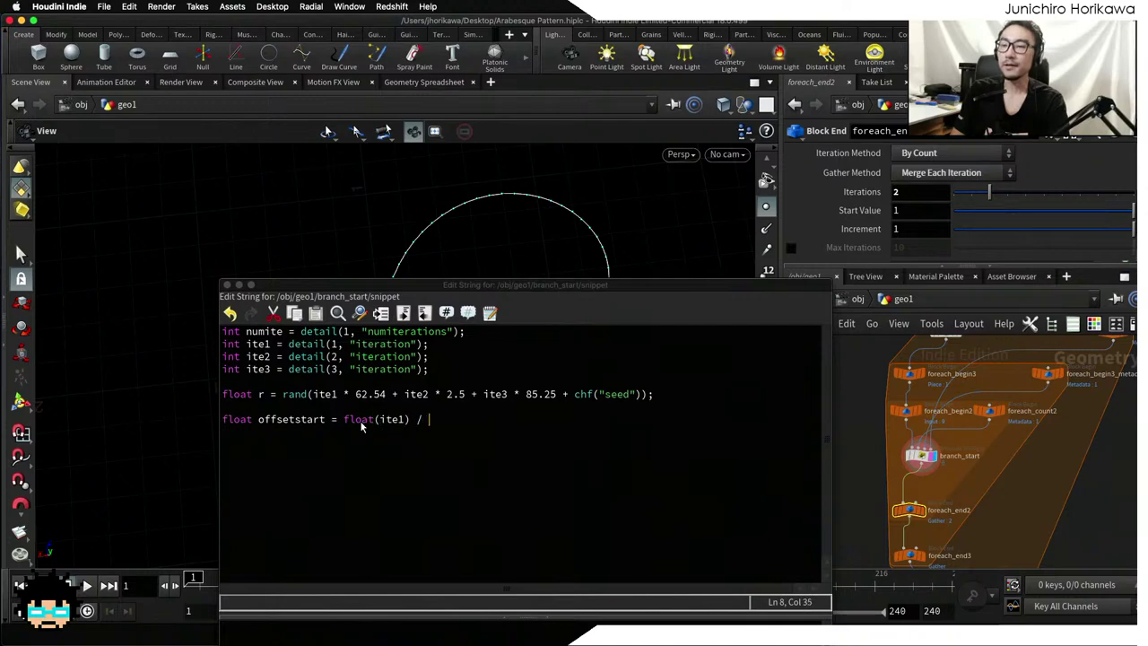
pyautogui.write(' / numite;')
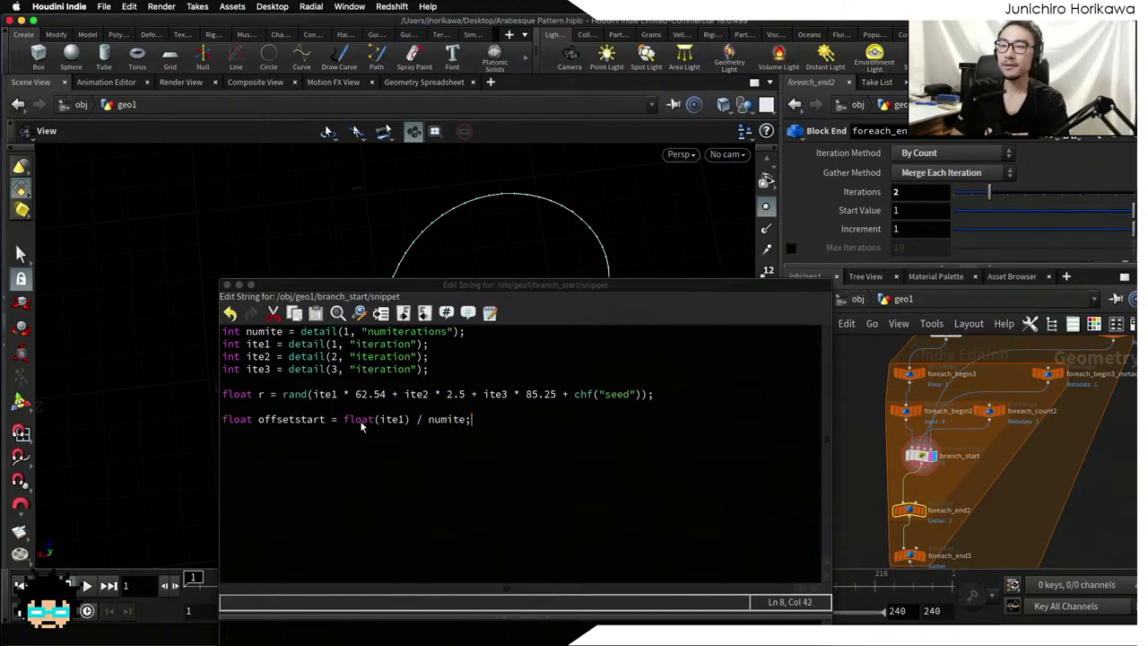
pyautogui.moveTo(338, 424); pyautogui.dragTo(468, 426)
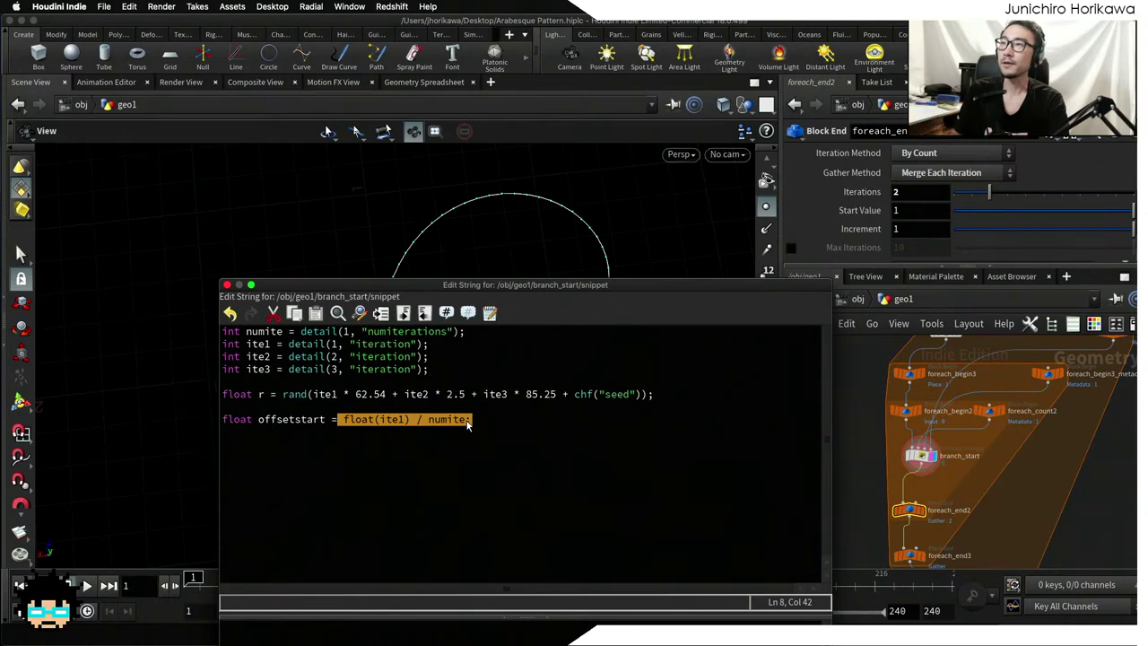
pyautogui.click(477, 425)
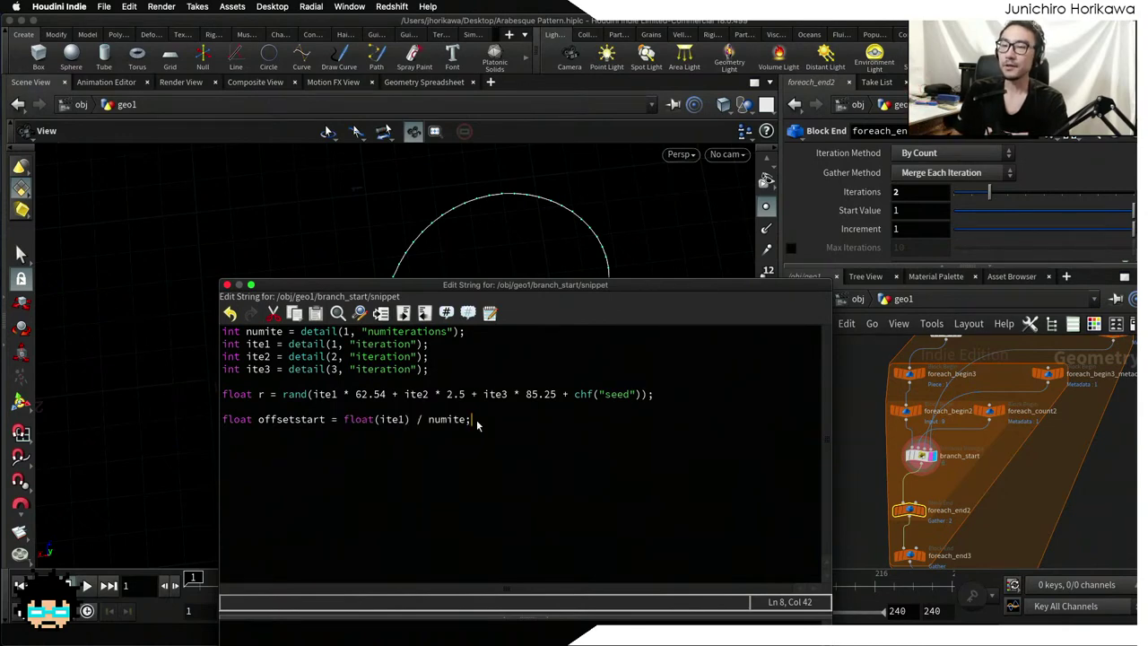
pyautogui.press('Return')
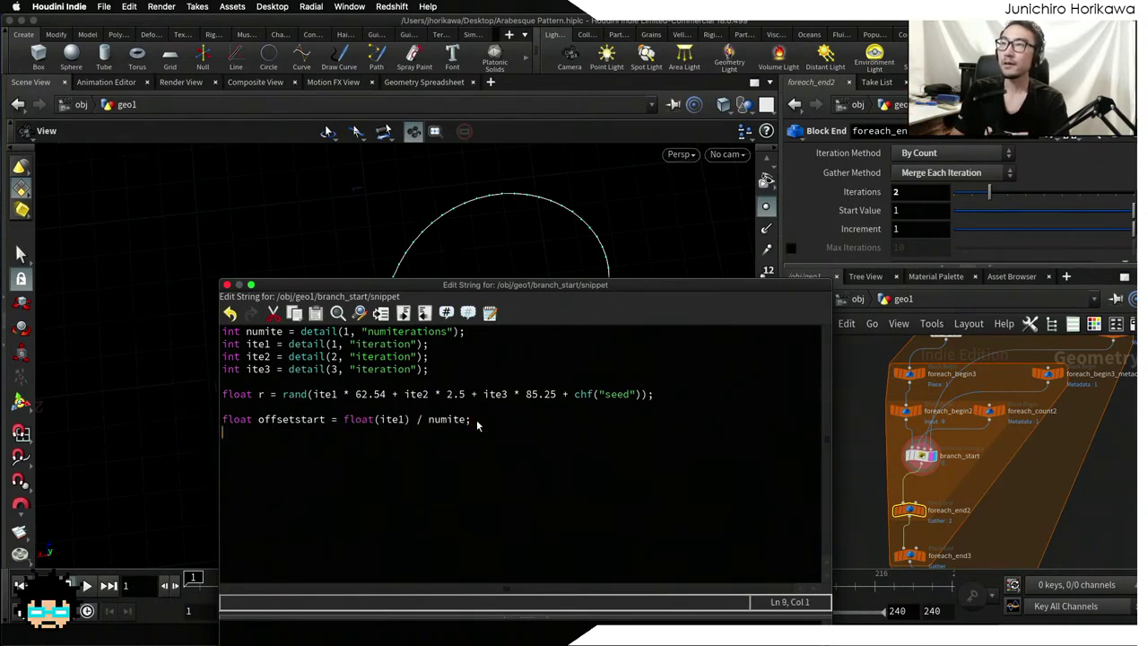
# Type float step = 1.0 / numite; on line 9 and move the editor to reveal the spiral.
pyautogui.write('flo')
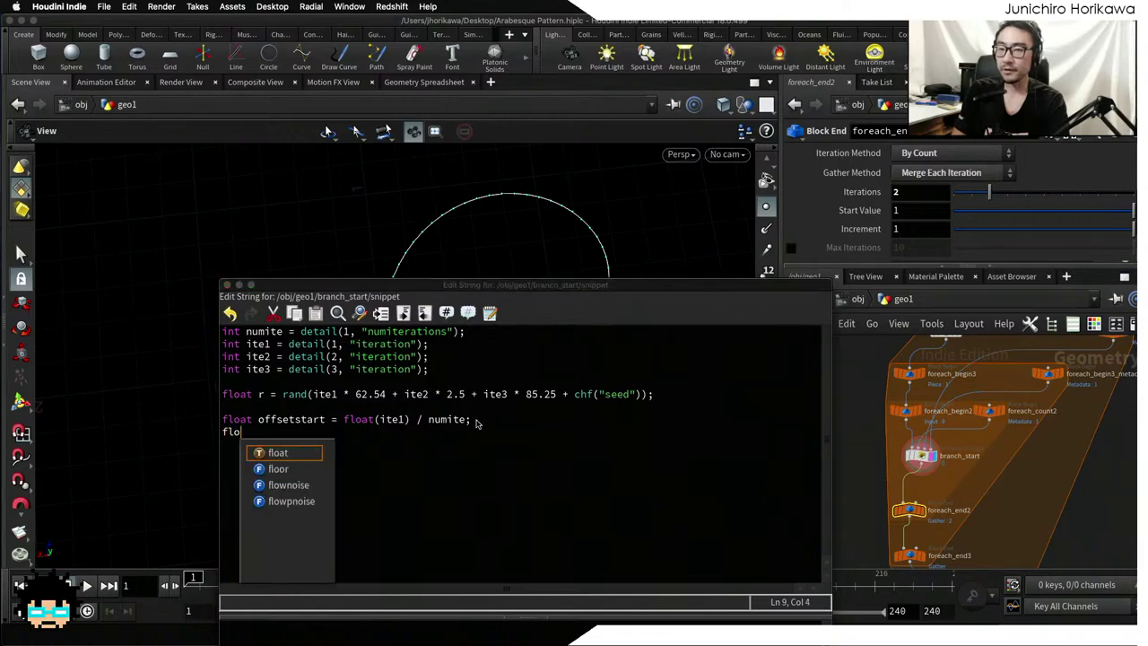
pyautogui.write('at step =')
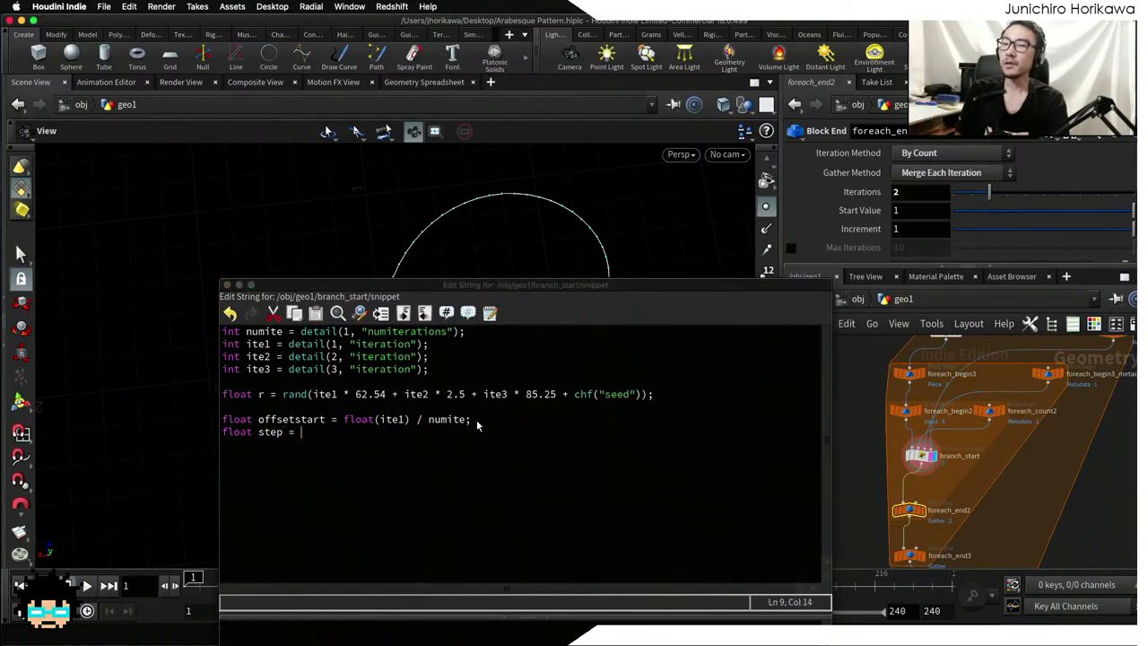
pyautogui.doubleClick(260, 332)
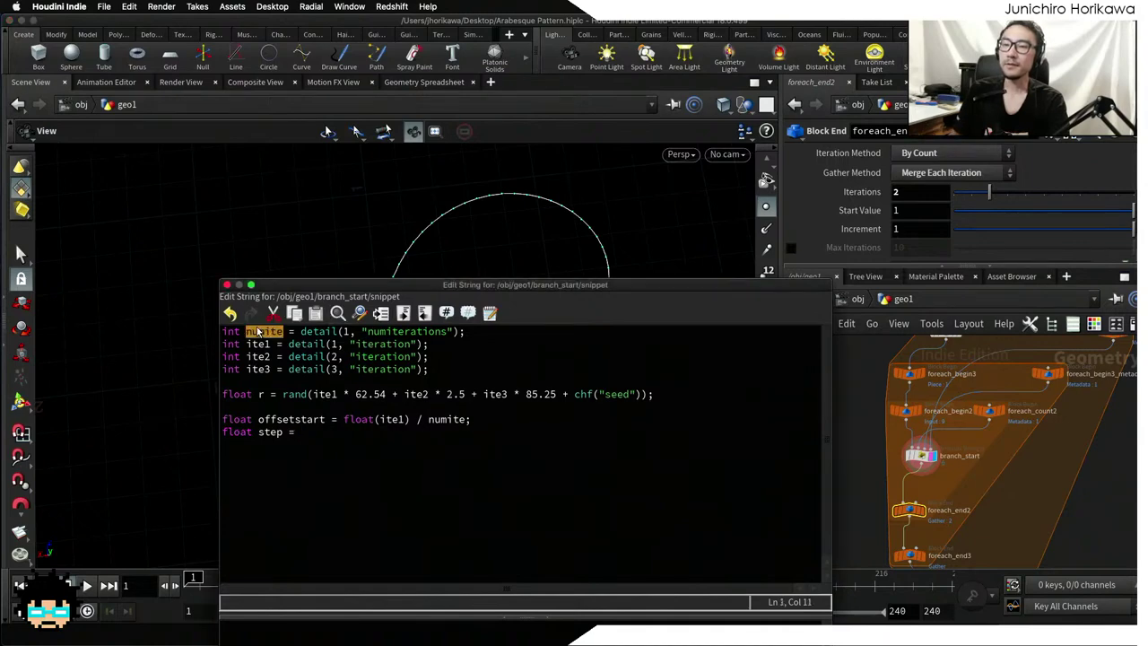
pyautogui.click(320, 436)
pyautogui.write('1.0 /')
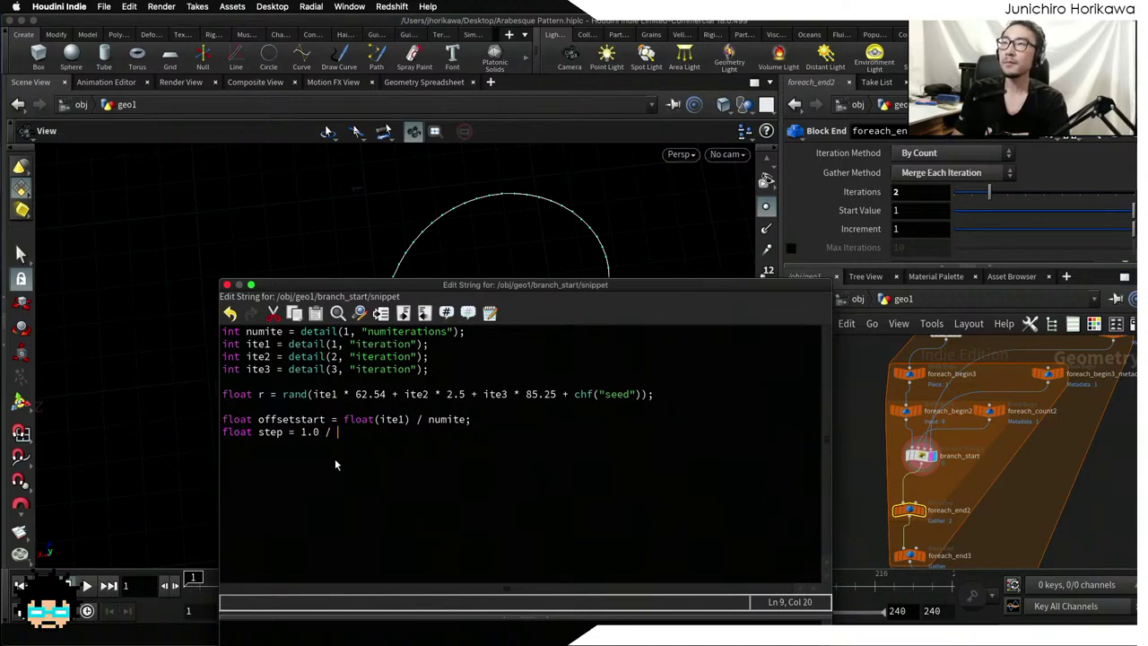
pyautogui.write(' numite;')
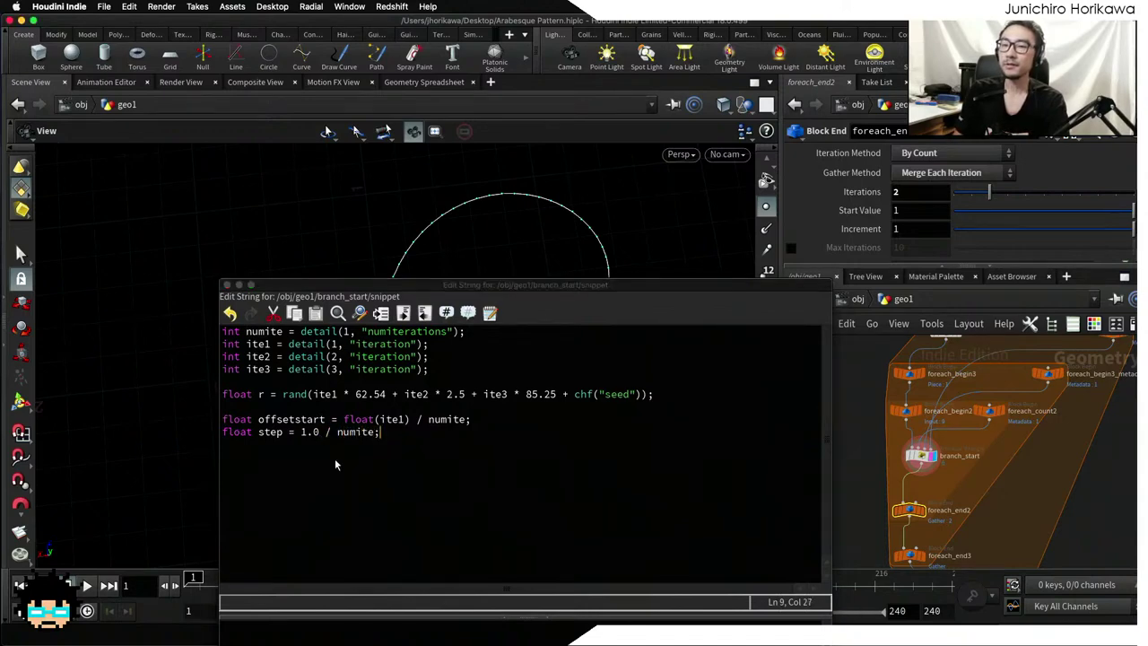
pyautogui.doubleClick(266, 332)
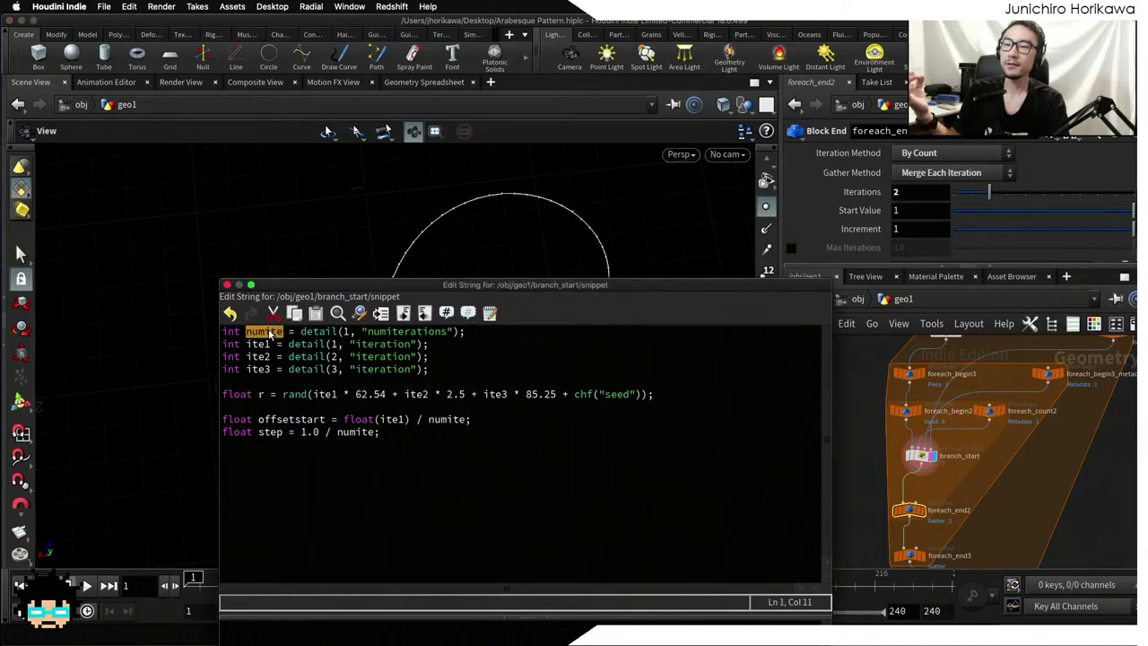
pyautogui.moveTo(301, 436); pyautogui.dragTo(387, 437)
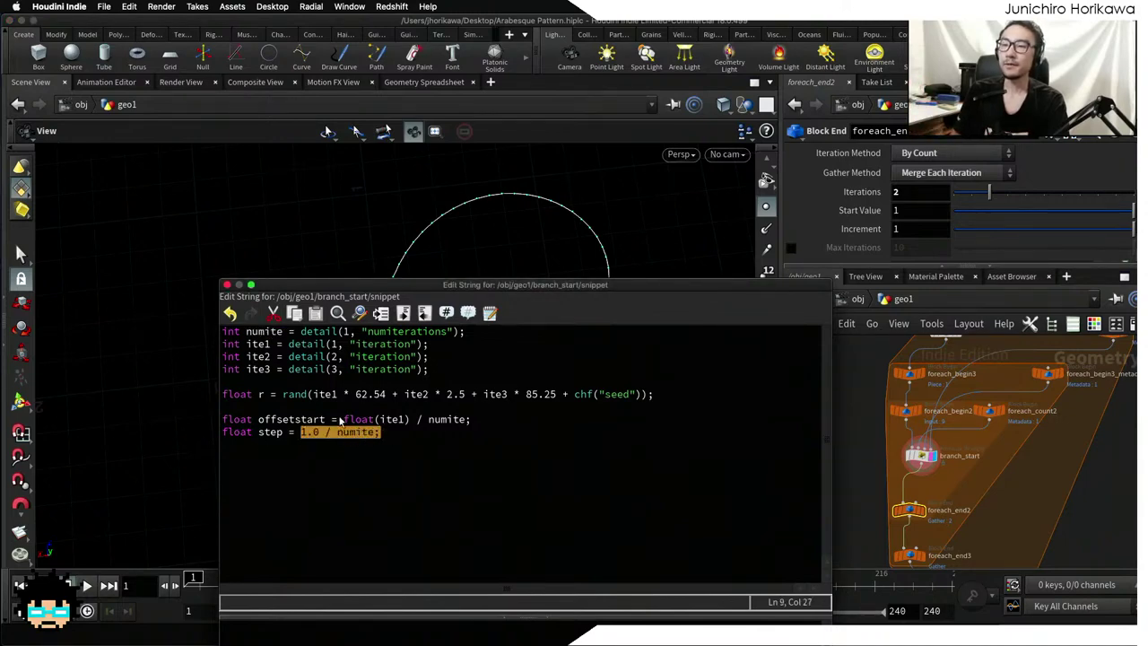
pyautogui.moveTo(417, 287); pyautogui.dragTo(396, 395)
pyautogui.doubleClick(262, 514)
pyautogui.click(331, 513)
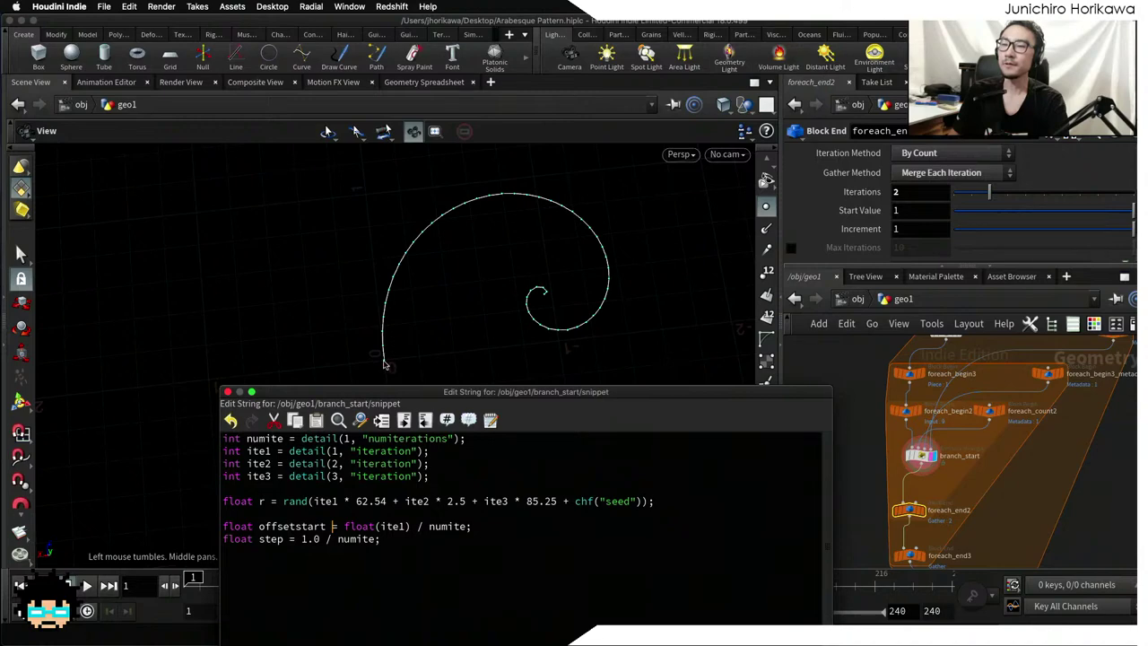
pyautogui.doubleClick(262, 527)
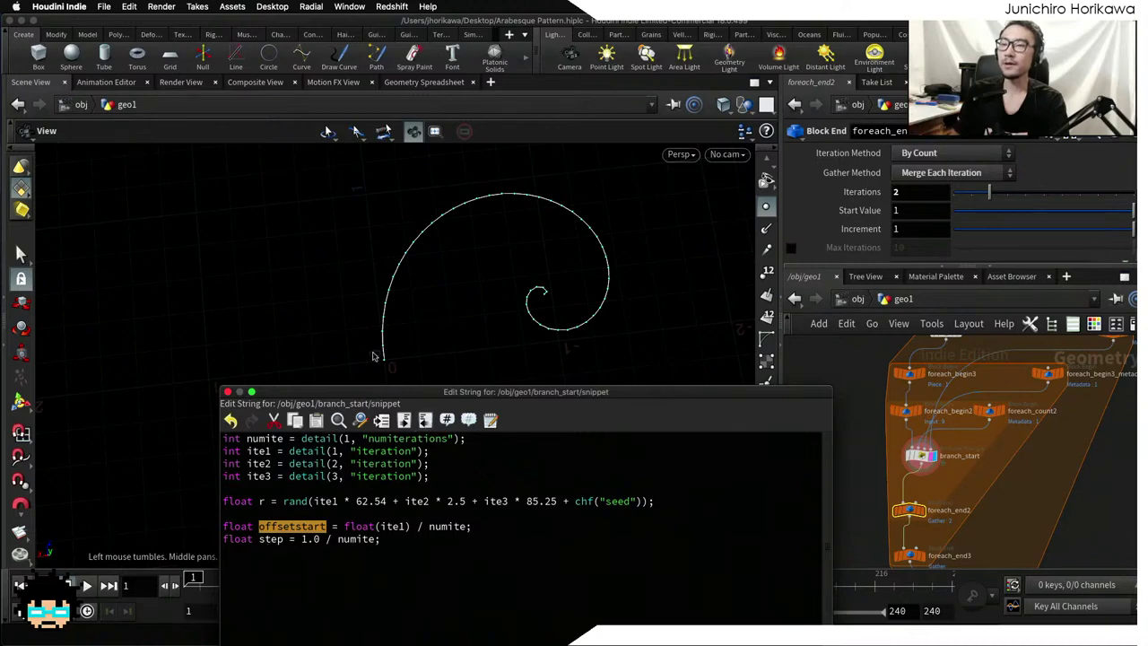
pyautogui.click(503, 195)
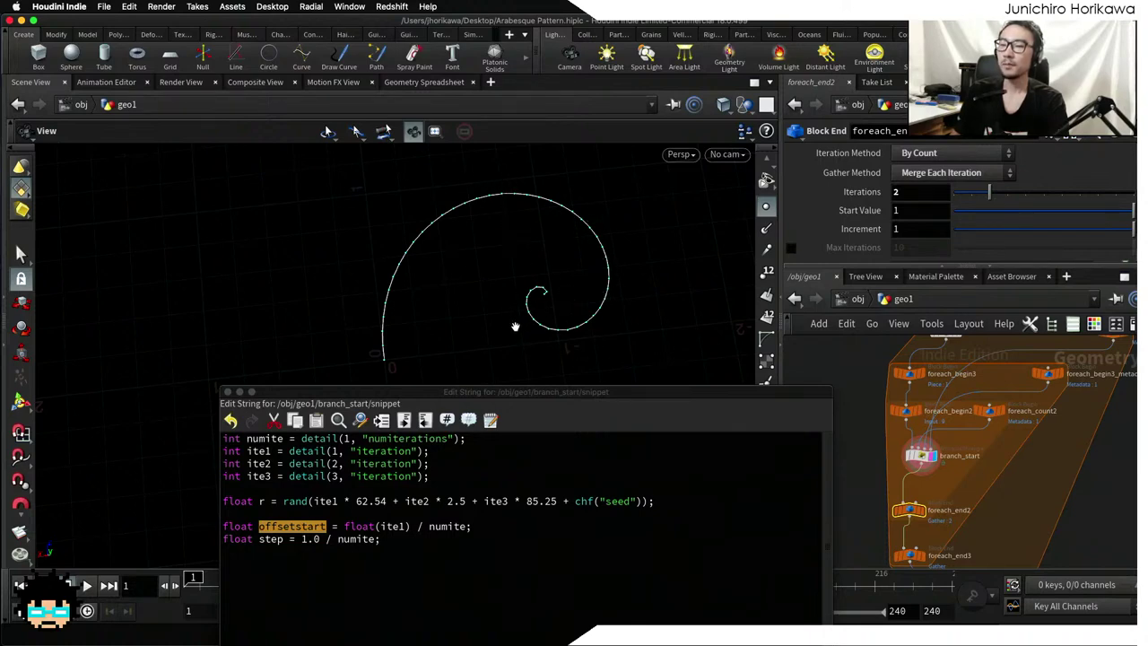
pyautogui.moveTo(516, 392); pyautogui.dragTo(547, 227)
pyautogui.click(438, 363)
pyautogui.moveTo(434, 375); pyautogui.dragTo(225, 363)
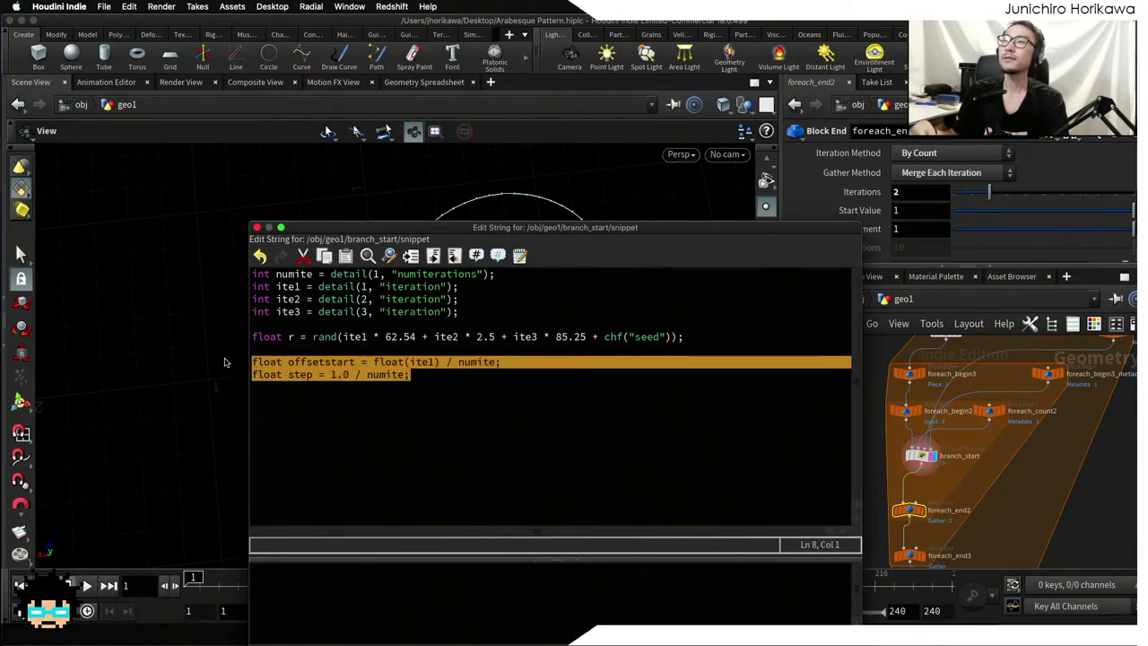
pyautogui.click(440, 418)
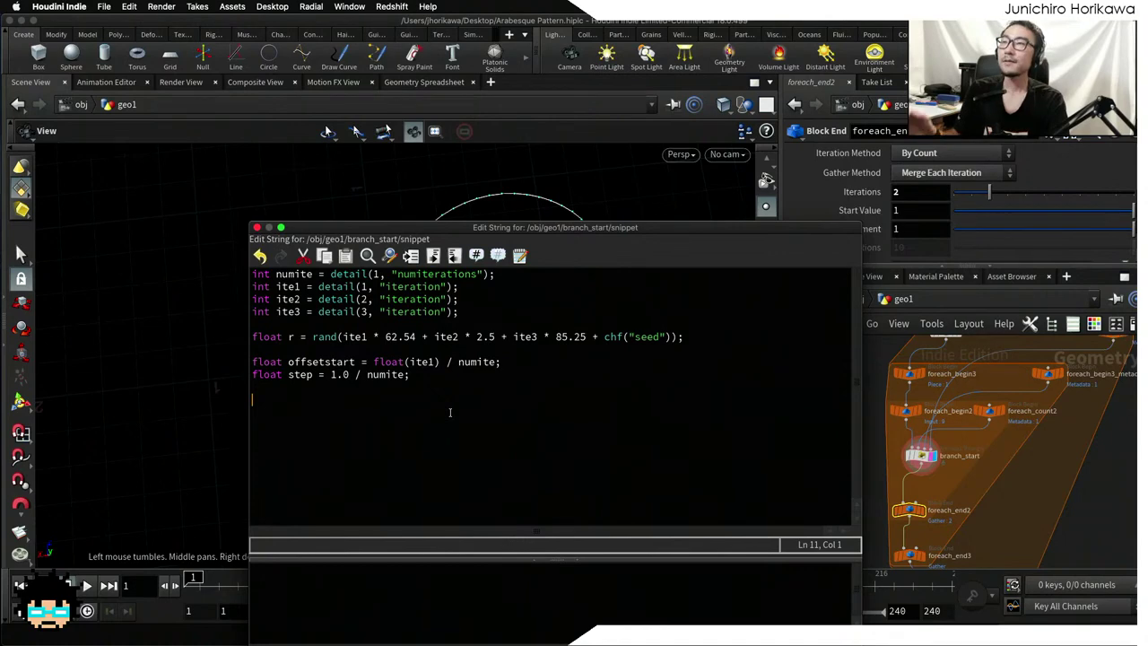
pyautogui.moveTo(711, 346); pyautogui.dragTo(253, 339)
pyautogui.click(395, 375)
pyautogui.moveTo(394, 375); pyautogui.dragTo(255, 361)
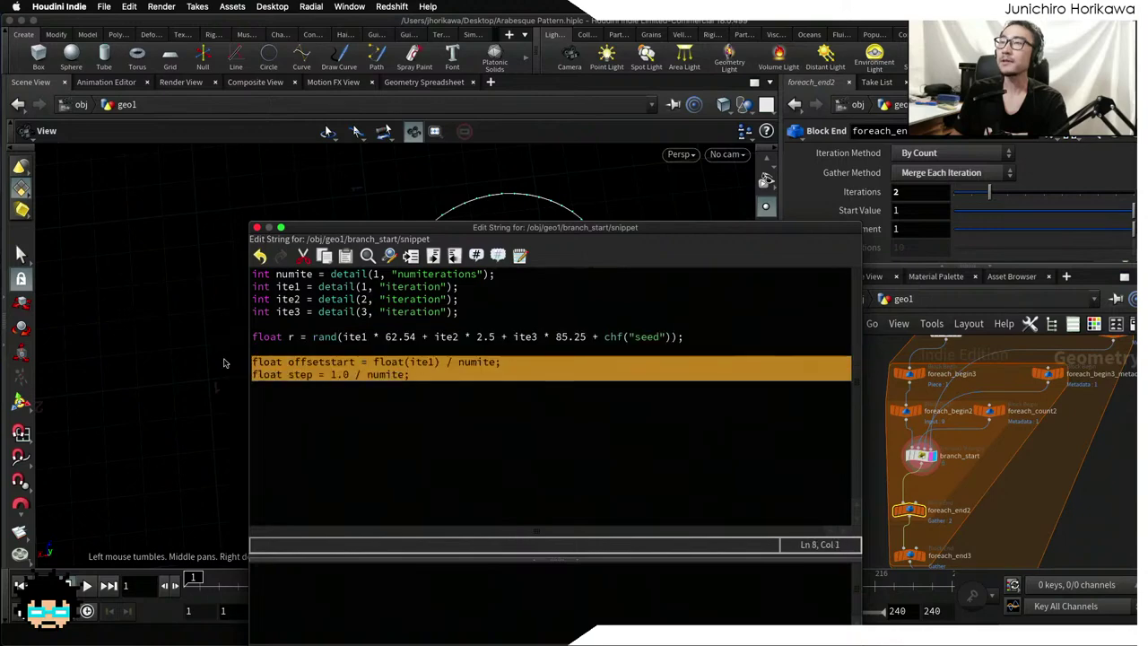
pyautogui.click(372, 430)
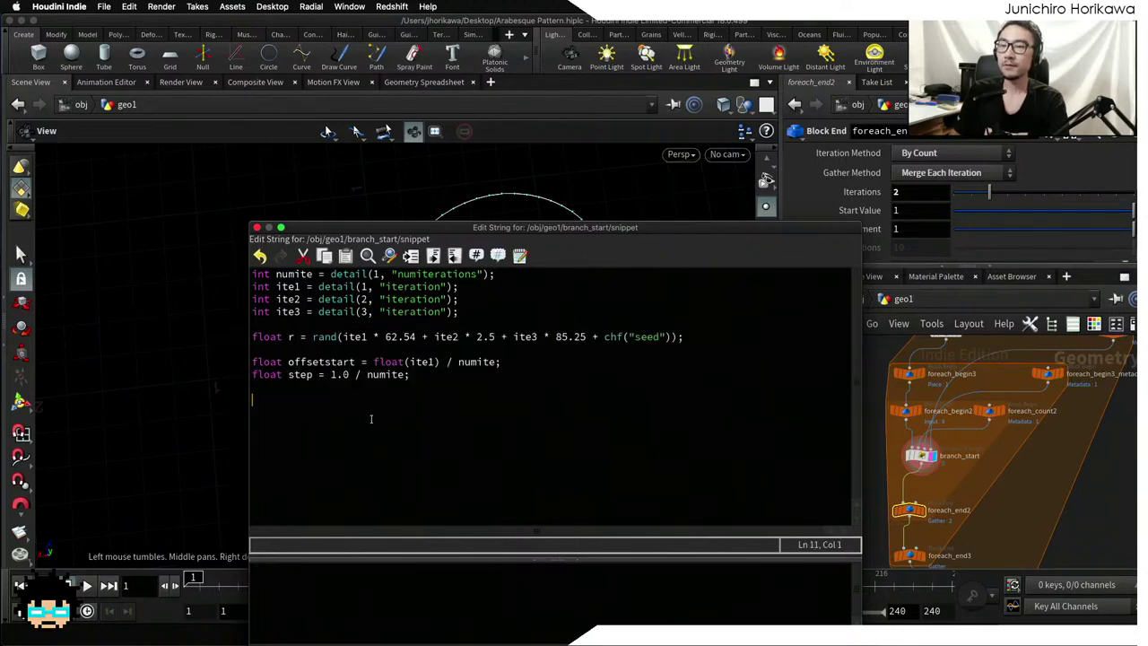
pyautogui.moveTo(291, 337)
pyautogui.mouseDown()
pyautogui.moveTo(677, 338)
pyautogui.moveTo(289, 335)
pyautogui.mouseUp()
pyautogui.click(720, 339)
pyautogui.click(307, 415)
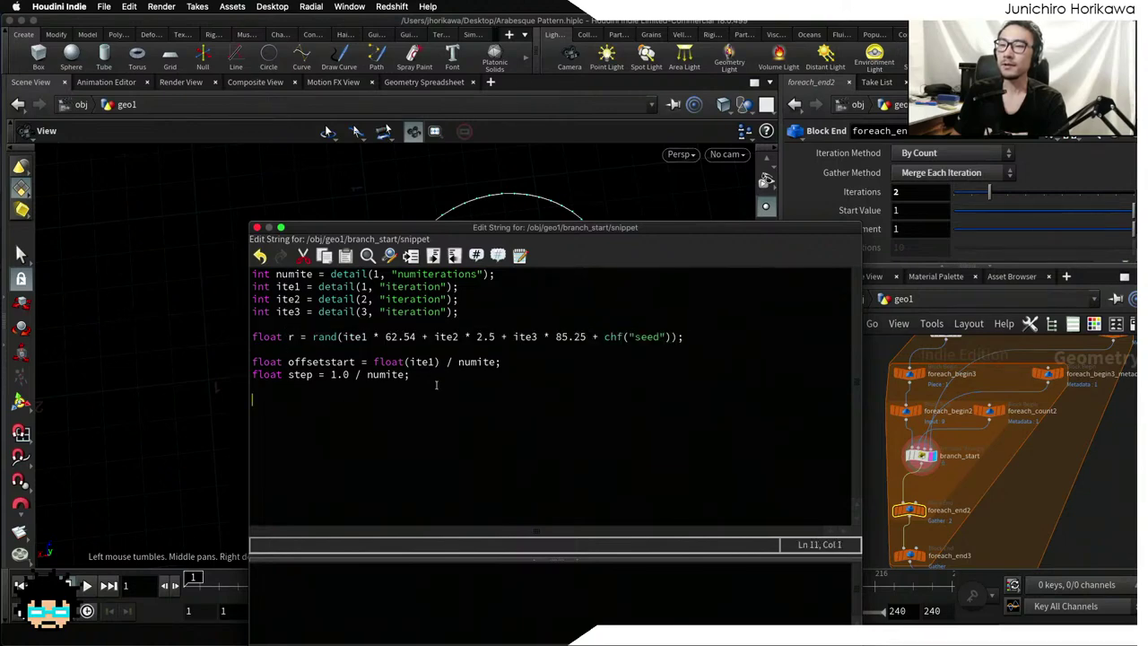
pyautogui.moveTo(436, 385); pyautogui.dragTo(229, 358)
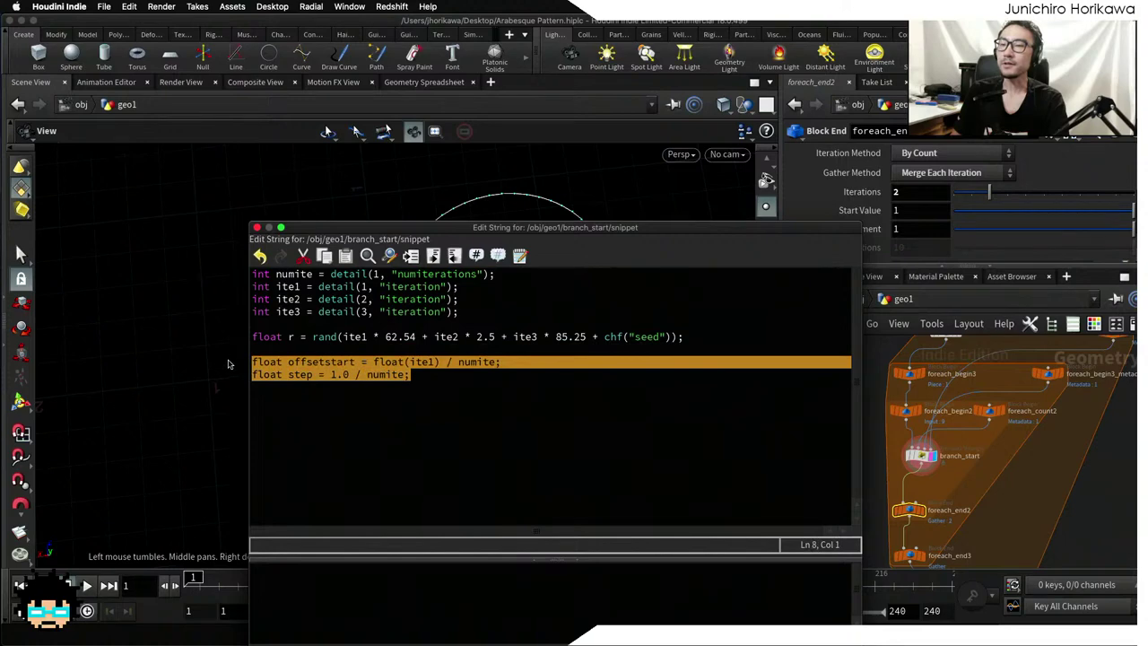
pyautogui.click(314, 417)
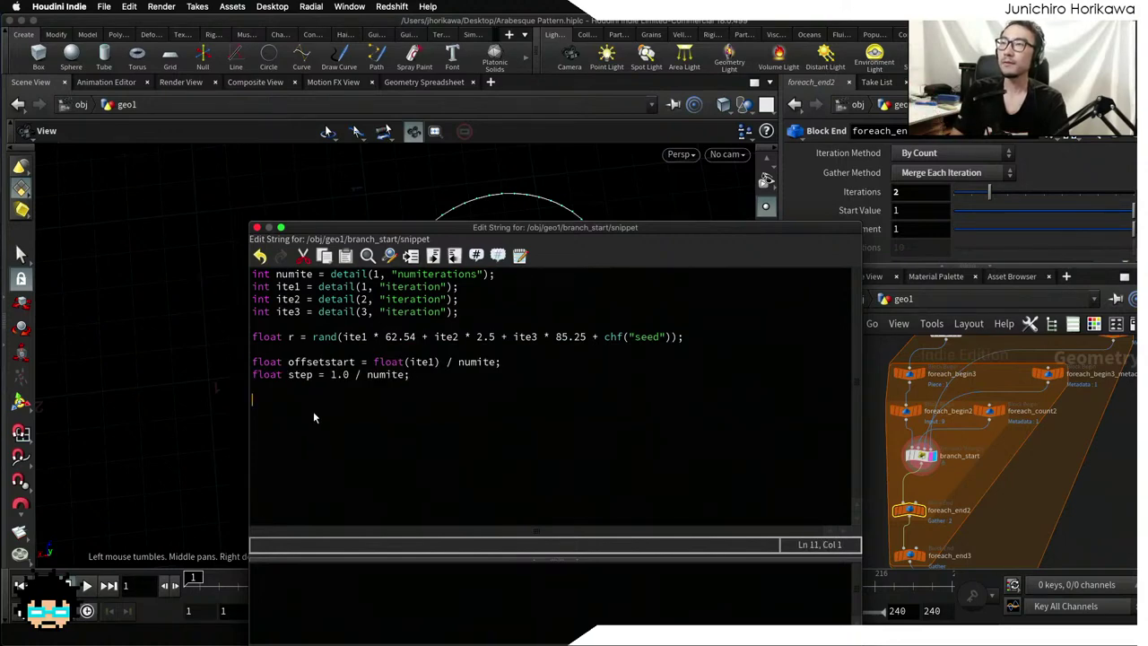
# Begin line 11 with r = clamp() and shift the editor down to show the spiral.
pyautogui.write('r =')
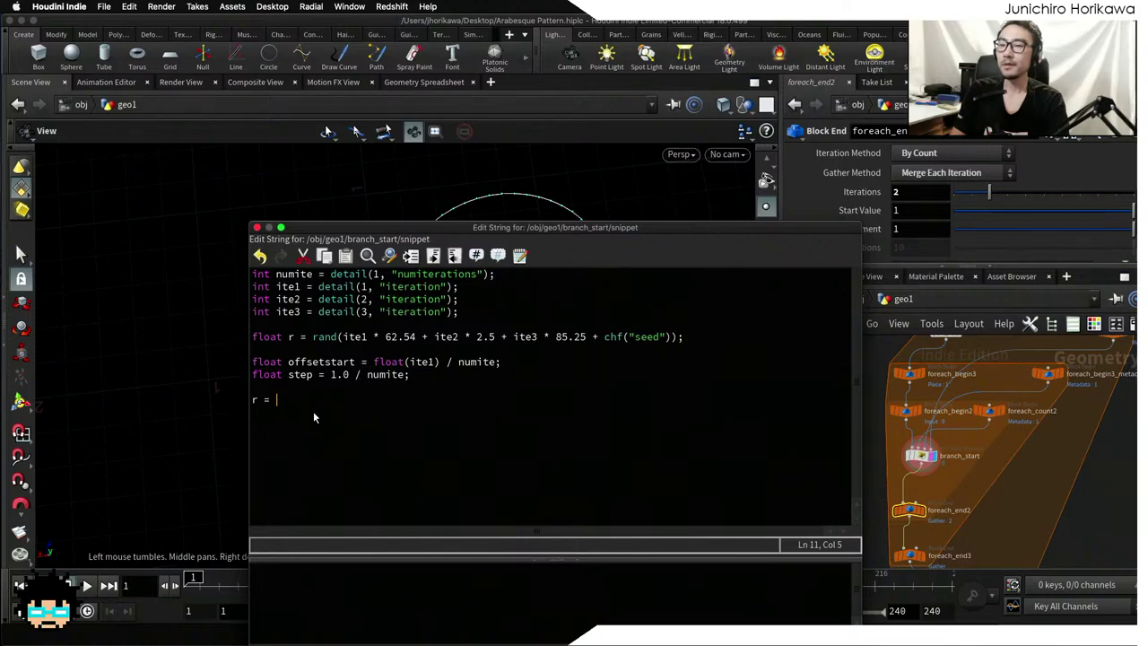
pyautogui.write('clamp(')
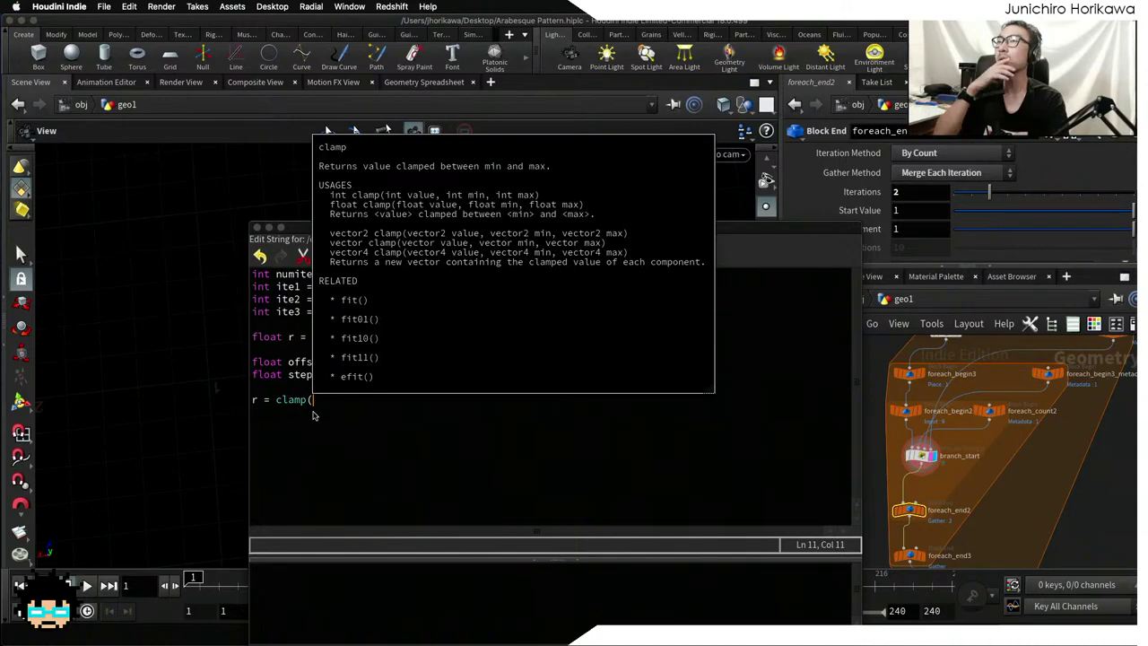
pyautogui.write('(')
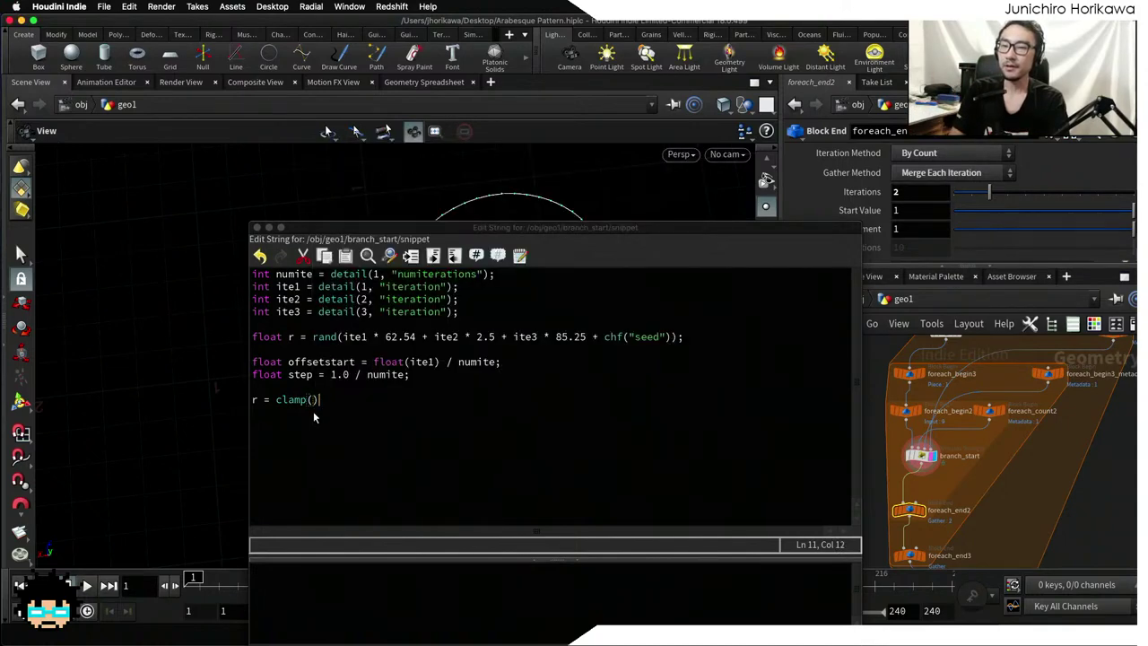
pyautogui.doubleClick(291, 338)
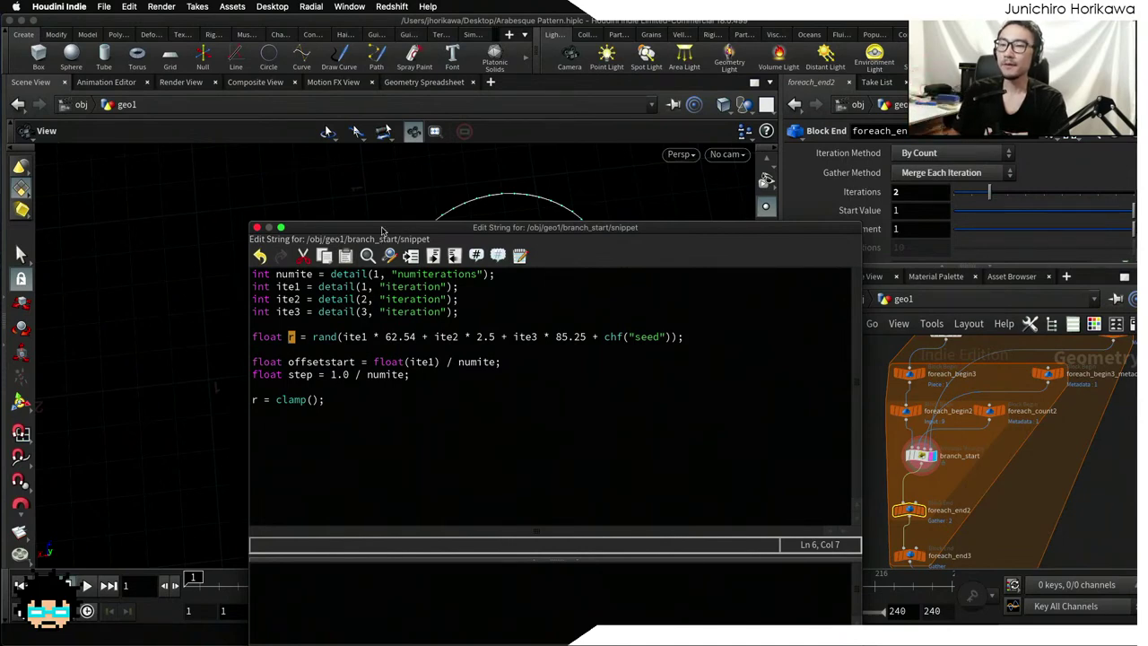
pyautogui.moveTo(382, 230); pyautogui.dragTo(387, 475)
pyautogui.moveTo(410, 410); pyautogui.dragTo(383, 362)
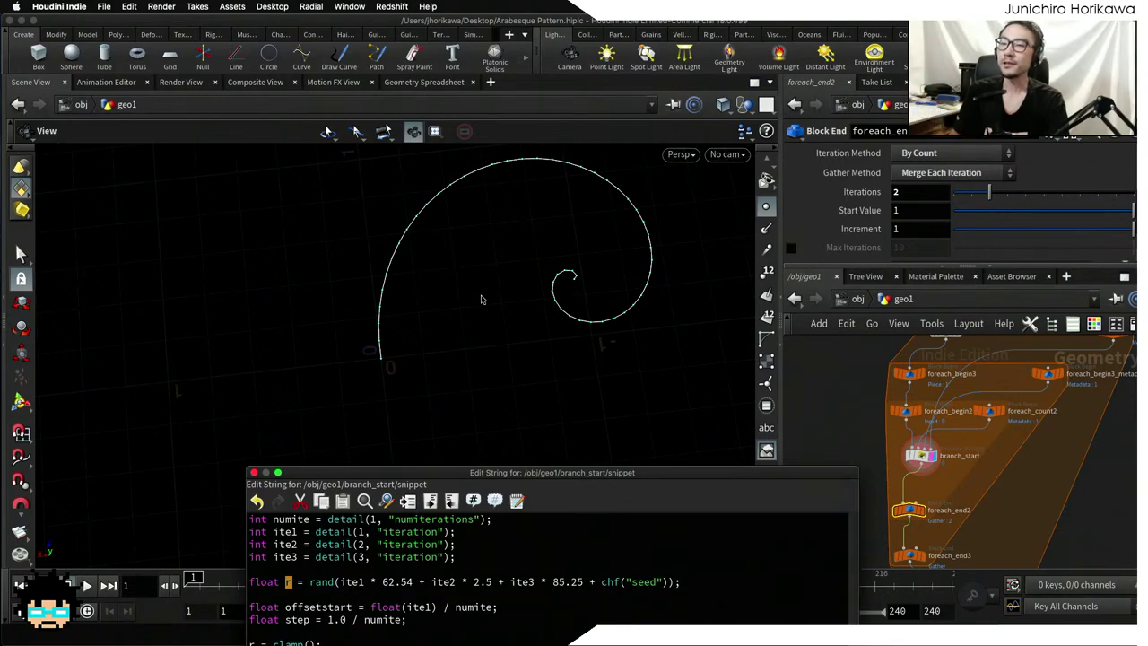
# Insert r, as clamp's first argument and open a new line after the ite3 line.
pyautogui.keyDown('alt'); pyautogui.moveTo(482, 299); pyautogui.dragTo(411, 380); pyautogui.keyUp('alt')
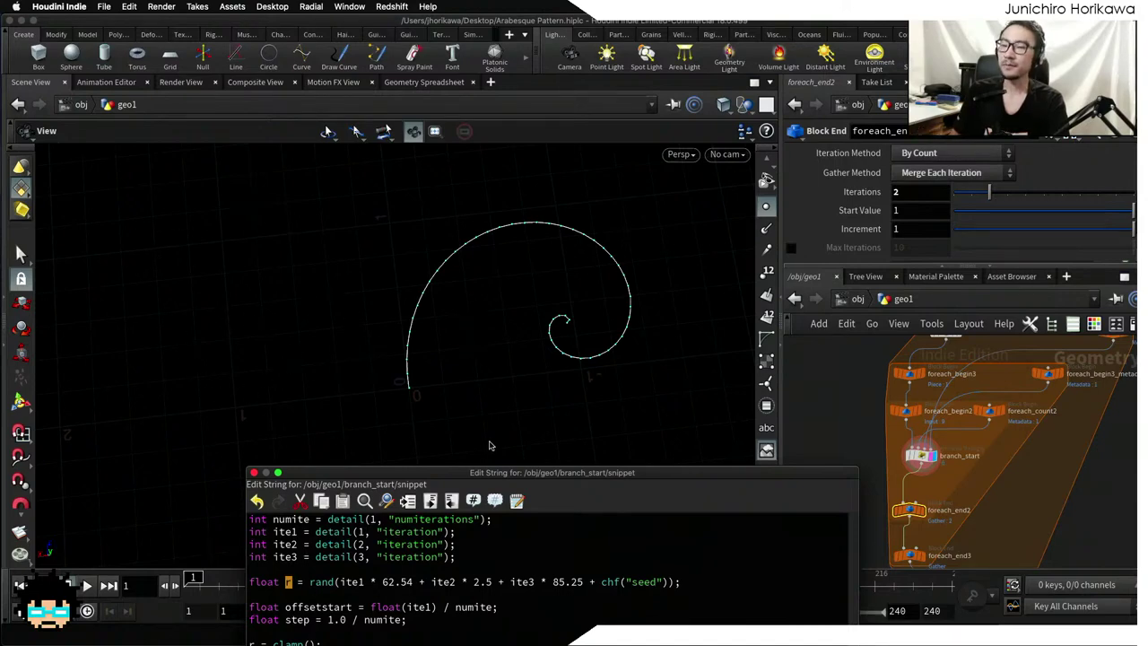
pyautogui.moveTo(488, 472); pyautogui.dragTo(518, 246)
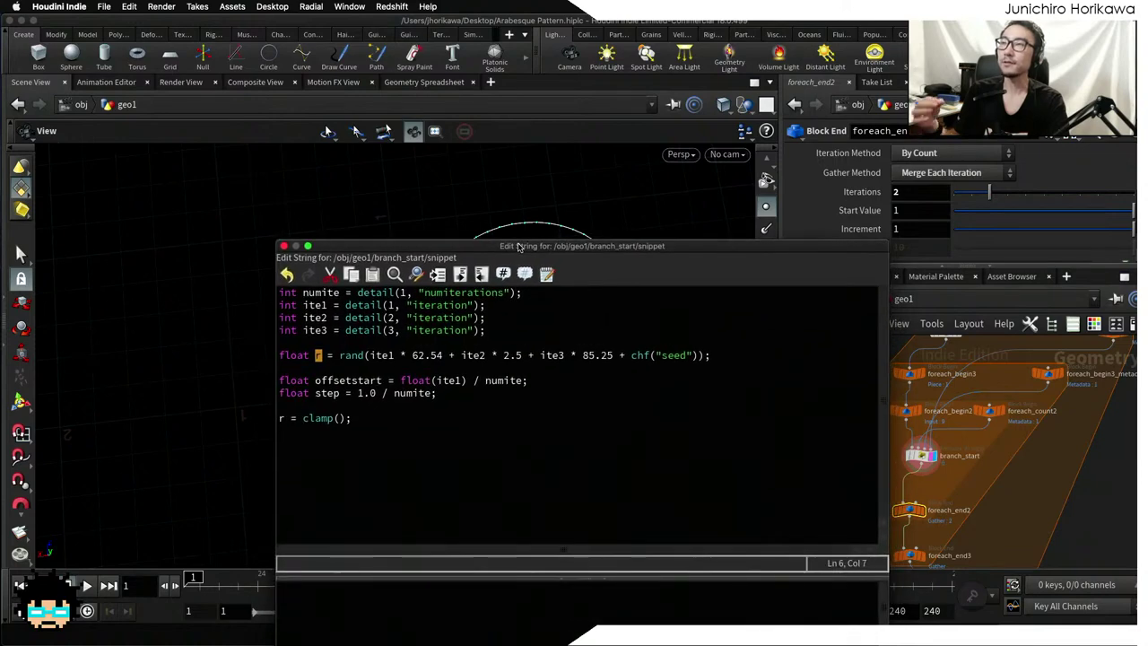
pyautogui.moveTo(519, 247); pyautogui.dragTo(484, 465)
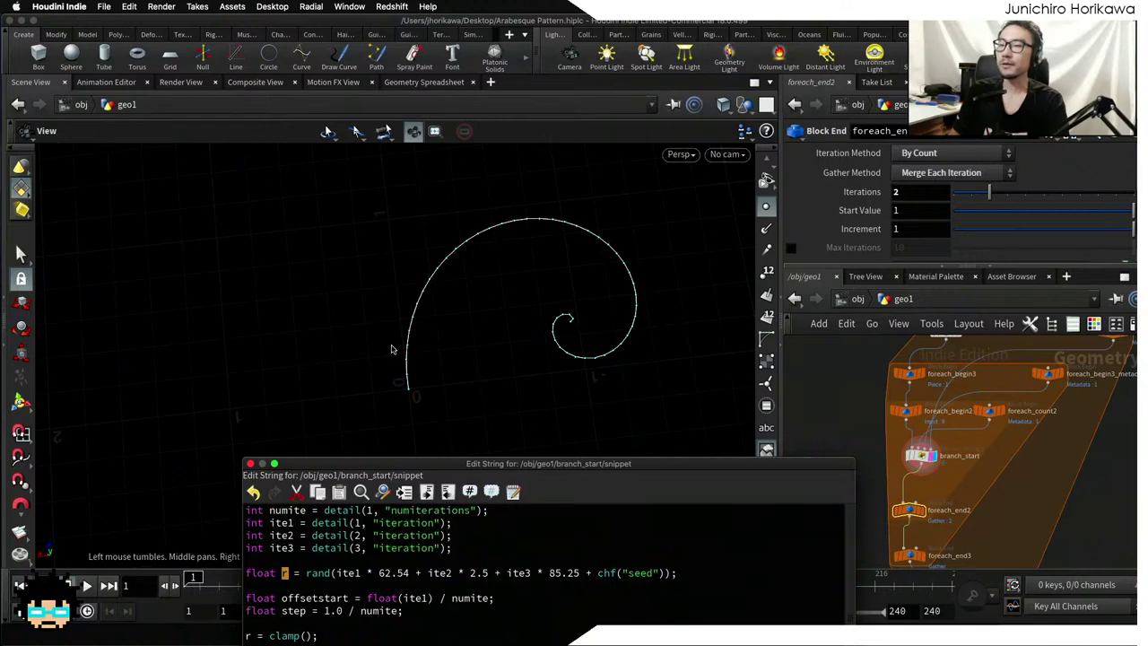
pyautogui.moveTo(449, 465); pyautogui.dragTo(434, 236)
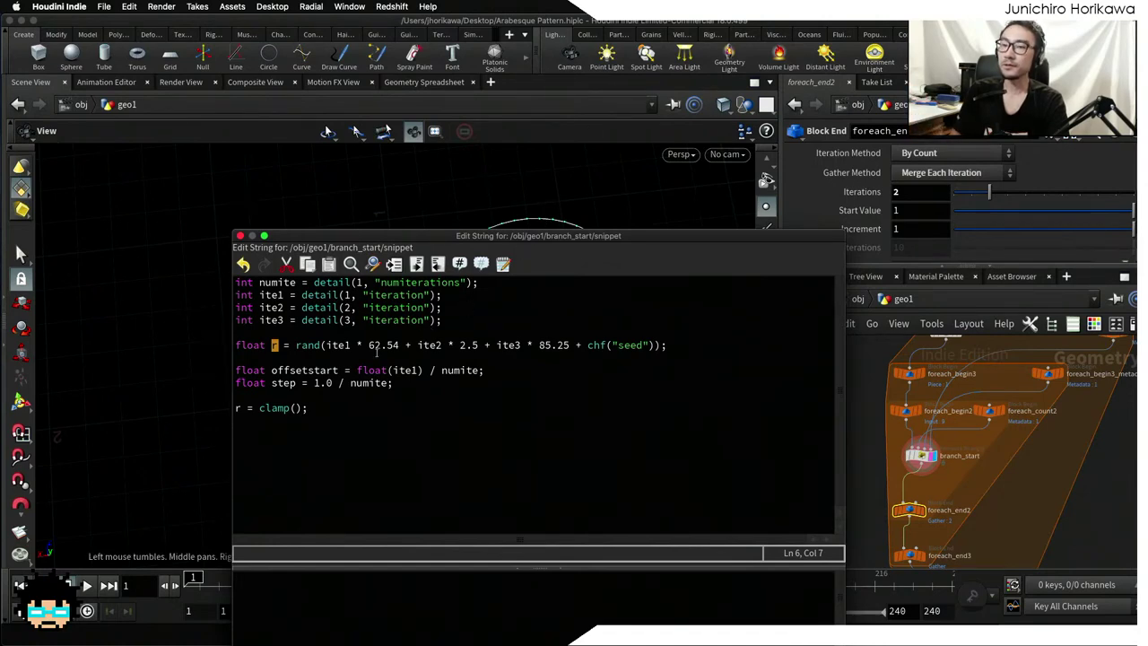
pyautogui.click(306, 412)
pyautogui.tripleClick(306, 412)
pyautogui.click(297, 409)
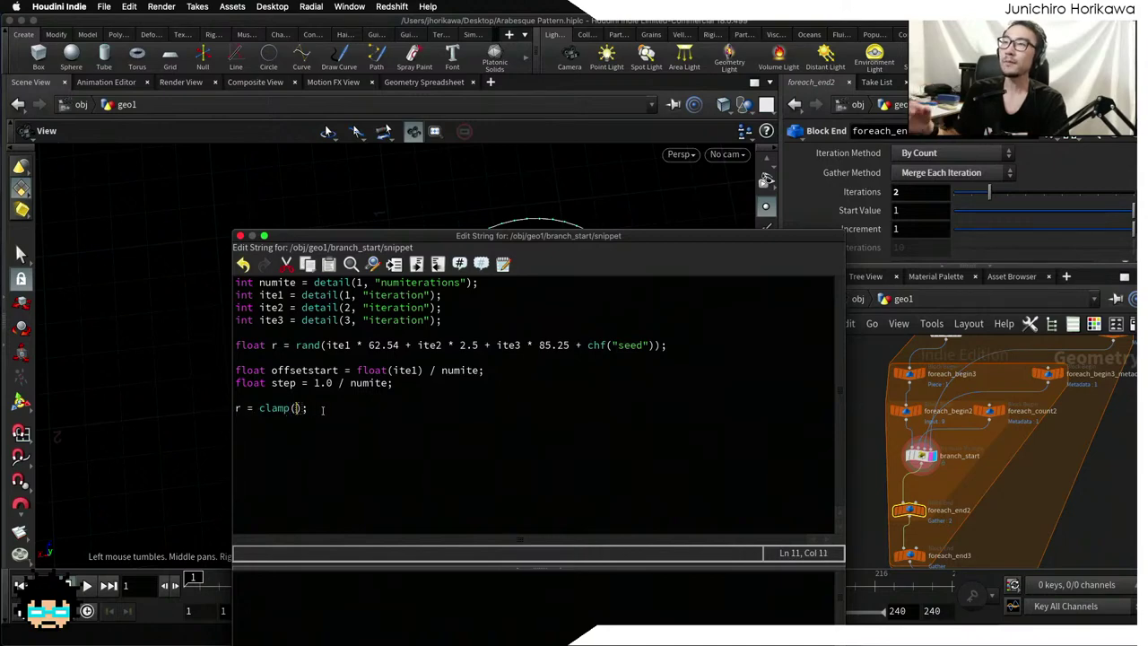
pyautogui.write('r,')
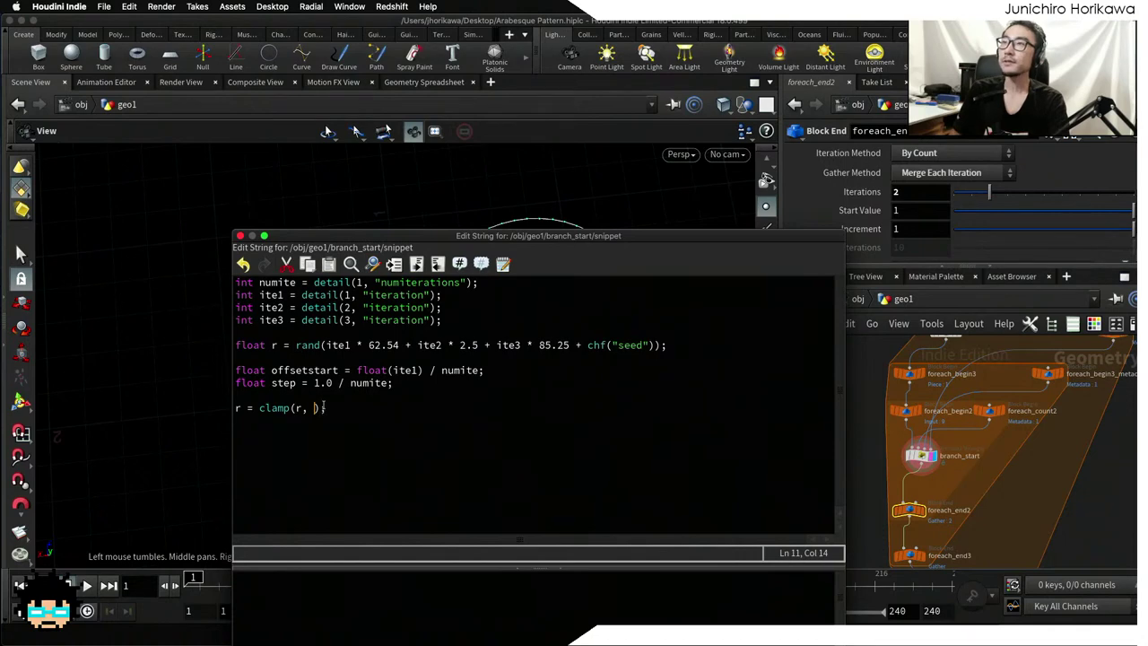
pyautogui.click(447, 314)
pyautogui.press('Return')
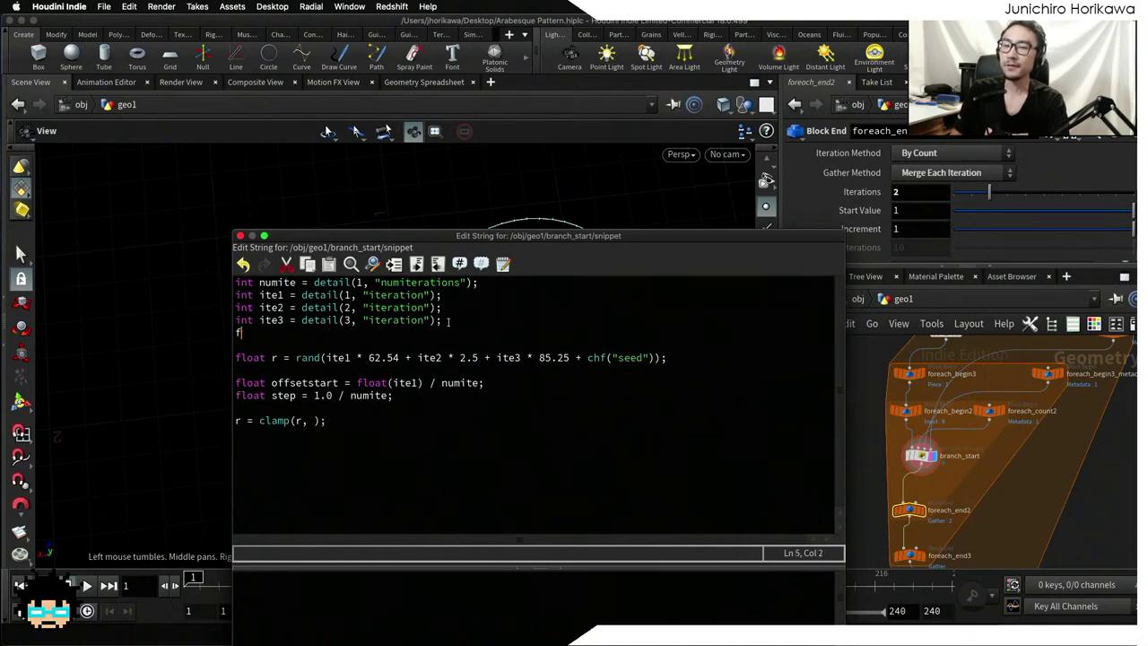
# Declare float offset = chf("offset"); on line 5.
pyautogui.write('float a')
pyautogui.press('BackSpace')
pyautogui.write('off')
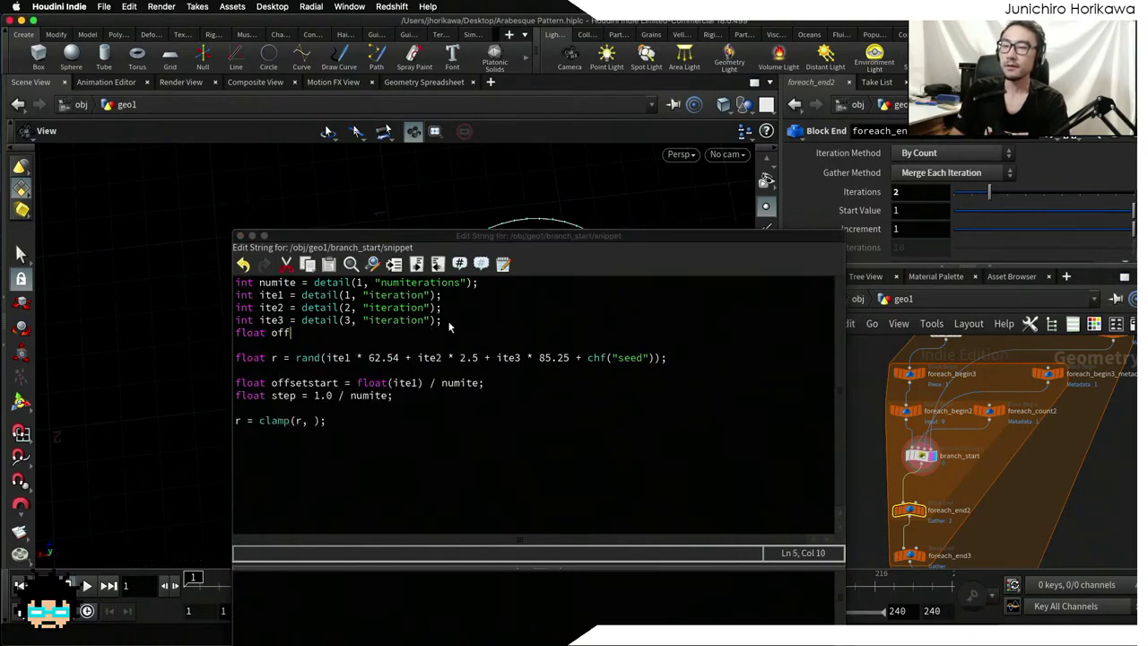
pyautogui.write('set = chf("of')
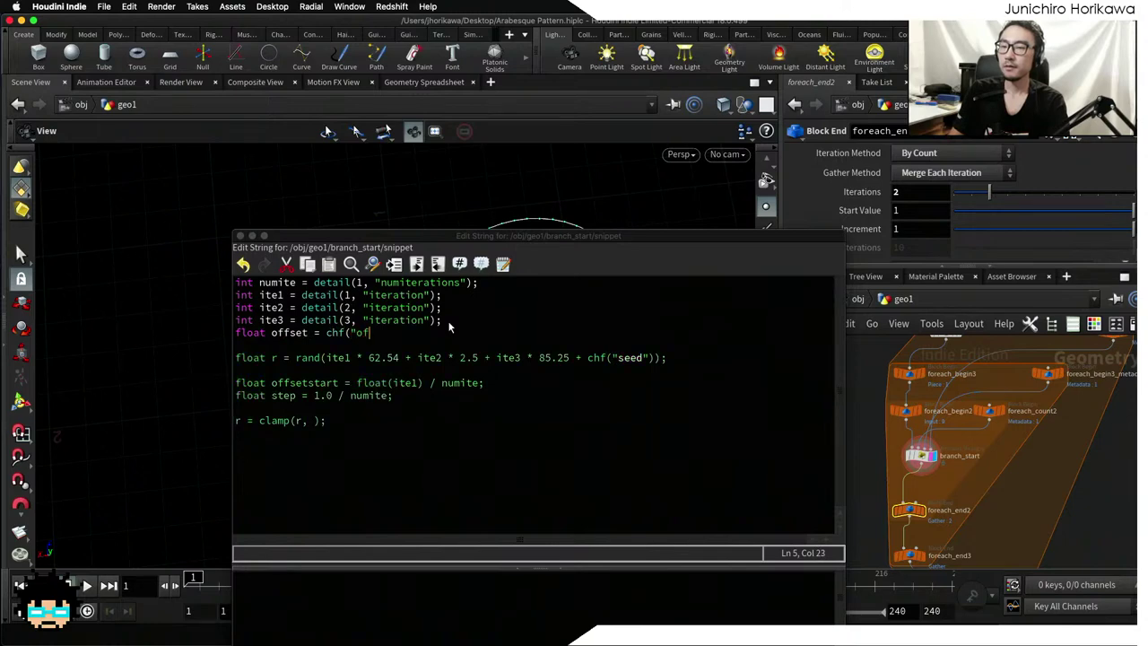
pyautogui.write('fset");')
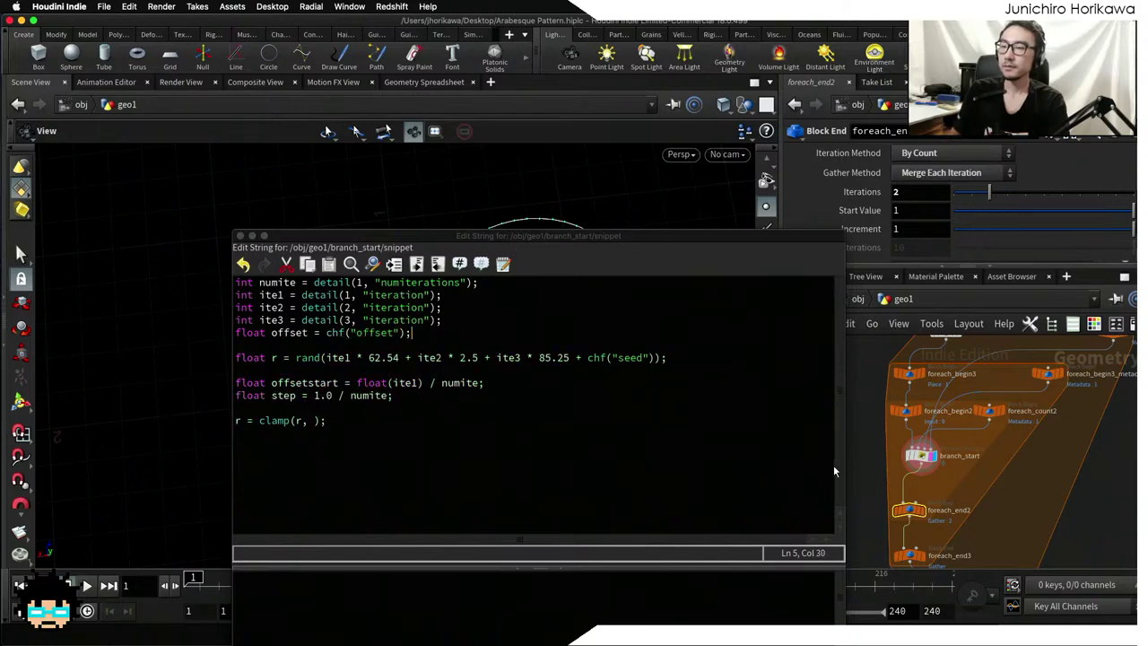
# Apply the snippet, adding Seed and Offset parameters despite a syntax error at clamp.
pyautogui.moveTo(538, 235); pyautogui.dragTo(529, 146)
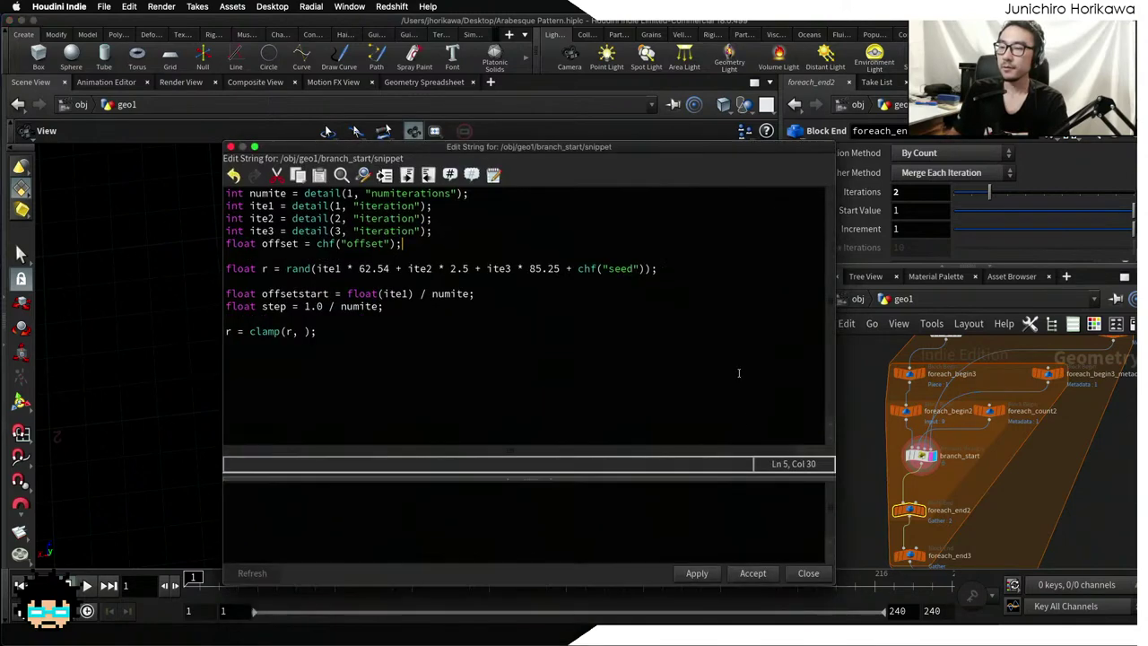
pyautogui.click(697, 574)
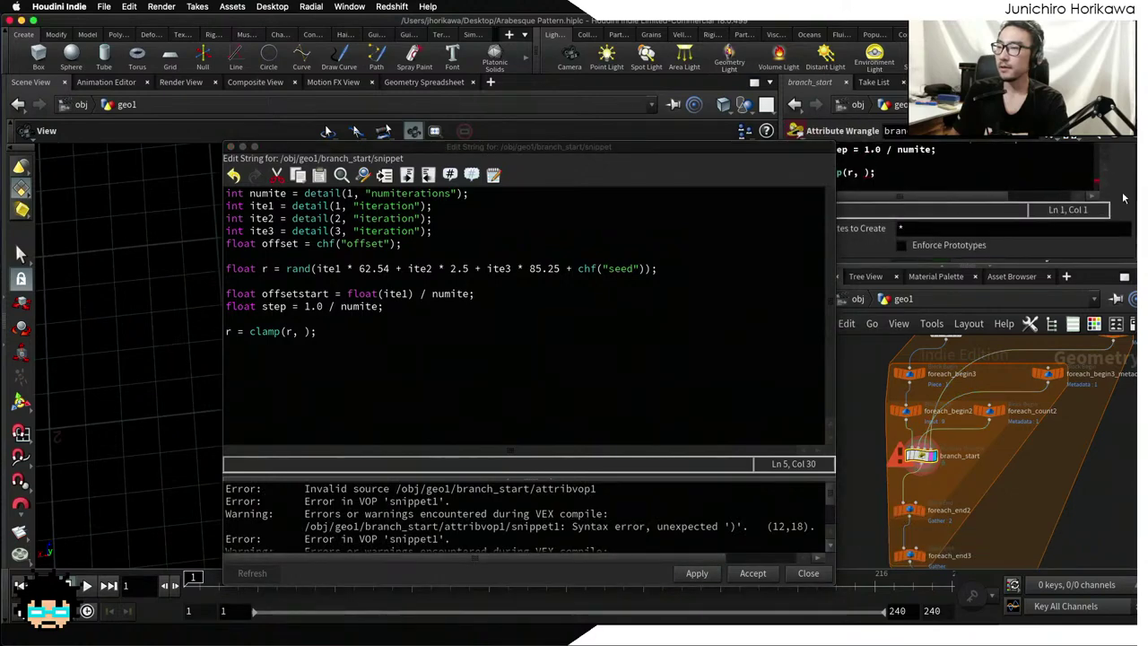
pyautogui.scroll(5, 1124, 198)
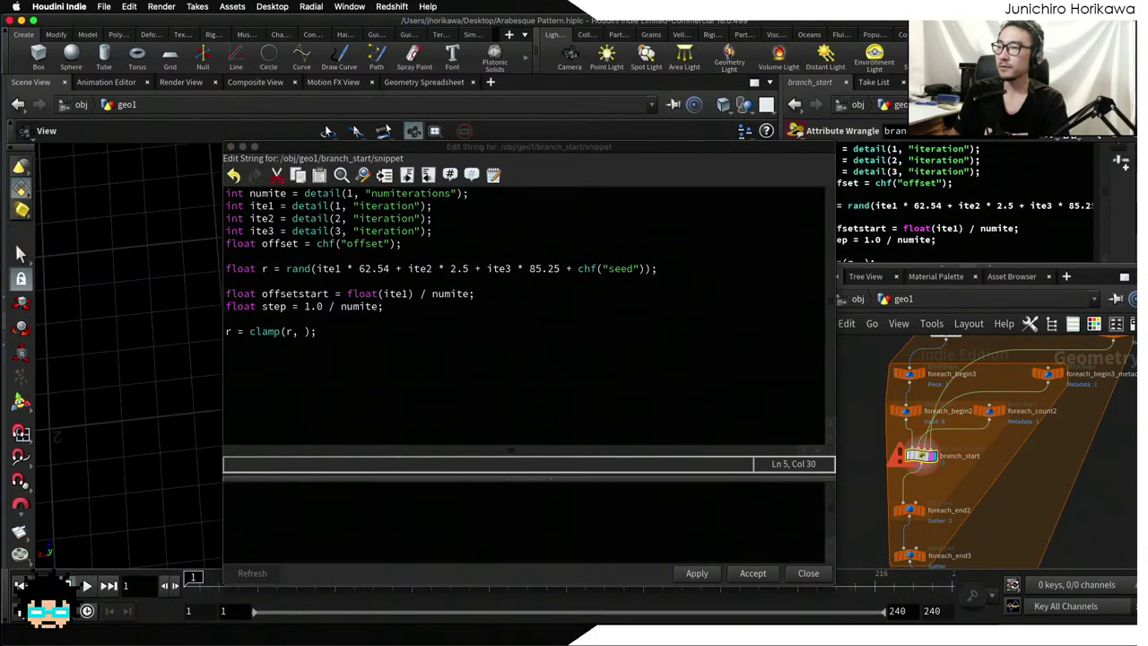
pyautogui.scroll(-3, 1076, 206)
pyautogui.moveTo(1004, 256); pyautogui.dragTo(942, 259)
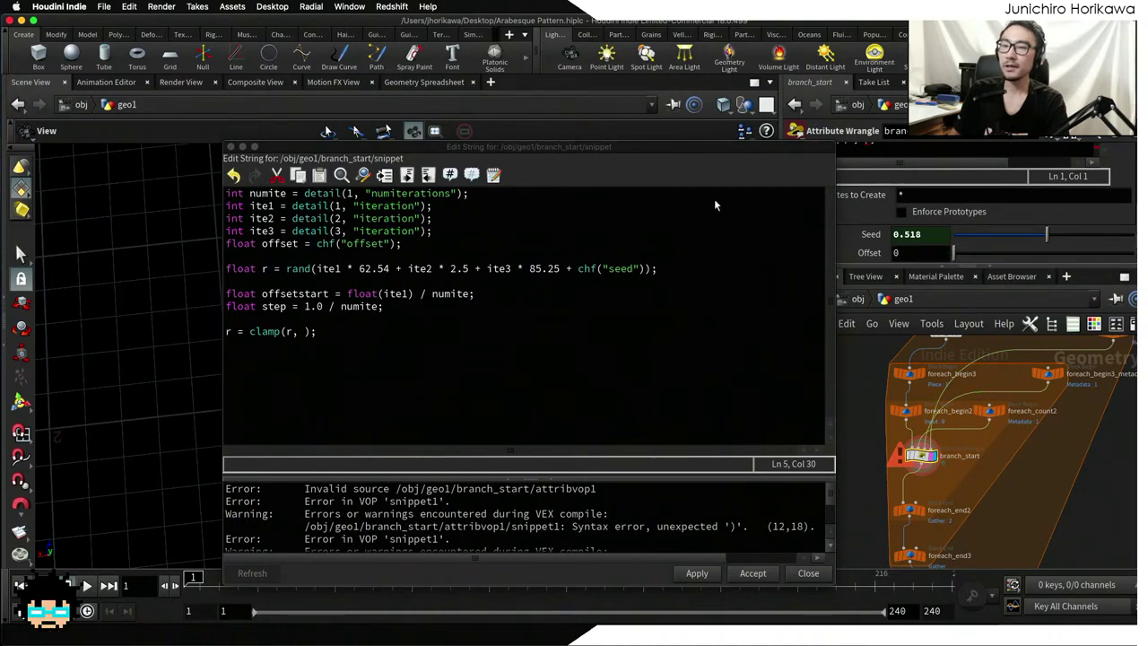
pyautogui.moveTo(689, 171); pyautogui.dragTo(849, 231)
# Add offset as clamp's second argument.
pyautogui.click(527, 395)
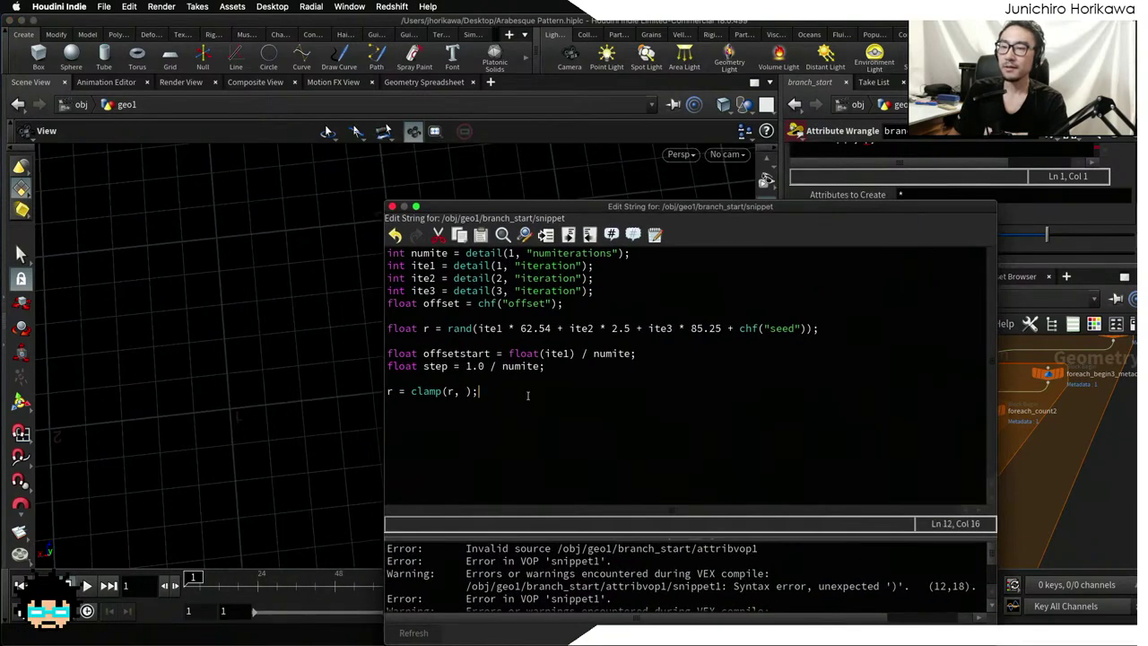
pyautogui.click(467, 392)
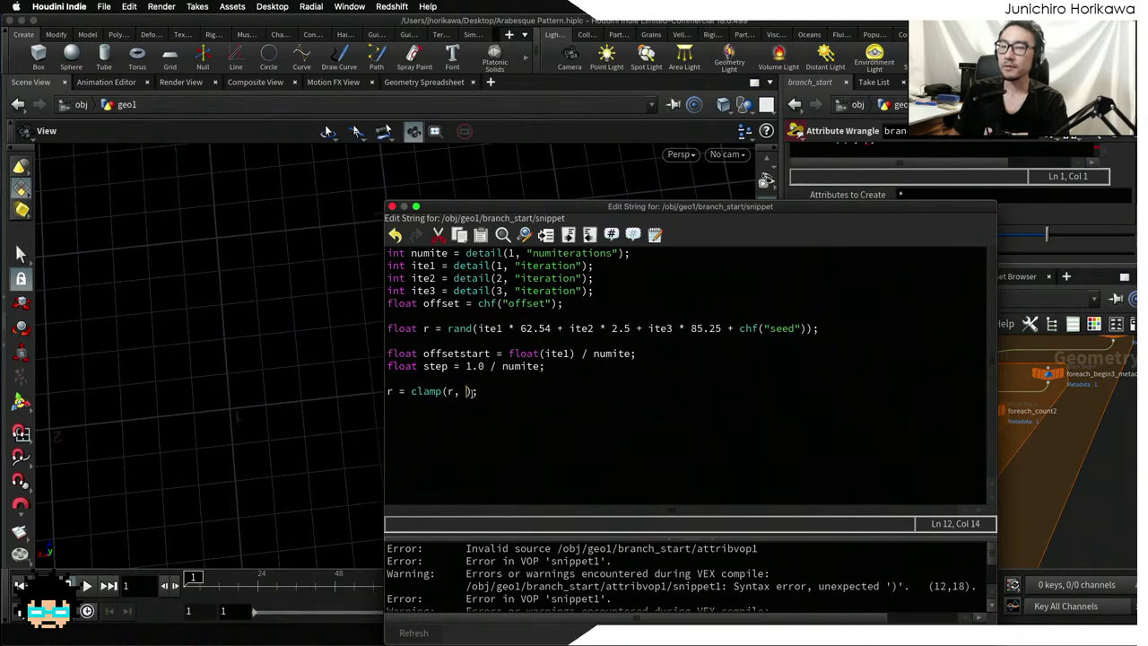
pyautogui.moveTo(426, 329); pyautogui.dragTo(844, 330)
pyautogui.click(845, 330)
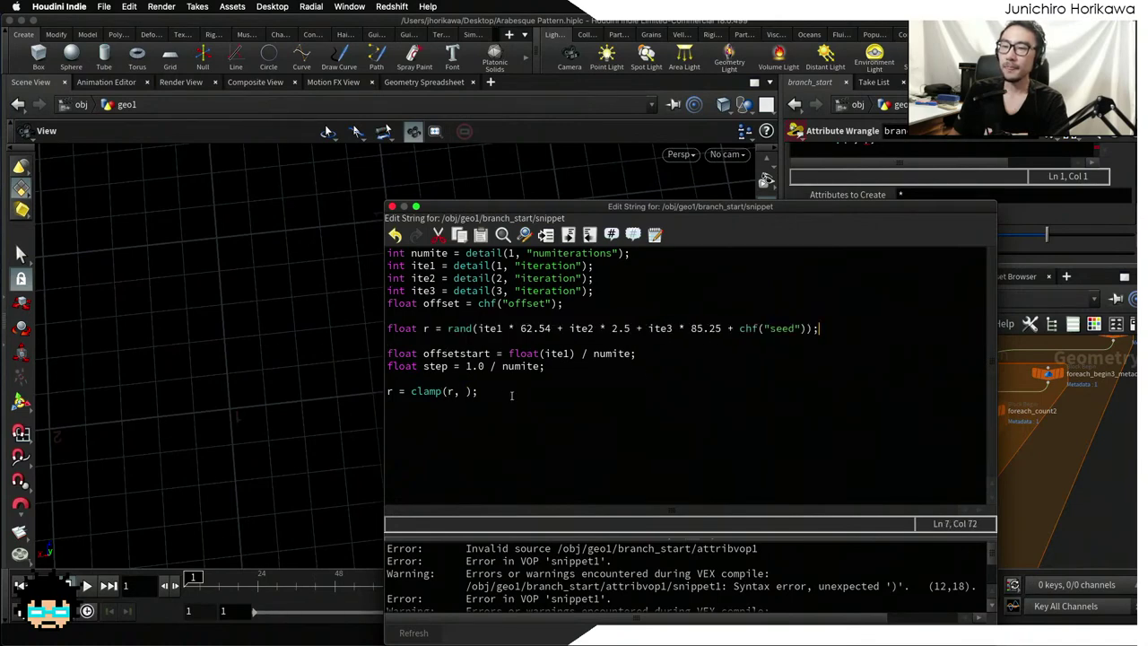
pyautogui.click(464, 392)
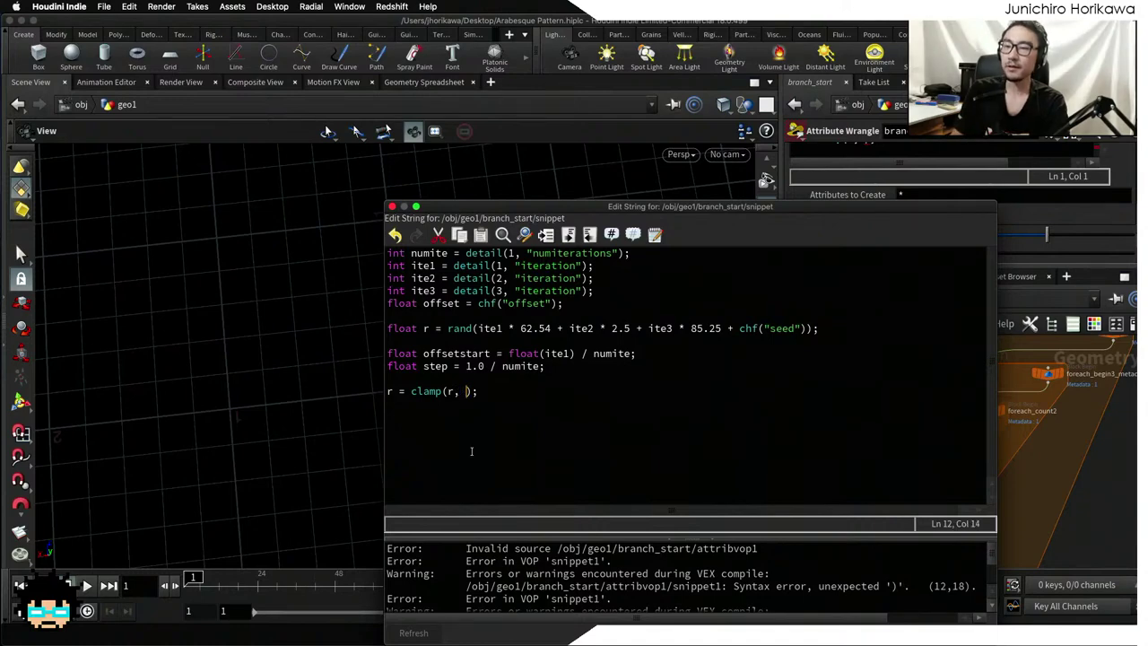
pyautogui.write('offset')
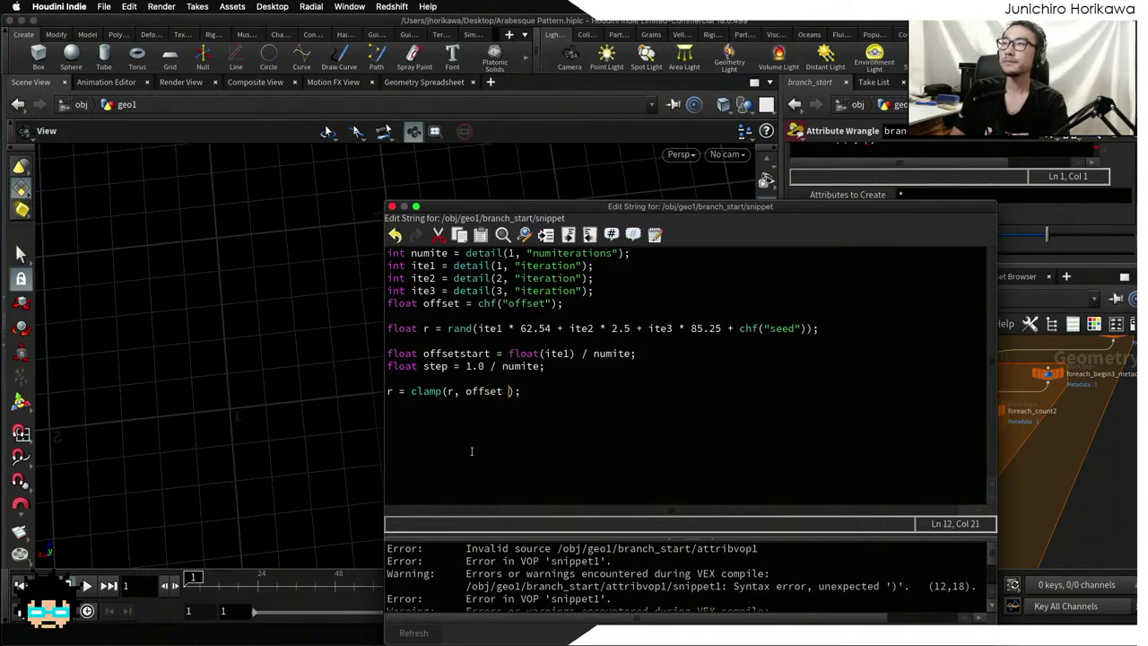
pyautogui.press('BackSpace')
pyautogui.write(',')
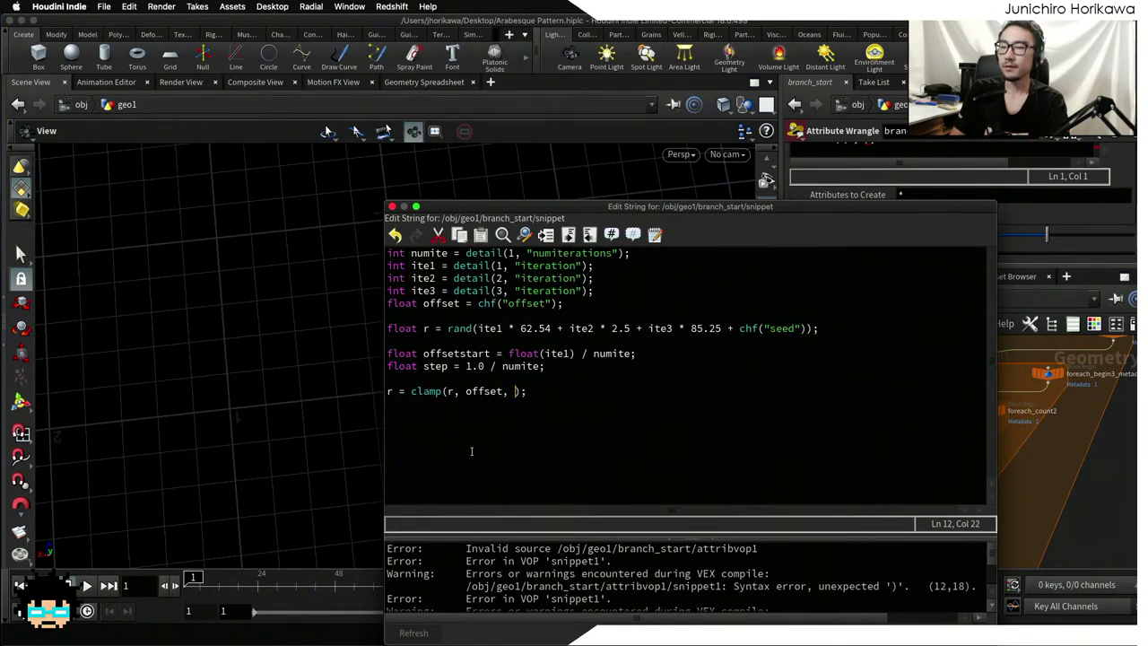
# Add r - offset as clamp's third argument.
pyautogui.doubleClick(485, 391)
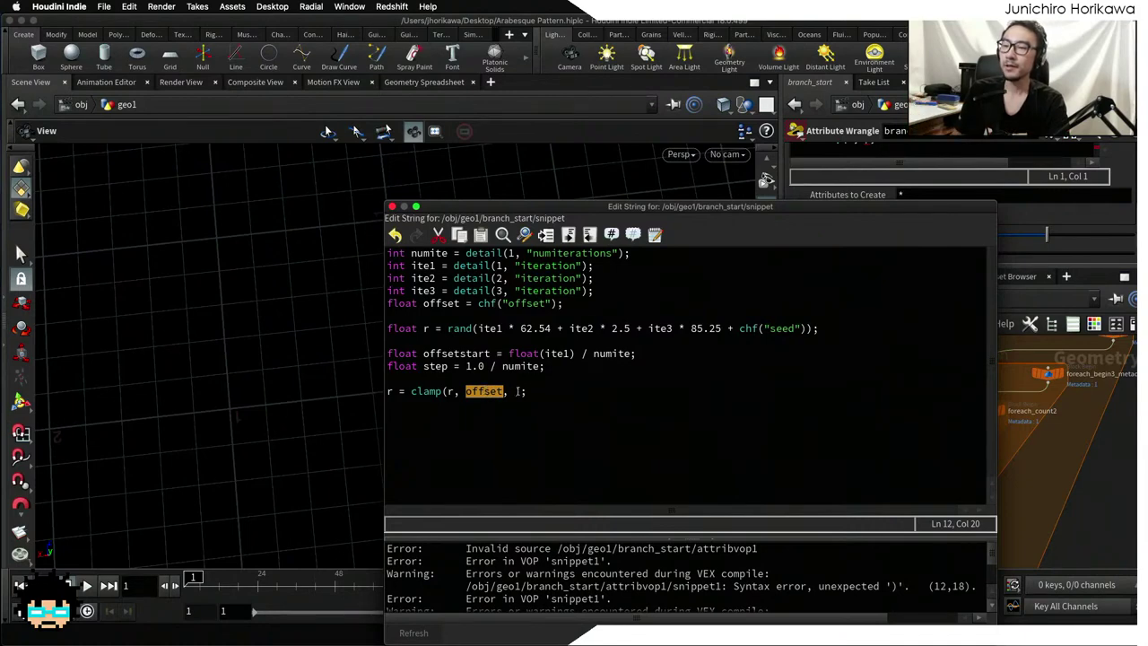
pyautogui.click(517, 391)
pyautogui.write('r -')
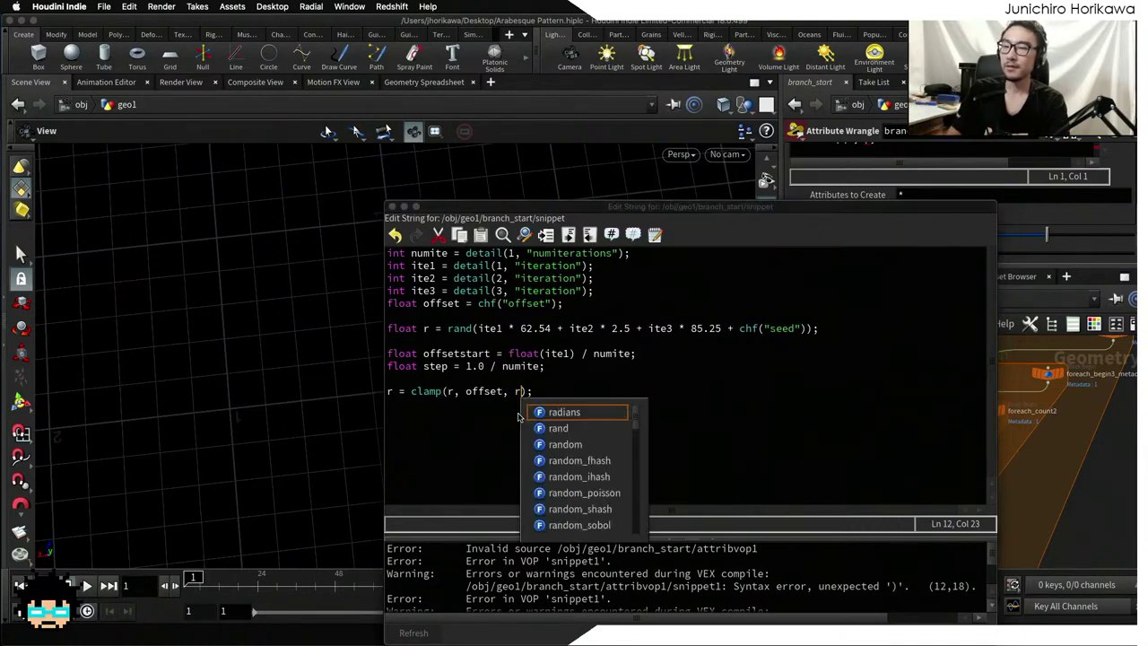
pyautogui.write(' offset')
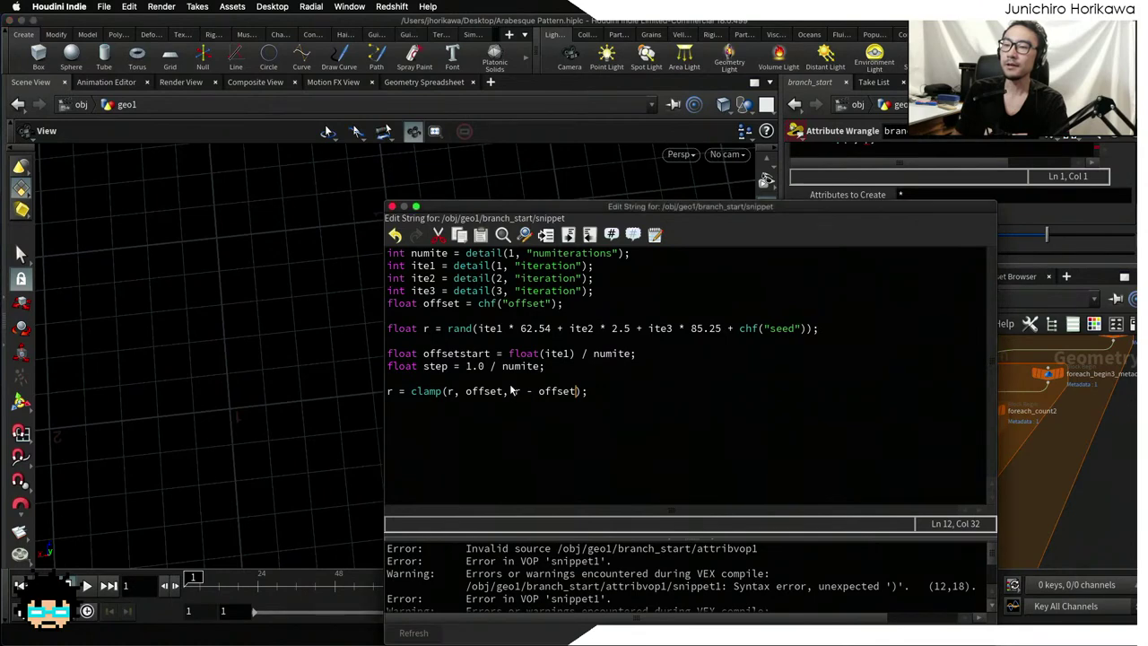
pyautogui.moveTo(515, 392); pyautogui.dragTo(577, 395)
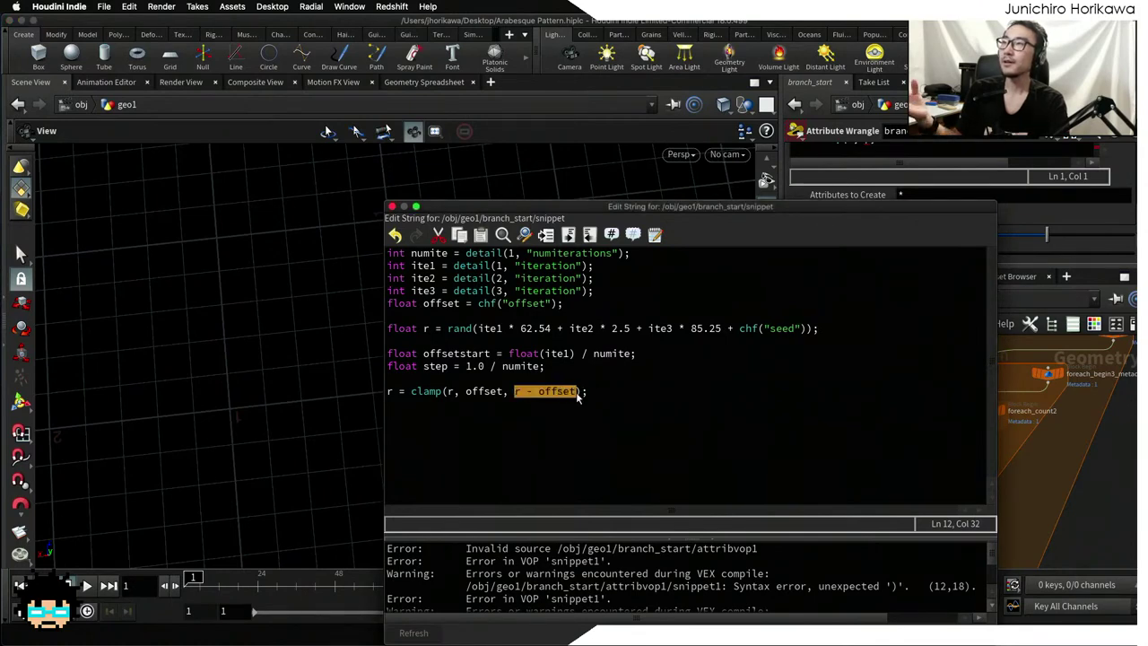
pyautogui.click(609, 395)
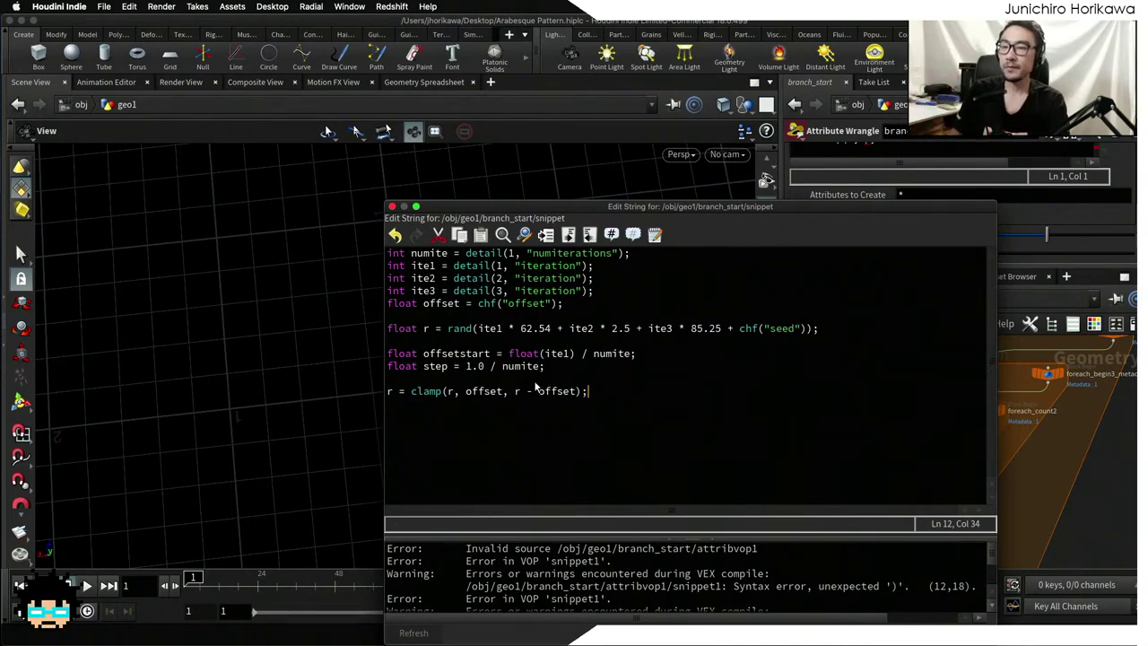
# Scale clamp's lower bound so it reads offset * 0.5 * step.
pyautogui.doubleClick(489, 394)
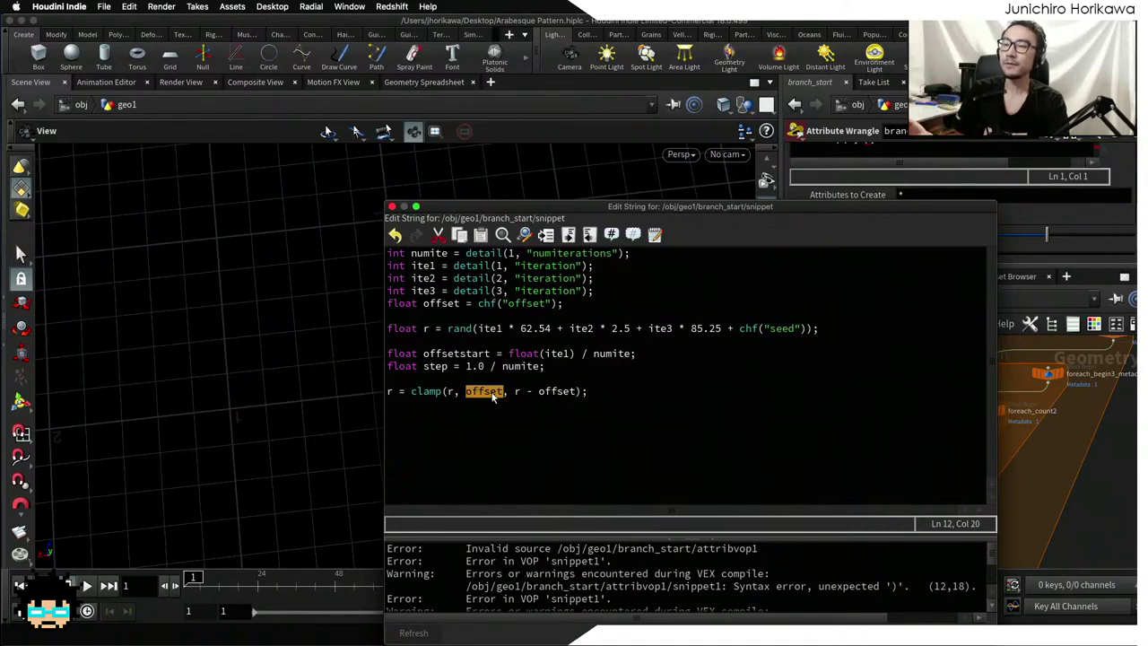
pyautogui.click(461, 392)
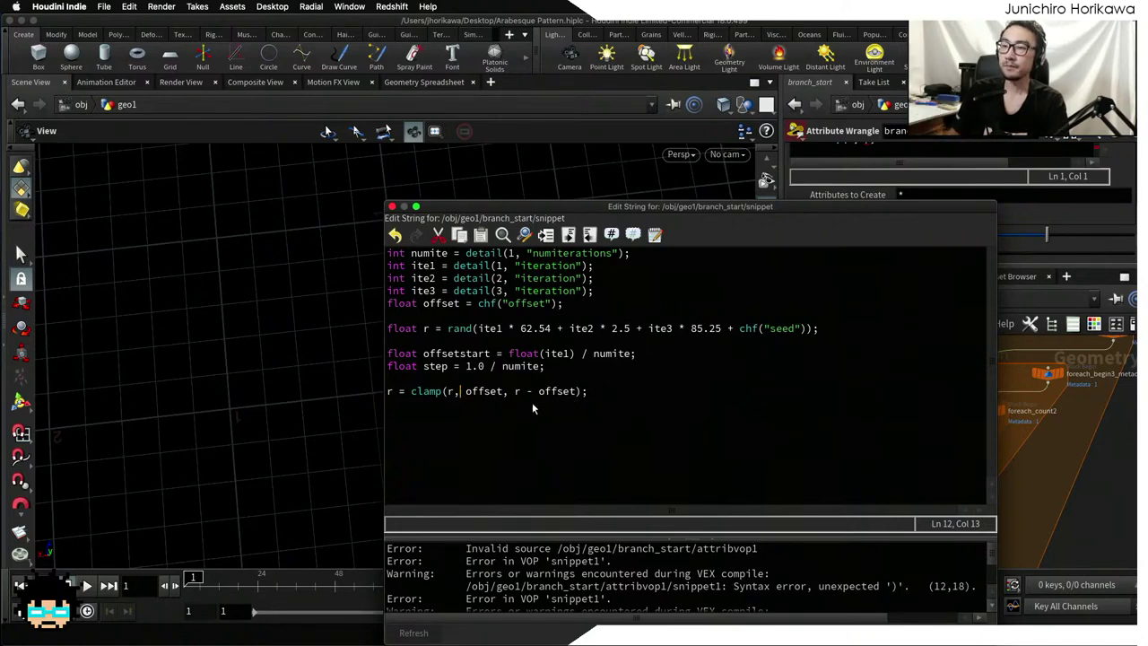
pyautogui.click(505, 393)
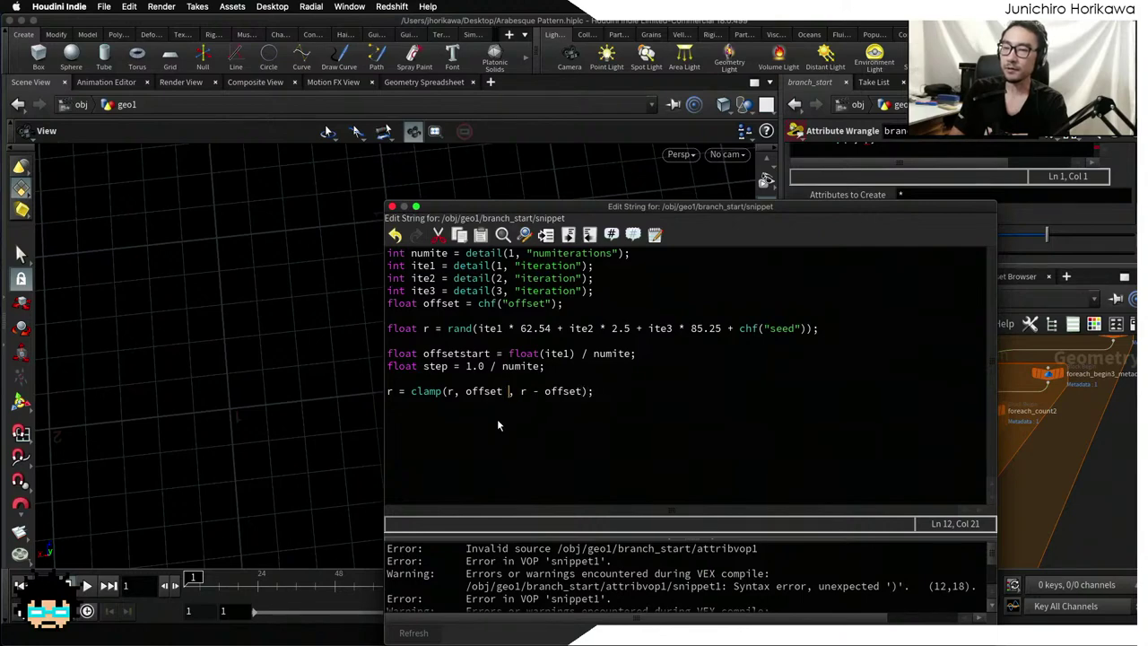
pyautogui.write('* 0')
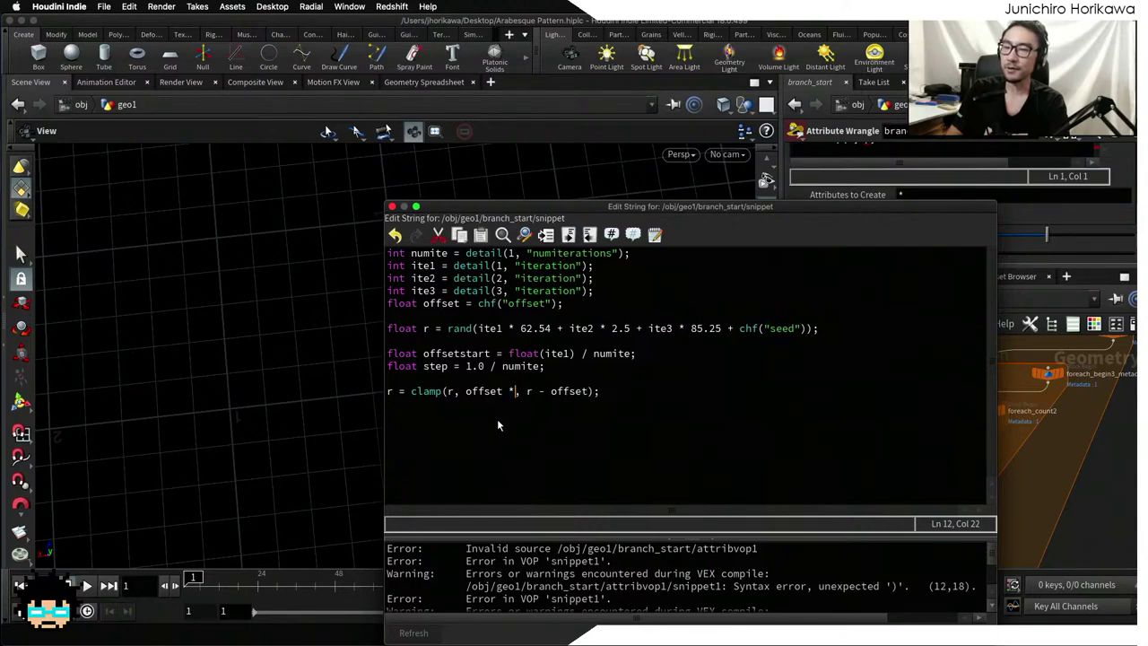
pyautogui.write('.5')
pyautogui.click(614, 392)
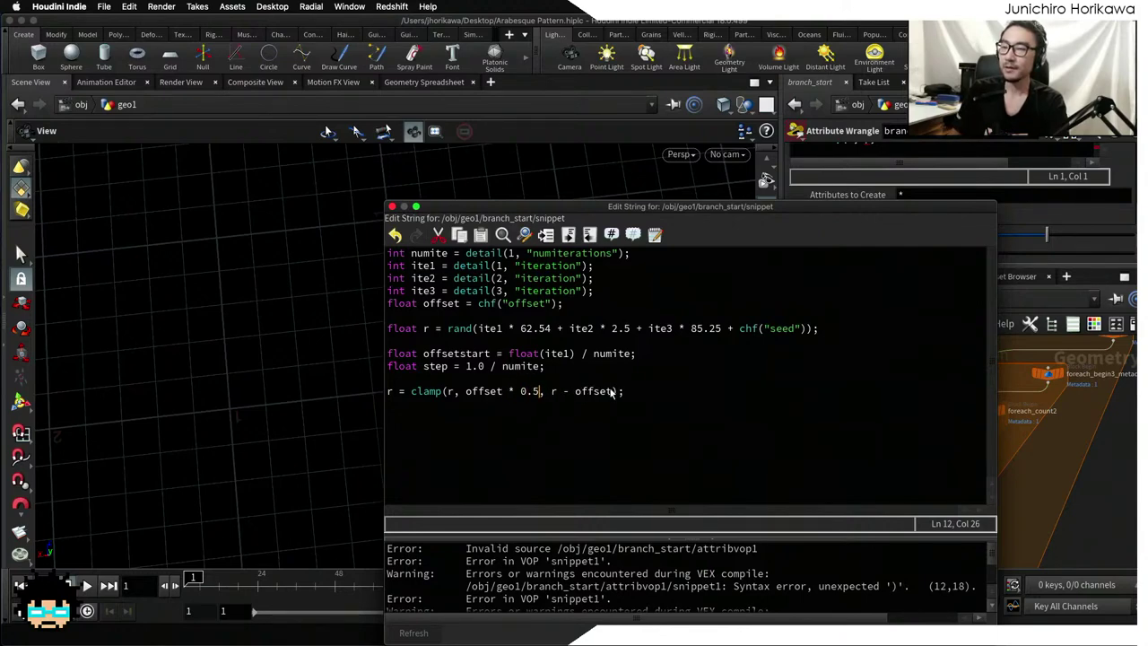
pyautogui.write('* 0.5')
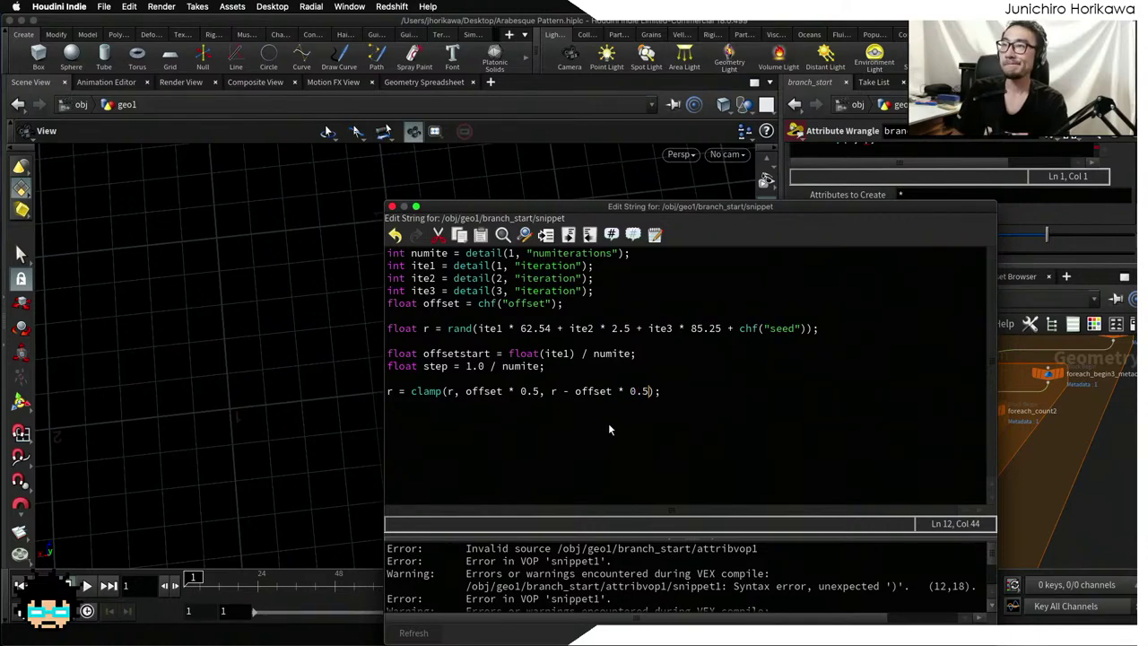
pyautogui.click(541, 397)
pyautogui.write('*')
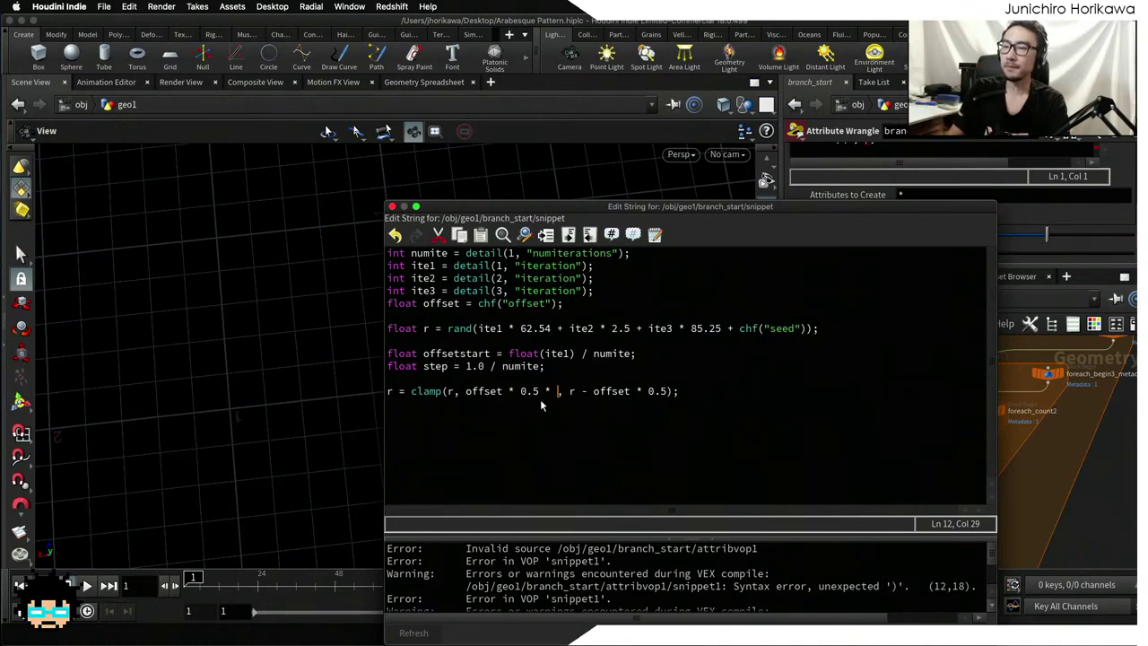
pyautogui.press('BackSpace')
pyautogui.press('BackSpace')
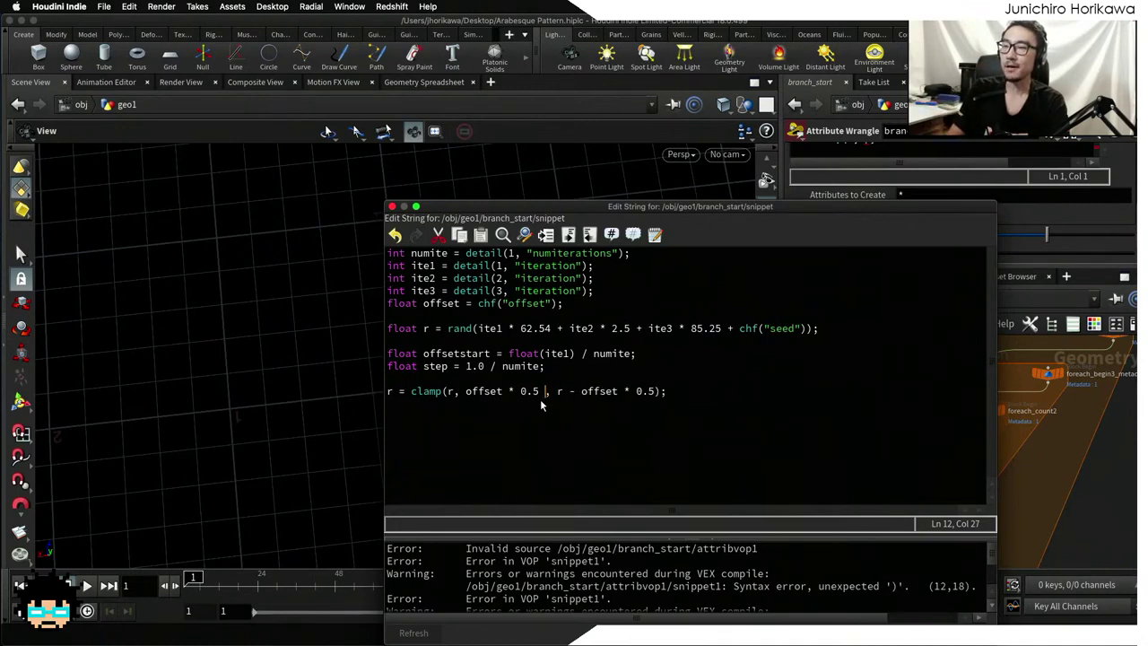
pyautogui.write('*')
pyautogui.write(' step')
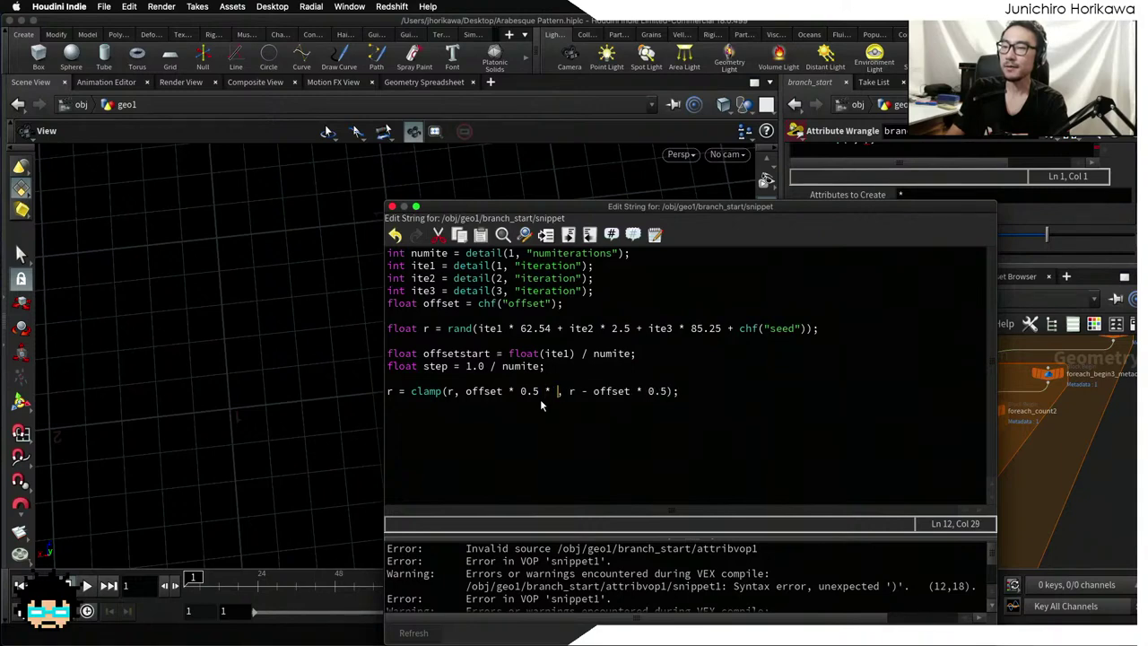
# Append * step to the upper bound so it reads r - offset * 0.5 * step.
pyautogui.moveTo(550, 372); pyautogui.dragTo(464, 366)
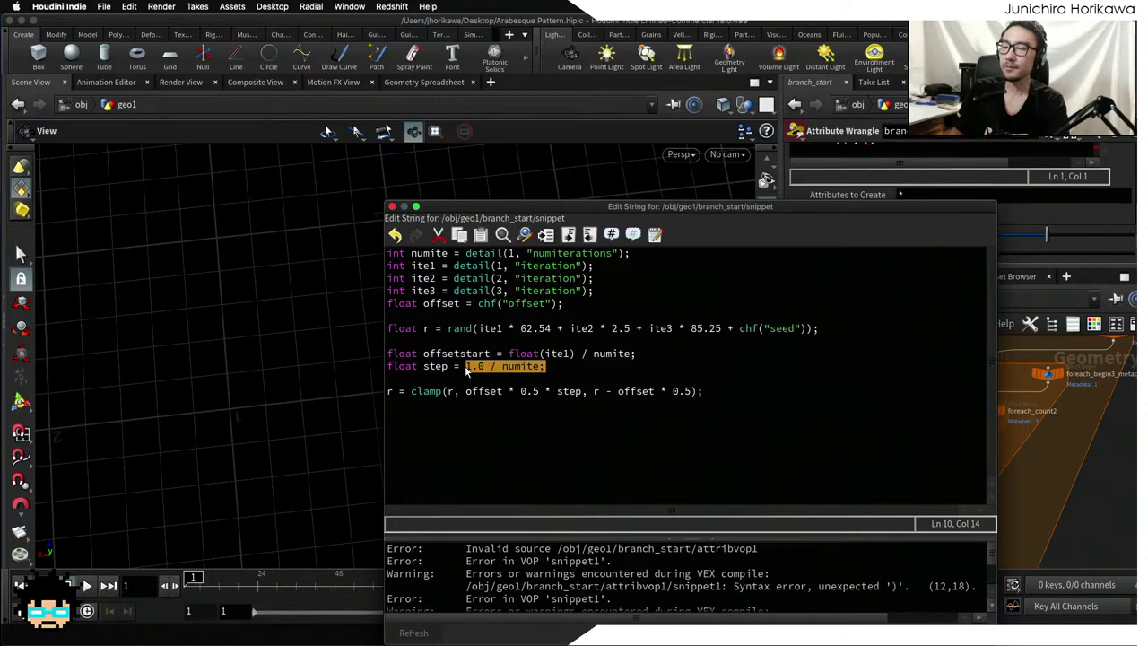
pyautogui.click(560, 377)
pyautogui.click(696, 392)
pyautogui.write('* ')
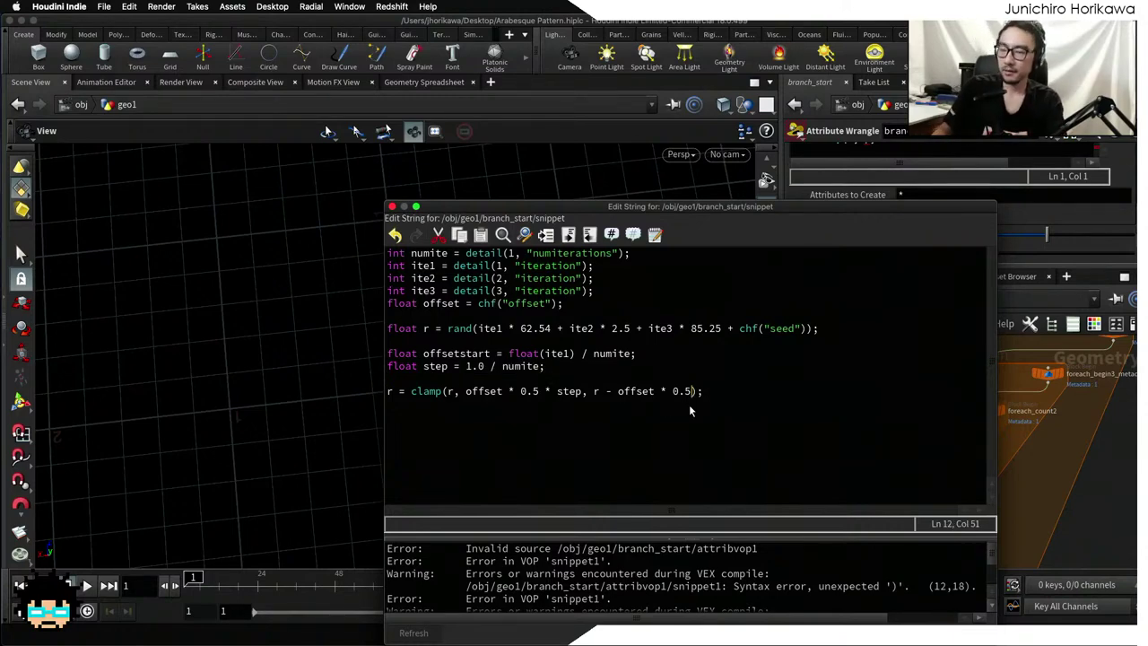
pyautogui.write('step')
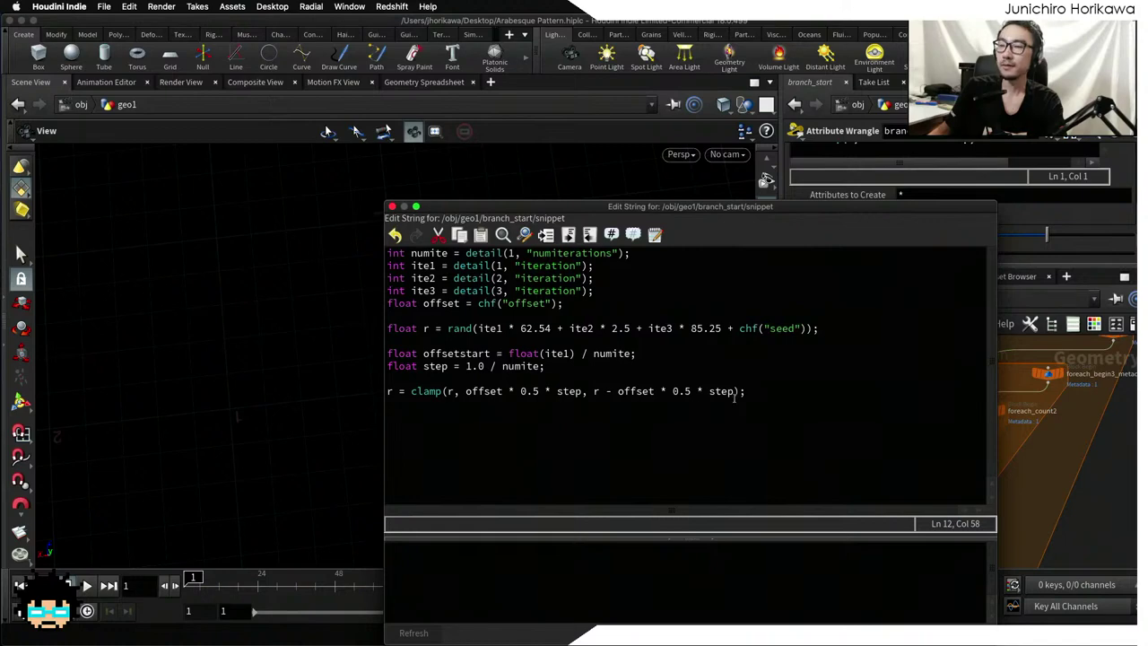
pyautogui.press('Return')
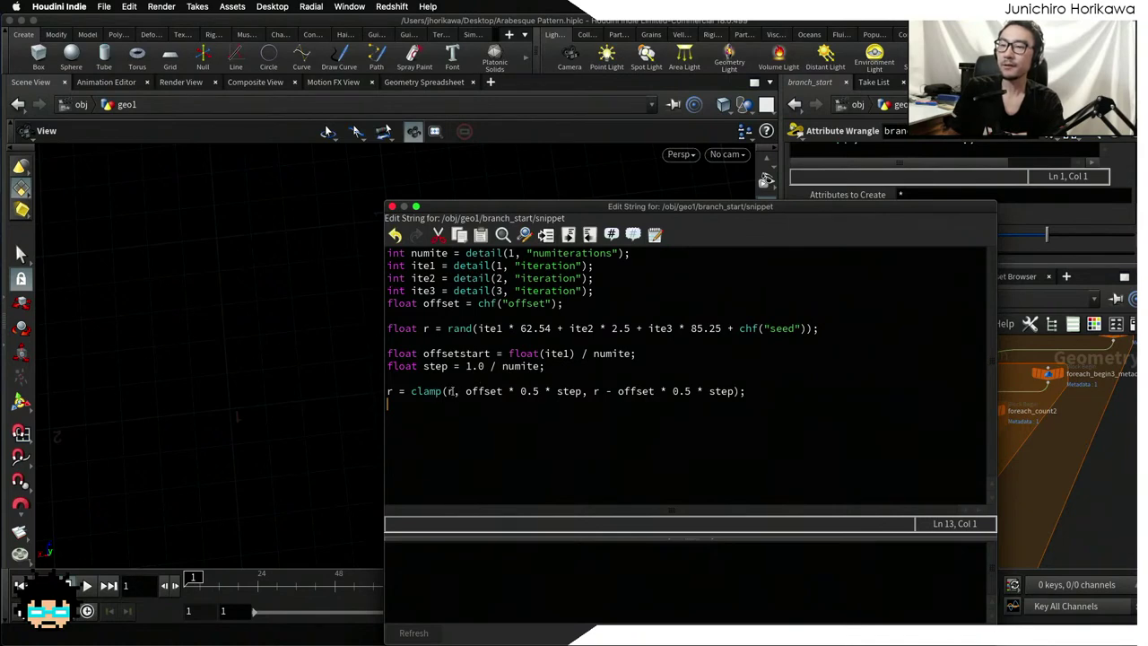
# Type r = fit(r, 0.0, 1.0, offsetstart, offsetstart + step) on the new line.
pyautogui.doubleClick(450, 391)
pyautogui.click(450, 405)
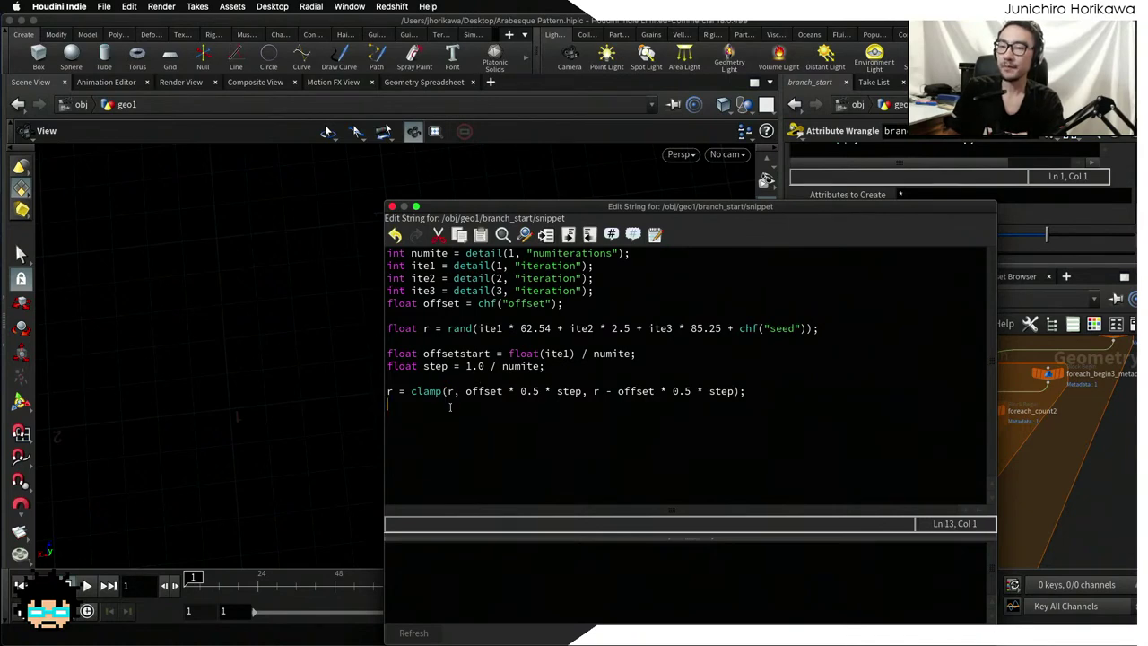
pyautogui.write('r =')
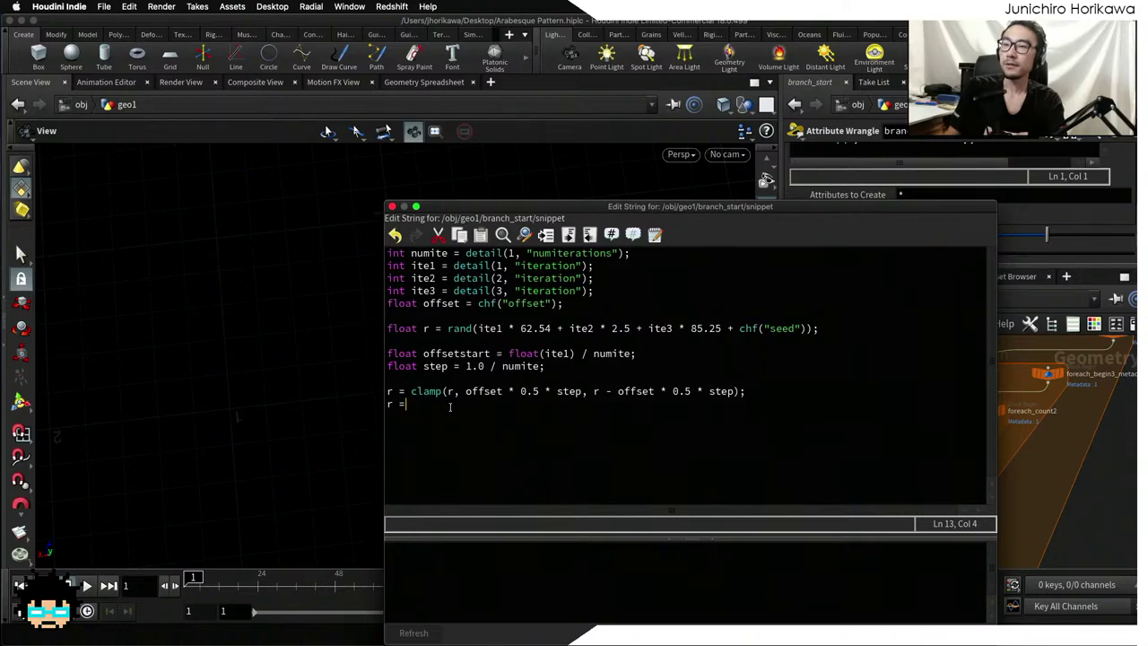
pyautogui.write(' fit(')
pyautogui.write('r, 0.')
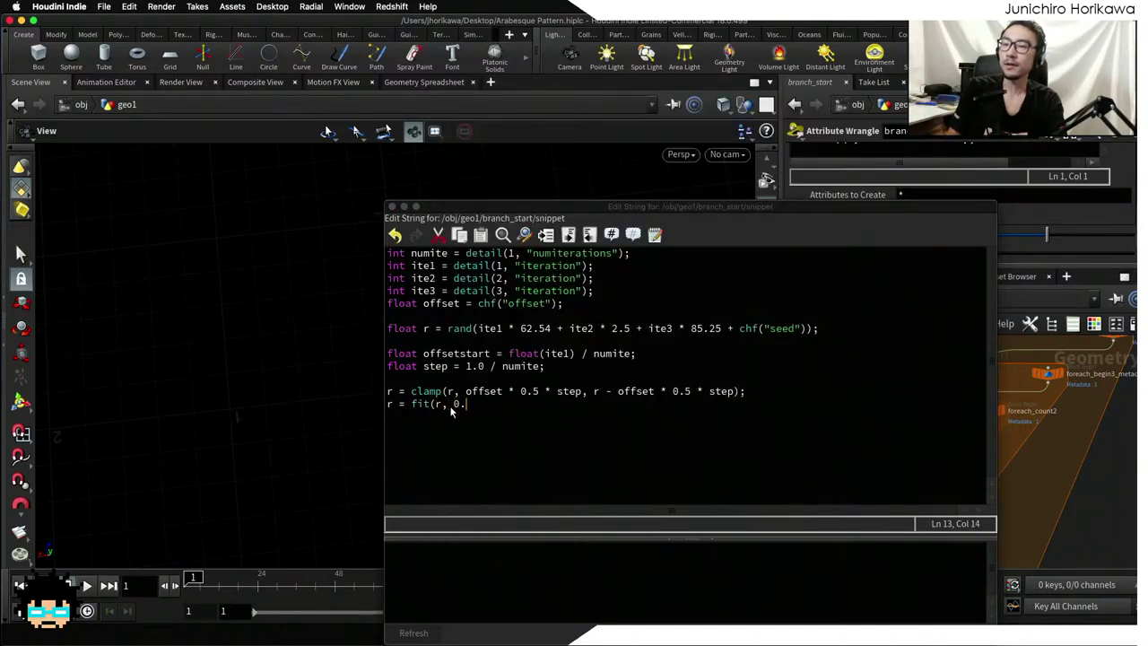
pyautogui.write('0, 1.0, off')
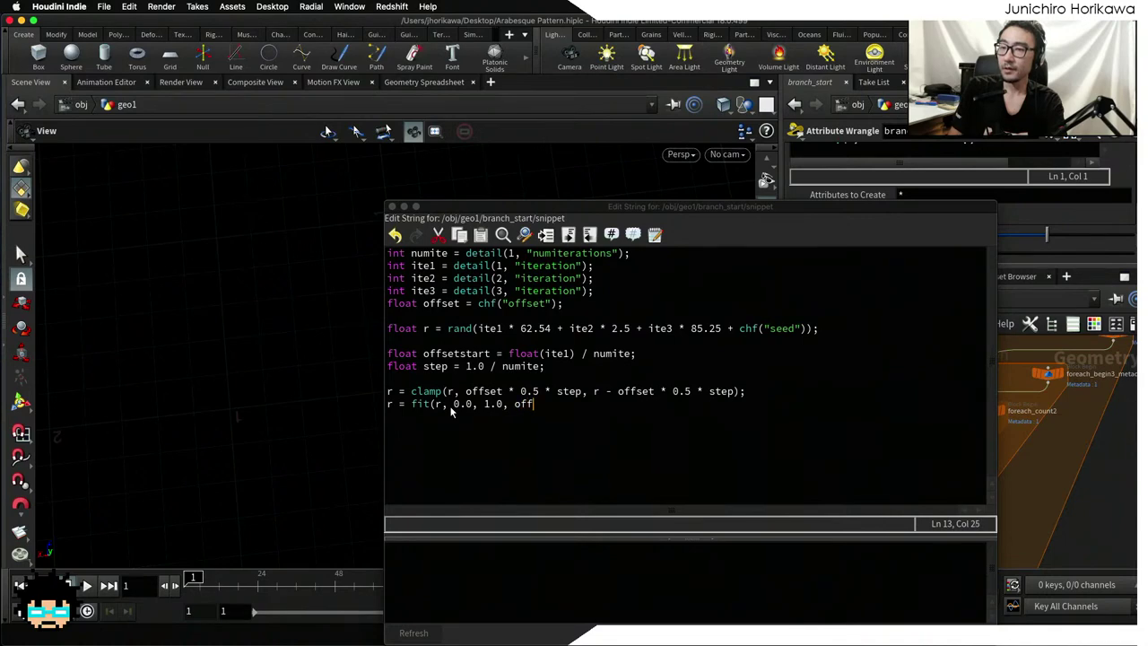
pyautogui.write('set')
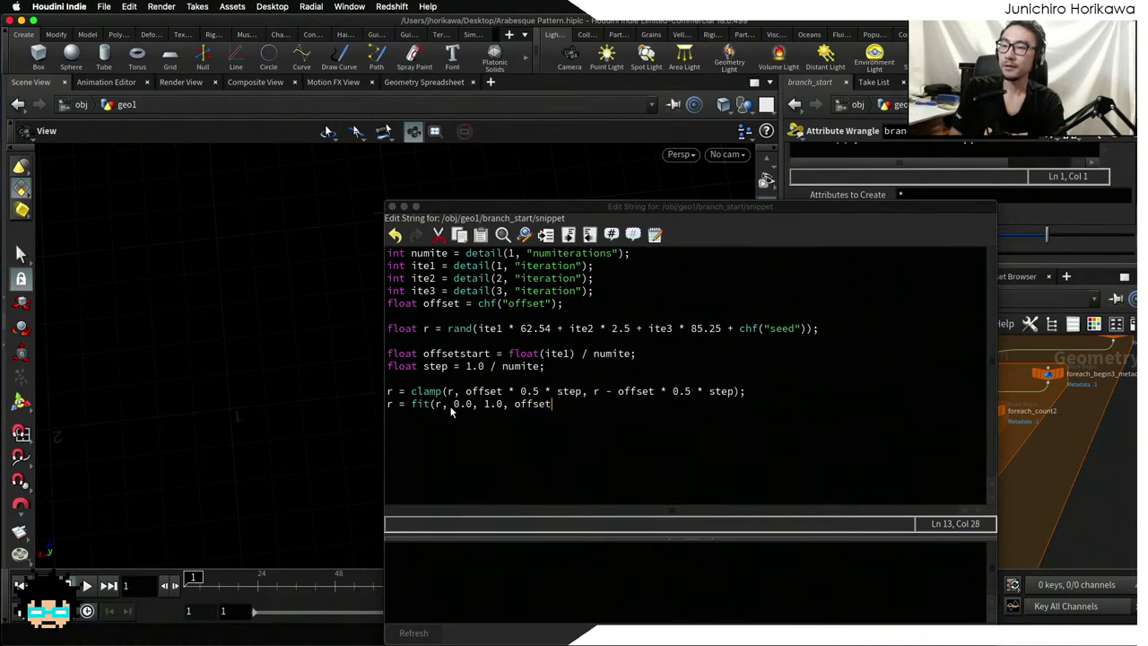
pyautogui.write('start,')
pyautogui.press('BackSpace')
pyautogui.write(', offset')
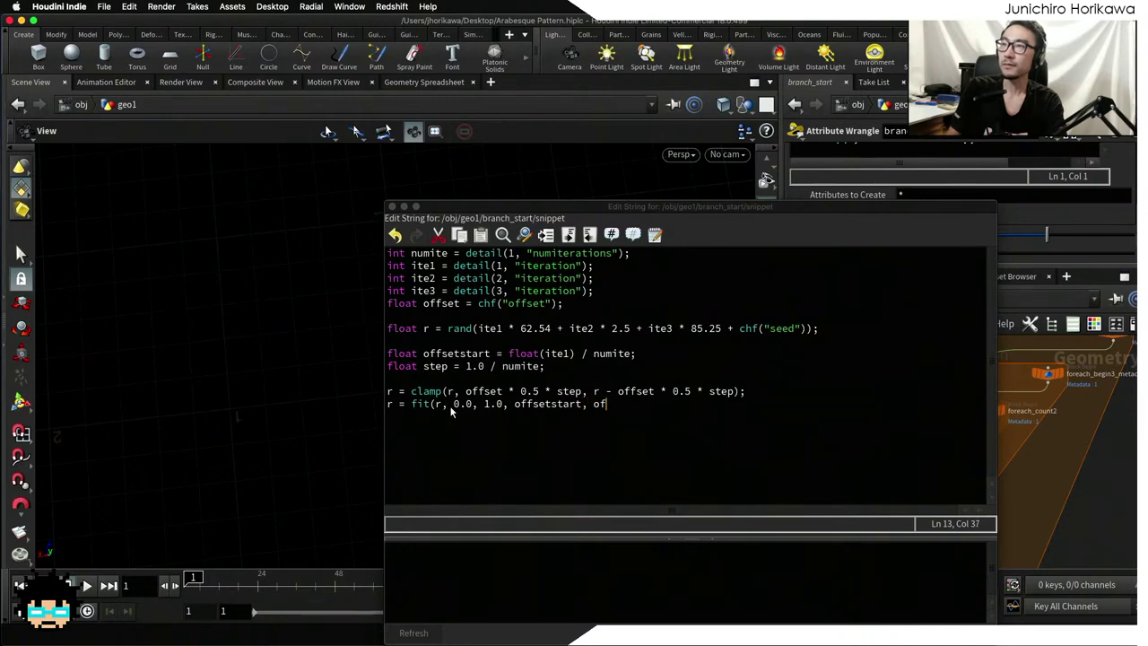
pyautogui.write('start')
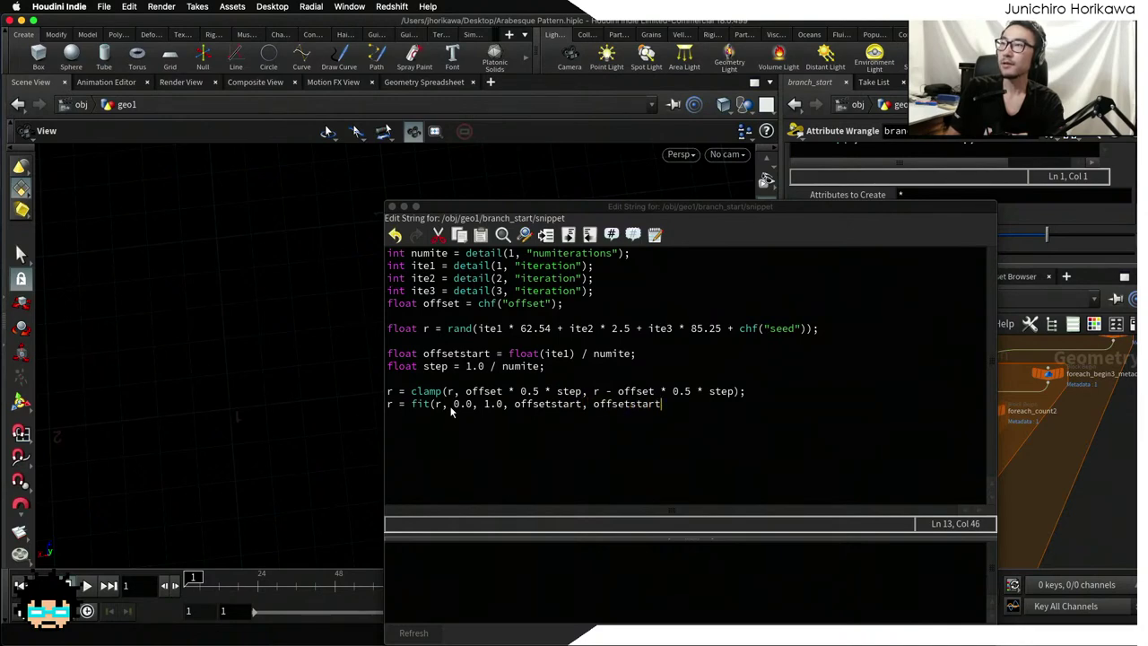
pyautogui.write(' + step);')
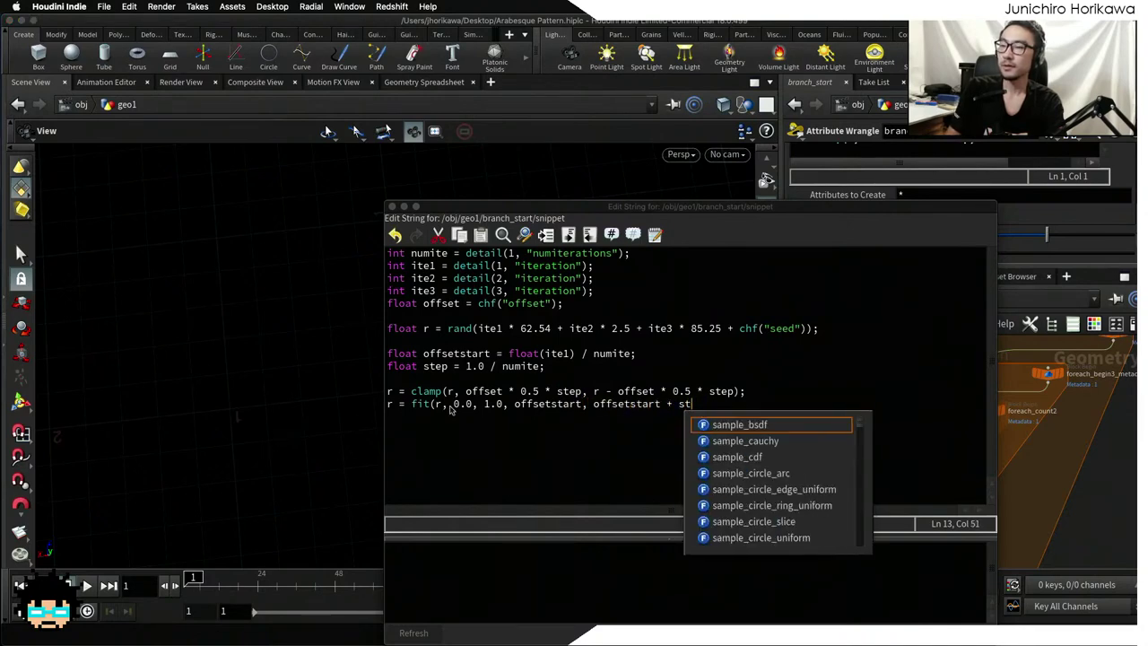
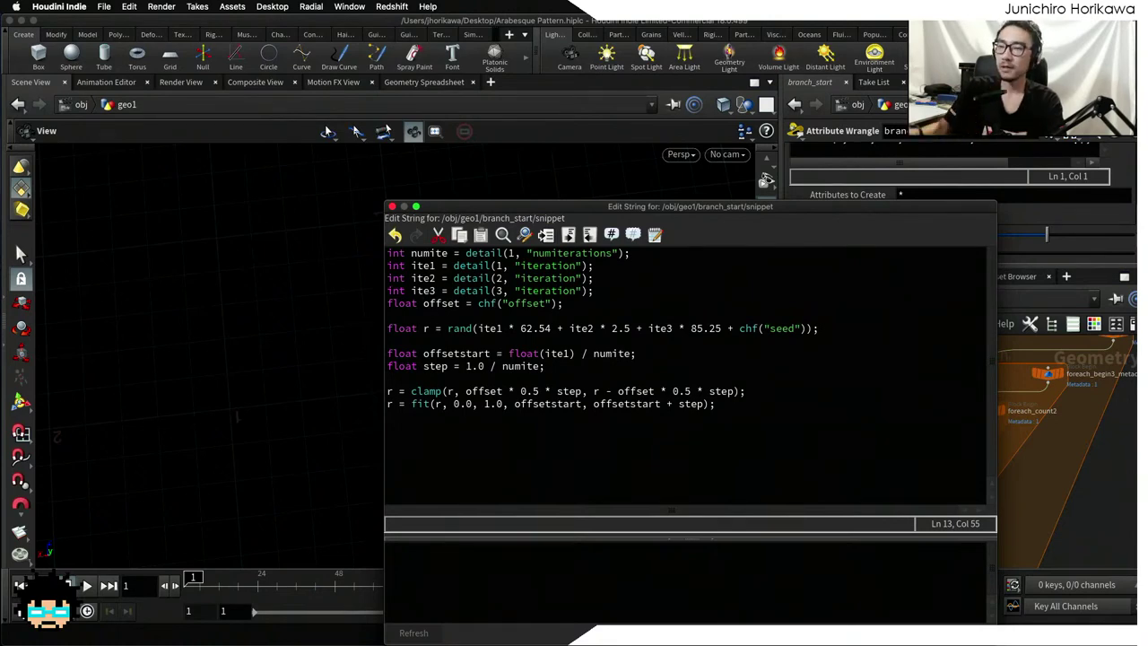
# Review the clamp step terms, insert a blank line after the fit() line, and reveal the curve.
pyautogui.doubleClick(560, 392)
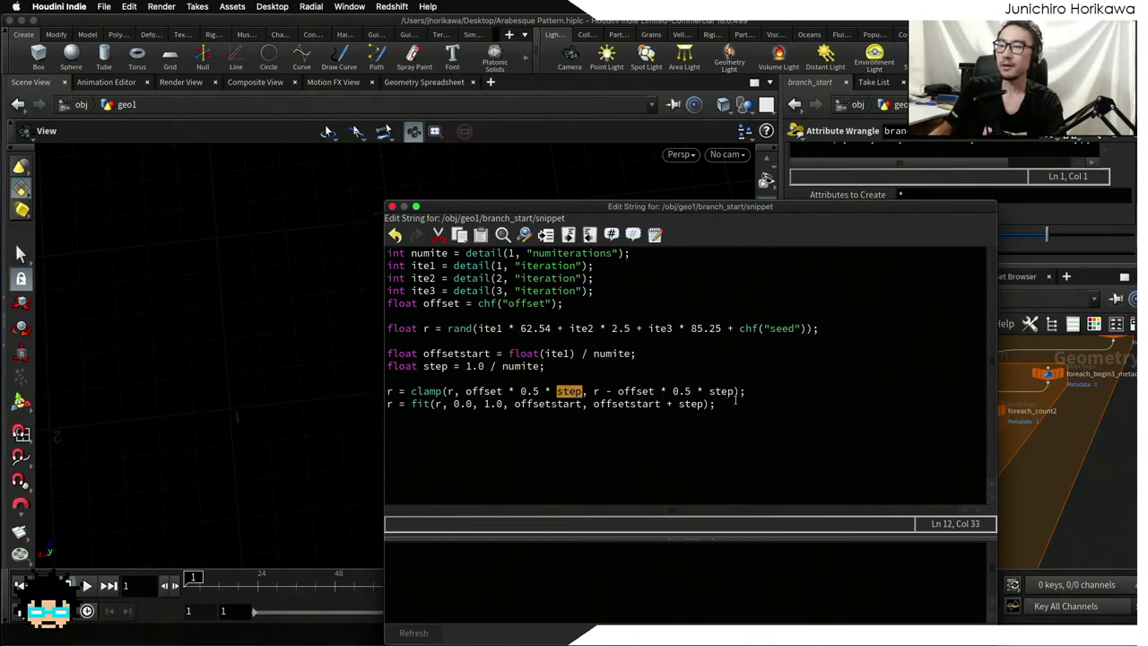
pyautogui.moveTo(735, 392); pyautogui.dragTo(698, 392)
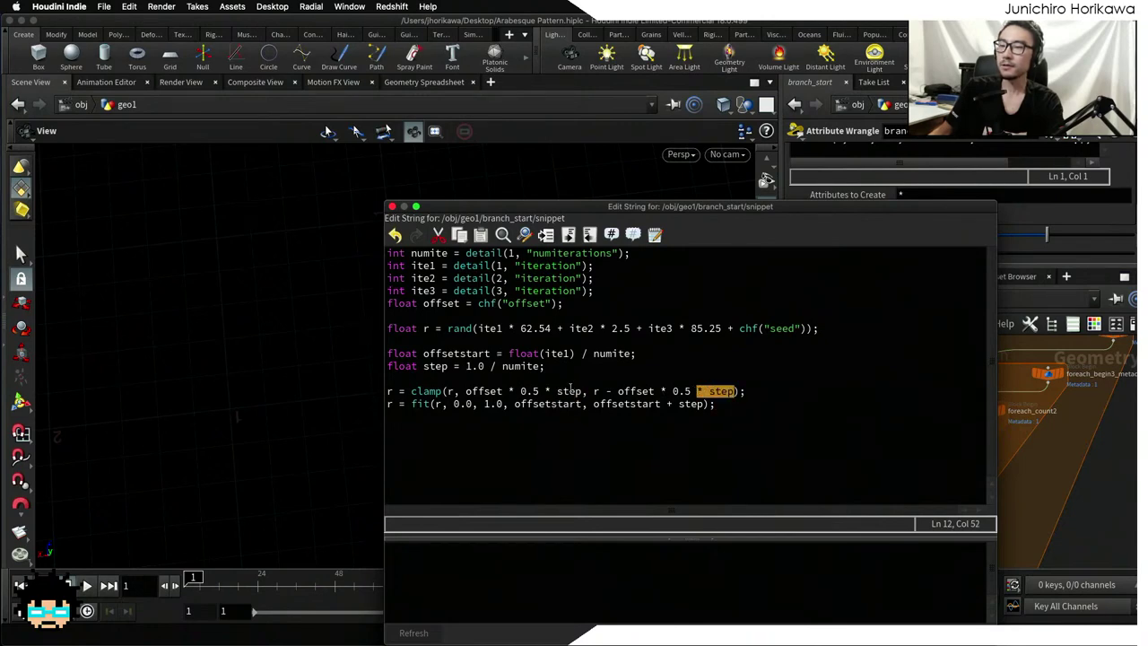
pyautogui.moveTo(545, 392); pyautogui.dragTo(589, 392)
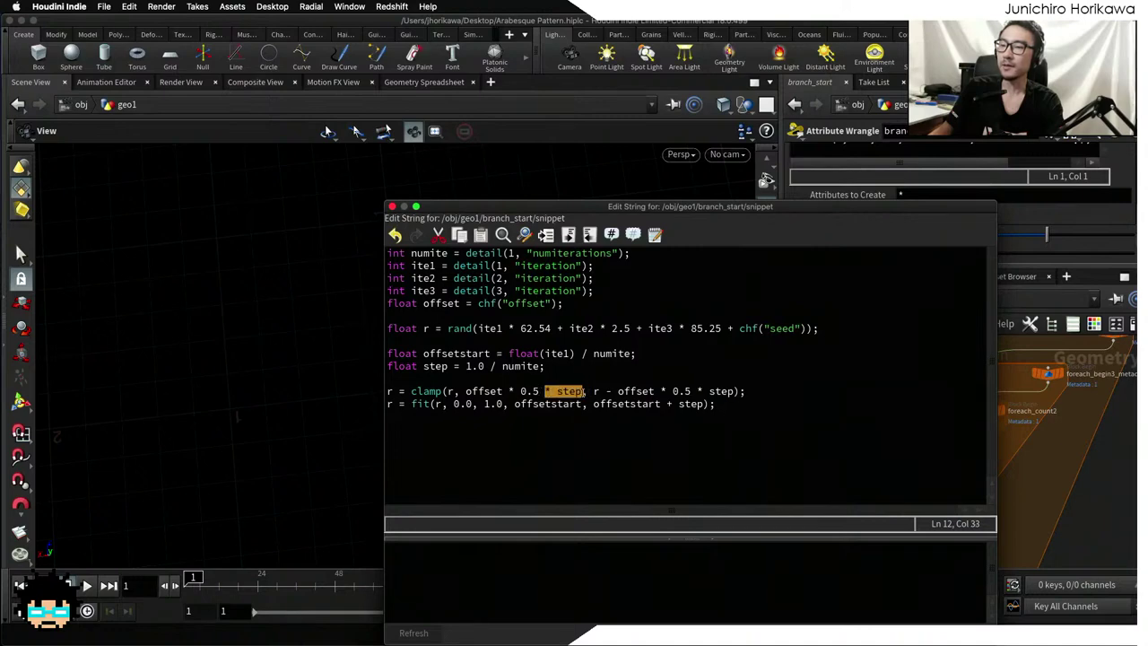
pyautogui.click(740, 406)
pyautogui.press('Return')
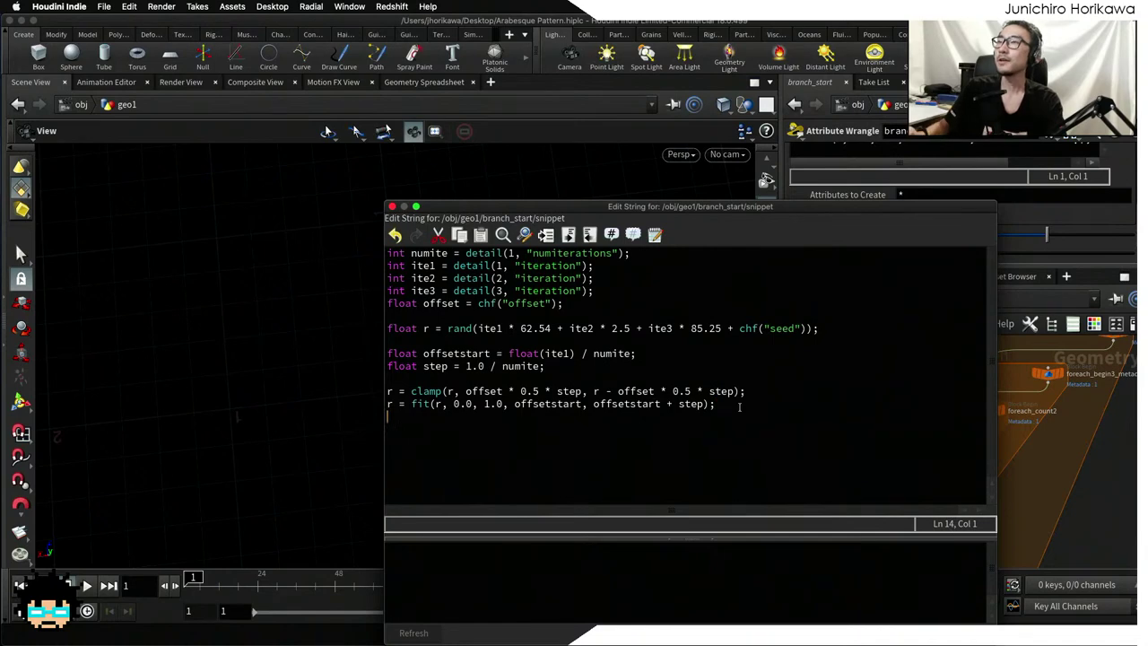
pyautogui.moveTo(741, 405); pyautogui.dragTo(378, 406)
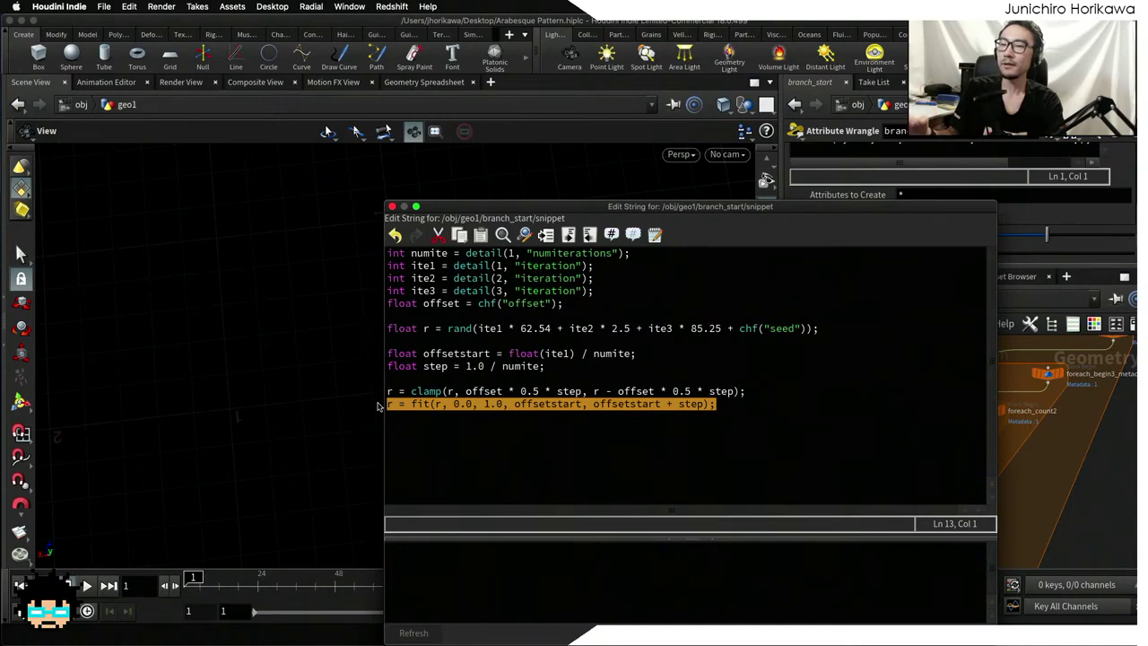
pyautogui.moveTo(639, 210); pyautogui.dragTo(818, 201)
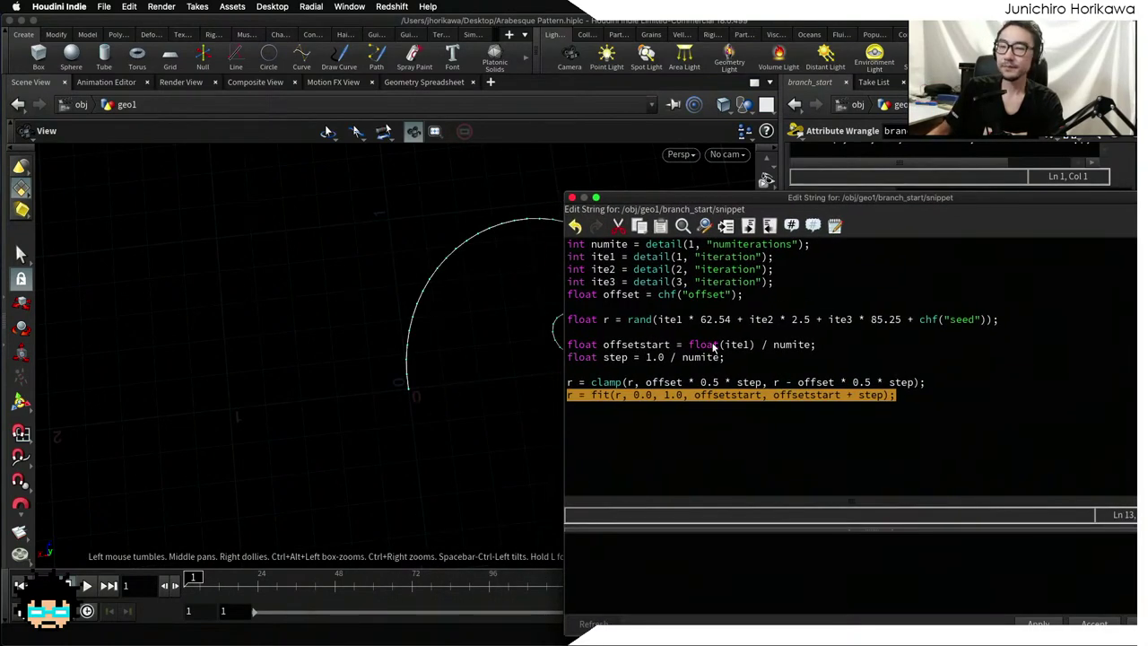
# Pan the viewport to show the whole spiral and add another blank line below the code.
pyautogui.click(676, 426)
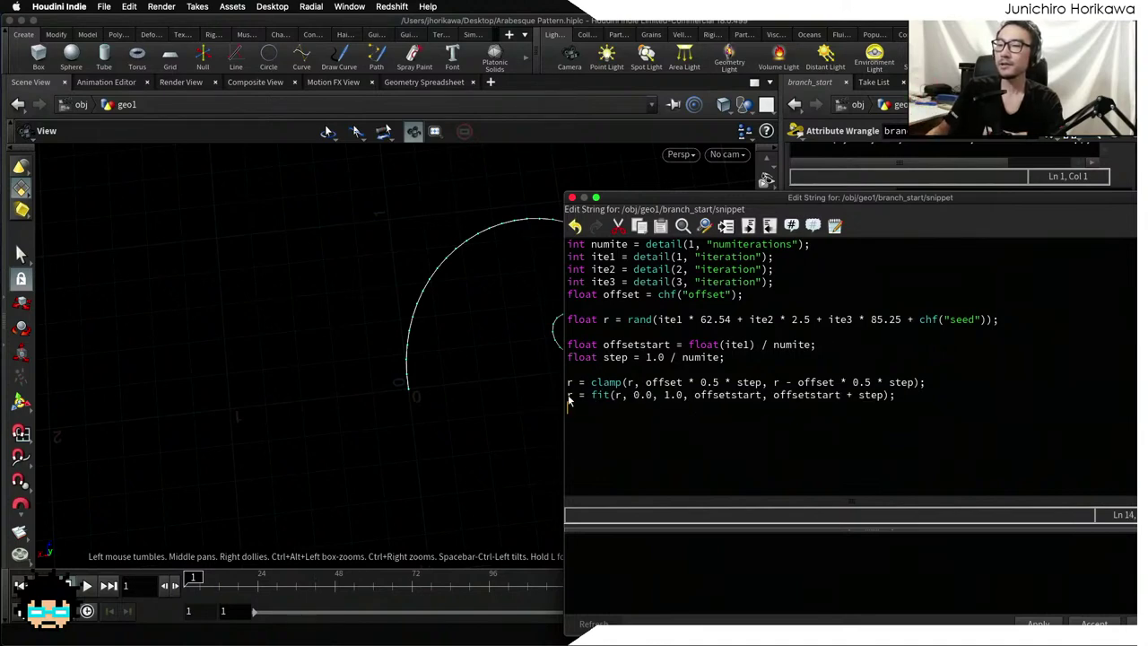
pyautogui.moveTo(569, 400); pyautogui.dragTo(911, 402)
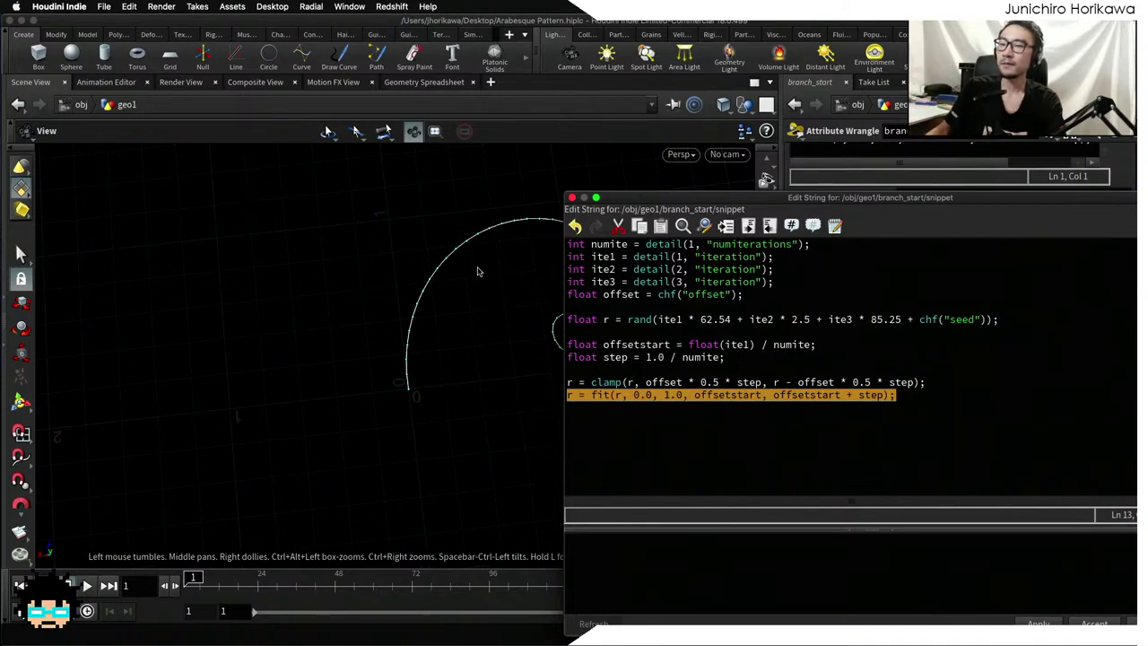
pyautogui.moveTo(478, 271); pyautogui.dragTo(364, 254, button='middle')
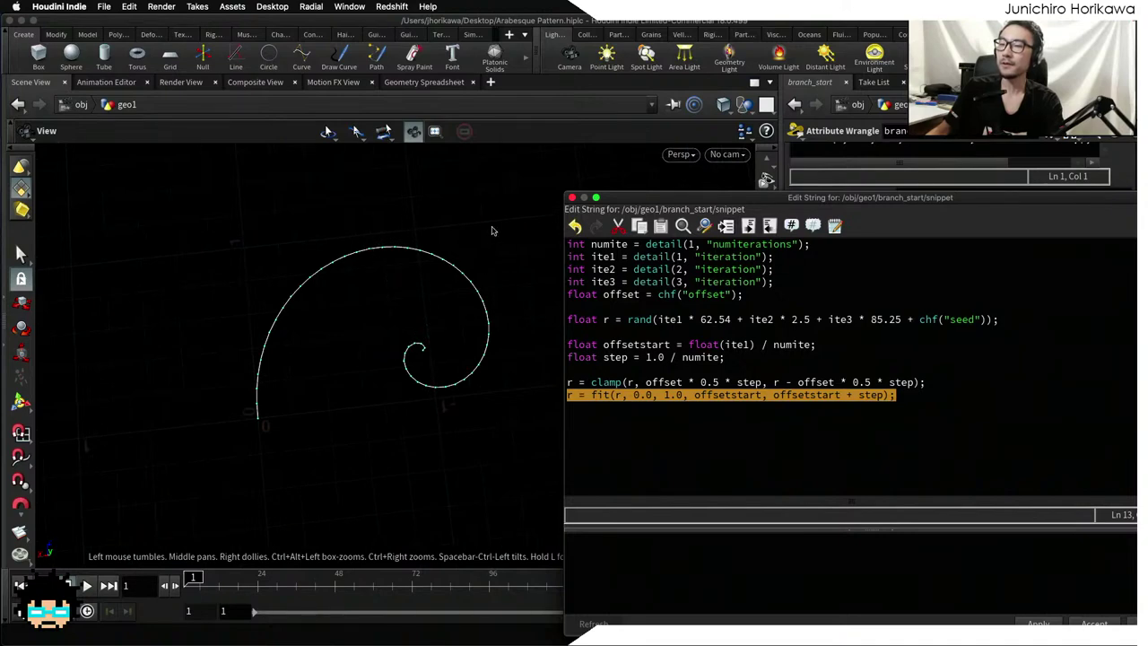
pyautogui.click(611, 412)
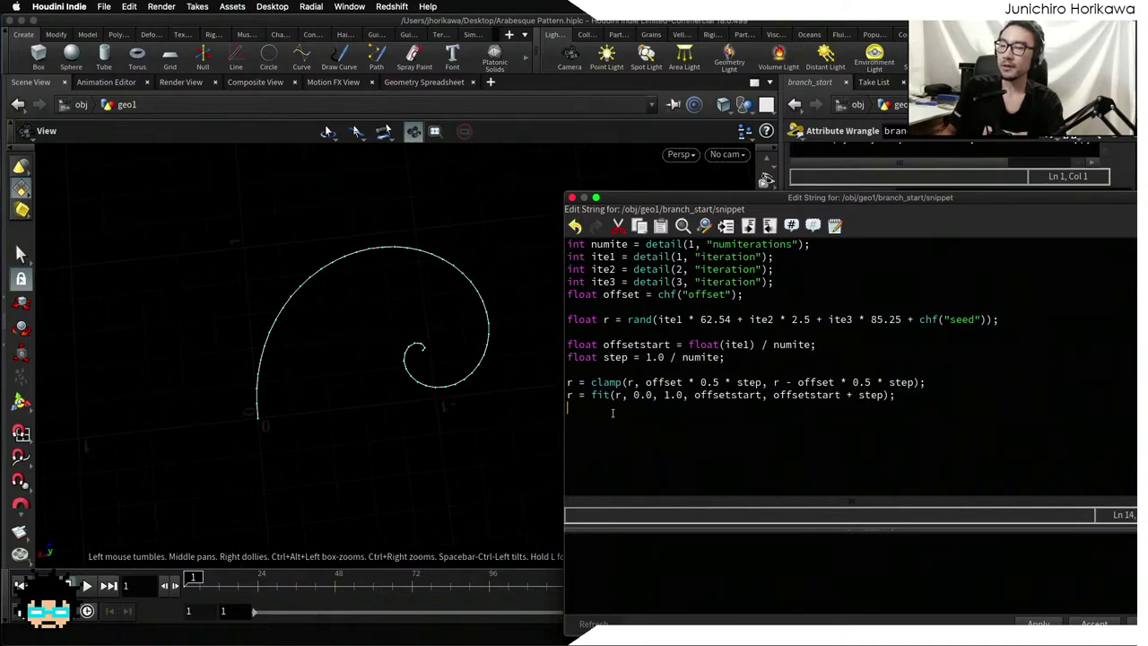
pyautogui.press('Return')
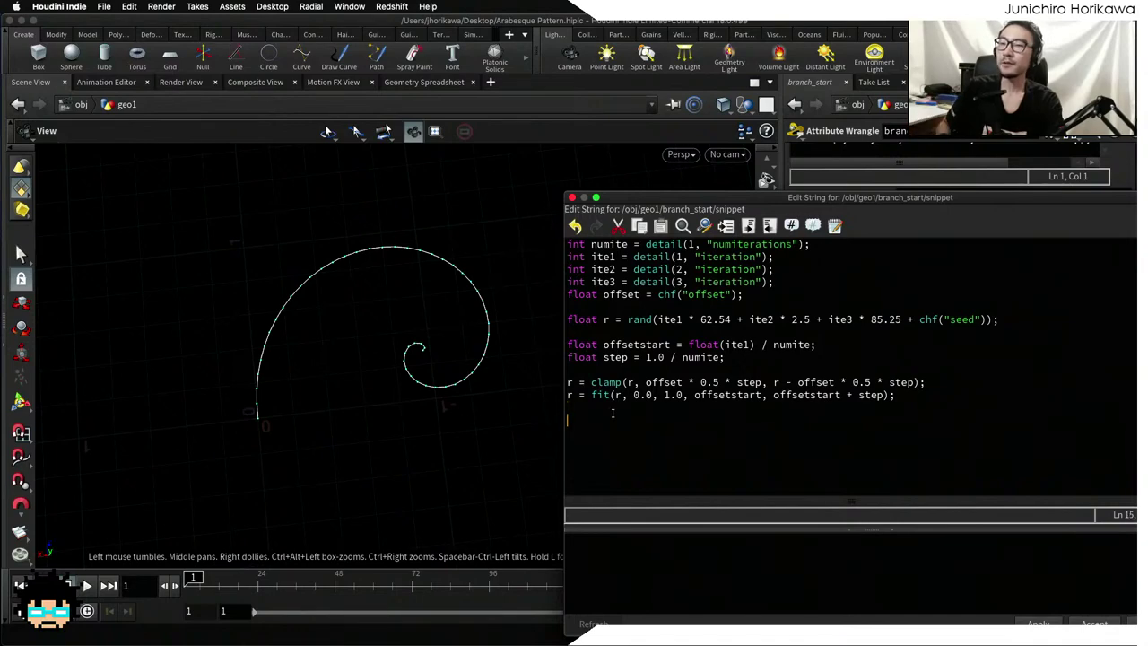
# Turn on point numbers and orbit to inspect the numbered spiral beside the code.
pyautogui.moveTo(660, 202); pyautogui.dragTo(887, 222)
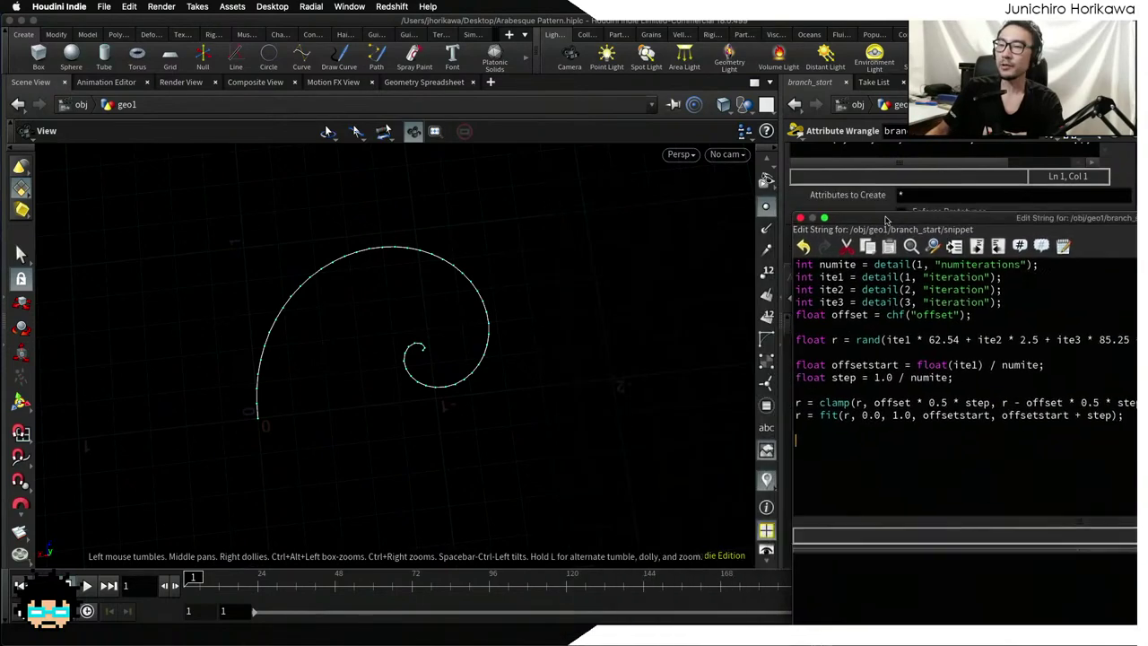
pyautogui.click(768, 271)
pyautogui.moveTo(251, 313); pyautogui.dragTo(269, 333)
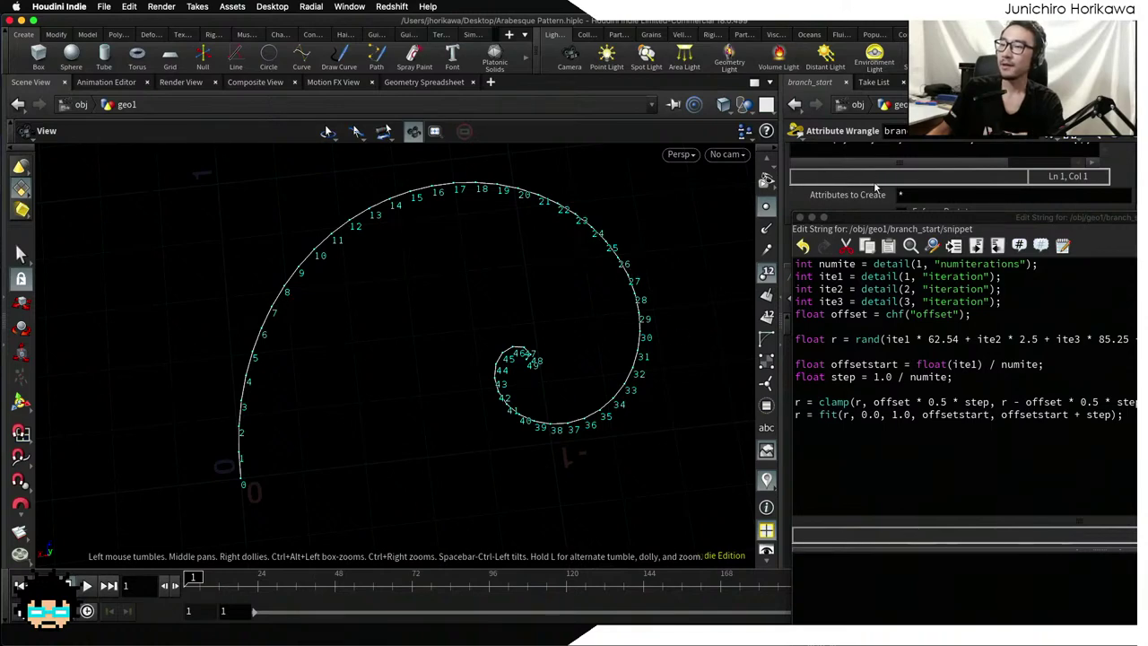
pyautogui.moveTo(895, 217); pyautogui.dragTo(692, 141)
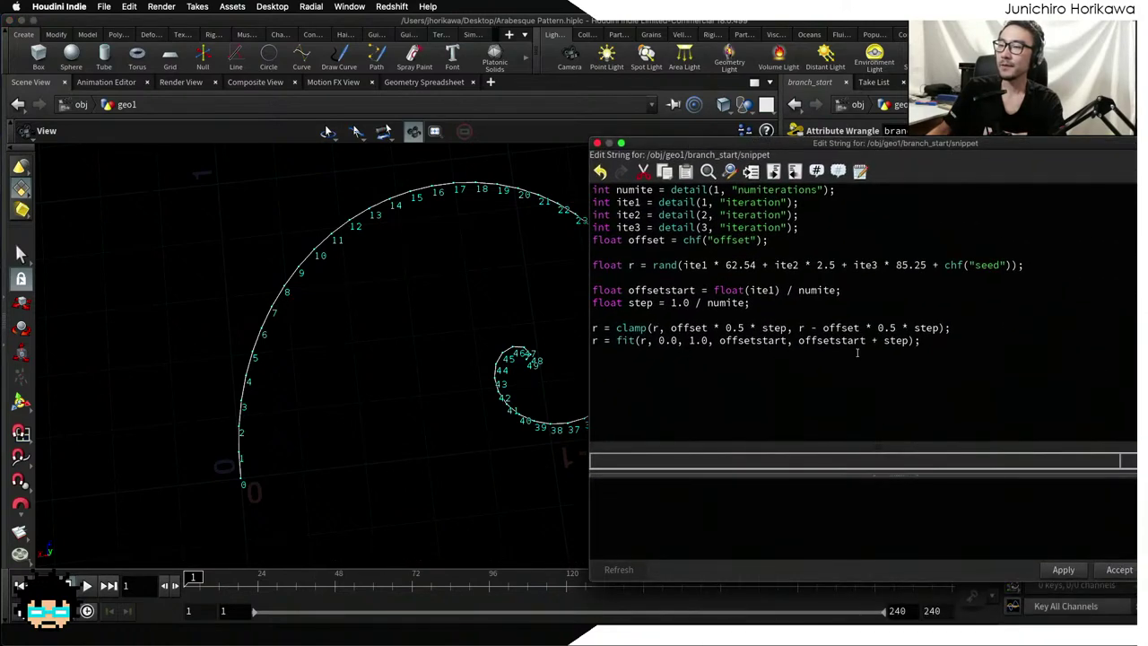
pyautogui.moveTo(857, 352); pyautogui.dragTo(375, 333)
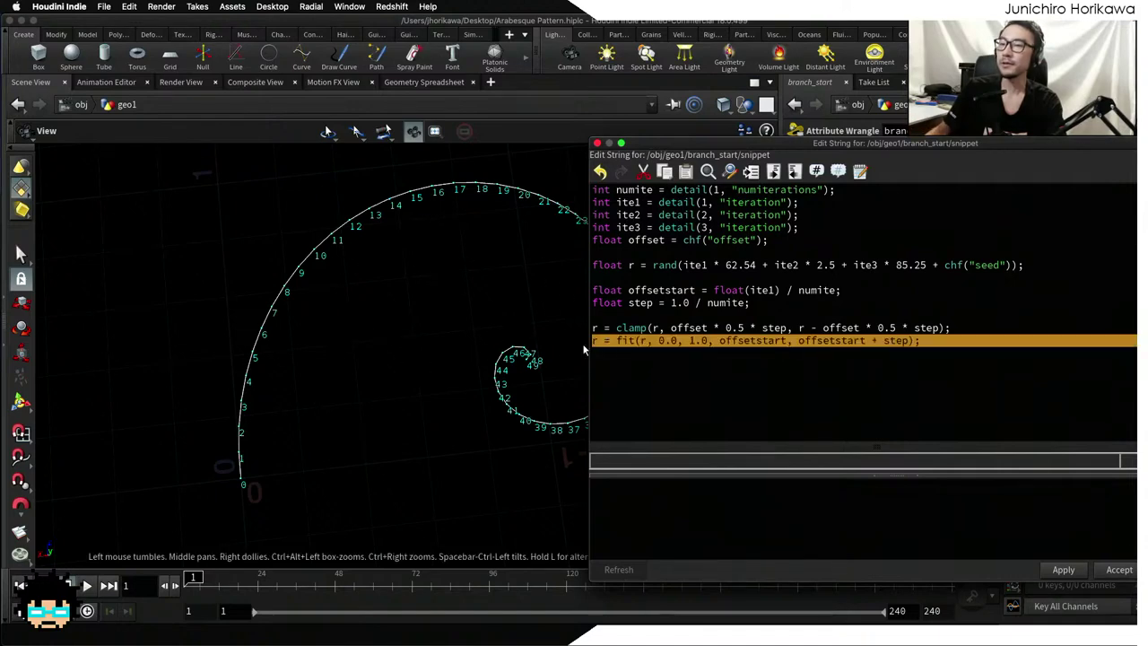
pyautogui.click(682, 354)
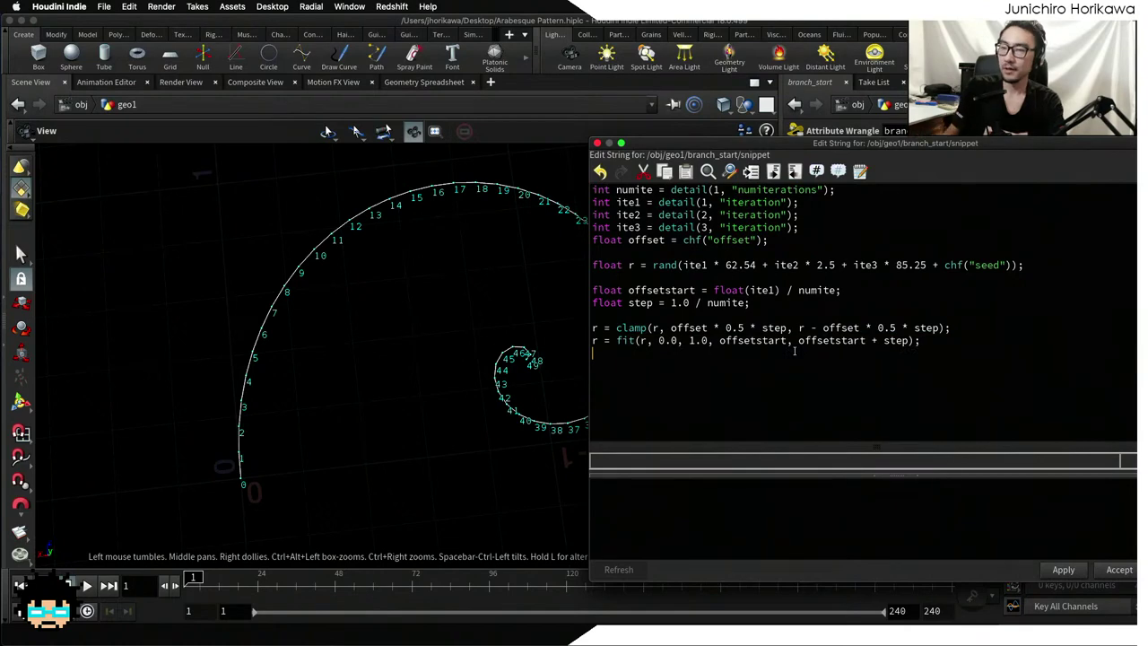
pyautogui.write('r ')
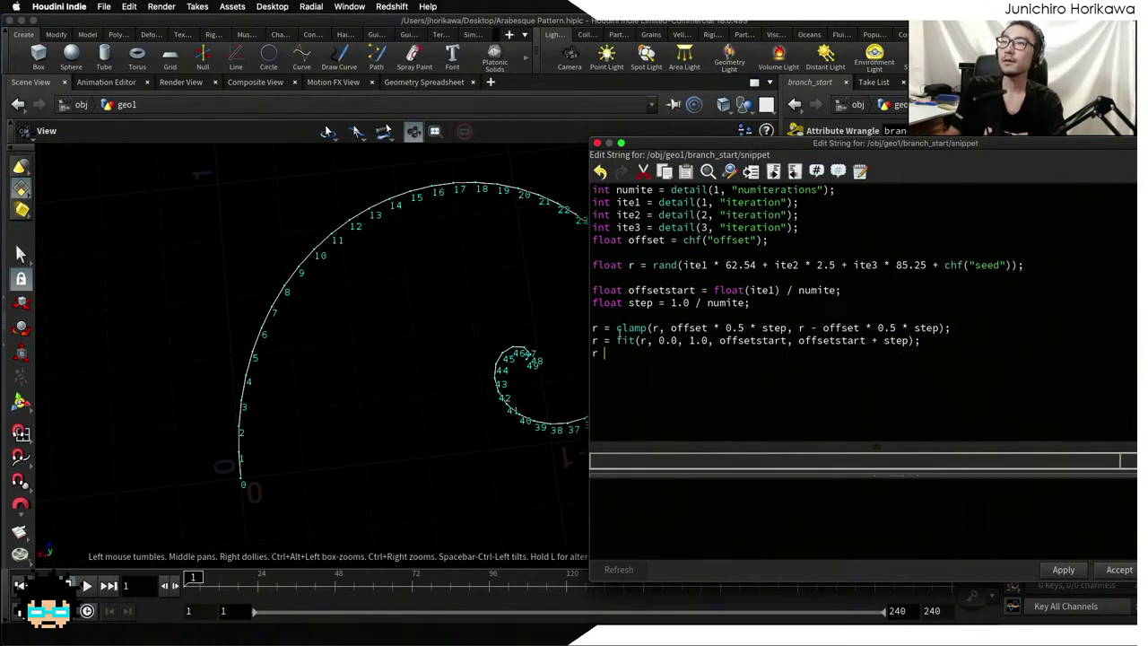
pyautogui.write('int = rin')
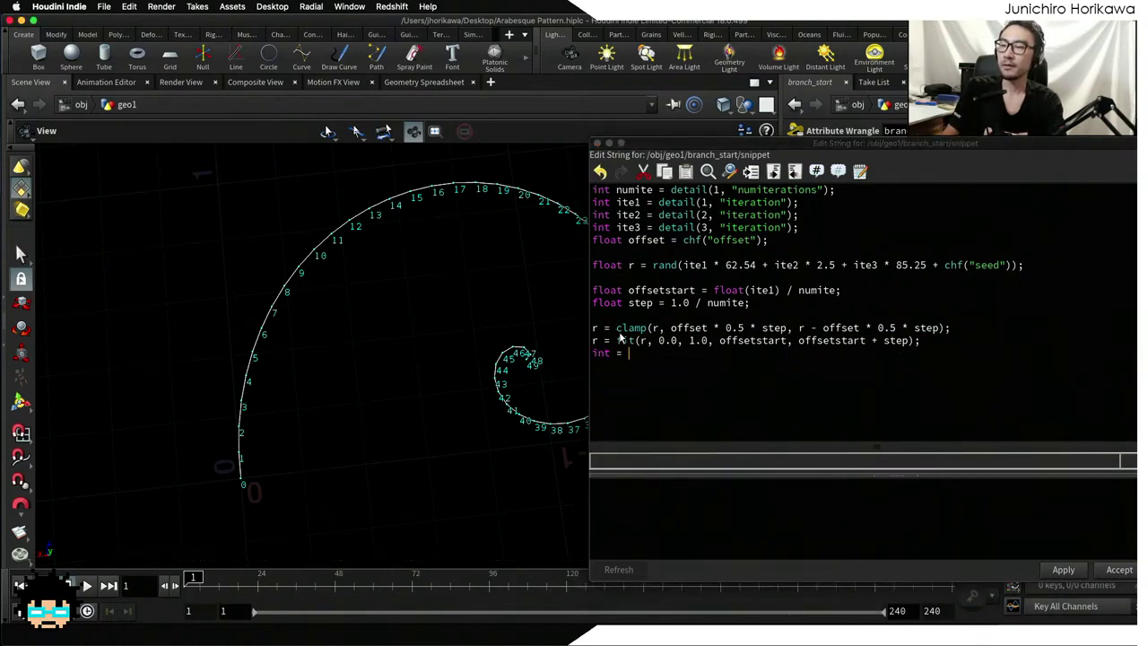
pyautogui.press('BackSpace')
pyautogui.press('BackSpace')
pyautogui.press('BackSpace')
pyautogui.write('rindex')
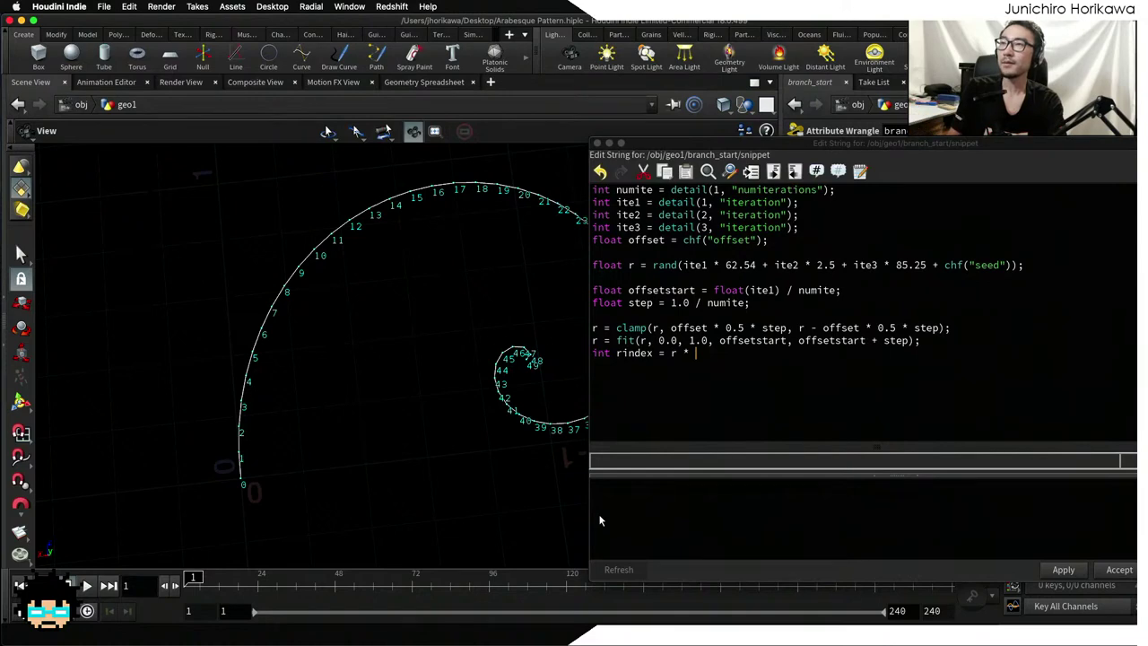
pyautogui.write('len')
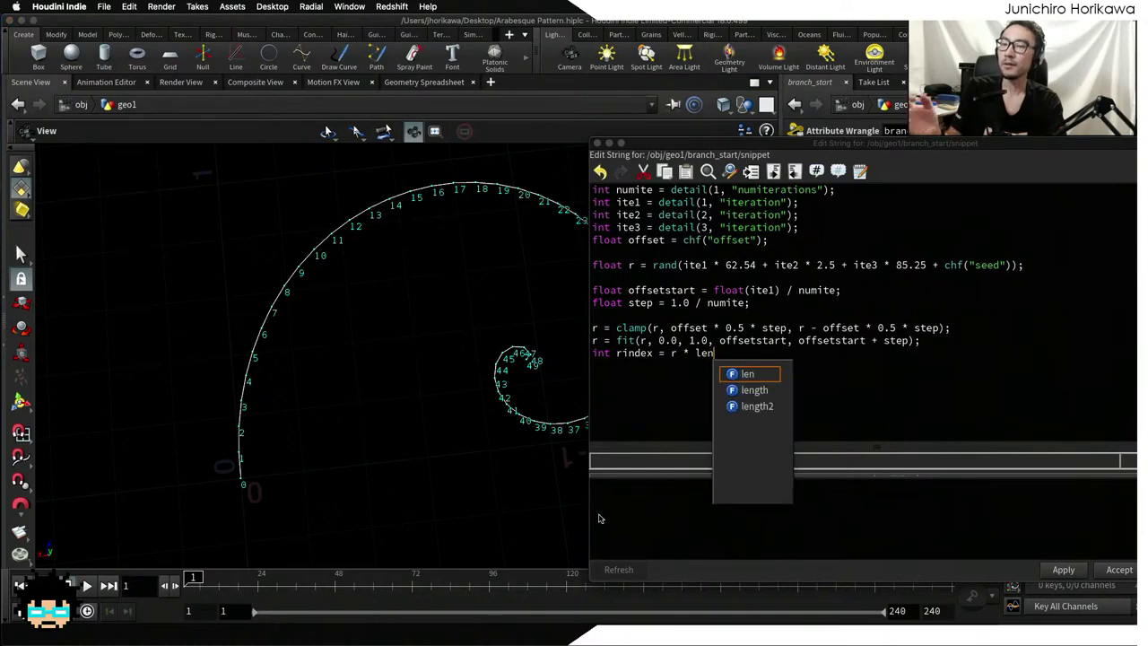
pyautogui.write('(')
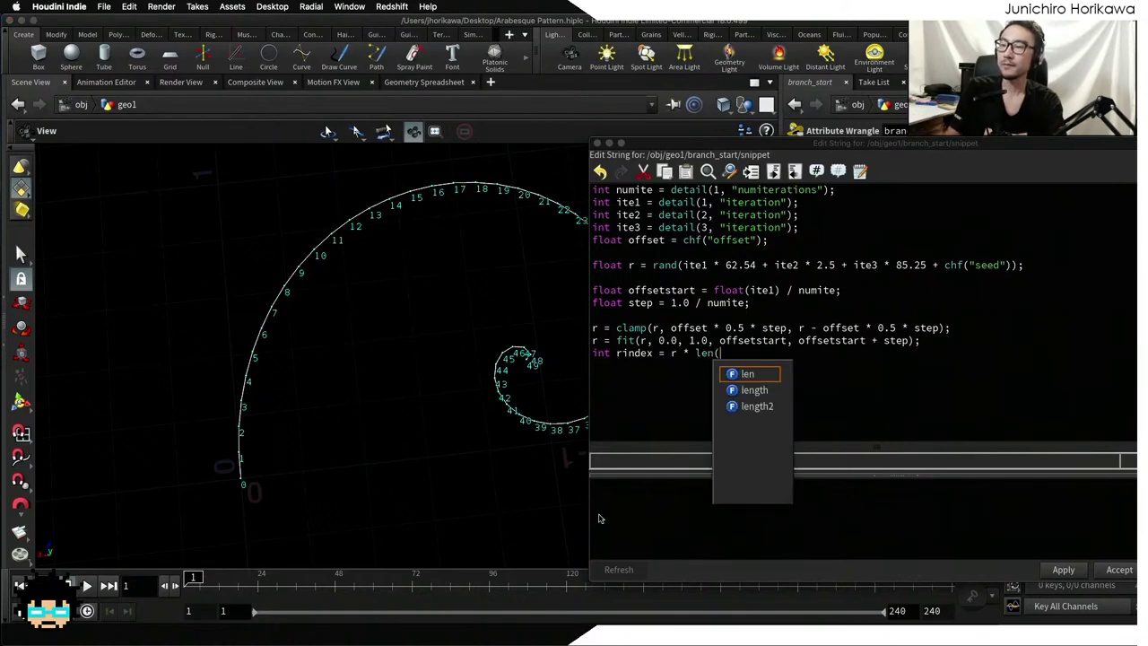
pyautogui.write('pr')
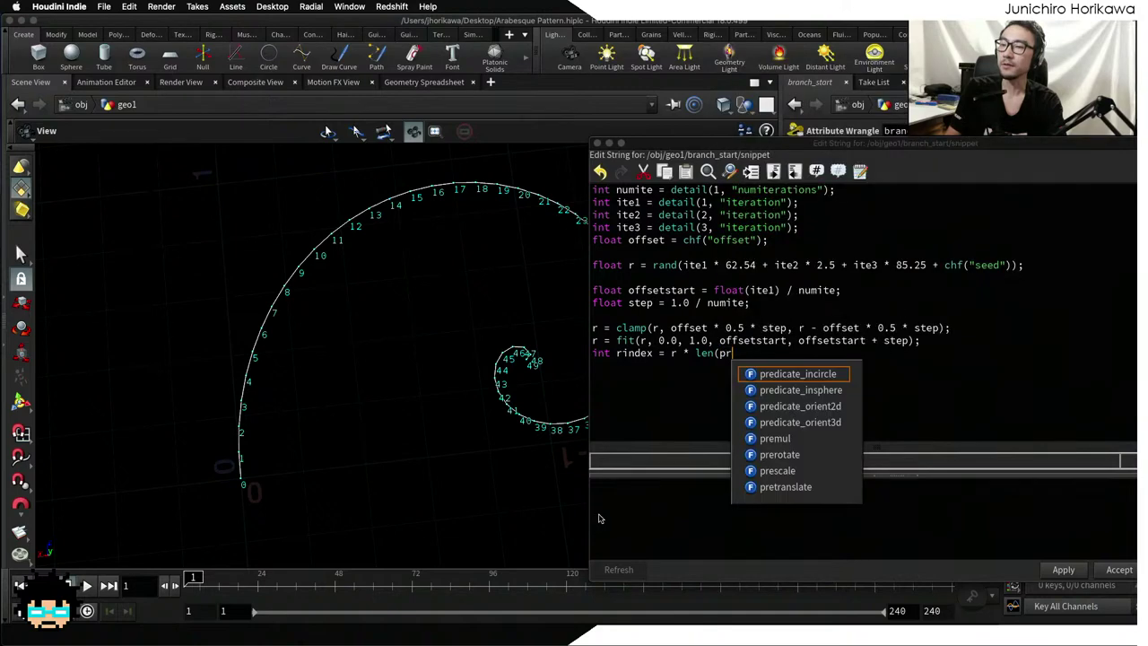
pyautogui.write('impoin')
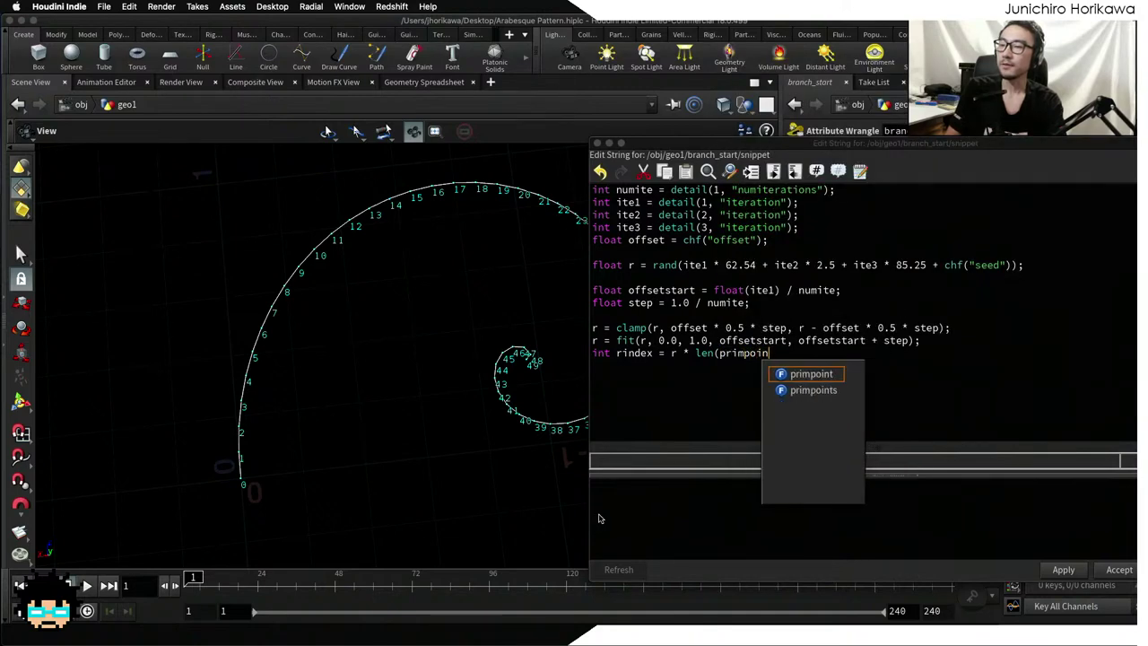
pyautogui.write('ts(0, ')
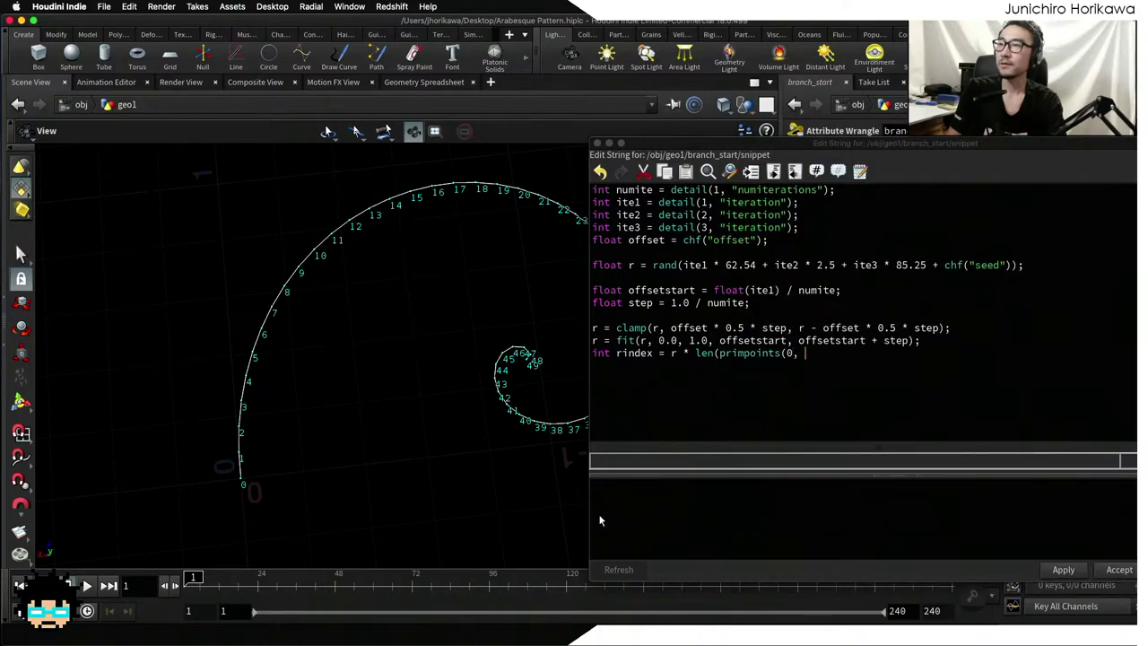
pyautogui.write('@primnum)')
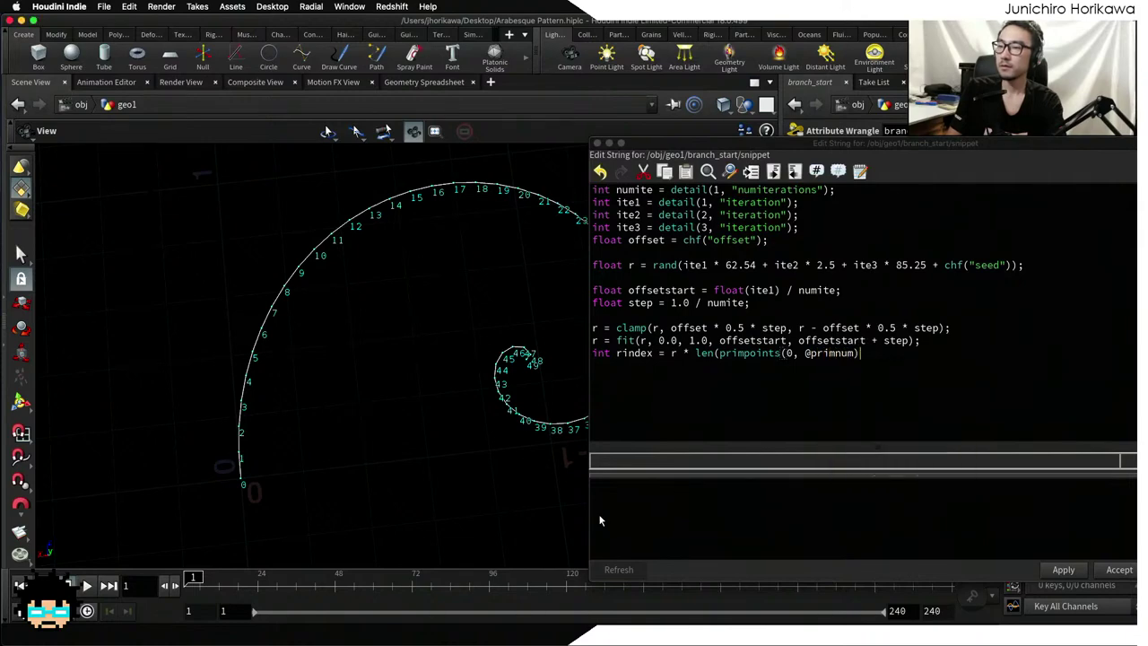
pyautogui.write('));')
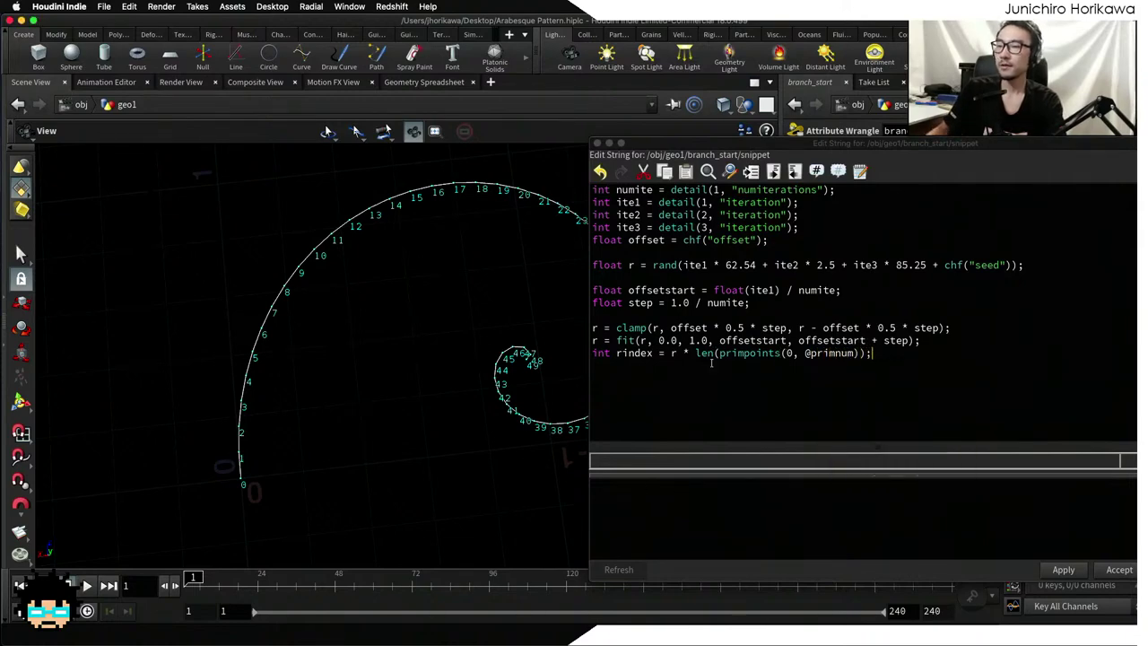
# Start wrapping the rindex expression in floor( so the index rounds down.
pyautogui.click(696, 358)
pyautogui.moveTo(695, 358); pyautogui.dragTo(866, 359)
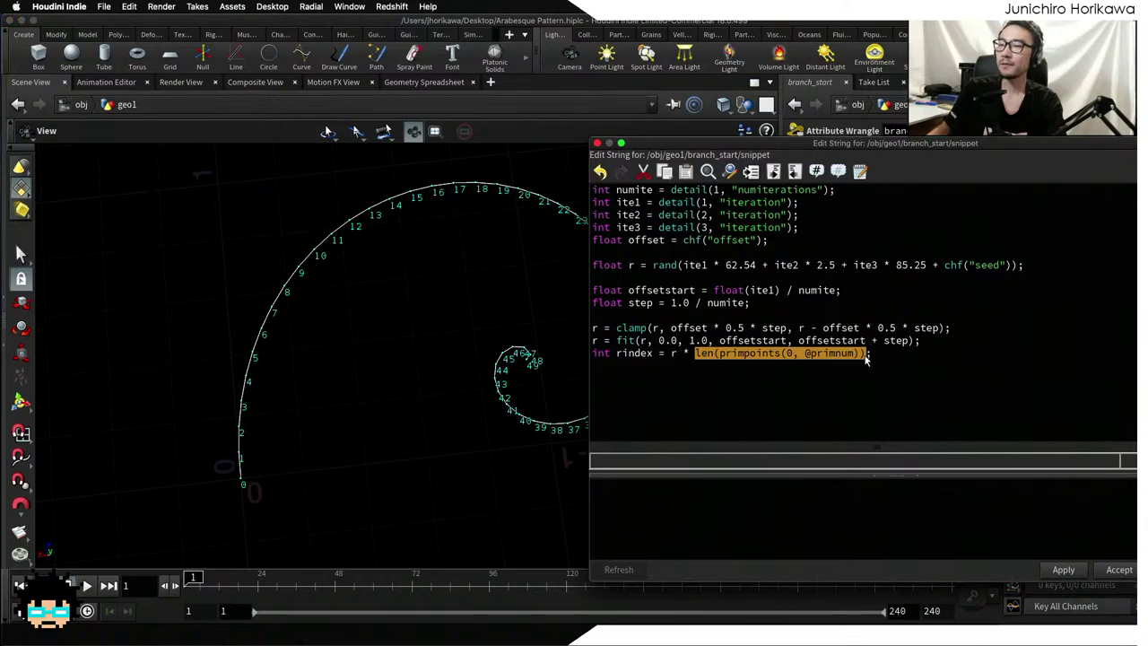
pyautogui.scroll(-3, 448, 353)
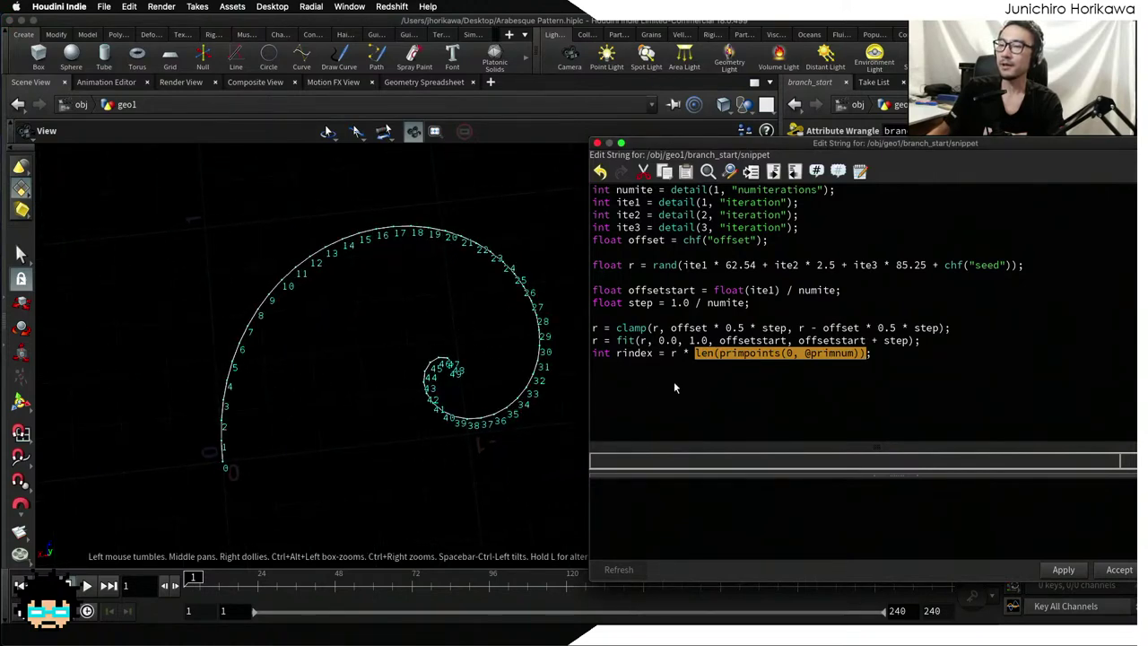
pyautogui.click(687, 358)
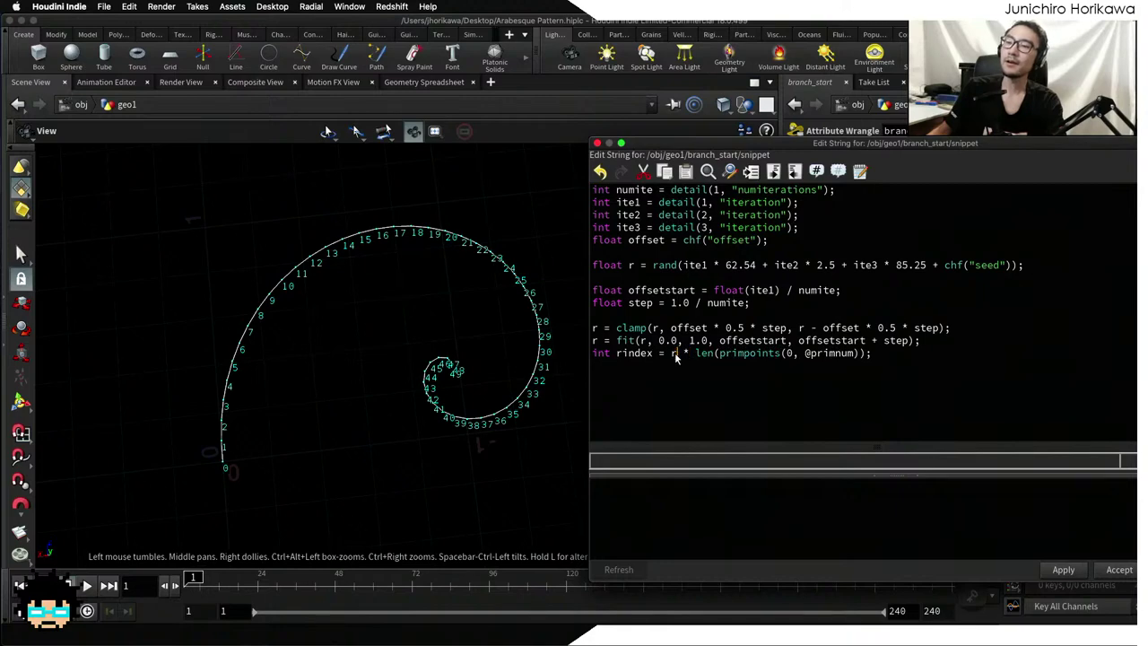
pyautogui.doubleClick(674, 355)
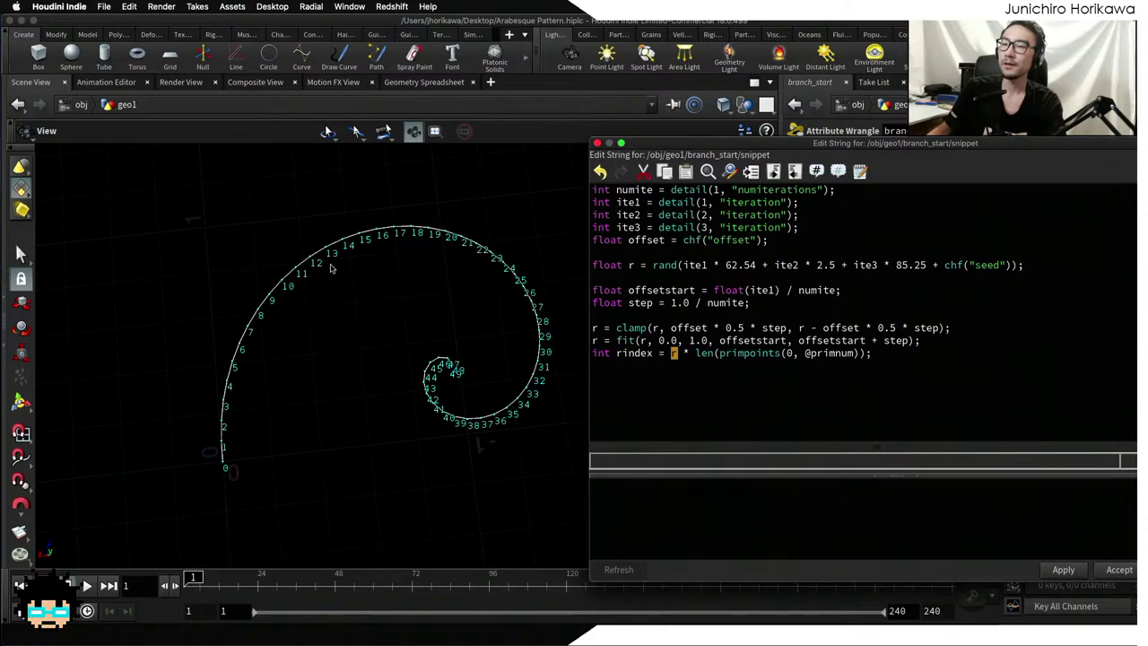
pyautogui.moveTo(671, 357); pyautogui.dragTo(892, 352)
pyautogui.click(892, 352)
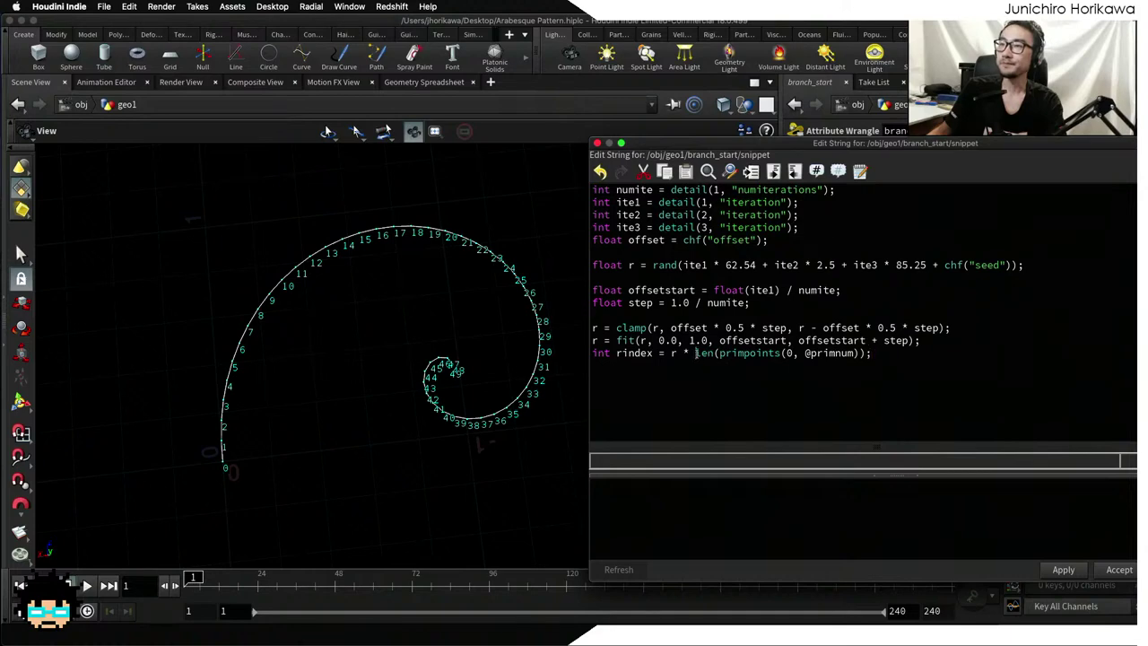
pyautogui.write('floor(')
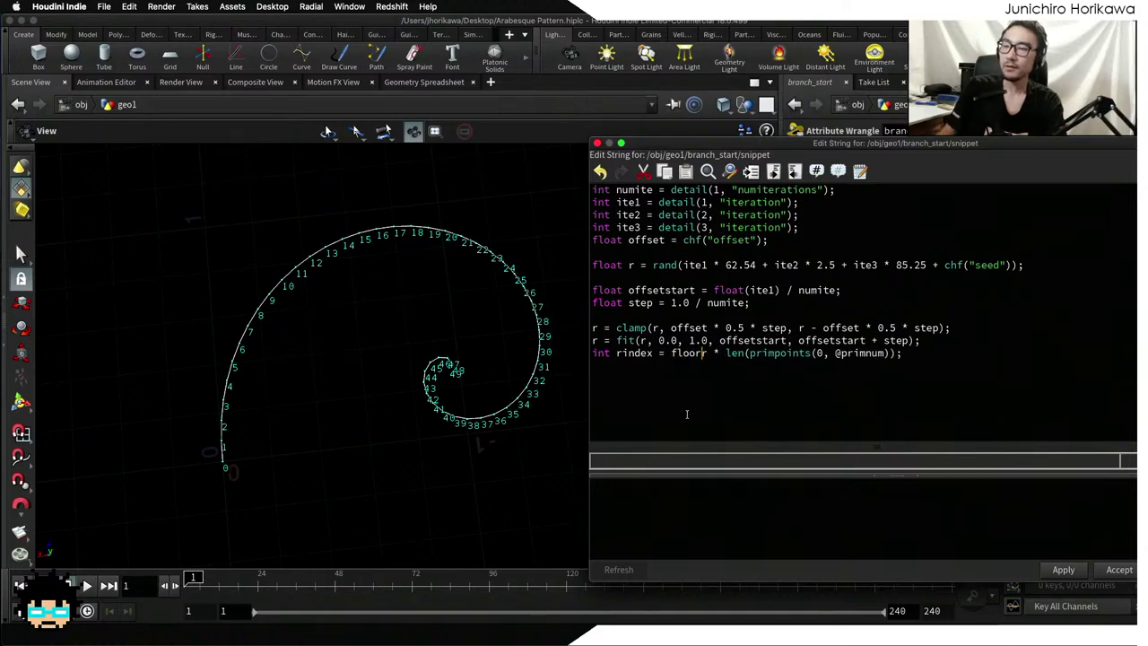
# Close the floor() call on the rindex line and apply the code.
pyautogui.click(901, 401)
pyautogui.write('_')
pyautogui.press('BackSpace')
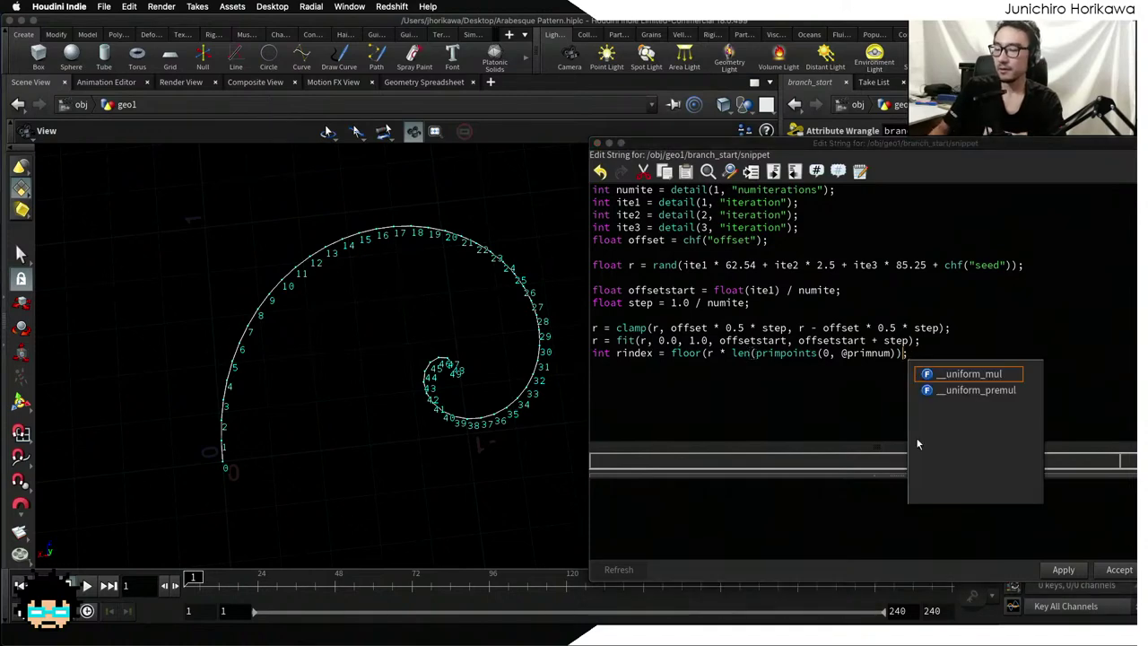
pyautogui.write(')')
pyautogui.click(1062, 574)
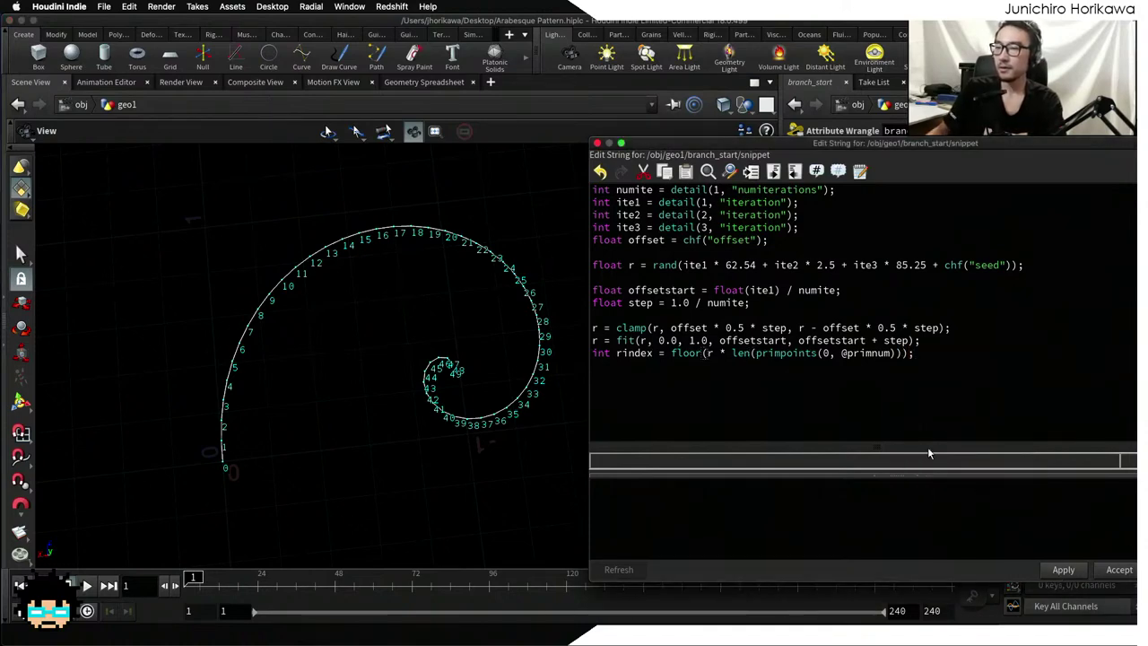
pyautogui.click(961, 361)
pyautogui.press('Return')
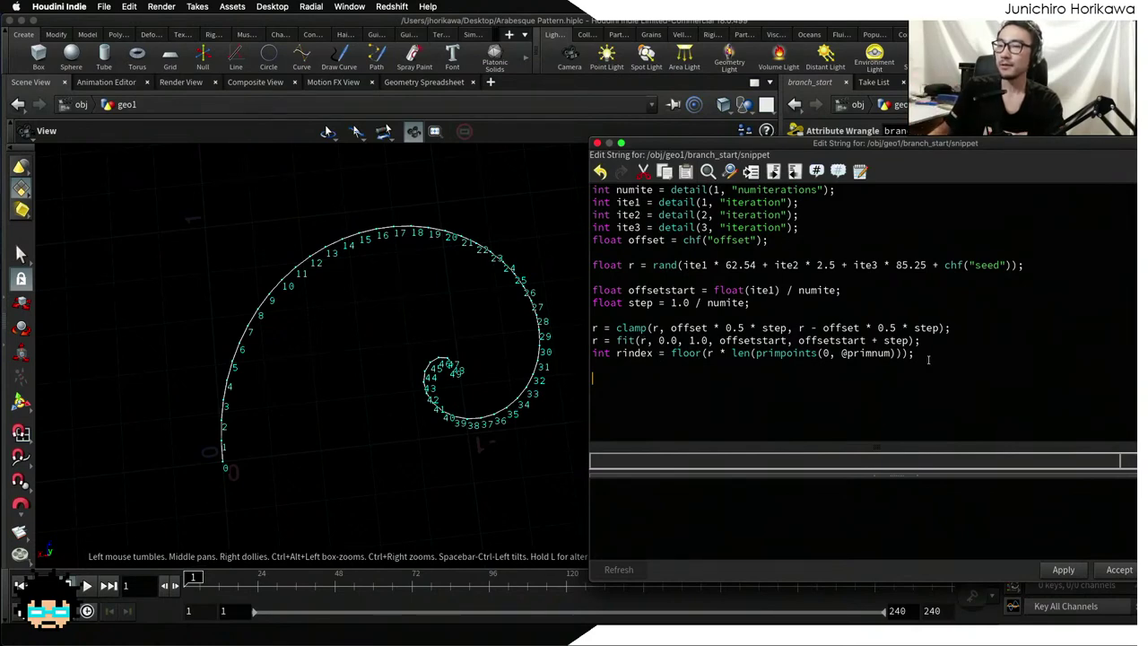
pyautogui.press('Return')
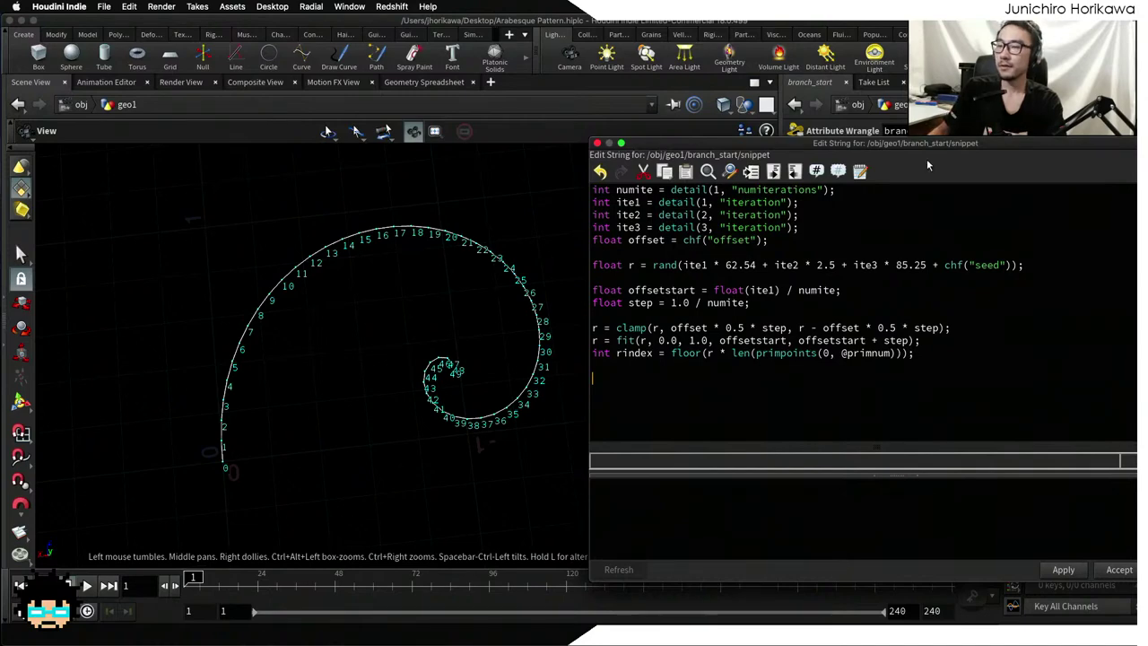
# Add i@start = rind; and vector pos1 = point(0, "P", rind);.
pyautogui.doubleClick(628, 353)
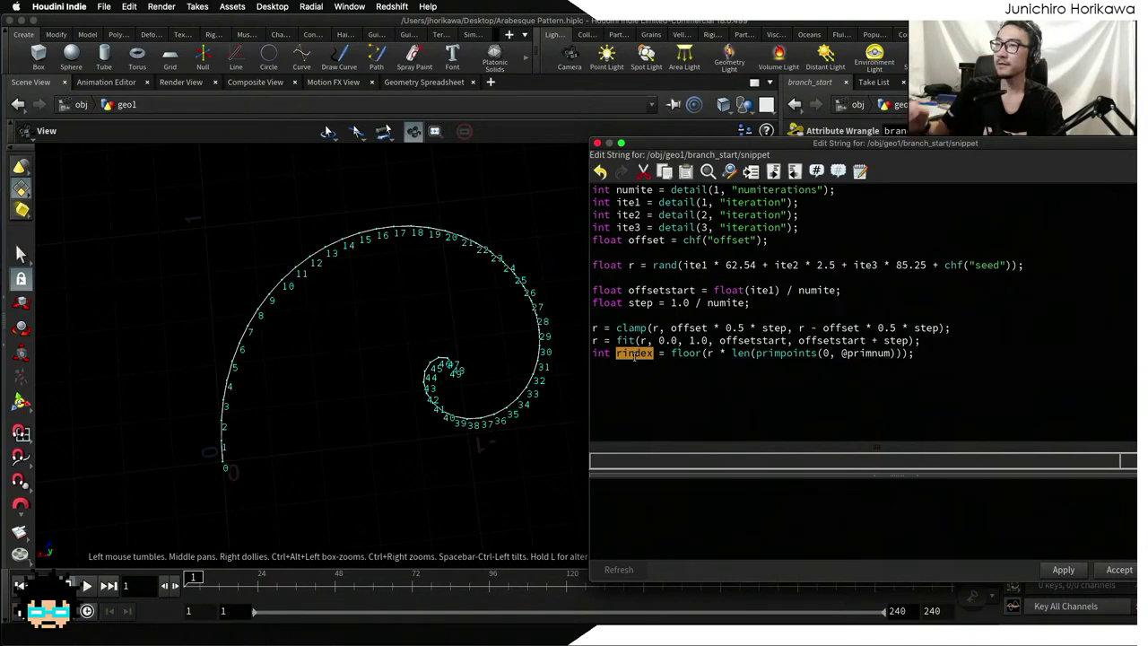
pyautogui.click(703, 379)
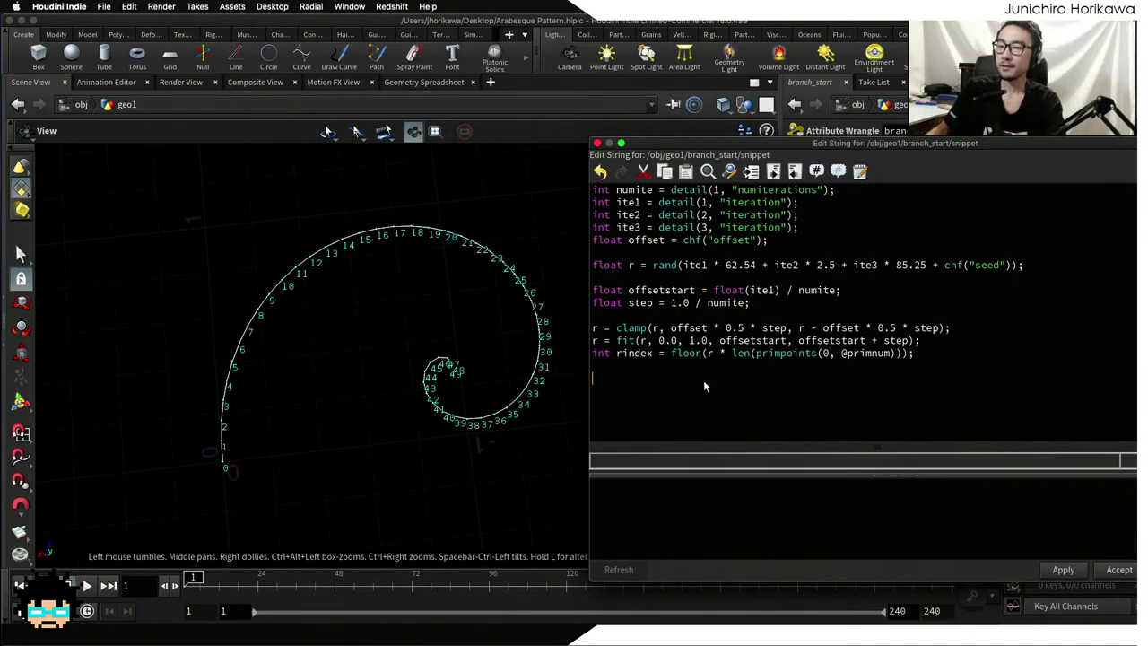
pyautogui.write('i@start = ')
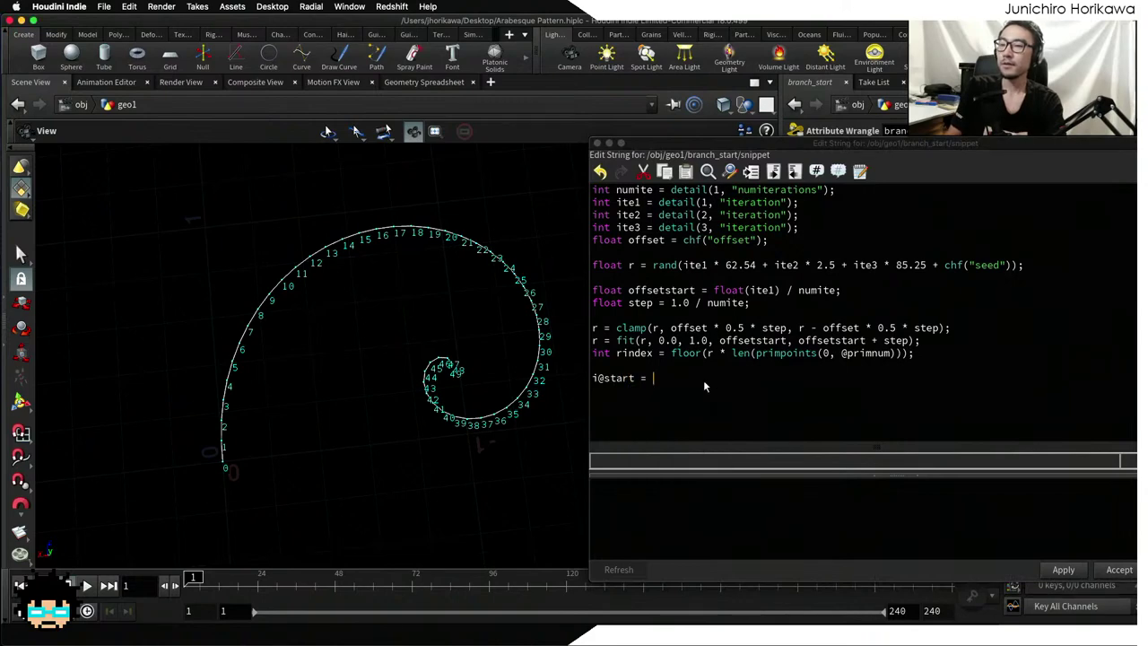
pyautogui.write('rin')
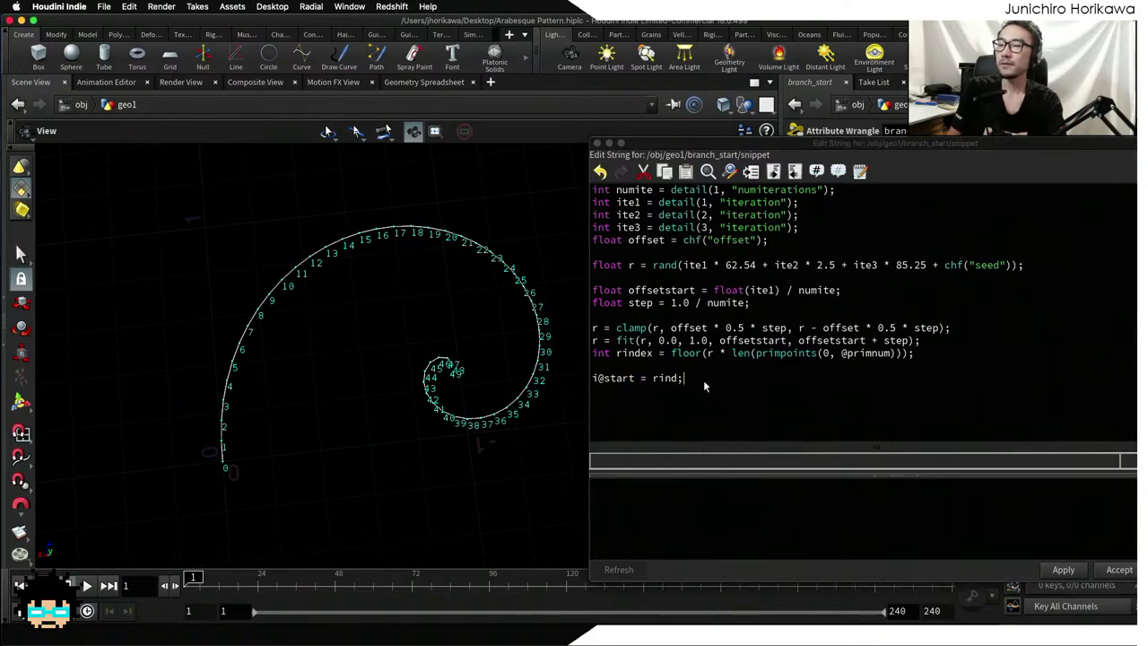
pyautogui.write('d;')
pyautogui.press('Return')
pyautogui.press('Return')
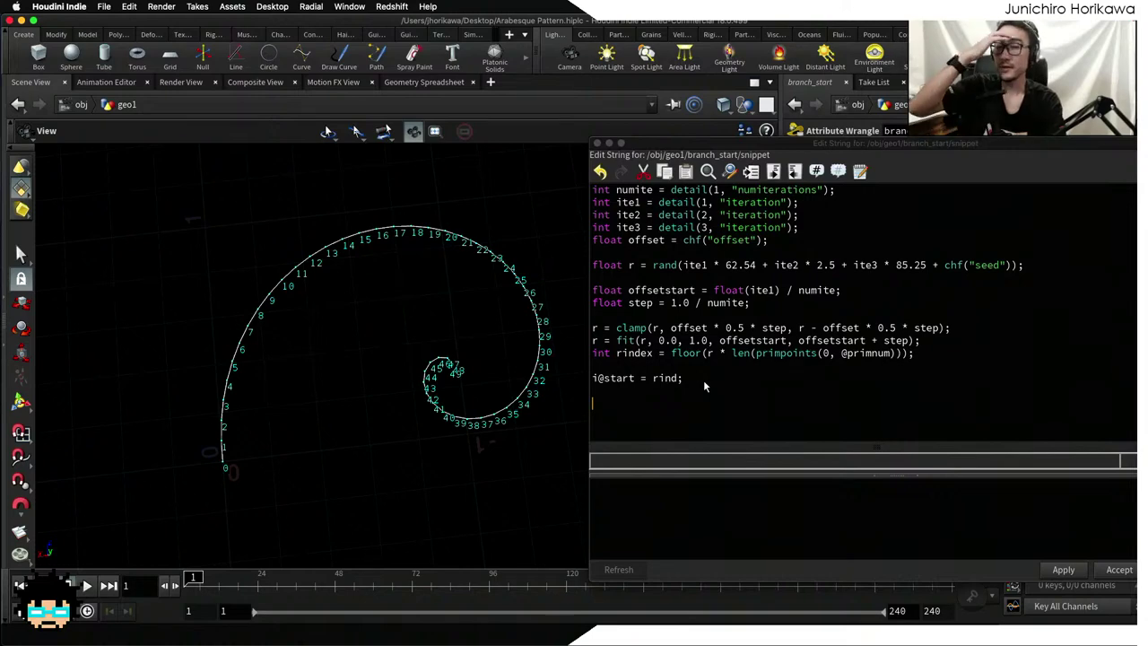
pyautogui.write('vecto')
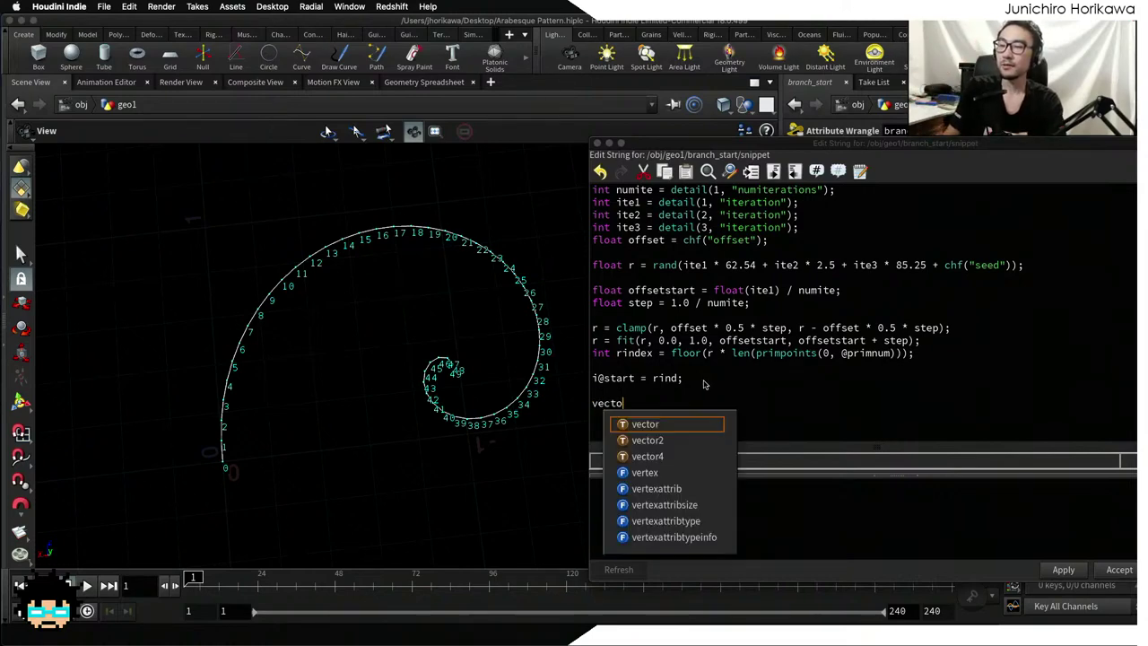
pyautogui.write('r pos')
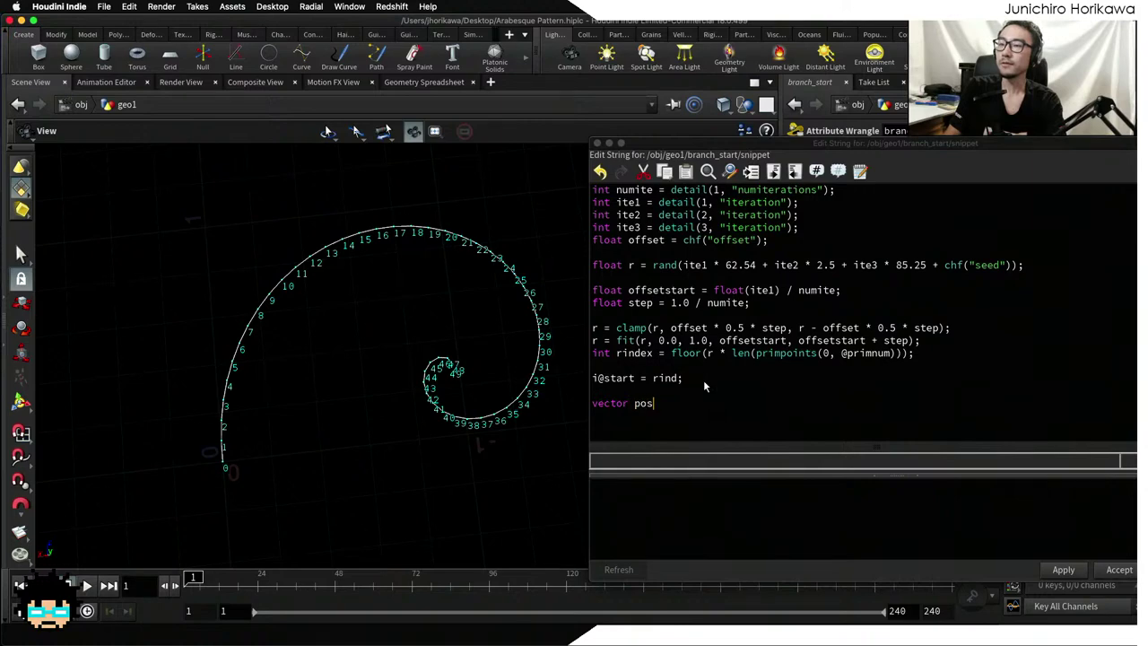
pyautogui.write('1 = point(')
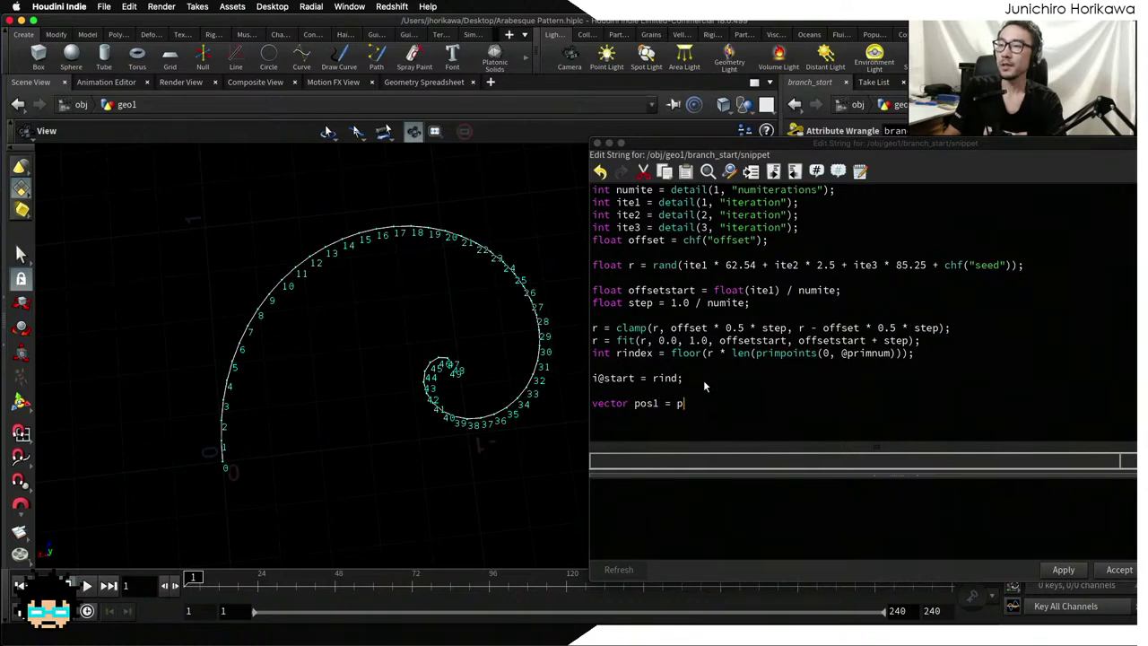
pyautogui.click(639, 380)
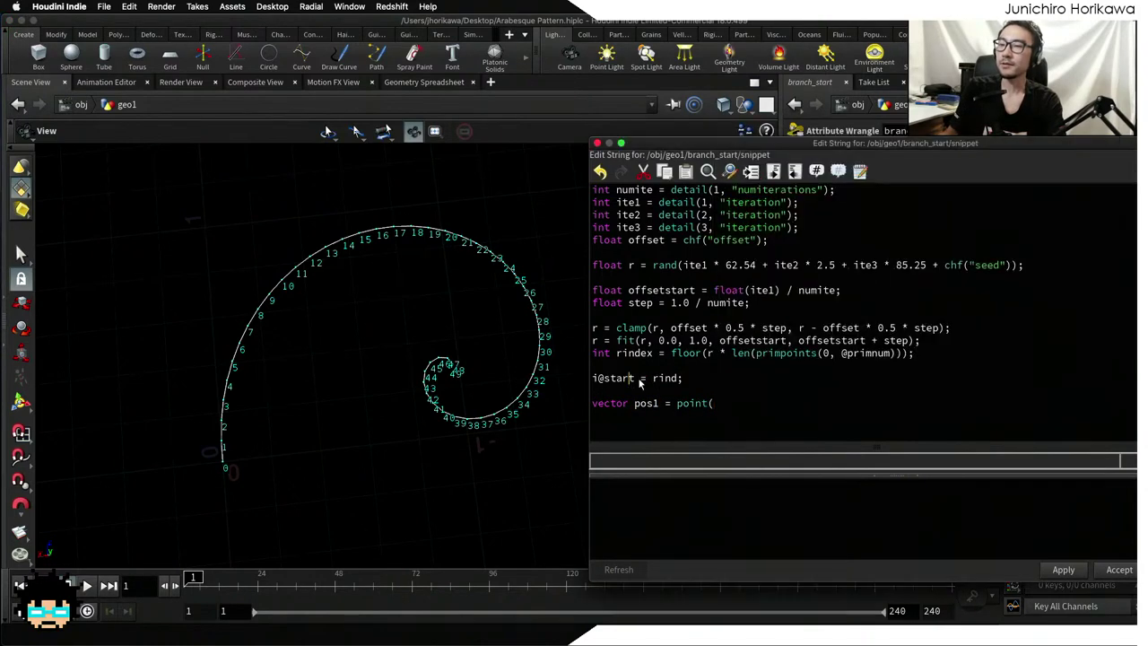
pyautogui.doubleClick(672, 378)
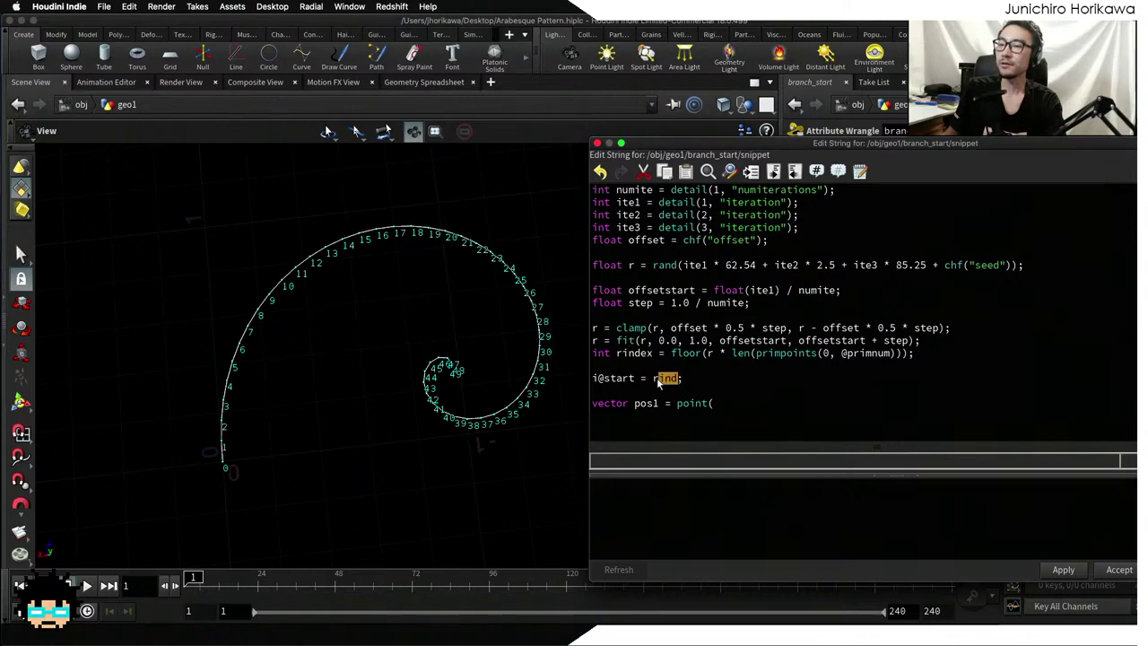
pyautogui.click(733, 417)
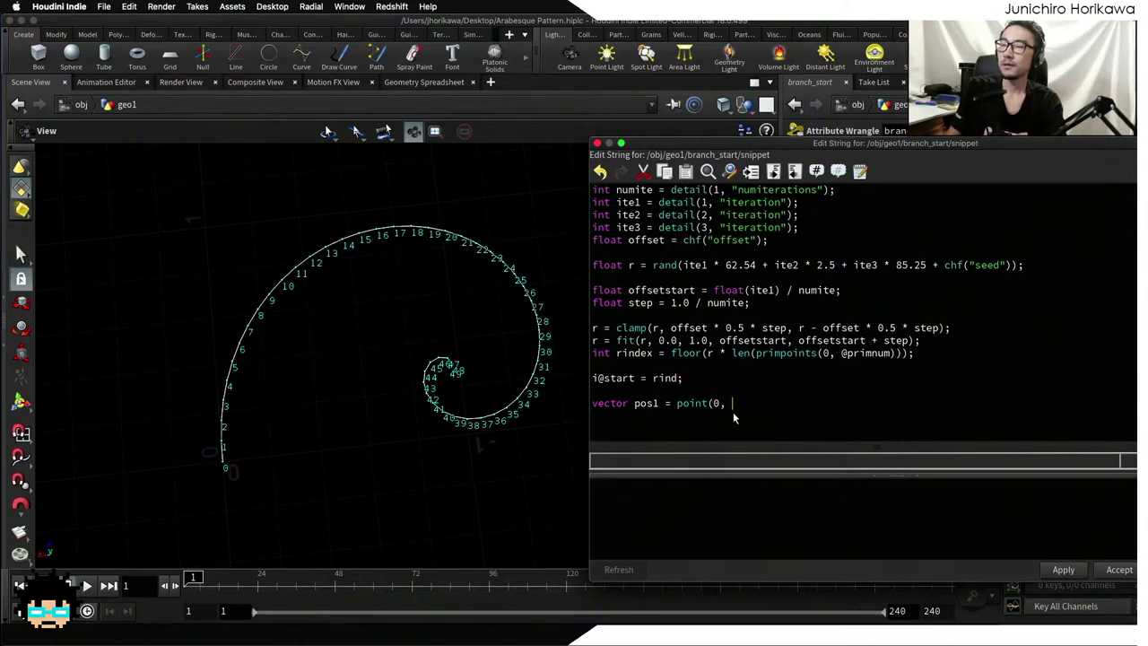
pyautogui.write('0, "P", rind);')
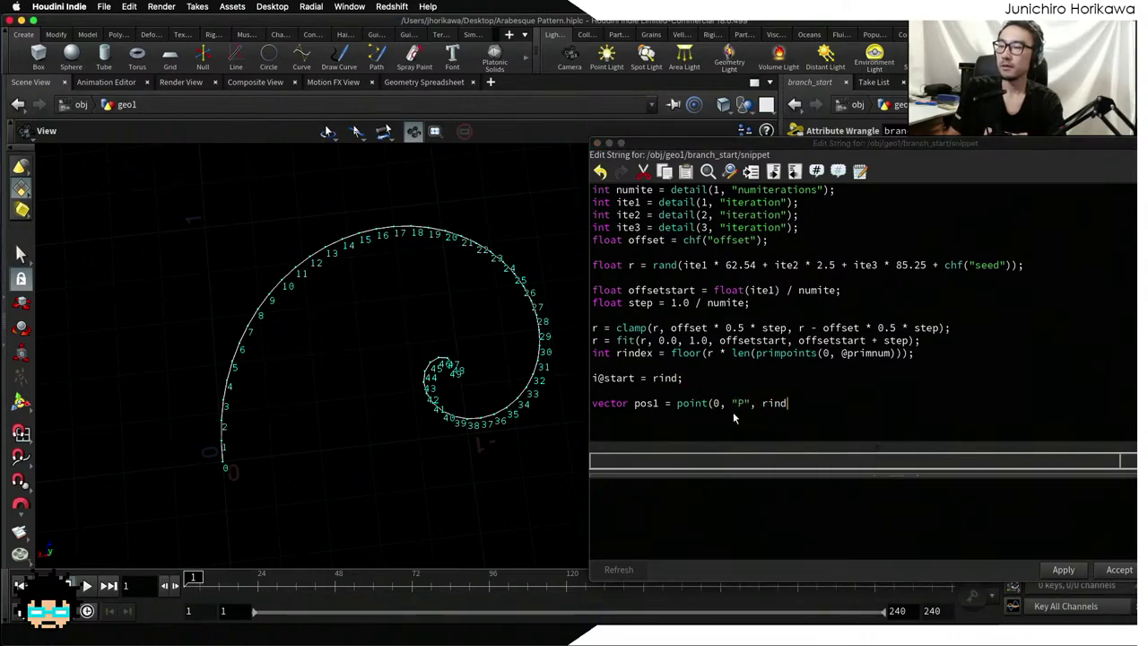
pyautogui.press('Return')
pyautogui.write('vector ')
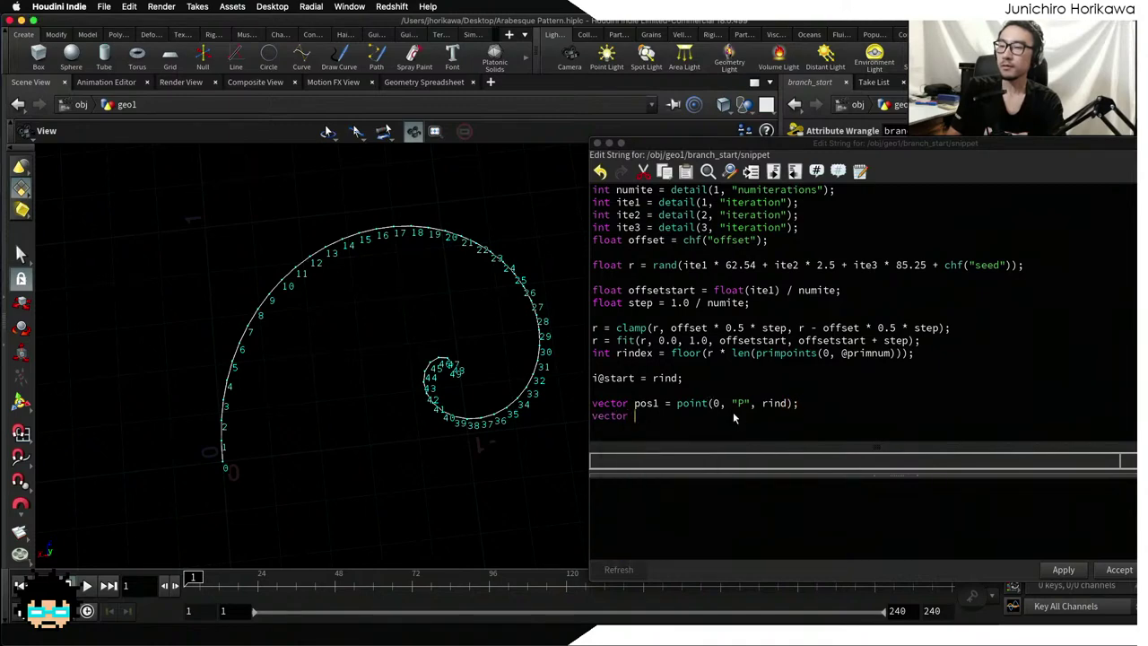
pyautogui.write('pos2 =po')
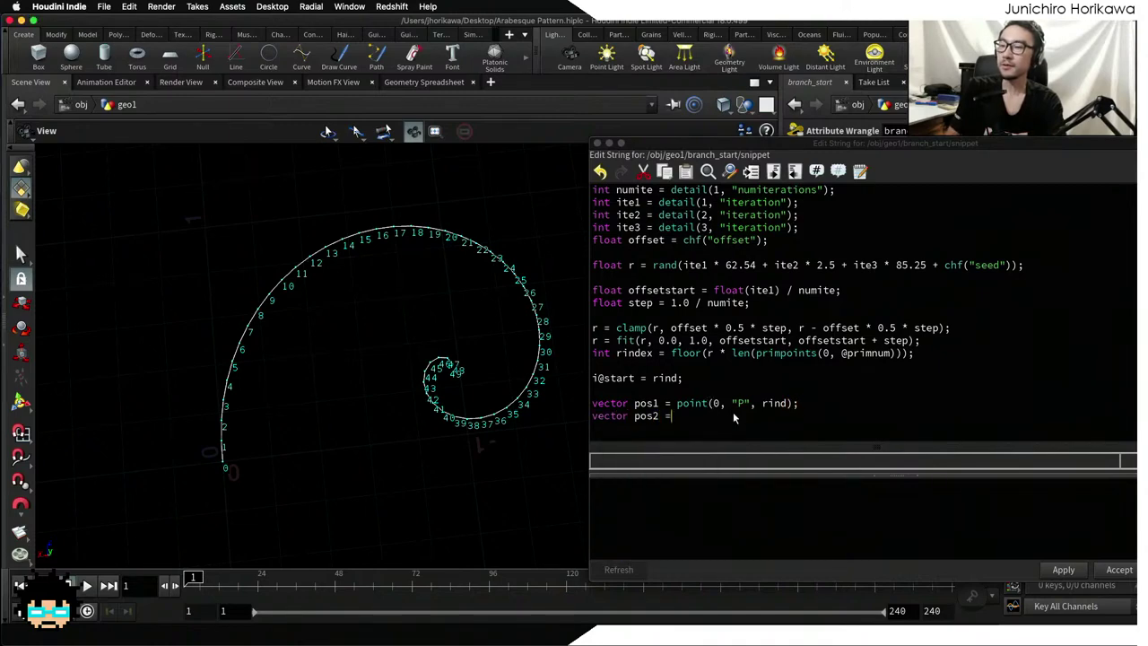
pyautogui.write('po')
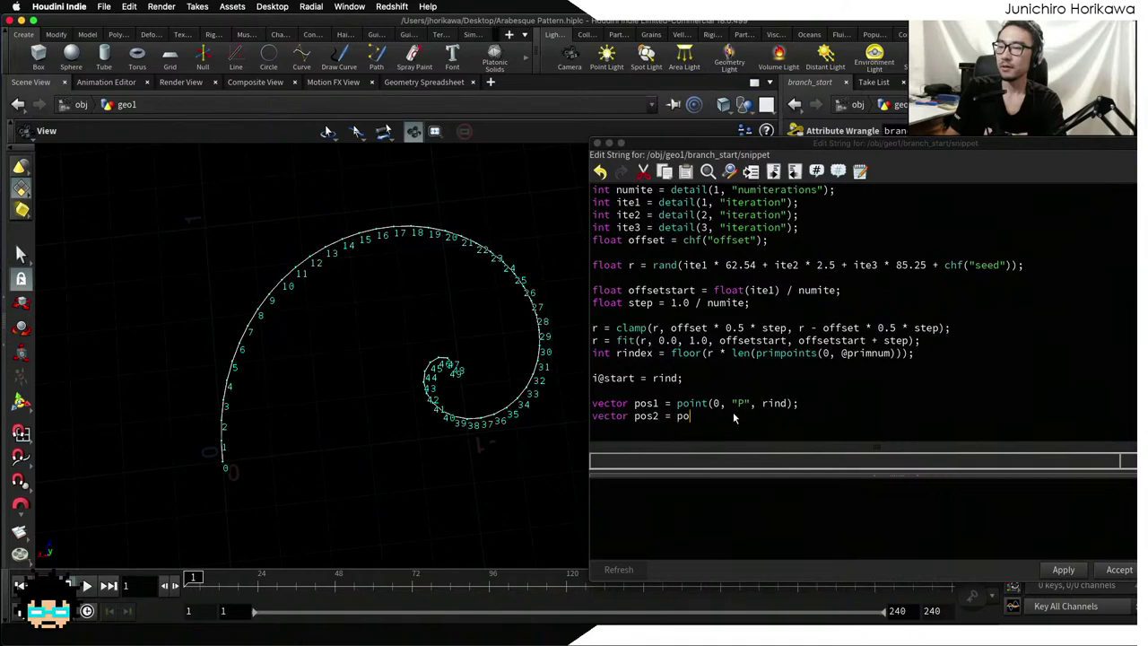
pyautogui.write('int(0, "P", rind +1); ')
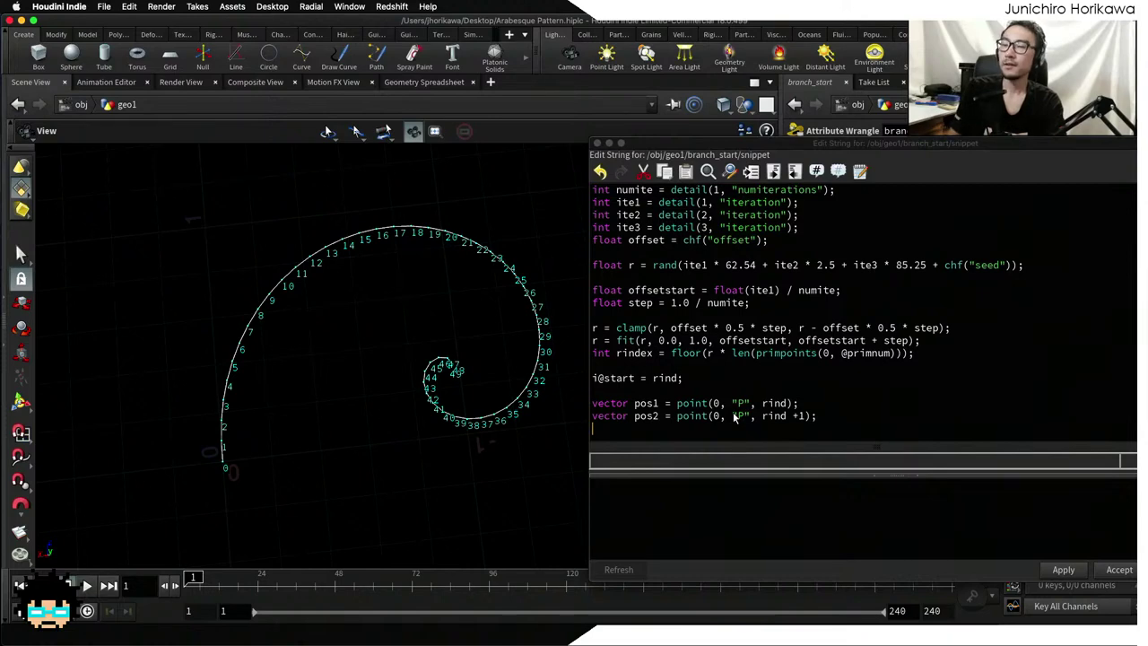
pyautogui.write('vector dir = pos2- pos1')
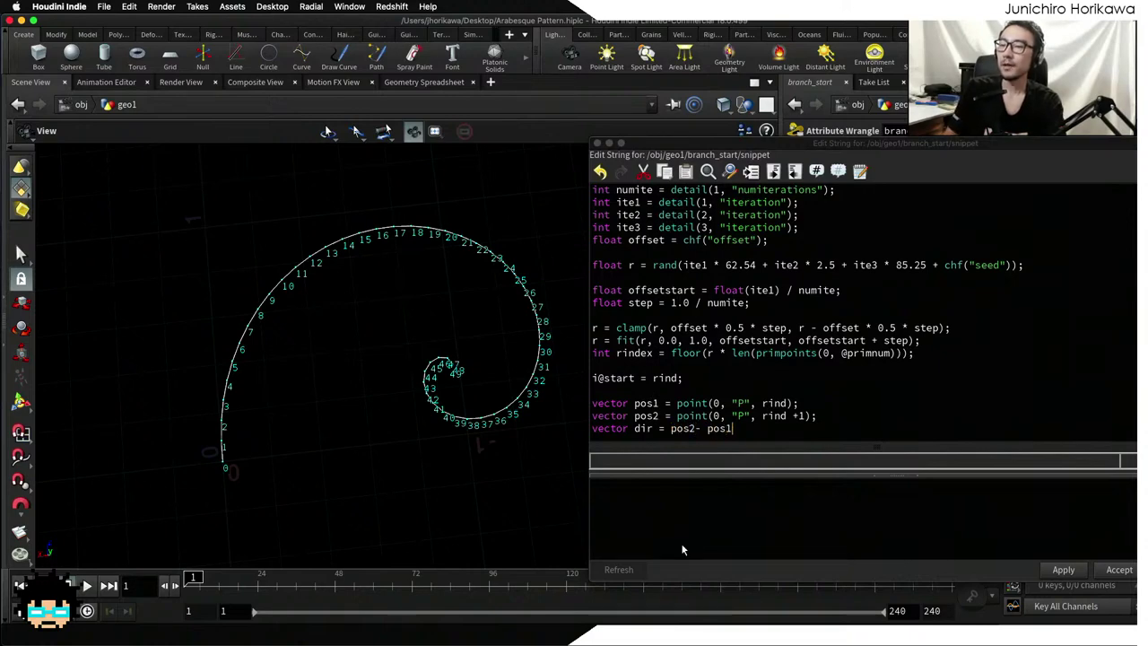
pyautogui.press('Left')
pyautogui.press('Left')
pyautogui.press('Left')
pyautogui.press('Left')
pyautogui.press('Left')
pyautogui.press('Left')
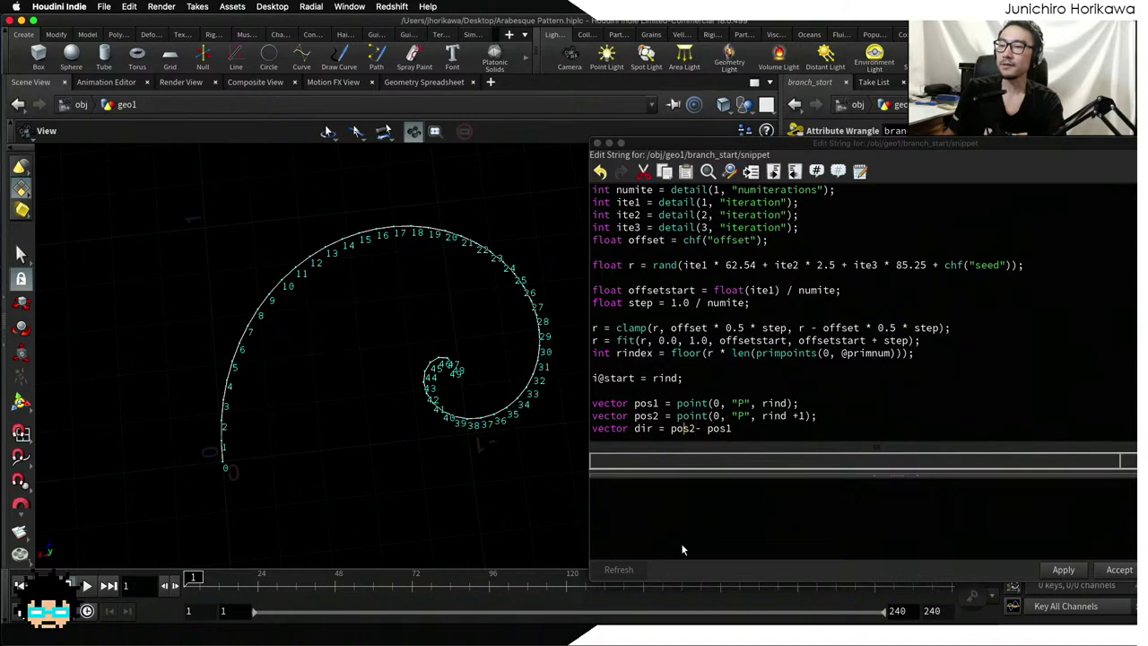
pyautogui.write('normalize(')
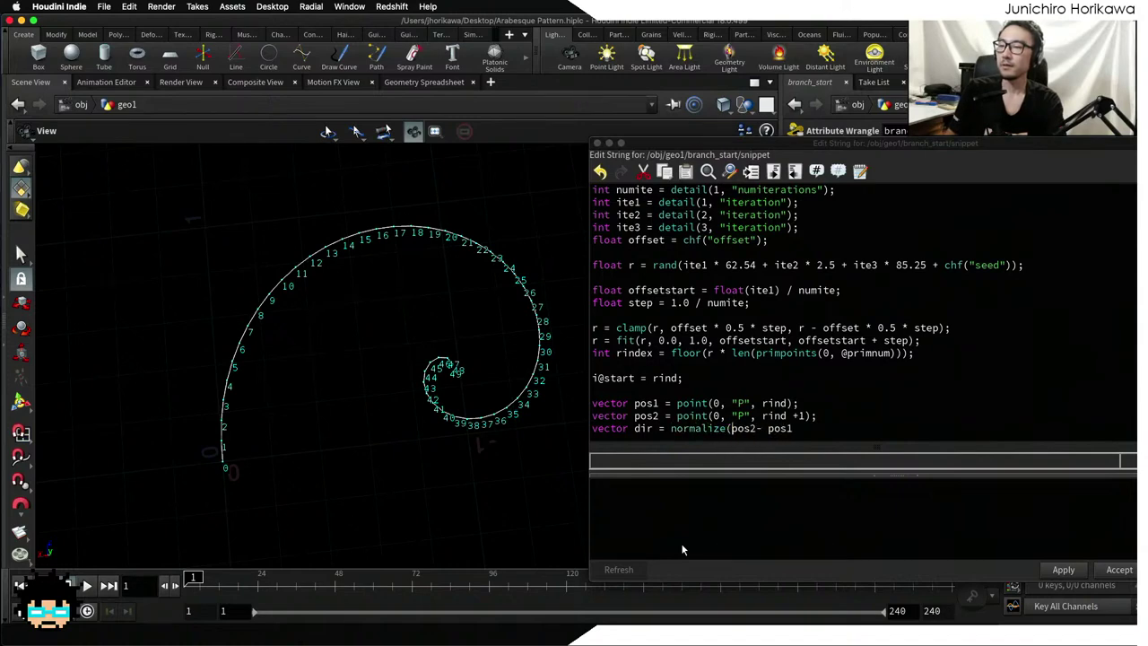
pyautogui.press('Right')
pyautogui.press('Right')
pyautogui.press('Right')
pyautogui.press('Right')
pyautogui.press('Right')
pyautogui.press('Right')
pyautogui.press('Right')
pyautogui.press('Right')
pyautogui.press('Right')
pyautogui.press('Right')
pyautogui.write(');')
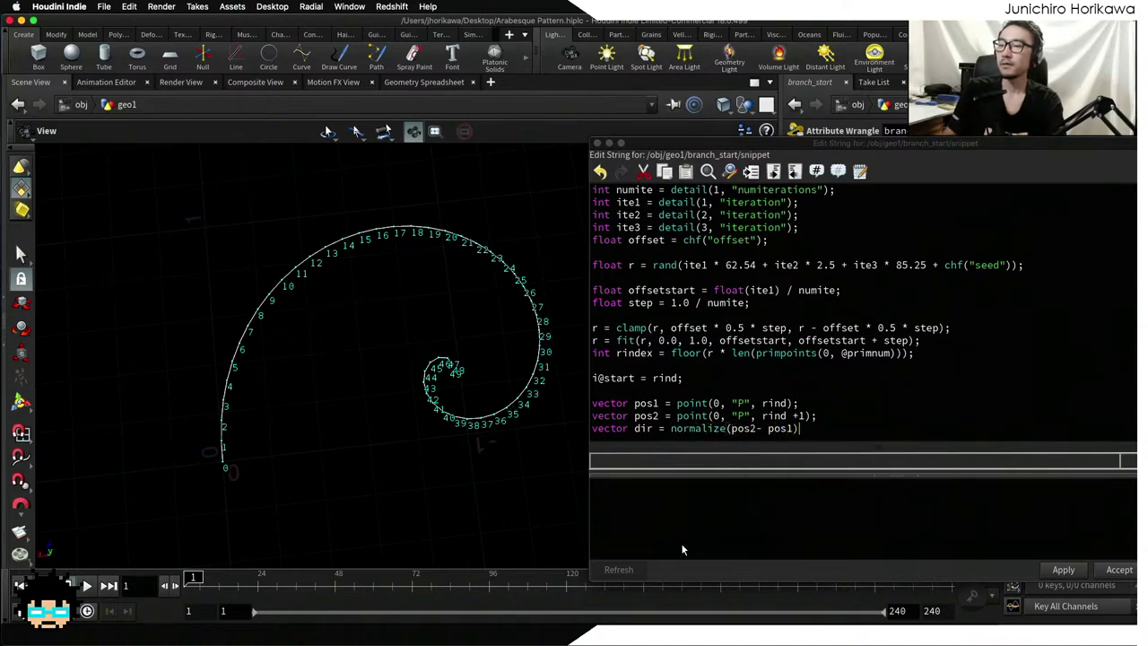
pyautogui.press('Return')
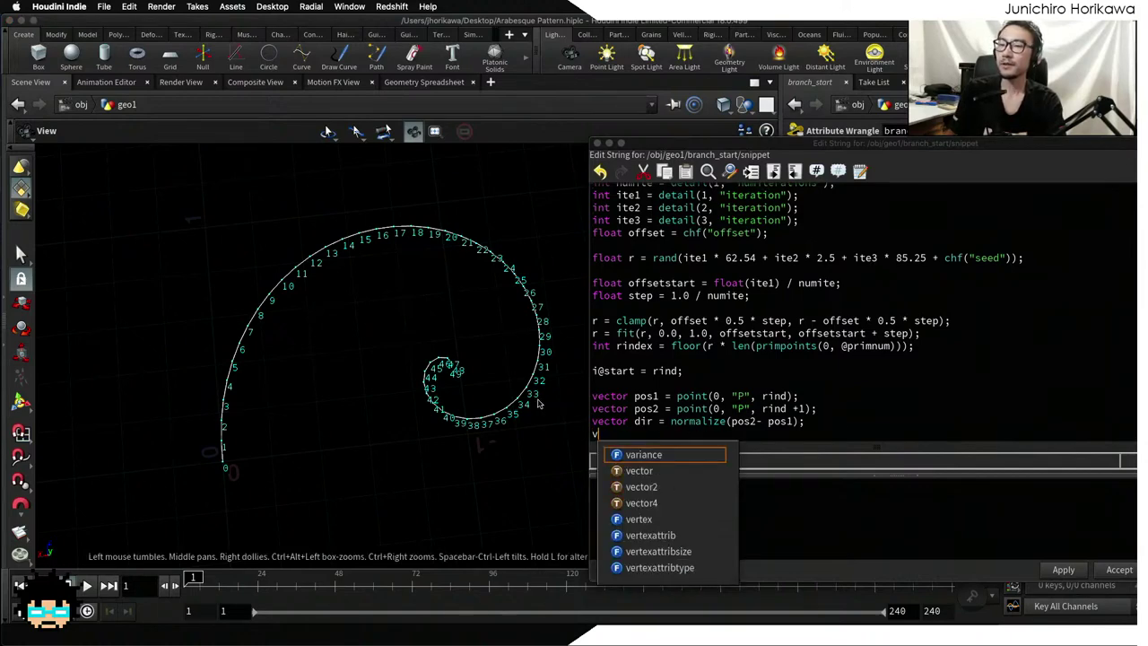
pyautogui.click(611, 435)
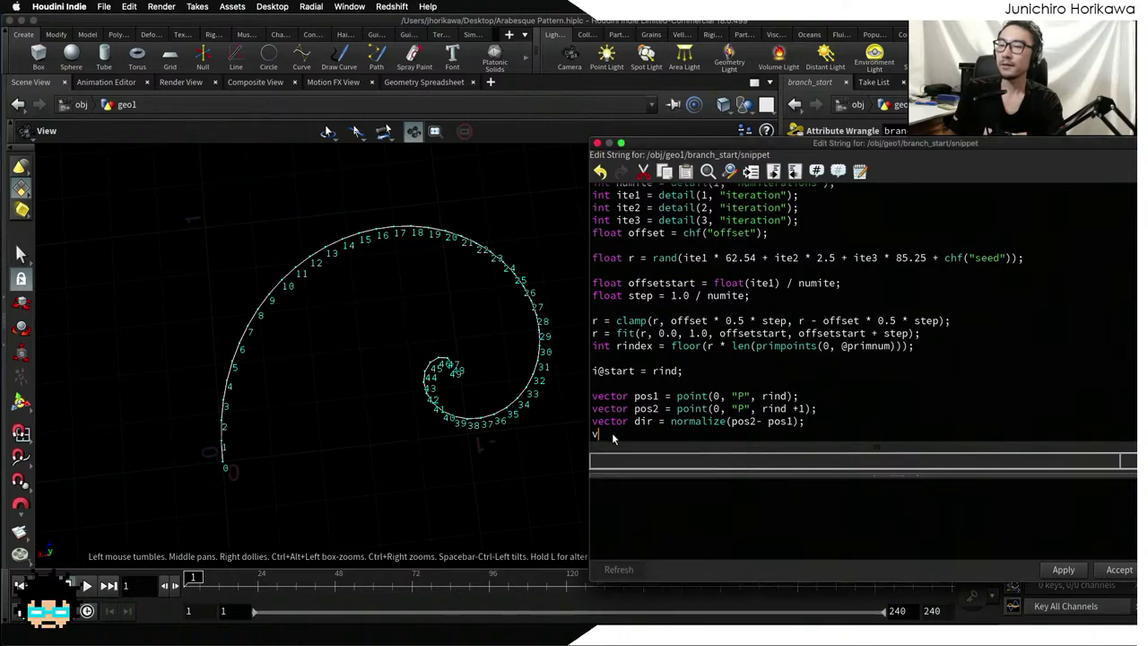
pyautogui.write('@')
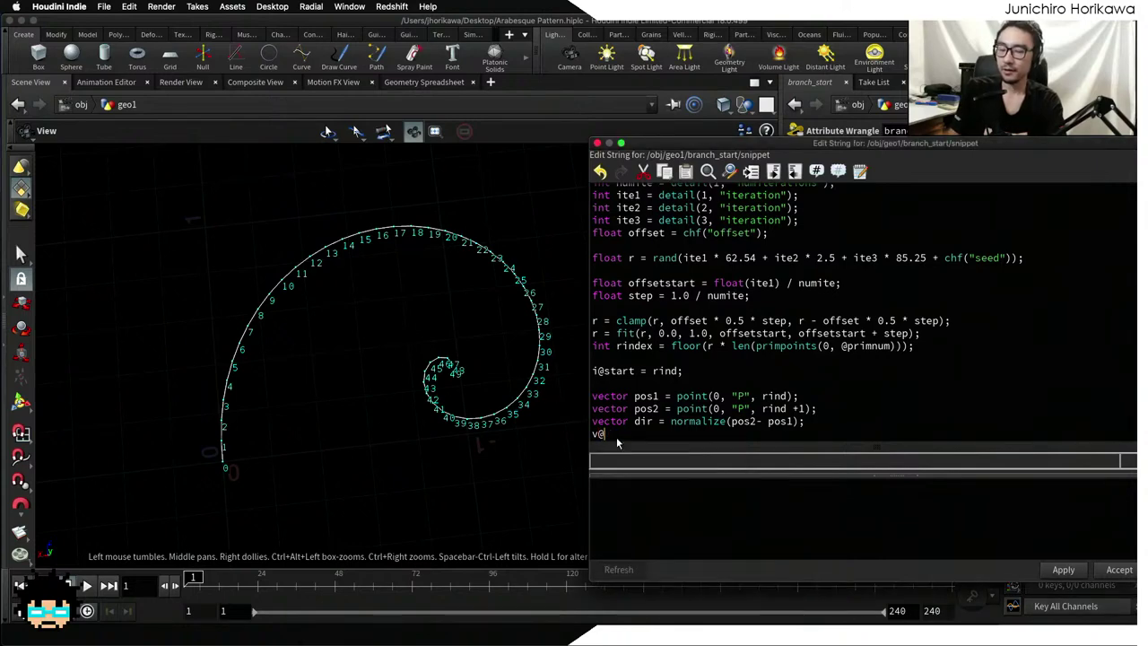
pyautogui.write('dir = ')
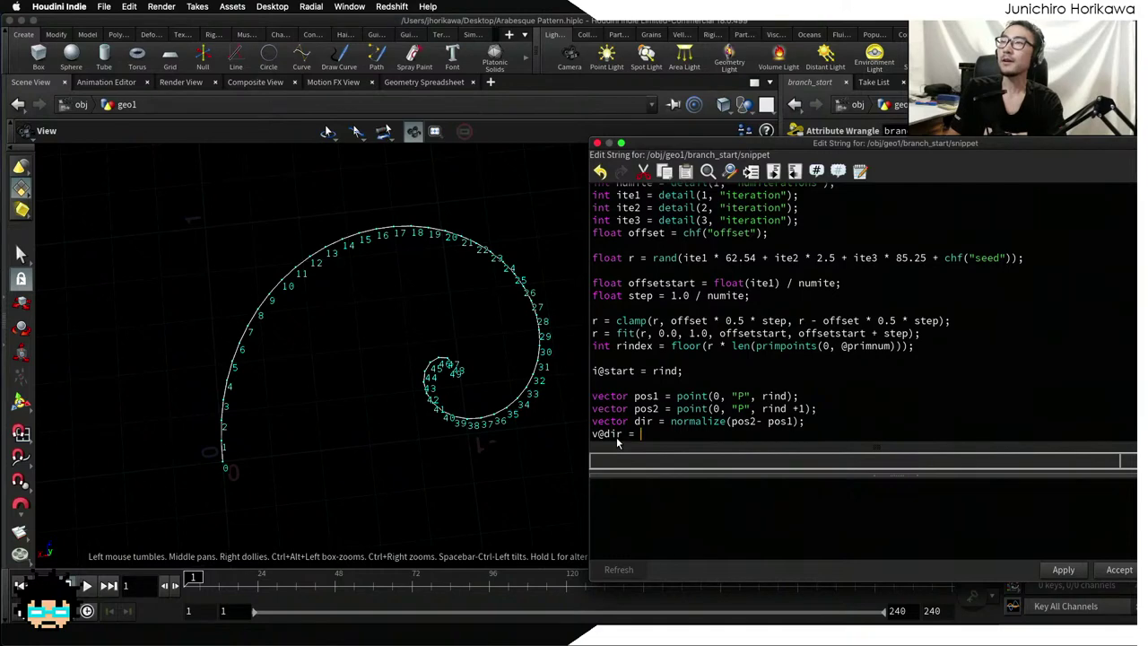
pyautogui.write('dir;')
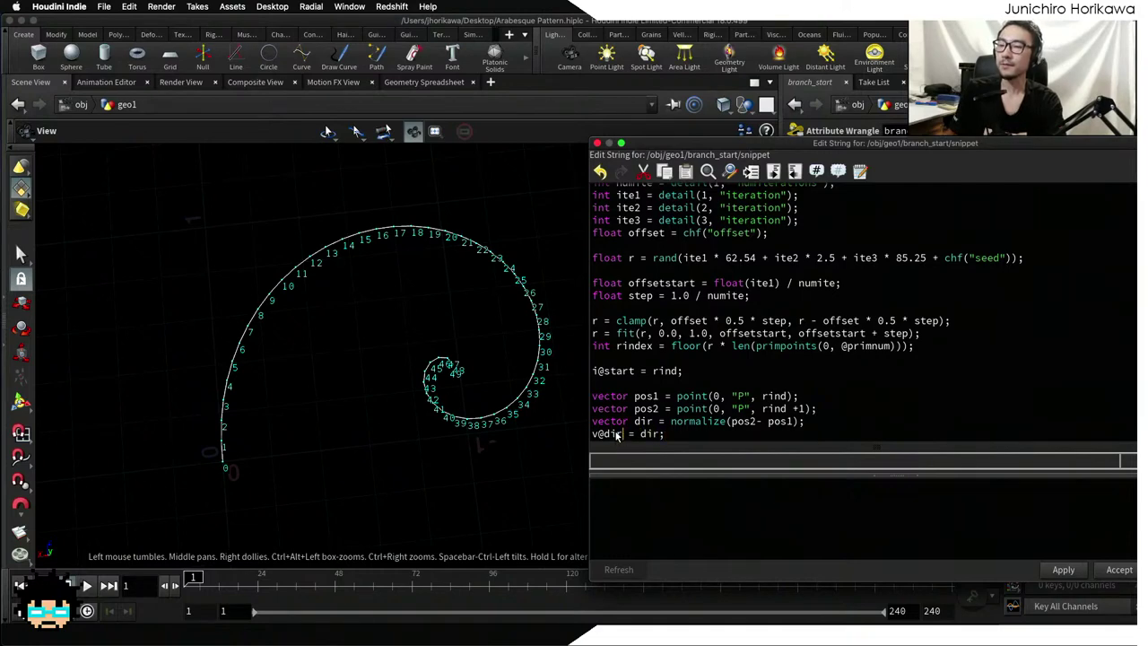
pyautogui.doubleClick(617, 435)
# Close the separate code window and set Offset to 0.203.
pyautogui.click(1112, 570)
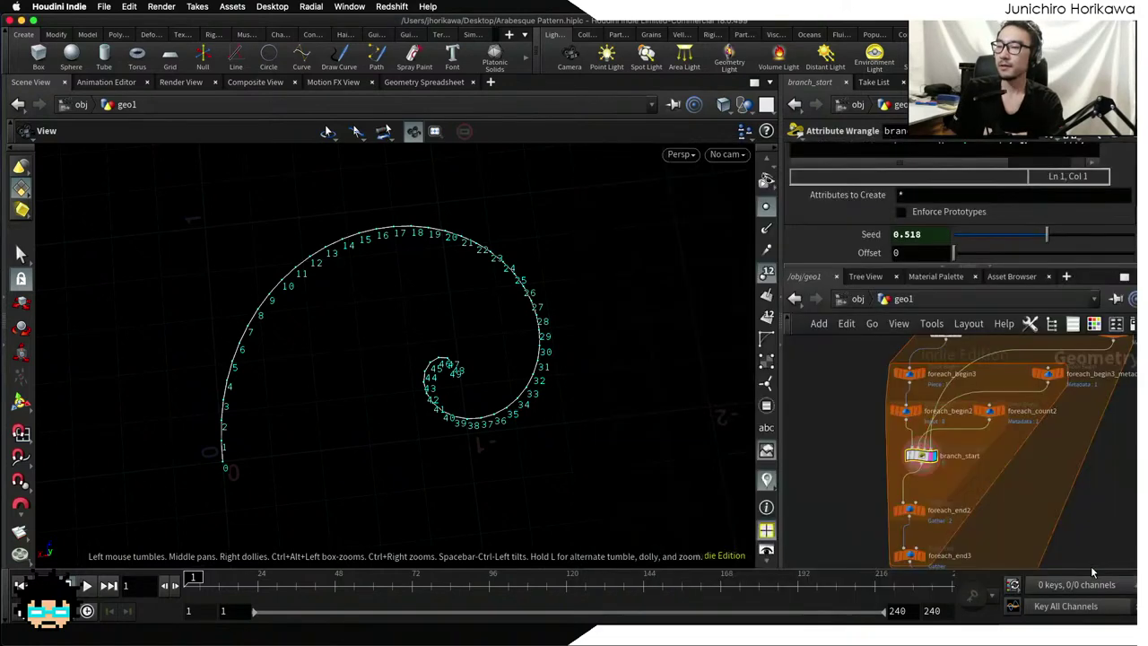
pyautogui.scroll(4, 946, 454)
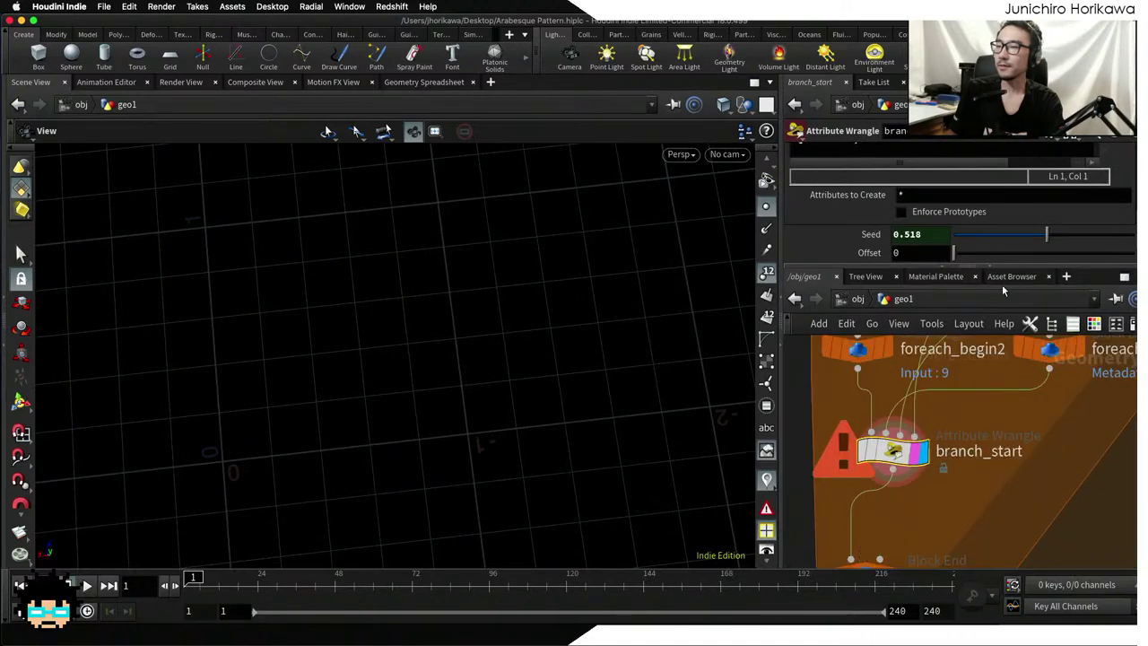
pyautogui.moveTo(977, 254); pyautogui.dragTo(1068, 356)
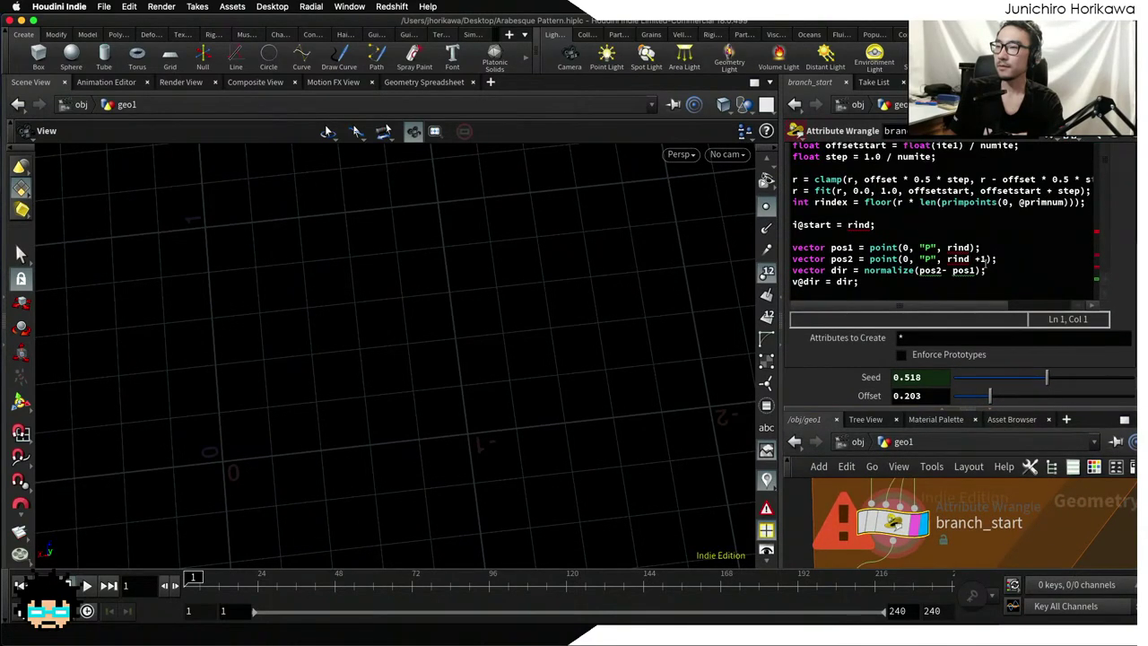
# Replace rind with rindex on the start, pos1 and pos2 lines and apply the code.
pyautogui.doubleClick(859, 224)
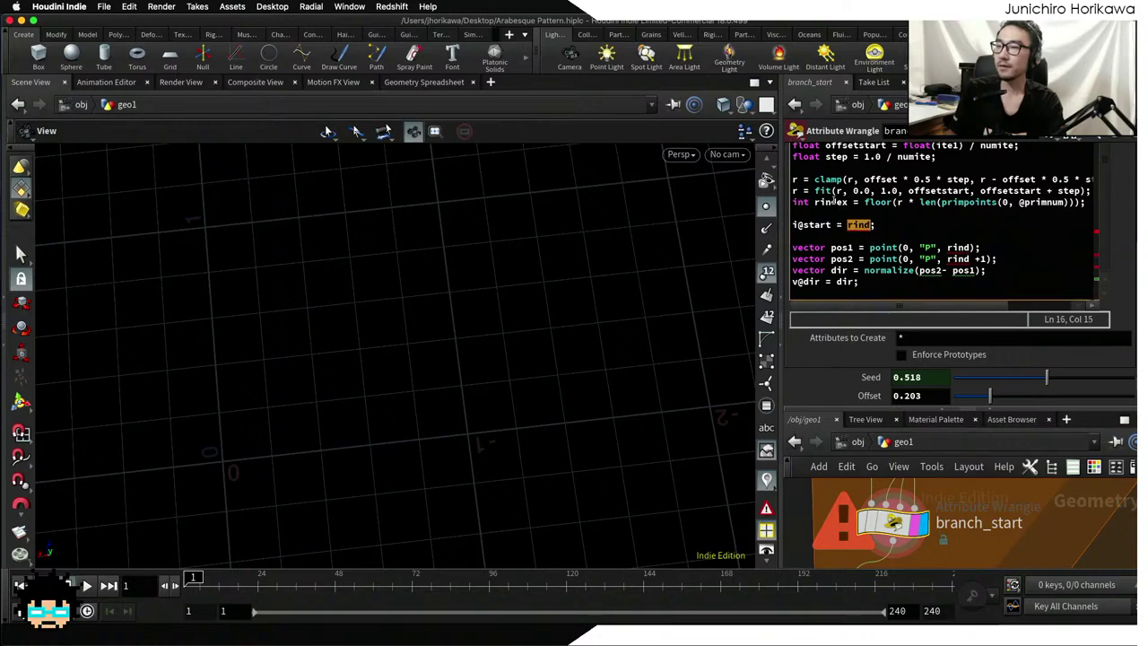
pyautogui.doubleClick(833, 202)
pyautogui.press('super+c')
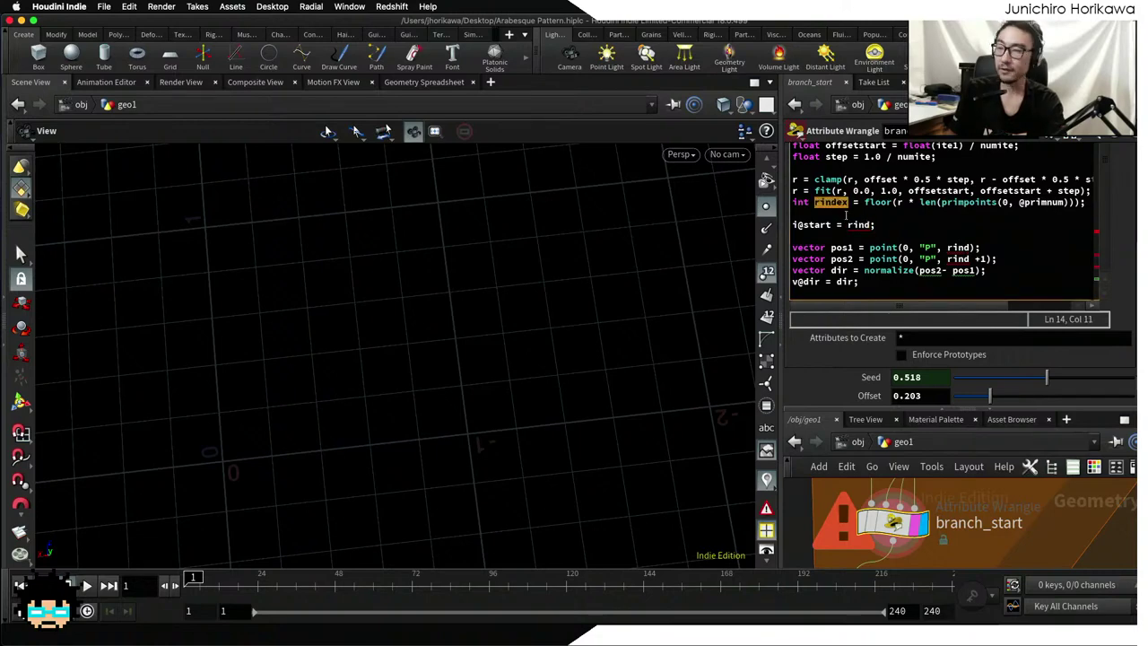
pyautogui.doubleClick(858, 225)
pyautogui.press('super+v')
pyautogui.doubleClick(958, 248)
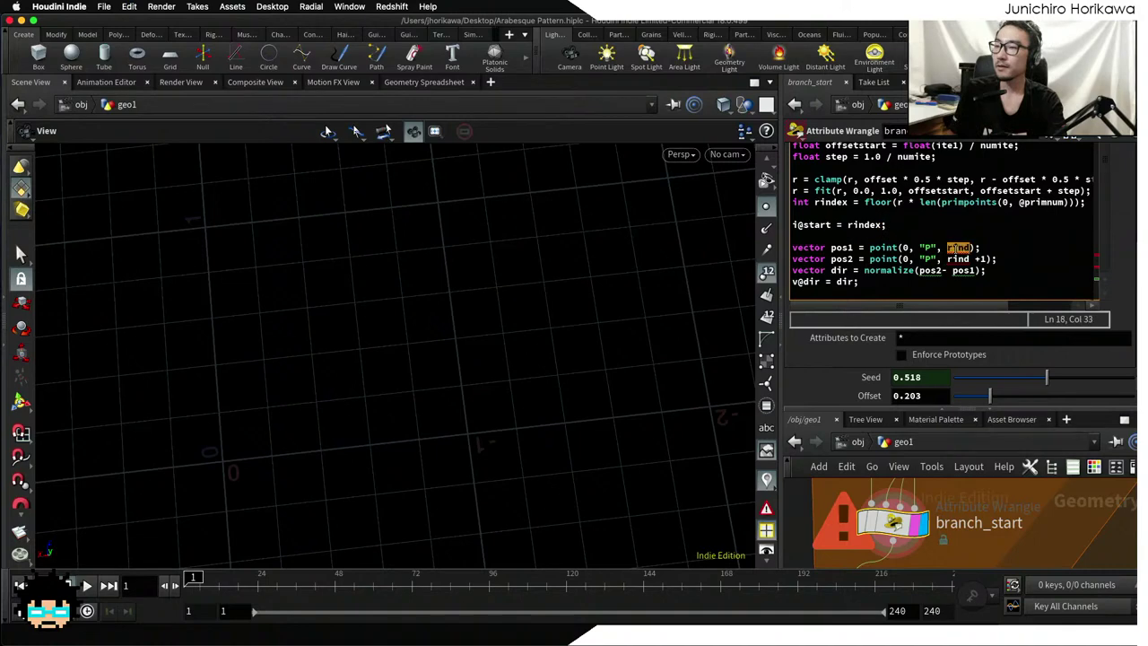
pyautogui.press('super+v')
pyautogui.doubleClick(958, 258)
pyautogui.press('super+v')
pyautogui.click(1072, 525)
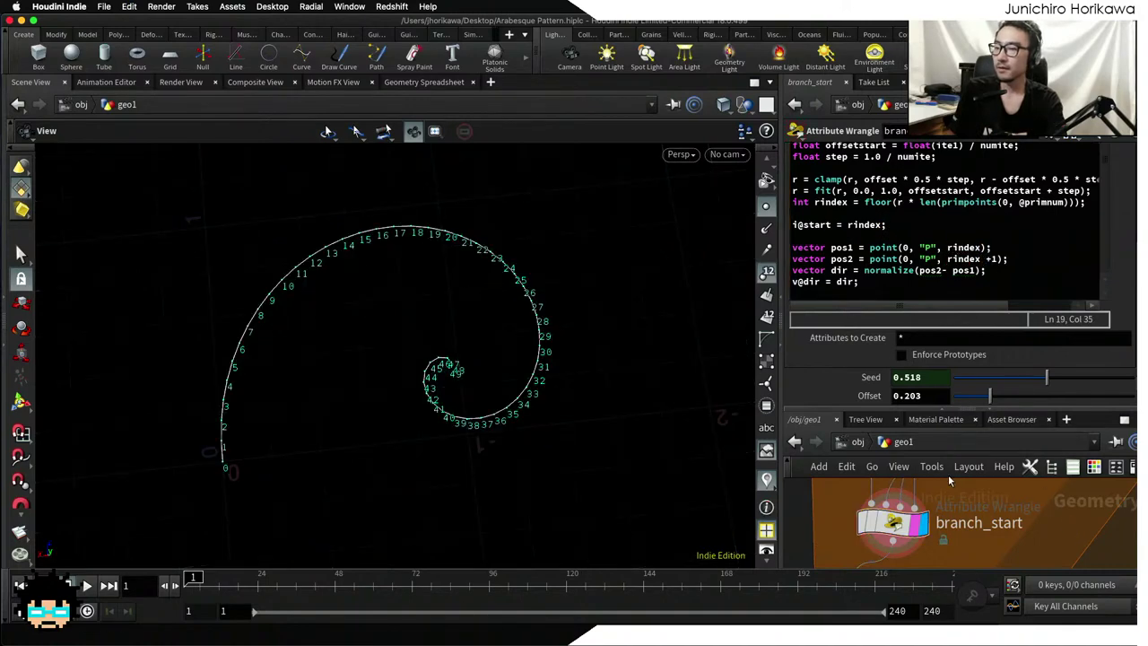
pyautogui.moveTo(1011, 410); pyautogui.dragTo(1009, 375)
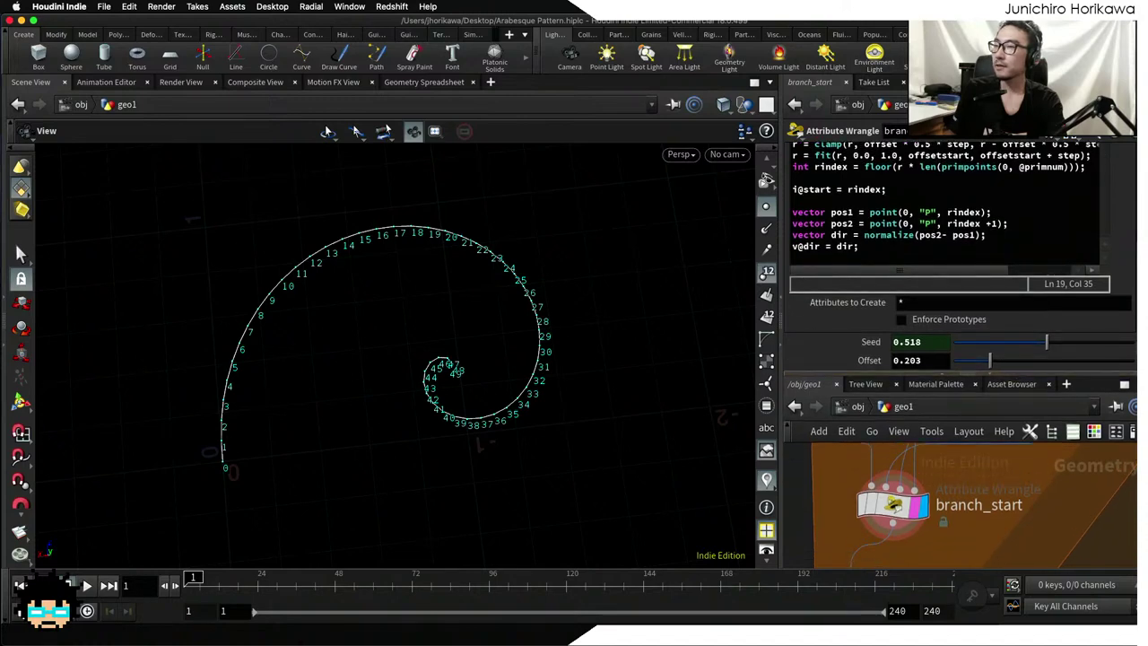
# Inspect branch_start's dir and start 47 in a widened Geometry Spreadsheet, then return to its parameters.
pyautogui.hotkey('alt', 'shift', 'd')
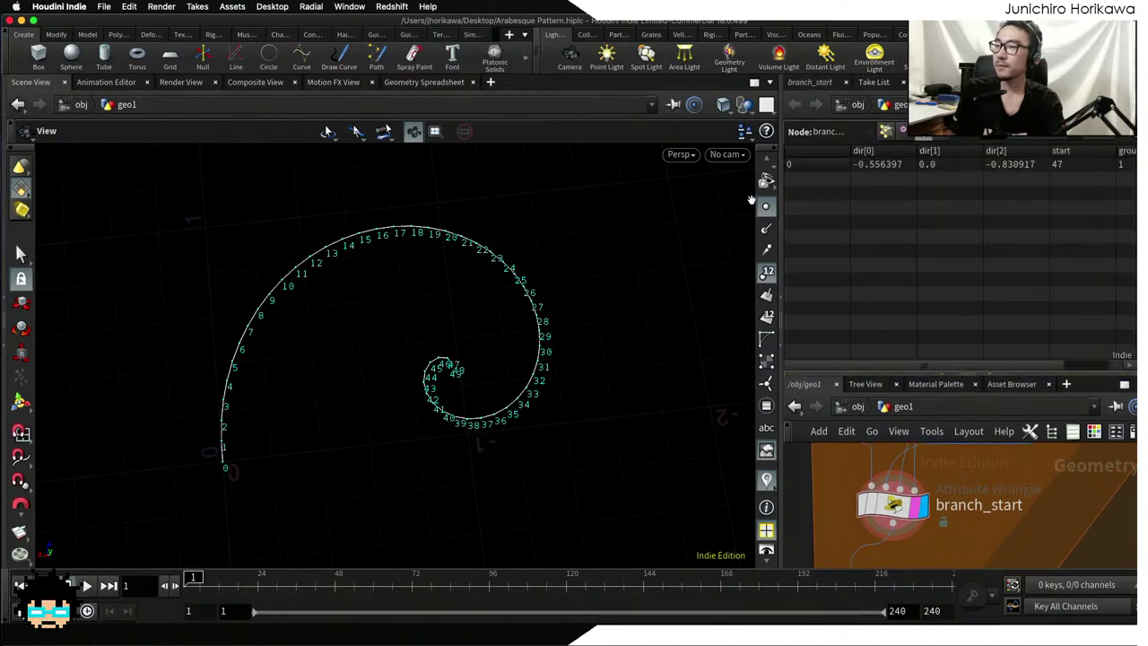
pyautogui.moveTo(778, 206); pyautogui.dragTo(412, 208)
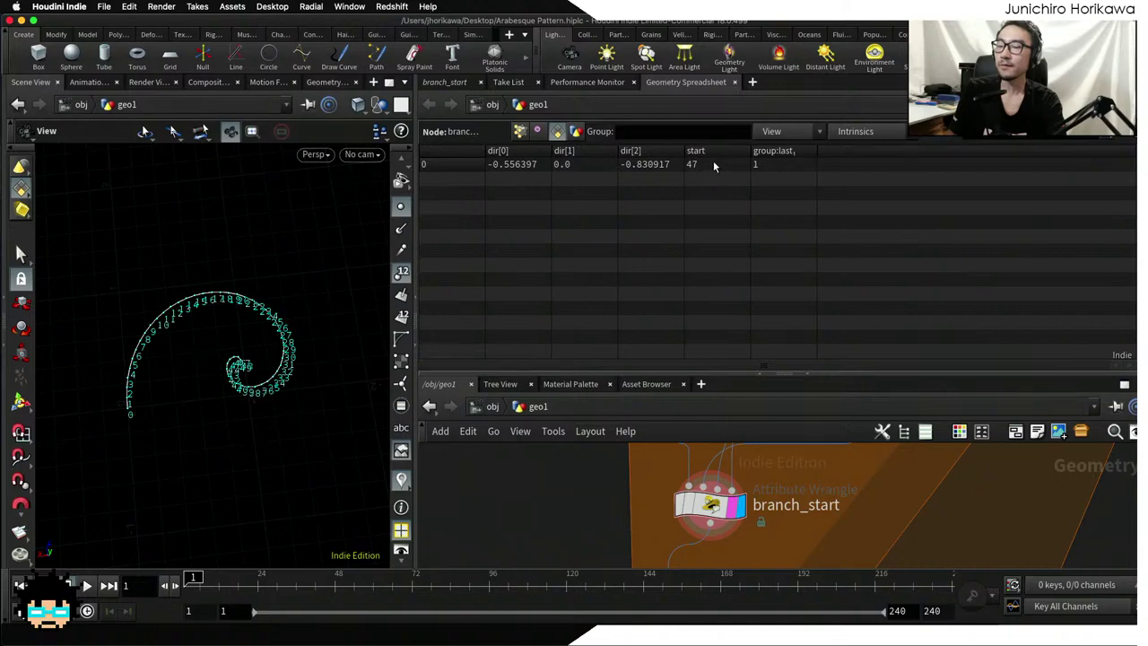
pyautogui.scroll(8, 244, 386)
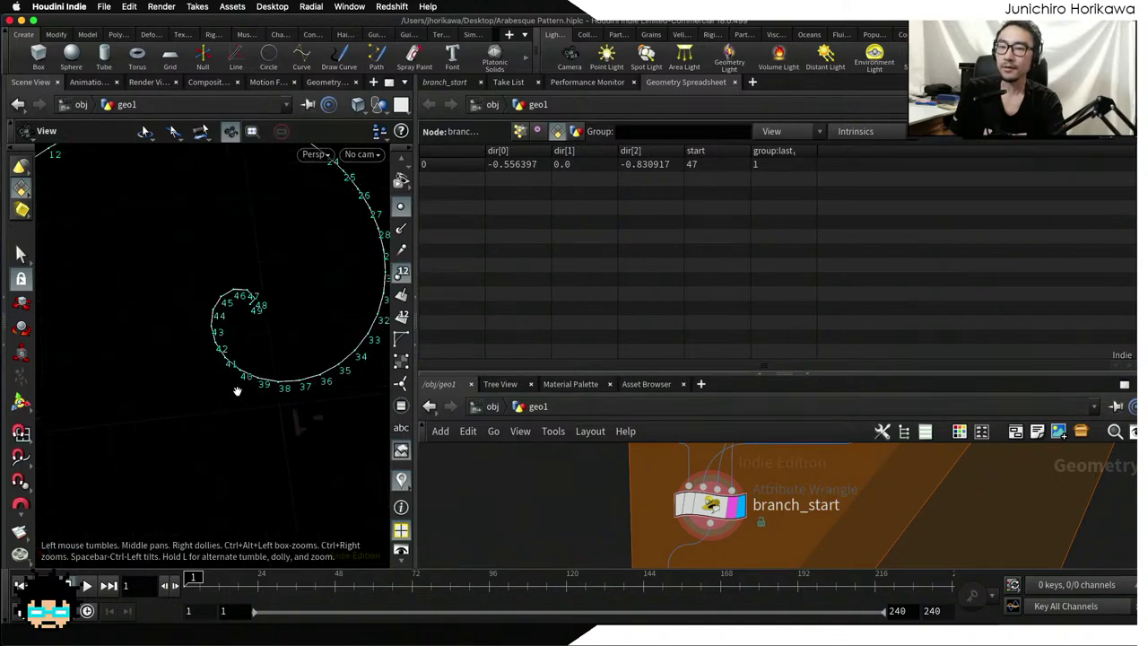
pyautogui.scroll(-5, 206, 359)
pyautogui.scroll(4, 206, 372)
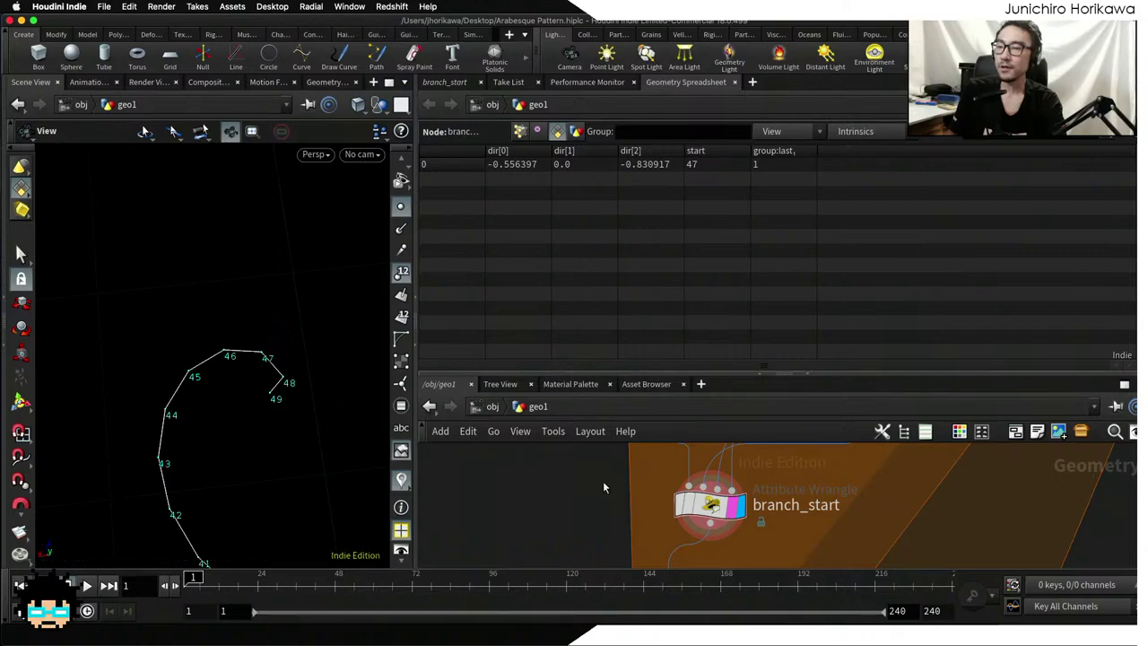
pyautogui.click(709, 504)
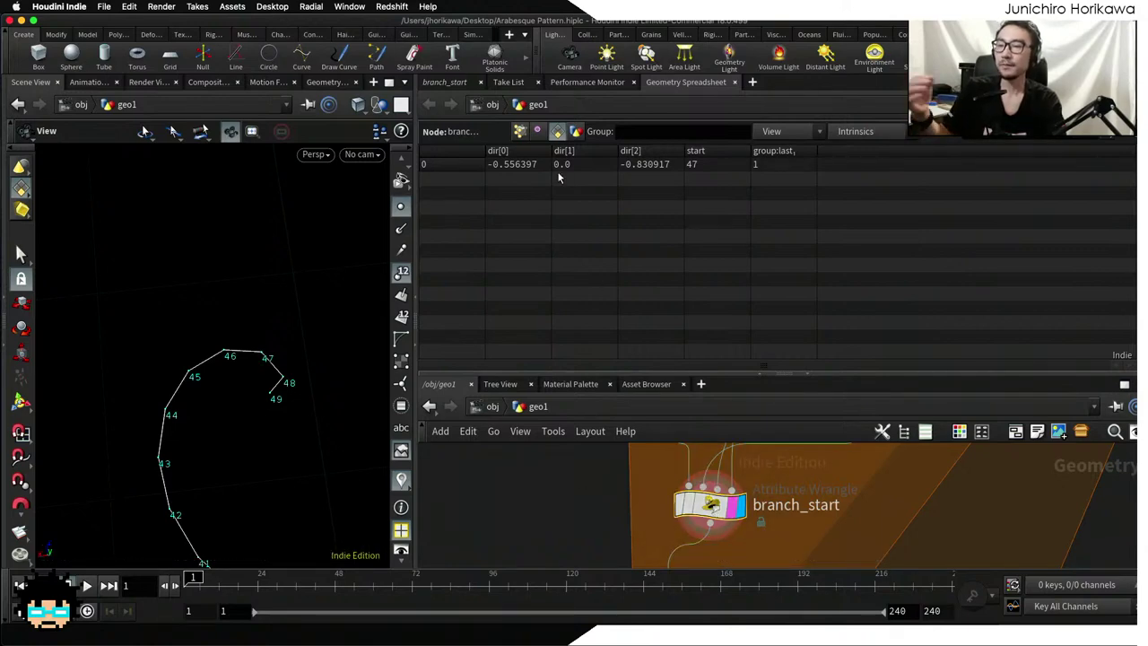
pyautogui.click(443, 82)
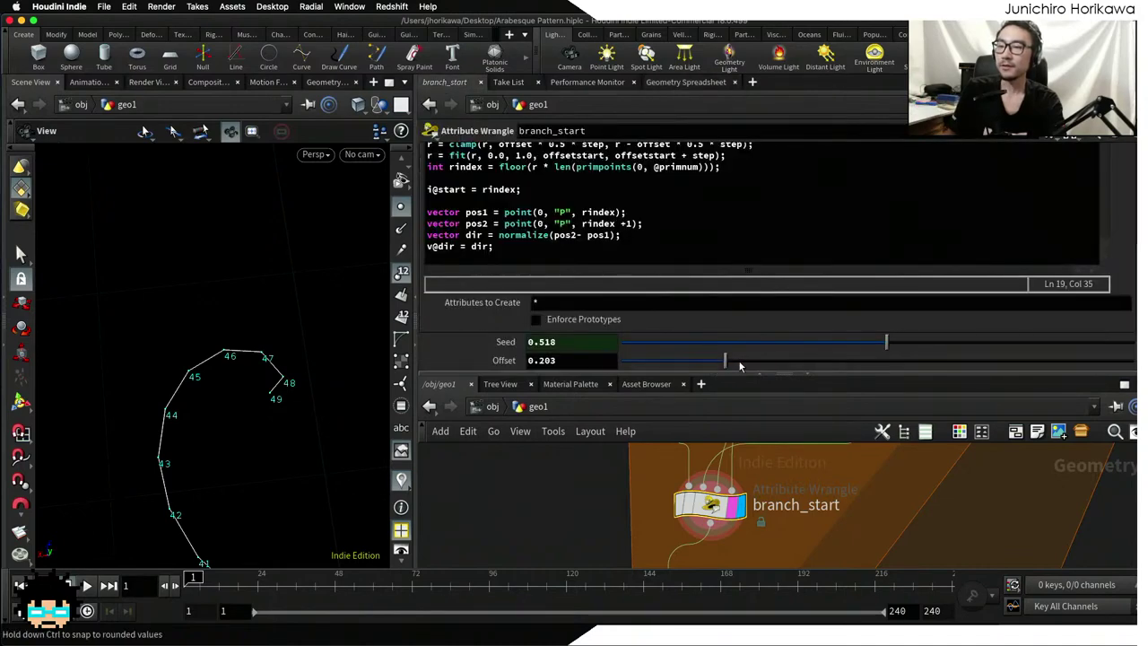
# Raise Offset to 0.371, then 0.692, confirming start becomes 44 and dir updates.
pyautogui.moveTo(740, 366); pyautogui.dragTo(821, 363)
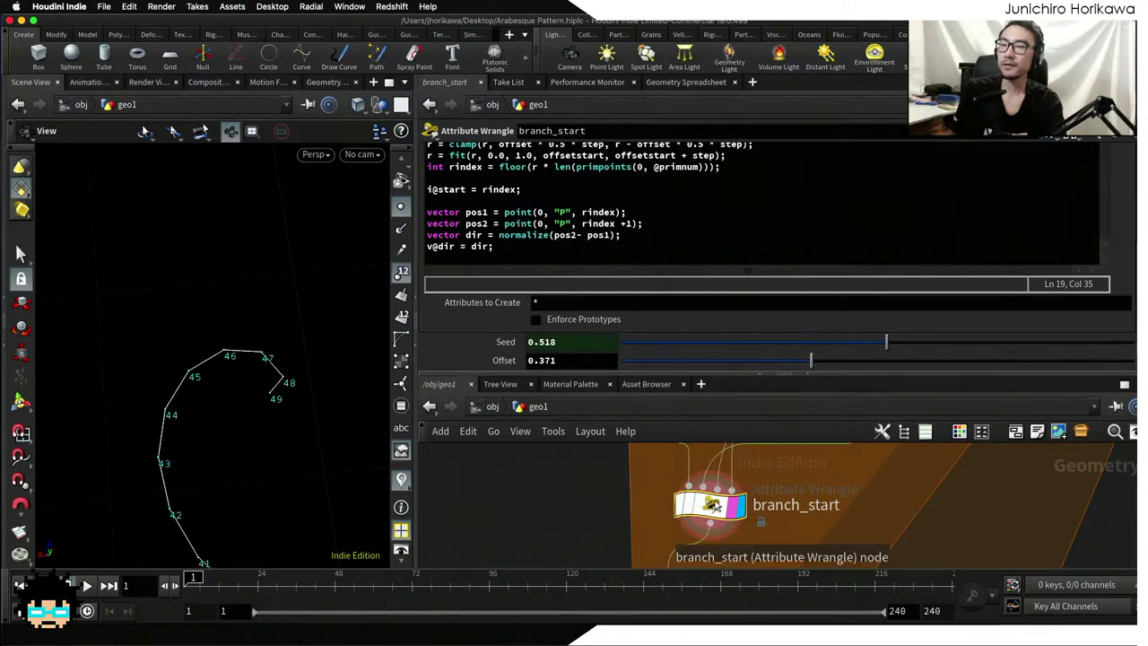
pyautogui.click(689, 83)
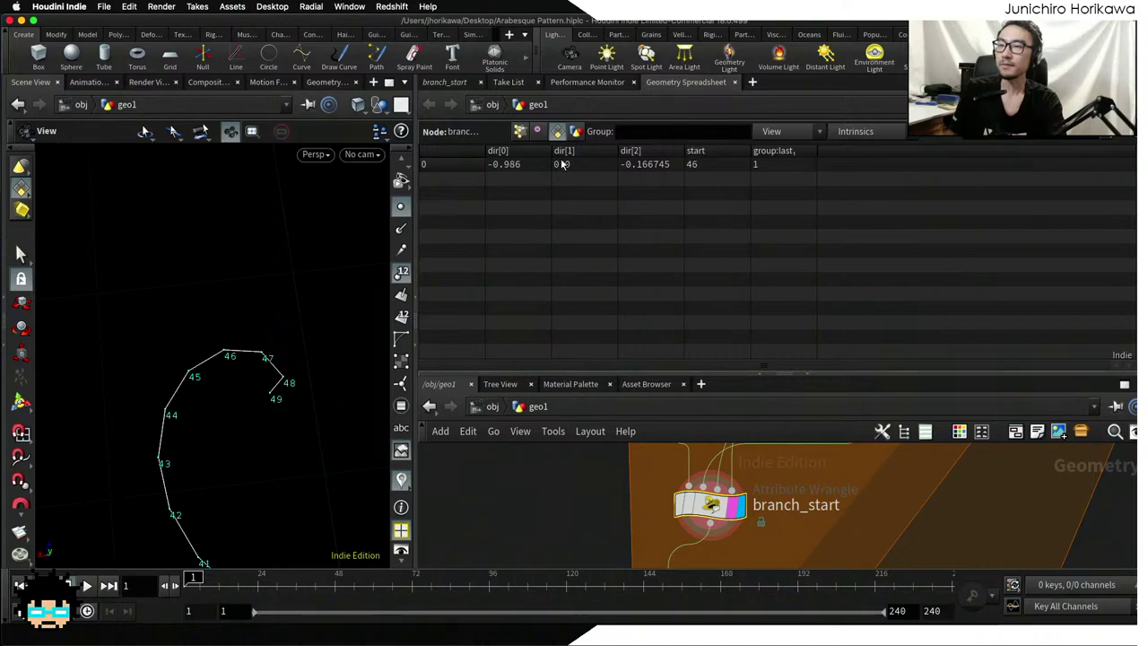
pyautogui.click(448, 82)
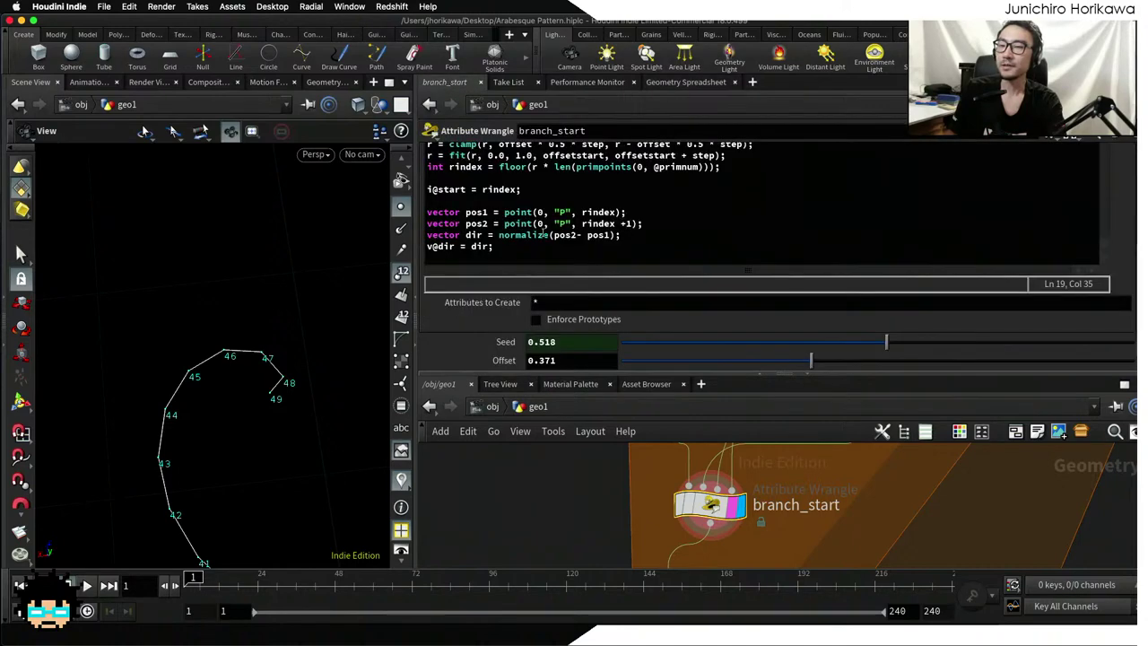
pyautogui.moveTo(842, 359); pyautogui.dragTo(976, 361)
pyautogui.click(705, 83)
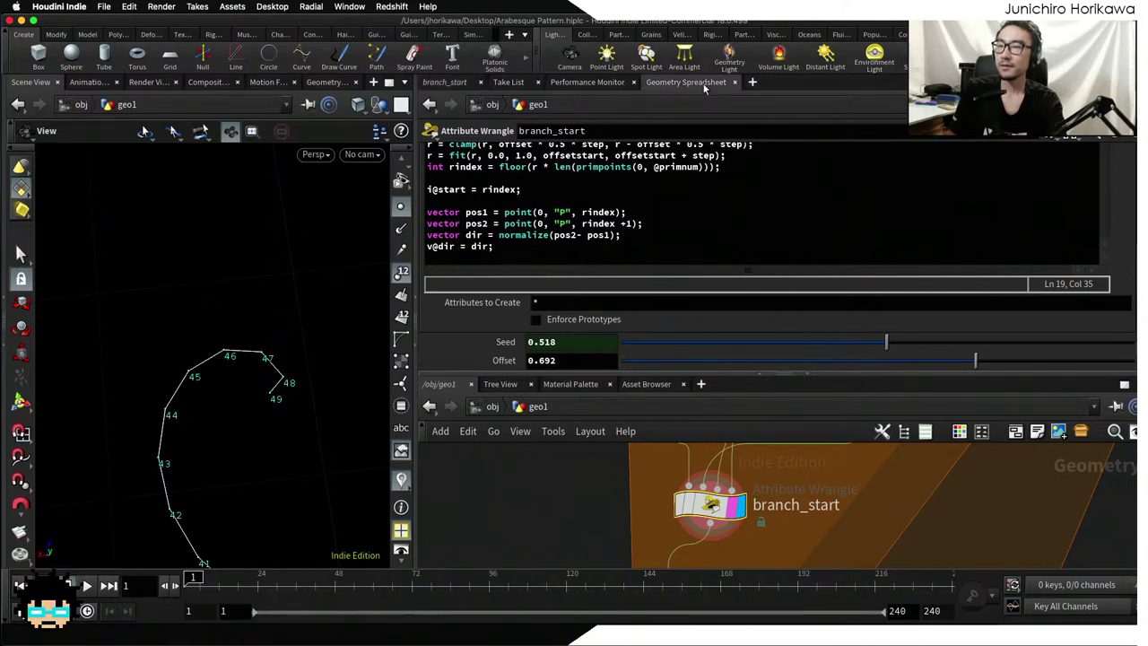
pyautogui.scroll(-5, 274, 243)
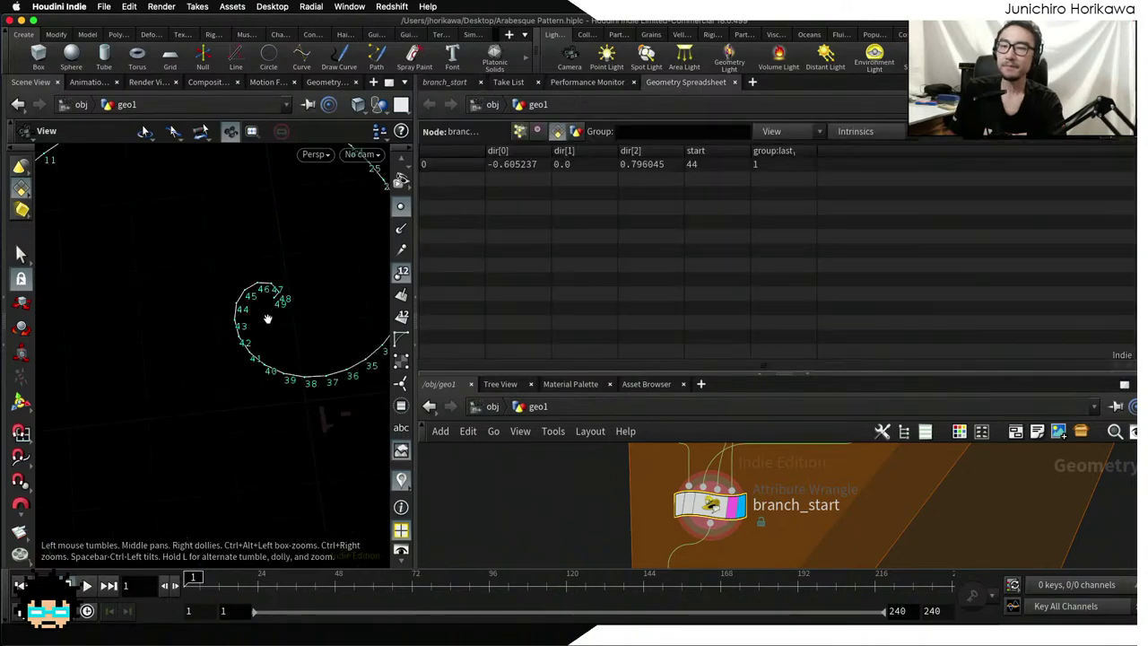
pyautogui.moveTo(264, 318); pyautogui.dragTo(186, 333, button='middle')
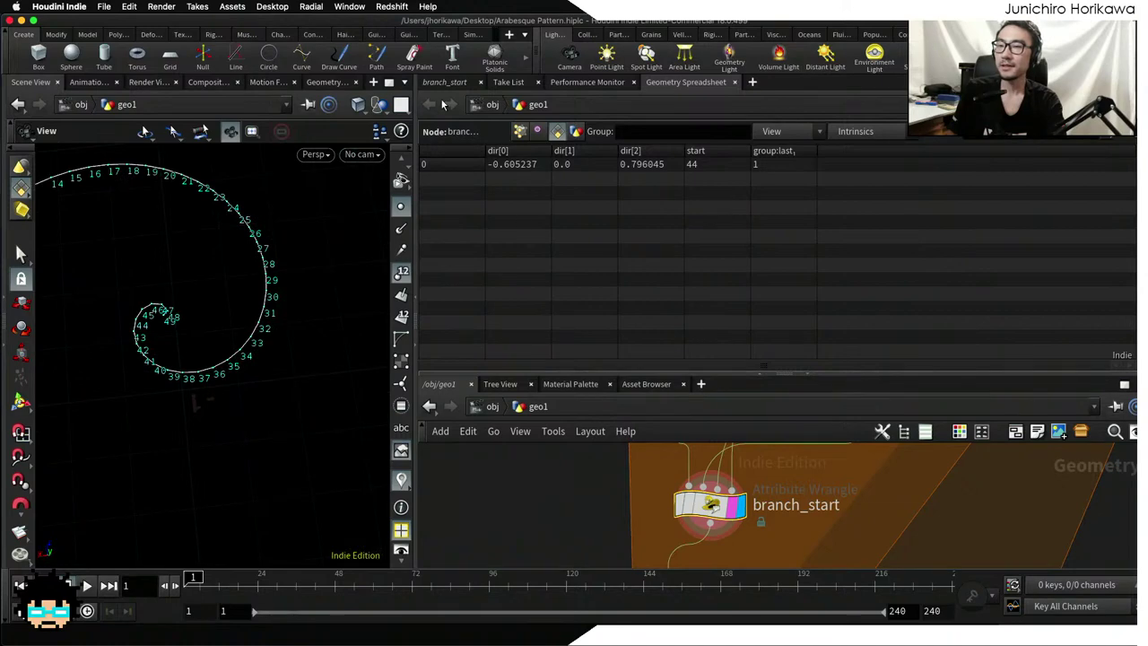
pyautogui.click(445, 82)
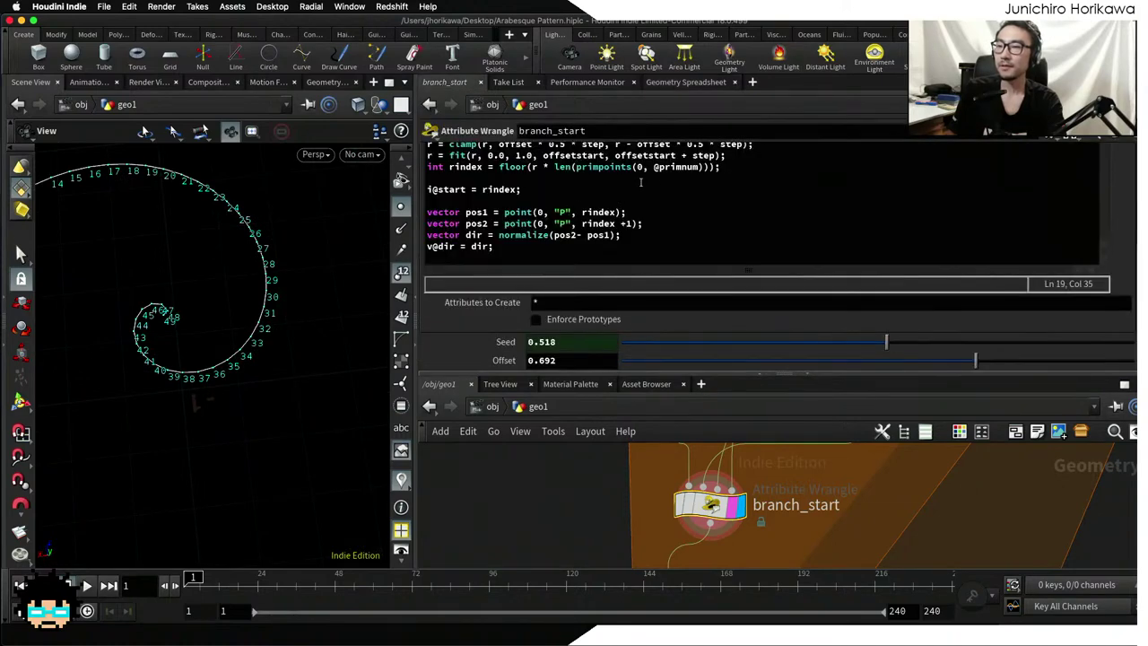
# Remove both step multipliers from the clamp line, leaving clamp(r, offset * 0.5, r - offset * 0.5).
pyautogui.moveTo(761, 374); pyautogui.dragTo(761, 413)
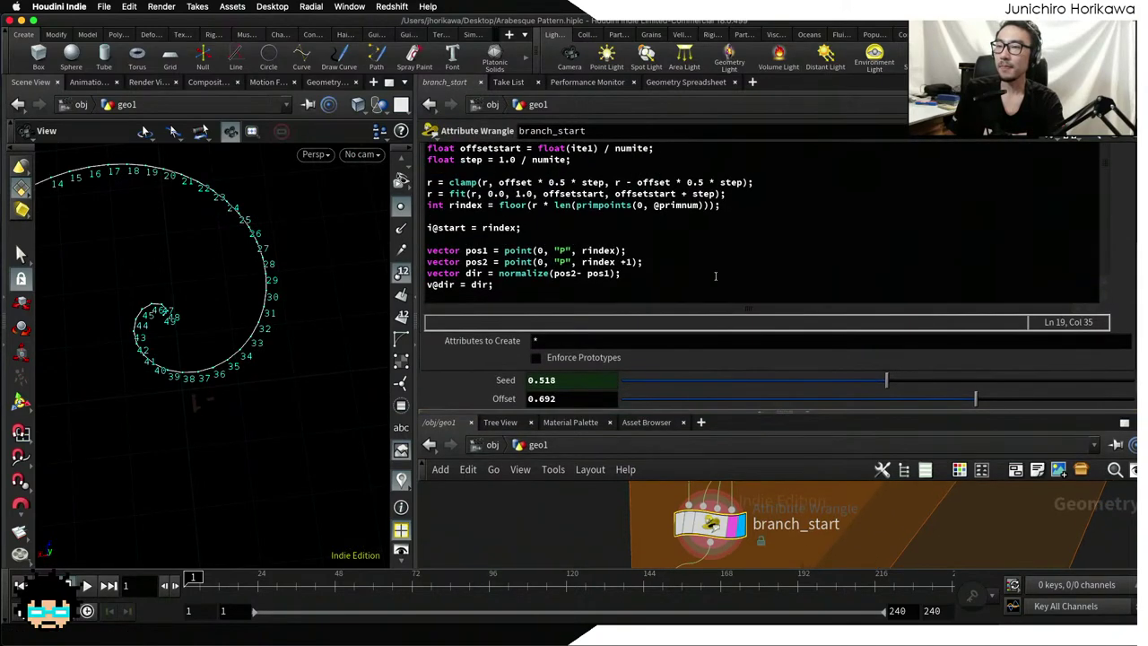
pyautogui.doubleClick(598, 182)
pyautogui.press('BackSpace')
pyautogui.press('BackSpace')
pyautogui.press('BackSpace')
pyautogui.press('BackSpace')
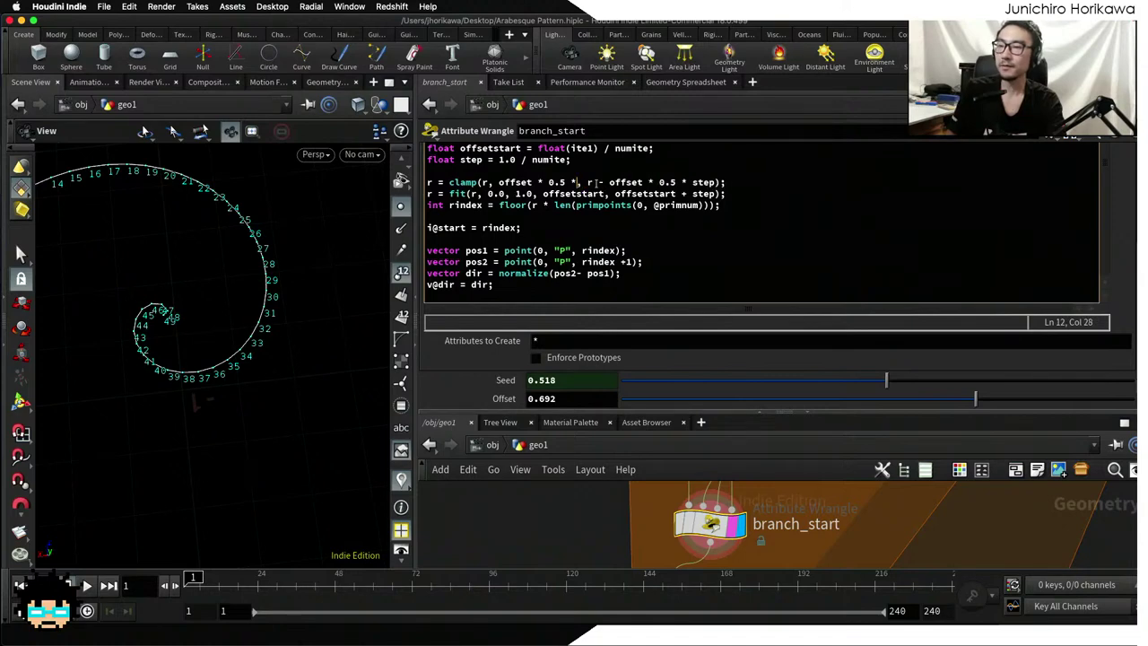
pyautogui.doubleClick(694, 183)
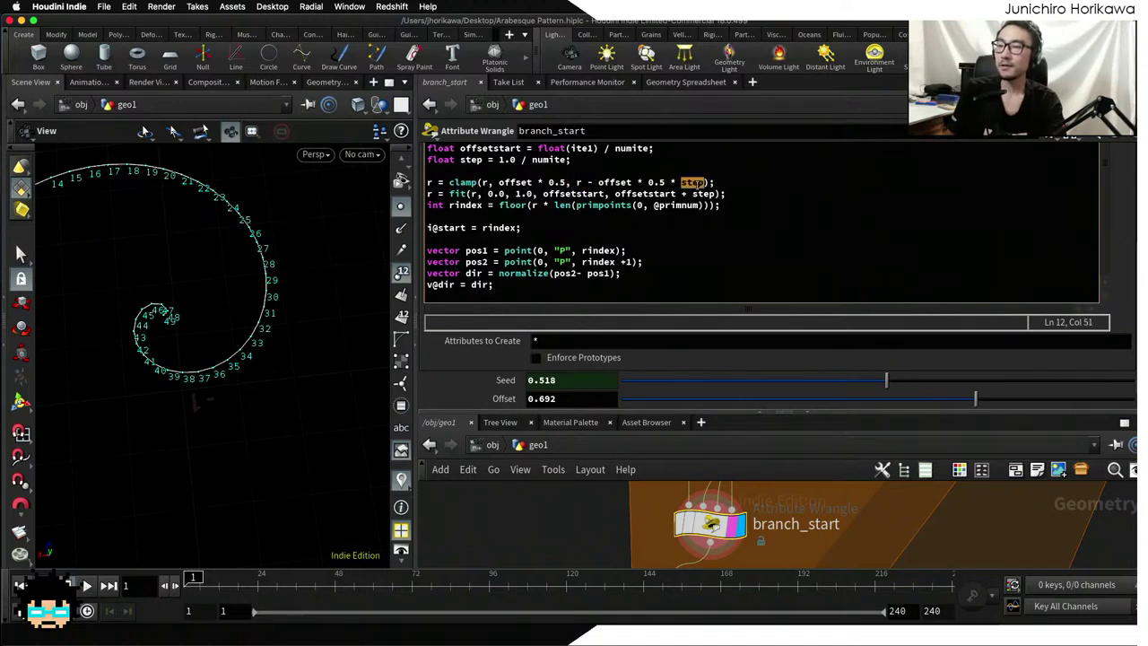
pyautogui.press('BackSpace')
pyautogui.press('BackSpace')
pyautogui.press('BackSpace')
pyautogui.press('BackSpace')
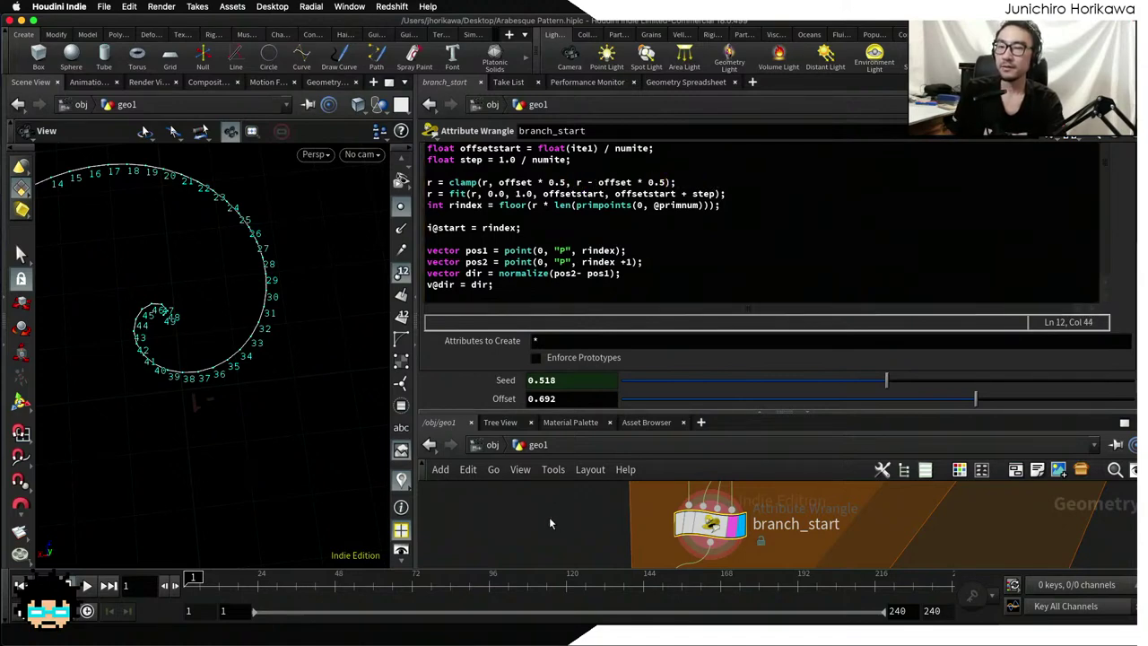
pyautogui.scroll(3, 339, 379)
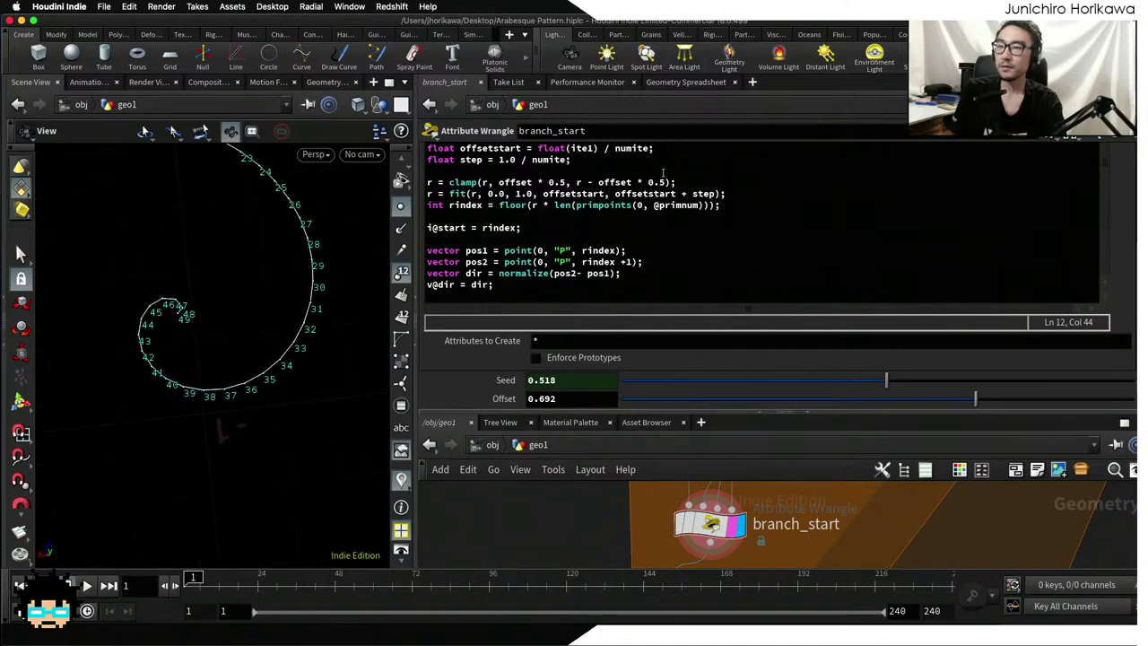
# Try several lower Offset values and then 1, comparing start and dir in the spreadsheet.
pyautogui.click(691, 83)
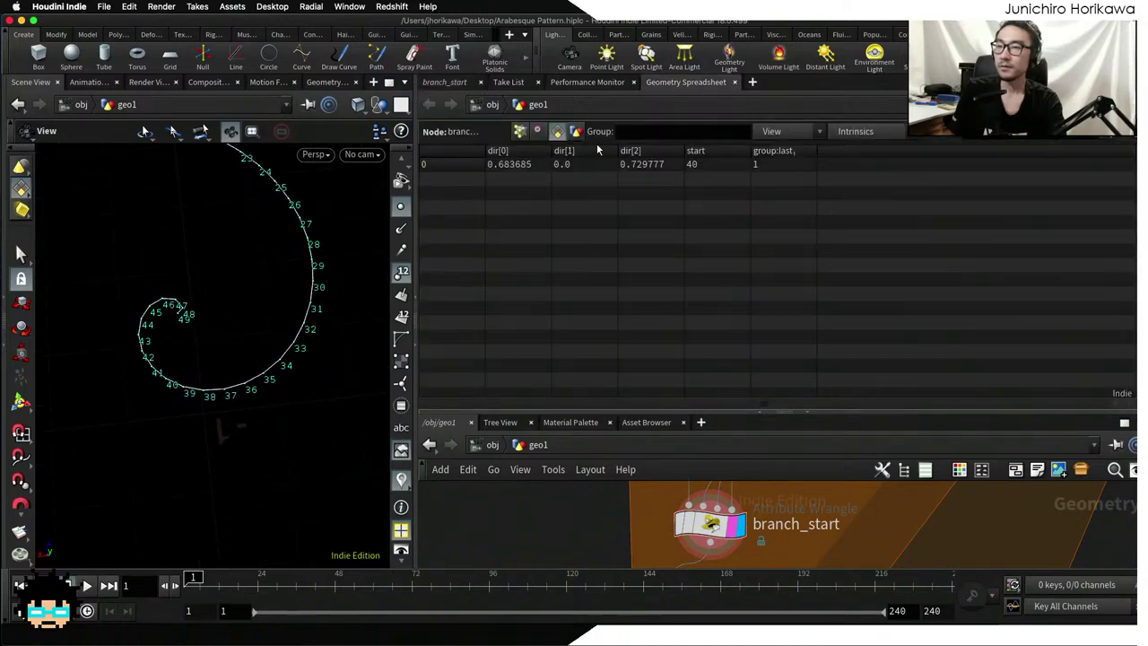
pyautogui.click(446, 82)
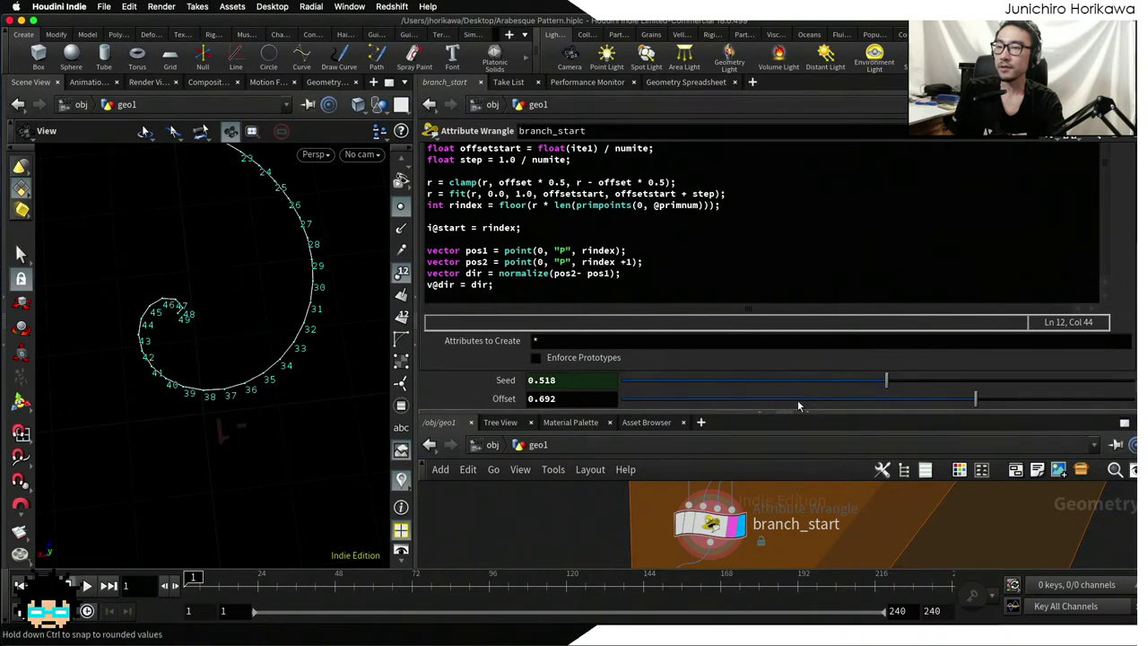
pyautogui.moveTo(798, 400); pyautogui.dragTo(760, 400)
pyautogui.click(699, 83)
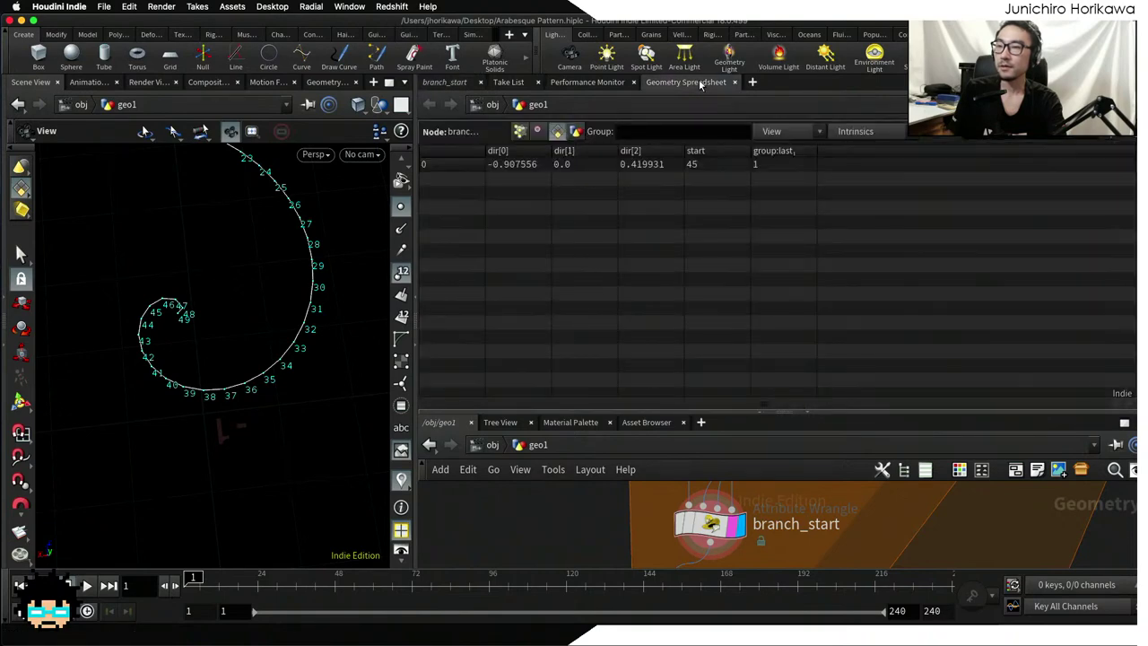
pyautogui.click(446, 82)
pyautogui.moveTo(826, 398); pyautogui.dragTo(777, 400)
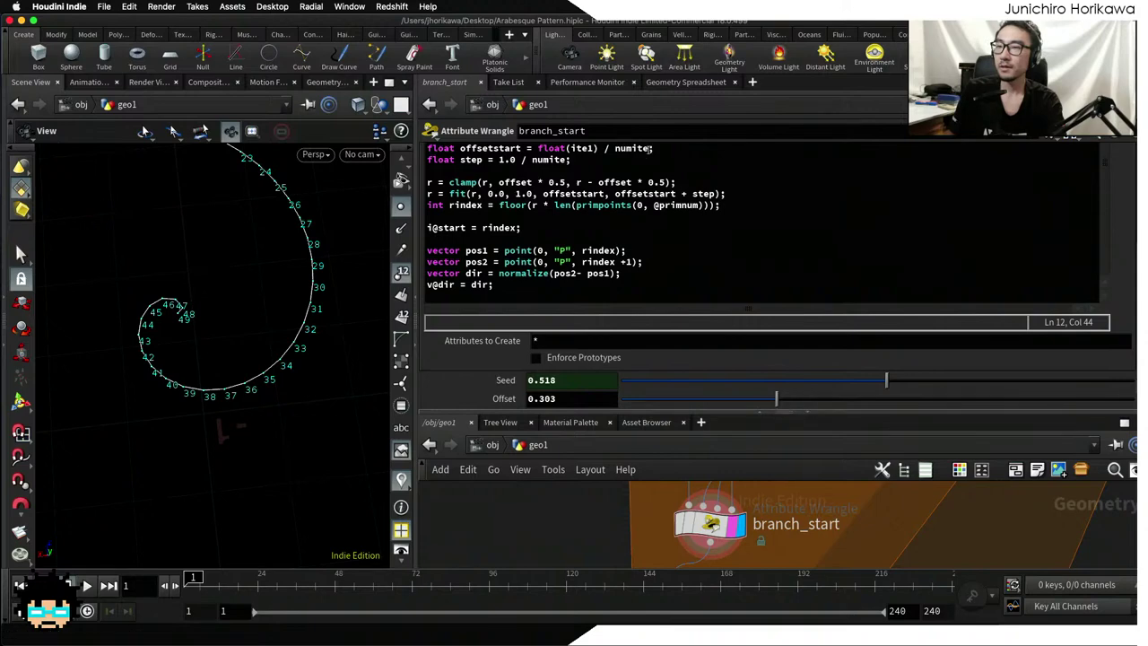
pyautogui.click(667, 82)
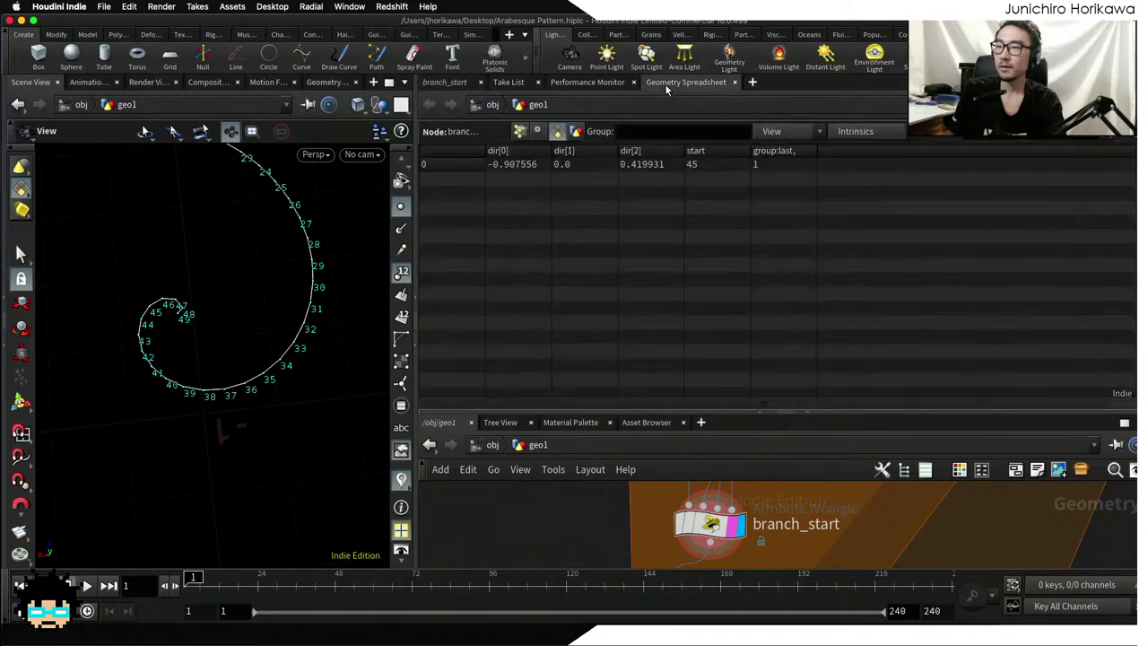
pyautogui.click(453, 83)
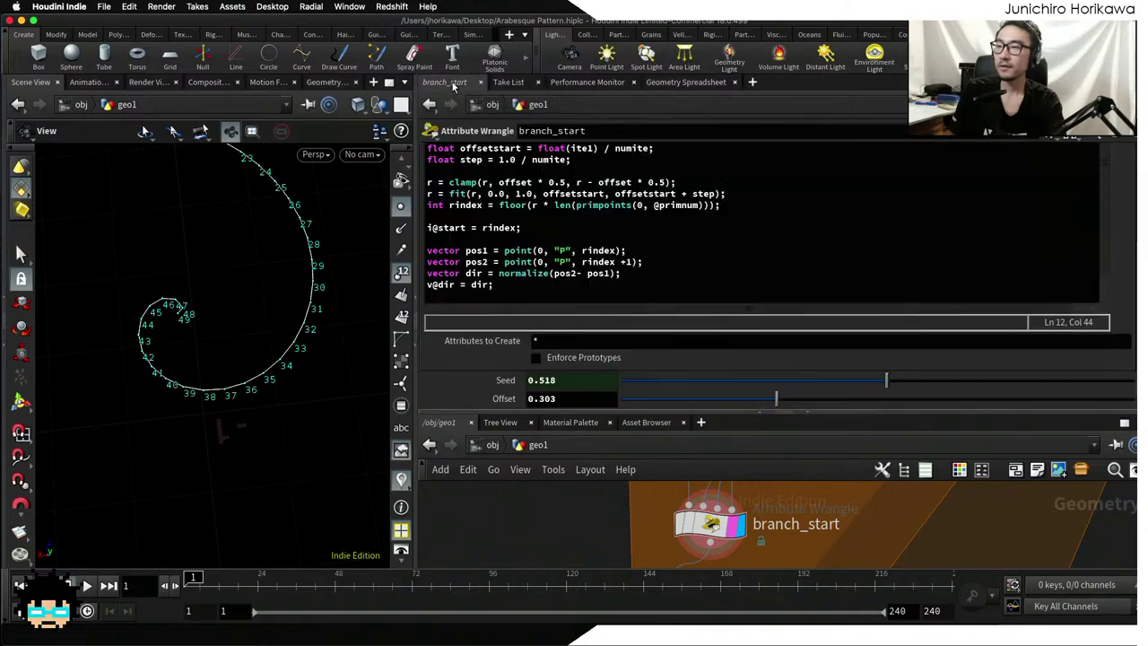
pyautogui.moveTo(777, 398); pyautogui.dragTo(1134, 399)
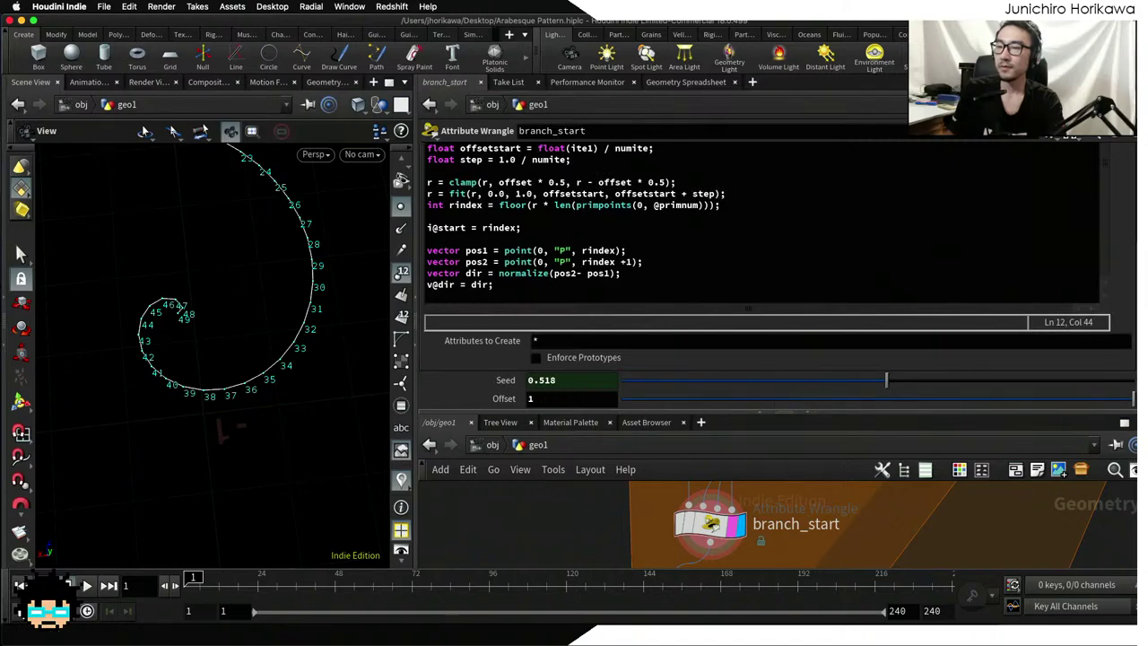
pyautogui.click(682, 83)
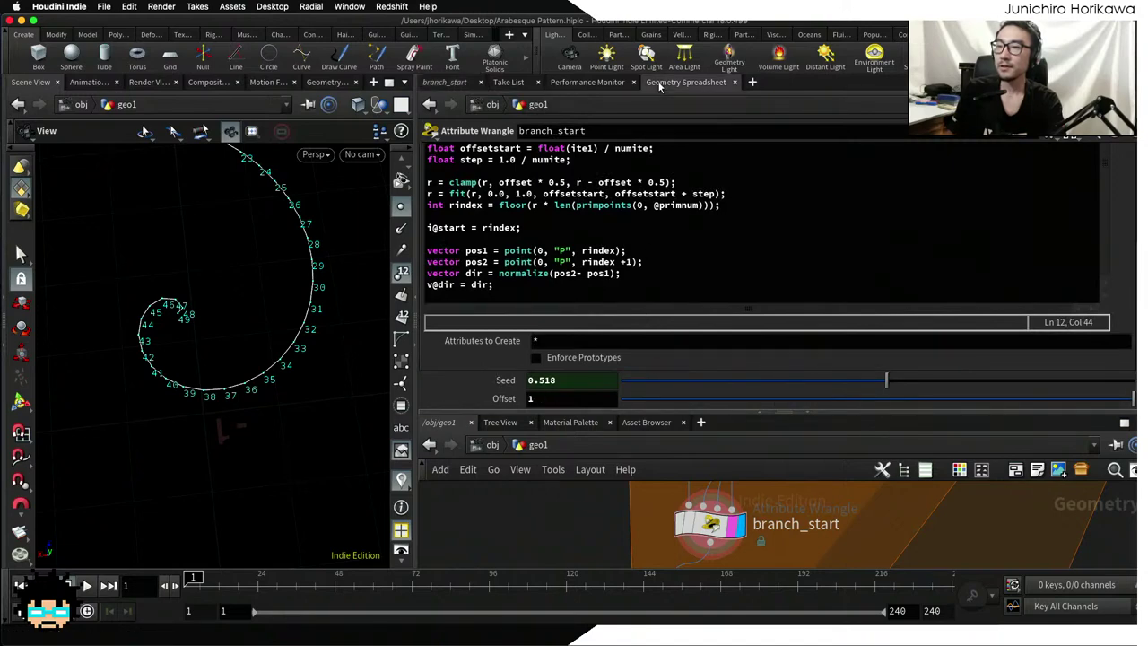
# Bring Offset back down to 0.322 and give the node network more room.
pyautogui.moveTo(320, 224); pyautogui.dragTo(329, 277, button='middle')
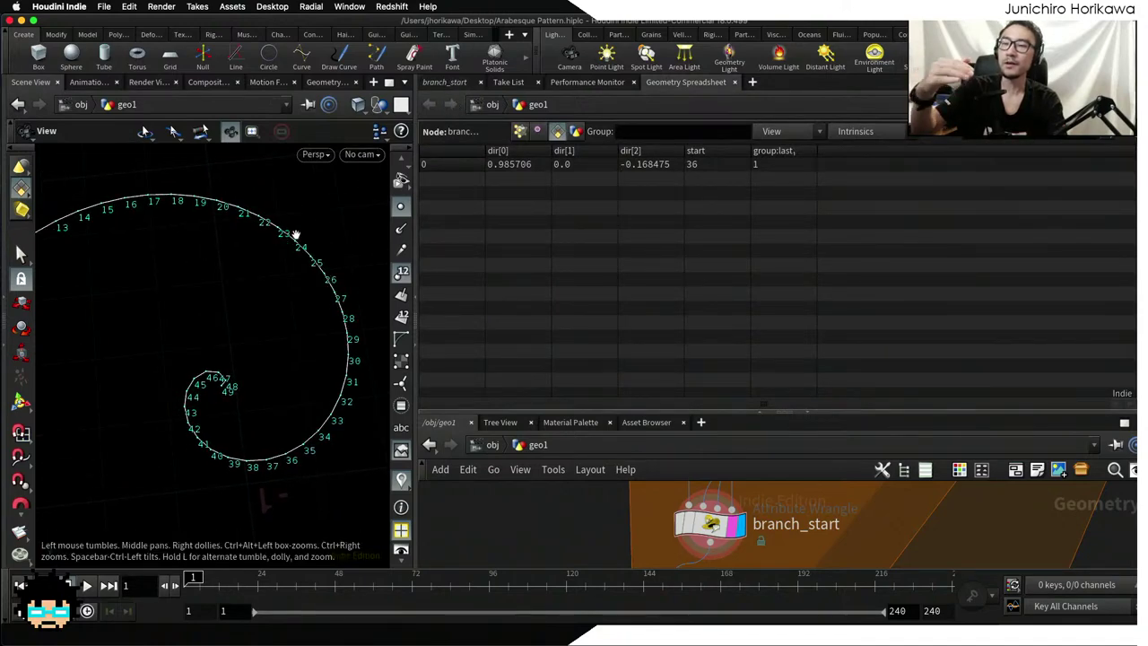
pyautogui.click(446, 83)
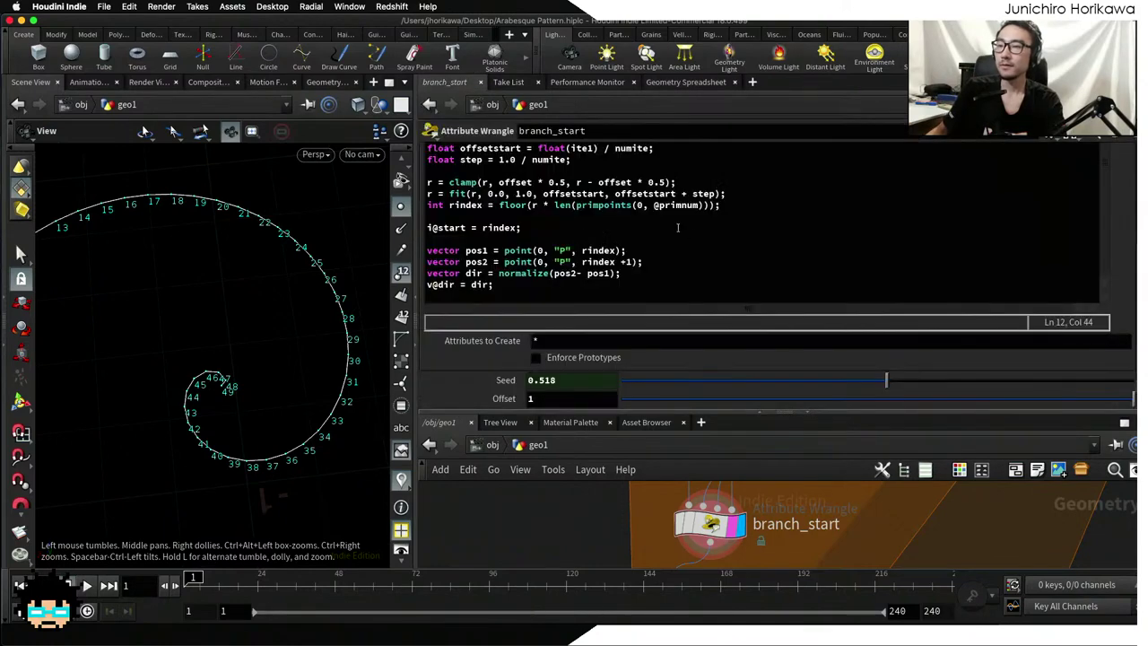
pyautogui.moveTo(859, 400); pyautogui.dragTo(786, 399)
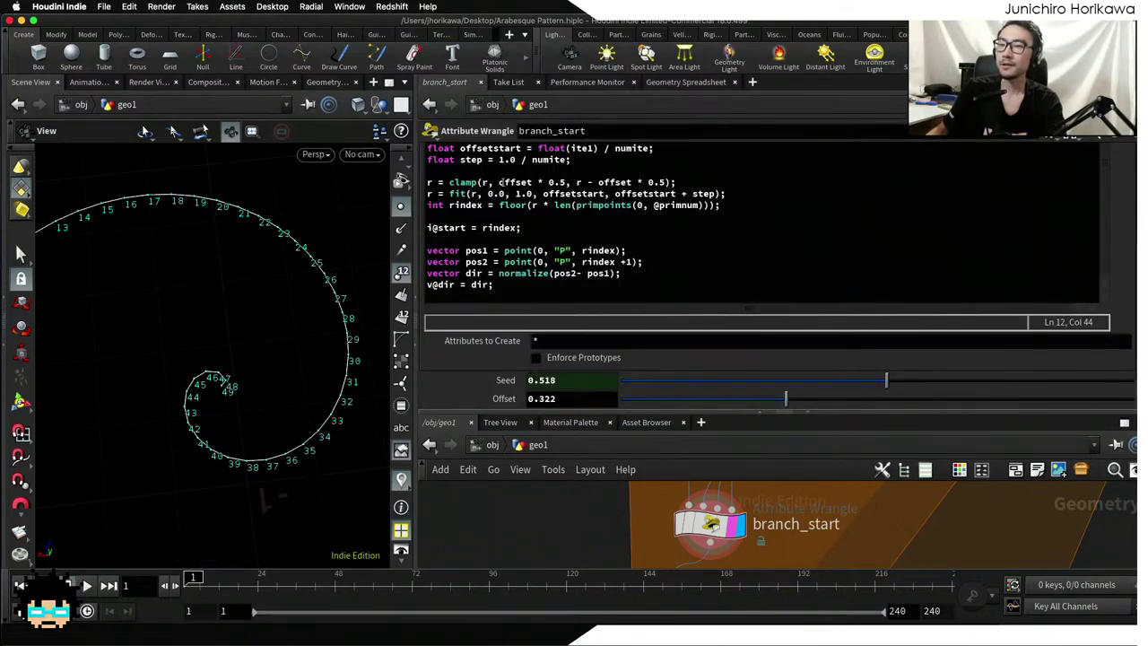
pyautogui.moveTo(449, 182); pyautogui.dragTo(499, 182)
pyautogui.click(682, 181)
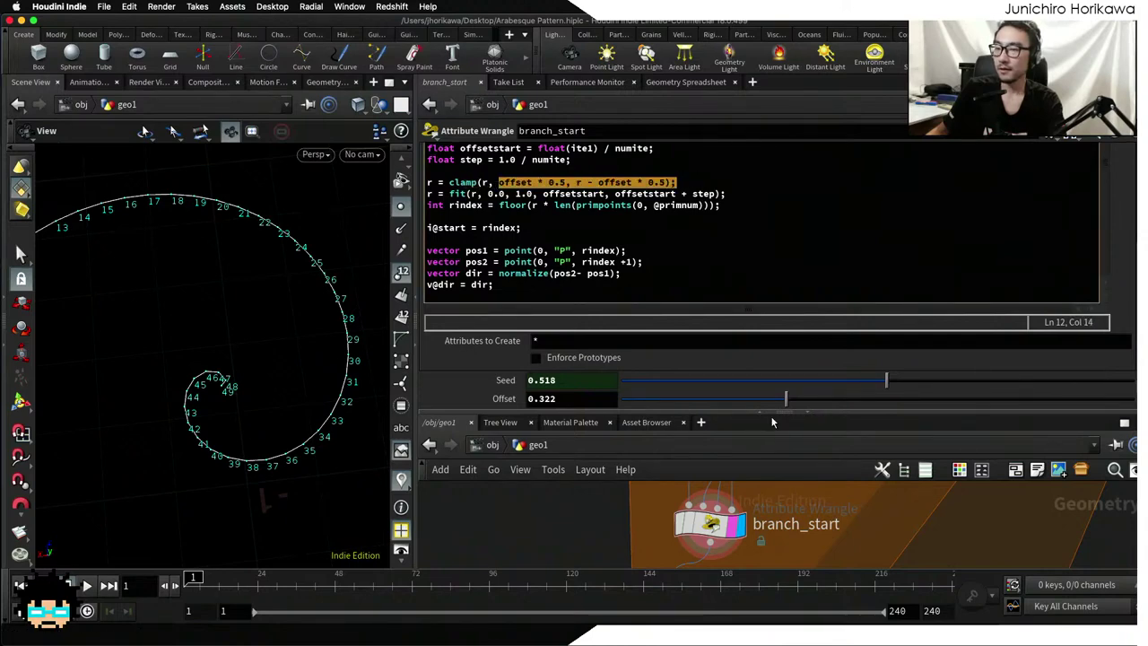
pyautogui.moveTo(820, 410); pyautogui.dragTo(820, 383)
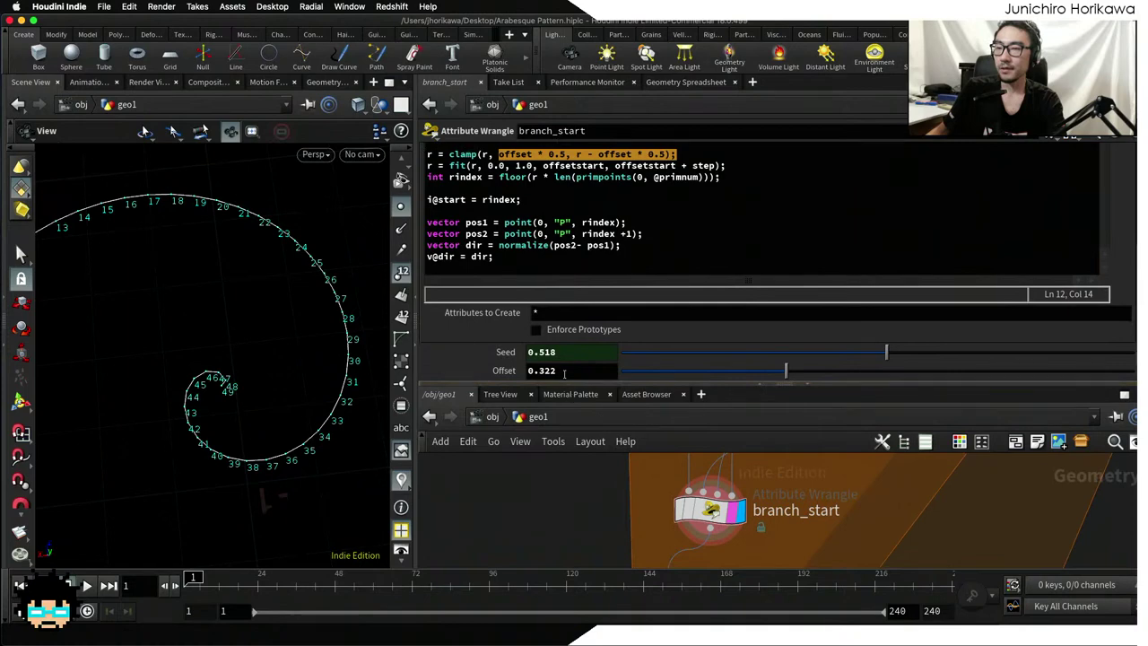
pyautogui.moveTo(565, 374); pyautogui.dragTo(523, 371)
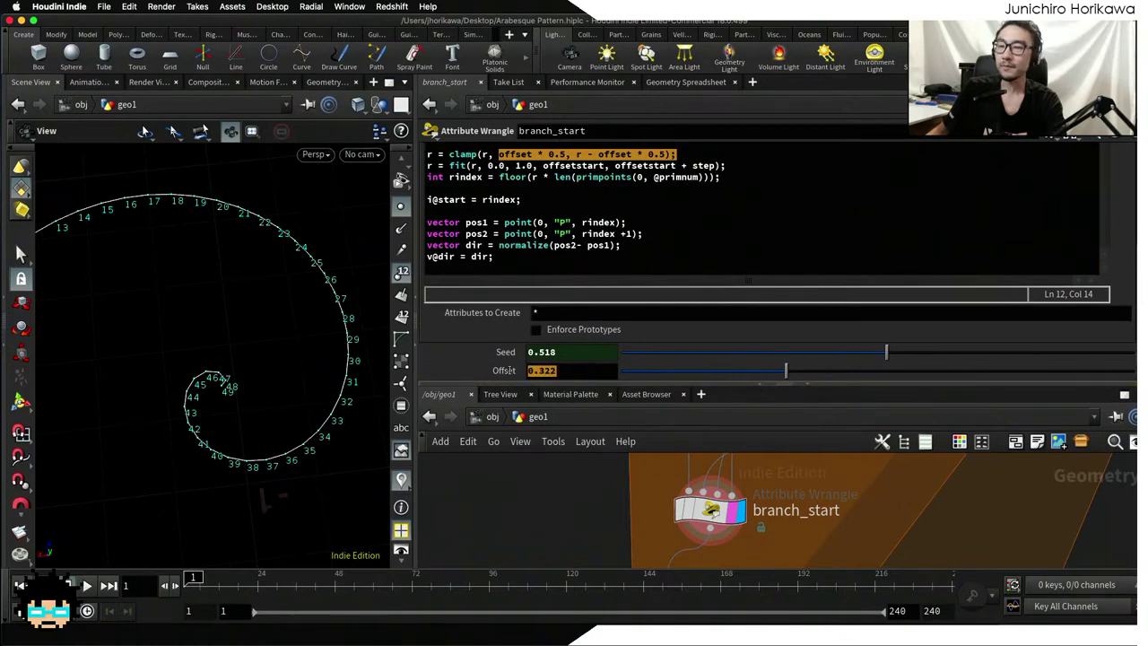
pyautogui.moveTo(508, 386); pyautogui.dragTo(508, 336)
pyautogui.scroll(-5, 598, 467)
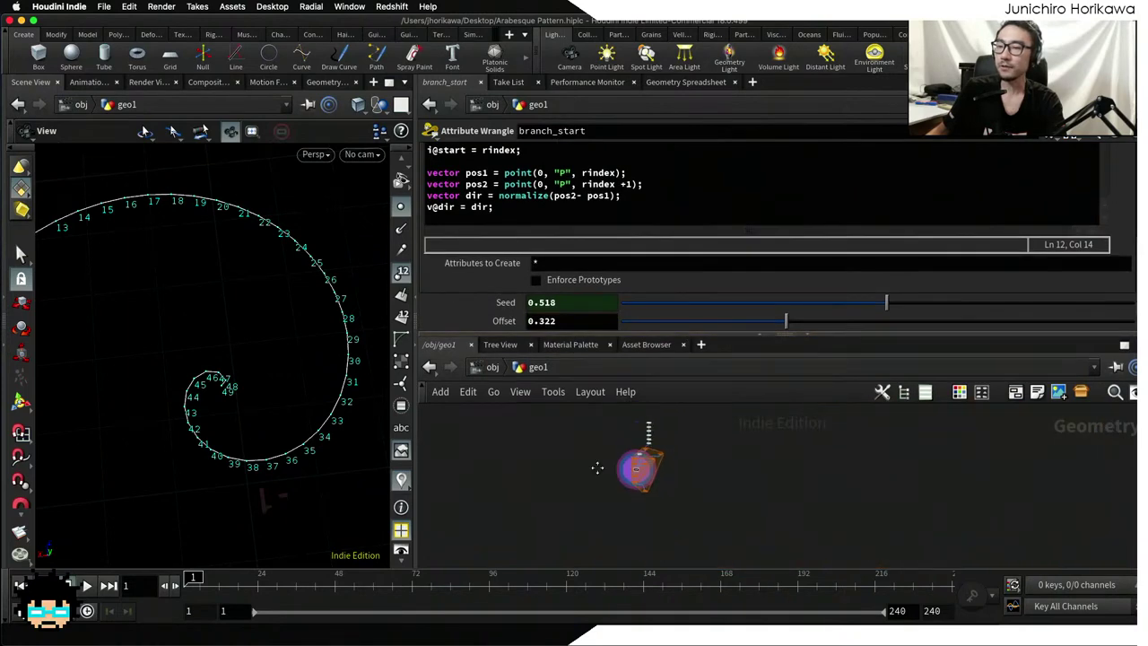
pyautogui.scroll(5, 598, 468)
# Open CONTROLLER's parameter interface editor and copy branch_start's Offset parameter into it.
pyautogui.click(717, 471)
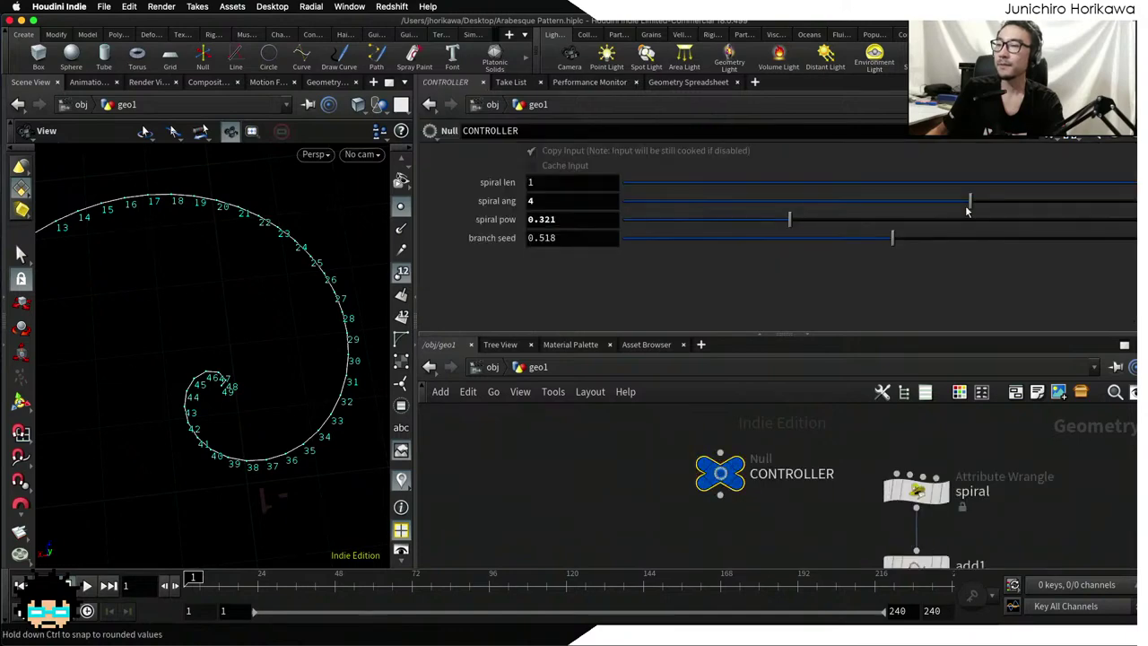
pyautogui.click(1123, 131)
pyautogui.click(924, 153)
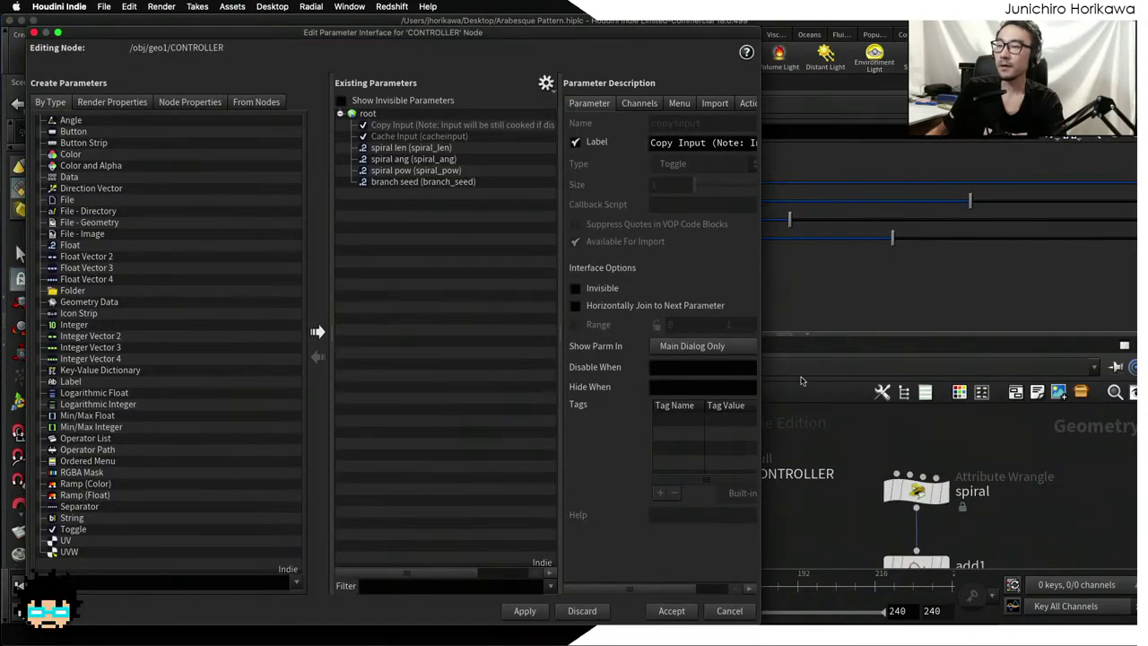
pyautogui.scroll(-5, 854, 486)
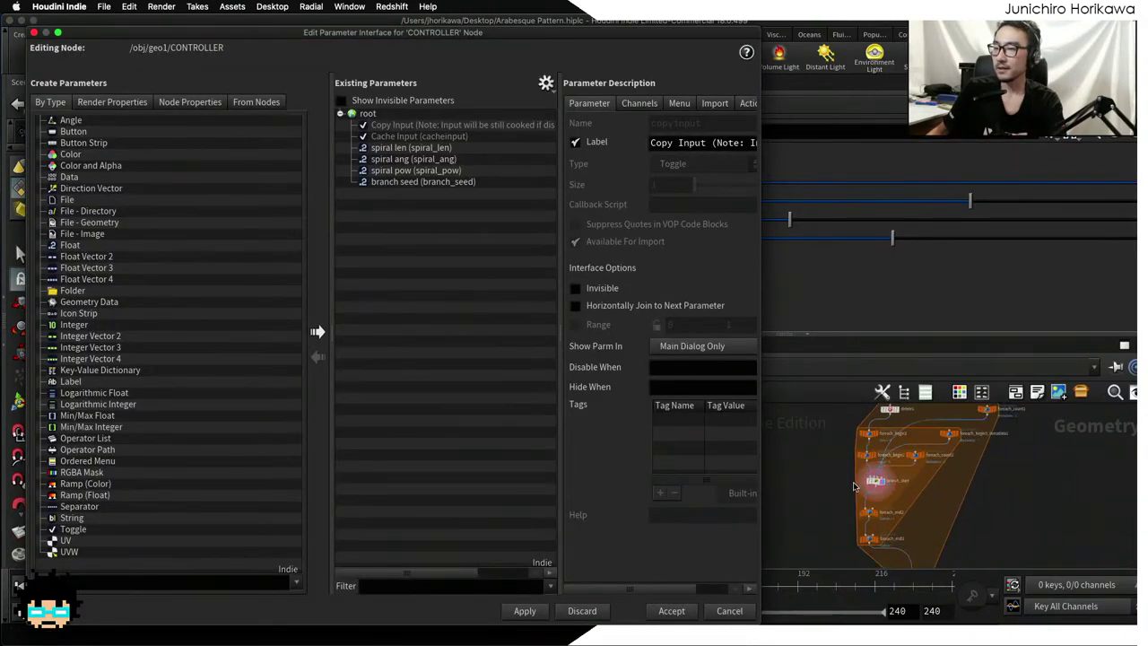
pyautogui.scroll(3, 857, 489)
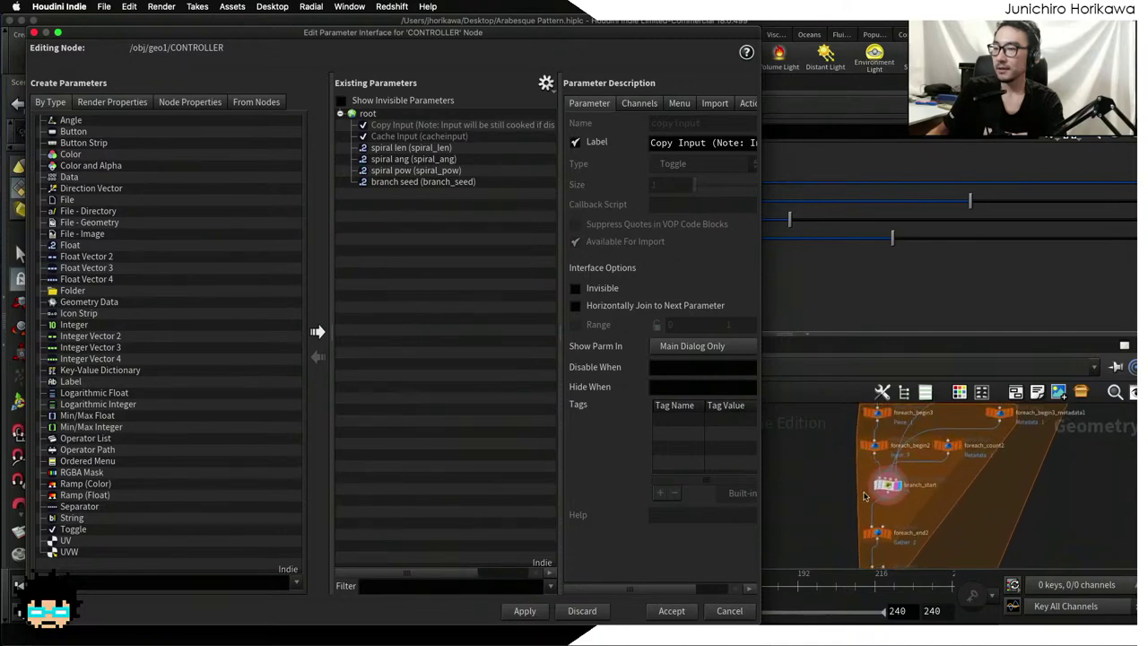
pyautogui.scroll(3, 864, 496)
pyautogui.click(905, 475)
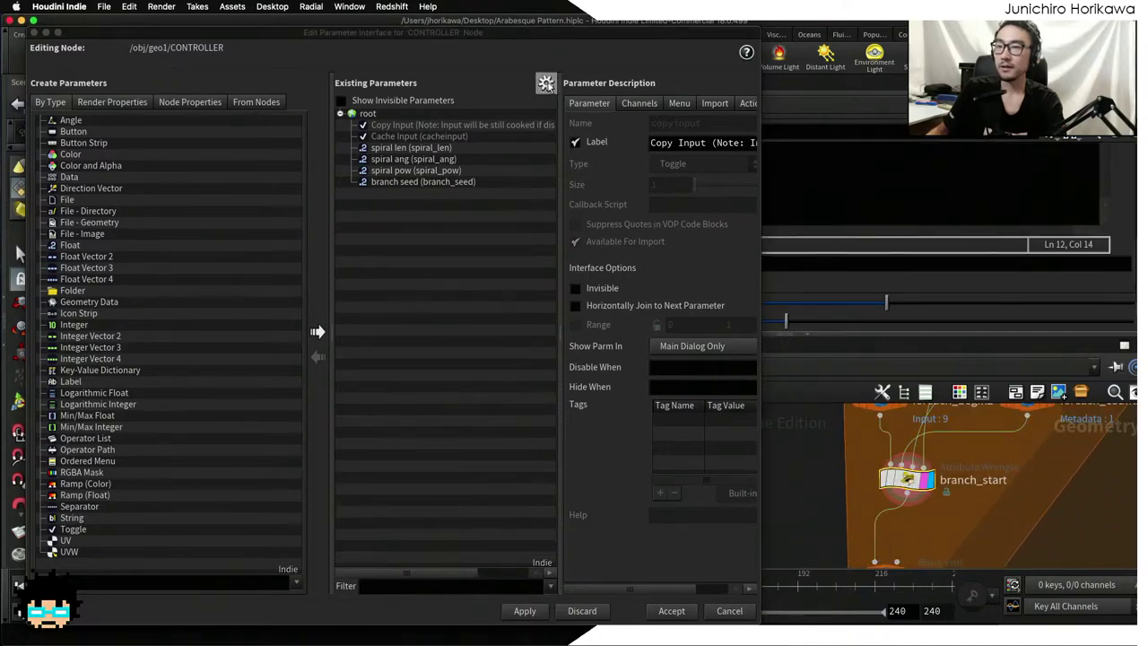
pyautogui.click(547, 84)
pyautogui.click(588, 197)
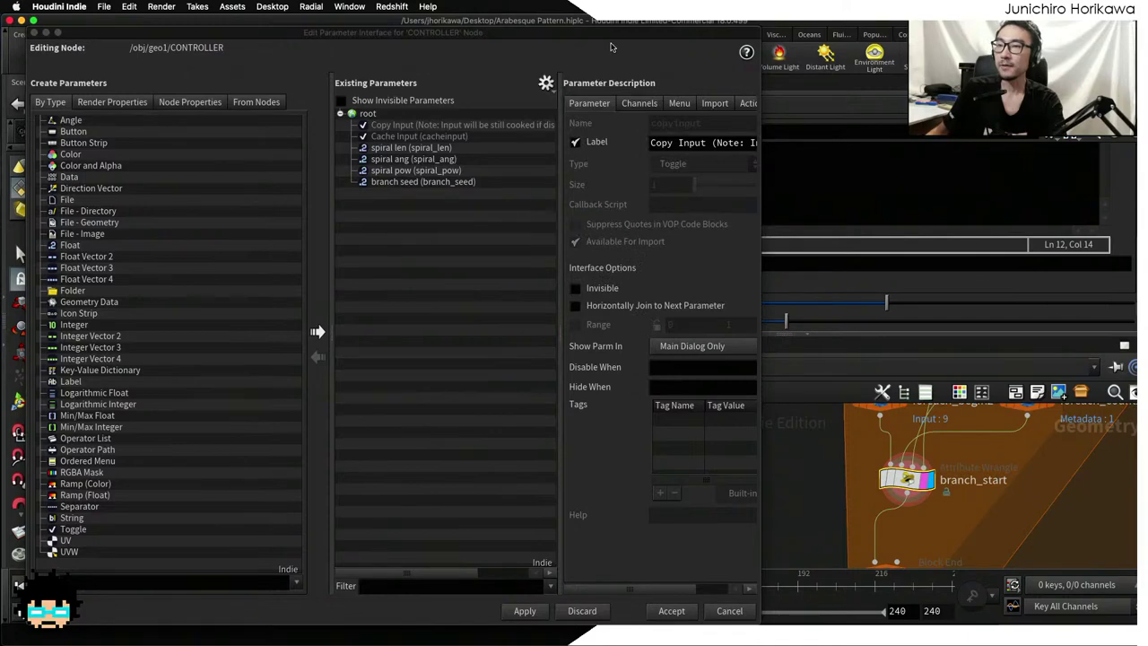
pyautogui.moveTo(604, 37); pyautogui.dragTo(348, 53)
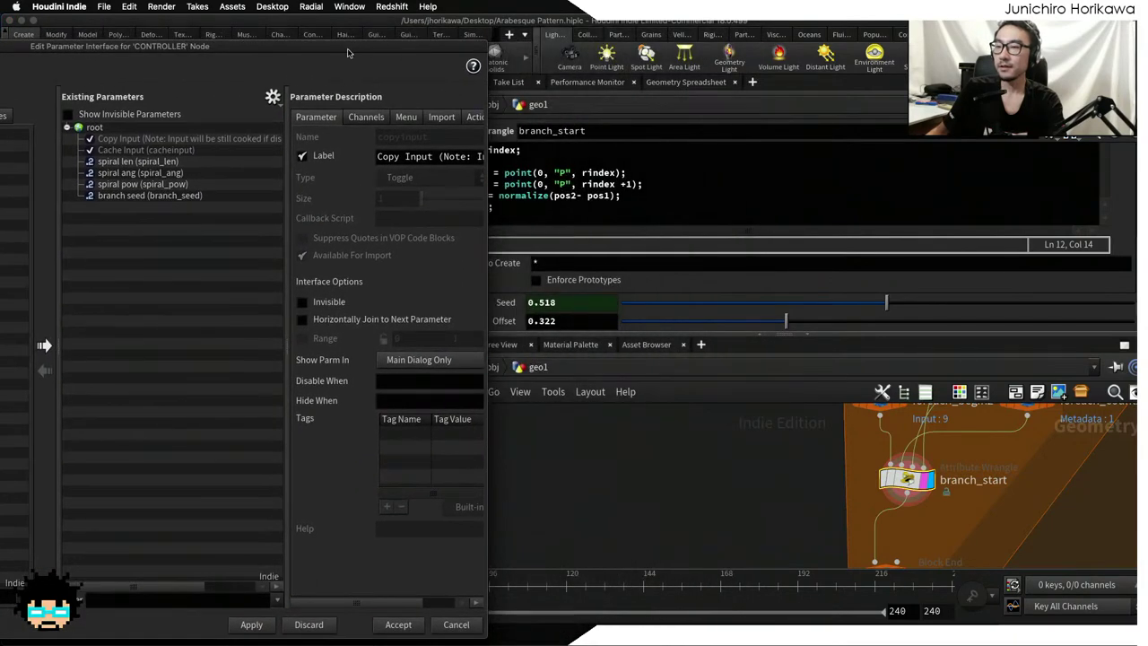
pyautogui.moveTo(505, 320); pyautogui.dragTo(199, 281)
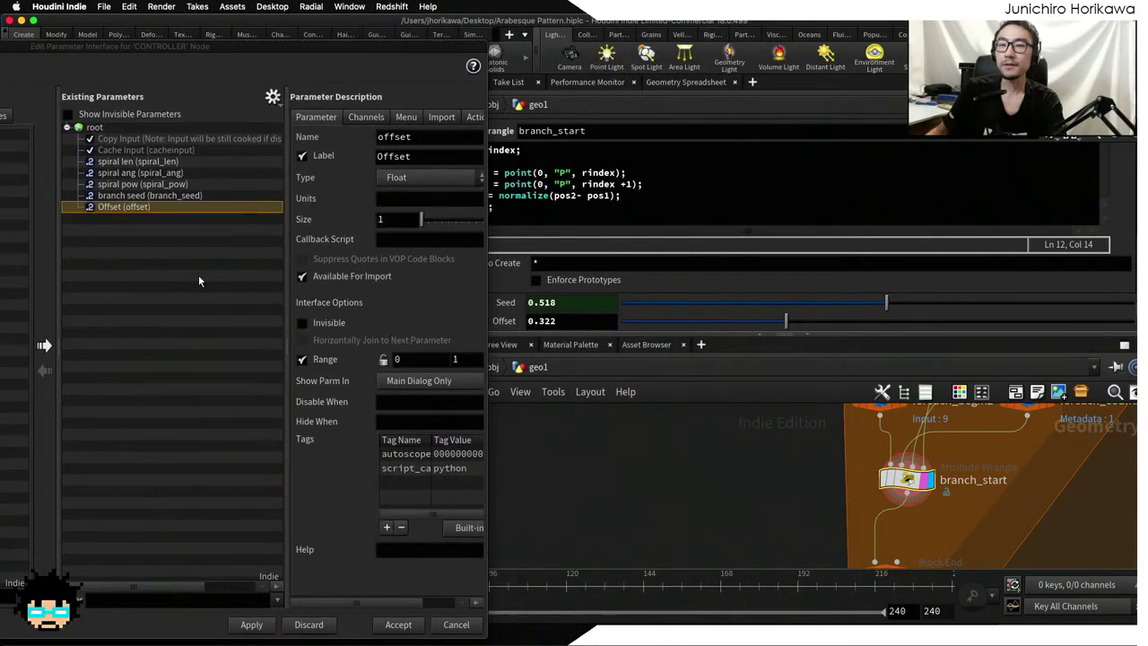
pyautogui.moveTo(206, 46); pyautogui.dragTo(523, 51)
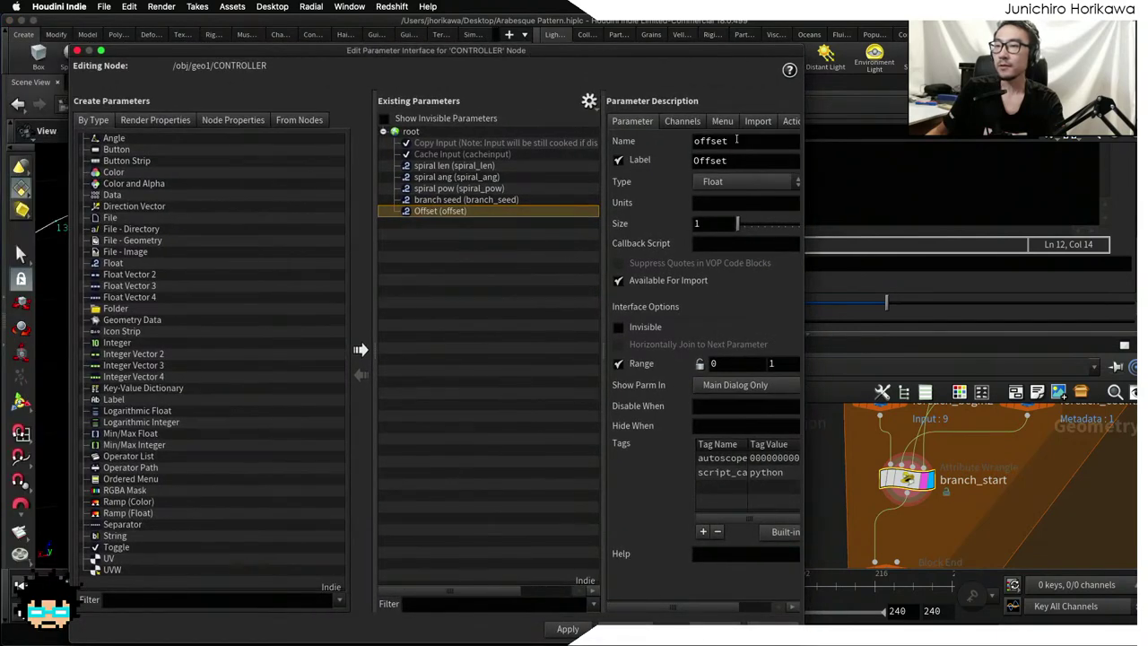
# Rename the new parameter branch_offset with label 'branch offset', then apply and accept.
pyautogui.moveTo(729, 140); pyautogui.dragTo(597, 152)
pyautogui.write('branch_offset')
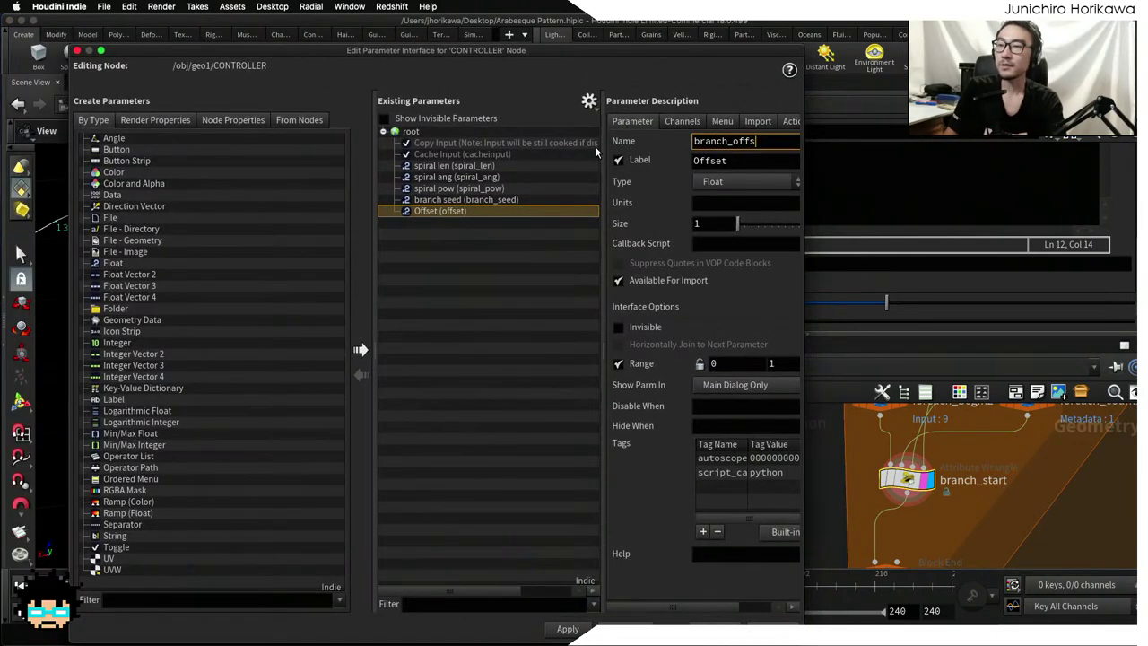
pyautogui.press('Tab')
pyautogui.write('branch offset')
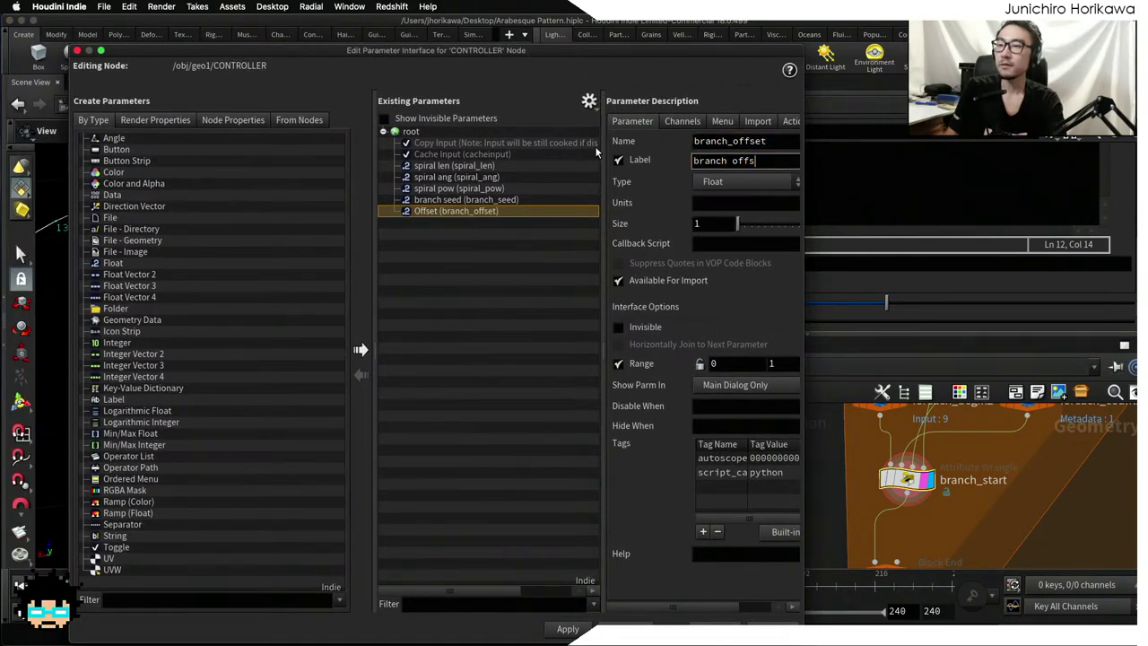
pyautogui.press('Return')
pyautogui.click(568, 630)
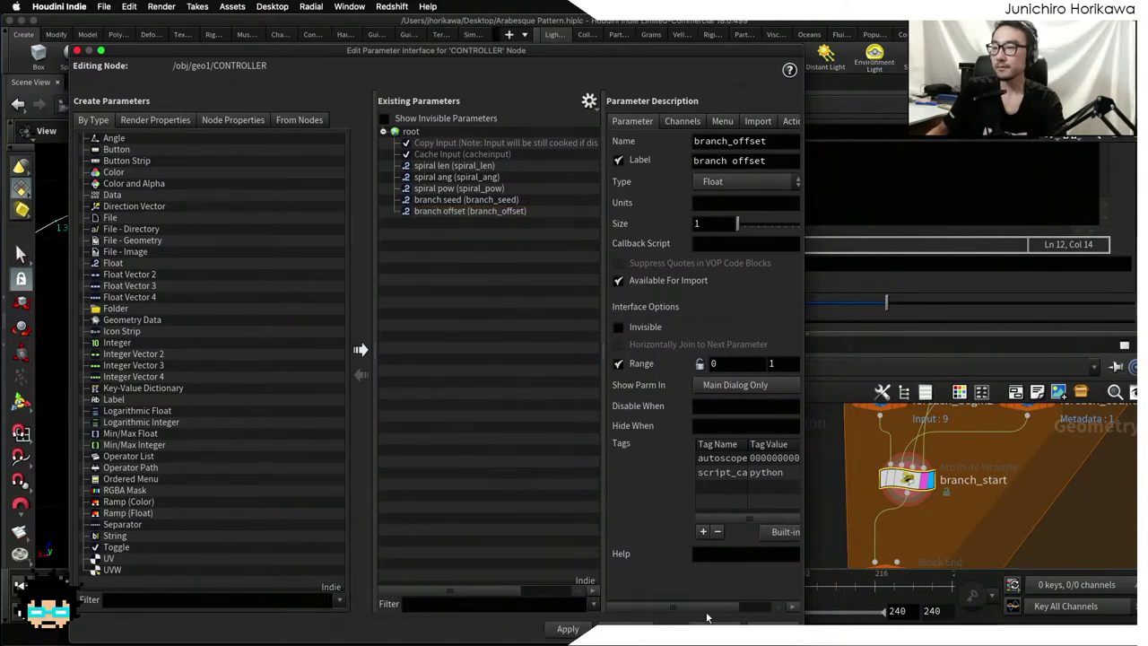
pyautogui.click(742, 616)
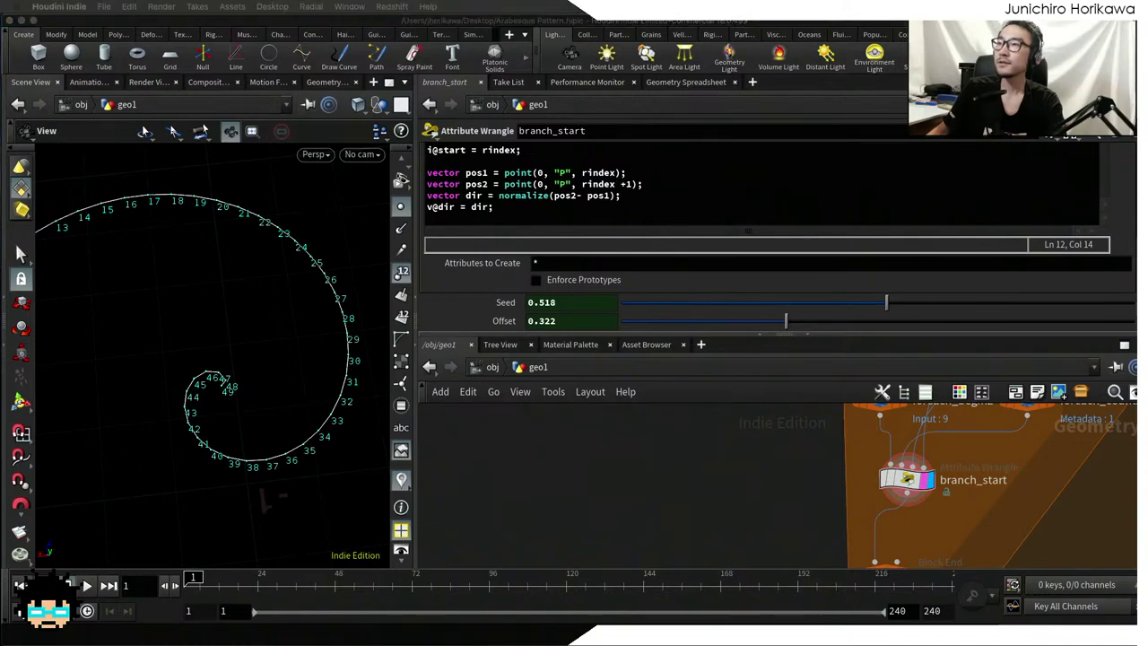
# Tumble the spiral and toggle its point numbers off and back on to read them.
pyautogui.moveTo(385, 255); pyautogui.dragTo(219, 417)
pyautogui.scroll(-3, 160, 314)
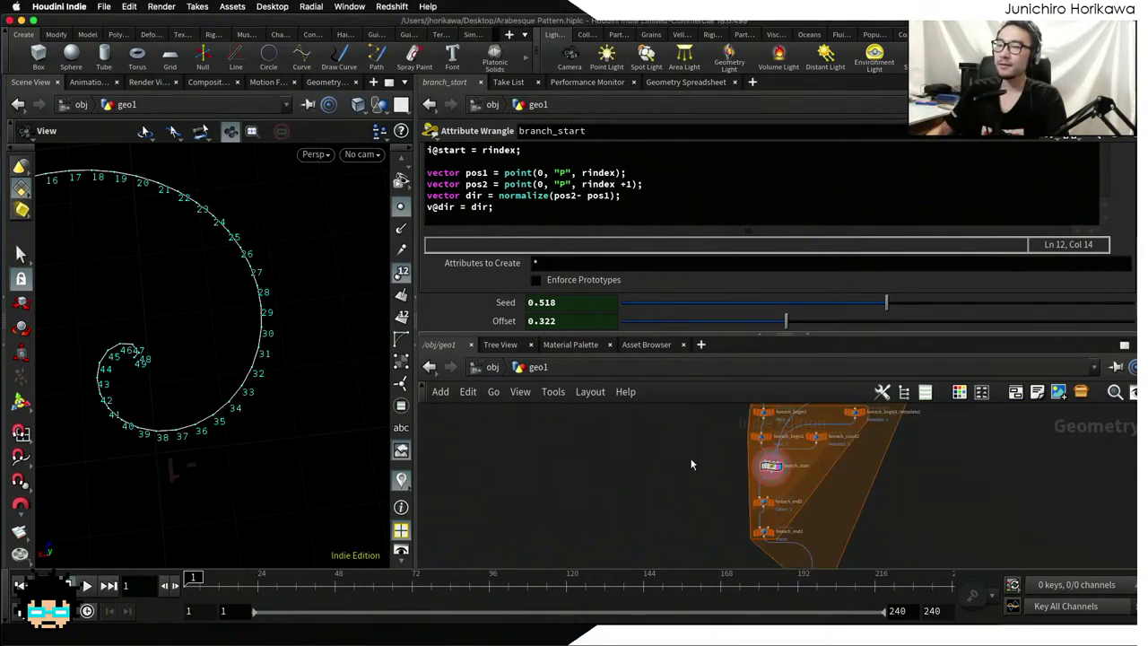
pyautogui.scroll(-5, 696, 461)
pyautogui.moveTo(215, 415); pyautogui.dragTo(238, 323)
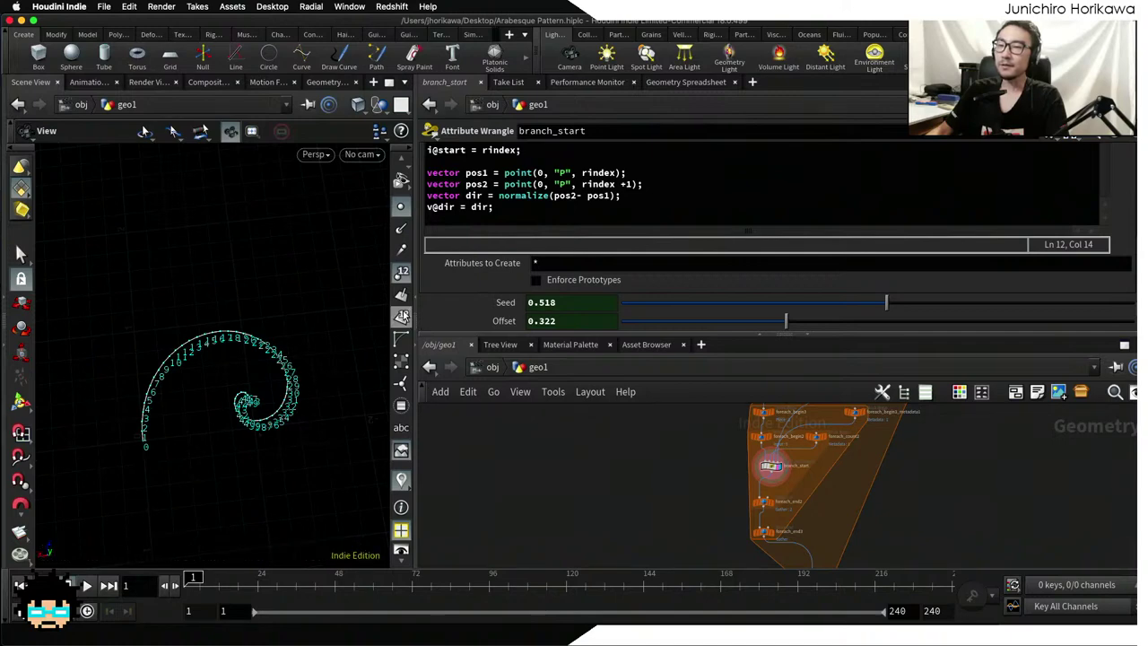
pyautogui.click(401, 276)
pyautogui.moveTo(259, 323); pyautogui.dragTo(309, 344)
pyautogui.moveTo(280, 395); pyautogui.dragTo(277, 388)
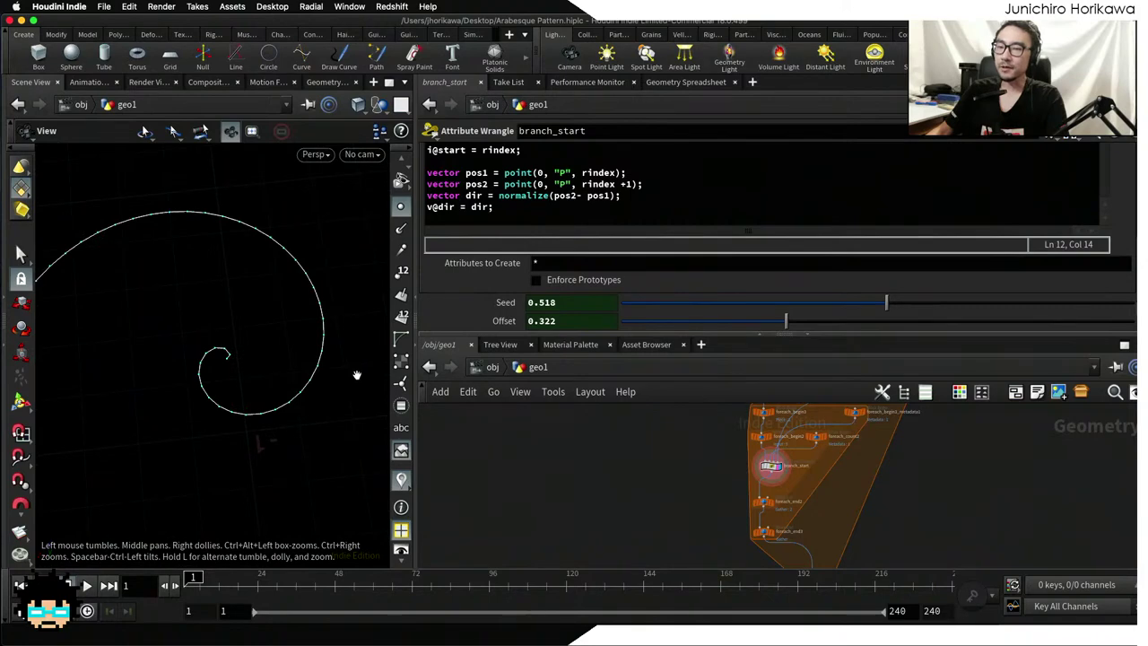
pyautogui.click(402, 272)
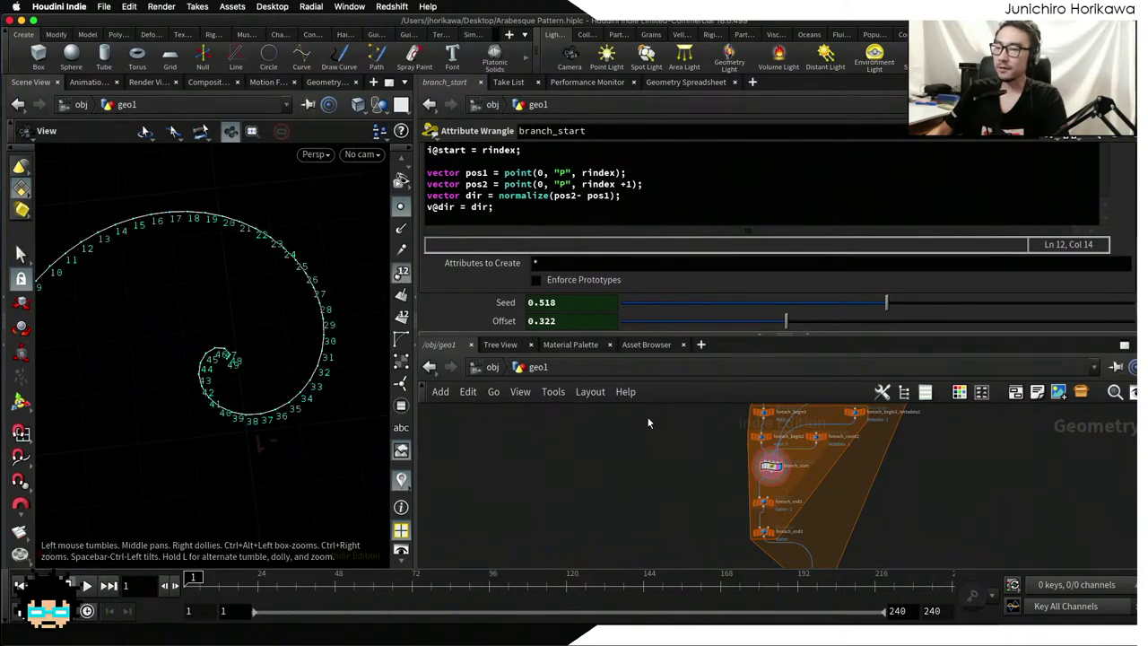
pyautogui.scroll(3, 695, 436)
# Check branch_start's attribute values in the spreadsheet, then return to its wrangle code.
pyautogui.click(698, 82)
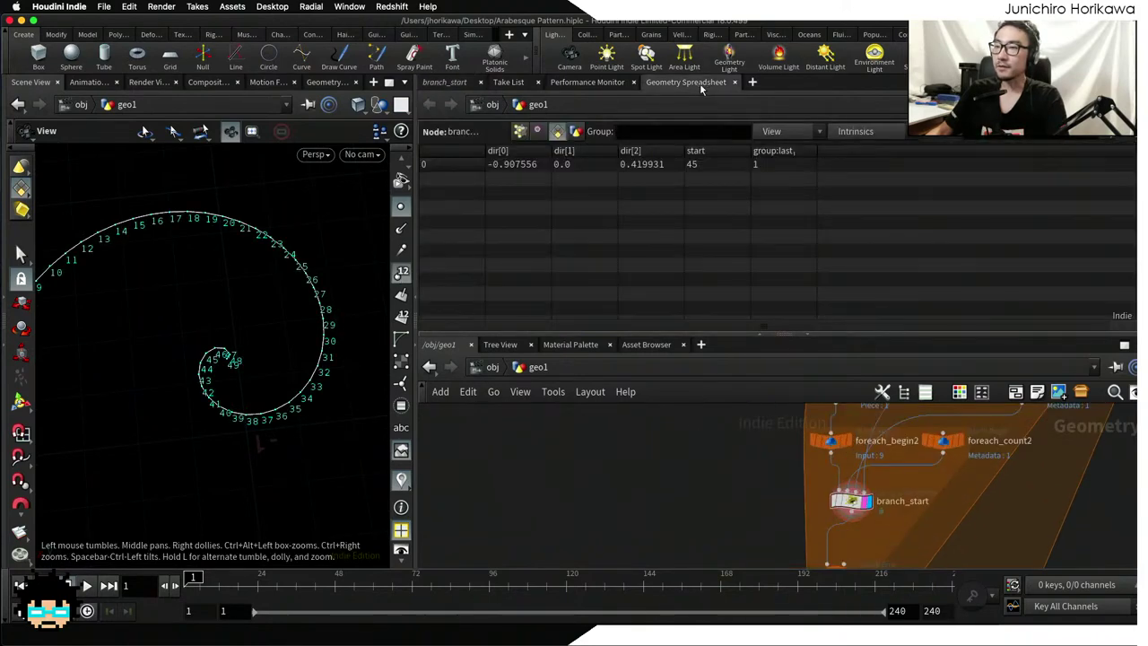
pyautogui.click(445, 83)
pyautogui.scroll(5, 218, 328)
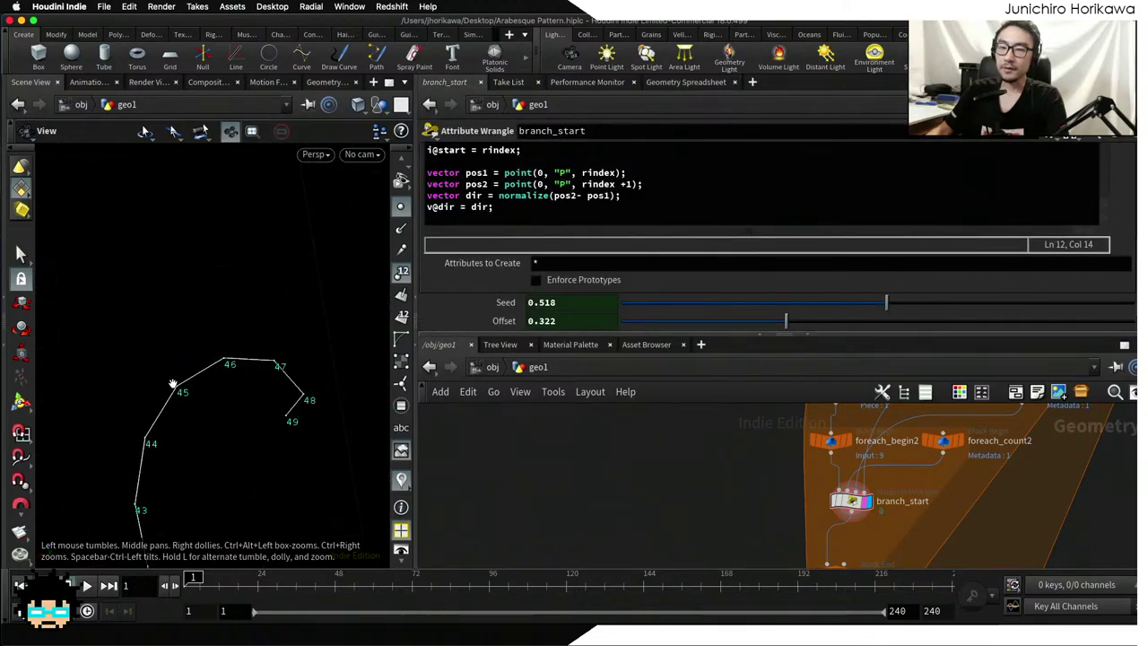
pyautogui.scroll(-6, 175, 391)
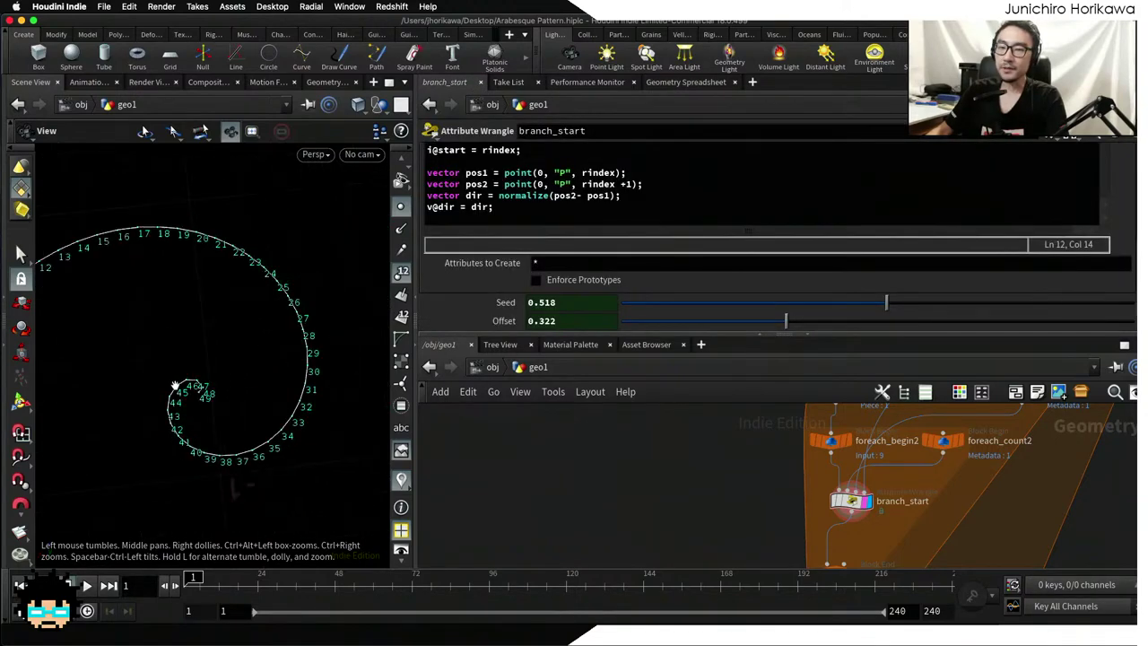
pyautogui.scroll(1, 176, 389)
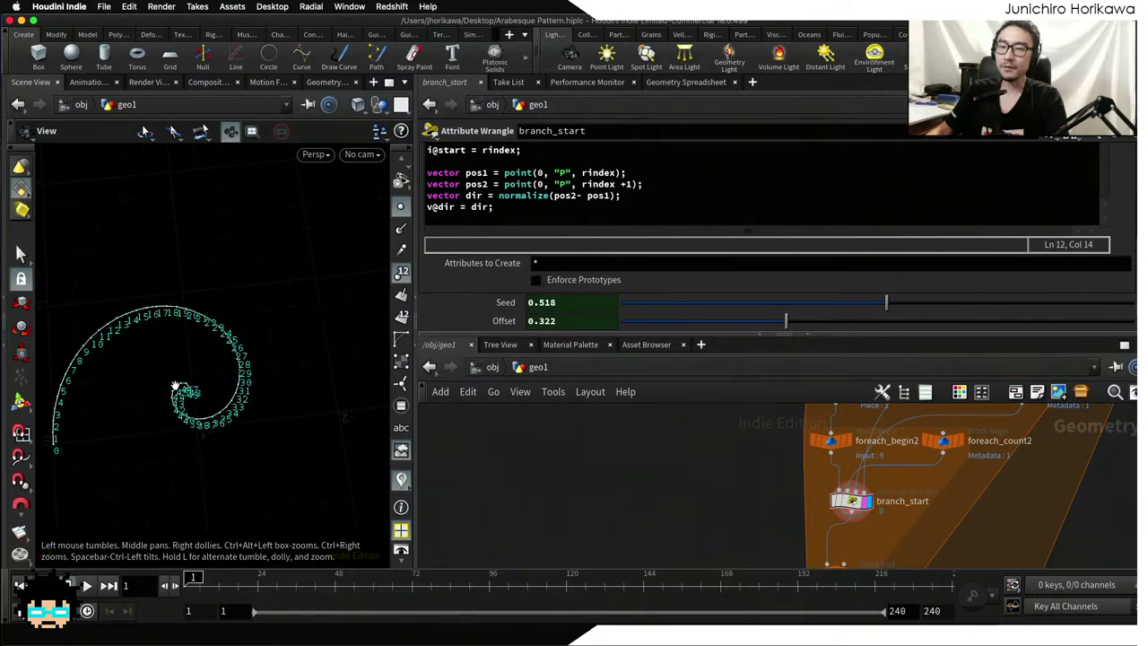
pyautogui.moveTo(165, 386); pyautogui.dragTo(180, 383, button='middle')
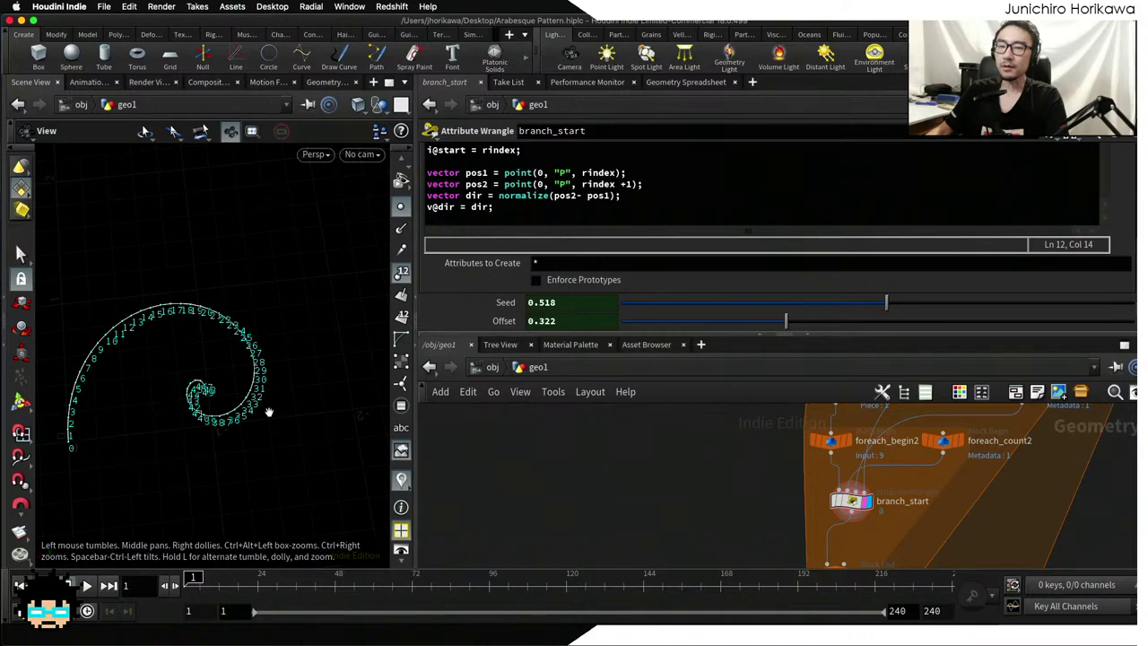
pyautogui.scroll(5, 95, 441)
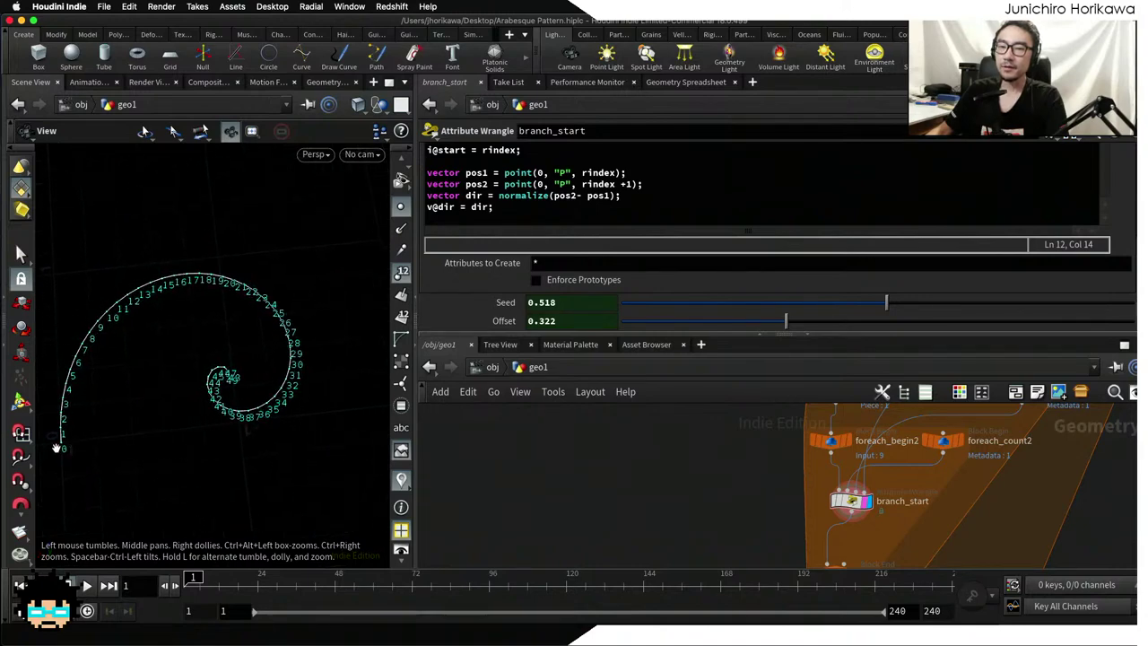
pyautogui.scroll(2, 61, 444)
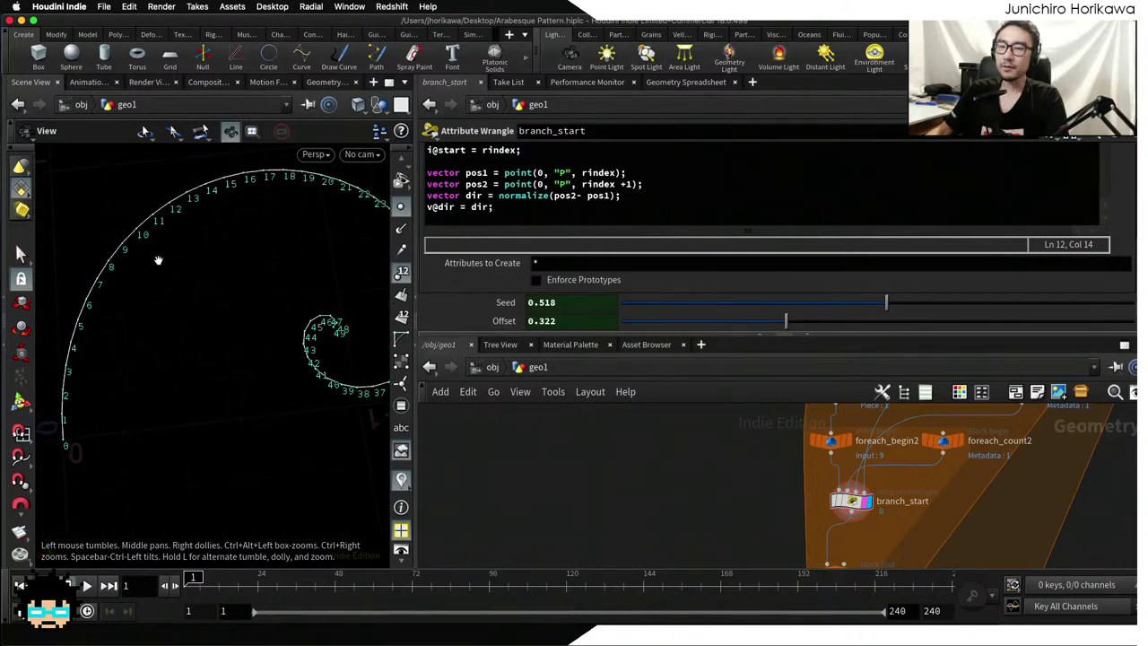
pyautogui.scroll(-2, 157, 260)
pyautogui.scroll(5, 95, 367)
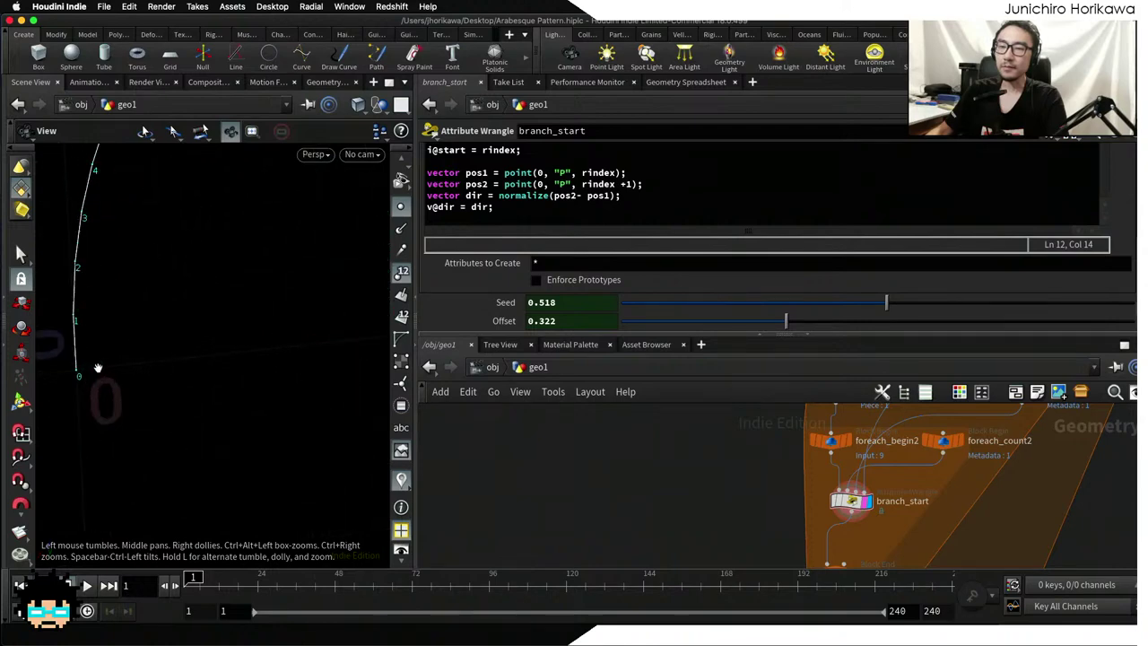
# Center the view on start point 0 and nearby start points, then enlarge the code area.
pyautogui.moveTo(98, 368); pyautogui.dragTo(90, 392, button='middle')
pyautogui.moveTo(91, 392); pyautogui.dragTo(50, 412)
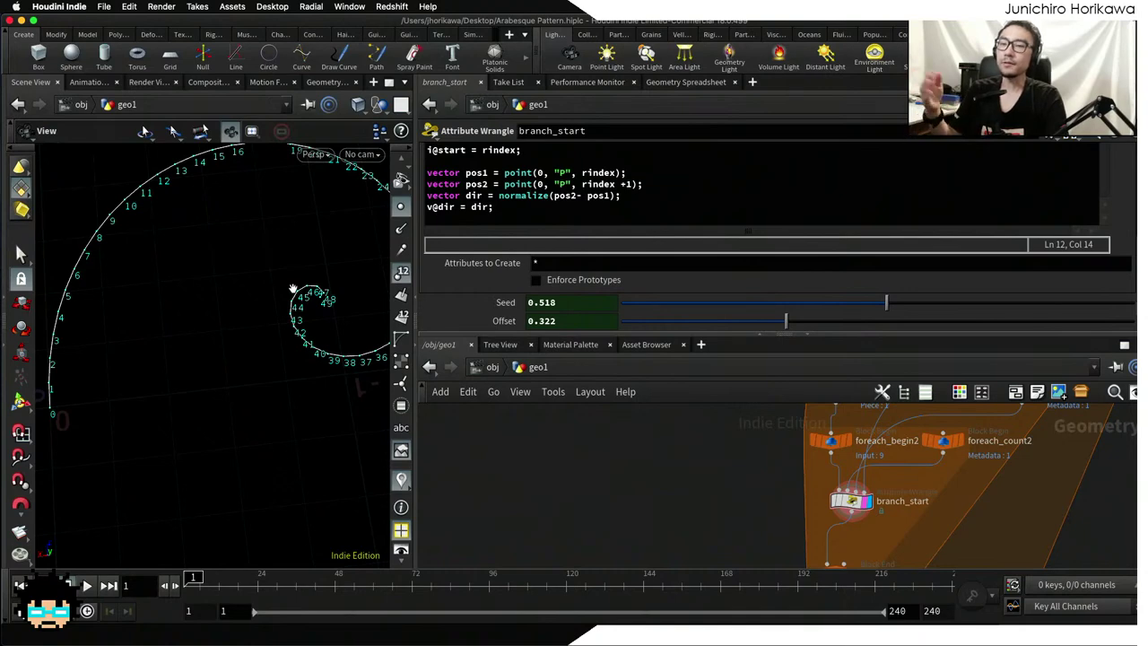
pyautogui.moveTo(292, 291); pyautogui.dragTo(290, 293)
pyautogui.scroll(5, 291, 293)
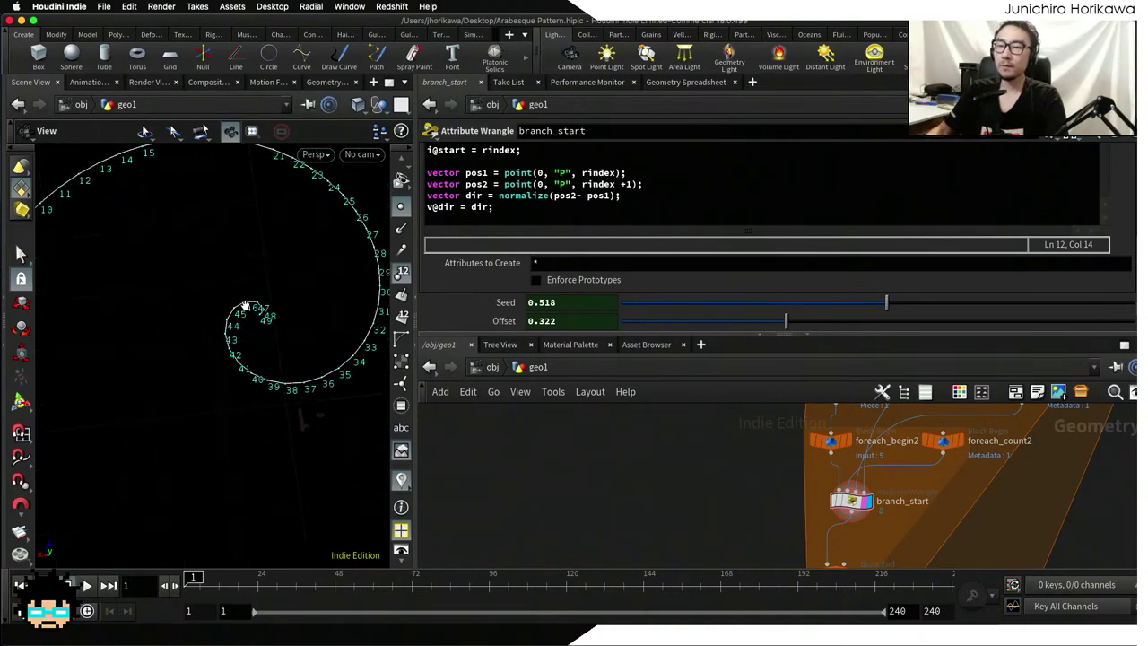
pyautogui.scroll(6, 240, 301)
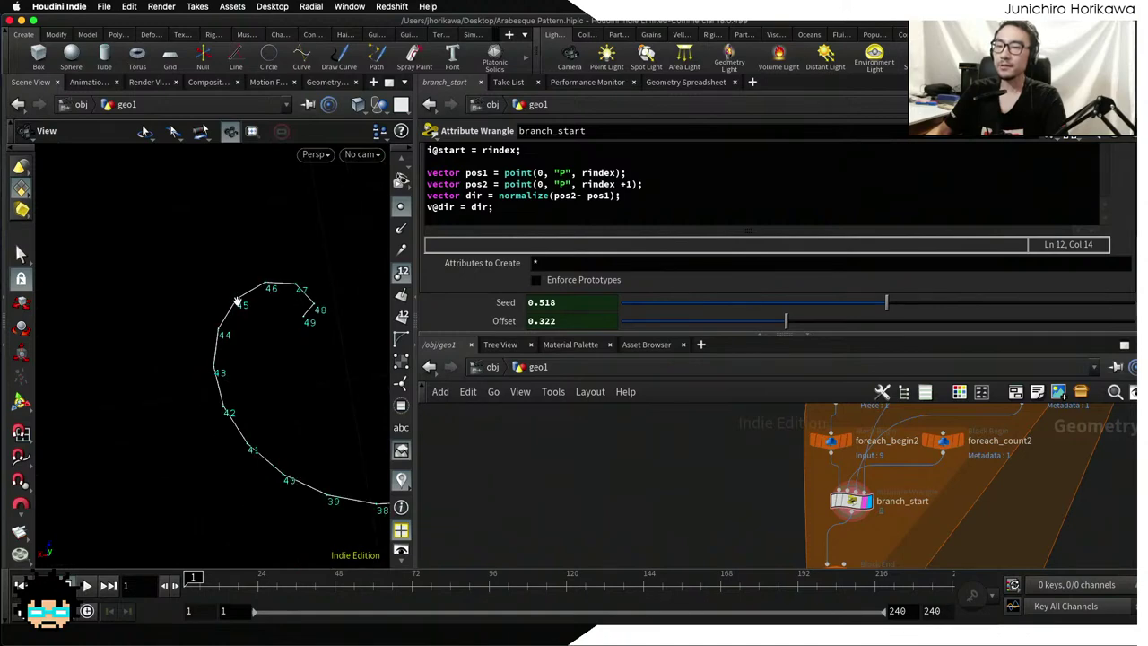
pyautogui.scroll(2, 231, 300)
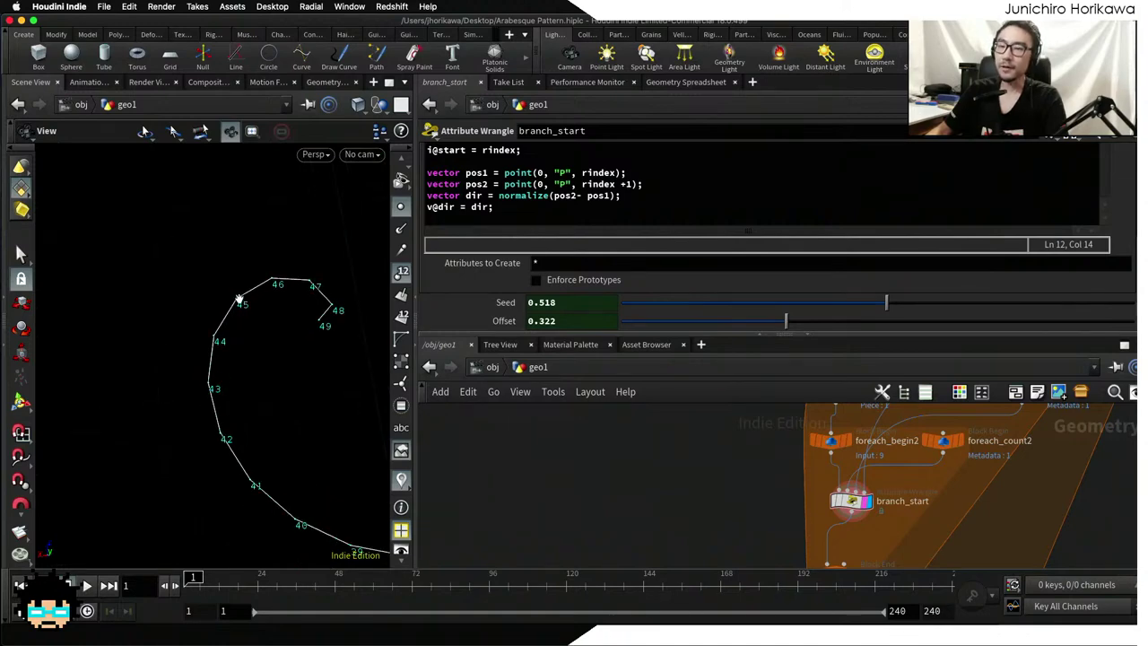
pyautogui.scroll(-1, 238, 302)
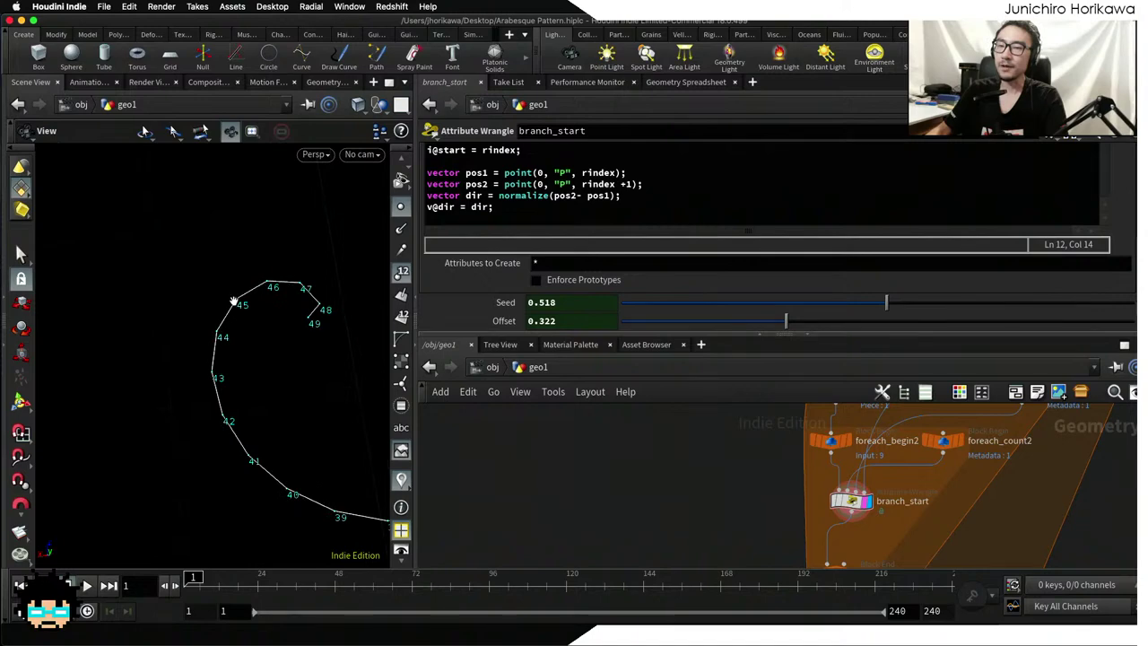
pyautogui.scroll(-5, 285, 266)
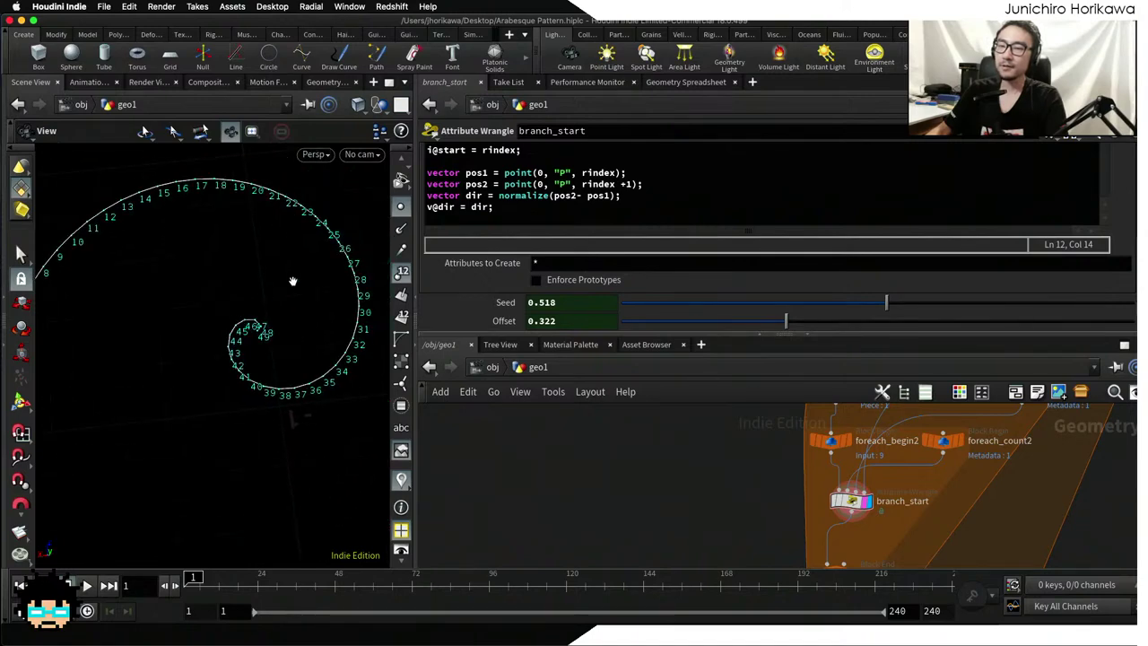
pyautogui.scroll(-6, 272, 296)
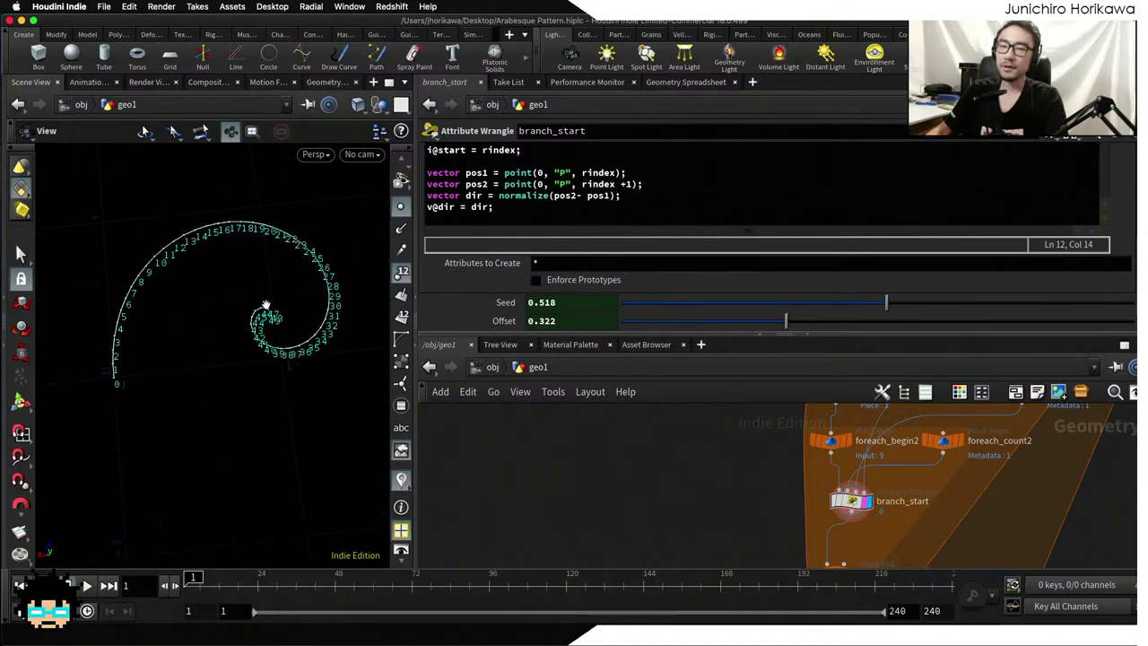
pyautogui.moveTo(256, 309); pyautogui.dragTo(156, 344, button='middle')
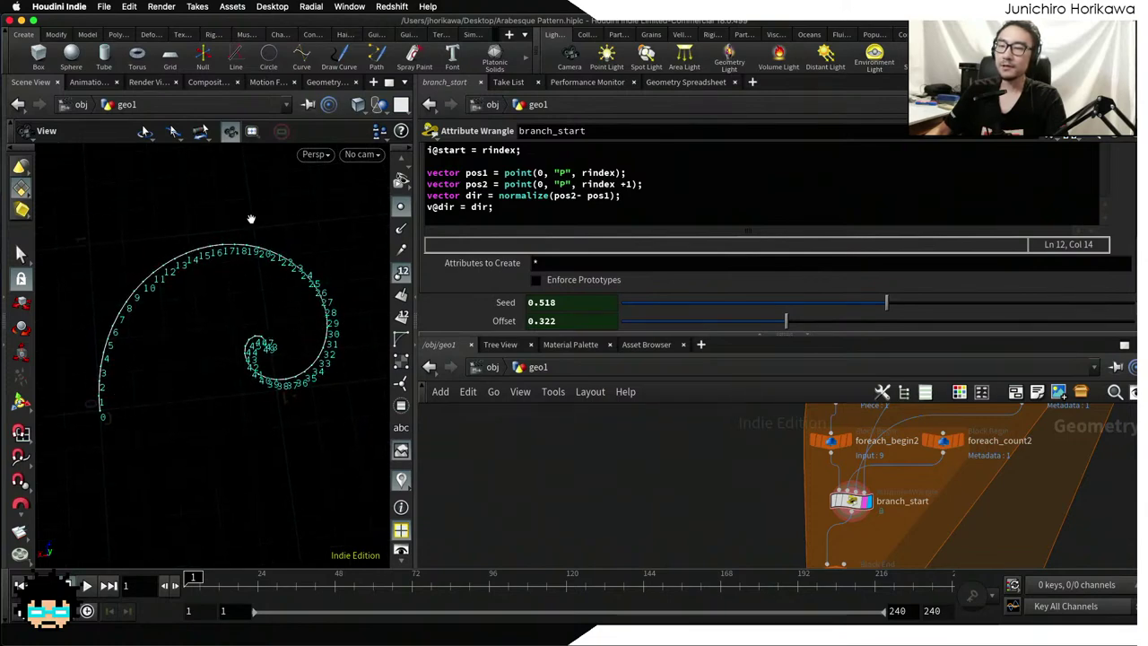
pyautogui.scroll(-3, 658, 456)
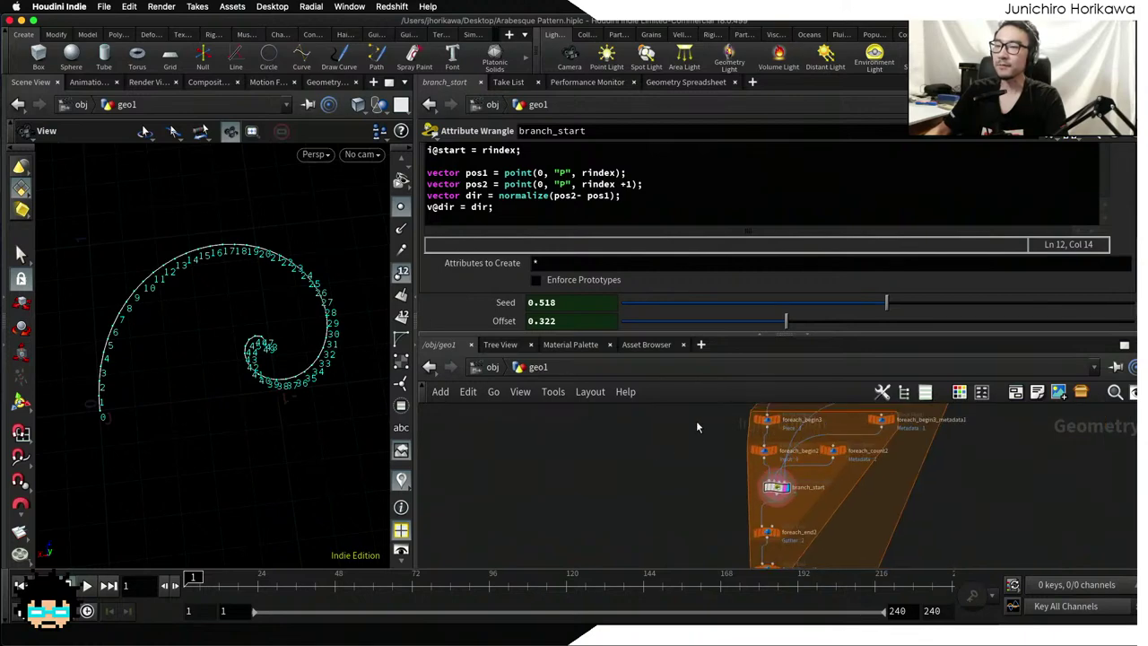
pyautogui.moveTo(843, 338); pyautogui.dragTo(929, 377)
pyautogui.scroll(-1, 900, 489)
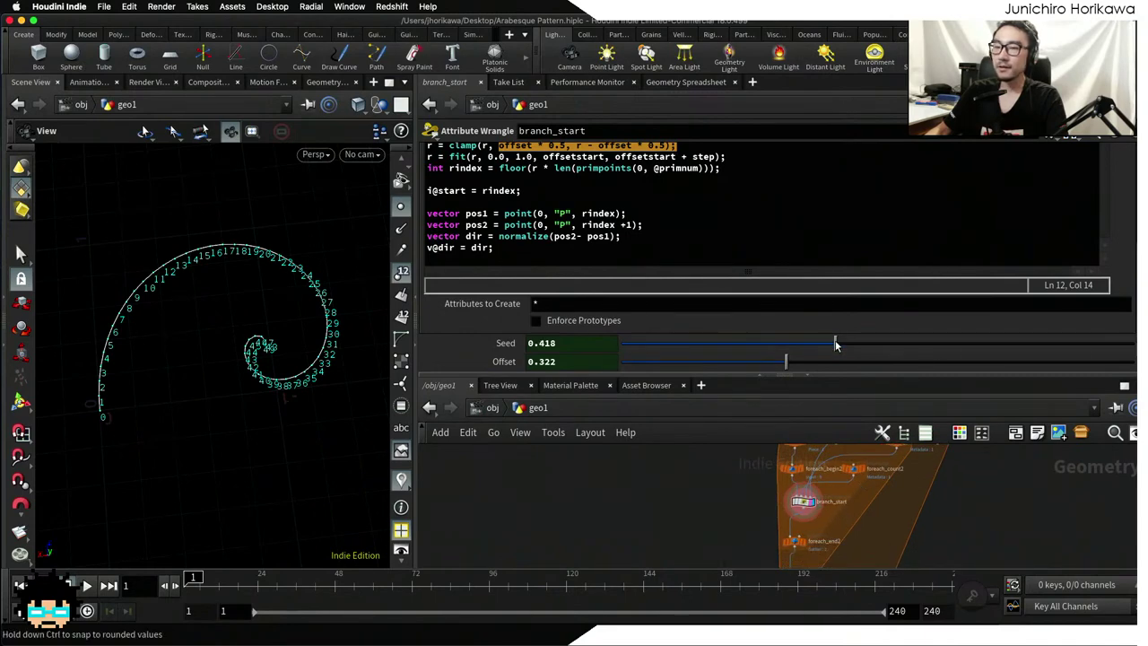
pyautogui.click(687, 82)
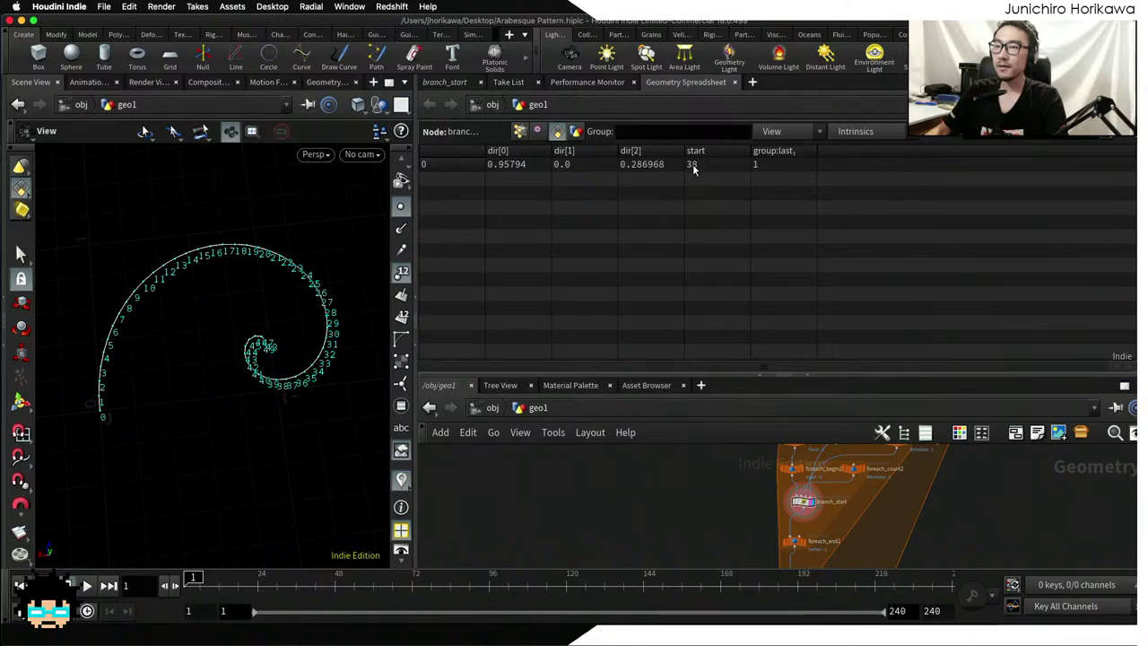
pyautogui.scroll(5, 296, 383)
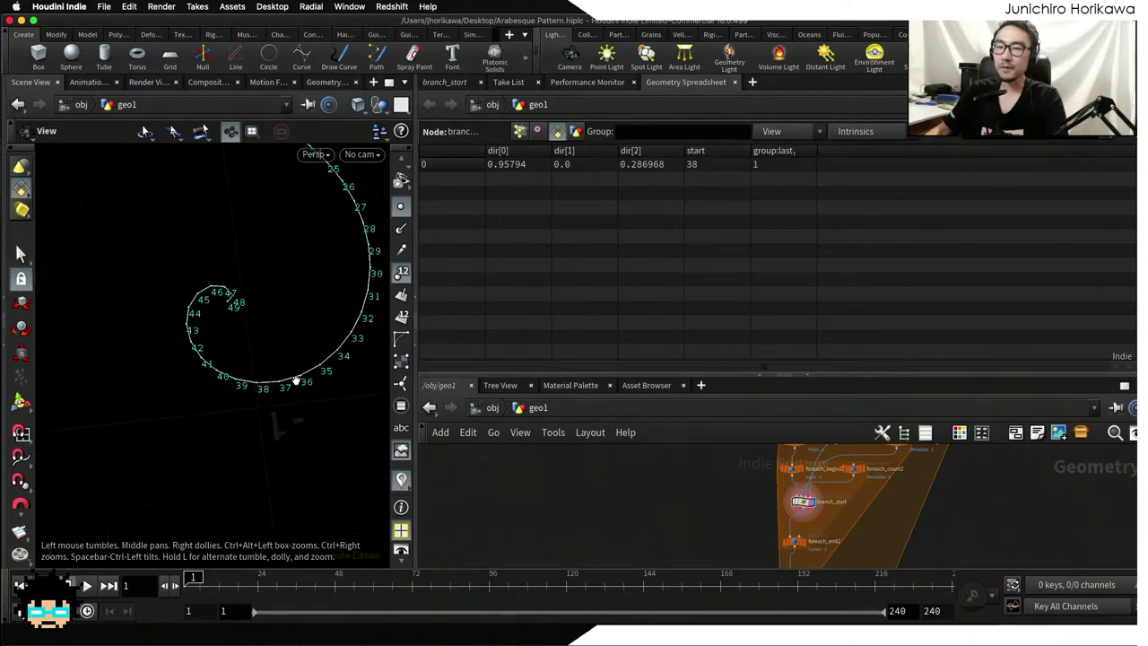
pyautogui.scroll(-6, 260, 388)
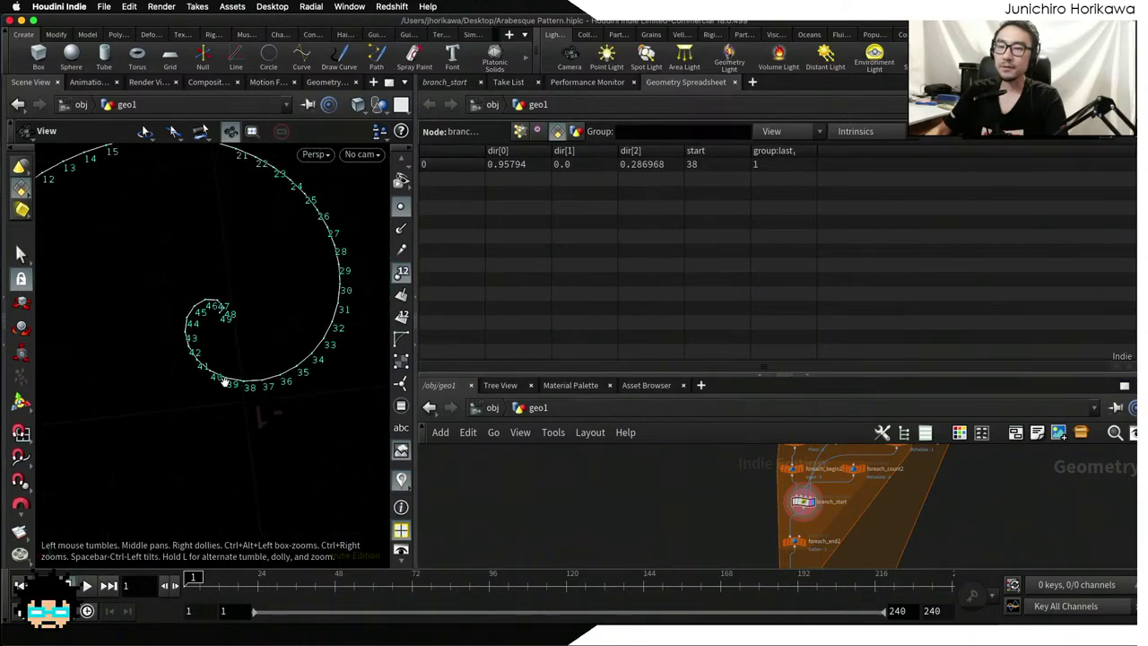
pyautogui.scroll(-3, 242, 387)
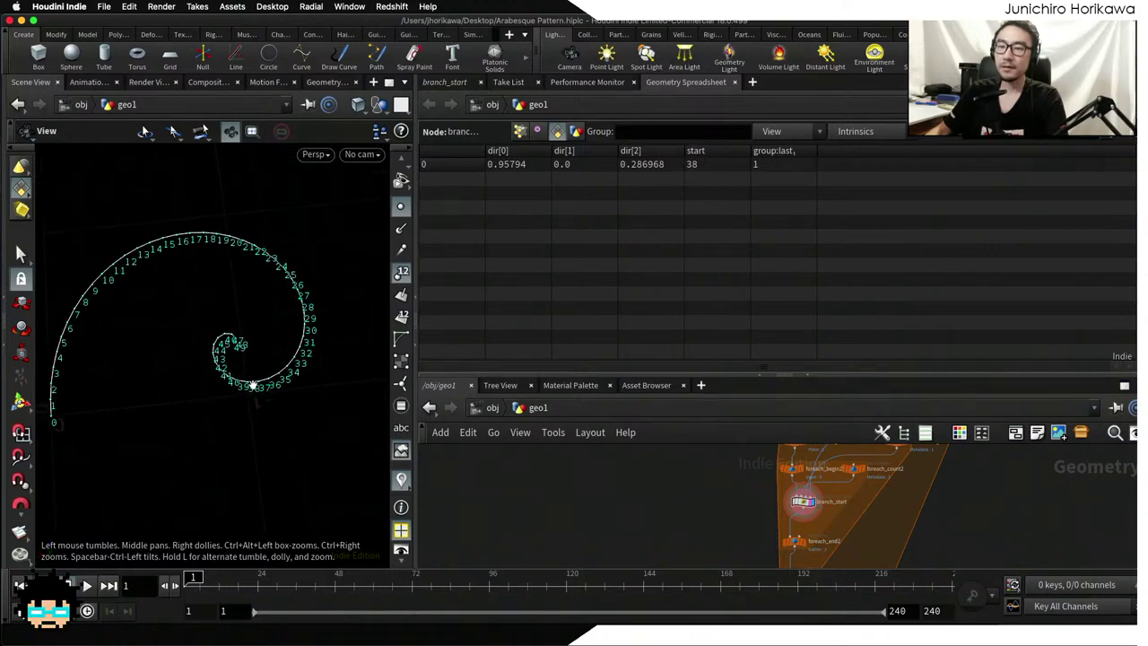
pyautogui.scroll(1, 254, 388)
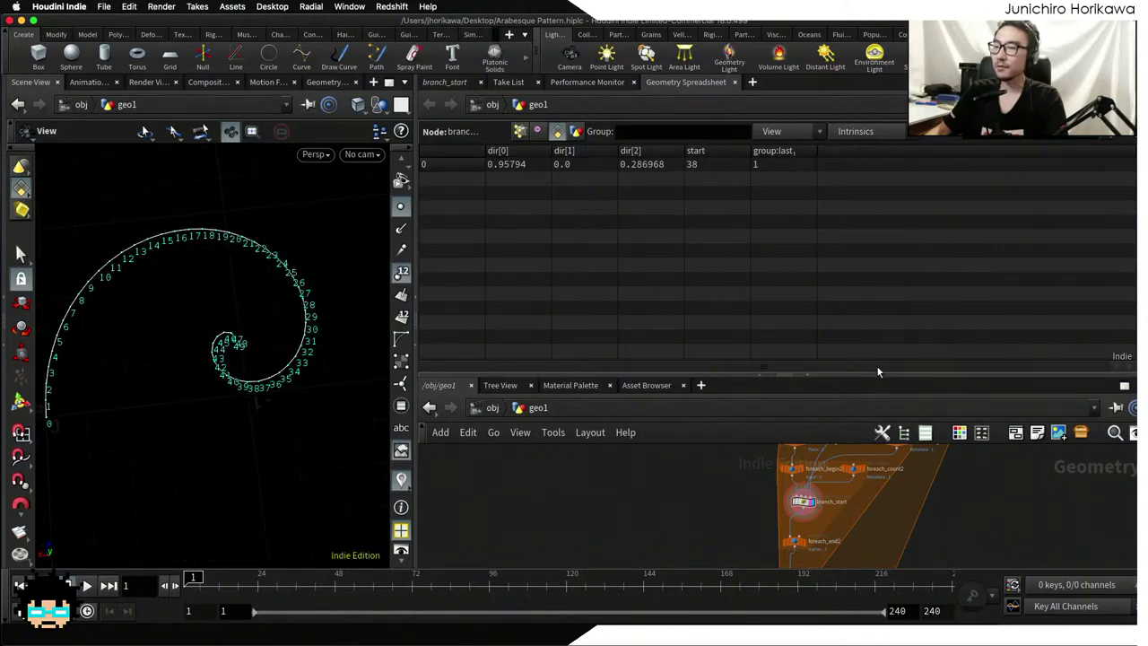
pyautogui.moveTo(879, 371); pyautogui.dragTo(878, 265)
pyautogui.scroll(5, 821, 476)
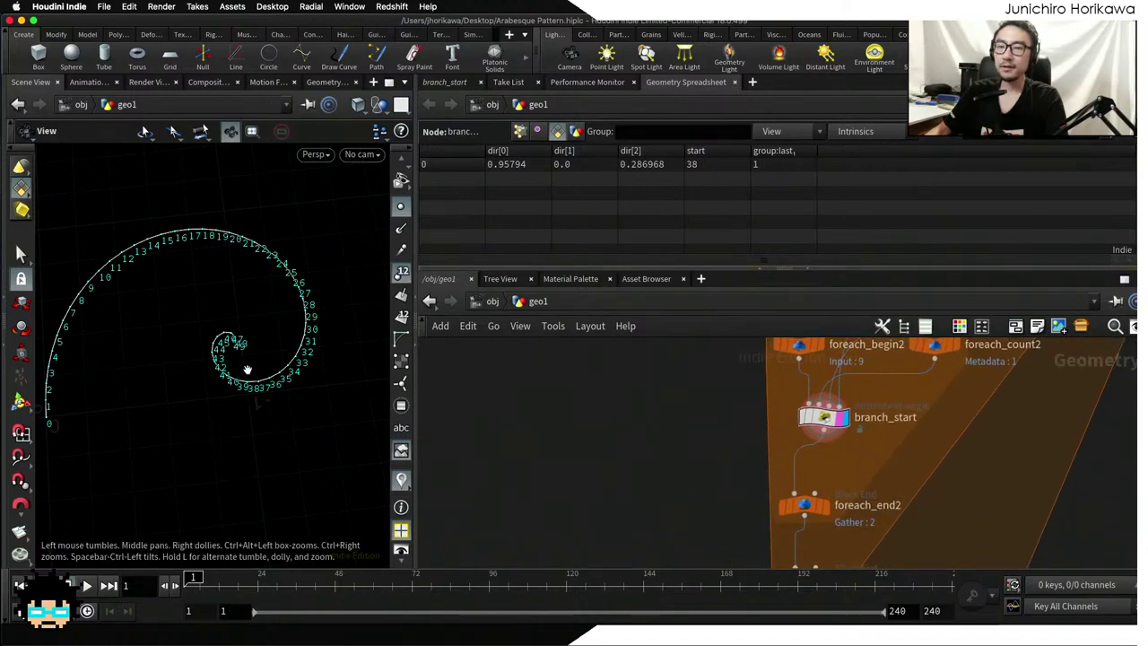
pyautogui.click(402, 275)
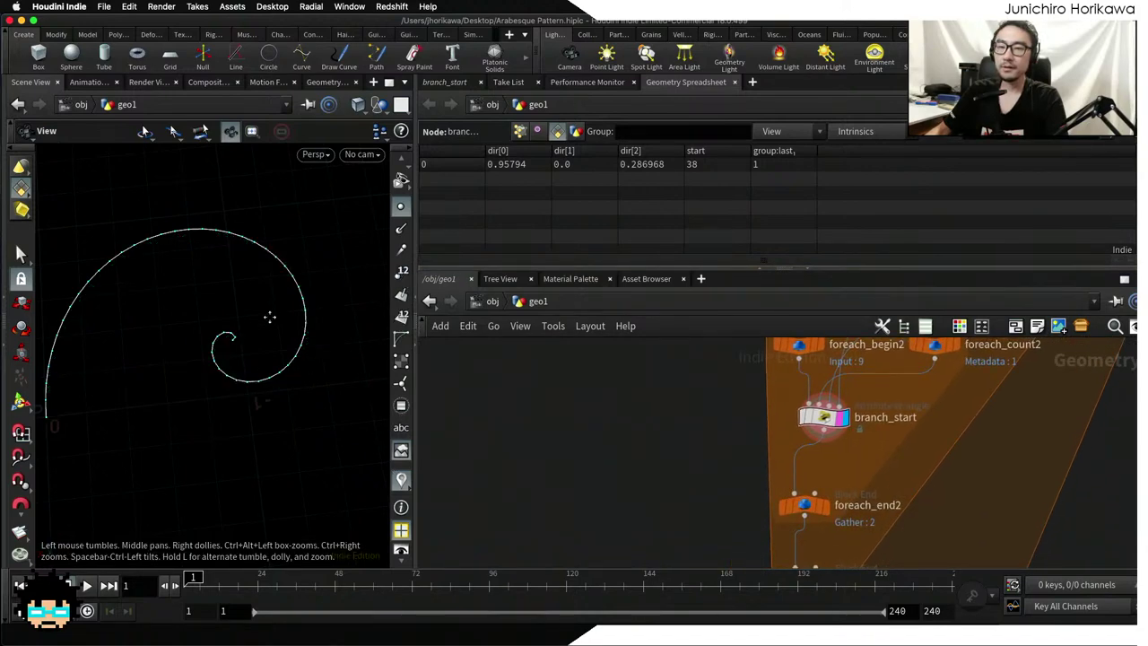
pyautogui.moveTo(269, 318); pyautogui.dragTo(321, 326, button='middle')
pyautogui.scroll(2, 318, 321)
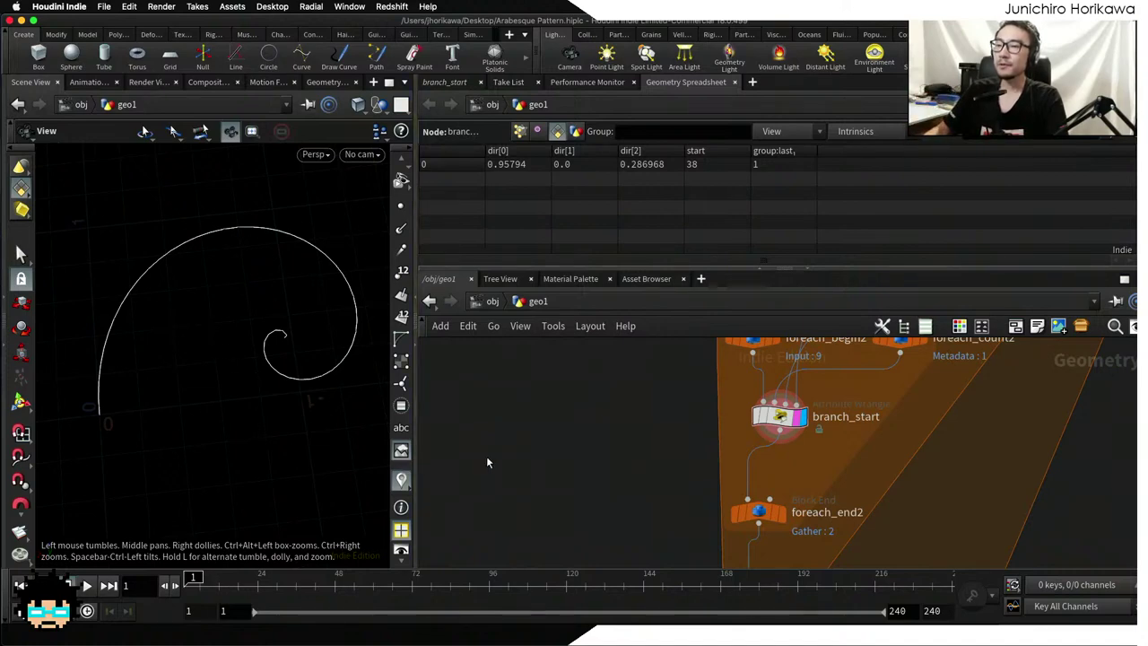
pyautogui.scroll(-10, 543, 449)
pyautogui.scroll(5, 543, 448)
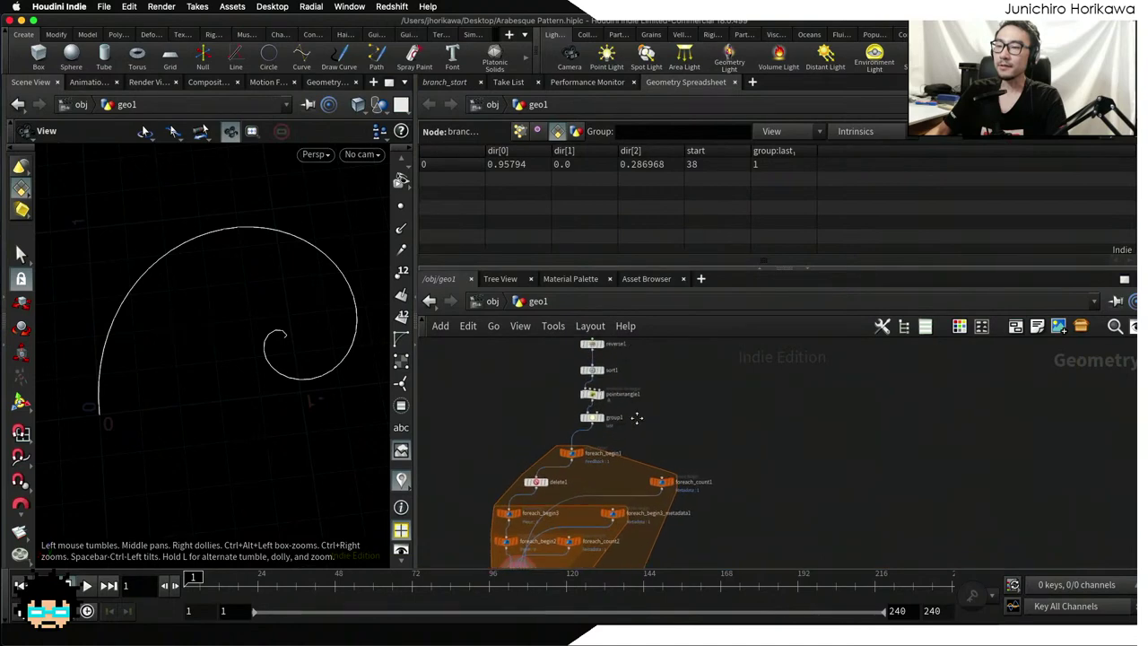
pyautogui.scroll(6, 628, 422)
# Select pointwrangle1 and show its parameters with the full VEX code visible.
pyautogui.click(630, 451)
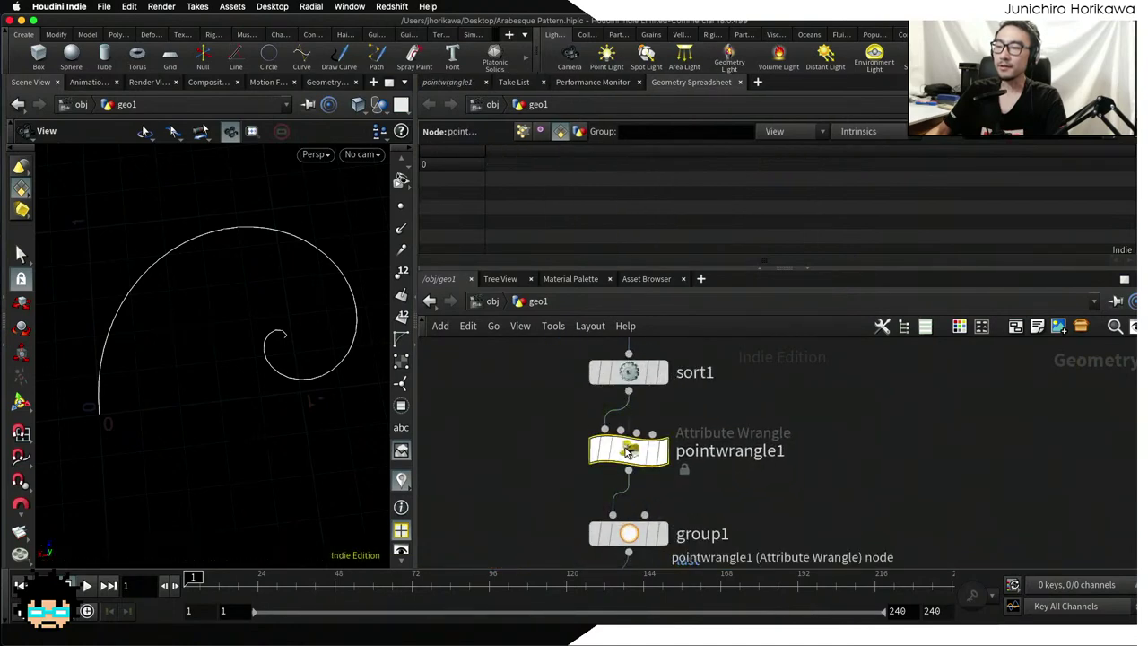
pyautogui.scroll(-3, 633, 450)
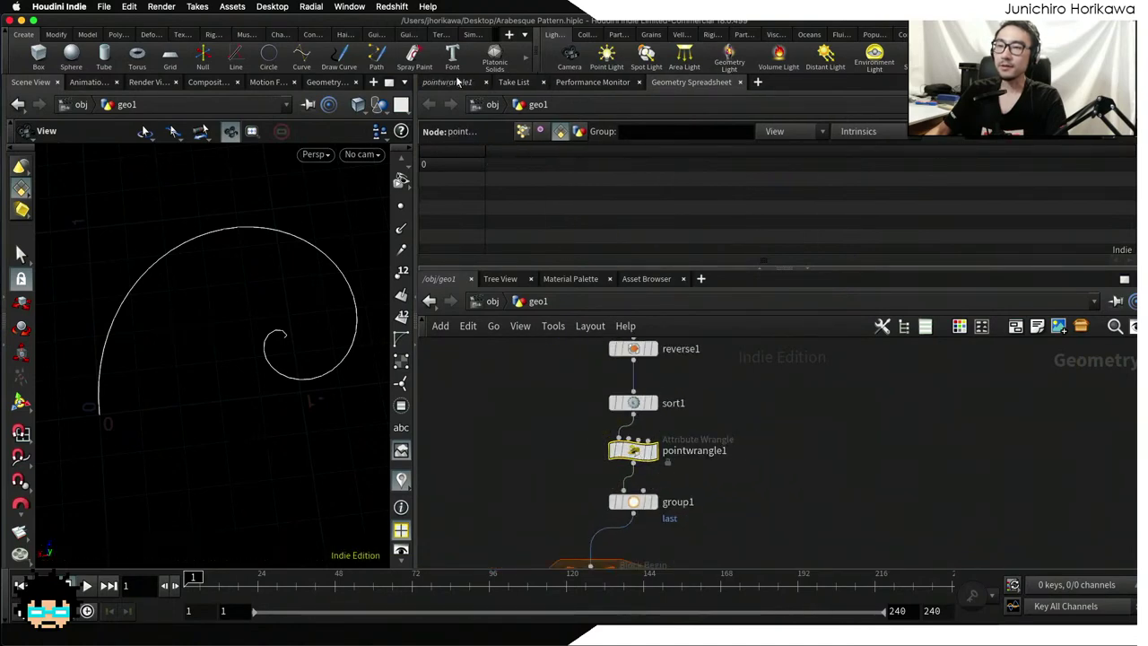
pyautogui.click(453, 81)
pyautogui.moveTo(769, 269); pyautogui.dragTo(763, 435)
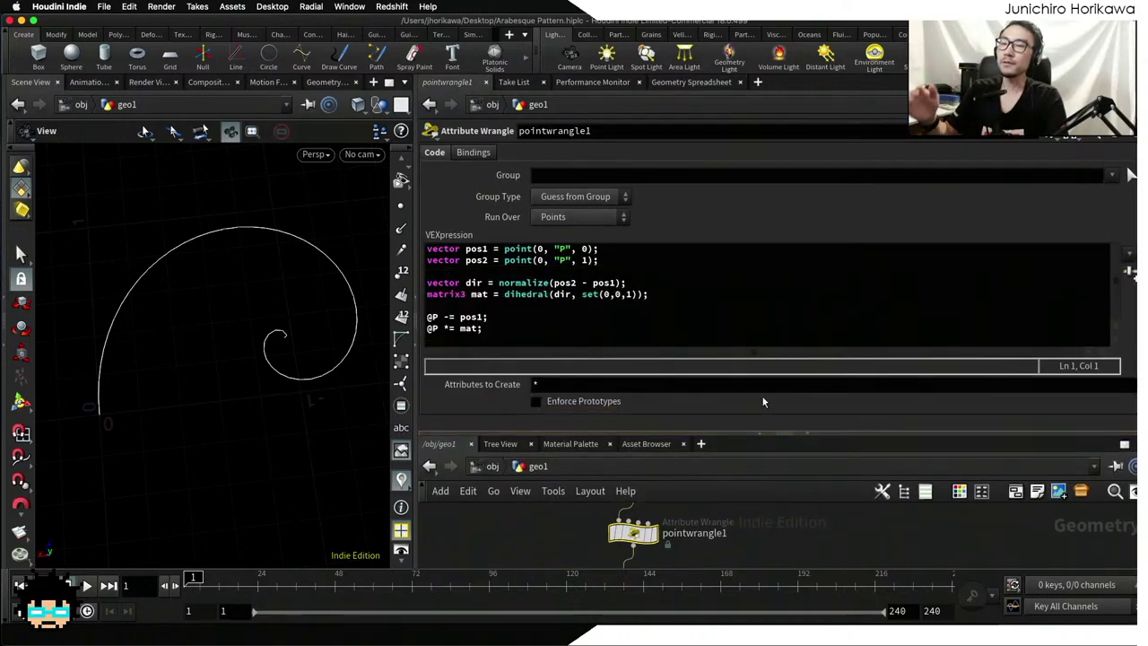
pyautogui.moveTo(826, 434); pyautogui.dragTo(863, 388)
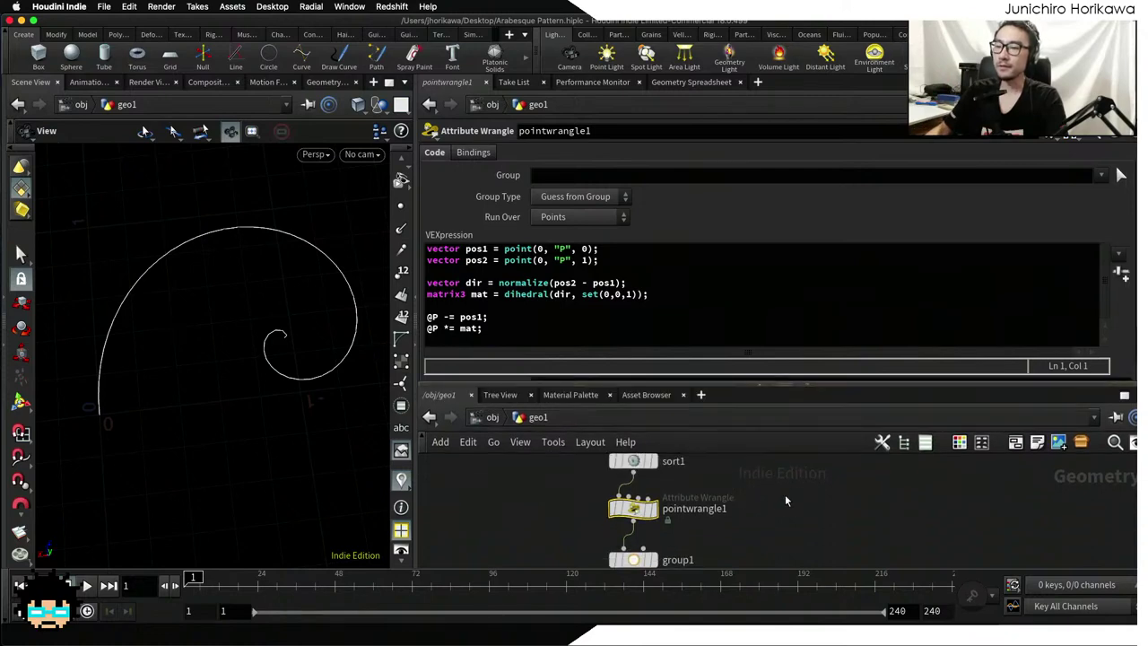
pyautogui.scroll(-2, 787, 497)
# Rename pointwrangle1 to init_alignment and select its entire VEX snippet.
pyautogui.doubleClick(711, 468)
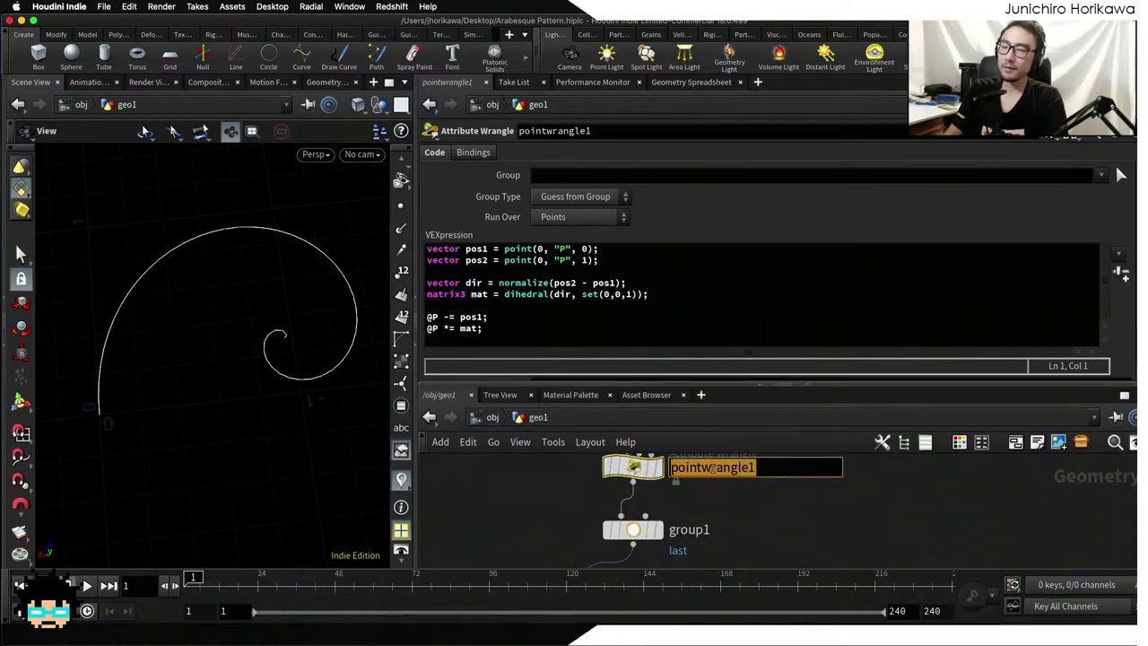
pyautogui.write('i')
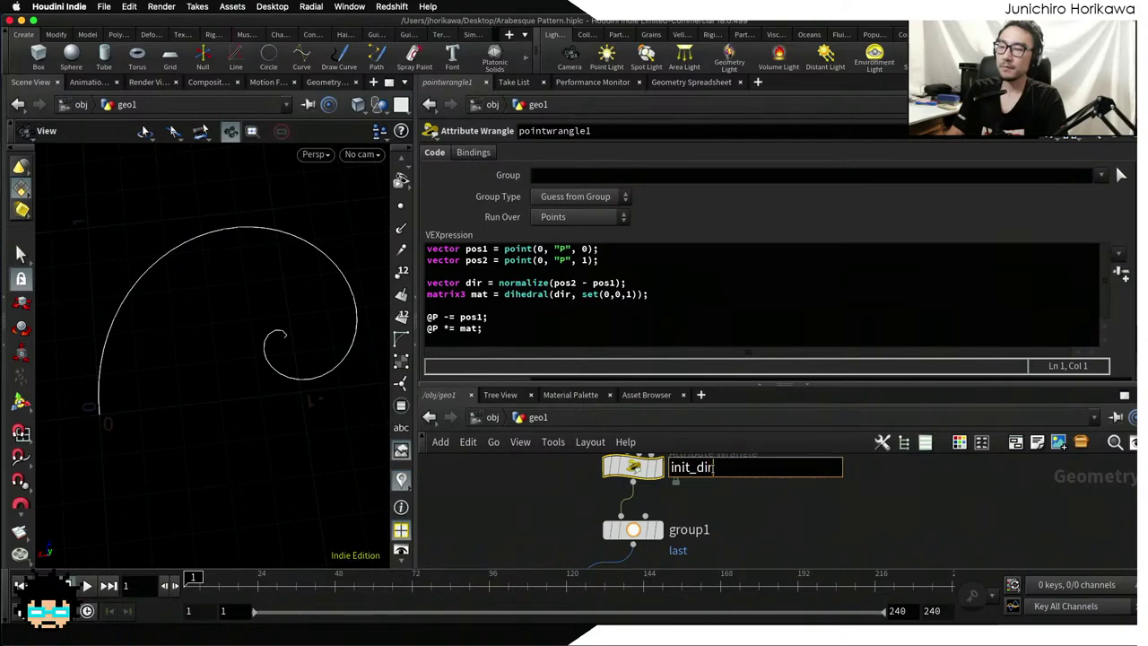
pyautogui.write('nit_align')
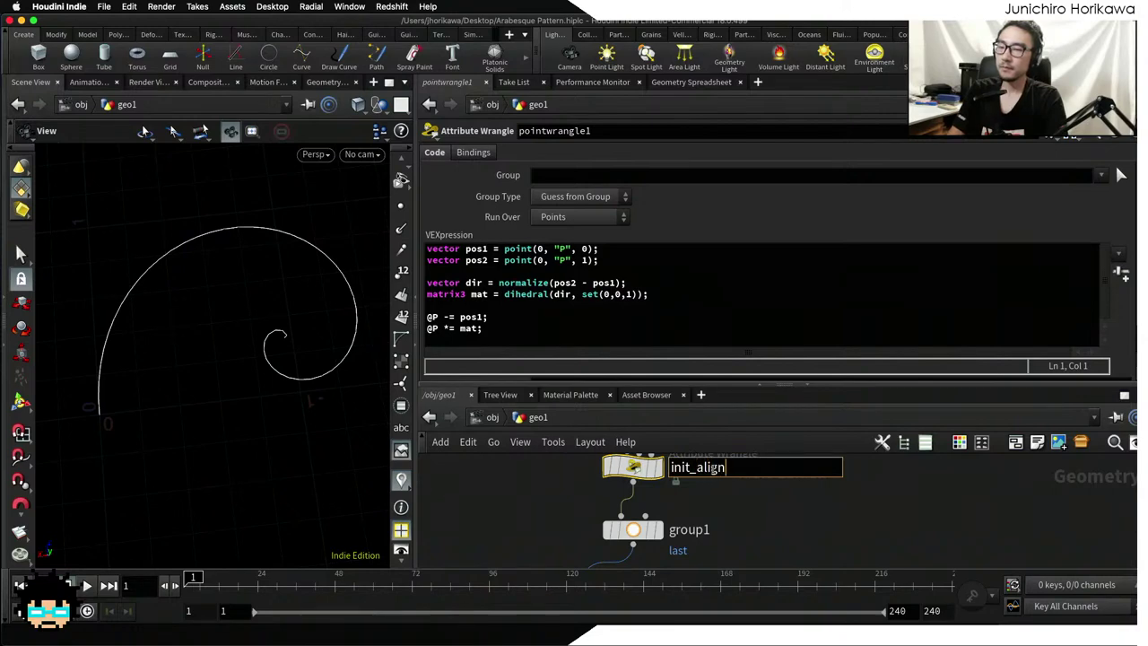
pyautogui.write('ment')
pyautogui.press('Return')
pyautogui.moveTo(755, 381); pyautogui.dragTo(755, 360)
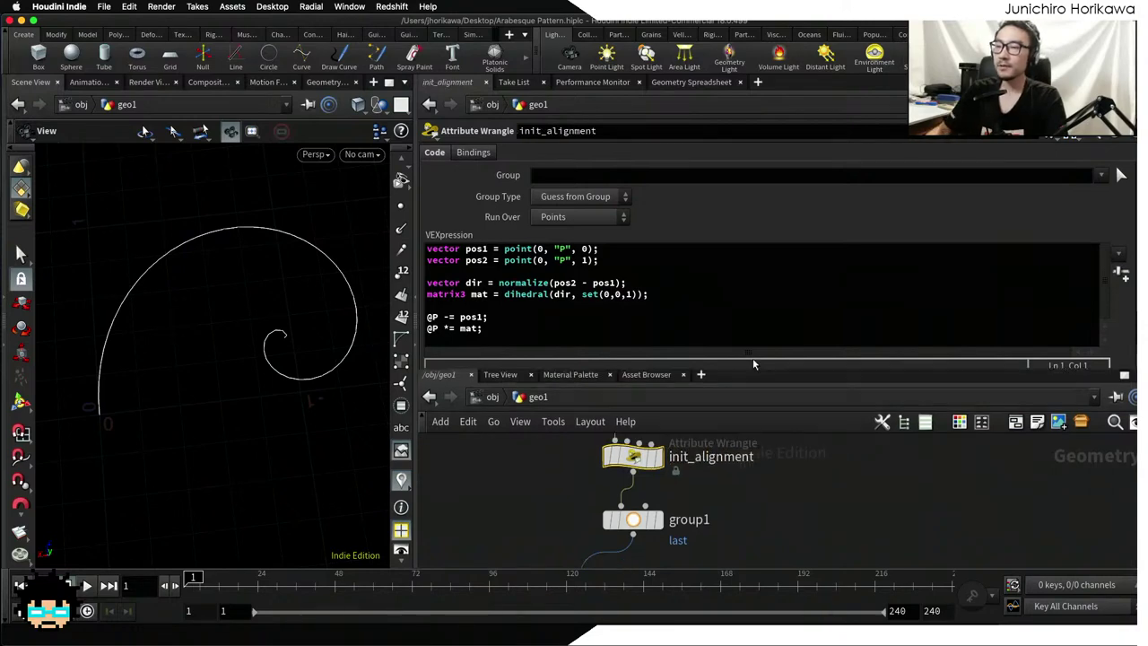
pyautogui.hotkey('ctrl', 'a')
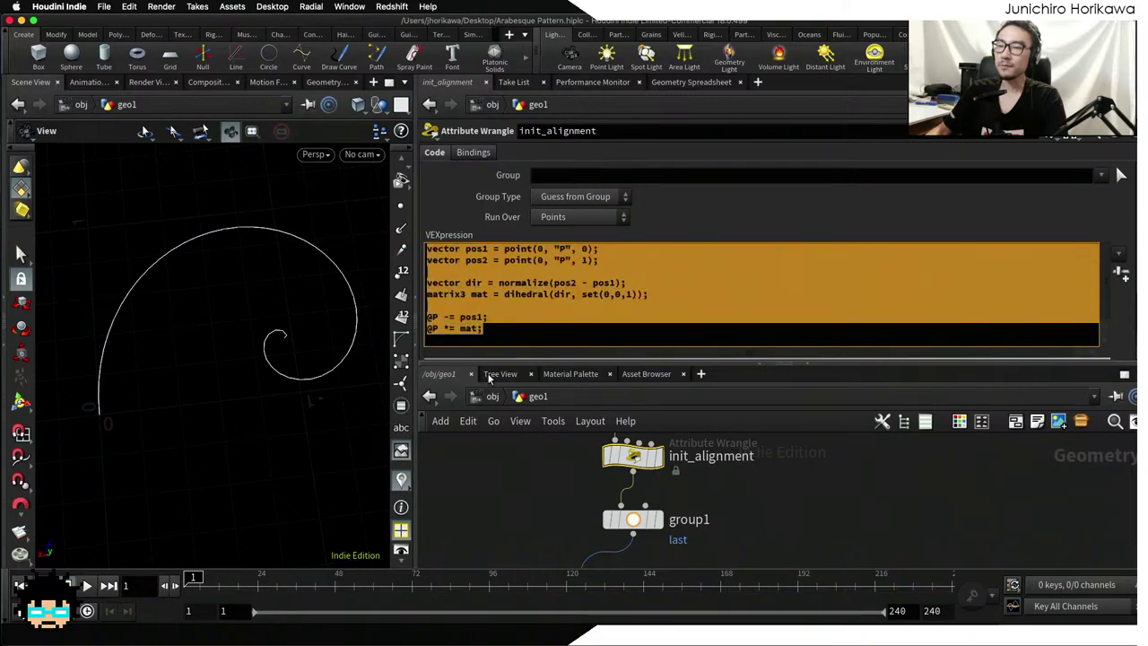
pyautogui.click(520, 420)
pyautogui.click(527, 490)
# Zoom the network to the foreach end nodes around branch_start and press Tab inside the loop.
pyautogui.scroll(-3, 531, 485)
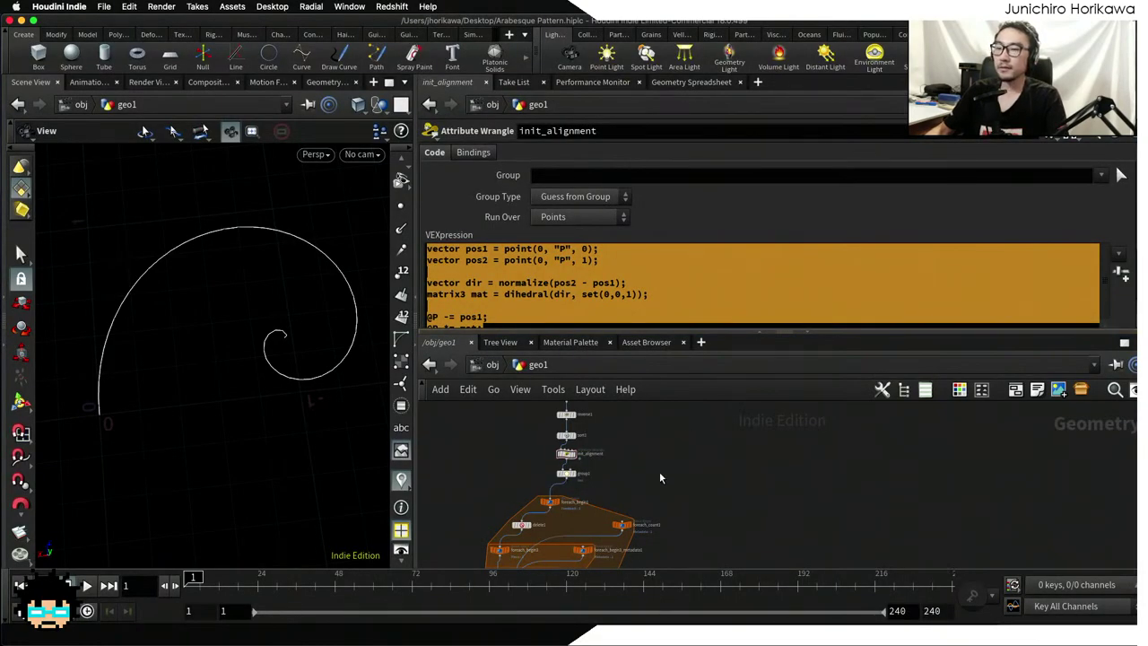
pyautogui.moveTo(710, 342); pyautogui.dragTo(708, 308)
pyautogui.scroll(5, 727, 413)
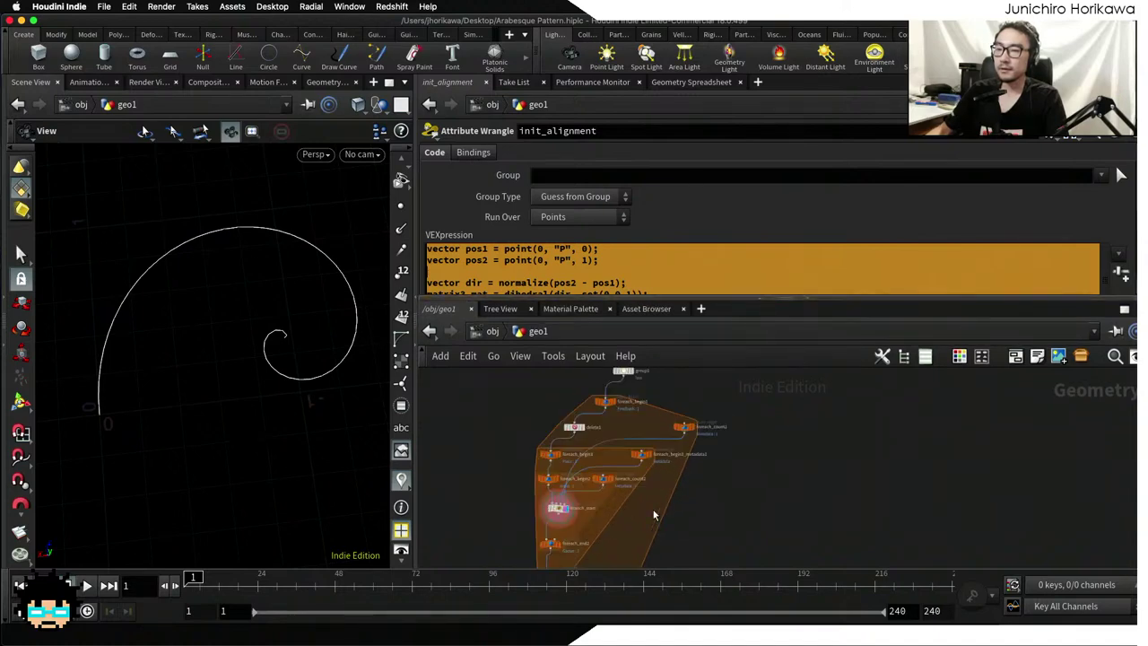
pyautogui.scroll(2, 696, 481)
pyautogui.scroll(-5, 664, 448)
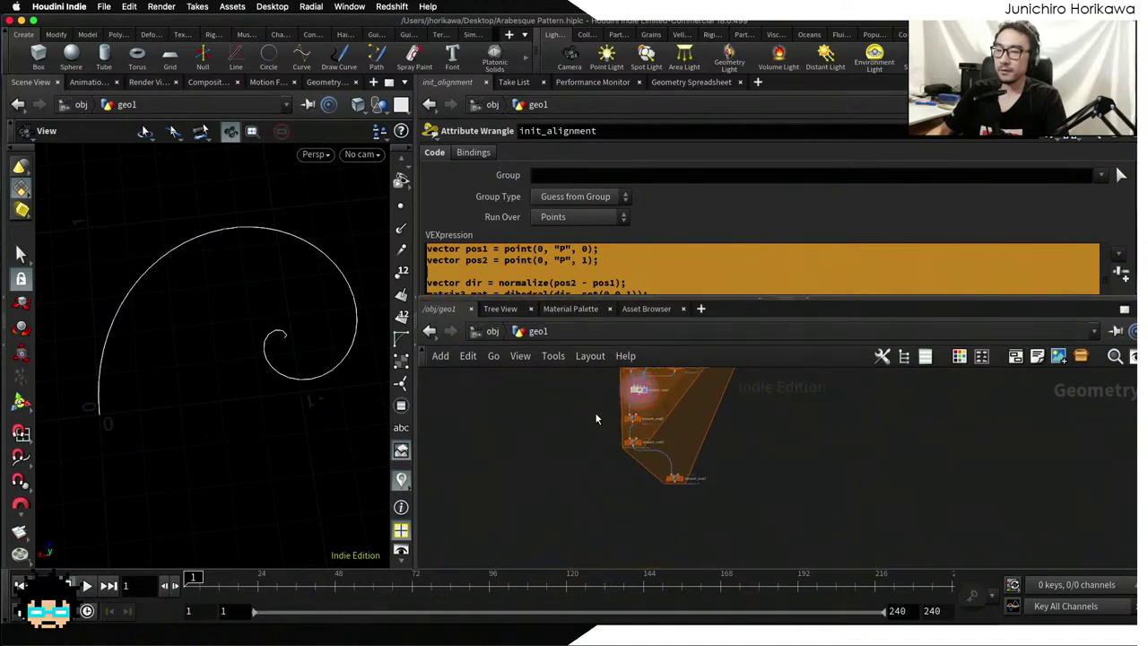
pyautogui.moveTo(619, 408); pyautogui.dragTo(695, 489)
pyautogui.moveTo(655, 434); pyautogui.dragTo(655, 493, button='middle')
pyautogui.scroll(2, 655, 493)
pyautogui.scroll(2, 655, 494)
pyautogui.press('Tab')
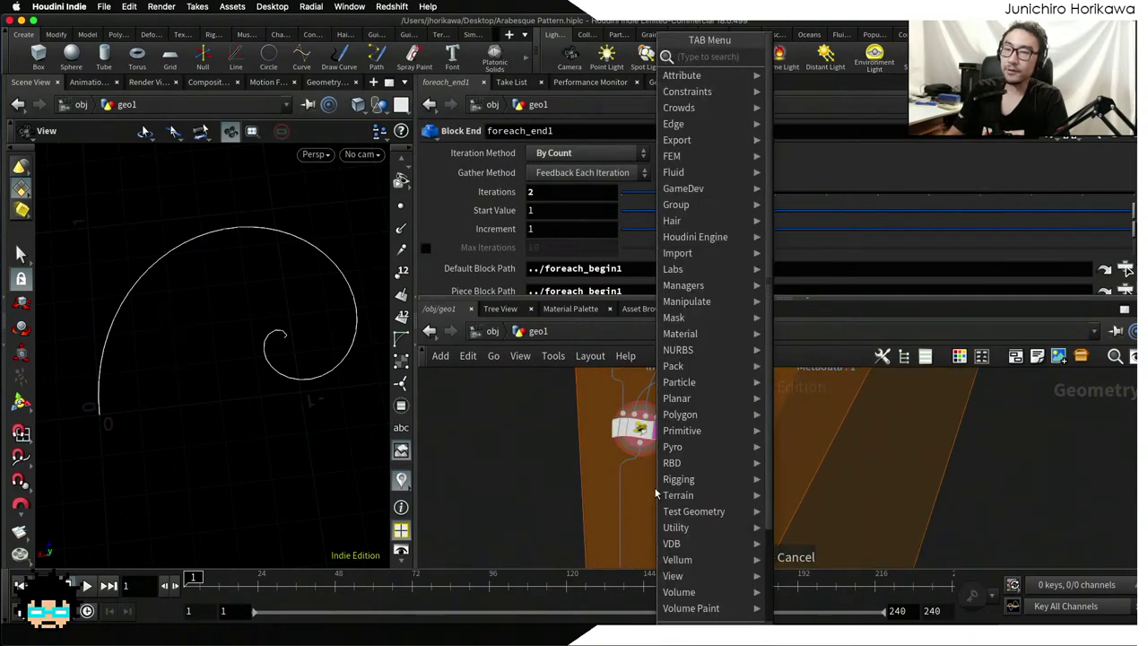
# Create a Point Wrangle with pointw and line it up directly beneath branch_start.
pyautogui.write('pointw')
pyautogui.press('Return')
pyautogui.click(655, 489)
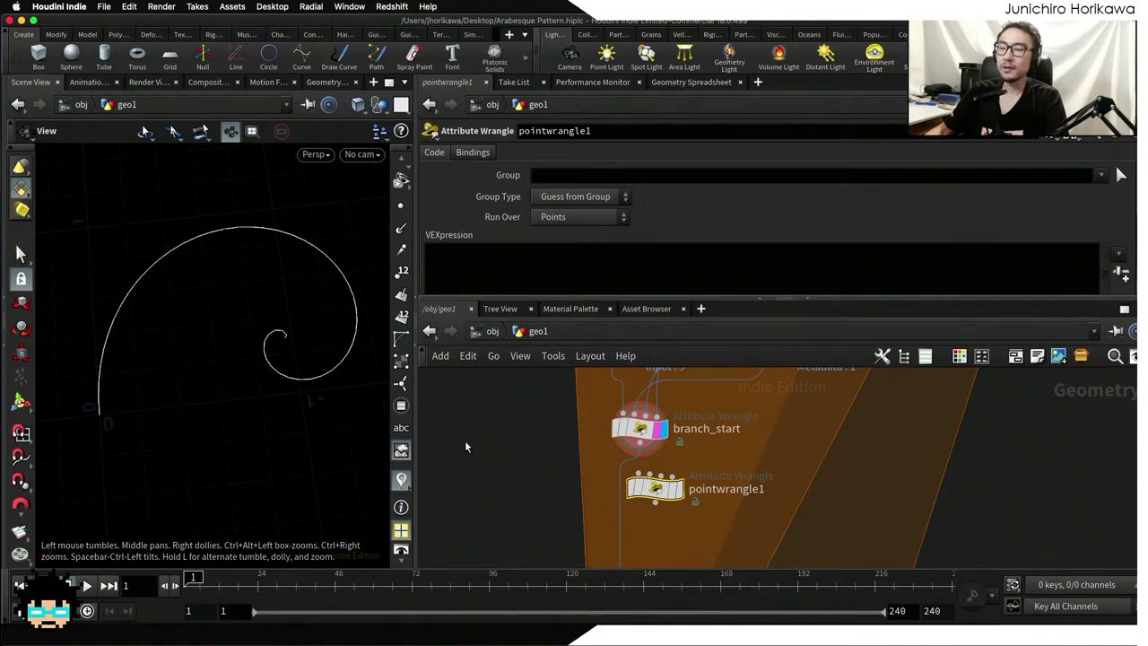
pyautogui.moveTo(658, 485); pyautogui.dragTo(628, 502)
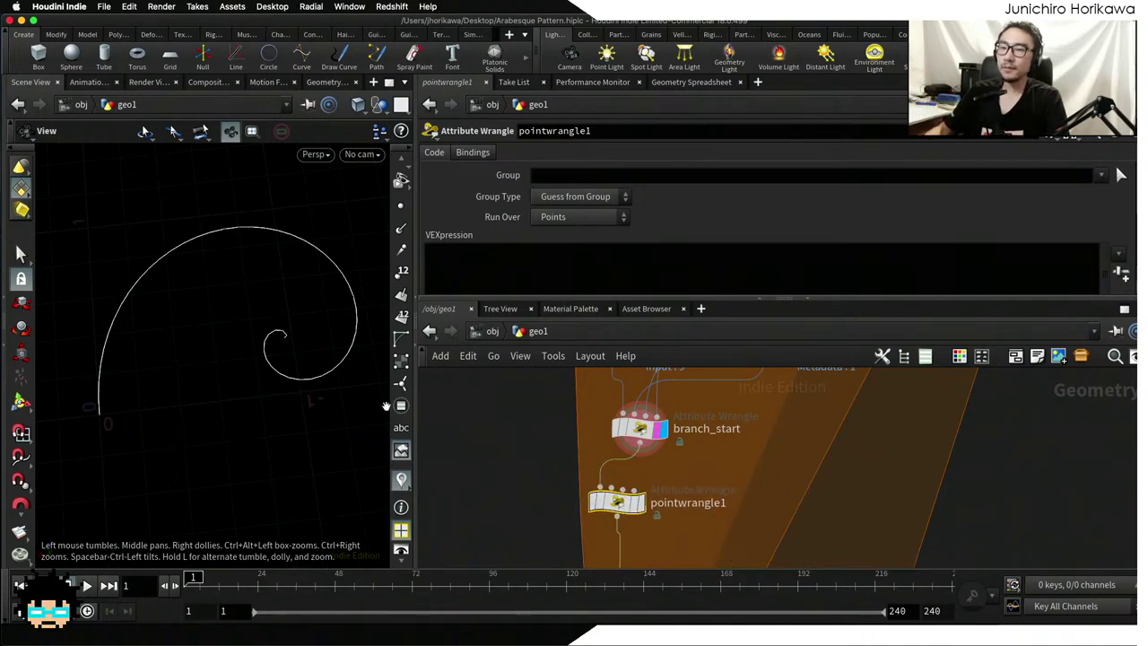
pyautogui.scroll(2, 284, 393)
pyautogui.scroll(2, 267, 405)
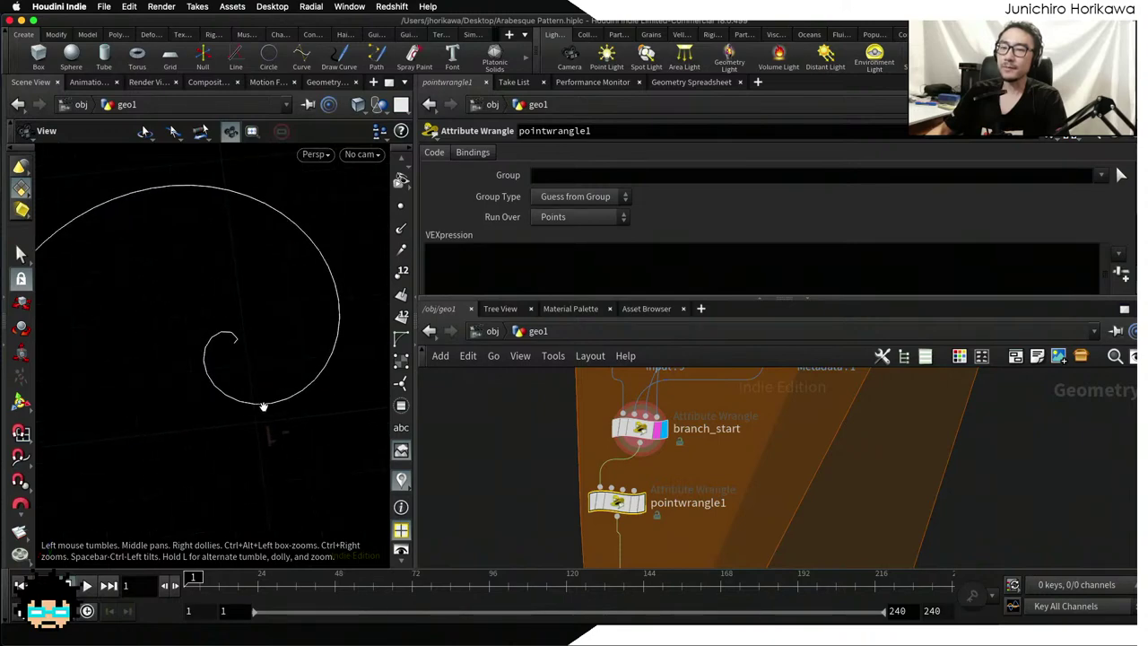
pyautogui.moveTo(619, 501); pyautogui.dragTo(648, 502)
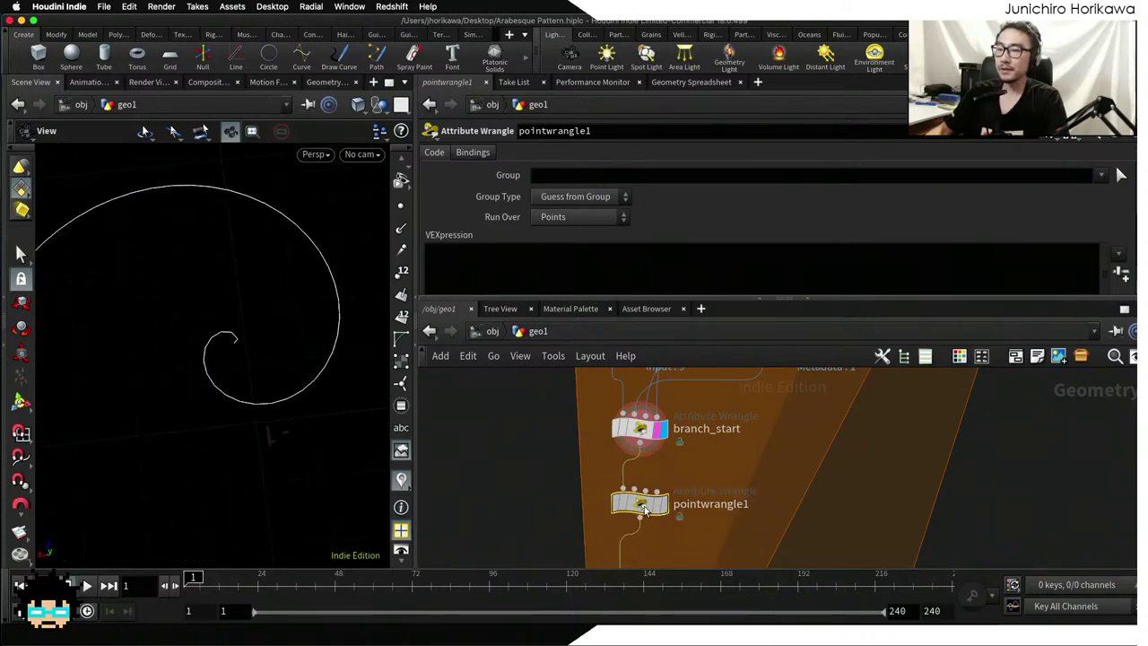
# Name the new wrangle set_pos and give it the display flag.
pyautogui.doubleClick(712, 505)
pyautogui.write('set_pos')
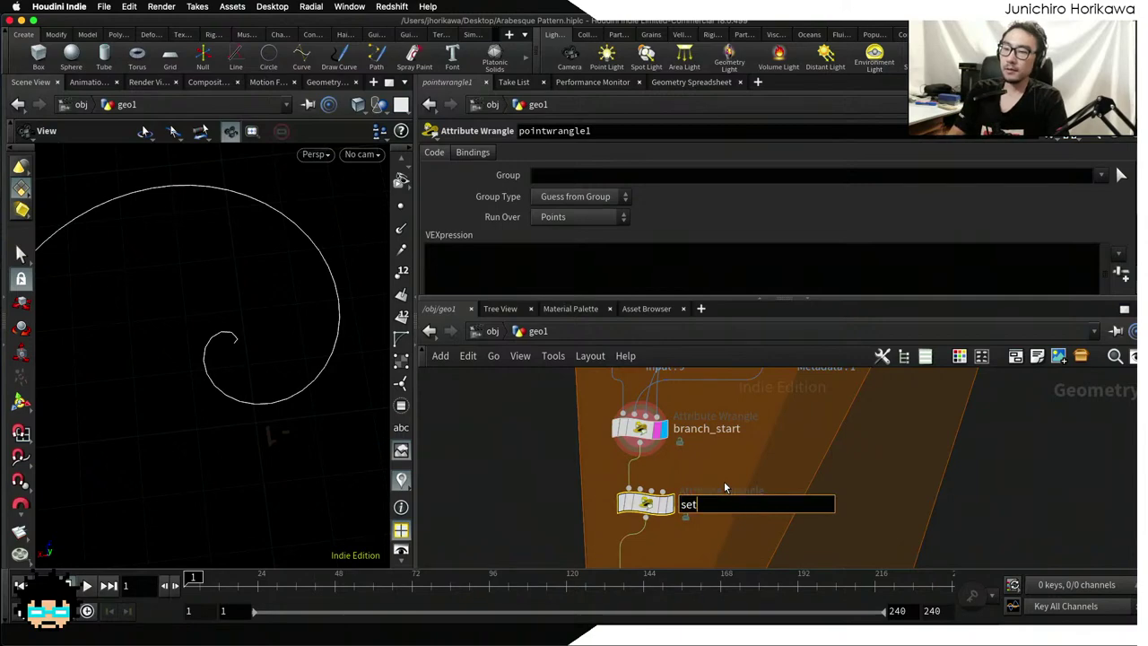
pyautogui.press('Return')
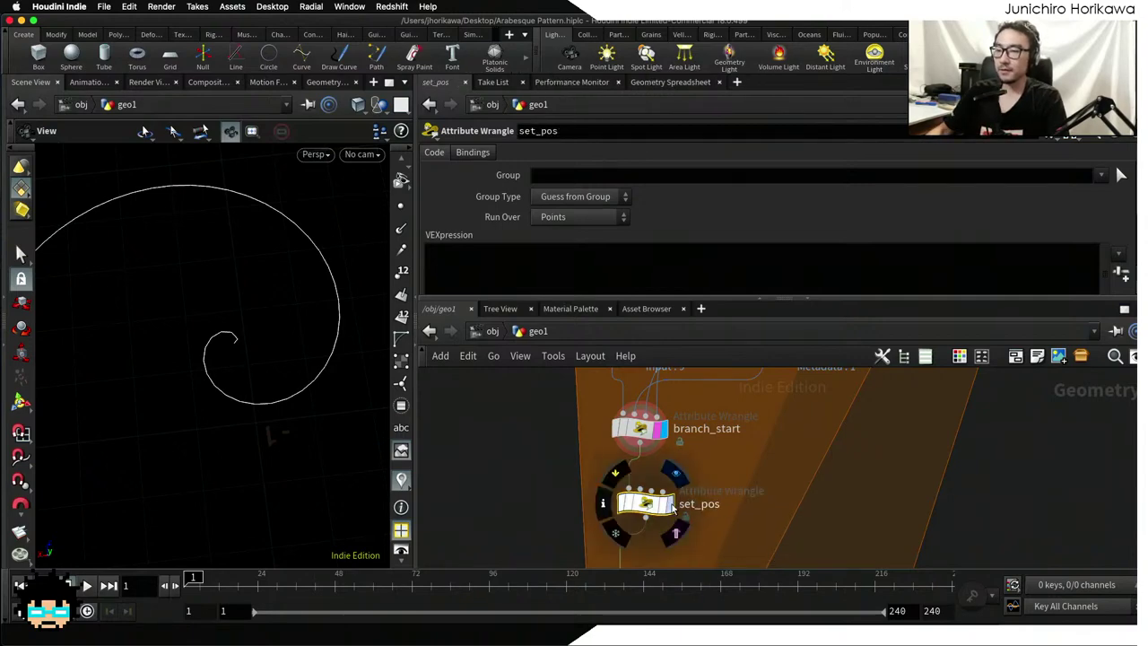
pyautogui.press('r')
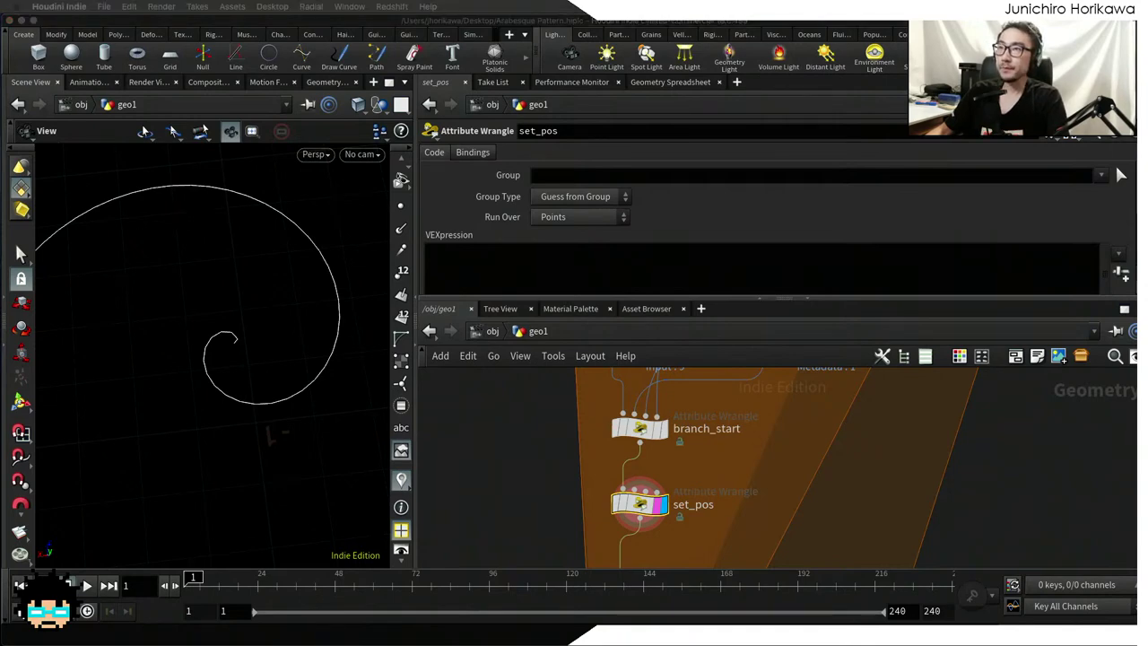
pyautogui.click(858, 289)
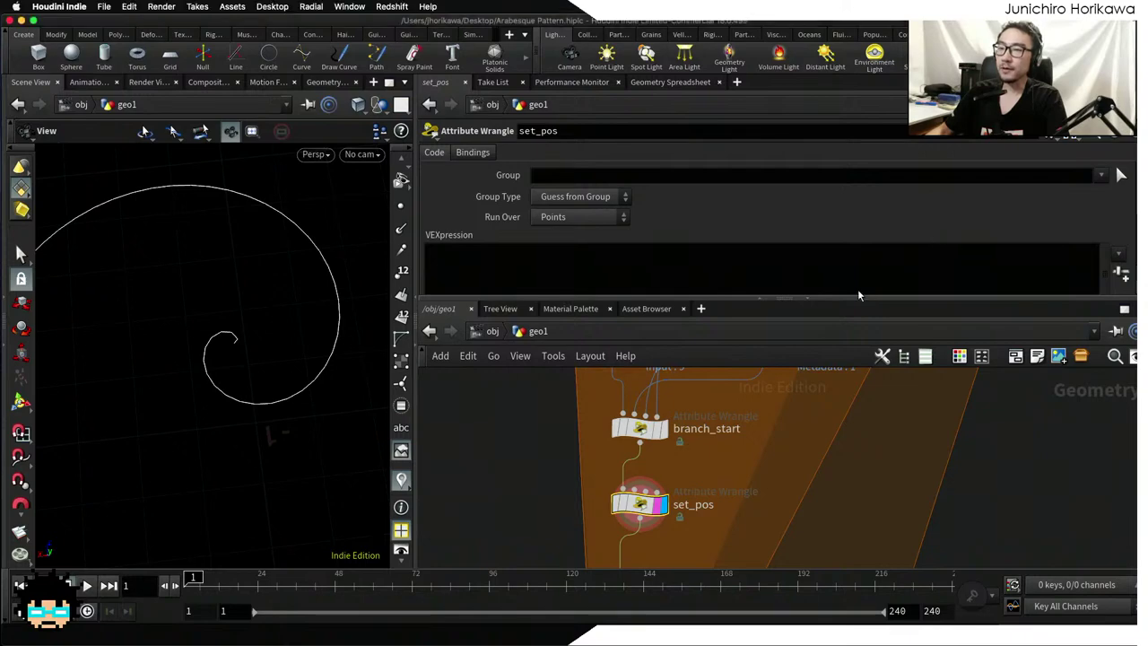
pyautogui.hotkey('alt', 'e')
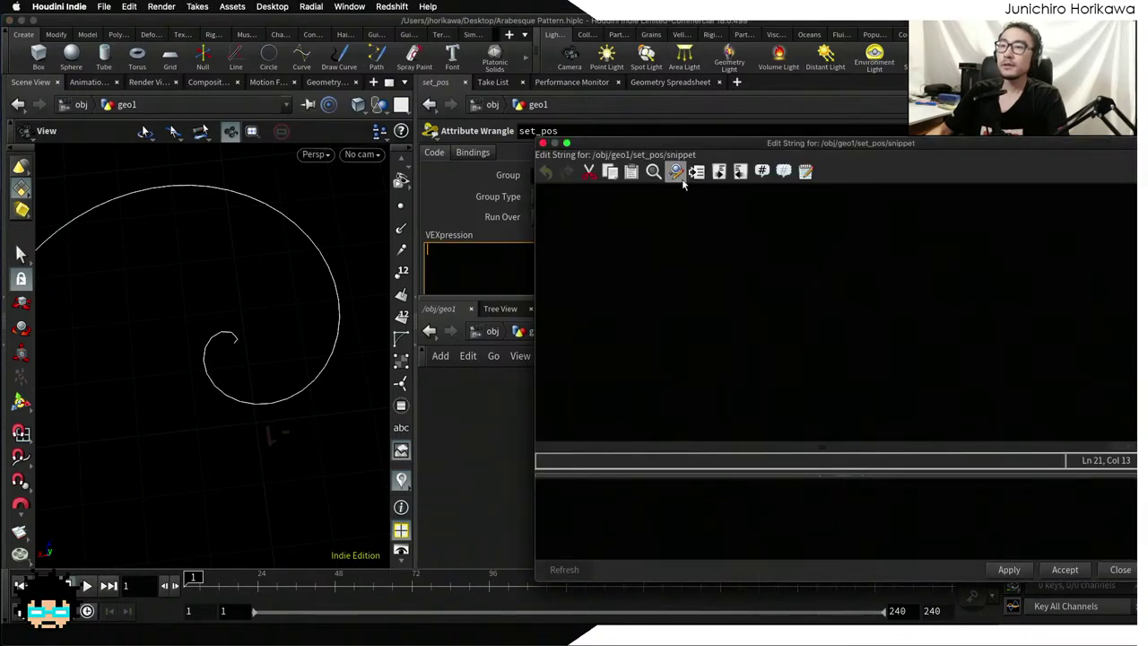
pyautogui.moveTo(609, 145); pyautogui.dragTo(703, 157)
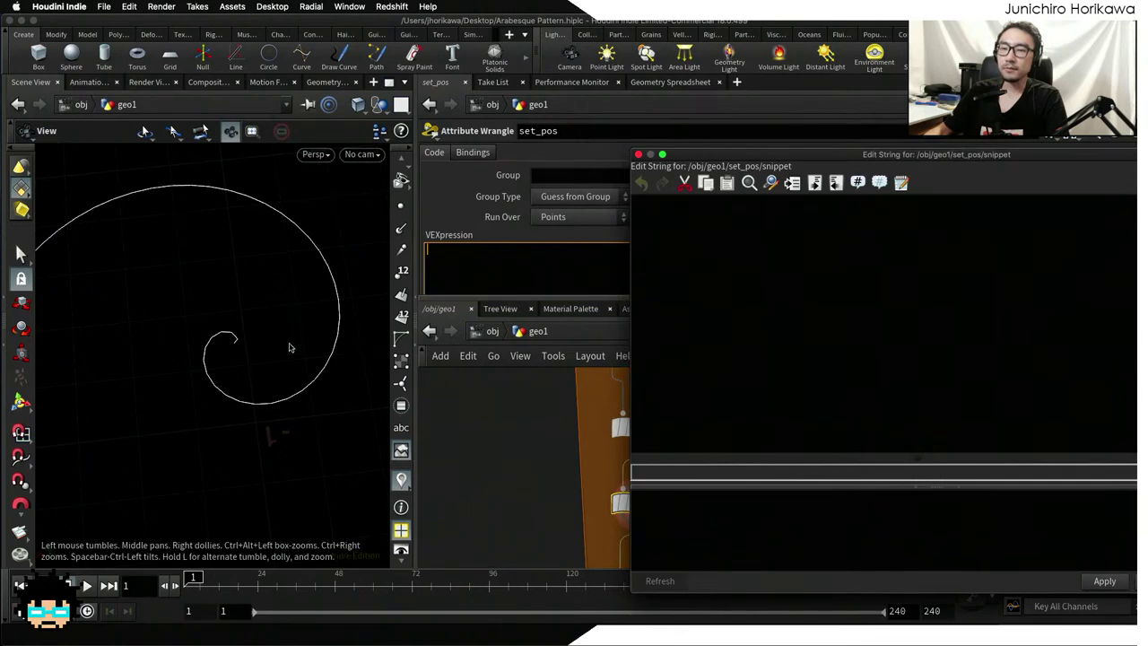
pyautogui.moveTo(290, 342); pyautogui.dragTo(141, 404)
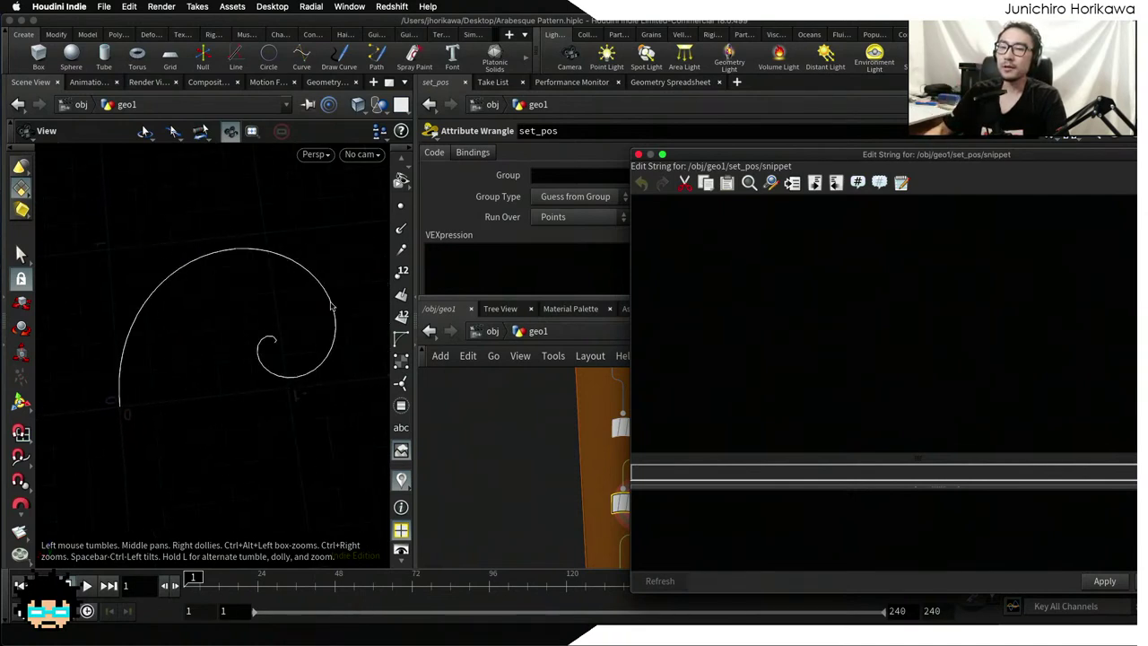
pyautogui.moveTo(332, 307); pyautogui.dragTo(265, 381)
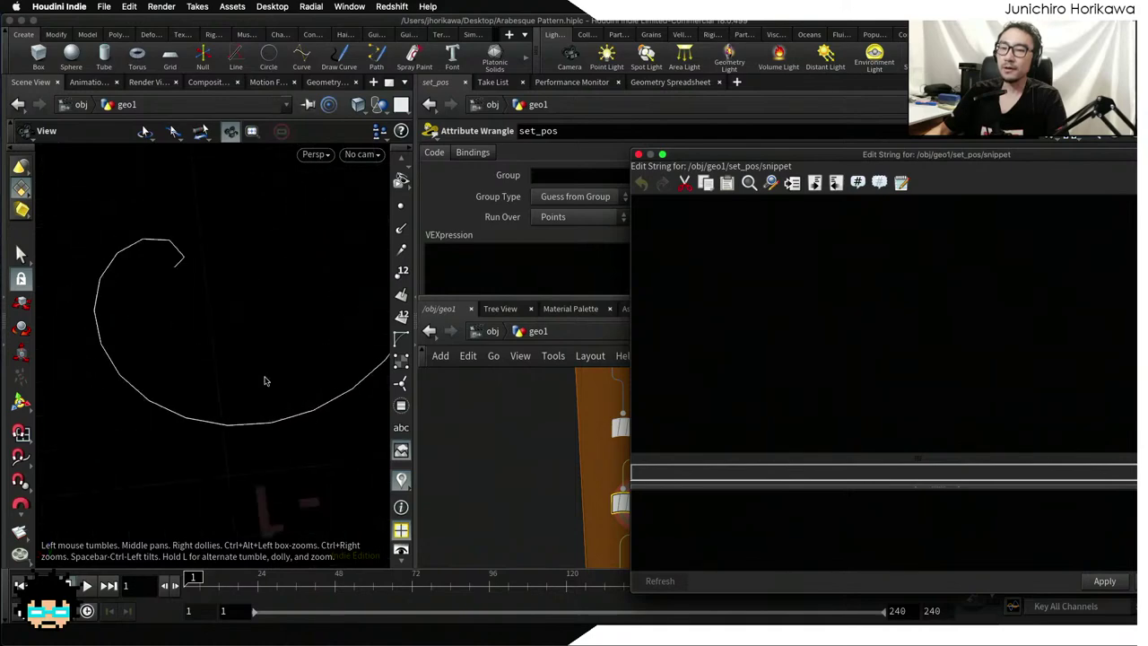
pyautogui.click(402, 271)
pyautogui.moveTo(320, 320); pyautogui.dragTo(200, 423)
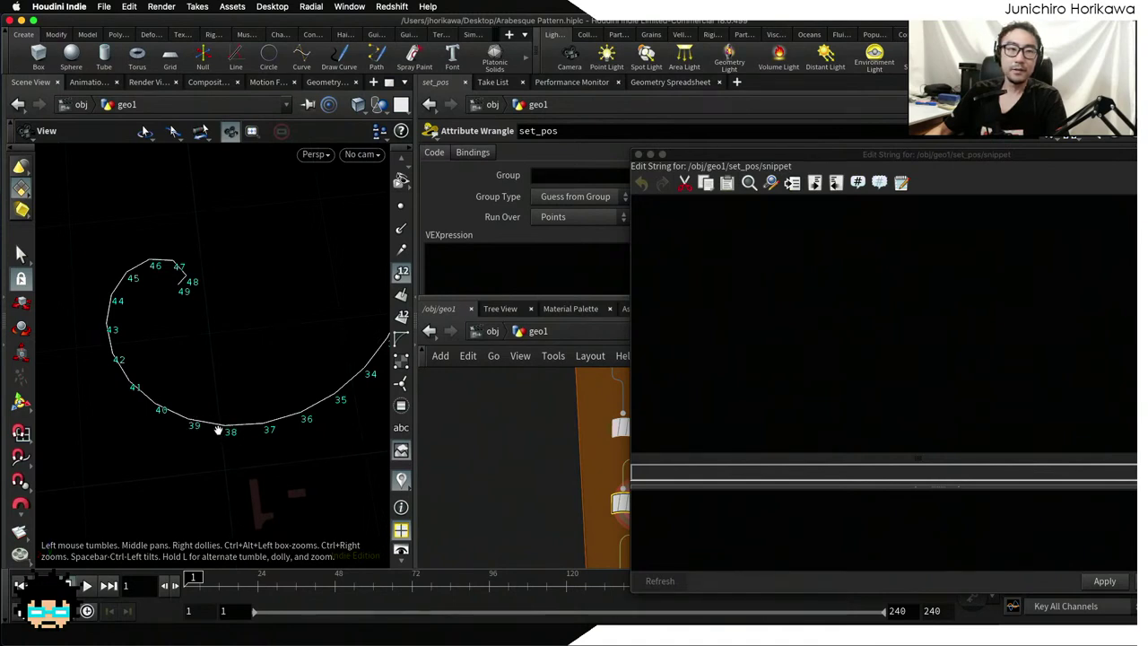
pyautogui.moveTo(218, 430); pyautogui.dragTo(135, 434)
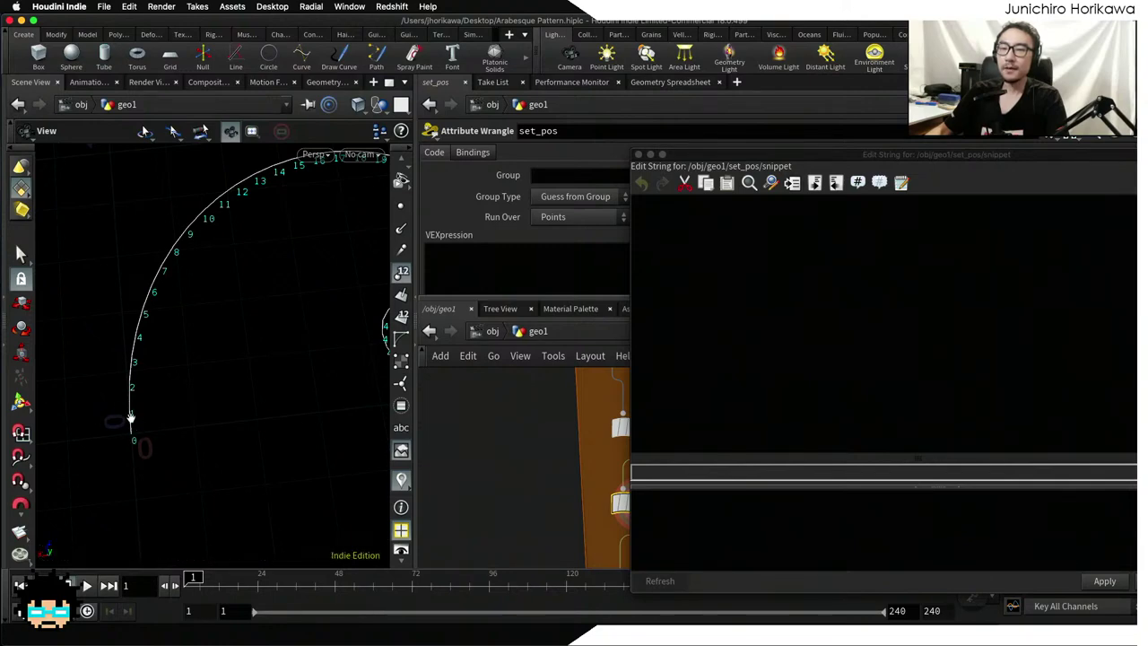
pyautogui.scroll(5, 130, 417)
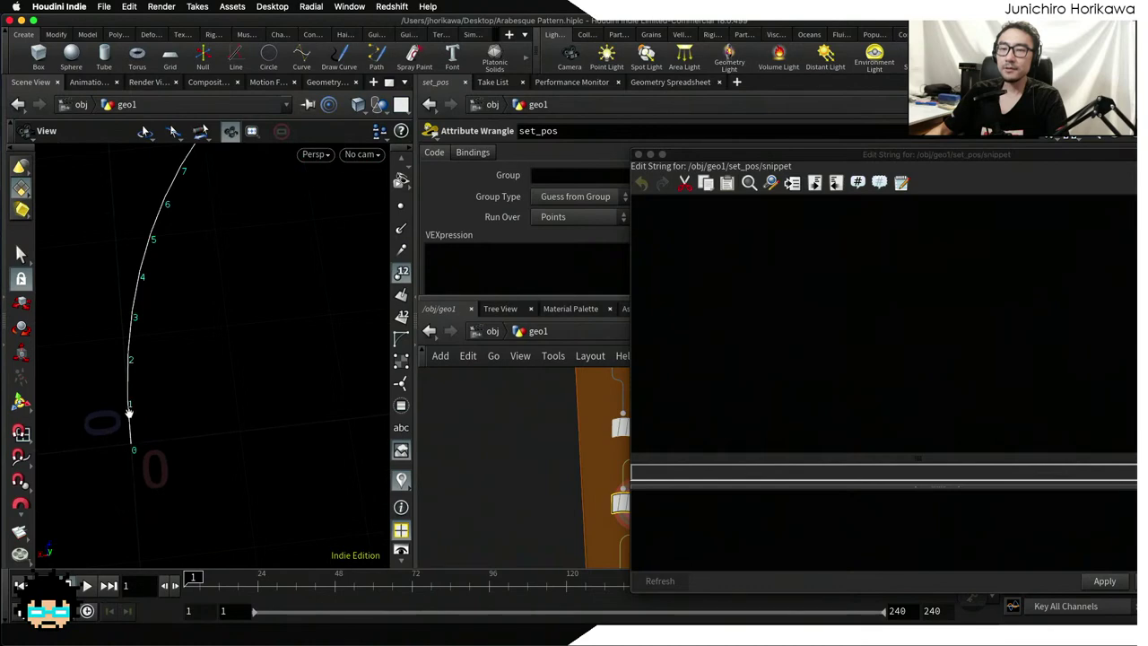
pyautogui.scroll(-2, 129, 413)
pyautogui.scroll(-4, 129, 412)
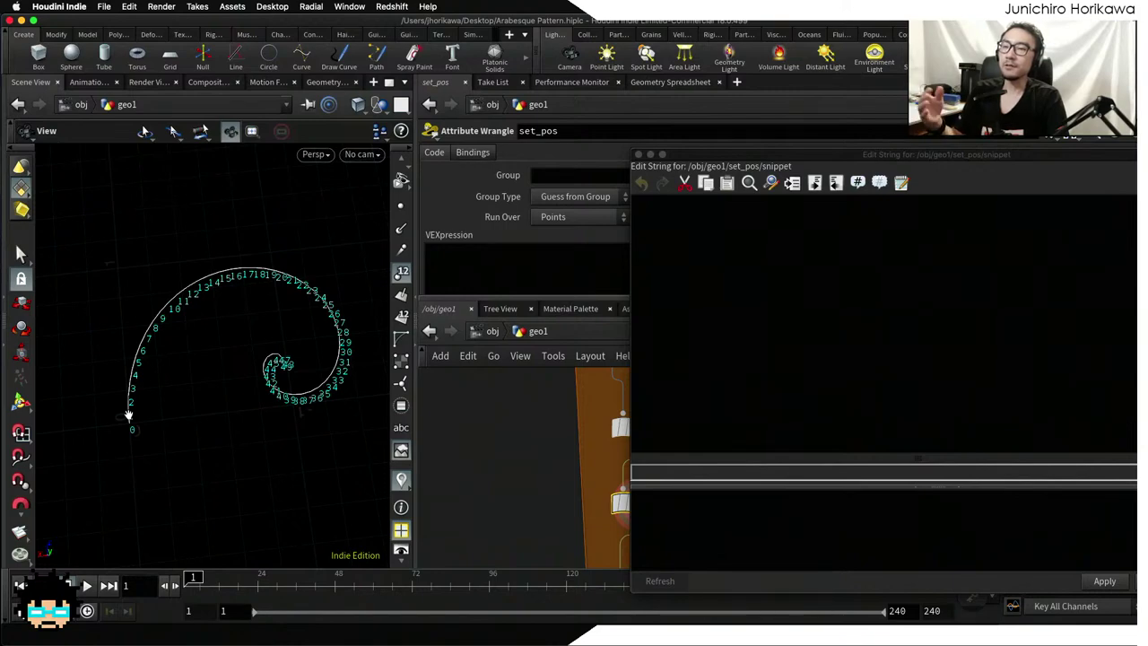
pyautogui.click(708, 312)
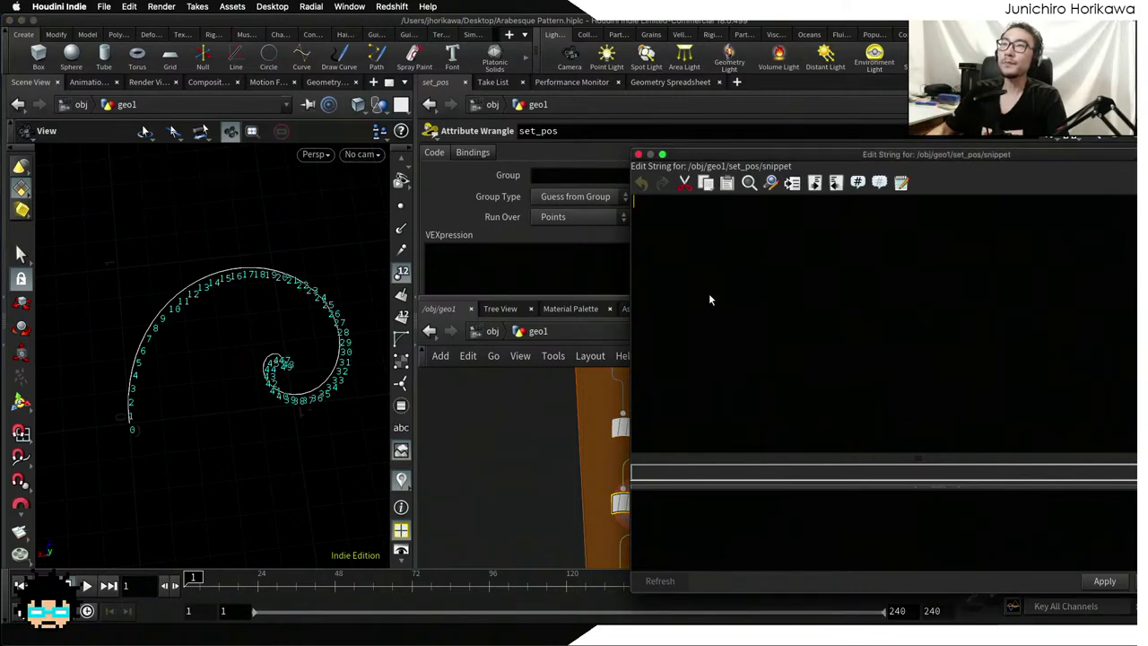
pyautogui.scroll(4, 130, 405)
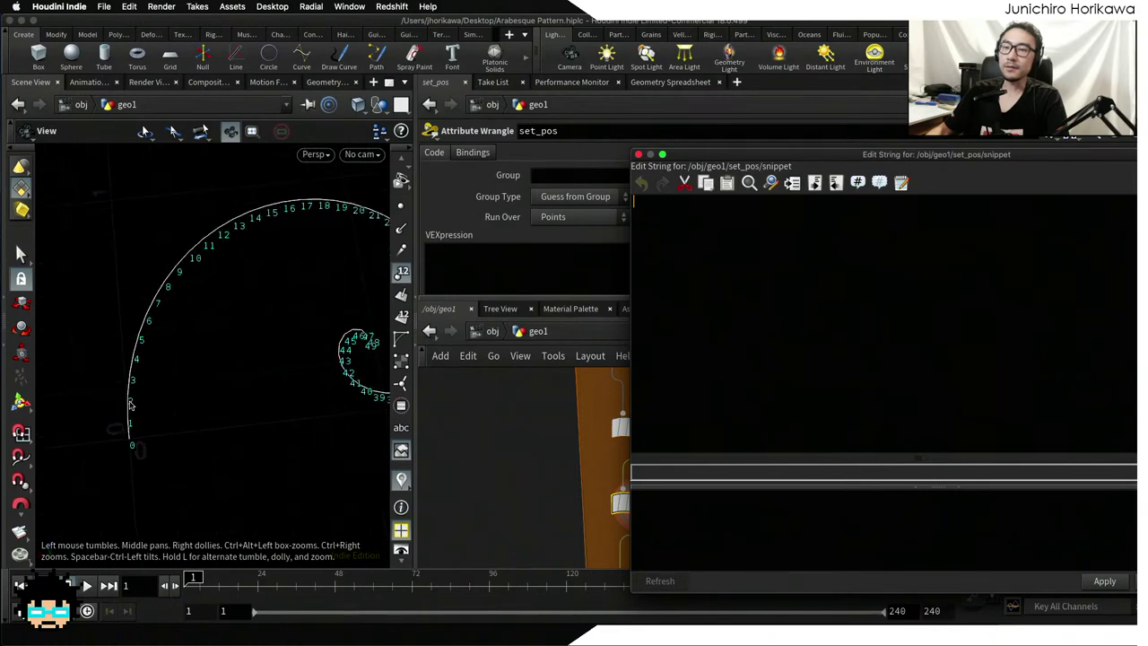
pyautogui.scroll(3, 124, 447)
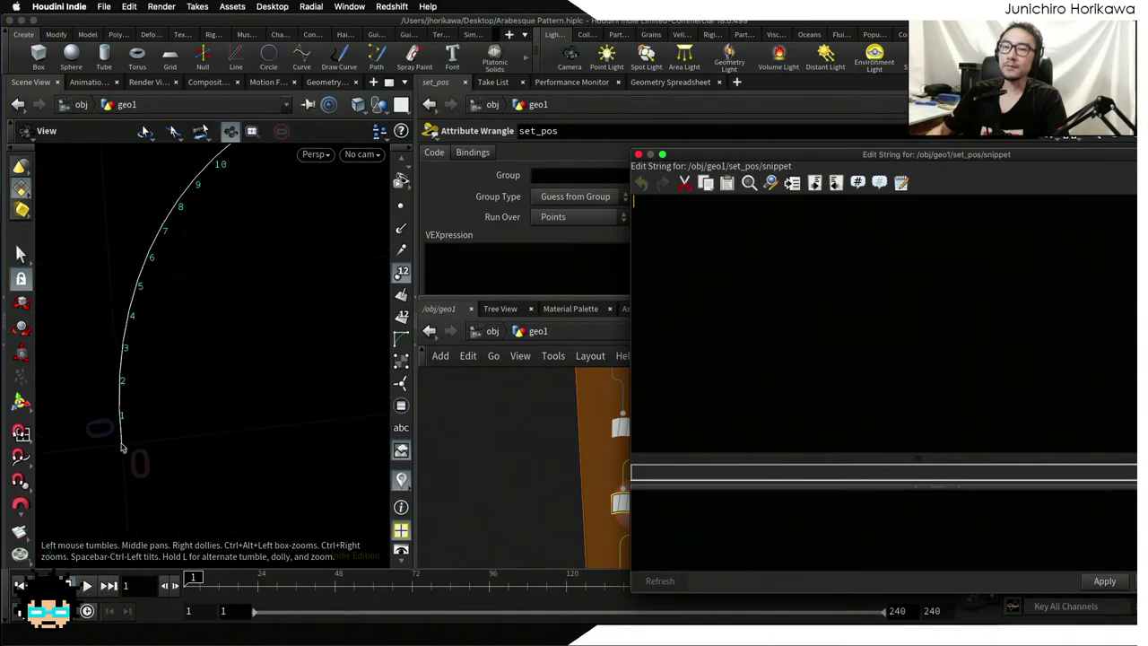
pyautogui.moveTo(705, 162); pyautogui.dragTo(679, 152)
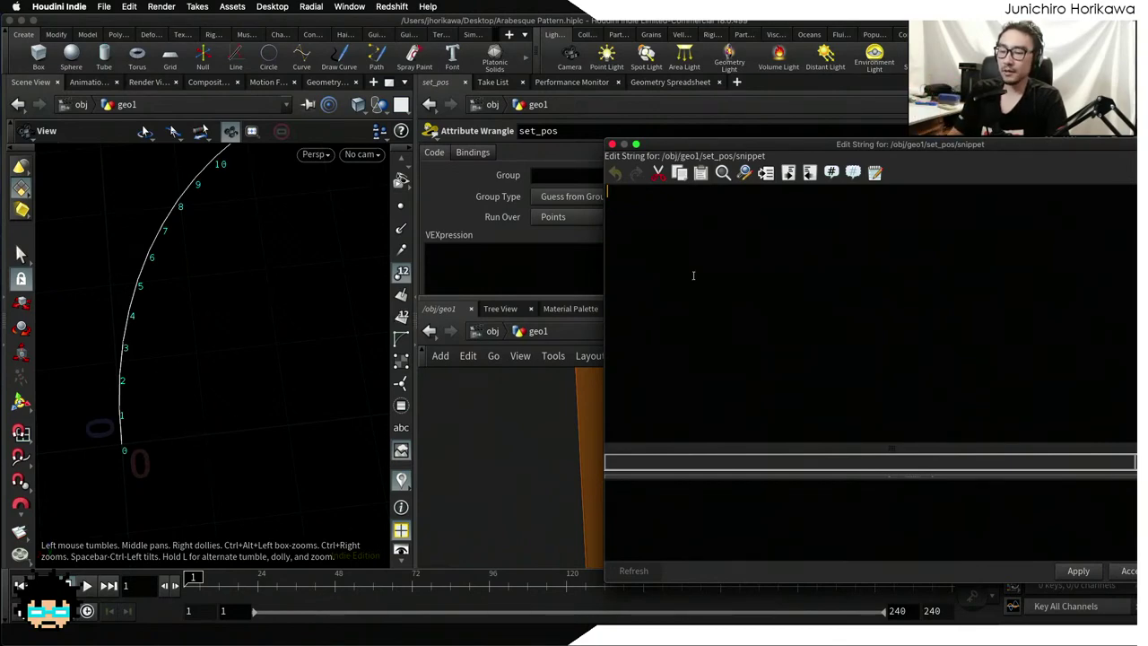
# Write lines reading the positions of points 0 and 1 into pos1 and pos2.
pyautogui.write('vector pos1 =')
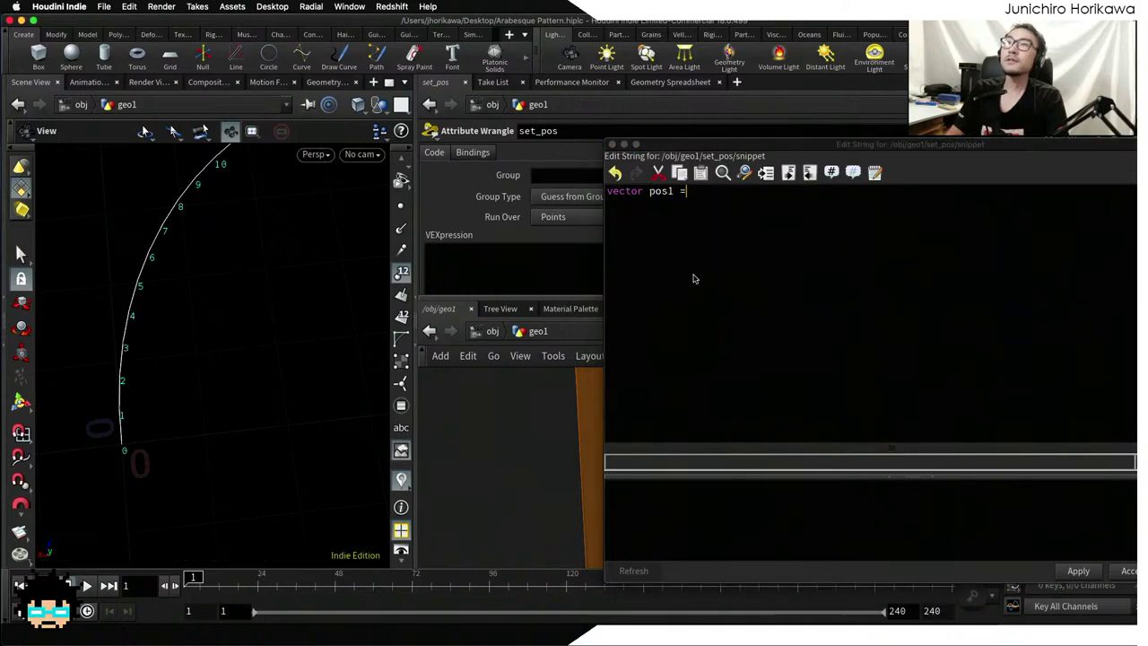
pyautogui.write(' point(0, "P", 0)0')
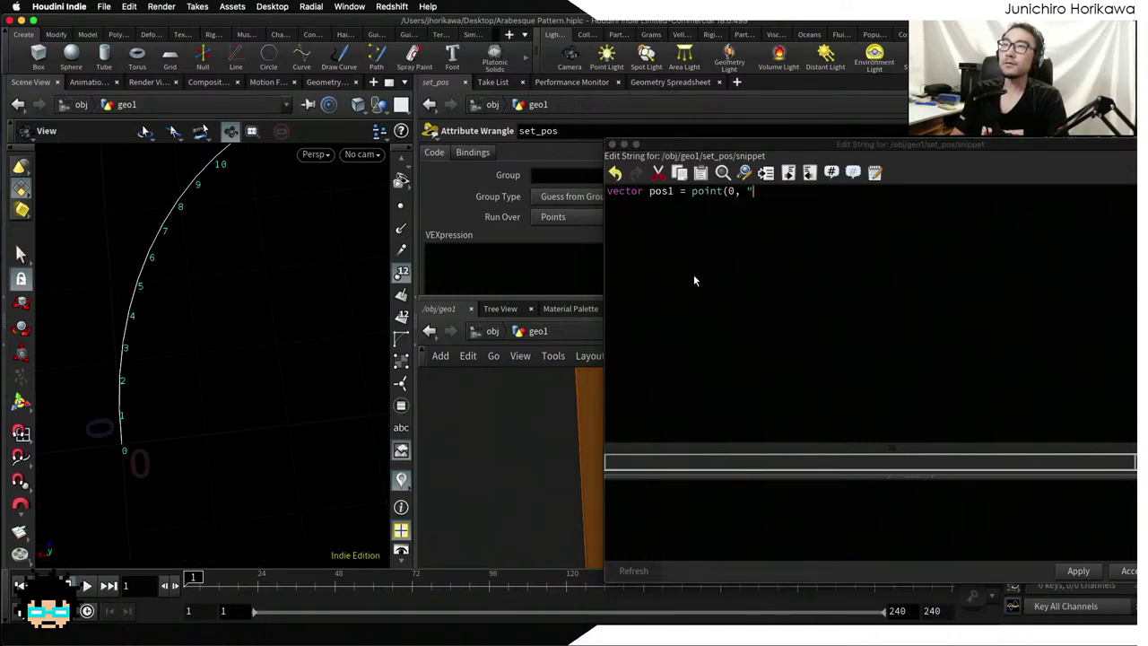
pyautogui.press('BackSpace')
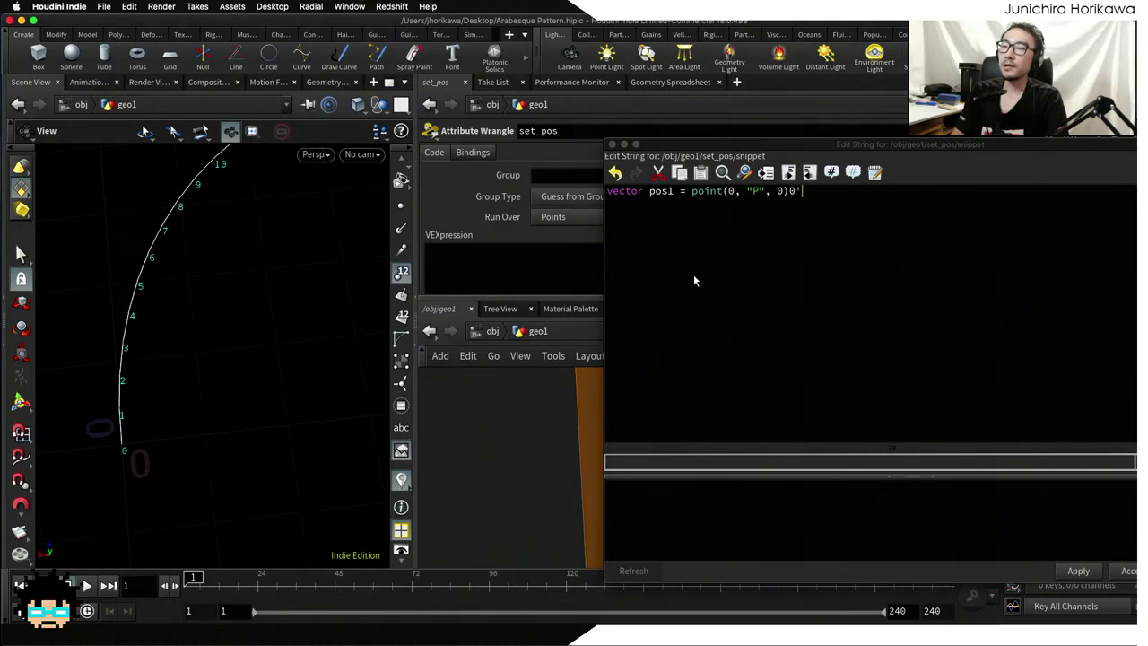
pyautogui.write('; ve')
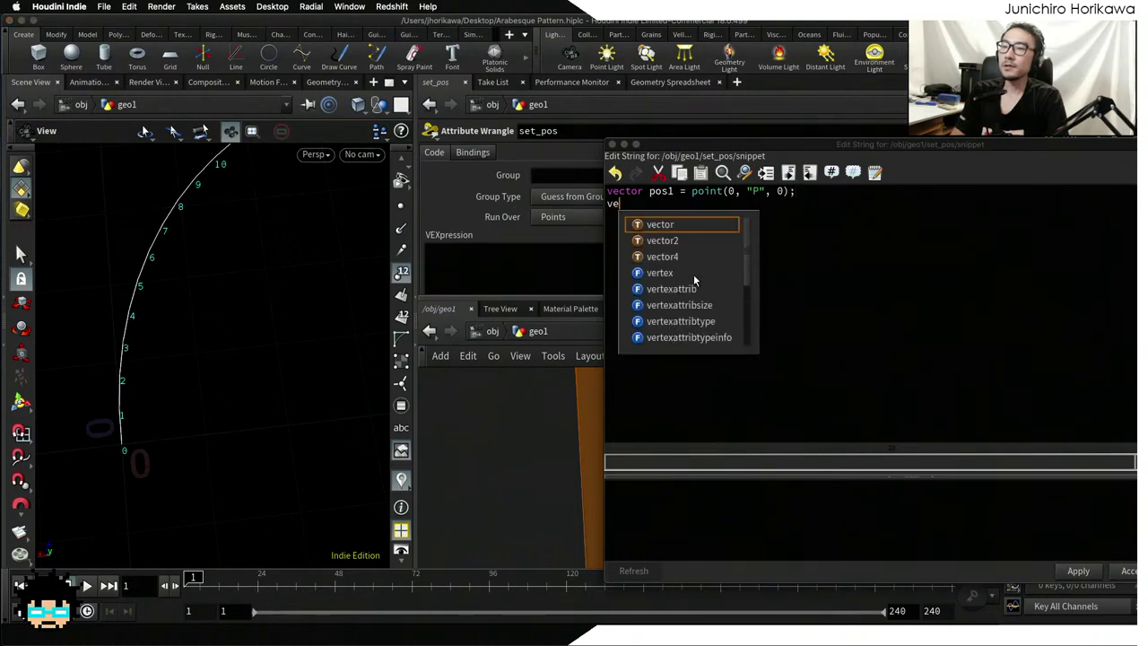
pyautogui.write('ctor pos2')
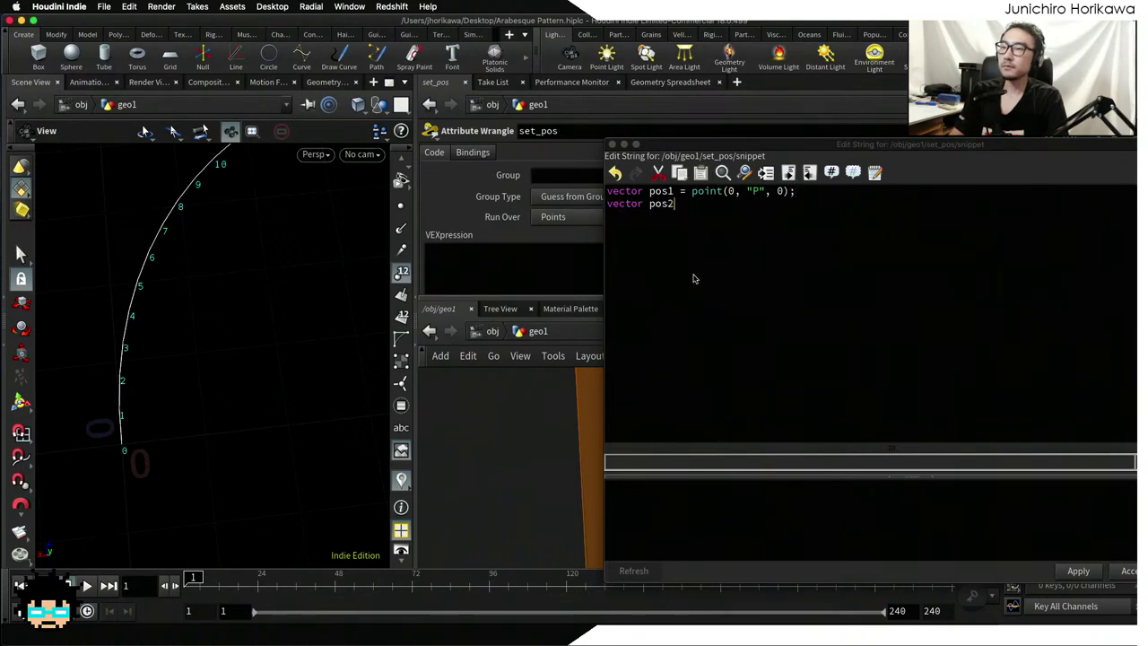
pyautogui.write(' = poitn(')
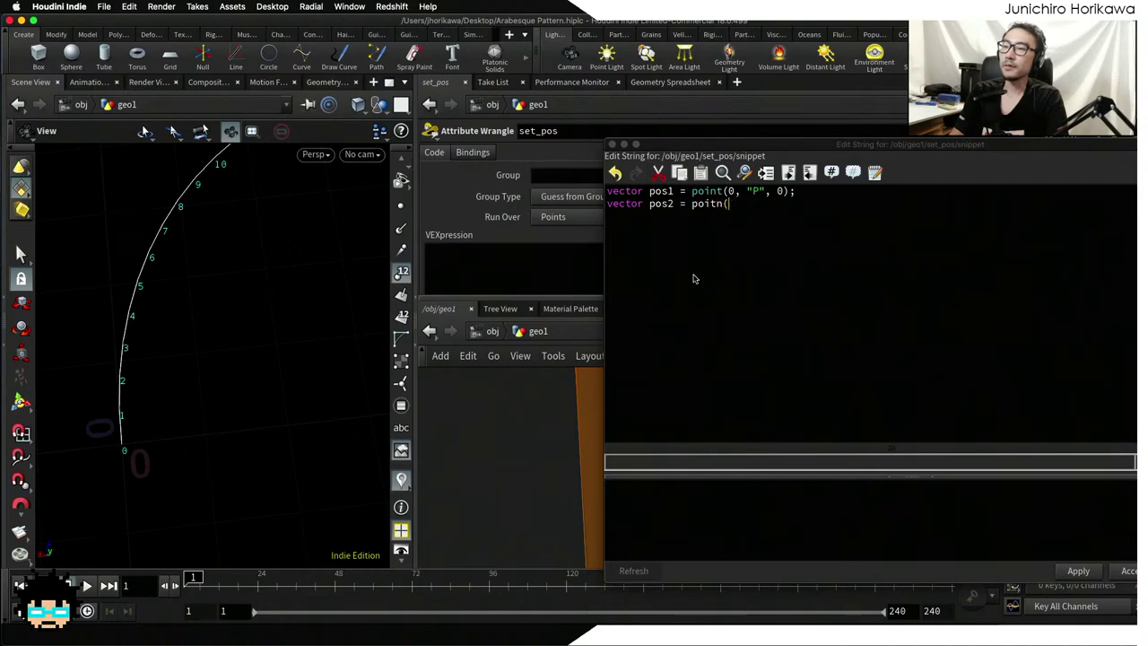
pyautogui.press('BackSpace')
pyautogui.press('BackSpace')
pyautogui.press('BackSpace')
pyautogui.press('BackSpace')
pyautogui.write('nt(0, "P", 1')
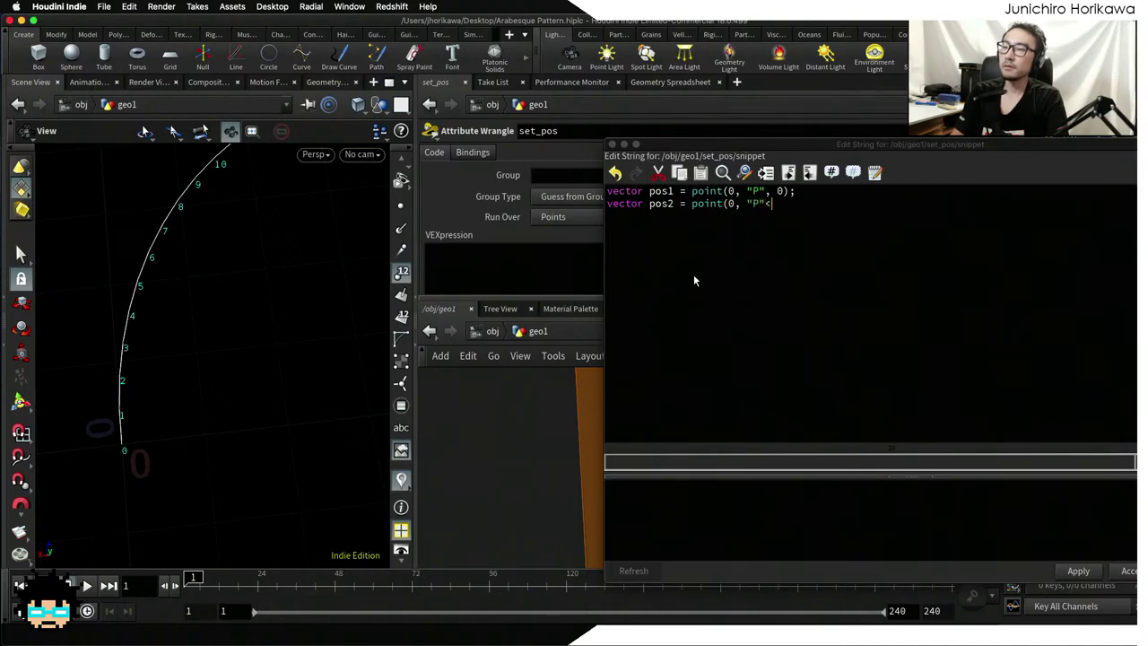
pyautogui.write(');')
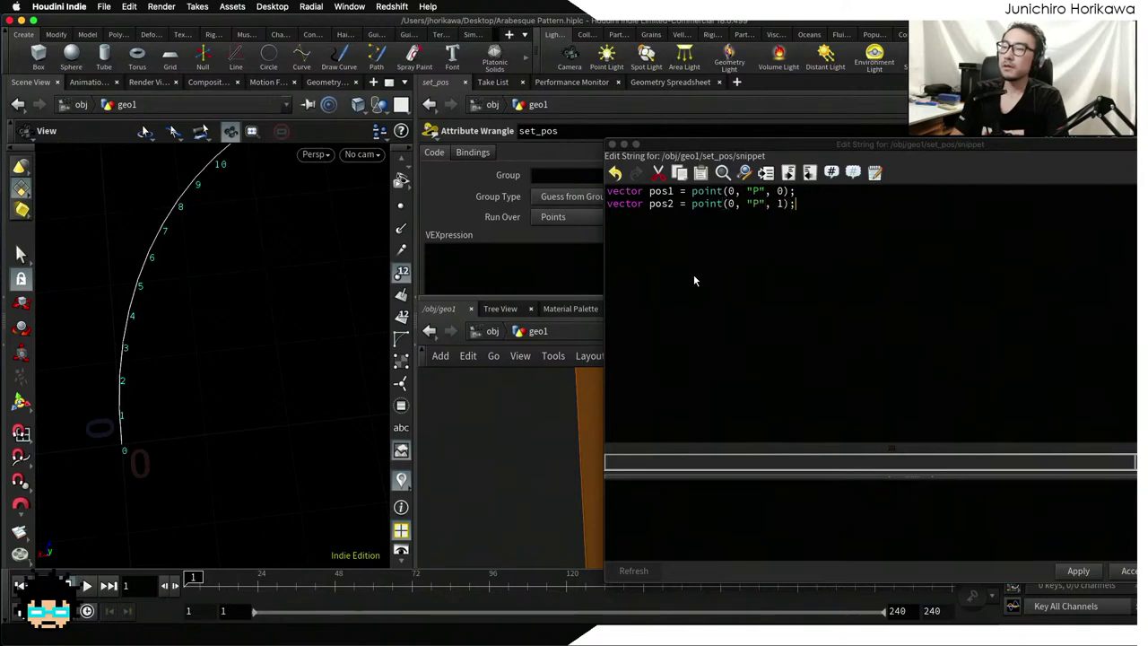
# Add vector dir = normalize(pos2 - pos1); on a new line.
pyautogui.press('Return')
pyautogui.press('Return')
pyautogui.write('vector dir = pos2 -')
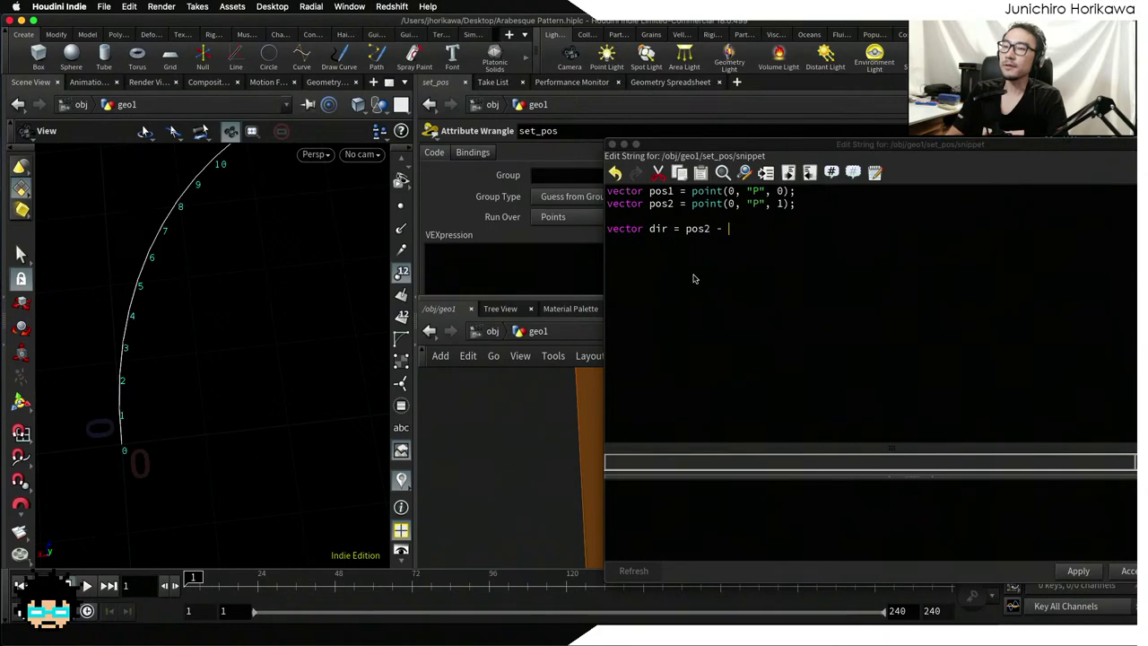
pyautogui.write(' 1')
pyautogui.press('BackSpace')
pyautogui.write('pos')
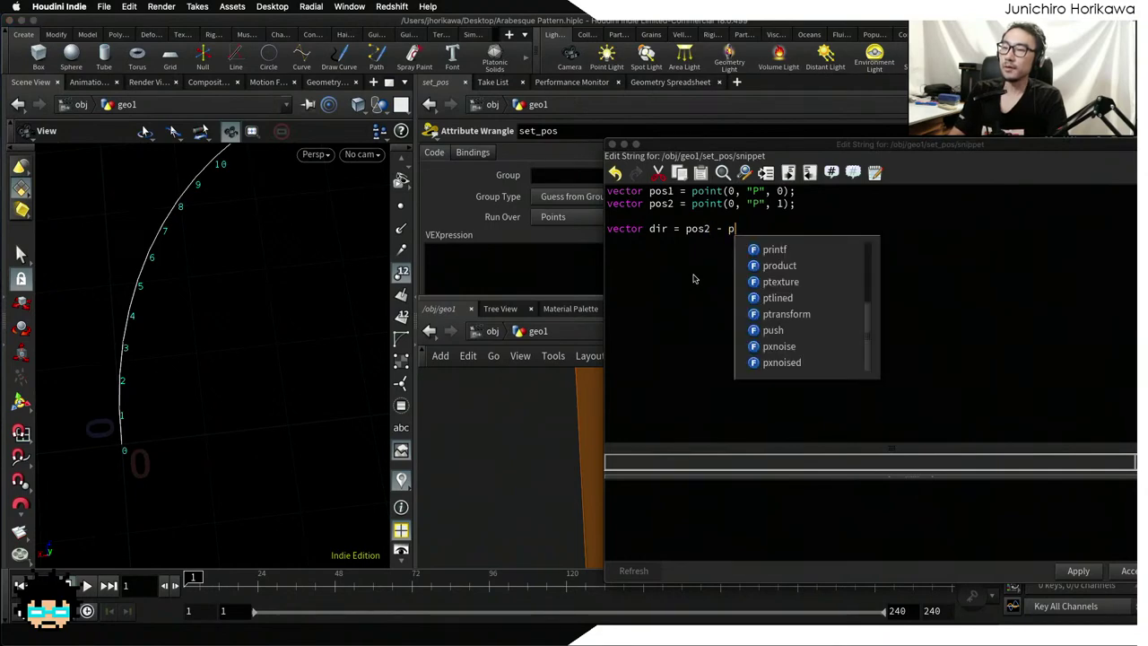
pyautogui.write('1;')
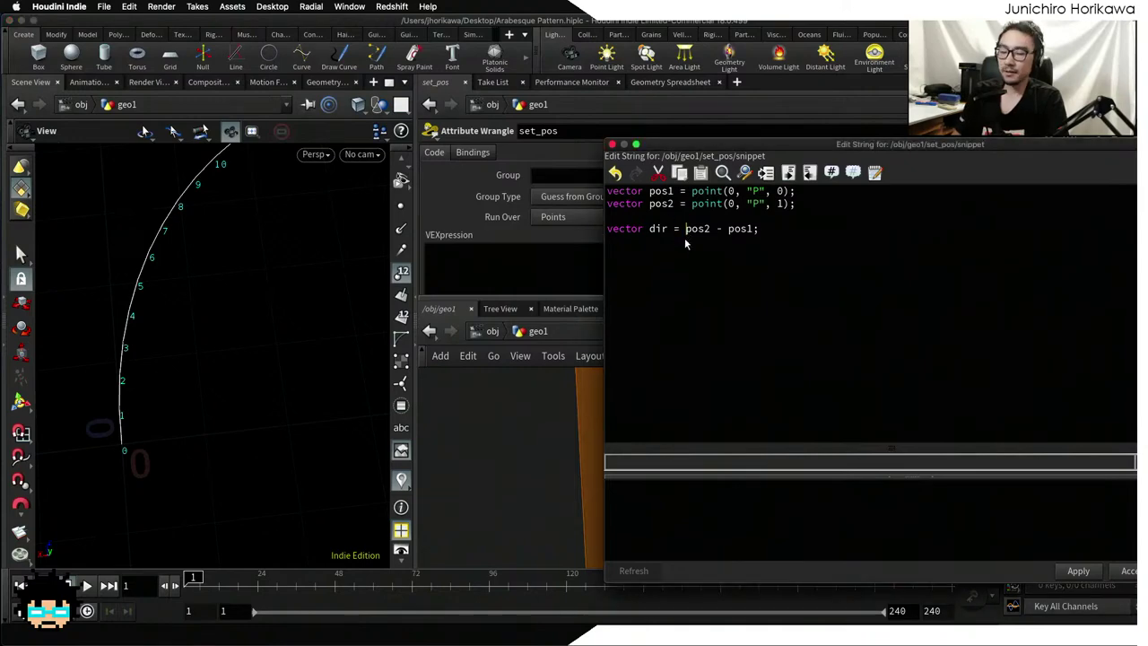
pyautogui.write('normalize(')
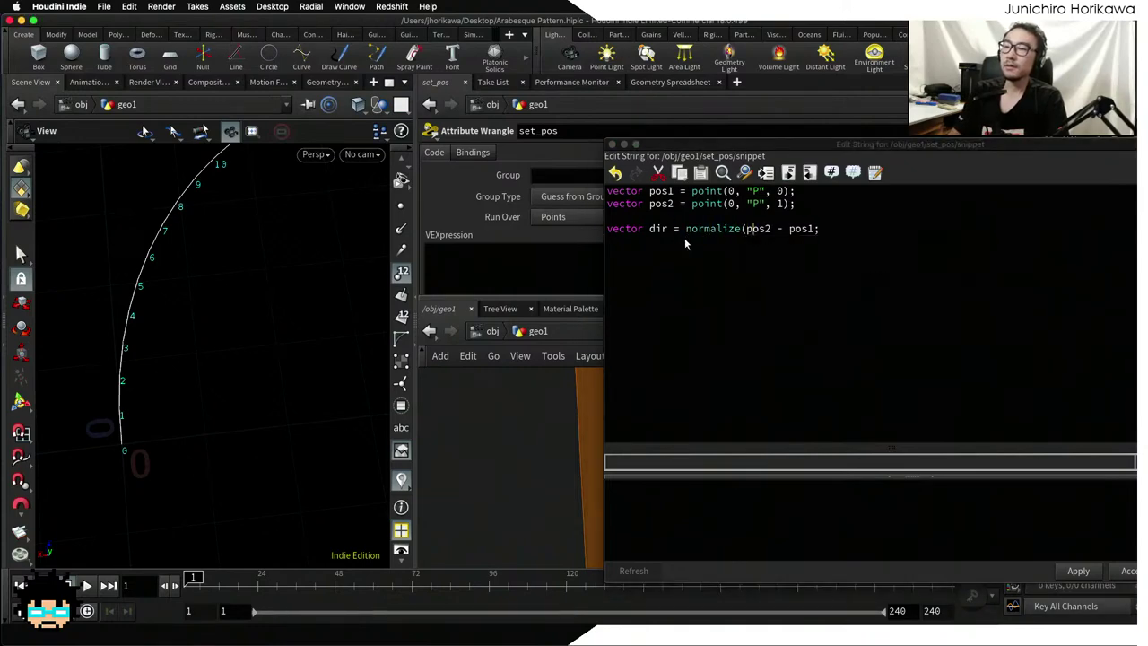
pyautogui.press('End')
pyautogui.press('Left')
pyautogui.write(')')
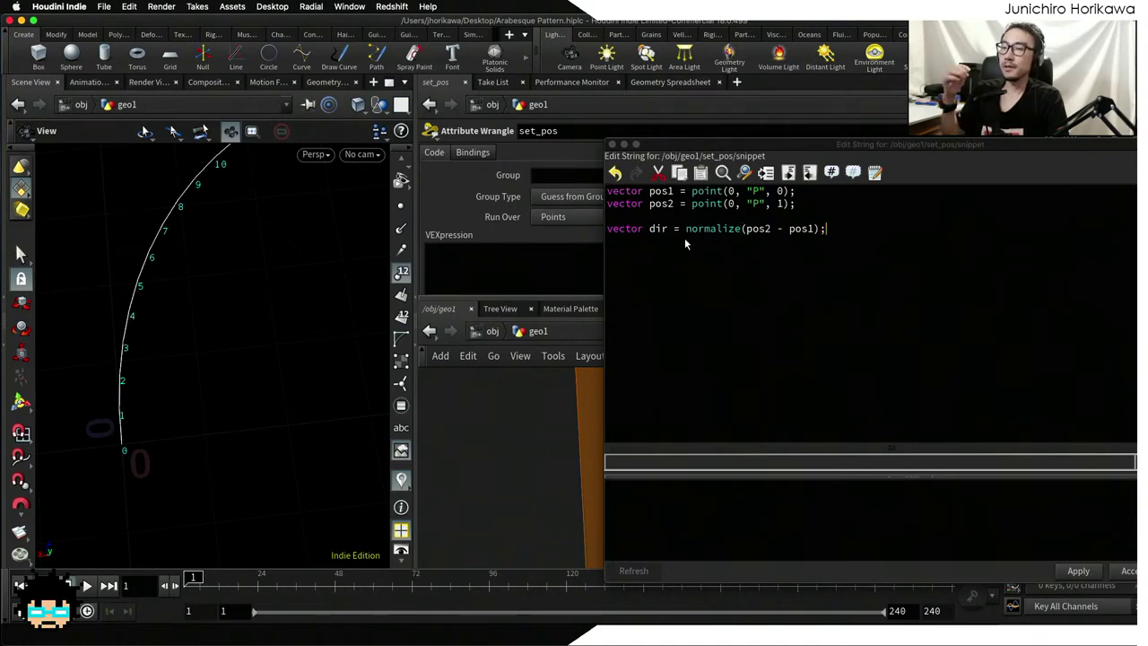
pyautogui.press('Return')
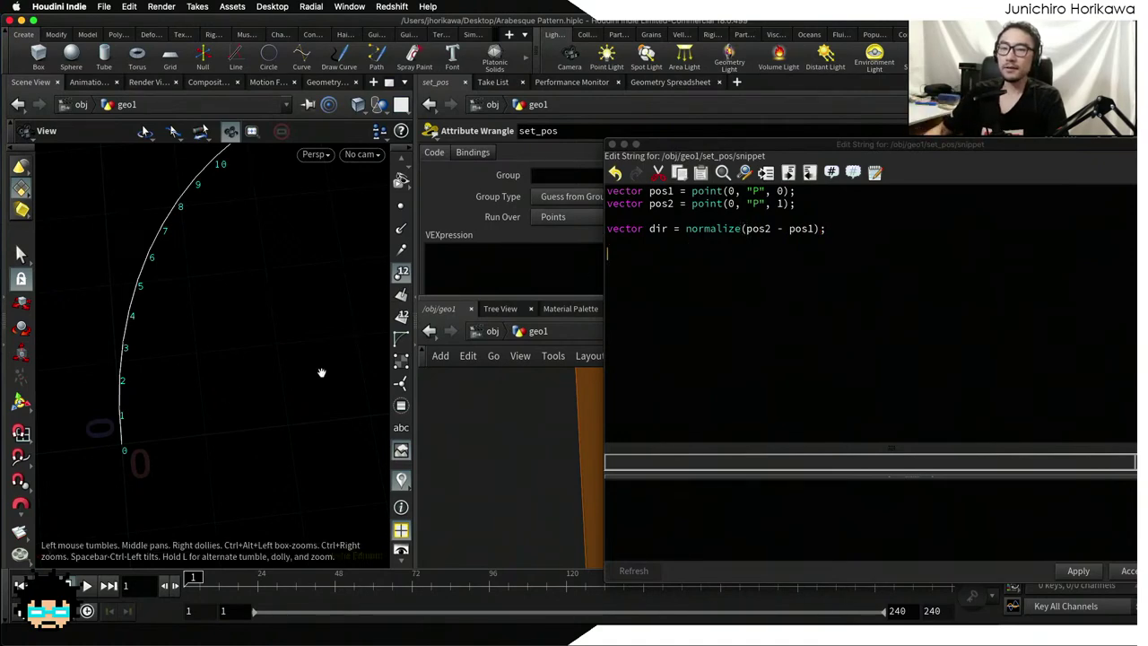
# Apply the dir code to set_pos and view its start 38 and dir values in the spreadsheet.
pyautogui.press('h')
pyautogui.scroll(5, 220, 392)
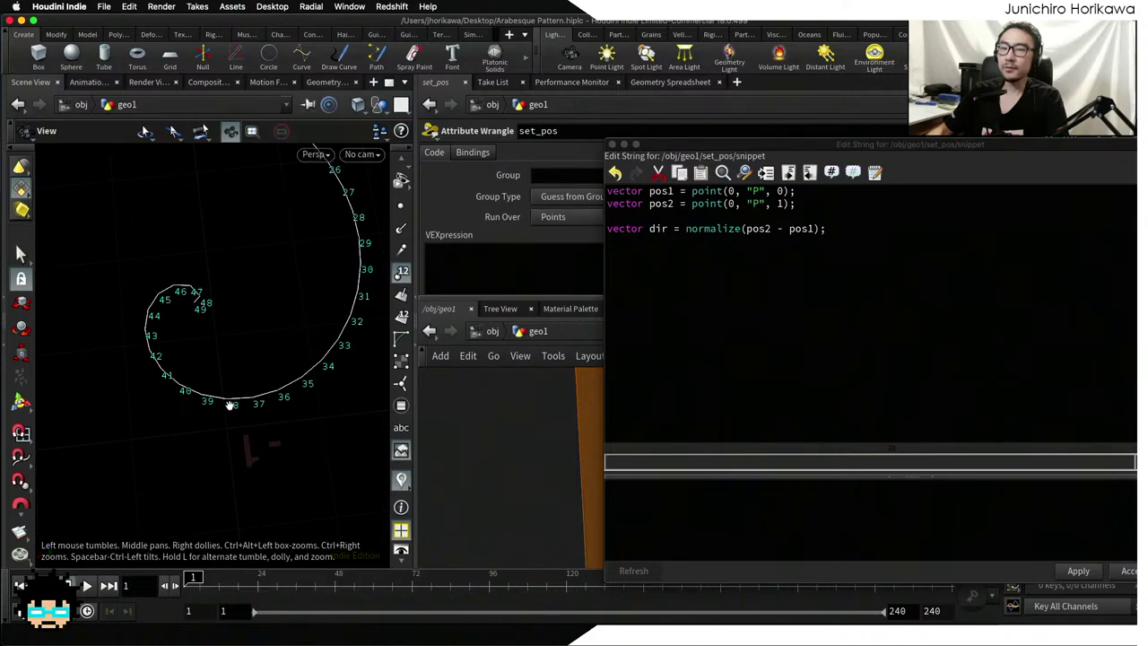
pyautogui.scroll(-2, 231, 405)
pyautogui.scroll(-2, 269, 385)
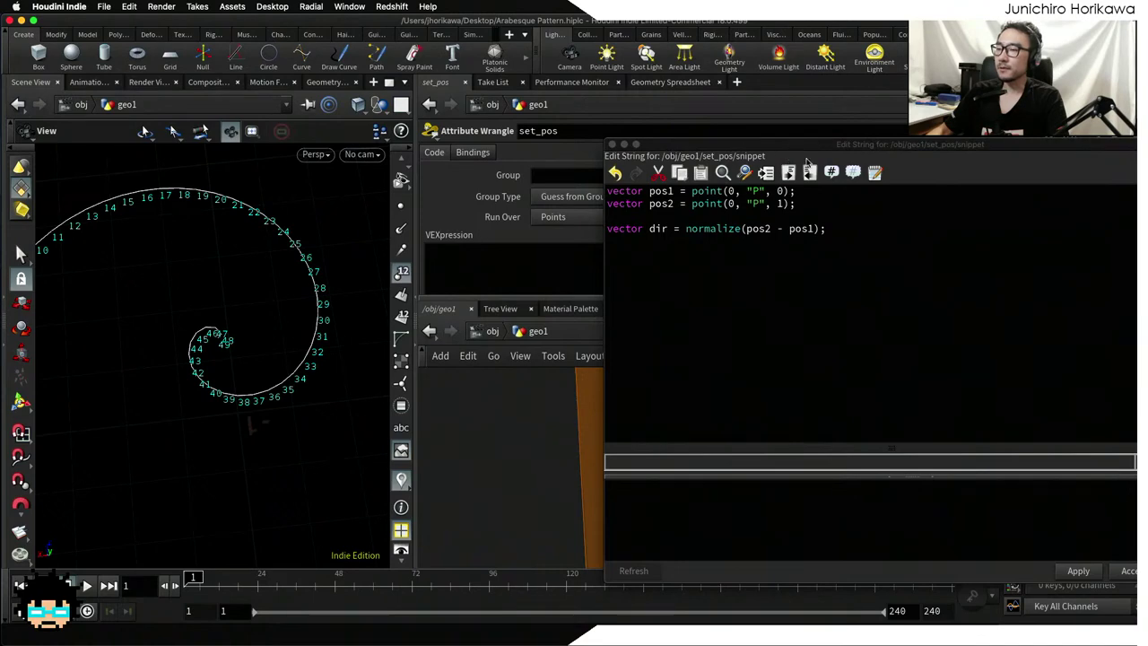
pyautogui.click(1079, 571)
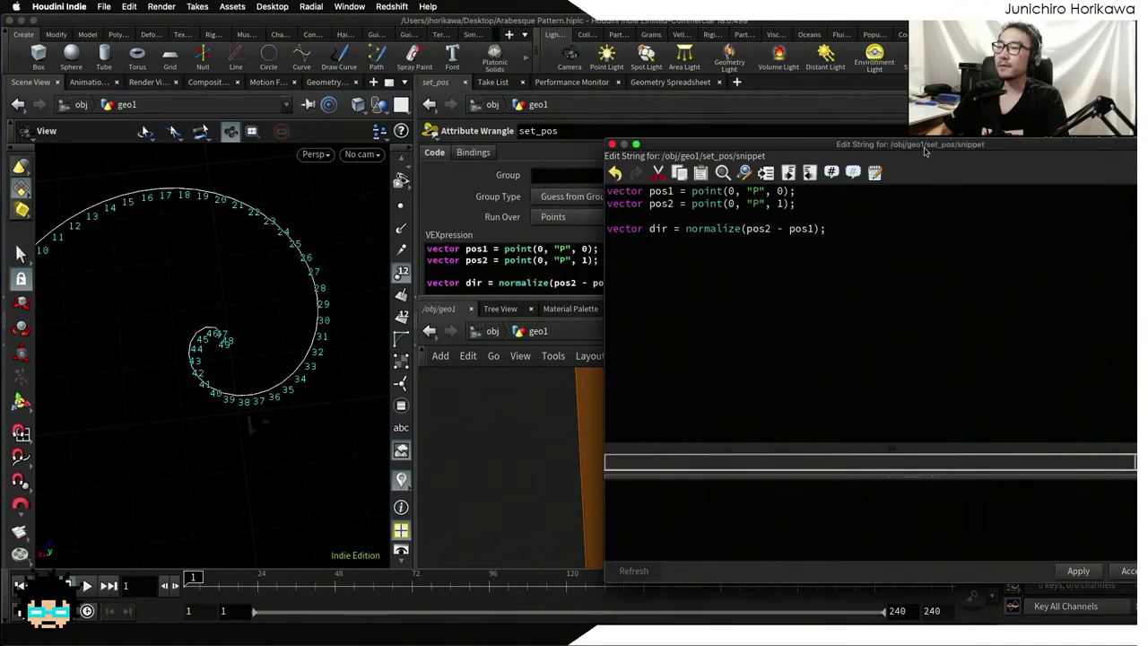
pyautogui.moveTo(926, 151); pyautogui.dragTo(899, 551)
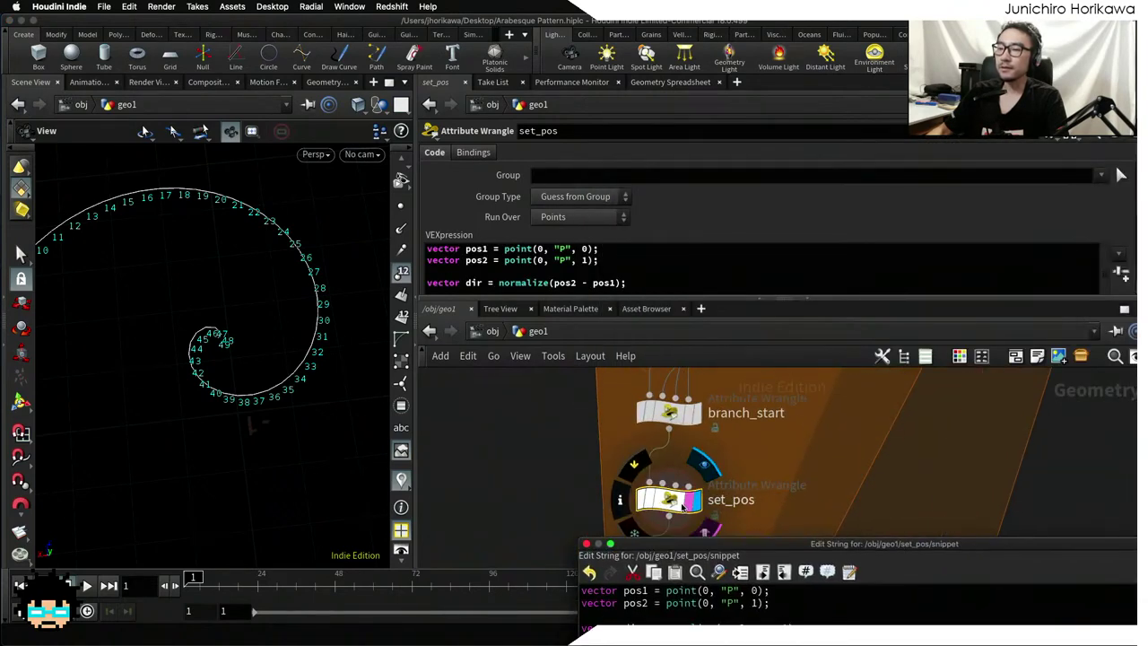
pyautogui.click(682, 506)
pyautogui.click(676, 86)
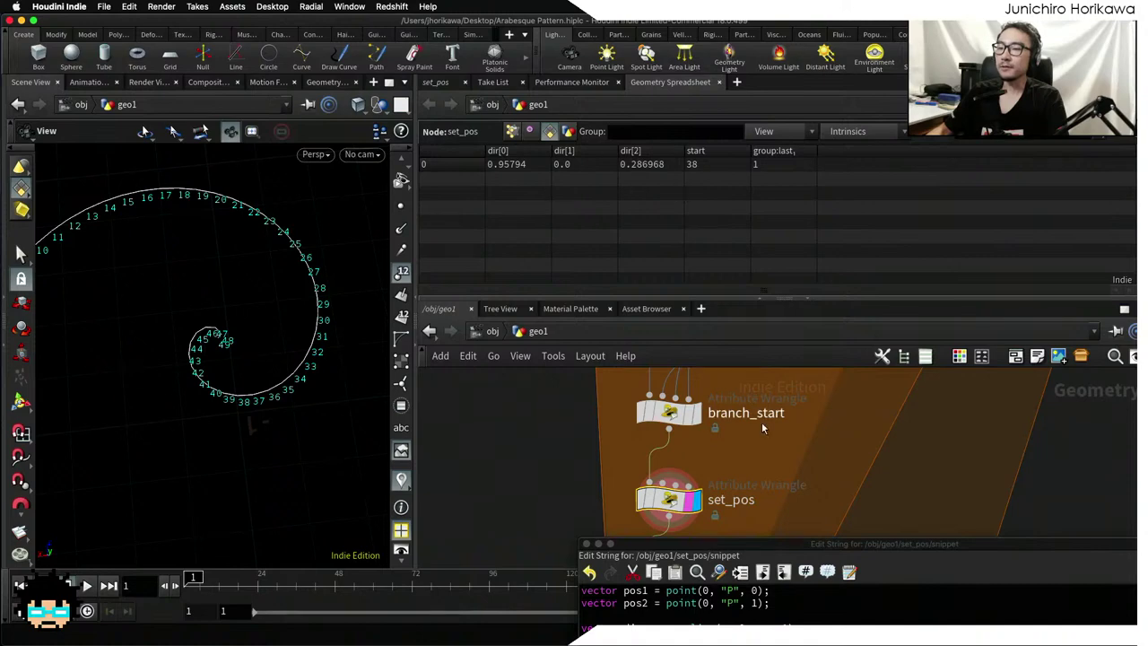
# Add vector spos = prim(0, "start", 0); and uncover the spreadsheet showing start 38.
pyautogui.moveTo(782, 561); pyautogui.dragTo(768, 161)
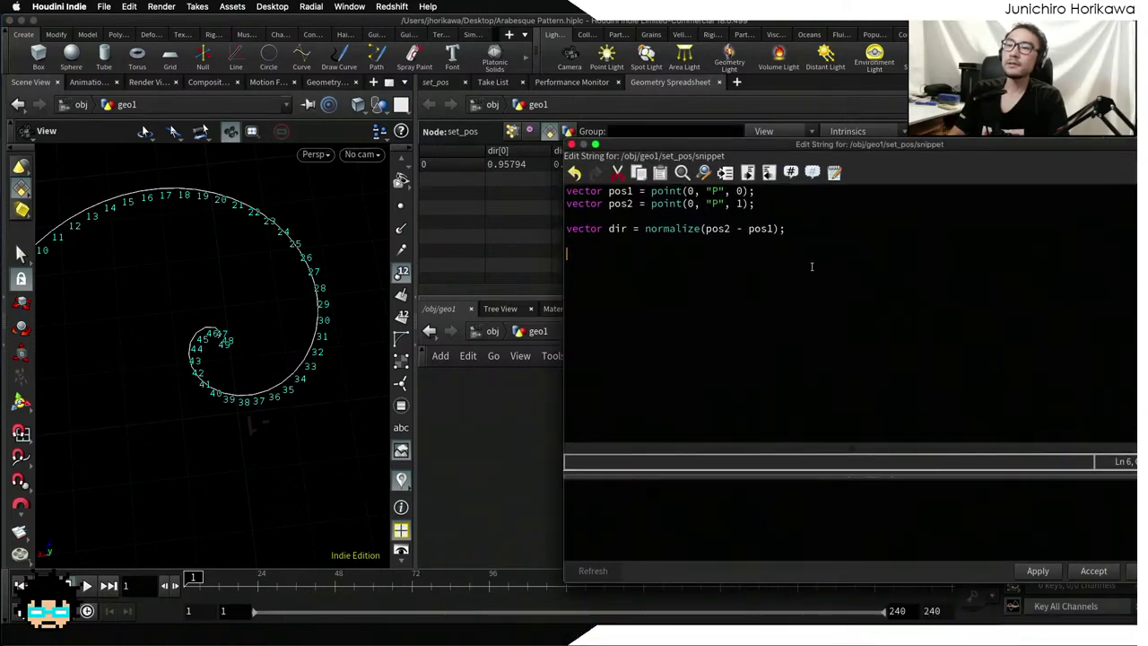
pyautogui.press('BackSpace')
pyautogui.write('vector')
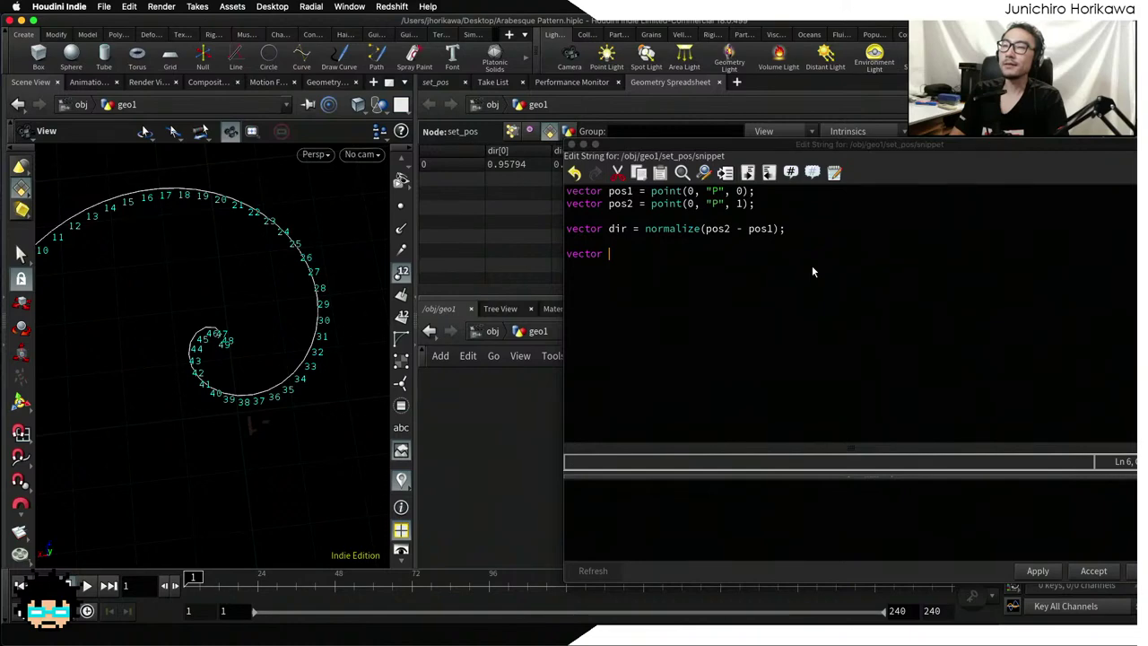
pyautogui.write('spos = ')
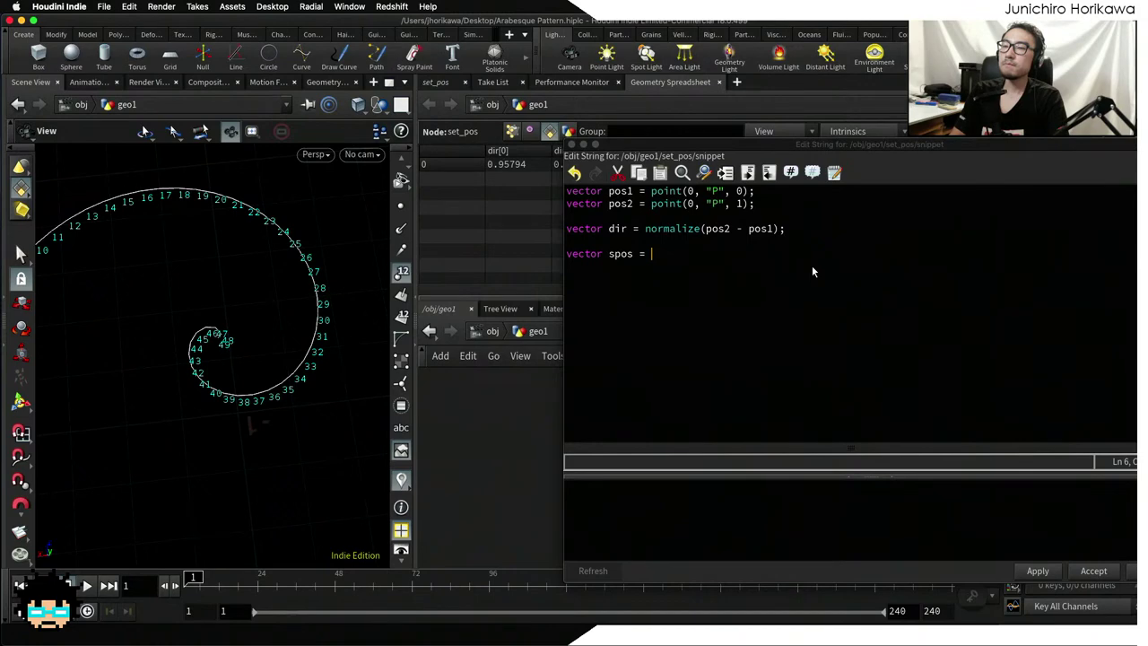
pyautogui.write('prim(0,')
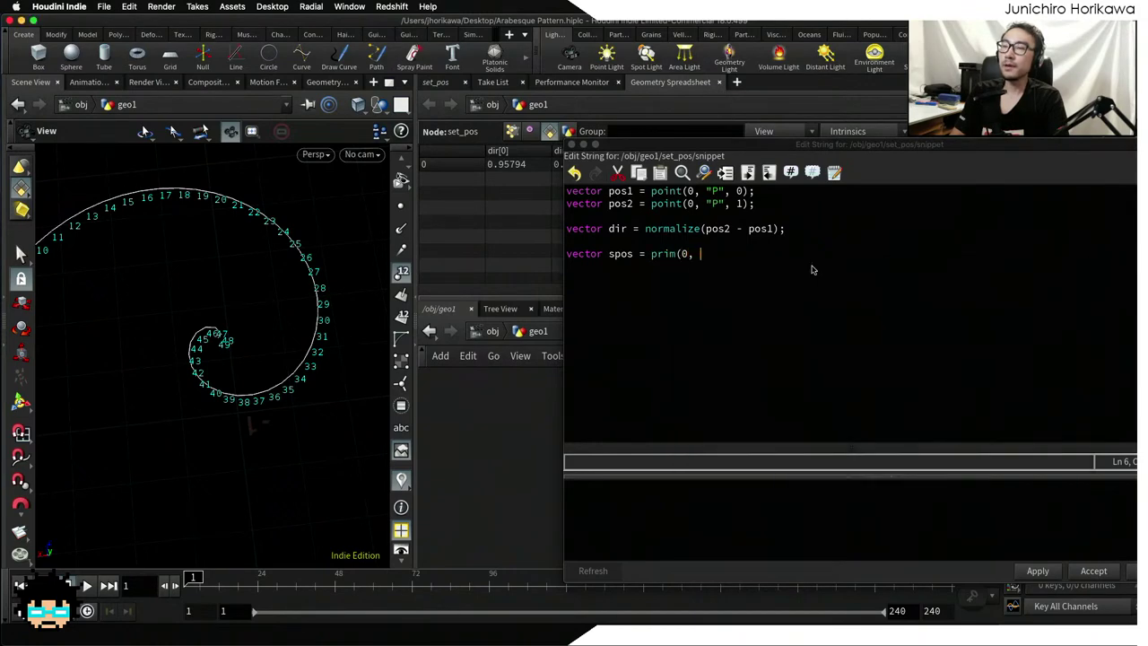
pyautogui.write(' "start')
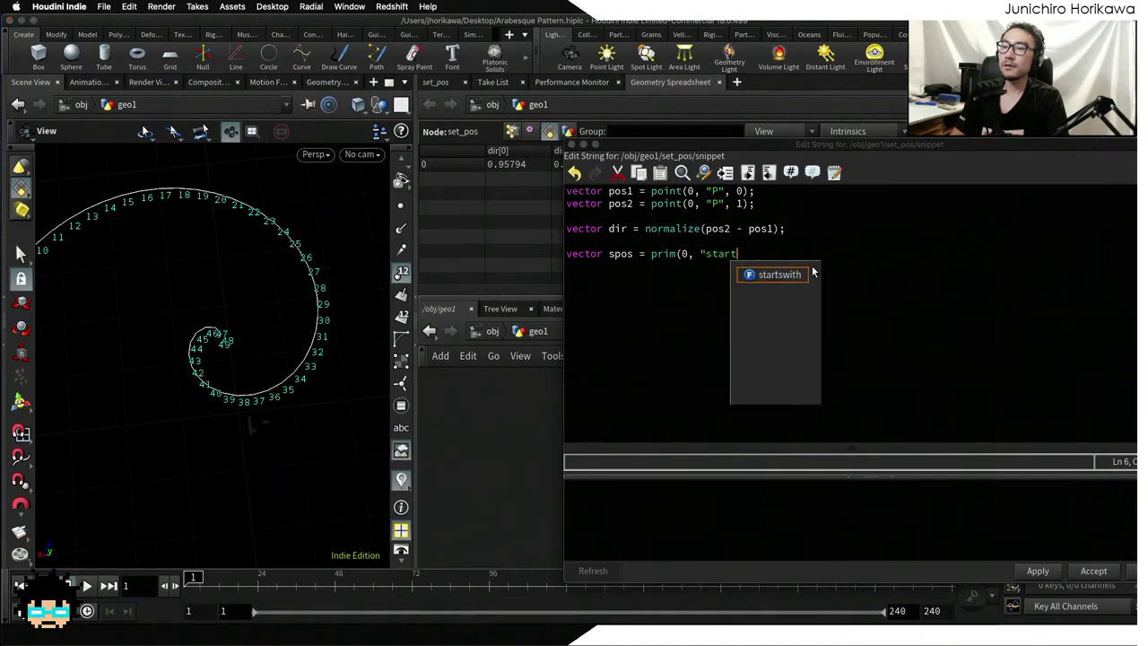
pyautogui.write('"')
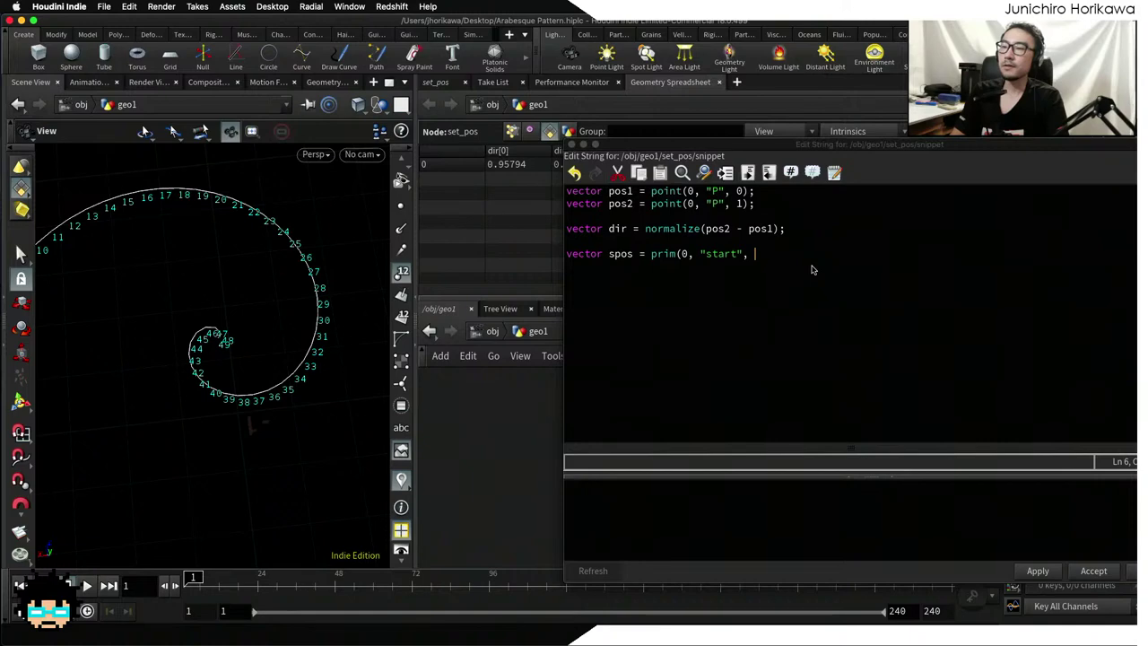
pyautogui.write(', 0);')
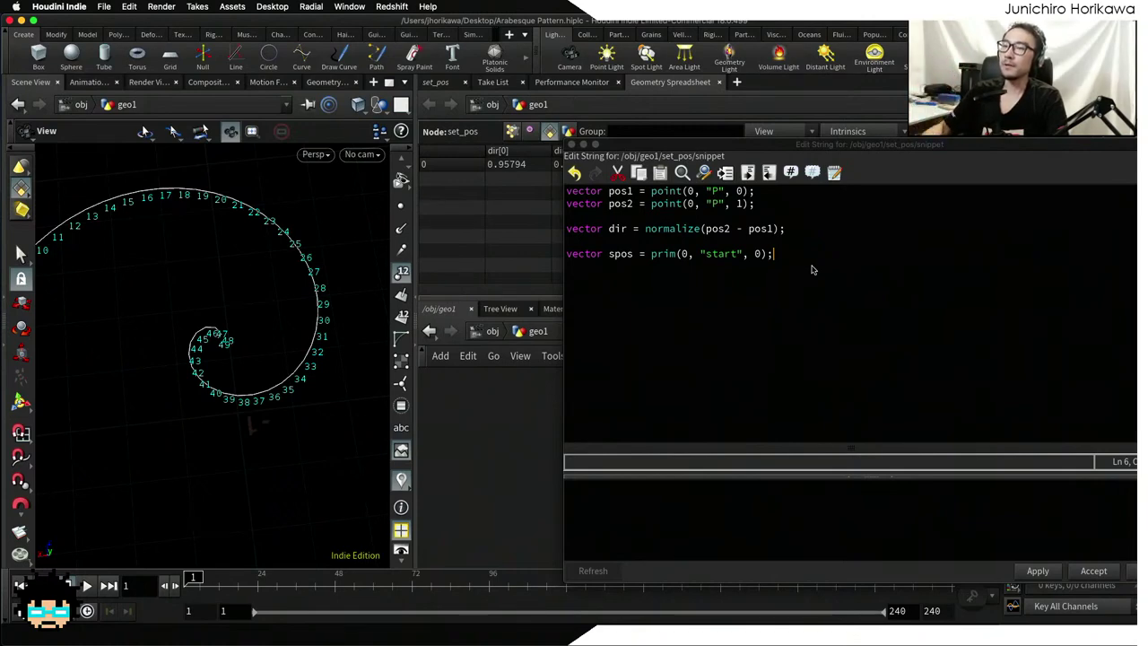
pyautogui.moveTo(760, 154); pyautogui.dragTo(735, 205)
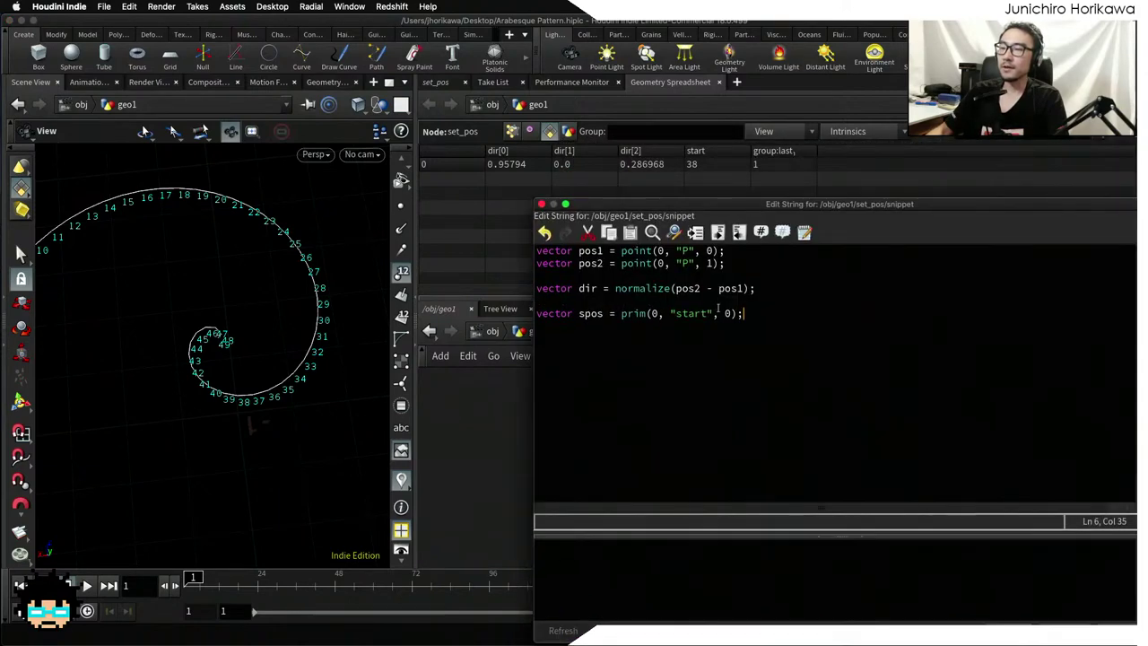
# Wrap the prim start lookup inside point(0, "P", ...) on the spos line.
pyautogui.doubleClick(728, 313)
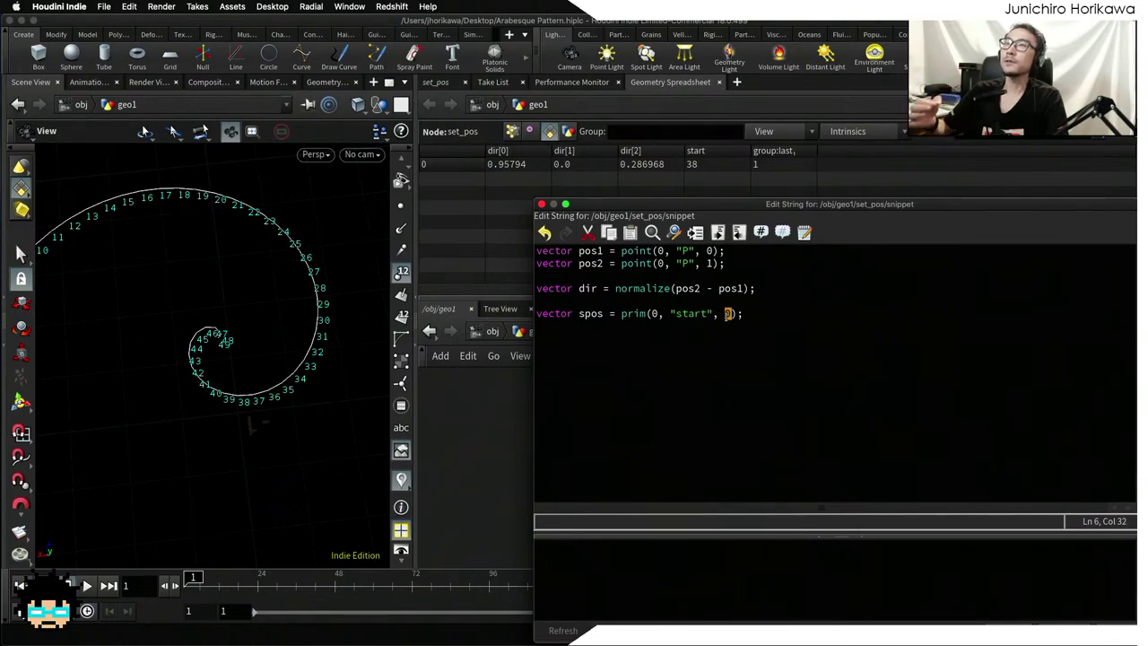
pyautogui.moveTo(620, 314); pyautogui.dragTo(741, 313)
pyautogui.click(618, 313)
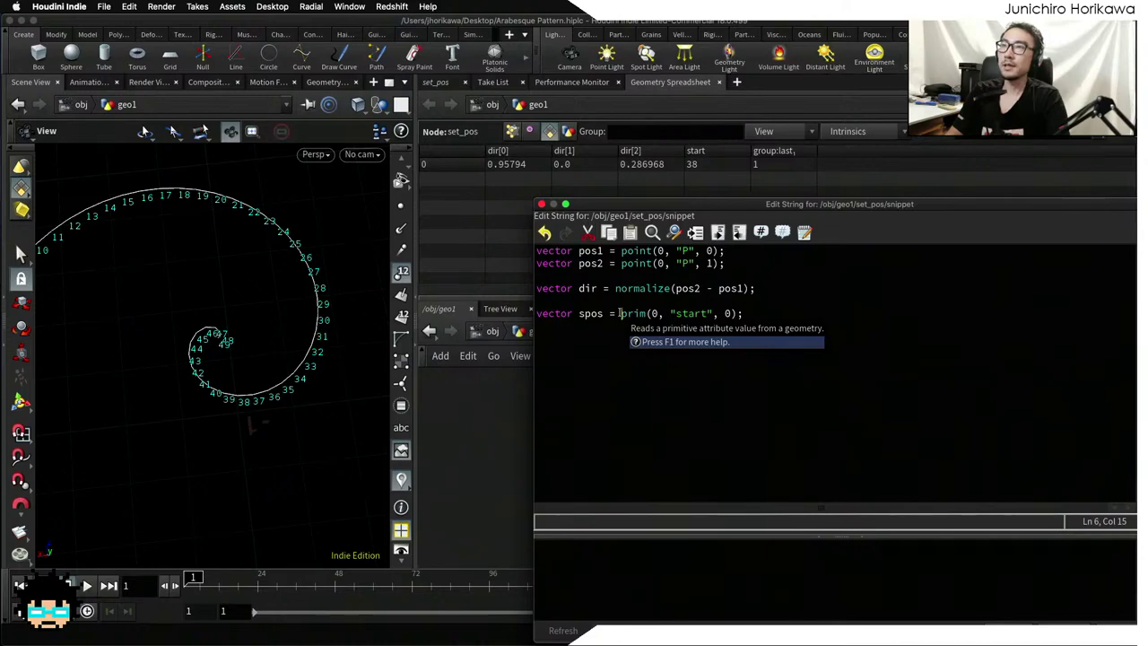
pyautogui.write('vector(')
pyautogui.press('BackSpace')
pyautogui.press('BackSpace')
pyautogui.press('BackSpace')
pyautogui.press('BackSpace')
pyautogui.press('BackSpace')
pyautogui.press('BackSpace')
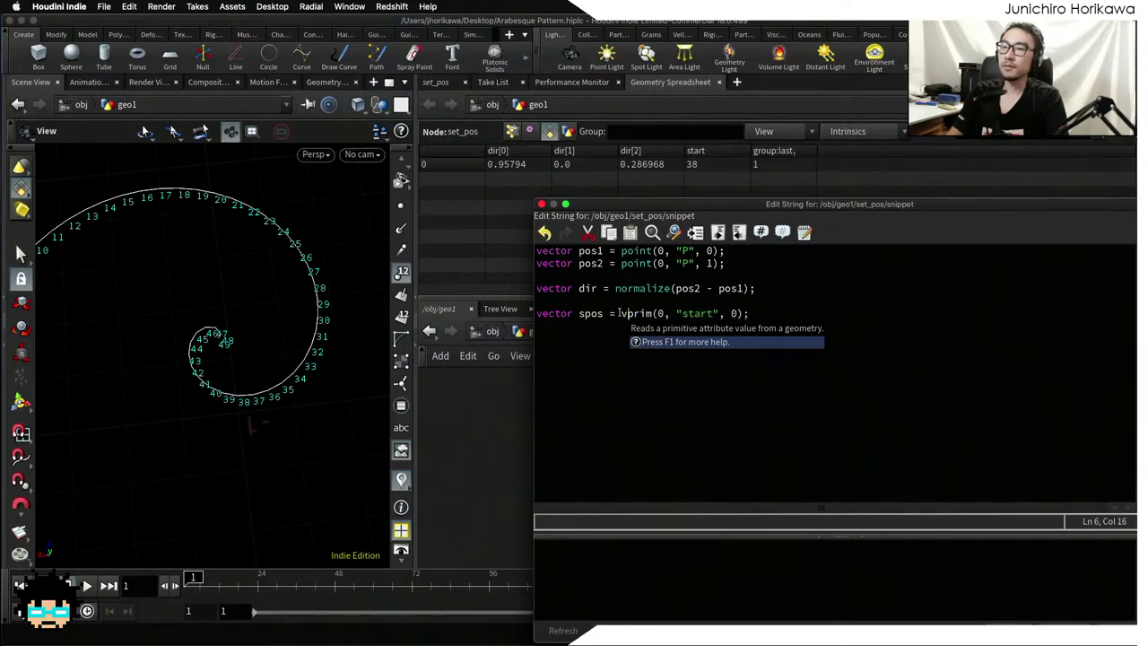
pyautogui.press('BackSpace')
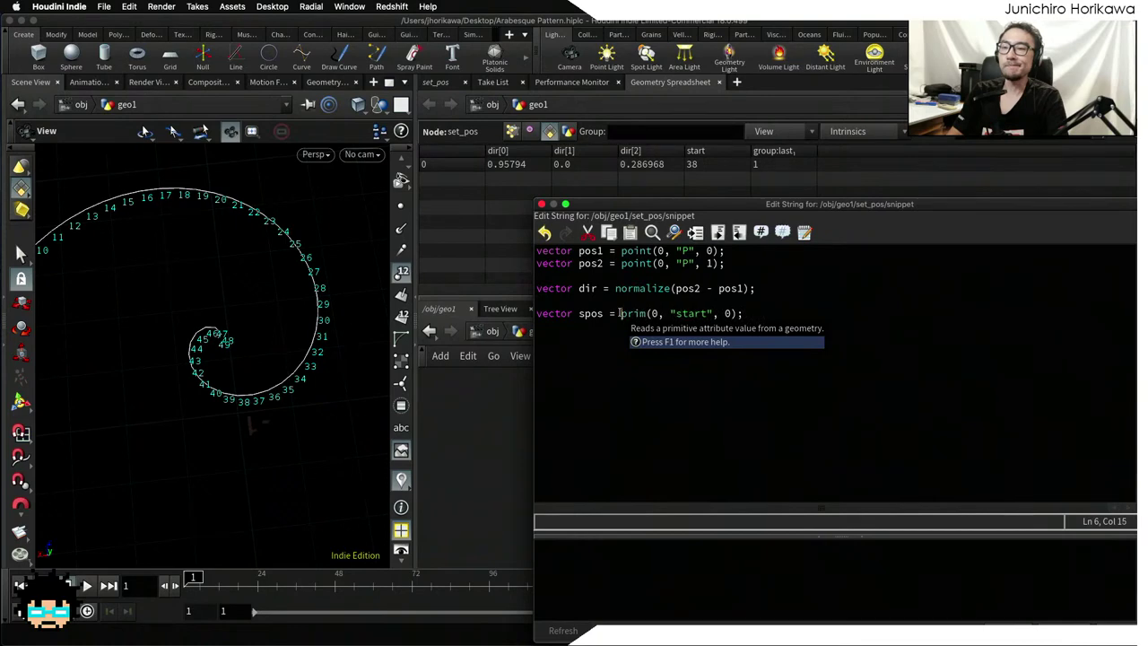
pyautogui.write('point(0, ')
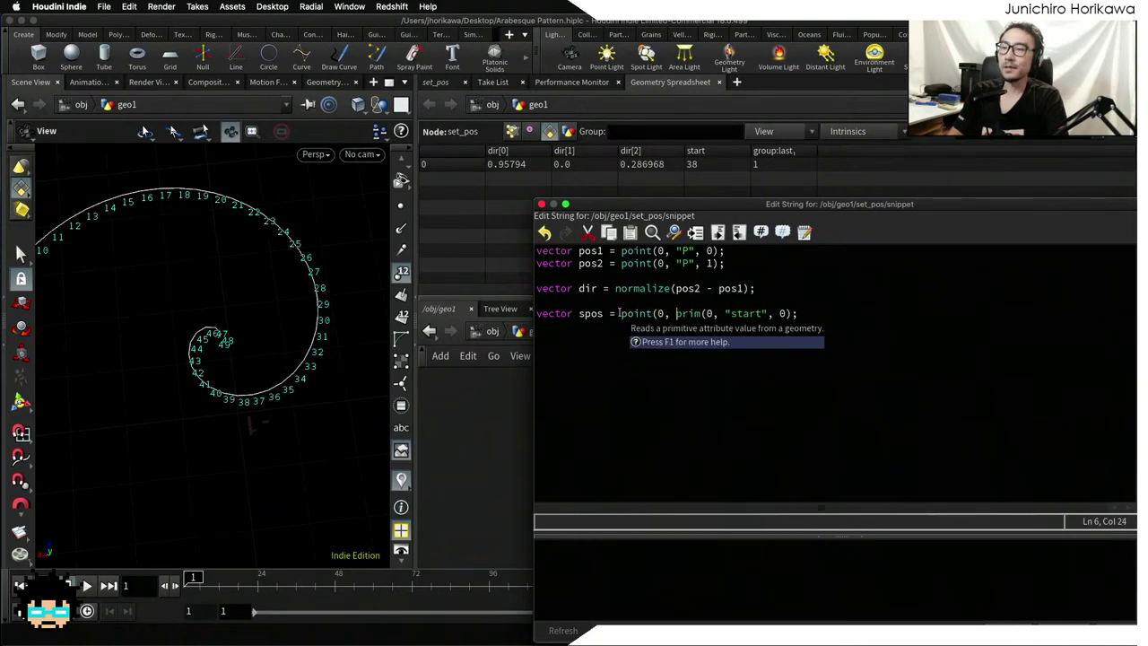
pyautogui.write('"P",')
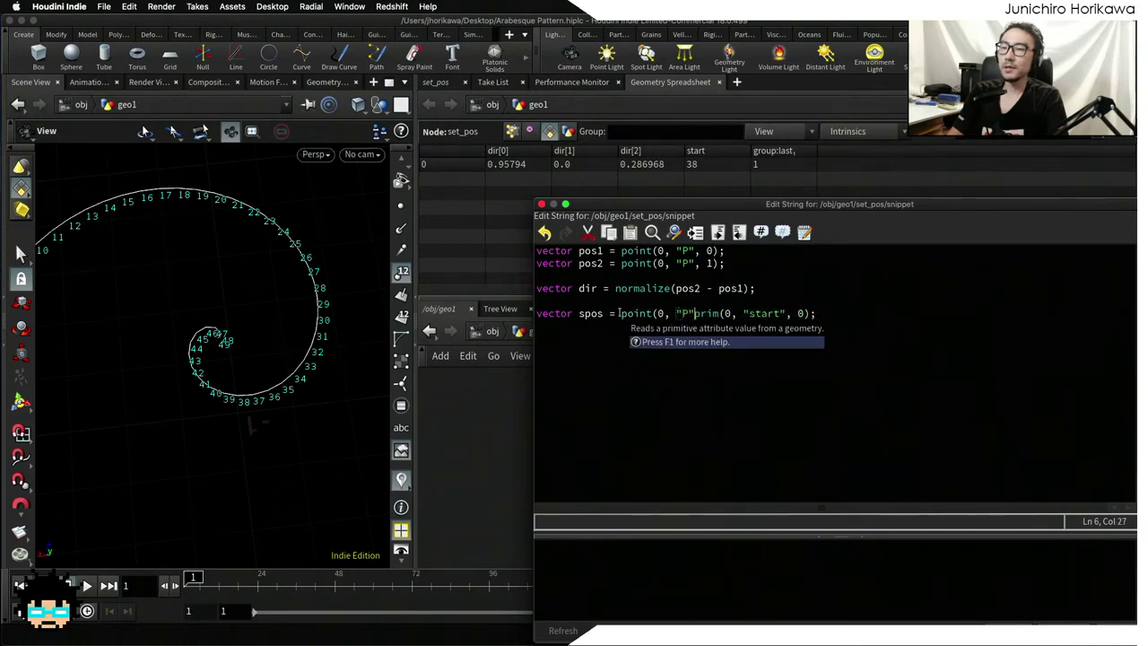
pyautogui.press('End')
pyautogui.press('Left')
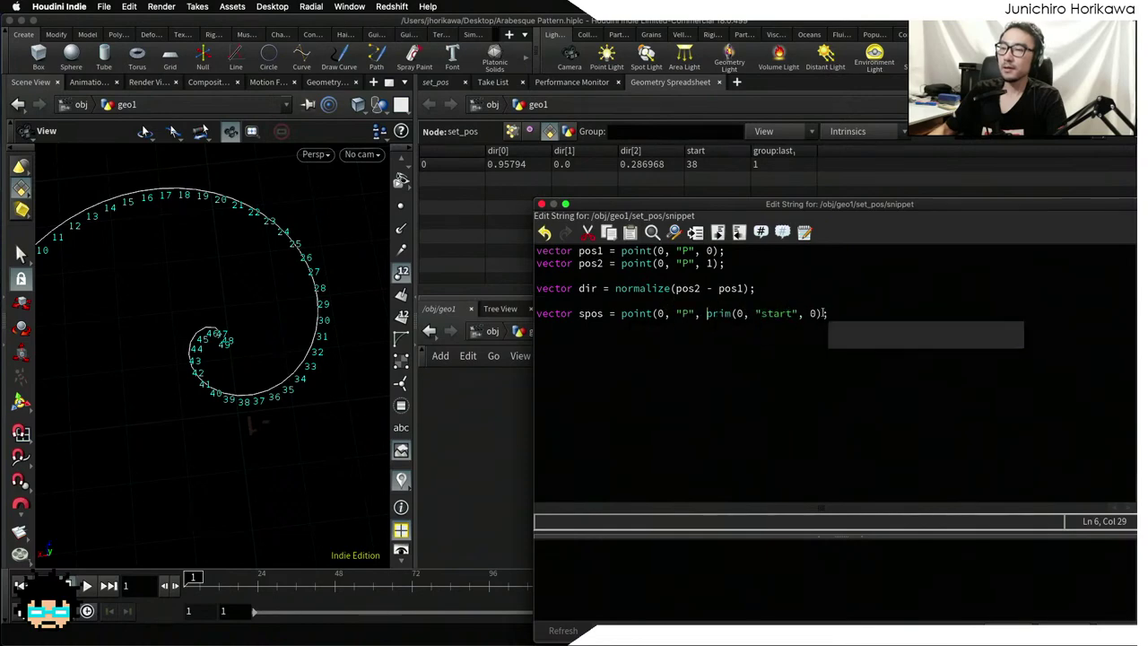
pyautogui.write(')')
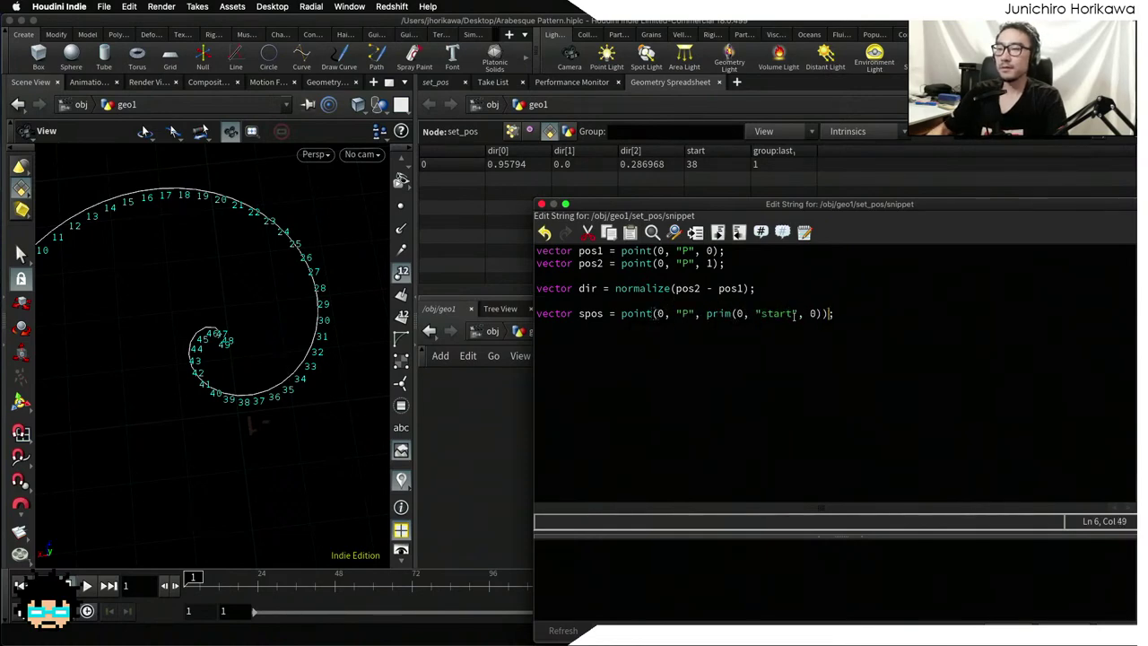
# Move the lookup to a new line int start = prim(0, "start", 0); and pass start to point.
pyautogui.moveTo(825, 314); pyautogui.dragTo(707, 319)
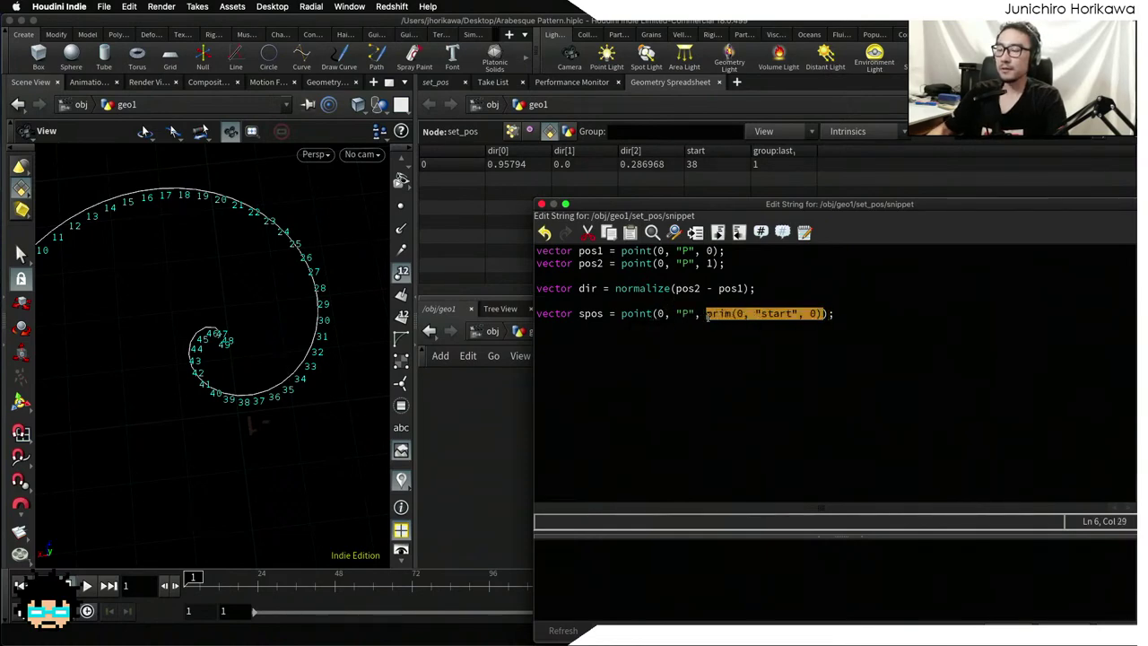
pyautogui.press('super+x')
pyautogui.click(699, 303)
pyautogui.press('Return')
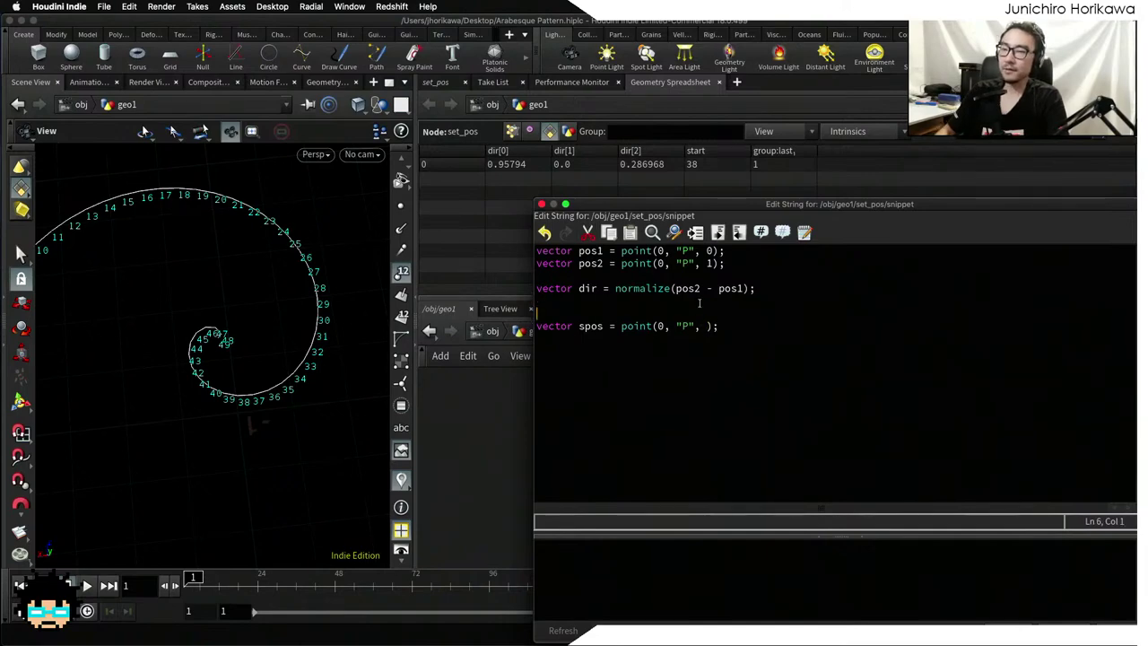
pyautogui.write('int start =')
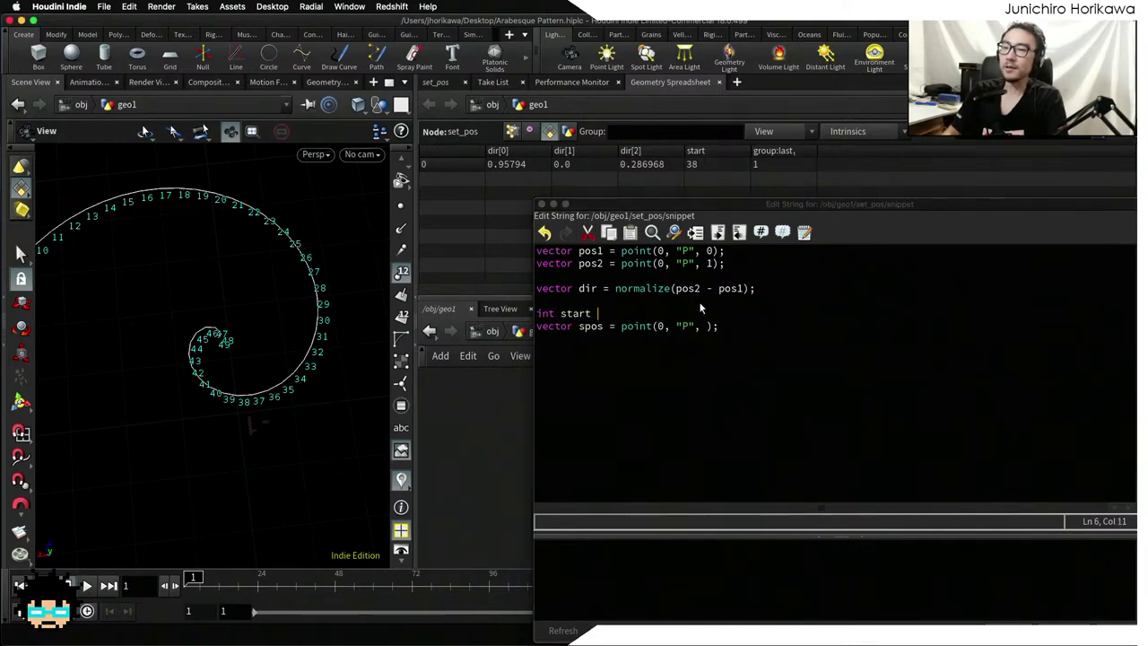
pyautogui.press('super+v')
pyautogui.write(';')
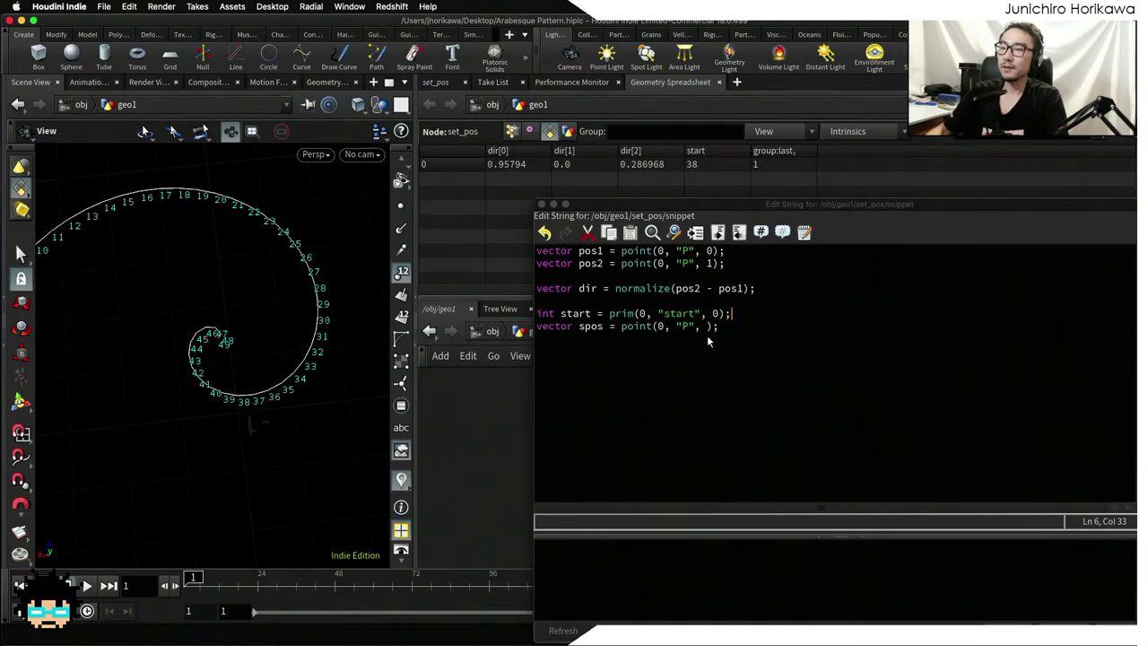
pyautogui.click(706, 328)
pyautogui.write('start')
pyautogui.click(777, 328)
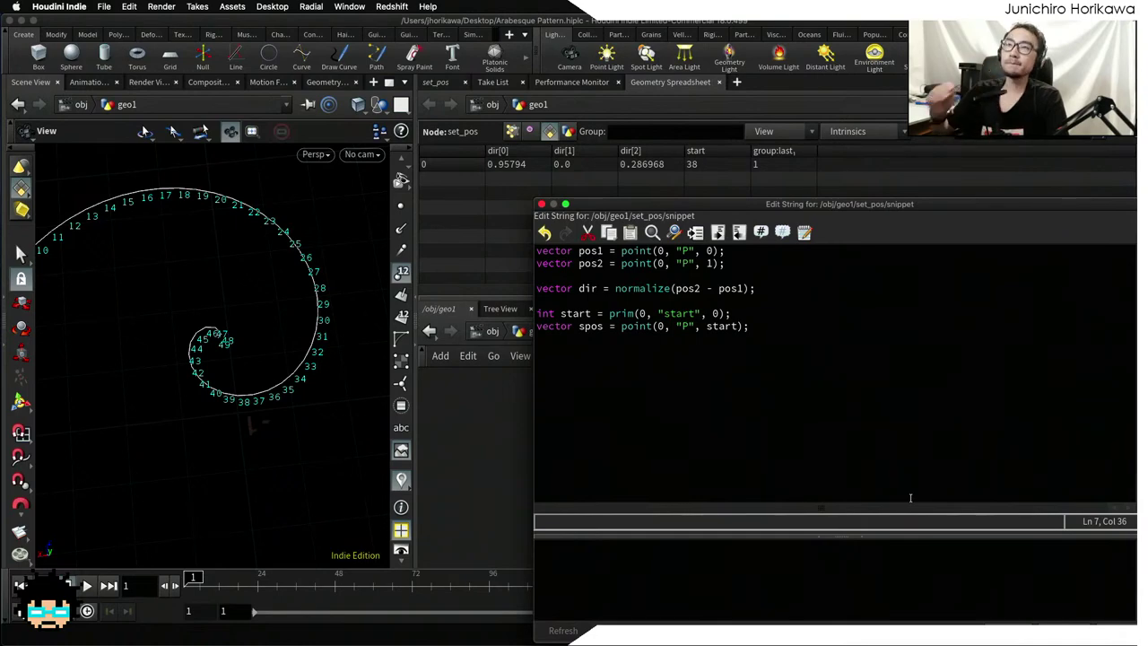
pyautogui.click(725, 341)
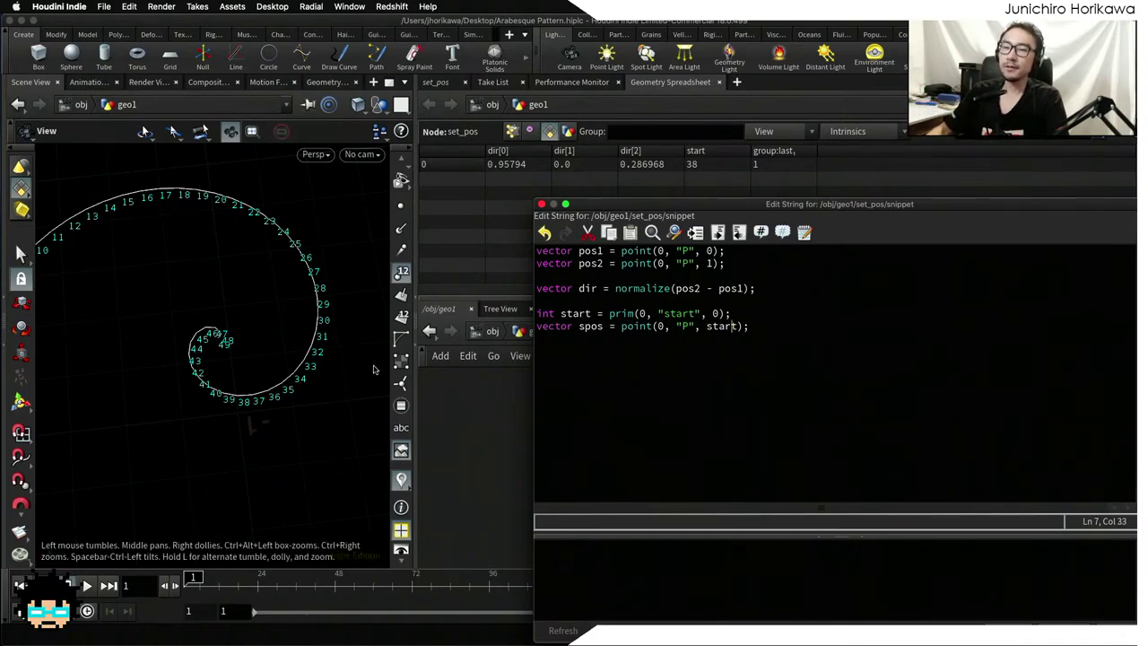
pyautogui.scroll(5, 362, 385)
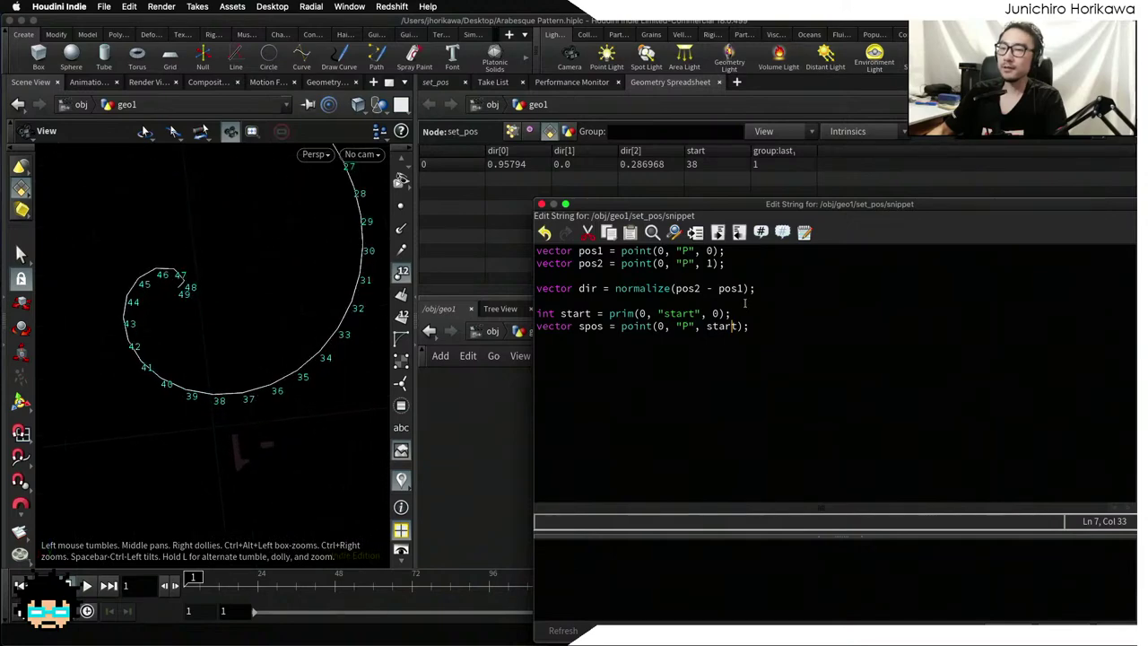
pyautogui.click(765, 329)
pyautogui.press('Return')
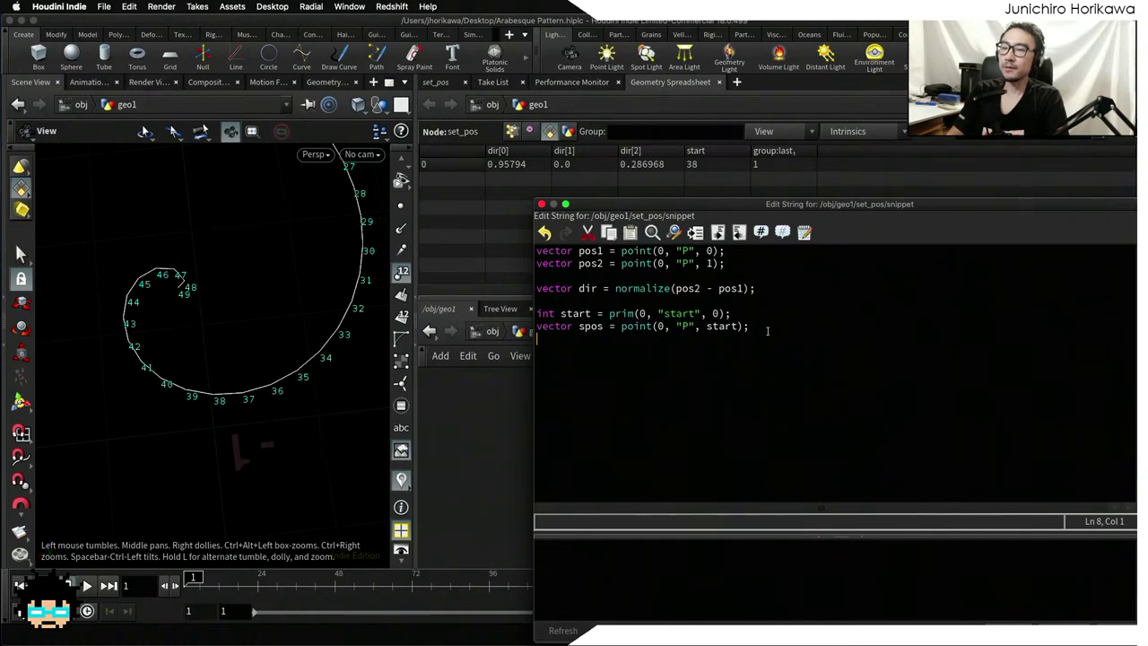
pyautogui.write('vectr')
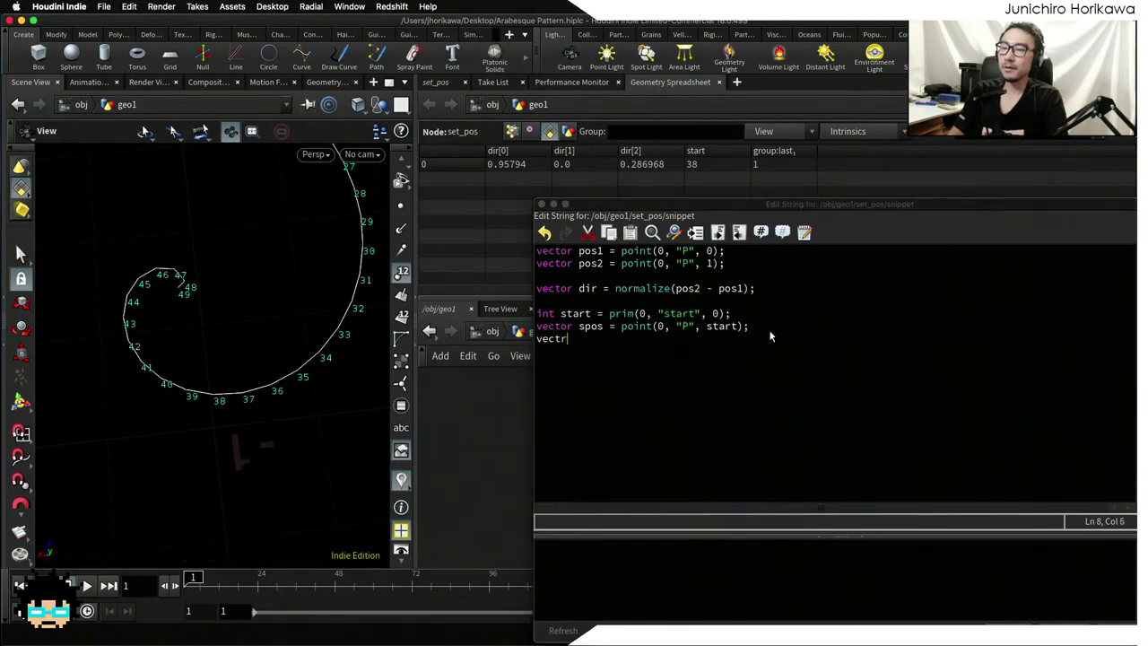
pyautogui.press('BackSpace')
pyautogui.write('or sdir =')
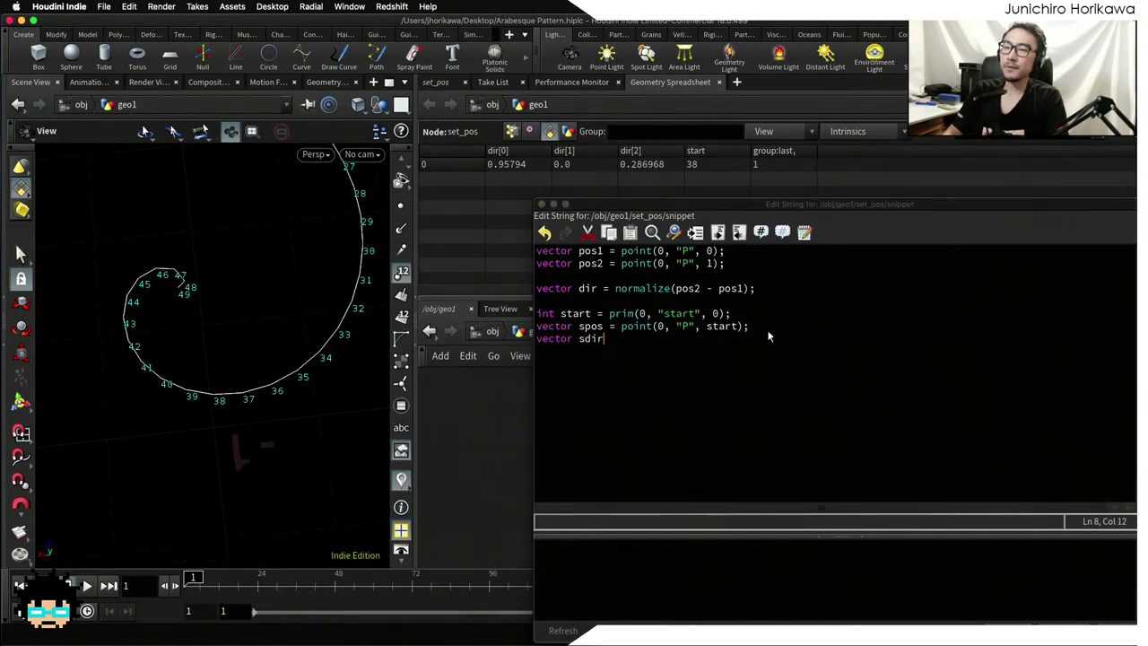
pyautogui.write(' prim(')
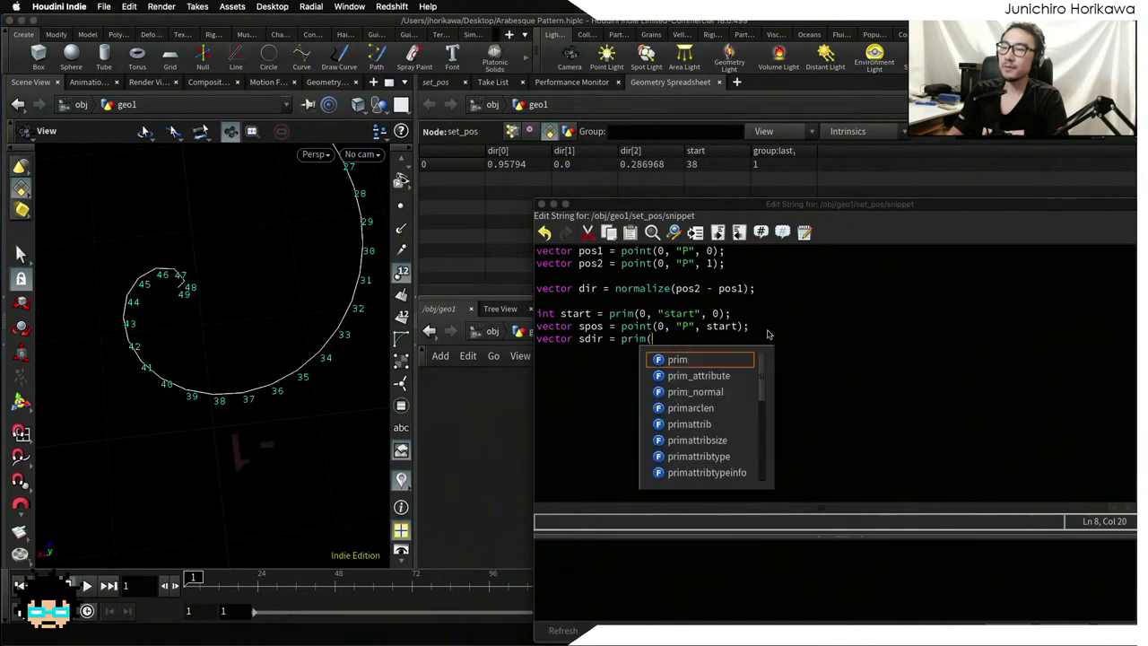
pyautogui.write('0, "dir", ')
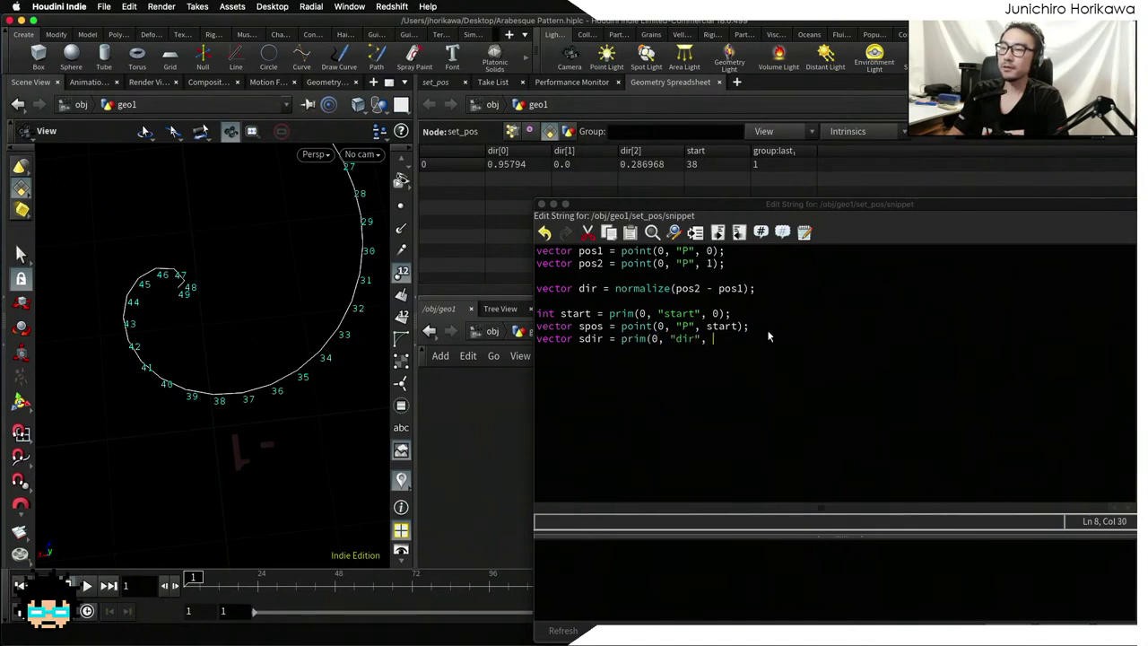
pyautogui.write('star')
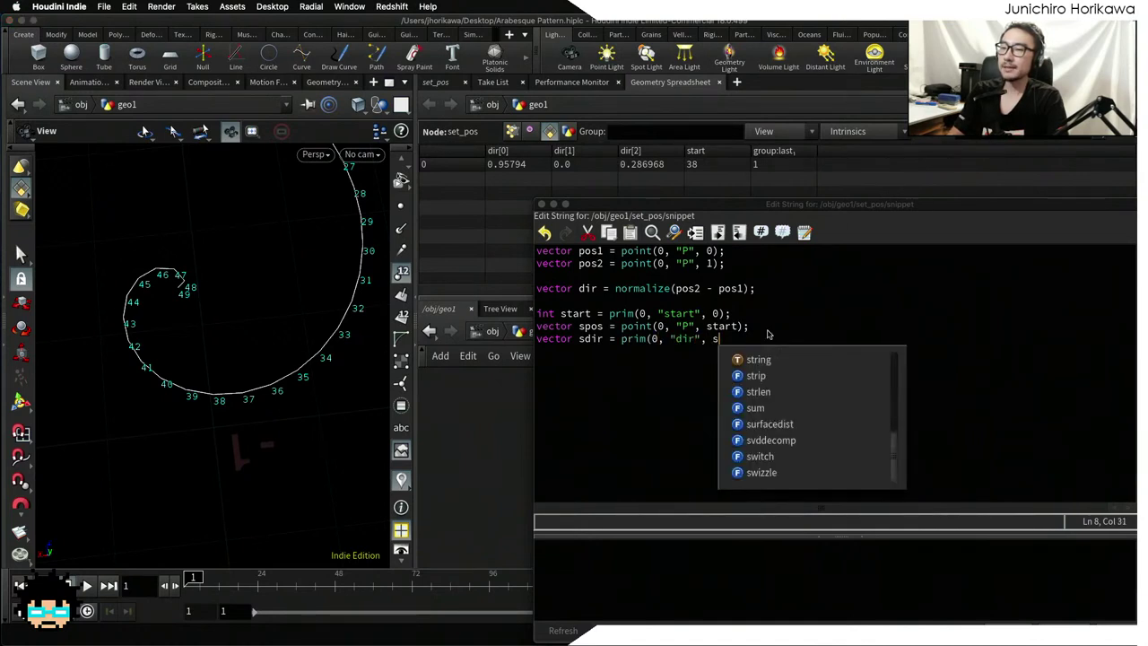
pyautogui.press('BackSpace')
pyautogui.press('BackSpace')
pyautogui.press('BackSpace')
pyautogui.press('BackSpace')
pyautogui.write('0);')
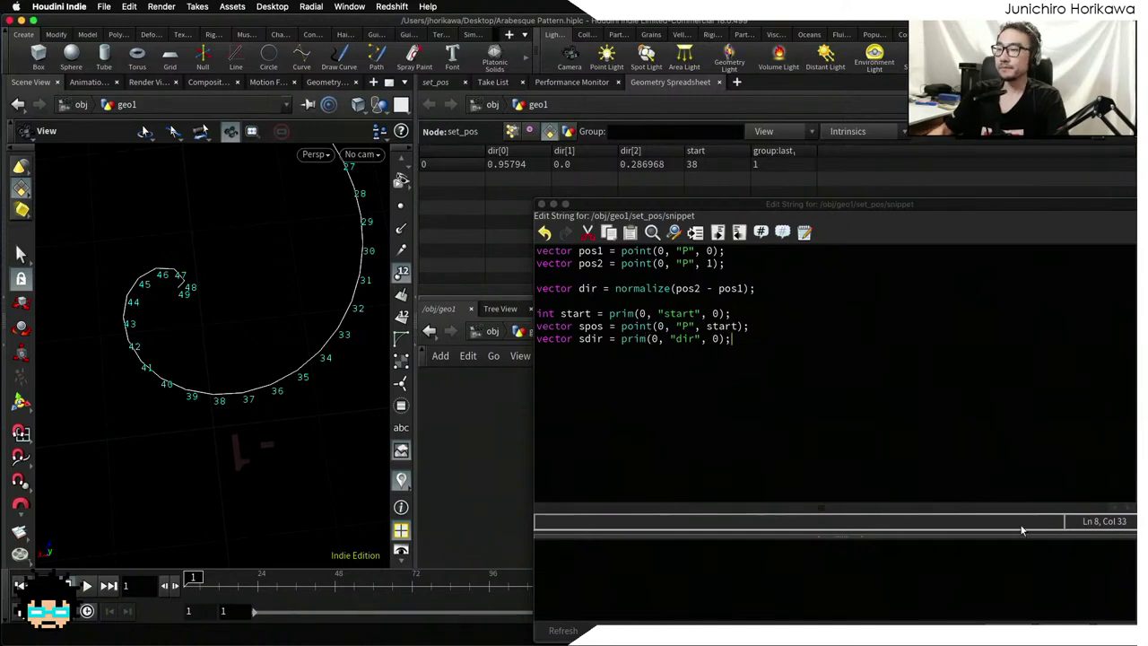
pyautogui.click(1013, 622)
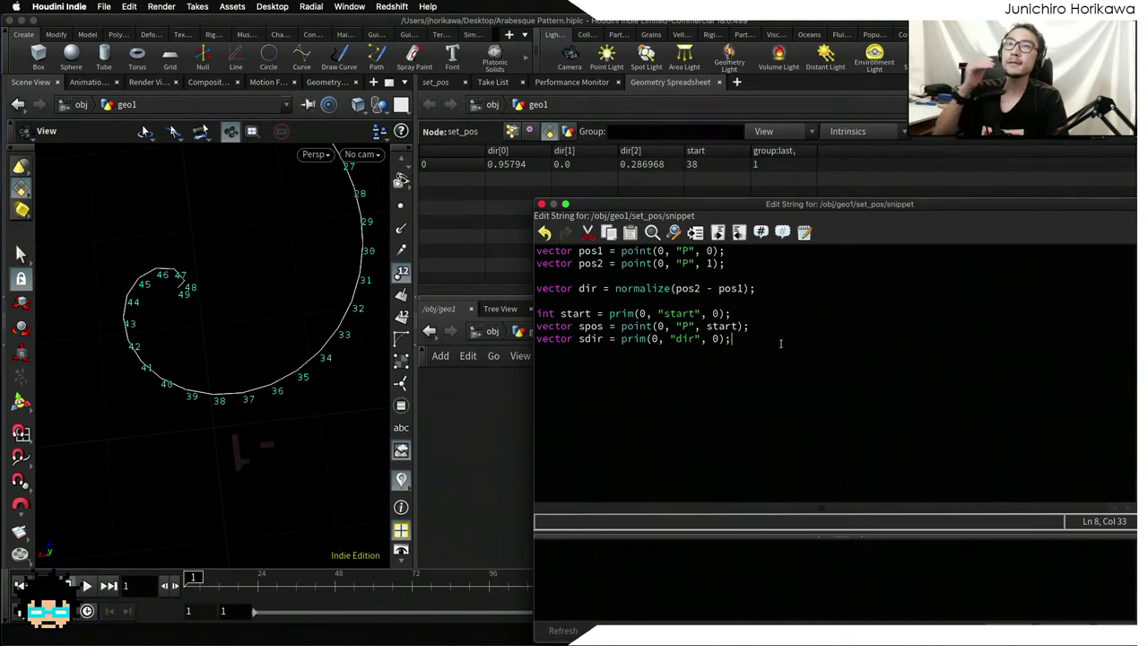
pyautogui.press('Return')
pyautogui.press('Return')
pyautogui.moveTo(359, 408); pyautogui.dragTo(288, 417)
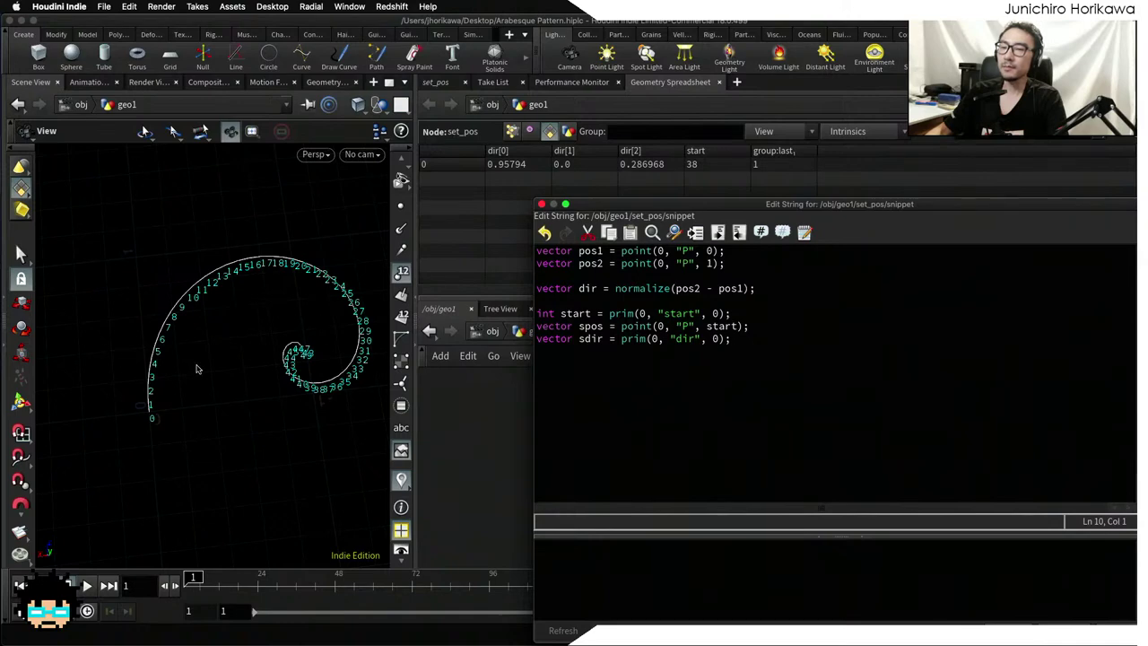
pyautogui.scroll(5, 323, 381)
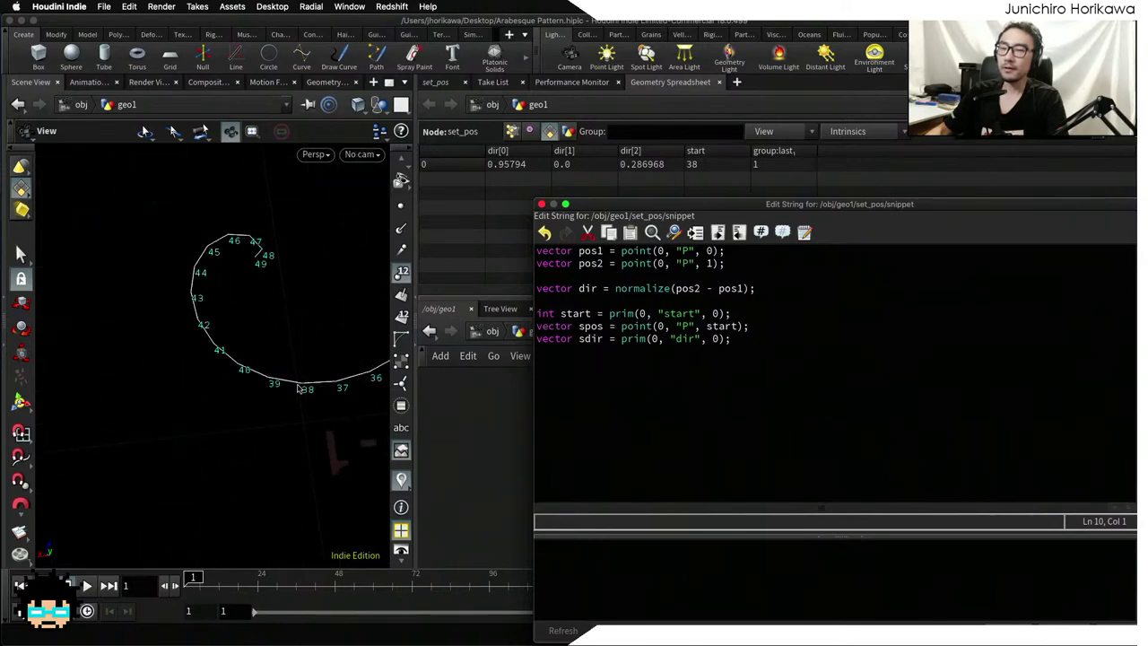
pyautogui.scroll(-2, 301, 388)
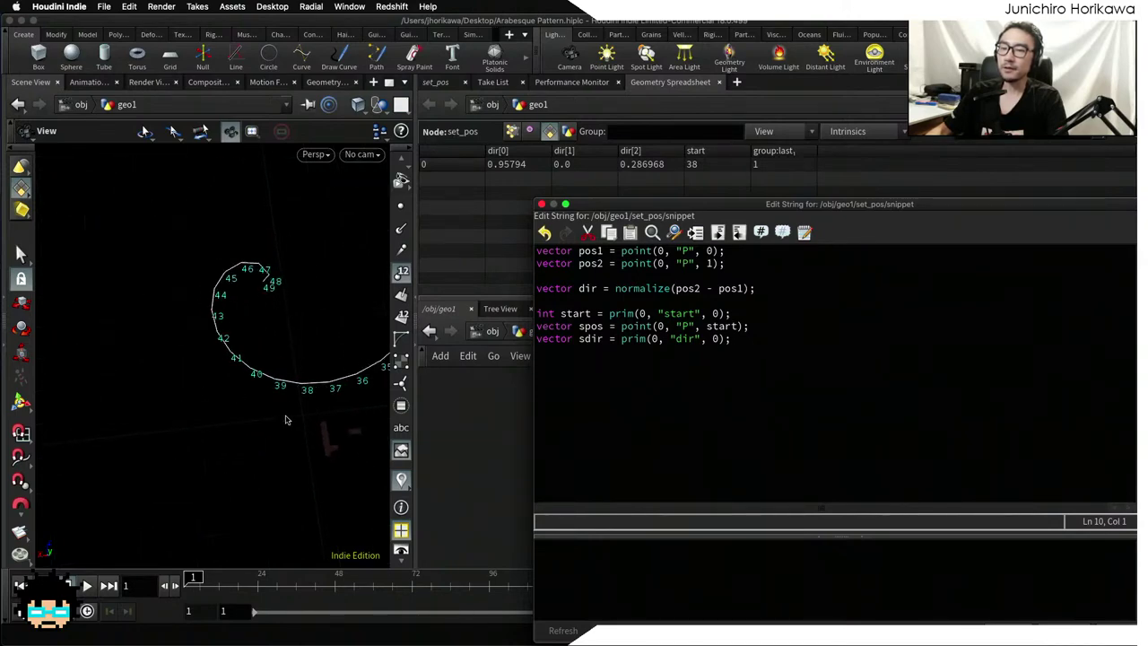
pyautogui.scroll(-3, 296, 341)
pyautogui.scroll(-3, 277, 321)
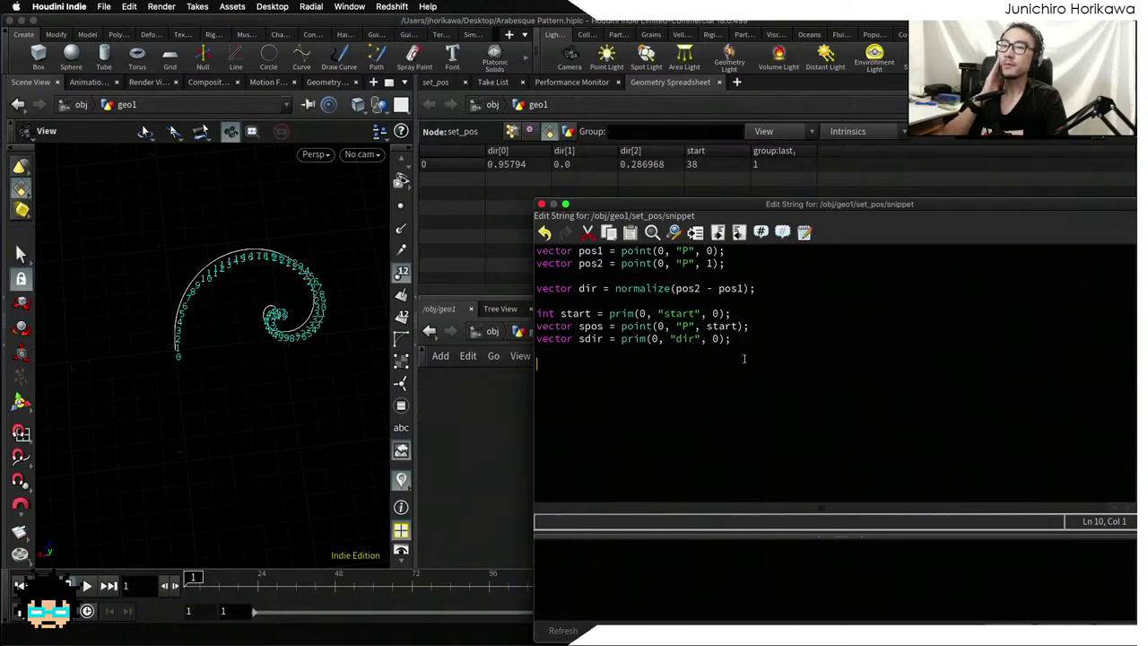
pyautogui.scroll(5, 192, 355)
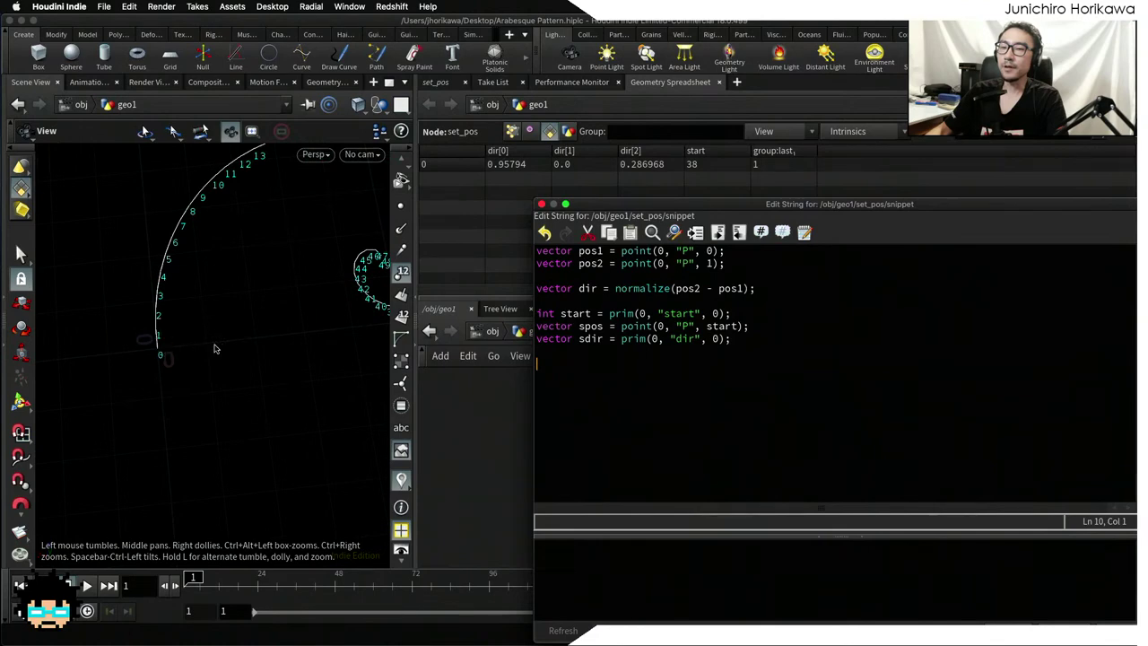
pyautogui.scroll(-3, 162, 355)
pyautogui.scroll(4, 92, 336)
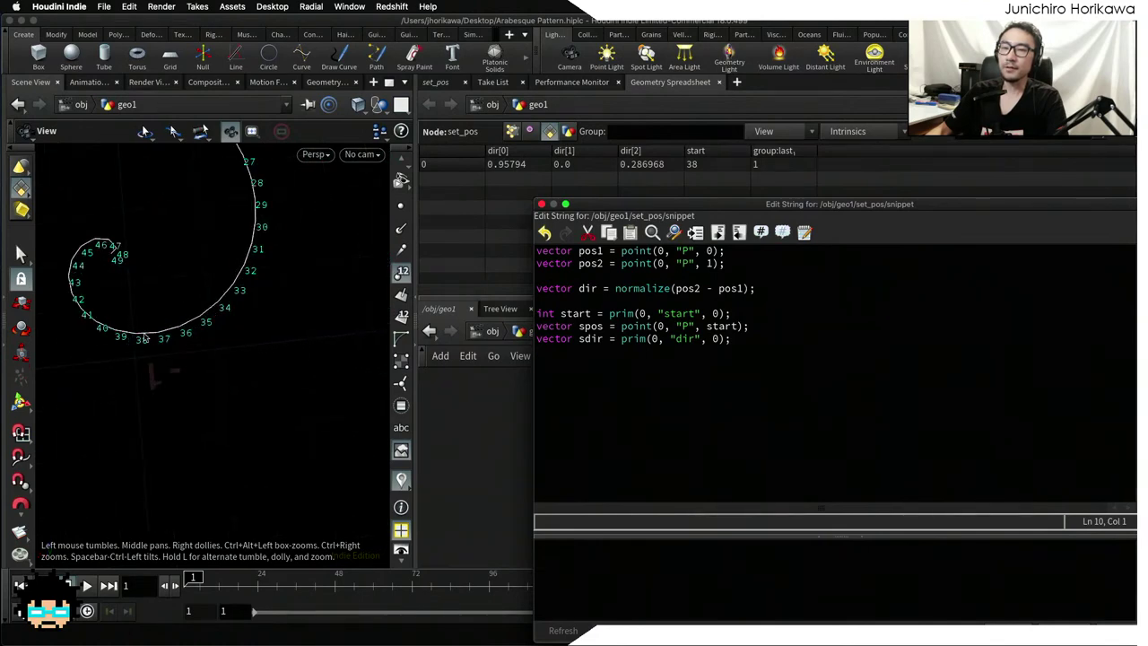
pyautogui.scroll(-4, 121, 341)
pyautogui.moveTo(243, 346); pyautogui.dragTo(328, 344, button='middle')
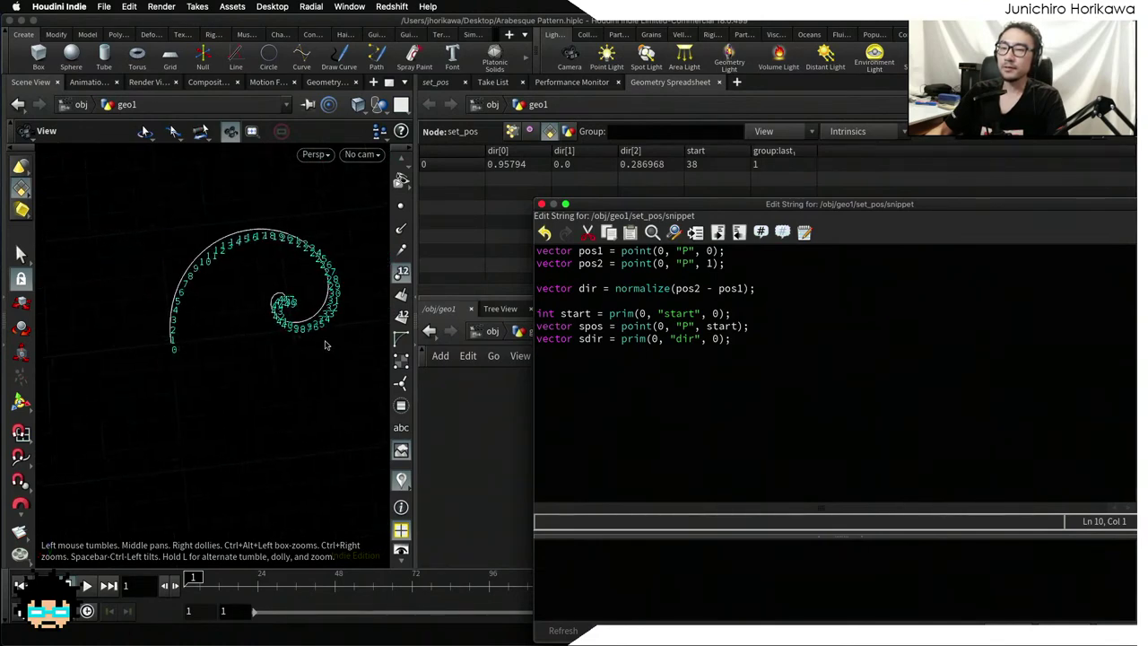
# Type matrix3 mat = dihedral(dir, sdir); on a new snippet line.
pyautogui.write('mat')
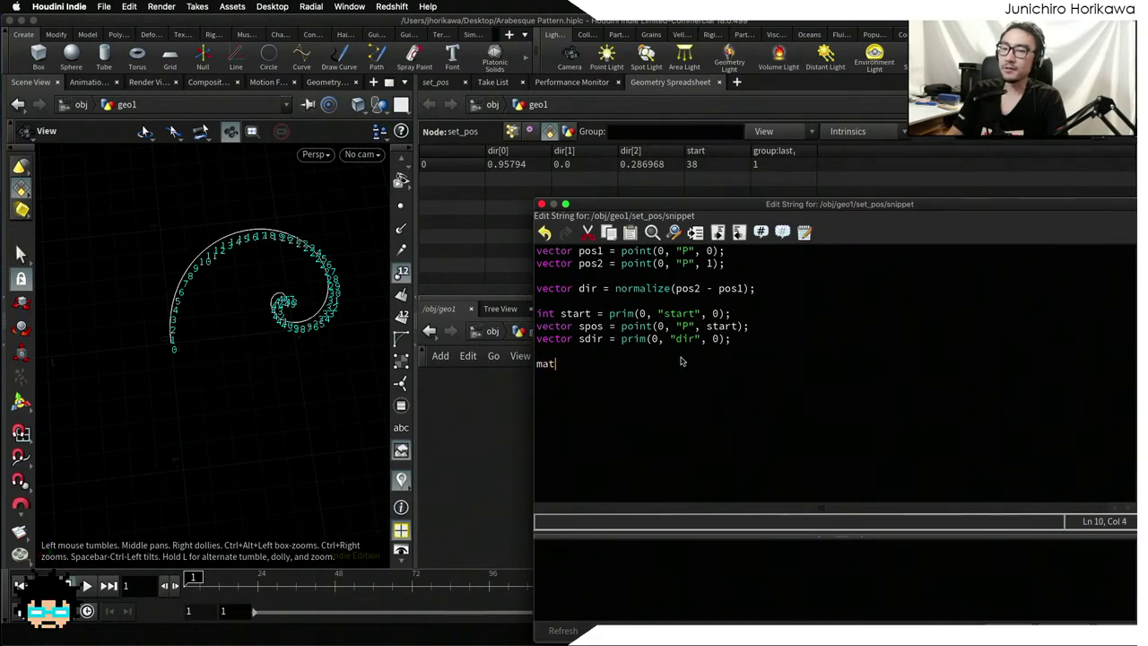
pyautogui.write('rix3 ma')
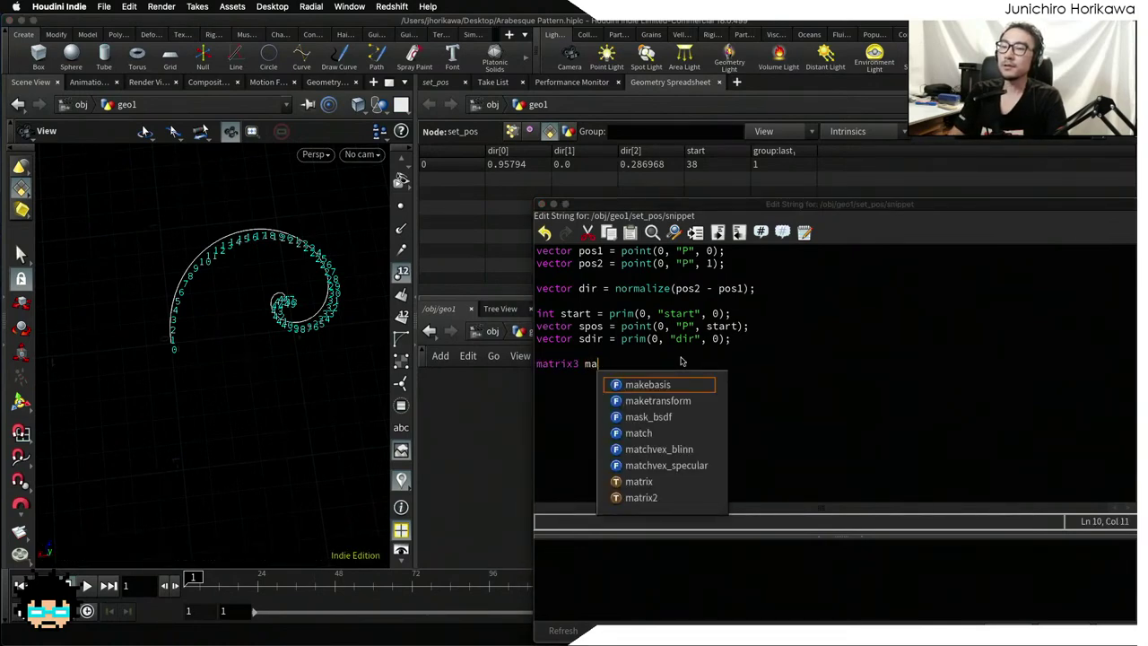
pyautogui.write('t = dihe')
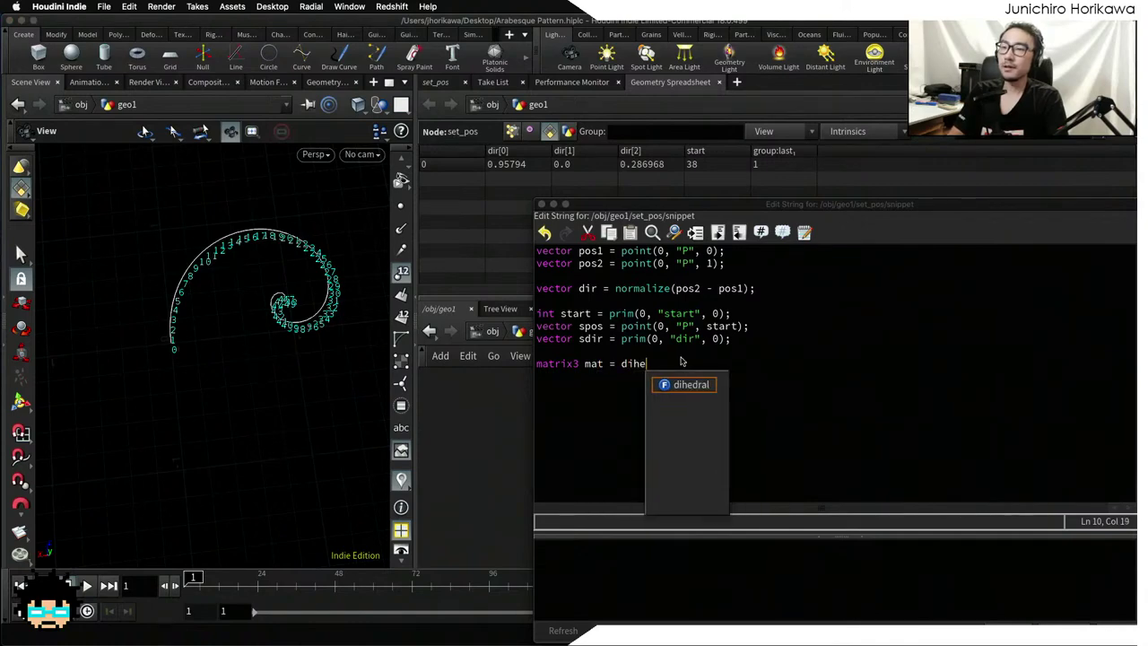
pyautogui.write('dral(')
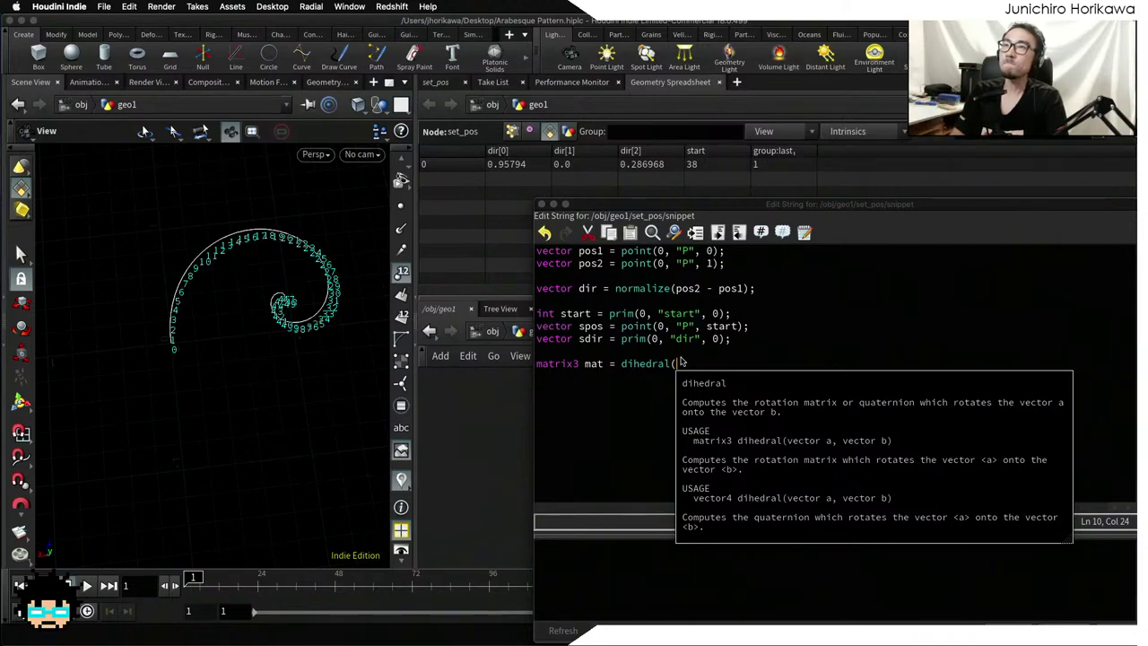
pyautogui.write('dir')
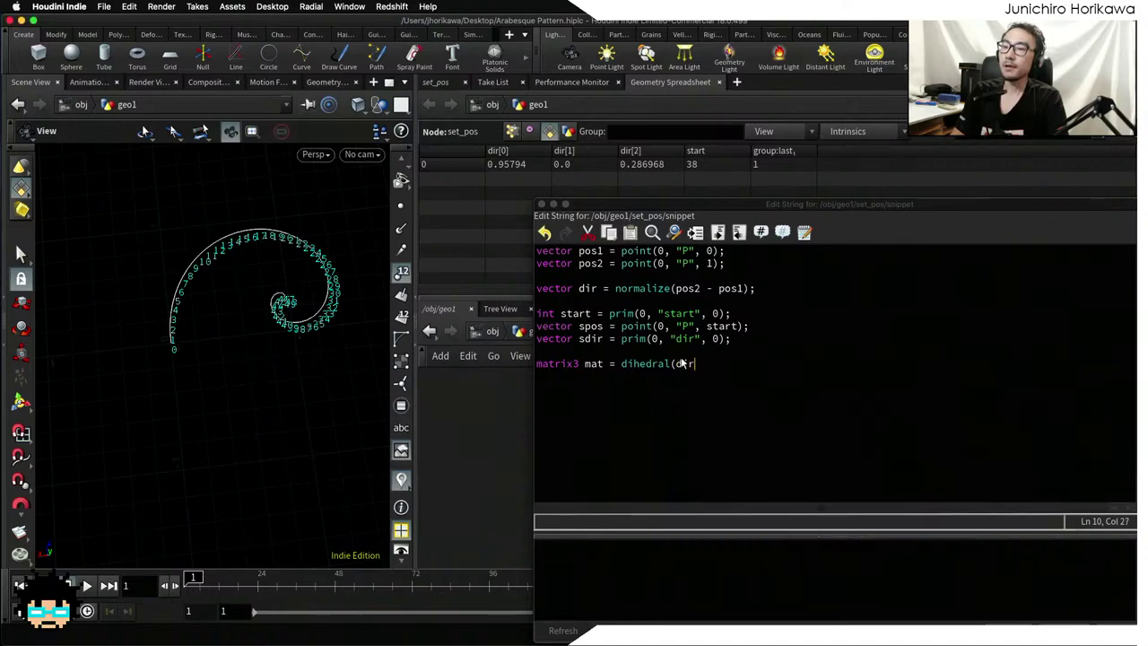
pyautogui.write(', ')
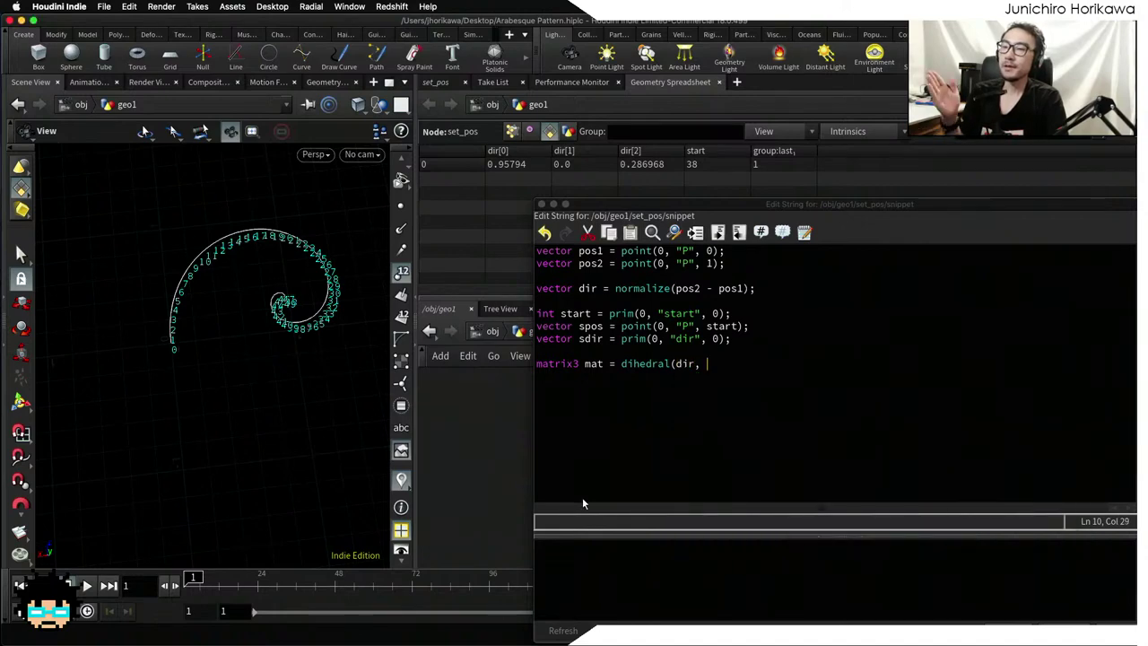
pyautogui.write('sdir);')
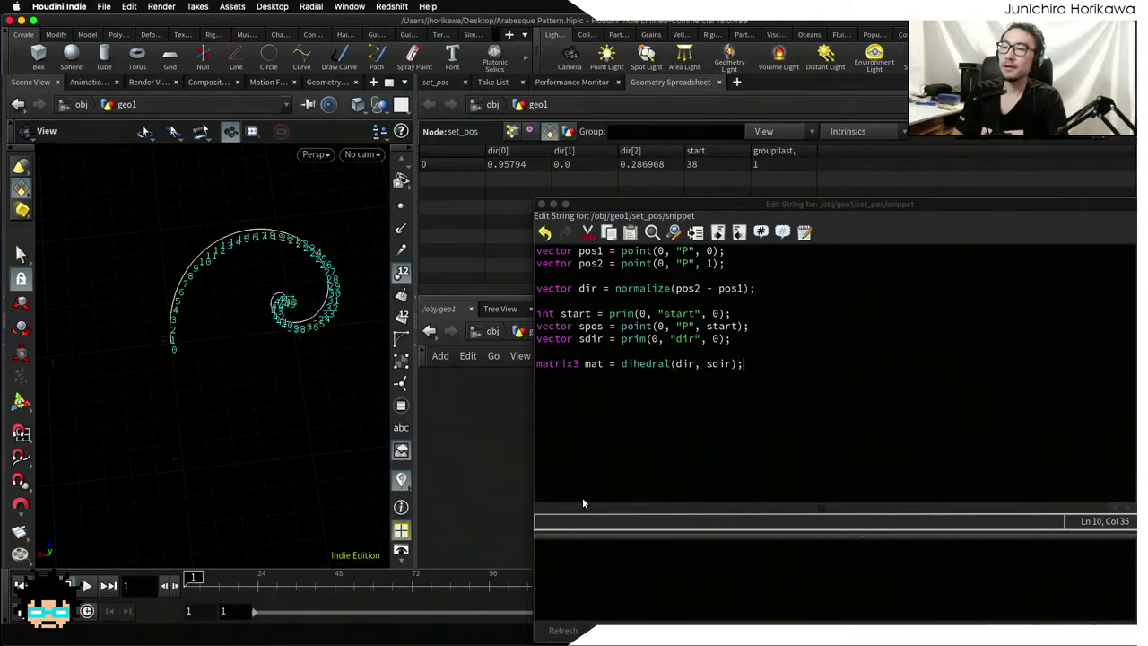
pyautogui.press('Return')
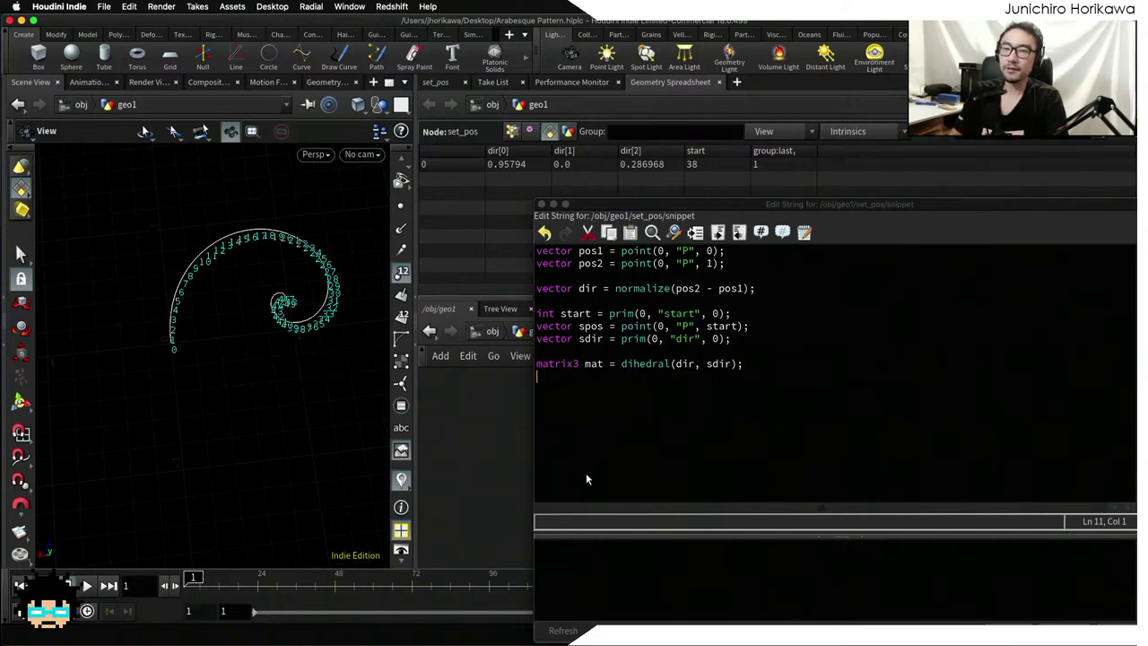
pyautogui.moveTo(128, 361); pyautogui.dragTo(317, 373)
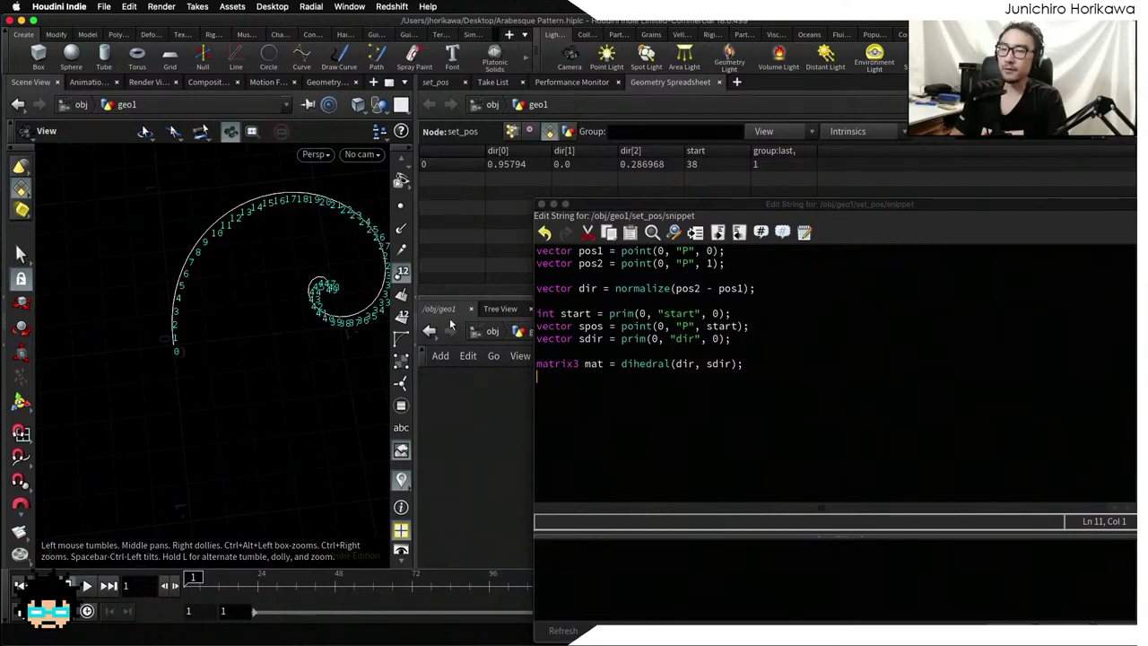
# Add the line @P -= pos1; to shift the points by pos1.
pyautogui.write('@P ')
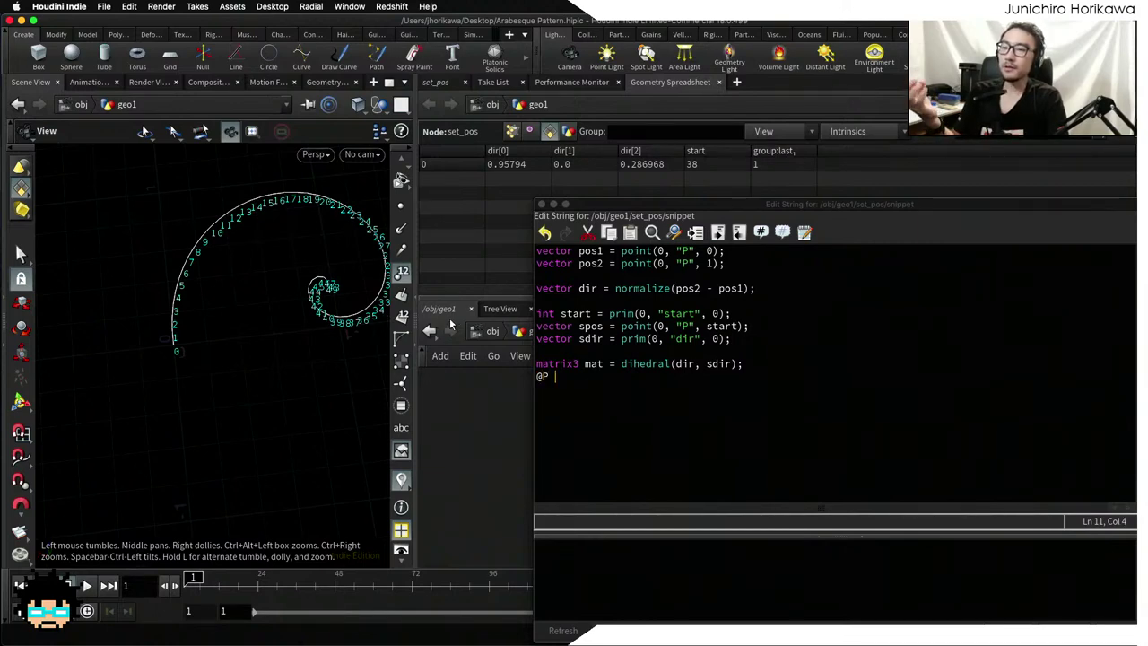
pyautogui.write('-= ')
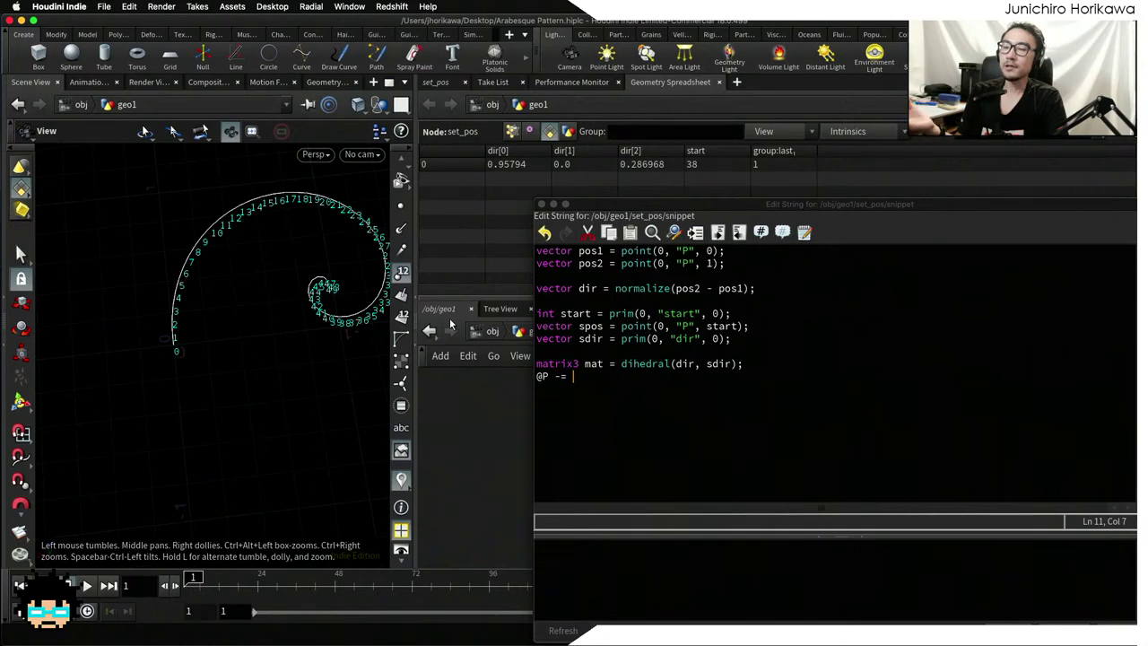
pyautogui.write('pos1;')
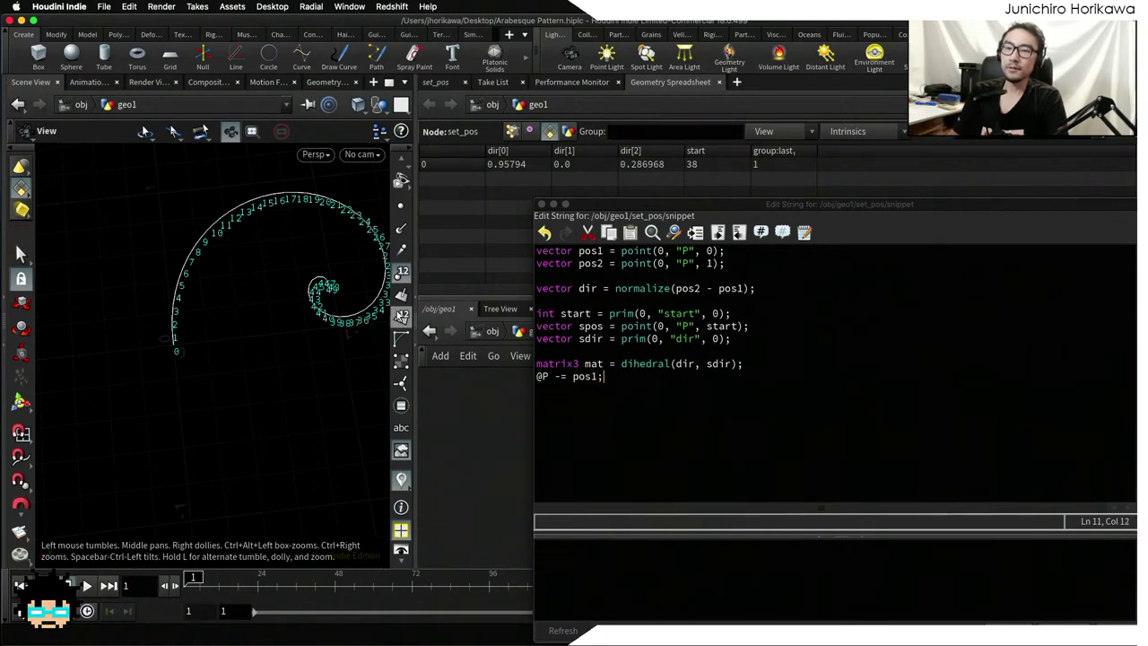
pyautogui.moveTo(182, 347); pyautogui.dragTo(171, 342)
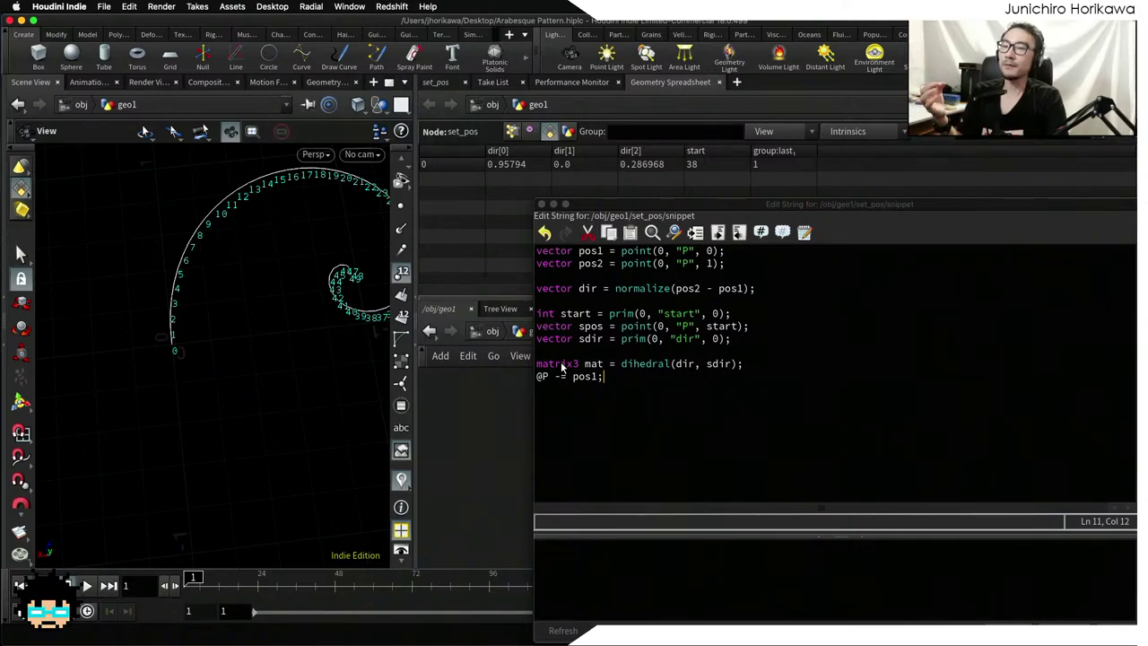
pyautogui.doubleClick(592, 251)
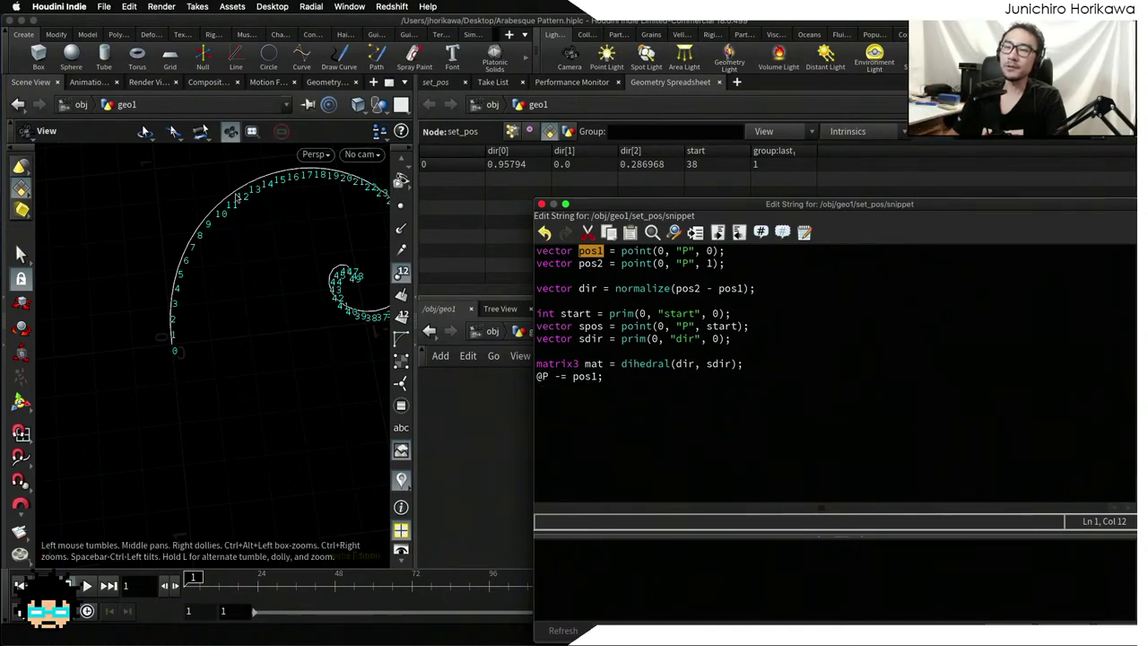
pyautogui.press('Left')
pyautogui.press('Left')
pyautogui.press('Left')
pyautogui.press('Left')
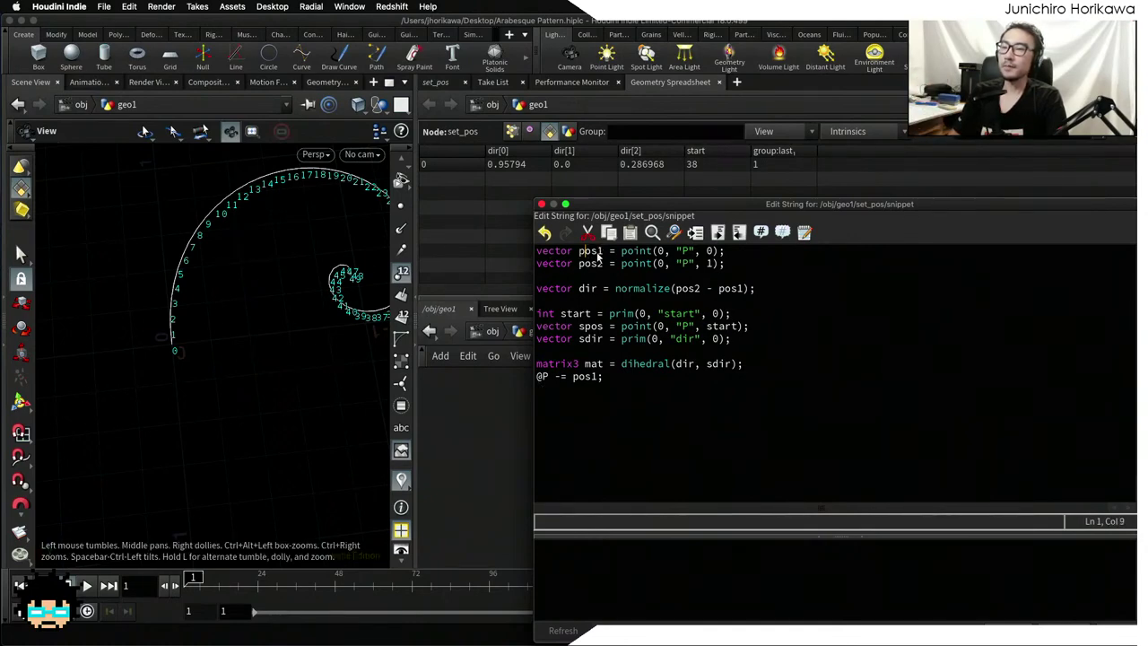
pyautogui.scroll(2, 172, 359)
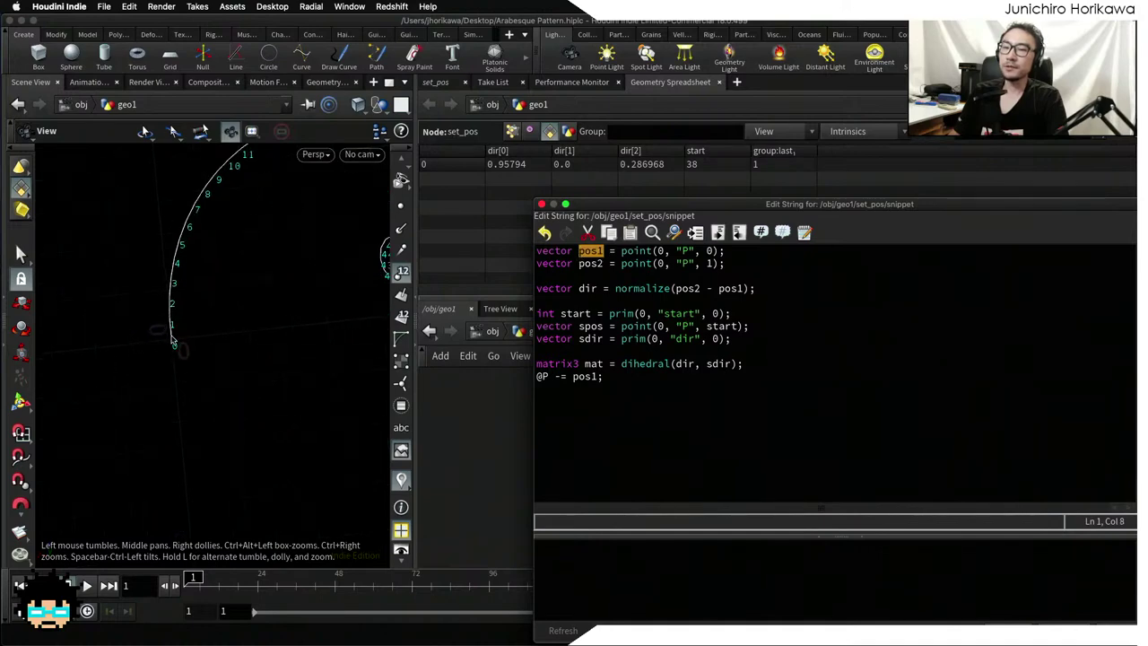
# Add @P *= mat; below it and turn the view to the reoriented spiral.
pyautogui.click(638, 388)
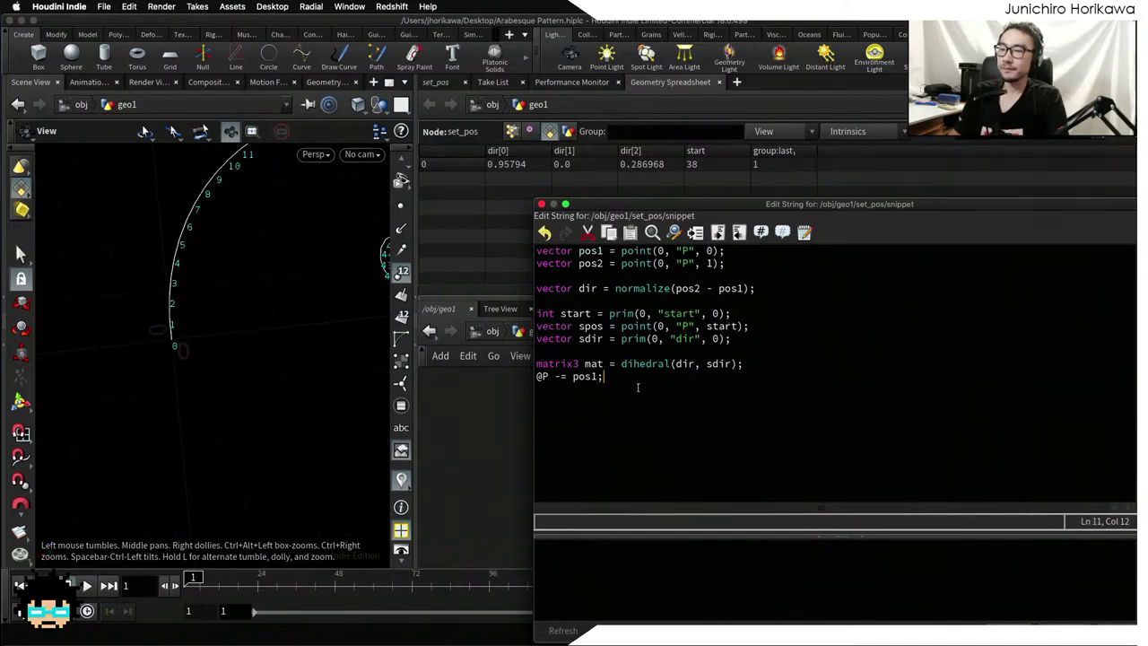
pyautogui.write('@P')
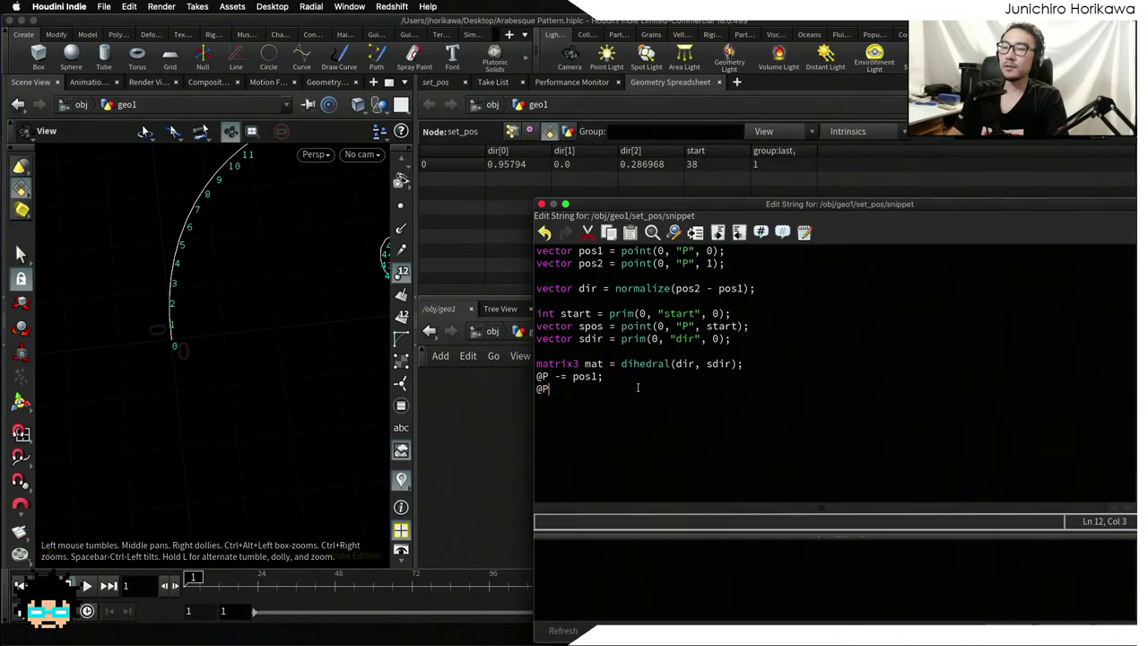
pyautogui.write(' *= mat;')
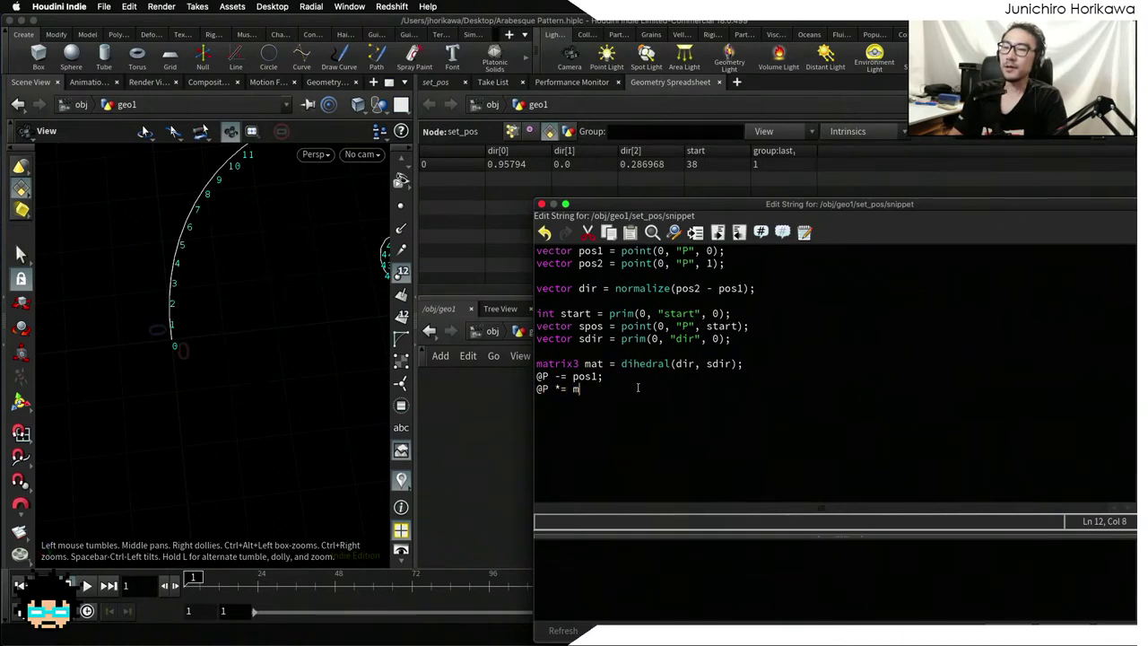
pyautogui.press('Return')
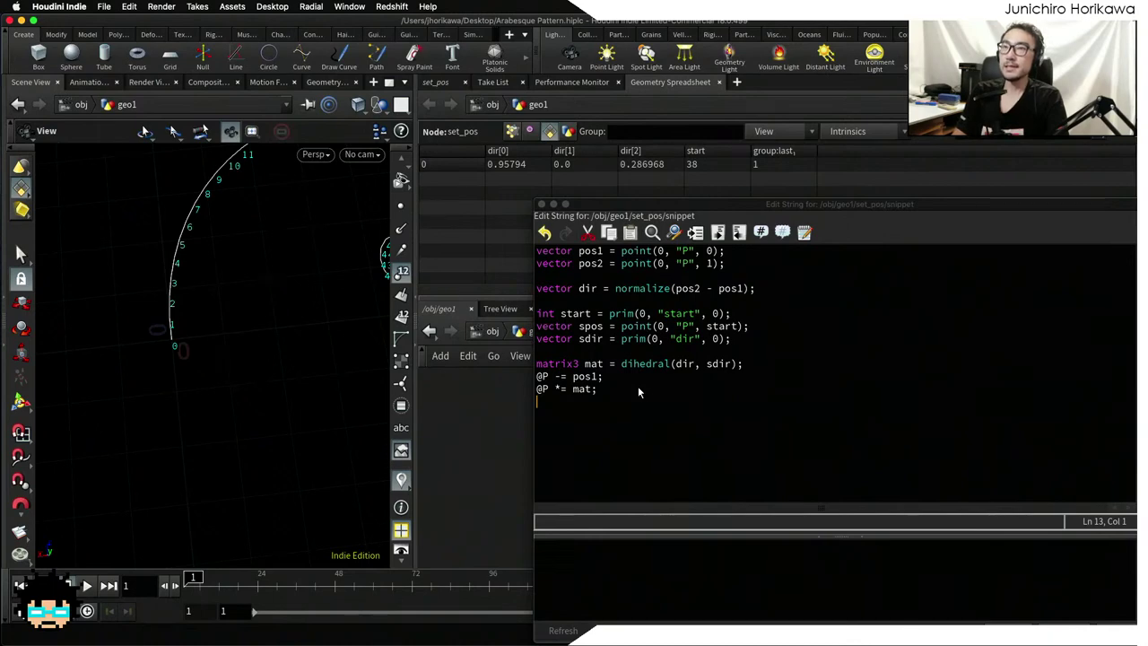
pyautogui.press('Return')
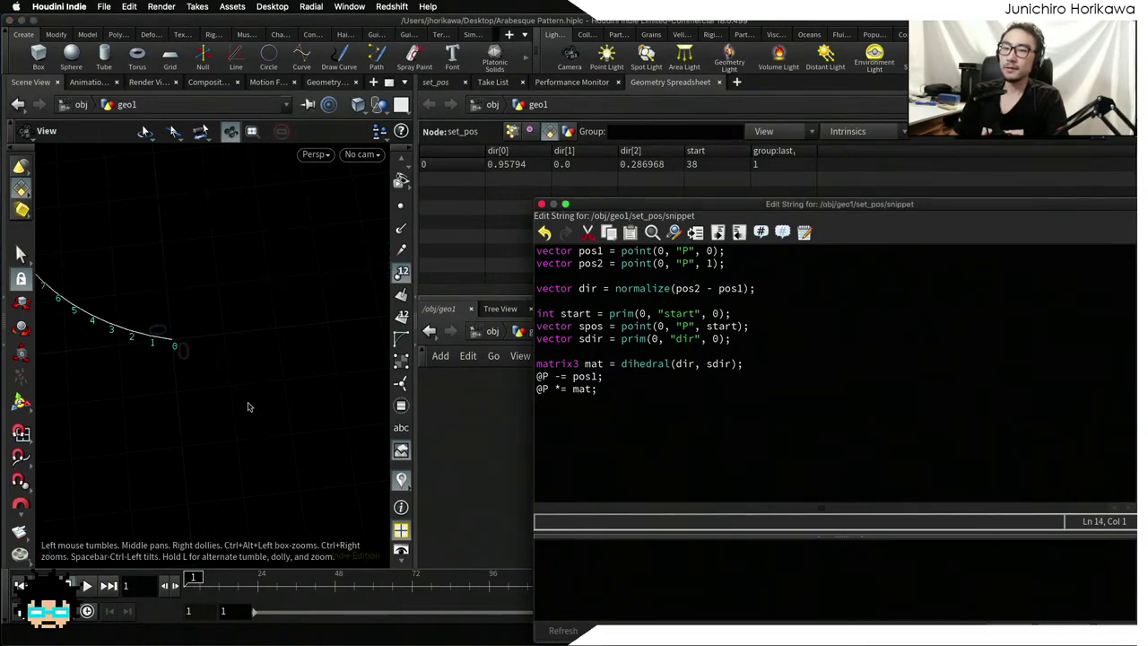
pyautogui.moveTo(248, 403); pyautogui.dragTo(219, 390)
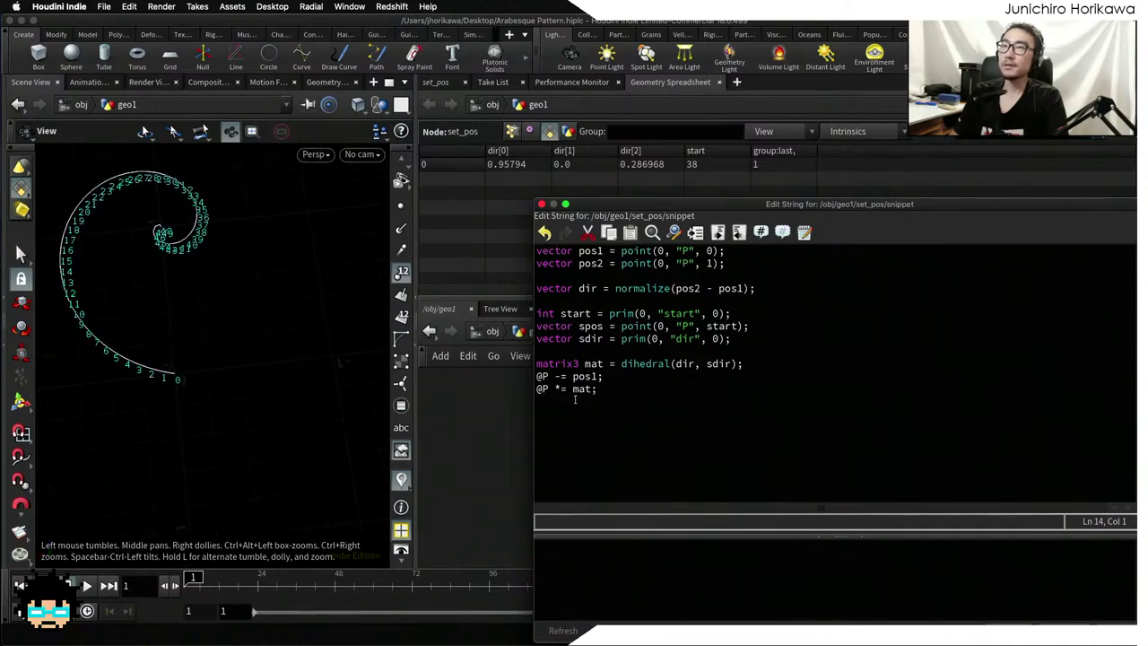
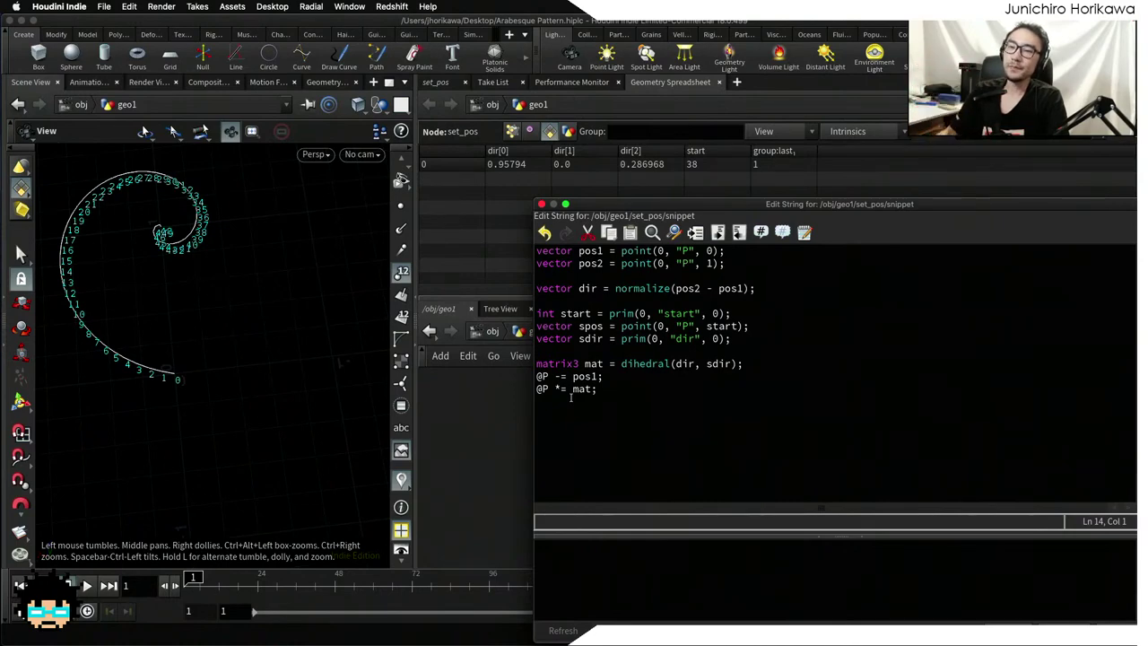
# Below the set_pos code, add 'matrix3 mat2 = ident();' and begin 'rotate(mat2, $PI,'.
pyautogui.moveTo(102, 391); pyautogui.dragTo(180, 285)
pyautogui.moveTo(82, 257); pyautogui.dragTo(164, 302)
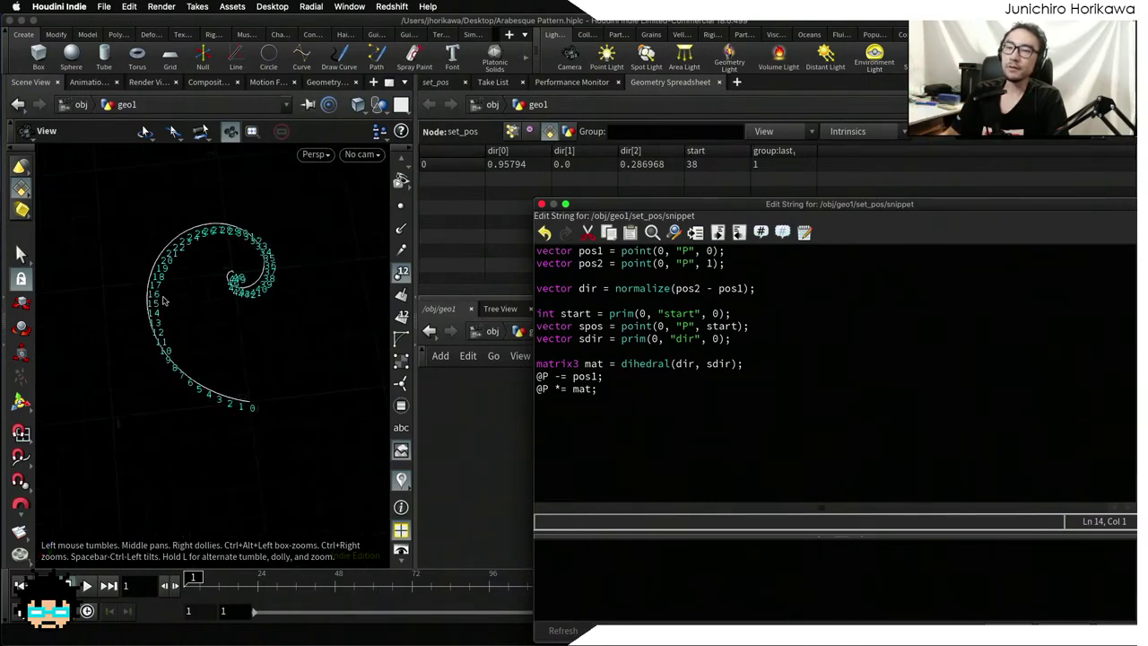
pyautogui.moveTo(250, 414); pyautogui.dragTo(230, 401)
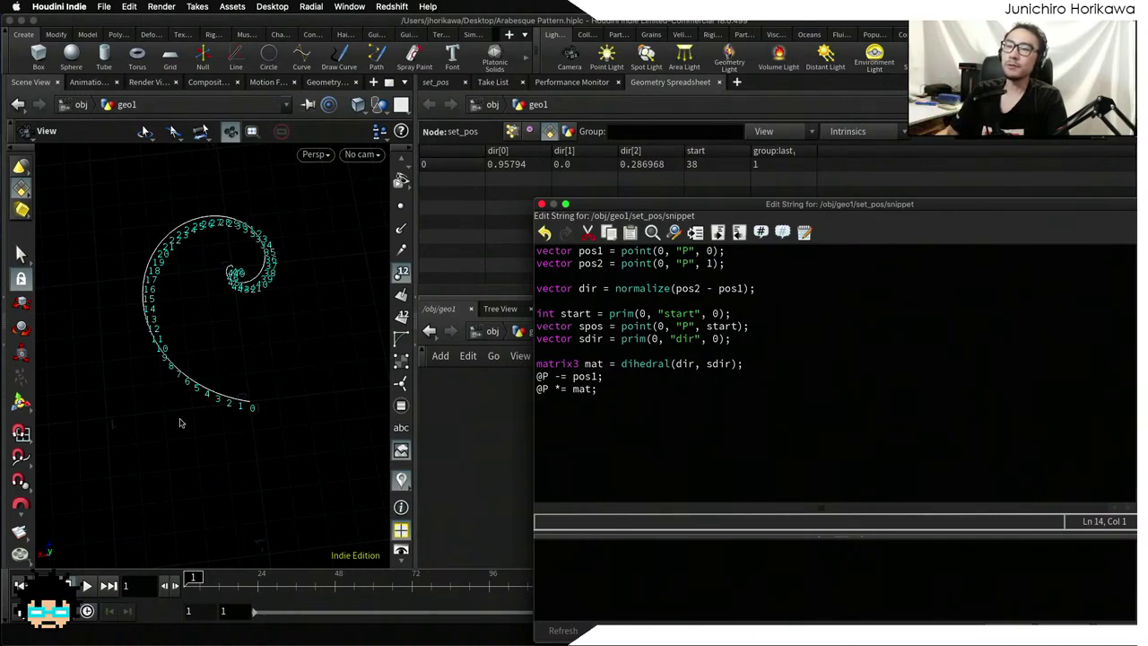
pyautogui.scroll(2, 248, 410)
pyautogui.scroll(1, 249, 410)
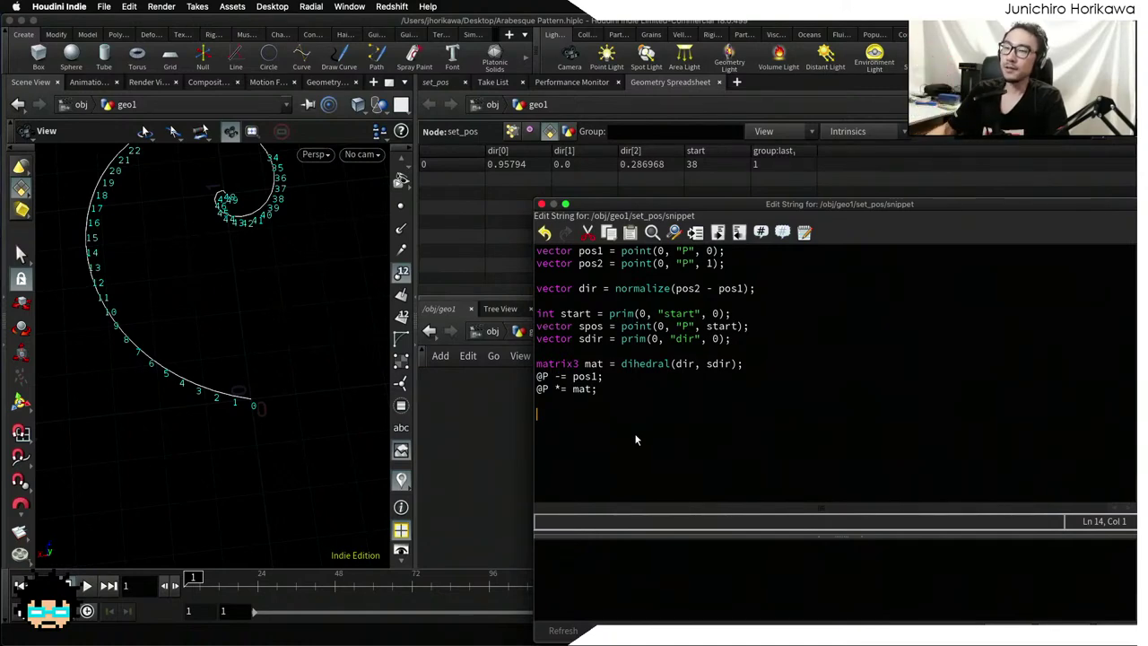
pyautogui.click(642, 401)
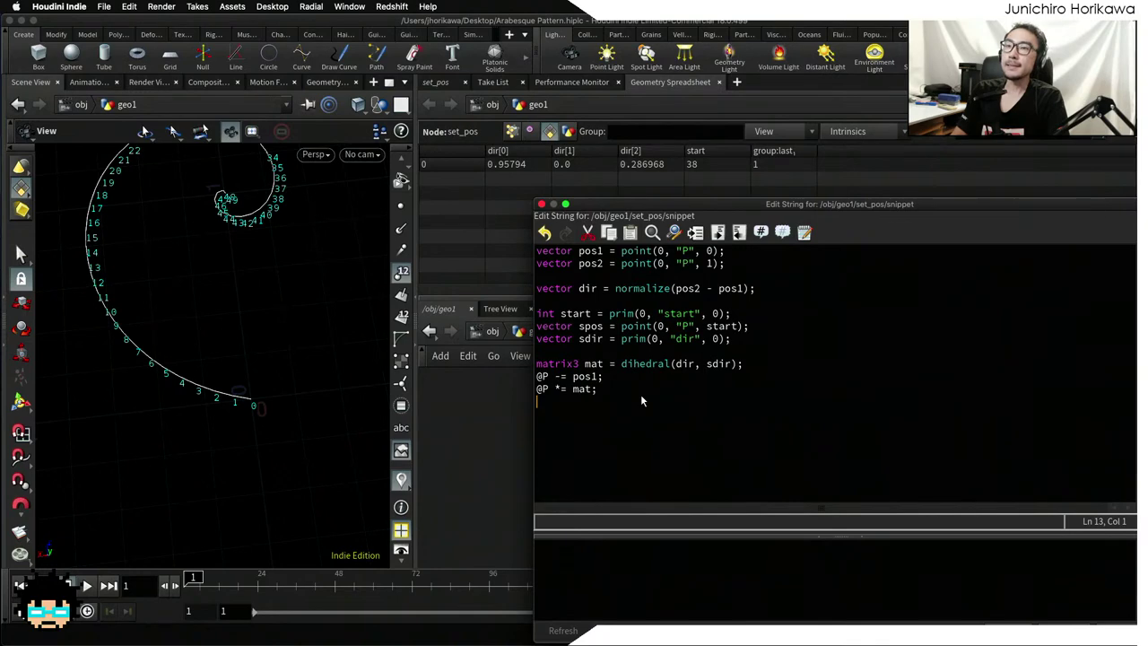
pyautogui.press('Return')
pyautogui.write('mat')
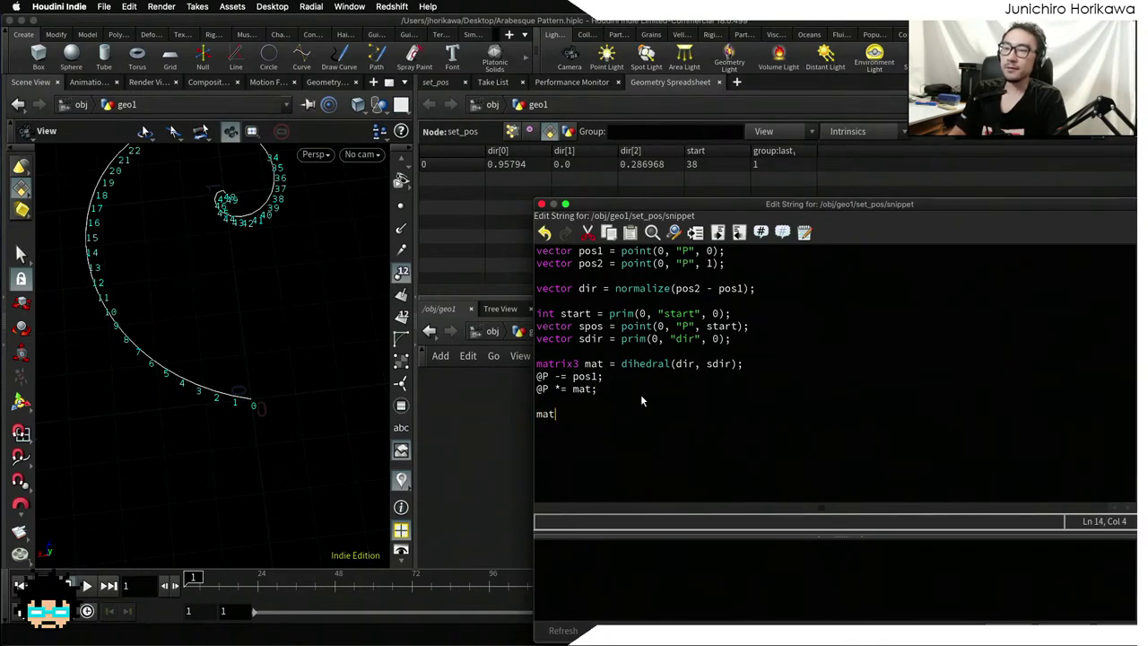
pyautogui.write('rix3 m')
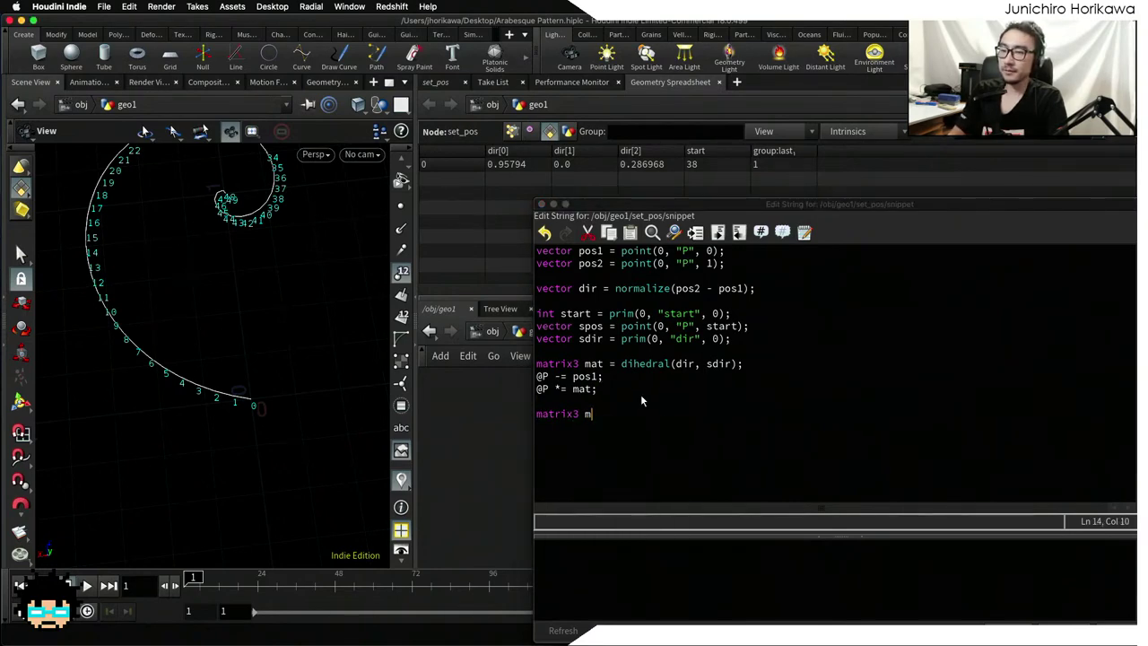
pyautogui.write('at2 ')
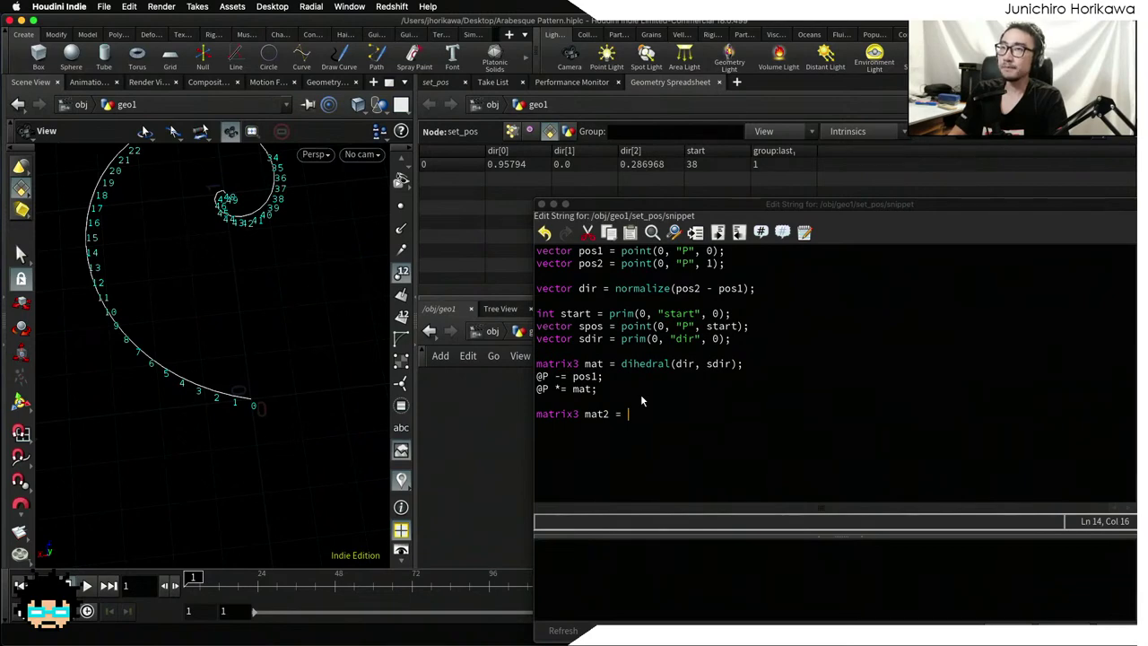
pyautogui.write('= ')
pyautogui.write('identa9')
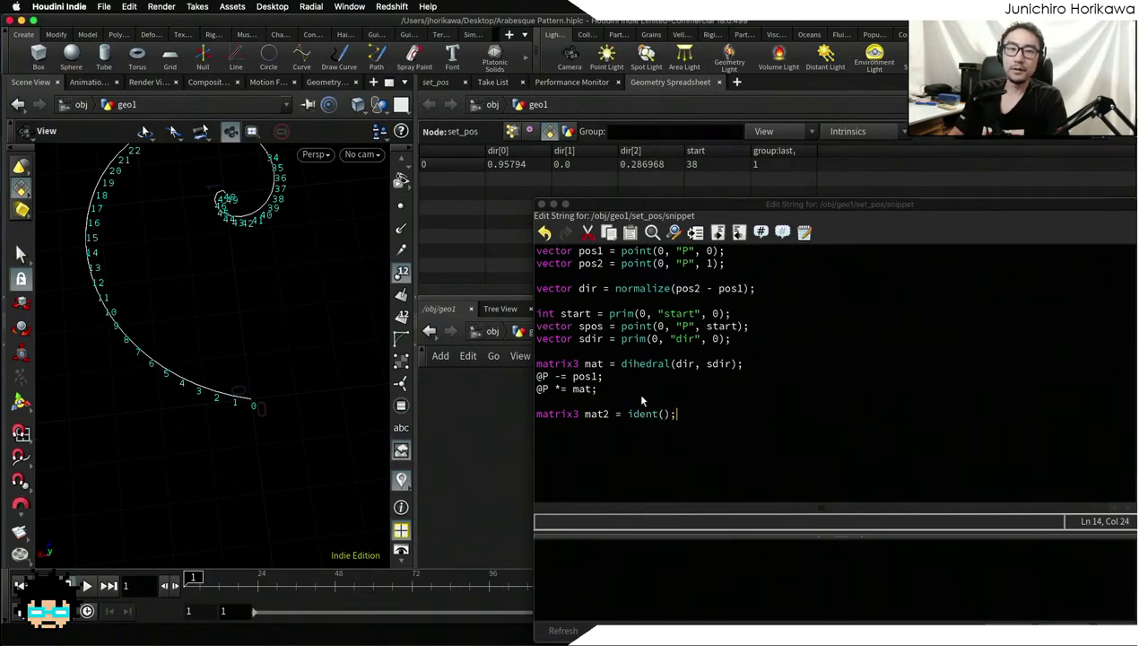
pyautogui.press('Return')
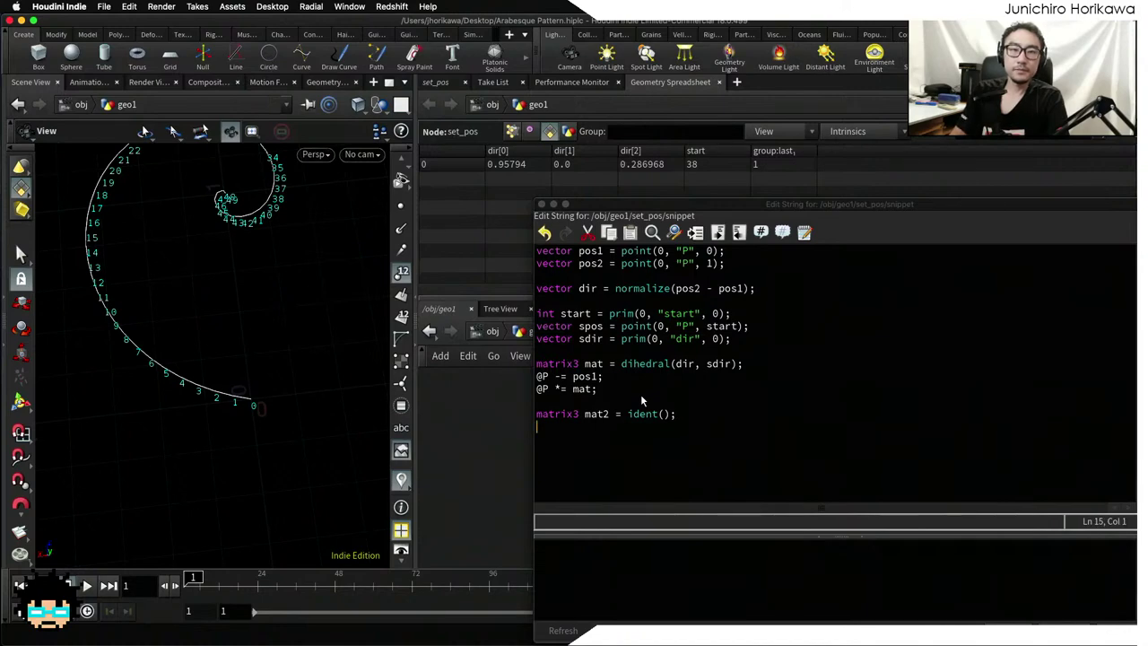
pyautogui.write('rotate(')
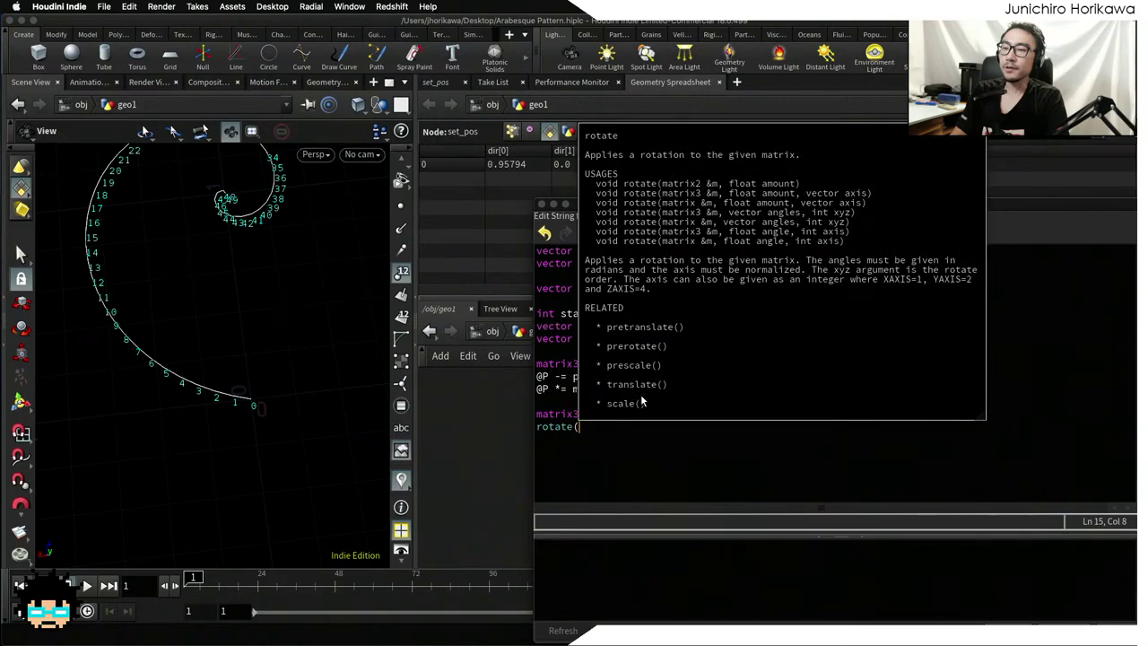
pyautogui.write('mat2, ')
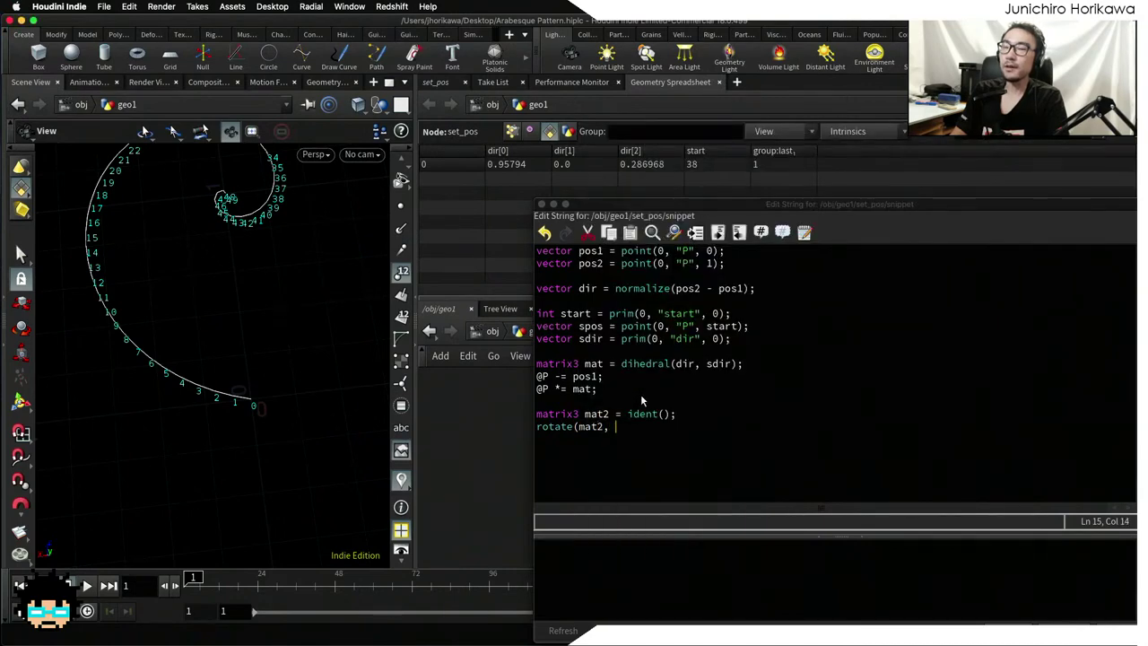
pyautogui.write('$PI,')
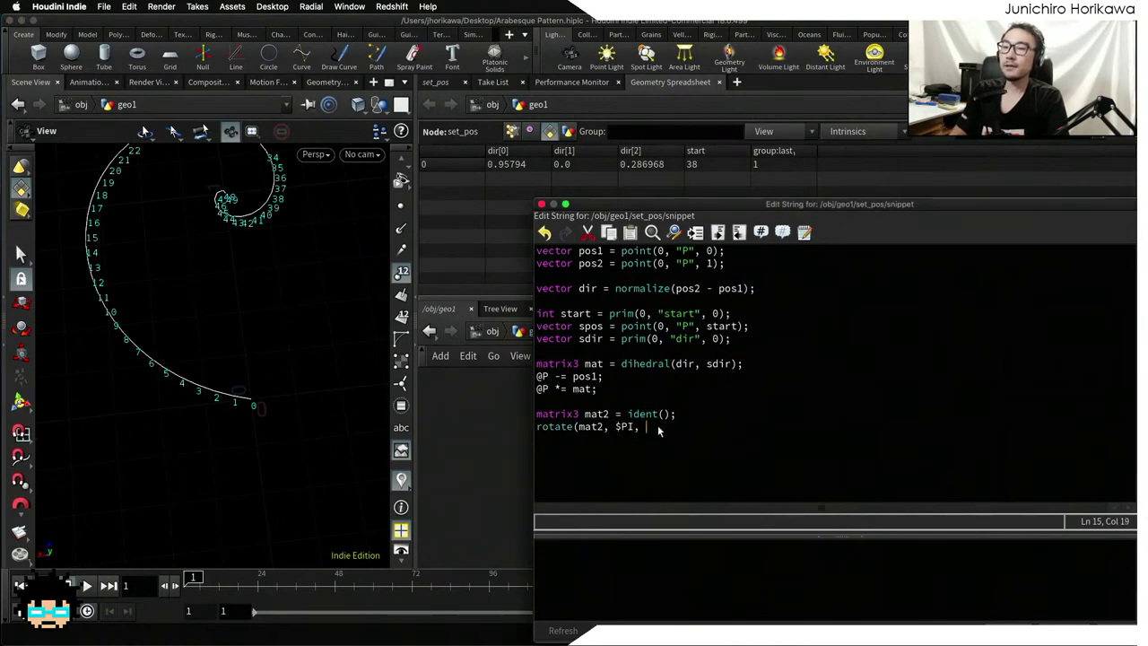
# Complete the rotation around sdir and apply it with '@P *= mat2;'.
pyautogui.click(688, 363)
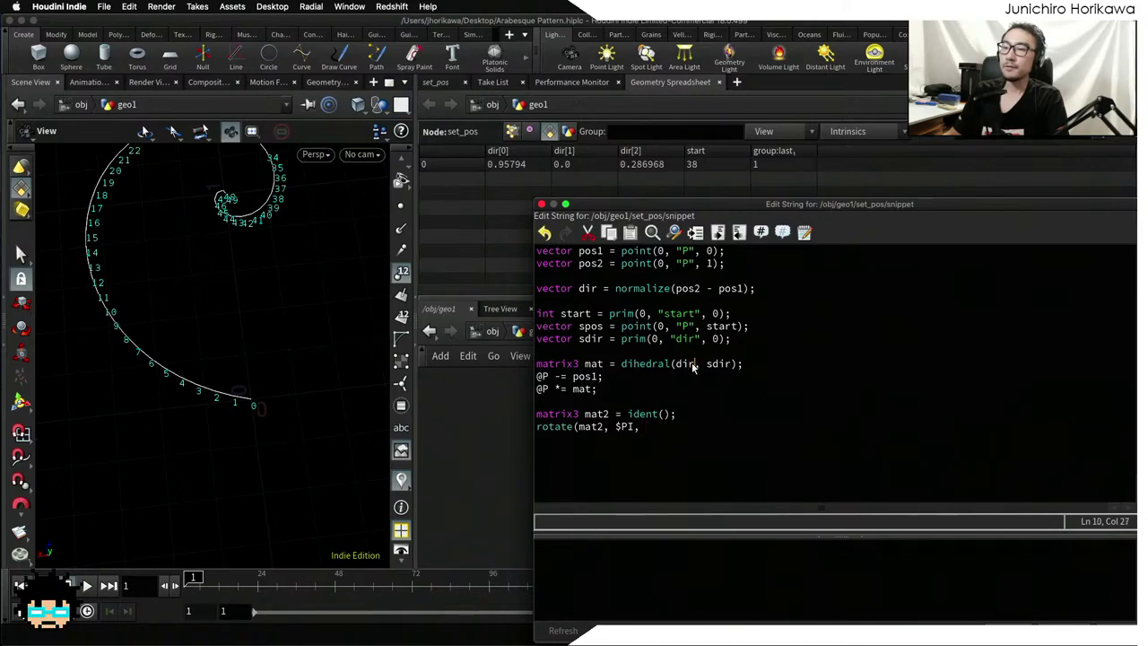
pyautogui.moveTo(697, 365); pyautogui.dragTo(677, 370)
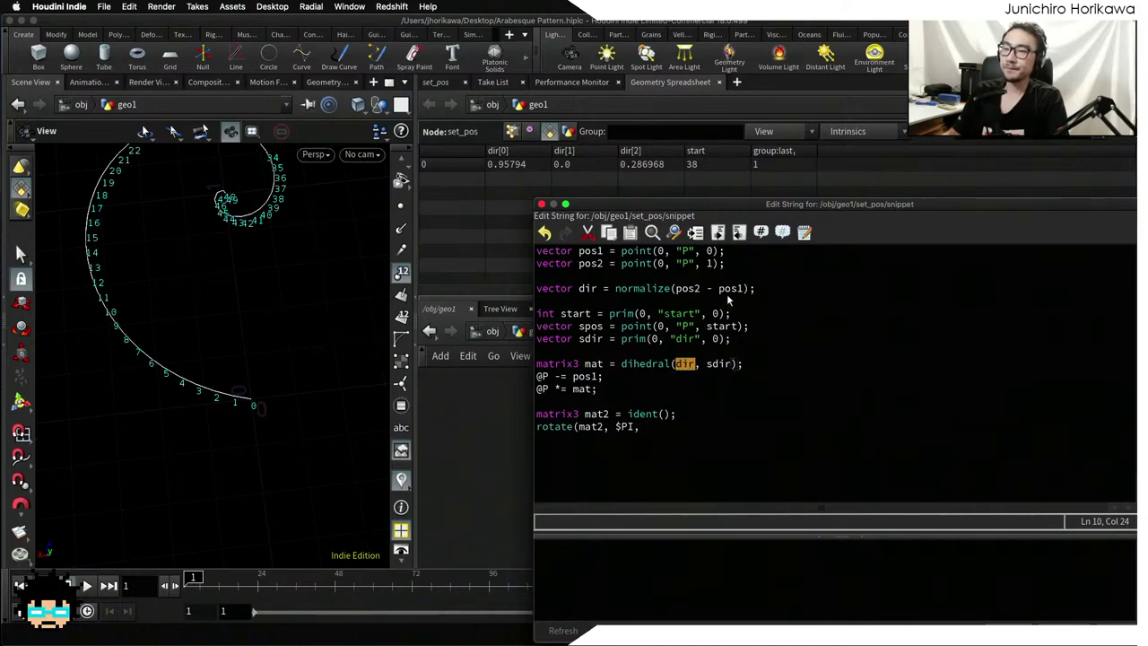
pyautogui.moveTo(758, 289); pyautogui.dragTo(571, 294)
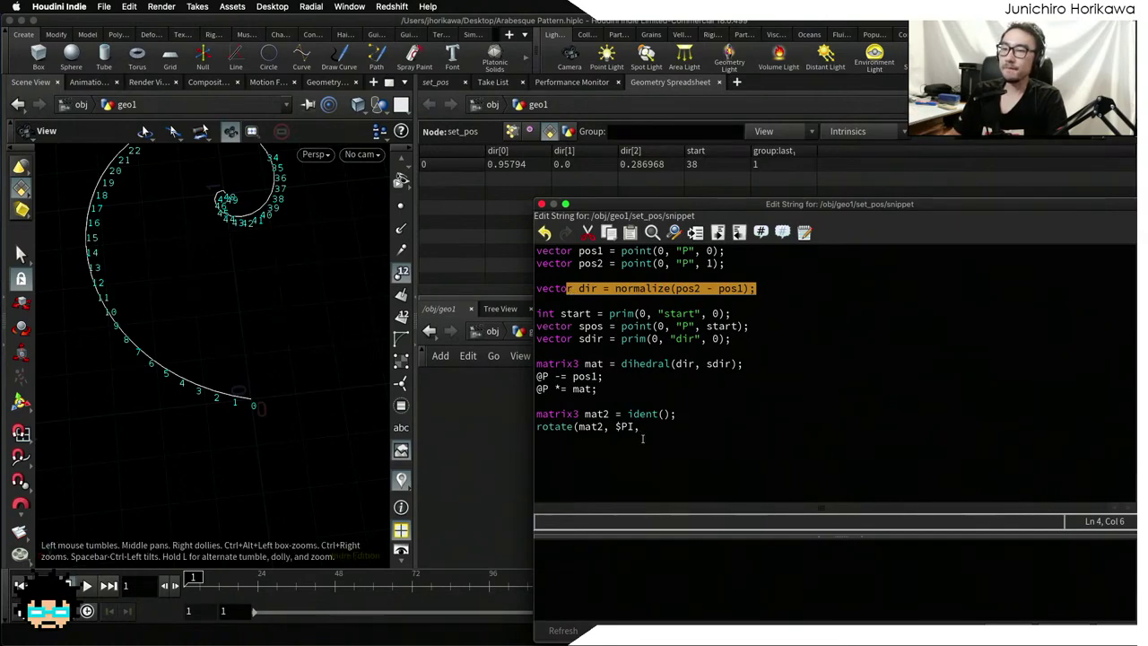
pyautogui.doubleClick(721, 364)
pyautogui.click(723, 365)
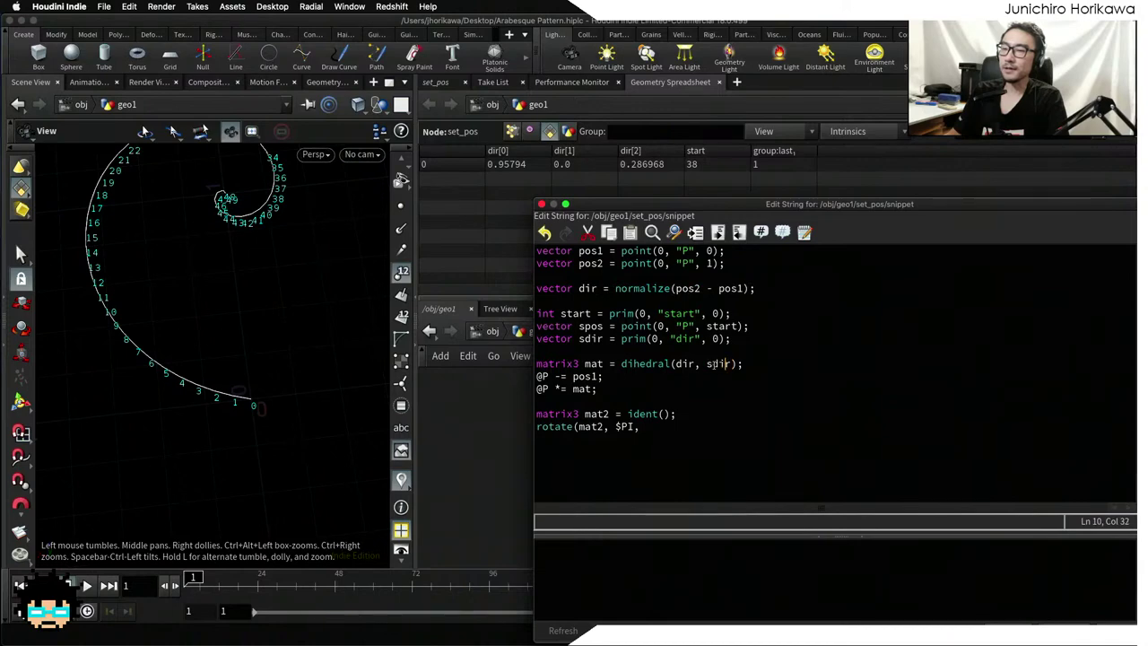
pyautogui.moveTo(730, 363); pyautogui.dragTo(708, 364)
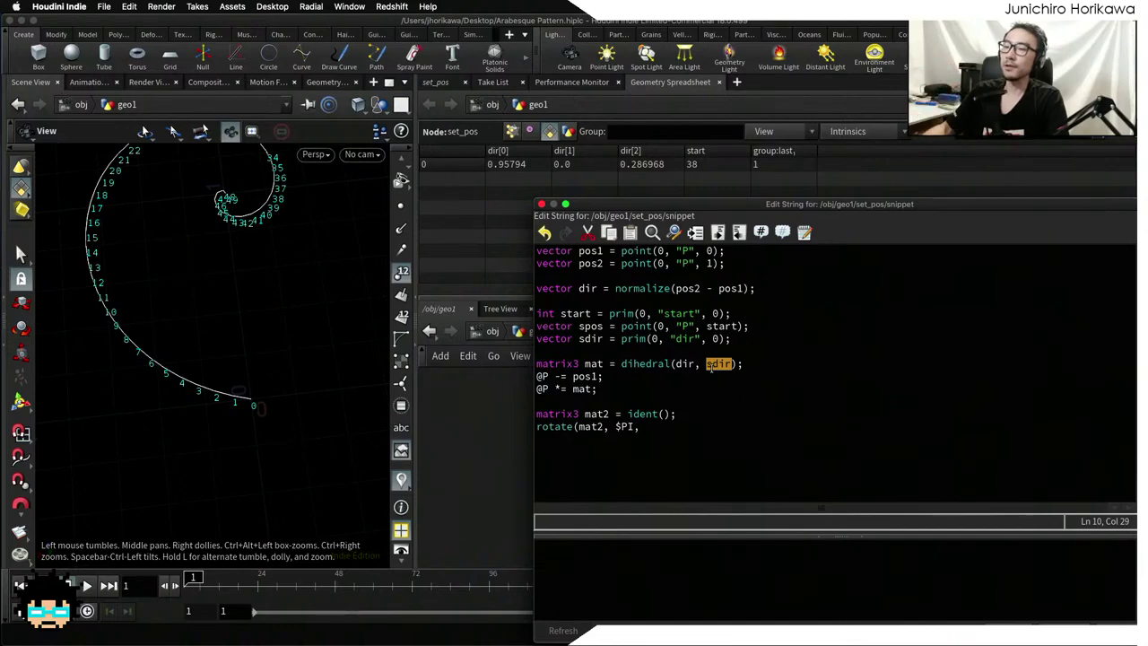
pyautogui.click(714, 424)
pyautogui.write('sdir);')
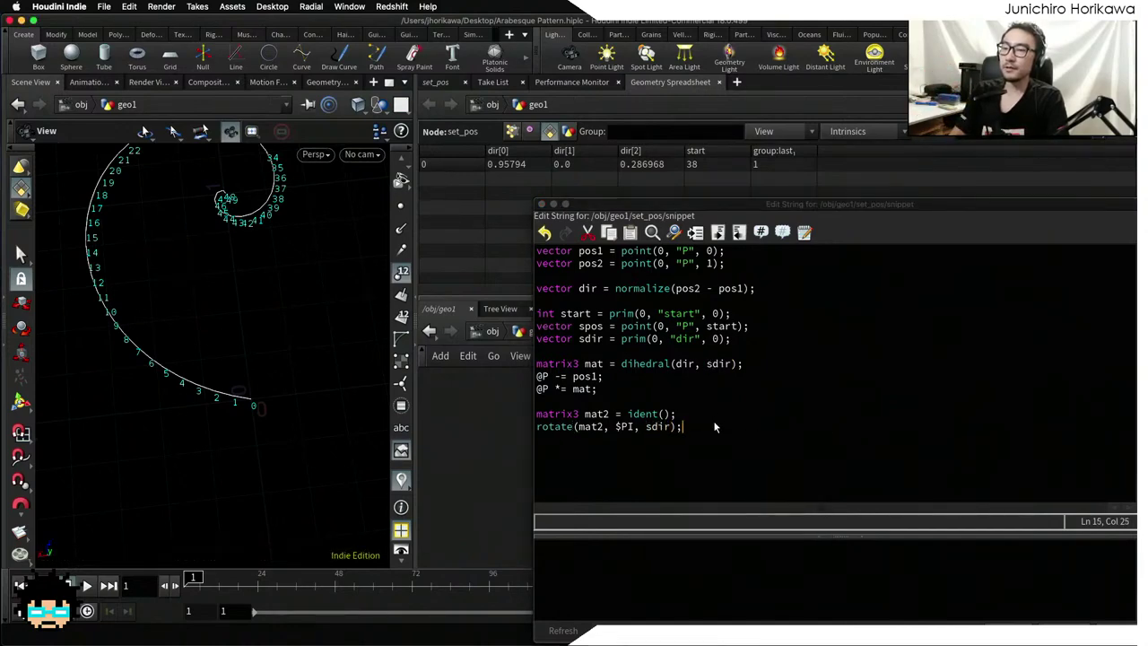
pyautogui.press('Return')
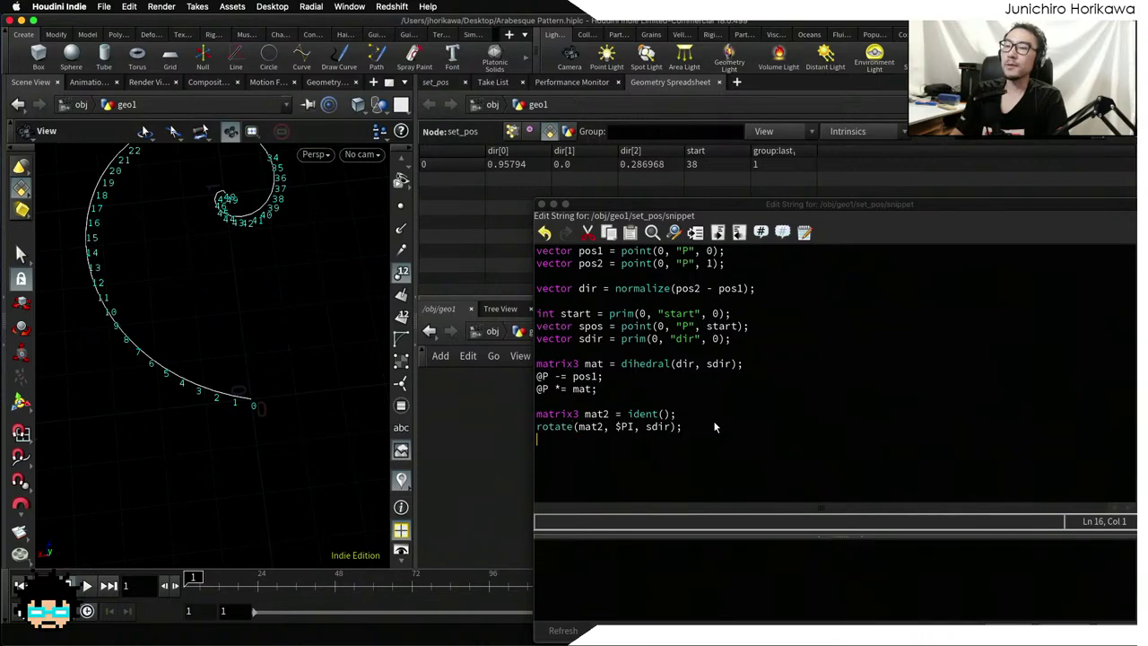
pyautogui.write('@')
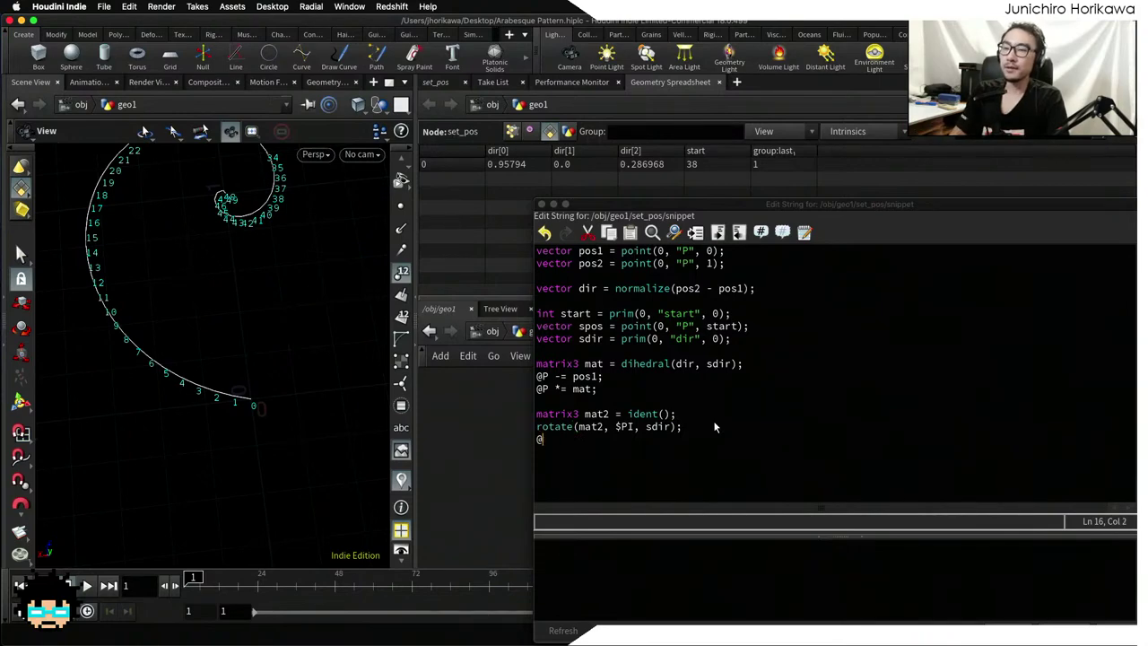
pyautogui.write('P *= ')
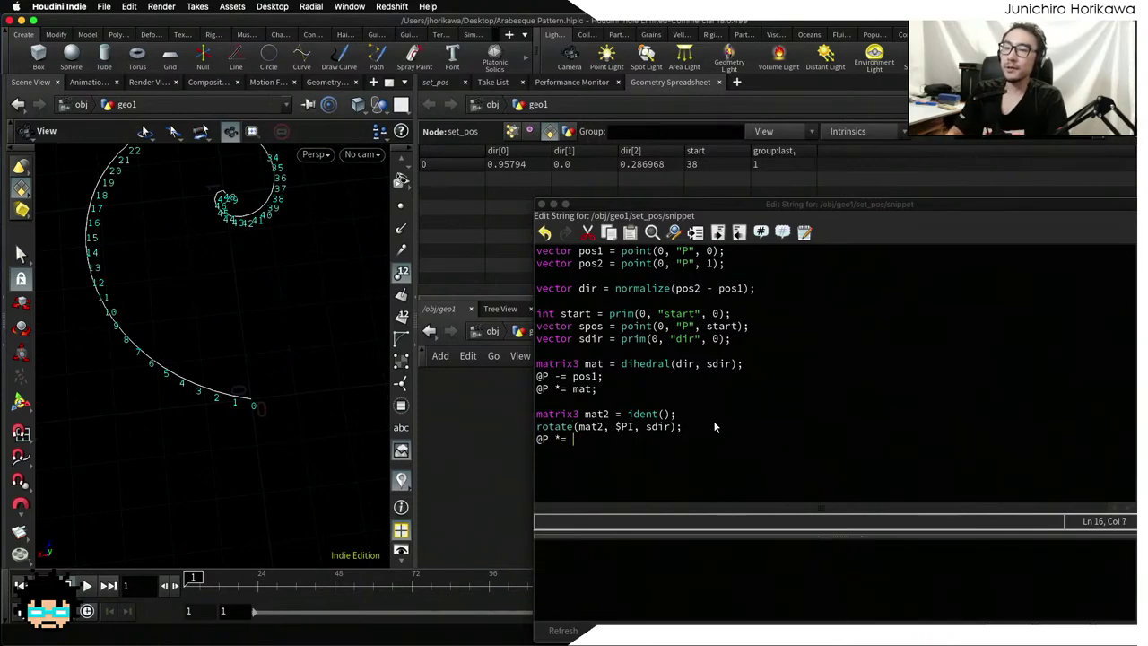
pyautogui.write('mat2')
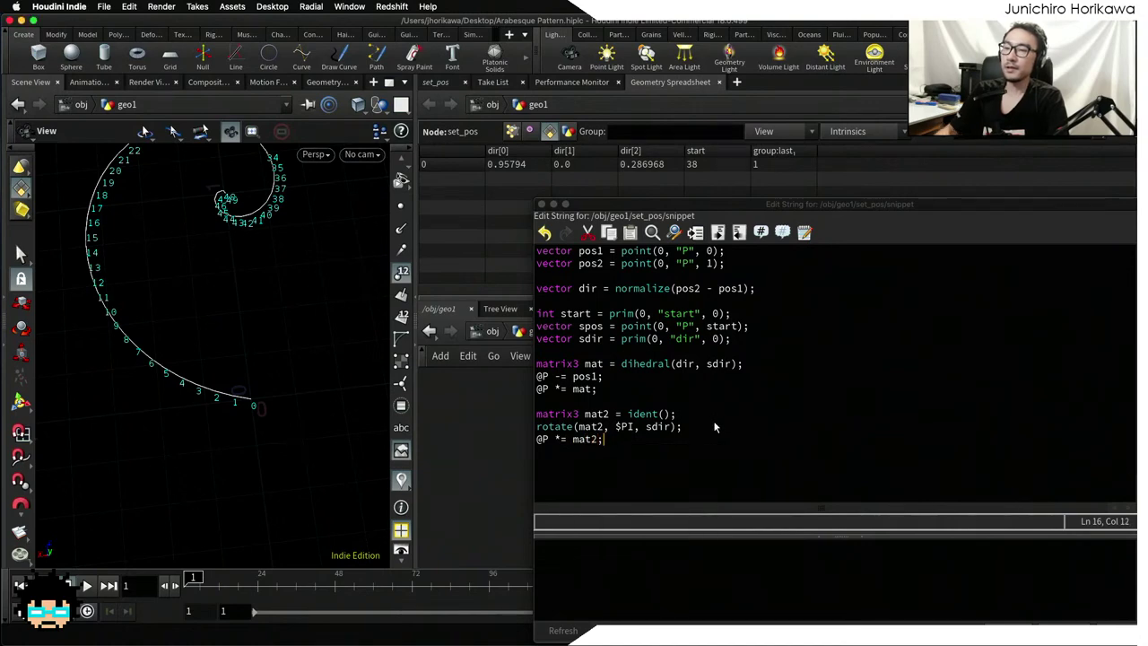
pyautogui.write(';')
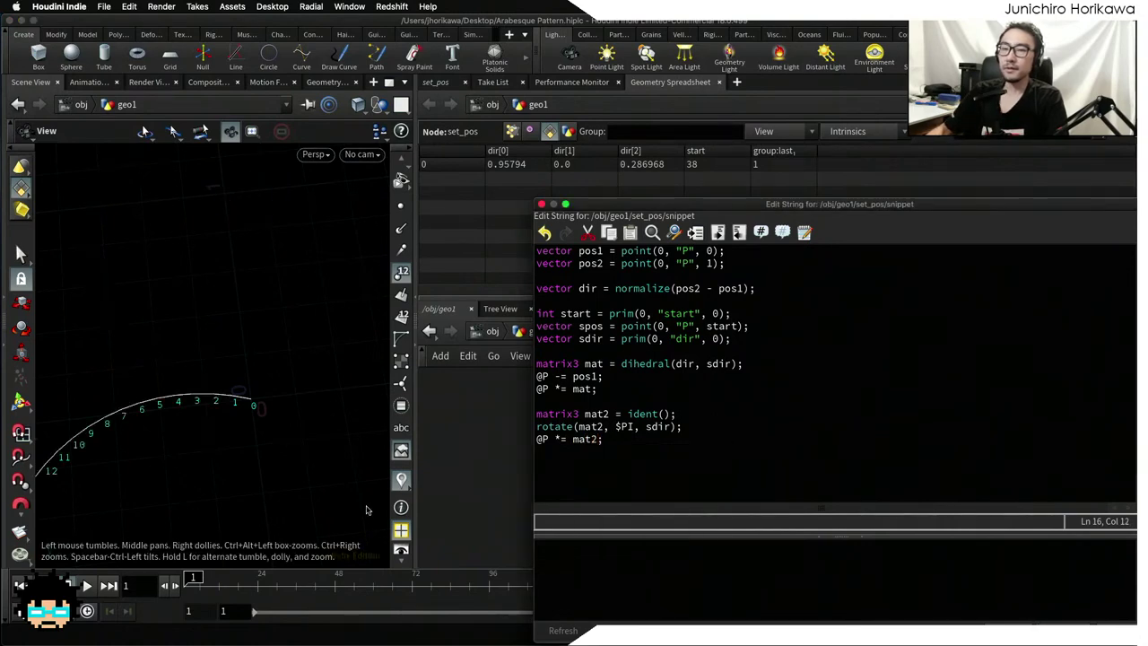
pyautogui.moveTo(269, 399); pyautogui.dragTo(138, 295)
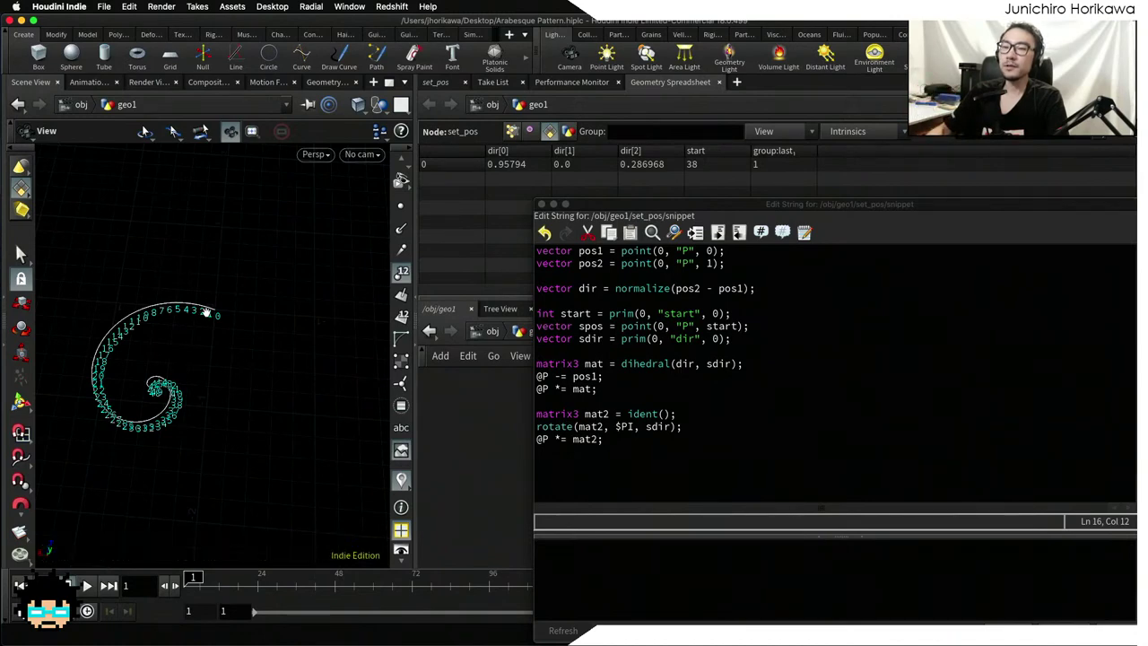
pyautogui.scroll(3, 219, 312)
pyautogui.scroll(3, 221, 308)
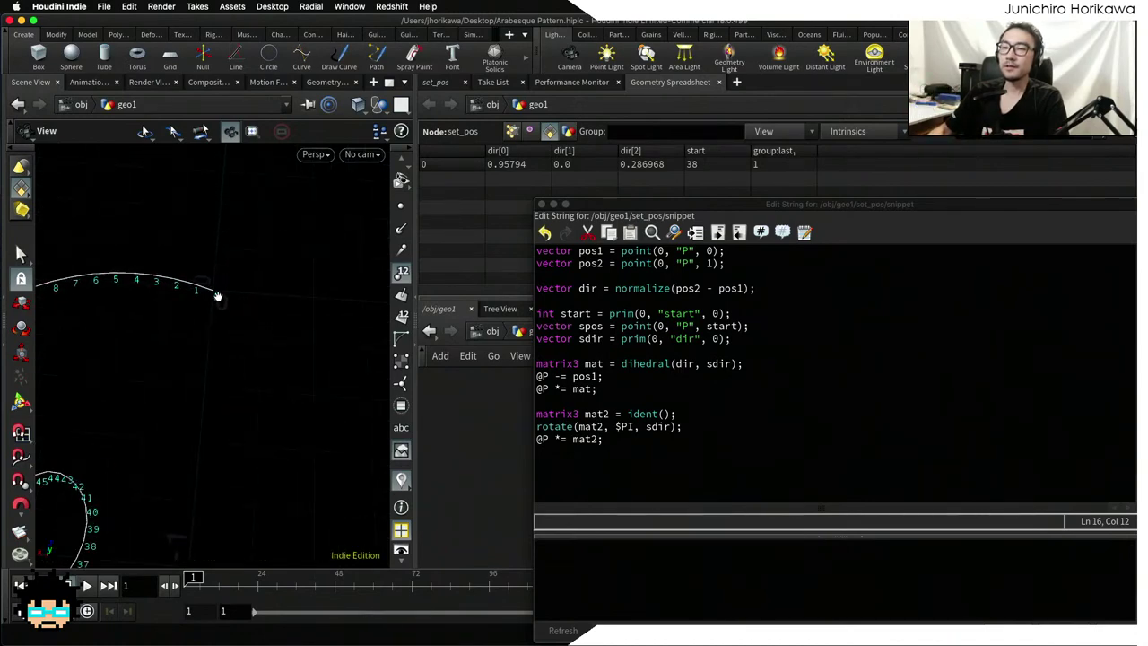
pyautogui.scroll(2, 217, 298)
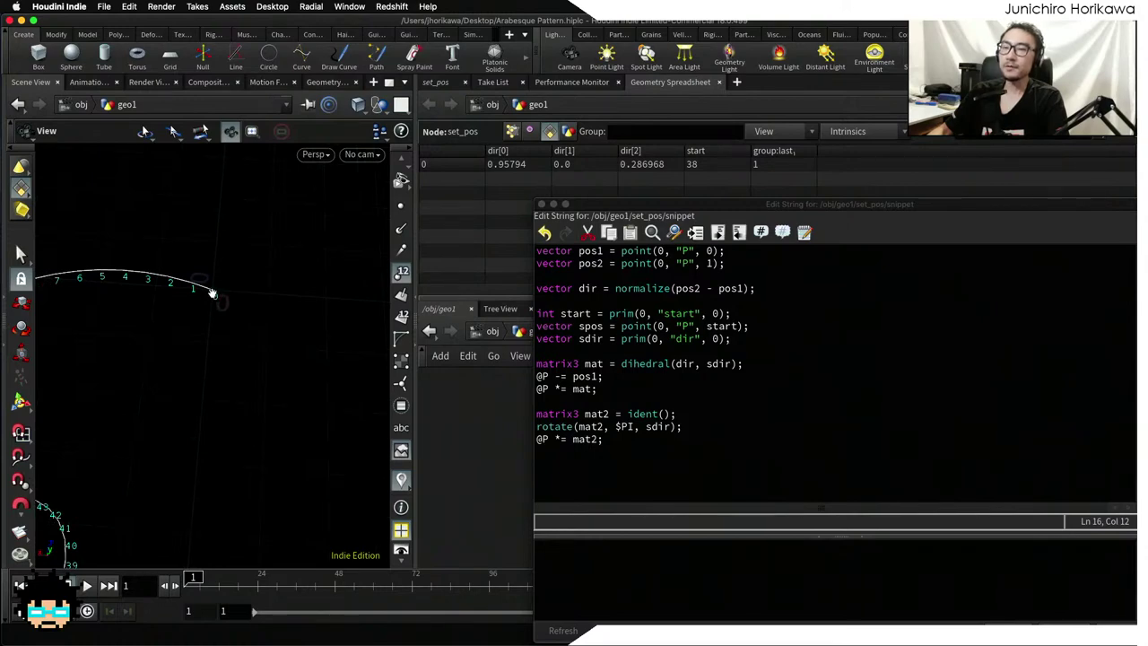
pyautogui.scroll(-5, 211, 293)
pyautogui.moveTo(251, 299); pyautogui.dragTo(199, 347, button='middle')
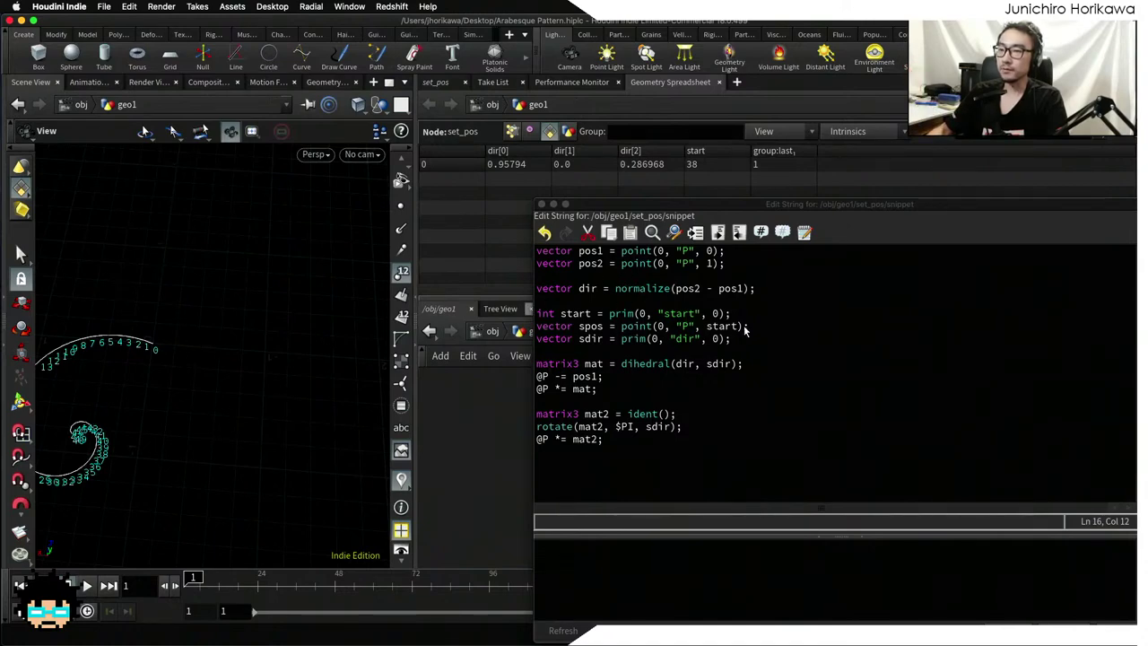
pyautogui.moveTo(750, 328); pyautogui.dragTo(539, 331)
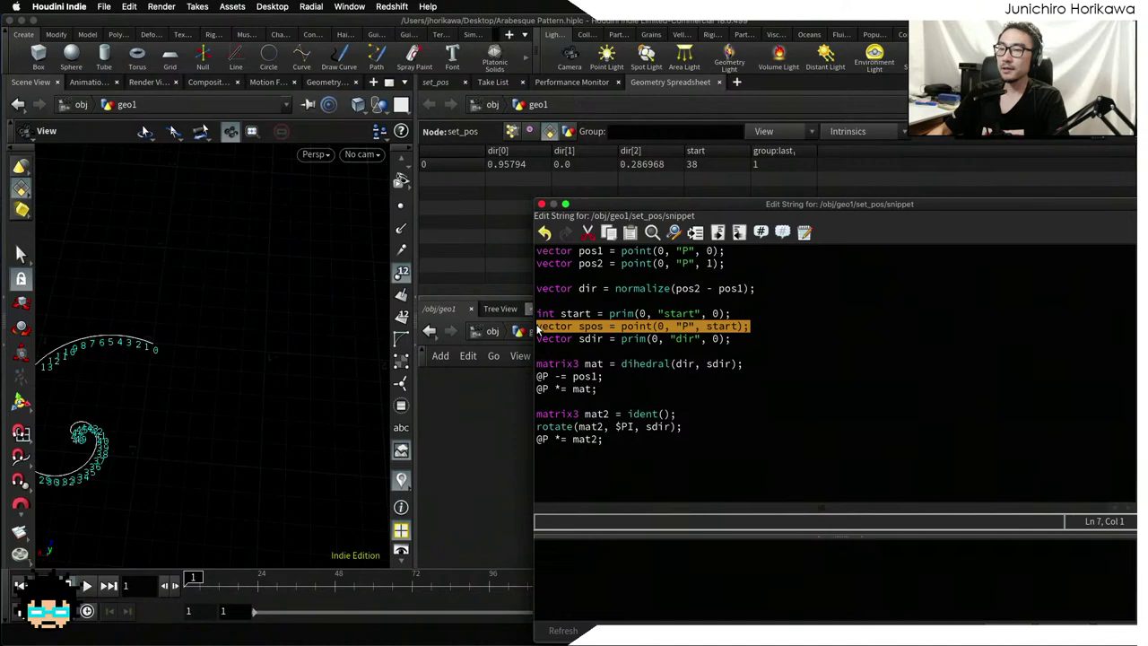
# End the set_pos snippet with '@P += spos;' to move the rotated curve onto the start point.
pyautogui.click(611, 451)
pyautogui.press('Return')
pyautogui.write('@')
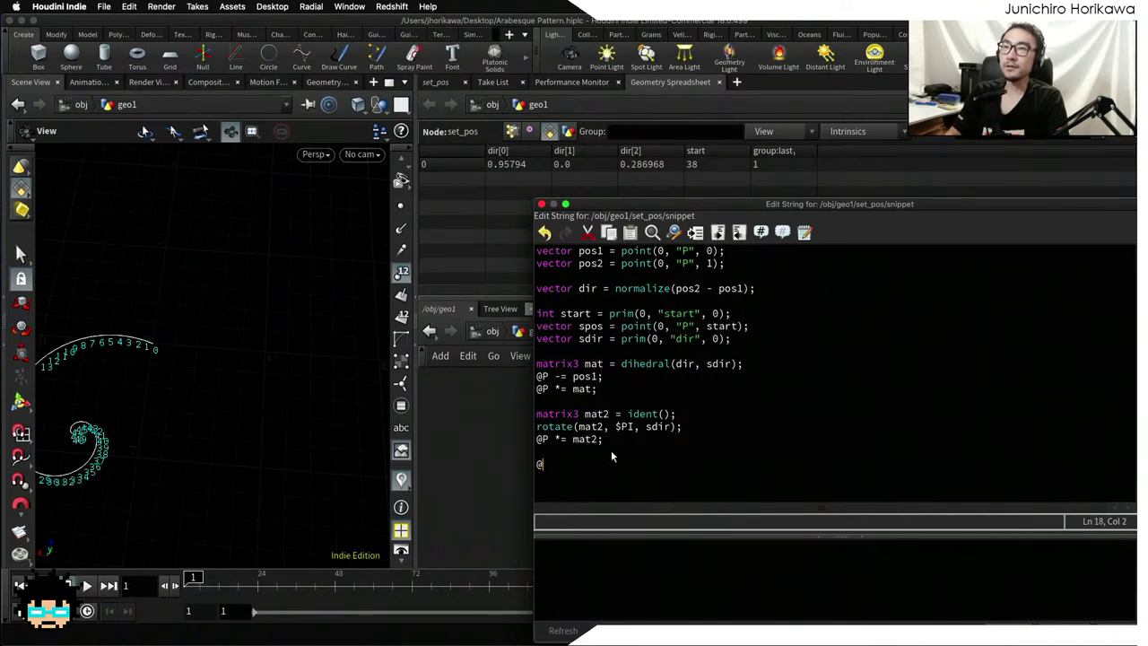
pyautogui.write('P +=')
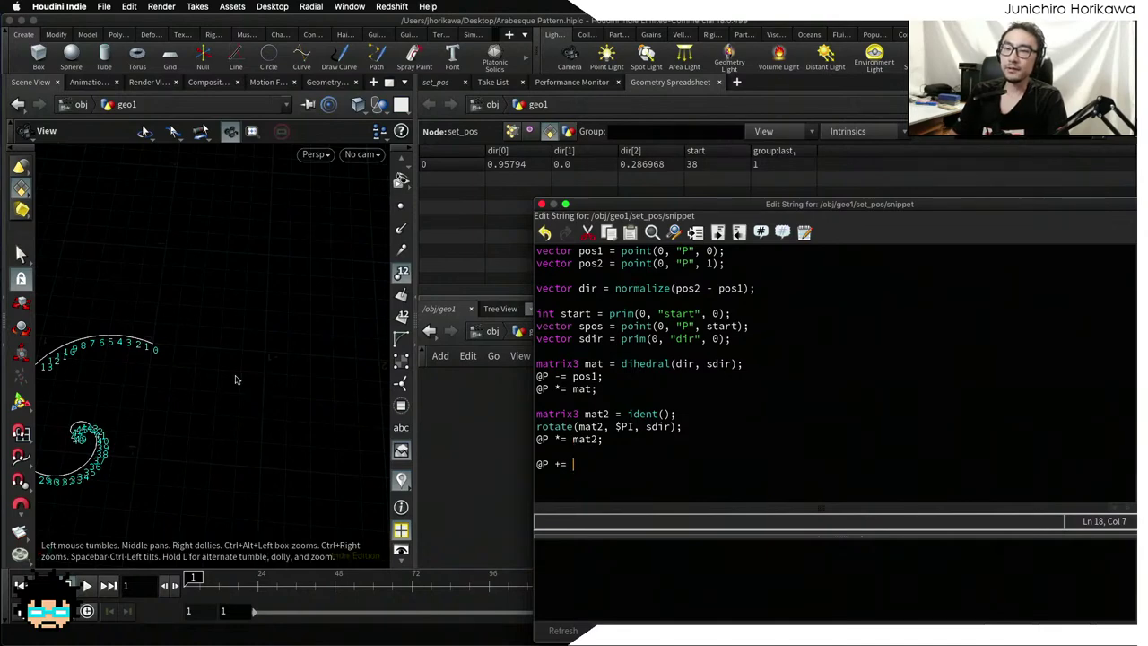
pyautogui.moveTo(235, 379); pyautogui.dragTo(152, 356)
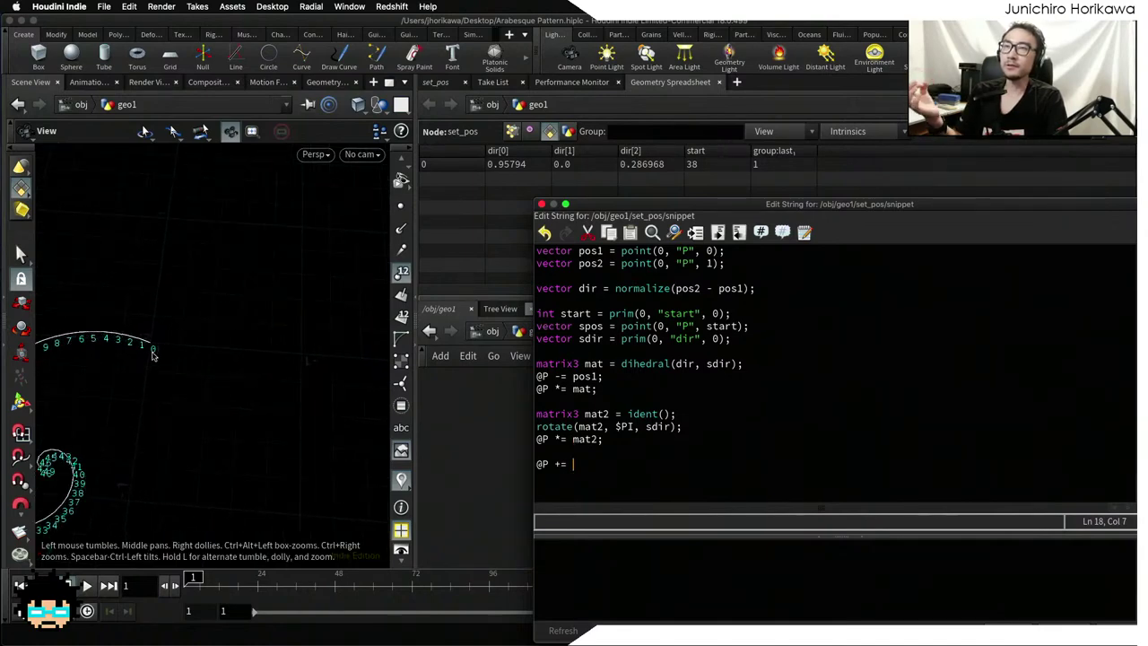
pyautogui.moveTo(603, 377); pyautogui.dragTo(536, 377)
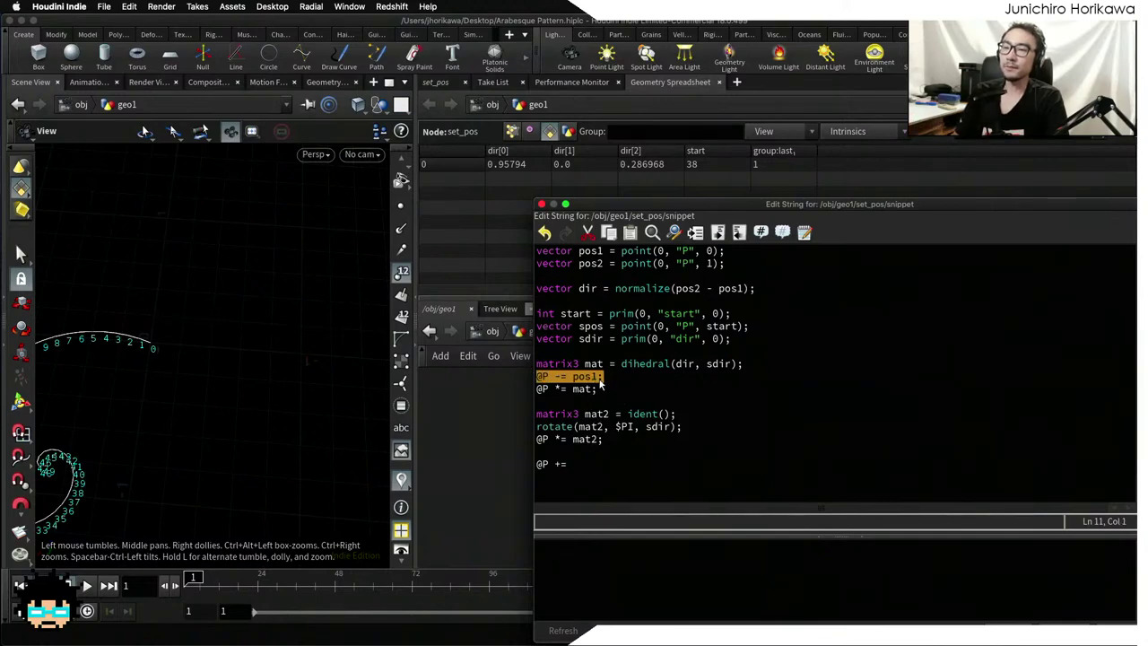
pyautogui.click(625, 450)
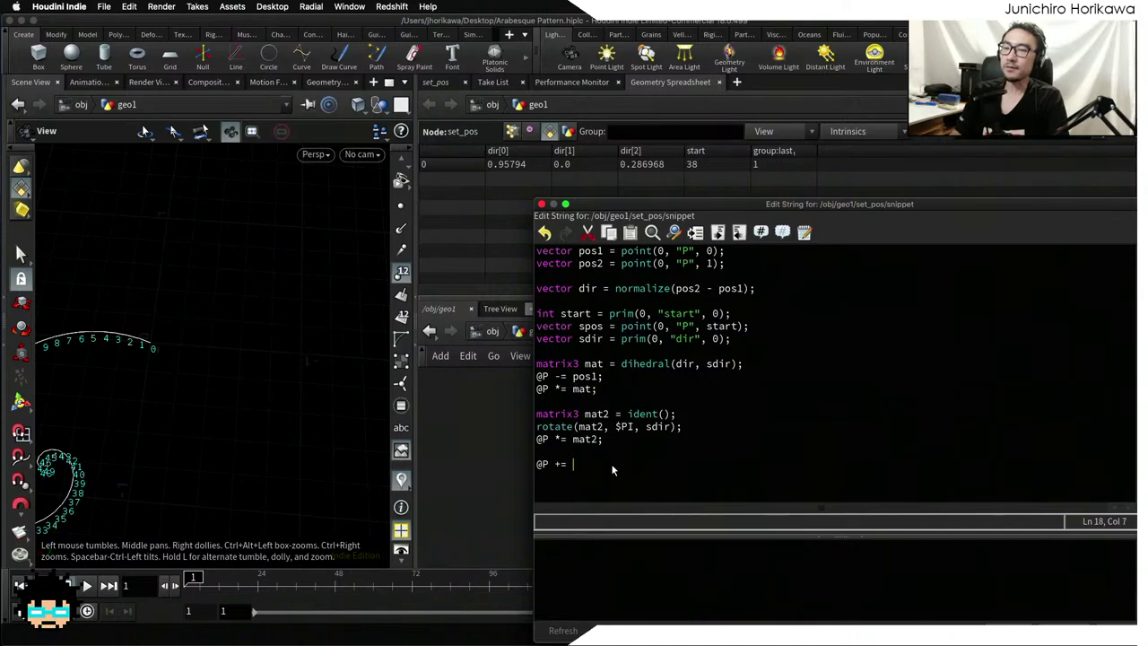
pyautogui.write('@P += spos;')
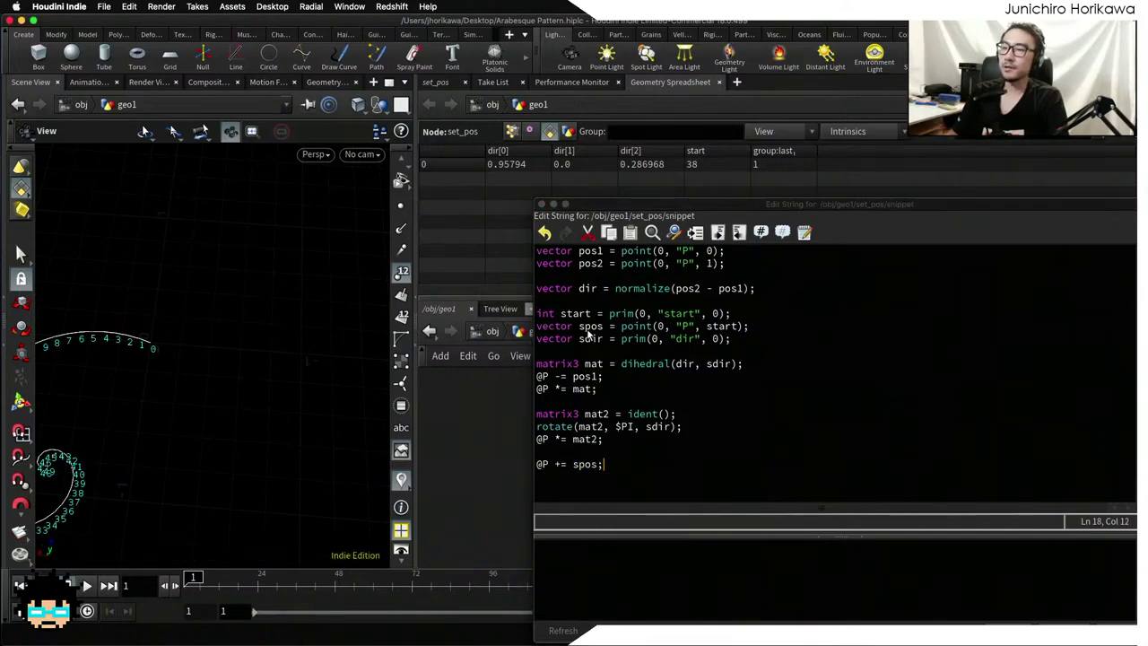
pyautogui.moveTo(579, 326); pyautogui.dragTo(746, 330)
pyautogui.click(753, 333)
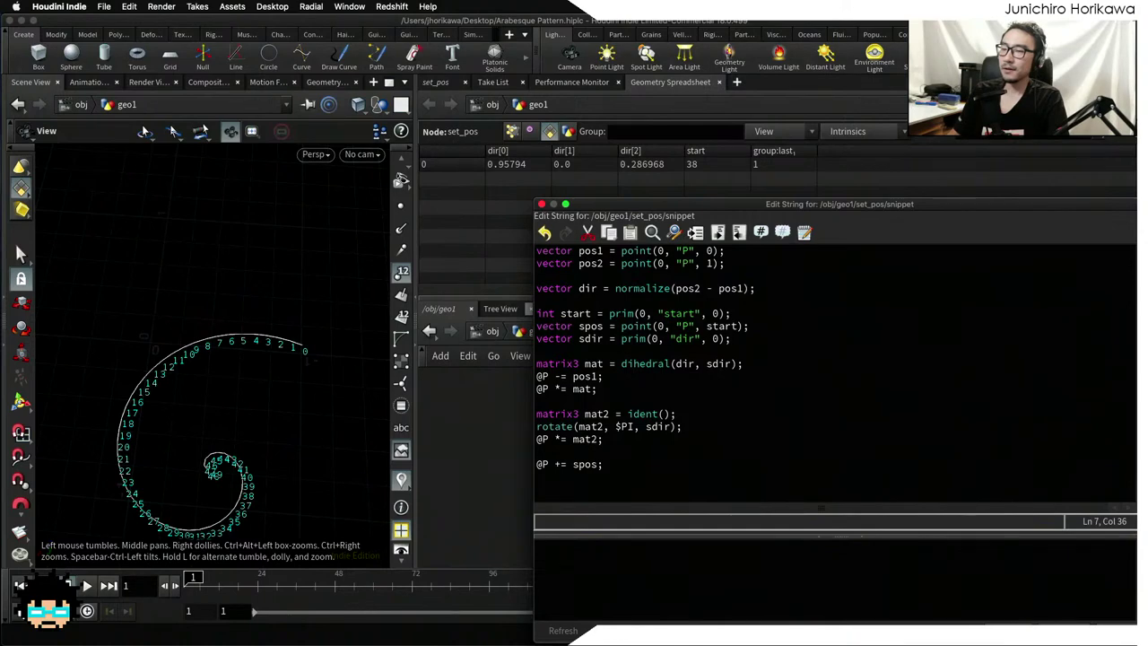
# Close the code editor and compare branch_start's output with set_pos's joined spiral.
pyautogui.click(541, 204)
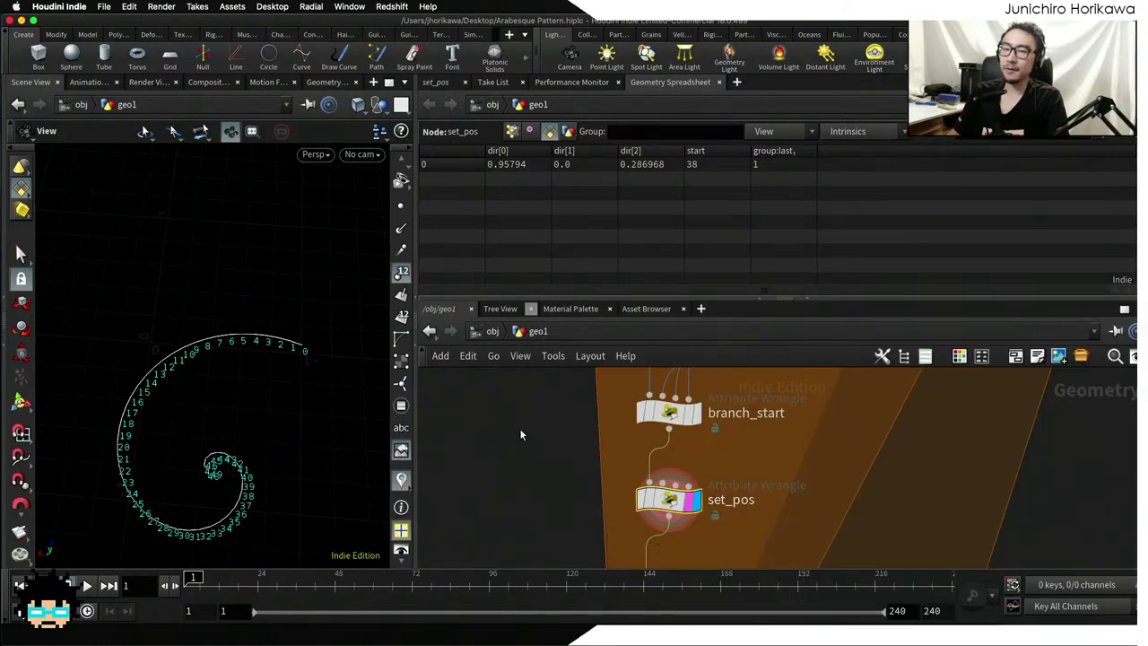
pyautogui.click(402, 271)
pyautogui.scroll(-2, 516, 422)
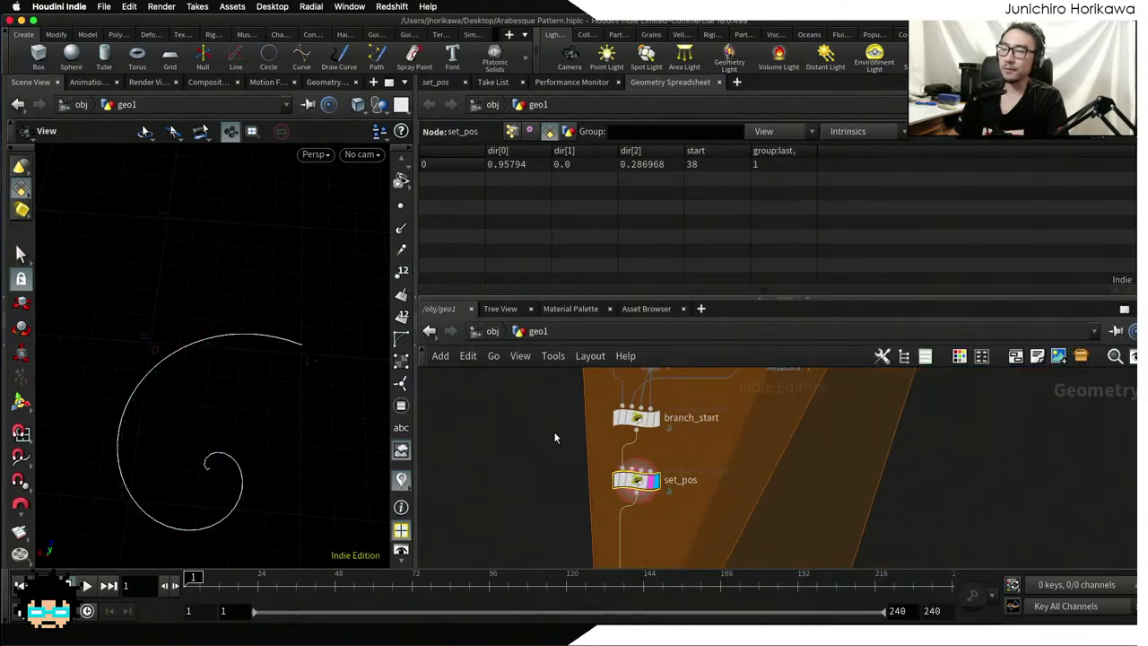
pyautogui.scroll(2, 683, 487)
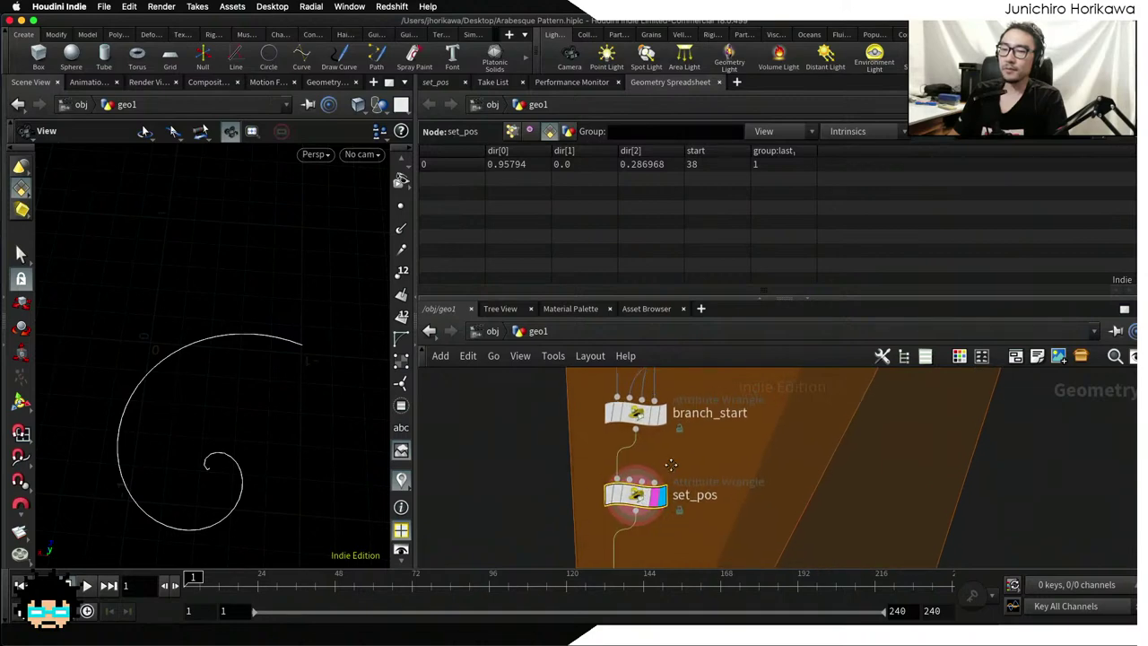
pyautogui.click(671, 449)
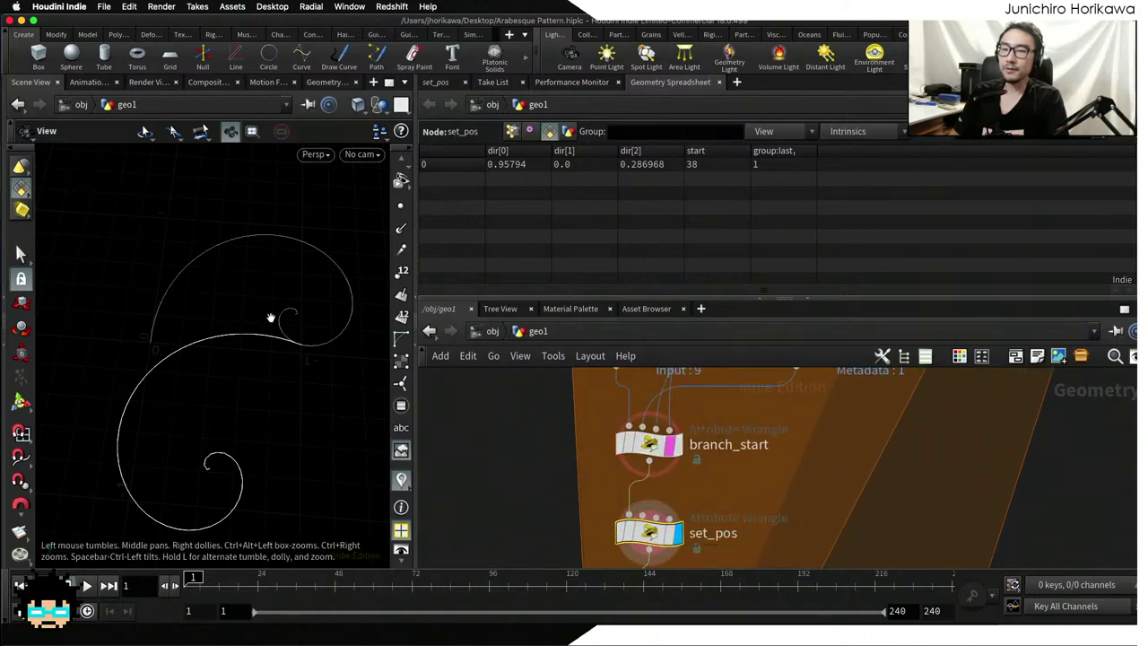
pyautogui.moveTo(270, 318); pyautogui.dragTo(320, 360)
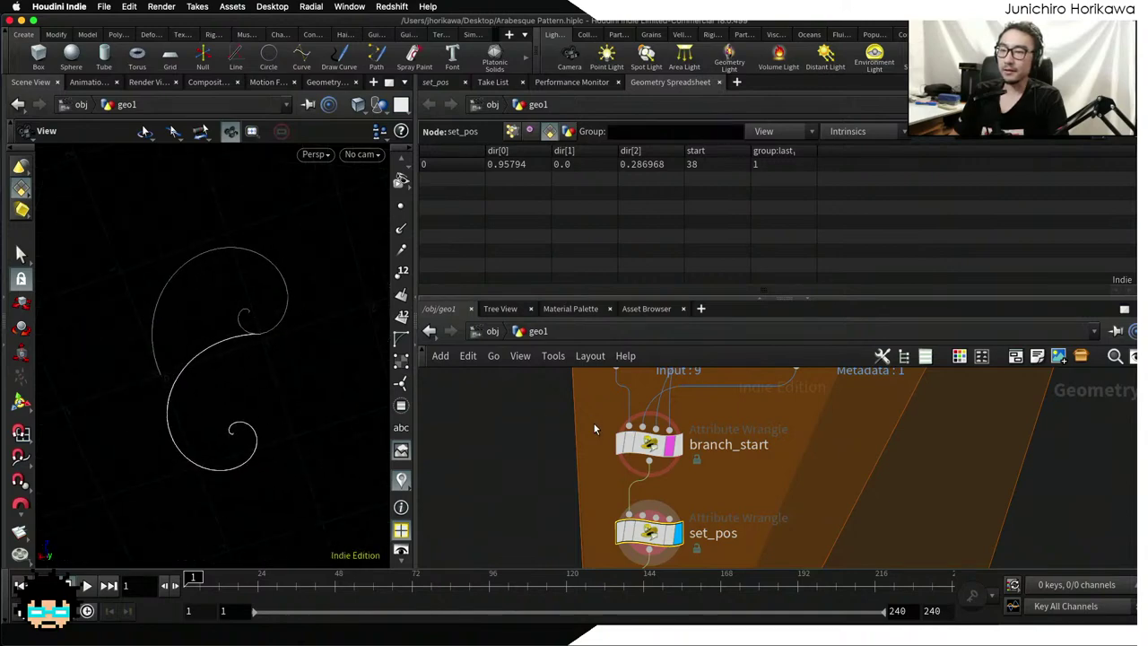
pyautogui.click(674, 533)
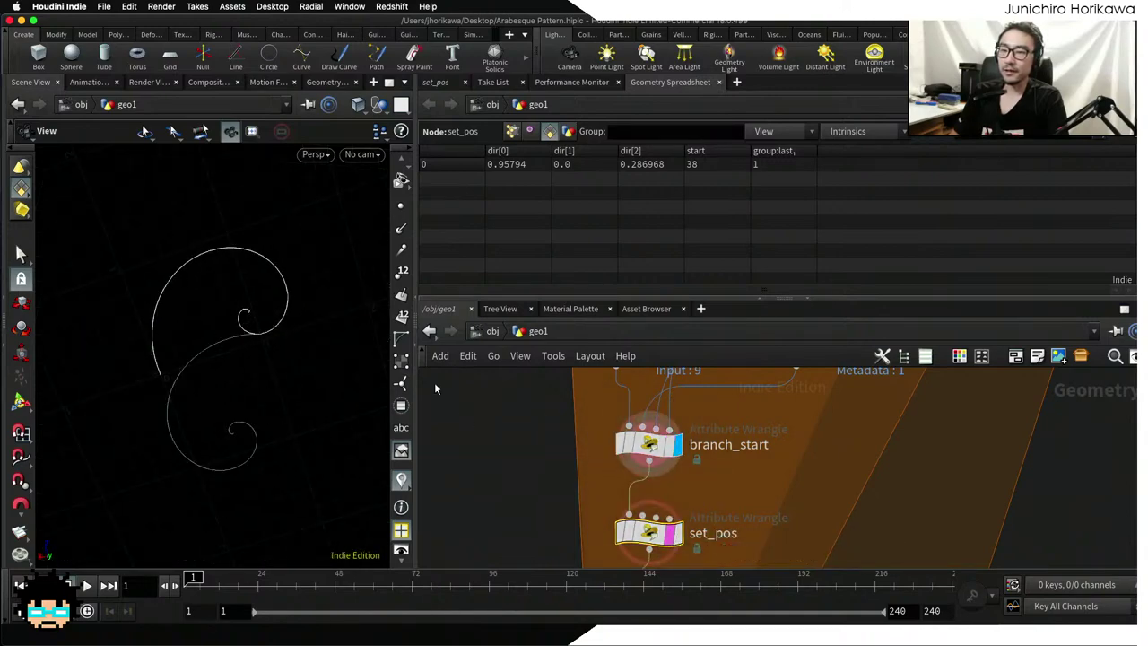
# Toggle point numbers on and off to confirm the branch starts at point 38.
pyautogui.scroll(10, 231, 346)
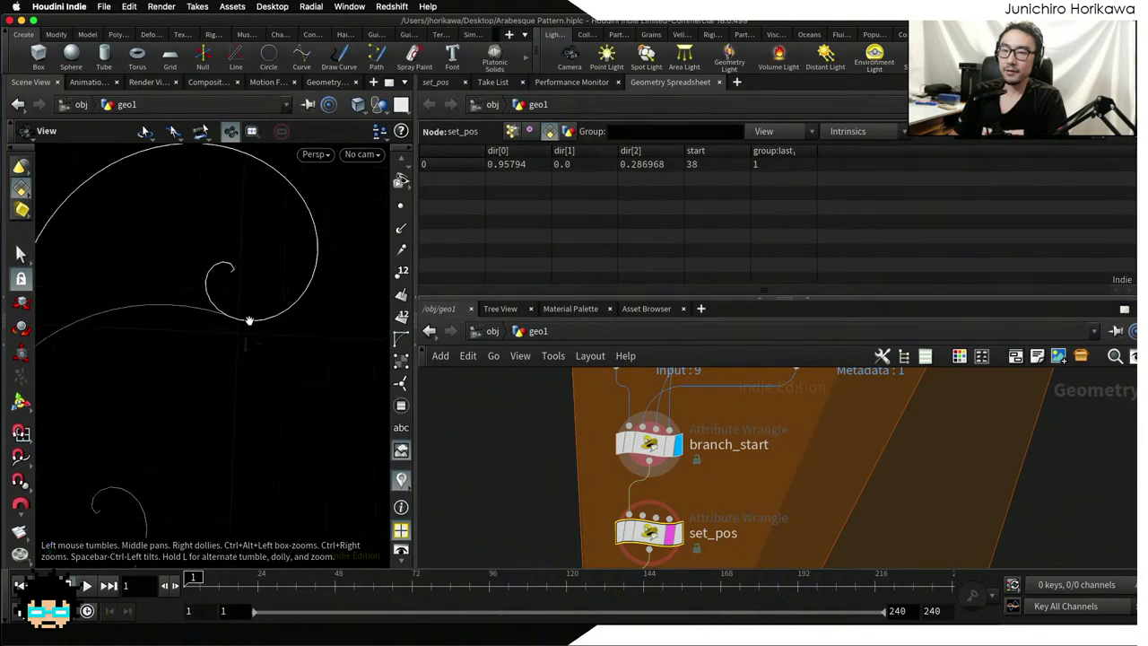
pyautogui.click(401, 271)
pyautogui.scroll(5, 258, 342)
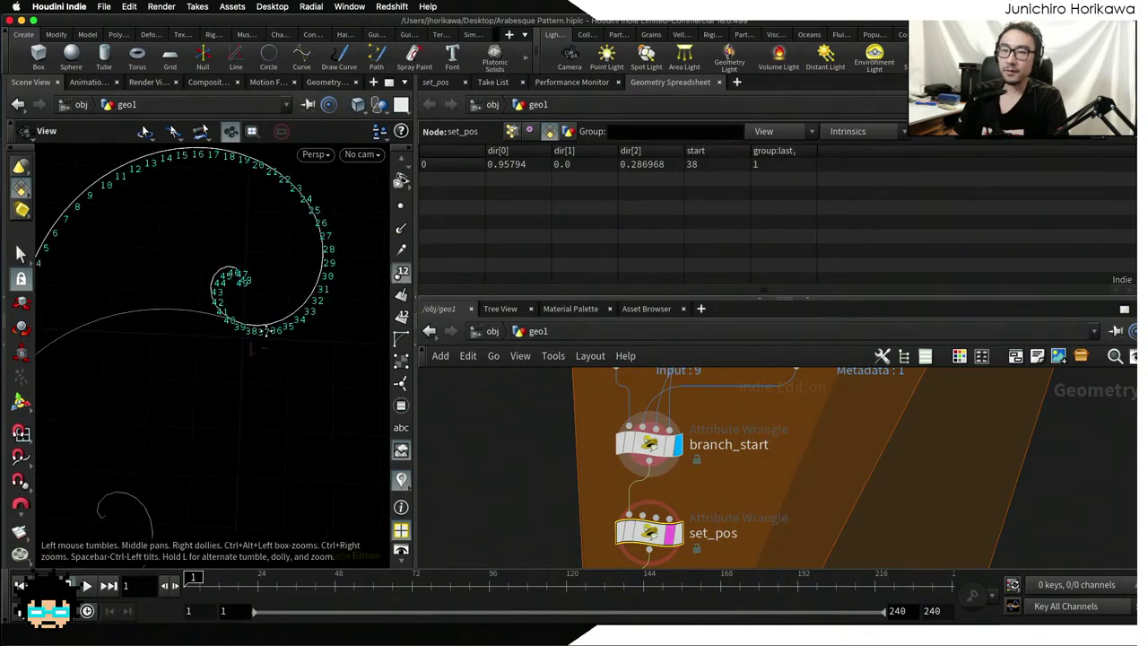
pyautogui.scroll(5, 258, 342)
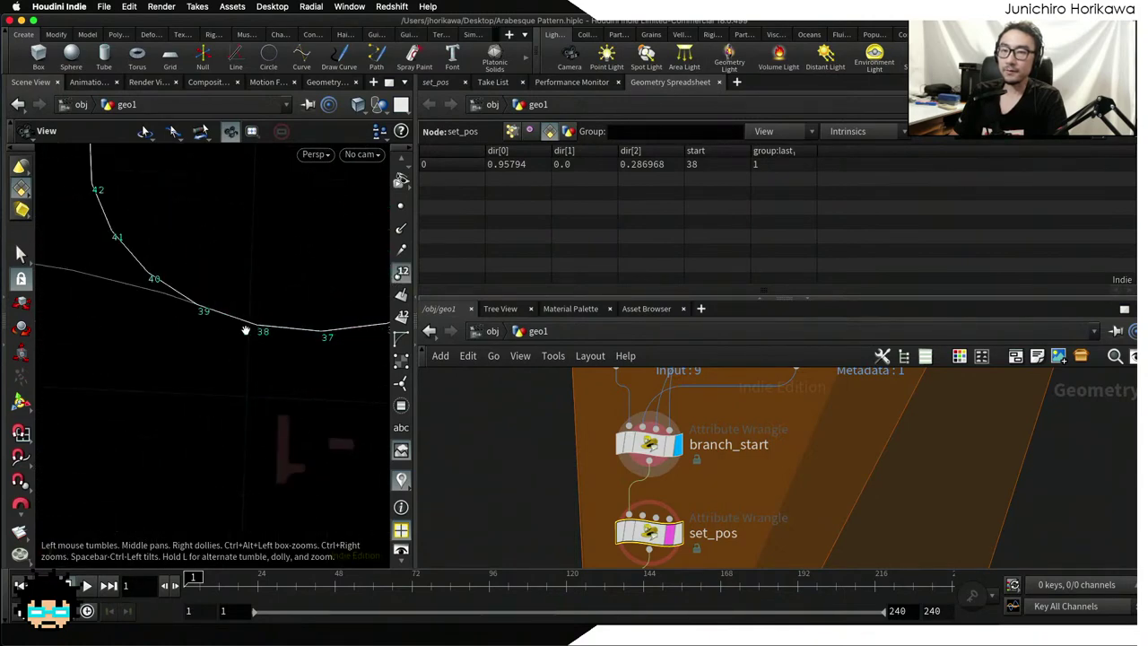
pyautogui.scroll(-10, 261, 325)
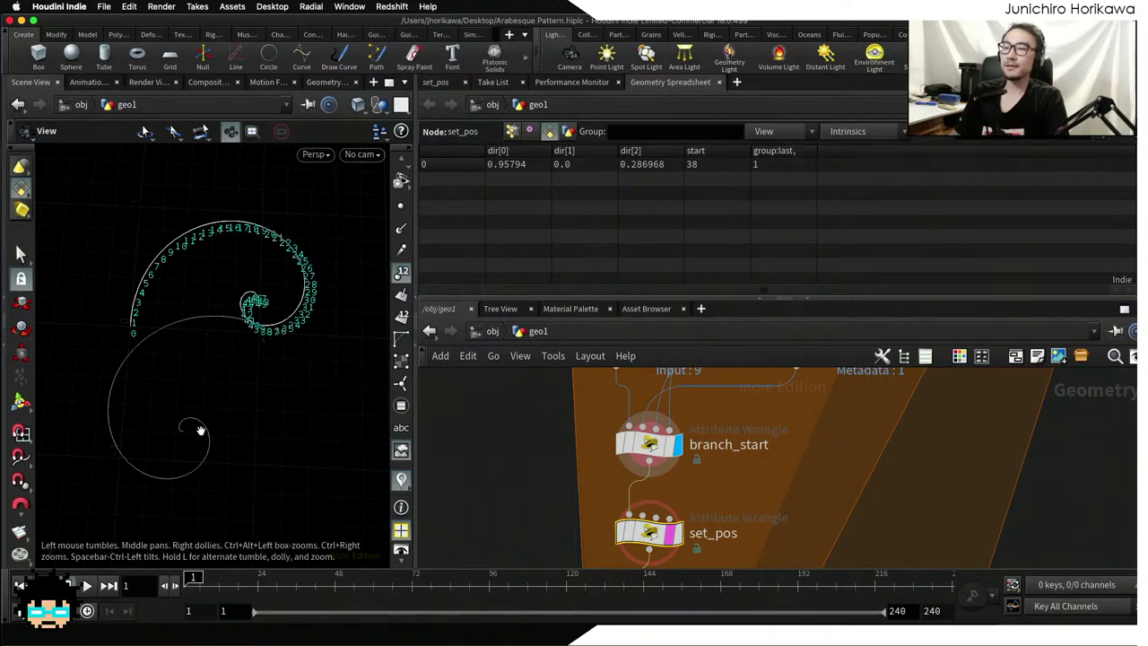
pyautogui.click(402, 274)
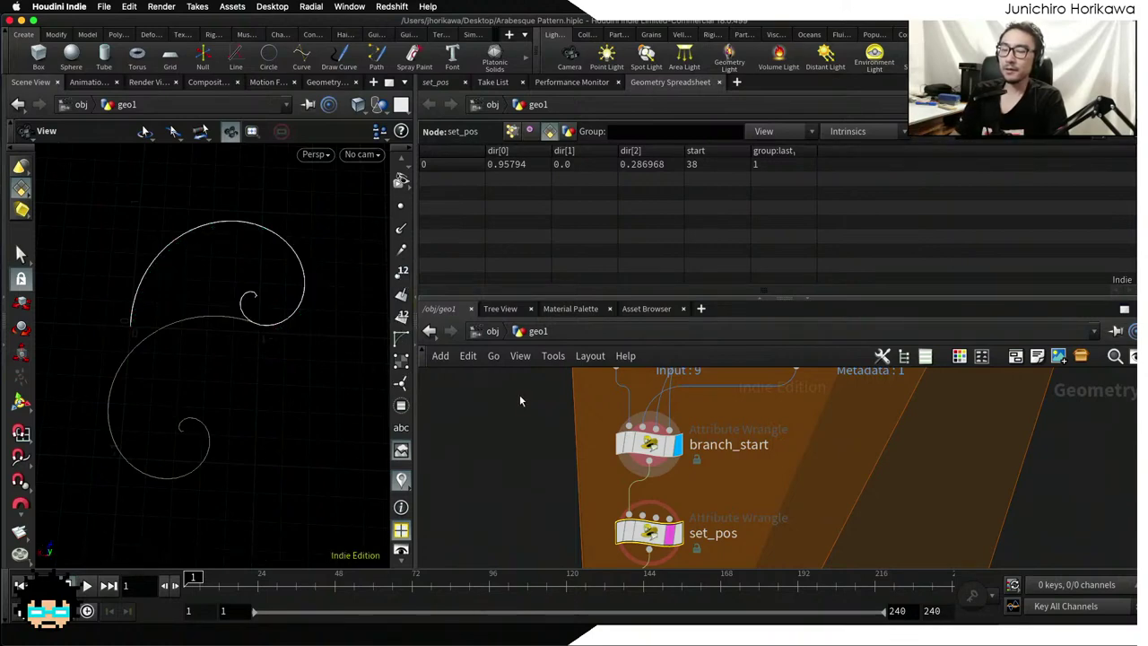
pyautogui.click(678, 533)
pyautogui.scroll(-4, 707, 511)
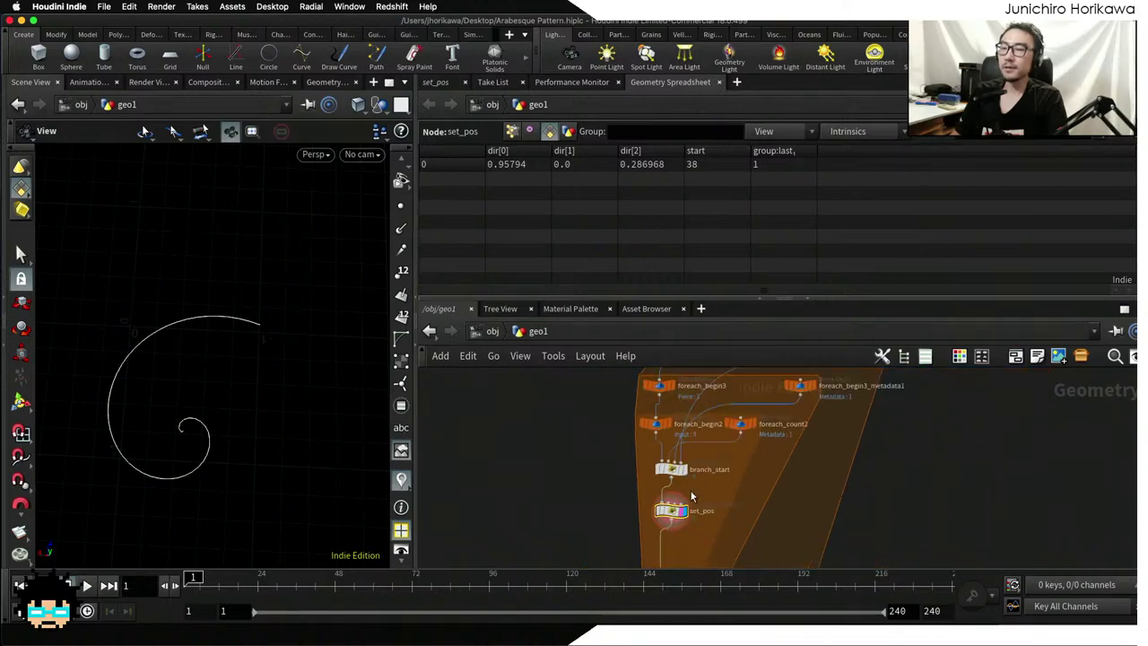
pyautogui.moveTo(707, 510); pyautogui.dragTo(706, 470, button='middle')
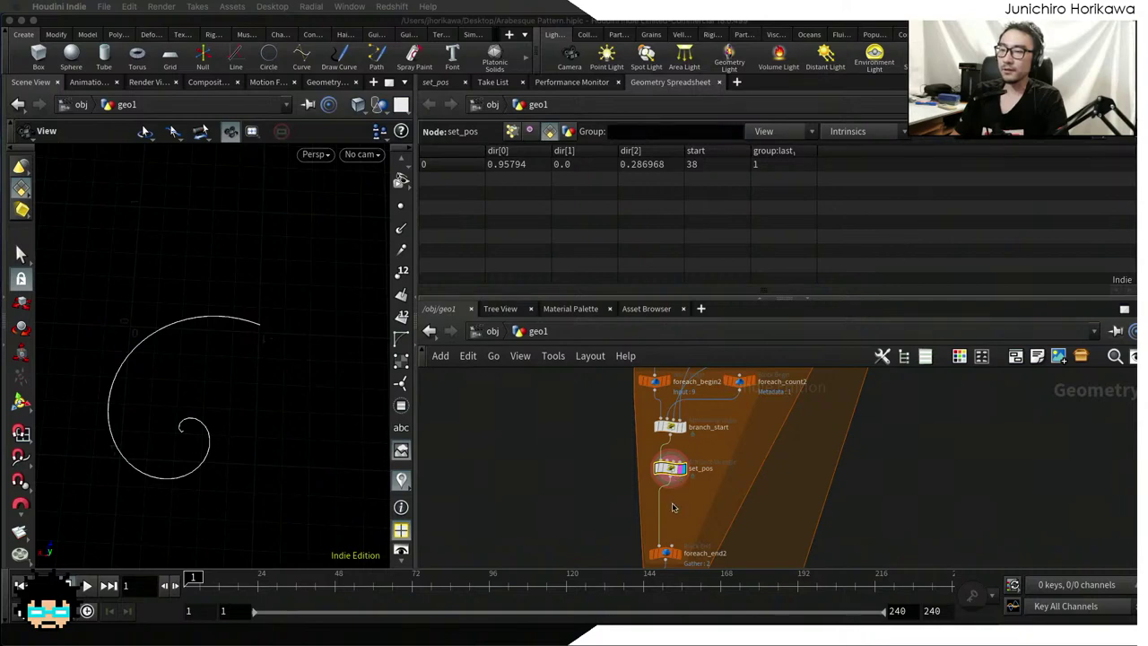
pyautogui.scroll(3, 665, 549)
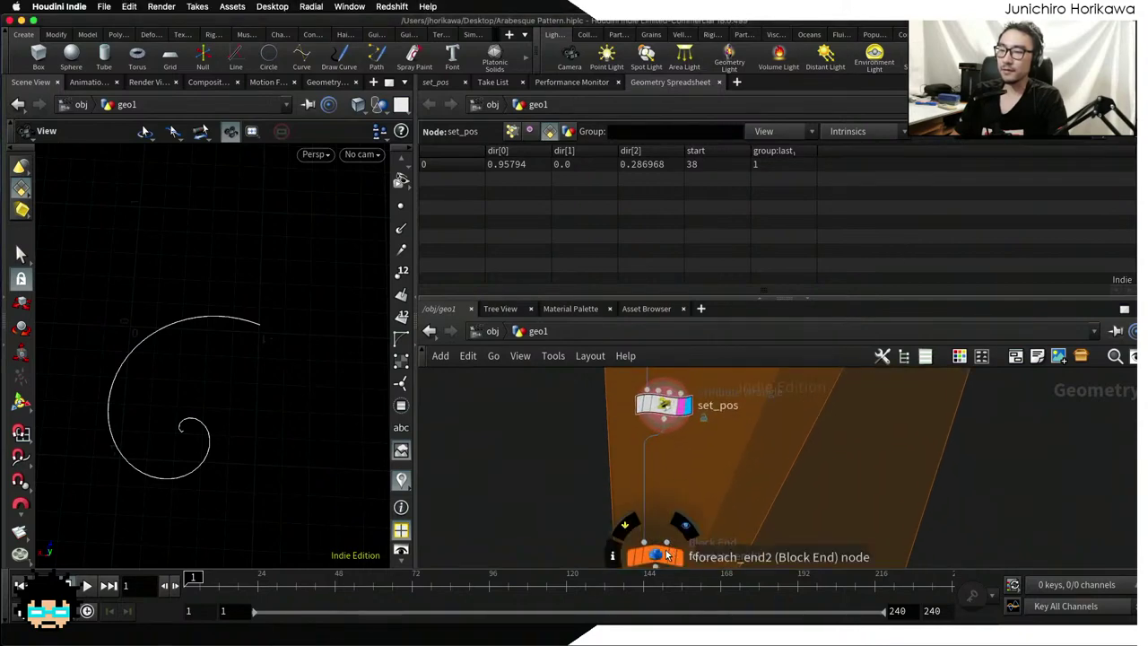
pyautogui.moveTo(666, 556); pyautogui.dragTo(673, 469)
pyautogui.scroll(3, 680, 471)
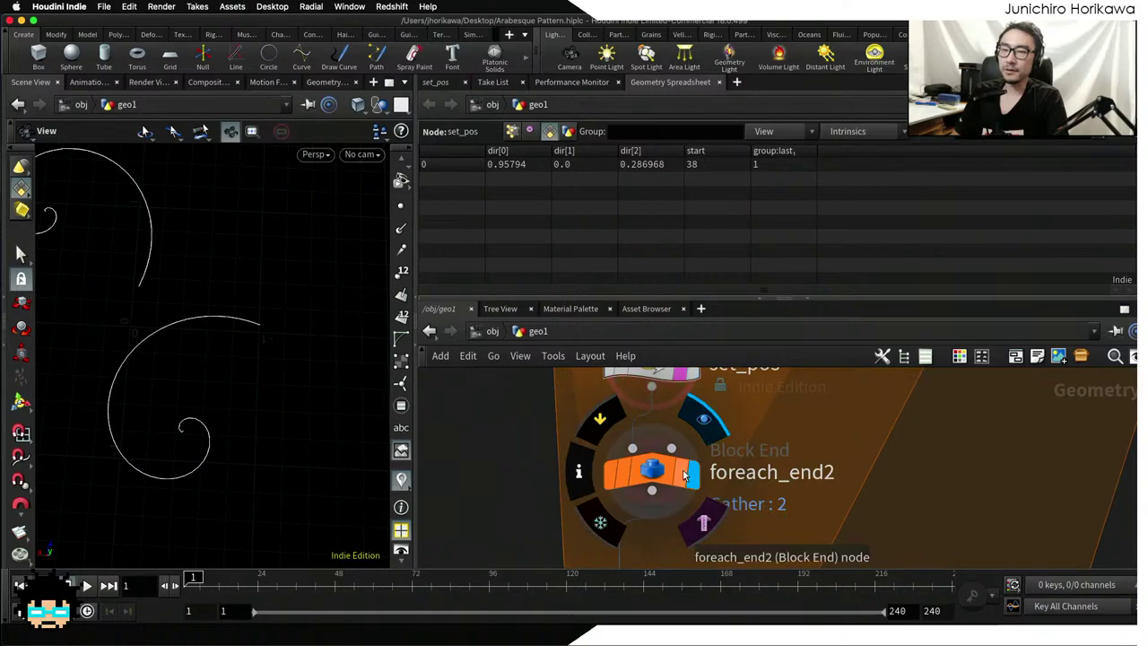
pyautogui.scroll(-4, 273, 397)
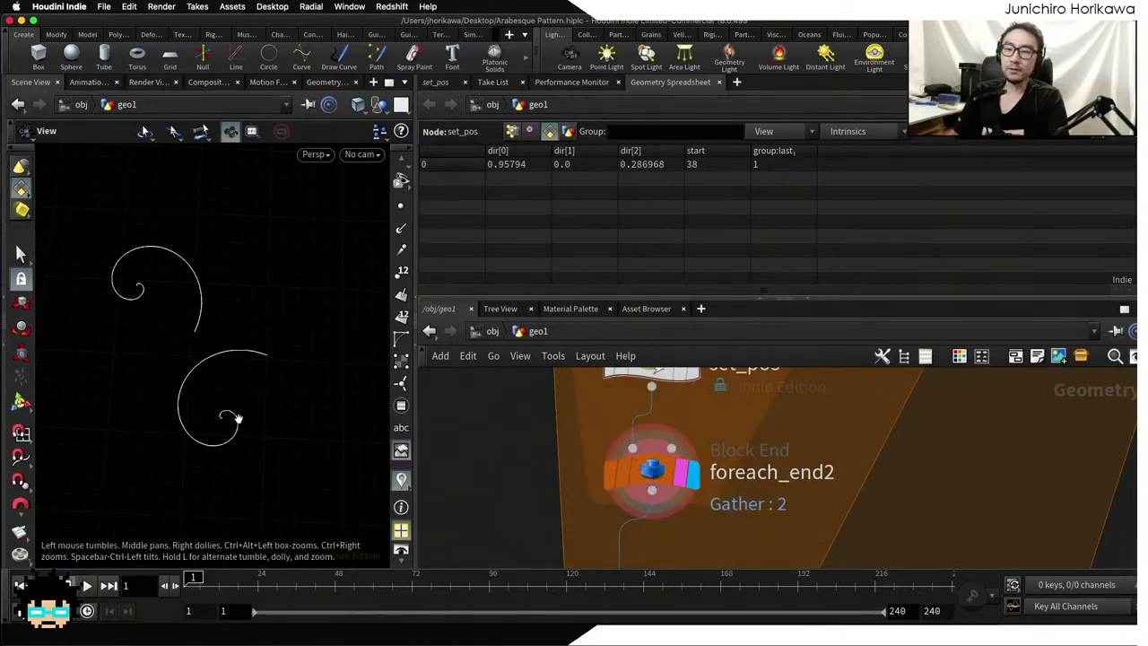
pyautogui.scroll(-5, 682, 475)
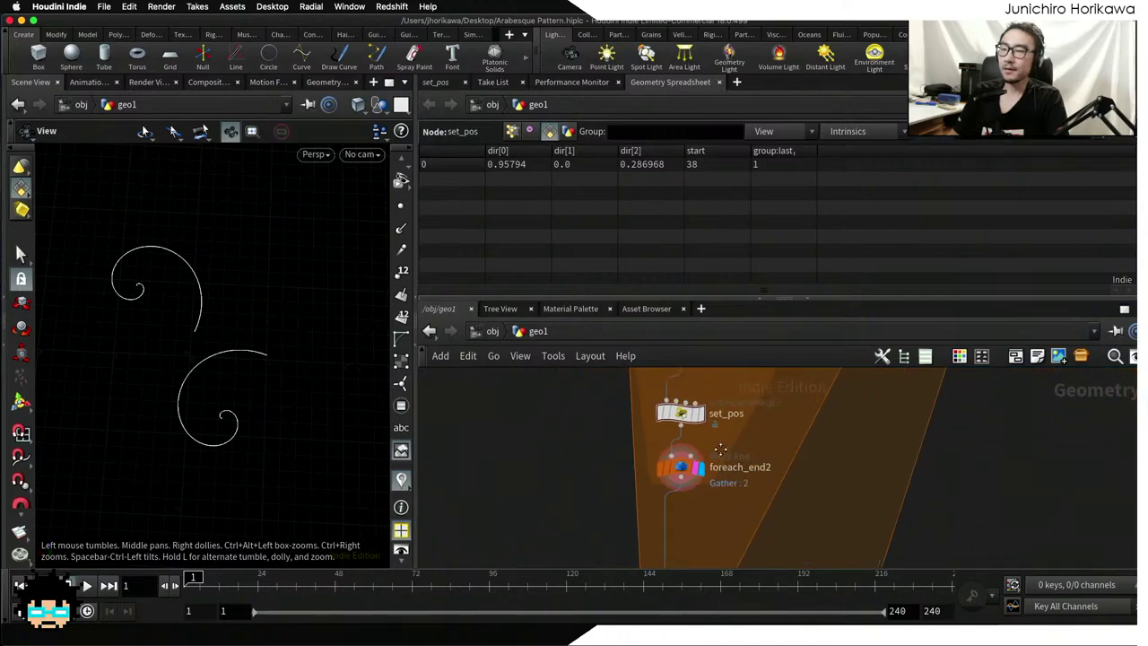
pyautogui.scroll(2, 741, 505)
pyautogui.scroll(-2, 740, 505)
pyautogui.scroll(2, 749, 506)
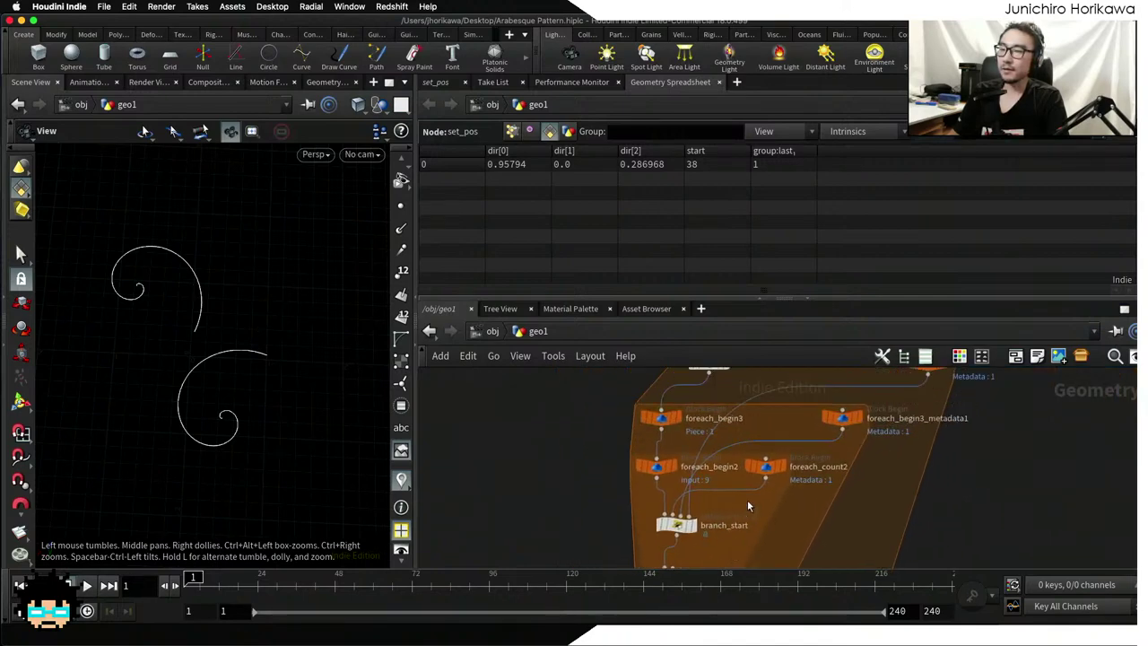
pyautogui.moveTo(761, 429); pyautogui.dragTo(765, 467, button='middle')
pyautogui.scroll(2, 736, 421)
pyautogui.click(718, 419)
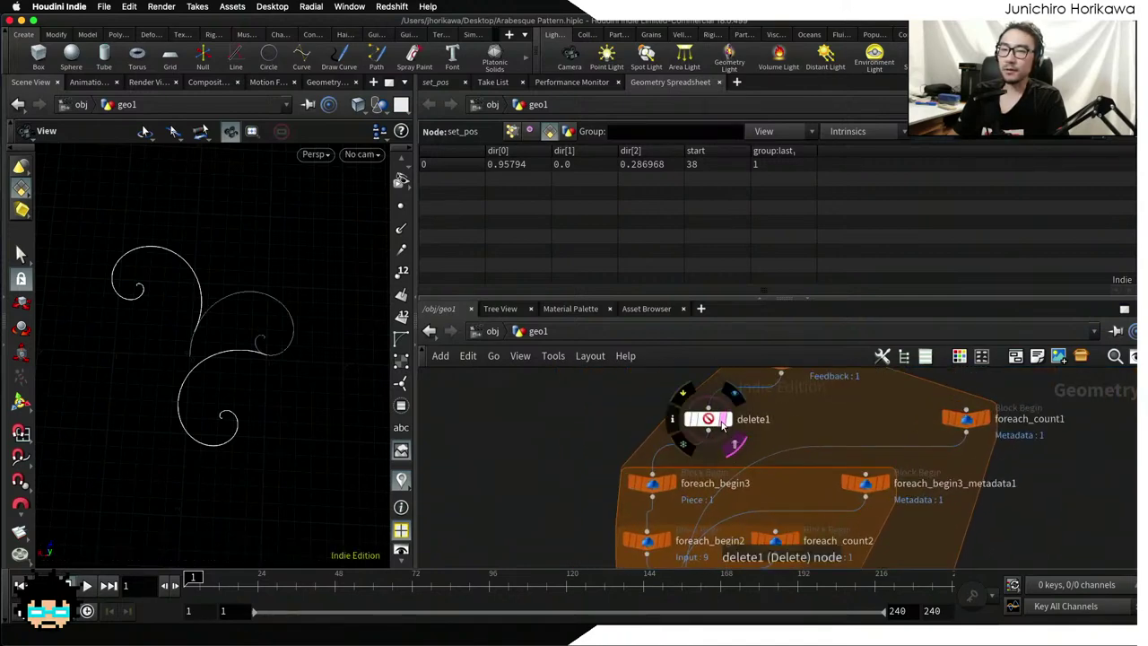
pyautogui.scroll(4, 258, 344)
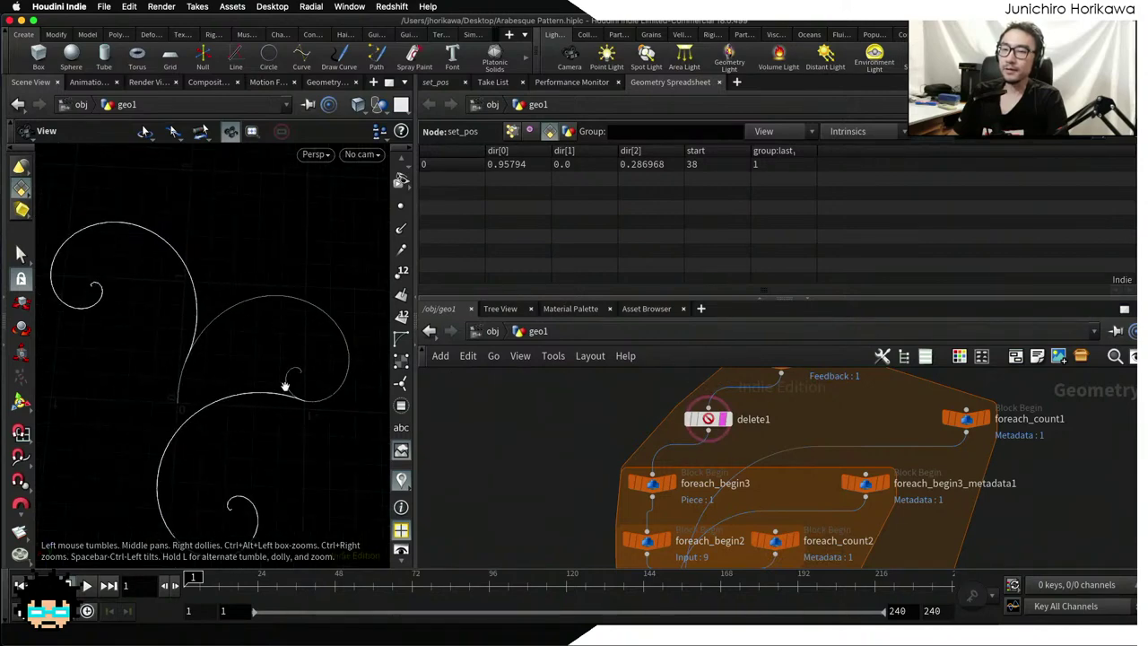
pyautogui.scroll(-3, 681, 449)
pyautogui.scroll(3, 668, 521)
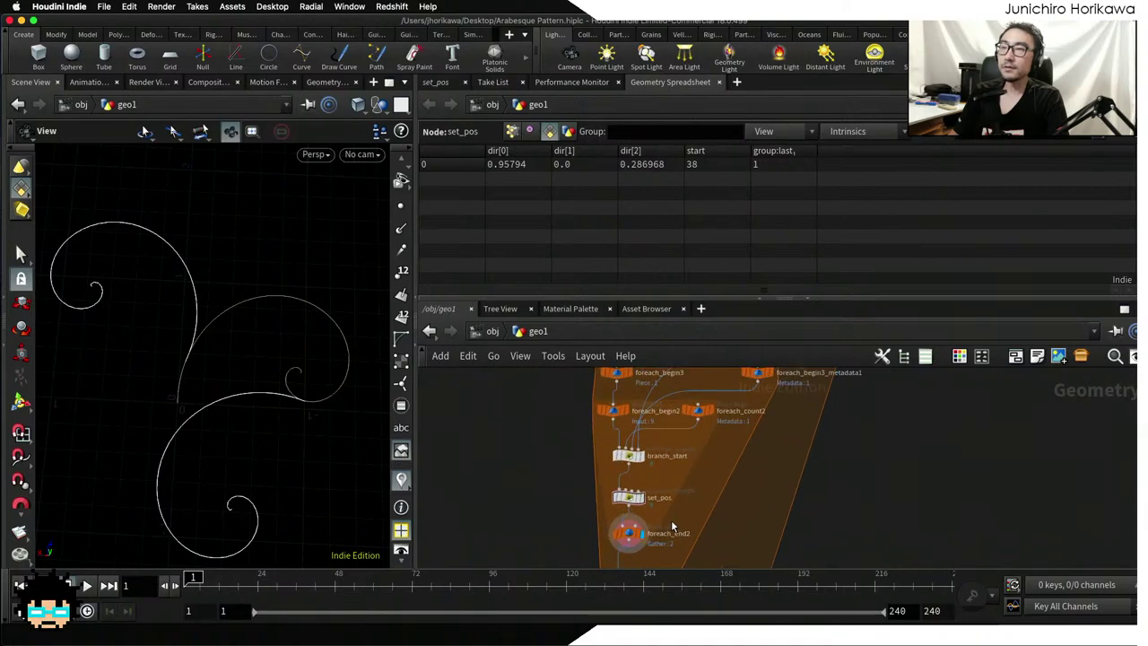
pyautogui.moveTo(671, 527); pyautogui.dragTo(639, 470, button='middle')
pyautogui.scroll(2, 637, 475)
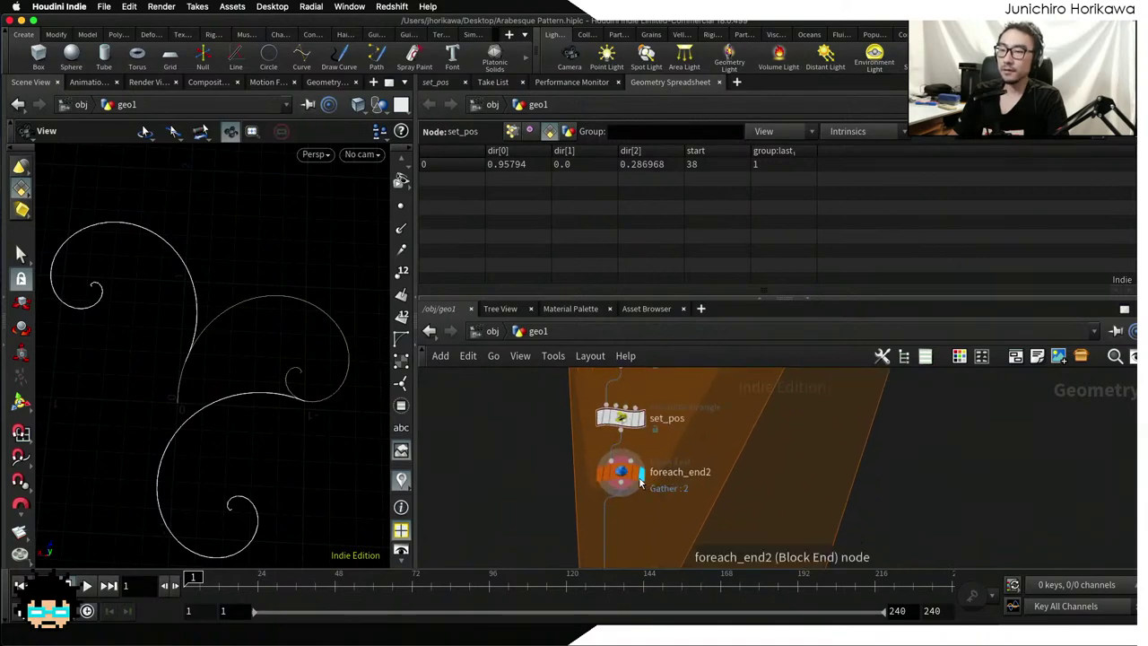
pyautogui.scroll(-2, 637, 480)
pyautogui.keyDown('alt'); pyautogui.moveTo(638, 441); pyautogui.dragTo(640, 489); pyautogui.keyUp('alt')
pyautogui.scroll(2, 639, 489)
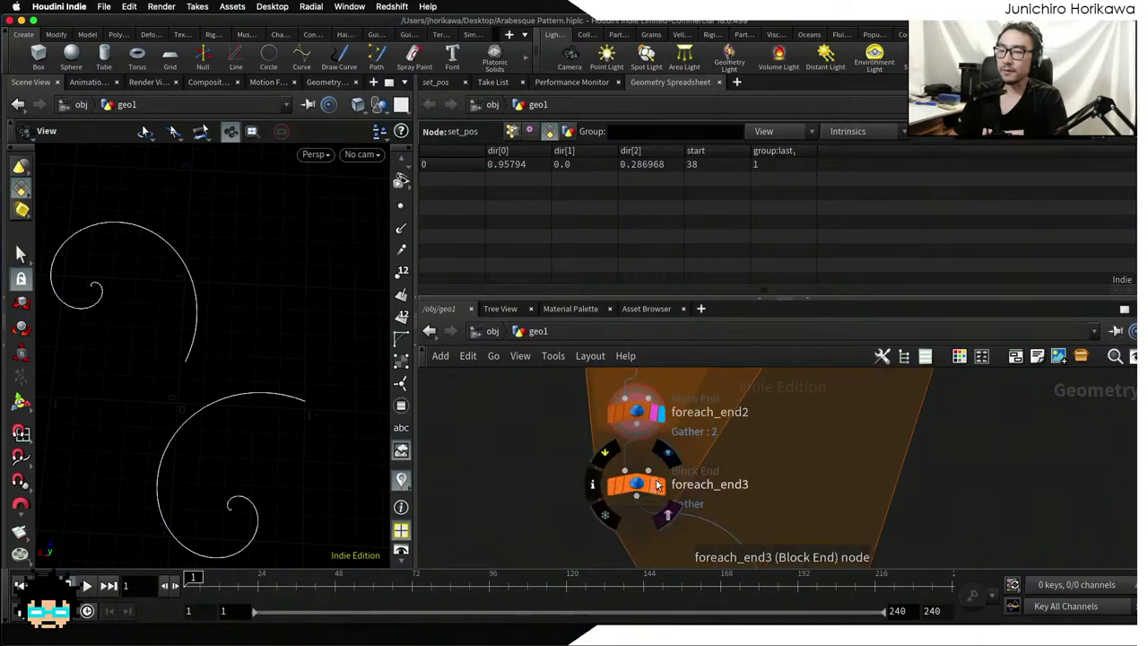
pyautogui.scroll(-6, 279, 397)
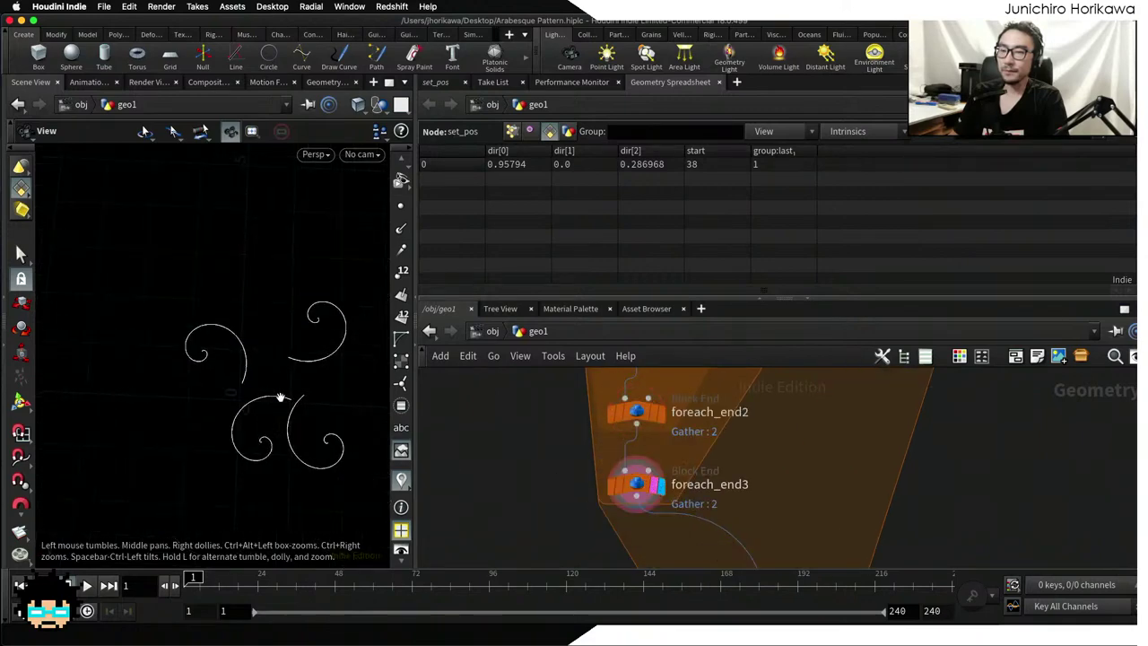
pyautogui.scroll(-4, 679, 490)
pyautogui.scroll(3, 664, 520)
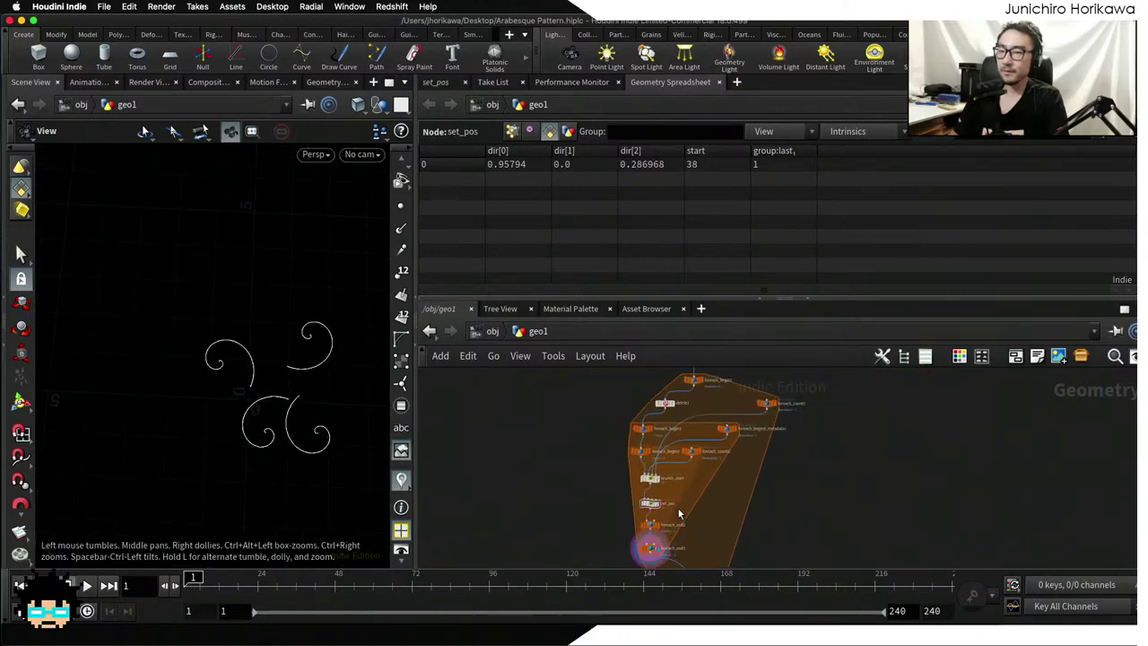
pyautogui.scroll(2, 651, 423)
pyautogui.scroll(3, 651, 423)
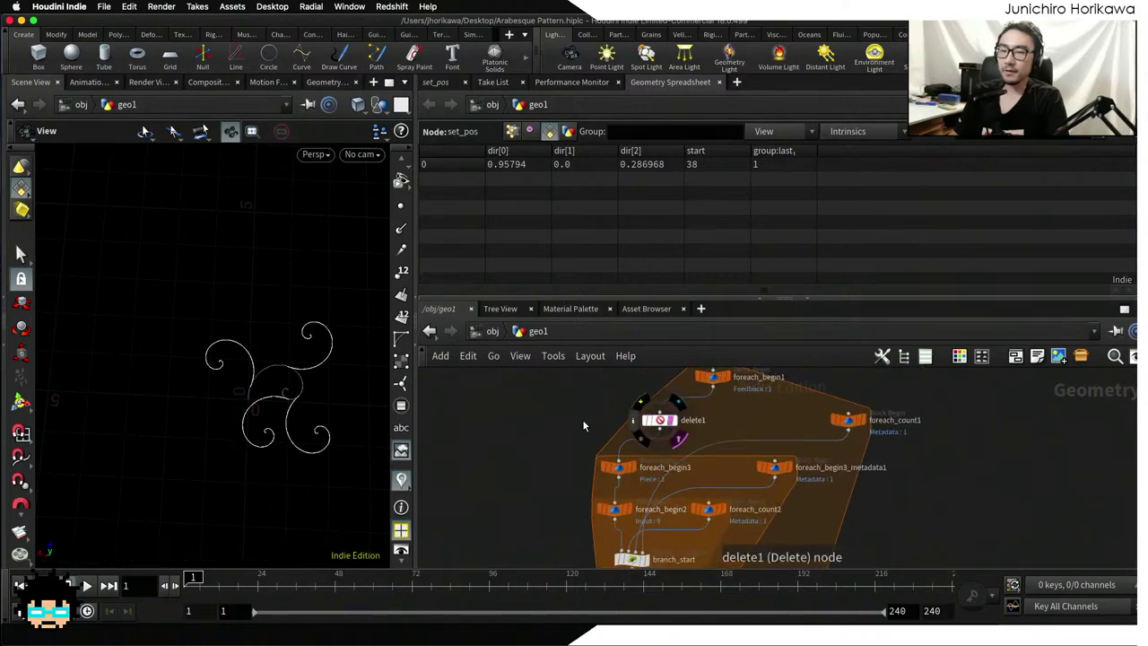
pyautogui.scroll(8, 275, 389)
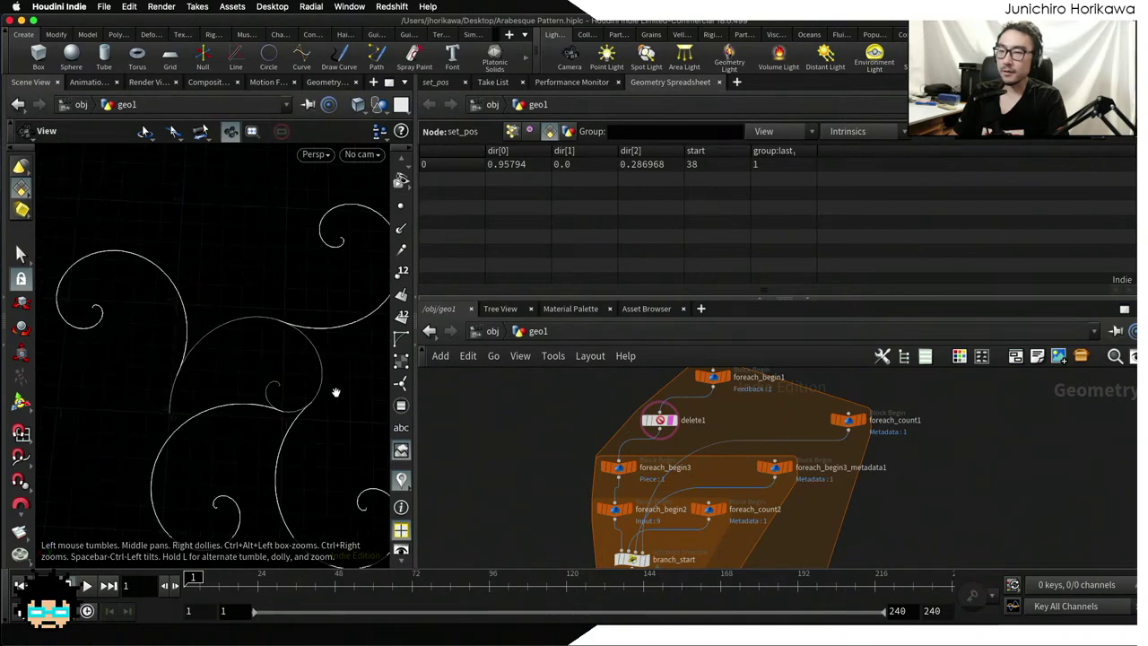
pyautogui.scroll(-1, 306, 408)
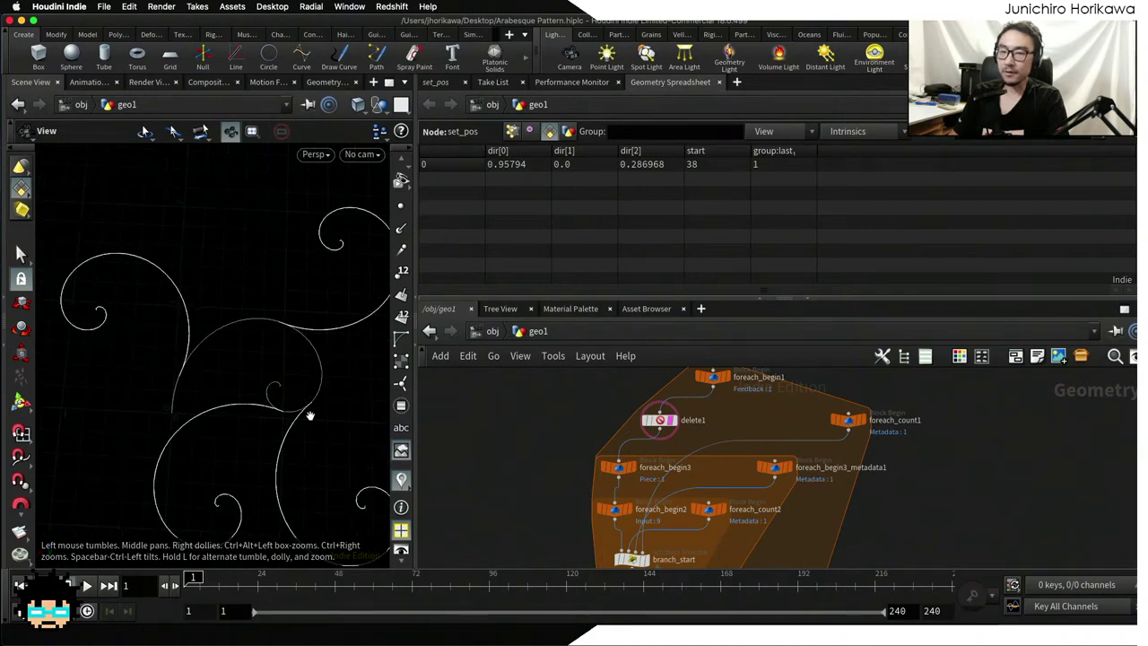
pyautogui.moveTo(315, 416); pyautogui.dragTo(406, 428)
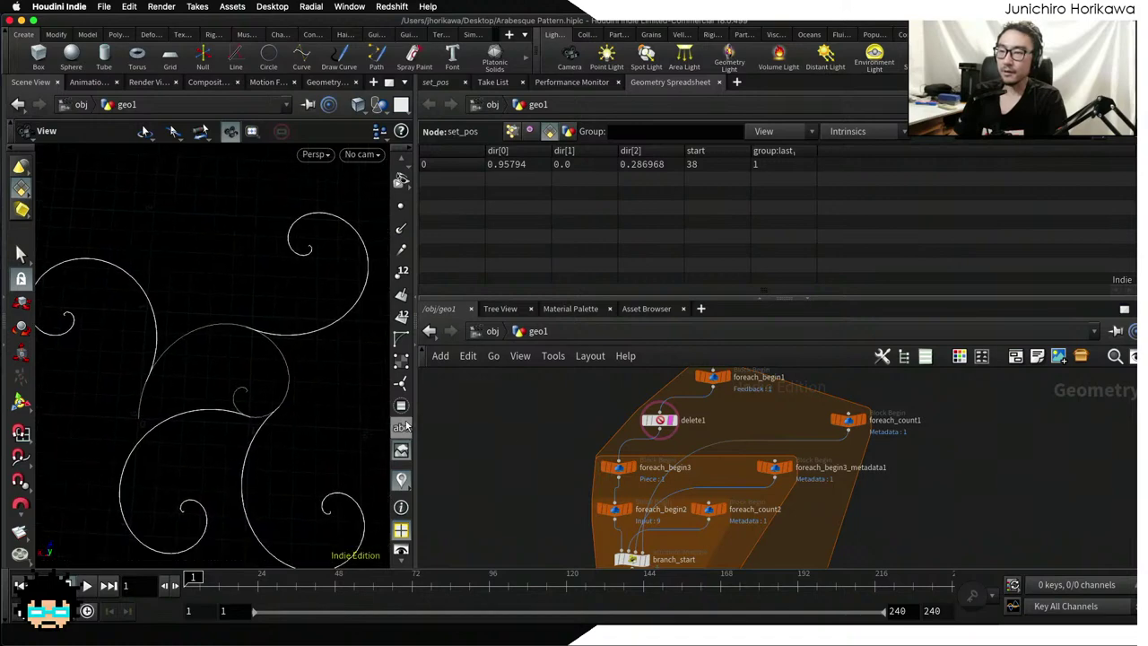
pyautogui.scroll(3, 643, 436)
pyautogui.middleClick(653, 429)
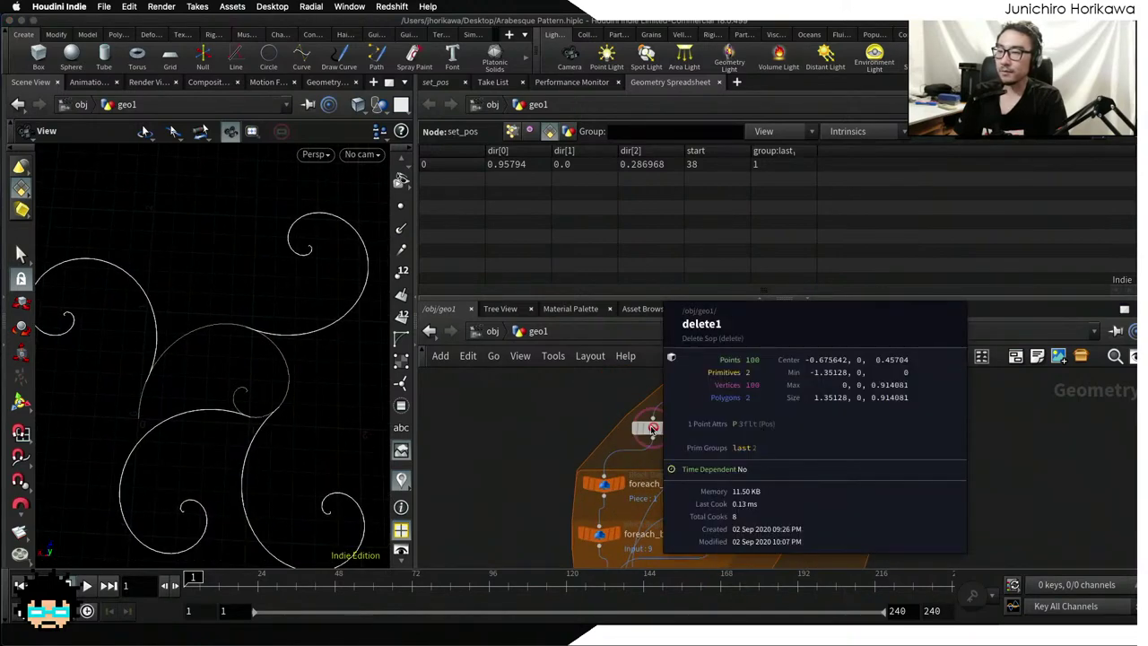
pyautogui.scroll(-3, 653, 429)
pyautogui.middleClick(698, 453)
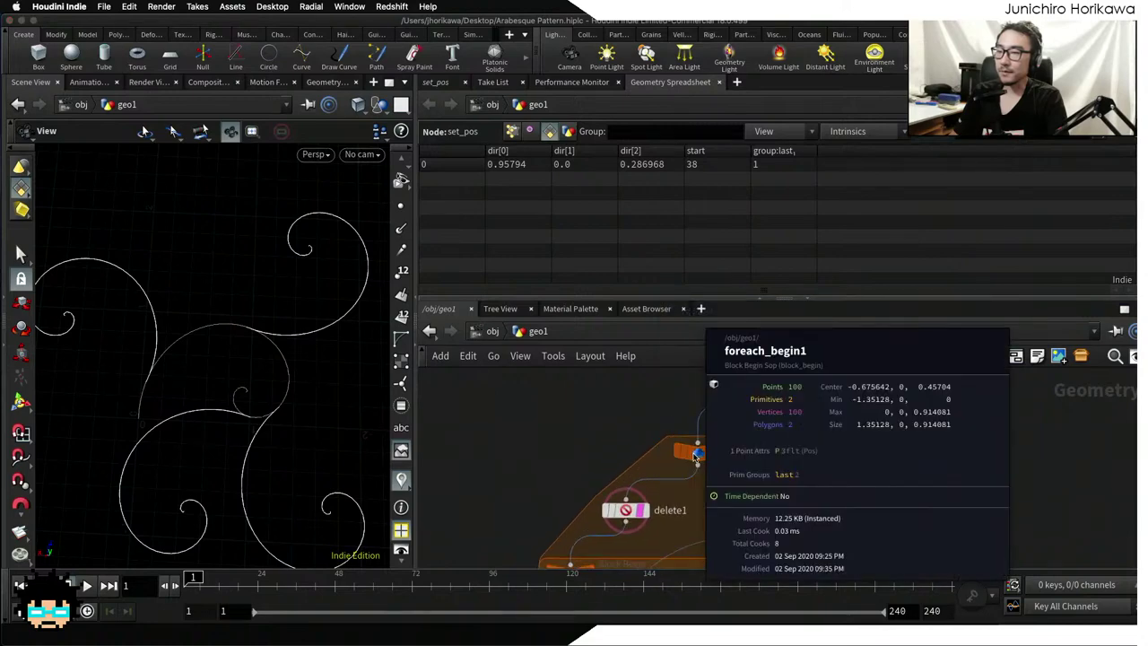
pyautogui.moveTo(769, 416); pyautogui.dragTo(748, 485, button='middle')
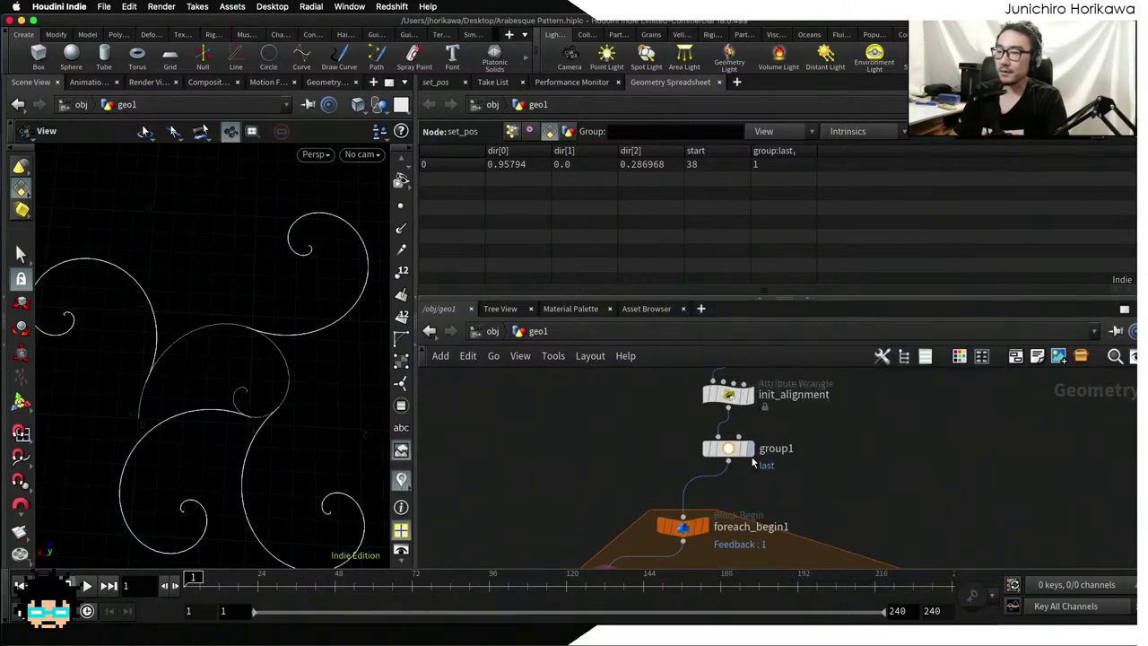
# Display group1 and inspect its geometry info.
pyautogui.click(730, 449)
pyautogui.middleClick(728, 449)
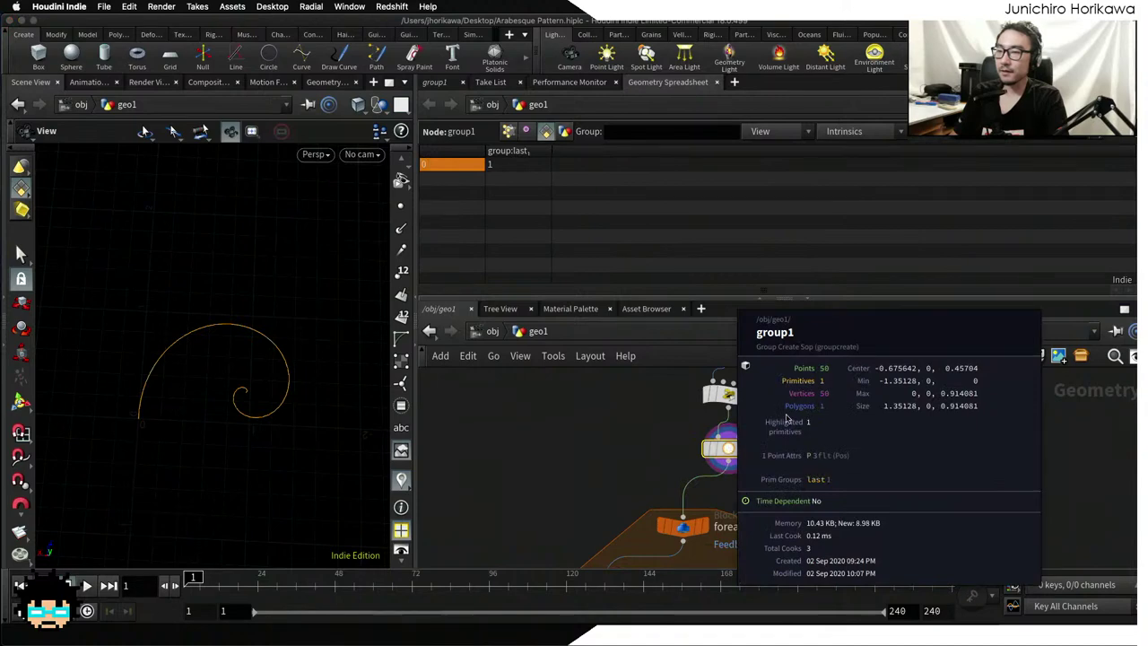
pyautogui.scroll(-4, 650, 419)
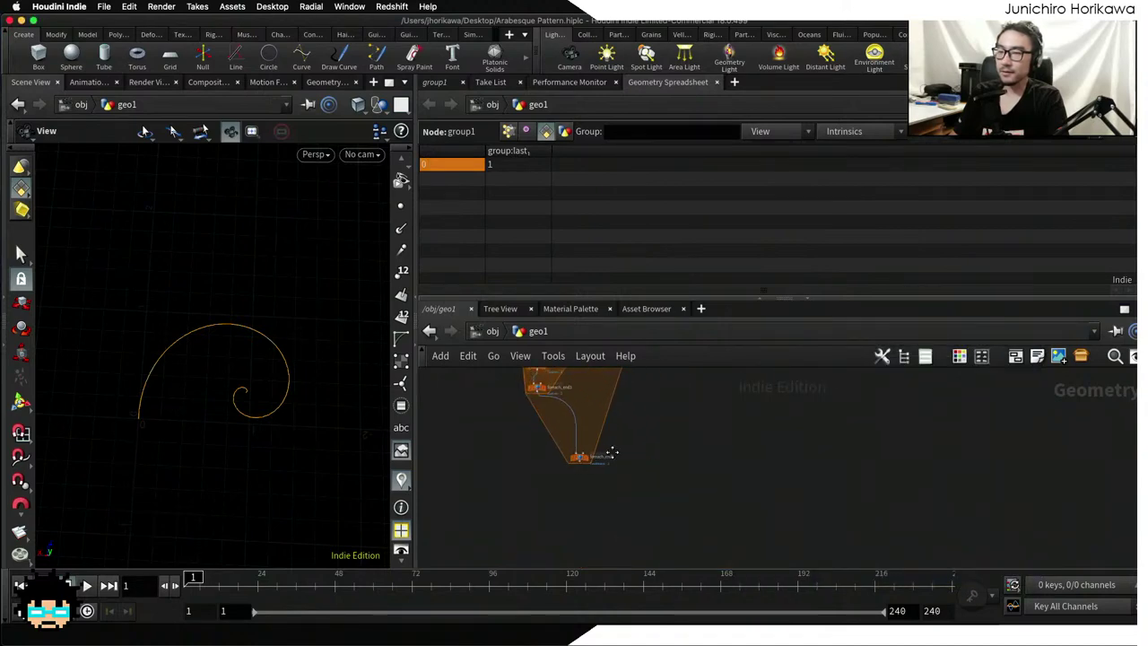
pyautogui.scroll(2, 634, 505)
pyautogui.scroll(-2, 651, 504)
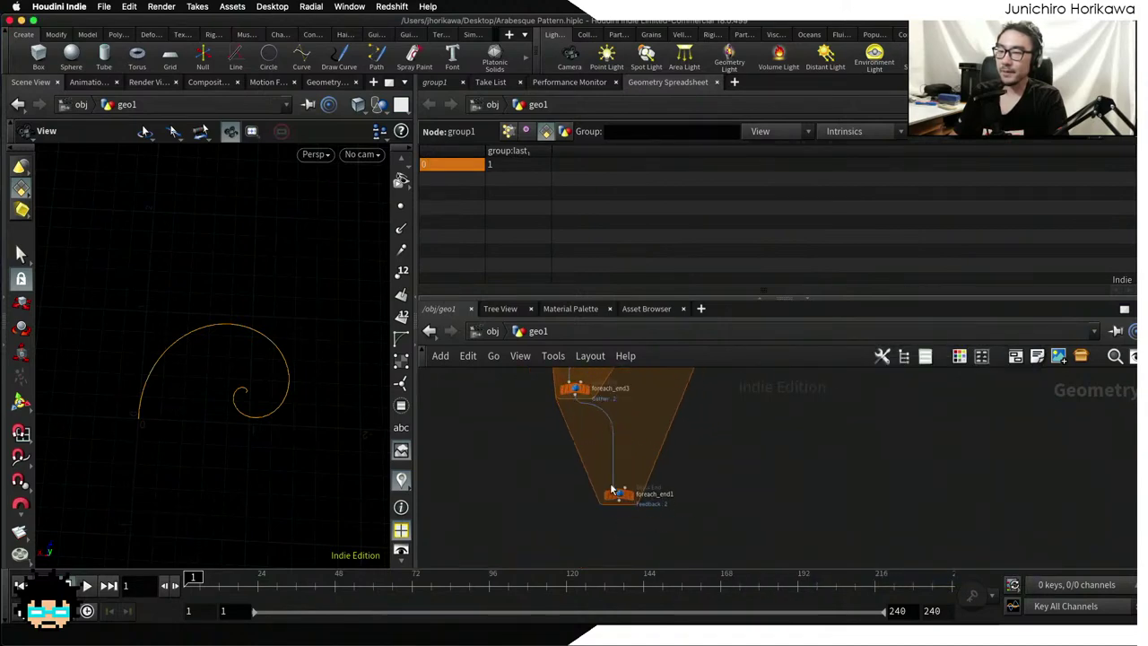
pyautogui.scroll(4, 619, 471)
# Display foreach_end1, then make foreach_end3 current to list start points 19, 33, 4 and 38.
pyautogui.click(615, 459)
pyautogui.click(597, 455)
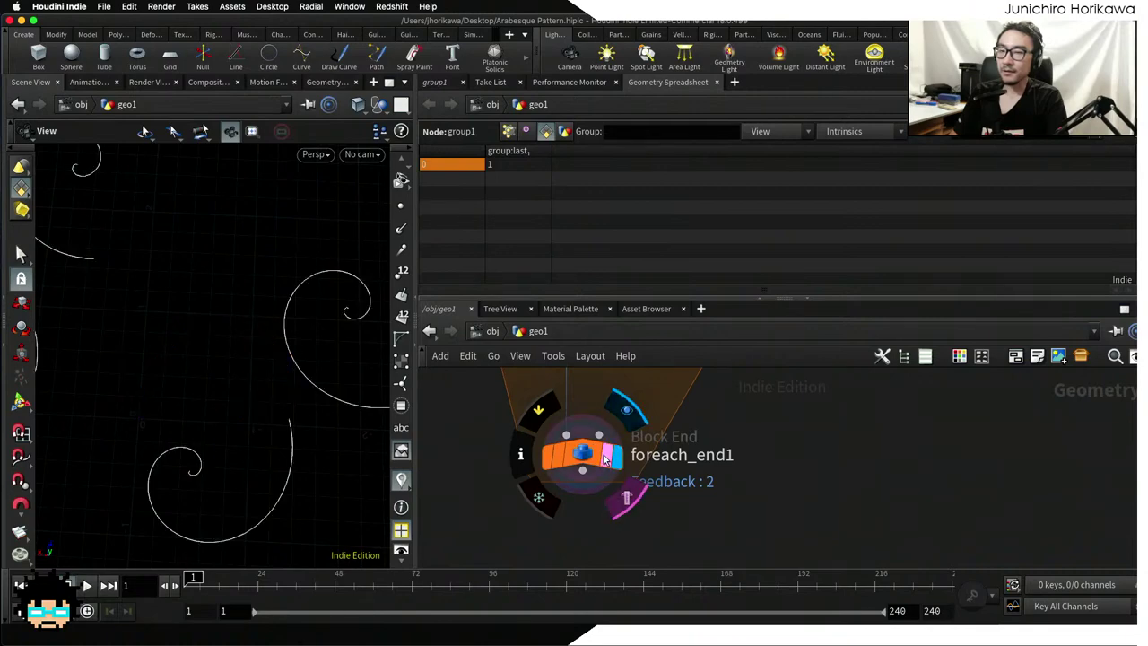
pyautogui.scroll(-2, 358, 443)
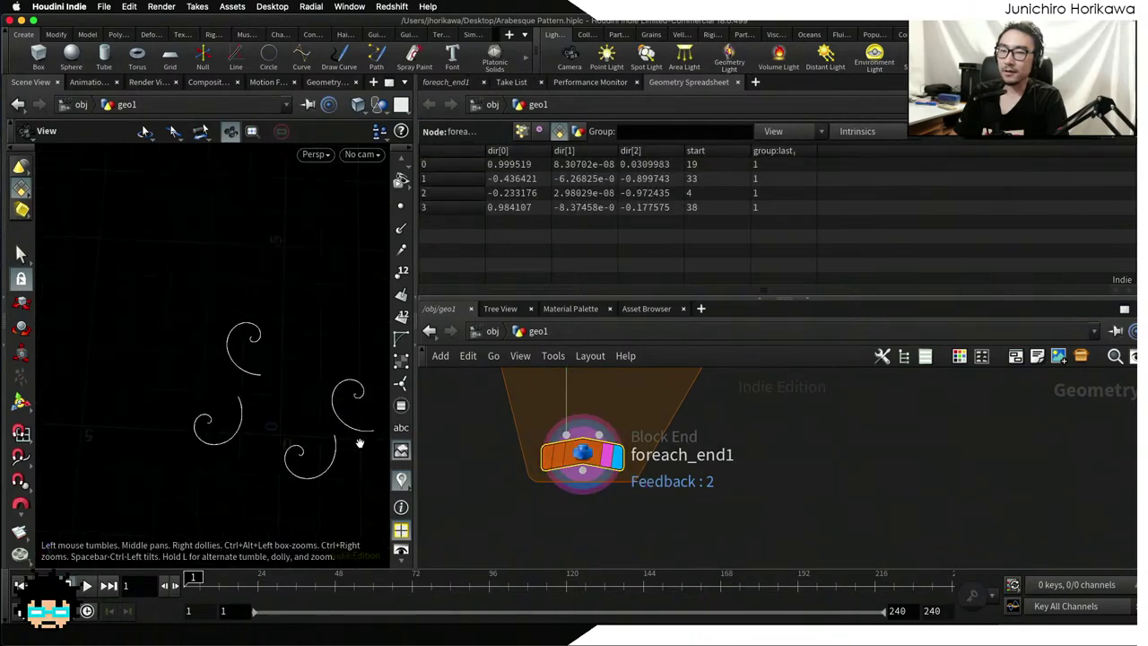
pyautogui.scroll(-4, 584, 451)
pyautogui.scroll(2, 584, 490)
pyautogui.scroll(1, 578, 492)
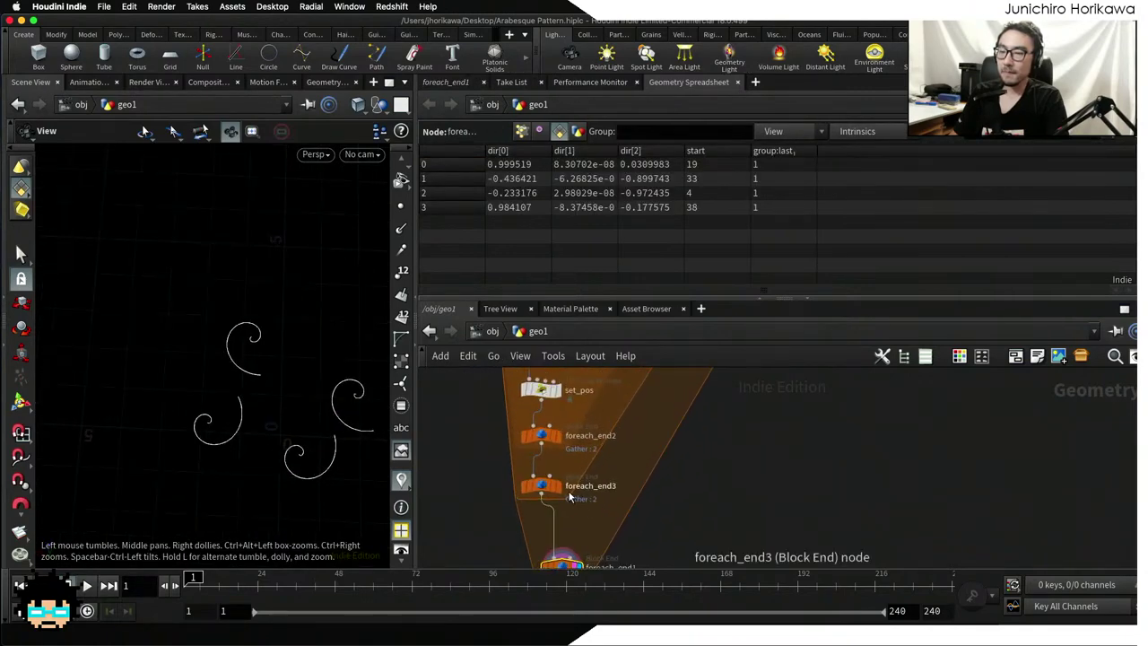
pyautogui.click(539, 486)
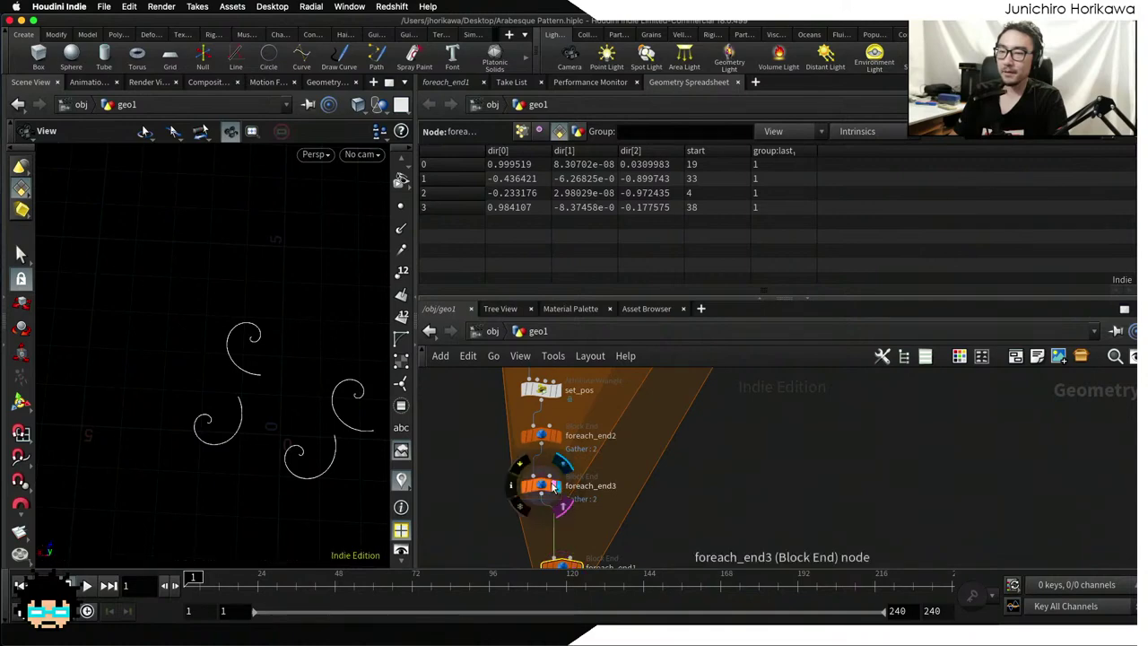
pyautogui.scroll(-3, 556, 502)
pyautogui.scroll(3, 574, 511)
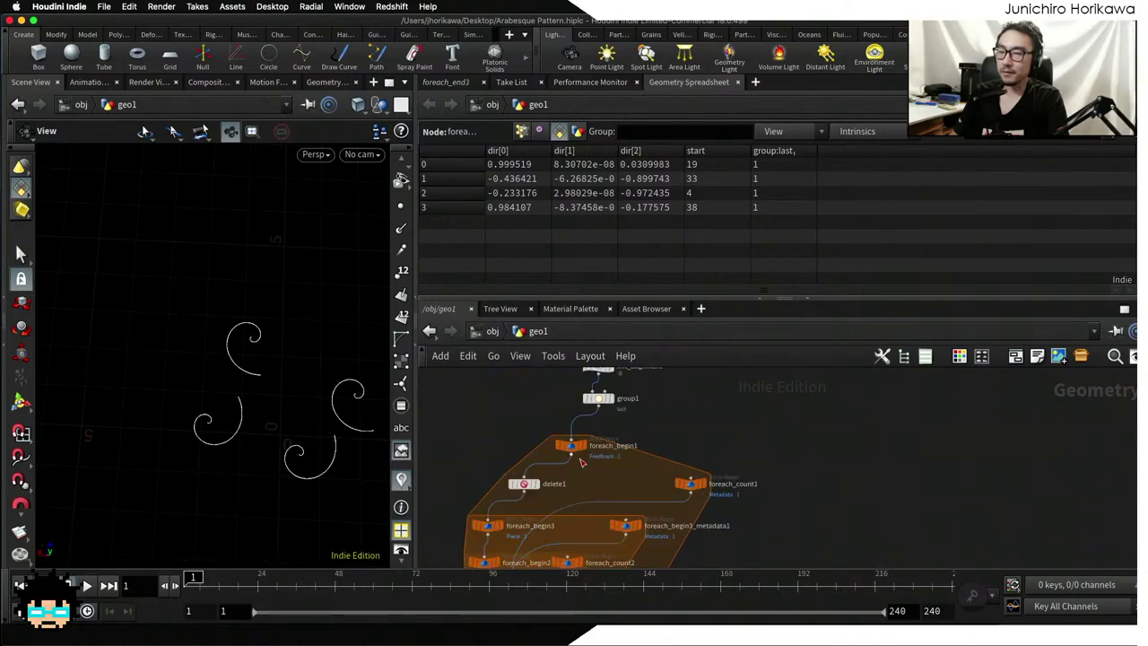
pyautogui.scroll(-3, 588, 525)
pyautogui.scroll(5, 587, 525)
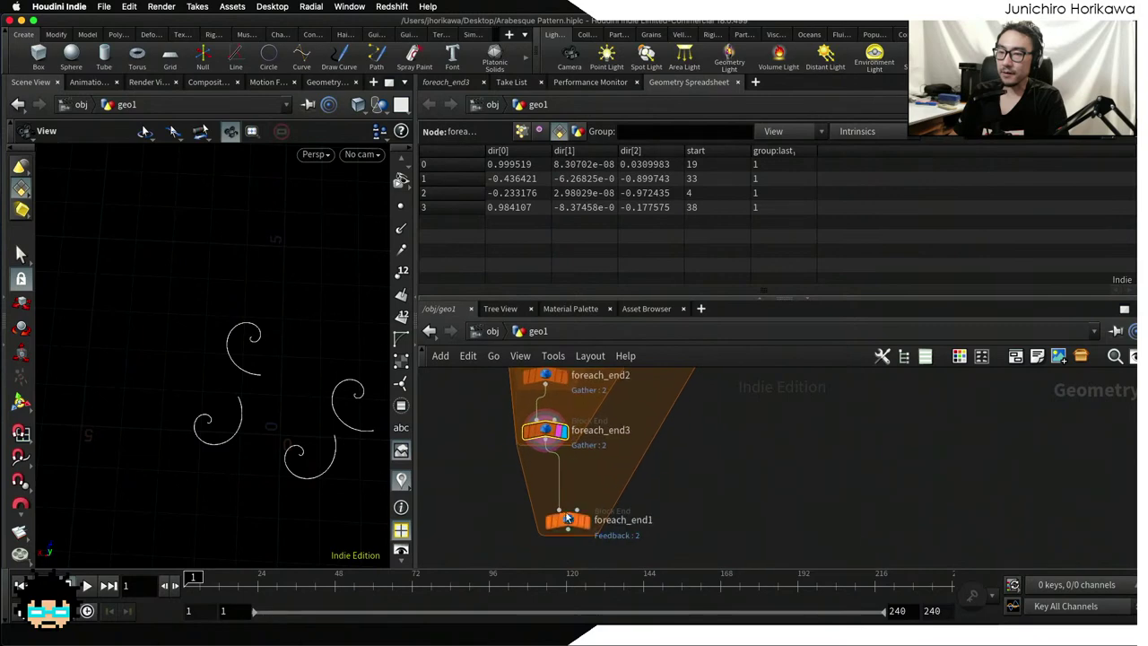
# Run foreach_end1 for 1 iteration and display its single branched spiral.
pyautogui.click(446, 81)
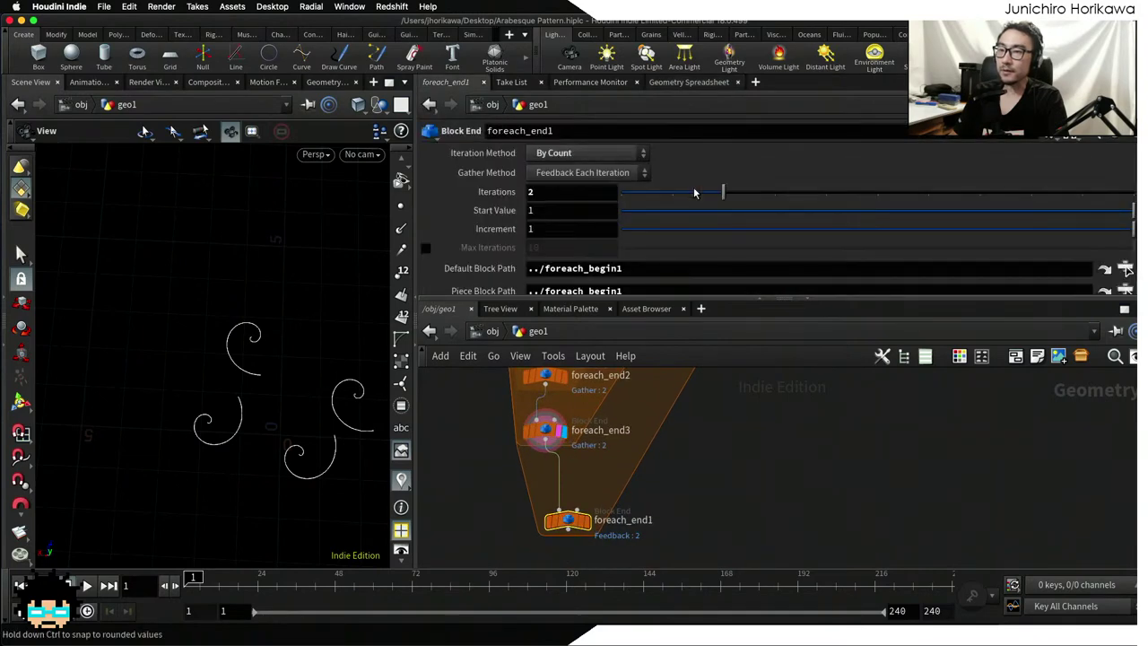
pyautogui.click(585, 520)
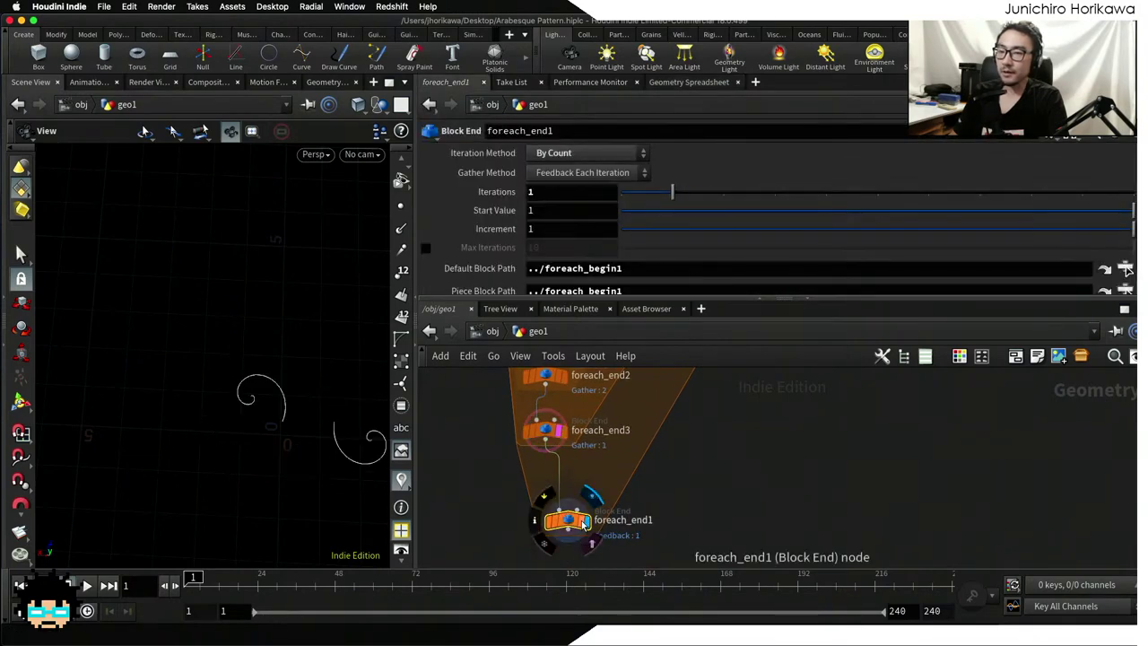
pyautogui.scroll(1, 572, 458)
pyautogui.moveTo(572, 458)
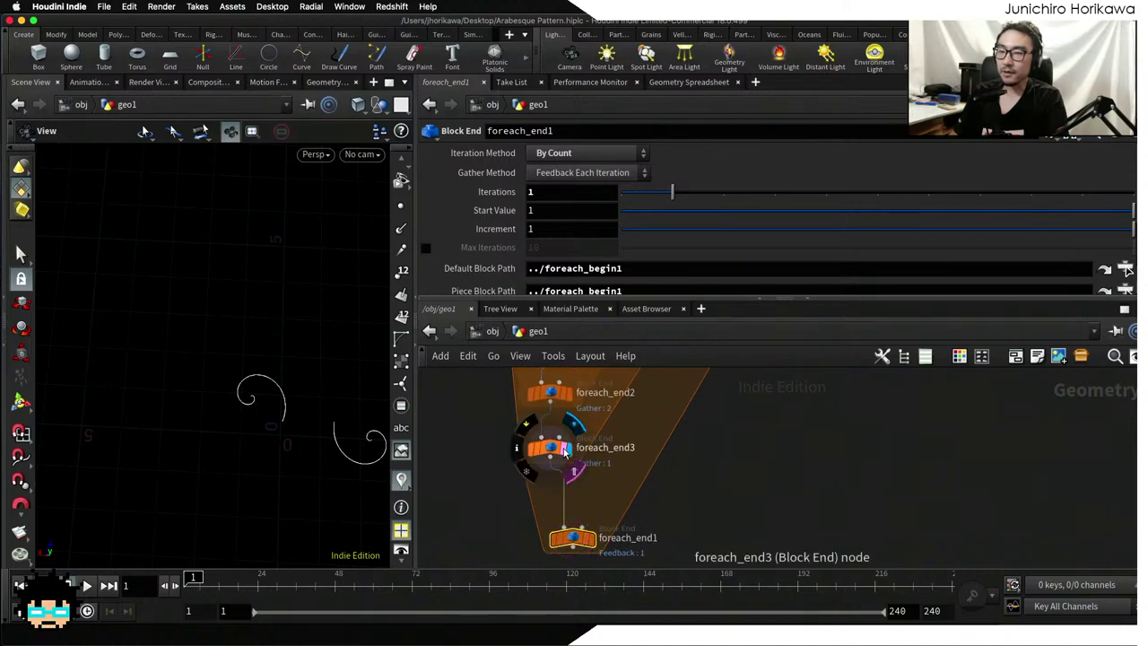
pyautogui.scroll(-3, 579, 476)
pyautogui.scroll(5, 583, 458)
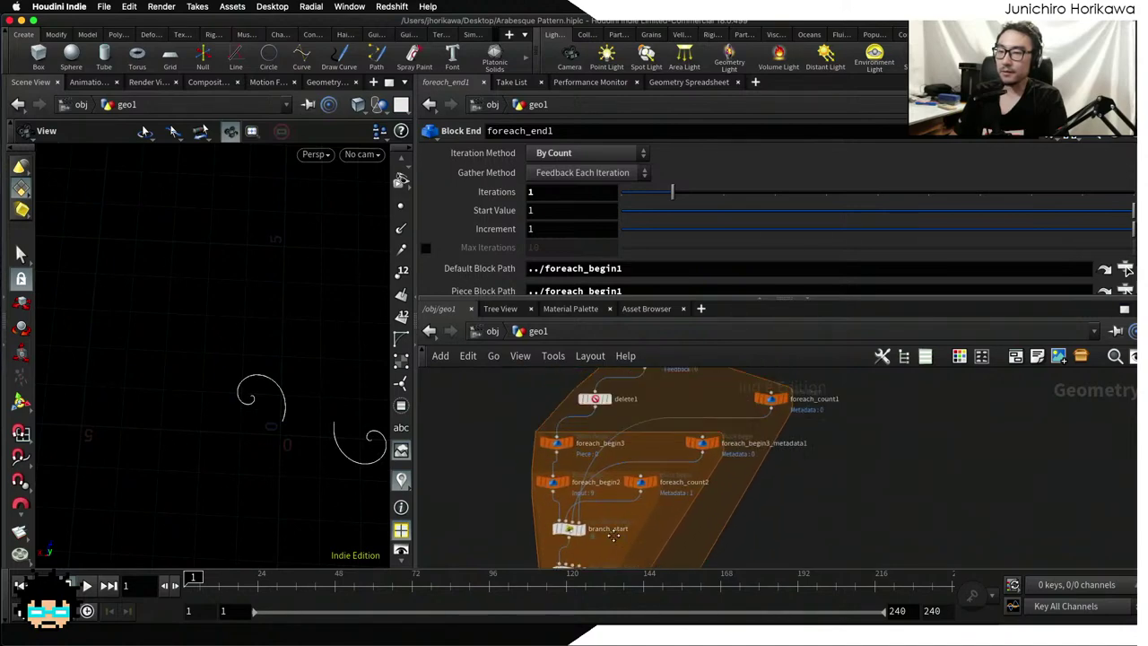
pyautogui.moveTo(581, 421)
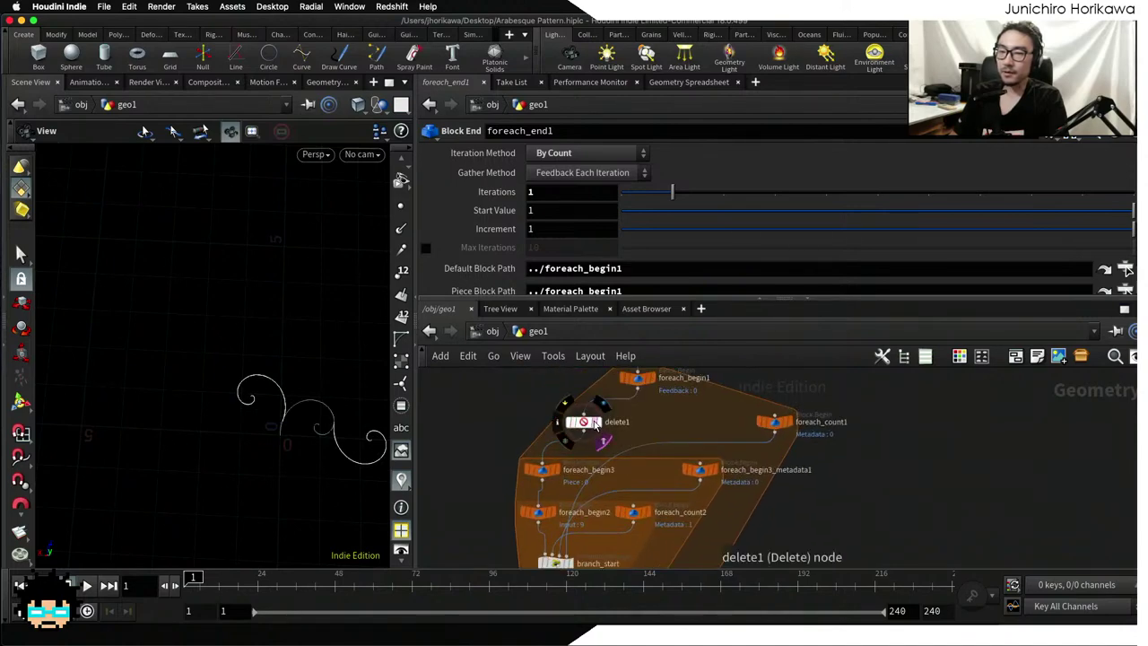
pyautogui.moveTo(359, 422); pyautogui.dragTo(195, 426)
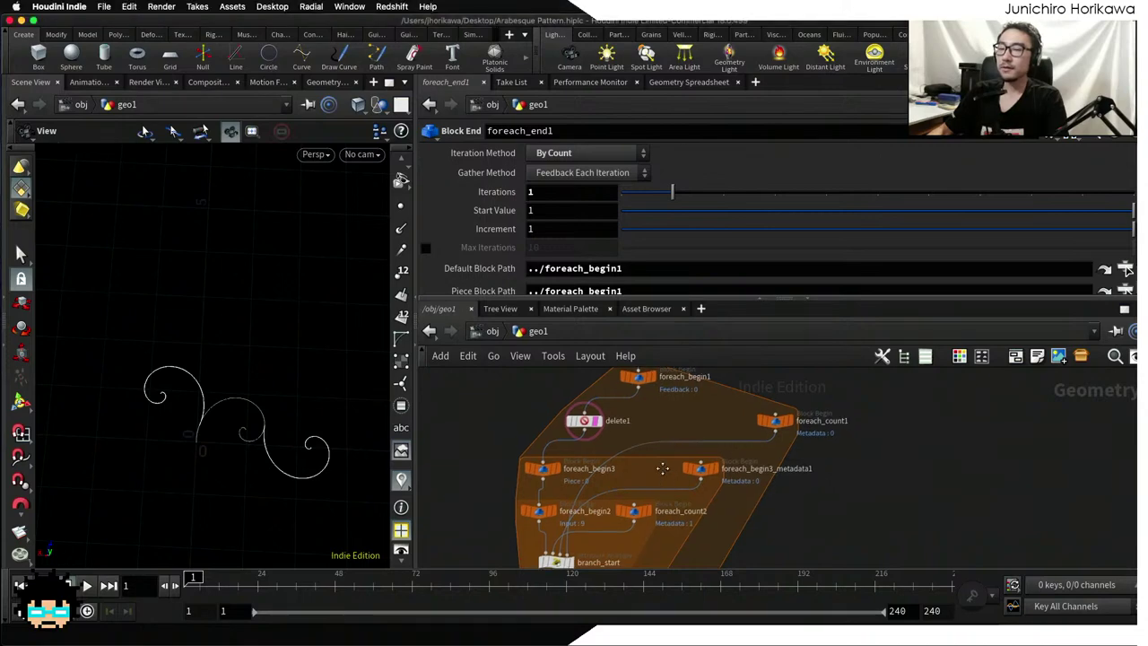
# Tidy the foreach block by repositioning foreach_end3, foreach_begin1 and foreach_count1.
pyautogui.moveTo(666, 469); pyautogui.dragTo(652, 405, button='middle')
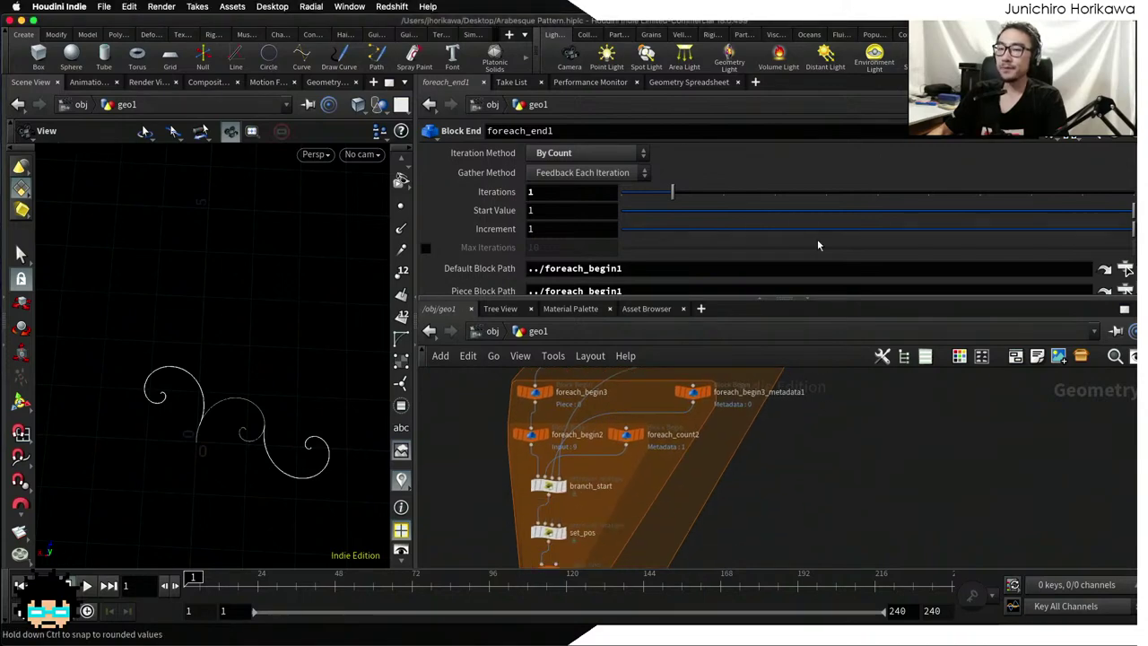
pyautogui.scroll(-5, 703, 455)
pyautogui.scroll(4, 696, 451)
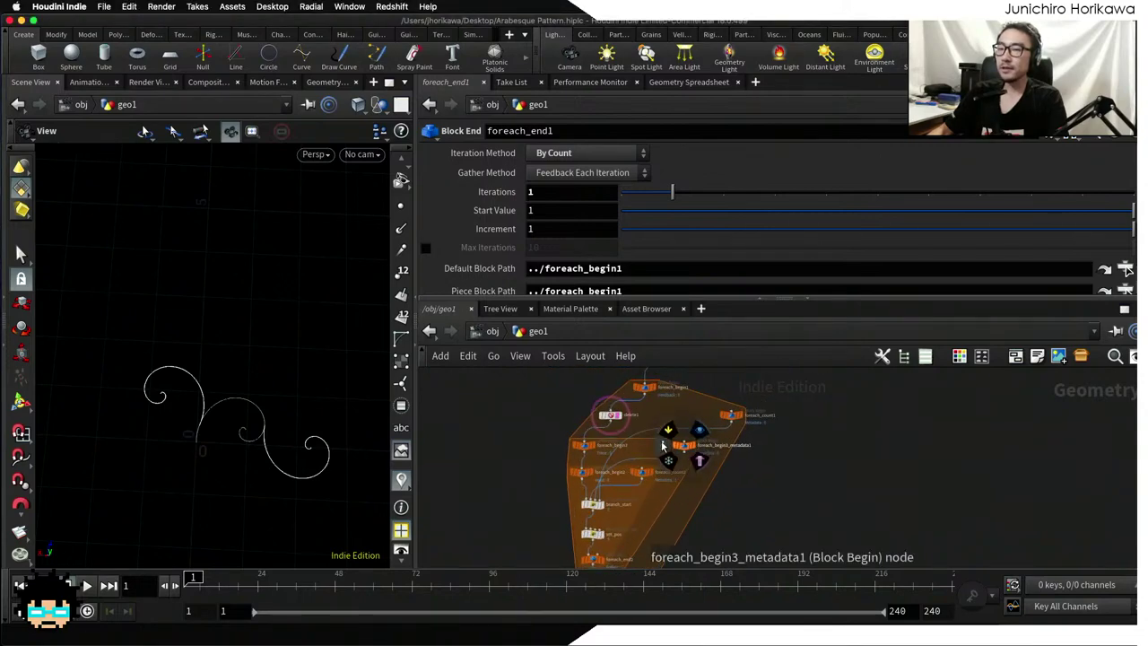
pyautogui.scroll(-4, 673, 461)
pyautogui.scroll(4, 623, 508)
pyautogui.scroll(2, 622, 507)
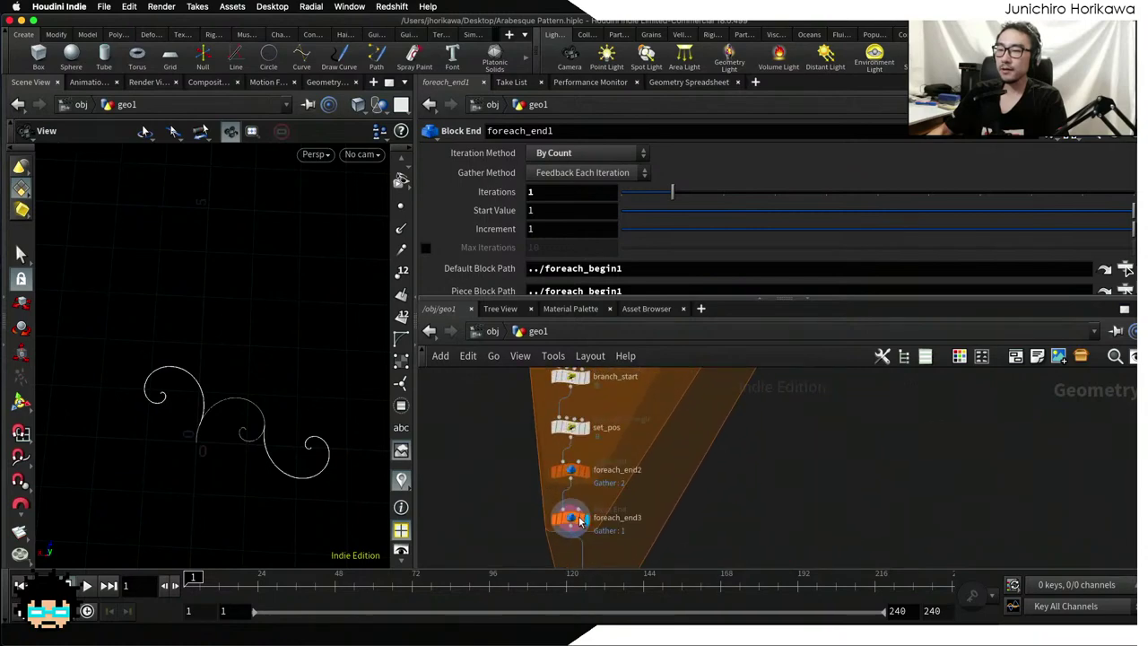
pyautogui.moveTo(571, 517)
pyautogui.mouseDown()
pyautogui.moveTo(563, 523)
pyautogui.moveTo(579, 519)
pyautogui.mouseUp()
pyautogui.scroll(-4, 574, 511)
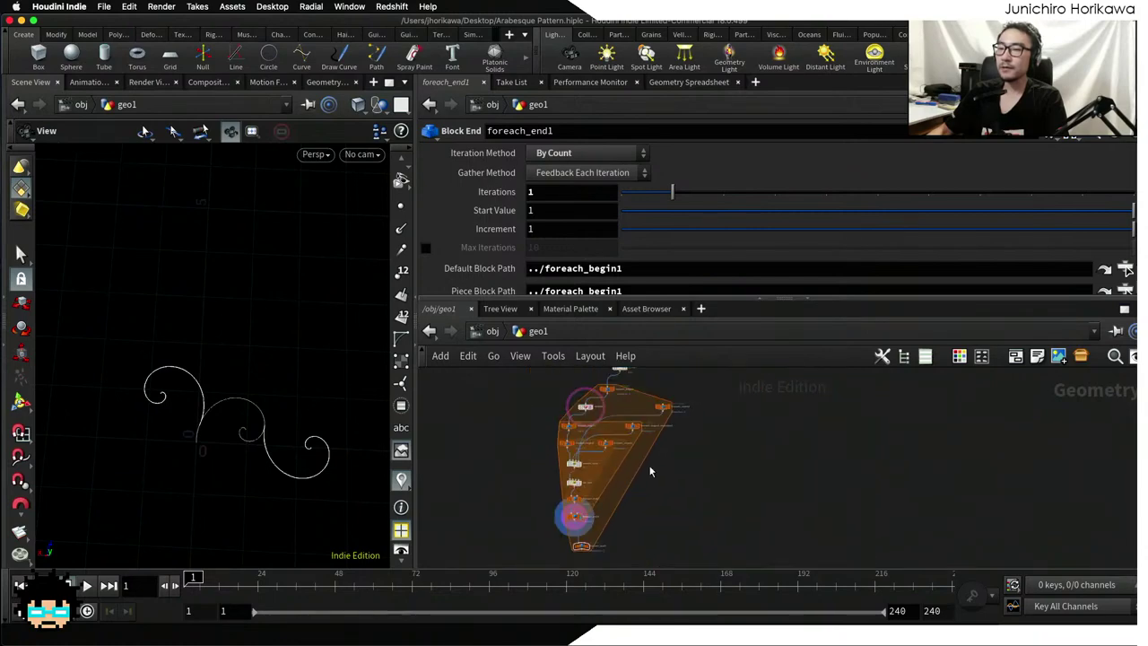
pyautogui.scroll(2, 531, 451)
pyautogui.scroll(1, 574, 422)
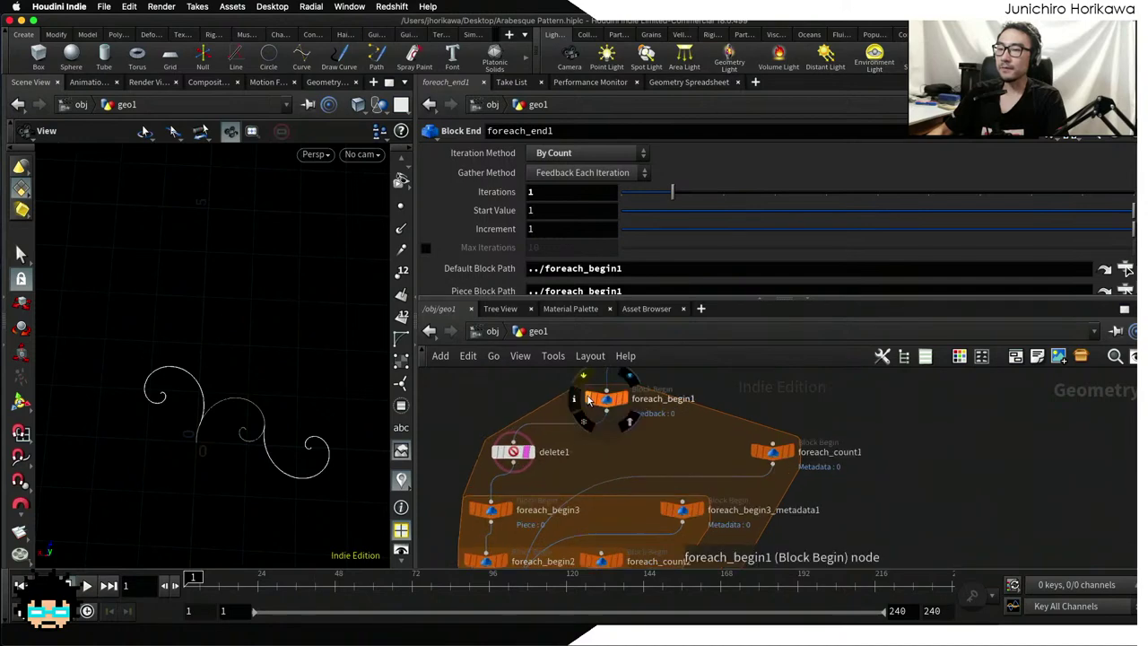
pyautogui.moveTo(608, 400)
pyautogui.mouseDown()
pyautogui.moveTo(628, 400)
pyautogui.moveTo(618, 401)
pyautogui.mouseUp()
pyautogui.moveTo(714, 461); pyautogui.dragTo(664, 433, button='middle')
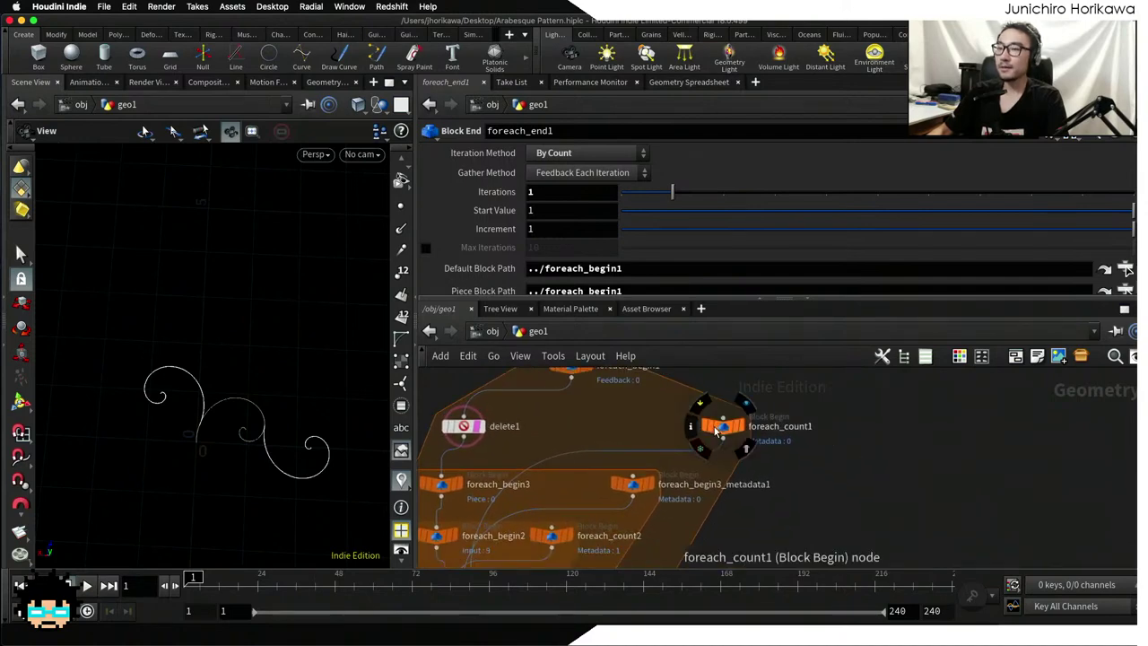
pyautogui.moveTo(723, 424); pyautogui.dragTo(604, 423)
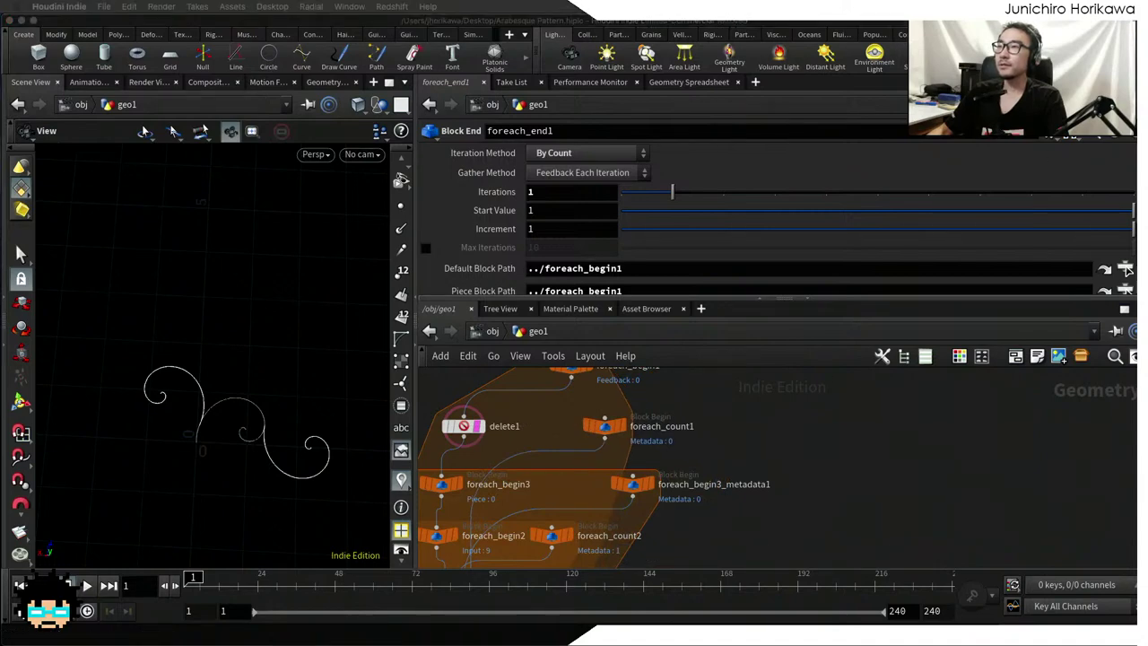
pyautogui.scroll(-1, 704, 413)
pyautogui.press('Tab')
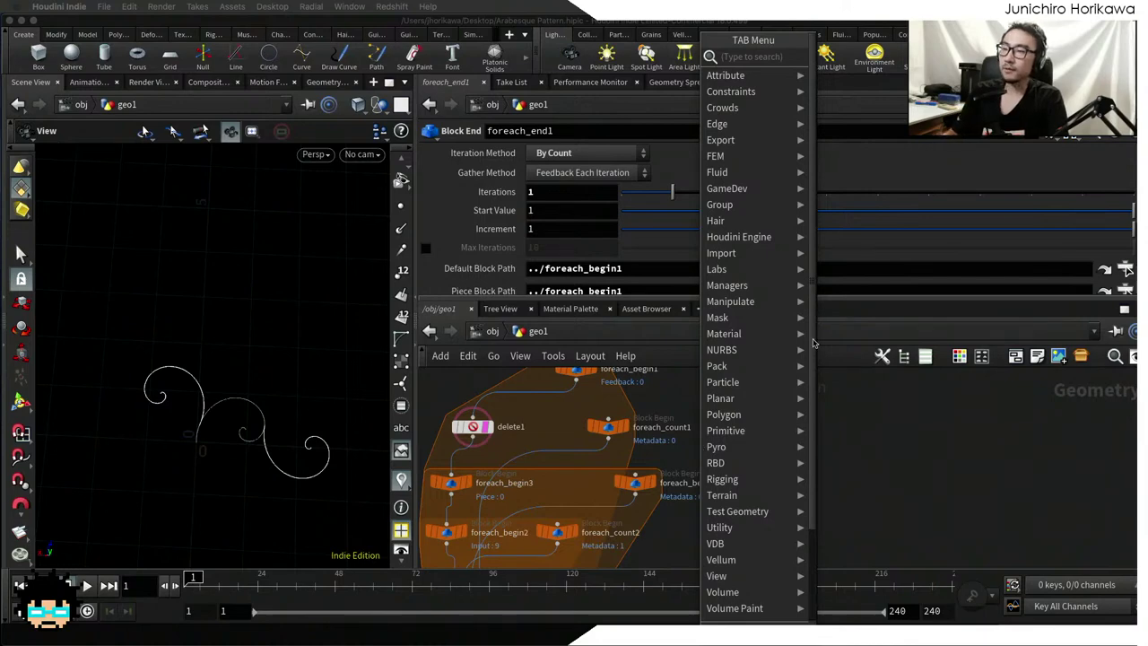
# Create a null1 node wired from foreach_begin1's output.
pyautogui.press('Escape')
pyautogui.press('Tab')
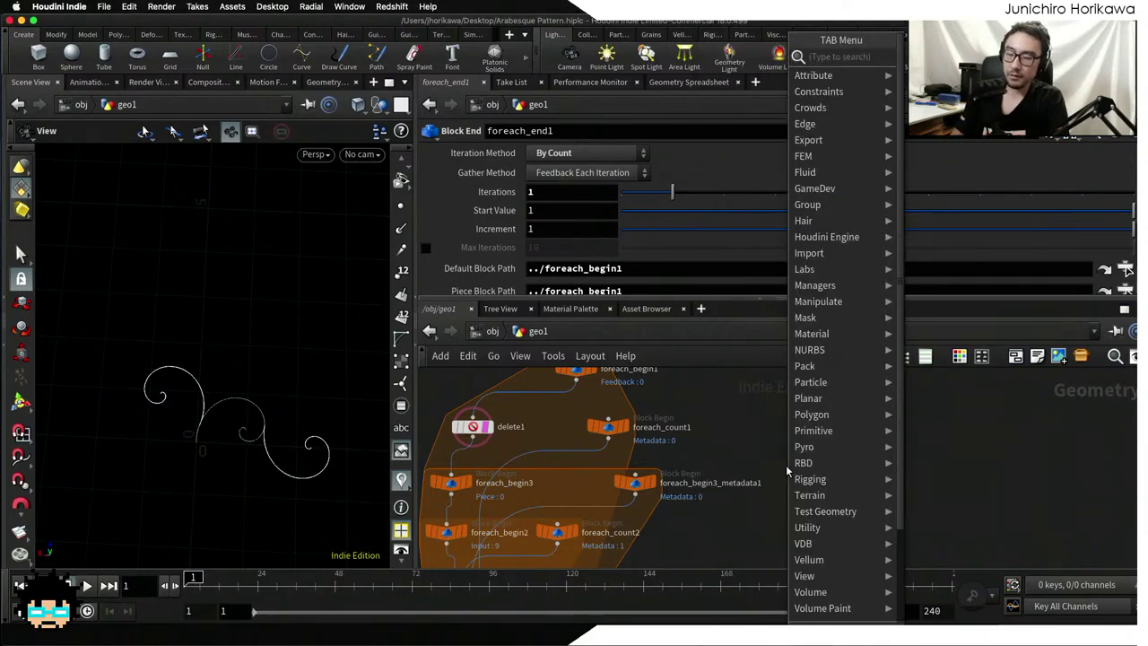
pyautogui.write('null')
pyautogui.press('Return')
pyautogui.click(787, 467)
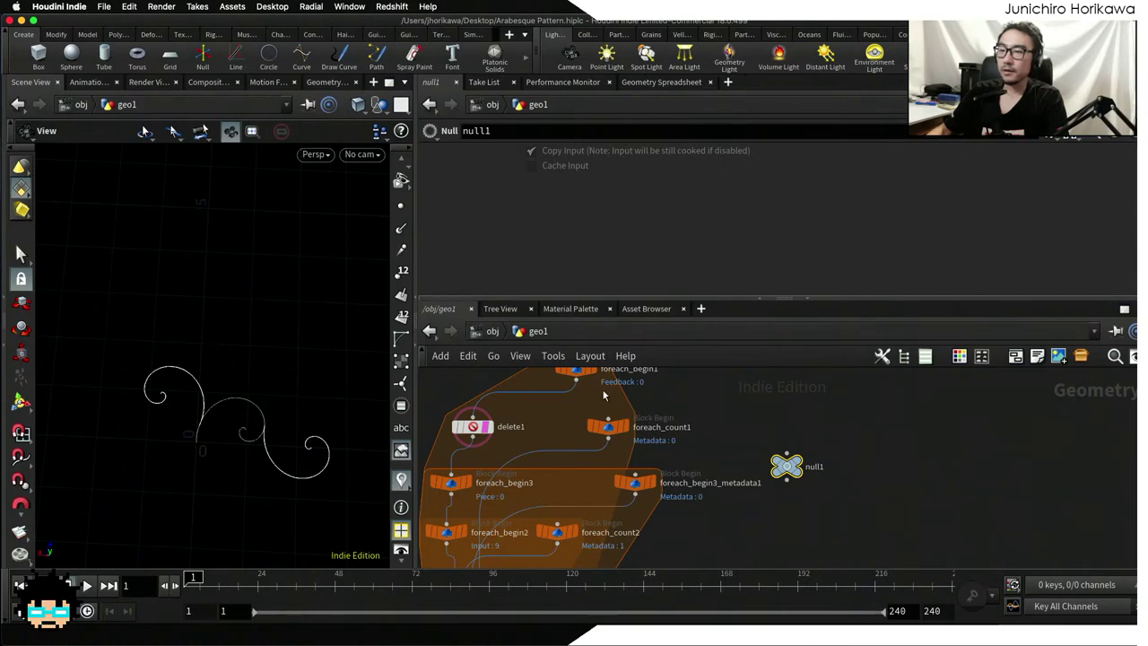
pyautogui.click(577, 377)
pyautogui.click(787, 455)
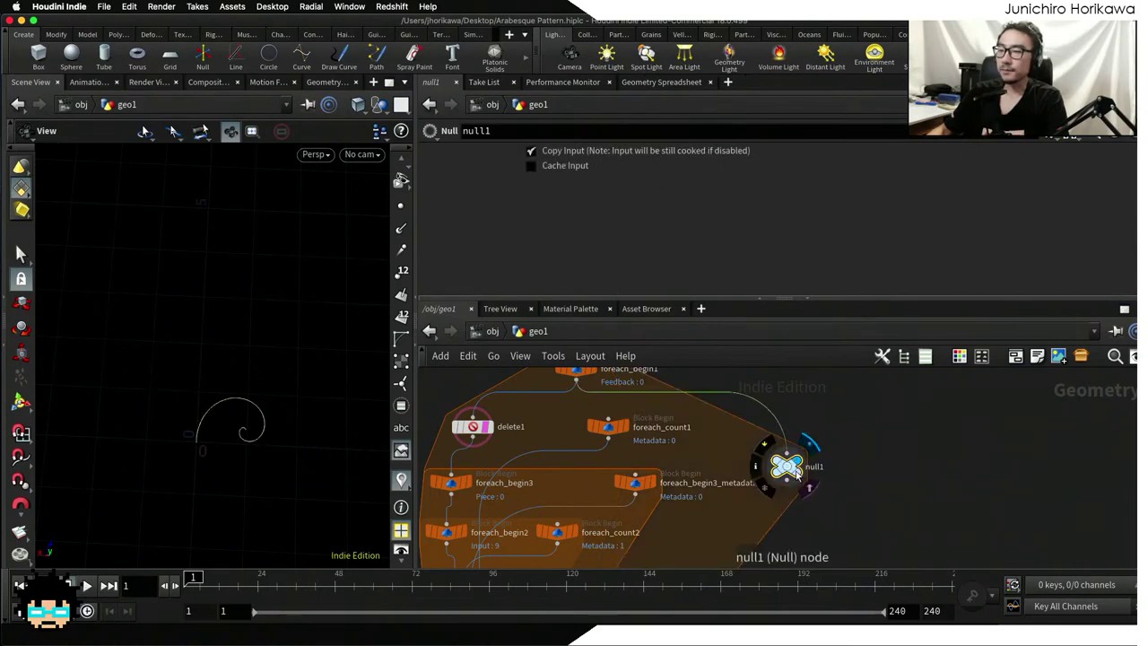
pyautogui.click(788, 479)
pyautogui.press('Escape')
pyautogui.moveTo(812, 488); pyautogui.dragTo(772, 504)
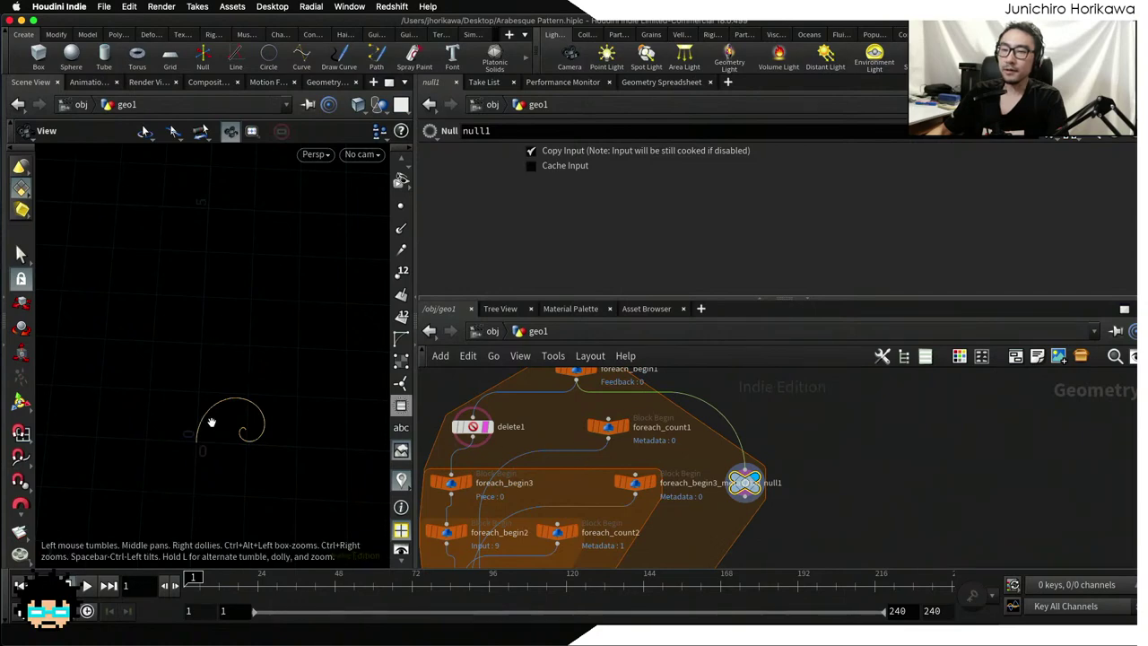
# Show null1's geometry in the spreadsheet: one point in group last.
pyautogui.scroll(-2, 556, 431)
pyautogui.scroll(2, 508, 458)
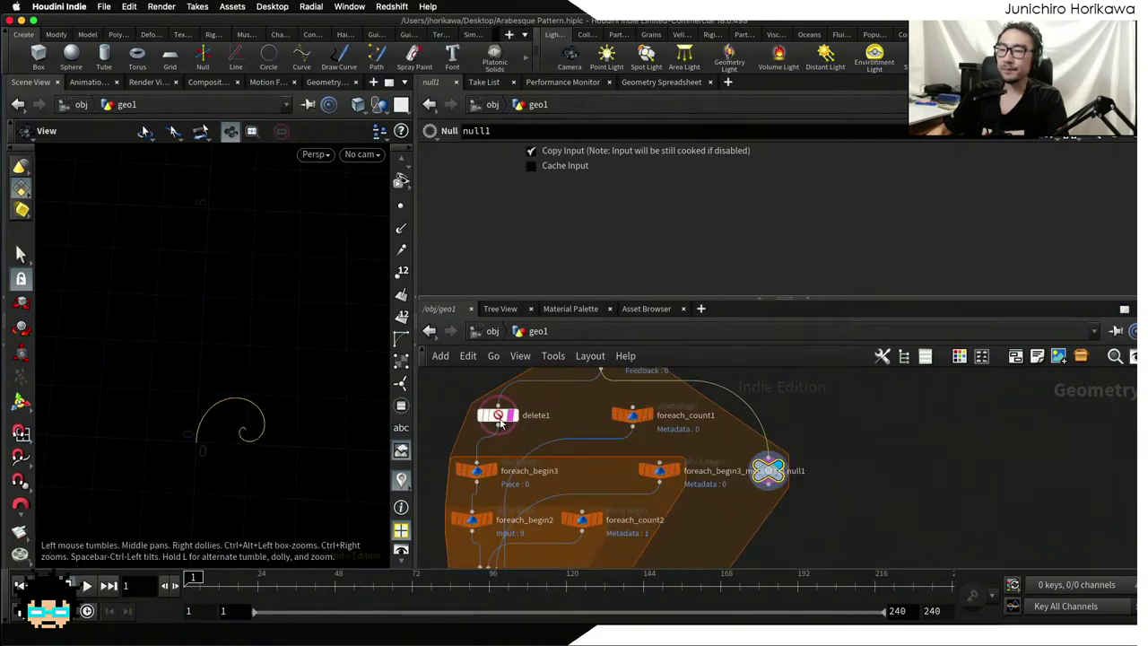
pyautogui.moveTo(495, 416); pyautogui.dragTo(481, 424)
pyautogui.moveTo(693, 503); pyautogui.dragTo(649, 443, button='middle')
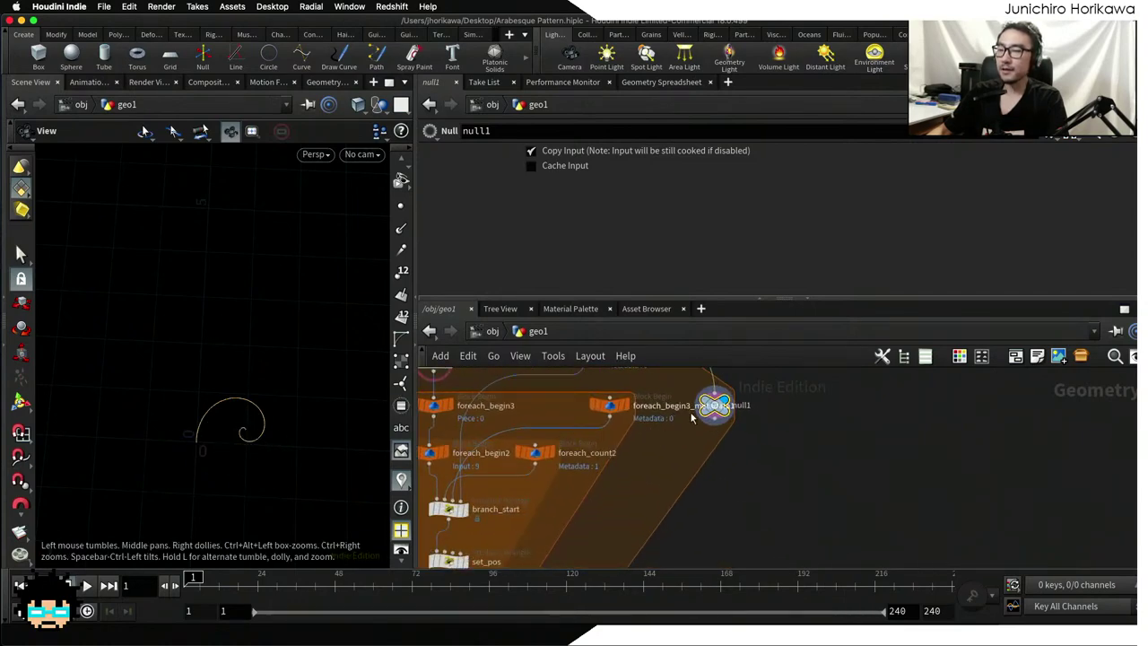
pyautogui.moveTo(713, 406); pyautogui.dragTo(692, 491)
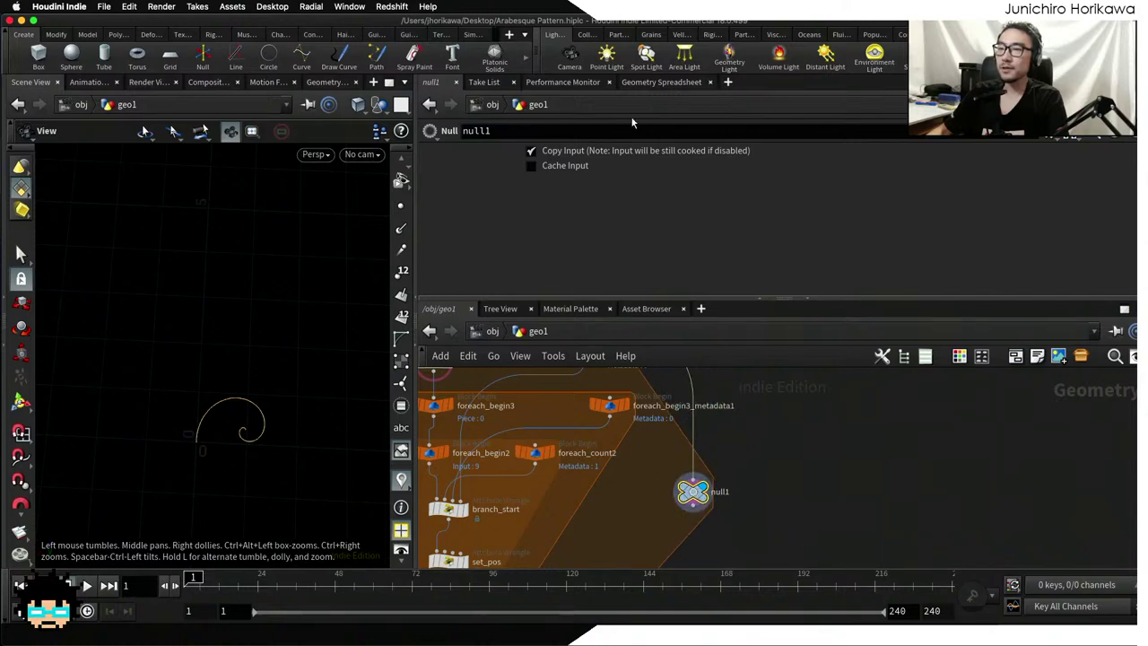
pyautogui.click(661, 81)
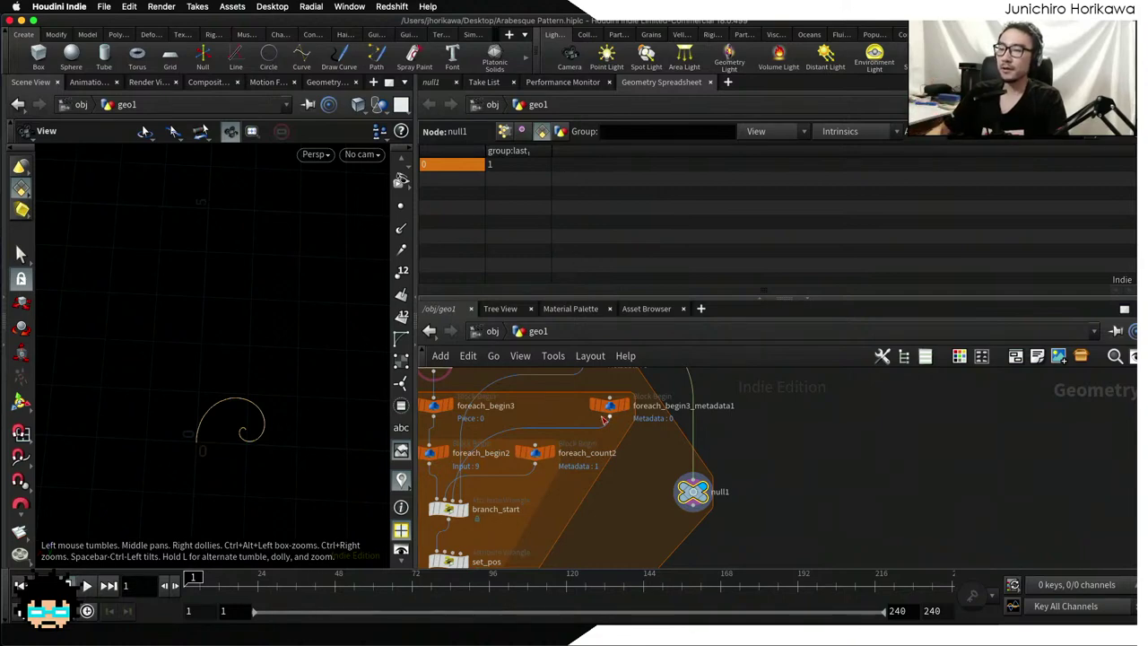
# Tidy the network, moving null1 down beside foreach_count2.
pyautogui.scroll(2, 642, 506)
pyautogui.moveTo(697, 440); pyautogui.dragTo(637, 466)
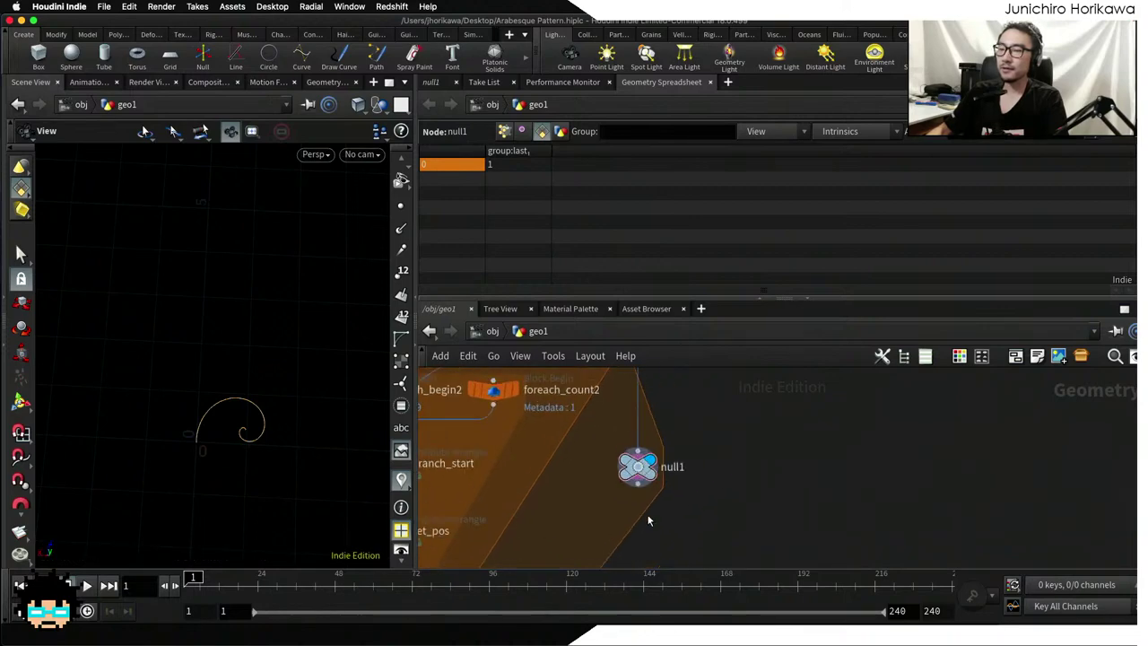
pyautogui.moveTo(650, 520); pyautogui.dragTo(665, 465, button='middle')
pyautogui.moveTo(658, 426); pyautogui.dragTo(640, 444)
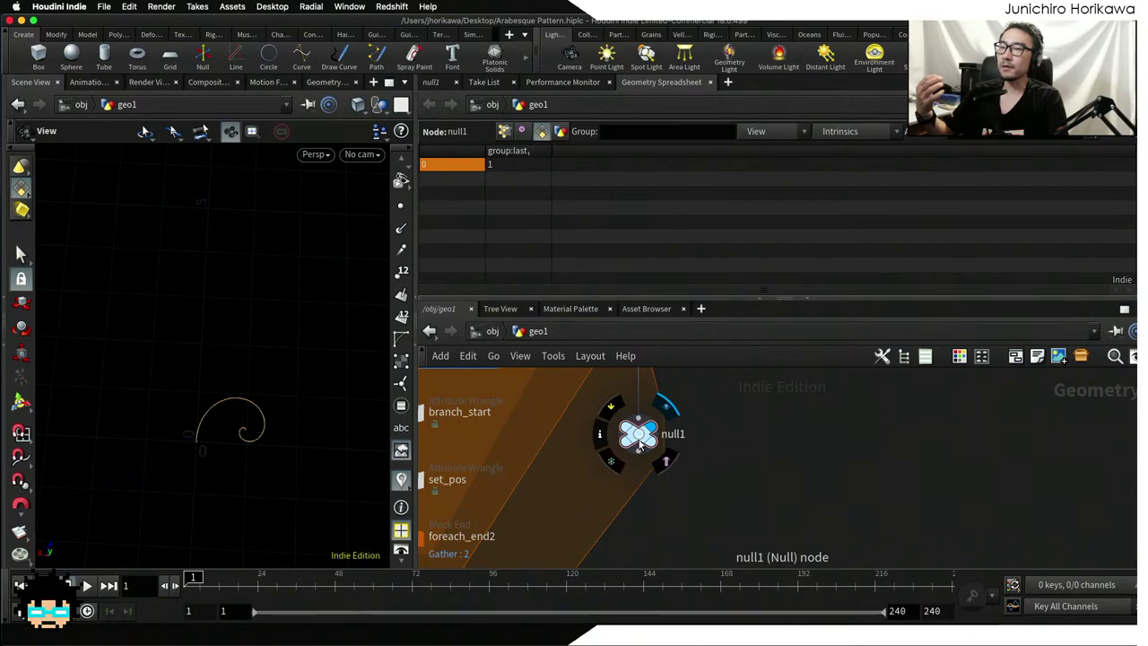
pyautogui.scroll(2, 634, 459)
pyautogui.moveTo(634, 458); pyautogui.dragTo(642, 488)
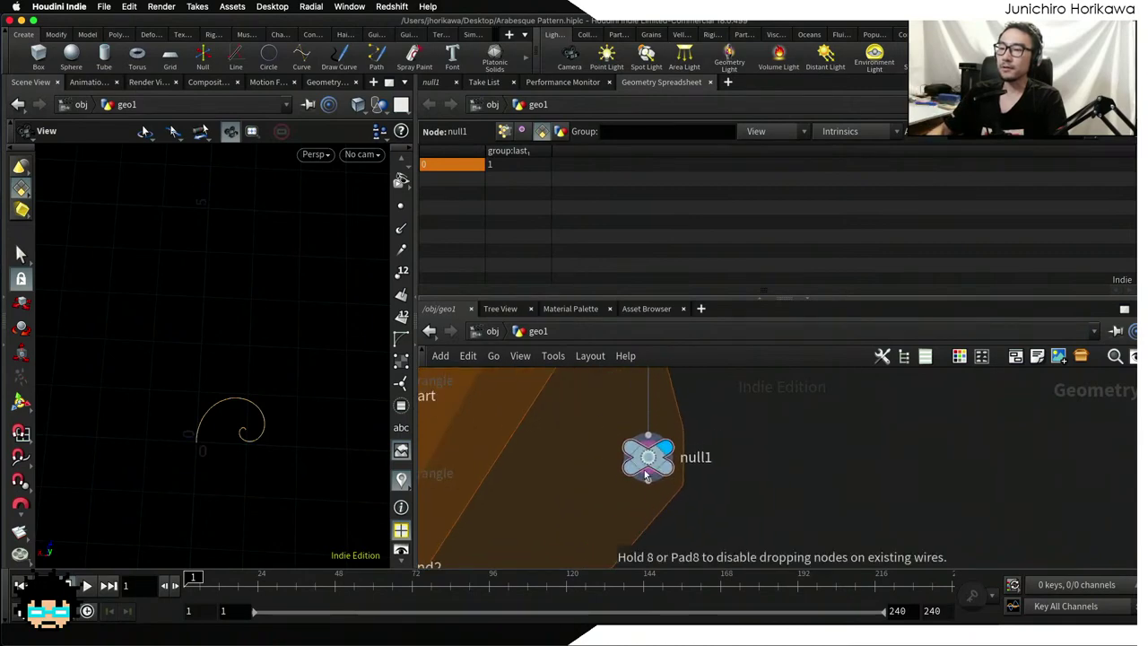
pyautogui.scroll(-3, 652, 428)
pyautogui.scroll(5, 652, 427)
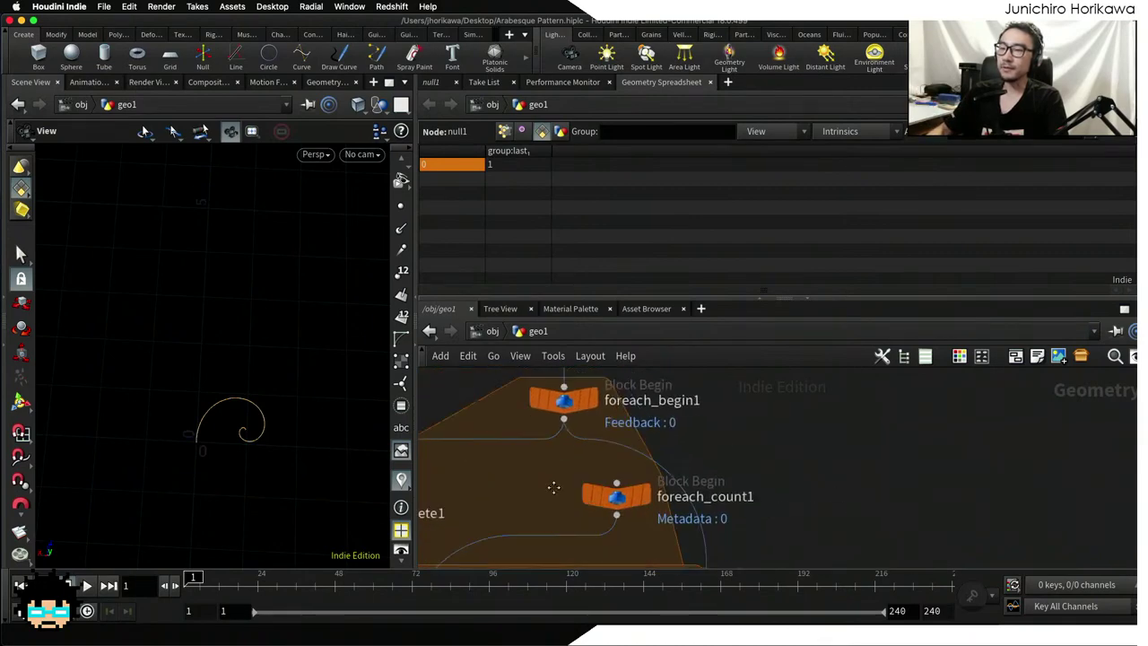
pyautogui.moveTo(564, 414); pyautogui.dragTo(554, 419)
pyautogui.scroll(-4, 620, 551)
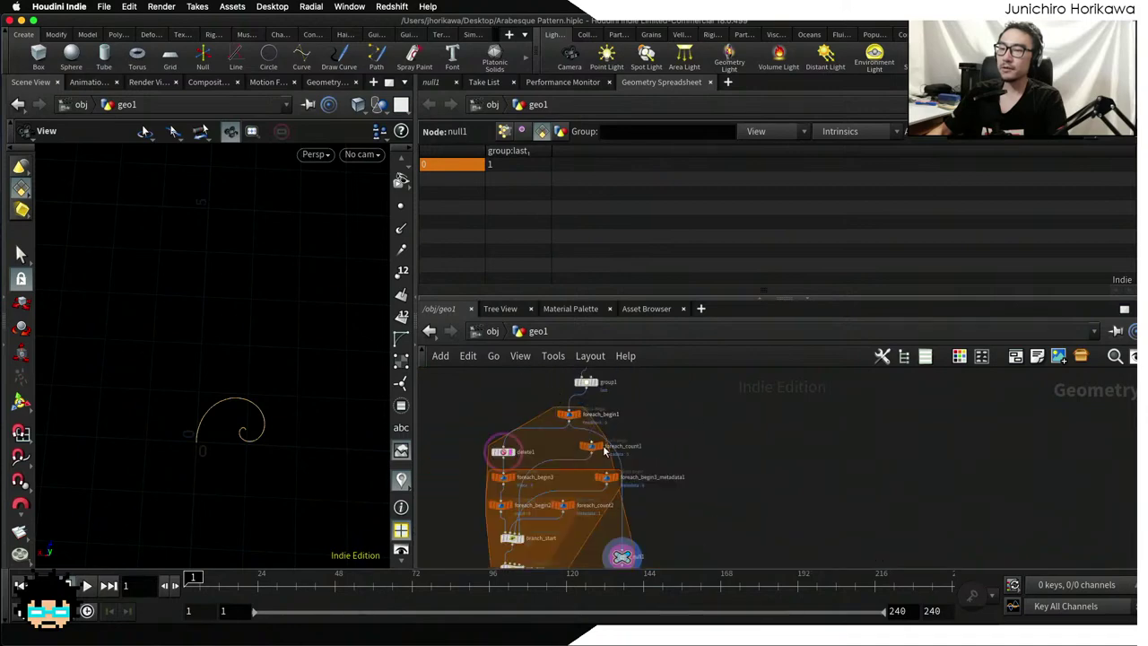
pyautogui.scroll(5, 620, 448)
pyautogui.moveTo(612, 455); pyautogui.dragTo(594, 513)
pyautogui.scroll(3, 602, 474)
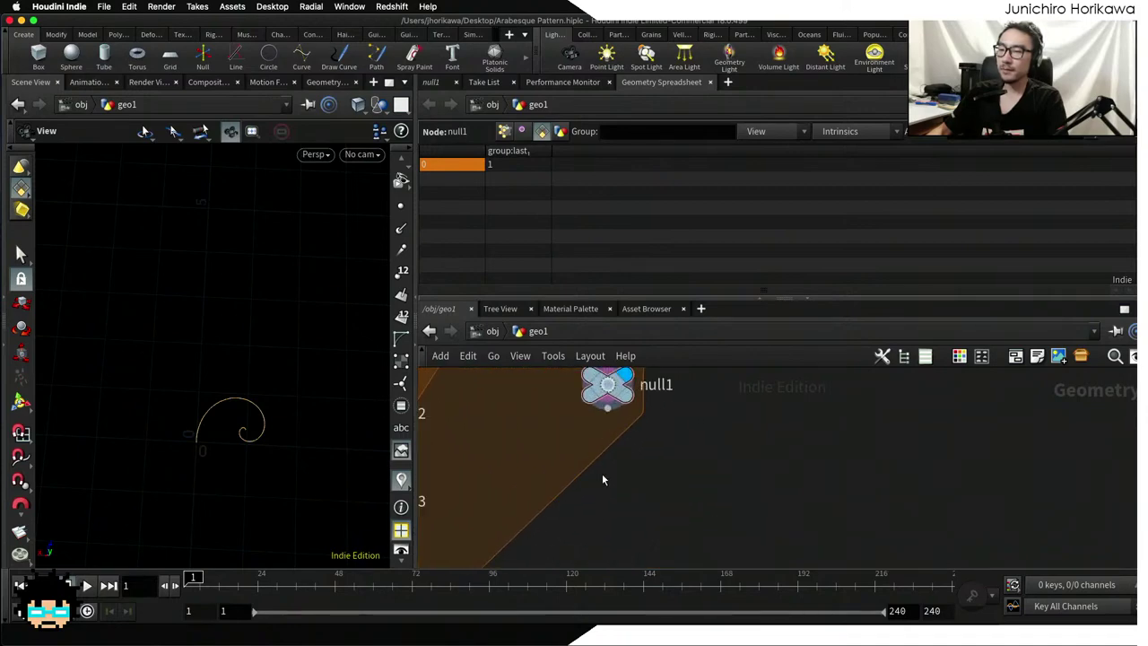
# Add a groupdelete1 node below null1 that deletes the primitive group last.
pyautogui.press('Tab')
pyautogui.write('del')
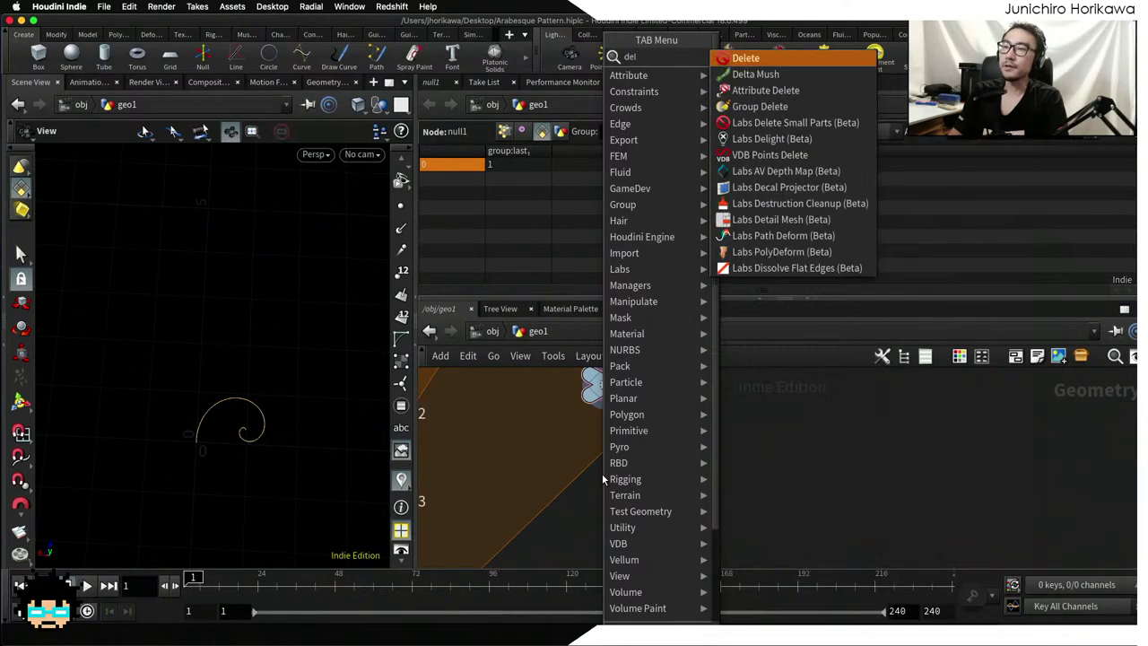
pyautogui.write('ete group')
pyautogui.press('Return')
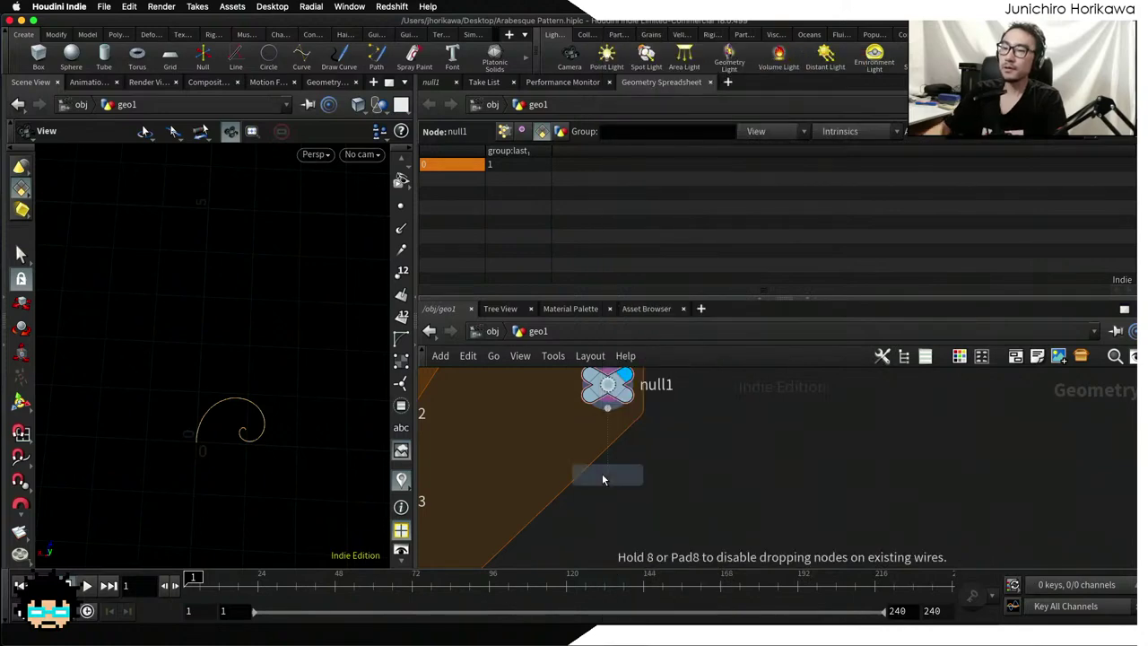
pyautogui.click(605, 474)
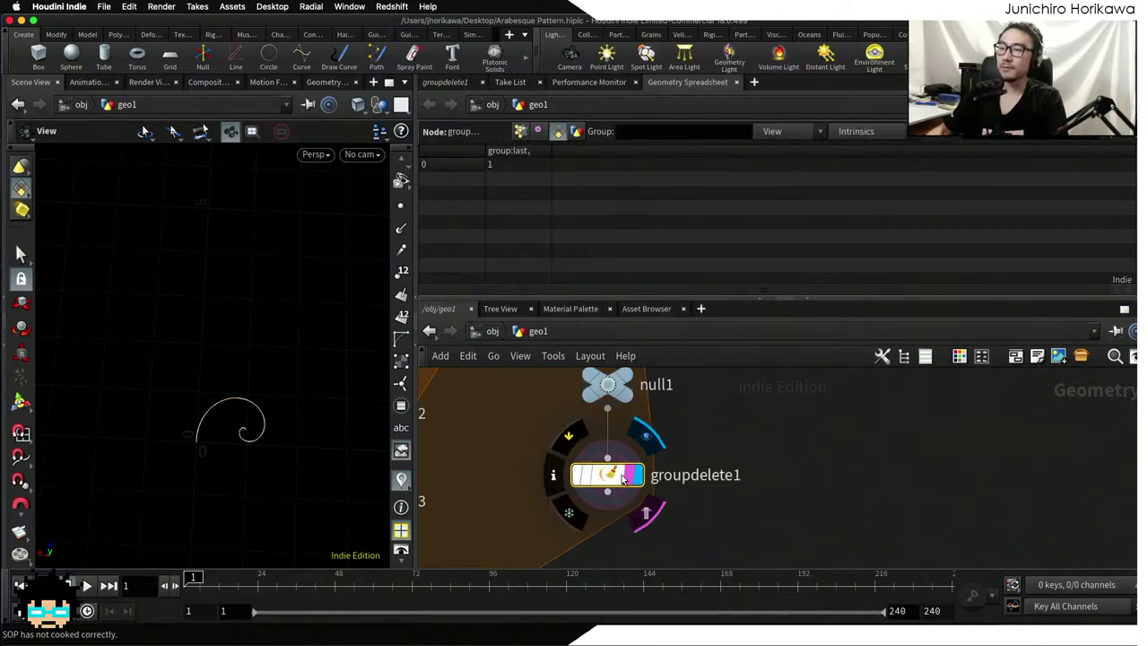
pyautogui.click(651, 505)
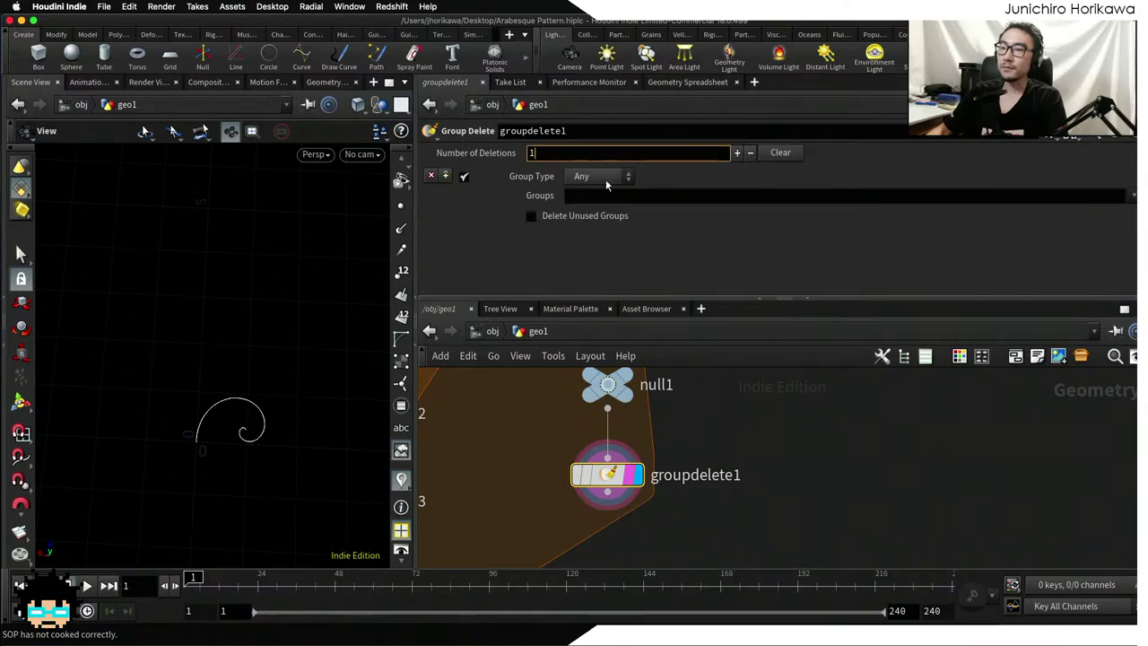
pyautogui.click(612, 196)
pyautogui.write('last')
pyautogui.press('Return')
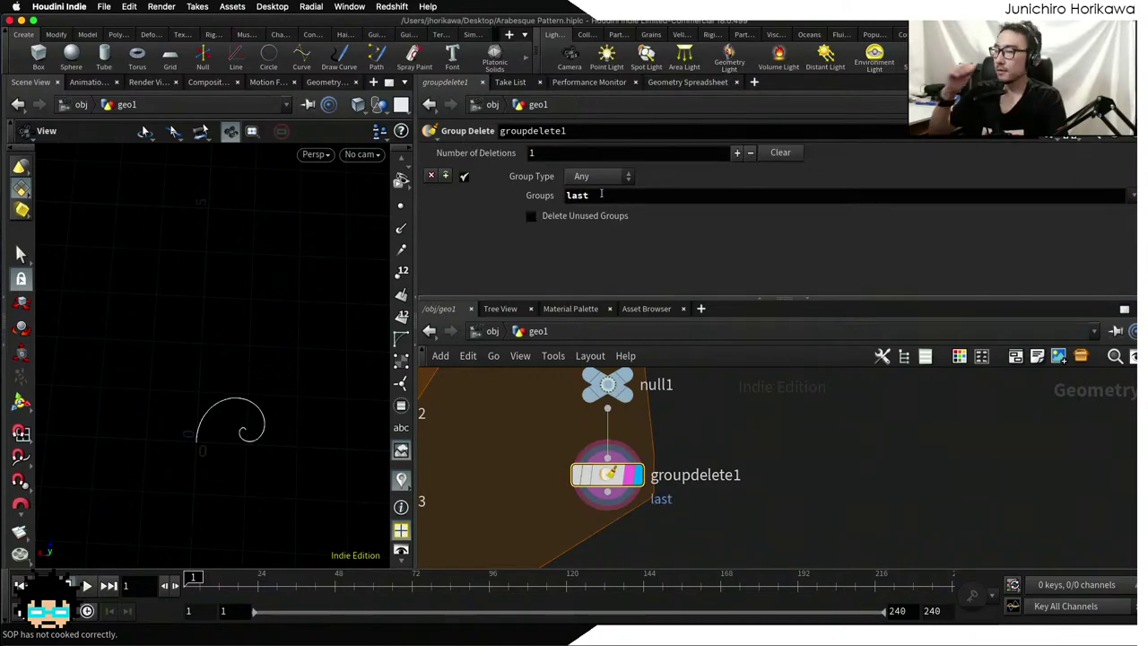
pyautogui.click(592, 177)
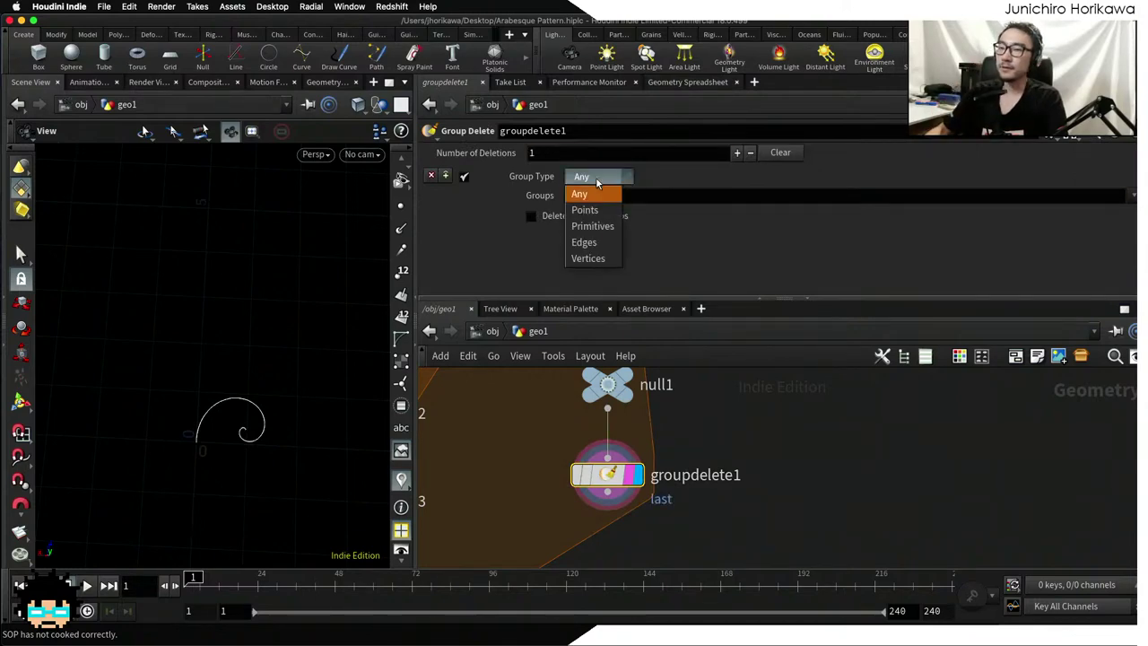
pyautogui.click(595, 225)
# Display and select foreach_end3, showing two separate spirals.
pyautogui.scroll(-2, 674, 460)
pyautogui.moveTo(630, 470); pyautogui.dragTo(631, 478)
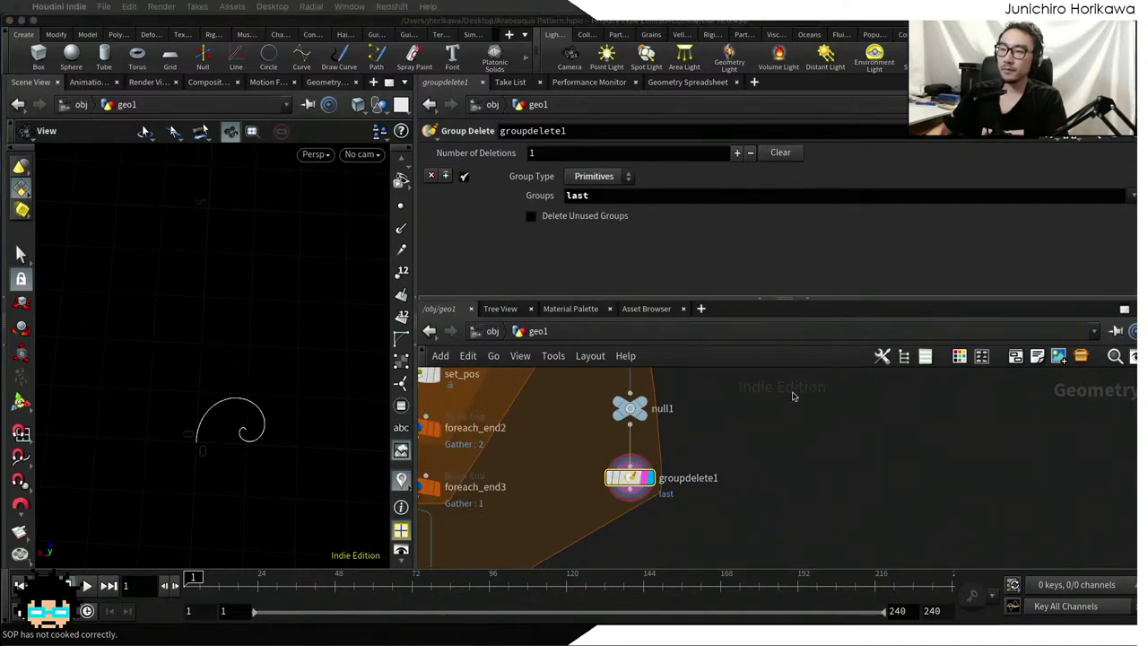
pyautogui.scroll(-5, 756, 470)
pyautogui.hscroll(-4, 756, 469)
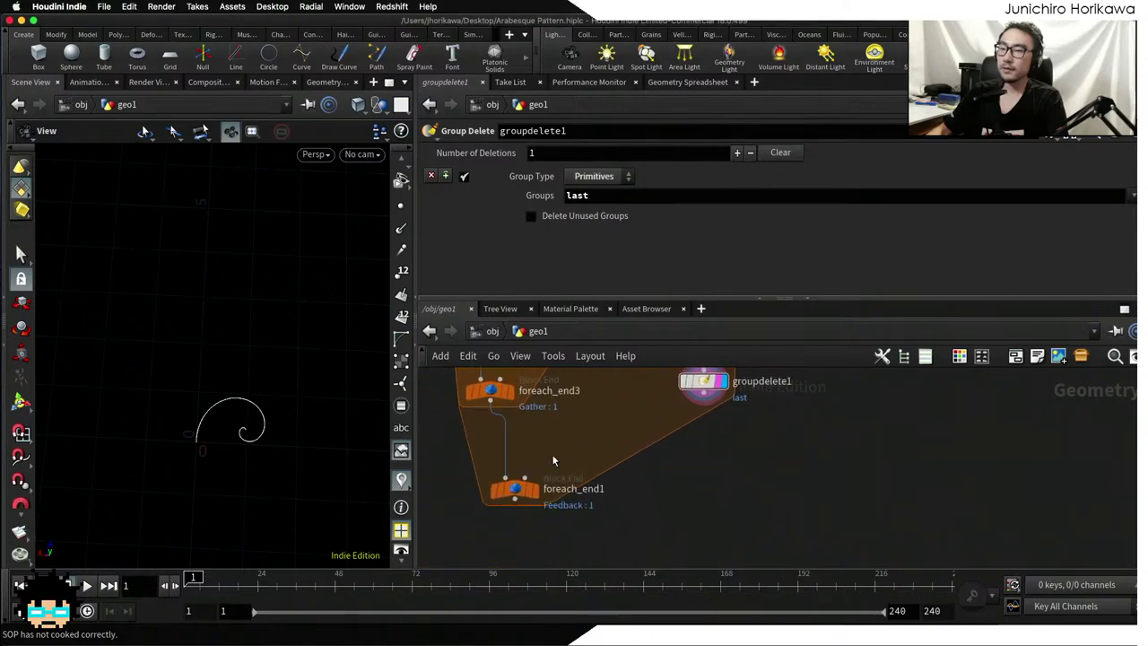
pyautogui.scroll(3, 501, 467)
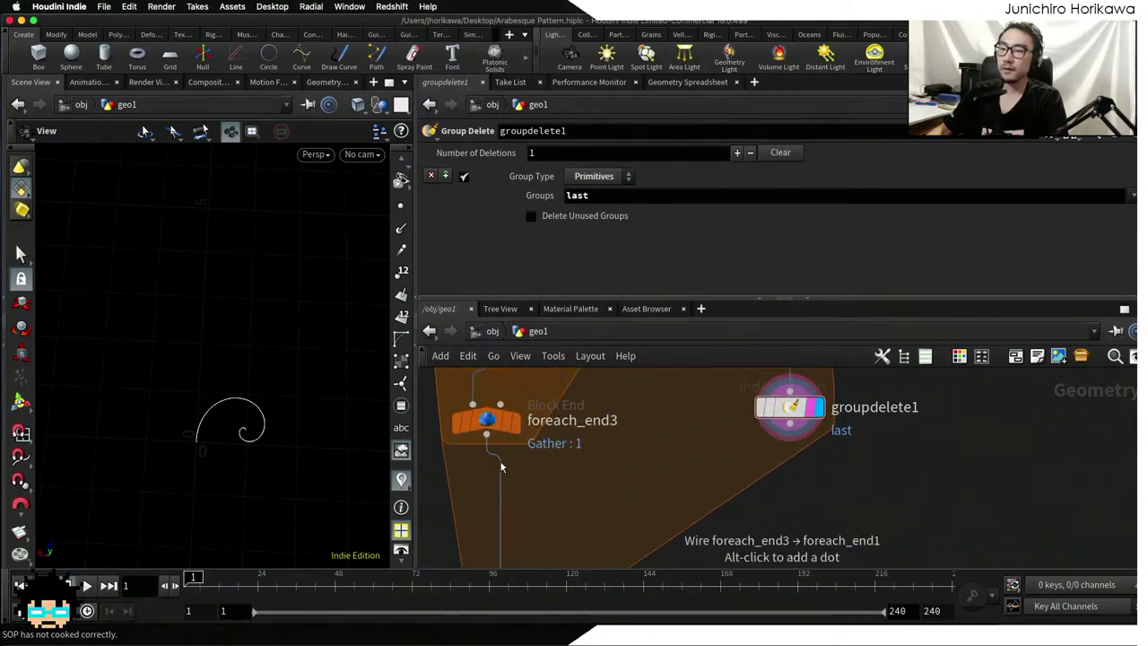
pyautogui.scroll(-3, 502, 466)
pyautogui.scroll(2, 520, 457)
pyautogui.click(518, 448)
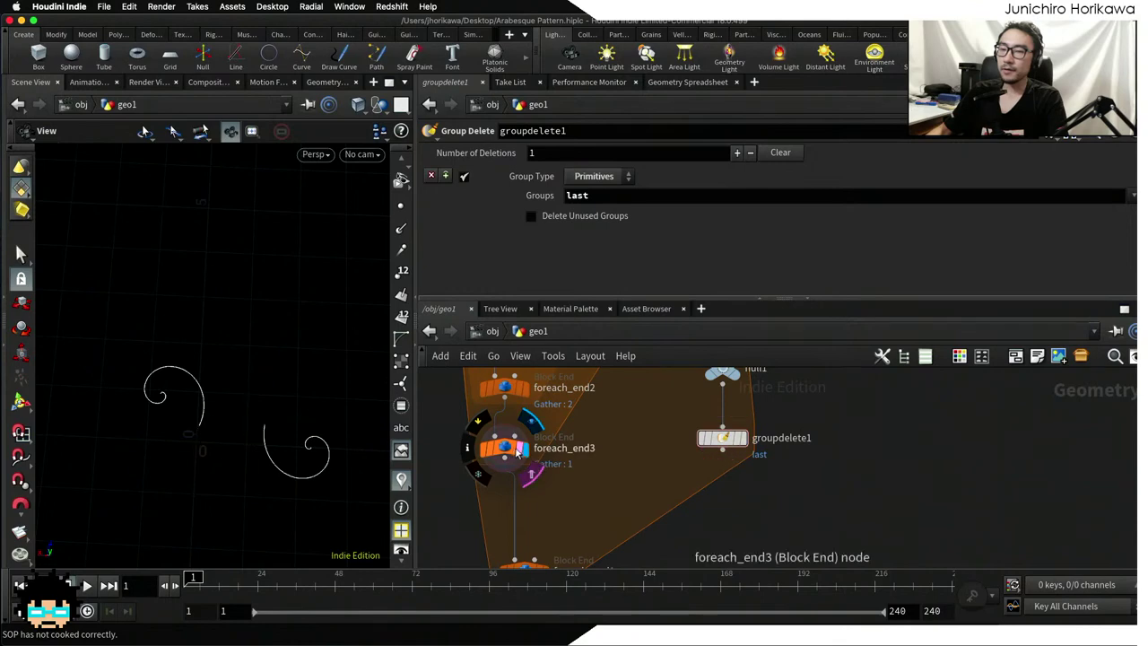
pyautogui.click(515, 450)
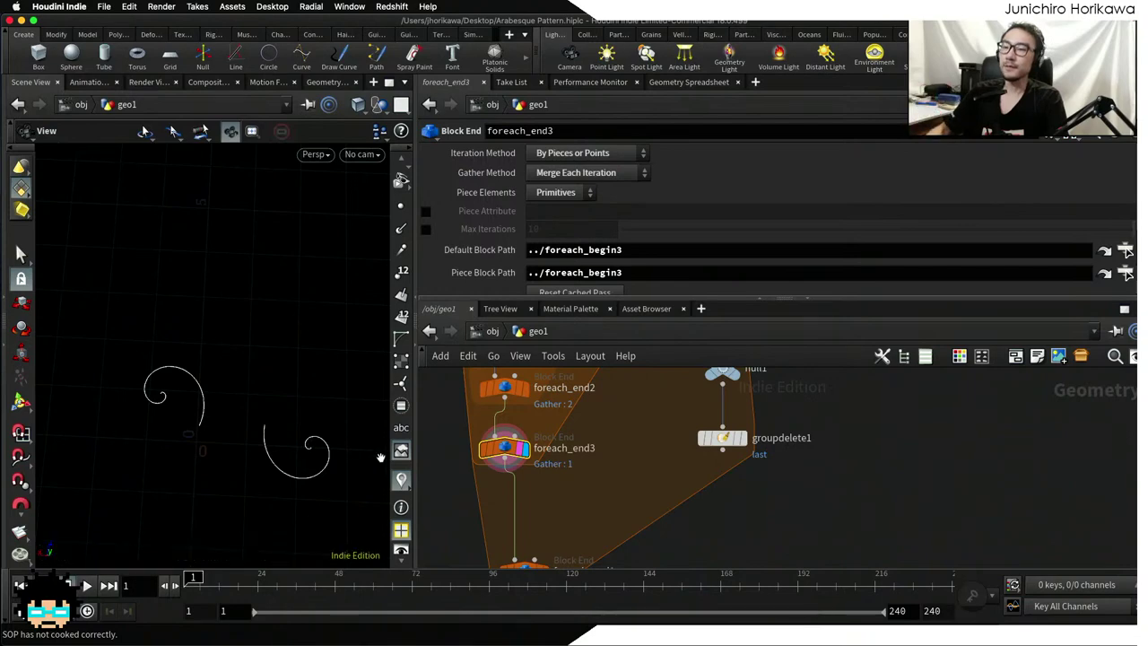
pyautogui.moveTo(487, 459)
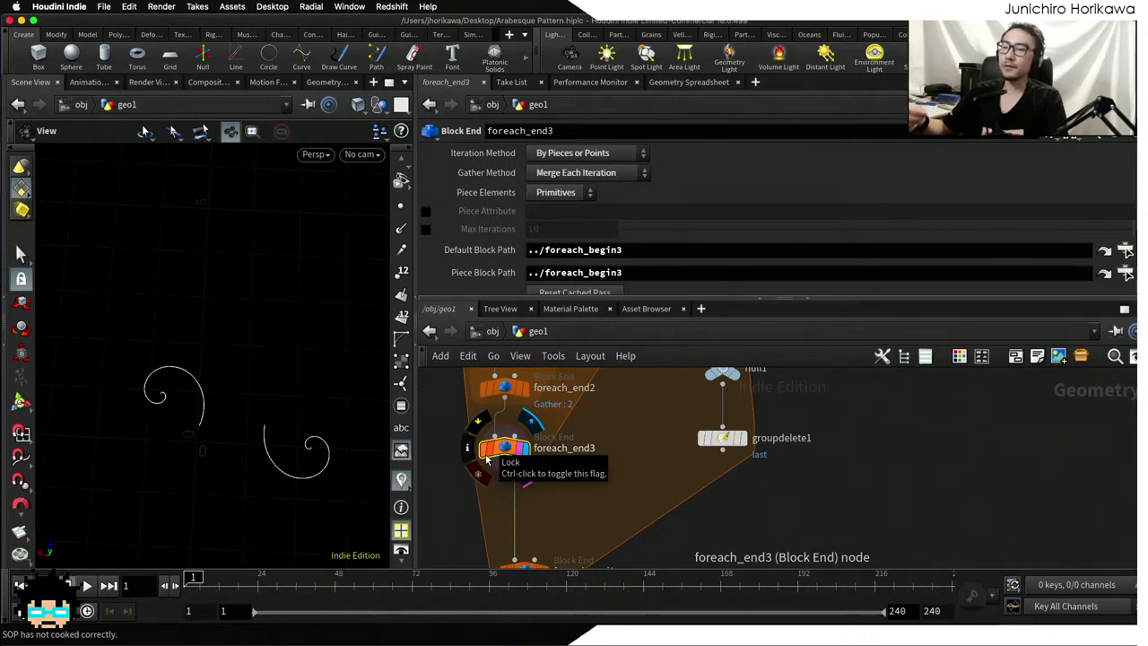
# Insert a Group Create node, group2, named 'last' into the wire below foreach_end3.
pyautogui.moveTo(487, 460); pyautogui.dragTo(478, 409, button='middle')
pyautogui.moveTo(525, 510); pyautogui.dragTo(517, 523)
pyautogui.press('Tab')
pyautogui.write('group')
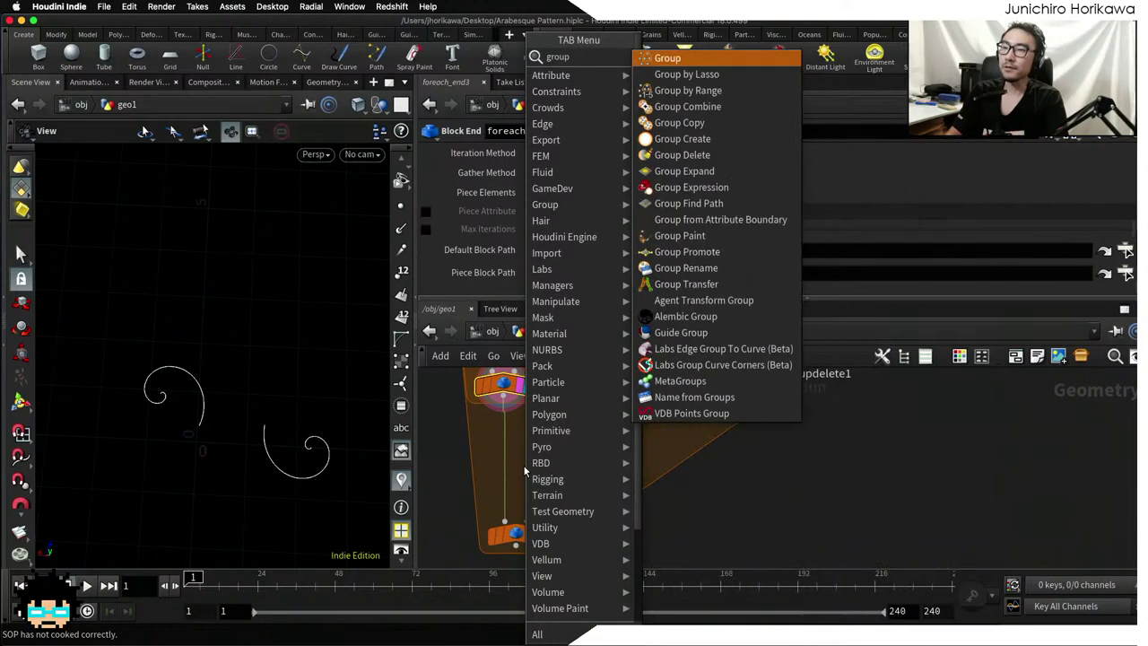
pyautogui.press('Return')
pyautogui.click(538, 462)
pyautogui.moveTo(542, 462); pyautogui.dragTo(480, 434)
pyautogui.click(538, 153)
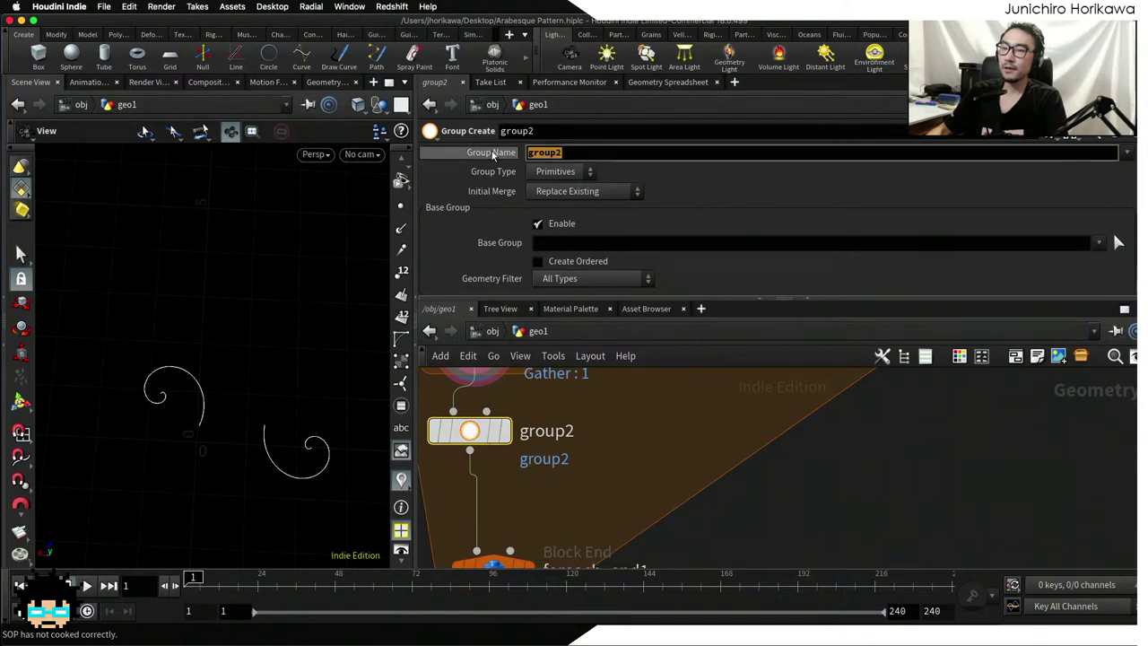
pyautogui.write('last')
pyautogui.press('Return')
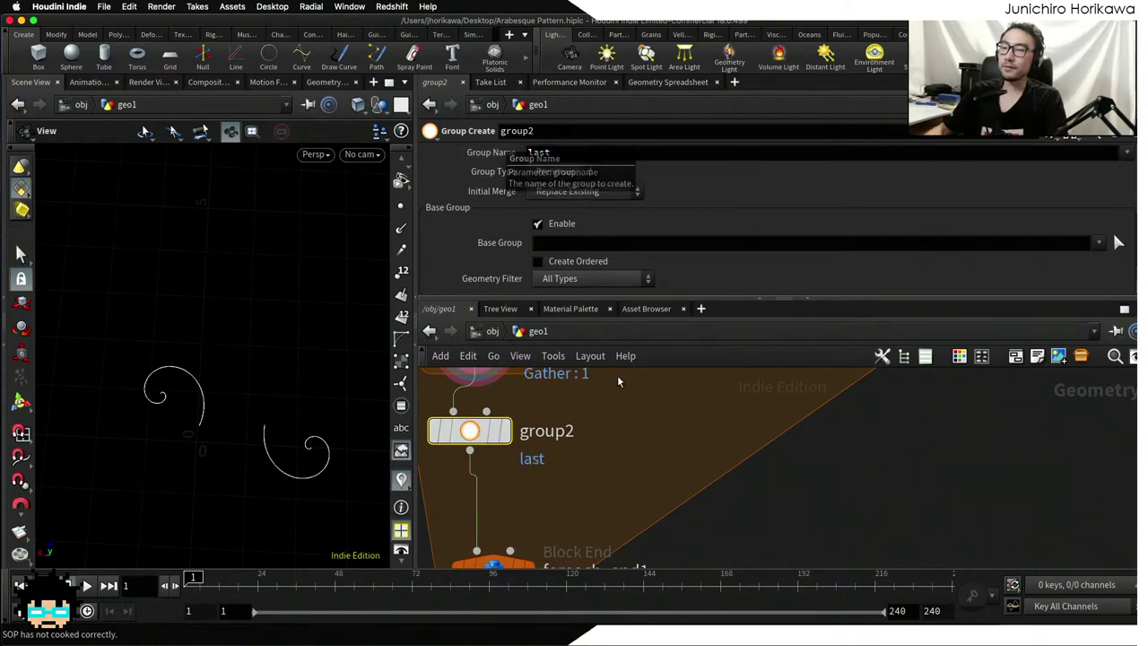
pyautogui.scroll(-3, 536, 464)
pyautogui.press('l')
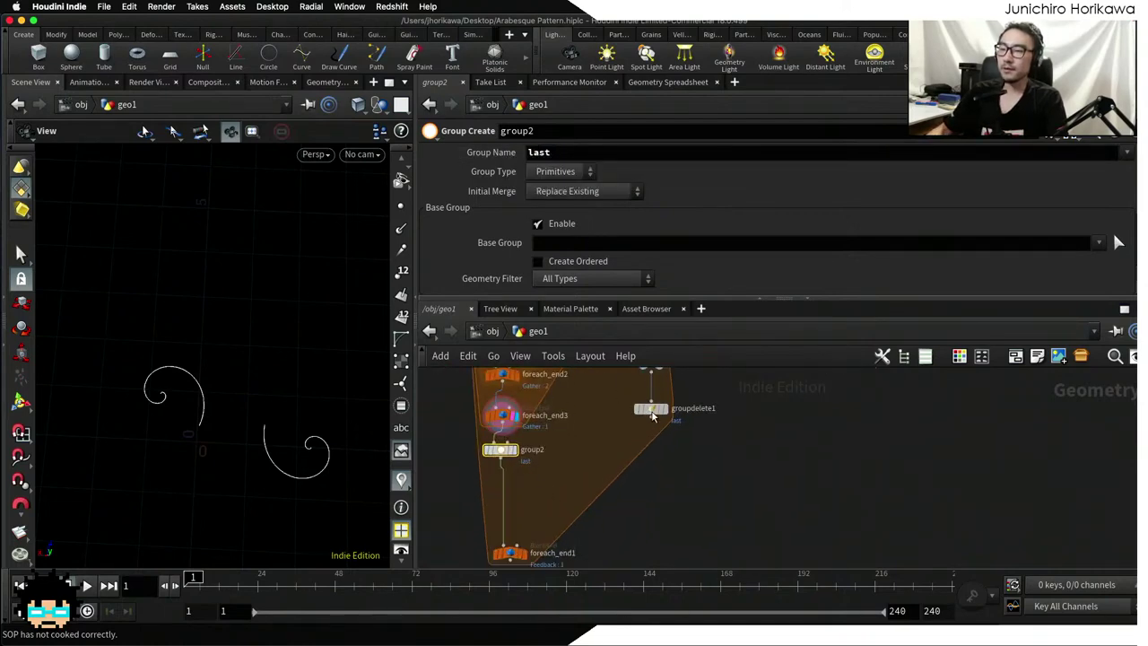
# Add a Merge node combining group2 and groupdelete1, and display it.
pyautogui.press('Tab')
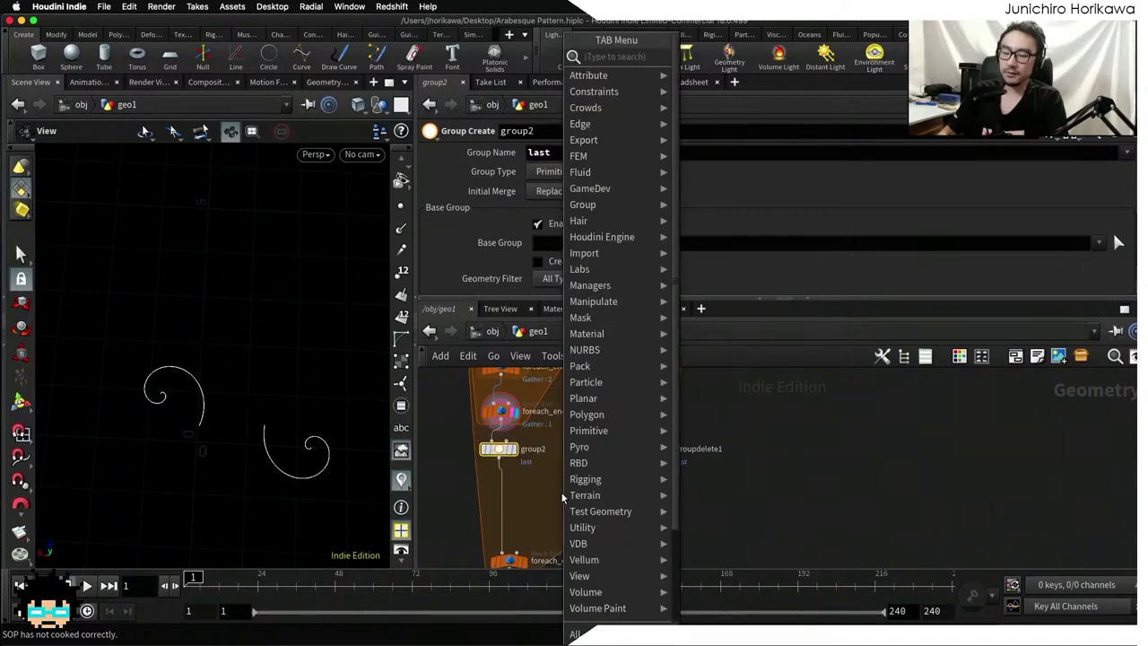
pyautogui.write('me')
pyautogui.press('Down')
pyautogui.press('Return')
pyautogui.click(565, 489)
pyautogui.scroll(3, 427, 434)
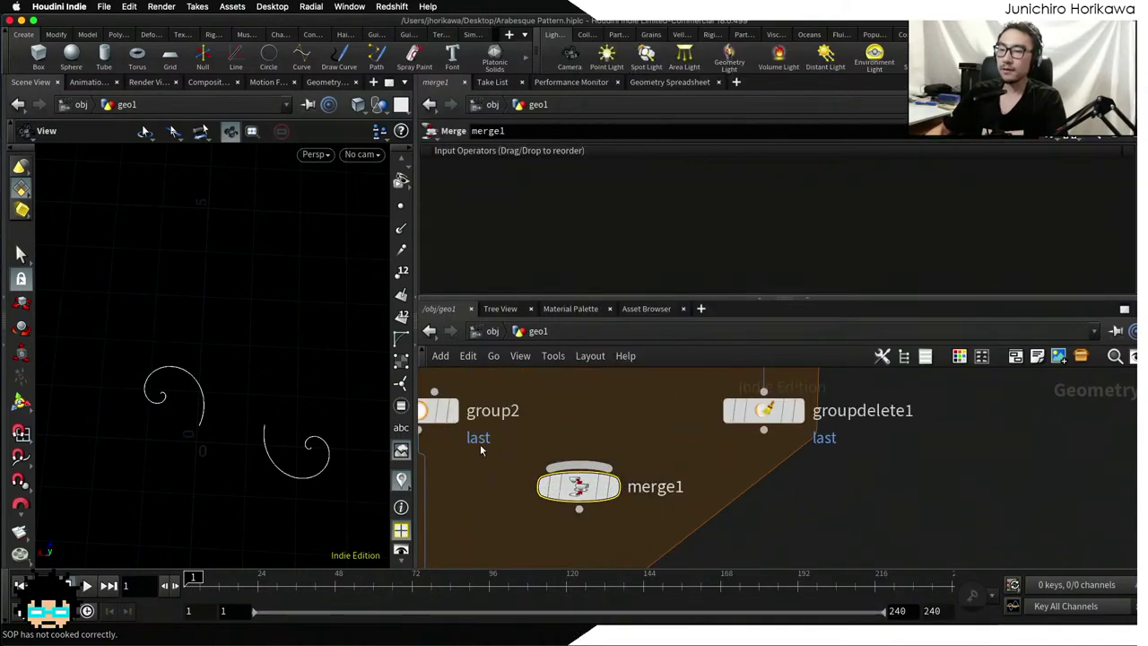
pyautogui.moveTo(428, 435); pyautogui.dragTo(570, 480)
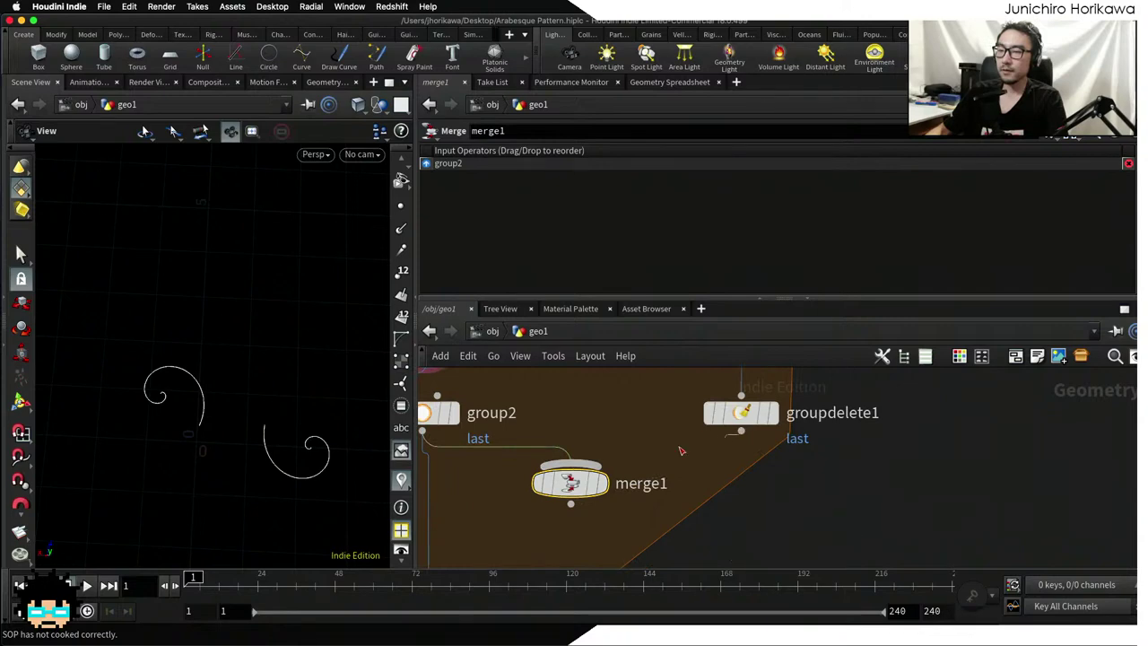
pyautogui.moveTo(681, 450); pyautogui.dragTo(571, 480)
pyautogui.click(603, 482)
# Wire merge1 into foreach_end1 and display the loop's result.
pyautogui.moveTo(445, 489); pyautogui.dragTo(489, 470, button='middle')
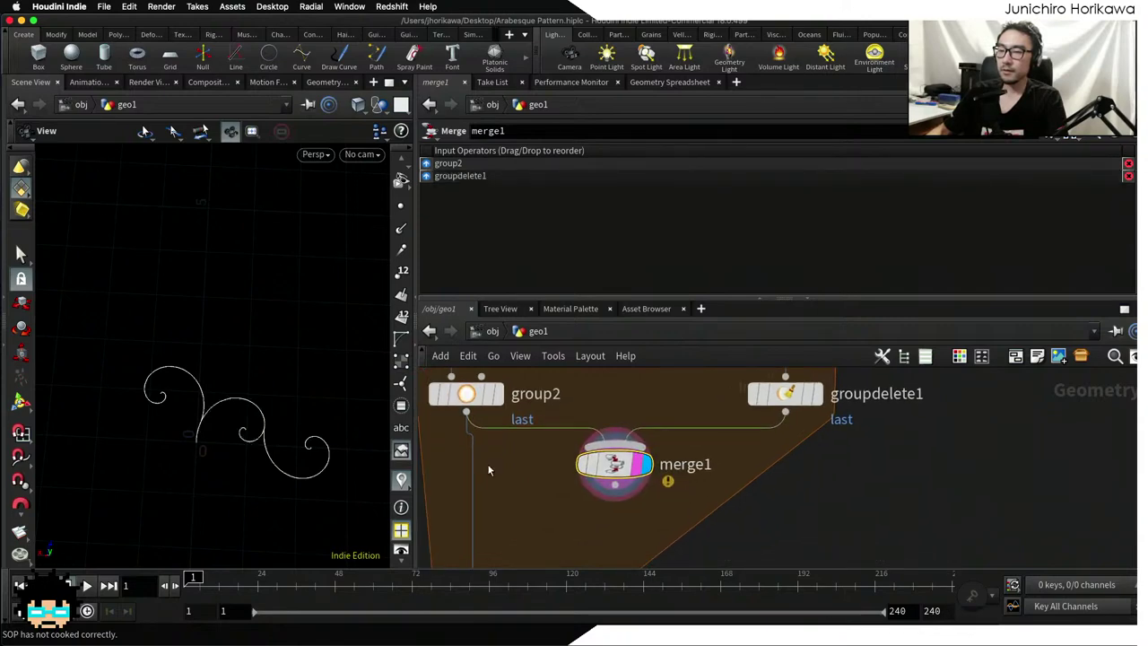
pyautogui.scroll(-1, 489, 470)
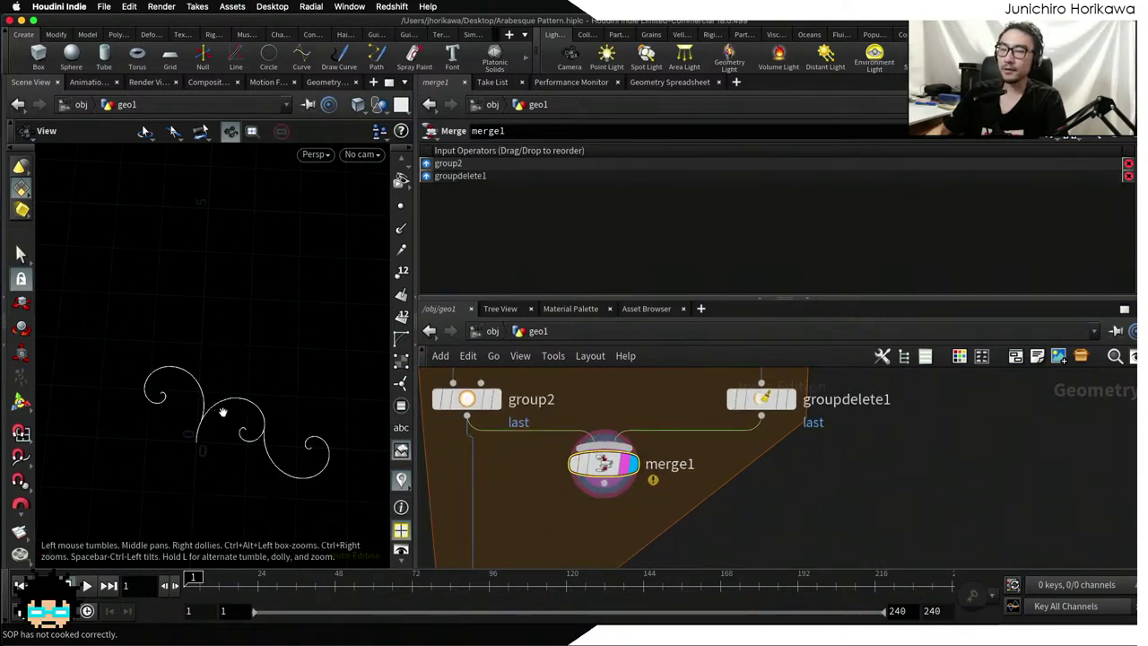
pyautogui.moveTo(588, 505); pyautogui.dragTo(617, 457, button='middle')
pyautogui.moveTo(639, 431); pyautogui.dragTo(508, 524)
pyautogui.click(549, 542)
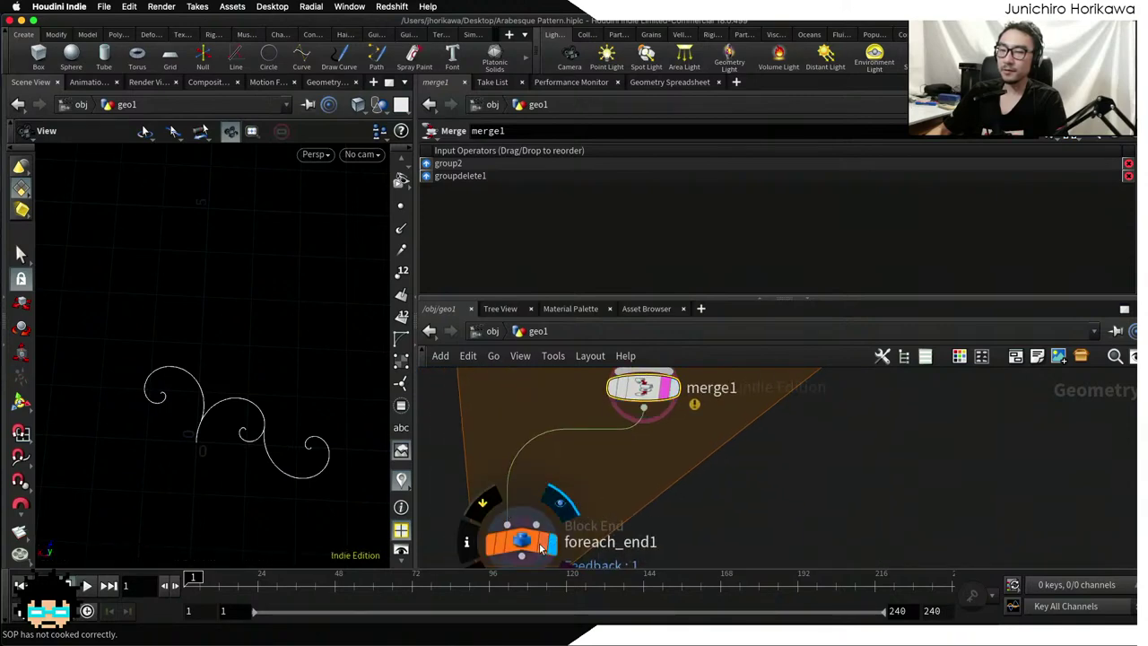
pyautogui.click(524, 546)
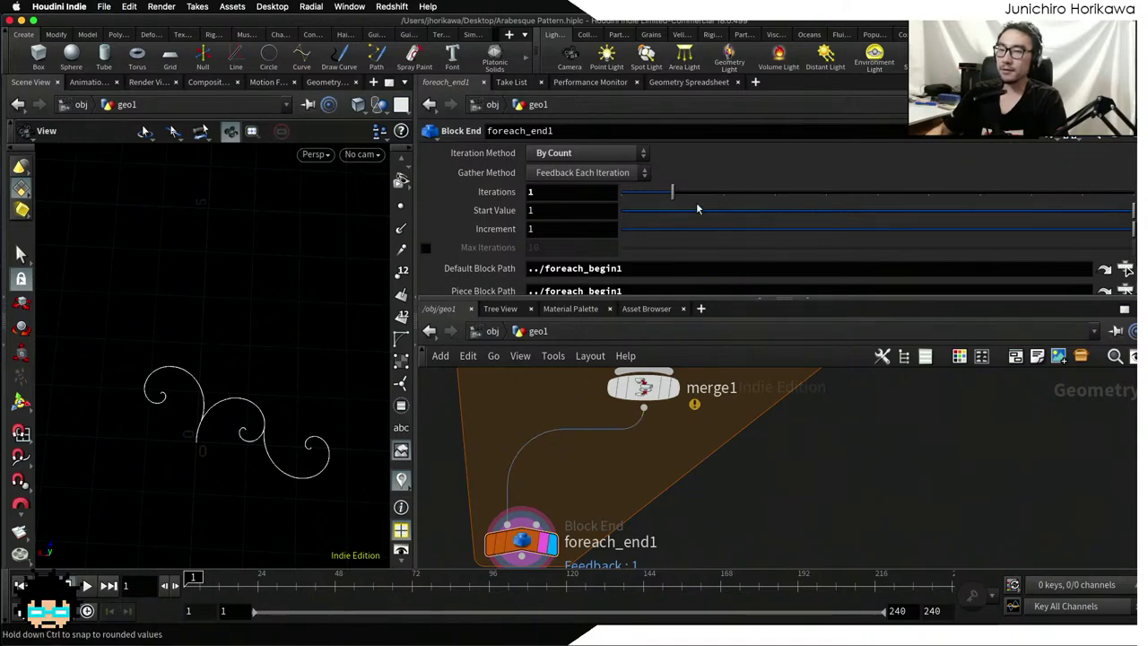
# Raise foreach_end1's Iterations to 5, then settle back on 3.
pyautogui.moveTo(687, 199); pyautogui.dragTo(764, 195)
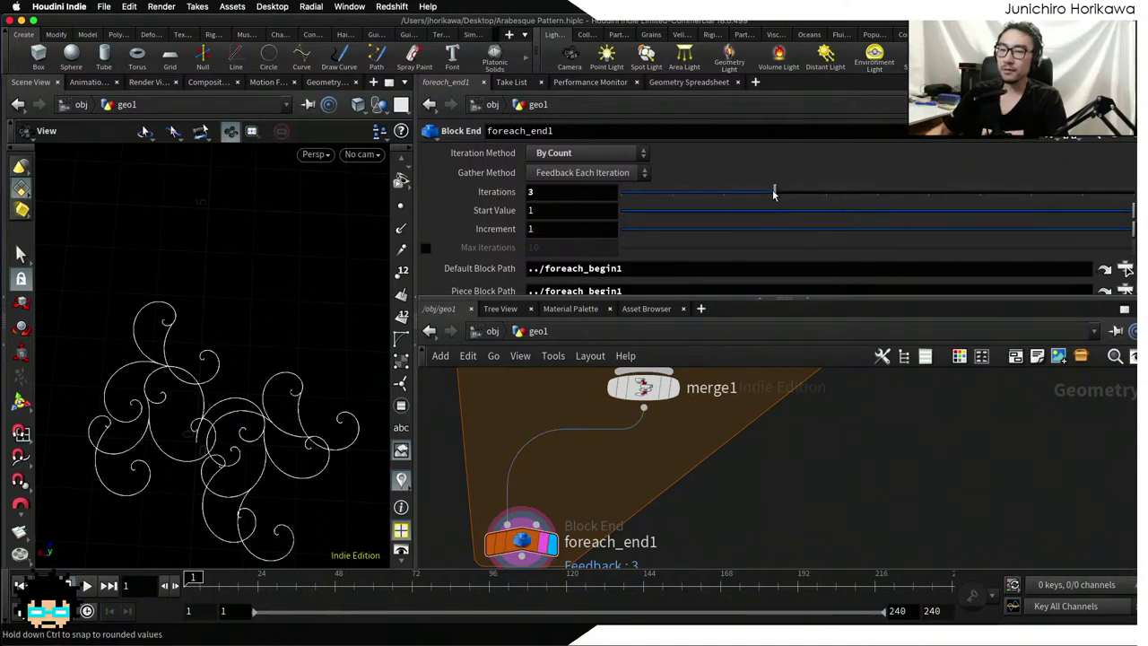
pyautogui.moveTo(840, 194)
pyautogui.mouseDown()
pyautogui.moveTo(856, 193)
pyautogui.moveTo(723, 192)
pyautogui.moveTo(859, 197)
pyautogui.mouseUp()
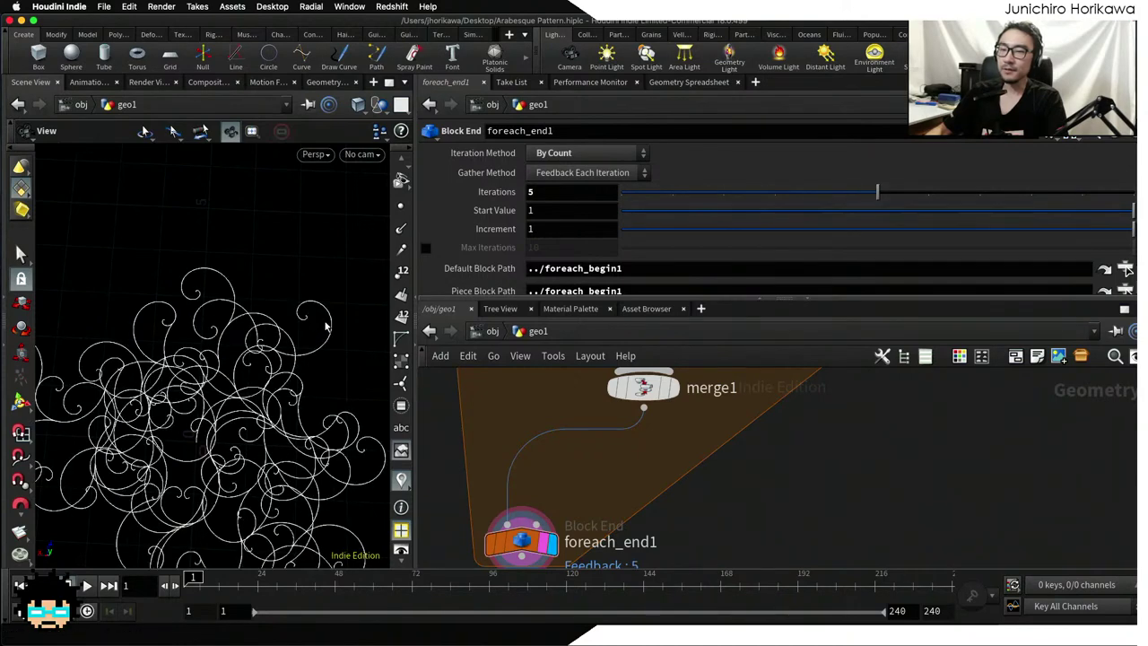
pyautogui.scroll(-3, 179, 395)
pyautogui.moveTo(150, 430); pyautogui.dragTo(186, 365, button='middle')
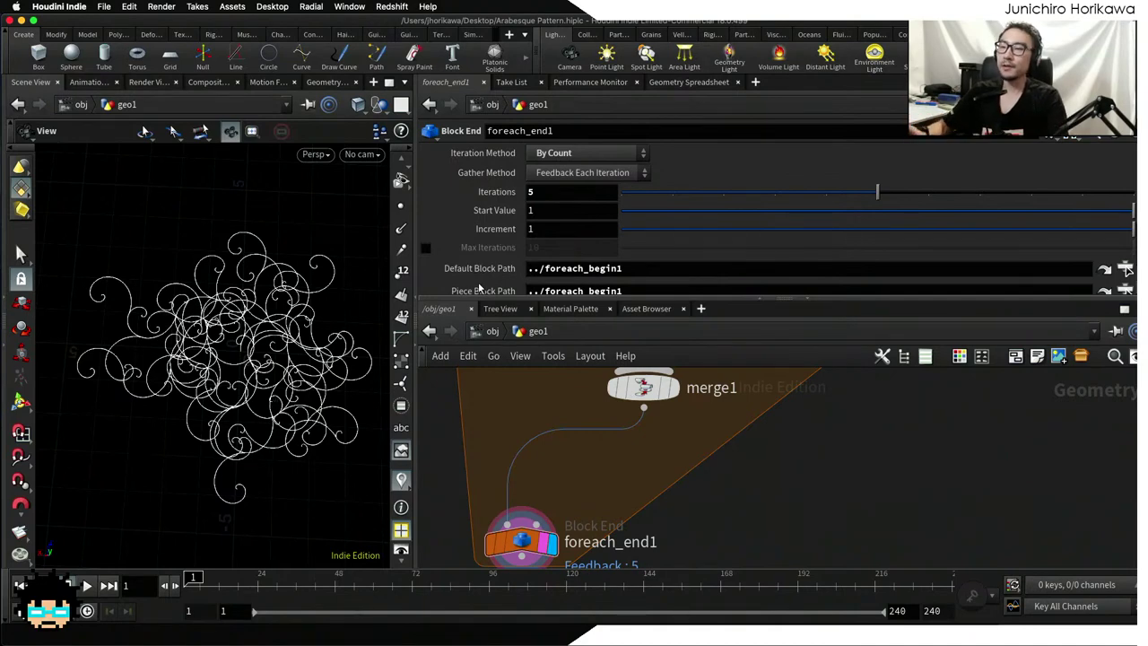
pyautogui.moveTo(774, 192)
pyautogui.mouseDown()
pyautogui.moveTo(674, 191)
pyautogui.moveTo(868, 190)
pyautogui.moveTo(674, 191)
pyautogui.moveTo(758, 199)
pyautogui.mouseUp()
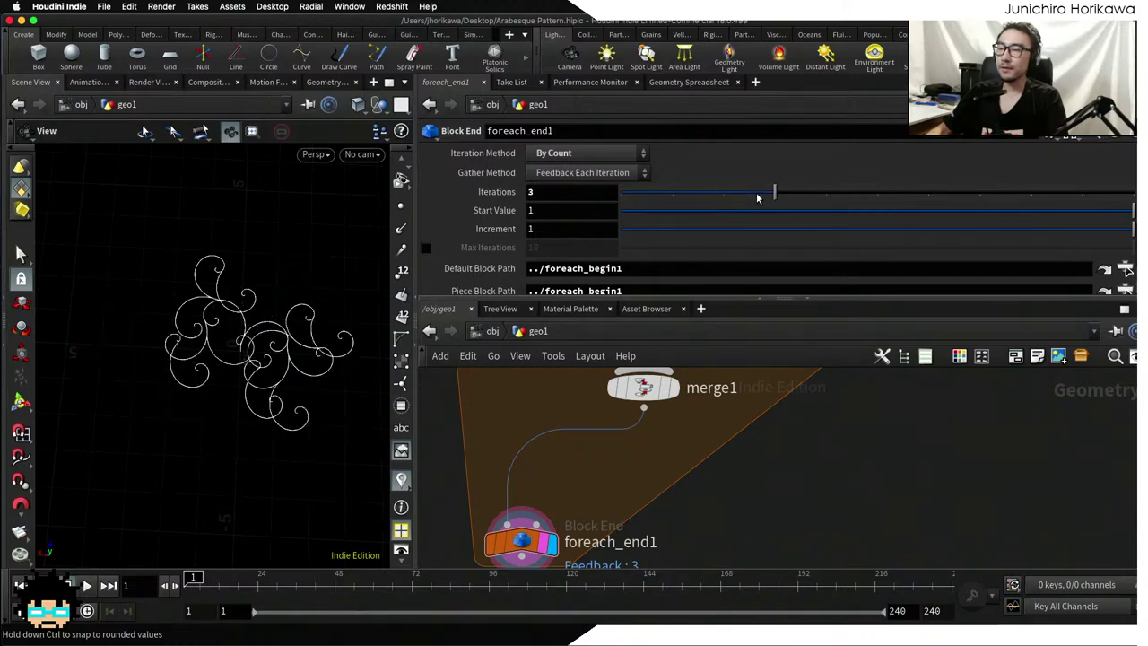
# Compare the outputs of foreach_end3, foreach_end2 and delete1, ending with foreach_end3 displayed.
pyautogui.scroll(-6, 538, 530)
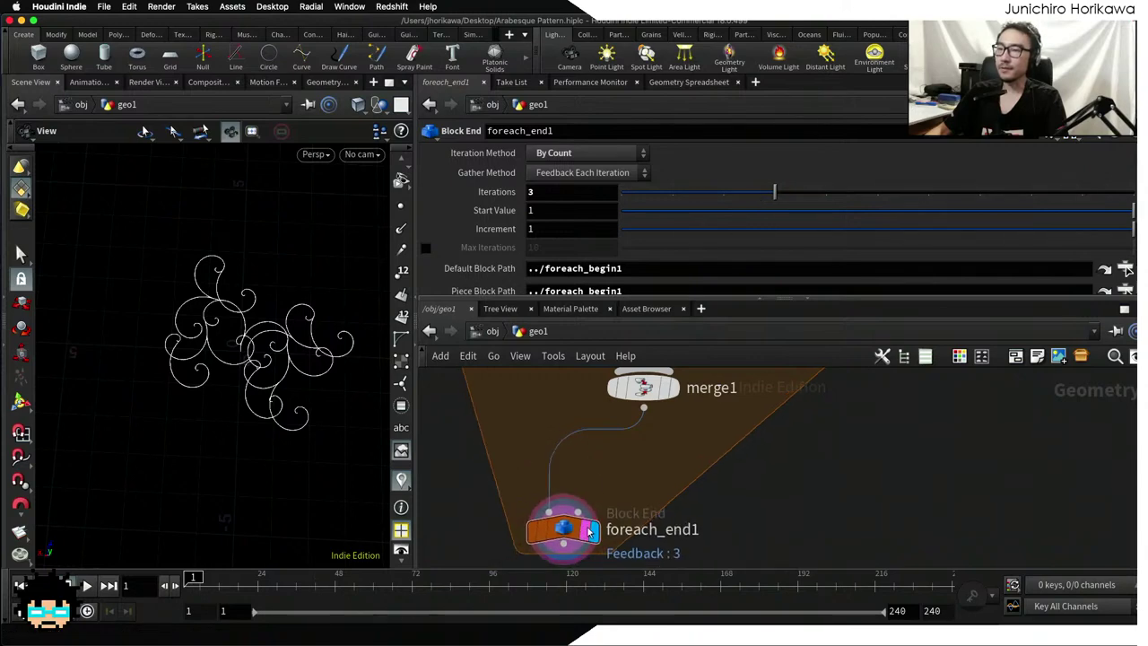
pyautogui.scroll(4, 588, 470)
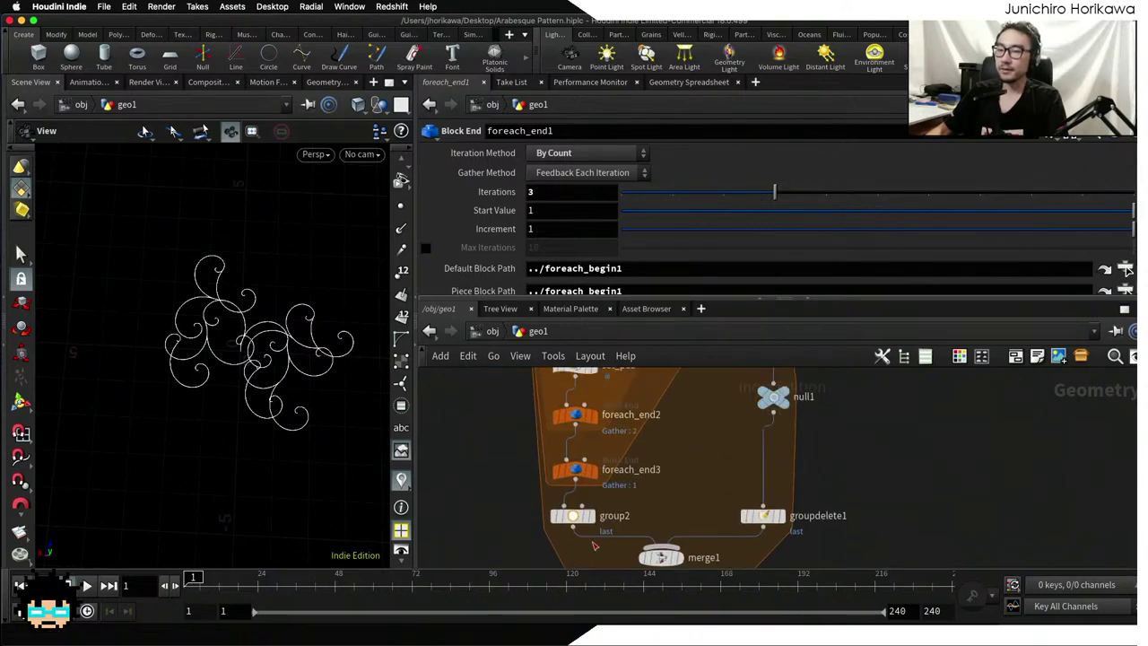
pyautogui.click(591, 473)
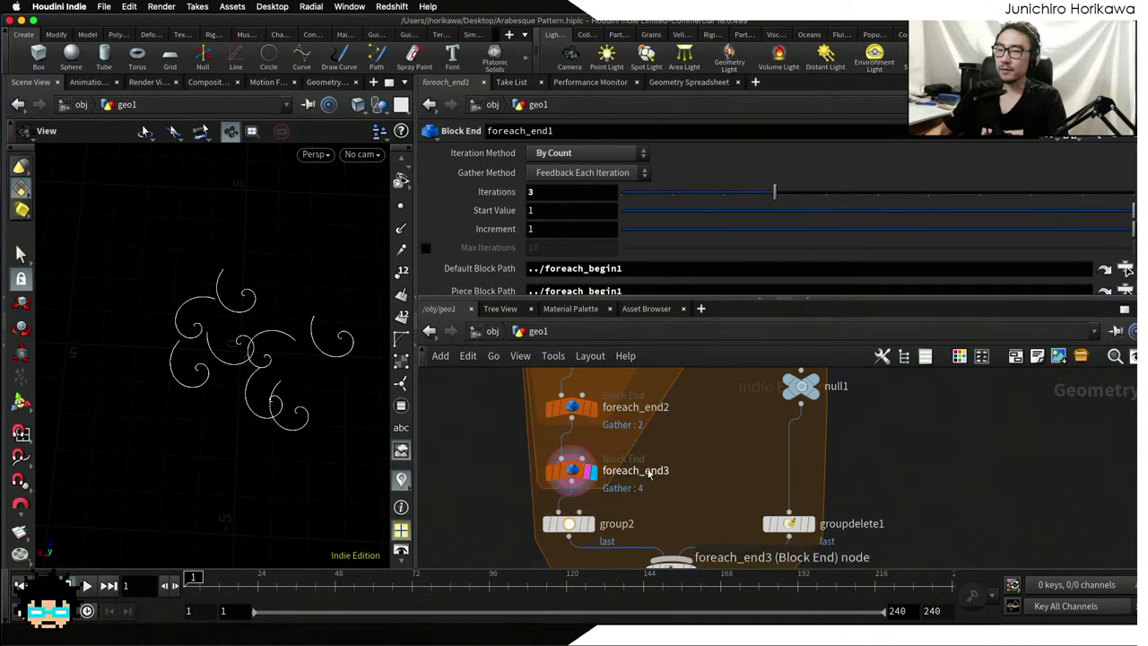
pyautogui.moveTo(593, 414); pyautogui.dragTo(599, 461, button='middle')
pyautogui.click(599, 461)
pyautogui.scroll(-3, 599, 461)
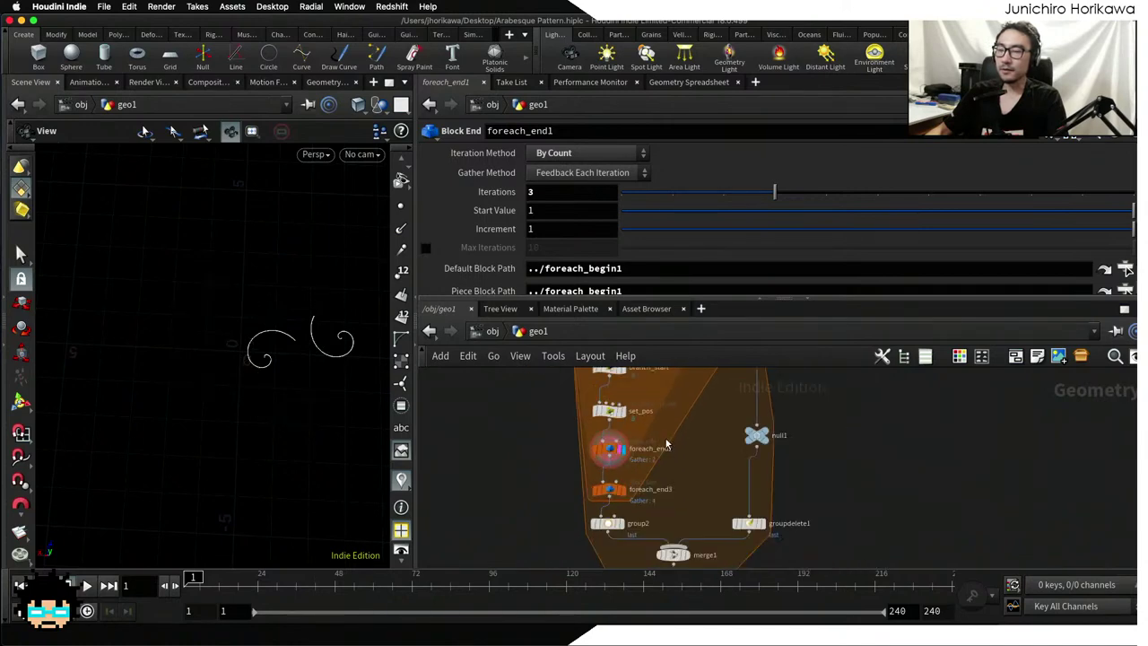
pyautogui.moveTo(664, 425)
pyautogui.mouseDown(button='middle')
pyautogui.moveTo(657, 506)
pyautogui.moveTo(675, 429)
pyautogui.mouseUp(button='middle')
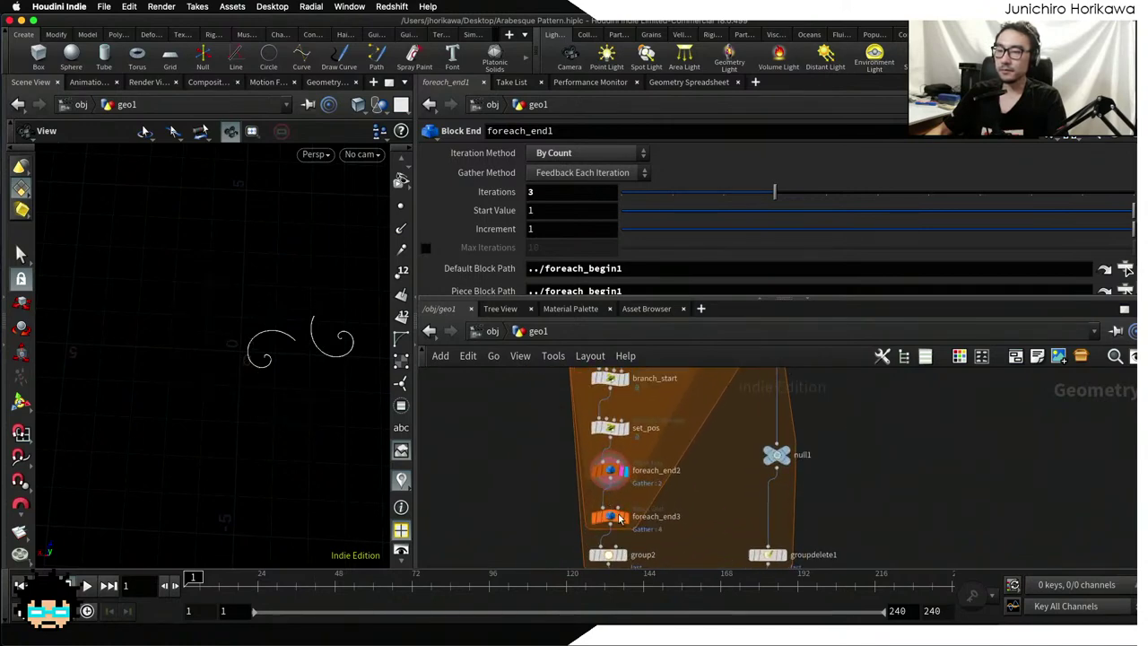
pyautogui.scroll(-2, 673, 488)
pyautogui.moveTo(673, 488); pyautogui.dragTo(666, 560, button='middle')
pyautogui.scroll(3, 597, 395)
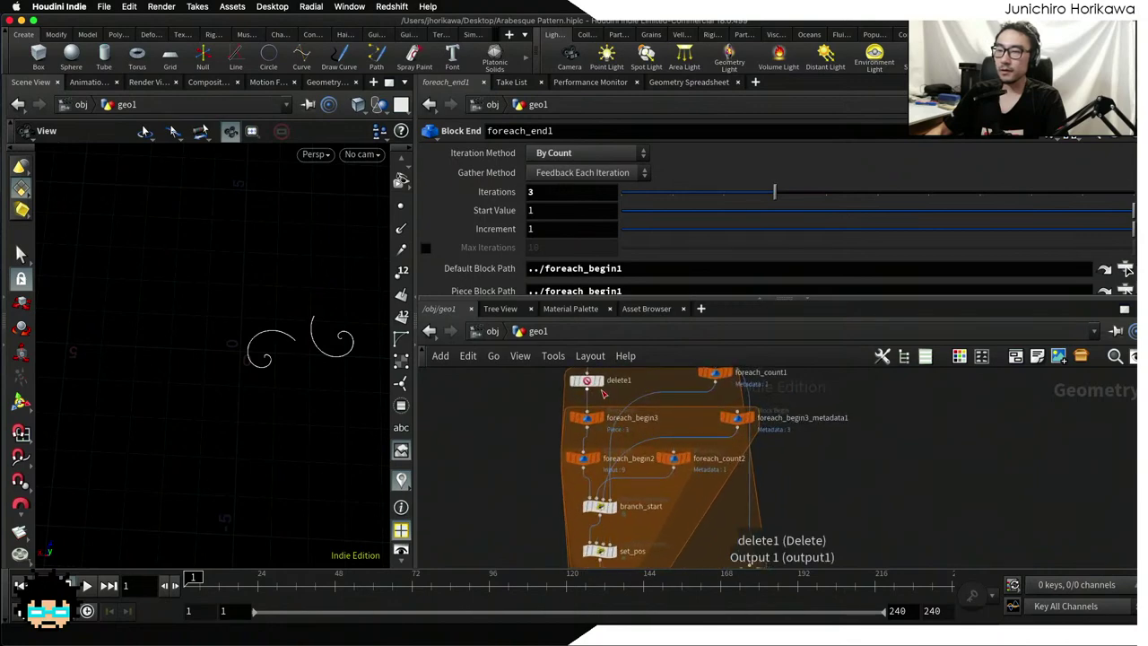
pyautogui.click(600, 379)
pyautogui.scroll(2, 305, 358)
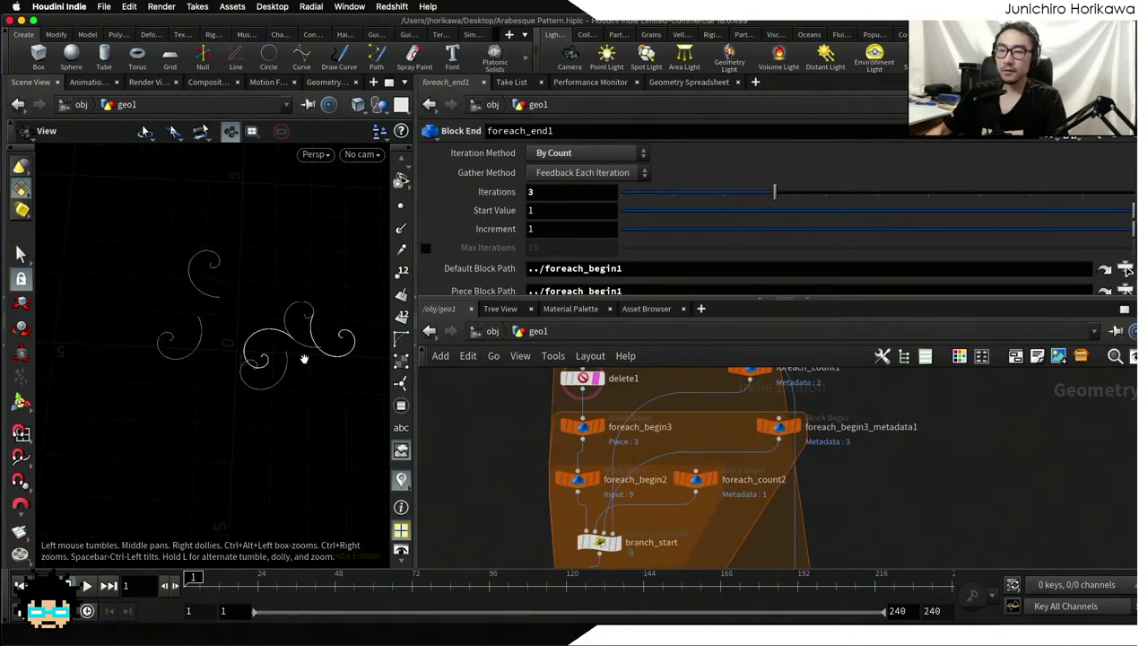
pyautogui.scroll(-3, 574, 431)
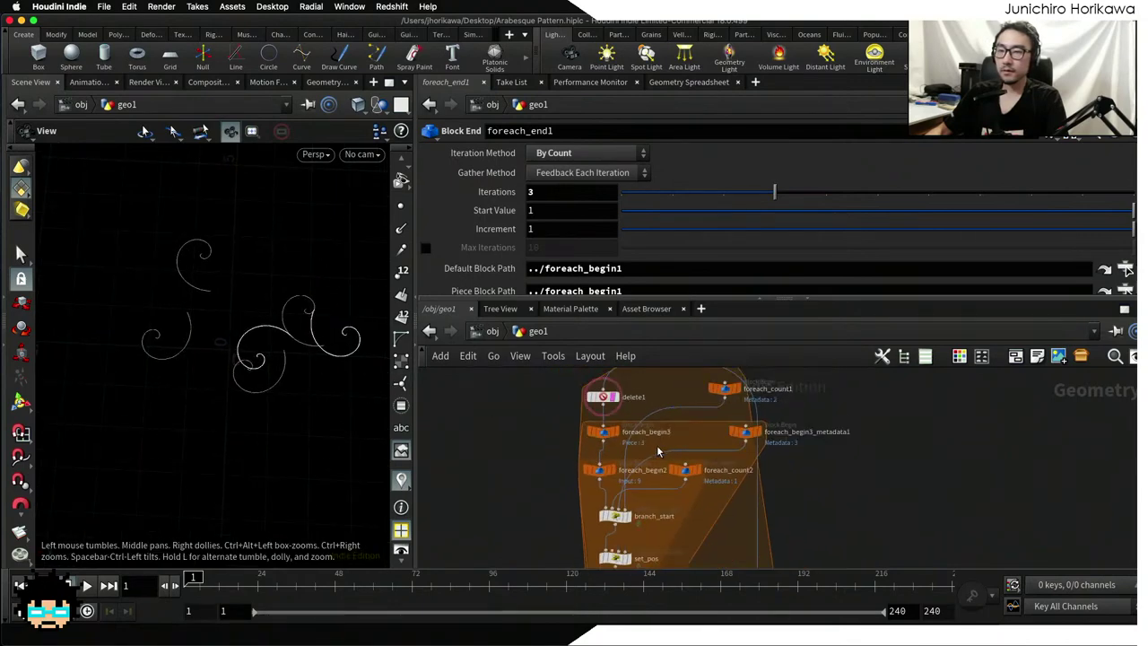
pyautogui.moveTo(661, 512); pyautogui.dragTo(657, 486, button='middle')
pyautogui.scroll(1, 657, 486)
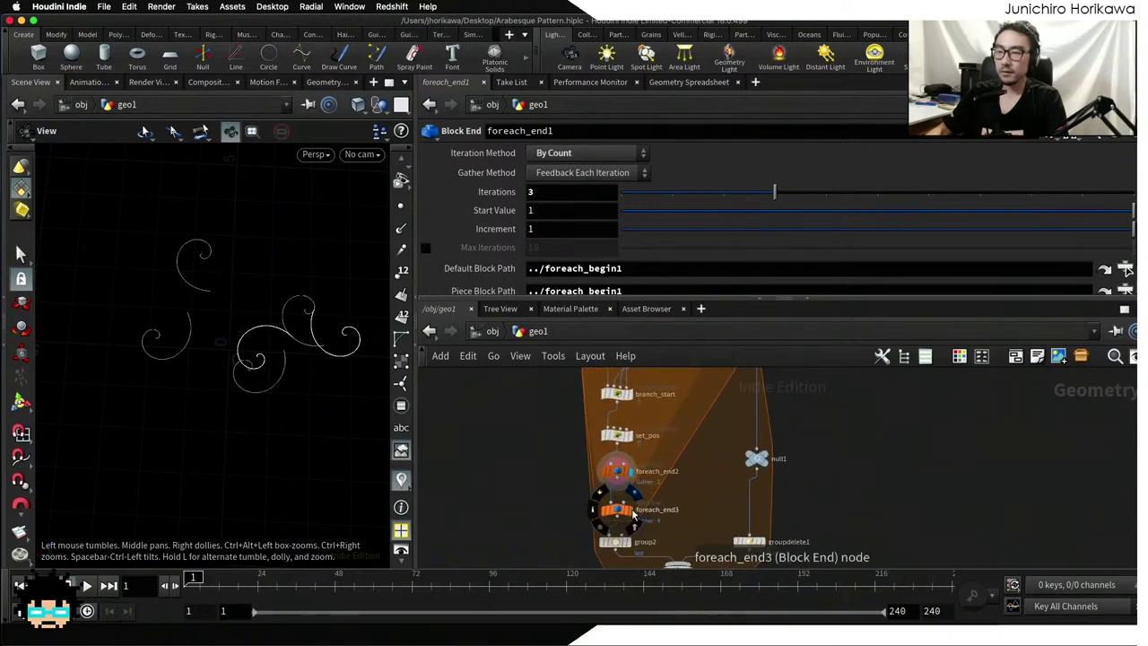
pyautogui.click(630, 510)
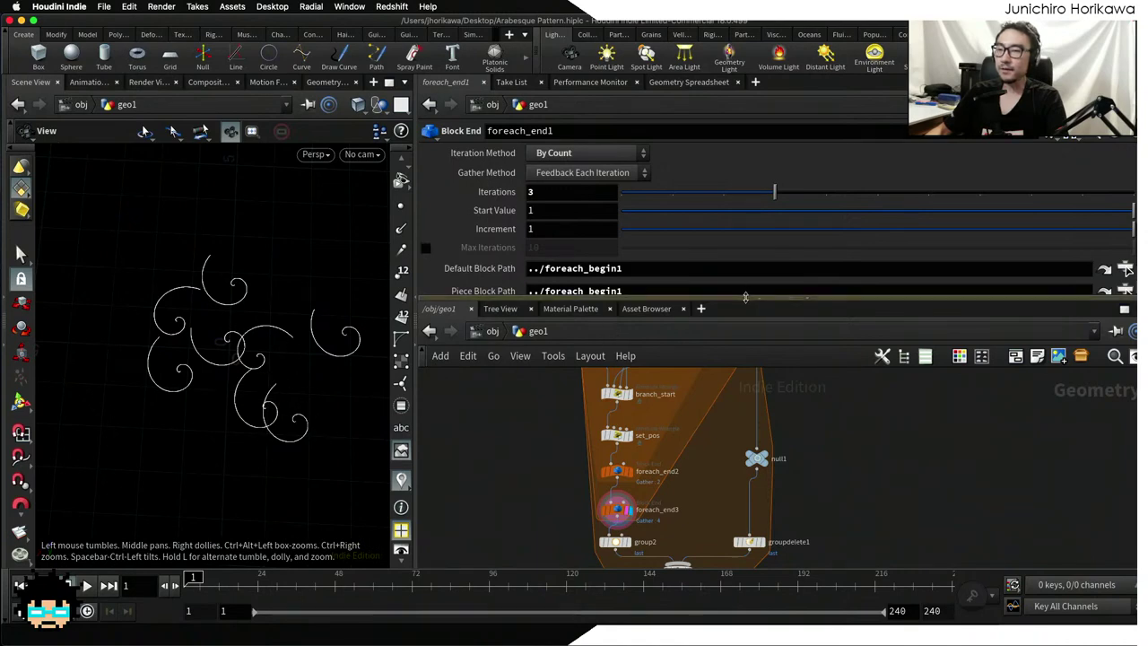
# Enlarge the network editor and move group2, groupdelete1, merge1 and foreach_end1 lower.
pyautogui.moveTo(752, 299); pyautogui.dragTo(751, 266)
pyautogui.scroll(-3, 708, 397)
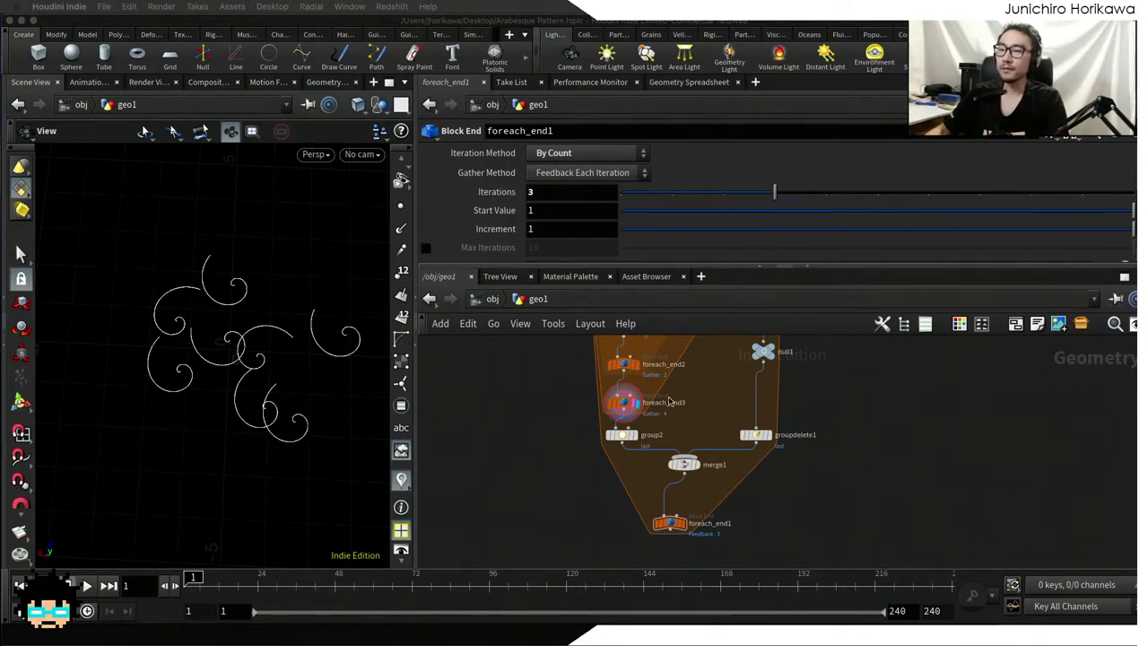
pyautogui.scroll(5, 631, 405)
pyautogui.moveTo(621, 401); pyautogui.dragTo(619, 402)
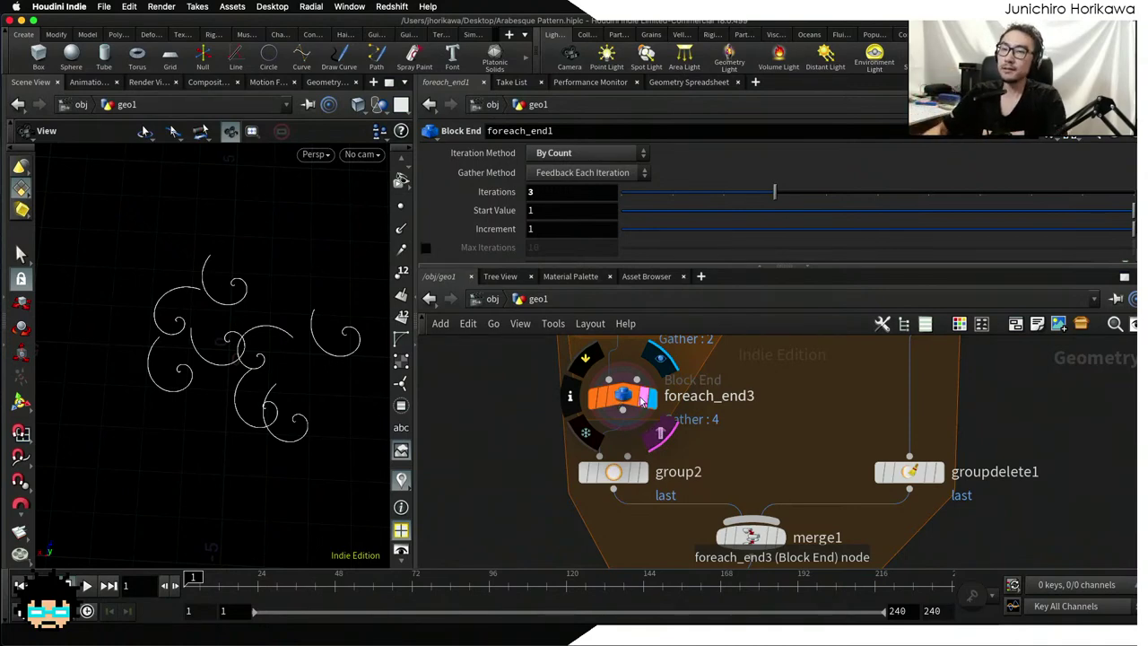
pyautogui.click(619, 401)
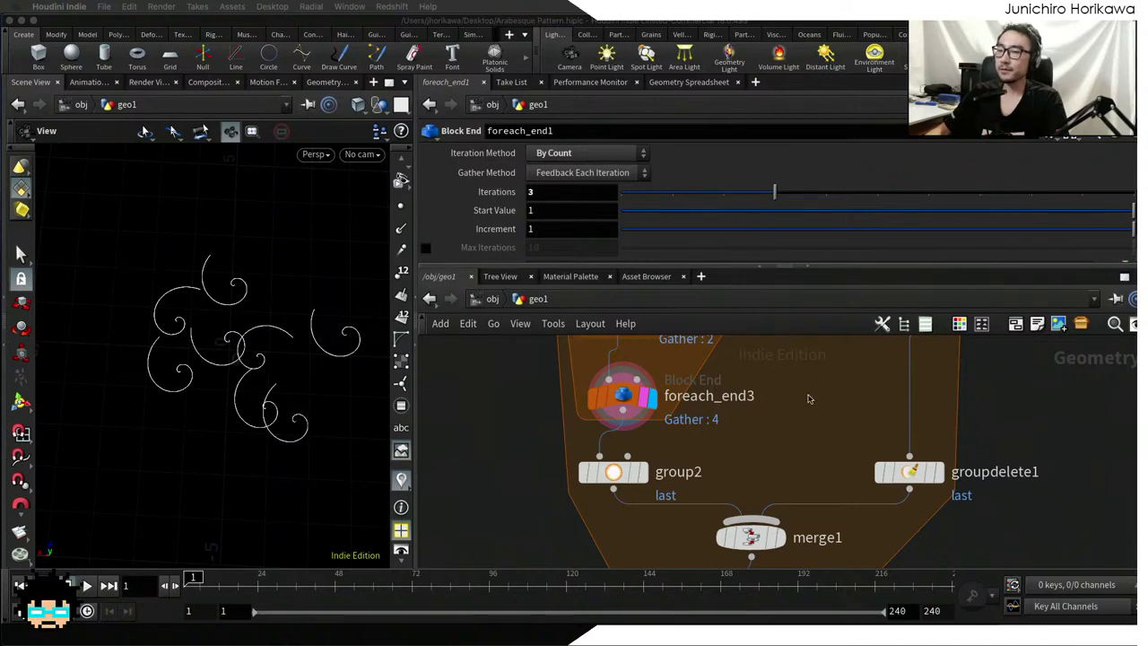
pyautogui.scroll(-5, 809, 398)
pyautogui.moveTo(866, 455); pyautogui.dragTo(720, 467)
pyautogui.scroll(-2, 719, 467)
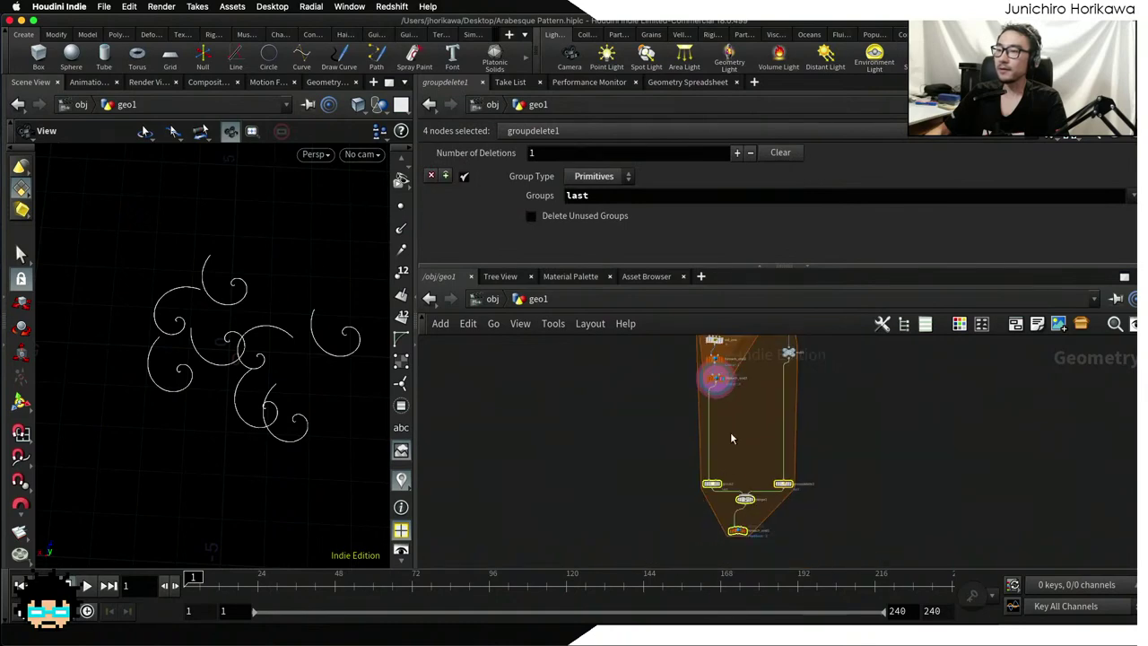
pyautogui.scroll(5, 718, 484)
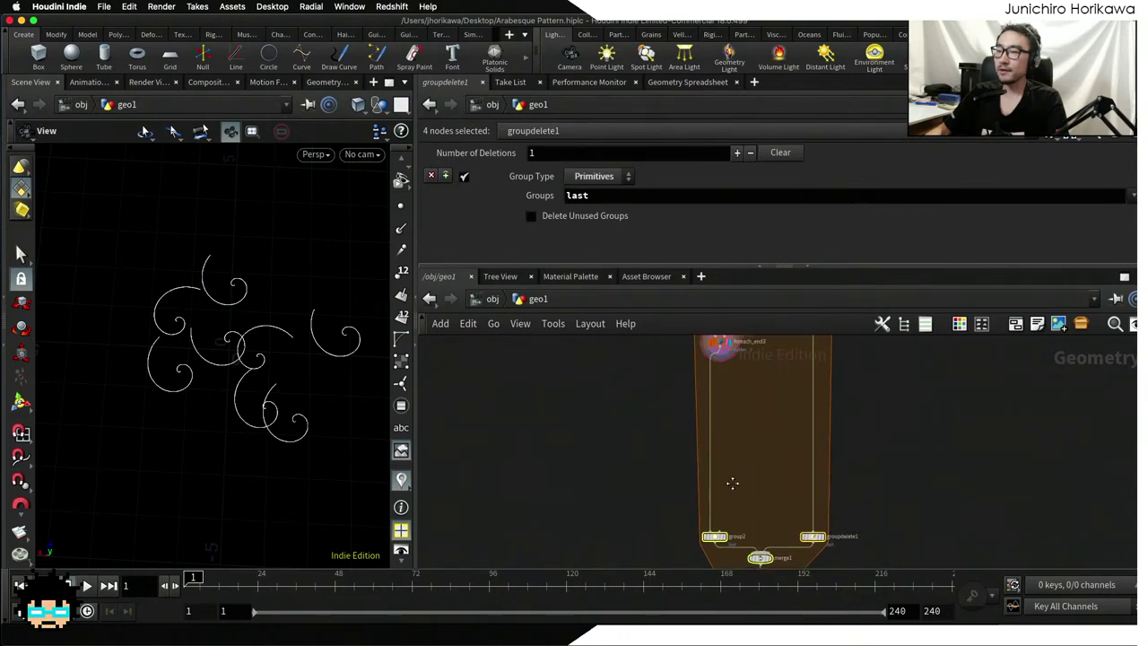
pyautogui.scroll(2, 722, 473)
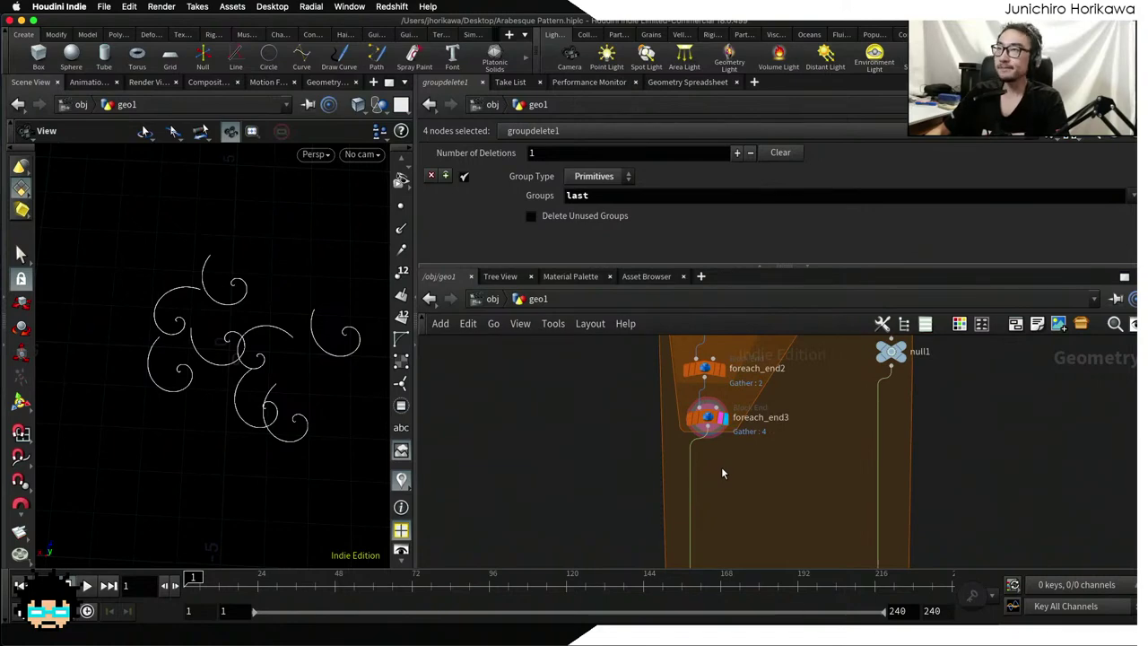
# Add an Intersection Analysis node, intersectionanalysis1, below foreach_end3.
pyautogui.click(727, 472)
pyautogui.press('Tab')
pyautogui.write('inte')
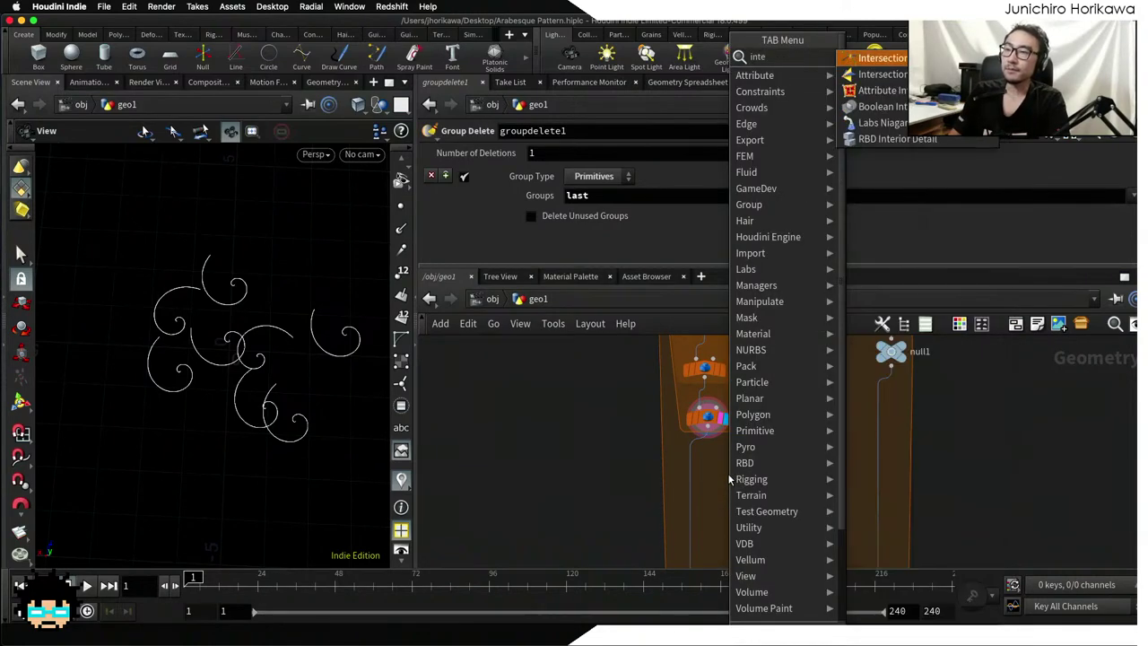
pyautogui.press('Return')
pyautogui.click(729, 480)
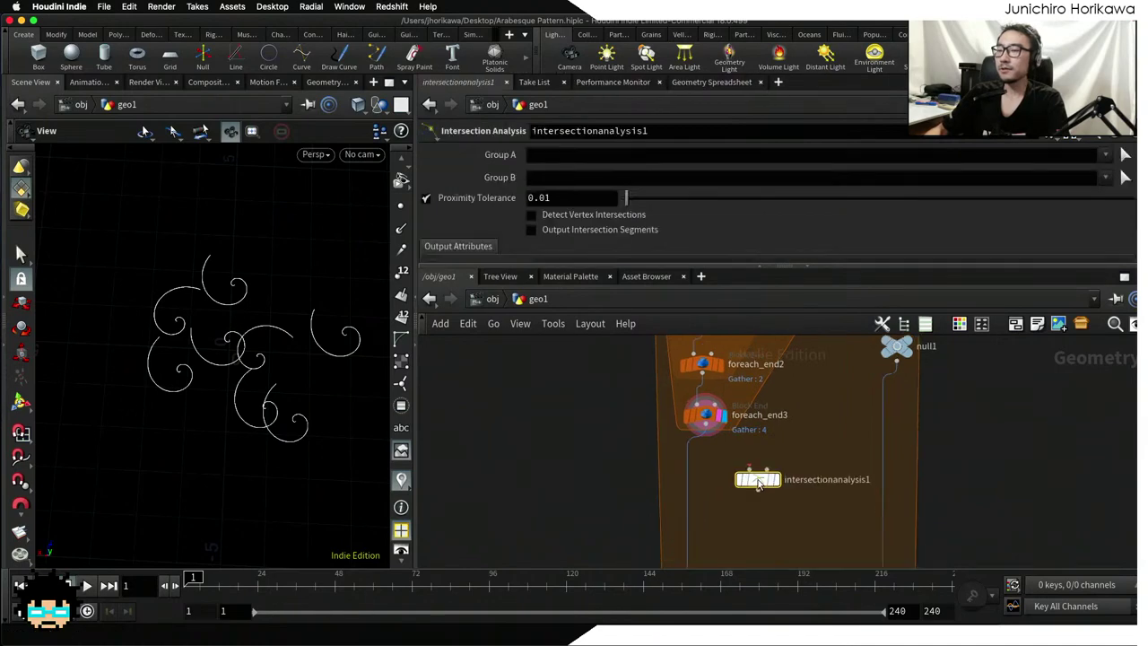
pyautogui.scroll(2, 757, 480)
pyautogui.moveTo(749, 484); pyautogui.dragTo(758, 503)
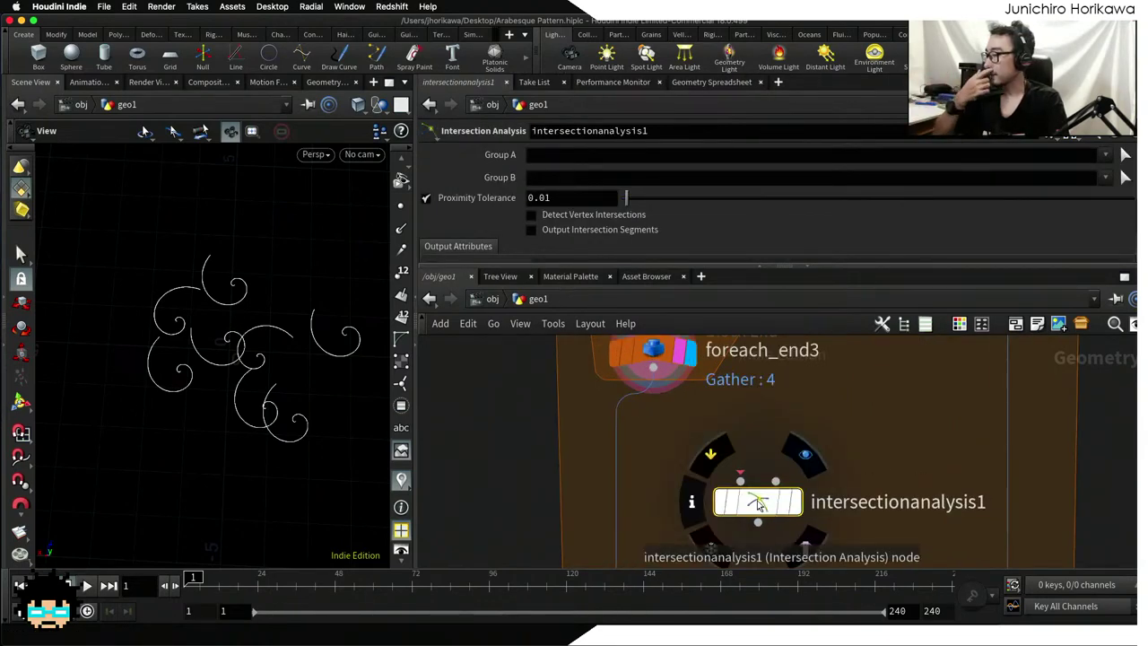
# Inspect foreach_end3's loop settings, then display foreach_end1's output.
pyautogui.scroll(-2, 675, 427)
pyautogui.moveTo(674, 428); pyautogui.dragTo(675, 504, button='middle')
pyautogui.click(655, 438)
pyautogui.scroll(-3, 700, 436)
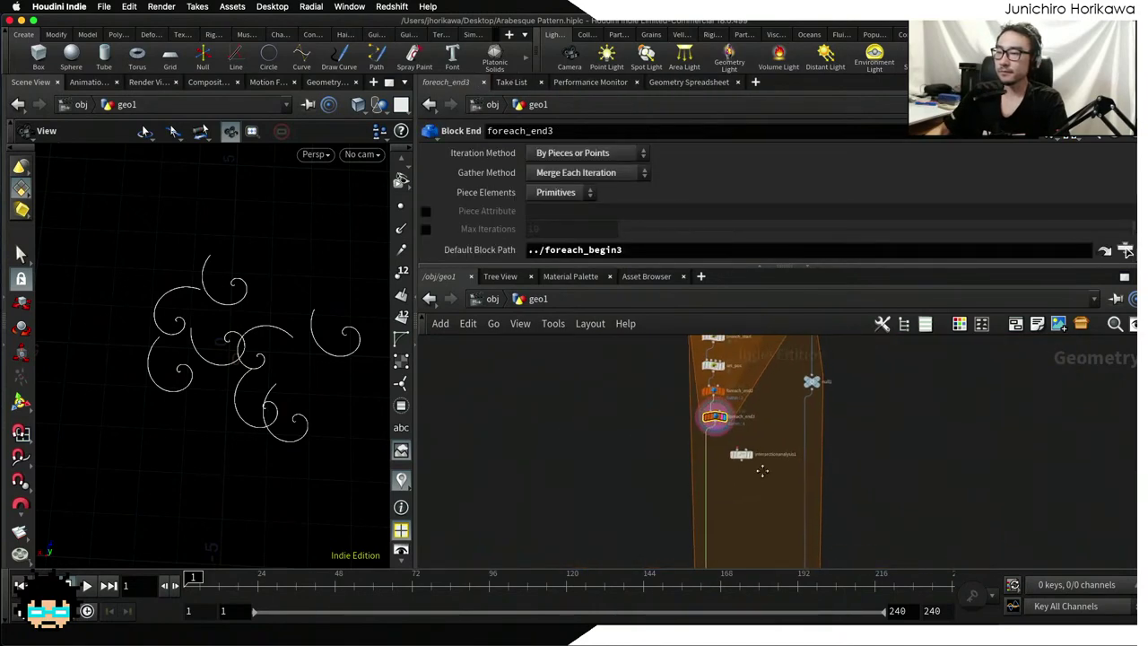
pyautogui.scroll(3, 731, 487)
pyautogui.click(723, 511)
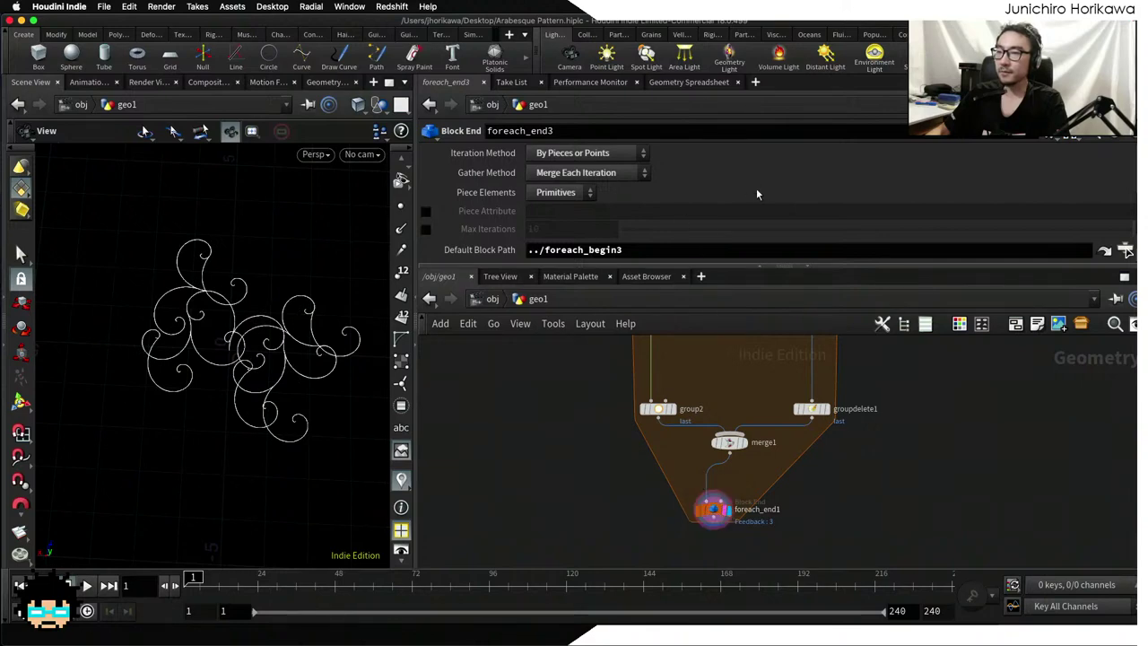
# Lower foreach_end1's loop iterations from 3 to 2.
pyautogui.click(711, 508)
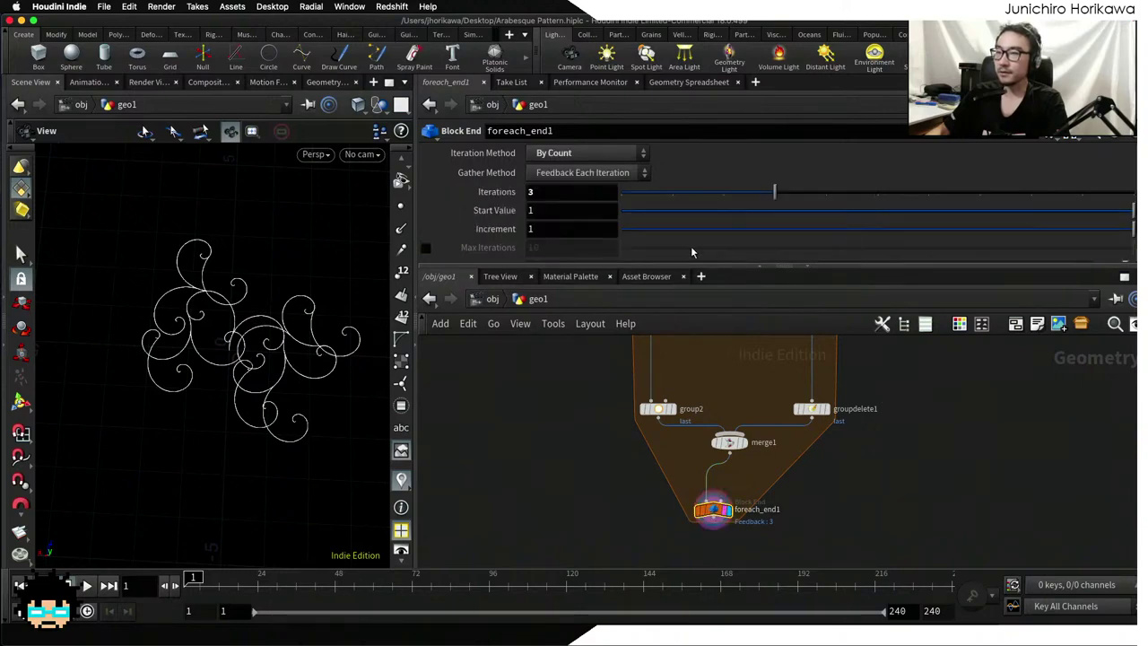
pyautogui.moveTo(772, 192); pyautogui.dragTo(723, 192)
pyautogui.scroll(-5, 615, 482)
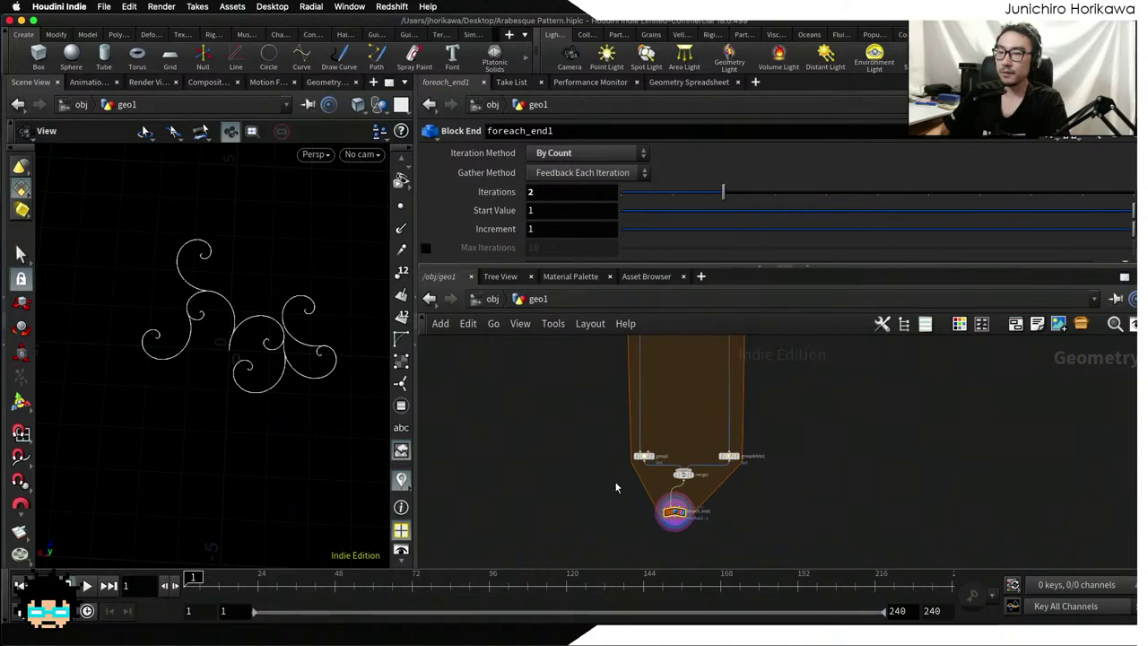
pyautogui.scroll(4, 677, 412)
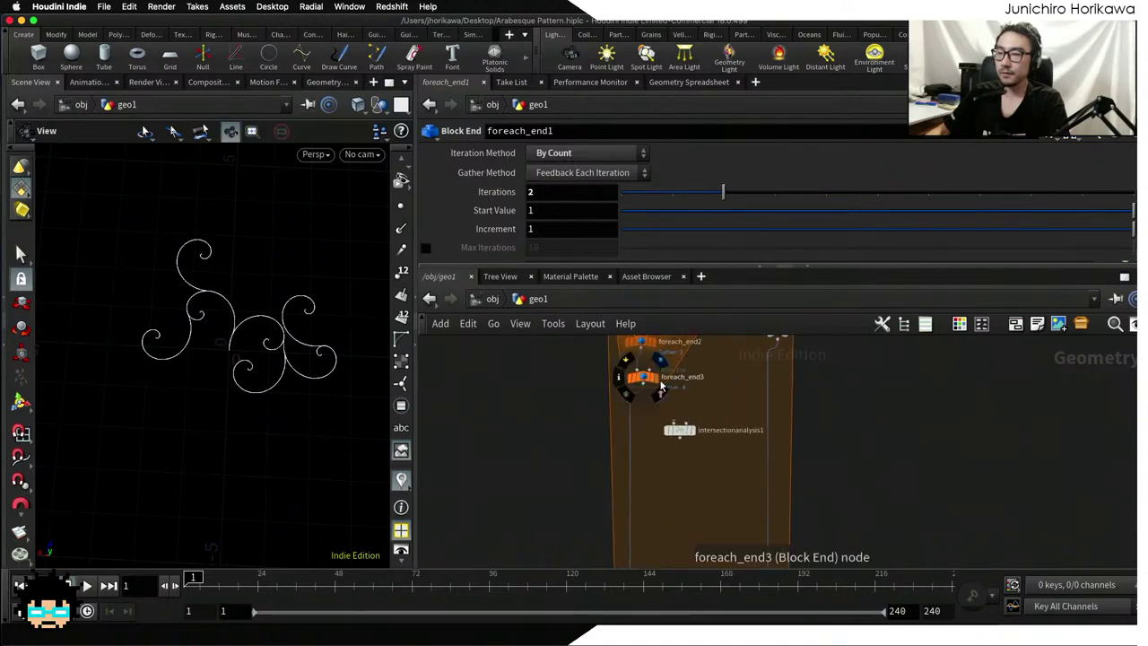
# Display foreach_end3's output after previewing null1, and align foreach_end3 under foreach_end2.
pyautogui.click(652, 376)
pyautogui.scroll(-2, 723, 481)
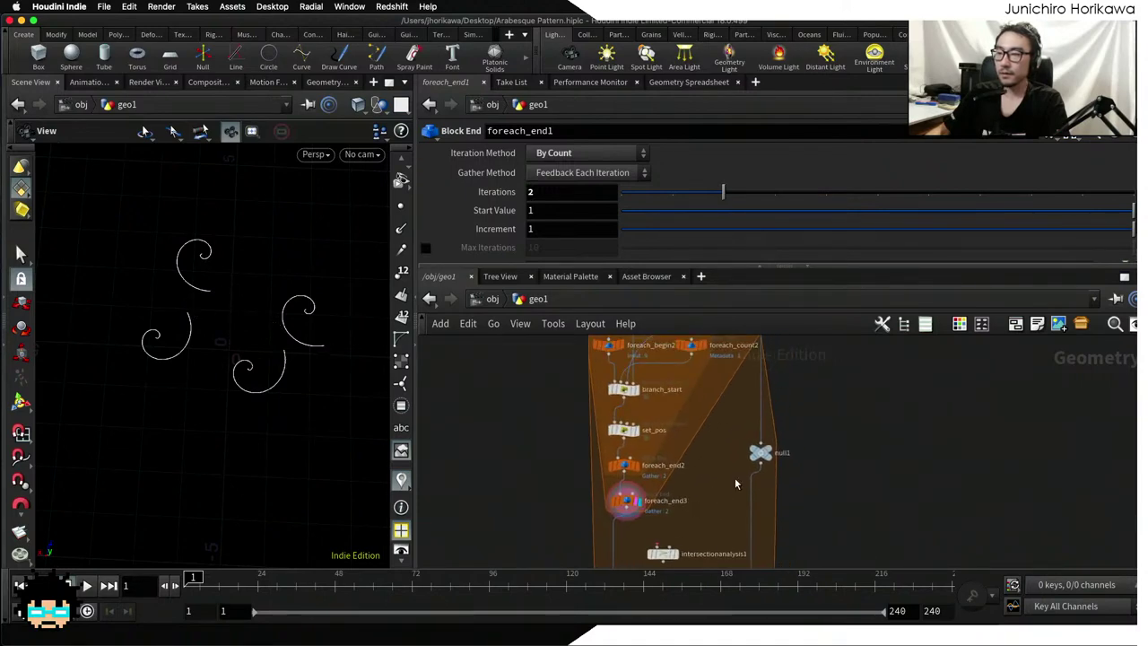
pyautogui.scroll(4, 734, 478)
pyautogui.click(778, 468)
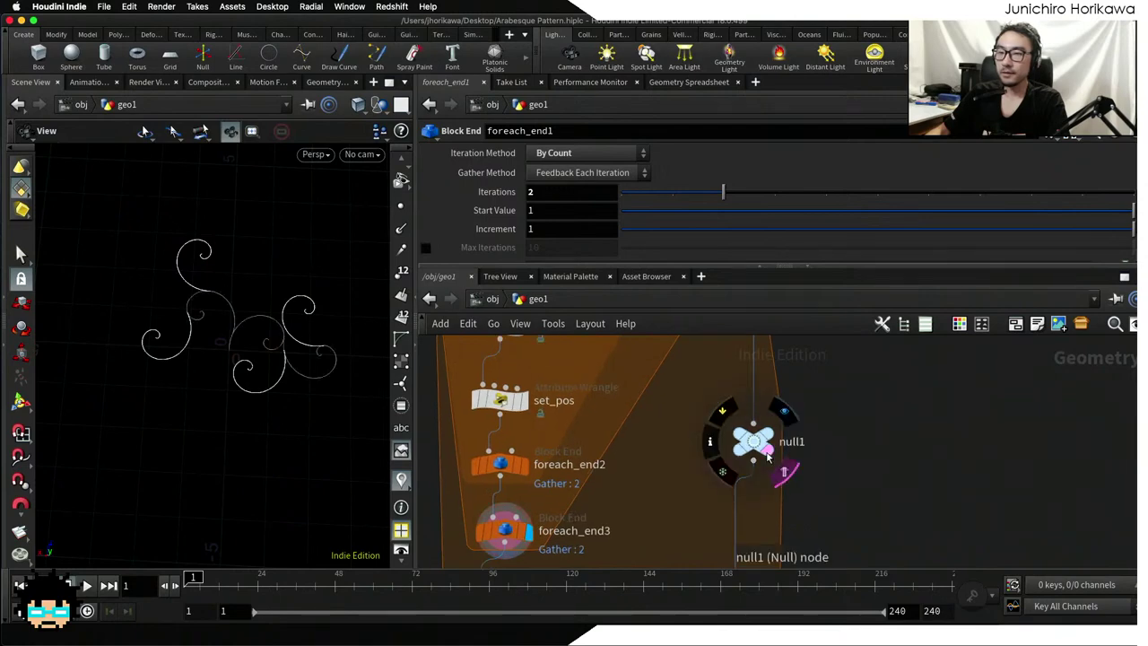
pyautogui.scroll(6, 305, 333)
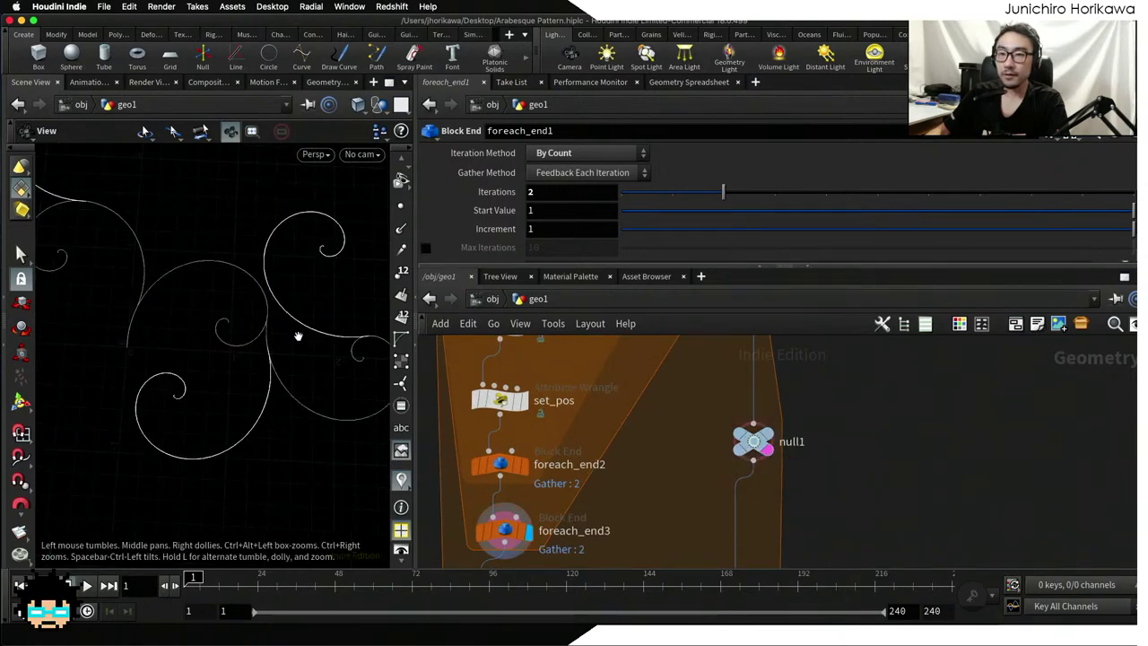
pyautogui.scroll(-3, 282, 333)
pyautogui.scroll(-5, 609, 428)
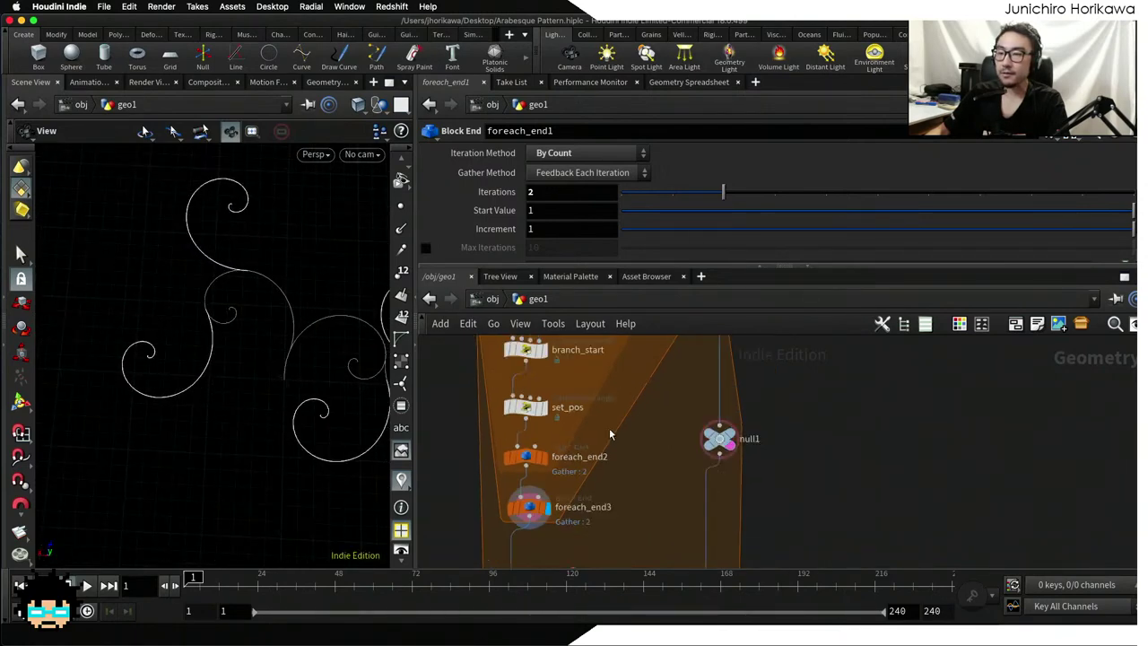
pyautogui.scroll(4, 564, 478)
pyautogui.moveTo(513, 478)
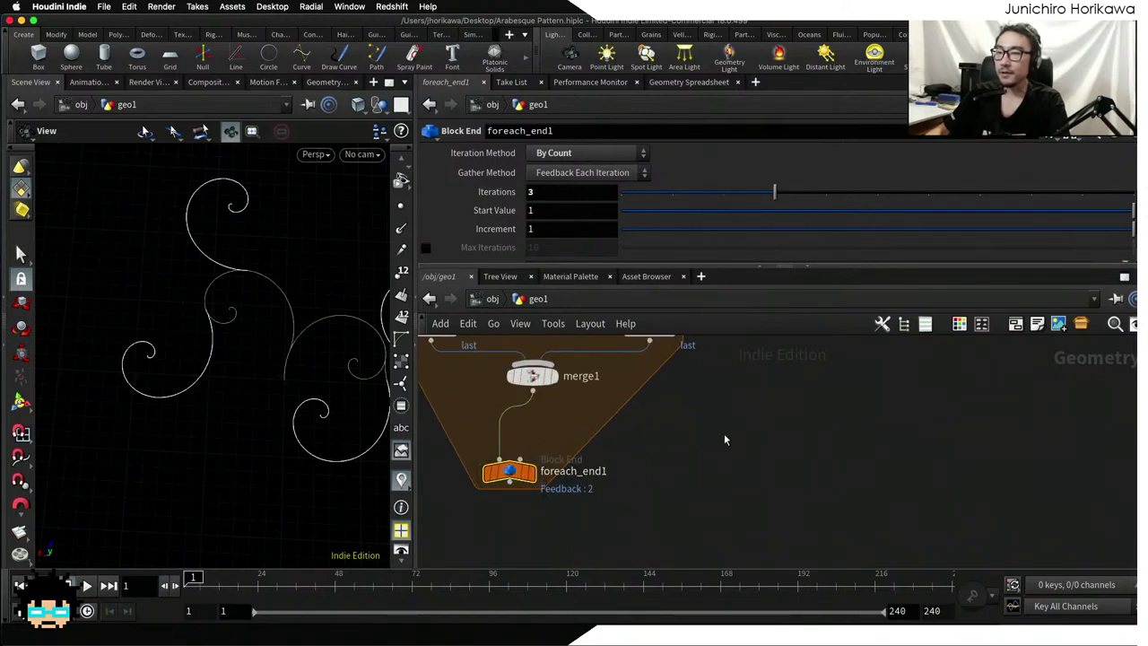
pyautogui.scroll(-3, 593, 421)
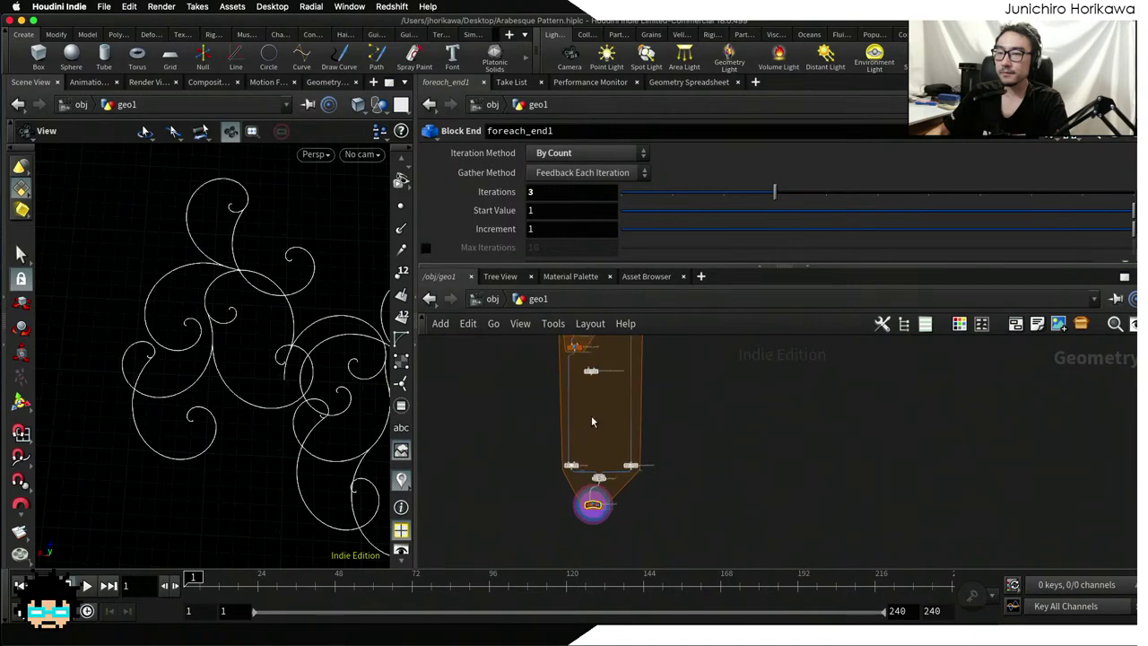
pyautogui.scroll(6, 592, 422)
pyautogui.click(582, 479)
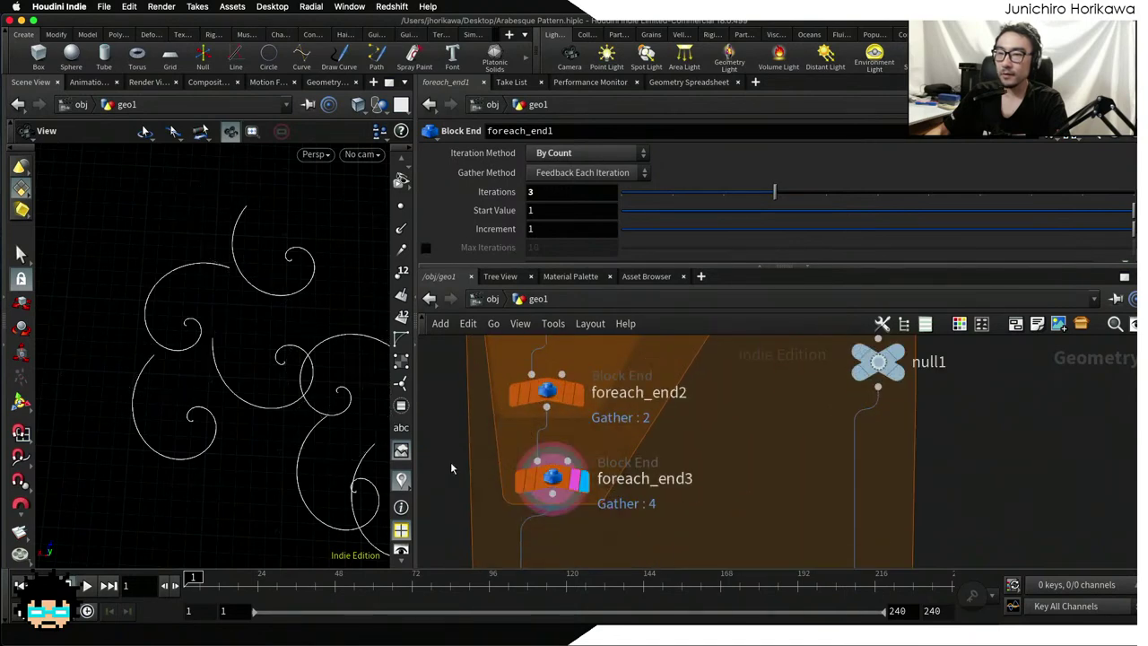
pyautogui.moveTo(261, 431); pyautogui.dragTo(200, 395)
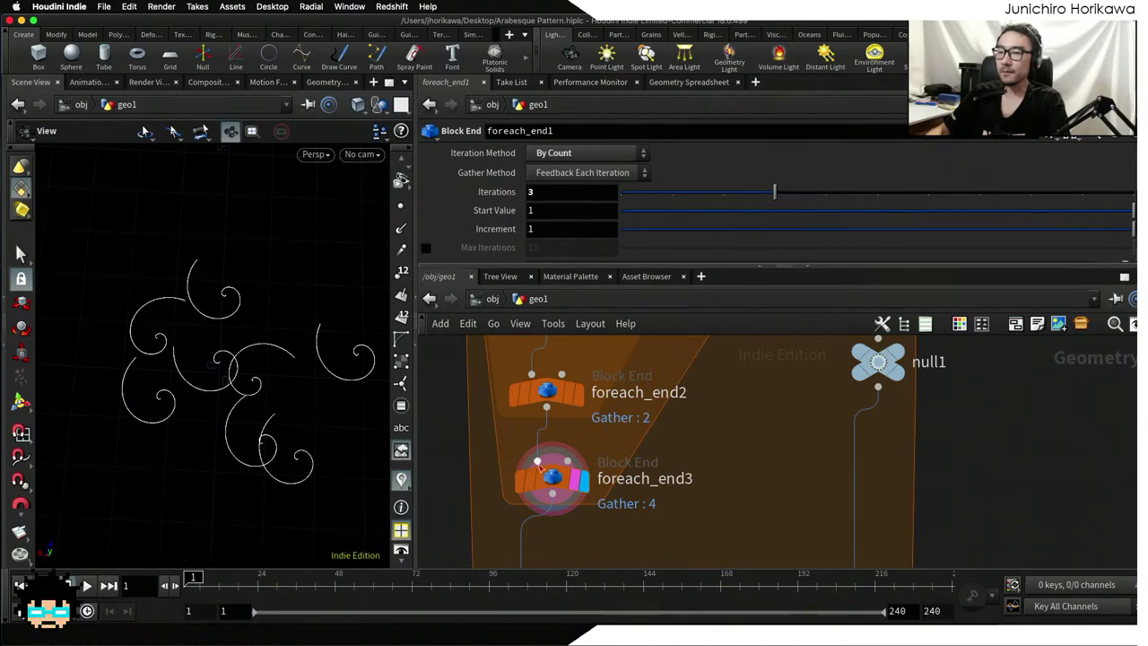
pyautogui.moveTo(539, 464); pyautogui.dragTo(534, 468)
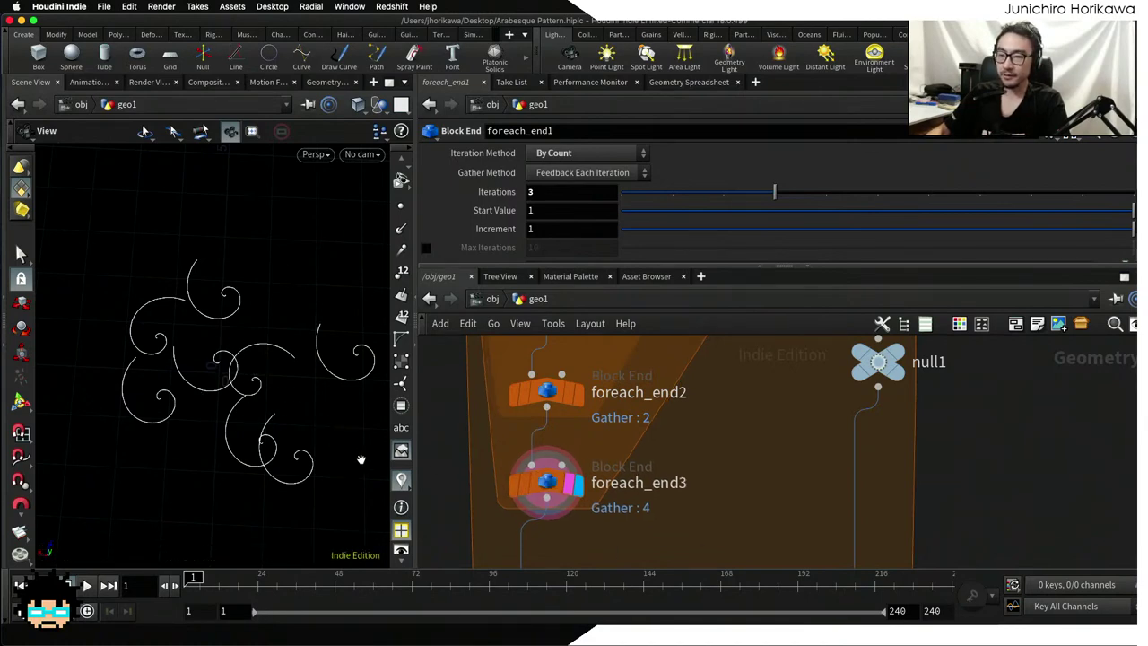
pyautogui.moveTo(541, 489)
pyautogui.mouseDown()
pyautogui.moveTo(552, 480)
pyautogui.moveTo(540, 481)
pyautogui.mouseUp()
# Overlay null1's pattern as a template and reposition null1 in the network.
pyautogui.hscroll(2, 564, 478)
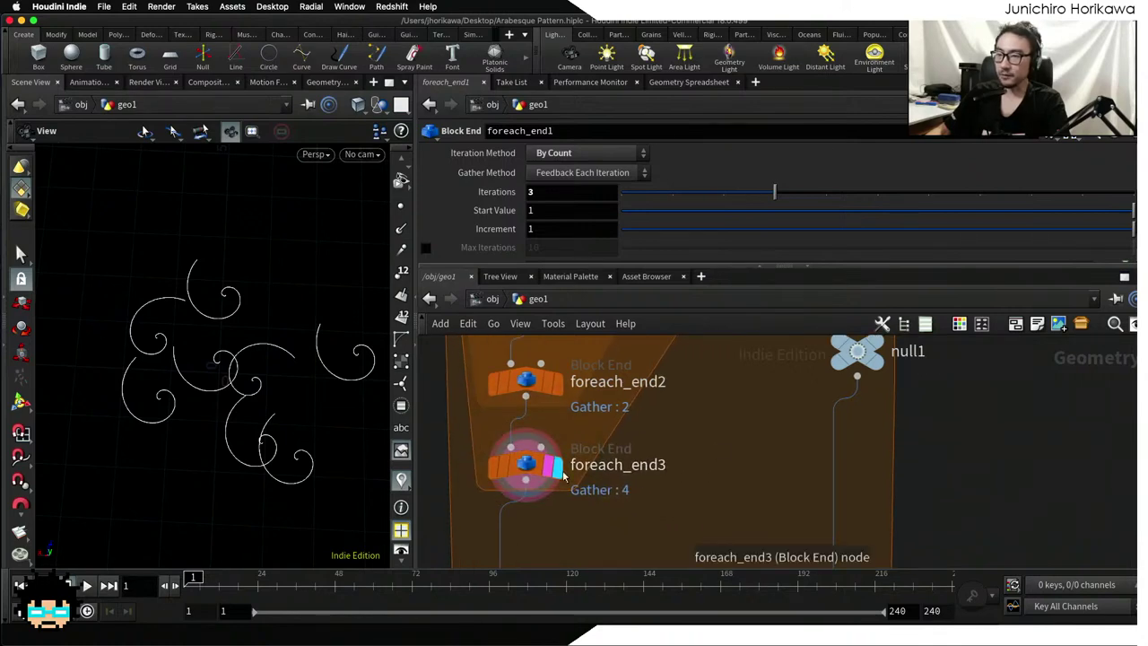
pyautogui.scroll(2, 733, 436)
pyautogui.click(857, 453)
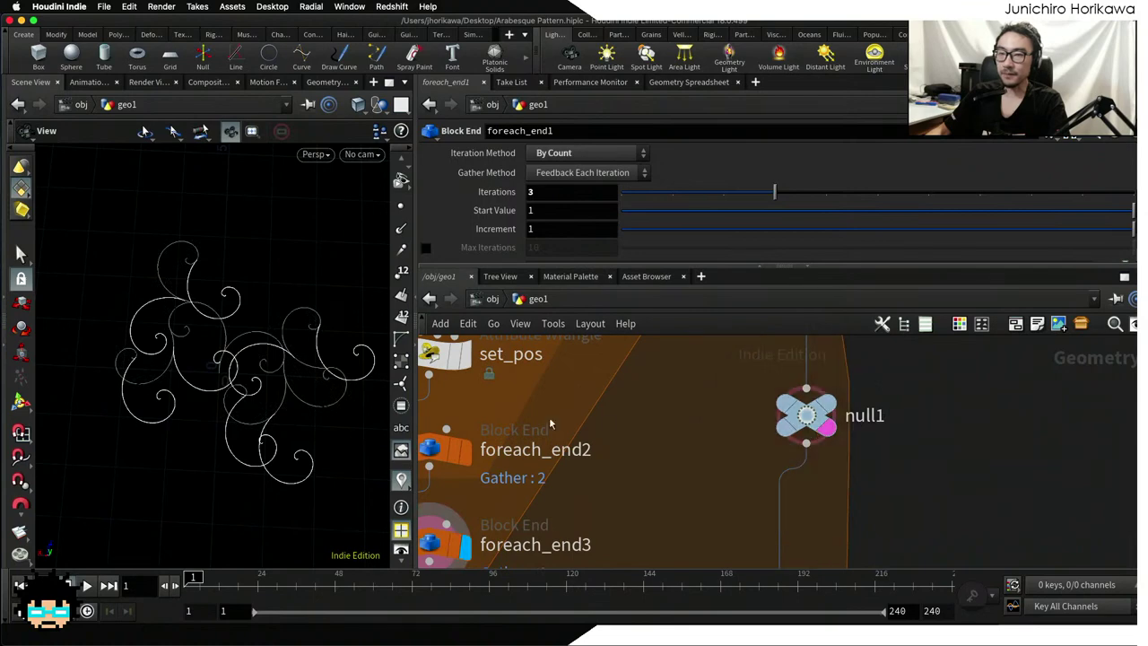
pyautogui.scroll(8, 338, 382)
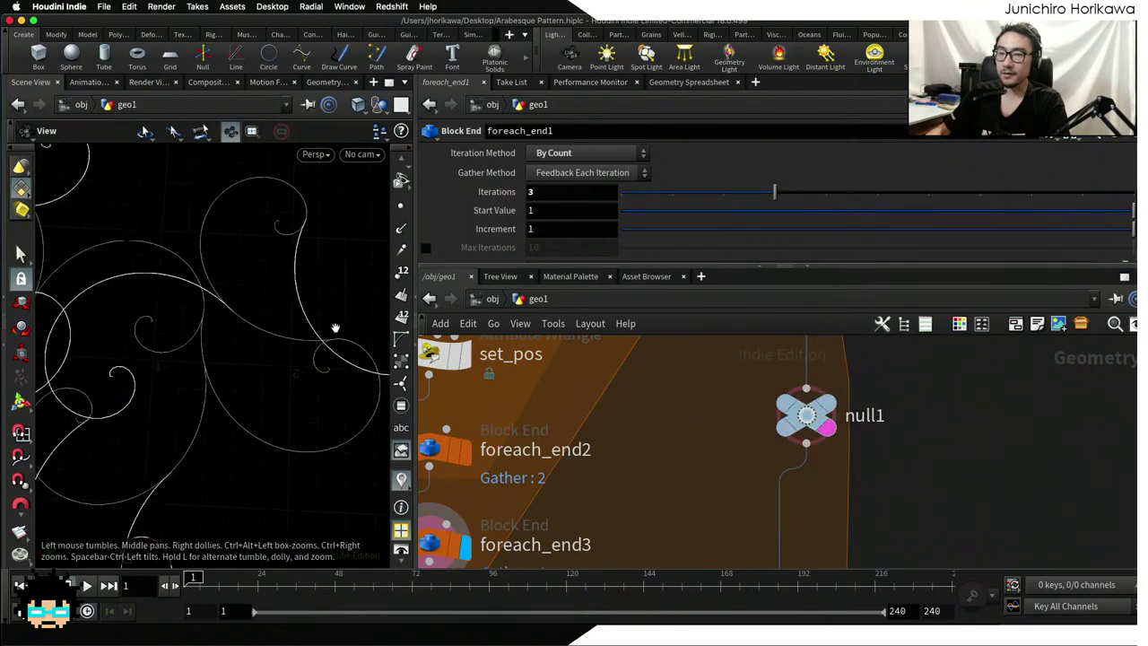
pyautogui.scroll(-2, 321, 373)
pyautogui.scroll(-4, 801, 414)
pyautogui.moveTo(781, 410); pyautogui.dragTo(788, 465)
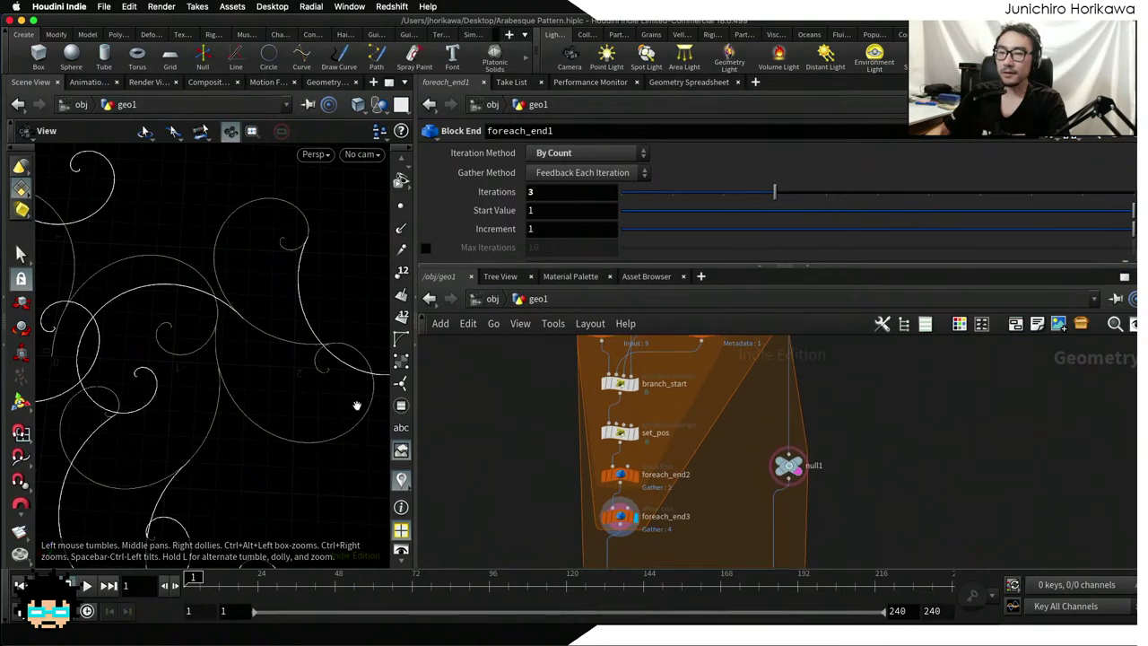
pyautogui.scroll(-2, 318, 357)
pyautogui.moveTo(203, 393); pyautogui.dragTo(205, 389)
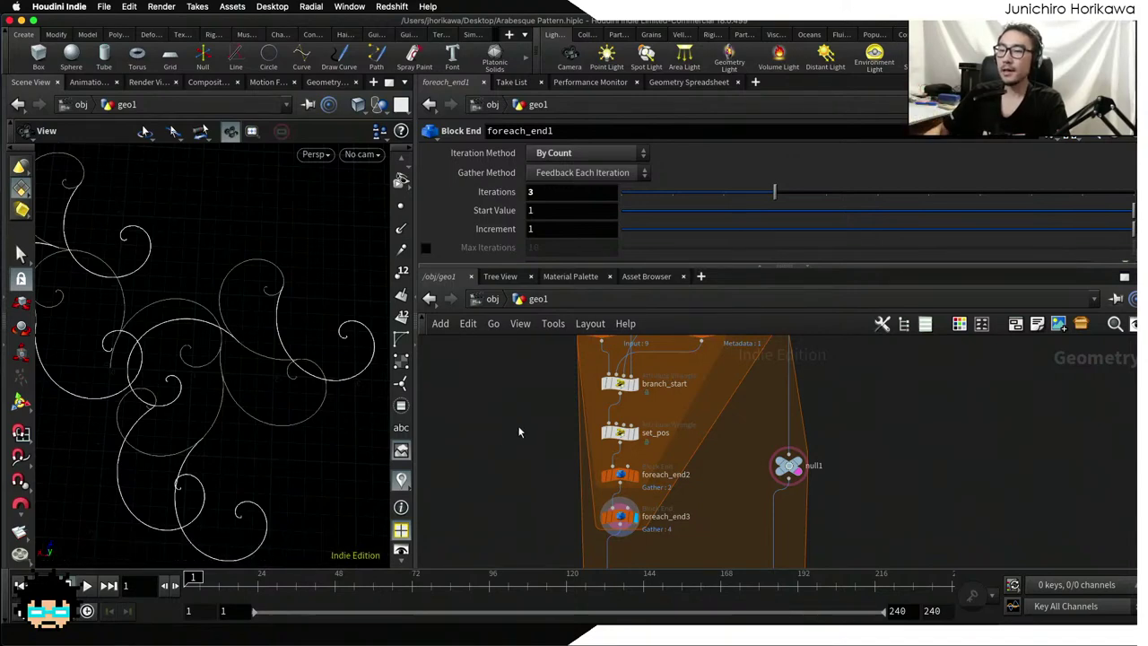
pyautogui.scroll(-5, 679, 464)
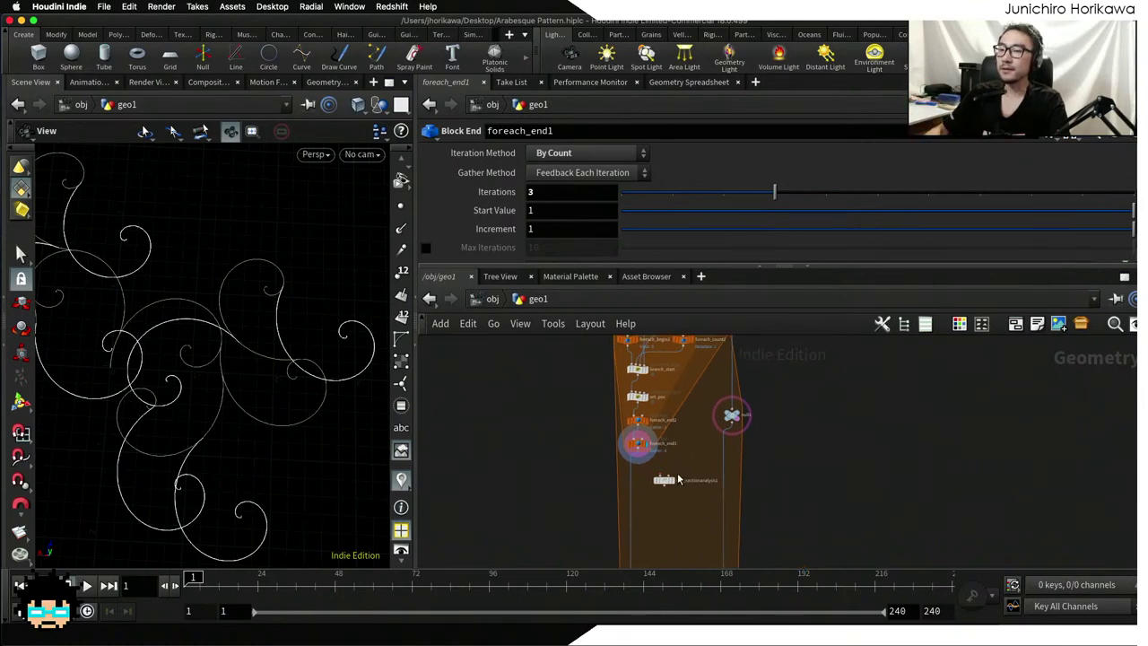
pyautogui.scroll(2, 678, 480)
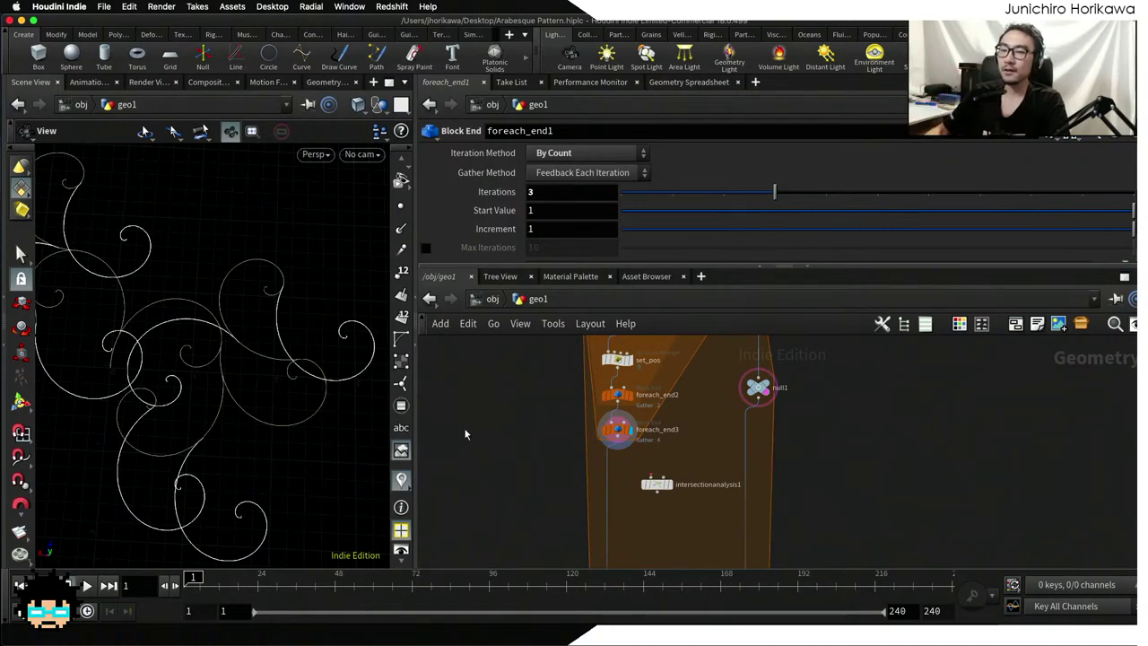
pyautogui.scroll(2, 617, 437)
# Display foreach_end3's output, briefly overlaying and then removing null1's curves.
pyautogui.click(632, 428)
pyautogui.click(616, 428)
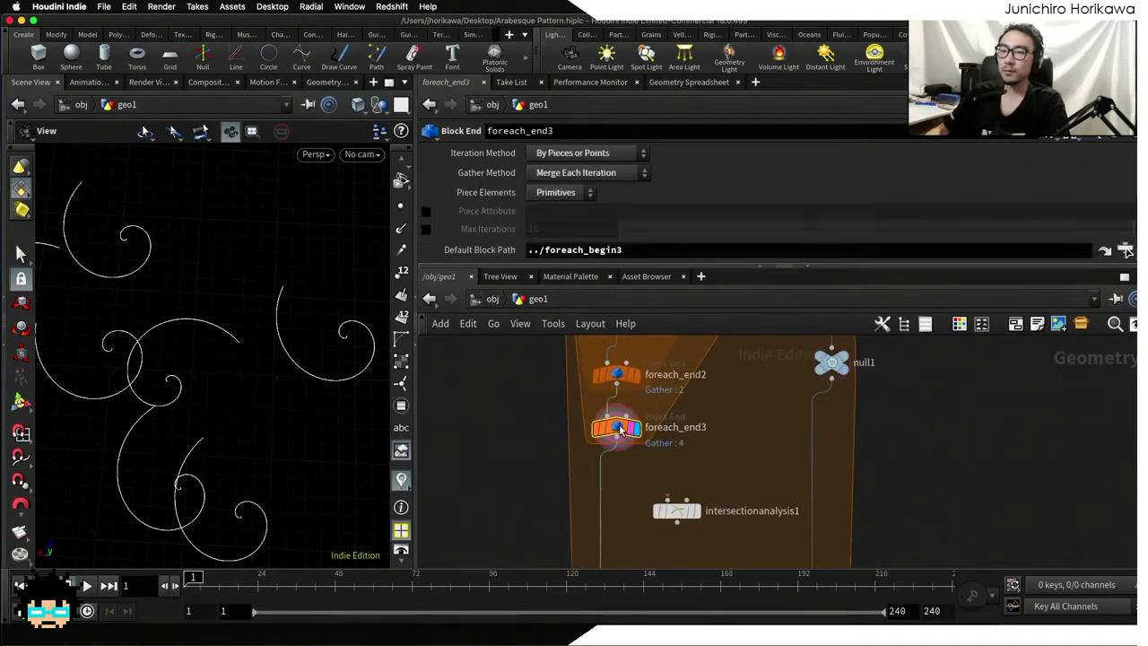
pyautogui.scroll(-2, 315, 412)
pyautogui.scroll(4, 812, 364)
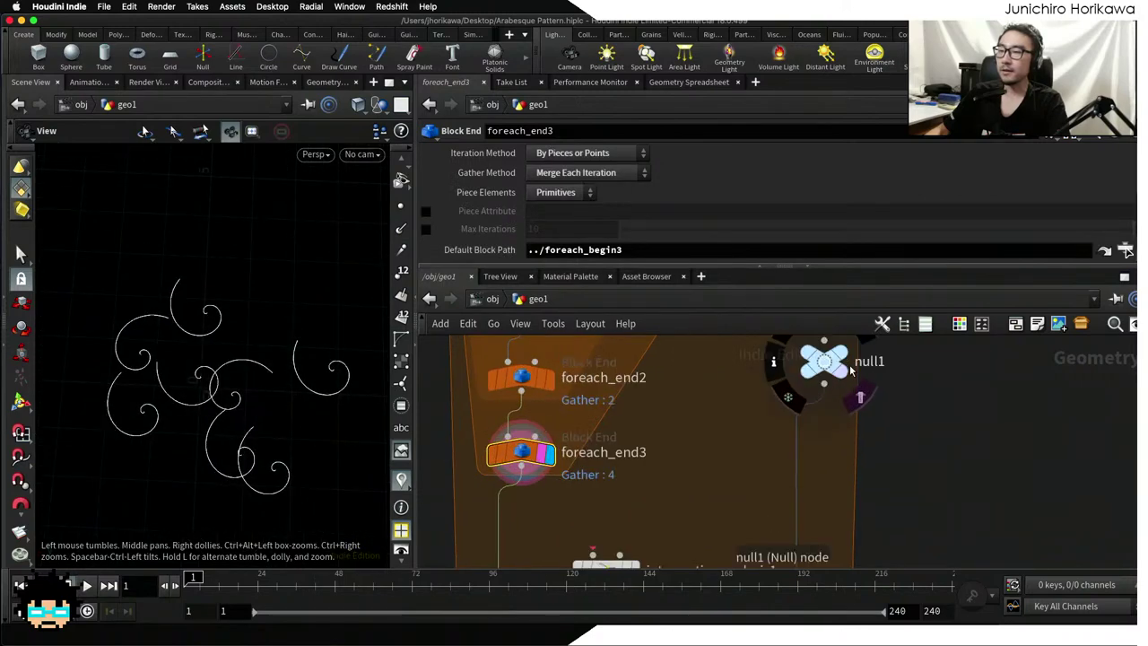
pyautogui.click(858, 405)
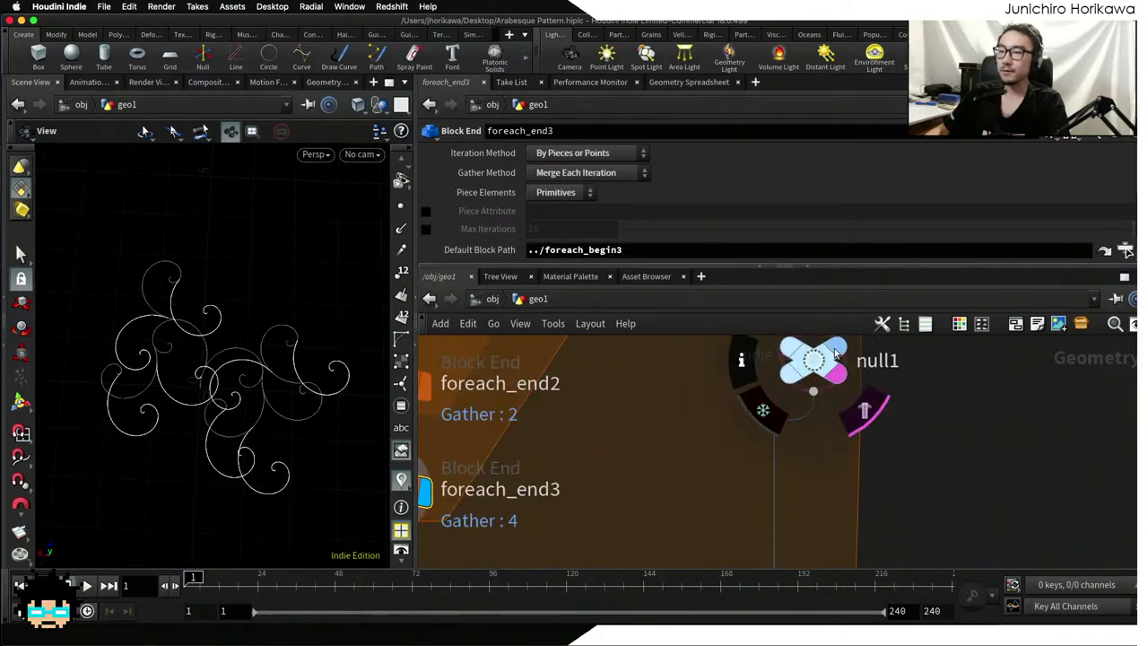
pyautogui.click(841, 350)
pyautogui.scroll(-4, 606, 426)
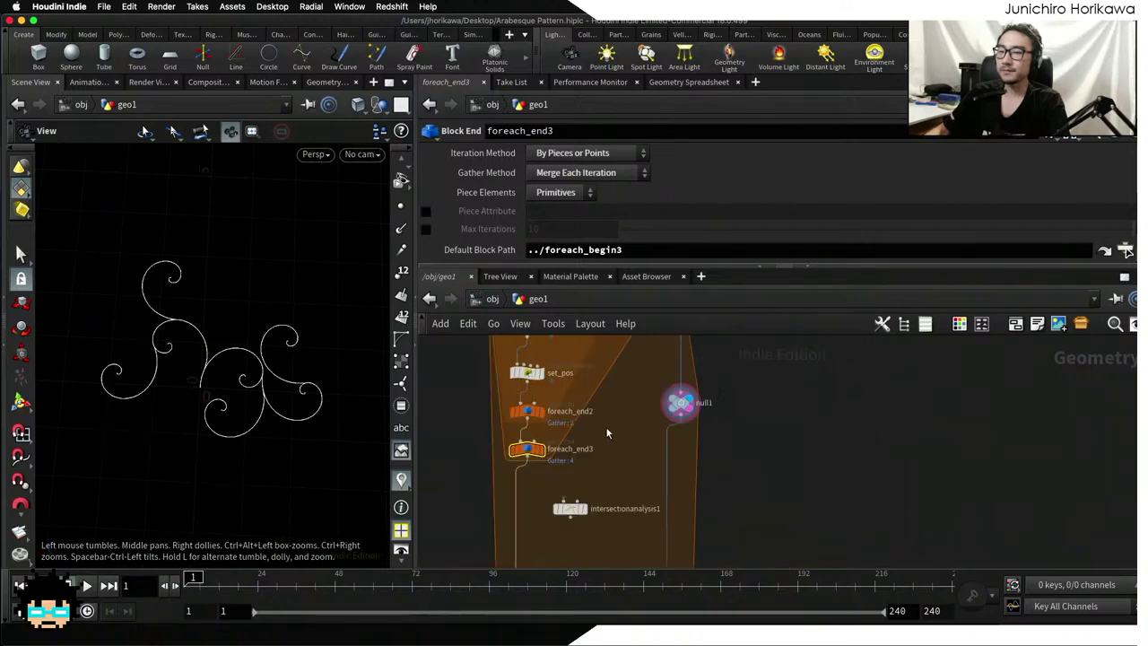
pyautogui.scroll(3, 577, 441)
# Wire foreach_end3 to input A and null1 to input B, then display intersectionanalysis1.
pyautogui.moveTo(540, 392); pyautogui.dragTo(610, 471)
pyautogui.scroll(-3, 712, 384)
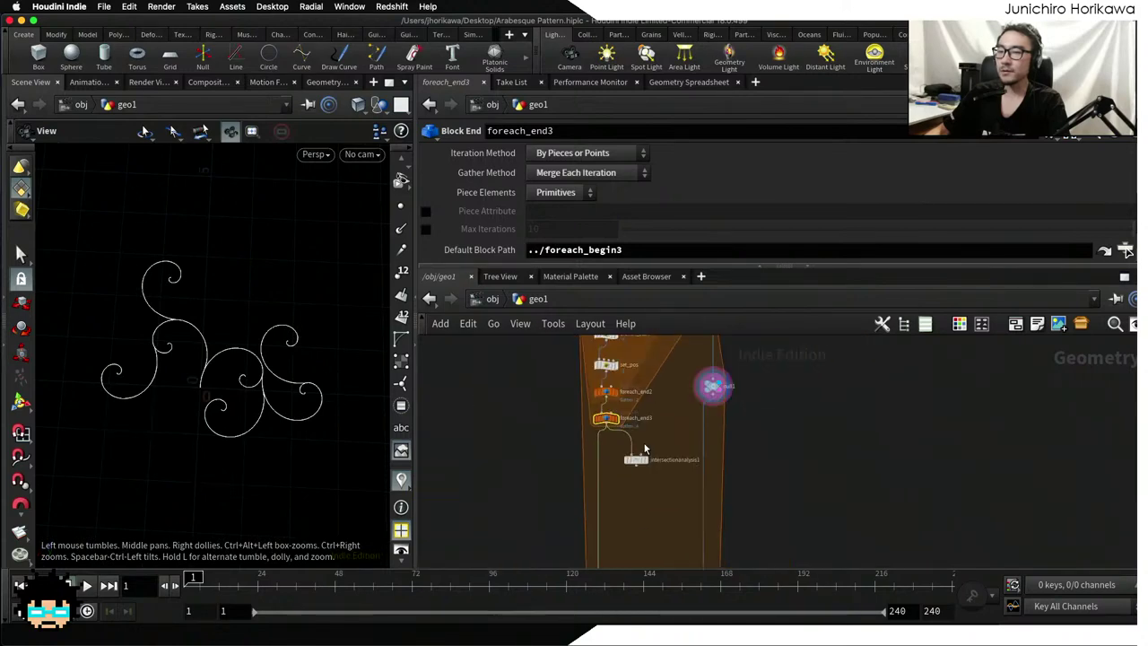
pyautogui.scroll(1, 705, 384)
pyautogui.click(708, 400)
pyautogui.click(592, 504)
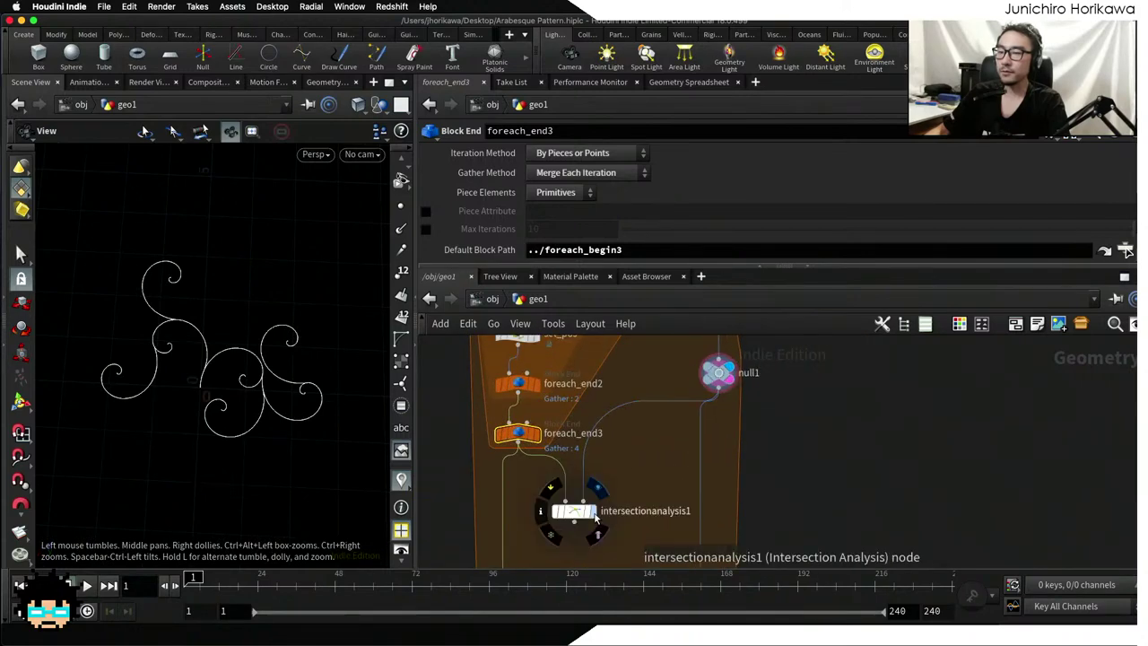
pyautogui.click(590, 512)
pyautogui.click(575, 515)
# Enable Input Number (sourceinput) and Primitive Number (sourceprim) under intersectionanalysis1's Output Attributes.
pyautogui.moveTo(575, 518); pyautogui.dragTo(580, 528)
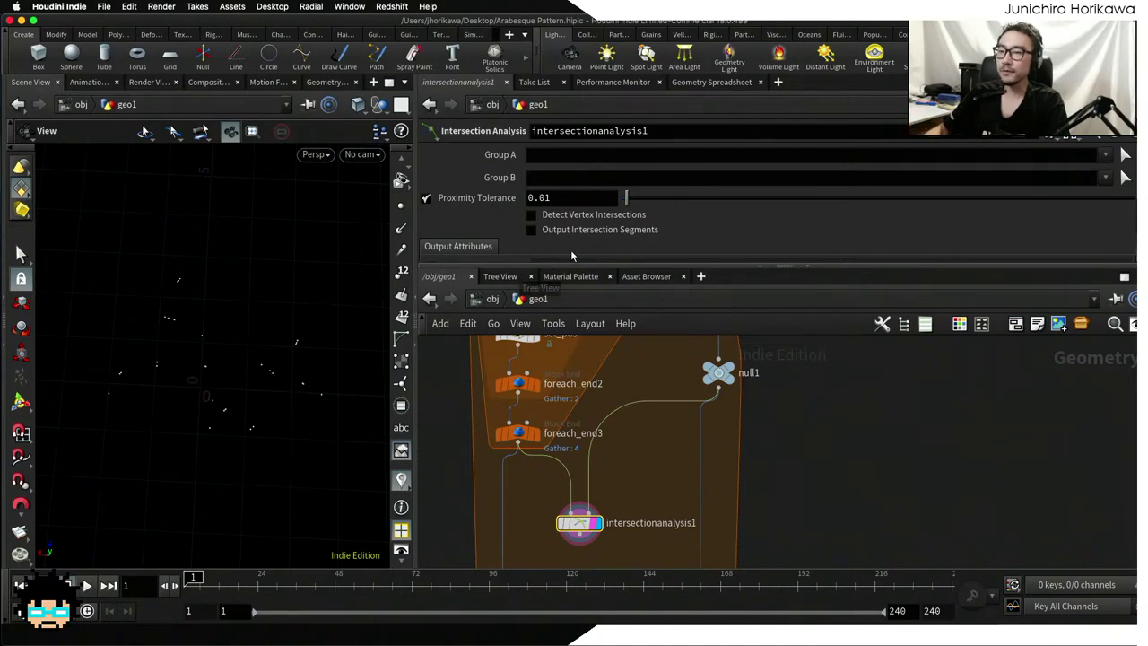
pyautogui.moveTo(570, 266); pyautogui.dragTo(571, 351)
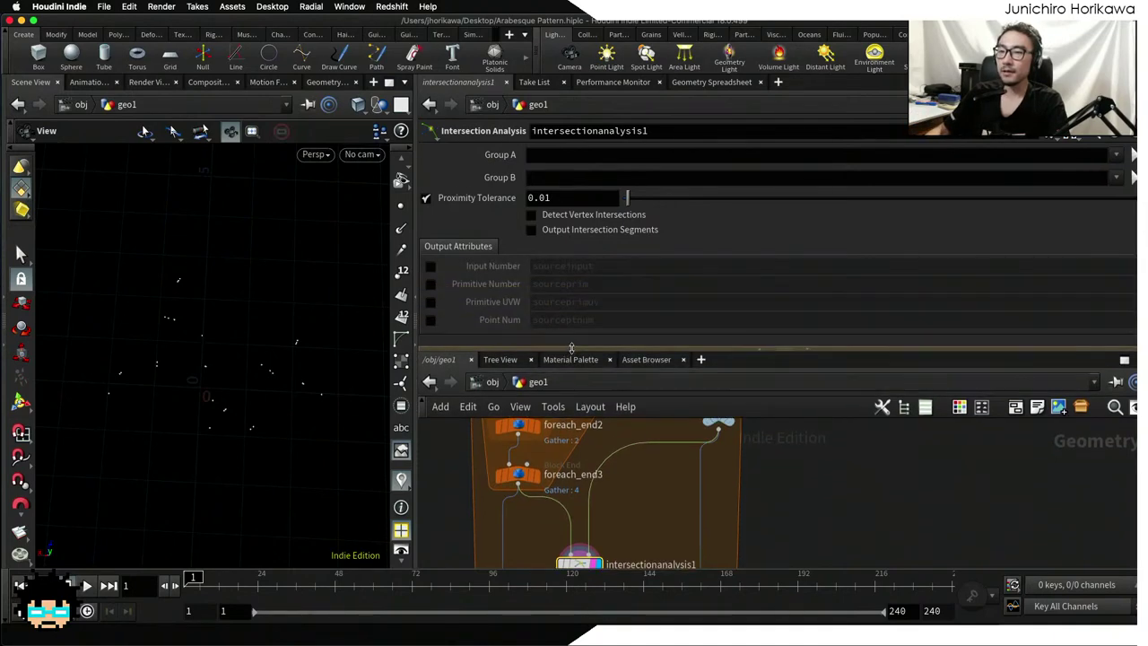
pyautogui.click(431, 268)
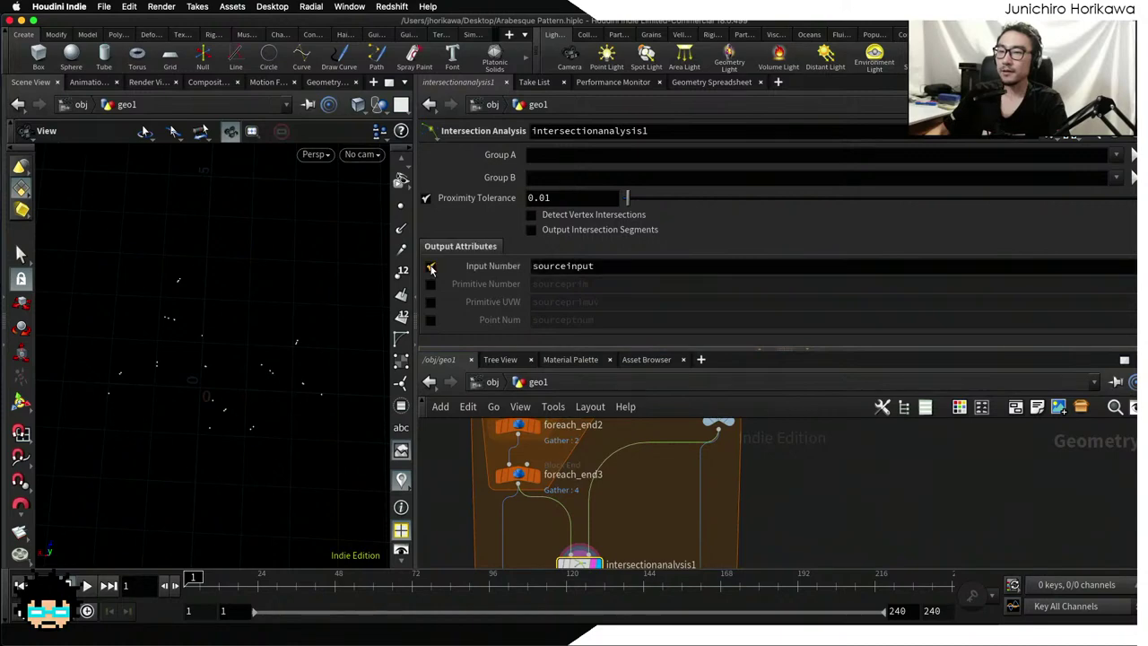
pyautogui.click(431, 285)
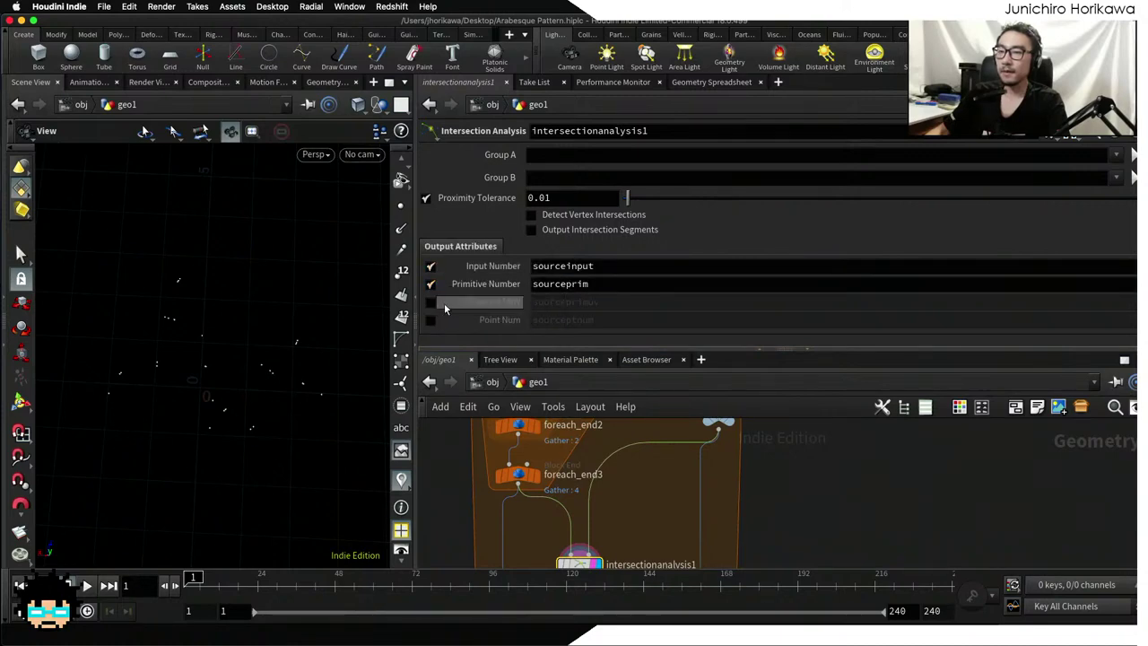
pyautogui.scroll(-2, 583, 529)
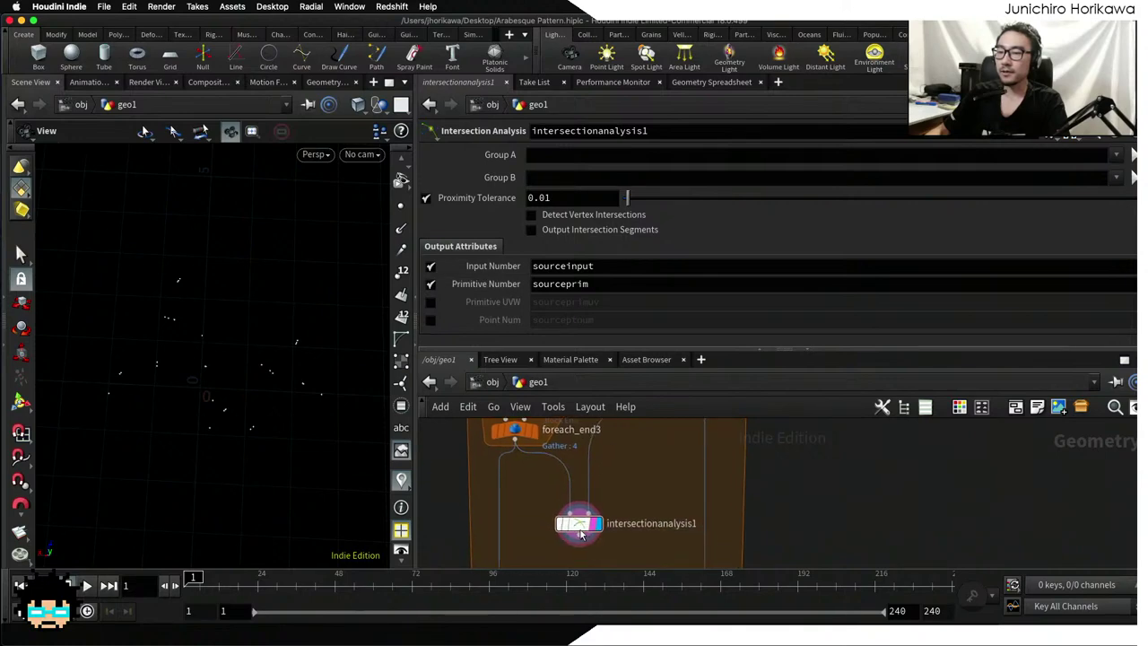
pyautogui.moveTo(580, 535); pyautogui.dragTo(579, 518)
# List intersectionanalysis1's points in the Geometry Spreadsheet with positions, sourceinput and sourceprim values.
pyautogui.click(692, 83)
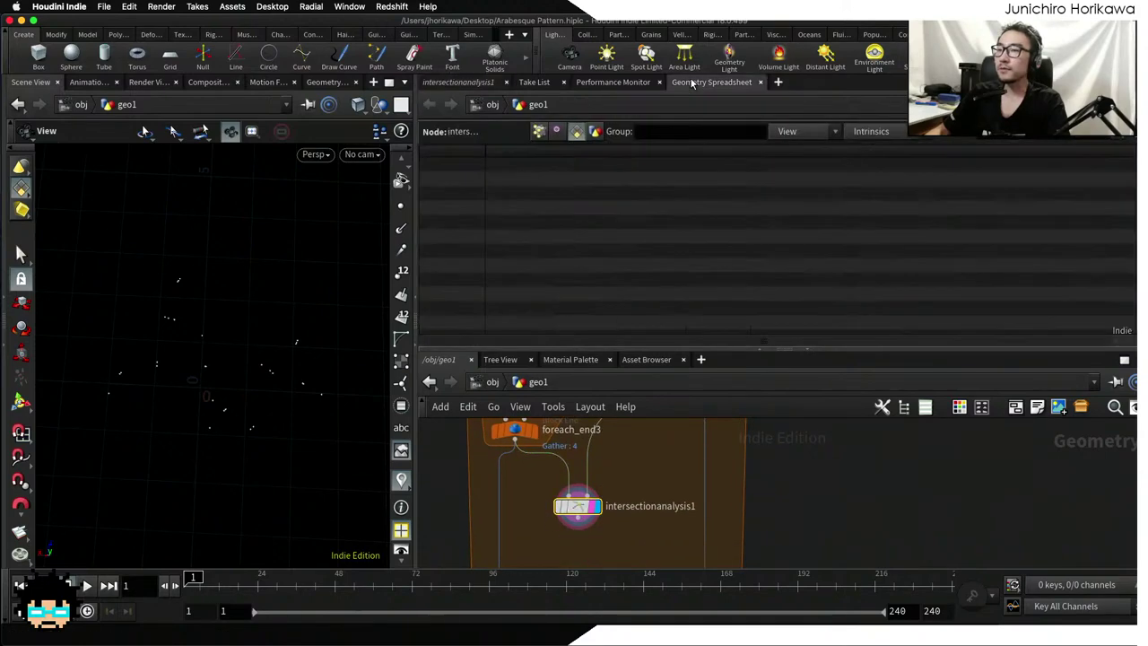
pyautogui.click(539, 132)
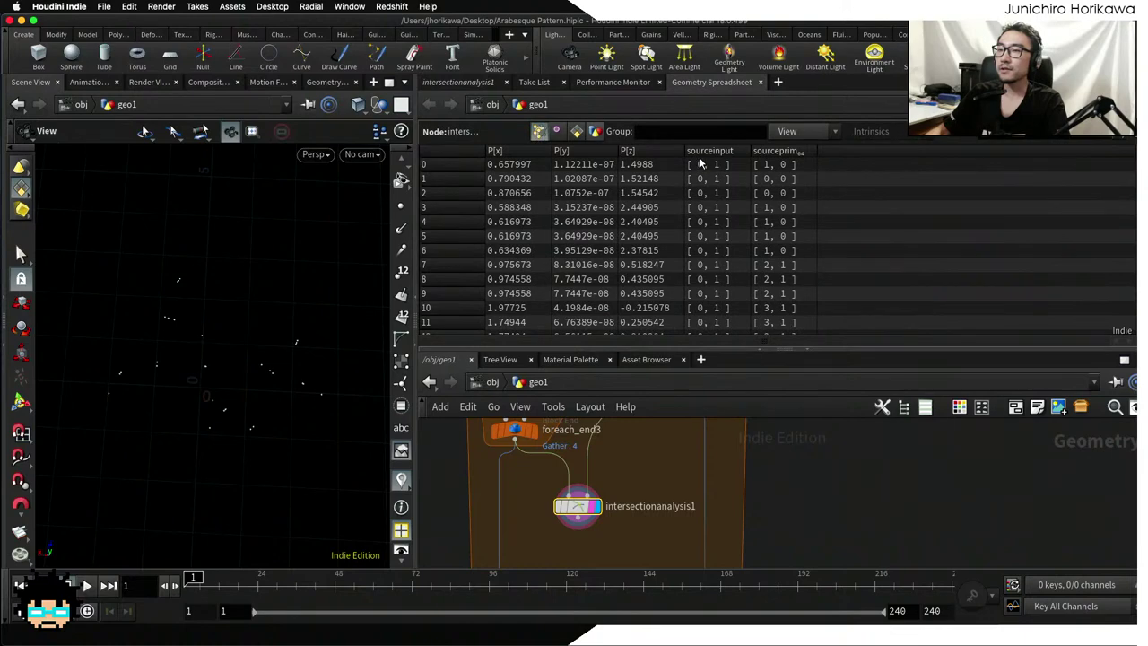
pyautogui.scroll(-8, 714, 191)
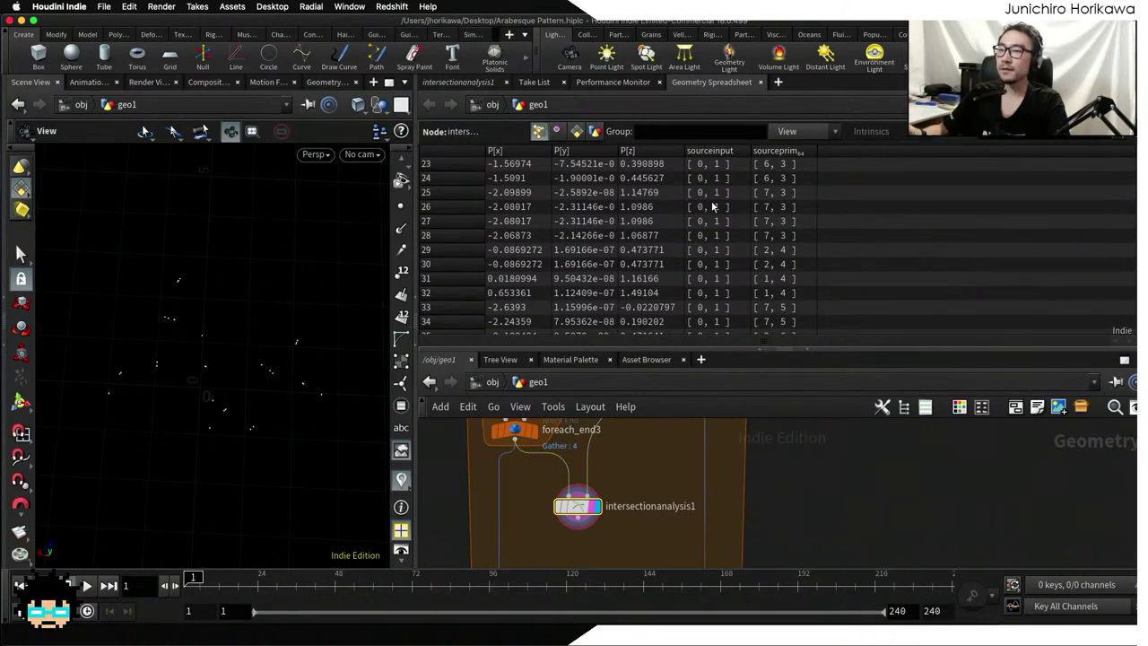
pyautogui.scroll(-1, 717, 205)
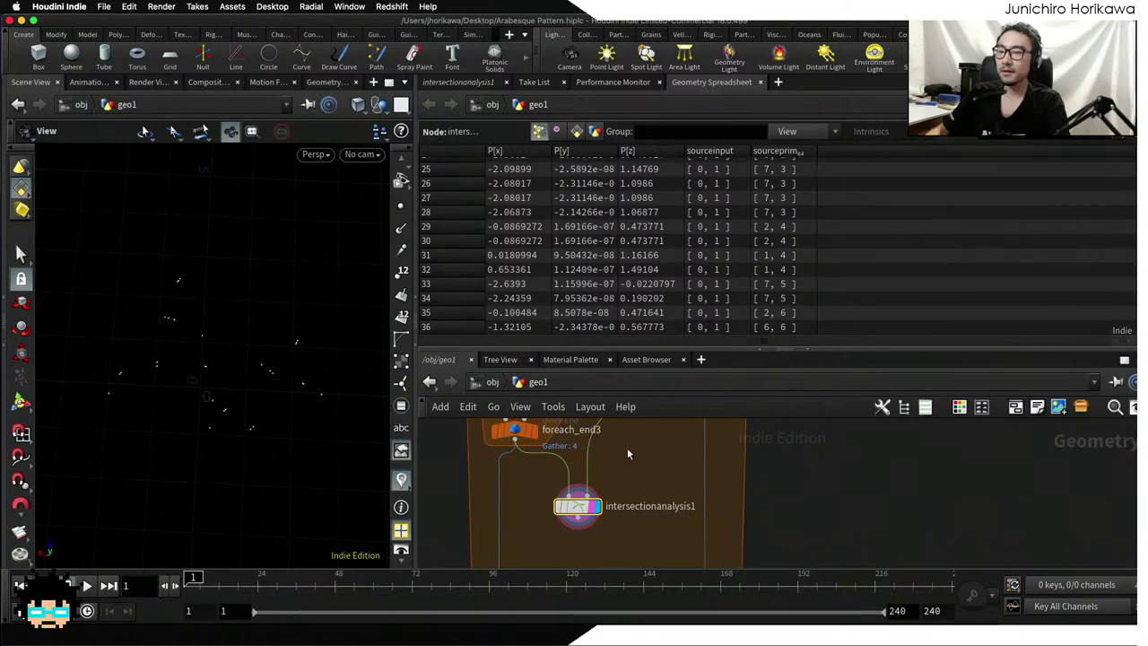
pyautogui.scroll(3, 628, 454)
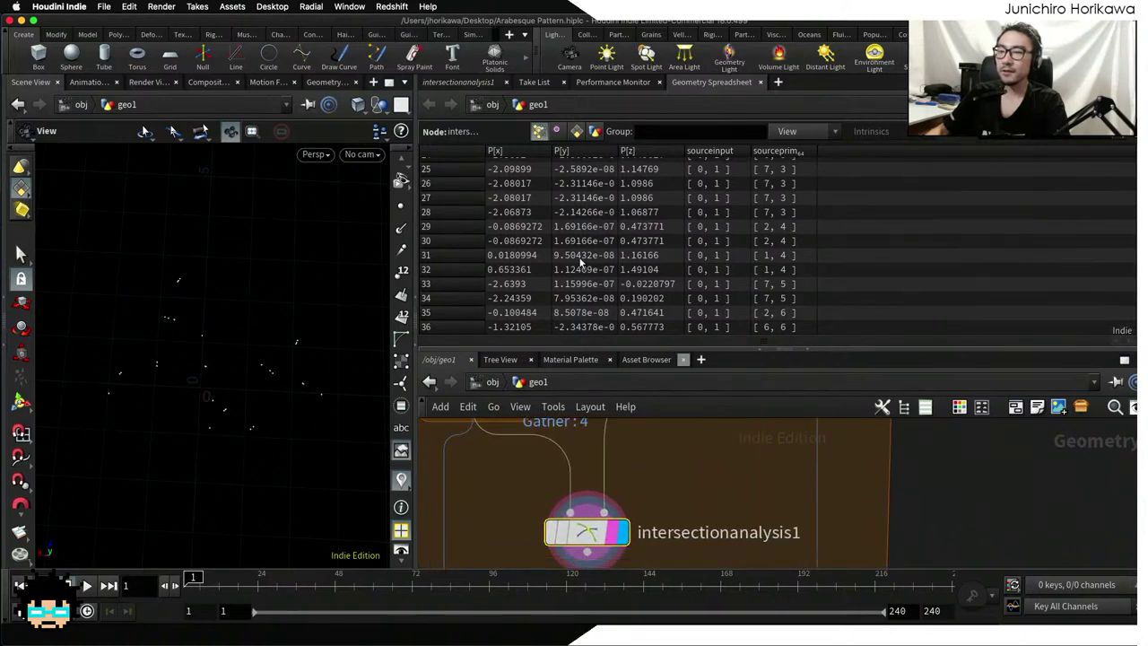
pyautogui.scroll(-3, 584, 489)
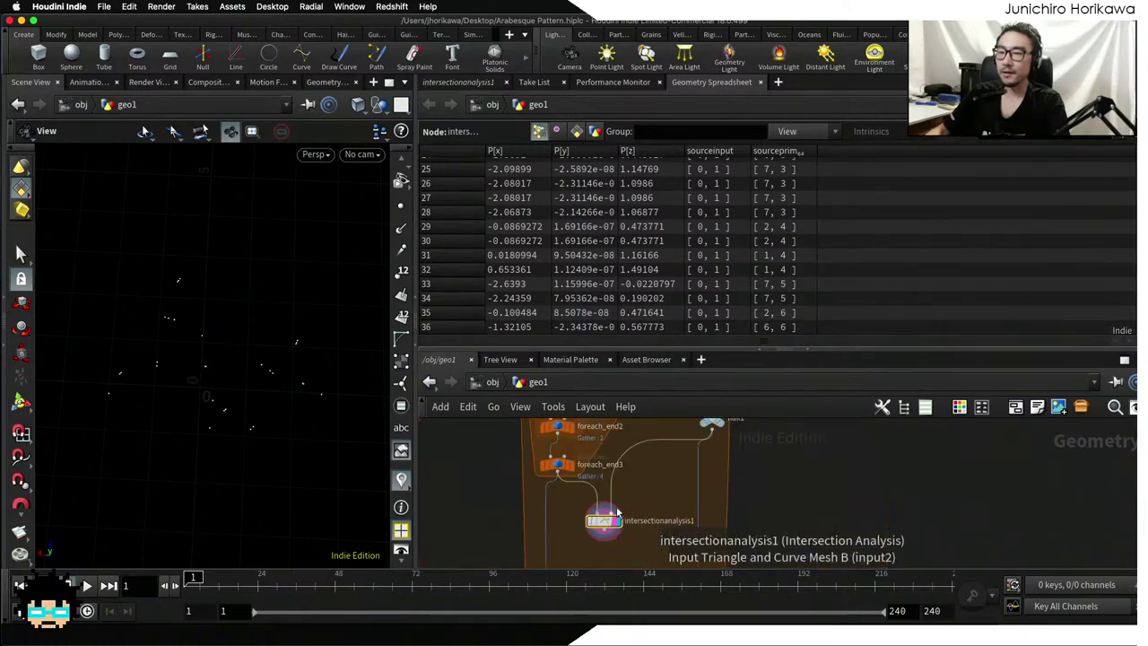
# Display foreach_end3's spiral curves, then null1's curves, in the viewport.
pyautogui.click(575, 467)
pyautogui.scroll(2, 694, 471)
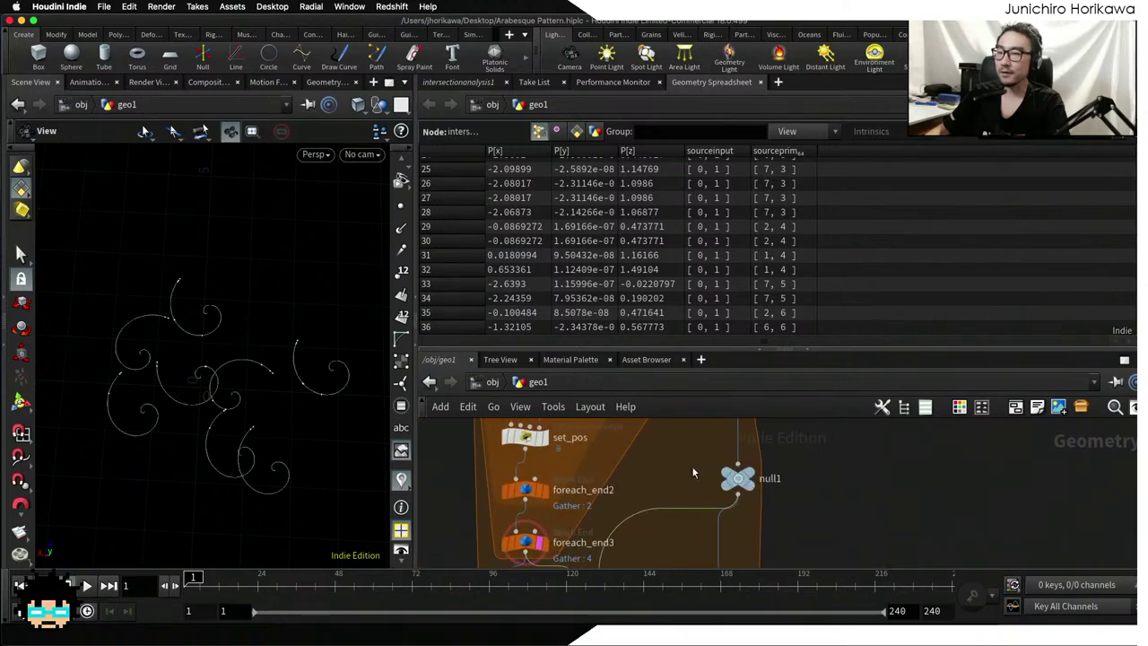
pyautogui.click(758, 503)
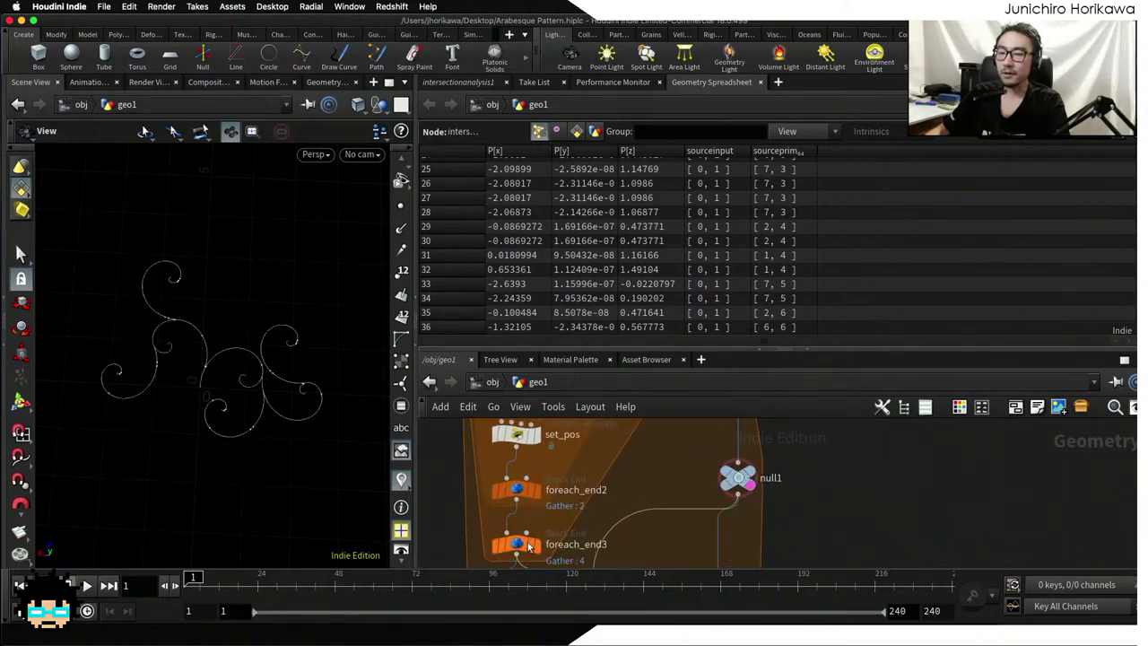
pyautogui.scroll(10, 334, 431)
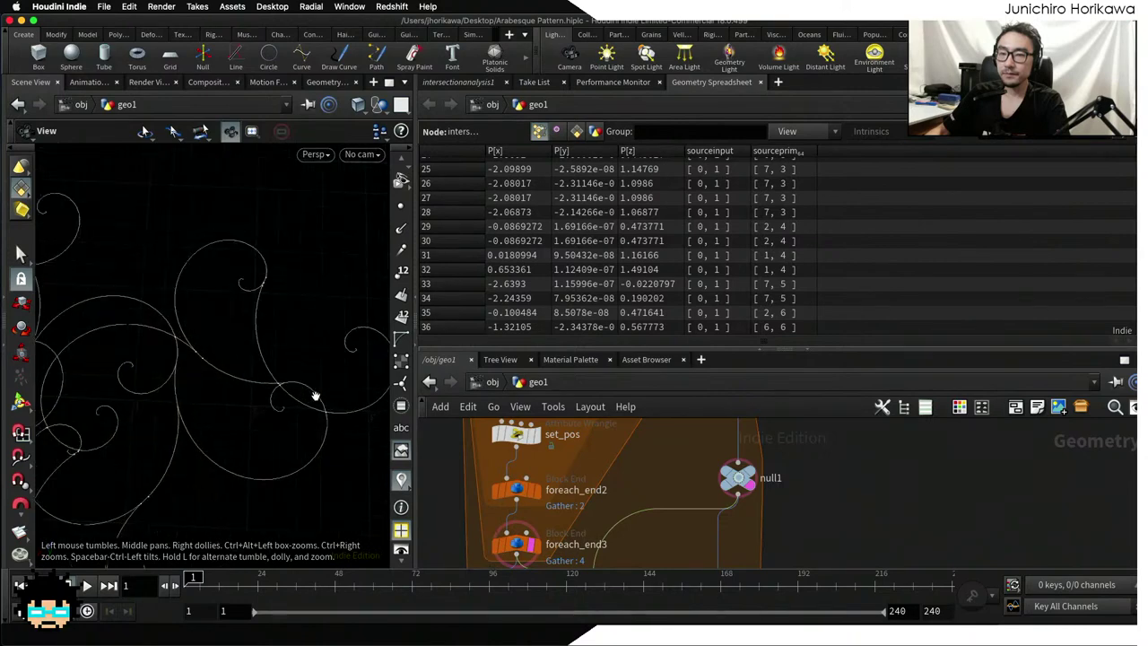
pyautogui.scroll(-5, 318, 396)
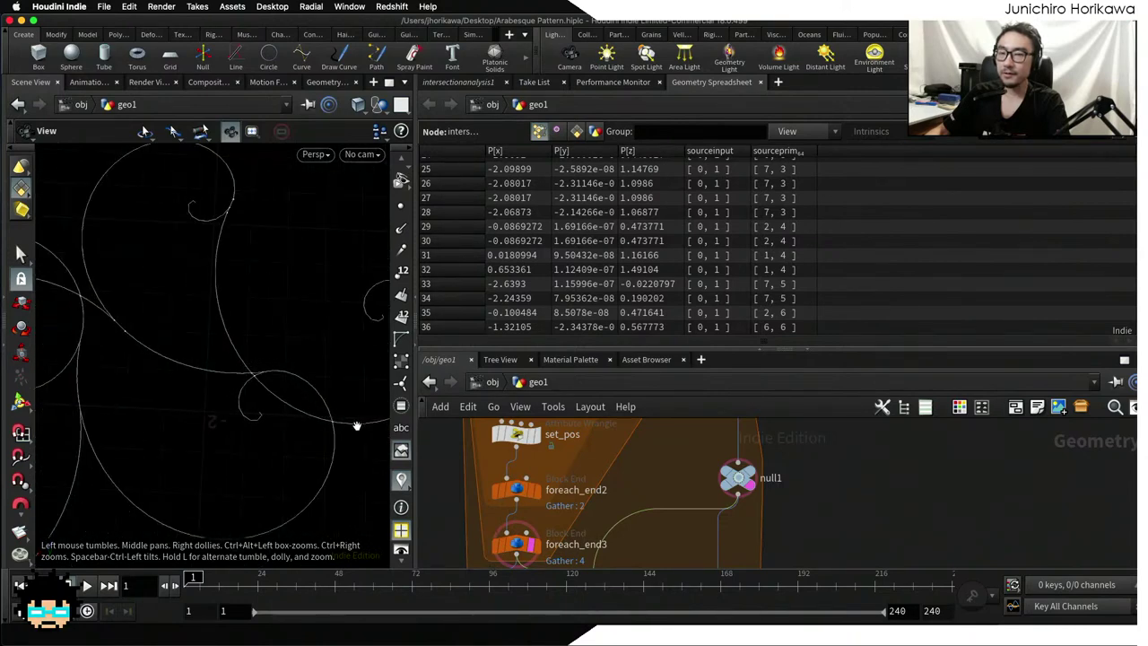
pyautogui.scroll(-1, 269, 377)
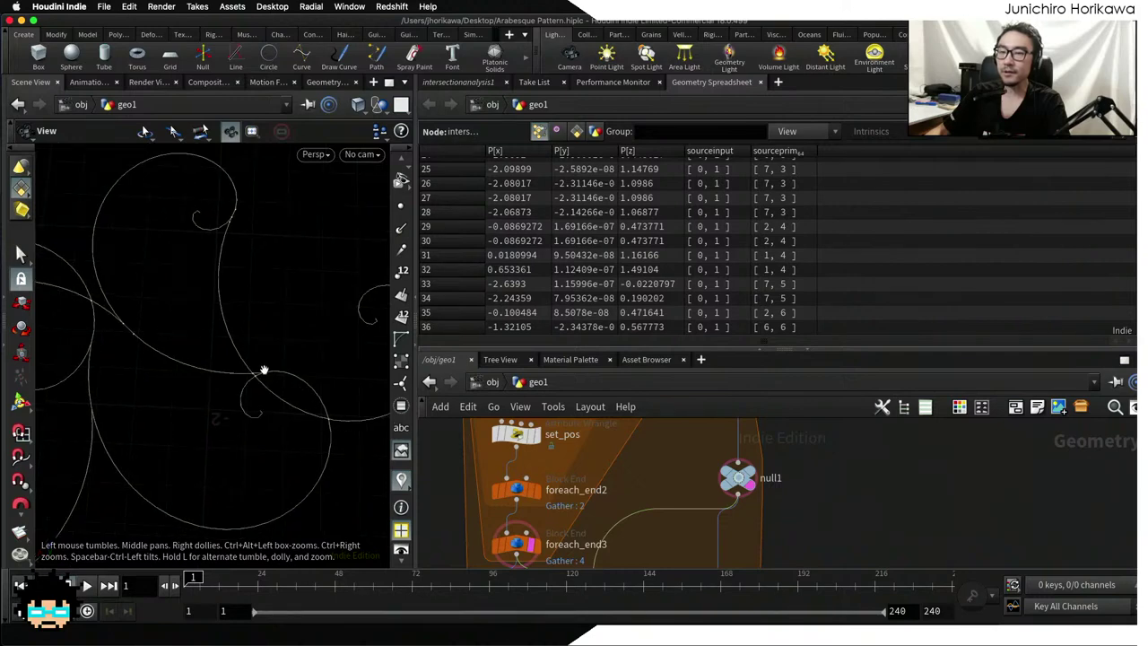
pyautogui.scroll(-3, 287, 431)
pyautogui.scroll(8, 254, 364)
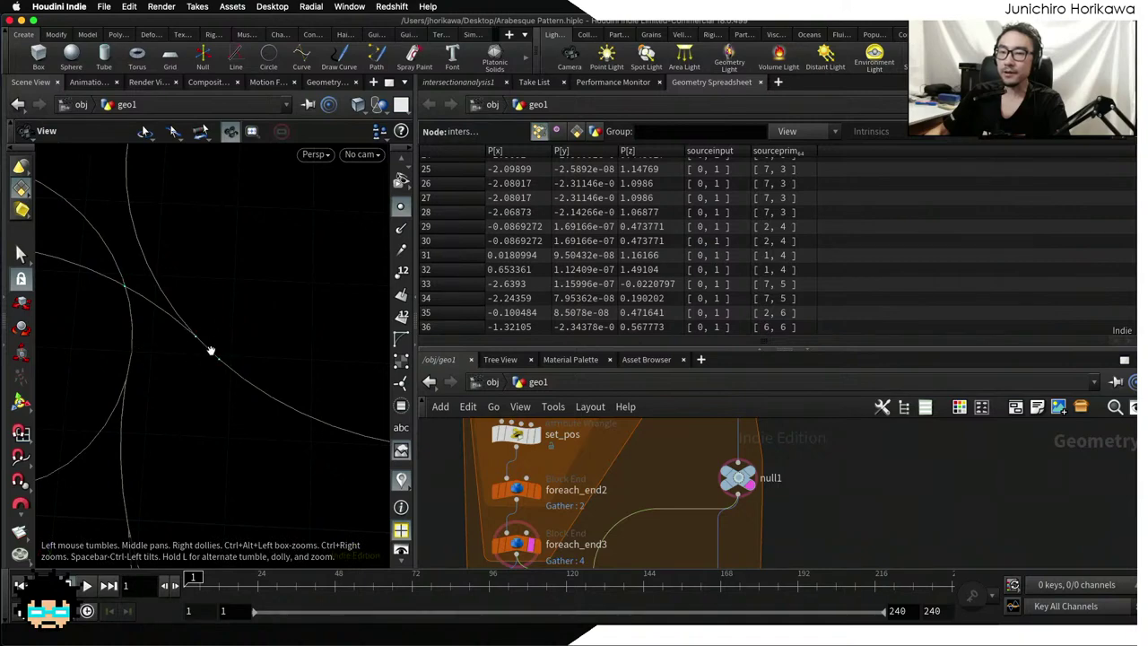
pyautogui.scroll(-1, 209, 339)
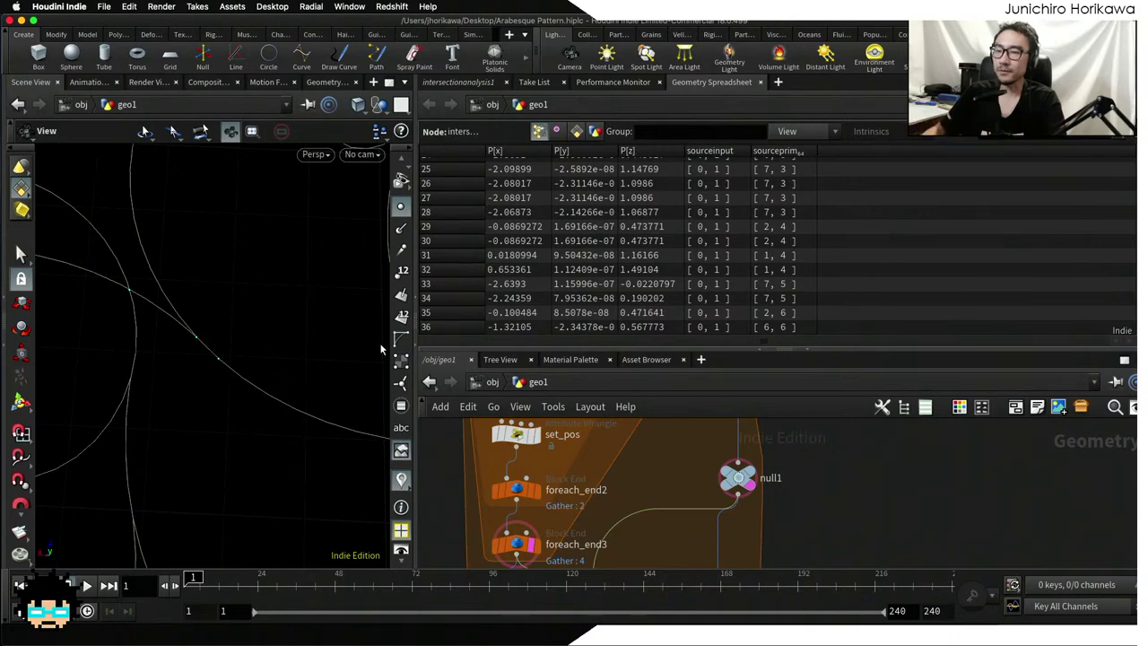
# Enlarge the node network pane and bring up the node list.
pyautogui.moveTo(636, 350); pyautogui.dragTo(637, 267)
pyautogui.scroll(-3, 667, 382)
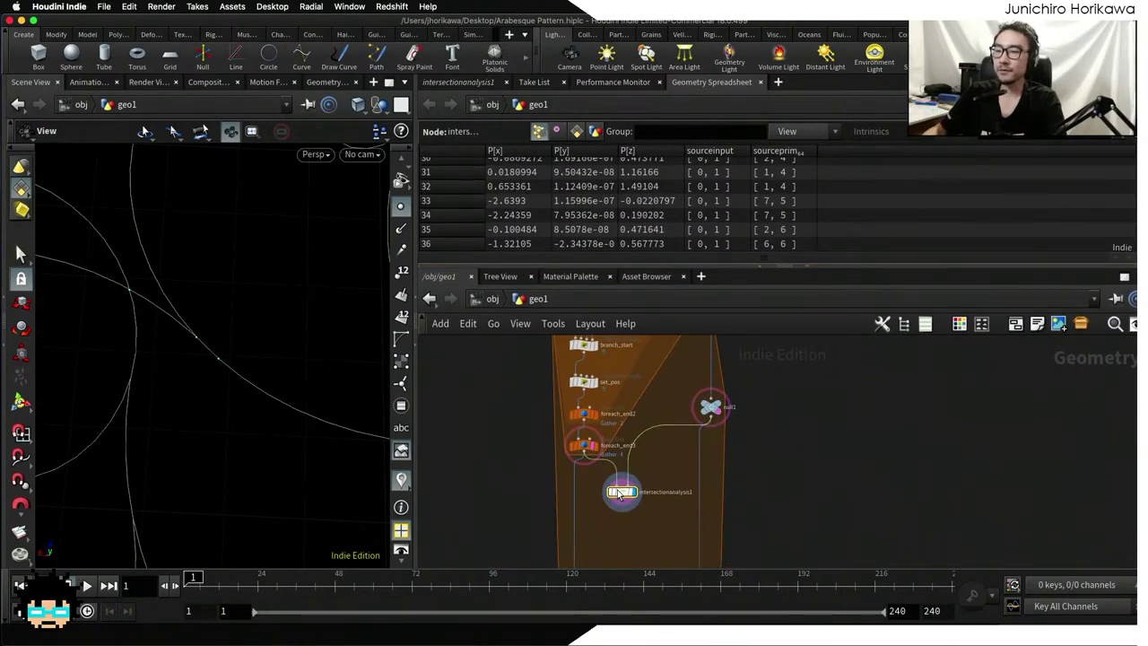
pyautogui.scroll(1, 622, 491)
pyautogui.scroll(2, 619, 492)
pyautogui.press('Tab')
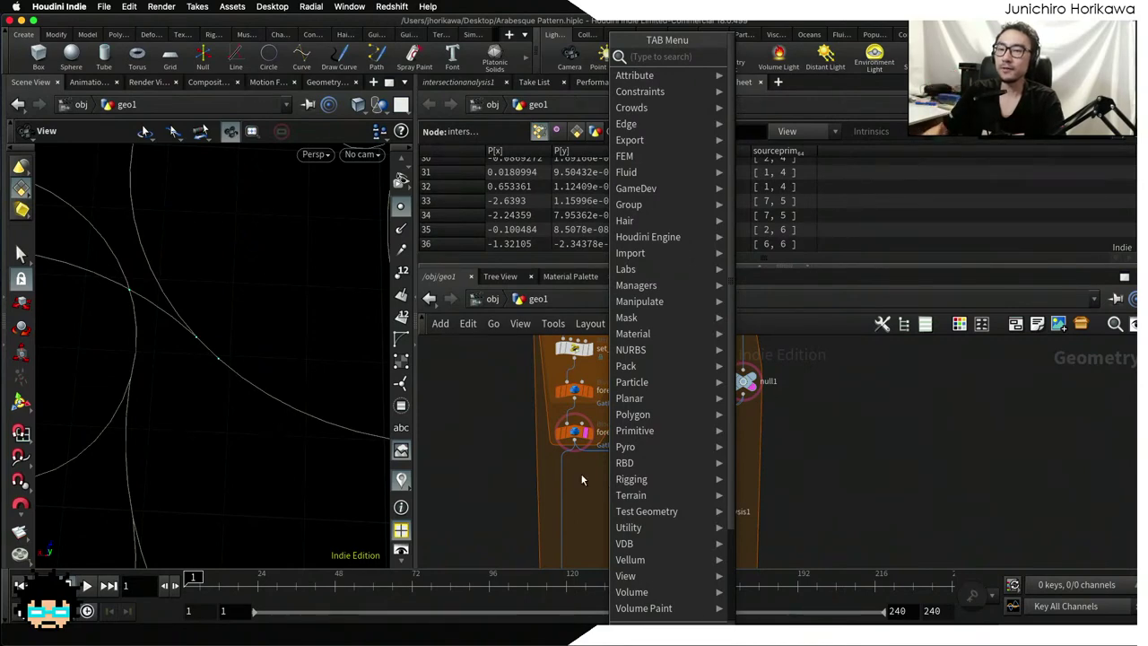
# Dismiss the node list and display foreach_end3, listing its roughly 400 curve points.
pyautogui.press('Escape')
pyautogui.scroll(5, 569, 422)
pyautogui.click(541, 384)
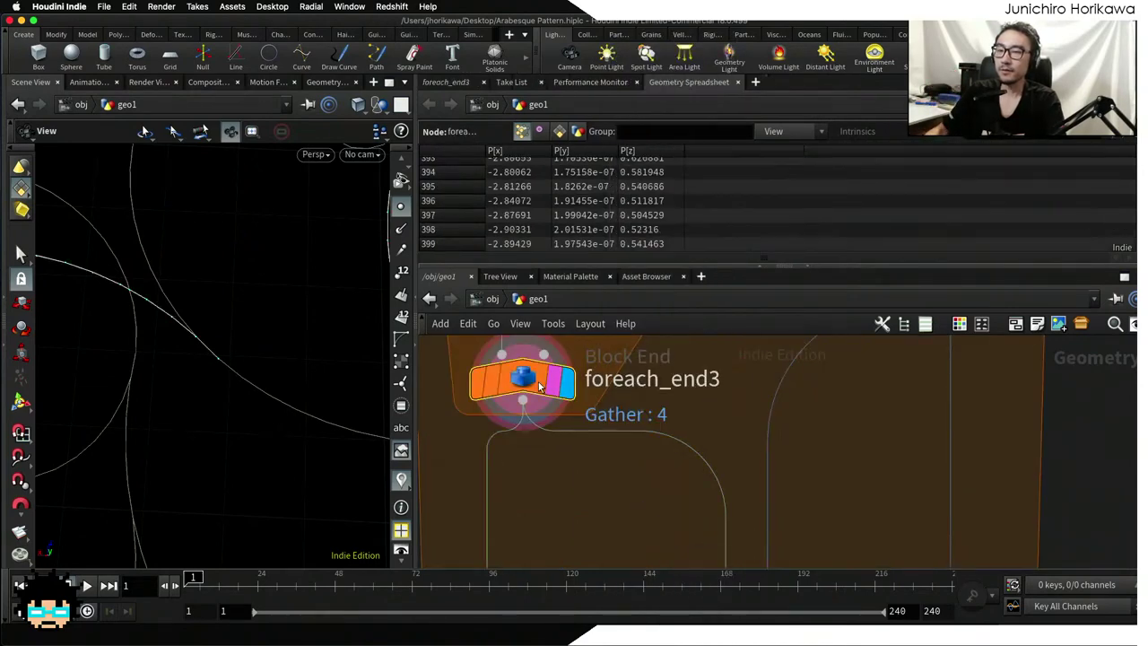
pyautogui.scroll(-5, 541, 386)
pyautogui.click(542, 384)
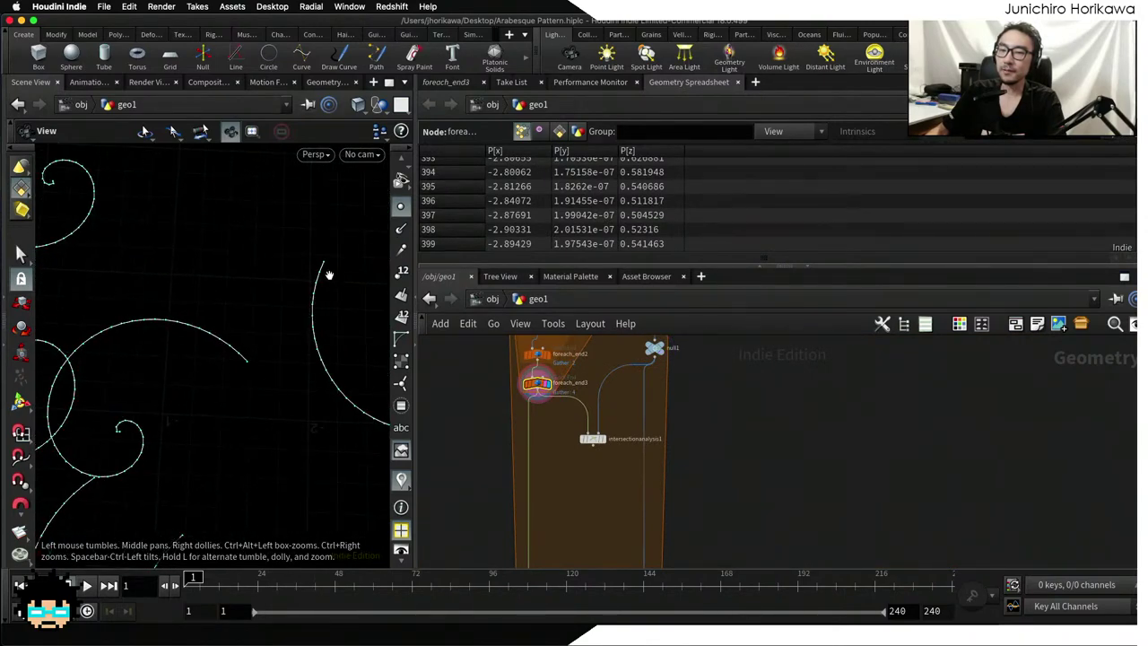
pyautogui.scroll(5, 231, 341)
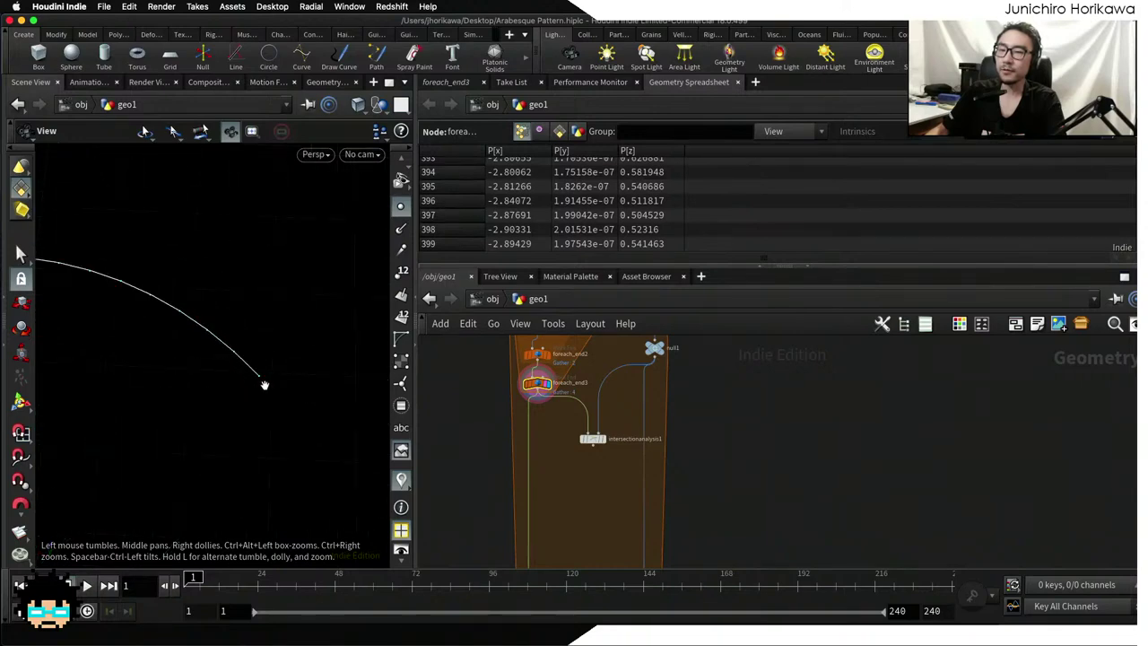
pyautogui.scroll(-1, 238, 363)
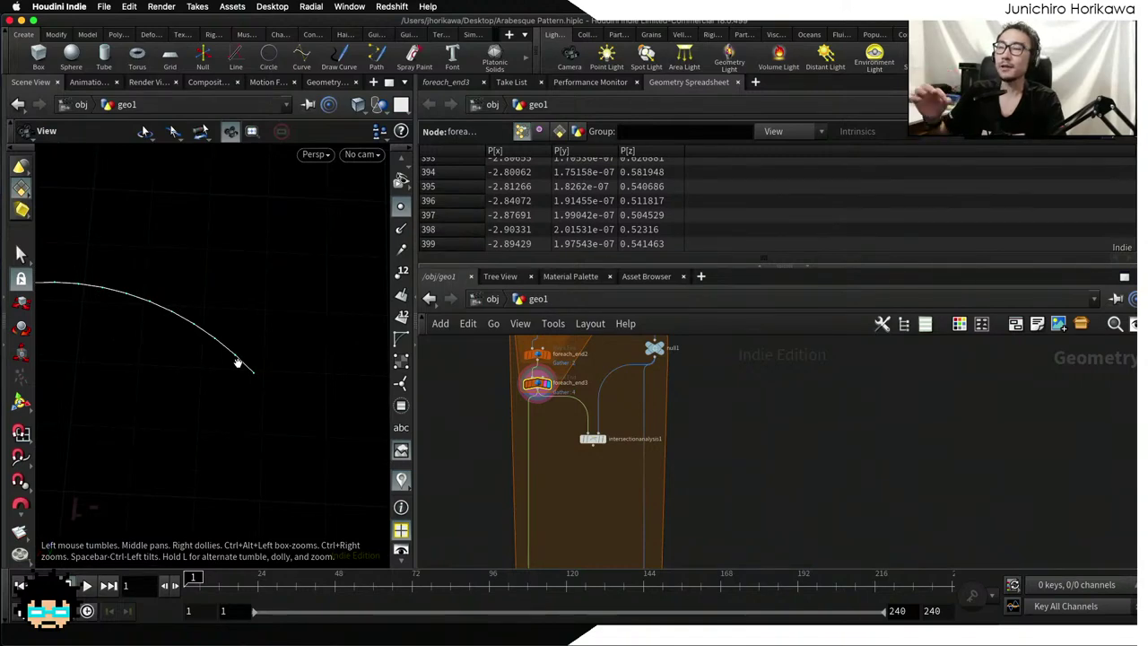
pyautogui.scroll(-5, 238, 363)
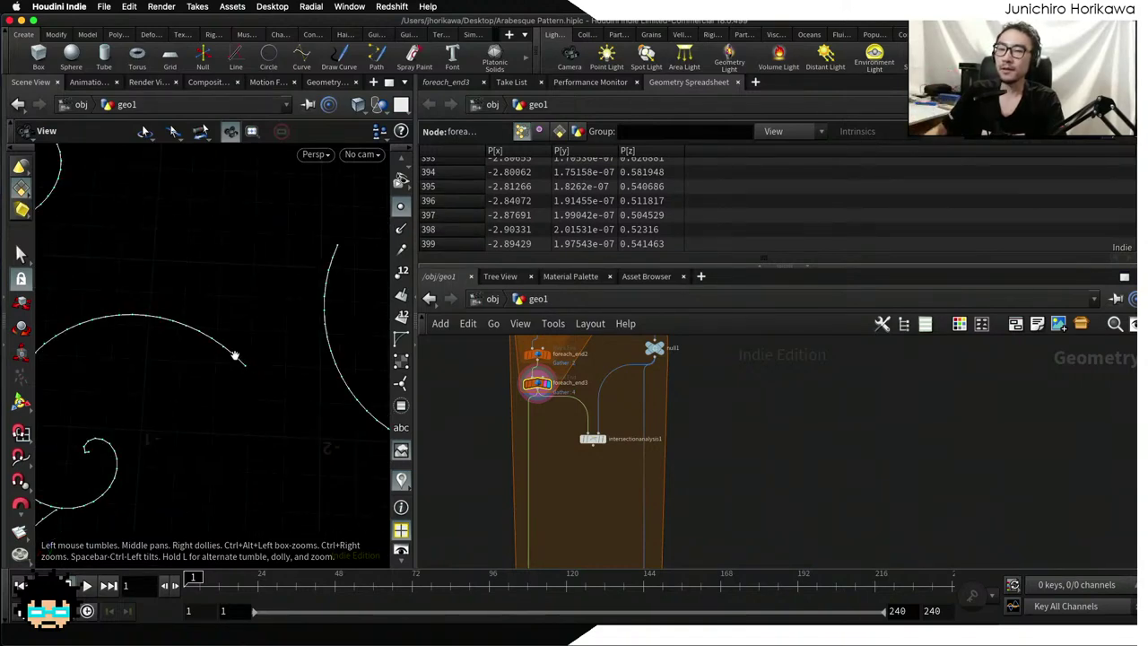
pyautogui.scroll(-2, 151, 381)
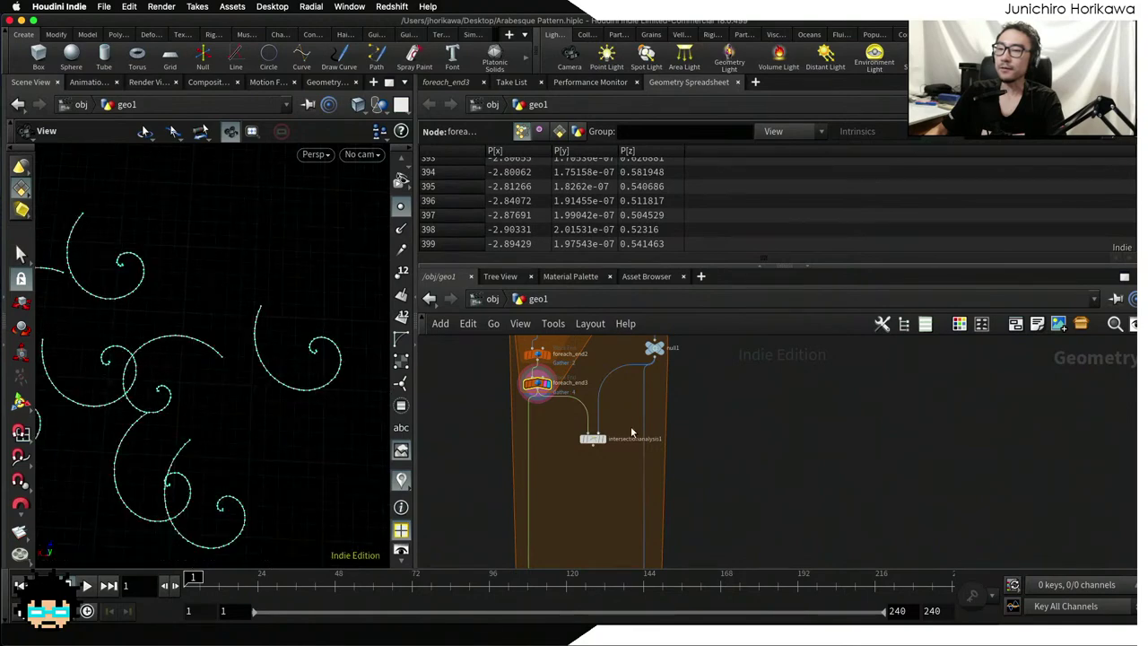
pyautogui.scroll(2, 660, 350)
# Overlay null1's curves as a grey template and orbit the view around the spirals.
pyautogui.click(661, 353)
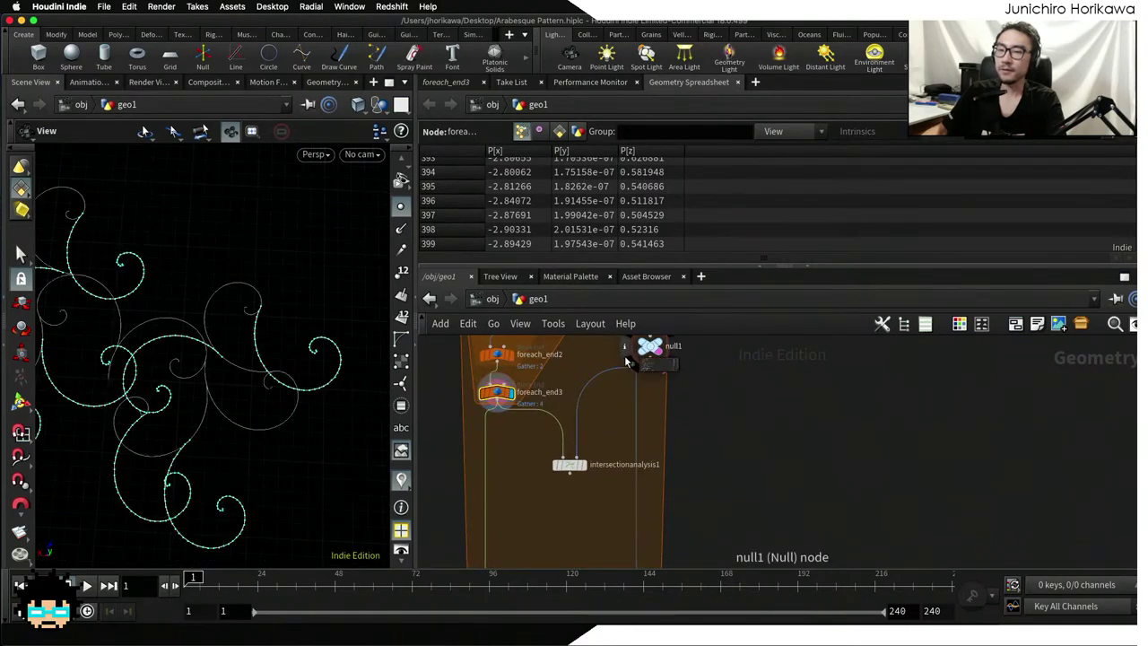
pyautogui.scroll(8, 216, 349)
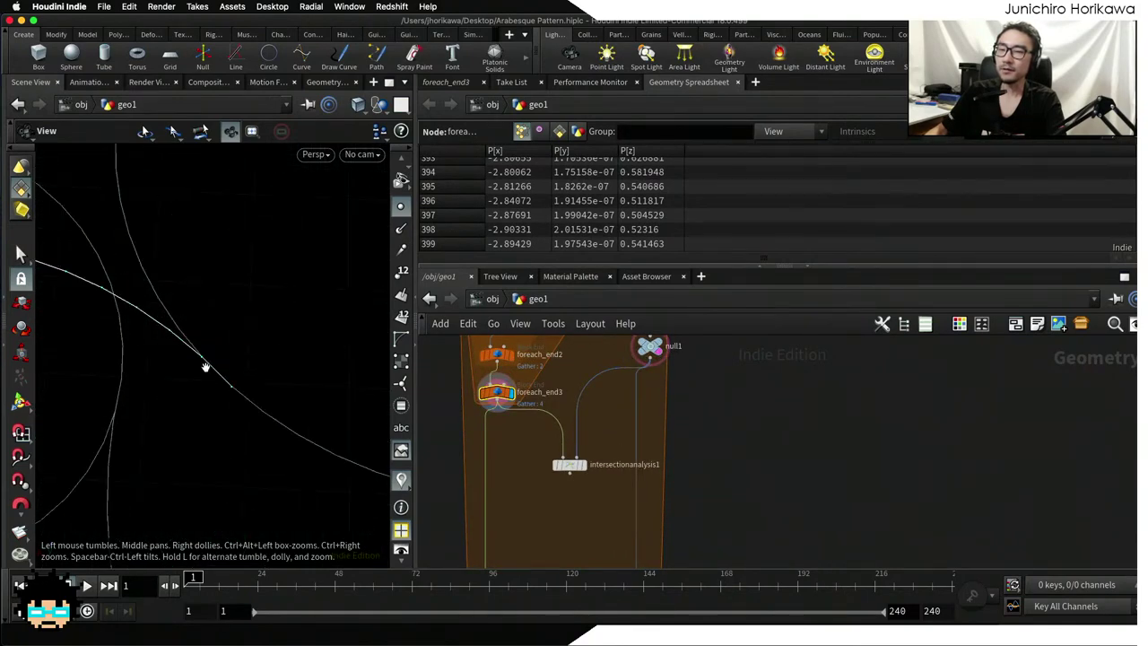
pyautogui.scroll(-8, 244, 373)
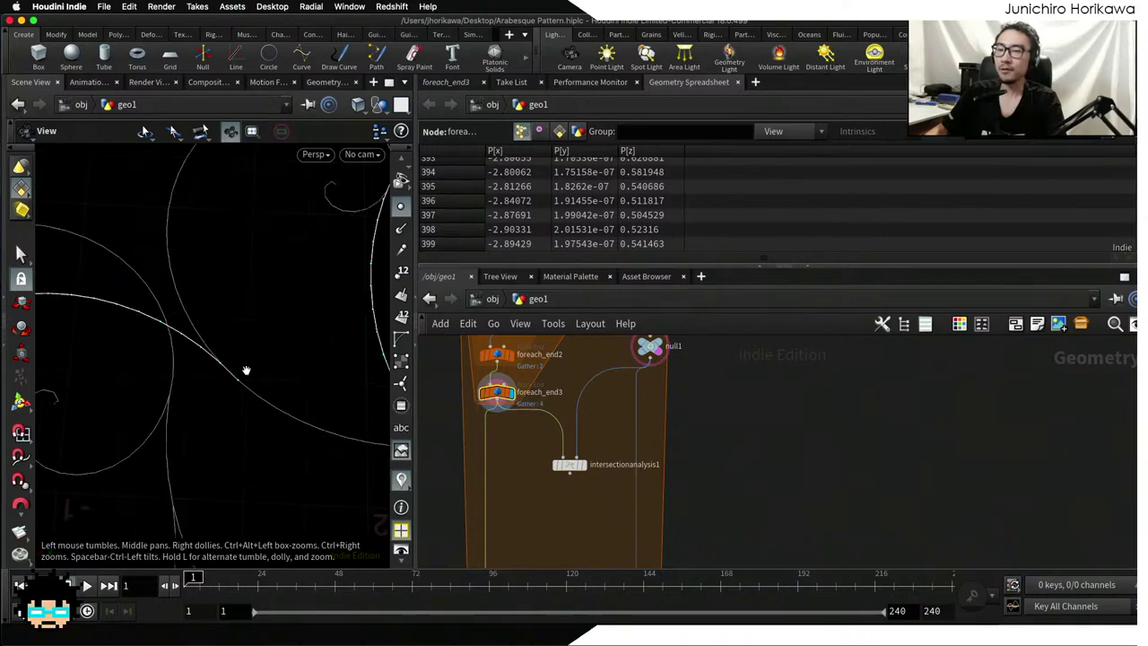
pyautogui.scroll(2, 179, 395)
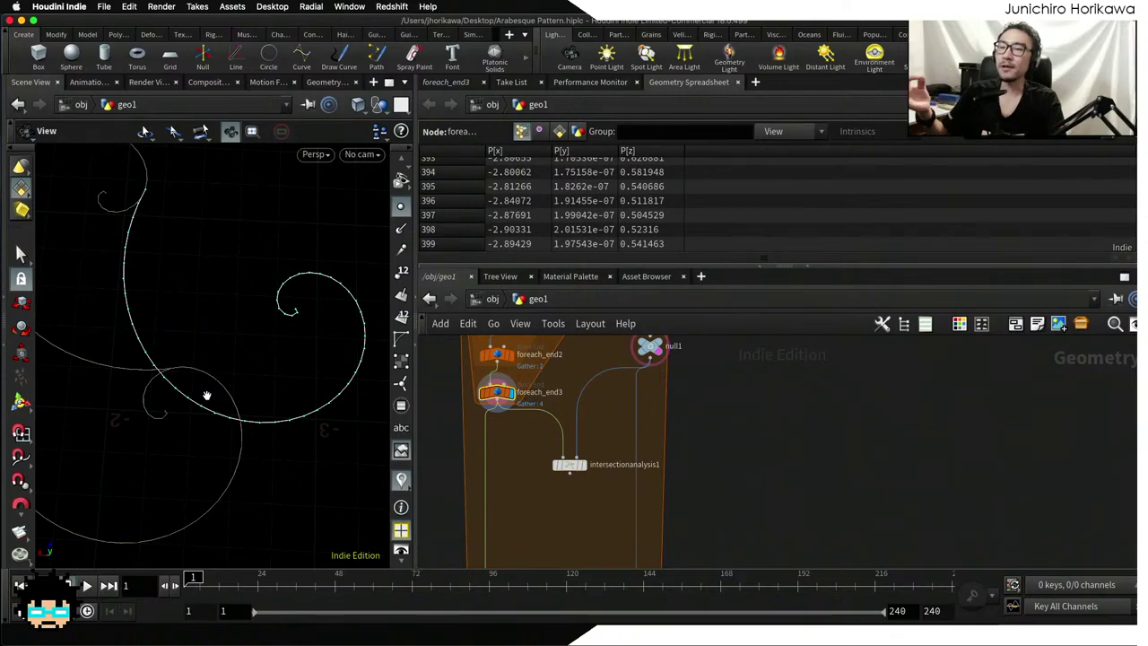
pyautogui.moveTo(206, 395); pyautogui.dragTo(288, 381)
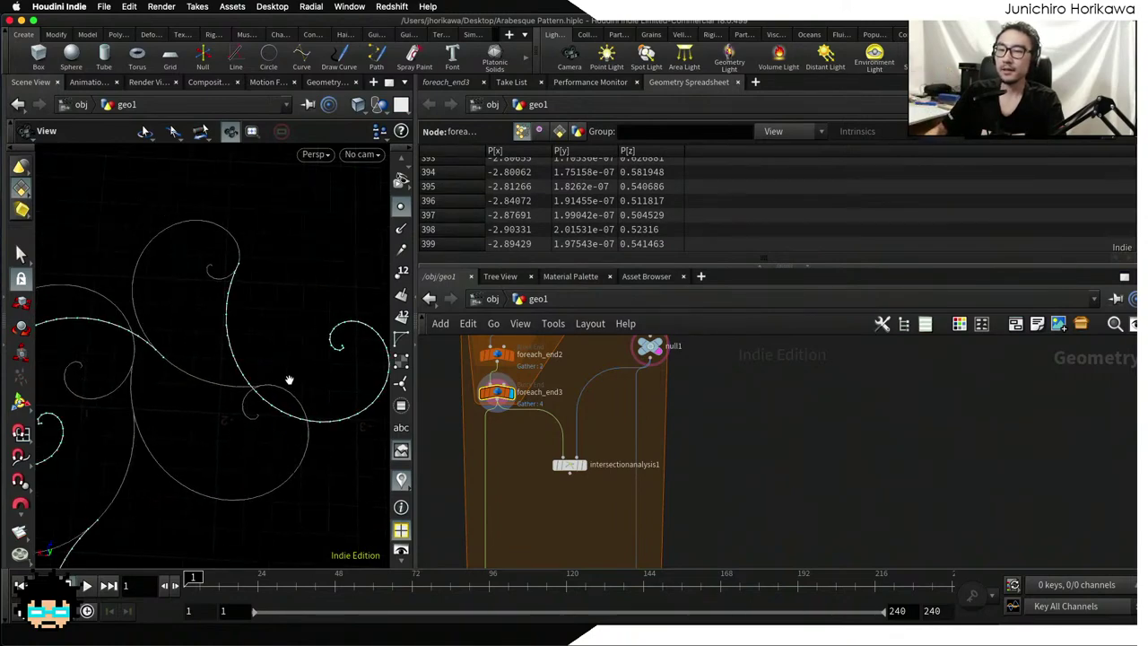
pyautogui.scroll(2, 516, 438)
# Insert a Primitive Wrangle on the wire between foreach_end3 and intersectionanalysis1.
pyautogui.press('Tab')
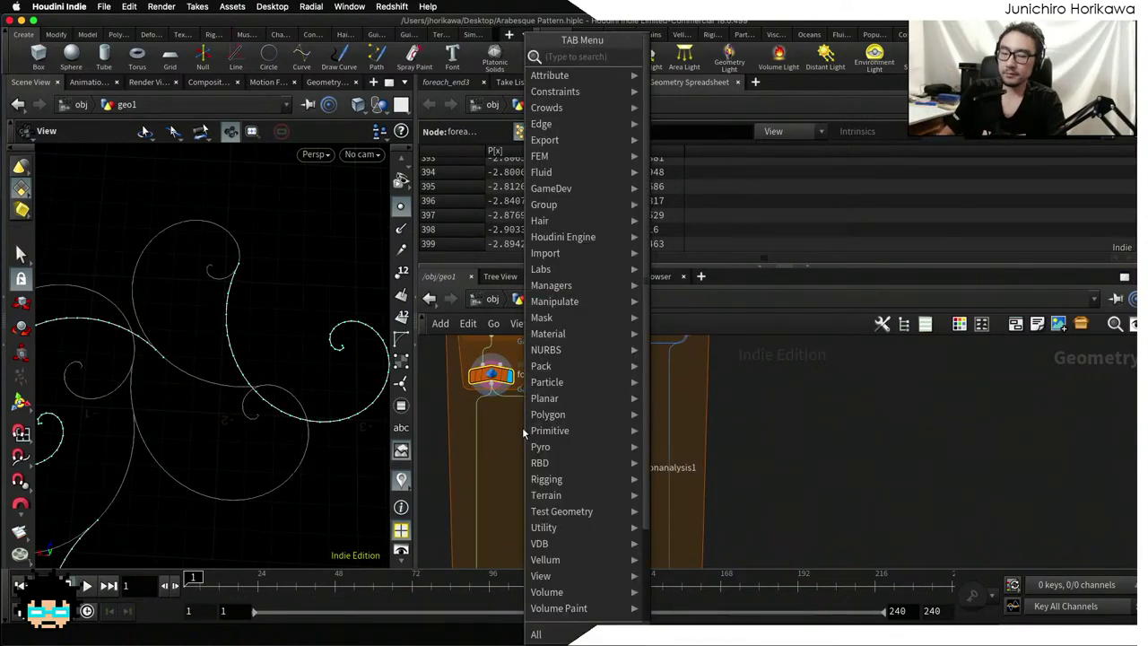
pyautogui.write('p')
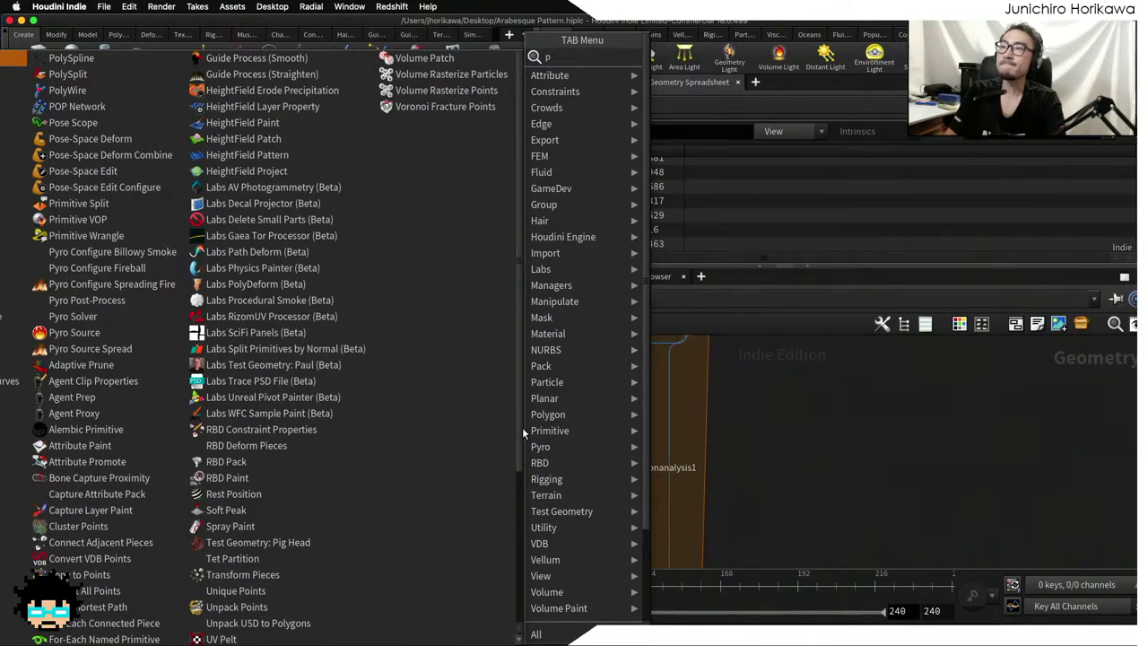
pyautogui.press('Escape')
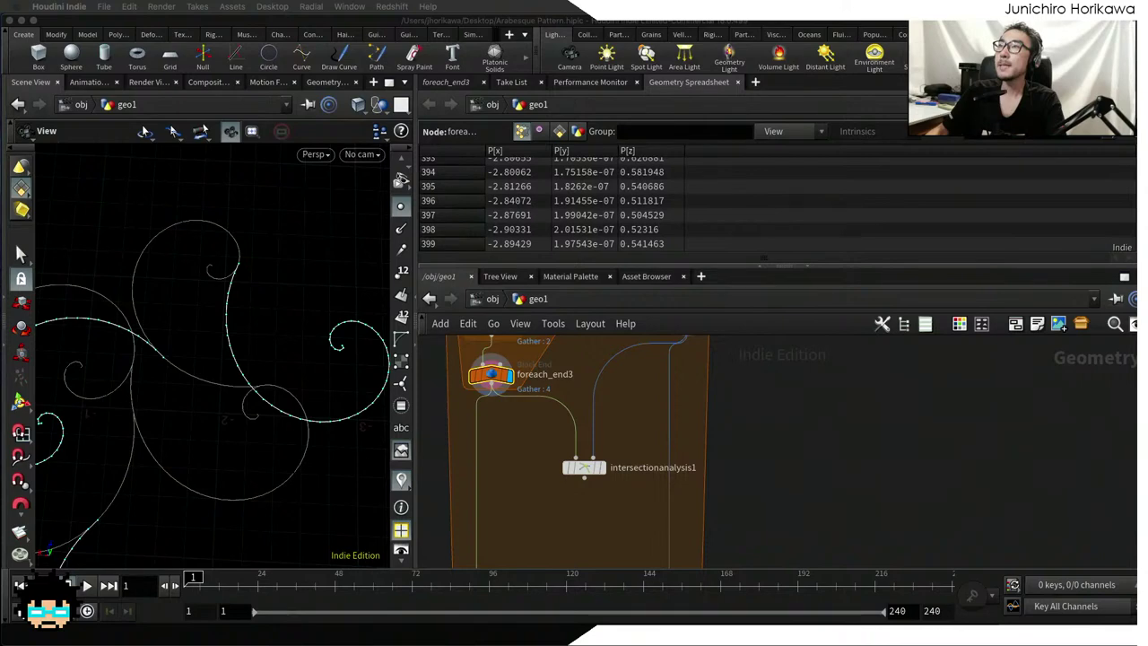
pyautogui.press('Tab')
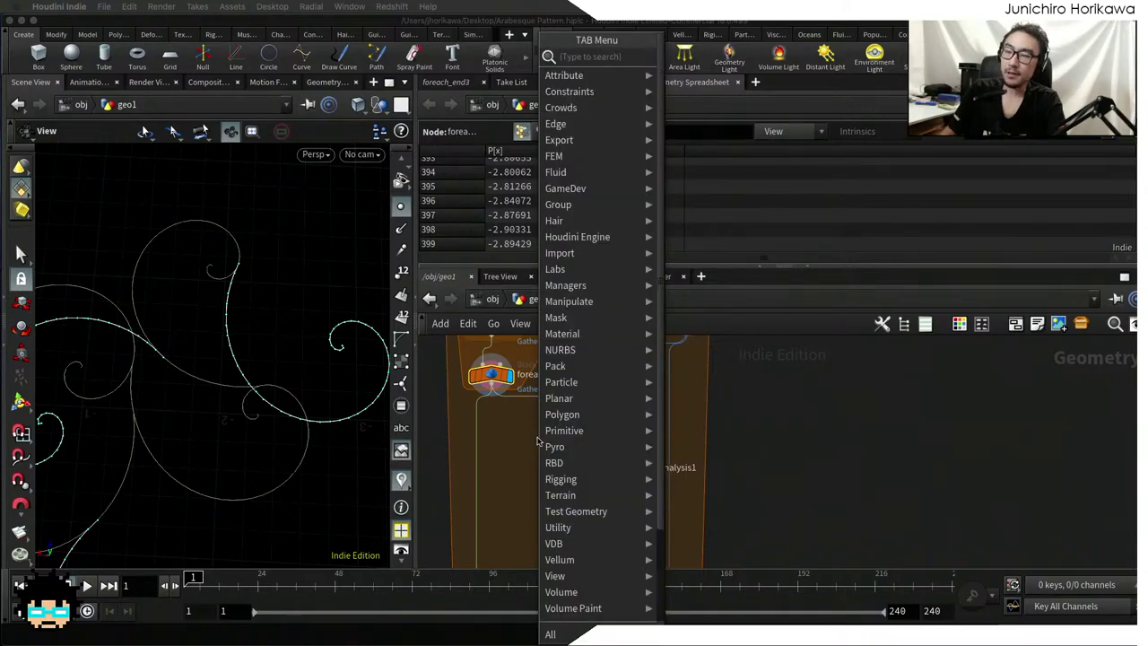
pyautogui.press('Escape')
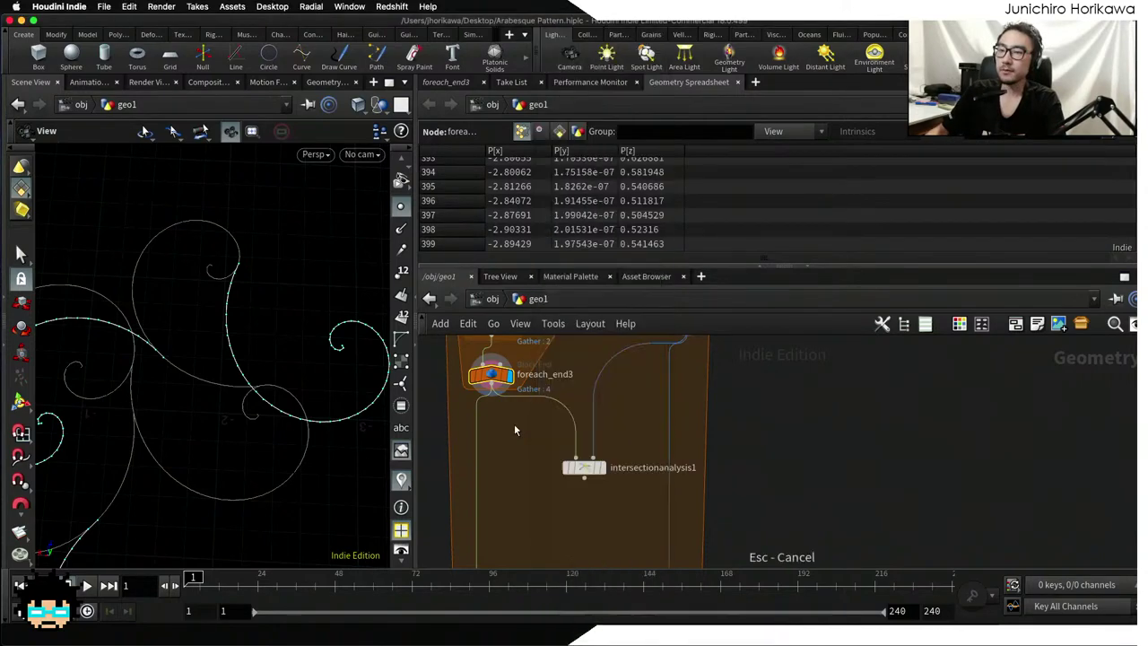
pyautogui.press('Tab')
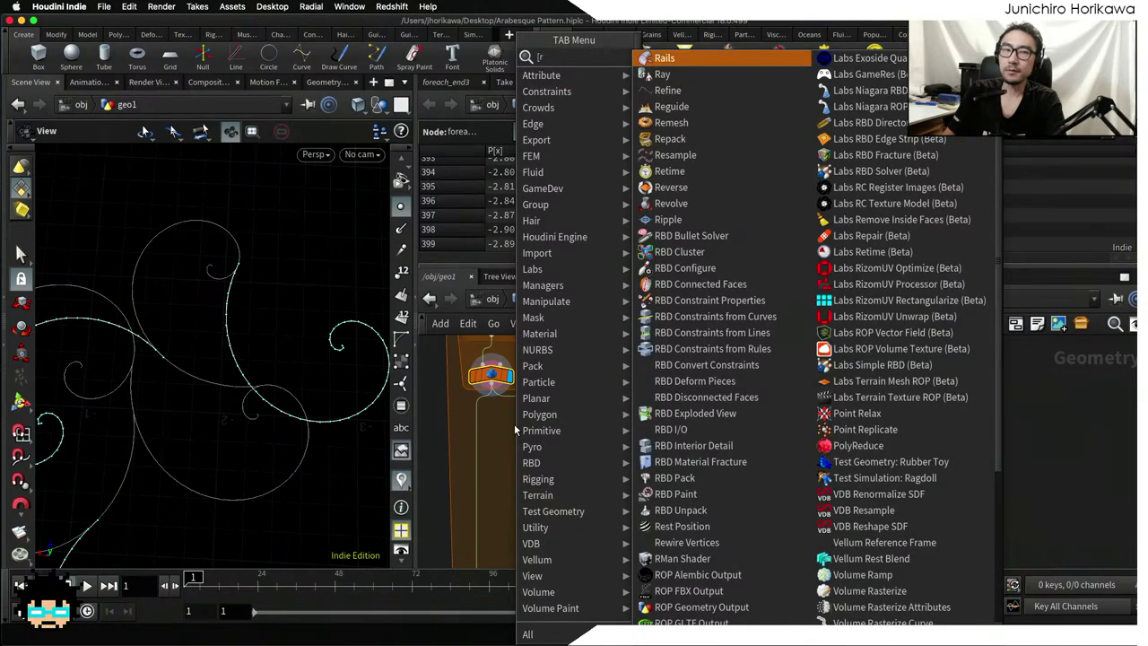
pyautogui.press('Escape')
pyautogui.press('Tab')
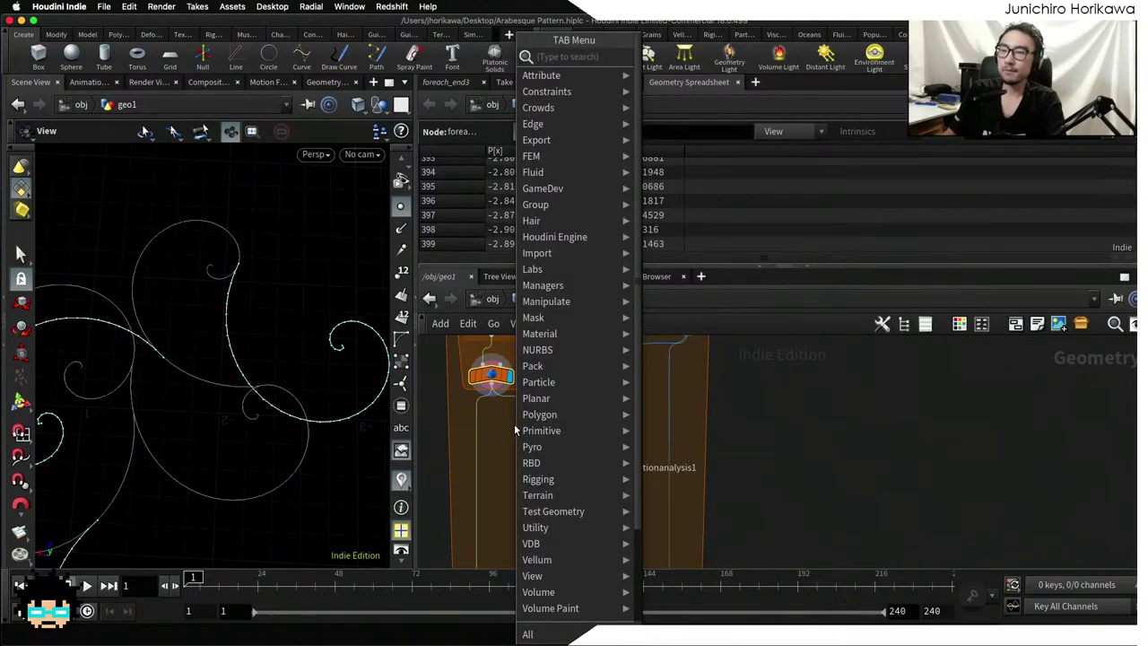
pyautogui.write('primitiv')
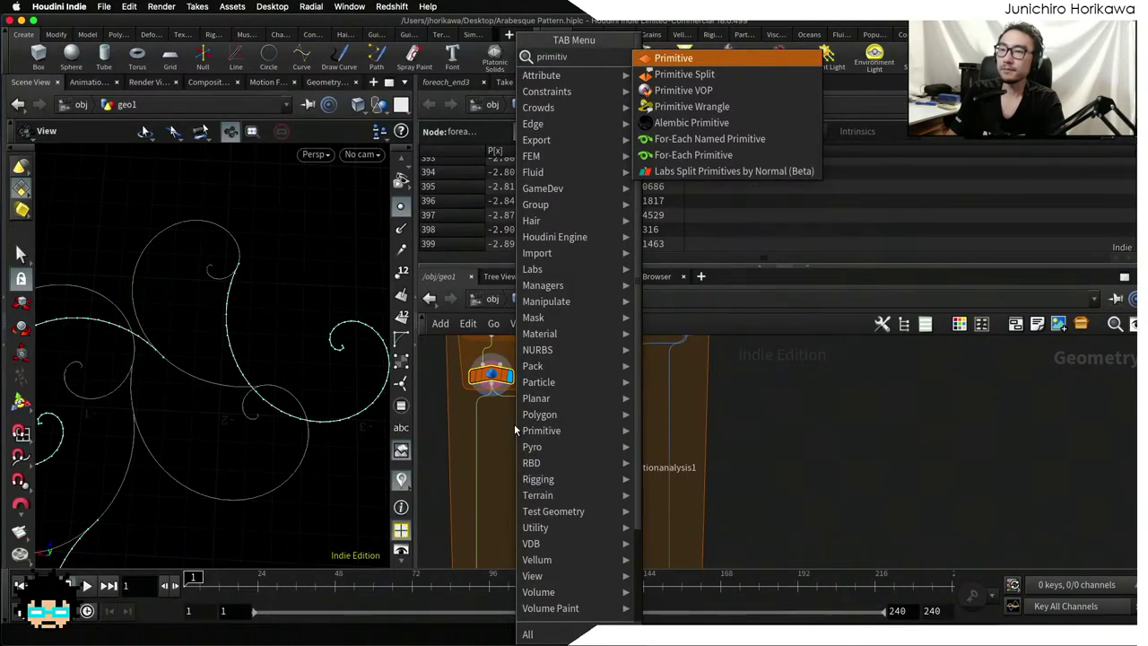
pyautogui.write('wran')
pyautogui.press('Return')
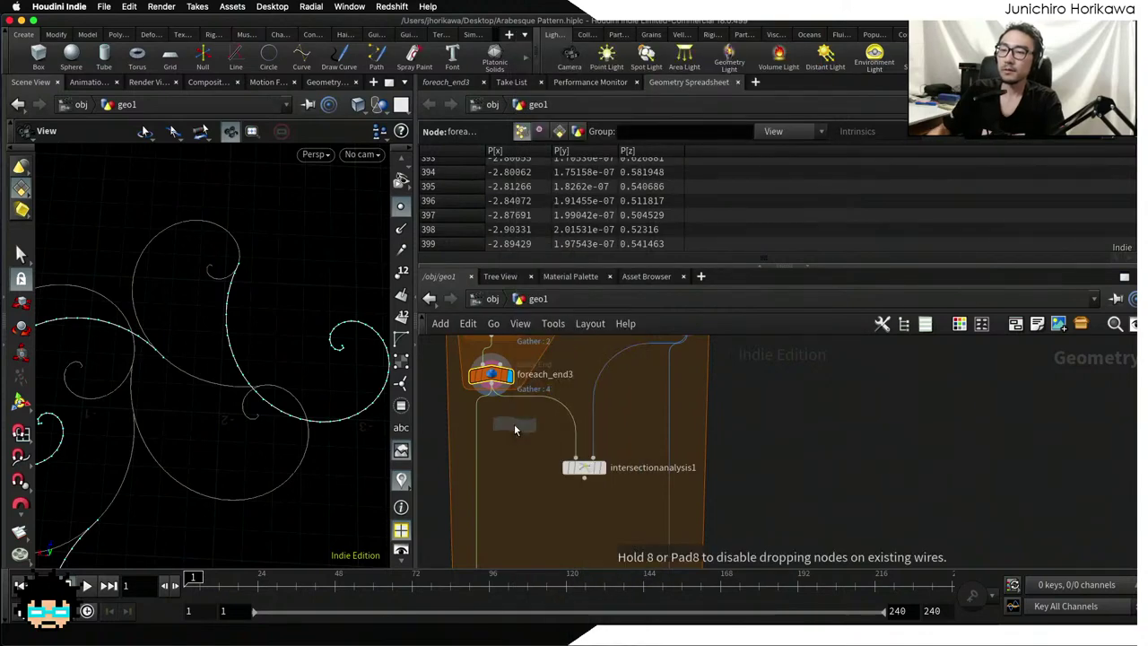
pyautogui.click(514, 428)
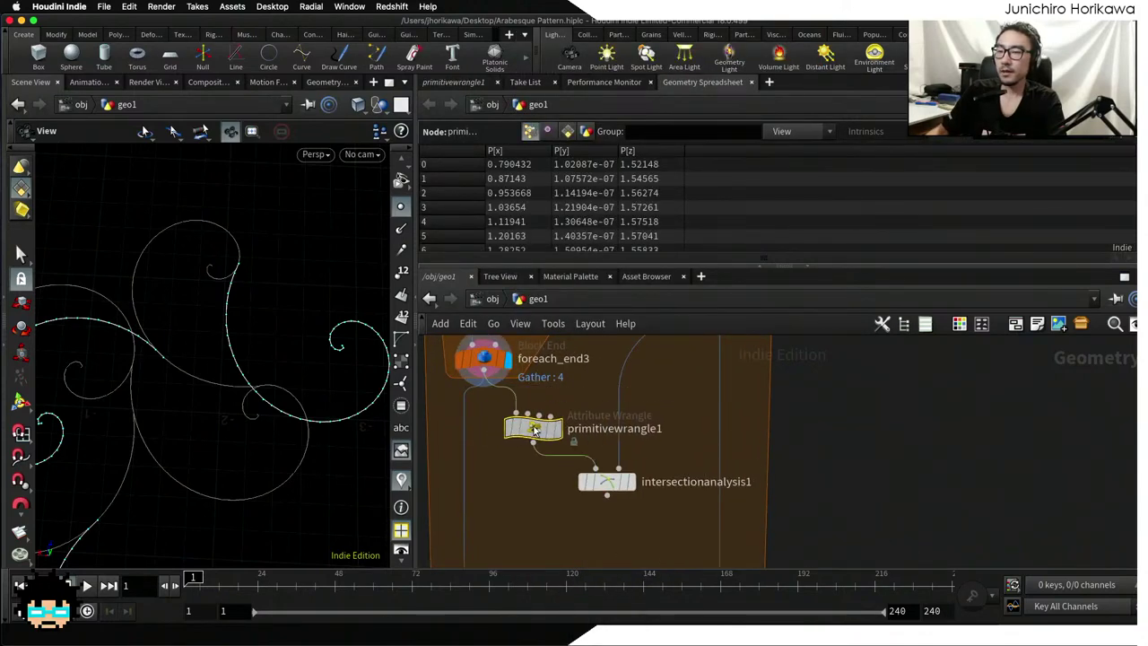
# Rename the wrangle delete_starts, display its output, and show its parameters.
pyautogui.doubleClick(579, 428)
pyautogui.write('delete_starts')
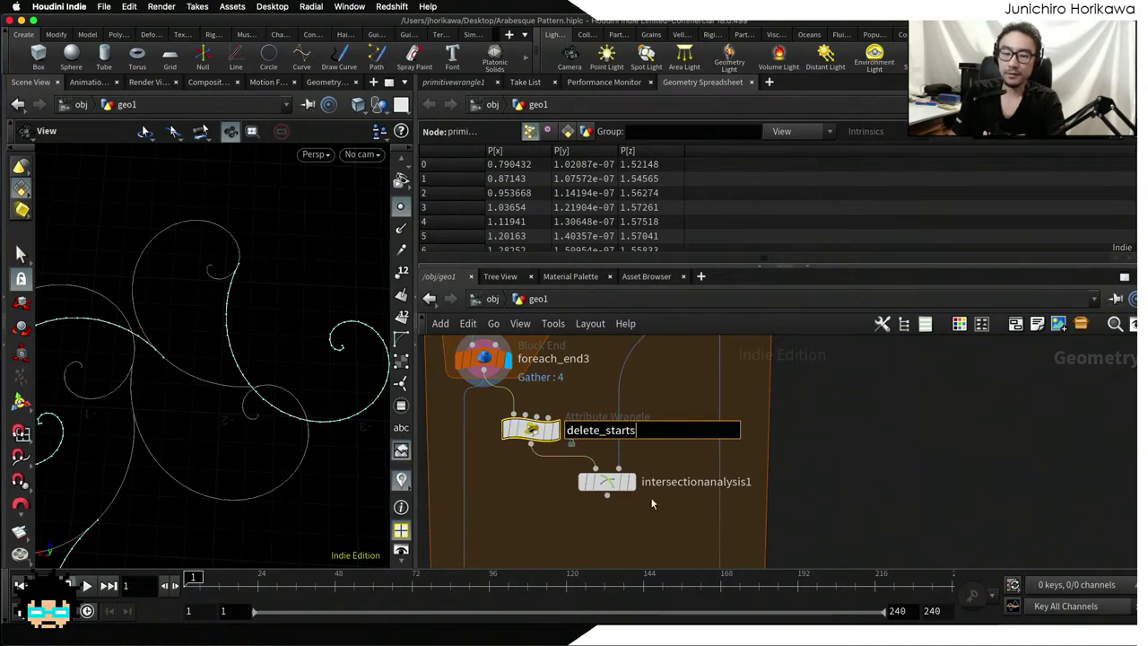
pyautogui.press('Return')
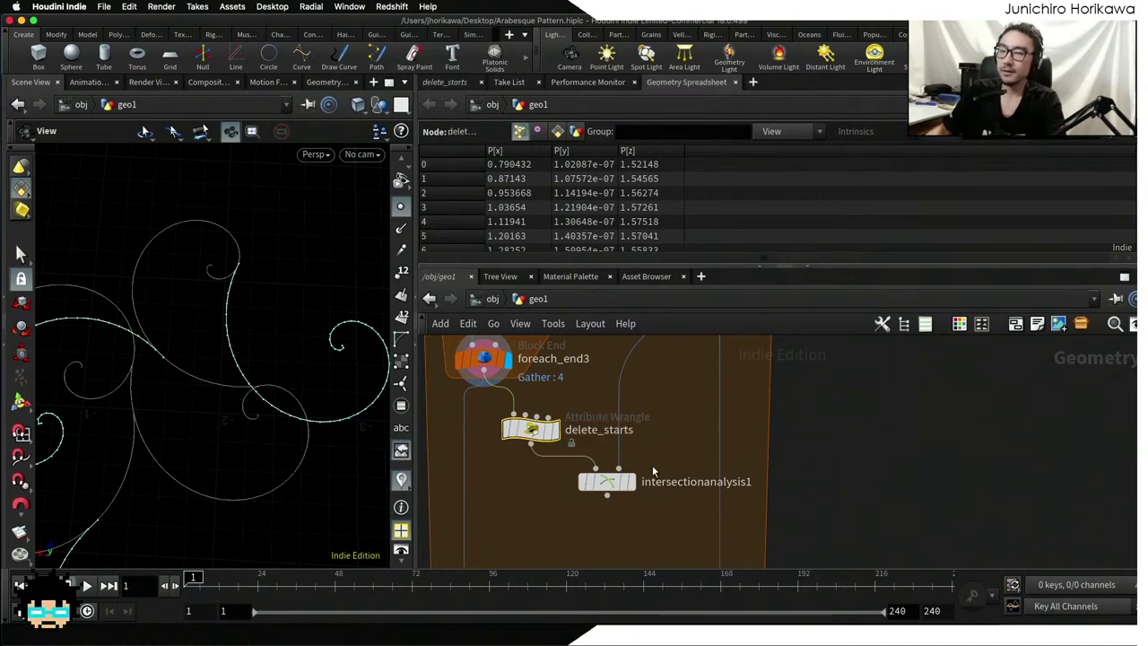
pyautogui.click(551, 430)
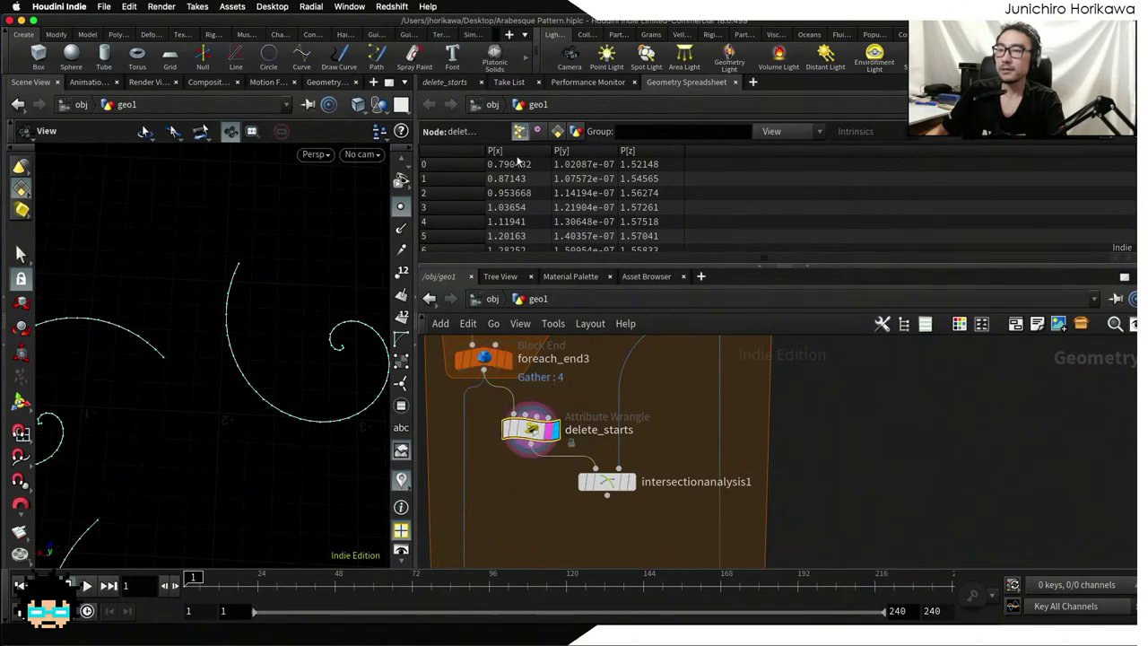
pyautogui.click(459, 83)
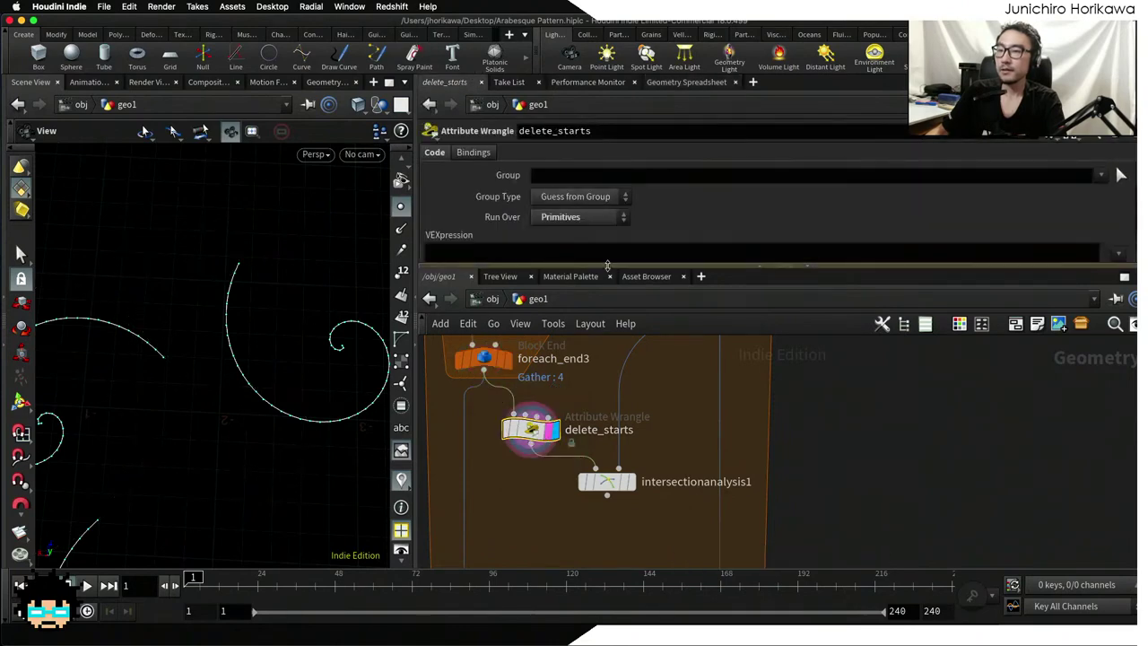
pyautogui.moveTo(605, 267); pyautogui.dragTo(605, 373)
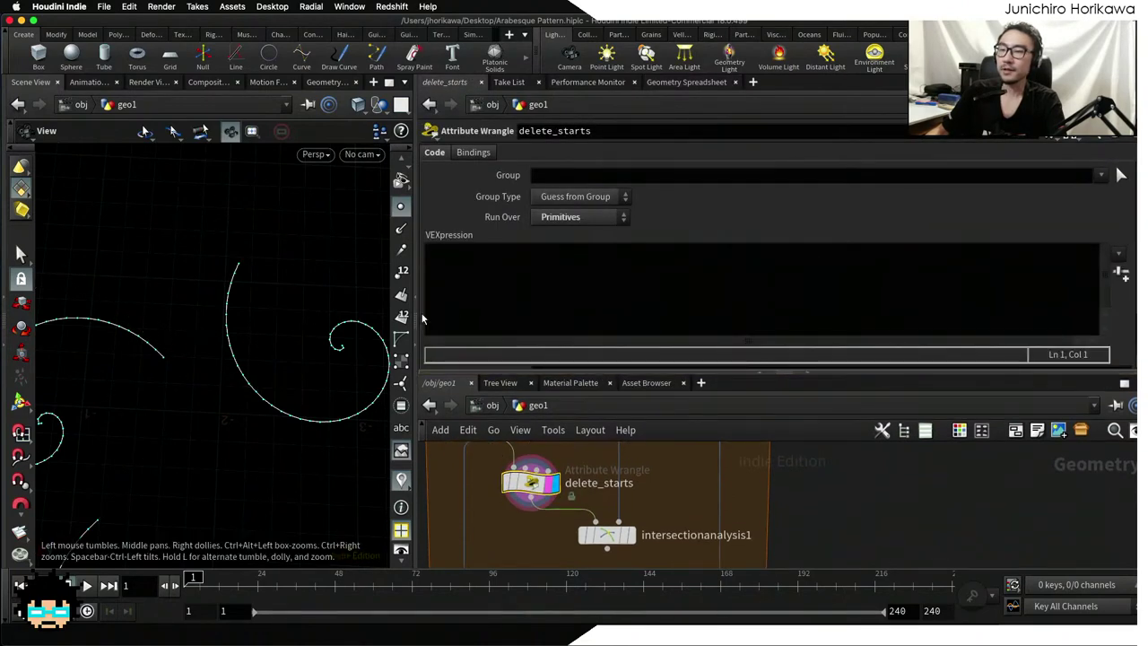
pyautogui.click(447, 262)
pyautogui.write('int pts')
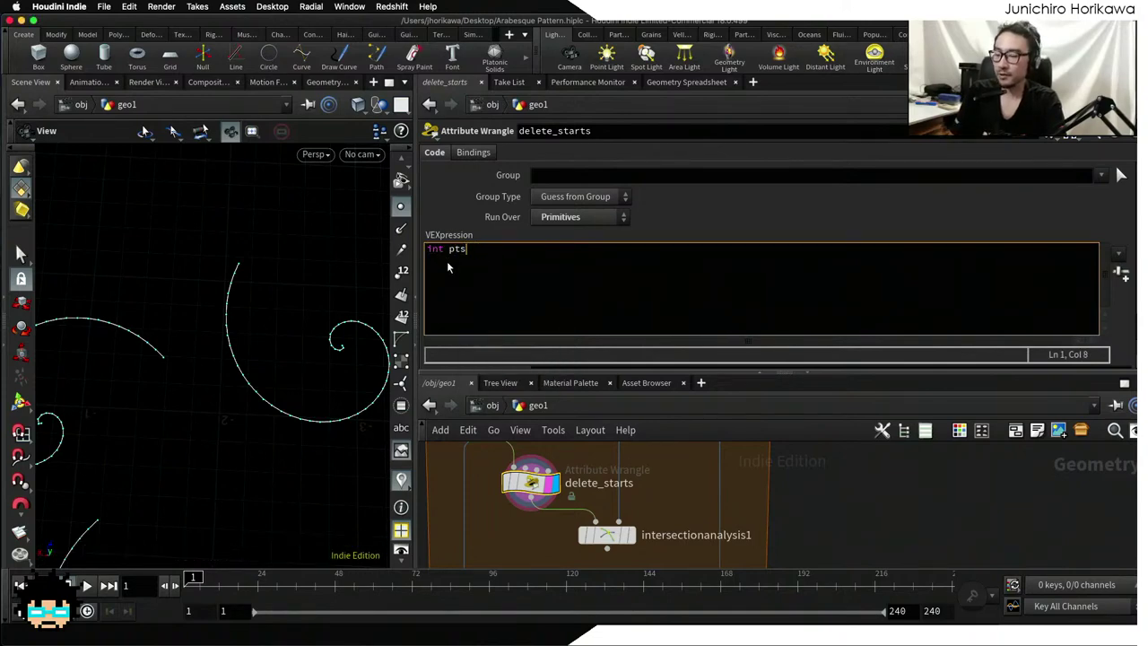
pyautogui.write('p[][] =')
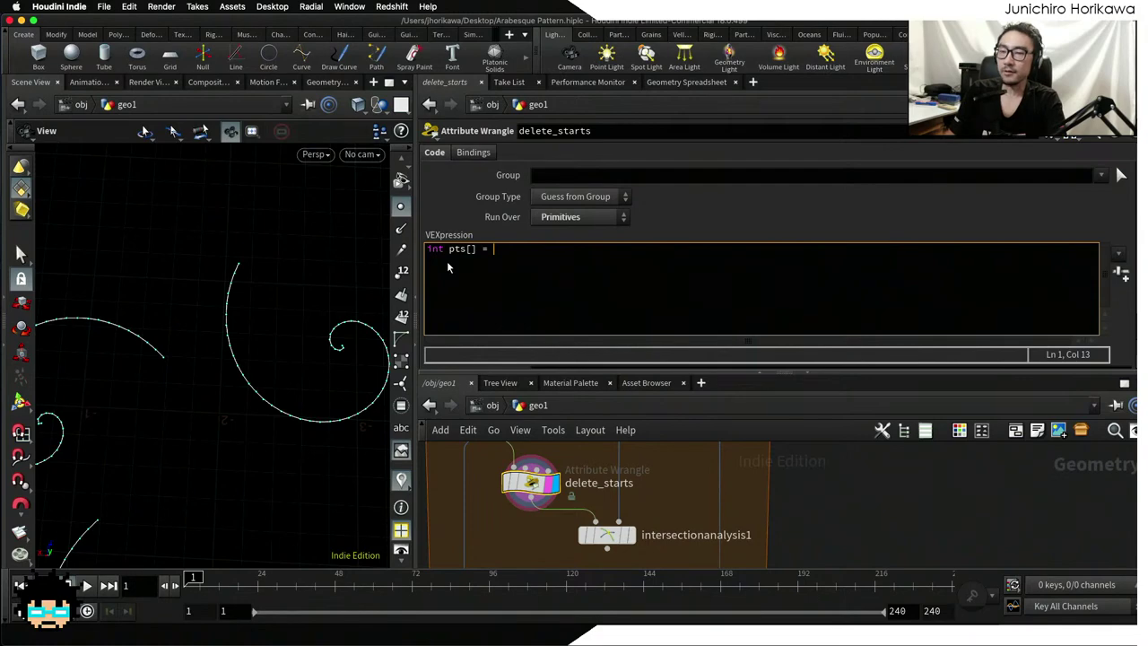
pyautogui.write('primpo')
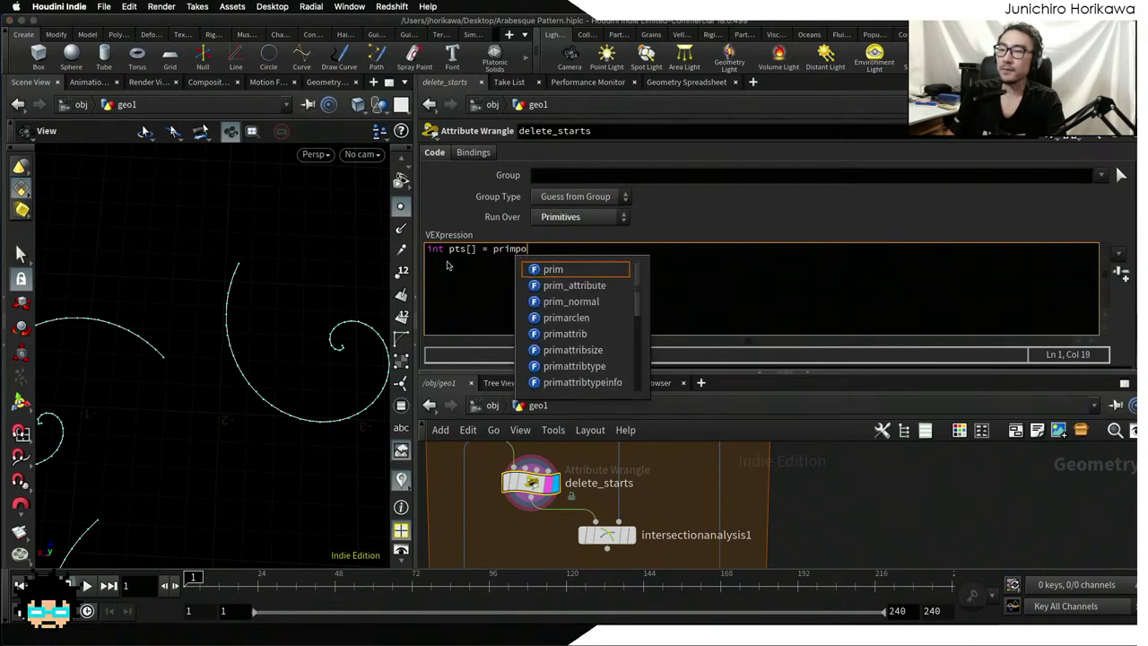
pyautogui.write('ints(0, @pri')
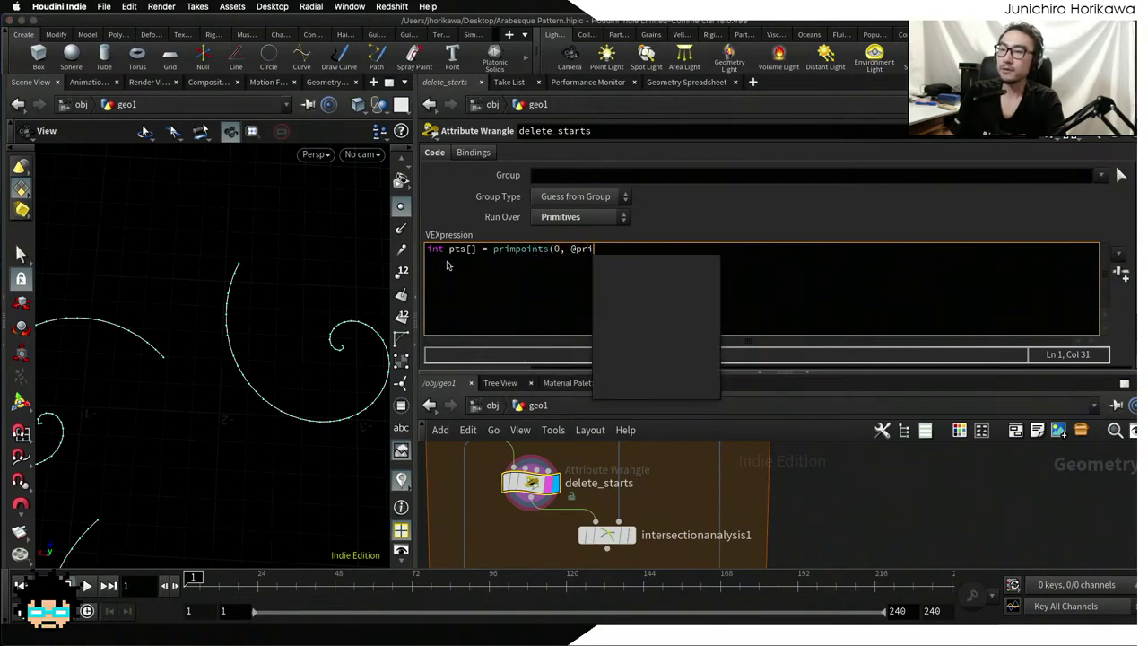
pyautogui.write('mnum);')
pyautogui.press('Return')
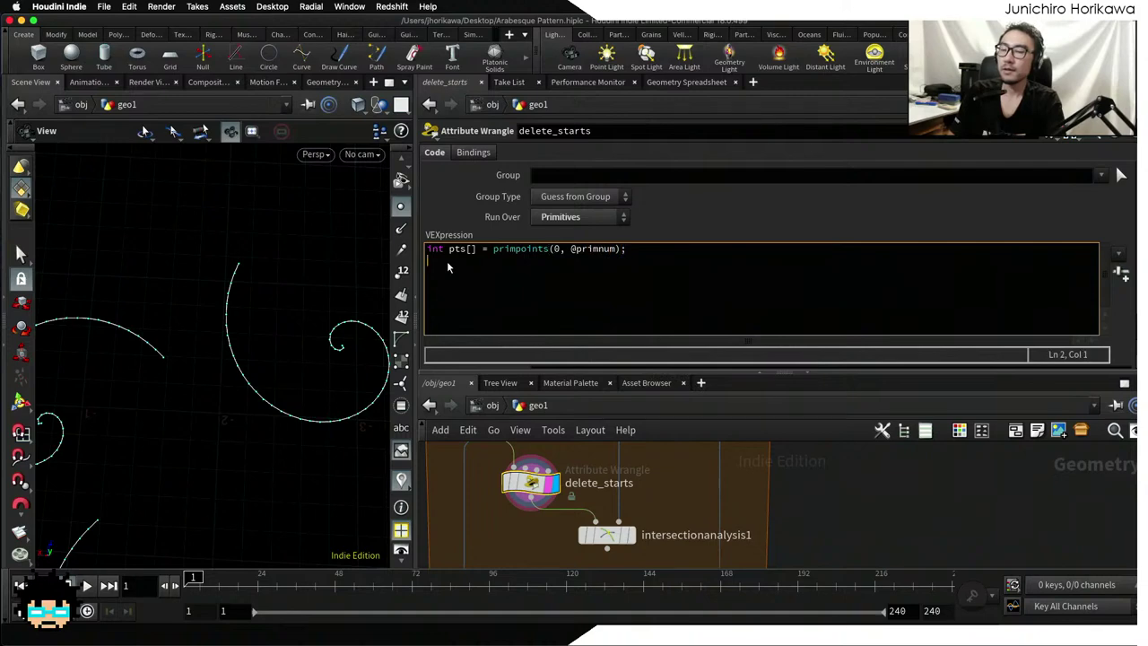
pyautogui.write('removepoint(0,')
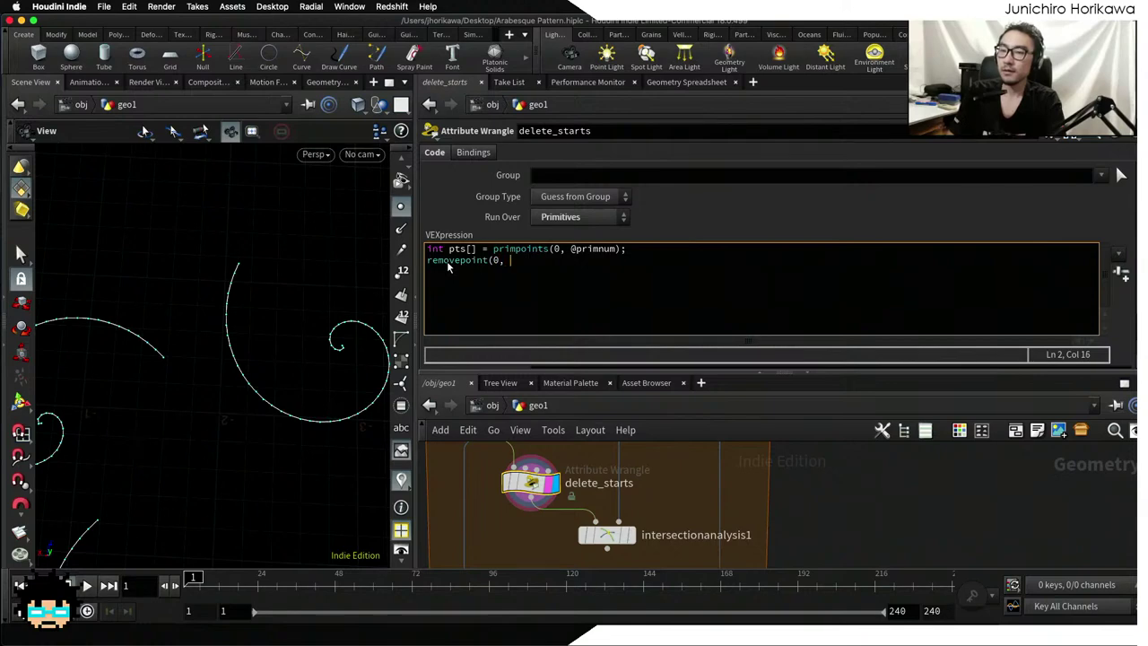
pyautogui.write(' pts[')
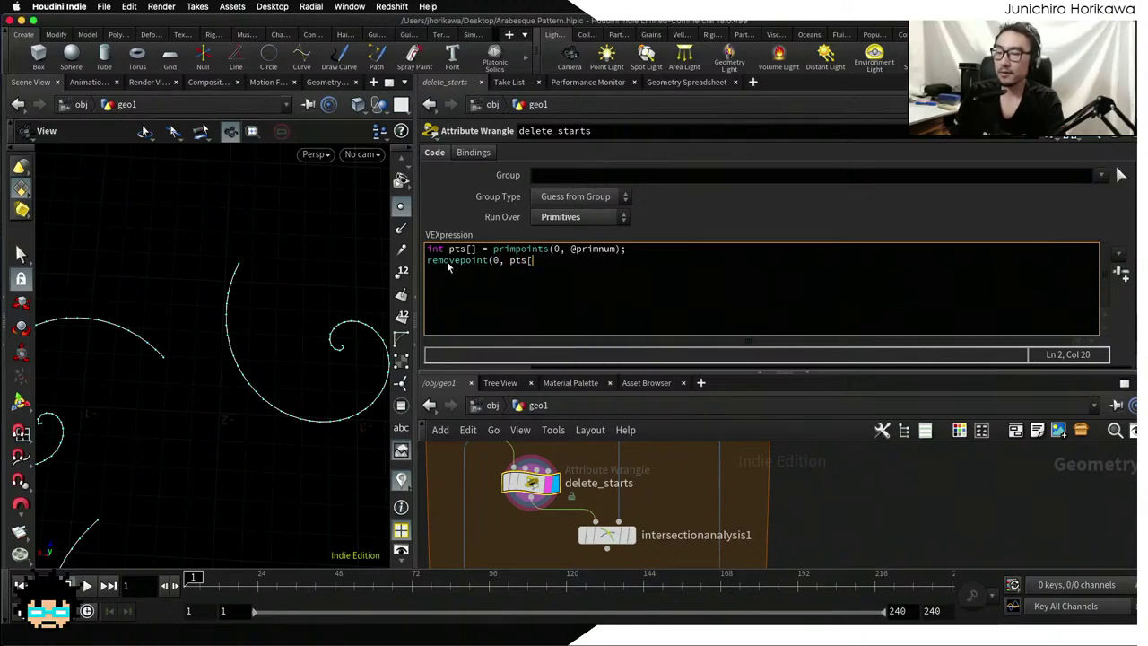
pyautogui.write('0]);')
pyautogui.press('Return')
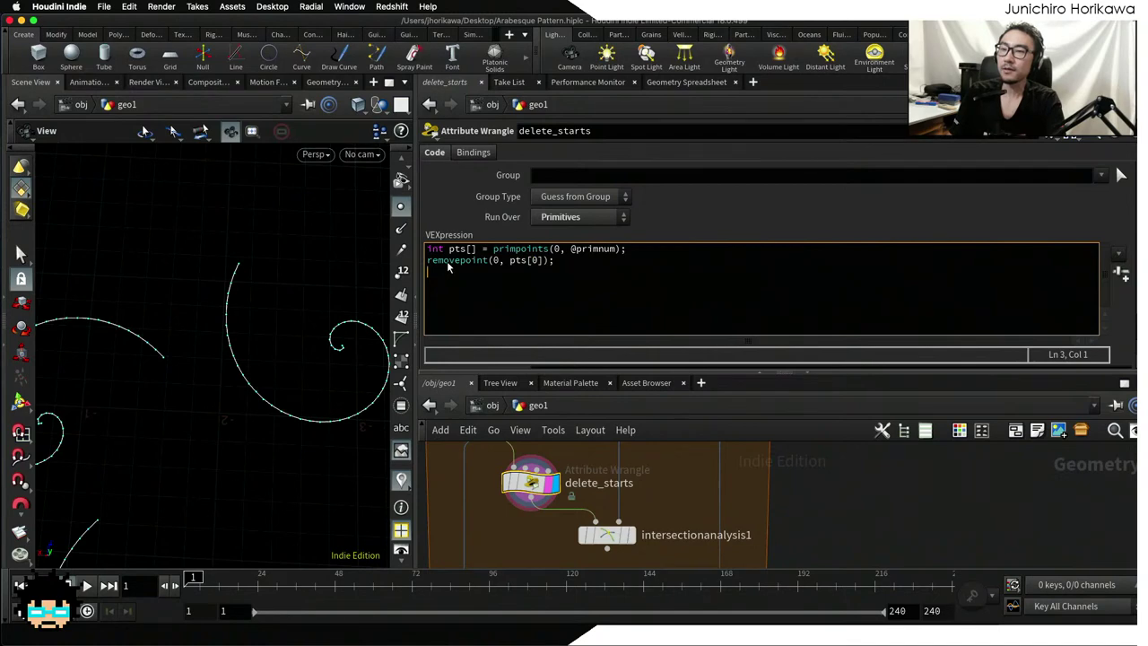
pyautogui.write('removepoint(0, pts[1]);')
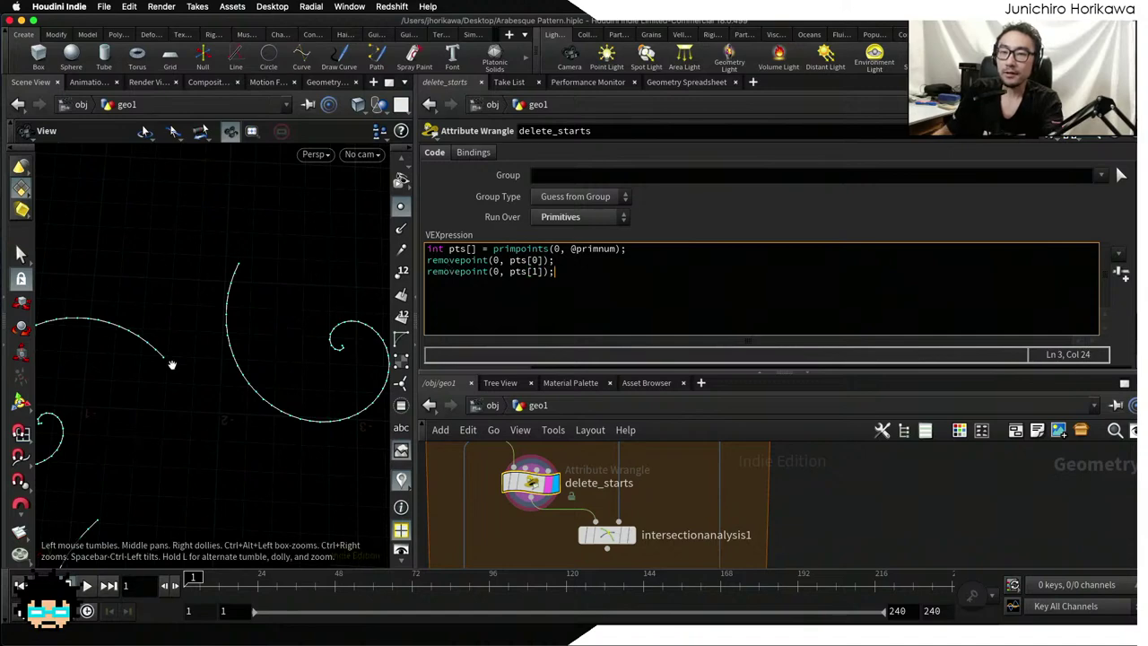
pyautogui.scroll(5, 179, 368)
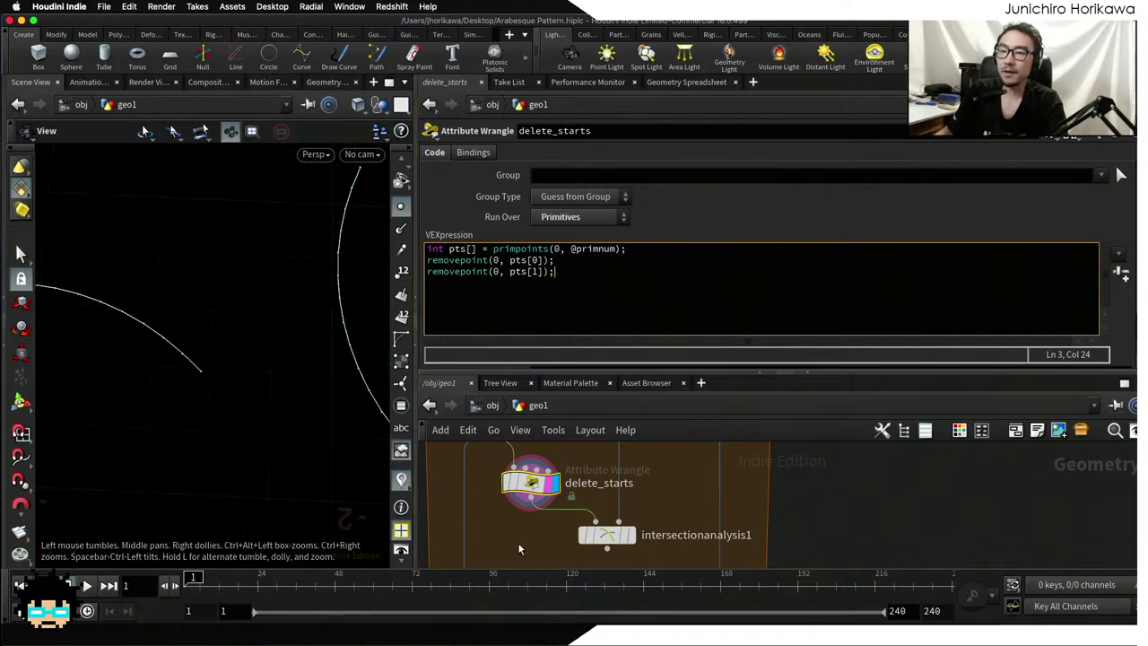
pyautogui.scroll(-2, 219, 395)
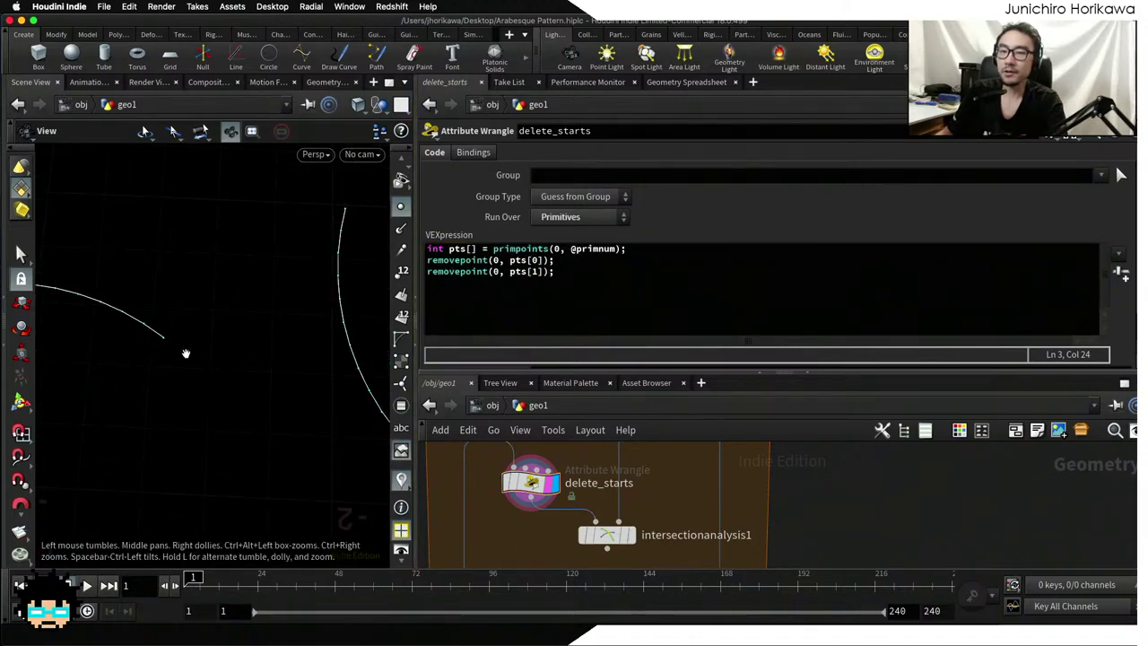
# Toggle display between intersectionanalysis1, delete_starts and null1 while rearranging the network.
pyautogui.click(630, 535)
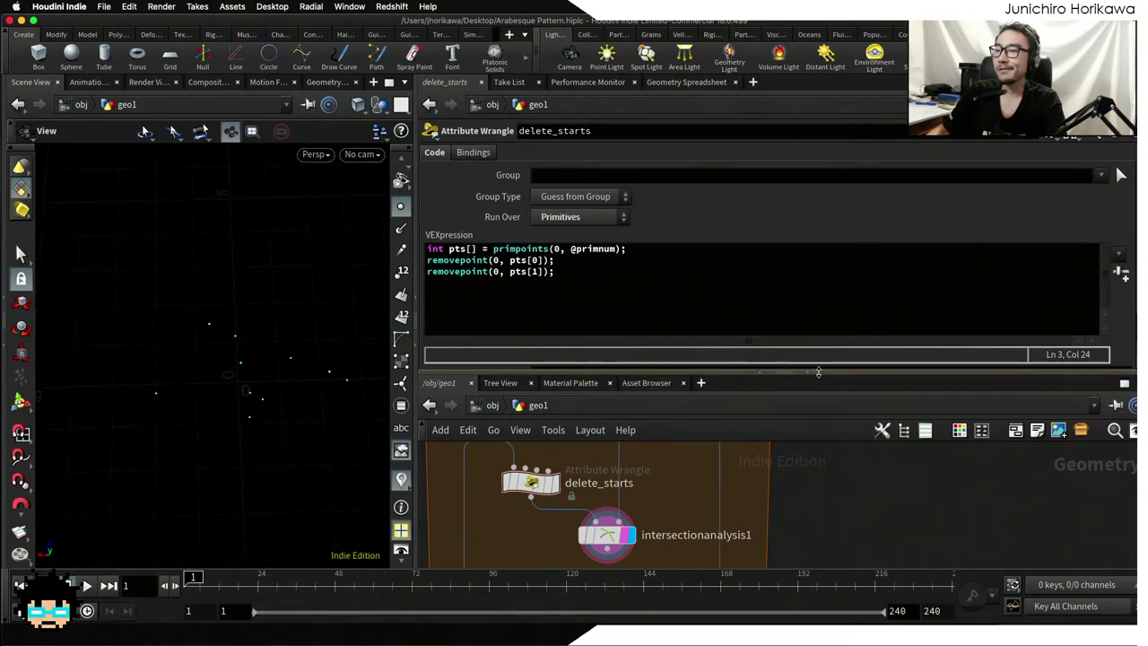
pyautogui.moveTo(743, 371); pyautogui.dragTo(742, 342)
pyautogui.scroll(-3, 704, 471)
pyautogui.moveTo(676, 474); pyautogui.dragTo(661, 512, button='middle')
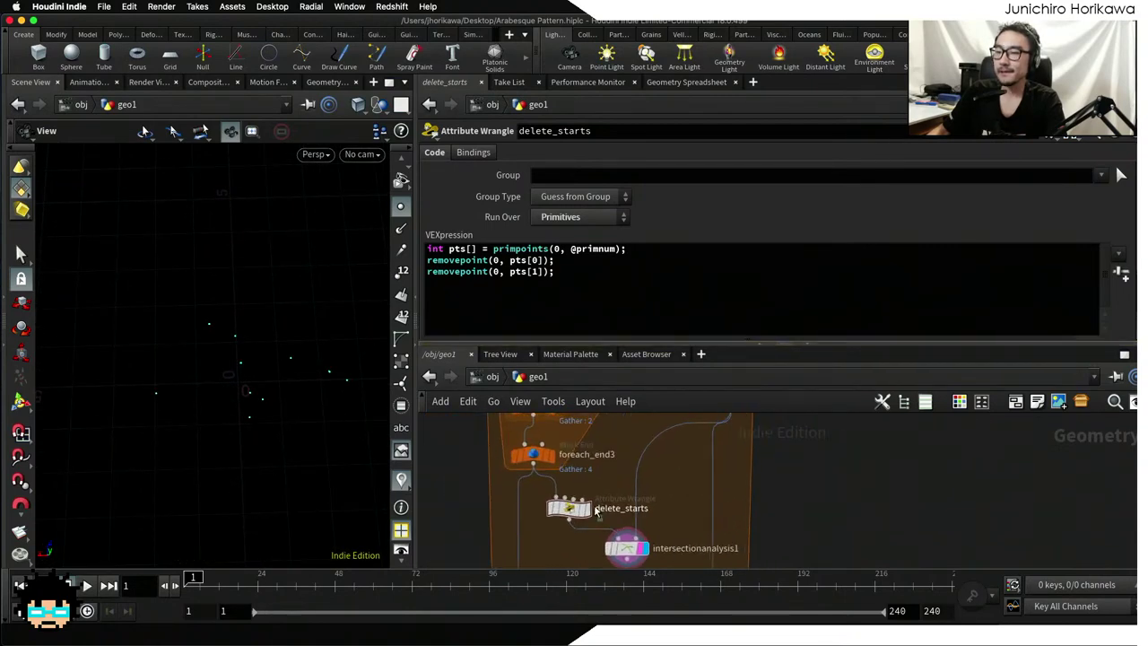
pyautogui.click(587, 508)
pyautogui.scroll(5, 298, 404)
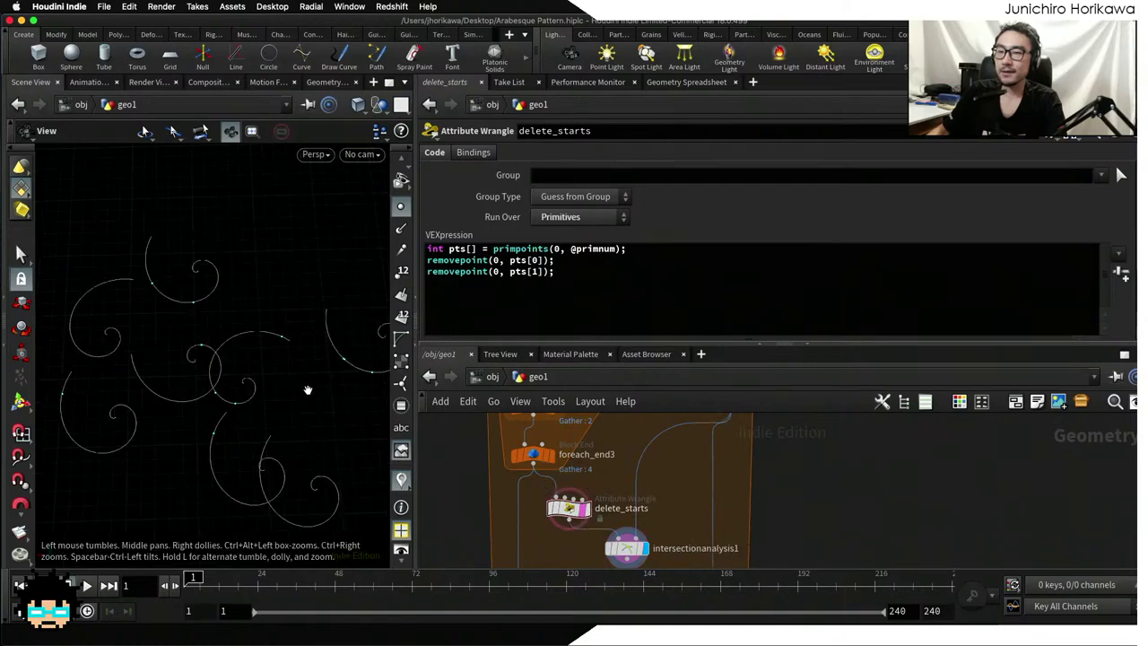
pyautogui.click(574, 508)
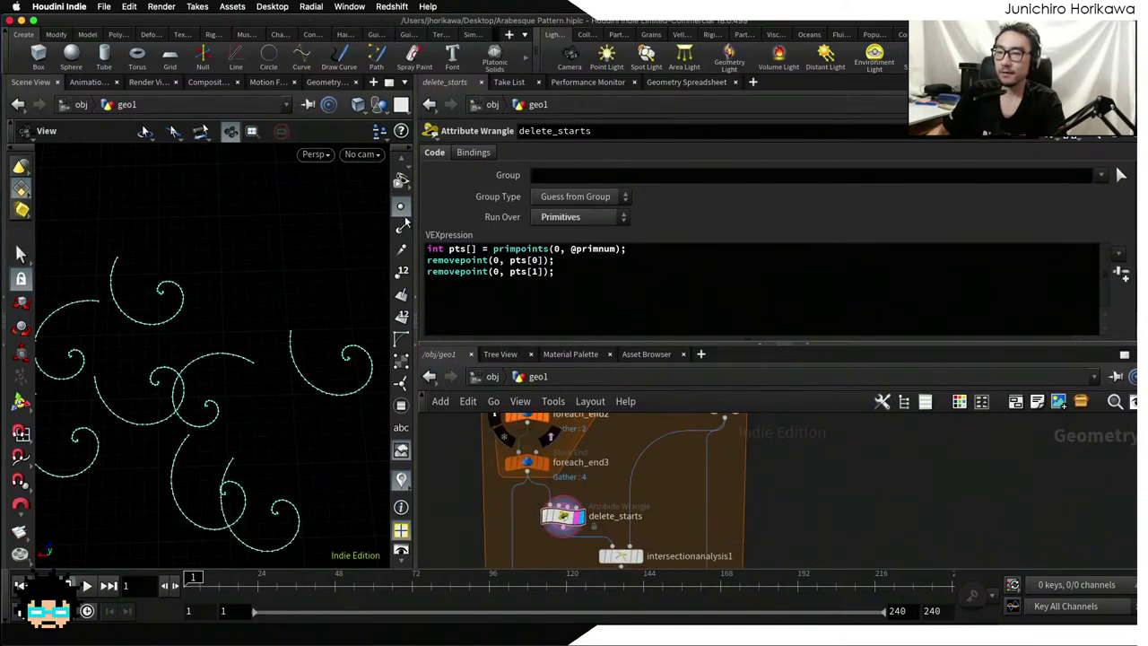
pyautogui.moveTo(741, 415); pyautogui.dragTo(718, 383, button='middle')
pyautogui.click(725, 453)
pyautogui.scroll(2, 635, 530)
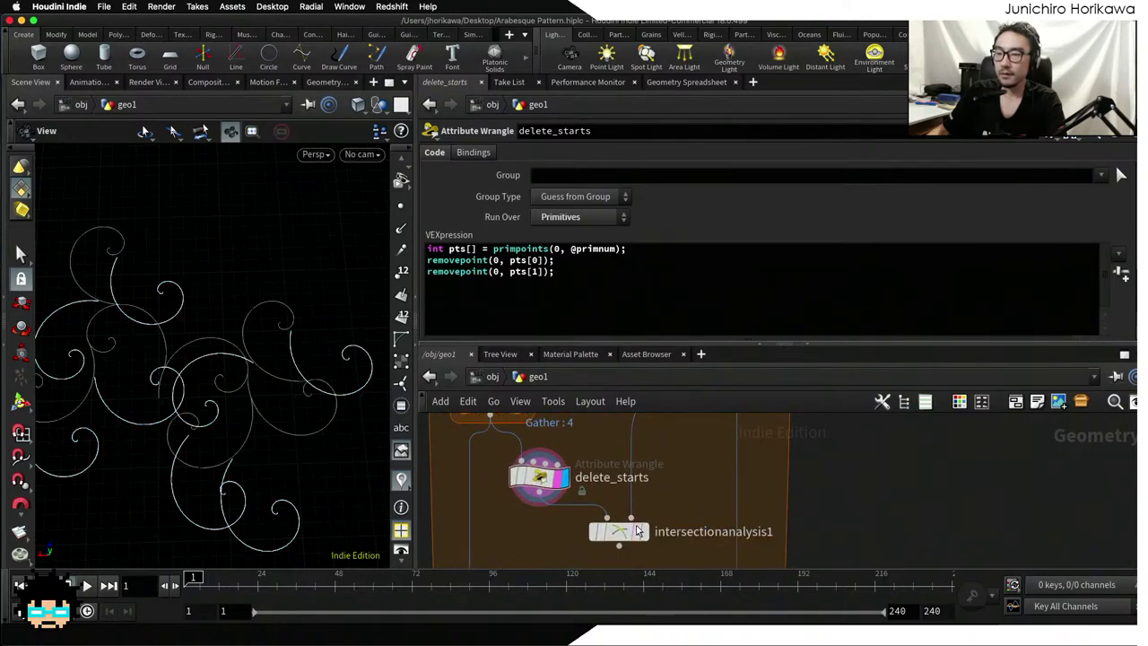
# Display the intersection analysis result, zoom out and orbit over the whole curve pattern.
pyautogui.click(651, 531)
pyautogui.scroll(2, 316, 397)
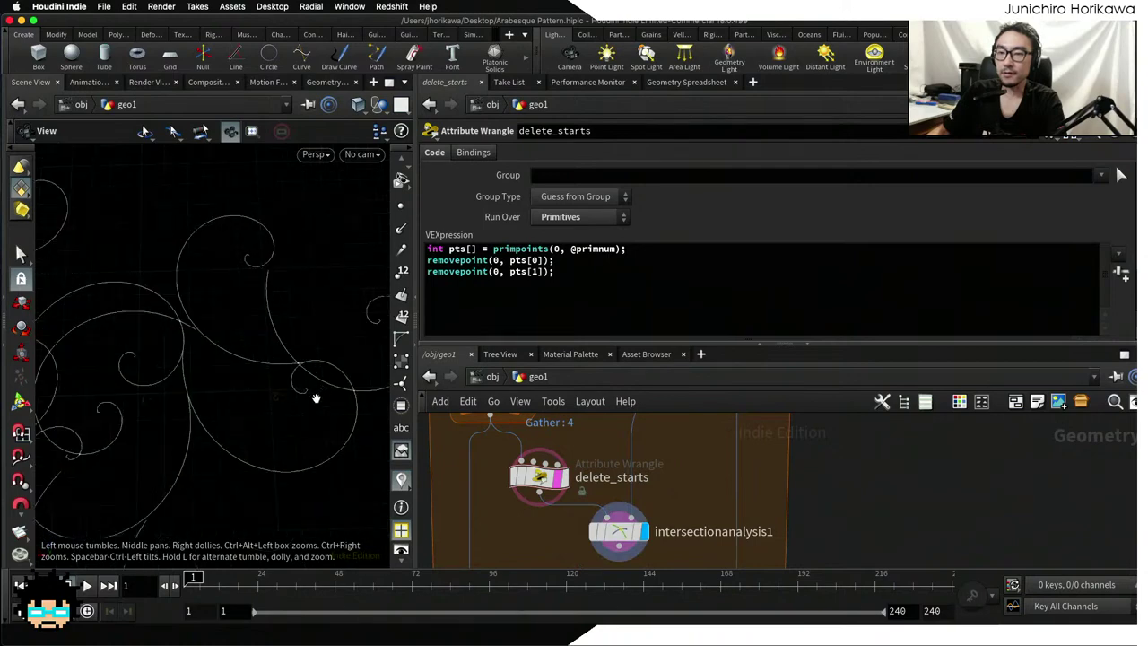
pyautogui.scroll(2, 316, 397)
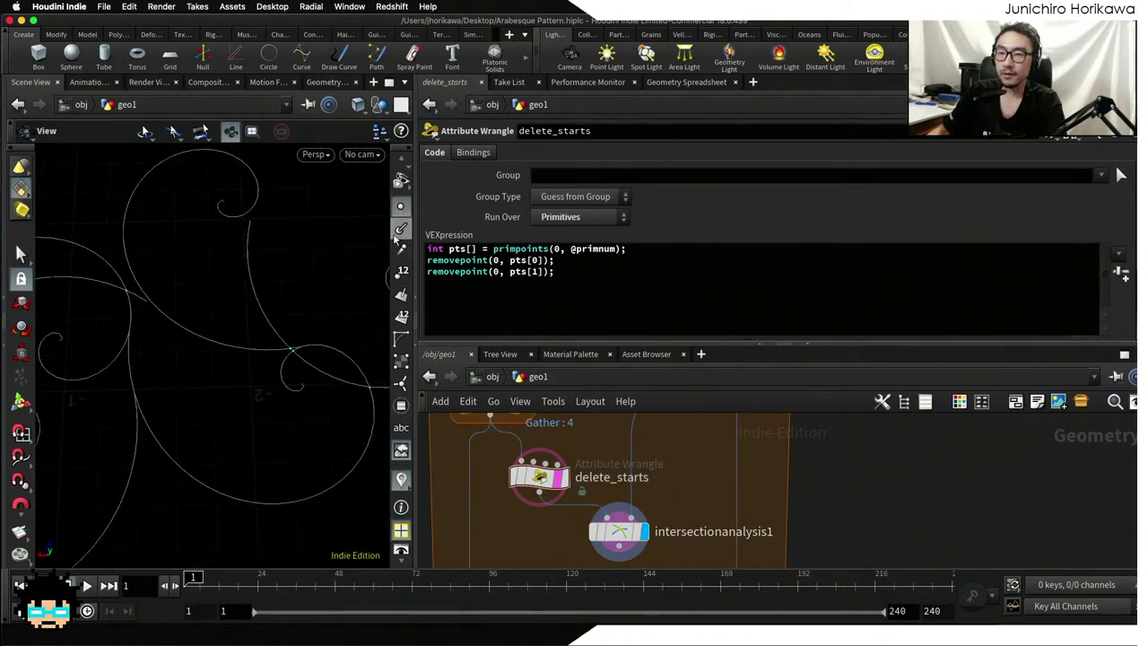
pyautogui.scroll(-6, 292, 376)
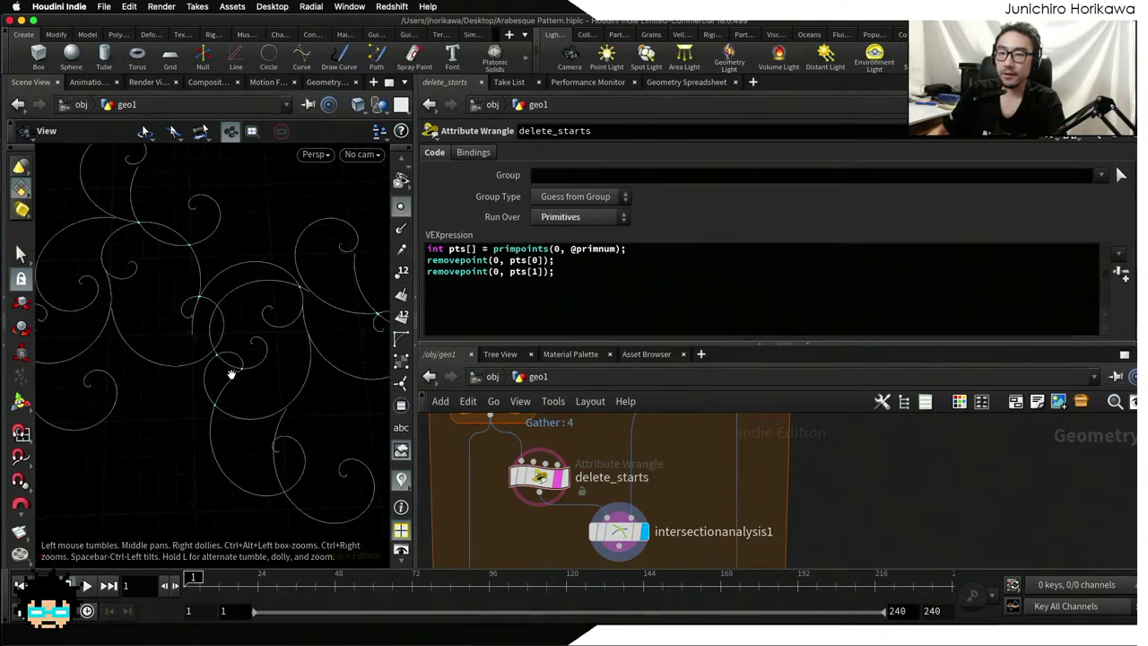
pyautogui.moveTo(231, 372); pyautogui.dragTo(154, 365)
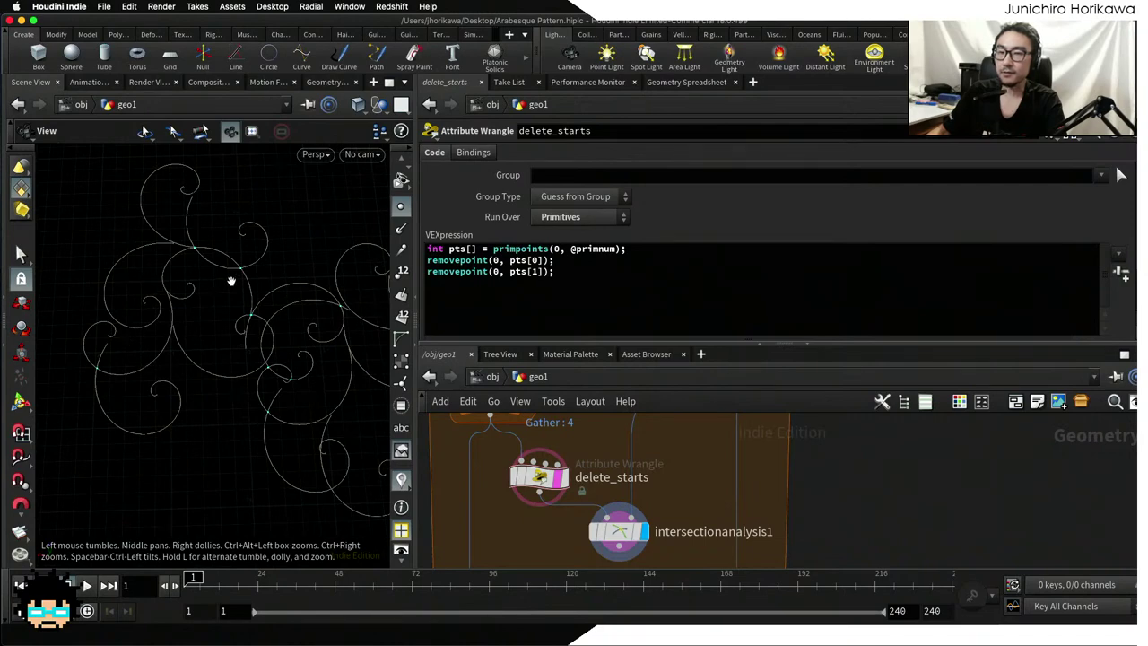
pyautogui.moveTo(231, 281); pyautogui.dragTo(297, 407)
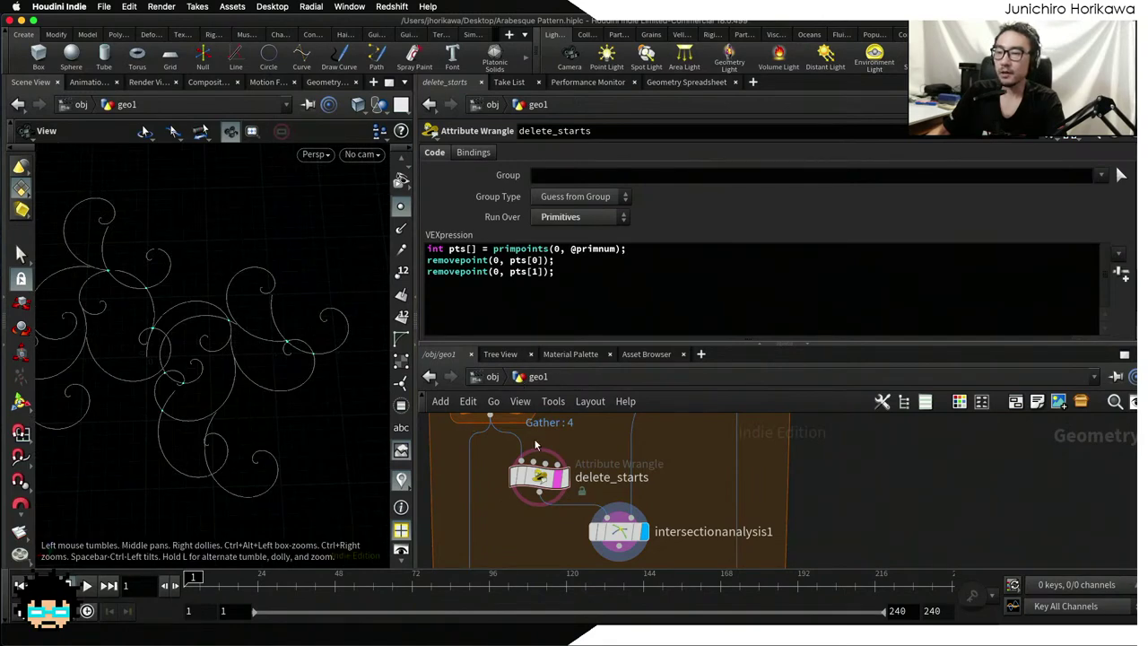
# Set intersectionanalysis1's Proximity Tolerance to 0.001 and display its intersection points.
pyautogui.click(618, 531)
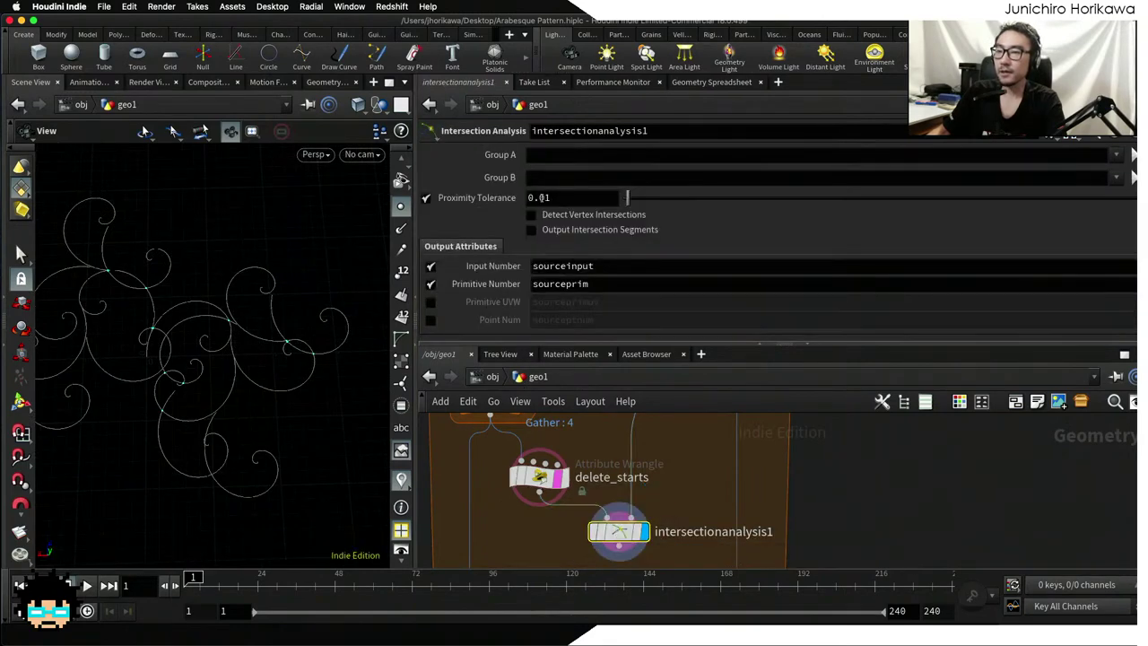
pyautogui.click(542, 198)
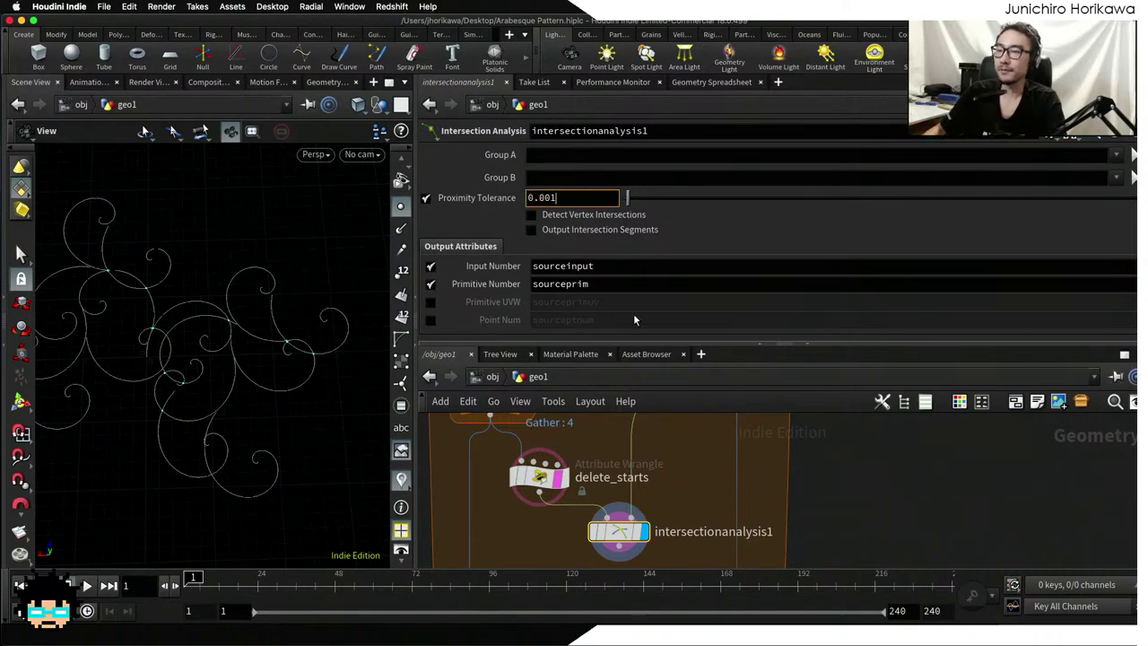
pyautogui.moveTo(559, 199); pyautogui.dragTo(514, 199)
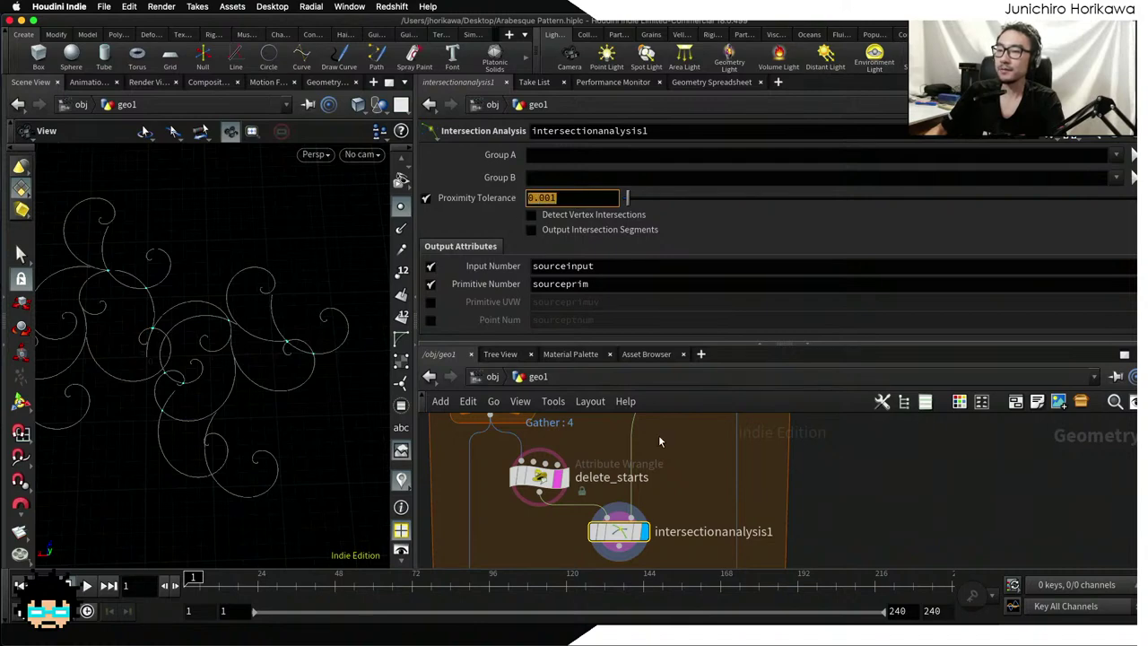
pyautogui.click(674, 473)
pyautogui.scroll(-1, 681, 467)
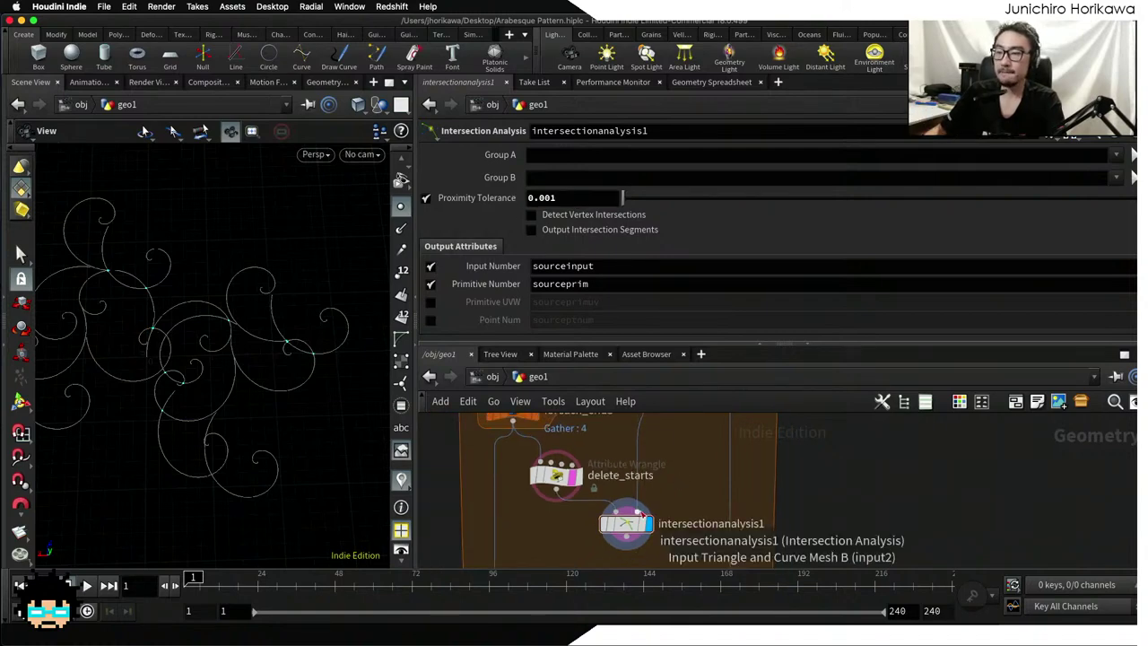
pyautogui.click(647, 524)
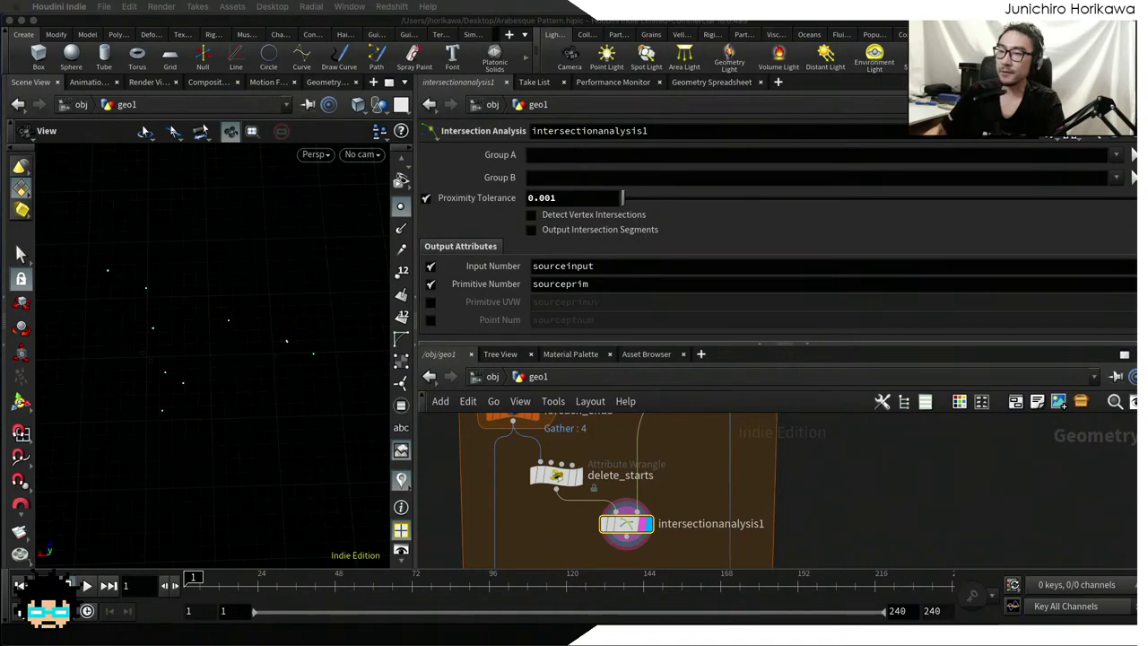
# Compare delete_starts and null1 curves in the viewport, ending on delete_starts' parameters.
pyautogui.click(577, 476)
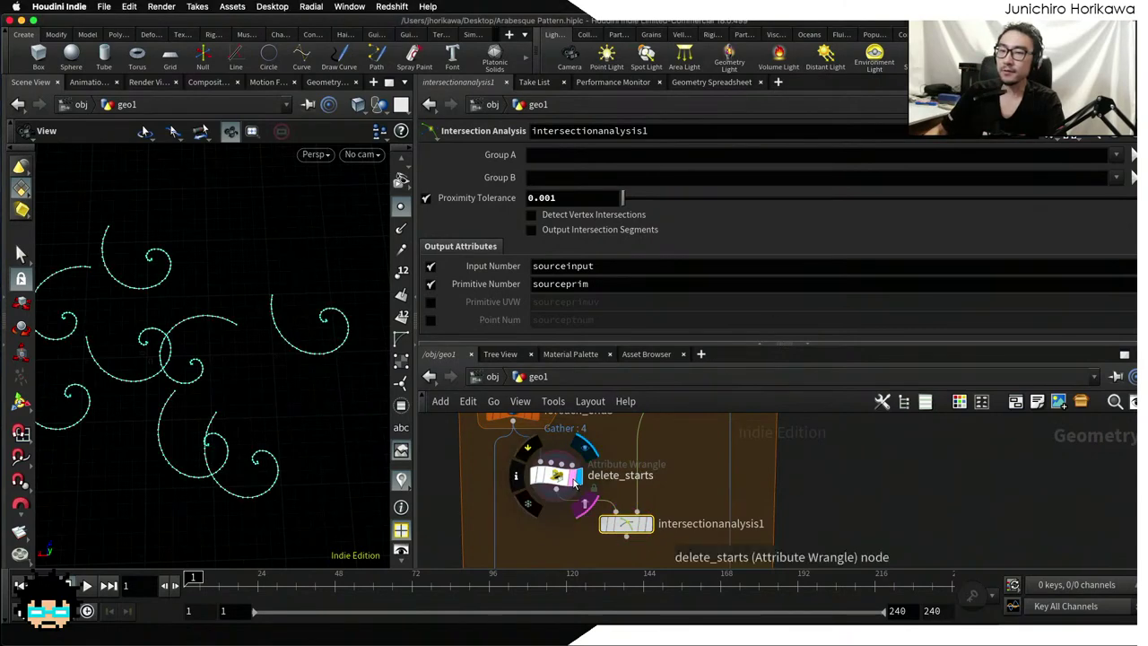
pyautogui.moveTo(196, 355); pyautogui.dragTo(147, 399)
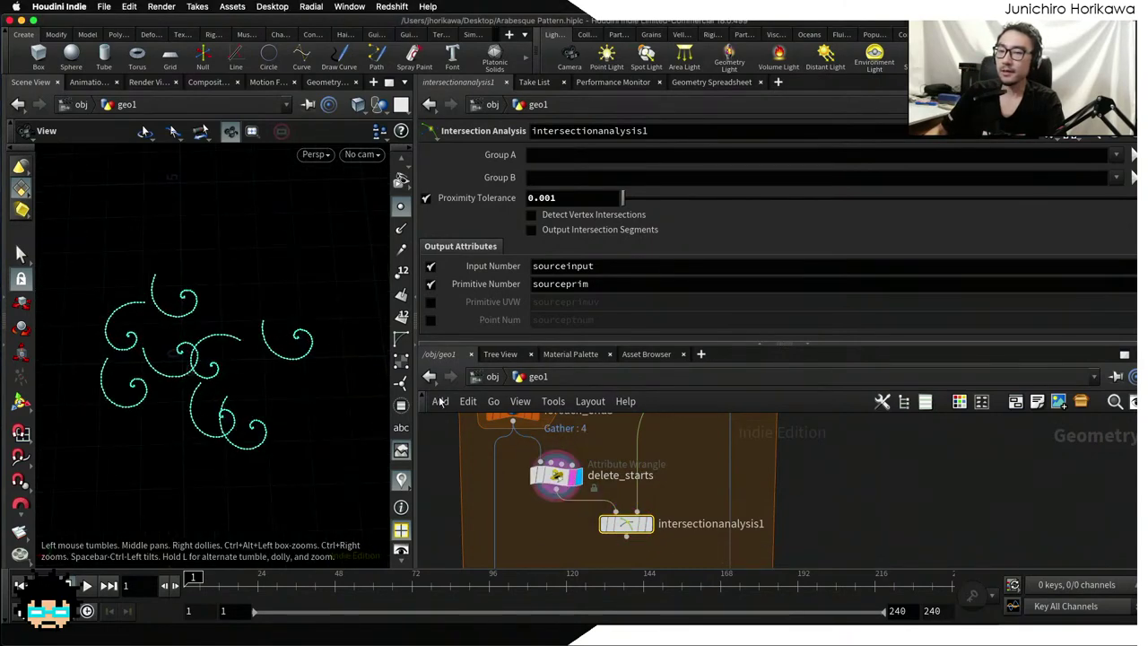
pyautogui.scroll(3, 480, 473)
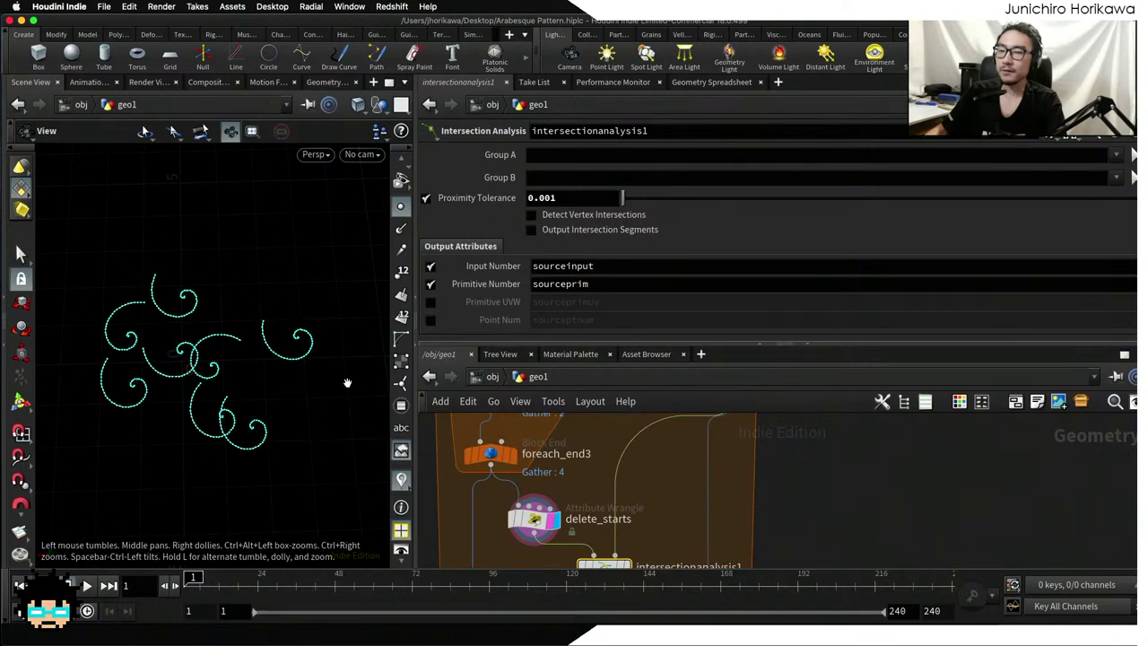
pyautogui.scroll(3, 637, 496)
pyautogui.click(712, 434)
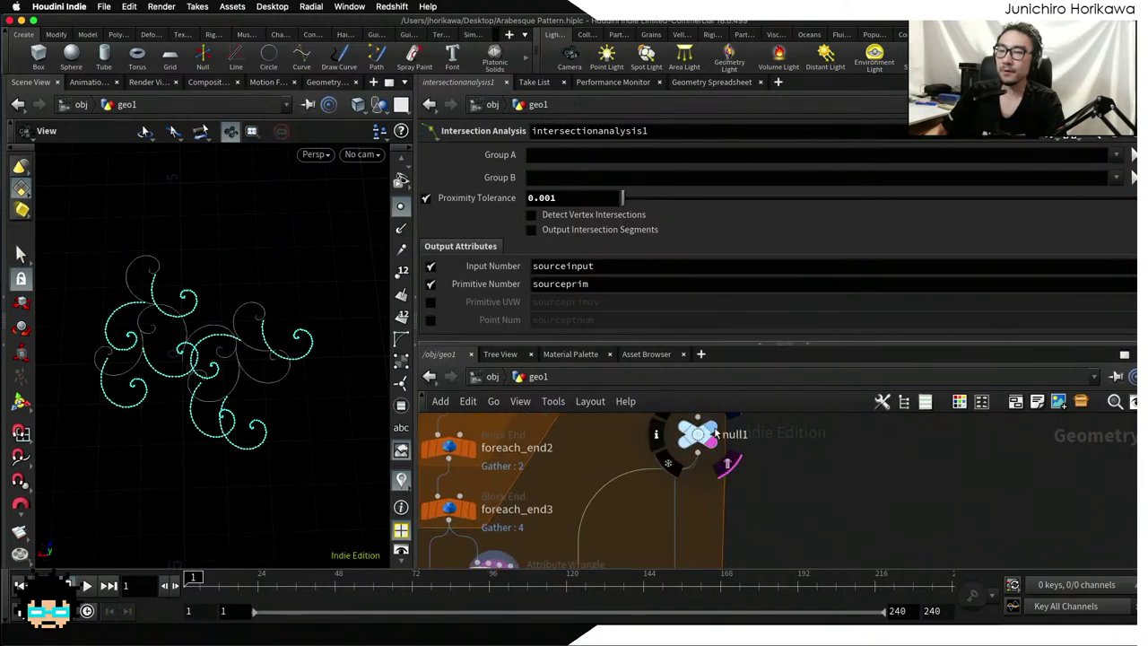
pyautogui.scroll(-3, 538, 475)
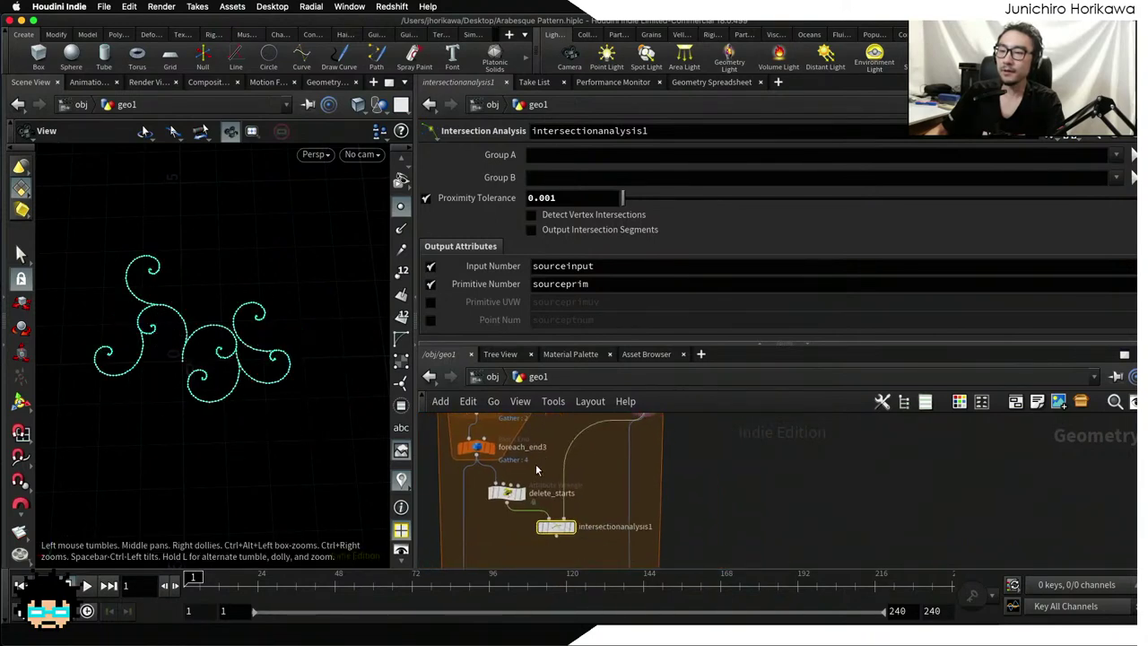
pyautogui.scroll(3, 525, 496)
pyautogui.click(522, 491)
pyautogui.click(502, 492)
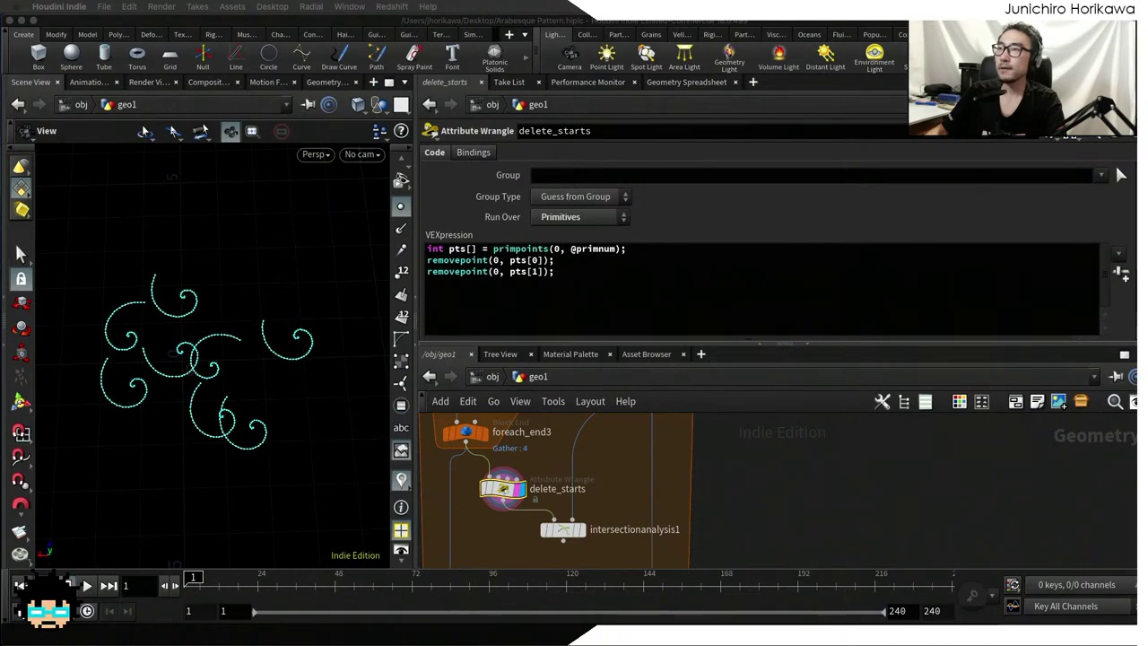
pyautogui.scroll(-3, 708, 489)
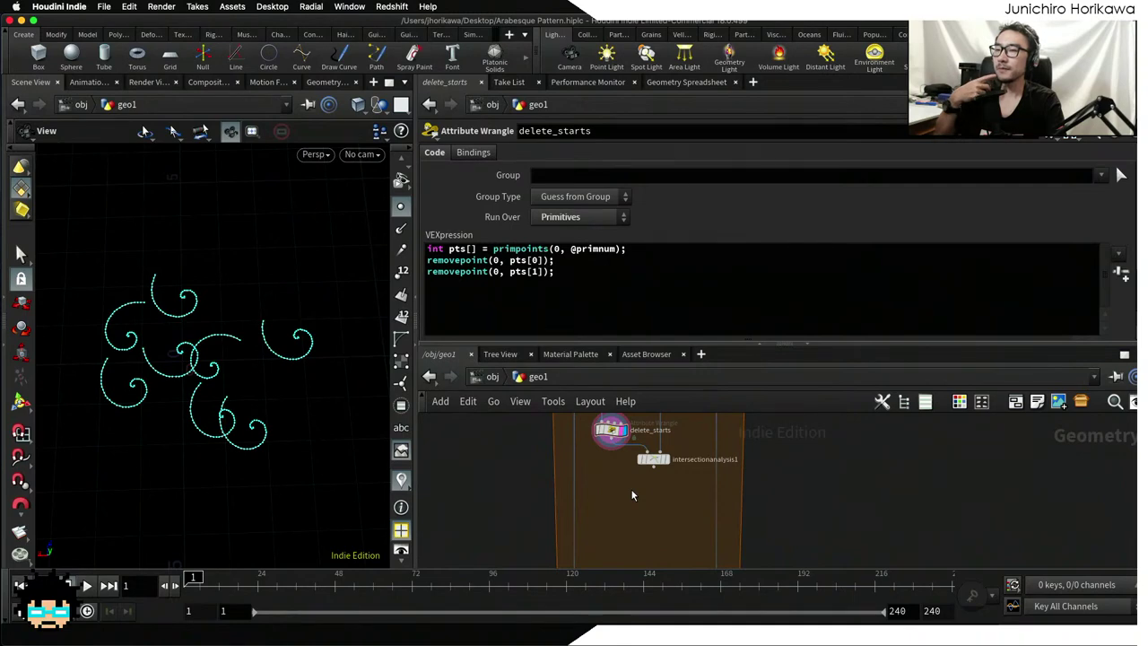
pyautogui.scroll(3, 646, 492)
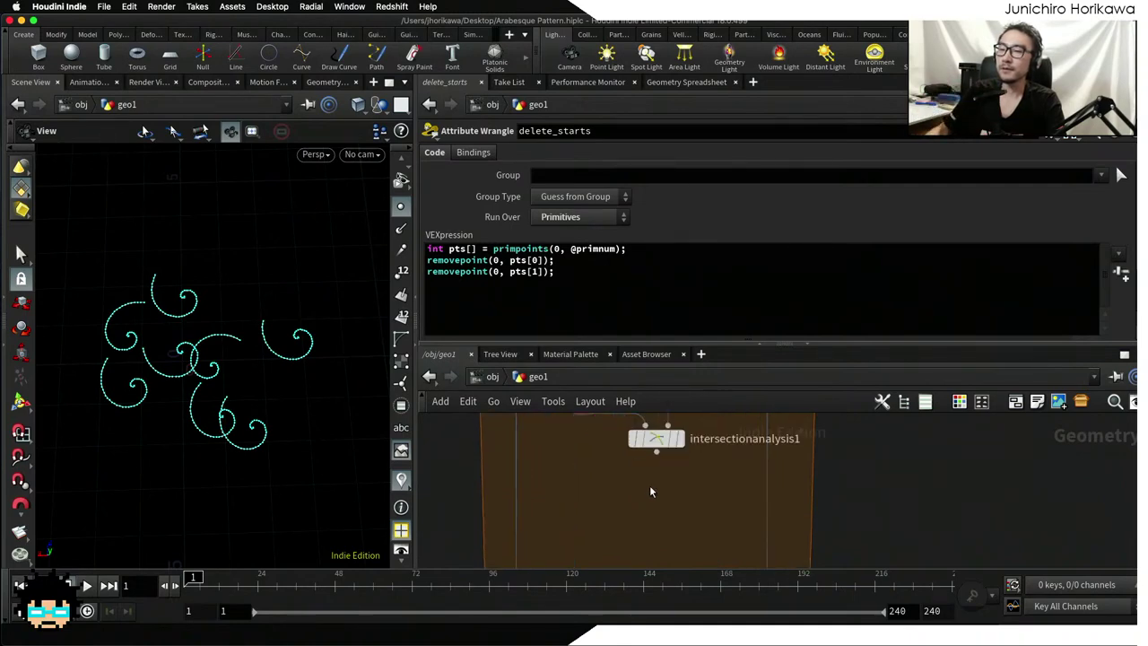
# Add an Attribute Create node below intersectionanalysis1.
pyautogui.press('Tab')
pyautogui.write('cre')
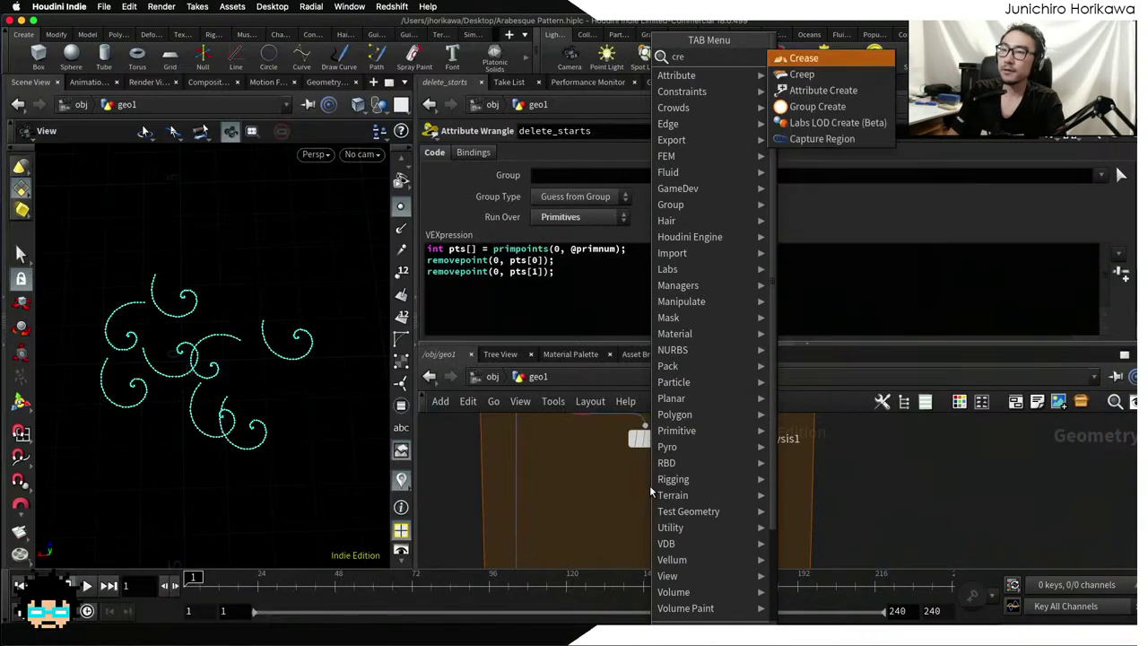
pyautogui.write('ate')
pyautogui.press('Return')
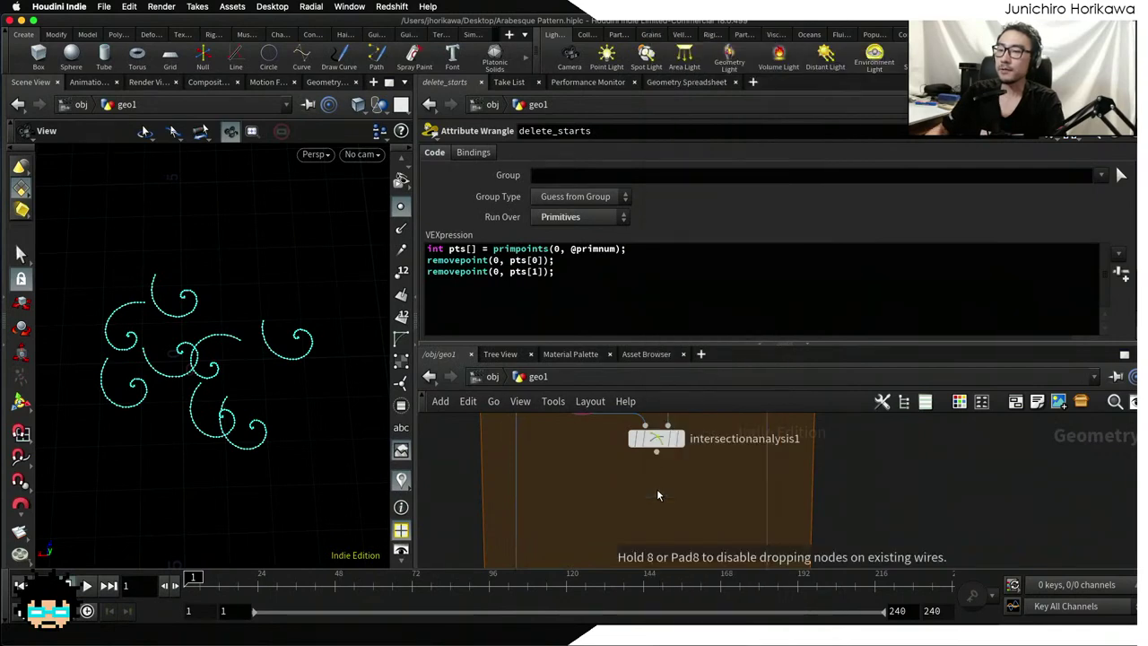
pyautogui.click(657, 494)
pyautogui.scroll(1, 657, 494)
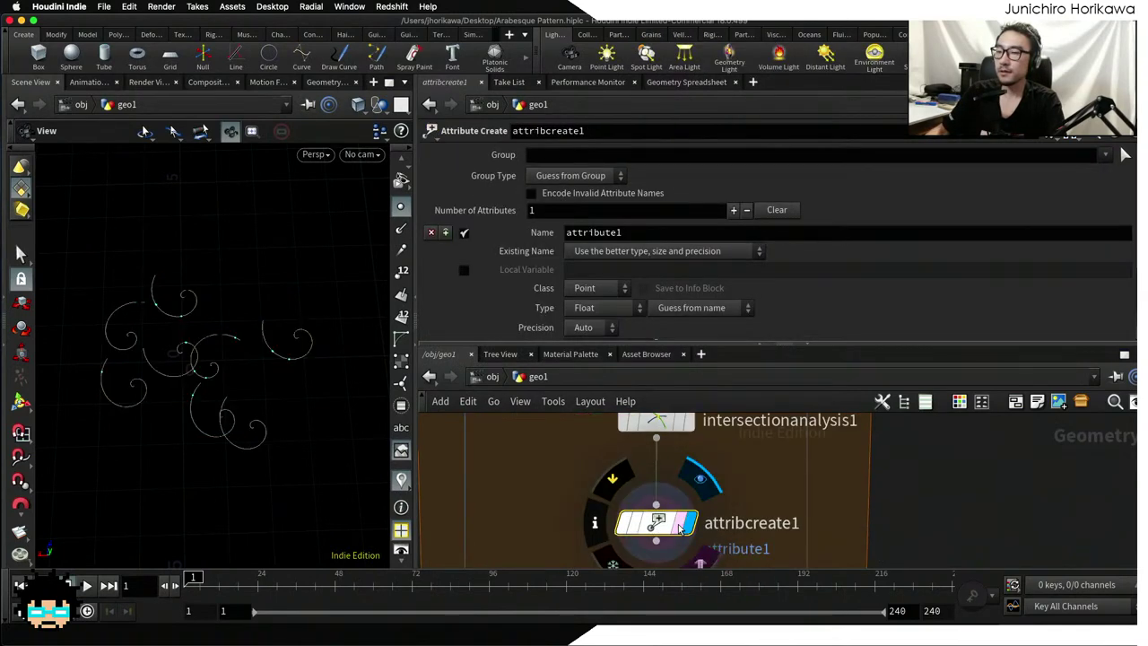
pyautogui.scroll(-1, 650, 307)
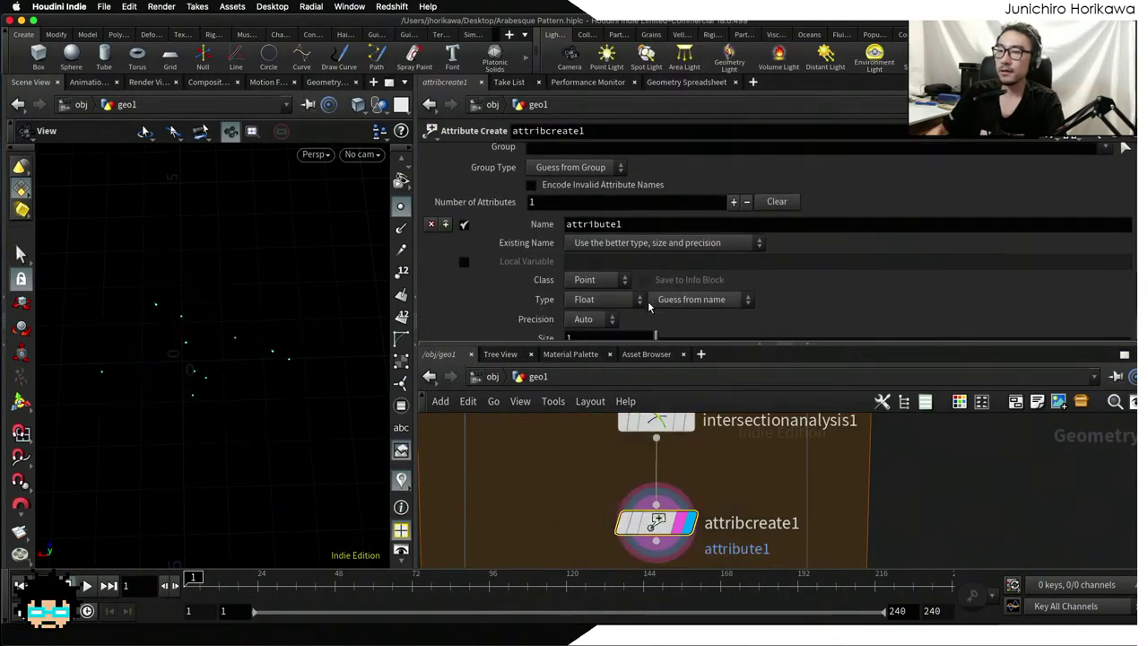
# Set the attribute Class to Detail, Name to del, and Type to Integer Array.
pyautogui.click(586, 279)
pyautogui.click(589, 330)
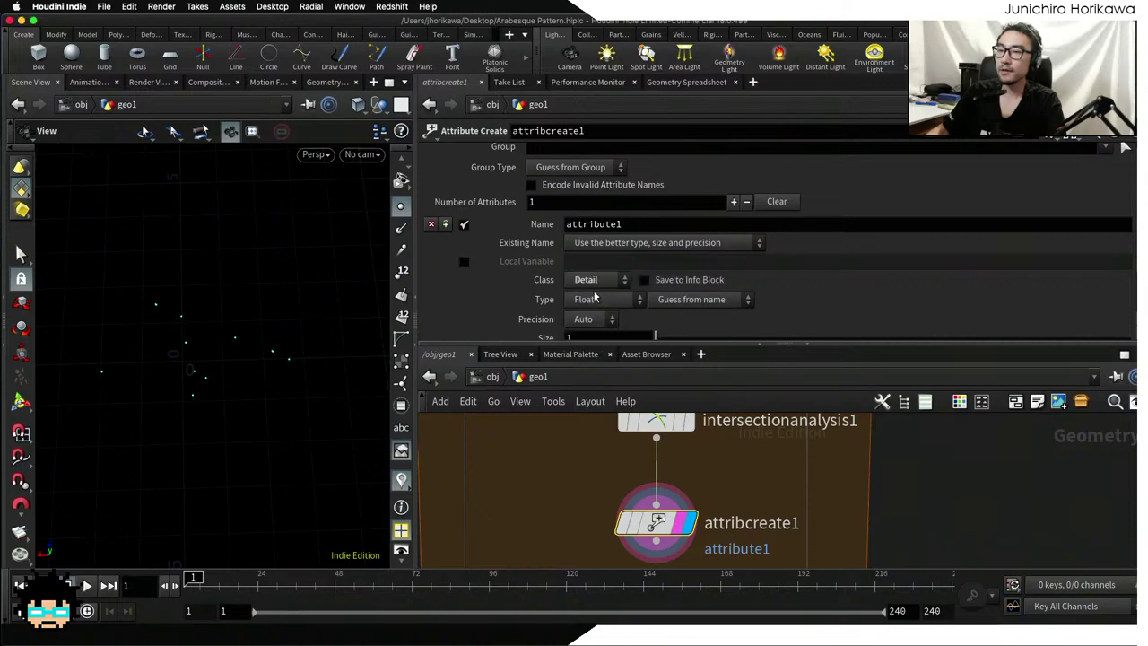
pyautogui.doubleClick(589, 226)
pyautogui.write('del')
pyautogui.press('Return')
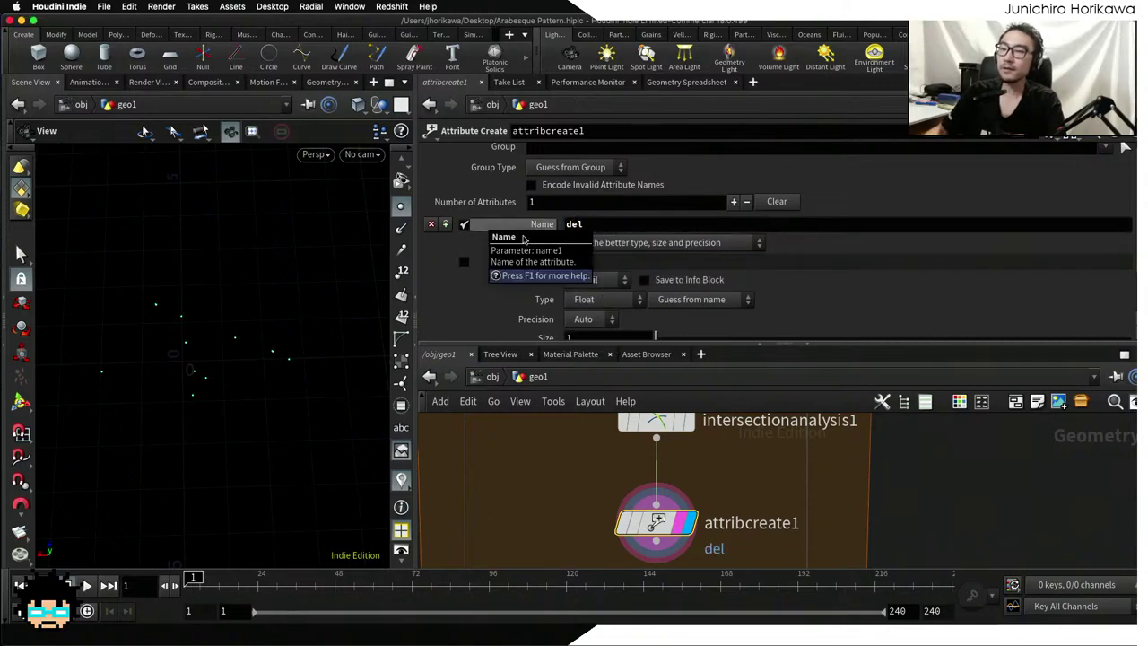
pyautogui.click(592, 300)
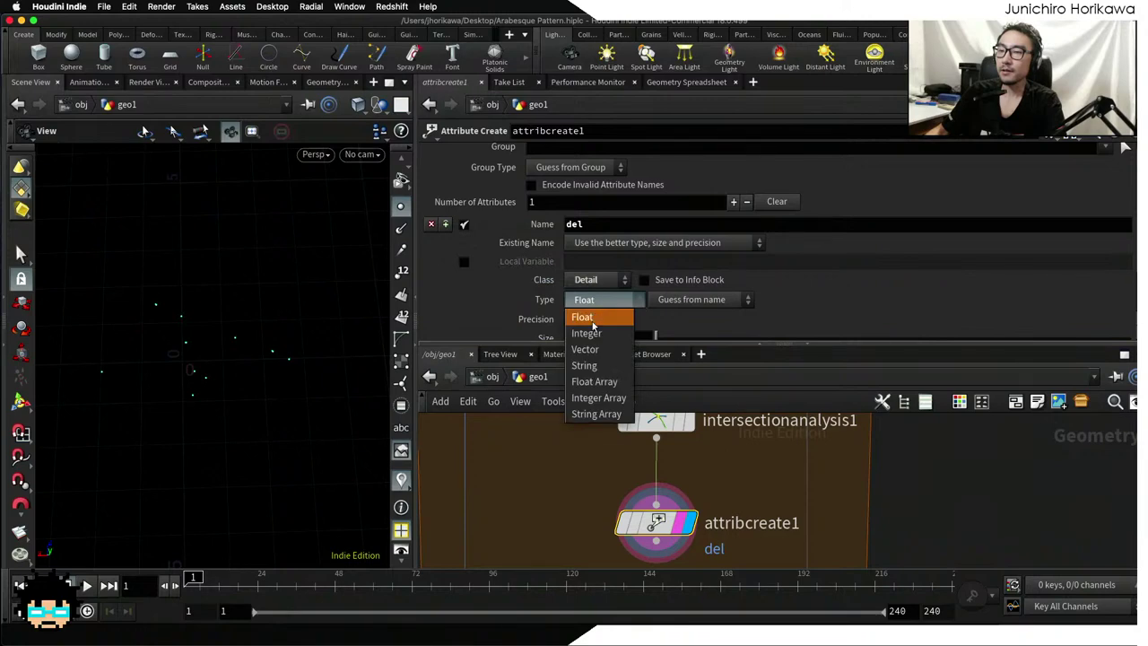
pyautogui.click(593, 398)
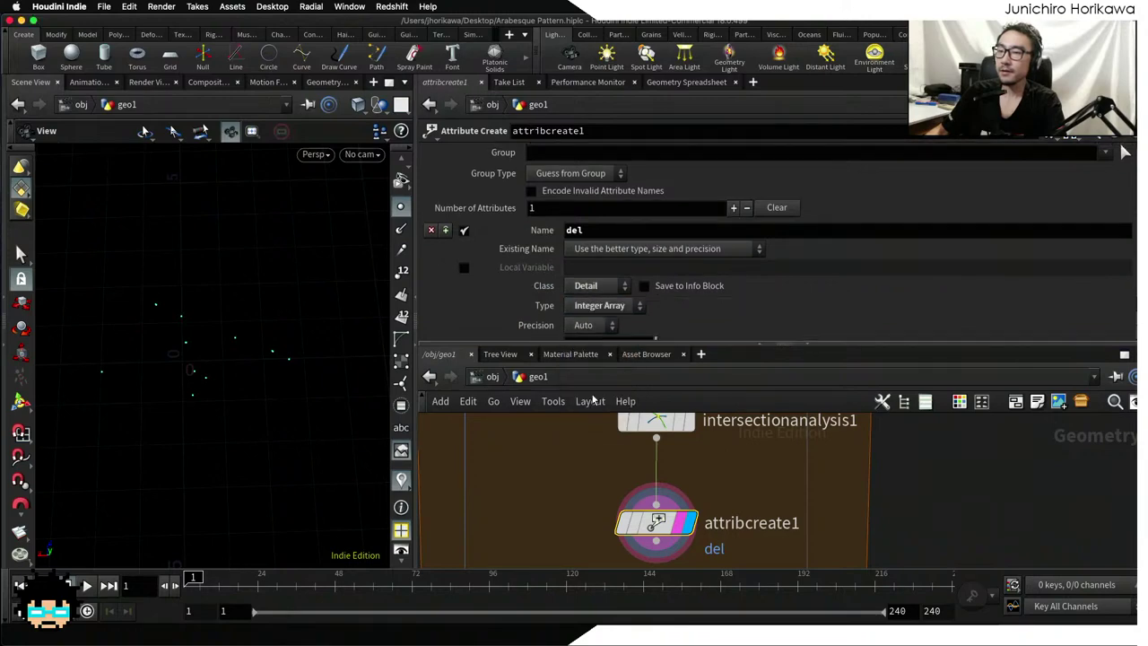
# Resize the panes, move attribcreate1 down, and add an Attribute Delete node.
pyautogui.moveTo(715, 347); pyautogui.dragTo(740, 309)
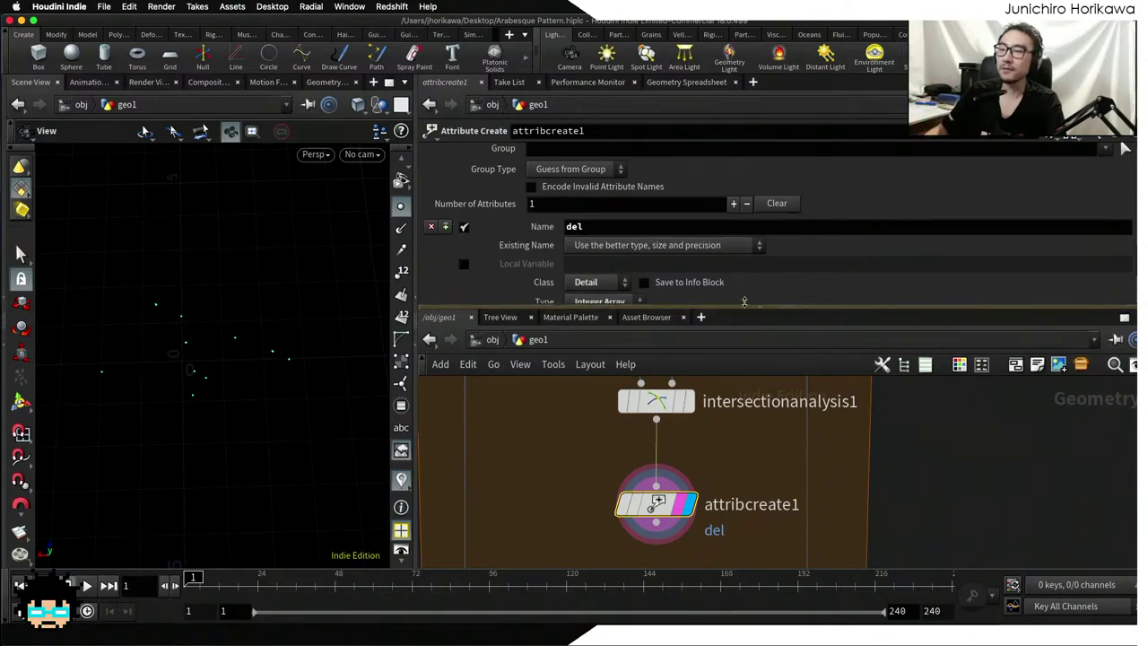
pyautogui.moveTo(741, 310); pyautogui.dragTo(741, 270)
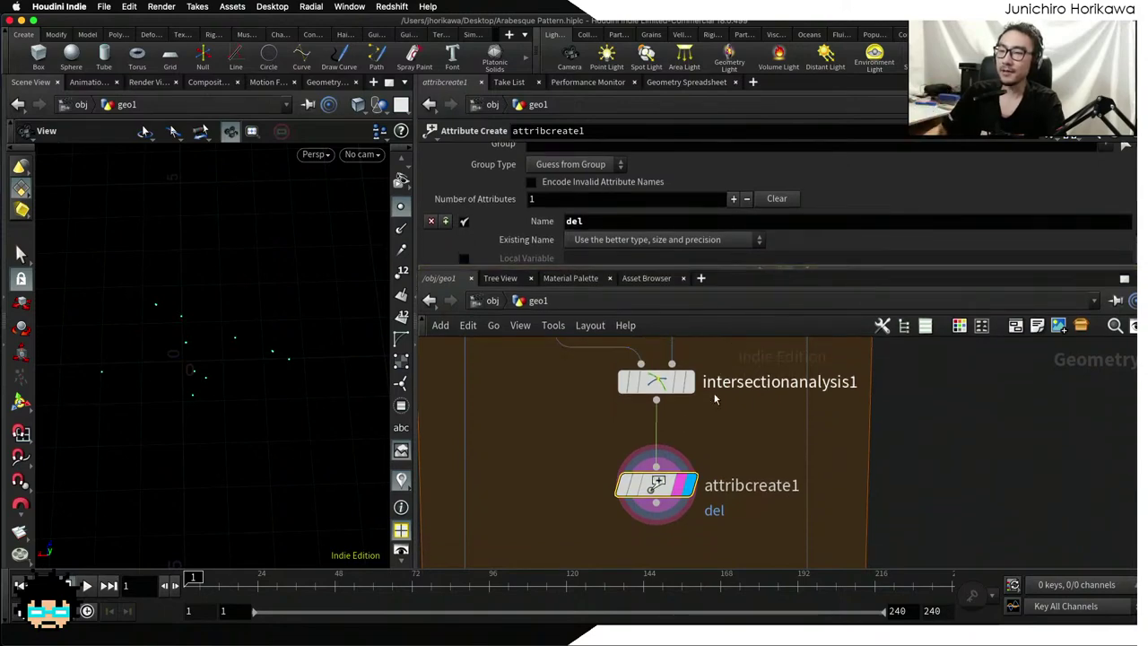
pyautogui.scroll(-1, 680, 462)
pyautogui.moveTo(680, 462); pyautogui.dragTo(680, 518)
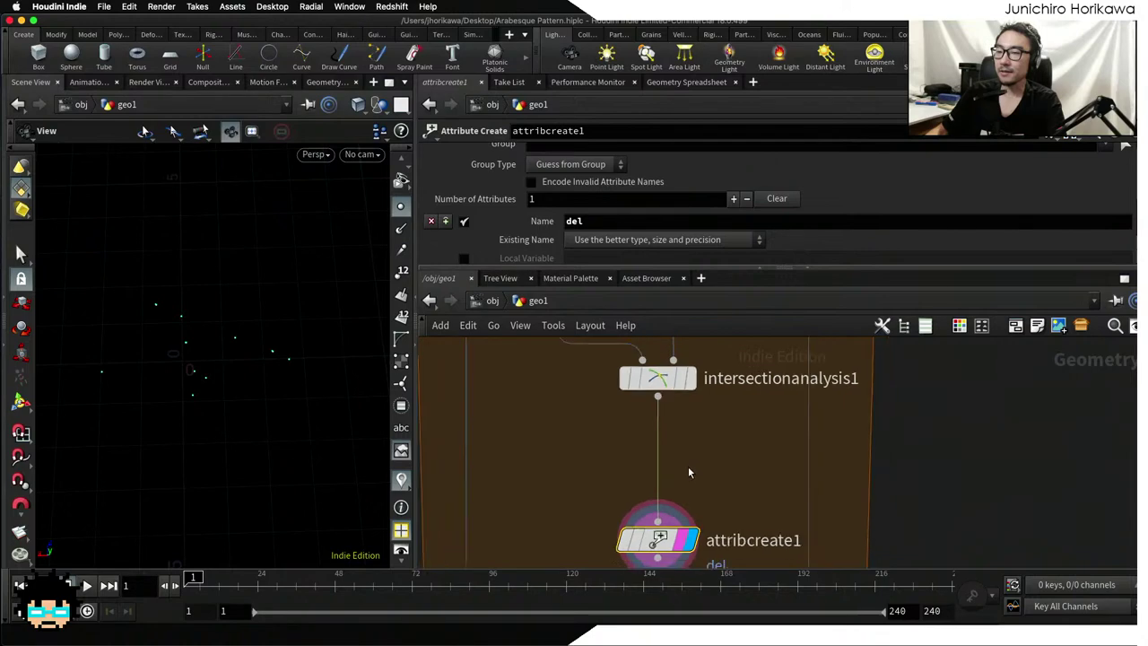
pyautogui.press('Tab')
pyautogui.write('dele')
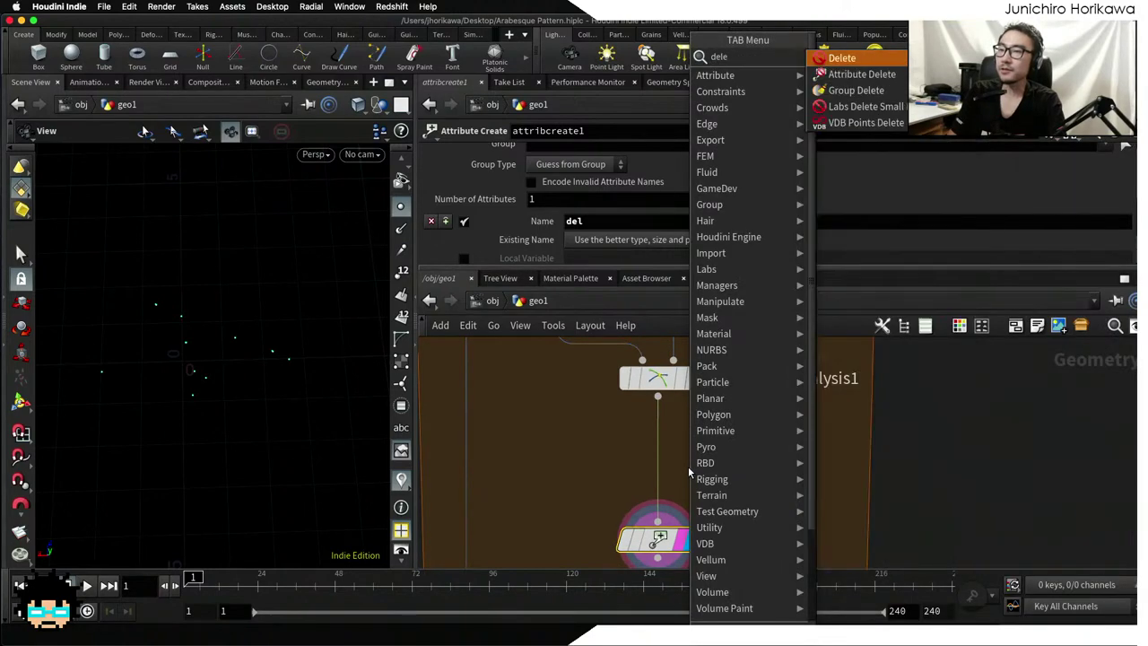
pyautogui.press('Down')
pyautogui.press('Return')
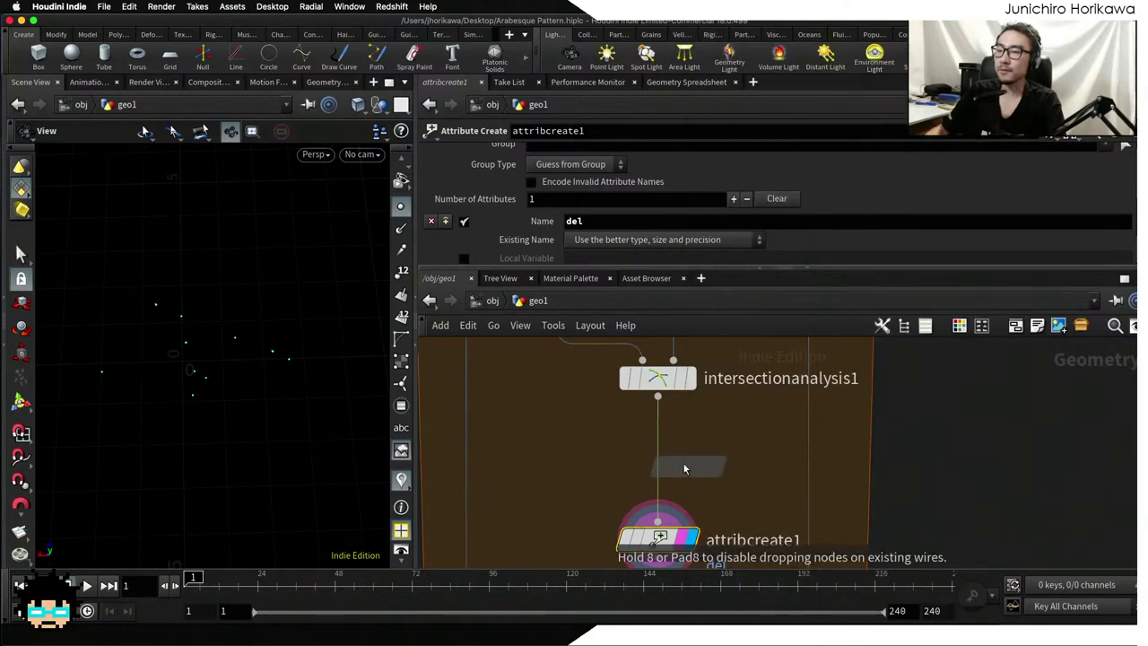
# Drop attribdelete1 between intersectionanalysis1 and attribcreate1 and check intersectionanalysis1's node info.
pyautogui.click(683, 462)
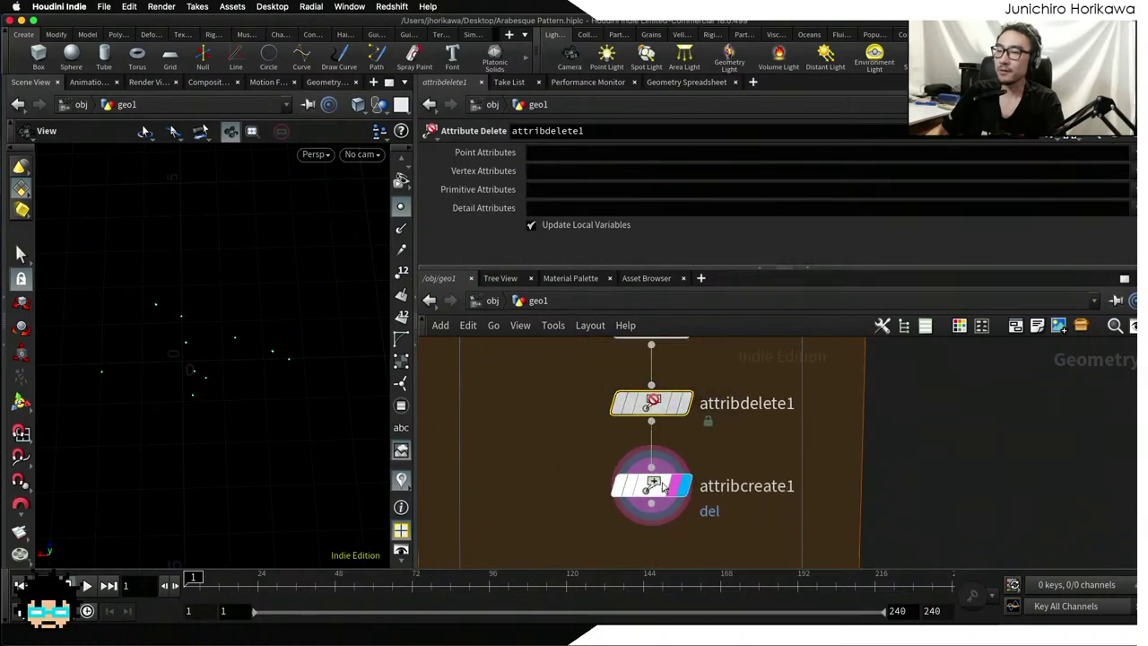
pyautogui.scroll(-5, 691, 485)
pyautogui.scroll(-4, 690, 485)
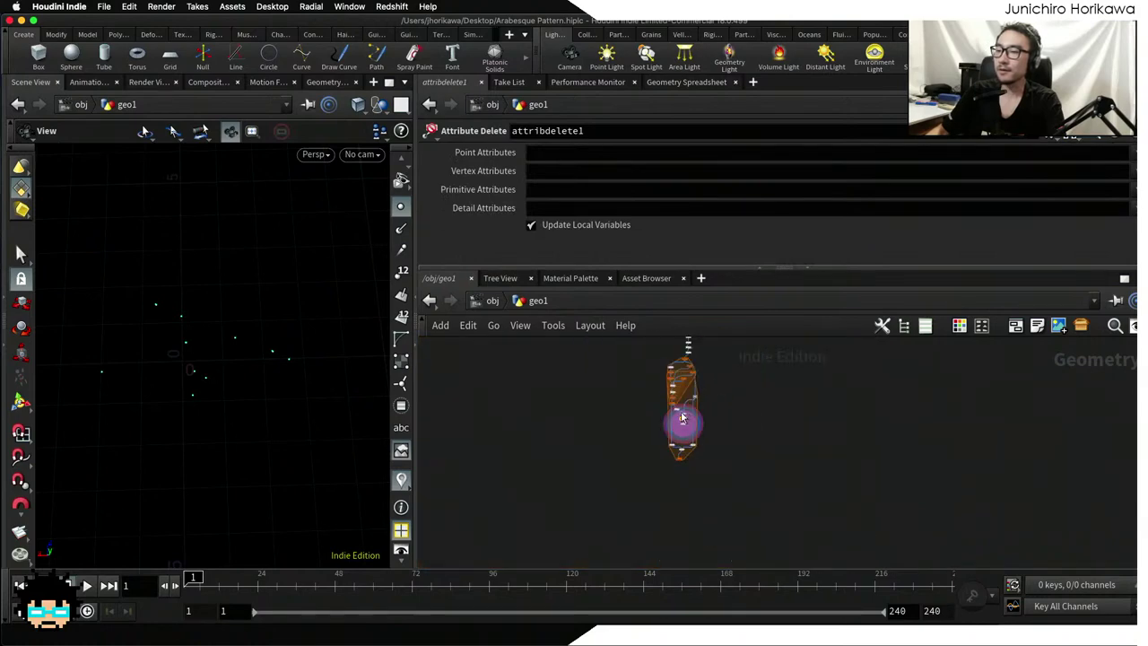
pyautogui.scroll(2, 691, 448)
pyautogui.scroll(-1, 693, 431)
pyautogui.middleClick(694, 422)
pyautogui.scroll(1, 695, 431)
pyautogui.scroll(-1, 705, 476)
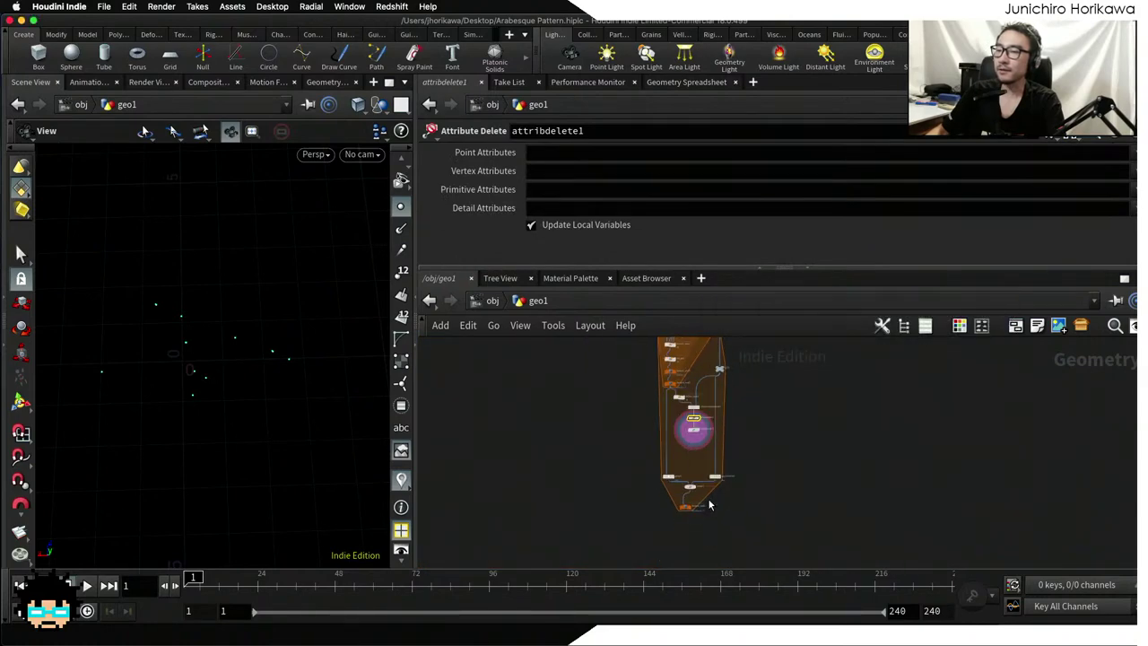
pyautogui.scroll(4, 674, 428)
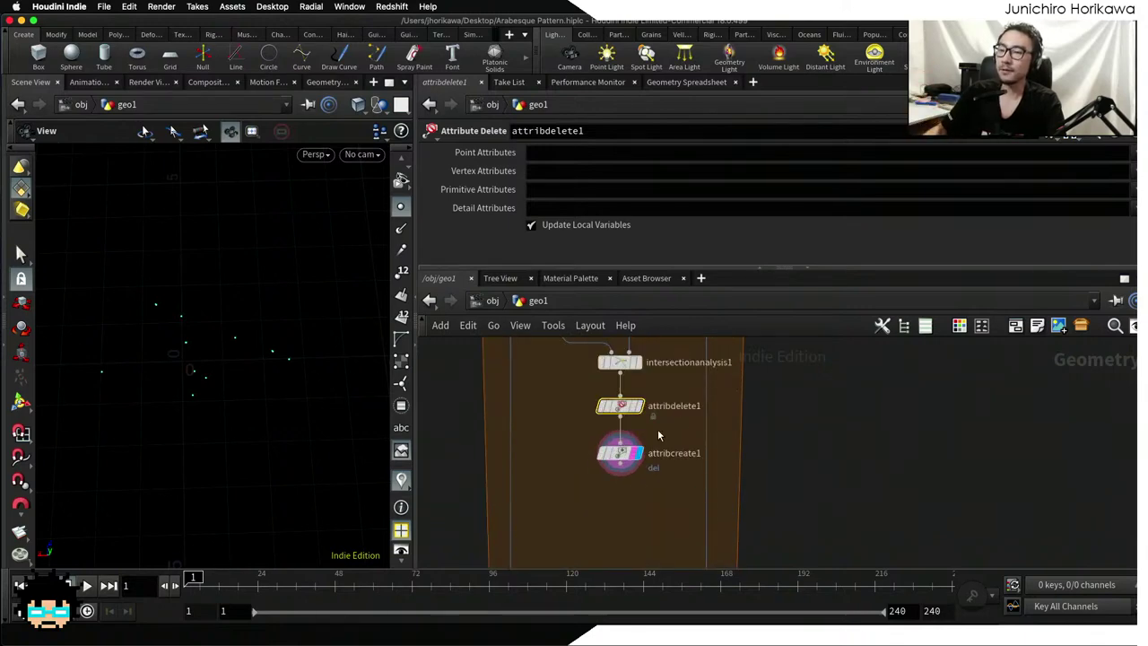
pyautogui.scroll(1, 645, 458)
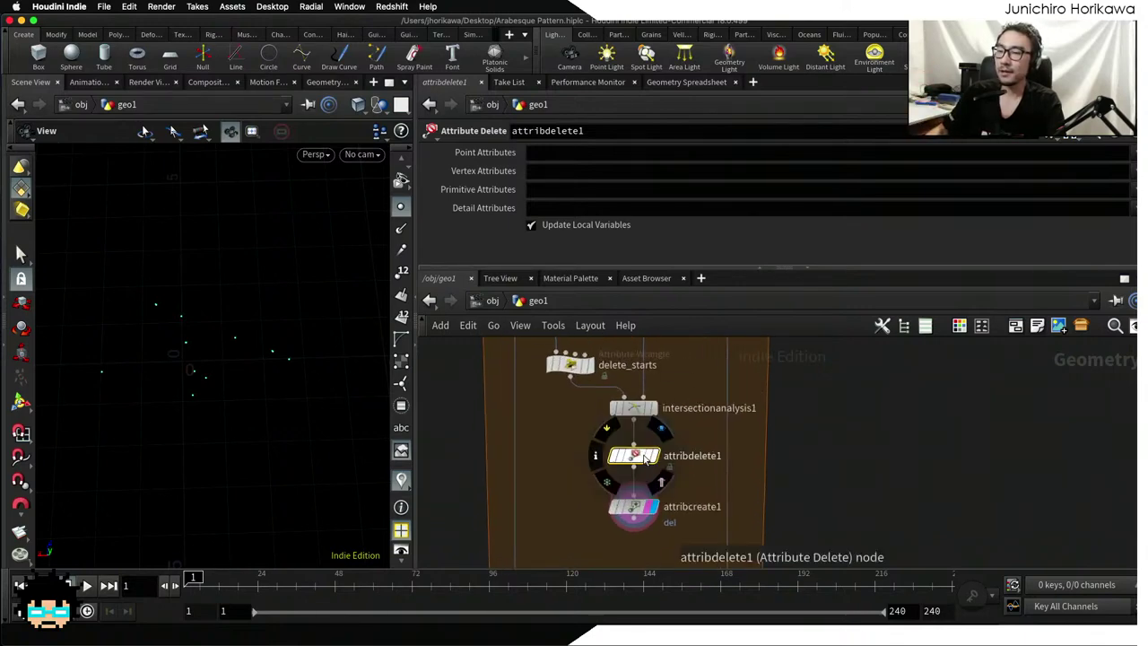
# Set attribdelete1's Detail Attributes to del, then review attribcreate1's Detail class setting.
pyautogui.click(550, 207)
pyautogui.write('del')
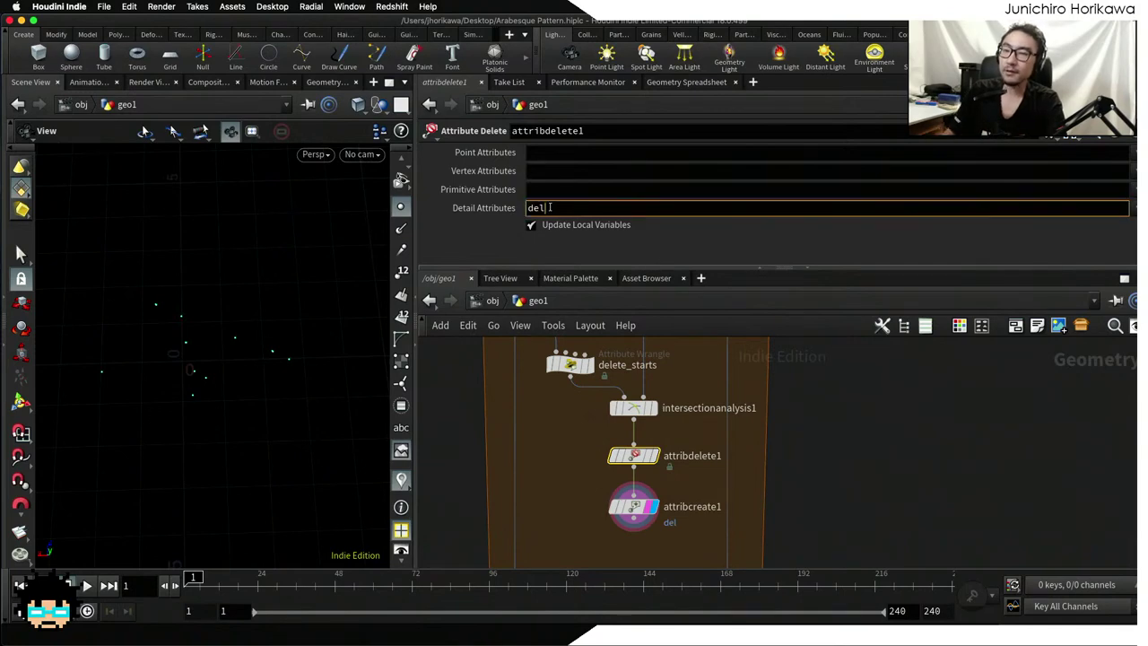
pyautogui.press('Return')
pyautogui.moveTo(634, 455); pyautogui.dragTo(634, 457)
pyautogui.click(637, 509)
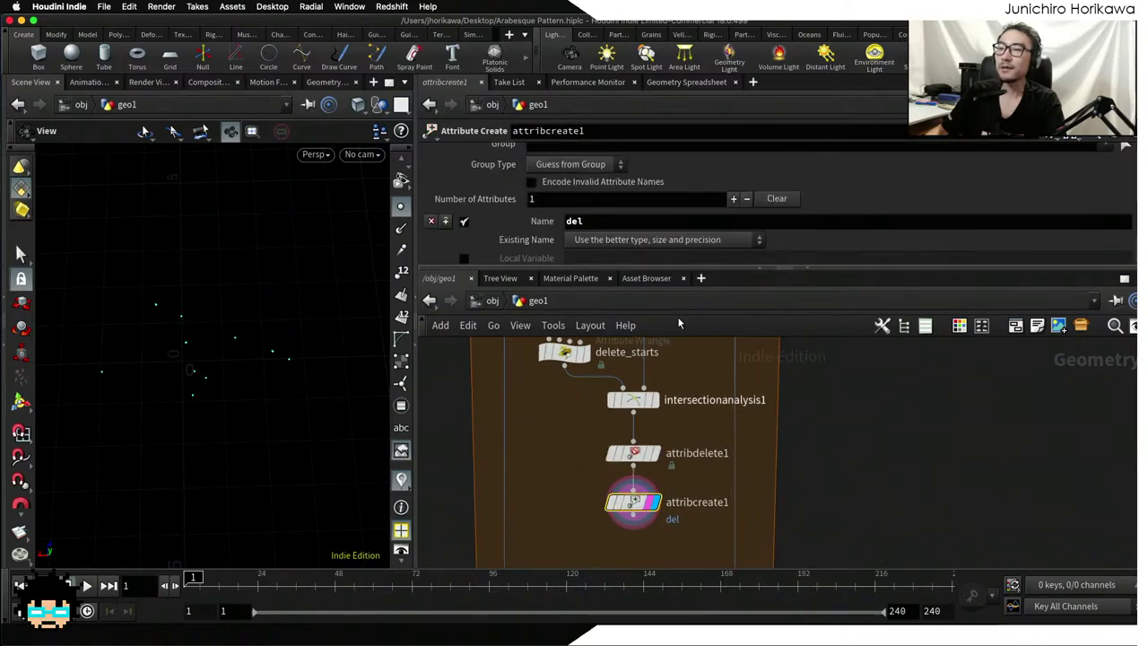
pyautogui.scroll(-1, 686, 225)
pyautogui.scroll(-1, 686, 219)
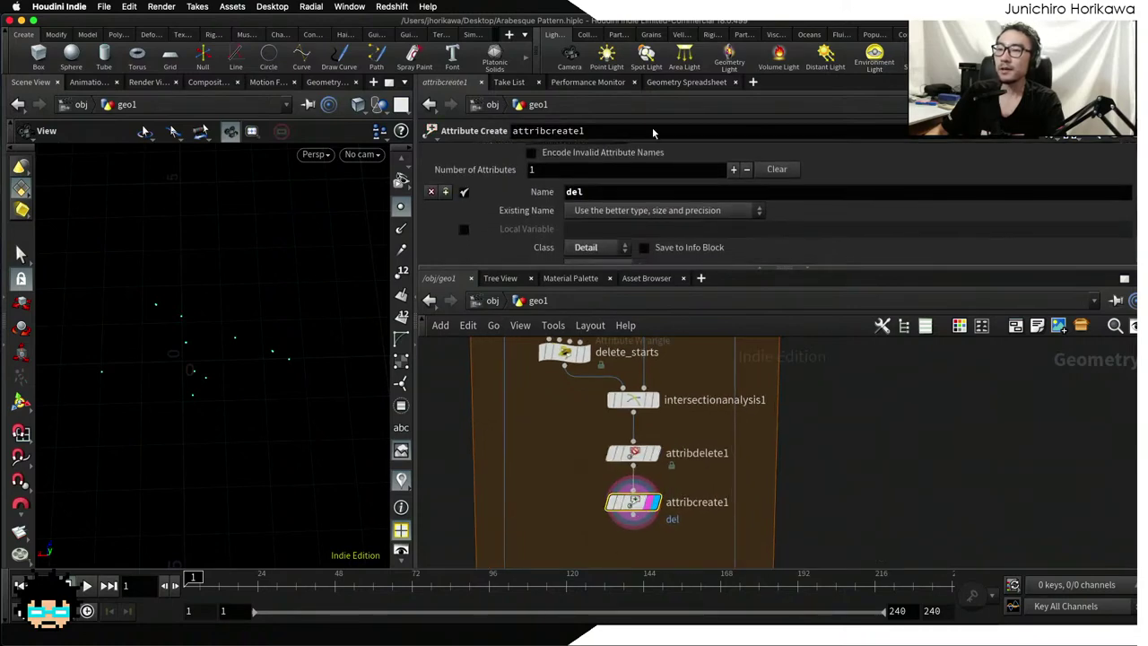
# Confirm in the Geometry Spreadsheet's Detail view that the del array is empty.
pyautogui.click(685, 81)
pyautogui.click(576, 131)
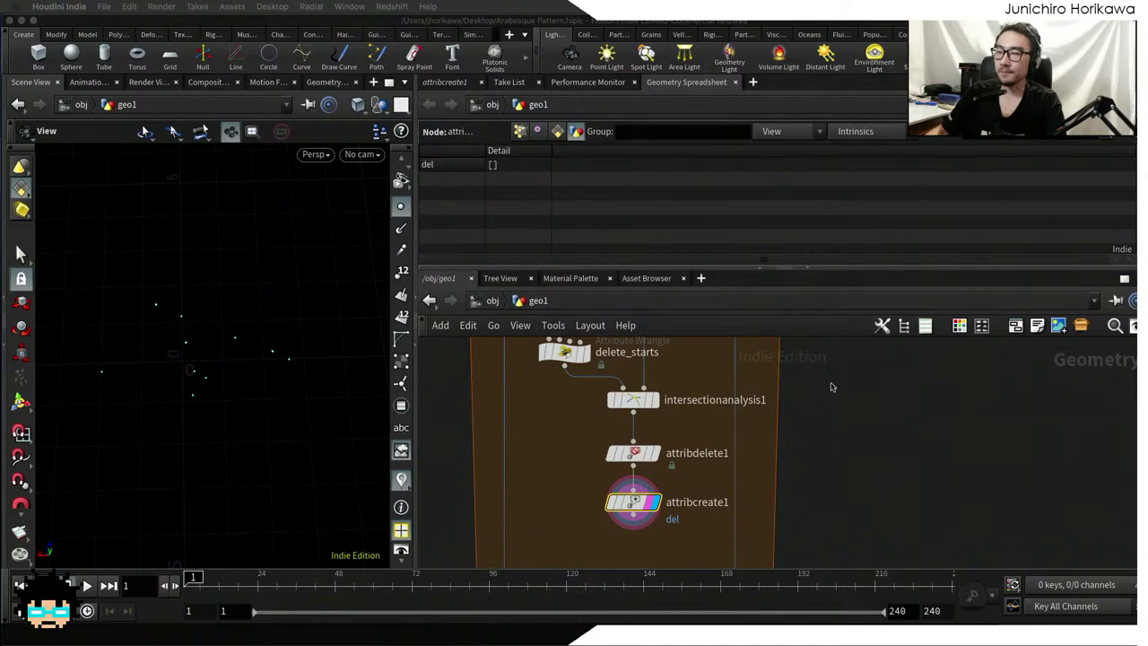
pyautogui.click(444, 81)
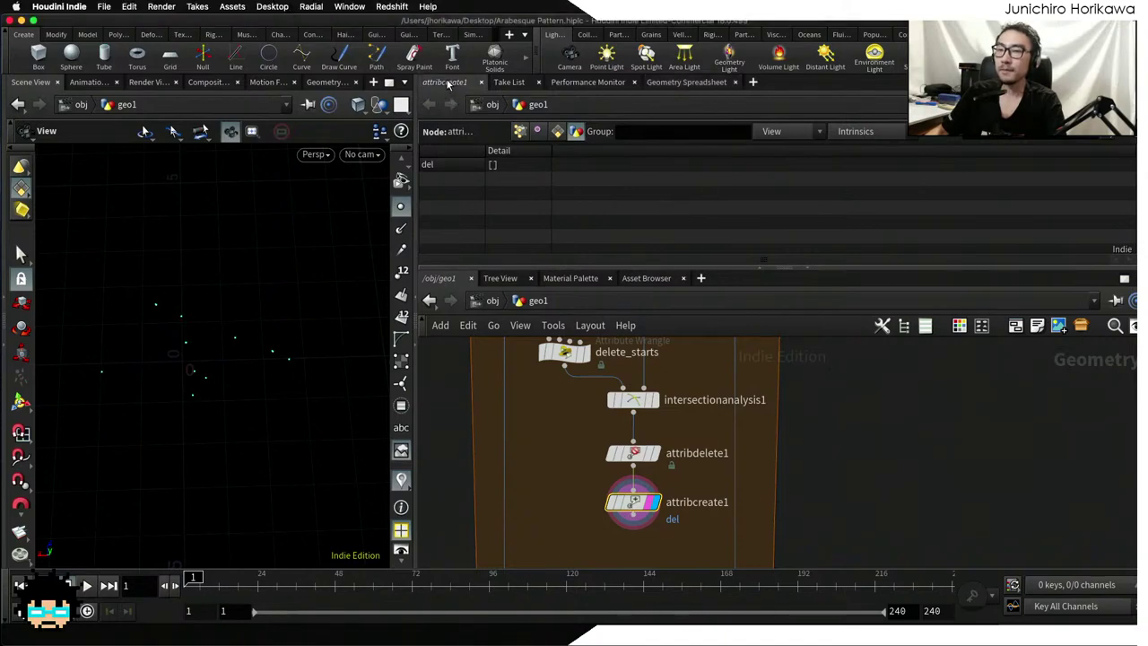
pyautogui.click(687, 81)
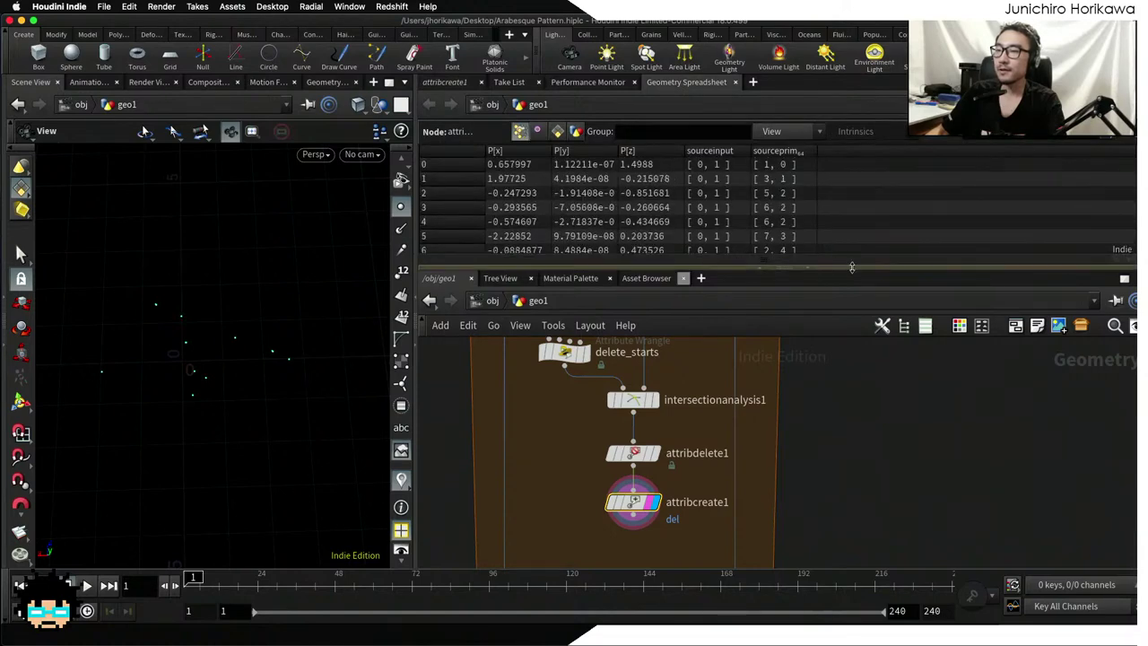
# Resize the spreadsheet and network editor panes so spreadsheet rows 0-12 are visible.
pyautogui.moveTo(852, 266); pyautogui.dragTo(852, 417)
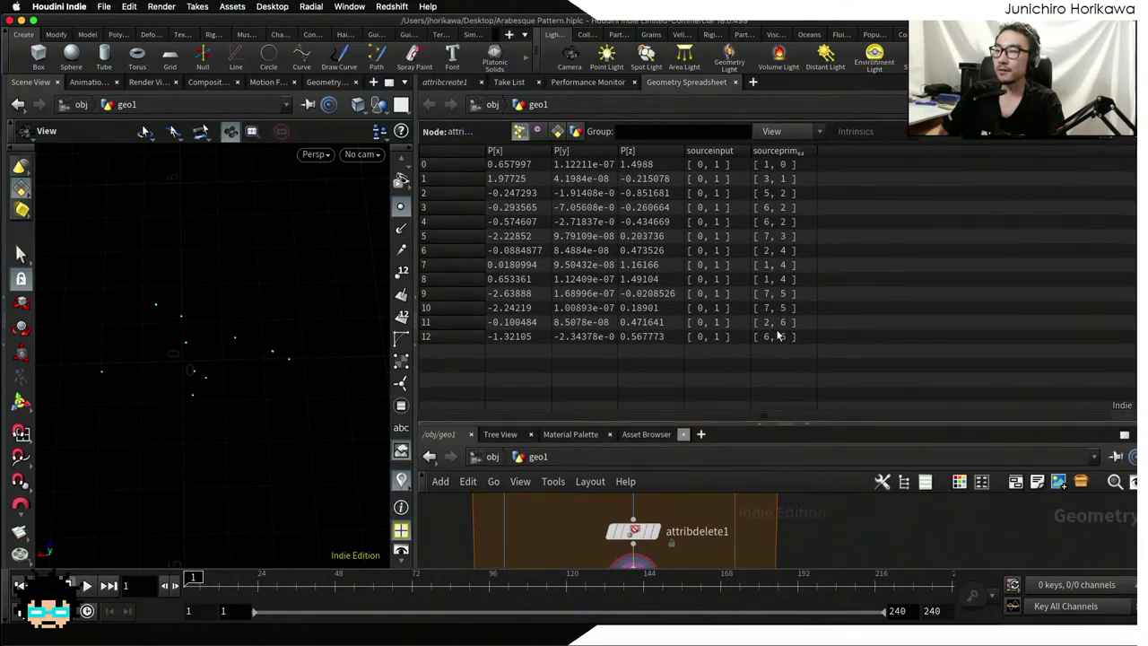
pyautogui.moveTo(823, 425); pyautogui.dragTo(823, 341)
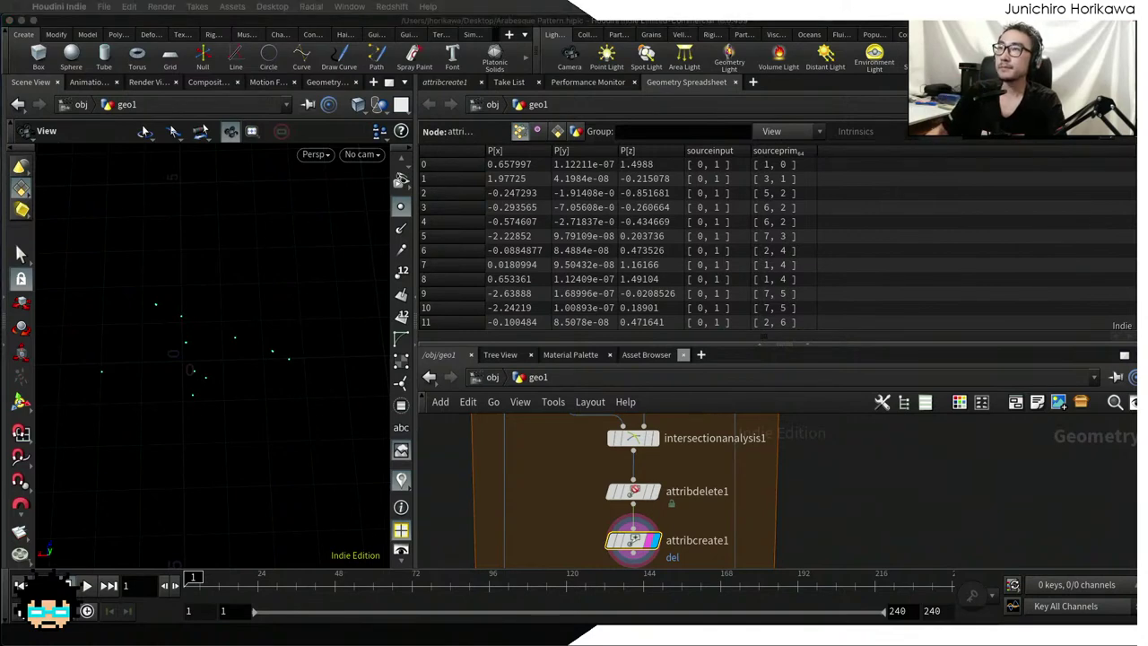
pyautogui.click(925, 336)
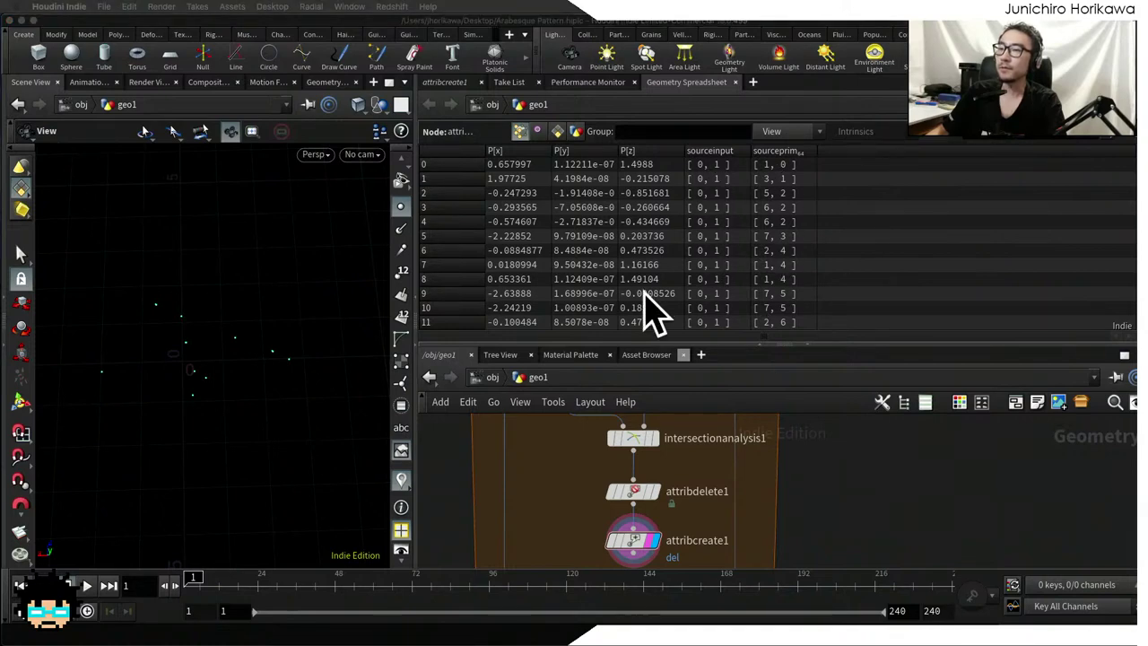
pyautogui.click(845, 370)
pyautogui.moveTo(837, 350); pyautogui.dragTo(837, 387)
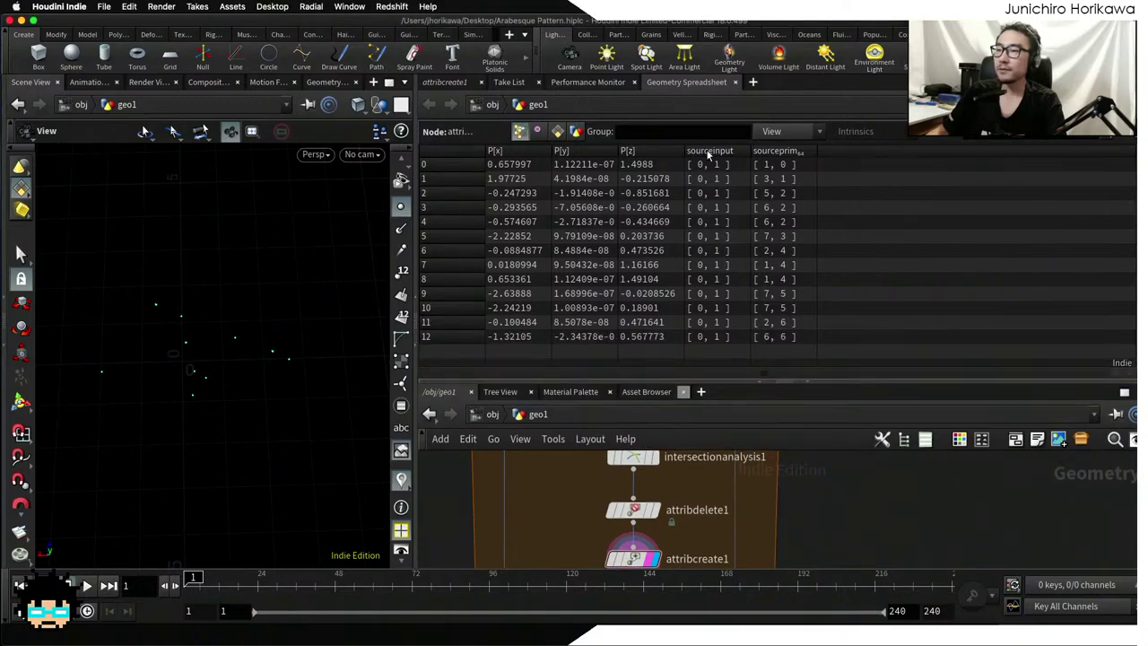
pyautogui.scroll(-3, 667, 518)
pyautogui.scroll(3, 667, 518)
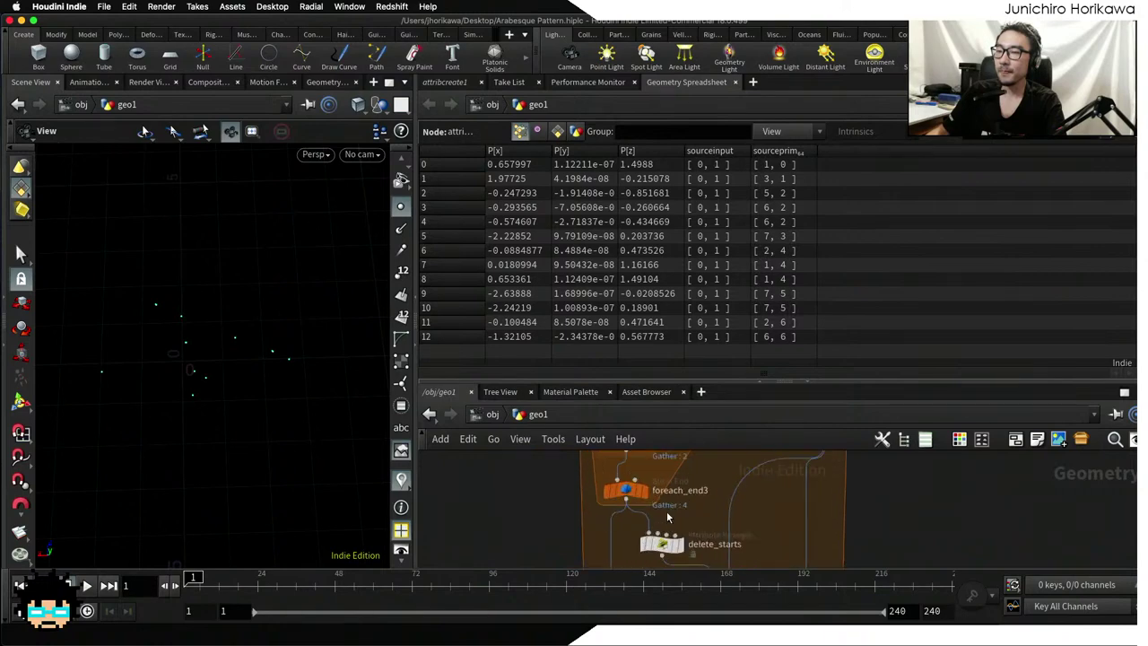
# Drop null1 onto a network wire near delete_starts and intersectionanalysis1 to connect it.
pyautogui.moveTo(667, 517); pyautogui.dragTo(608, 451, button='middle')
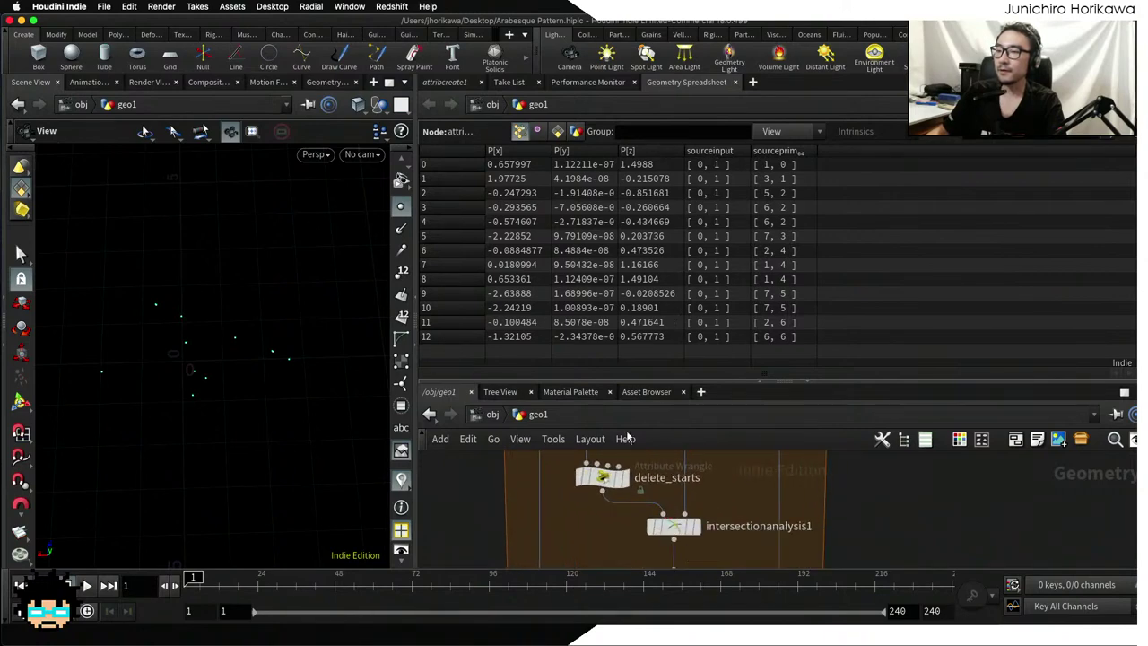
pyautogui.moveTo(619, 459); pyautogui.dragTo(601, 488, button='middle')
pyautogui.moveTo(603, 499)
pyautogui.mouseDown()
pyautogui.moveTo(593, 513)
pyautogui.moveTo(635, 533)
pyautogui.moveTo(588, 509)
pyautogui.mouseUp()
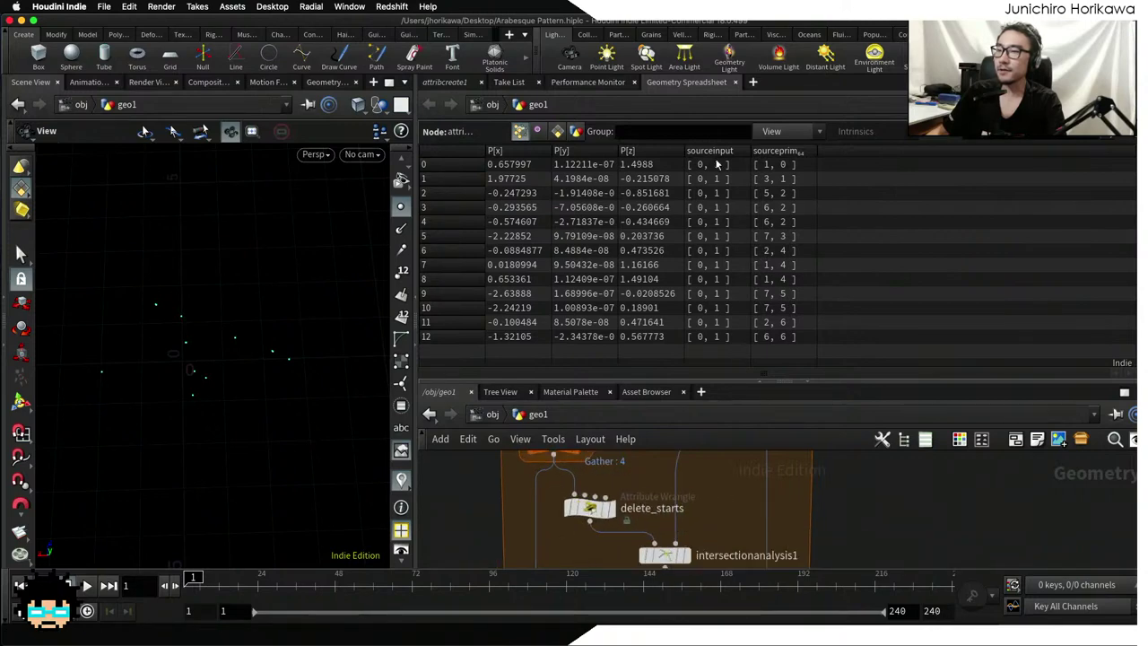
pyautogui.moveTo(721, 515); pyautogui.dragTo(690, 502)
pyautogui.scroll(-3, 622, 544)
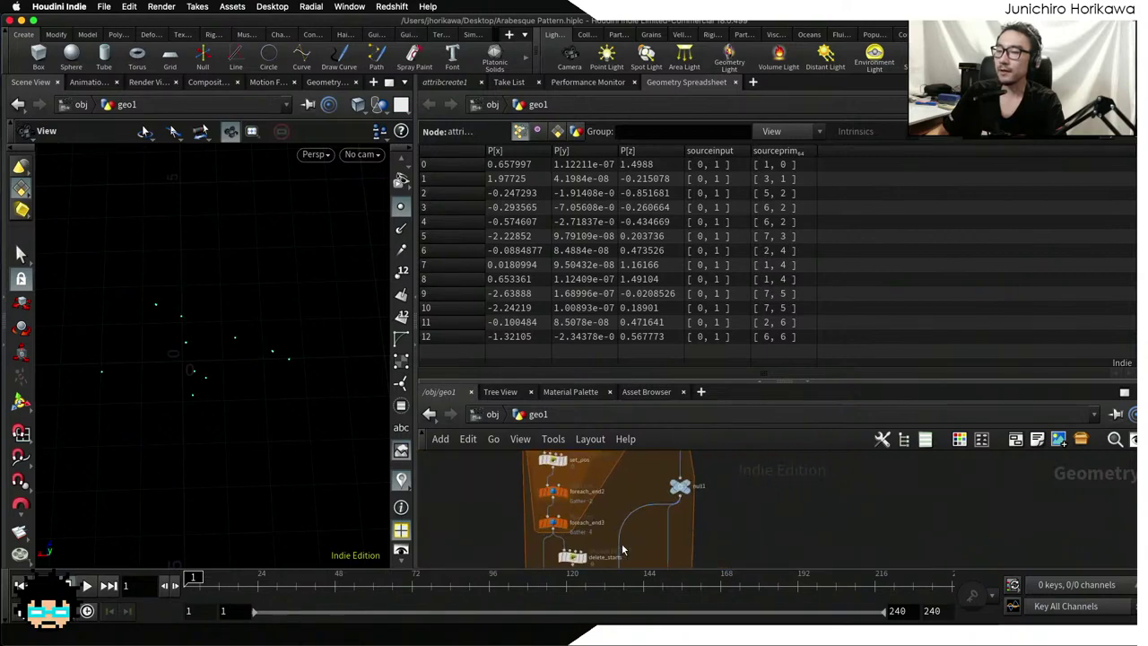
pyautogui.moveTo(683, 364); pyautogui.dragTo(683, 294)
pyautogui.scroll(4, 675, 395)
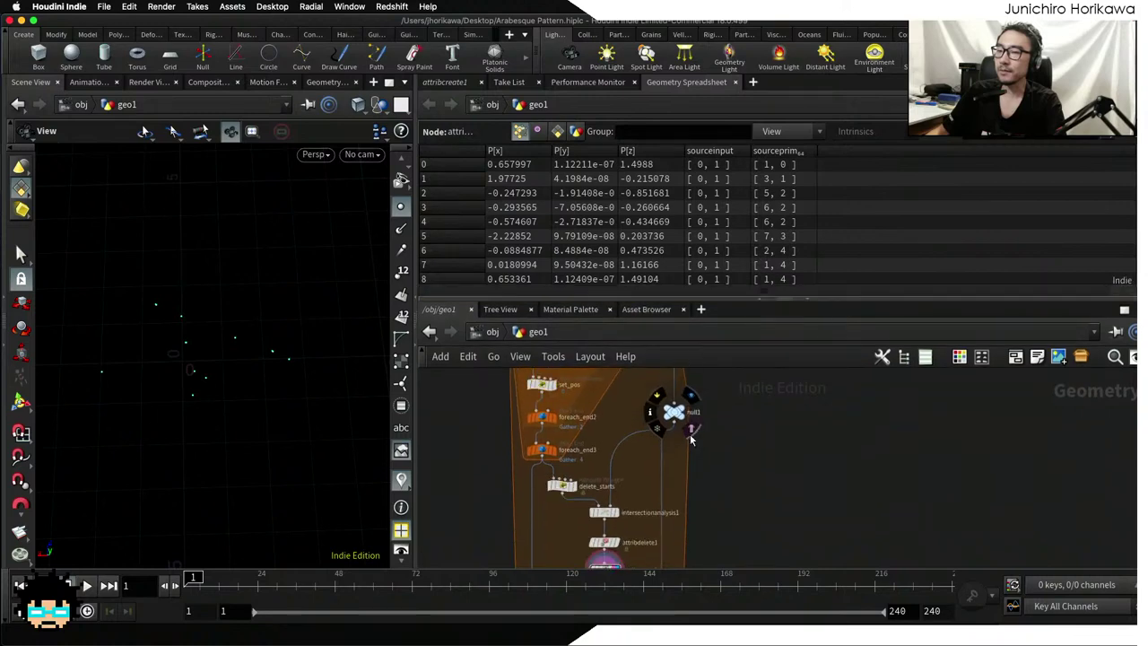
pyautogui.moveTo(675, 391); pyautogui.dragTo(679, 484)
pyautogui.moveTo(618, 508); pyautogui.dragTo(669, 427, button='middle')
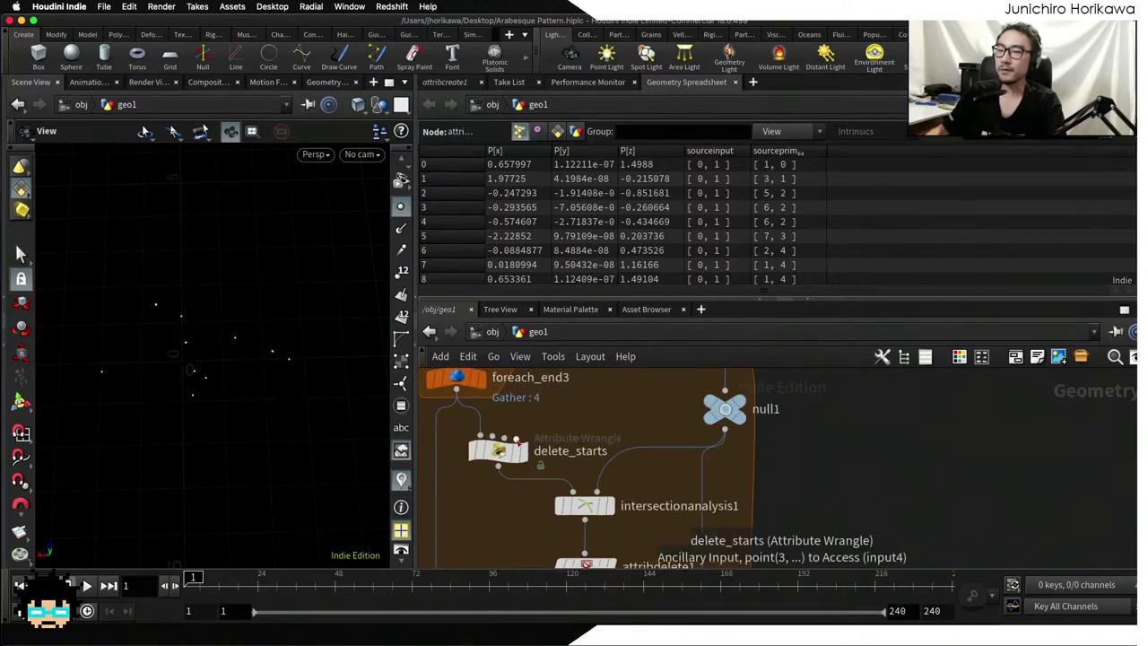
# Display delete_starts, then list intersectionanalysis1's intersection points and sourceprim arrays in the spreadsheet.
pyautogui.click(523, 450)
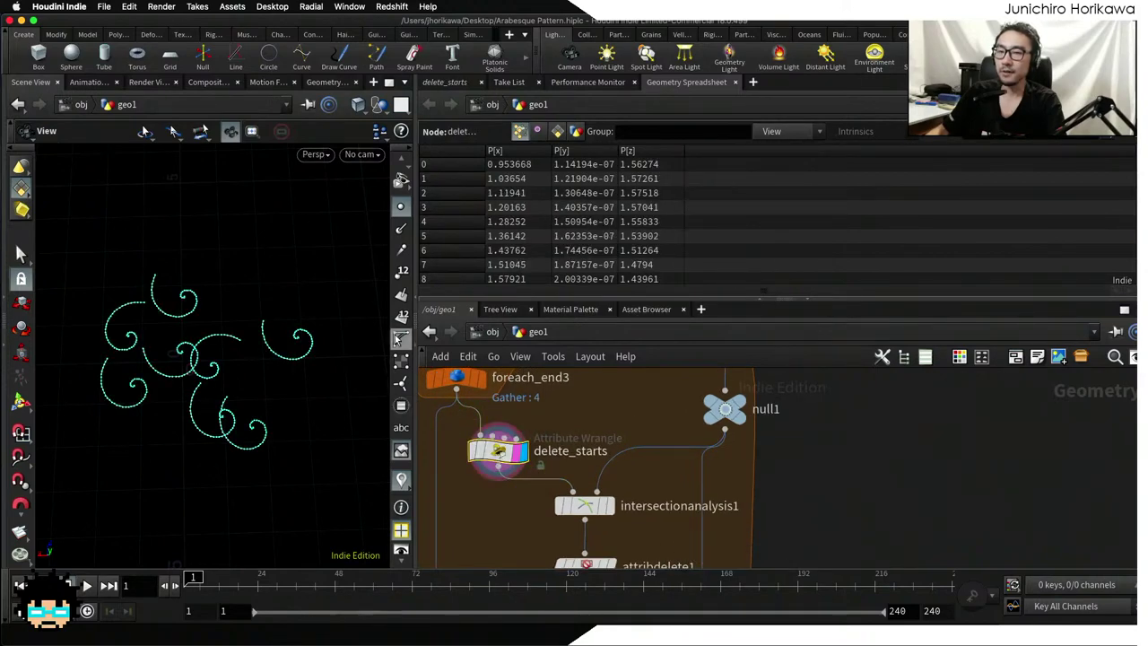
pyautogui.click(598, 415)
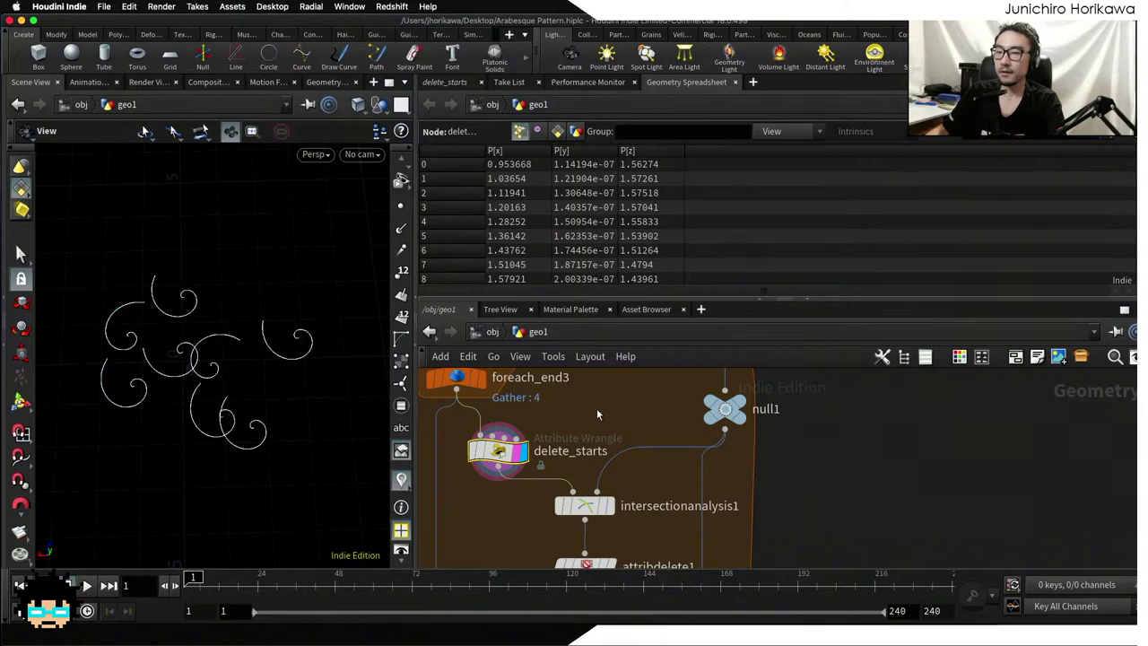
pyautogui.click(585, 505)
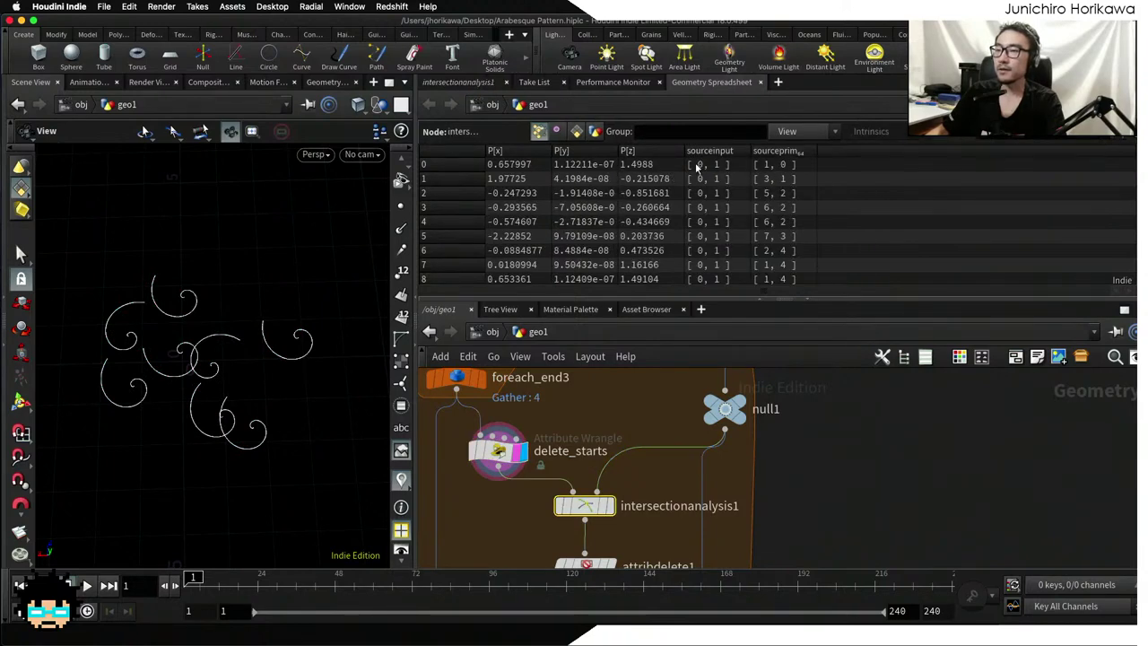
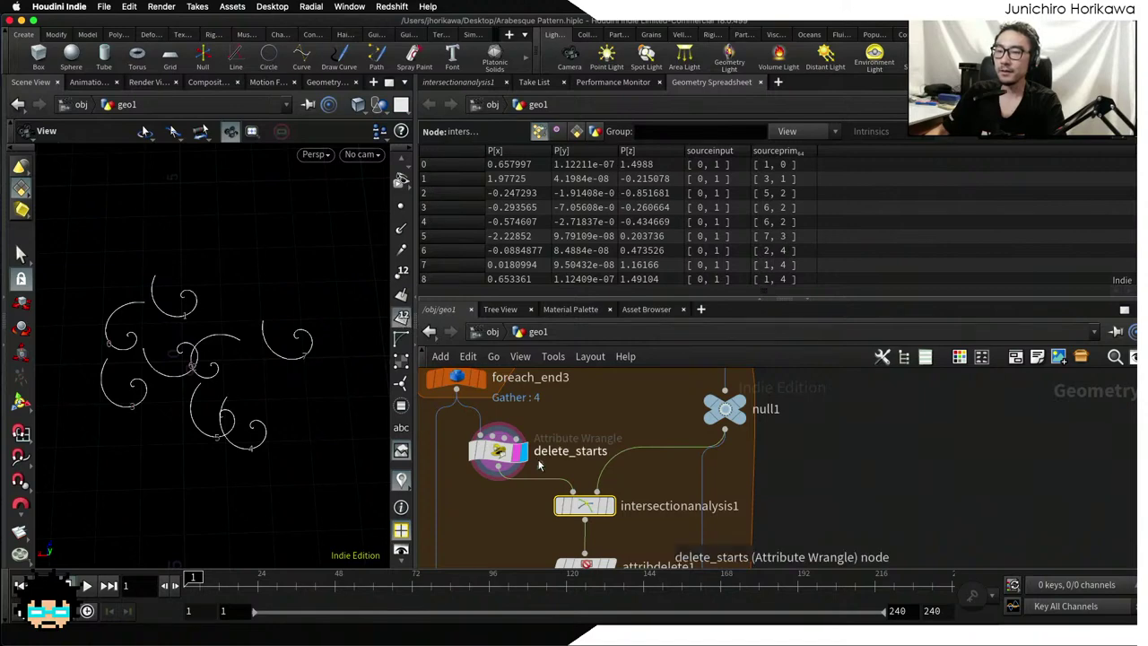
# Select delete_starts to inspect its point data, zooming the viewport in and out.
pyautogui.click(497, 451)
pyautogui.scroll(3, 179, 379)
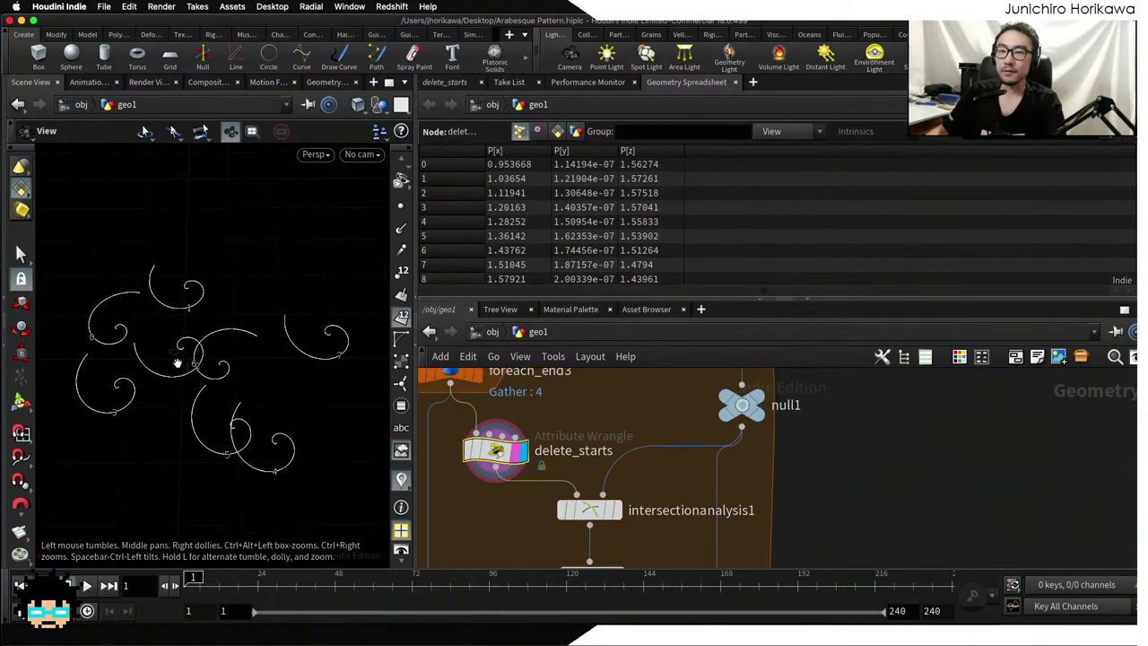
pyautogui.scroll(-2, 177, 353)
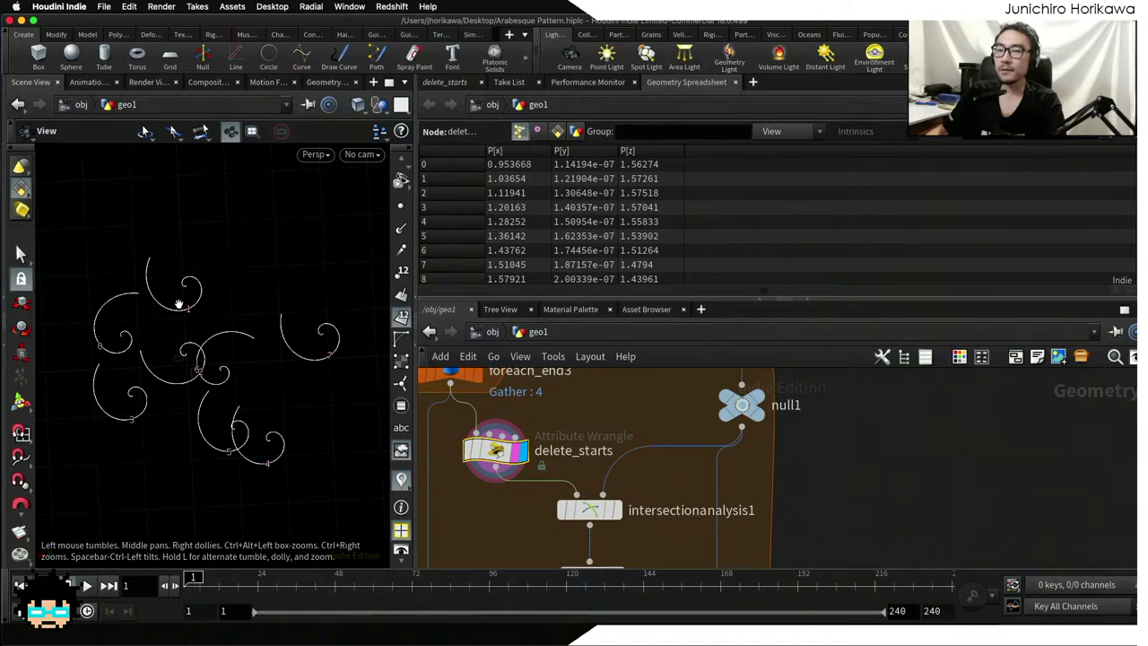
pyautogui.scroll(4, 166, 296)
pyautogui.scroll(-3, 134, 247)
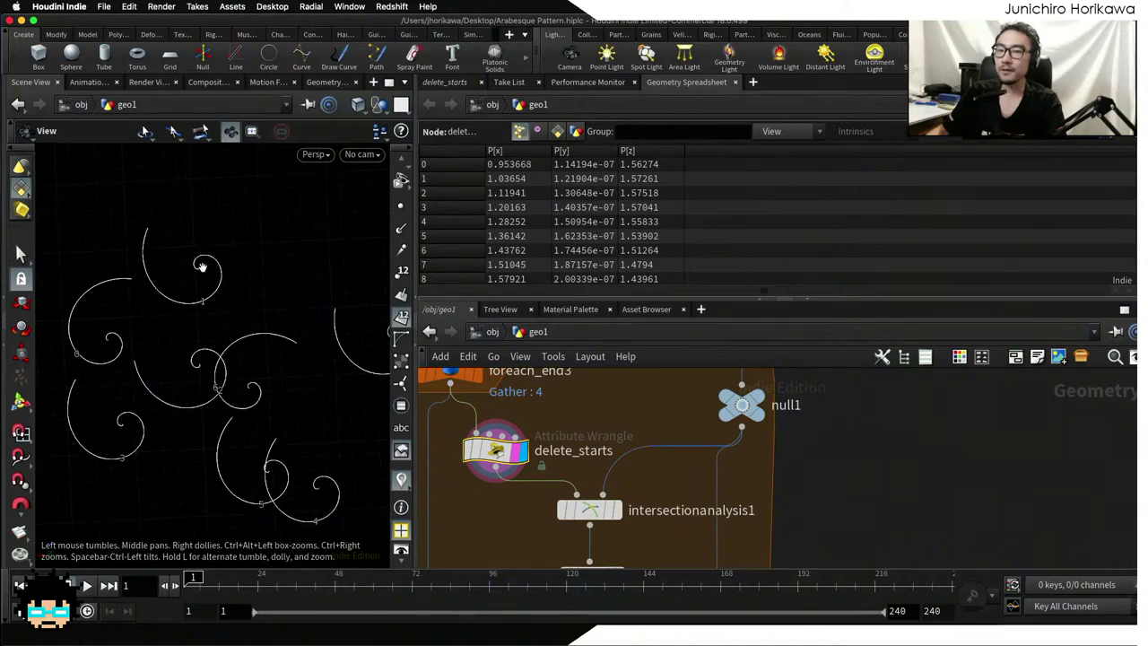
pyautogui.scroll(2, 202, 266)
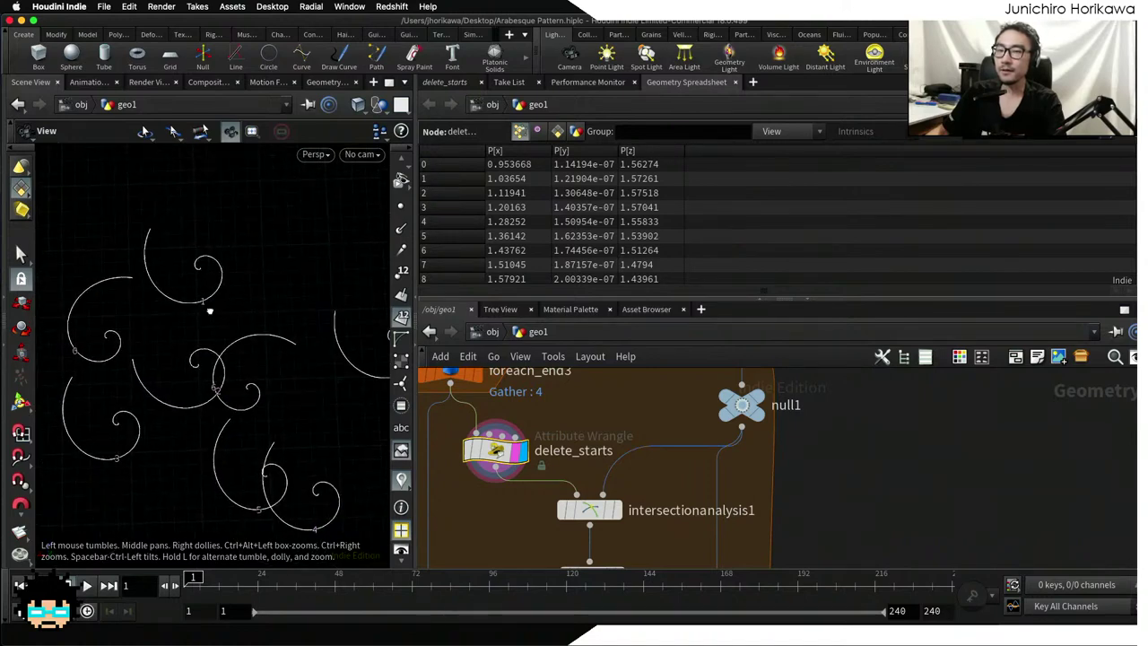
# Display null1's full spiral pattern, then list intersectionanalysis1's intersection points in the spreadsheet.
pyautogui.click(760, 408)
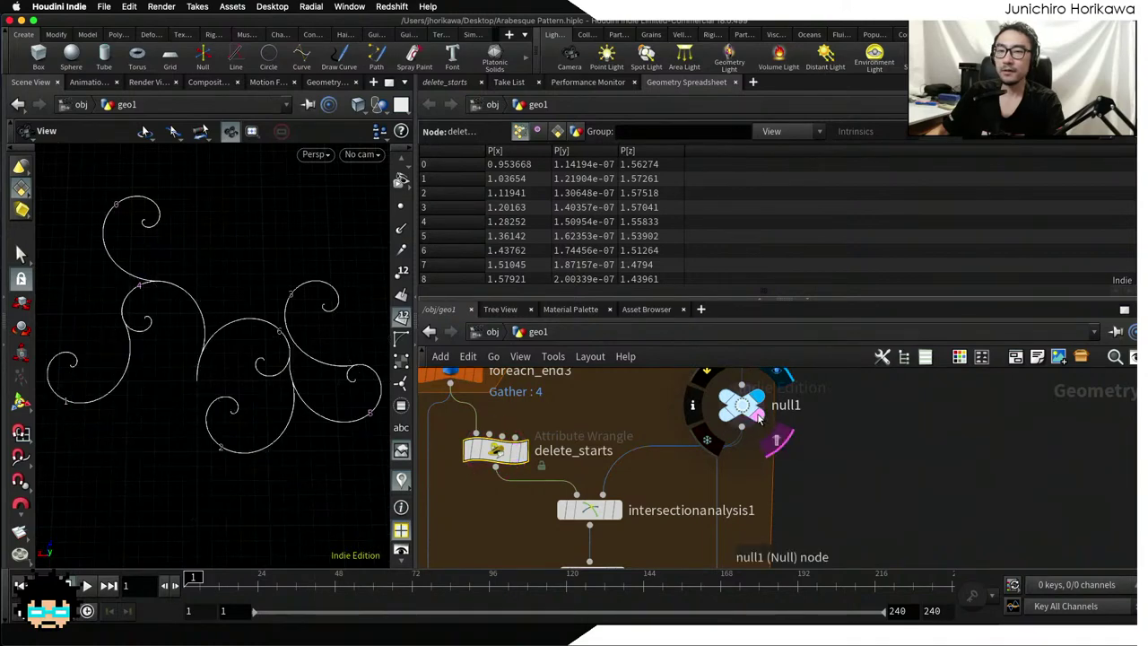
pyautogui.click(745, 408)
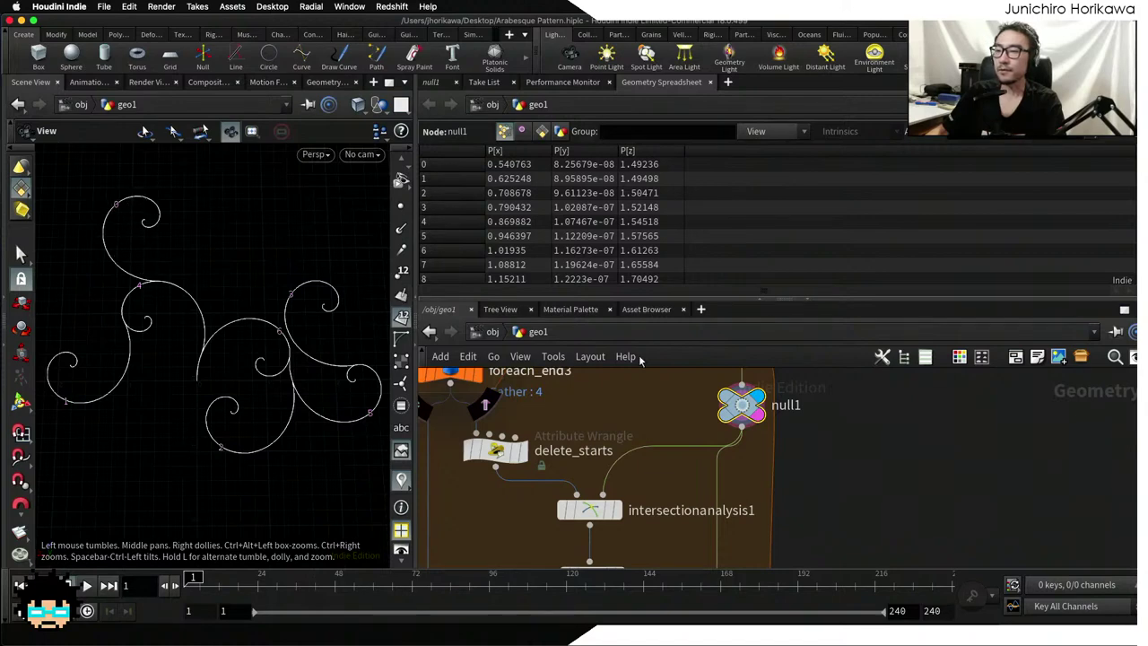
pyautogui.moveTo(742, 404); pyautogui.dragTo(744, 409)
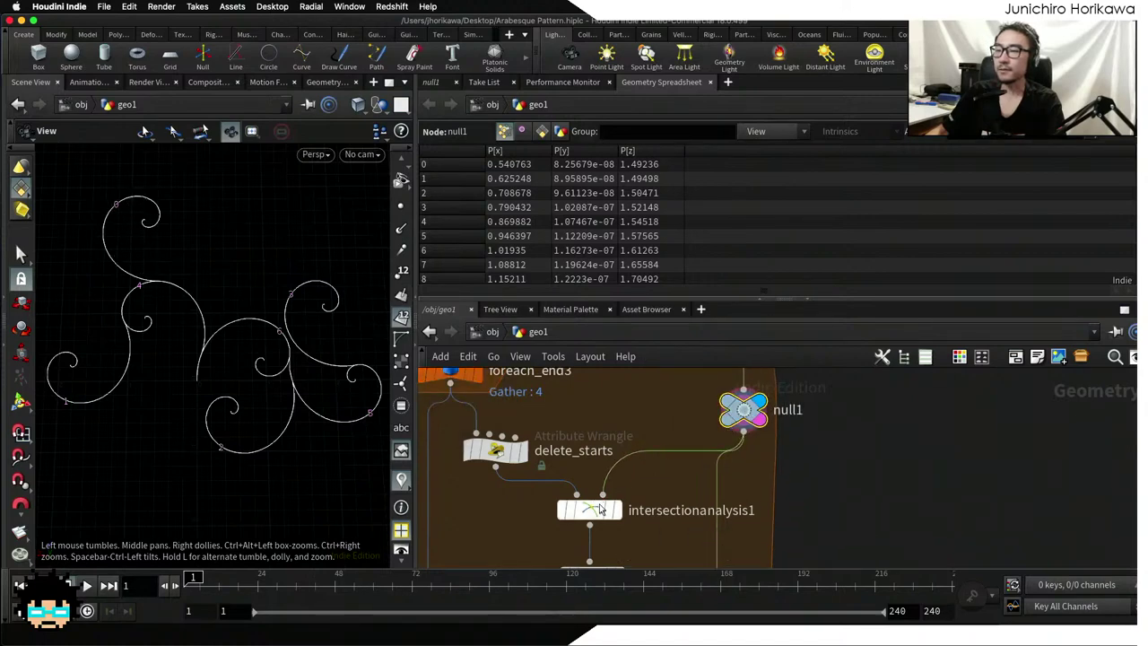
pyautogui.click(594, 507)
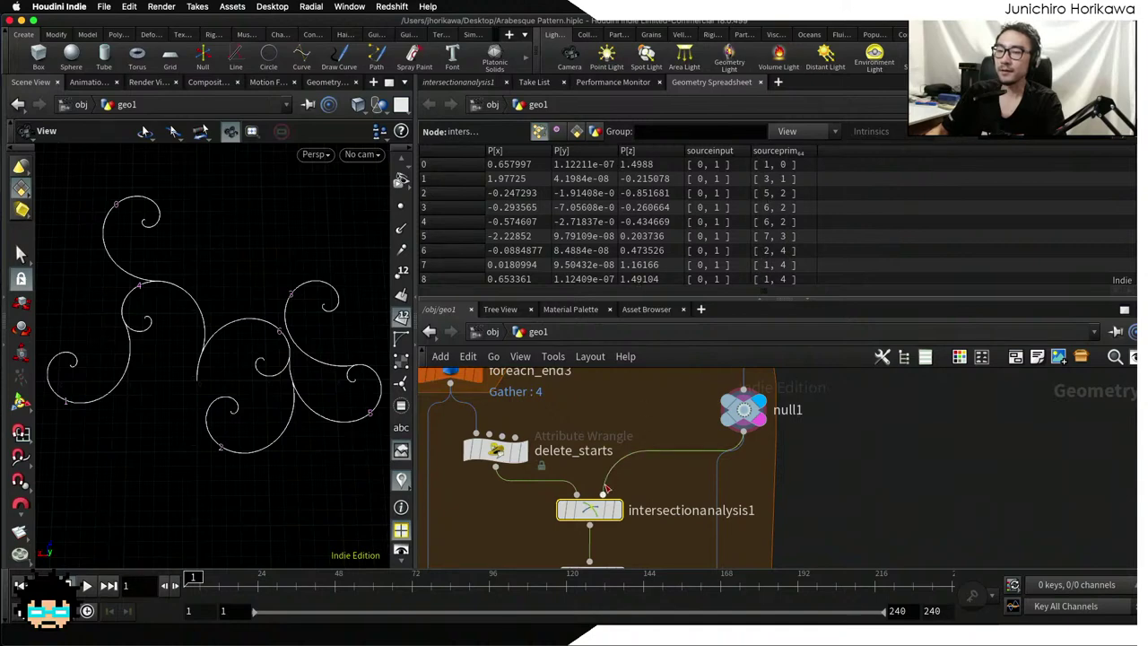
# Overlay delete_starts' curves as a template and zoom in on the intersections.
pyautogui.moveTo(523, 462)
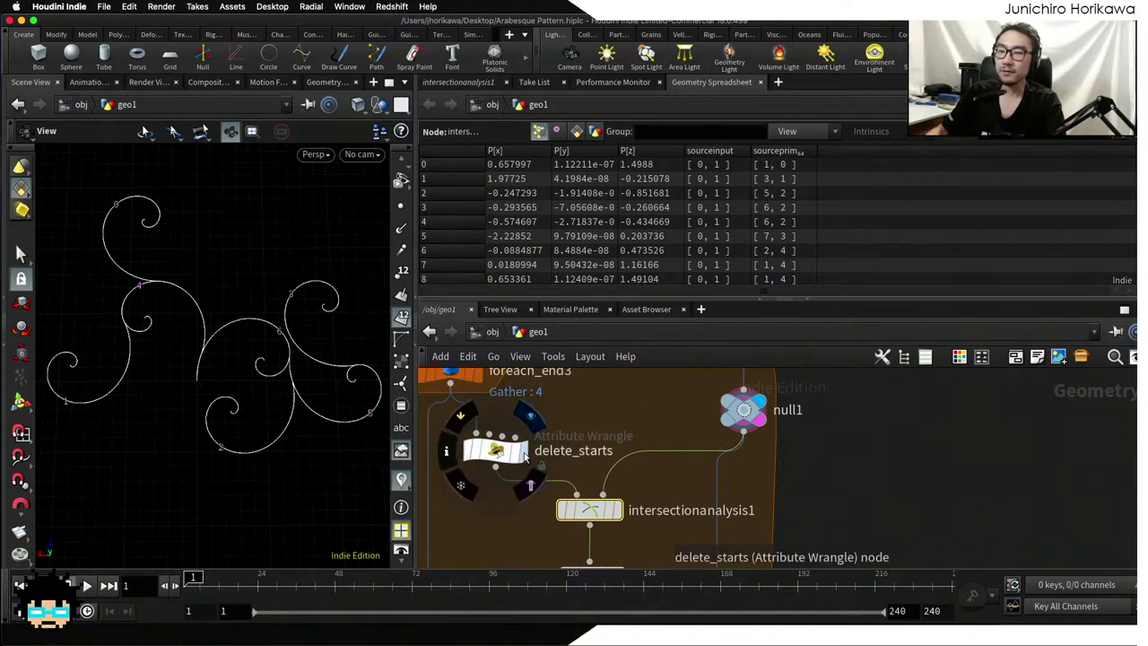
pyautogui.click(530, 486)
pyautogui.scroll(3, 166, 295)
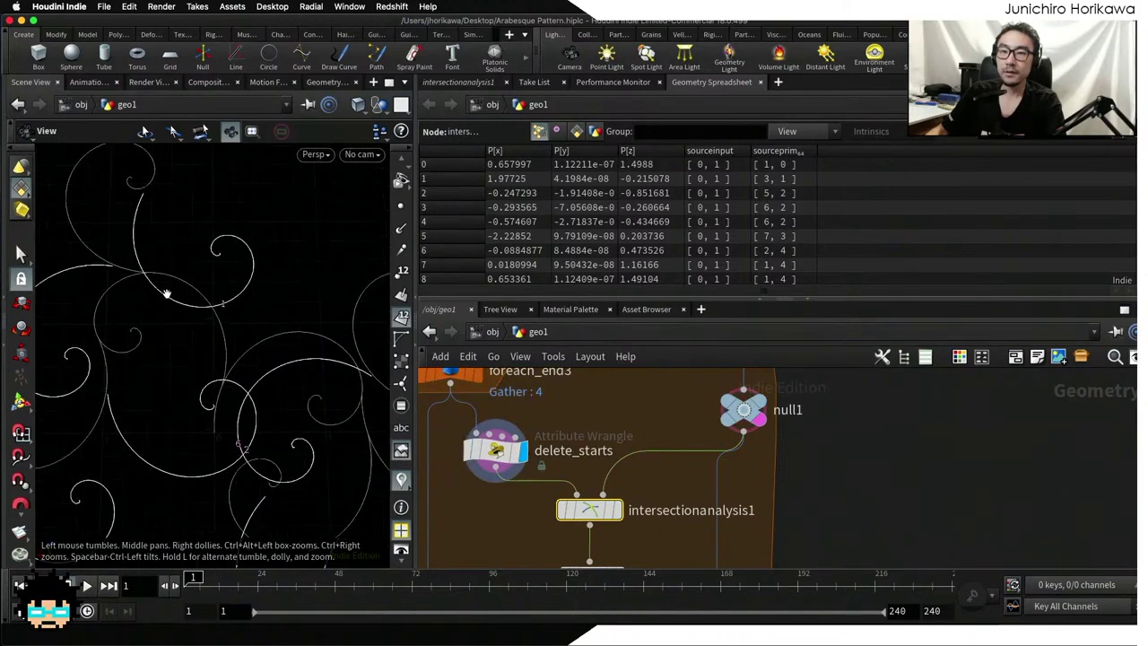
pyautogui.scroll(5, 166, 294)
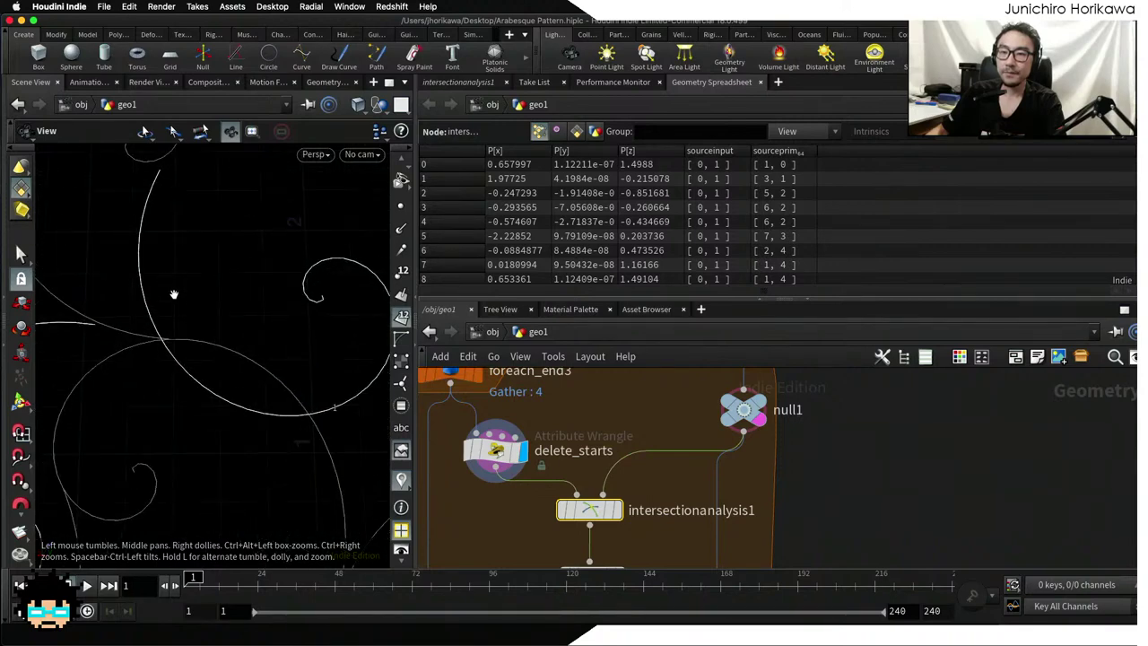
pyautogui.scroll(5, 154, 346)
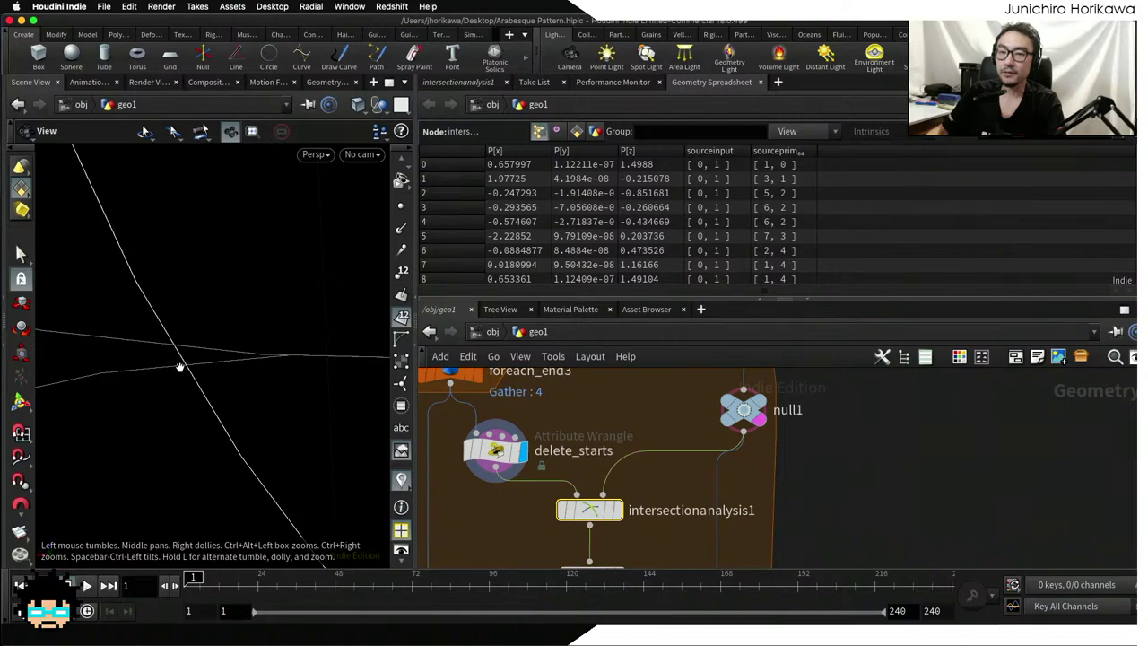
pyautogui.scroll(-4, 166, 342)
pyautogui.scroll(-8, 167, 343)
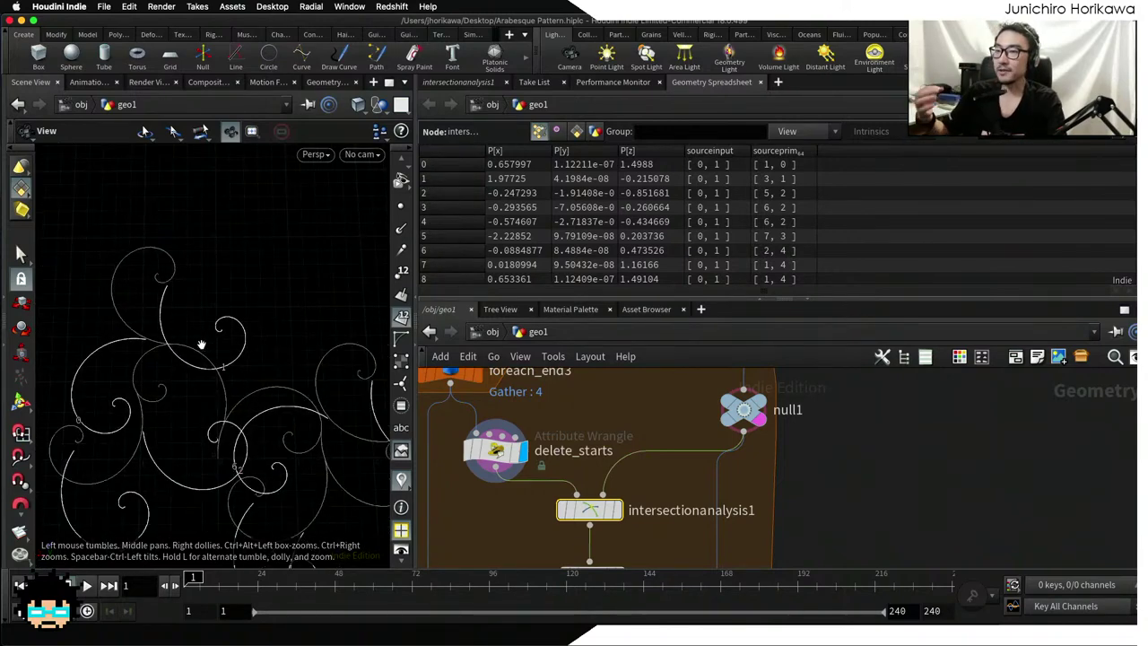
pyautogui.scroll(-4, 776, 183)
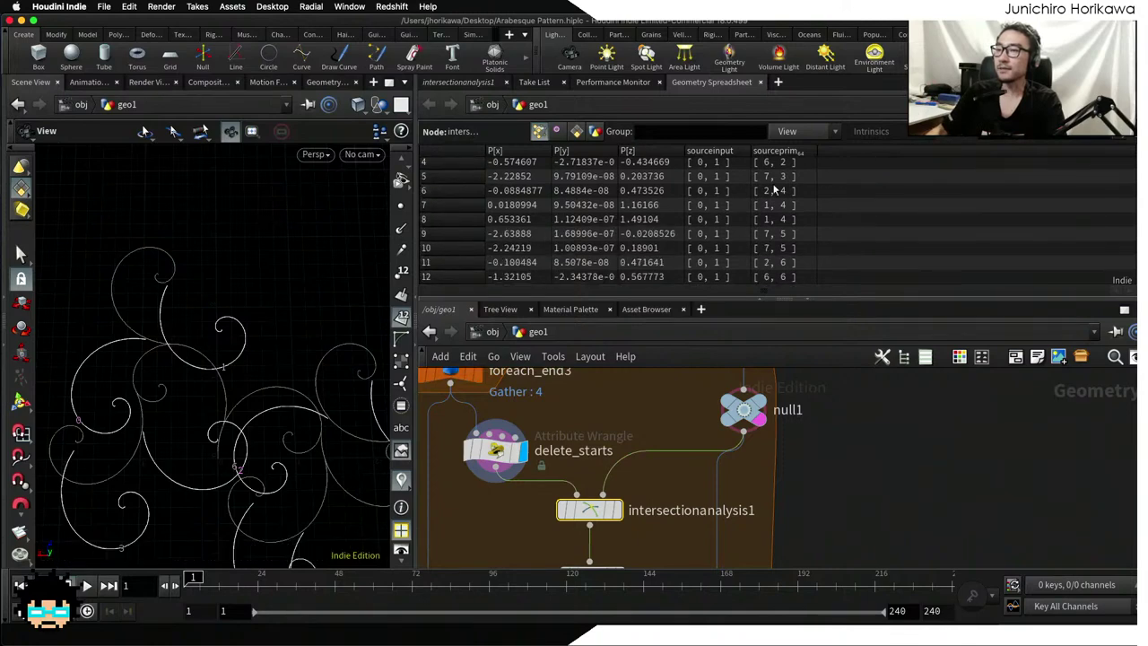
pyautogui.scroll(-3, 718, 439)
pyautogui.scroll(3, 681, 525)
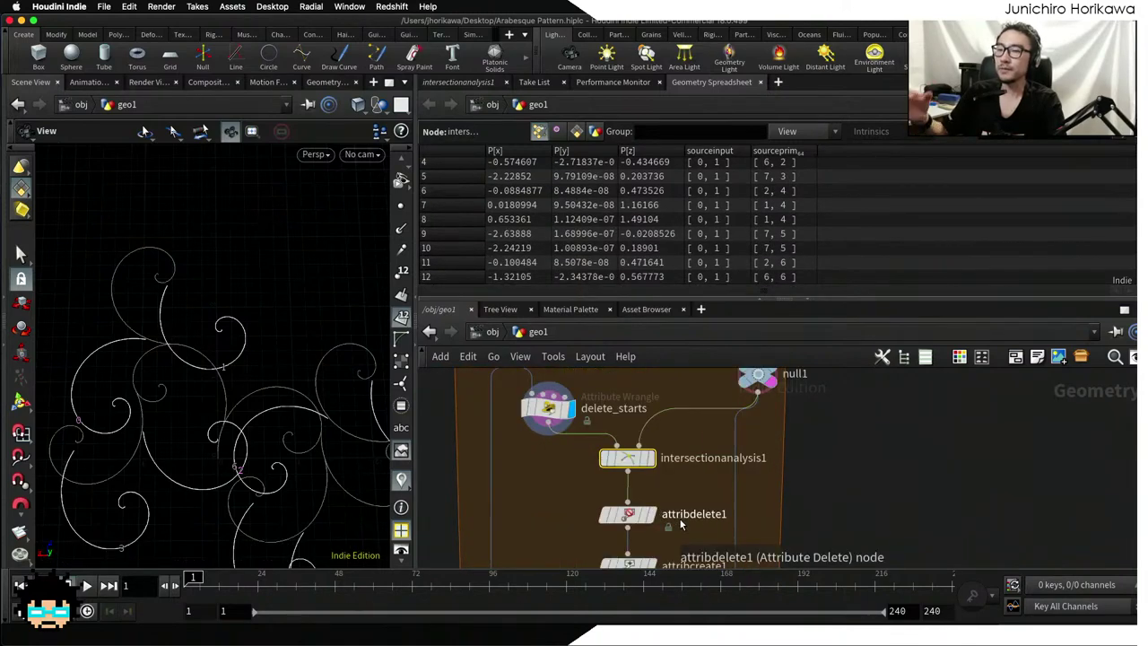
pyautogui.scroll(-3, 677, 519)
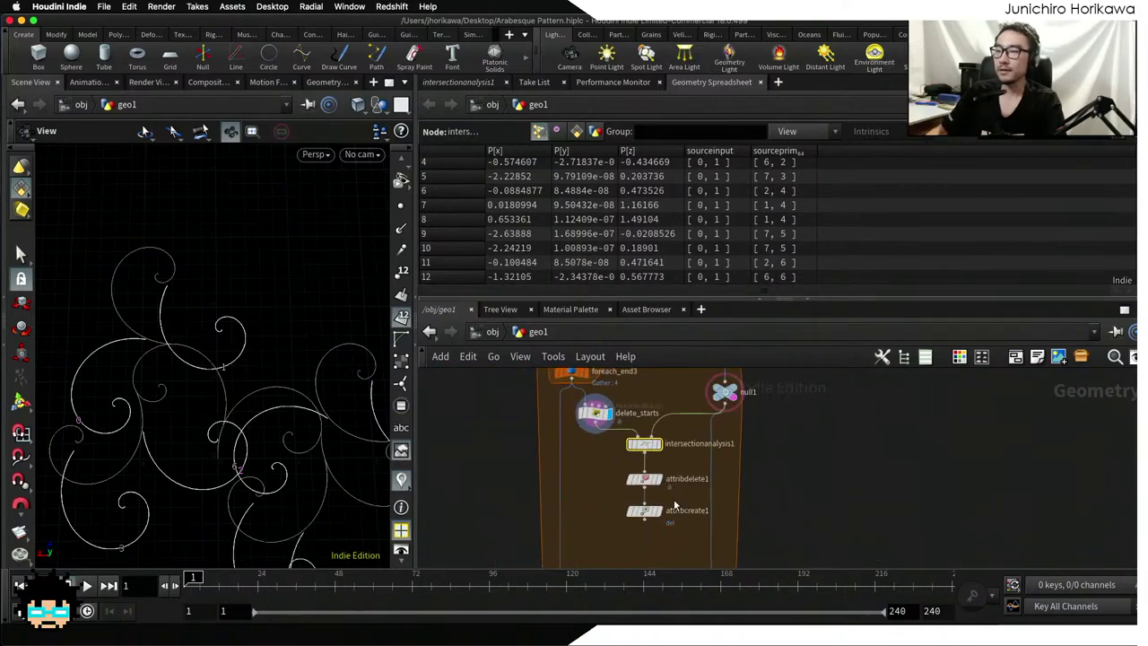
# Enlarge the Geometry Spreadsheet so intersection rows 0–12 are listed.
pyautogui.moveTo(813, 303); pyautogui.dragTo(781, 356)
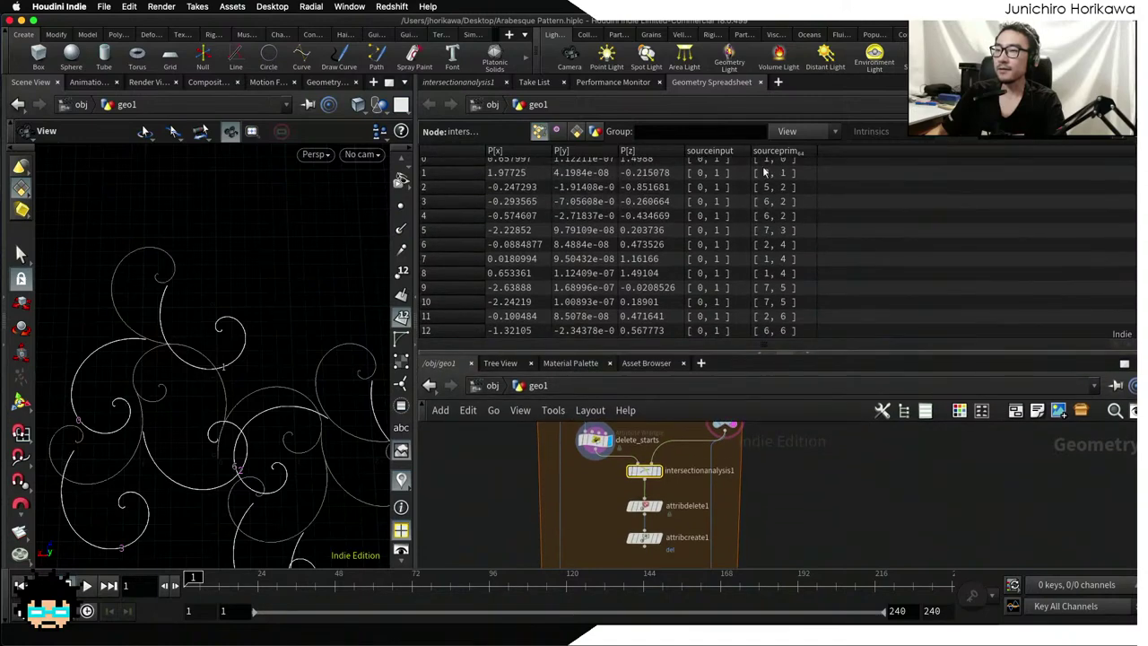
pyautogui.scroll(1, 754, 228)
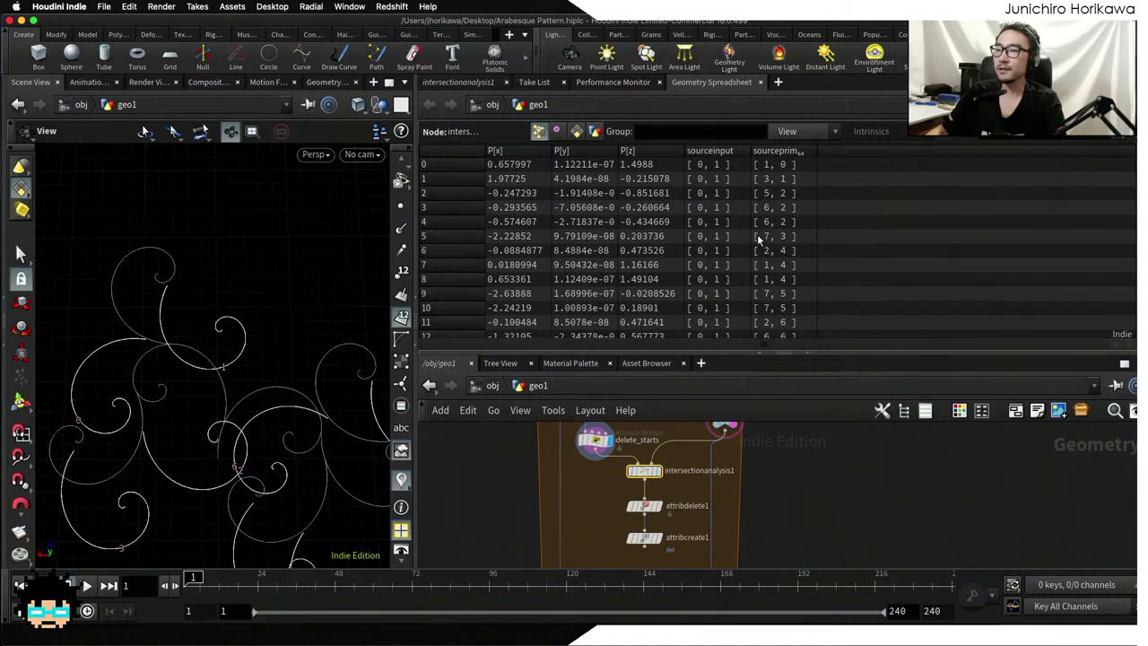
pyautogui.scroll(-1, 767, 222)
pyautogui.scroll(1, 767, 220)
pyautogui.scroll(-1, 769, 314)
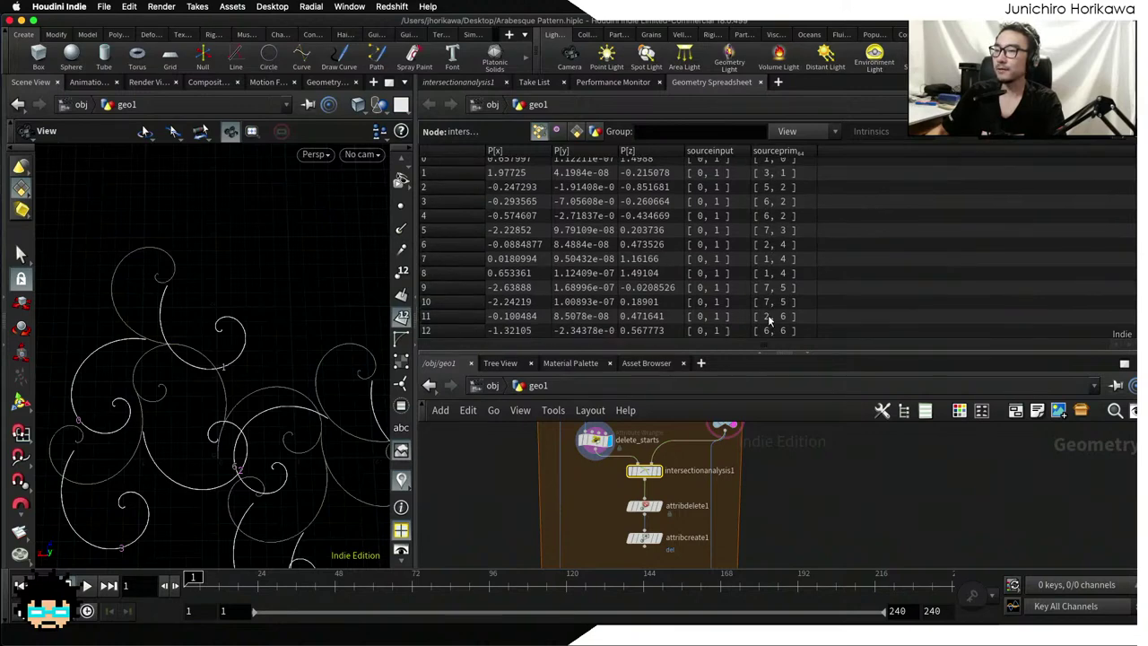
pyautogui.scroll(1, 777, 188)
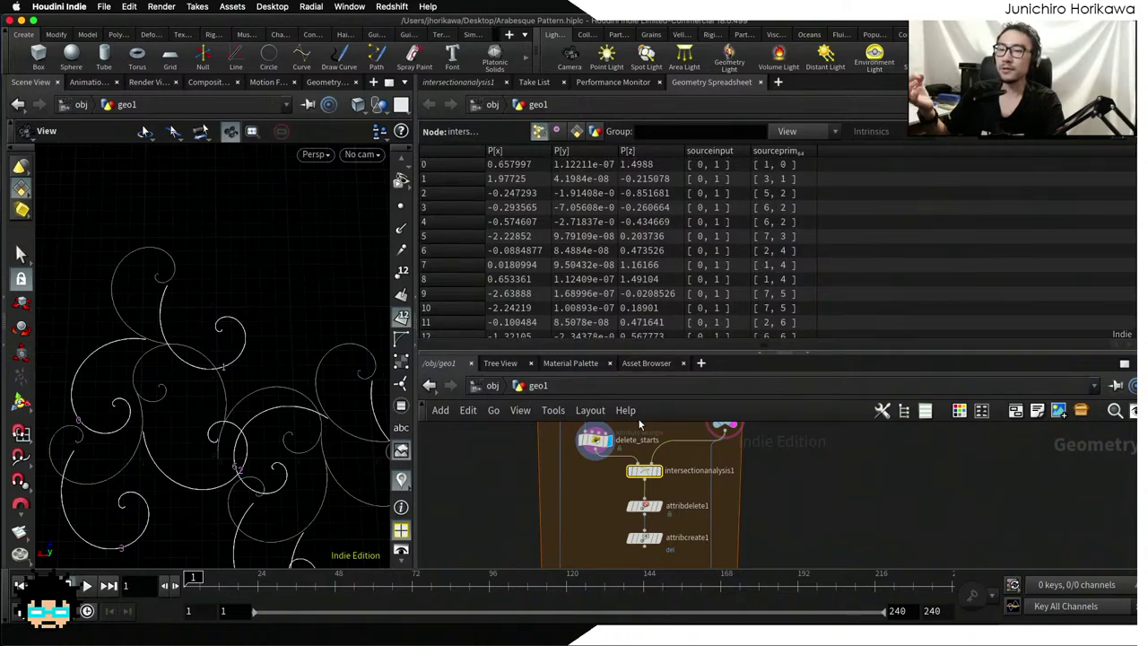
pyautogui.scroll(-3, 231, 390)
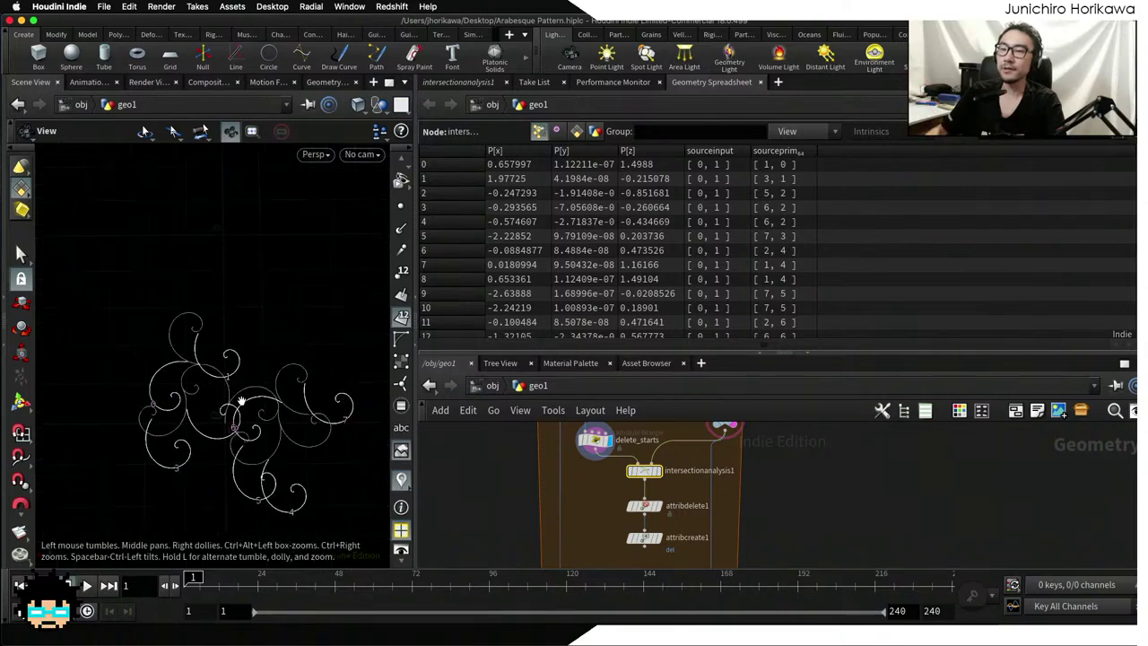
# Recentre the whole spiral pattern in the viewport and adjust the zoom.
pyautogui.moveTo(231, 399); pyautogui.dragTo(192, 328, button='middle')
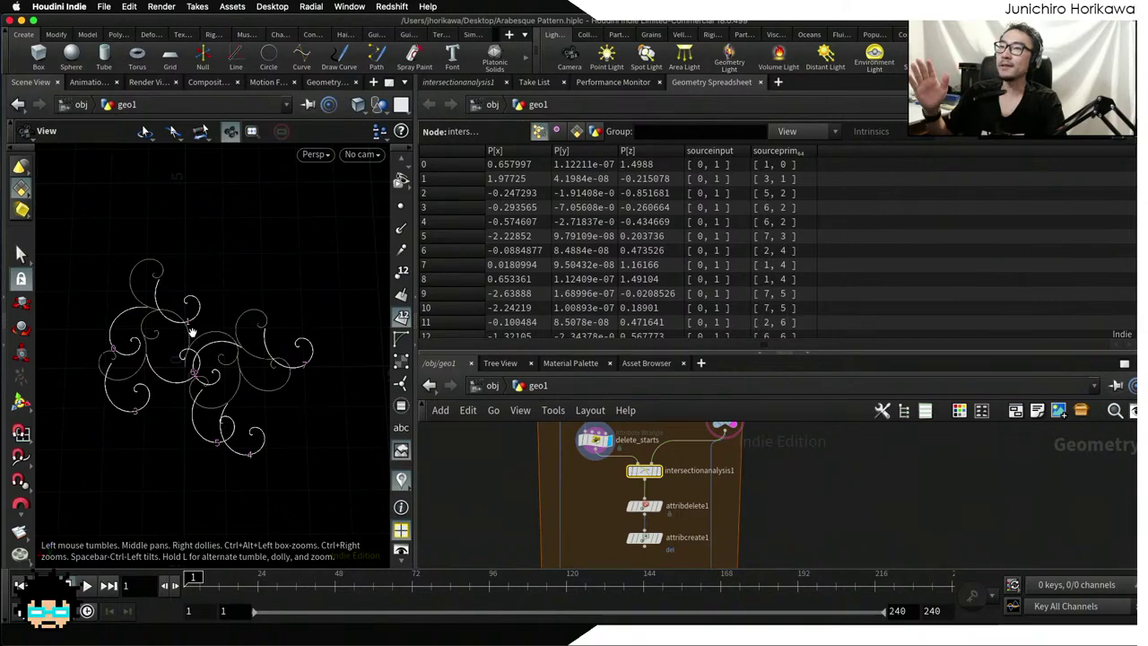
pyautogui.scroll(2, 712, 444)
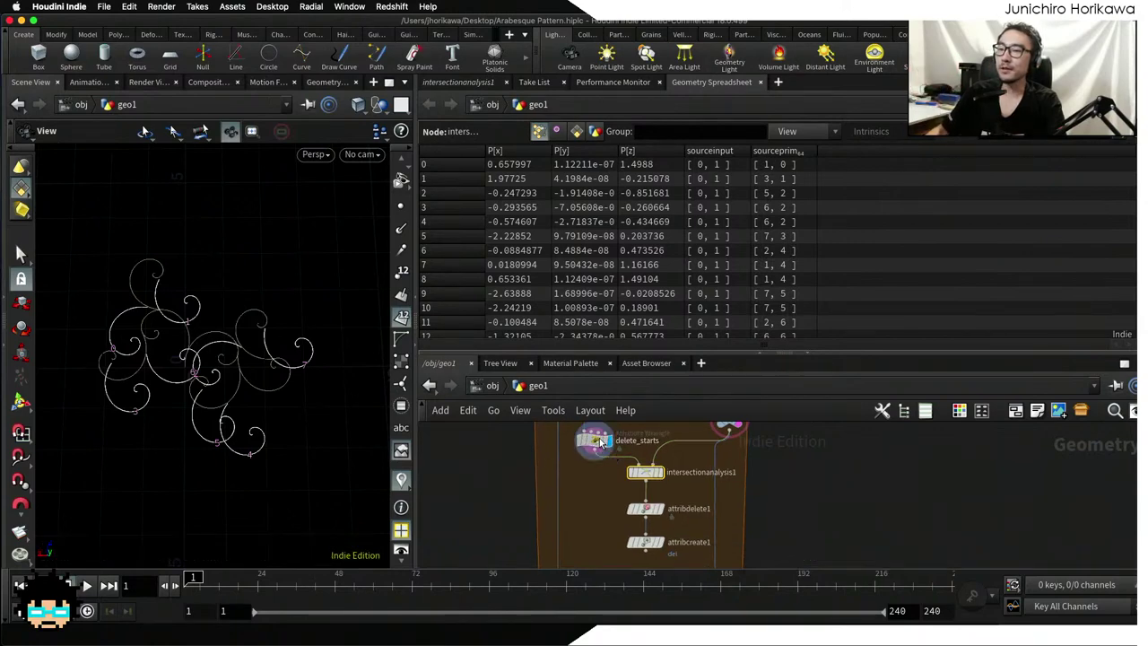
pyautogui.scroll(-4, 743, 480)
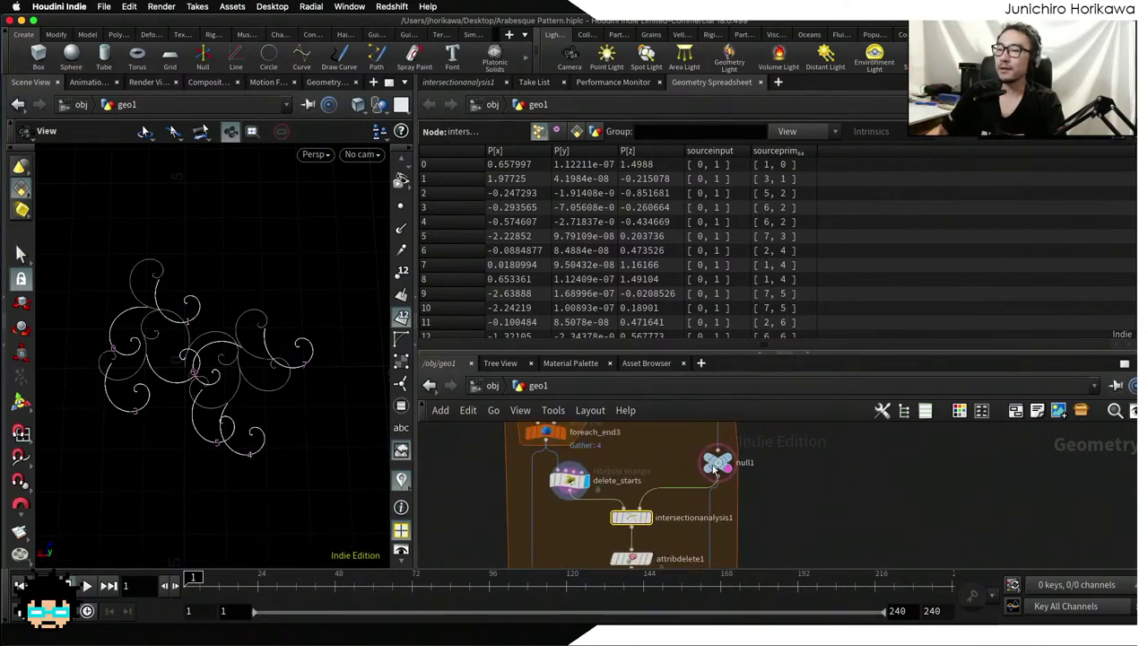
pyautogui.scroll(4, 682, 549)
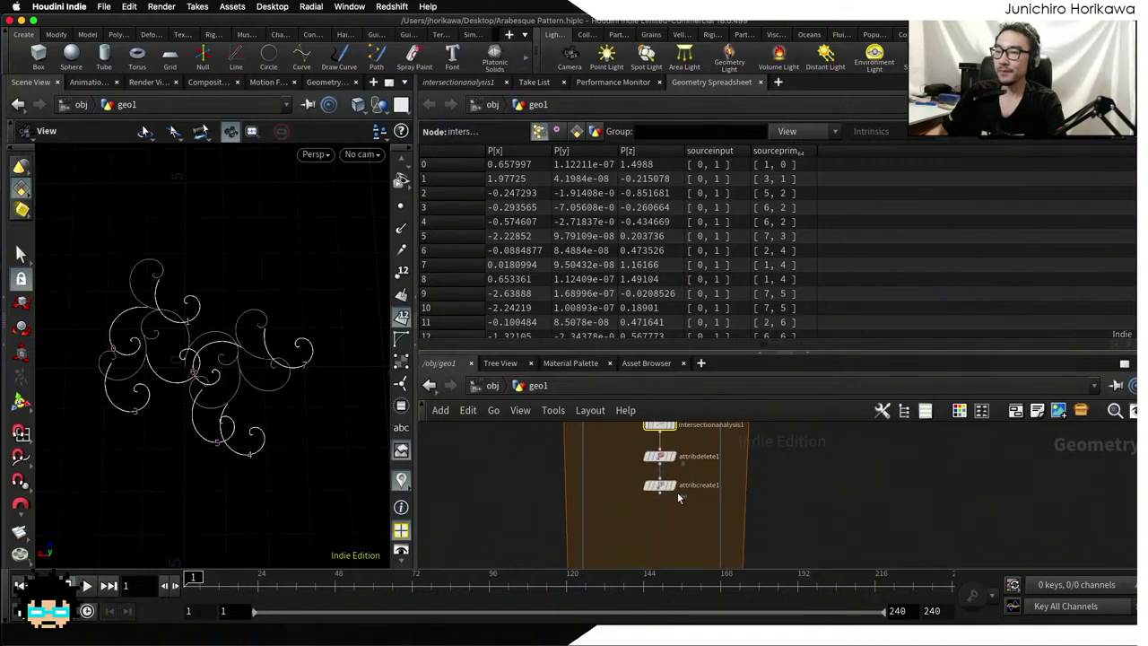
pyautogui.scroll(2, 664, 444)
pyautogui.scroll(1, 642, 484)
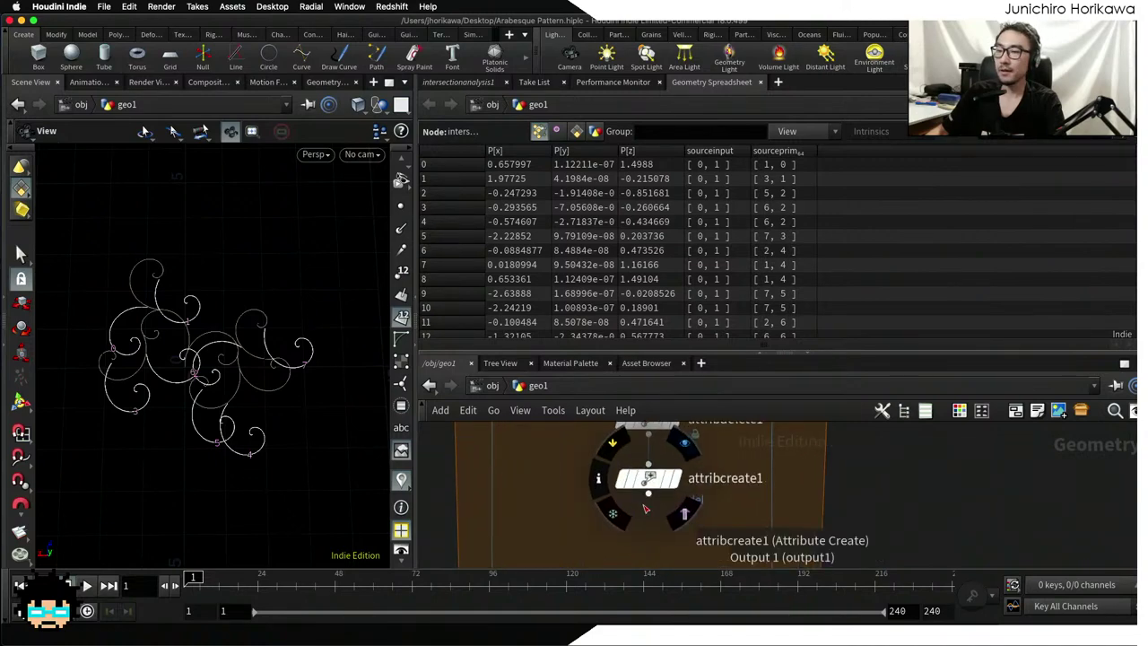
# Add a Point Wrangle node, pointwrangle1, below attribcreate1.
pyautogui.click(665, 482)
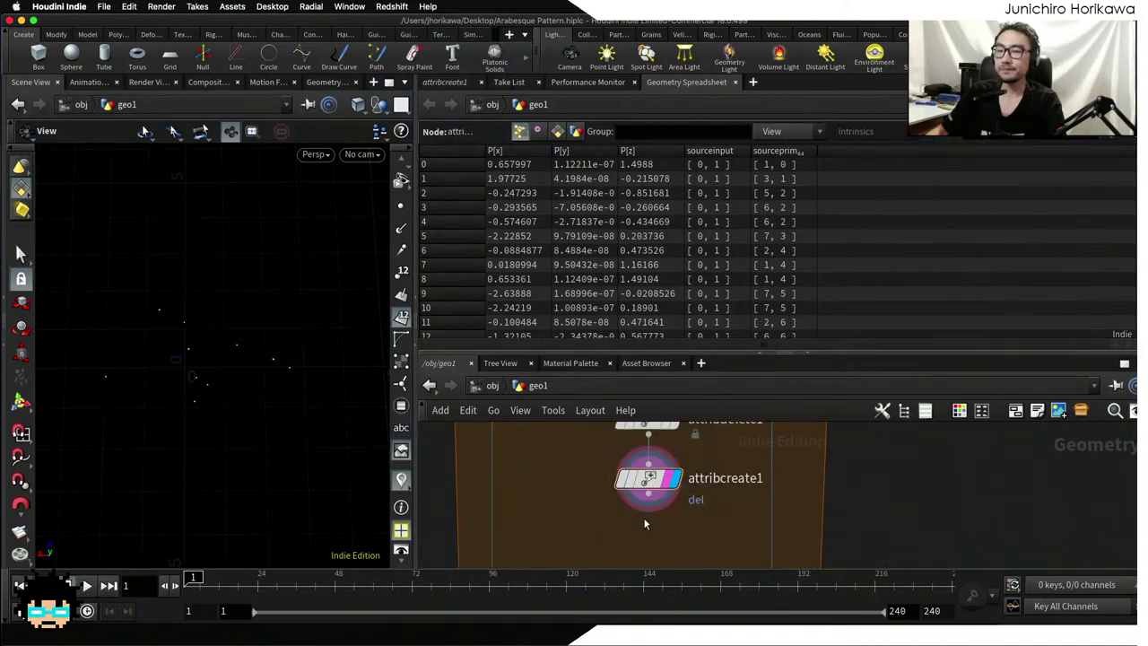
pyautogui.press('Tab')
pyautogui.write('poi')
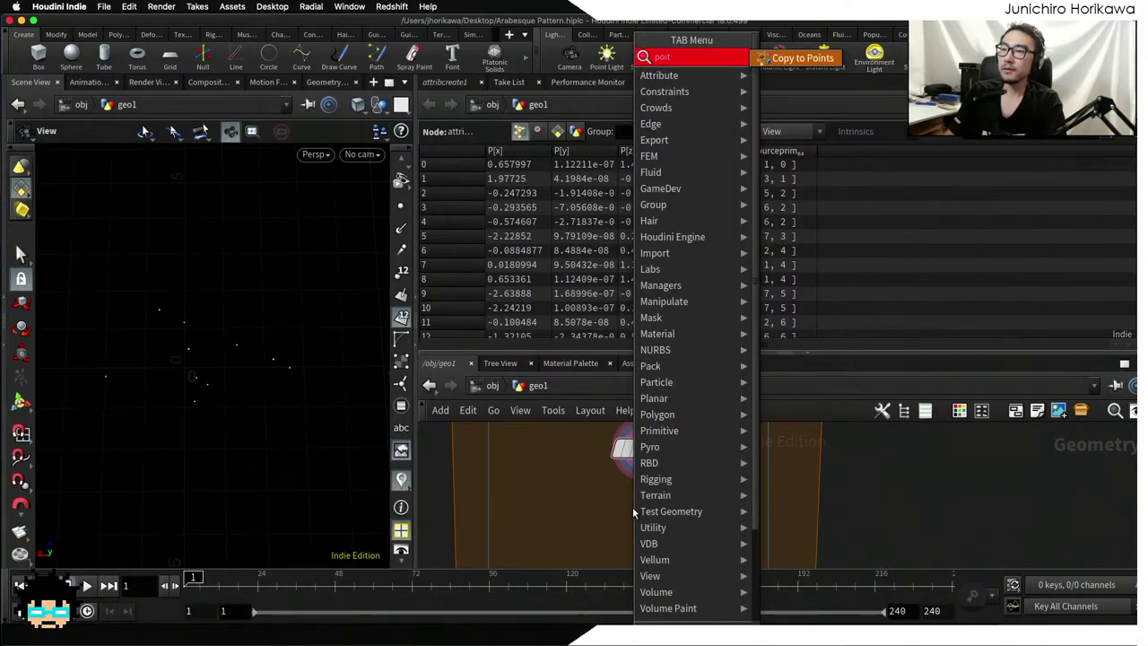
pyautogui.press('BackSpace')
pyautogui.press('BackSpace')
pyautogui.press('BackSpace')
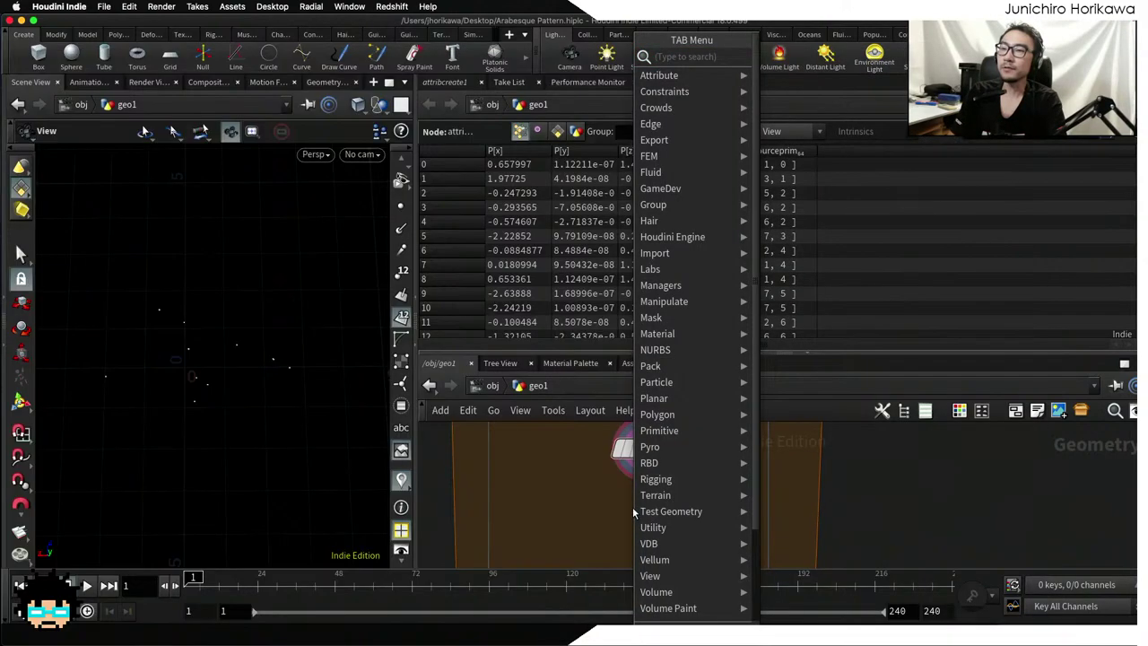
pyautogui.write('pointw')
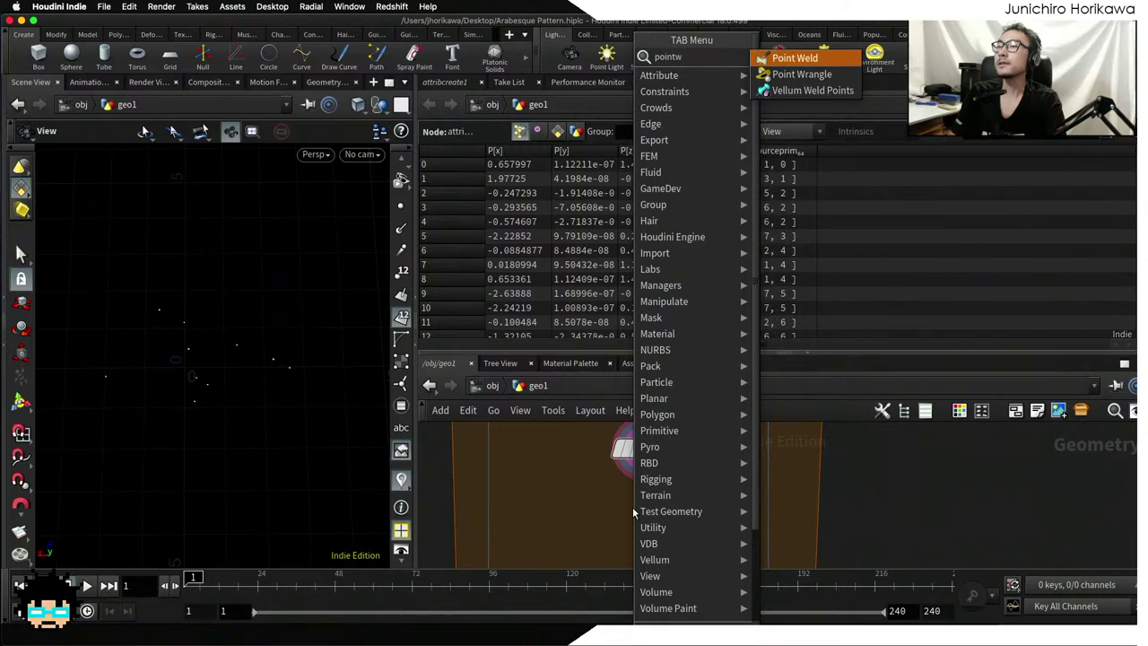
pyautogui.press('Down')
pyautogui.press('Return')
pyautogui.click(642, 513)
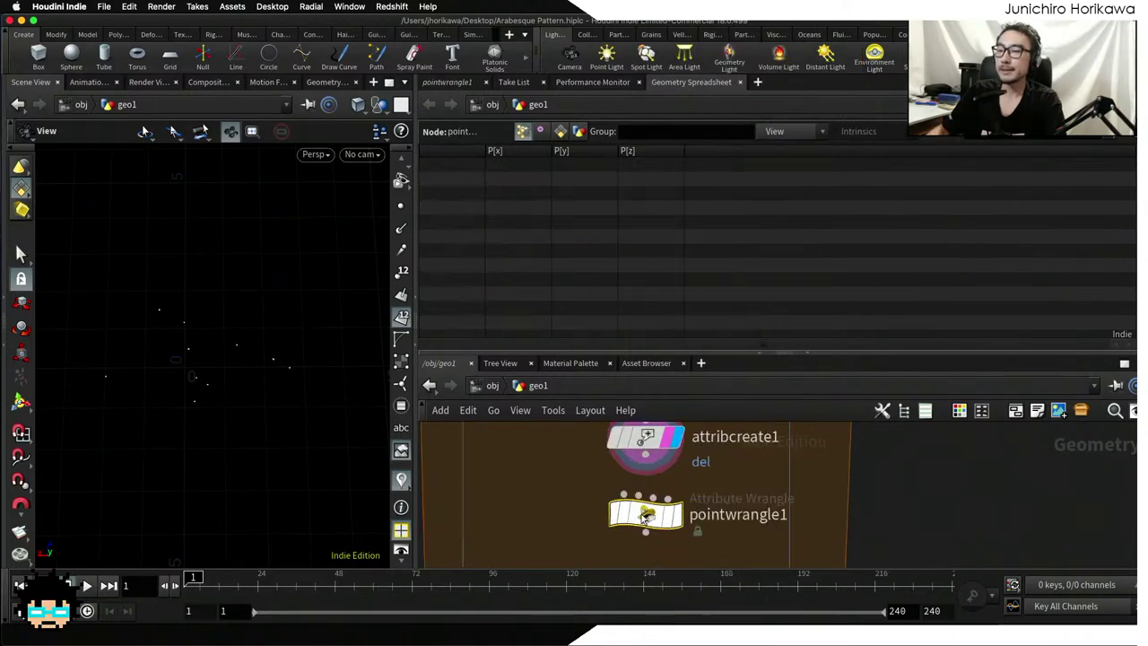
# Wire attribcreate1 into pointwrangle1's first input and make pointwrangle1 the displayed output.
pyautogui.click(644, 459)
pyautogui.click(626, 495)
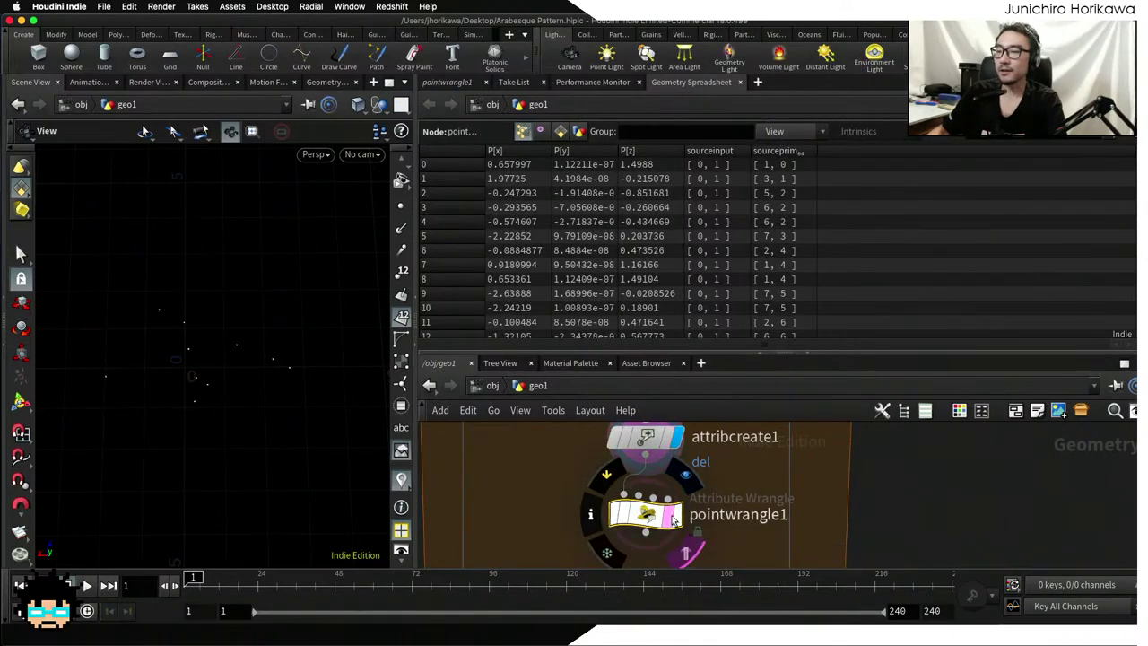
pyautogui.click(673, 516)
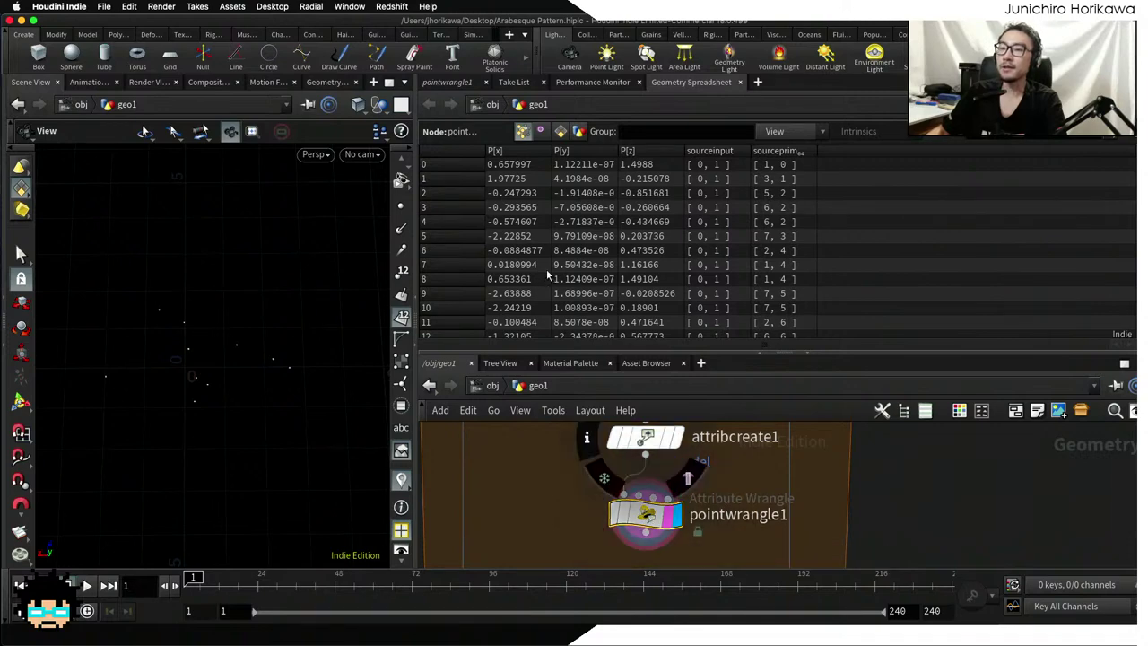
# Start pointwrangle1's VEX code after checking attribcreate1's point attributes in the spreadsheet.
pyautogui.click(460, 84)
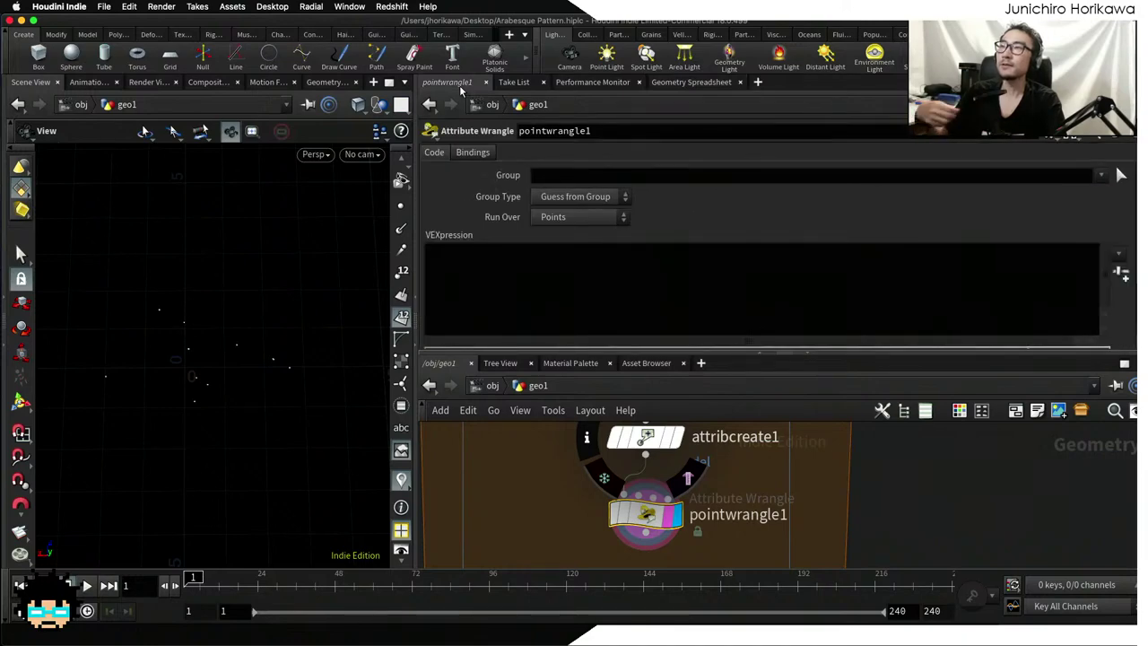
pyautogui.click(512, 271)
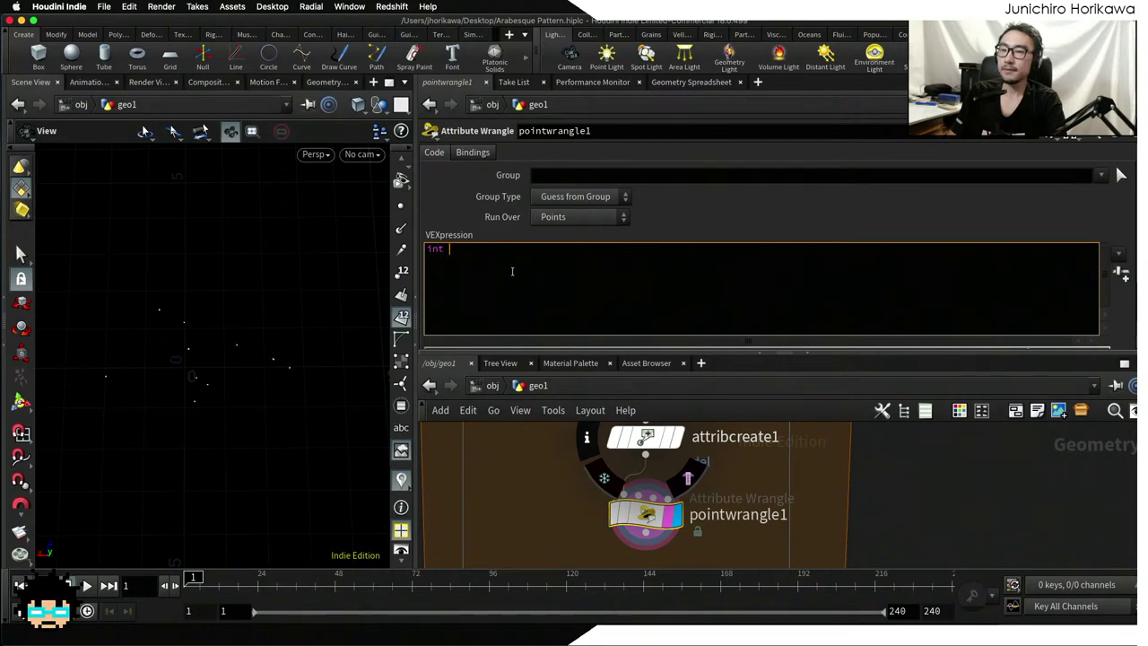
pyautogui.write('int sint')
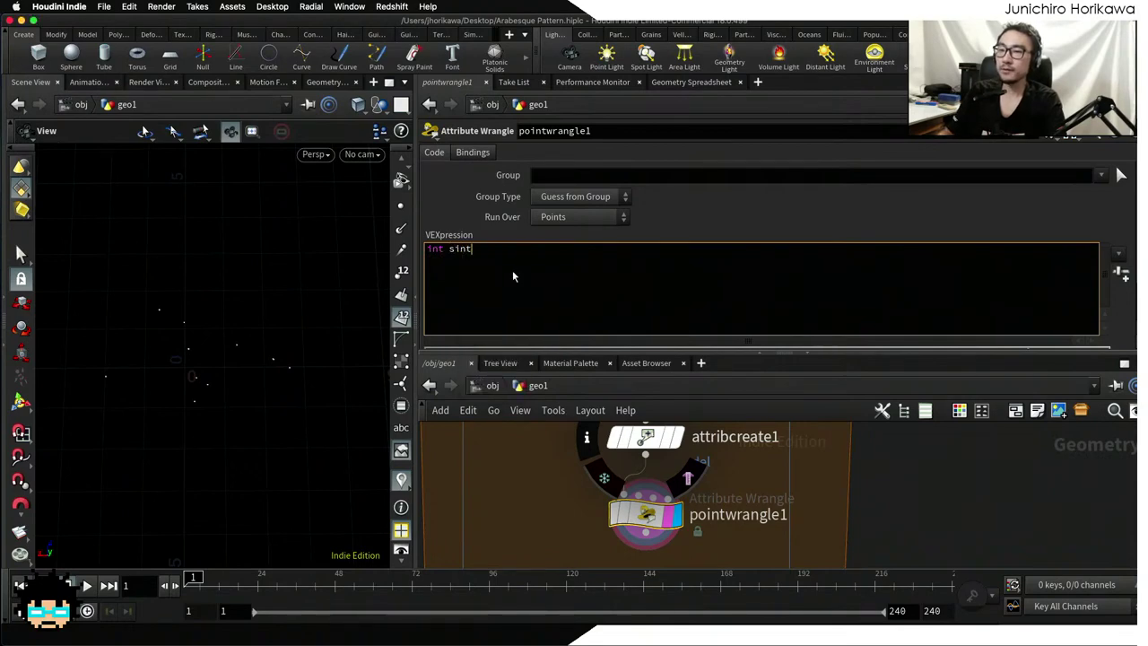
pyautogui.click(676, 84)
pyautogui.click(646, 437)
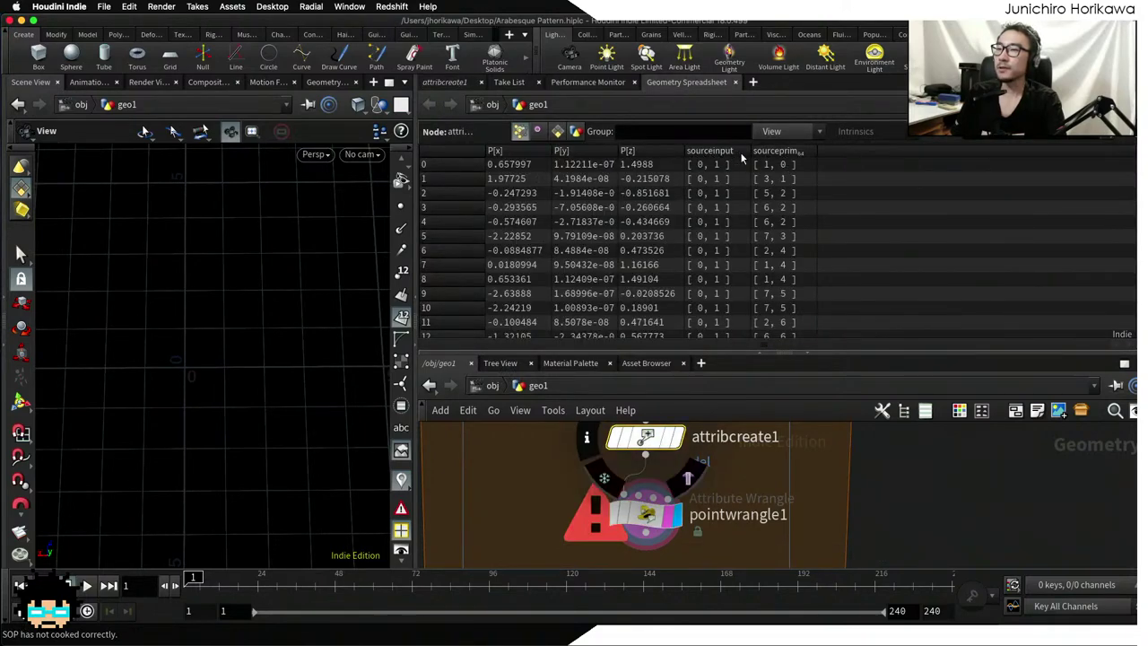
pyautogui.click(464, 83)
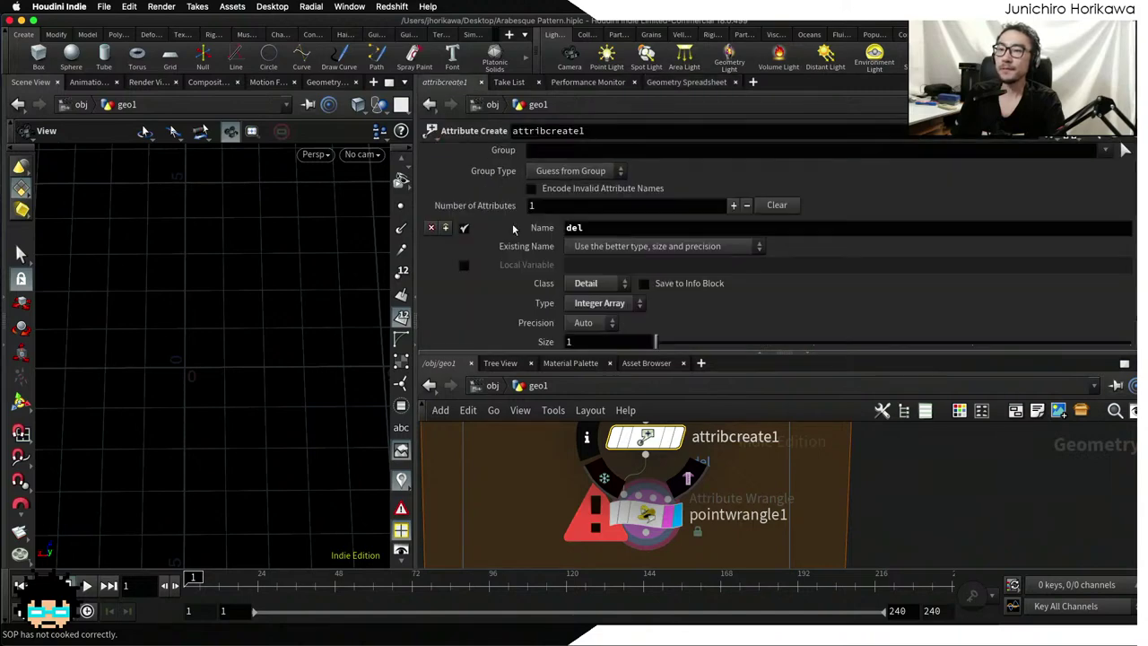
pyautogui.click(644, 514)
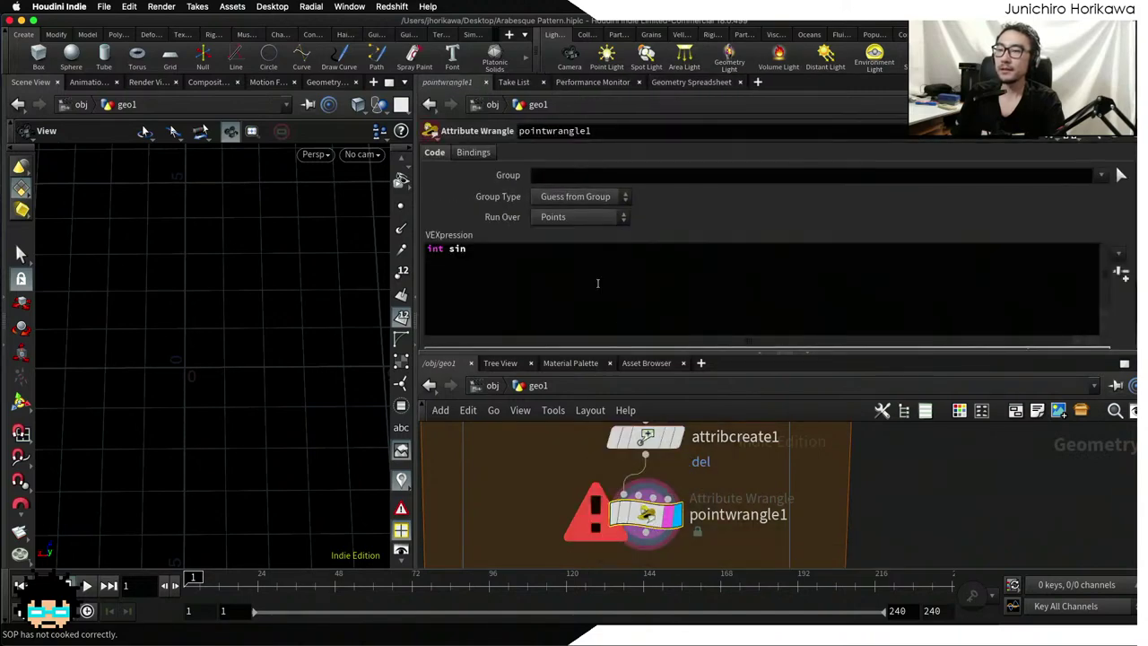
pyautogui.moveTo(467, 250); pyautogui.dragTo(427, 254)
pyautogui.write('s')
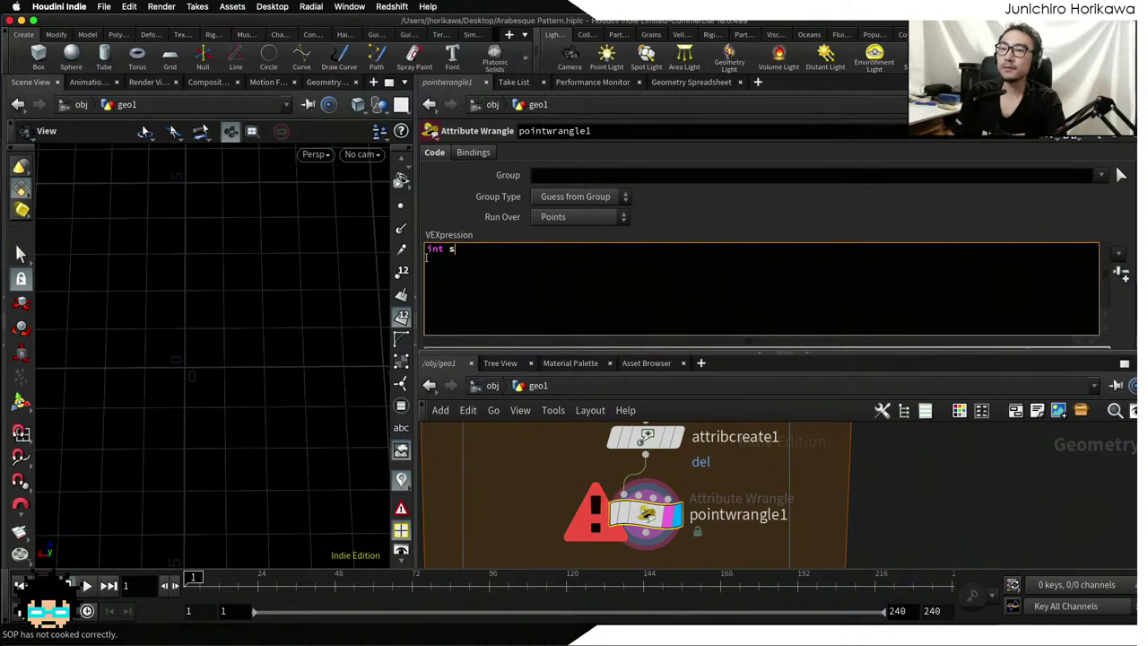
pyautogui.write('input[] =')
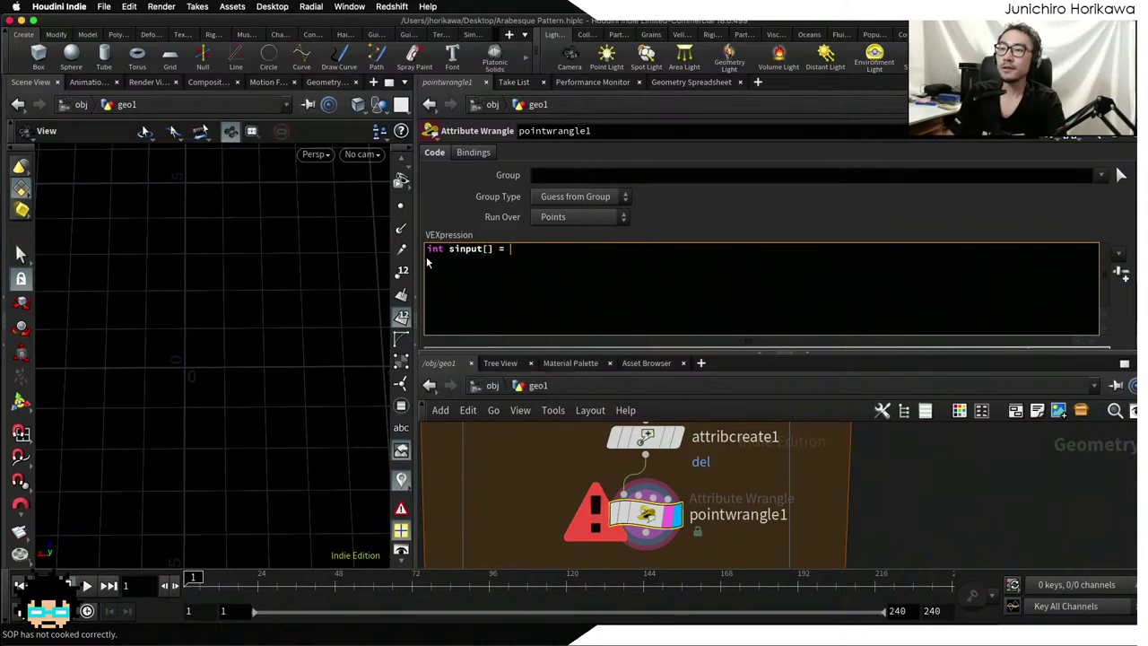
pyautogui.write(' i[]@')
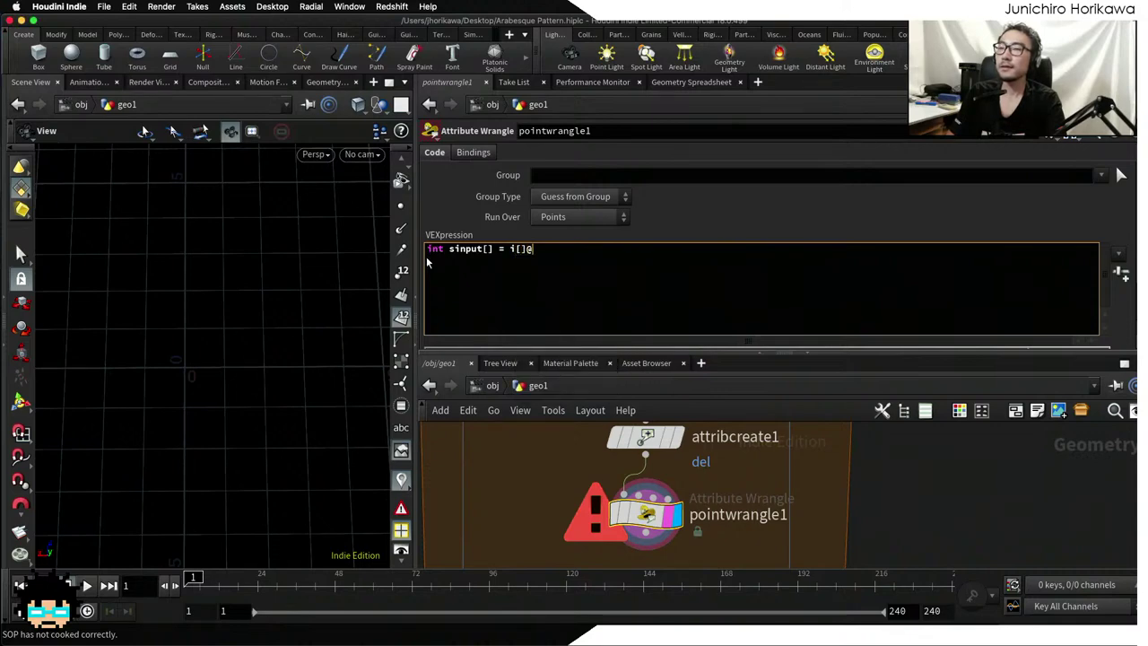
pyautogui.write('sourceinput;')
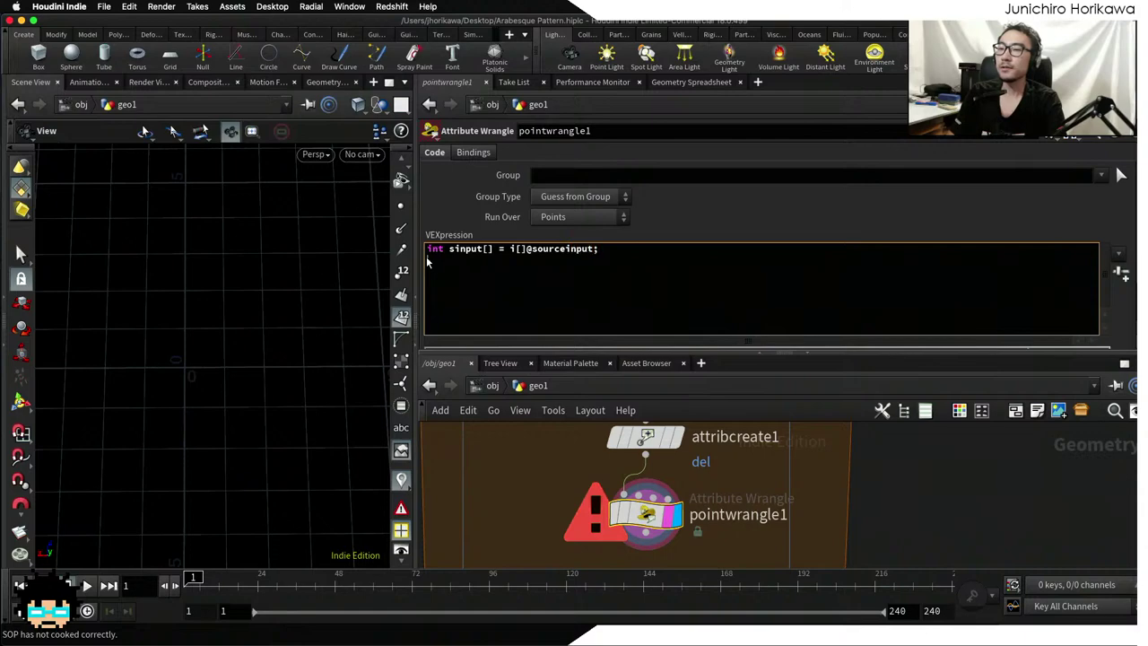
pyautogui.press('Return')
pyautogui.write('int')
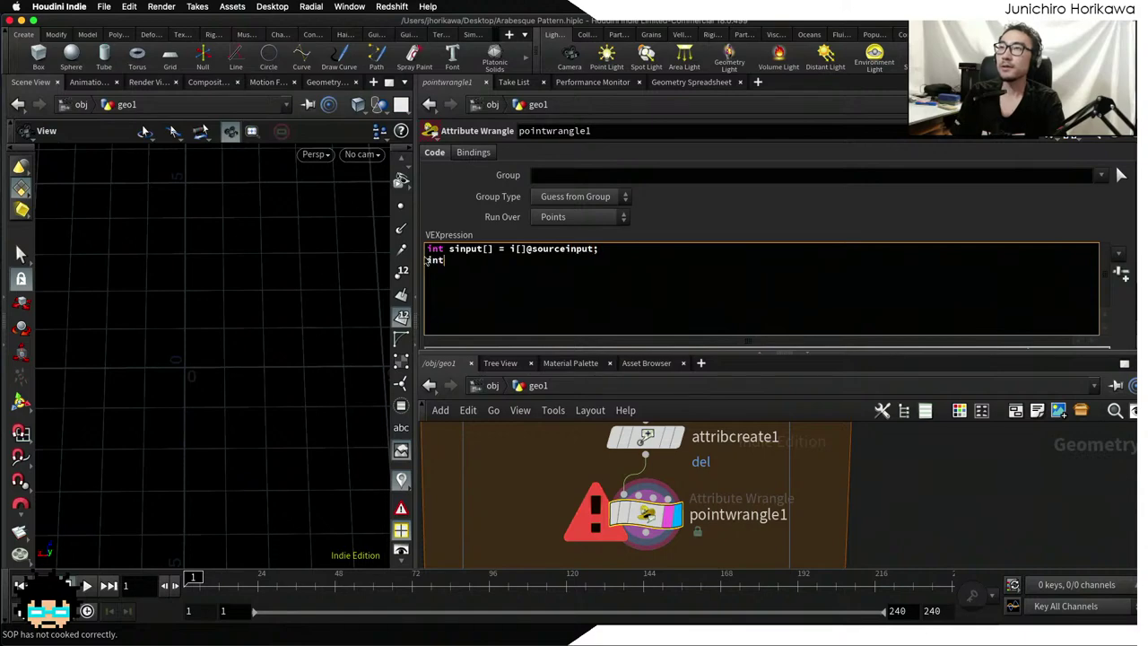
pyautogui.write(' ind')
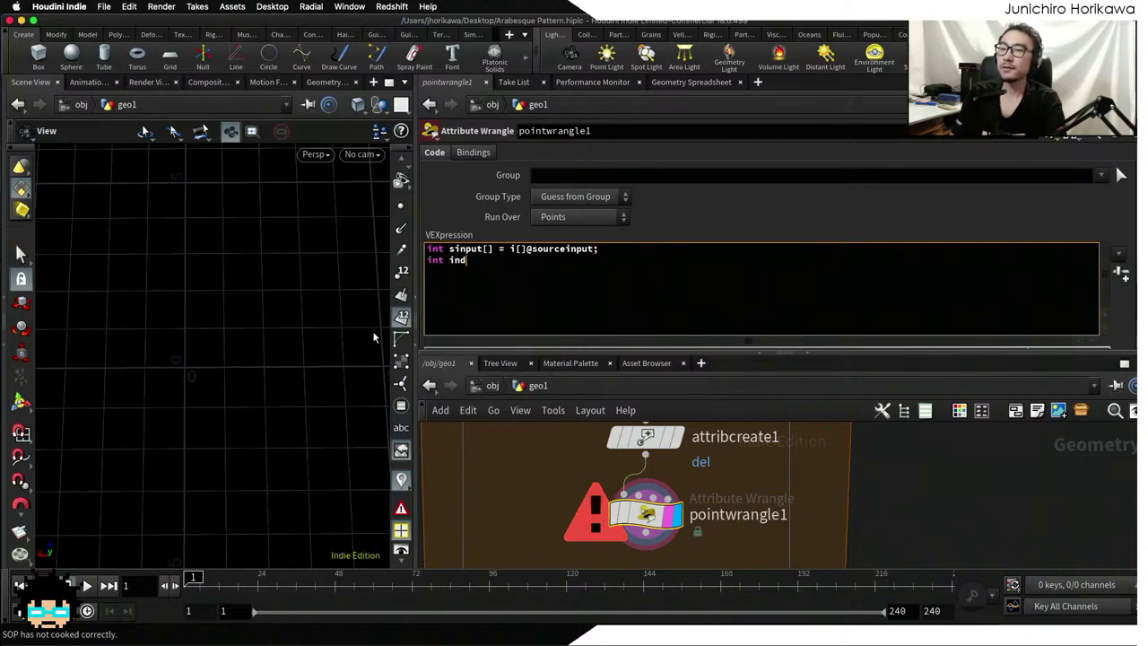
pyautogui.write('exes[] \\')
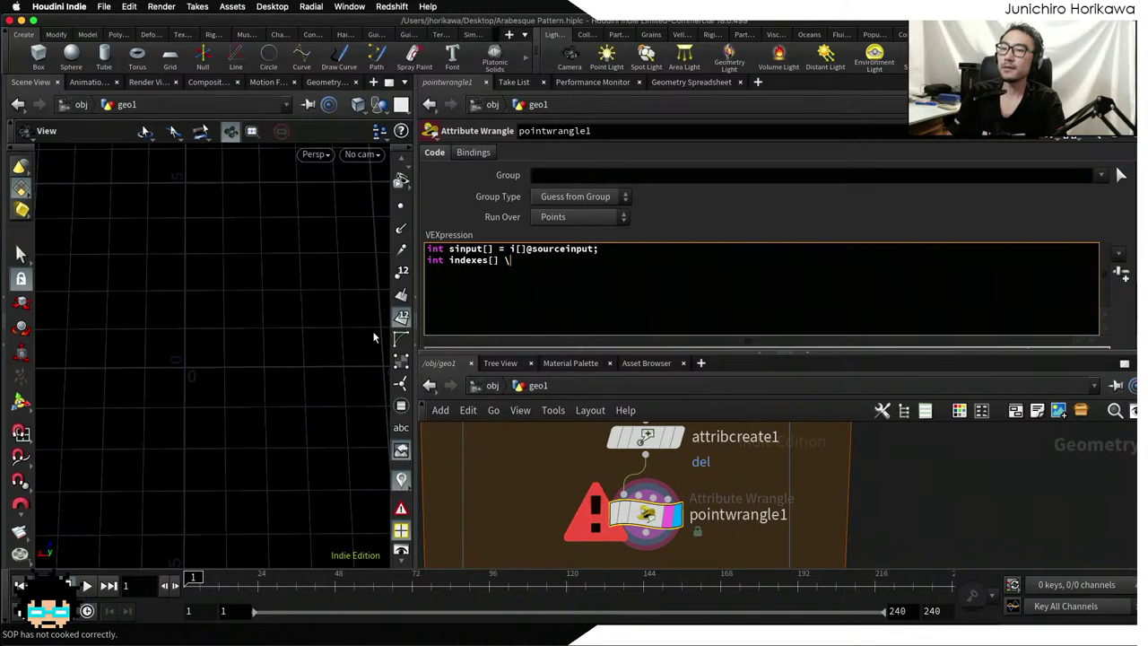
pyautogui.press('BackSpace')
pyautogui.write('= ')
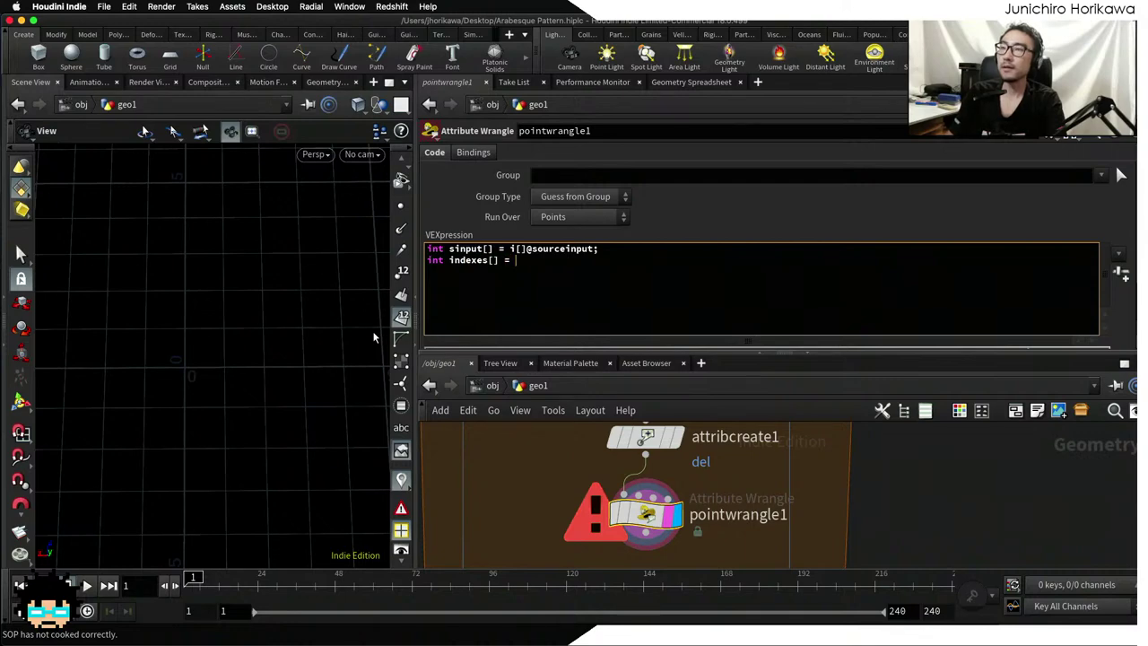
pyautogui.write('i[]@pri')
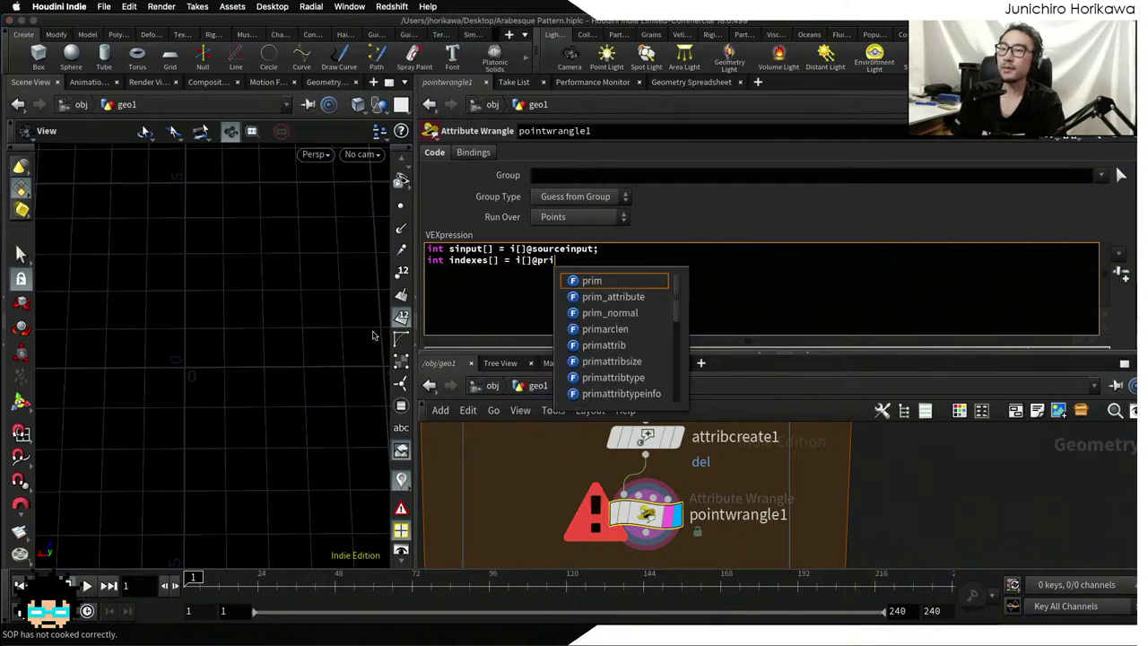
pyautogui.press('BackSpace')
pyautogui.press('BackSpace')
pyautogui.press('BackSpace')
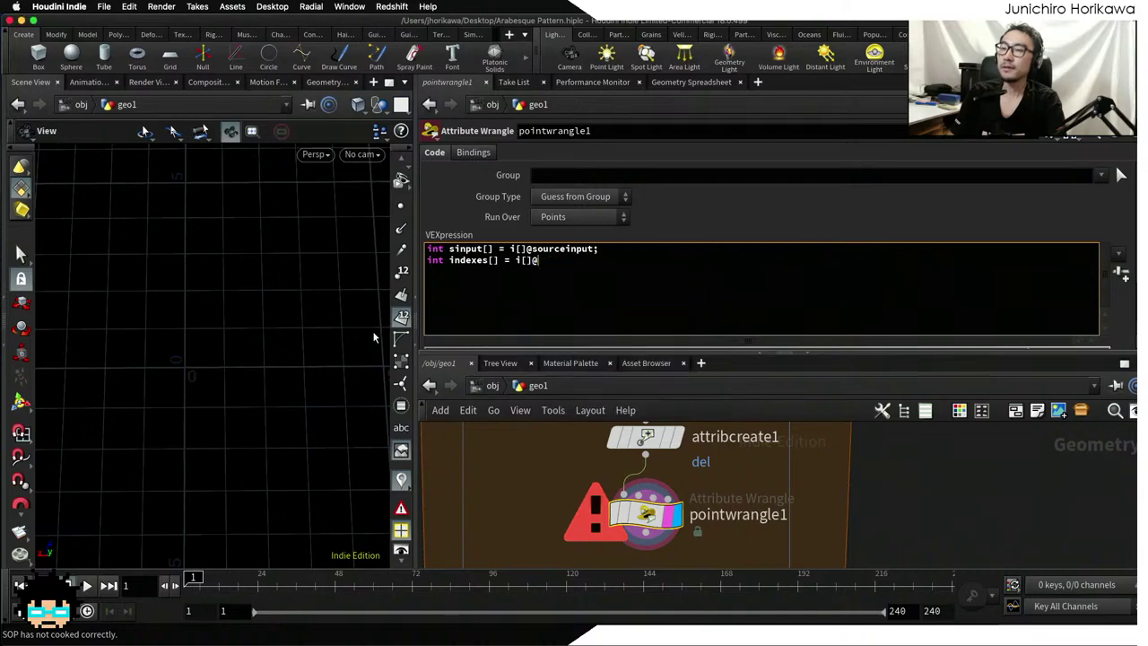
pyautogui.write('sourceprim')
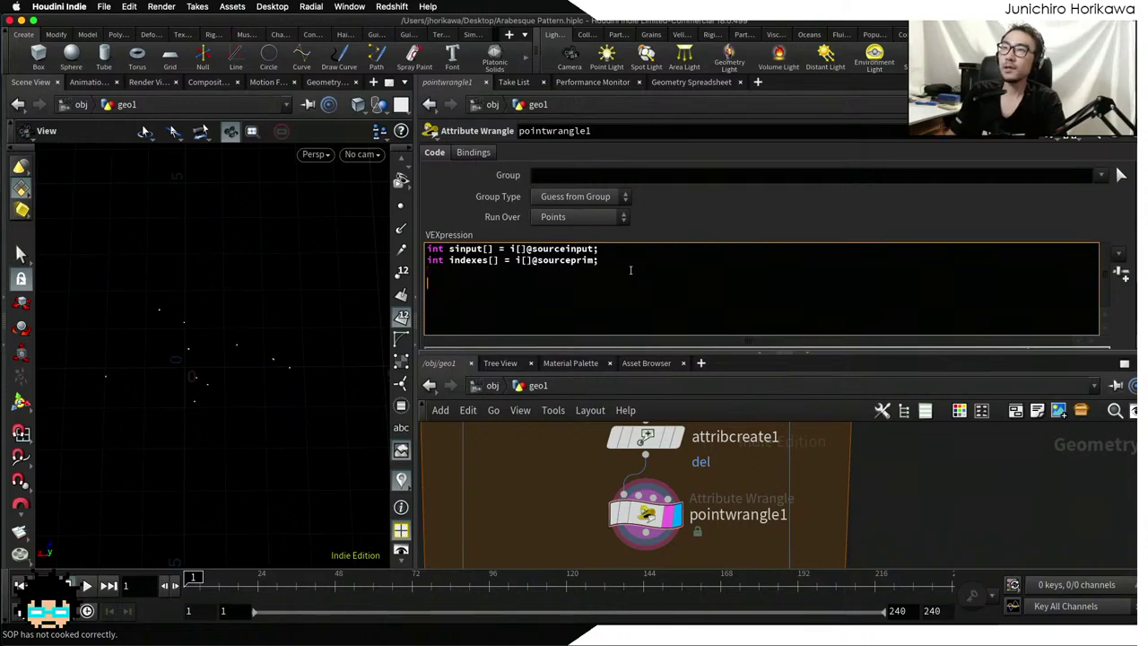
# Begin a for( loop below the array declarations, highlighting the sourceinput line.
pyautogui.write('for(')
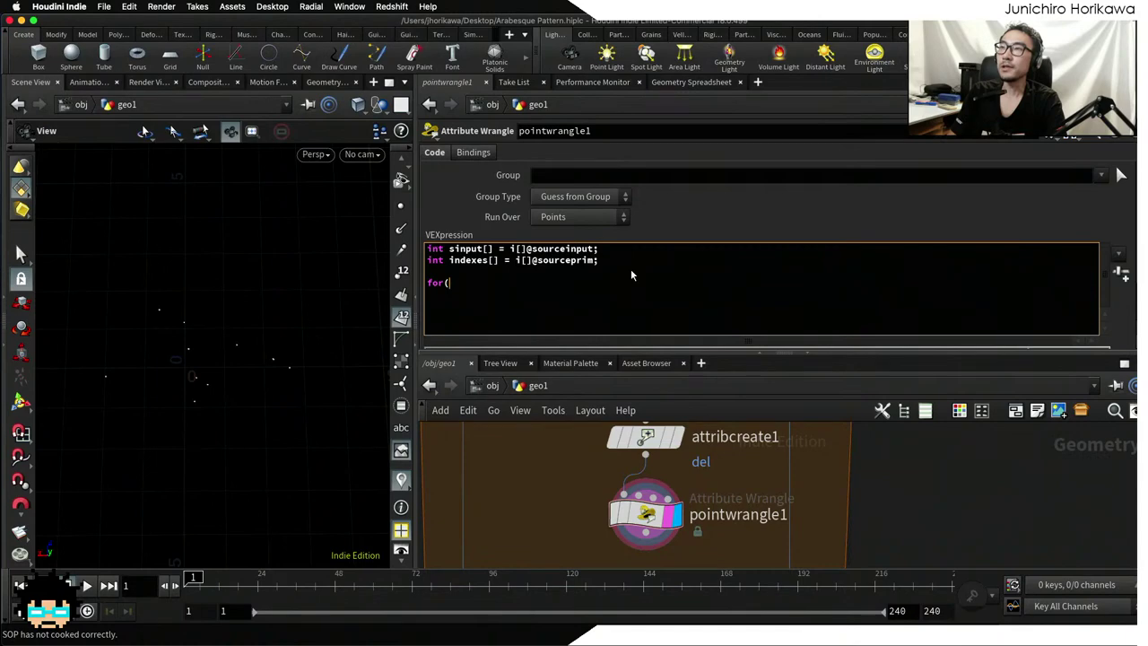
pyautogui.moveTo(455, 248); pyautogui.dragTo(585, 249)
pyautogui.click(599, 249)
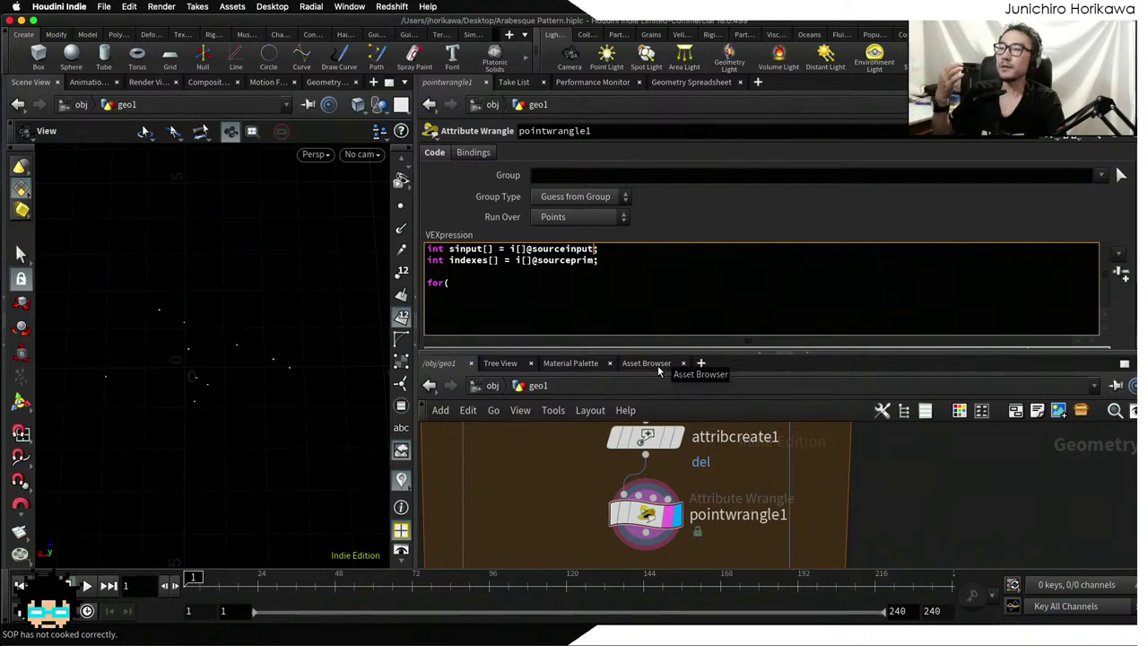
pyautogui.scroll(-3, 634, 475)
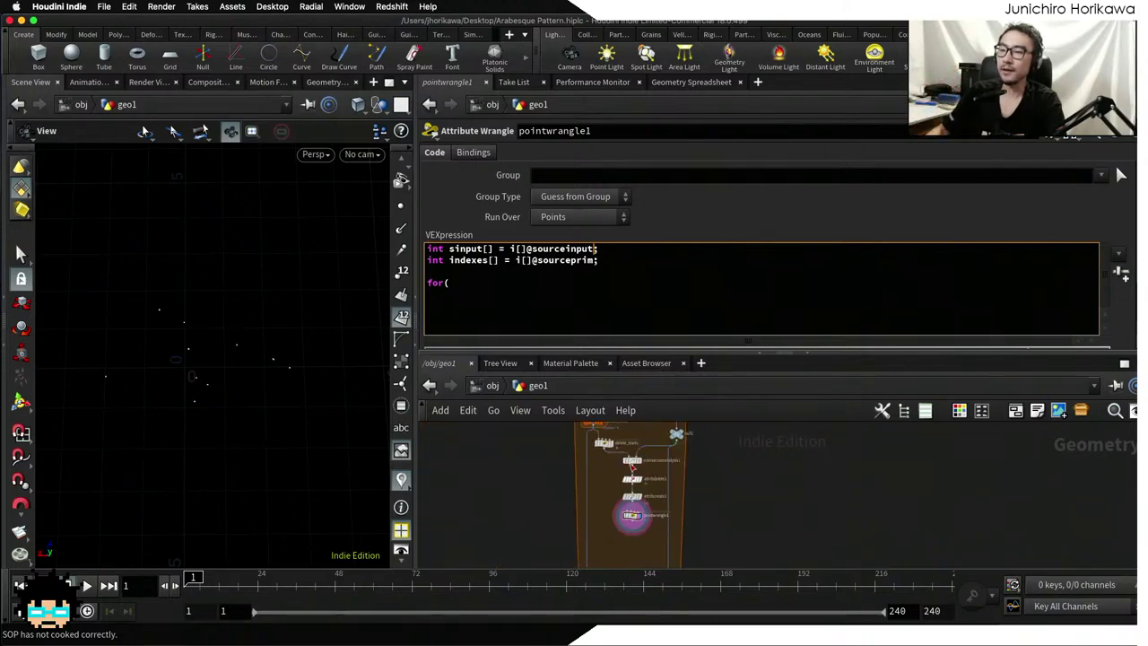
# Complete the loop header as for(int i=0; i<len(sinput); i++){.
pyautogui.scroll(3, 631, 463)
pyautogui.moveTo(631, 485)
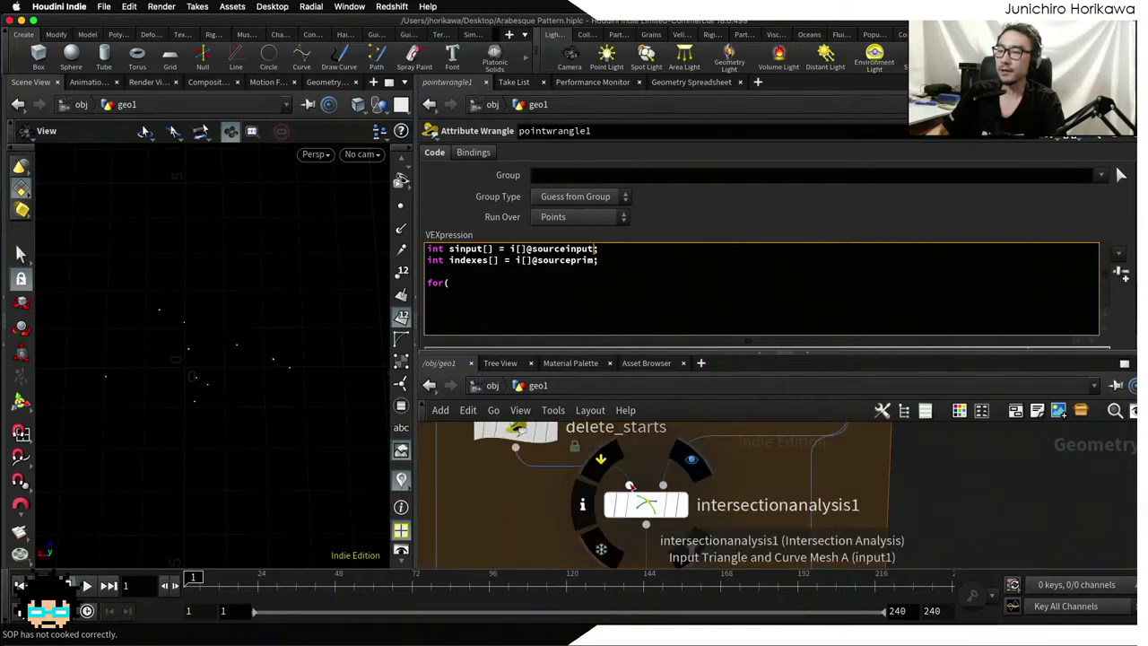
pyautogui.scroll(-3, 631, 484)
pyautogui.scroll(3, 616, 484)
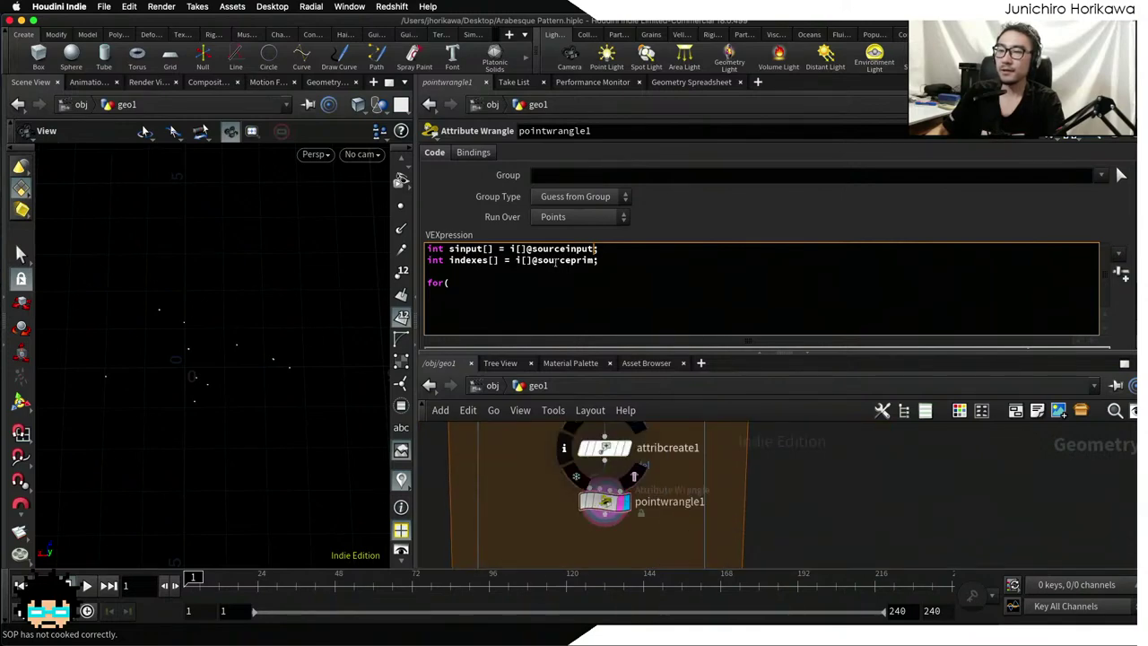
pyautogui.write('int i-=0')
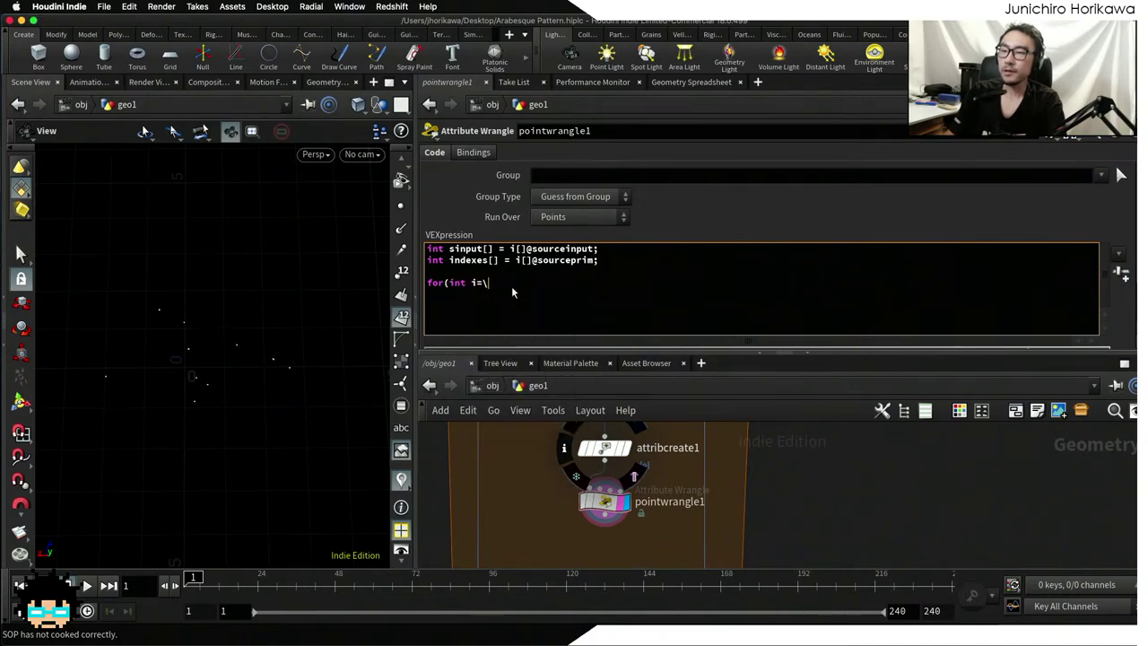
pyautogui.write('; ')
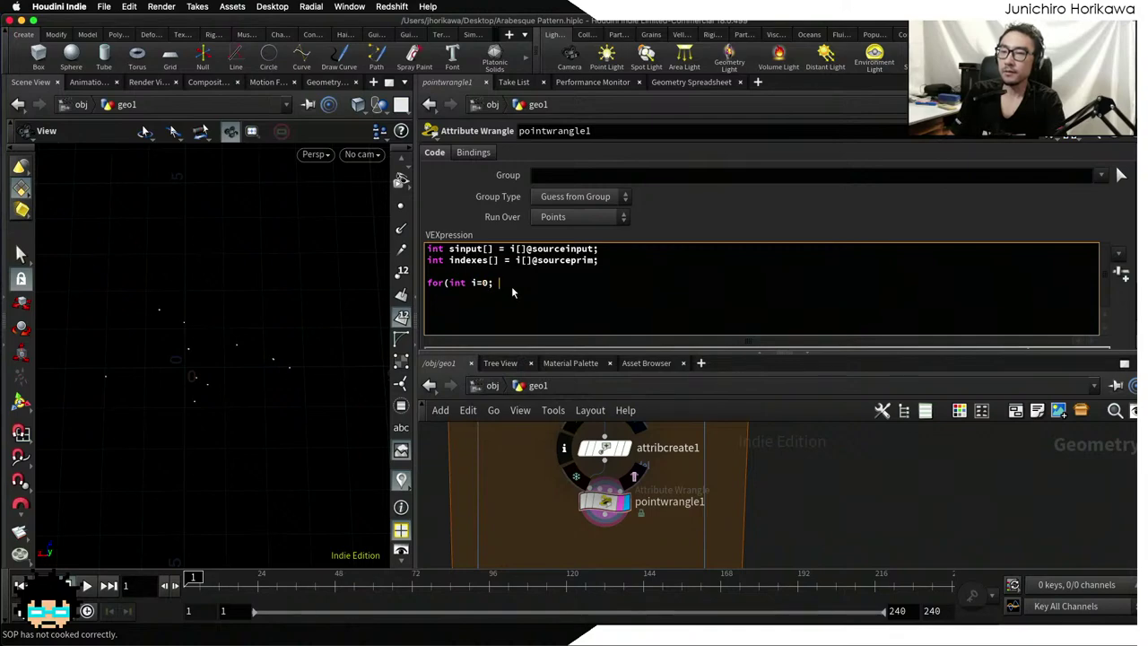
pyautogui.write('i<len(')
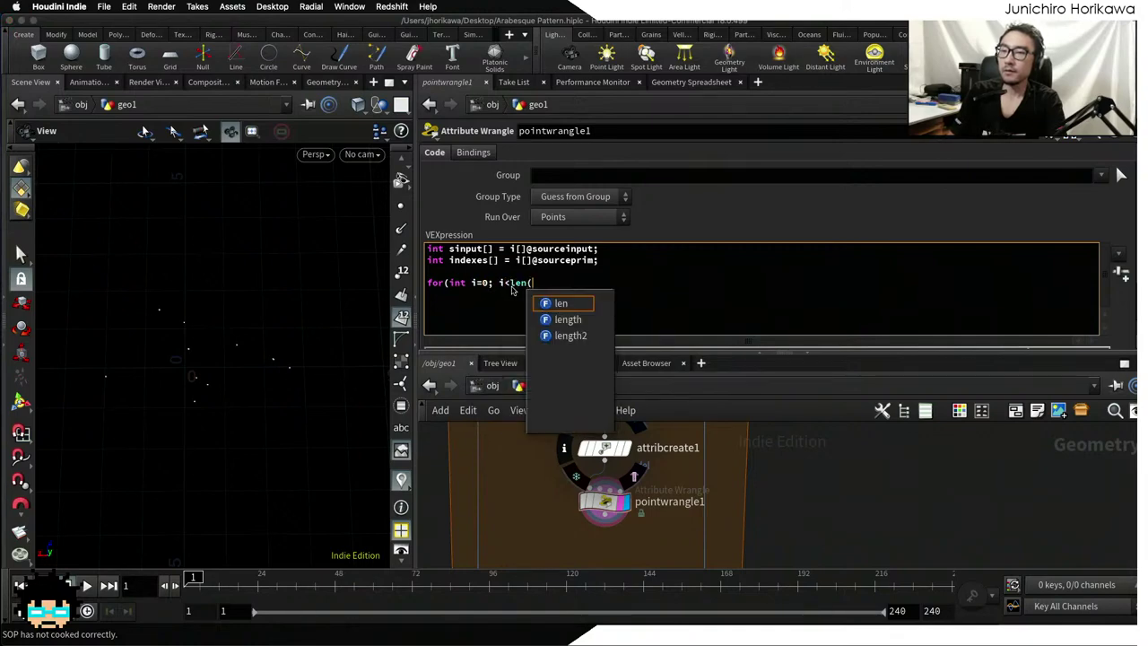
pyautogui.write('sinput)')
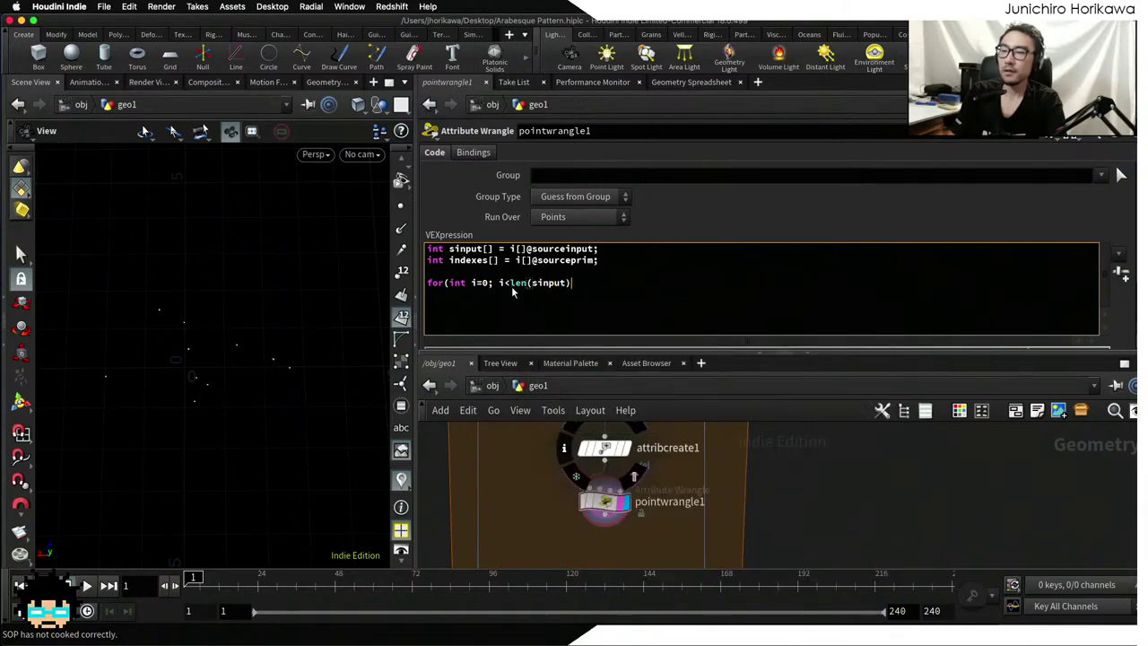
pyautogui.write('; i++)')
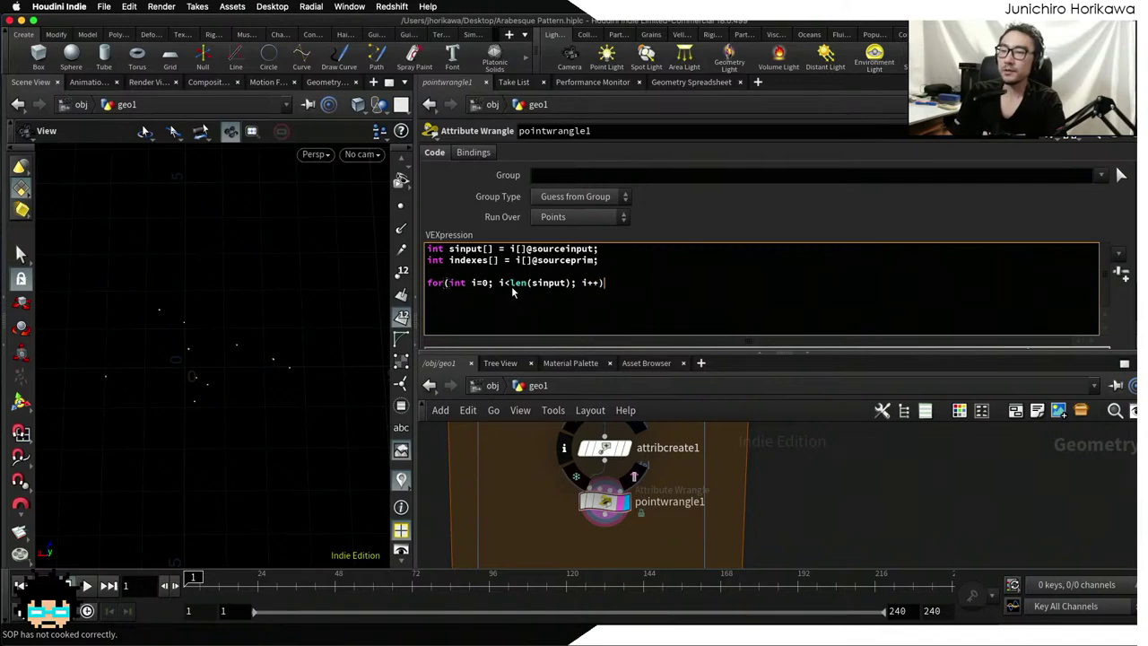
pyautogui.write('{')
pyautogui.press('Return')
pyautogui.press('Return')
# Inside the loop, add int input = sinput[i]; and an empty if(input == 0){ } block.
pyautogui.write('}')
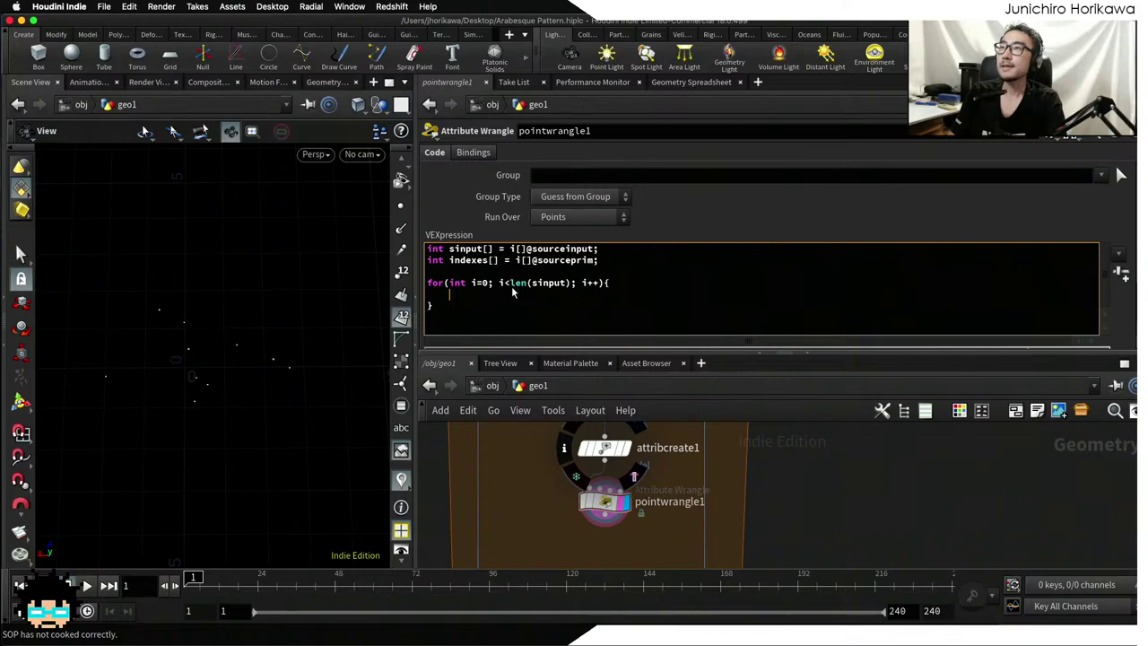
pyautogui.write('int intp')
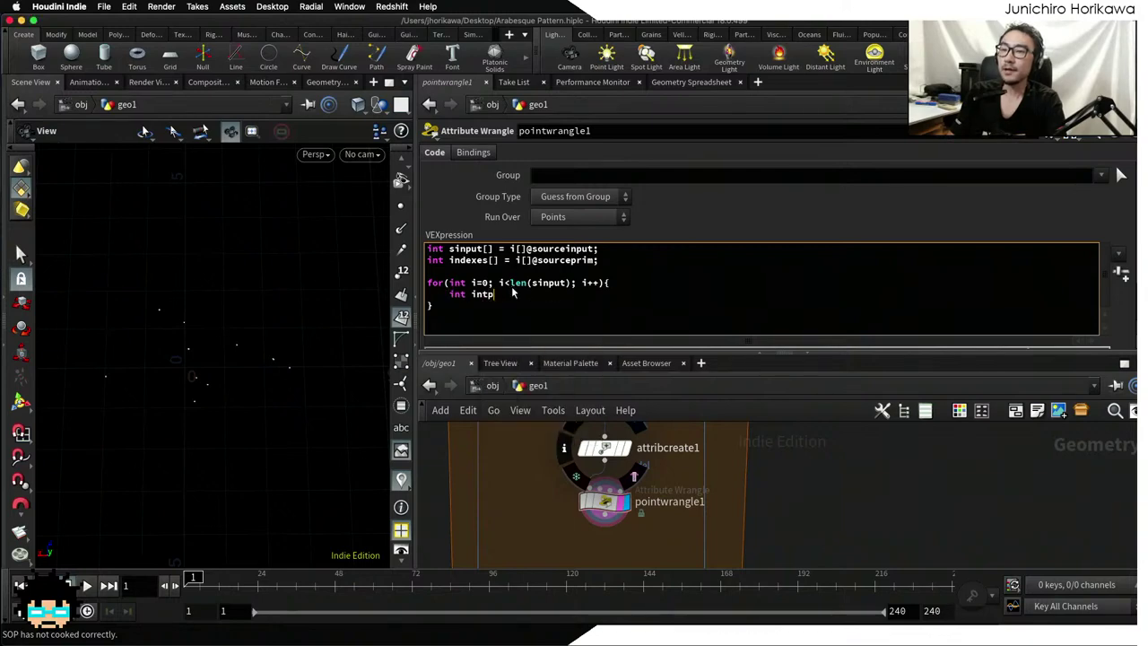
pyautogui.press('BackSpace')
pyautogui.press('BackSpace')
pyautogui.write('put ')
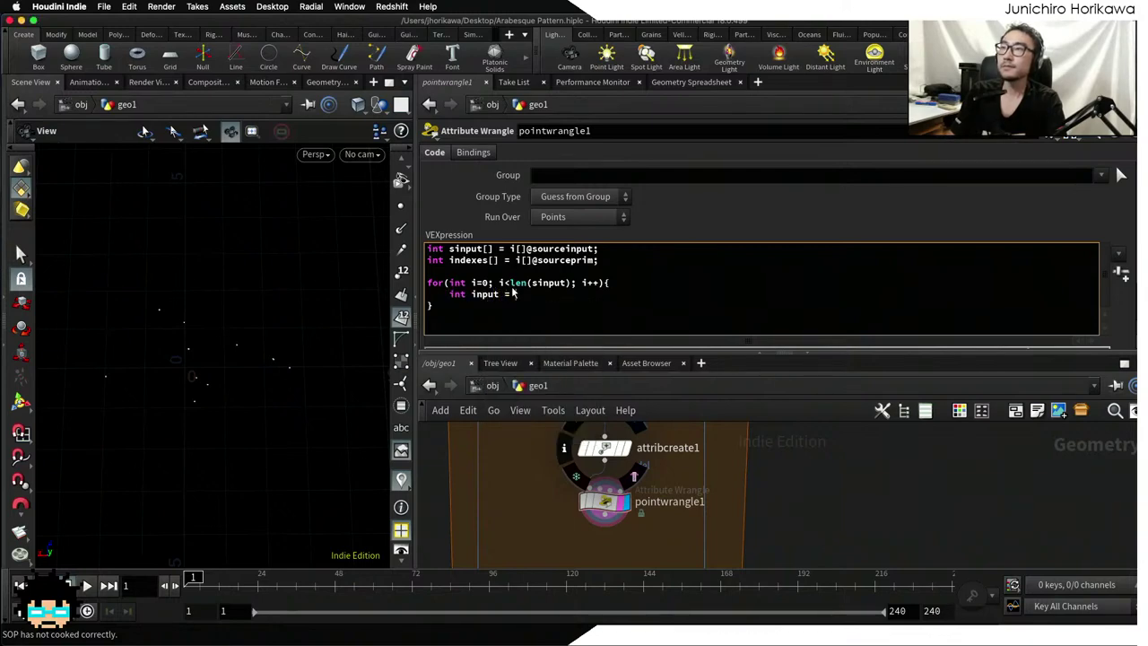
pyautogui.write('= sinput[')
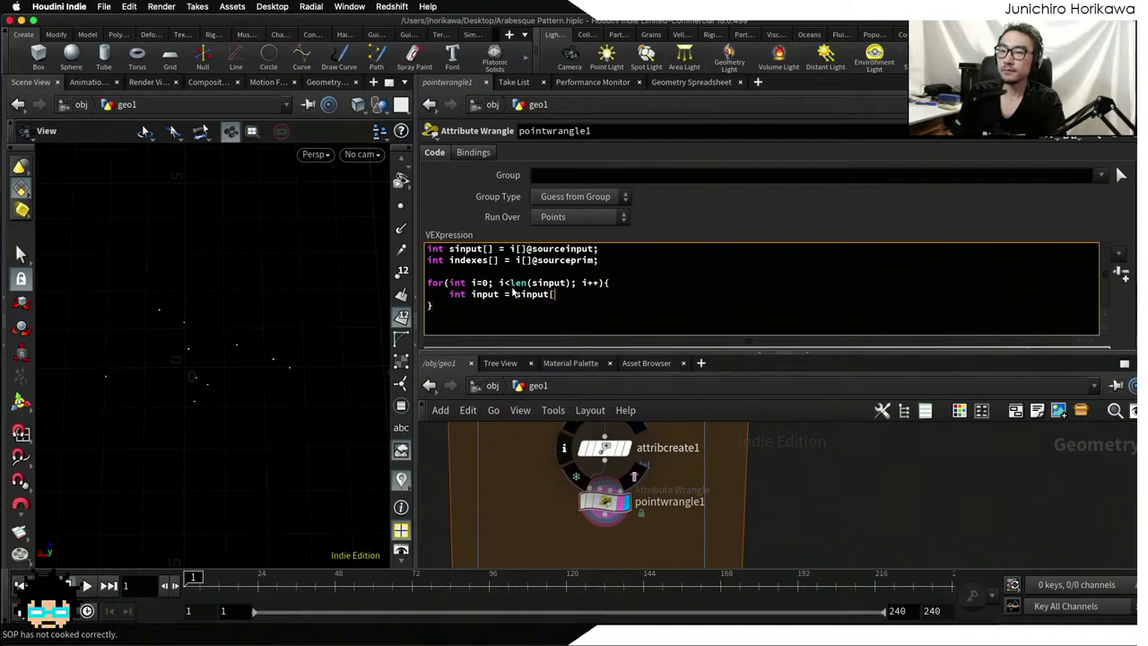
pyautogui.write('i];')
pyautogui.press('Return')
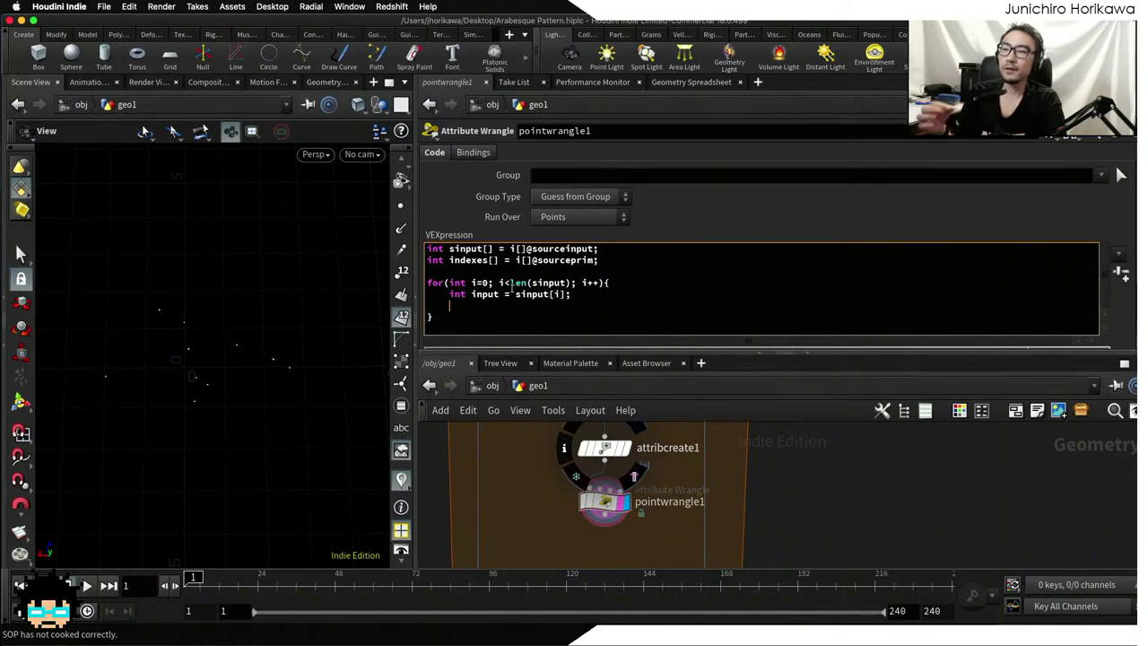
pyautogui.write('if(intp')
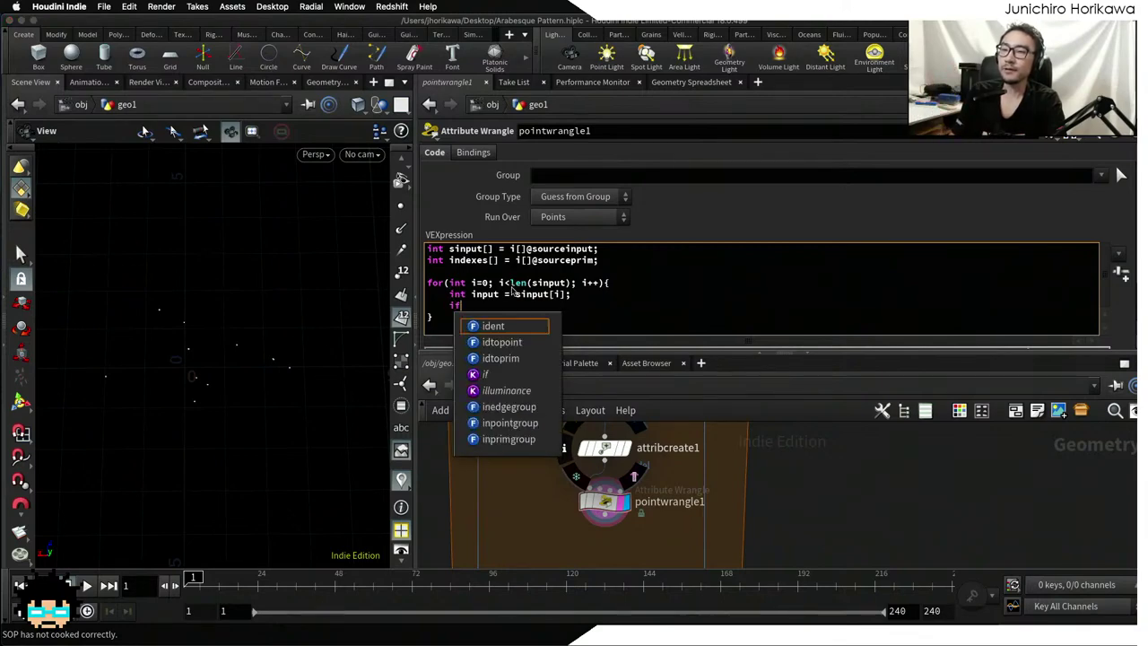
pyautogui.press('BackSpace')
pyautogui.press('BackSpace')
pyautogui.press('BackSpace')
pyautogui.write('nput')
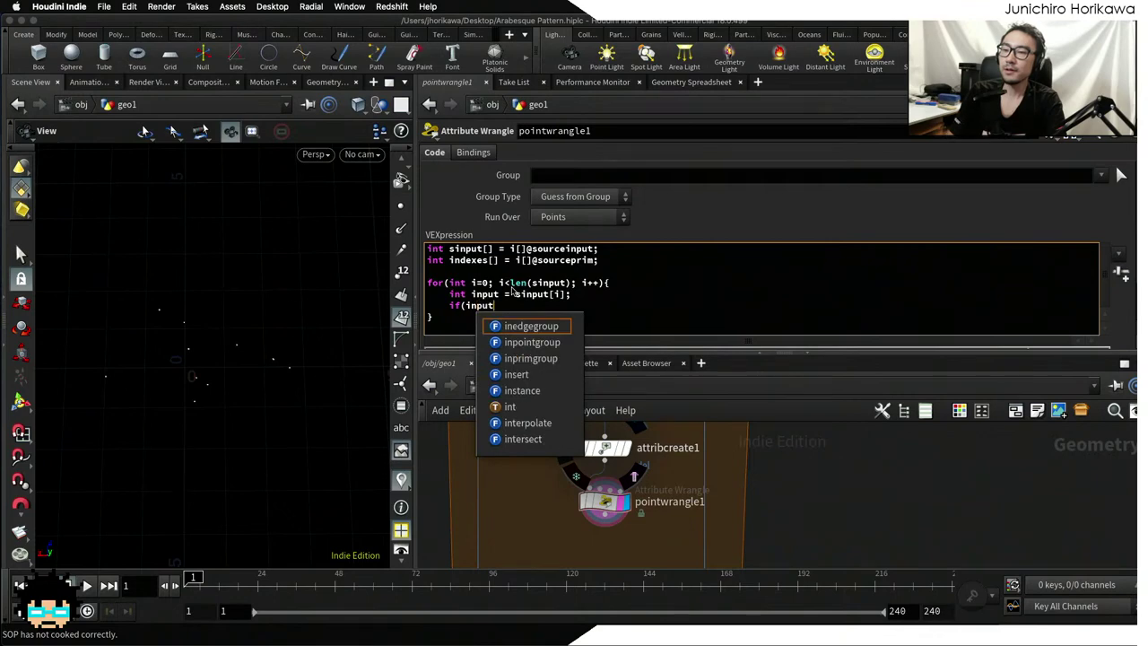
pyautogui.write(' == 0){')
pyautogui.press('Return')
pyautogui.press('Return')
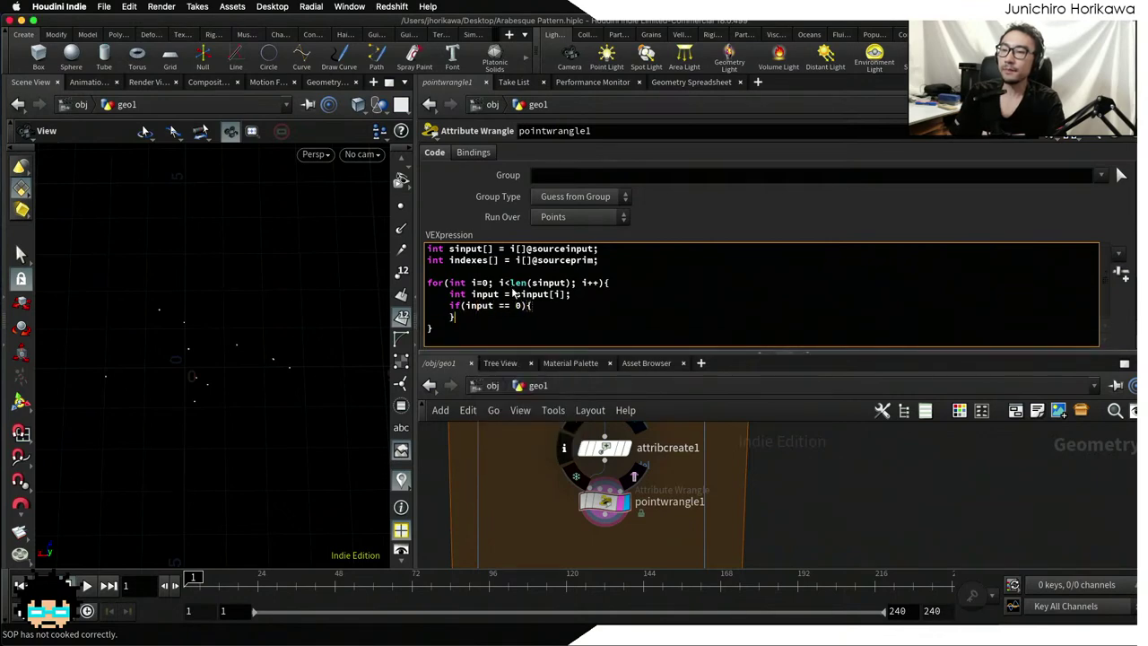
pyautogui.write('}')
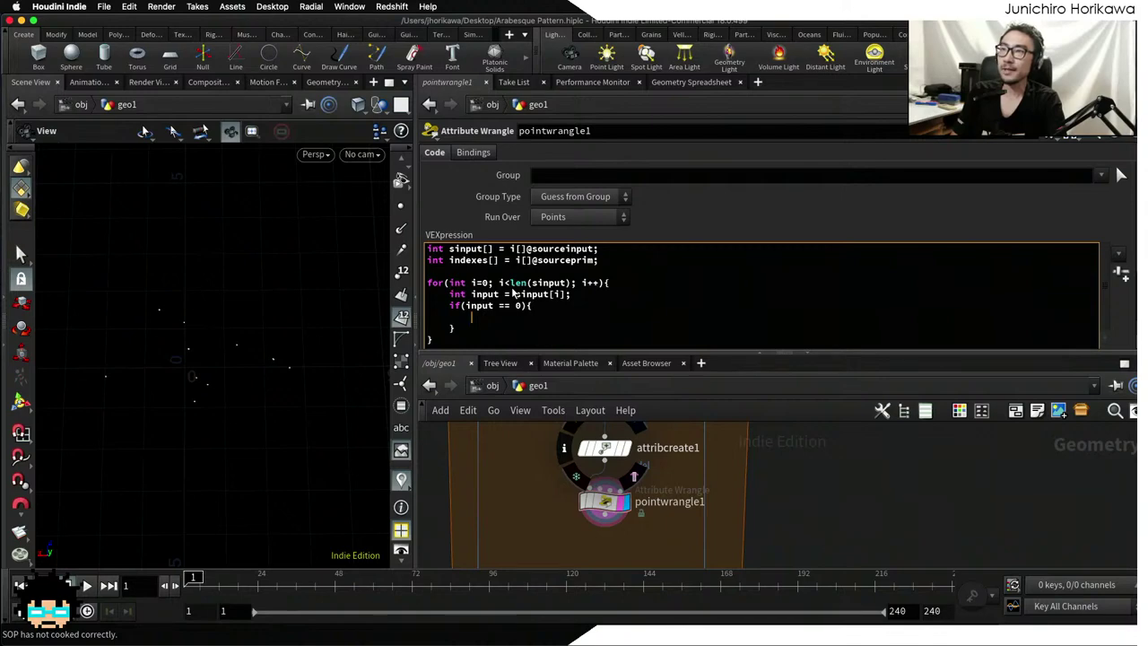
pyautogui.write('int')
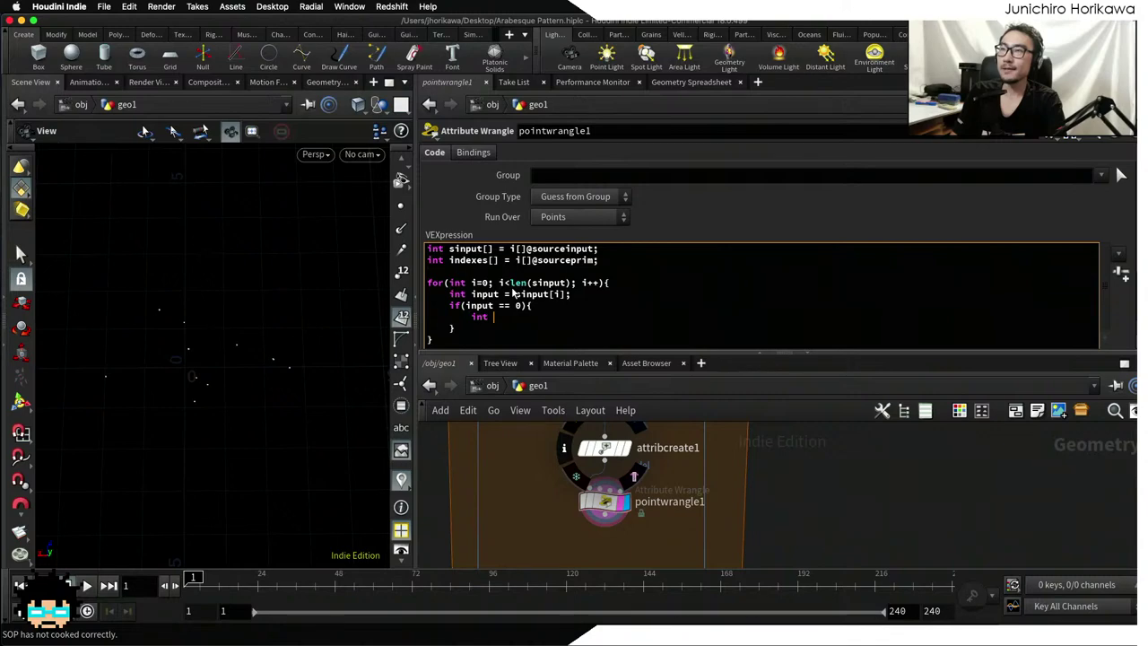
pyautogui.press('BackSpace')
pyautogui.press('BackSpace')
pyautogui.press('BackSpace')
pyautogui.press('BackSpace')
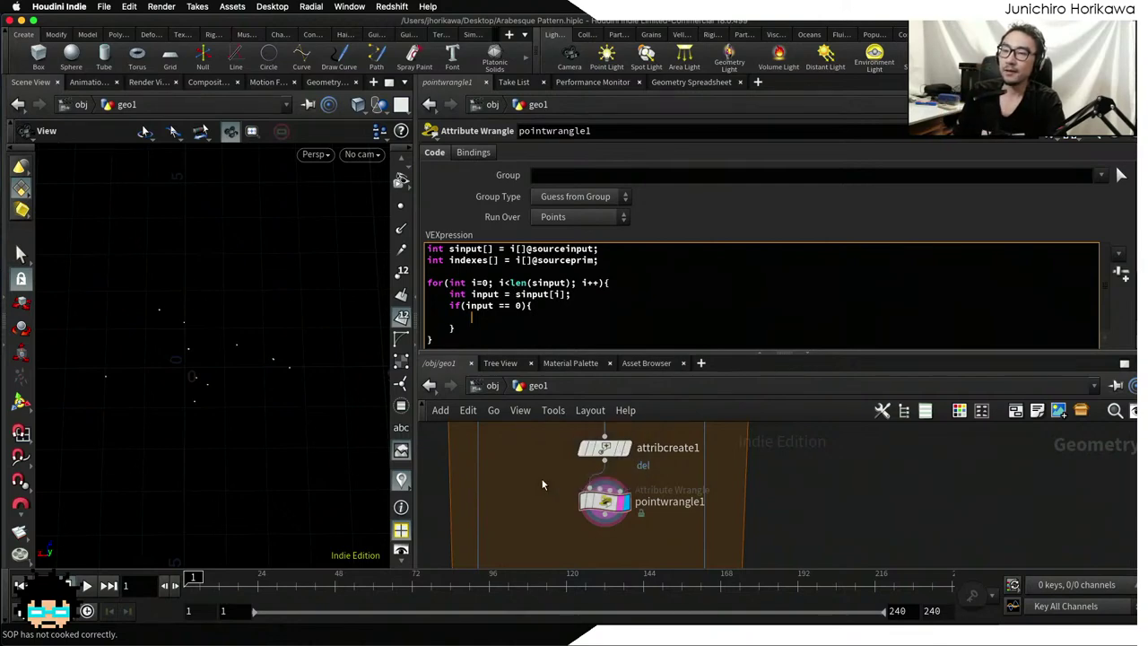
pyautogui.scroll(-4, 554, 516)
pyautogui.scroll(5, 557, 518)
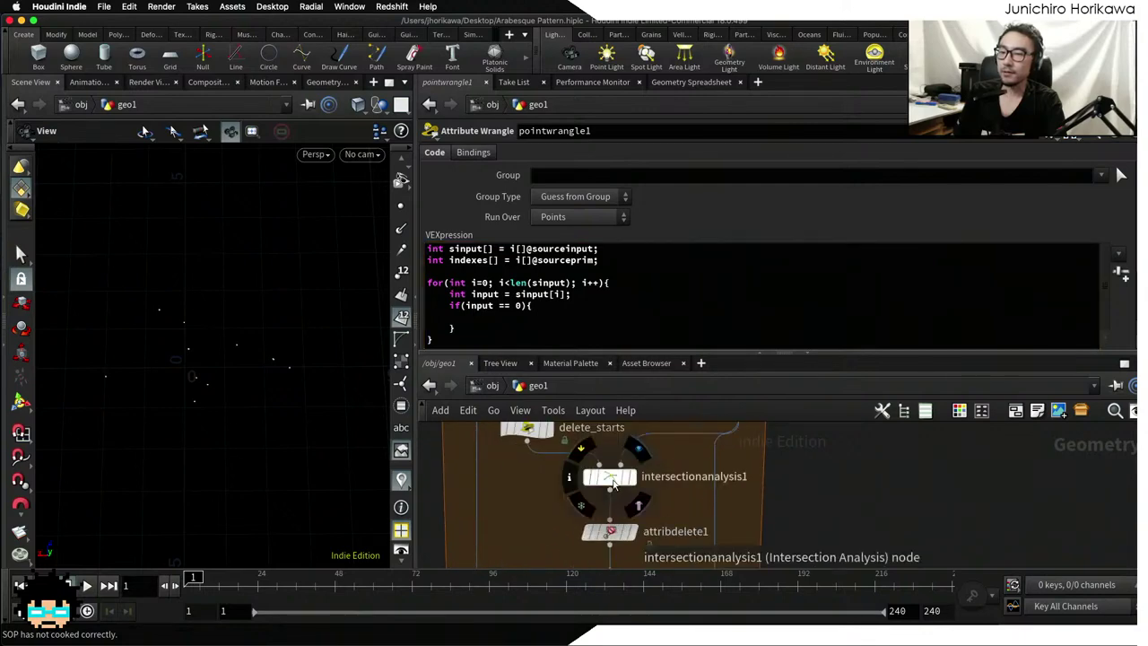
pyautogui.click(610, 476)
pyautogui.click(723, 82)
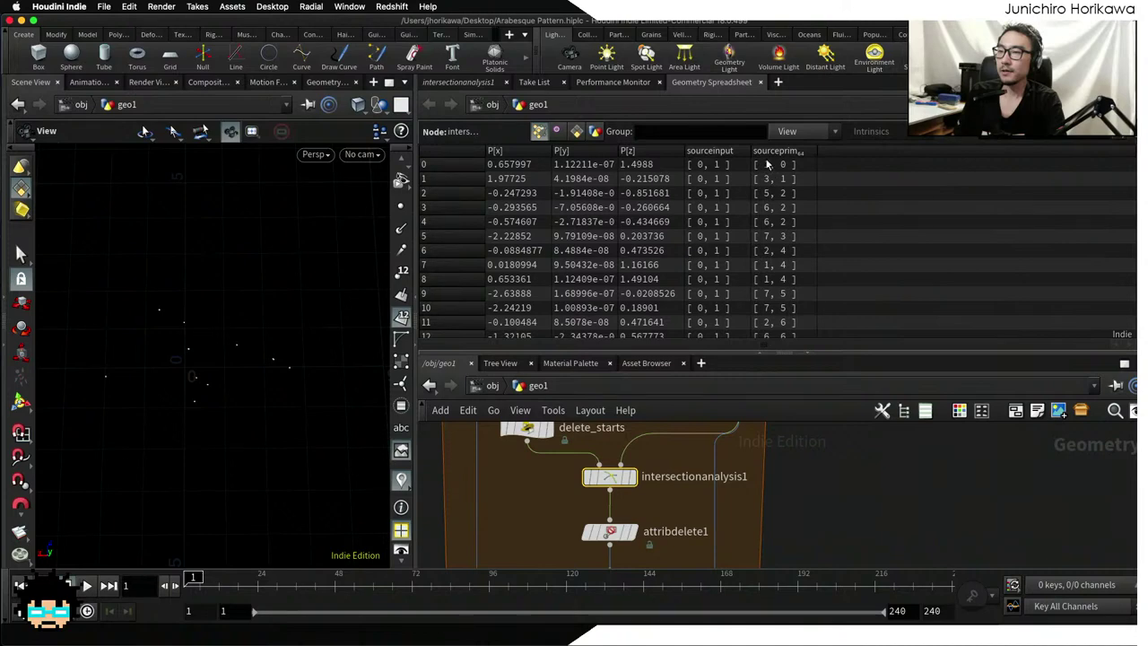
pyautogui.scroll(-5, 692, 461)
pyautogui.scroll(4, 653, 493)
pyautogui.click(652, 492)
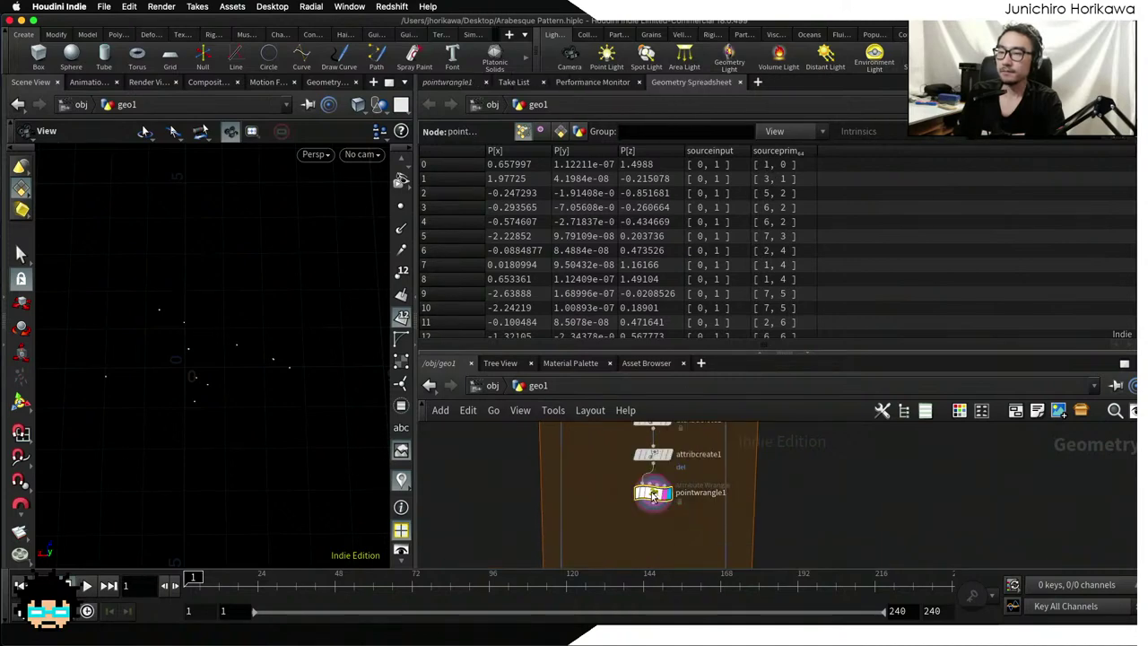
pyautogui.click(445, 82)
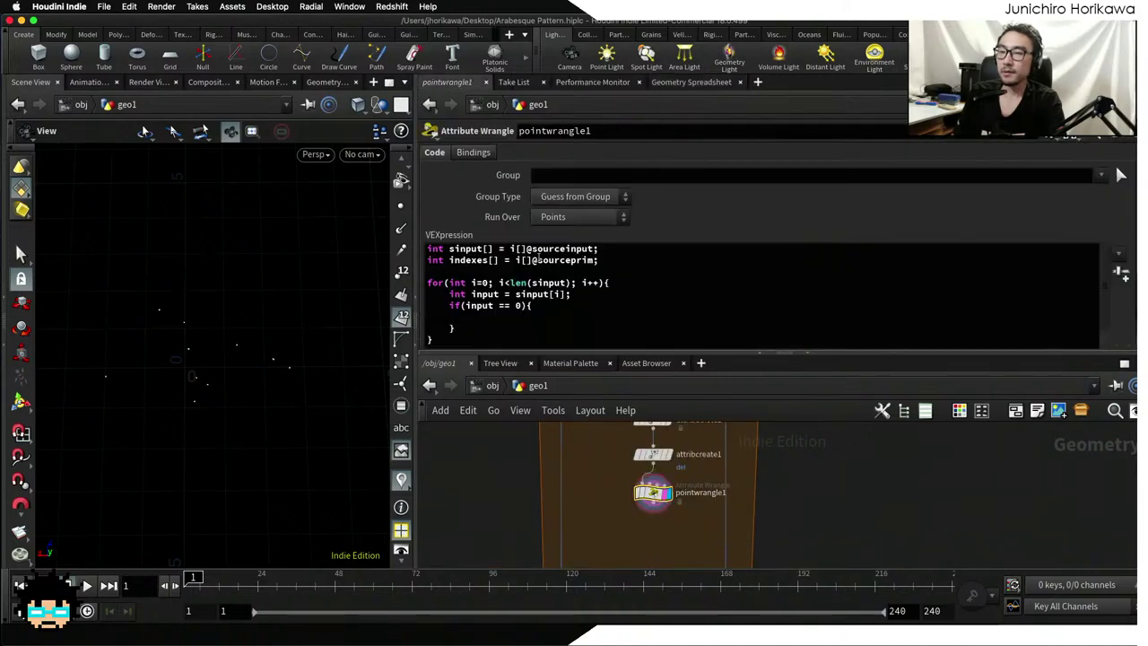
pyautogui.click(518, 319)
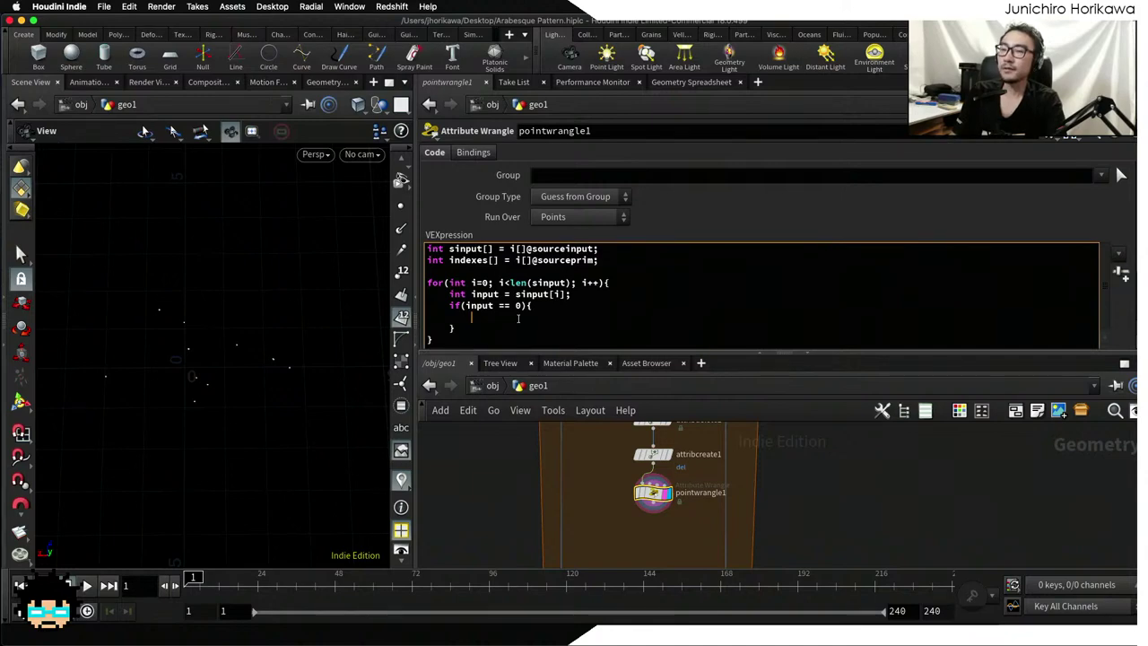
# Add int prim = indexes[i]; inside the if block.
pyautogui.write('int source')
pyautogui.press('BackSpace')
pyautogui.press('BackSpace')
pyautogui.press('BackSpace')
pyautogui.press('BackSpace')
pyautogui.press('BackSpace')
pyautogui.press('BackSpace')
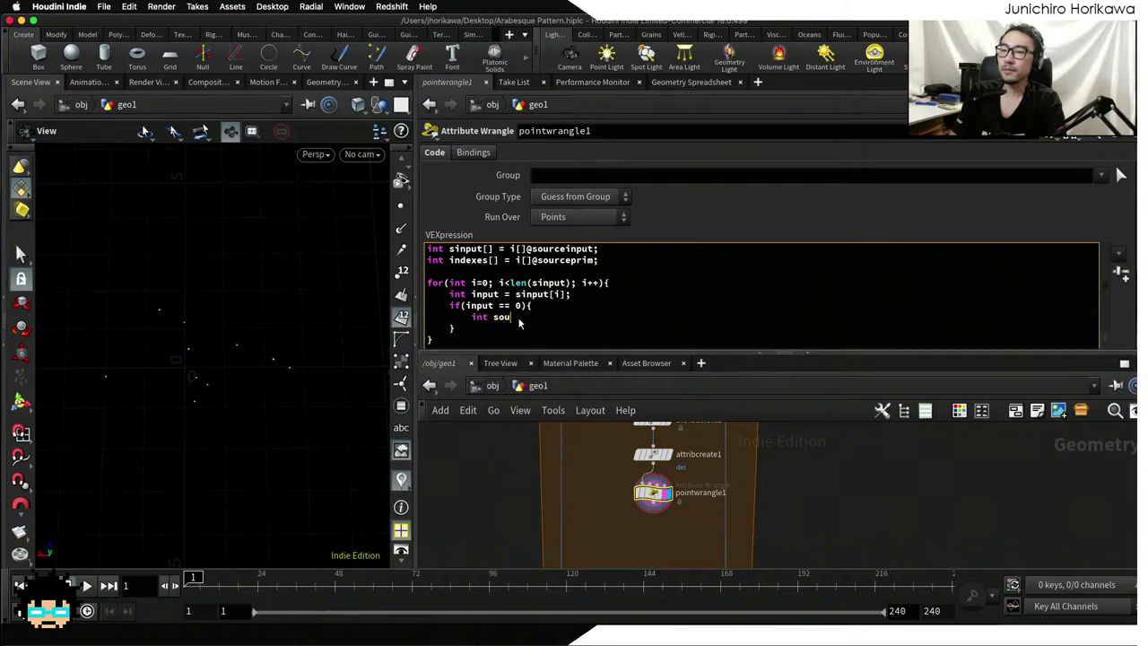
pyautogui.write('prim = ')
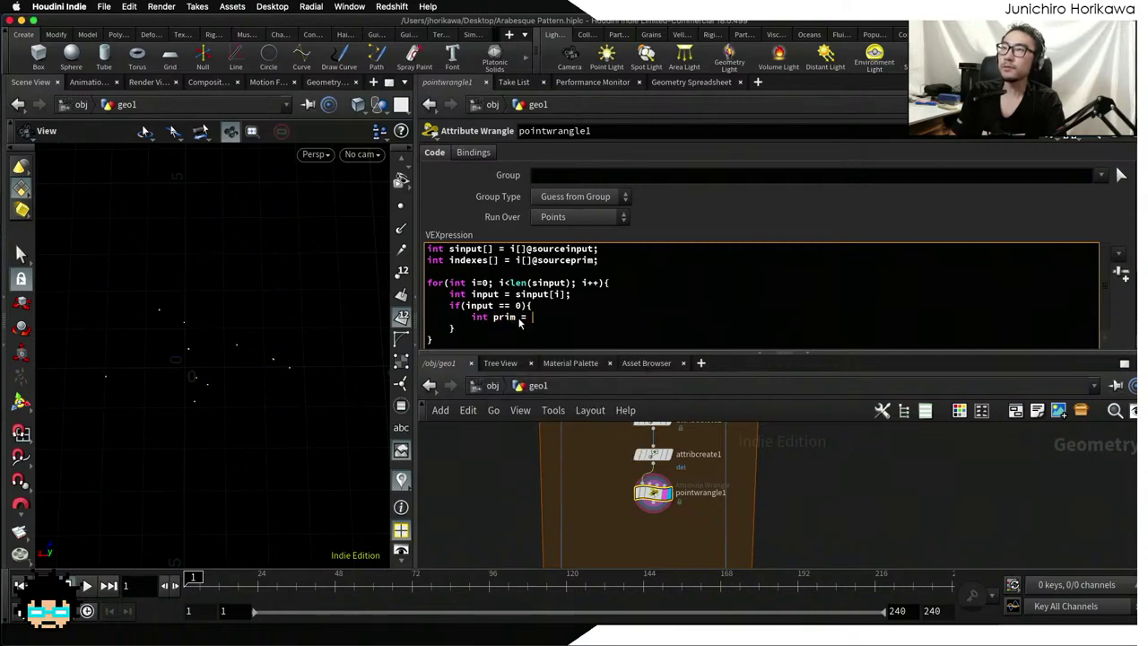
pyautogui.write('indexes[i')
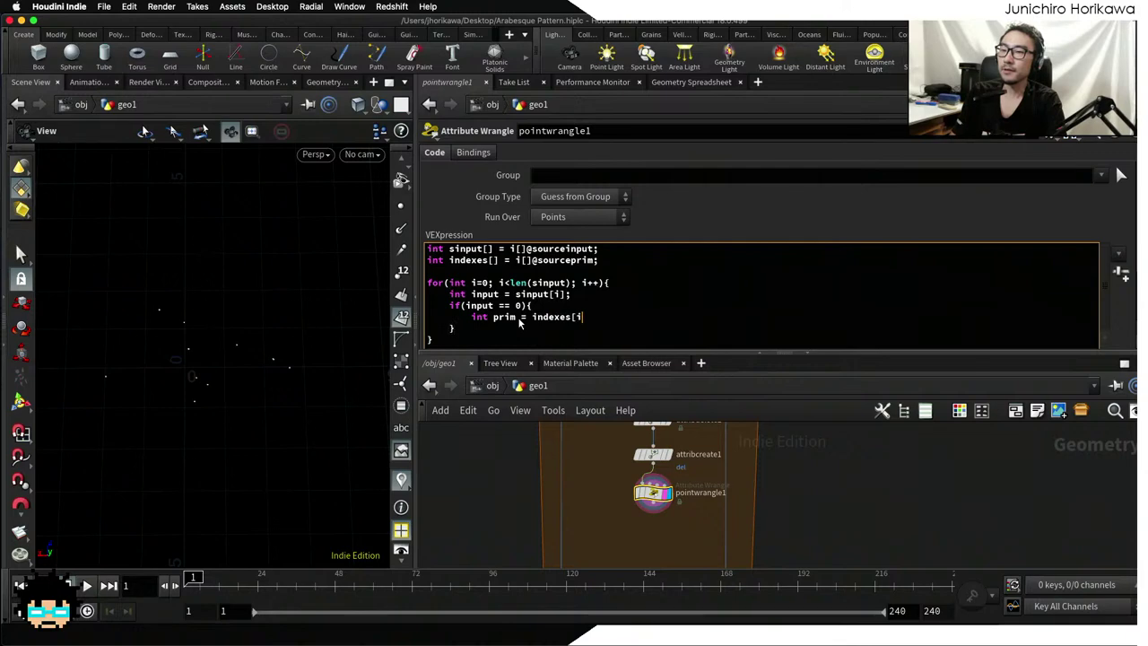
pyautogui.press('BackSpace')
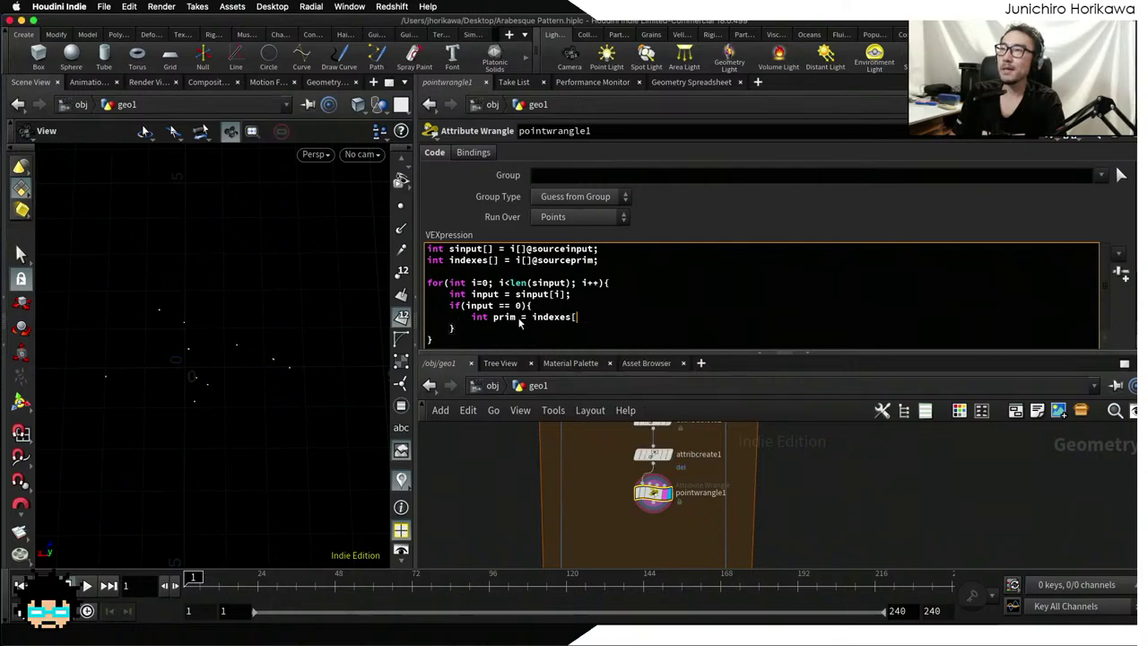
pyautogui.write('i];')
pyautogui.press('Return')
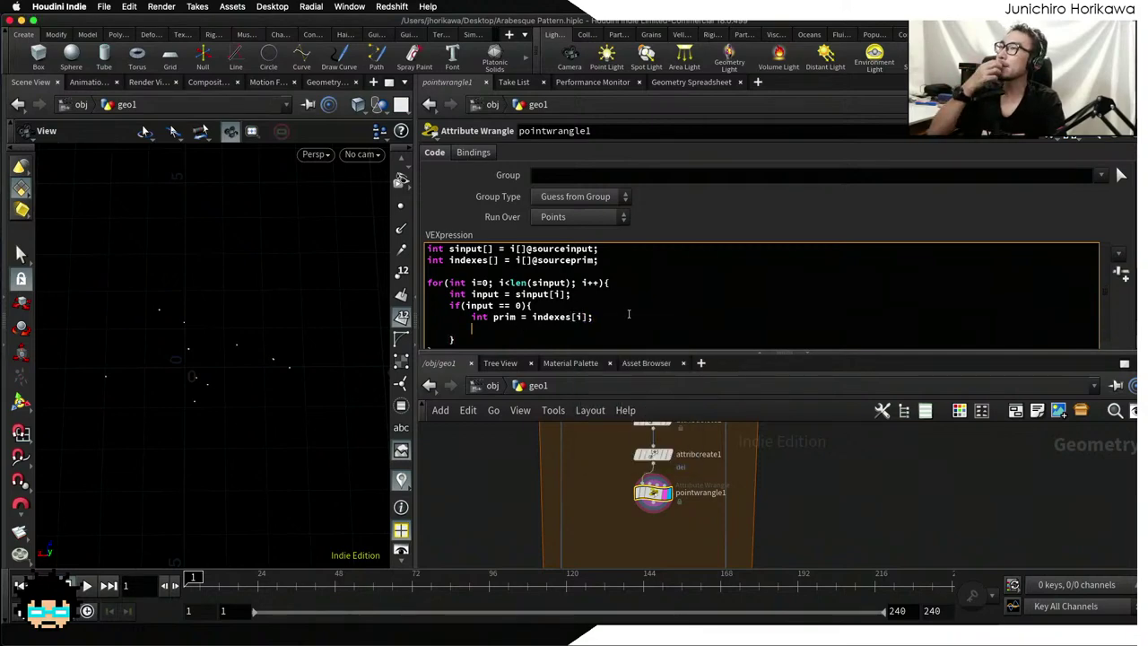
pyautogui.doubleClick(505, 316)
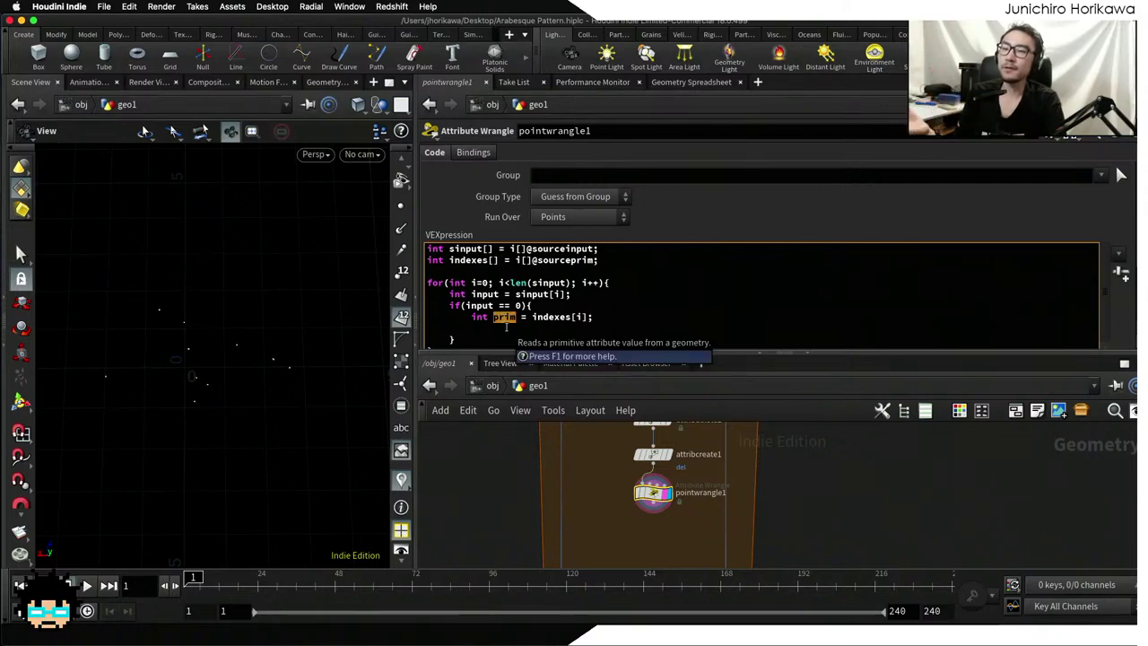
pyautogui.click(507, 328)
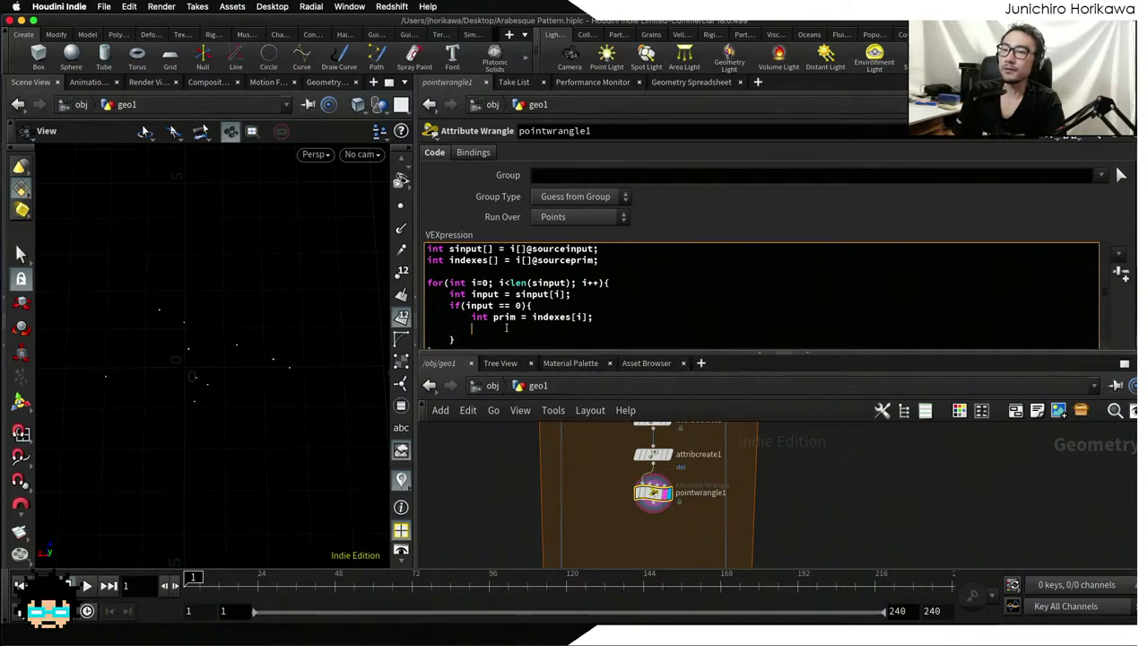
# Append each prim to a detail attribute with setdetailattrib(0, "del", prim, "append");.
pyautogui.write('set')
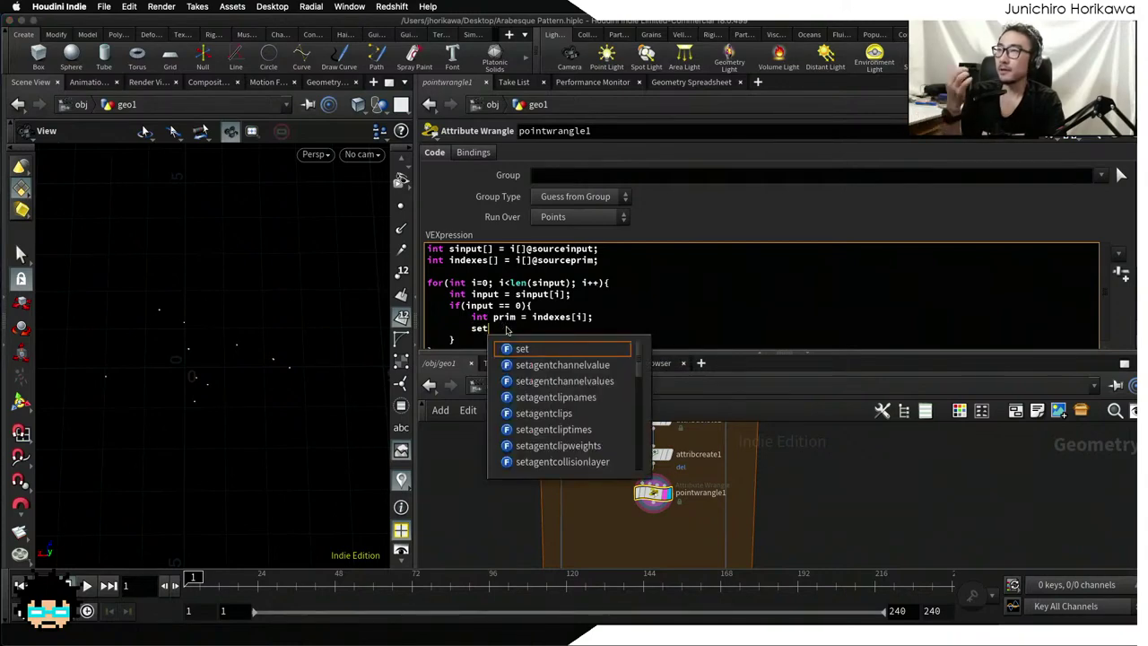
pyautogui.write('pr')
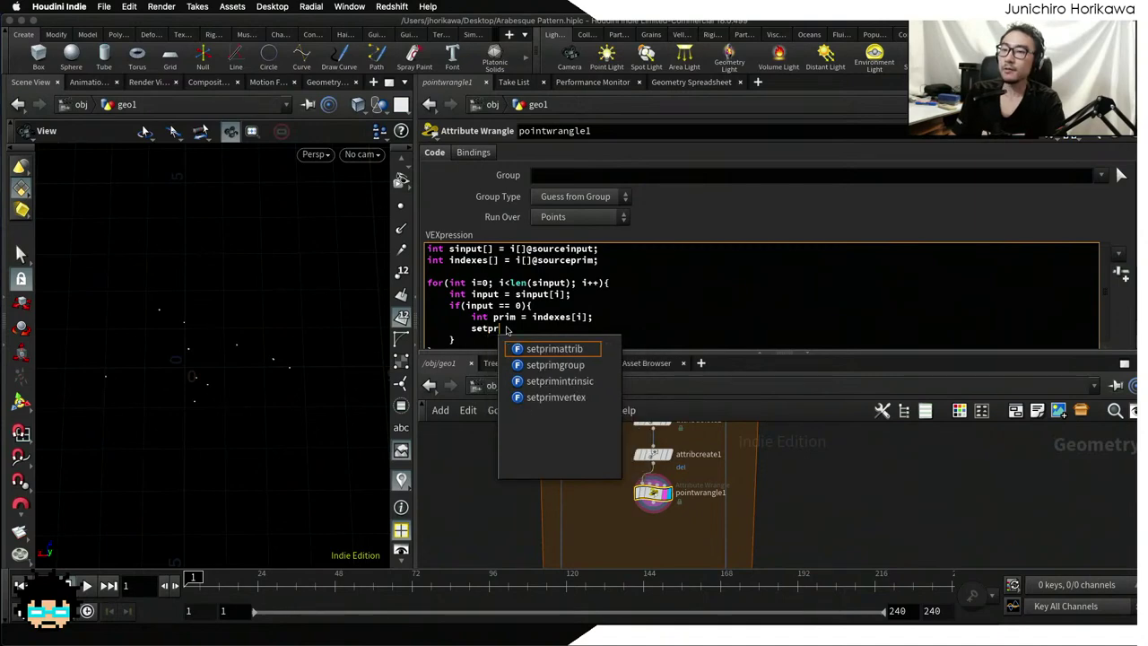
pyautogui.press('BackSpace')
pyautogui.press('BackSpace')
pyautogui.write('detailat')
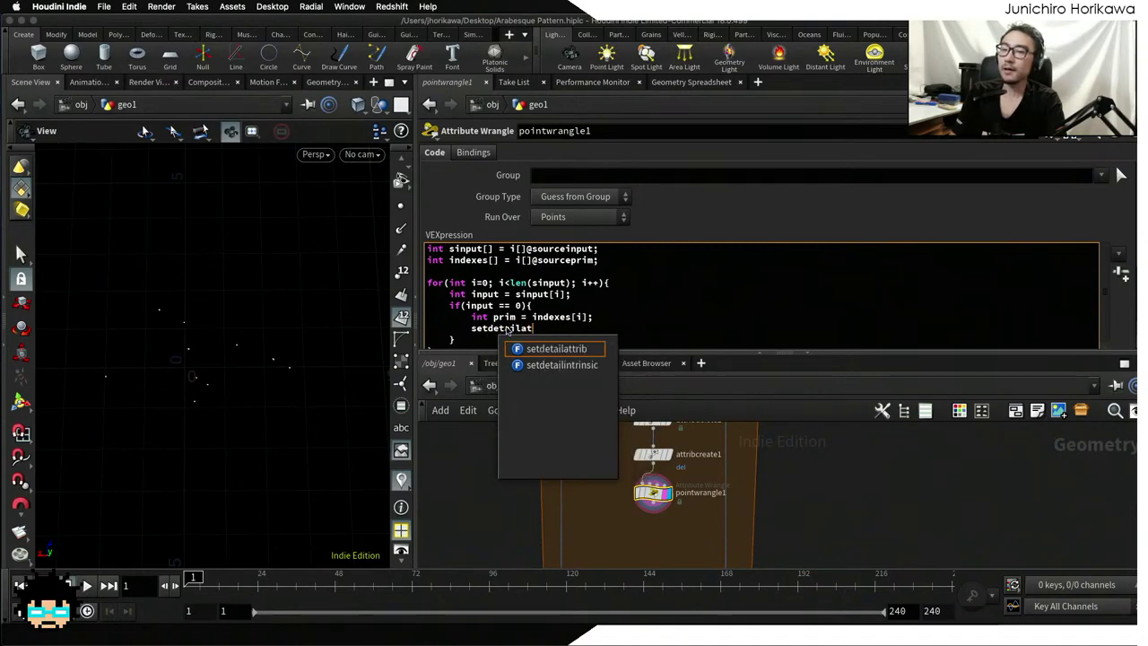
pyautogui.press('Return')
pyautogui.write('(0, ')
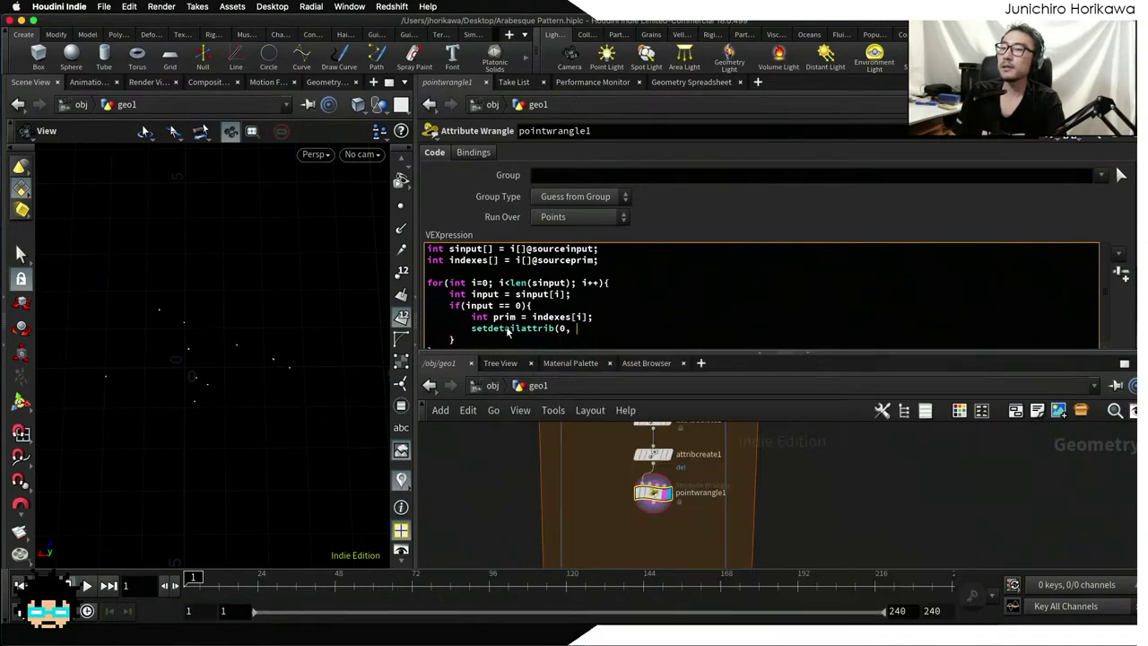
pyautogui.write('"del", index')
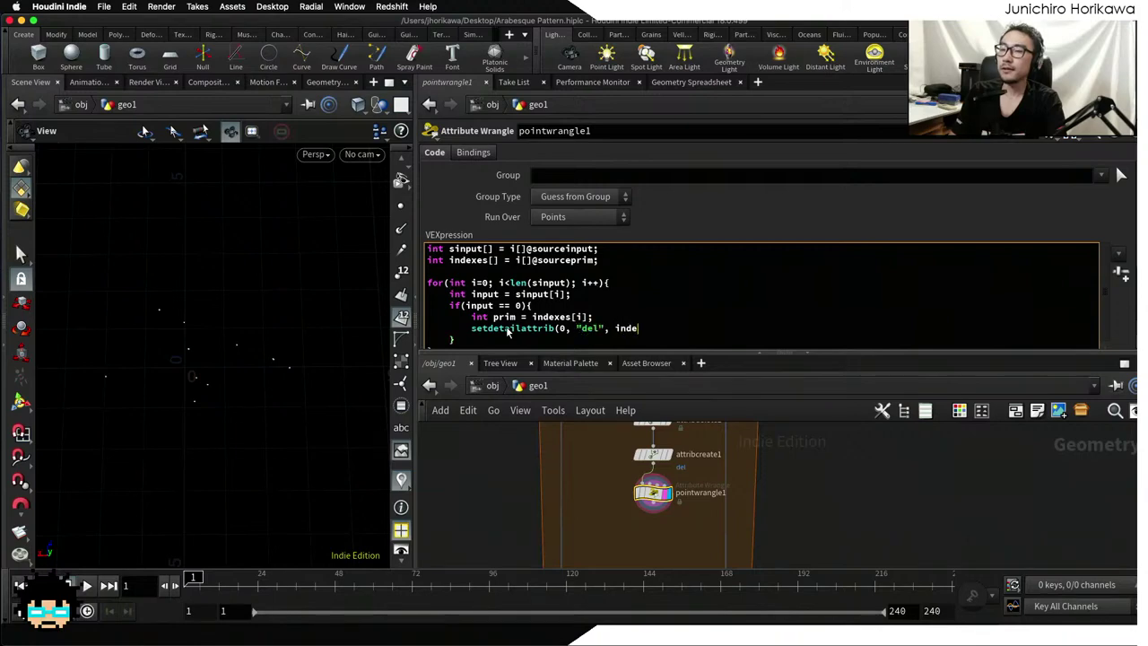
pyautogui.press('BackSpace')
pyautogui.press('BackSpace')
pyautogui.press('BackSpace')
pyautogui.press('BackSpace')
pyautogui.press('BackSpace')
pyautogui.write('p')
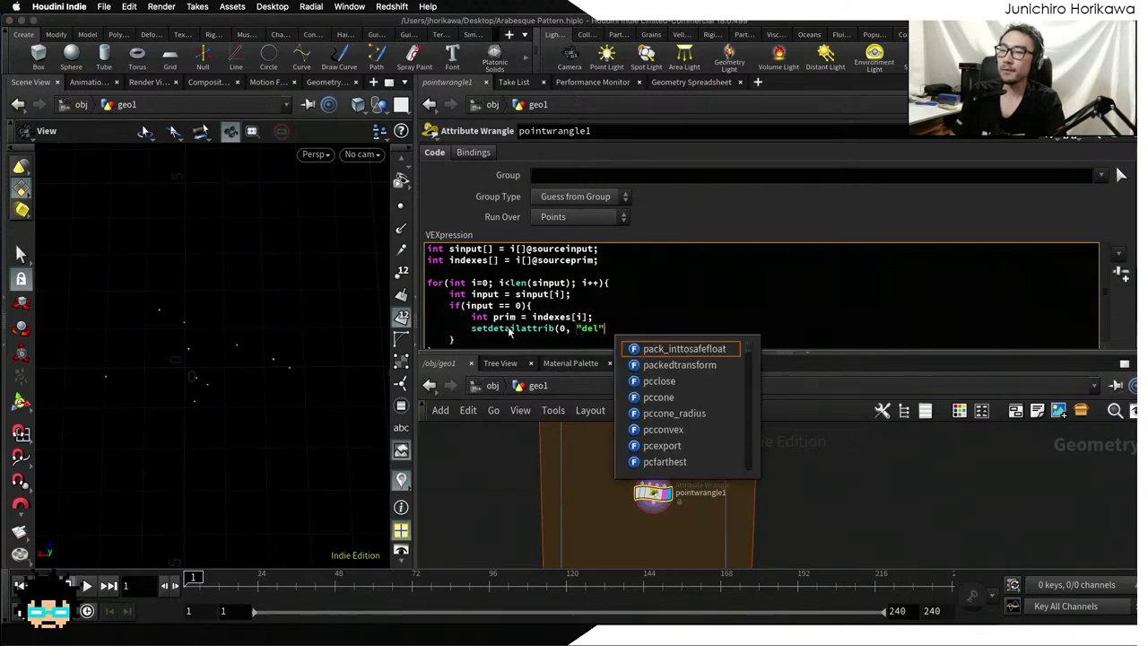
pyautogui.press('BackSpace')
pyautogui.press('BackSpace')
pyautogui.press('BackSpace')
pyautogui.write('rim,')
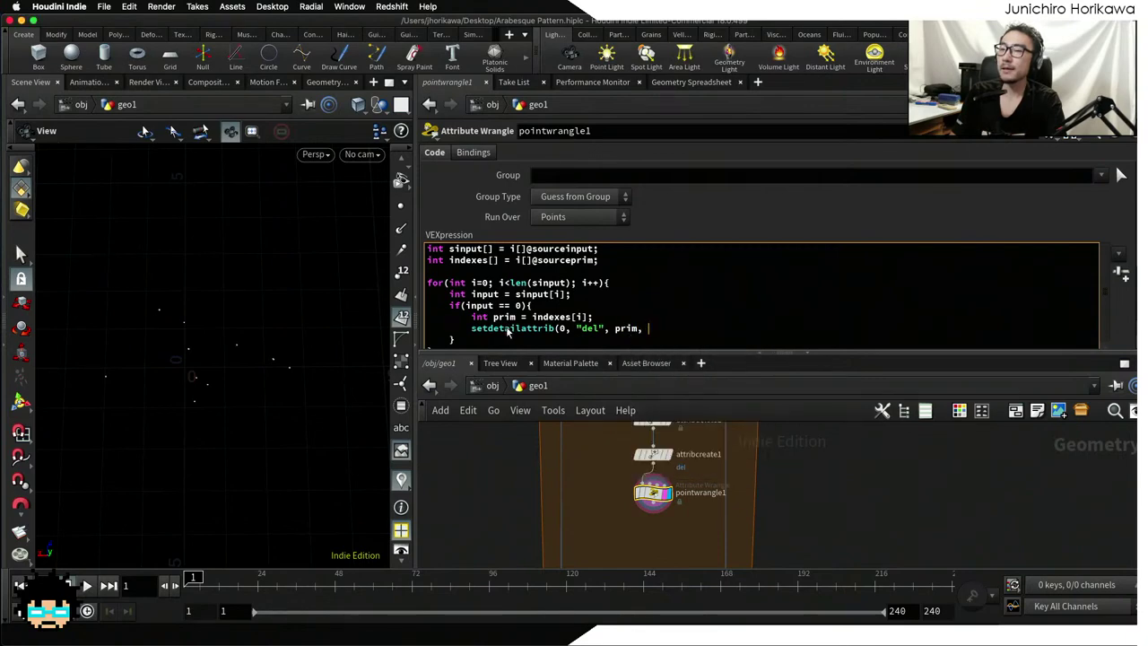
pyautogui.write(' "')
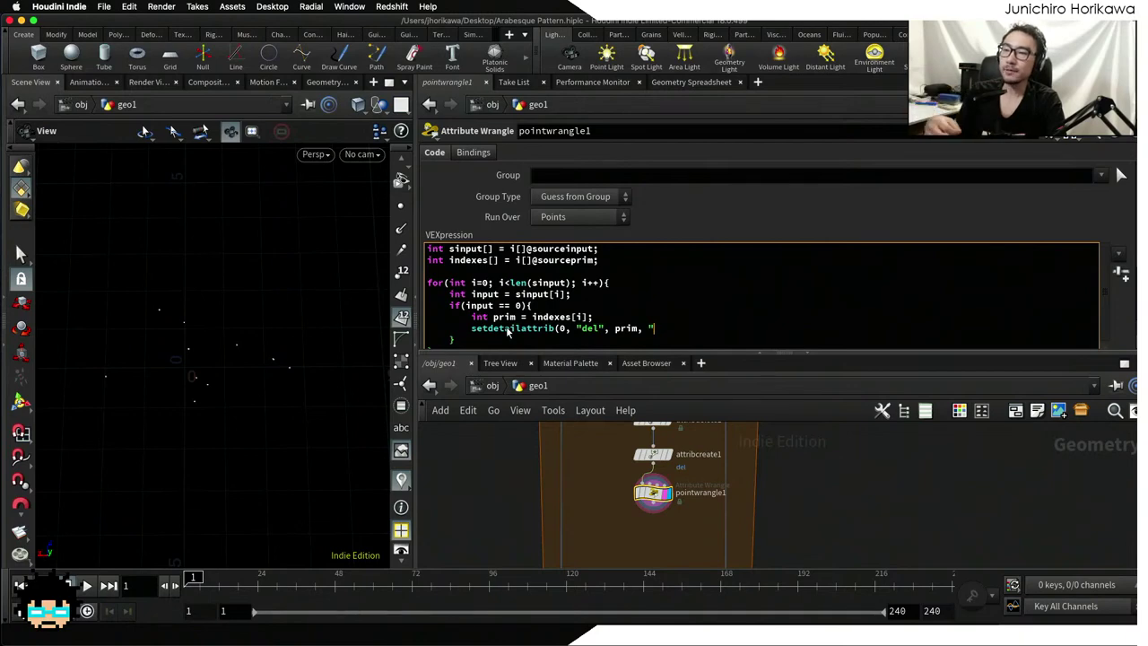
pyautogui.write('appedn")')
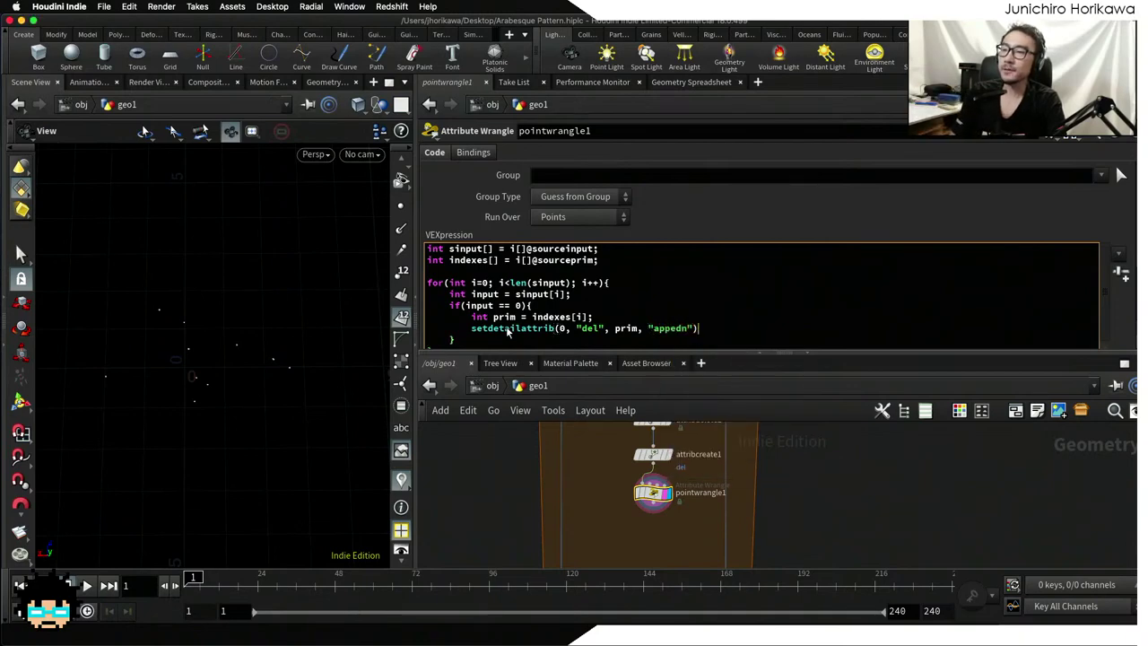
pyautogui.press('BackSpace')
pyautogui.press('BackSpace')
pyautogui.press('BackSpace')
pyautogui.press('BackSpace')
pyautogui.write('nd");')
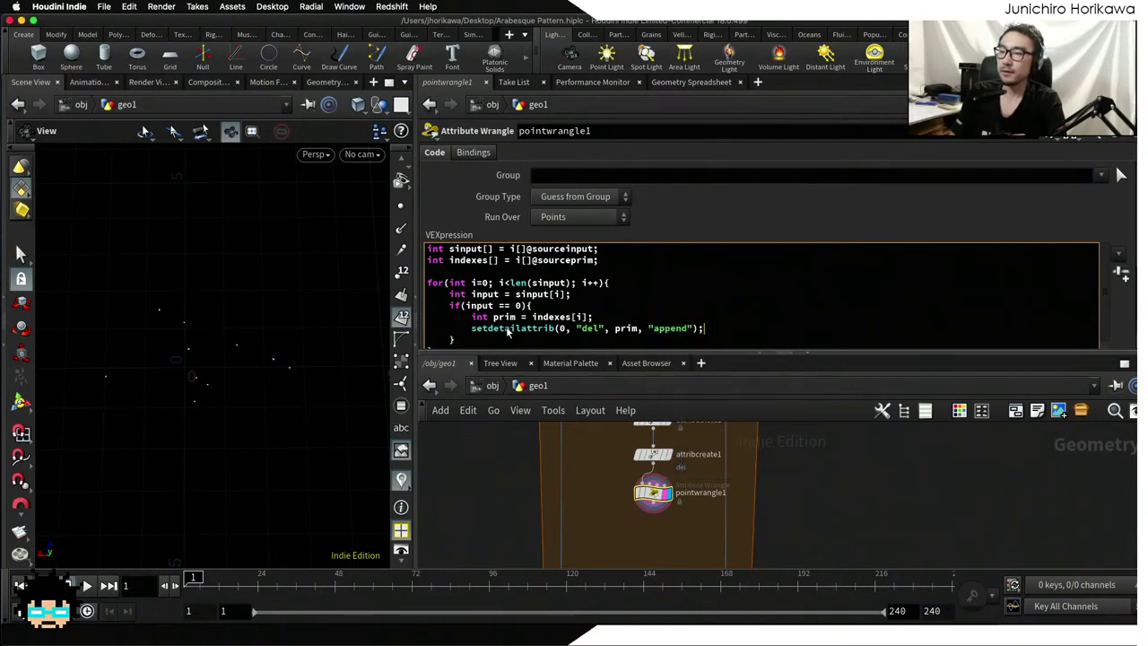
pyautogui.click(583, 500)
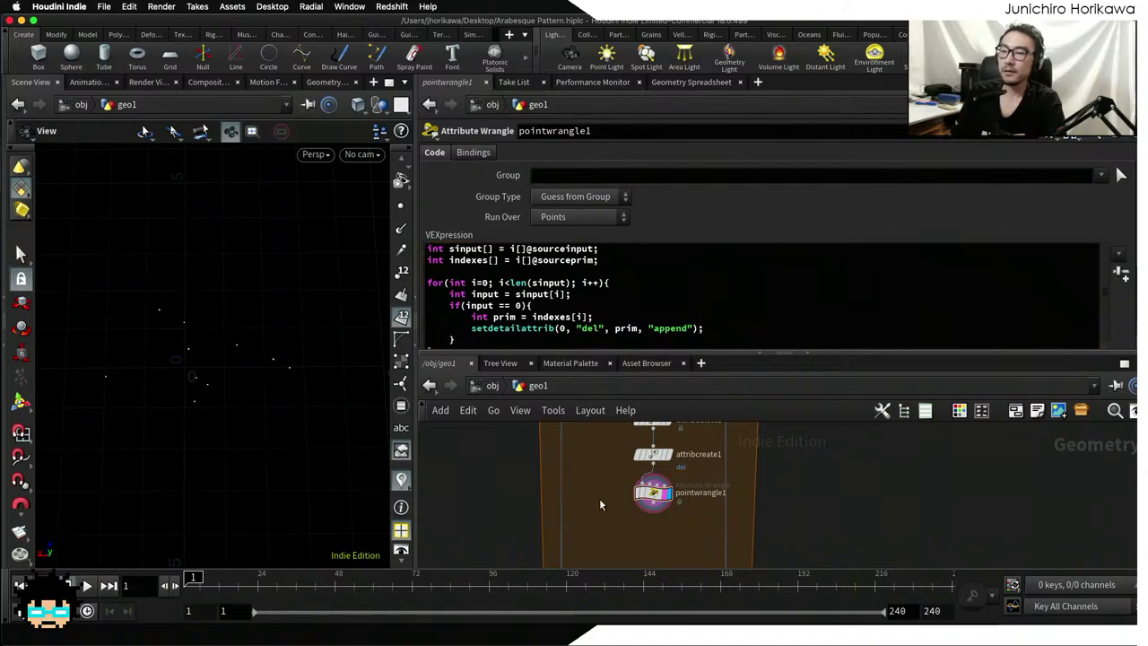
pyautogui.moveTo(755, 351); pyautogui.dragTo(756, 368)
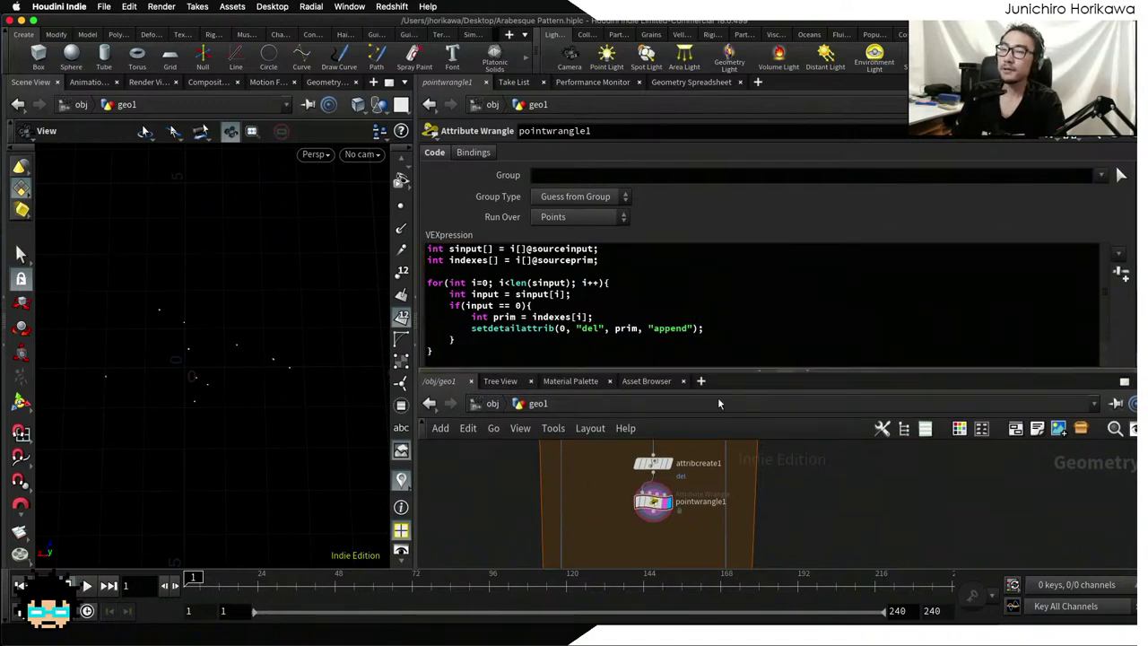
# Show the detail attribute del's full index list and enlarge the network view around pointwrangle1.
pyautogui.click(687, 81)
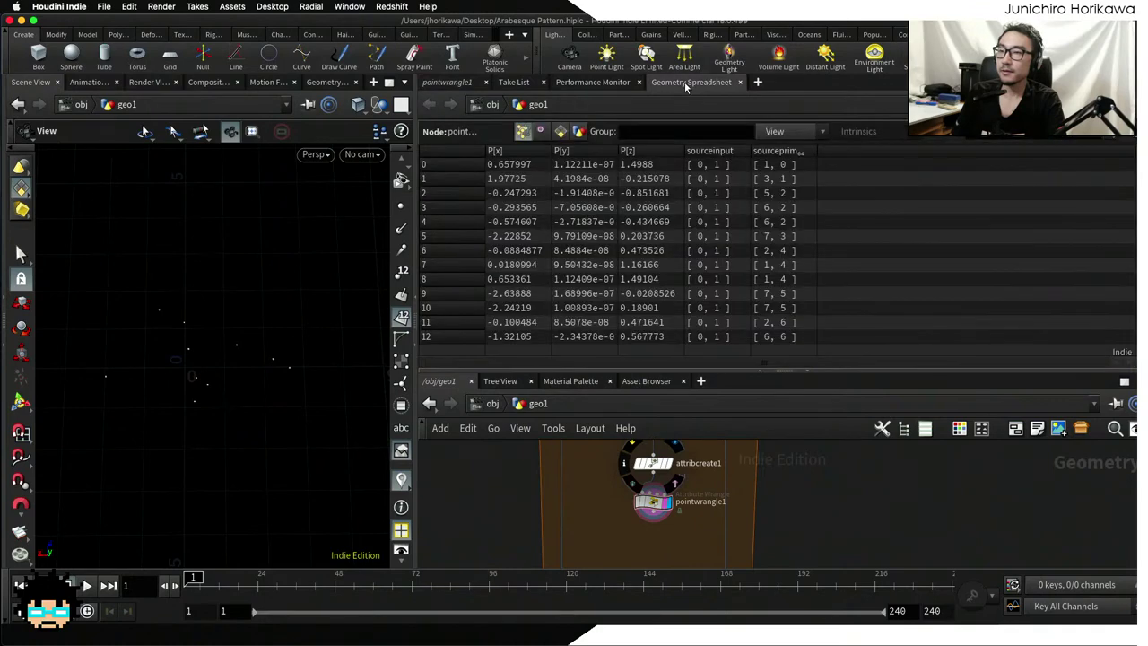
pyautogui.click(579, 132)
pyautogui.moveTo(551, 154); pyautogui.dragTo(810, 152)
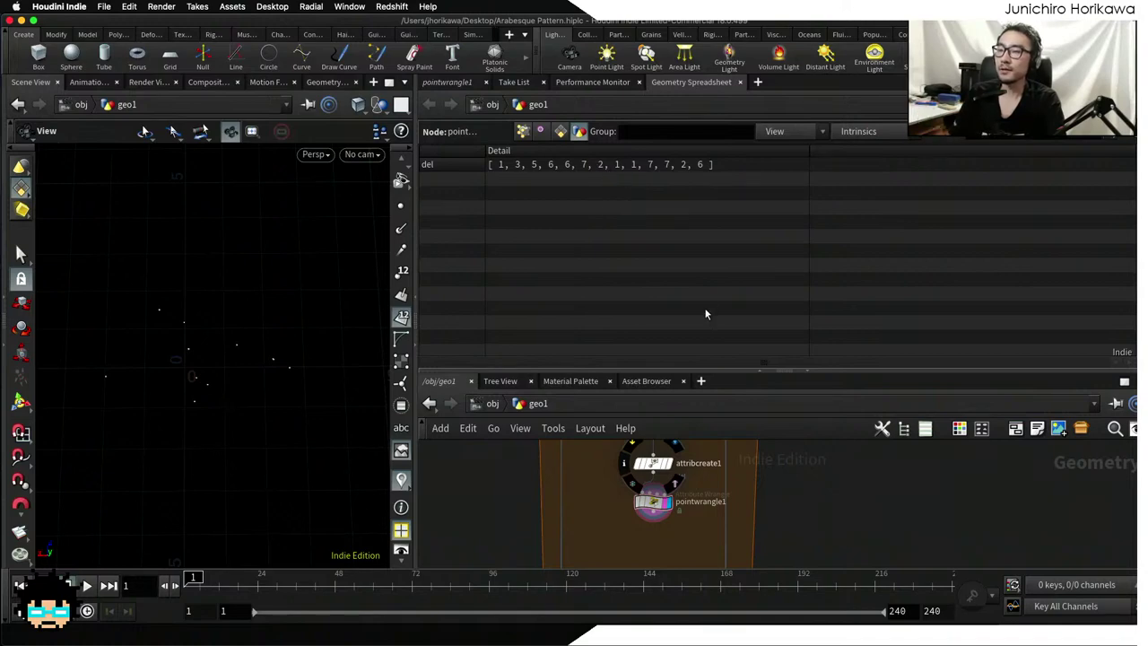
pyautogui.moveTo(720, 369); pyautogui.dragTo(721, 324)
pyautogui.scroll(3, 662, 529)
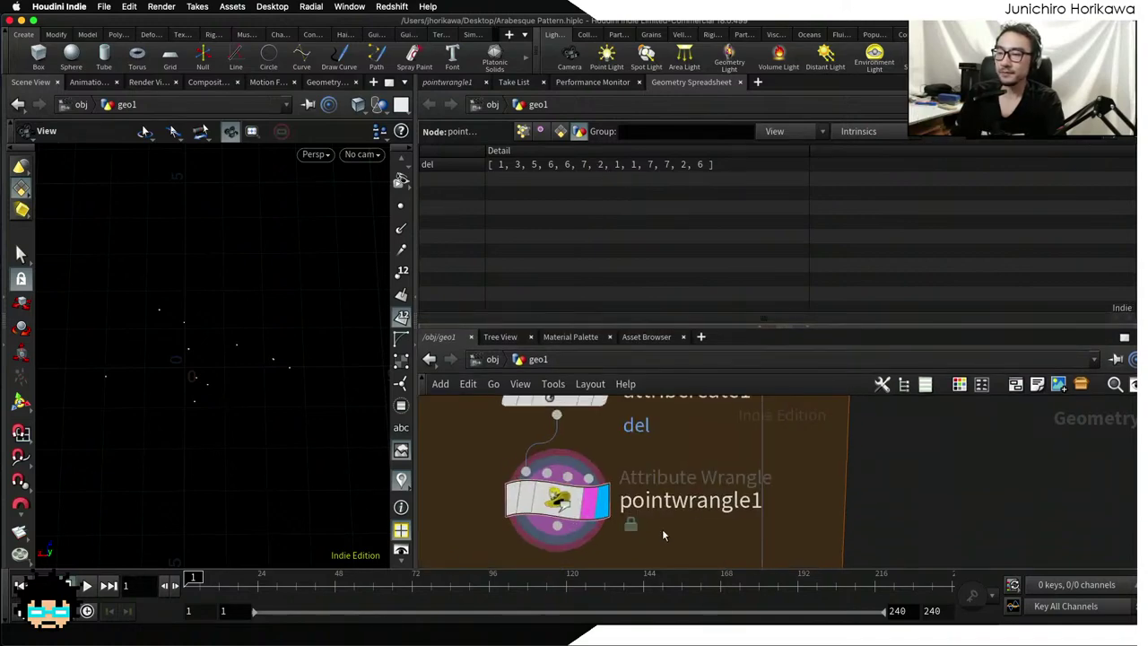
pyautogui.moveTo(662, 529); pyautogui.dragTo(652, 482, button='middle')
pyautogui.scroll(-1, 653, 481)
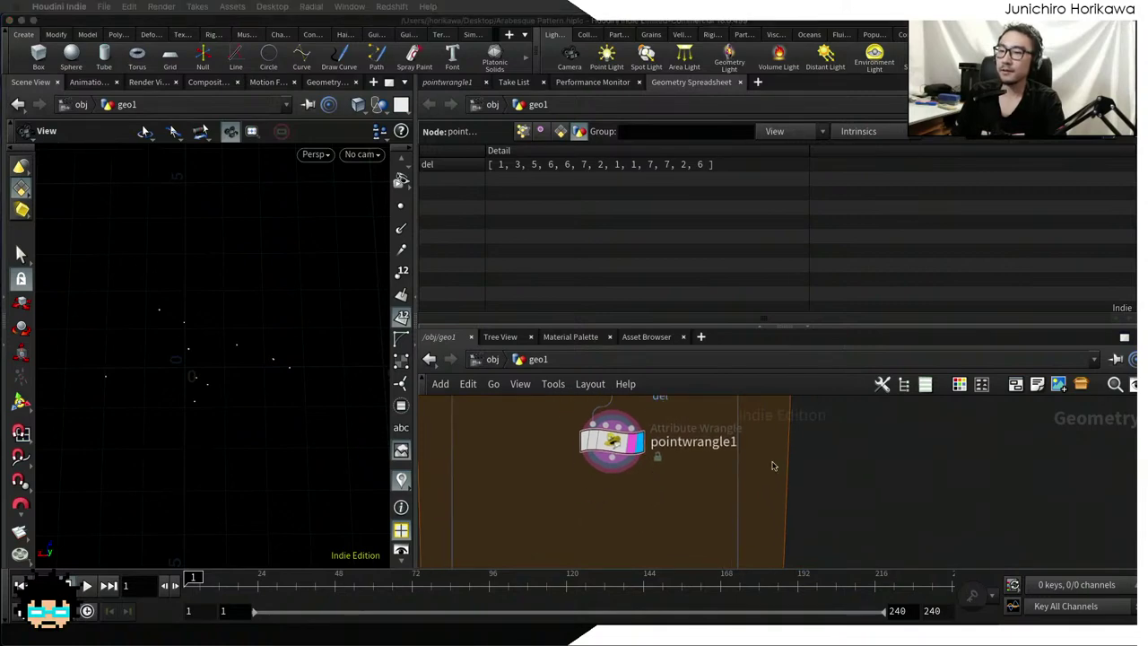
# Display and select delete_starts, hiding the primitive number labels on its curves.
pyautogui.click(617, 511)
pyautogui.scroll(-2, 617, 510)
pyautogui.scroll(-3, 577, 480)
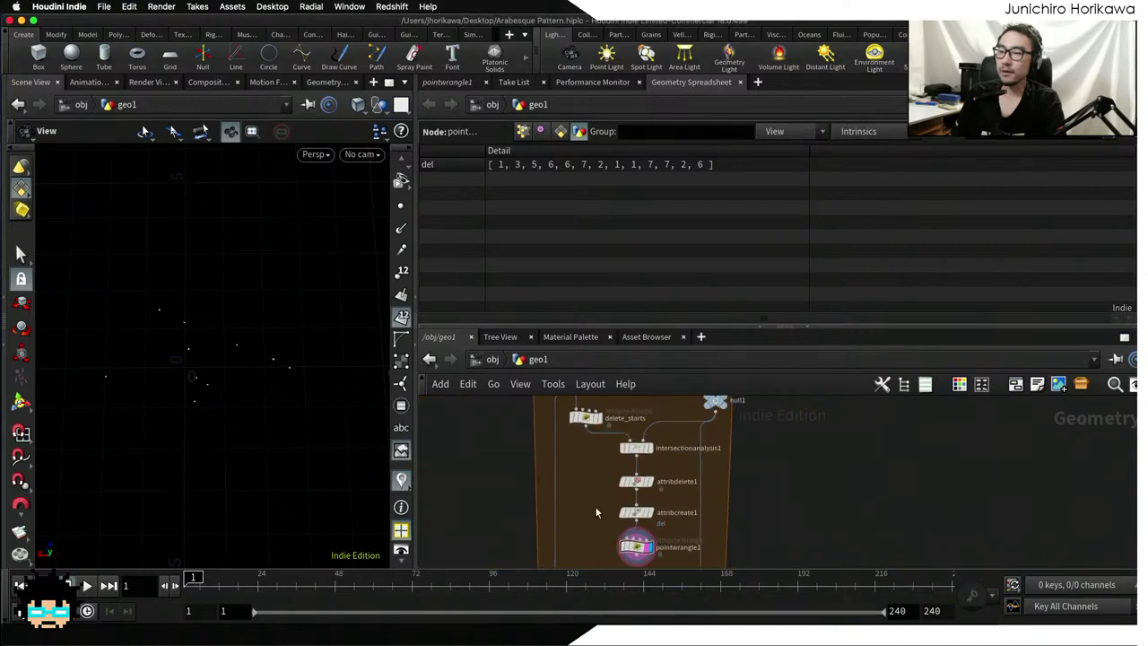
pyautogui.scroll(3, 601, 466)
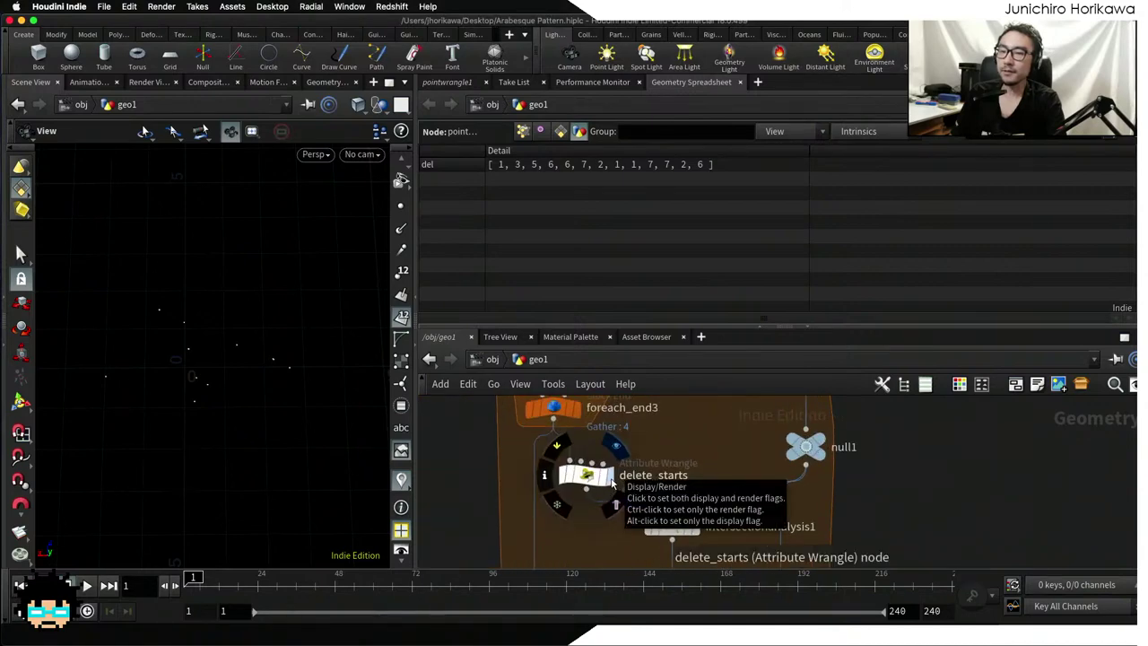
pyautogui.click(613, 481)
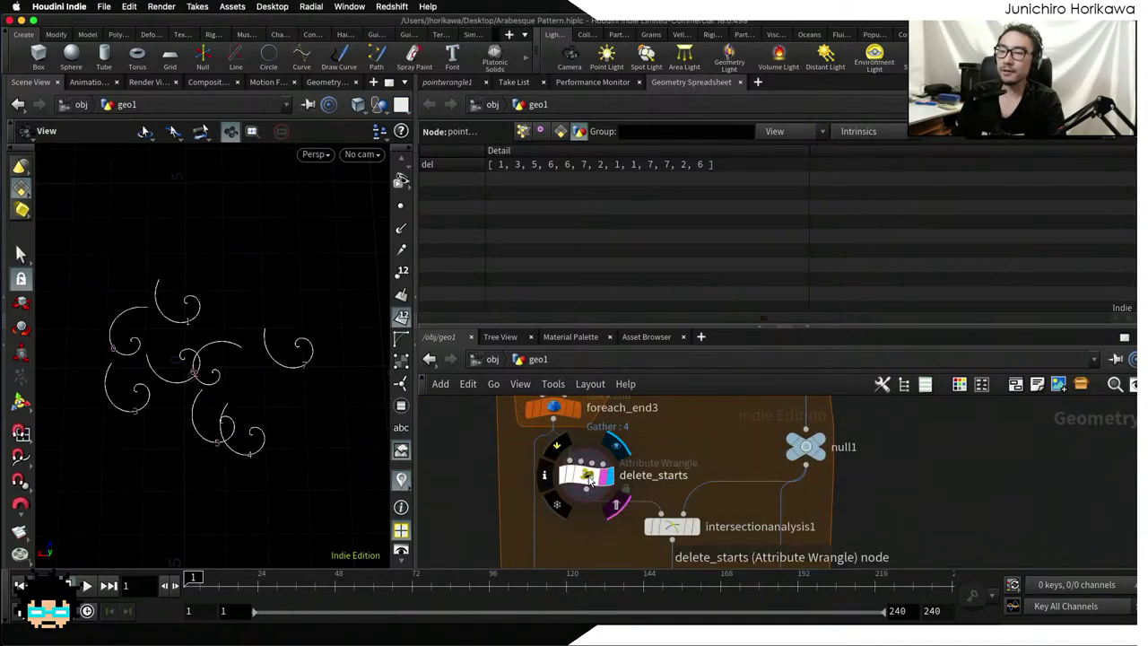
pyautogui.click(589, 476)
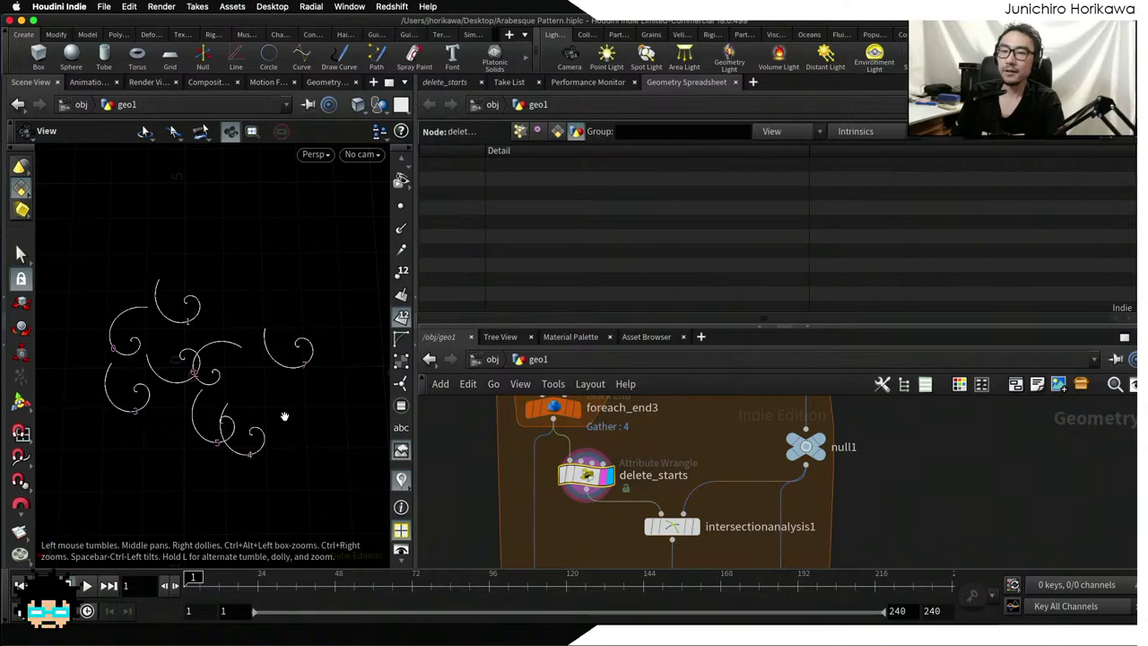
pyautogui.click(401, 316)
# Tumble, pan and zoom the viewport to inspect the spiral curves.
pyautogui.moveTo(208, 365); pyautogui.dragTo(248, 388)
pyautogui.moveTo(249, 388); pyautogui.dragTo(216, 335, button='middle')
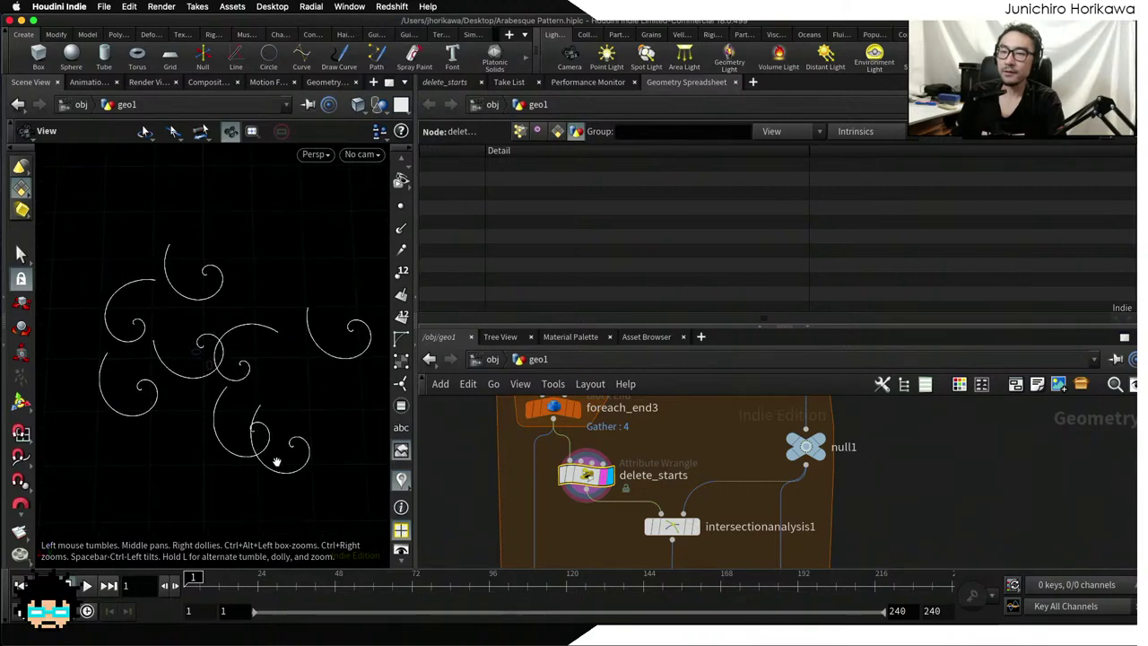
pyautogui.moveTo(275, 476); pyautogui.dragTo(210, 418)
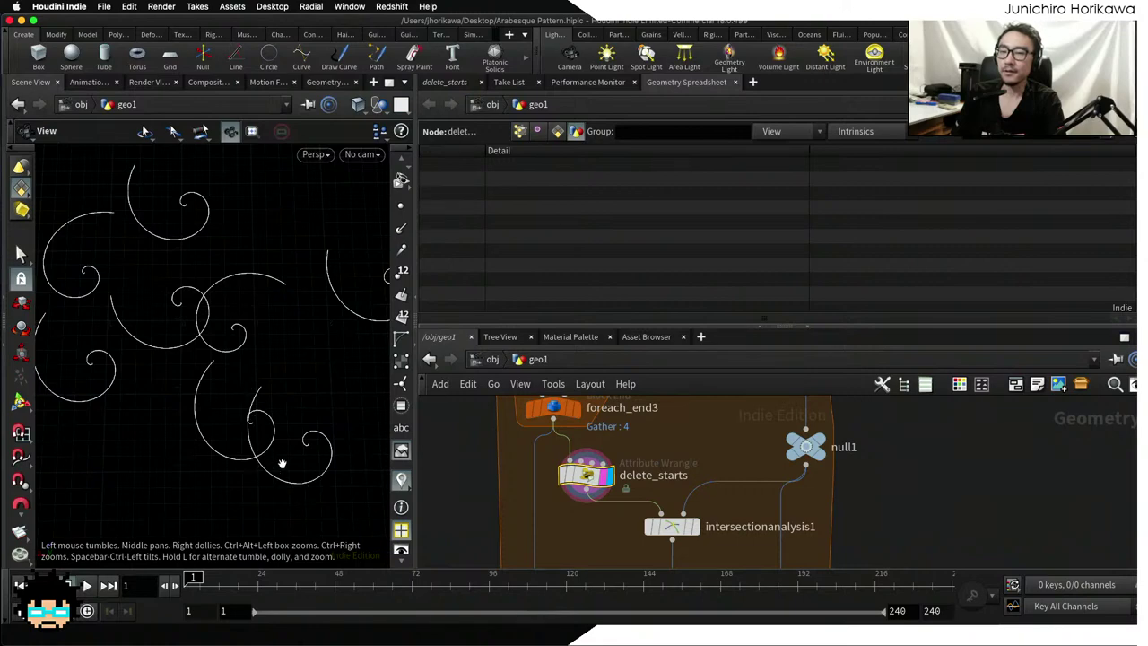
pyautogui.moveTo(228, 359); pyautogui.dragTo(207, 330)
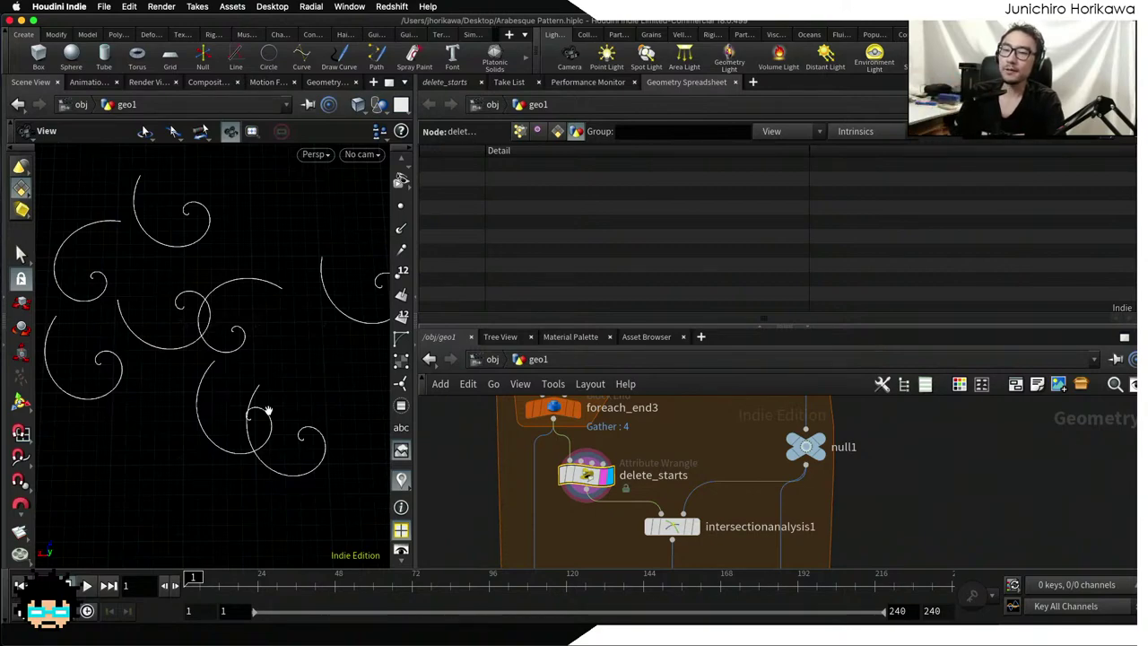
pyautogui.scroll(-3, 246, 417)
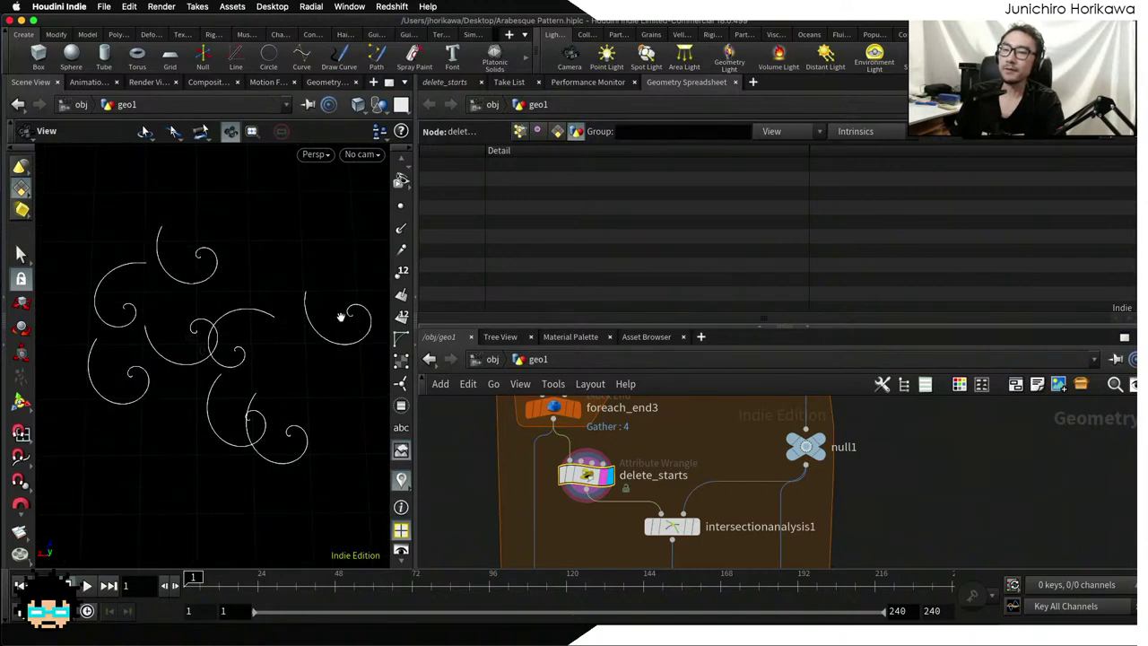
pyautogui.scroll(-5, 547, 476)
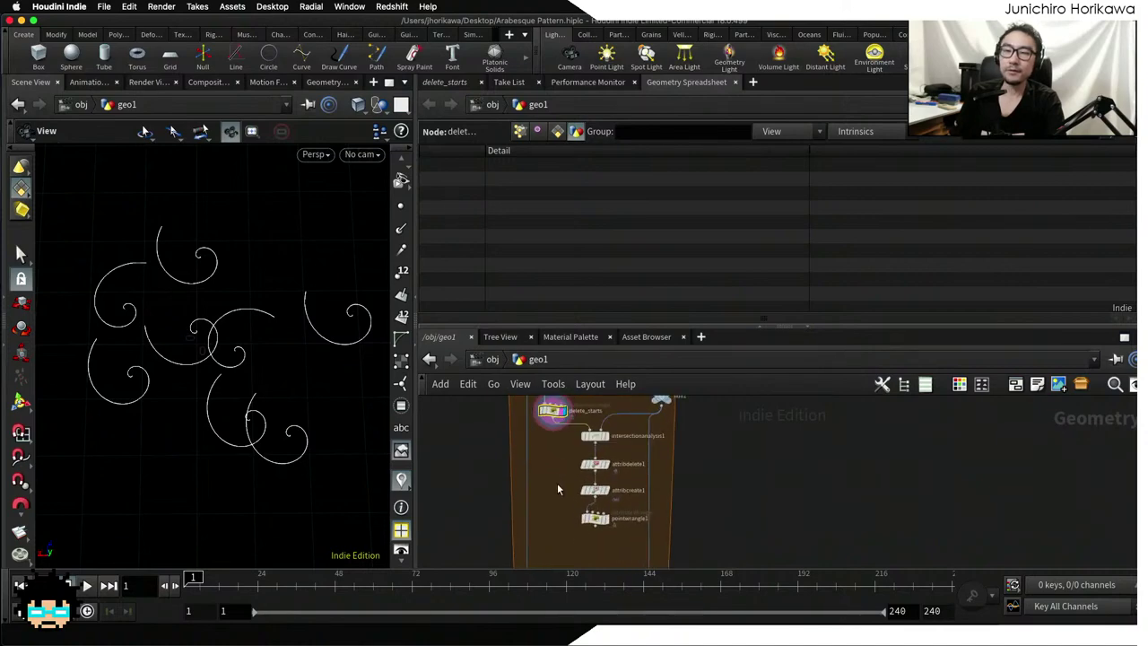
# Add intersectionanalysis2 fed by delete_starts, display it, and list its intersection points.
pyautogui.press('Tab')
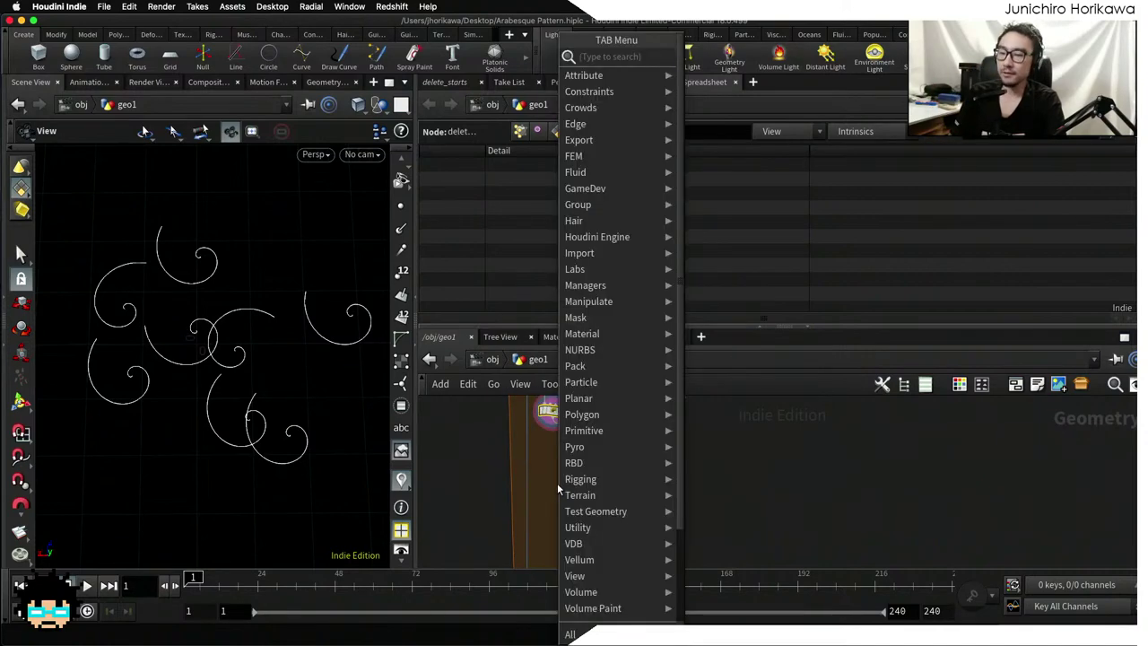
pyautogui.write('inter')
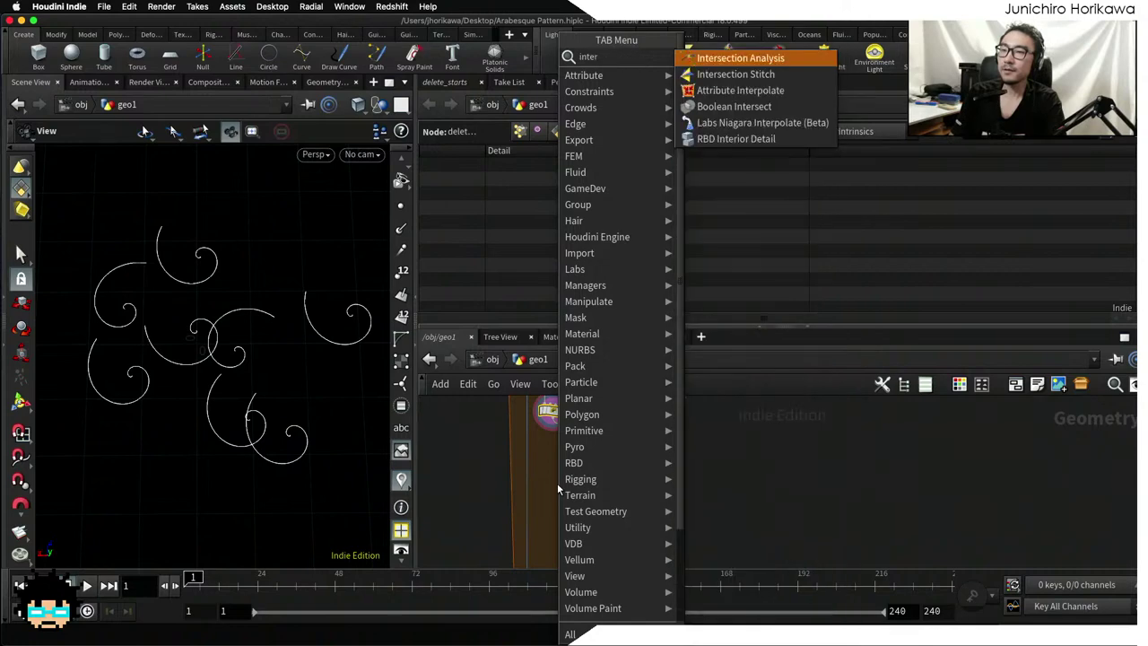
pyautogui.press('Return')
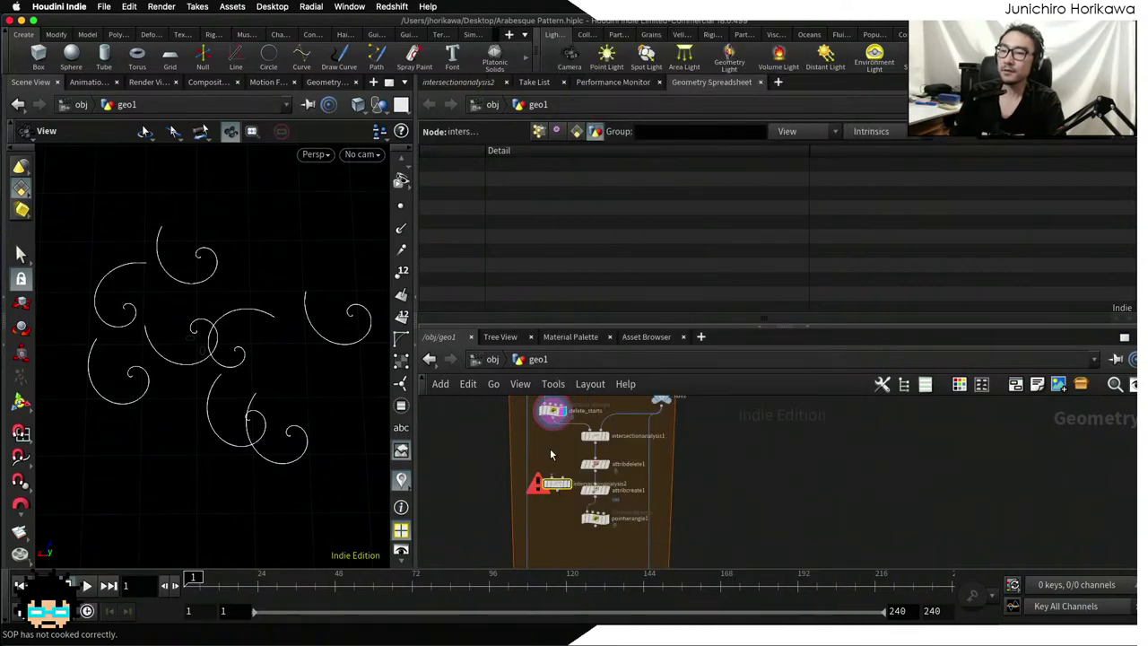
pyautogui.click(550, 449)
pyautogui.moveTo(553, 411)
pyautogui.mouseDown()
pyautogui.moveTo(619, 539)
pyautogui.moveTo(584, 508)
pyautogui.mouseUp()
pyautogui.scroll(2, 619, 538)
pyautogui.click(584, 508)
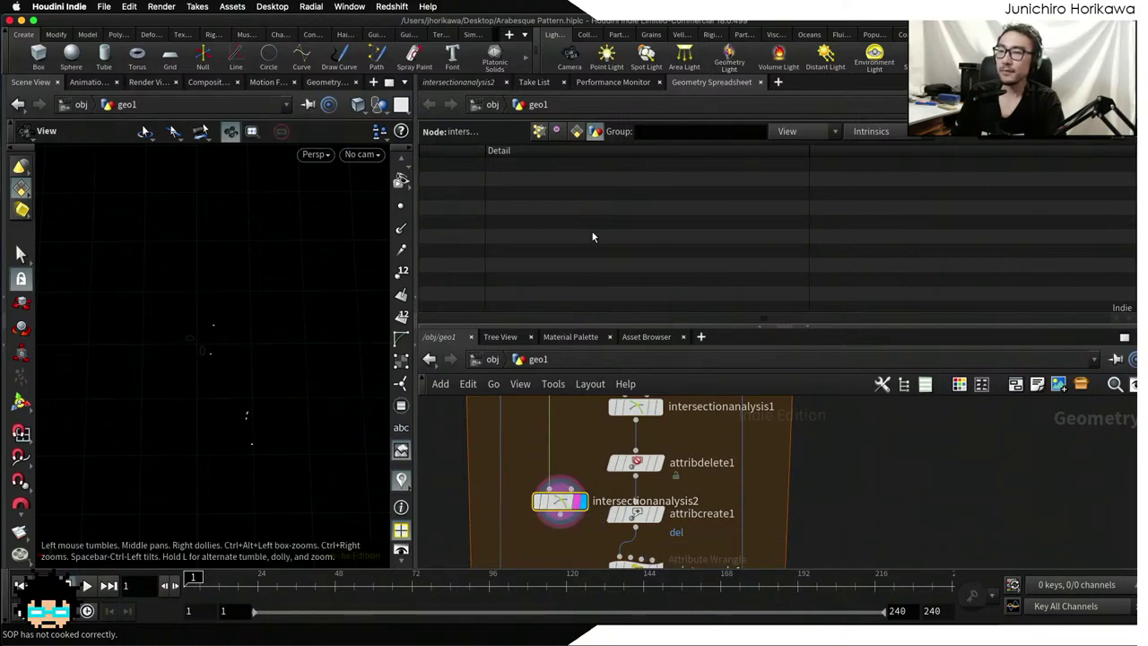
pyautogui.click(540, 131)
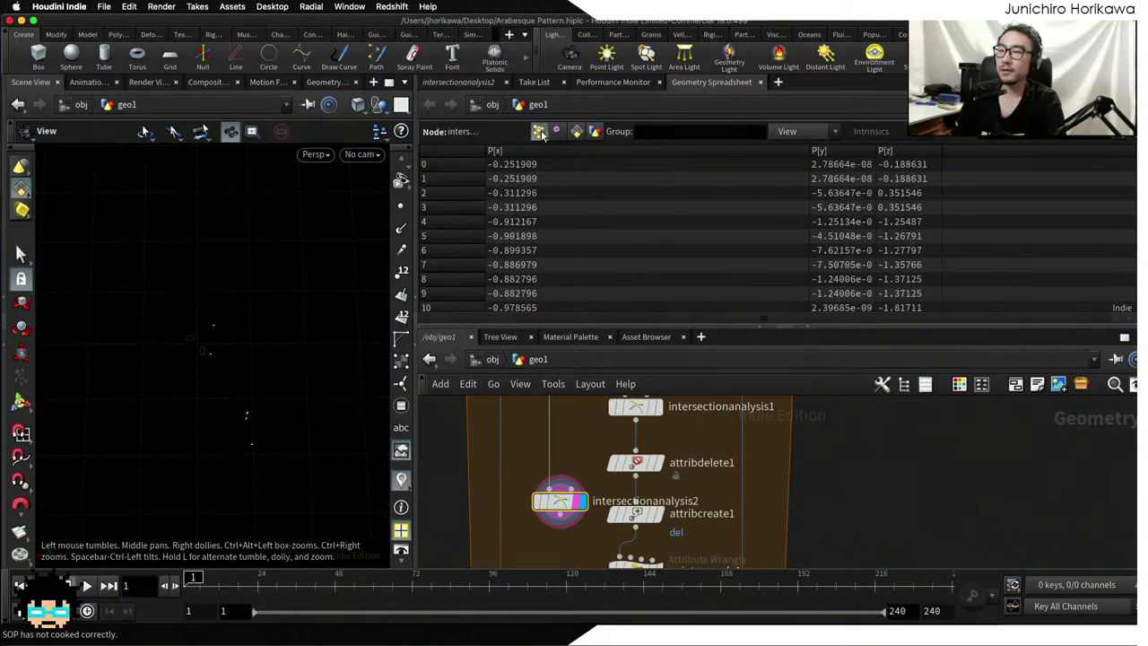
# Enable Input Number and Primitive Number on intersectionanalysis2 and review the new attributes in the spreadsheet.
pyautogui.click(453, 82)
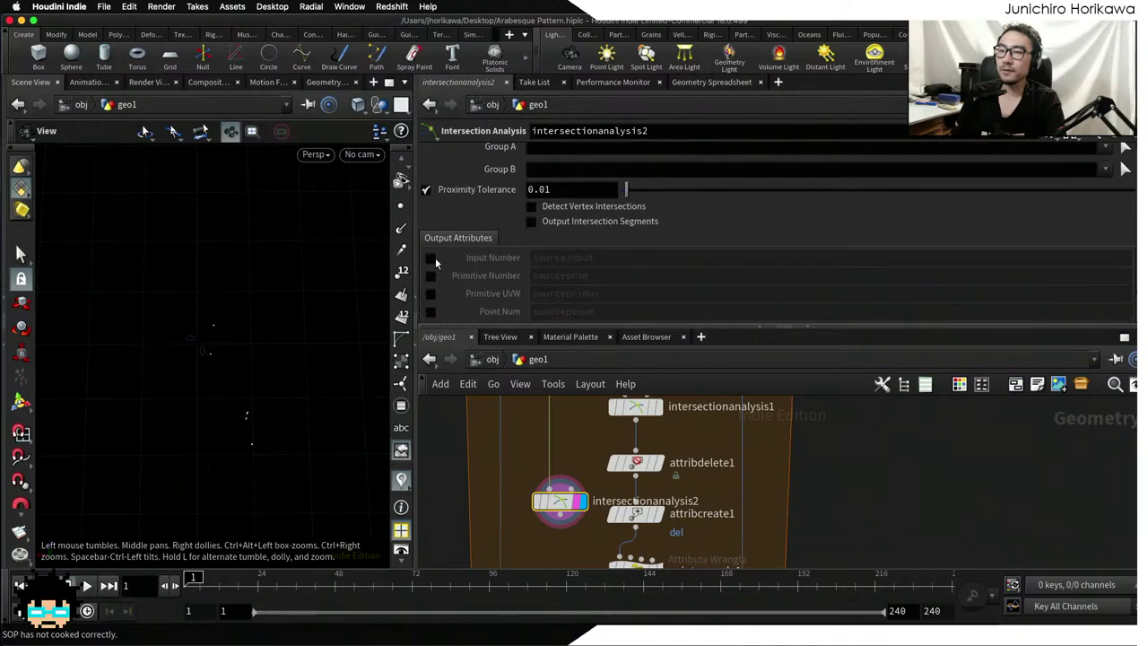
pyautogui.click(430, 257)
pyautogui.click(432, 275)
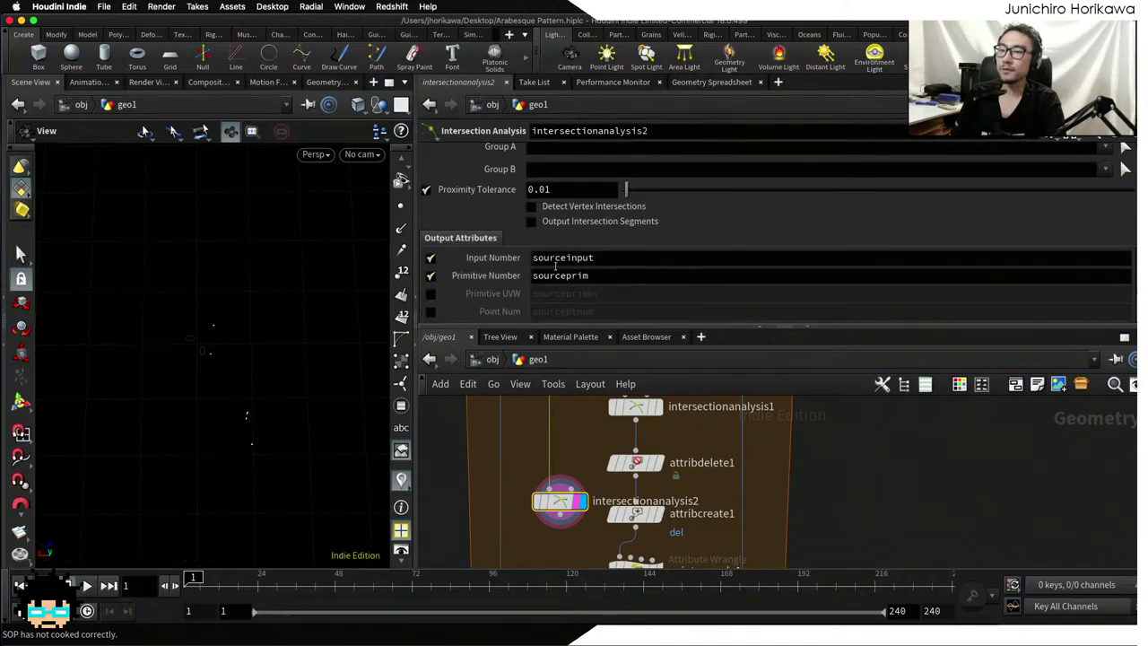
pyautogui.click(700, 83)
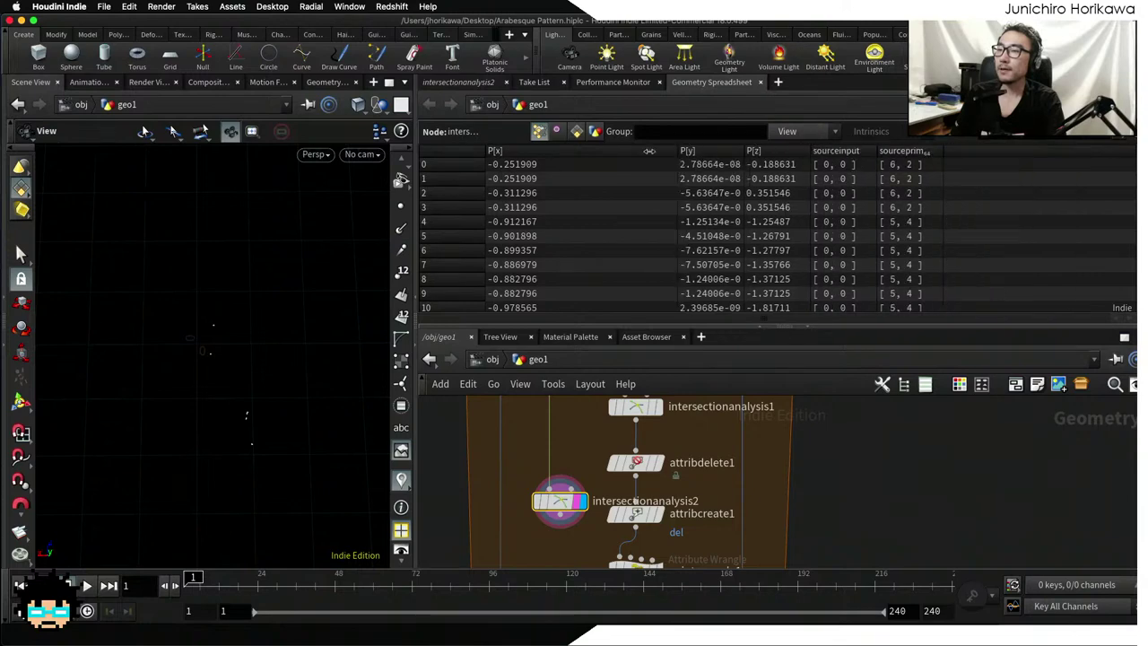
pyautogui.moveTo(810, 150); pyautogui.dragTo(601, 151)
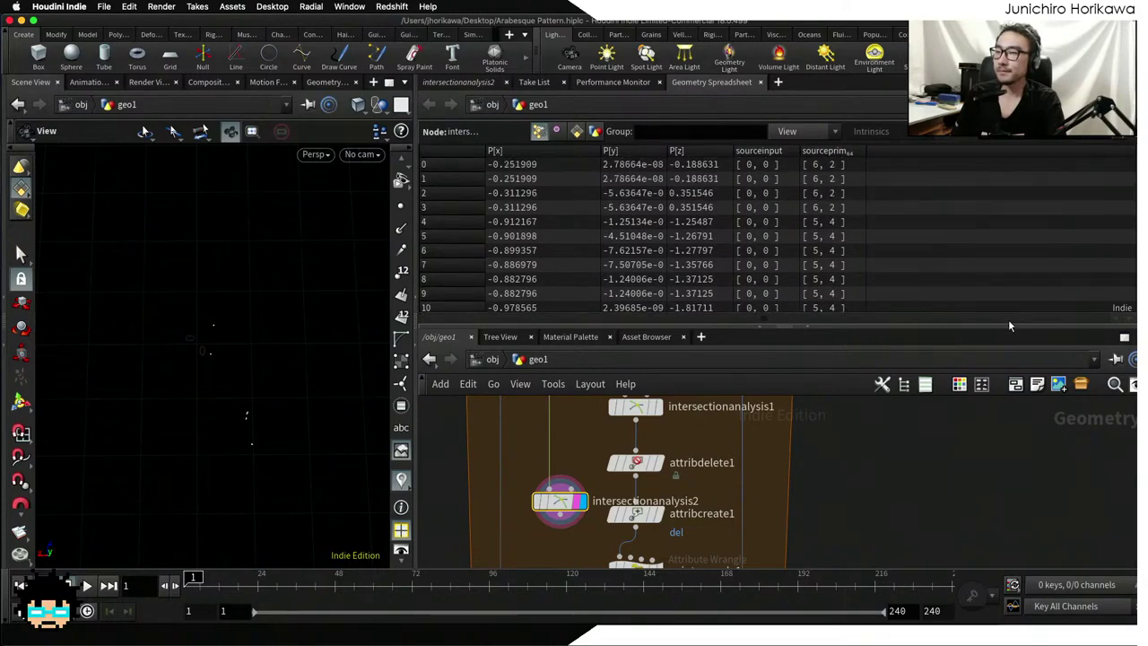
pyautogui.moveTo(1006, 328); pyautogui.dragTo(910, 425)
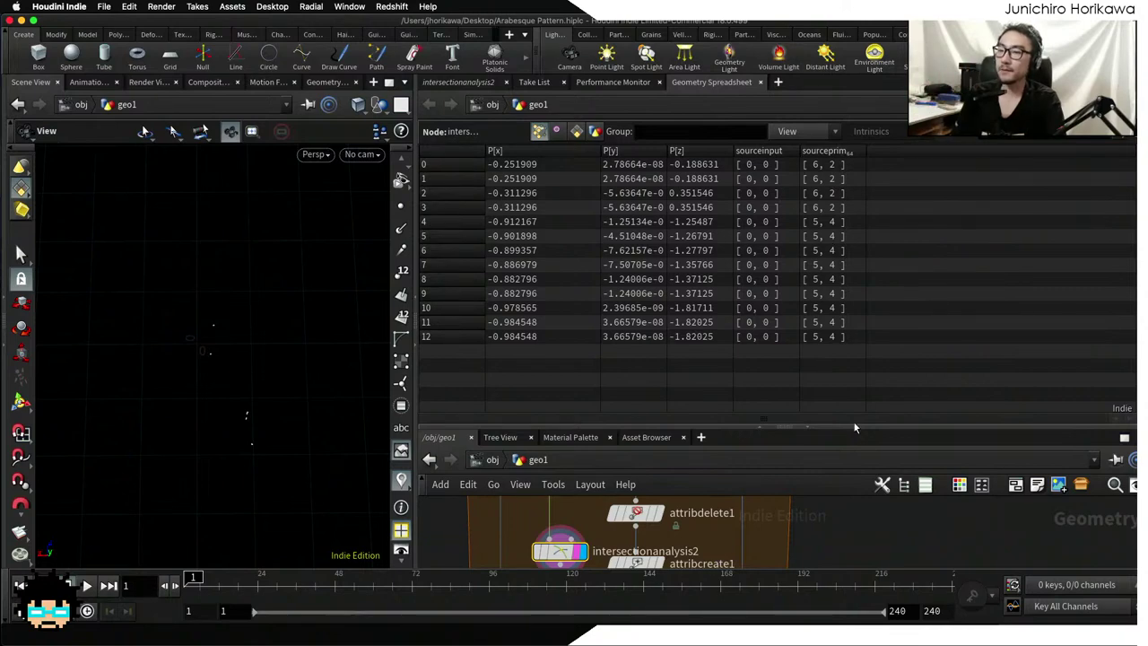
# Resize the panes and set the display flag back on delete_starts to show the spiral curves.
pyautogui.moveTo(855, 428); pyautogui.dragTo(855, 380)
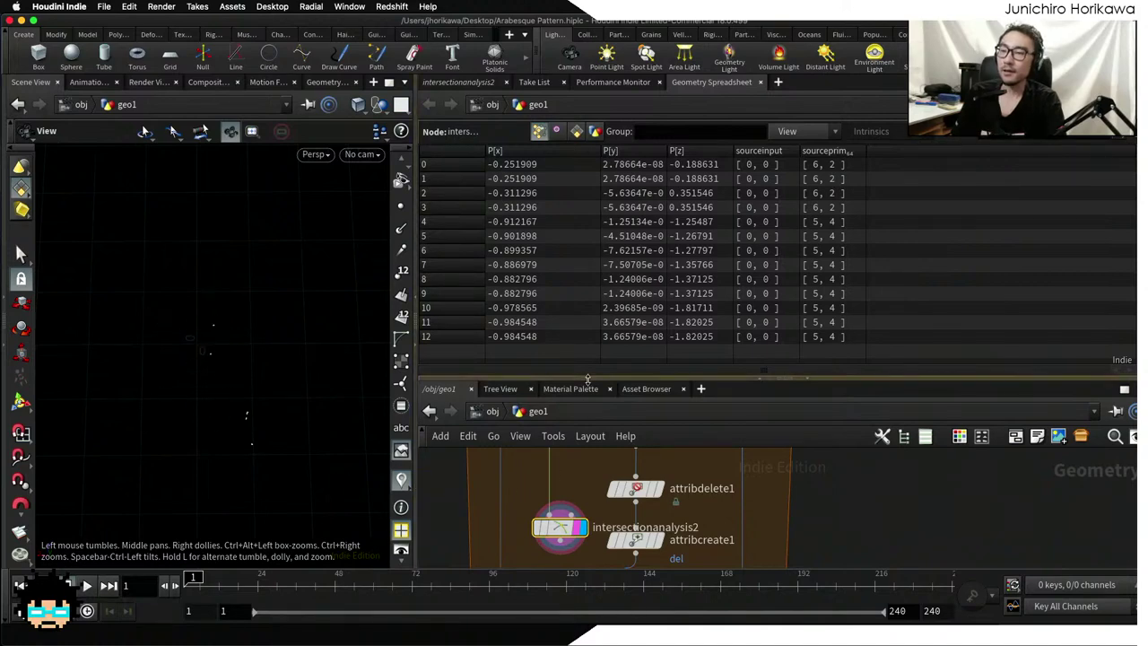
pyautogui.moveTo(588, 380); pyautogui.dragTo(588, 314)
pyautogui.moveTo(566, 431); pyautogui.dragTo(538, 503, button='middle')
pyautogui.click(590, 452)
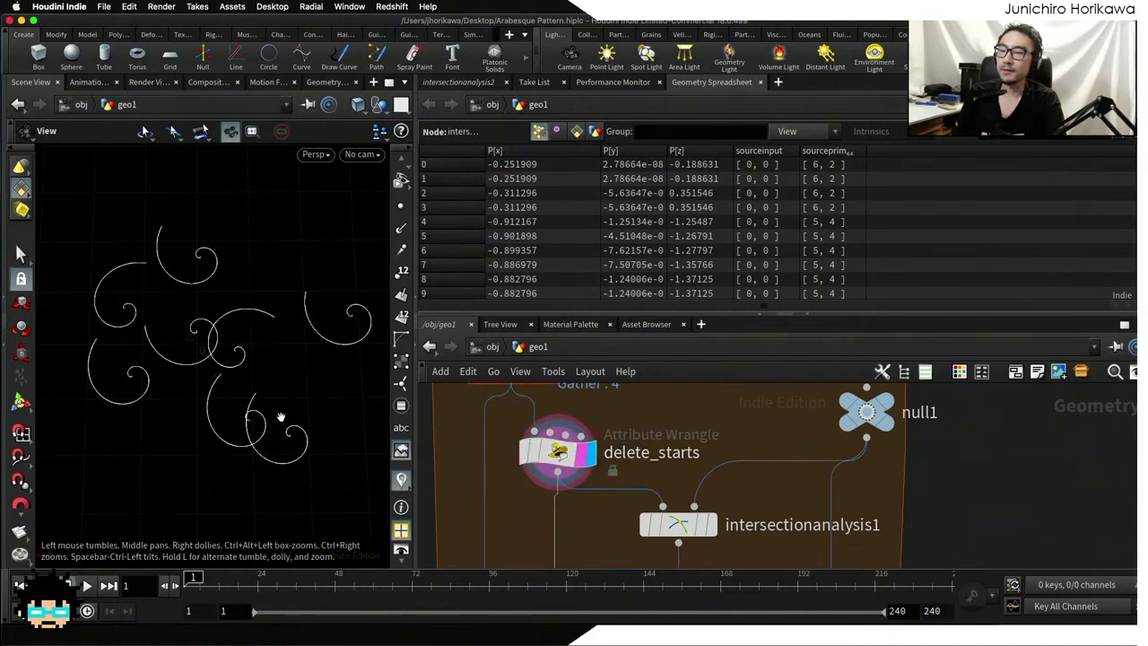
# Resize the spreadsheet and network panes and view intersectionanalysis1's node info.
pyautogui.scroll(-1, 787, 249)
pyautogui.scroll(1, 824, 216)
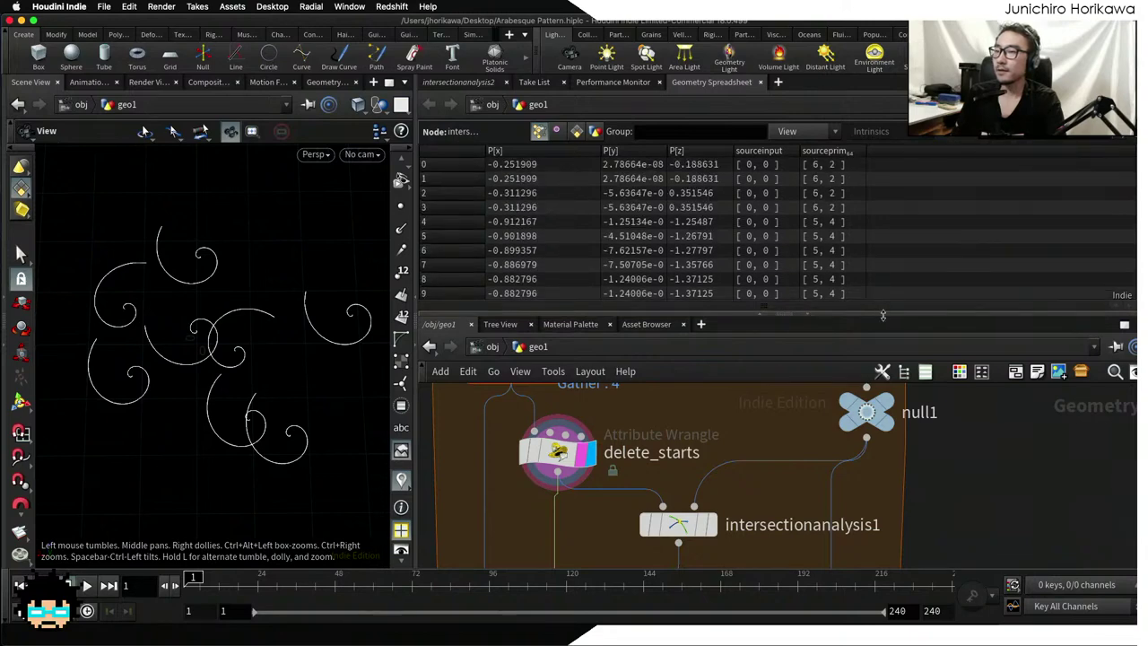
pyautogui.moveTo(882, 314); pyautogui.dragTo(883, 396)
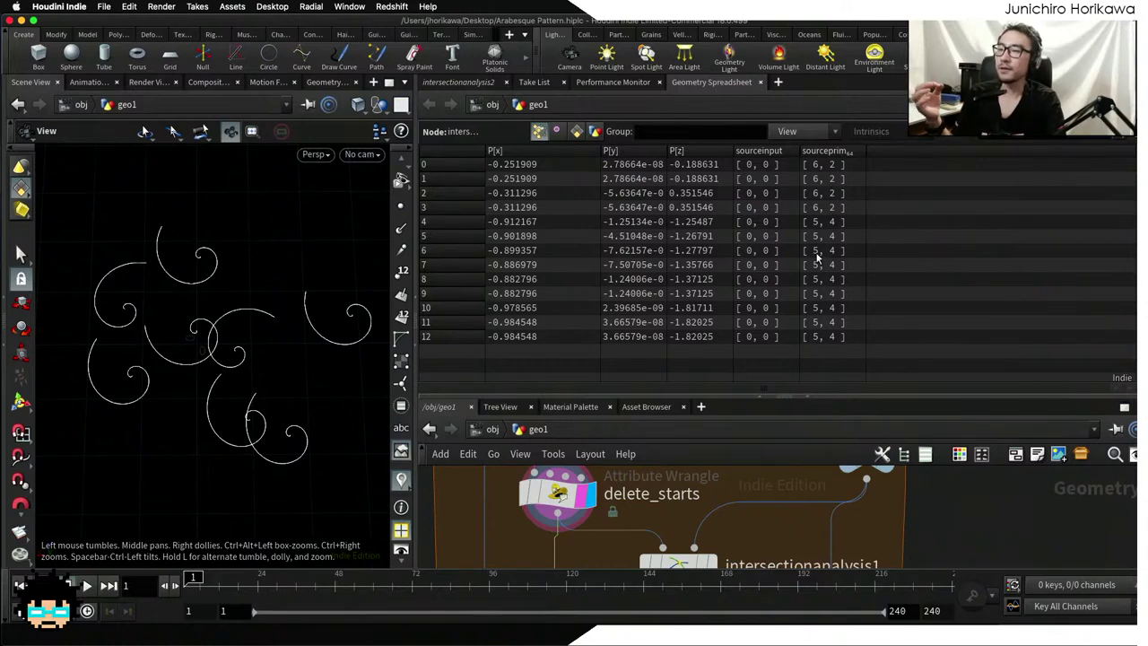
pyautogui.moveTo(824, 405); pyautogui.dragTo(823, 310)
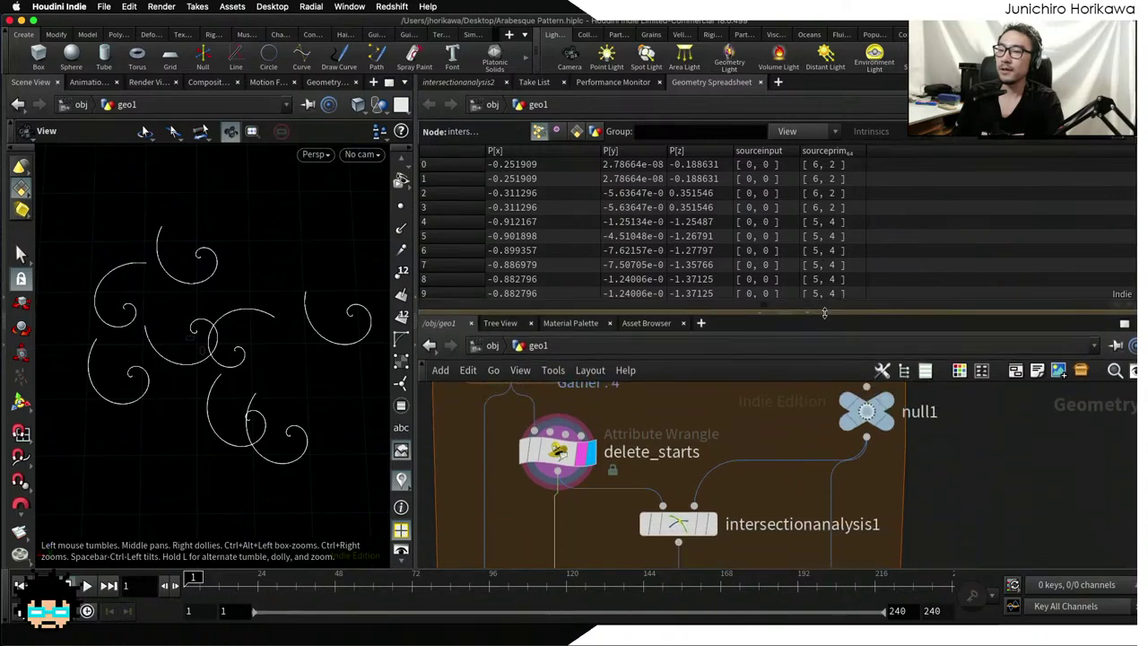
pyautogui.middleClick(664, 503)
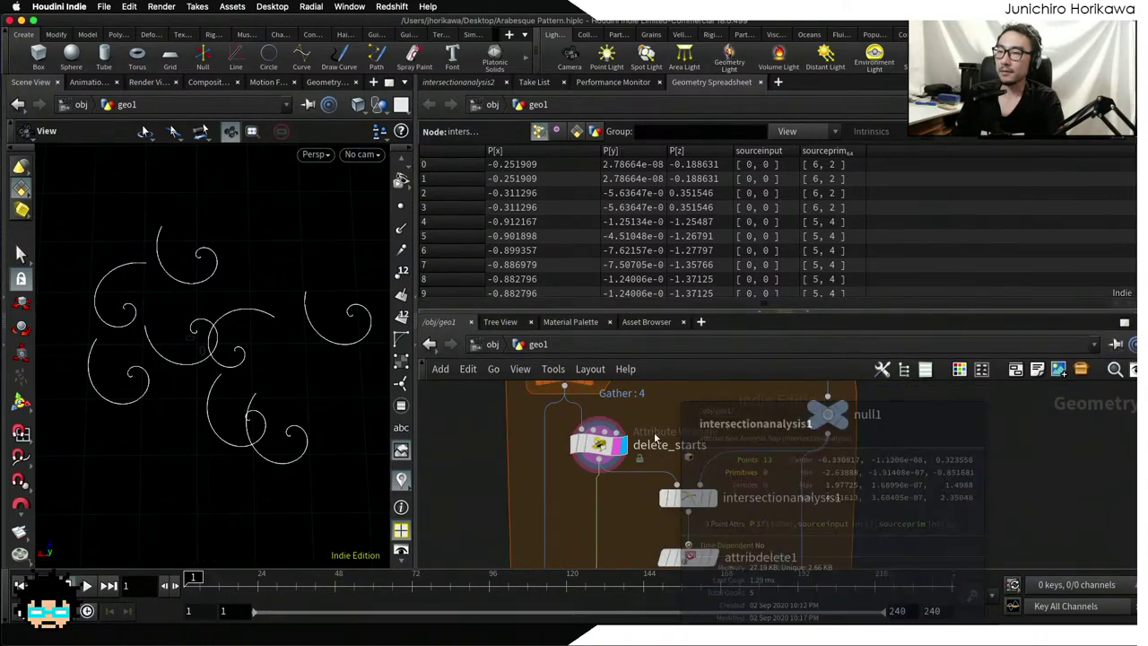
pyautogui.scroll(-4, 646, 485)
pyautogui.scroll(2, 619, 458)
# Move intersectionanalysis2 beside pointwrangle1, enlarge the network pane, and bring up the node creation menu.
pyautogui.moveTo(619, 456); pyautogui.dragTo(615, 511)
pyautogui.moveTo(619, 502); pyautogui.dragTo(625, 445, button='middle')
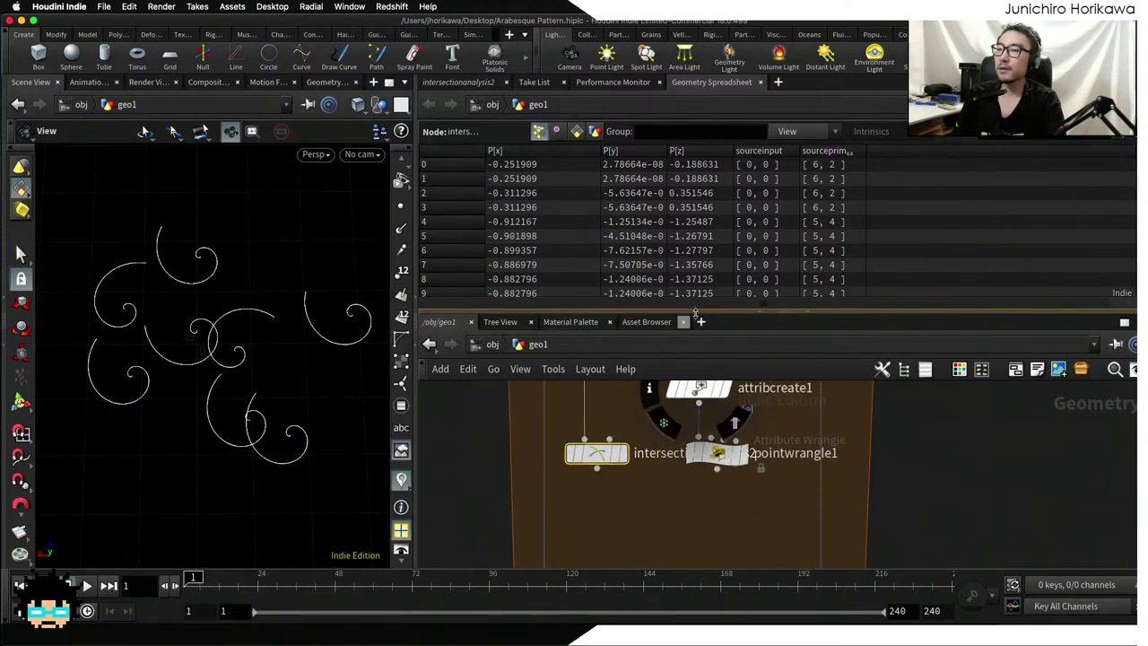
pyautogui.moveTo(696, 310); pyautogui.dragTo(696, 265)
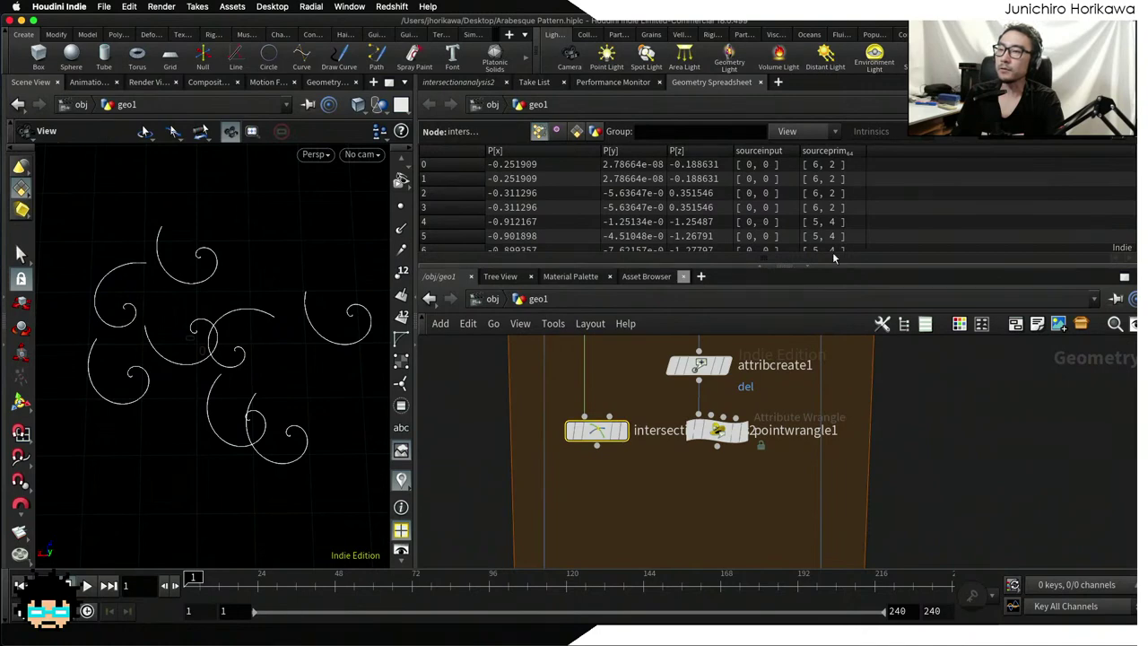
pyautogui.scroll(-3, 817, 200)
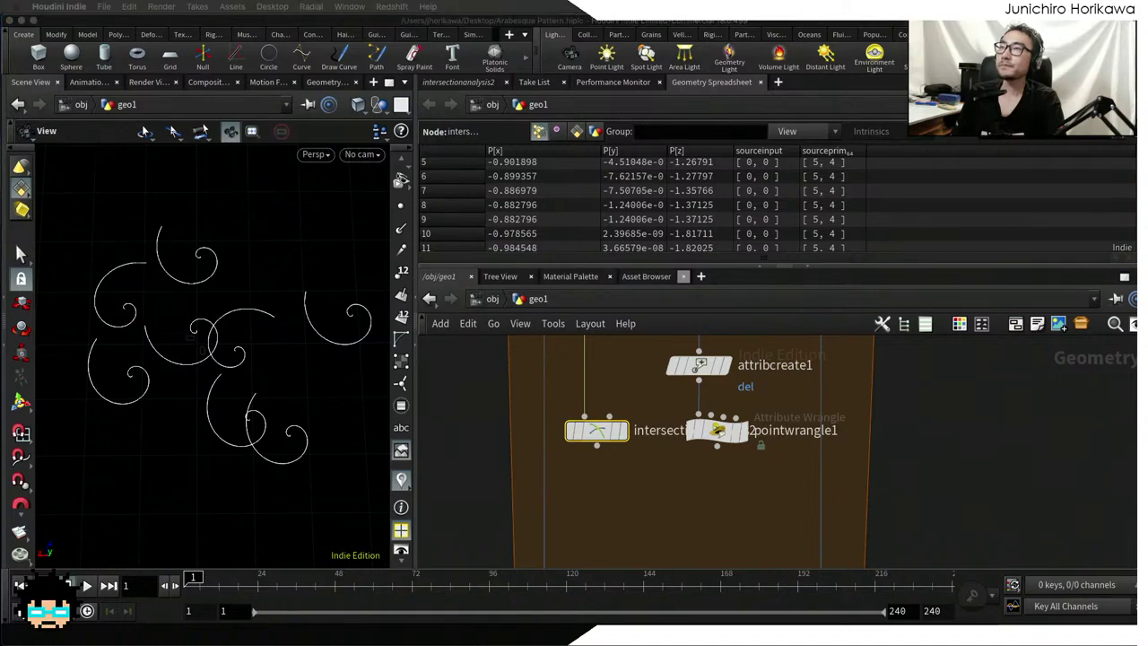
pyautogui.press('Tab')
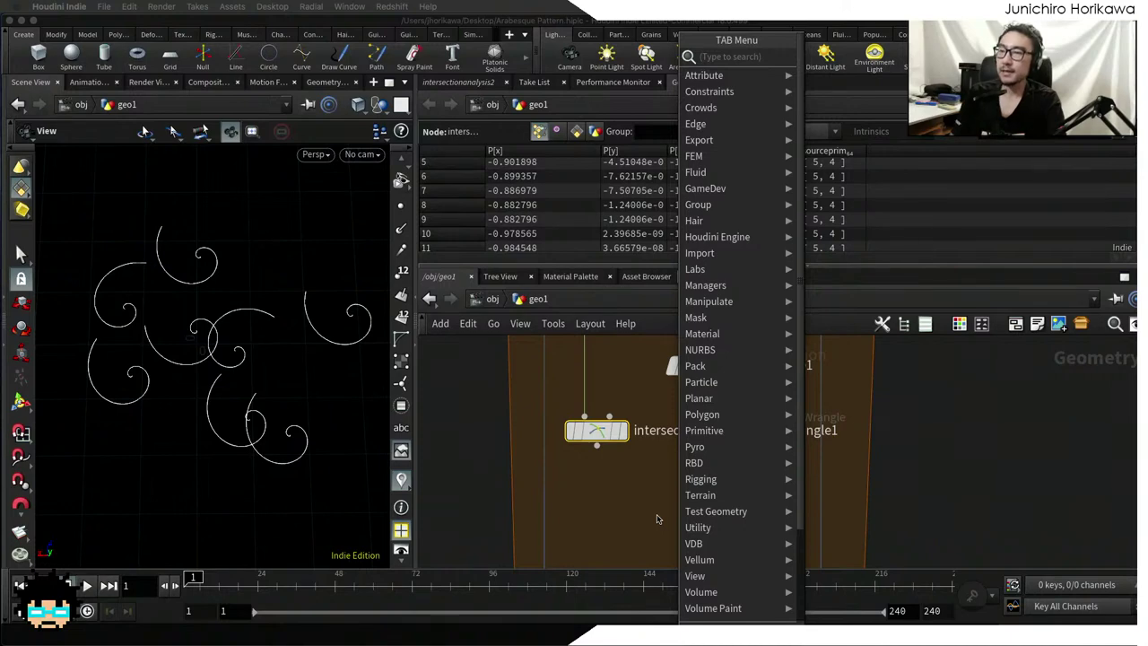
# Add an Attribute Wrangle node to the network using the 'attribwr' search.
pyautogui.press('Escape')
pyautogui.press('Tab')
pyautogui.write('detai')
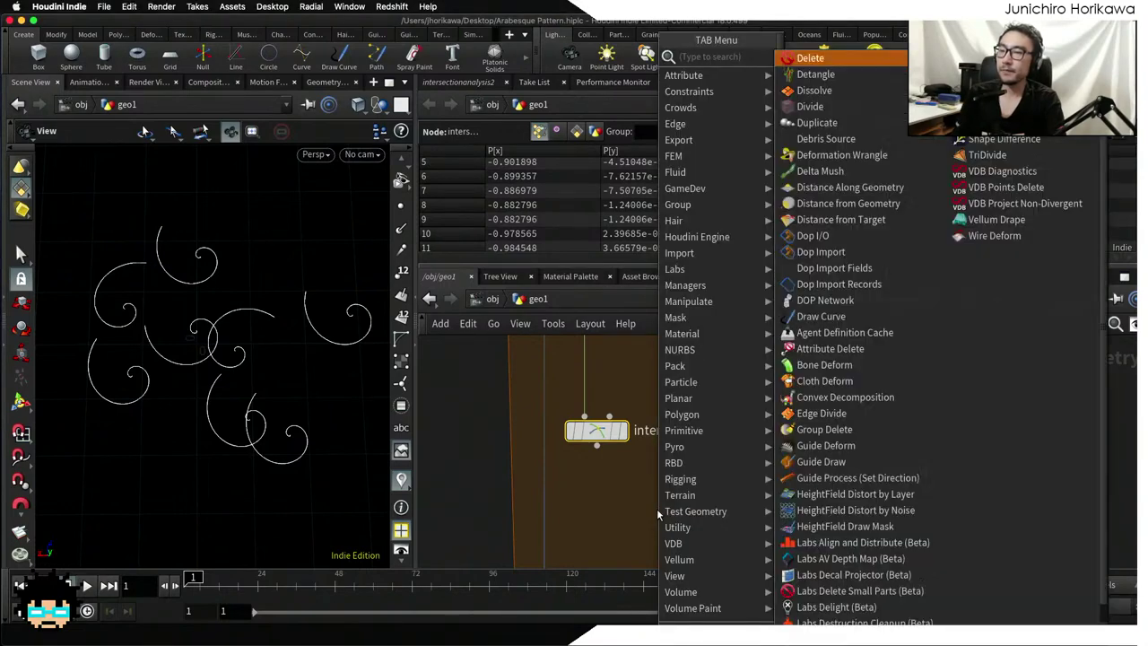
pyautogui.write('l')
pyautogui.press('BackSpace')
pyautogui.press('BackSpace')
pyautogui.press('BackSpace')
pyautogui.press('BackSpace')
pyautogui.press('BackSpace')
pyautogui.press('BackSpace')
pyautogui.write('attrib')
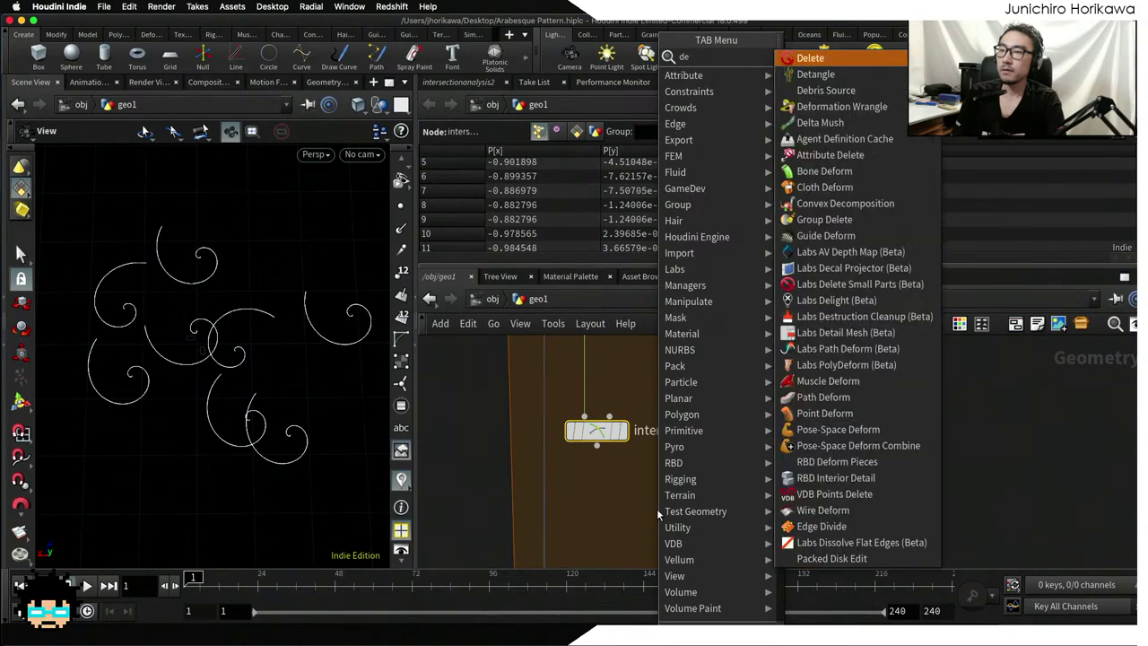
pyautogui.write('wr')
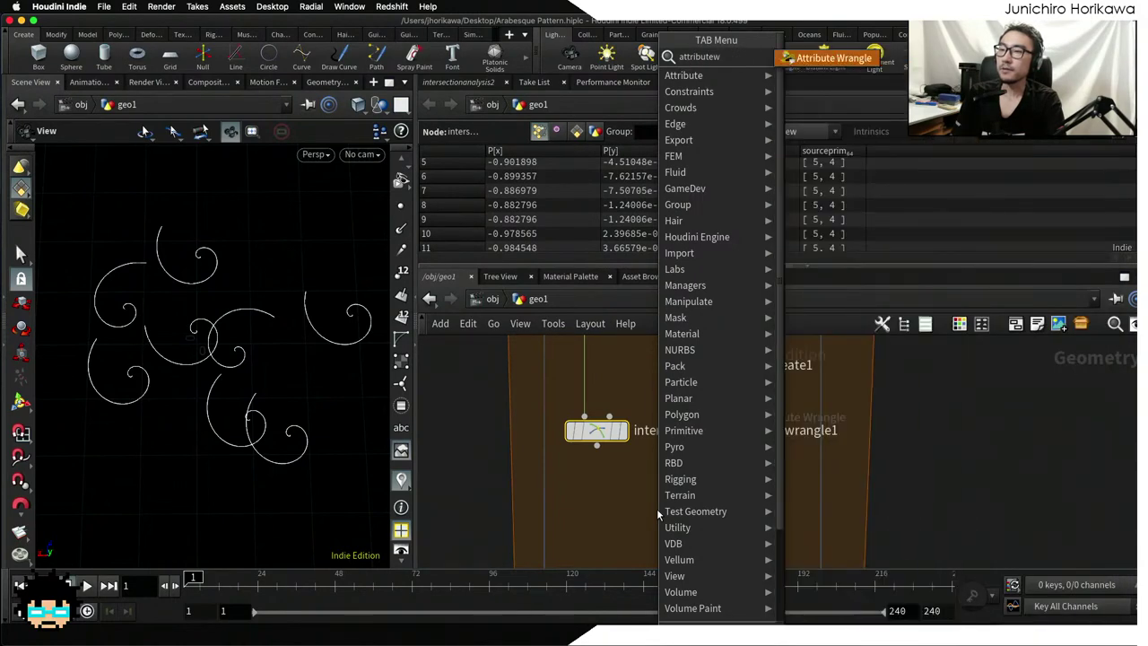
pyautogui.press('Return')
pyautogui.click(657, 509)
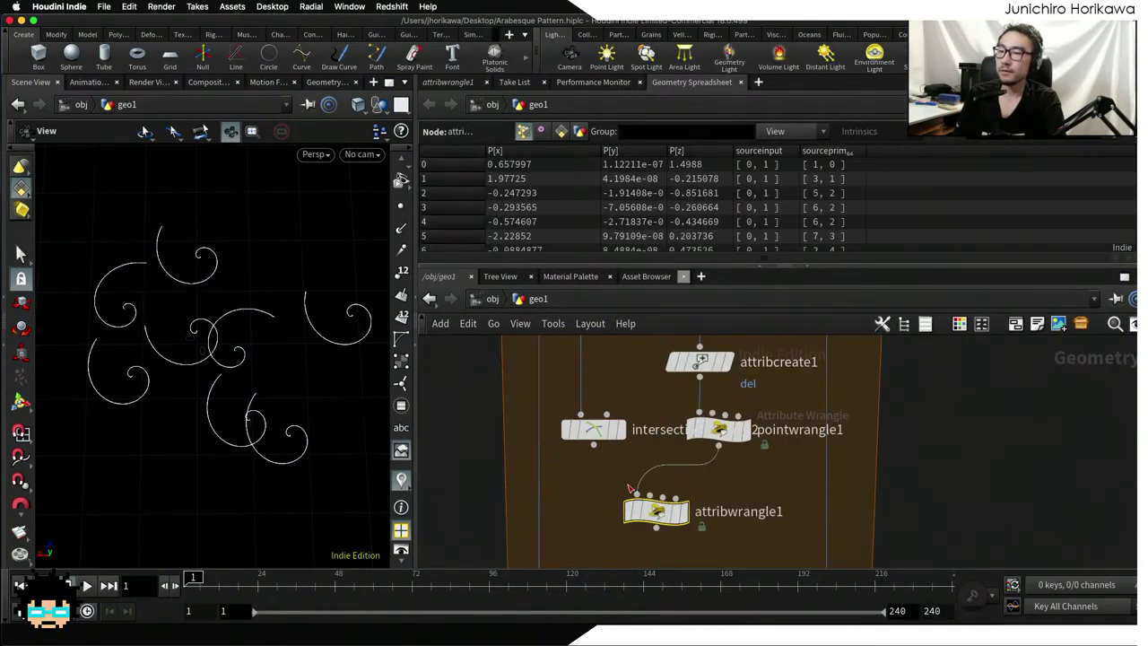
# Wire intersectionanalysis2 into the new wrangle's second input and show its parameters.
pyautogui.scroll(1, 665, 457)
pyautogui.moveTo(596, 446); pyautogui.dragTo(639, 493)
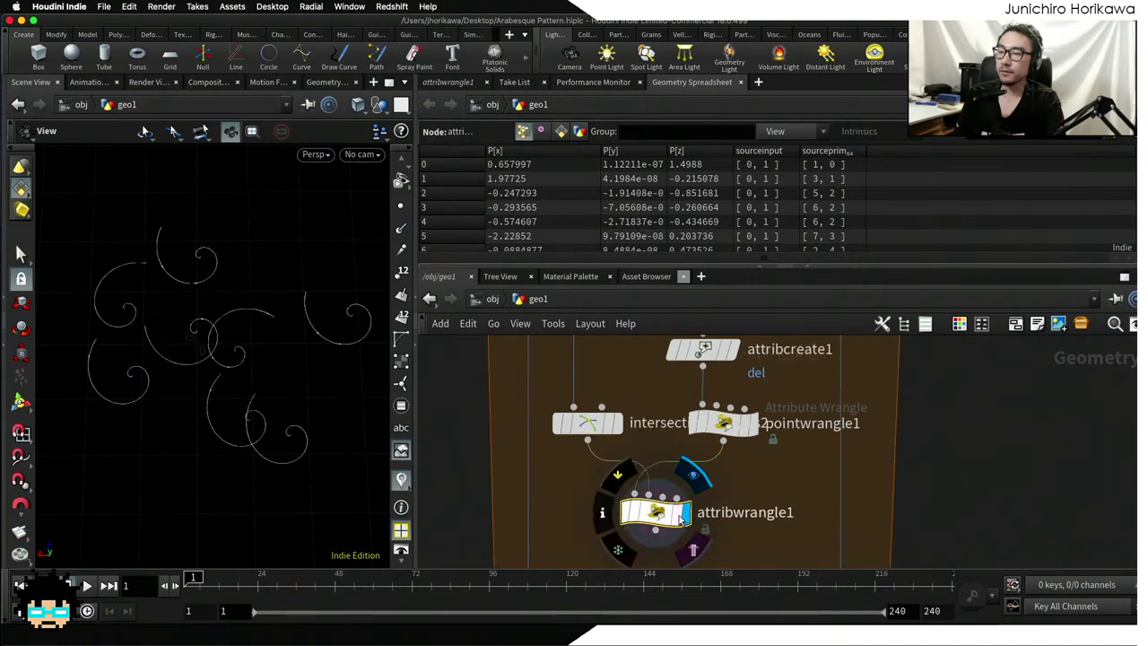
pyautogui.click(686, 512)
pyautogui.click(449, 83)
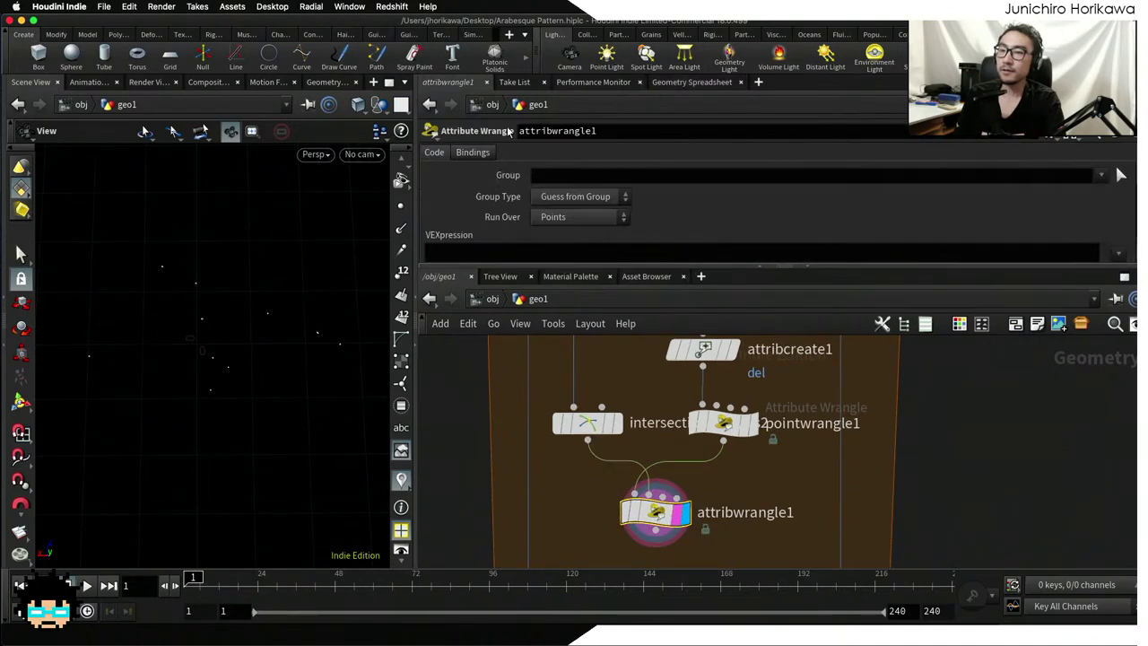
# Set attribwrangle1 to Run Over Detail and enlarge its VEXpression field.
pyautogui.click(583, 216)
pyautogui.click(595, 225)
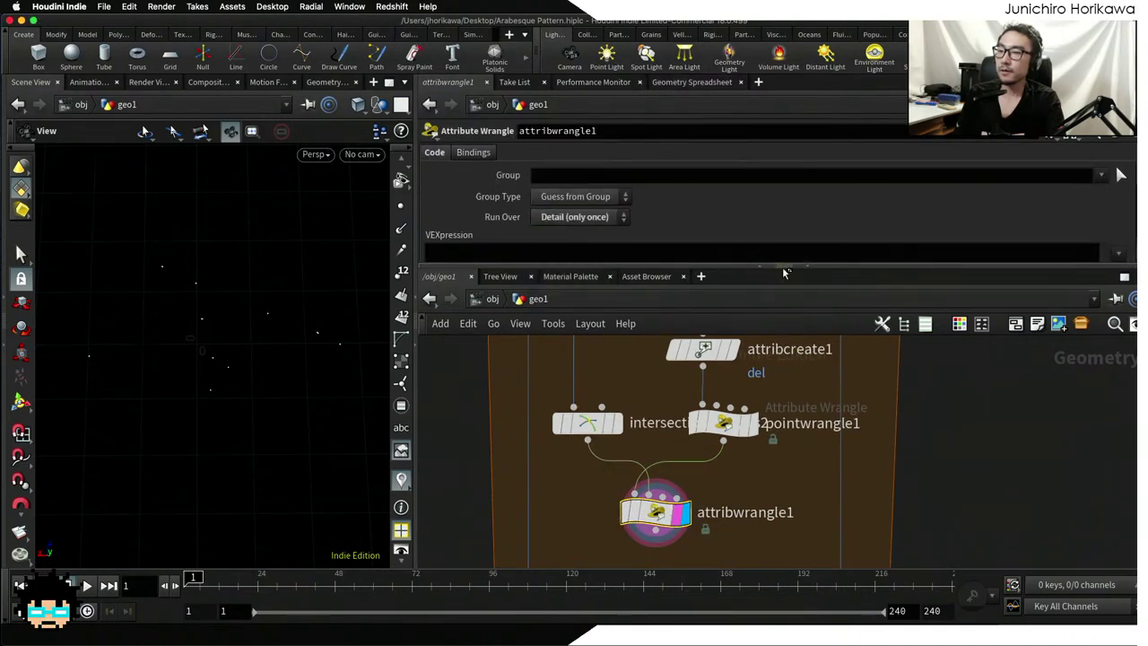
pyautogui.moveTo(832, 273); pyautogui.dragTo(832, 342)
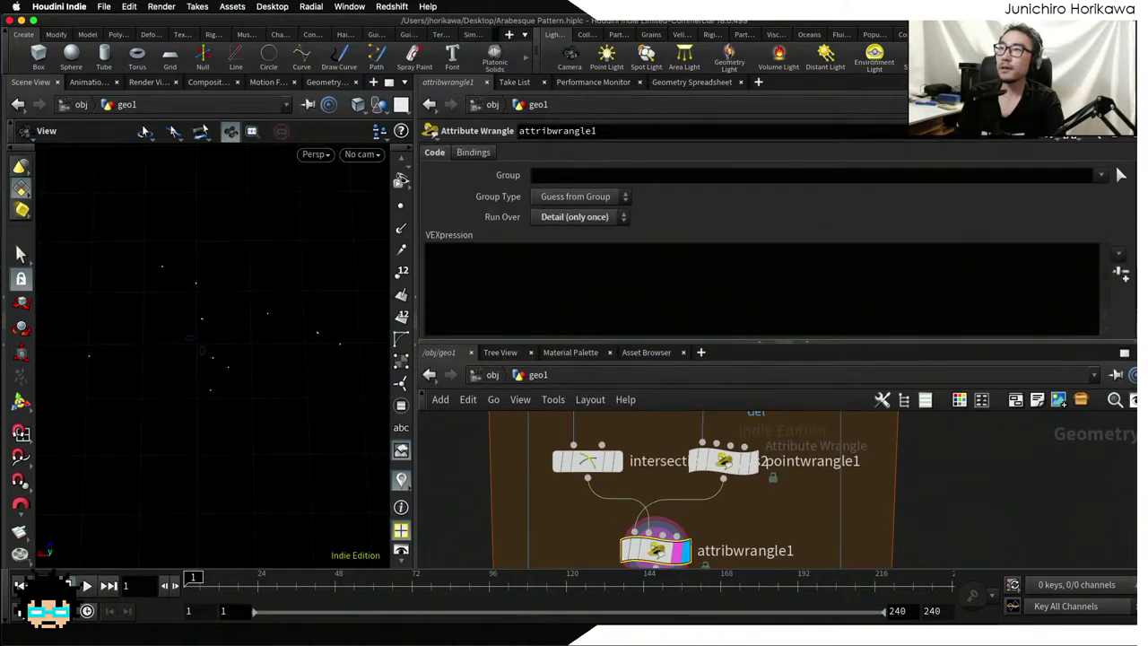
pyautogui.click(700, 292)
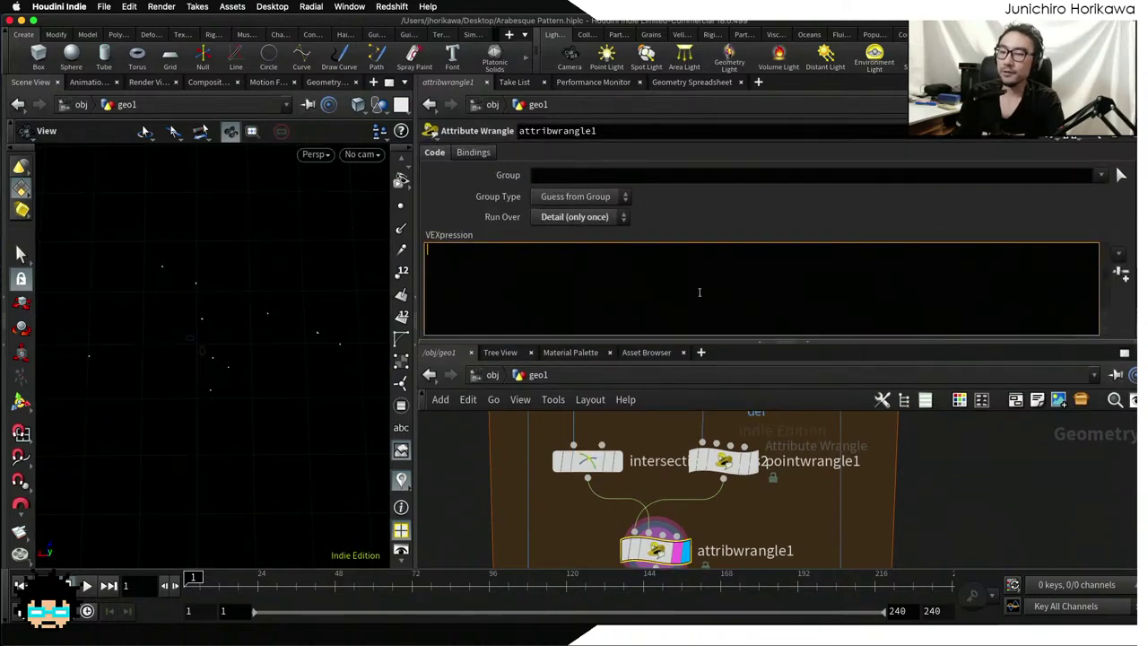
# Write an outer loop over input 1's points that reads each point's source primitive array.
pyautogui.write('for(int i')
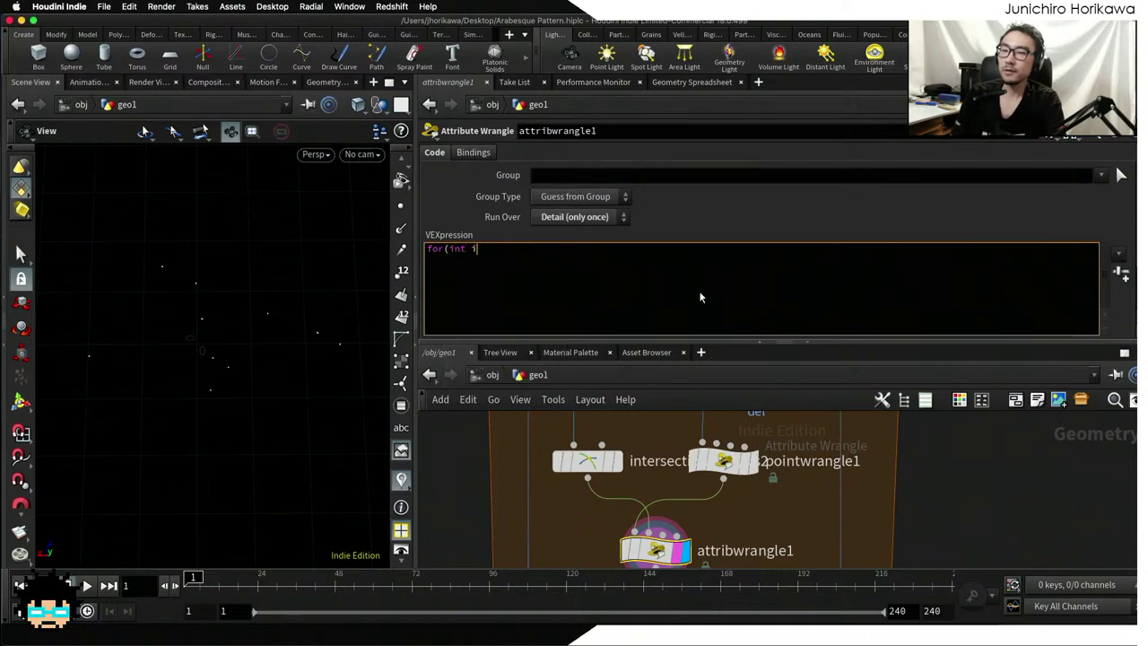
pyautogui.write('=0; i<n')
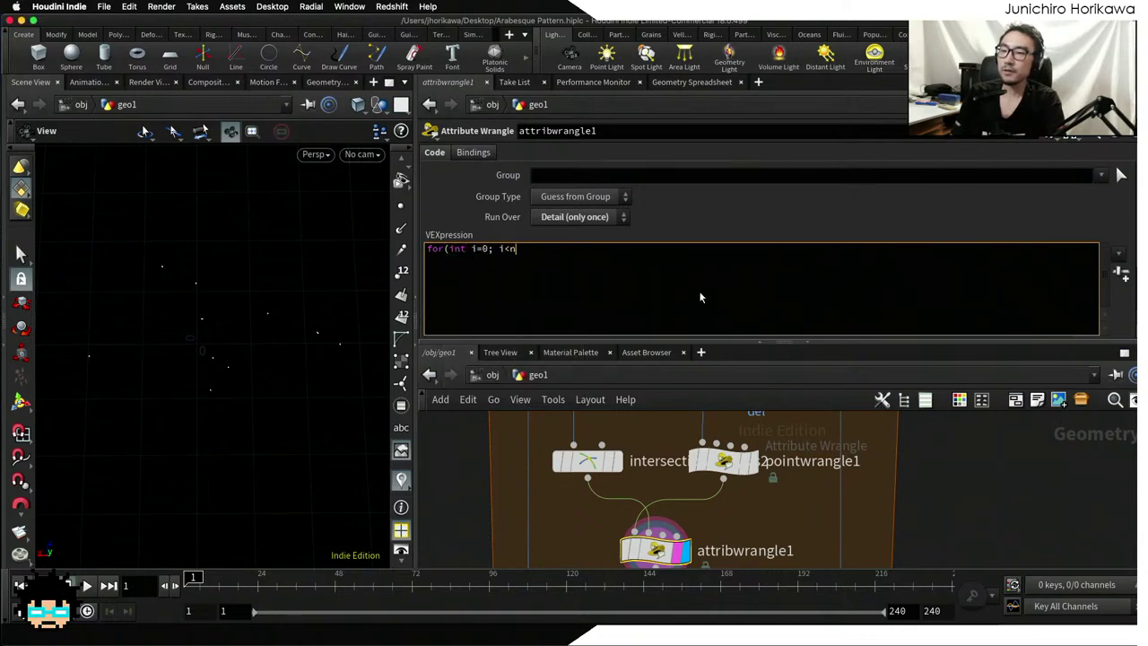
pyautogui.write('points(1); i++){')
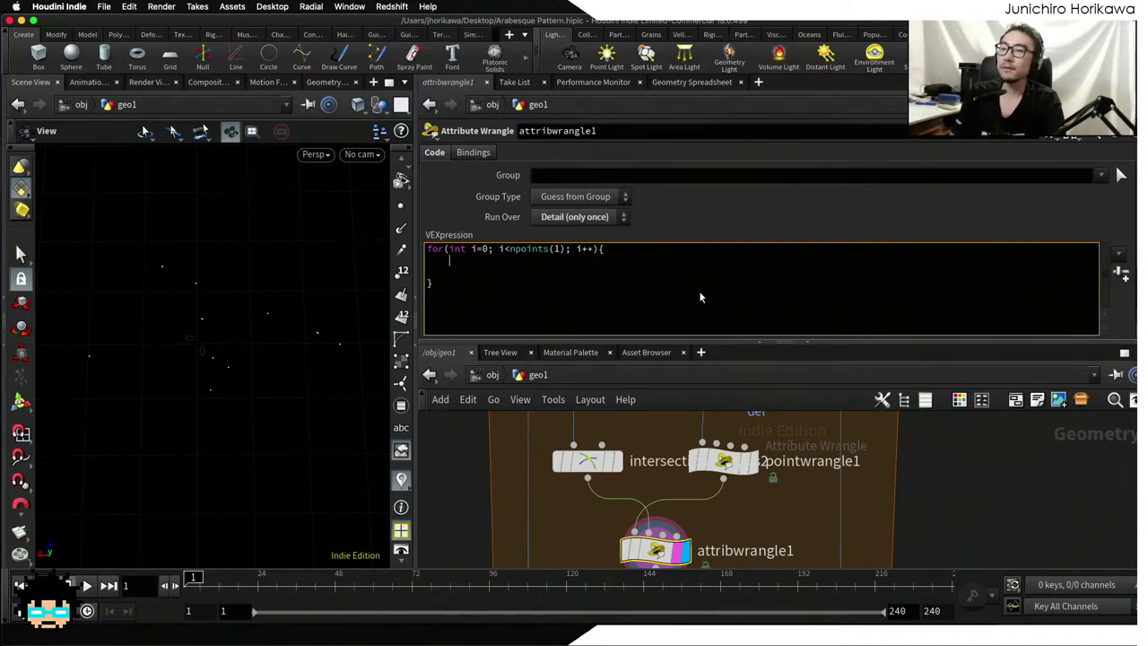
pyautogui.write('int')
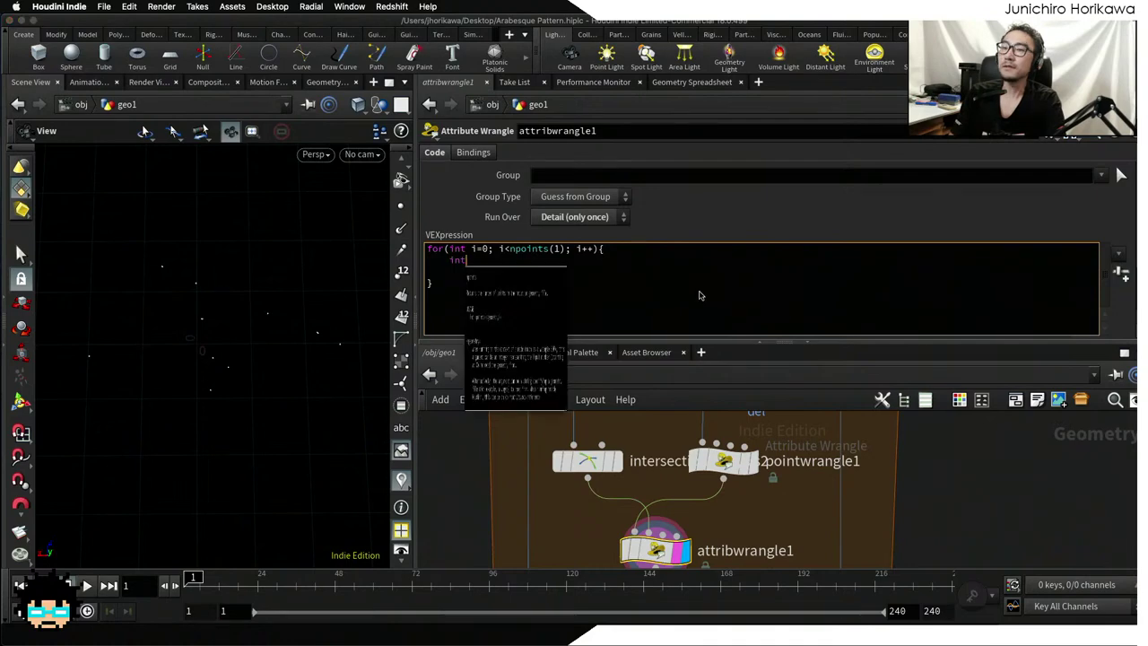
pyautogui.write(' rm')
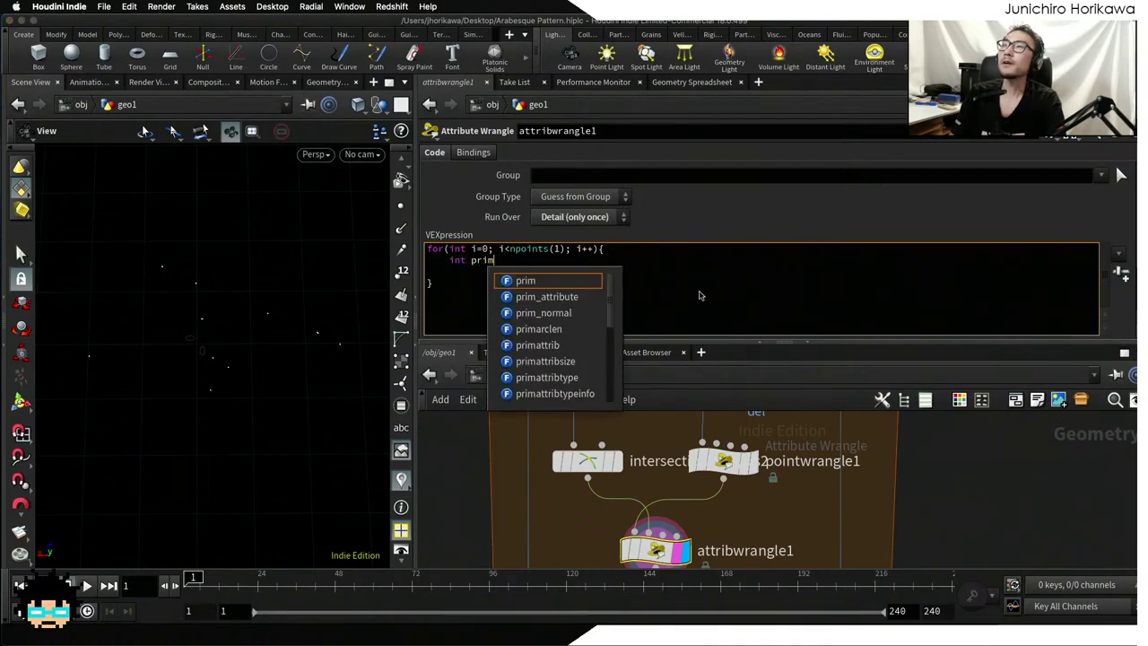
pyautogui.write('s')
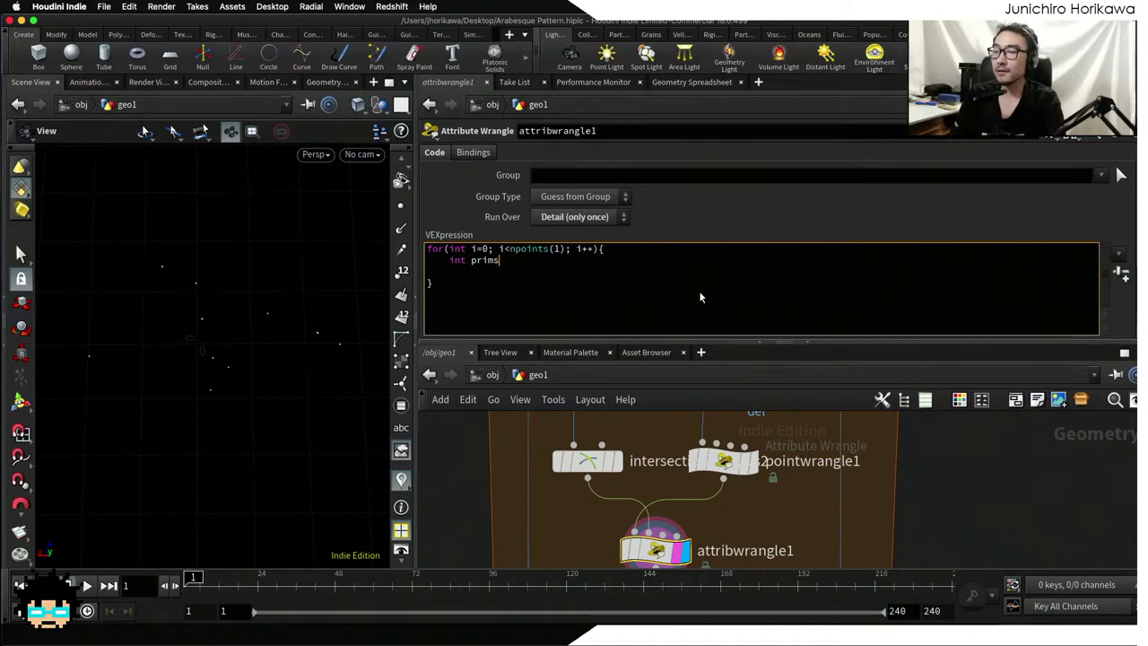
pyautogui.write('p[[] =')
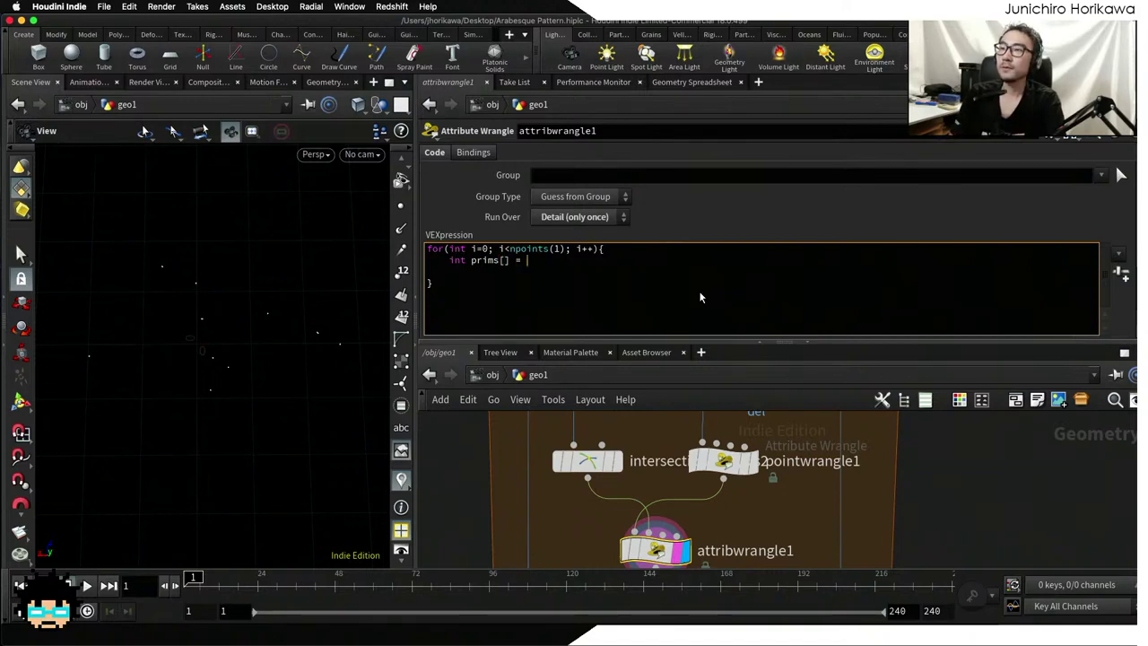
pyautogui.write('po')
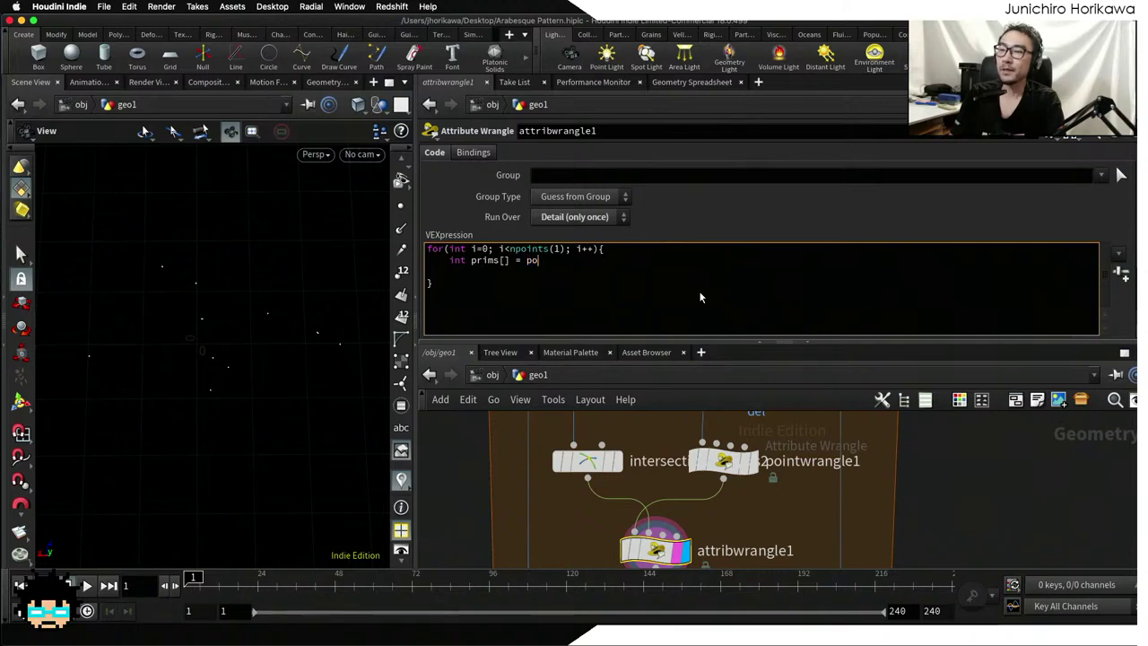
pyautogui.write('int(1,')
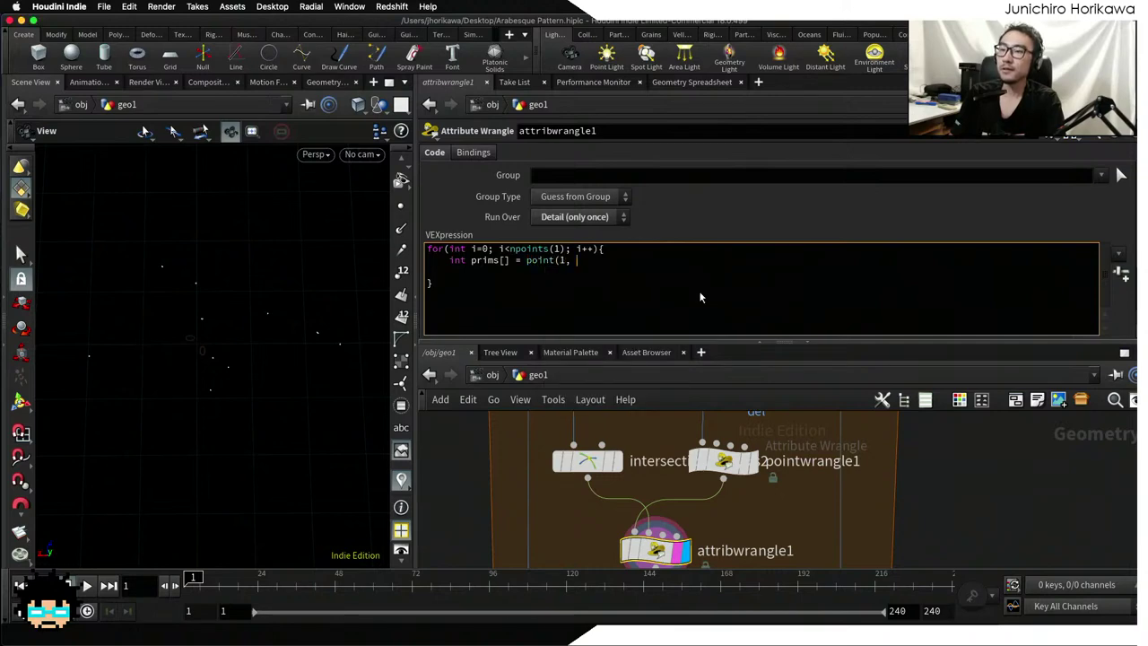
pyautogui.write('ourceprim')
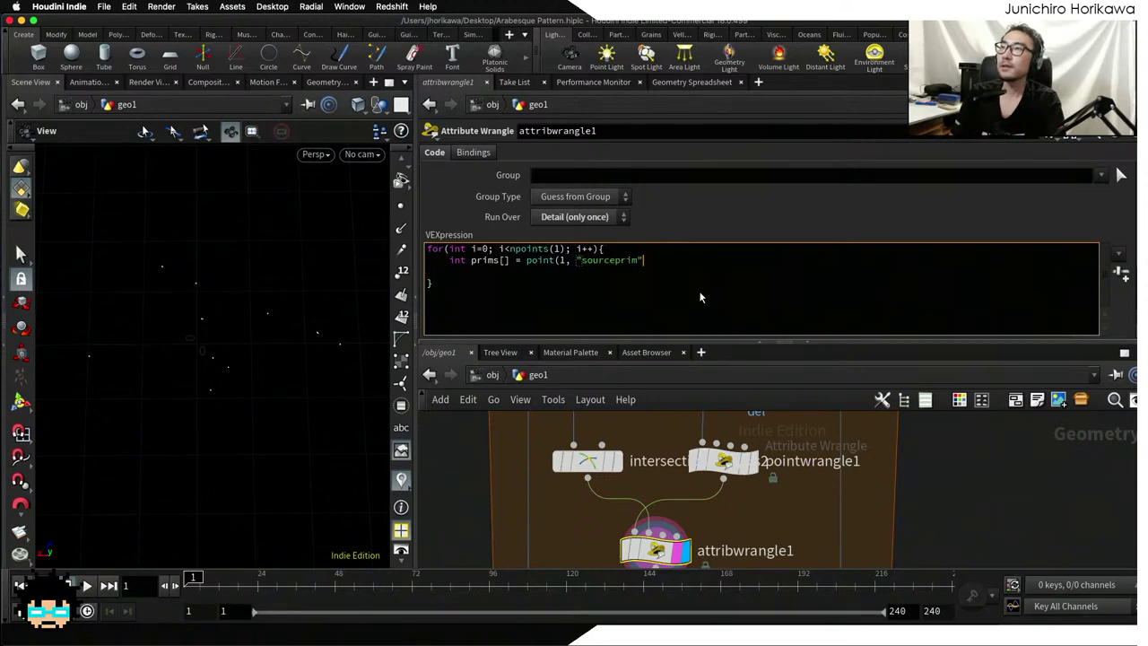
pyautogui.write('i)')
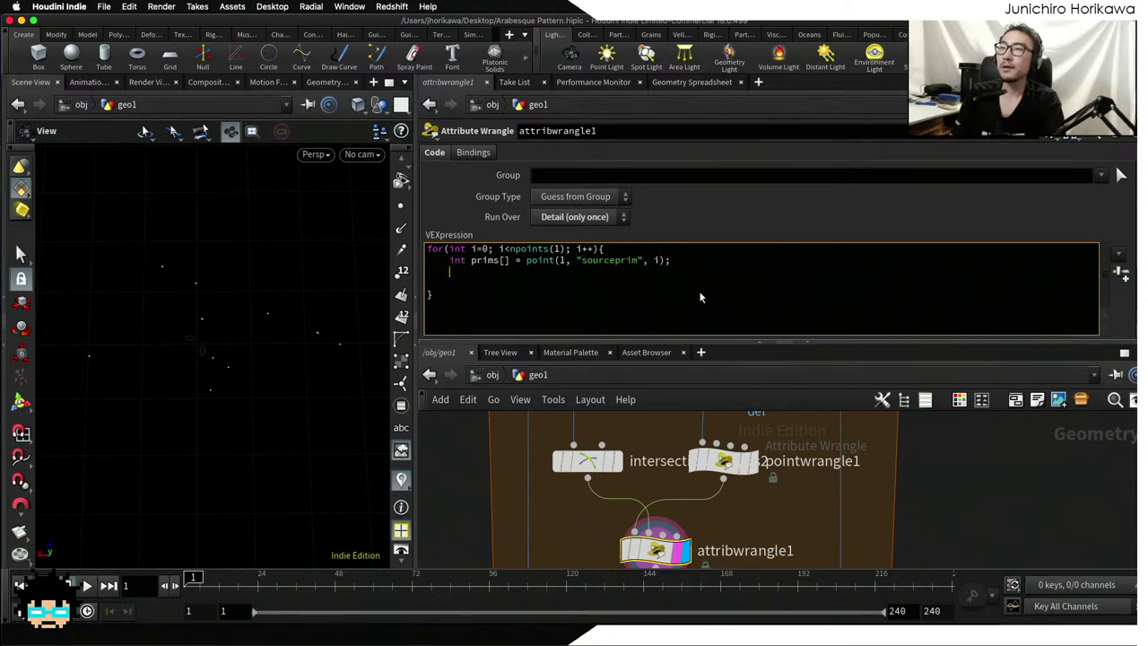
pyautogui.write('for')
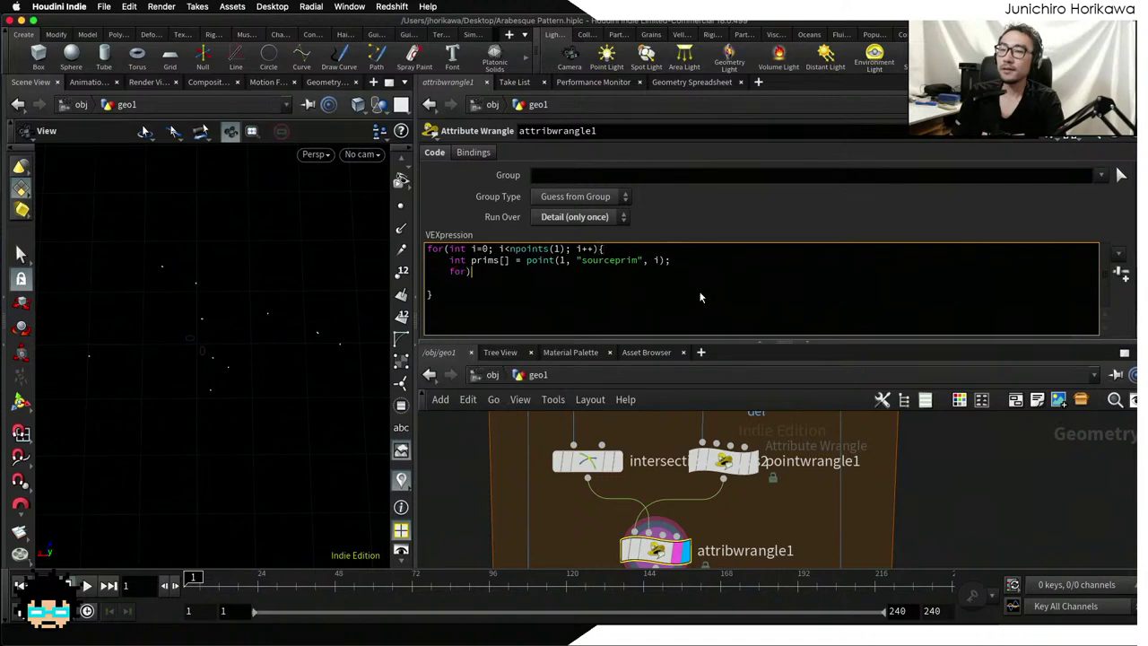
pyautogui.press('BackSpace')
pyautogui.press('BackSpace')
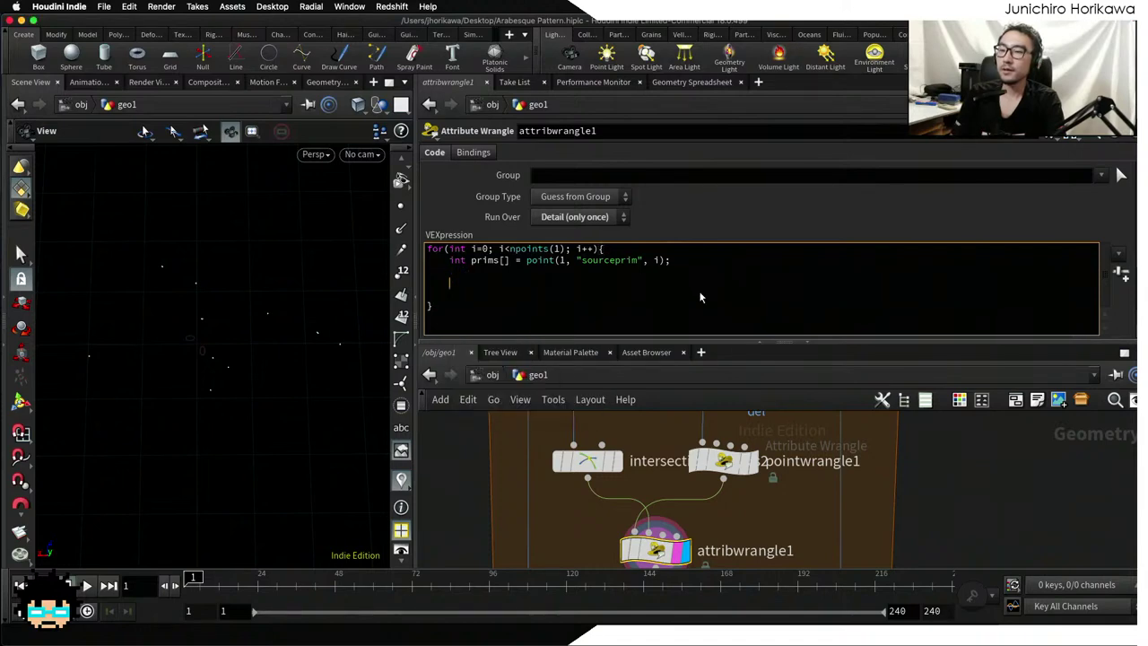
pyautogui.press('Return')
# Add an inner loop calling setdetailattrib(0, "del", prim, "append") for each primitive number.
pyautogui.write('for(int ')
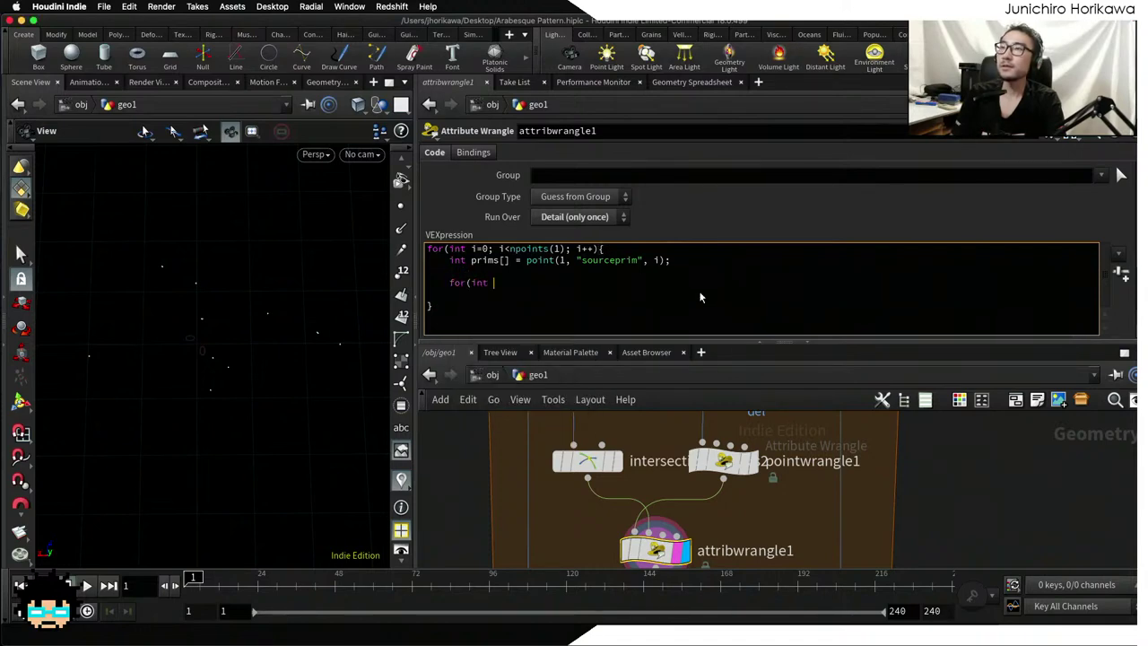
pyautogui.write('n')
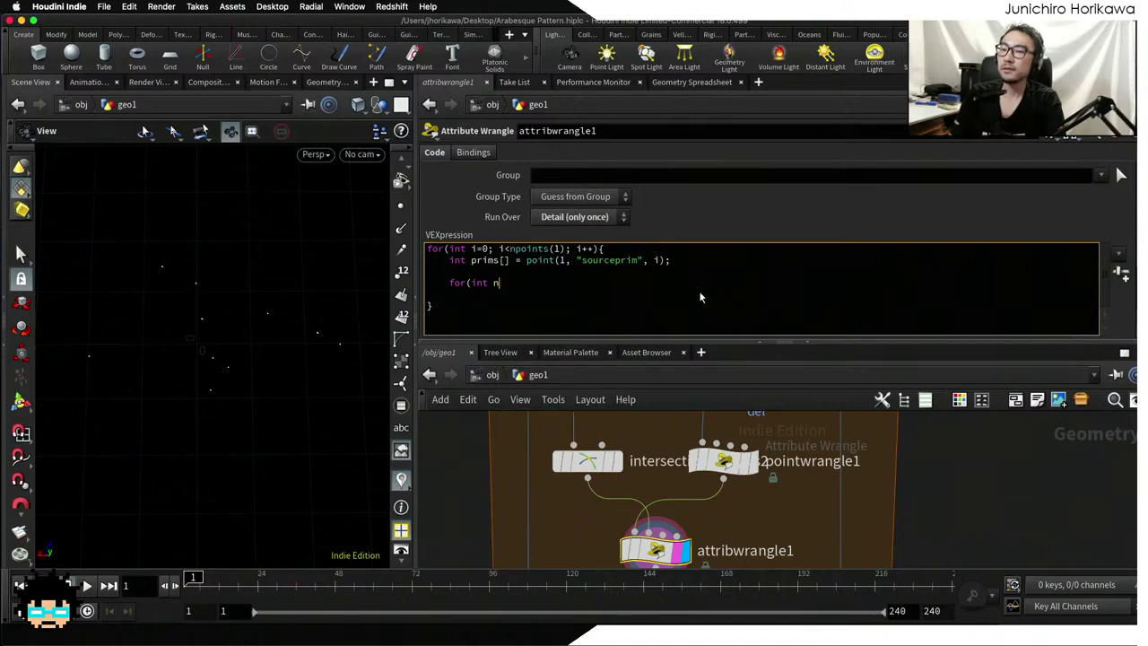
pyautogui.write('=0; n<len(')
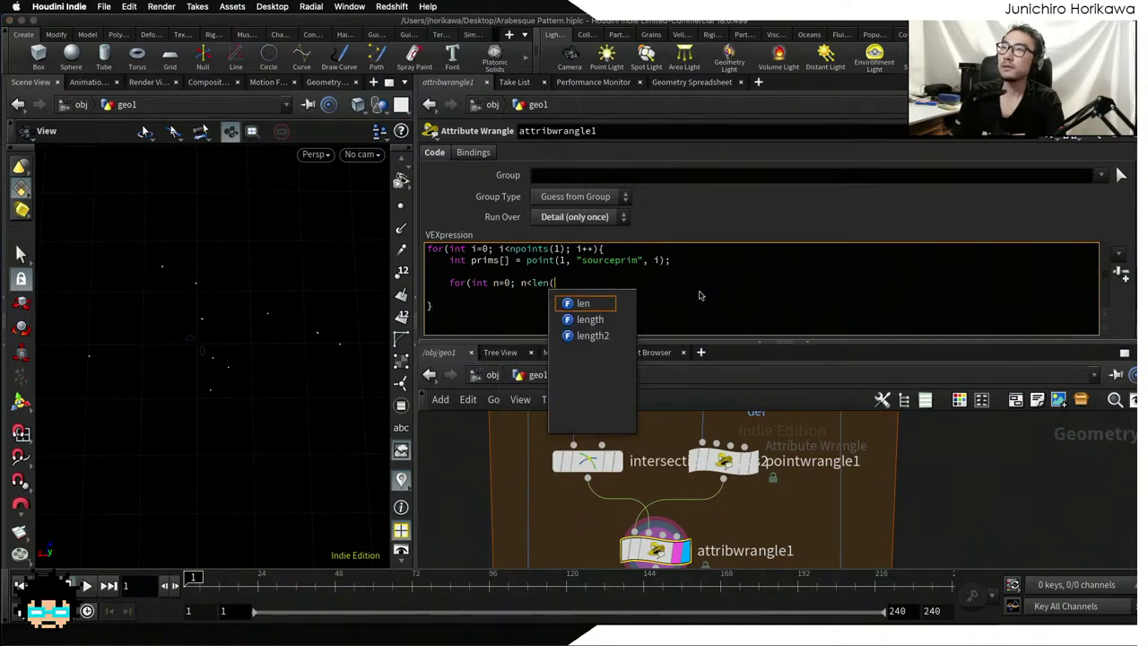
pyautogui.write('prims); n++){')
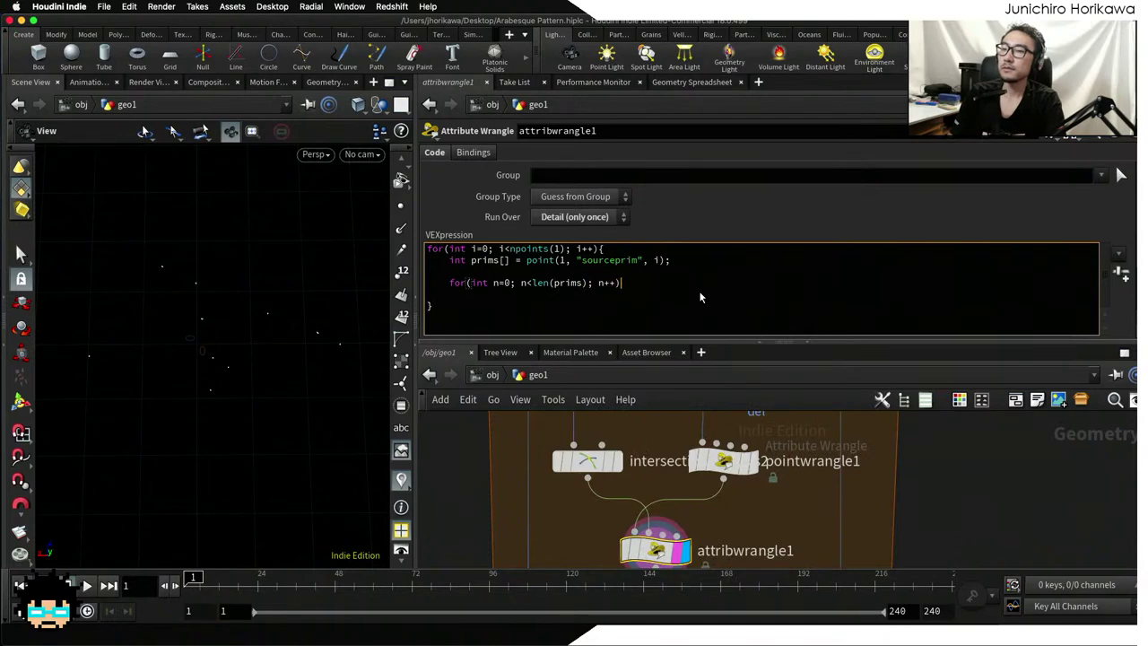
pyautogui.press('Return')
pyautogui.press('Return')
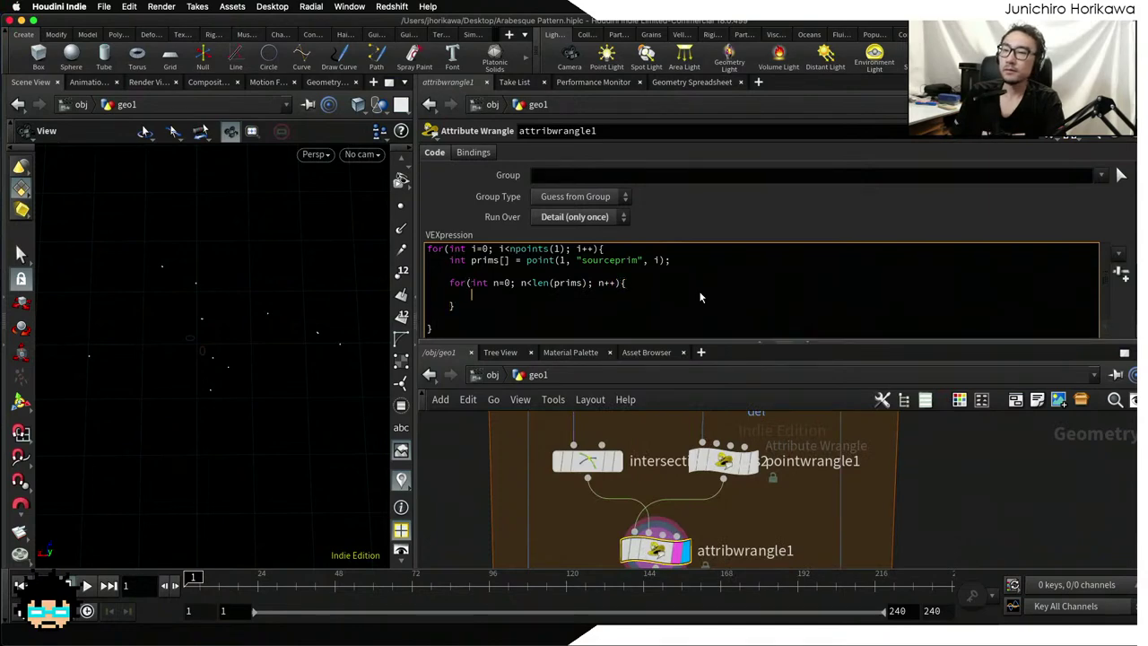
pyautogui.write('int pr')
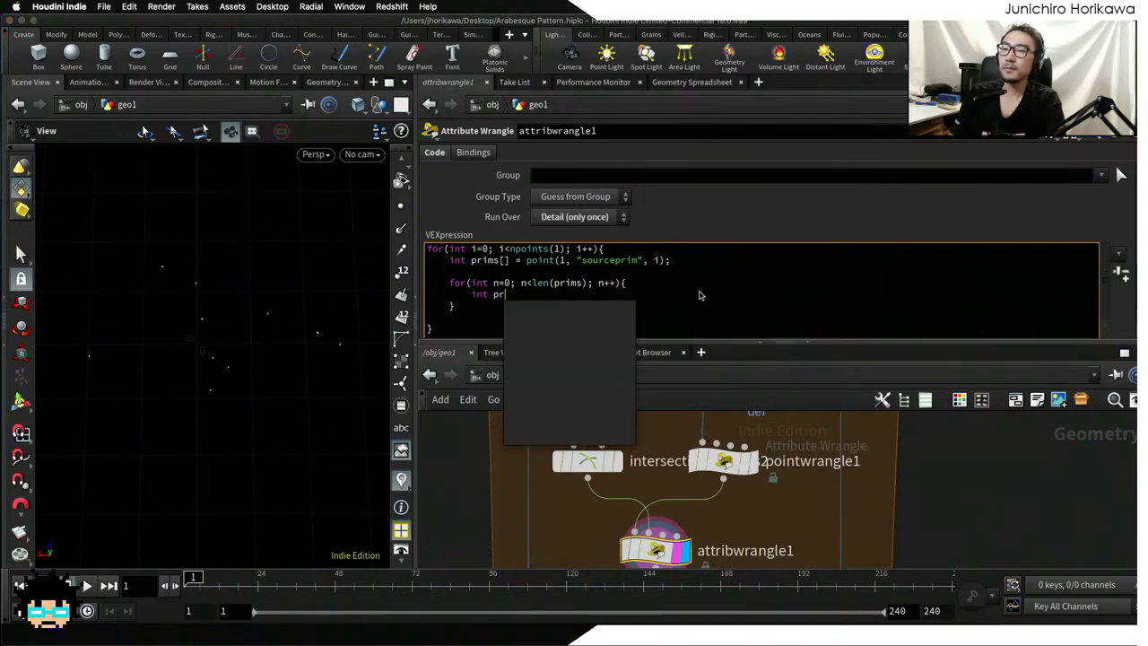
pyautogui.write('im = prims[n];')
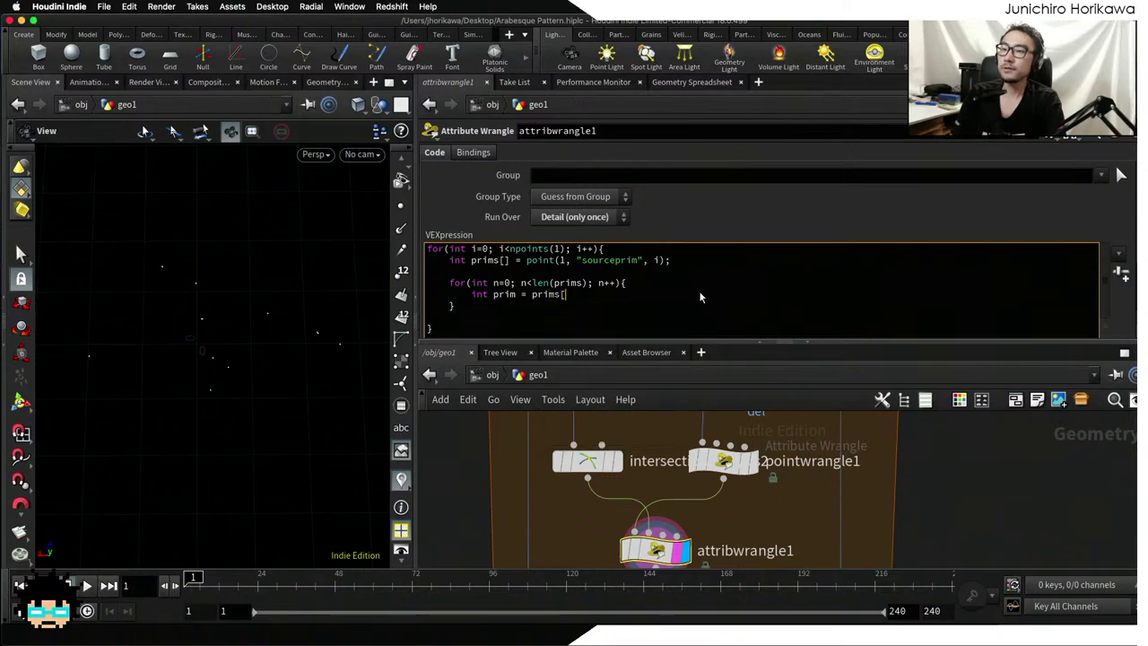
pyautogui.press('Return')
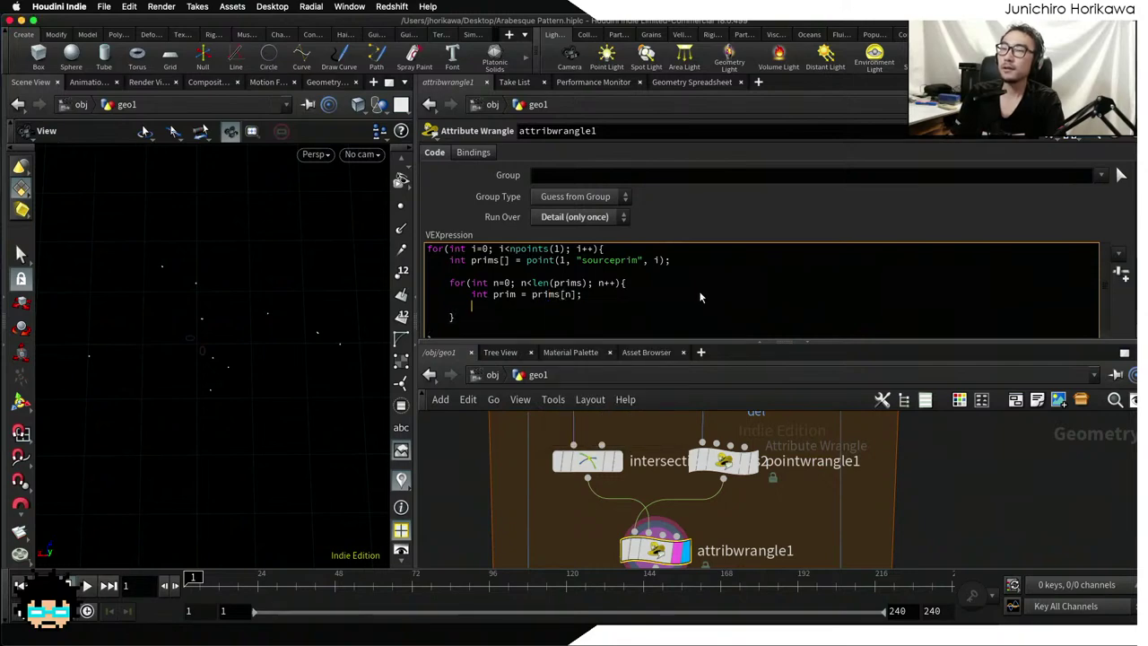
pyautogui.write('setdetai')
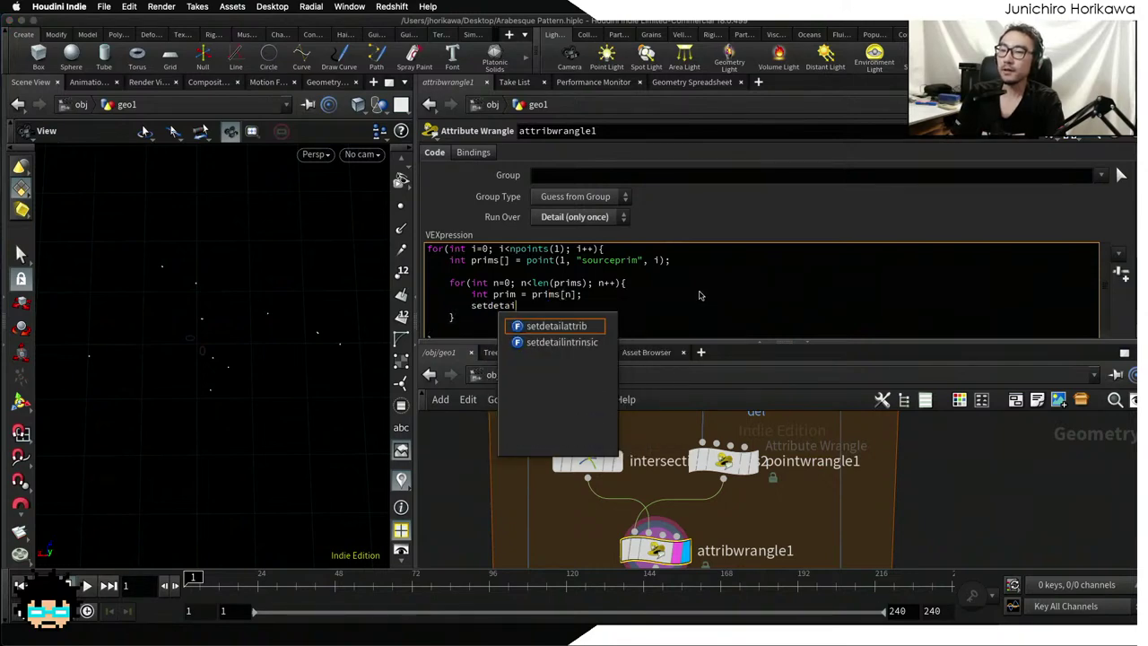
pyautogui.write('lattri')
pyautogui.press('Return')
pyautogui.write('(0, ')
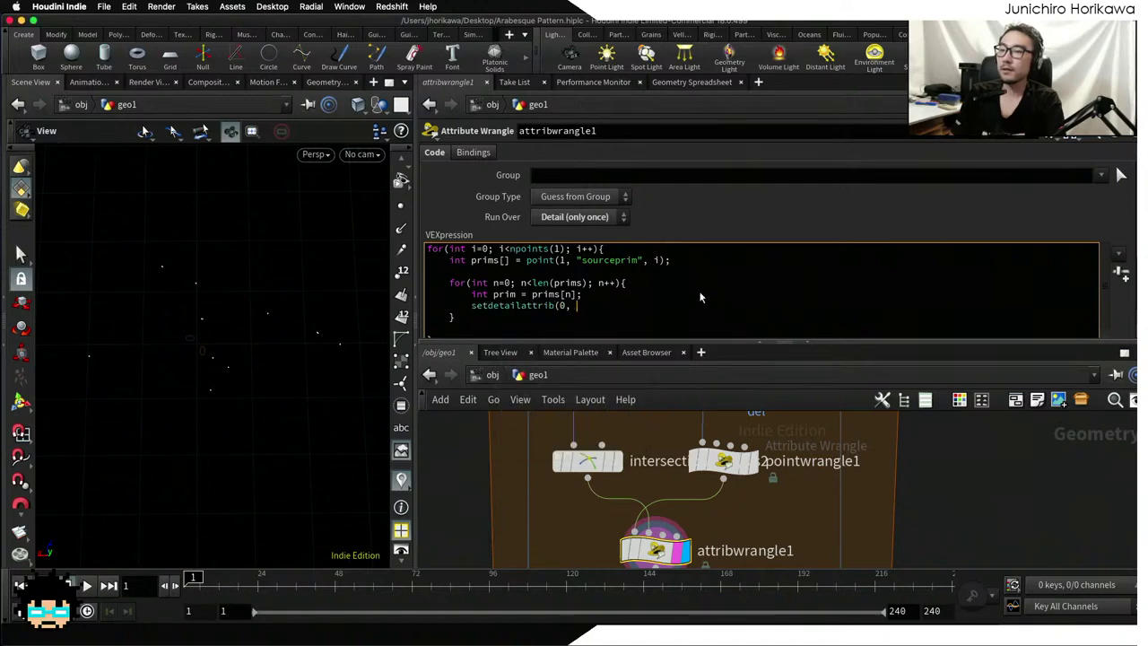
pyautogui.write('"del", prim, "apped')
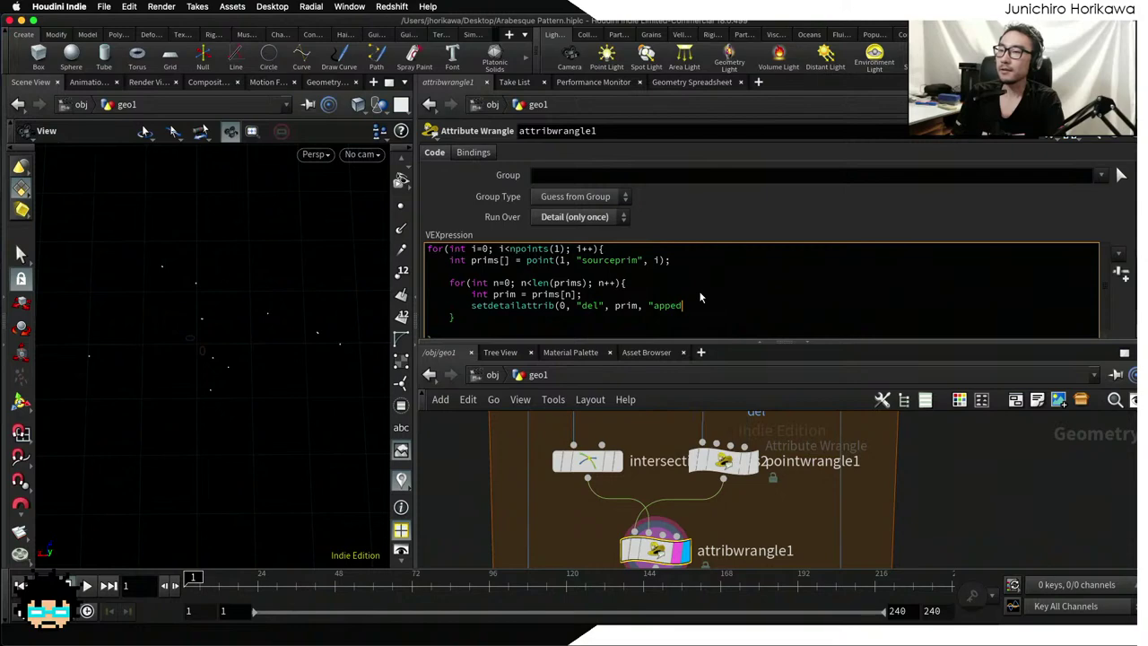
pyautogui.press('BackSpace')
pyautogui.write('nd')
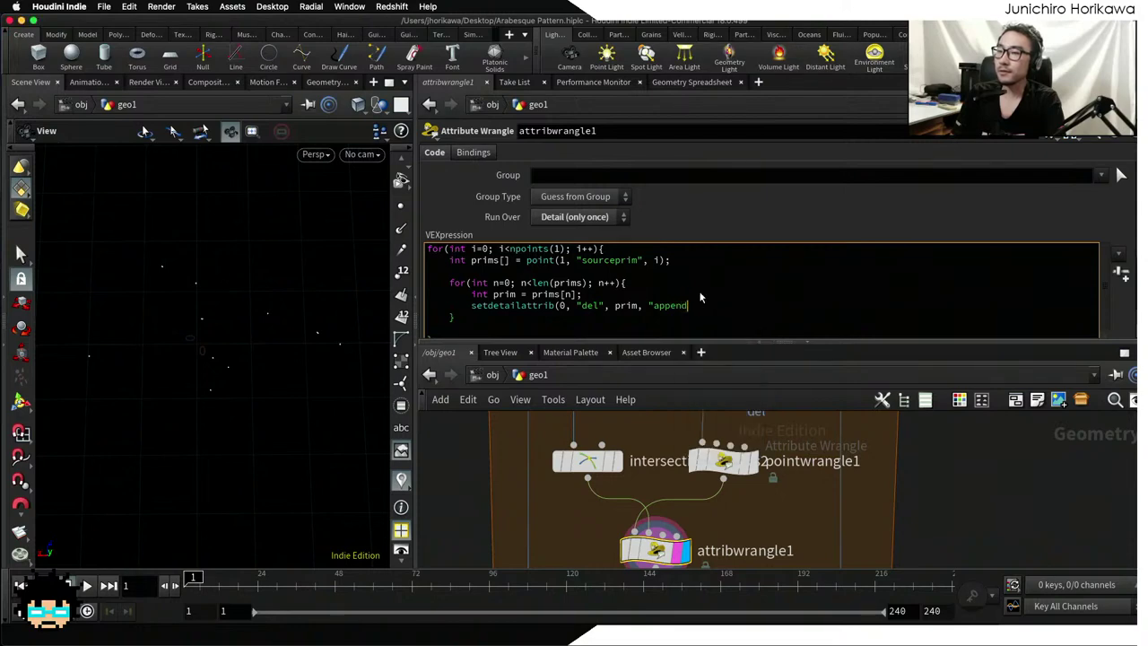
pyautogui.press('BackSpace')
pyautogui.press('BackSpace')
pyautogui.press('BackSpace')
pyautogui.write('end");')
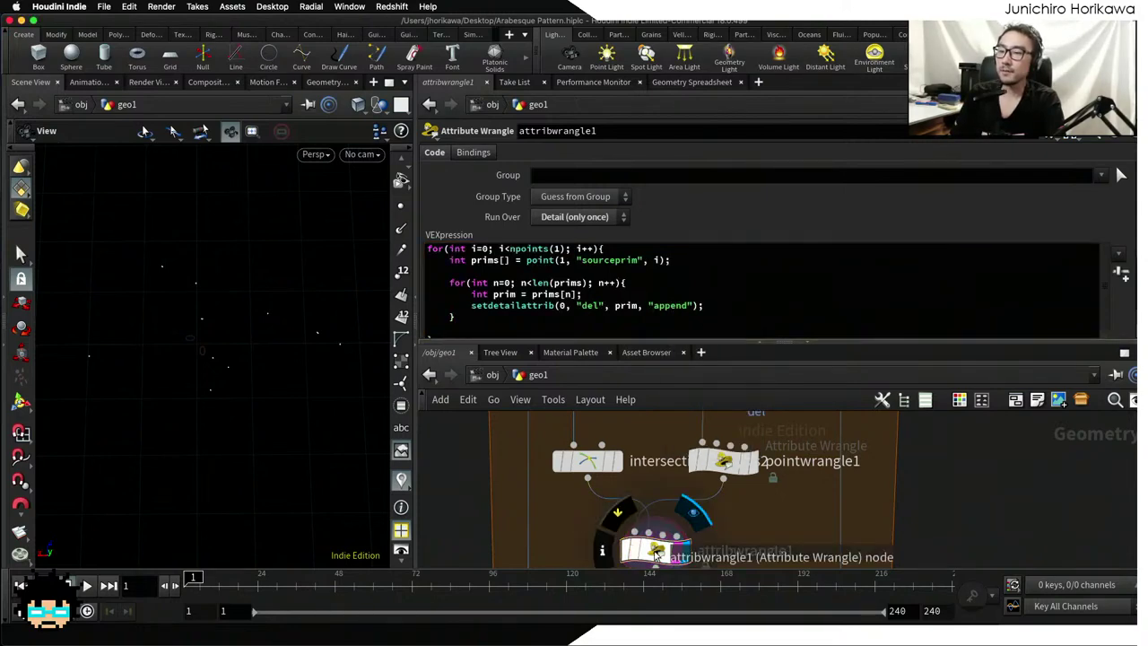
# Show the 13-value del array in the spreadsheet's Detail view, then box-select the three wrangle nodes.
pyautogui.click(692, 82)
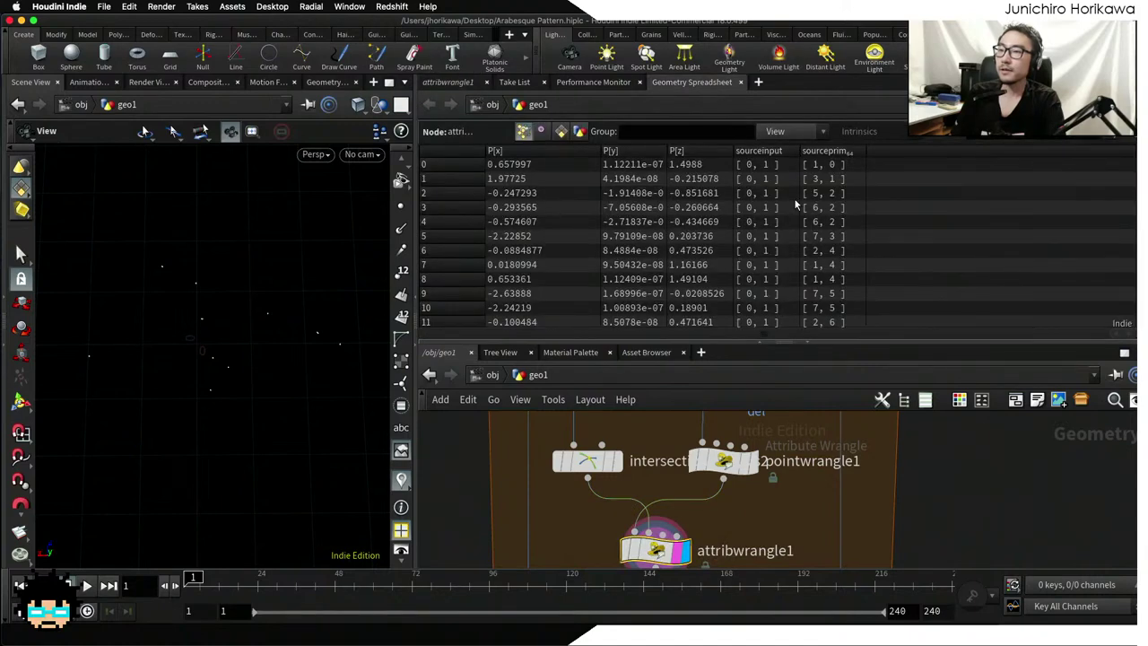
pyautogui.click(581, 132)
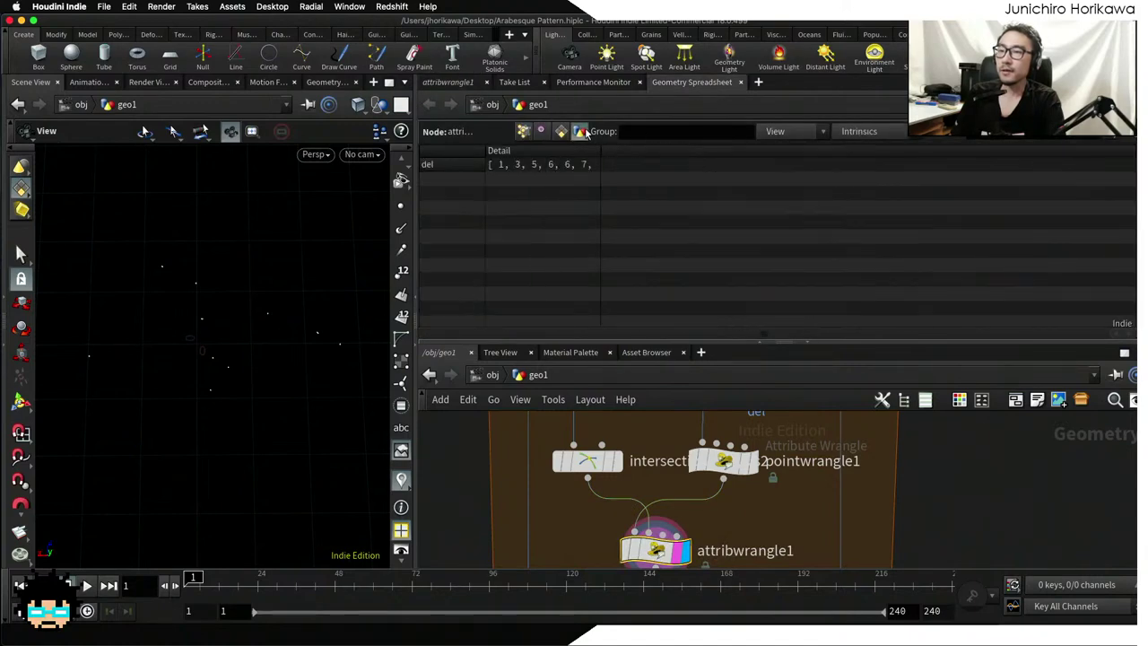
pyautogui.moveTo(602, 152); pyautogui.dragTo(1047, 144)
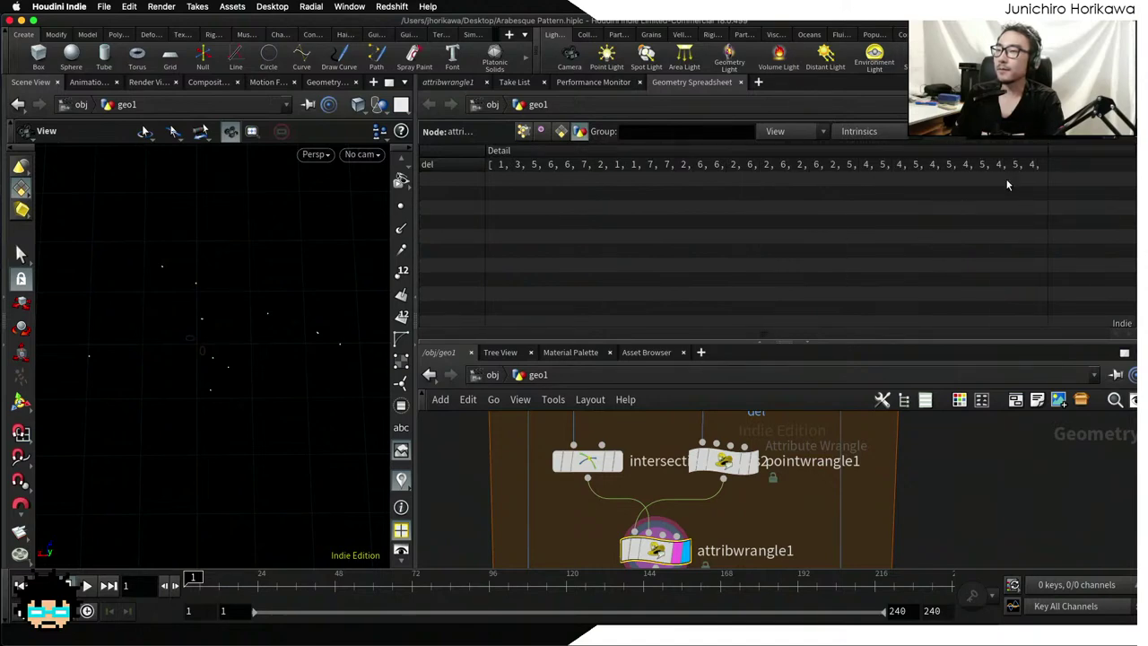
pyautogui.moveTo(1048, 158); pyautogui.dragTo(626, 159)
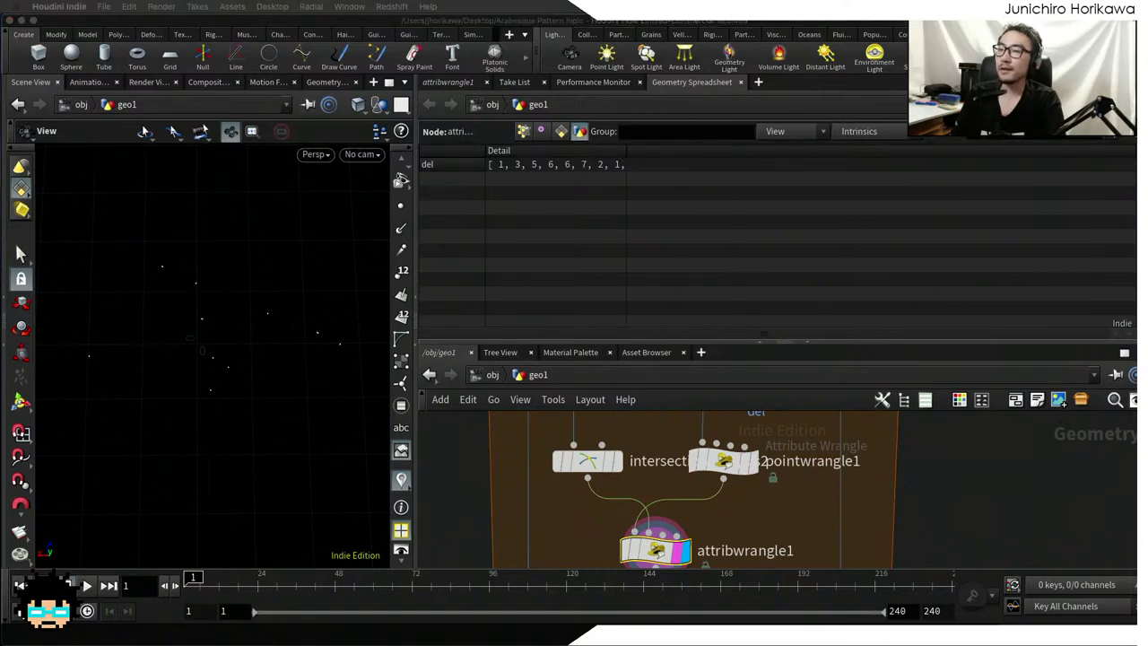
pyautogui.click(744, 519)
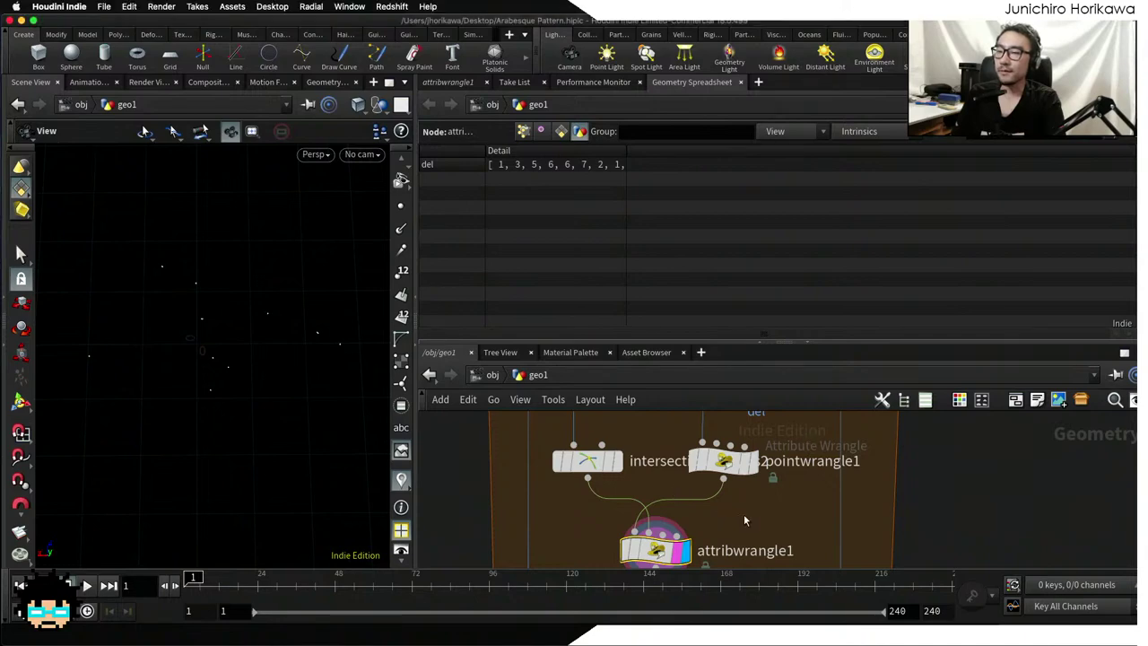
pyautogui.scroll(-3, 744, 519)
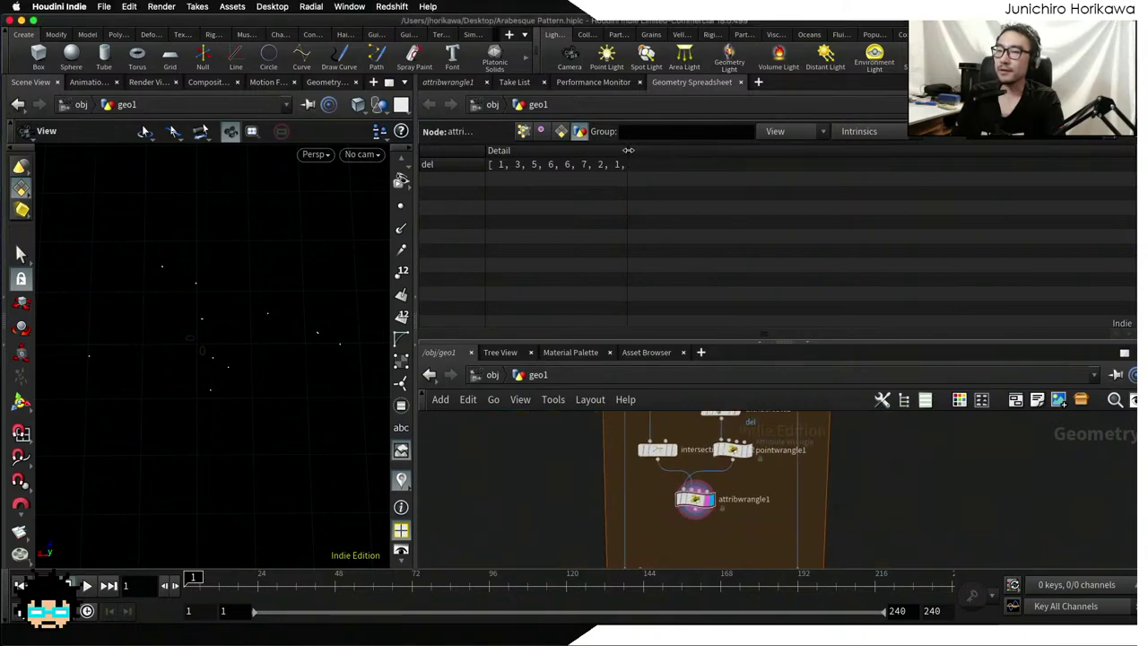
pyautogui.moveTo(628, 162); pyautogui.dragTo(899, 143)
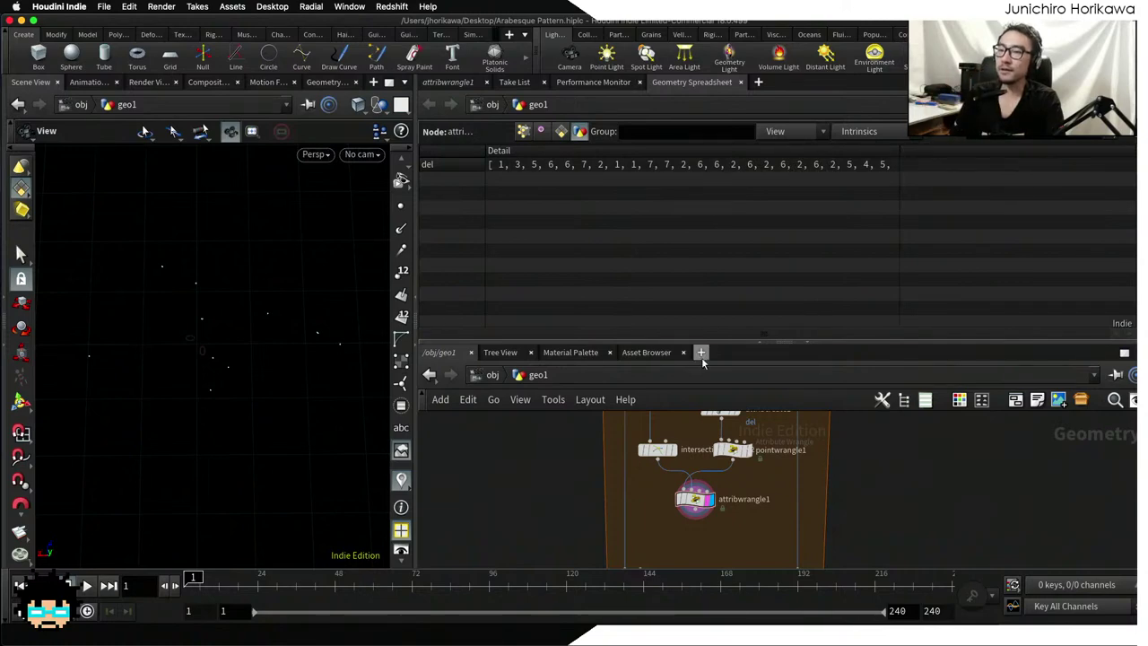
pyautogui.scroll(1, 741, 539)
pyautogui.moveTo(741, 546); pyautogui.dragTo(655, 448)
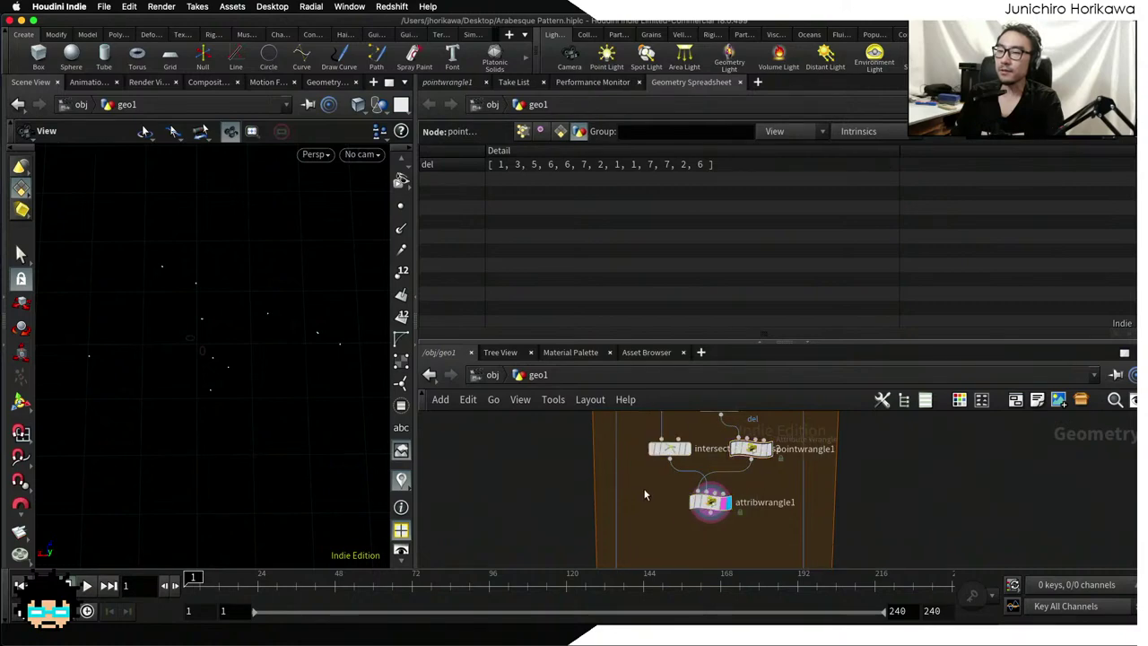
pyautogui.moveTo(679, 460); pyautogui.dragTo(688, 539, button='middle')
# Add a Primitive Wrangle node to the network via the 'primi' search.
pyautogui.press('Tab')
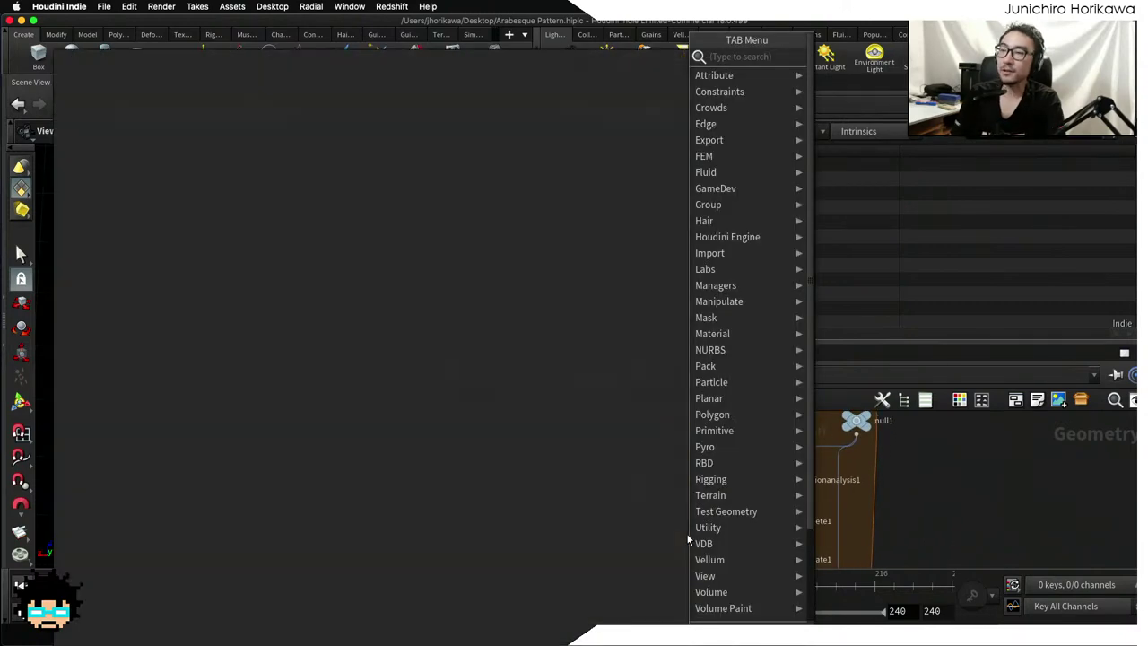
pyautogui.write('primite')
pyautogui.press('BackSpace')
pyautogui.press('BackSpace')
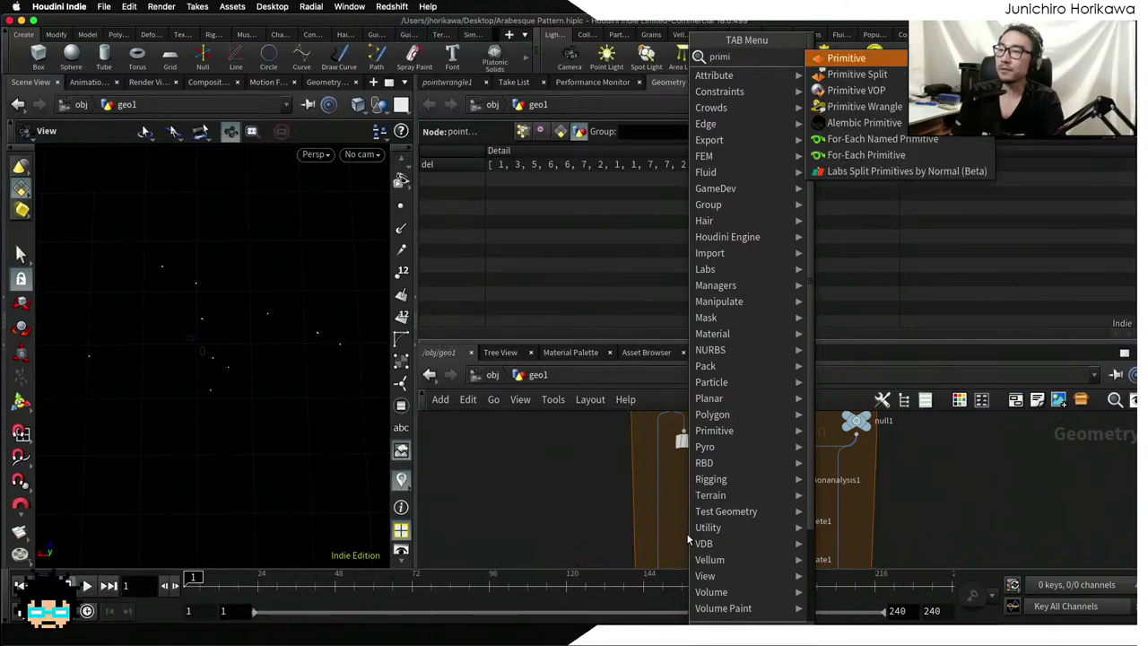
pyautogui.press('Down')
pyautogui.press('Down')
pyautogui.press('Down')
pyautogui.press('Return')
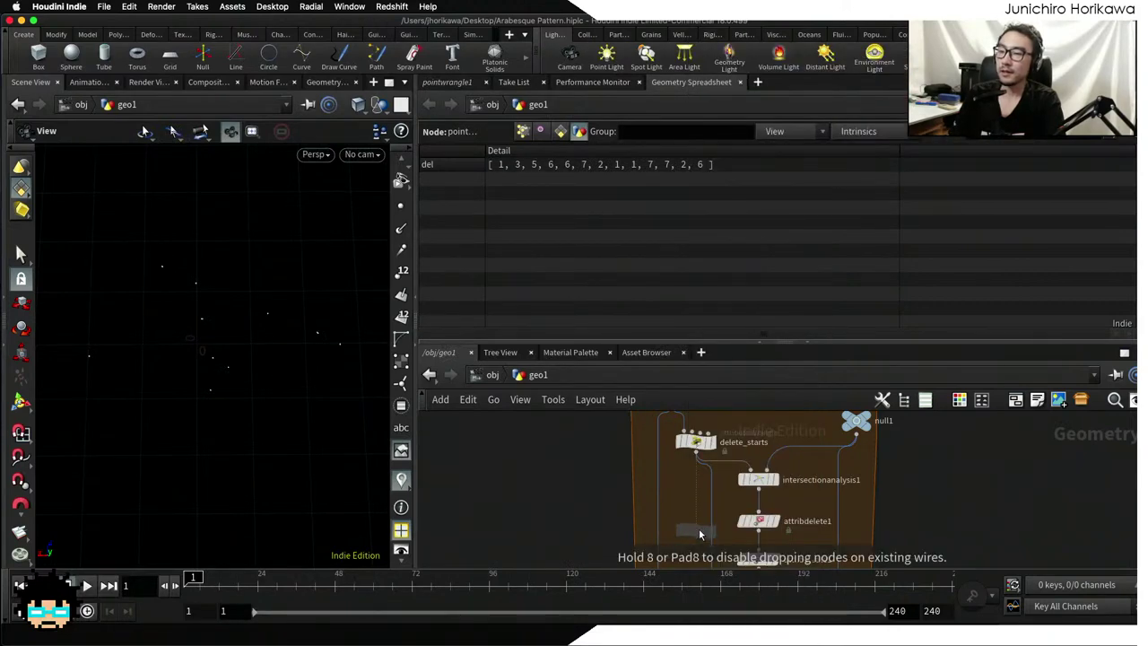
pyautogui.click(687, 533)
# Connect delete_starts' output into the Primitive Wrangle's first input and enlarge the network view.
pyautogui.click(696, 439)
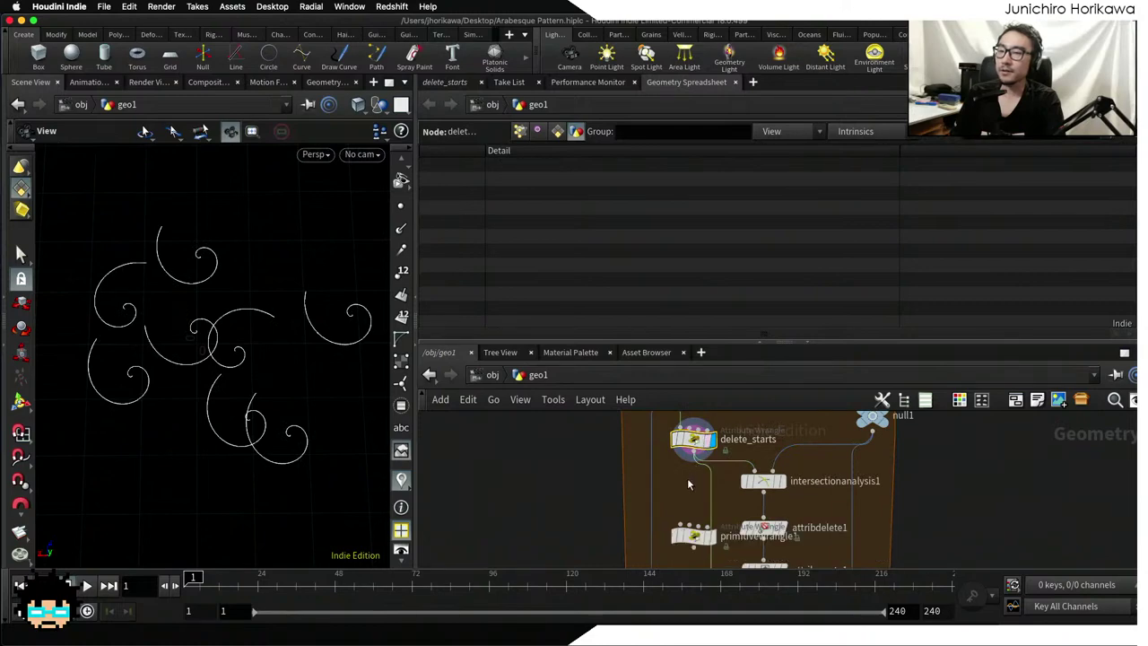
pyautogui.moveTo(695, 454); pyautogui.dragTo(682, 531)
pyautogui.scroll(-3, 695, 525)
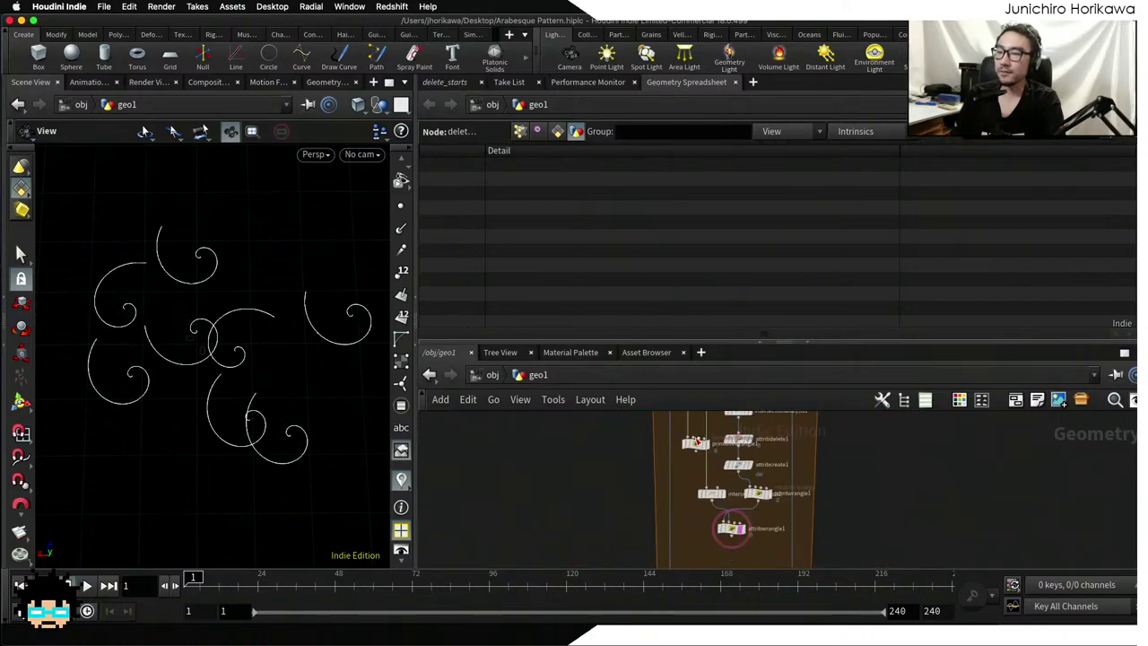
pyautogui.scroll(2, 700, 523)
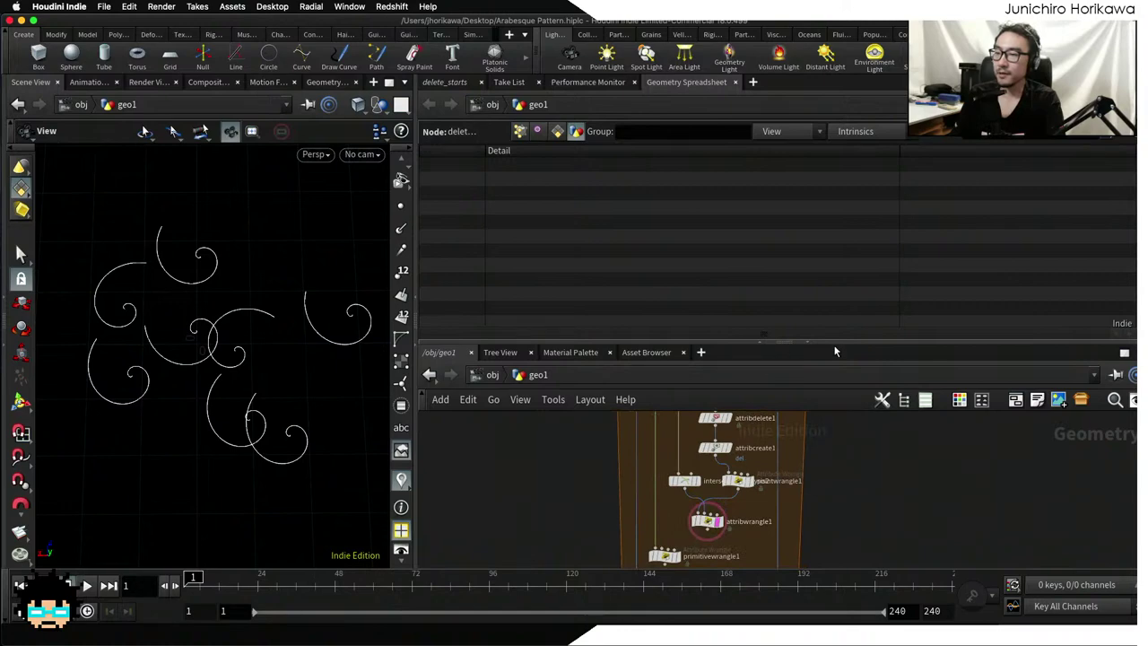
pyautogui.moveTo(834, 351); pyautogui.dragTo(834, 267)
pyautogui.moveTo(827, 363); pyautogui.dragTo(762, 472, button='middle')
pyautogui.scroll(1, 810, 432)
pyautogui.scroll(1, 754, 437)
pyautogui.scroll(1, 763, 472)
# Rename pointwrangle1 to intersection_del.
pyautogui.click(743, 443)
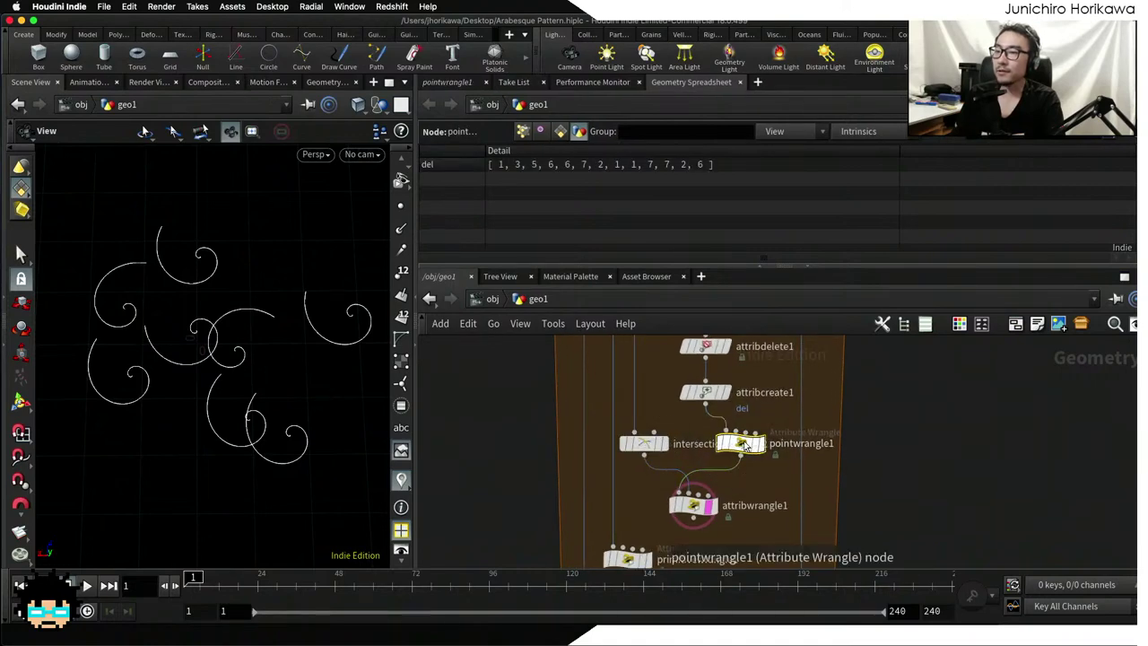
pyautogui.click(447, 82)
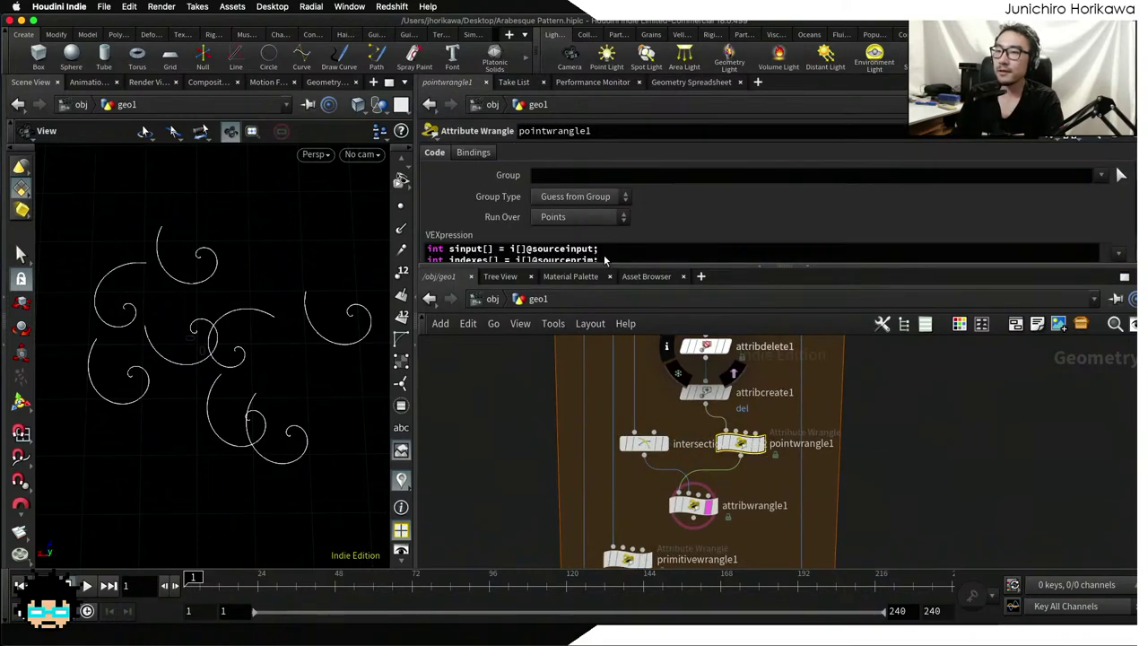
pyautogui.scroll(-2, 672, 220)
pyautogui.scroll(-3, 1055, 237)
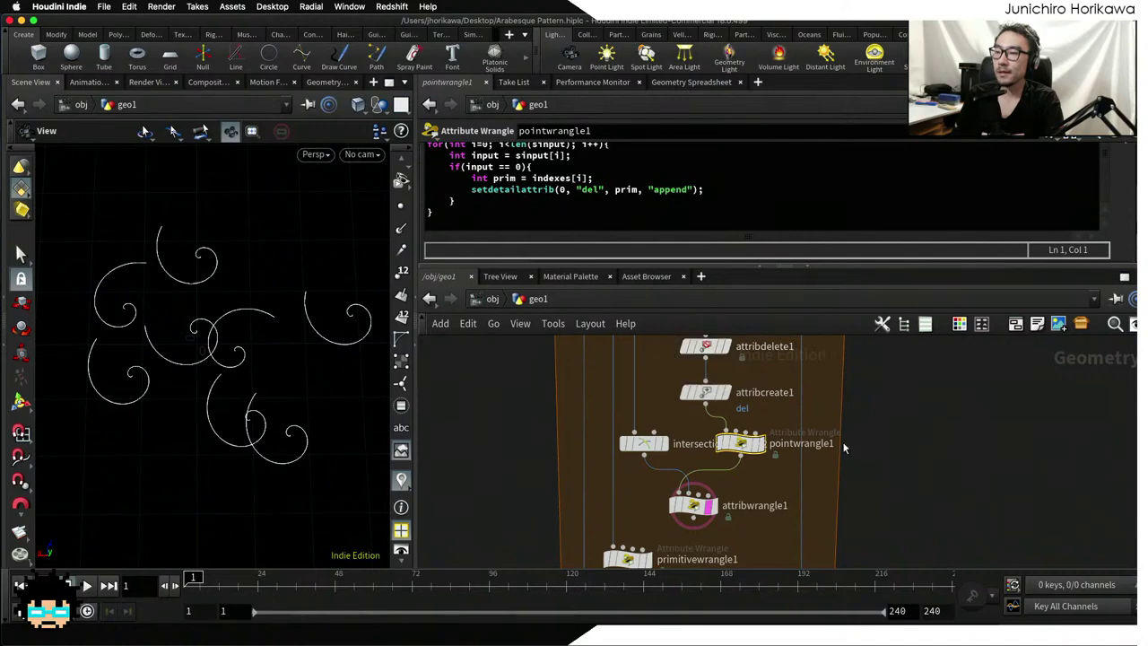
pyautogui.doubleClick(812, 443)
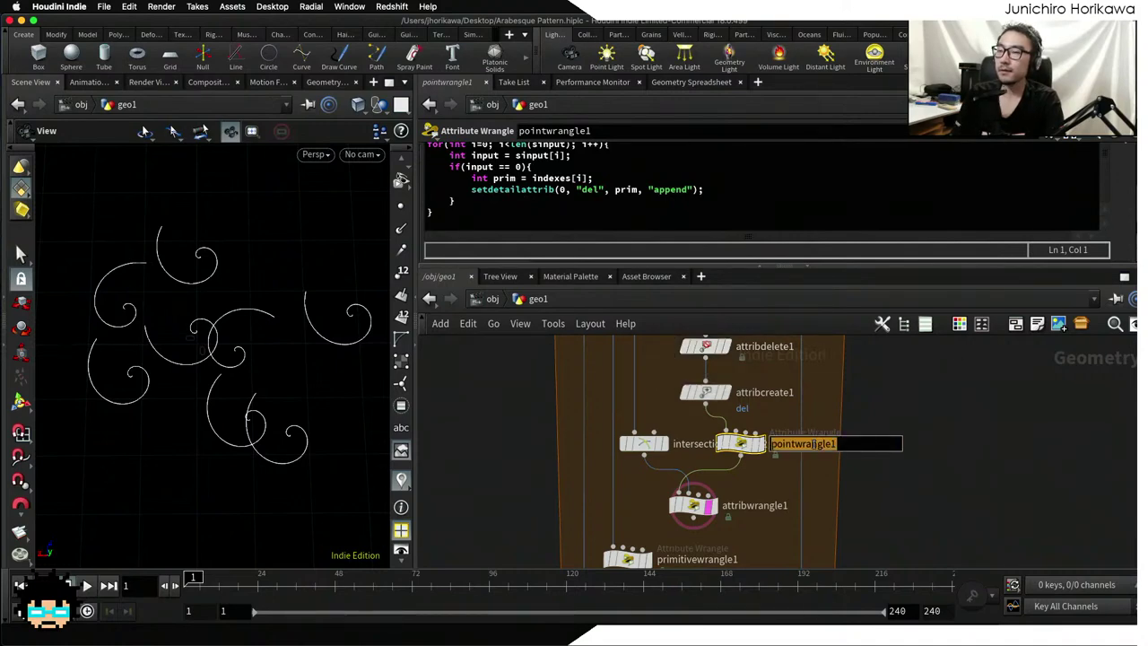
pyautogui.write('intesect')
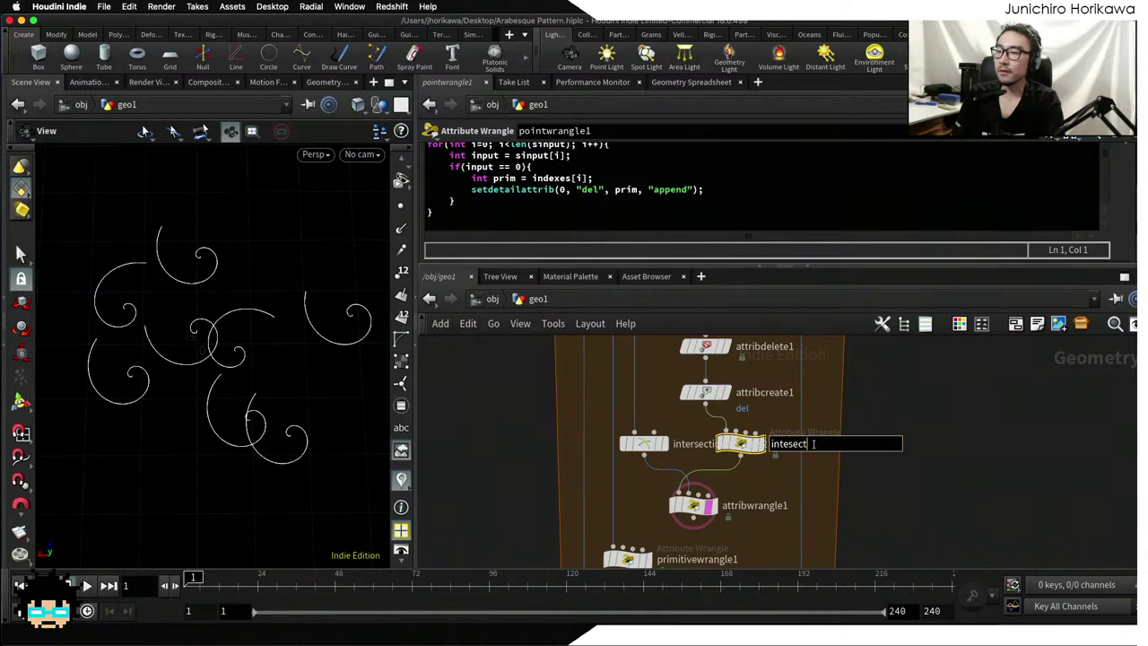
pyautogui.press('BackSpace')
pyautogui.press('BackSpace')
pyautogui.press('BackSpace')
pyautogui.press('BackSpace')
pyautogui.press('BackSpace')
pyautogui.press('BackSpace')
pyautogui.write('tersection_del')
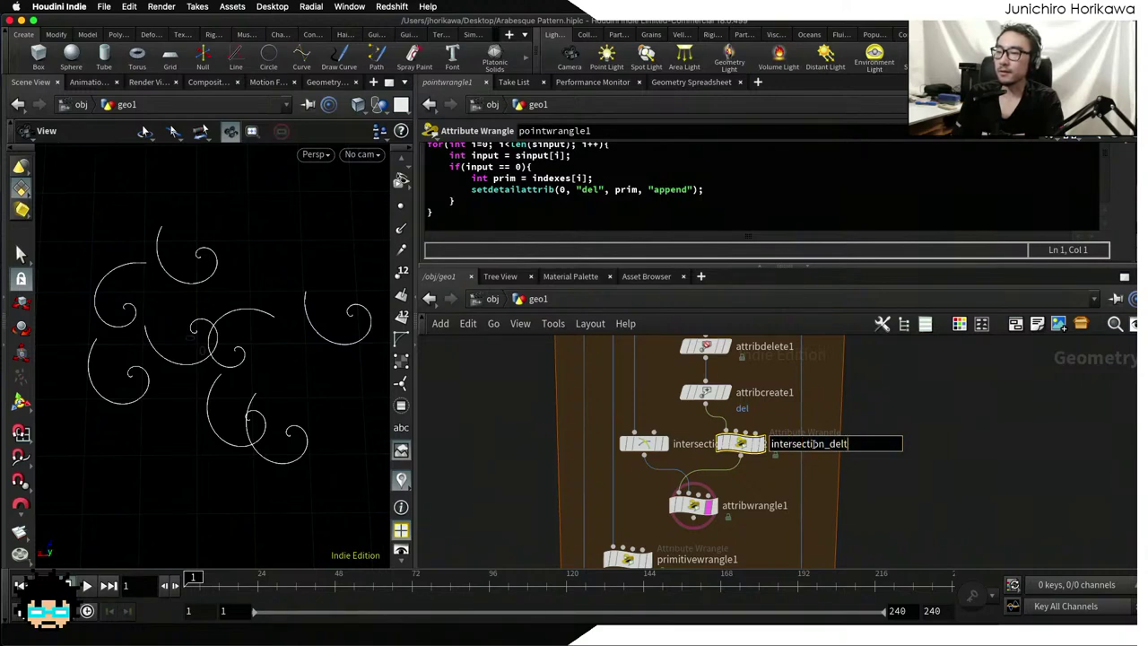
pyautogui.press('Return')
# Rename attribwrangle1 to self_intersection_del and wire it into the primitive wrangle.
pyautogui.doubleClick(755, 506)
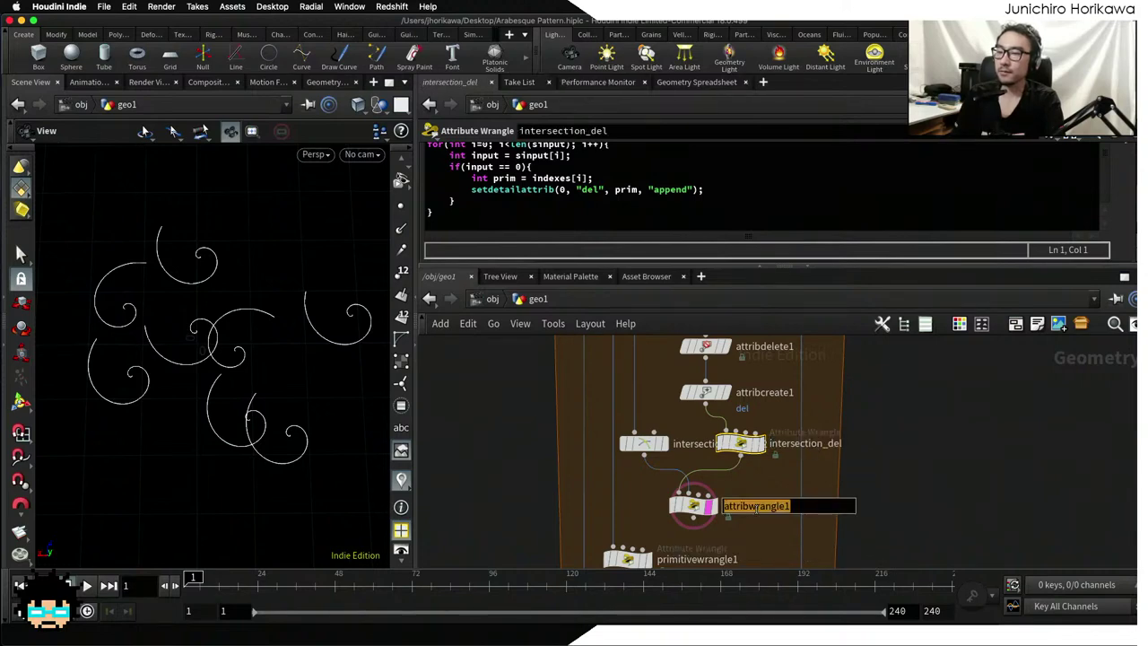
pyautogui.write('slelf_in')
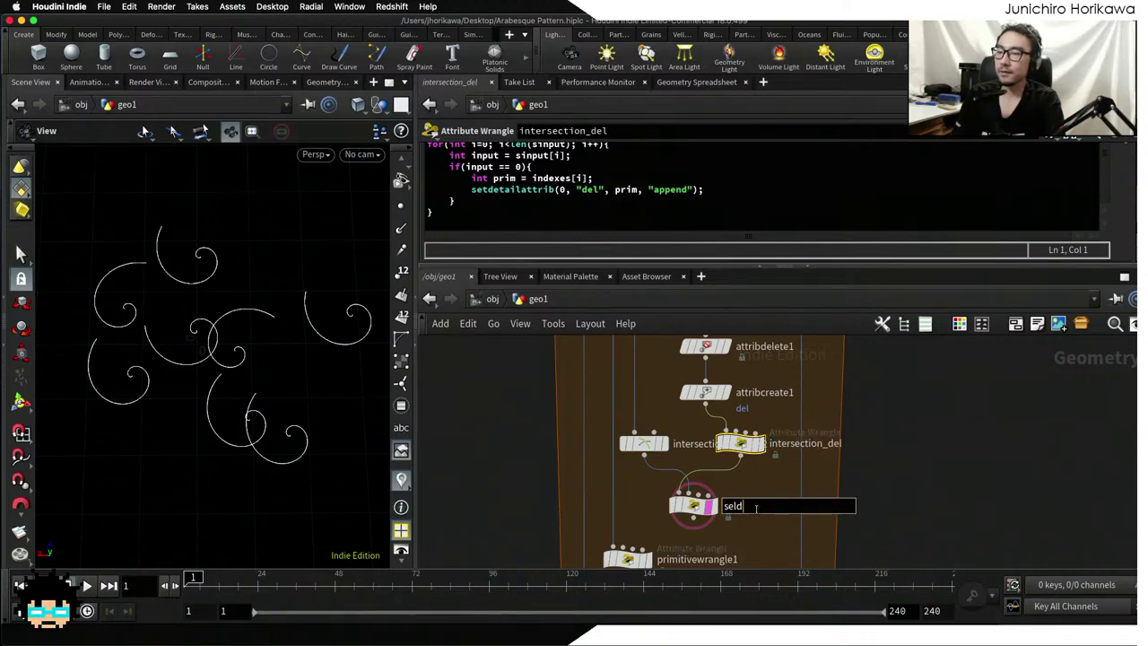
pyautogui.write('tersection_del')
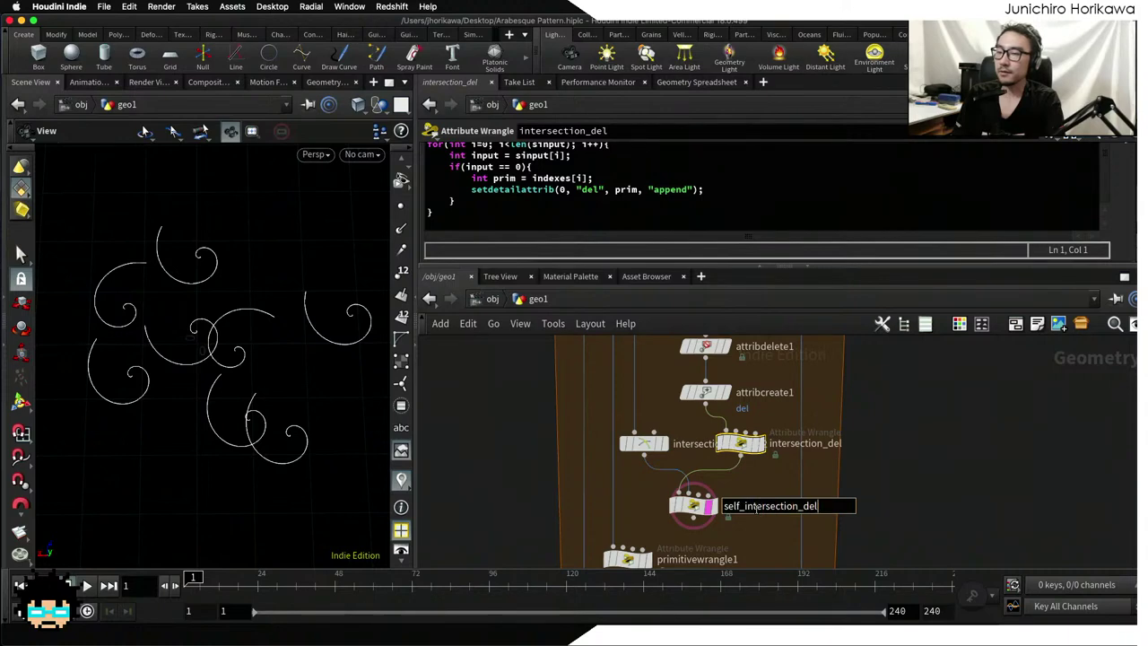
pyautogui.press('Return')
pyautogui.scroll(-2, 758, 513)
pyautogui.scroll(2, 717, 539)
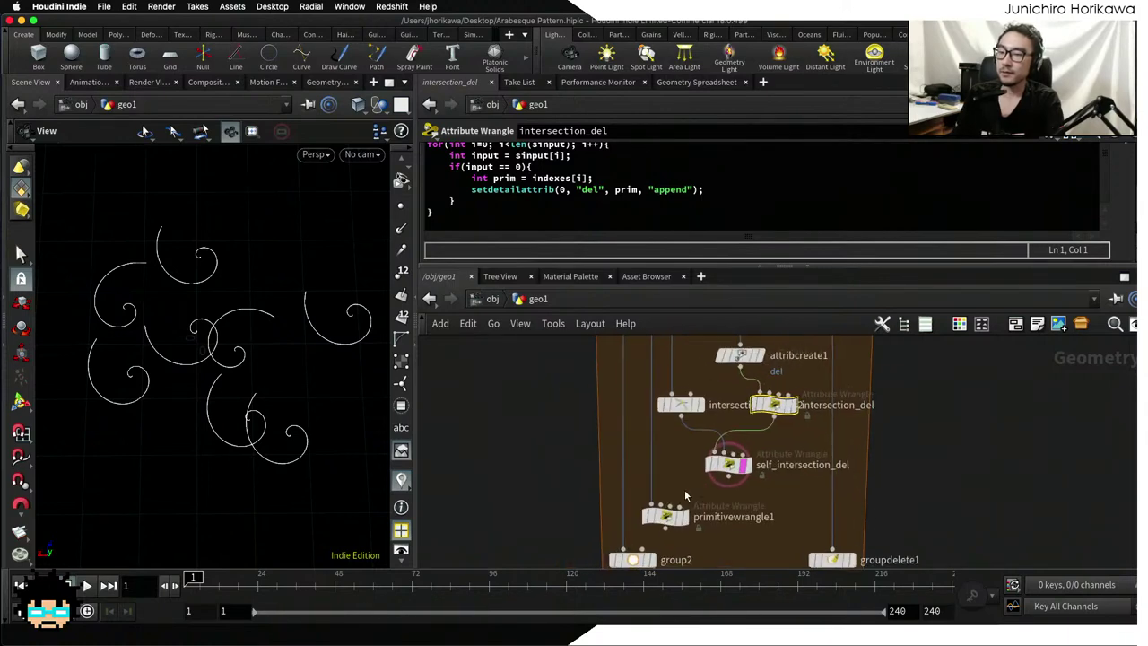
pyautogui.click(730, 475)
pyautogui.click(661, 504)
pyautogui.scroll(4, 669, 512)
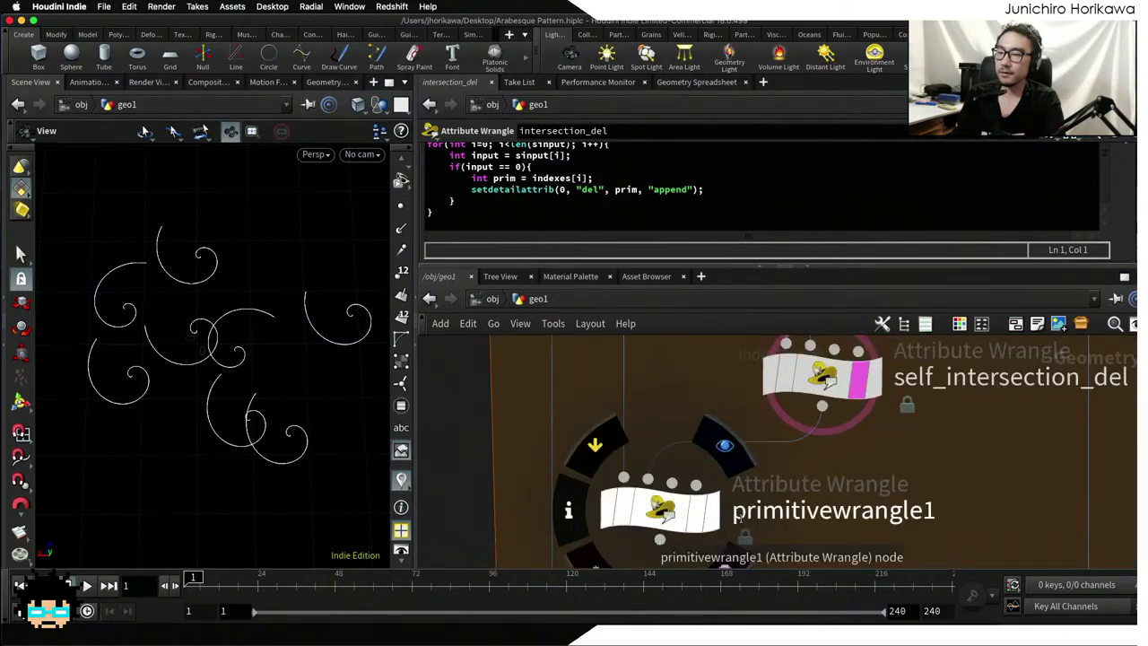
# Rename primitivewrangle1 to delete and enlarge its parameter pane.
pyautogui.doubleClick(803, 509)
pyautogui.write('delte')
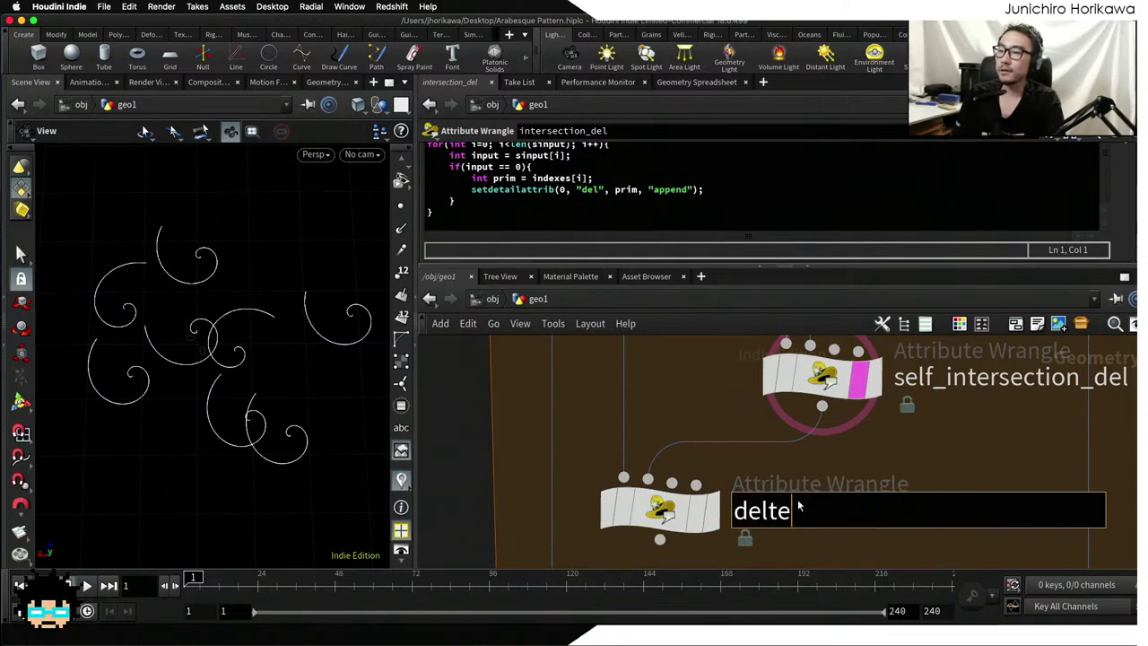
pyautogui.press('Return')
pyautogui.doubleClick(769, 508)
pyautogui.click(763, 509)
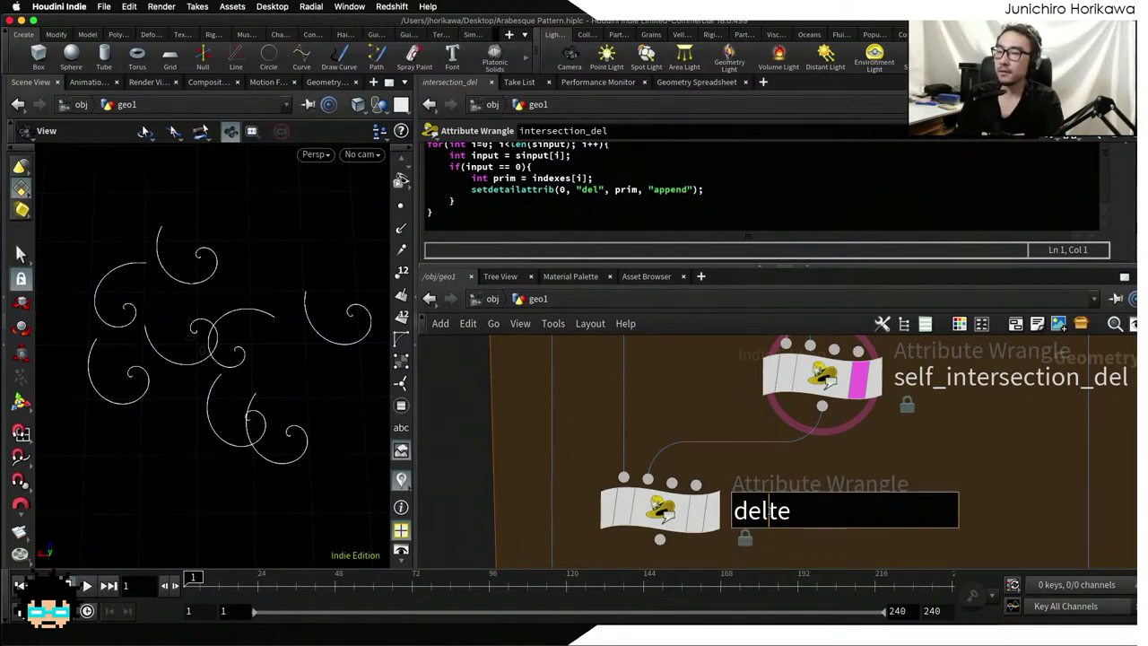
pyautogui.write('e')
pyautogui.press('Return')
pyautogui.click(664, 512)
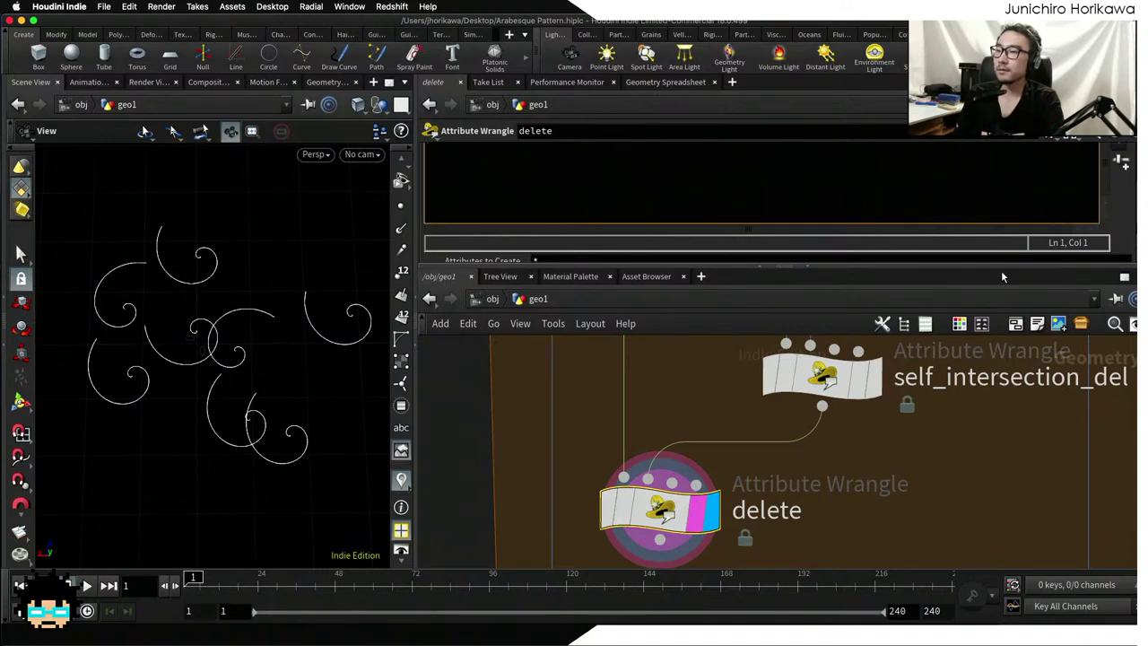
pyautogui.moveTo(1003, 268); pyautogui.dragTo(1010, 432)
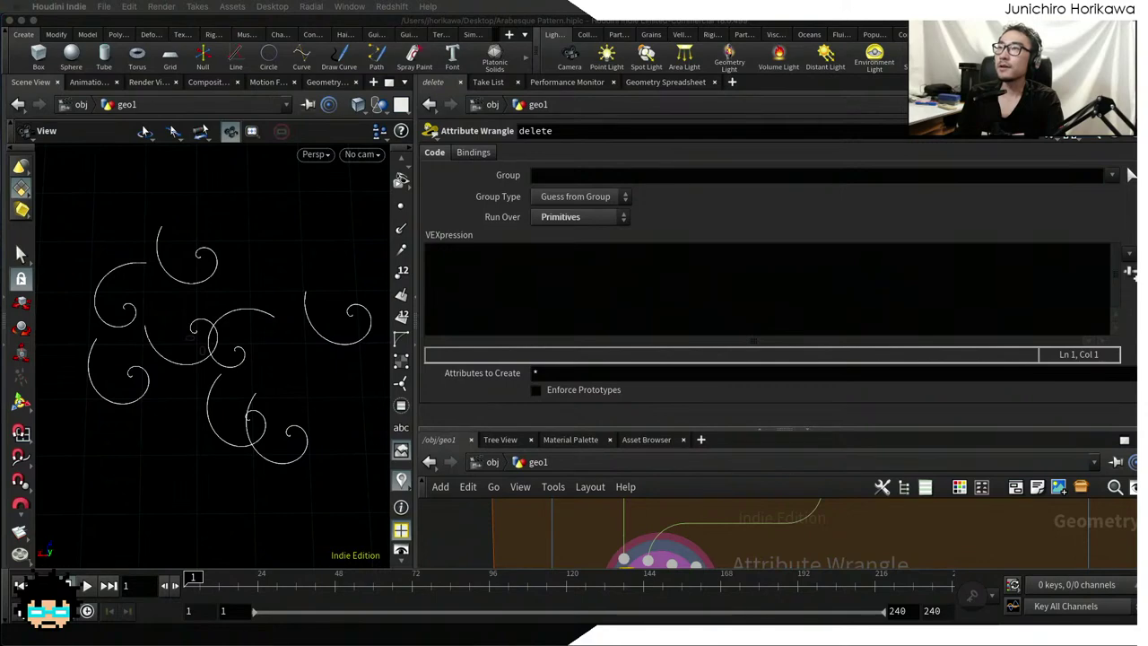
# Read the del detail attribute from input 1 into an int array with detail(1, "del").
pyautogui.click(722, 256)
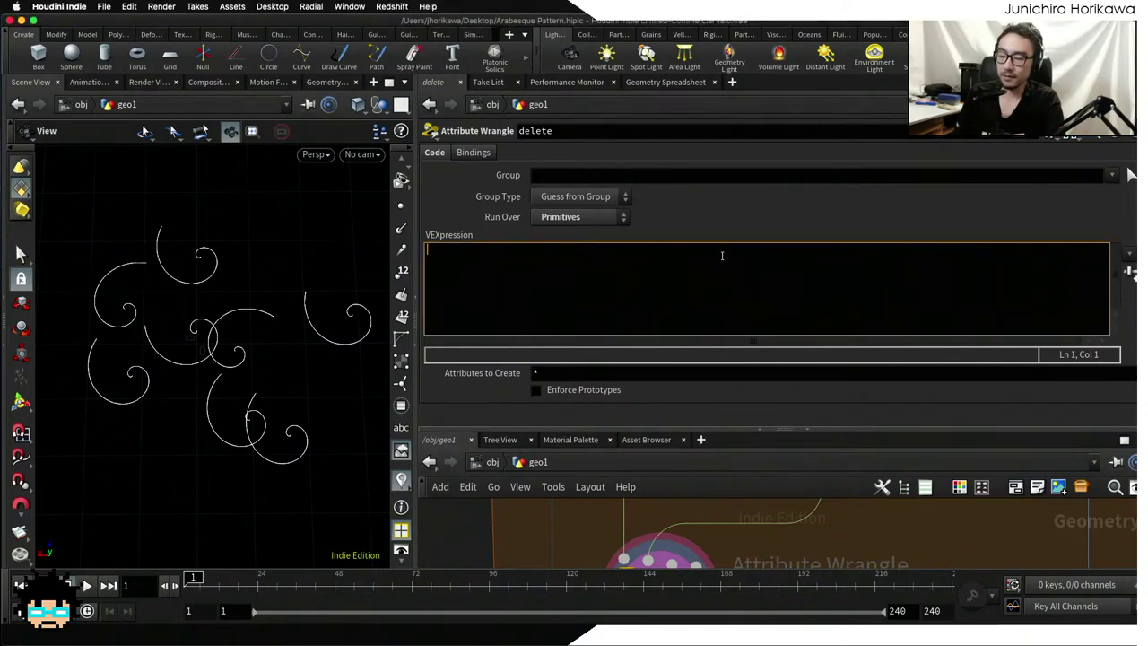
pyautogui.write('int de')
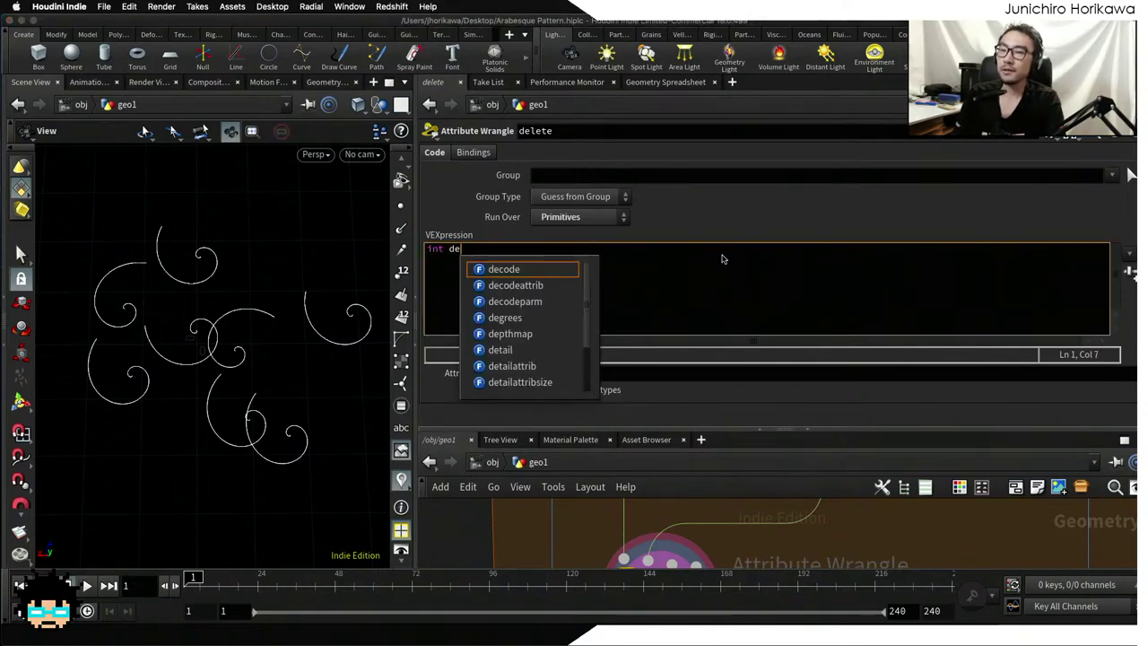
pyautogui.write('l[] ')
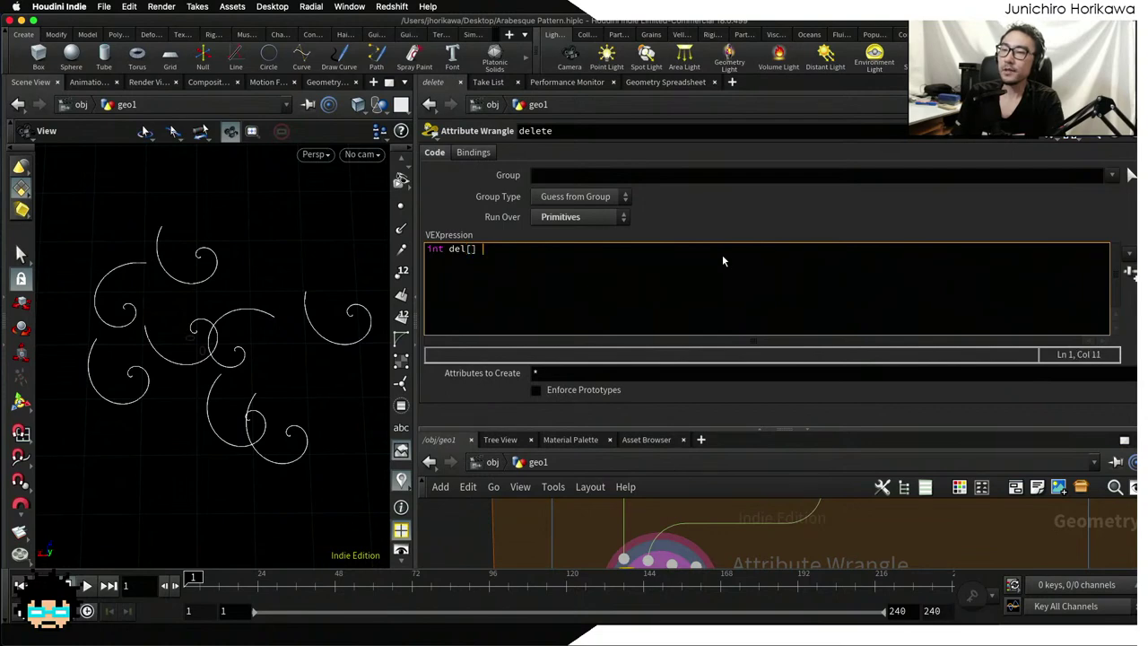
pyautogui.write('detail')
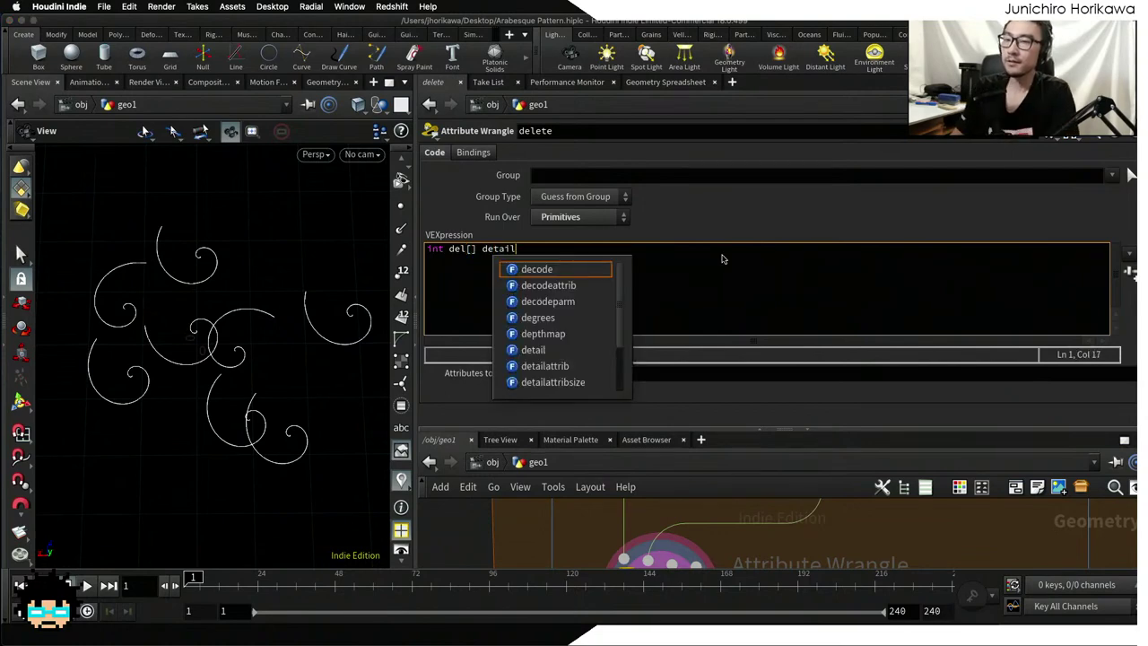
pyautogui.press('BackSpace')
pyautogui.press('BackSpace')
pyautogui.press('BackSpace')
pyautogui.press('BackSpace')
pyautogui.press('BackSpace')
pyautogui.press('BackSpace')
pyautogui.write('= de')
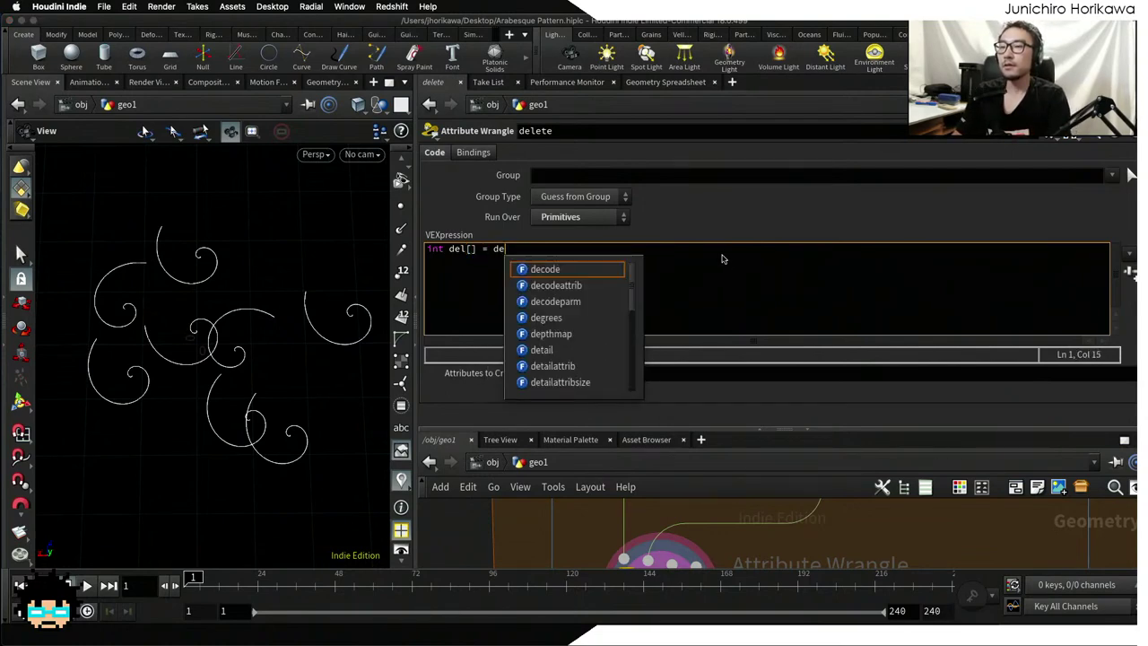
pyautogui.write('tail(01, ')
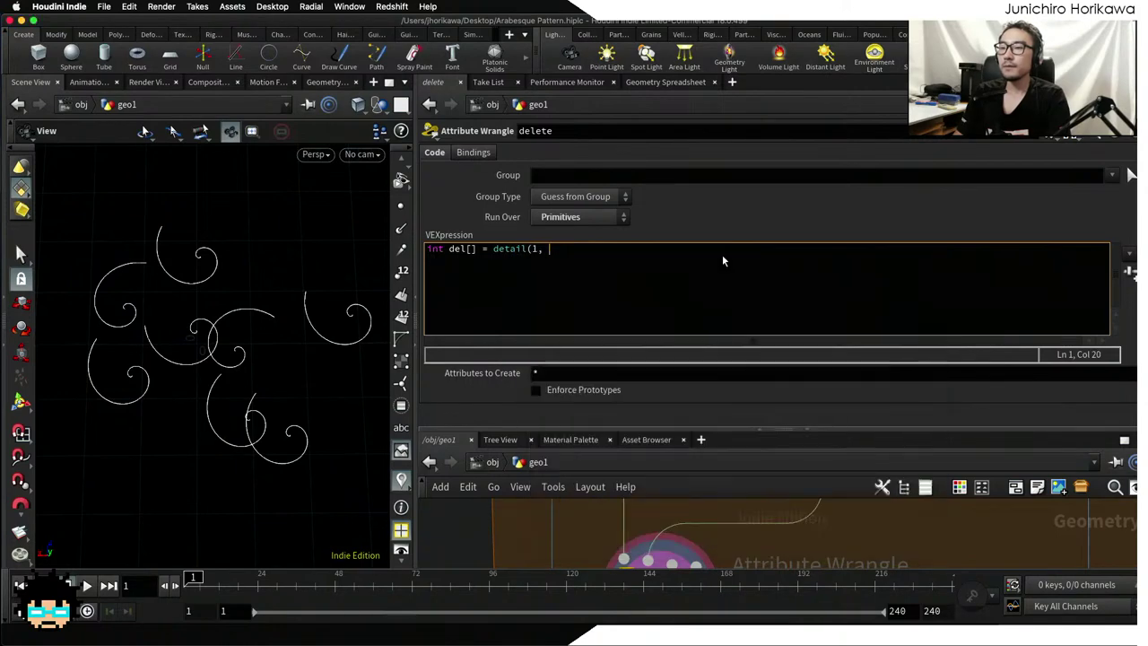
pyautogui.write('"del");')
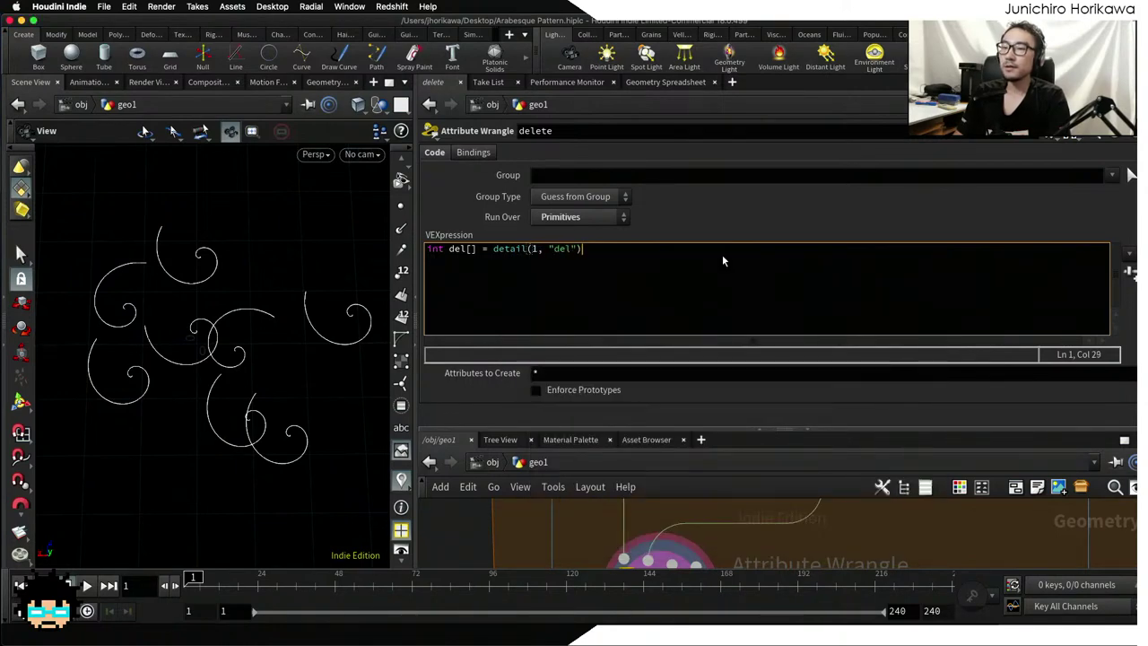
pyautogui.press('Return')
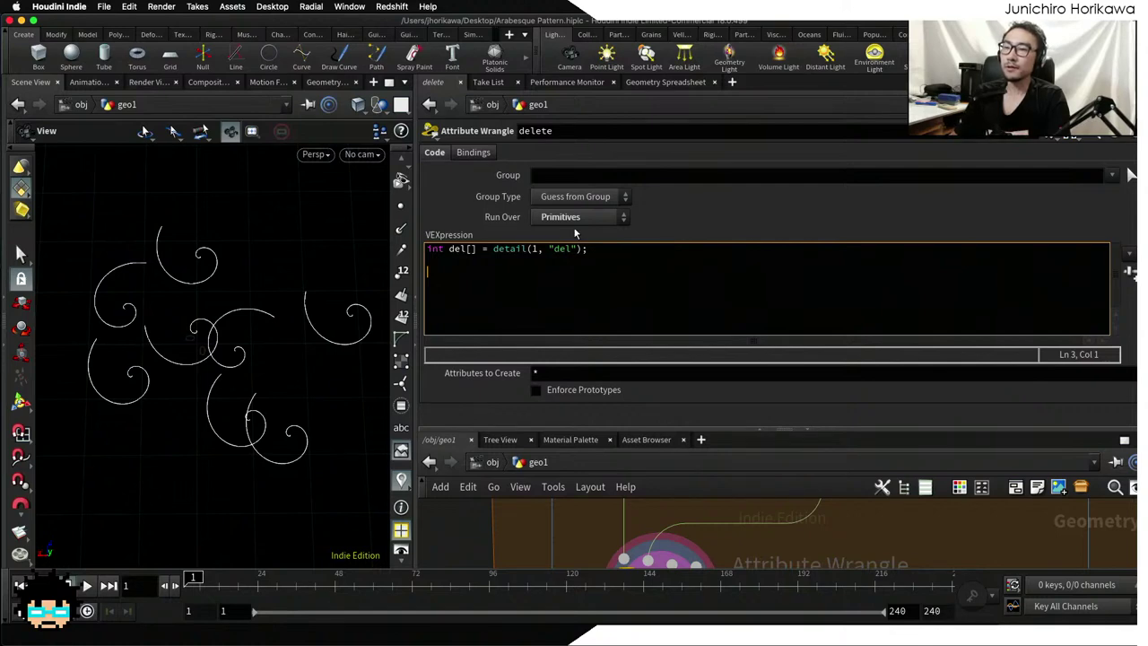
pyautogui.moveTo(617, 251); pyautogui.dragTo(420, 250)
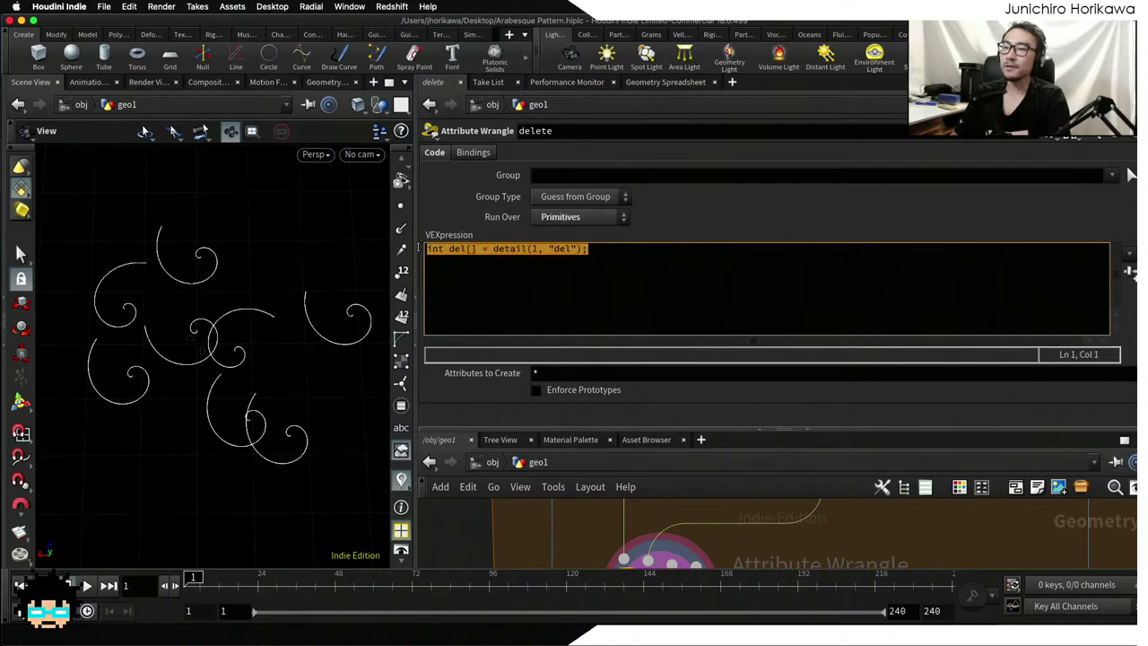
pyautogui.click(486, 294)
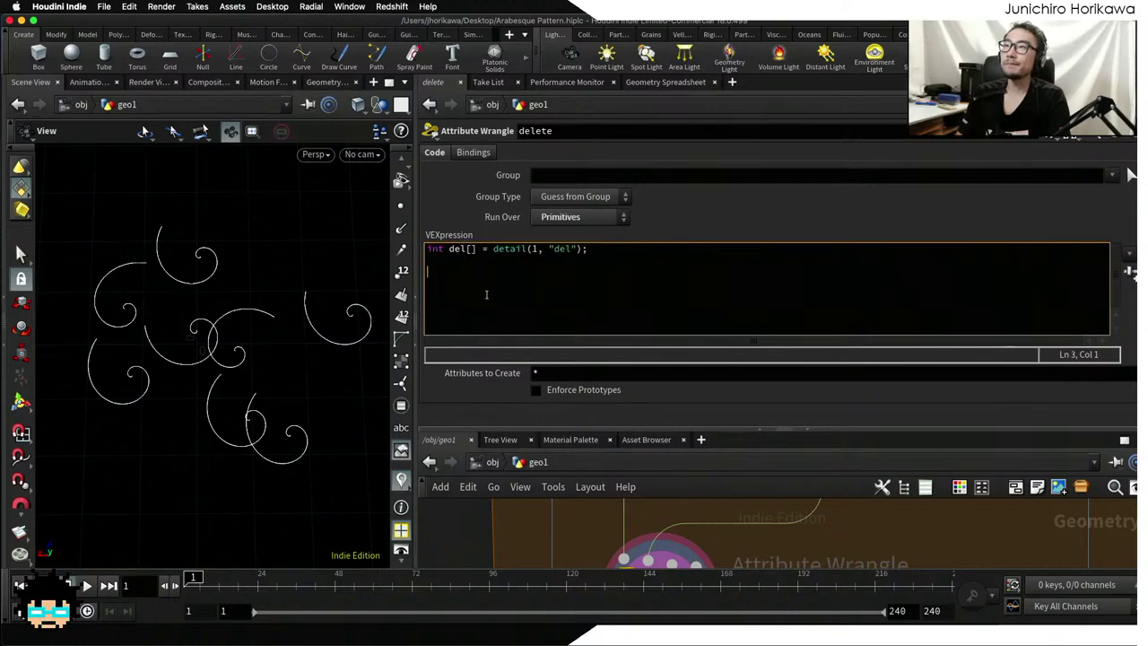
pyautogui.write('find(')
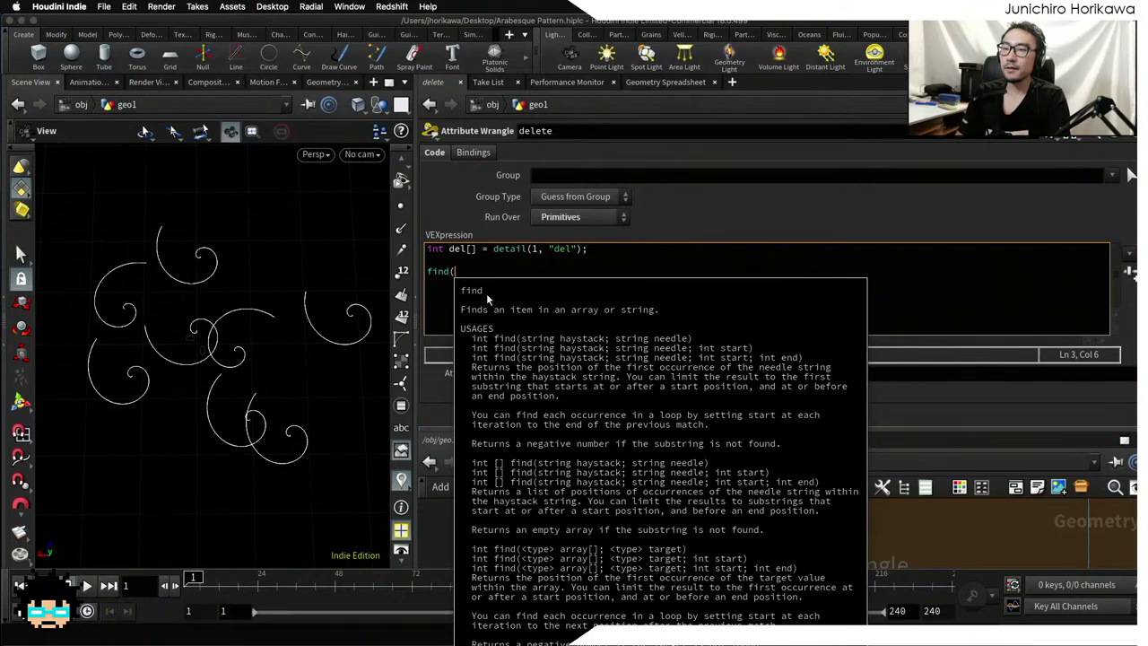
pyautogui.write('del, @')
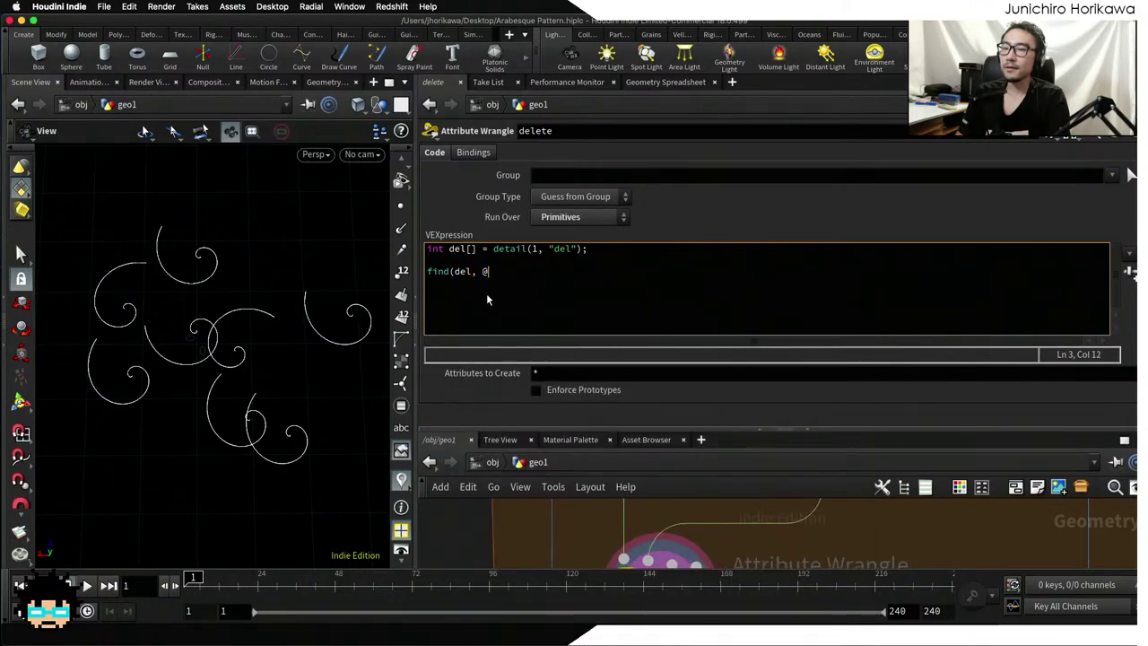
pyautogui.write('primnum)')
pyautogui.click(428, 271)
pyautogui.write('if')
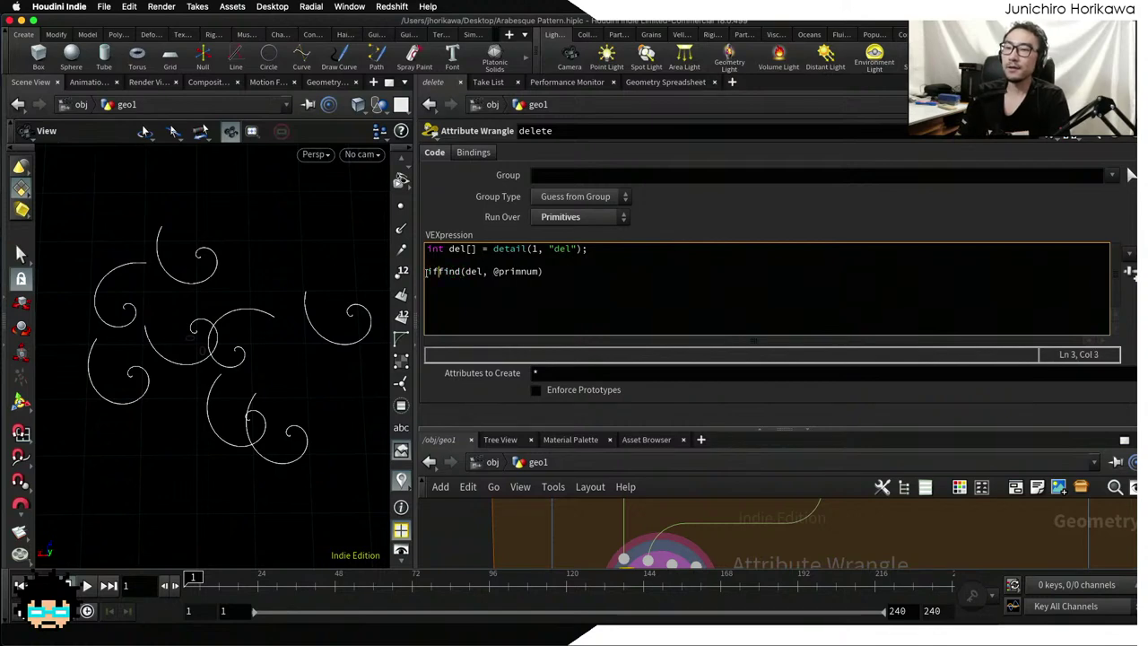
pyautogui.write('(')
pyautogui.click(577, 270)
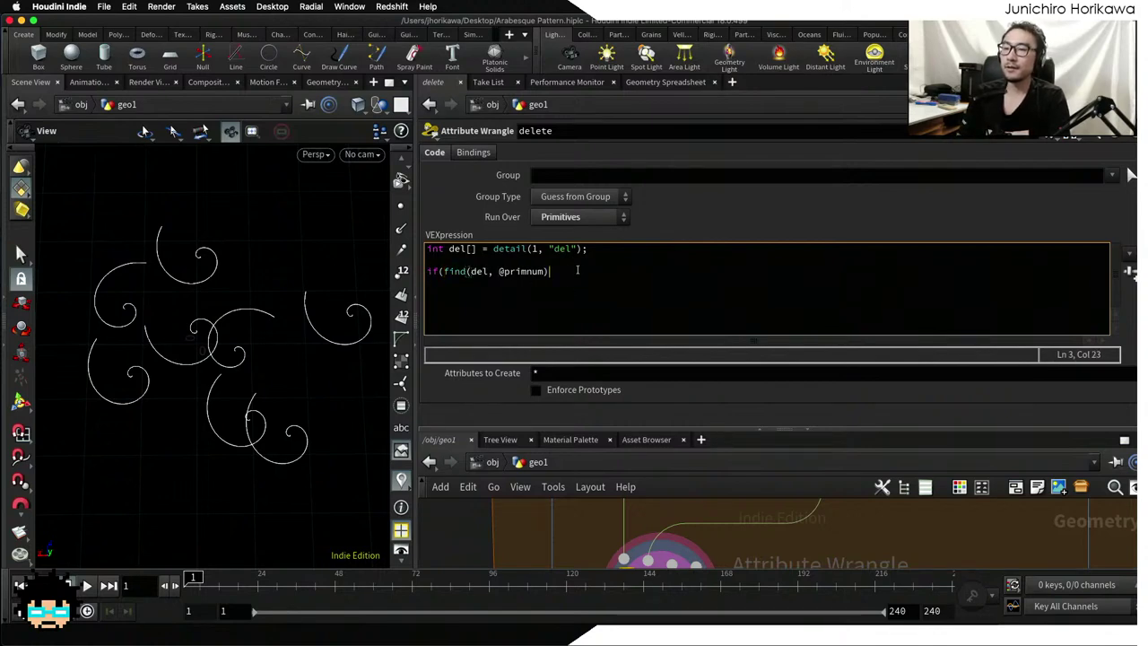
pyautogui.write('>= 0){')
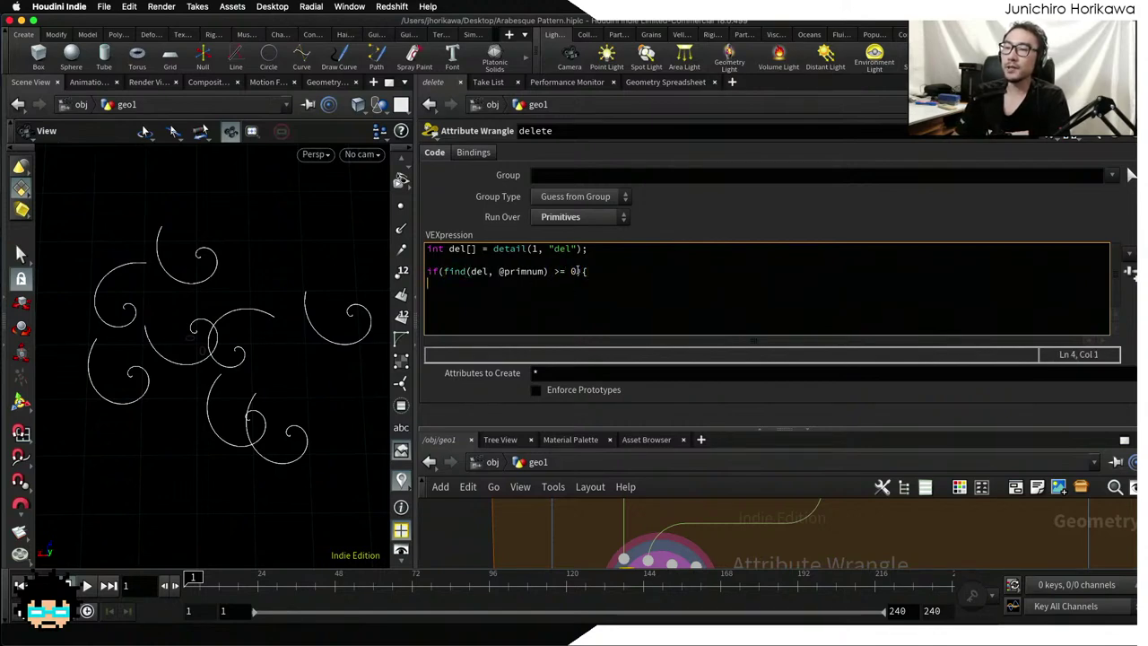
pyautogui.press('Return')
pyautogui.press('Return')
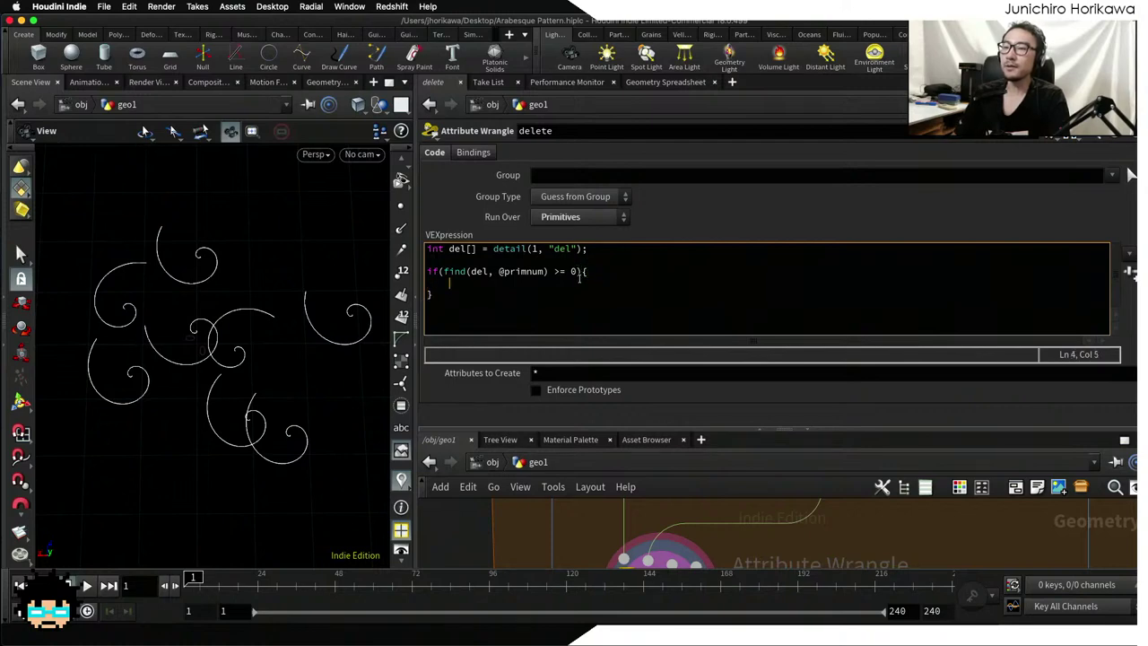
pyautogui.doubleClick(483, 271)
pyautogui.click(472, 292)
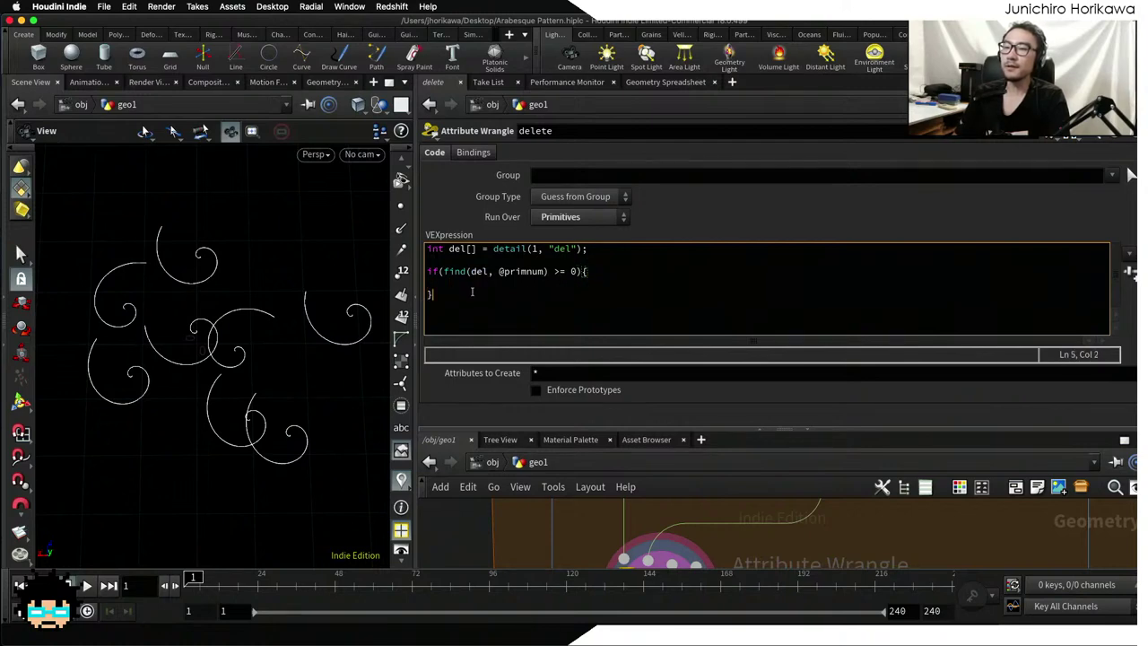
pyautogui.click(478, 286)
pyautogui.write('re')
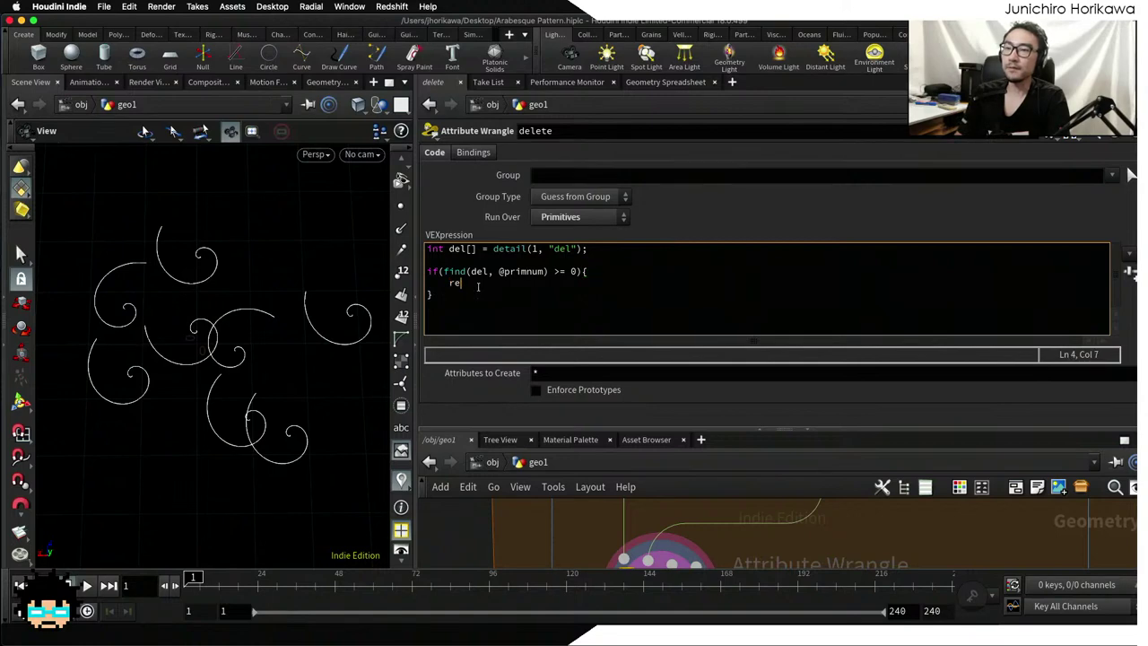
pyautogui.write('moveprim')
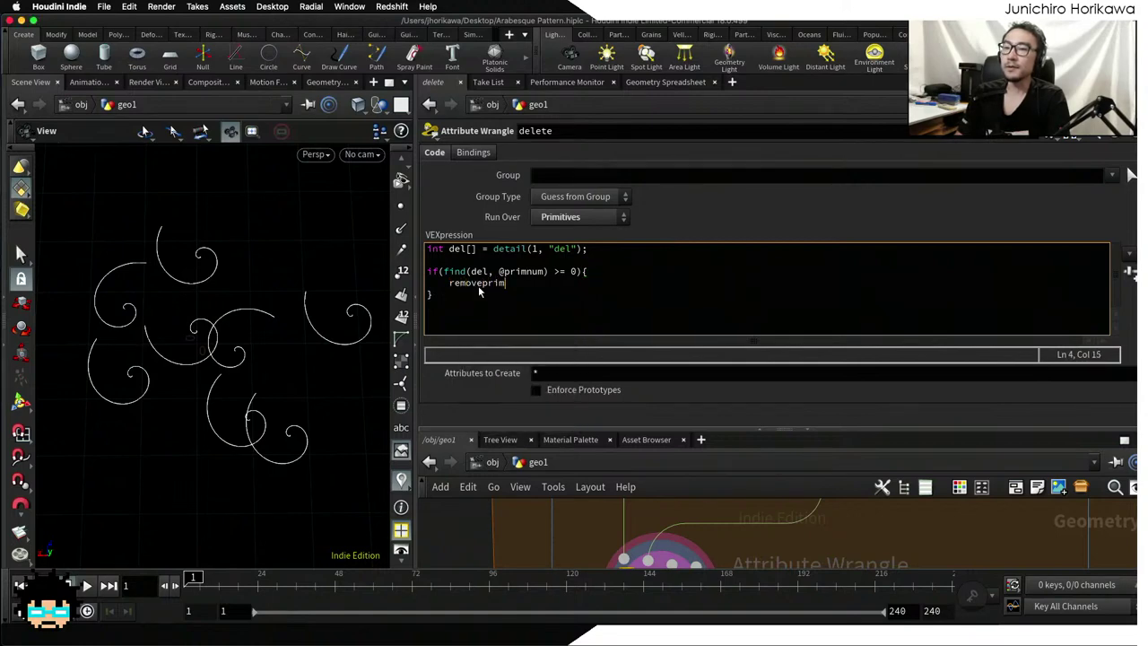
pyautogui.write('(0, ')
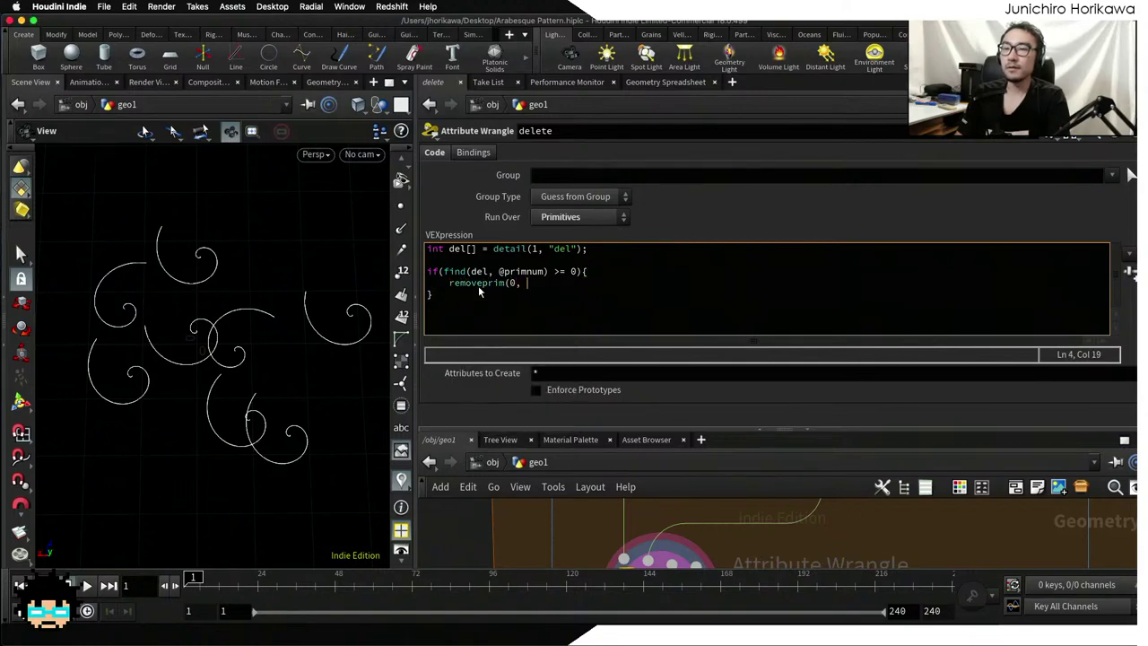
pyautogui.write('@primnum, 1);')
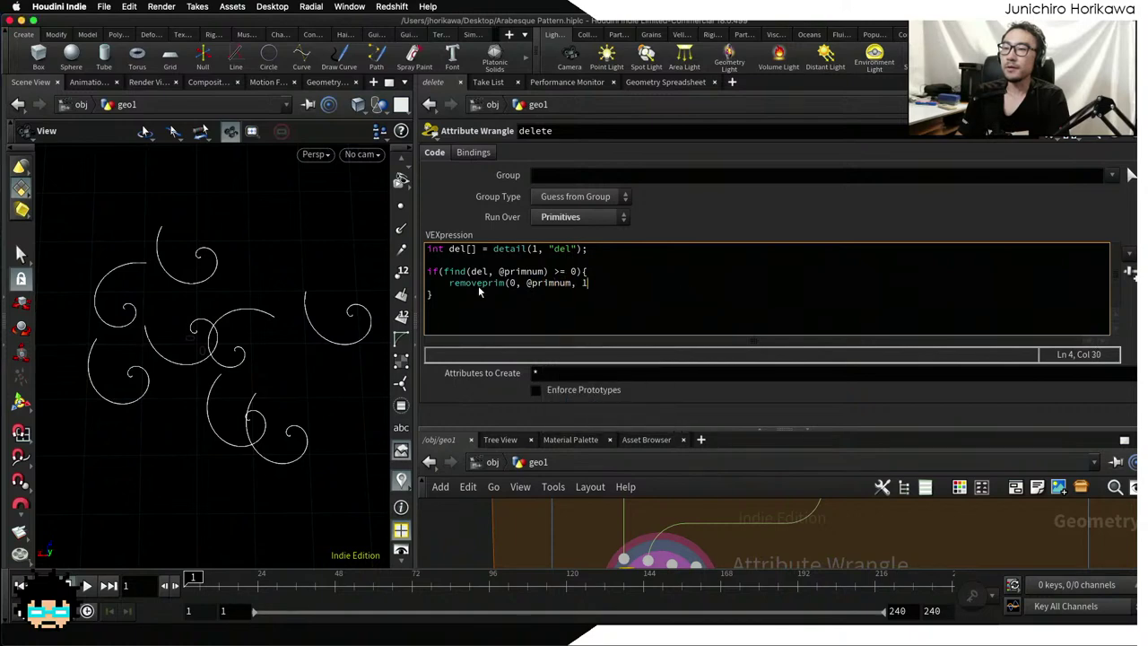
pyautogui.click(575, 516)
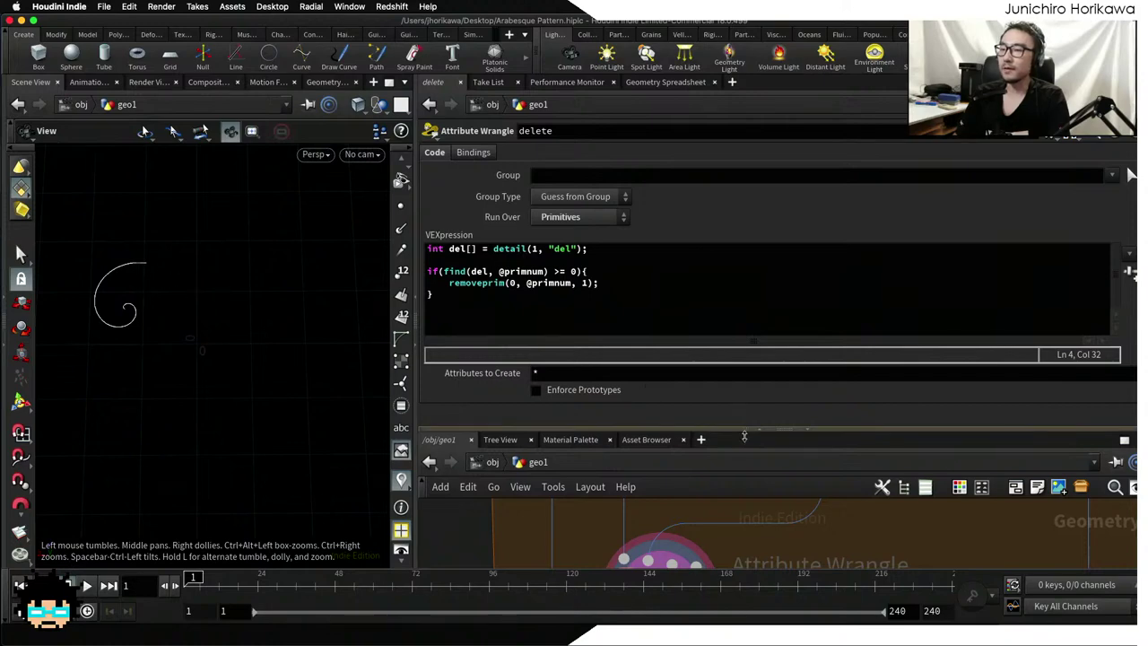
# Enlarge the network pane and drag four nodes lower in the network.
pyautogui.moveTo(745, 430); pyautogui.dragTo(745, 370)
pyautogui.scroll(-5, 743, 449)
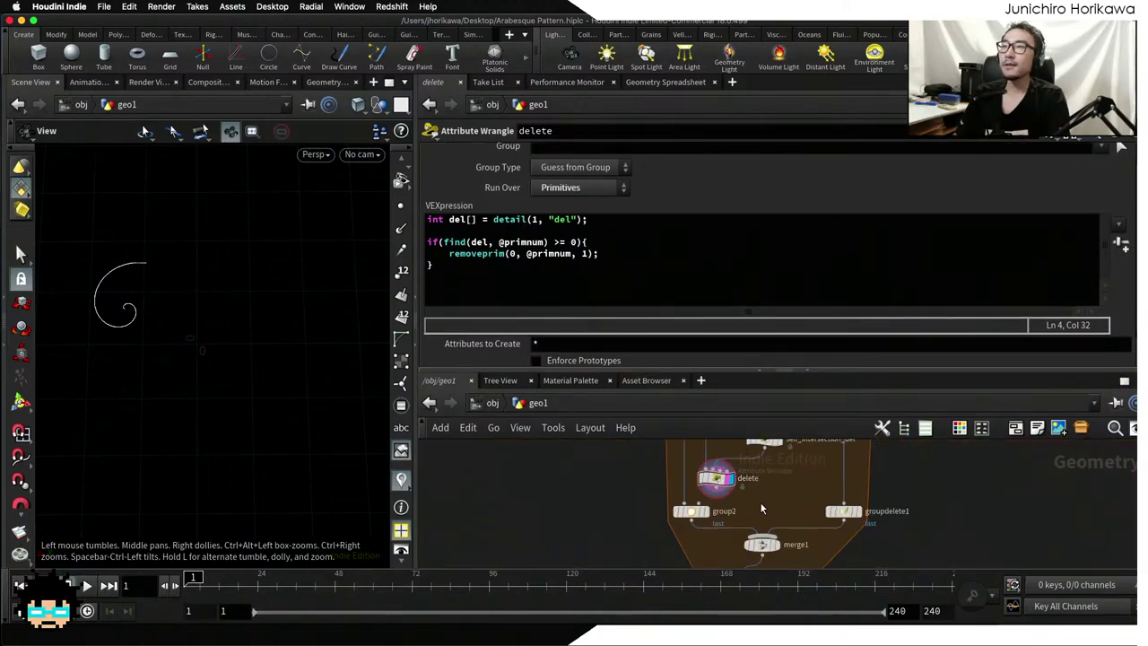
pyautogui.moveTo(763, 509); pyautogui.dragTo(769, 470, button='middle')
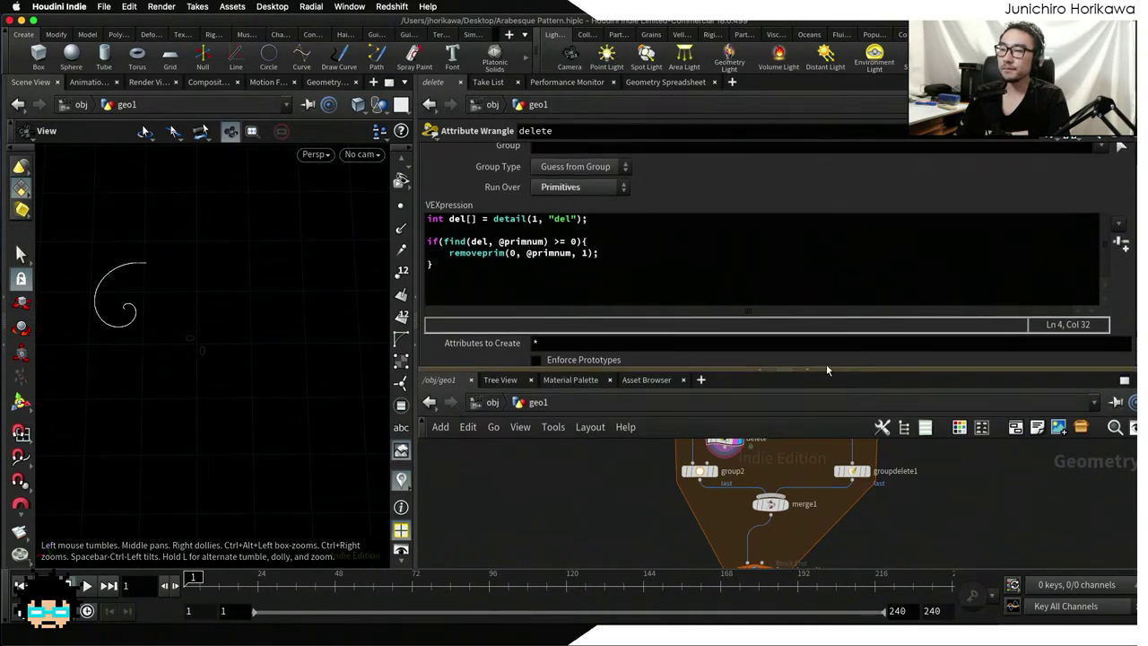
pyautogui.moveTo(827, 364); pyautogui.dragTo(826, 280)
pyautogui.scroll(-3, 793, 475)
pyautogui.moveTo(878, 556); pyautogui.dragTo(750, 529)
pyautogui.moveTo(773, 474); pyautogui.dragTo(766, 504, button='middle')
pyautogui.scroll(1, 767, 504)
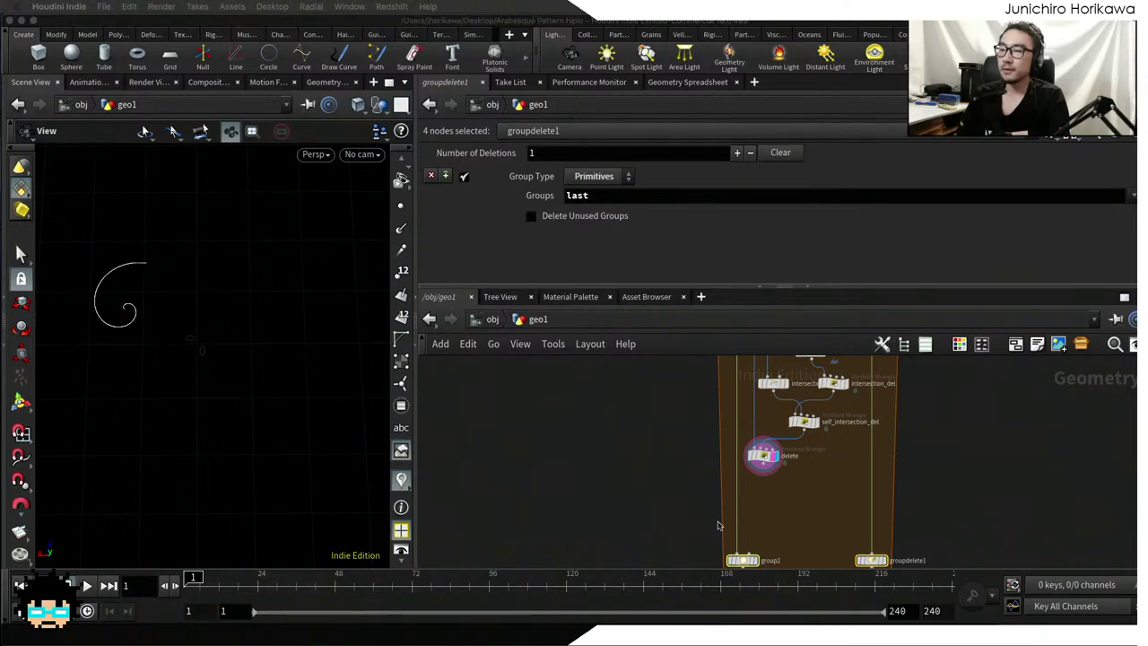
# Select the delete wrangle and list its primitive attributes in the spreadsheet, narrowing the dir[0] column.
pyautogui.click(782, 483)
pyautogui.scroll(2, 782, 489)
pyautogui.moveTo(782, 492)
pyautogui.mouseDown(button='middle')
pyautogui.moveTo(773, 420)
pyautogui.moveTo(772, 476)
pyautogui.mouseUp(button='middle')
pyautogui.scroll(1, 770, 478)
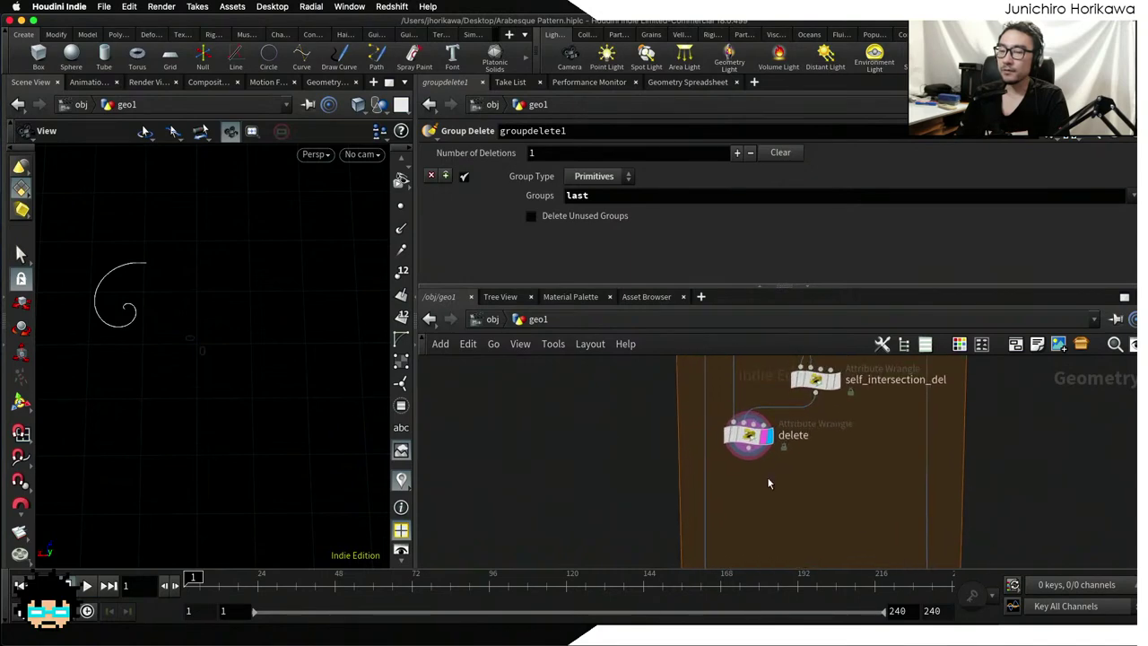
pyautogui.click(750, 435)
pyautogui.click(669, 82)
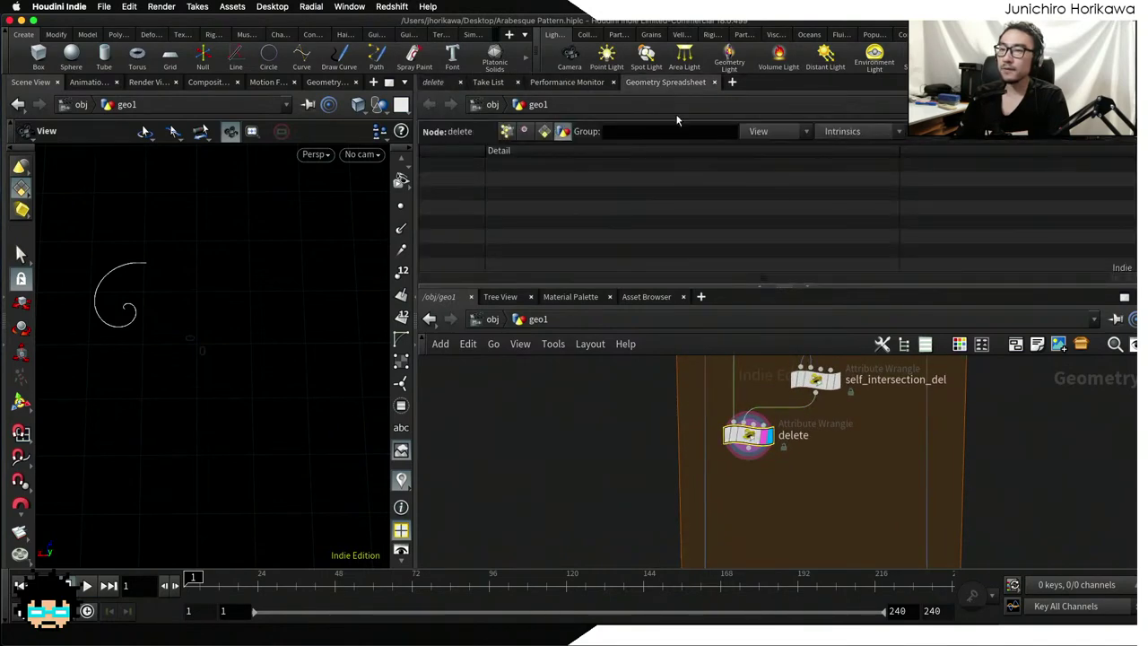
pyautogui.click(542, 132)
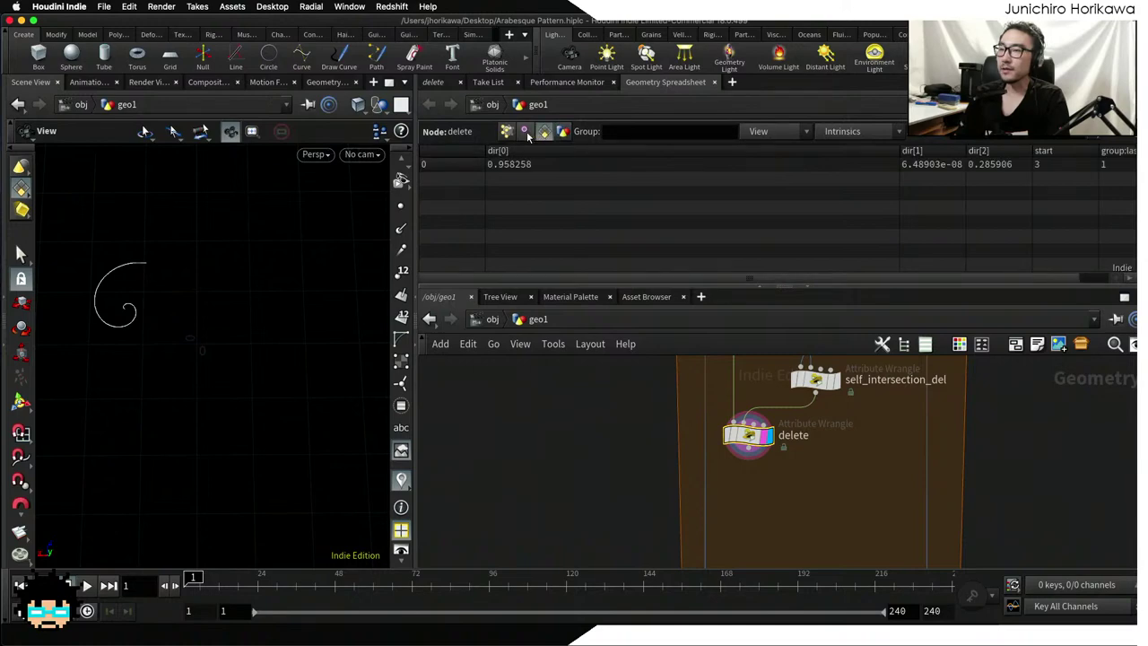
pyautogui.moveTo(896, 153); pyautogui.dragTo(594, 146)
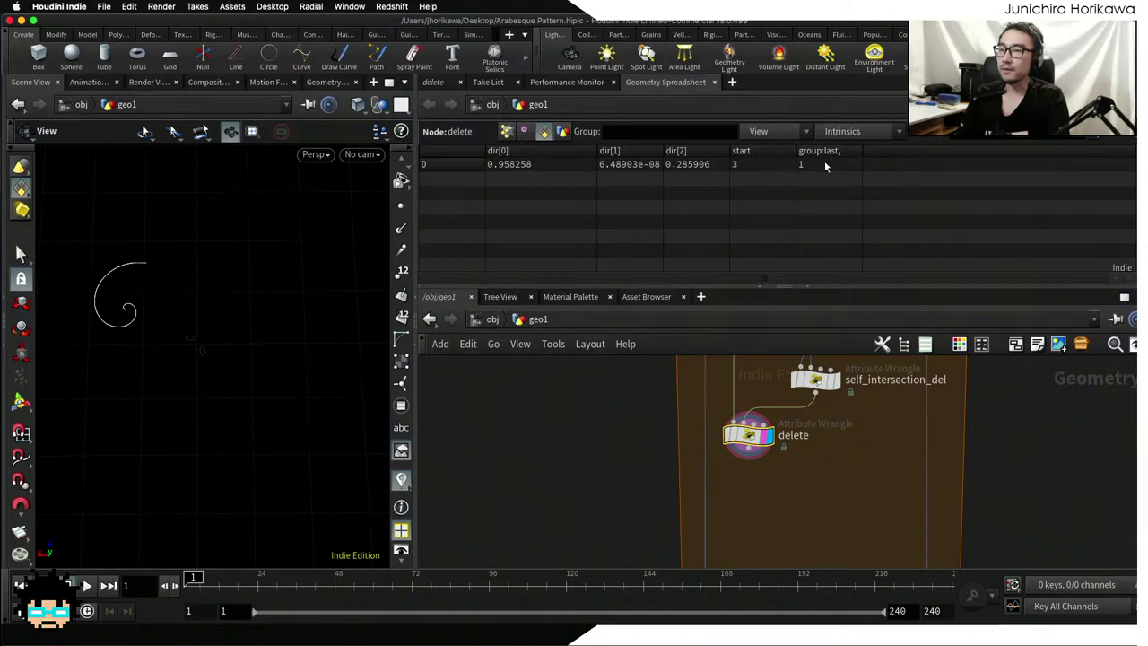
# Add a Group Delete node below delete, display it, and set its Groups to last.
pyautogui.press('Tab')
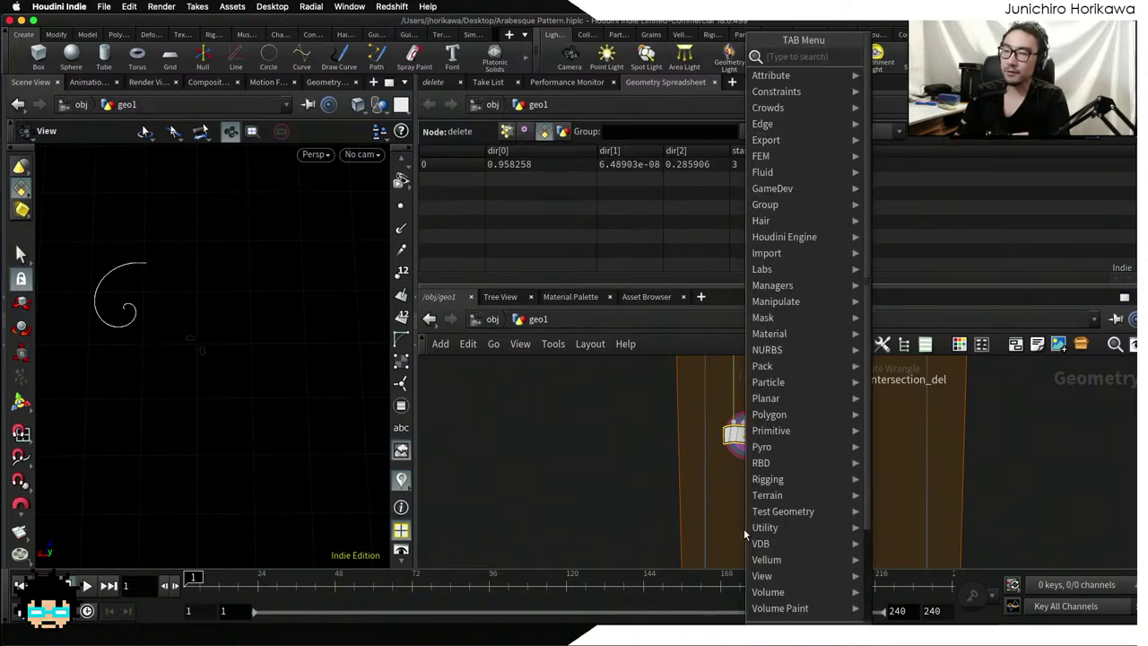
pyautogui.write('delt')
pyautogui.press('BackSpace')
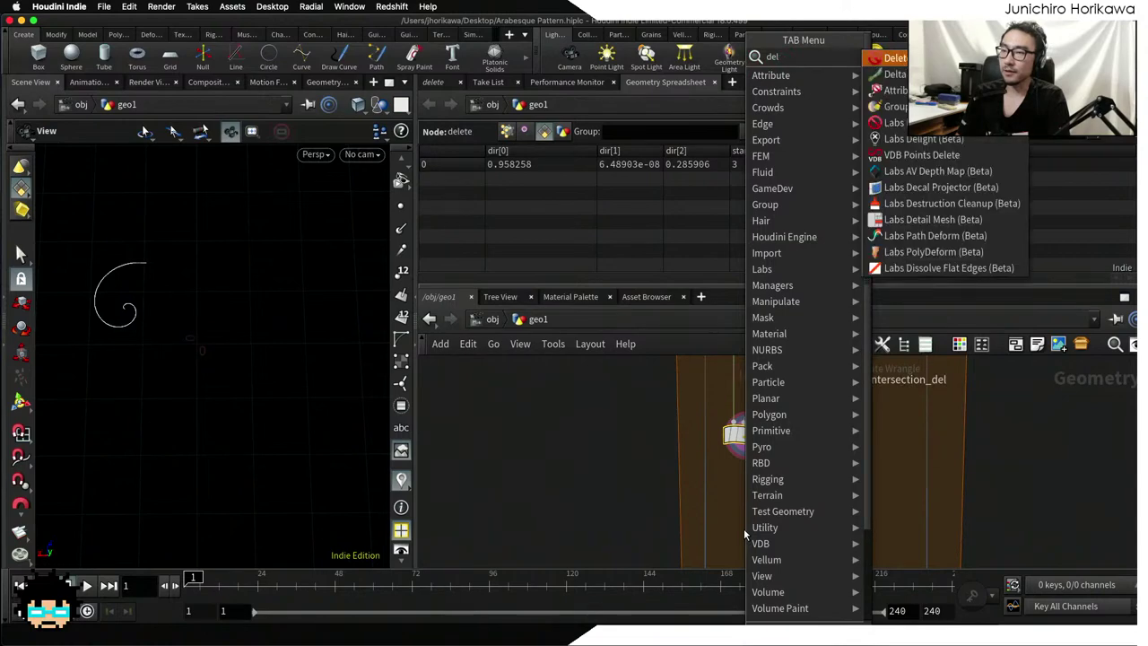
pyautogui.press('Return')
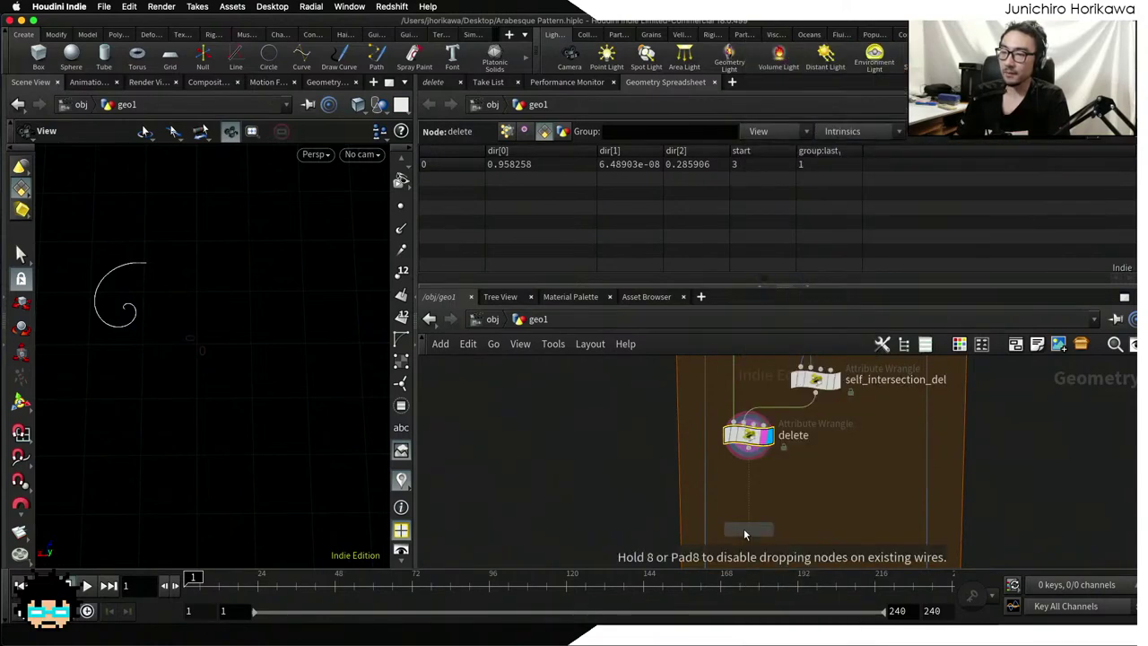
pyautogui.click(745, 494)
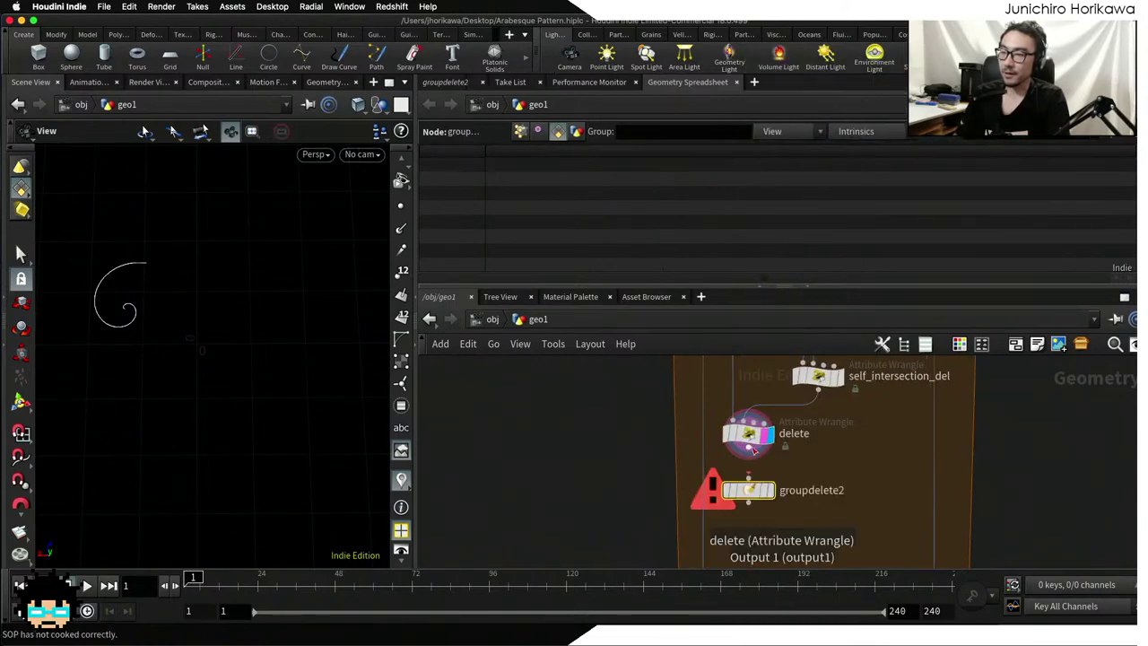
pyautogui.click(770, 489)
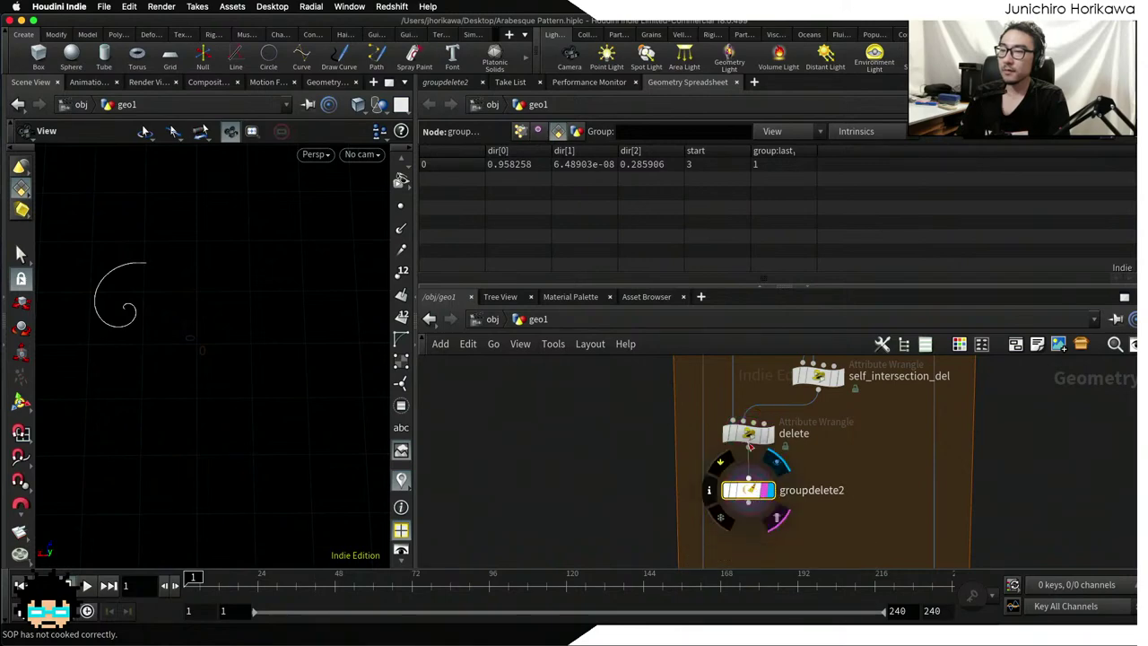
pyautogui.click(453, 83)
pyautogui.click(604, 196)
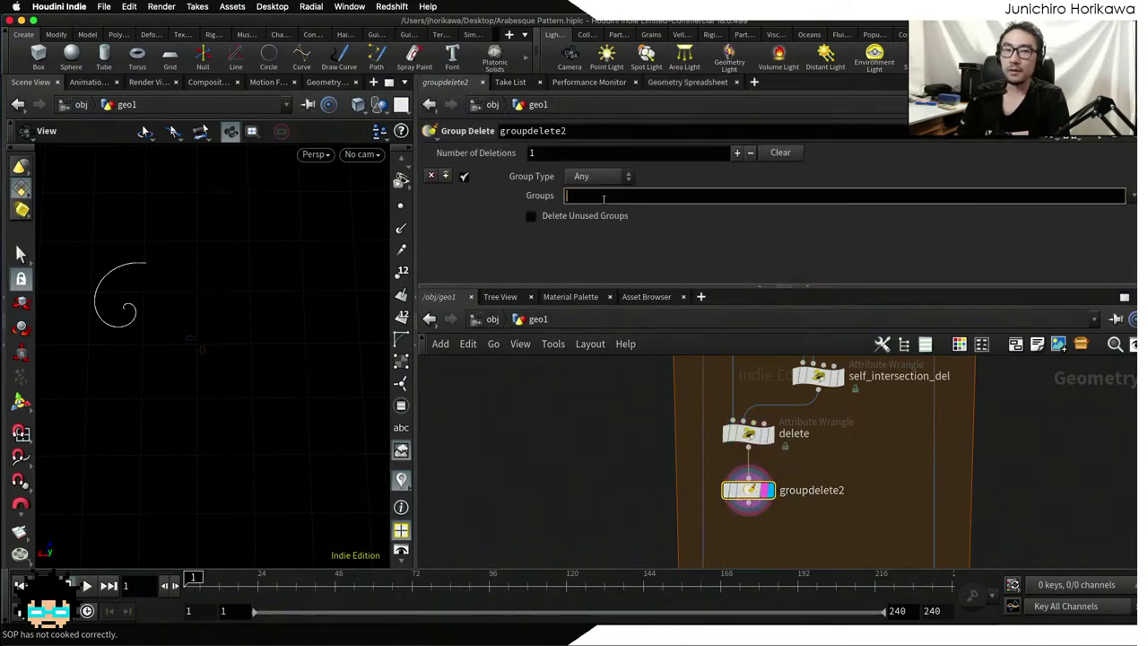
pyautogui.write('la')
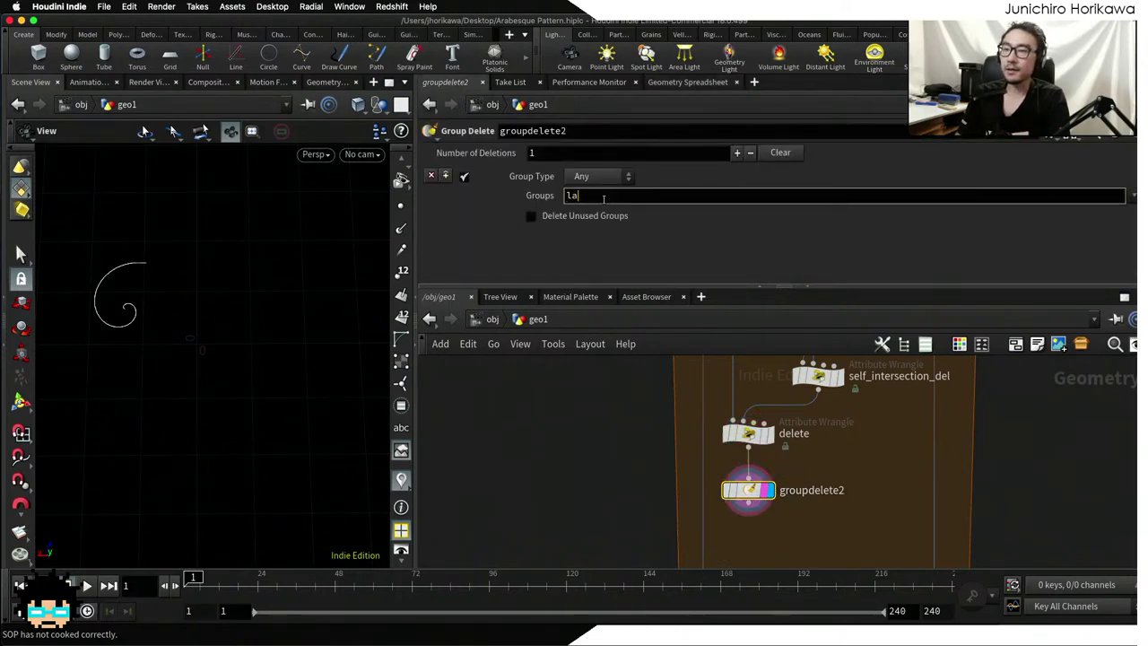
pyautogui.write('st')
pyautogui.press('Return')
# Wire groupdelete2 into group2, save the scene, and move foreach_end1 up under merge1.
pyautogui.moveTo(778, 520); pyautogui.dragTo(763, 436, button='middle')
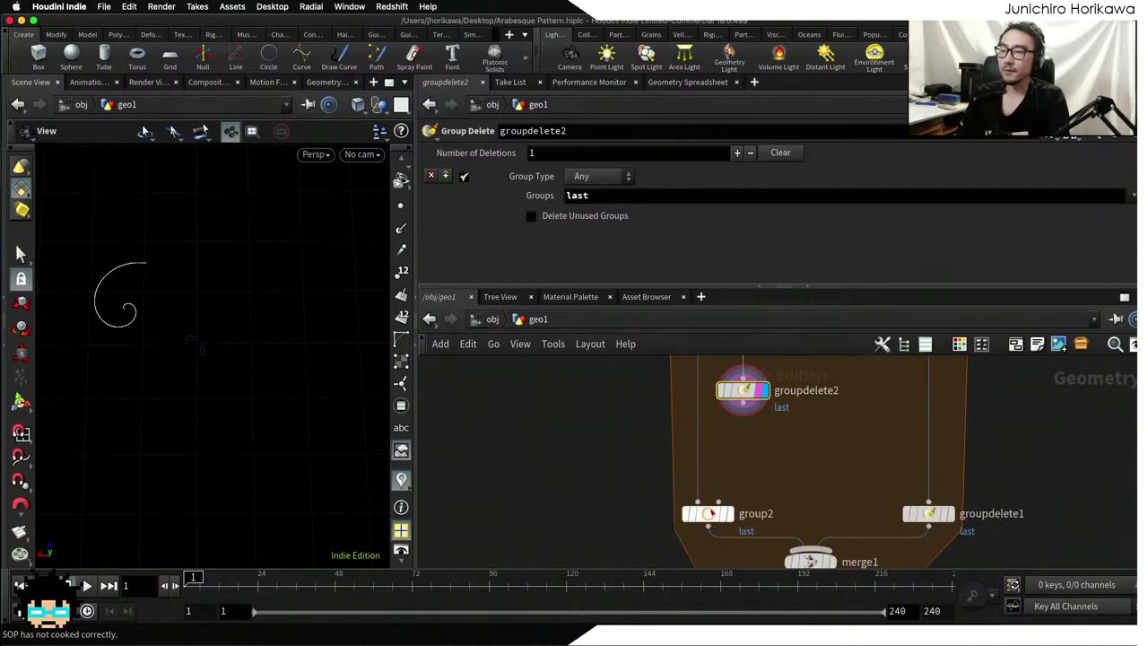
pyautogui.click(743, 425)
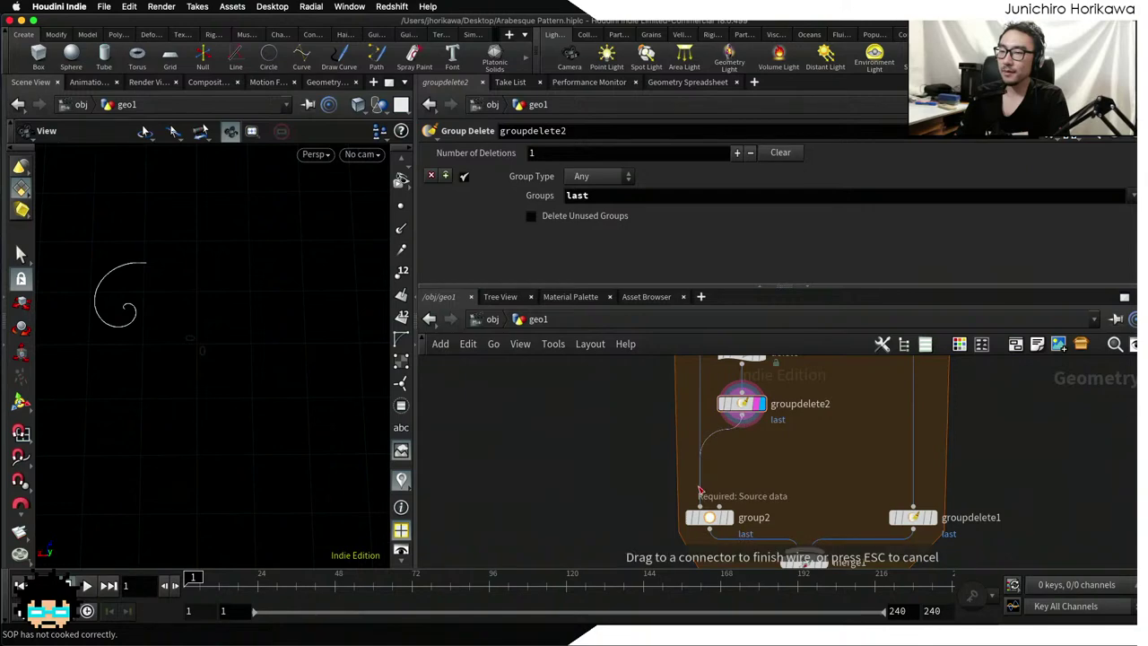
pyautogui.scroll(-5, 710, 487)
pyautogui.click(699, 541)
pyautogui.scroll(6, 696, 533)
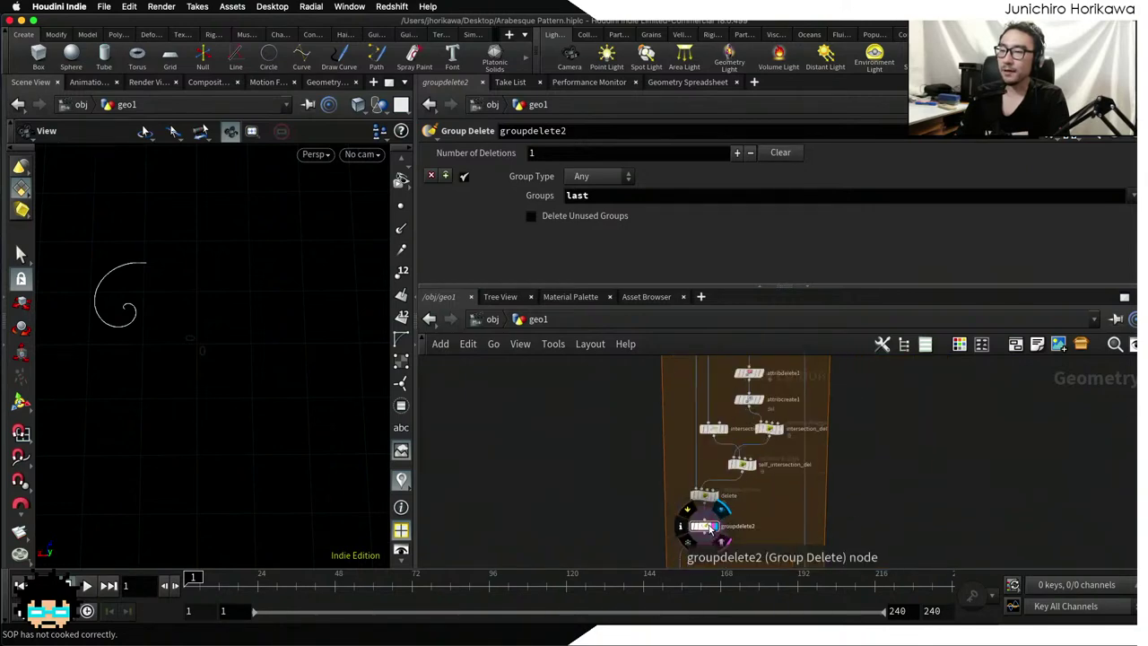
pyautogui.scroll(-5, 709, 529)
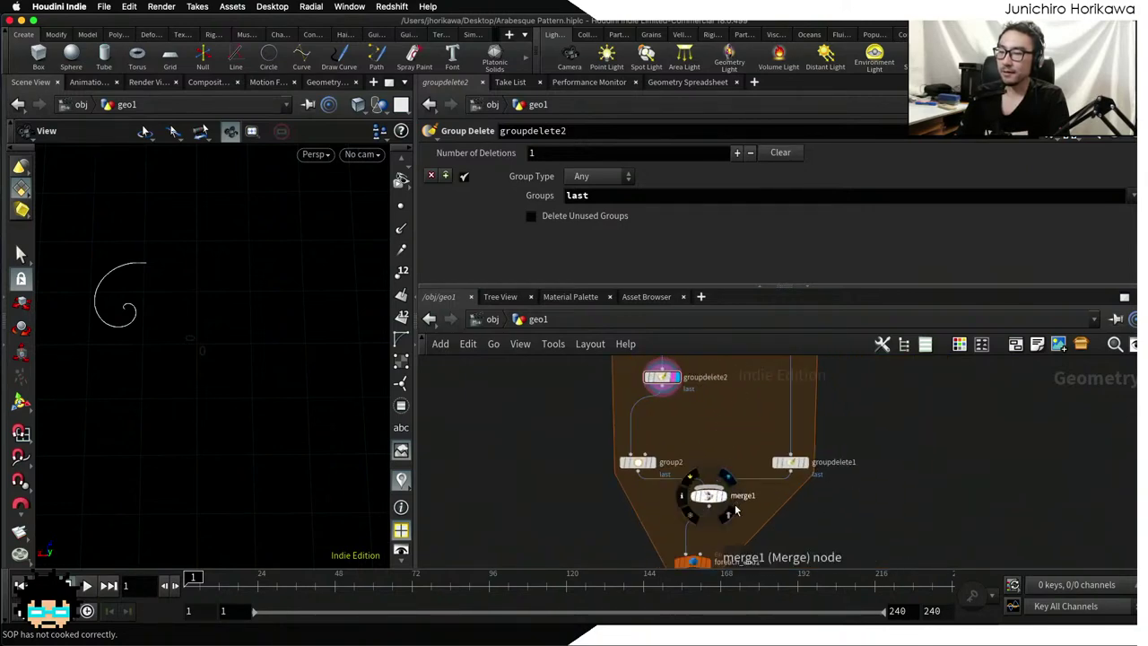
pyautogui.press('super+s')
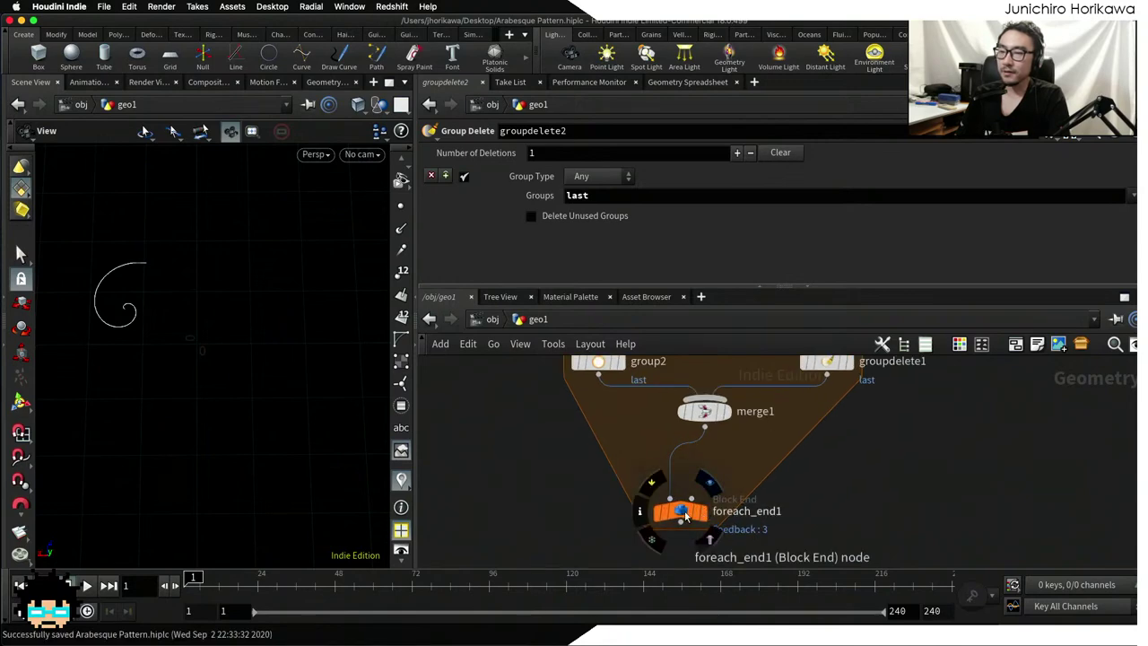
pyautogui.moveTo(707, 513); pyautogui.dragTo(705, 481)
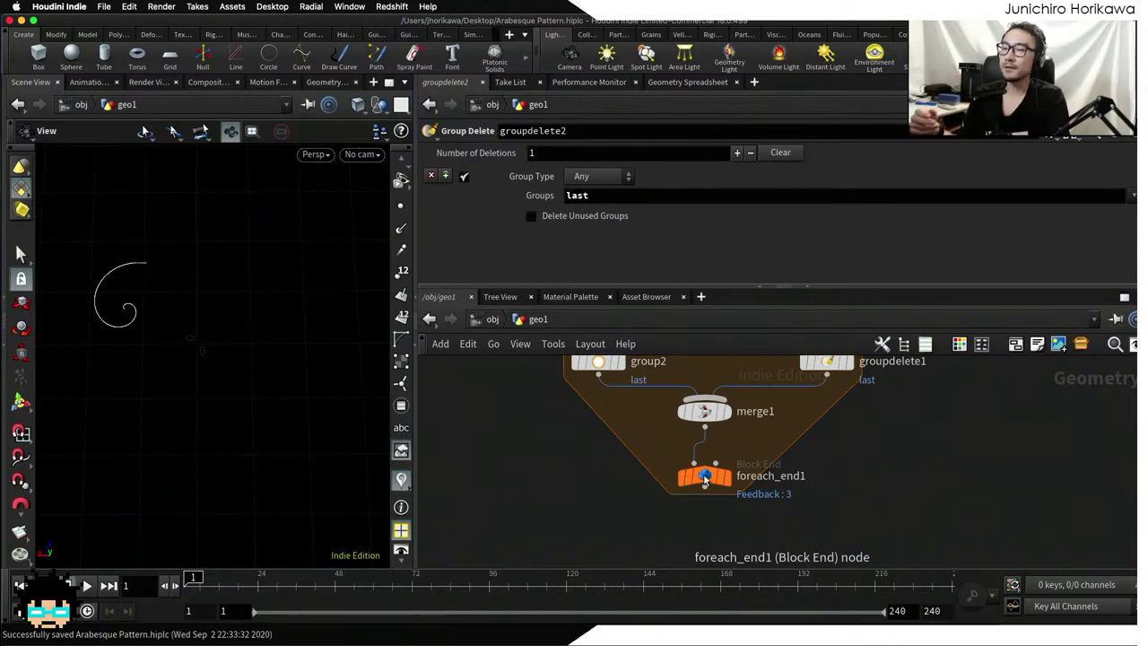
# Display foreach_end1 and raise its Iterations from 3 to 10.
pyautogui.click(729, 481)
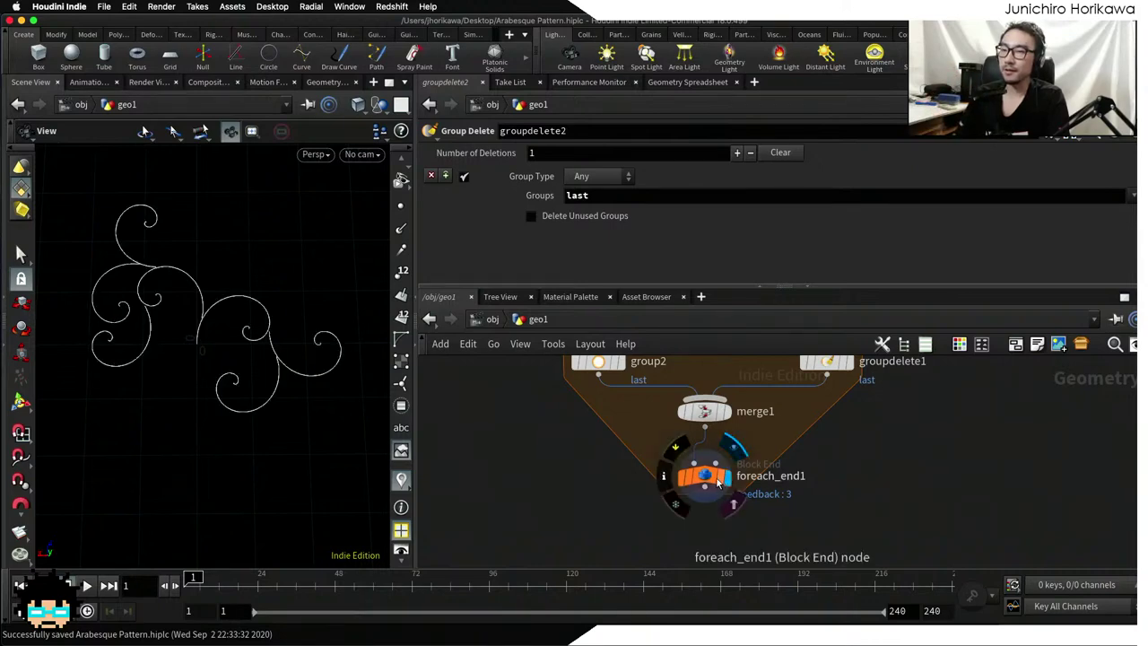
pyautogui.click(725, 481)
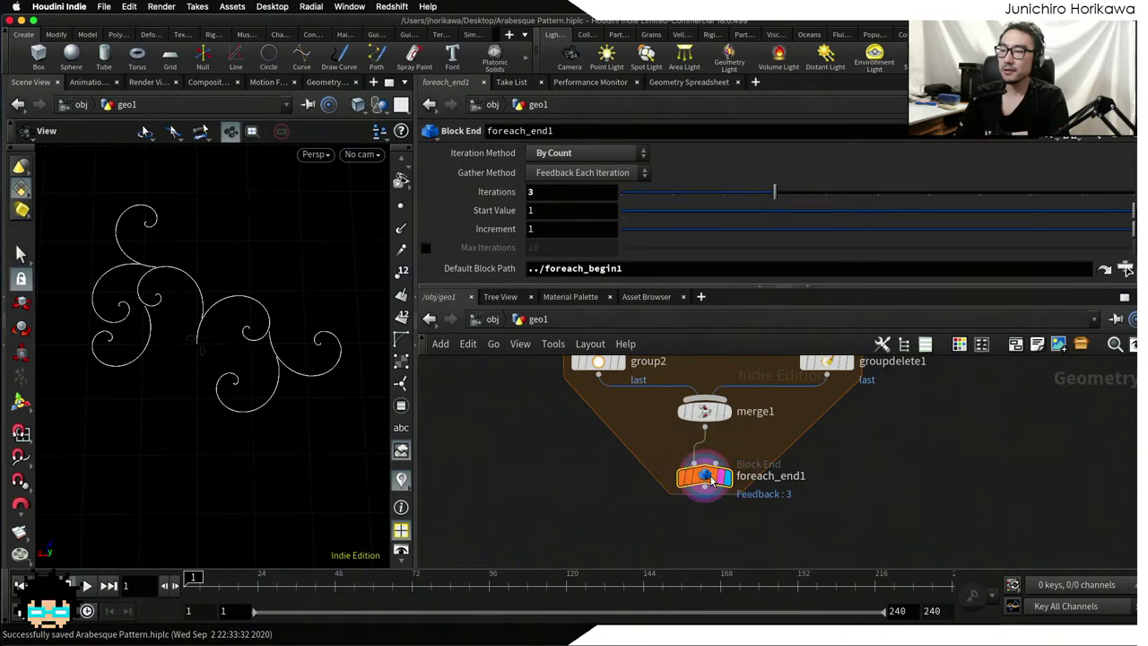
pyautogui.scroll(-5, 272, 349)
pyautogui.moveTo(272, 349); pyautogui.dragTo(267, 399, button='middle')
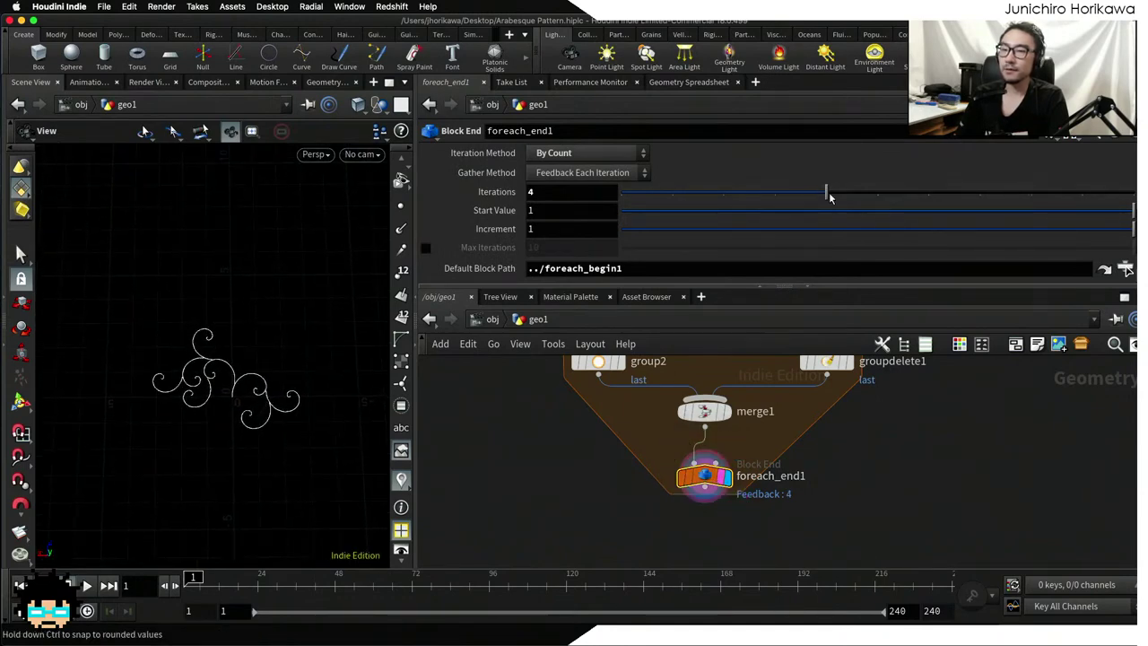
pyautogui.moveTo(830, 196); pyautogui.dragTo(1109, 199)
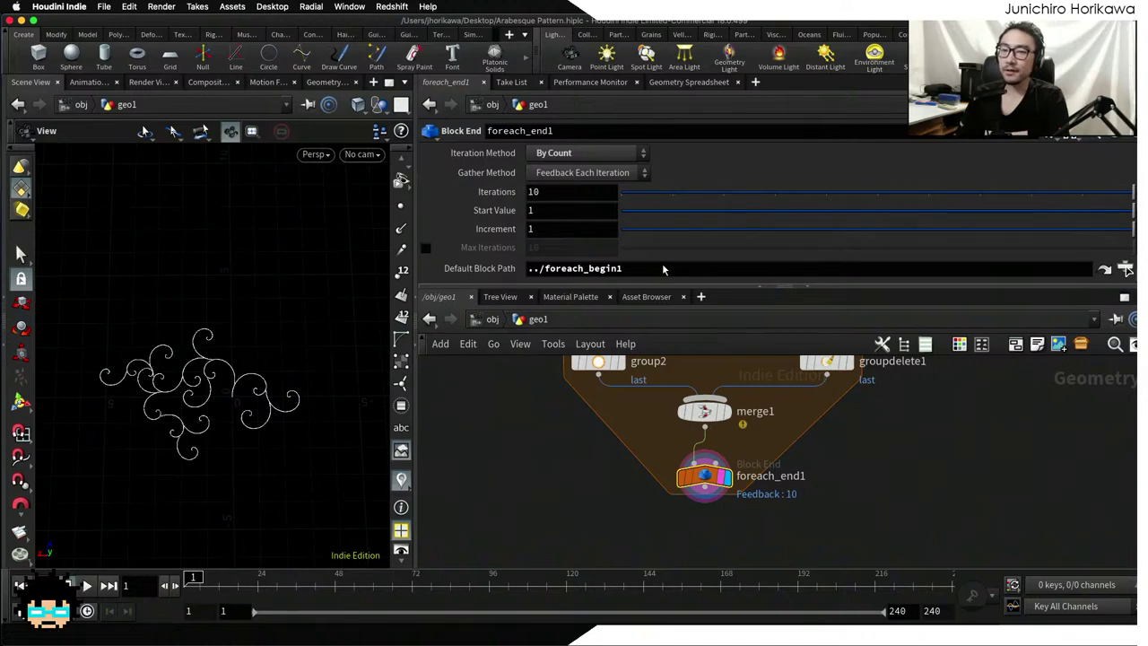
pyautogui.scroll(5, 171, 383)
pyautogui.scroll(5, 228, 429)
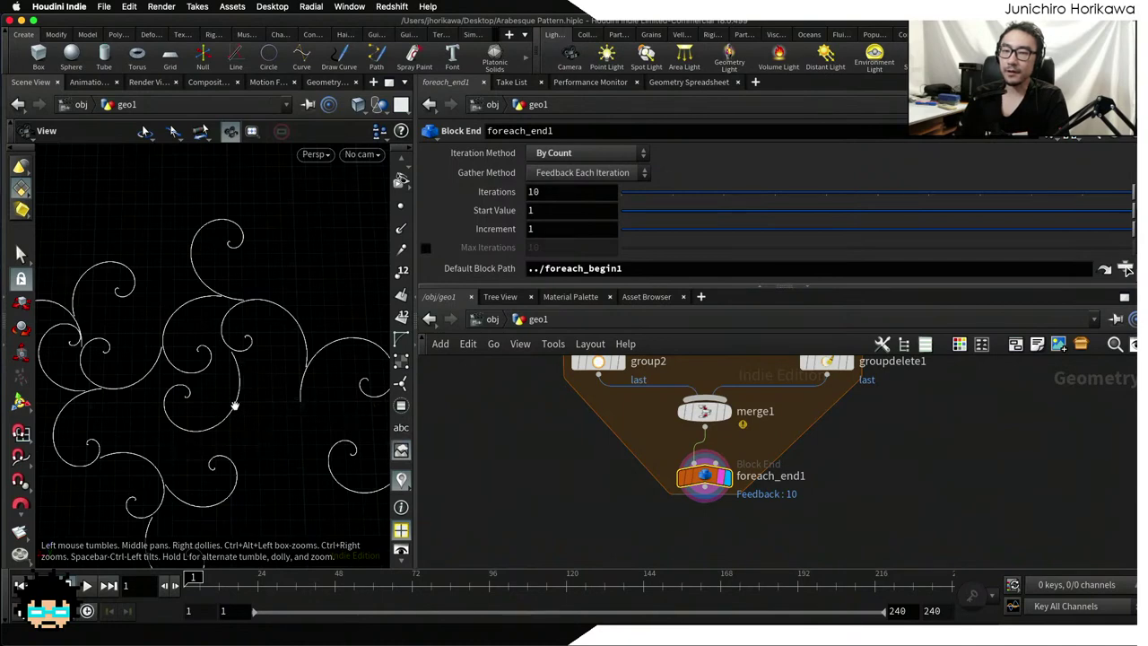
pyautogui.scroll(5, 234, 402)
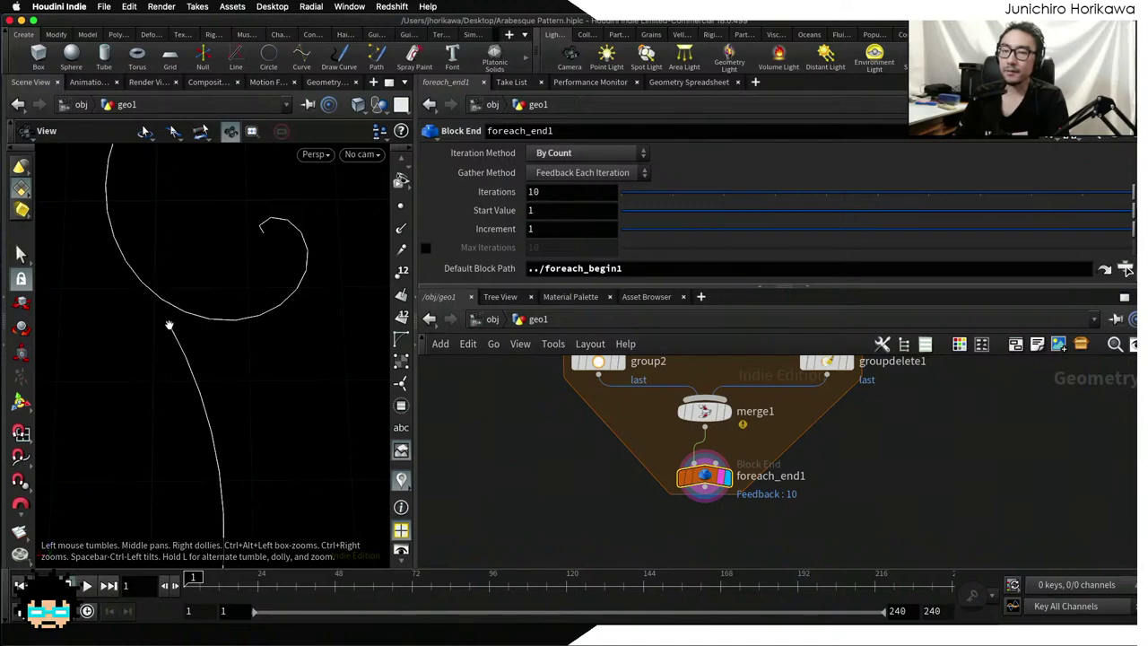
# Wire foreach_end3's output into the delete wrangle's first input and frame foreach_end1.
pyautogui.scroll(-8, 574, 498)
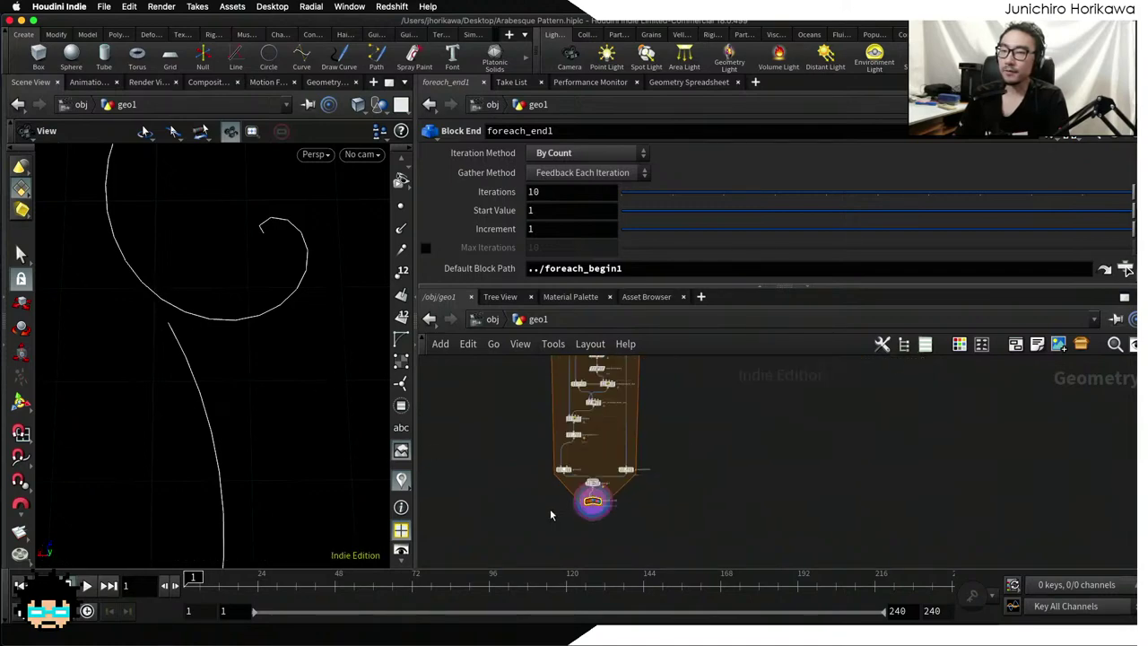
pyautogui.scroll(6, 617, 473)
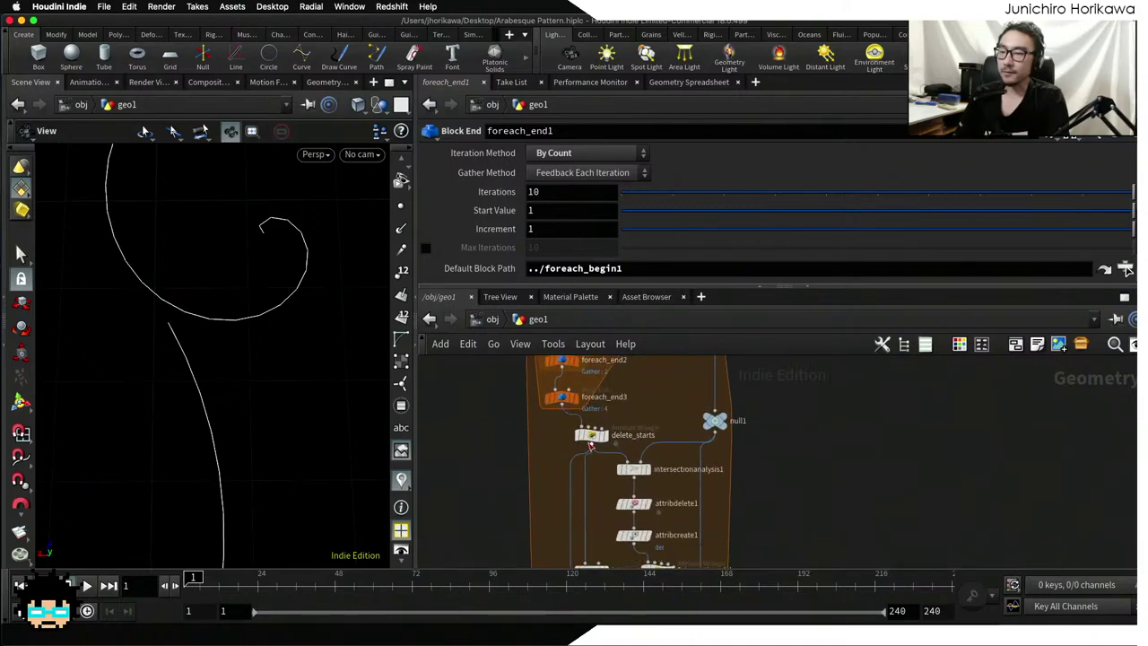
pyautogui.scroll(-2, 592, 503)
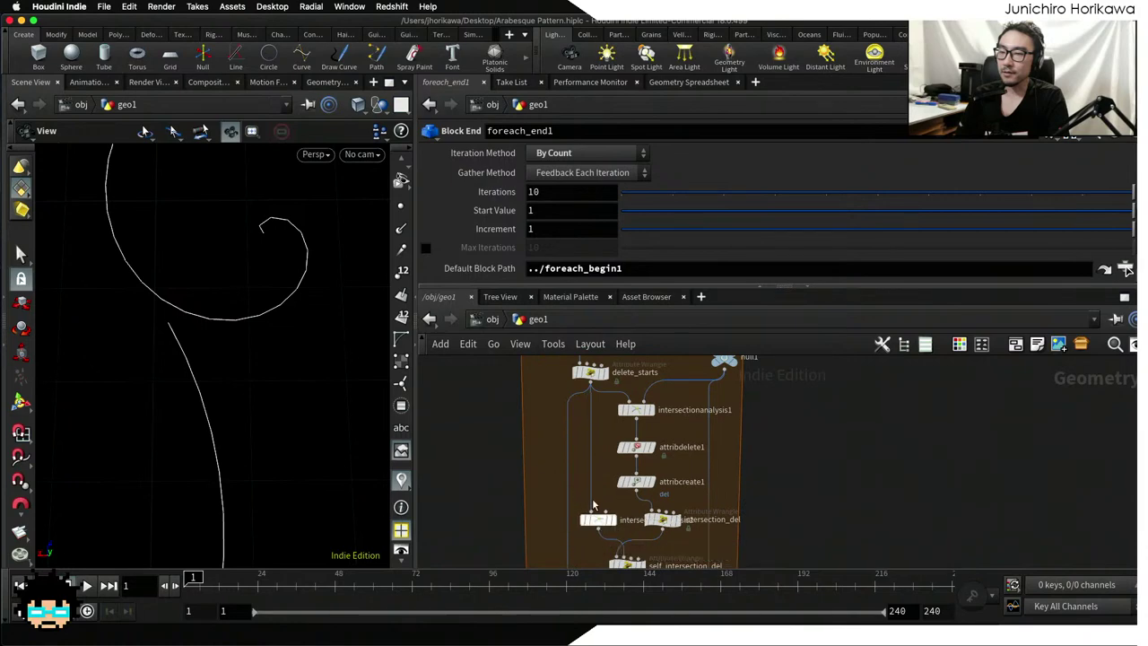
pyautogui.scroll(-2, 592, 525)
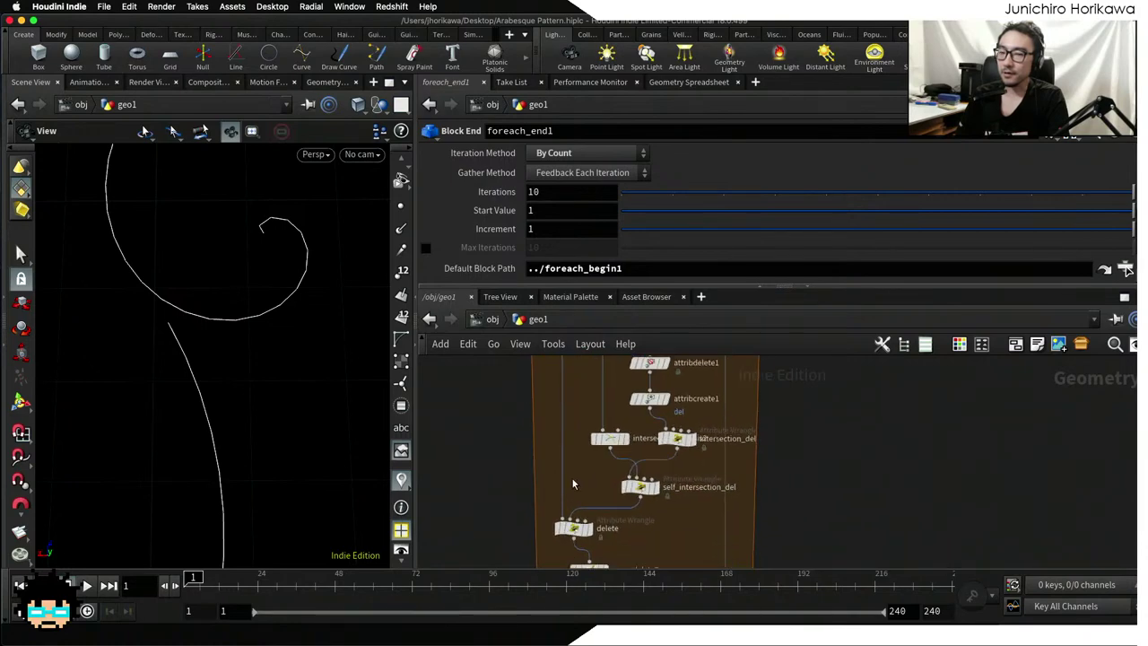
pyautogui.scroll(3, 574, 448)
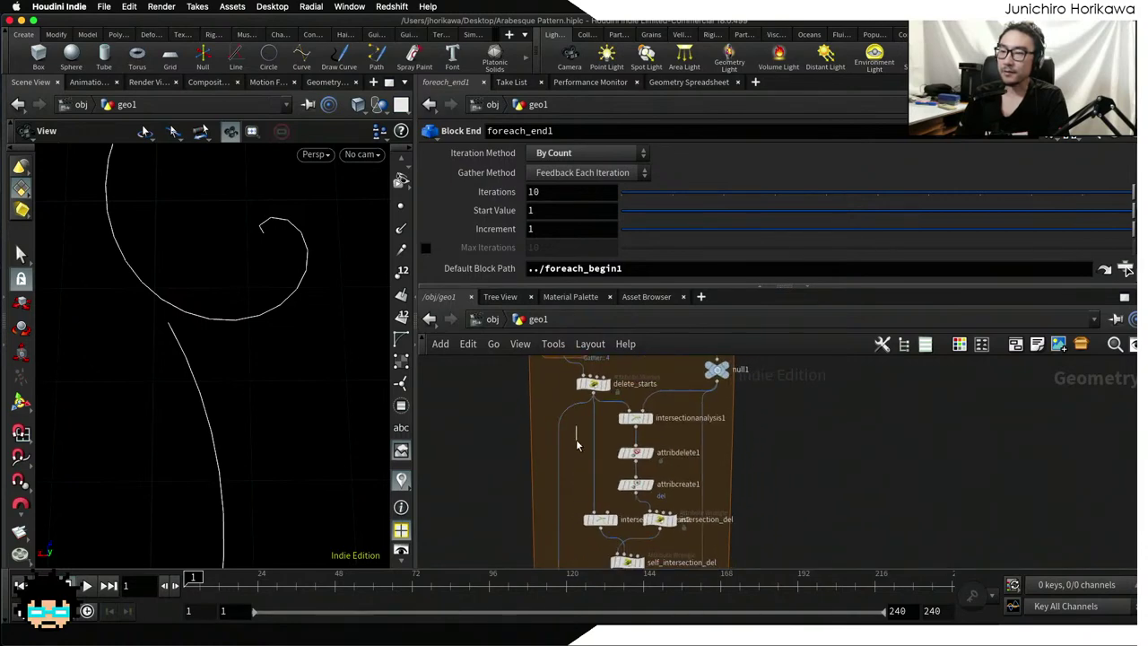
pyautogui.scroll(2, 558, 432)
pyautogui.click(562, 410)
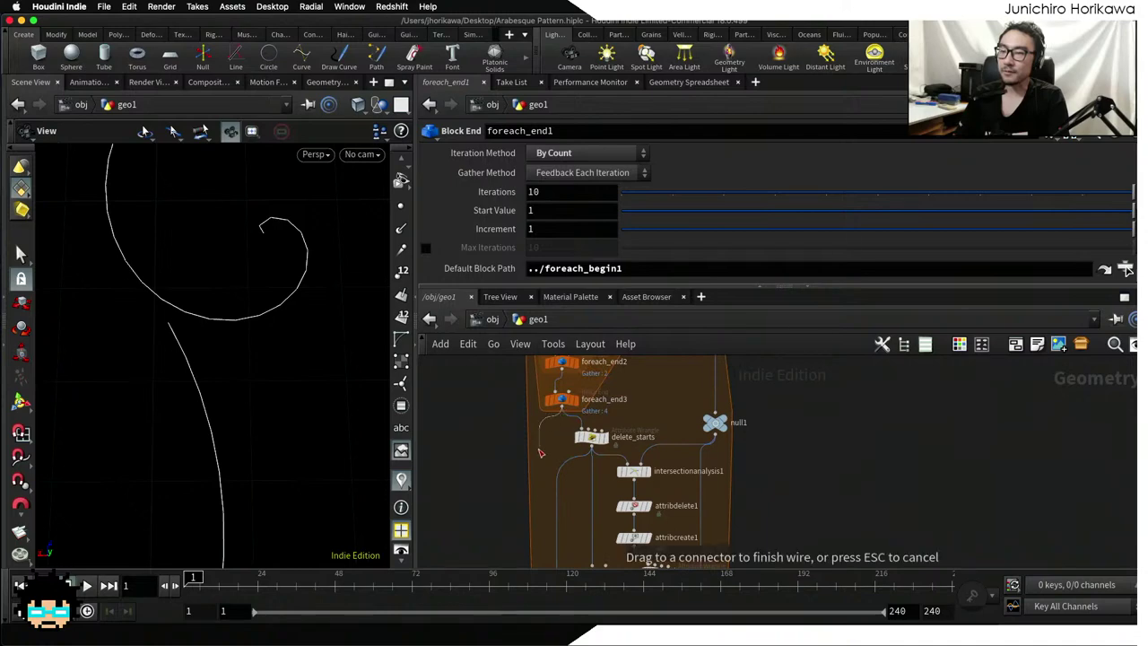
pyautogui.scroll(3, 556, 449)
pyautogui.scroll(3, 546, 538)
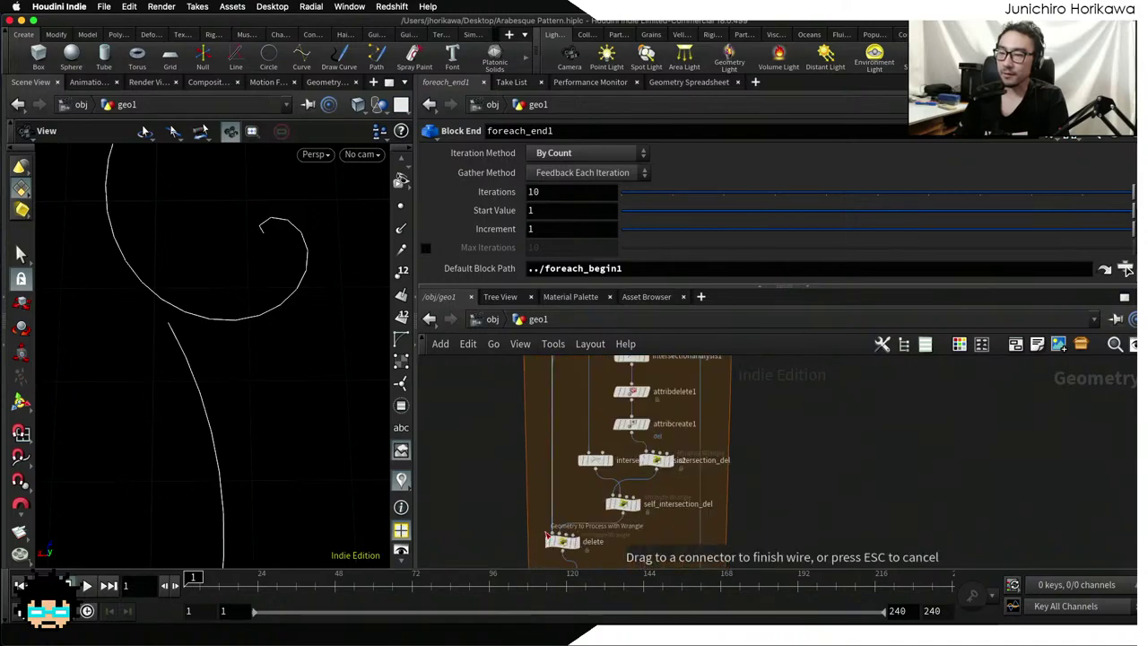
pyautogui.click(562, 534)
pyautogui.scroll(-5, 327, 372)
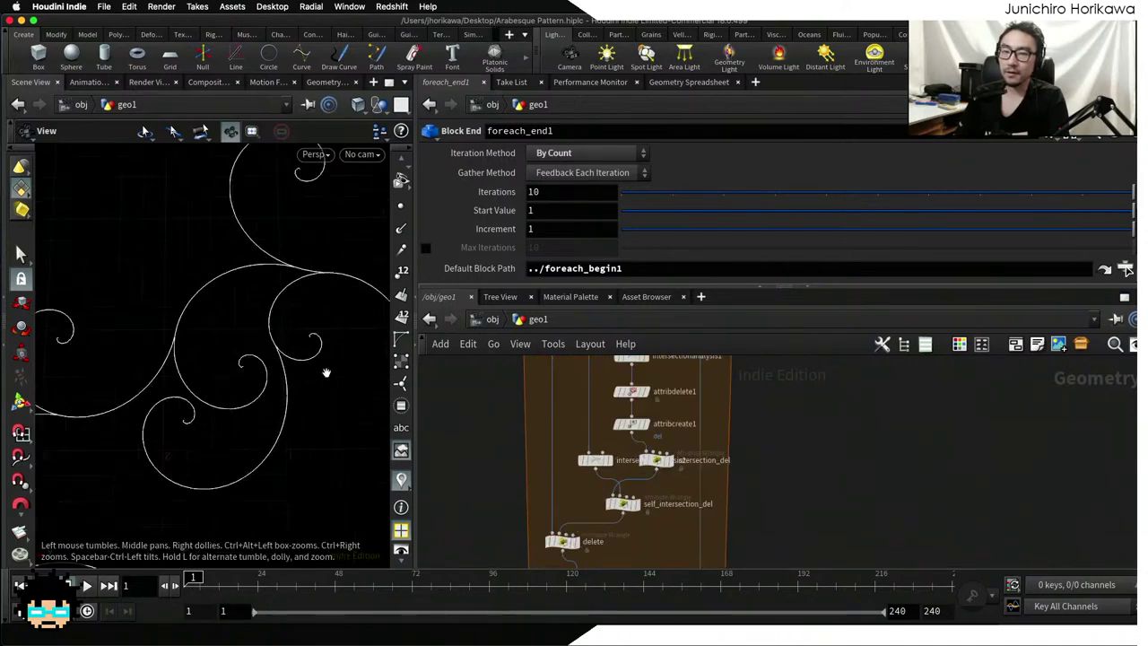
pyautogui.scroll(-4, 326, 372)
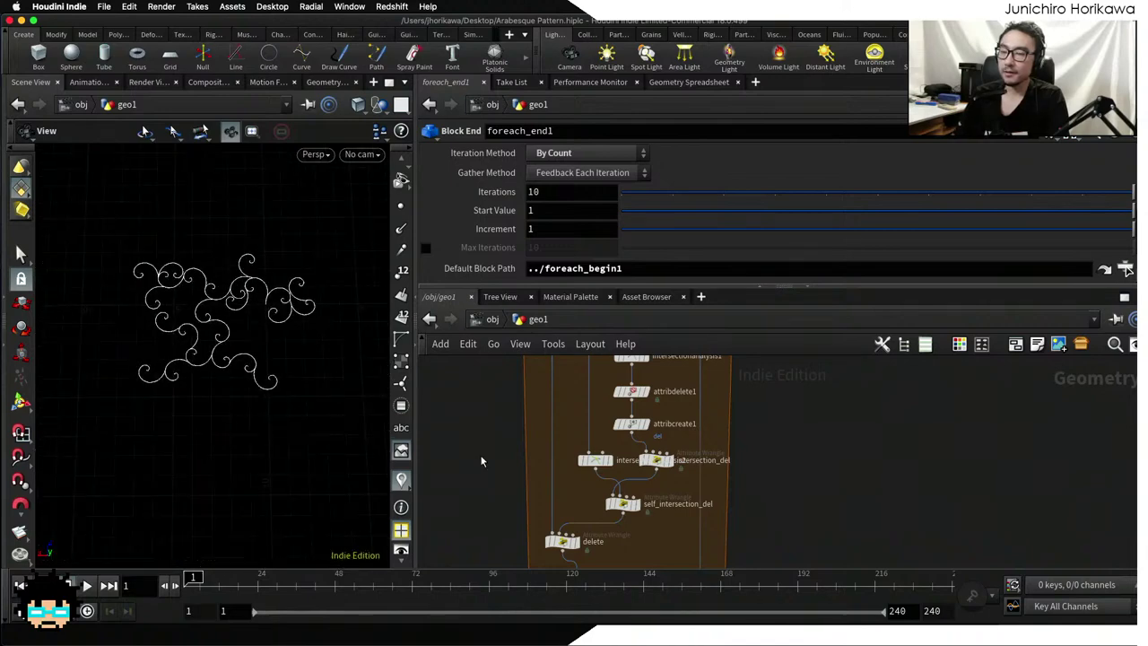
pyautogui.scroll(-1, 508, 452)
pyautogui.press('f')
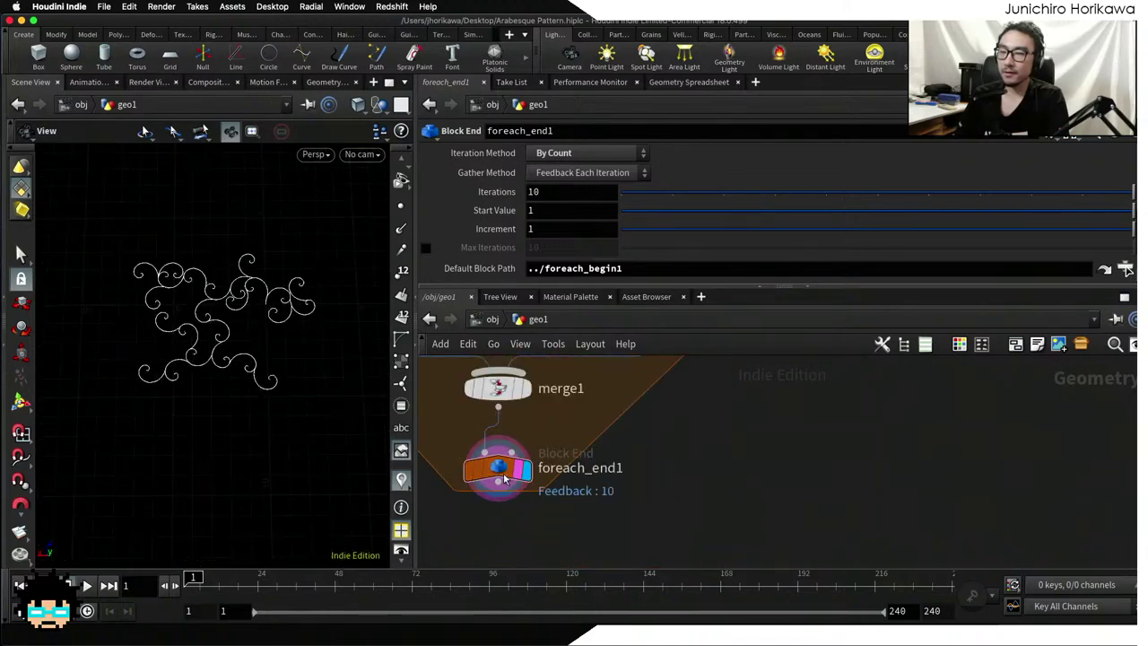
# Sweep foreach_end1's iteration count down and back up, settling on 14 iterations.
pyautogui.moveTo(978, 192); pyautogui.dragTo(674, 191)
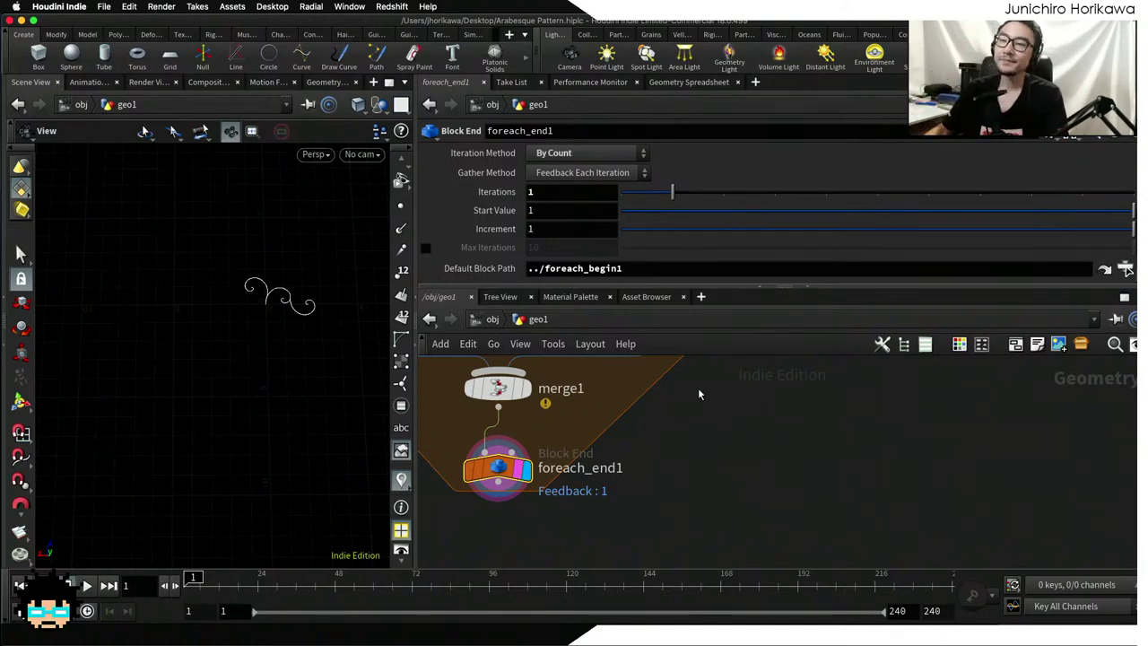
pyautogui.moveTo(699, 394); pyautogui.dragTo(724, 463, button='middle')
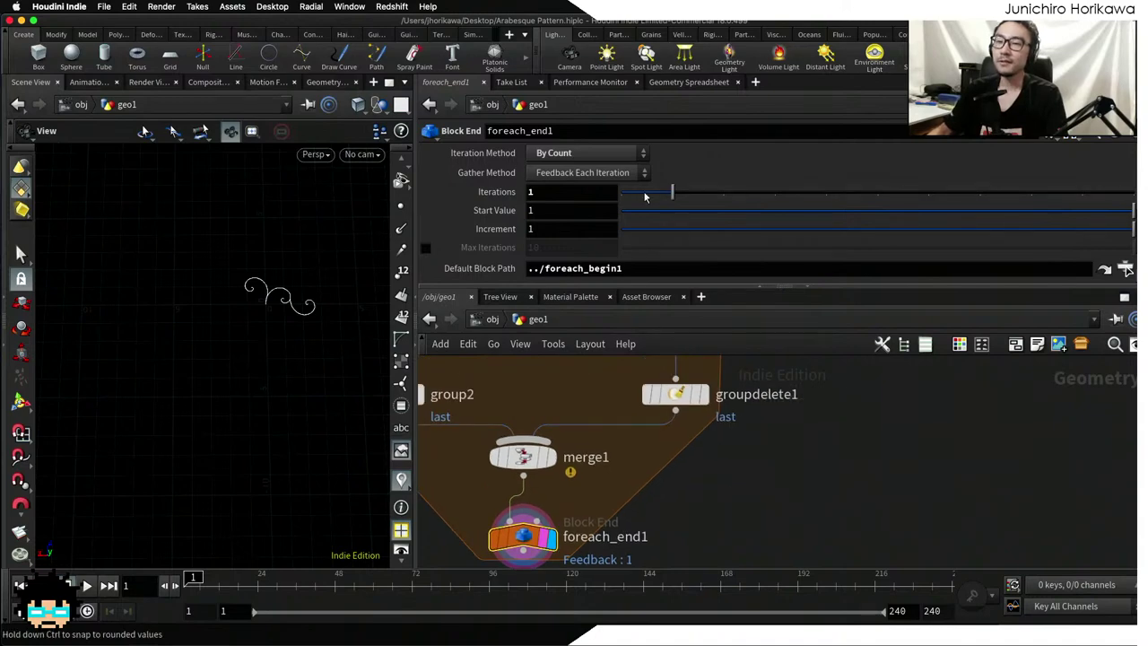
pyautogui.moveTo(672, 194); pyautogui.dragTo(1127, 200)
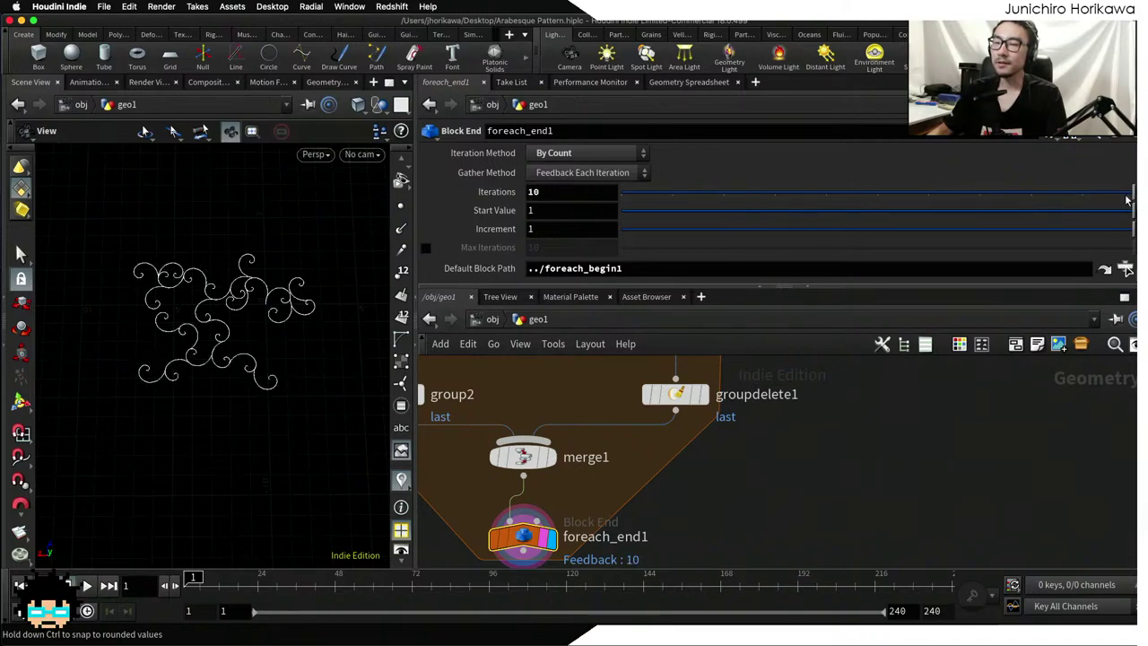
pyautogui.moveTo(588, 193); pyautogui.dragTo(634, 193, button='middle')
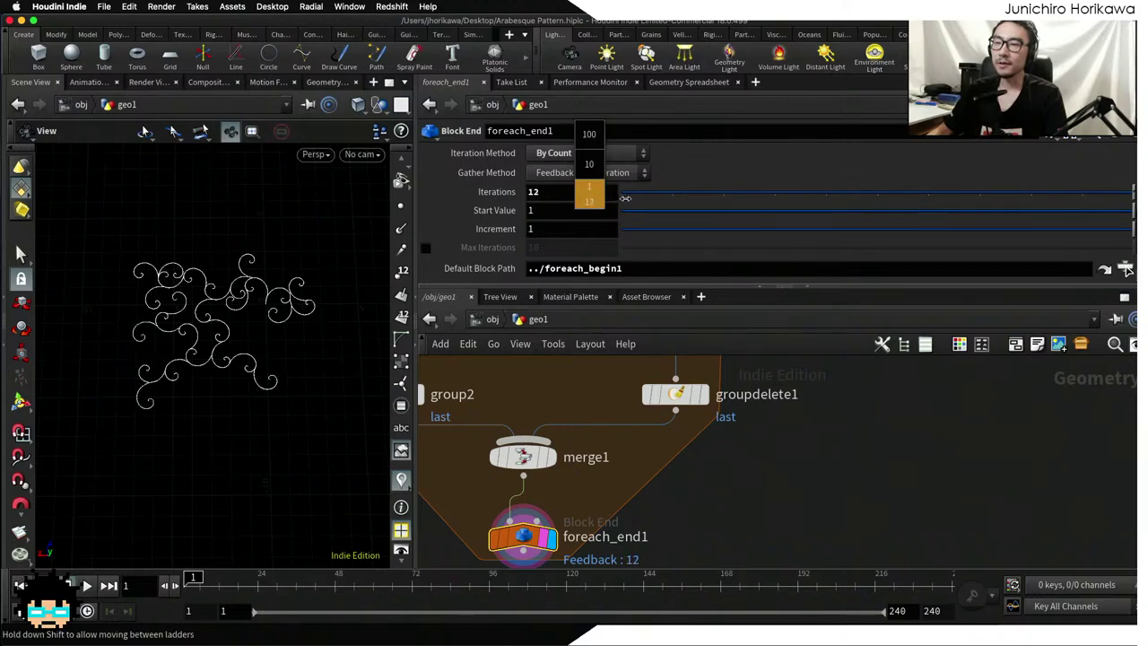
pyautogui.moveTo(619, 198)
pyautogui.mouseDown(button='middle')
pyautogui.moveTo(641, 198)
pyautogui.moveTo(607, 198)
pyautogui.moveTo(638, 202)
pyautogui.mouseUp(button='middle')
pyautogui.scroll(-5, 675, 460)
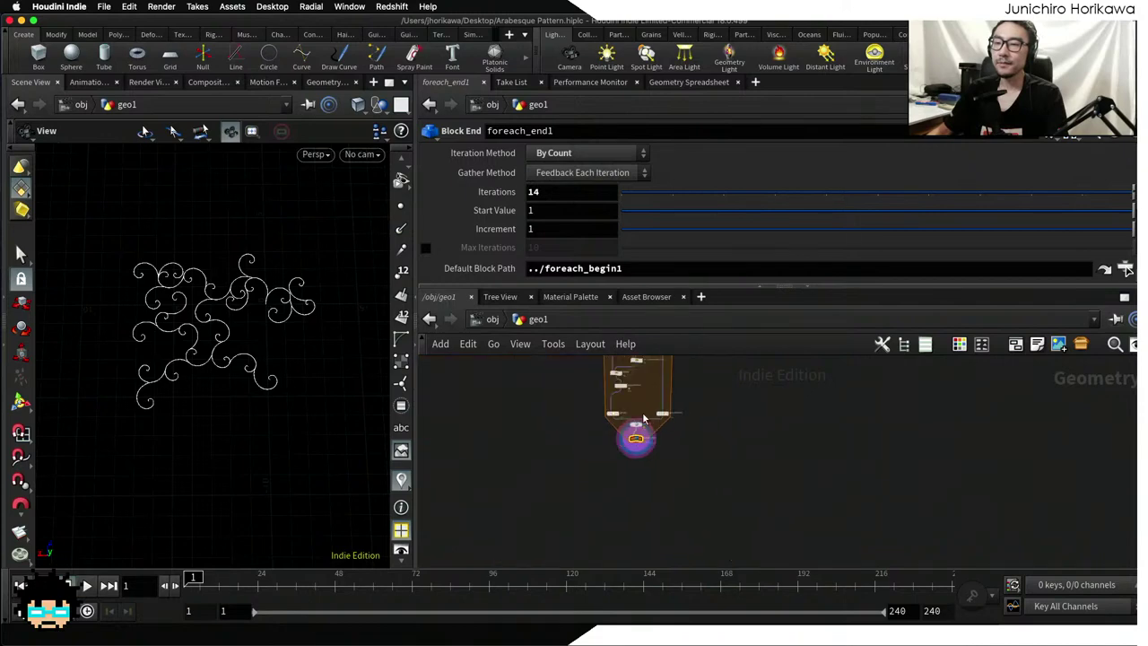
pyautogui.scroll(3, 676, 460)
pyautogui.scroll(5, 675, 461)
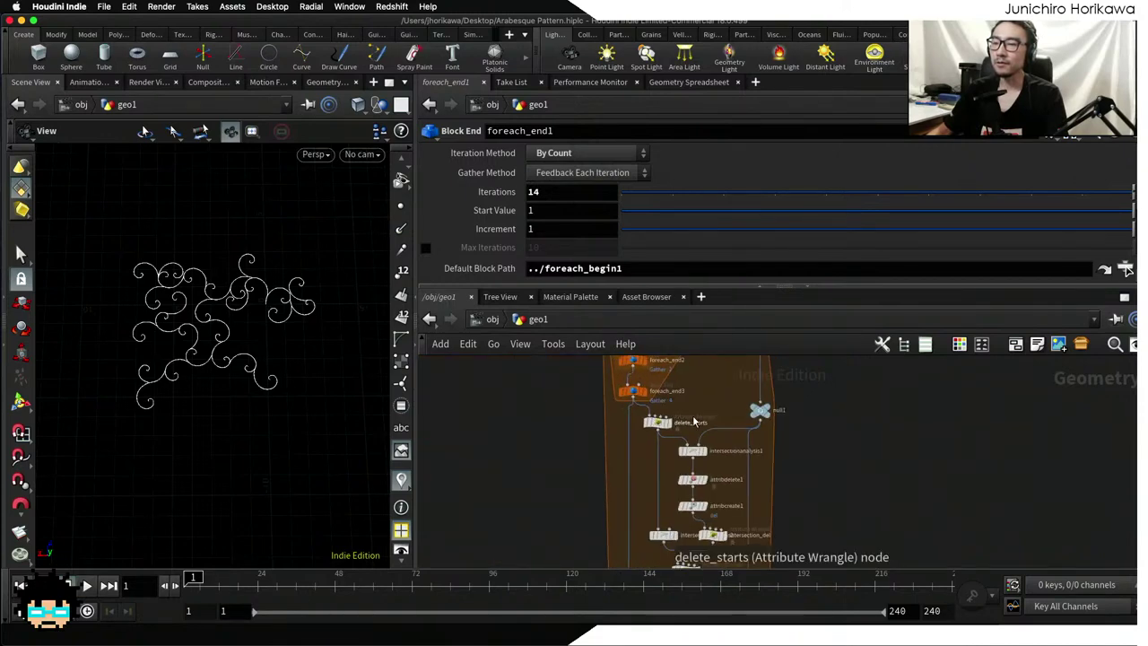
pyautogui.scroll(-4, 682, 415)
pyautogui.scroll(-2, 680, 419)
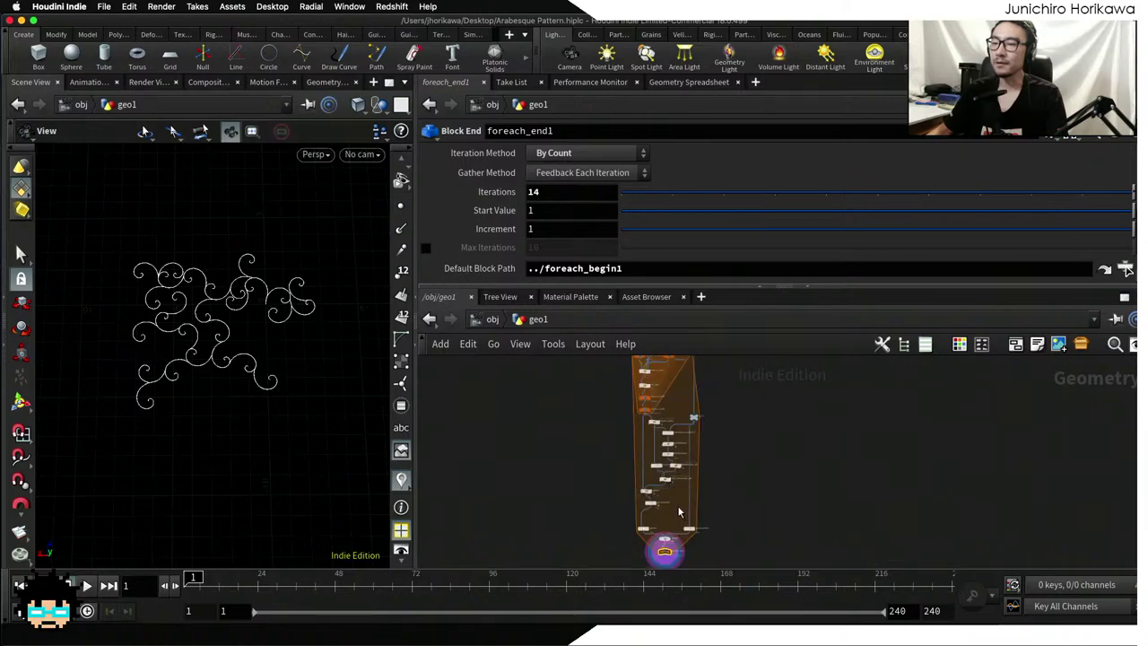
# Clear the loop-node selection and select branch_start, showing Seed 0.35 and Offset 0.322.
pyautogui.moveTo(678, 507); pyautogui.dragTo(634, 426)
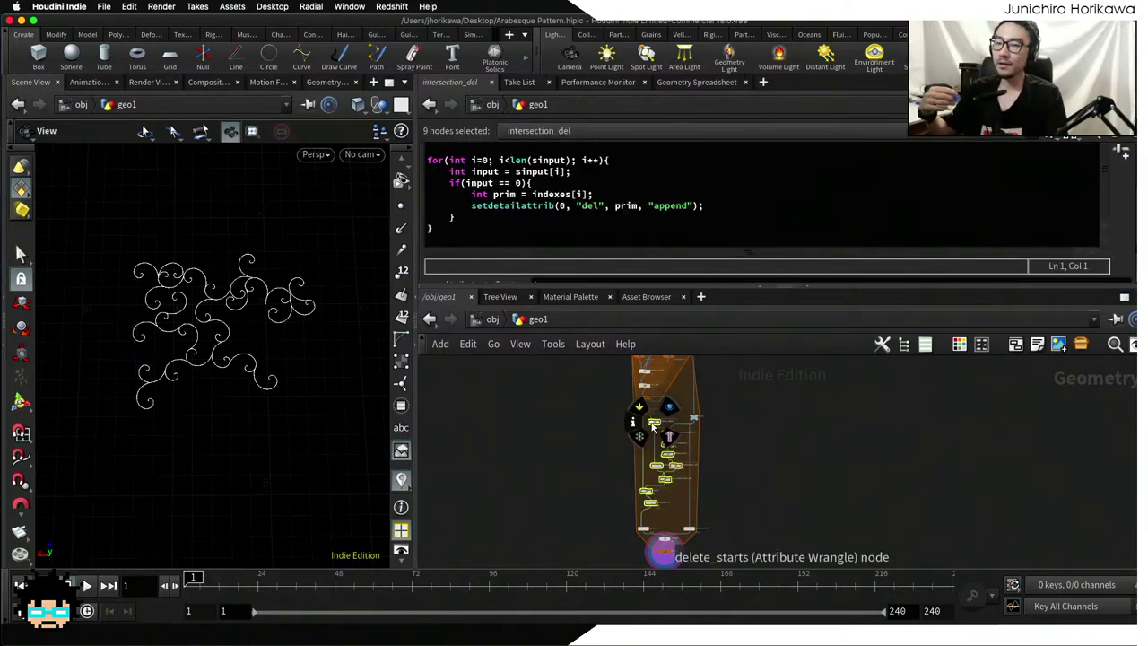
pyautogui.scroll(3, 287, 372)
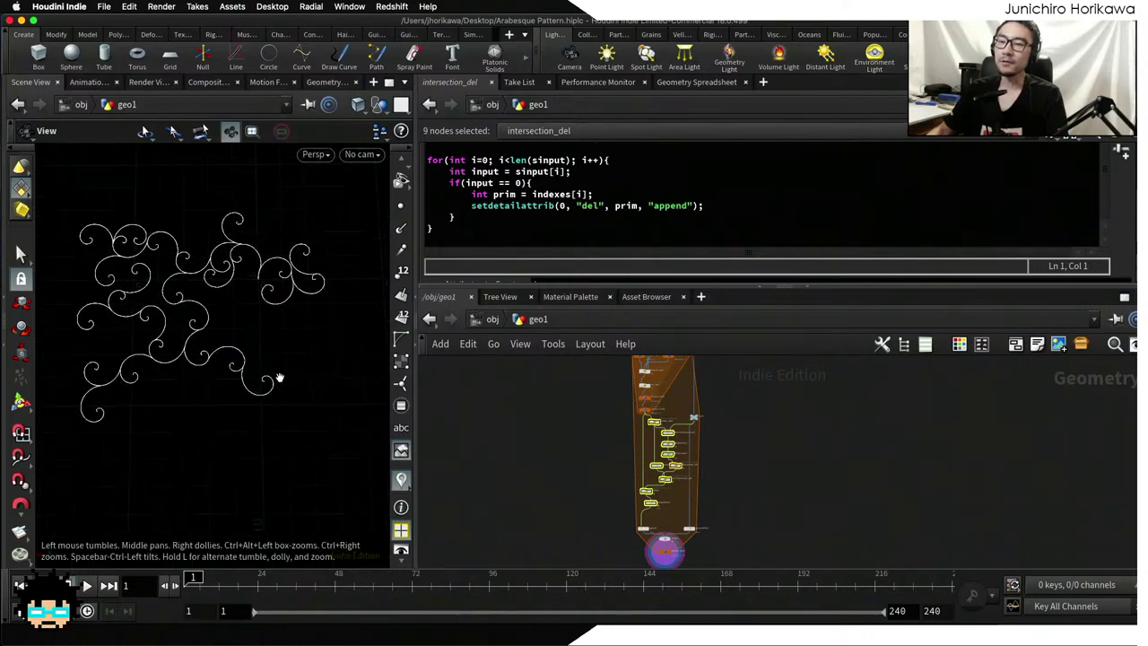
pyautogui.moveTo(251, 389); pyautogui.dragTo(262, 415, button='middle')
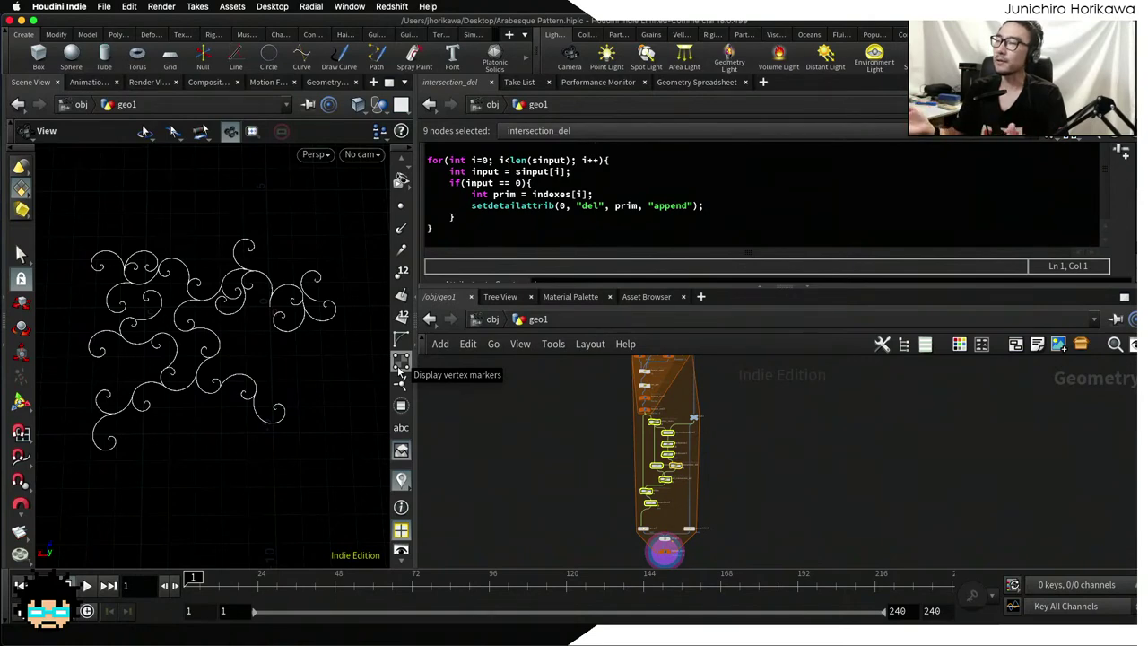
pyautogui.click(586, 452)
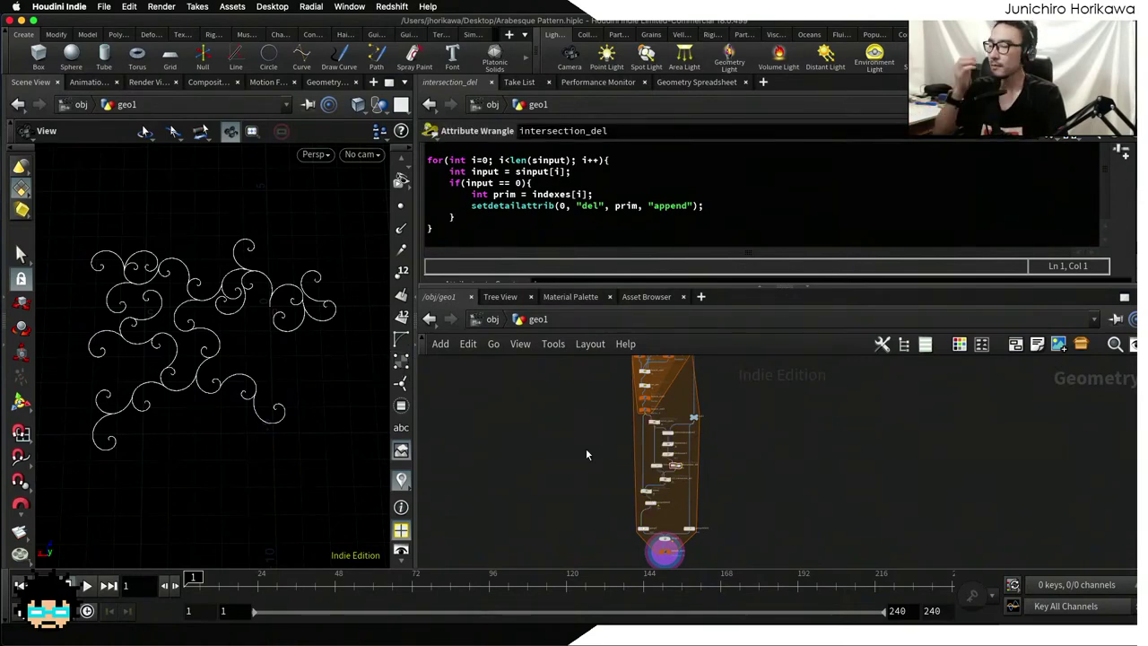
pyautogui.scroll(5, 615, 500)
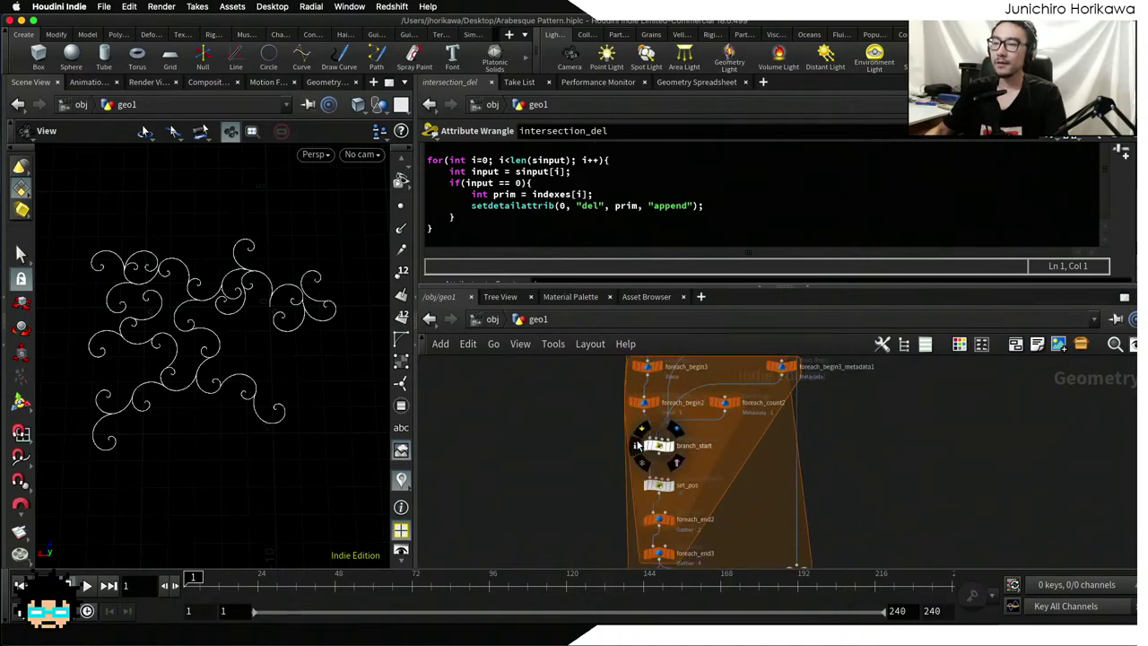
pyautogui.click(677, 450)
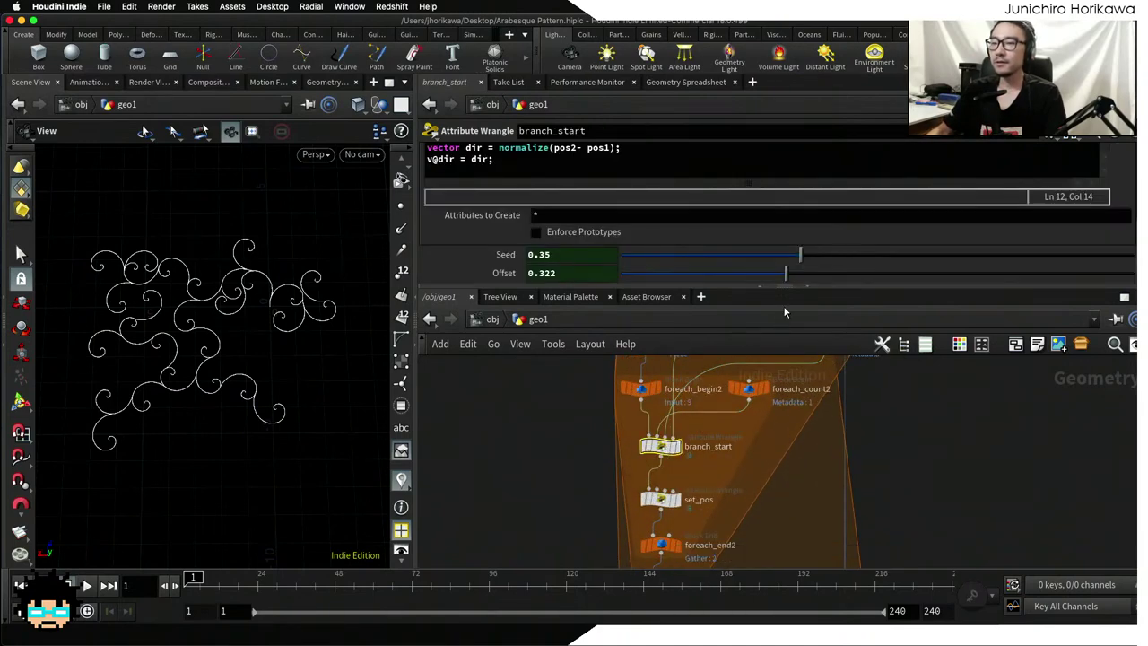
# Try a different branch_start Seed value and orbit the viewport to find the curves.
pyautogui.moveTo(804, 262); pyautogui.dragTo(1017, 253)
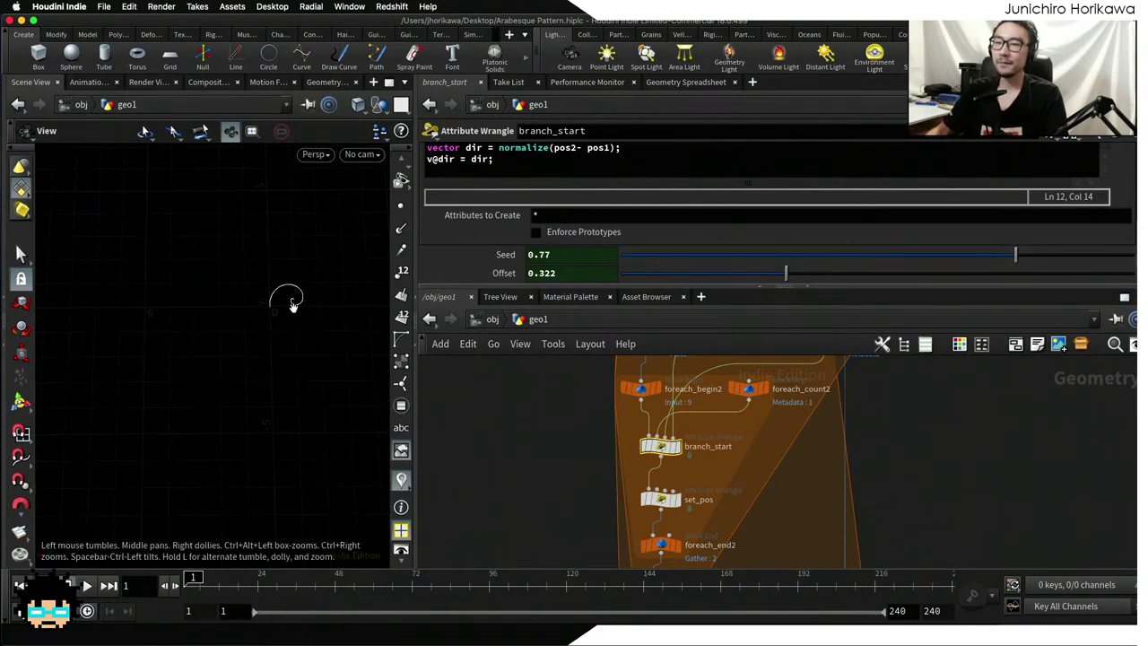
pyautogui.moveTo(288, 305); pyautogui.dragTo(217, 325)
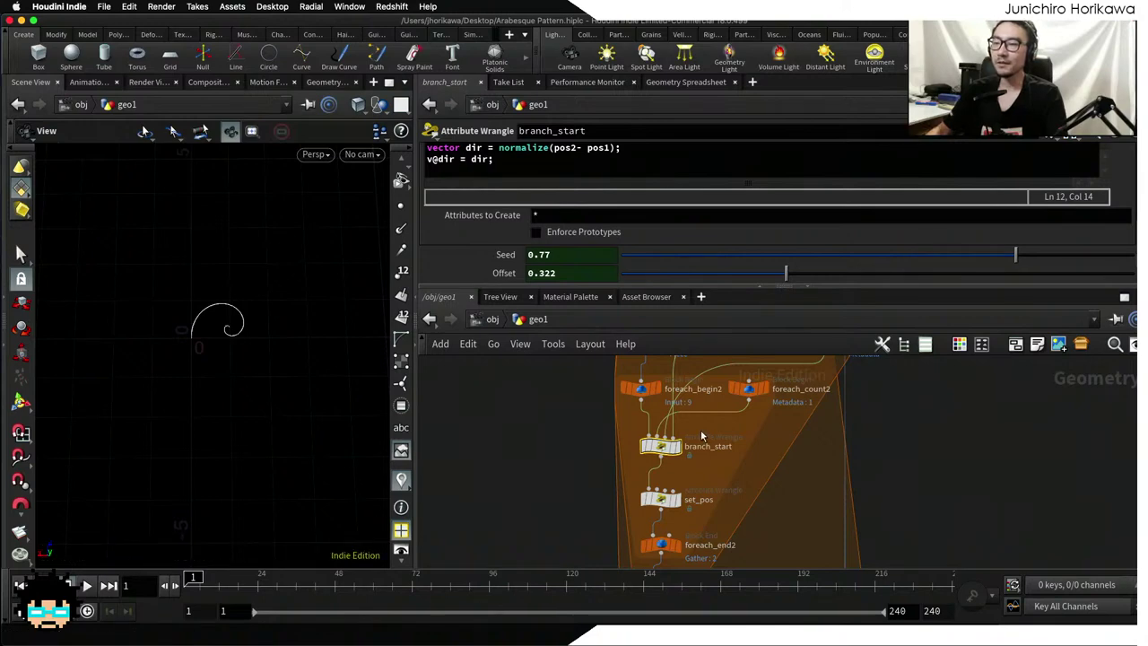
pyautogui.scroll(-5, 701, 437)
pyautogui.scroll(4, 691, 467)
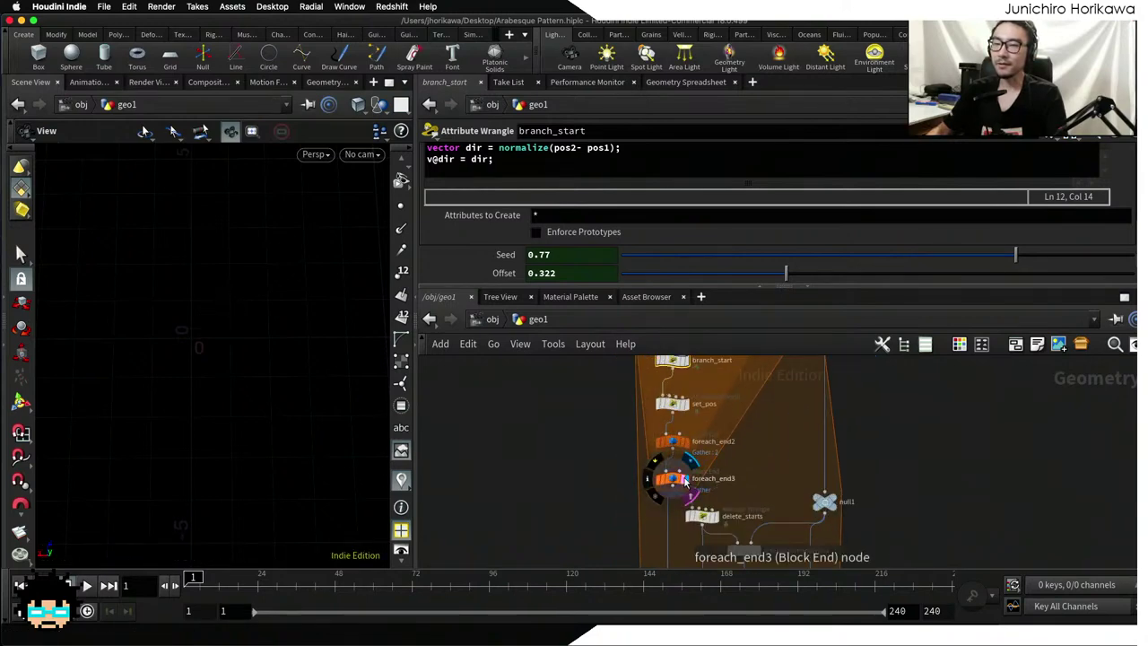
pyautogui.scroll(-4, 696, 476)
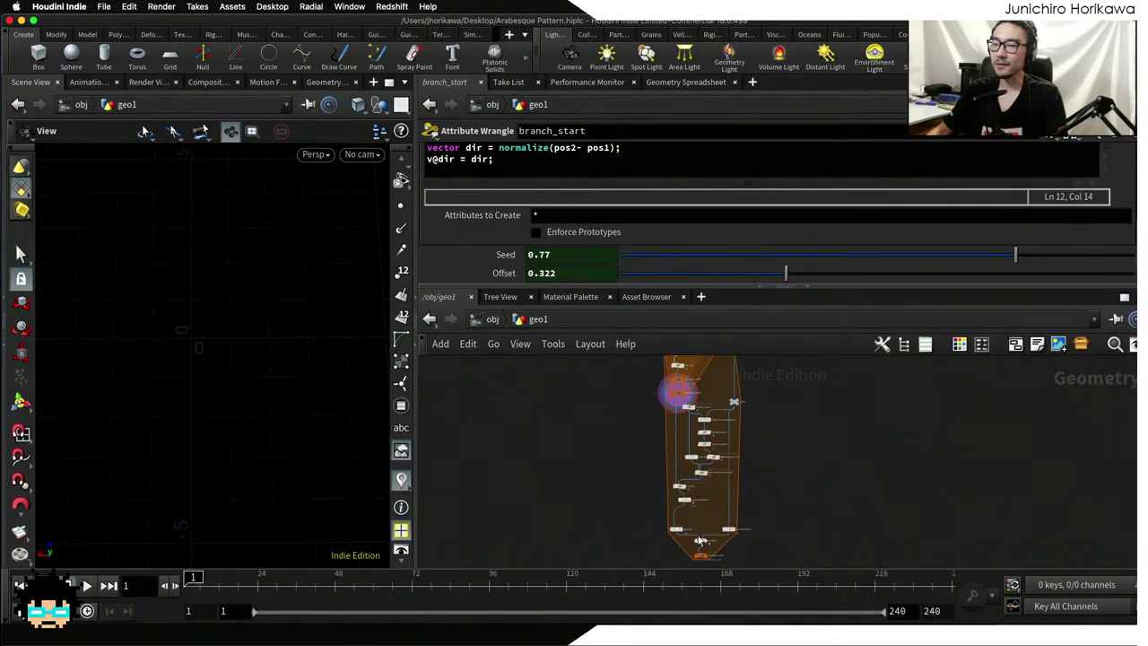
pyautogui.scroll(5, 699, 525)
# Display foreach_end1 and set the branch_start Seed to 0.204.
pyautogui.click(696, 518)
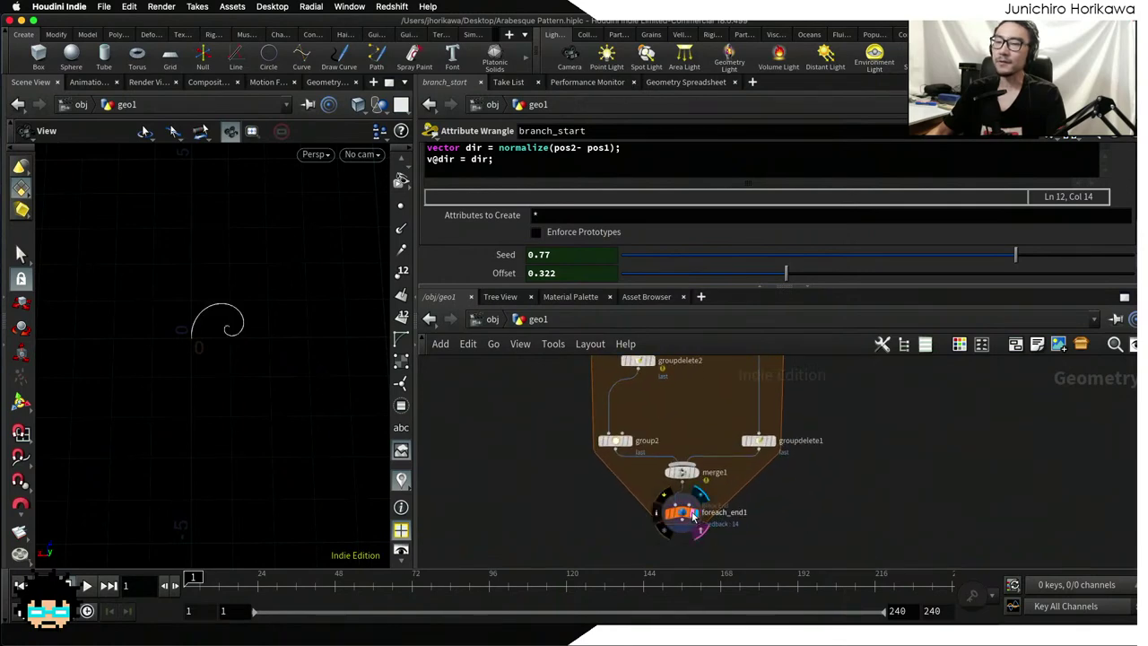
pyautogui.scroll(-5, 696, 518)
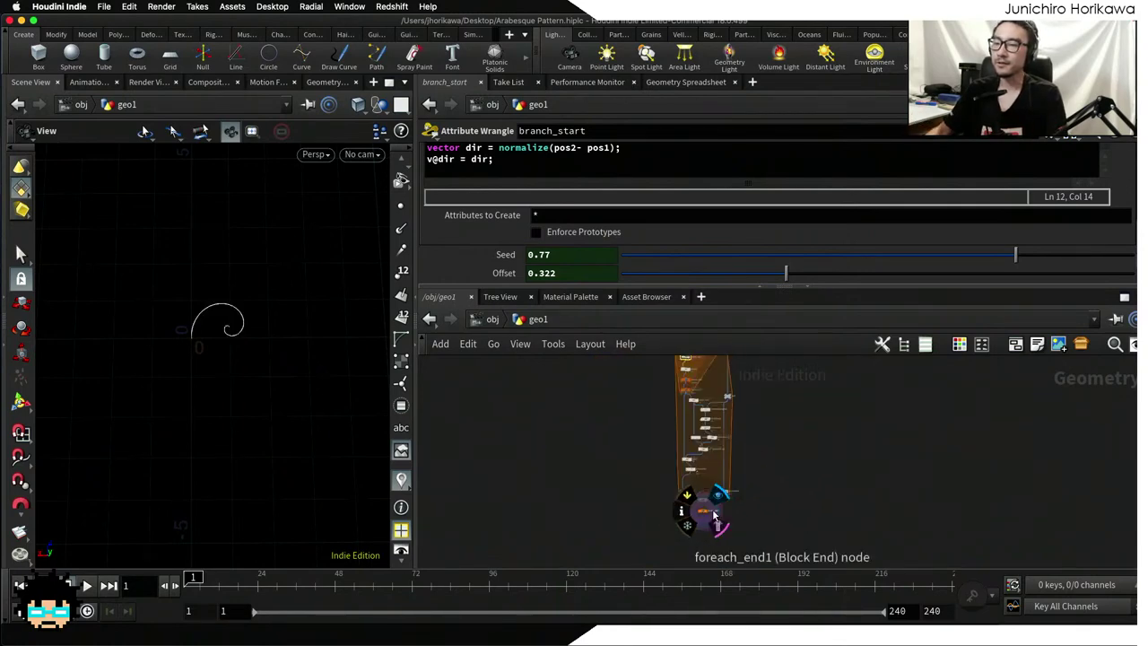
pyautogui.scroll(5, 726, 455)
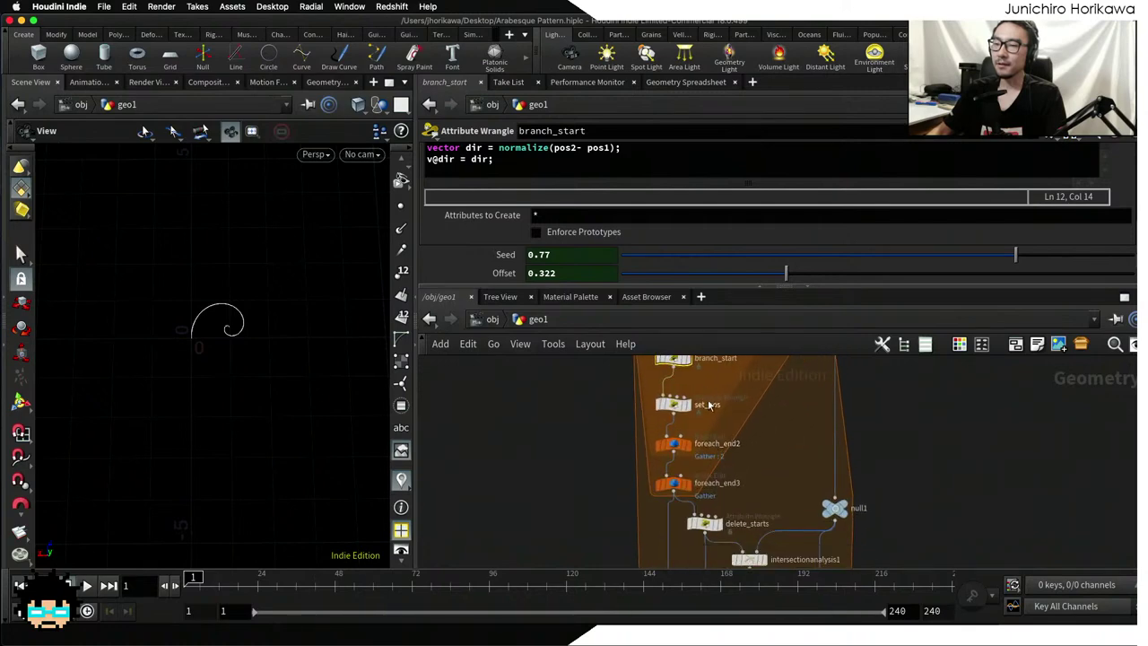
pyautogui.scroll(2, 695, 436)
pyautogui.moveTo(832, 261); pyautogui.dragTo(726, 259)
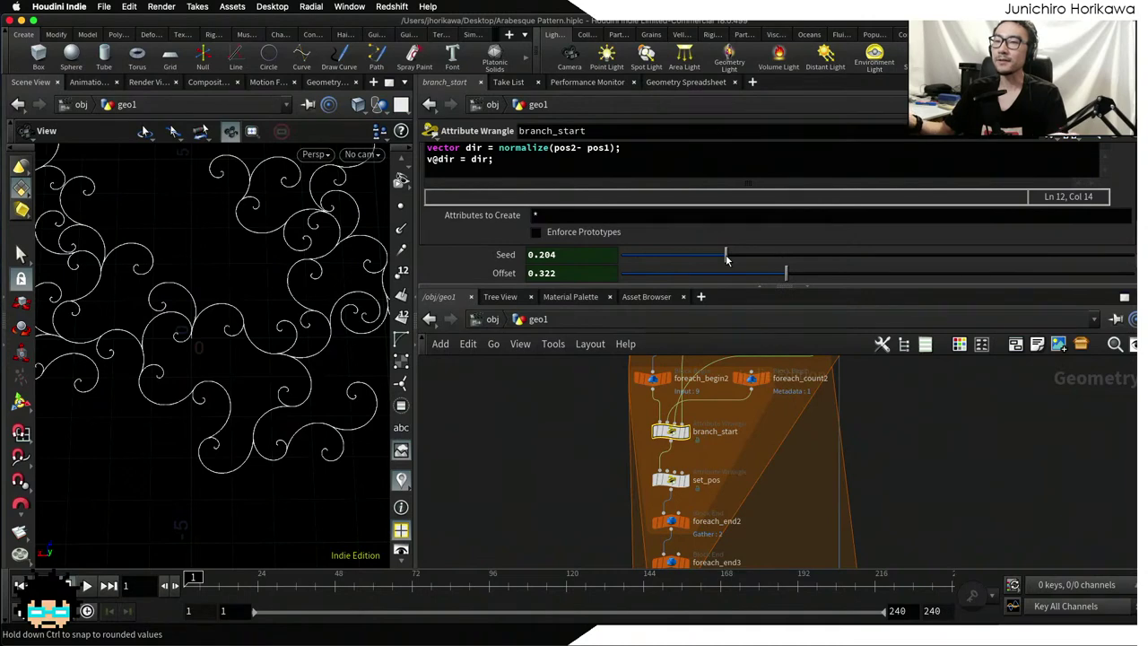
pyautogui.scroll(-5, 590, 465)
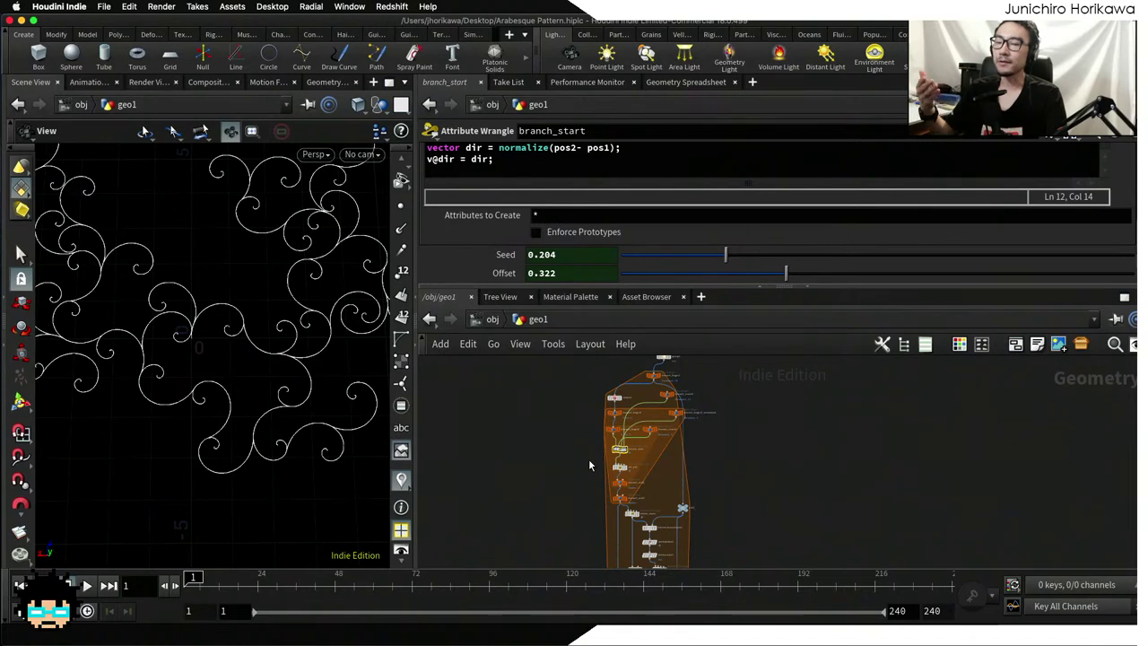
# Move foreach_begin3_metadata1, box-select the 19 loop nodes, and auto-layout them with L.
pyautogui.scroll(4, 592, 463)
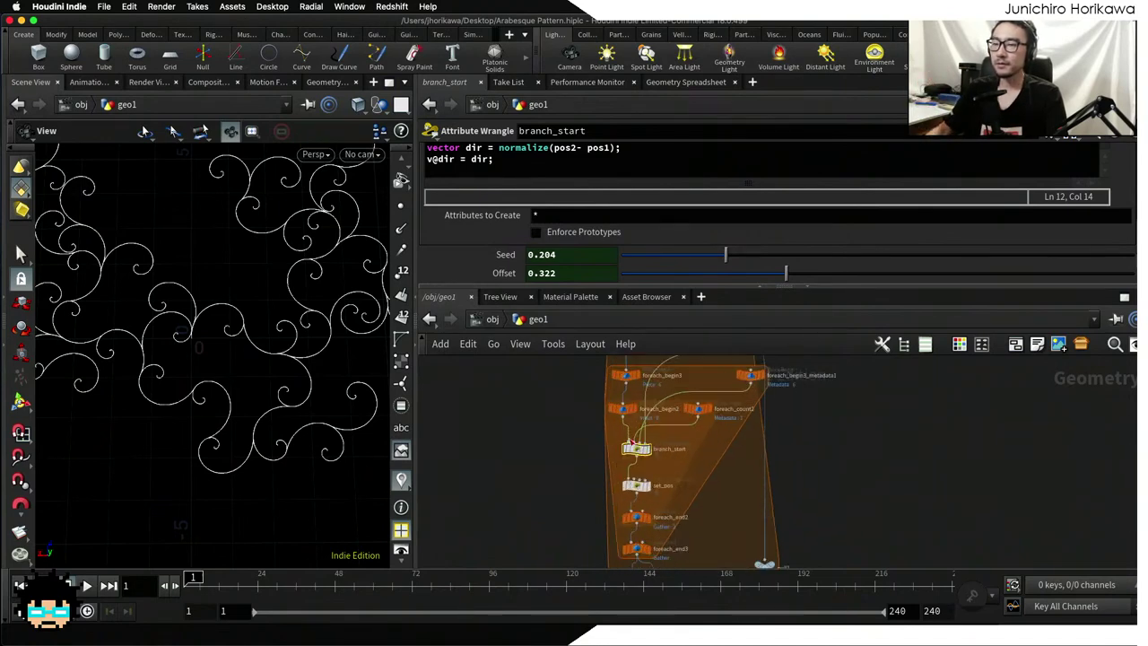
pyautogui.moveTo(744, 398); pyautogui.dragTo(728, 384)
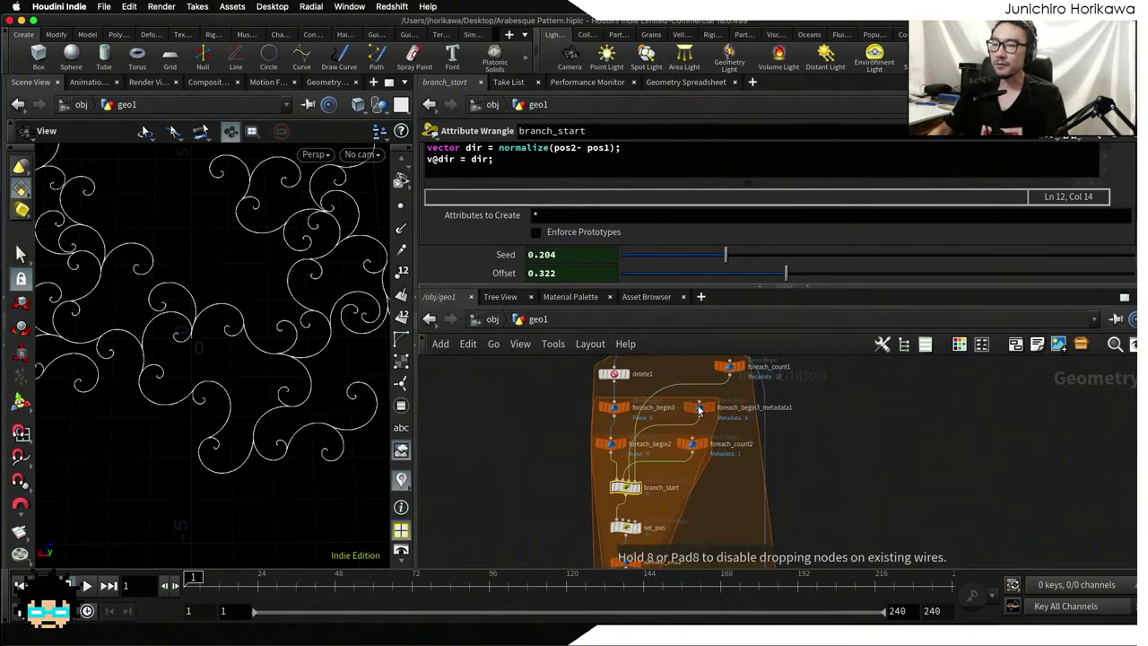
pyautogui.scroll(-3, 699, 408)
pyautogui.scroll(-6, 692, 415)
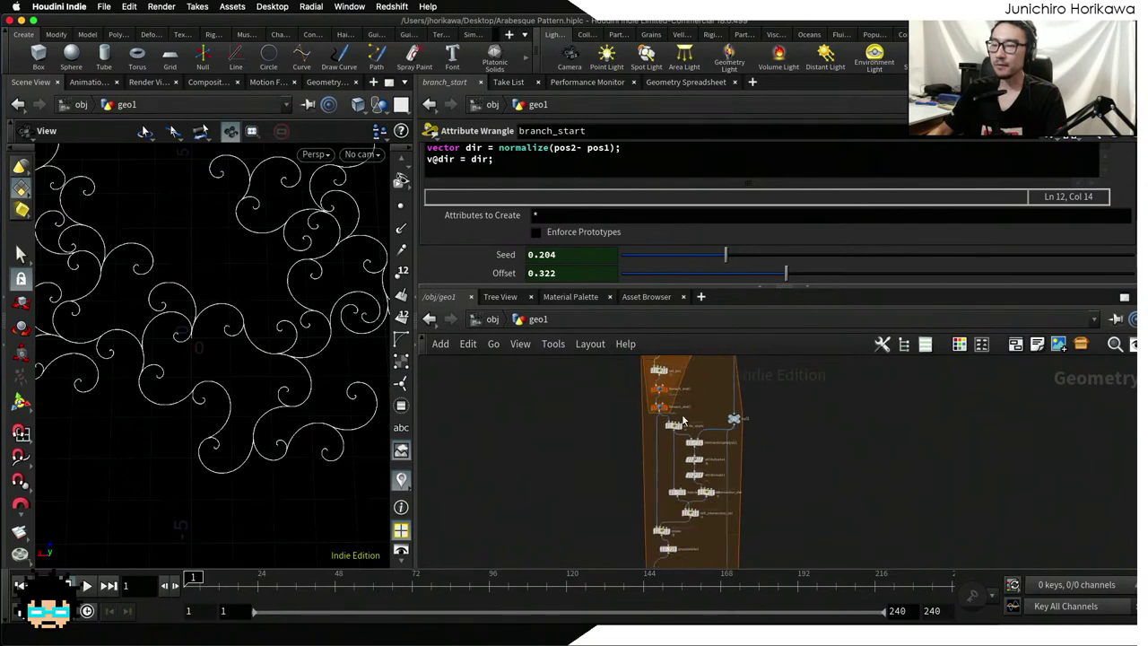
pyautogui.moveTo(635, 392); pyautogui.dragTo(687, 538)
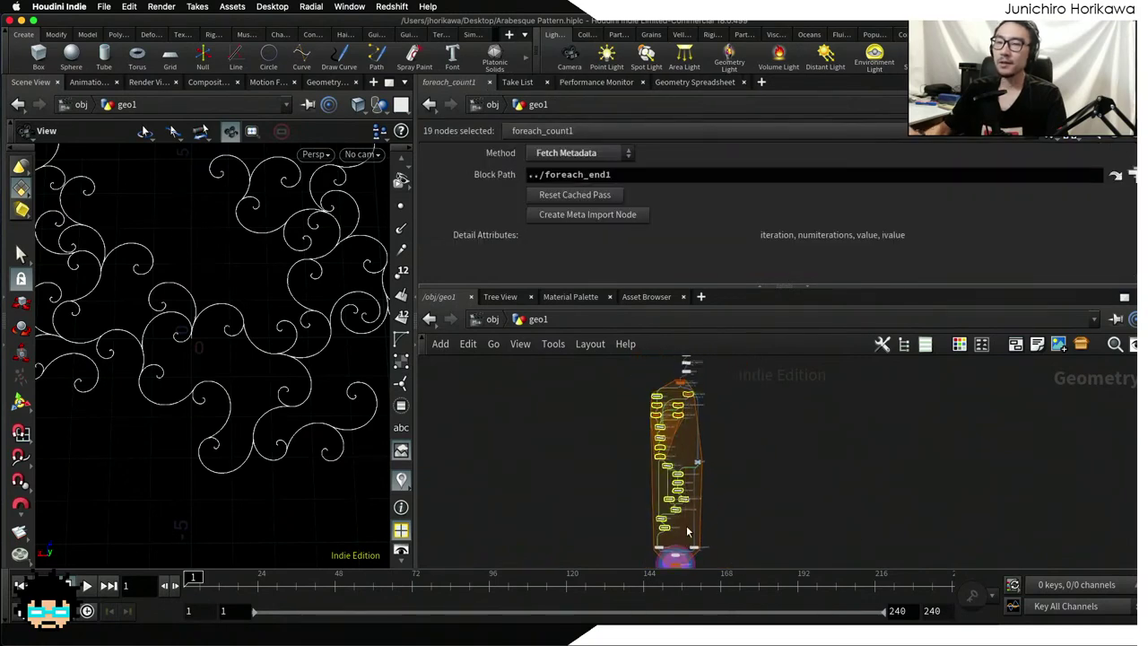
pyautogui.scroll(3, 677, 381)
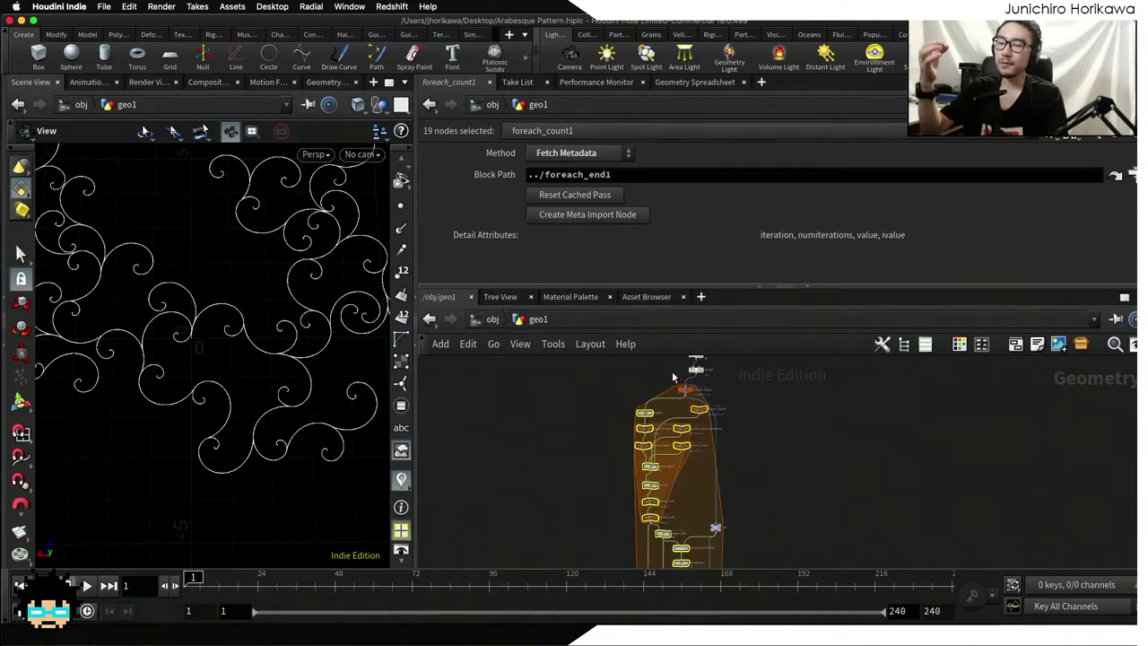
pyautogui.scroll(4, 674, 377)
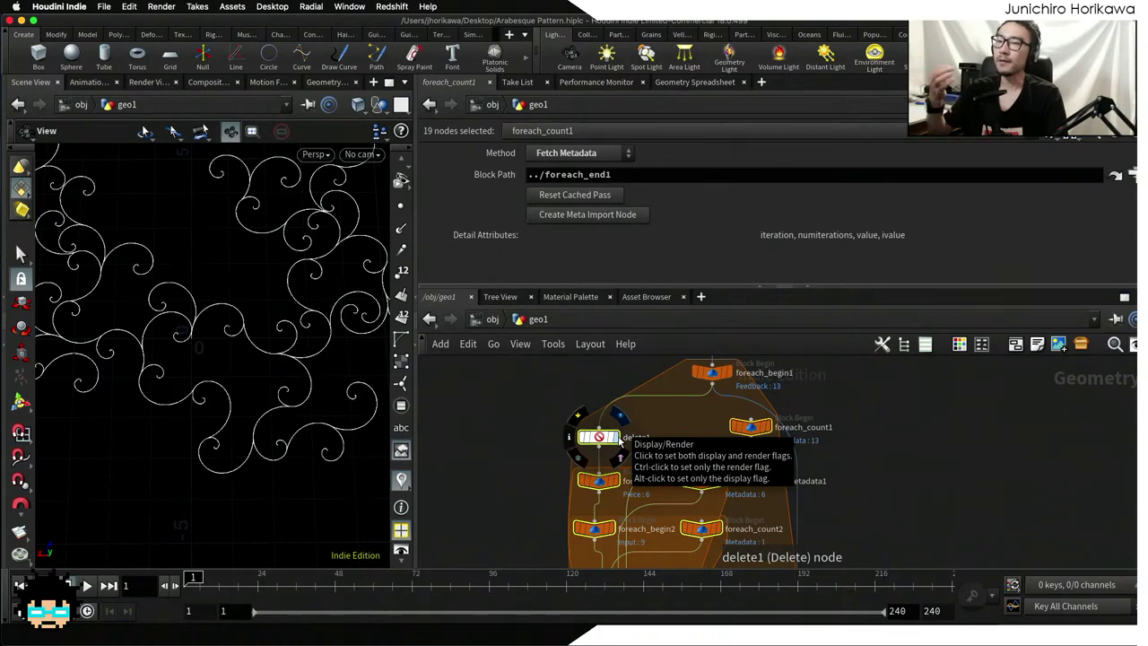
pyautogui.scroll(-5, 619, 440)
pyautogui.scroll(3, 610, 485)
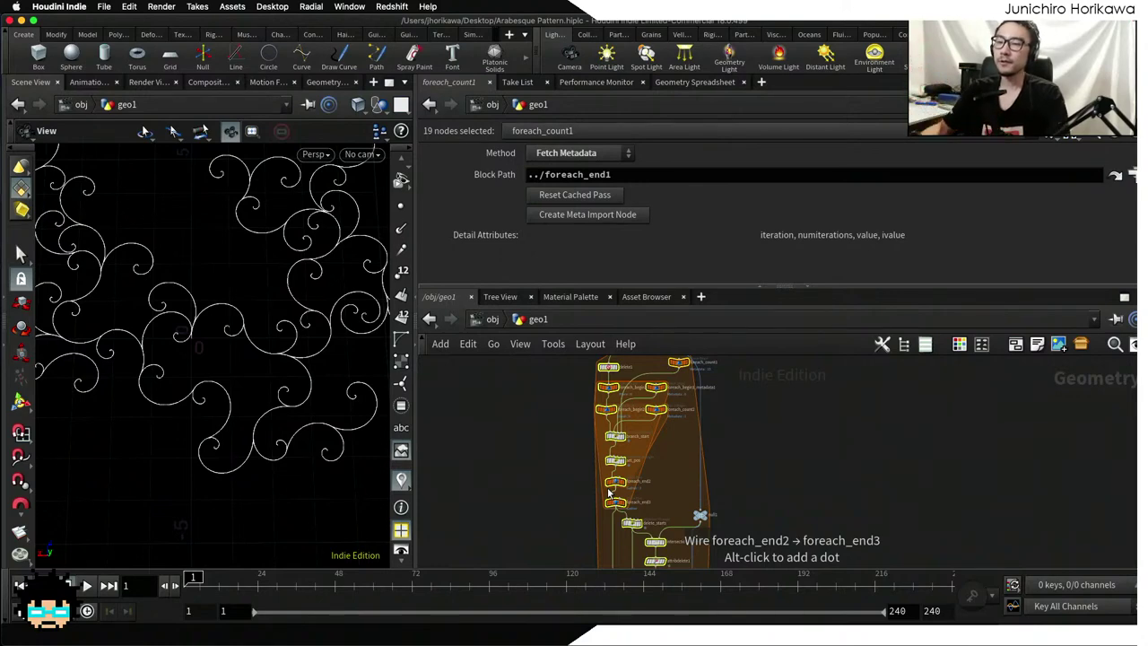
pyautogui.scroll(-2, 615, 495)
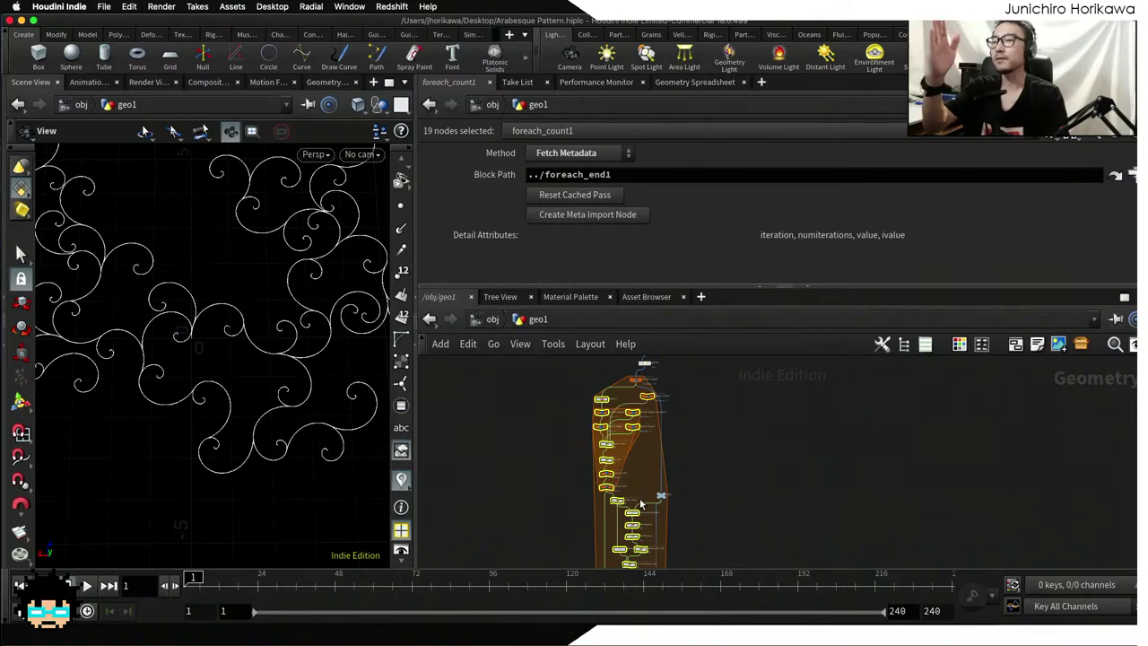
pyautogui.scroll(-5, 648, 491)
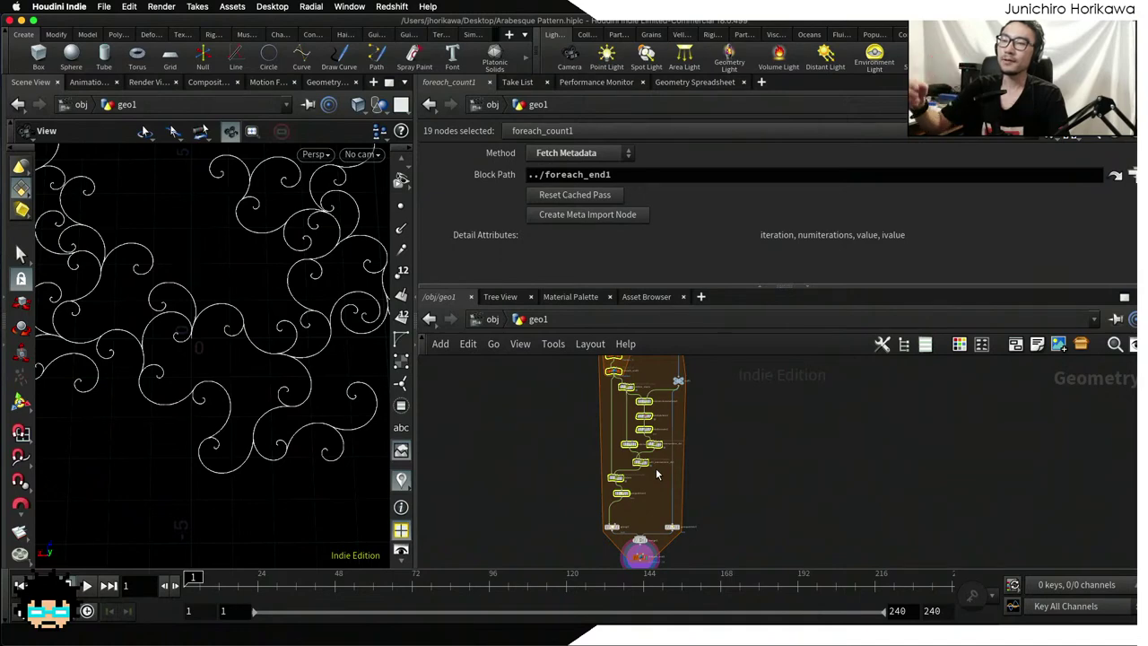
pyautogui.press('l')
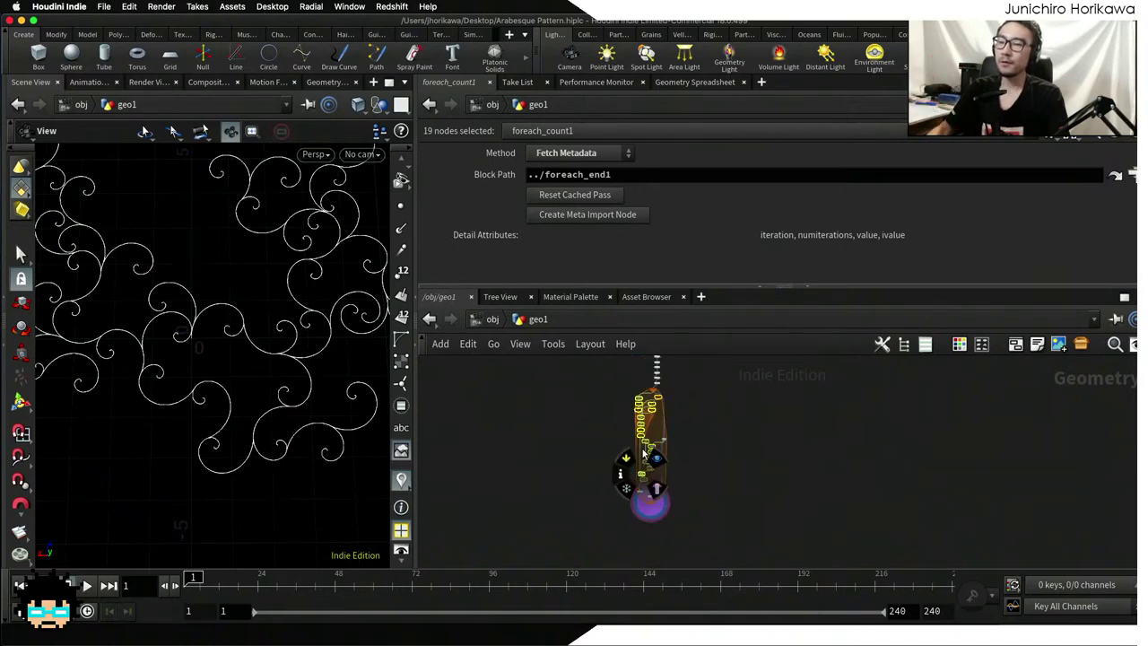
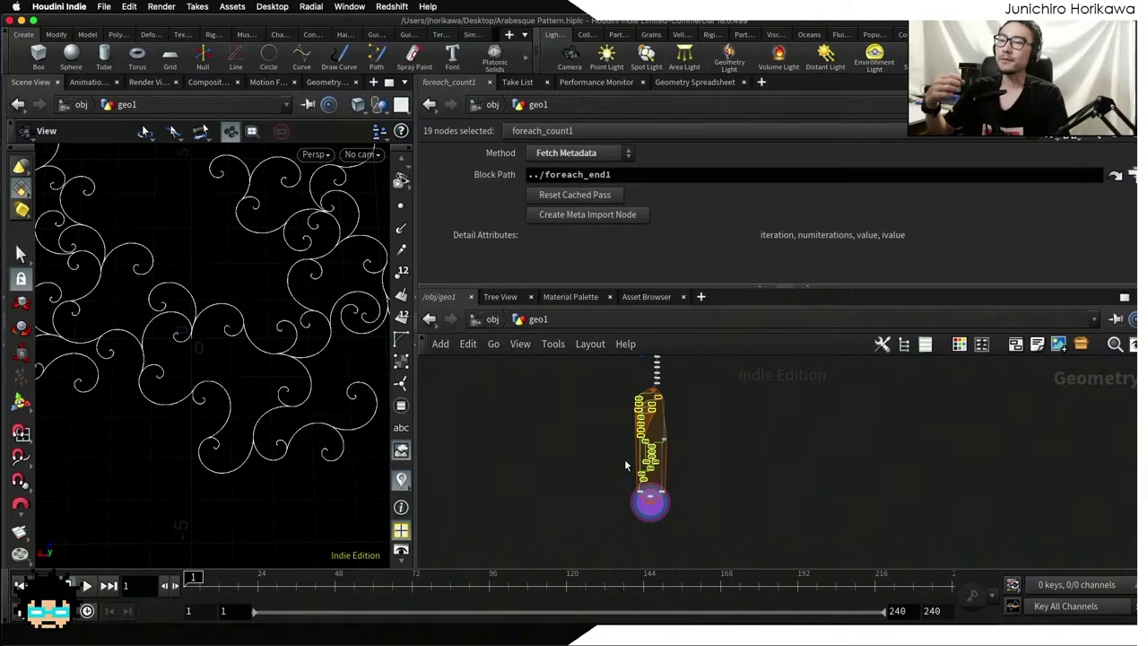
# Box-select the chain of 19 nested loop nodes and auto-layout them into a neat column.
pyautogui.click(622, 456)
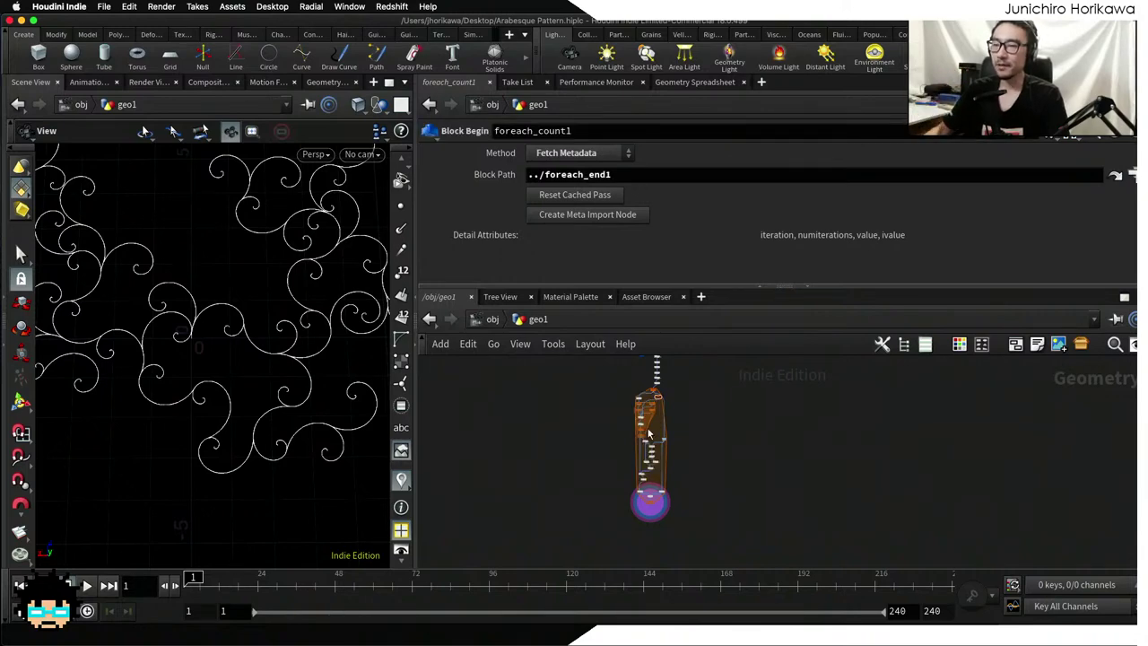
pyautogui.scroll(5, 628, 418)
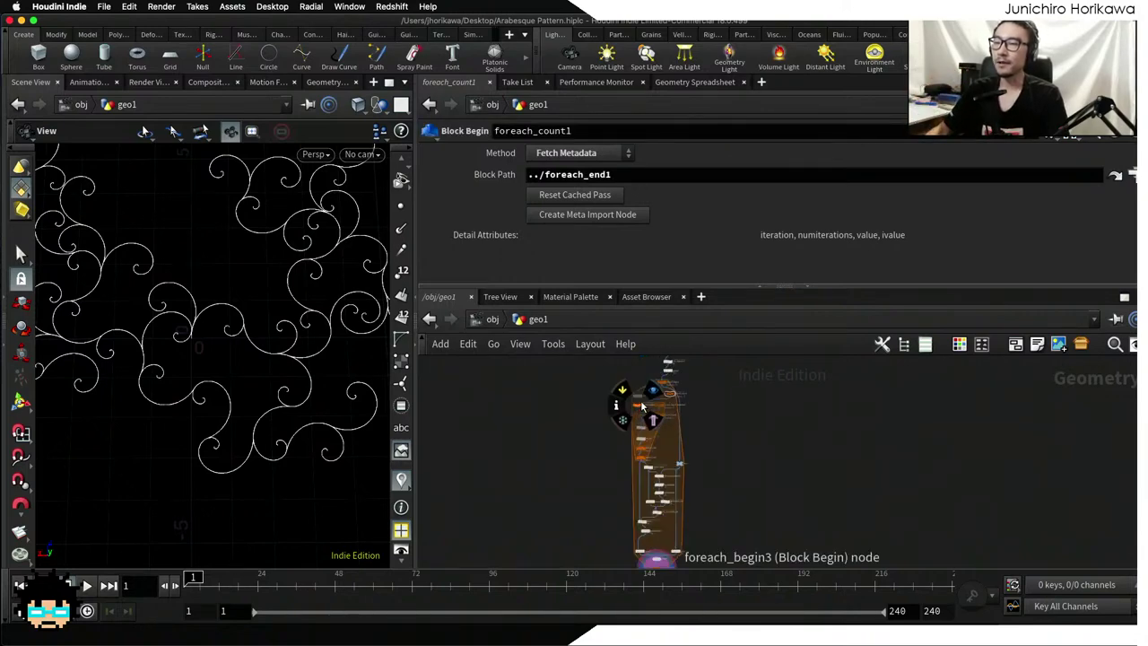
pyautogui.scroll(-2, 619, 449)
pyautogui.moveTo(614, 394); pyautogui.dragTo(646, 501)
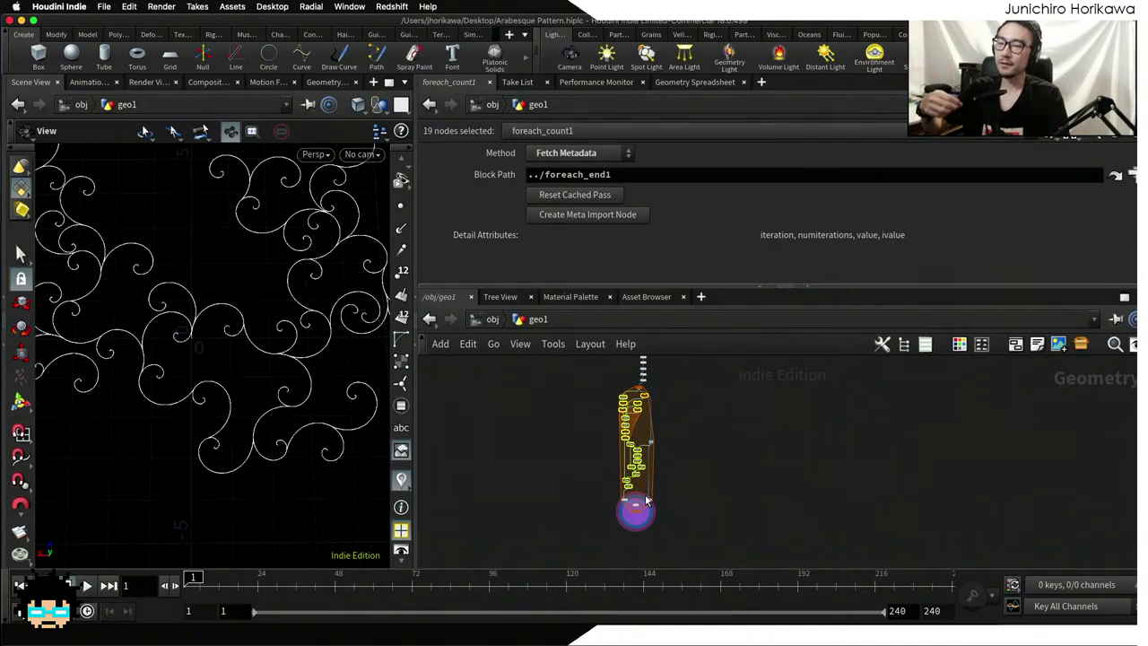
pyautogui.press('l')
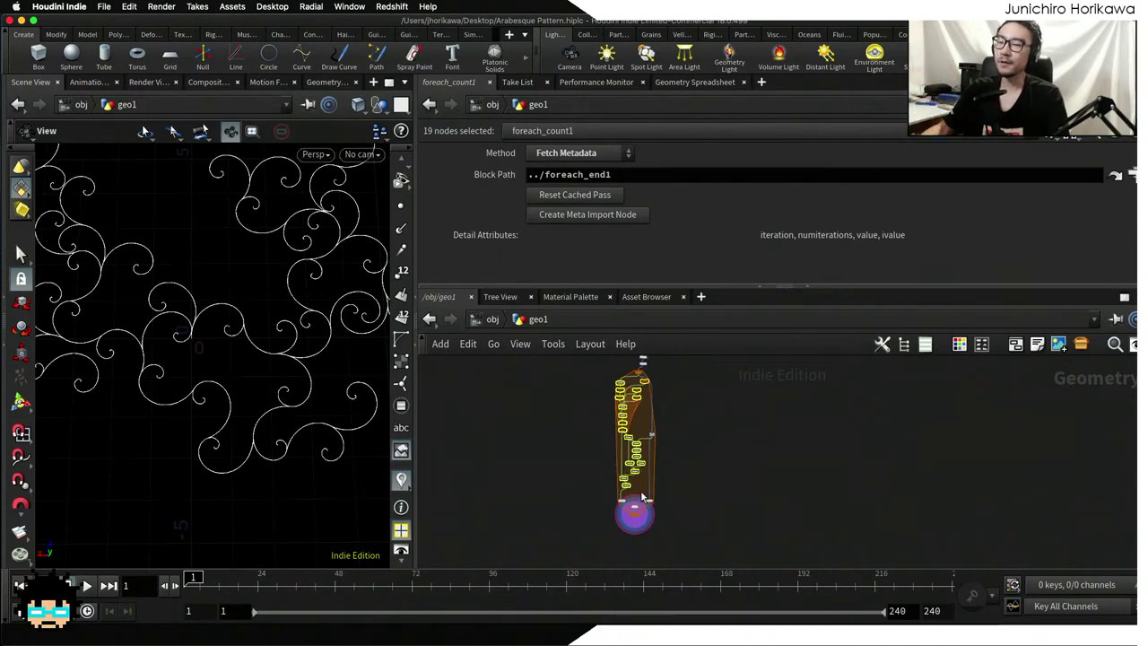
pyautogui.scroll(5, 642, 499)
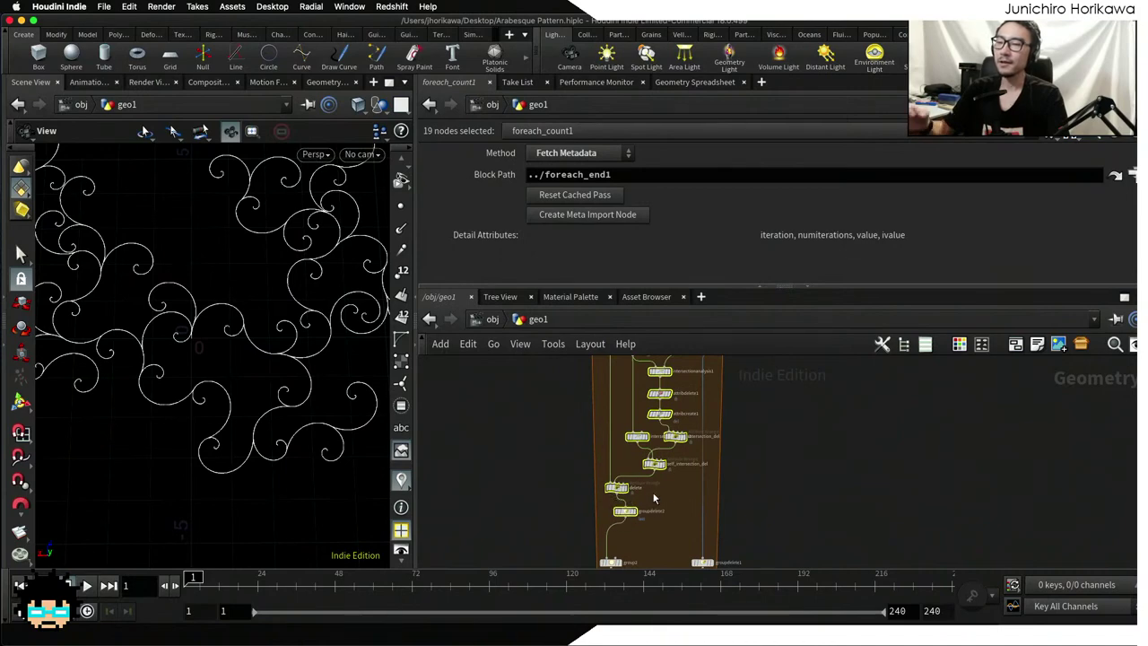
pyautogui.scroll(-1, 654, 499)
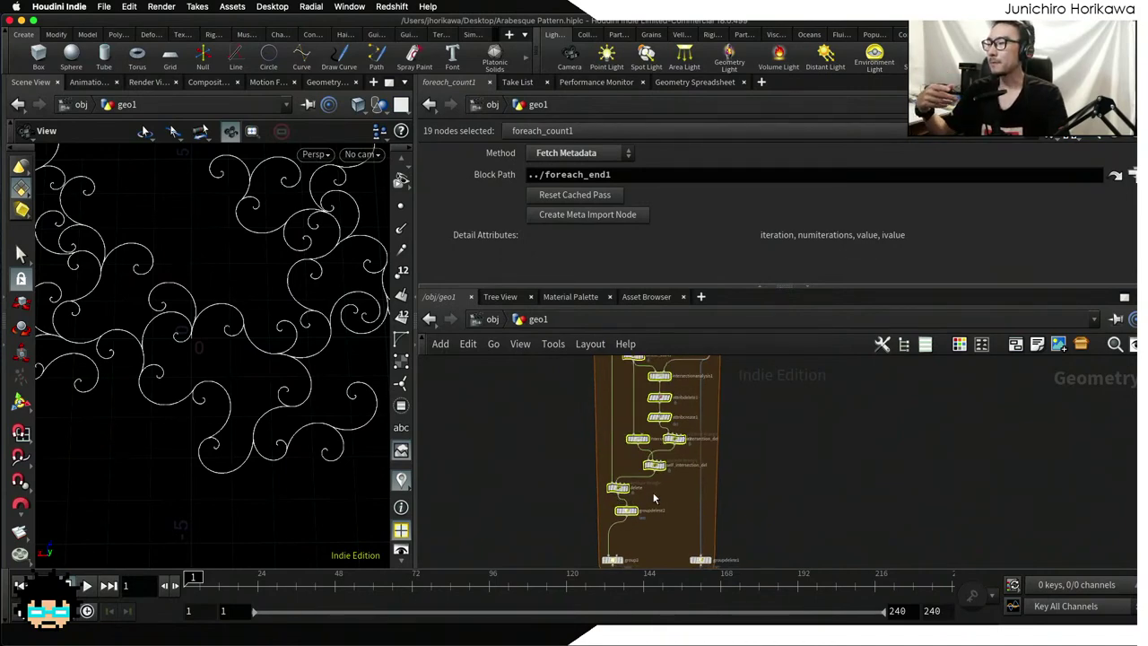
pyautogui.scroll(-3, 607, 489)
pyautogui.click(582, 447)
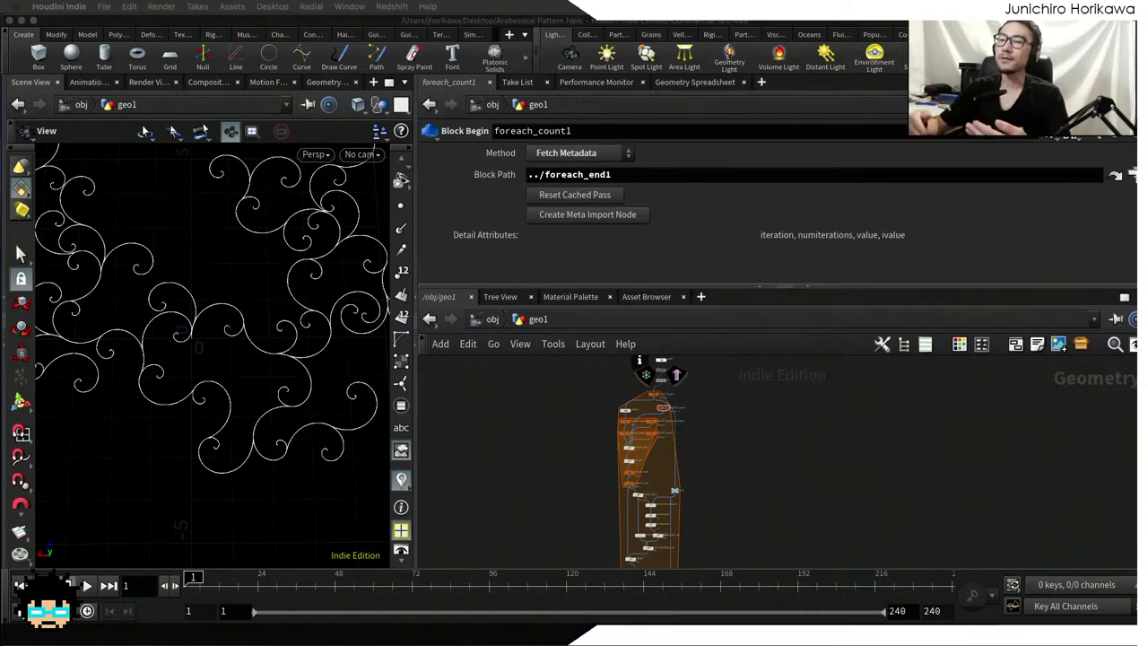
# Frame the whole network and save Arabesque Pattern.hiplc.
pyautogui.click(758, 451)
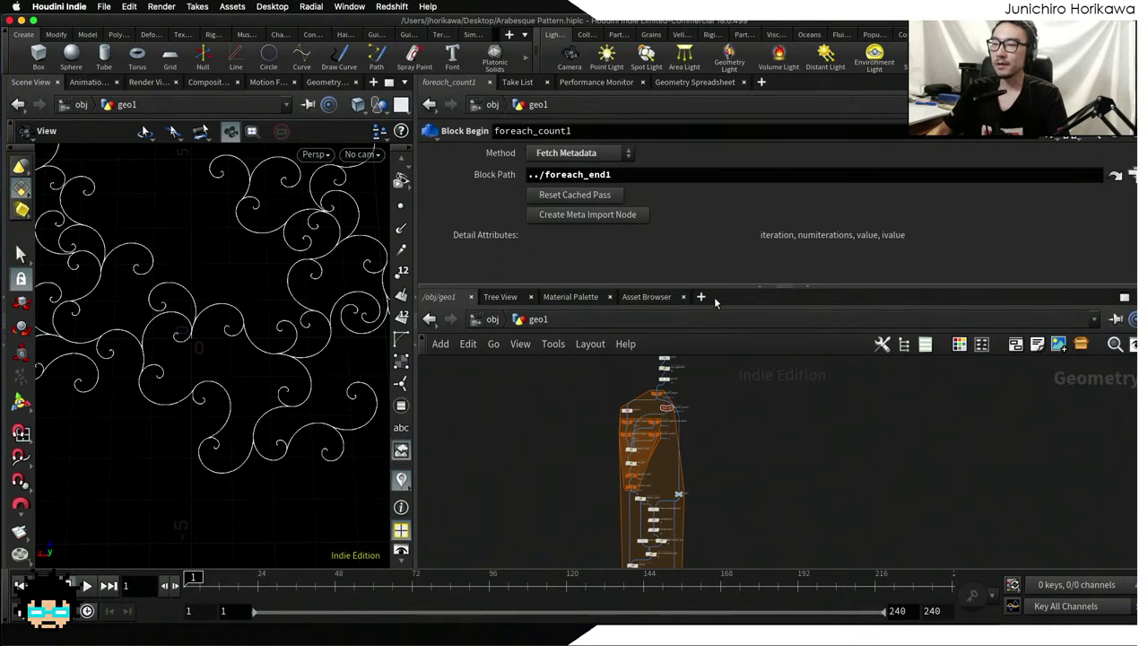
pyautogui.moveTo(713, 288); pyautogui.dragTo(714, 267)
pyautogui.press('h')
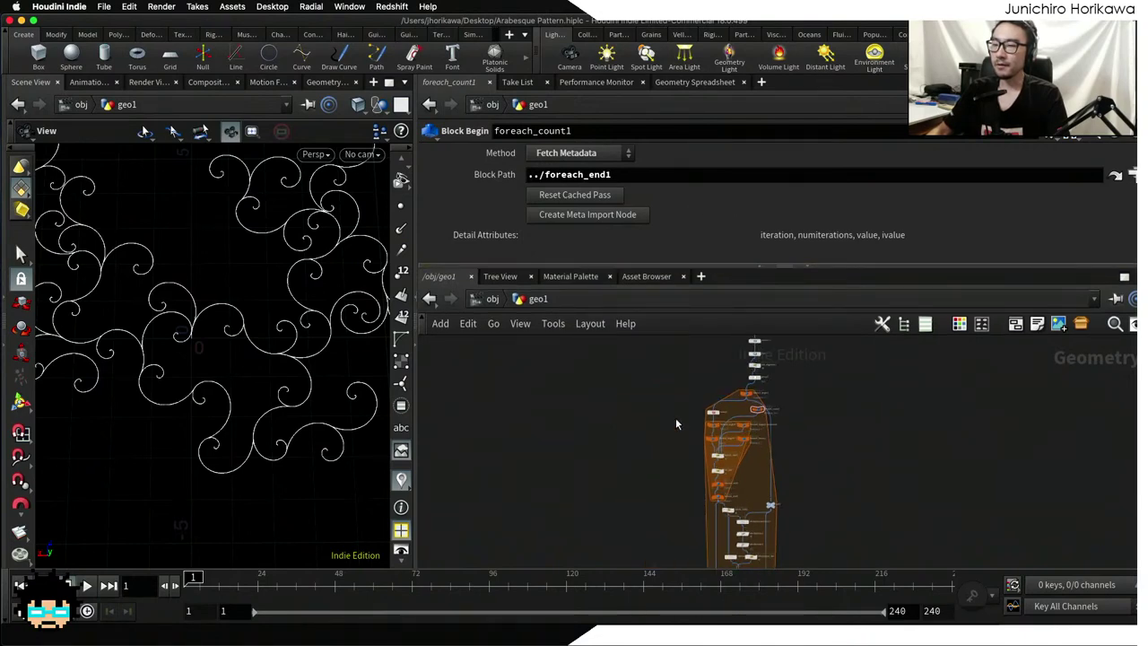
pyautogui.press('super+s')
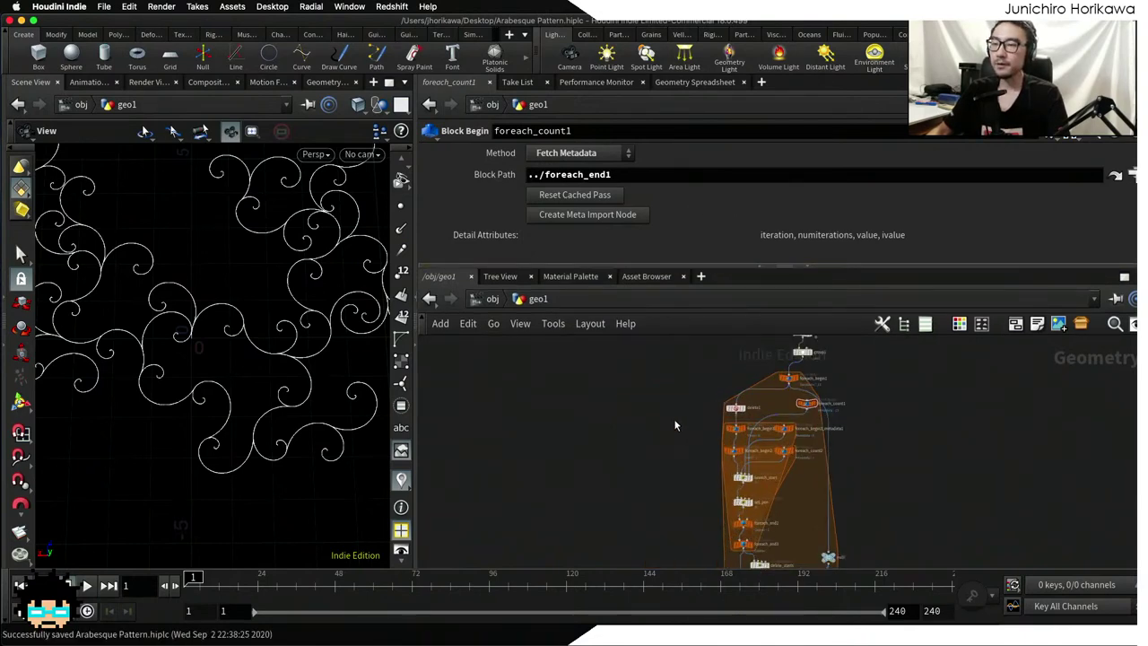
# Create a For-Each Number loop block and place it beside the nested loop column.
pyautogui.press('Tab')
pyautogui.write('foreach')
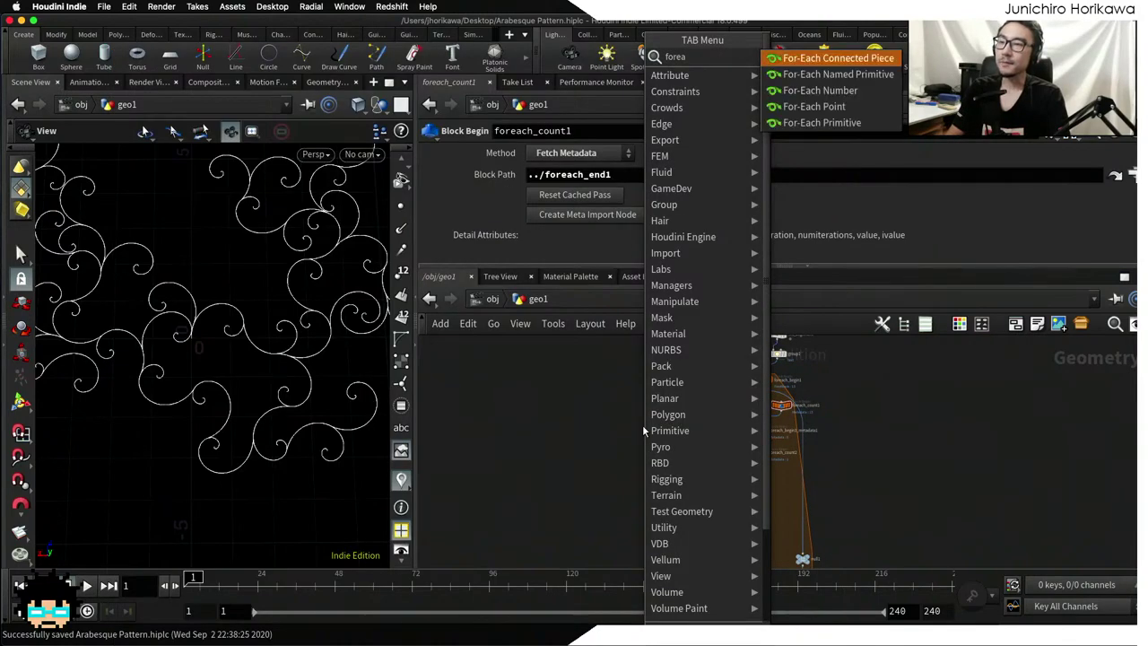
pyautogui.press('Down')
pyautogui.press('Down')
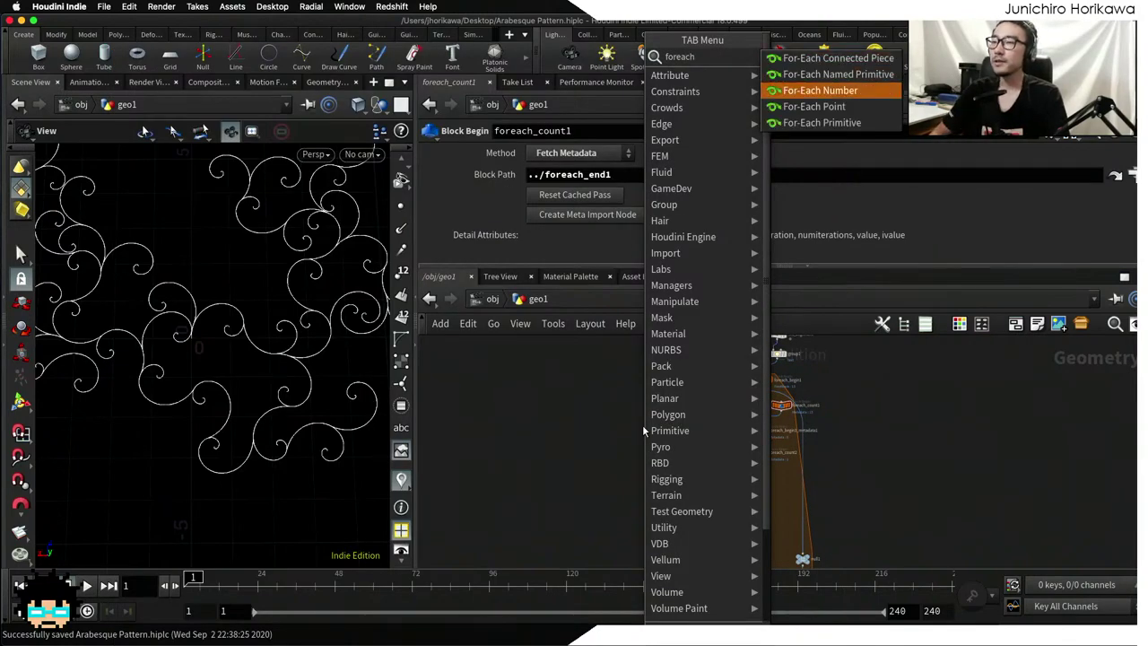
pyautogui.press('Return')
pyautogui.click(643, 427)
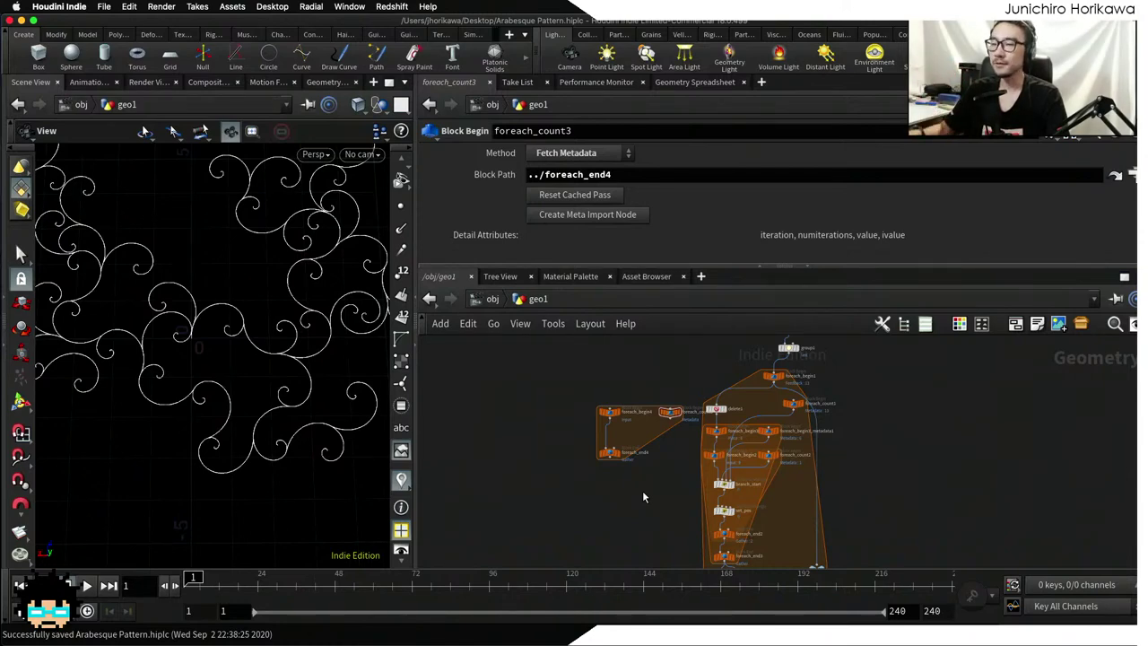
# Drag foreach_end4 well below foreach_begin4 to stretch the new loop block.
pyautogui.scroll(-2, 642, 471)
pyautogui.moveTo(641, 466); pyautogui.dragTo(631, 424, button='middle')
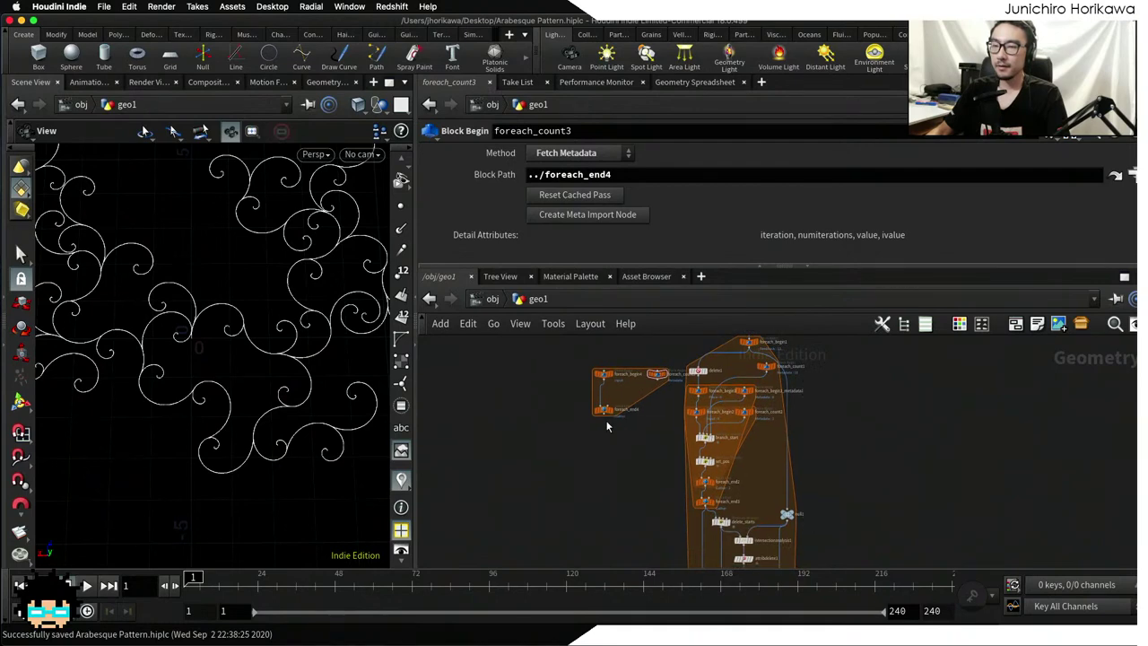
pyautogui.moveTo(608, 421); pyautogui.dragTo(611, 508)
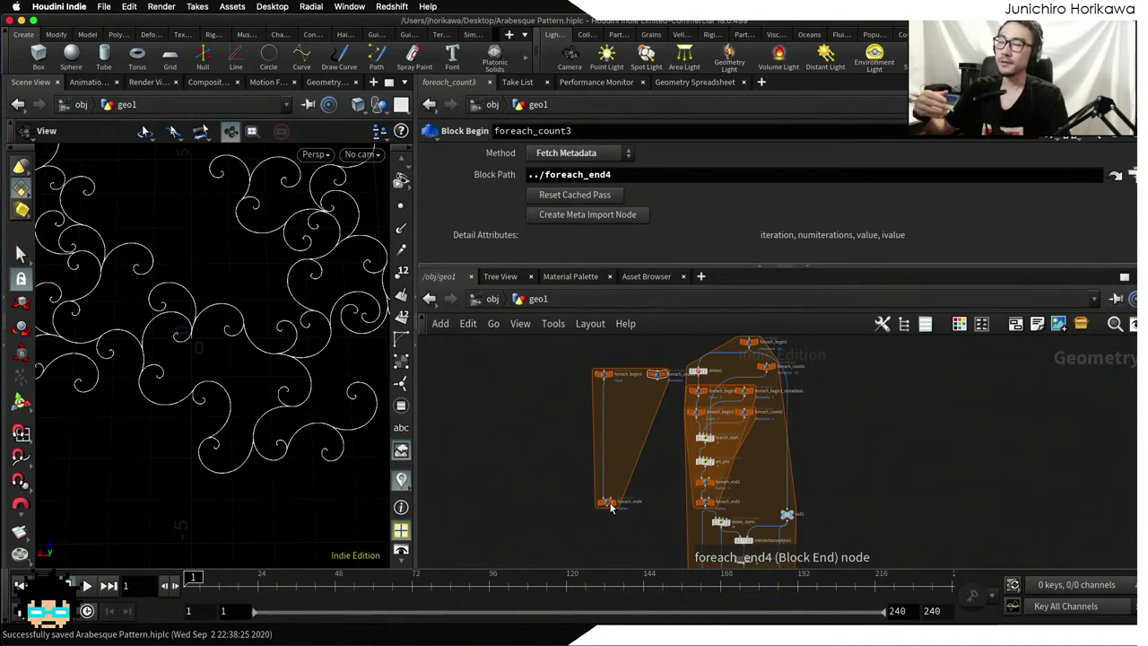
pyautogui.scroll(3, 595, 473)
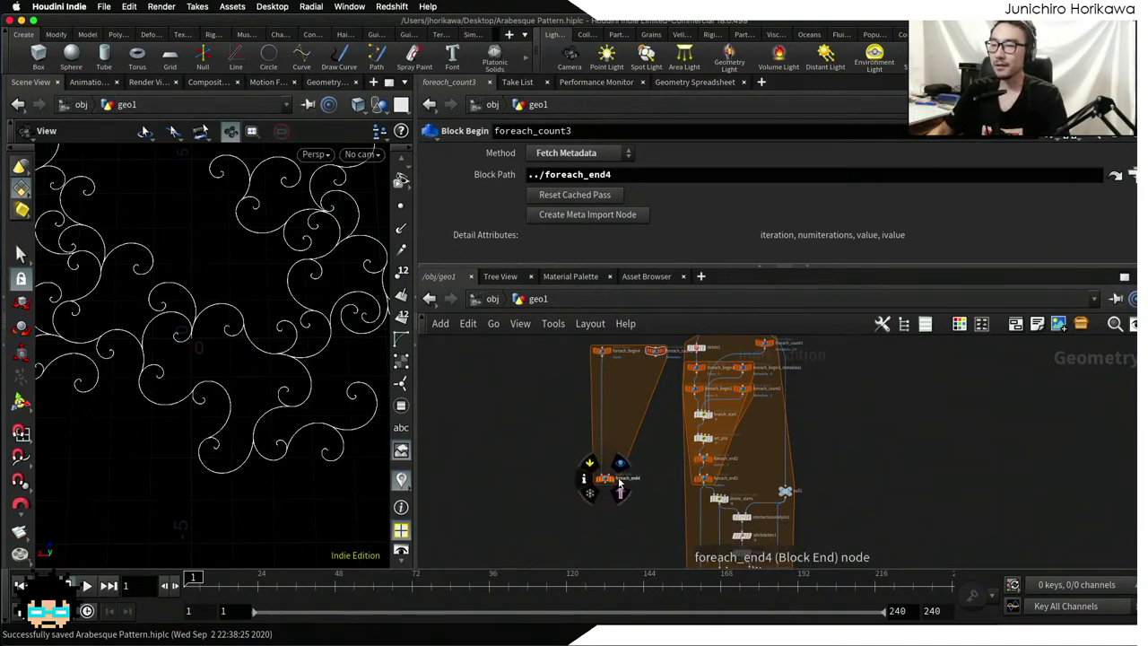
pyautogui.scroll(3, 673, 433)
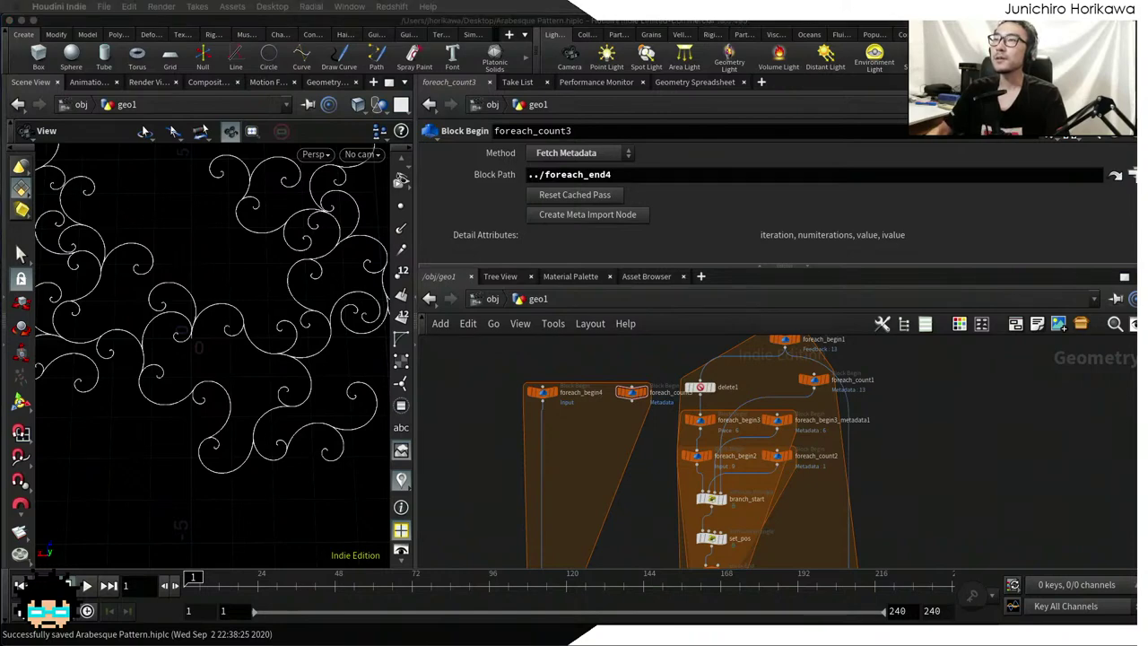
# Select and move the existing loop nodes, then auto-layout them into a vertical column.
pyautogui.click(638, 381)
pyautogui.keyDown('shift'); pyautogui.click(543, 395); pyautogui.keyUp('shift')
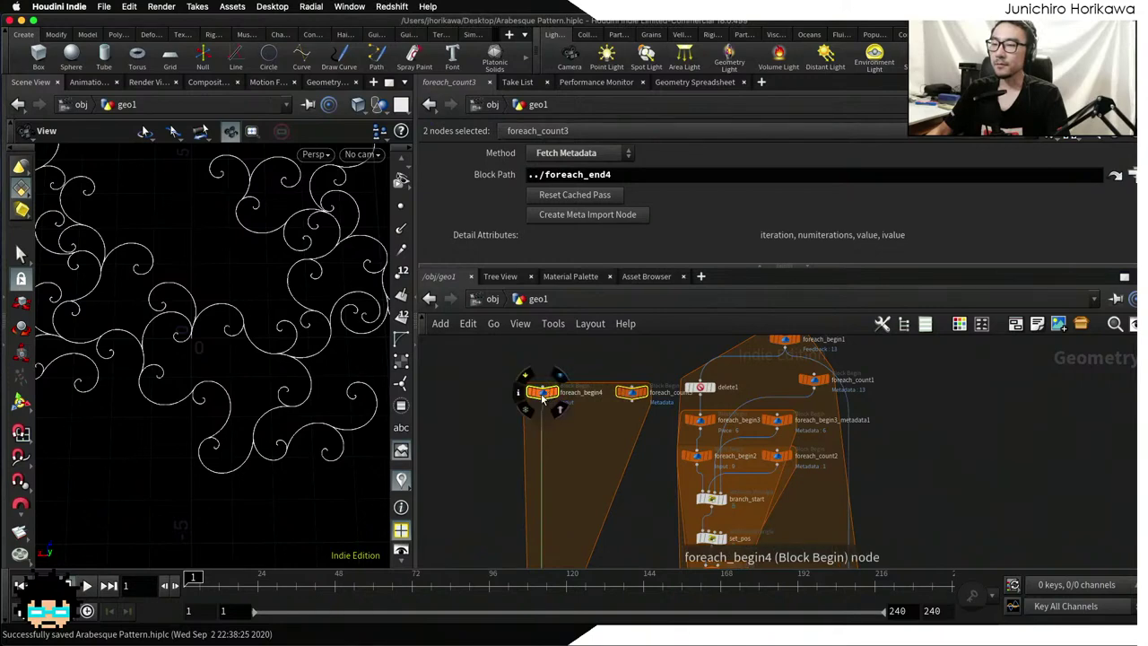
pyautogui.scroll(3, 654, 392)
pyautogui.scroll(-1, 752, 475)
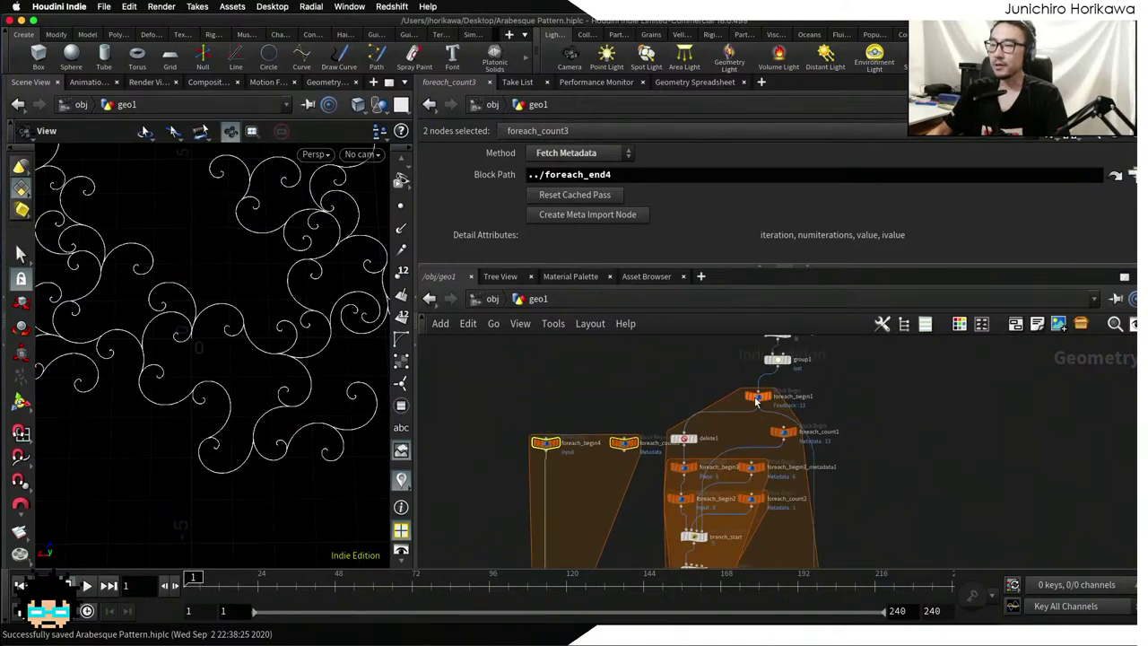
pyautogui.scroll(-4, 758, 404)
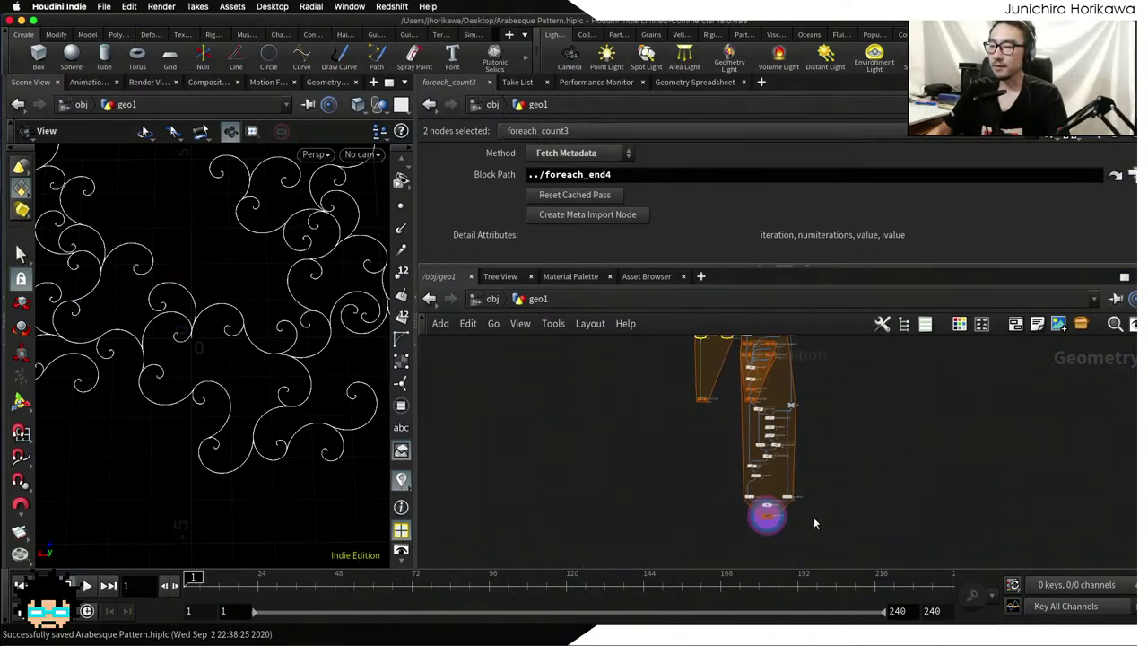
pyautogui.scroll(2, 746, 434)
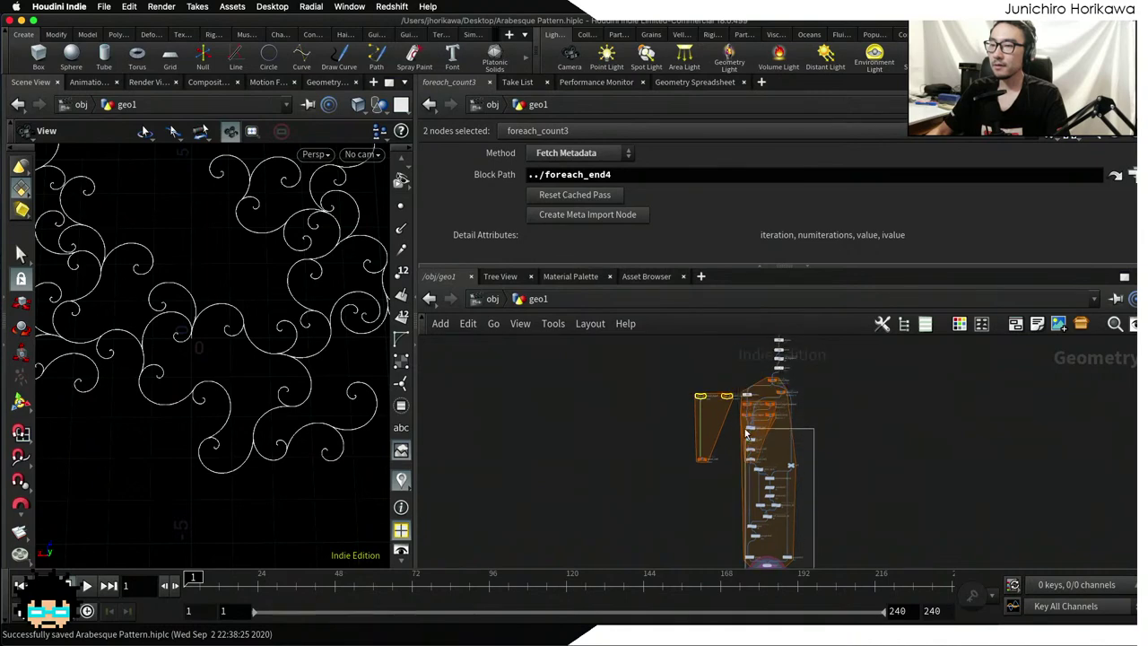
pyautogui.scroll(2, 746, 434)
pyautogui.moveTo(746, 435); pyautogui.dragTo(747, 437)
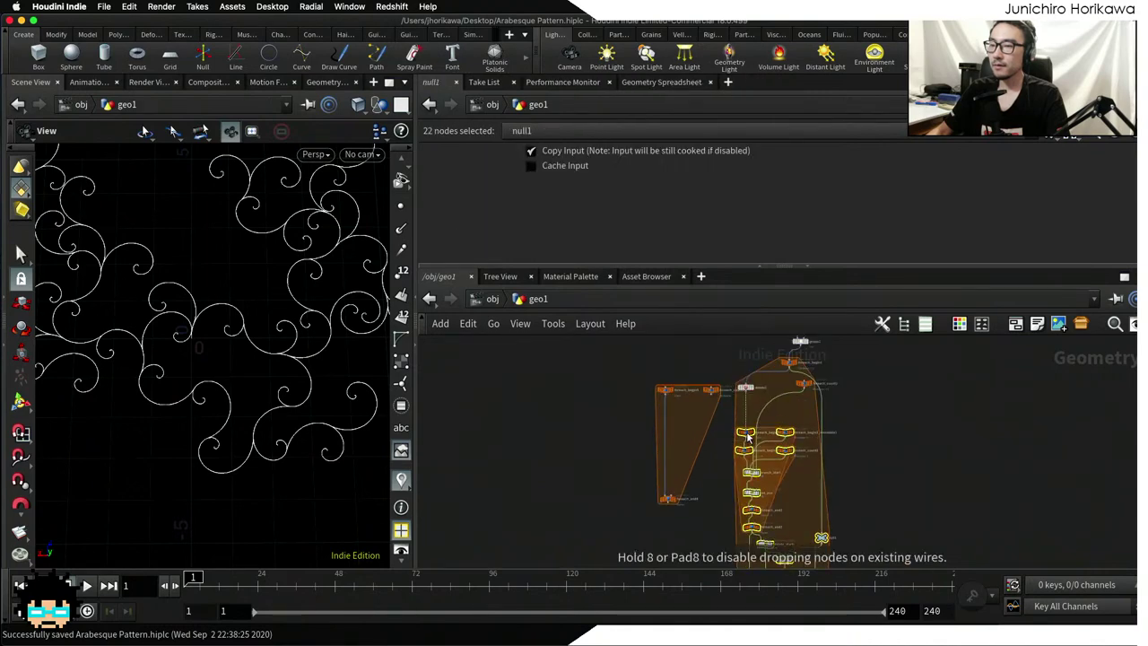
pyautogui.scroll(3, 745, 436)
pyautogui.click(765, 422)
pyautogui.scroll(-1, 802, 461)
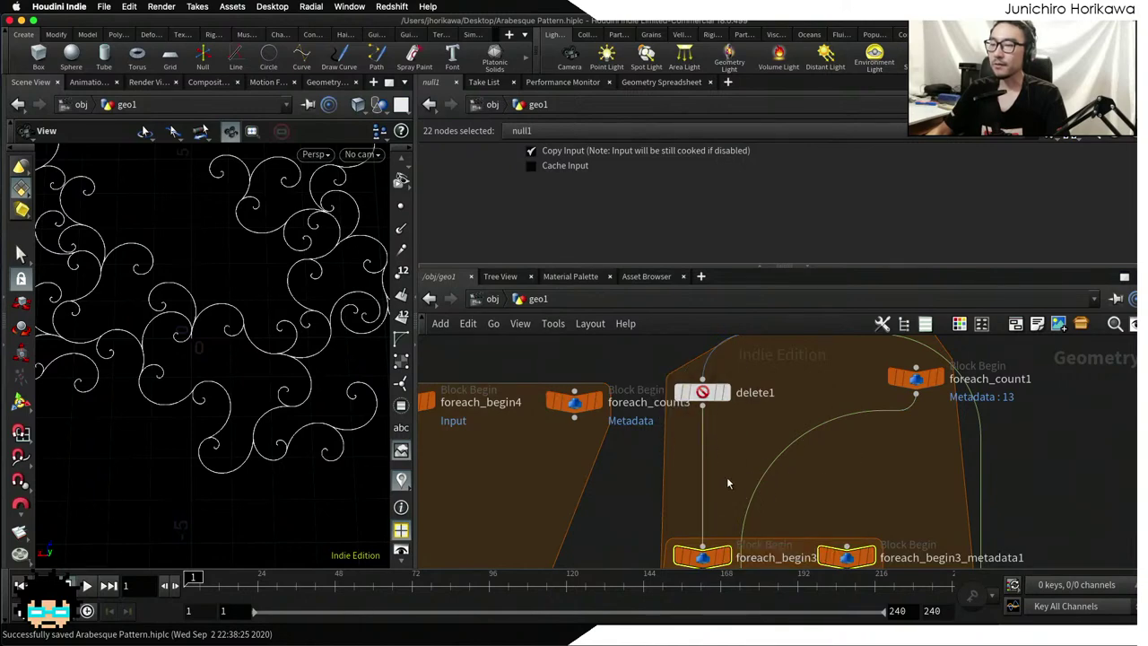
pyautogui.scroll(-5, 731, 476)
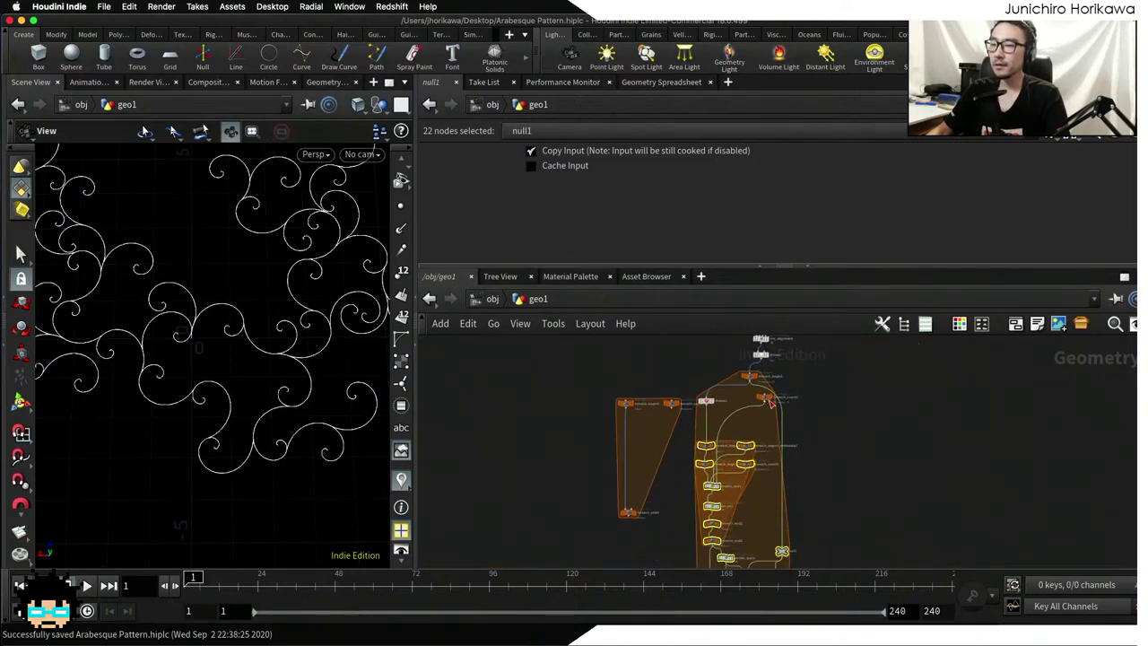
pyautogui.moveTo(769, 403); pyautogui.dragTo(789, 431)
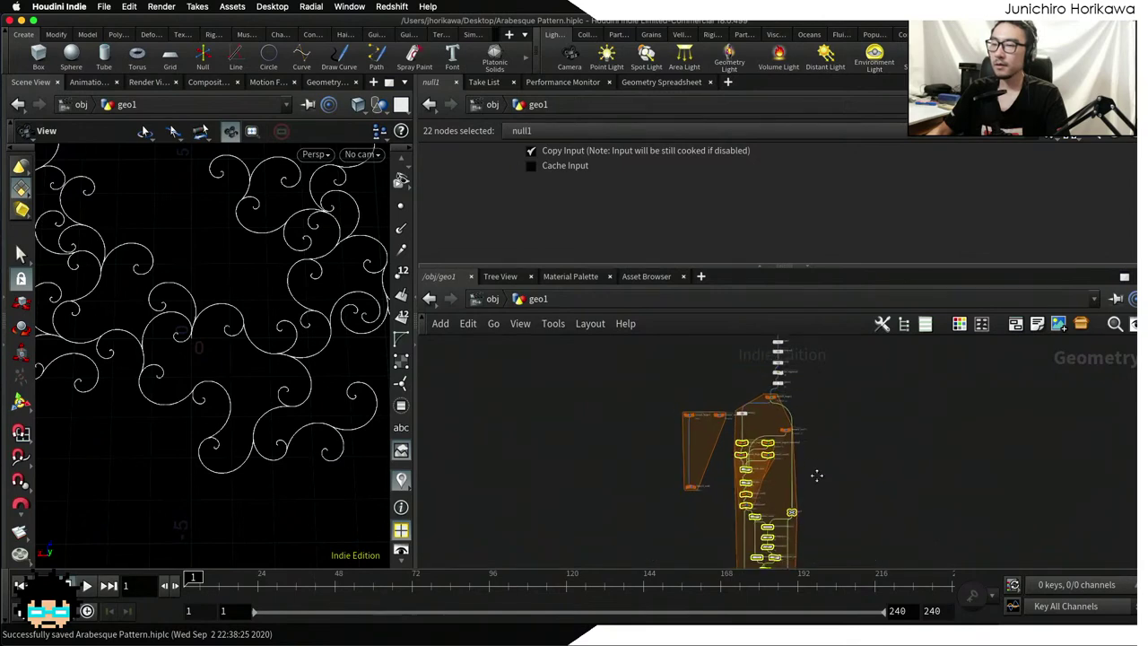
pyautogui.press('l')
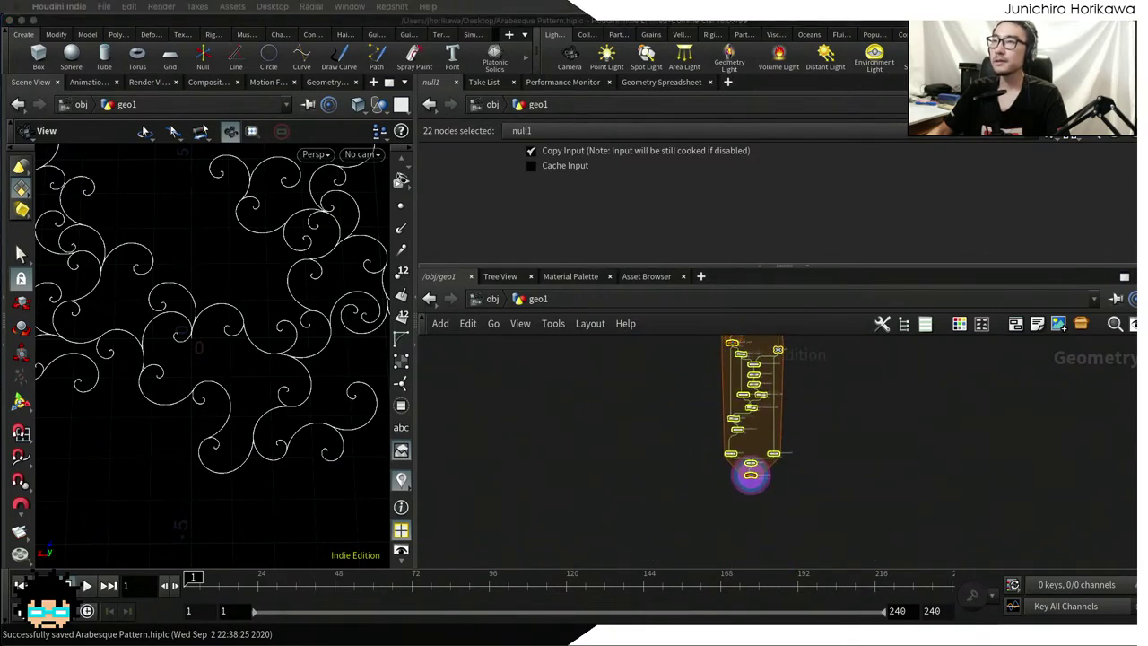
# Select null1, then box-select the four lower nodes including groupdelete1.
pyautogui.click(750, 462)
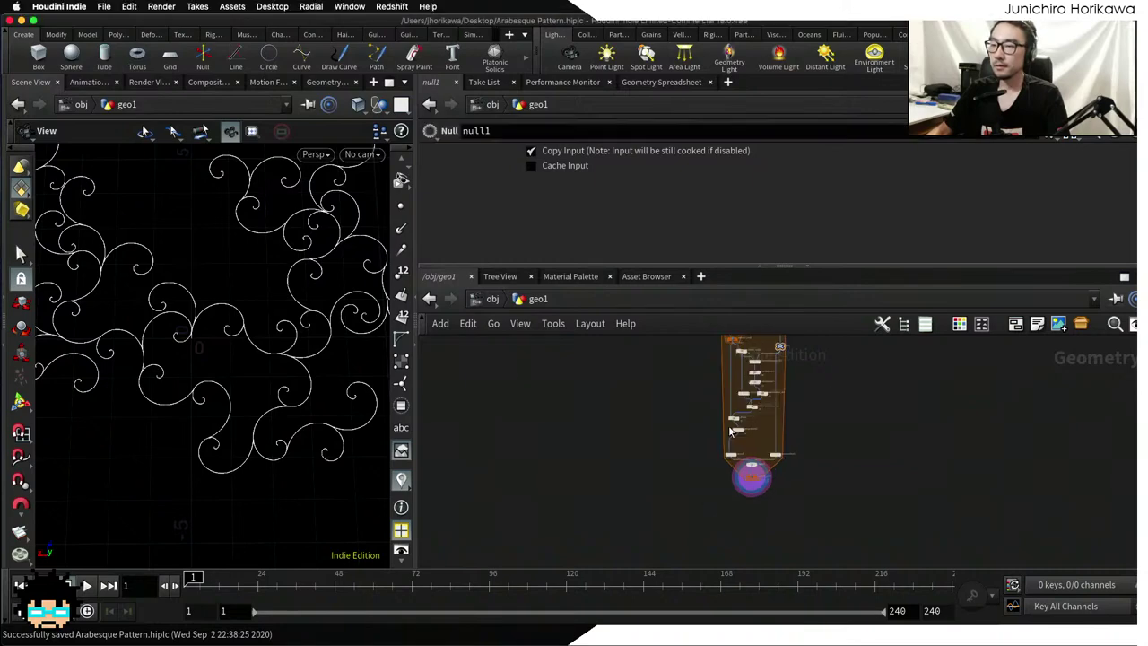
pyautogui.scroll(5, 750, 462)
pyautogui.scroll(-4, 644, 389)
pyautogui.moveTo(644, 390); pyautogui.dragTo(783, 460)
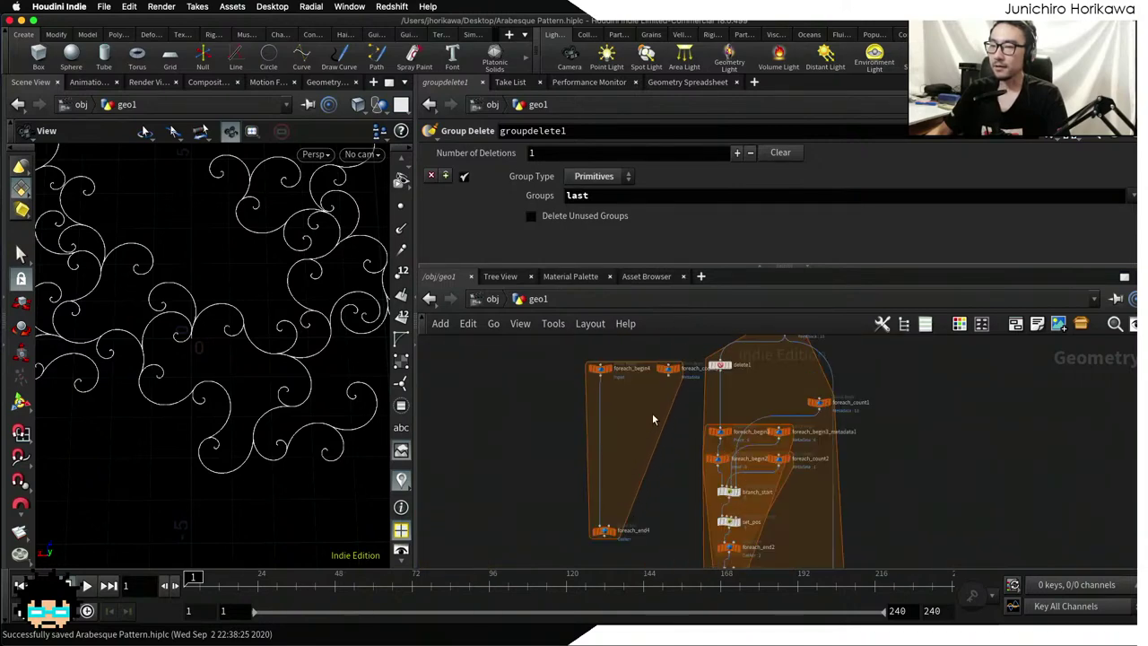
# Set foreach_end4's Iterations to 1.
pyautogui.click(599, 493)
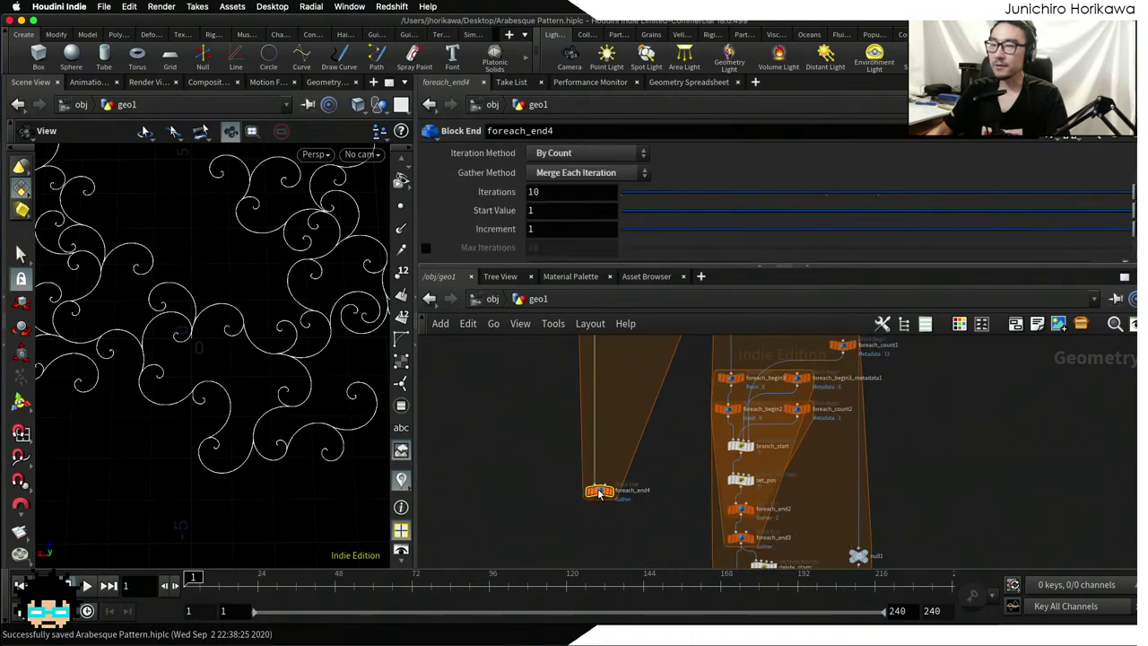
pyautogui.click(646, 195)
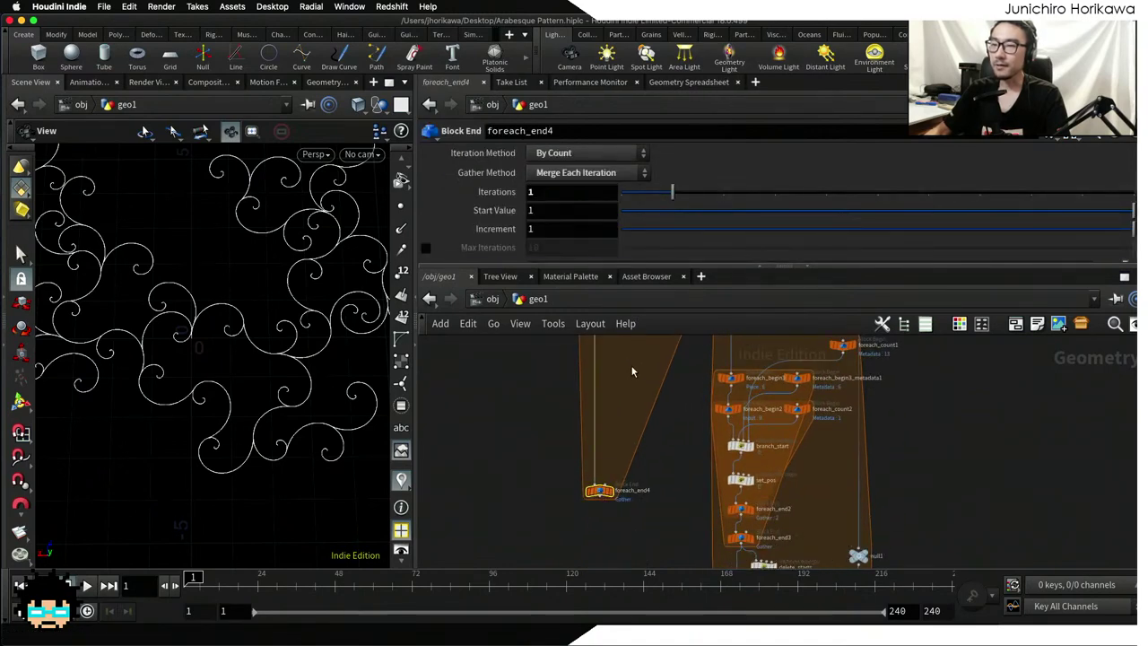
pyautogui.hotkey('ctrl', 's')
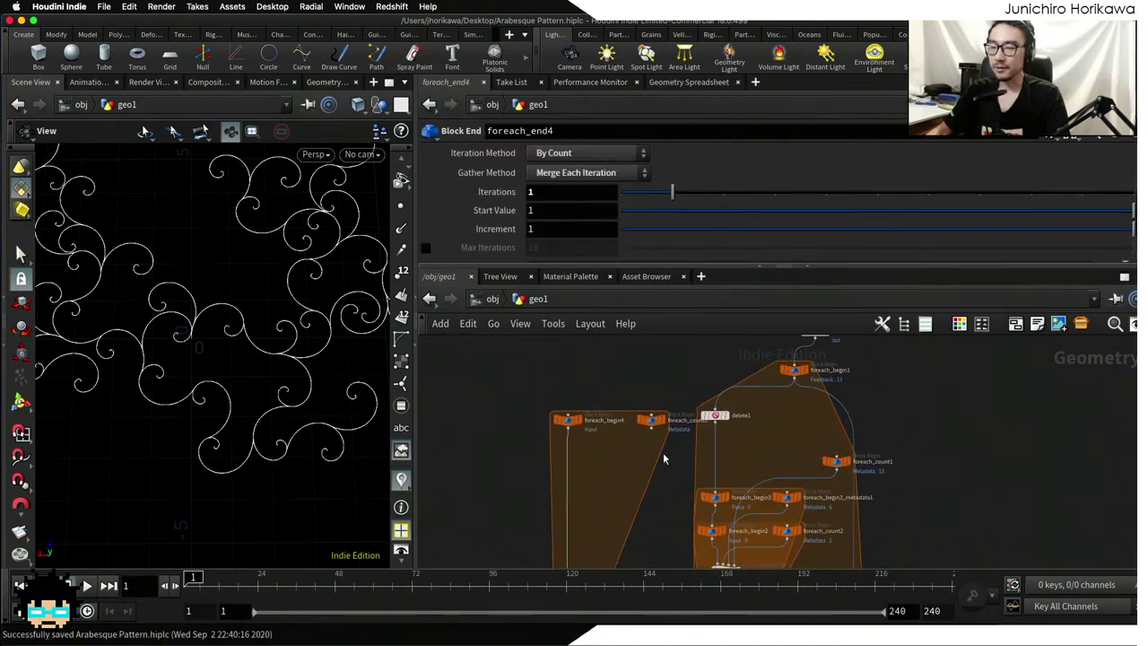
# Move foreach_begin4, foreach_count3 and foreach_end4 into the main for-each column and re-lay it out.
pyautogui.click(565, 420)
pyautogui.moveTo(566, 426); pyautogui.dragTo(696, 455)
pyautogui.press('l')
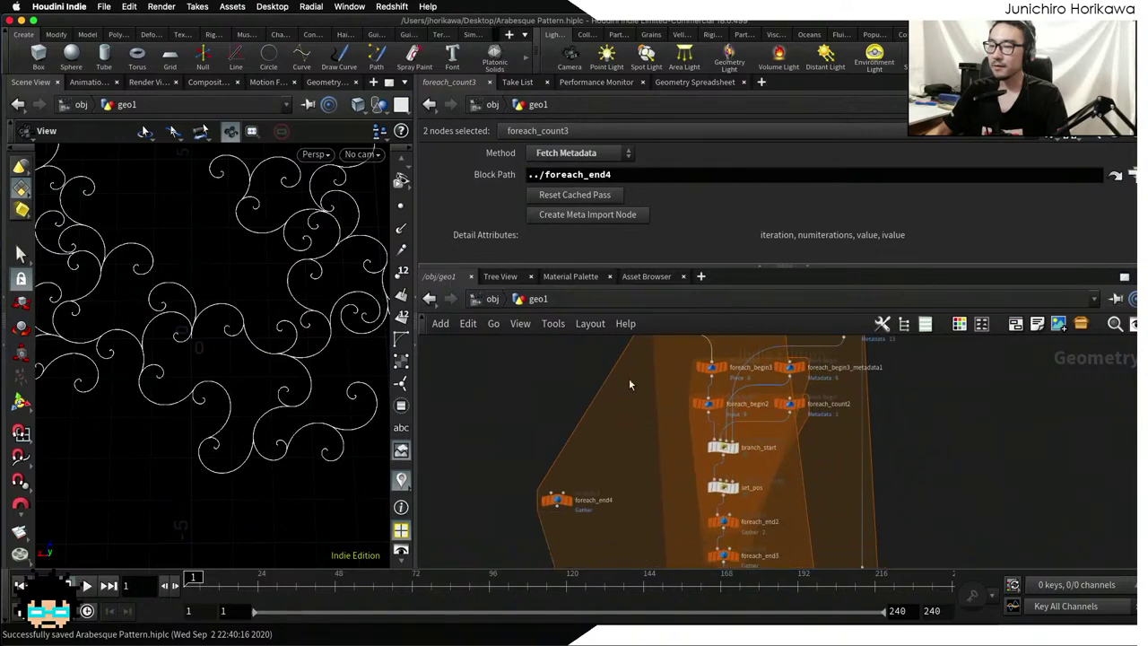
pyautogui.scroll(-3, 628, 379)
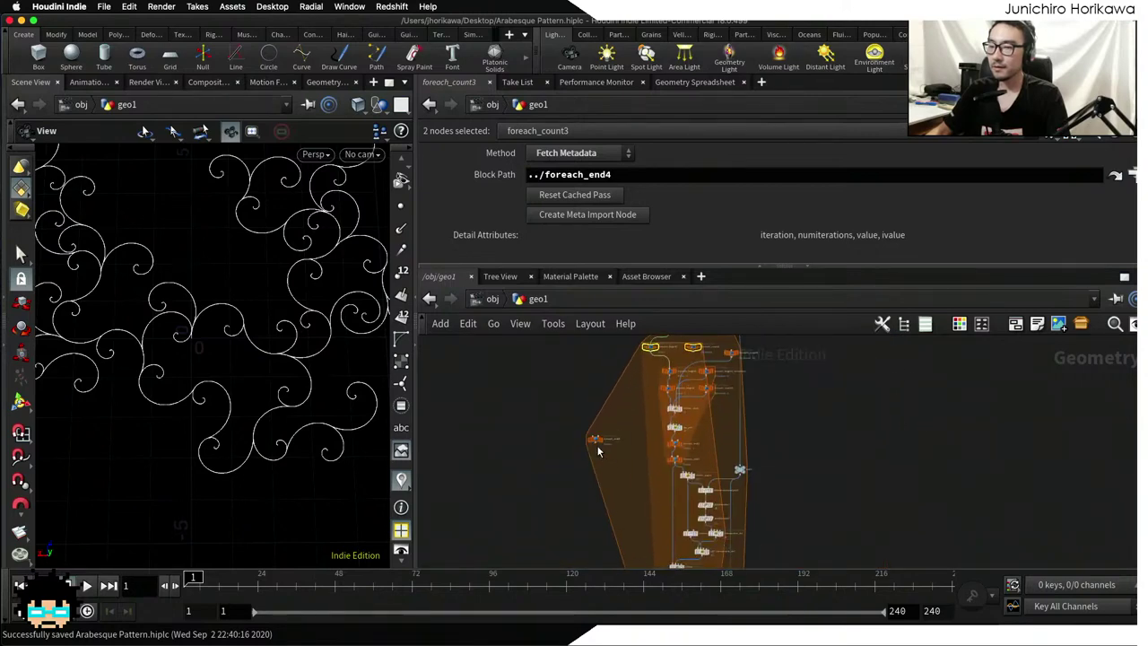
pyautogui.press('l')
pyautogui.scroll(2, 620, 446)
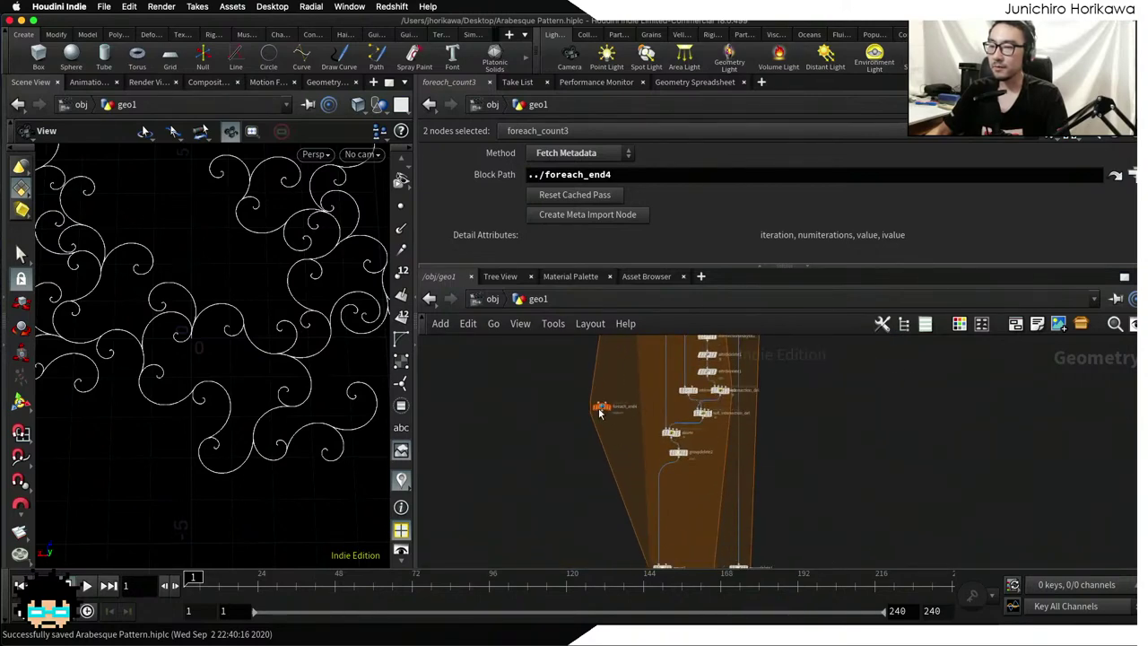
pyautogui.moveTo(599, 413); pyautogui.dragTo(696, 499)
pyautogui.press('l')
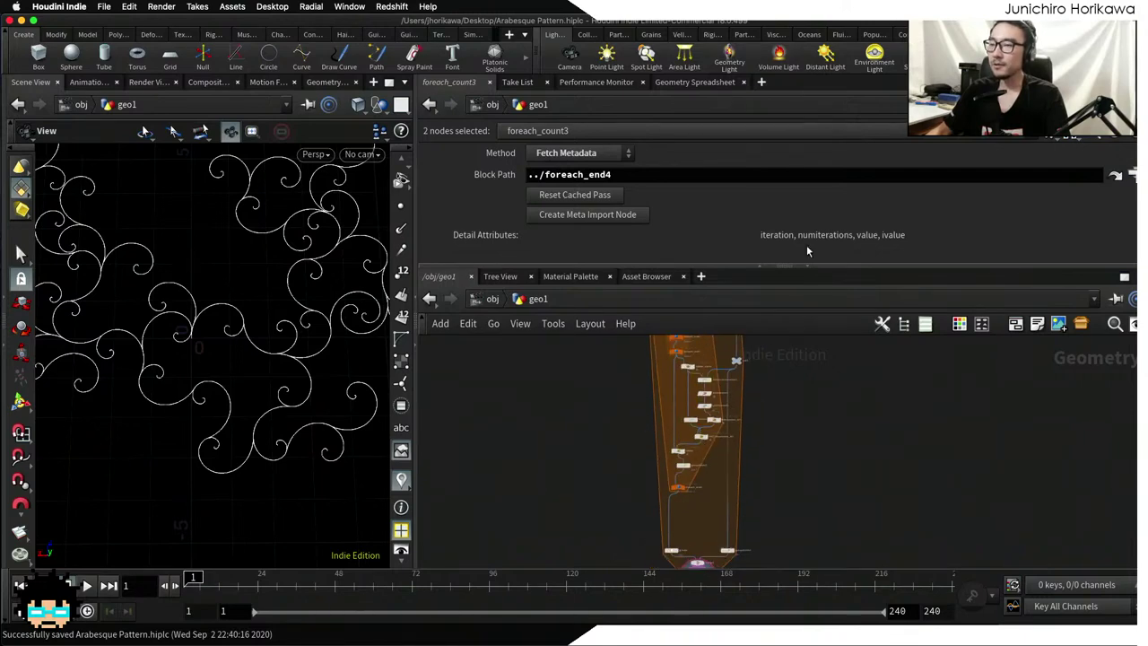
# Inspect foreach_end4's Stop Condition, leaving it at 0.
pyautogui.moveTo(807, 266); pyautogui.dragTo(806, 296)
pyautogui.scroll(3, 787, 427)
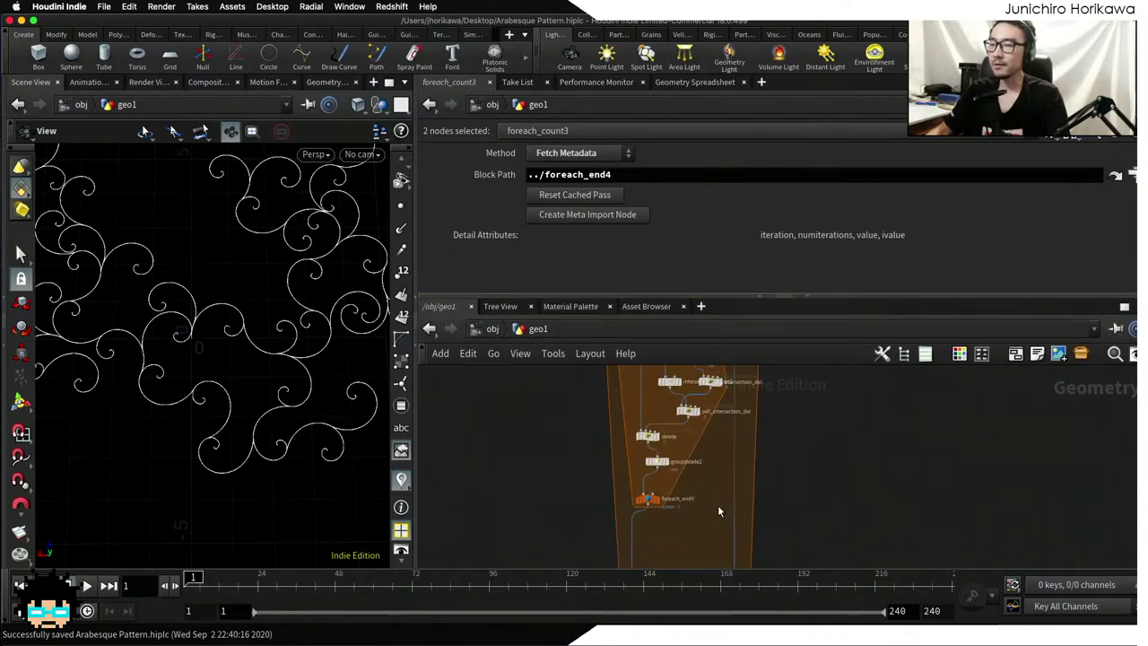
pyautogui.scroll(3, 699, 517)
pyautogui.click(641, 515)
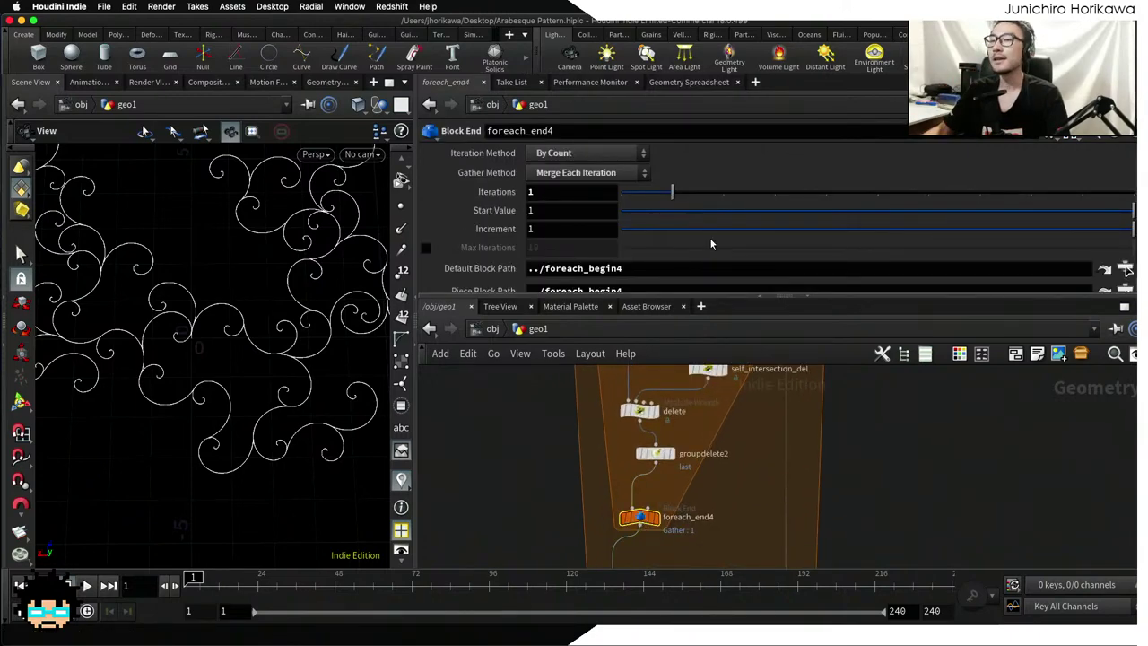
pyautogui.scroll(-3, 712, 243)
pyautogui.click(529, 265)
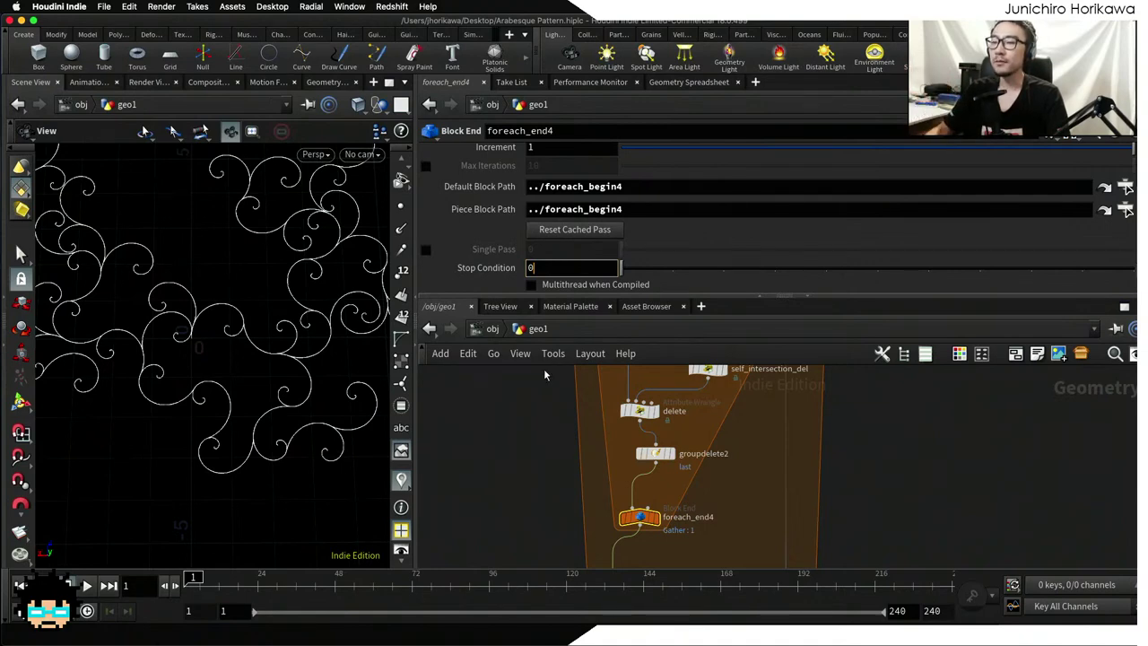
pyautogui.scroll(1, 638, 467)
pyautogui.moveTo(654, 460)
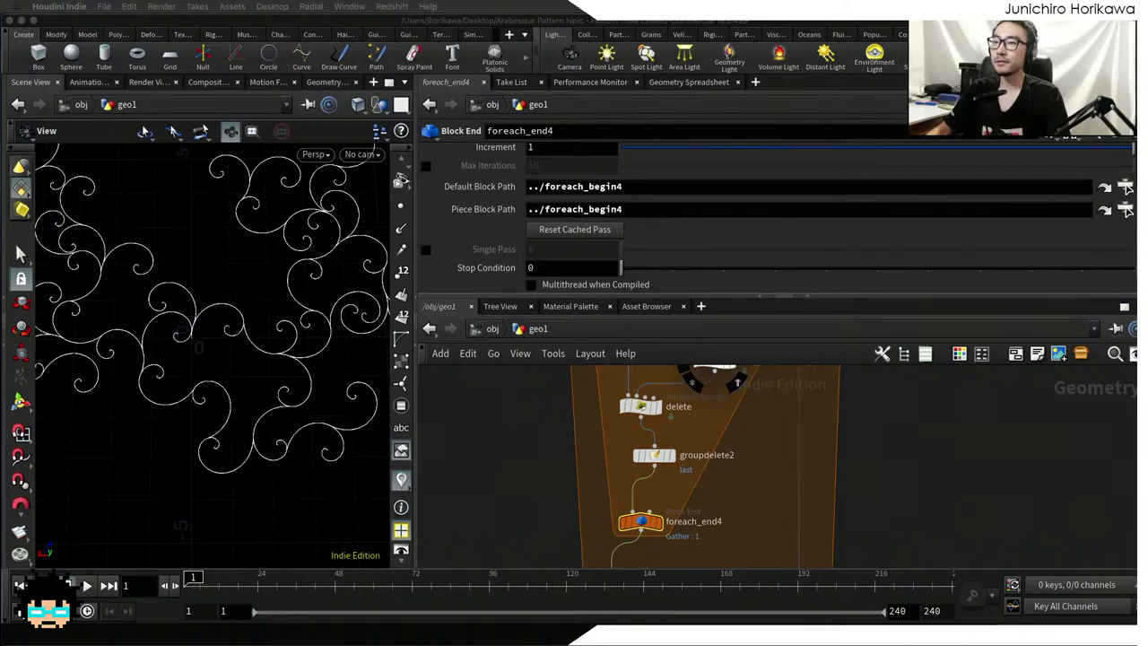
# Add a Null node on the wire directly under groupdelete2.
pyautogui.moveTo(641, 521); pyautogui.dragTo(655, 482)
pyautogui.press('Tab')
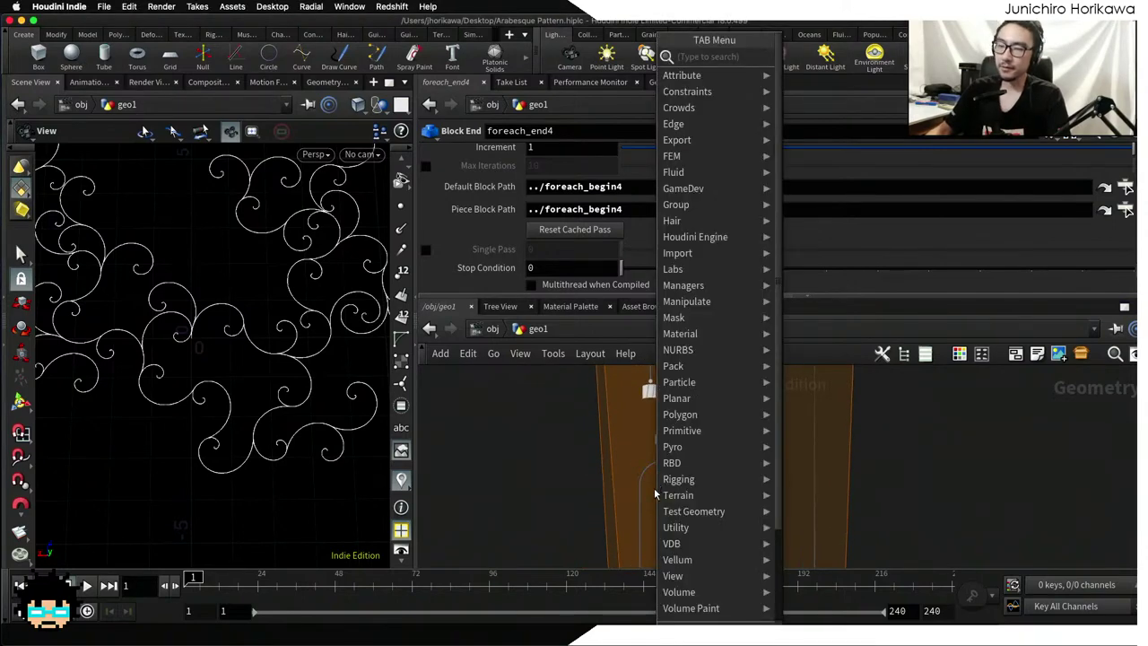
pyautogui.press('Escape')
pyautogui.press('Tab')
pyautogui.write('null')
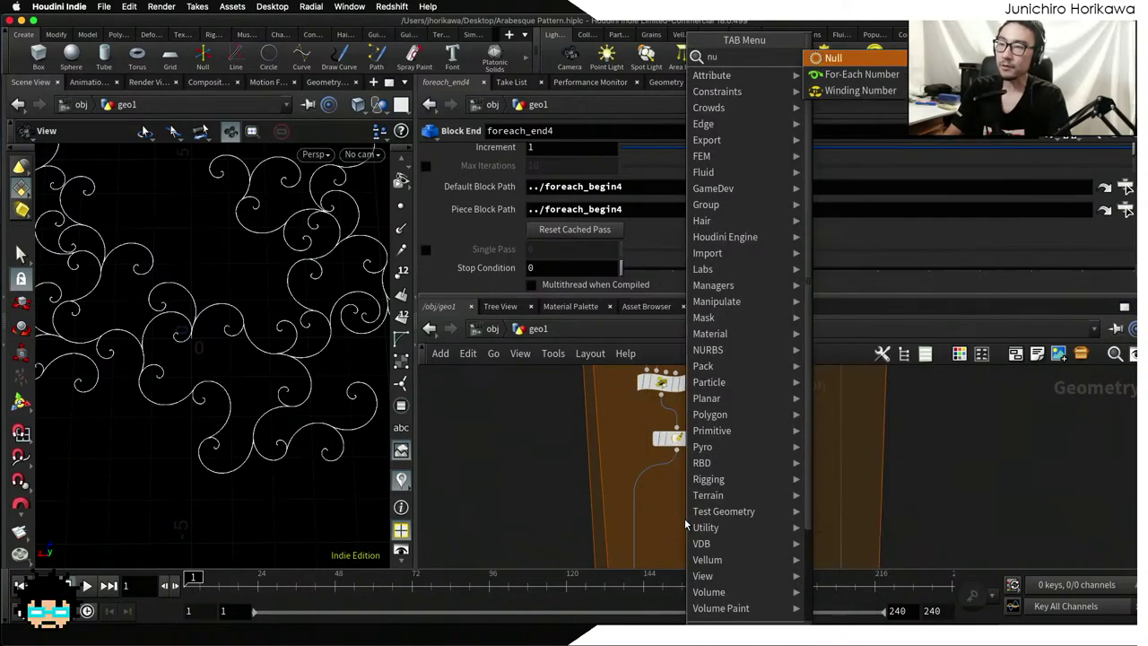
pyautogui.press('Return')
pyautogui.scroll(3, 684, 519)
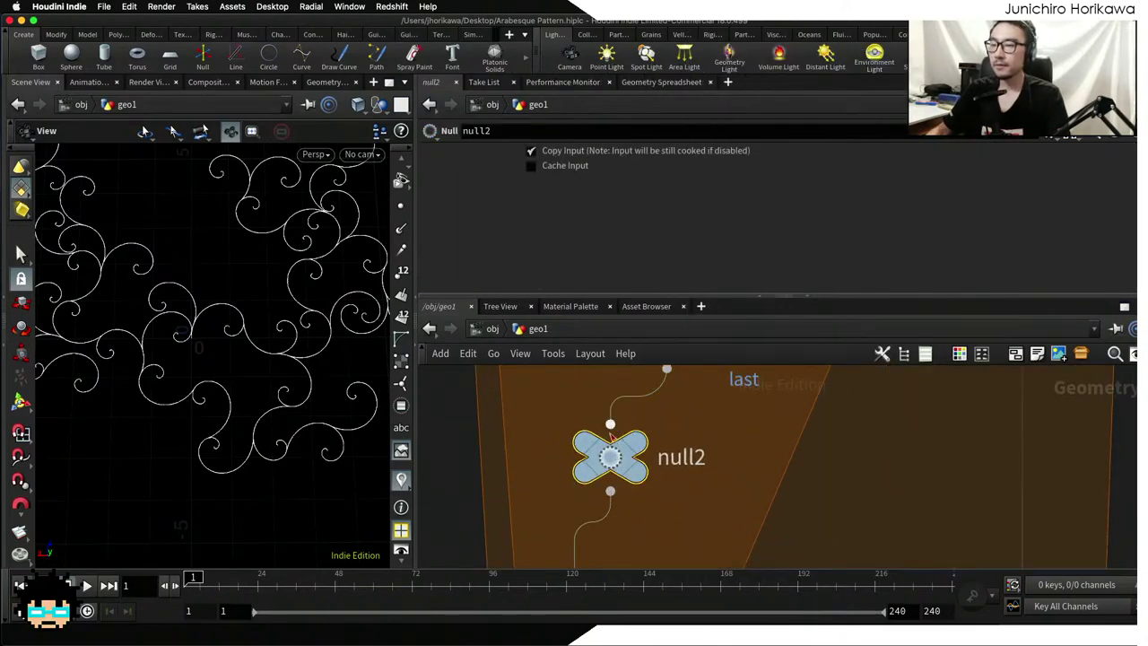
pyautogui.click(652, 446)
pyautogui.moveTo(652, 447); pyautogui.dragTo(704, 449)
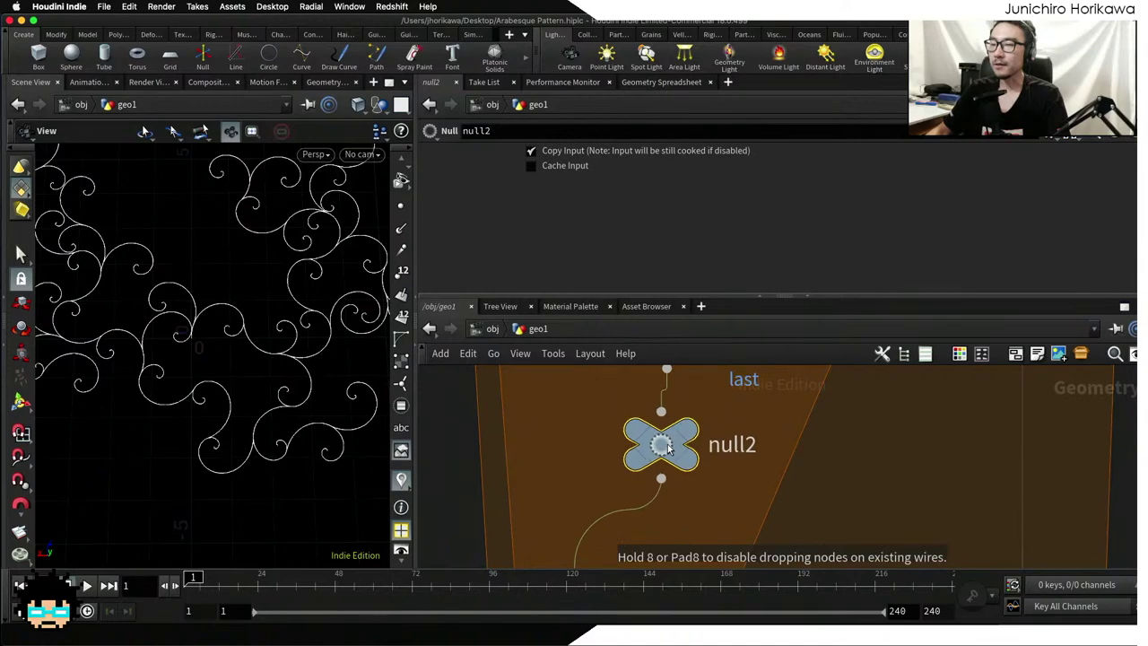
# Rename the new null node to BRANCH_OUT.
pyautogui.scroll(-2, 727, 477)
pyautogui.scroll(-1, 727, 478)
pyautogui.doubleClick(731, 500)
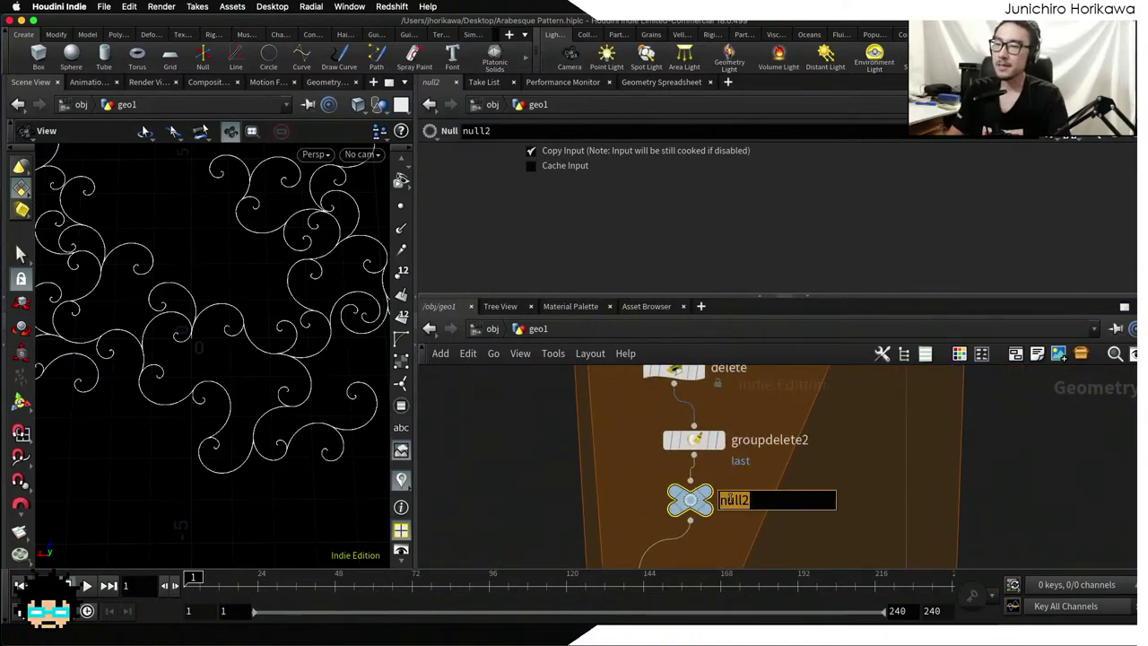
pyautogui.write('BRANCH')
pyautogui.press('Return')
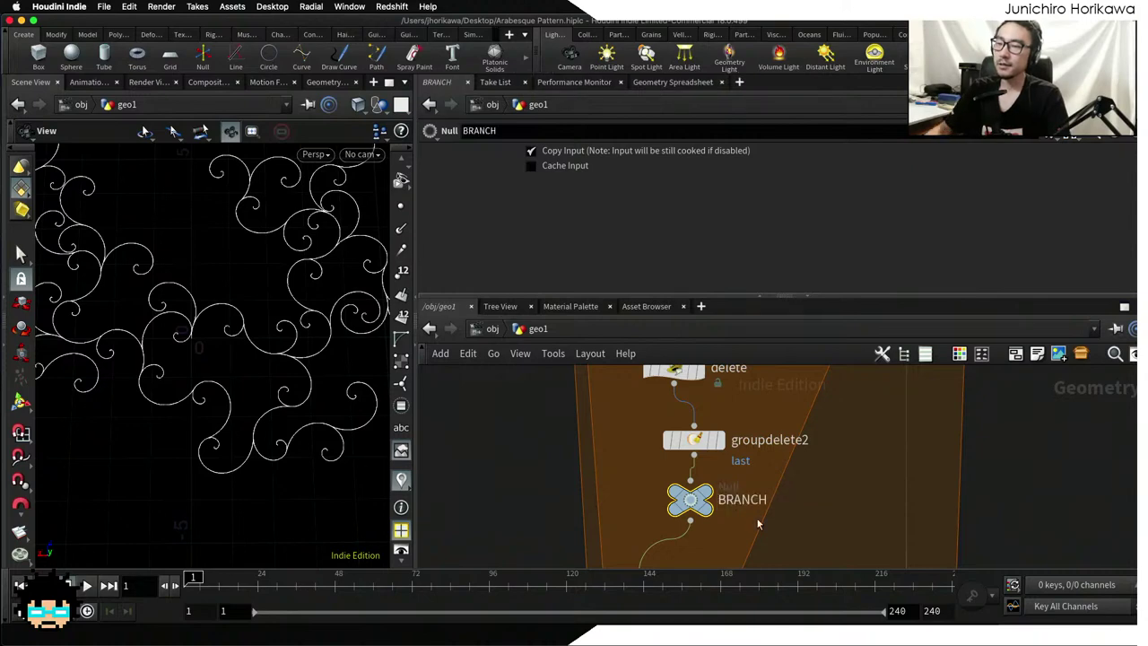
pyautogui.doubleClick(752, 500)
pyautogui.click(777, 500)
pyautogui.write('_O')
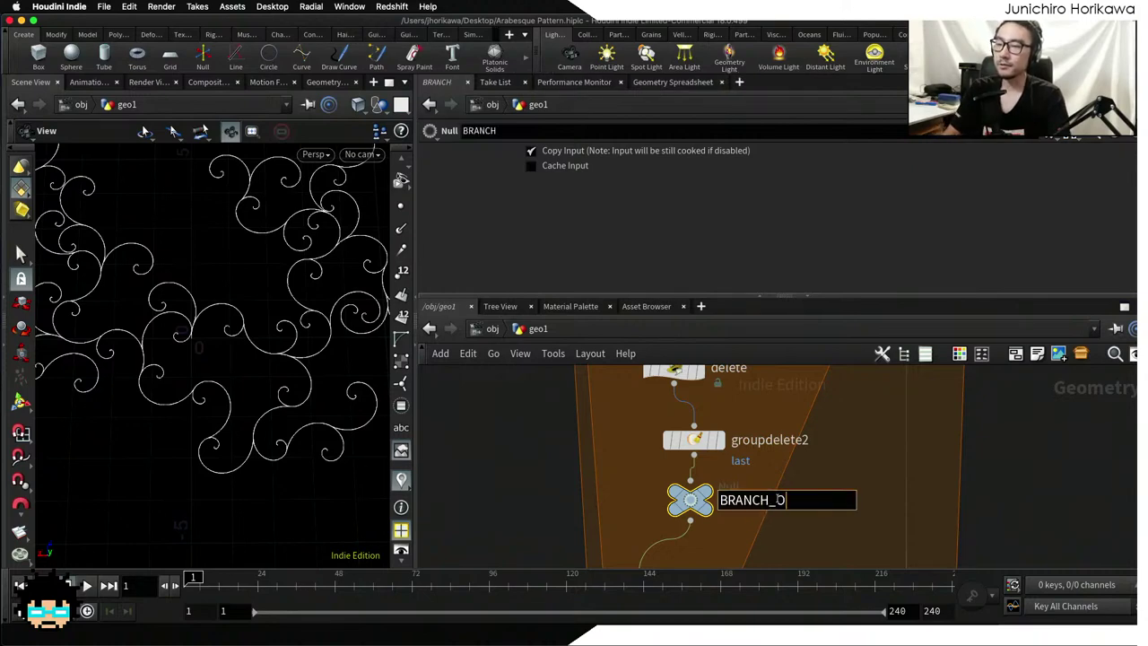
pyautogui.write('UT')
pyautogui.press('Return')
# Nudge BRANCH_OUT slightly to settle it at the end of the chain.
pyautogui.moveTo(692, 501); pyautogui.dragTo(698, 508)
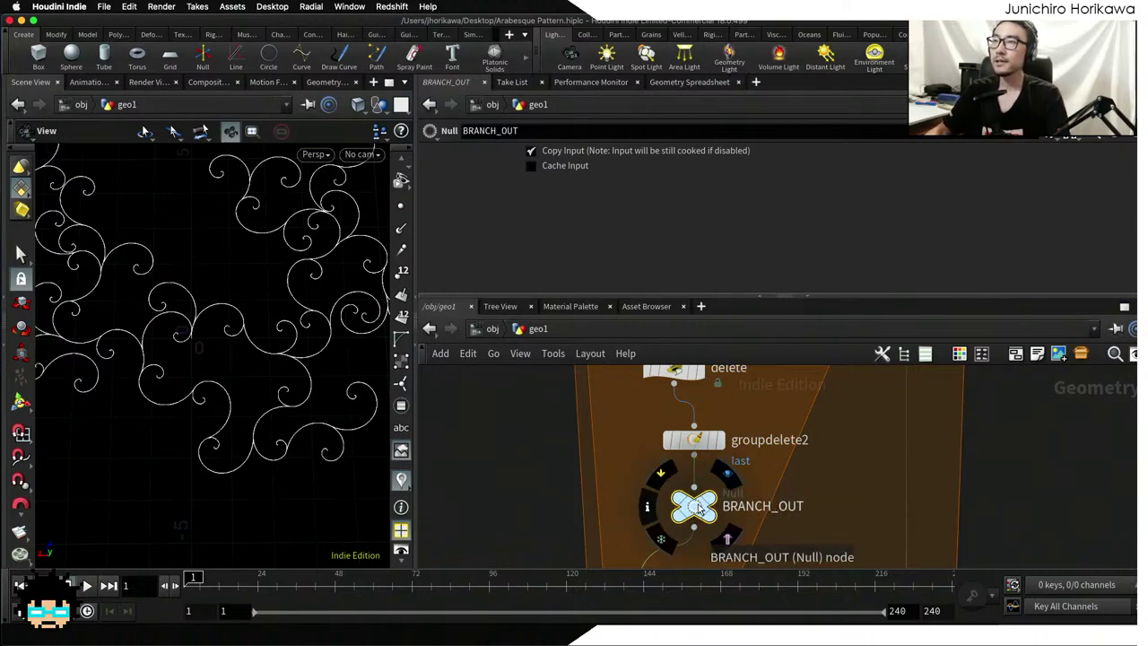
pyautogui.scroll(-4, 698, 508)
pyautogui.scroll(-1, 671, 509)
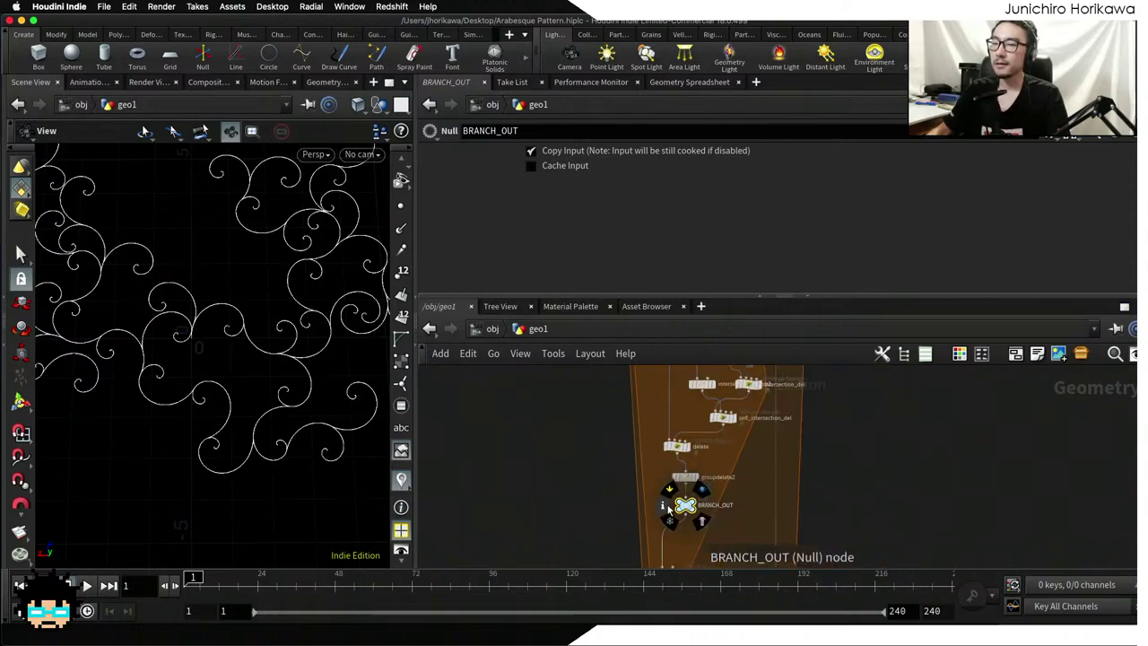
pyautogui.scroll(5, 661, 529)
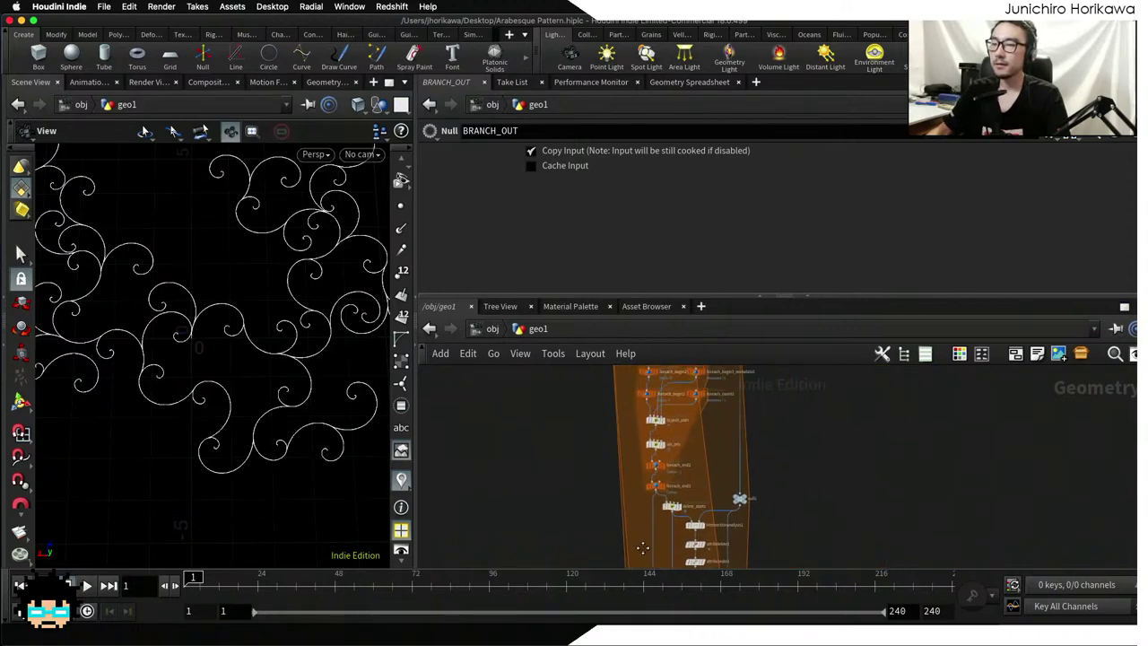
pyautogui.scroll(6, 633, 462)
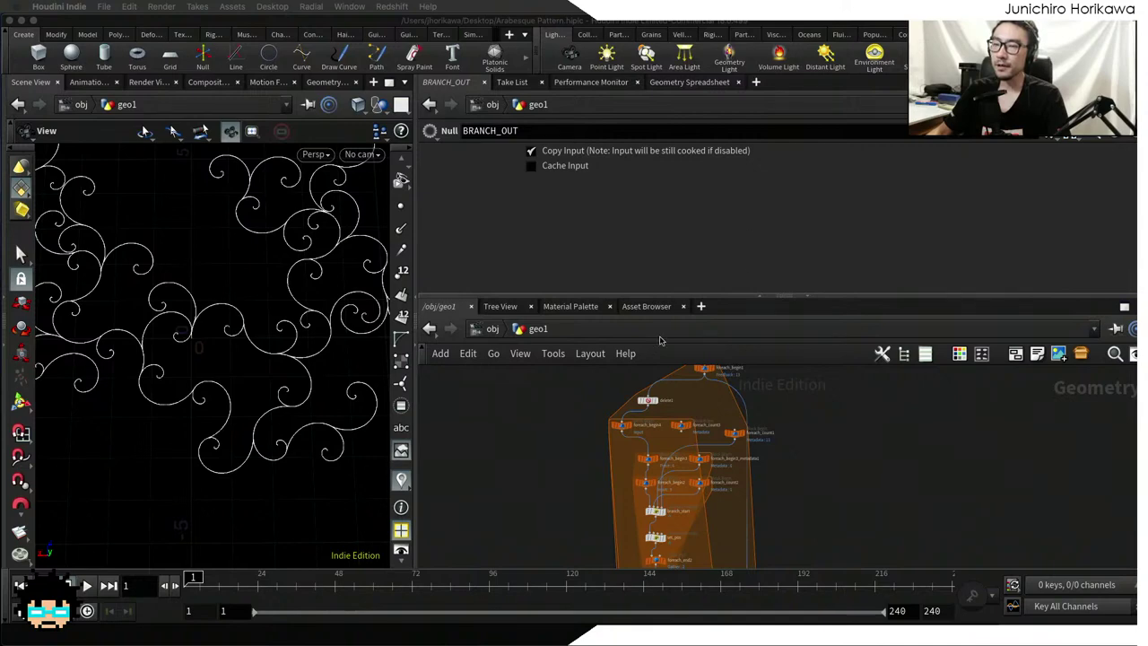
pyautogui.scroll(3, 537, 437)
pyautogui.scroll(-8, 576, 482)
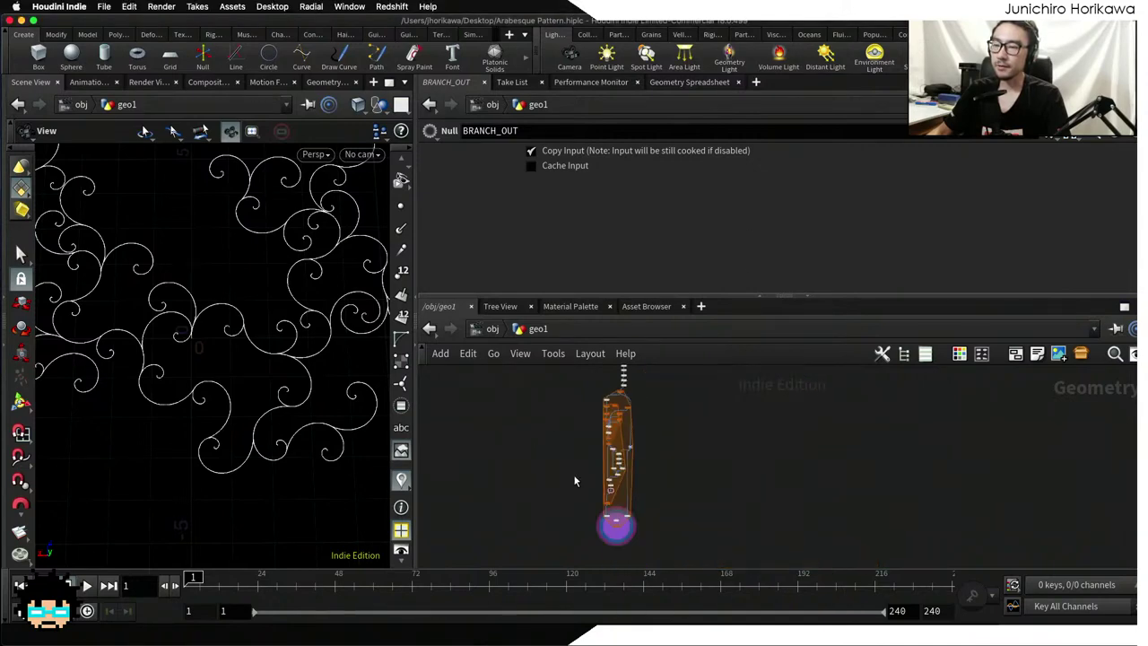
pyautogui.scroll(8, 592, 453)
pyautogui.press('Tab')
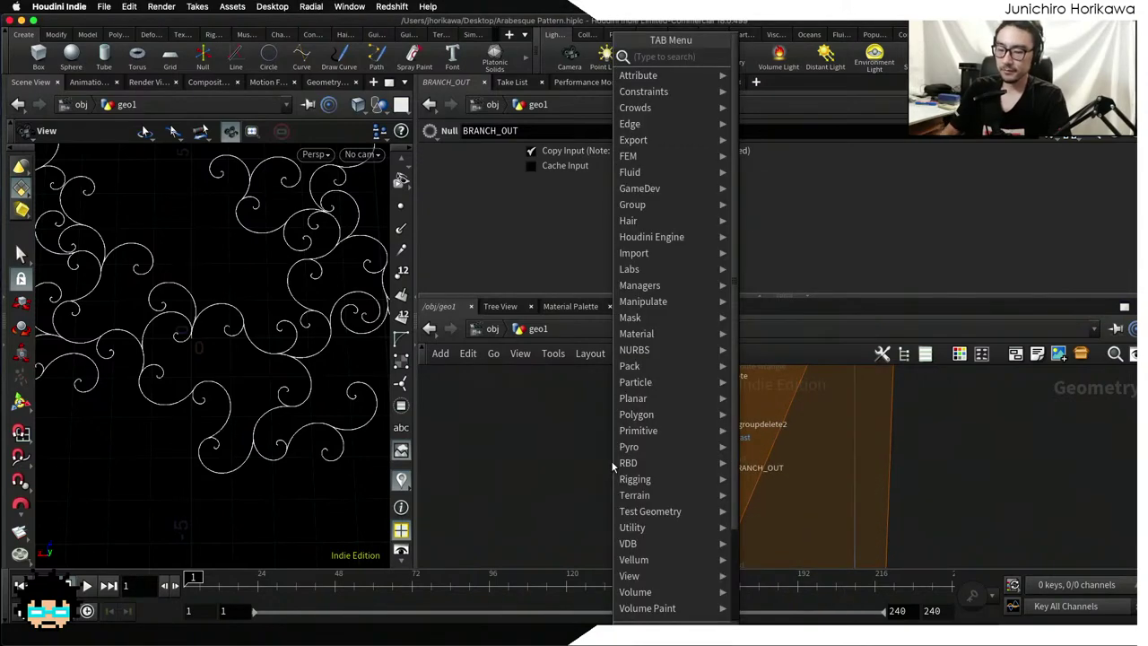
# Create a Switch node below BRANCH_OUT and connect BRANCH_OUT into it.
pyautogui.write('switch')
pyautogui.press('Return')
pyautogui.click(613, 461)
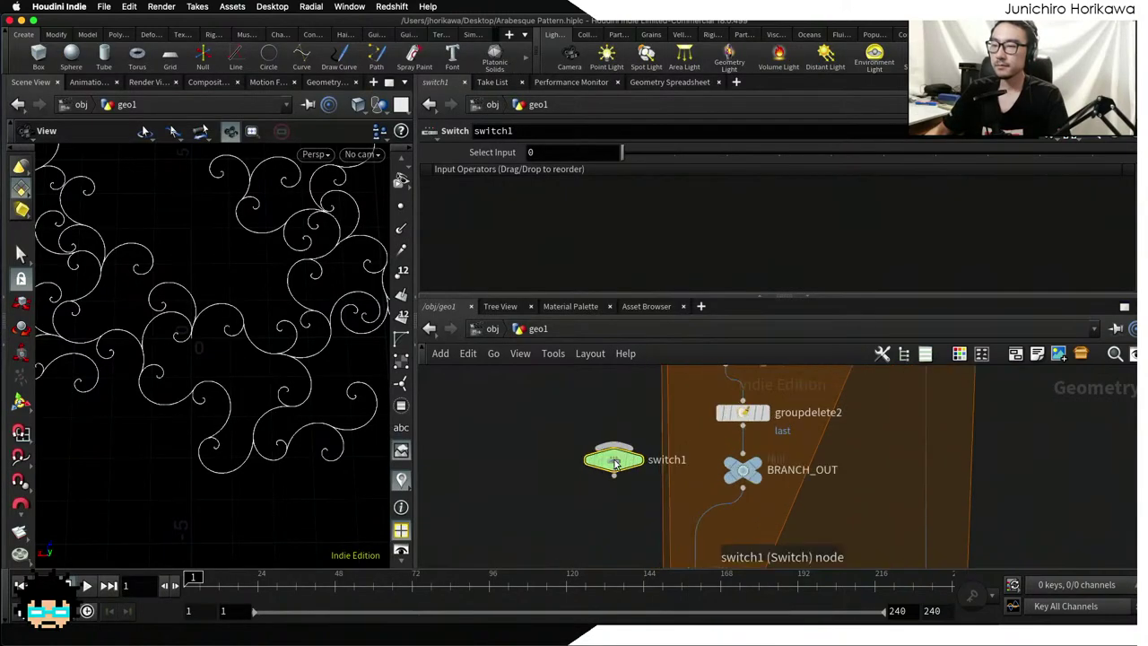
pyautogui.moveTo(614, 462); pyautogui.dragTo(681, 529)
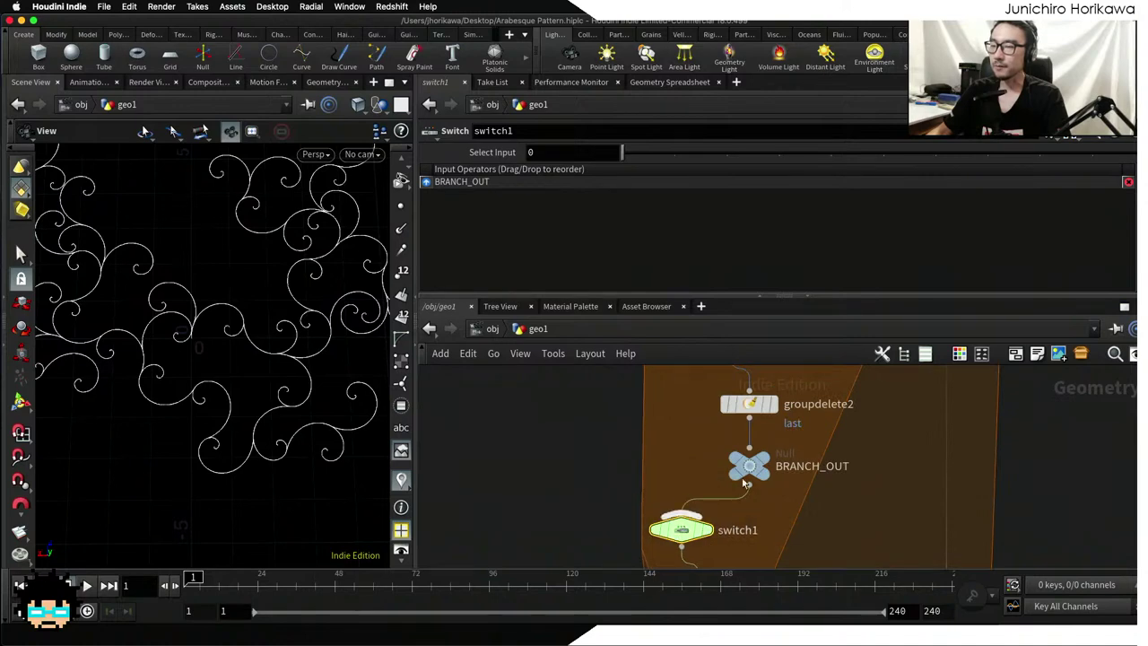
pyautogui.scroll(-5, 744, 485)
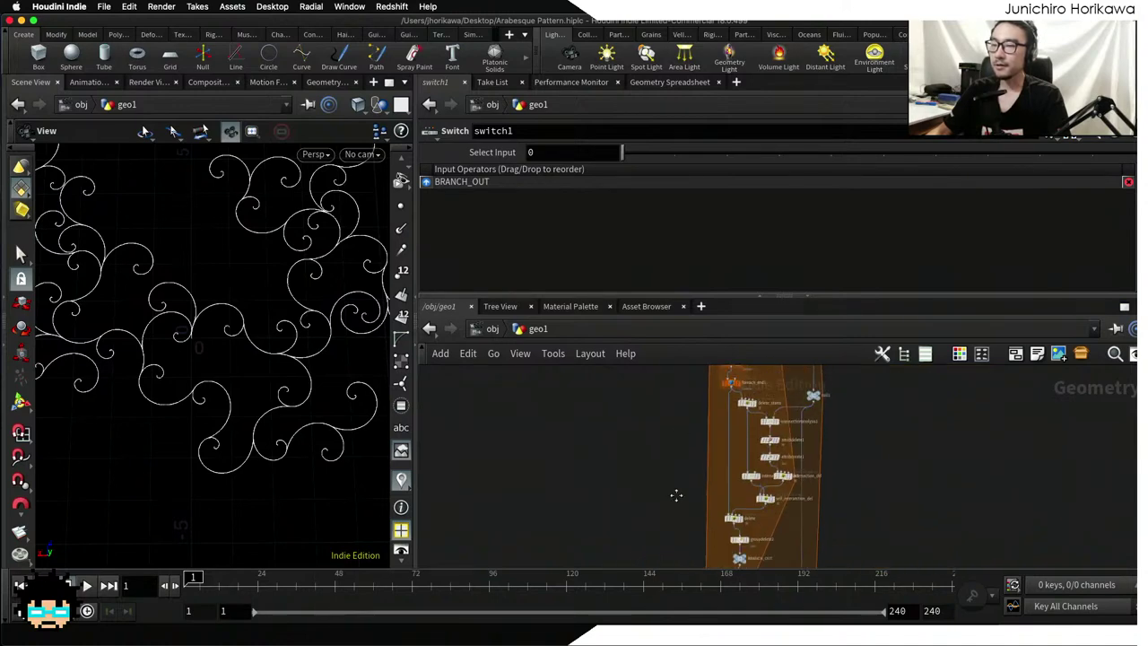
pyautogui.scroll(5, 678, 434)
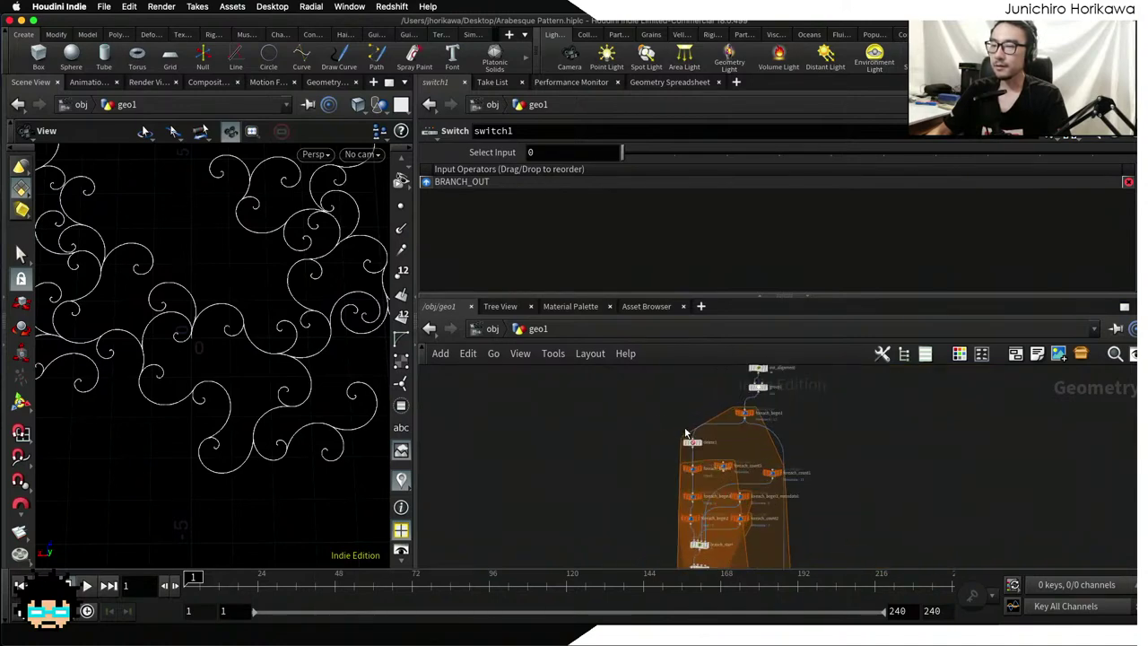
pyautogui.scroll(3, 687, 439)
# Wire delete1 into switch1 and reorder the inputs so delete1 precedes BRANCH_OUT.
pyautogui.moveTo(697, 456); pyautogui.dragTo(664, 451)
pyautogui.scroll(5, 662, 451)
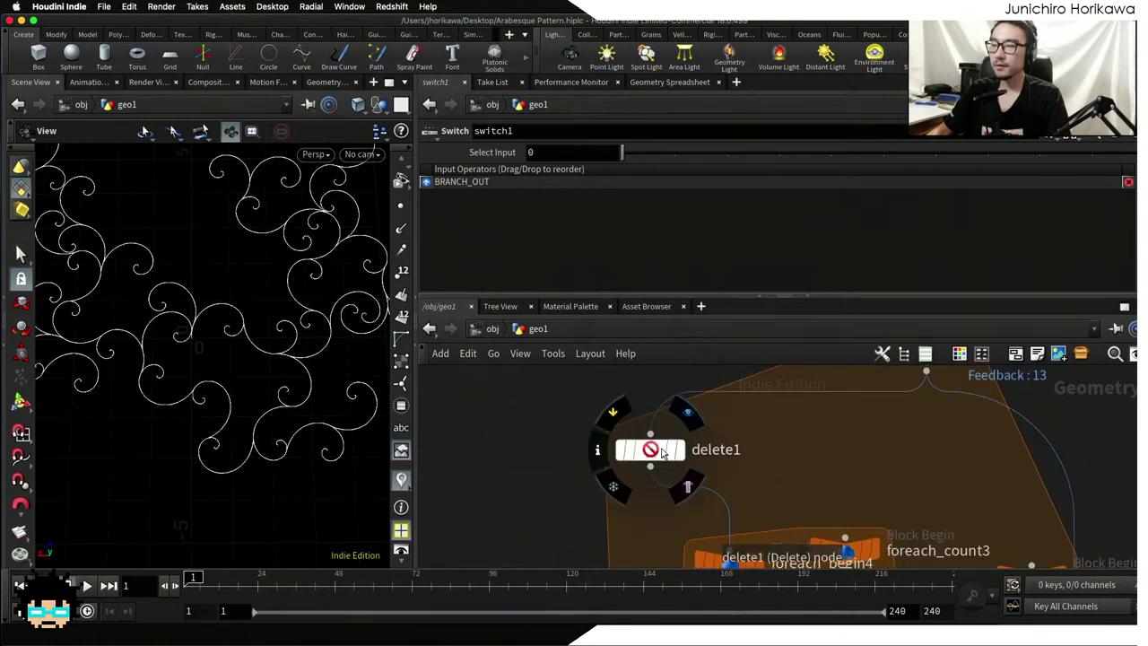
pyautogui.click(650, 465)
pyautogui.scroll(-6, 660, 427)
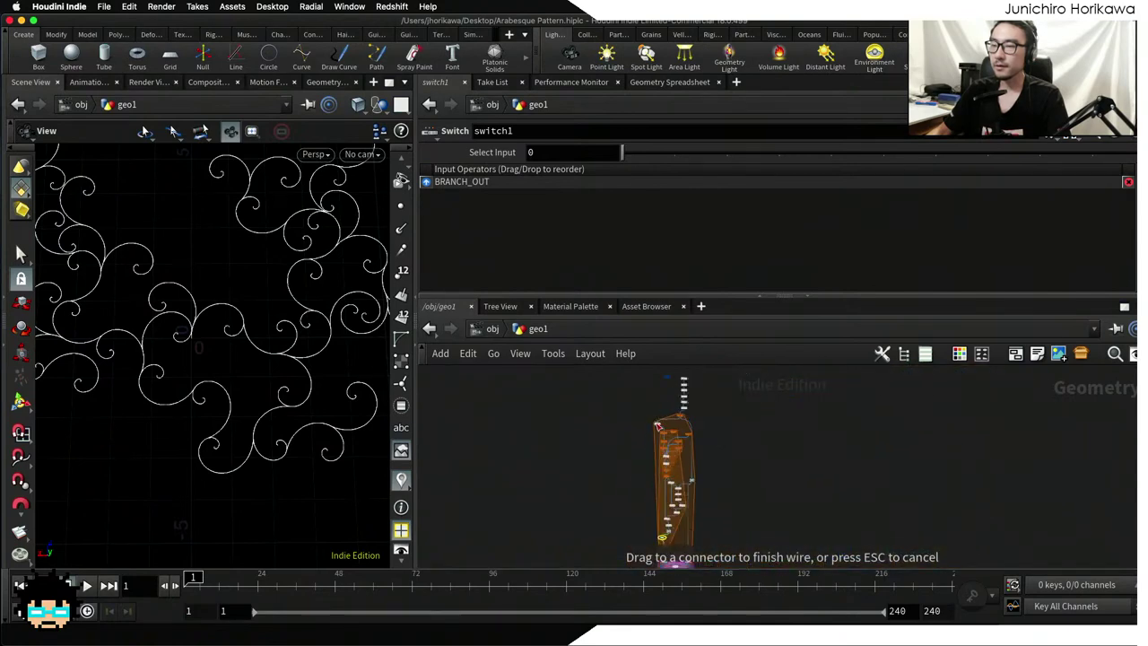
pyautogui.scroll(-3, 651, 448)
pyautogui.scroll(6, 653, 471)
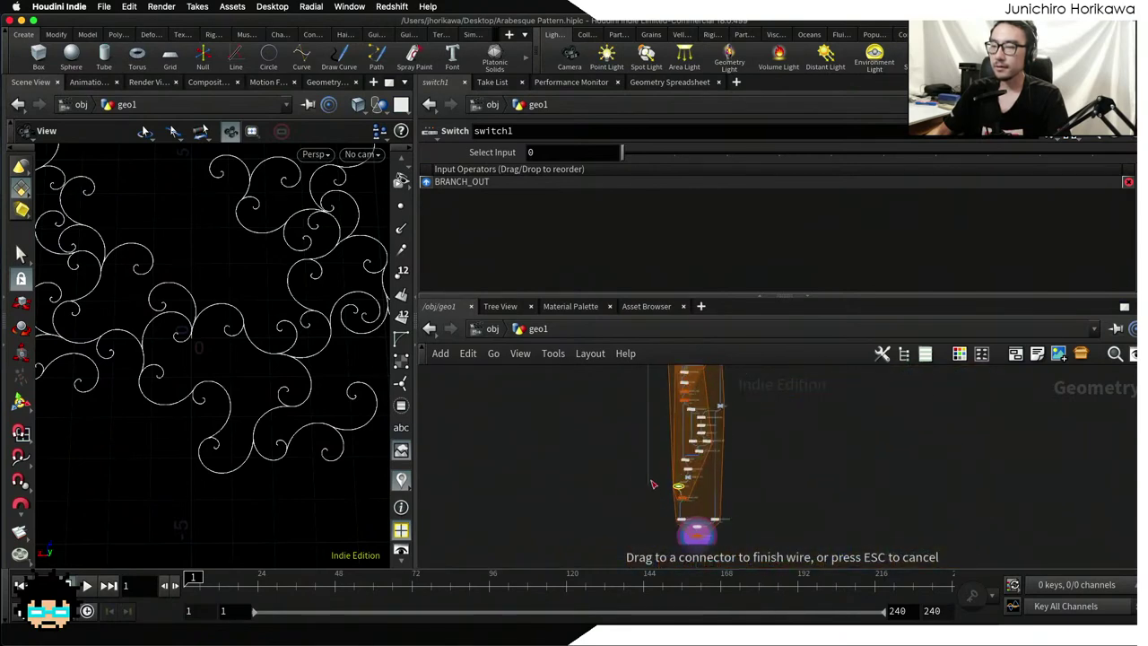
pyautogui.scroll(2, 652, 485)
pyautogui.scroll(5, 672, 487)
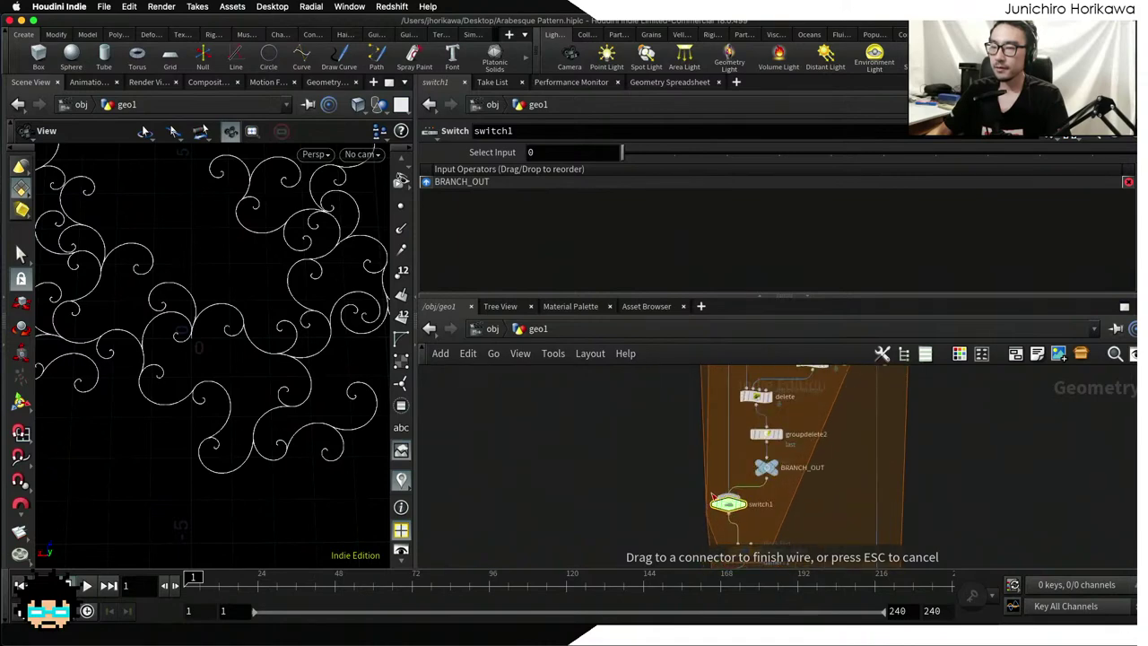
pyautogui.click(714, 495)
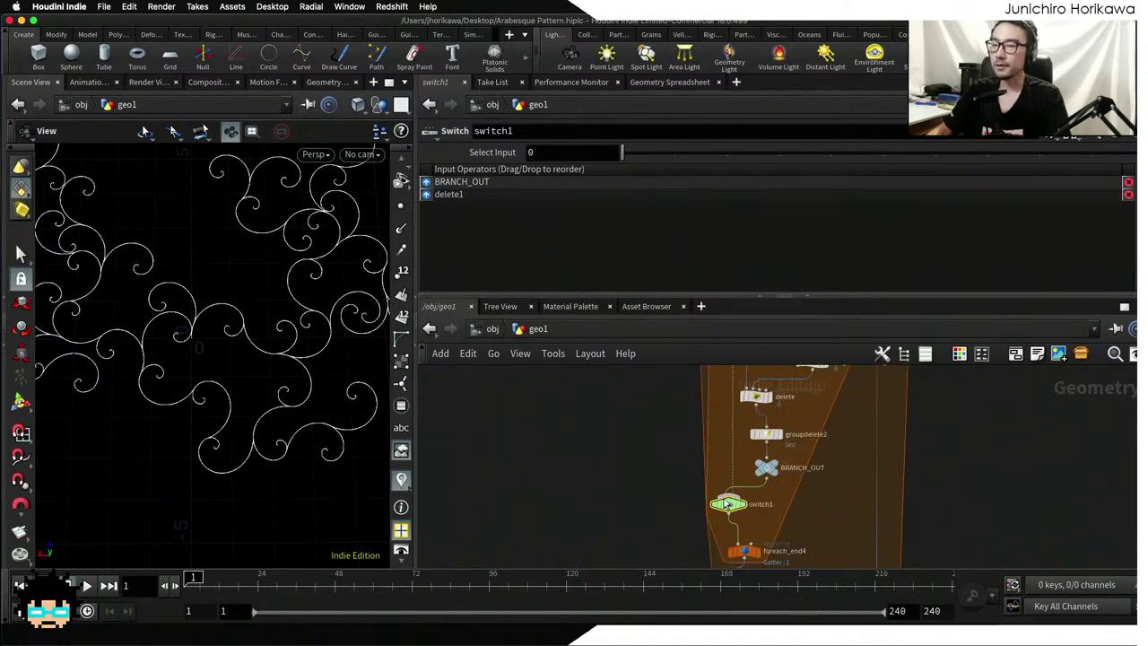
pyautogui.scroll(1, 718, 502)
pyautogui.moveTo(464, 195); pyautogui.dragTo(480, 181)
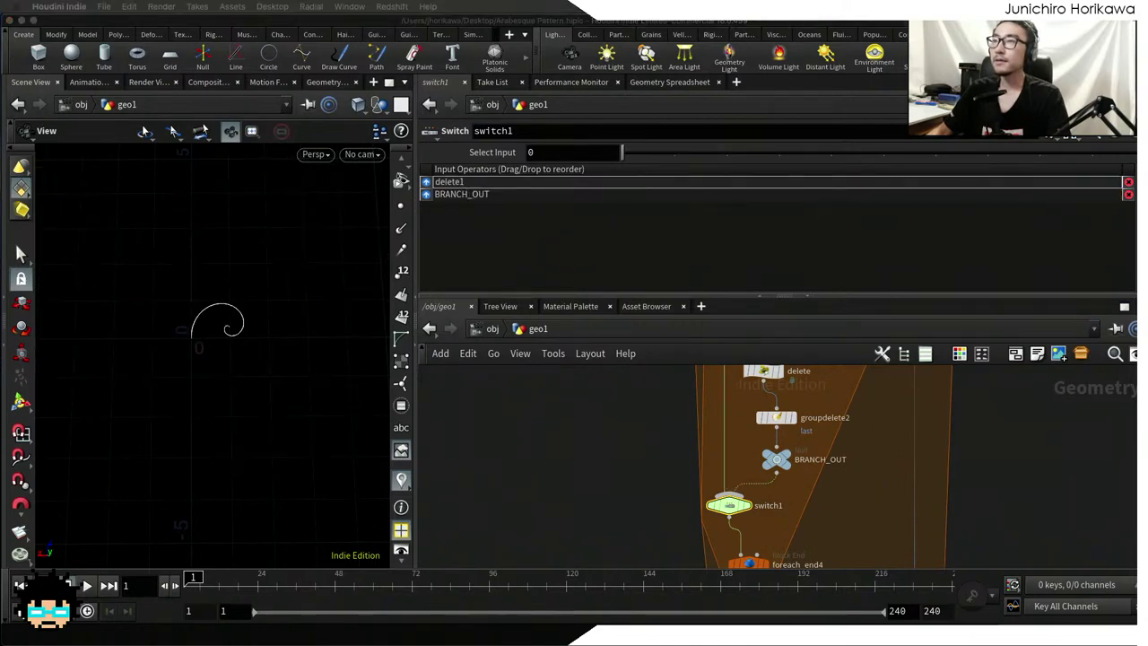
pyautogui.click(822, 542)
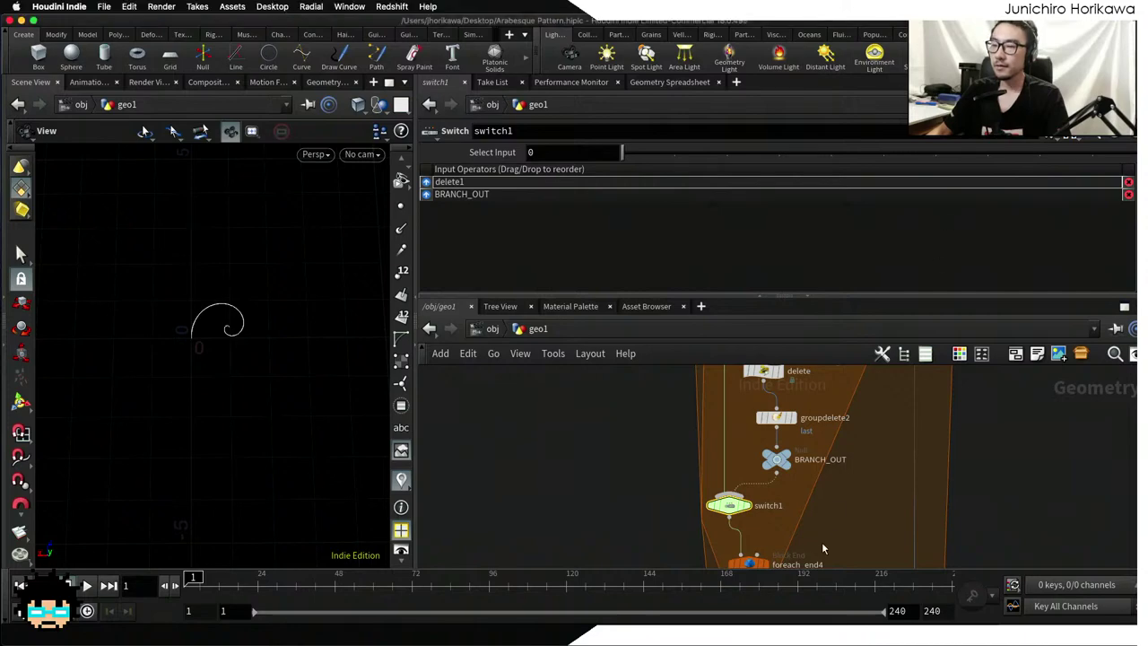
pyautogui.scroll(2, 807, 529)
# Set foreach_end4's Gather Method to Feedback Each Iteration.
pyautogui.click(730, 497)
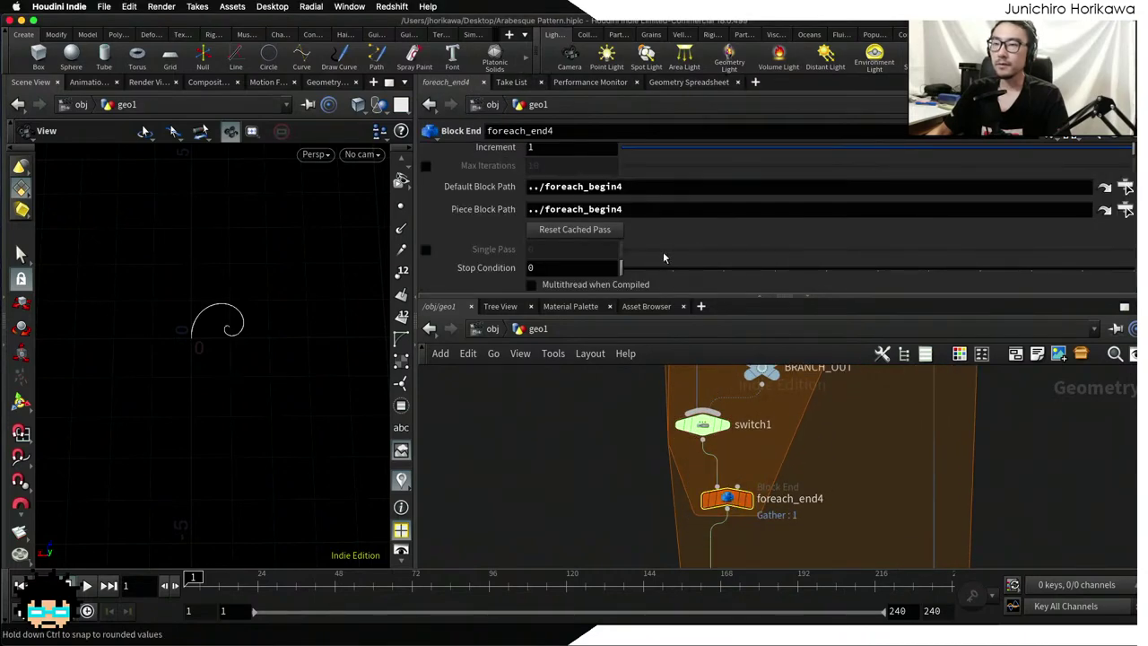
pyautogui.scroll(3, 808, 240)
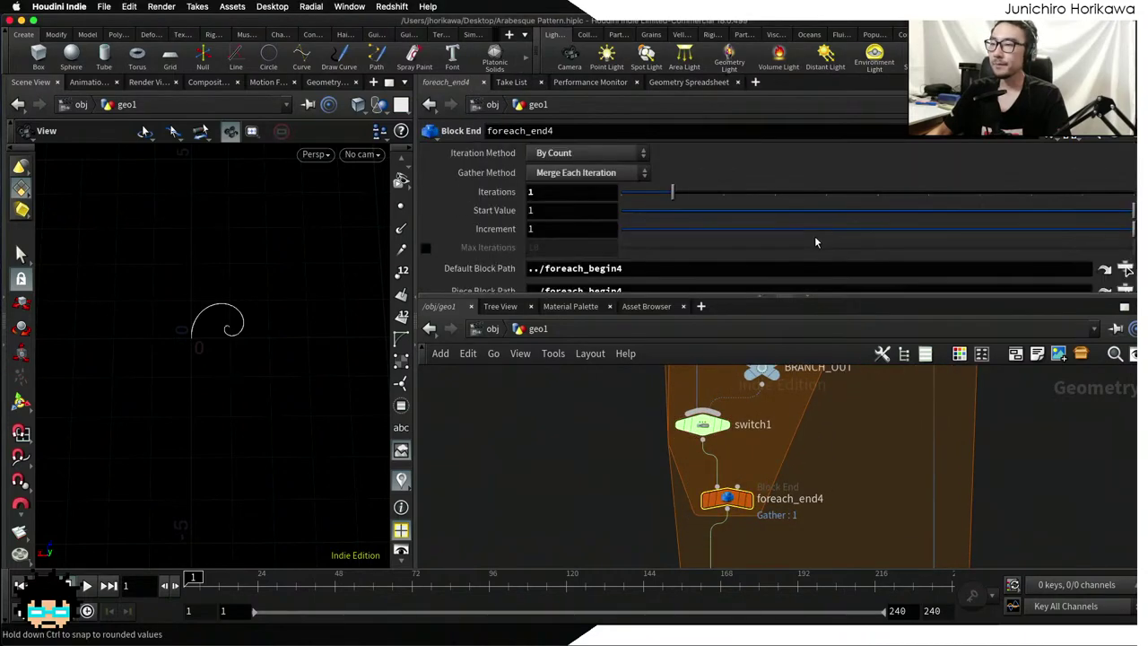
pyautogui.click(577, 173)
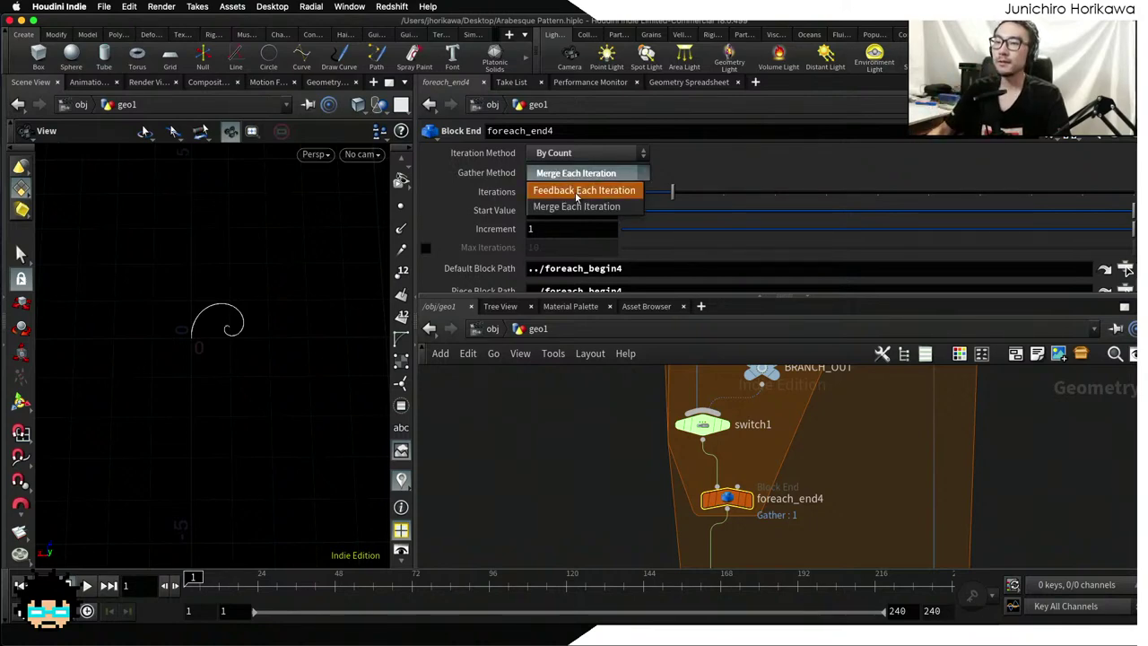
pyautogui.click(577, 188)
pyautogui.scroll(-5, 577, 464)
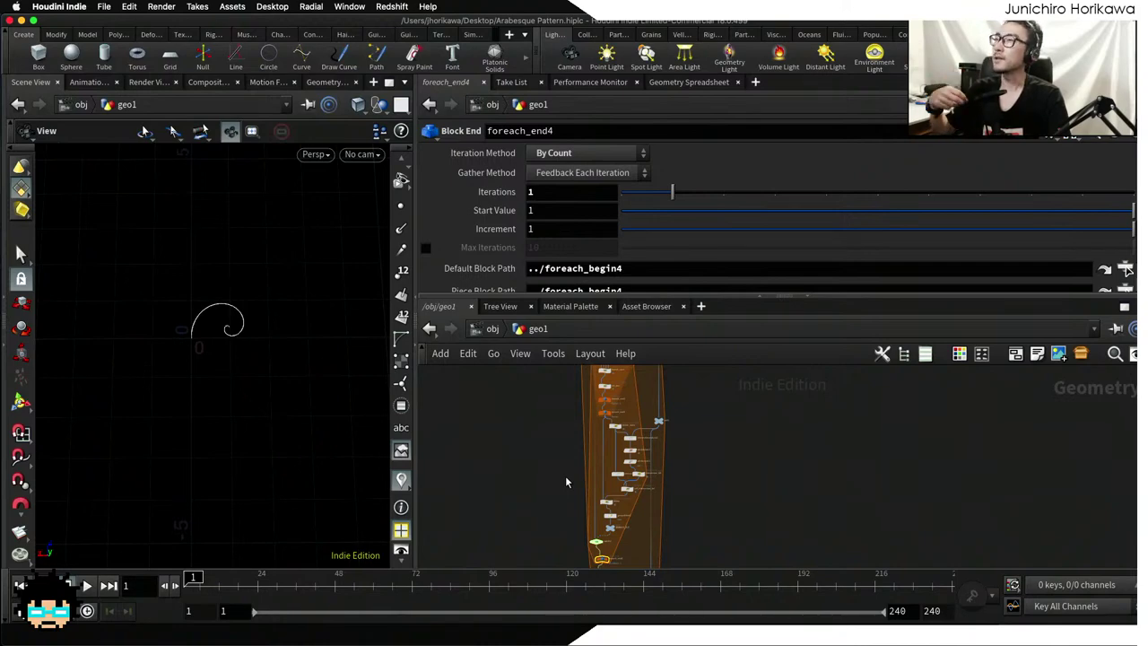
pyautogui.scroll(5, 567, 482)
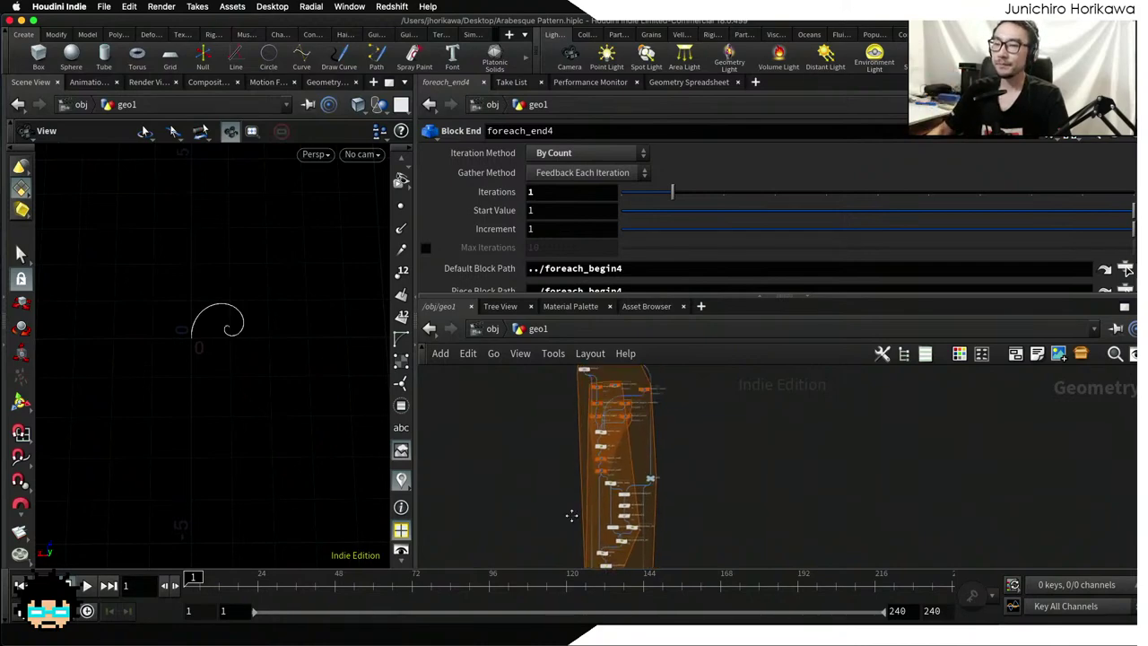
pyautogui.scroll(3, 580, 475)
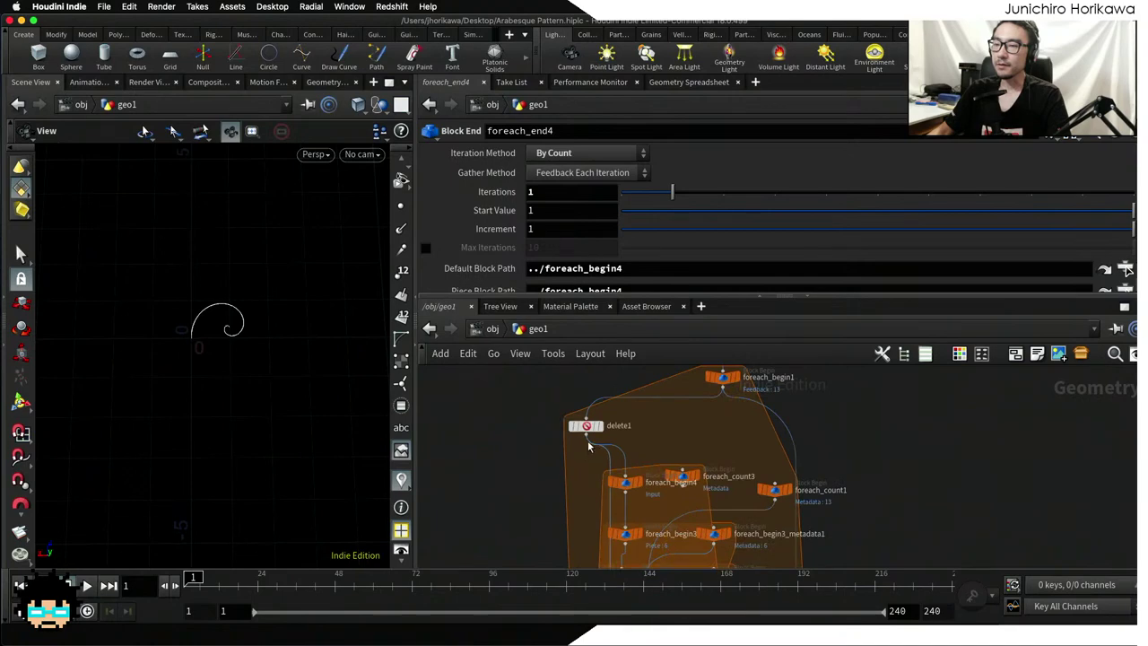
pyautogui.moveTo(588, 429)
pyautogui.mouseDown()
pyautogui.moveTo(617, 434)
pyautogui.moveTo(593, 447)
pyautogui.mouseUp()
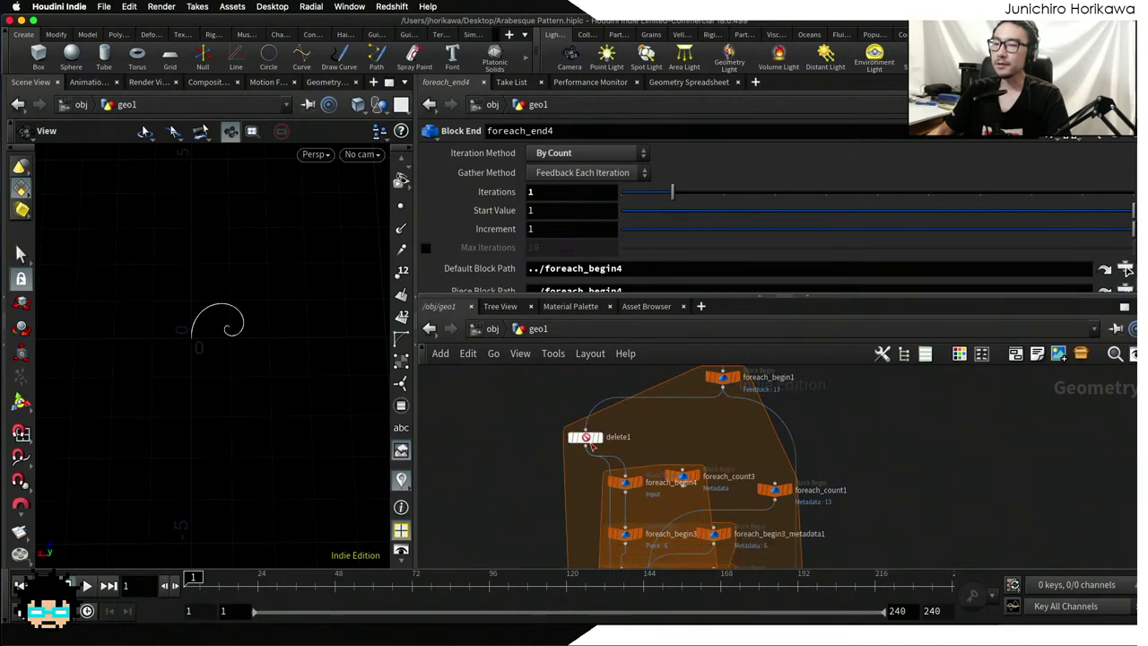
pyautogui.scroll(1, 626, 476)
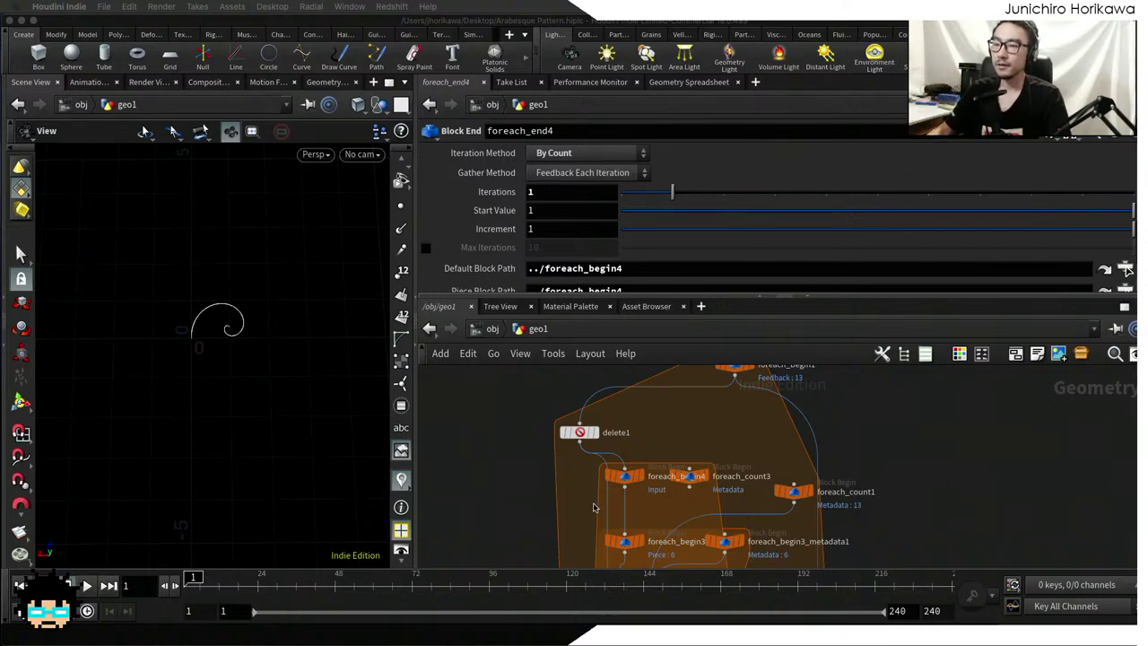
# Set foreach_begin4's Method to Fetch Feedback, spreading the loop nodes apart.
pyautogui.click(626, 477)
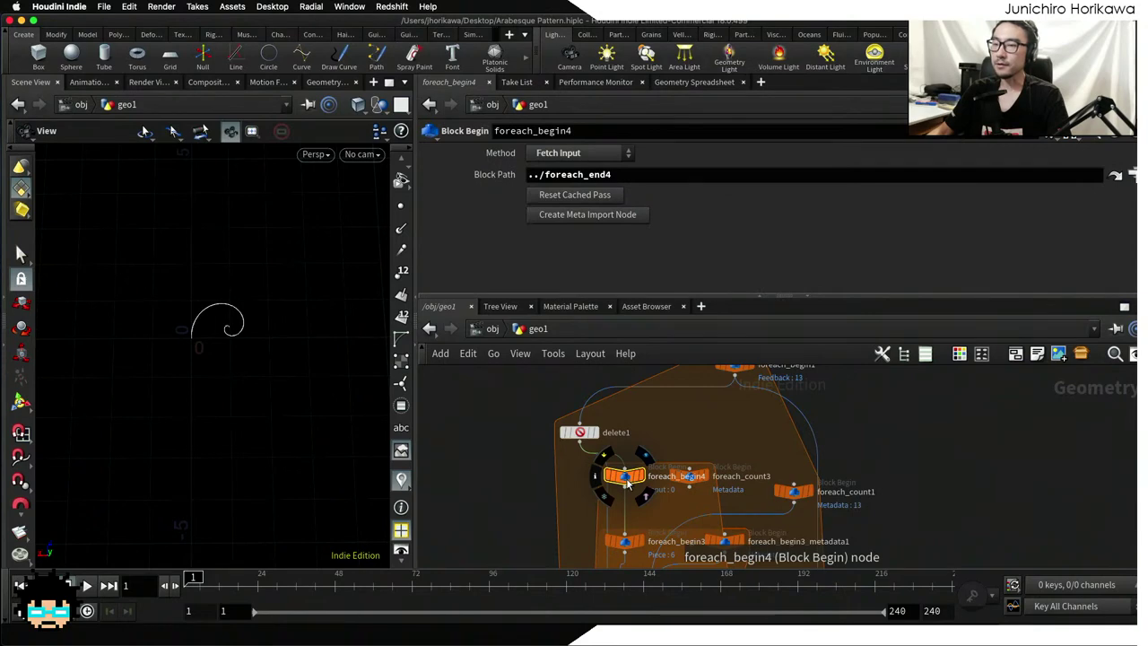
pyautogui.scroll(5, 627, 478)
pyautogui.moveTo(619, 481)
pyautogui.mouseDown()
pyautogui.moveTo(599, 482)
pyautogui.moveTo(614, 481)
pyautogui.mouseUp()
pyautogui.moveTo(758, 478); pyautogui.dragTo(845, 478)
pyautogui.moveTo(637, 489); pyautogui.dragTo(663, 489)
pyautogui.click(582, 154)
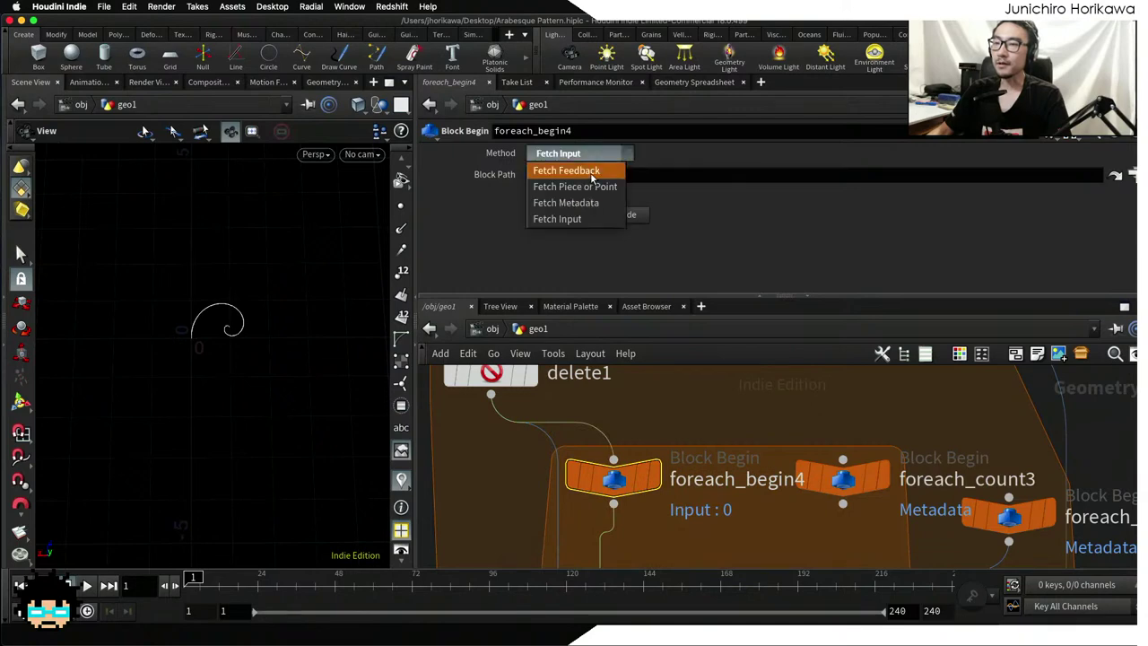
pyautogui.click(591, 171)
pyautogui.press('h')
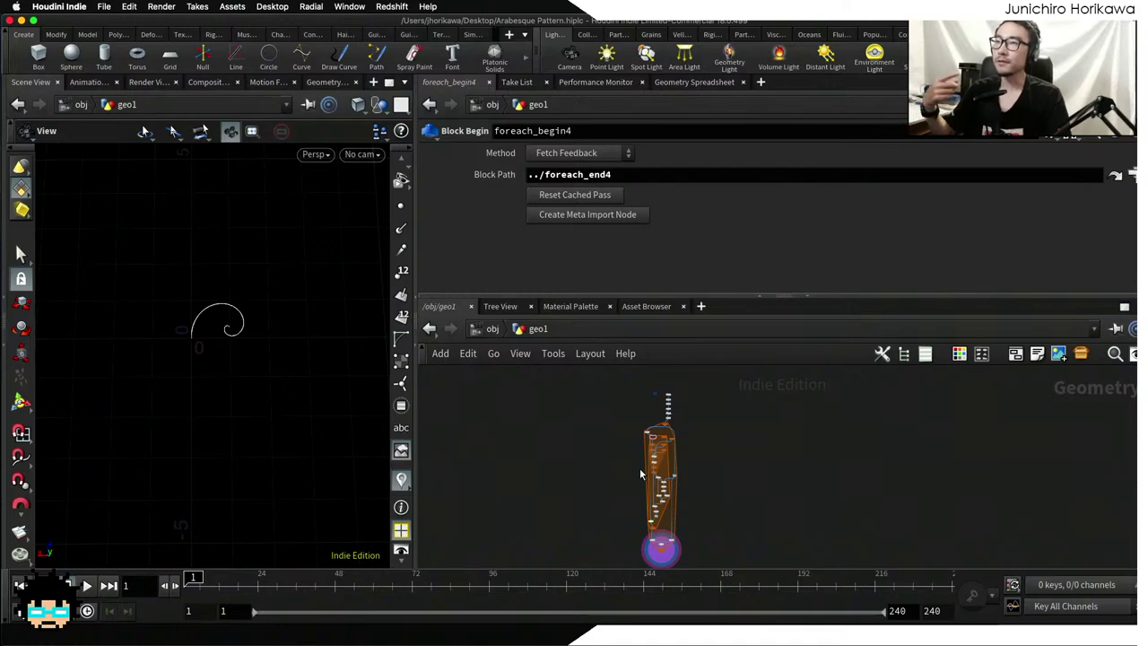
# Reroute the delete1-to-switch1 wire through a dot pulled out to the left.
pyautogui.scroll(2, 659, 451)
pyautogui.scroll(2, 660, 452)
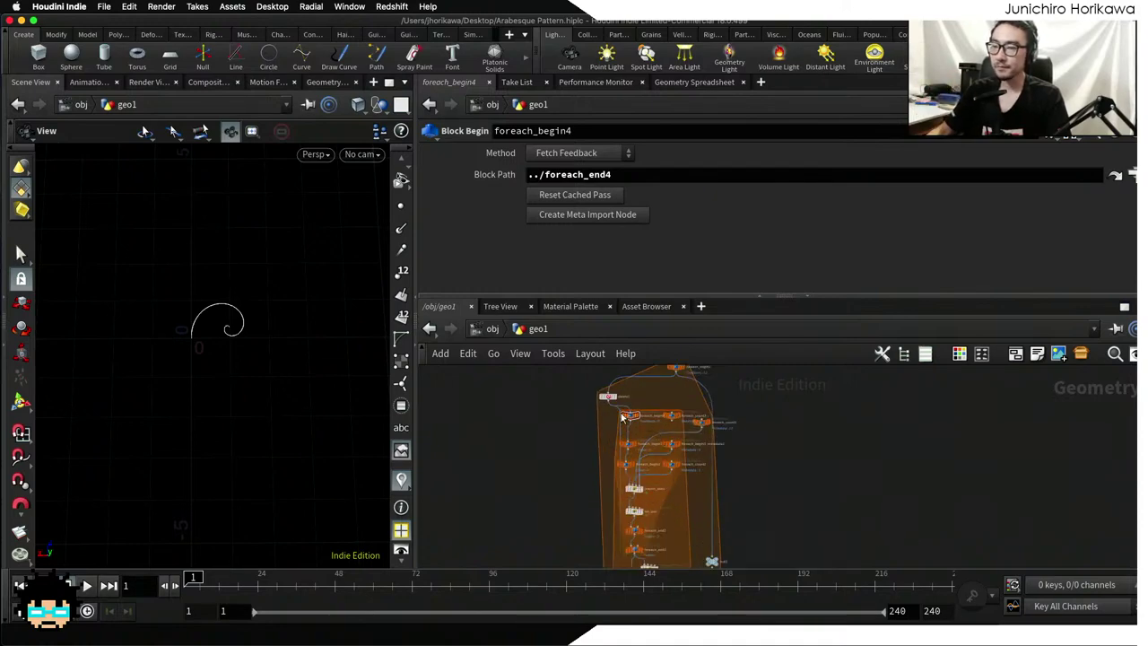
pyautogui.scroll(3, 608, 498)
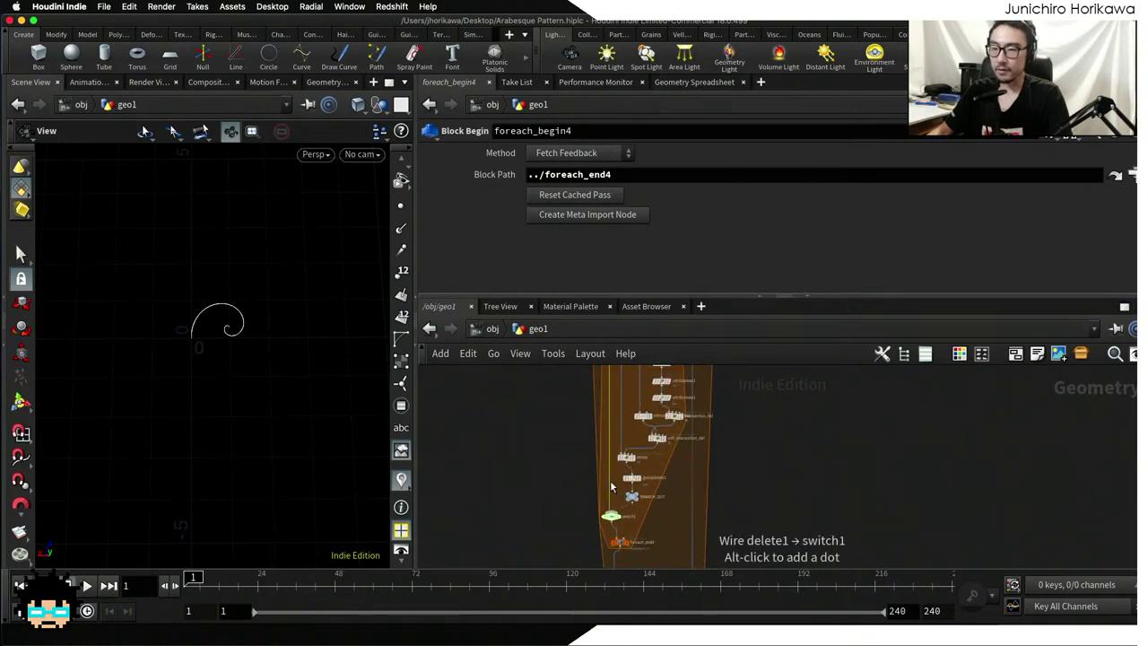
pyautogui.keyDown('alt'); pyautogui.click(611, 489); pyautogui.keyUp('alt')
pyautogui.moveTo(611, 489); pyautogui.dragTo(557, 485)
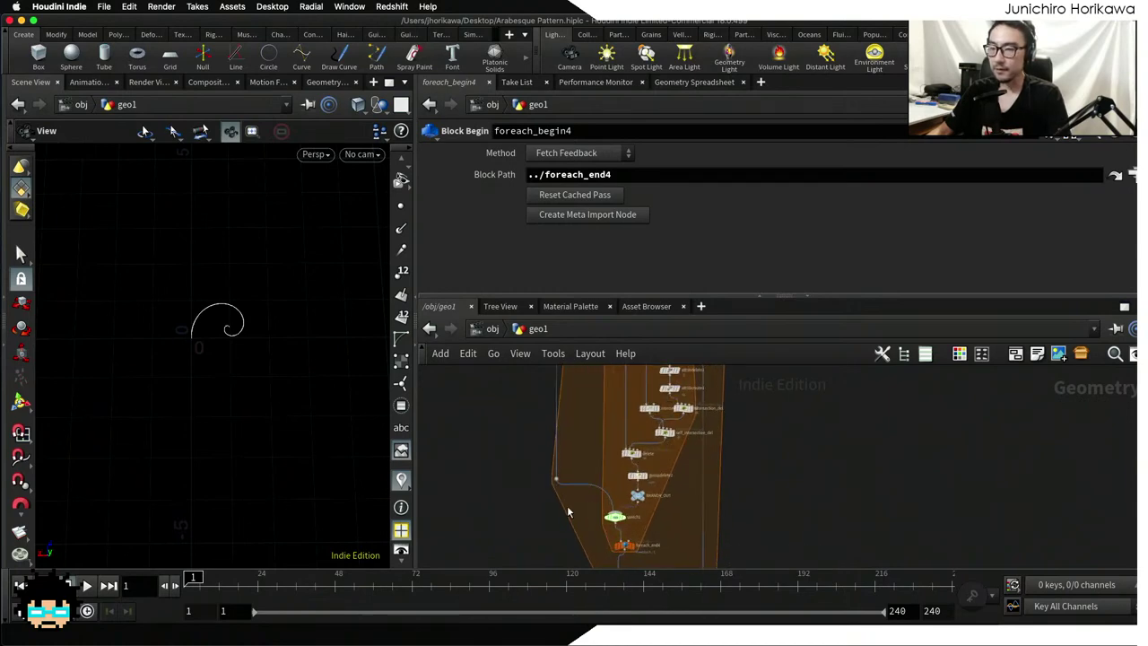
pyautogui.scroll(5, 610, 507)
pyautogui.click(613, 503)
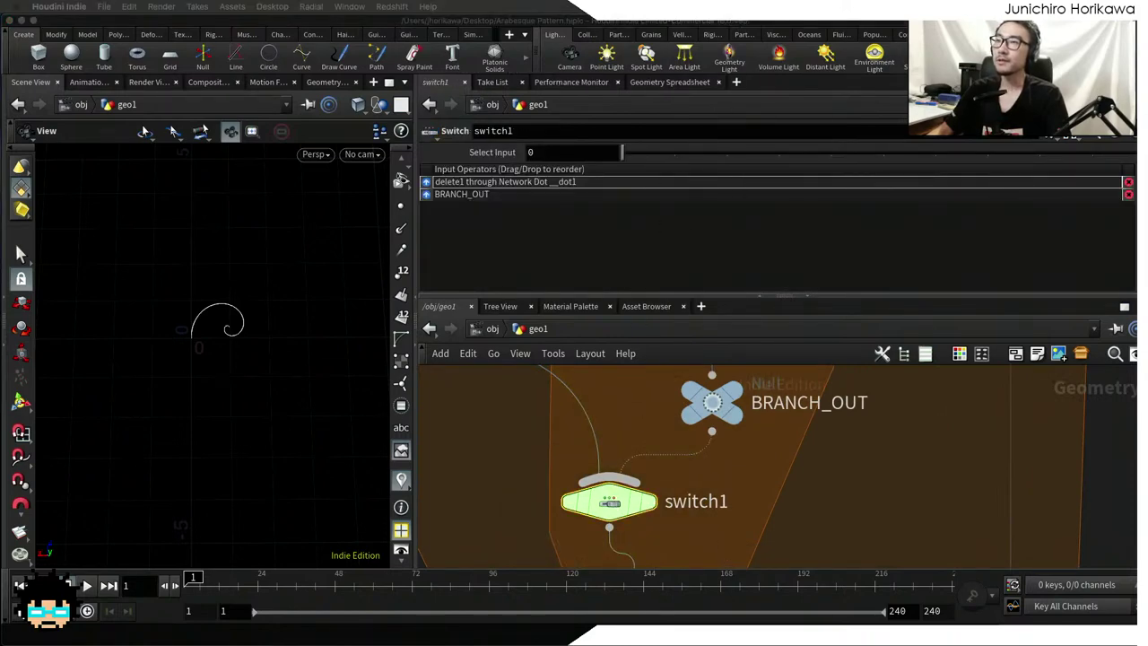
# Enter nprims("../BRANCH_OUT/") > 0 as switch1's Select Input expression.
pyautogui.click(575, 156)
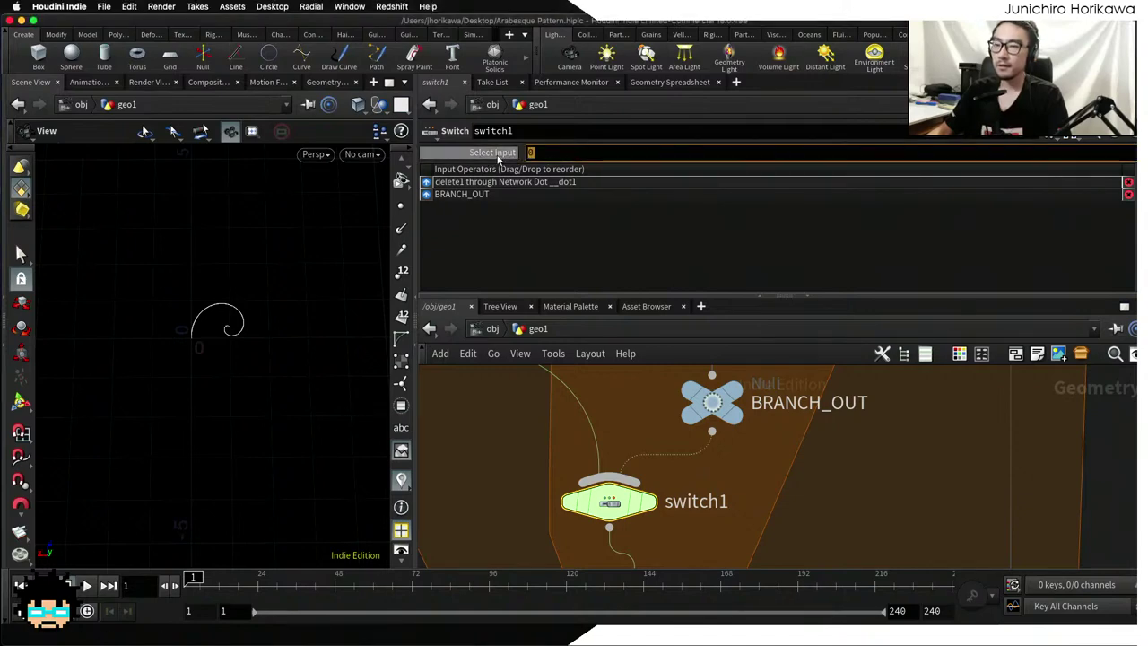
pyautogui.write('nprim')
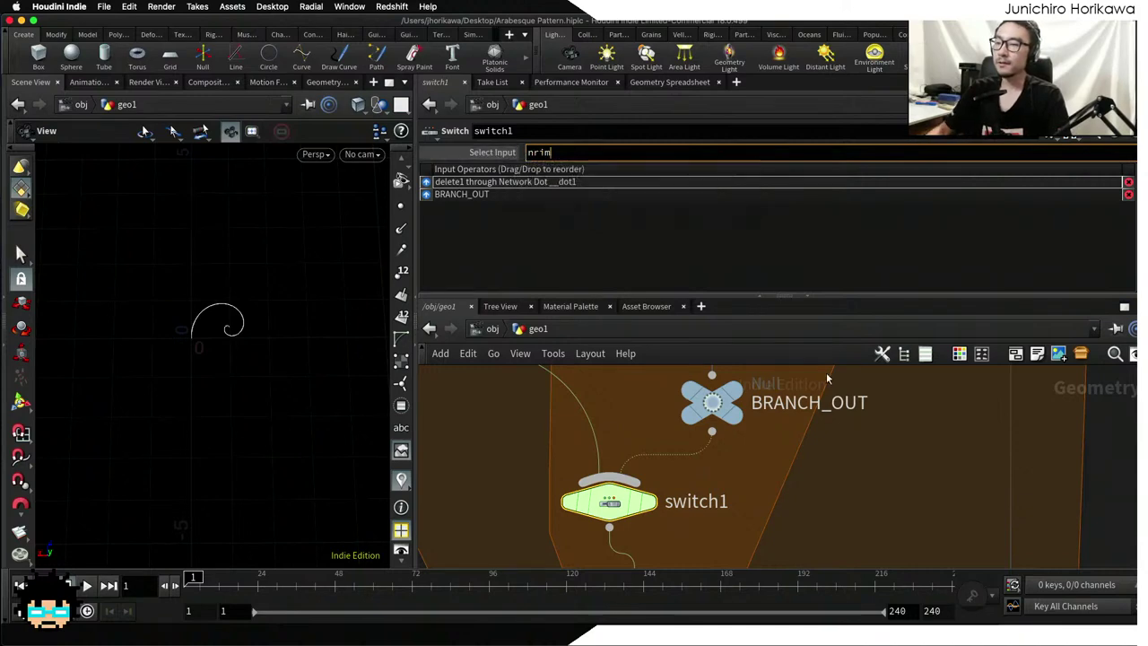
pyautogui.moveTo(703, 415)
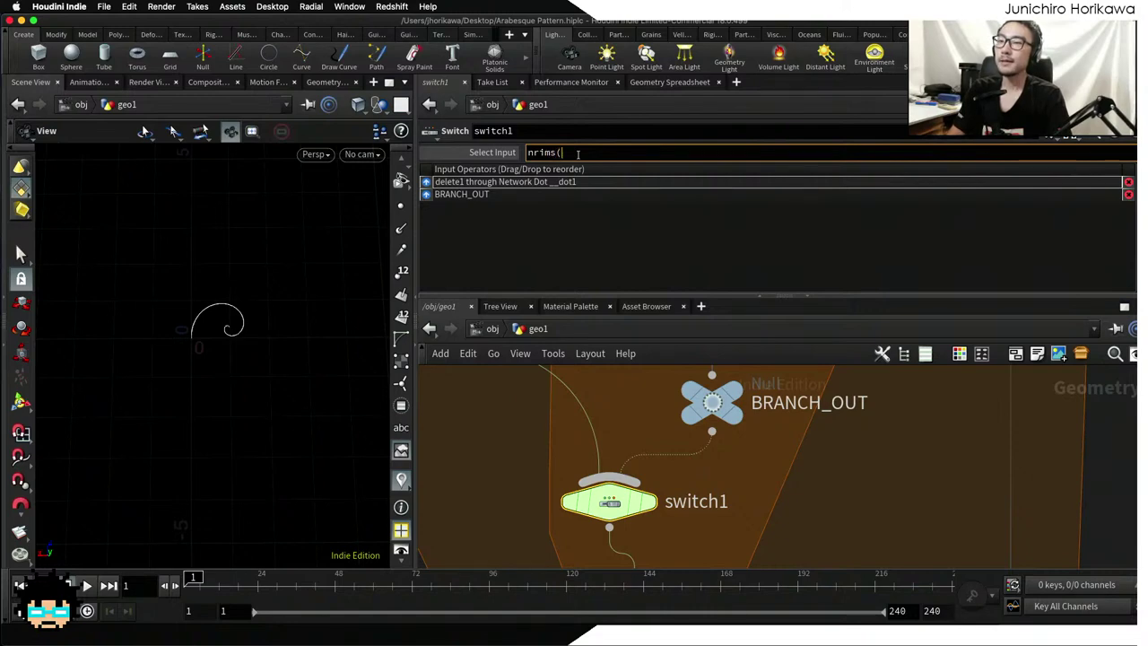
pyautogui.write('prims')
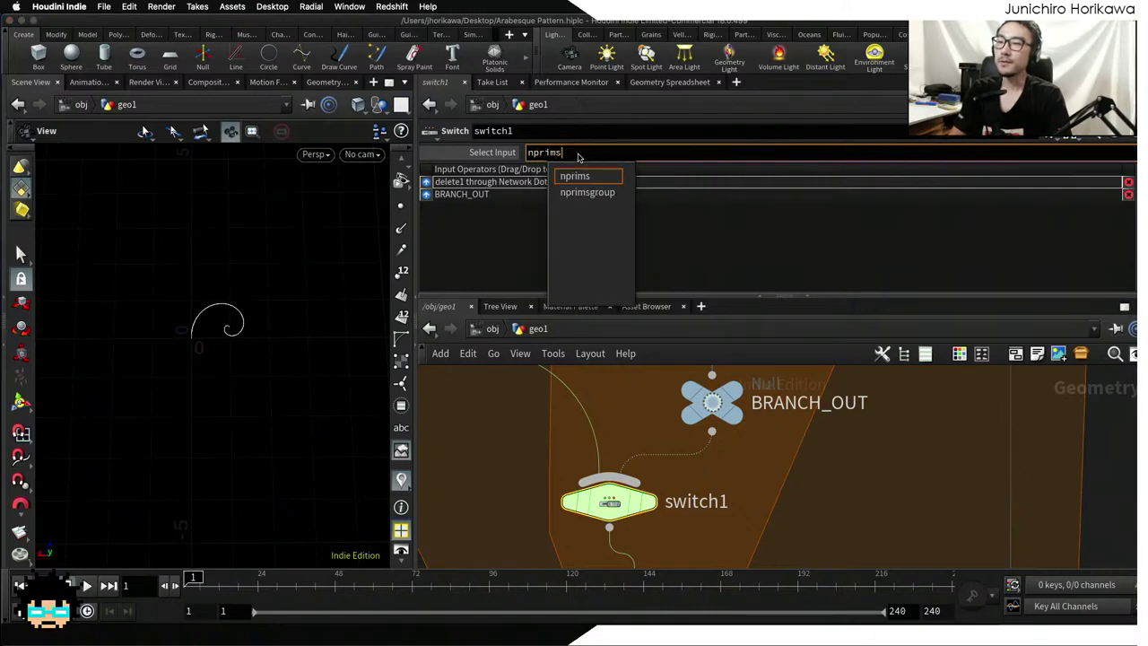
pyautogui.write('("../BRANCH_OUT/"')
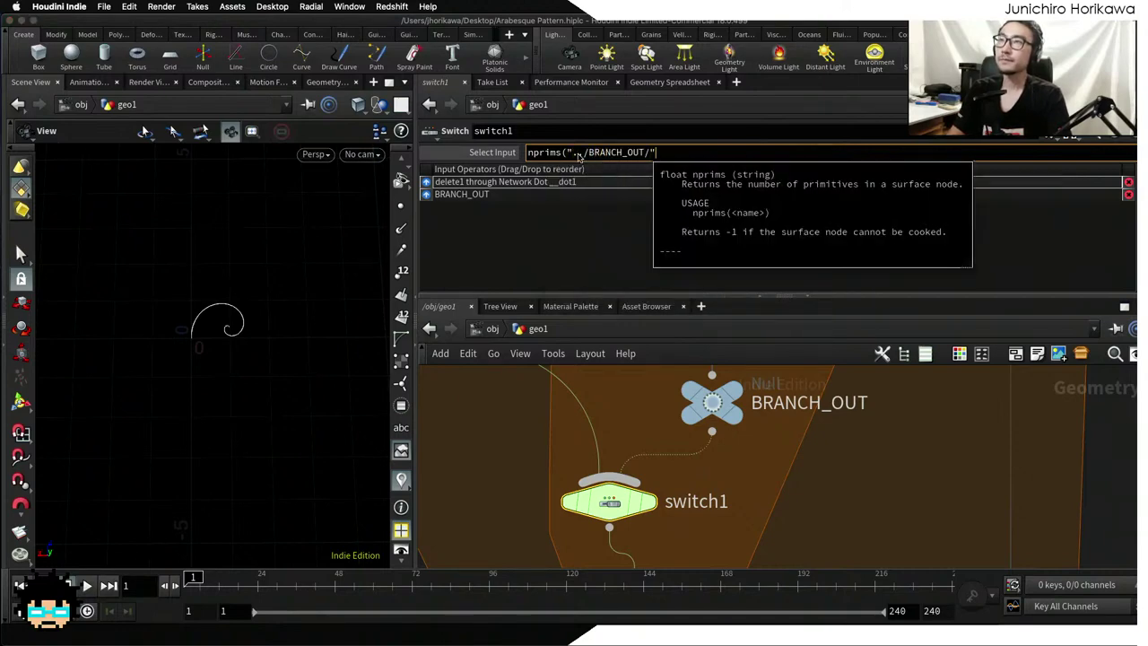
pyautogui.write(')')
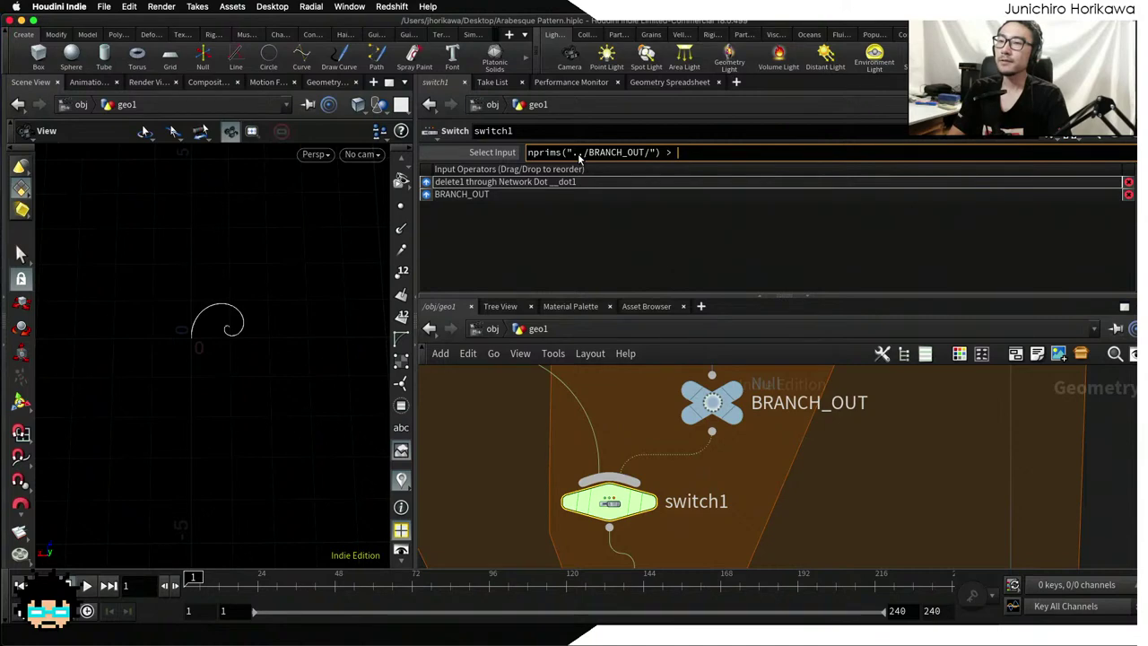
pyautogui.write(' > 0')
pyautogui.press('Return')
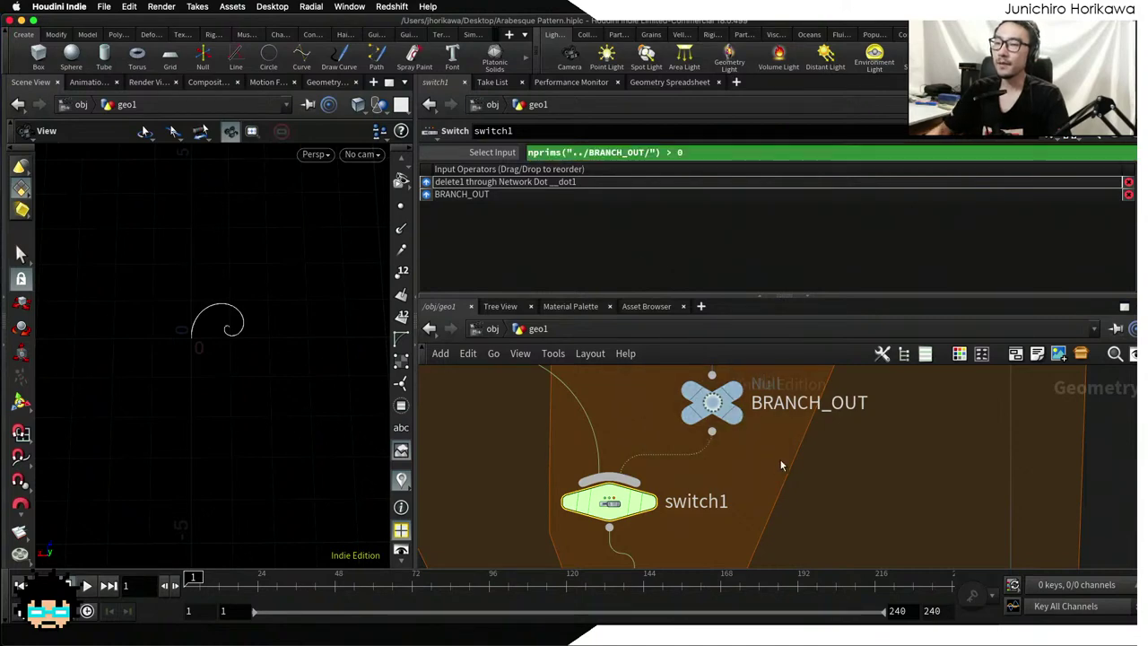
pyautogui.scroll(-2, 777, 460)
pyautogui.moveTo(704, 414); pyautogui.dragTo(734, 410)
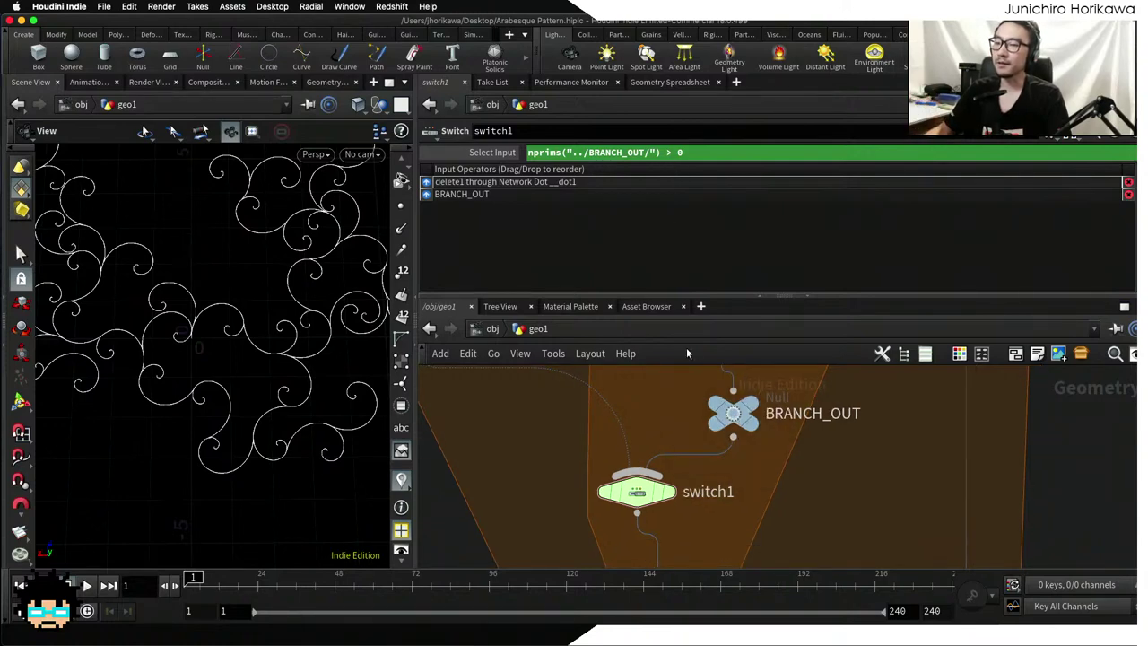
pyautogui.scroll(-5, 637, 405)
pyautogui.scroll(5, 668, 439)
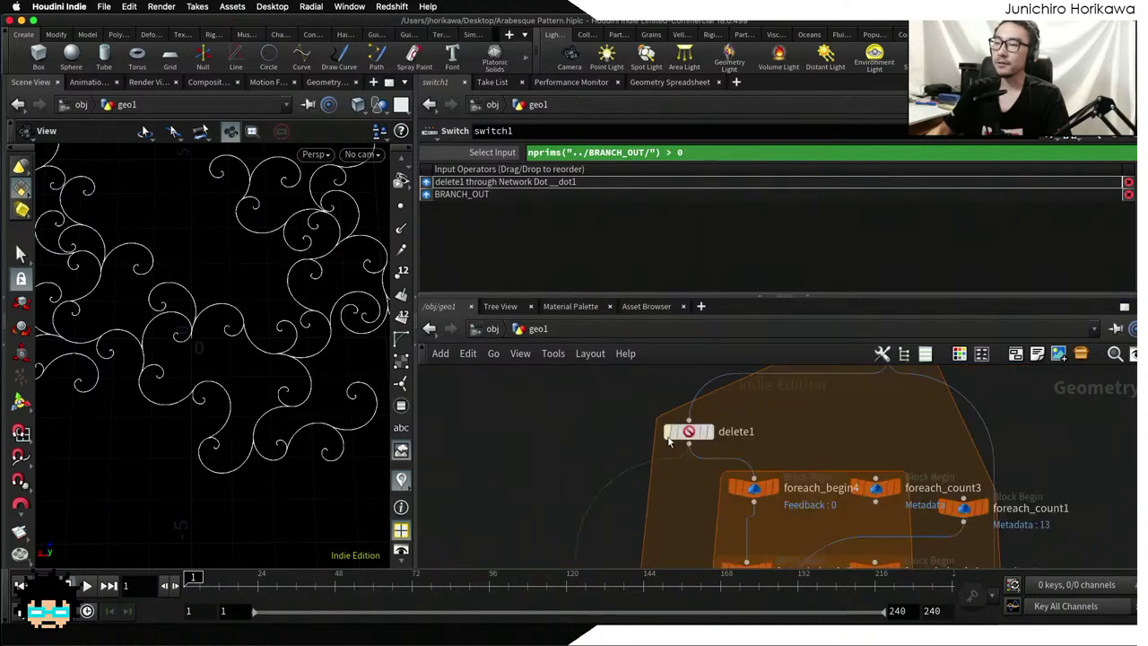
pyautogui.moveTo(669, 440); pyautogui.dragTo(661, 436)
pyautogui.scroll(-5, 701, 560)
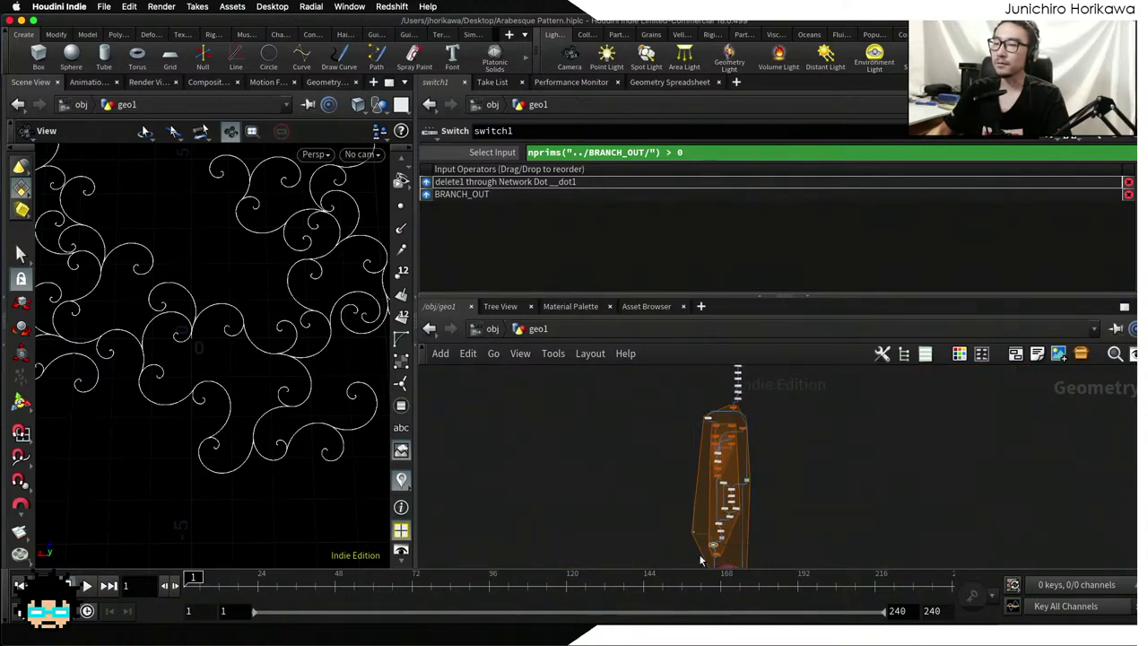
pyautogui.scroll(5, 727, 440)
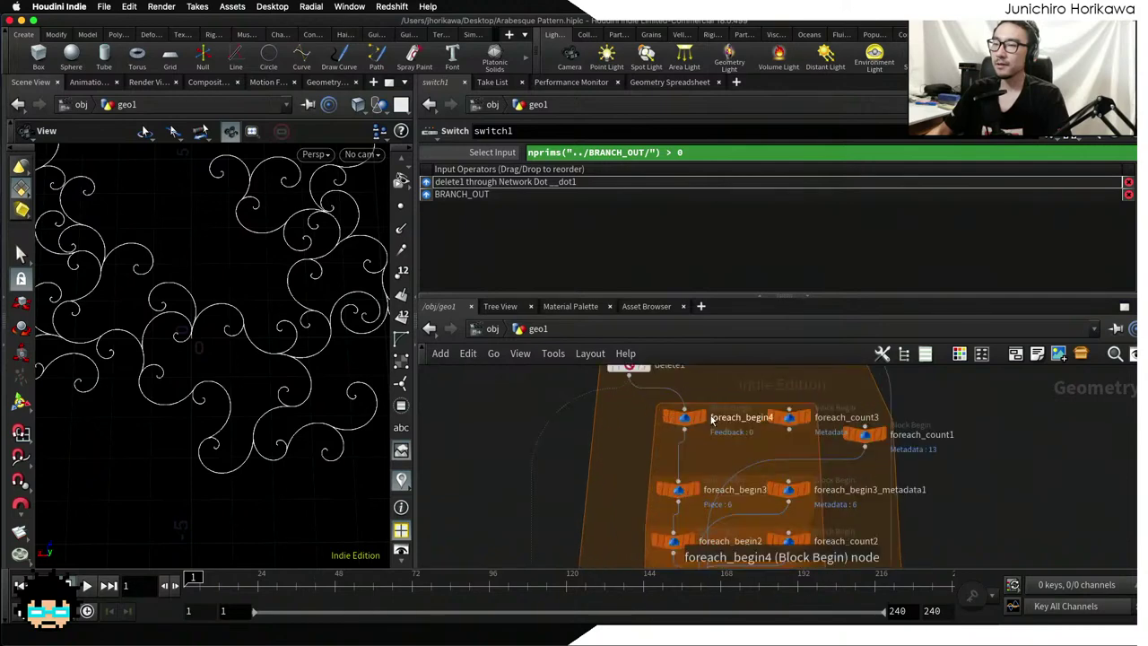
pyautogui.moveTo(632, 405); pyautogui.dragTo(636, 448, button='middle')
pyautogui.scroll(-5, 636, 449)
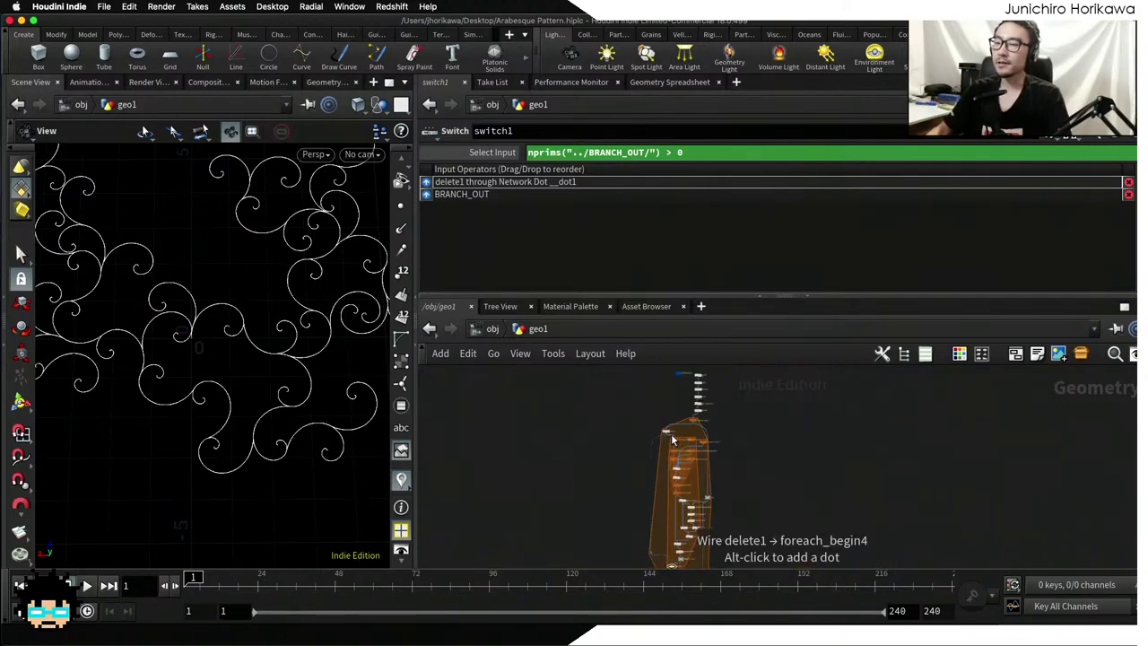
pyautogui.scroll(5, 709, 422)
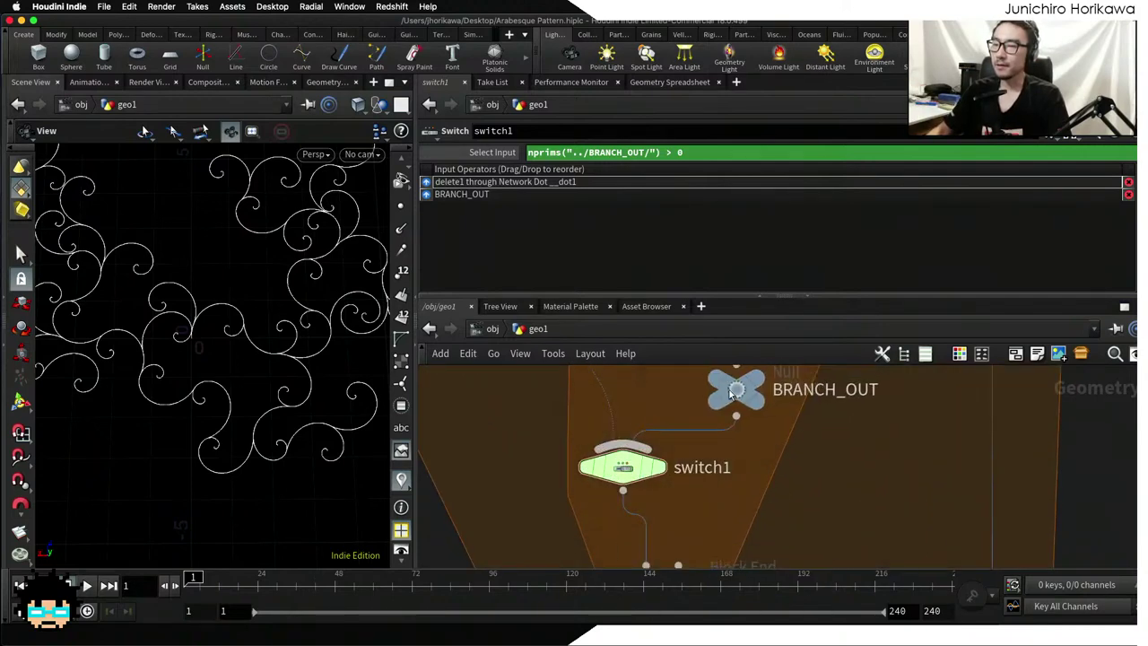
pyautogui.moveTo(728, 395); pyautogui.dragTo(718, 437, button='middle')
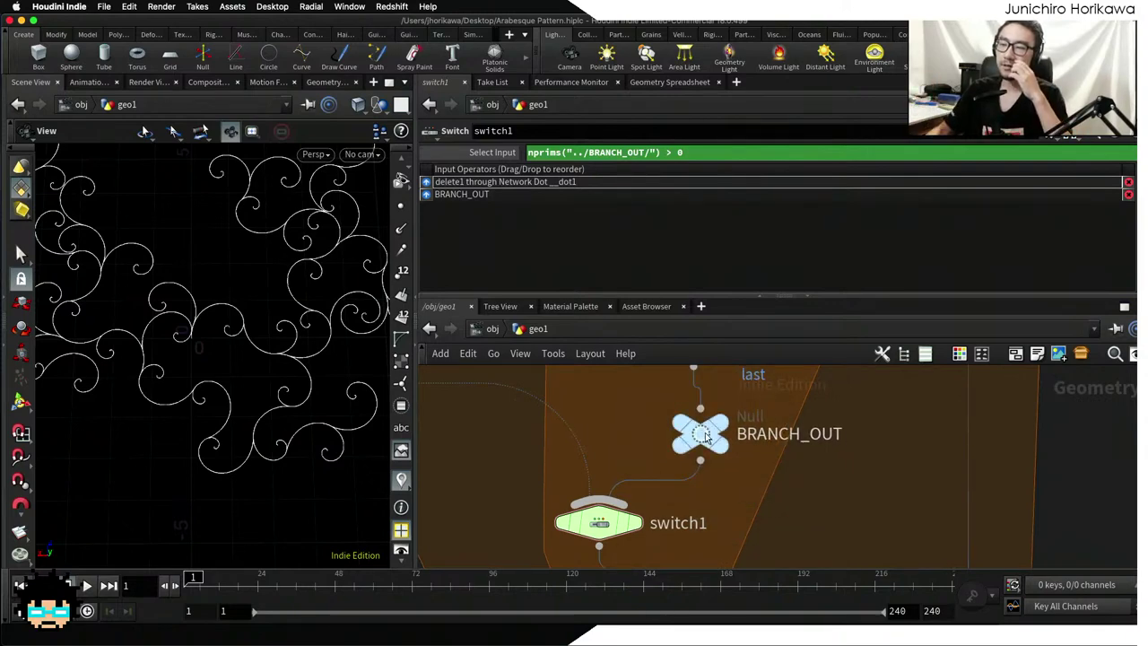
pyautogui.moveTo(704, 435)
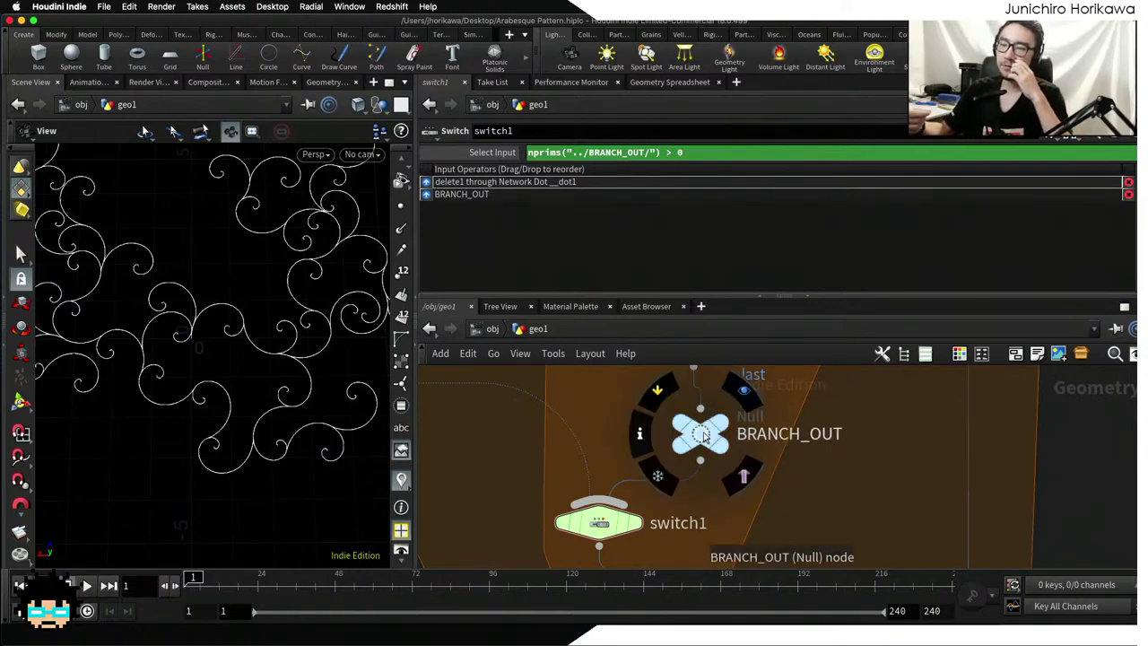
pyautogui.moveTo(704, 434); pyautogui.dragTo(715, 438)
pyautogui.scroll(-6, 713, 439)
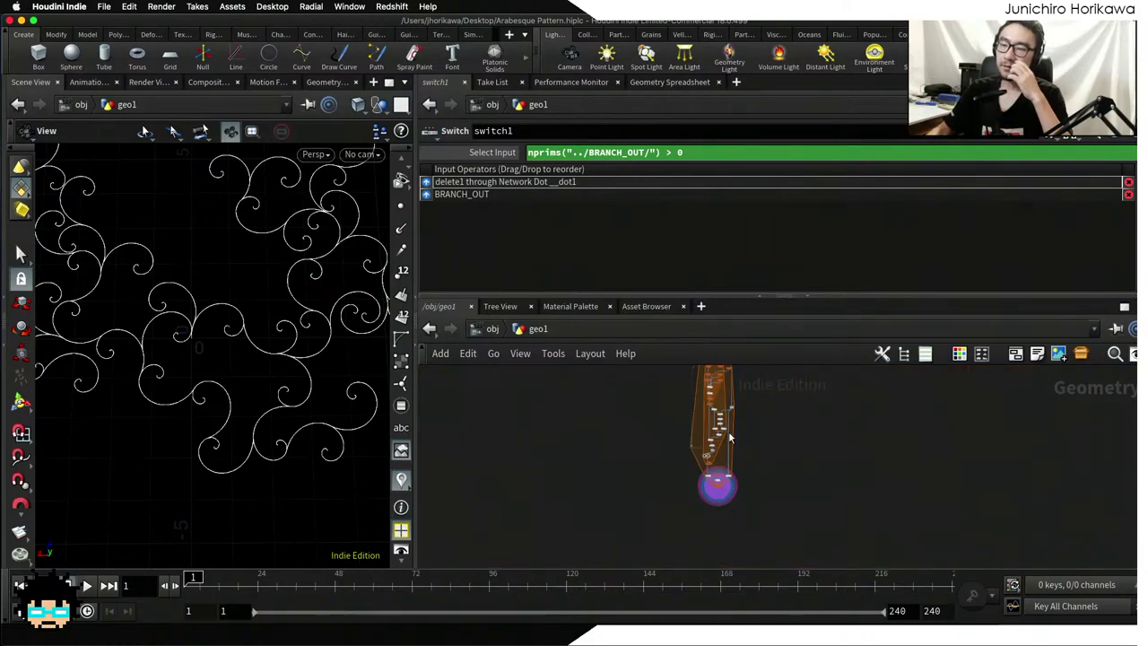
pyautogui.scroll(10, 698, 468)
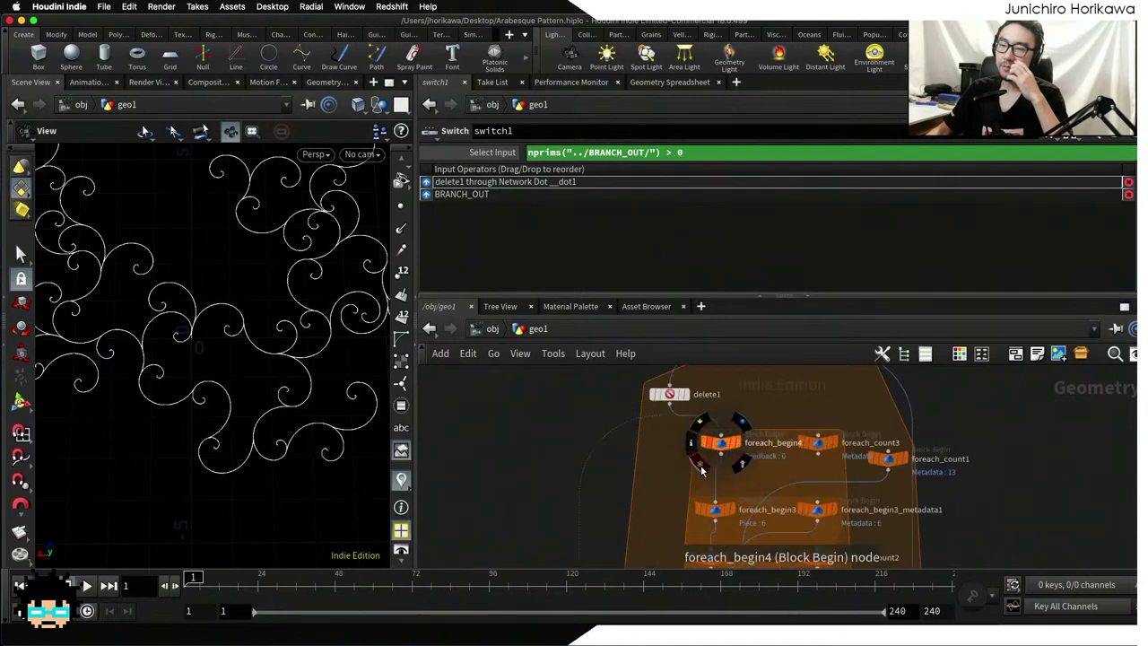
pyautogui.moveTo(640, 374); pyautogui.dragTo(702, 401)
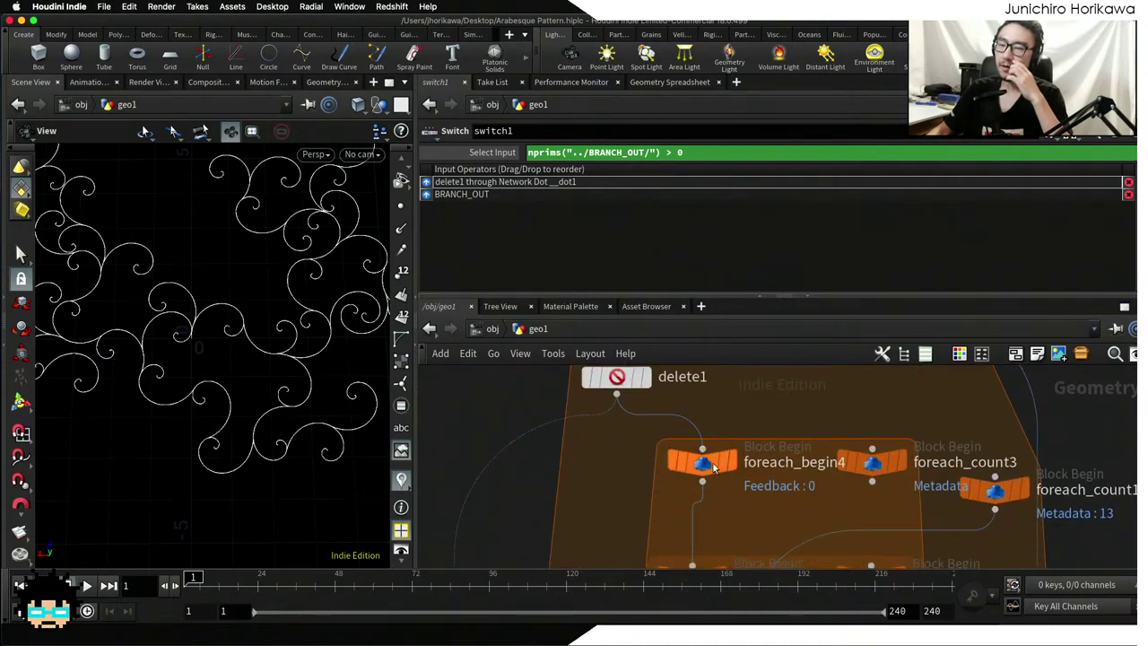
pyautogui.moveTo(706, 464)
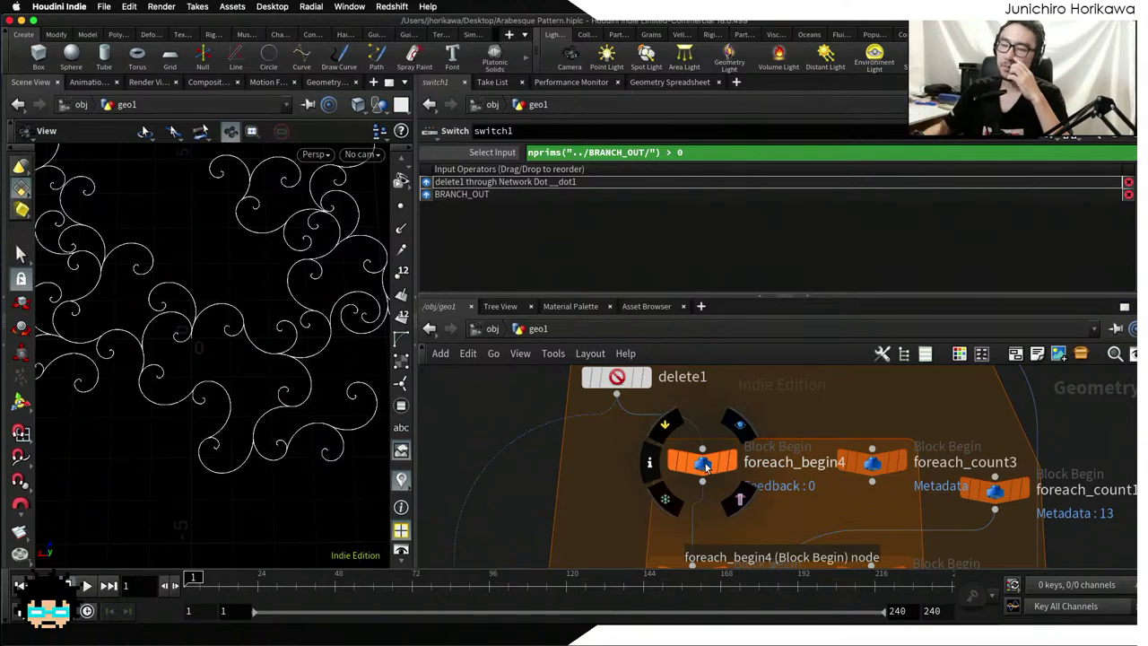
pyautogui.scroll(-10, 673, 431)
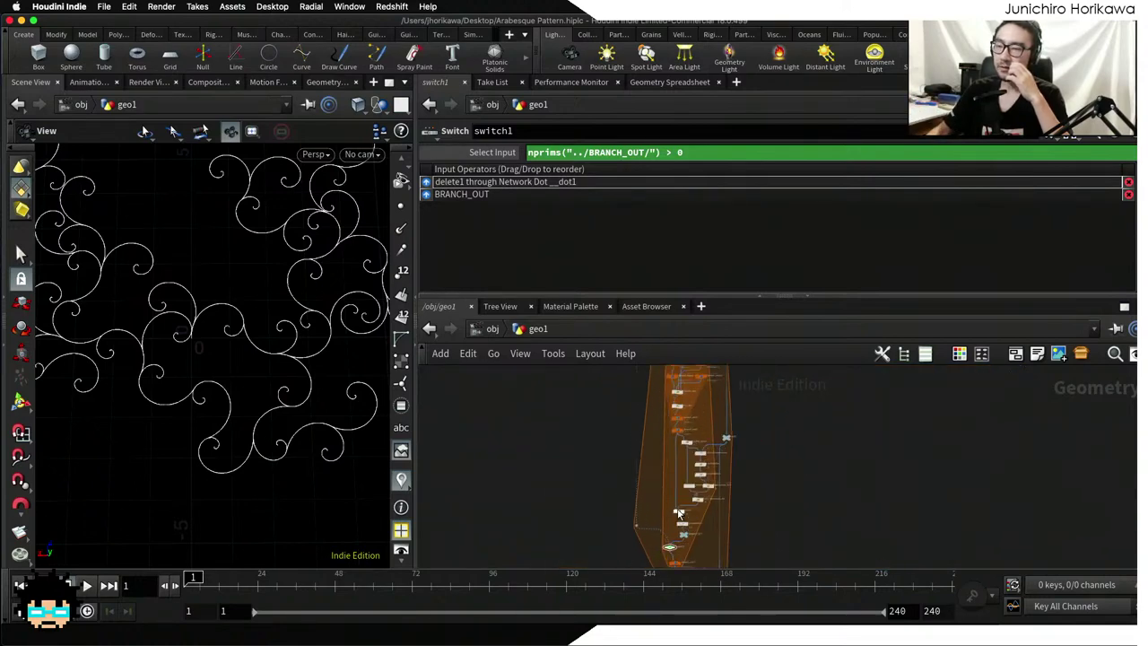
pyautogui.scroll(8, 662, 468)
pyautogui.moveTo(661, 469); pyautogui.dragTo(665, 475)
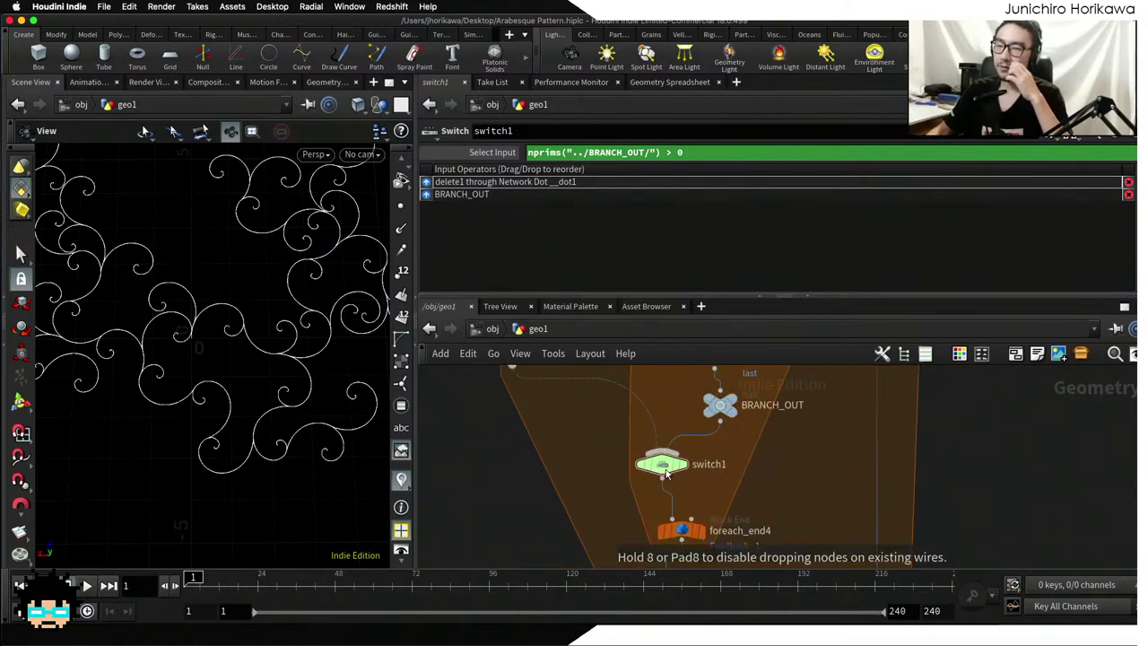
pyautogui.scroll(-6, 686, 471)
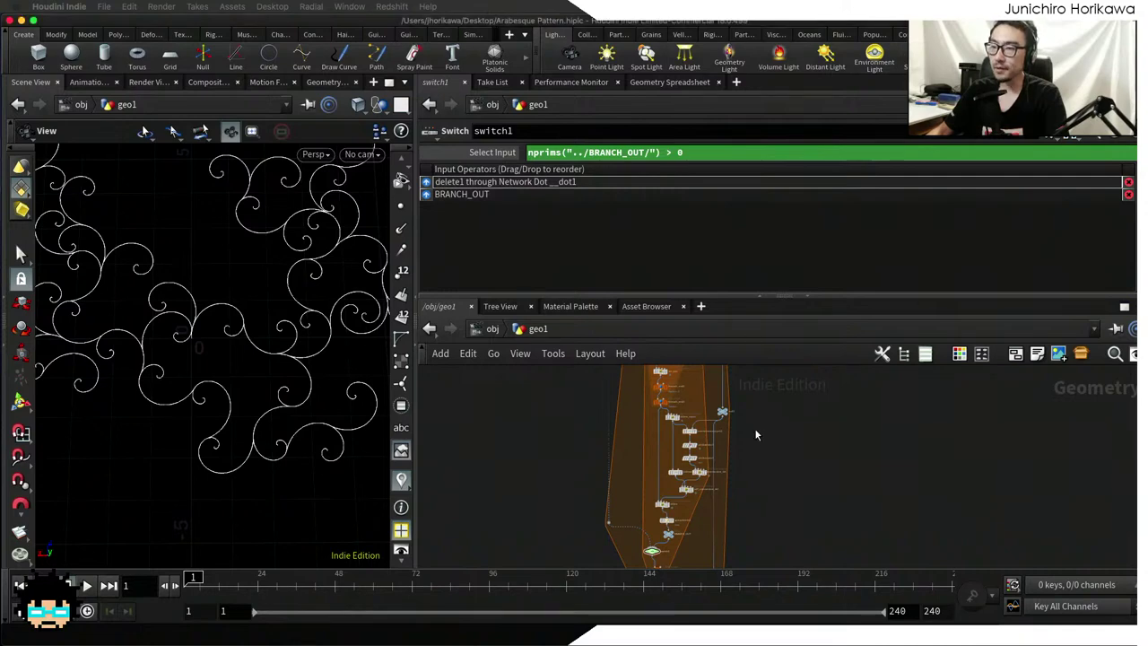
pyautogui.scroll(5, 761, 541)
pyautogui.scroll(-3, 714, 466)
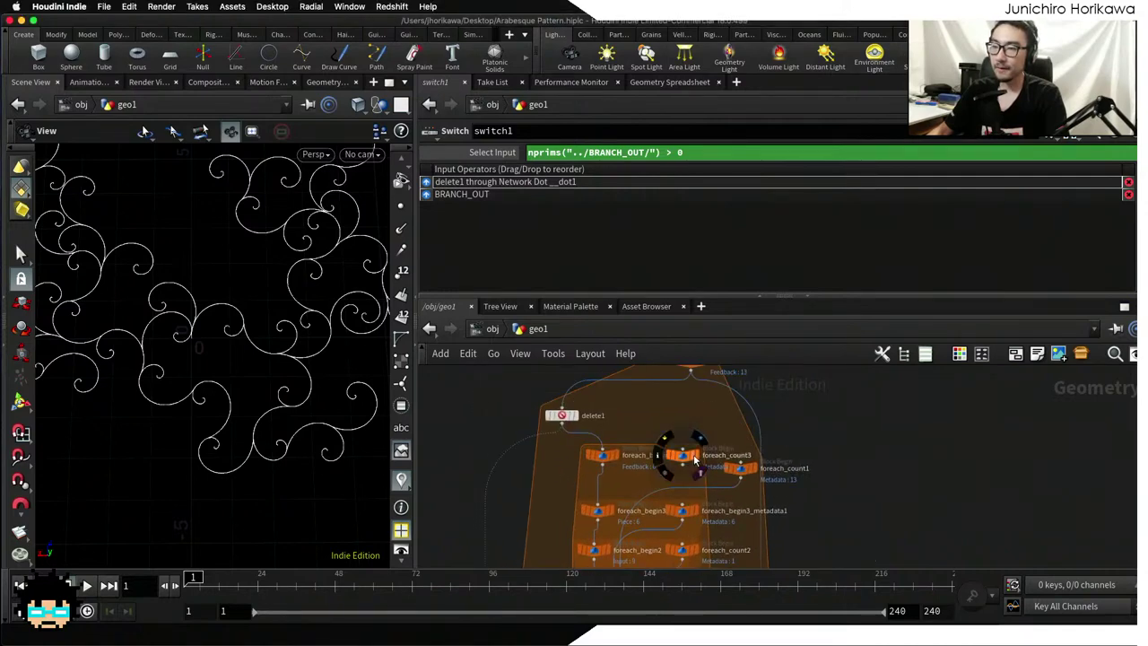
pyautogui.scroll(3, 671, 451)
pyautogui.moveTo(682, 439); pyautogui.dragTo(691, 459)
# List foreach_count3's detail metadata in the Geometry Spreadsheet: iteration 0, numiterations 1, value 1.
pyautogui.click(691, 457)
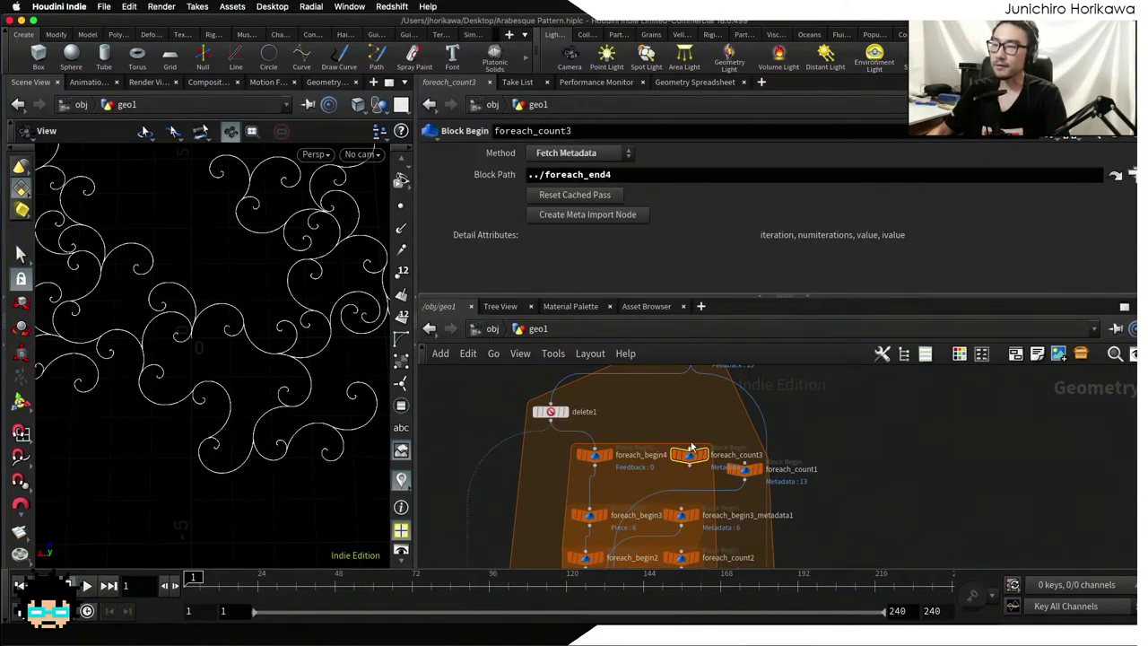
pyautogui.click(680, 83)
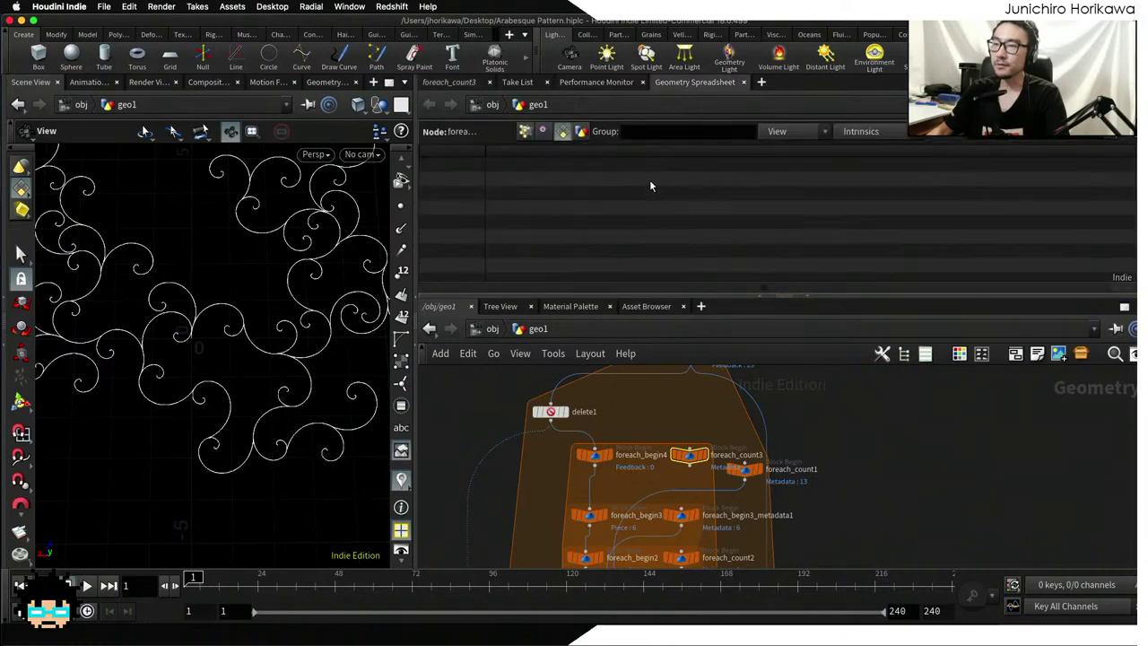
pyautogui.click(581, 132)
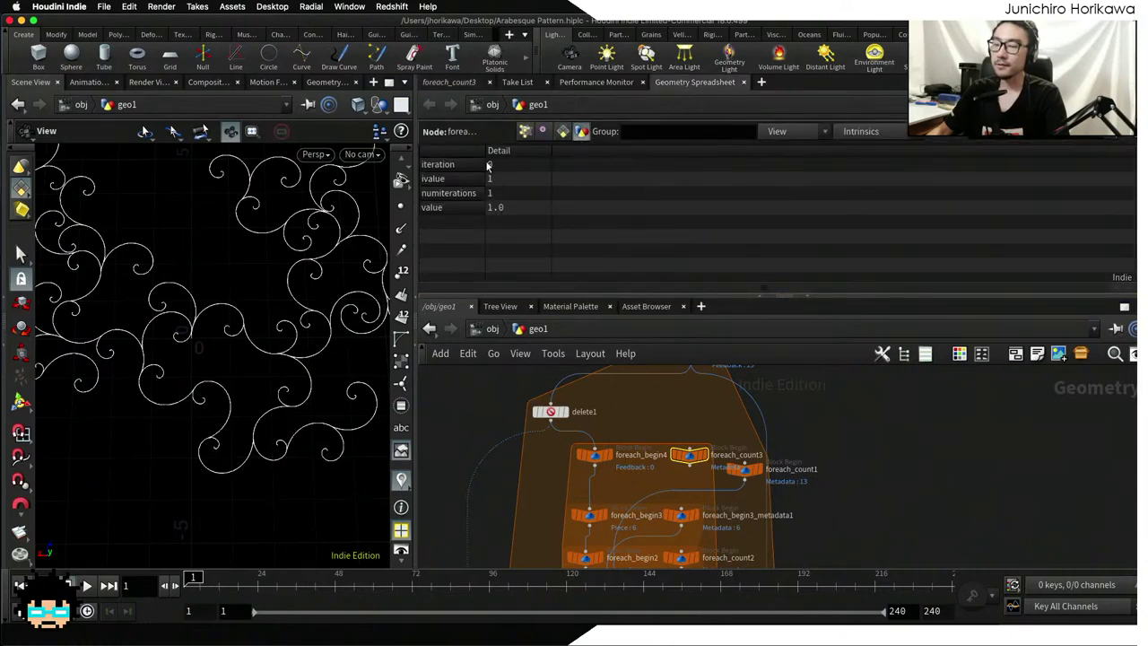
pyautogui.scroll(-2, 674, 423)
pyautogui.moveTo(696, 525); pyautogui.dragTo(703, 489, button='middle')
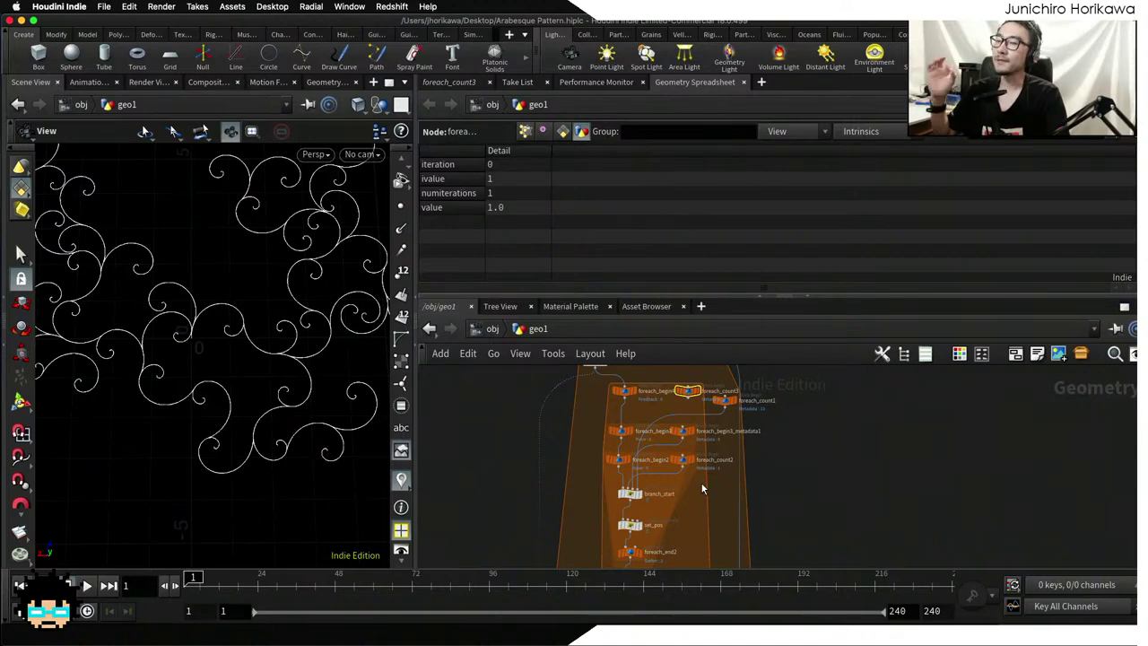
pyautogui.scroll(3, 628, 488)
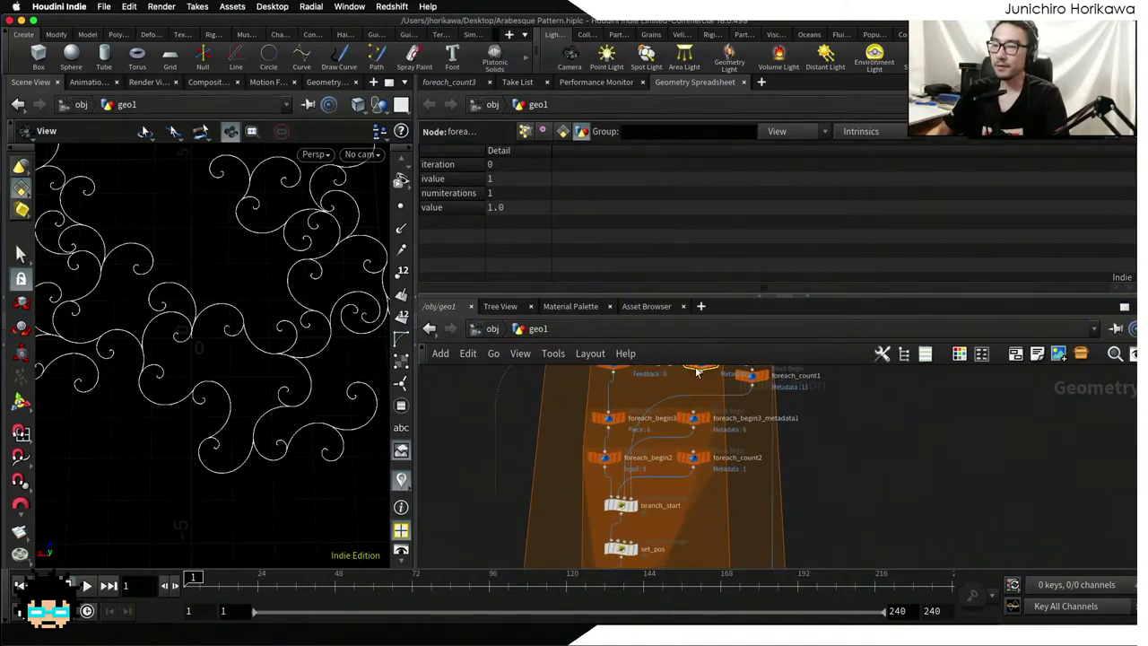
# Move foreach_count3 down beside branch_start and shift foreach_count1 closer to the loop block.
pyautogui.moveTo(715, 402); pyautogui.dragTo(763, 498)
pyautogui.scroll(3, 619, 506)
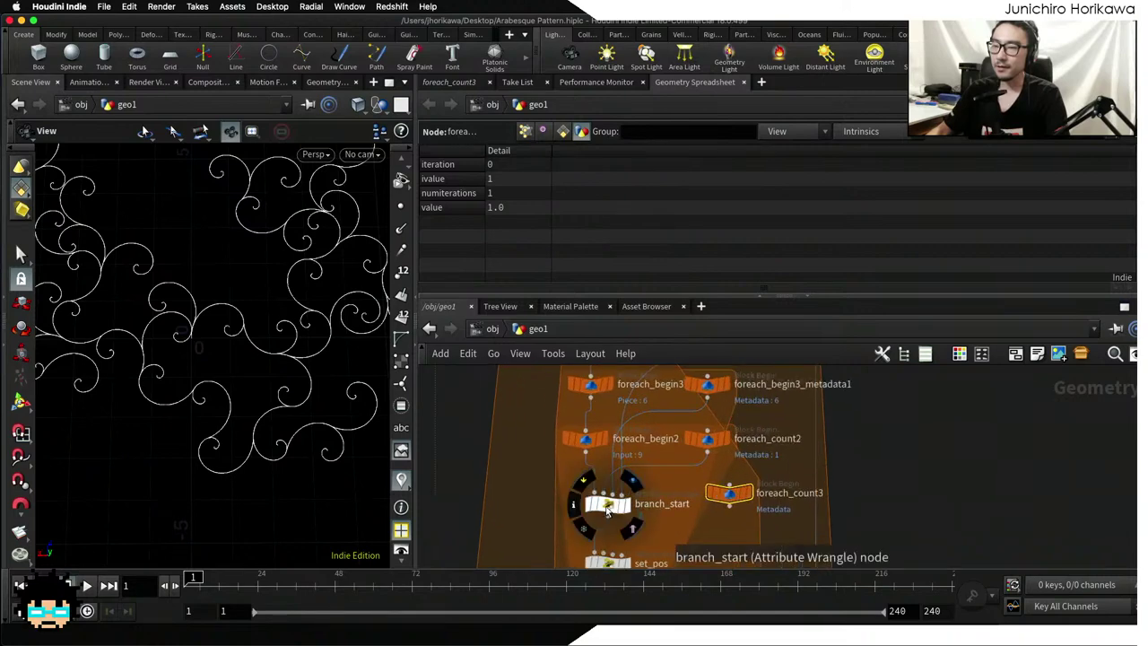
pyautogui.scroll(2, 610, 503)
pyautogui.moveTo(619, 531)
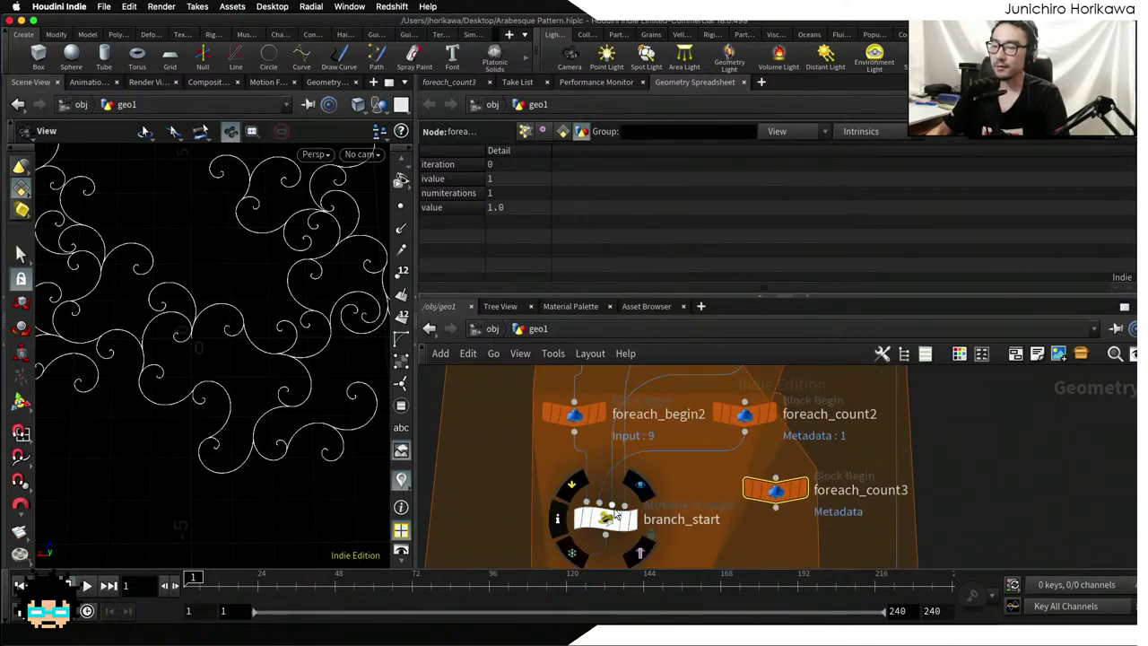
pyautogui.moveTo(615, 533); pyautogui.dragTo(615, 527)
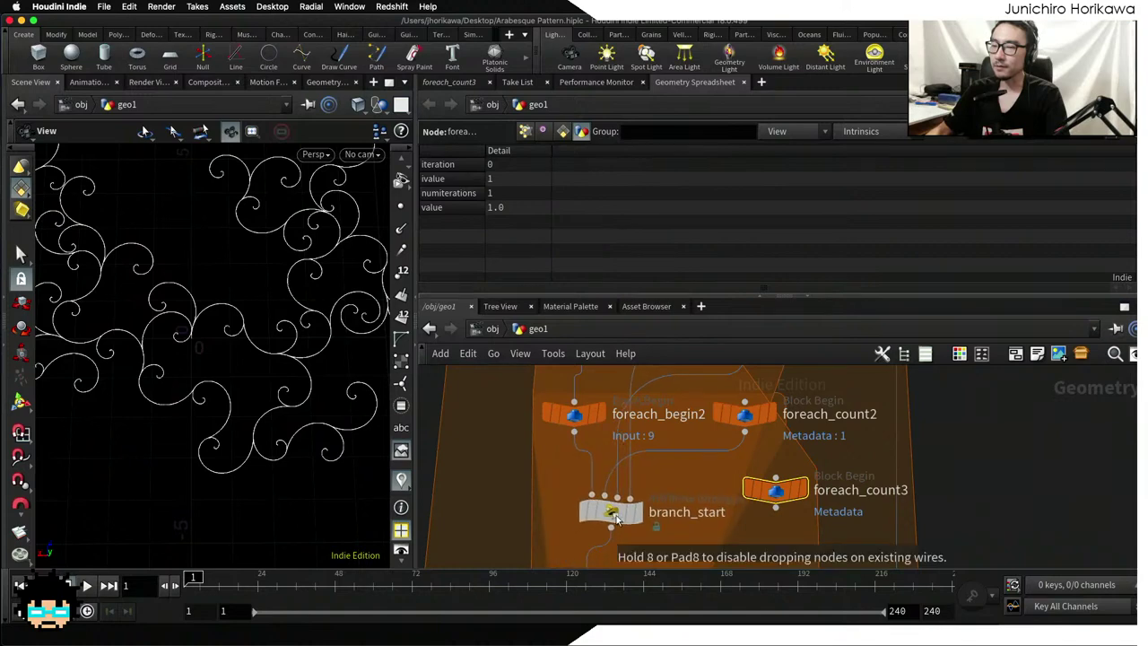
pyautogui.scroll(-3, 690, 477)
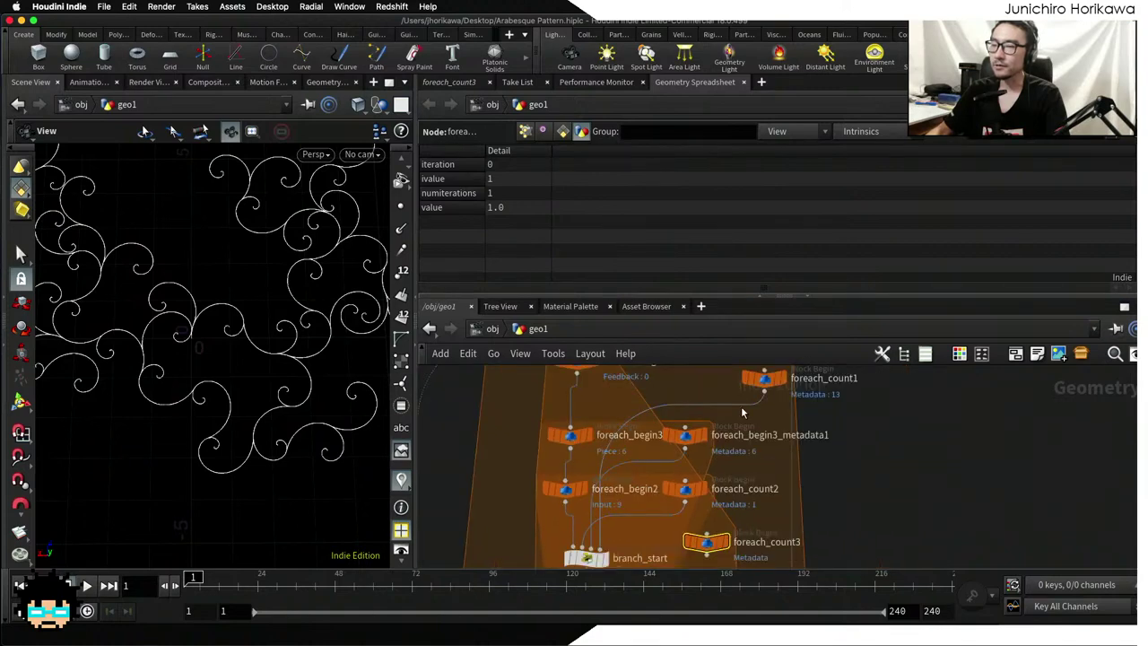
pyautogui.moveTo(762, 379); pyautogui.dragTo(691, 390)
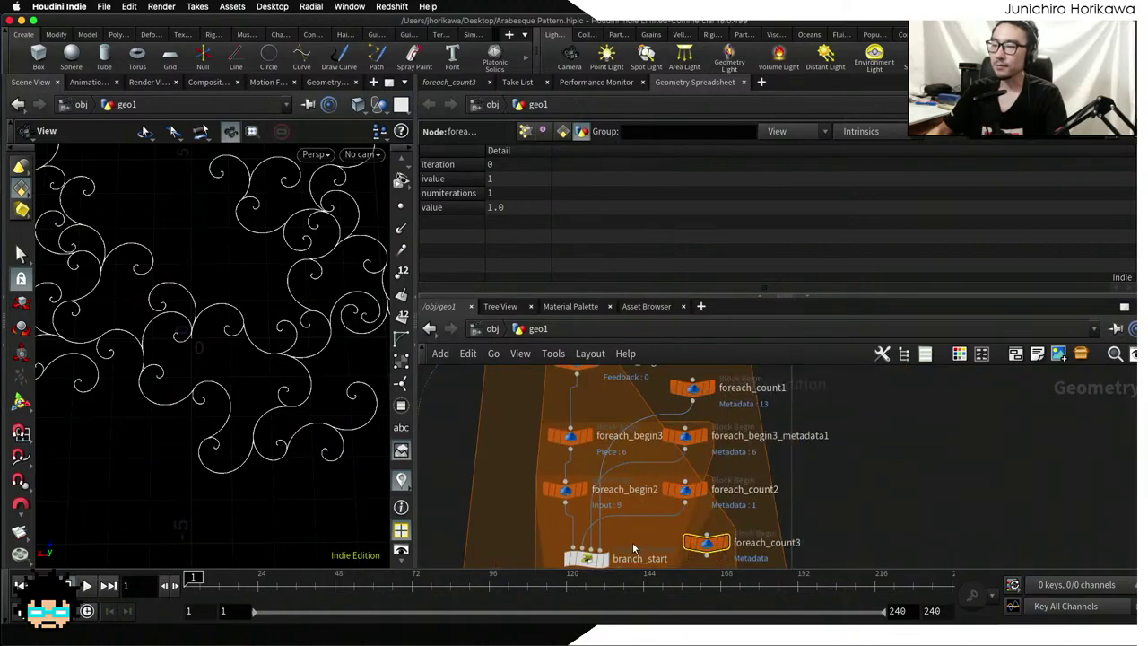
pyautogui.scroll(-2, 621, 527)
pyautogui.scroll(1, 626, 492)
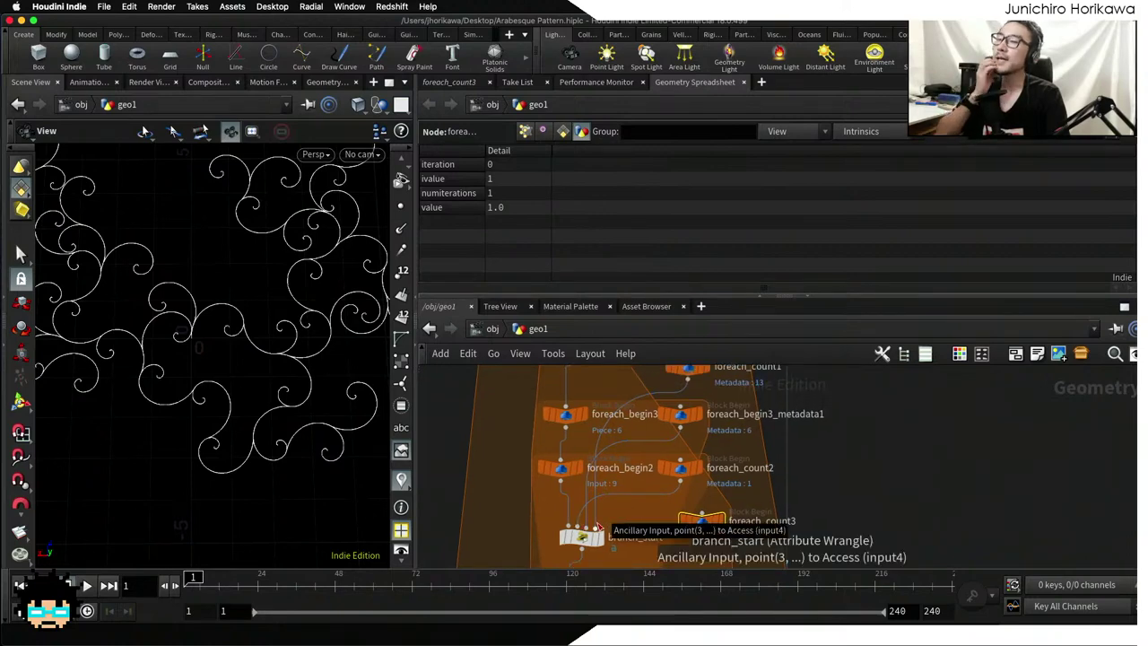
pyautogui.scroll(2, 731, 453)
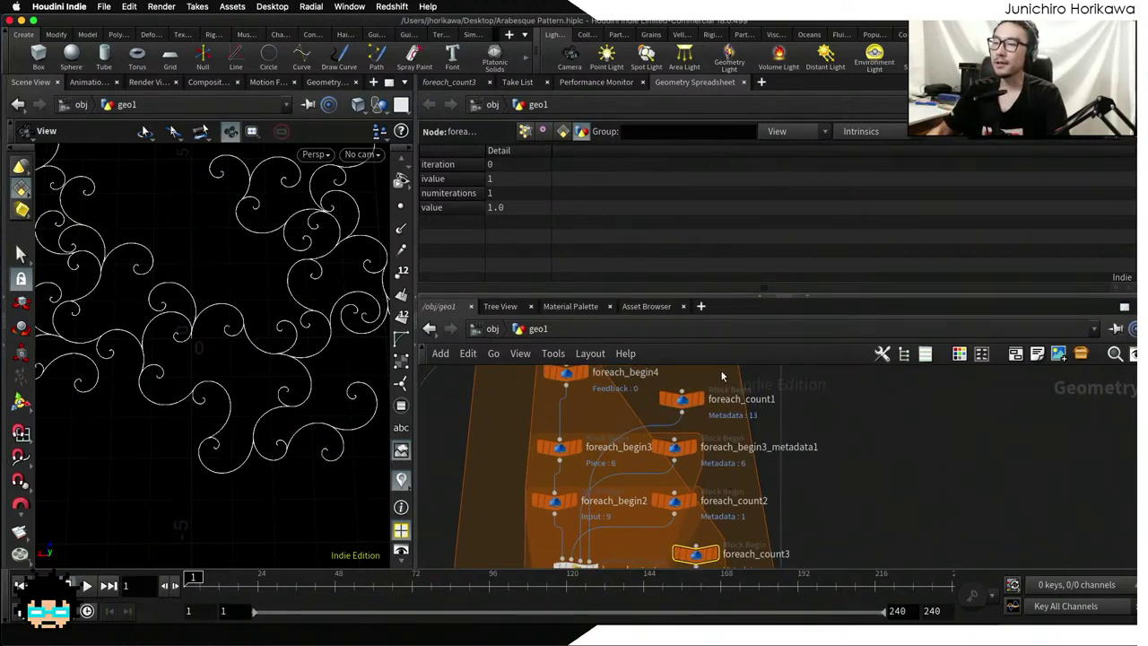
# Rearrange foreach_count3 beside branch_start and reposition the foreach_count1 and foreach_count2 nodes.
pyautogui.moveTo(722, 371)
pyautogui.mouseDown()
pyautogui.moveTo(682, 503)
pyautogui.moveTo(717, 409)
pyautogui.moveTo(716, 380)
pyautogui.mouseUp()
pyautogui.scroll(-4, 596, 510)
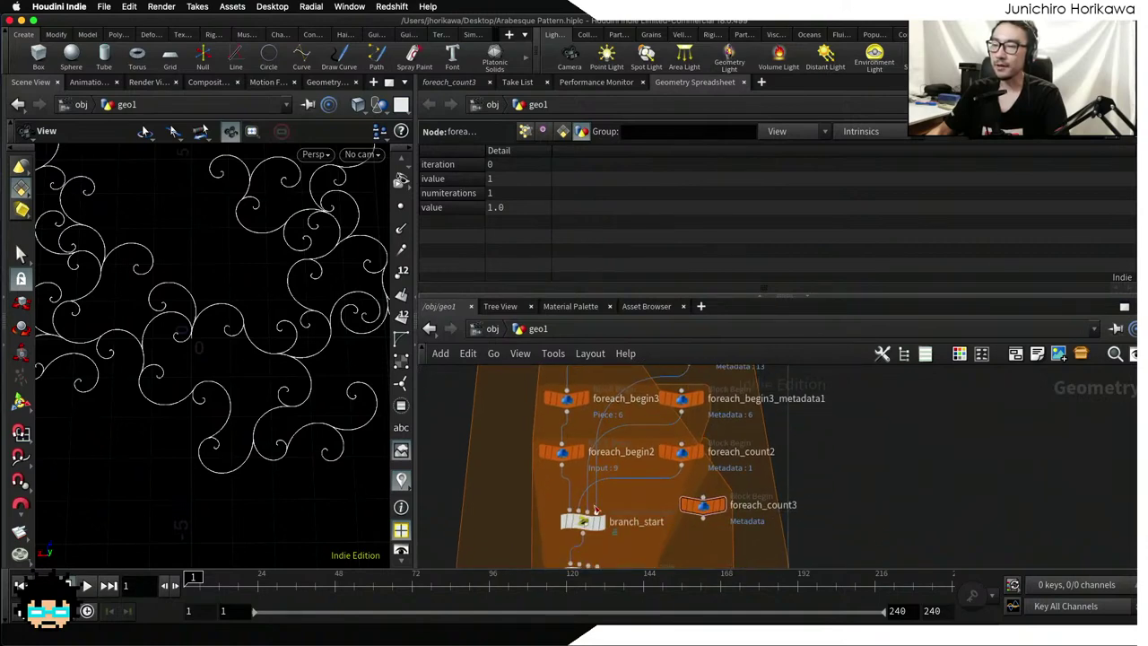
pyautogui.moveTo(712, 520); pyautogui.dragTo(584, 564)
pyautogui.moveTo(584, 564); pyautogui.dragTo(663, 504, button='middle')
pyautogui.scroll(1, 633, 521)
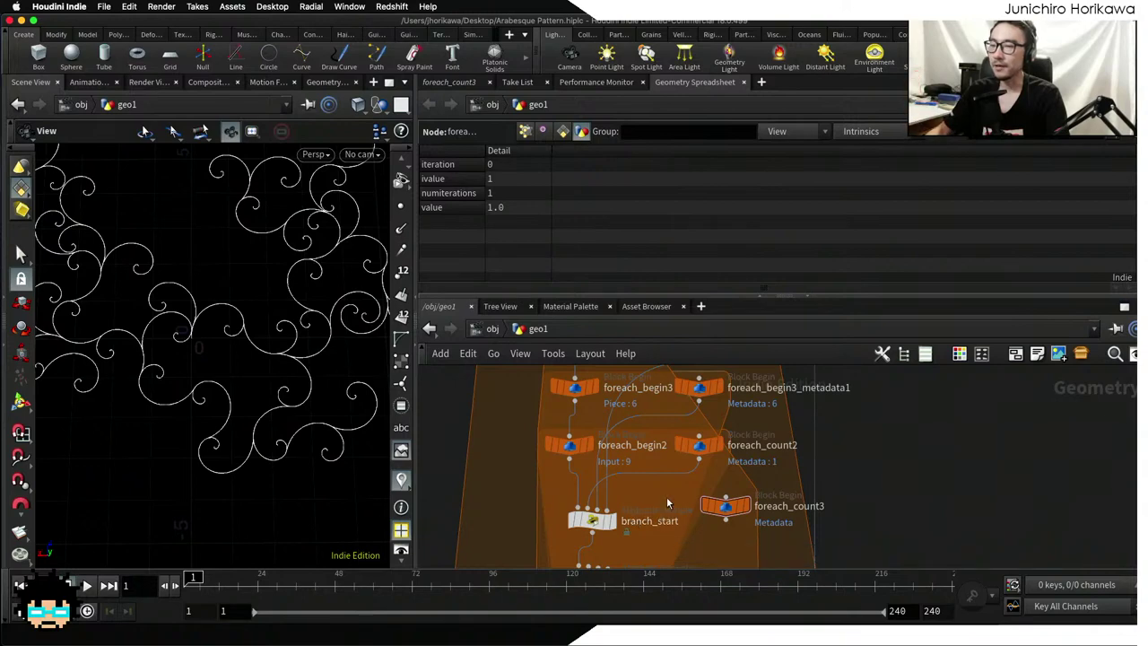
pyautogui.moveTo(662, 517); pyautogui.dragTo(662, 536, button='middle')
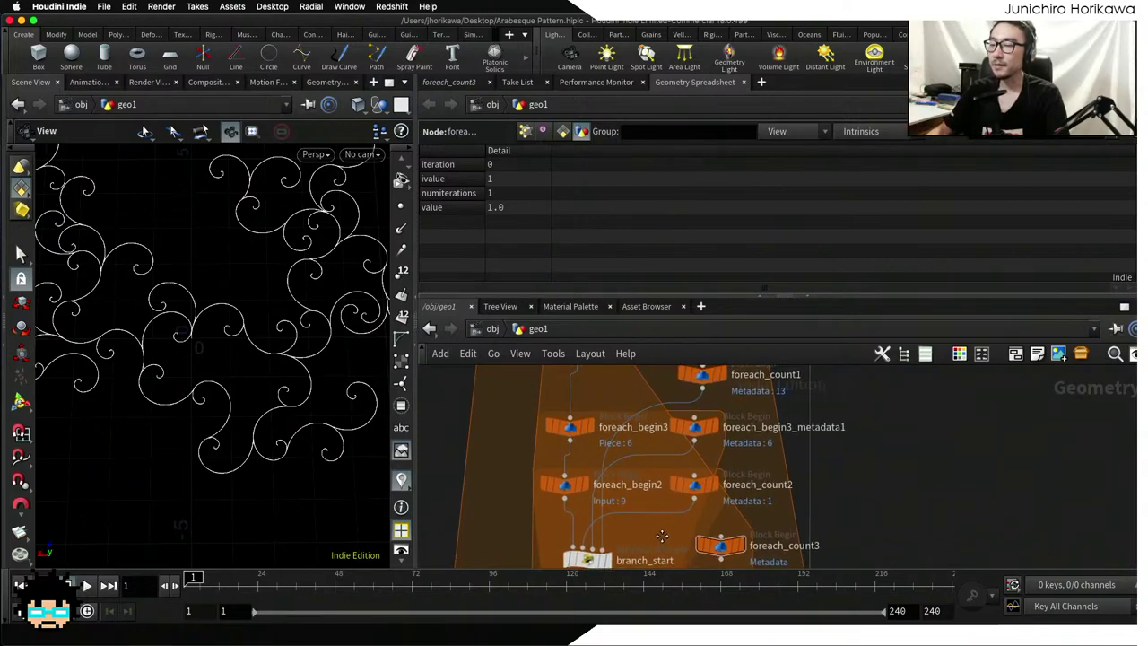
pyautogui.scroll(-4, 664, 539)
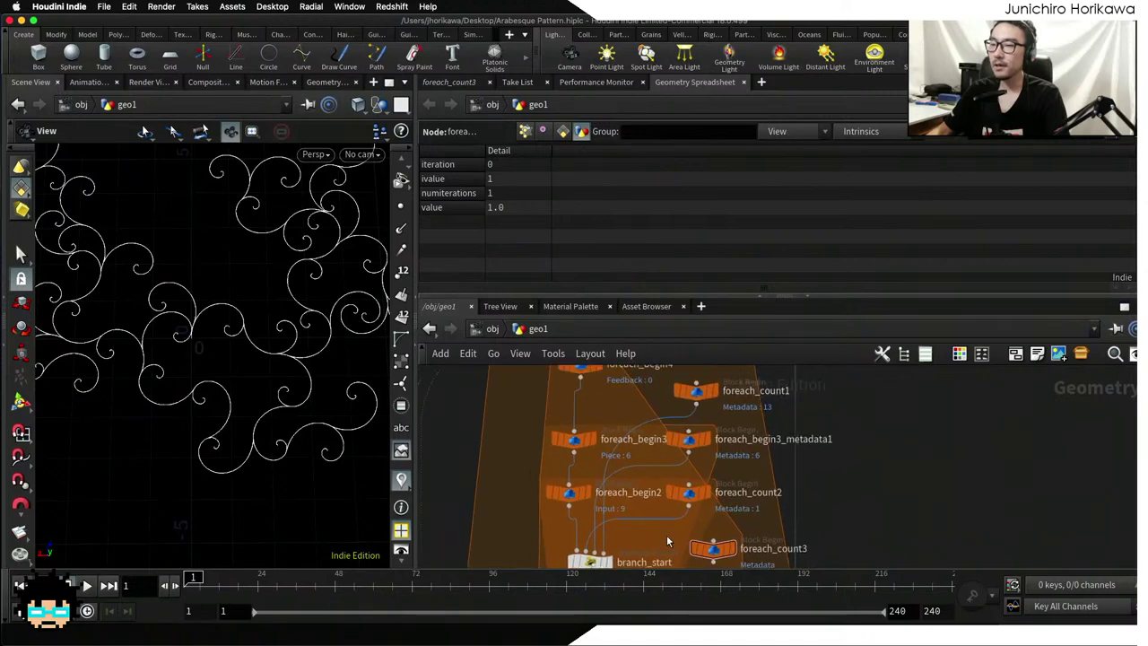
pyautogui.scroll(-2, 666, 540)
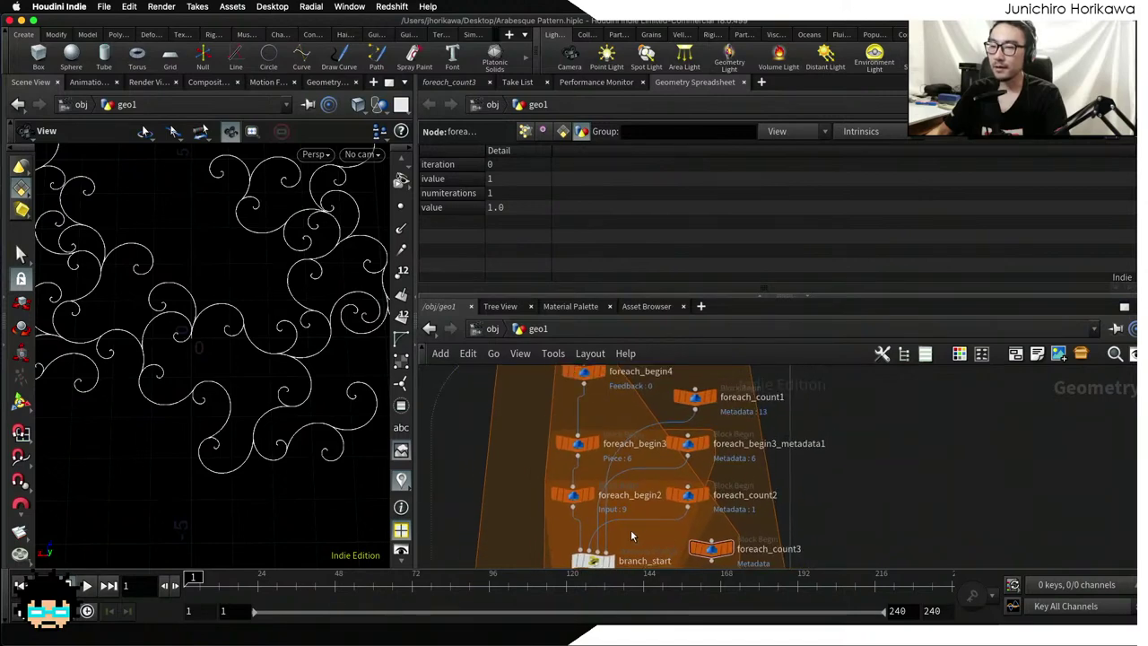
pyautogui.moveTo(689, 508); pyautogui.dragTo(681, 503)
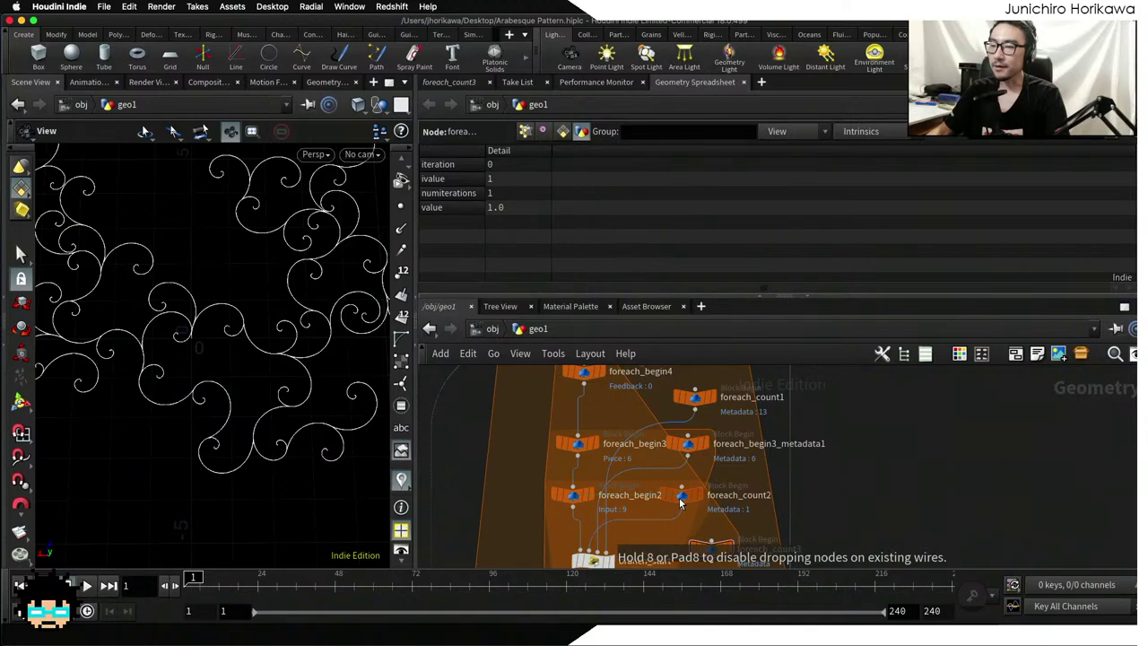
pyautogui.moveTo(677, 392); pyautogui.dragTo(657, 442, button='middle')
pyautogui.moveTo(674, 446); pyautogui.dragTo(698, 438)
pyautogui.scroll(-3, 686, 431)
pyautogui.scroll(-2, 718, 468)
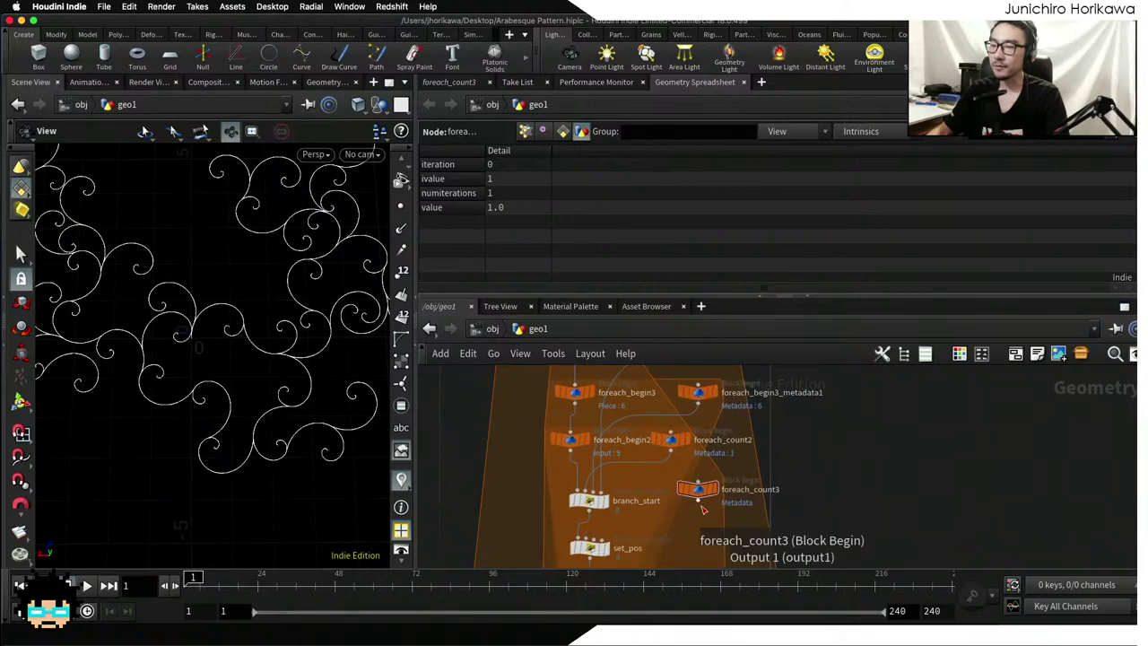
# Wire foreach_count3 into branch_start for a denser 25-piece spiral, then auto-layout with L.
pyautogui.moveTo(700, 498); pyautogui.dragTo(592, 496)
pyautogui.moveTo(699, 489); pyautogui.dragTo(701, 475)
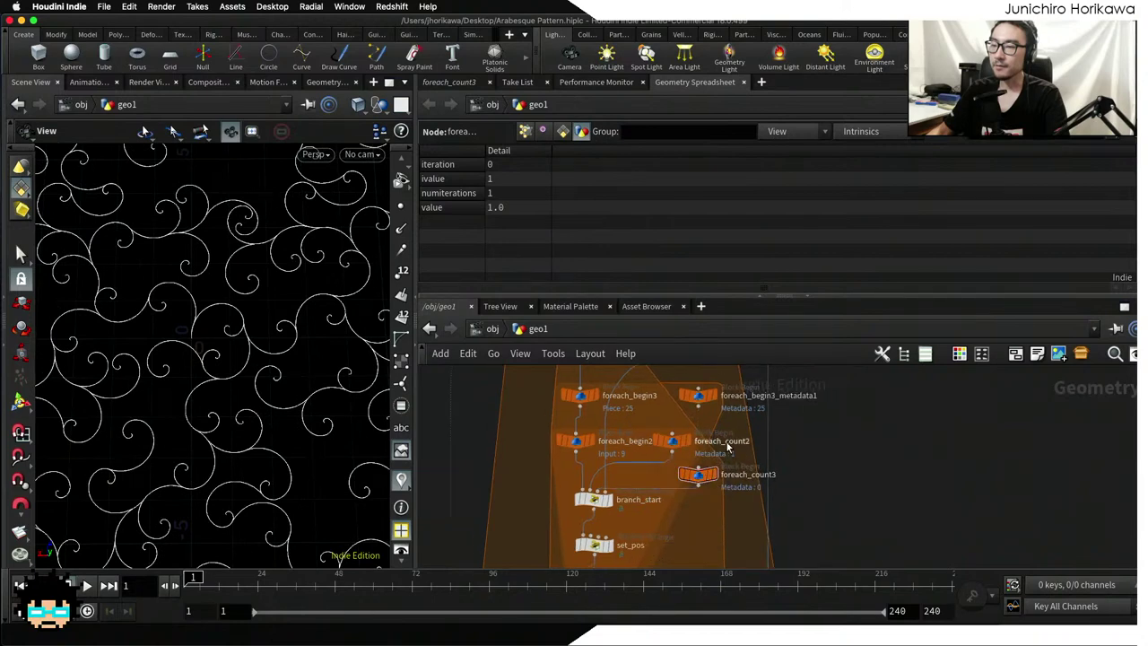
pyautogui.scroll(2, 728, 448)
pyautogui.moveTo(694, 525); pyautogui.dragTo(648, 395)
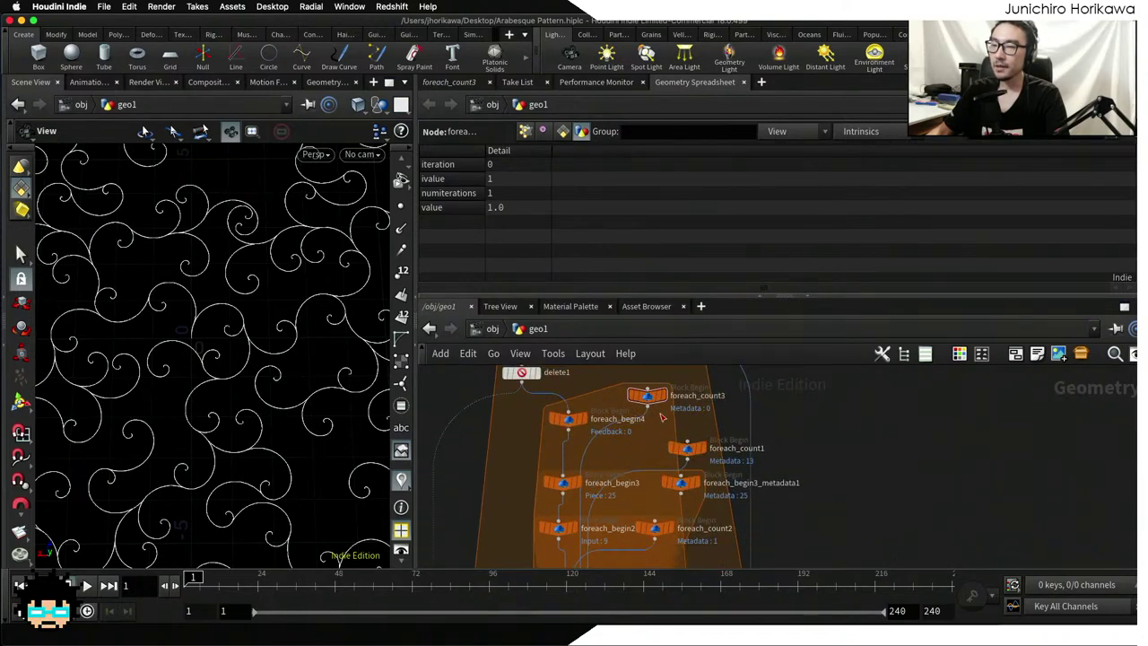
pyautogui.press('l')
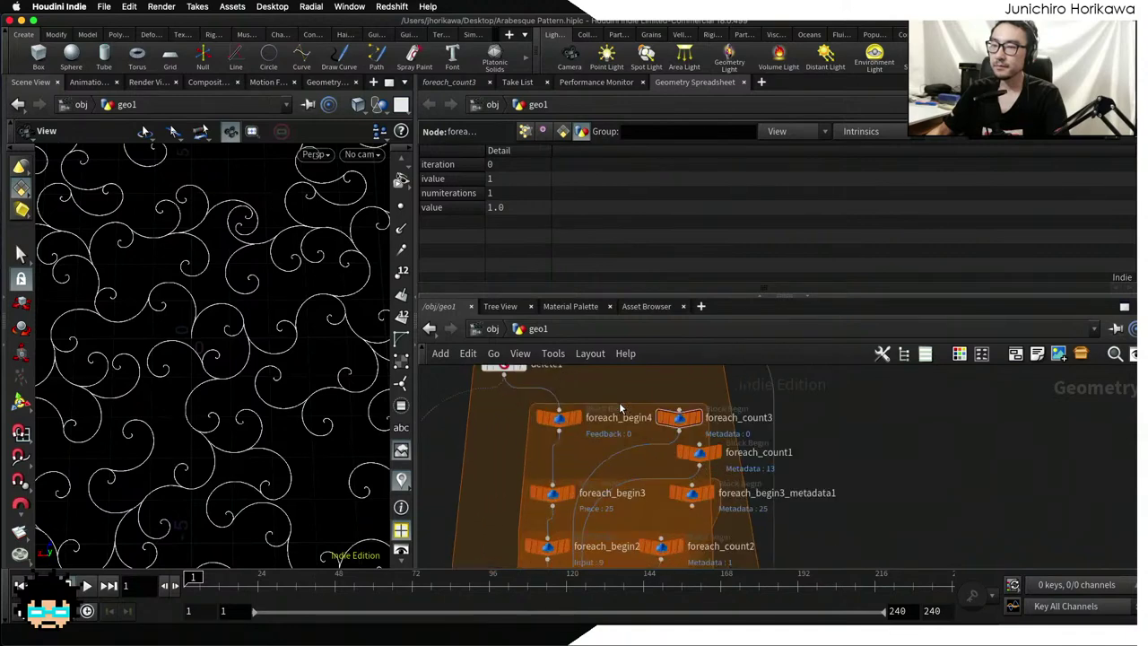
pyautogui.moveTo(679, 417); pyautogui.dragTo(650, 413)
pyautogui.scroll(-5, 649, 413)
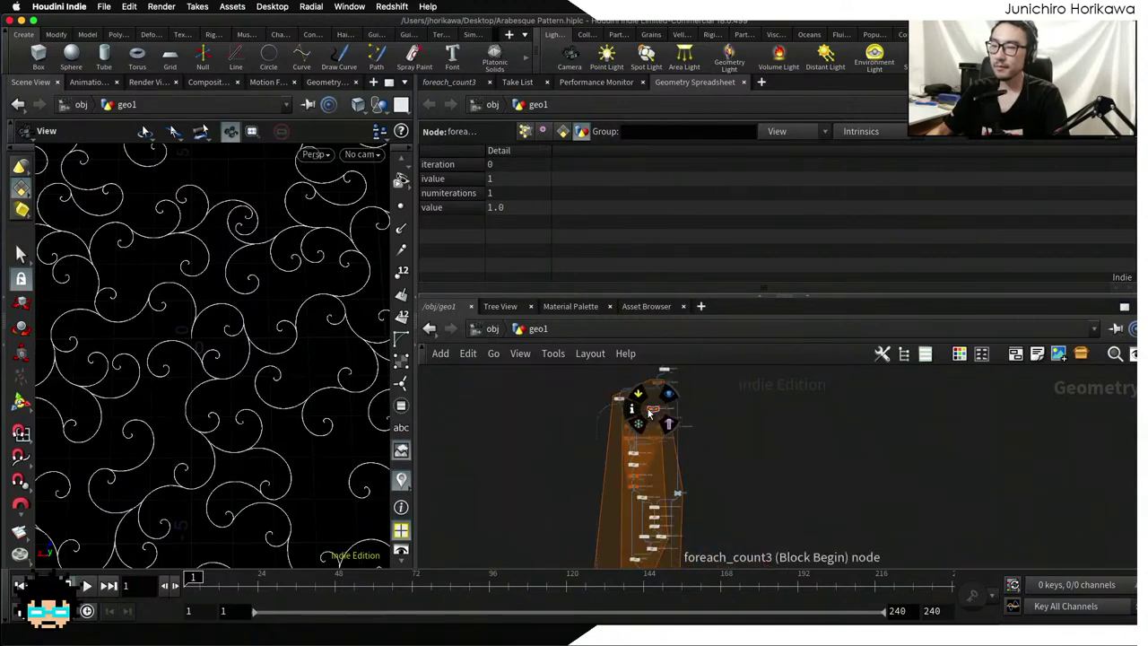
pyautogui.scroll(5, 650, 412)
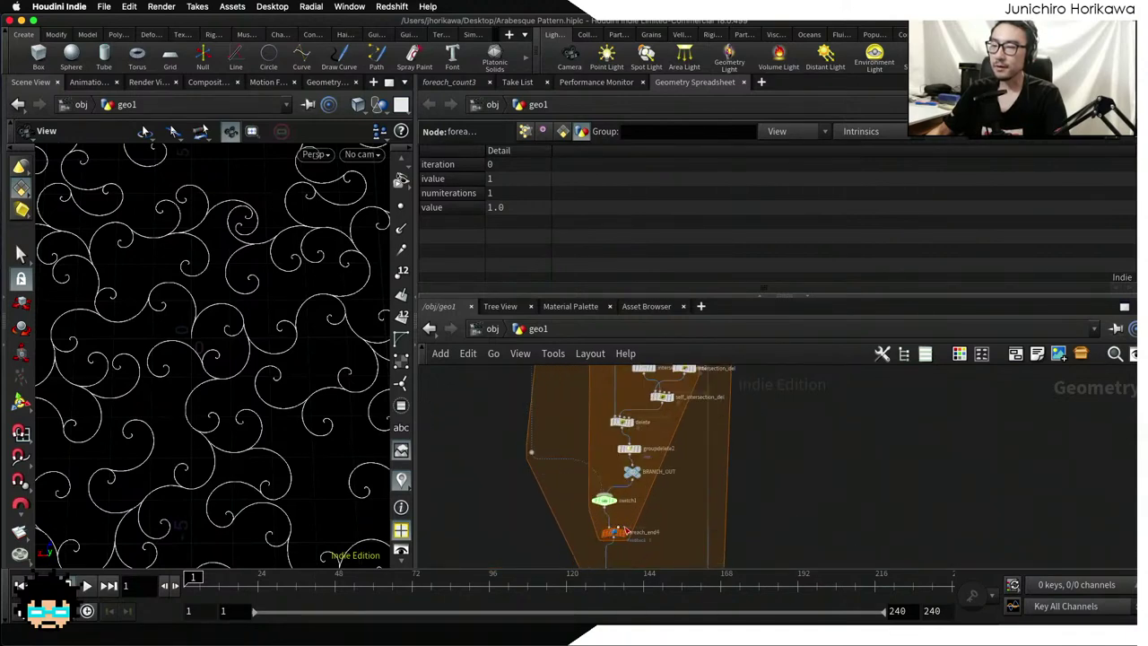
pyautogui.scroll(3, 619, 530)
# In foreach_end4's parameters, start an nprims("../GEN") Stop Condition, then clear it back to 0.
pyautogui.click(598, 522)
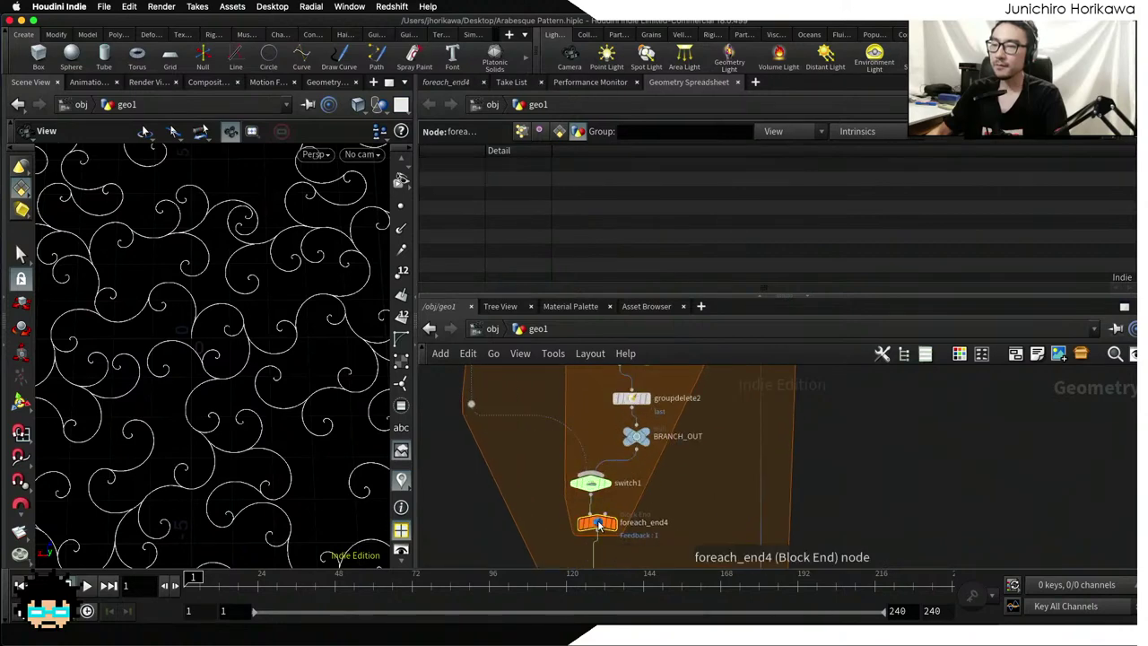
pyautogui.click(453, 83)
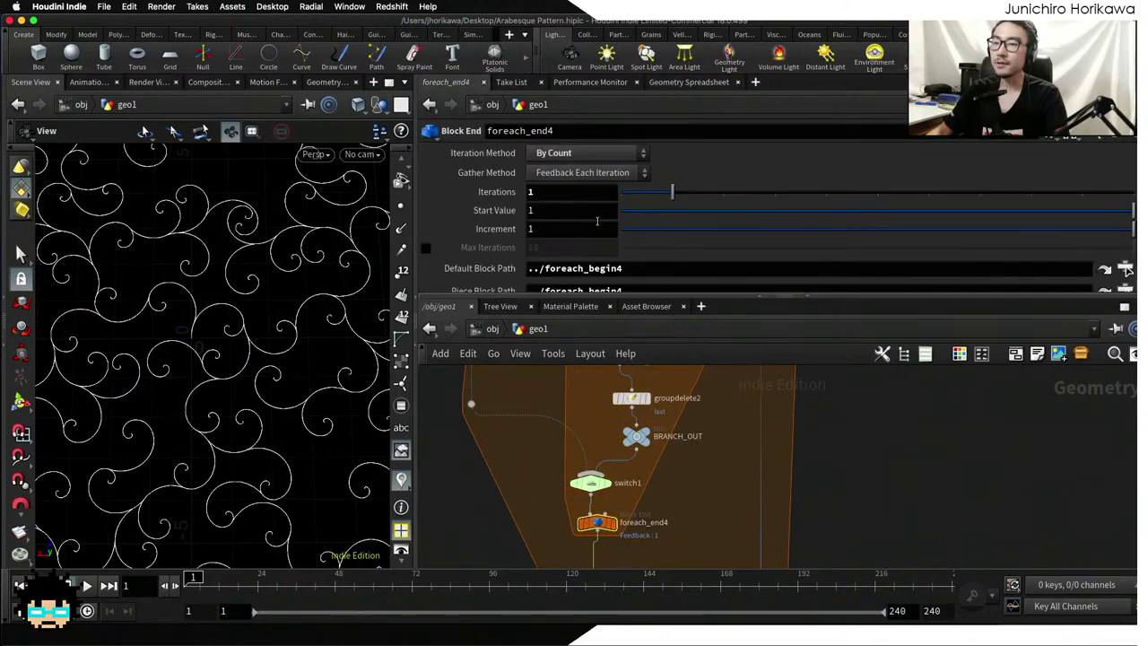
pyautogui.scroll(-3, 592, 243)
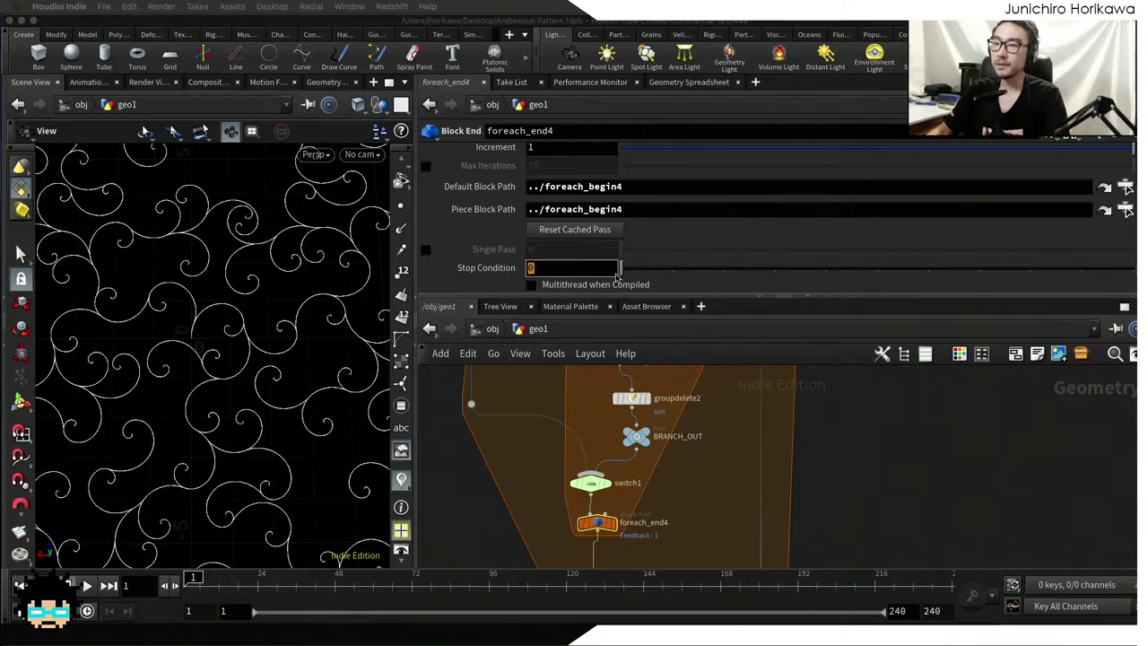
pyautogui.click(600, 268)
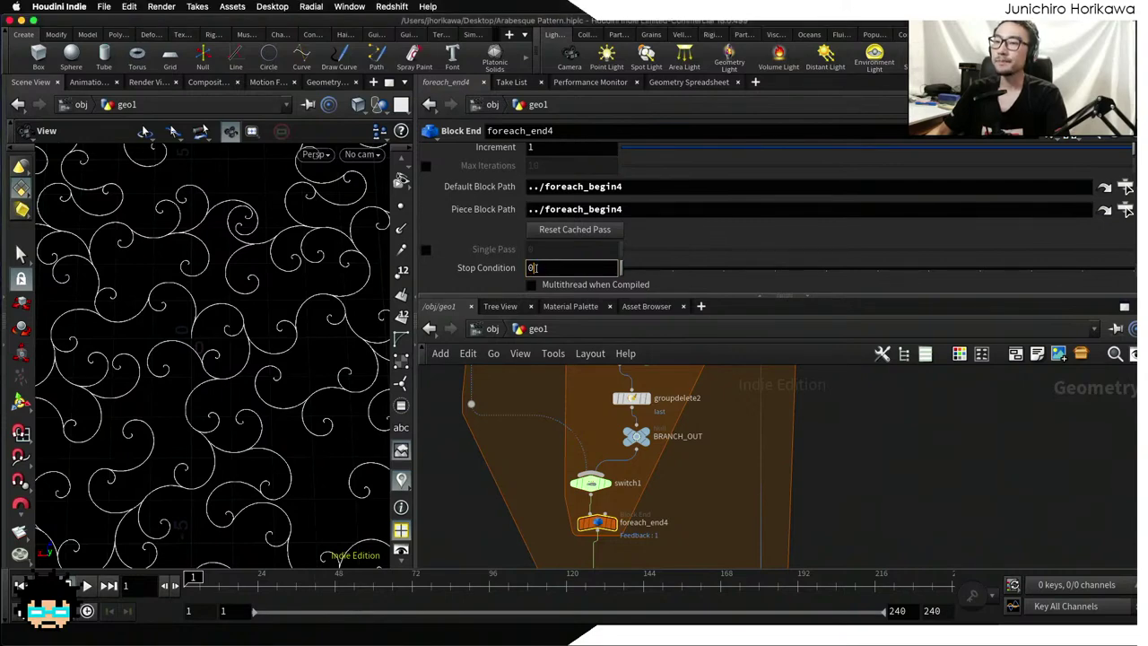
pyautogui.click(502, 270)
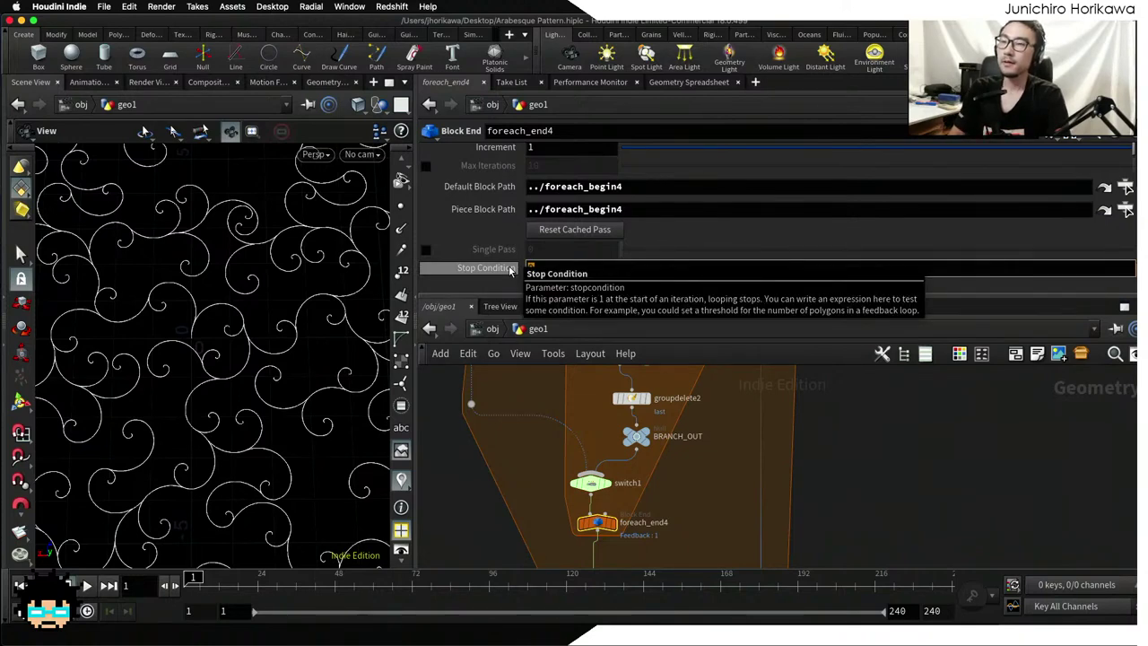
pyautogui.write('(nprims')
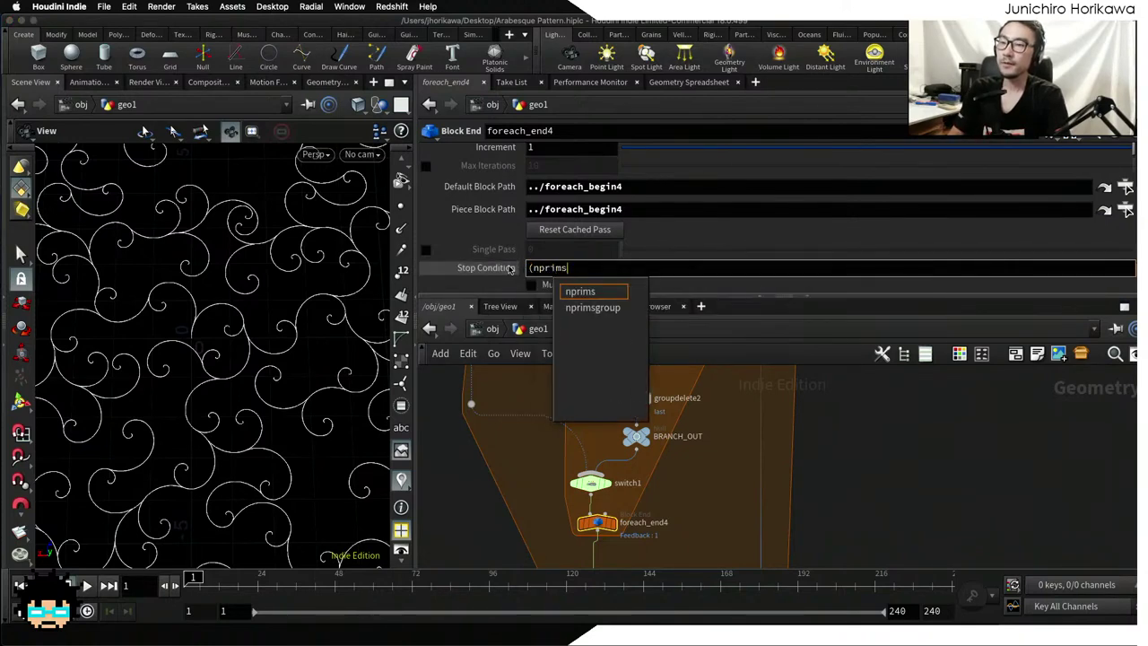
pyautogui.write('("../GEN"')
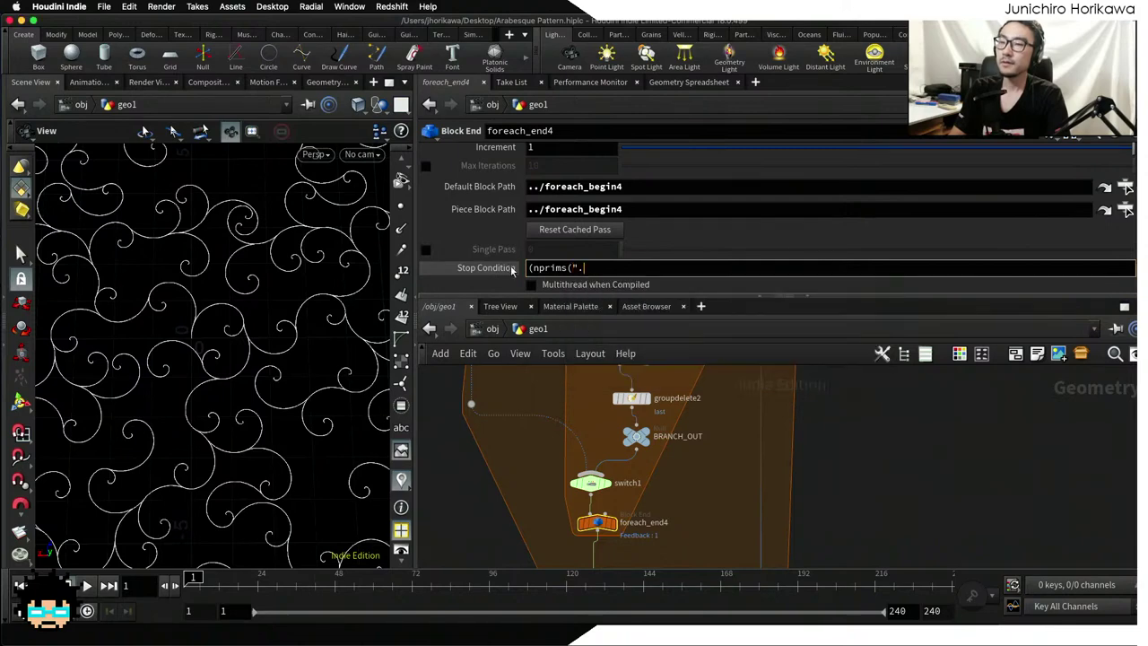
pyautogui.press('BackSpace')
pyautogui.press('BackSpace')
pyautogui.press('BackSpace')
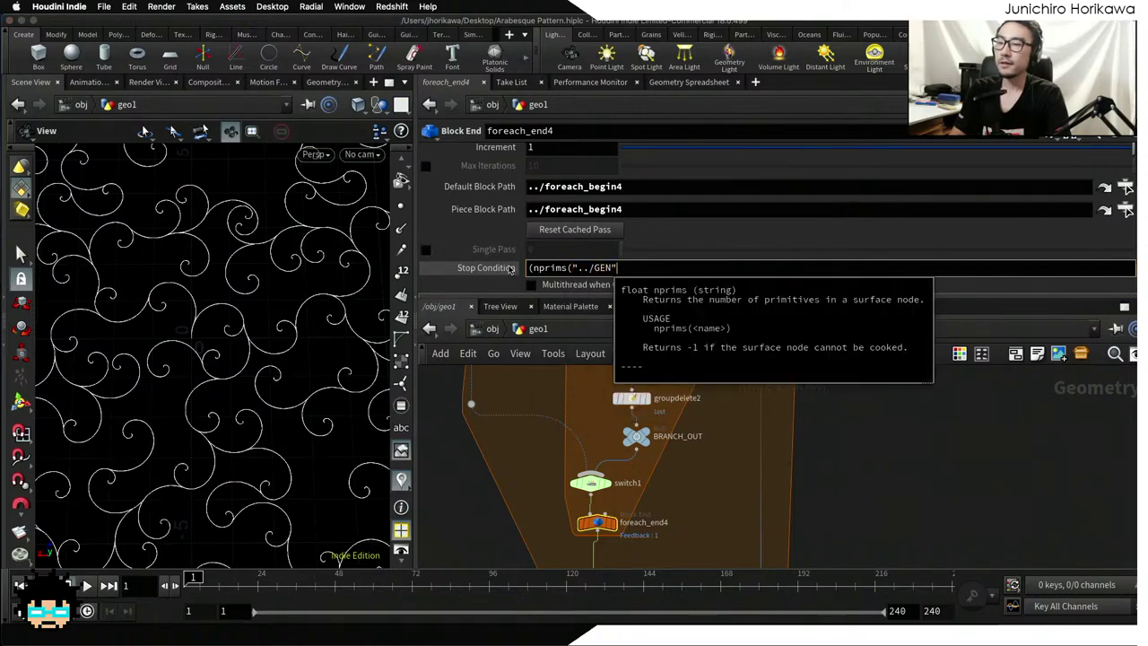
pyautogui.press('BackSpace')
pyautogui.press('BackSpace')
pyautogui.press('BackSpace')
pyautogui.press('BackSpace')
pyautogui.press('BackSpace')
pyautogui.press('BackSpace')
pyautogui.press('BackSpace')
pyautogui.press('BackSpace')
pyautogui.press('BackSpace')
pyautogui.press('BackSpace')
pyautogui.press('BackSpace')
pyautogui.press('BackSpace')
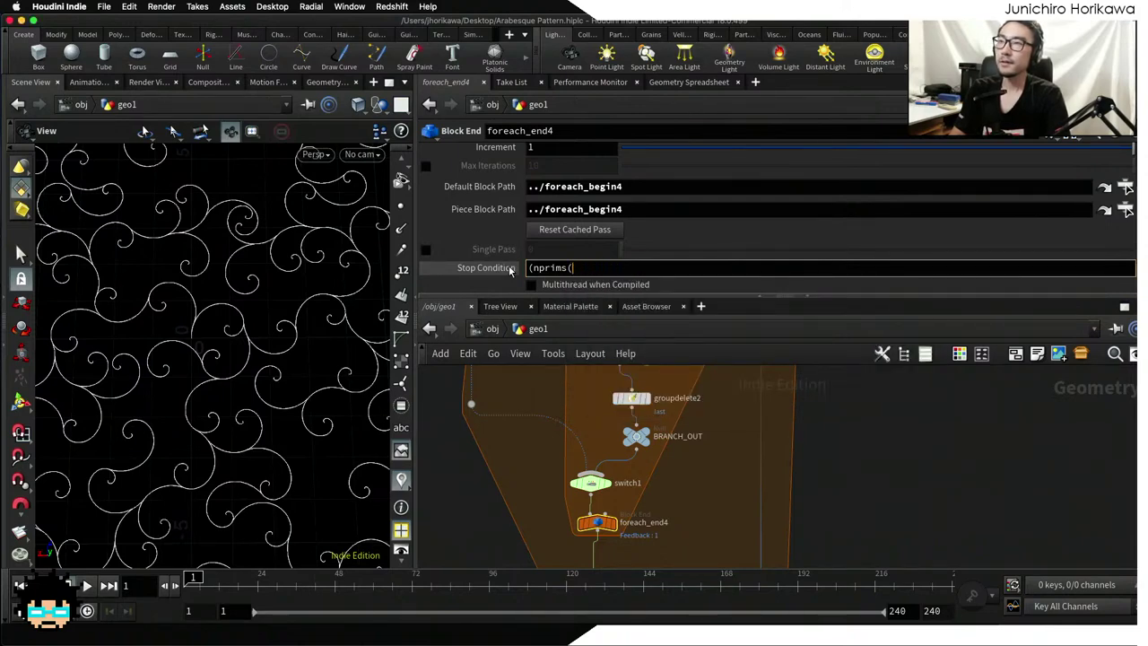
pyautogui.press('Return')
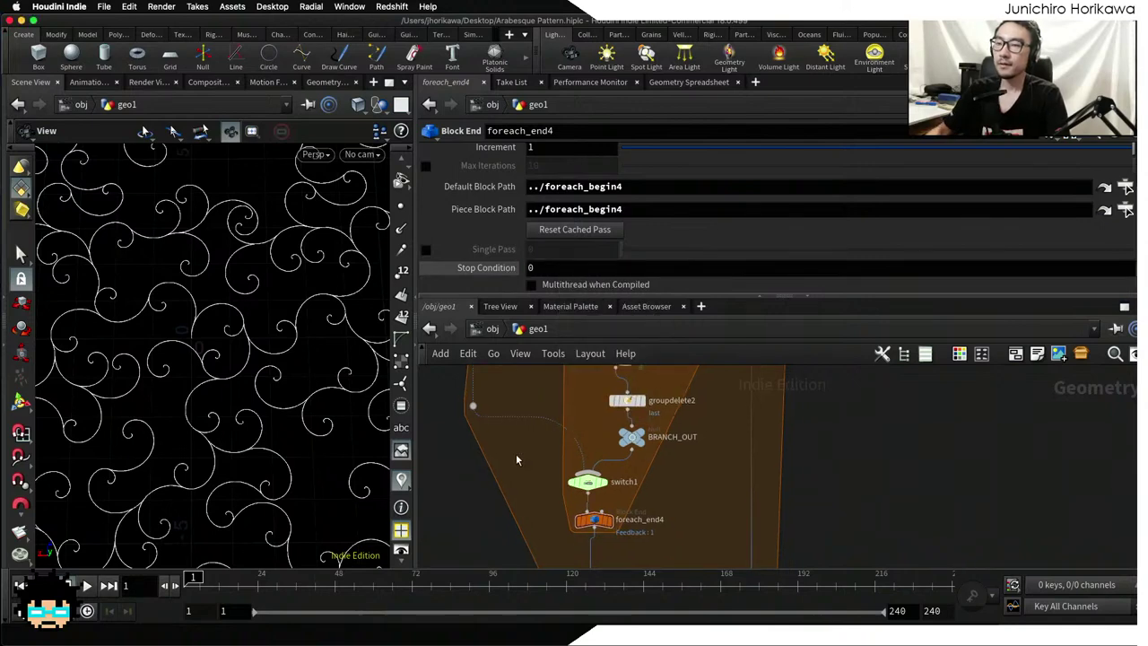
pyautogui.scroll(-5, 516, 454)
pyautogui.scroll(5, 604, 518)
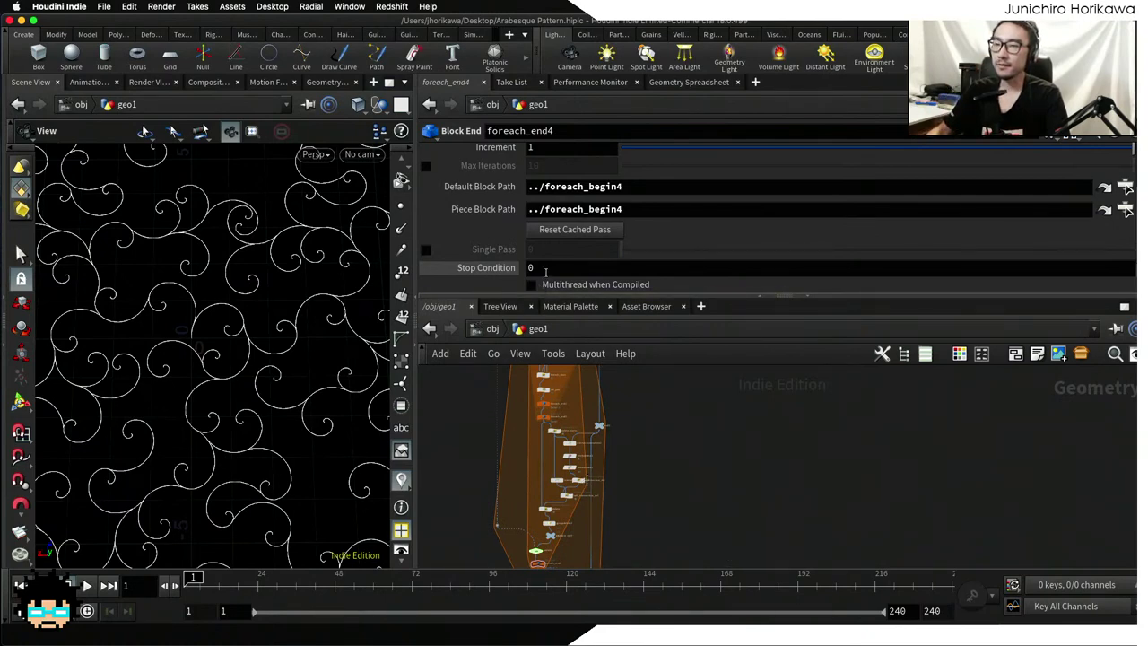
pyautogui.scroll(3, 578, 504)
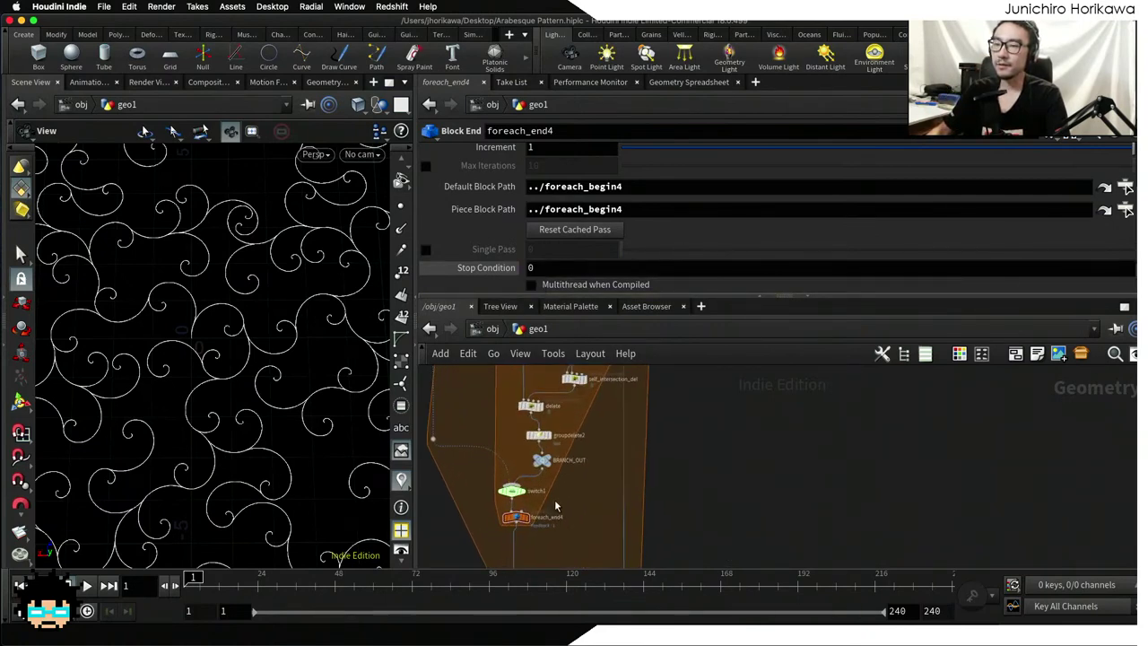
pyautogui.scroll(4, 566, 498)
pyautogui.moveTo(583, 476); pyautogui.dragTo(585, 476)
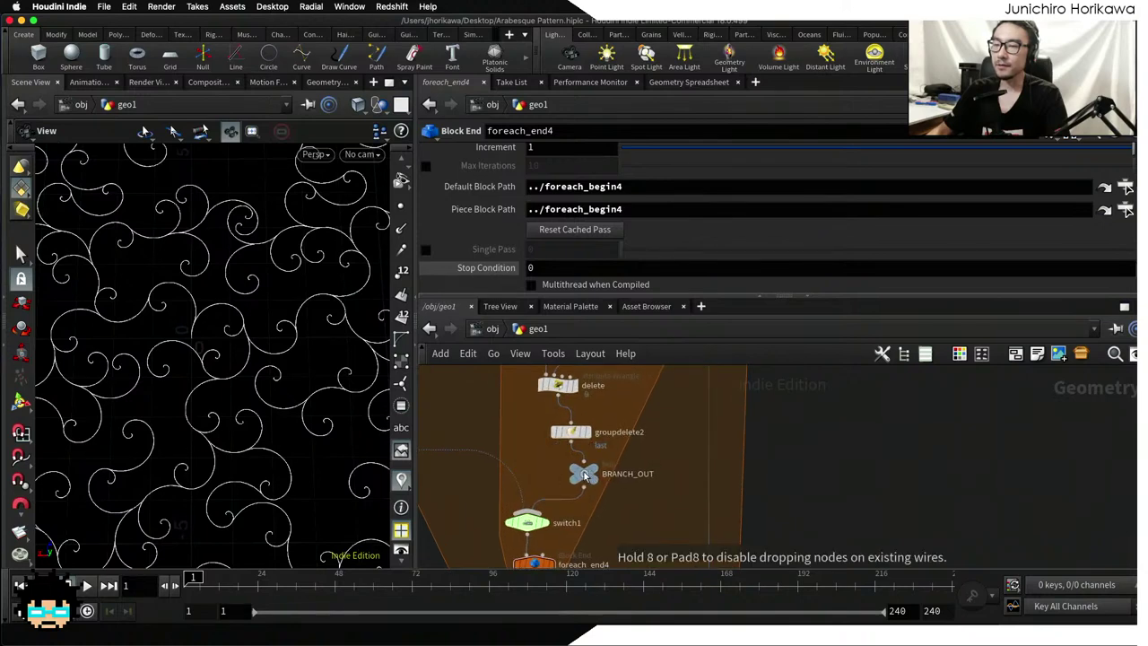
pyautogui.scroll(4, 585, 476)
pyautogui.scroll(-5, 592, 473)
pyautogui.scroll(2, 601, 473)
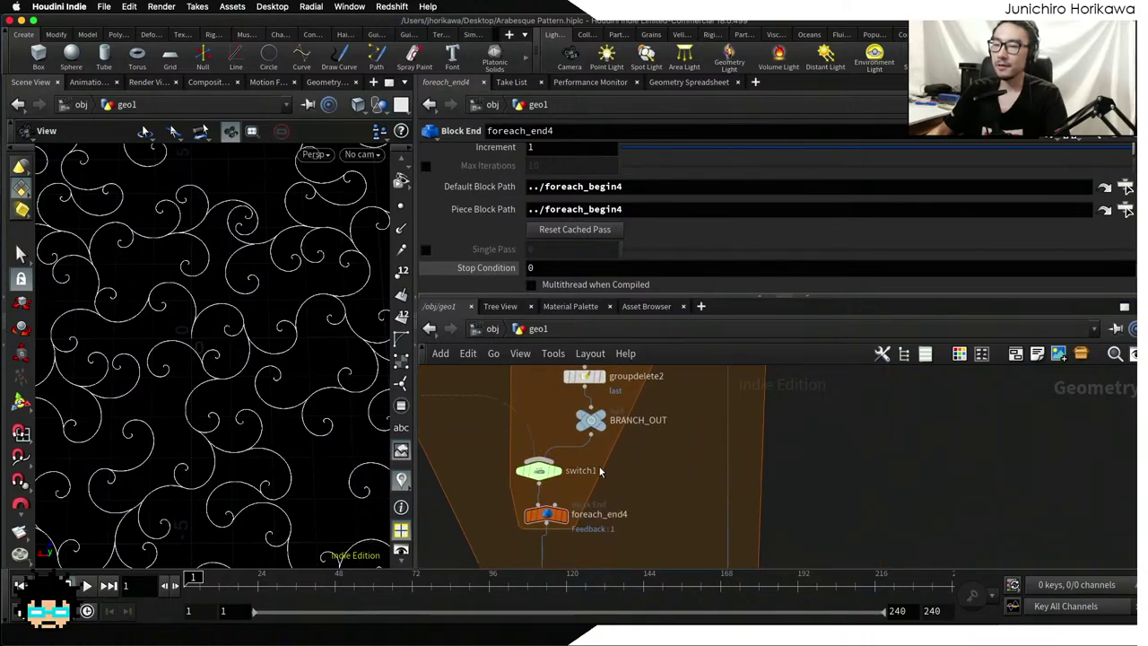
pyautogui.scroll(3, 601, 470)
pyautogui.scroll(-2, 553, 506)
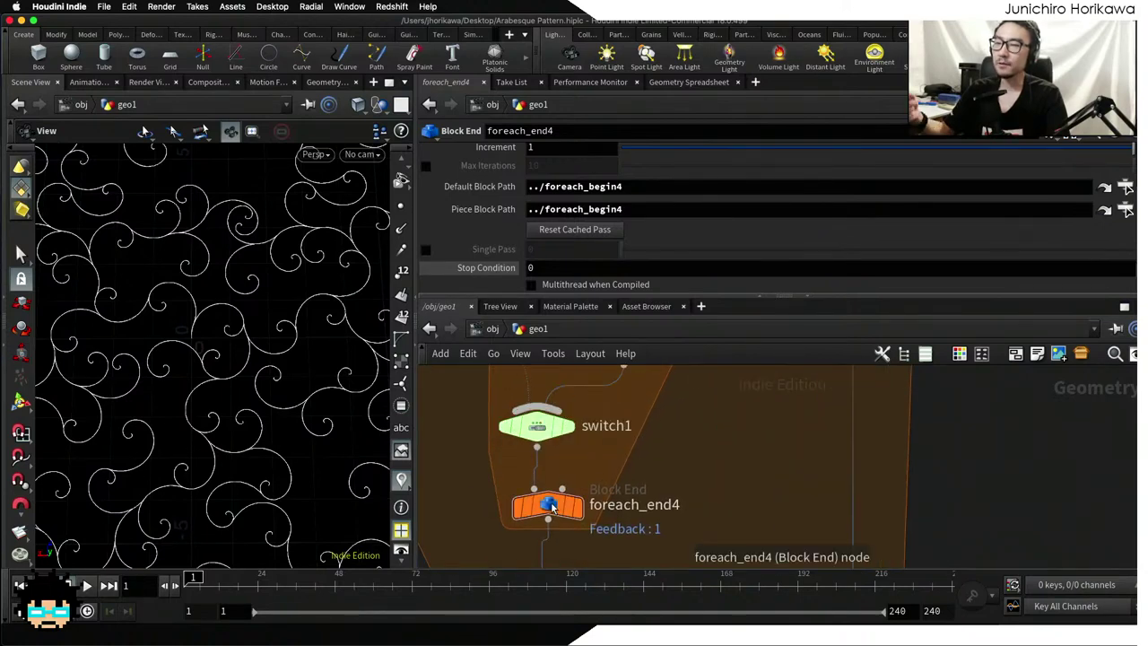
pyautogui.scroll(-1, 599, 445)
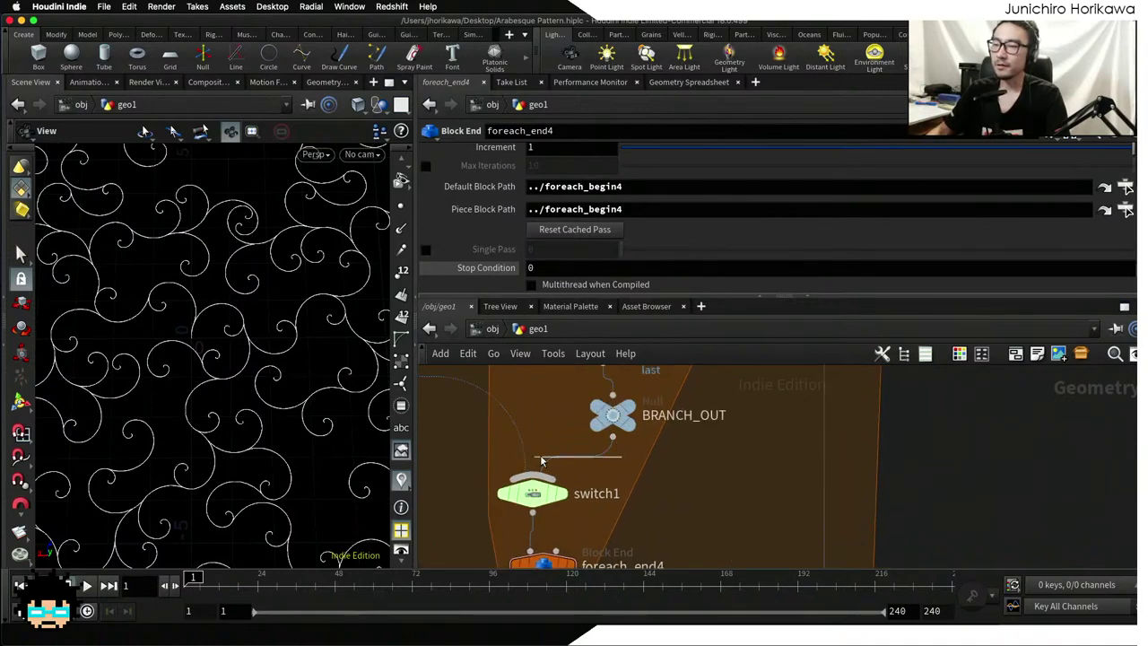
pyautogui.moveTo(612, 423); pyautogui.dragTo(607, 421)
pyautogui.moveTo(606, 420)
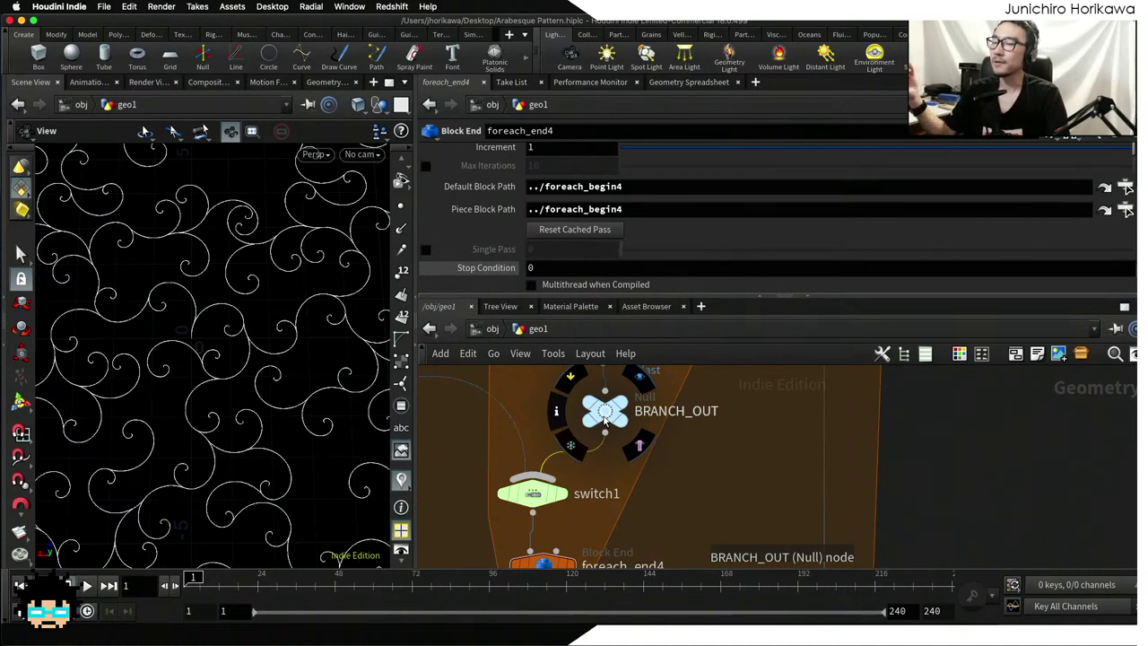
pyautogui.scroll(-1, 570, 534)
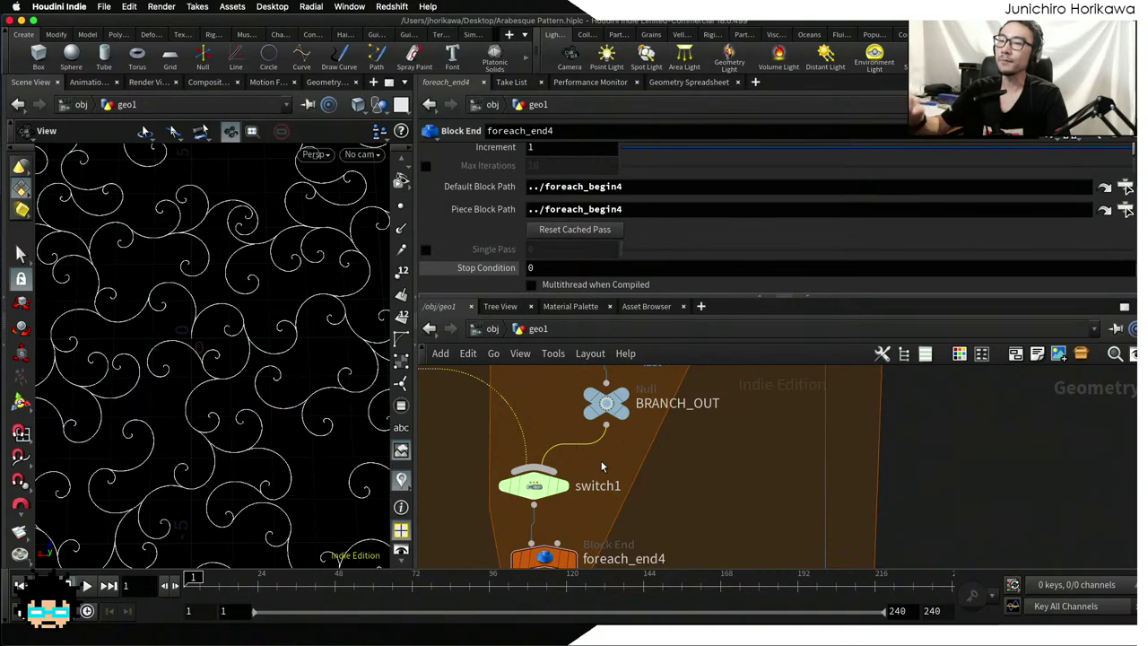
pyautogui.scroll(-3, 601, 462)
pyautogui.scroll(2, 607, 498)
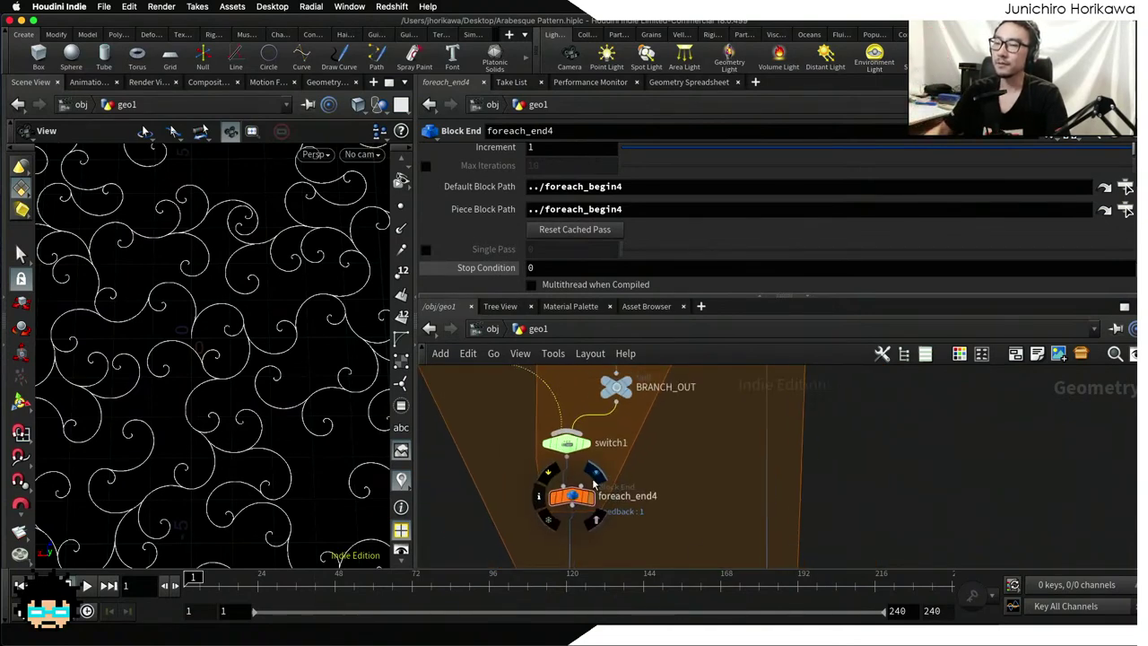
pyautogui.scroll(-3, 628, 489)
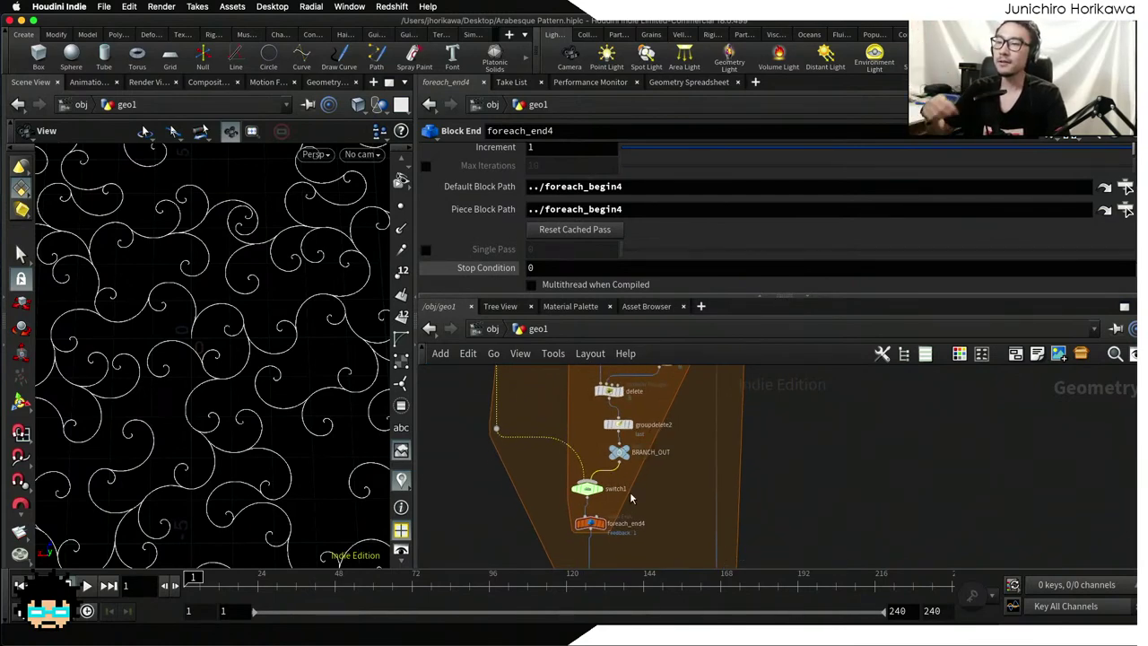
pyautogui.scroll(-5, 633, 498)
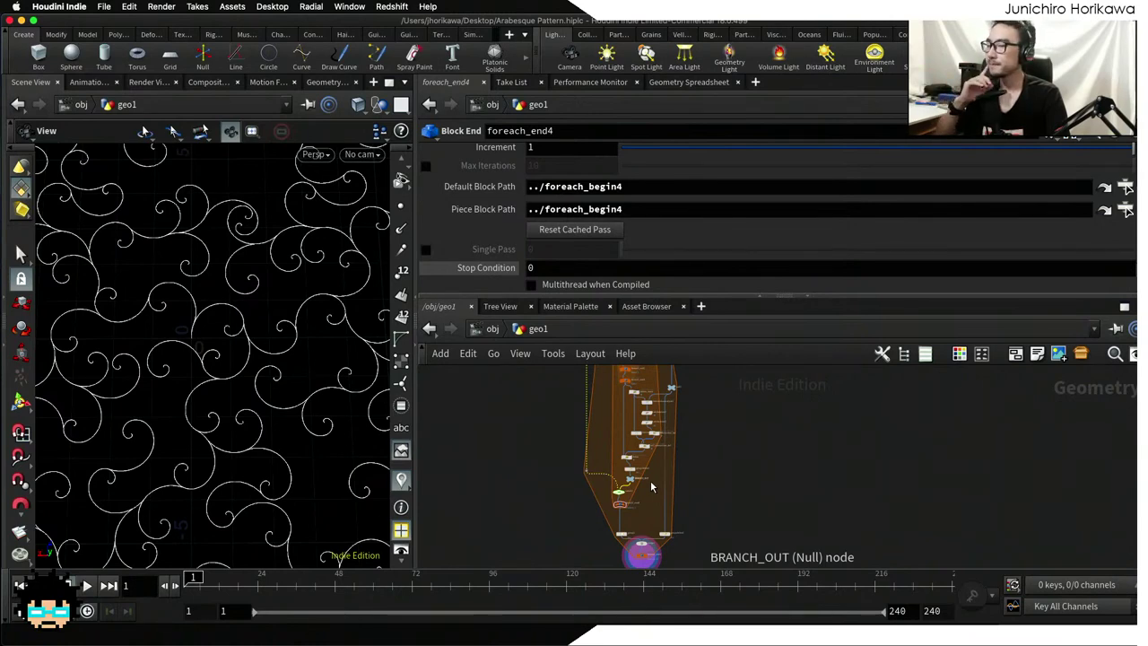
pyautogui.scroll(5, 642, 484)
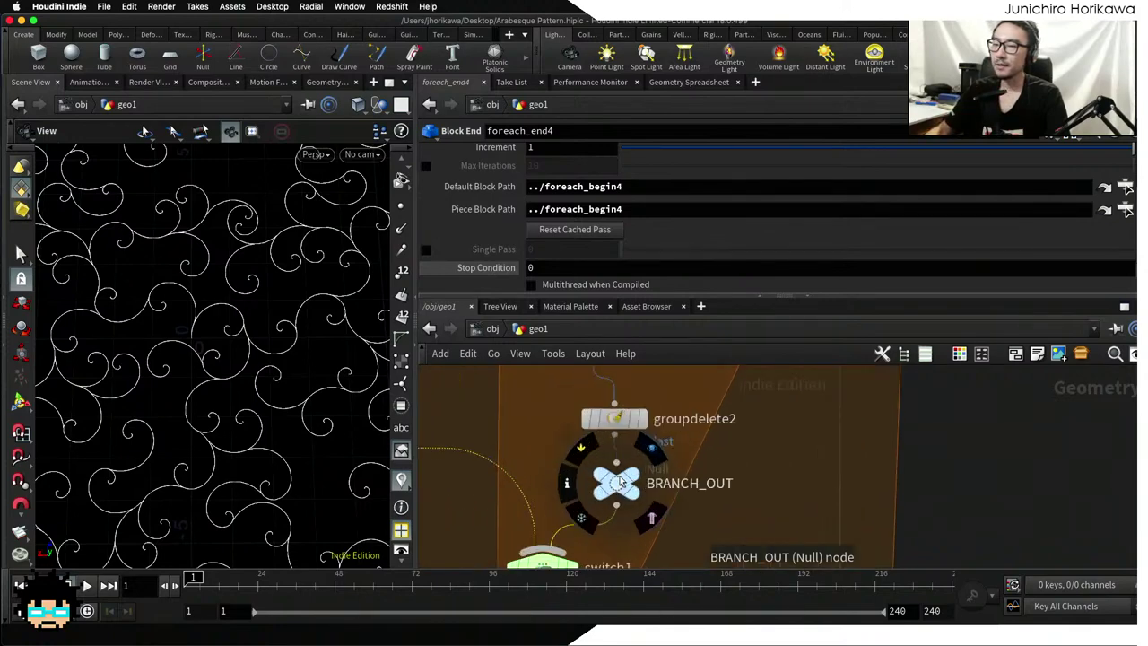
pyautogui.click(618, 476)
pyautogui.moveTo(618, 478); pyautogui.dragTo(623, 479)
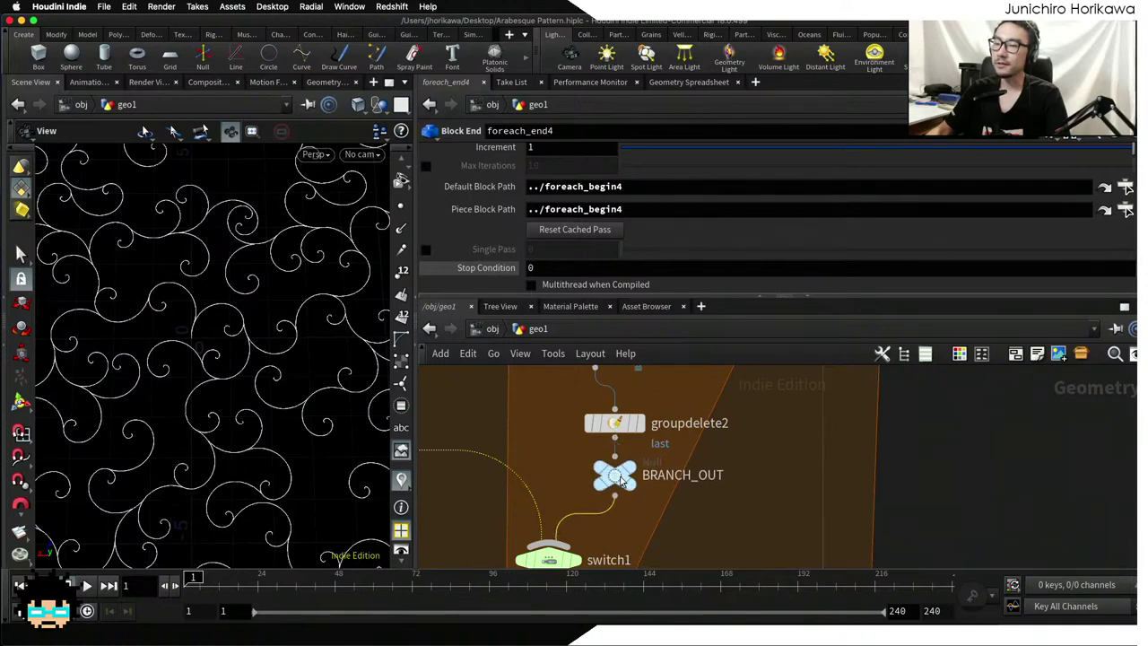
# Select switch1 to show its Select Input expression, and nudge the BRANCH_OUT and switch1 nodes.
pyautogui.moveTo(628, 539); pyautogui.dragTo(694, 461, button='middle')
pyautogui.moveTo(659, 464); pyautogui.dragTo(642, 483)
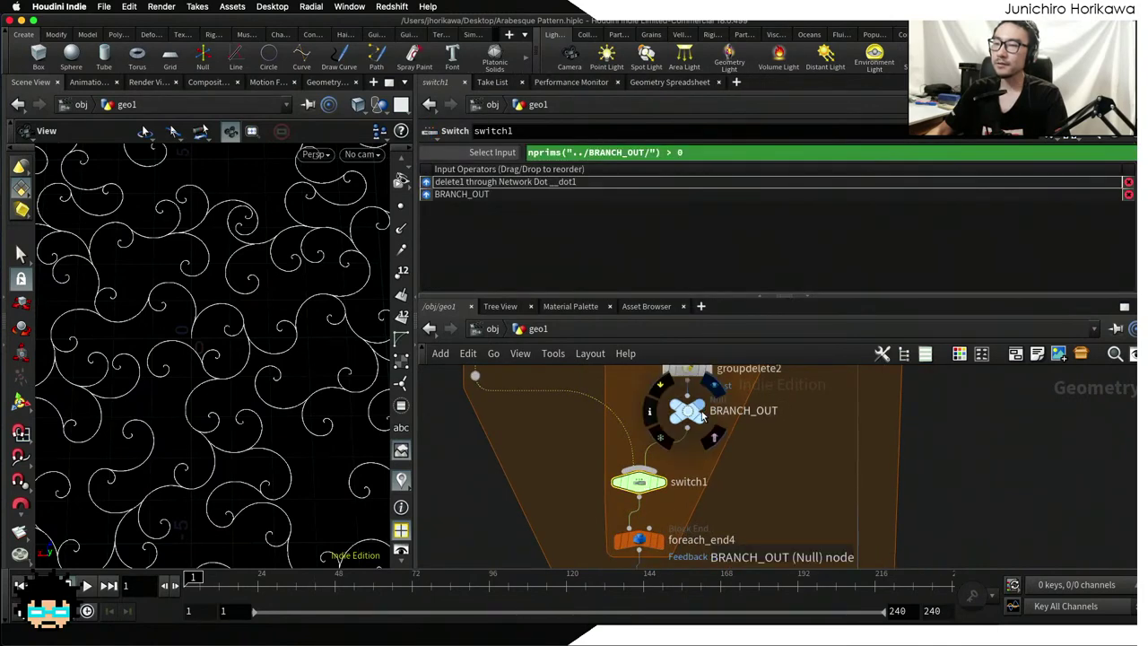
pyautogui.moveTo(688, 410); pyautogui.dragTo(696, 415)
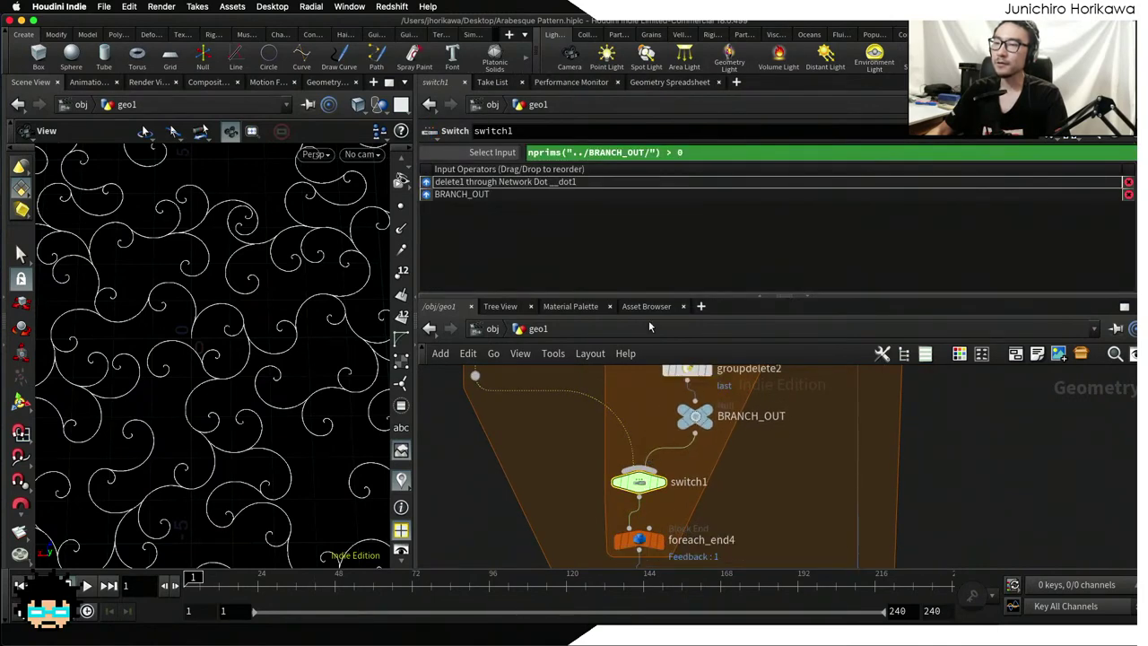
pyautogui.moveTo(638, 482); pyautogui.dragTo(646, 477)
pyautogui.moveTo(693, 432)
pyautogui.mouseDown()
pyautogui.moveTo(681, 418)
pyautogui.moveTo(691, 425)
pyautogui.mouseUp()
pyautogui.scroll(-3, 689, 427)
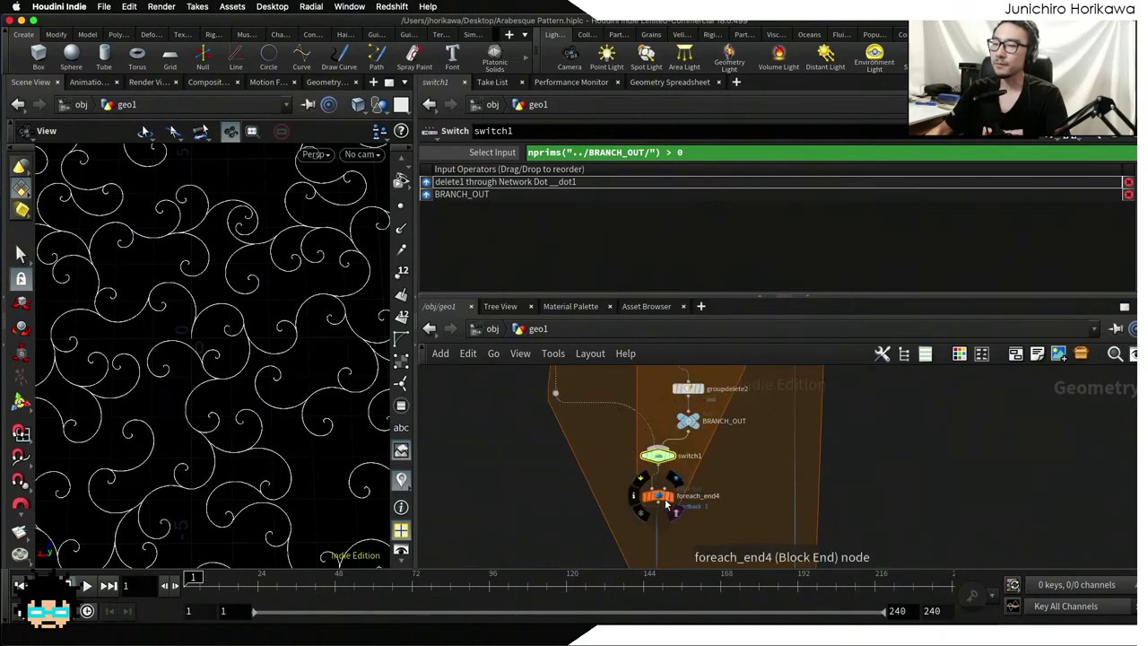
pyautogui.scroll(-4, 660, 497)
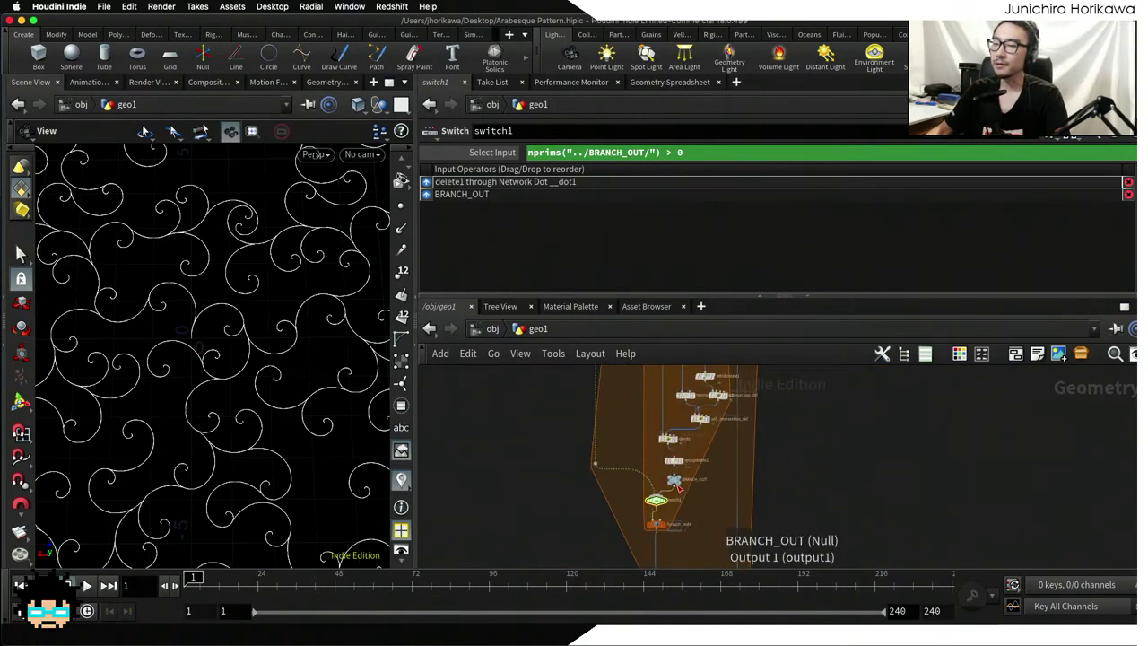
pyautogui.moveTo(672, 484); pyautogui.dragTo(675, 487)
pyautogui.scroll(3, 674, 486)
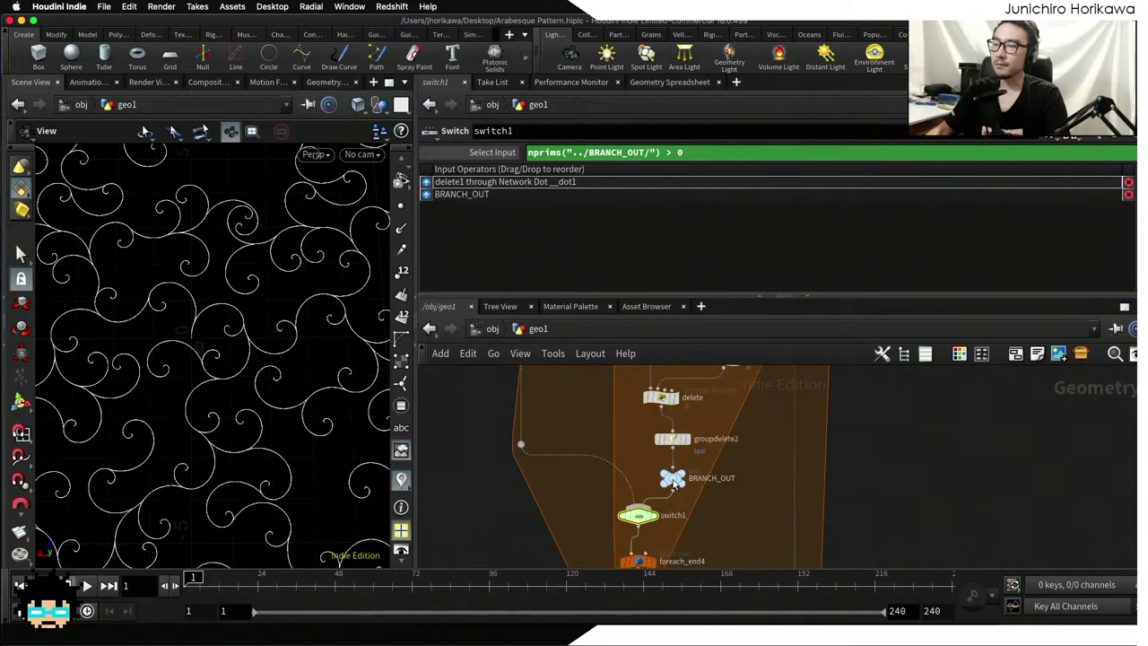
pyautogui.scroll(-4, 673, 486)
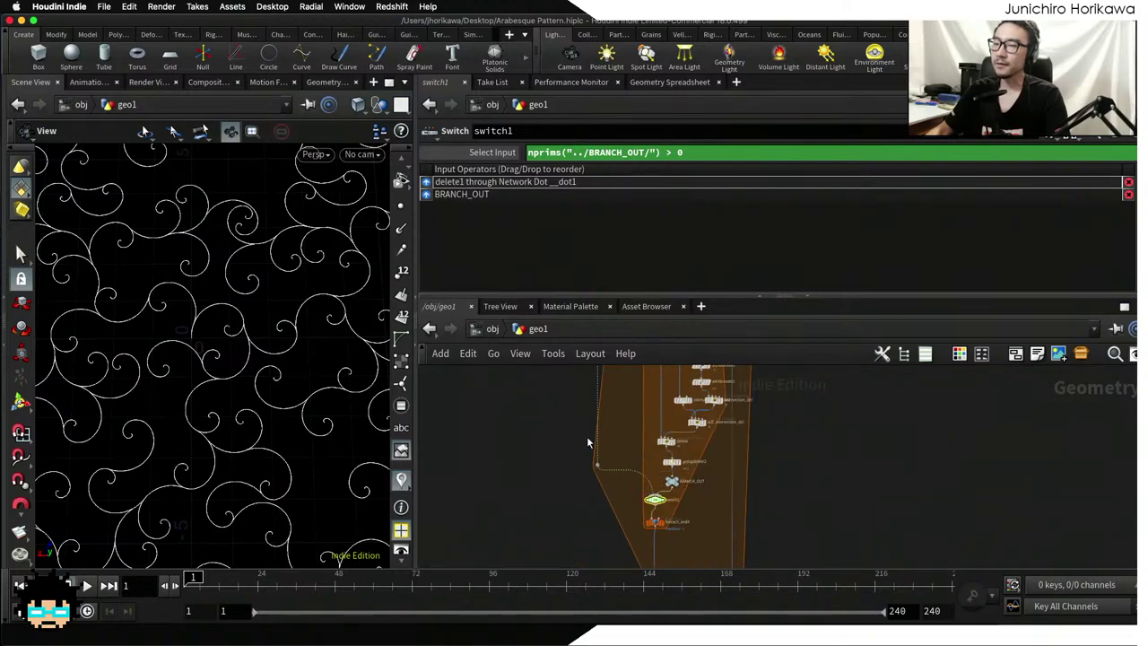
pyautogui.scroll(4, 589, 442)
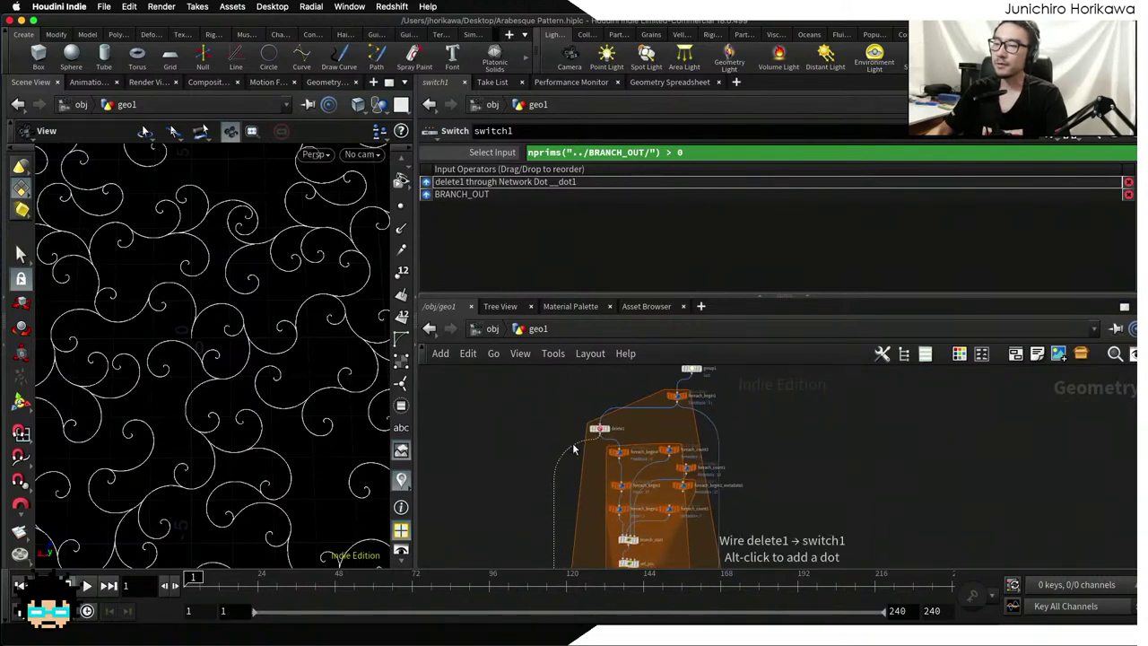
pyautogui.scroll(3, 574, 449)
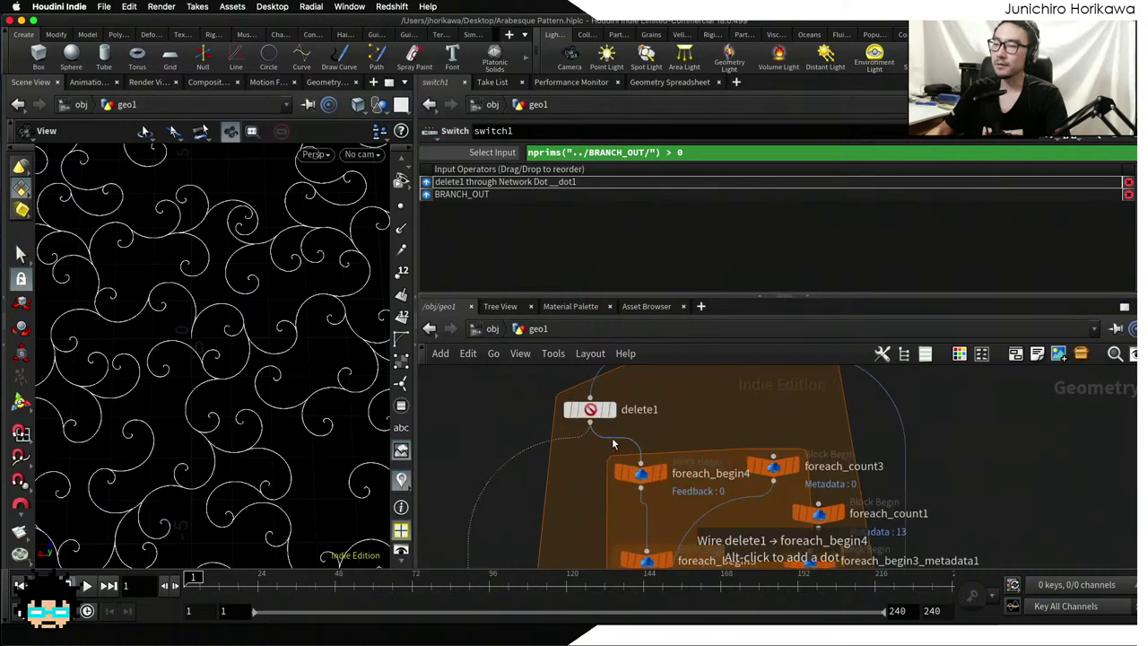
# Check the node info of foreach_begin4 and intersectionanalysis2, then pan to the foreach_begin nodes.
pyautogui.middleClick(657, 481)
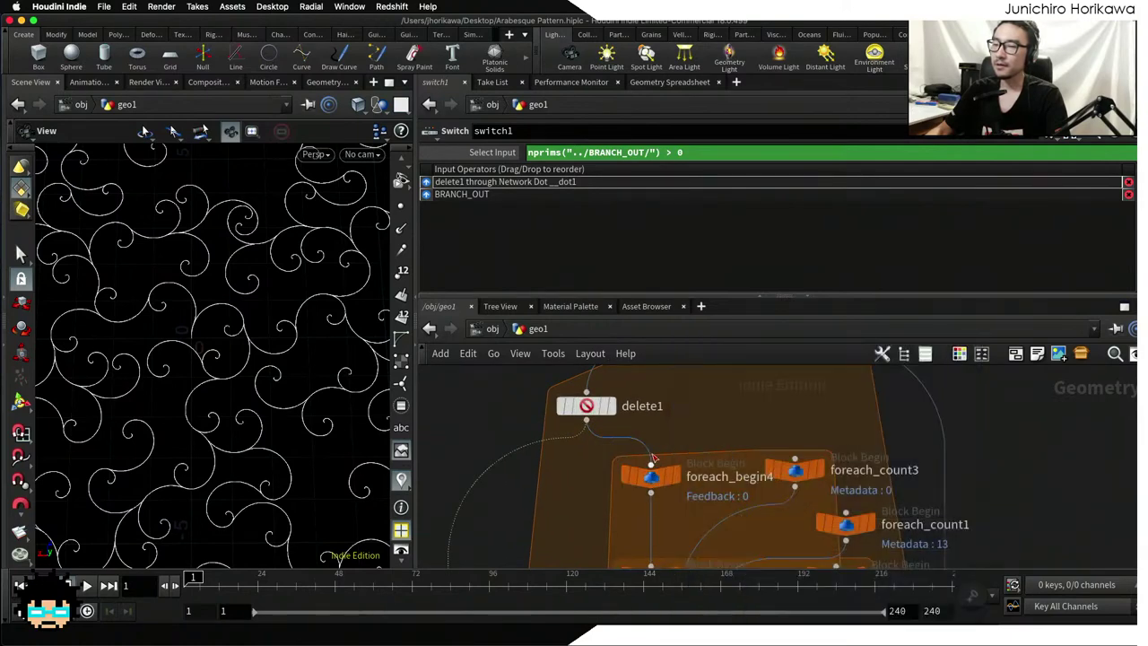
pyautogui.middleClick(654, 461)
pyautogui.scroll(-1, 653, 489)
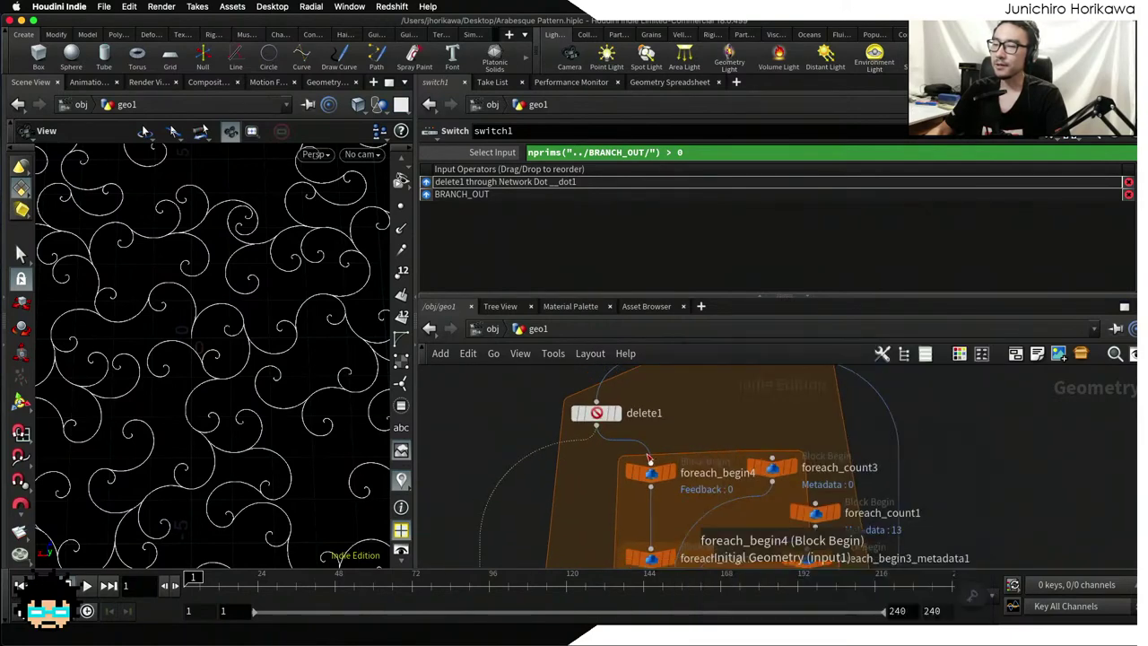
pyautogui.scroll(-5, 658, 521)
pyautogui.middleClick(634, 520)
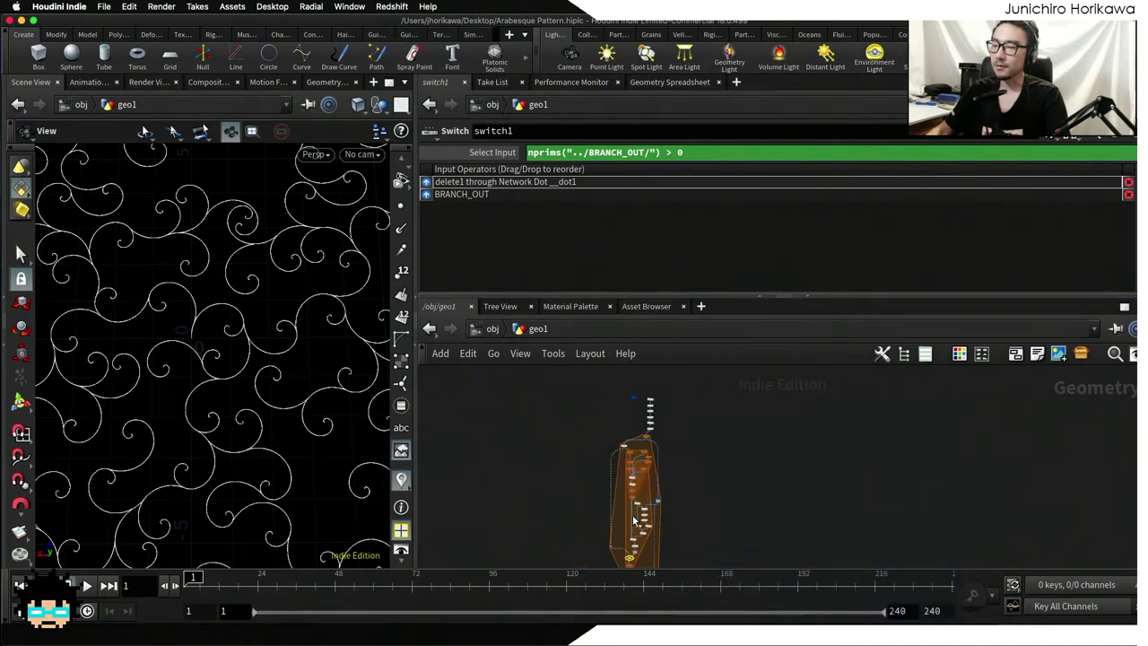
pyautogui.scroll(5, 634, 521)
pyautogui.moveTo(645, 541); pyautogui.dragTo(628, 473, button='middle')
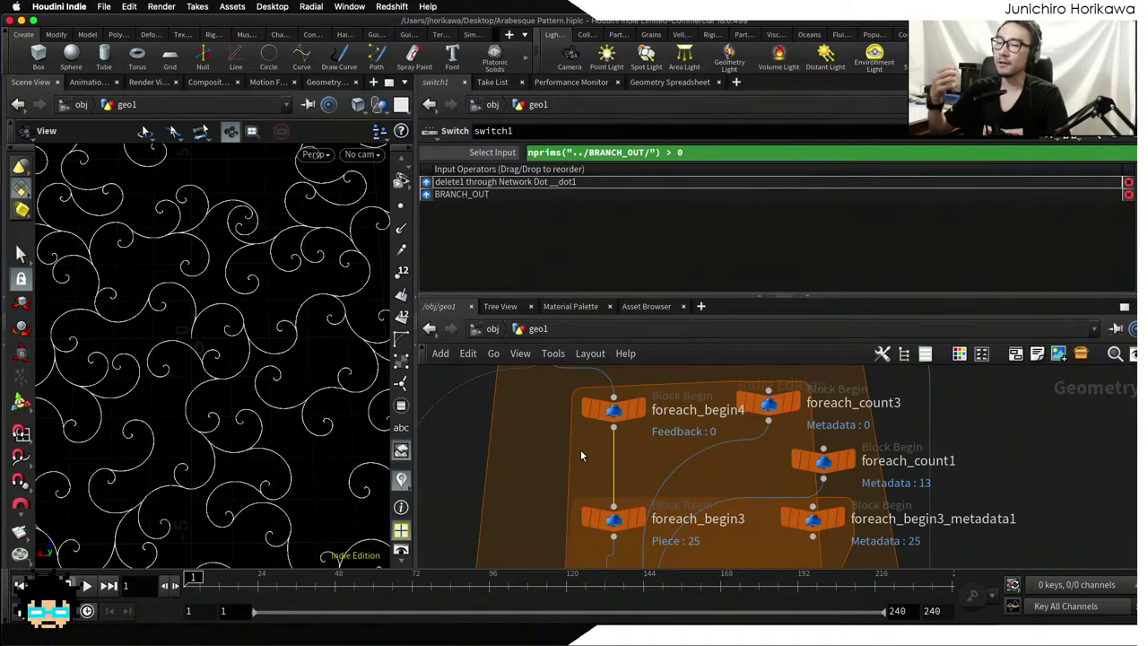
pyautogui.scroll(-5, 581, 449)
pyautogui.scroll(5, 580, 498)
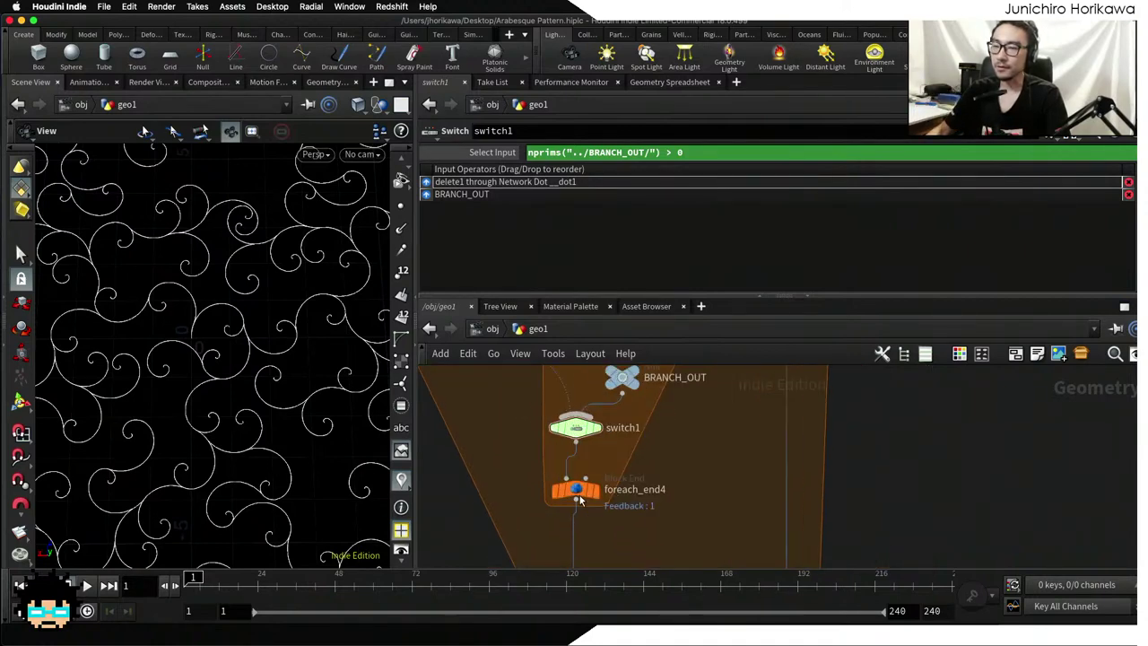
# Select foreach_end4 to show Stop Condition 0 and block paths set to ../foreach_begin4.
pyautogui.click(576, 490)
pyautogui.scroll(-5, 646, 489)
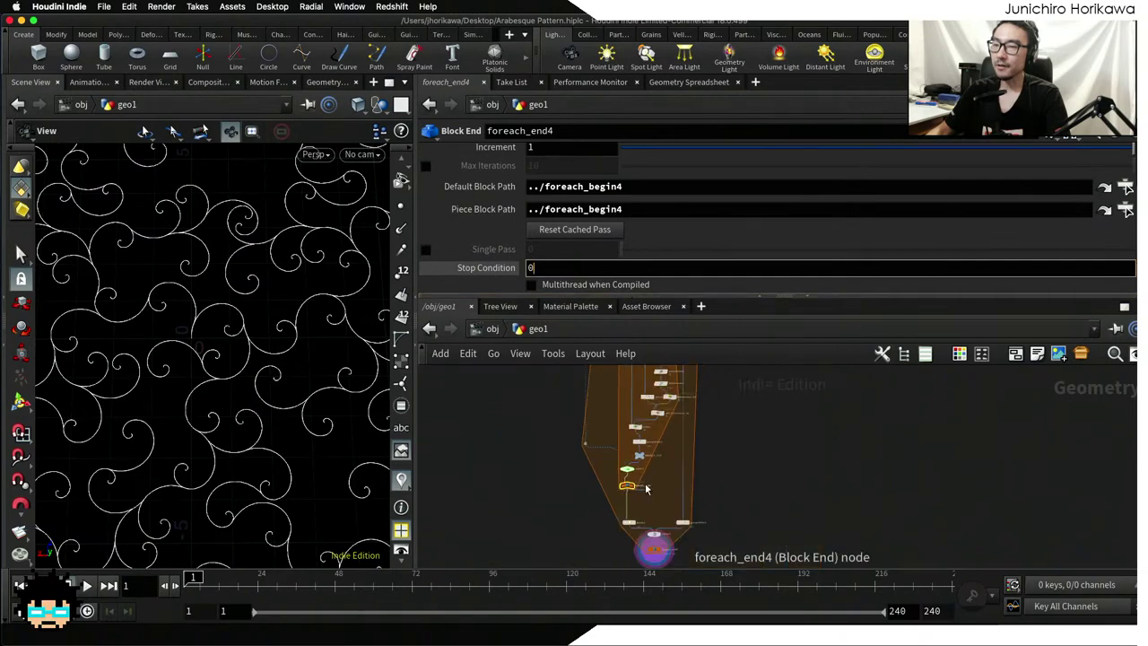
pyautogui.scroll(4, 641, 476)
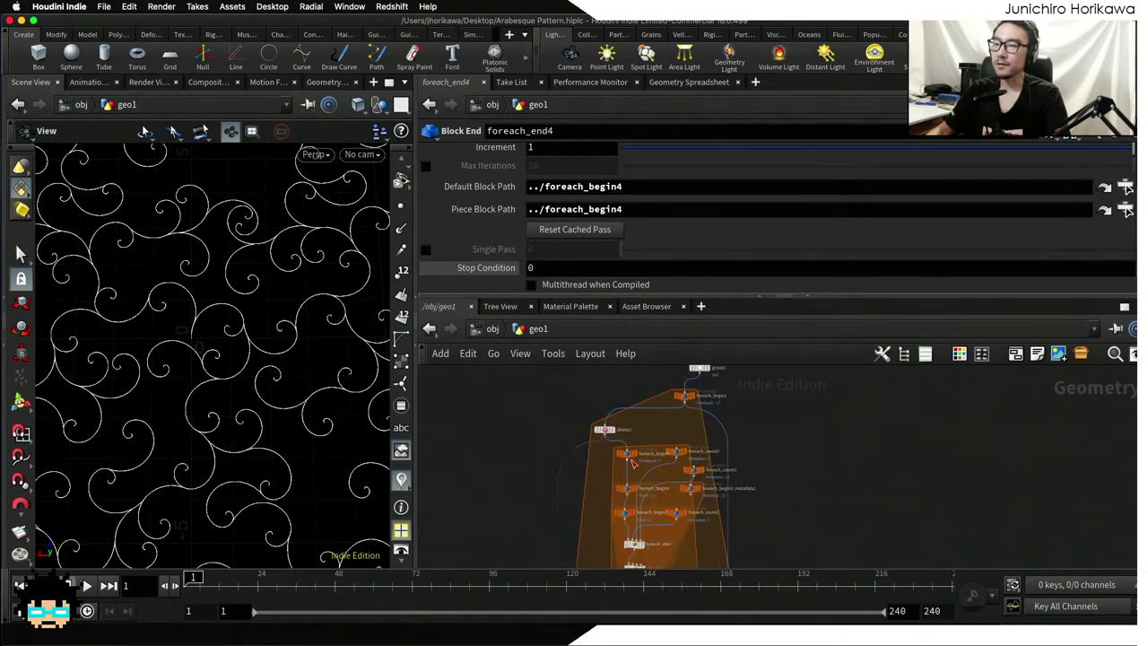
pyautogui.scroll(4, 633, 463)
pyautogui.moveTo(577, 498); pyautogui.dragTo(722, 495)
pyautogui.scroll(-10, 684, 450)
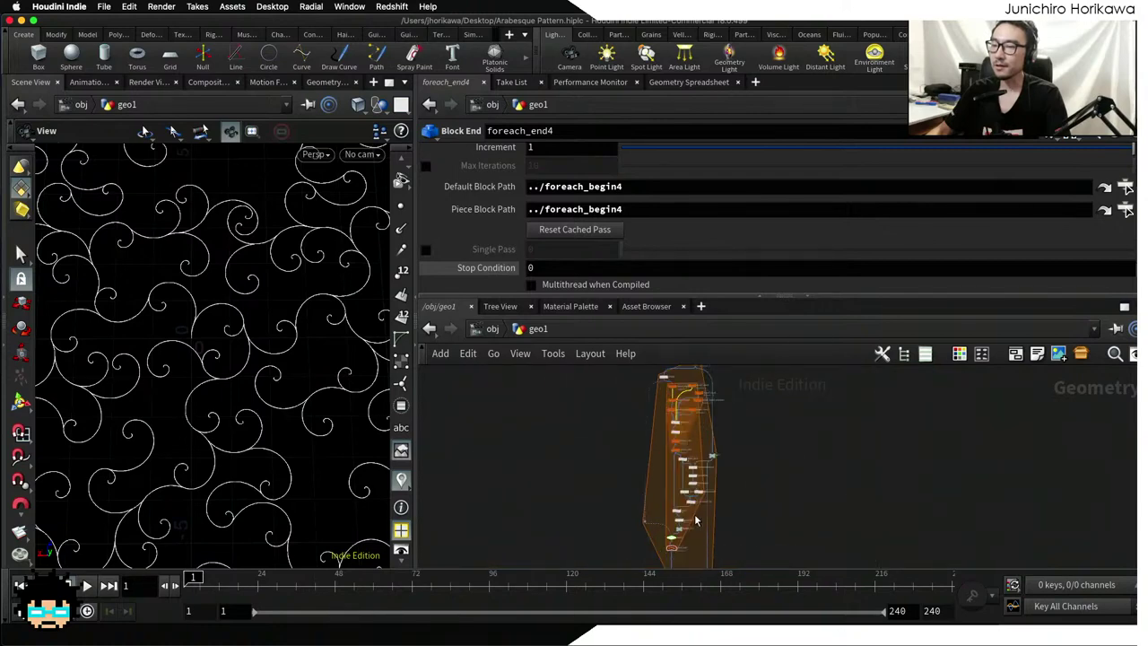
pyautogui.scroll(-1, 686, 452)
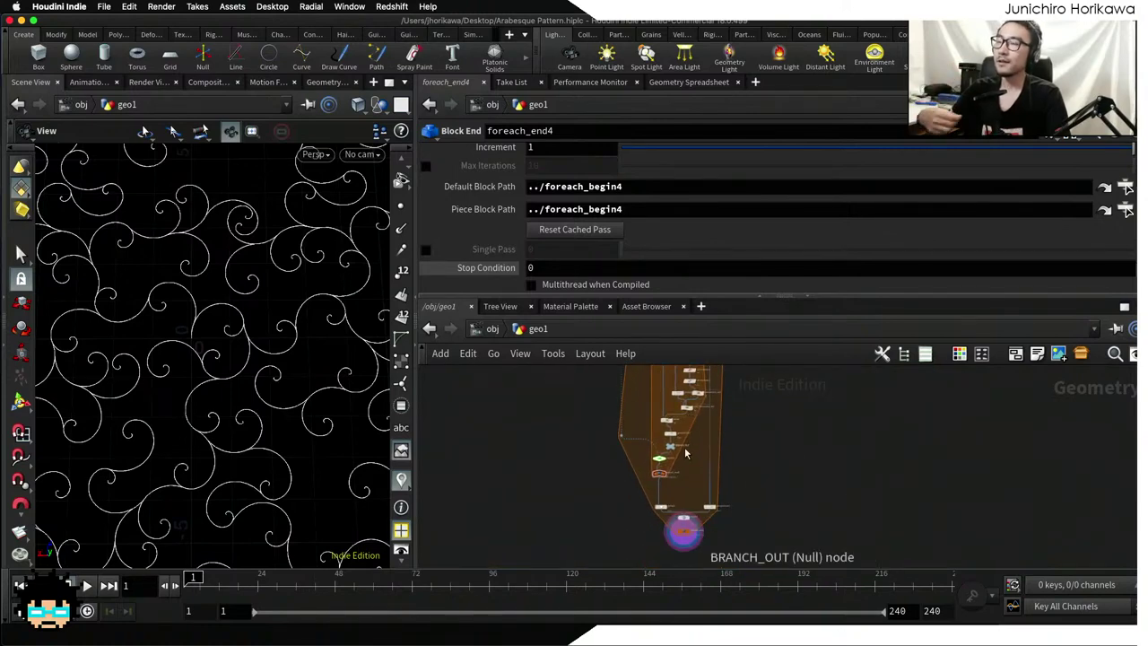
pyautogui.scroll(8, 686, 452)
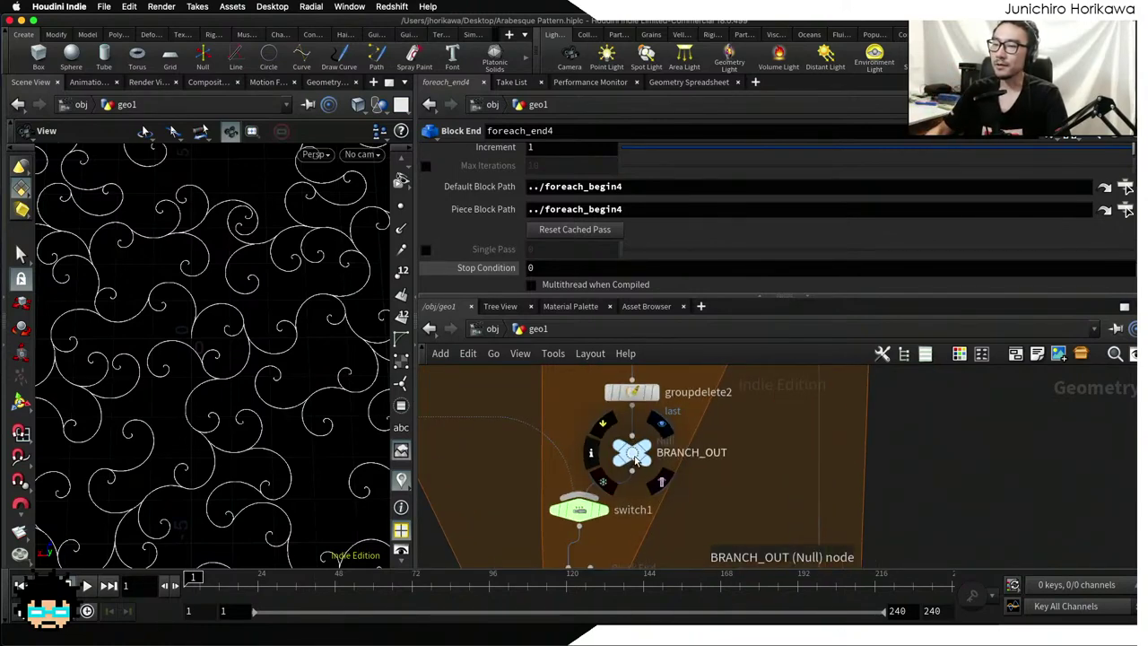
# Nudge BRANCH_OUT and foreach_end4, then frame the whole foreach network with H.
pyautogui.moveTo(631, 451); pyautogui.dragTo(634, 453)
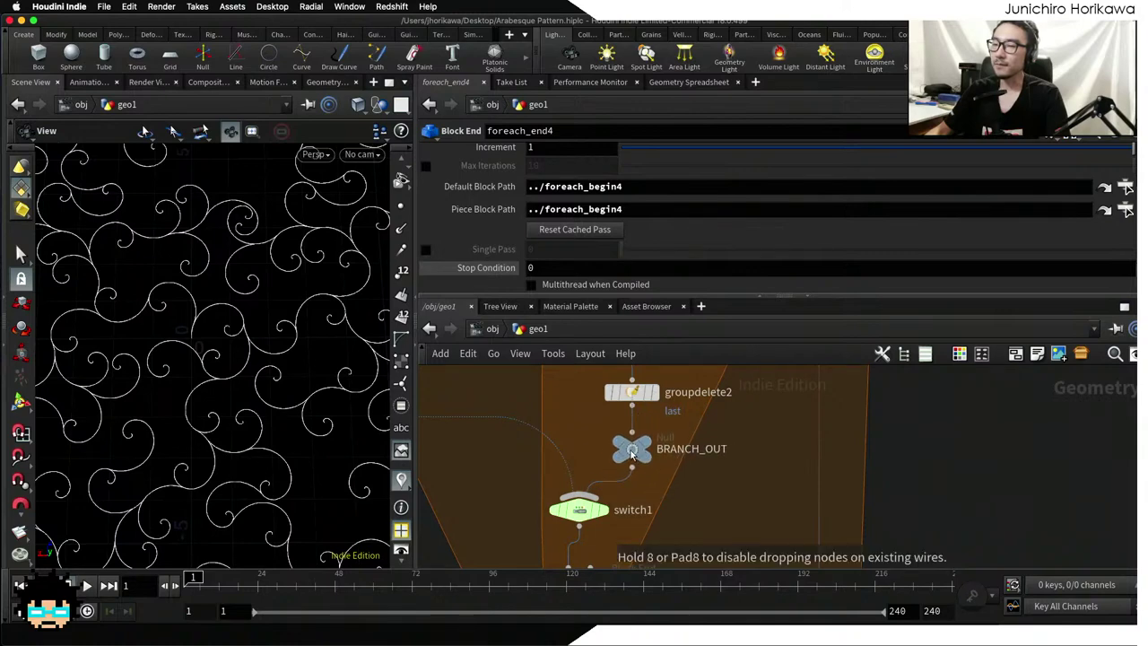
pyautogui.moveTo(634, 453); pyautogui.dragTo(656, 409, button='middle')
pyautogui.moveTo(579, 484); pyautogui.dragTo(579, 485)
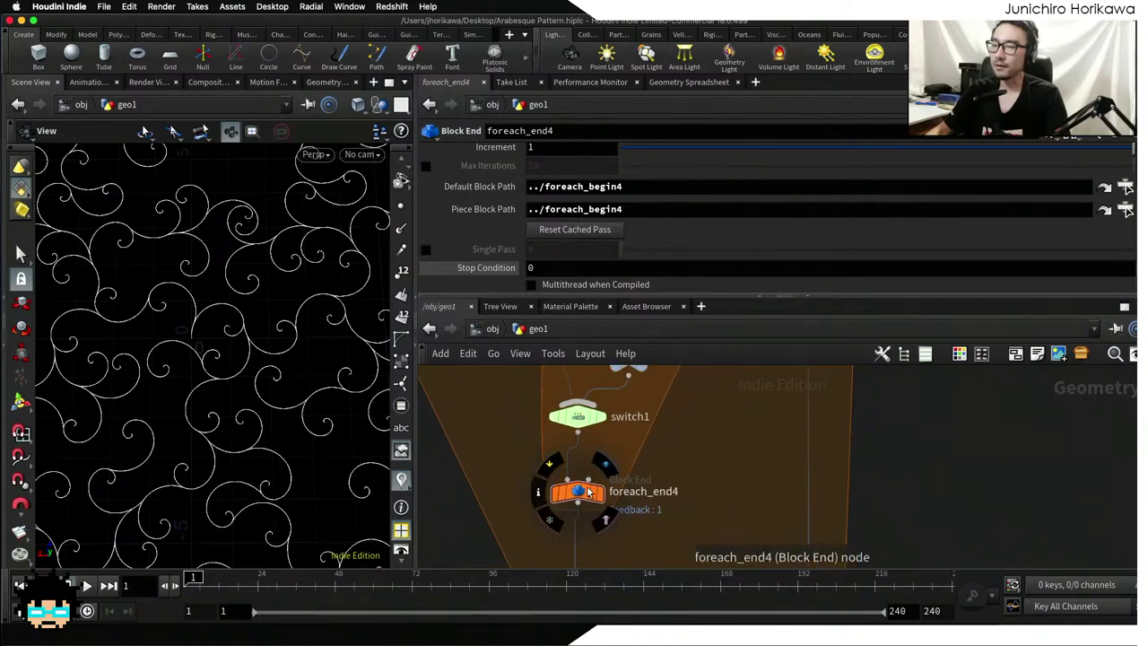
pyautogui.scroll(-3, 589, 490)
pyautogui.scroll(3, 589, 490)
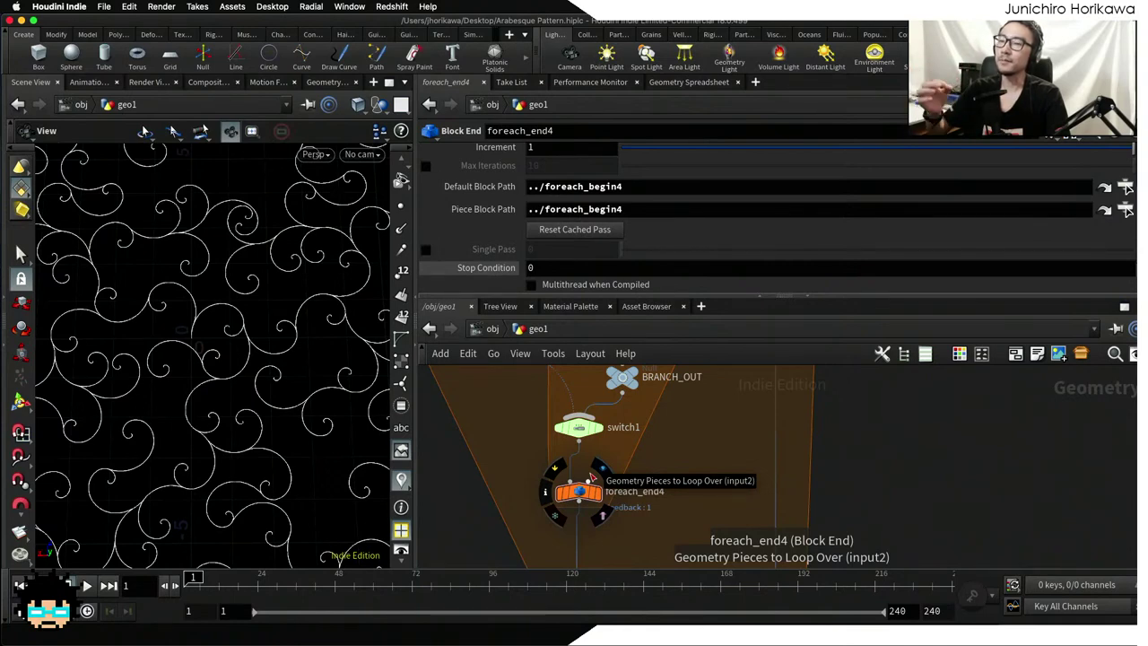
pyautogui.press('h')
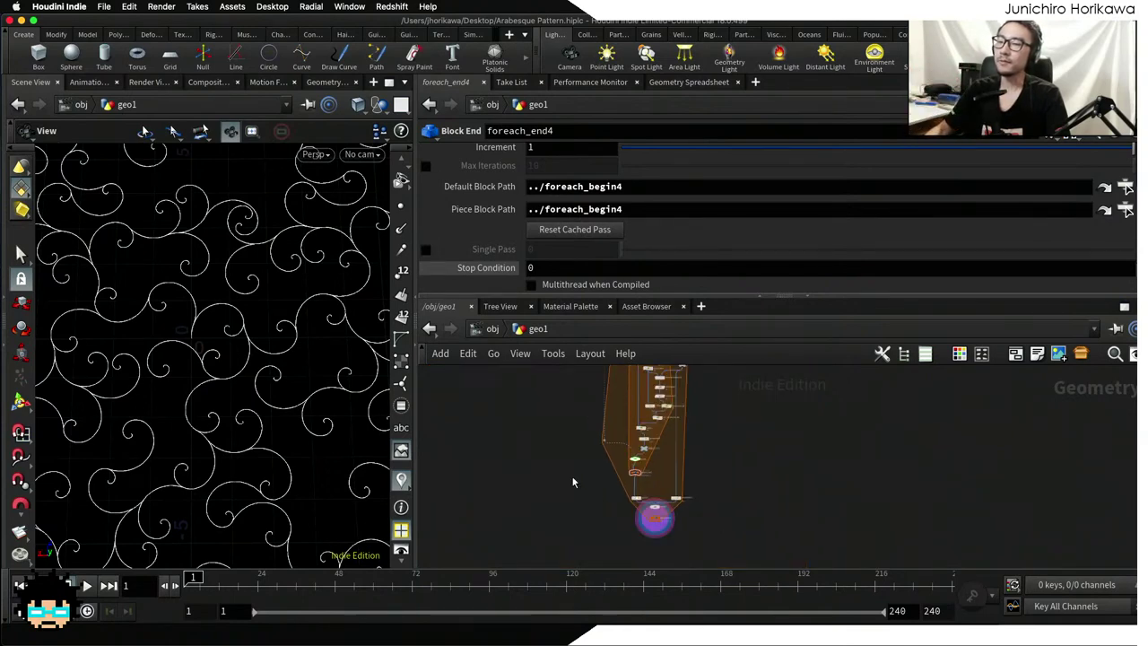
pyautogui.scroll(5, 637, 471)
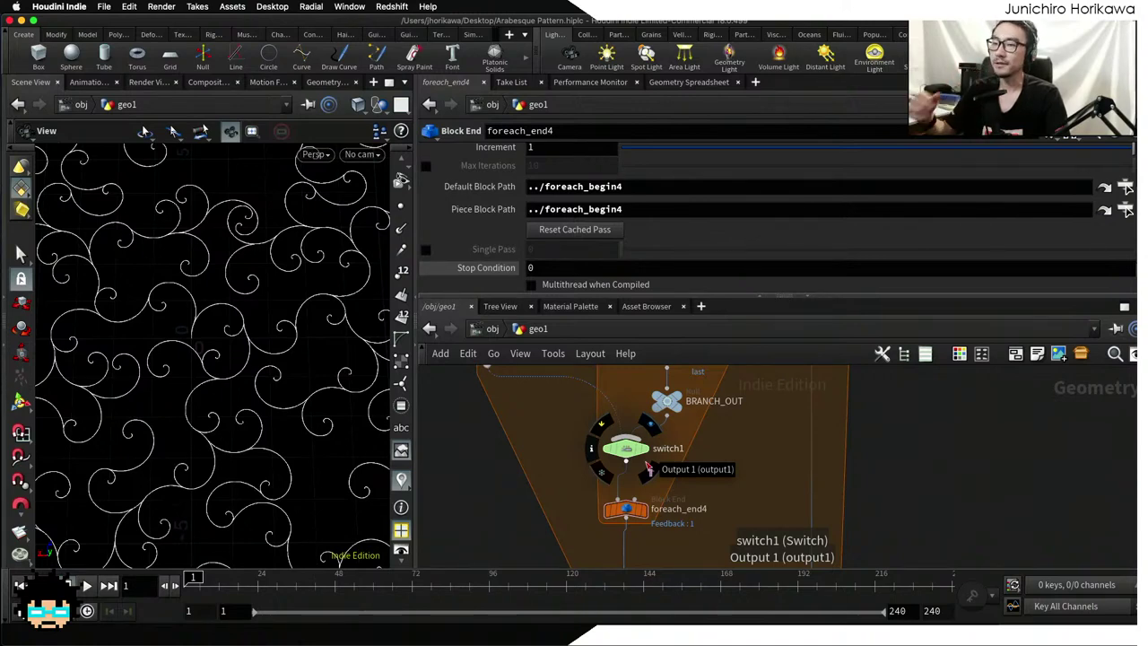
# Insert a Null node onto the wire directly below foreach_begin4.
pyautogui.scroll(-8, 650, 468)
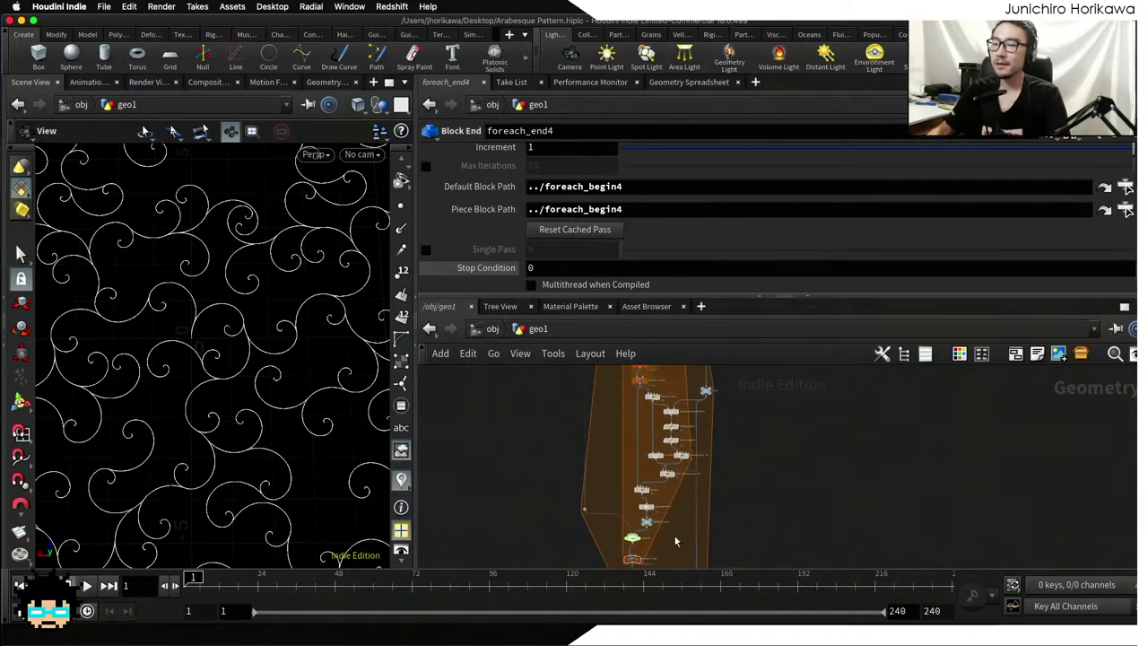
pyautogui.scroll(10, 632, 415)
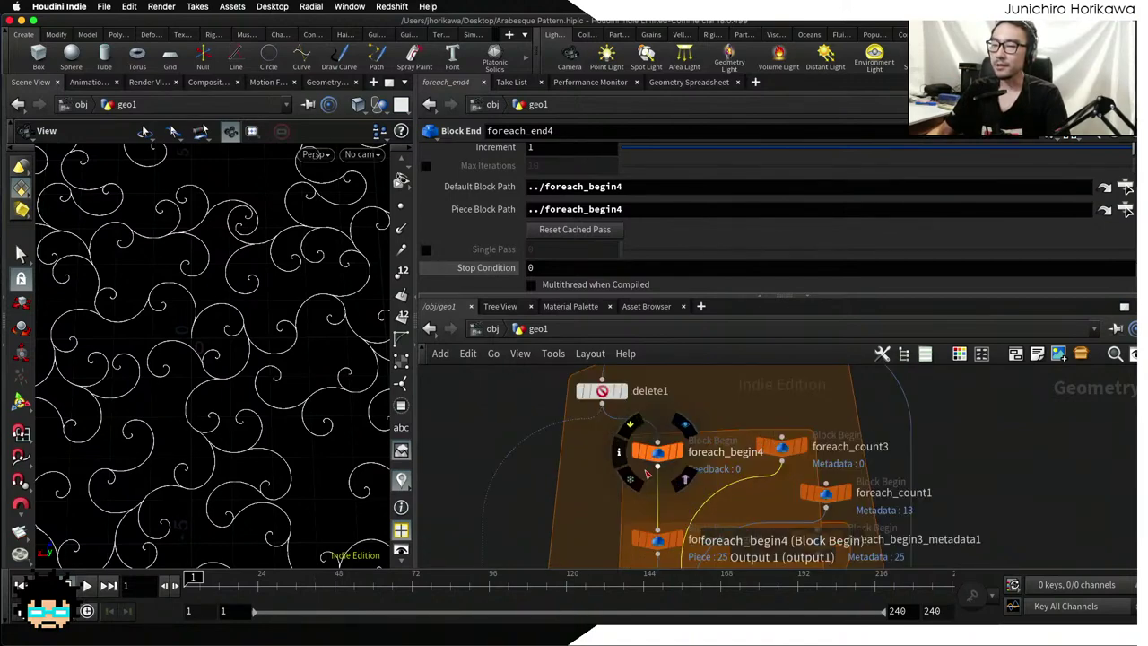
pyautogui.press('Tab')
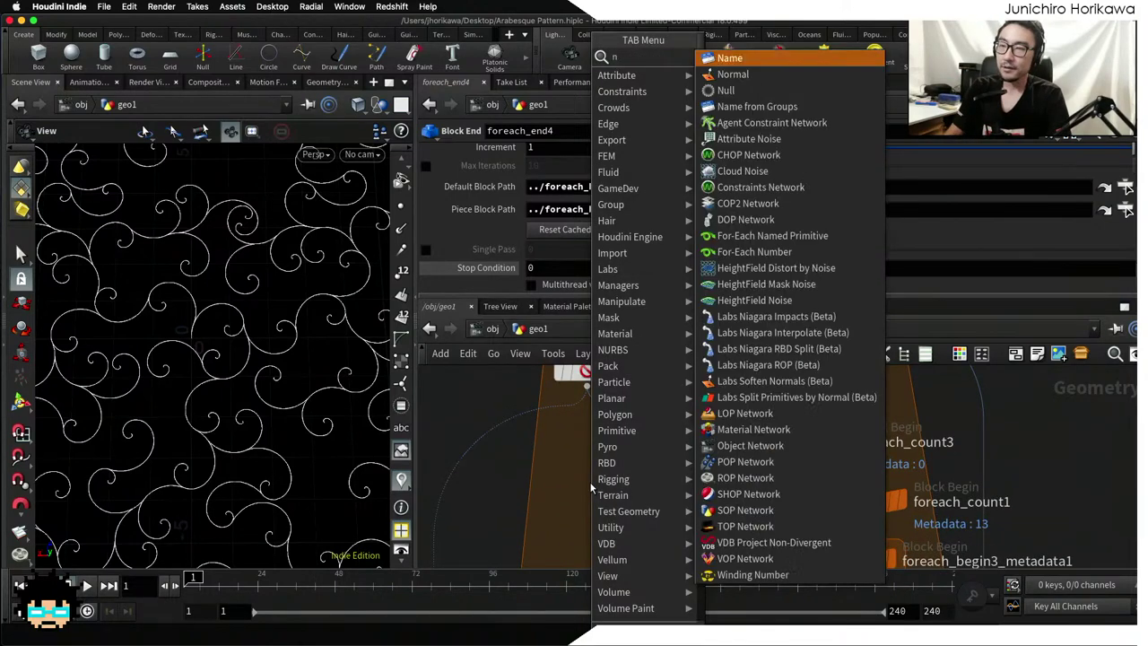
pyautogui.click(736, 51)
pyautogui.click(662, 499)
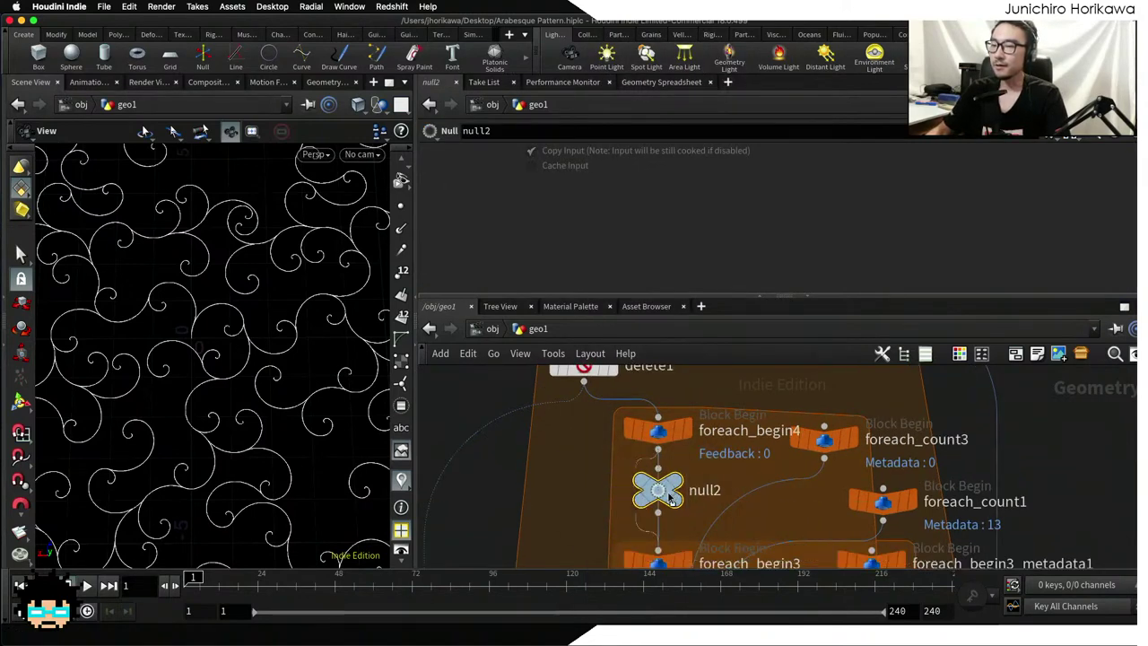
pyautogui.click(663, 505)
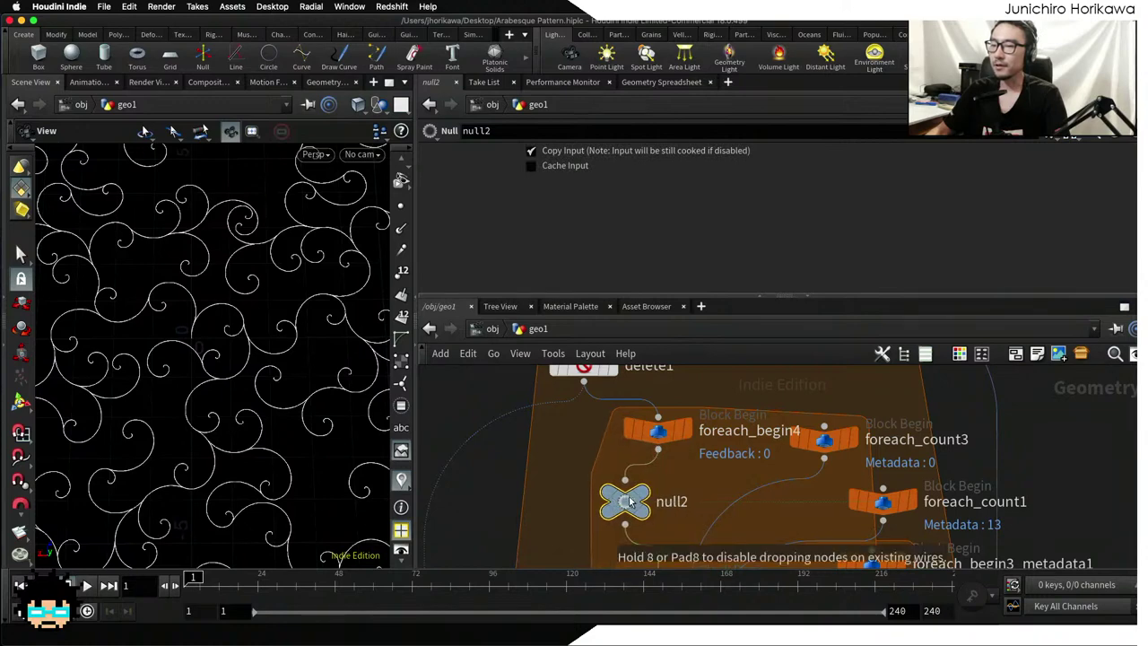
pyautogui.scroll(3, 664, 508)
# Rename the new null2 node to GEN.
pyautogui.doubleClick(675, 504)
pyautogui.write('G')
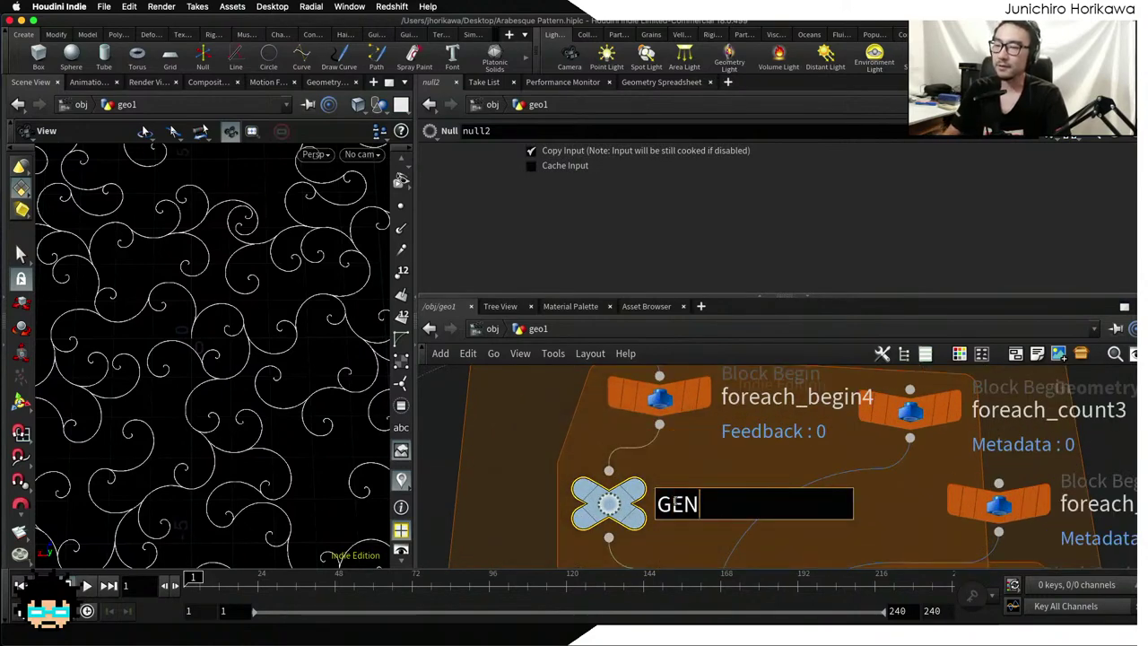
pyautogui.write('EN')
pyautogui.press('Return')
pyautogui.scroll(-5, 700, 426)
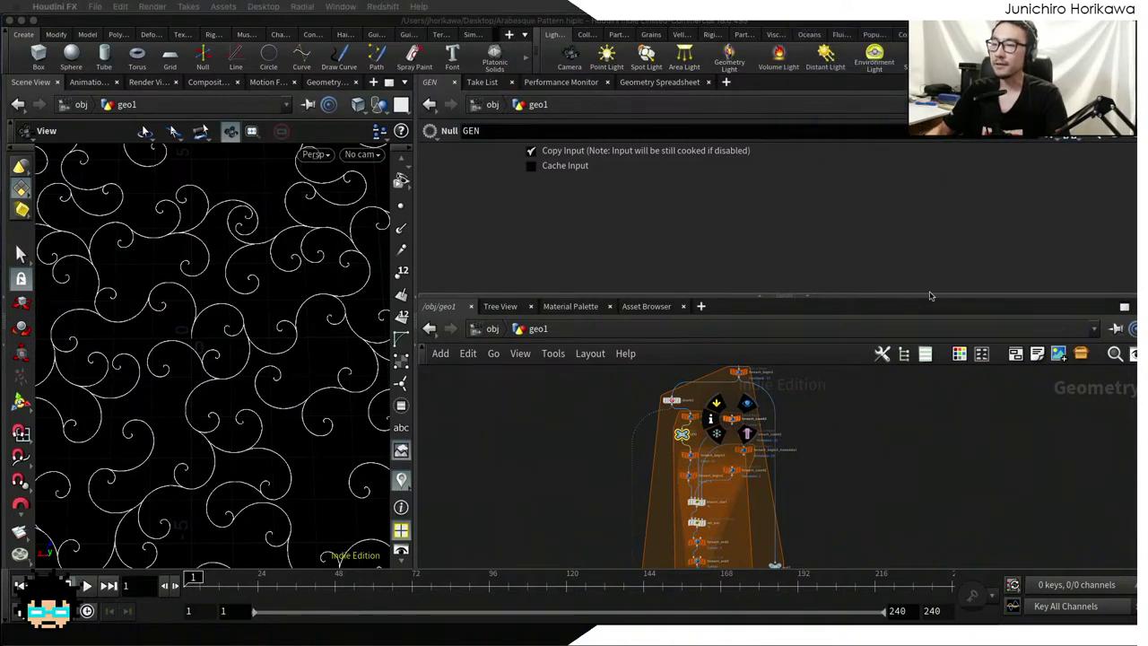
pyautogui.scroll(5, 838, 439)
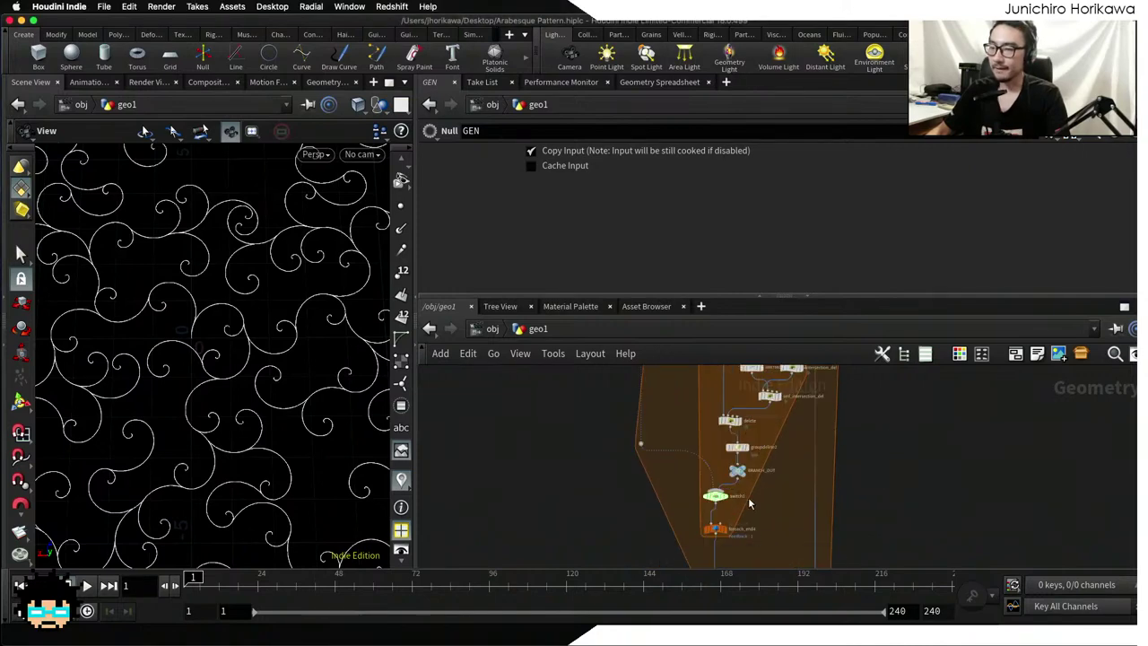
pyautogui.scroll(6, 736, 498)
# Set foreach_end4's Stop Condition to (nprims("../GEN") > 0), leaving a single spiral.
pyautogui.click(683, 449)
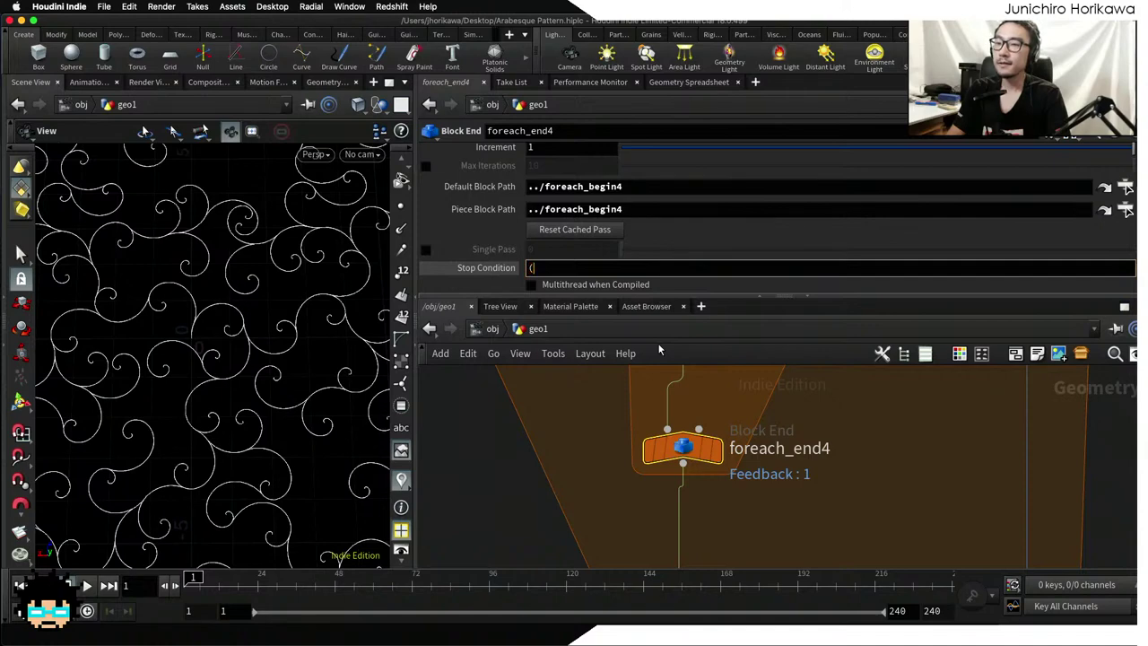
pyautogui.write('rims')
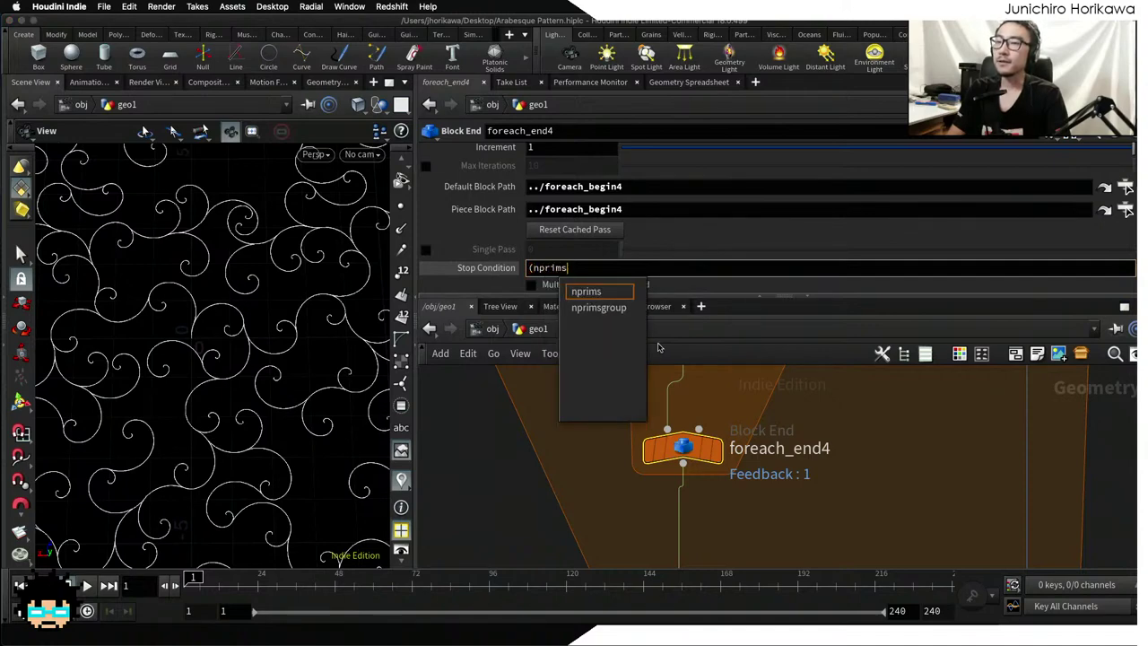
pyautogui.write('("..')
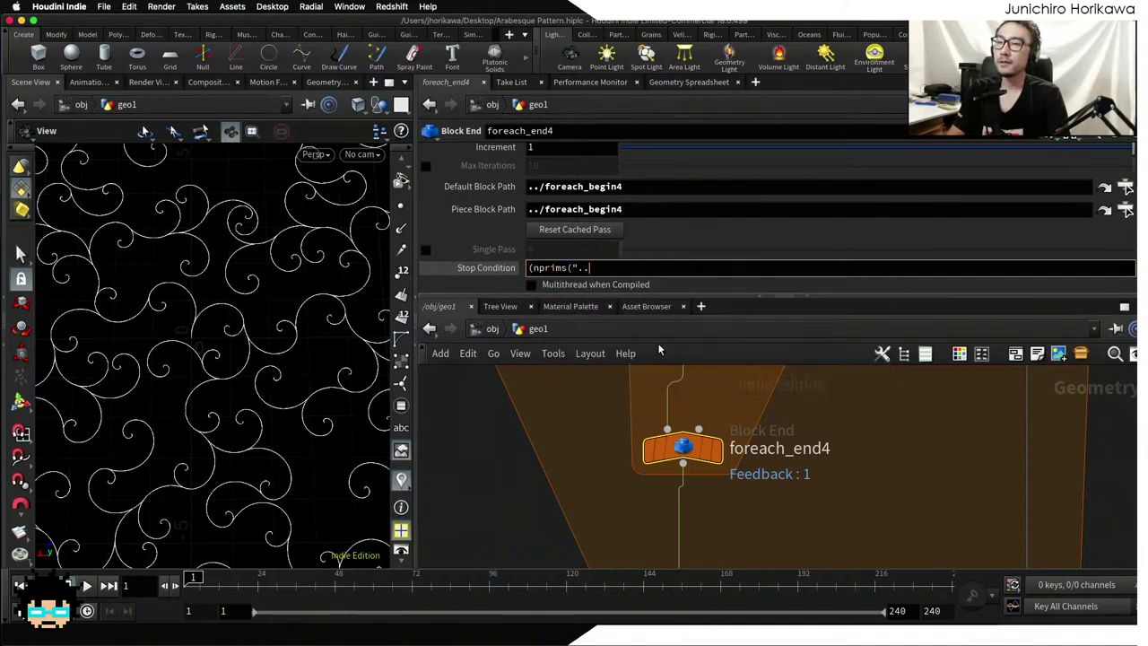
pyautogui.write('/GEN")')
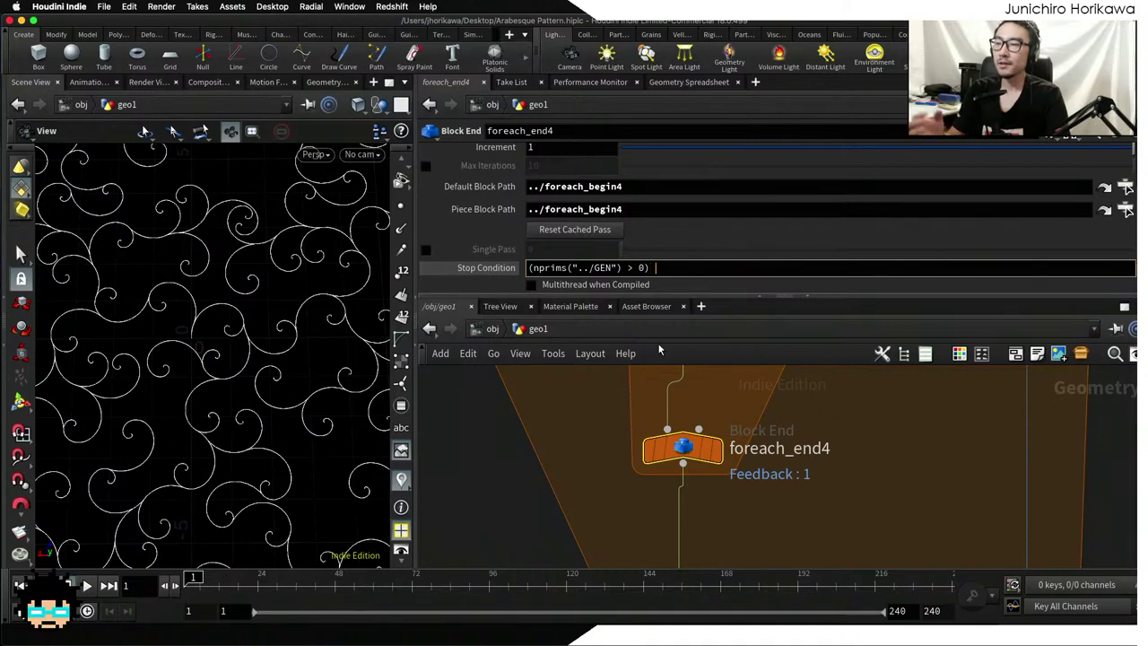
pyautogui.scroll(-5, 721, 501)
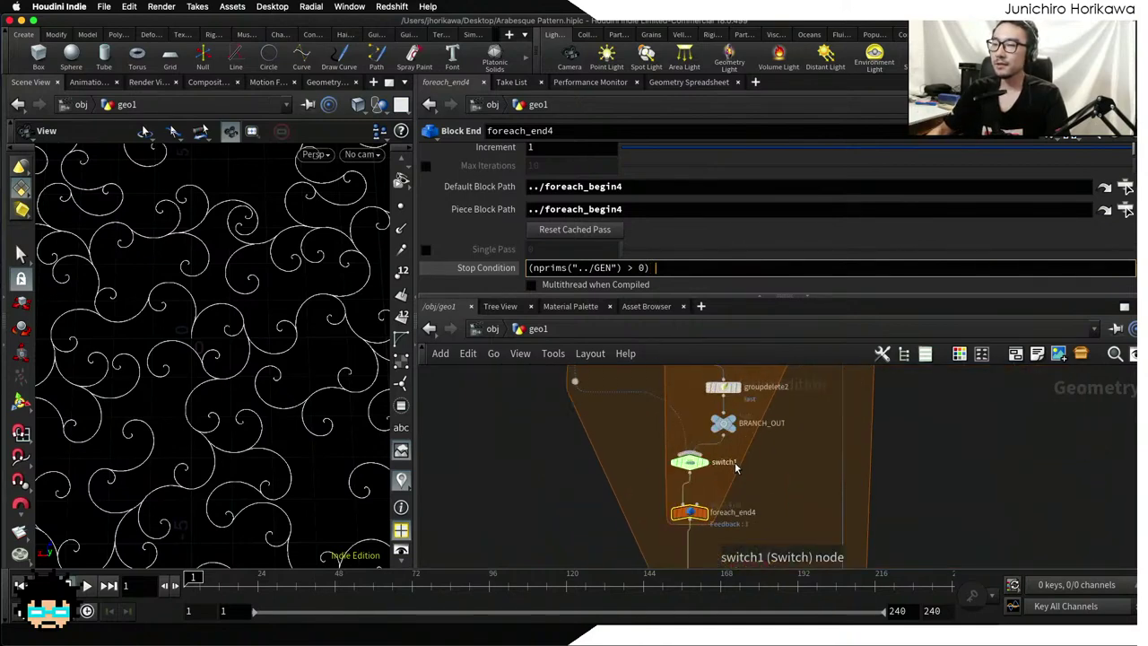
pyautogui.scroll(-4, 740, 471)
pyautogui.press('Return')
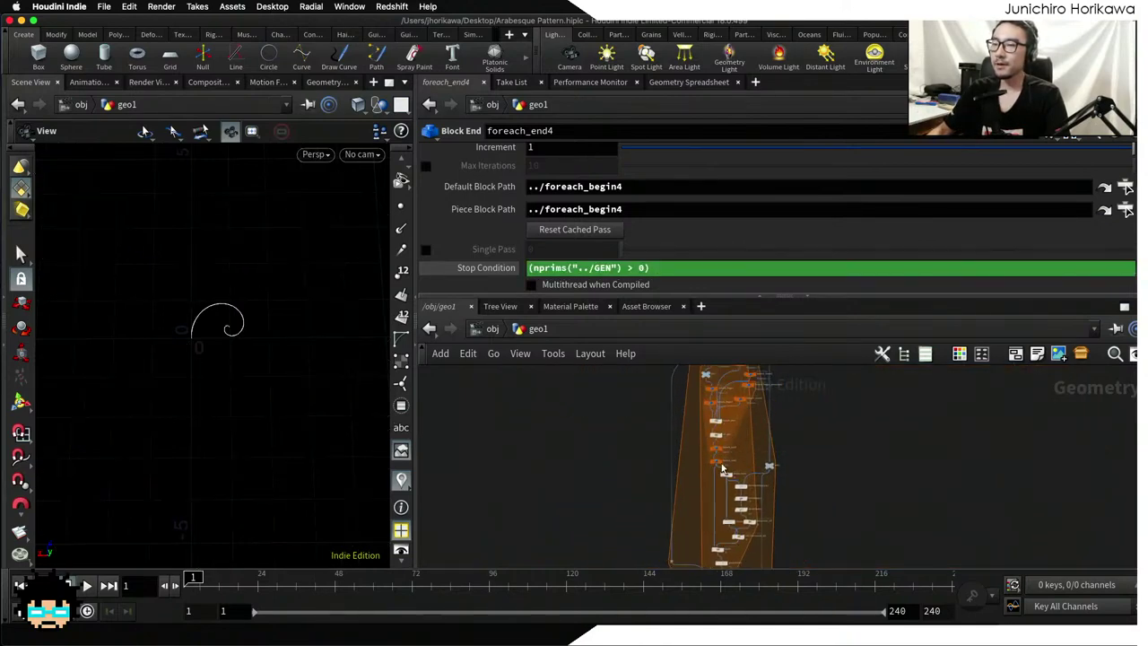
# Place delete1 above foreach_begin4 and move the GEN node to the right.
pyautogui.scroll(6, 727, 438)
pyautogui.moveTo(709, 434); pyautogui.dragTo(703, 410)
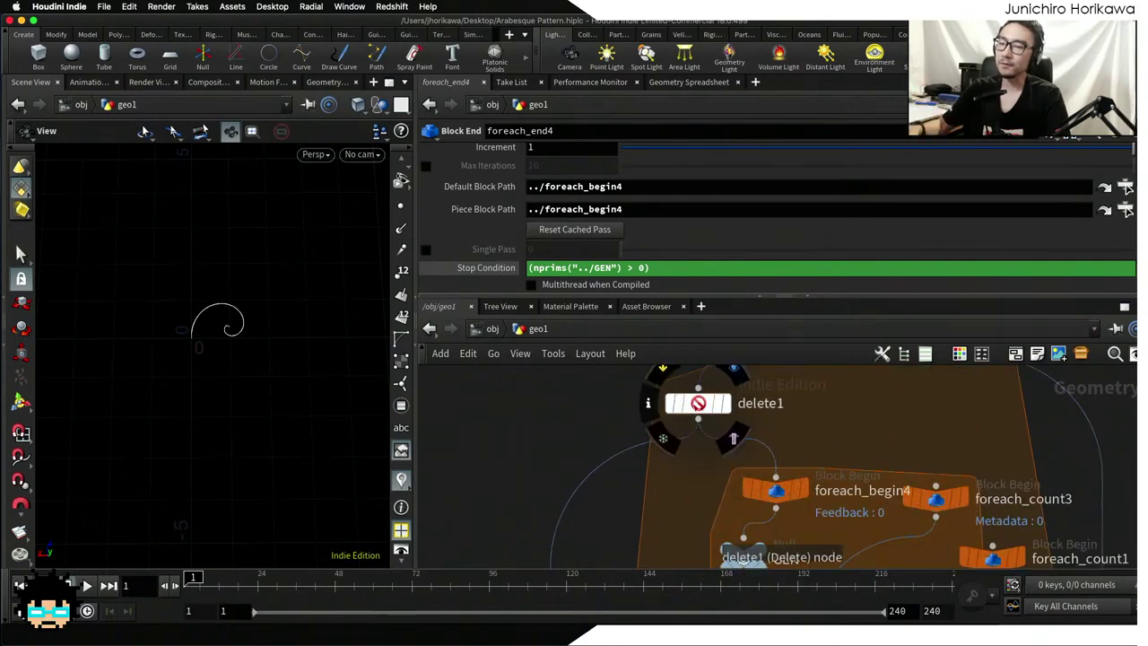
pyautogui.moveTo(709, 405); pyautogui.dragTo(728, 413)
pyautogui.scroll(2, 727, 520)
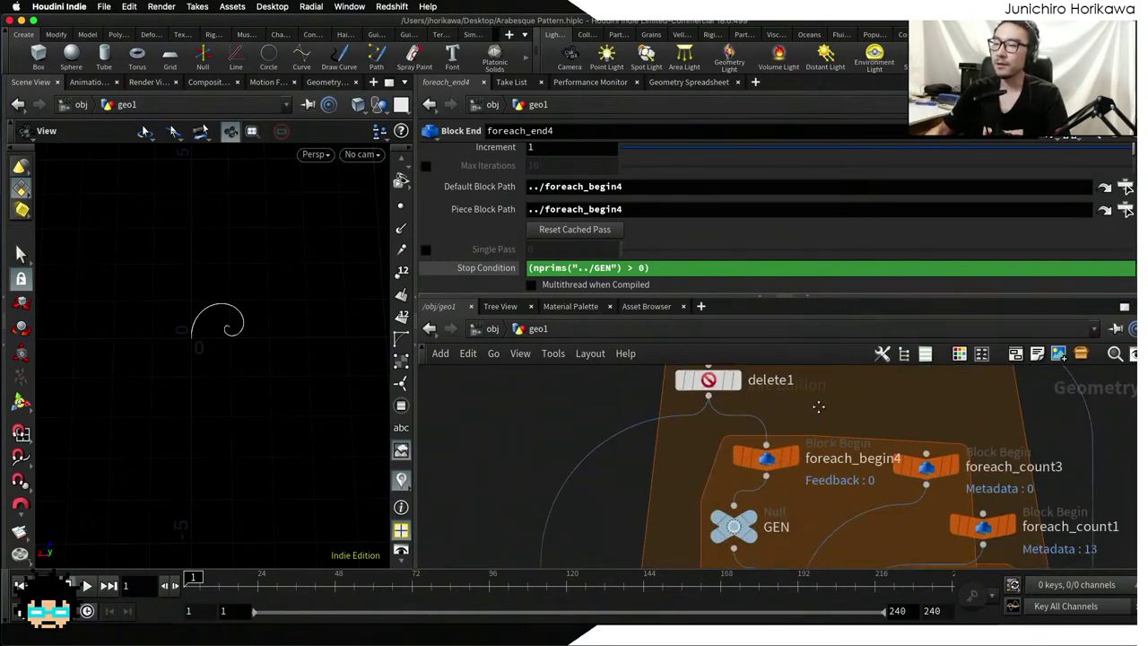
pyautogui.moveTo(717, 513); pyautogui.dragTo(747, 512)
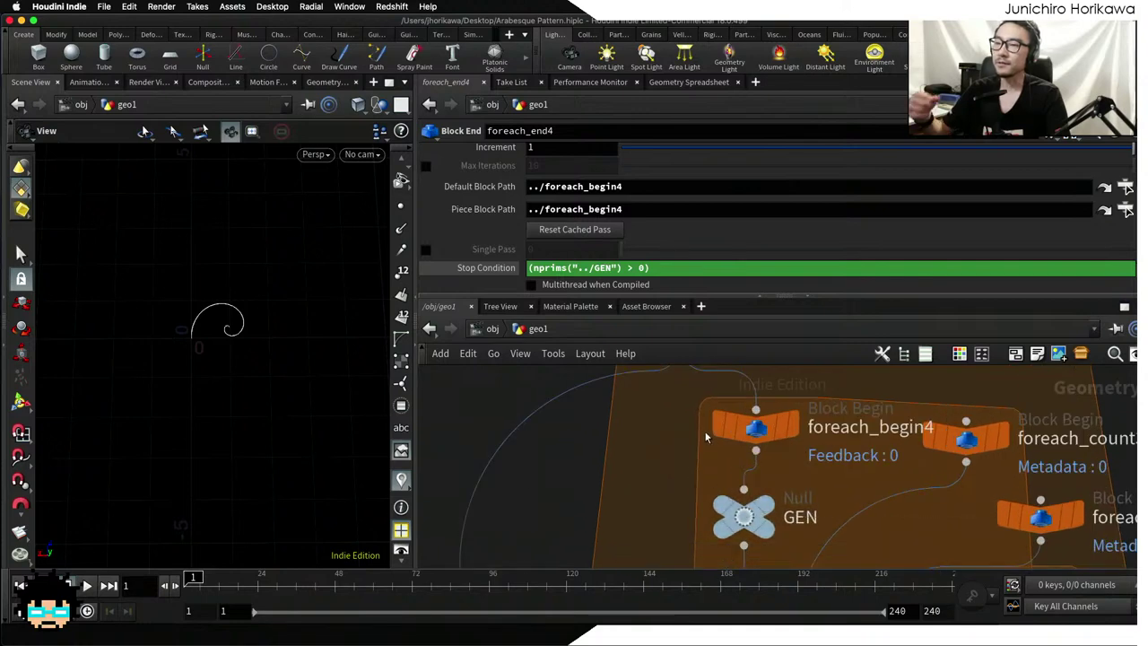
pyautogui.scroll(-3, 706, 437)
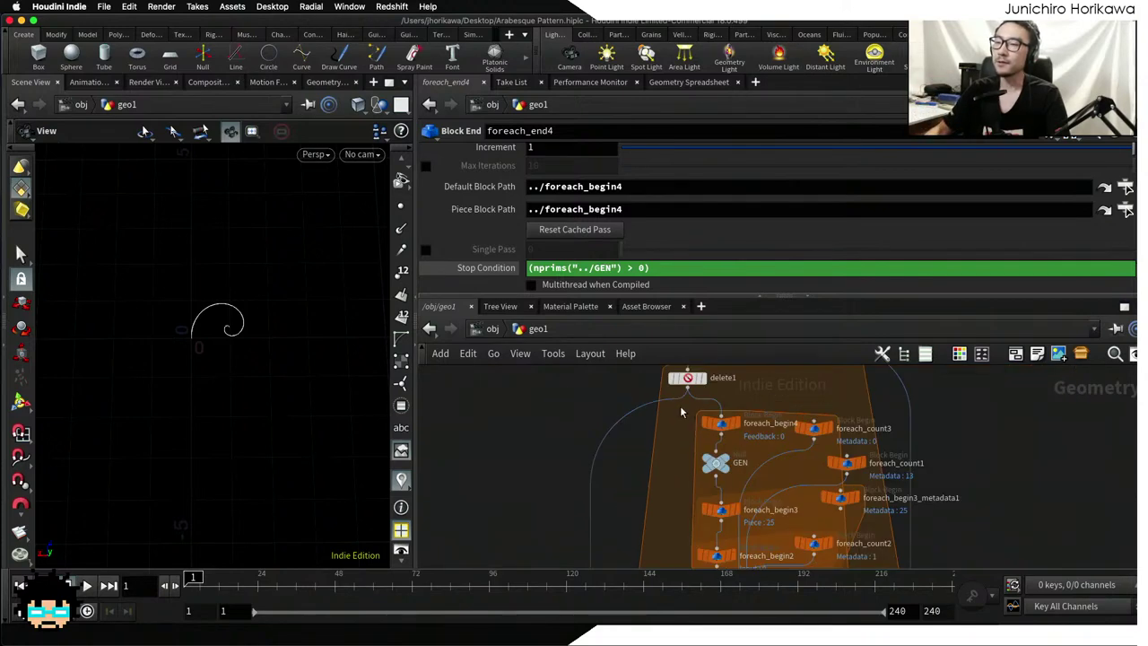
pyautogui.scroll(3, 679, 377)
pyautogui.moveTo(679, 377); pyautogui.dragTo(681, 386)
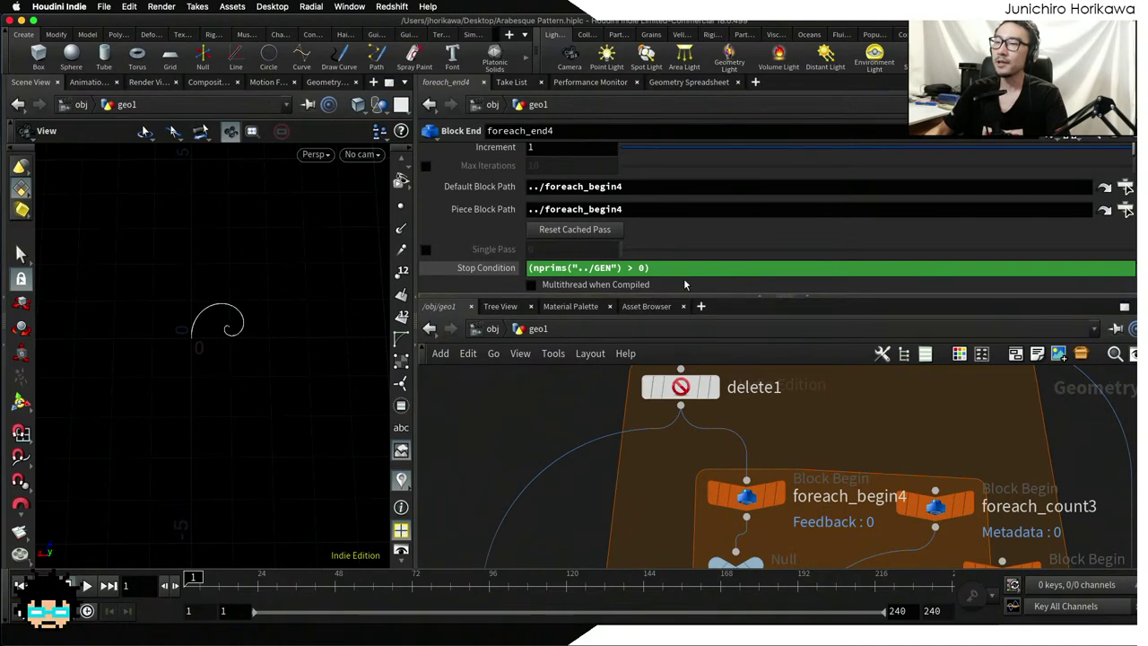
pyautogui.scroll(-3, 676, 435)
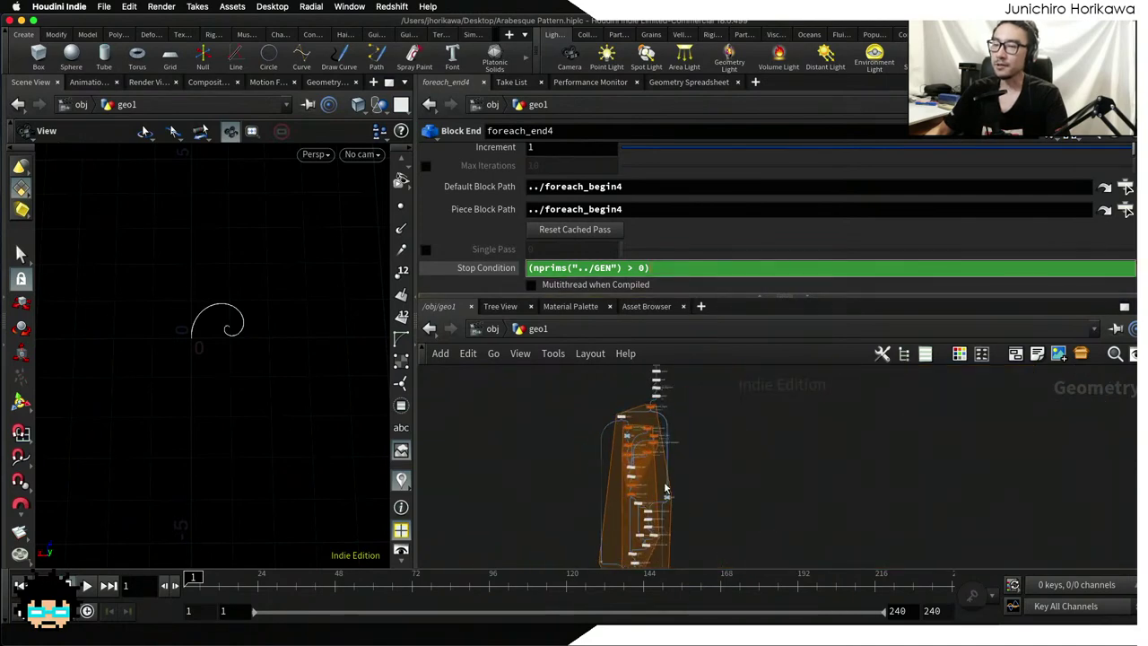
pyautogui.scroll(3, 629, 441)
pyautogui.moveTo(591, 440); pyautogui.dragTo(595, 448)
pyautogui.scroll(-3, 653, 518)
# Inspect BRANCH_OUT and groupdelete2 near foreach_end4, shifting delete1 slightly left.
pyautogui.moveTo(653, 518); pyautogui.dragTo(691, 418, button='middle')
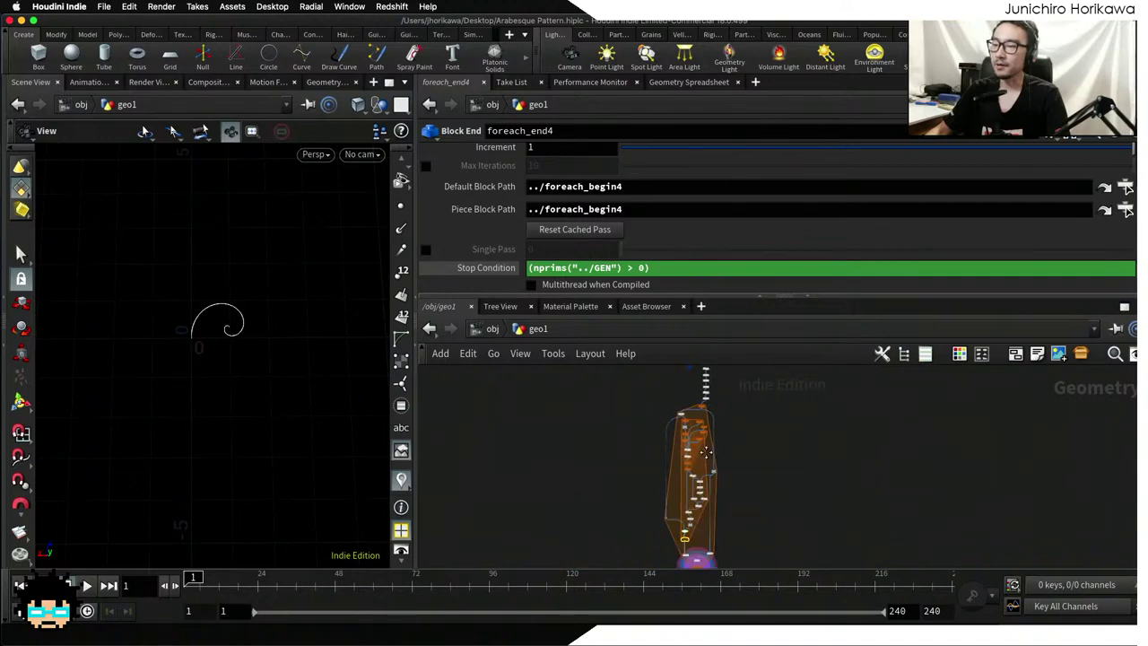
pyautogui.click(691, 418)
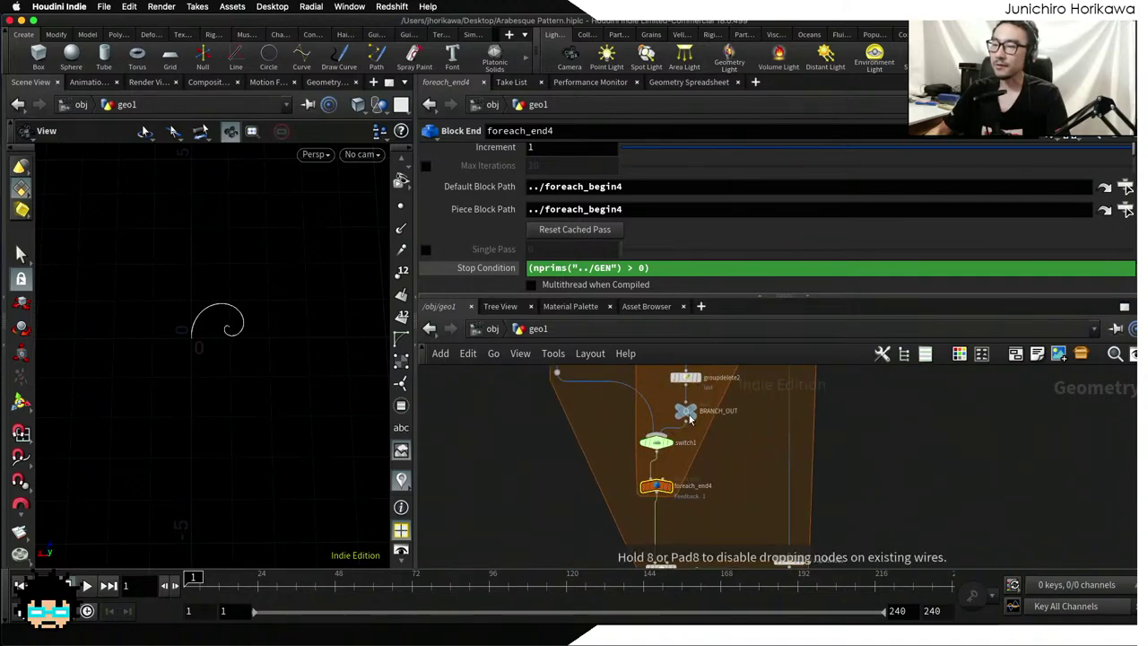
pyautogui.scroll(-5, 757, 527)
pyautogui.scroll(5, 723, 436)
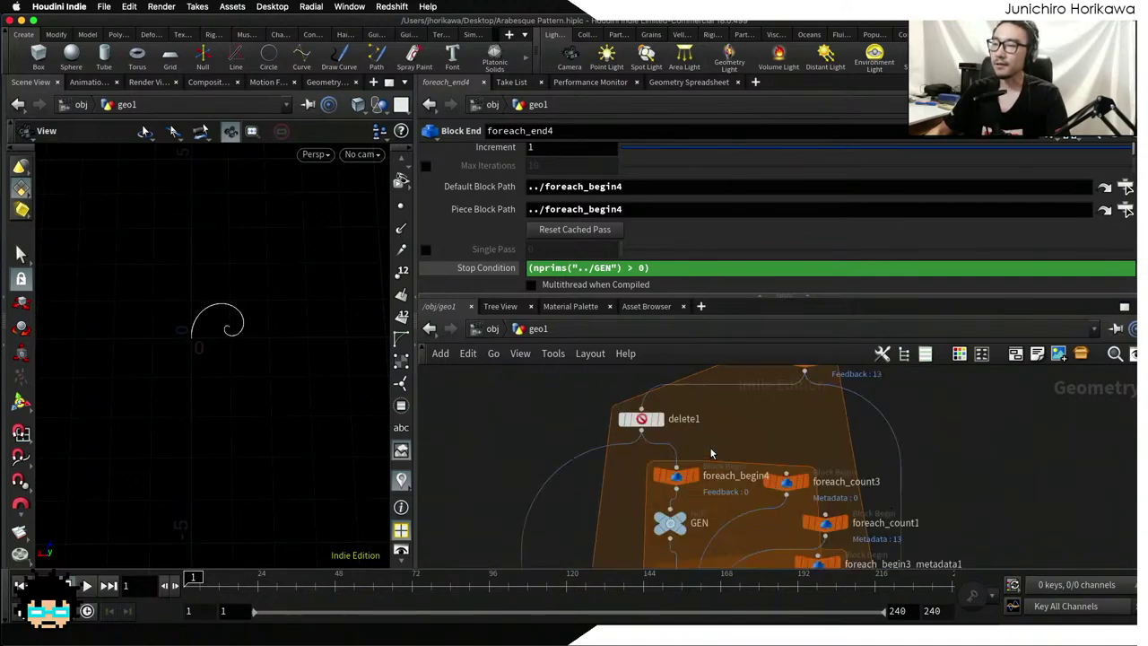
pyautogui.click(646, 429)
pyautogui.moveTo(646, 429); pyautogui.dragTo(640, 428)
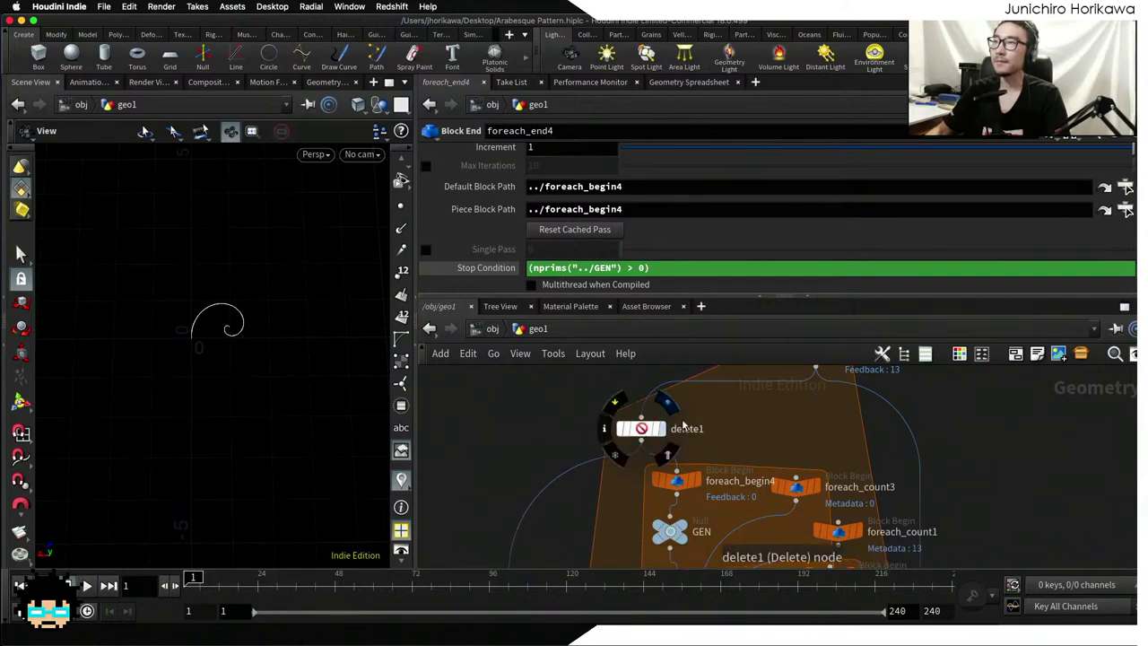
pyautogui.scroll(-5, 770, 474)
pyautogui.scroll(5, 818, 459)
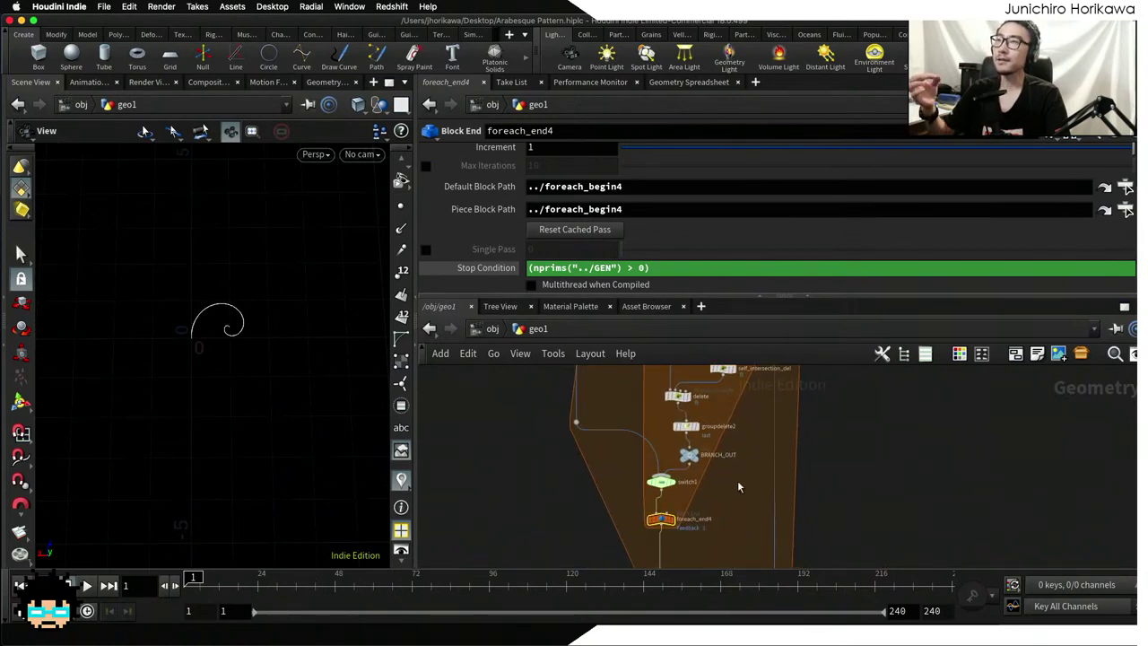
pyautogui.scroll(5, 737, 487)
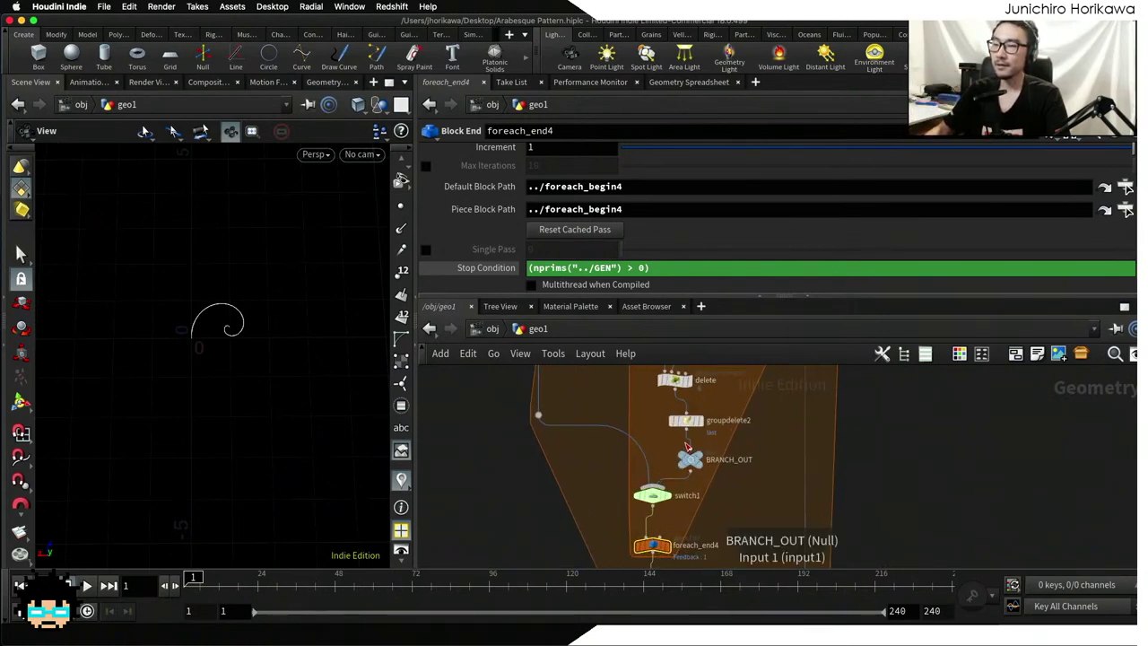
pyautogui.click(685, 402)
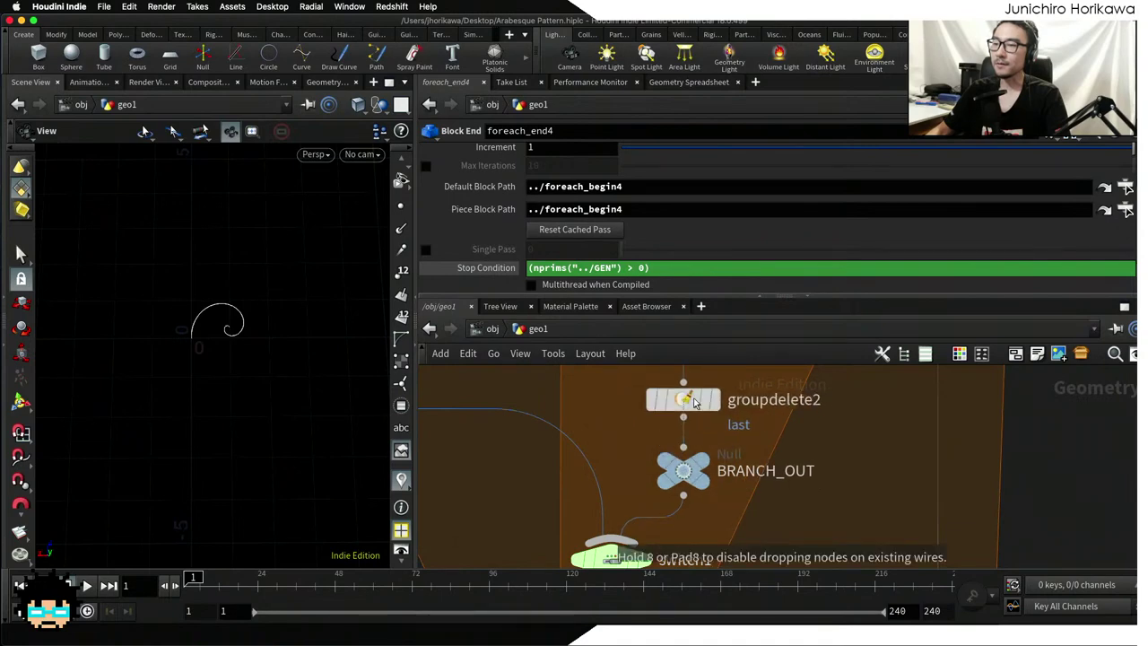
pyautogui.click(692, 405)
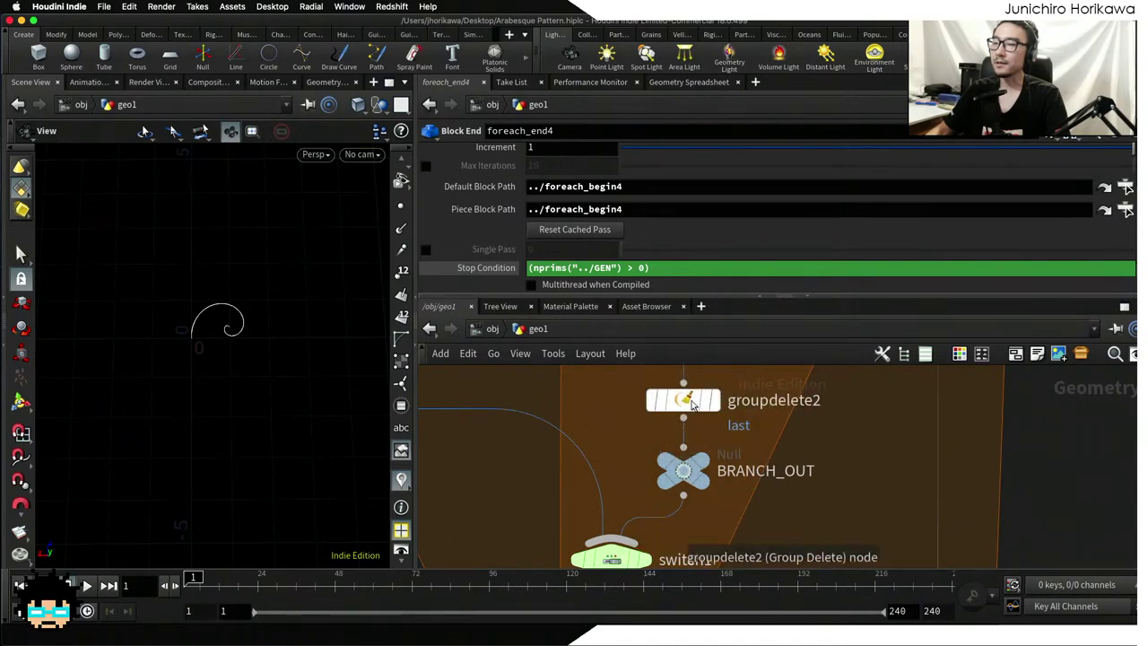
pyautogui.scroll(-2, 687, 401)
pyautogui.scroll(2, 692, 453)
pyautogui.click(691, 453)
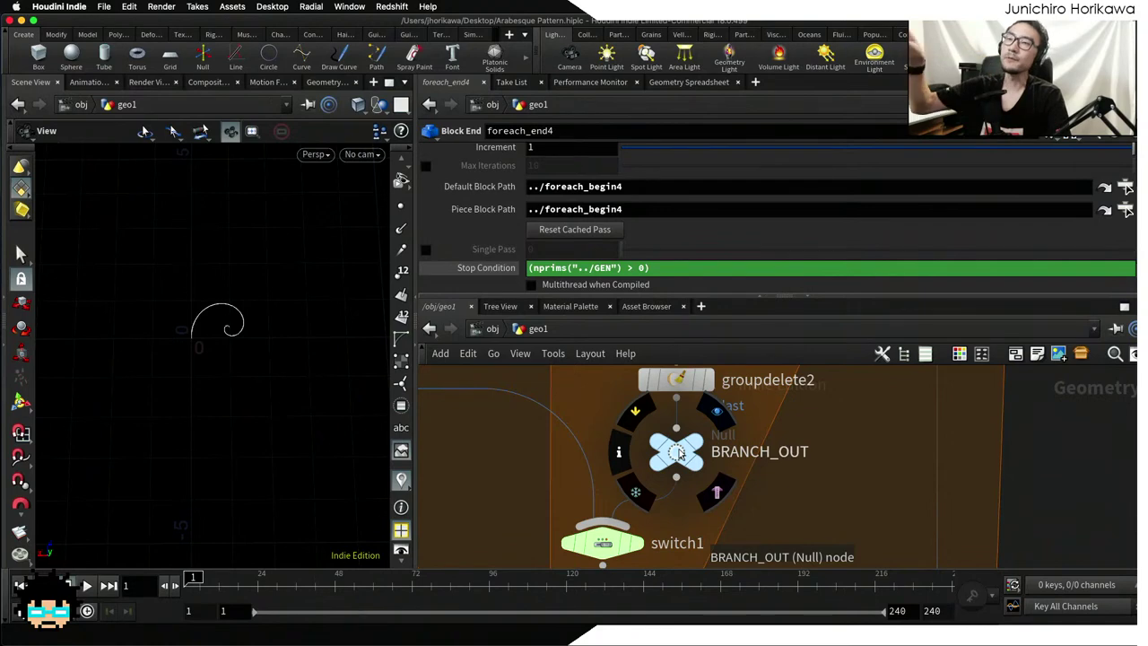
pyautogui.scroll(-10, 709, 511)
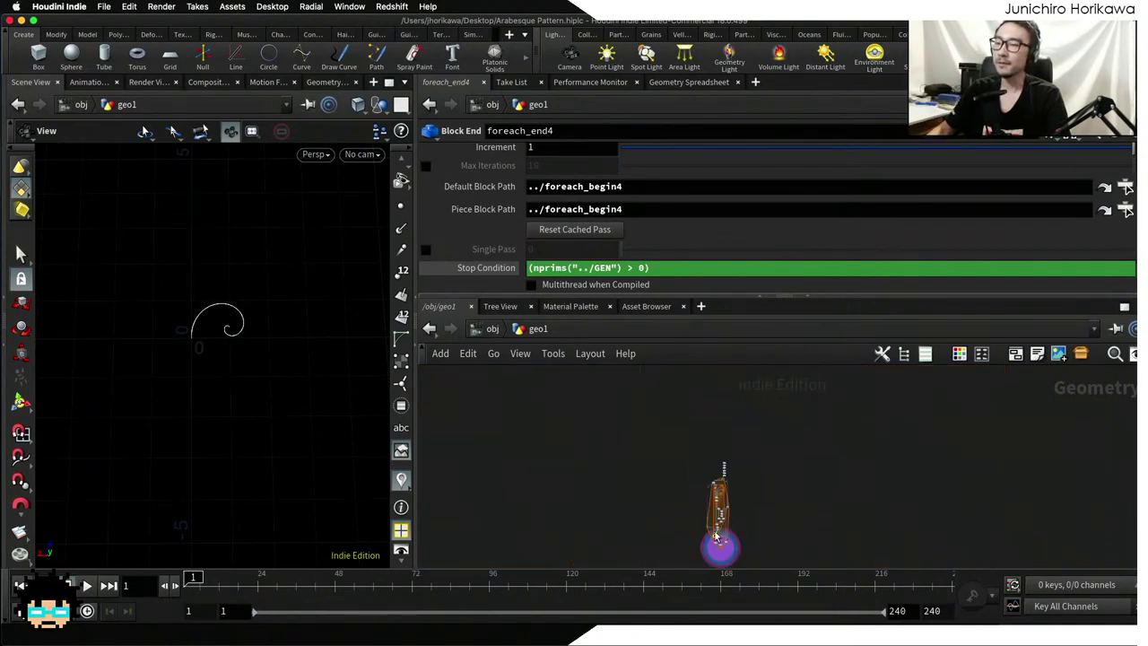
pyautogui.scroll(6, 692, 413)
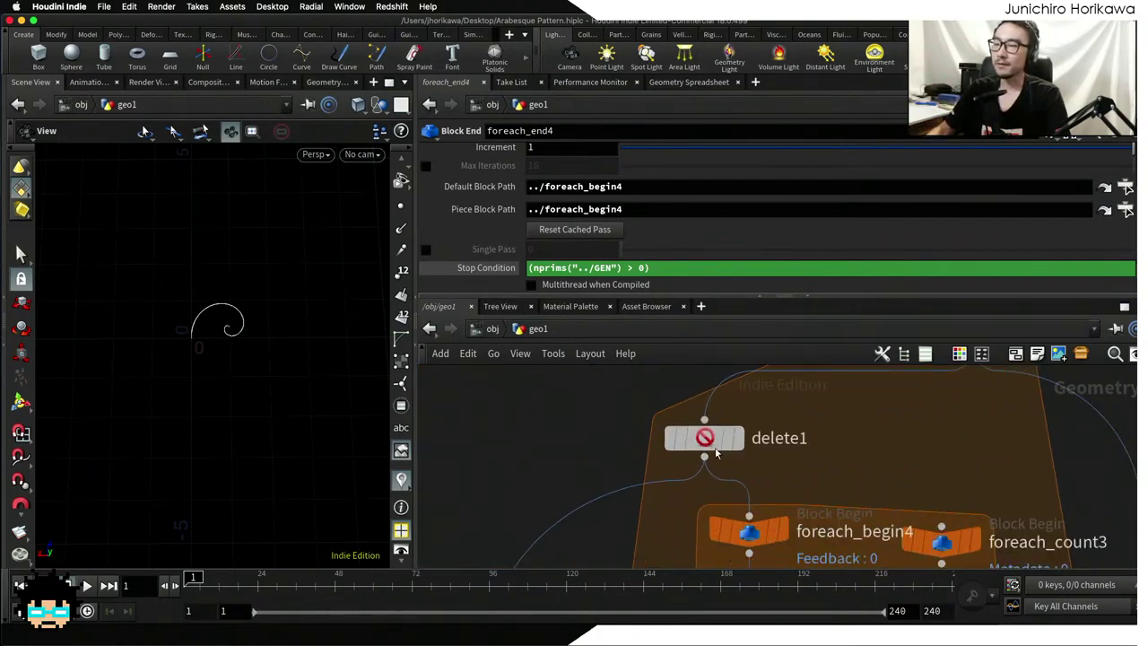
pyautogui.moveTo(695, 441); pyautogui.dragTo(690, 438)
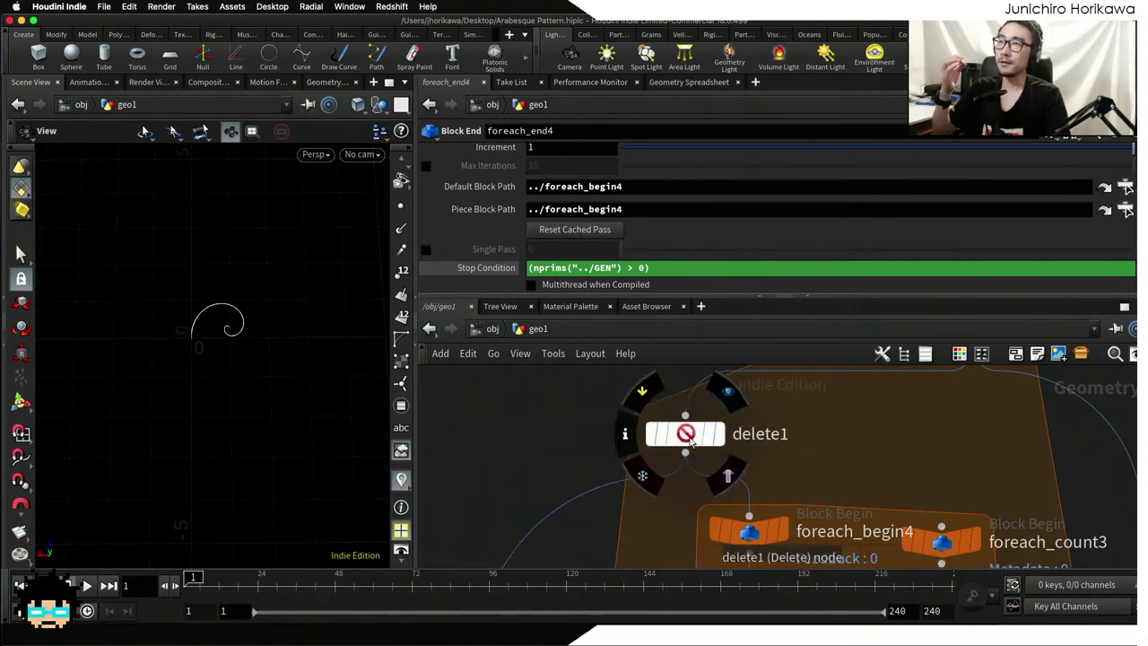
pyautogui.scroll(-4, 691, 440)
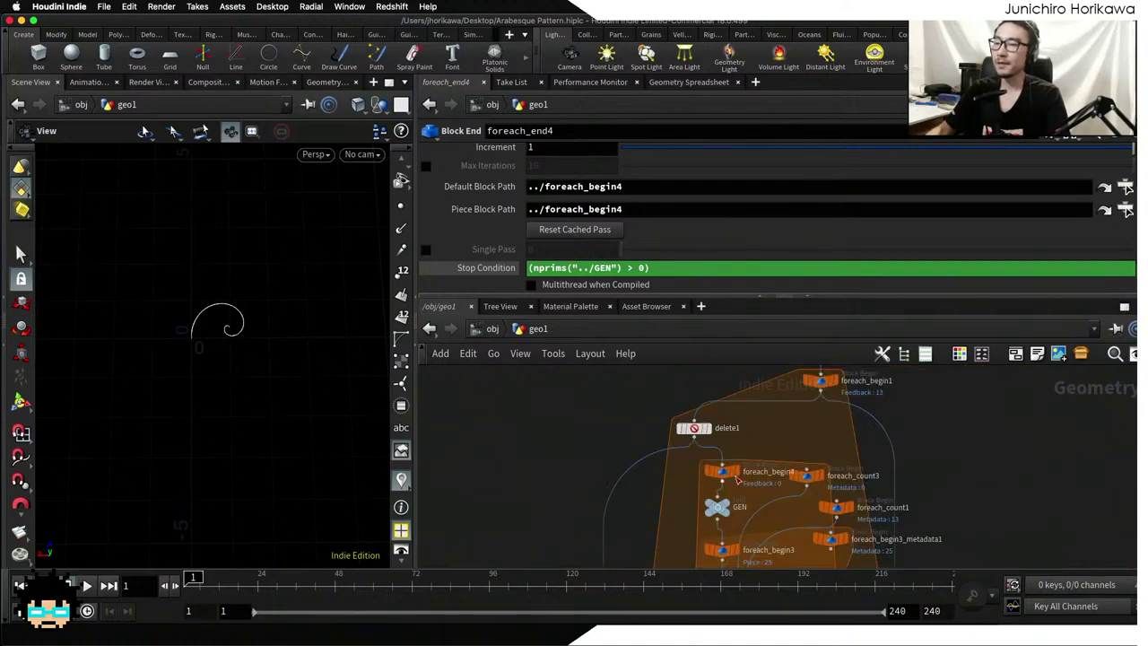
pyautogui.scroll(3, 741, 519)
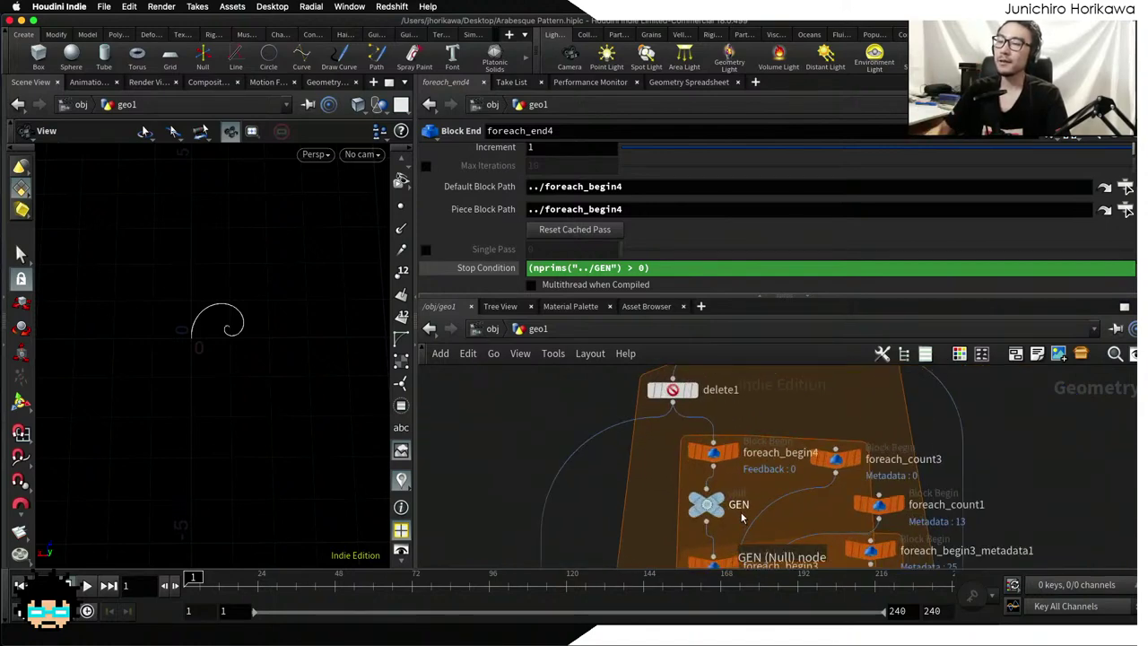
pyautogui.moveTo(709, 505); pyautogui.dragTo(718, 505)
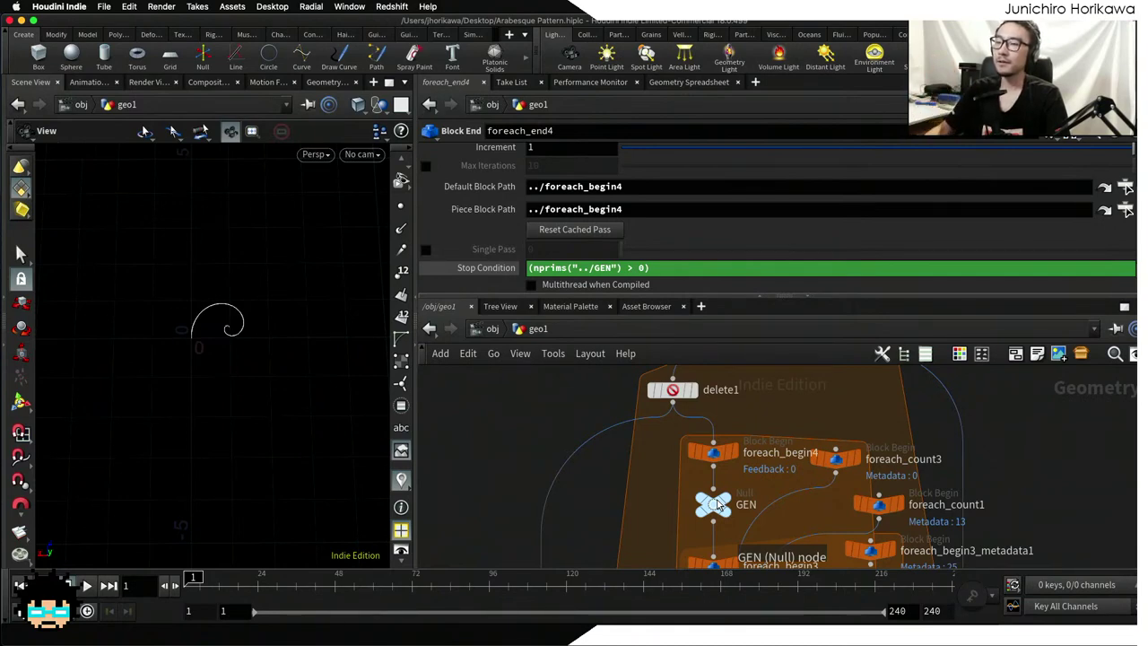
pyautogui.scroll(-10, 750, 413)
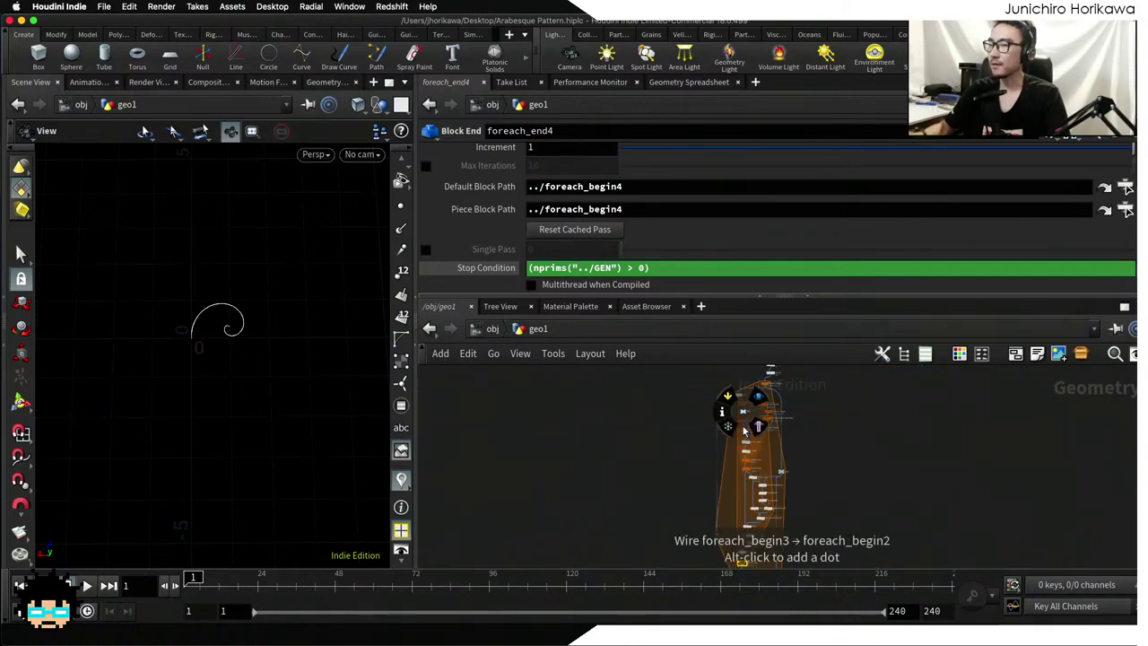
pyautogui.scroll(6, 743, 430)
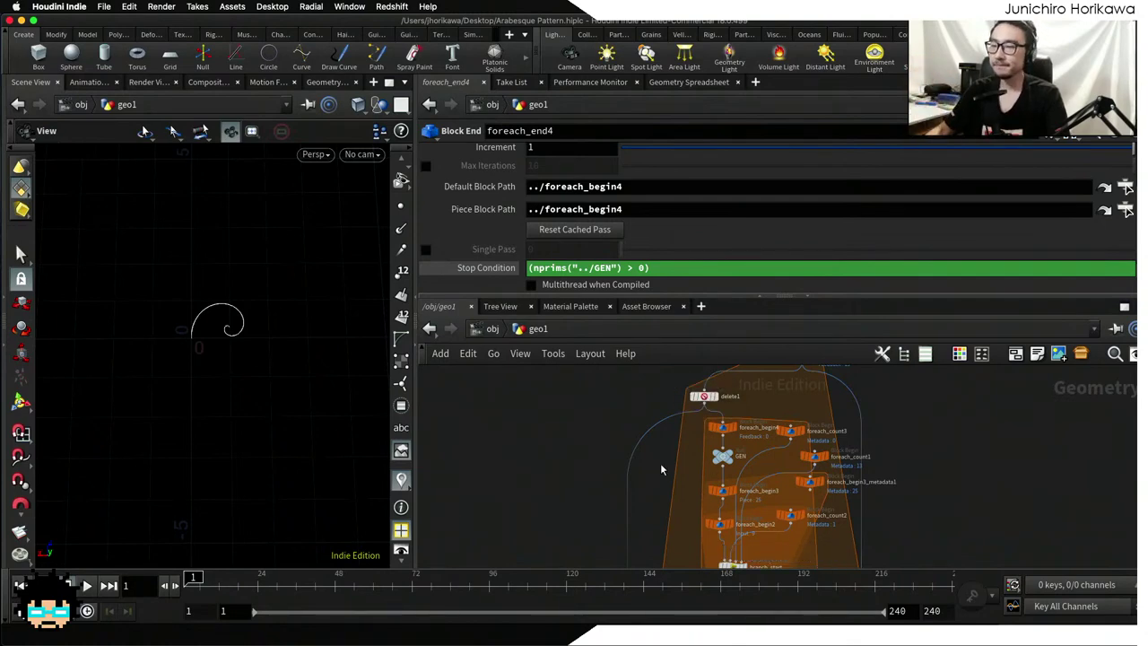
# Append && (nprimsgroup("../GEN", "last") == 0) to foreach_end4's Stop Condition.
pyautogui.press('f')
pyautogui.scroll(5, 644, 469)
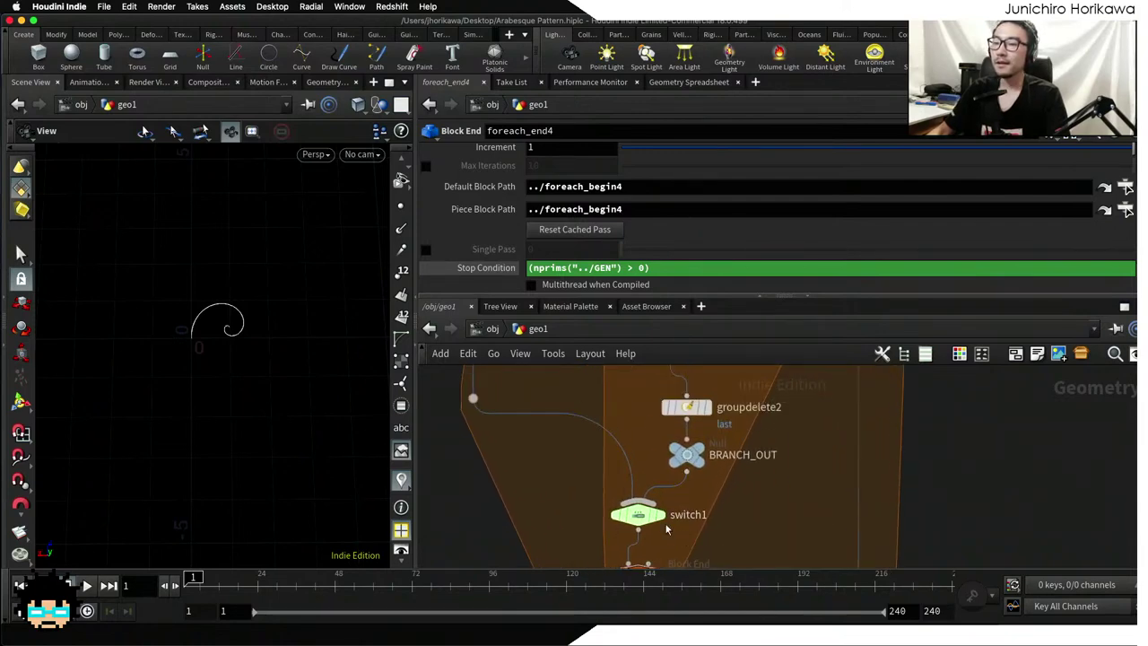
pyautogui.moveTo(680, 528); pyautogui.dragTo(687, 454, button='middle')
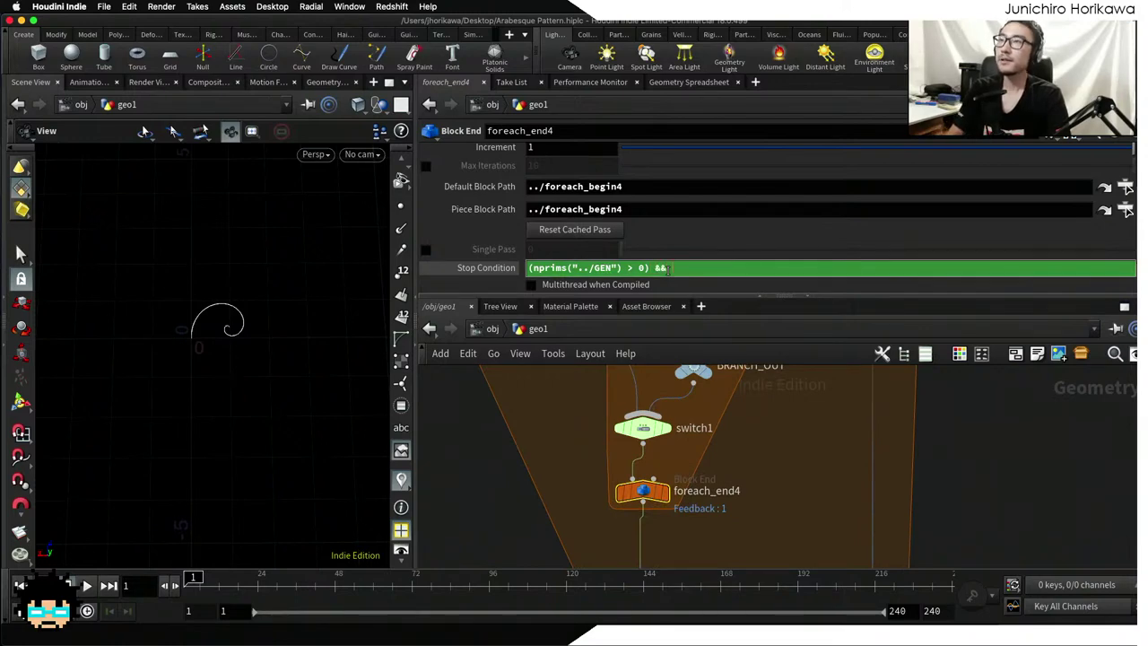
pyautogui.write('nprimg')
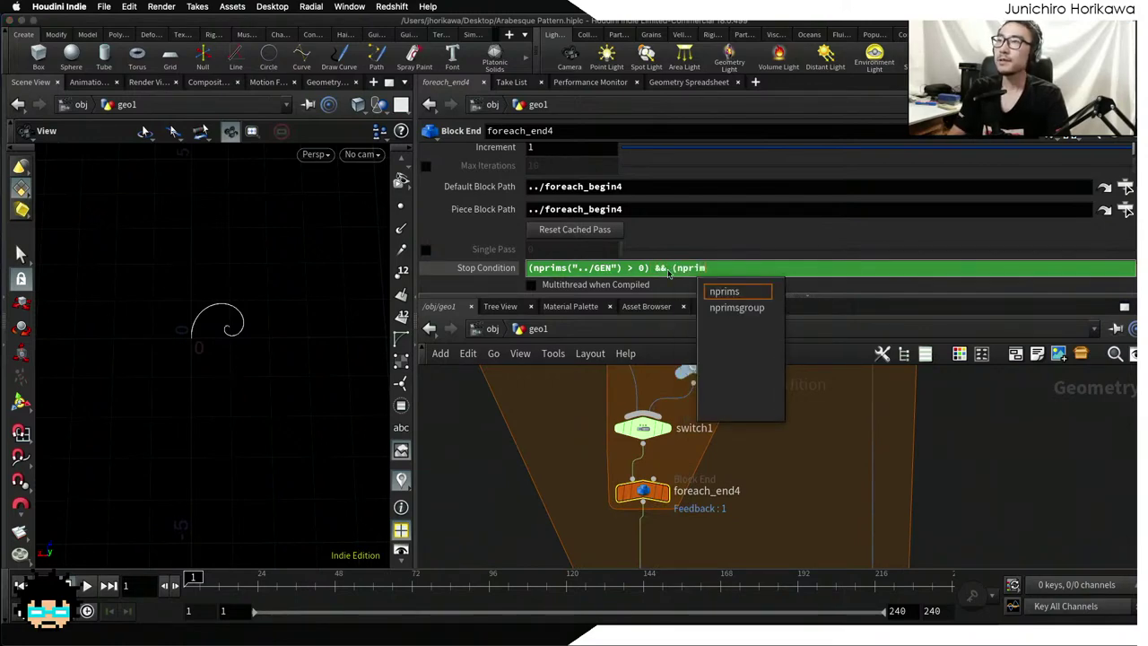
pyautogui.press('Down')
pyautogui.press('Return')
pyautogui.write('(')
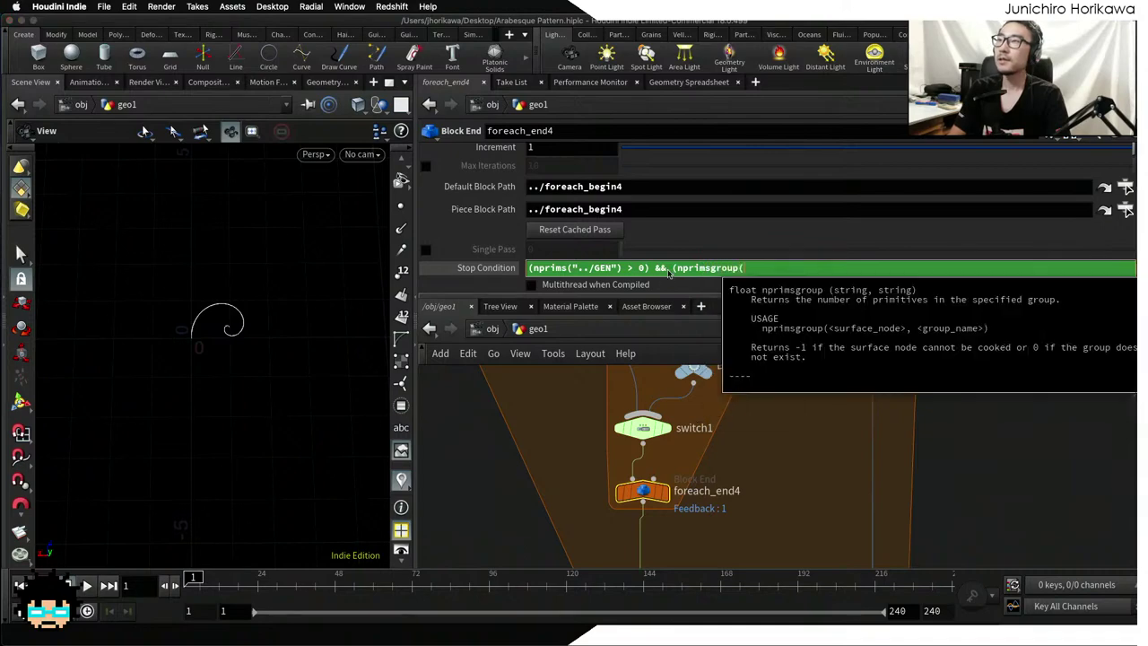
pyautogui.write('"')
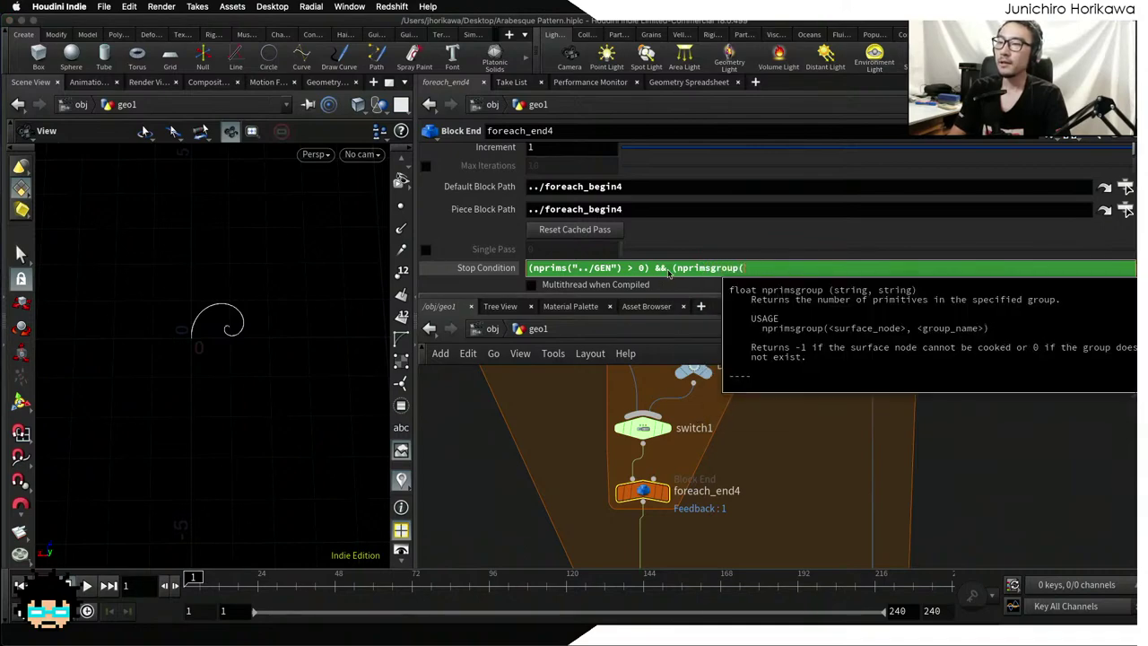
pyautogui.write('../GEN"')
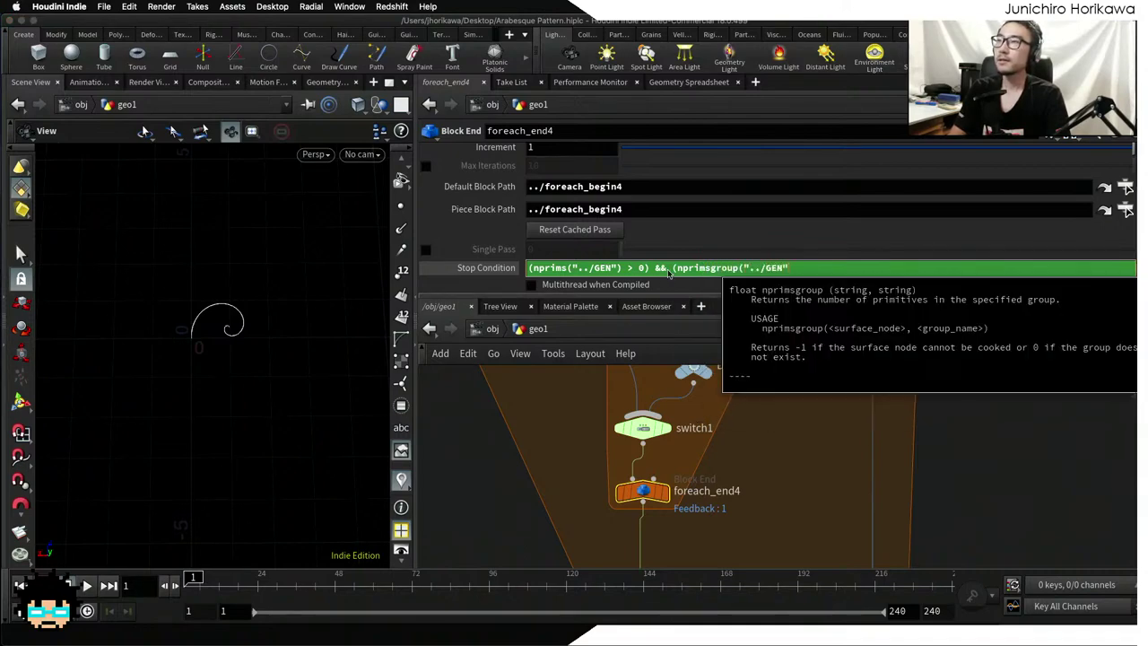
pyautogui.write(', "last')
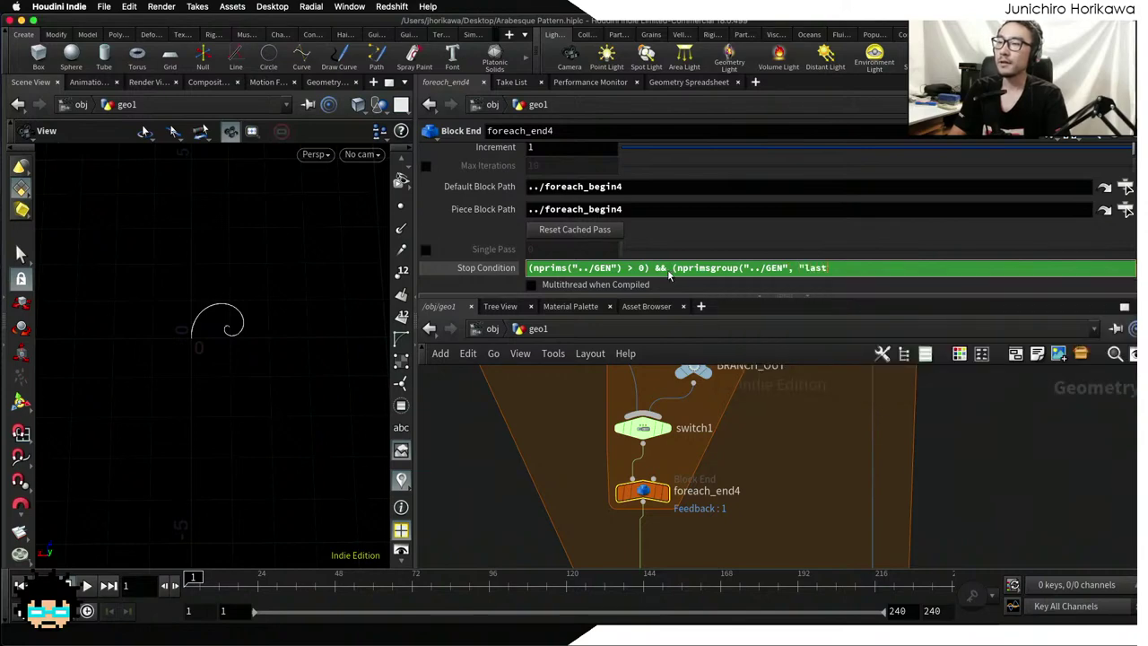
pyautogui.write('") == 0')
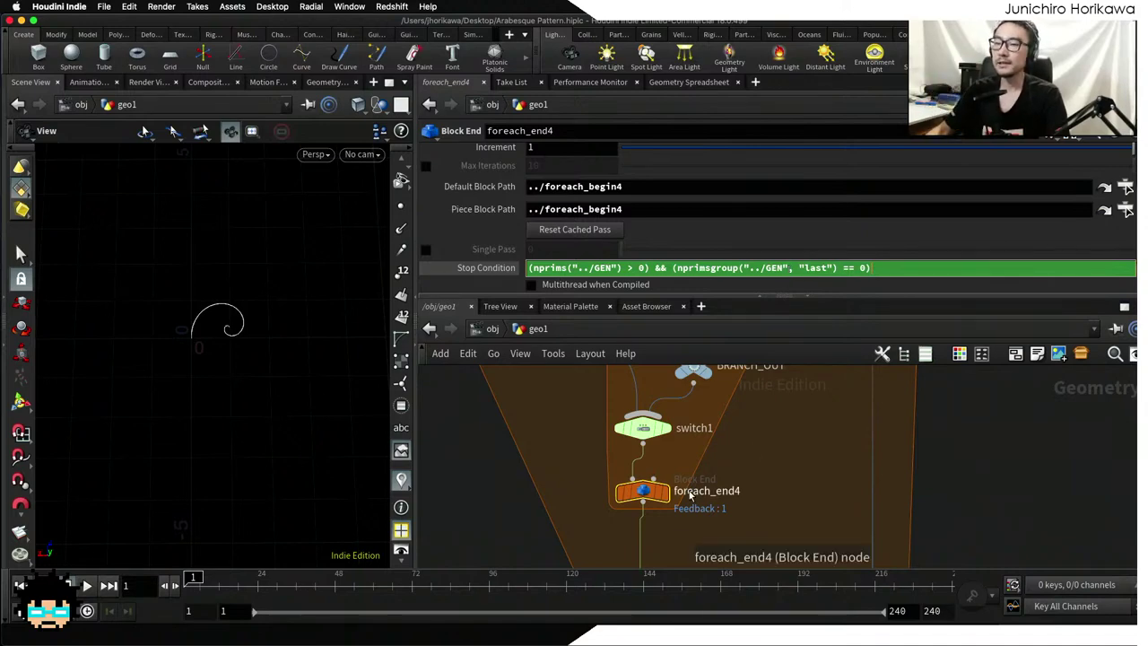
pyautogui.moveTo(674, 493)
pyautogui.scroll(-4, 674, 493)
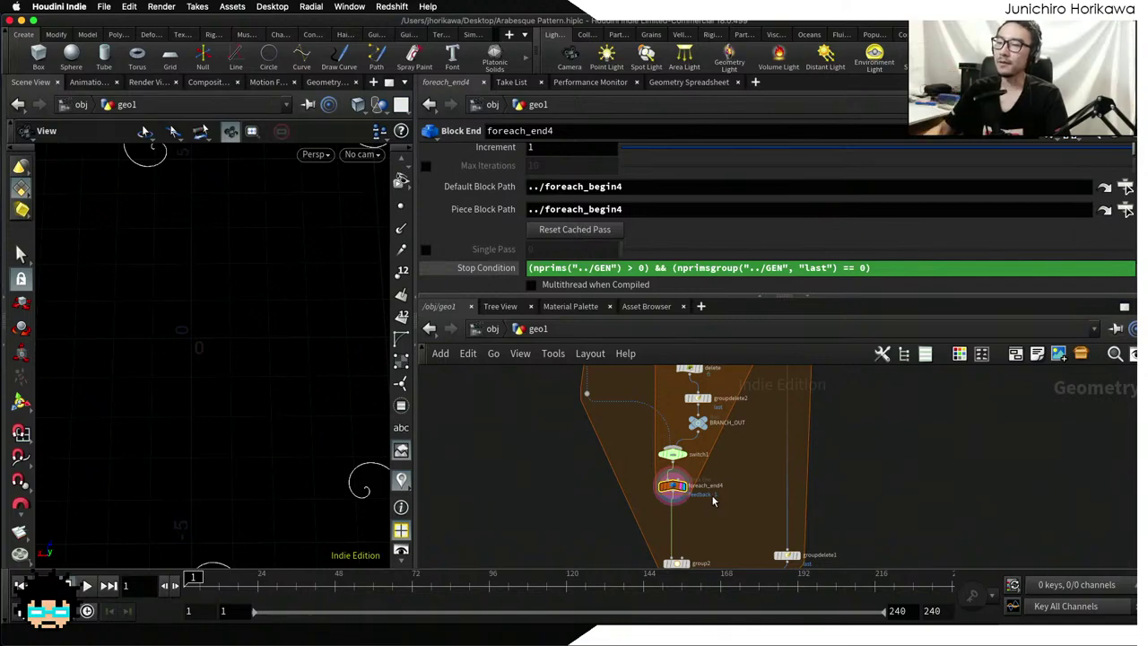
pyautogui.scroll(-5, 715, 504)
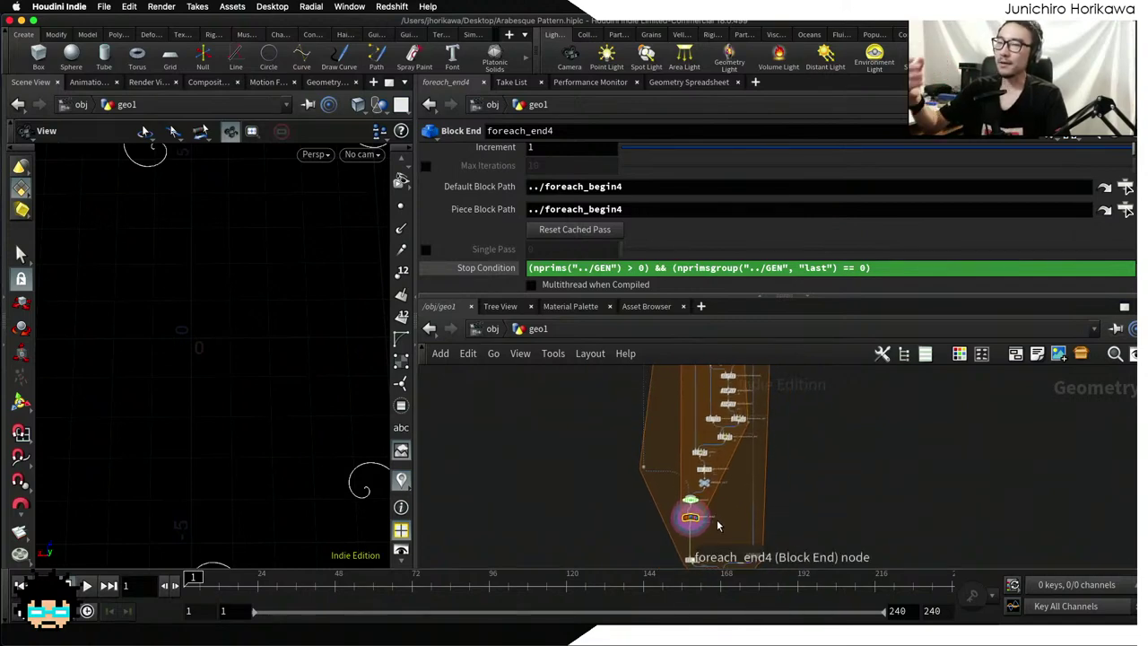
pyautogui.scroll(3, 731, 502)
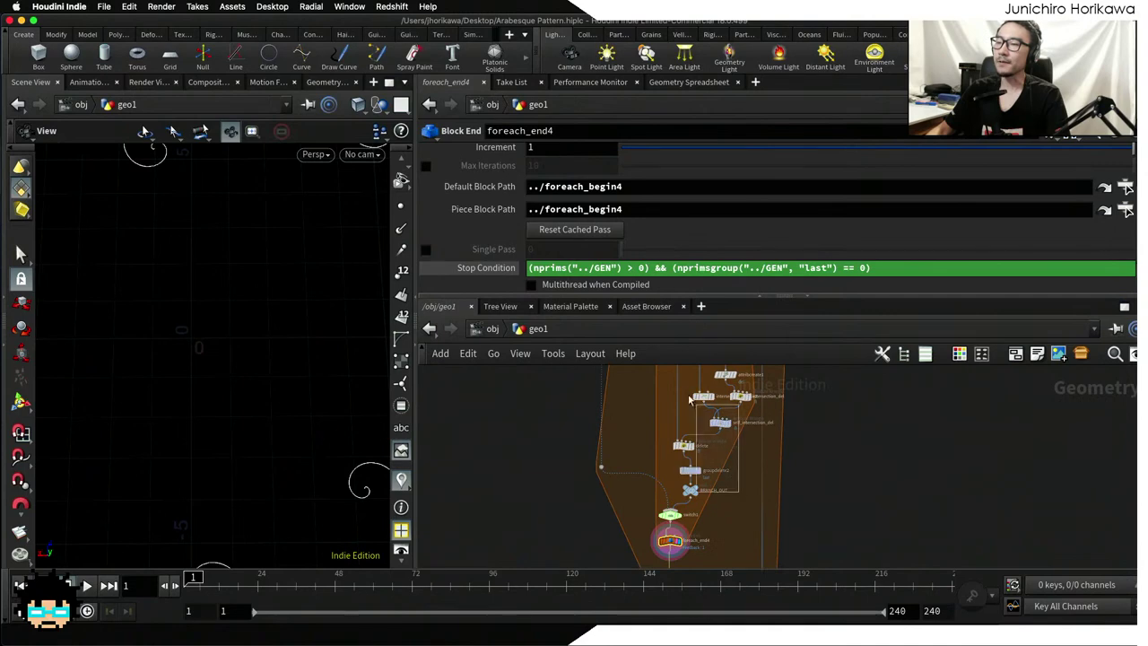
# Set the display flag on foreach_end1 to show the outer loop's arabesque pattern.
pyautogui.click(705, 396)
pyautogui.moveTo(733, 496); pyautogui.dragTo(731, 357, button='middle')
pyautogui.moveTo(777, 544); pyautogui.dragTo(663, 466)
pyautogui.scroll(3, 663, 467)
pyautogui.moveTo(664, 466); pyautogui.dragTo(664, 404, button='middle')
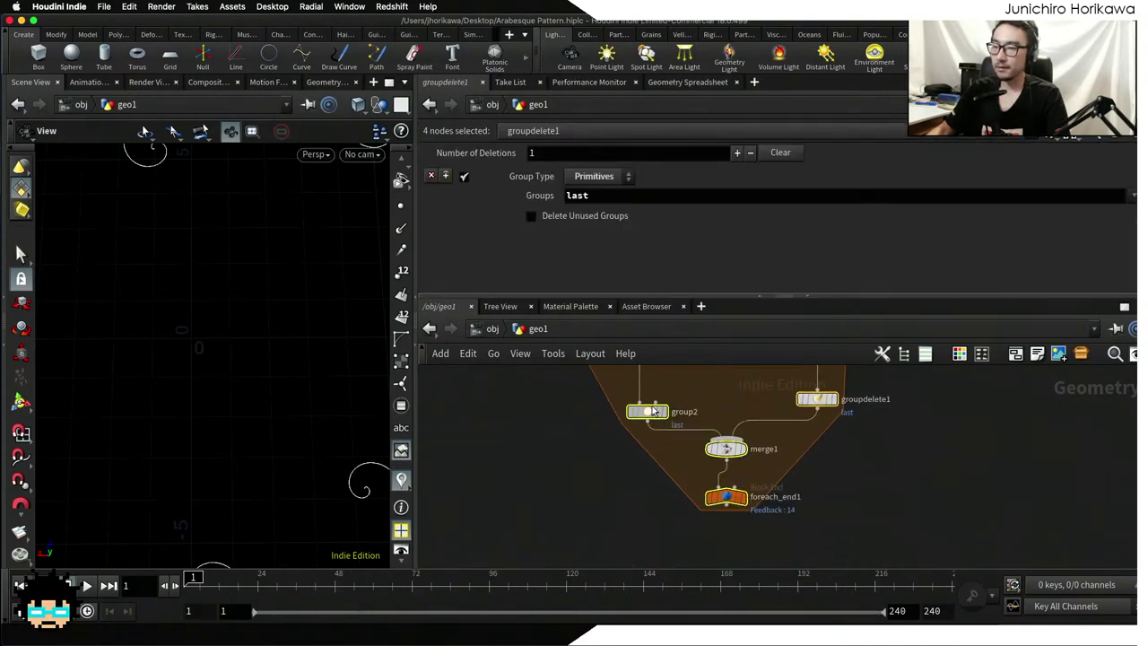
pyautogui.scroll(-2, 682, 430)
pyautogui.scroll(1, 717, 511)
pyautogui.click(728, 530)
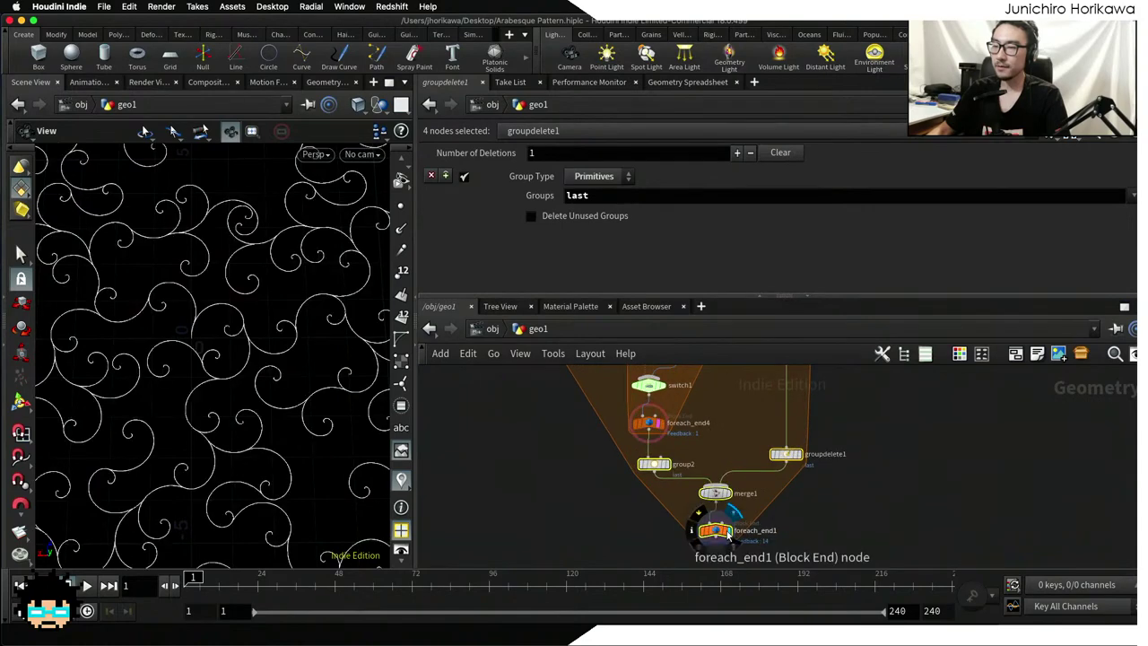
pyautogui.click(713, 531)
# Set the inner loop foreach_end4 Iterations to 10, then reselect foreach_end1.
pyautogui.moveTo(692, 524); pyautogui.dragTo(701, 583, button='middle')
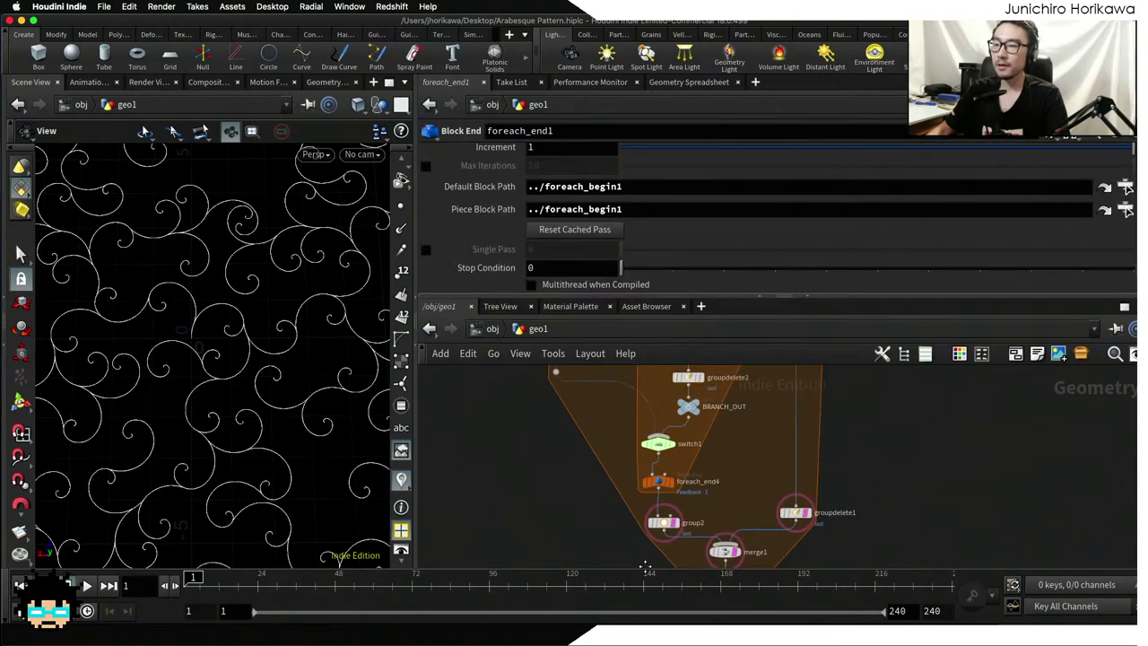
pyautogui.scroll(1, 660, 485)
pyautogui.click(660, 483)
pyautogui.scroll(3, 701, 234)
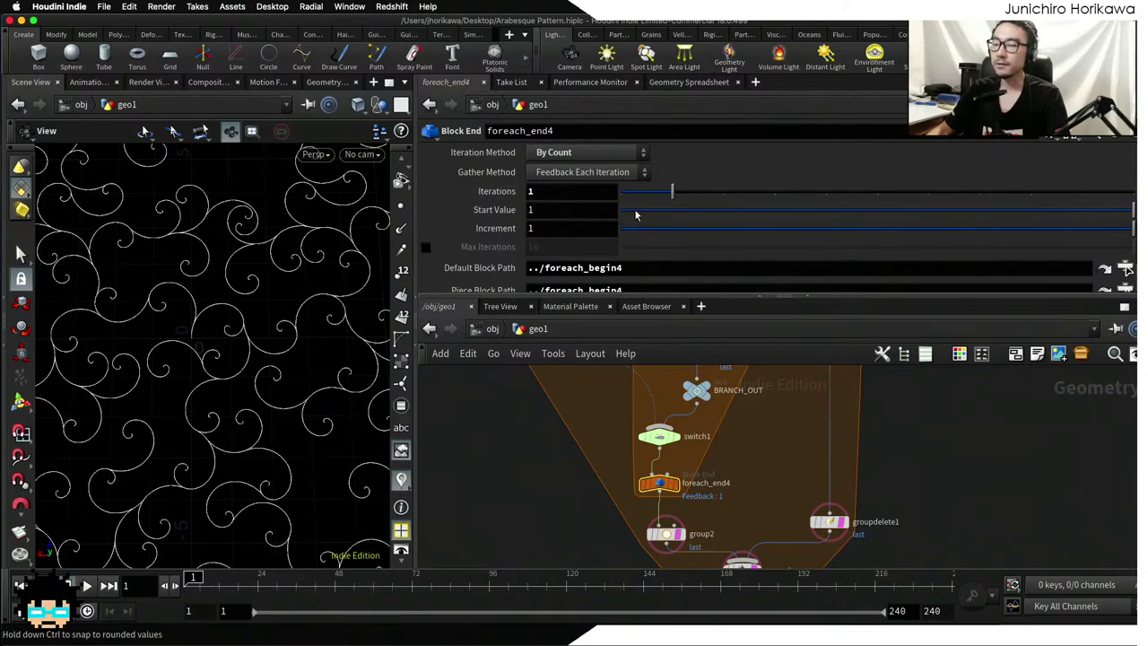
pyautogui.scroll(-5, 653, 451)
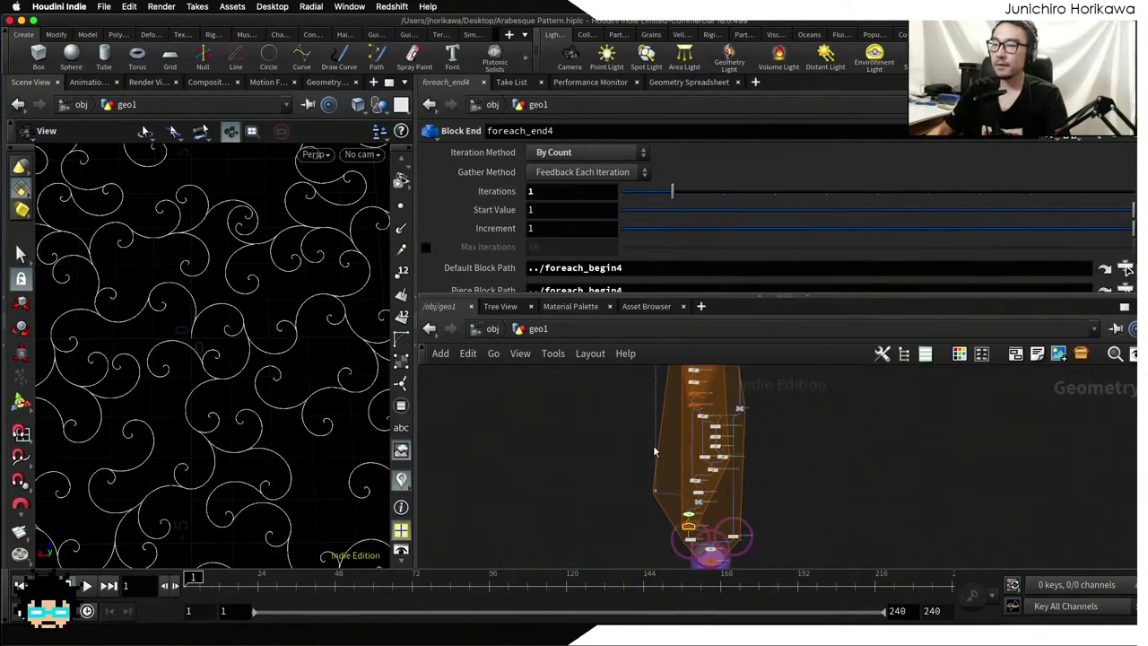
pyautogui.scroll(-2, 653, 445)
pyautogui.scroll(4, 696, 430)
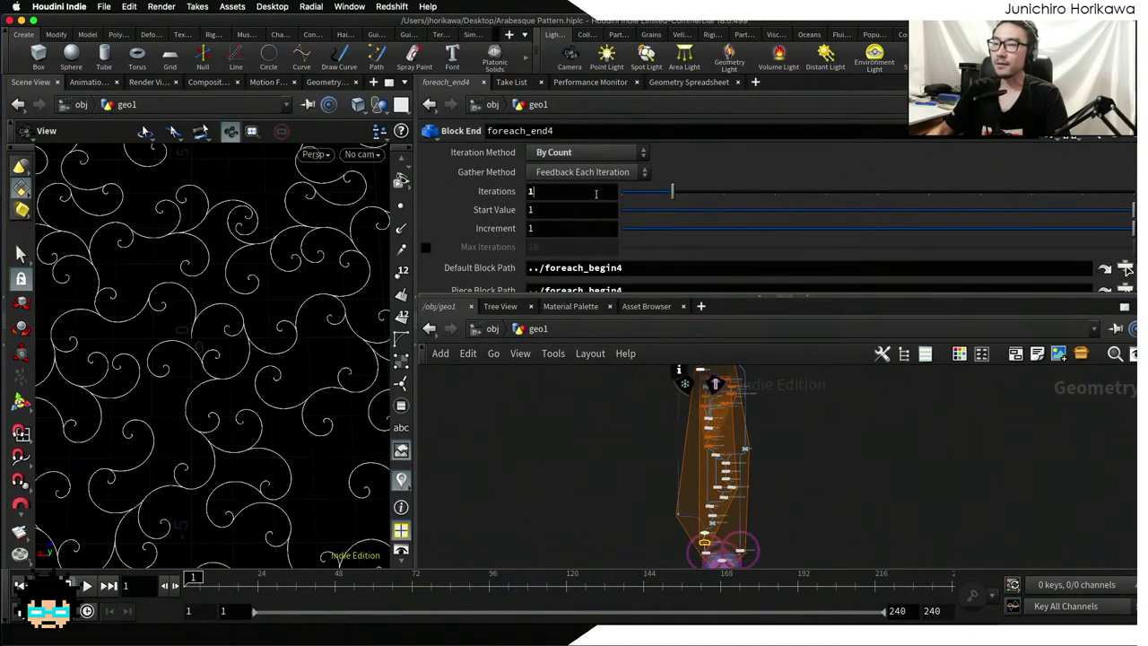
pyautogui.click(556, 191)
pyautogui.write('10')
pyautogui.press('Return')
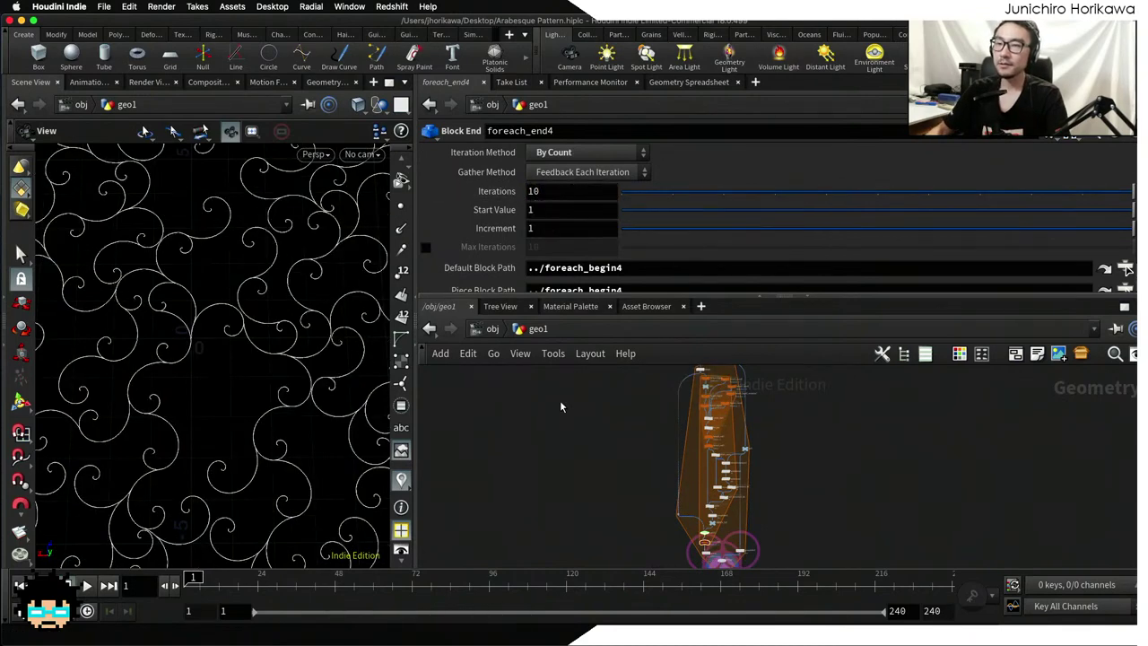
pyautogui.scroll(-5, 299, 323)
pyautogui.scroll(8, 709, 529)
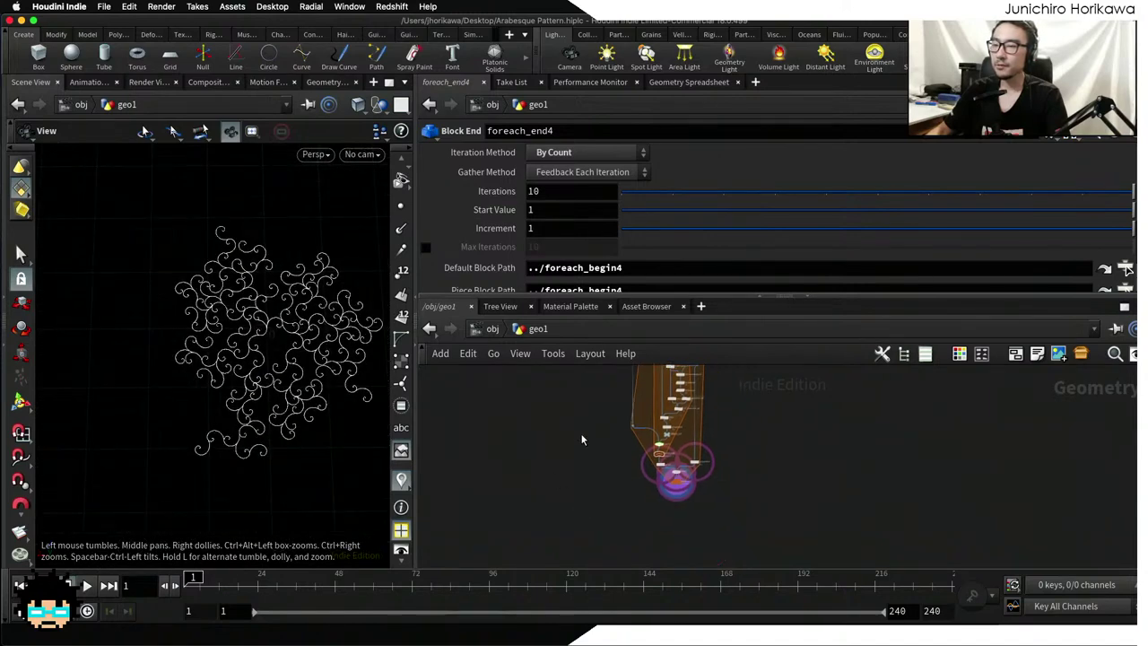
pyautogui.click(686, 505)
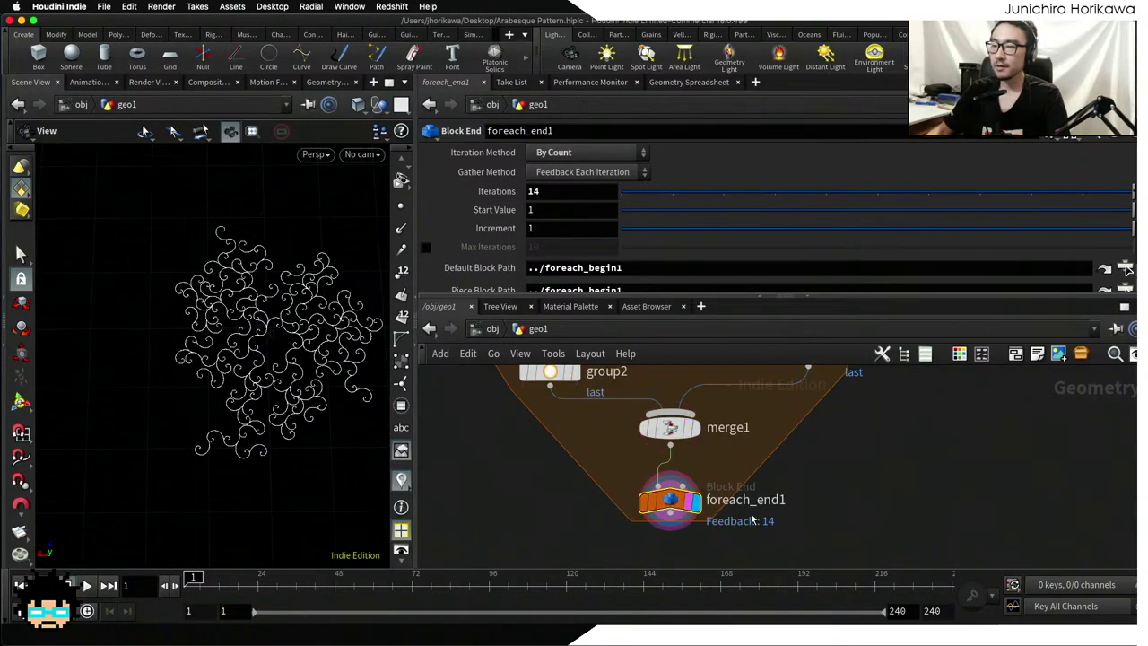
# Adjust foreach_end1's Iterations from 10 to 22 and tidy the network layout.
pyautogui.scroll(-5, 686, 505)
pyautogui.moveTo(1027, 190); pyautogui.dragTo(730, 210)
pyautogui.moveTo(590, 193); pyautogui.dragTo(748, 192, button='middle')
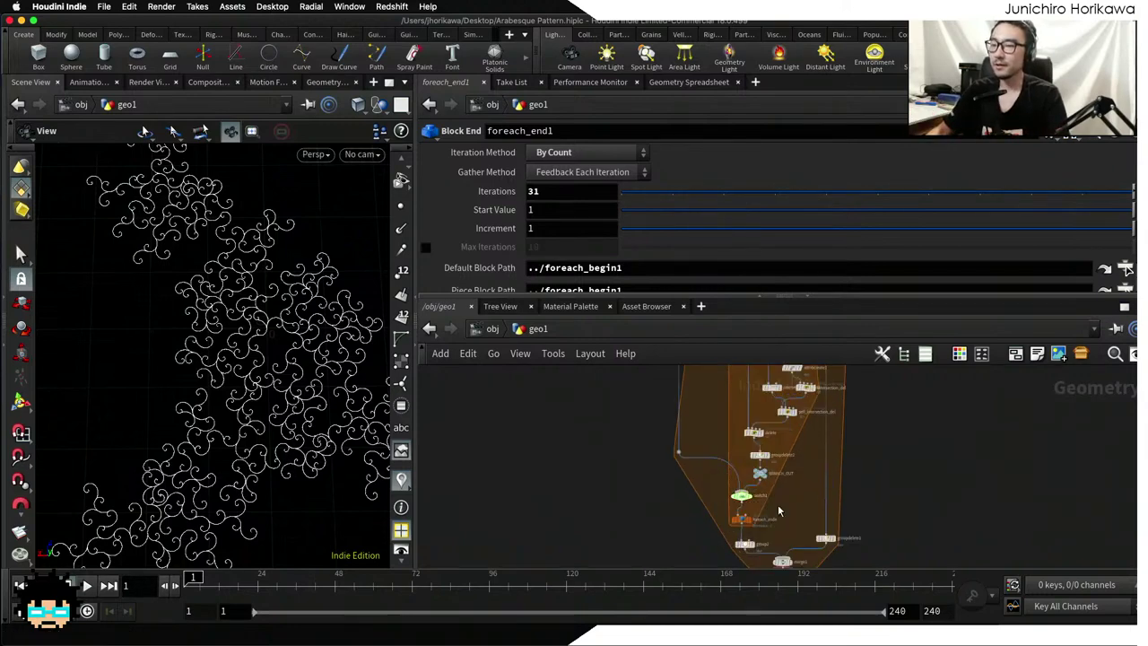
pyautogui.press('l')
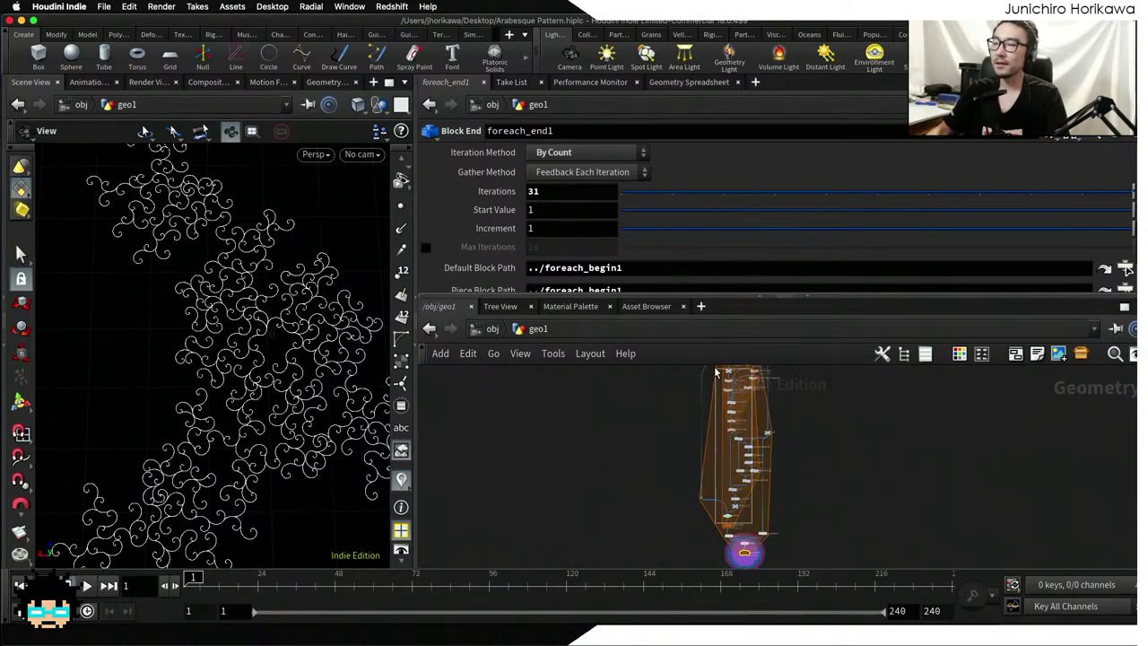
# Inspect foreach_count1, then select the CONTROLLER null to show its spiral and branch values.
pyautogui.click(763, 513)
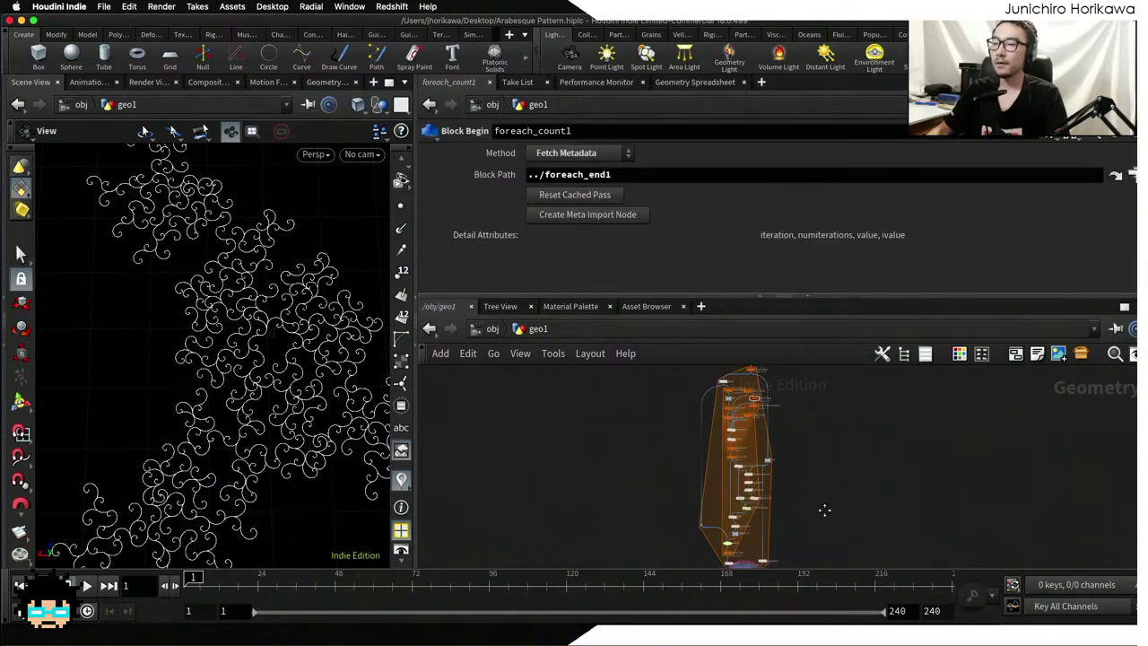
pyautogui.scroll(5, 763, 507)
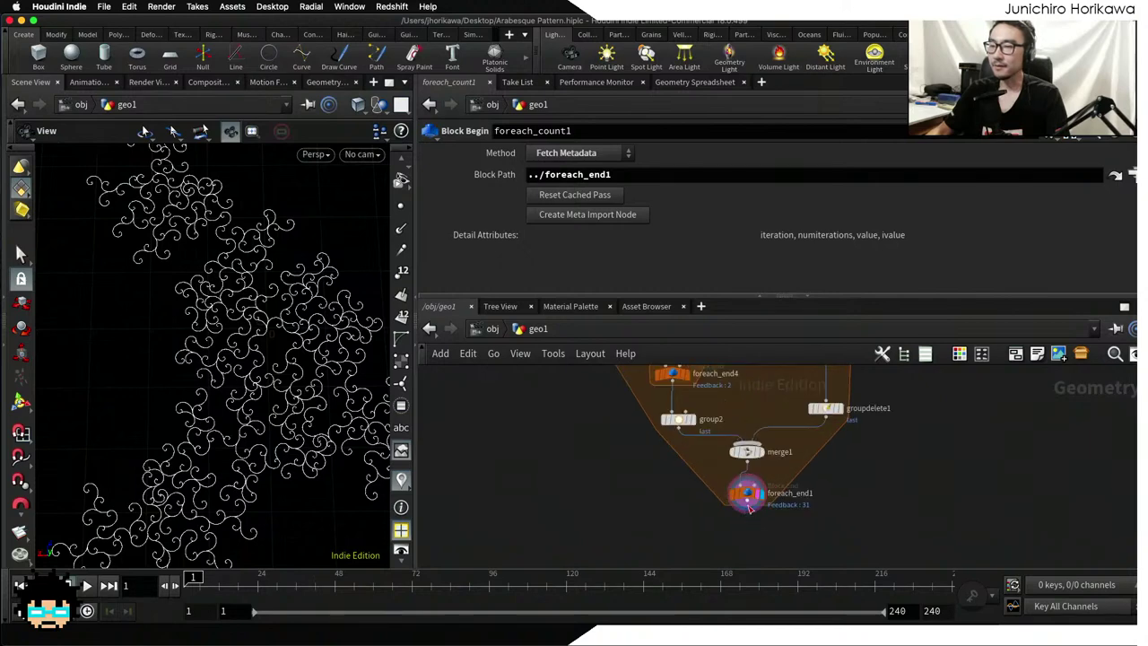
pyautogui.scroll(-6, 634, 505)
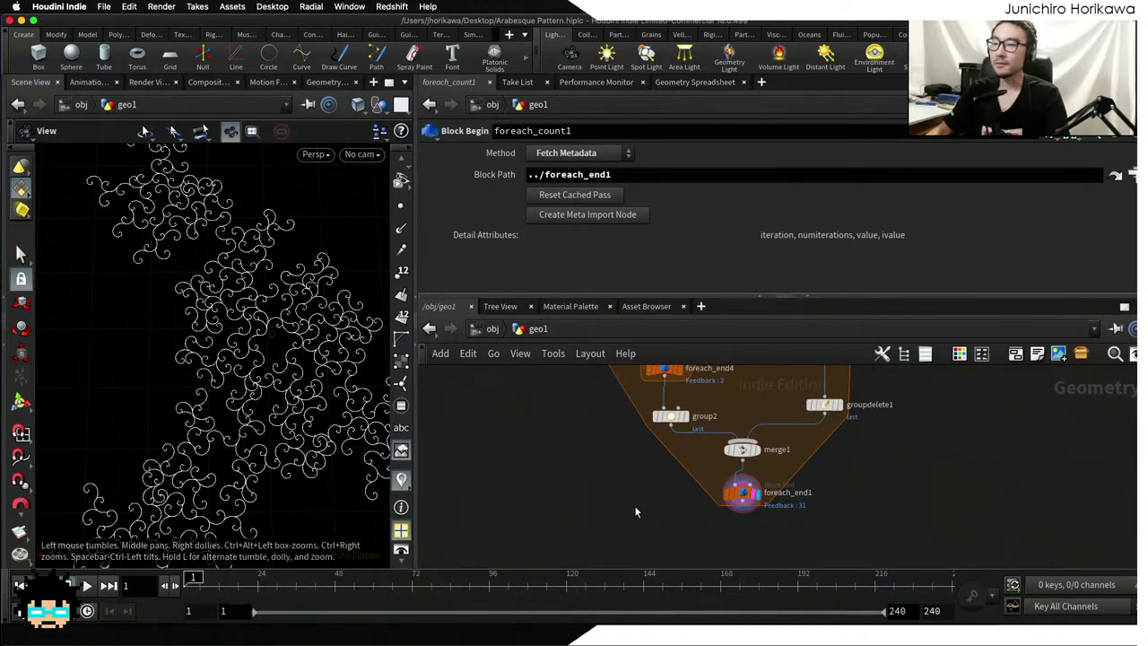
pyautogui.scroll(4, 636, 447)
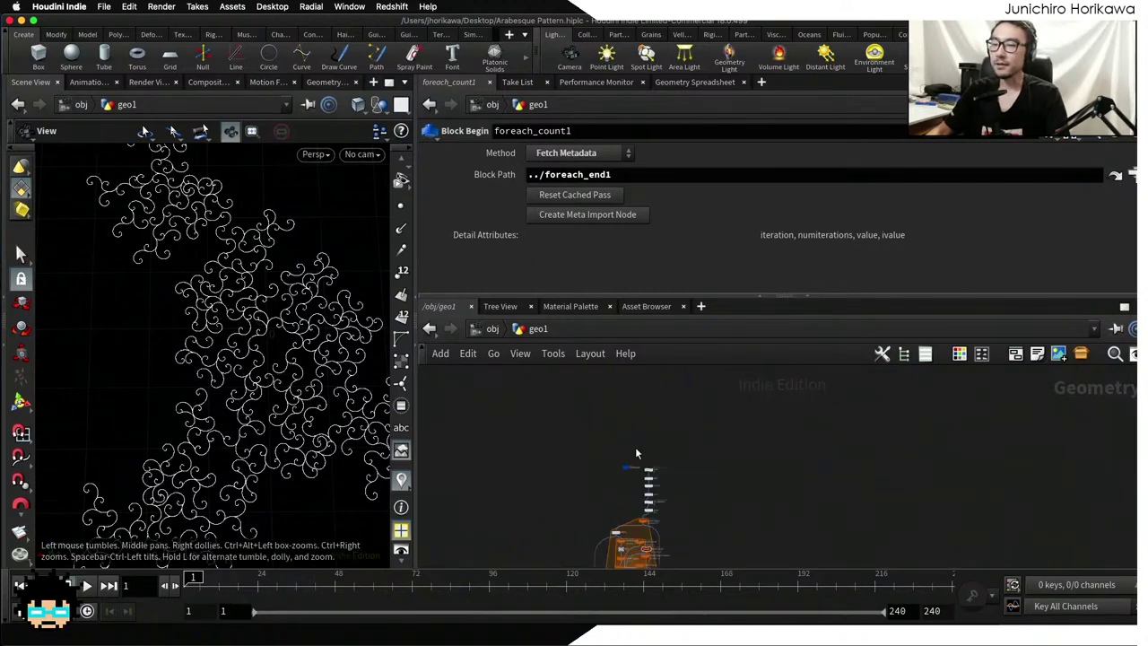
pyautogui.scroll(1, 616, 475)
pyautogui.click(584, 491)
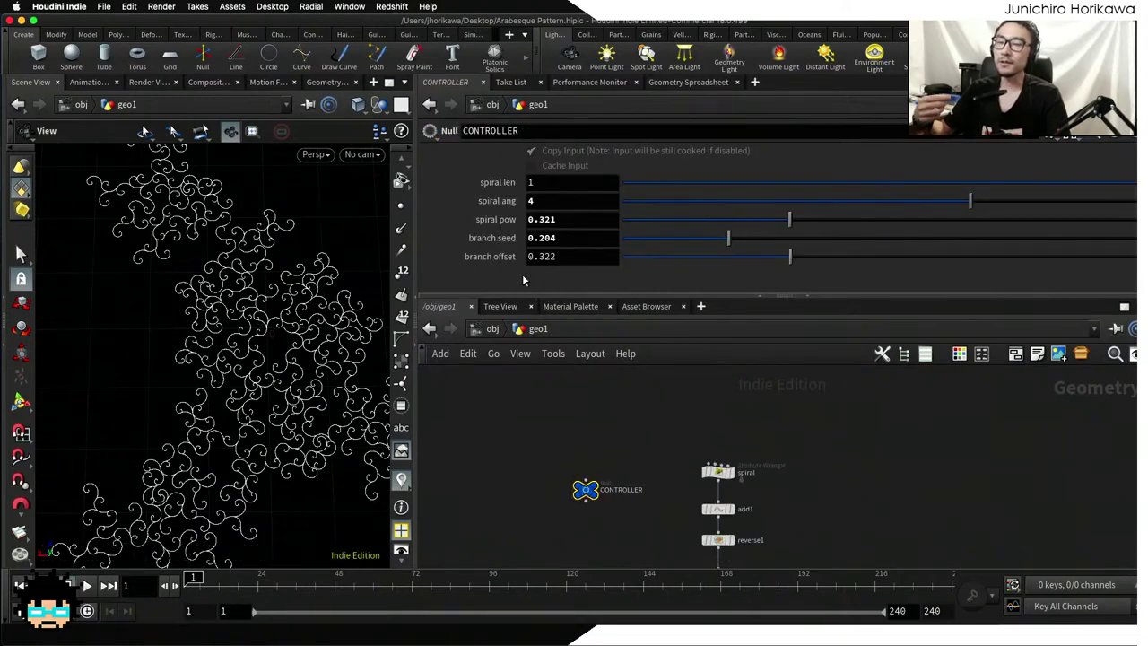
# In Edit Parameter Interface, add an Integer named and labelled iterations after spiral pow.
pyautogui.click(1072, 130)
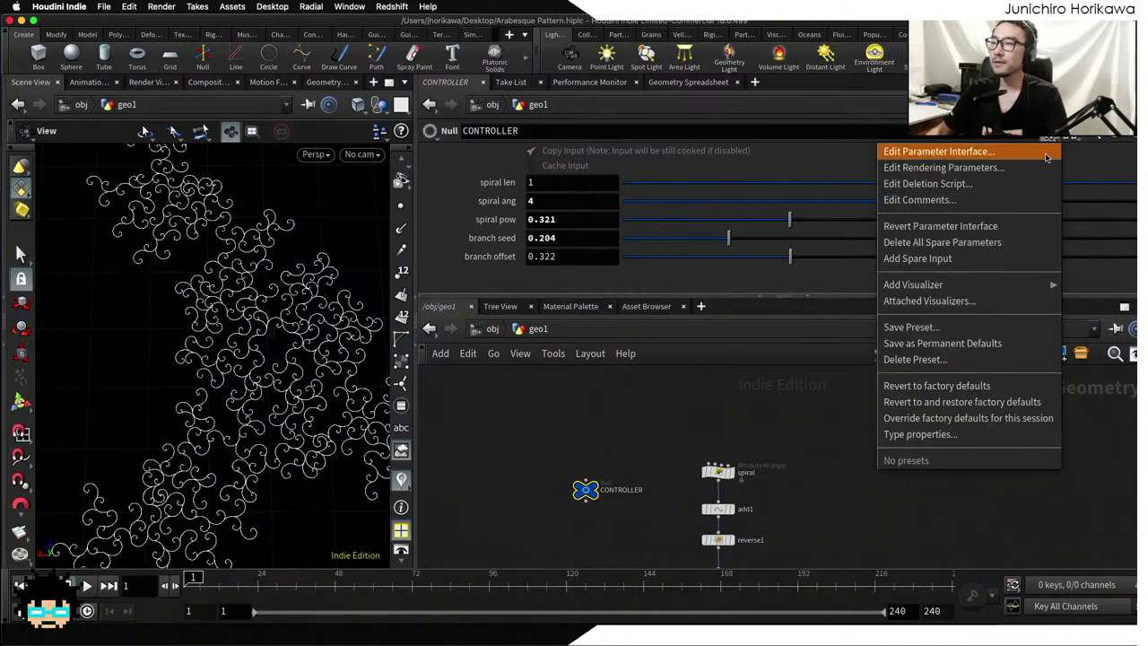
pyautogui.click(933, 151)
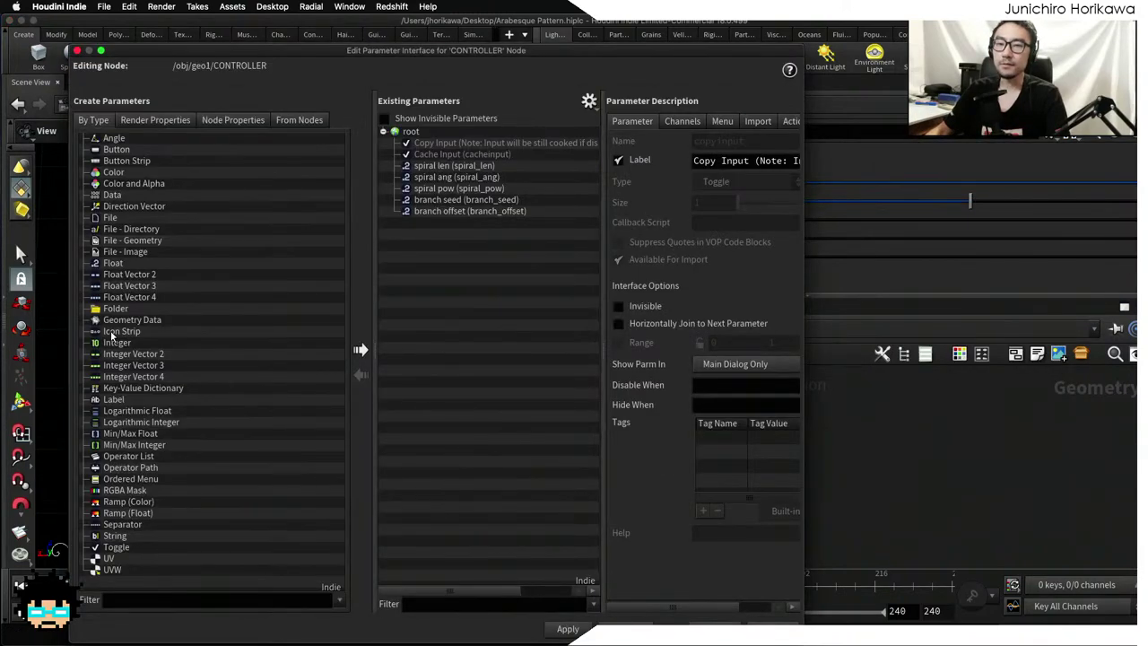
pyautogui.moveTo(117, 343); pyautogui.dragTo(458, 193)
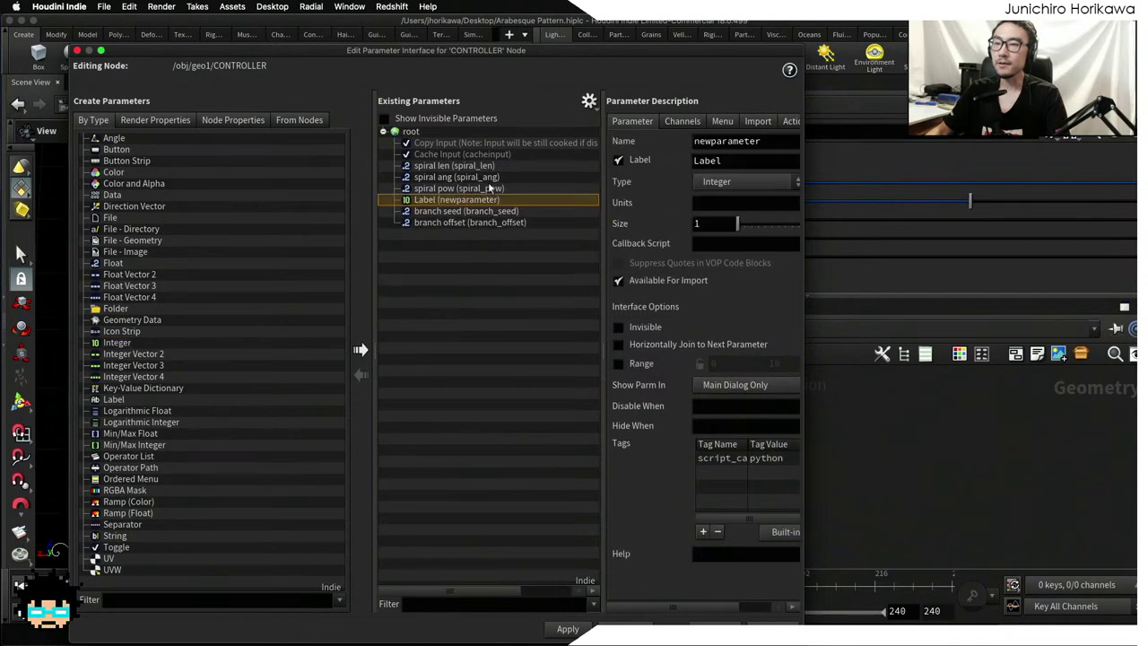
pyautogui.moveTo(763, 141); pyautogui.dragTo(634, 142)
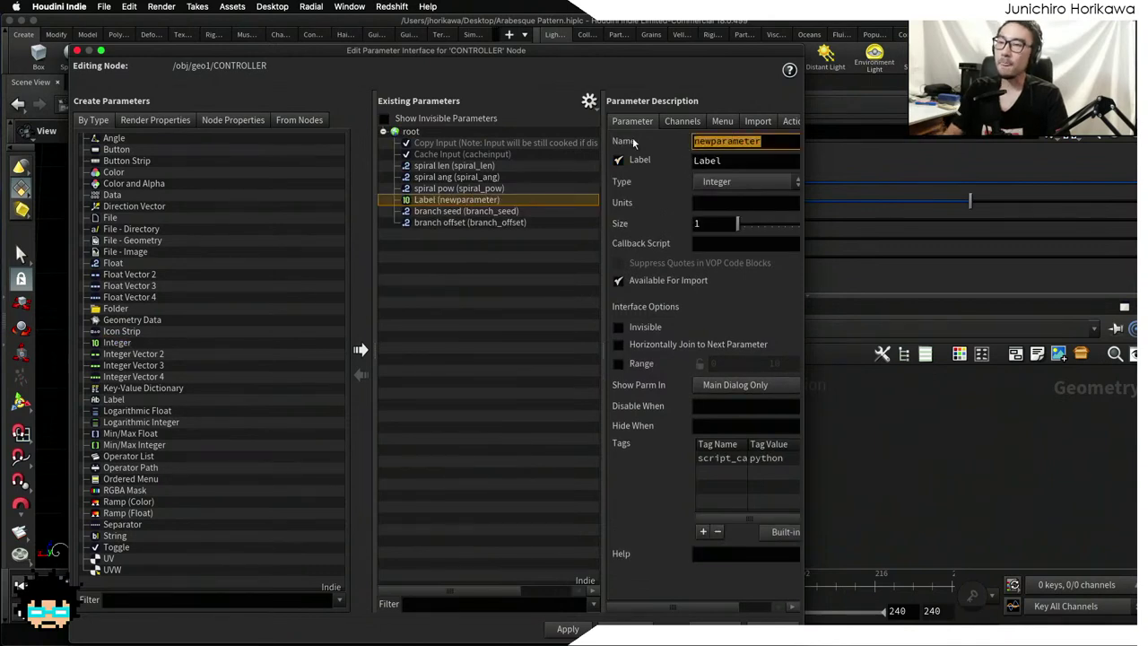
pyautogui.write('iterations')
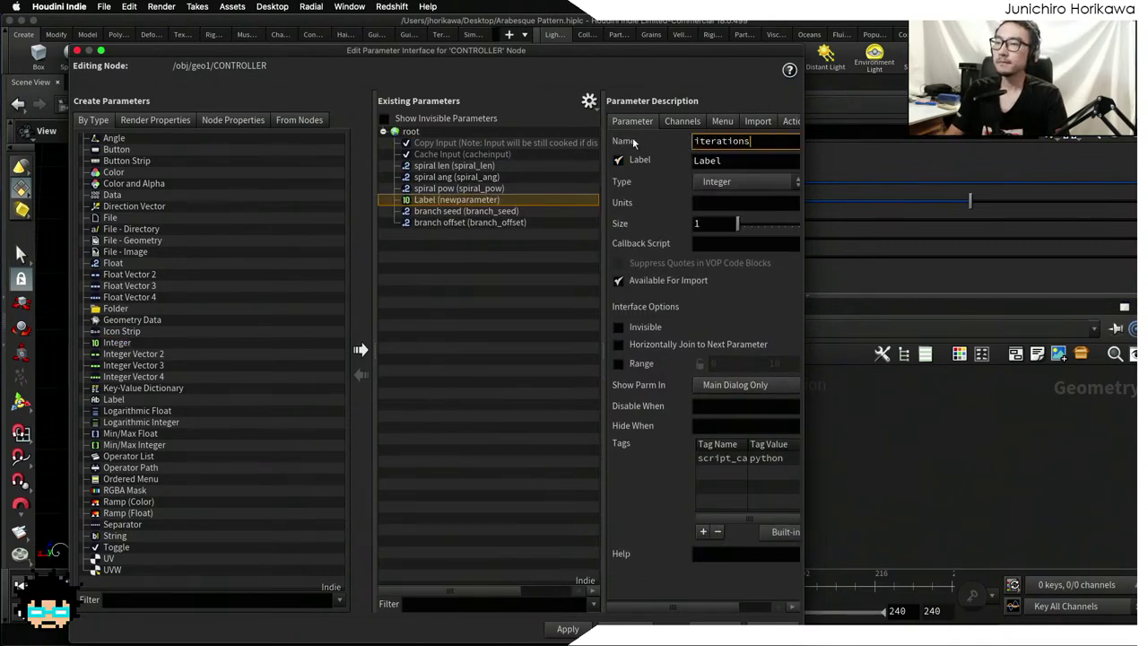
pyautogui.press('Tab')
pyautogui.write('I')
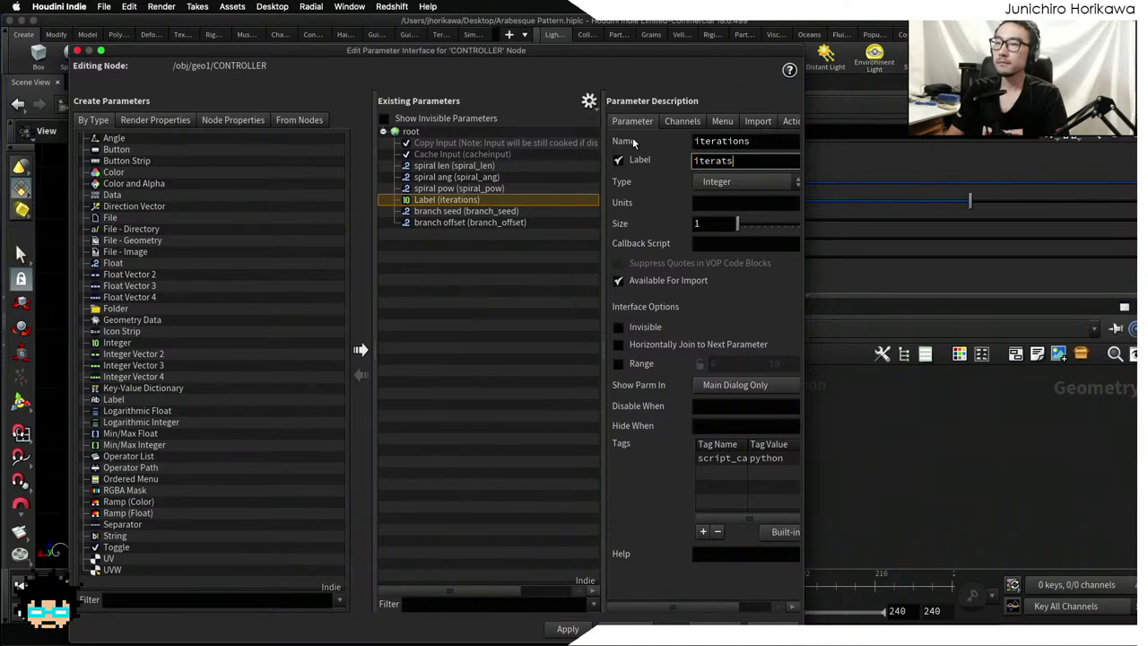
pyautogui.write('terations')
pyautogui.press('Return')
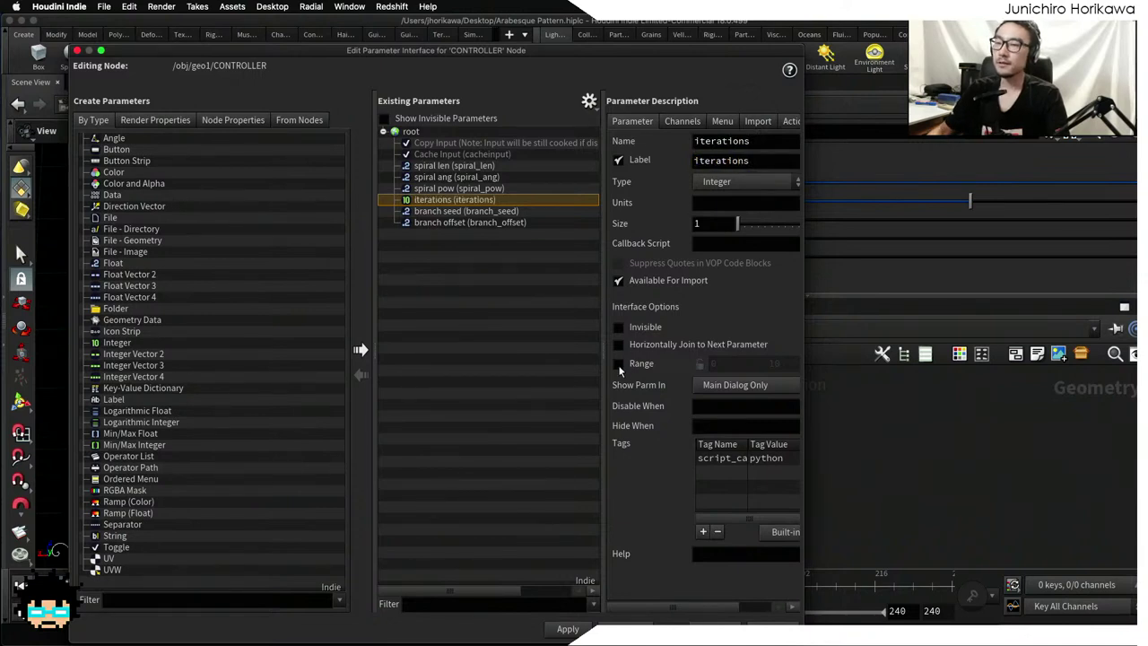
# Enable a 0 to 30 range on iterations, then apply and accept.
pyautogui.click(618, 363)
pyautogui.doubleClick(775, 363)
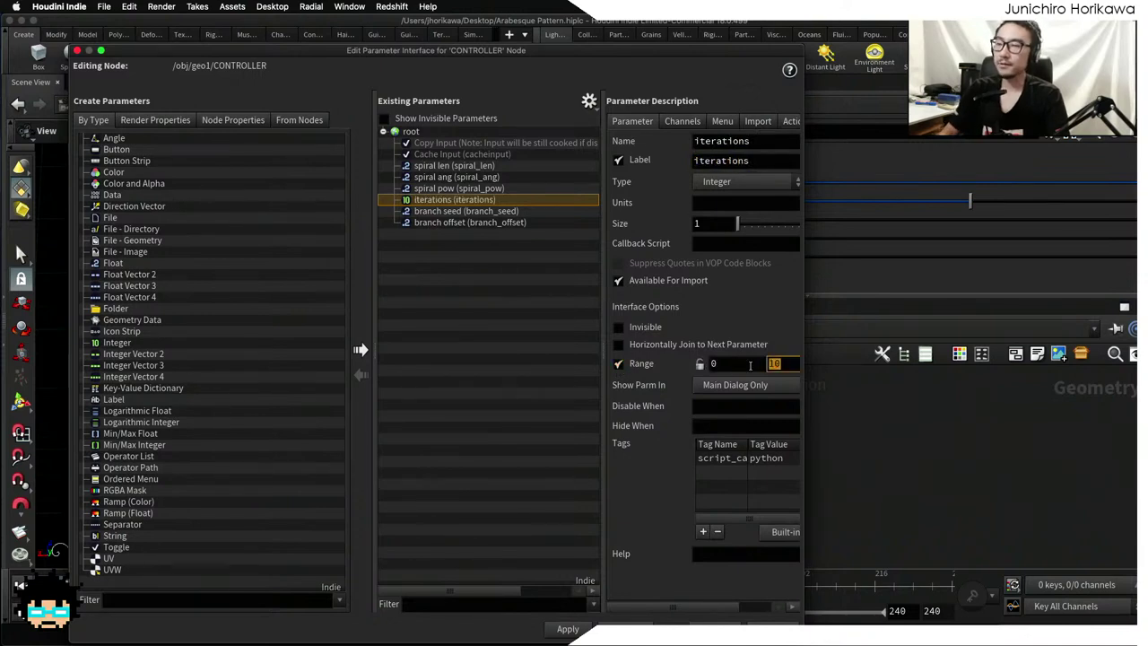
pyautogui.write('30')
pyautogui.press('Return')
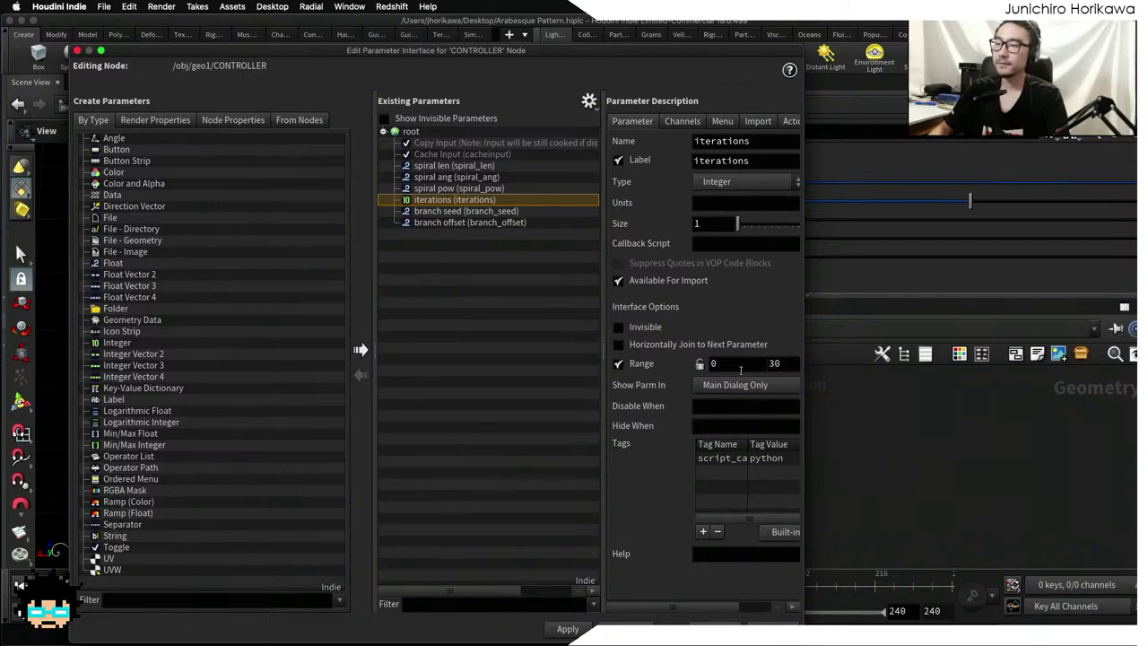
pyautogui.click(569, 629)
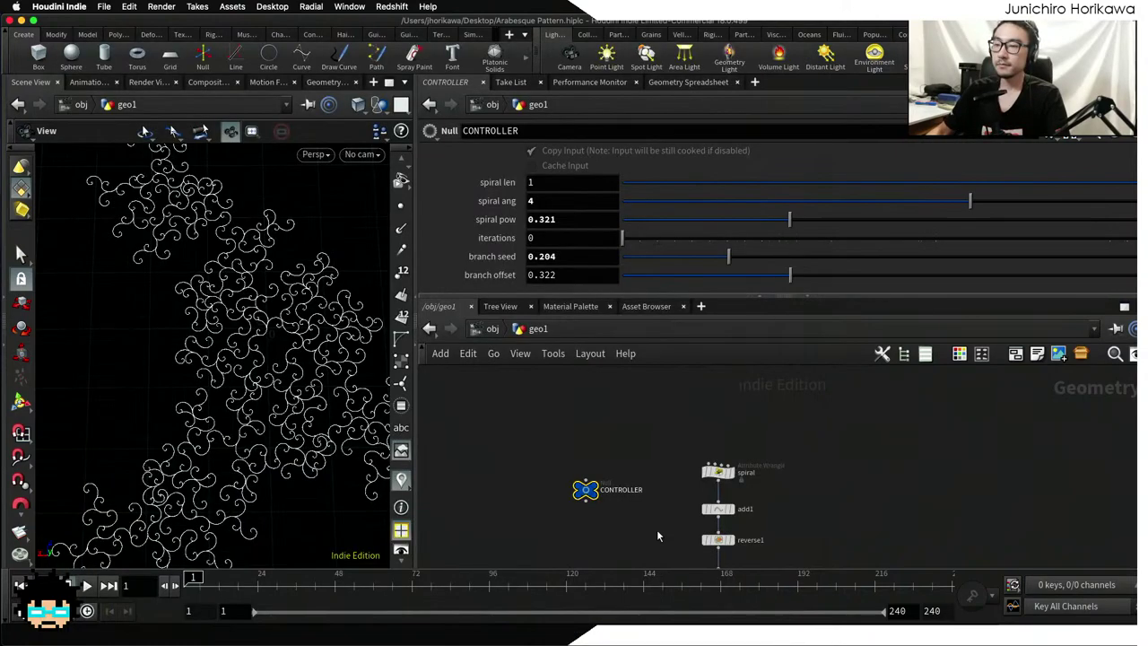
pyautogui.click(642, 629)
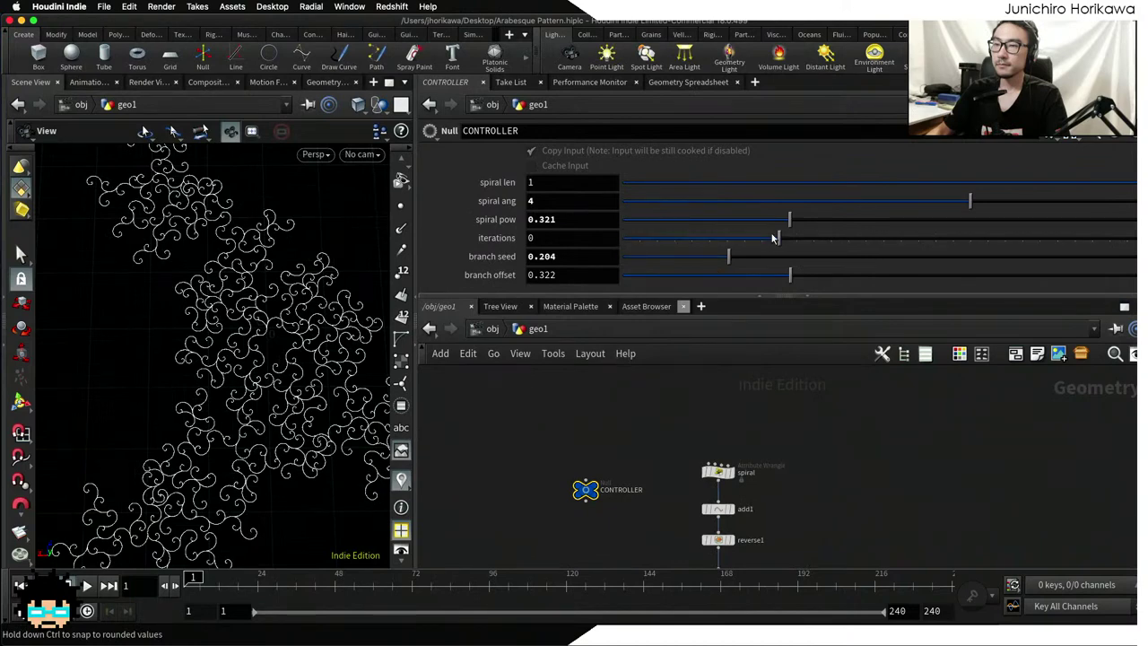
# Set CONTROLLER iterations to 21 and copy the parameter.
pyautogui.moveTo(775, 238); pyautogui.dragTo(986, 238)
pyautogui.rightClick(533, 238)
pyautogui.moveTo(569, 314)
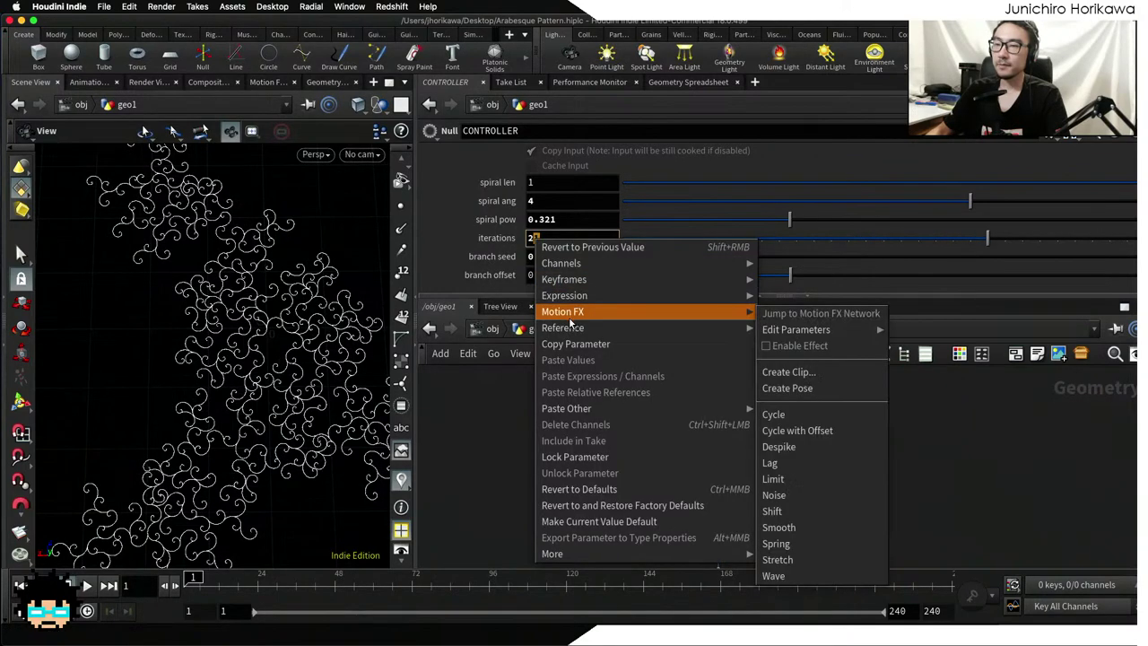
pyautogui.click(575, 344)
# Paste a relative reference into foreach_end1's Iterations, linking it to CONTROLLER iterations.
pyautogui.scroll(3, 562, 410)
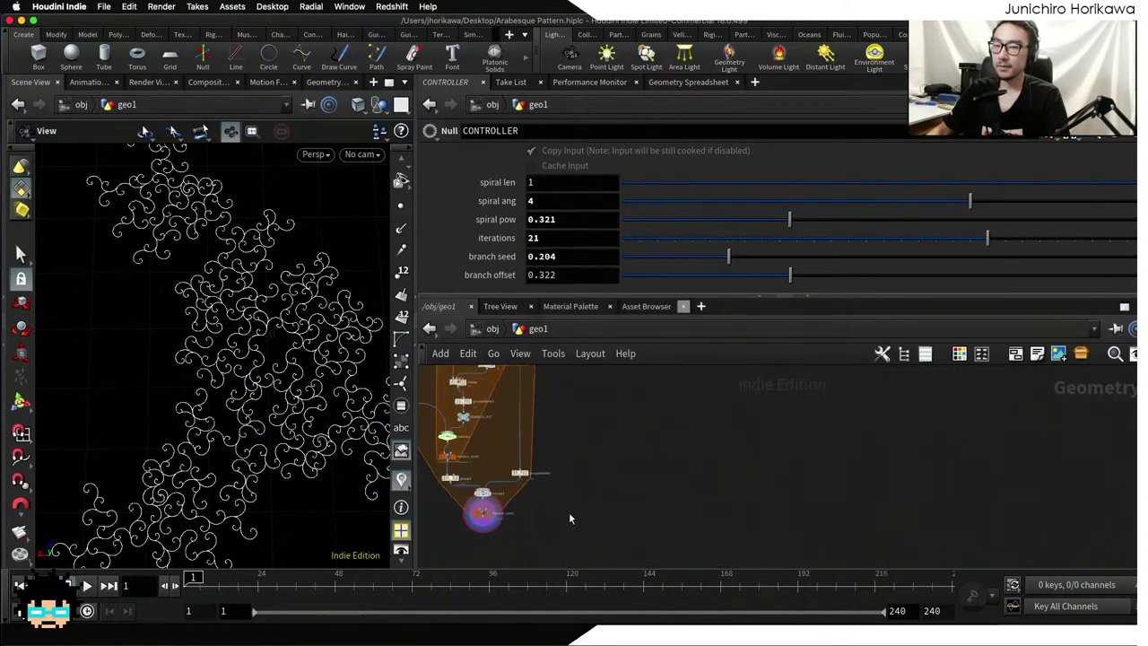
pyautogui.scroll(4, 568, 518)
pyautogui.click(558, 485)
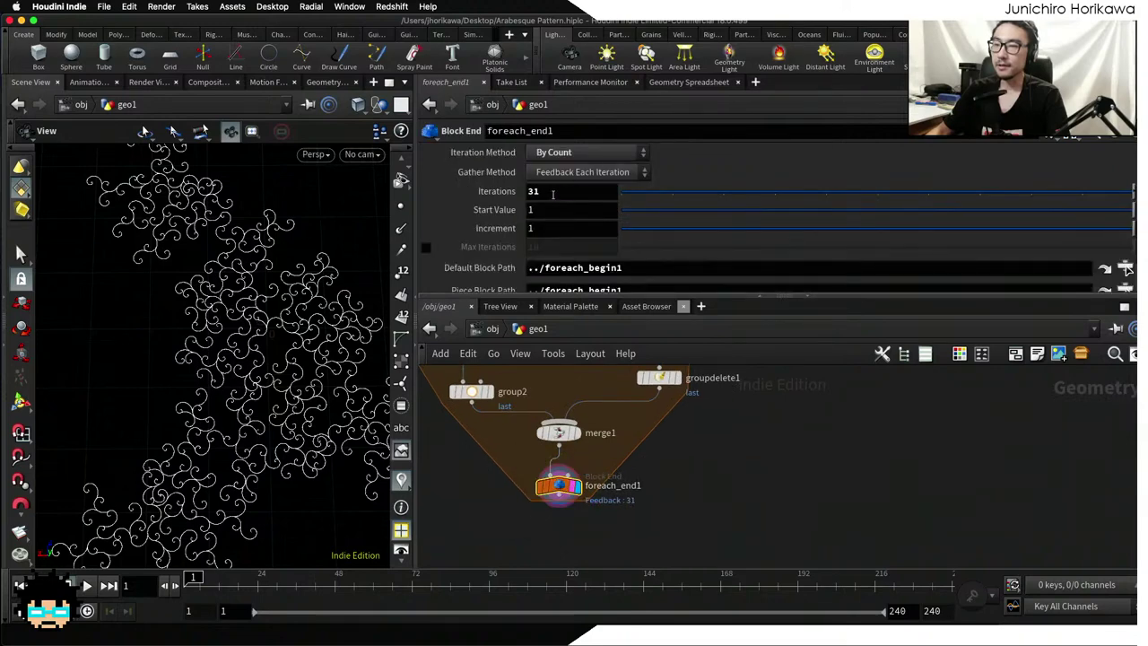
pyautogui.rightClick(551, 192)
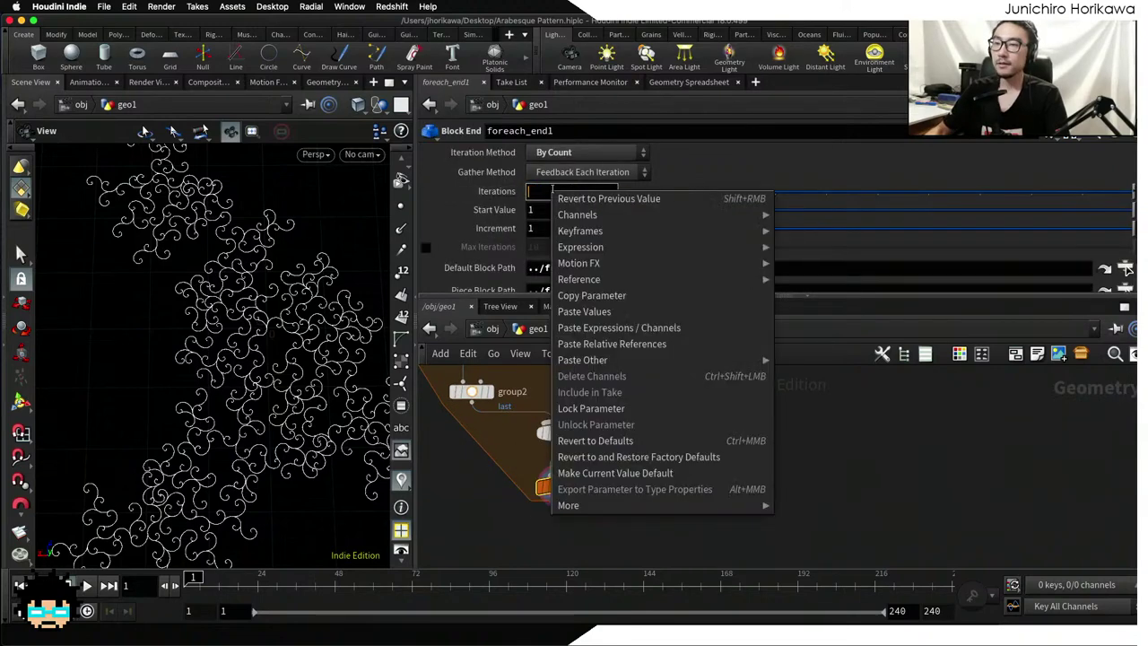
pyautogui.click(633, 346)
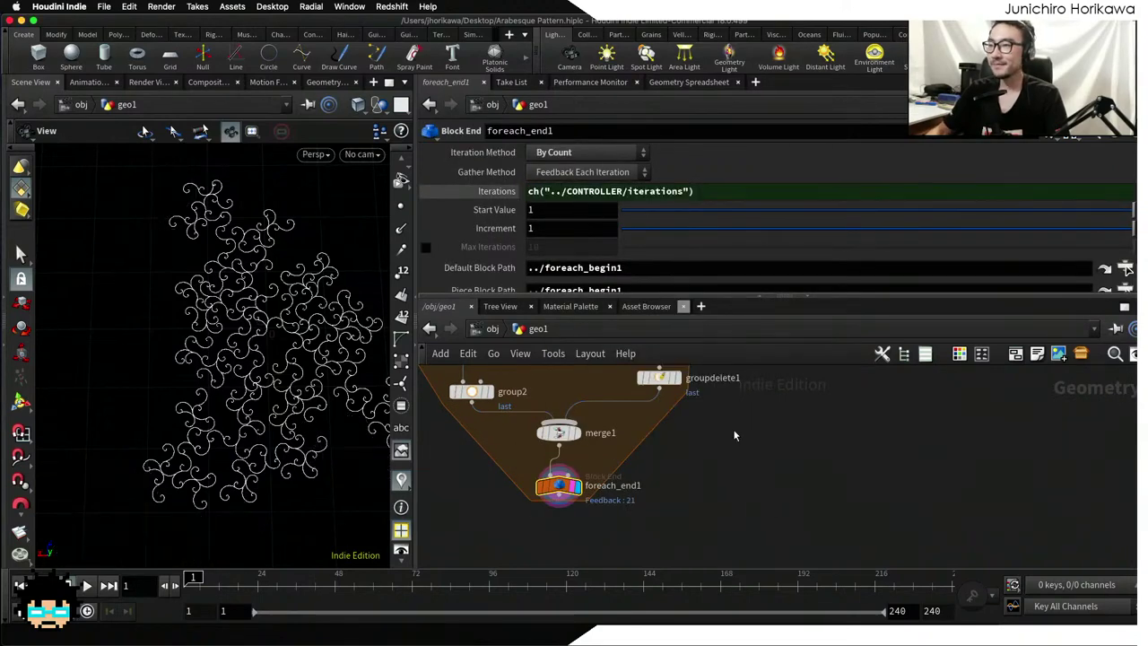
# Rearrange the network pane and widen the 3D viewport to view the pattern.
pyautogui.moveTo(733, 435); pyautogui.dragTo(824, 443, button='middle')
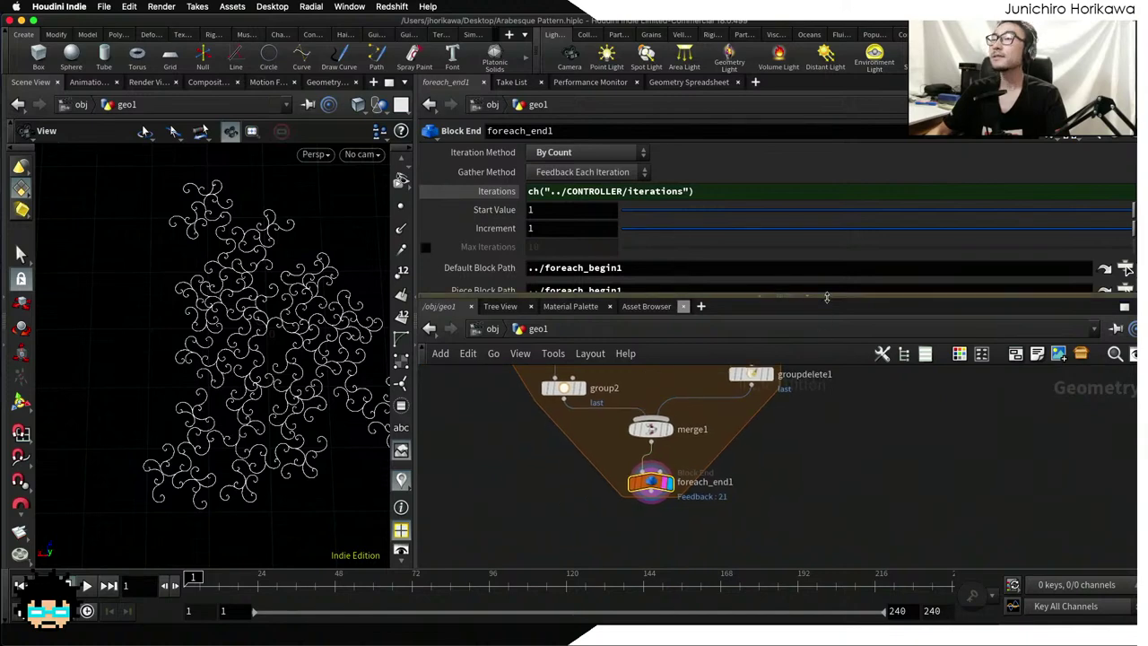
pyautogui.moveTo(827, 301); pyautogui.dragTo(827, 232)
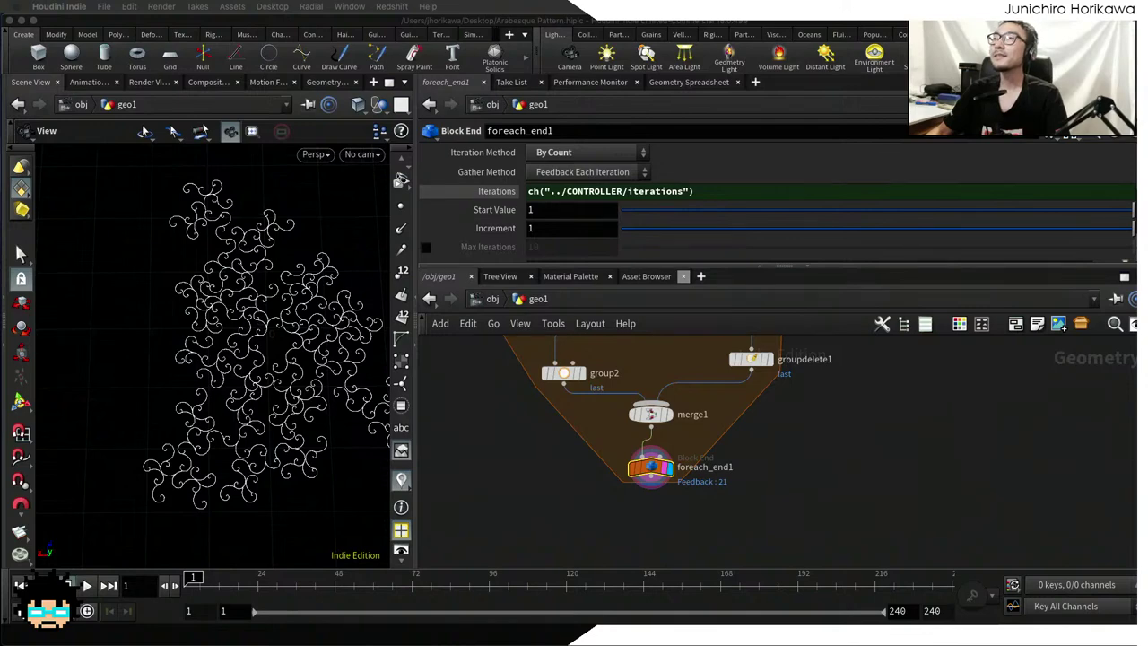
pyautogui.doubleClick(723, 470)
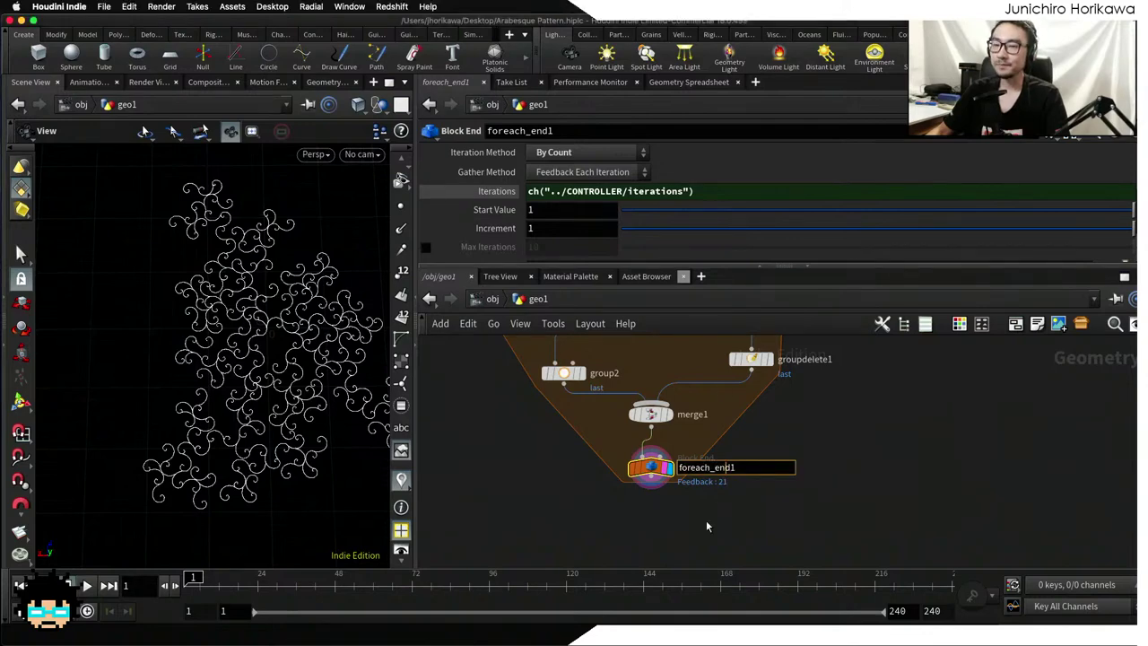
pyautogui.press('Return')
pyautogui.moveTo(418, 473); pyautogui.dragTo(609, 473)
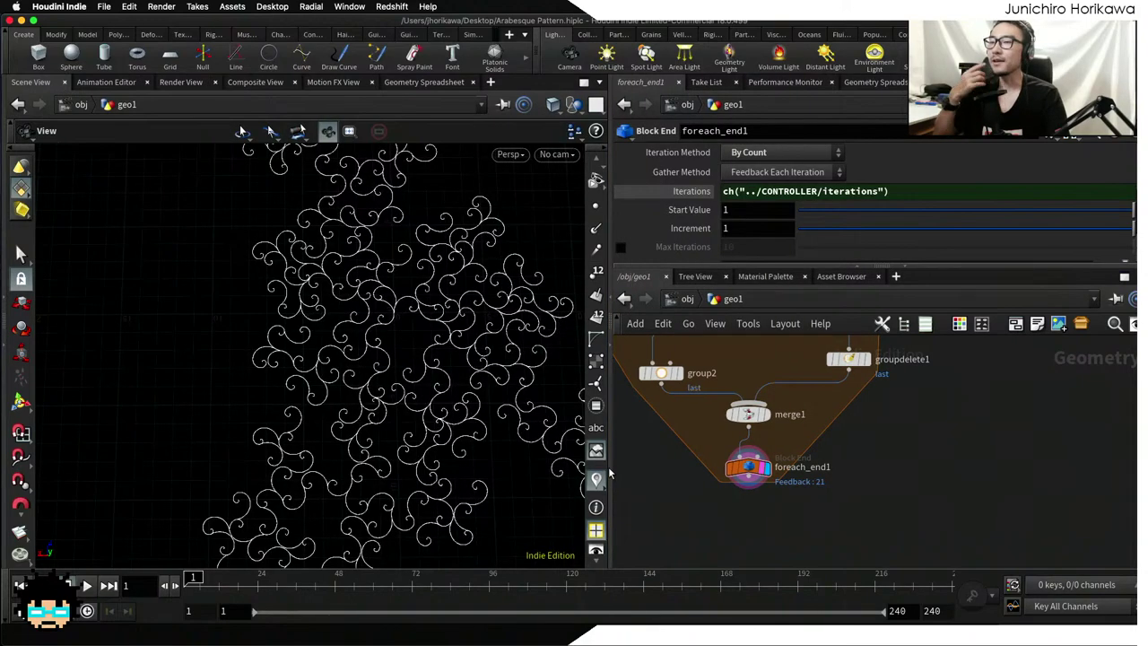
pyautogui.scroll(-5, 296, 364)
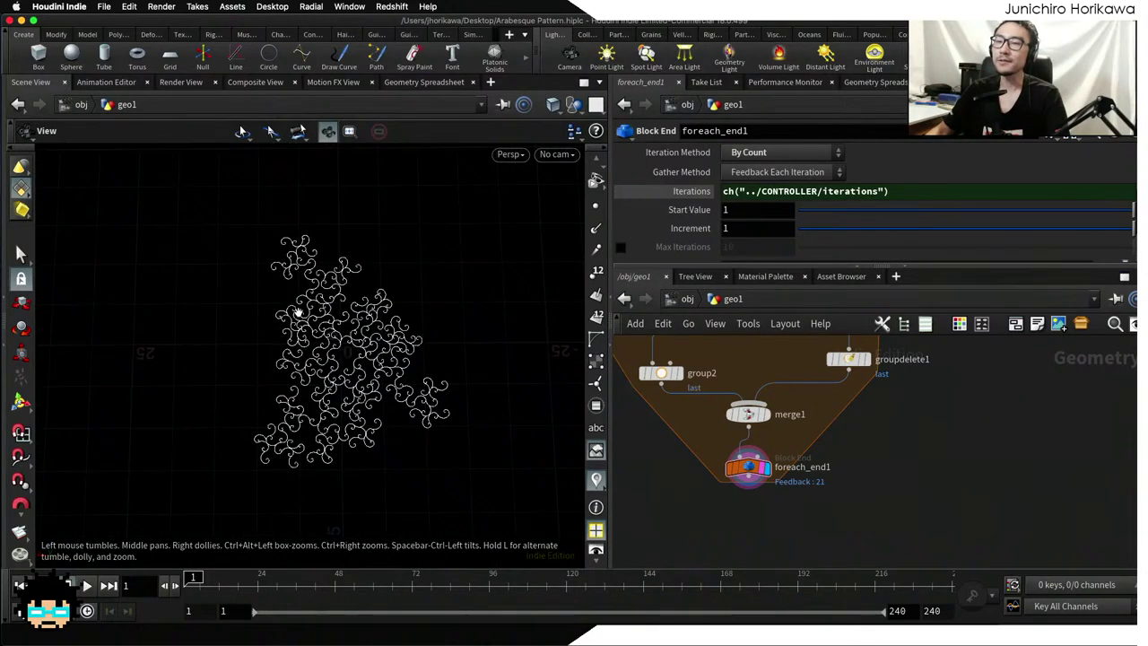
pyautogui.scroll(5, 359, 395)
pyautogui.scroll(2, 368, 378)
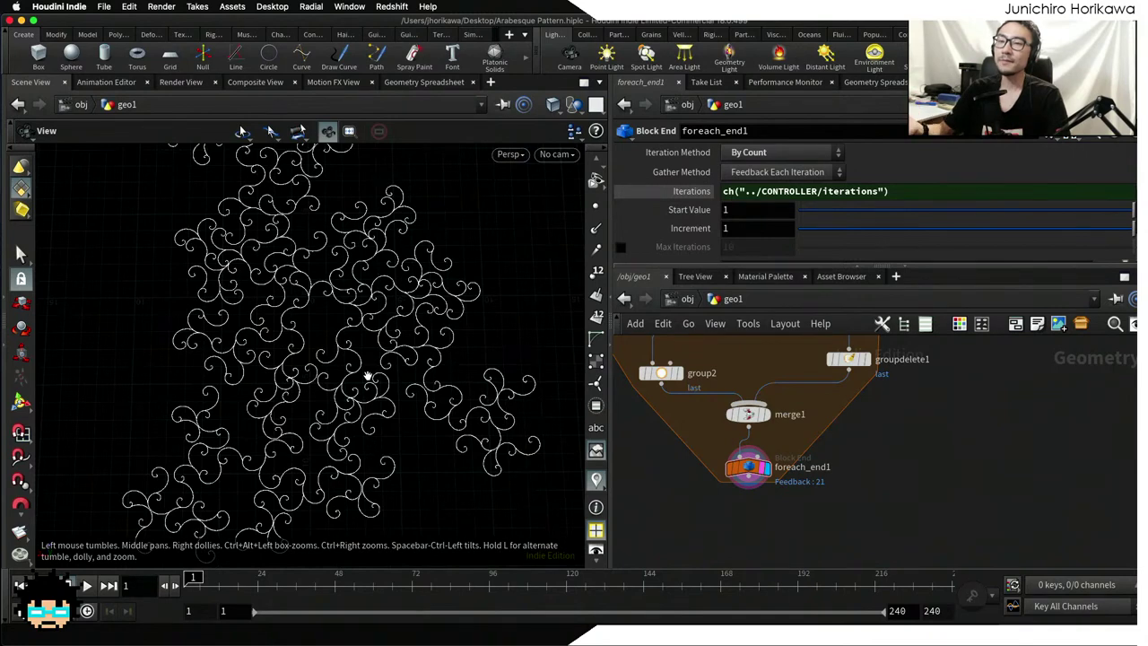
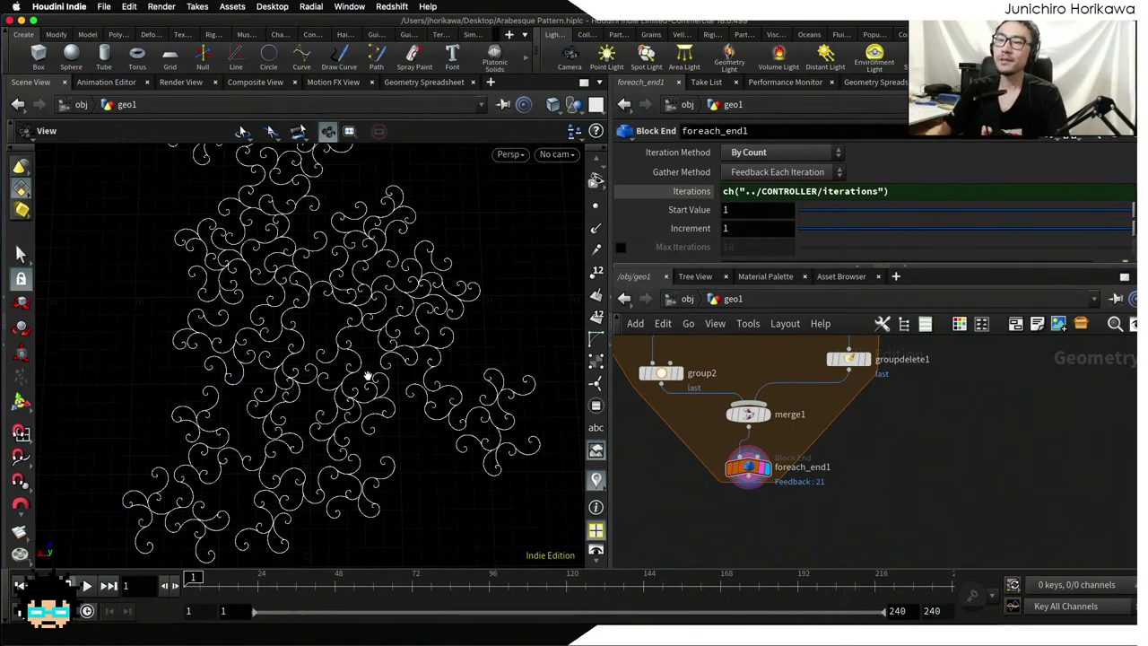
# Review the arabesque pattern, nudge foreach_end1 up, and box-select merge1 with foreach_end1.
pyautogui.scroll(-3, 368, 376)
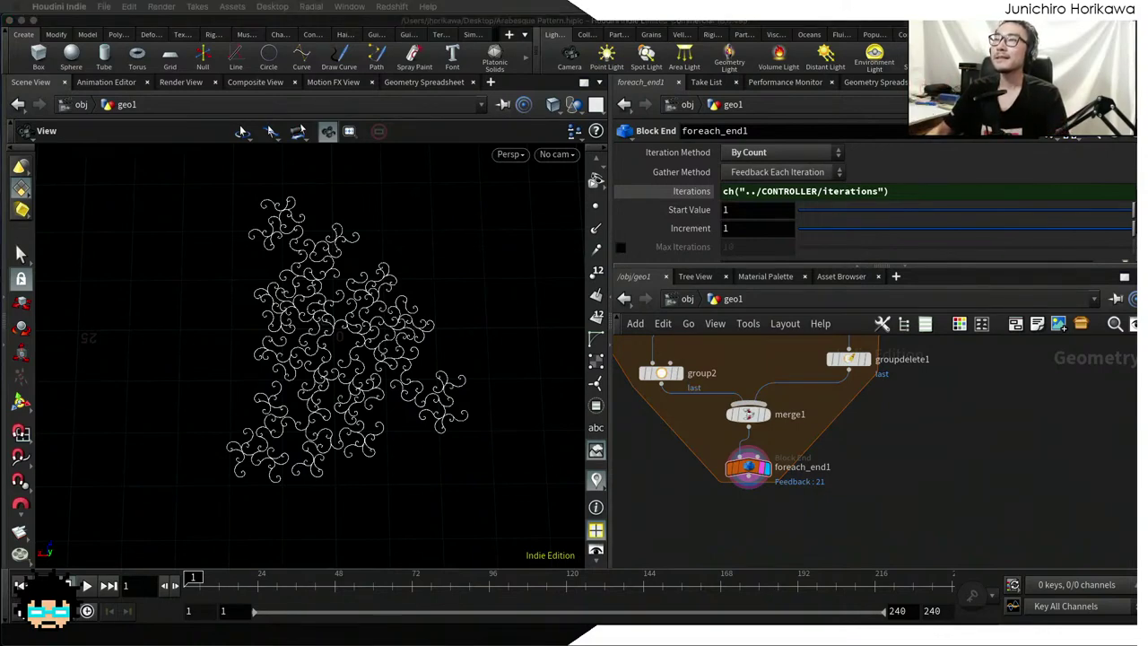
pyautogui.scroll(3, 473, 384)
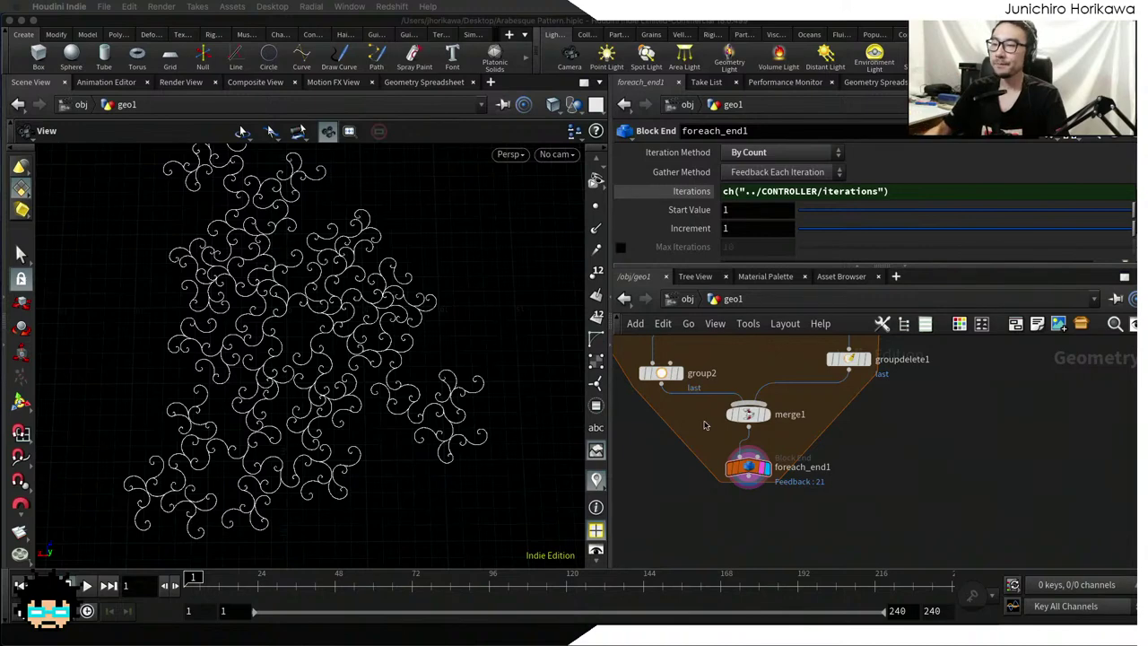
pyautogui.scroll(4, 808, 467)
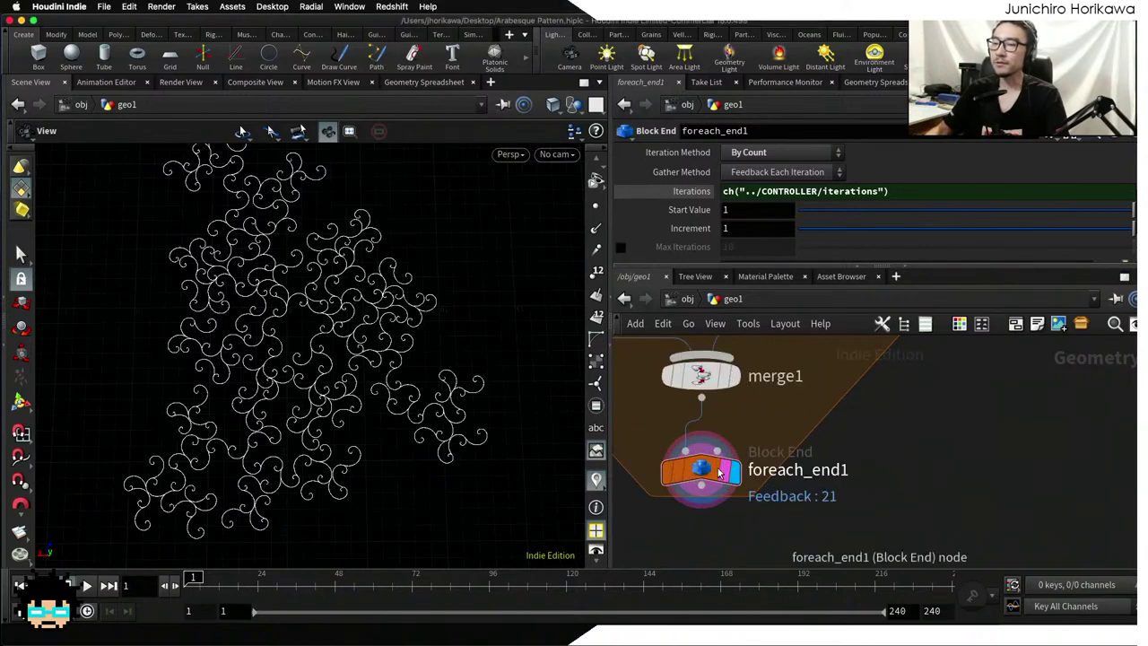
pyautogui.moveTo(717, 466); pyautogui.dragTo(723, 464)
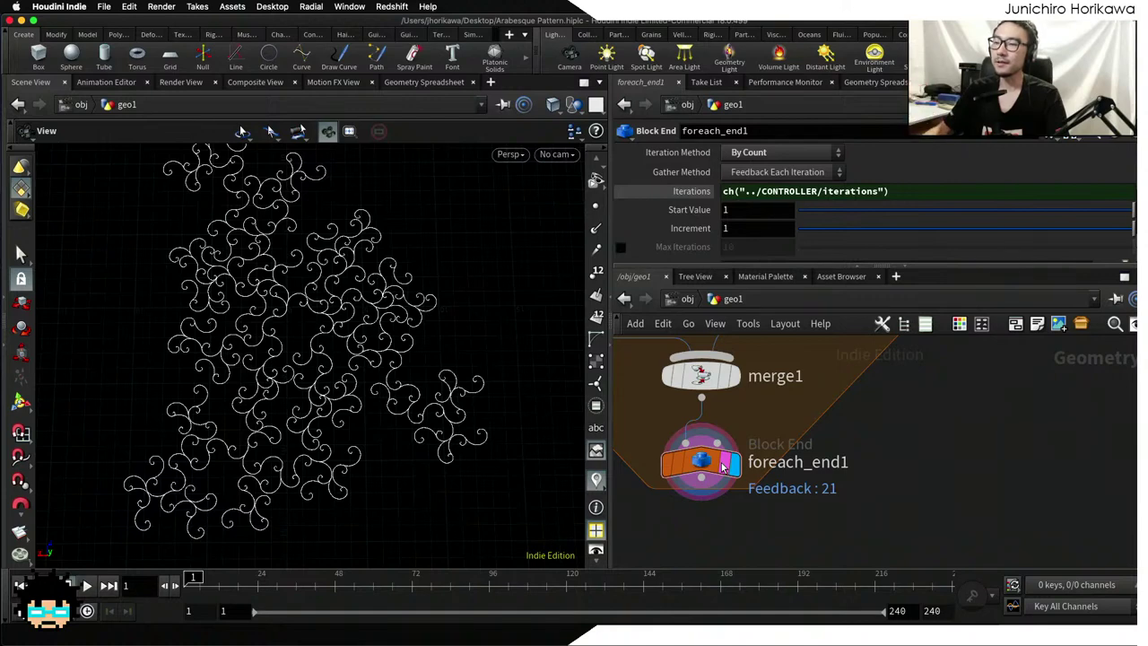
pyautogui.scroll(-4, 727, 465)
pyautogui.moveTo(741, 467); pyautogui.dragTo(758, 506, button='middle')
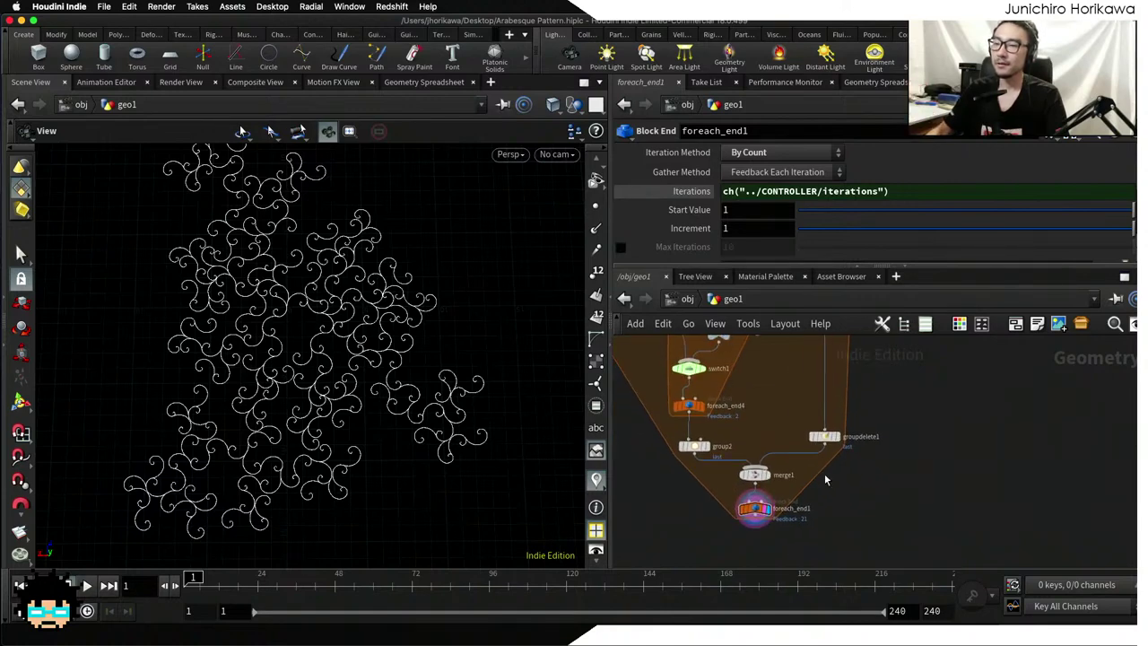
# Move merge1 and foreach_end1 further down and shift group2 slightly left.
pyautogui.keyDown('shift'); pyautogui.click(751, 474); pyautogui.keyUp('shift')
pyautogui.moveTo(752, 475); pyautogui.dragTo(753, 519)
pyautogui.scroll(2, 759, 484)
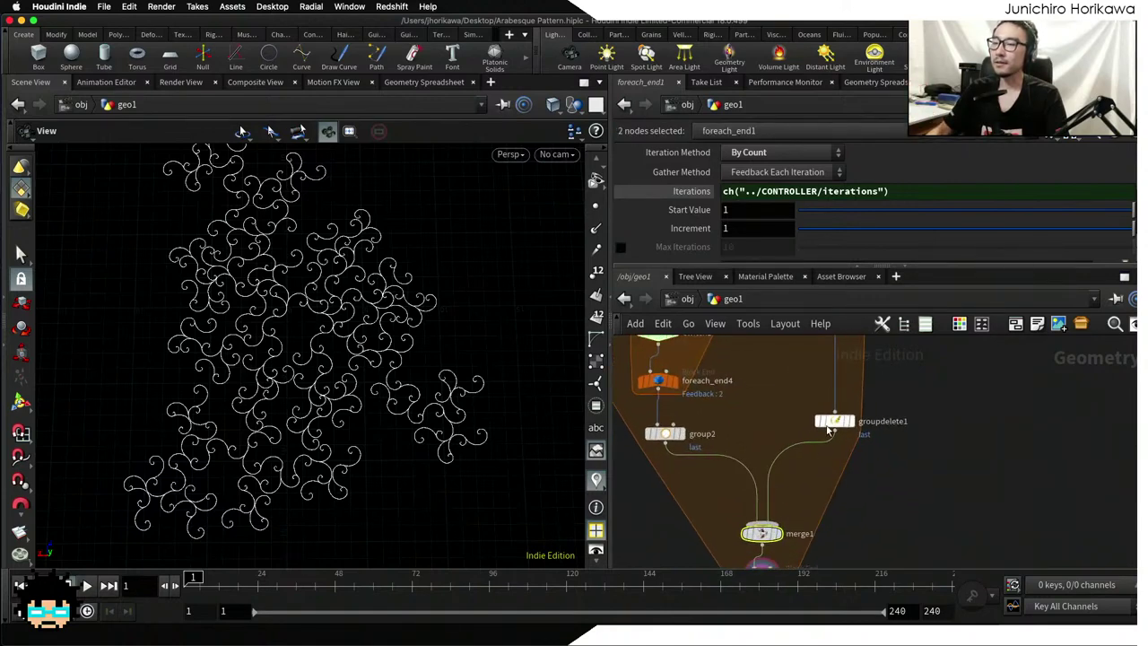
pyautogui.scroll(2, 730, 463)
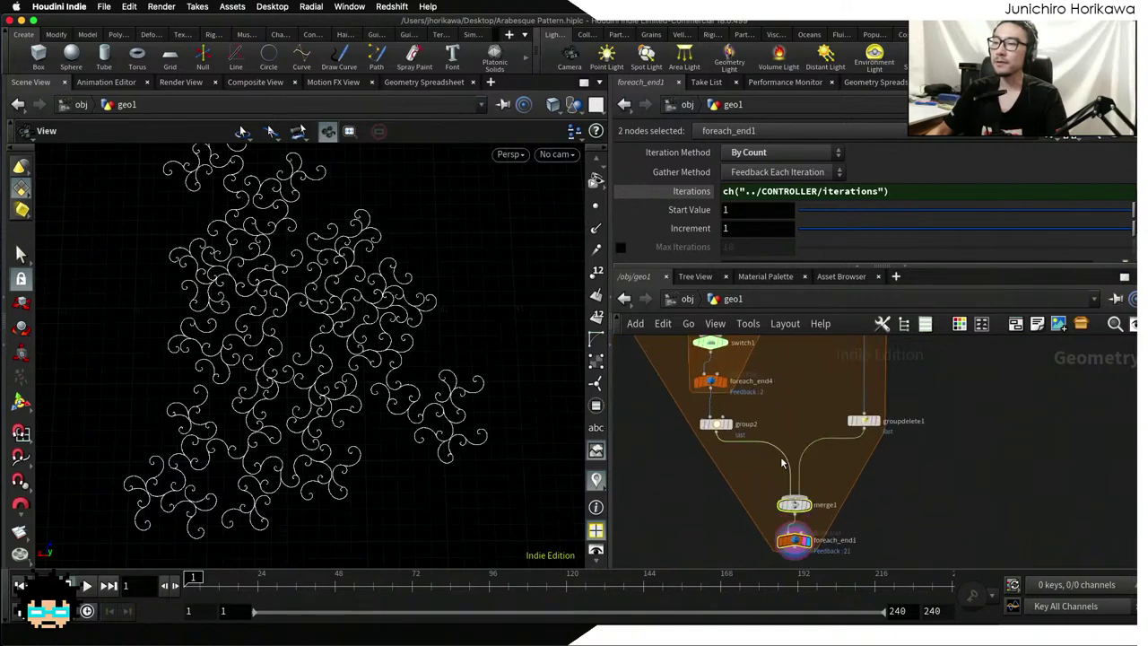
pyautogui.scroll(1, 730, 432)
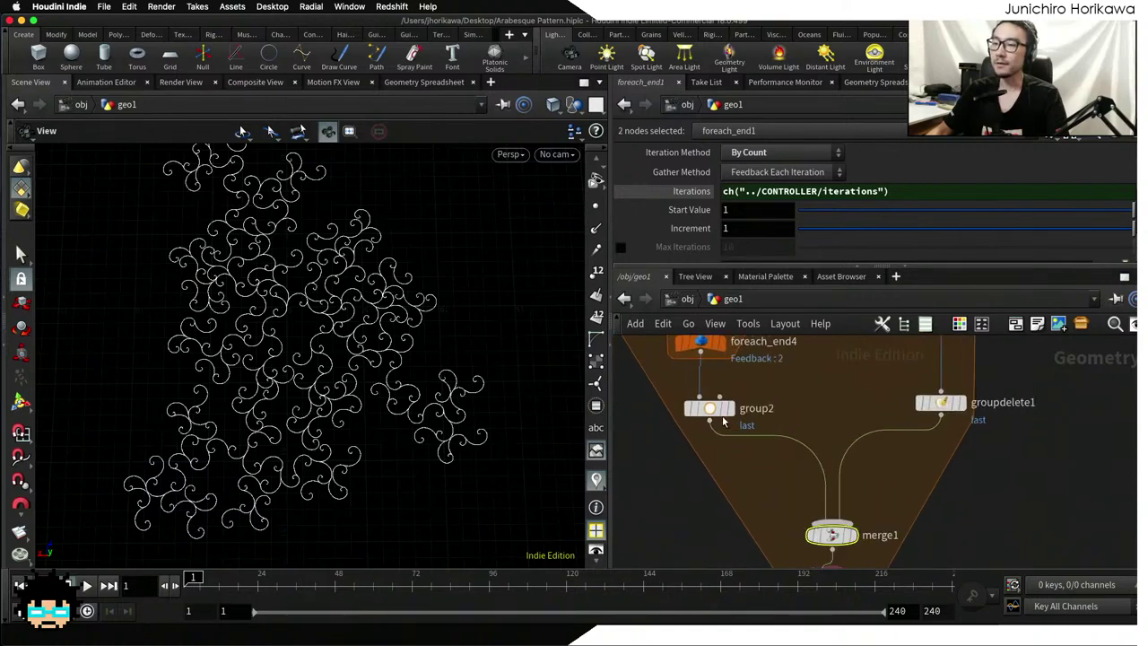
pyautogui.moveTo(710, 418); pyautogui.dragTo(702, 415)
pyautogui.scroll(1, 753, 475)
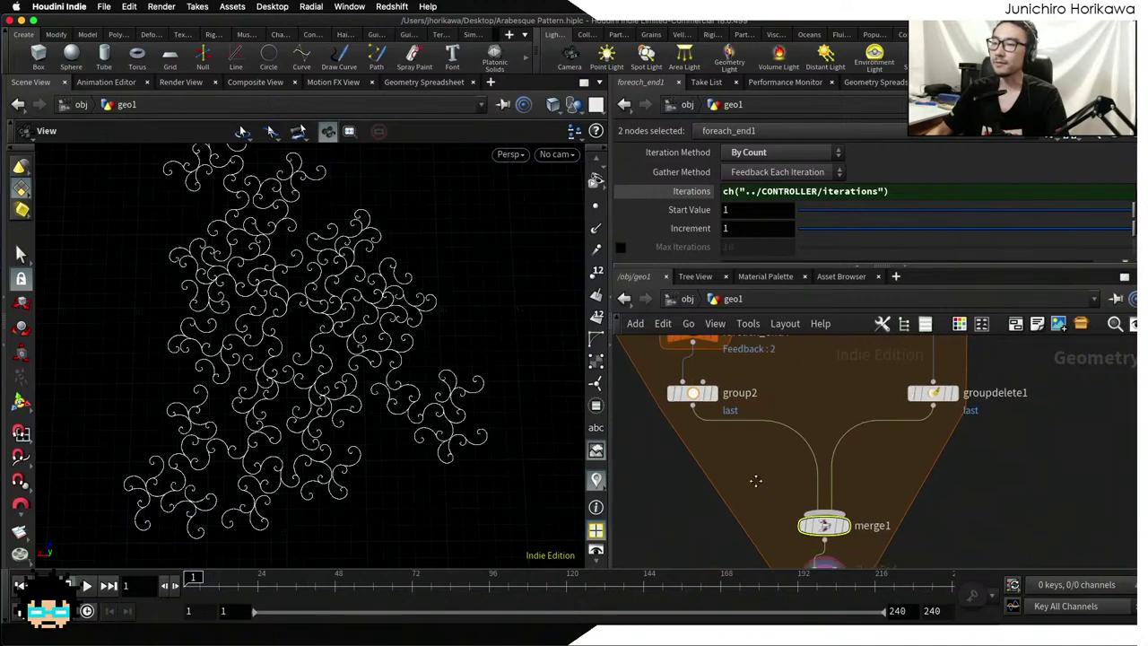
# Add a Primitive Wrangle and drop it onto the group2→merge1 wire.
pyautogui.press('Tab')
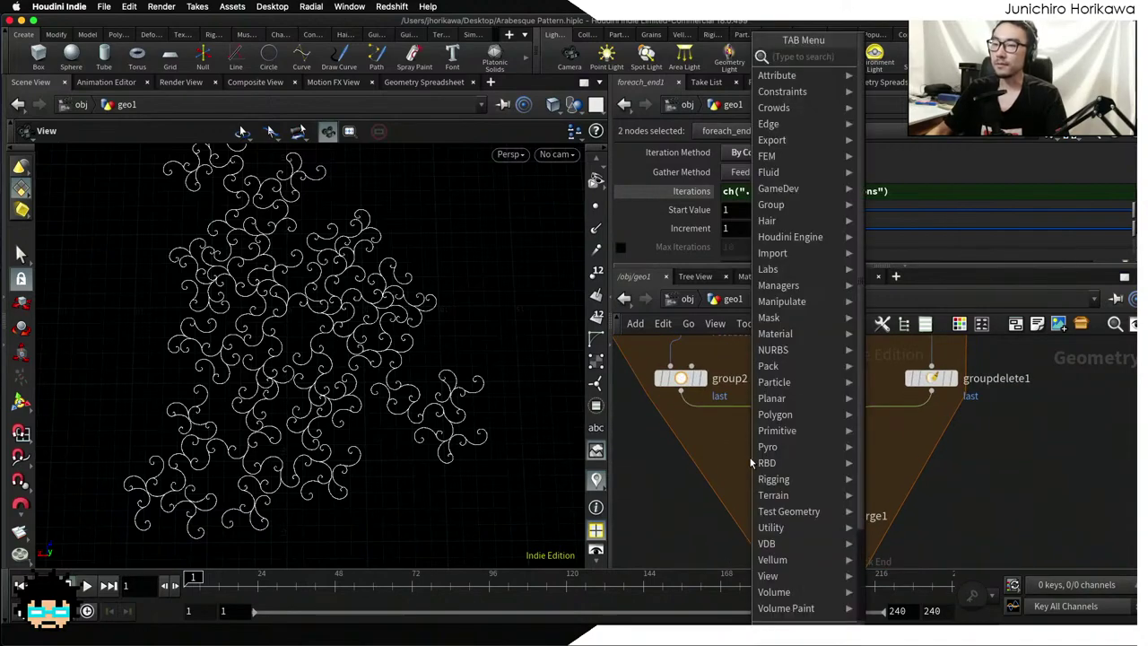
pyautogui.write('primite')
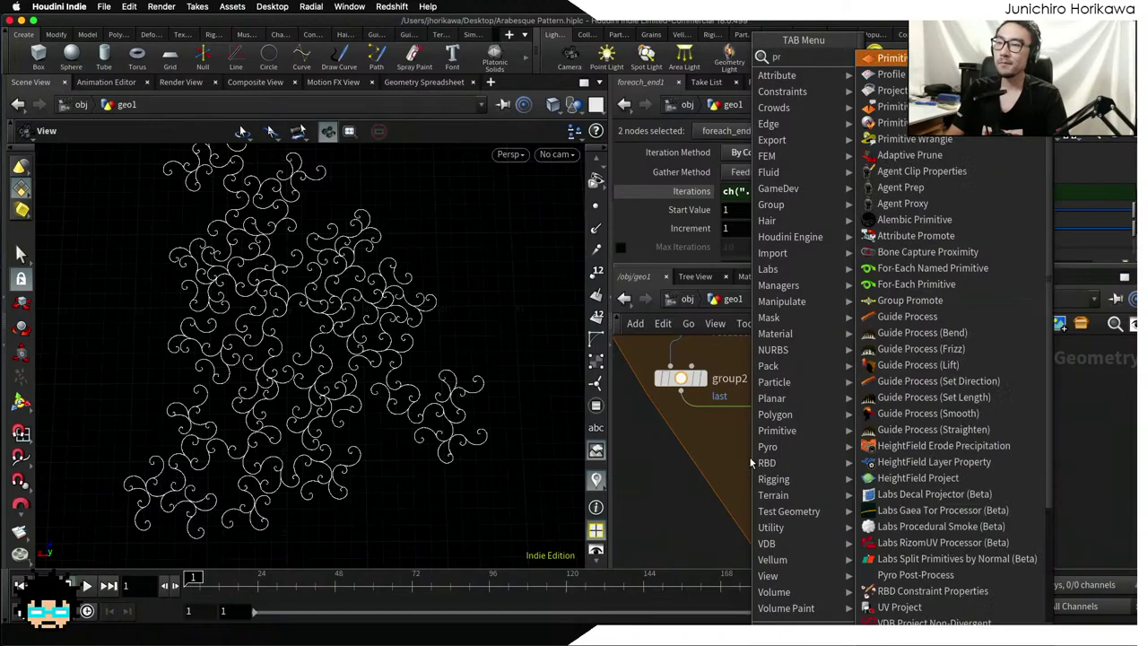
pyautogui.press('BackSpace')
pyautogui.press('BackSpace')
pyautogui.press('BackSpace')
pyautogui.press('BackSpace')
pyautogui.press('BackSpace')
pyautogui.press('BackSpace')
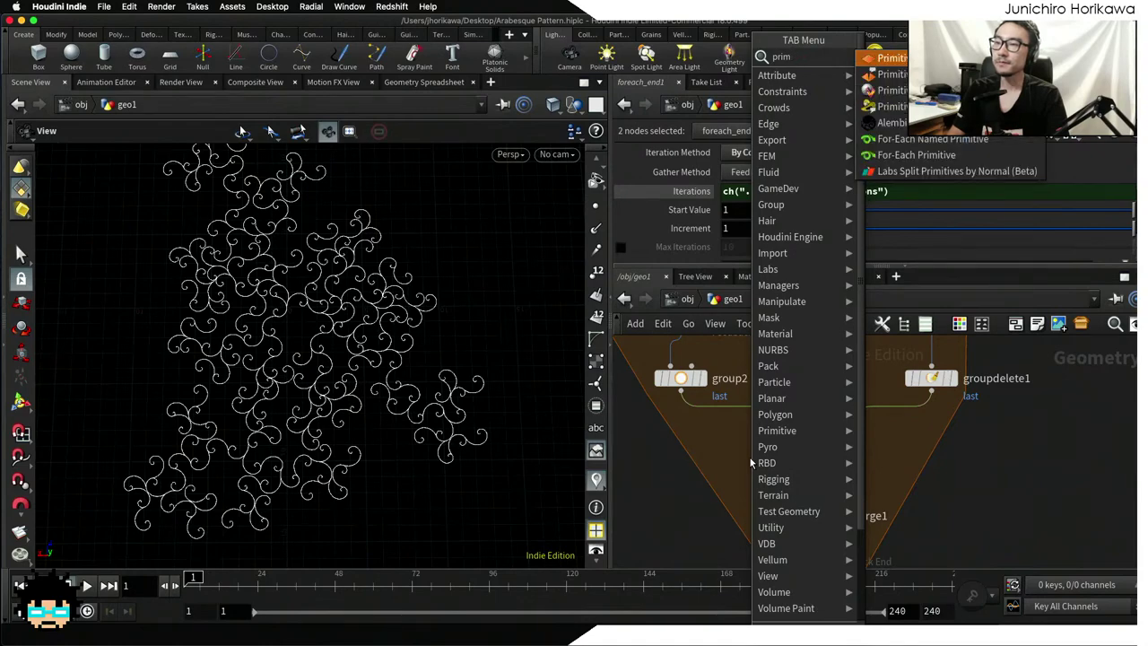
pyautogui.write('rimitive wr')
pyautogui.press('Return')
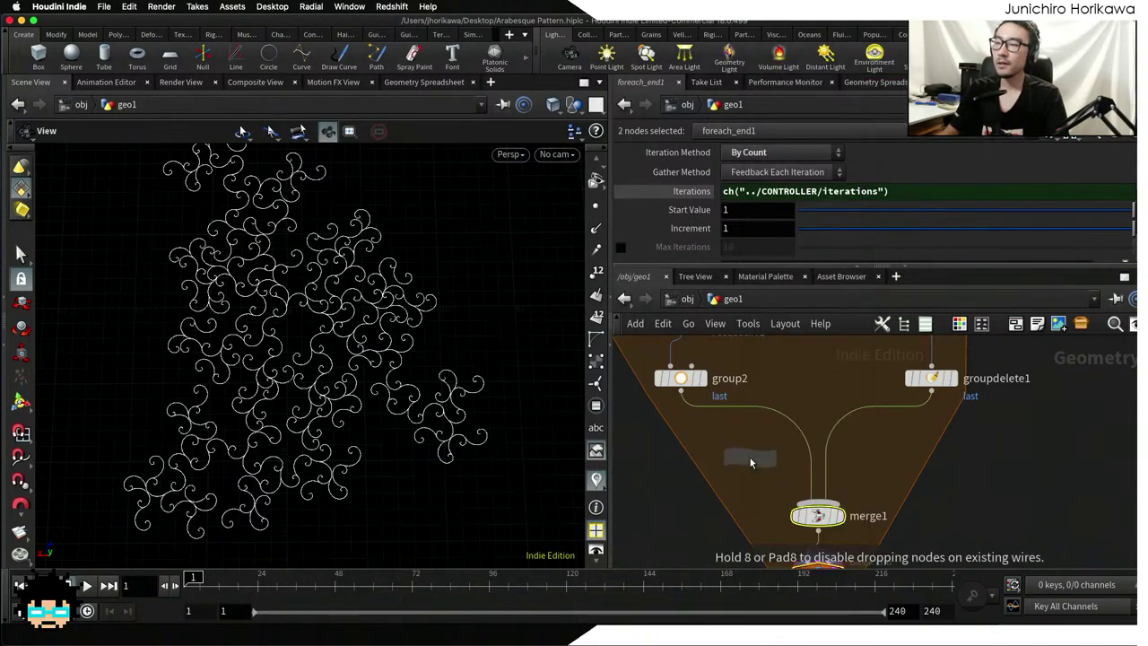
pyautogui.click(777, 429)
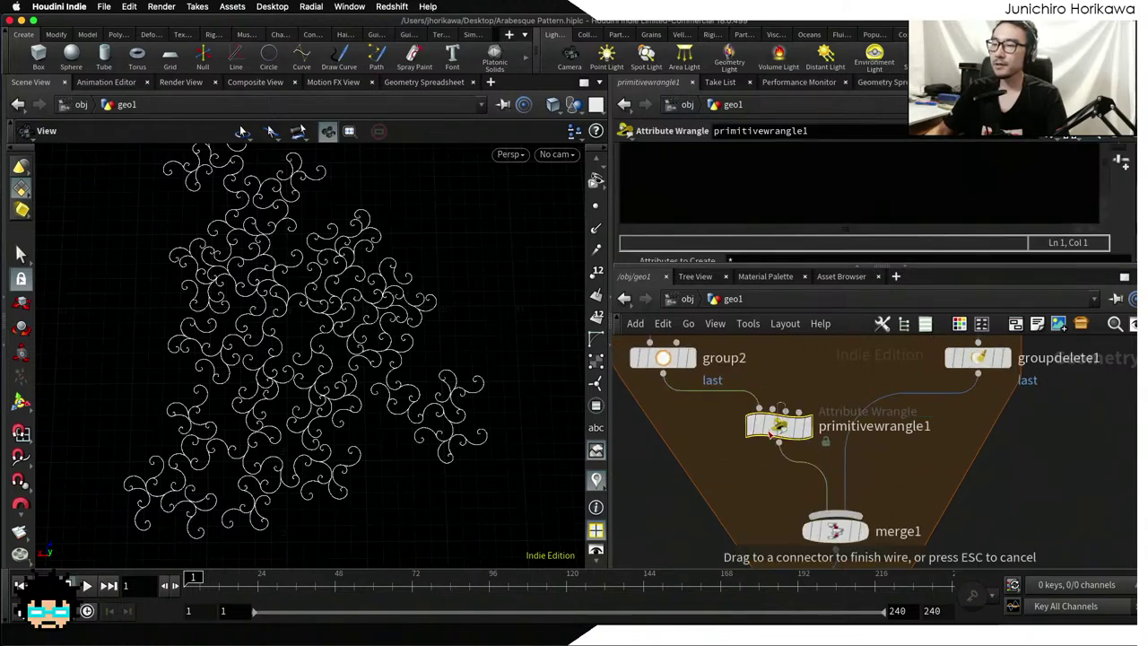
pyautogui.scroll(-6, 803, 432)
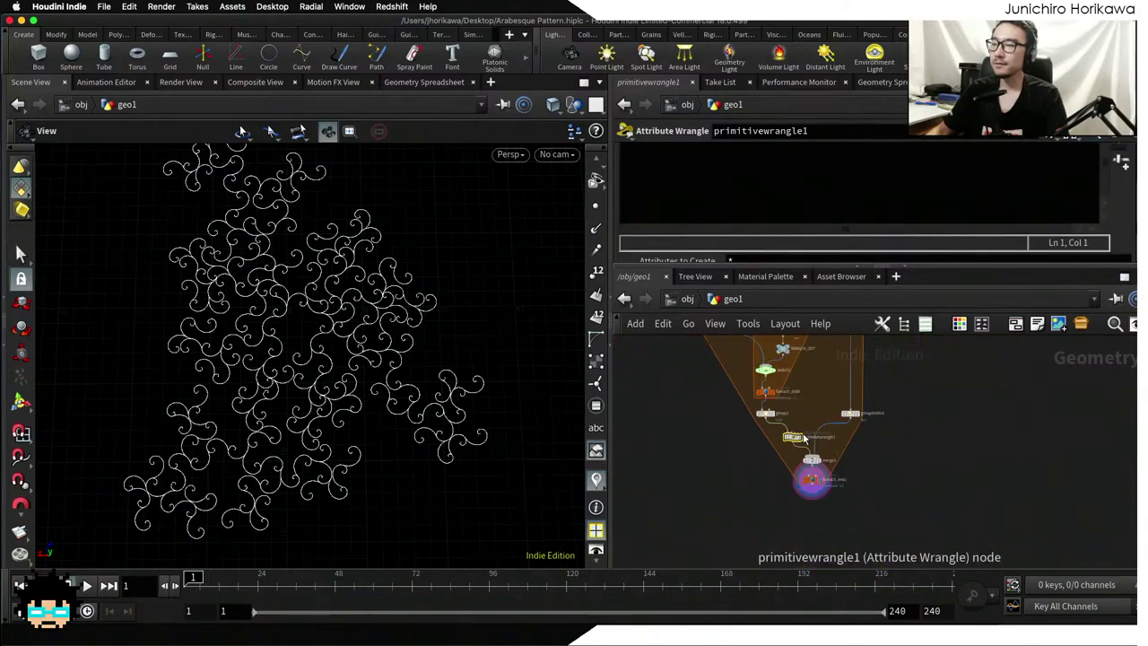
pyautogui.scroll(2, 810, 468)
pyautogui.scroll(5, 810, 468)
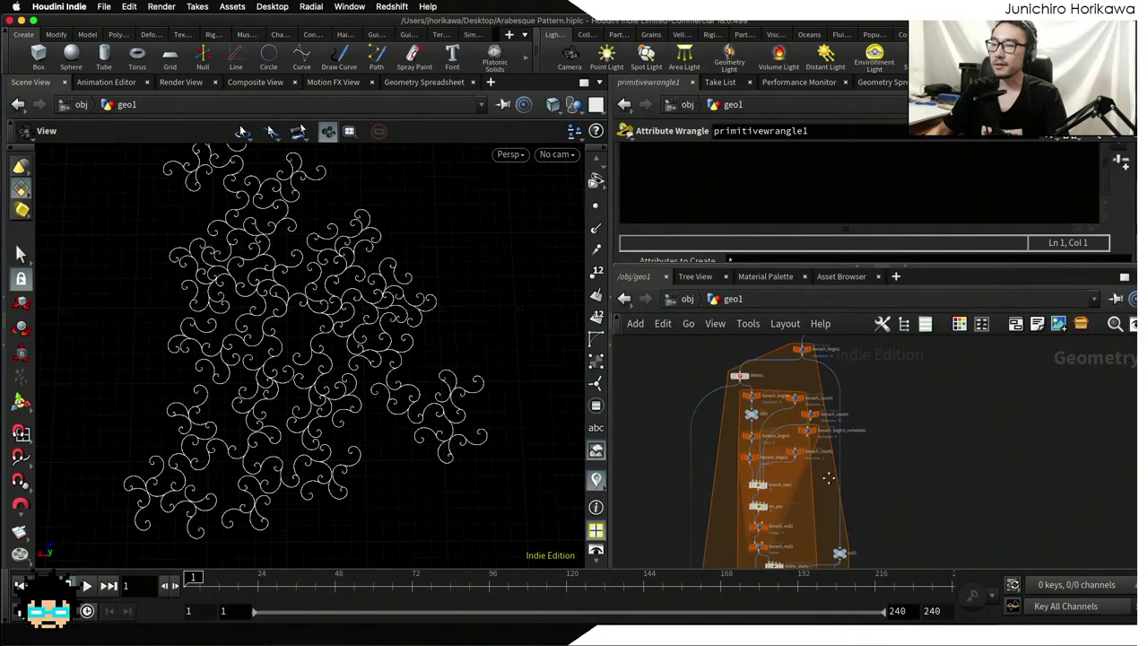
# Move foreach_count1 higher and inspect its detail attributes in the Geometry Spreadsheet.
pyautogui.moveTo(818, 495); pyautogui.dragTo(898, 435)
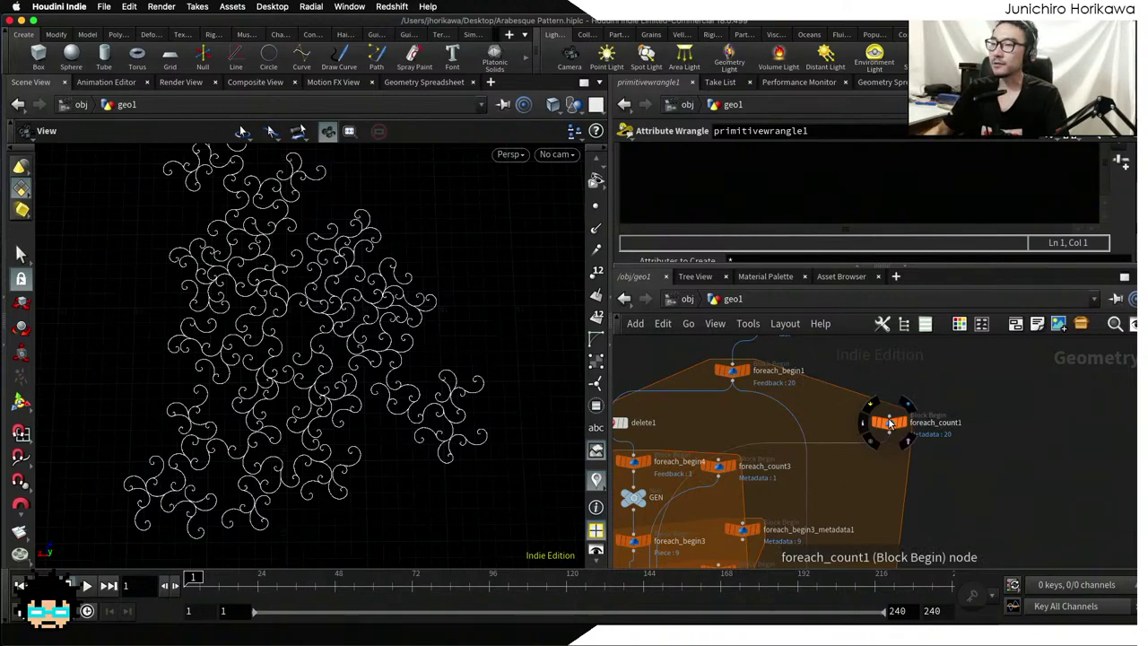
pyautogui.moveTo(890, 423); pyautogui.dragTo(890, 395)
pyautogui.scroll(2, 890, 396)
pyautogui.click(887, 384)
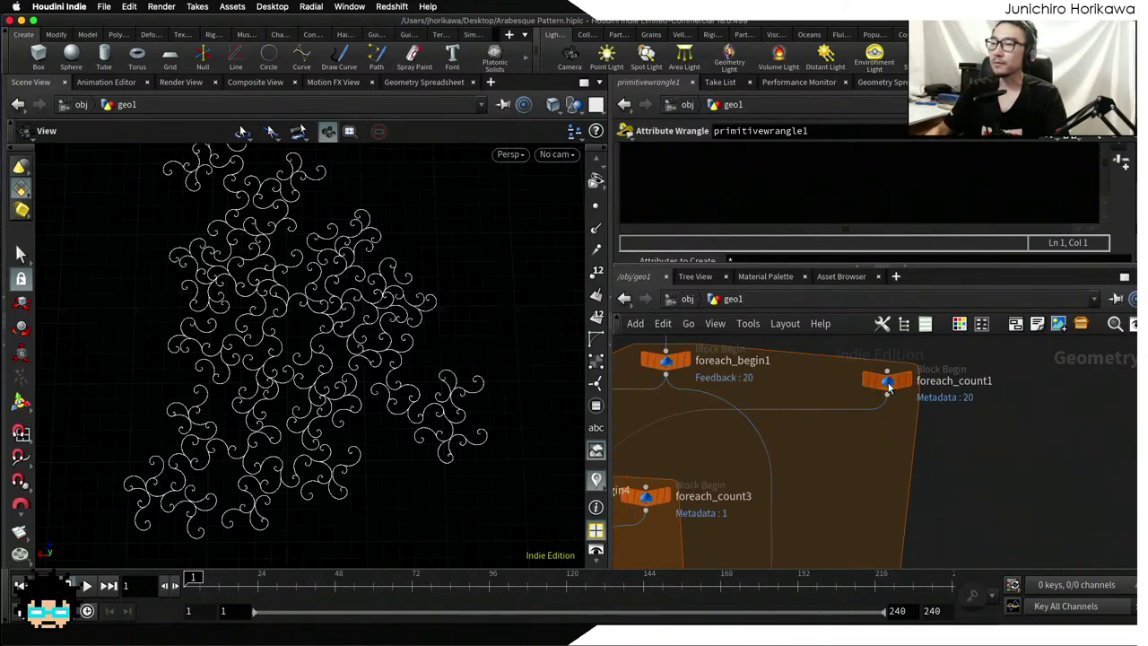
pyautogui.click(875, 82)
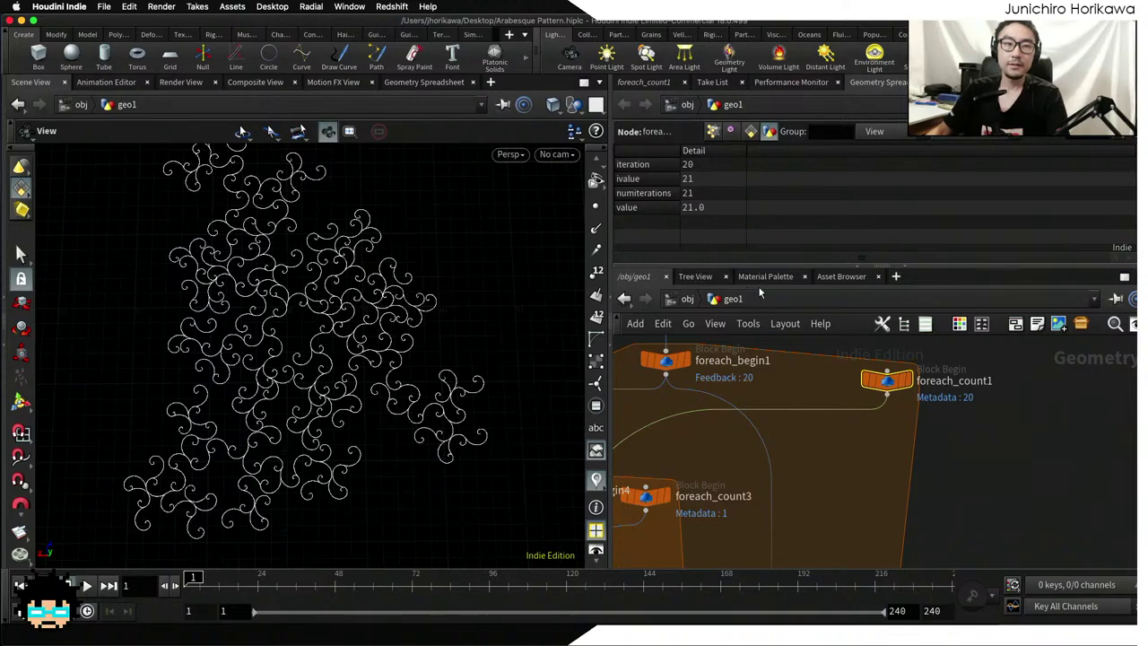
# Wire foreach_count1's output into the wrangle's second input.
pyautogui.click(887, 391)
pyautogui.scroll(-6, 924, 448)
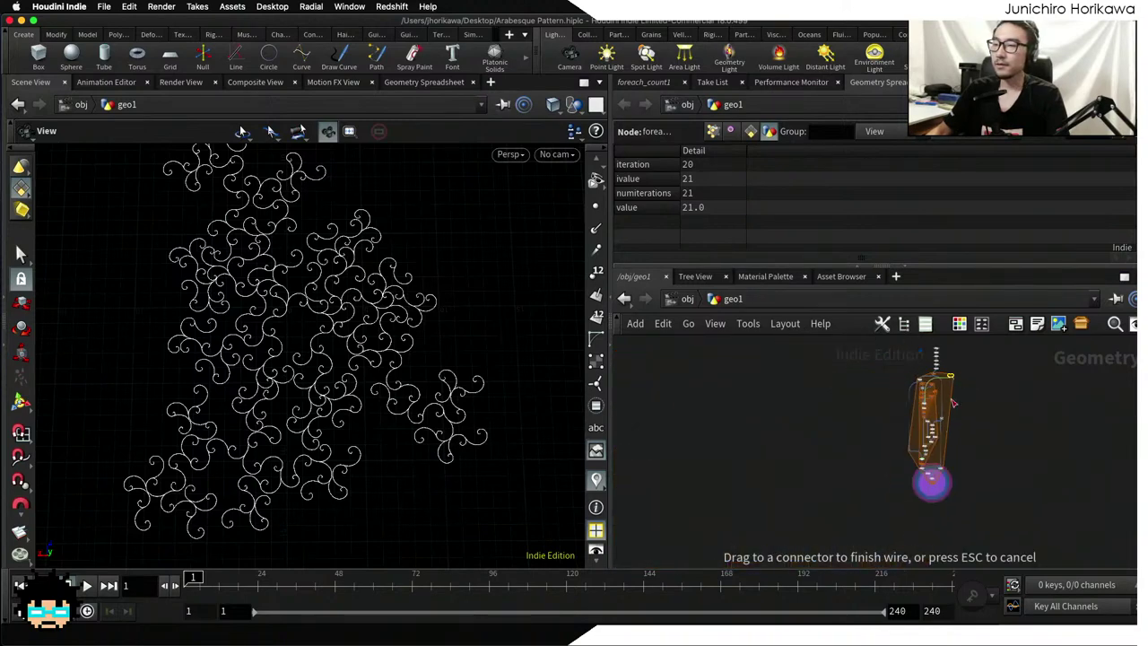
pyautogui.scroll(7, 940, 495)
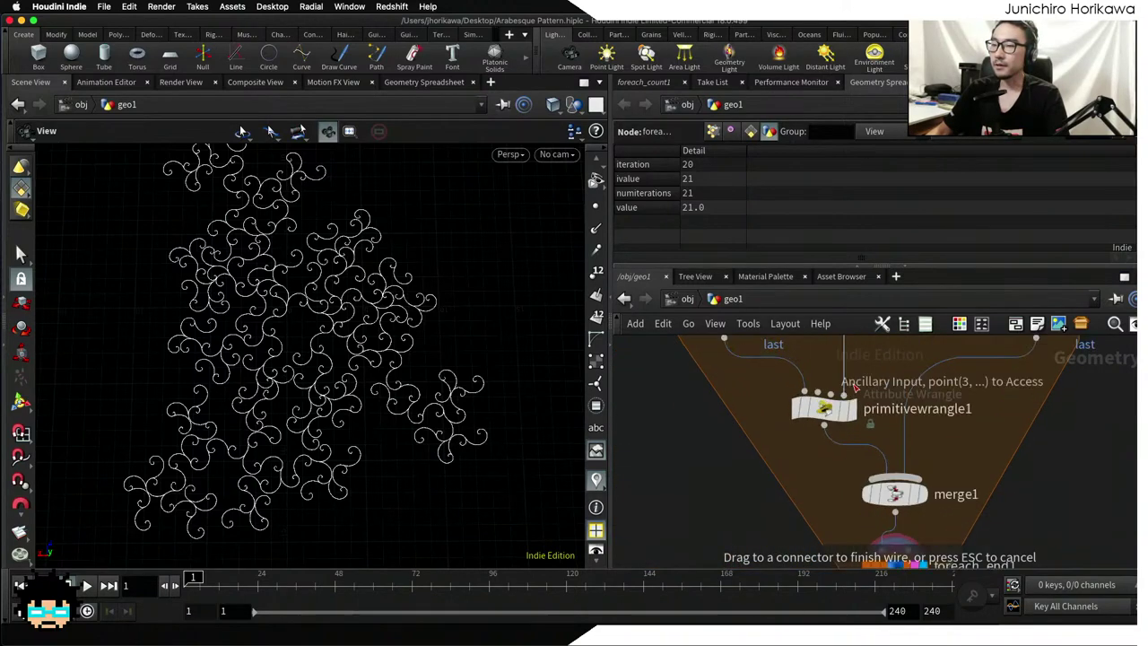
pyautogui.click(818, 392)
pyautogui.scroll(1, 821, 404)
# Rename the wrangle to set_ite and make it the displayed node.
pyautogui.doubleClick(877, 418)
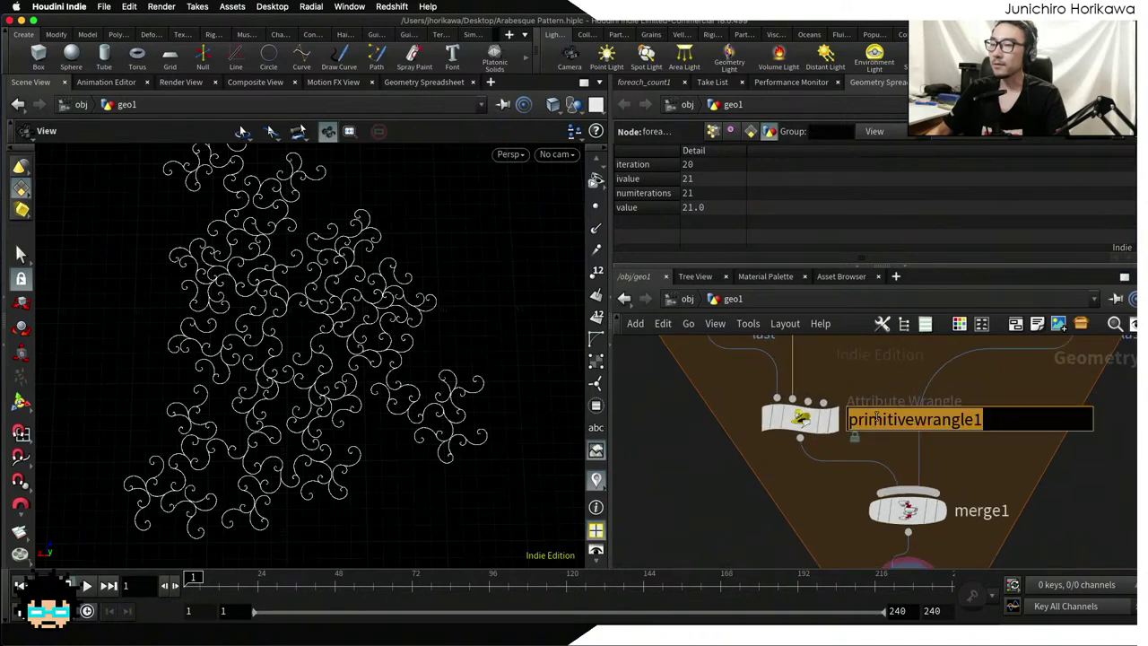
pyautogui.write('ite')
pyautogui.press('BackSpace')
pyautogui.press('BackSpace')
pyautogui.press('BackSpace')
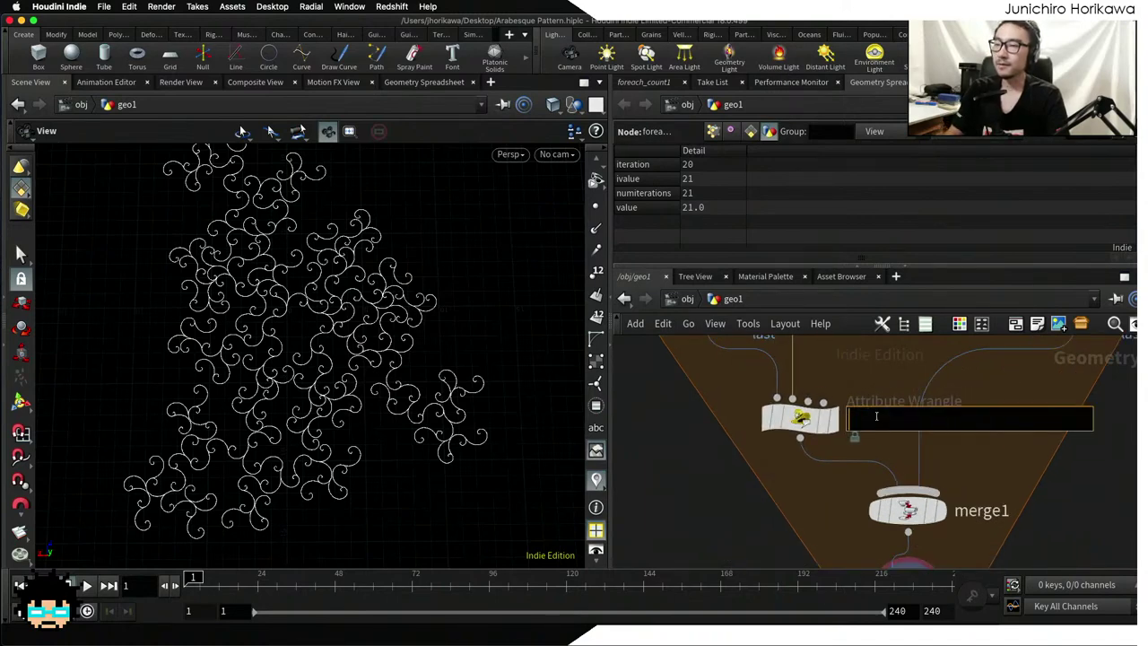
pyautogui.write('set_ite')
pyautogui.press('Return')
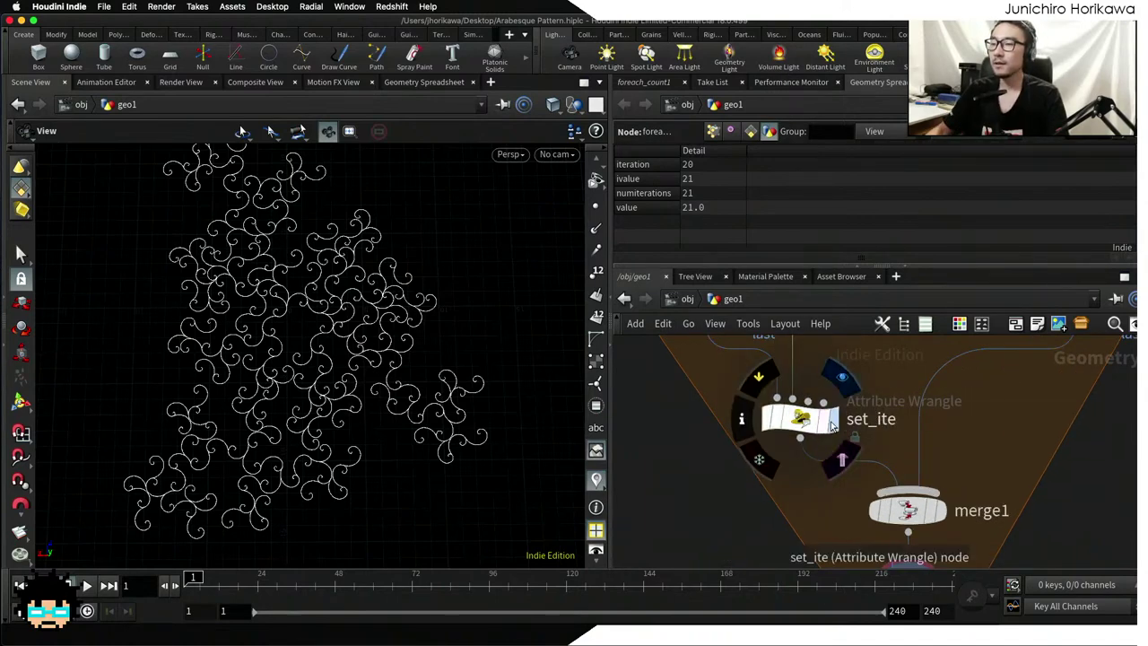
pyautogui.click(820, 421)
pyautogui.click(816, 424)
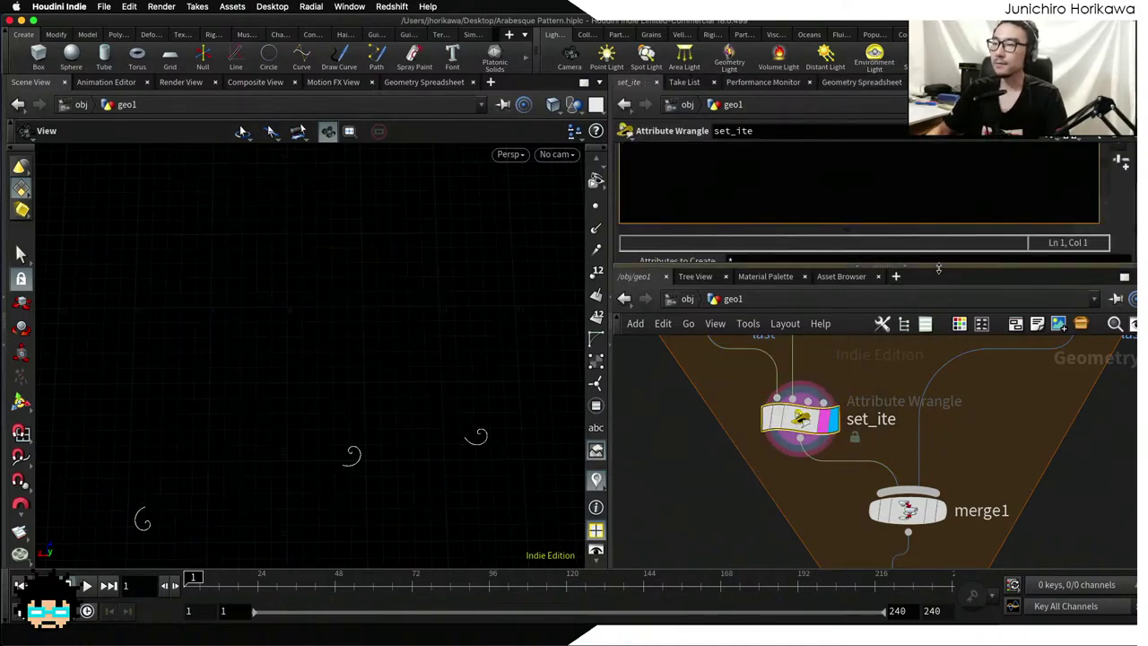
# Write `int ite = detail(1, "iteration"); i@ite = ite;` in set_ite and save the scene.
pyautogui.moveTo(923, 266); pyautogui.dragTo(923, 402)
pyautogui.click(854, 272)
pyautogui.write('int')
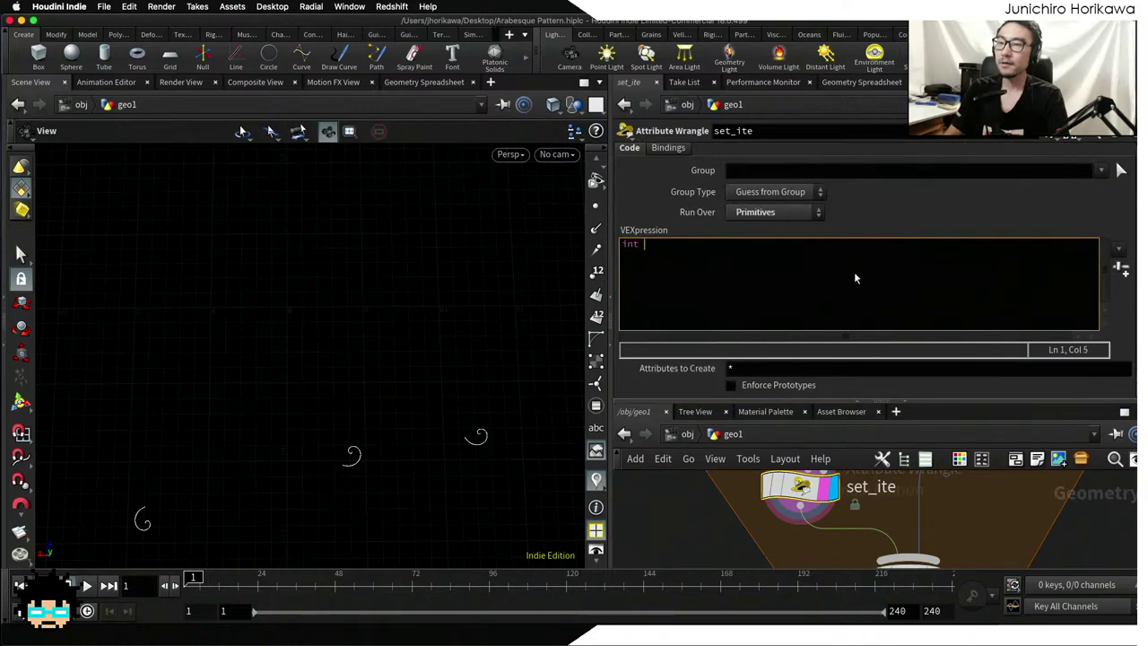
pyautogui.write(' ite = detail(1, ')
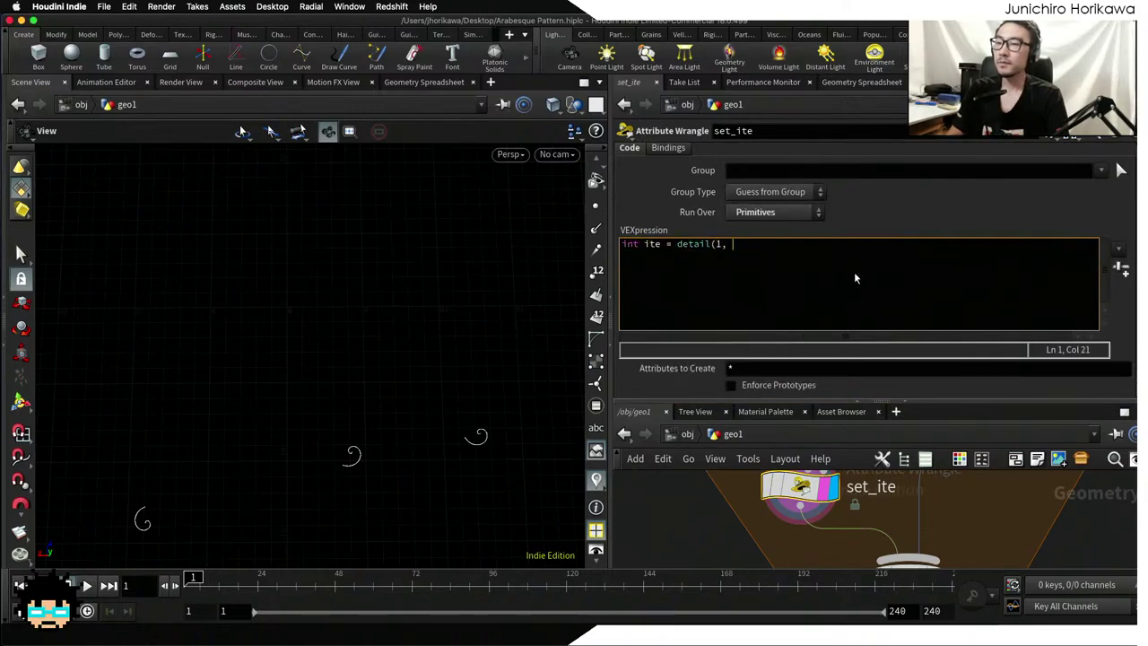
pyautogui.write('"iteration')
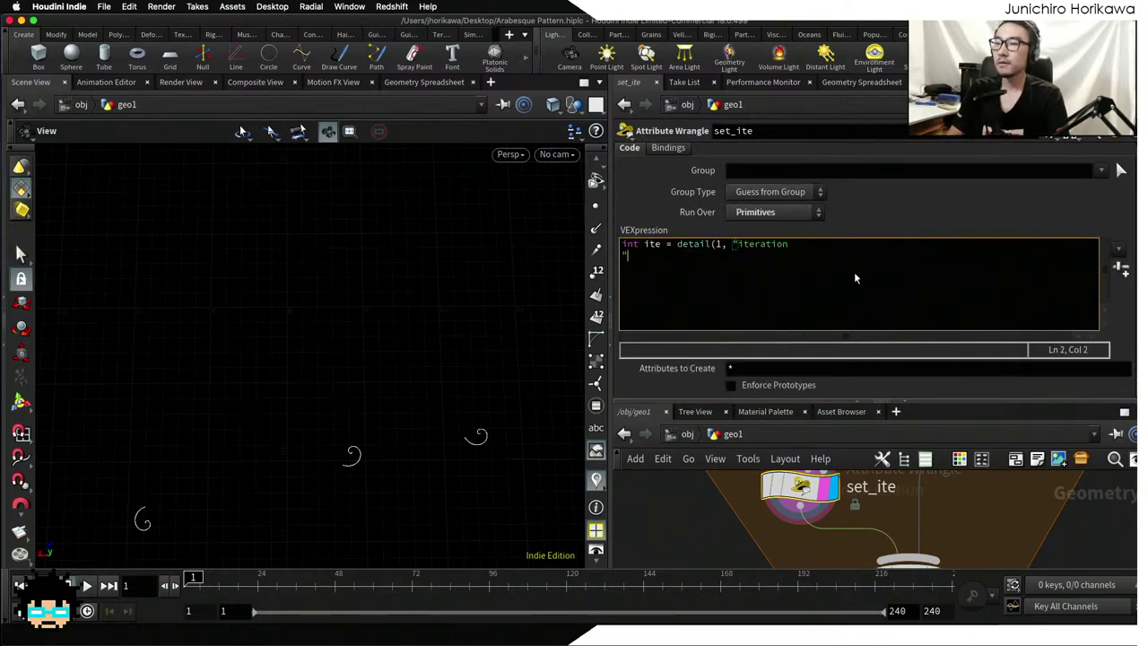
pyautogui.write('");')
pyautogui.press('Return')
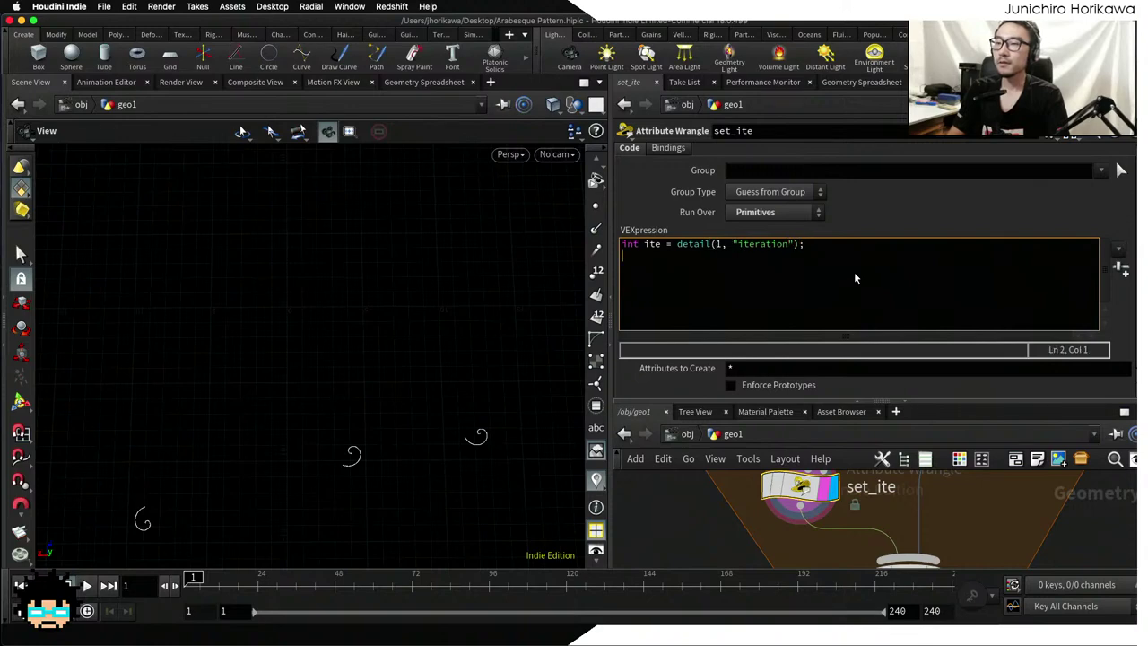
pyautogui.write('i@ite')
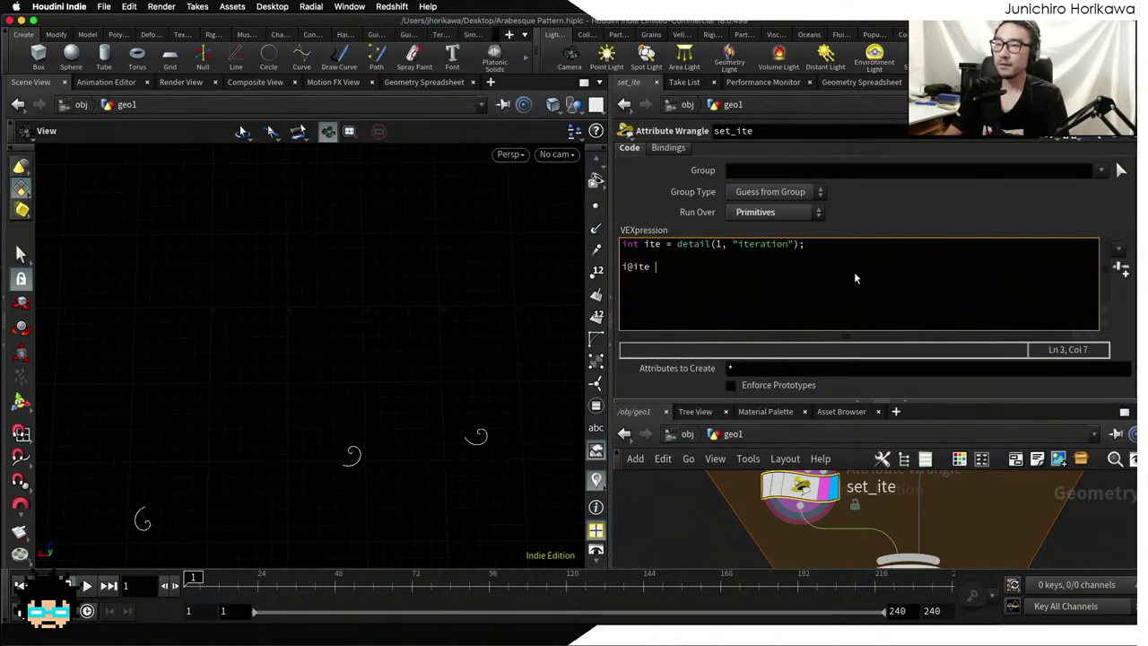
pyautogui.write(' = ite;')
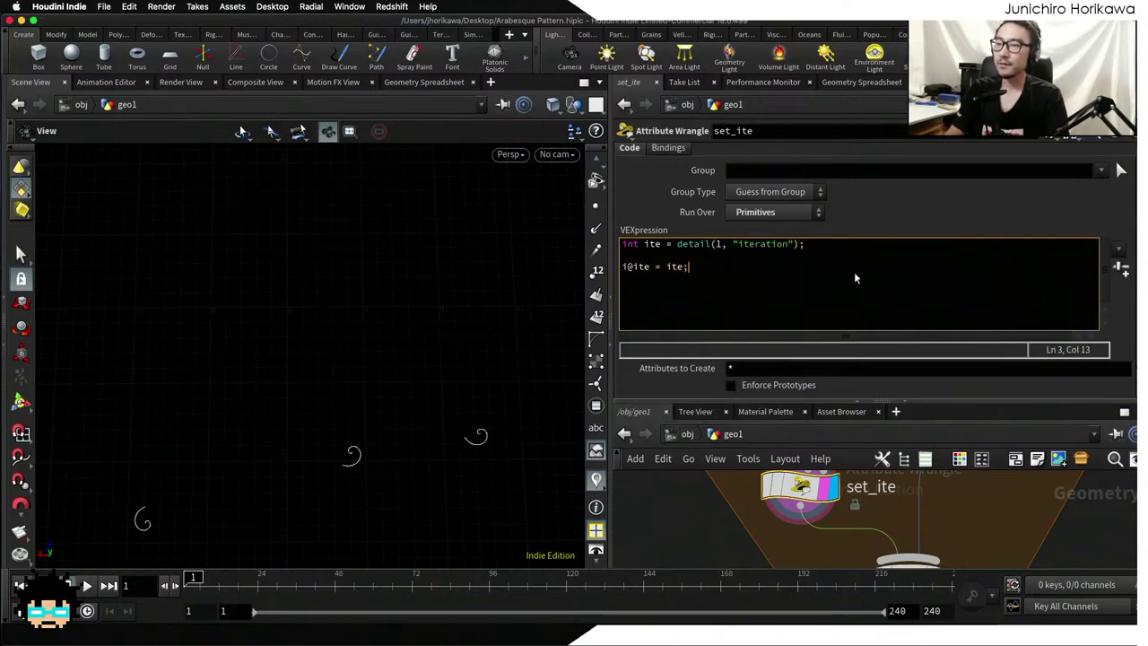
pyautogui.press('Return')
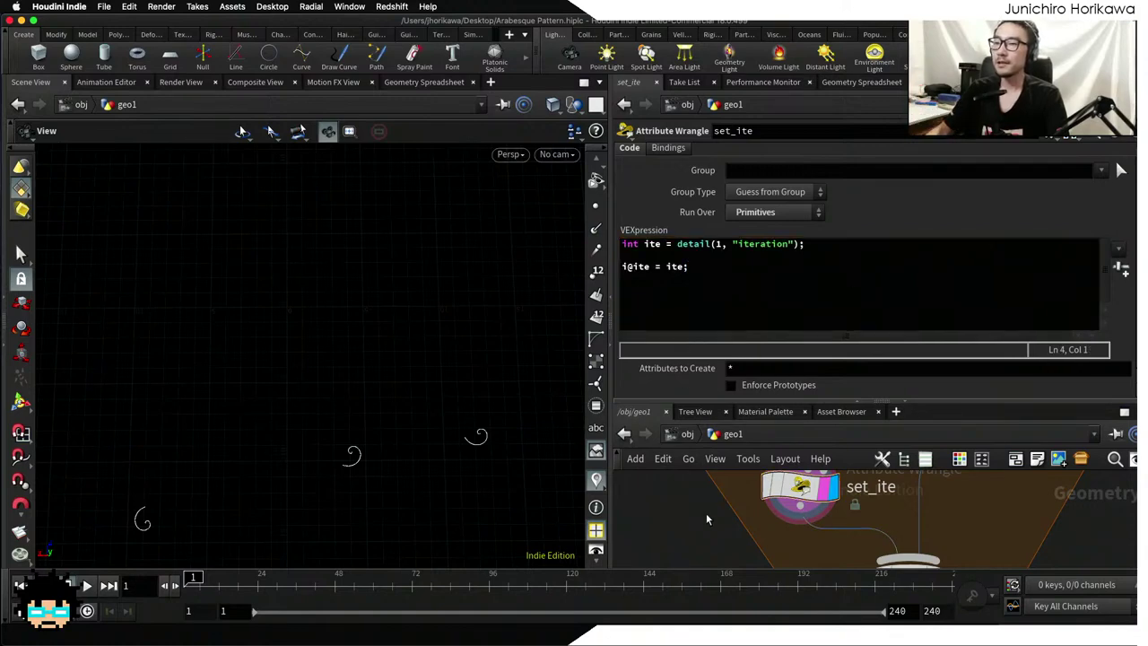
pyautogui.hotkey('ctrl', 's')
pyautogui.click(852, 83)
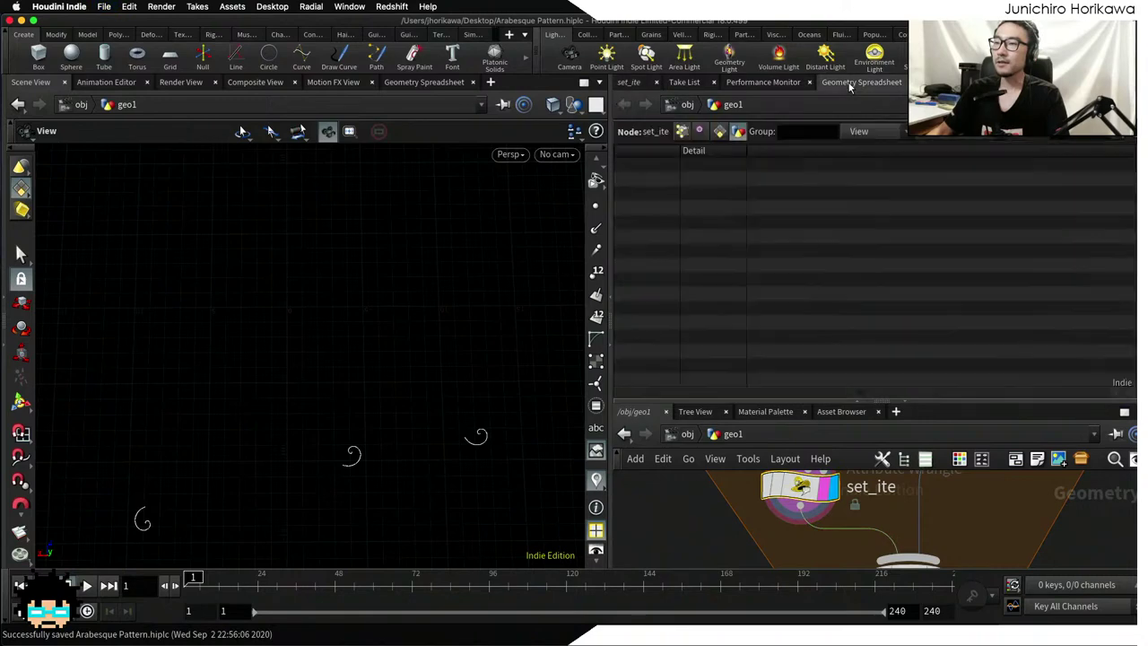
# List primitive attributes in the spreadsheet and display foreach_end1's full arabesque output.
pyautogui.click(719, 131)
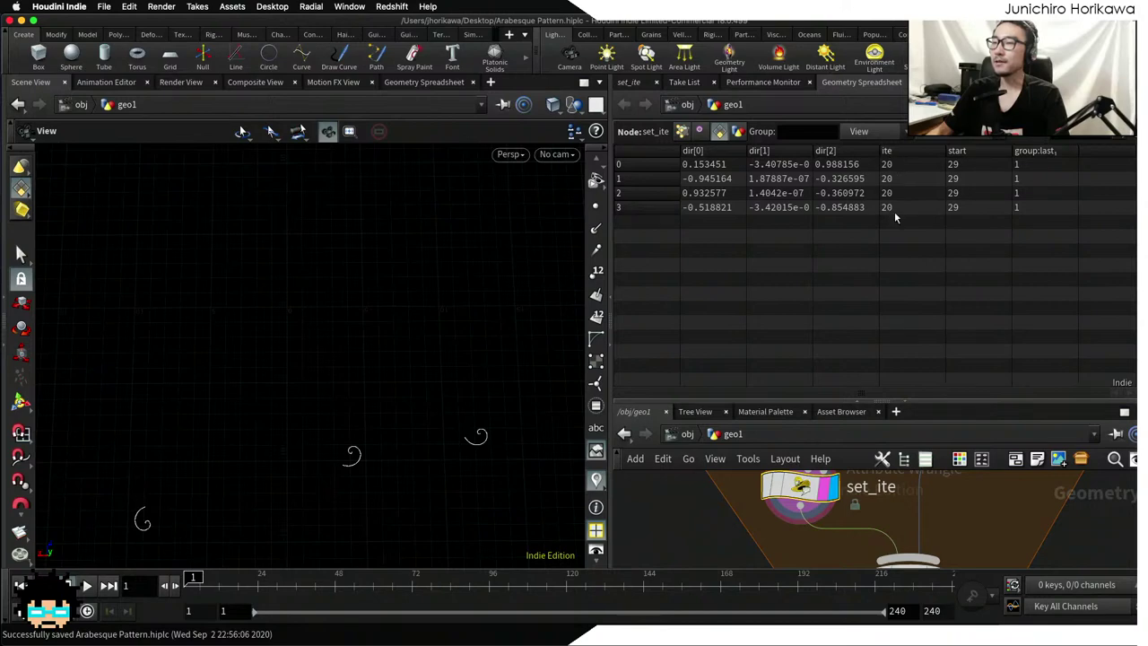
pyautogui.moveTo(951, 401); pyautogui.dragTo(953, 296)
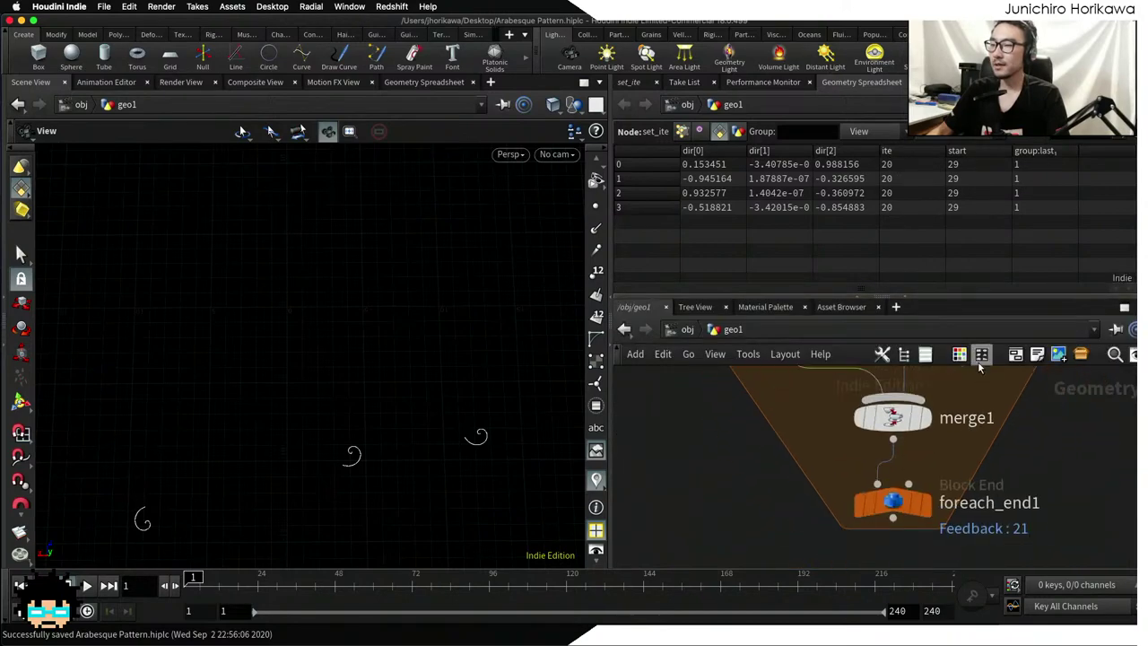
pyautogui.click(920, 504)
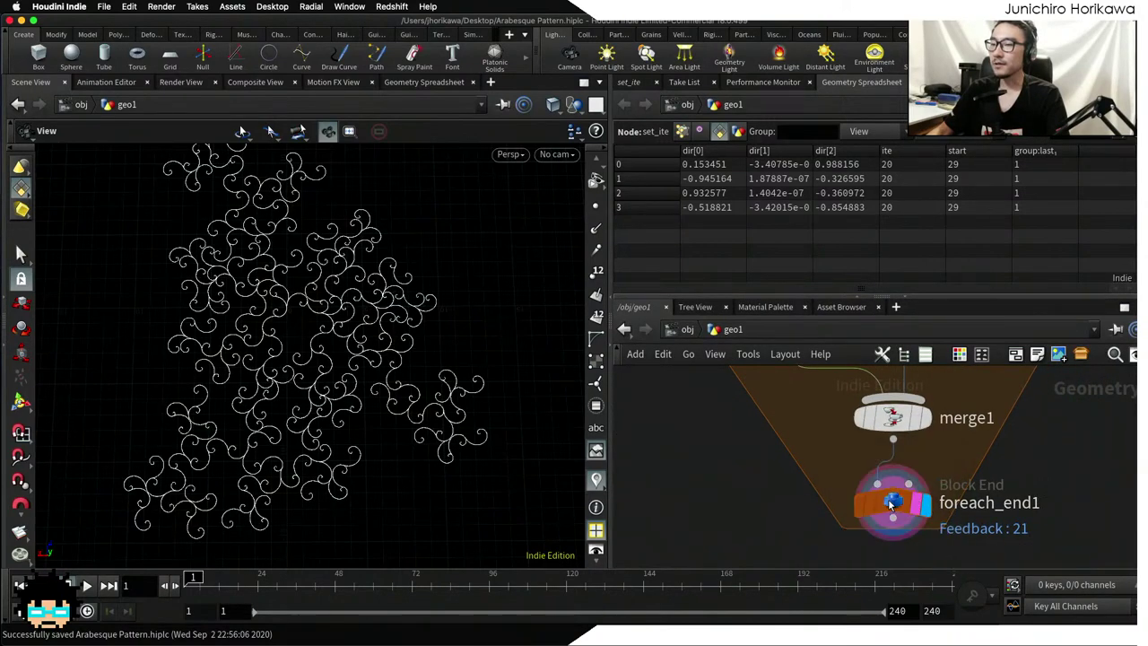
pyautogui.click(891, 504)
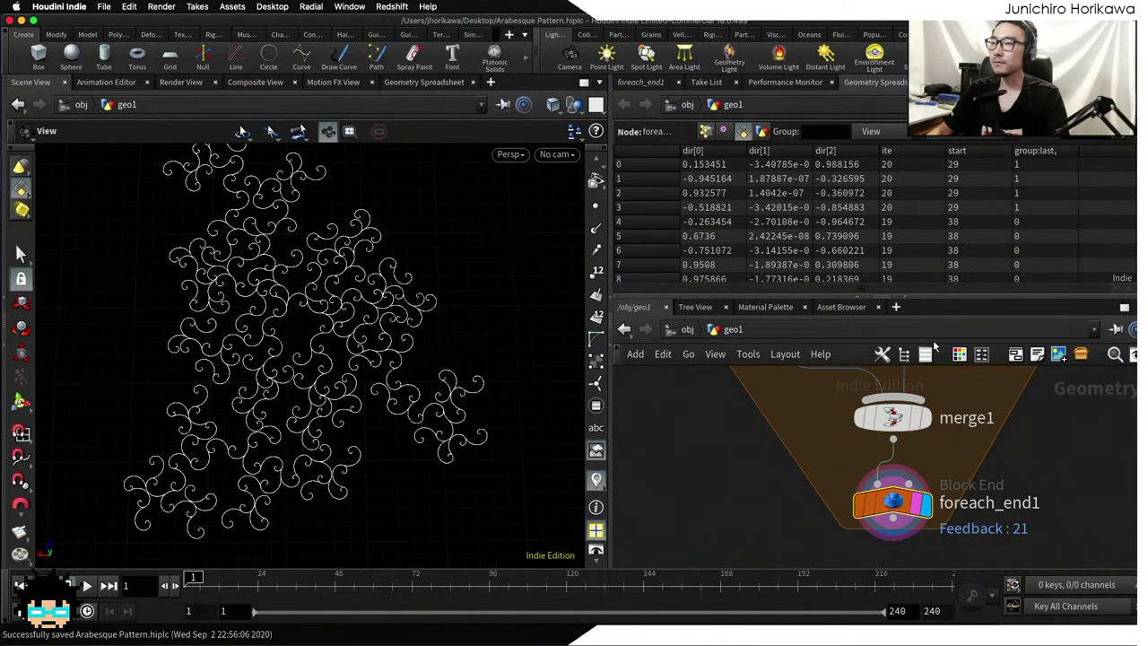
# Sort the primitives ascending by ite to confirm values 0 through 20, then recentre the network.
pyautogui.click(888, 150)
pyautogui.click(888, 150)
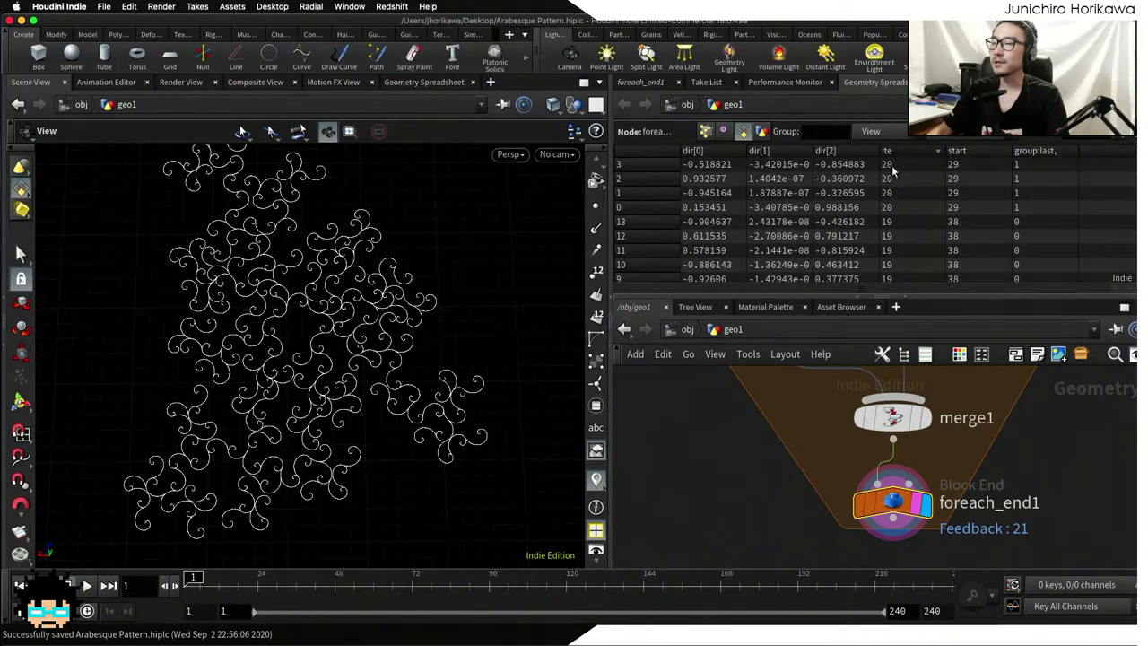
pyautogui.rightClick(890, 150)
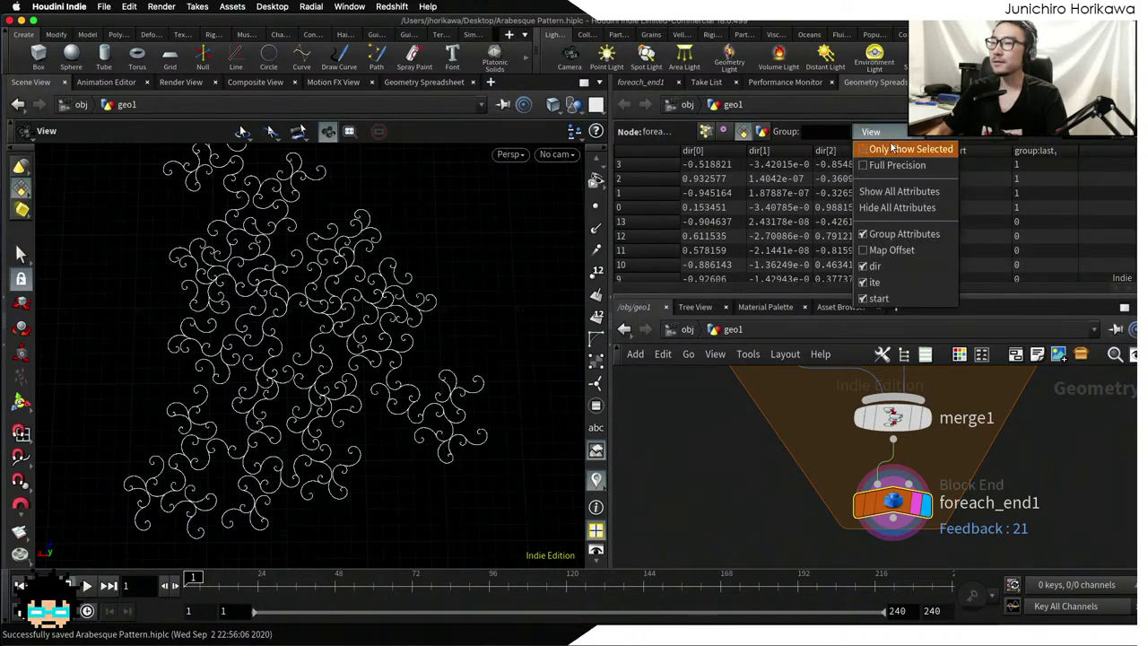
pyautogui.click(897, 151)
pyautogui.click(903, 151)
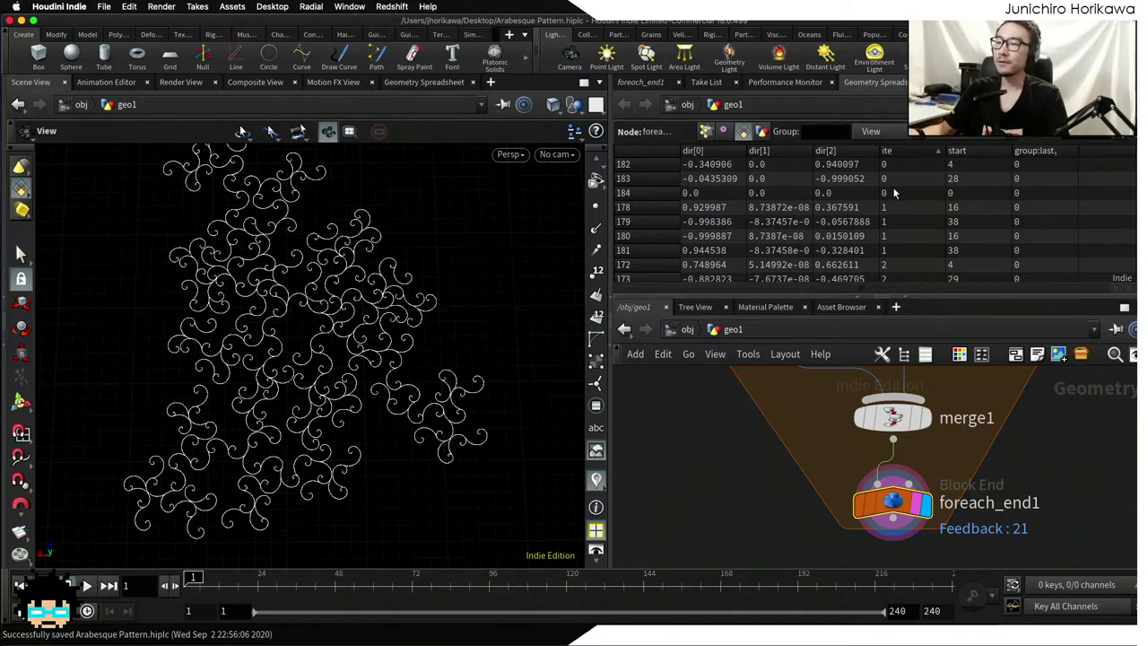
pyautogui.scroll(-6, 929, 179)
pyautogui.scroll(-15, 929, 177)
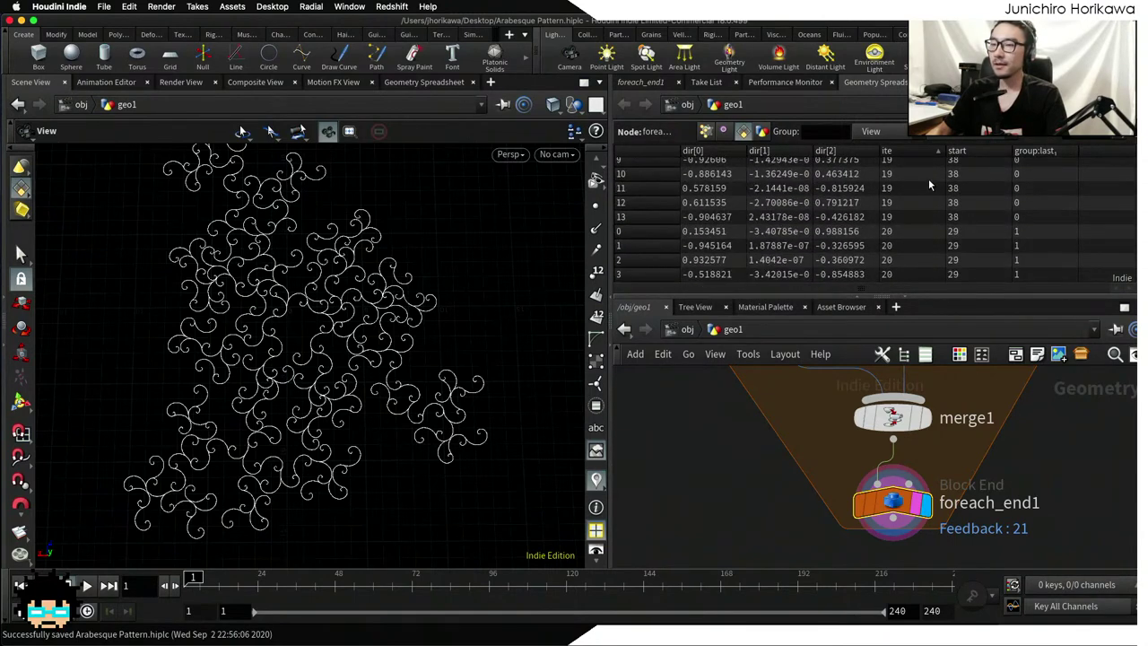
pyautogui.moveTo(769, 475); pyautogui.dragTo(755, 392, button='middle')
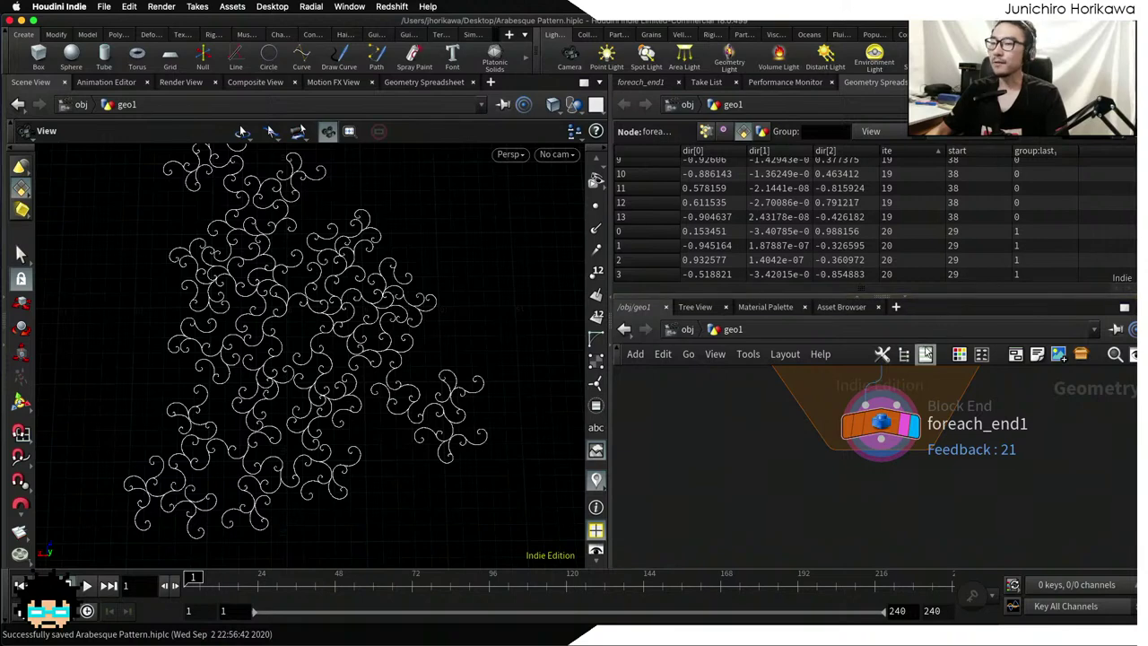
pyautogui.scroll(-4, 888, 439)
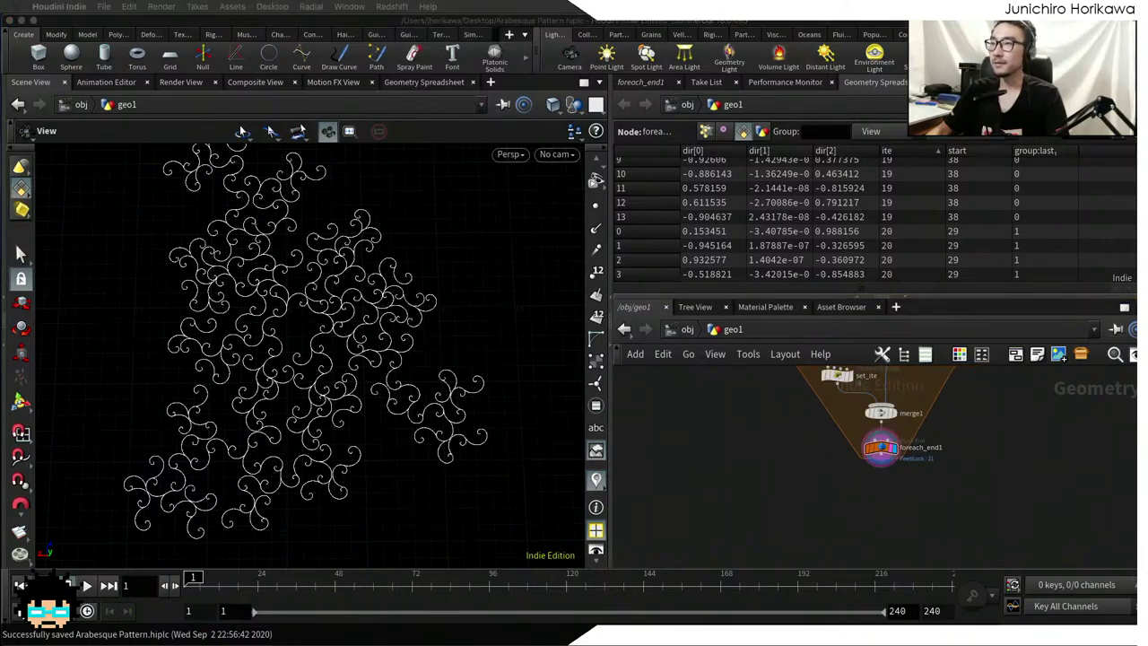
# Search the node list for 'prim' and choose Primitive Wrangle.
pyautogui.press('Tab')
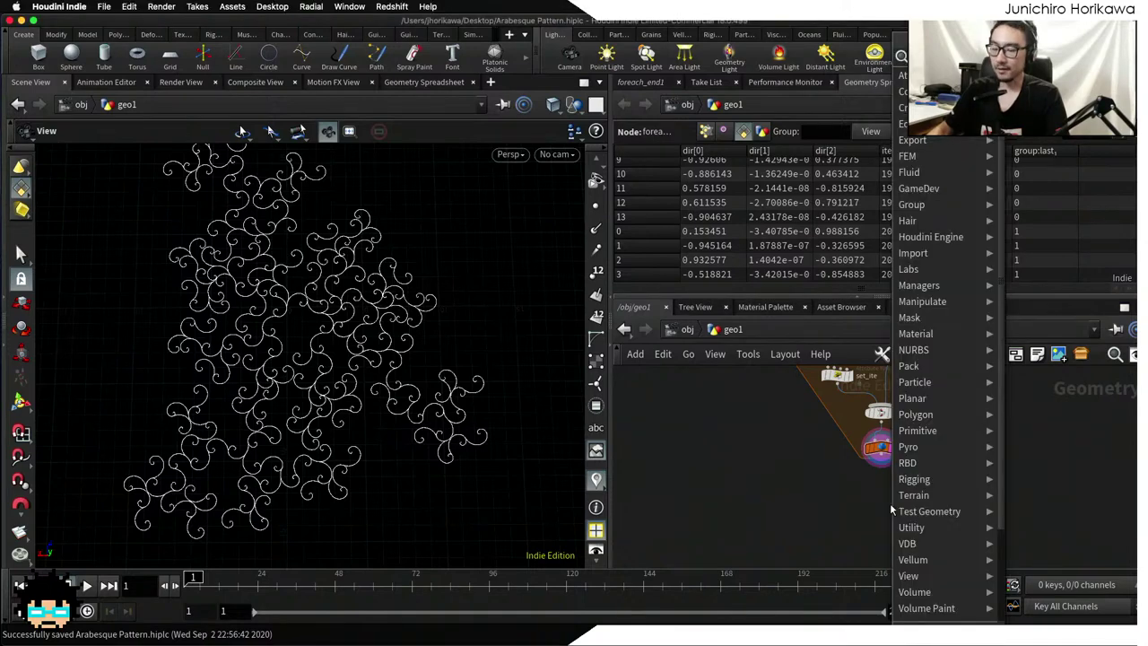
pyautogui.press('Escape')
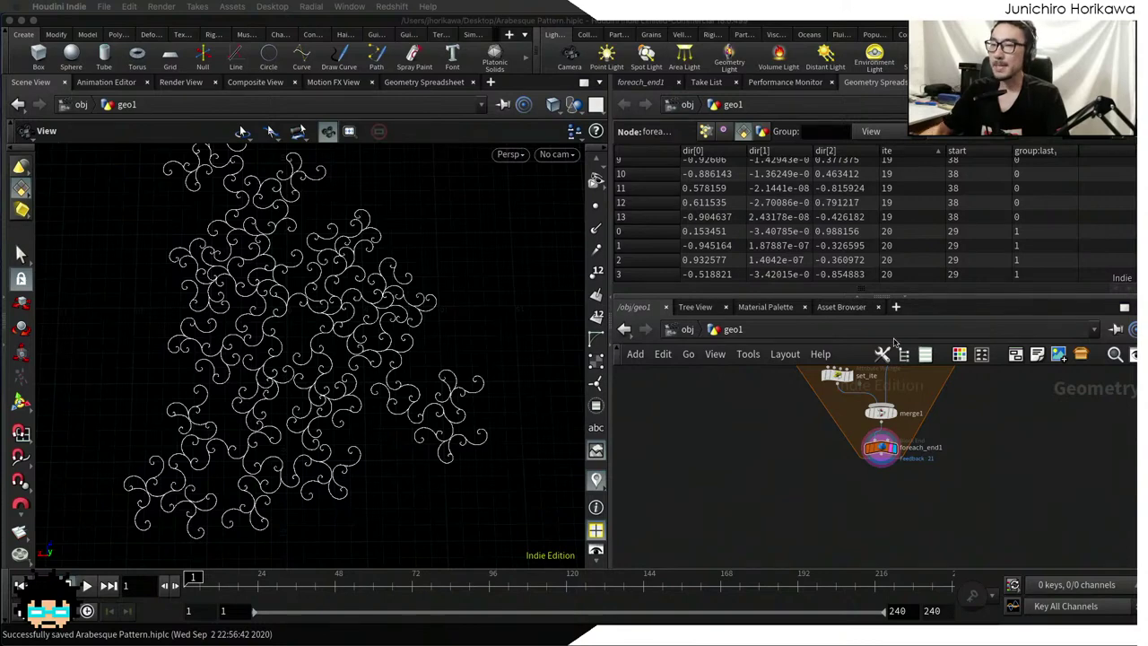
pyautogui.click(873, 511)
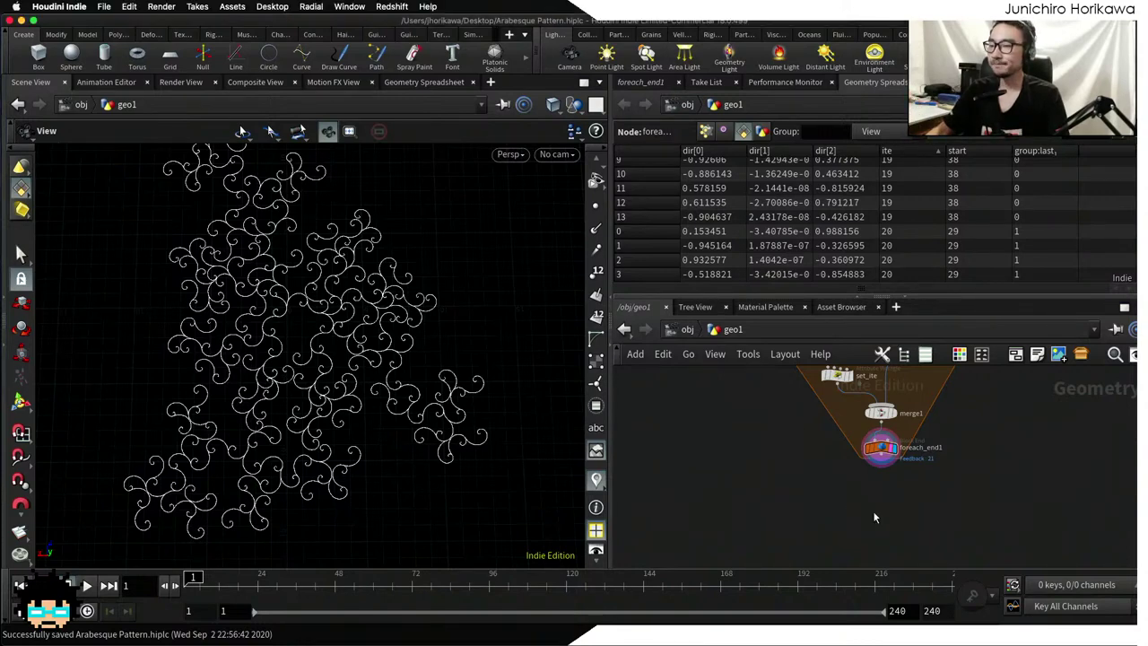
pyautogui.press('Tab')
pyautogui.write('prim')
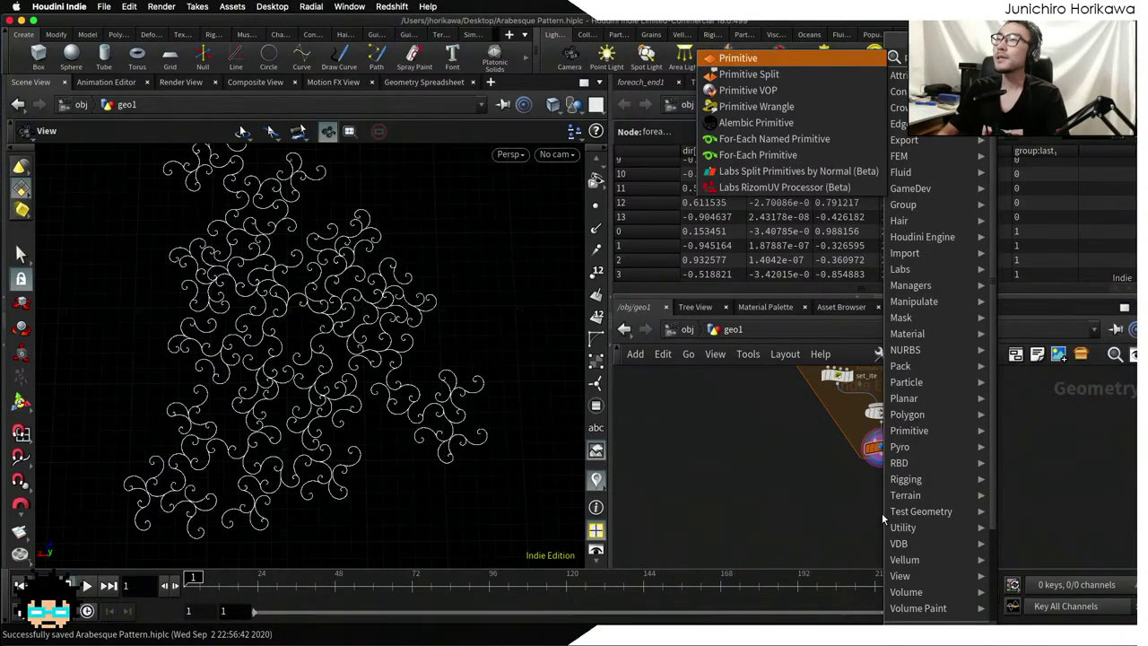
pyautogui.press('Escape')
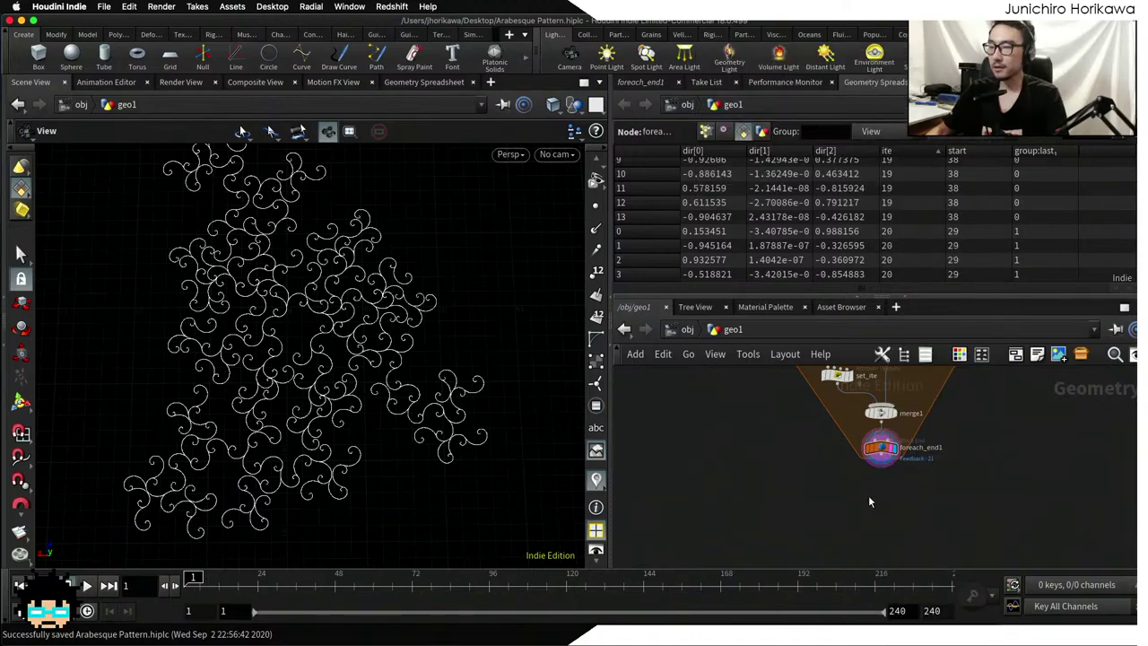
pyautogui.press('Tab')
pyautogui.write('prim')
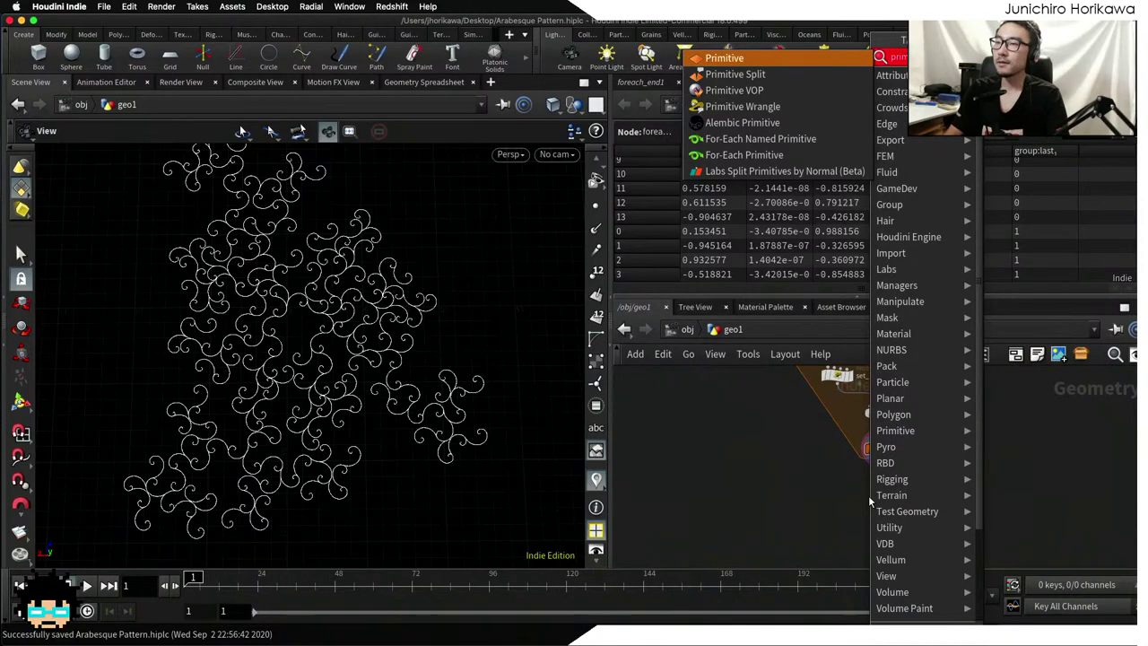
pyautogui.press('BackSpace')
pyautogui.press('BackSpace')
pyautogui.press('BackSpace')
pyautogui.press('BackSpace')
pyautogui.write('prim')
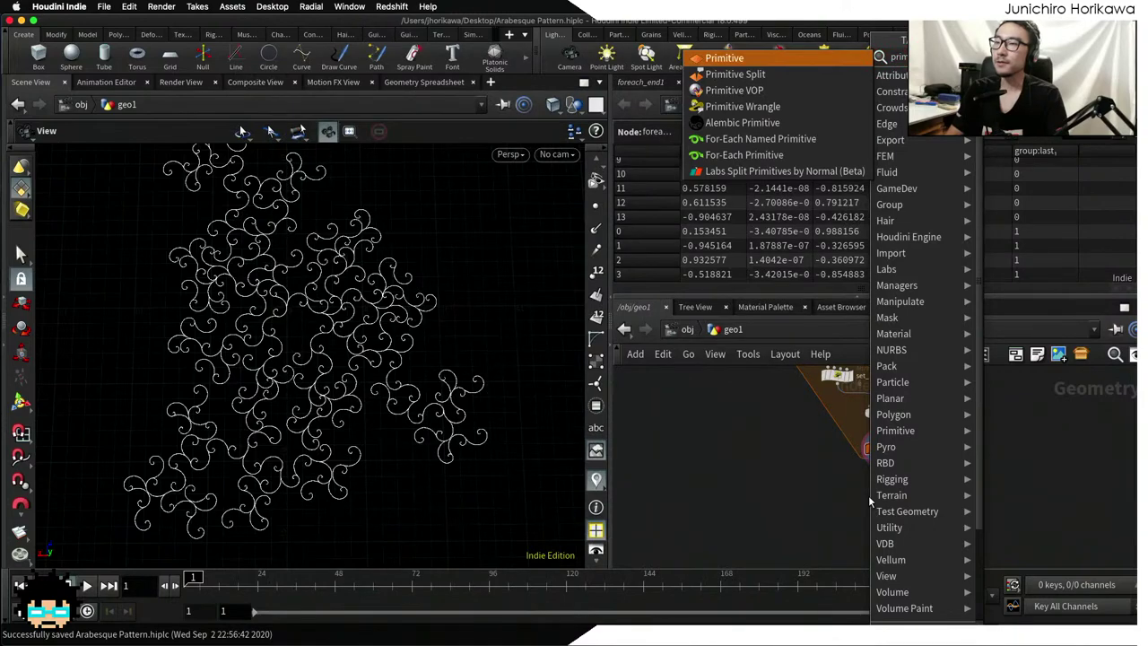
pyautogui.press('BackSpace')
pyautogui.press('BackSpace')
pyautogui.press('BackSpace')
pyautogui.press('BackSpace')
pyautogui.write('prim')
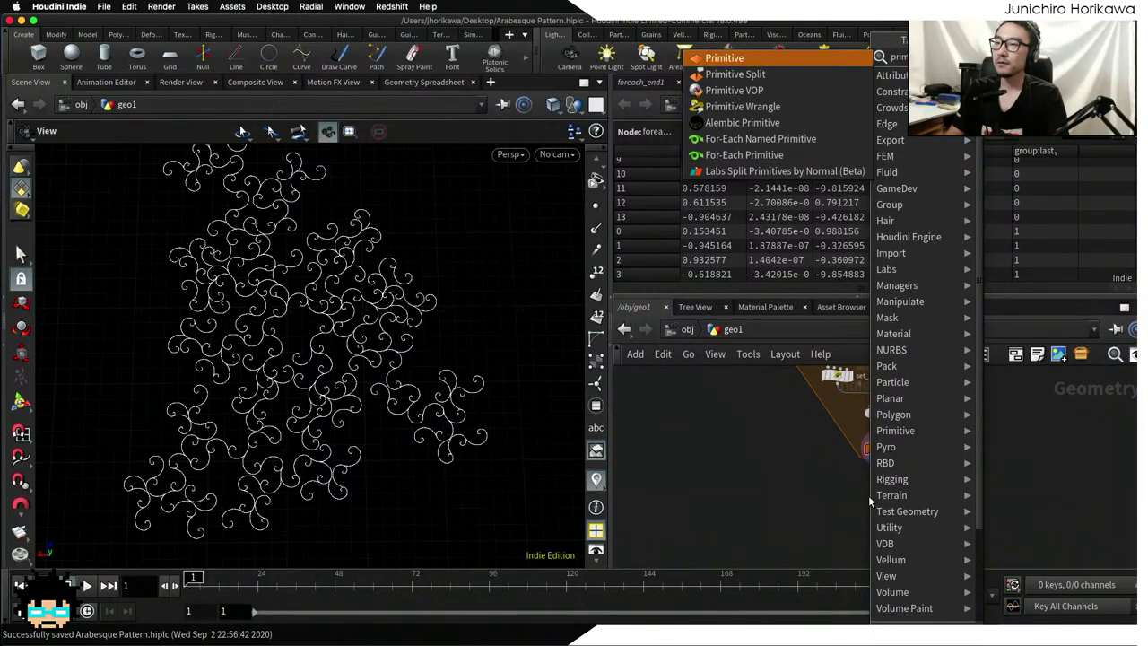
pyautogui.press('Down')
pyautogui.press('Down')
pyautogui.press('Down')
pyautogui.press('Return')
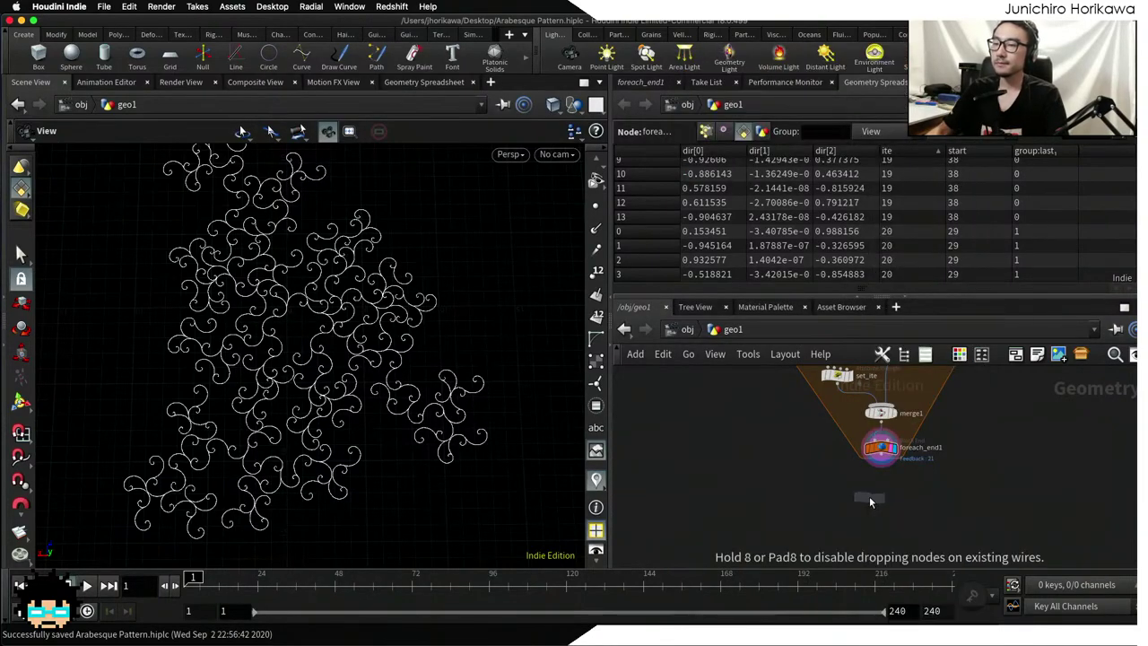
# Place primitivewrangle1 below foreach_end1 and wire foreach_end1's output into it.
pyautogui.click(869, 499)
pyautogui.scroll(3, 879, 463)
pyautogui.click(879, 463)
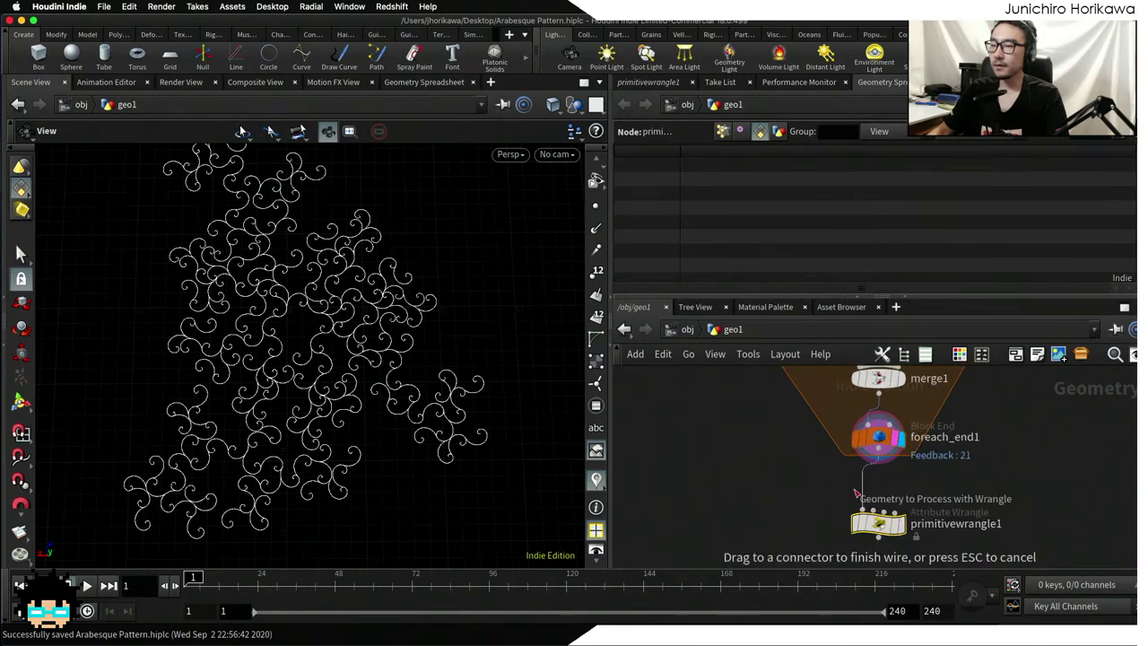
pyautogui.click(857, 492)
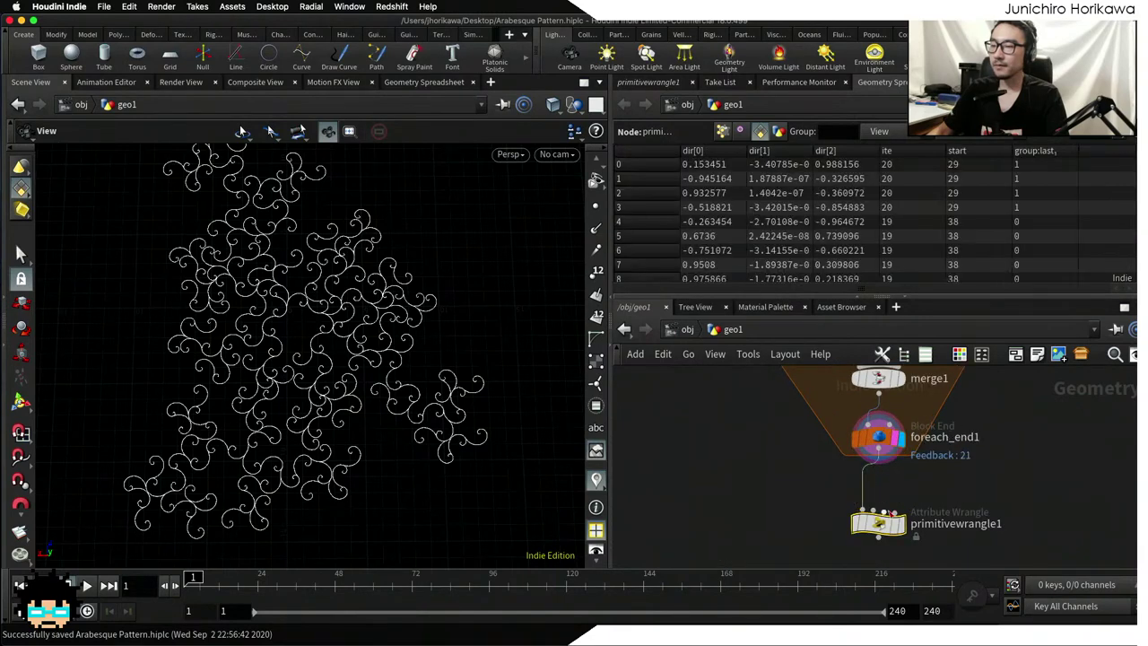
# Display primitivewrangle1, show its parameters, and scrub frames to check the pattern.
pyautogui.click(895, 528)
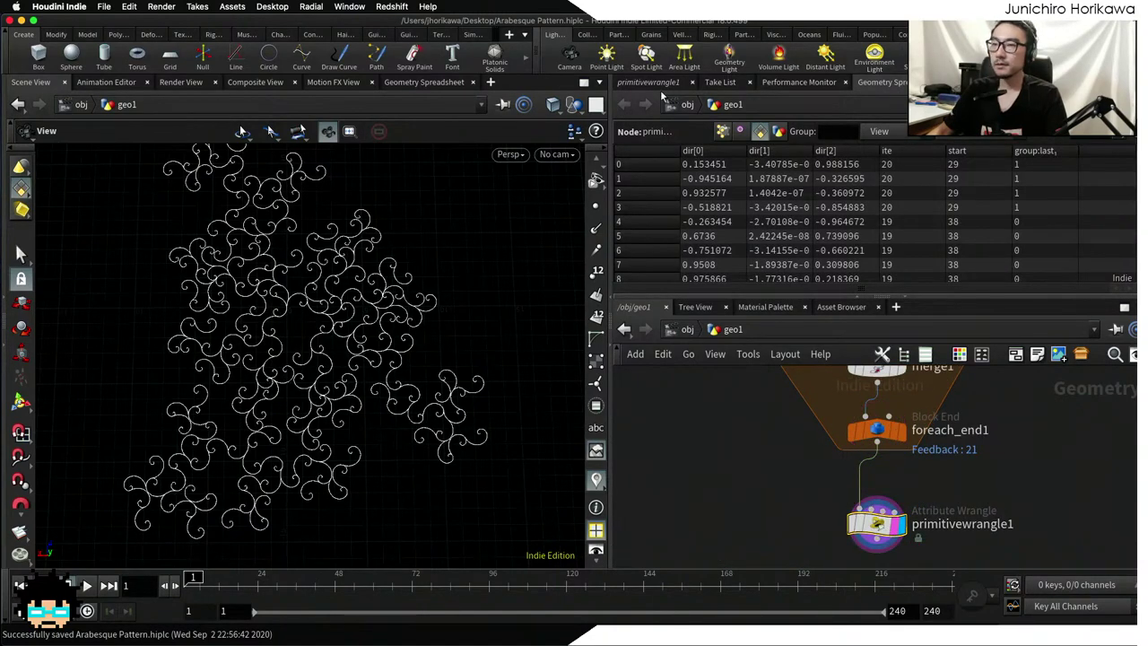
pyautogui.click(661, 83)
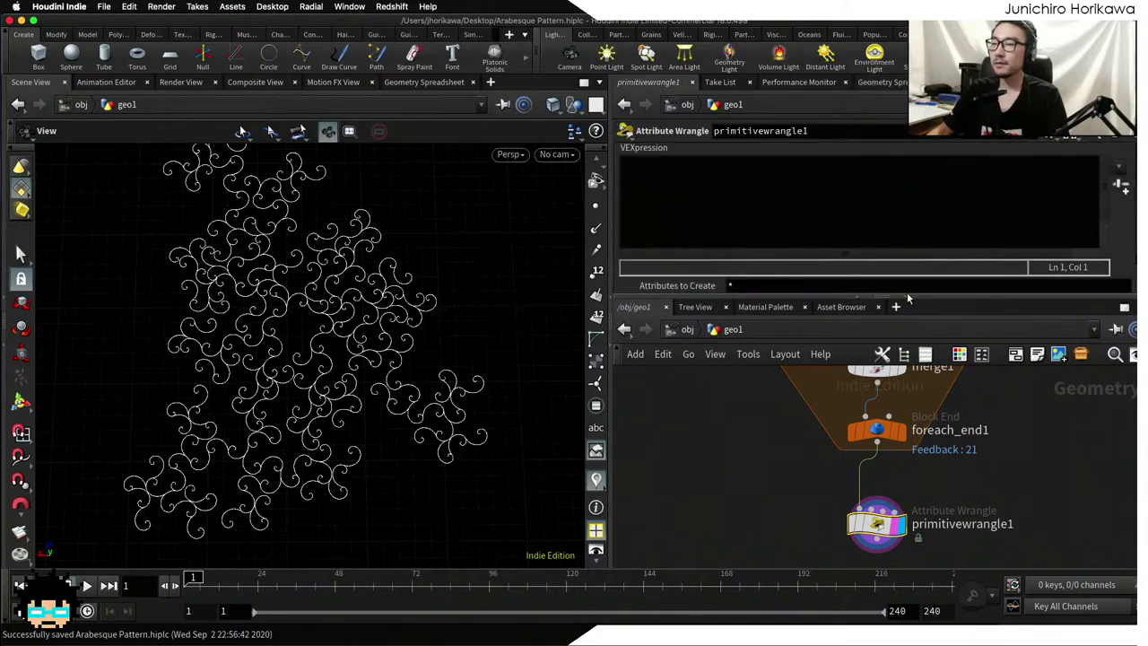
pyautogui.moveTo(912, 301); pyautogui.dragTo(911, 325)
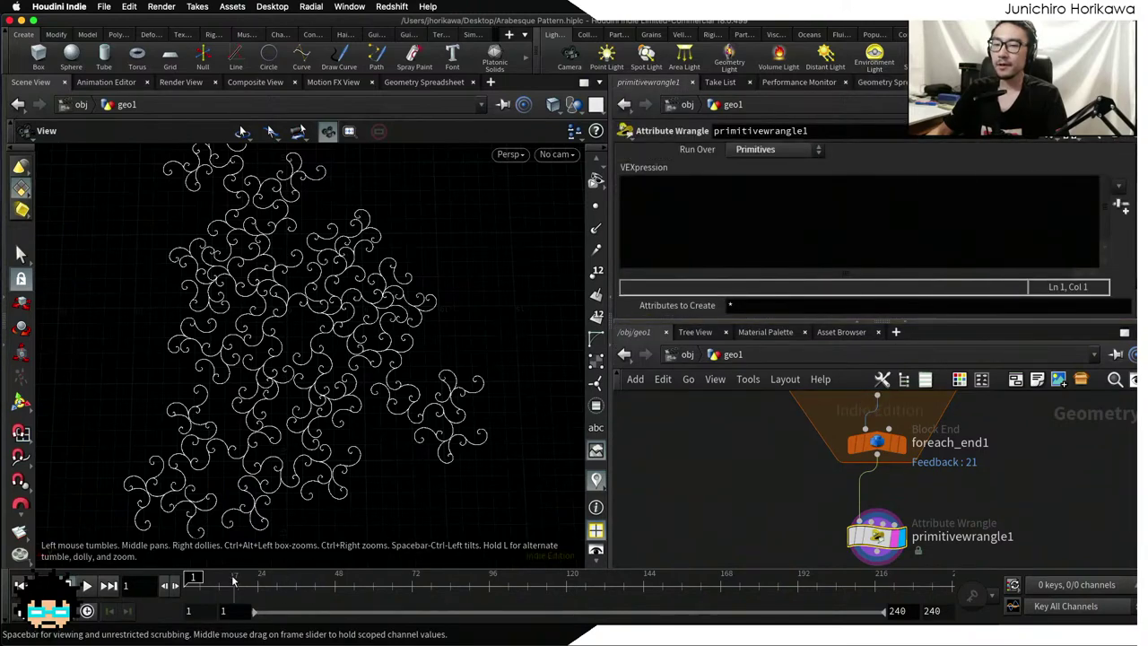
pyautogui.moveTo(209, 585)
pyautogui.mouseDown()
pyautogui.moveTo(352, 593)
pyautogui.moveTo(193, 585)
pyautogui.moveTo(776, 585)
pyautogui.moveTo(193, 593)
pyautogui.moveTo(945, 585)
pyautogui.moveTo(157, 603)
pyautogui.moveTo(612, 584)
pyautogui.moveTo(195, 580)
pyautogui.moveTo(944, 582)
pyautogui.moveTo(151, 588)
pyautogui.moveTo(1034, 579)
pyautogui.moveTo(191, 581)
pyautogui.mouseUp()
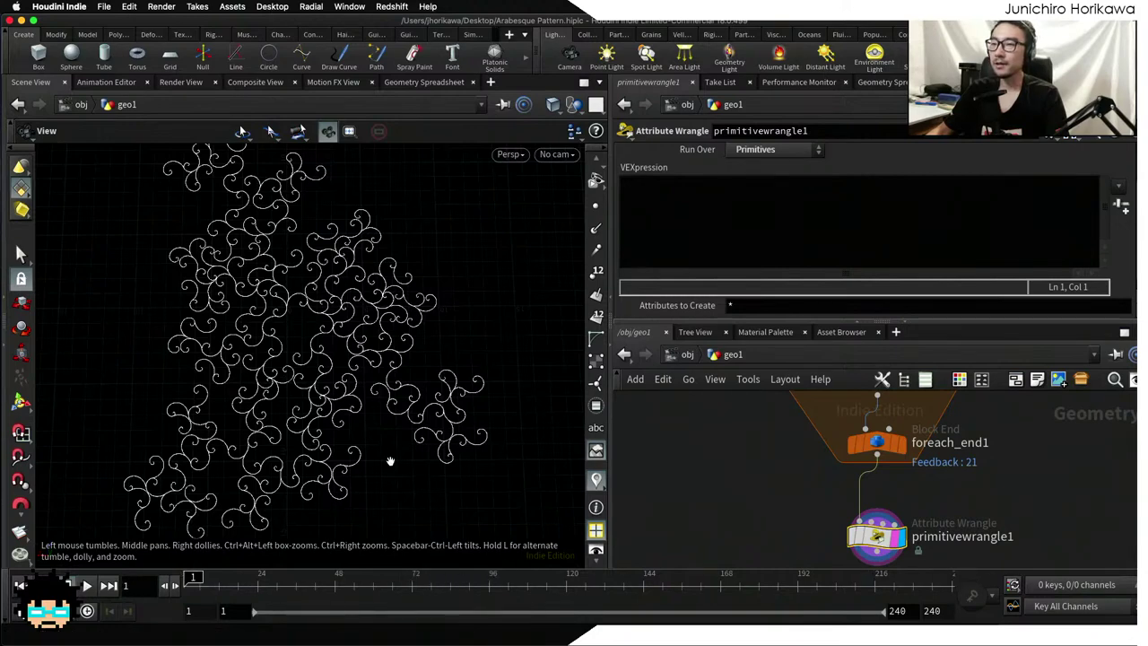
pyautogui.click(754, 188)
pyautogui.write('float f = @Fra')
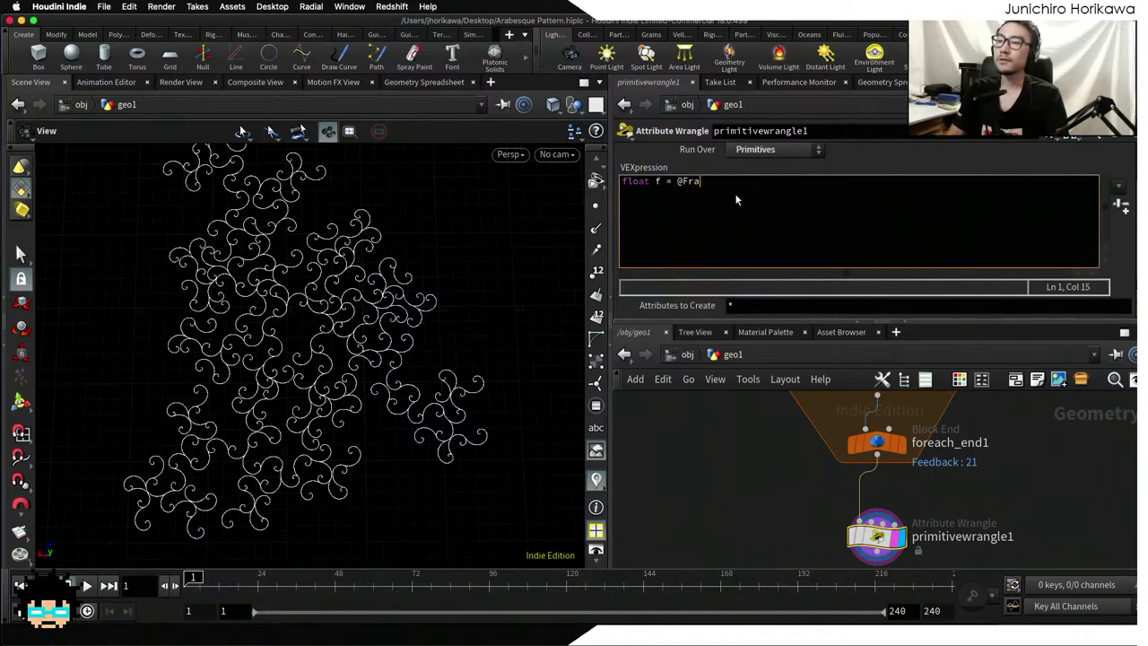
pyautogui.write('me;')
pyautogui.press('Return')
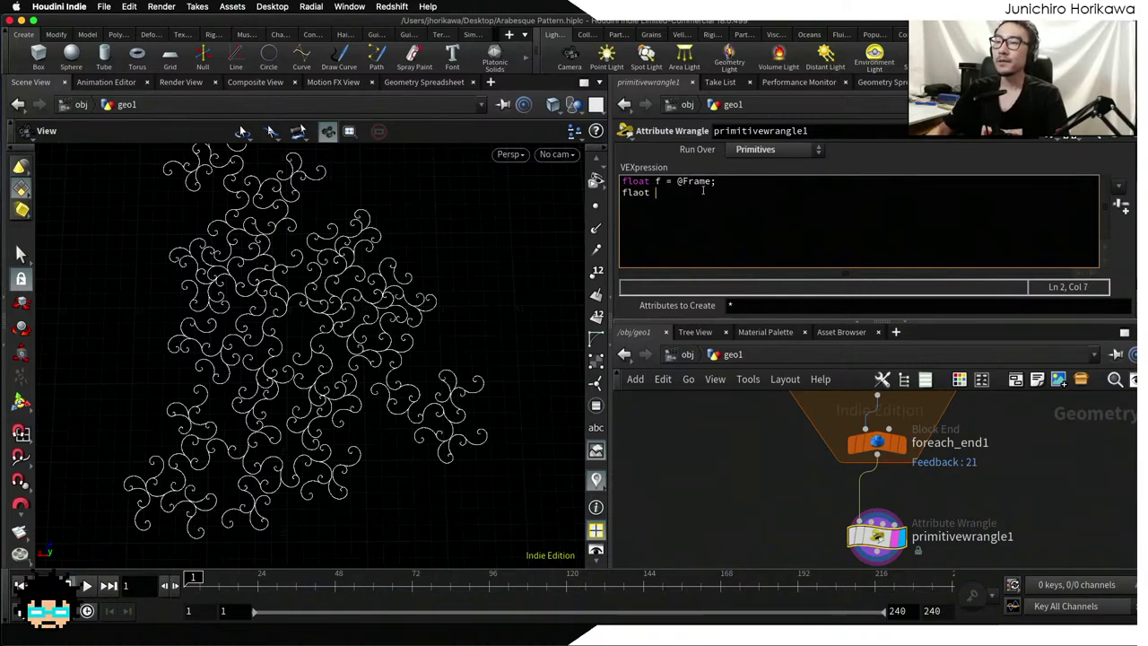
pyautogui.moveTo(678, 181); pyautogui.dragTo(716, 181)
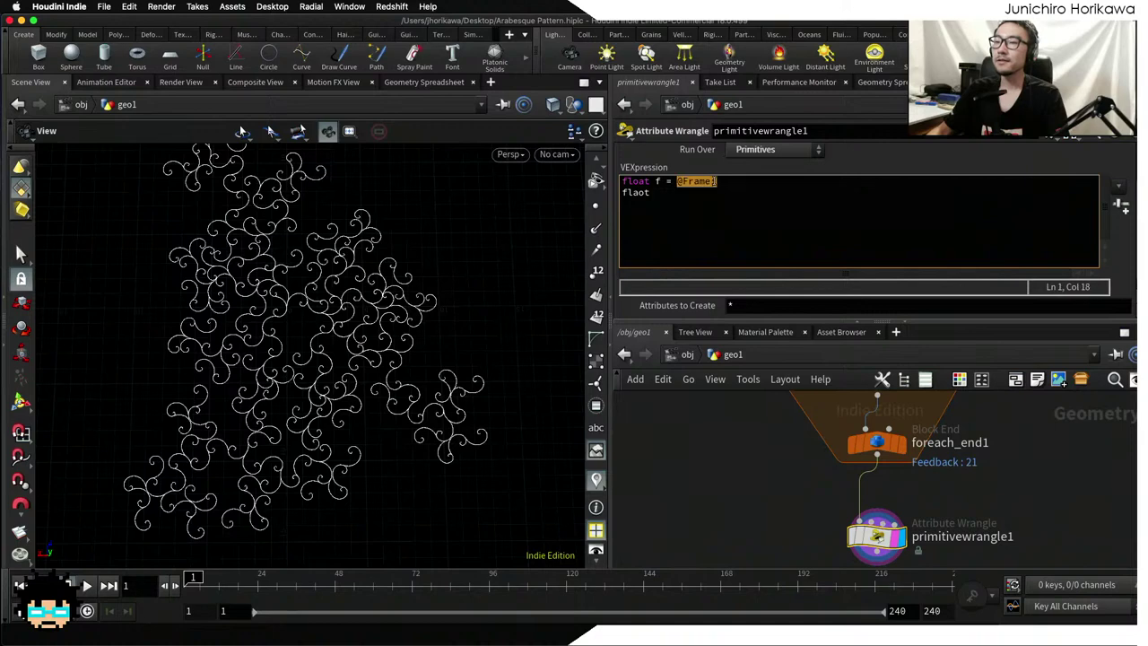
pyautogui.click(651, 192)
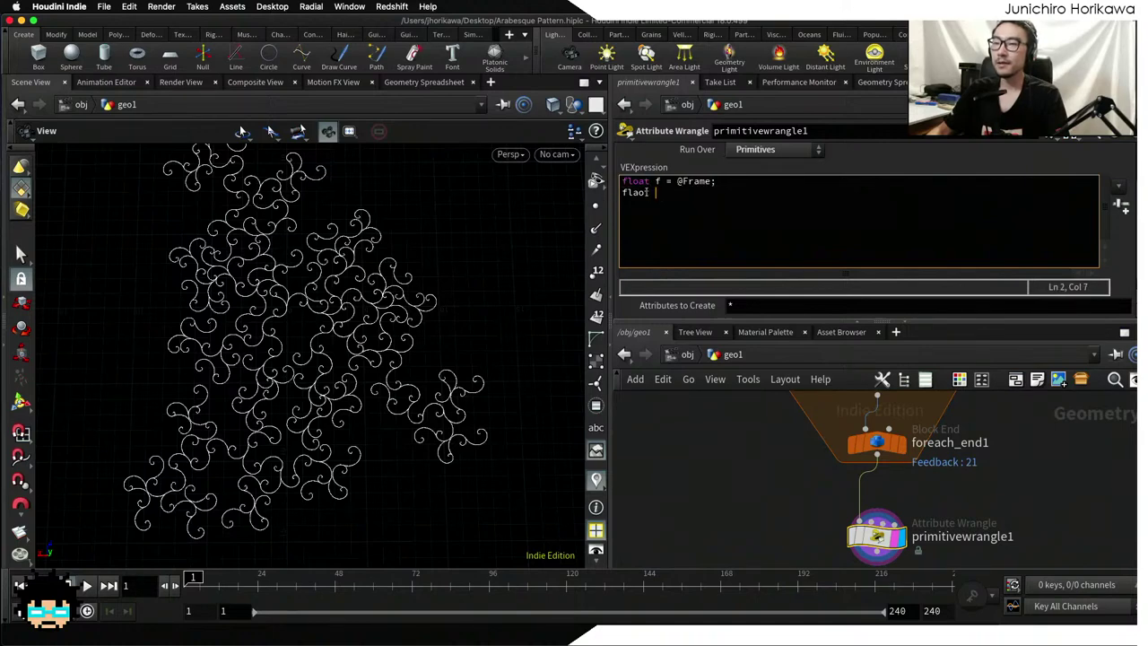
pyautogui.doubleClick(647, 193)
pyautogui.write('float ')
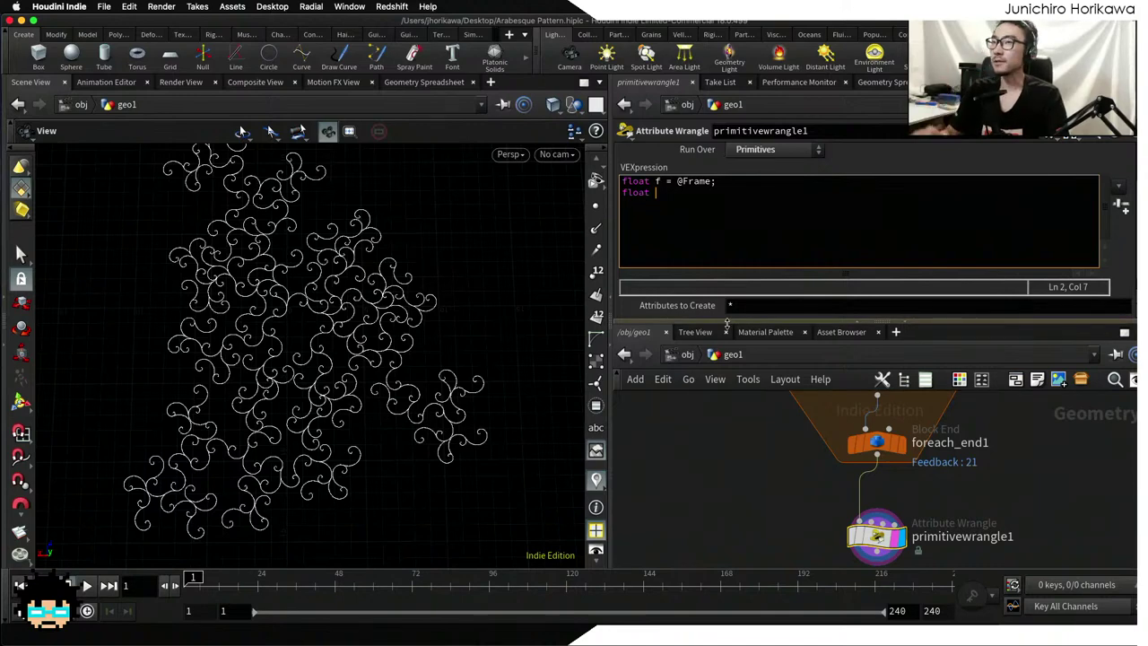
pyautogui.write('fend = chf')
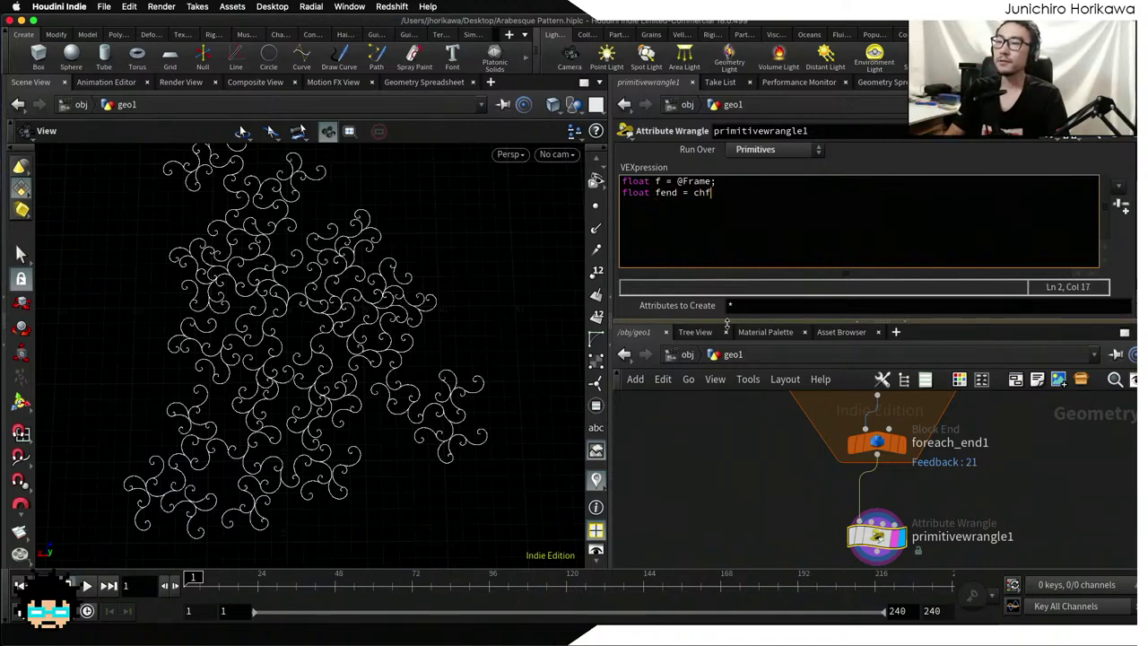
pyautogui.write('(')
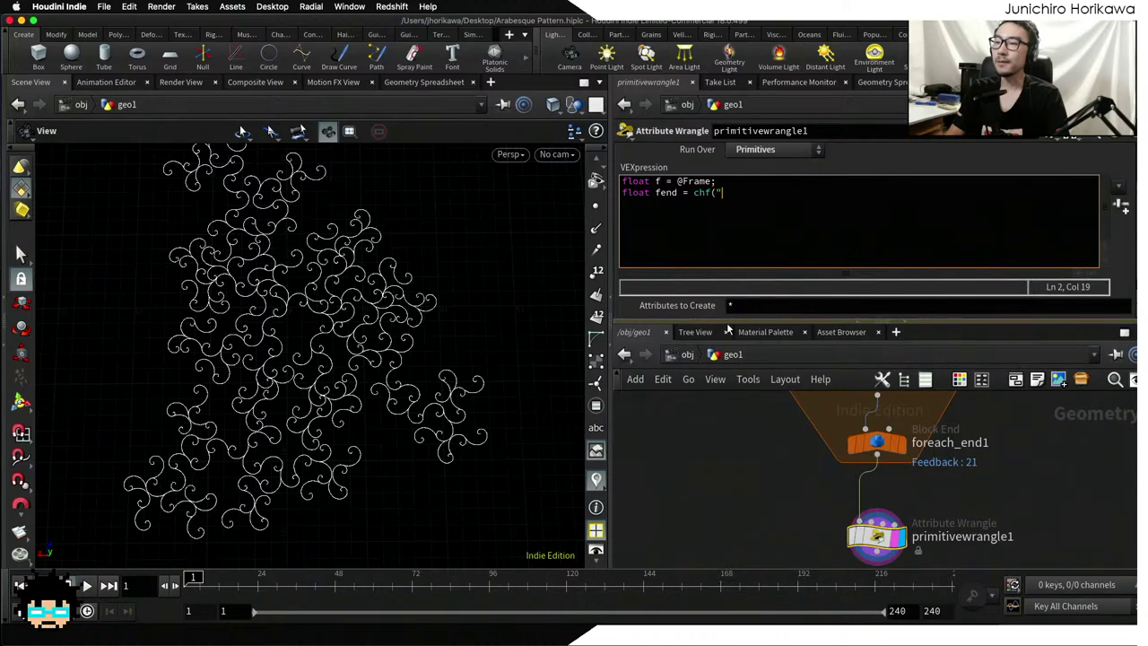
pyautogui.write('"fend");')
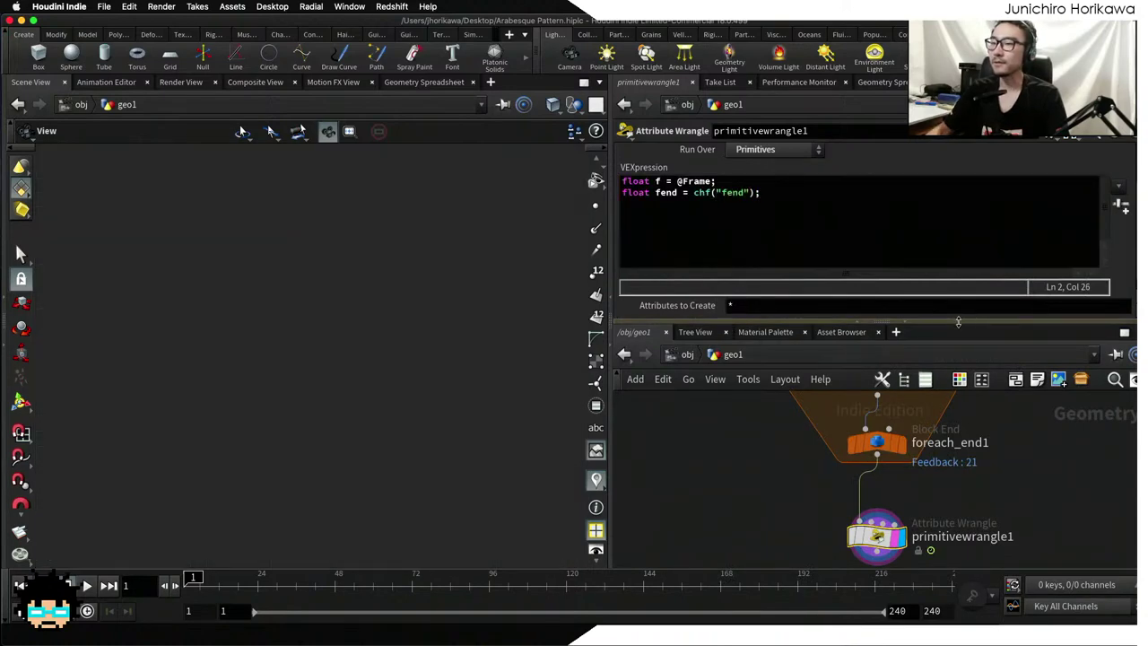
pyautogui.moveTo(957, 321); pyautogui.dragTo(956, 369)
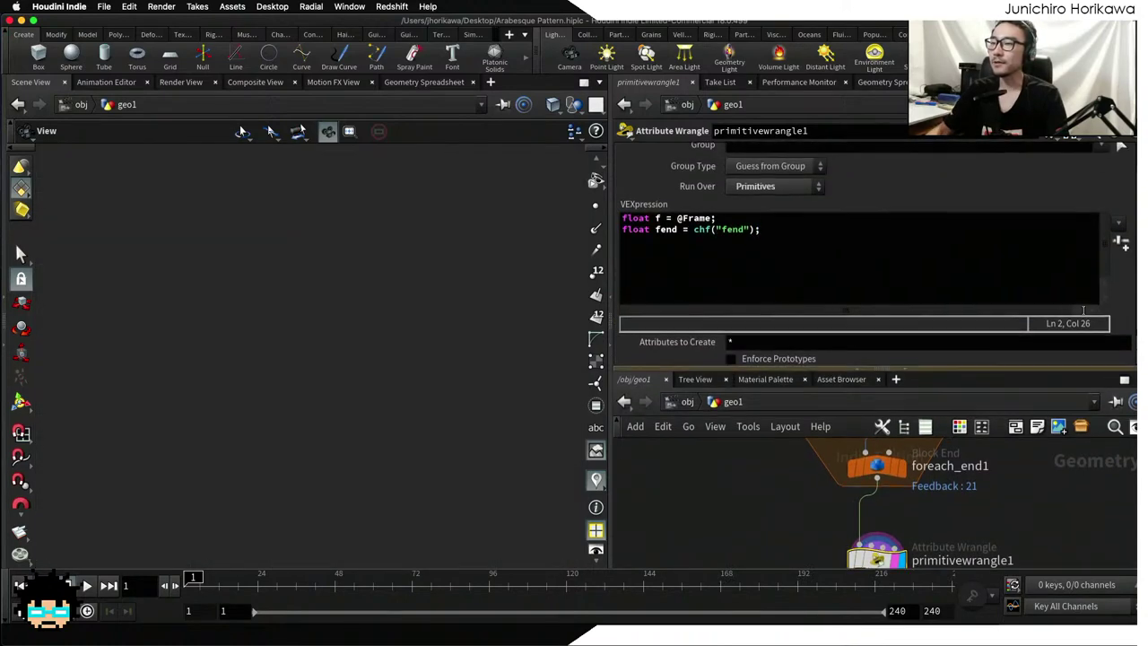
pyautogui.scroll(-1, 1113, 260)
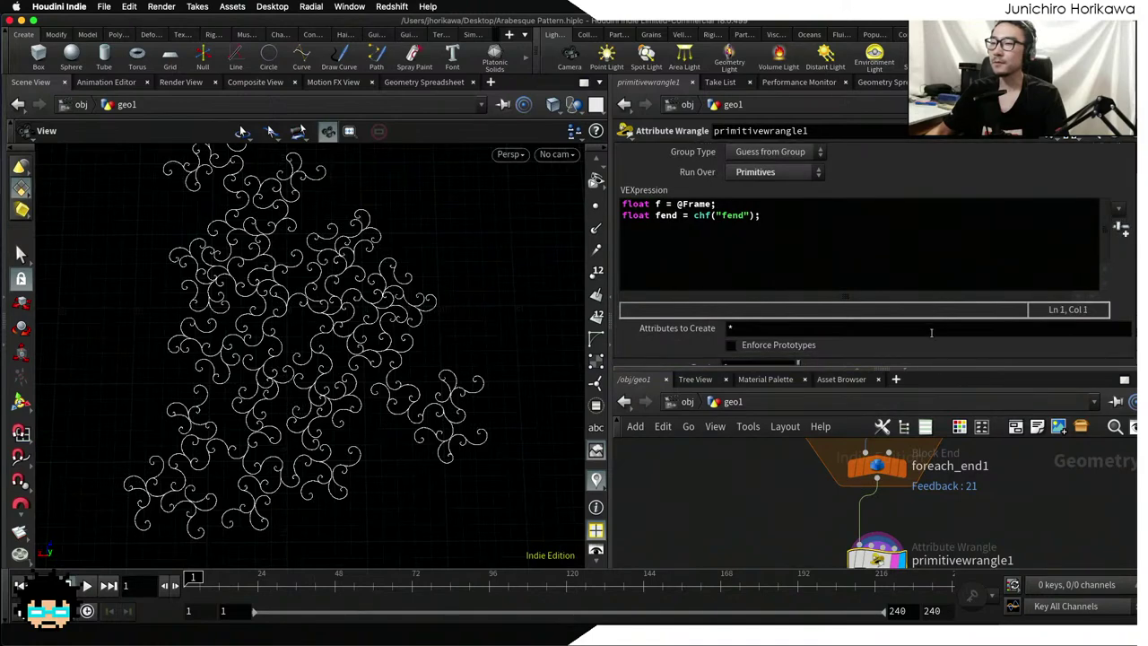
pyautogui.moveTo(932, 368); pyautogui.dragTo(924, 413)
# Set Fend to $FEND and open an empty line at the top of the code.
pyautogui.write('$')
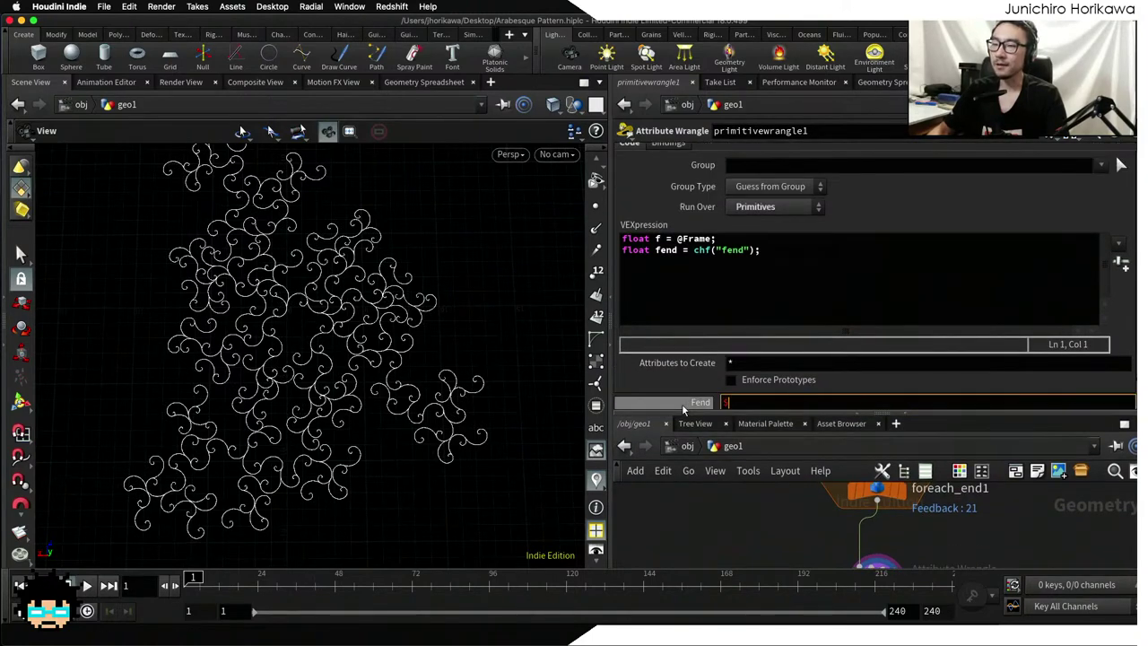
pyautogui.write('FEND')
pyautogui.press('Return')
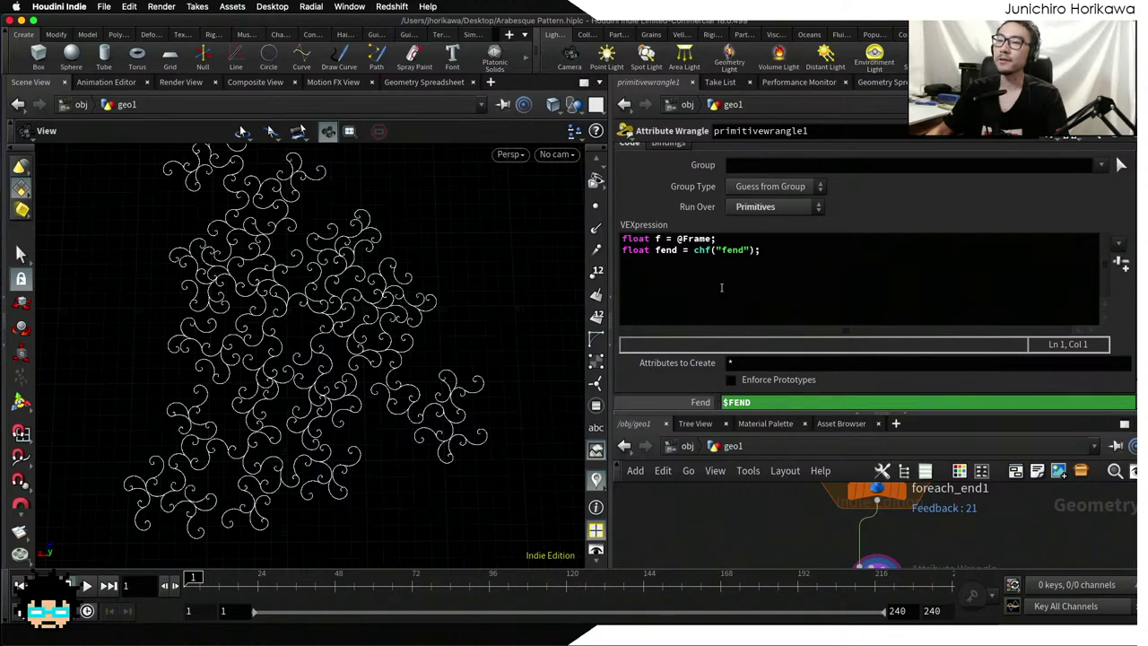
pyautogui.click(768, 253)
pyautogui.press('Return')
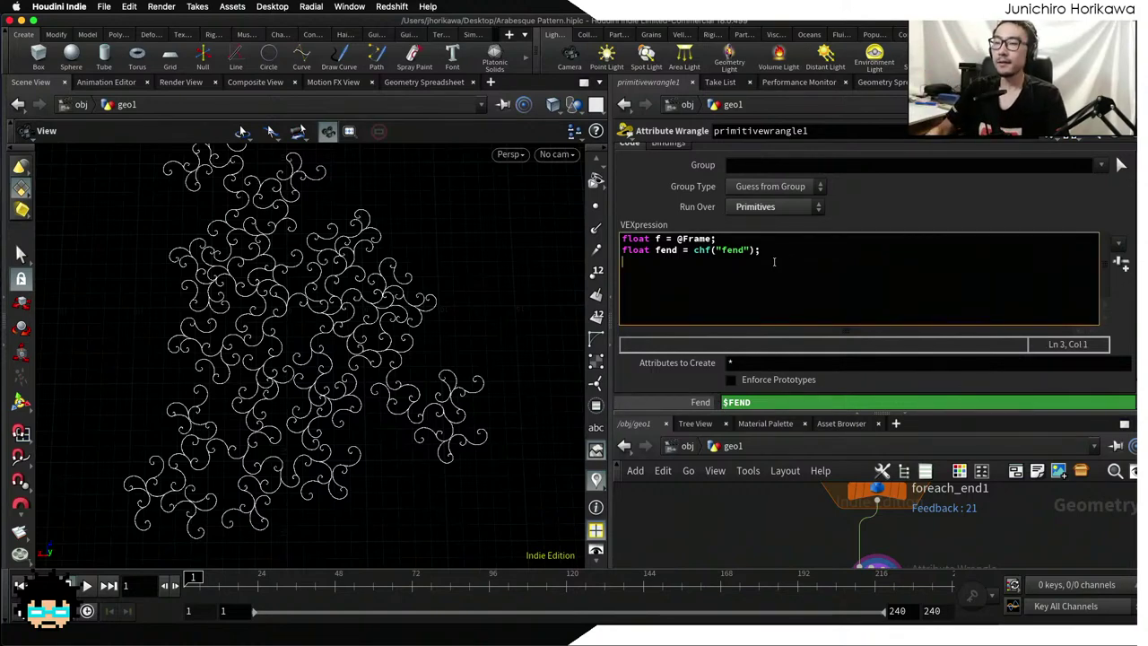
pyautogui.click(625, 239)
pyautogui.press('Return')
pyautogui.press('Up')
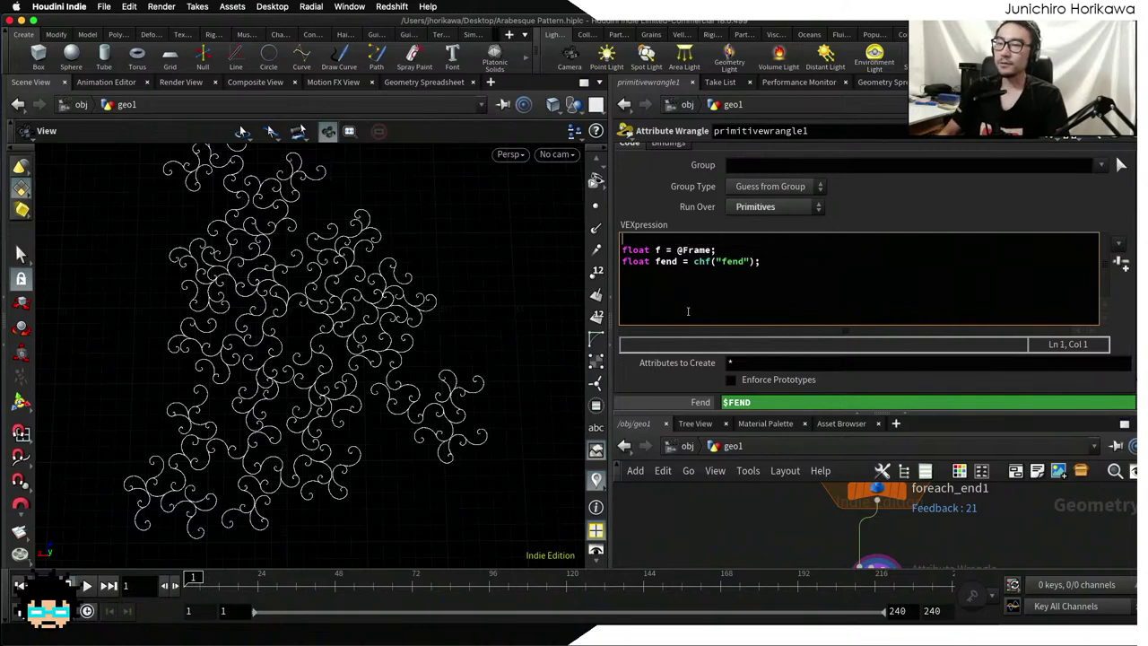
pyautogui.press('BackSpace')
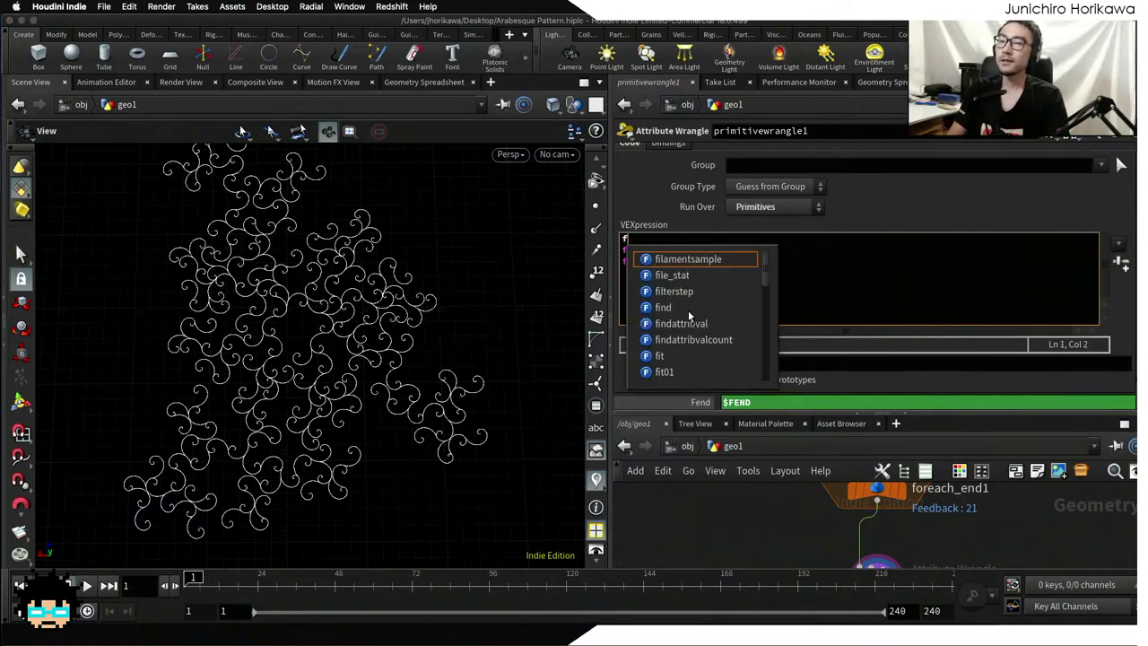
# Add `int maxite = chi("maxite");` on line 1 and create the spare parameters.
pyautogui.press('BackSpace')
pyautogui.write('int max')
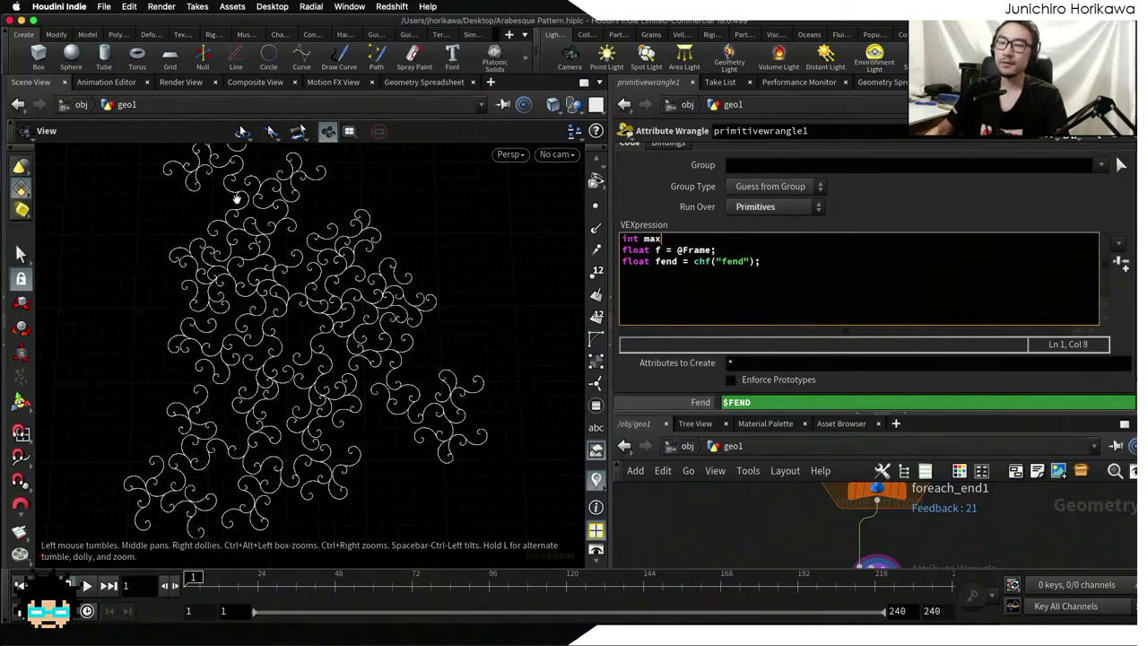
pyautogui.scroll(-5, 752, 520)
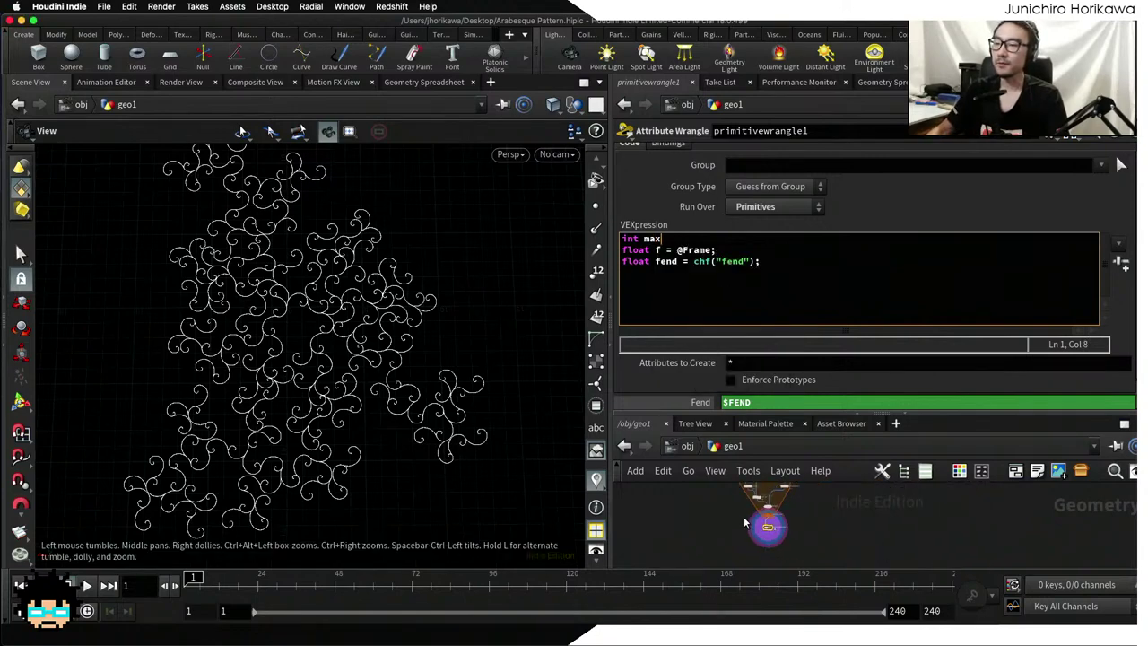
pyautogui.scroll(3, 758, 517)
pyautogui.write('x')
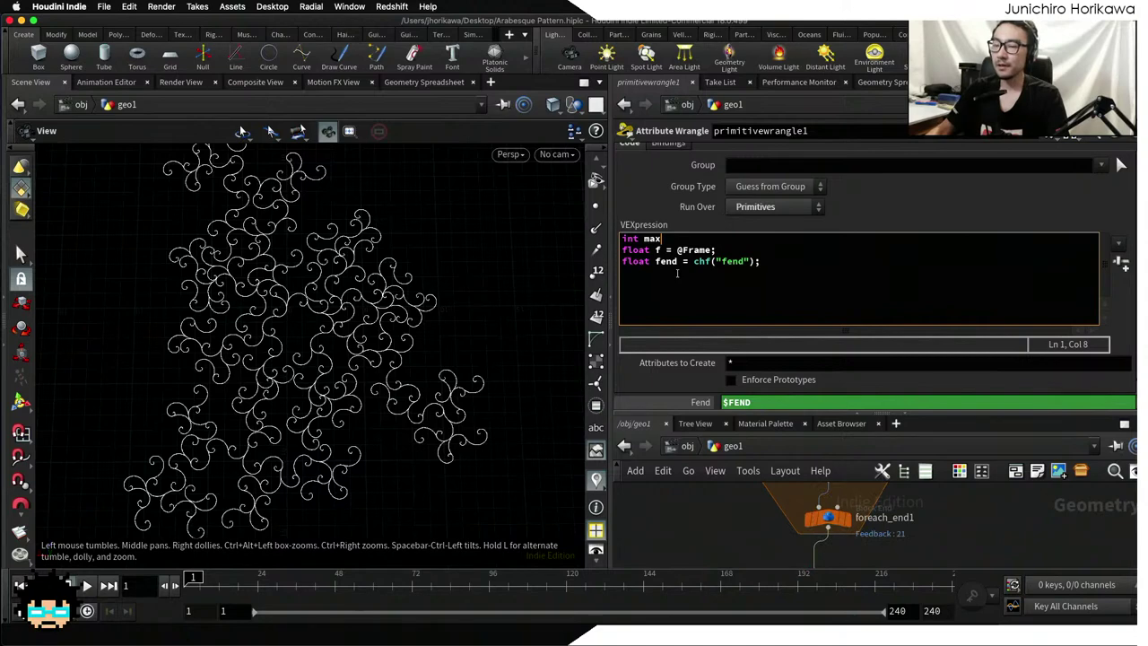
pyautogui.write('ite = chi')
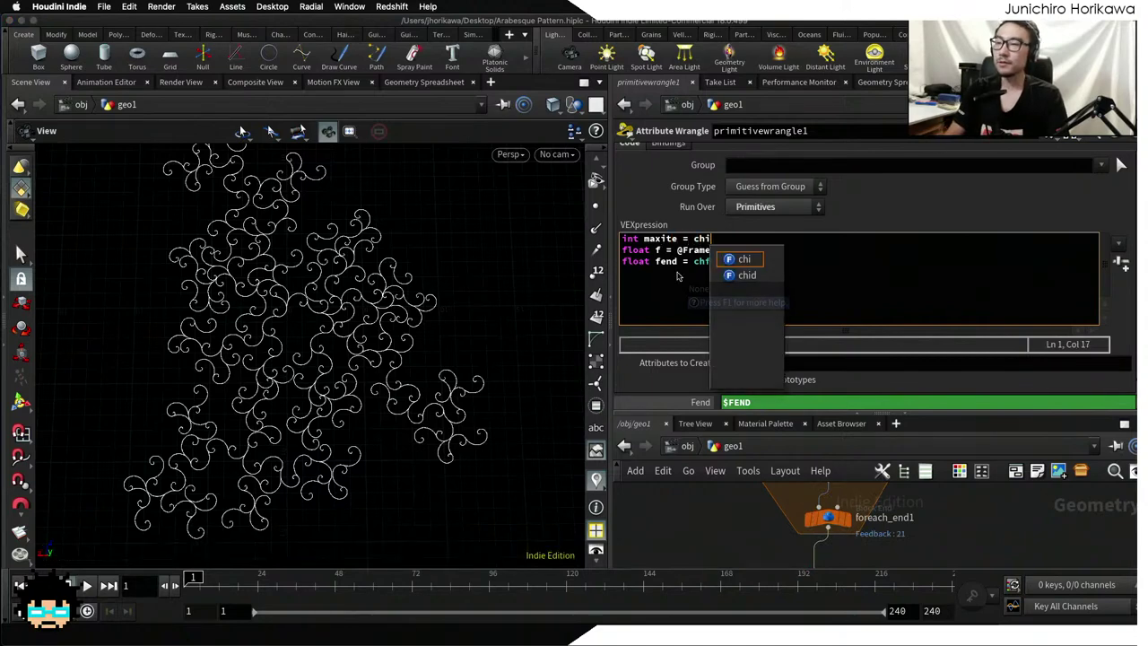
pyautogui.write('("ite')
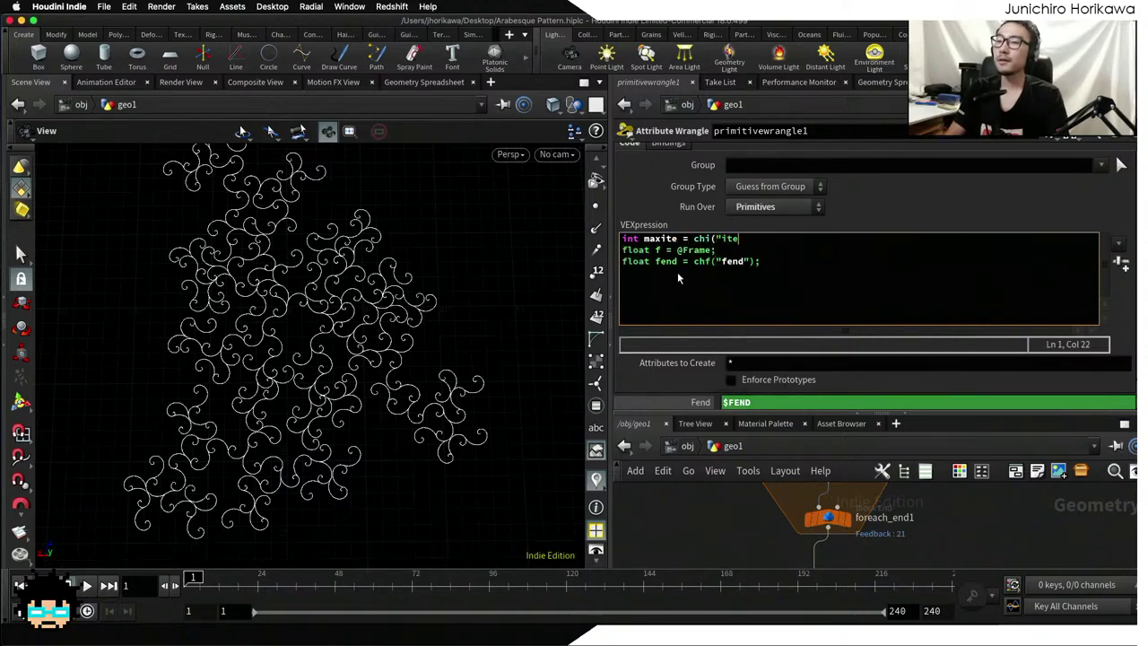
pyautogui.press('BackSpace')
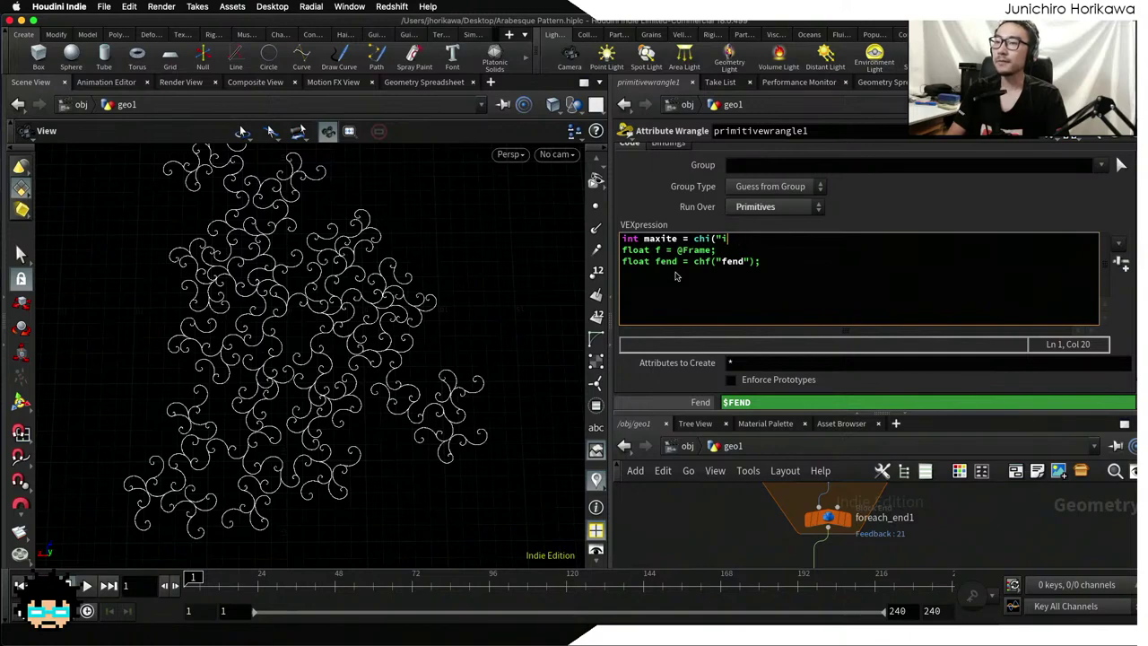
pyautogui.write('er')
pyautogui.press('BackSpace')
pyautogui.press('BackSpace')
pyautogui.press('BackSpace')
pyautogui.press('BackSpace')
pyautogui.write('maxite");')
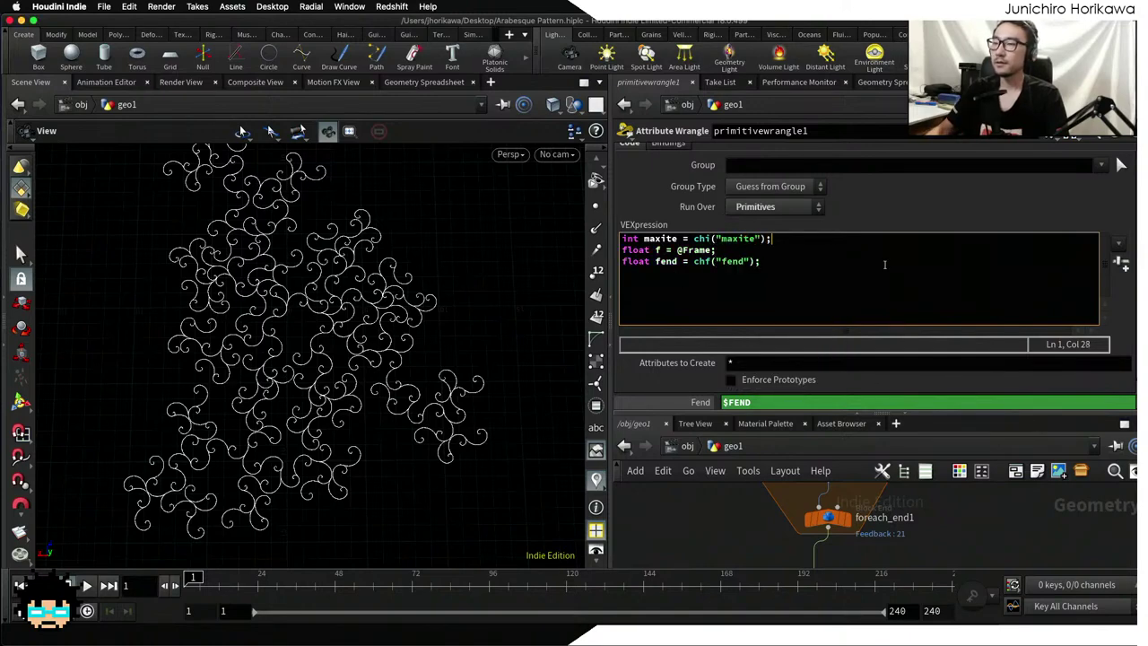
pyautogui.click(1121, 262)
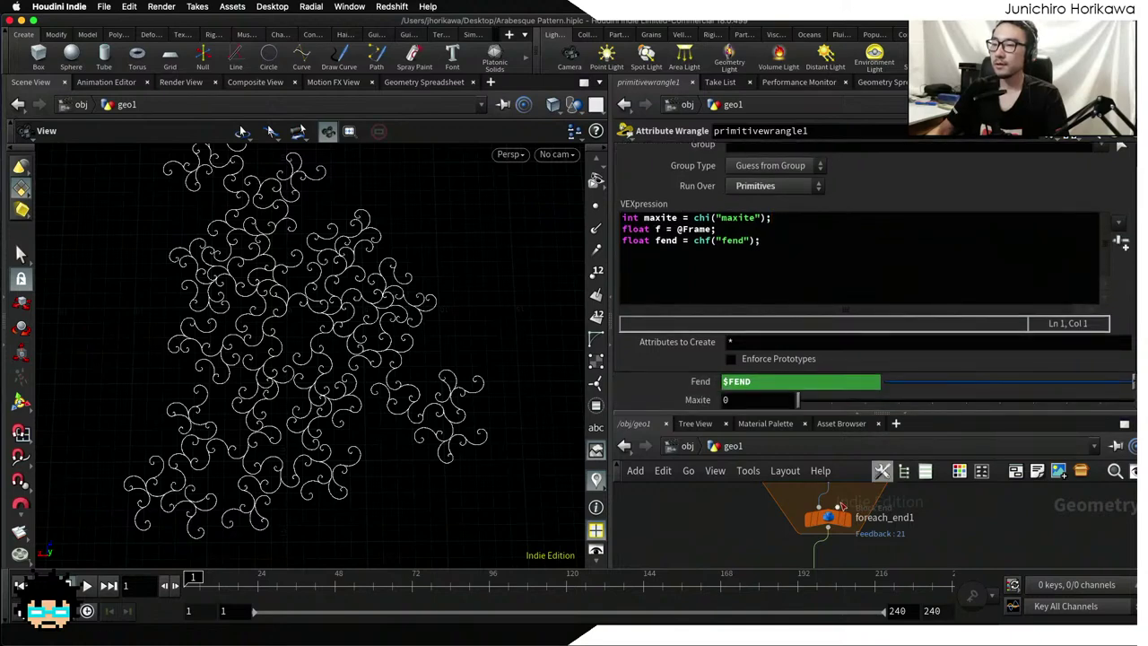
# Copy foreach_end1's Iterations expression ch("../CONTROLLER/iterations") into the Maxite parameter.
pyautogui.click(827, 516)
pyautogui.moveTo(915, 191); pyautogui.dragTo(722, 192)
pyautogui.hotkey('ctrl', 'c')
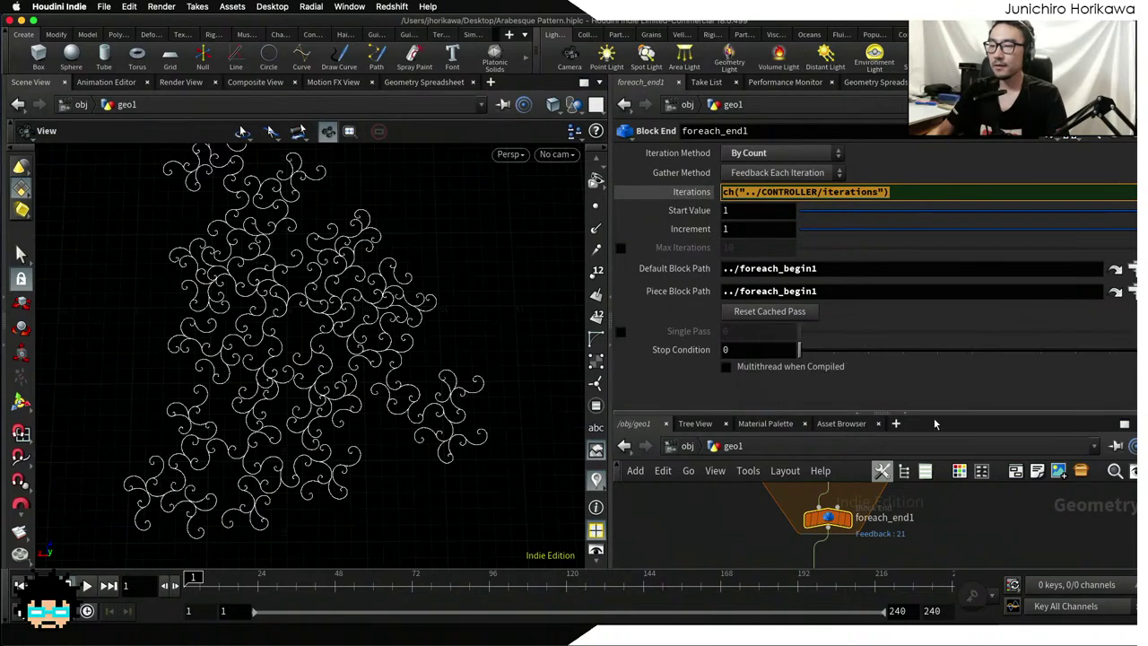
pyautogui.moveTo(875, 414); pyautogui.dragTo(875, 332)
pyautogui.click(809, 484)
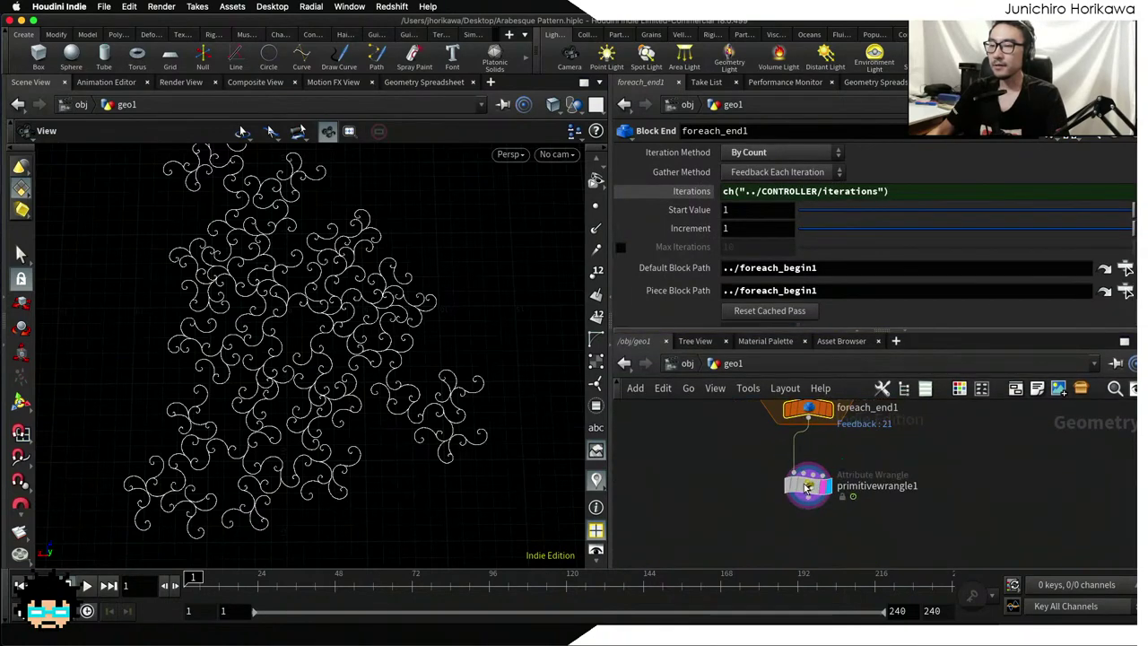
pyautogui.hotkey('ctrl', 'a')
pyautogui.hotkey('ctrl', 'v')
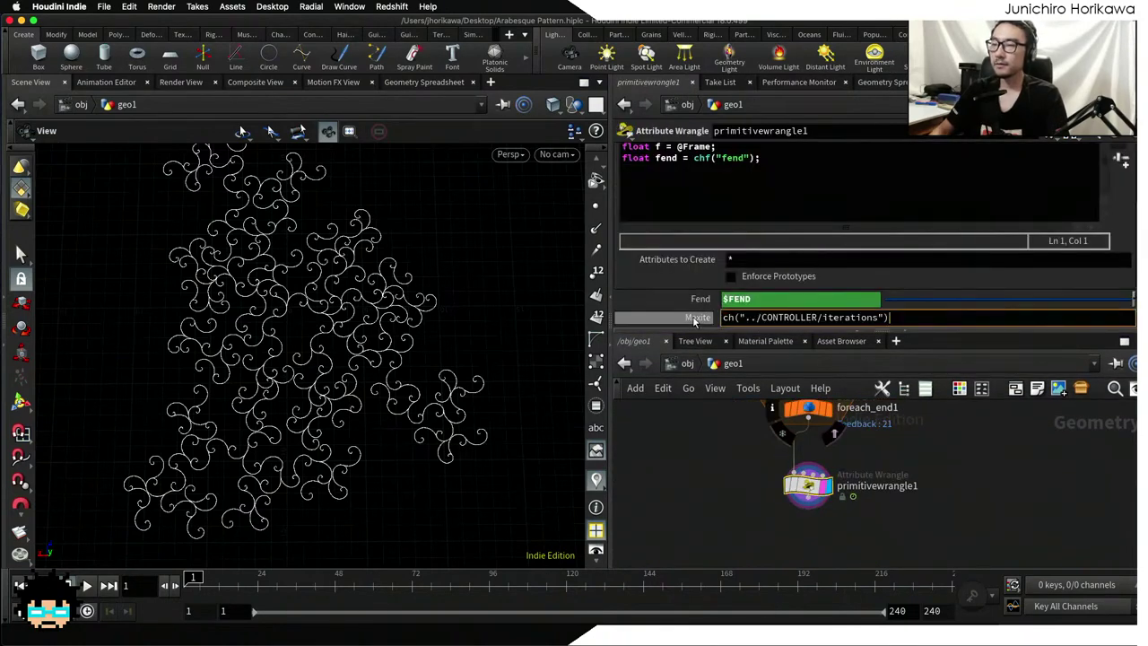
pyautogui.press('Return')
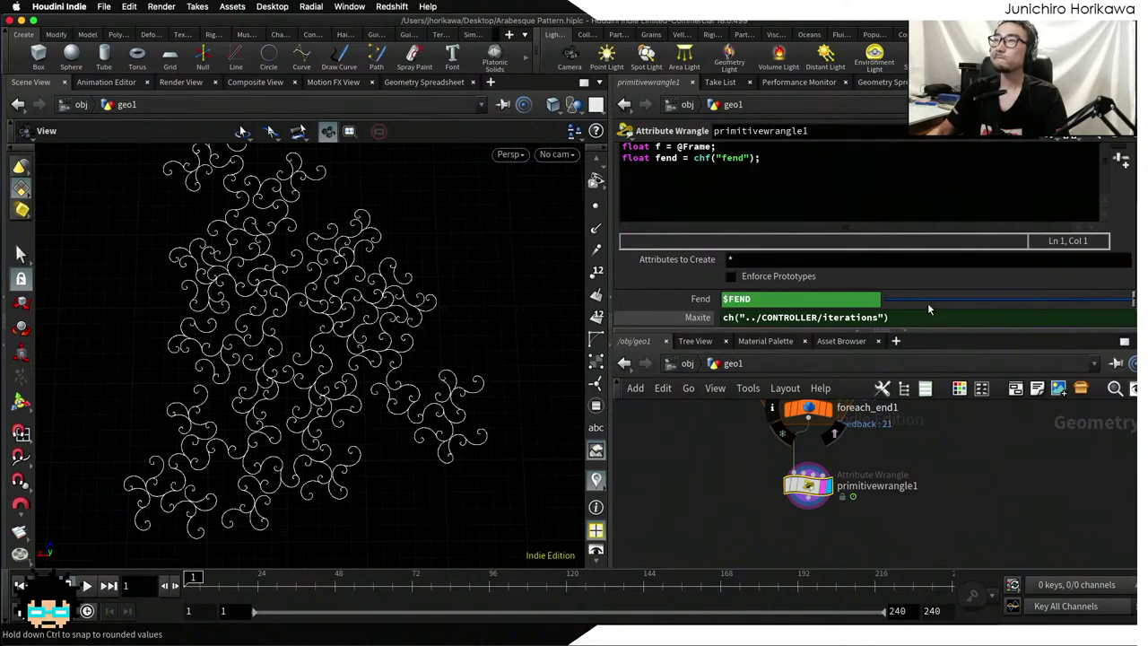
pyautogui.moveTo(1007, 367); pyautogui.dragTo(1007, 468)
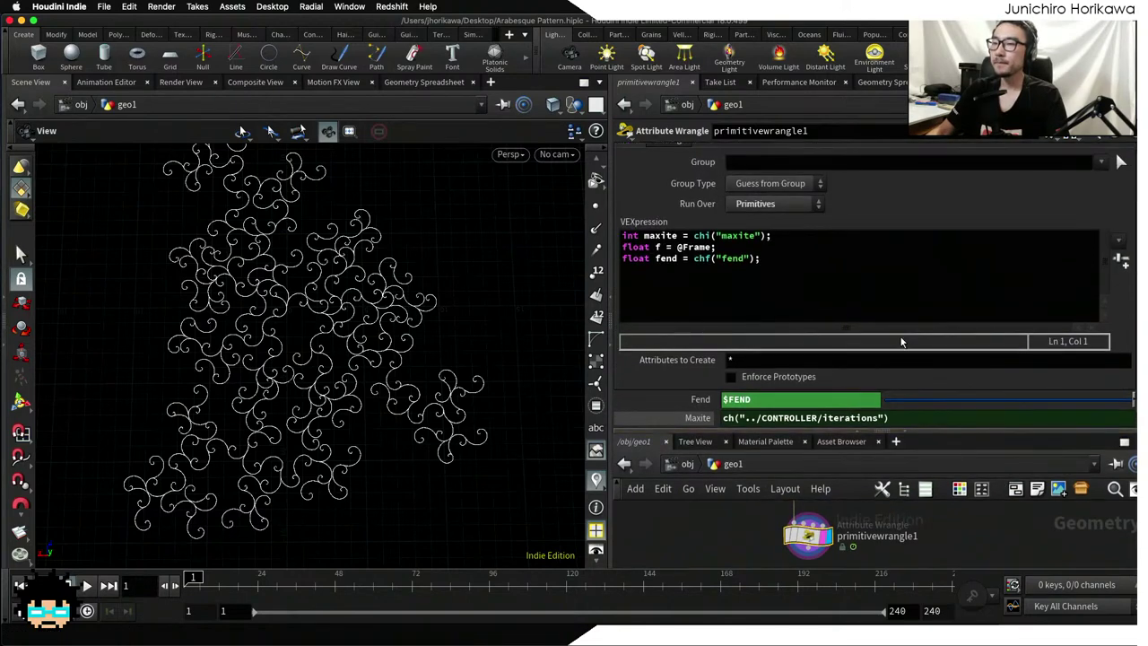
pyautogui.click(892, 292)
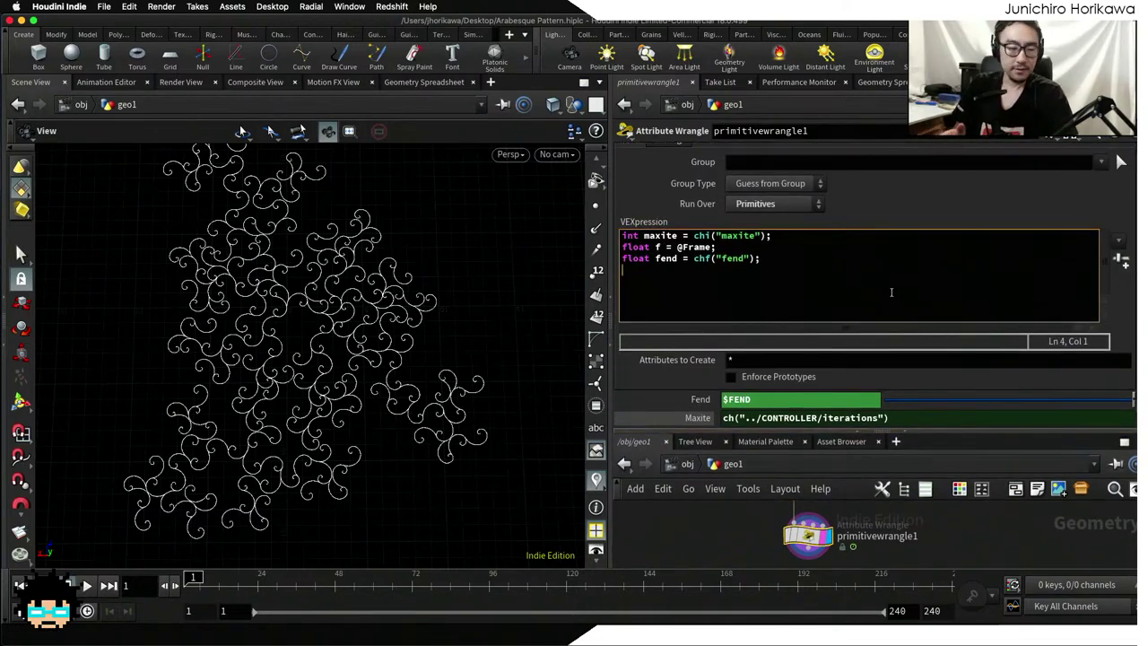
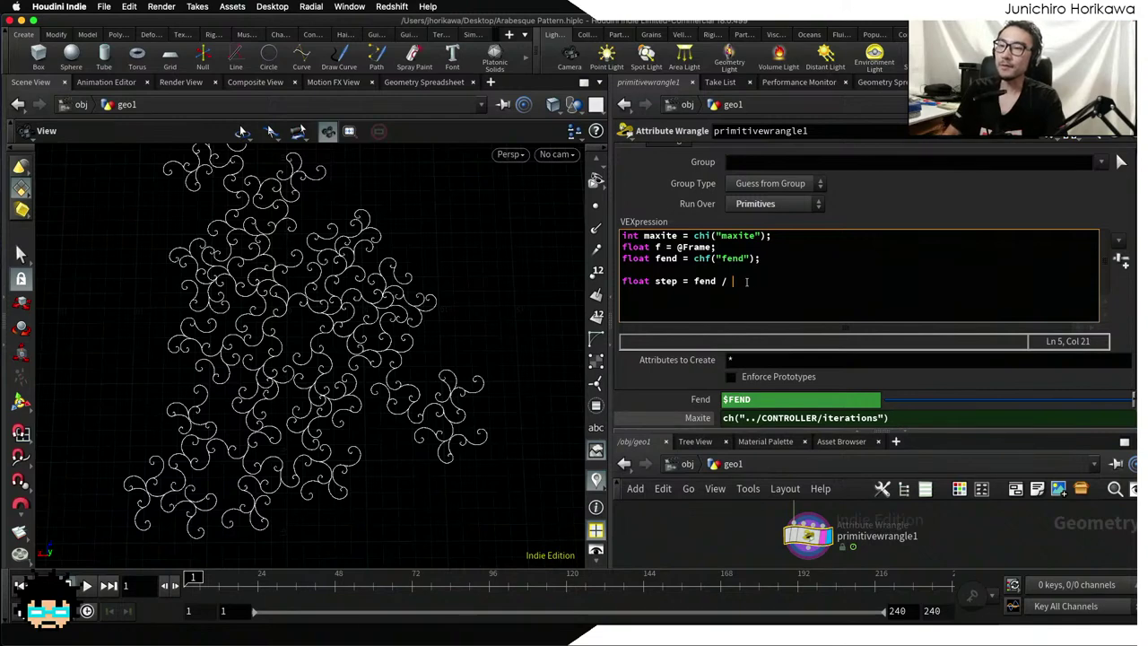
# Complete line 5 as 'float step = fend / maxite;' and start a new line.
pyautogui.write('maxite')
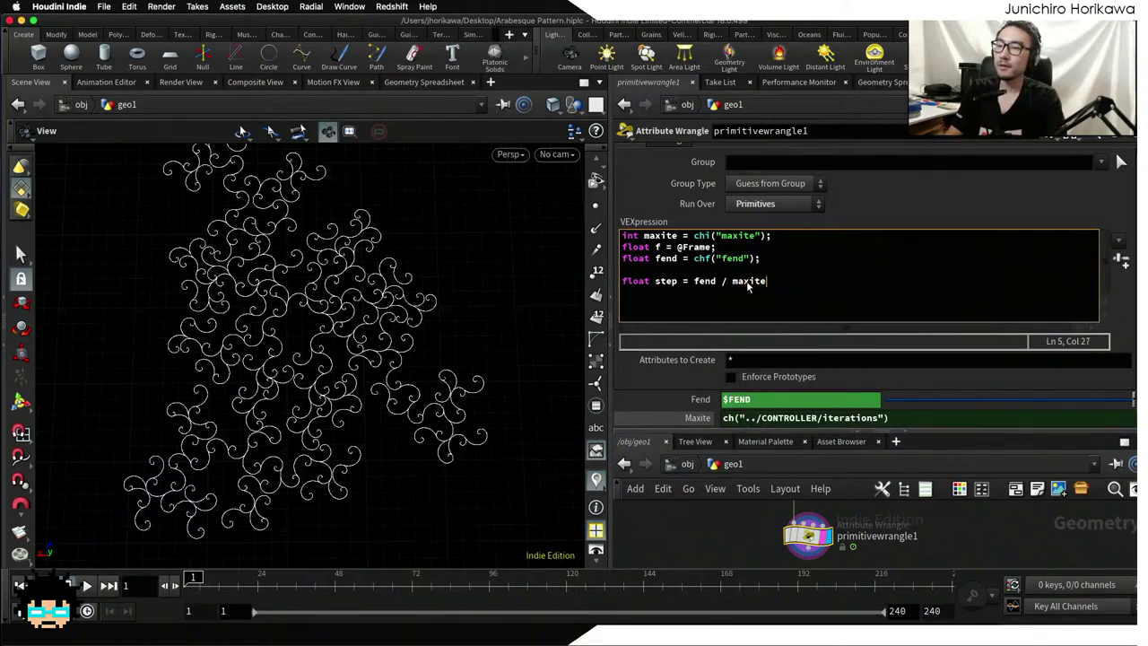
pyautogui.write(';')
pyautogui.press('Return')
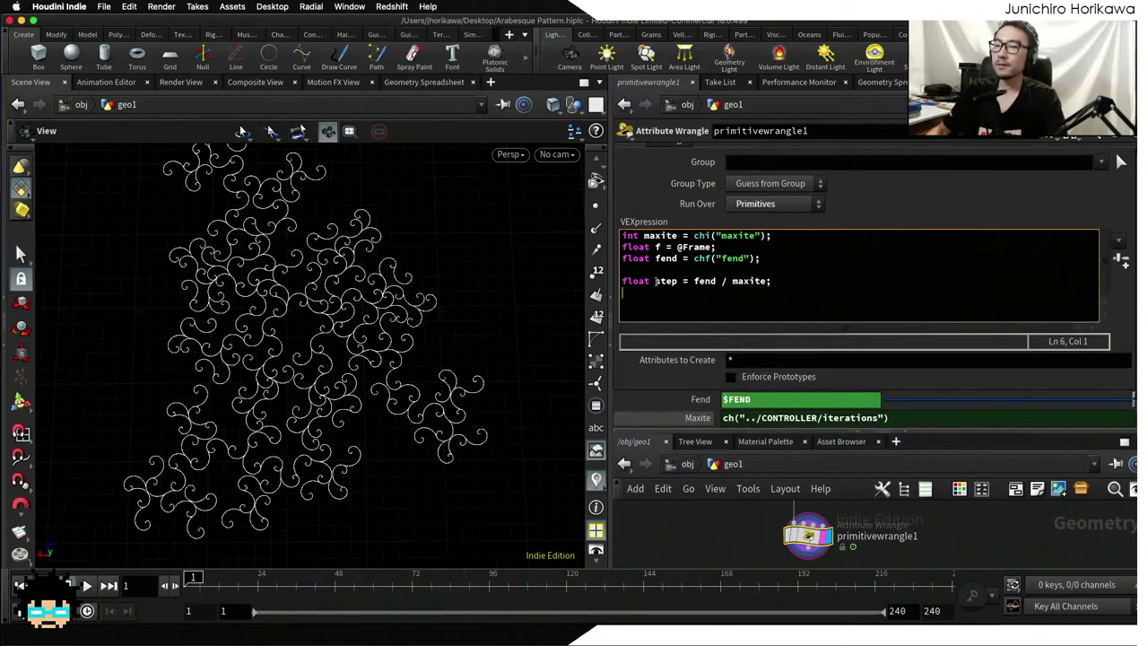
pyautogui.moveTo(656, 281); pyautogui.dragTo(679, 282)
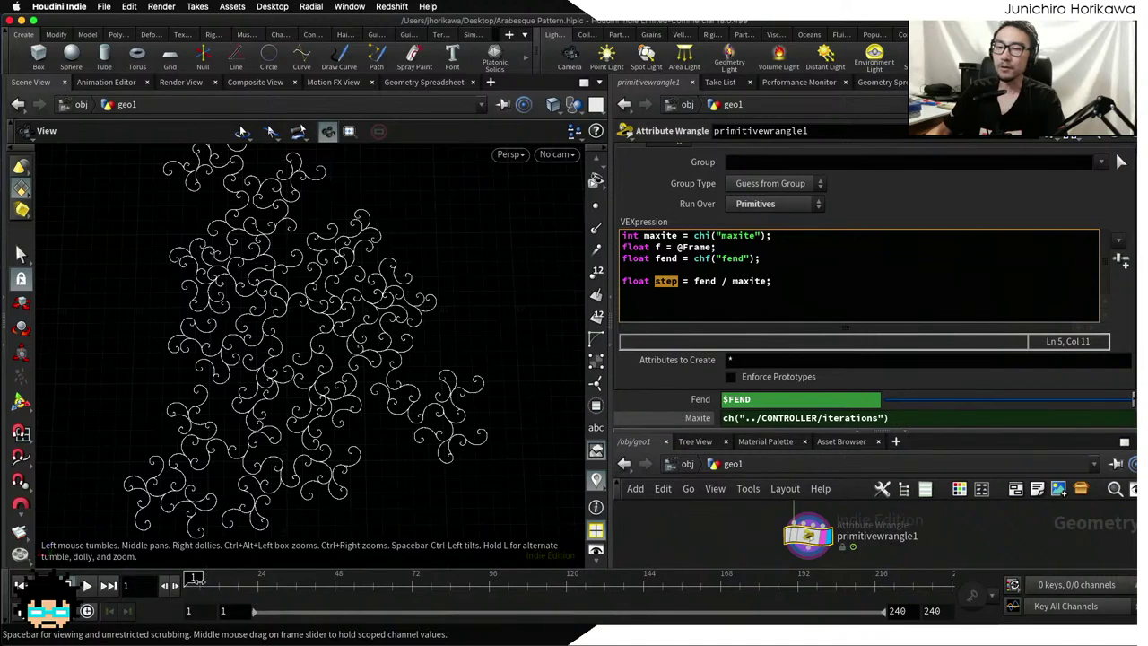
# Scrub the timeline through frames 12 and 24 and back, then move to empty line 6.
pyautogui.moveTo(193, 578); pyautogui.dragTo(218, 583)
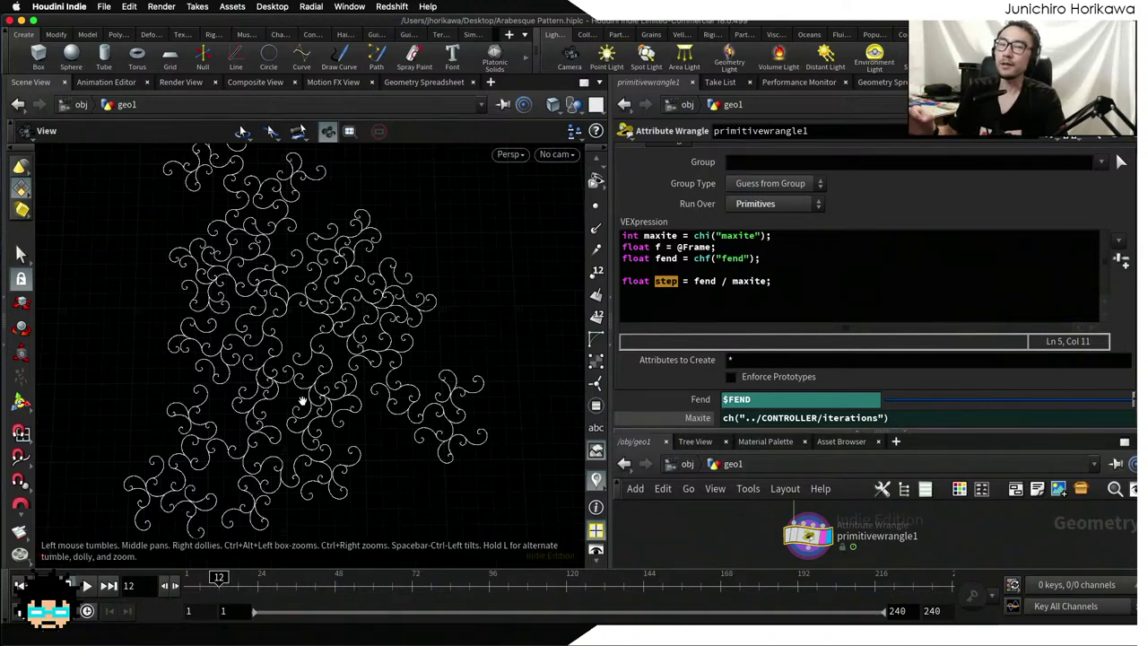
pyautogui.moveTo(222, 579); pyautogui.dragTo(260, 578)
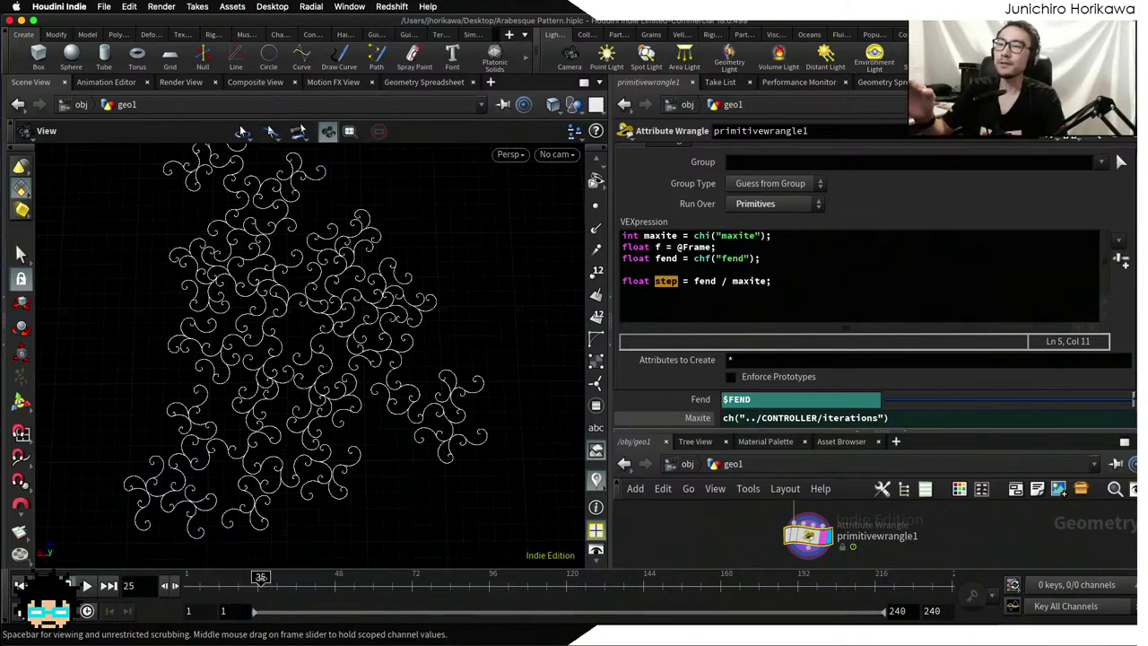
pyautogui.moveTo(260, 578); pyautogui.dragTo(193, 579)
pyautogui.moveTo(791, 281); pyautogui.dragTo(612, 283)
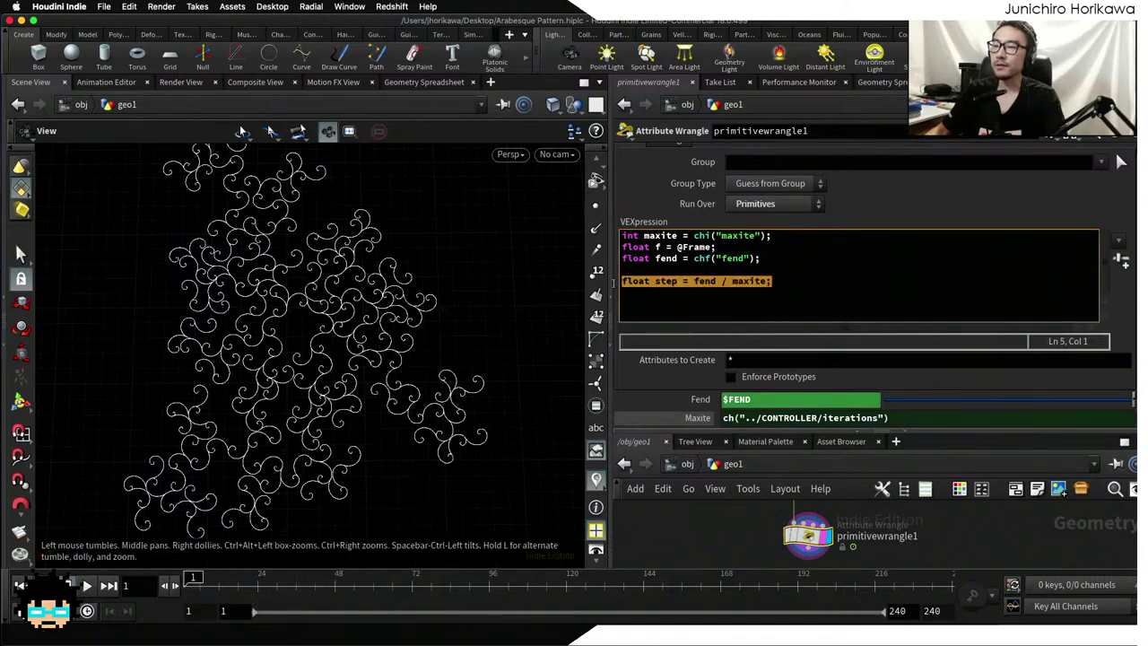
pyautogui.click(707, 294)
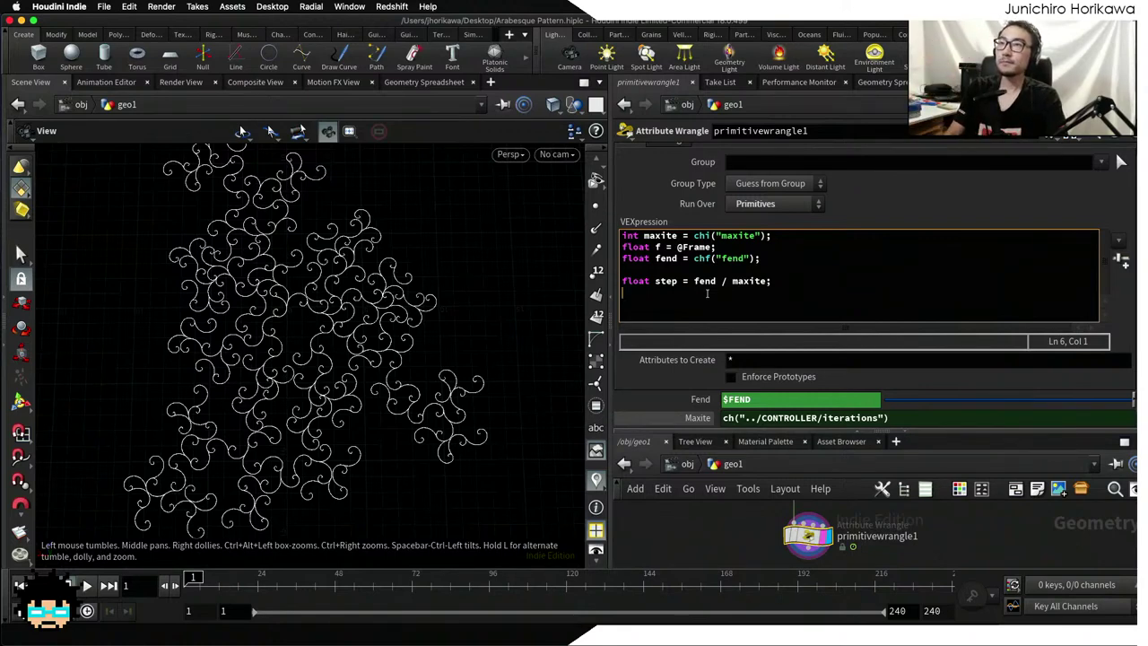
# Replace the stray 'fo' on line 6 with 'int s = floor(f / step);'.
pyautogui.write('fo')
pyautogui.press('BackSpace')
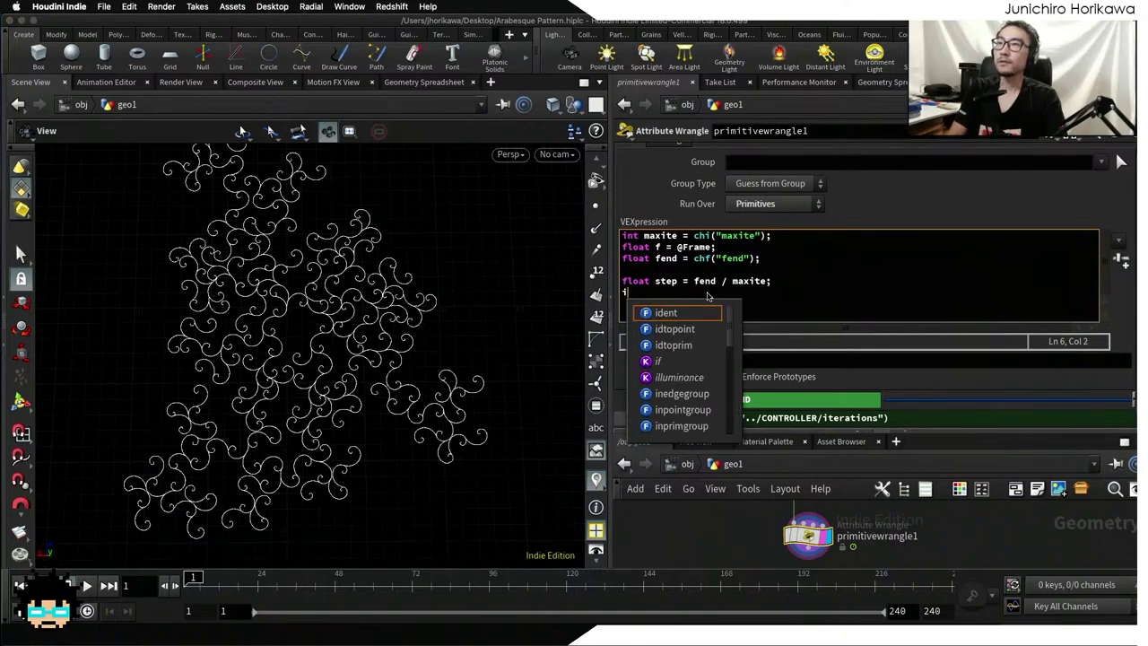
pyautogui.press('BackSpace')
pyautogui.write('int s = ')
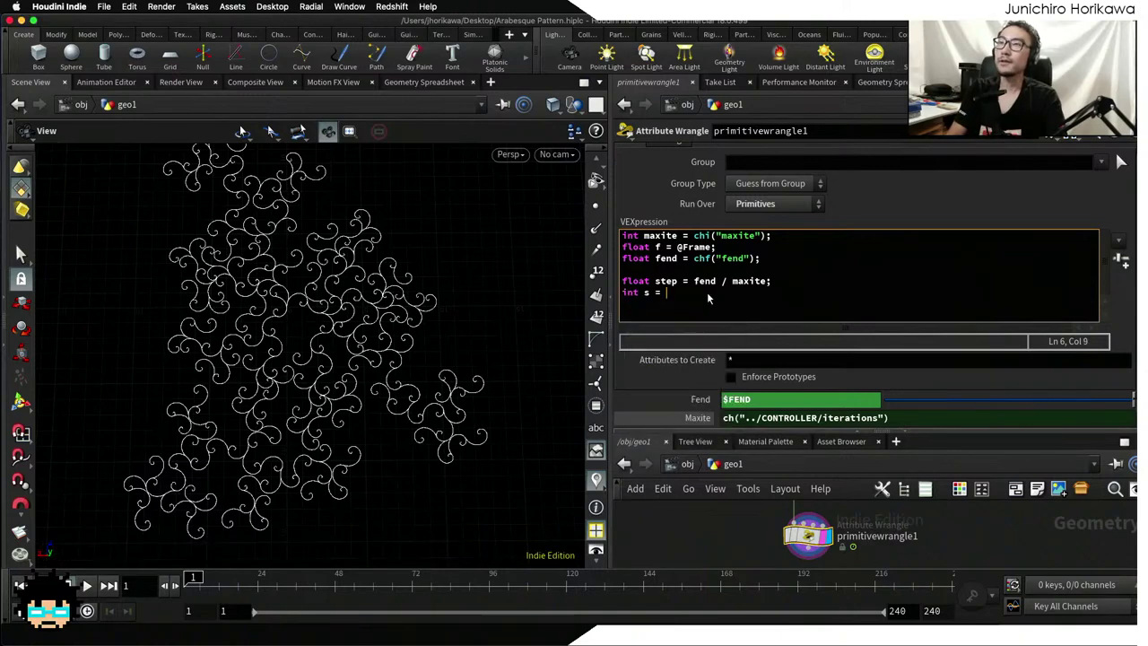
pyautogui.write('f')
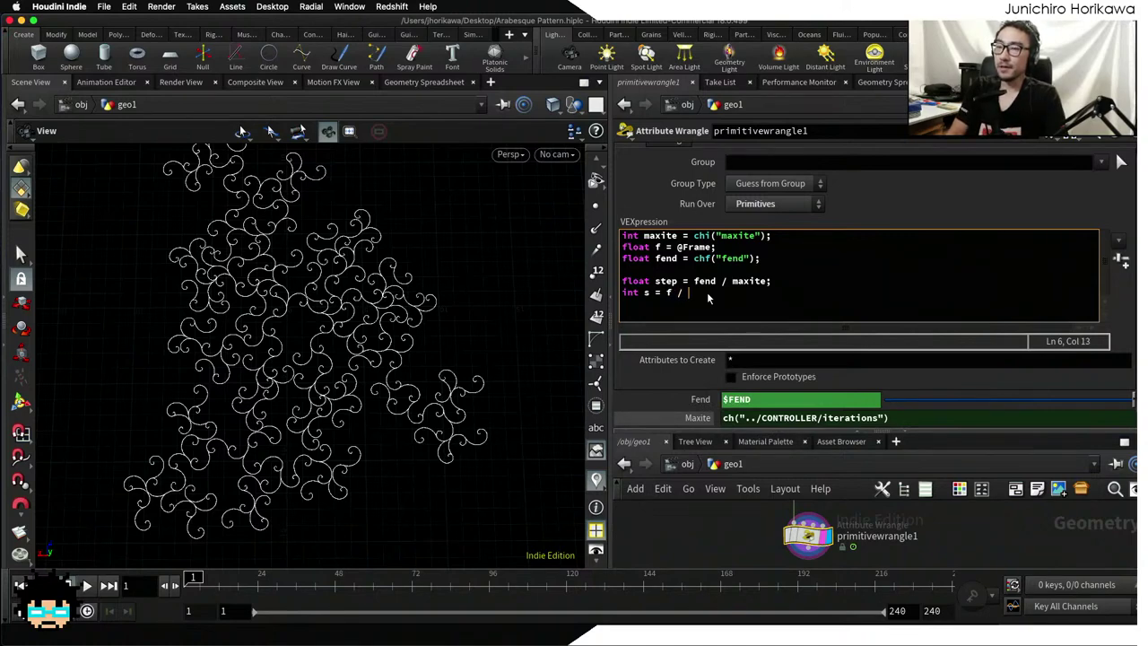
pyautogui.write('/ step')
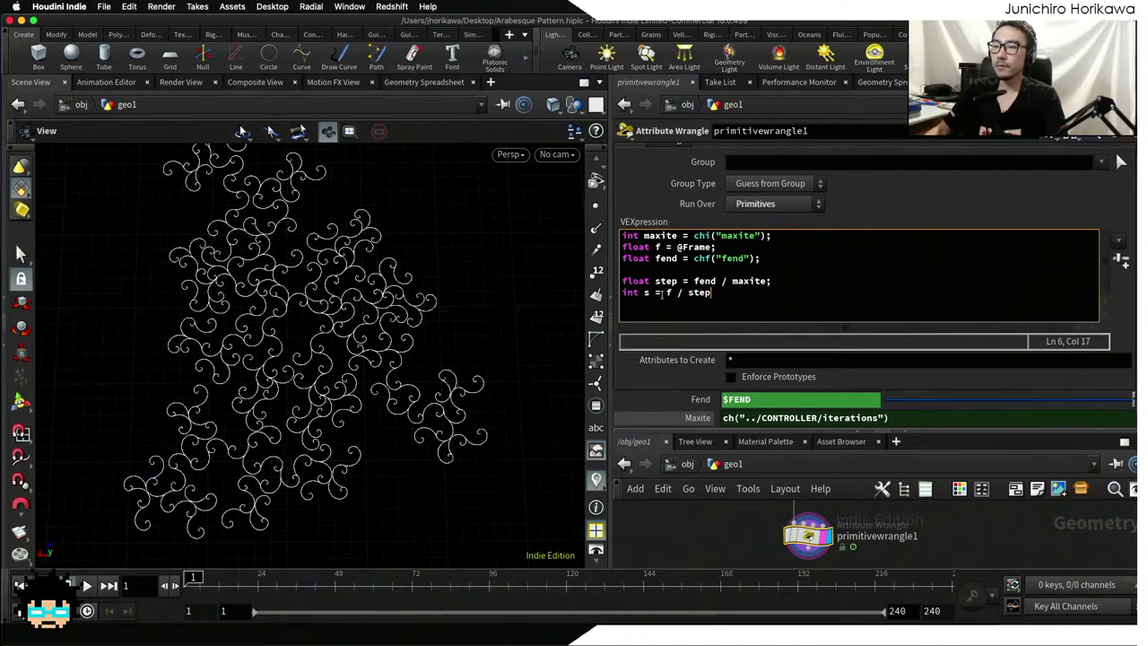
pyautogui.click(665, 293)
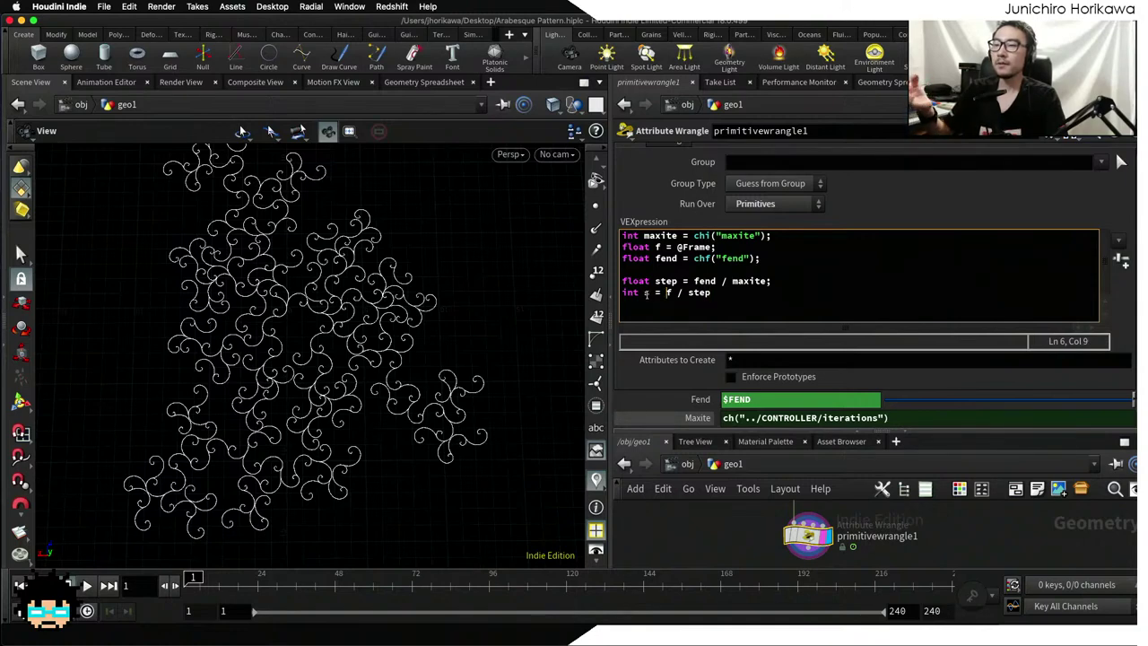
pyautogui.write('floor(')
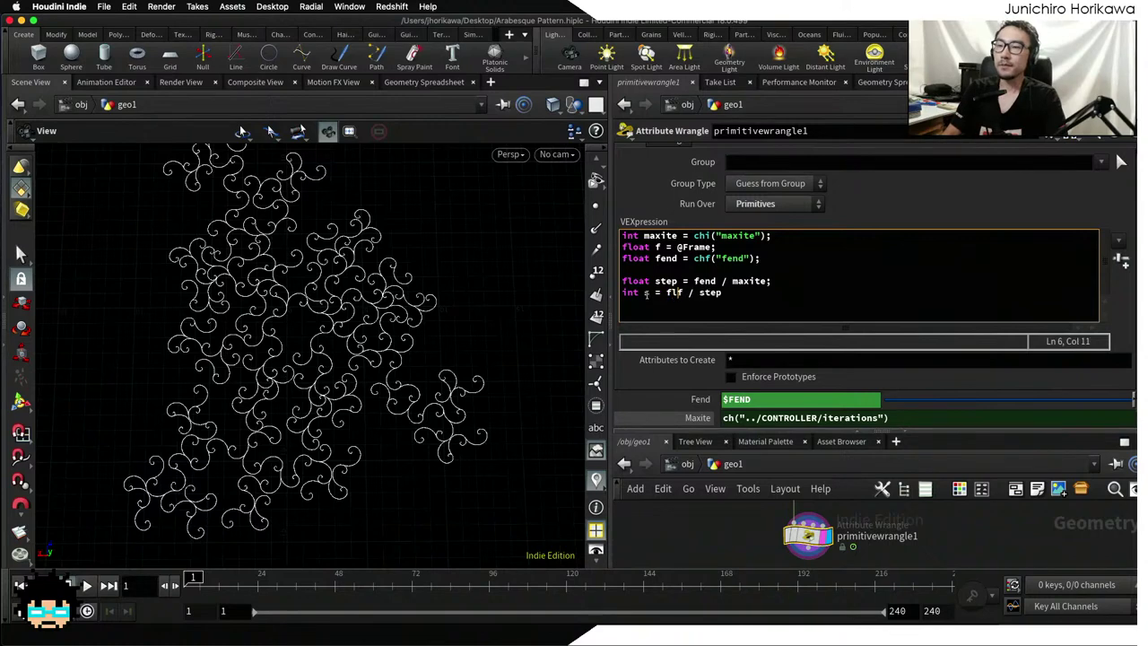
pyautogui.click(759, 307)
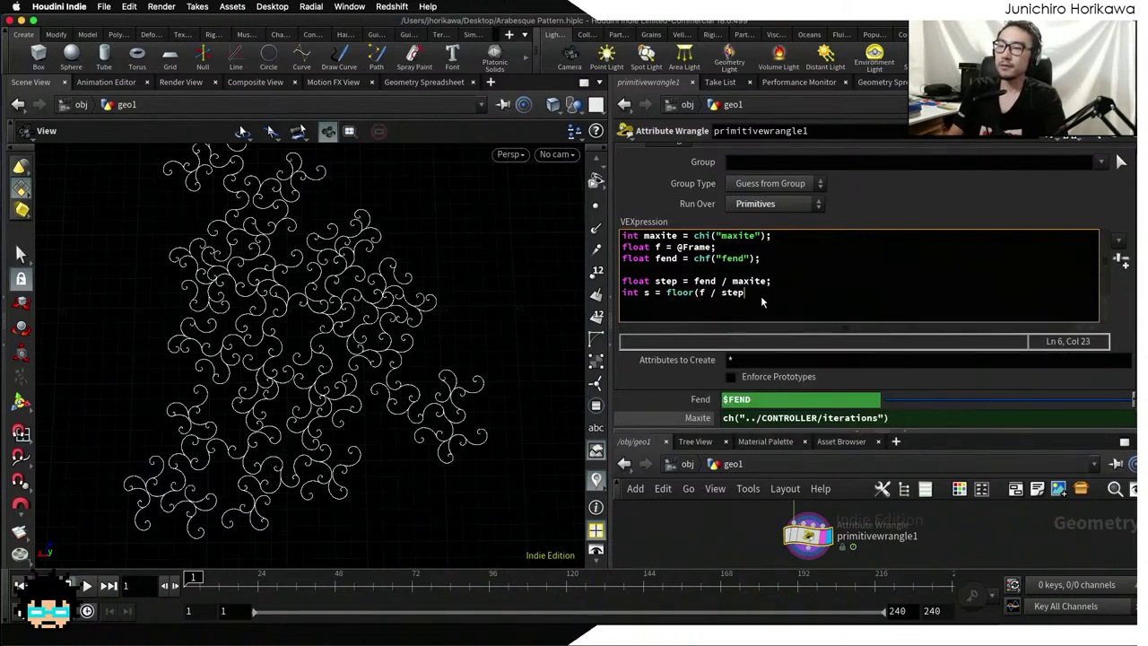
pyautogui.write('p);')
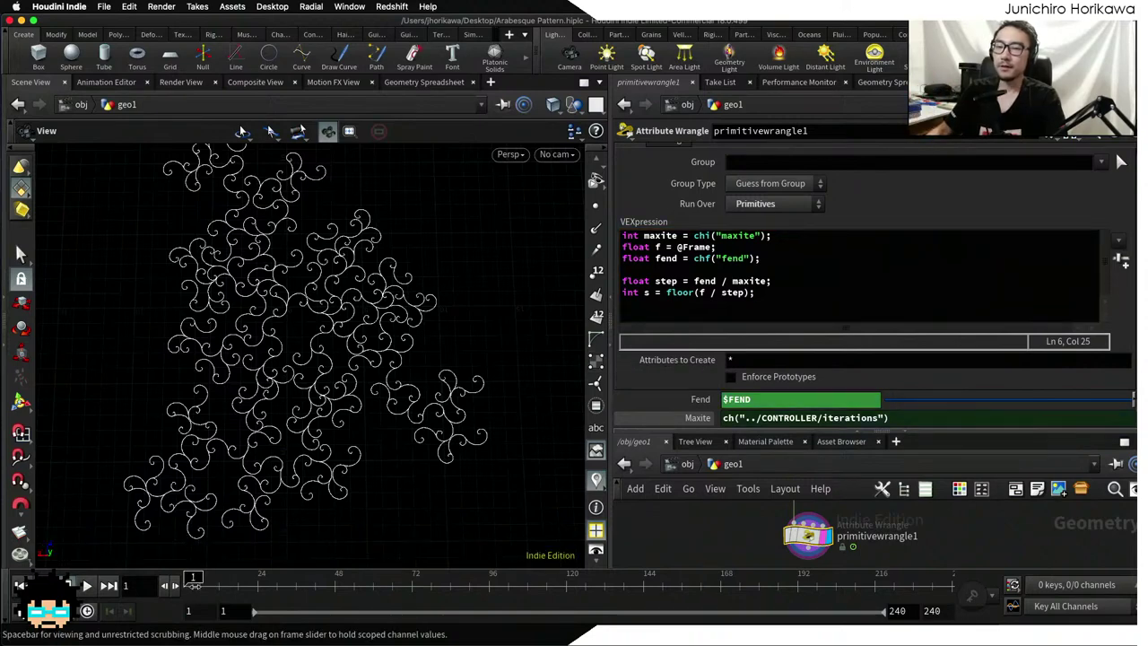
pyautogui.moveTo(194, 585); pyautogui.dragTo(231, 588)
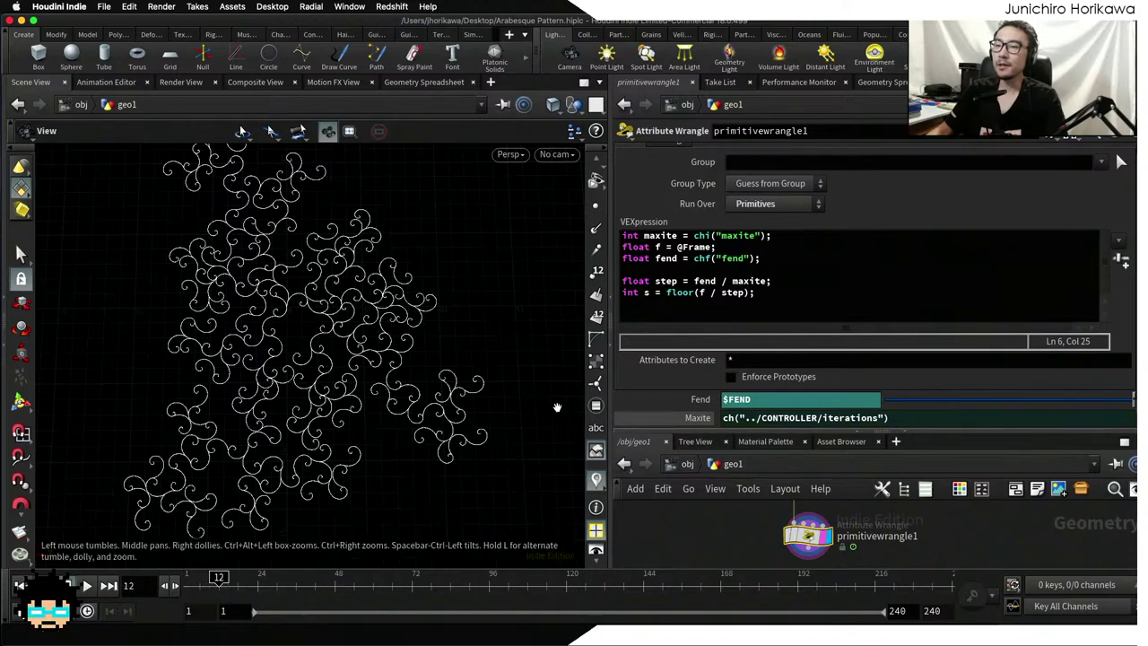
pyautogui.doubleClick(731, 294)
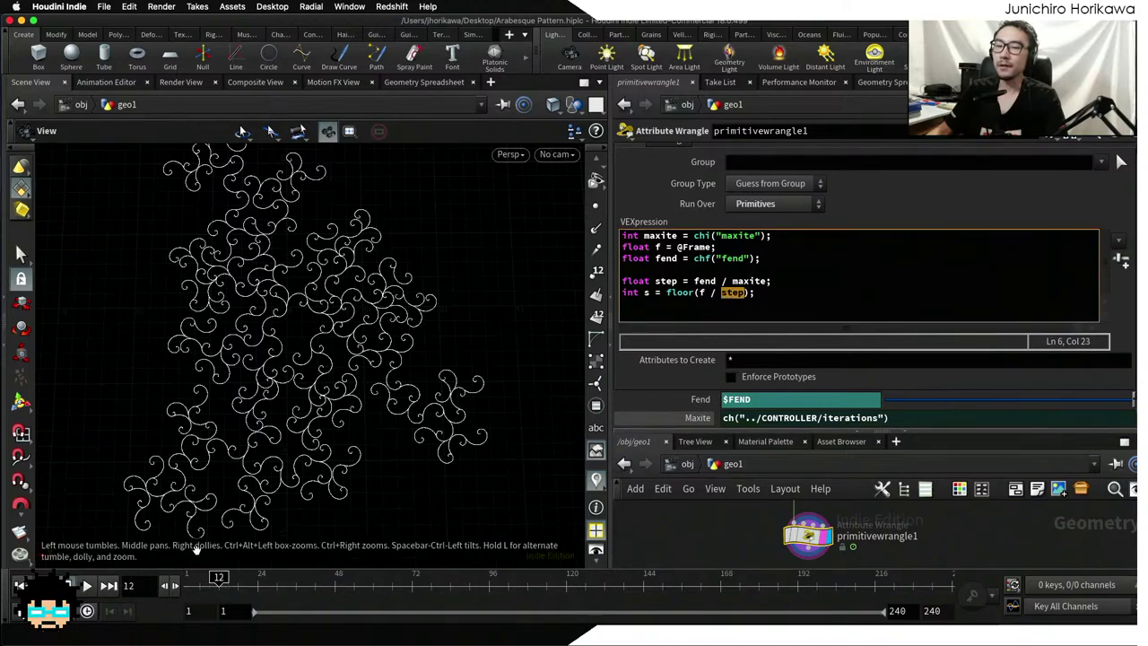
pyautogui.moveTo(212, 579); pyautogui.dragTo(182, 582)
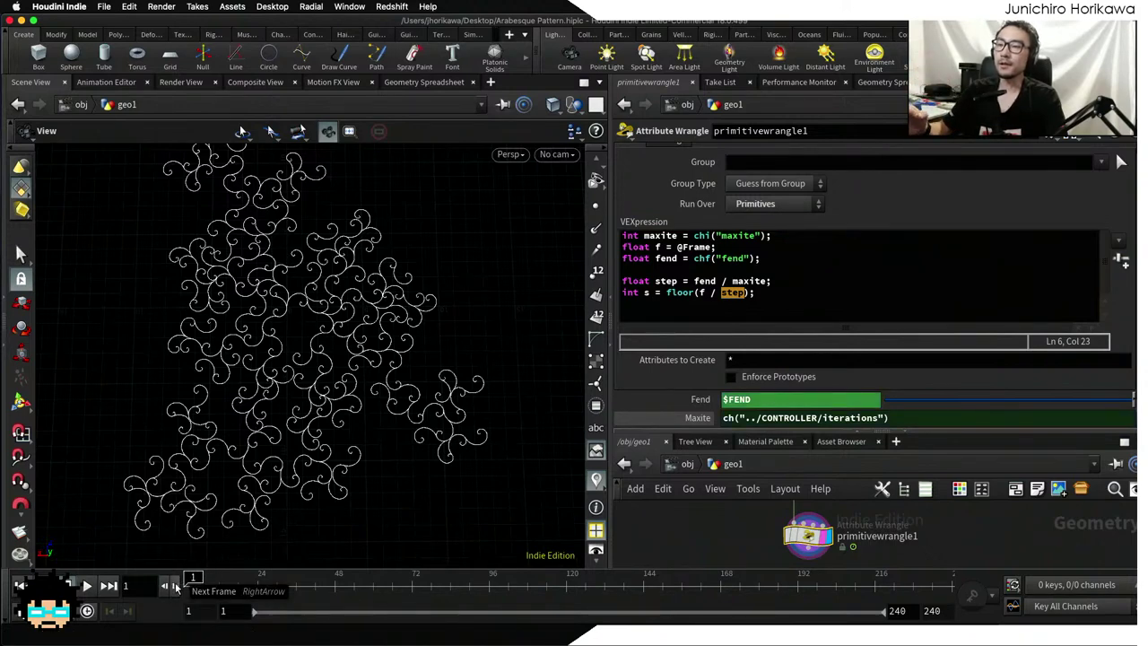
pyautogui.click(675, 294)
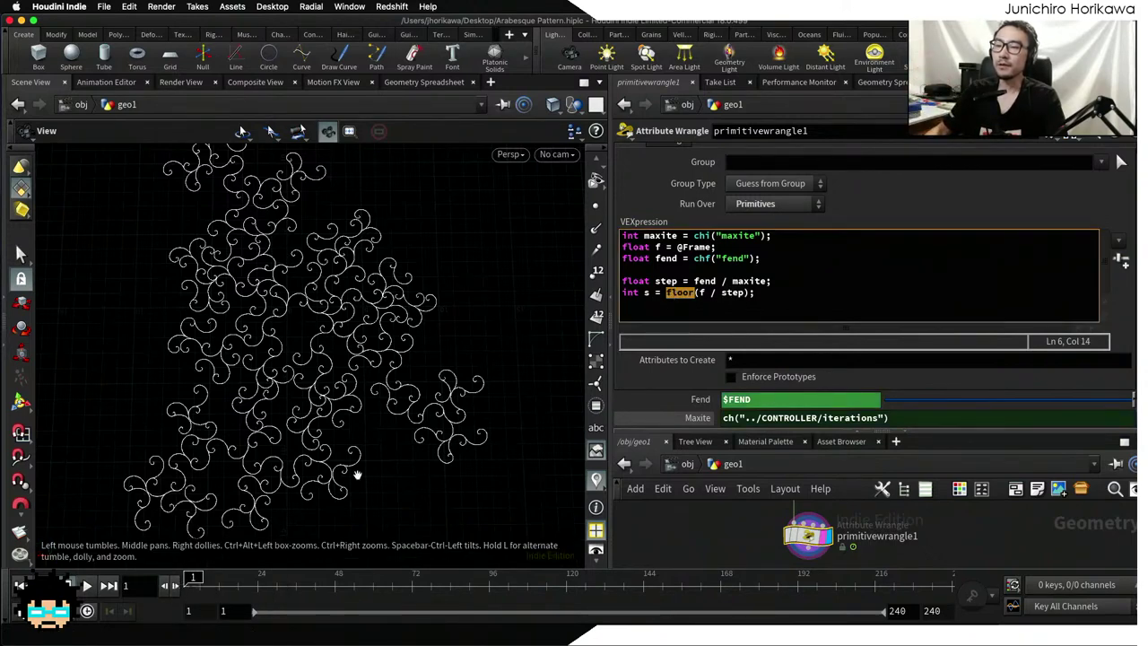
pyautogui.moveTo(191, 579)
pyautogui.mouseDown()
pyautogui.moveTo(219, 579)
pyautogui.moveTo(193, 578)
pyautogui.mouseUp()
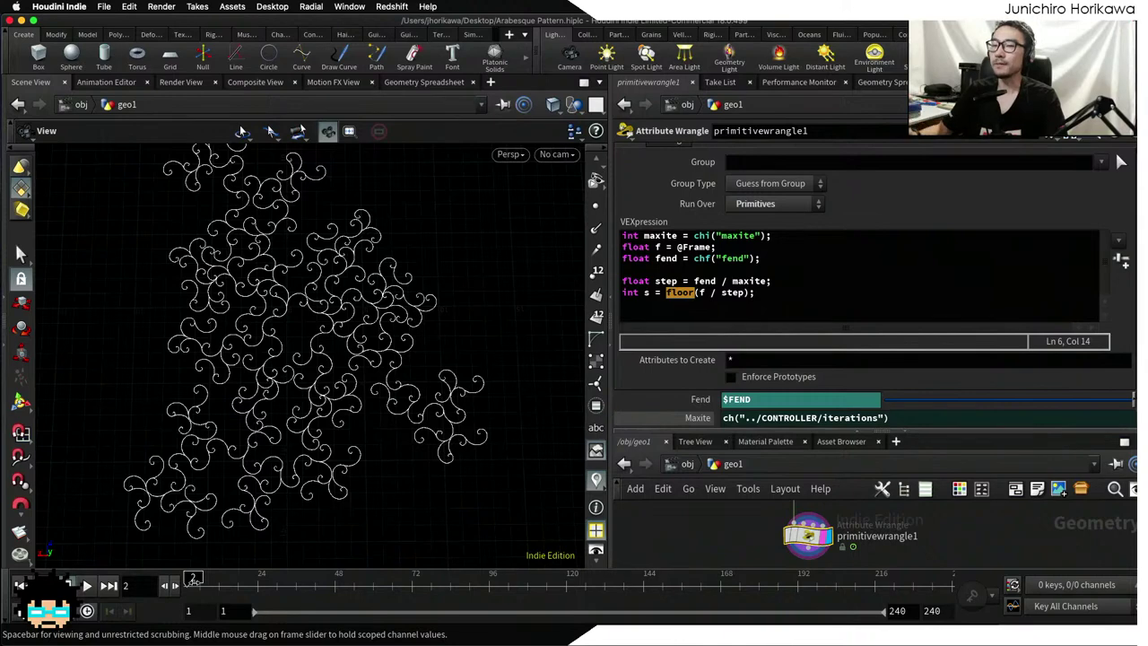
pyautogui.moveTo(193, 578); pyautogui.dragTo(267, 579)
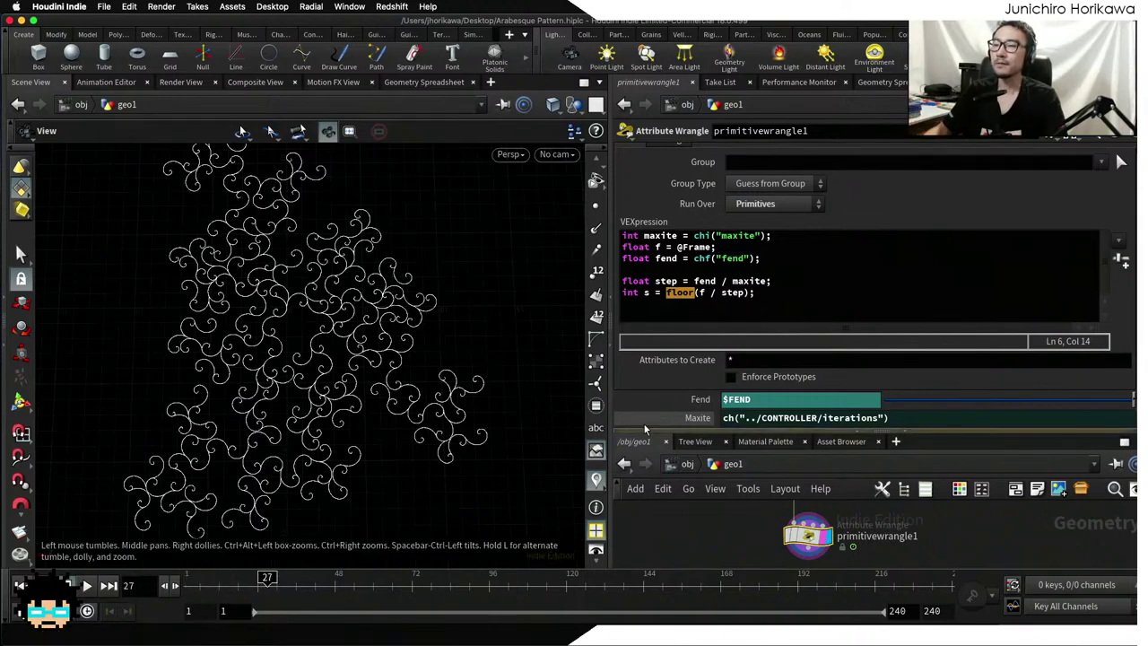
pyautogui.moveTo(643, 293); pyautogui.dragTo(765, 294)
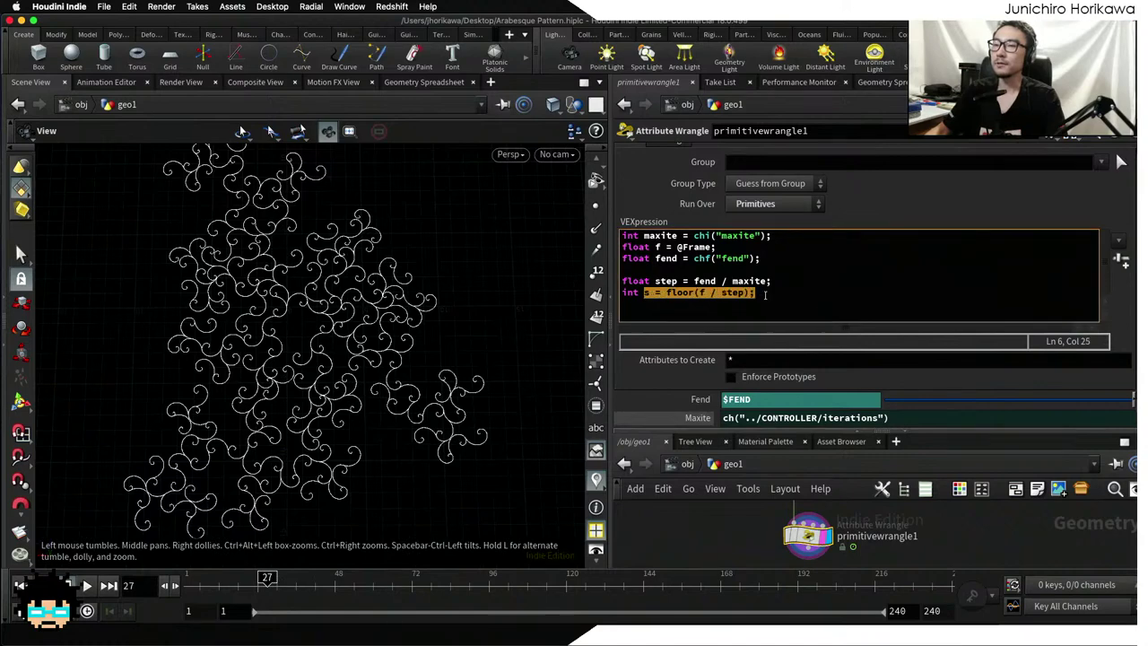
pyautogui.click(758, 295)
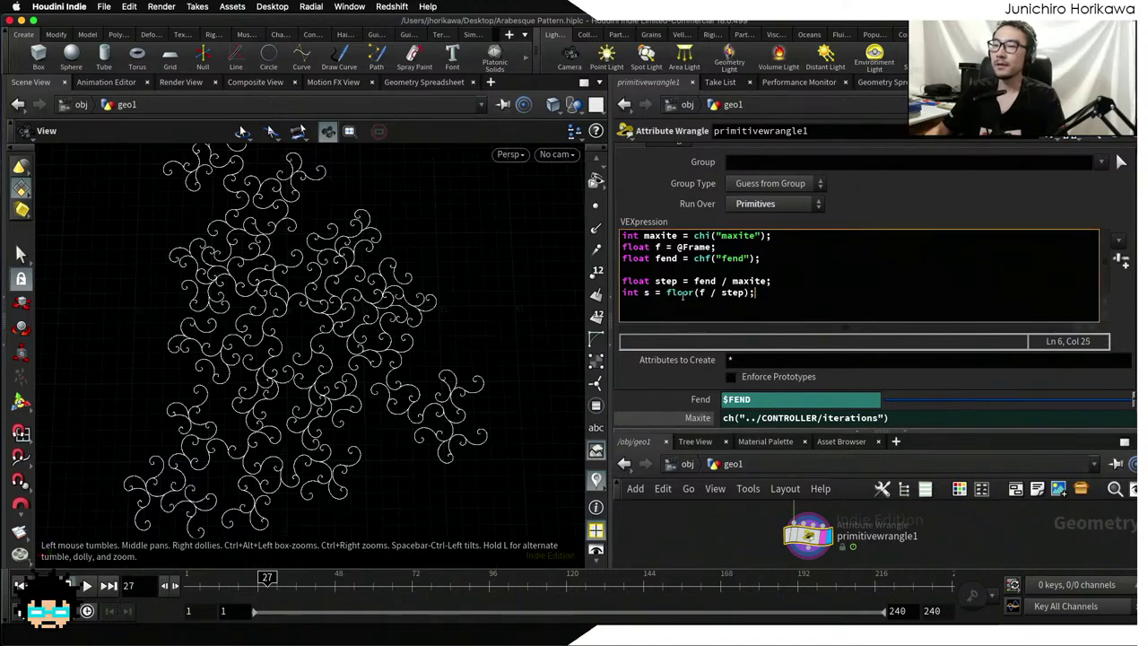
pyautogui.doubleClick(647, 294)
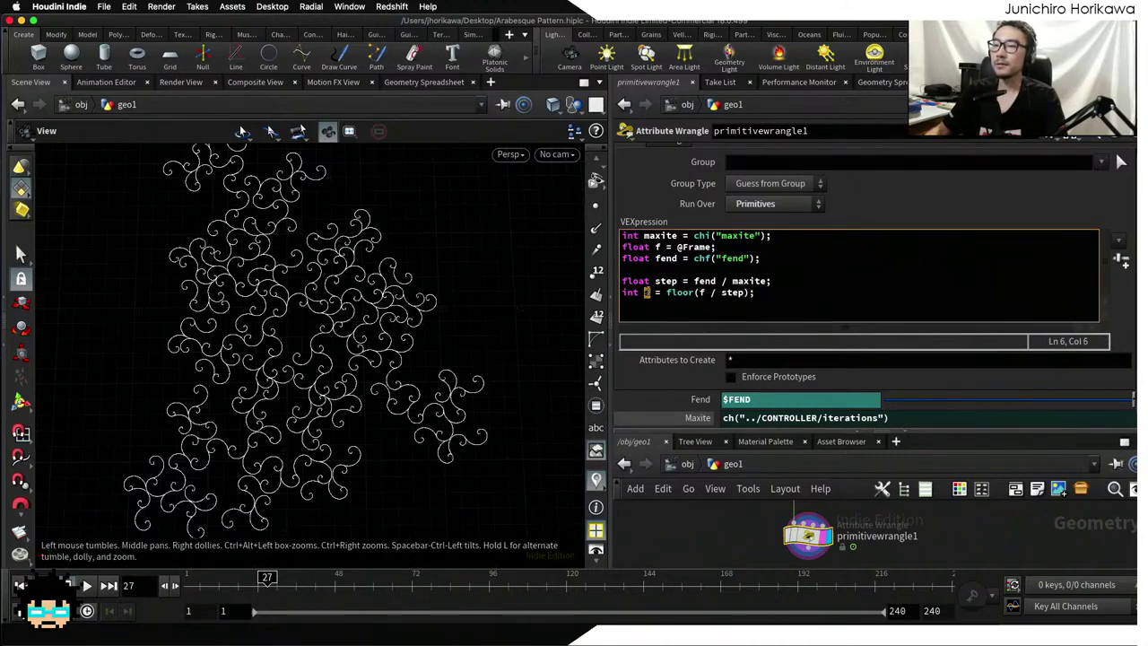
pyautogui.doubleClick(660, 235)
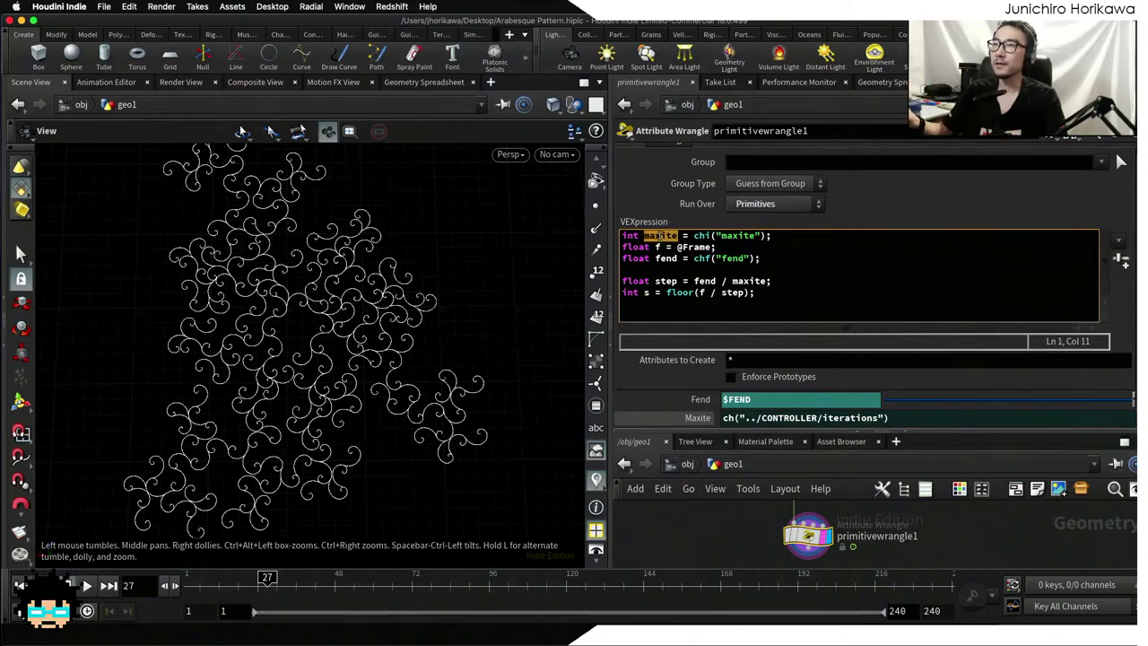
pyautogui.click(766, 294)
pyautogui.press('Return')
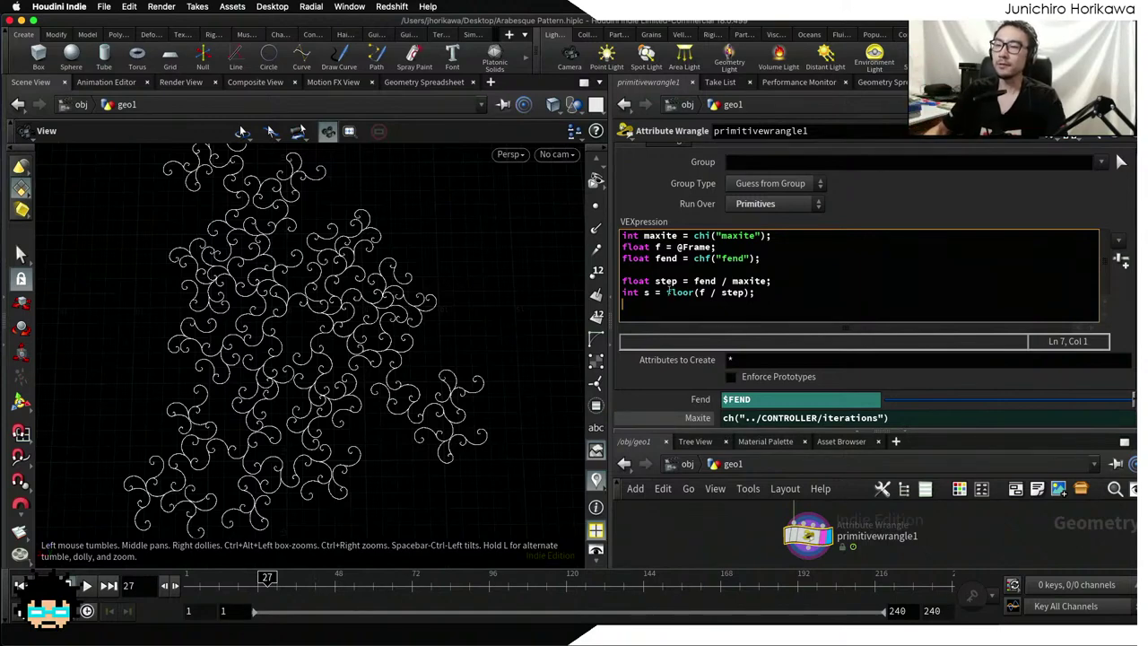
pyautogui.click(644, 293)
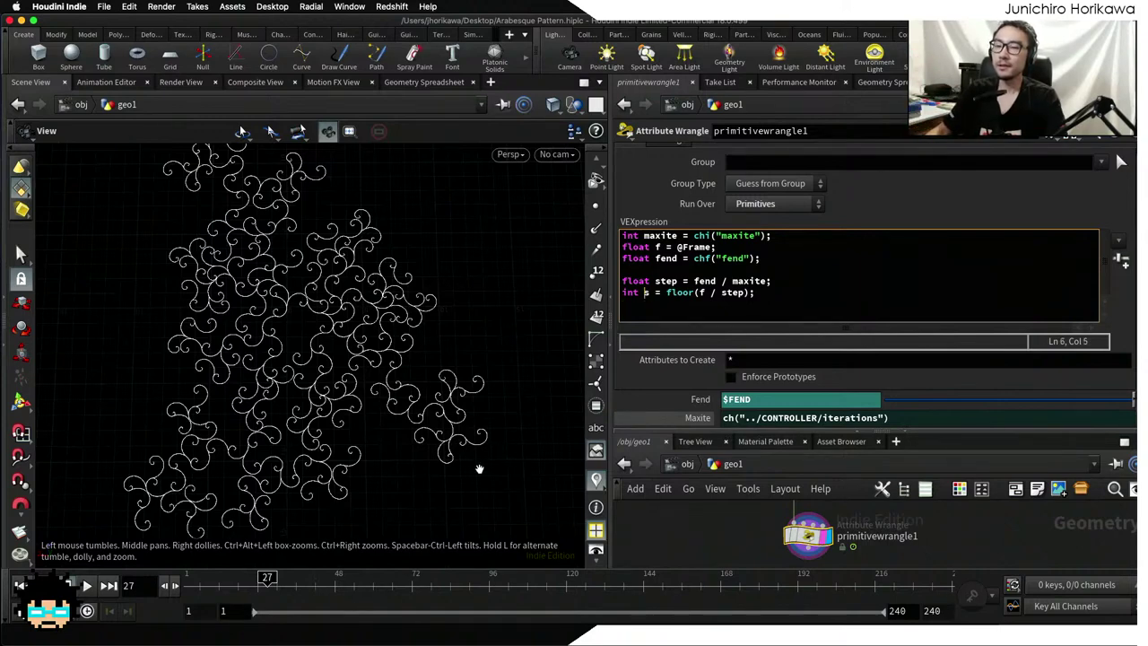
pyautogui.click(500, 586)
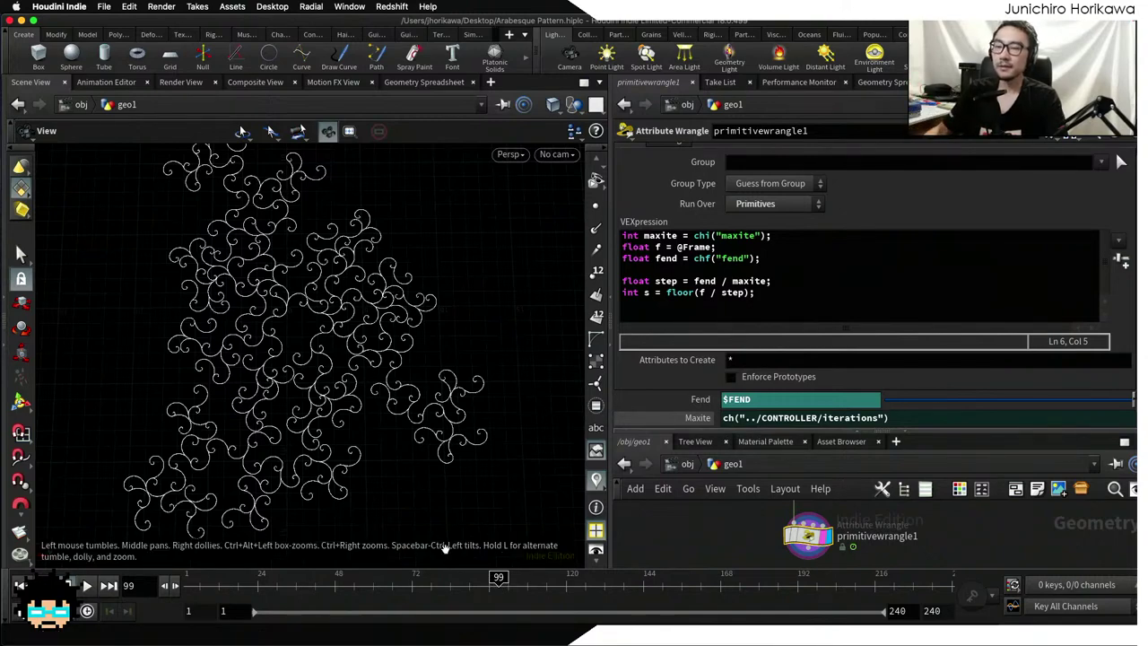
pyautogui.moveTo(477, 578); pyautogui.dragTo(130, 577)
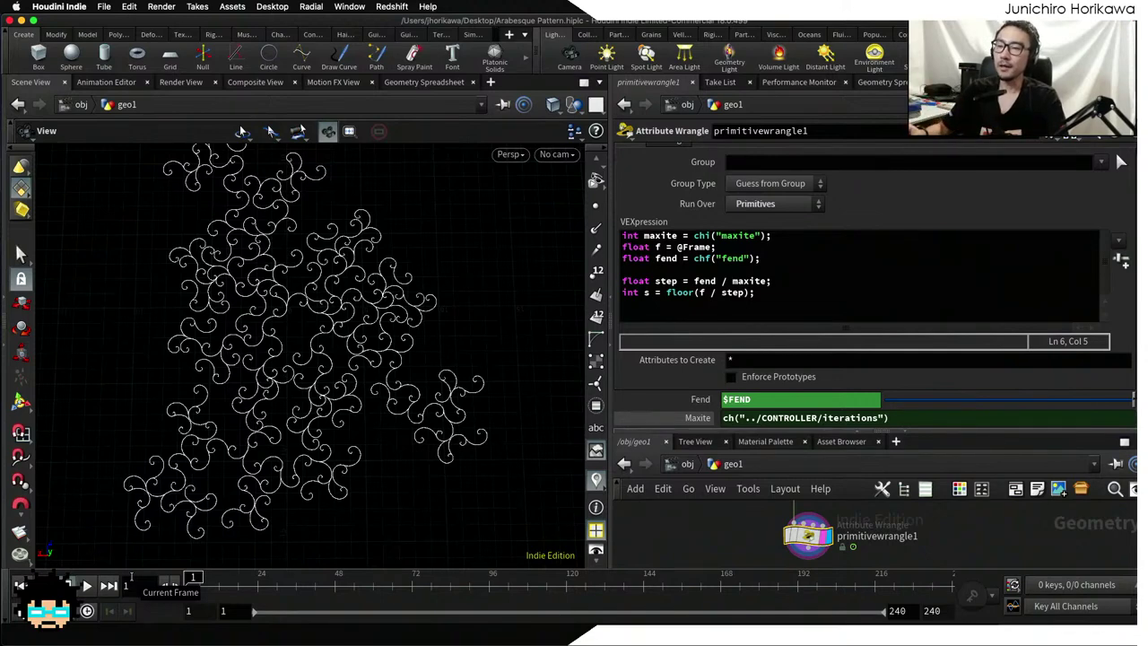
pyautogui.click(498, 581)
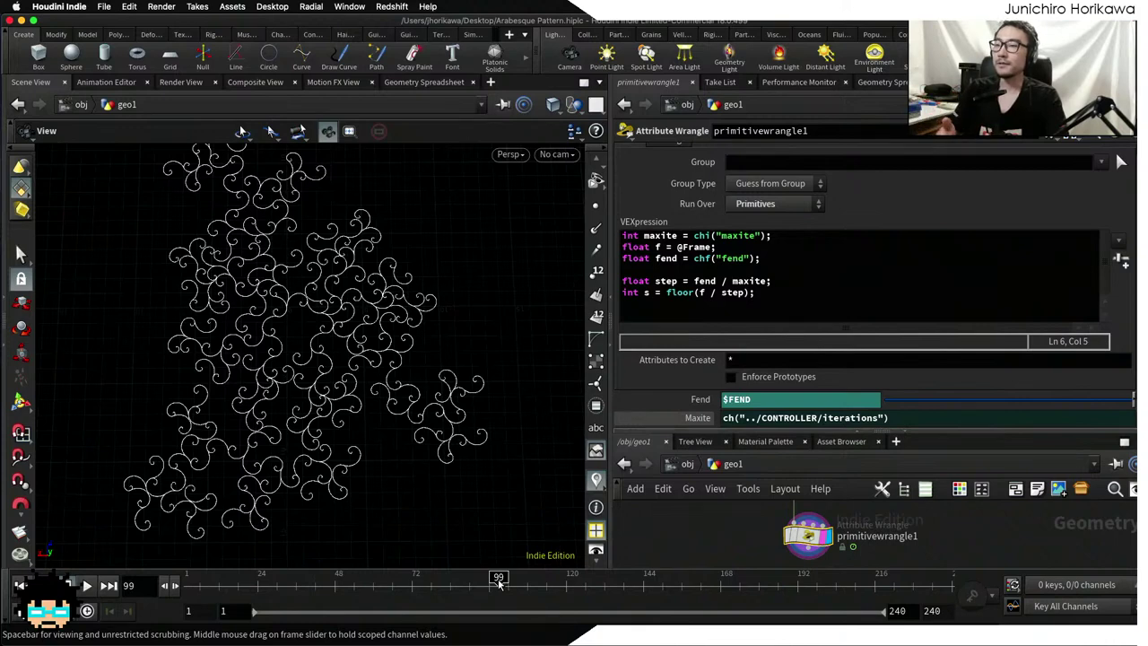
pyautogui.click(646, 294)
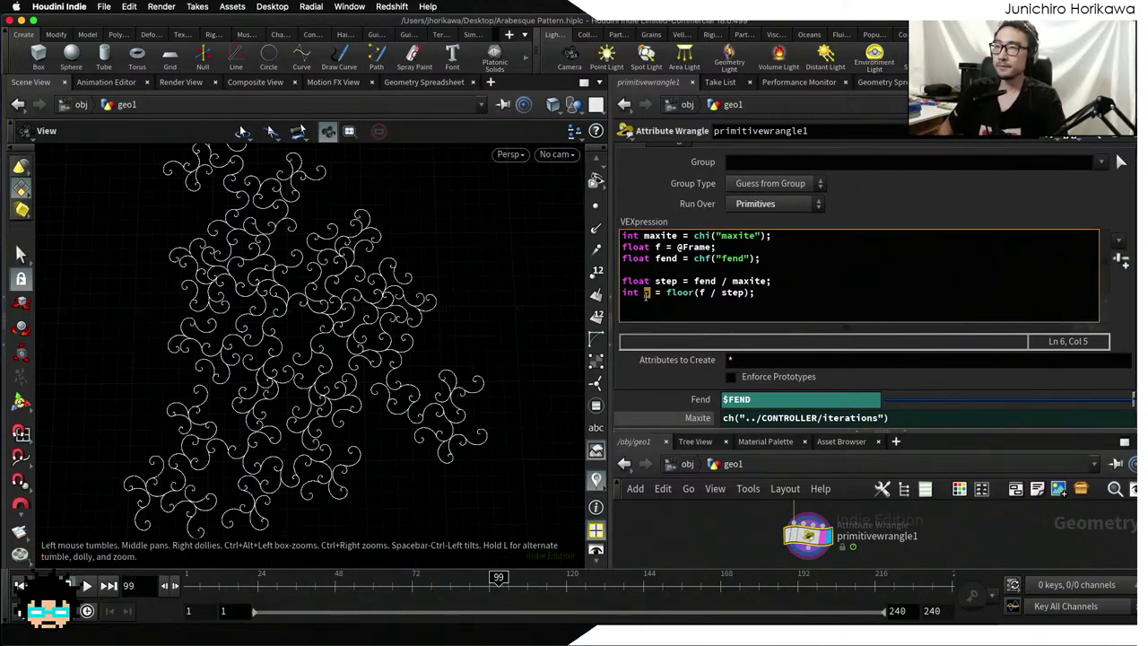
pyautogui.click(788, 293)
pyautogui.press('Return')
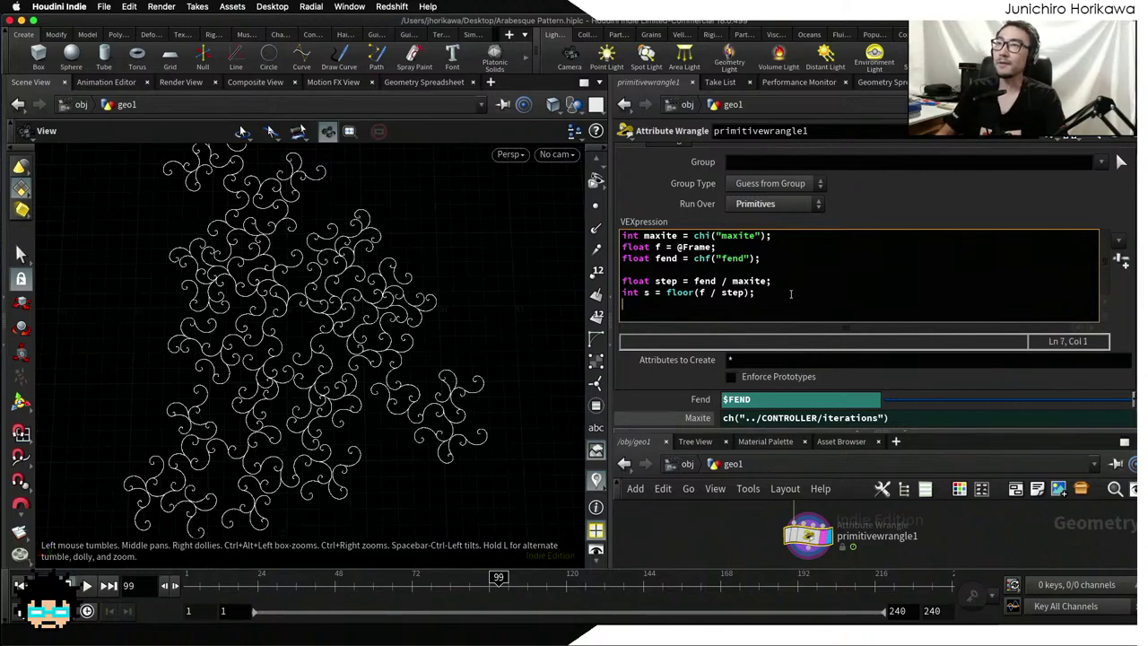
# Add the line 'float frac = (f % step) / step;' followed by blank lines.
pyautogui.write('floa')
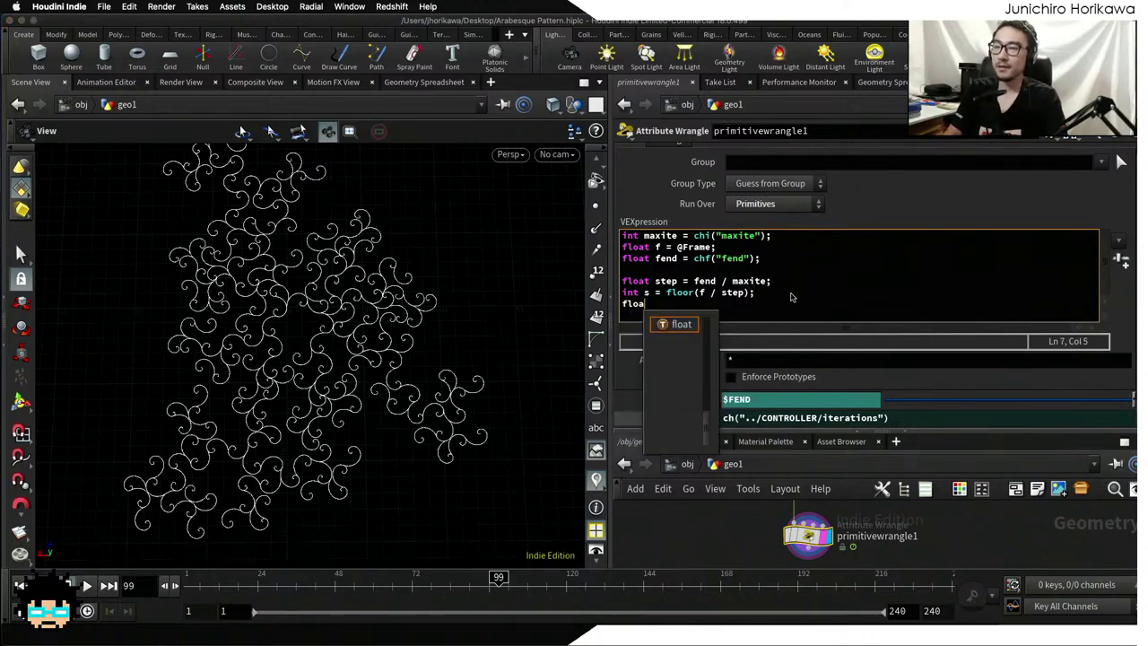
pyautogui.write('t frac = ')
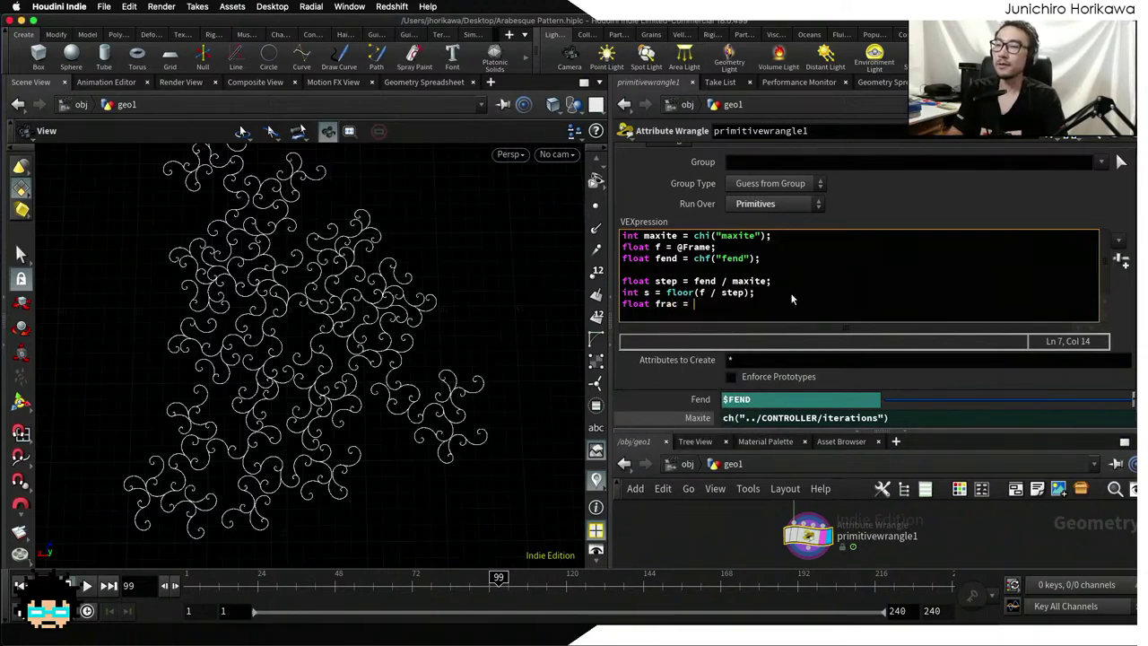
pyautogui.write('f %')
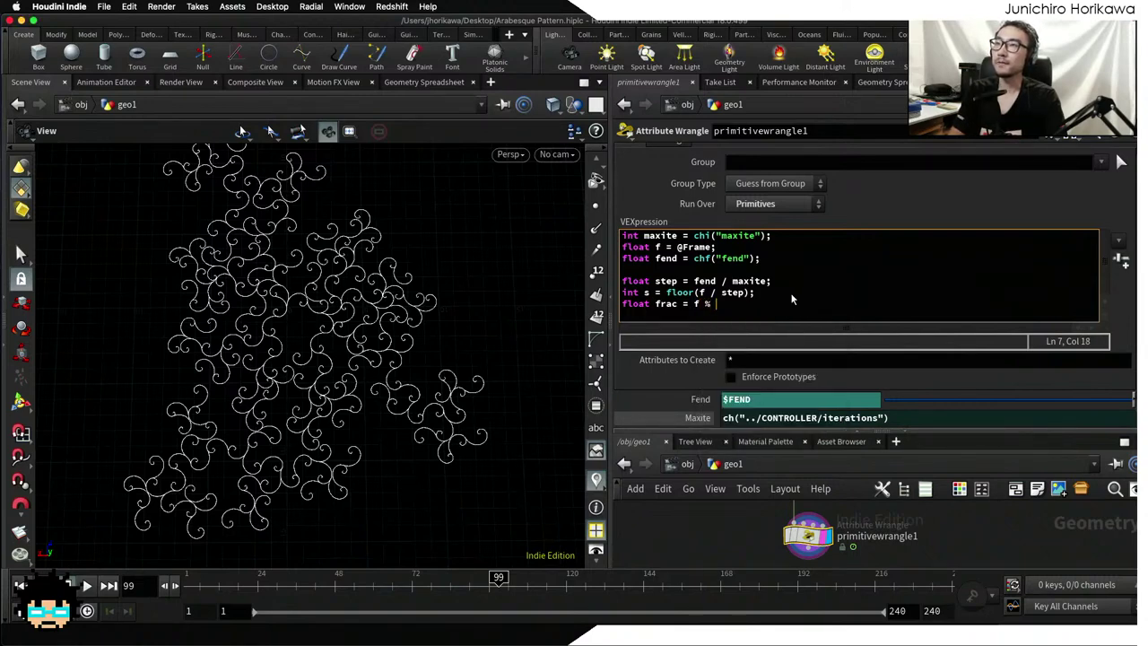
pyautogui.write(' step')
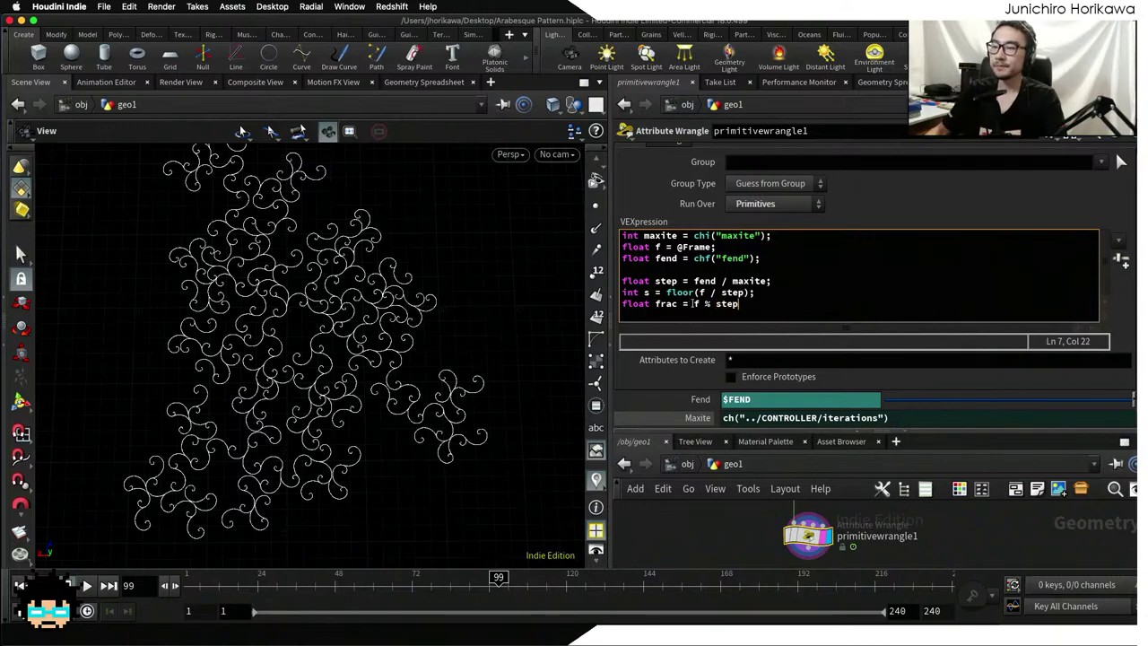
pyautogui.click(694, 303)
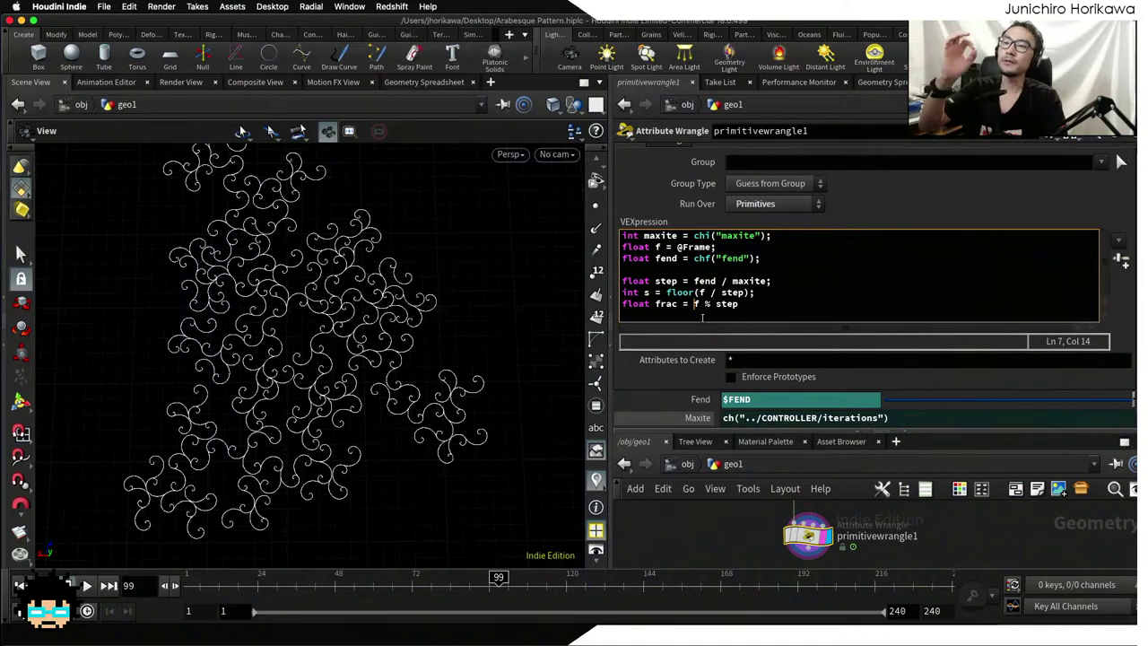
pyautogui.write('(f % step')
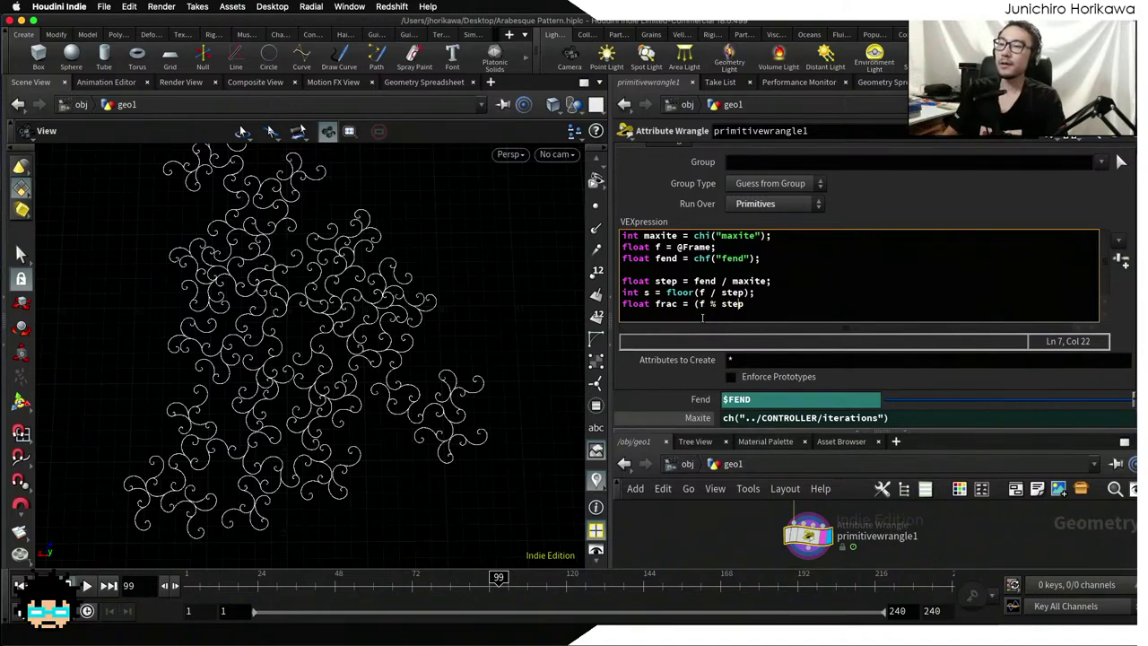
pyautogui.write(') / step;')
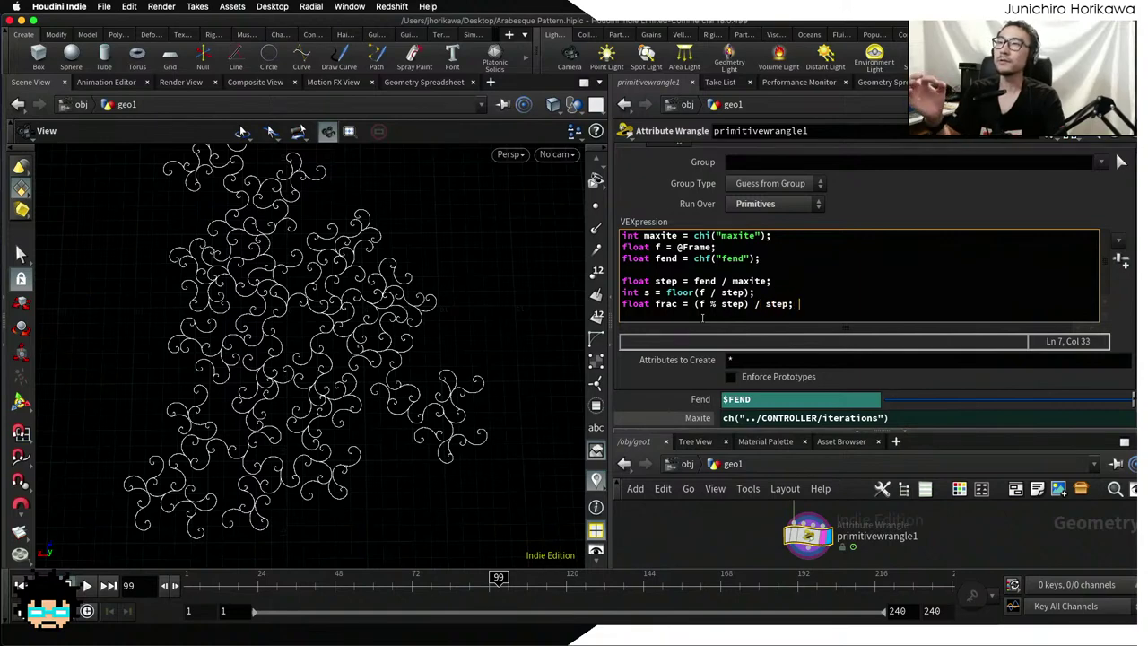
pyautogui.press('Return')
pyautogui.press('Return')
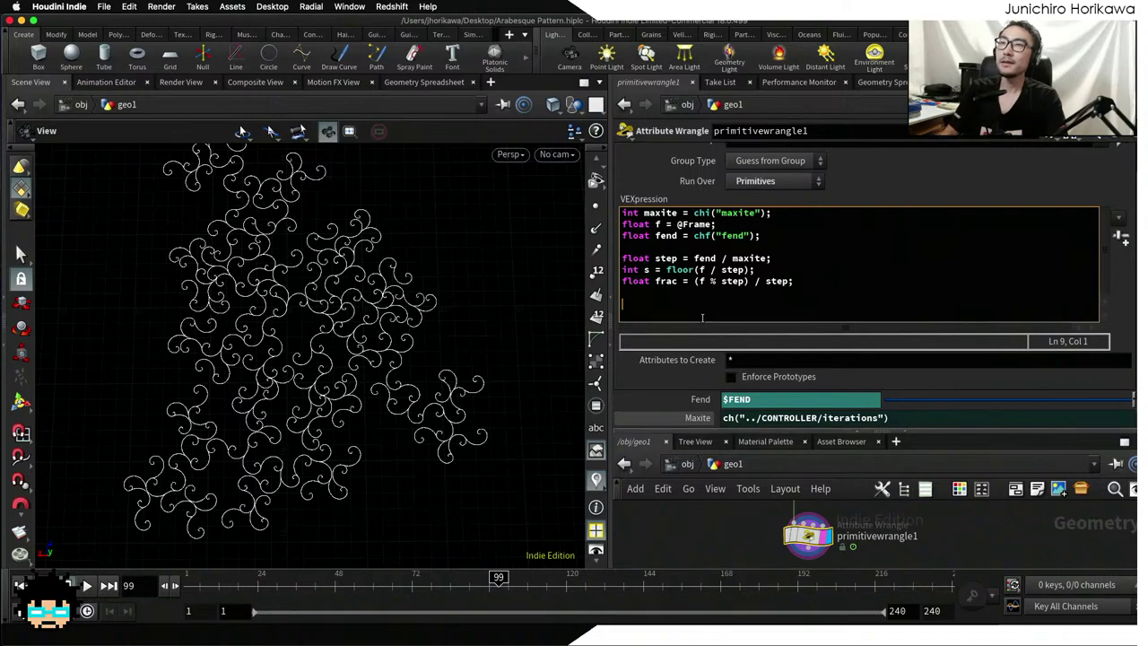
pyautogui.write('if(')
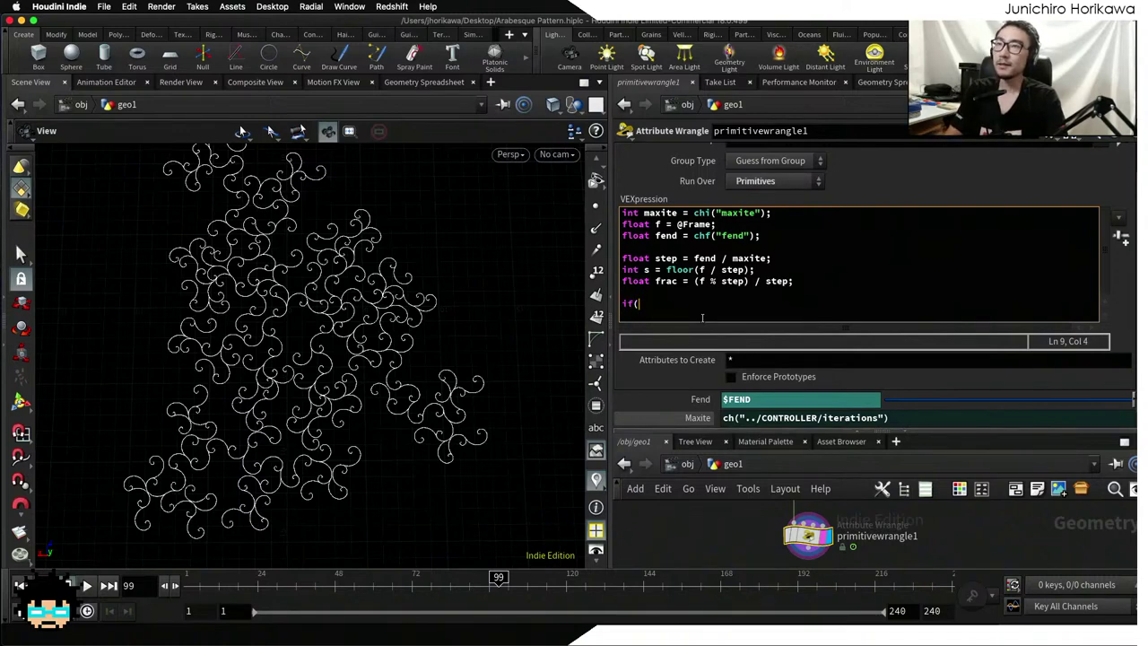
pyautogui.write('it@ite')
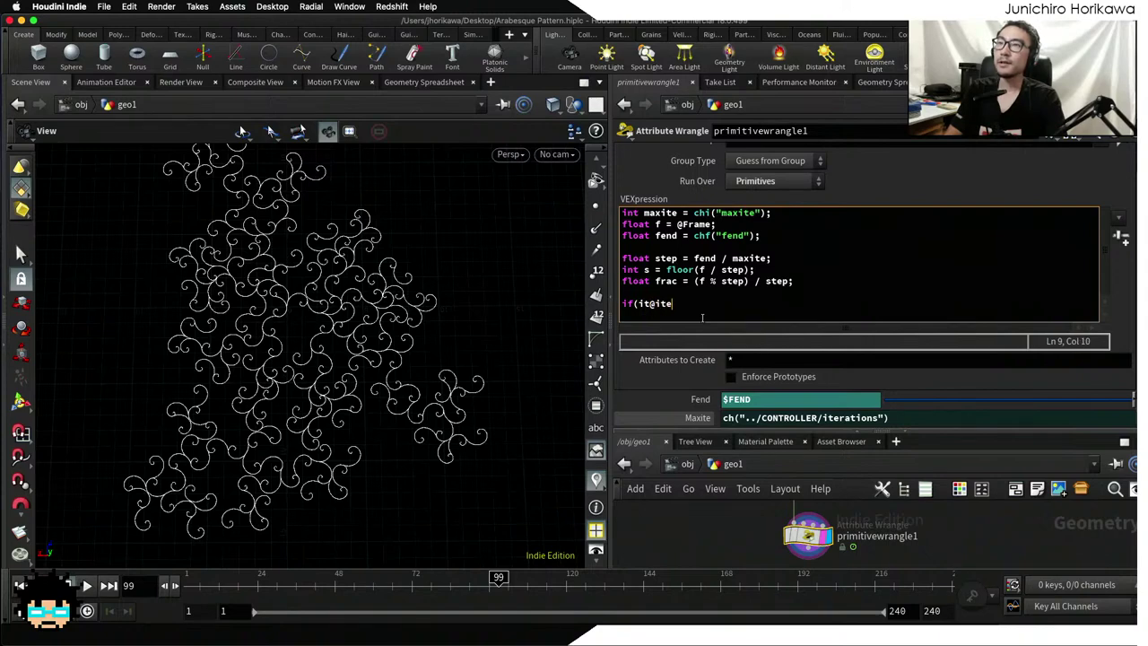
pyautogui.press('BackSpace')
pyautogui.press('BackSpace')
pyautogui.press('BackSpace')
pyautogui.press('BackSpace')
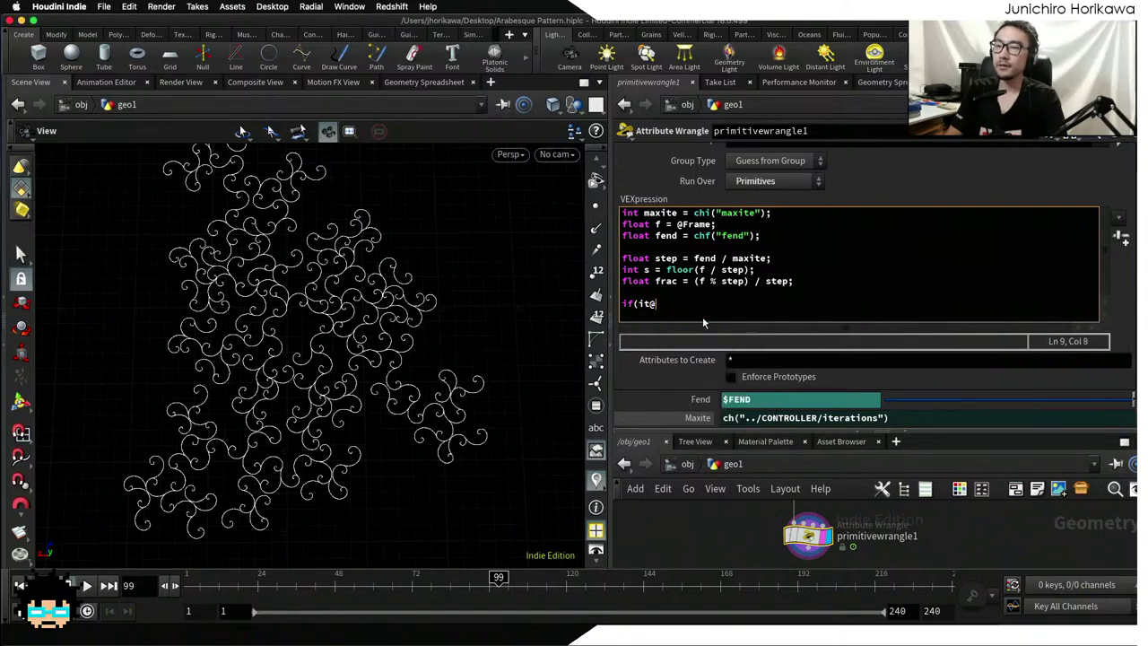
pyautogui.write('@i')
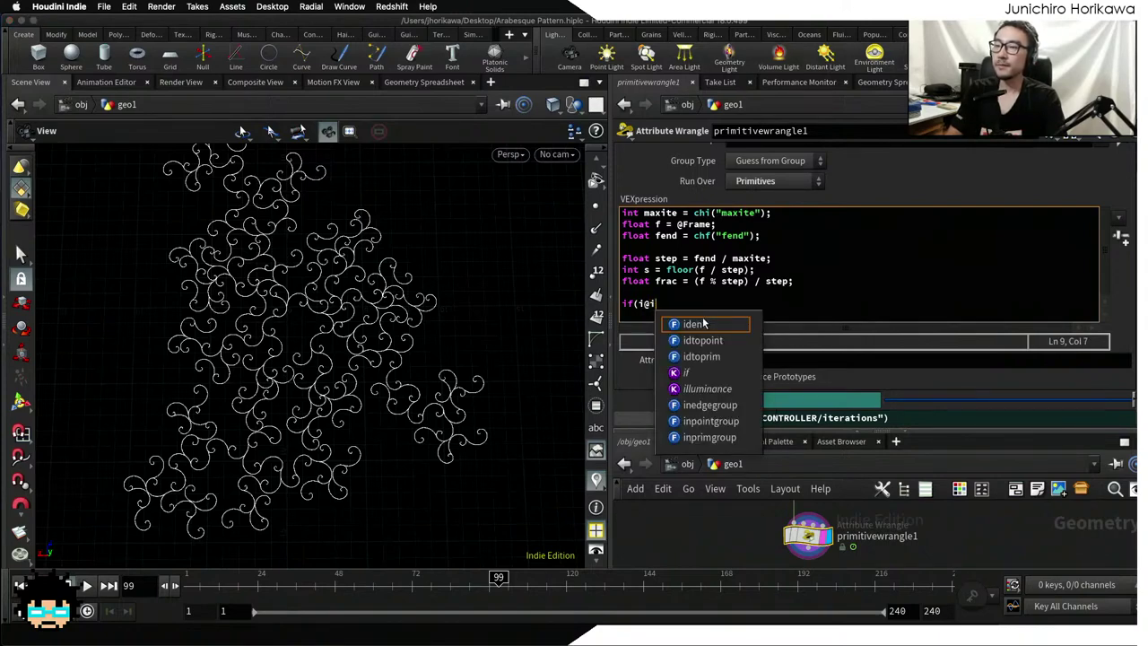
pyautogui.write('t')
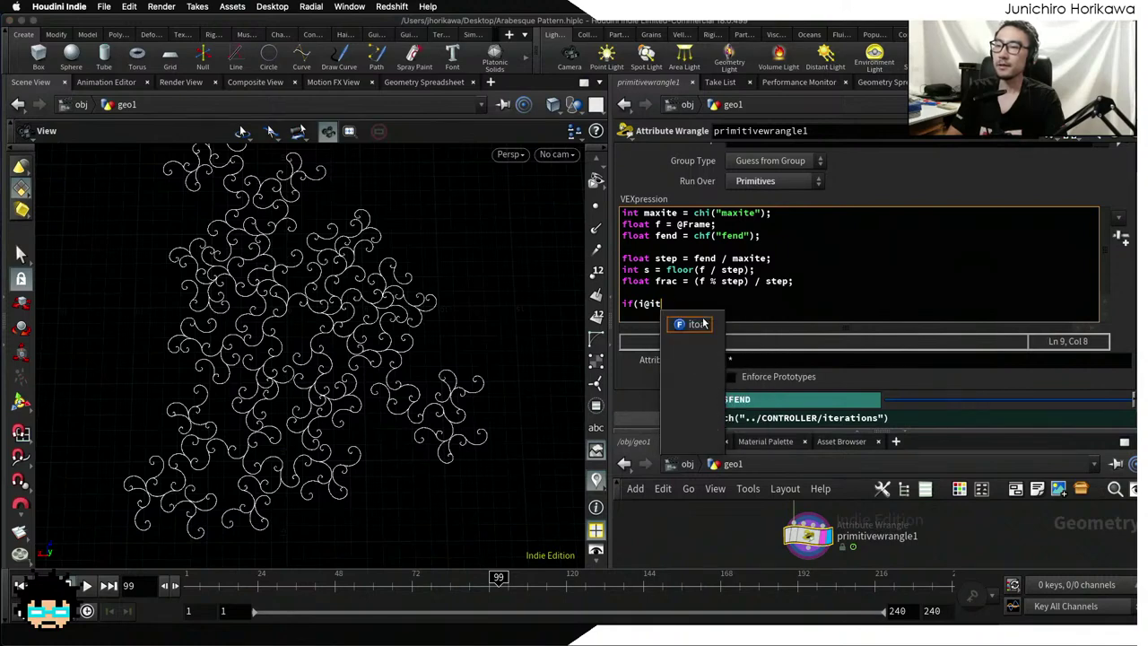
pyautogui.write('e > s){')
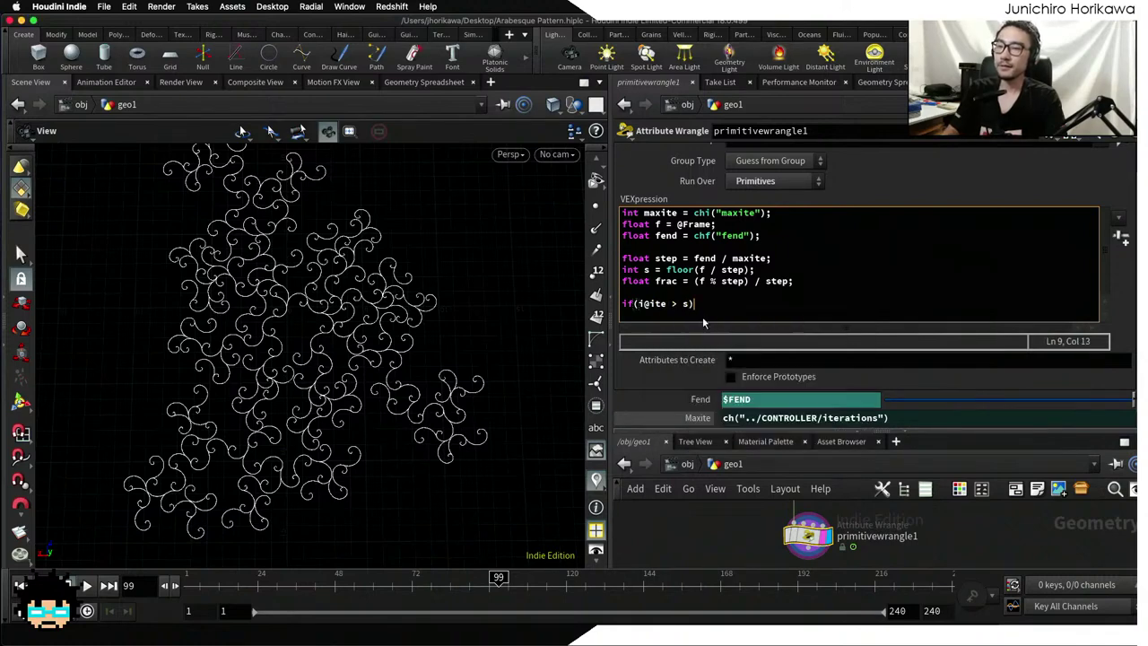
pyautogui.press('Return')
pyautogui.write('}')
pyautogui.press('Left')
pyautogui.press('Return')
pyautogui.press('Up')
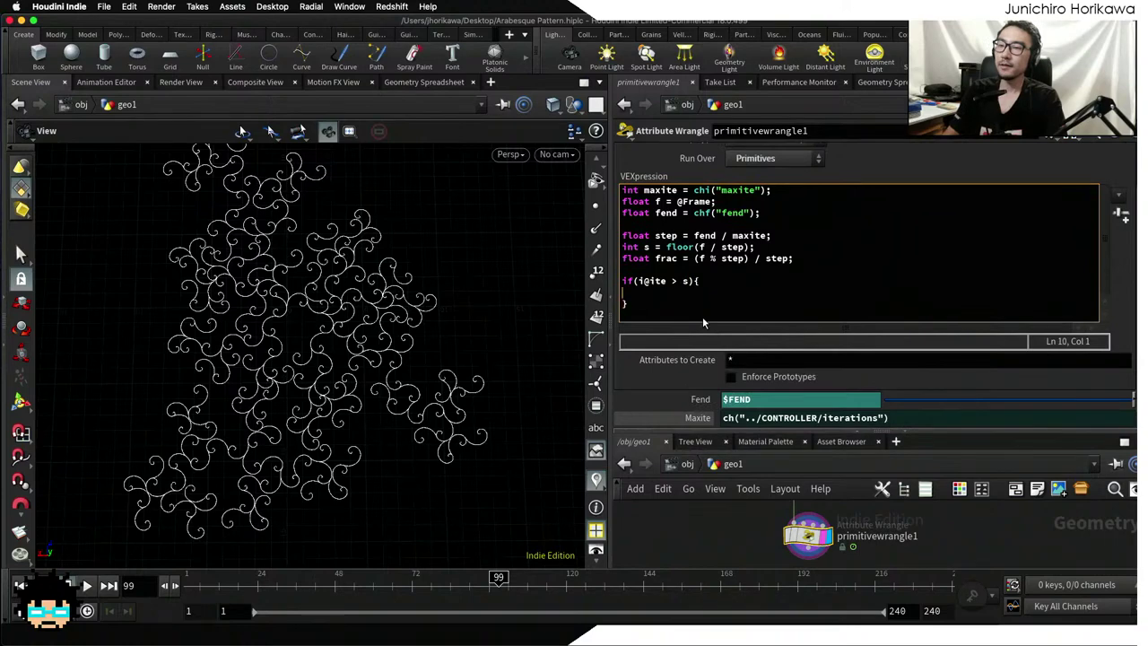
pyautogui.press('Tab')
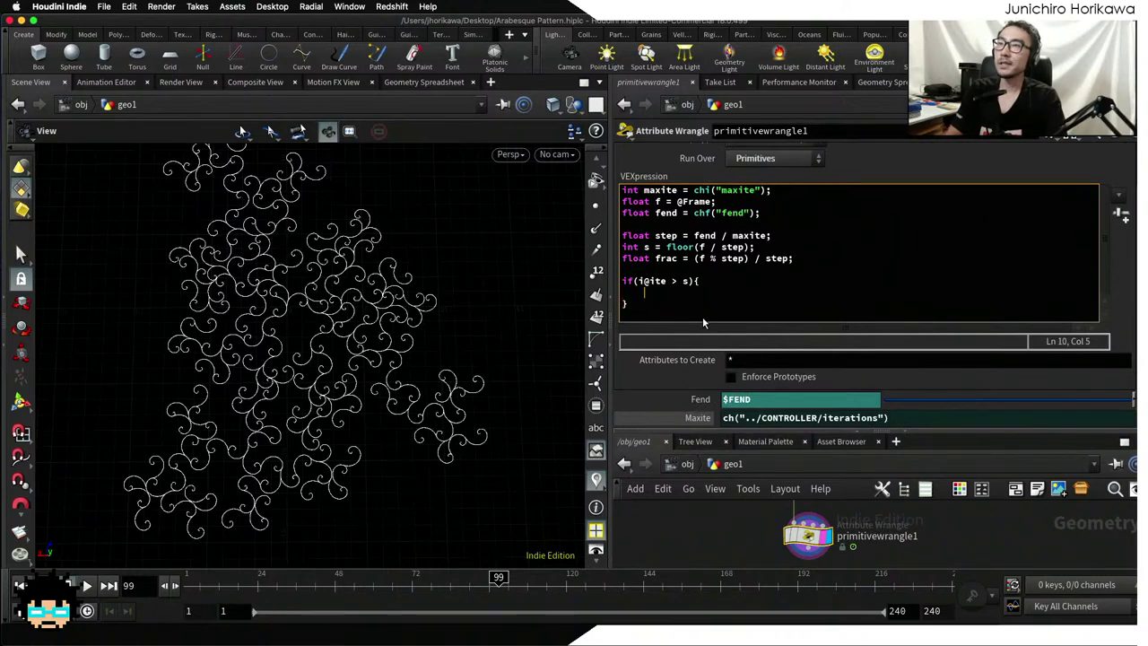
pyautogui.write('reve')
pyautogui.press('BackSpace')
pyautogui.press('BackSpace')
pyautogui.press('BackSpace')
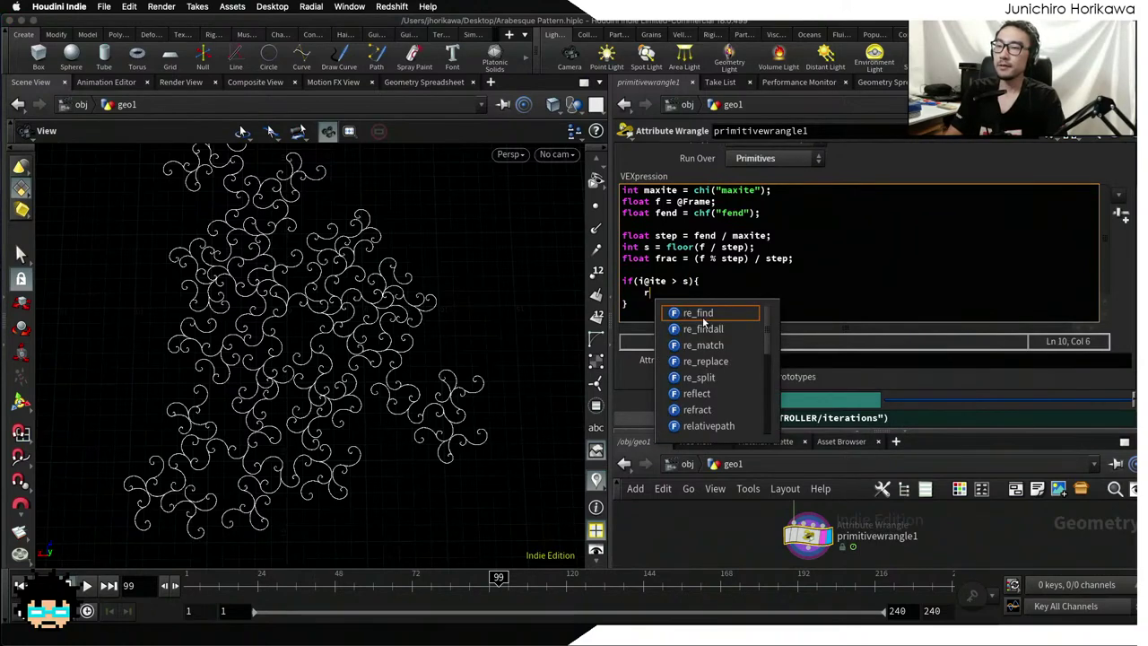
pyautogui.write('emovepr')
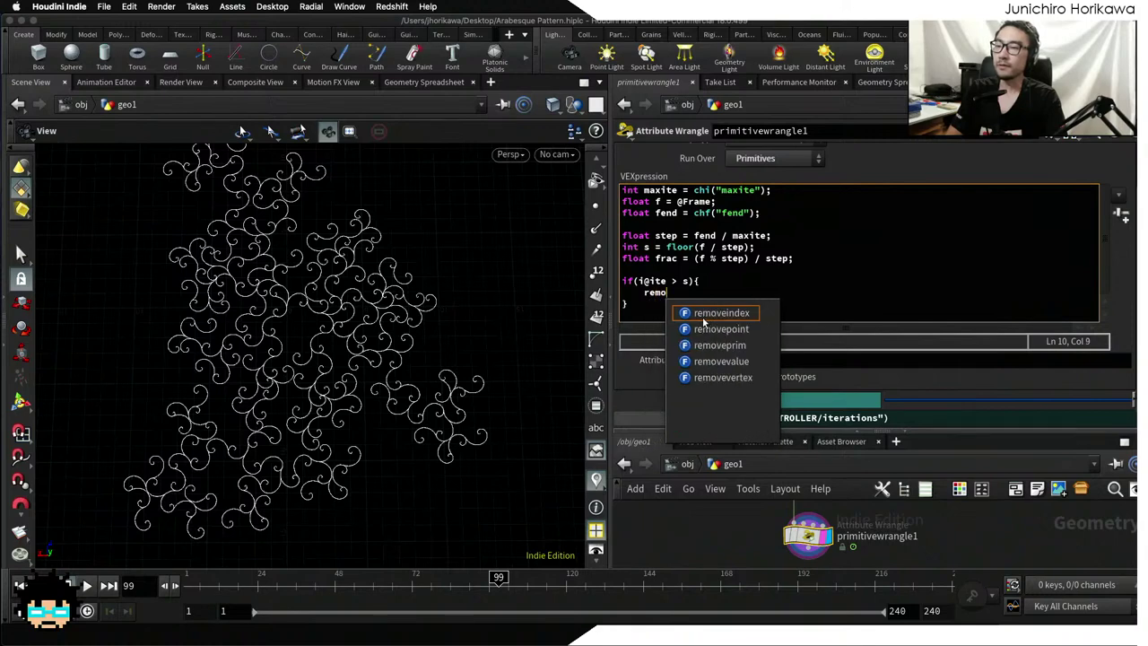
pyautogui.write('im(')
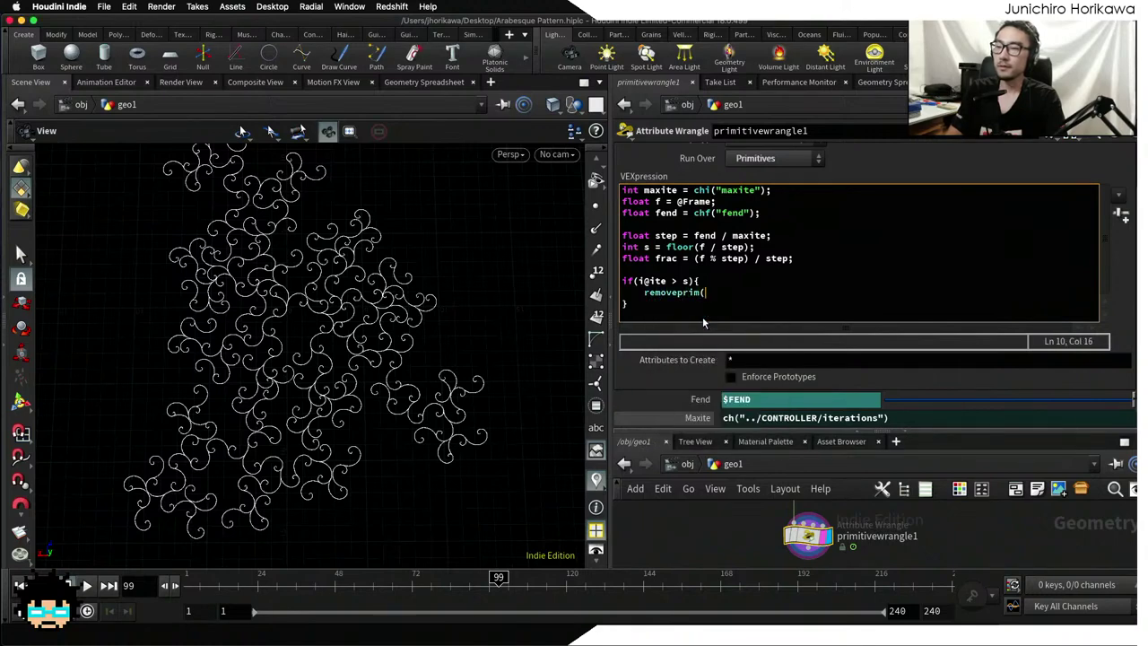
pyautogui.write('0, @primnum);')
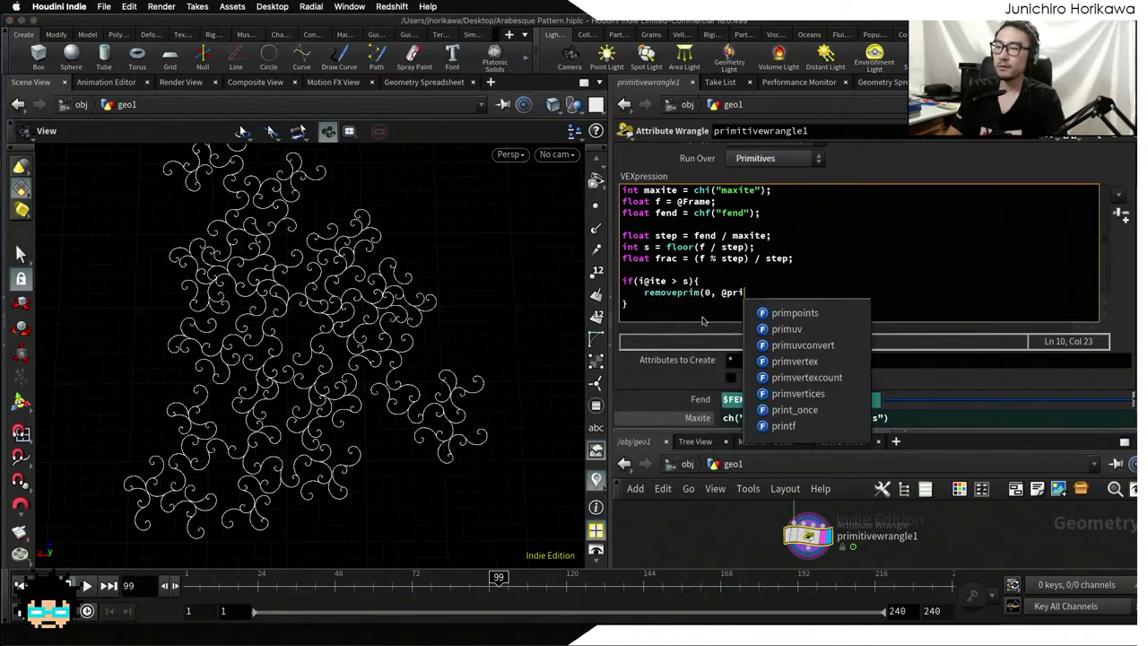
pyautogui.click(695, 528)
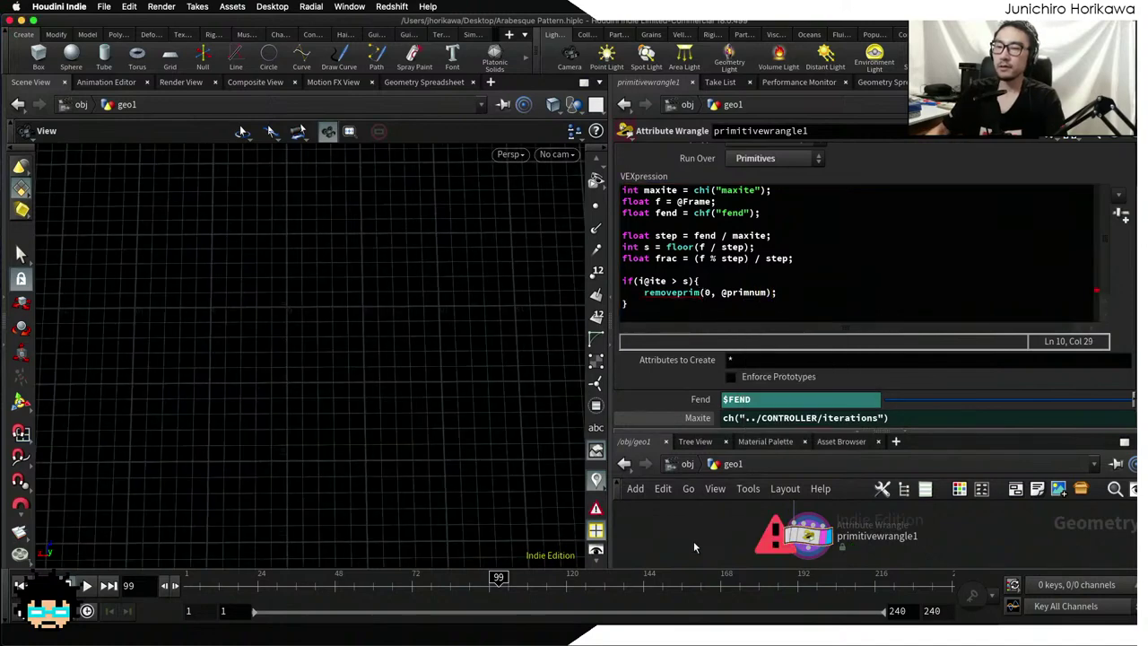
pyautogui.click(769, 291)
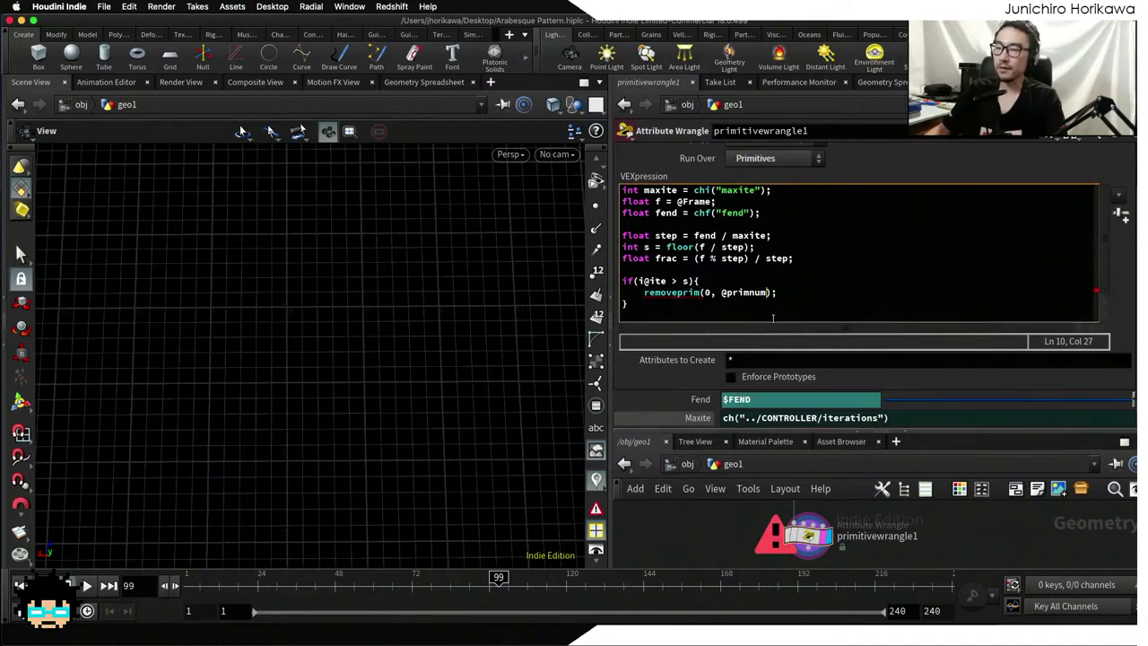
pyautogui.write(', 1')
pyautogui.click(718, 502)
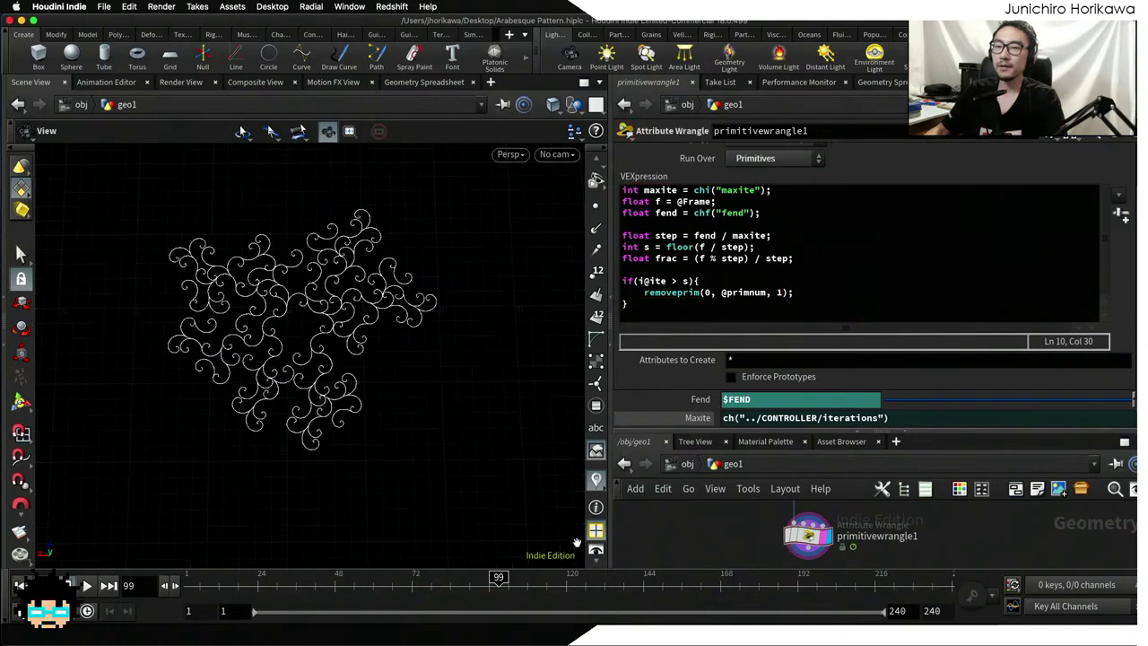
pyautogui.hotkey('ctrl', 'Up')
# Play the growth animation, stop at frame 1, step through frames, then return after the if block.
pyautogui.click(87, 585)
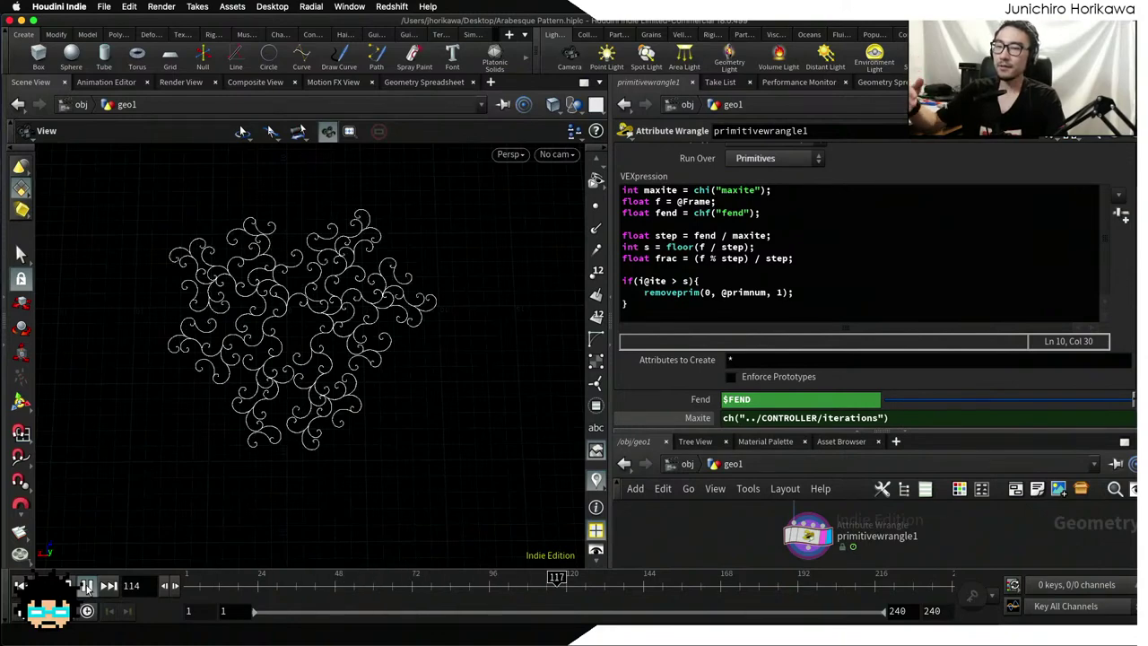
pyautogui.click(189, 579)
pyautogui.moveTo(190, 579); pyautogui.dragTo(120, 603)
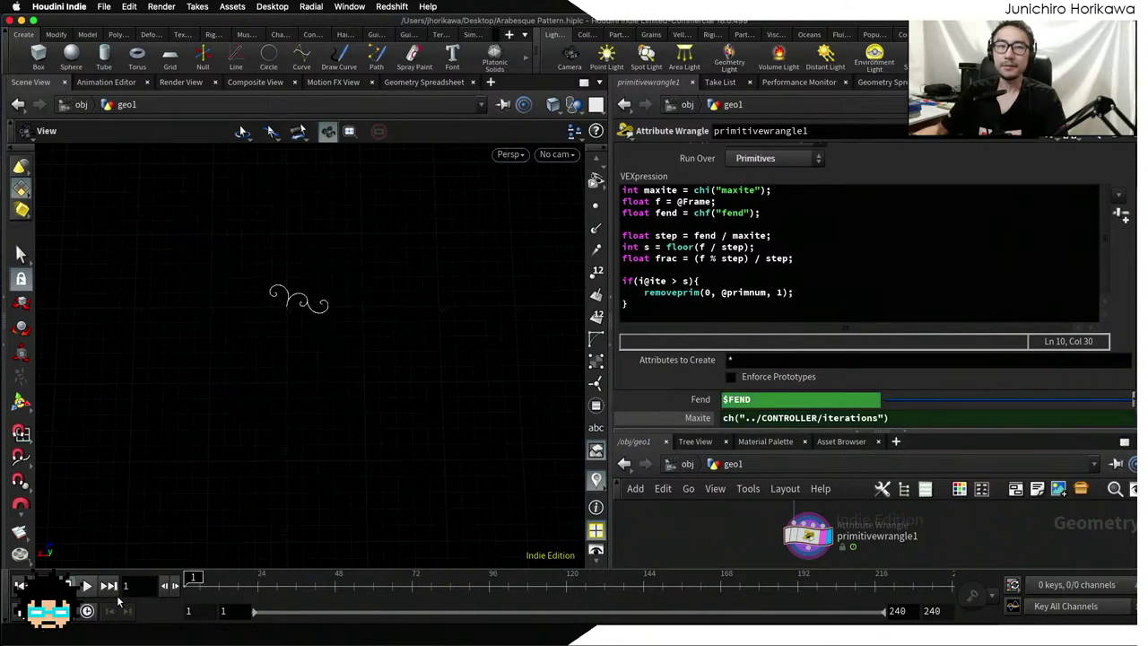
pyautogui.click(665, 304)
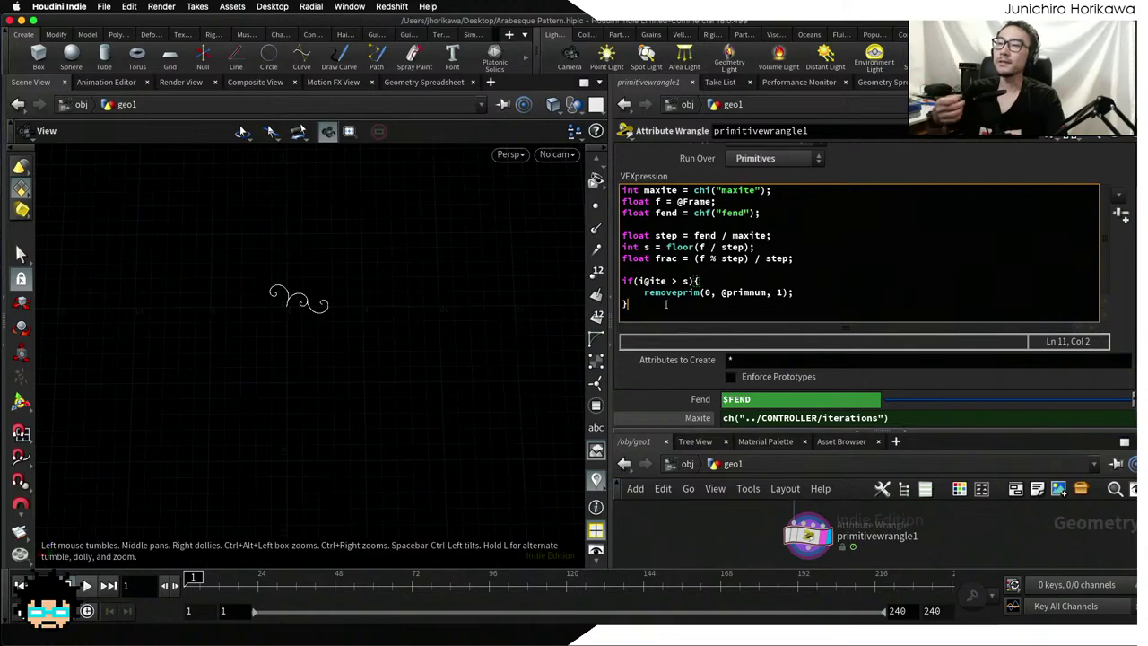
pyautogui.moveTo(793, 258); pyautogui.dragTo(608, 260)
pyautogui.click(689, 304)
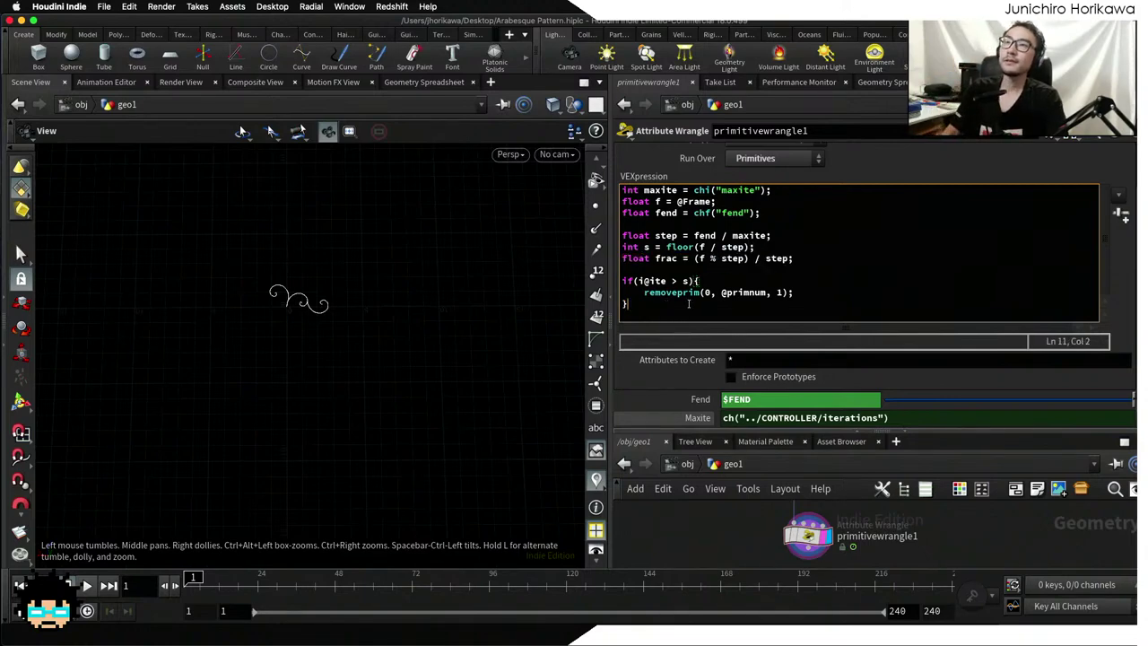
# Add an empty '}else if(i@ite == s){' branch with an indented line inside.
pyautogui.write('else if(i@')
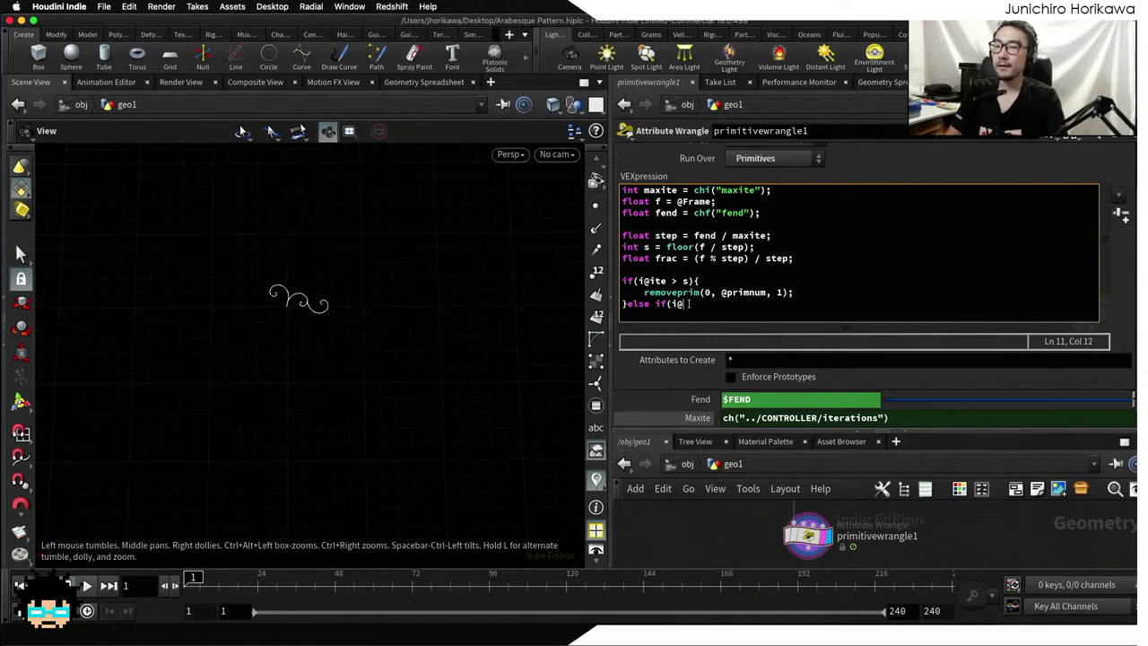
pyautogui.write('ite == s){')
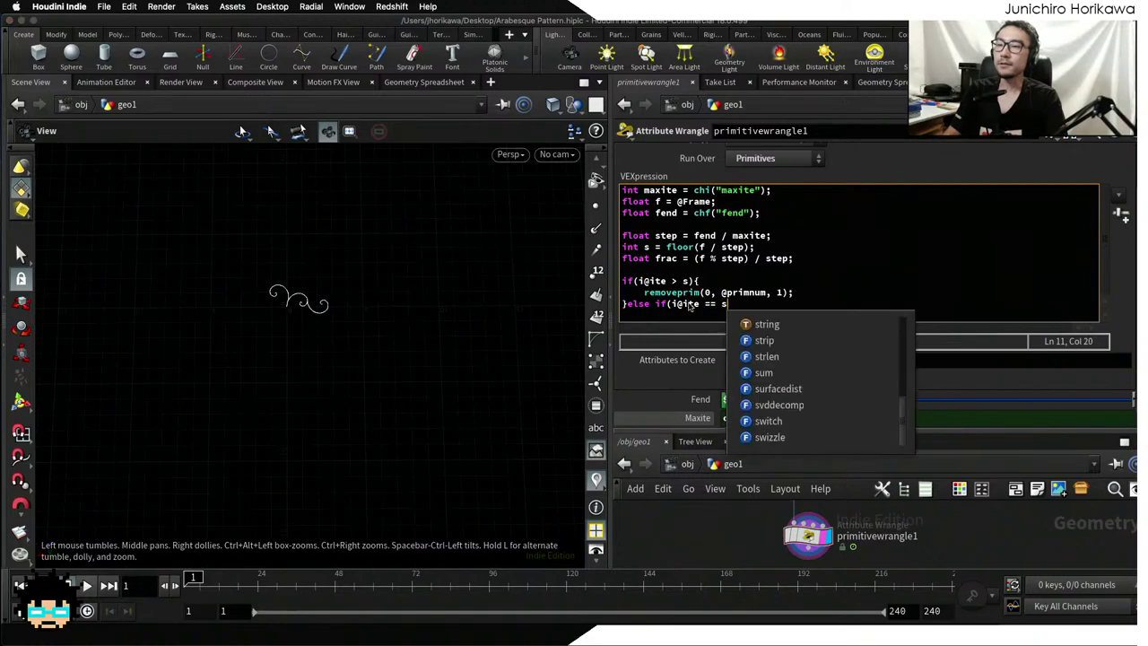
pyautogui.press('Return')
pyautogui.write('}')
pyautogui.press('Return')
pyautogui.press('Up')
pyautogui.press('Tab')
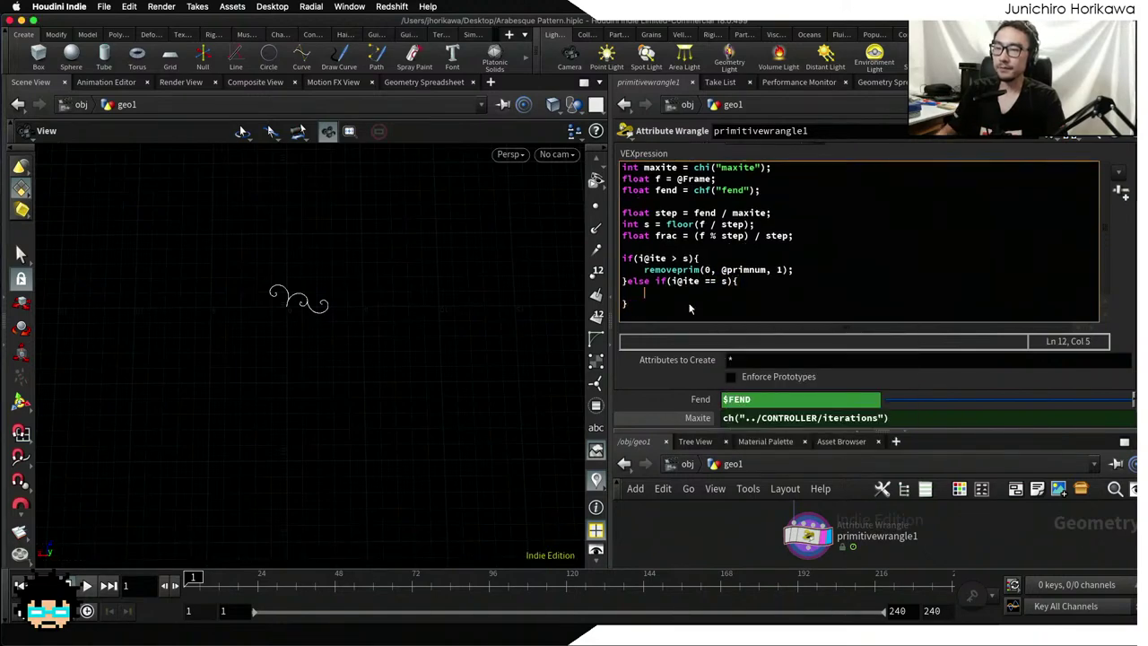
# Compare frames 67 and 23, place the caret inside the else-if branch, and jump to frame 16.
pyautogui.click(395, 576)
pyautogui.moveTo(395, 577); pyautogui.dragTo(242, 584)
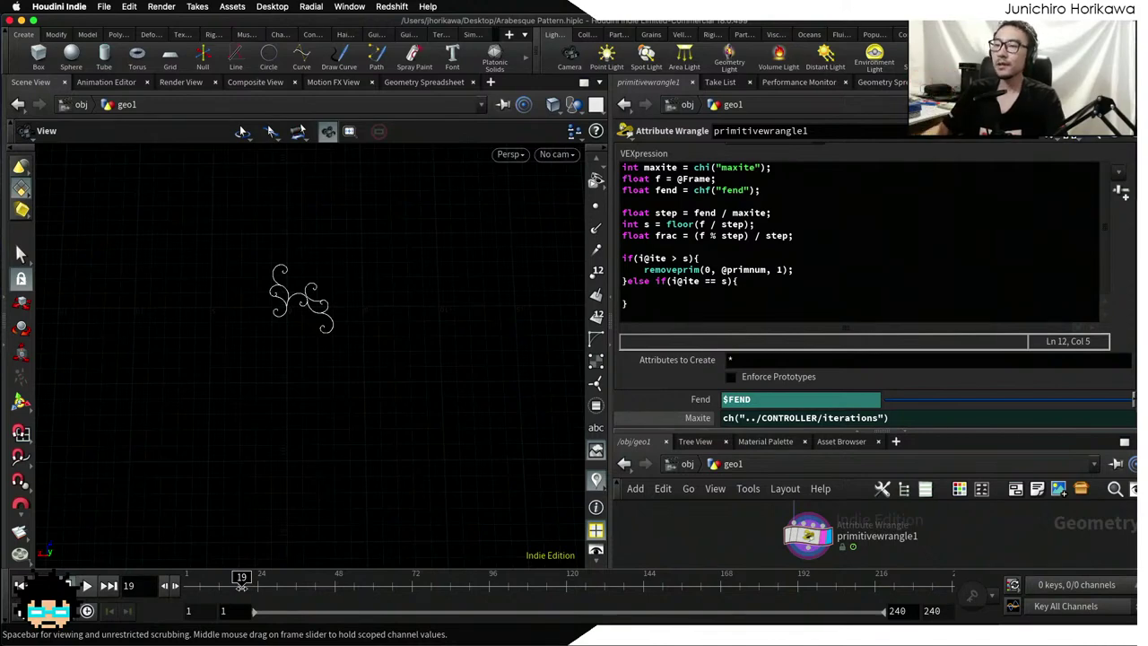
pyautogui.doubleClick(724, 281)
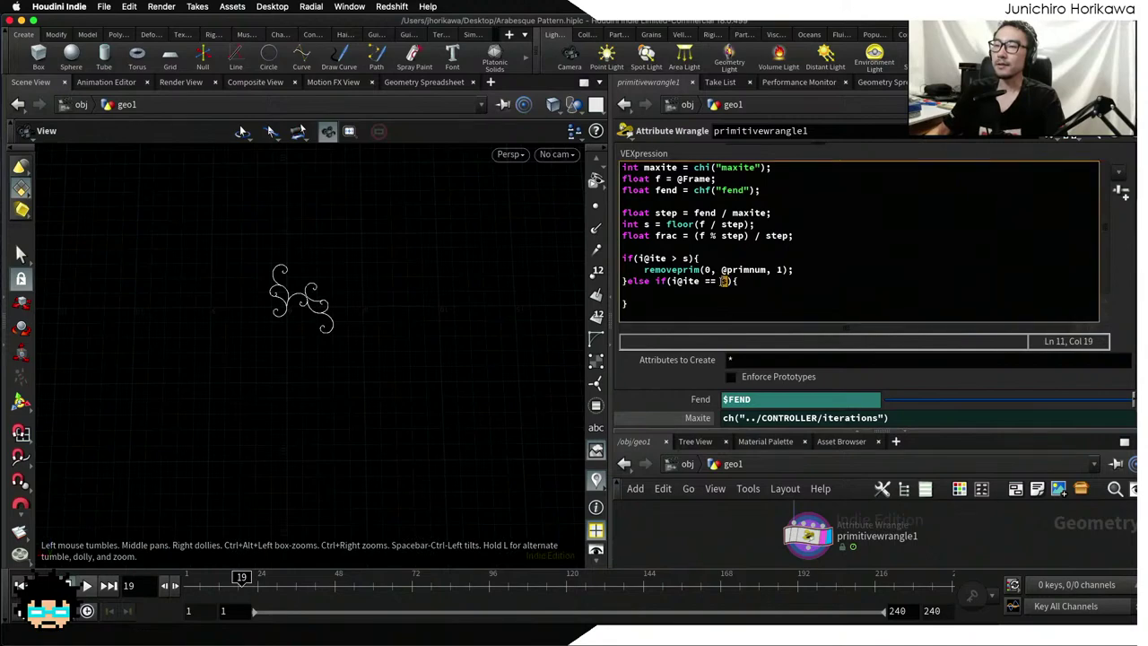
pyautogui.click(718, 289)
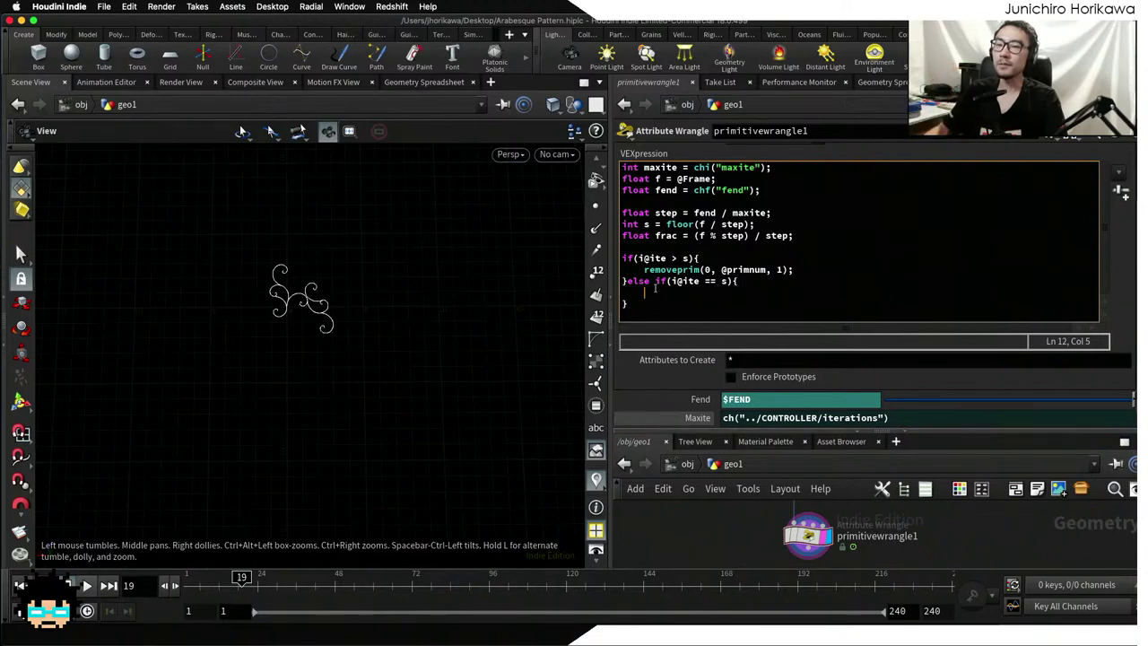
pyautogui.click(226, 578)
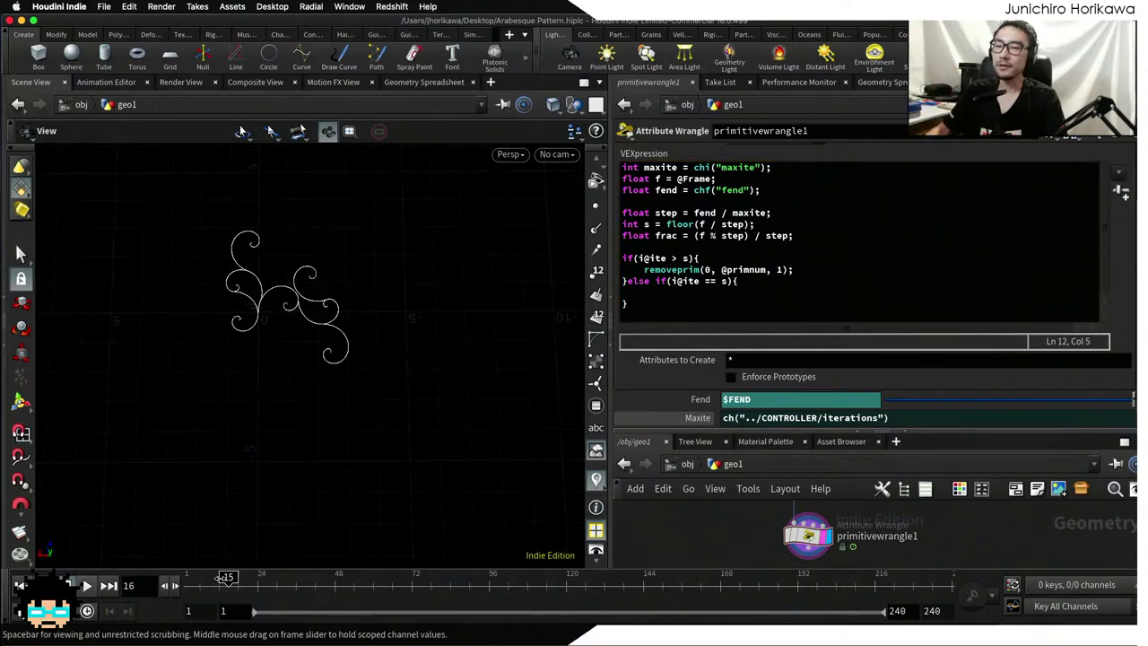
pyautogui.moveTo(226, 578); pyautogui.dragTo(242, 577)
pyautogui.click(689, 190)
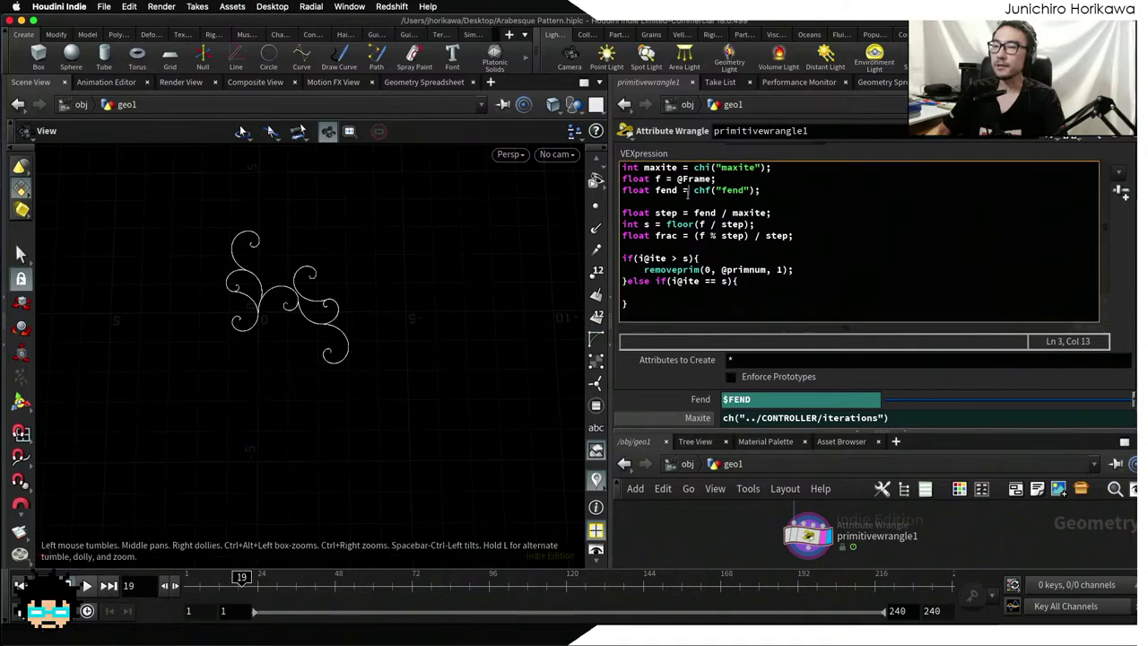
pyautogui.moveTo(795, 235); pyautogui.dragTo(653, 235)
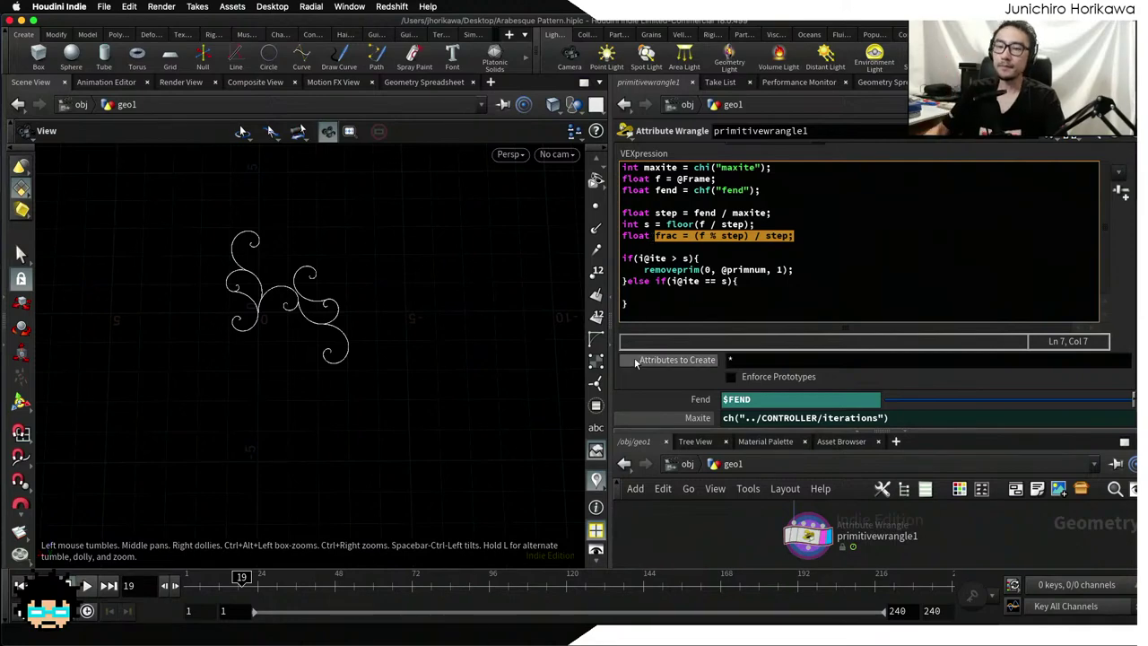
pyautogui.scroll(5, 324, 325)
pyautogui.scroll(5, 324, 324)
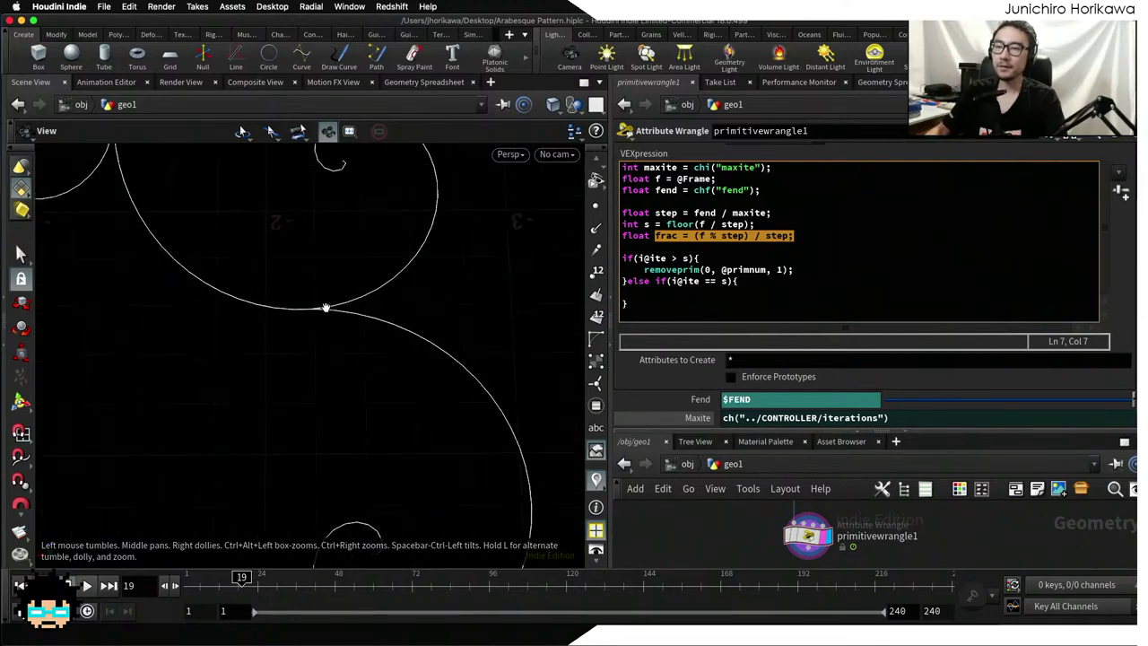
pyautogui.scroll(-5, 334, 311)
pyautogui.scroll(-2, 328, 310)
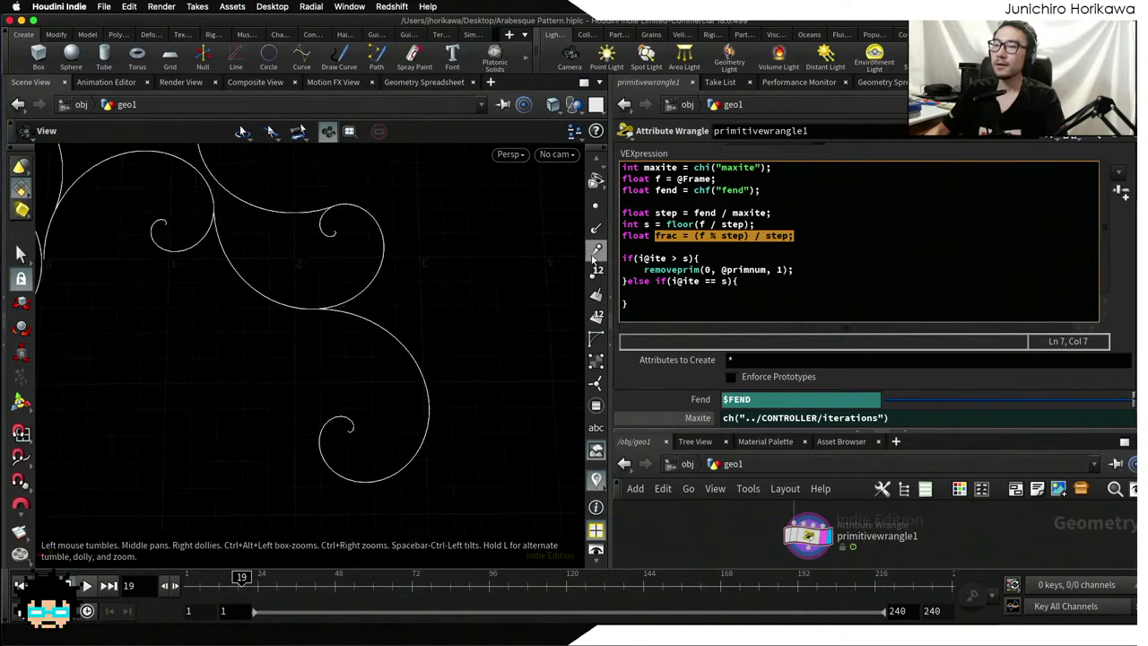
pyautogui.moveTo(664, 235)
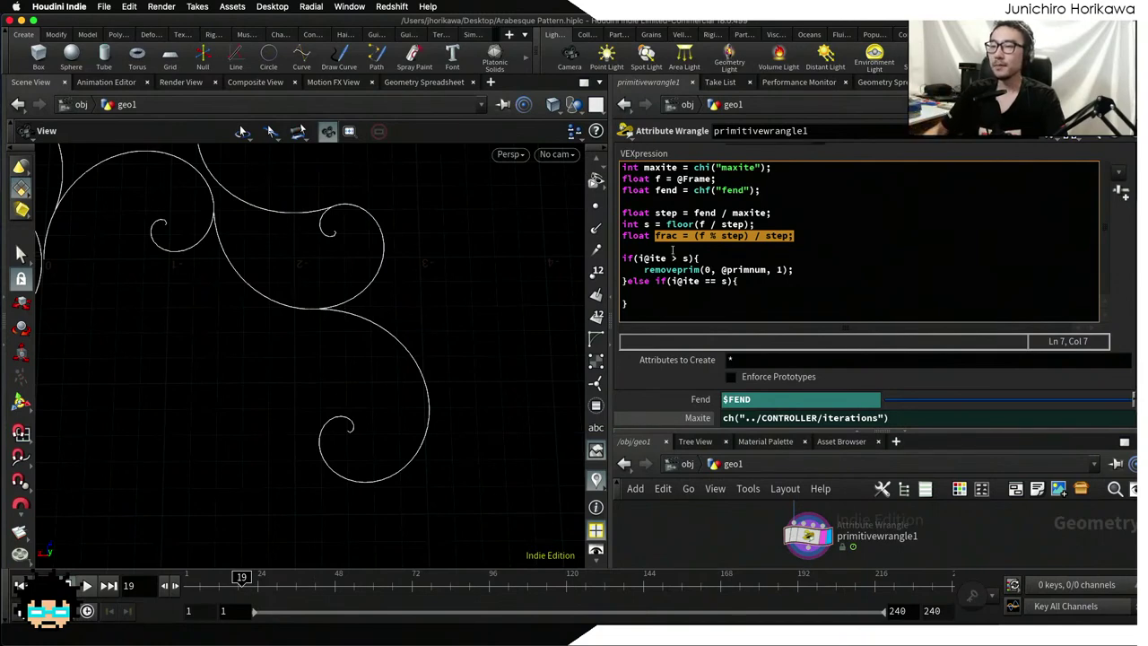
pyautogui.click(651, 235)
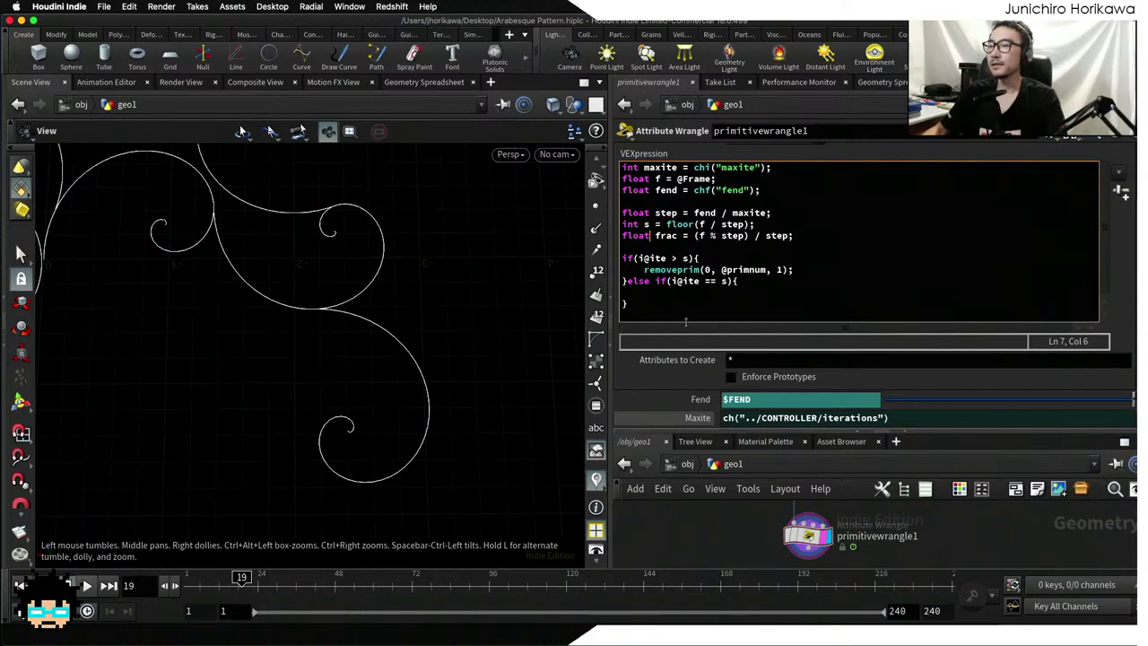
pyautogui.click(698, 296)
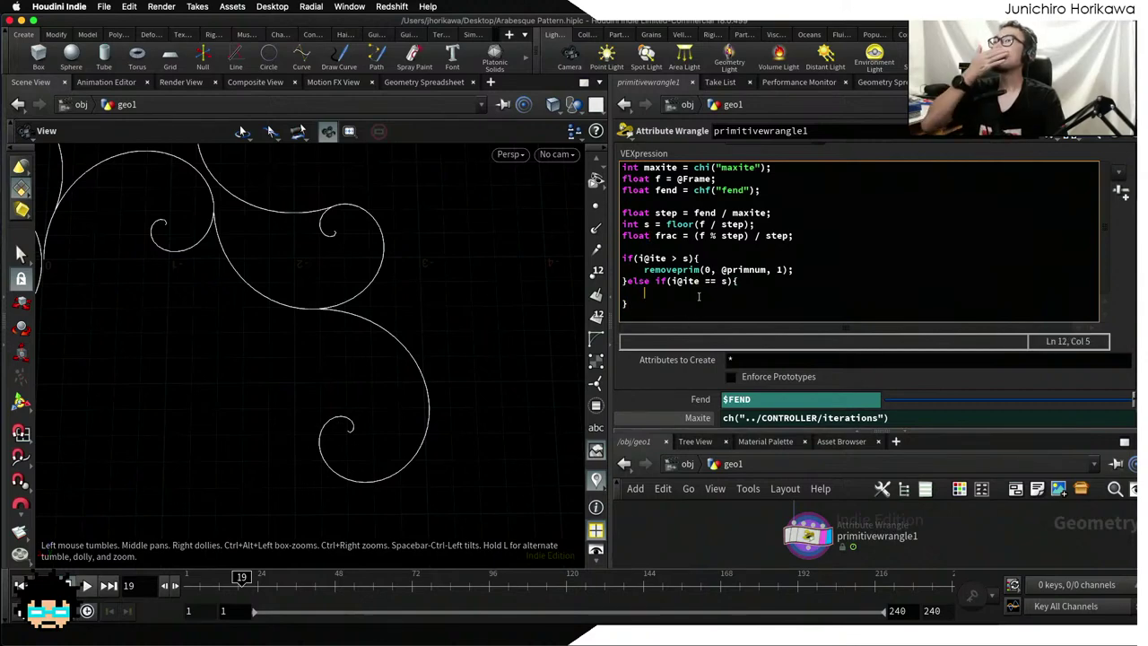
pyautogui.write('int')
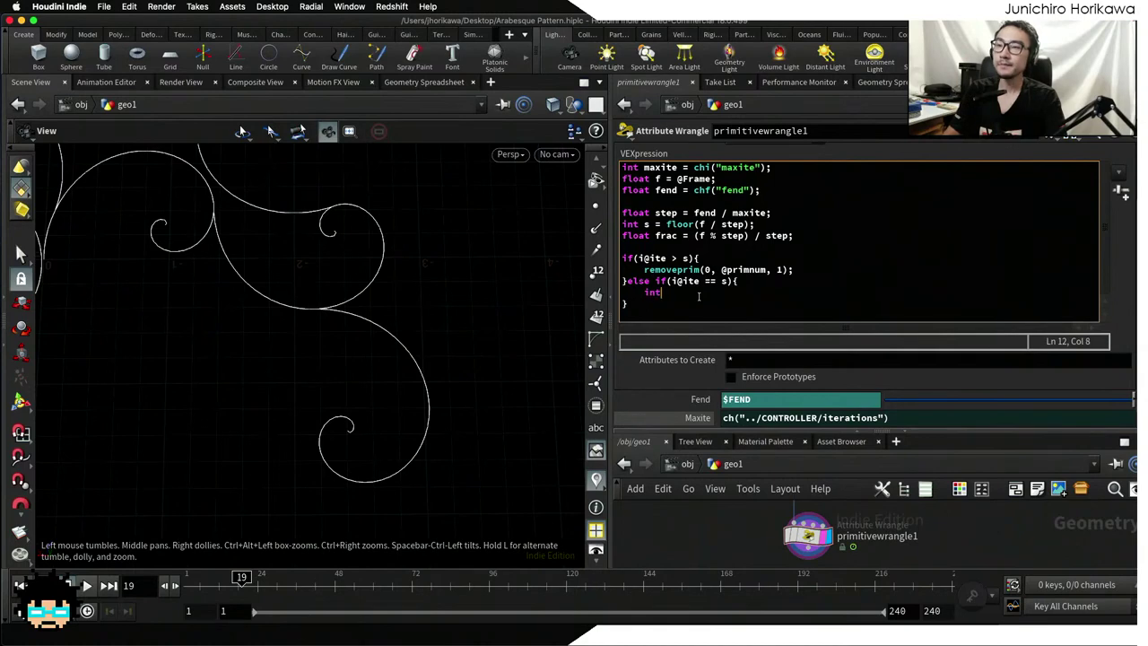
pyautogui.write(' pts[]')
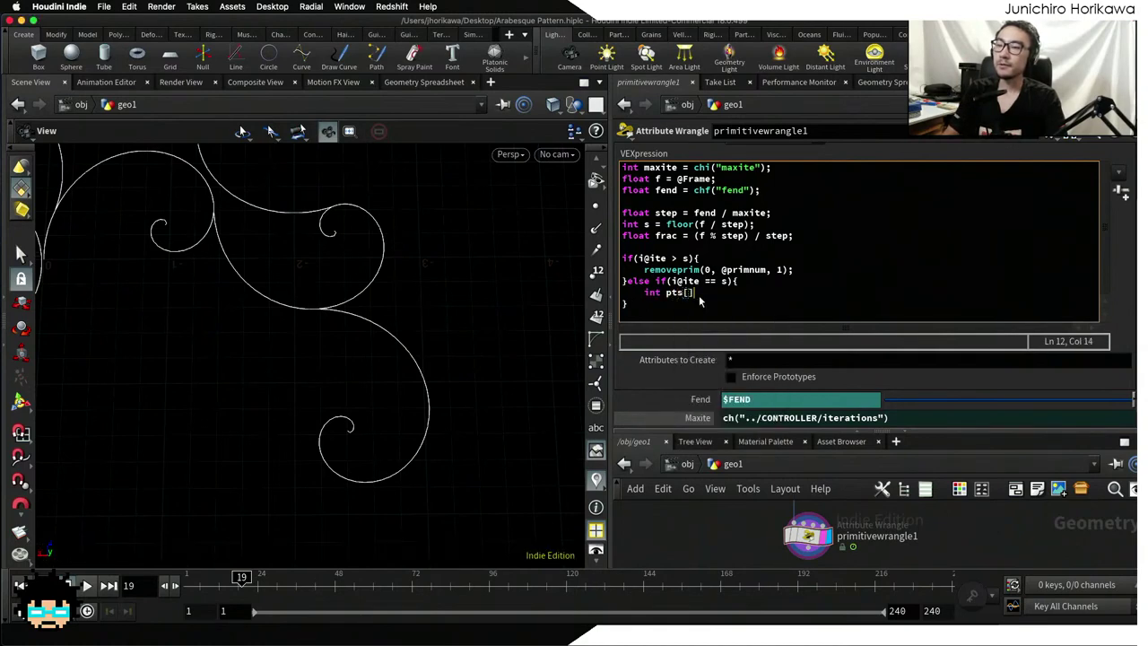
pyautogui.write(' = ')
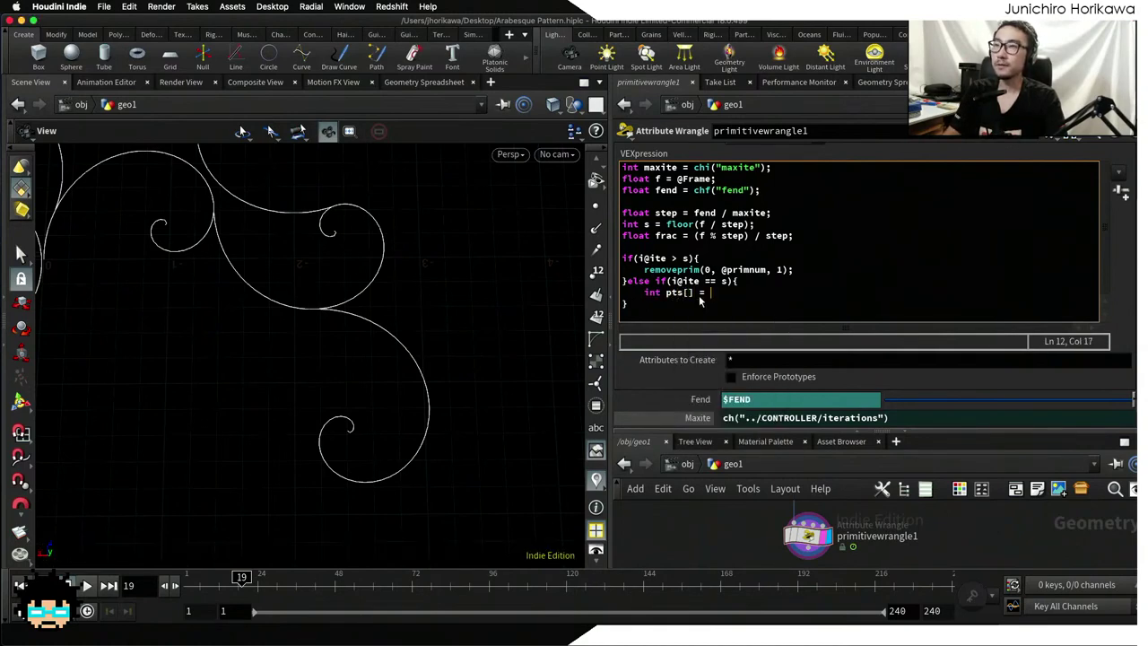
pyautogui.write('primpoints(0,')
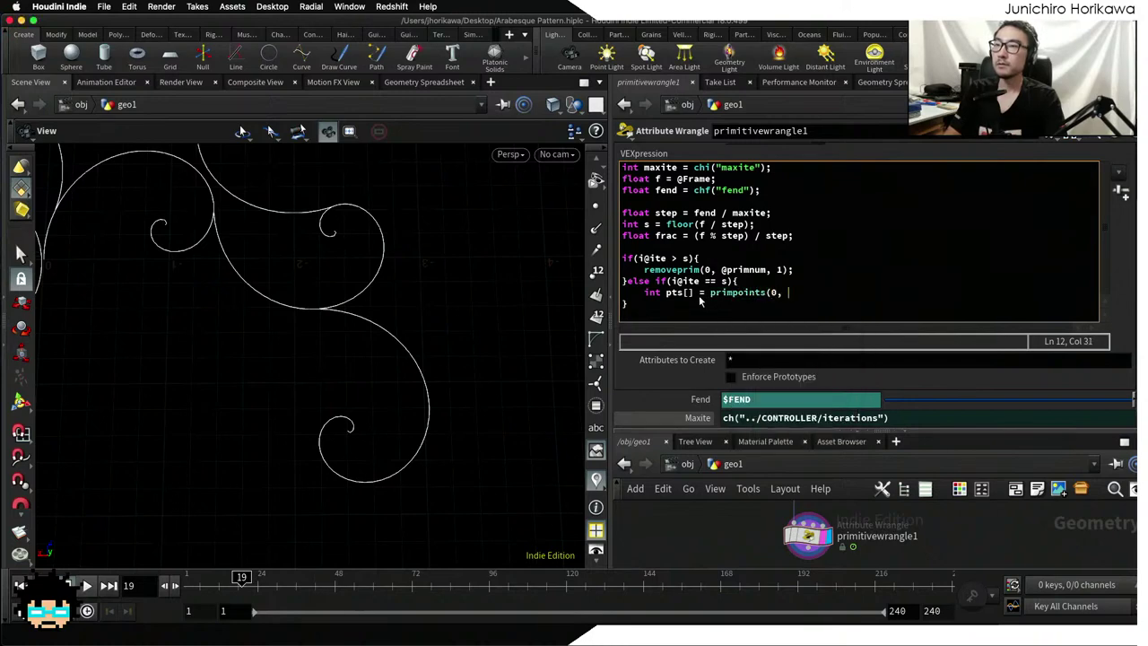
pyautogui.write(' @primnum);')
pyautogui.press('Return')
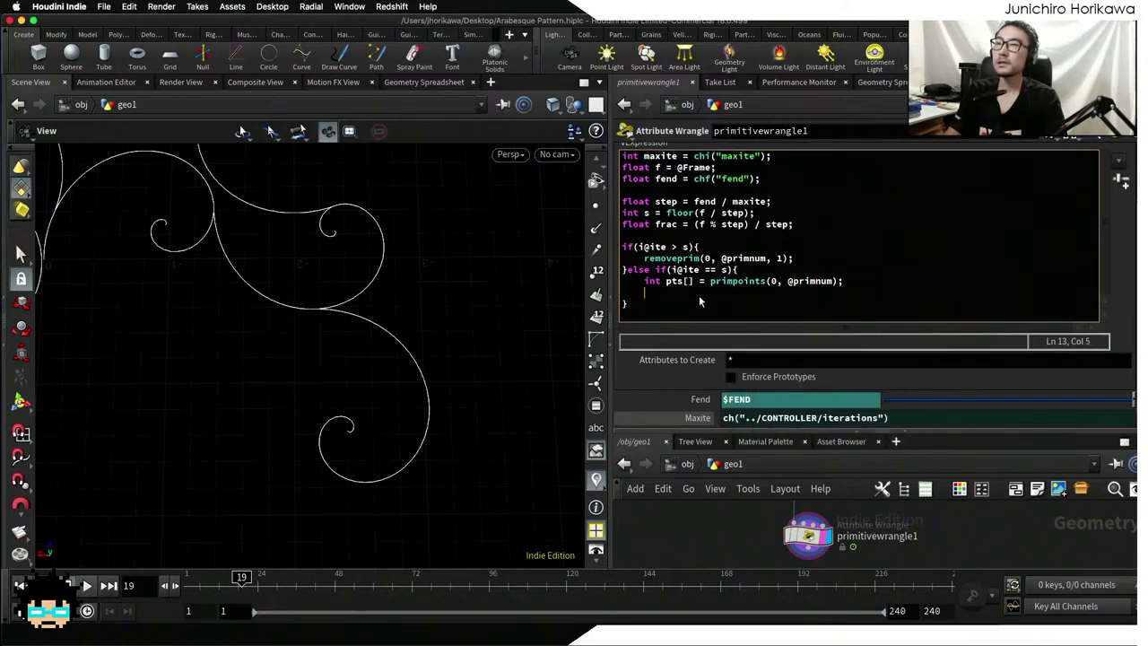
pyautogui.write('for(int')
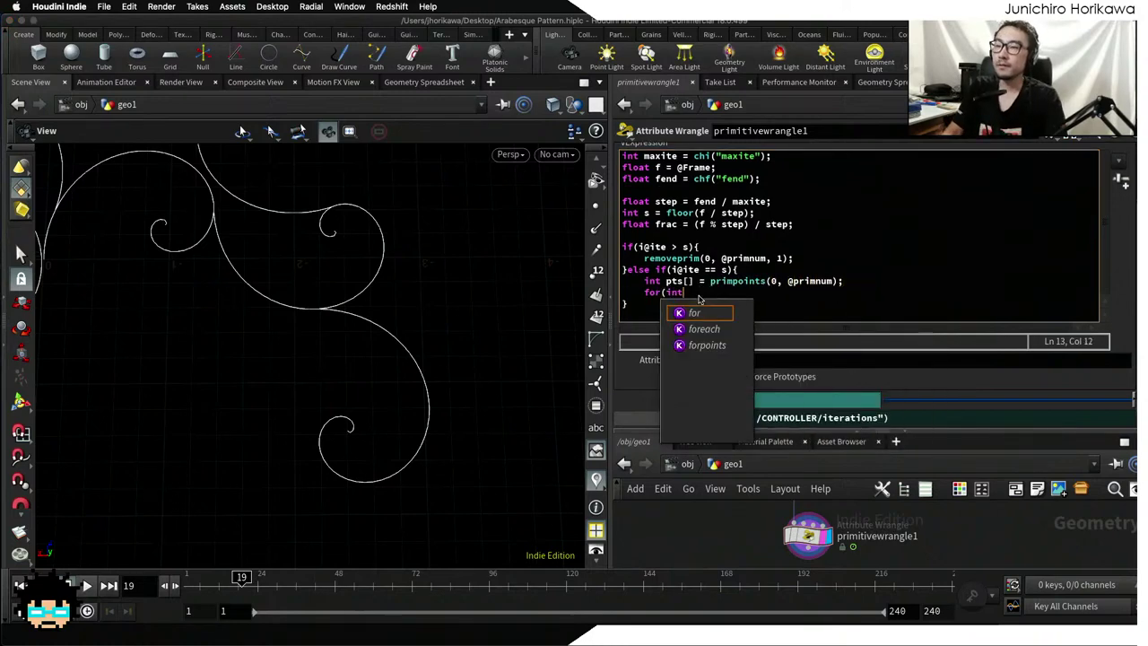
pyautogui.write(' i=0; i')
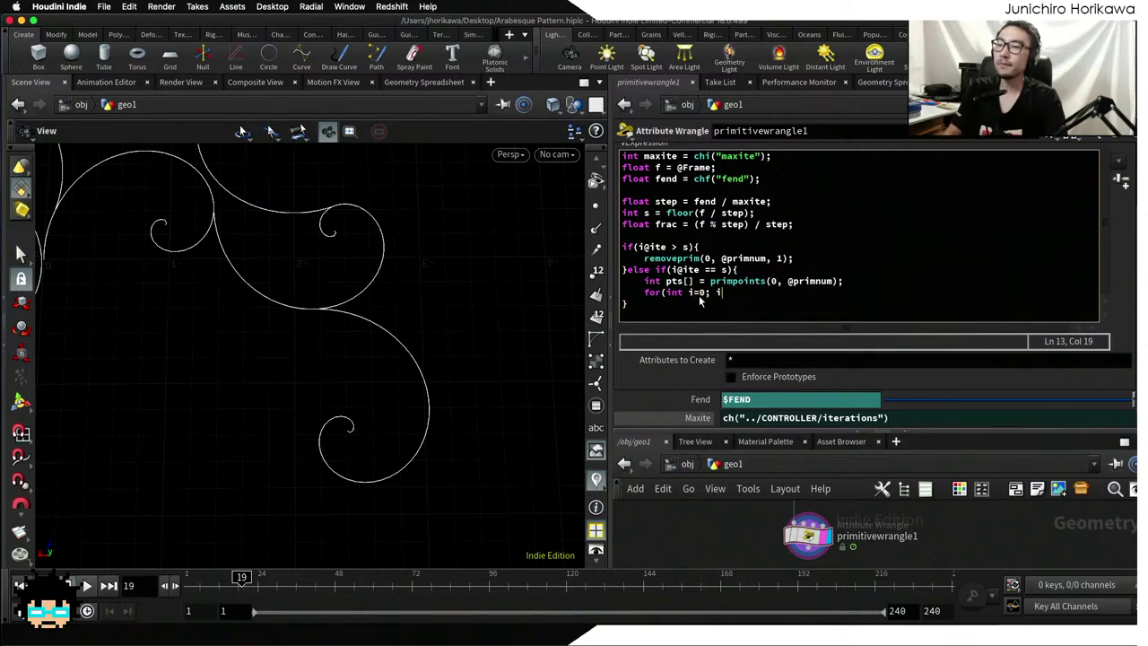
pyautogui.write('<len')
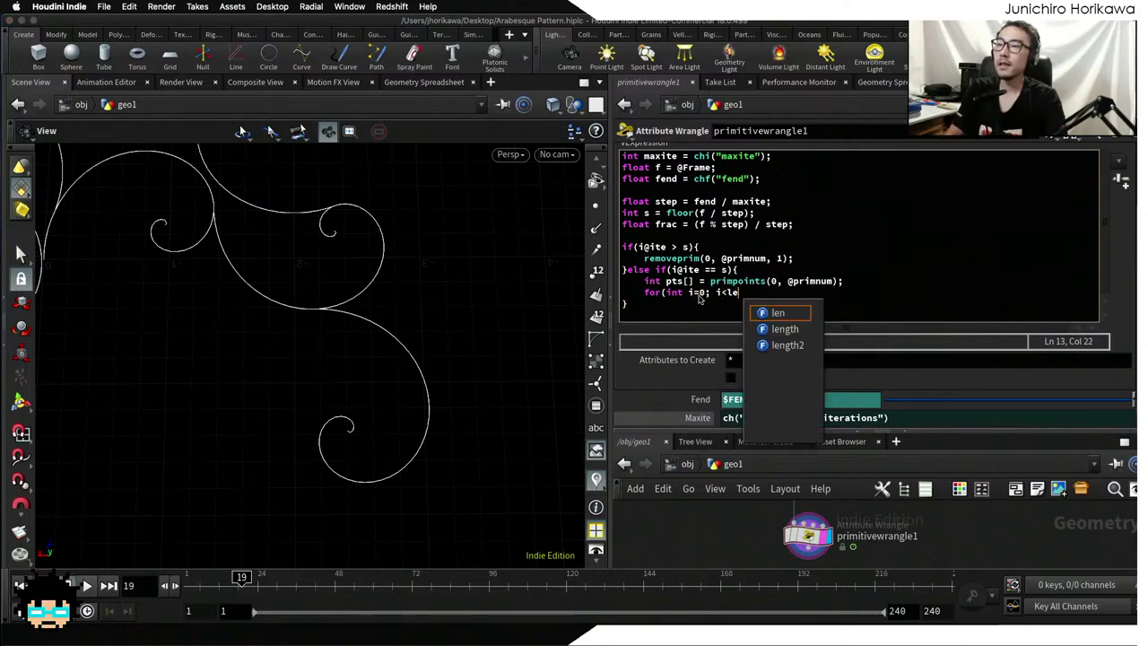
pyautogui.press('BackSpace')
pyautogui.press('BackSpace')
pyautogui.press('BackSpace')
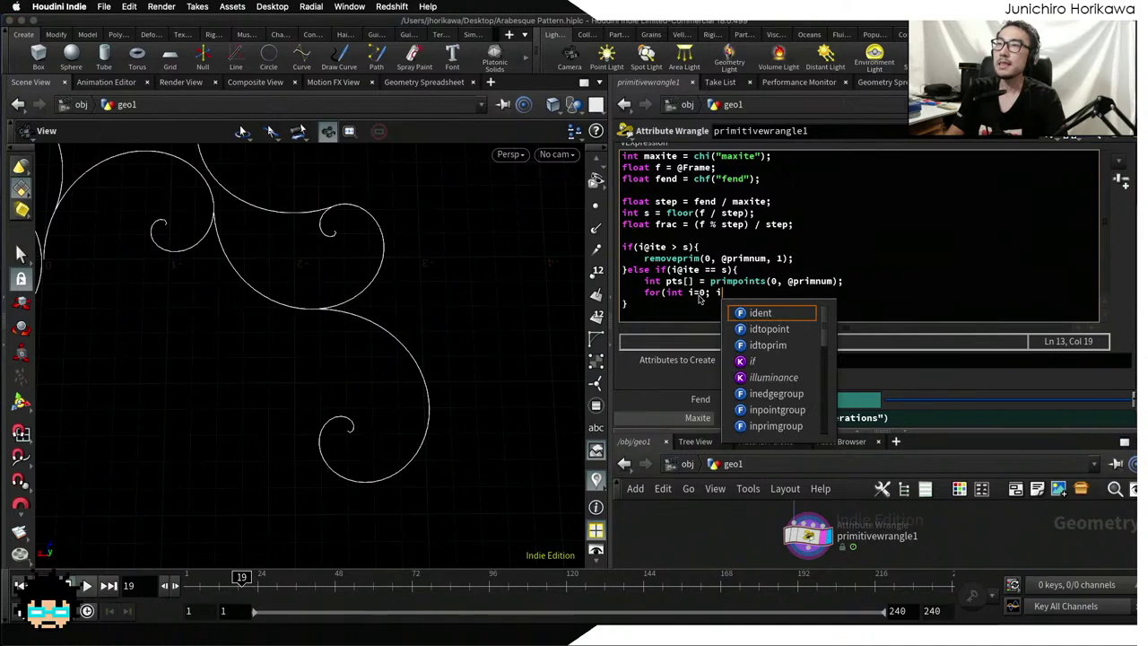
pyautogui.press('BackSpace')
pyautogui.press('BackSpace')
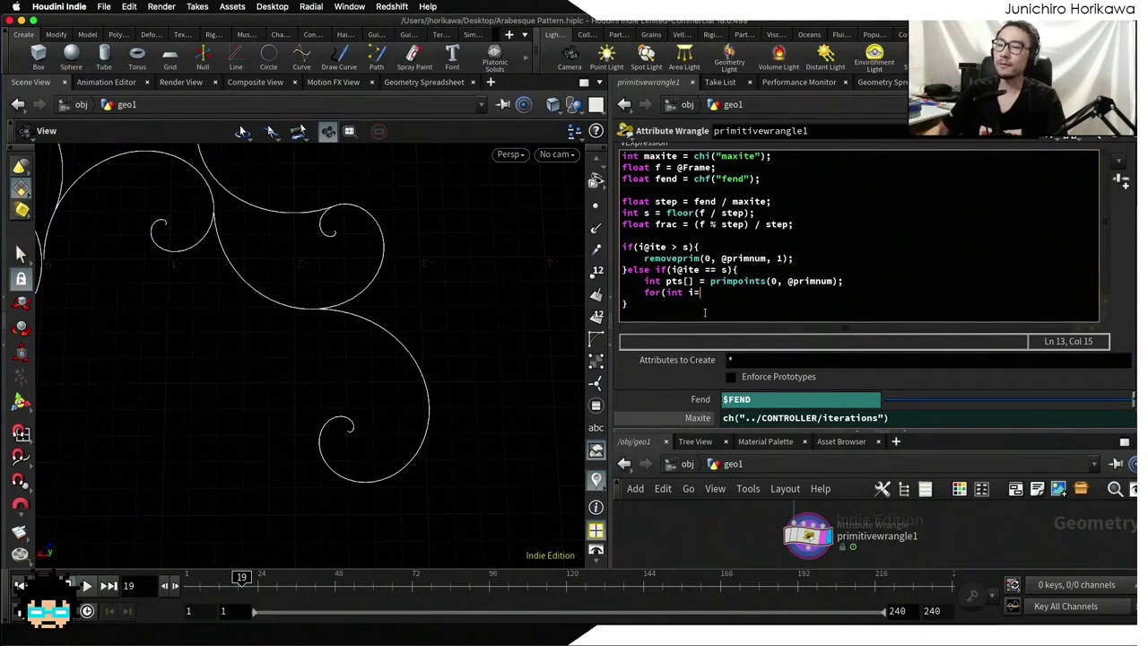
# Enlarge the network pane, template-flag foreach_end1, and advance the timeline to frame 28.
pyautogui.moveTo(939, 440); pyautogui.dragTo(944, 359)
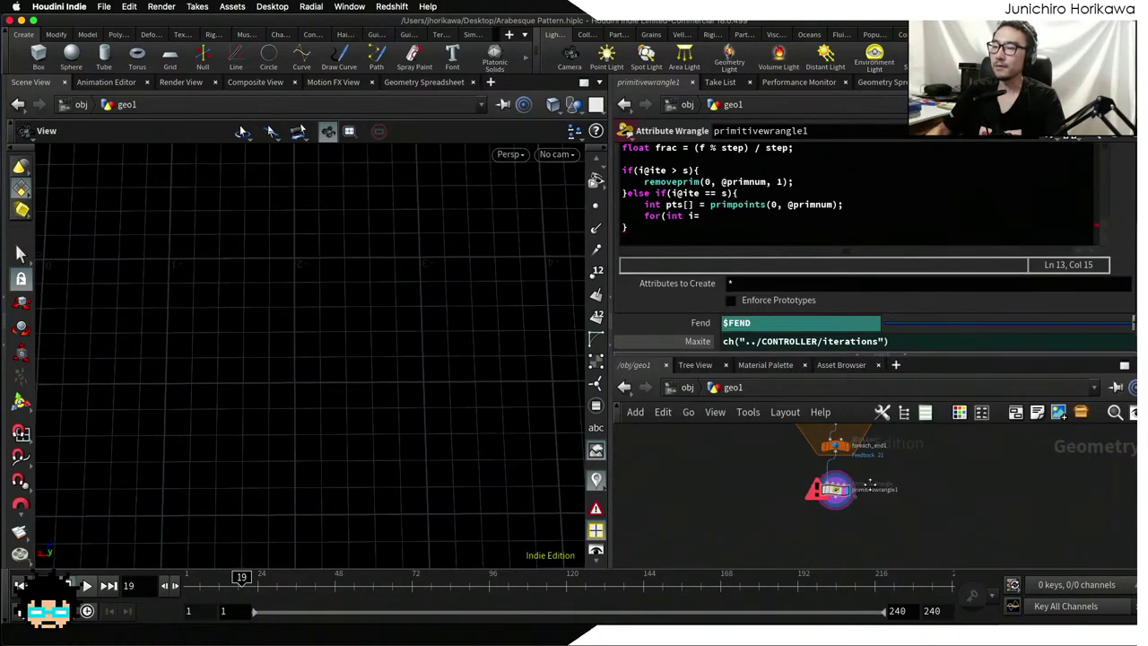
pyautogui.click(842, 484)
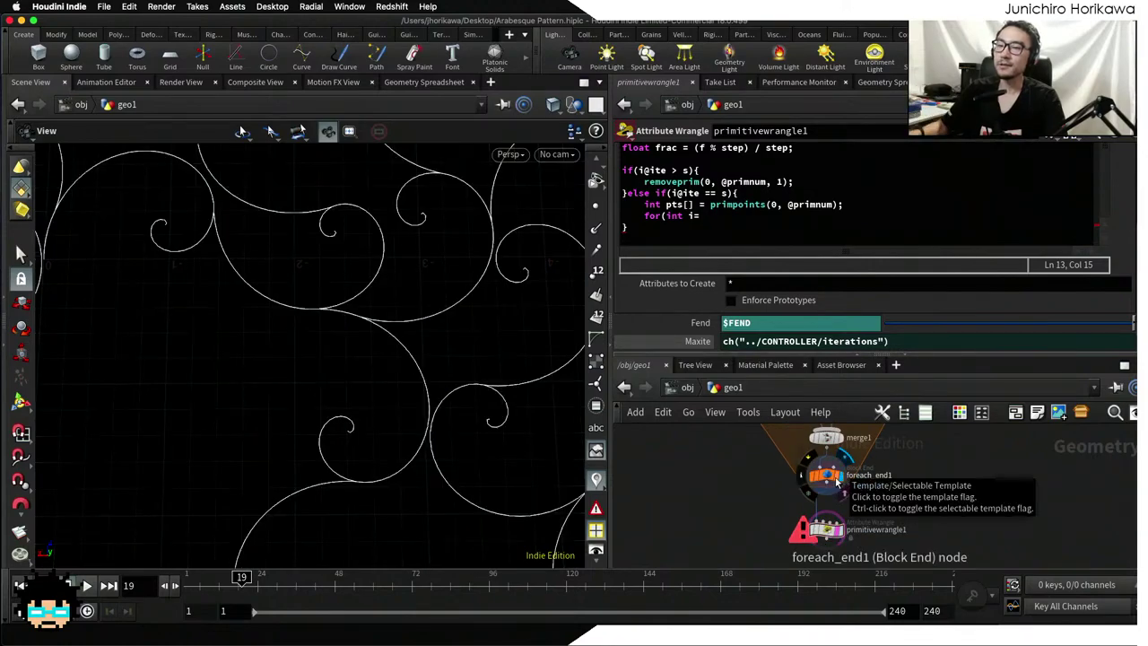
pyautogui.scroll(-5, 342, 349)
pyautogui.scroll(10, 342, 349)
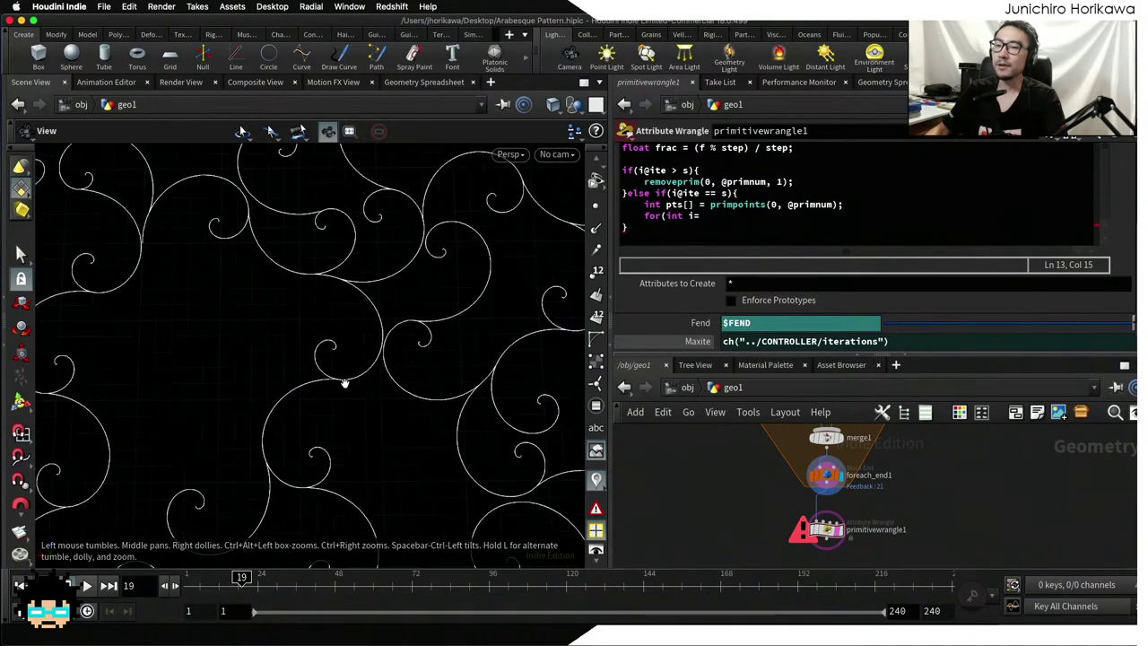
pyautogui.moveTo(333, 369); pyautogui.dragTo(334, 351, button='middle')
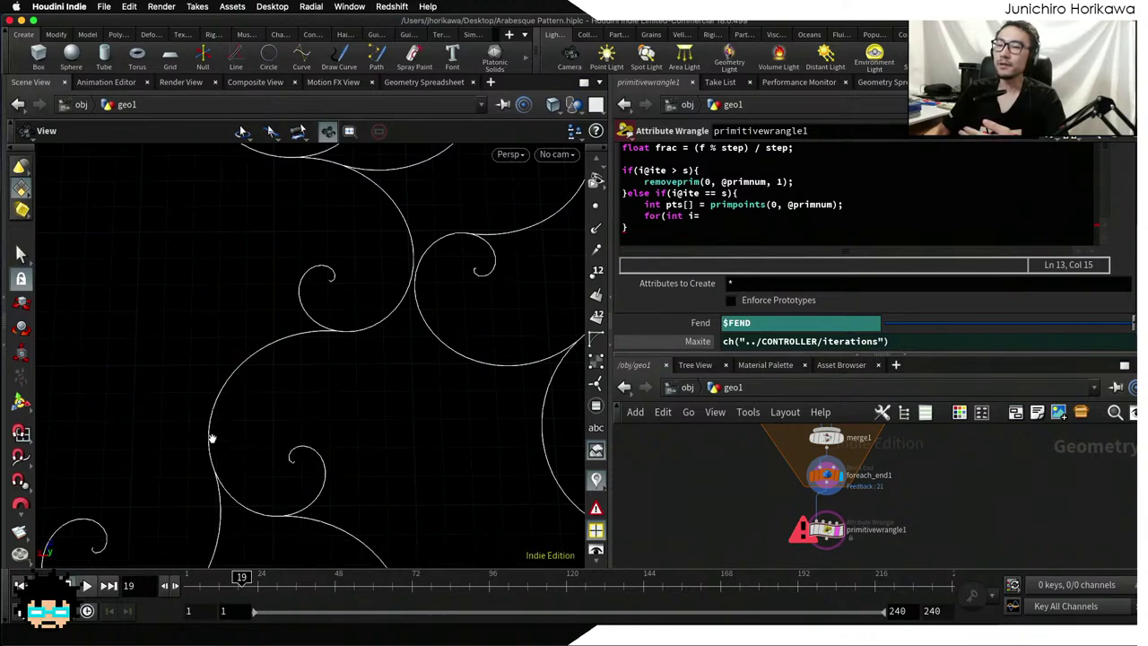
pyautogui.press('Up')
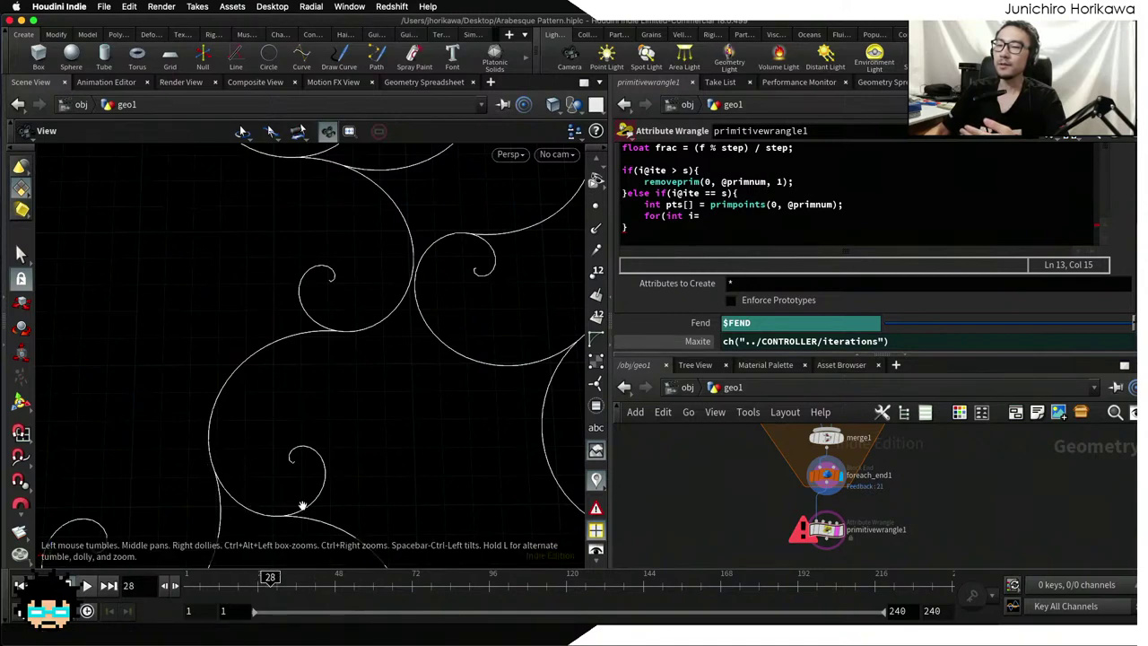
# Finish 'for(int i= floor(frac * len(pts)); i < len(pts); i++){' with removepoint(0, pts[i]); inside.
pyautogui.click(718, 218)
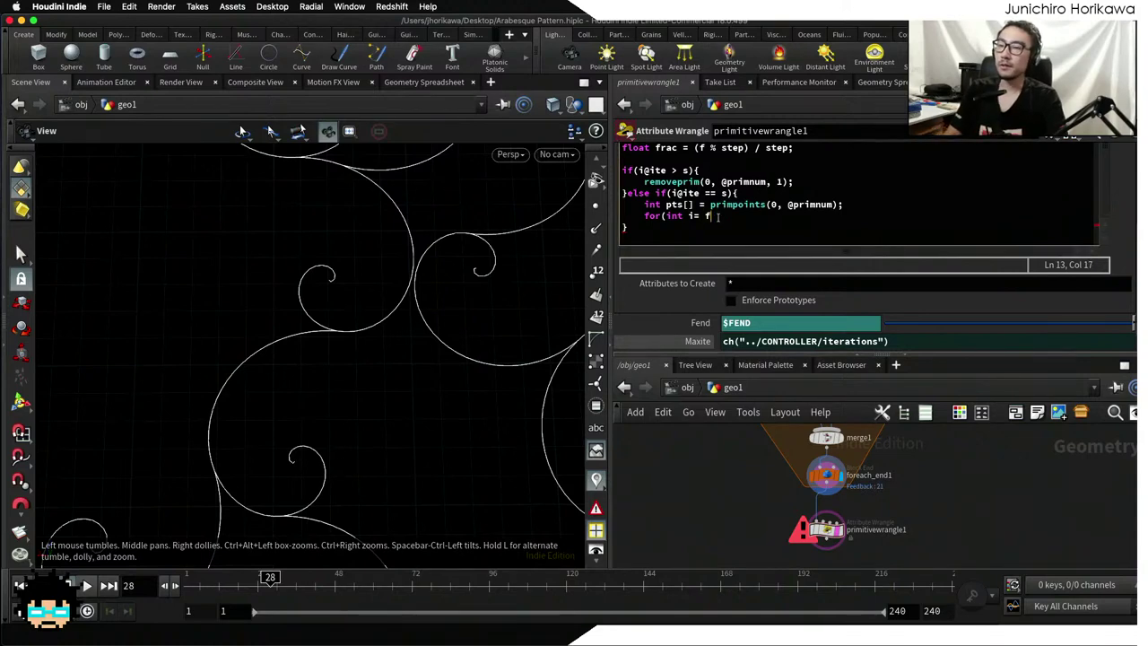
pyautogui.press('BackSpace')
pyautogui.press('BackSpace')
pyautogui.press('BackSpace')
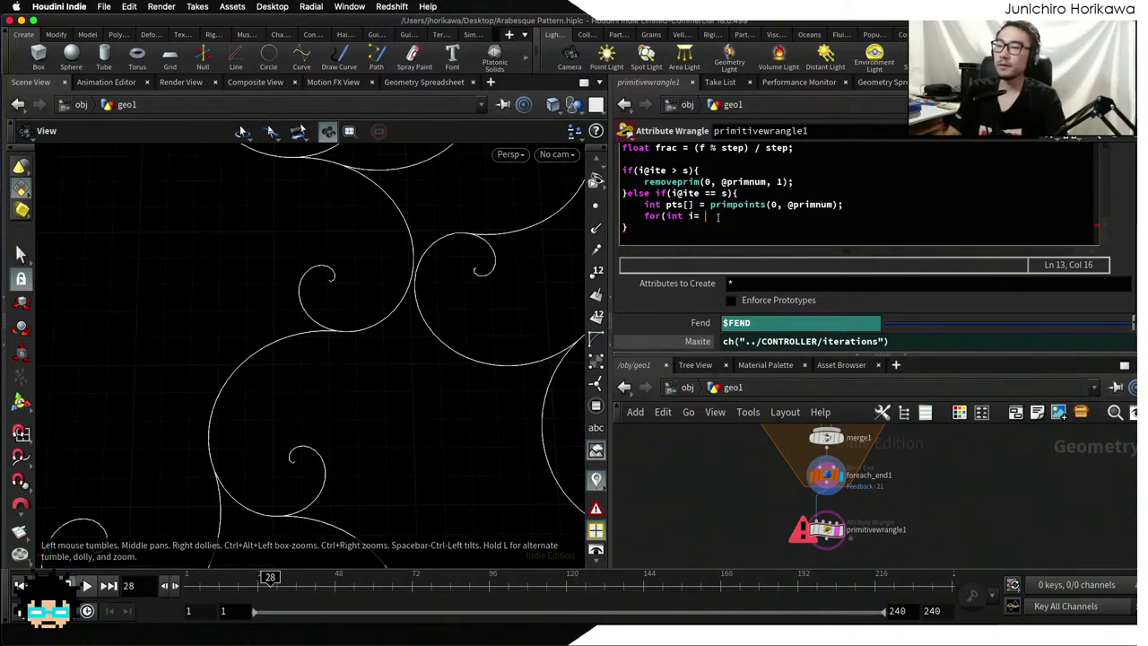
pyautogui.write('float9')
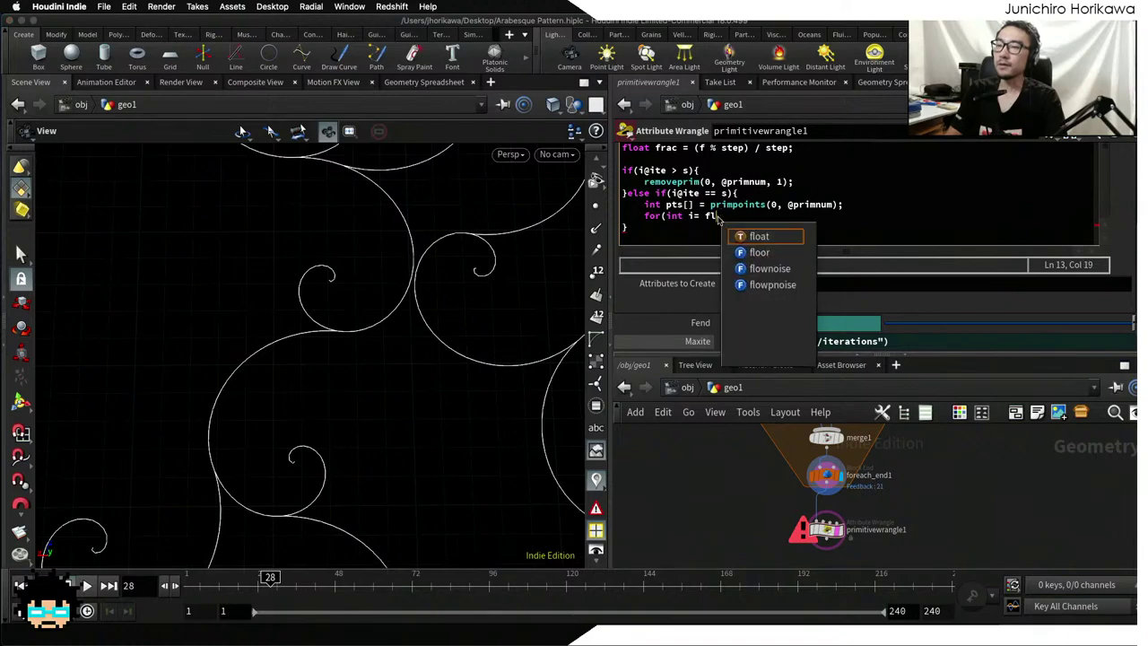
pyautogui.write('t')
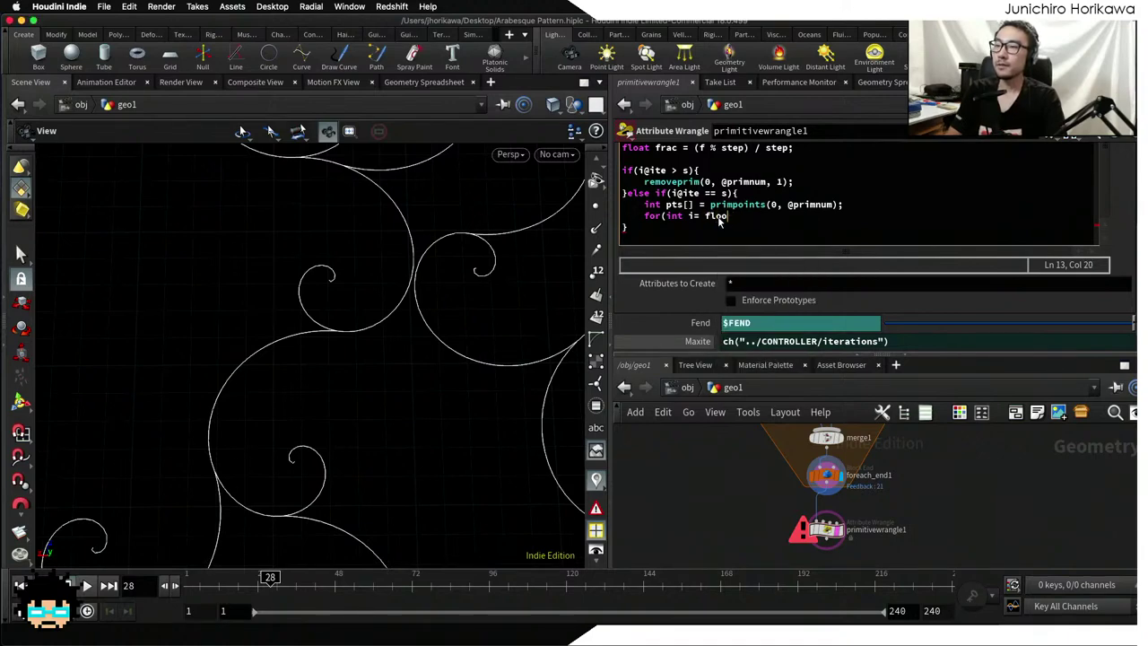
pyautogui.press('BackSpace')
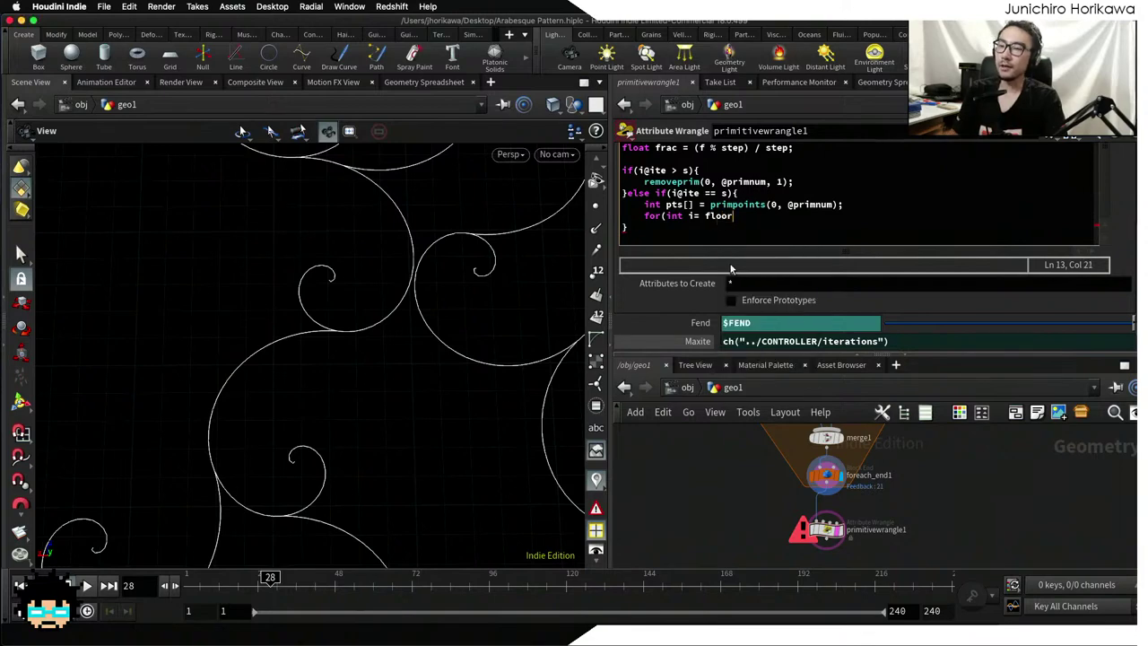
pyautogui.write('(f')
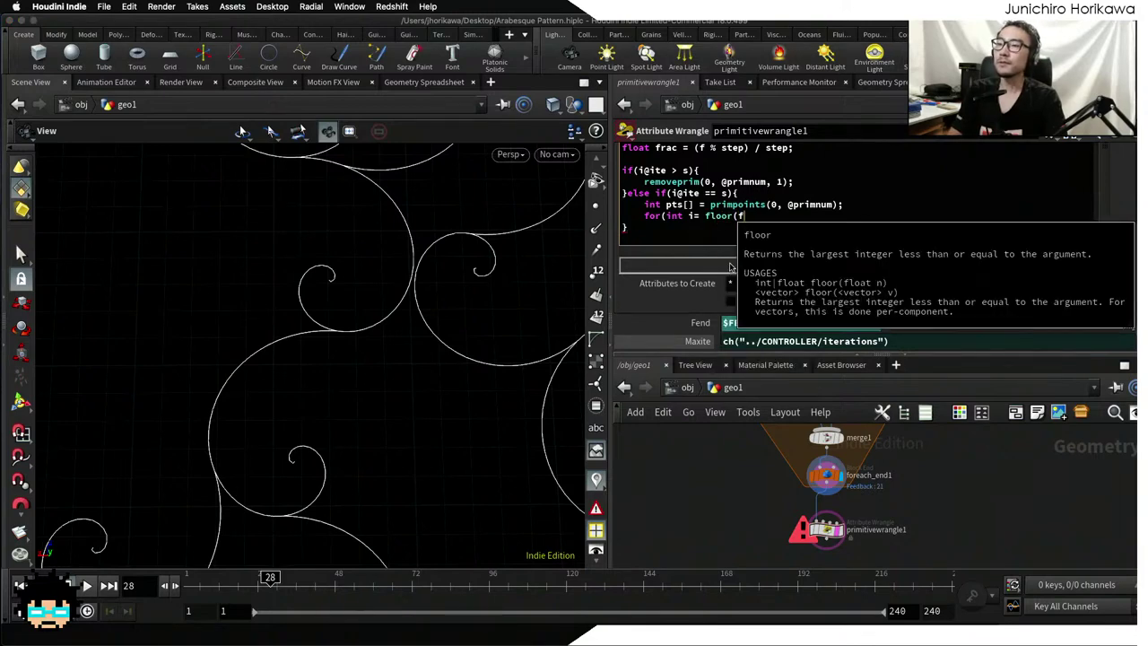
pyautogui.write('rac &')
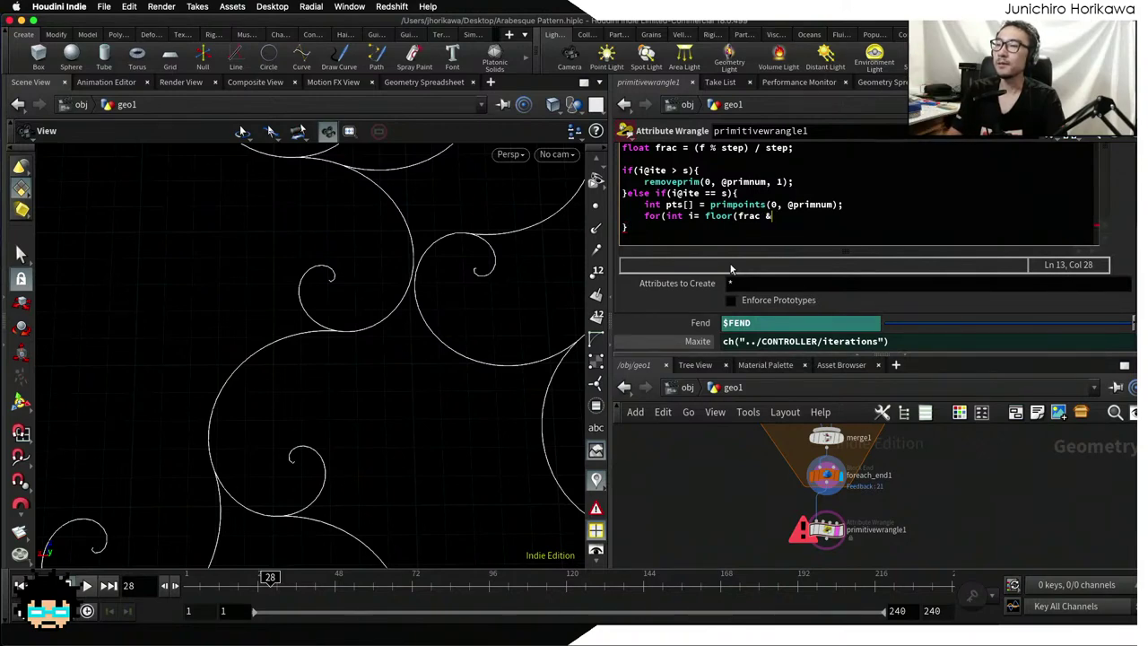
pyautogui.press('BackSpace')
pyautogui.write('* len')
pyautogui.press('Escape')
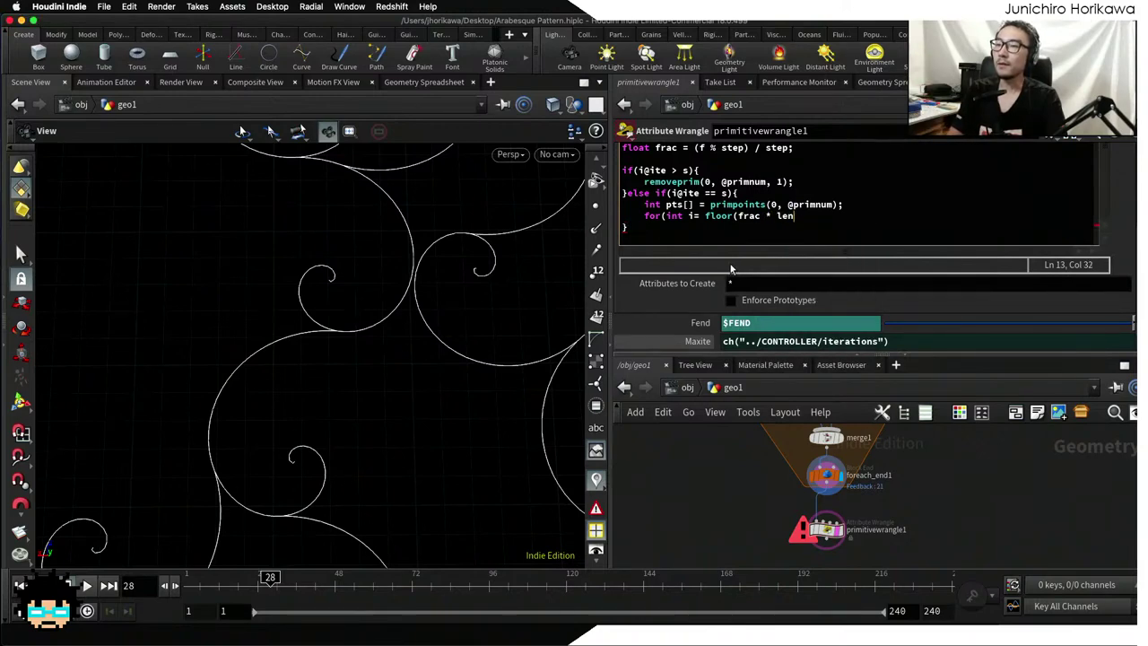
pyautogui.write('(pts)')
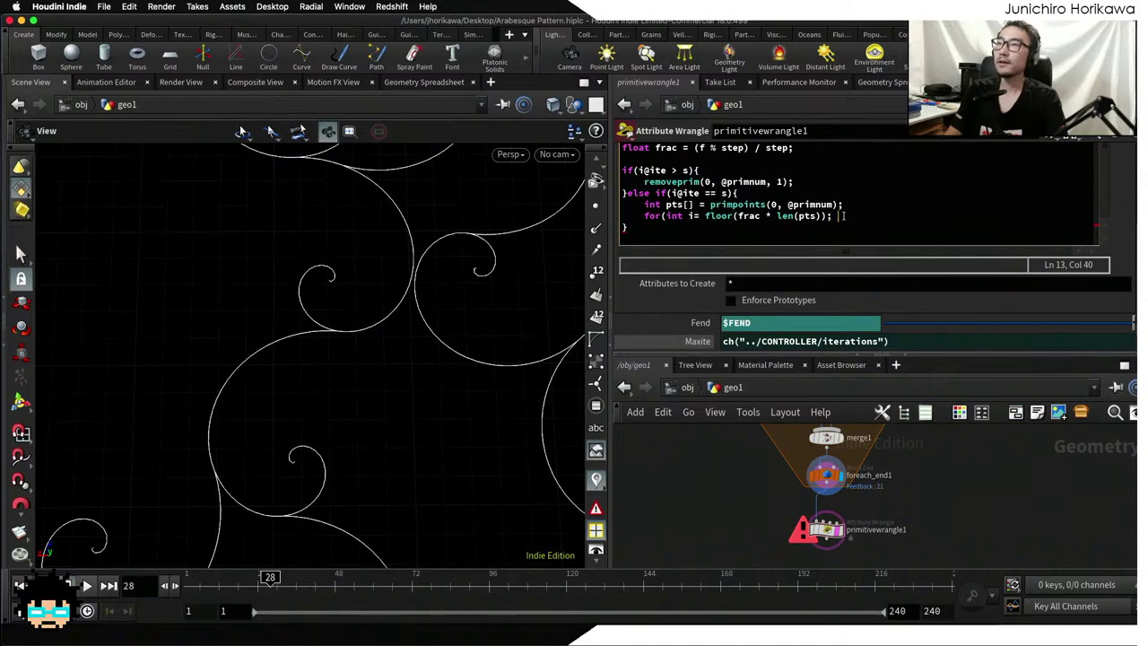
pyautogui.write('n(')
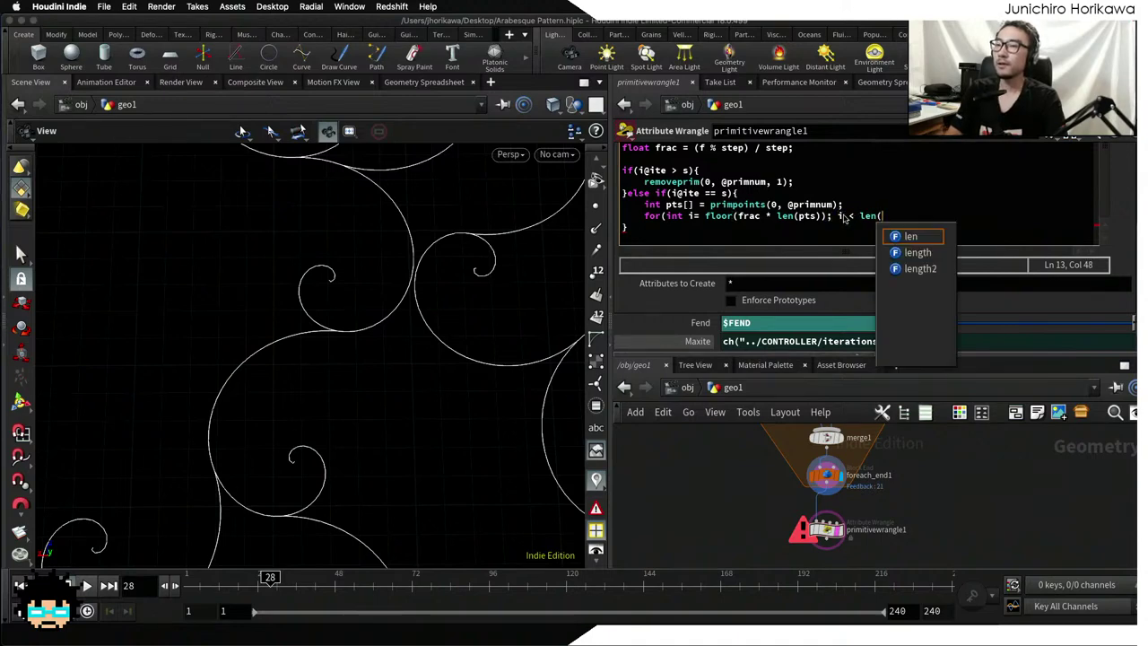
pyautogui.write('pts); i++){')
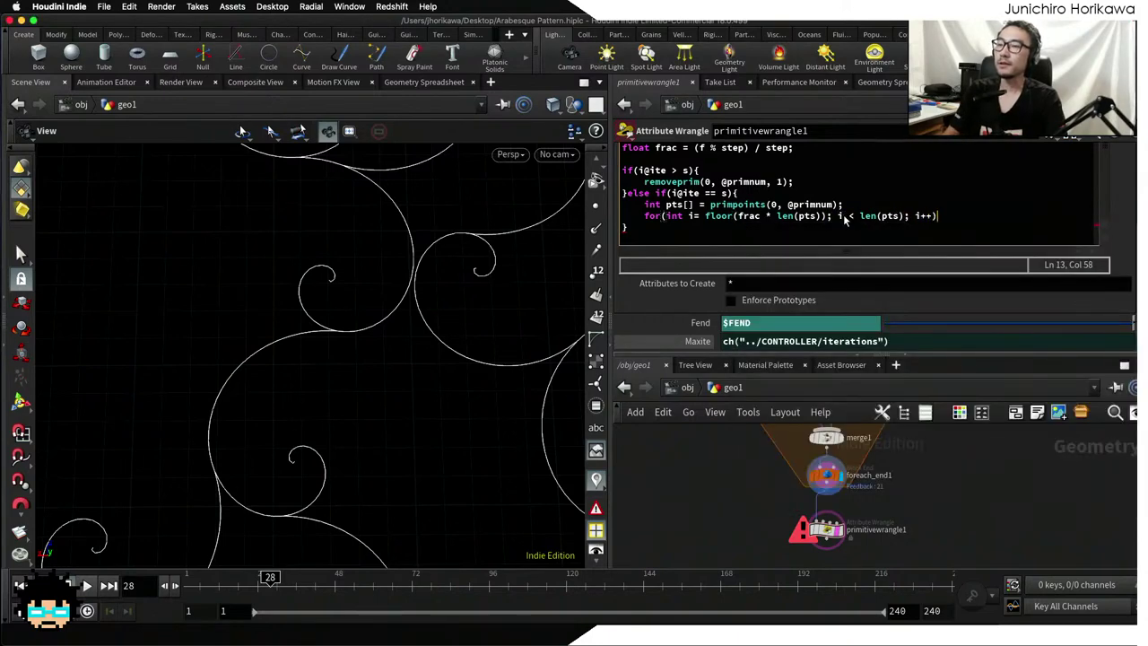
pyautogui.press('Return')
pyautogui.press('Return')
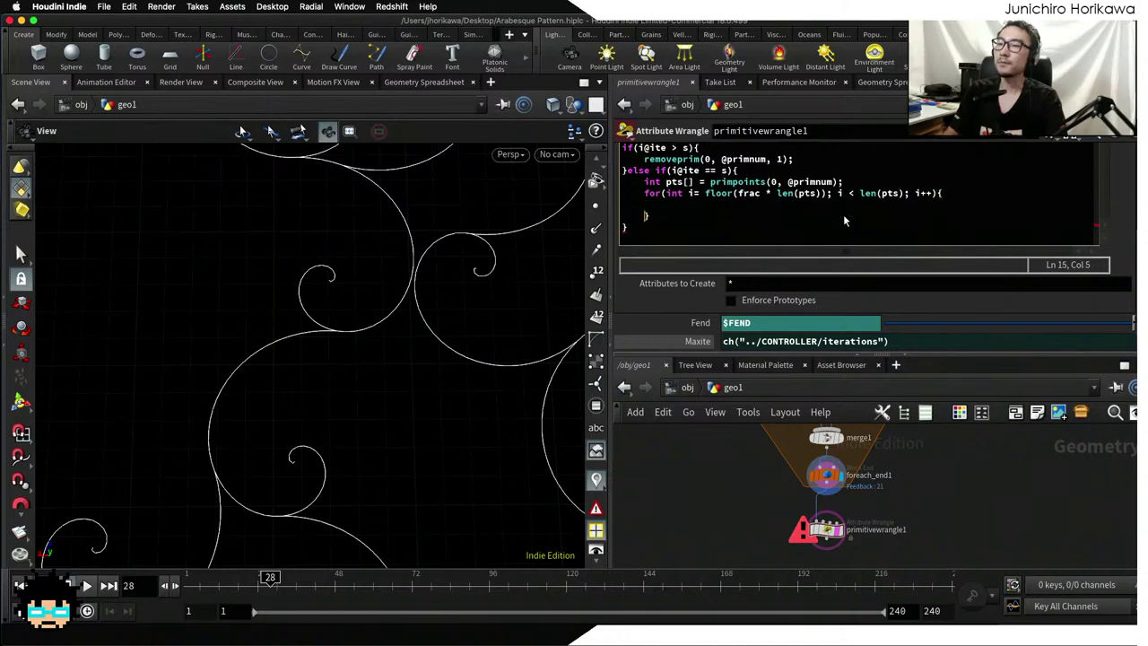
pyautogui.write('removepoi')
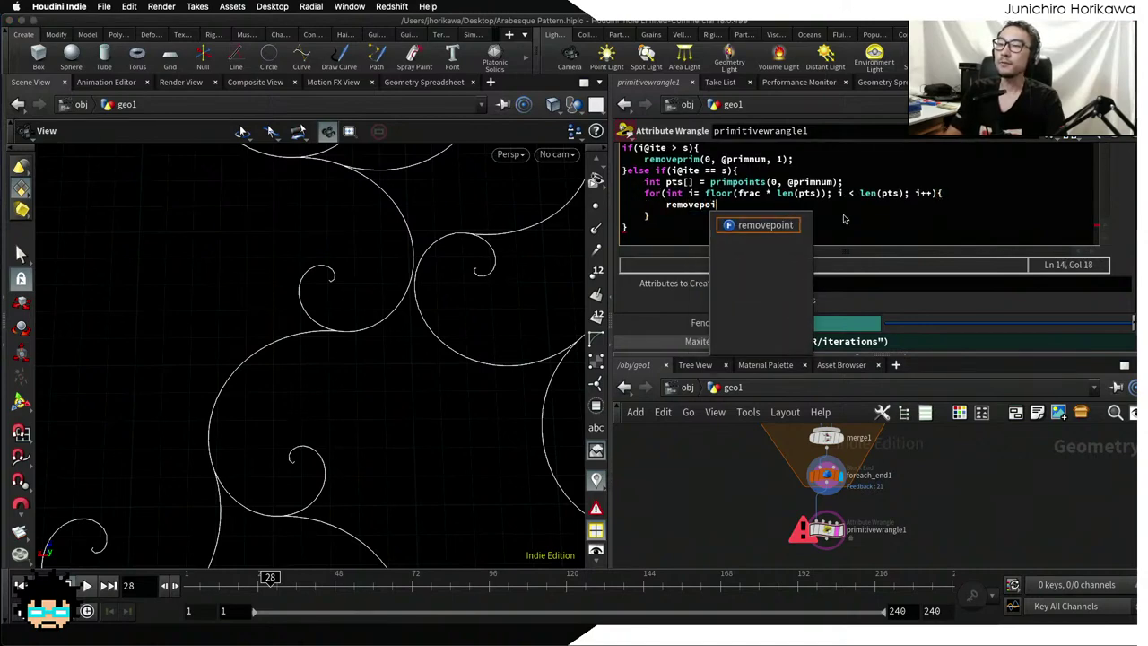
pyautogui.write('nt(')
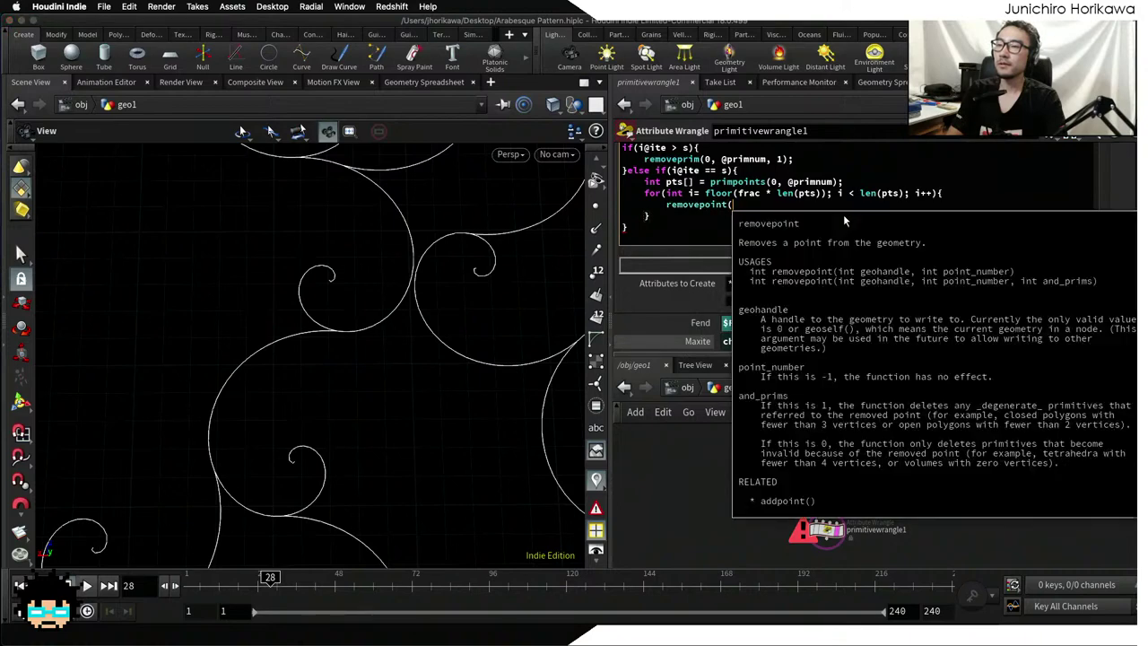
pyautogui.write('0, pts[')
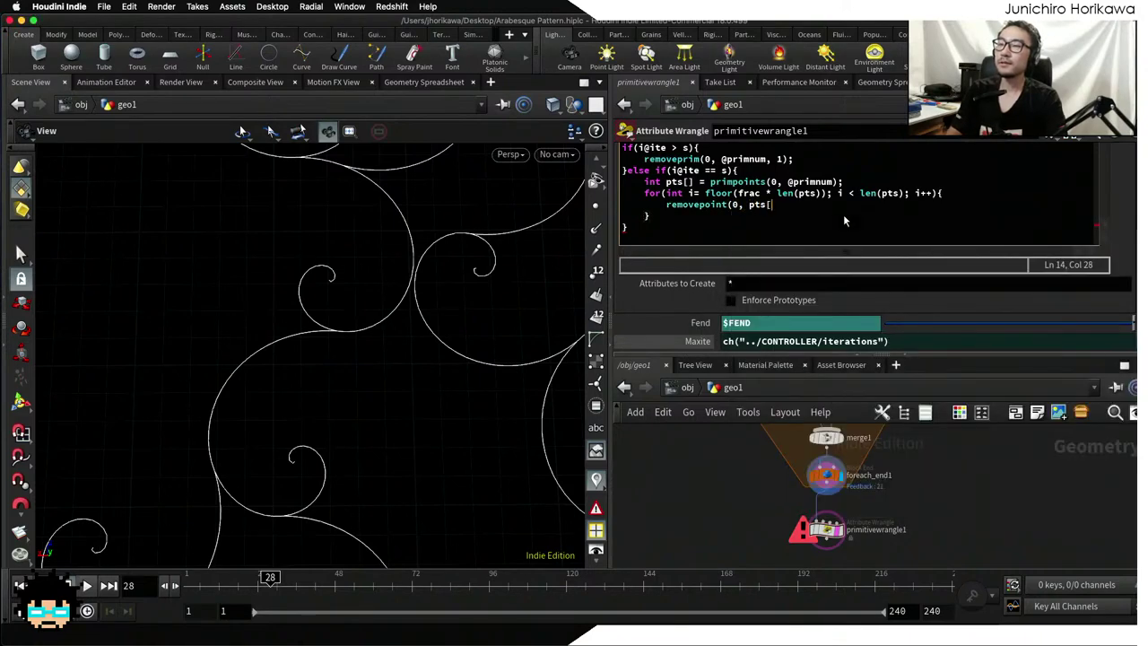
pyautogui.write('i]);')
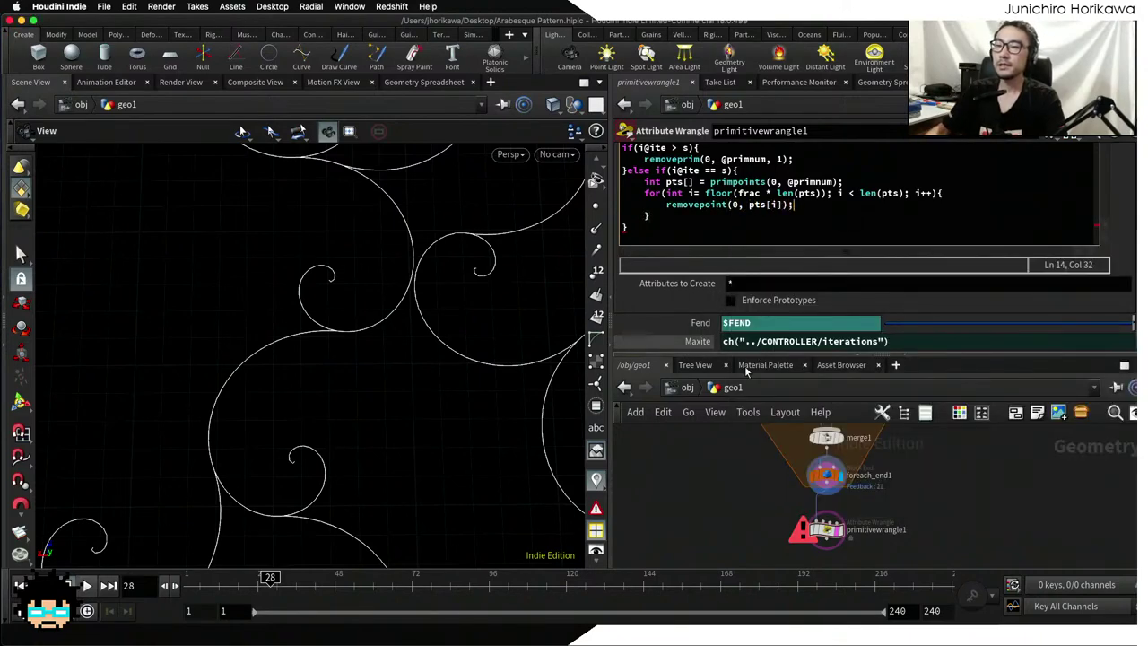
# Rewind to frame 1, play and stop the growth, scrub forward, then heighten the VEX editor.
pyautogui.scroll(-5, 381, 369)
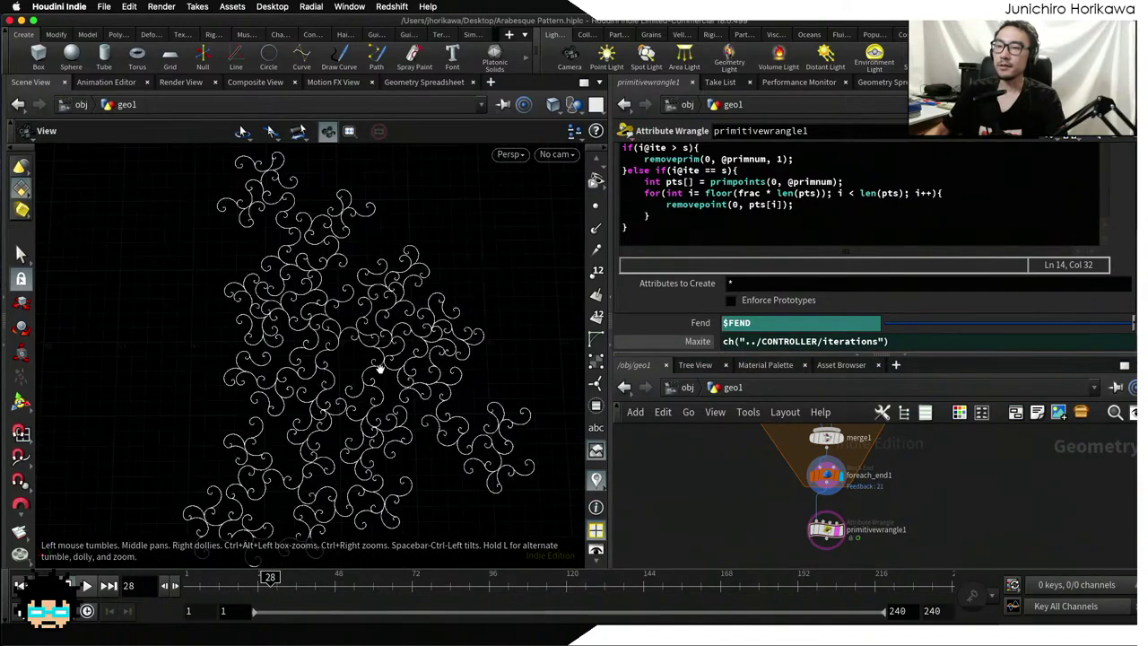
pyautogui.moveTo(270, 579); pyautogui.dragTo(191, 579)
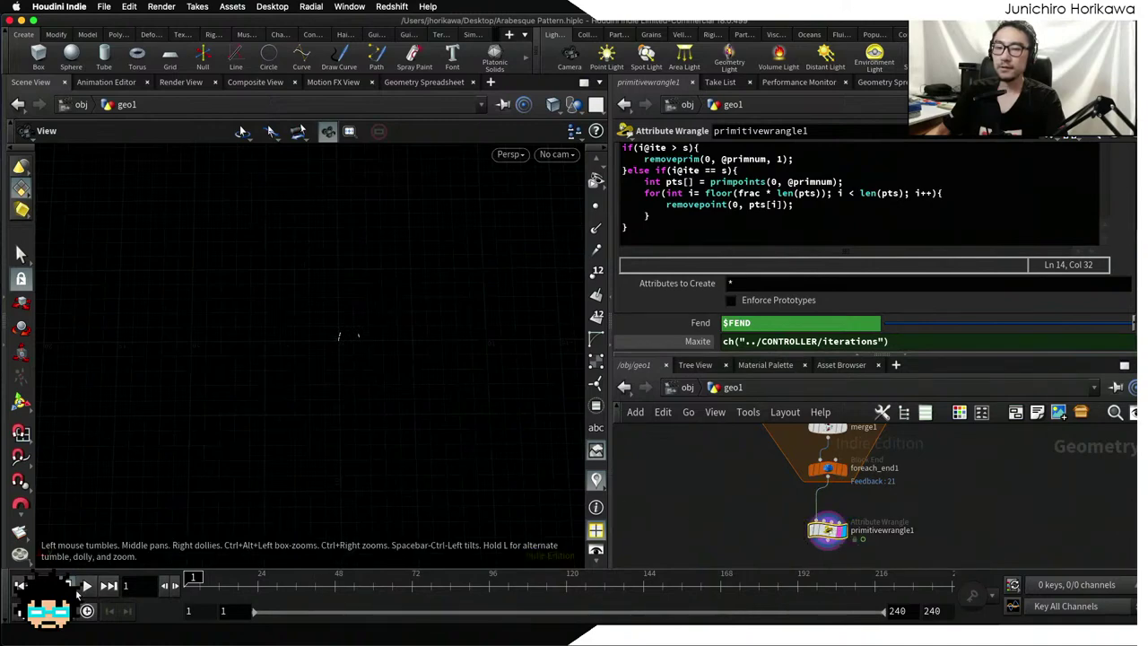
pyautogui.click(86, 586)
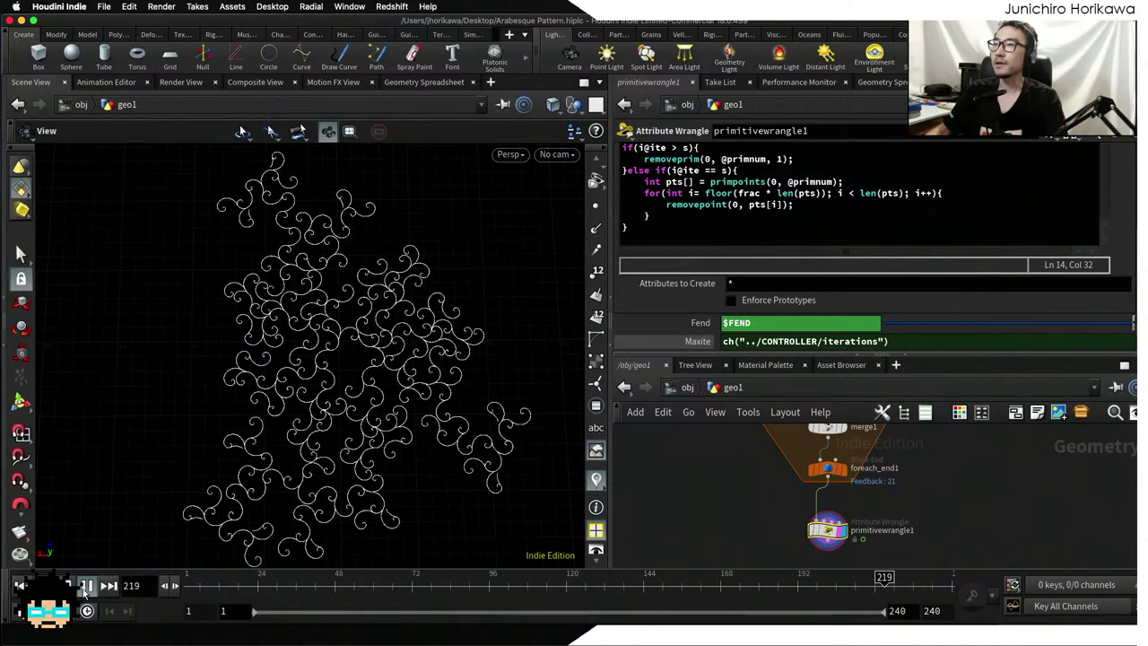
pyautogui.click(86, 585)
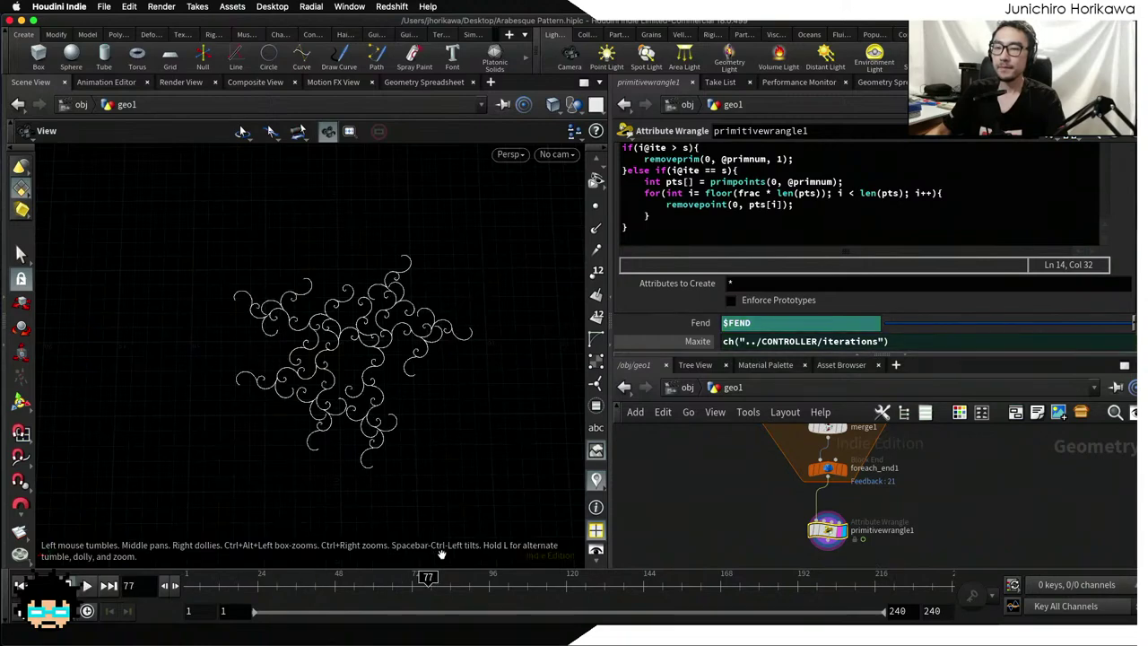
pyautogui.moveTo(446, 579); pyautogui.dragTo(695, 578)
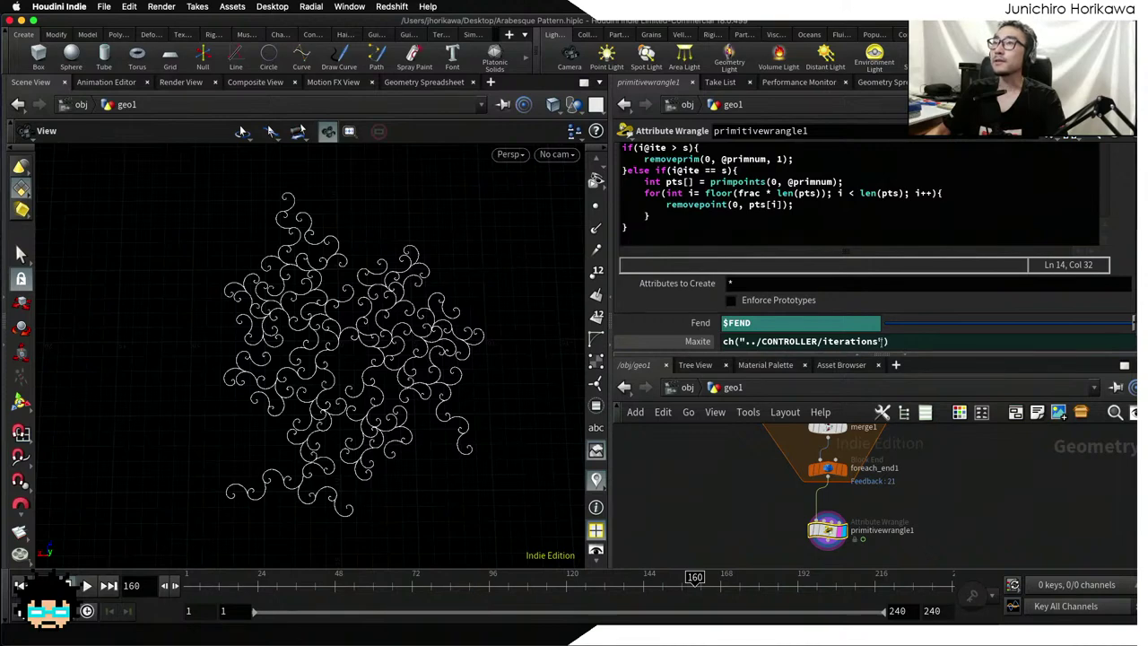
pyautogui.moveTo(956, 356); pyautogui.dragTo(933, 435)
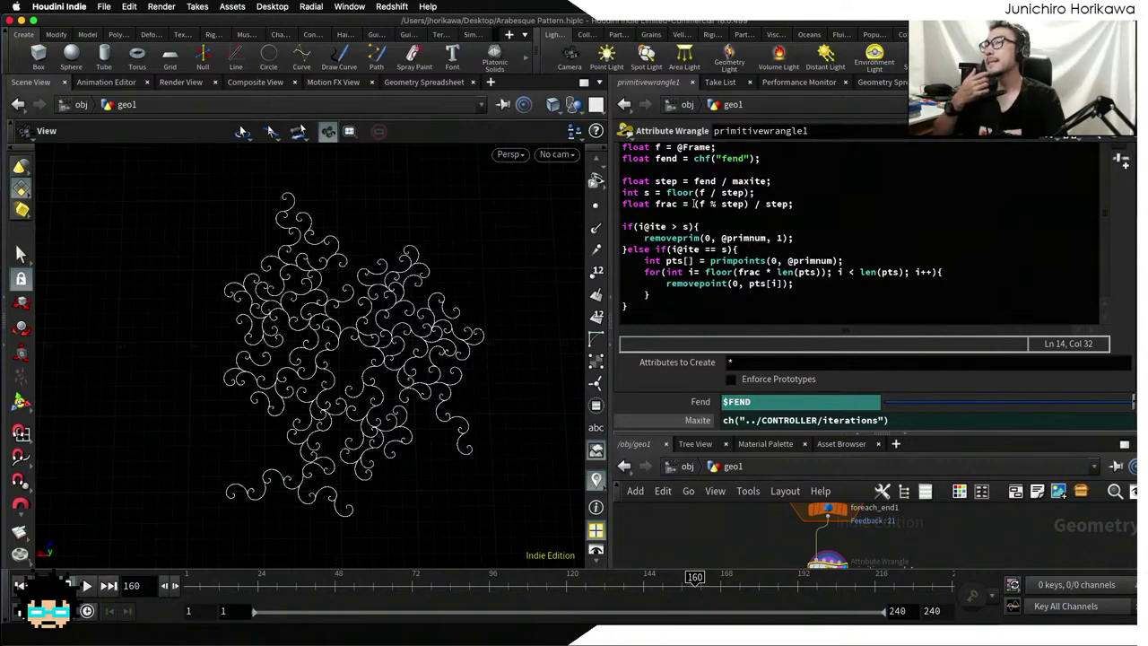
# Clean up the frac line and add 'frac = frac % 1.0;' on line 8.
pyautogui.click(808, 204)
pyautogui.press('Return')
pyautogui.press('Return')
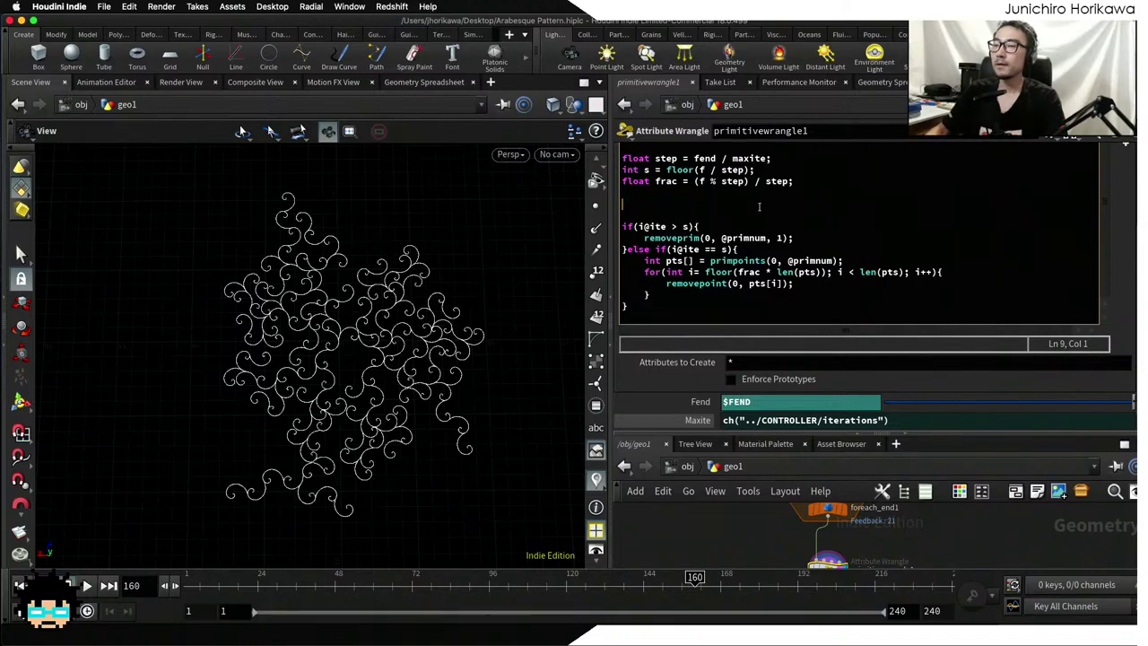
pyautogui.click(778, 185)
pyautogui.click(787, 181)
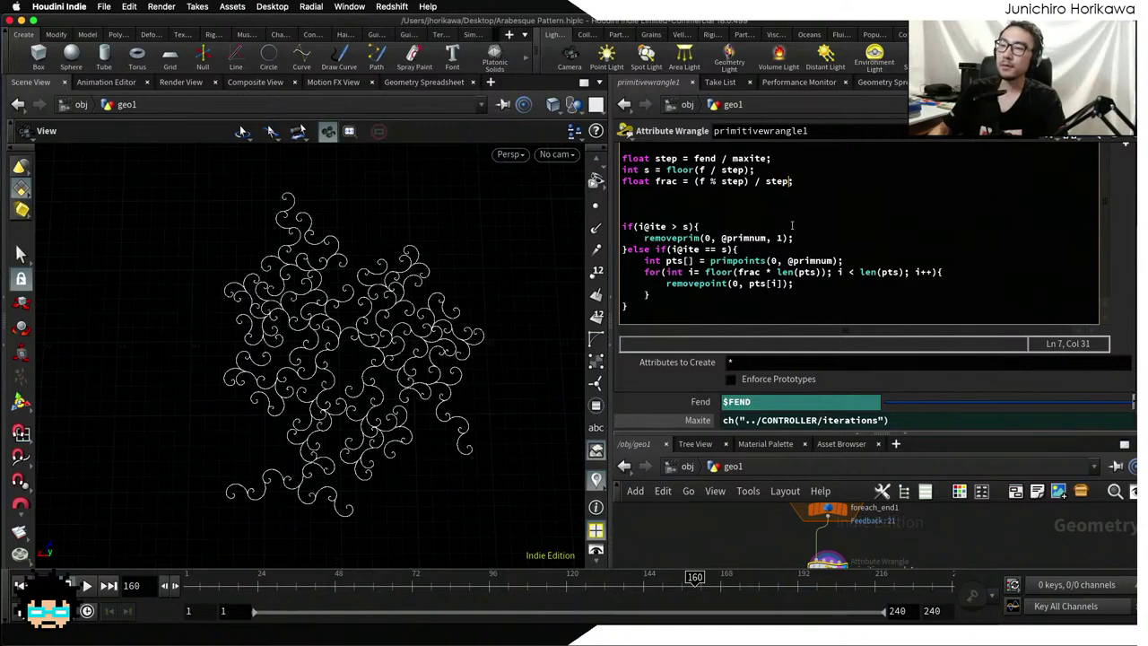
pyautogui.press('BackSpace')
pyautogui.press('BackSpace')
pyautogui.press('BackSpace')
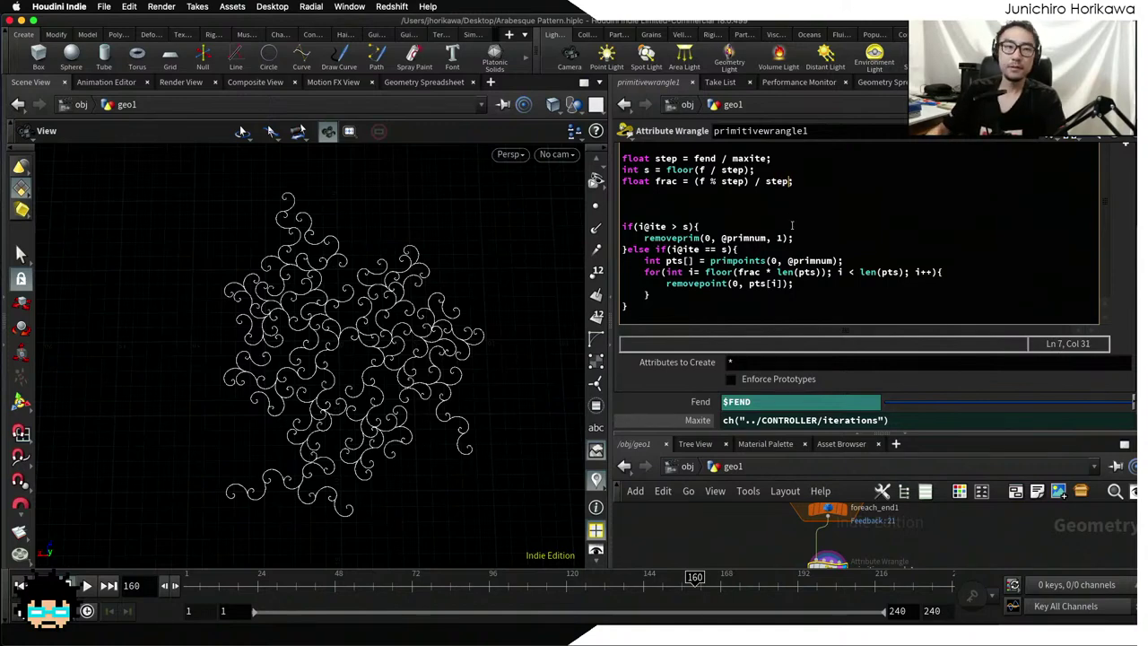
pyautogui.click(708, 205)
pyautogui.click(707, 196)
pyautogui.write('f')
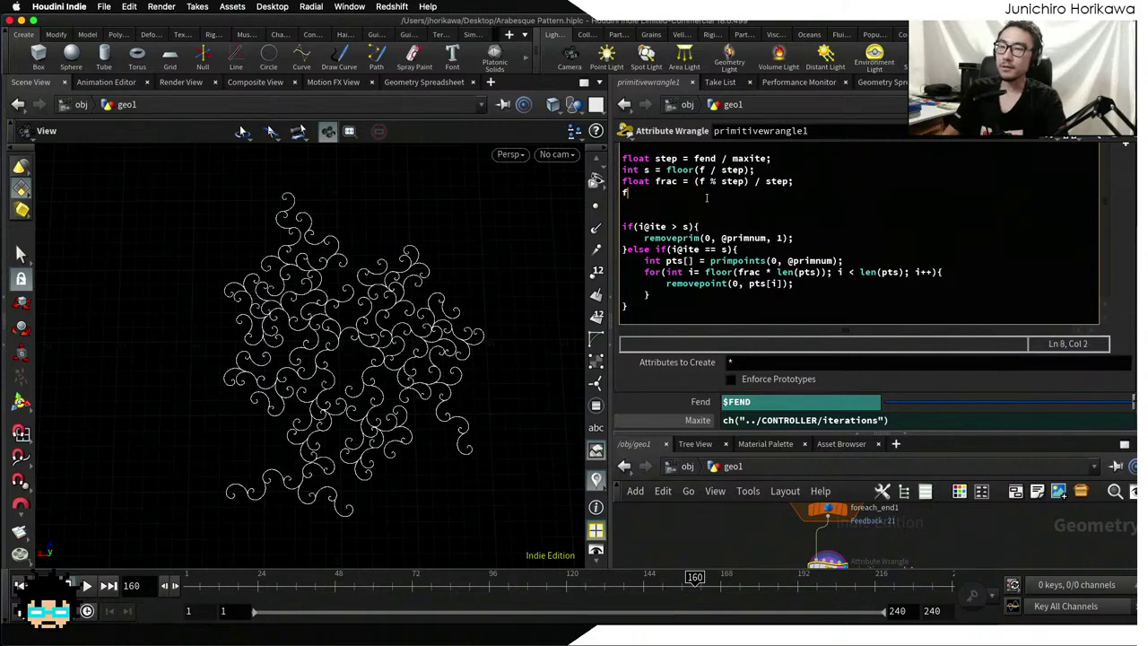
pyautogui.write('rac ')
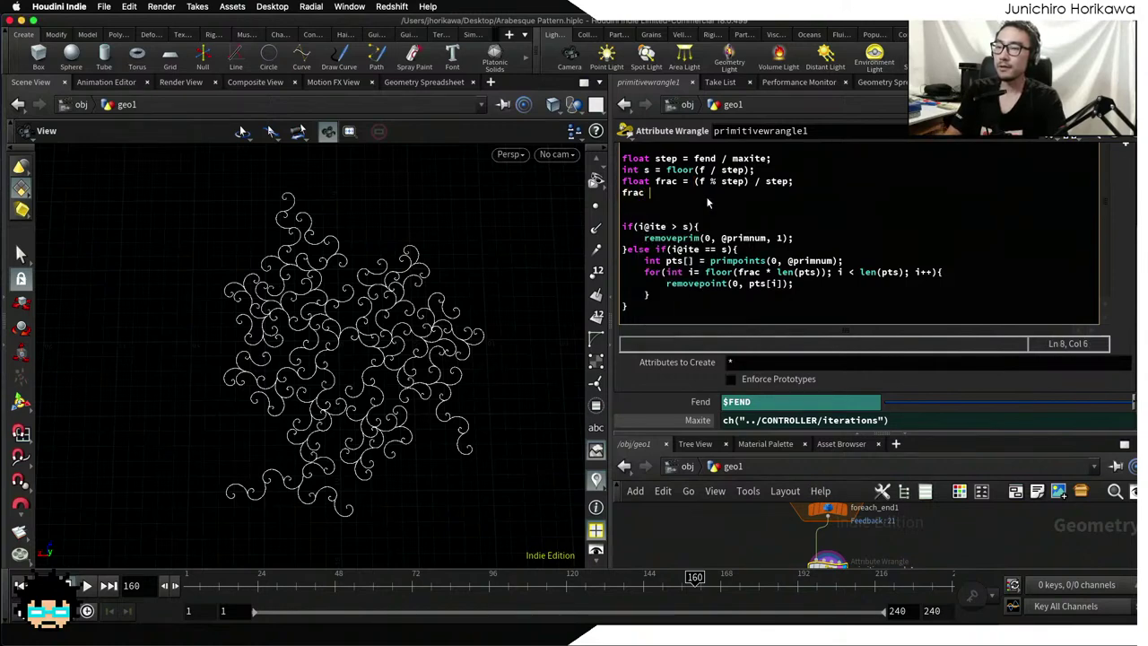
pyautogui.write('= fra')
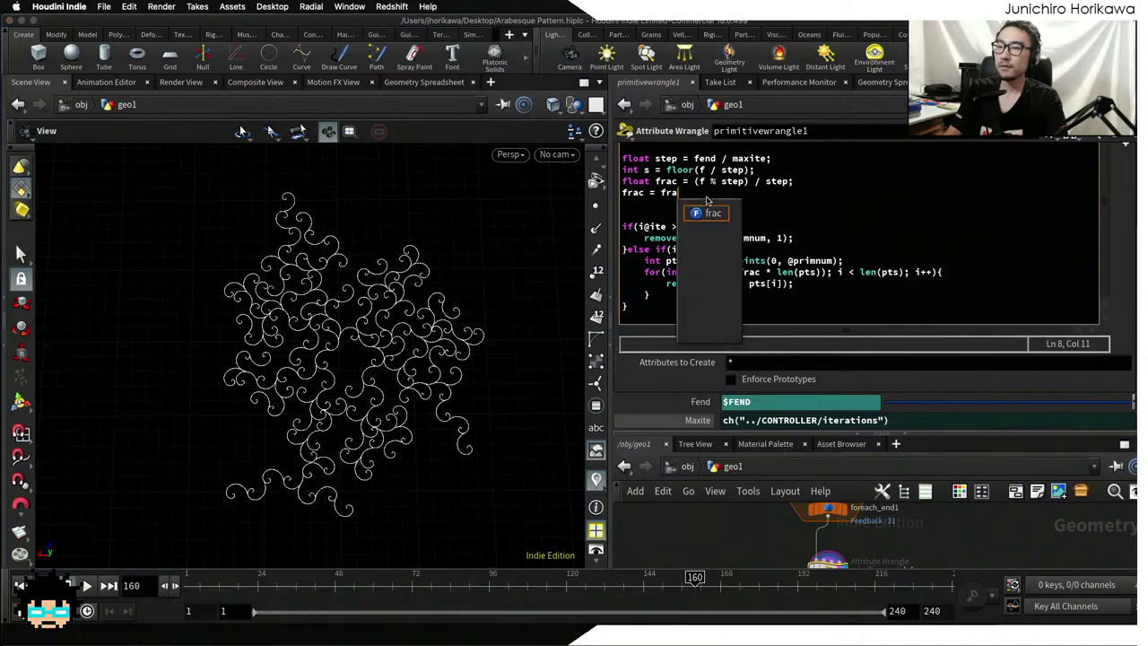
pyautogui.write('c % ')
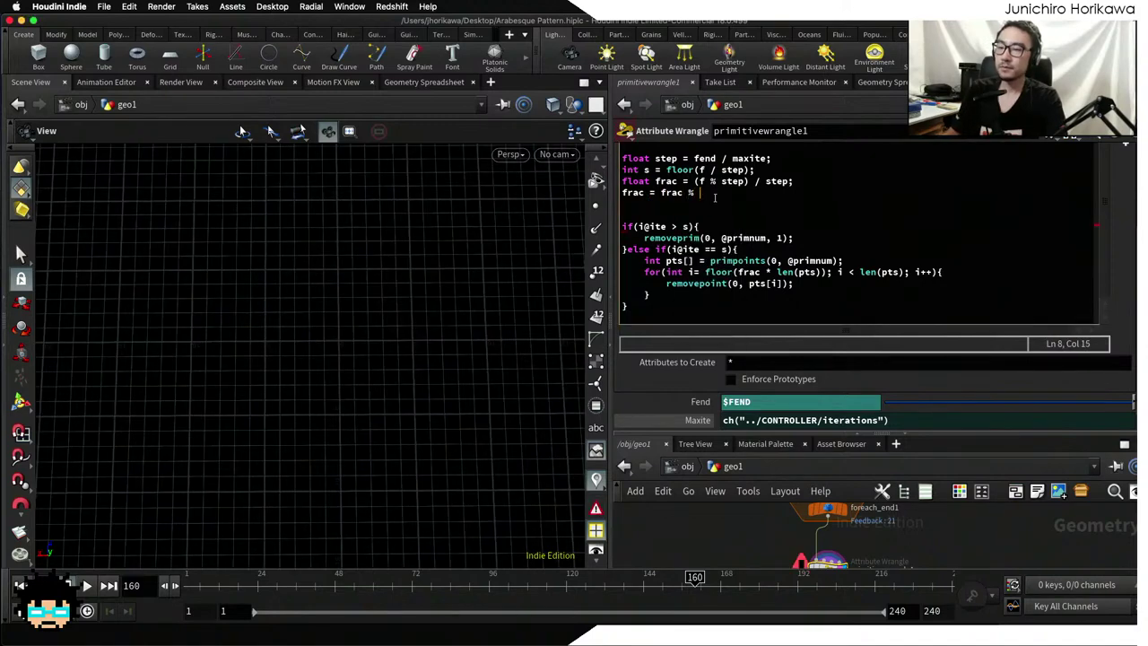
pyautogui.write('1.0;')
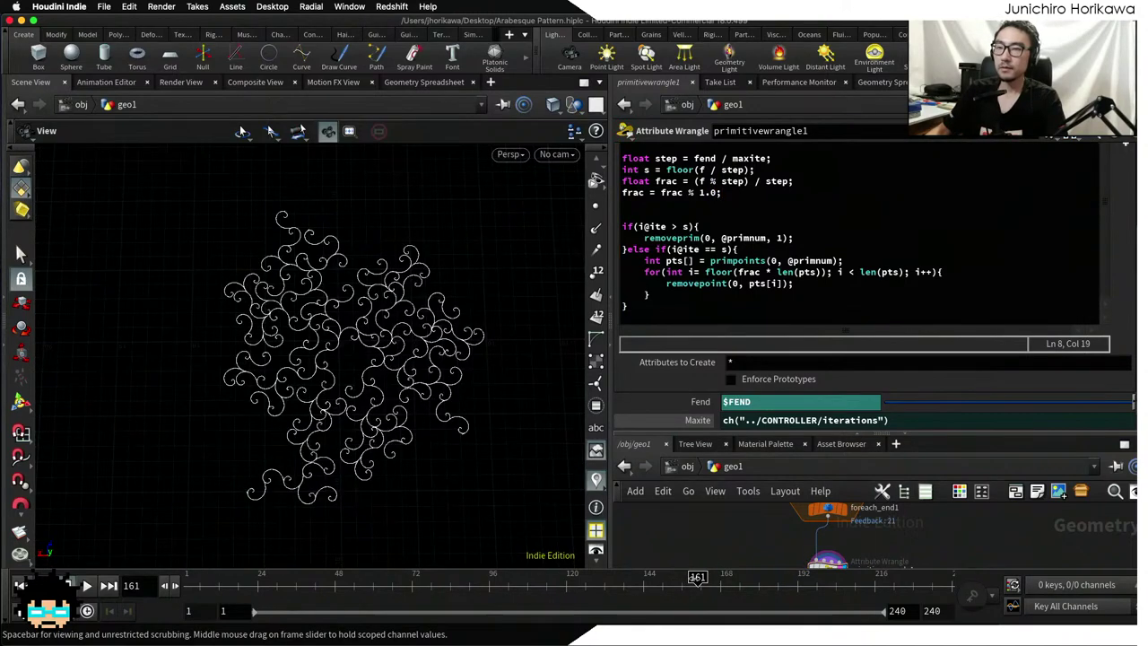
# Change the modulo value to 0.99 while comparing frames 159 and 160, then replay the growth.
pyautogui.click(690, 577)
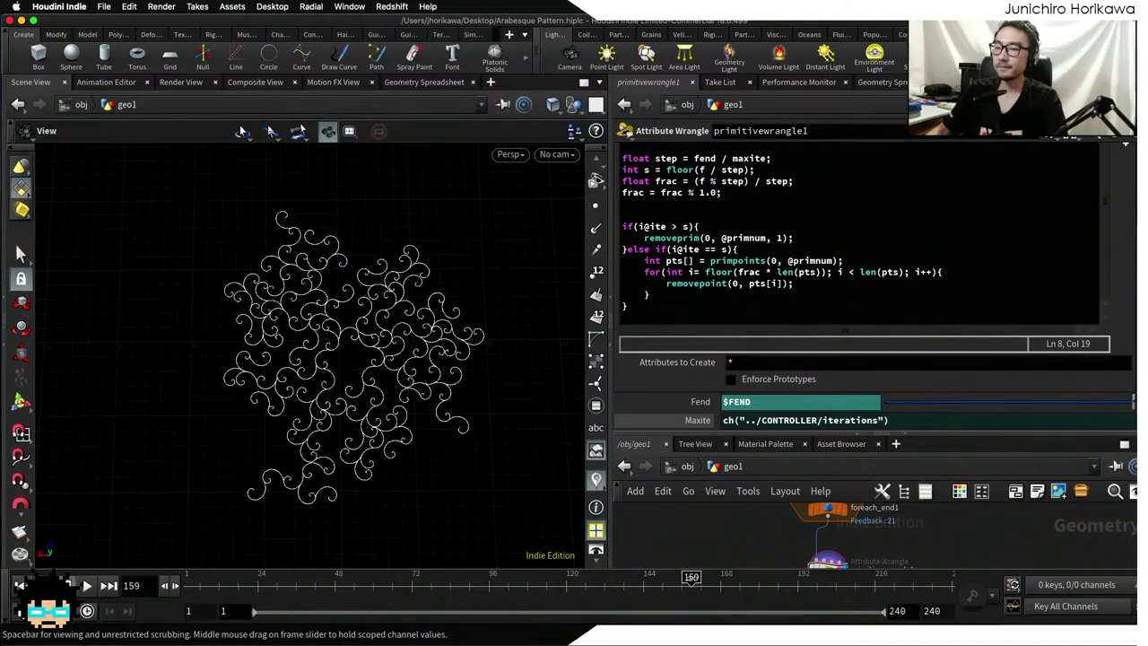
pyautogui.moveTo(699, 192); pyautogui.dragTo(710, 192)
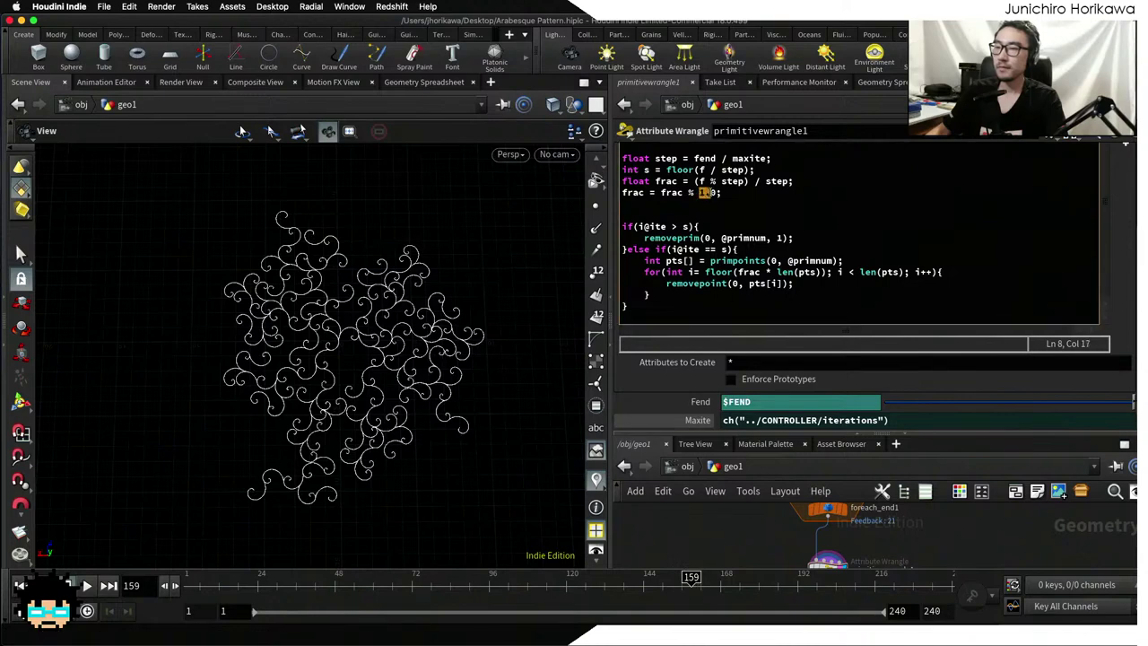
pyautogui.write('0.9')
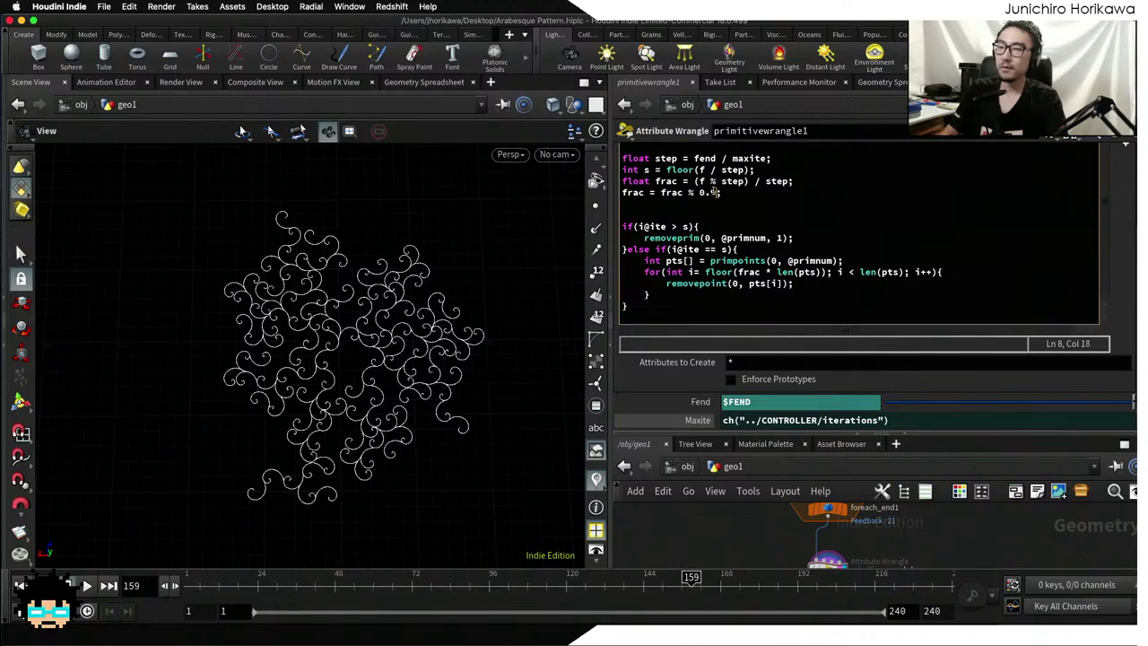
pyautogui.write('999999')
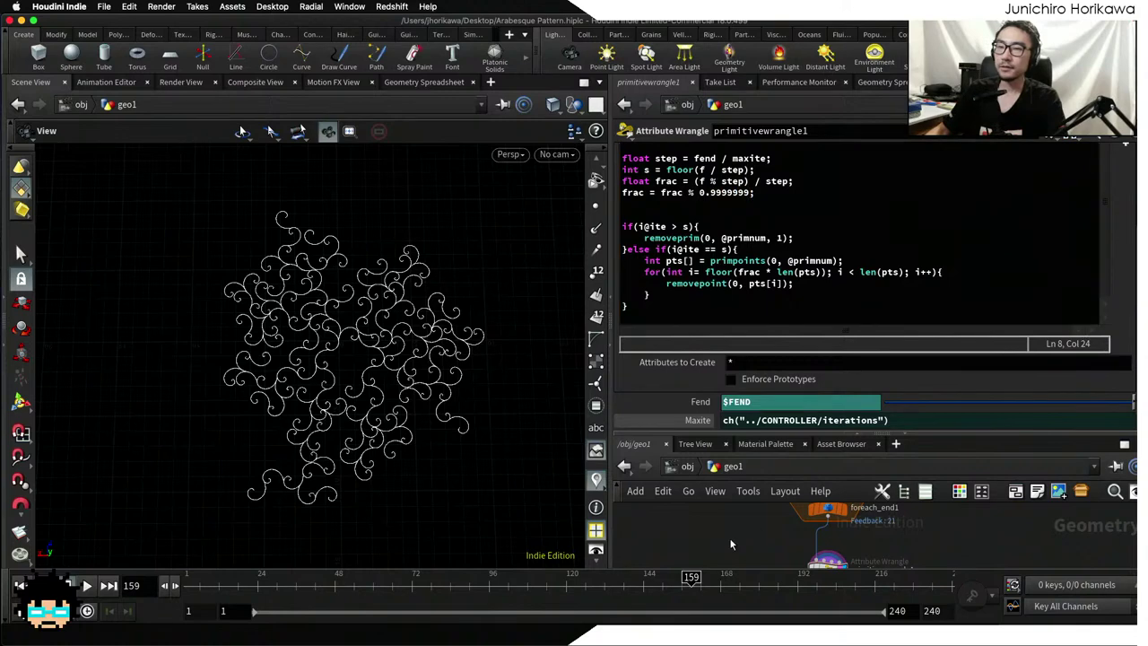
pyautogui.click(695, 577)
pyautogui.click(691, 577)
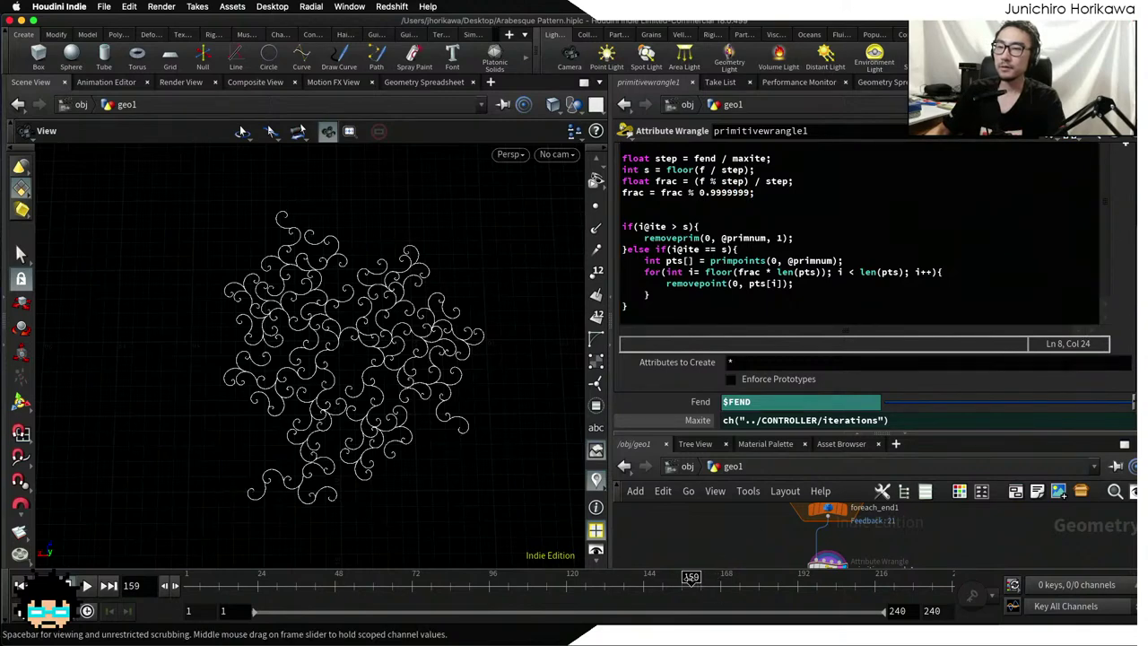
pyautogui.moveTo(720, 192); pyautogui.dragTo(737, 192)
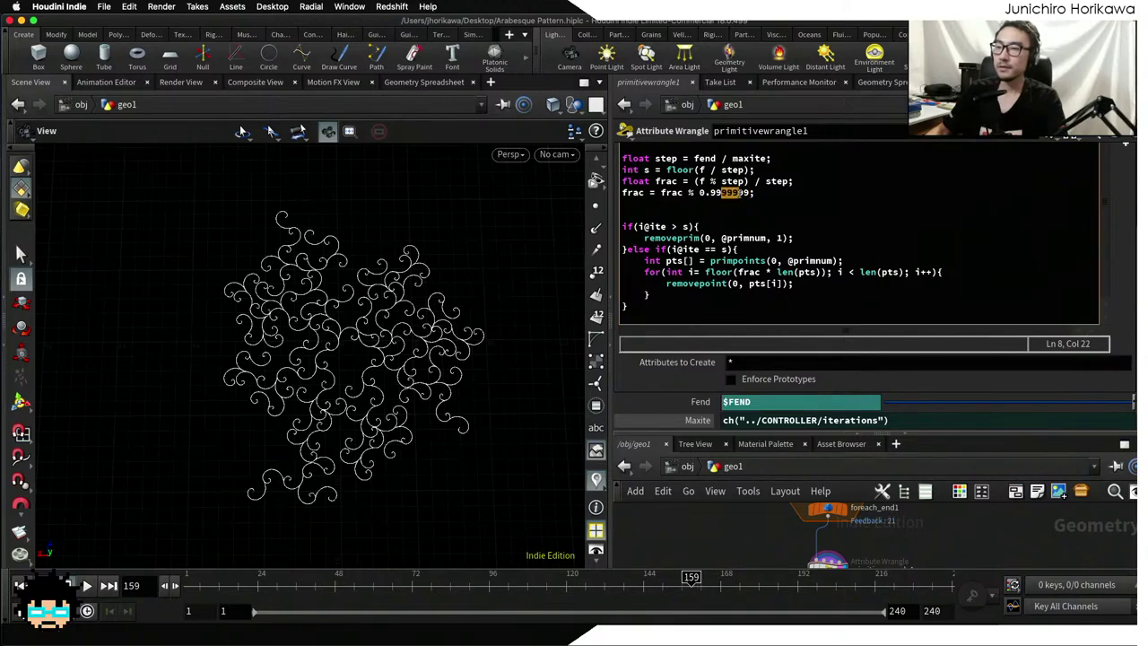
pyautogui.press('BackSpace')
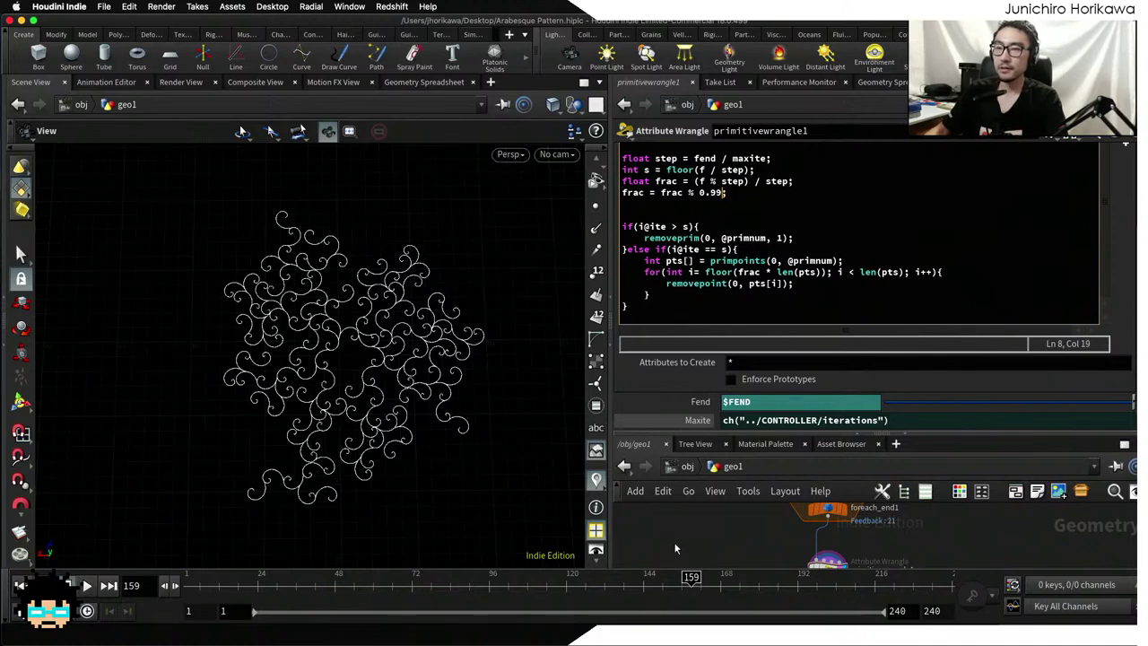
pyautogui.moveTo(694, 583)
pyautogui.mouseDown()
pyautogui.moveTo(868, 580)
pyautogui.moveTo(334, 583)
pyautogui.moveTo(942, 579)
pyautogui.moveTo(186, 578)
pyautogui.mouseUp()
pyautogui.click(87, 586)
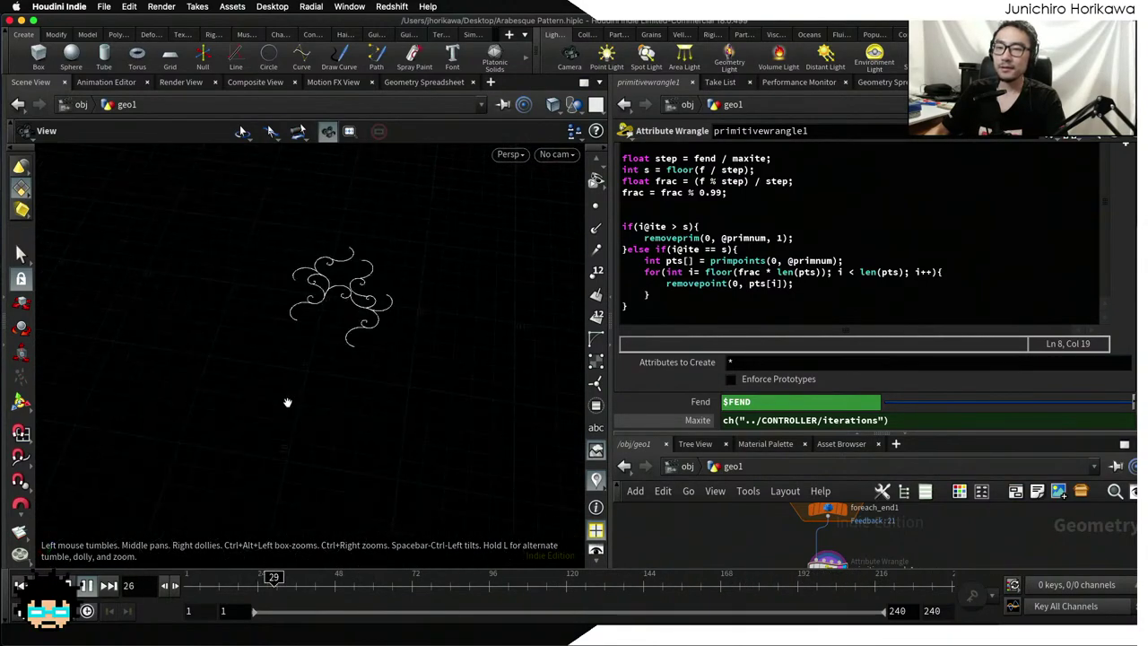
pyautogui.press('Escape')
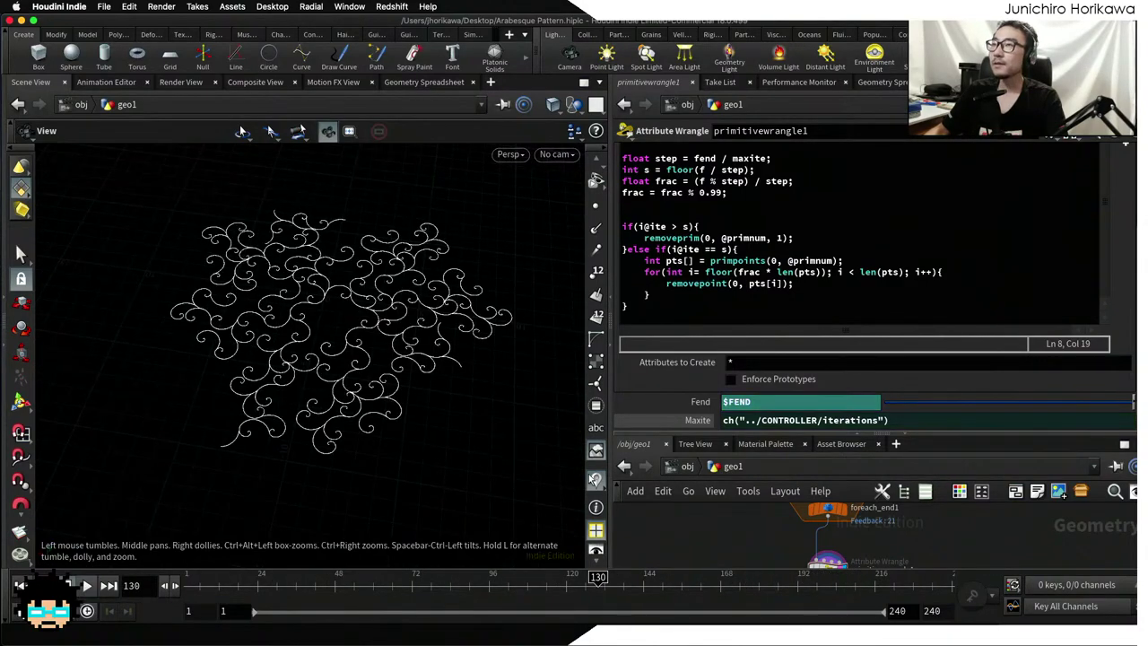
# Rename the primitive wrangle node to 'animation'.
pyautogui.moveTo(953, 429); pyautogui.dragTo(952, 319)
pyautogui.doubleClick(856, 501)
pyautogui.write('animation')
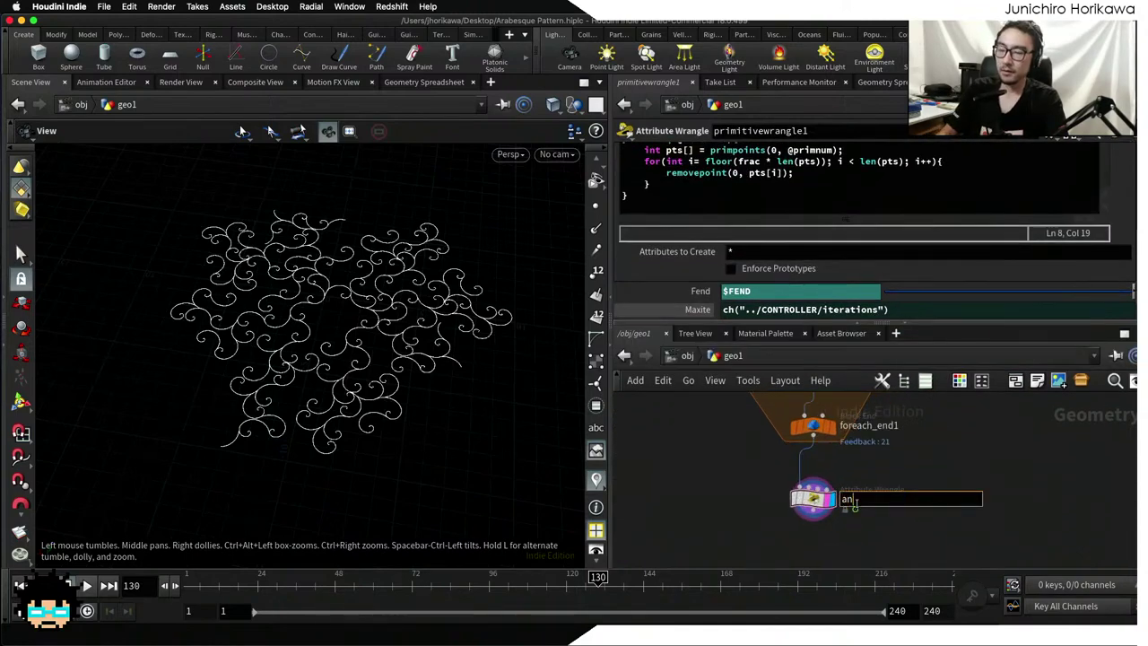
pyautogui.press('Return')
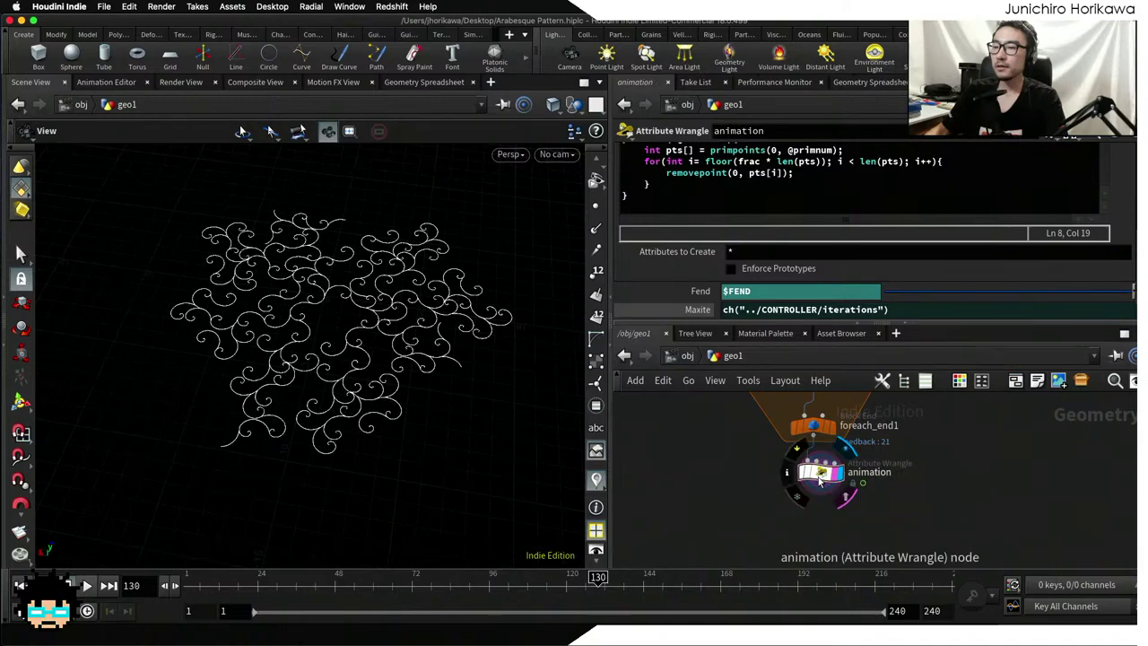
pyautogui.moveTo(813, 498); pyautogui.dragTo(812, 489)
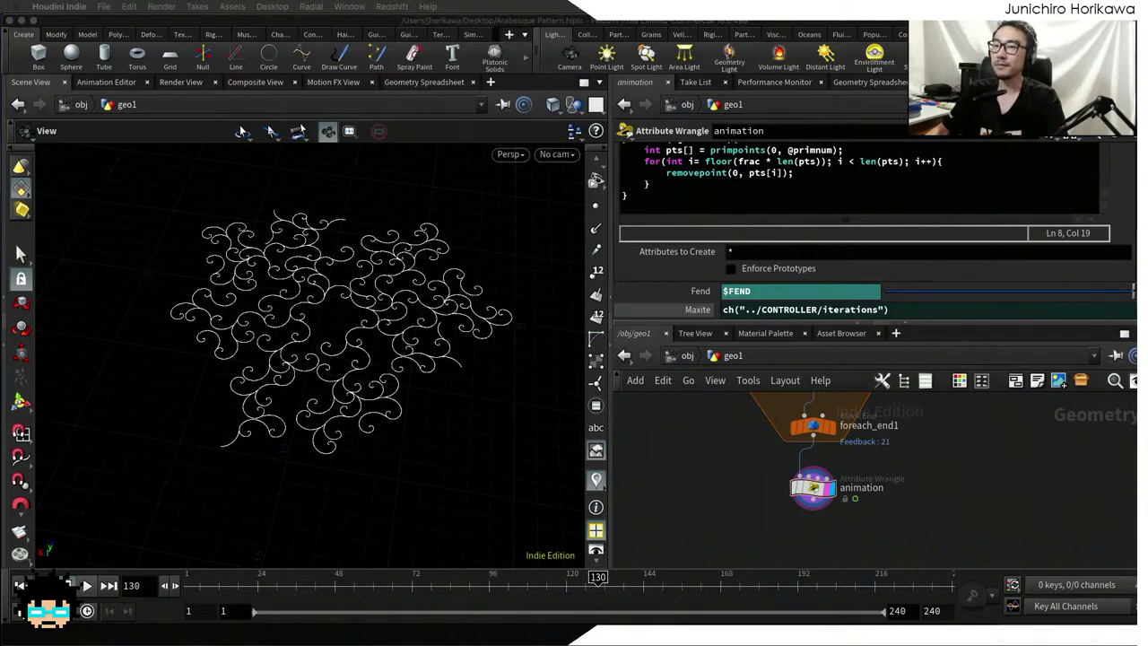
# Bring up the node search menu and filter it with 'attribut'.
pyautogui.scroll(1, 897, 501)
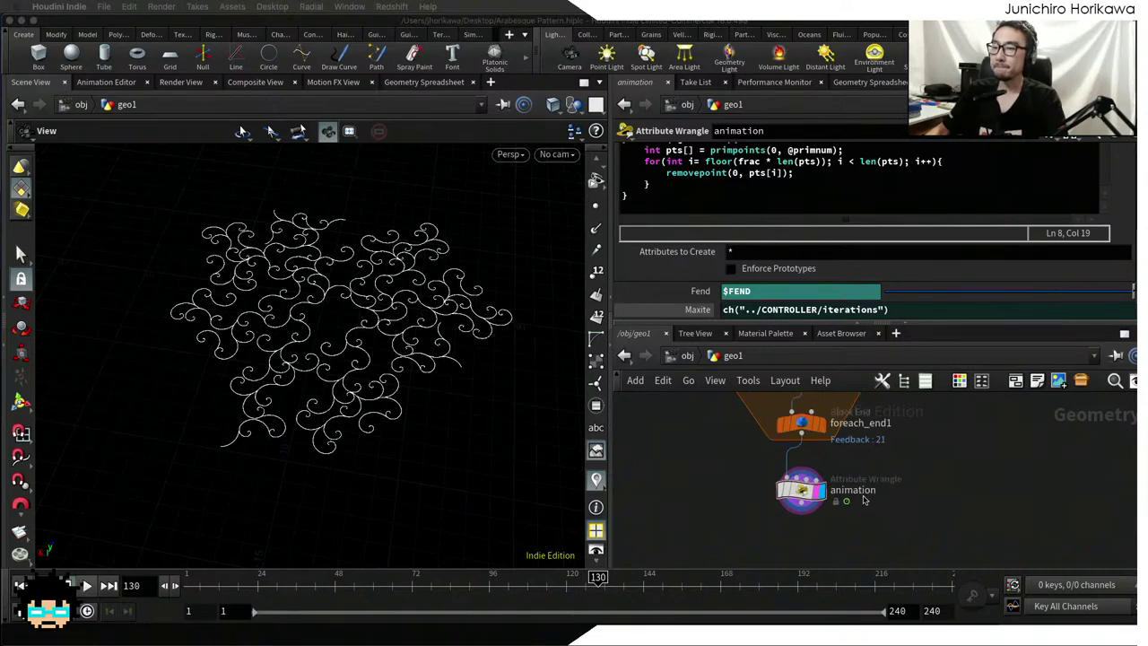
pyautogui.click(822, 540)
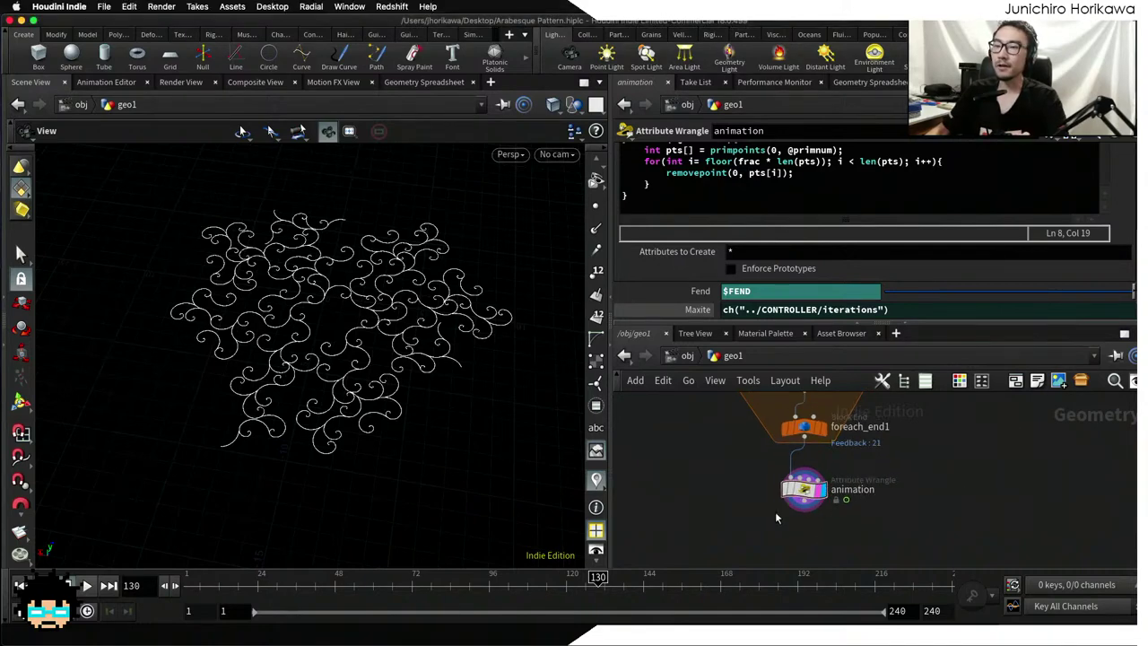
pyautogui.scroll(2, 401, 353)
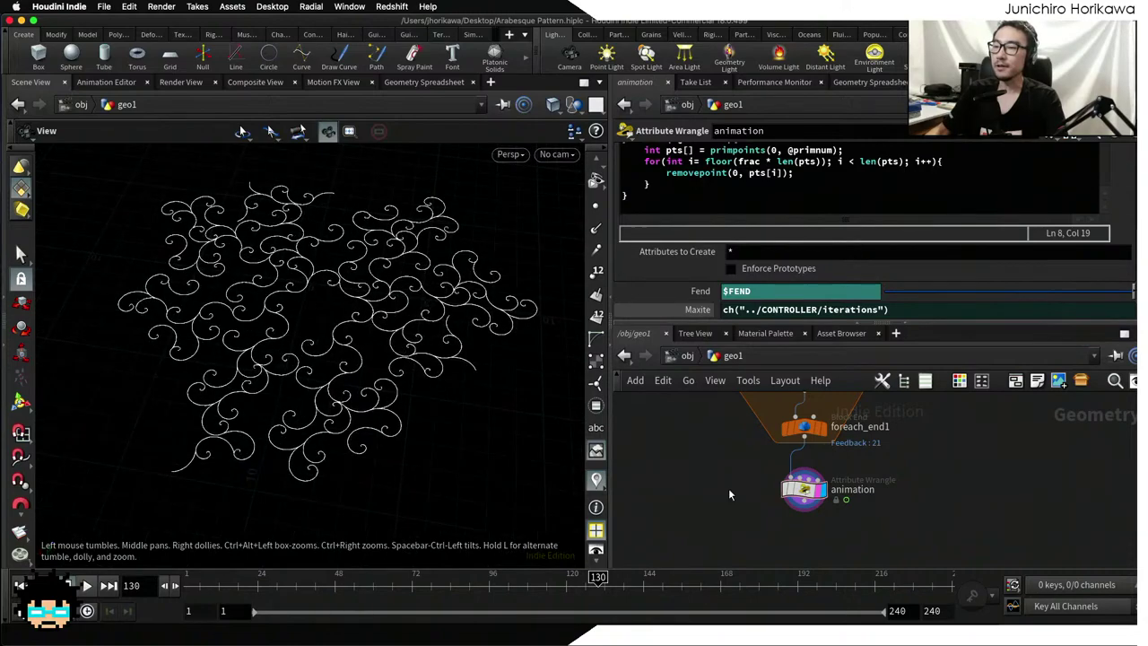
pyautogui.press('Tab')
pyautogui.write('attribut')
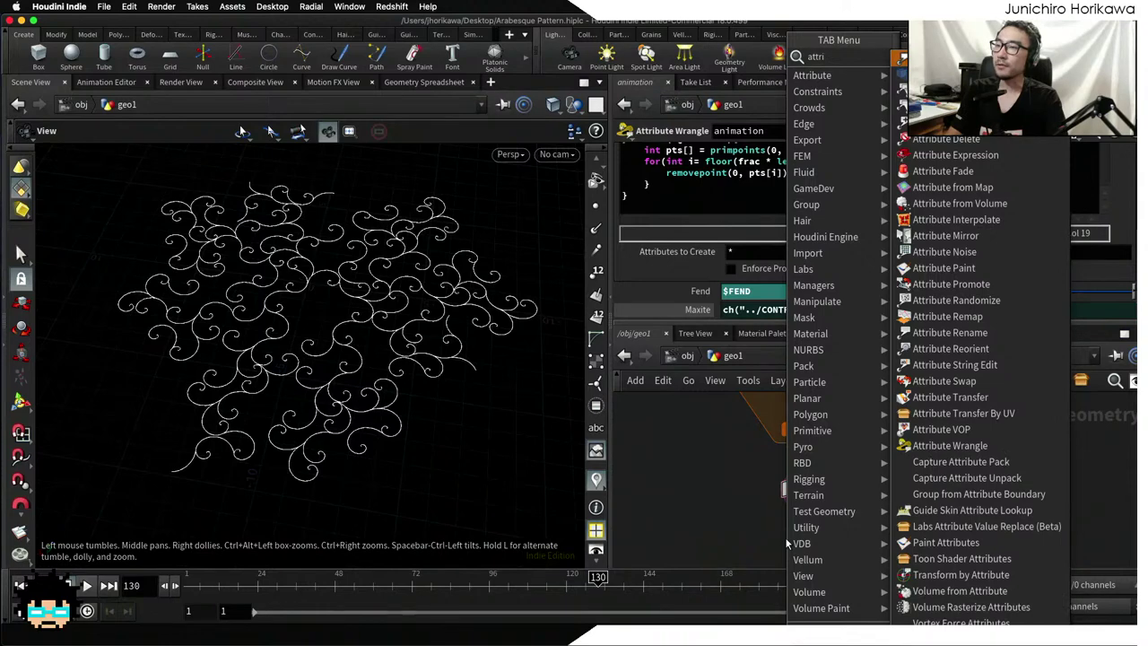
# Add an Attribute Promote node below animation and wire animation's output into it.
pyautogui.click(951, 283)
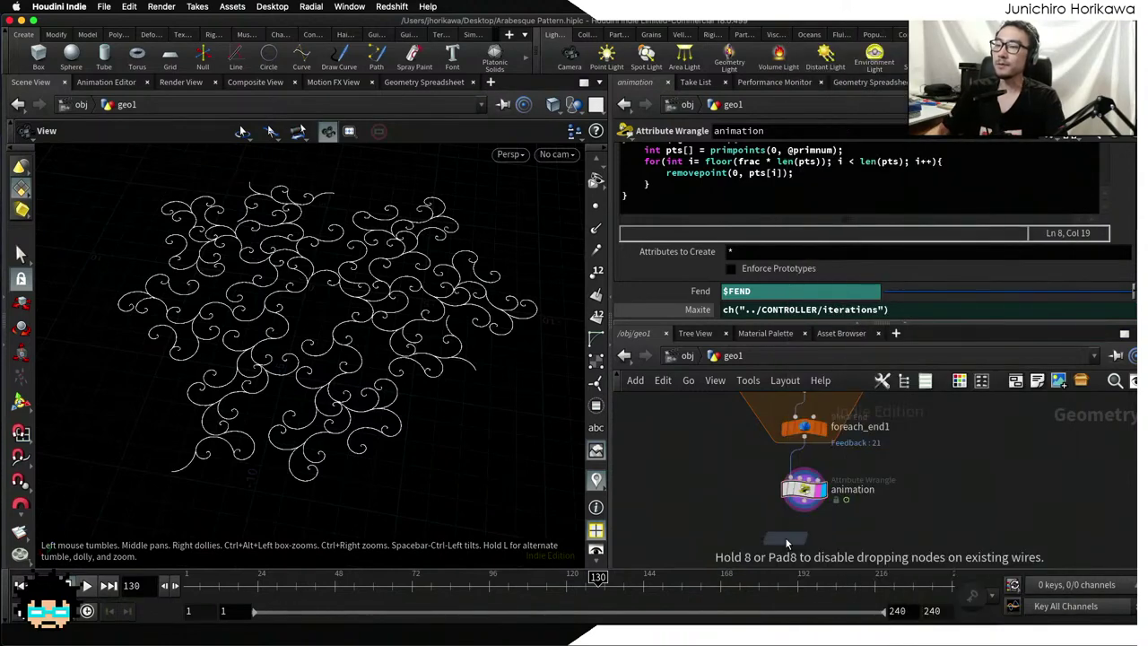
pyautogui.click(803, 536)
pyautogui.click(805, 522)
pyautogui.click(804, 498)
pyautogui.click(832, 538)
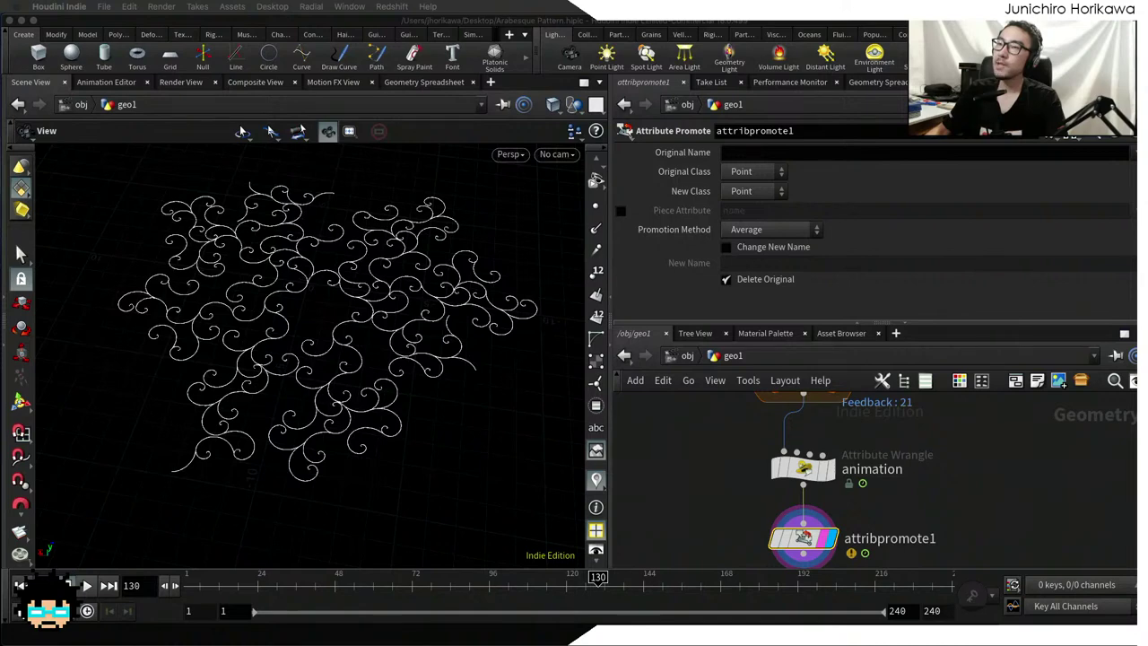
# Promote the primitive attribute 'ite' to points, keeping the original attribute.
pyautogui.click(756, 172)
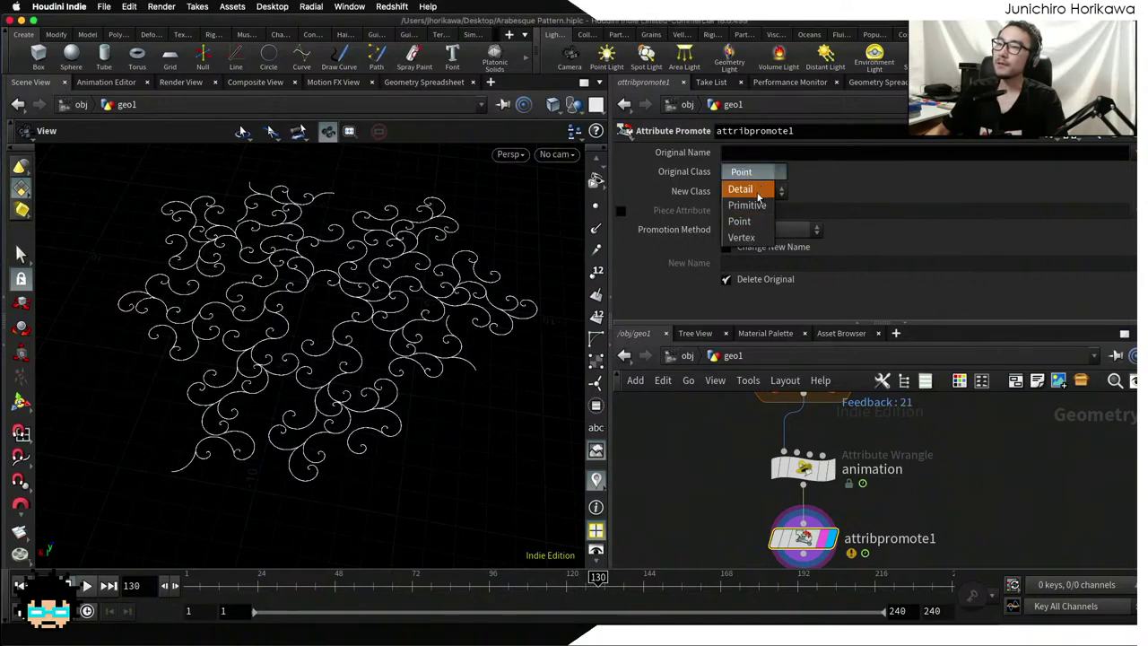
pyautogui.click(759, 203)
pyautogui.click(753, 152)
pyautogui.write('ite')
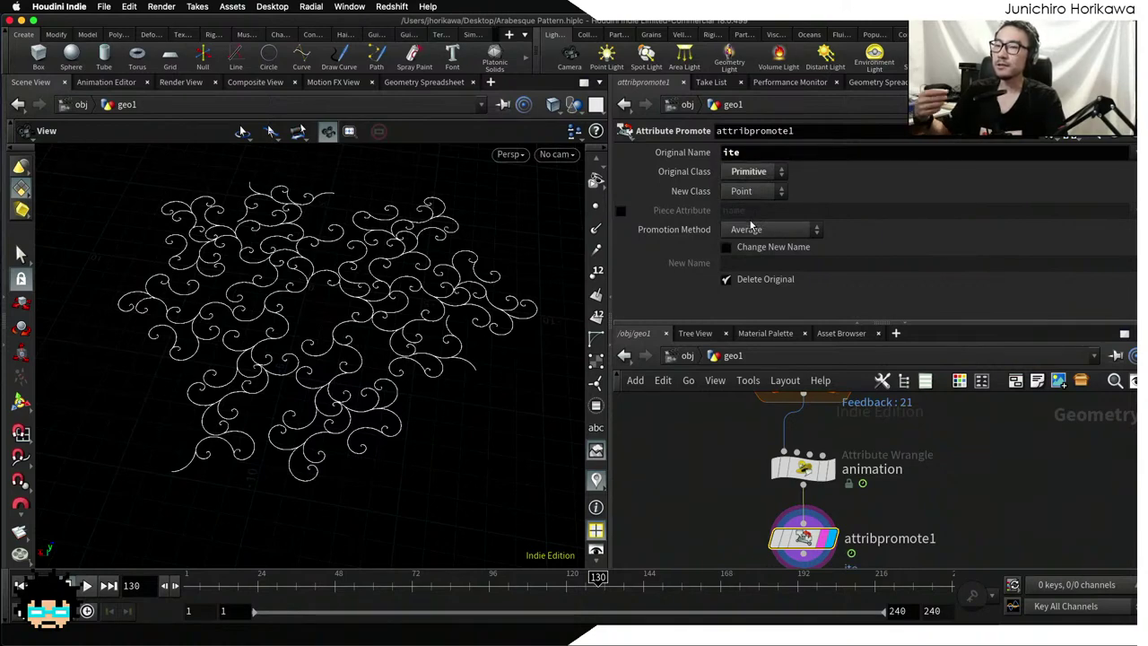
pyautogui.click(729, 279)
pyautogui.moveTo(855, 565); pyautogui.dragTo(826, 479, button='middle')
pyautogui.press('Tab')
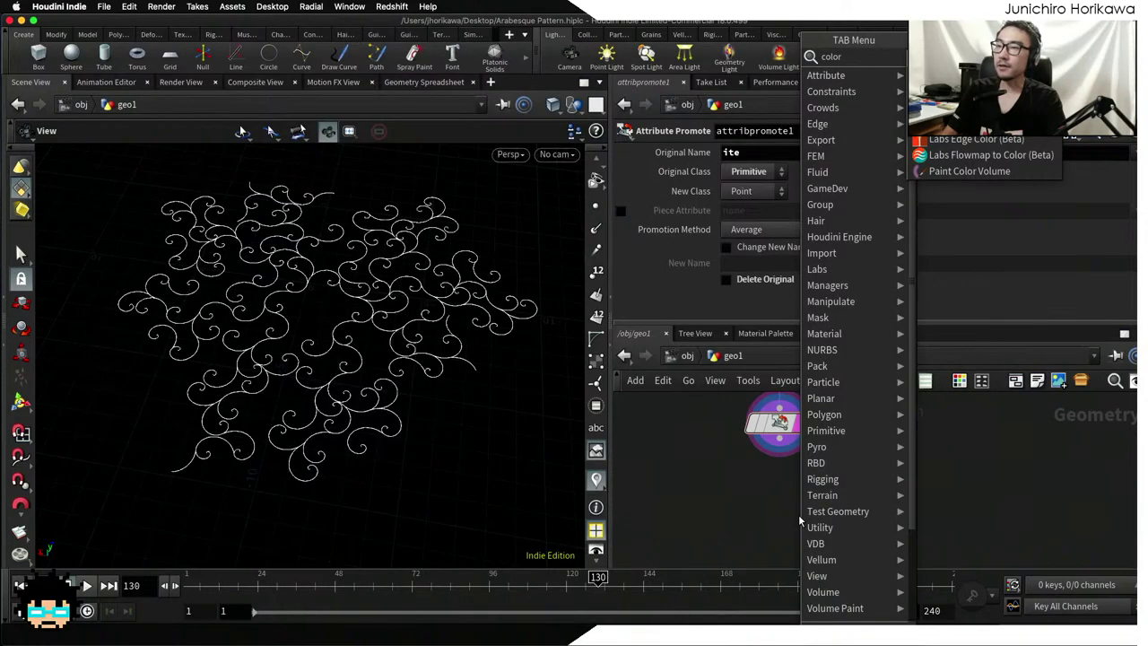
# Add a Color node under attribpromote1, display it, and keep Point class.
pyautogui.click(778, 502)
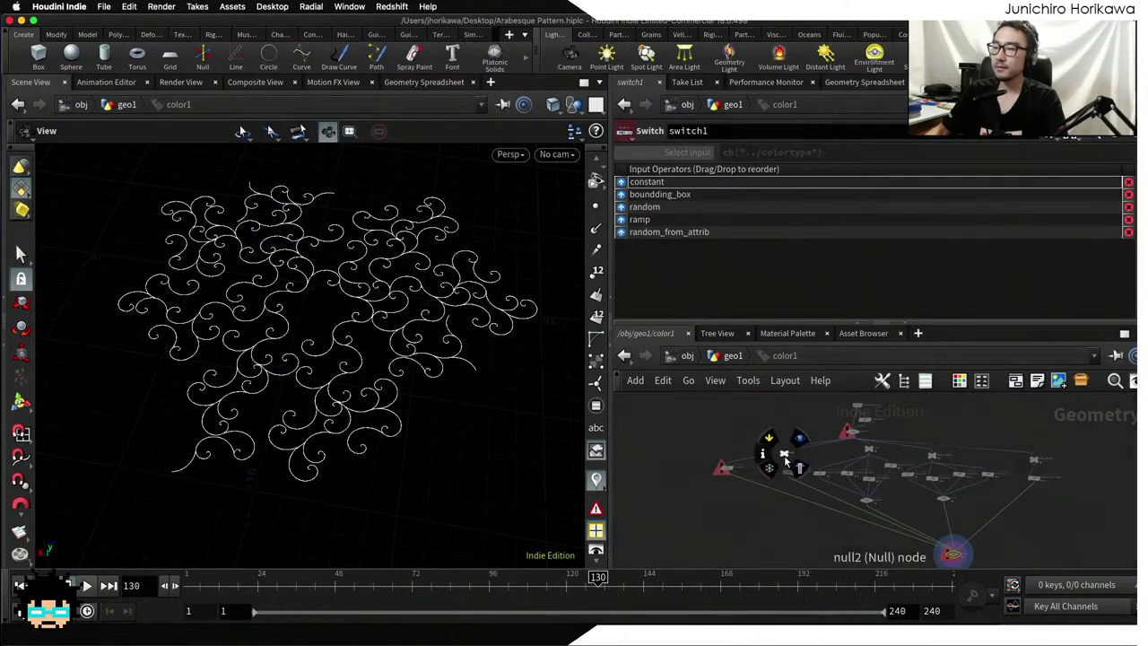
pyautogui.press('u')
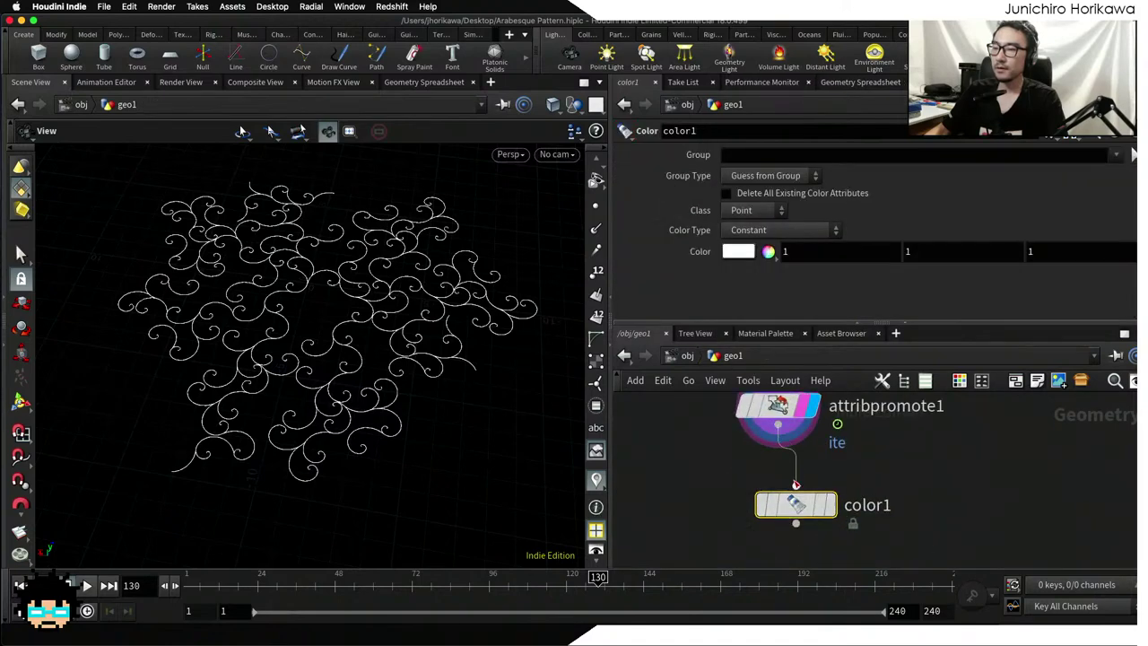
pyautogui.moveTo(796, 506); pyautogui.dragTo(778, 493)
pyautogui.click(812, 492)
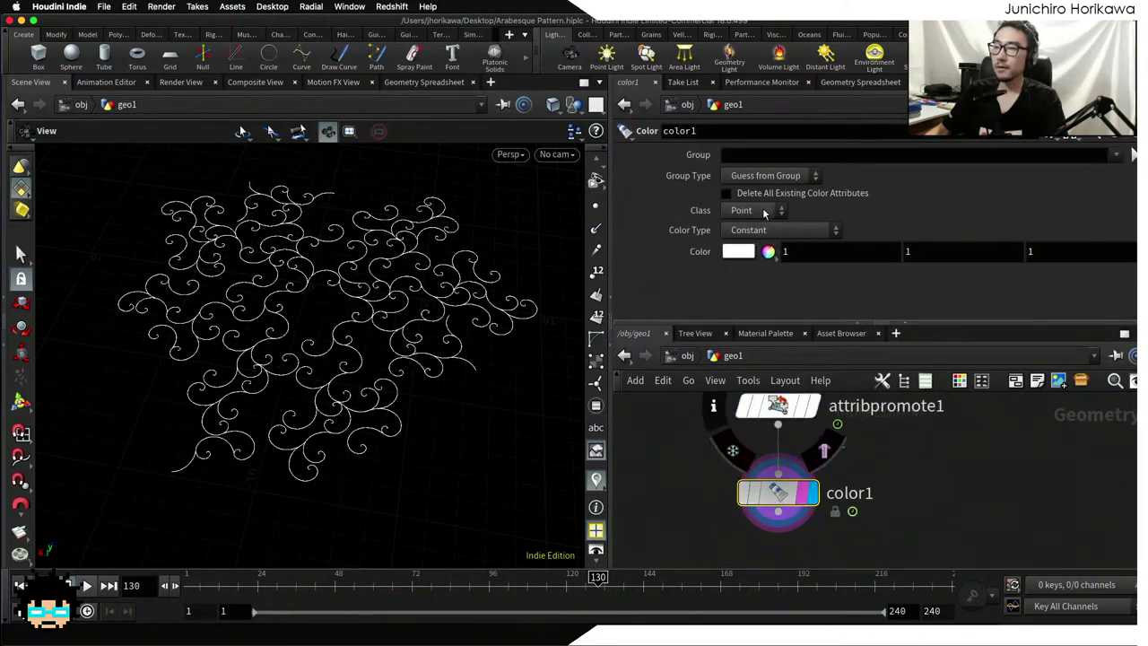
pyautogui.click(766, 176)
pyautogui.click(763, 177)
pyautogui.click(745, 212)
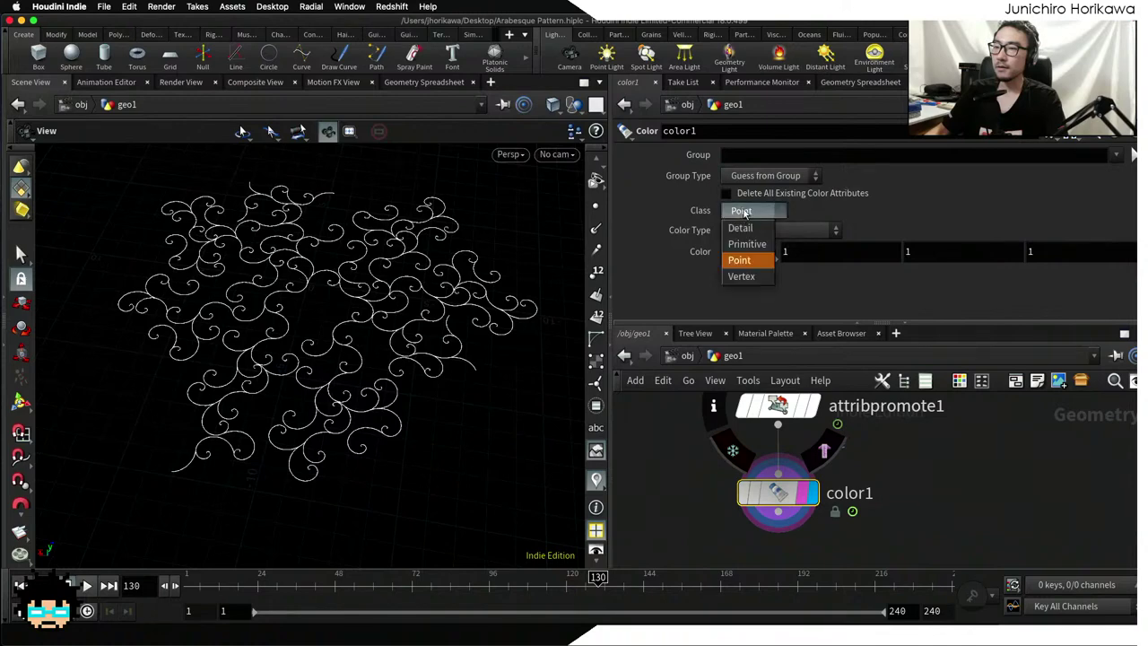
pyautogui.click(745, 212)
# Set Color Type to Ramp from Attribute driven by the 'ite' attribute.
pyautogui.click(782, 230)
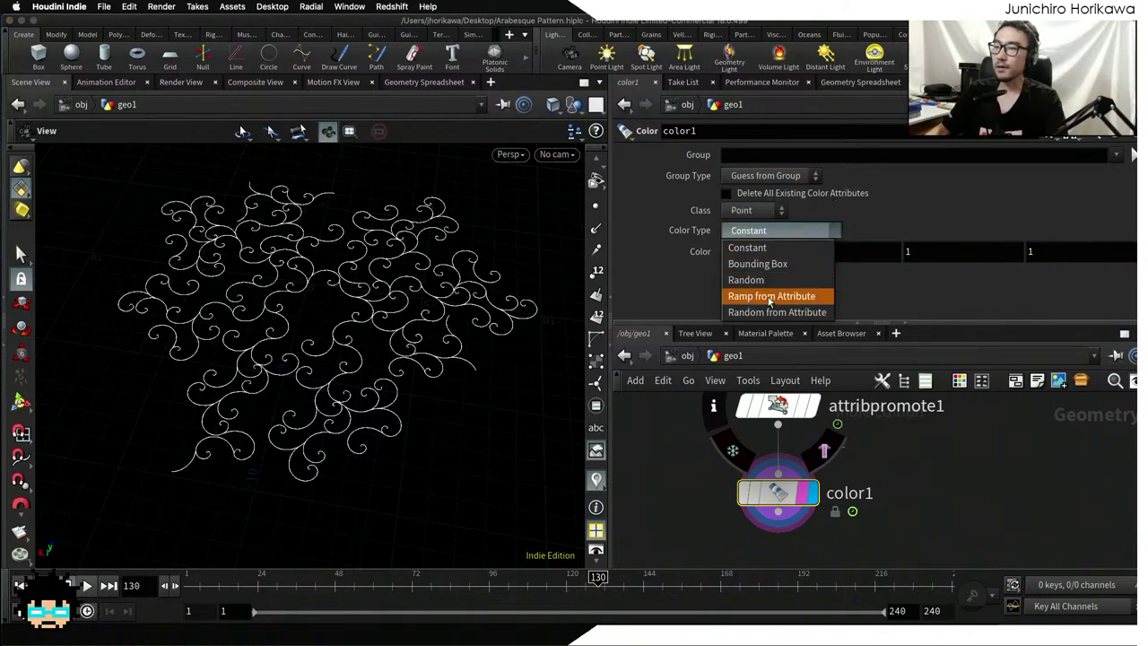
pyautogui.click(769, 297)
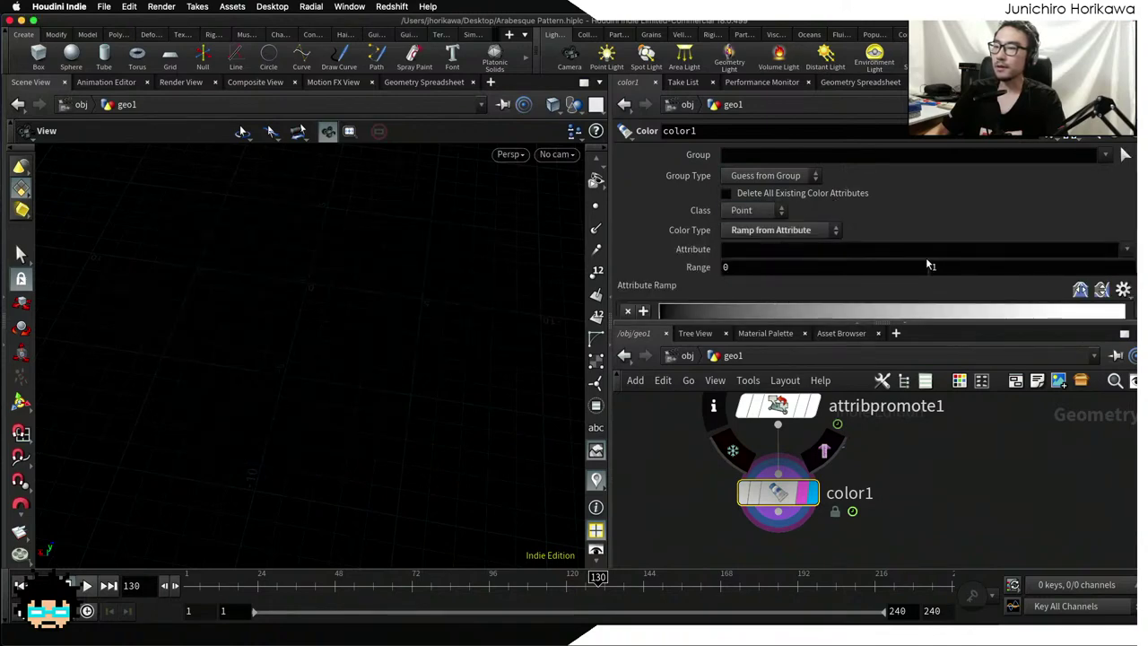
pyautogui.click(1126, 250)
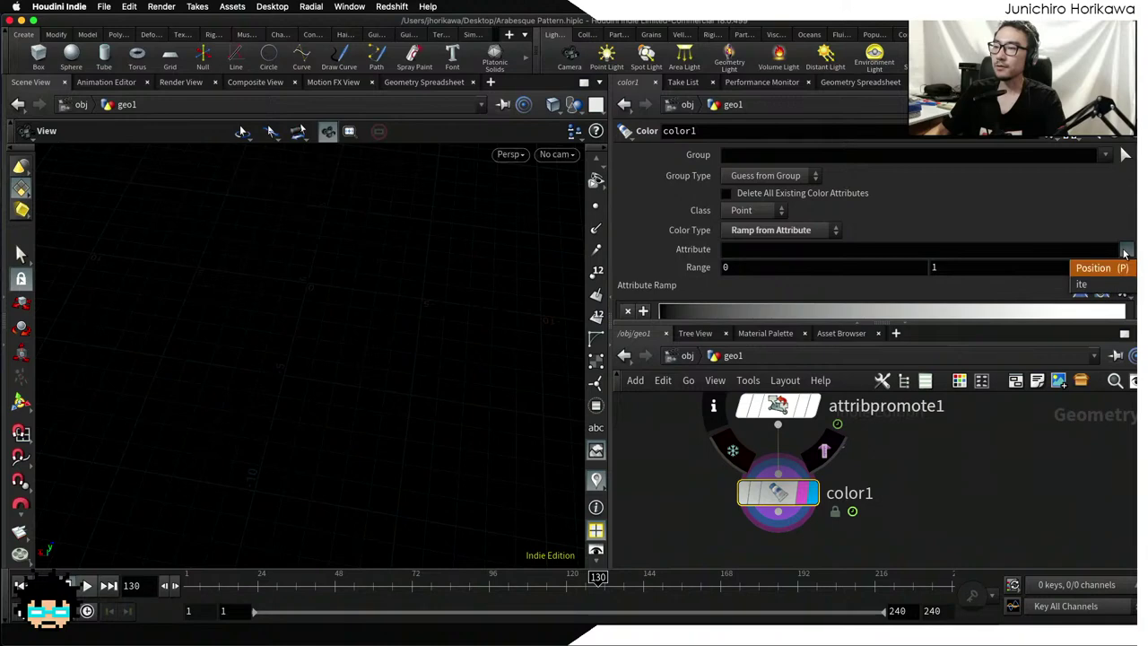
pyautogui.click(1084, 284)
pyautogui.scroll(-3, 920, 451)
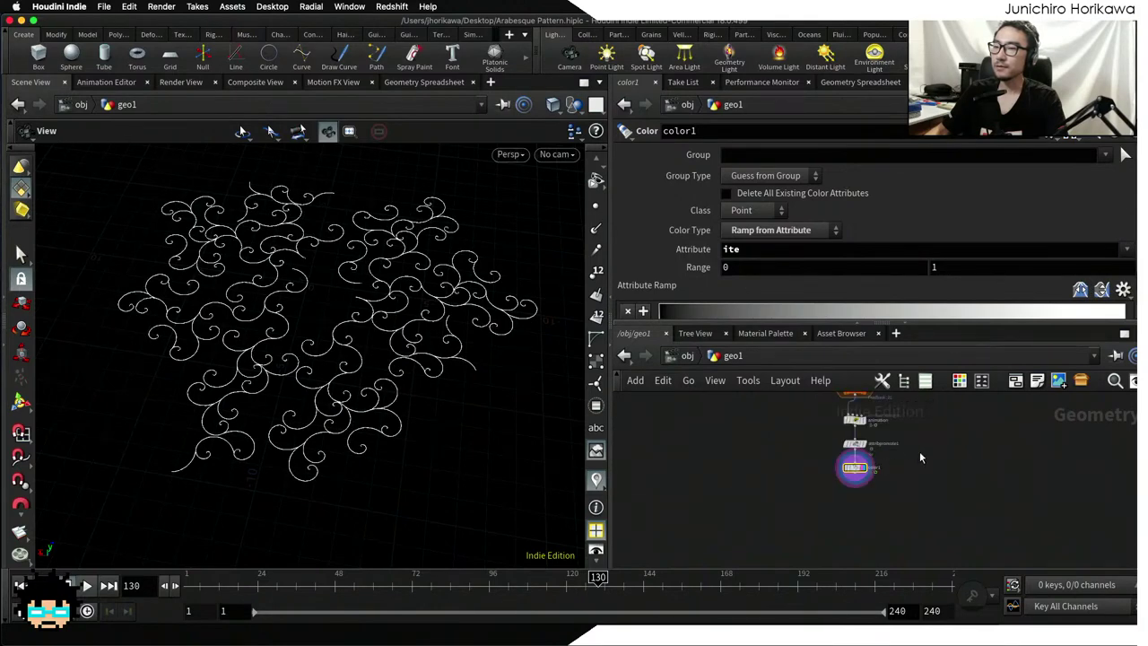
pyautogui.scroll(3, 919, 451)
# Set the ramp range maximum to the iterations expression copied from foreach_end1.
pyautogui.click(841, 463)
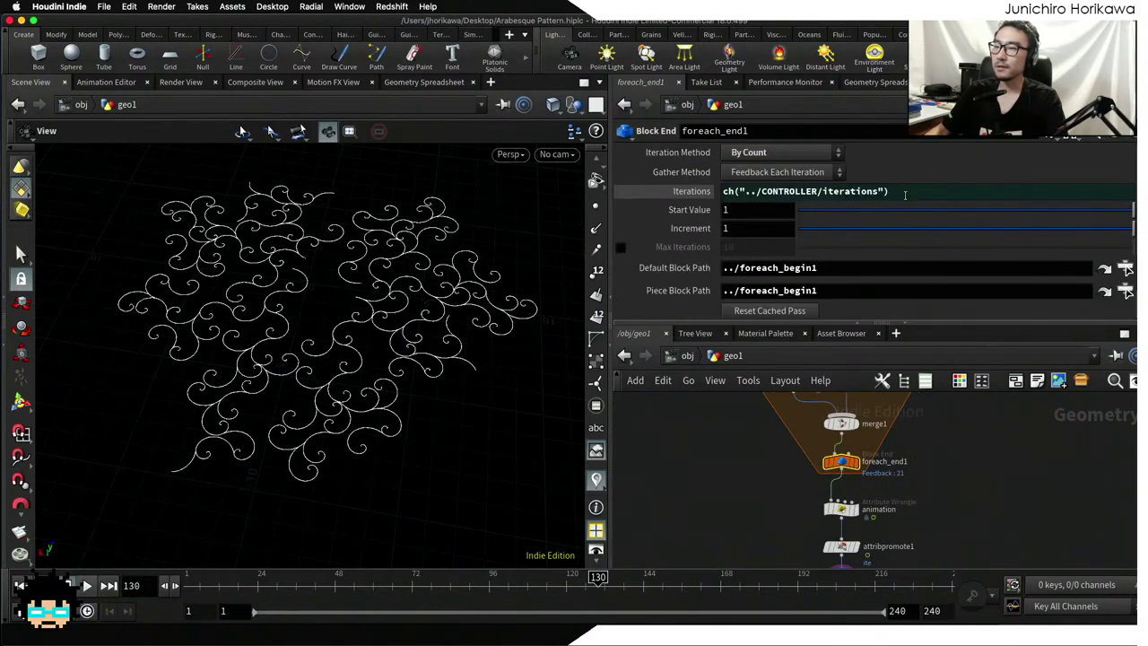
pyautogui.moveTo(905, 194); pyautogui.dragTo(659, 194)
pyautogui.press('super+c')
pyautogui.scroll(3, 713, 406)
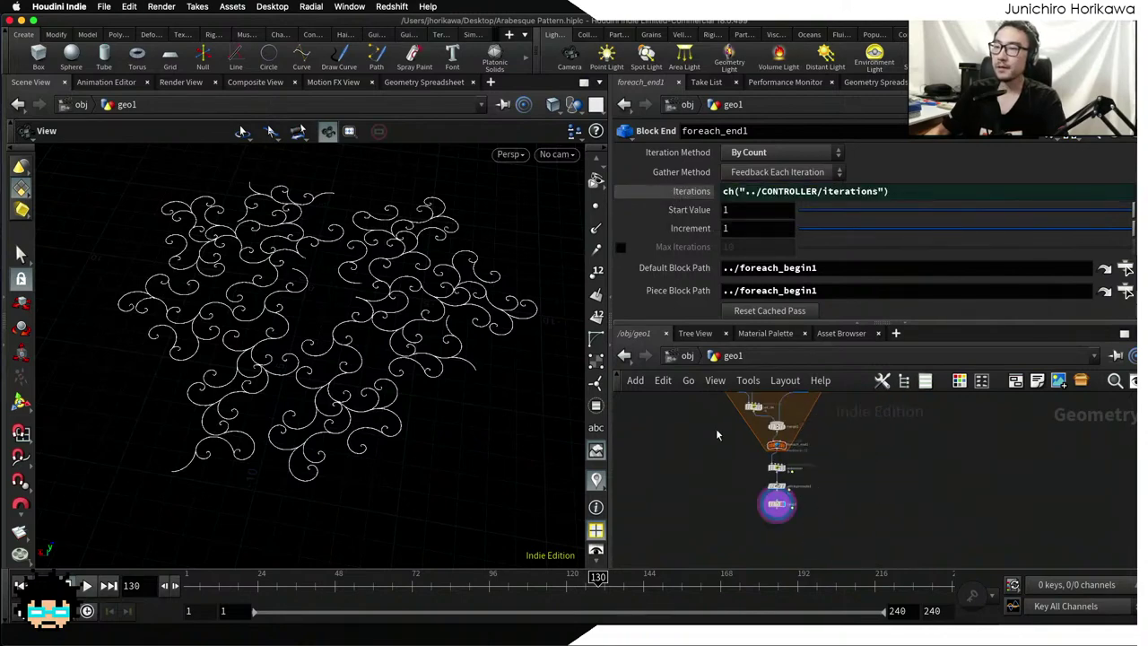
pyautogui.click(783, 431)
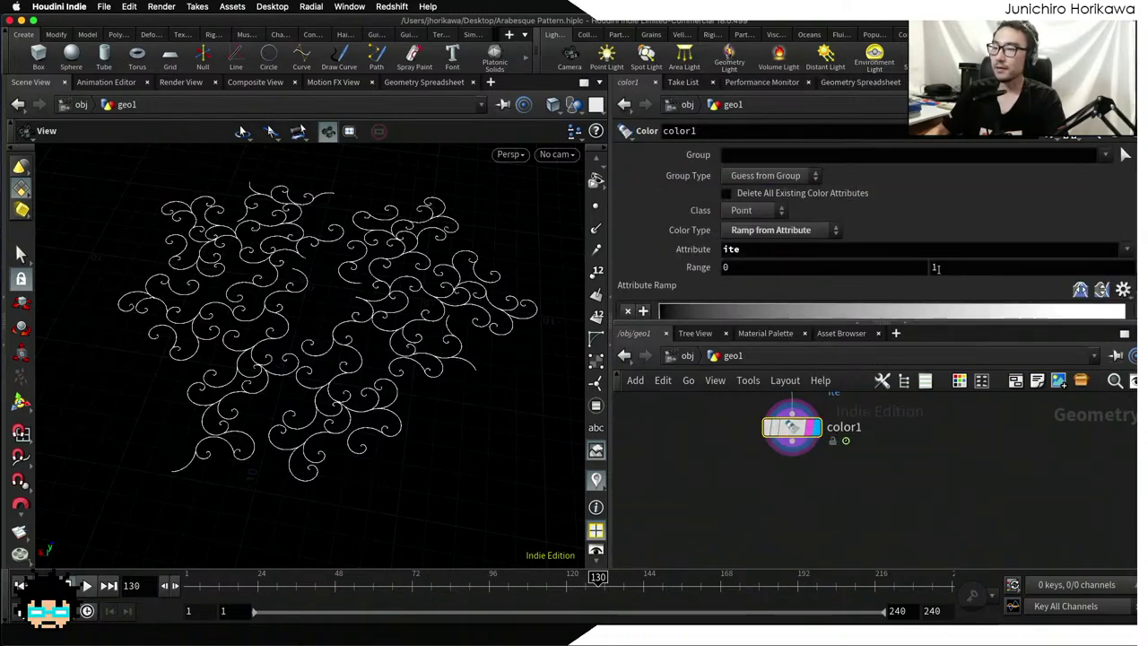
pyautogui.click(936, 267)
pyautogui.press('super+v')
pyautogui.press('Return')
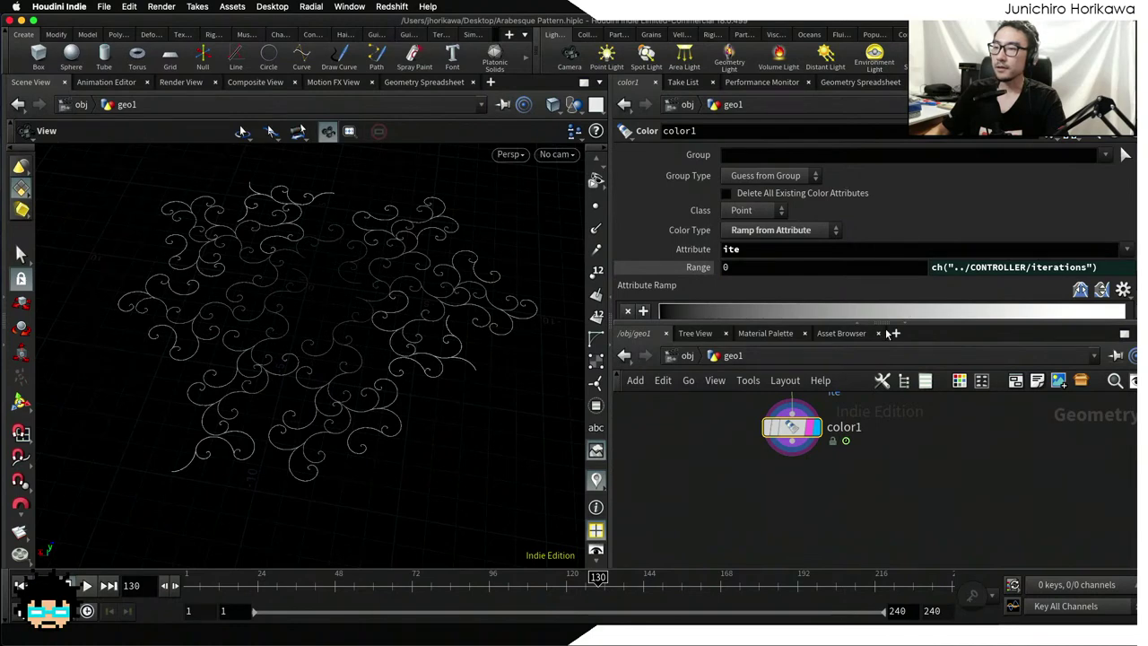
# Make the colour ramp red at the start, yellow in the middle, cyan at the end.
pyautogui.moveTo(931, 325); pyautogui.dragTo(932, 406)
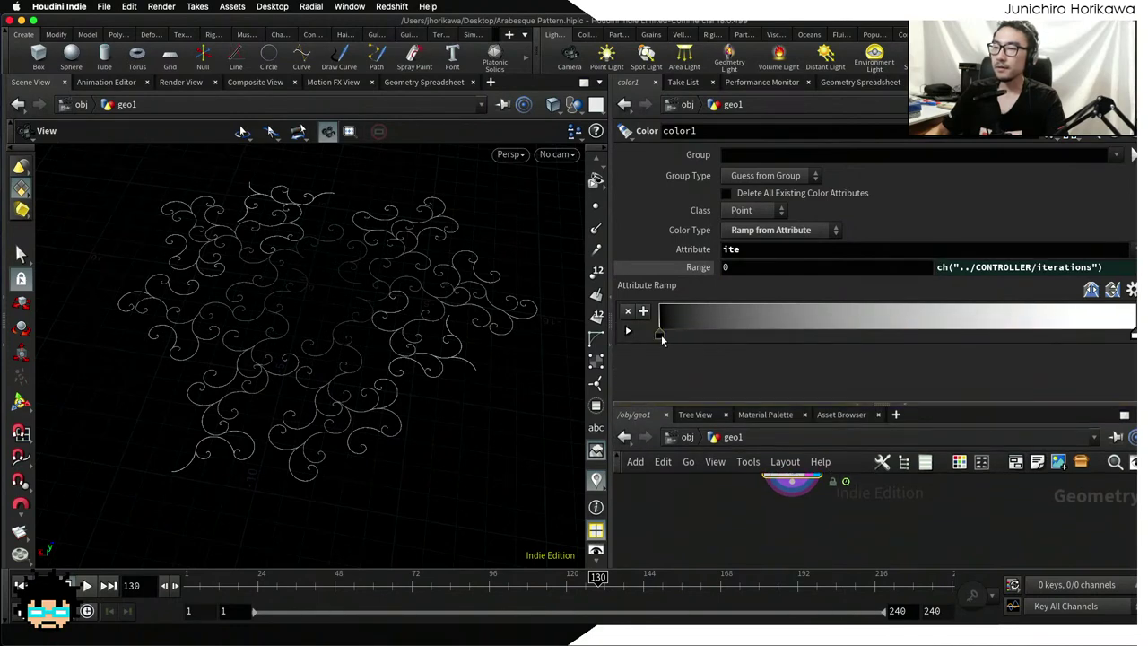
pyautogui.doubleClick(660, 340)
pyautogui.click(604, 226)
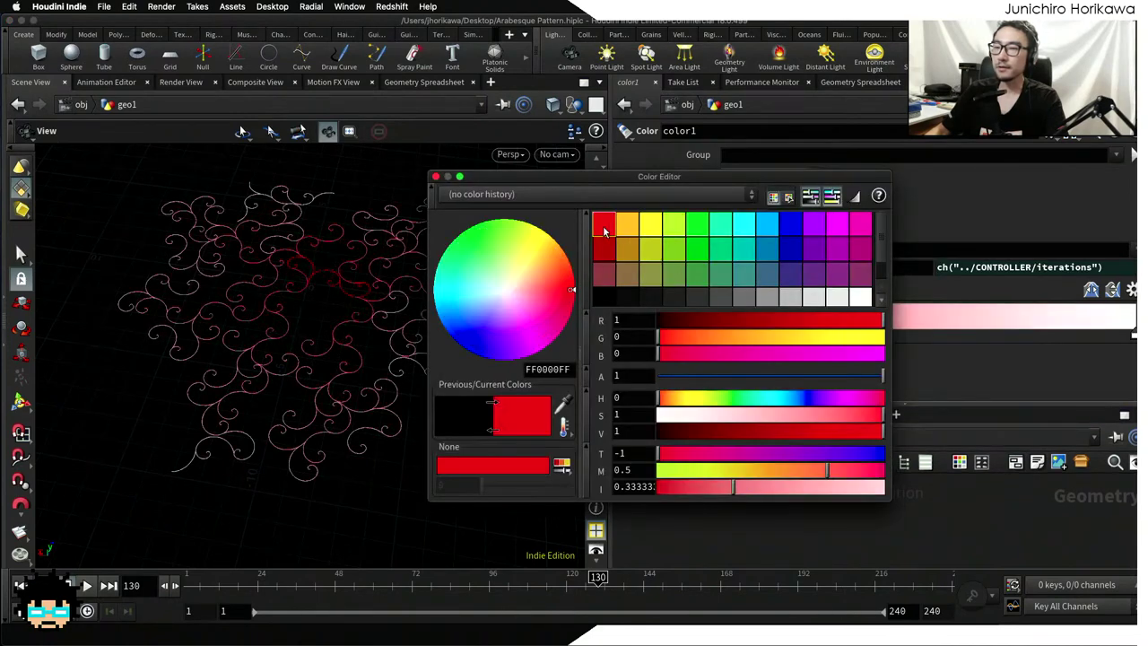
pyautogui.click(435, 177)
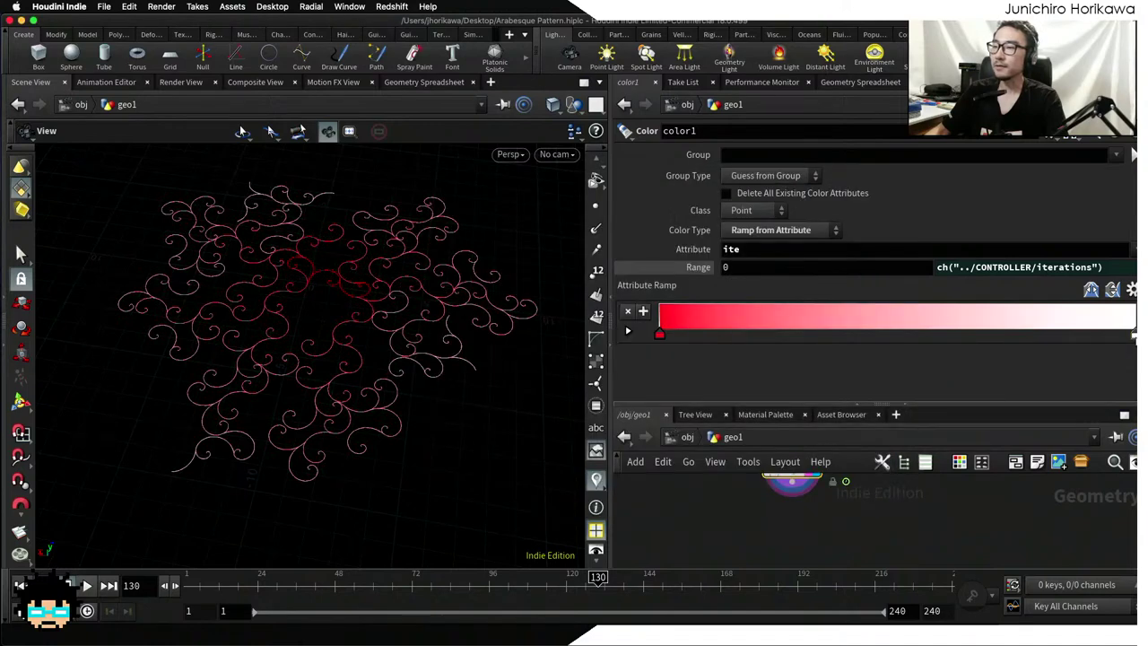
pyautogui.doubleClick(1132, 337)
pyautogui.click(744, 225)
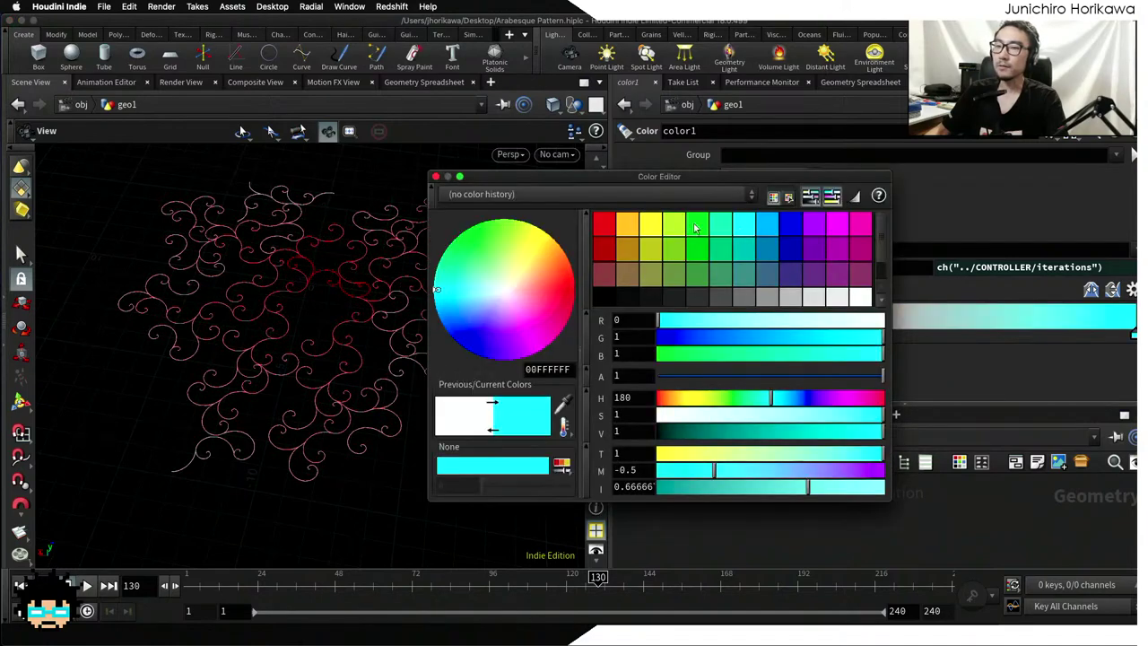
pyautogui.click(434, 177)
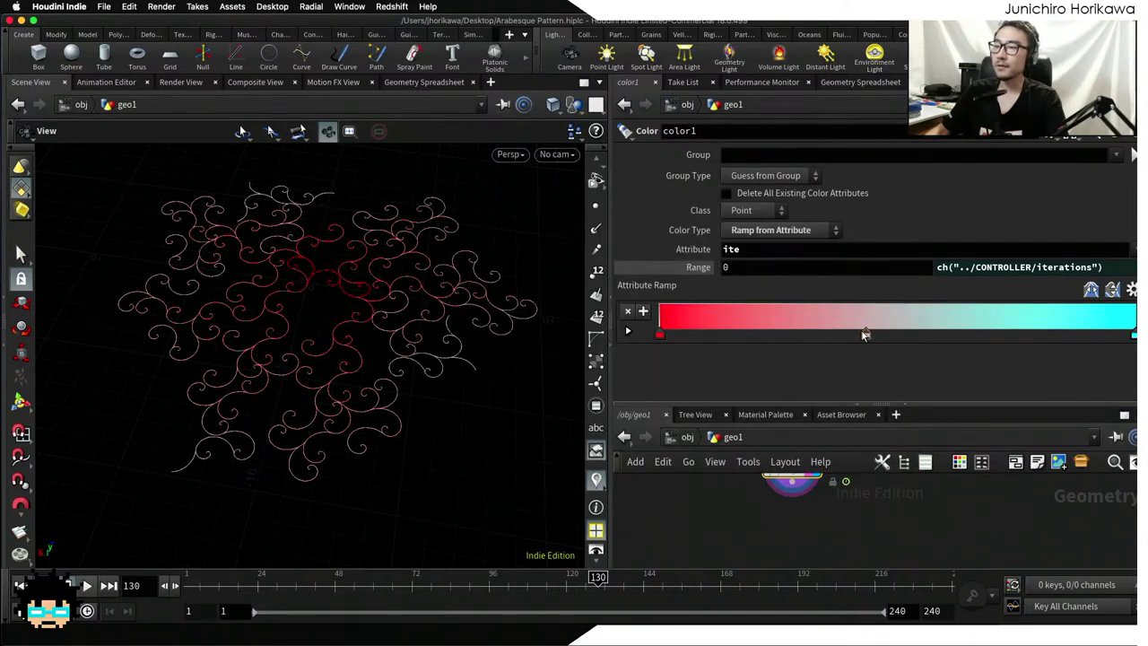
pyautogui.moveTo(865, 335); pyautogui.dragTo(910, 334)
pyautogui.doubleClick(910, 335)
pyautogui.click(655, 230)
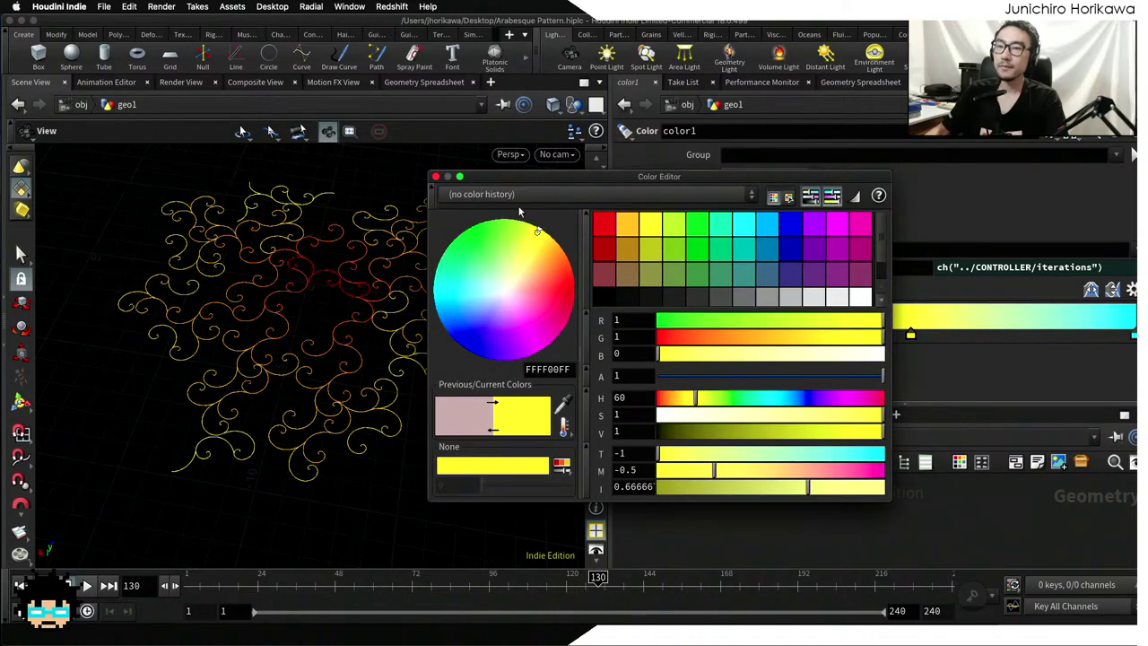
pyautogui.click(436, 177)
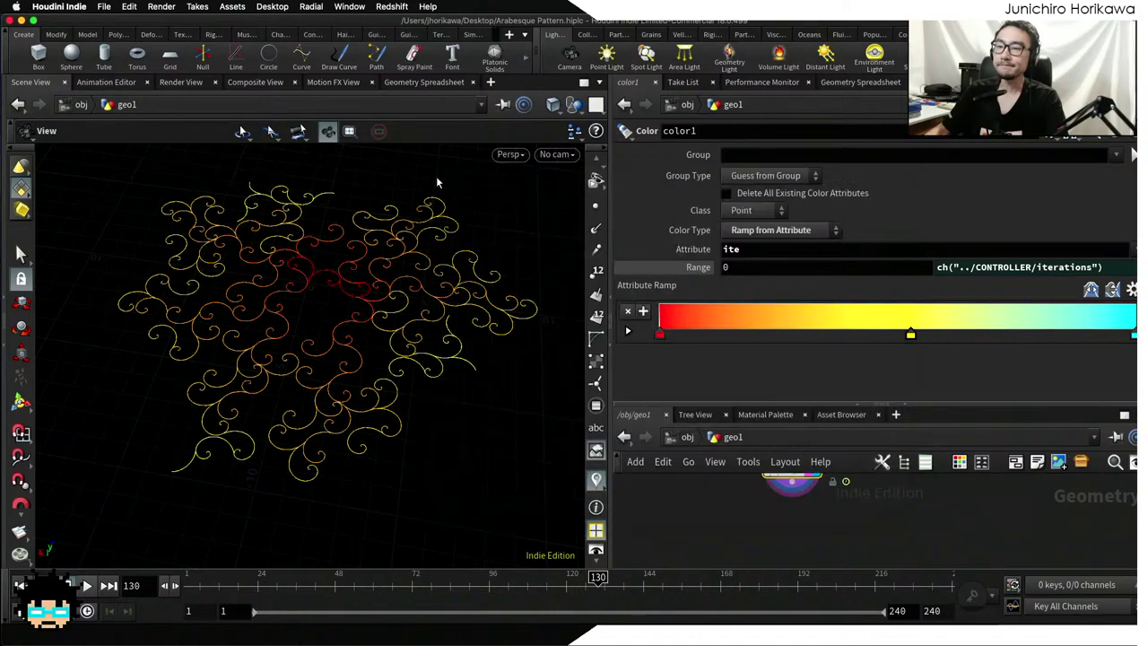
# Play the animation briefly to watch the coloured pattern grow.
pyautogui.click(82, 586)
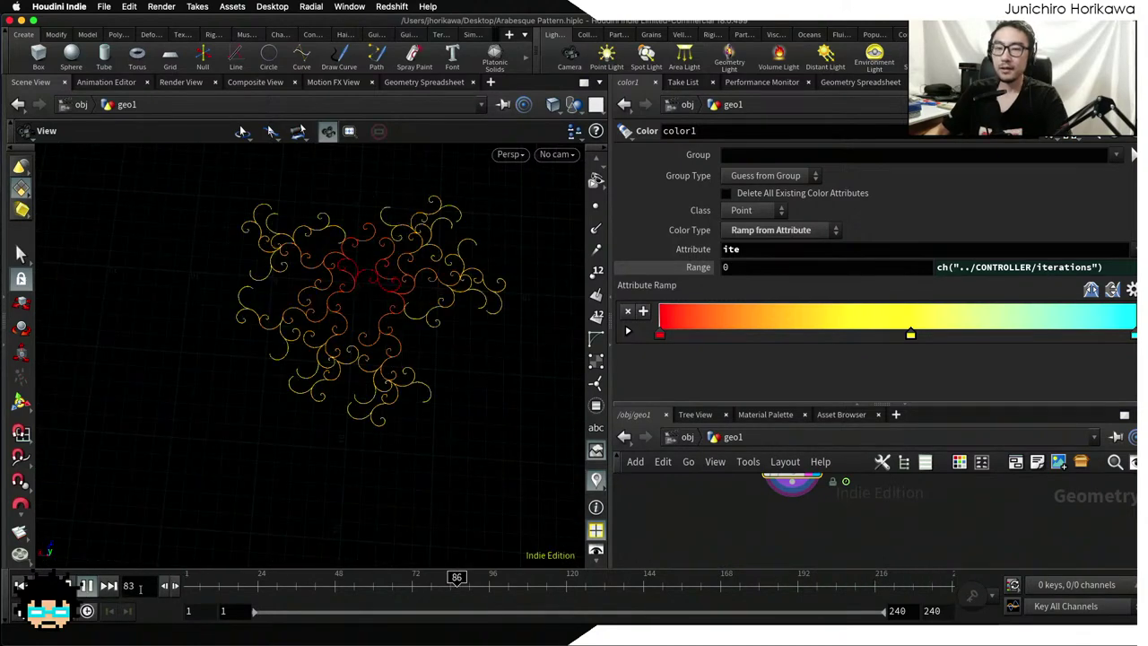
pyautogui.click(87, 585)
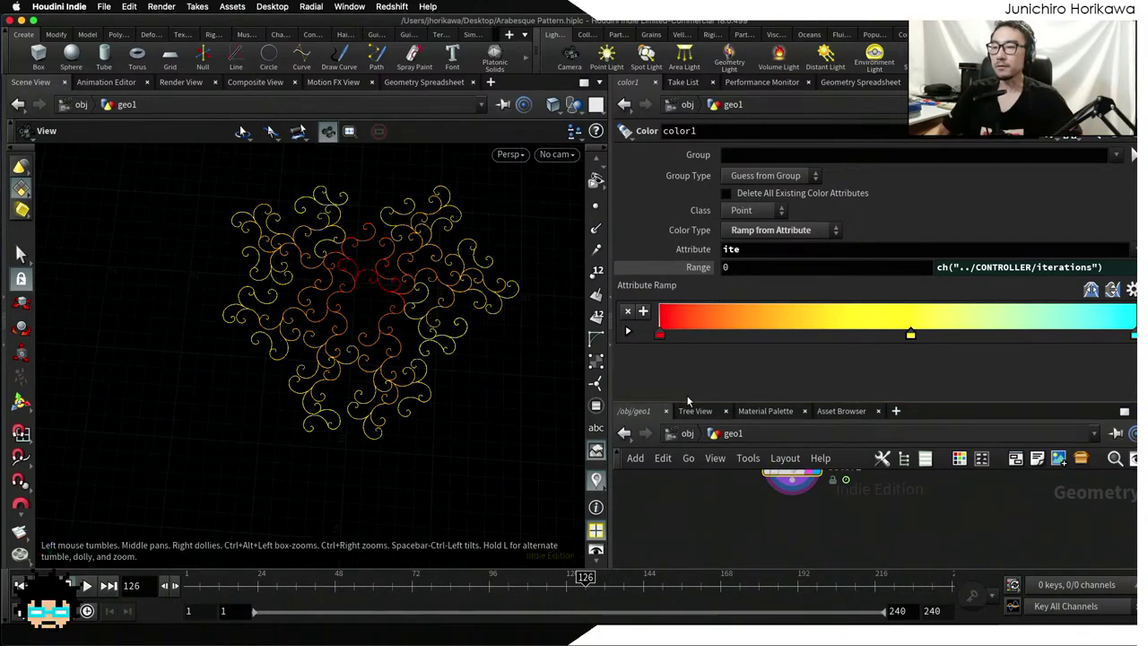
pyautogui.moveTo(686, 402); pyautogui.dragTo(696, 350)
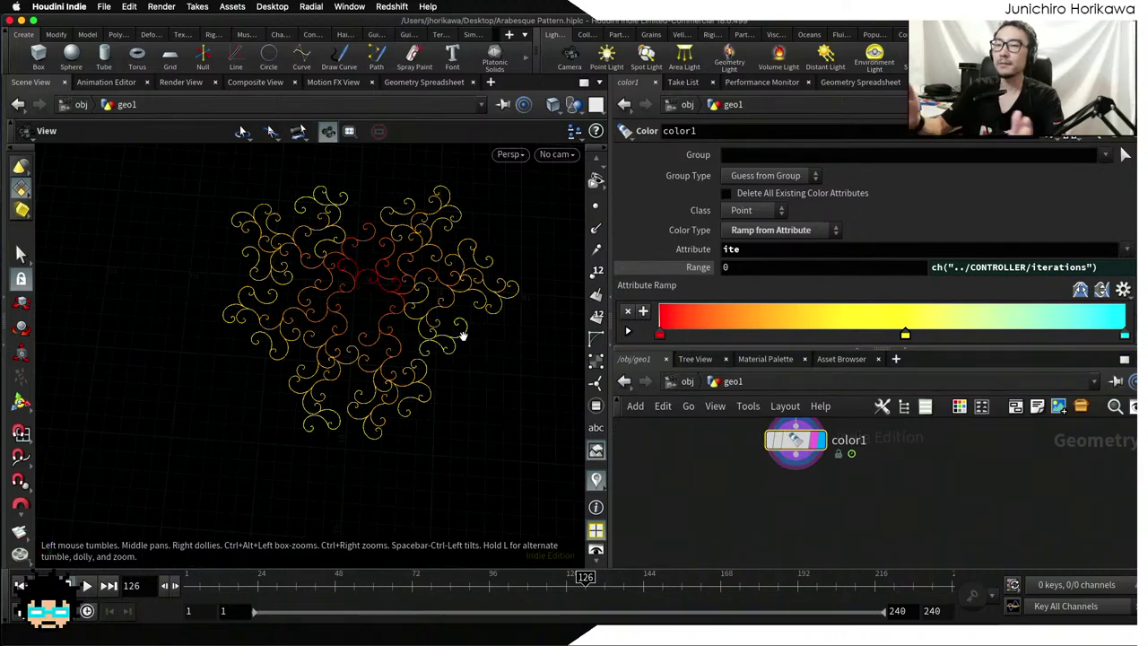
# Add an Attribute Blur node below color1 and display its result.
pyautogui.press('Tab')
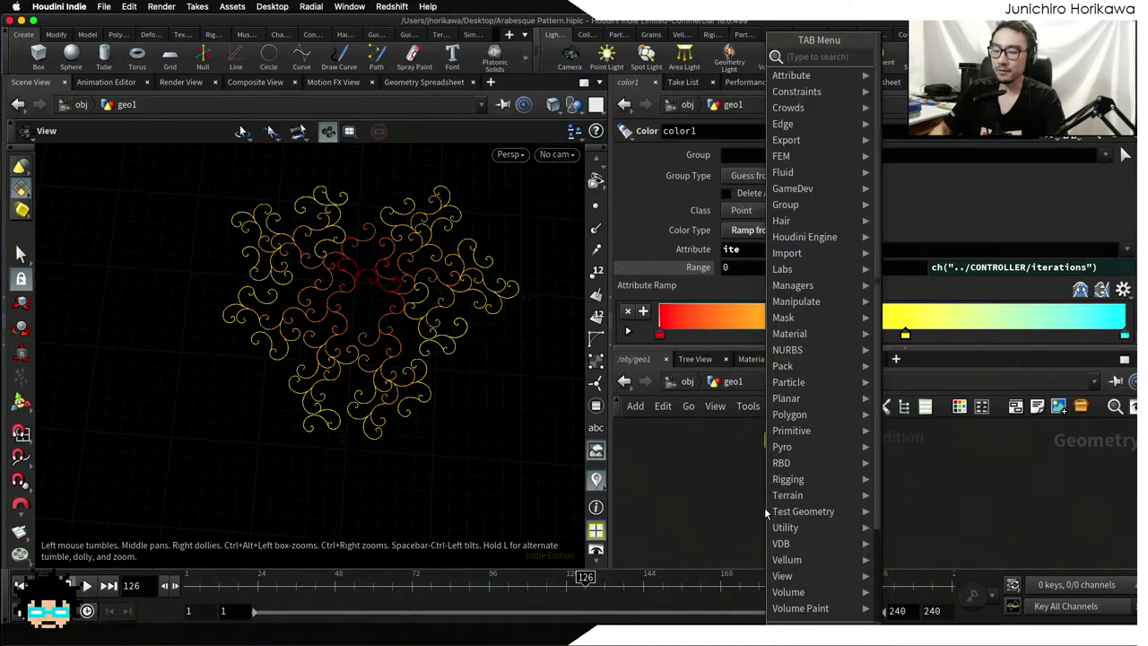
pyautogui.write('labs round')
pyautogui.press('Return')
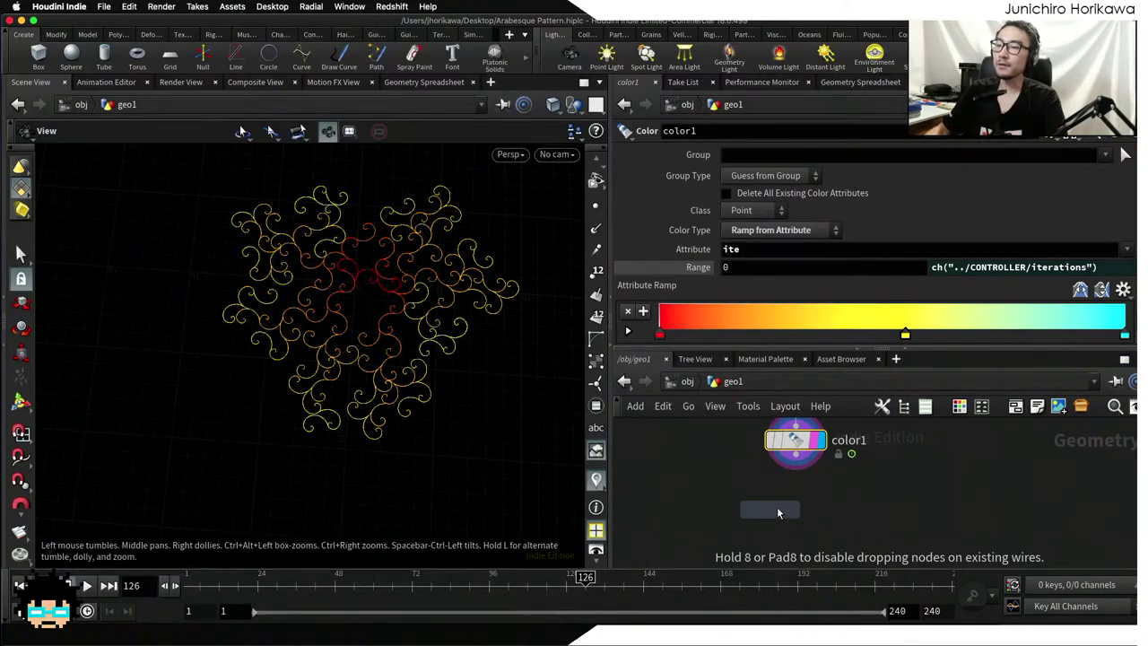
pyautogui.click(764, 508)
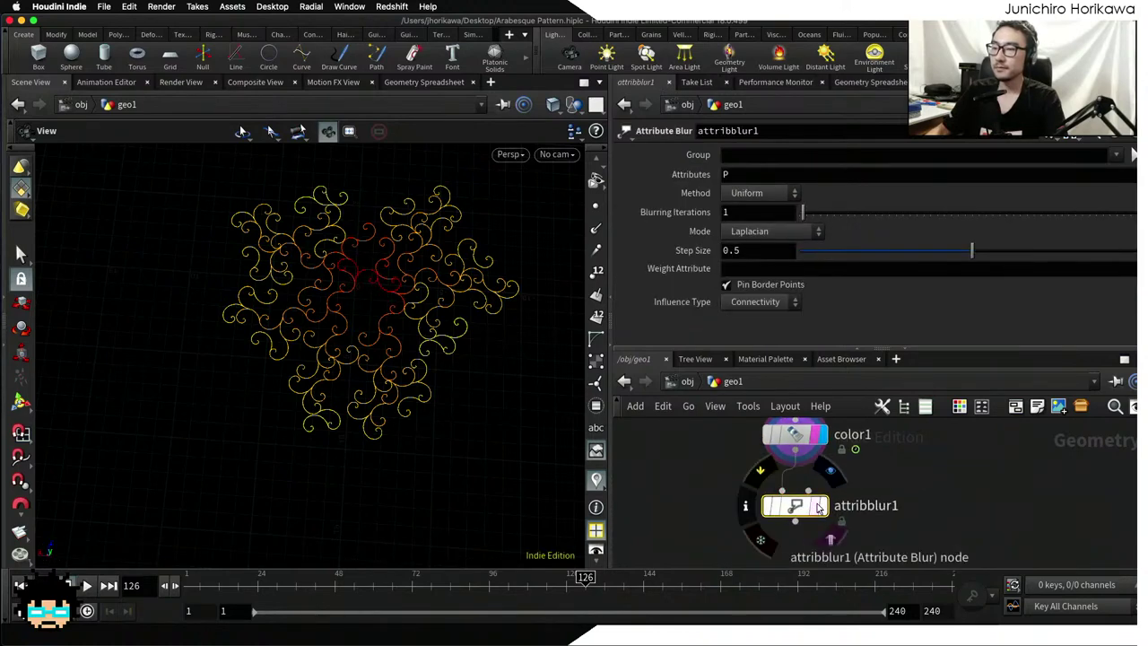
pyautogui.click(821, 505)
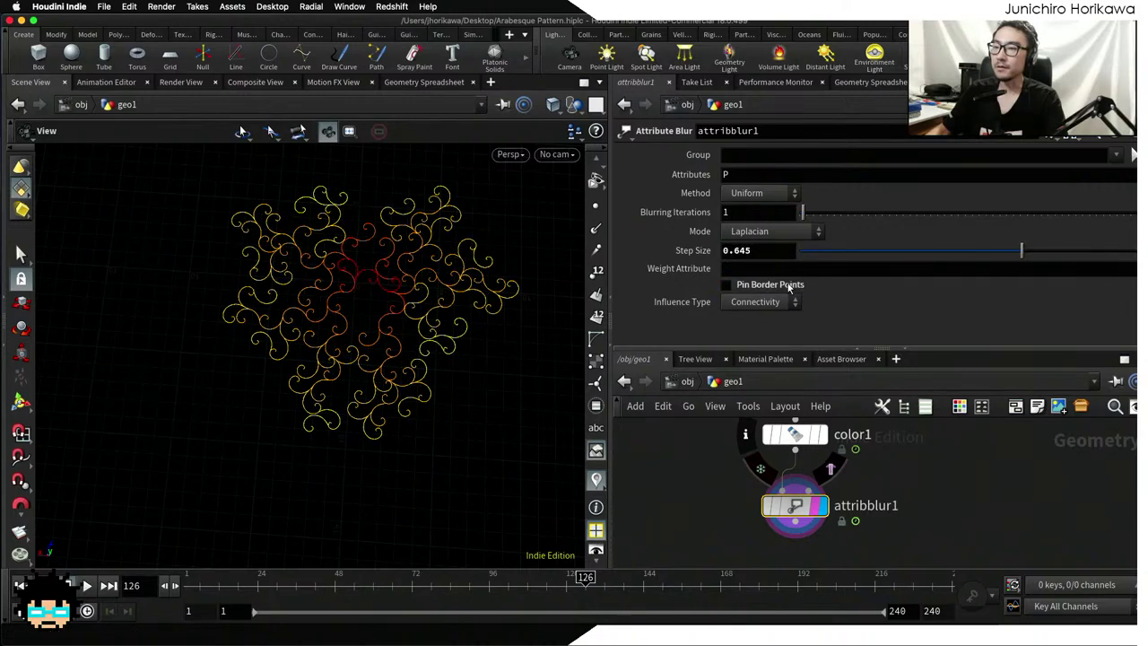
# Set the blur influence type to Proximity, keeping the Uniform blur method.
pyautogui.click(727, 284)
pyautogui.click(759, 301)
pyautogui.click(758, 333)
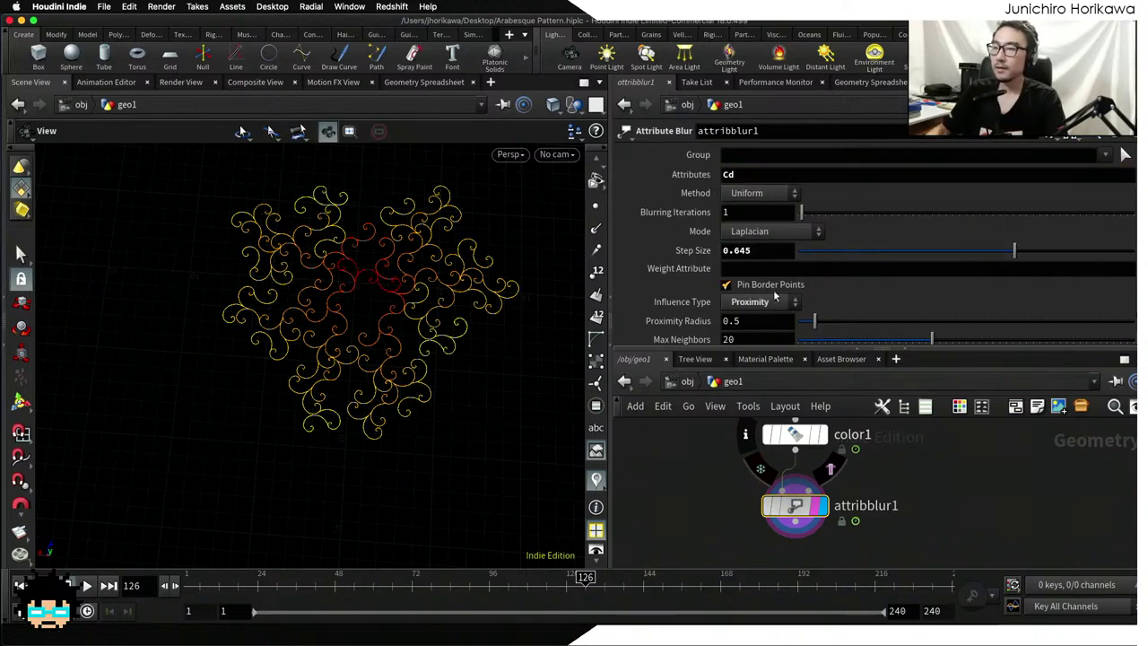
pyautogui.click(760, 301)
pyautogui.click(754, 320)
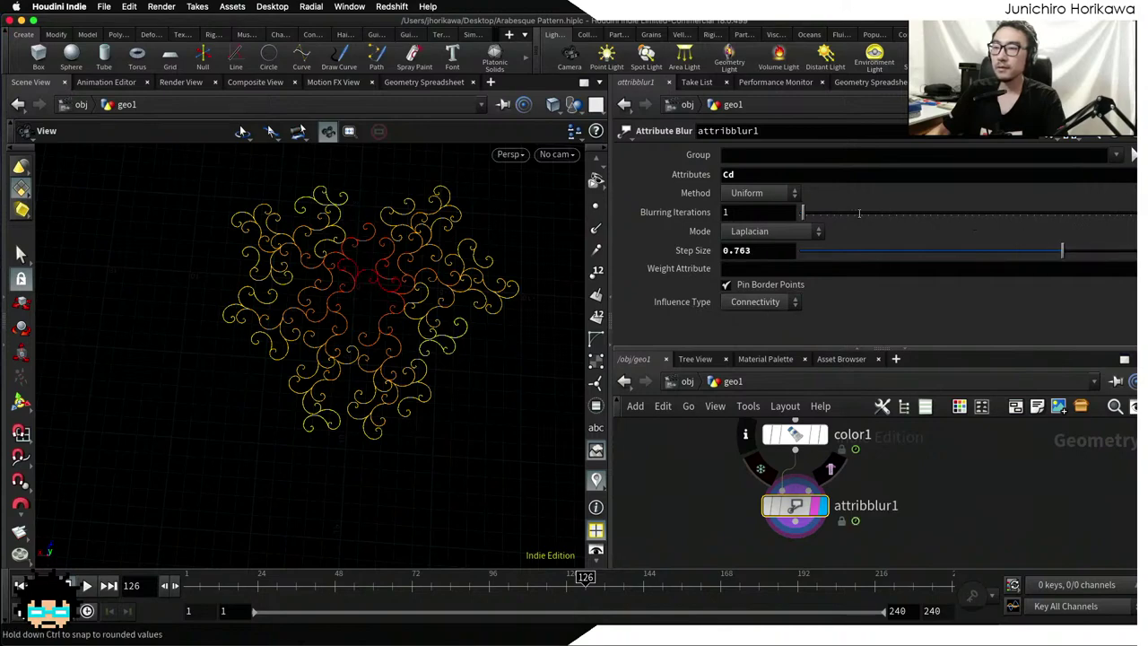
pyautogui.click(754, 193)
pyautogui.click(749, 204)
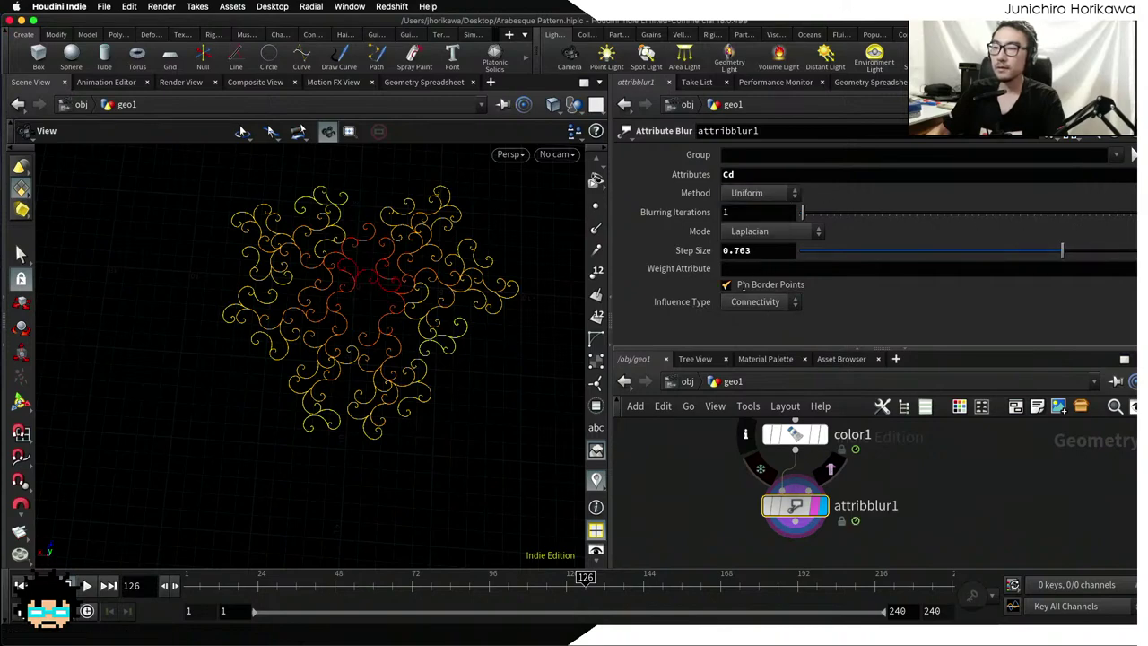
pyautogui.click(768, 285)
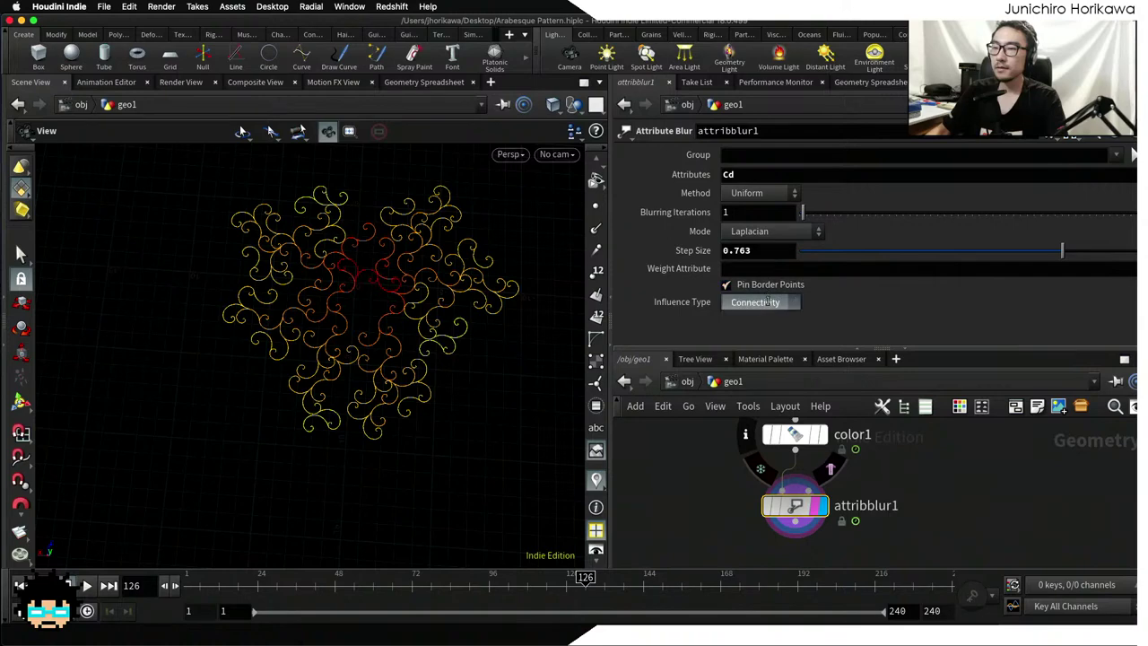
pyautogui.click(761, 302)
pyautogui.click(765, 335)
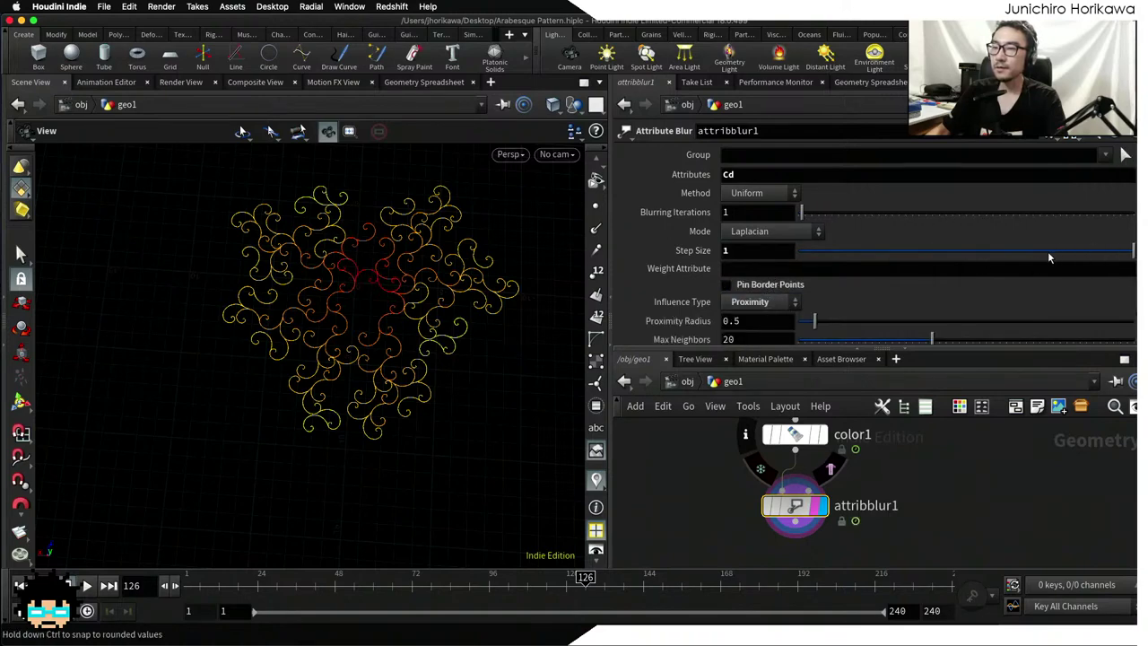
# Set proximity radius 10 and 50 max neighbours, comparing against the unblurred color1.
pyautogui.scroll(-1, 1028, 251)
pyautogui.moveTo(868, 315); pyautogui.dragTo(1133, 336)
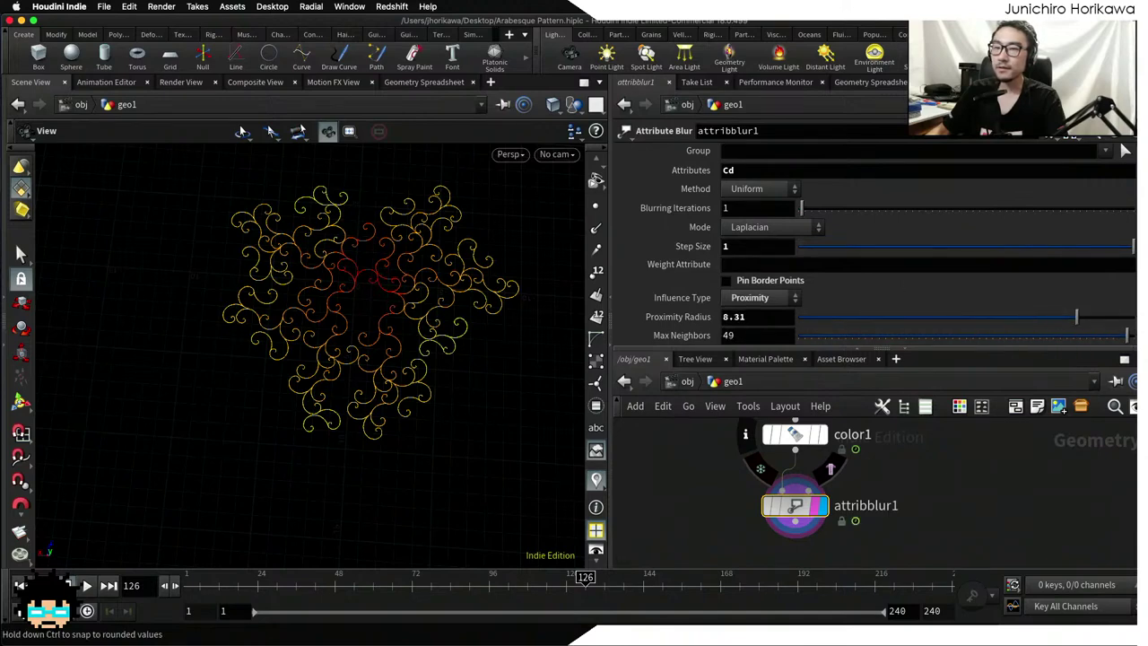
pyautogui.scroll(6, 517, 321)
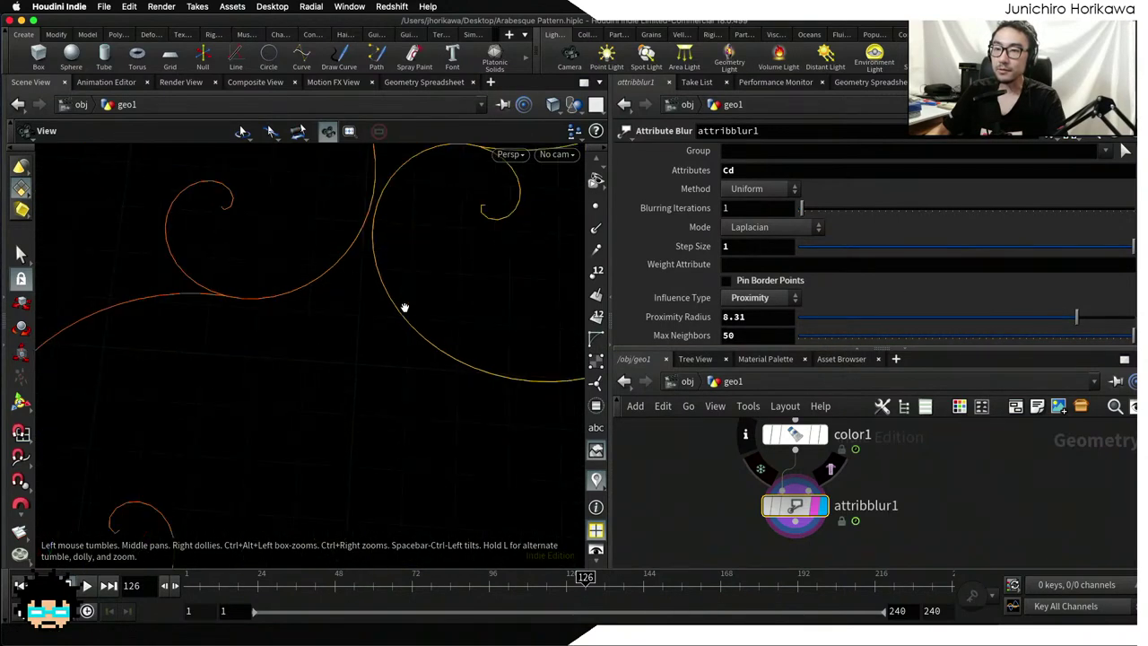
pyautogui.scroll(-8, 405, 308)
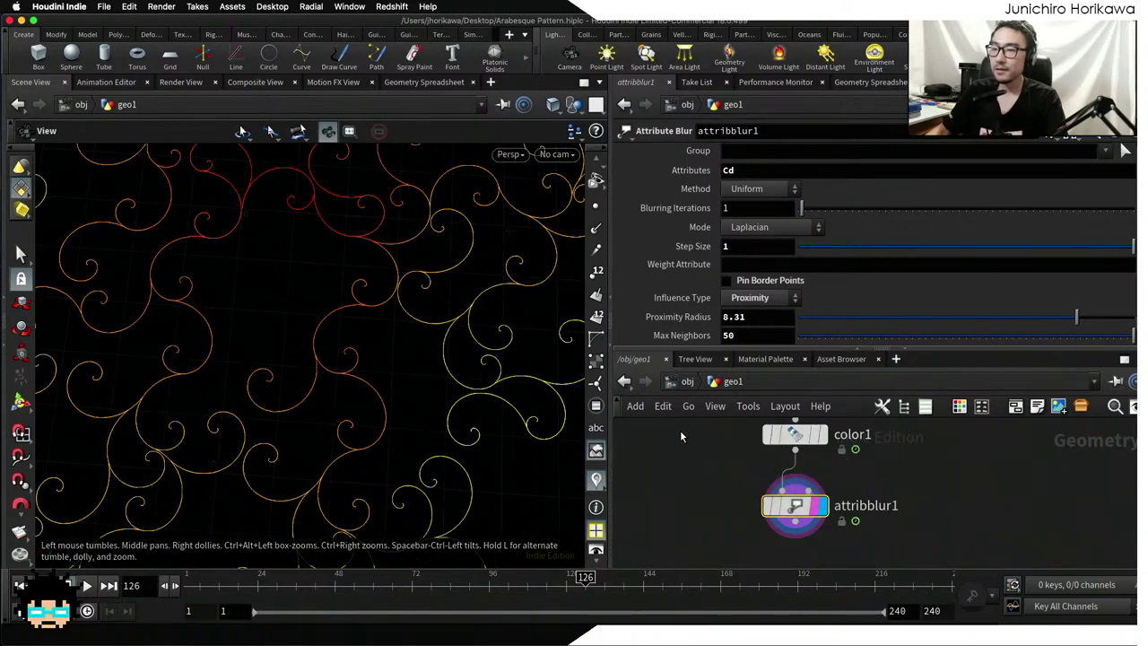
pyautogui.click(820, 435)
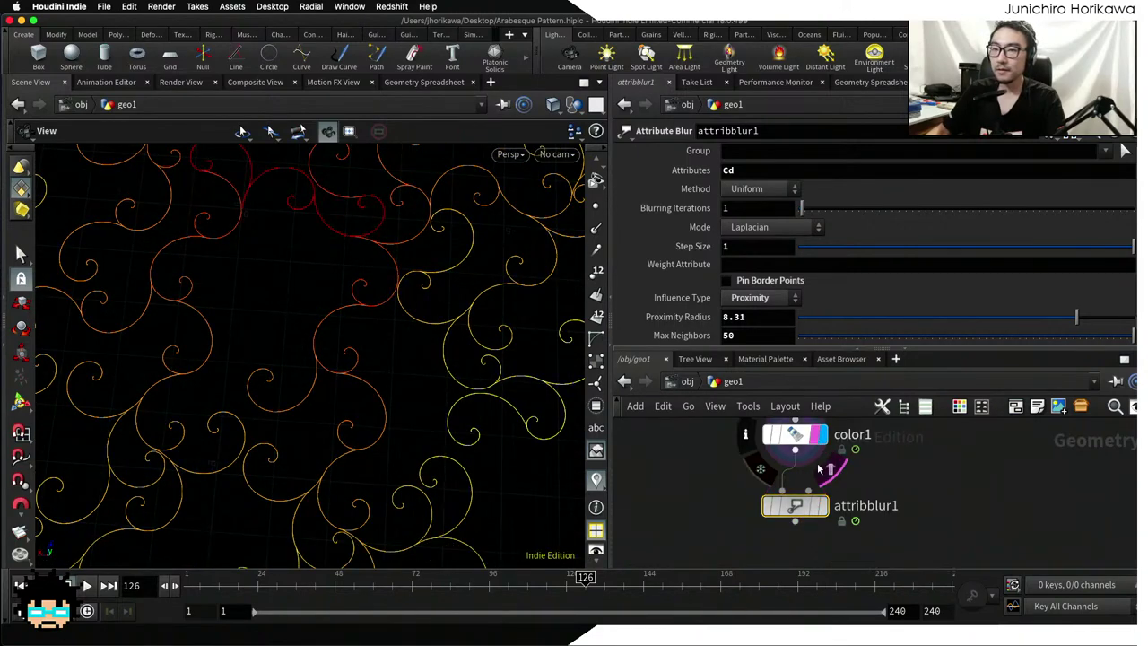
pyautogui.click(819, 507)
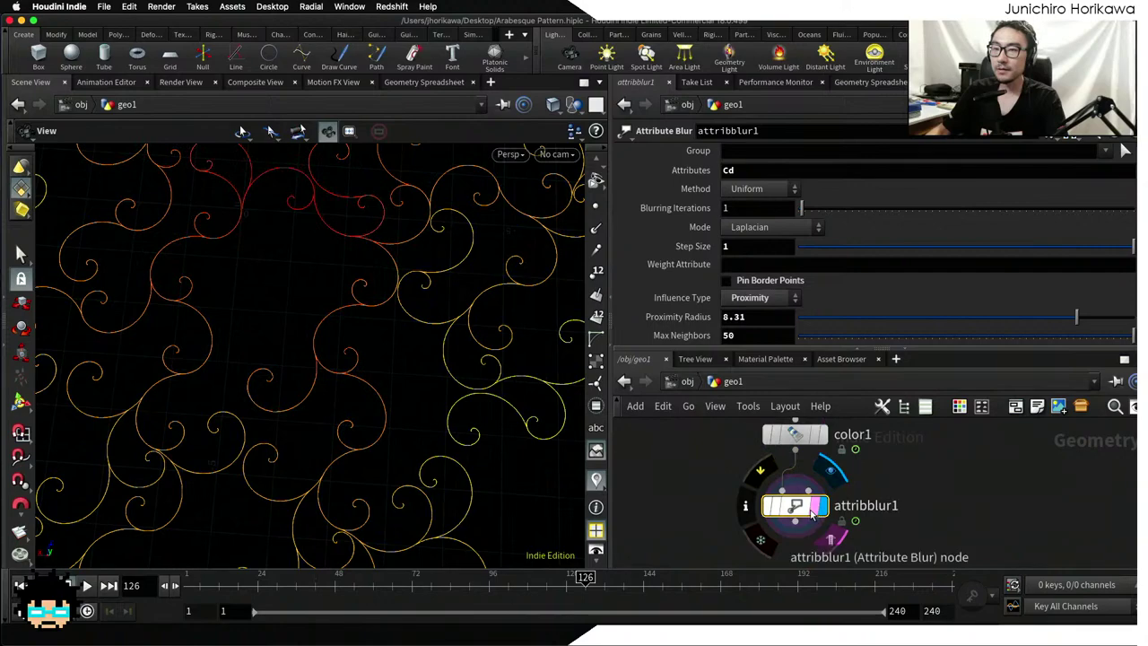
pyautogui.scroll(-6, 362, 377)
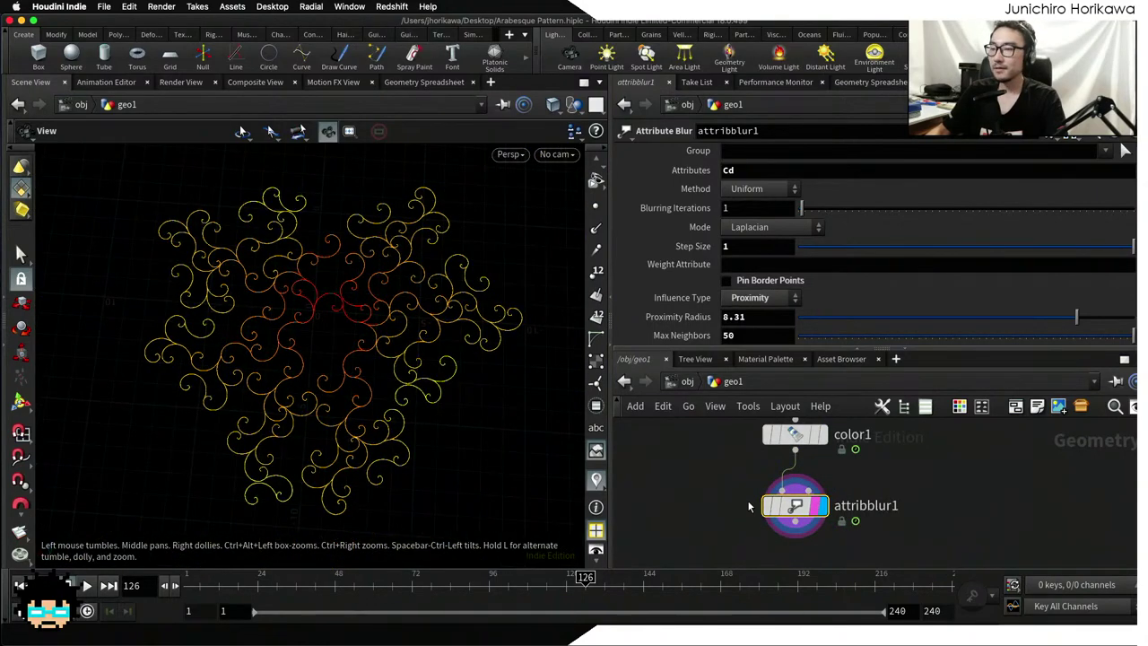
pyautogui.scroll(-3, 866, 465)
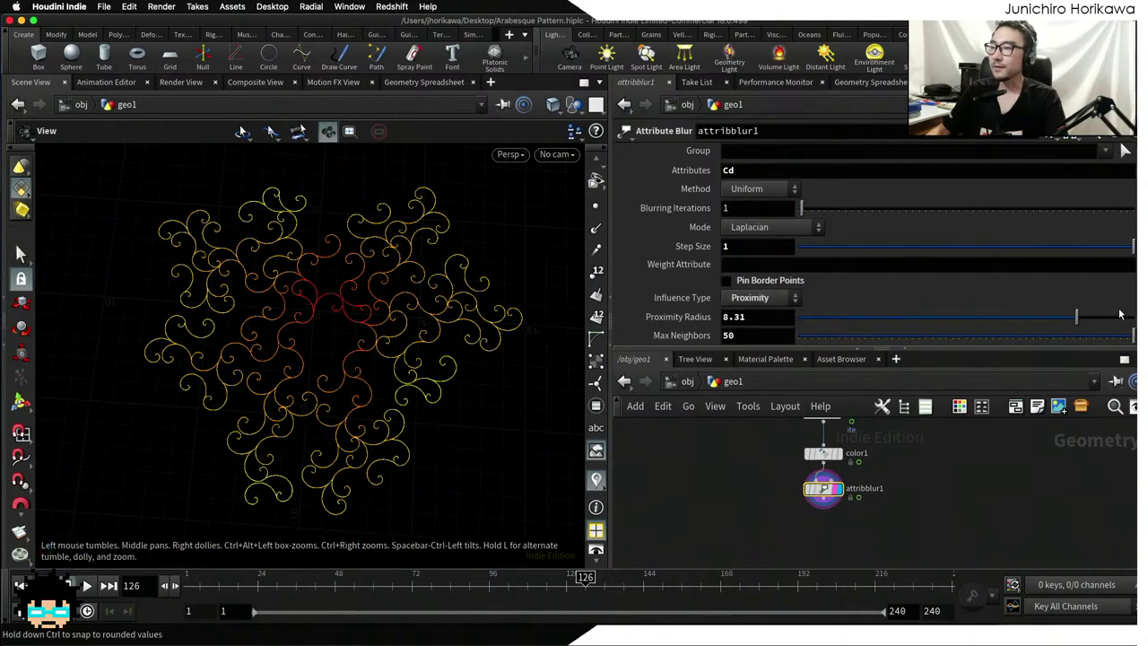
pyautogui.moveTo(1120, 314); pyautogui.dragTo(1133, 316)
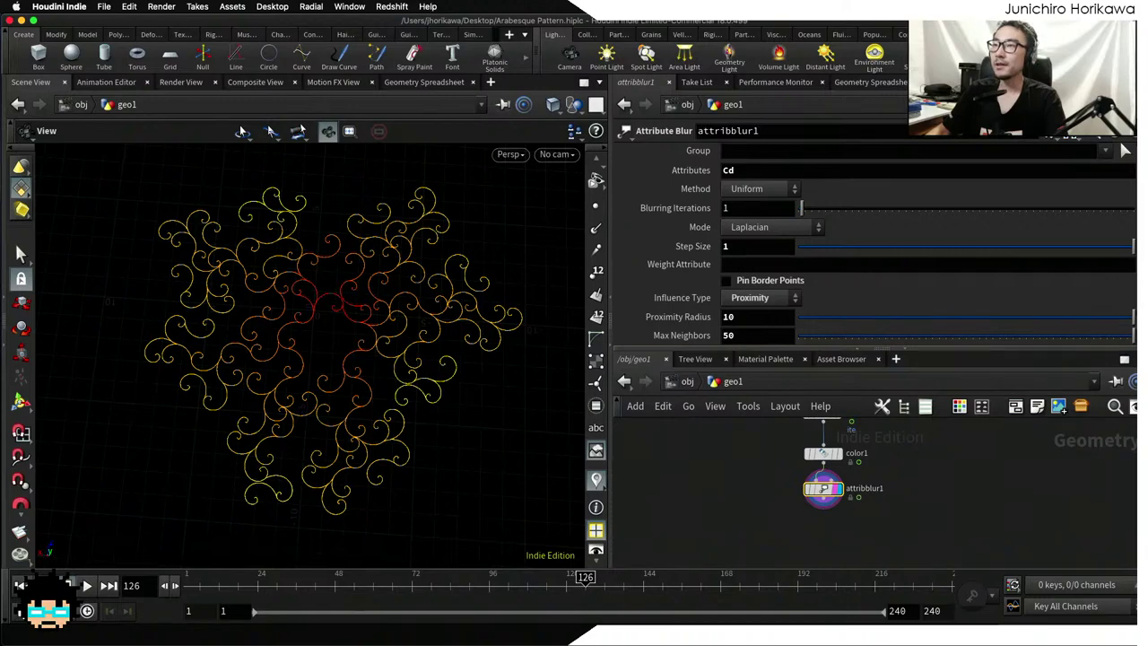
pyautogui.moveTo(955, 349); pyautogui.dragTo(955, 266)
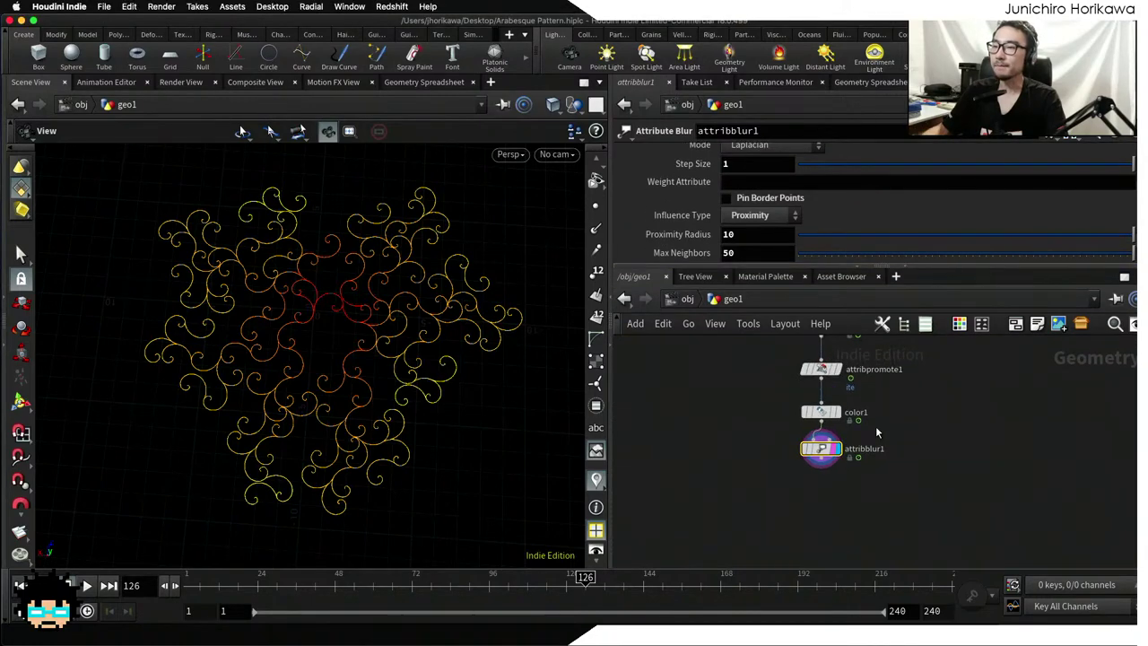
pyautogui.moveTo(521, 384); pyautogui.dragTo(413, 387)
# Add a VDB from Particles node fed by attribblur1 and display it.
pyautogui.press('Tab')
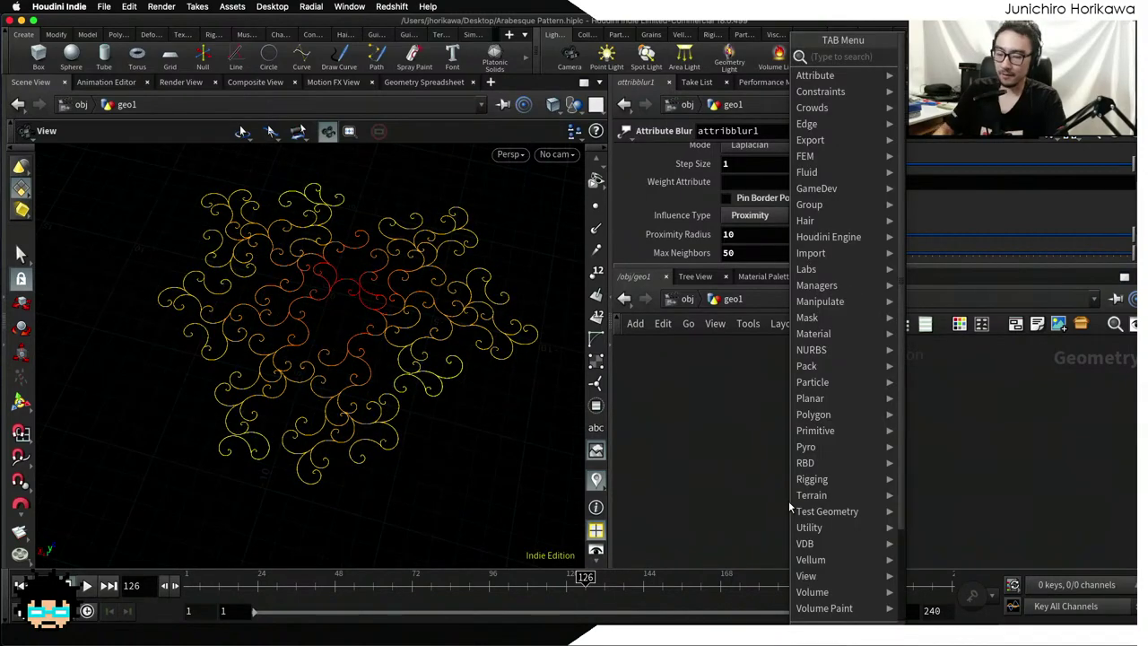
pyautogui.write('vdb')
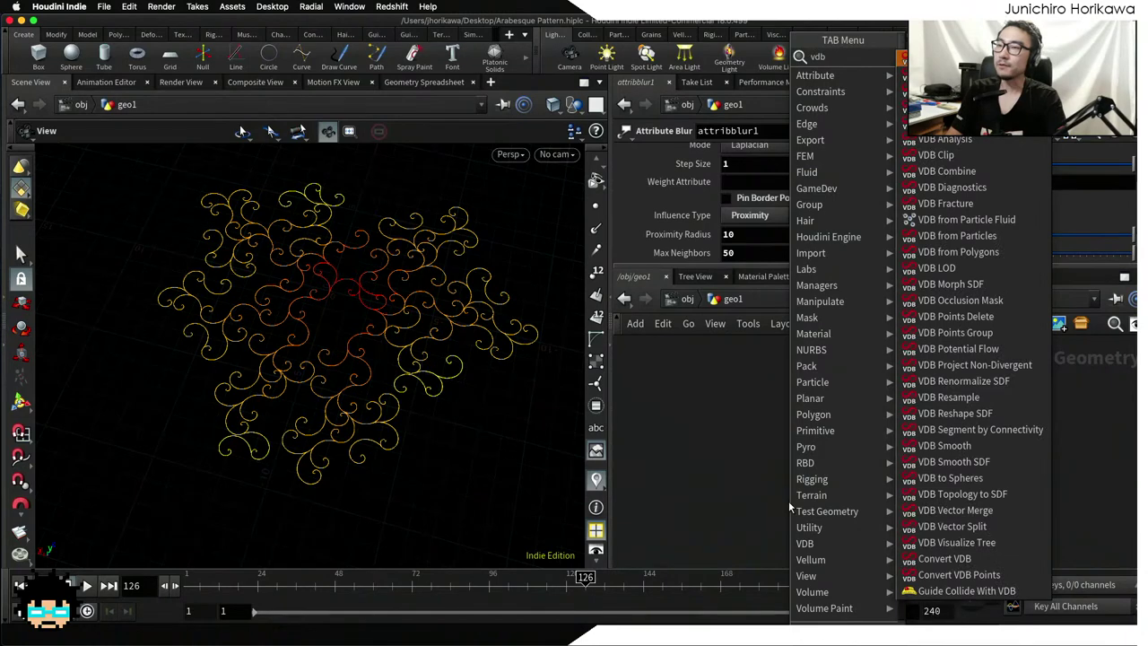
pyautogui.write(' fro')
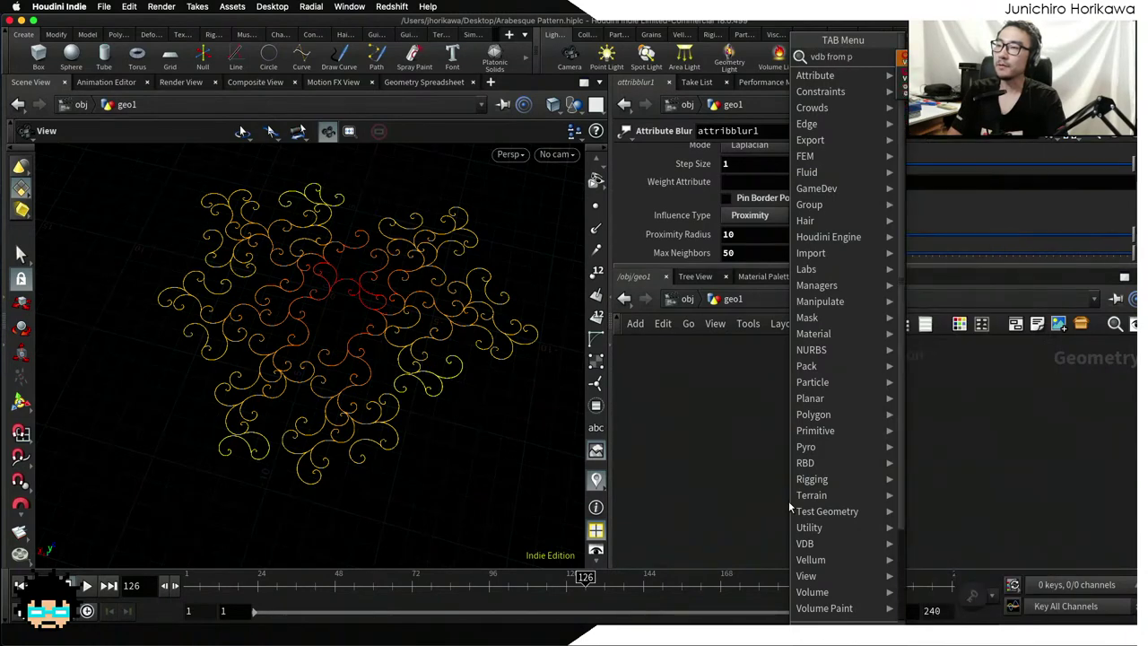
pyautogui.write('m p')
pyautogui.press('Return')
pyautogui.click(789, 506)
pyautogui.scroll(2, 789, 507)
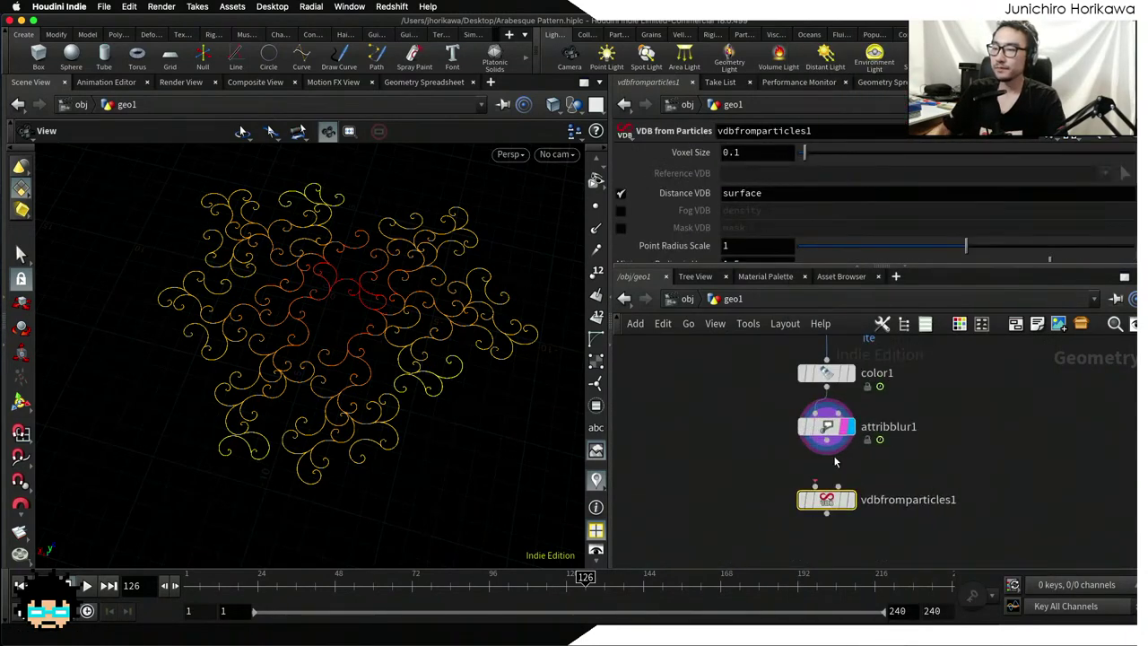
pyautogui.moveTo(825, 440); pyautogui.dragTo(825, 491)
pyautogui.click(845, 501)
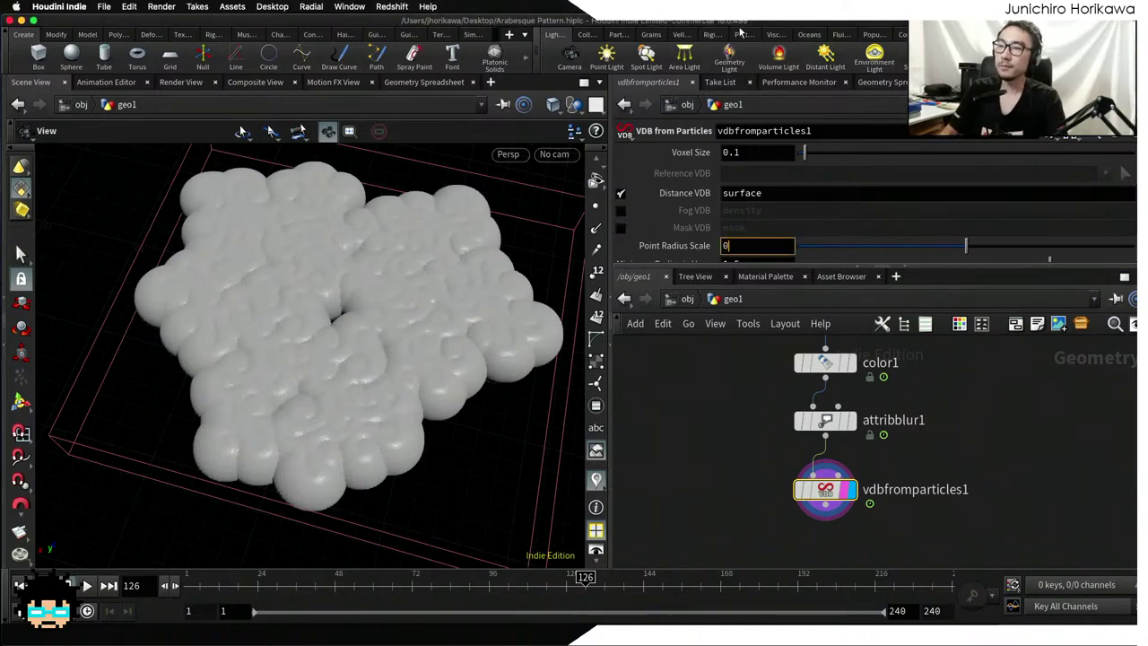
# Set point radius scale 0.1 and voxel size 0.05 on vdbfromparticles1.
pyautogui.press('Return')
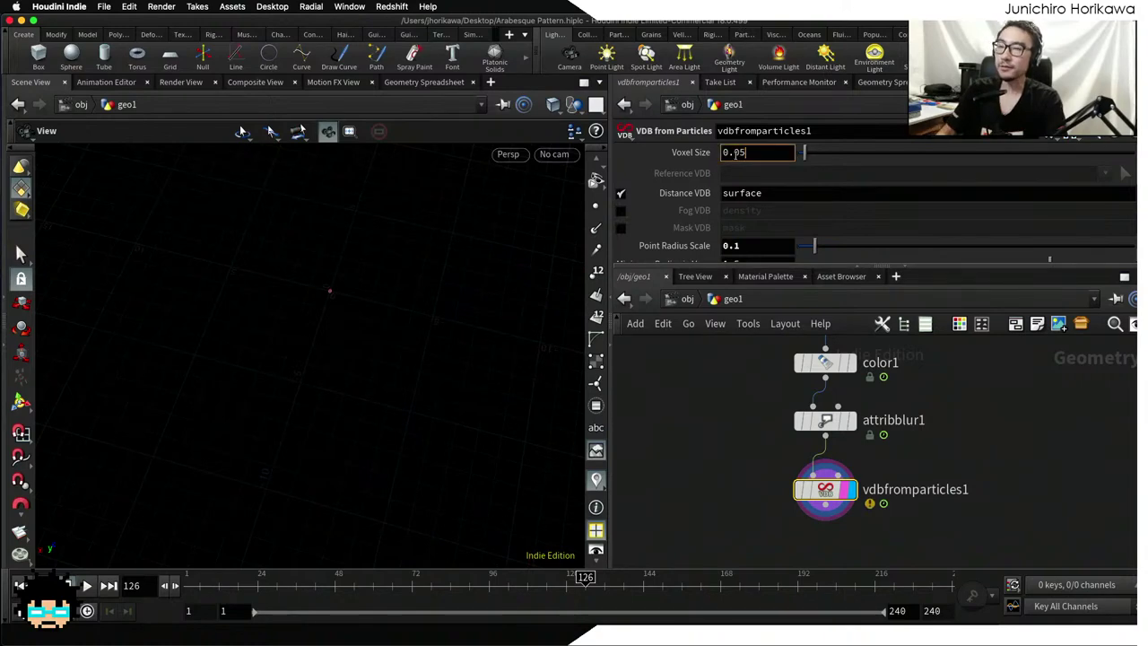
pyautogui.click(735, 155)
pyautogui.write('0.05')
pyautogui.press('Return')
pyautogui.moveTo(502, 360)
pyautogui.mouseDown()
pyautogui.moveTo(480, 397)
pyautogui.moveTo(503, 376)
pyautogui.mouseUp()
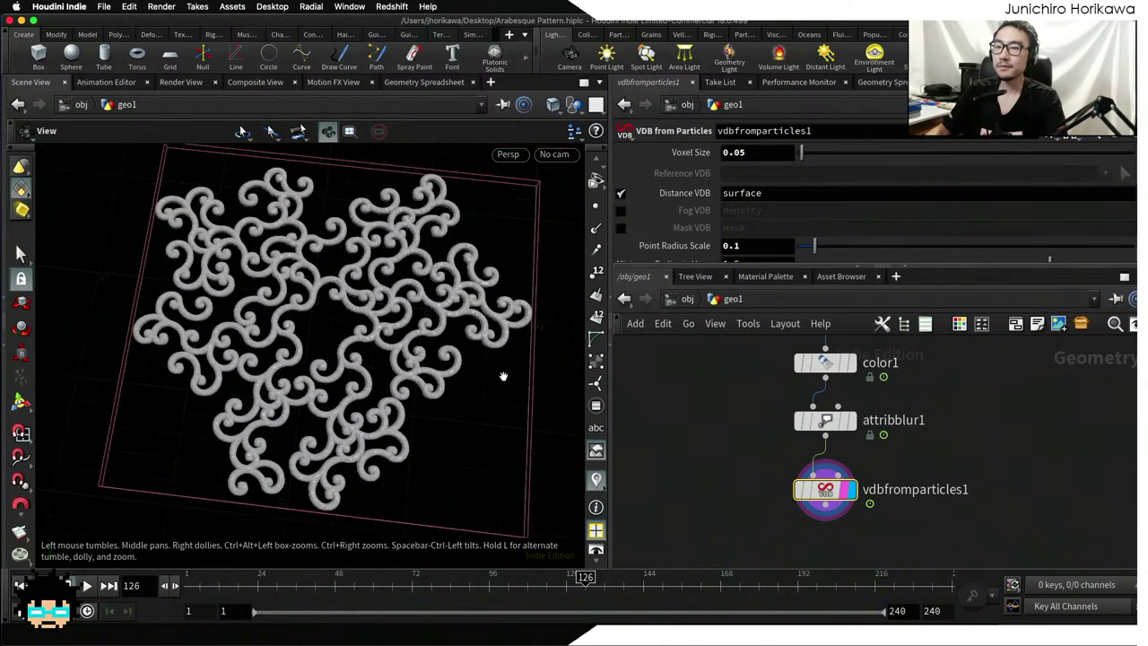
pyautogui.scroll(-2, 687, 386)
# Add a Convert VDB node after vdbfromparticles1, converting to Polygons.
pyautogui.press('Tab')
pyautogui.write('vdb')
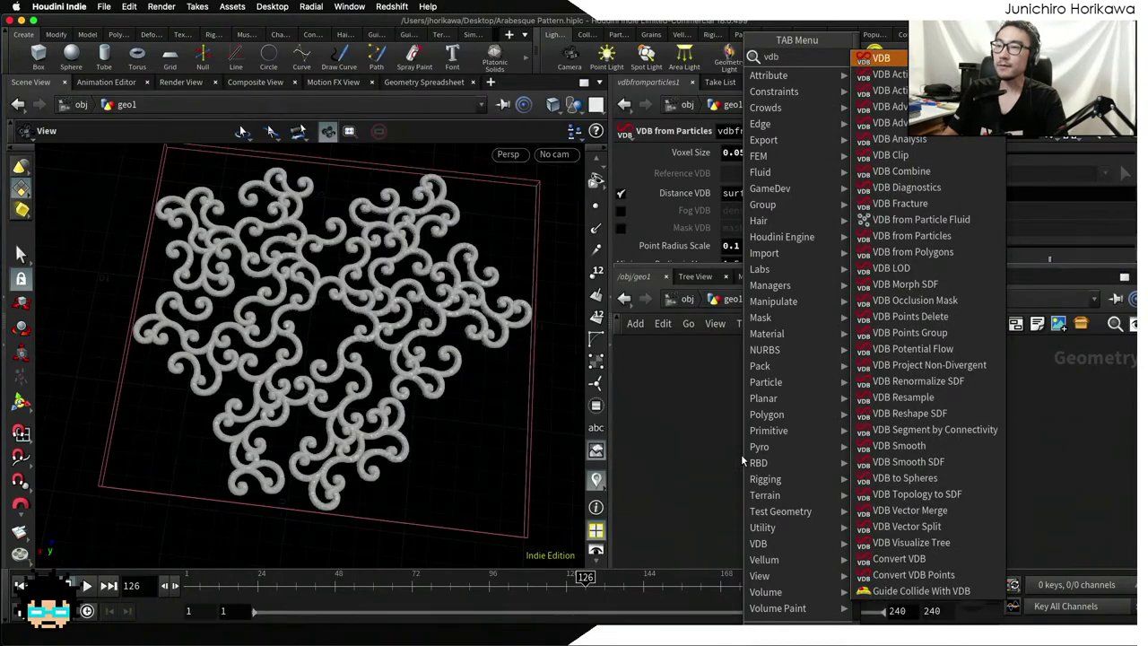
pyautogui.write(' c')
pyautogui.press('BackSpace')
pyautogui.write('sm')
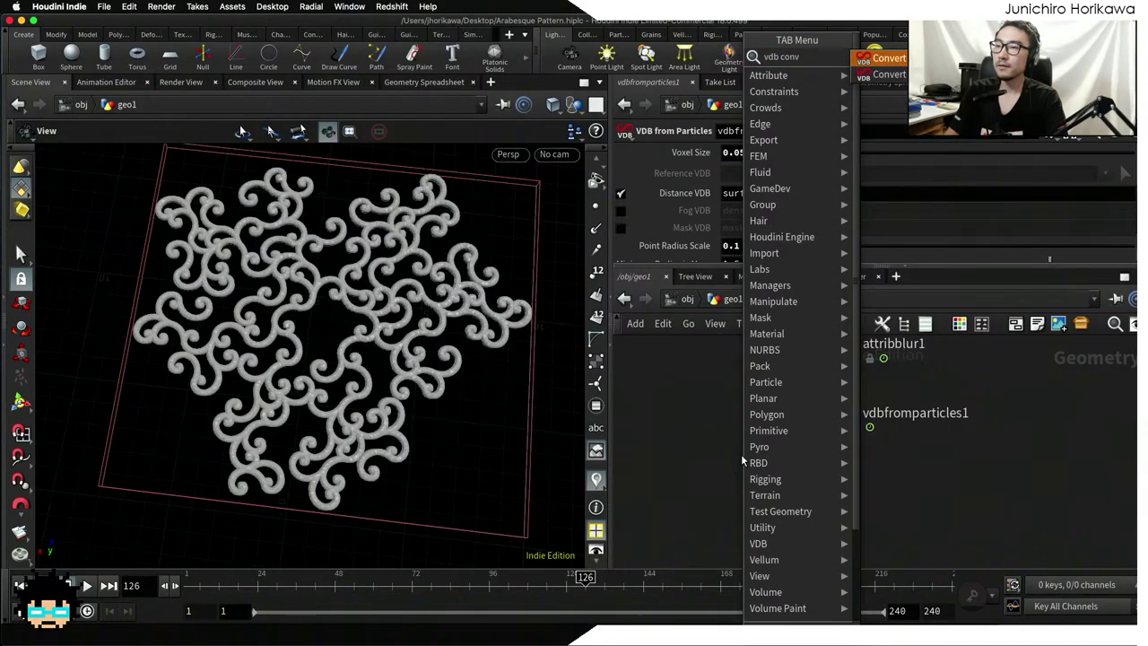
pyautogui.press('Return')
pyautogui.click(807, 482)
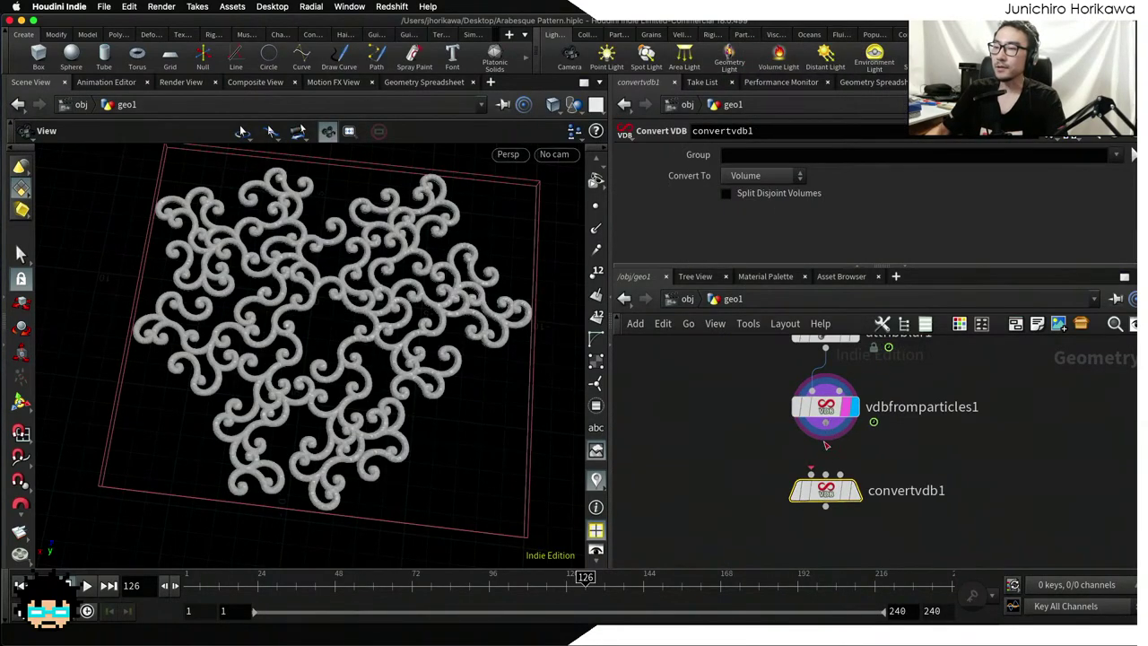
pyautogui.moveTo(852, 495)
pyautogui.moveTo(852, 495); pyautogui.dragTo(850, 474)
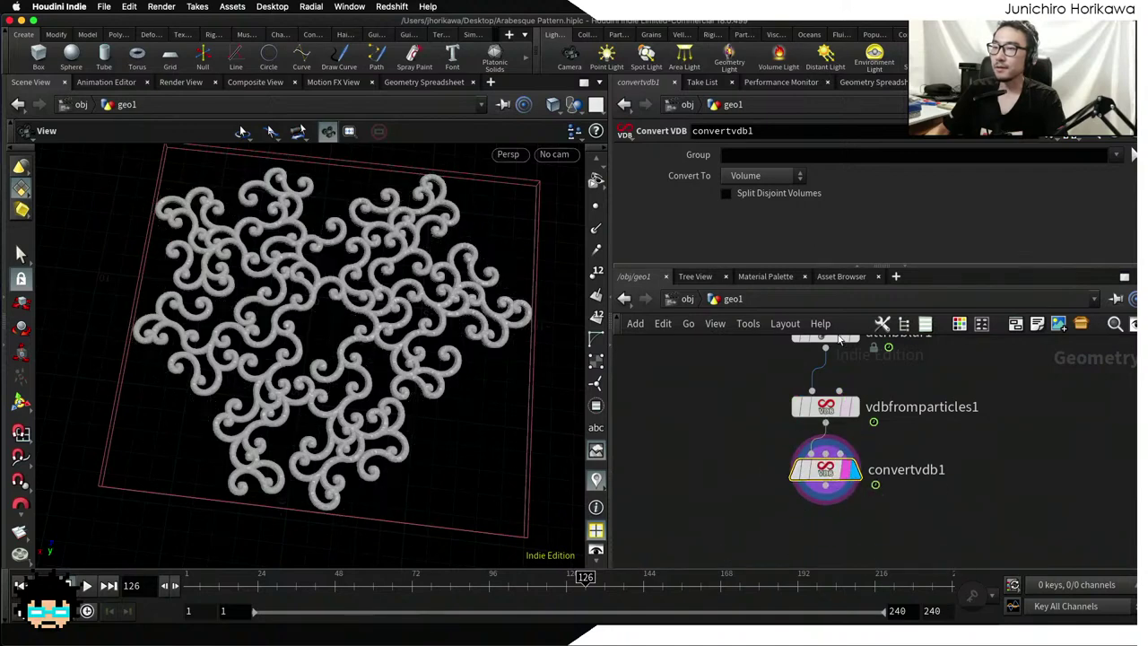
pyautogui.click(770, 176)
pyautogui.click(775, 226)
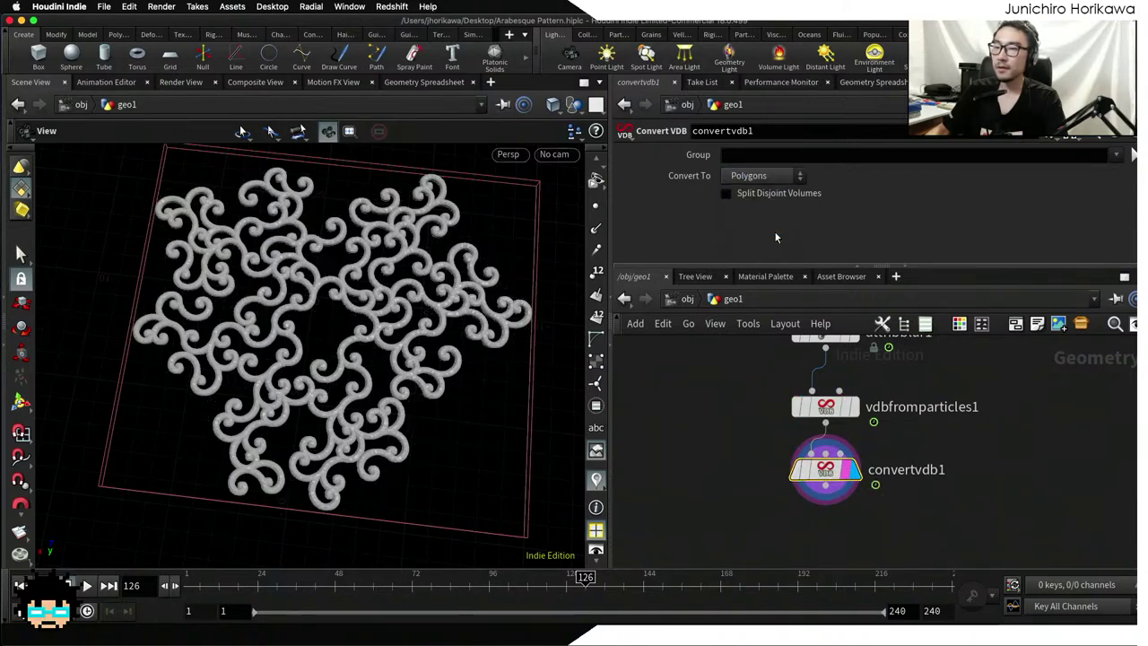
pyautogui.moveTo(888, 518); pyautogui.dragTo(740, 409)
pyautogui.press('Tab')
pyautogui.write('attr')
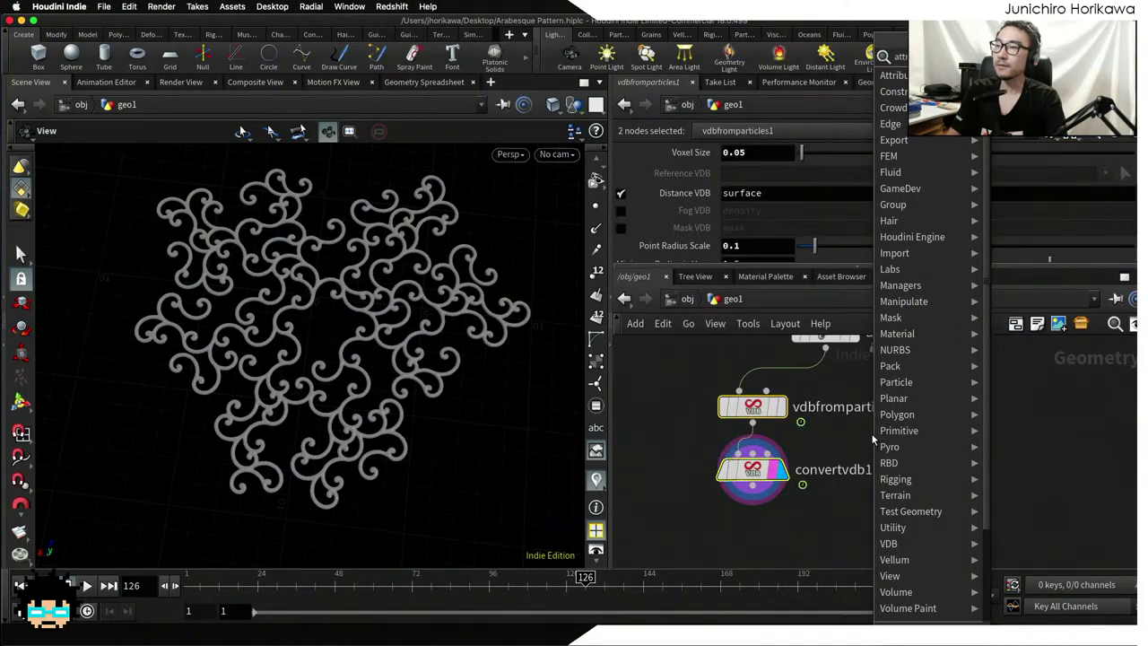
# Add an Attribute Transfer node below convertvdb1 with attribblur1 as its colour source.
pyautogui.press('Return')
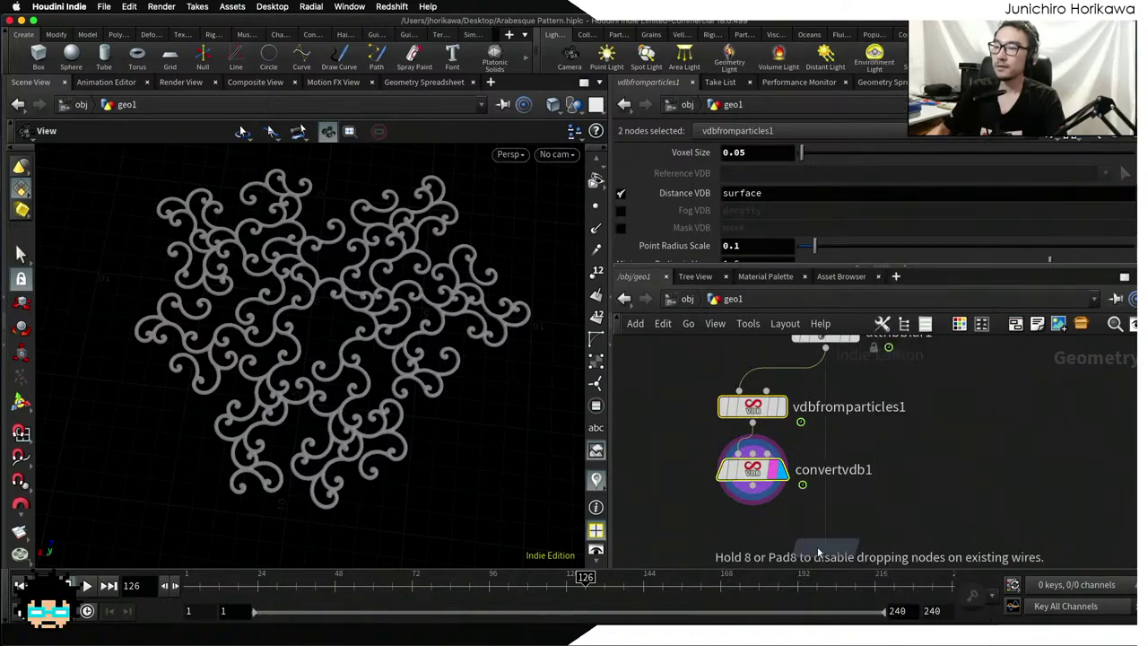
pyautogui.click(819, 554)
pyautogui.moveTo(810, 532); pyautogui.dragTo(840, 487)
pyautogui.click(851, 502)
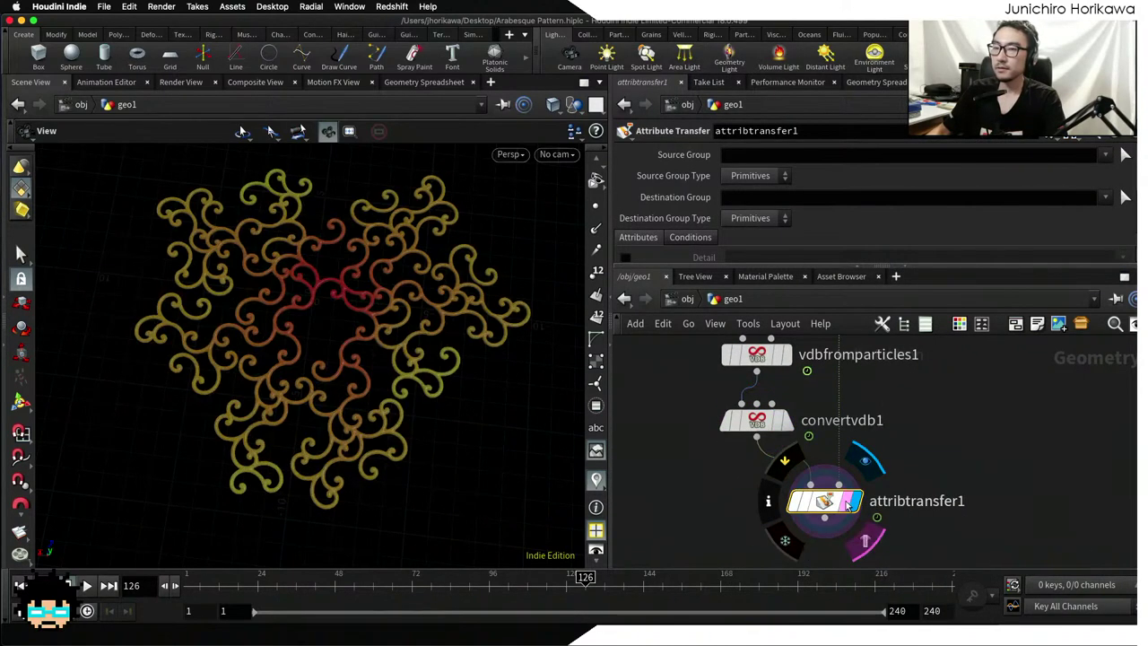
# Switch the viewport to Smooth Wire Shaded and make the default material diffuse white.
pyautogui.click(513, 156)
pyautogui.moveTo(520, 141)
pyautogui.click(614, 356)
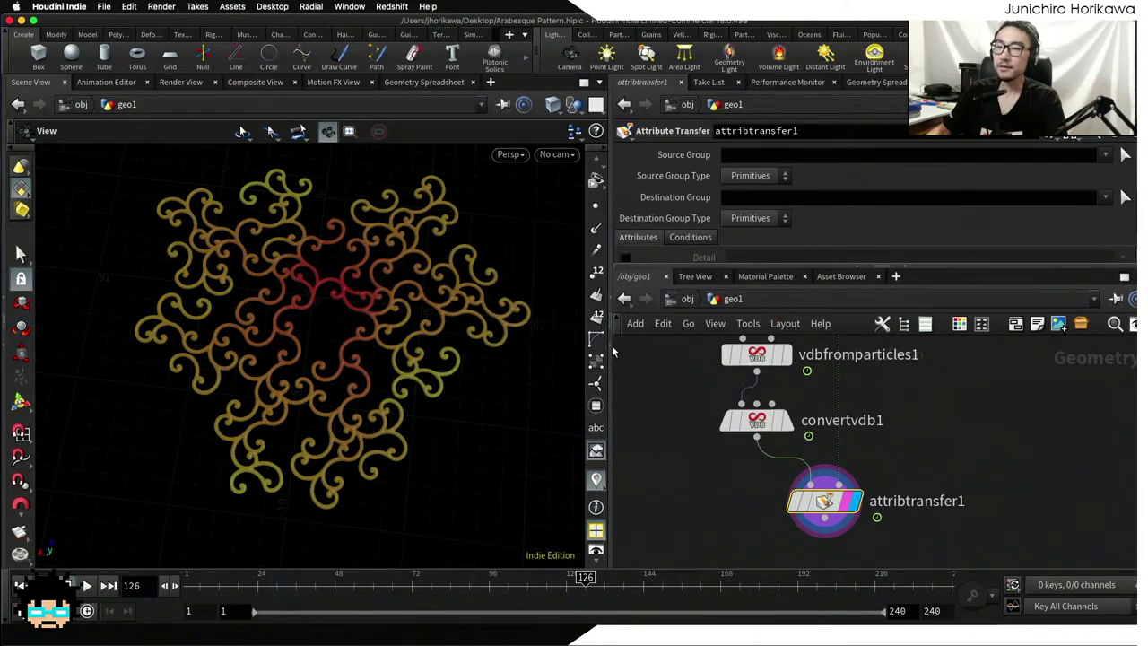
pyautogui.press('d')
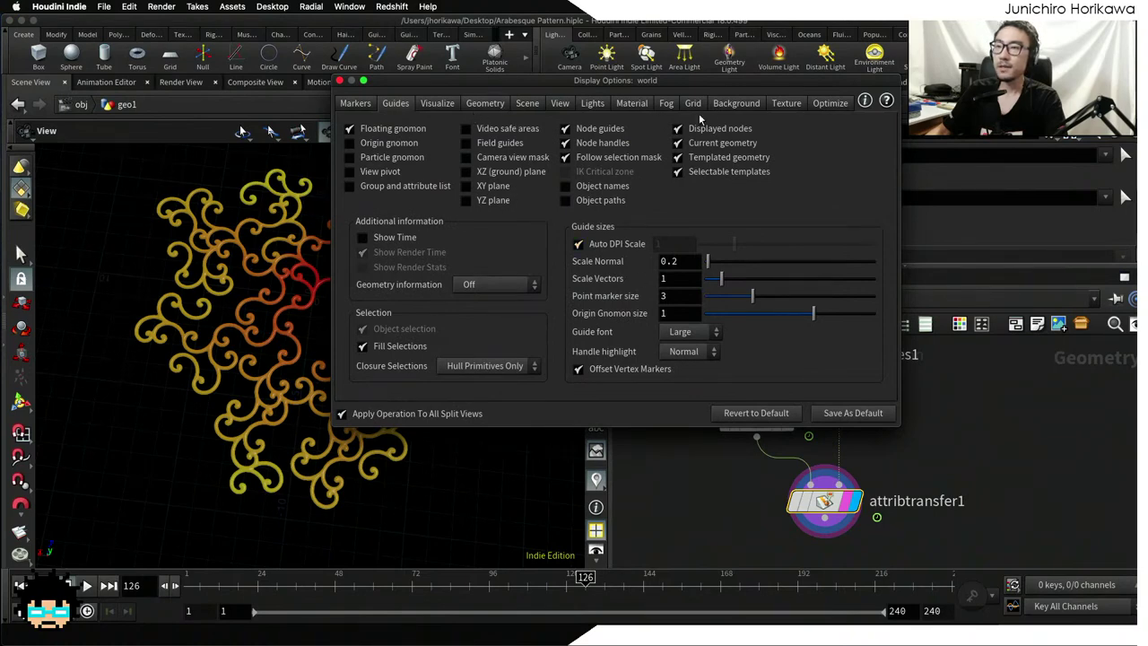
pyautogui.click(631, 104)
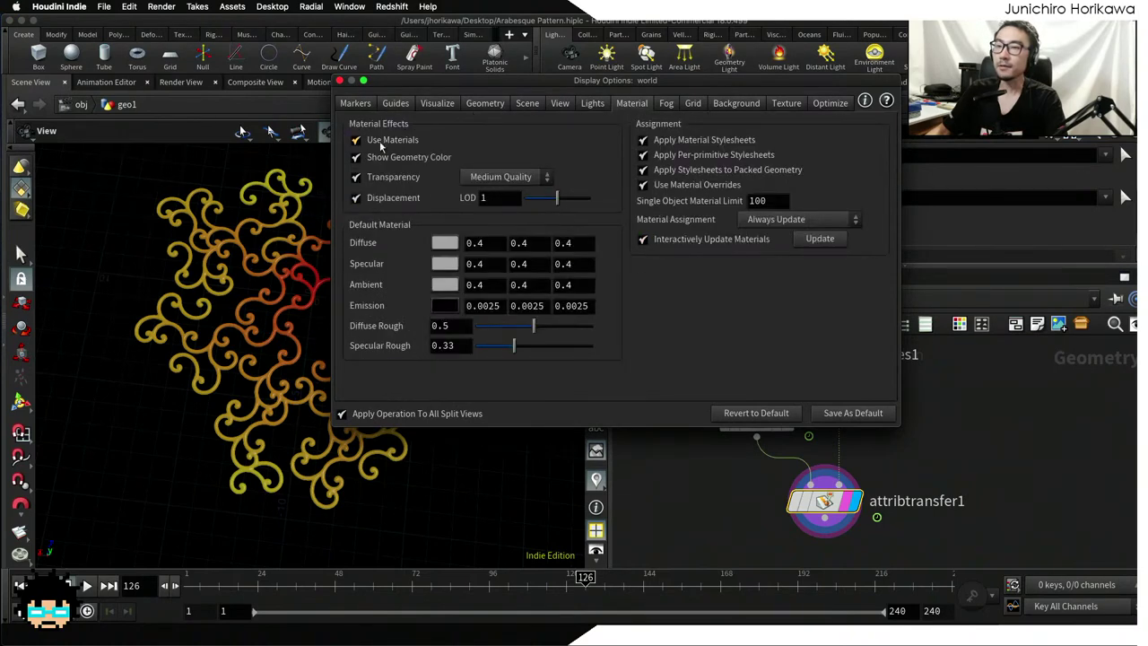
pyautogui.click(445, 243)
pyautogui.click(859, 301)
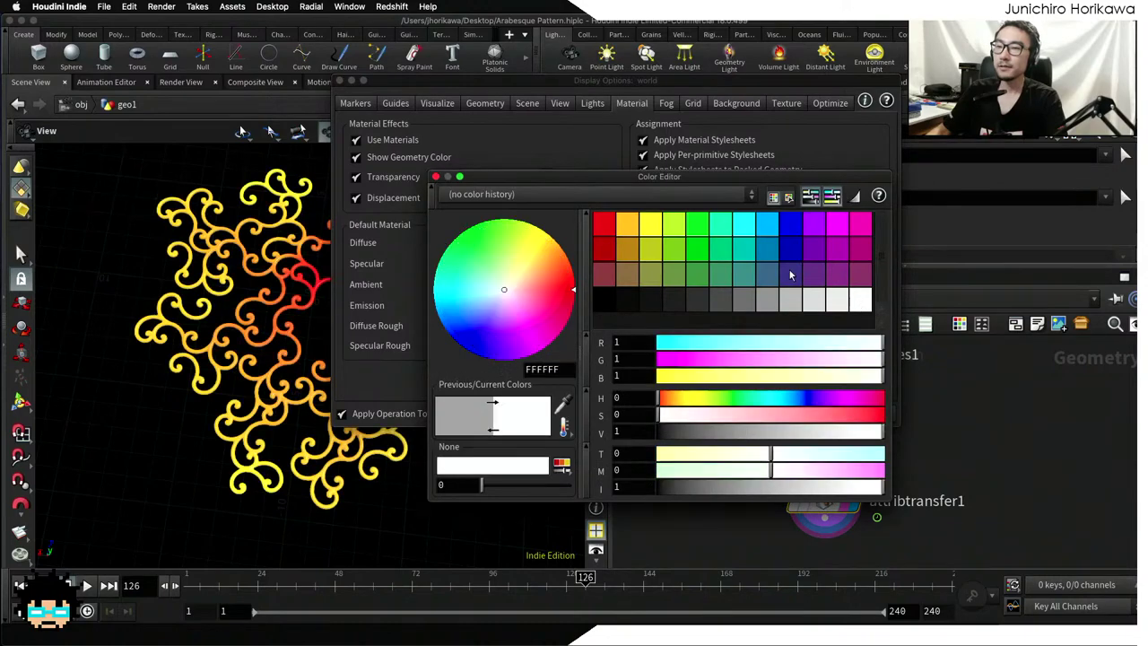
pyautogui.click(436, 177)
pyautogui.click(342, 82)
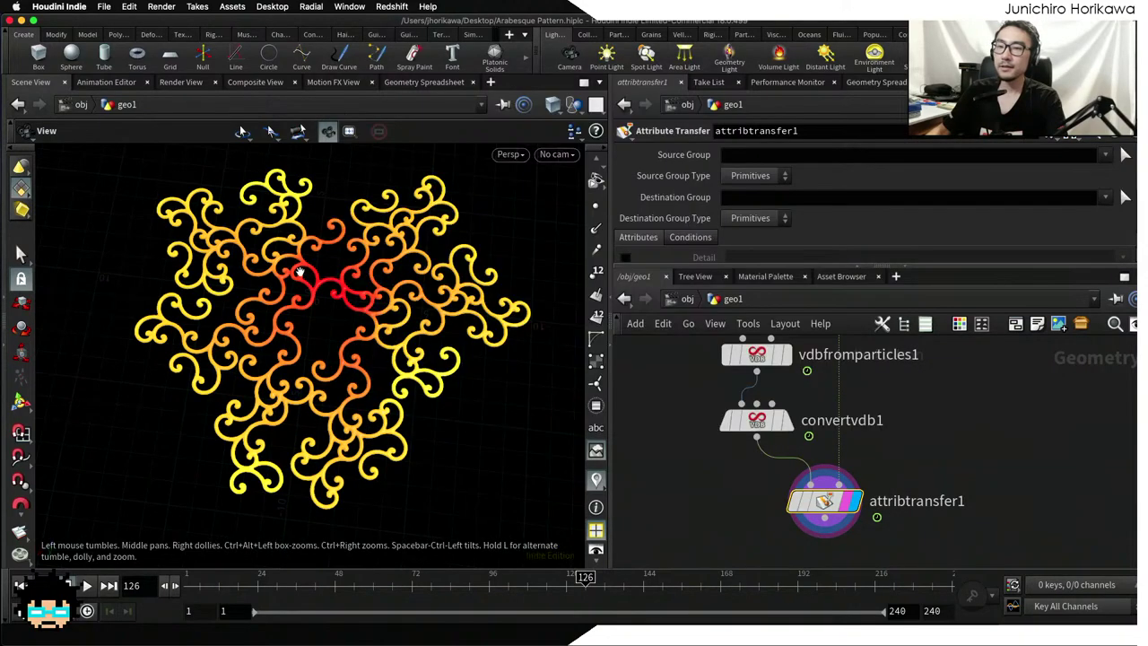
pyautogui.moveTo(314, 359); pyautogui.dragTo(234, 413)
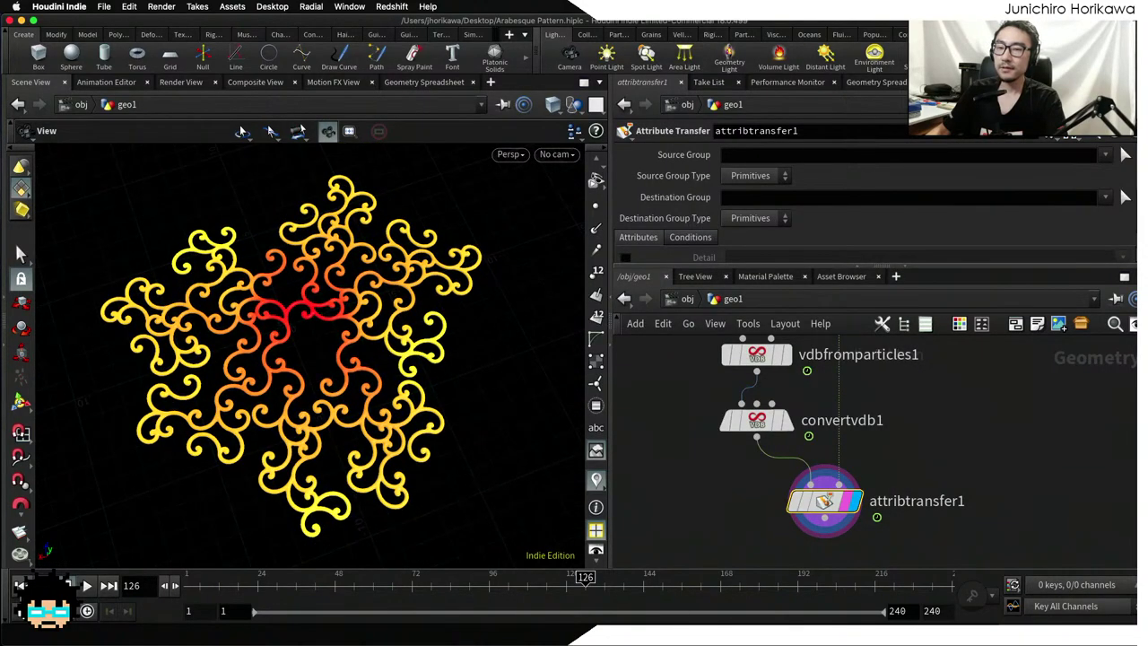
# Rewind to frame 1 and play the tube growth animation, orbiting the view as it runs.
pyautogui.hotkey('ctrl', 'Left')
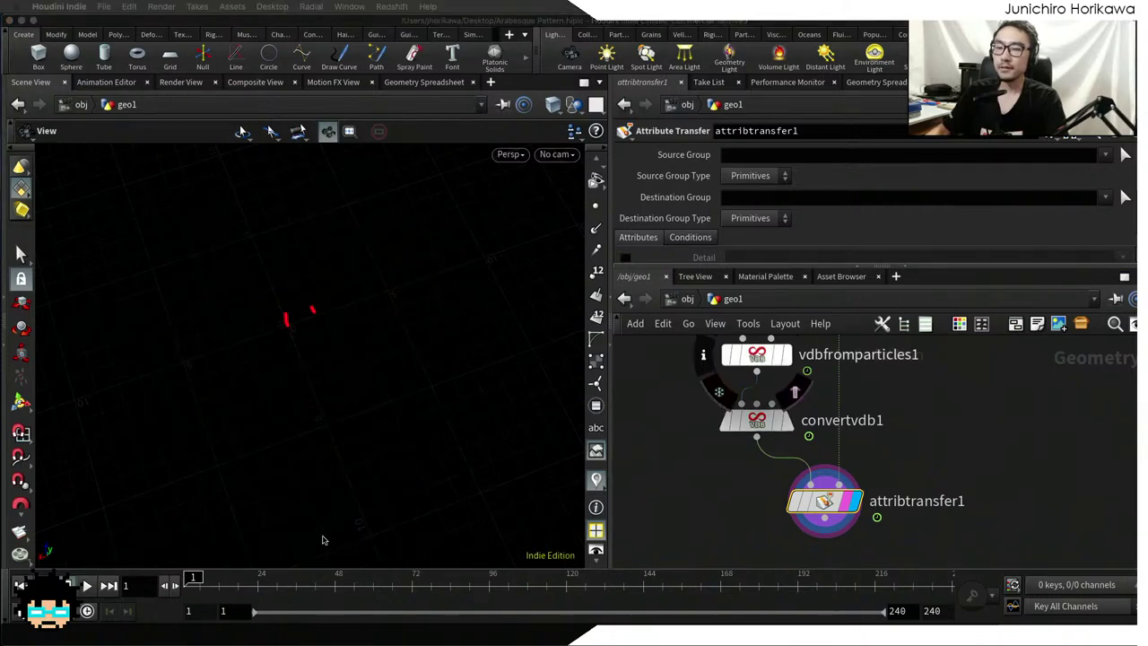
pyautogui.click(87, 585)
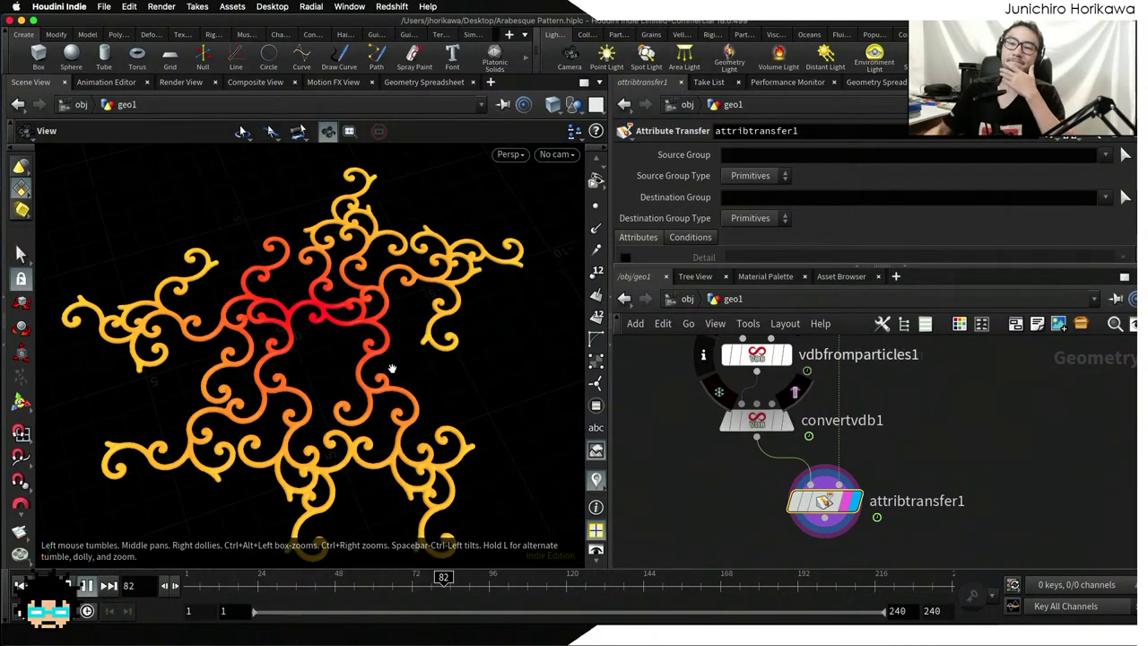
pyautogui.moveTo(392, 369); pyautogui.dragTo(383, 339)
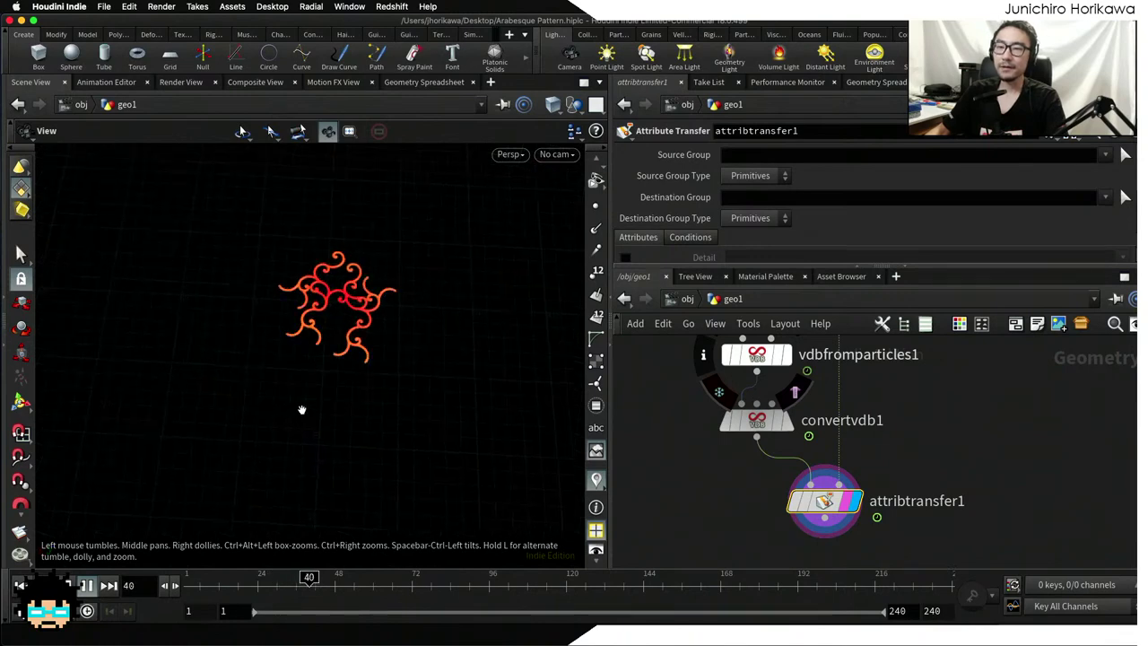
# Stop playback and view the animation node's output, scrubbing to frame 135.
pyautogui.press('Up')
pyautogui.scroll(-3, 848, 485)
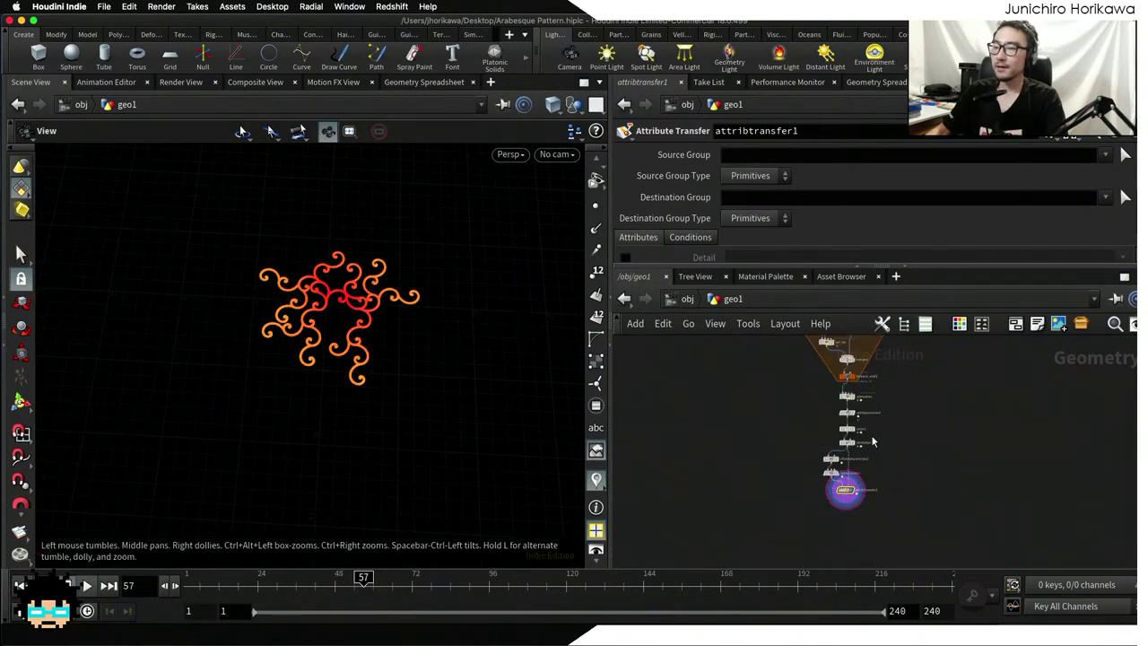
pyautogui.scroll(2, 830, 430)
pyautogui.click(829, 430)
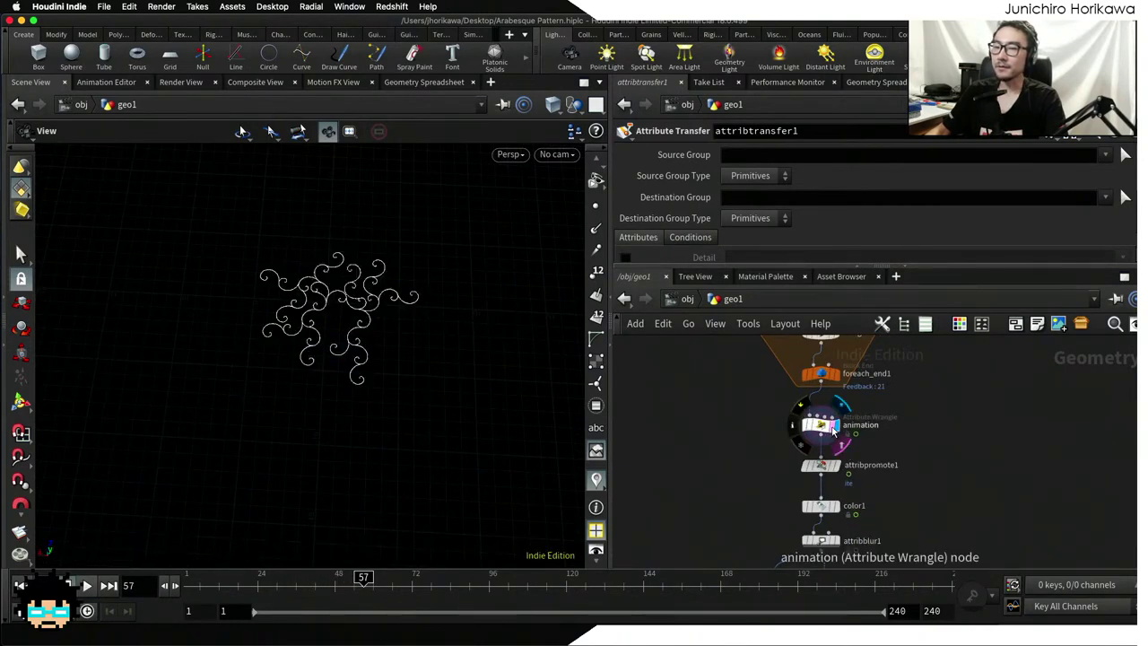
pyautogui.moveTo(893, 584); pyautogui.dragTo(926, 584)
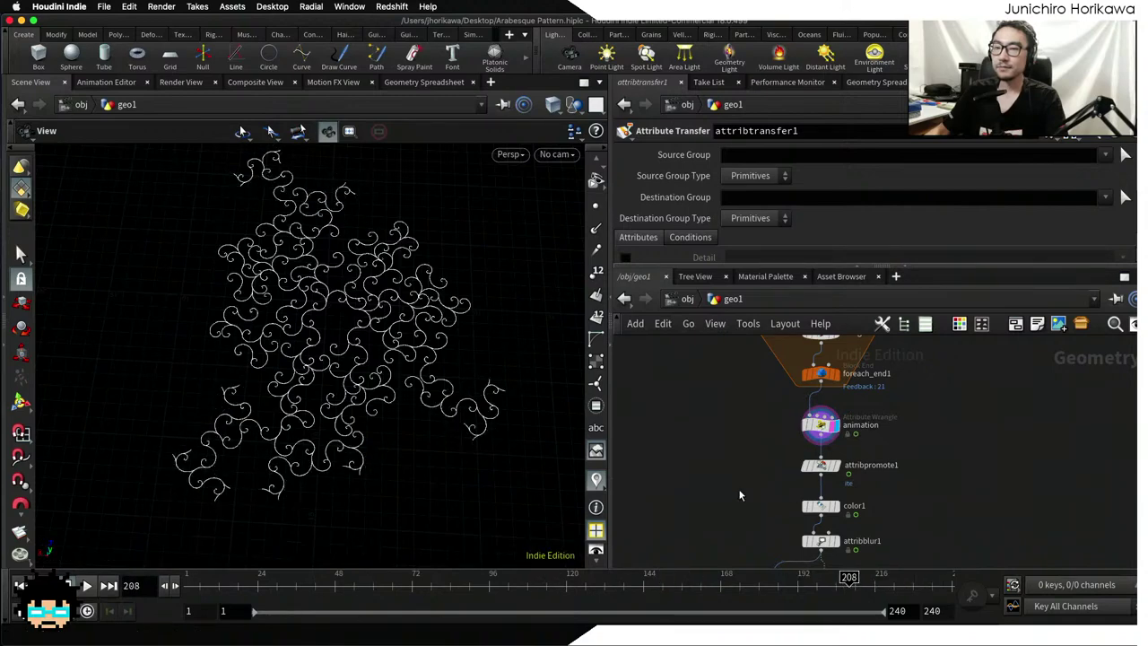
pyautogui.scroll(-2, 657, 538)
pyautogui.click(615, 584)
pyautogui.scroll(-3, 704, 456)
pyautogui.scroll(6, 704, 457)
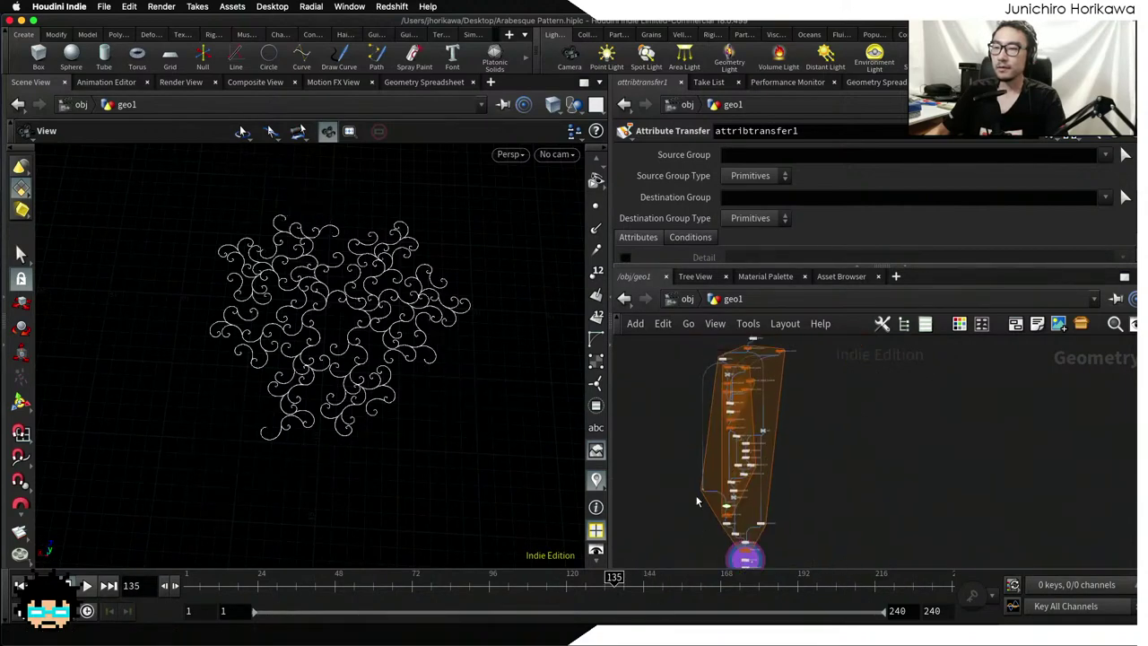
# Show all of the CONTROLLER's spiral parameters and frame the pattern larger in the view.
pyautogui.click(686, 468)
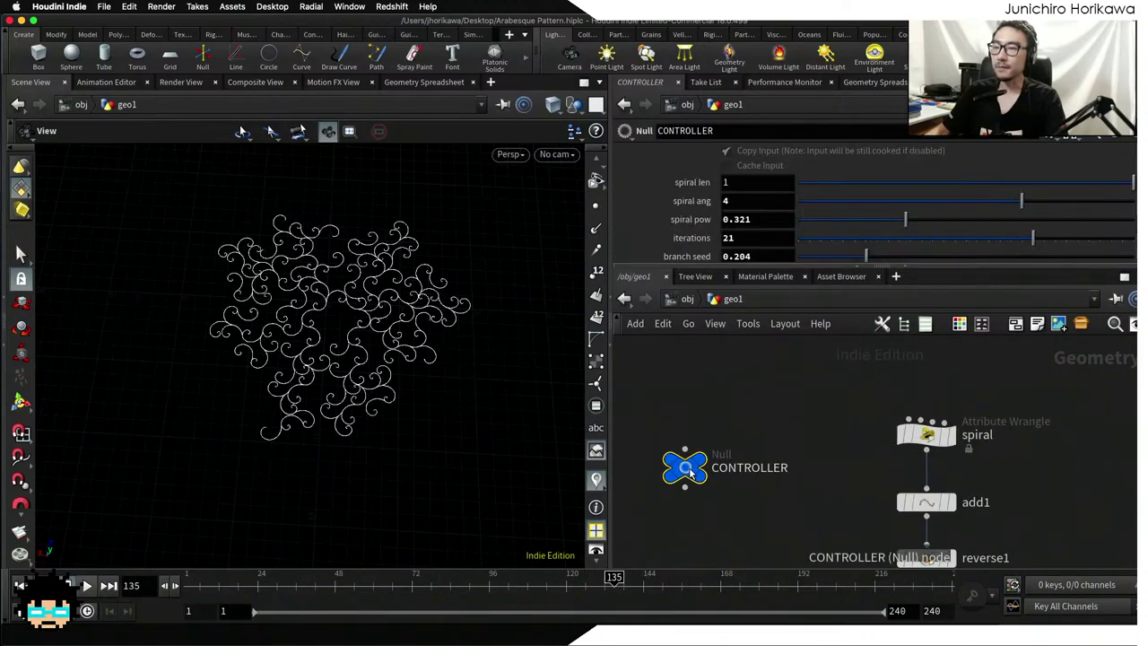
pyautogui.moveTo(685, 261); pyautogui.dragTo(685, 430)
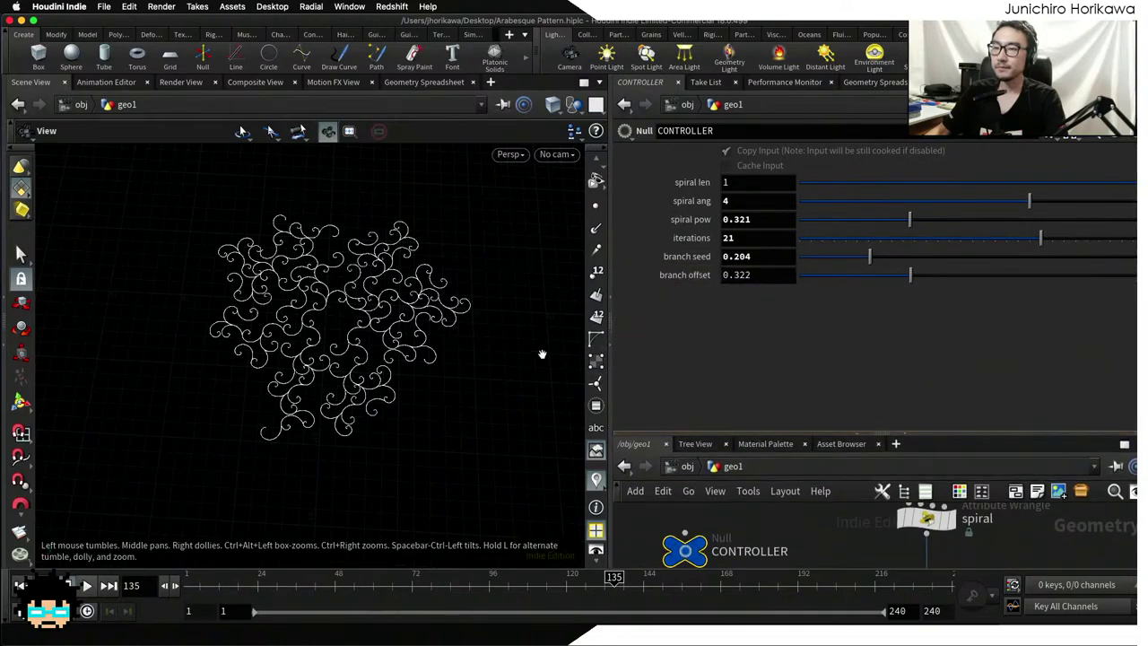
pyautogui.scroll(3, 520, 350)
pyautogui.moveTo(490, 341); pyautogui.dragTo(510, 408, button='middle')
pyautogui.scroll(3, 464, 380)
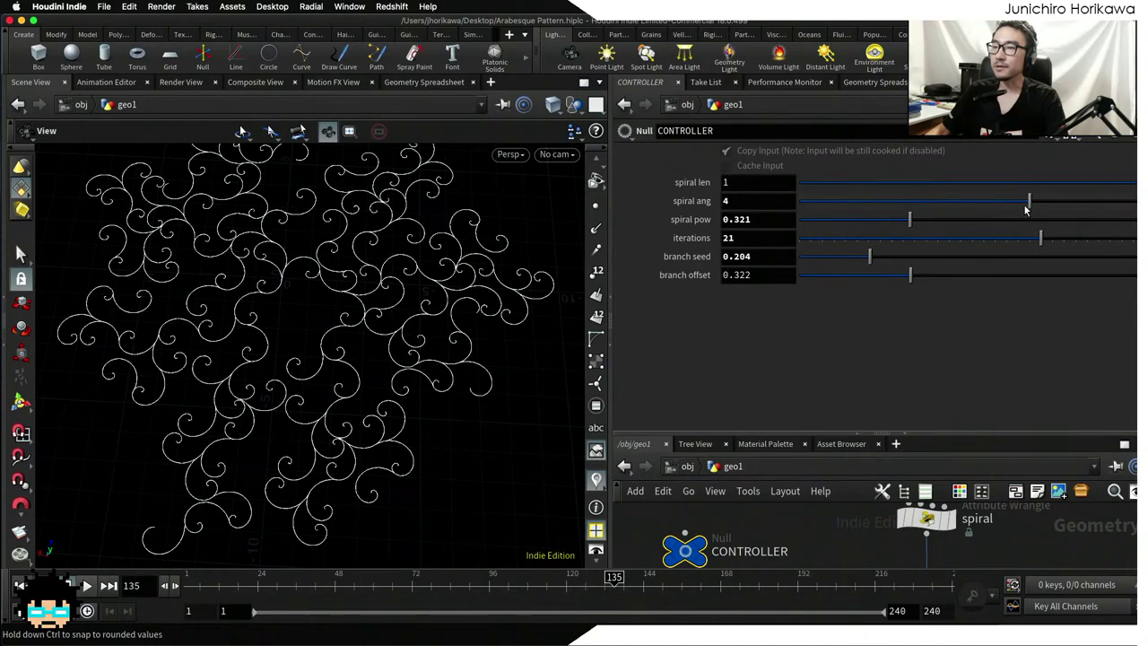
# Try different spiral ang and spiral pow values, settling on spiral ang 3.
pyautogui.moveTo(1027, 209); pyautogui.dragTo(866, 209)
pyautogui.moveTo(275, 310); pyautogui.dragTo(505, 295)
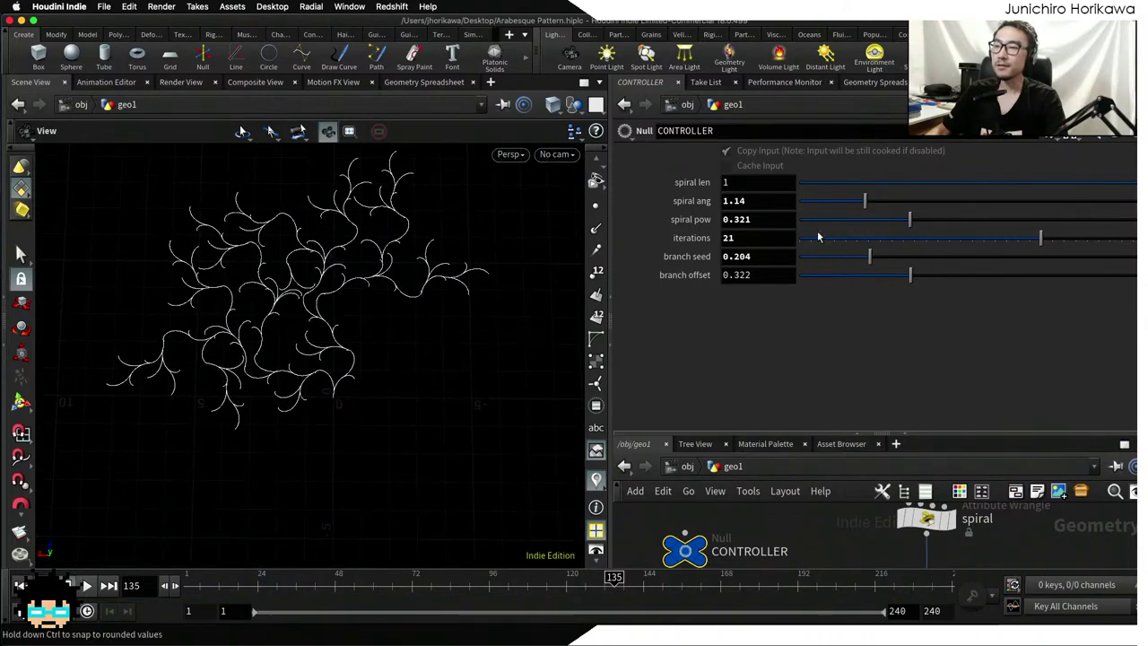
pyautogui.moveTo(302, 323); pyautogui.dragTo(353, 316)
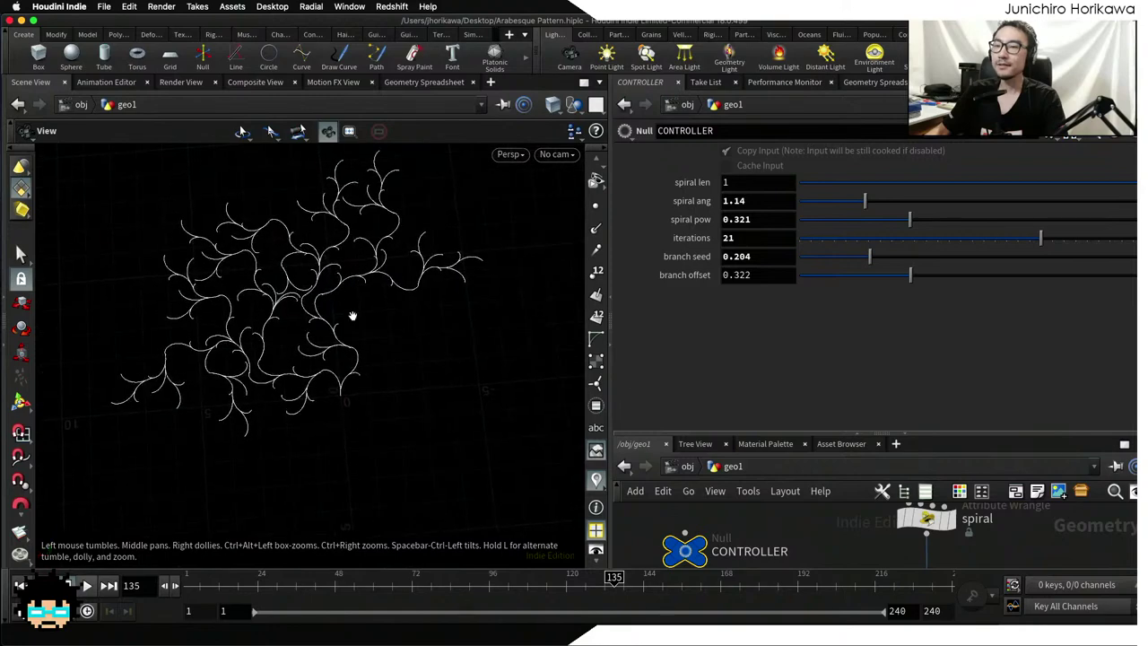
pyautogui.click(952, 202)
pyautogui.moveTo(436, 329); pyautogui.dragTo(395, 269)
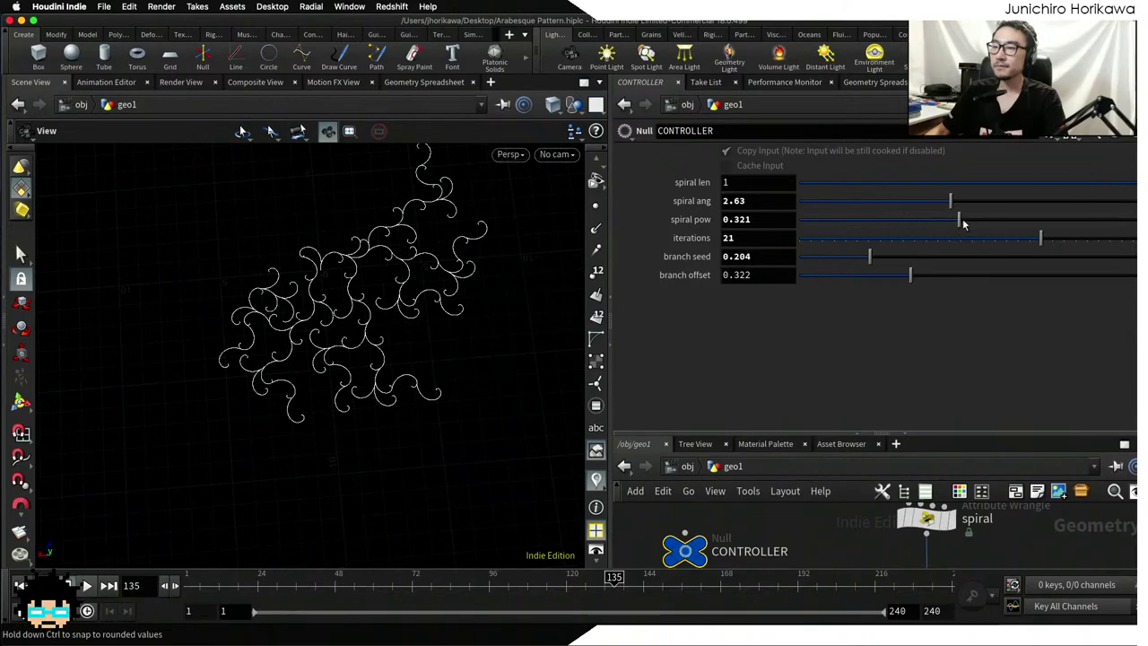
pyautogui.moveTo(964, 224); pyautogui.dragTo(901, 221)
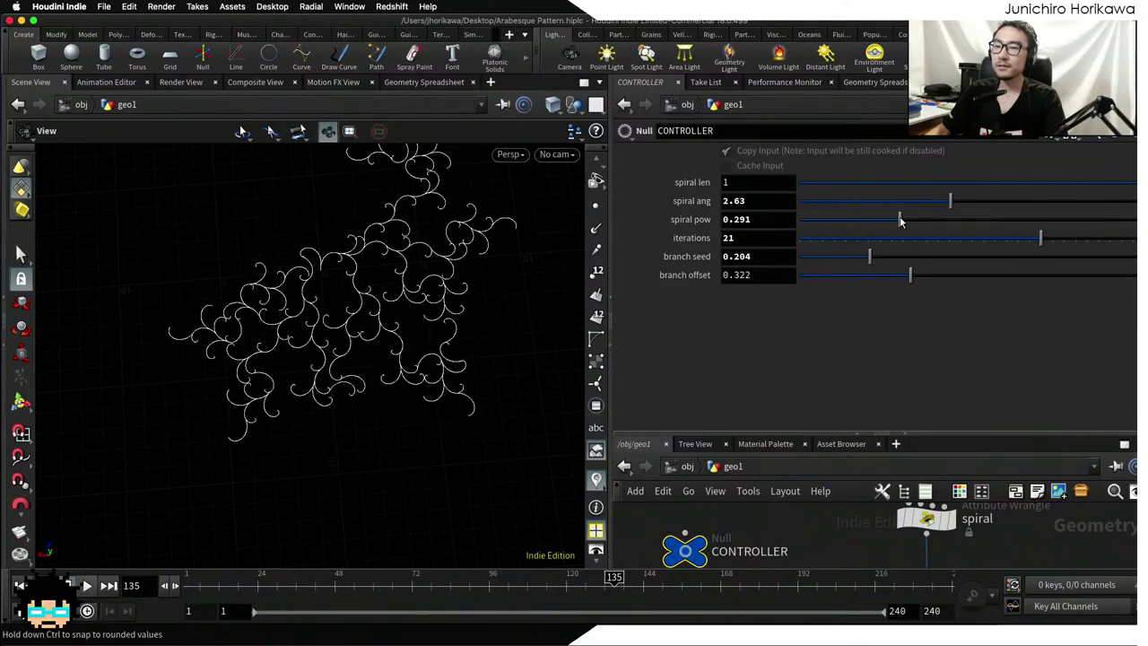
pyautogui.click(965, 220)
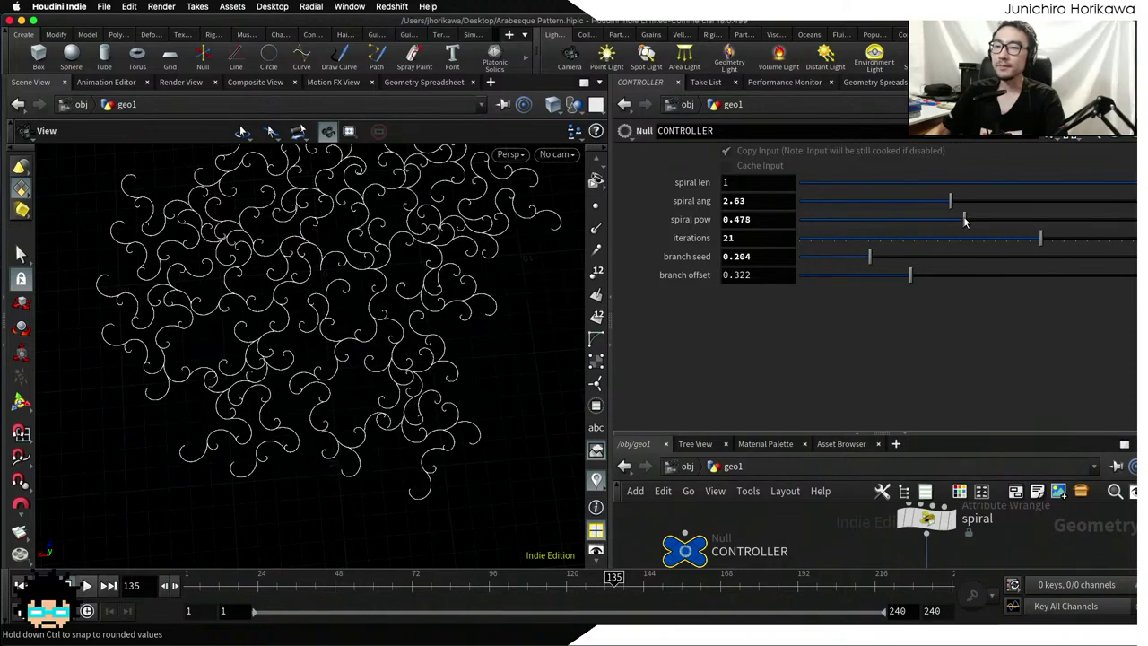
pyautogui.moveTo(933, 206); pyautogui.dragTo(993, 205)
pyautogui.write('4')
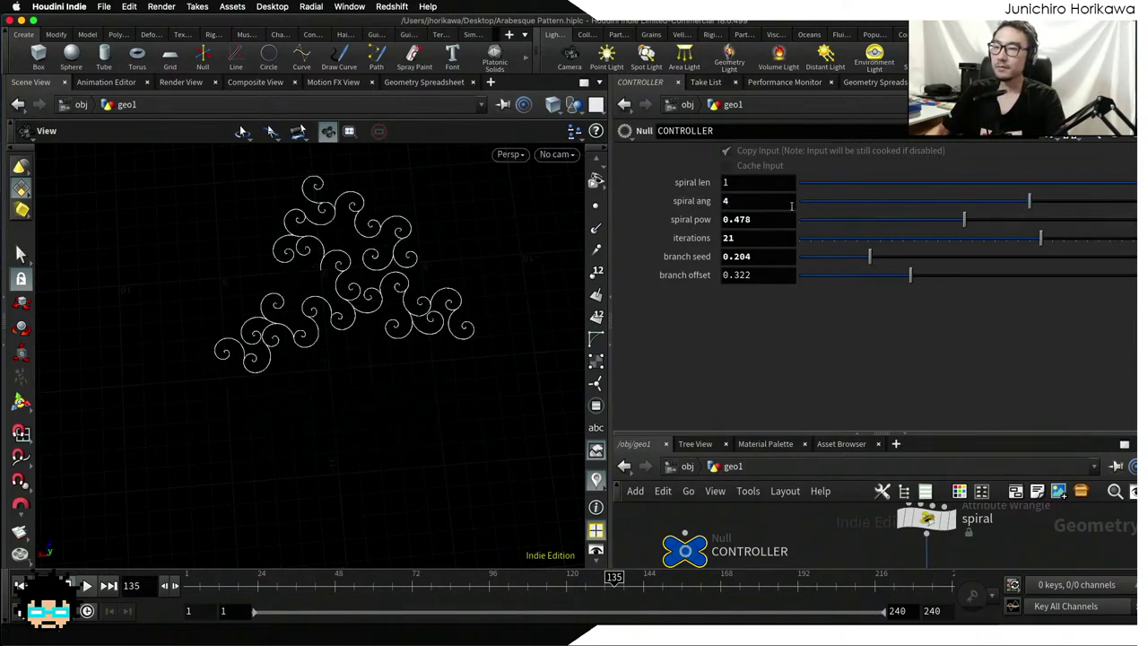
pyautogui.write('3')
pyautogui.press('Return')
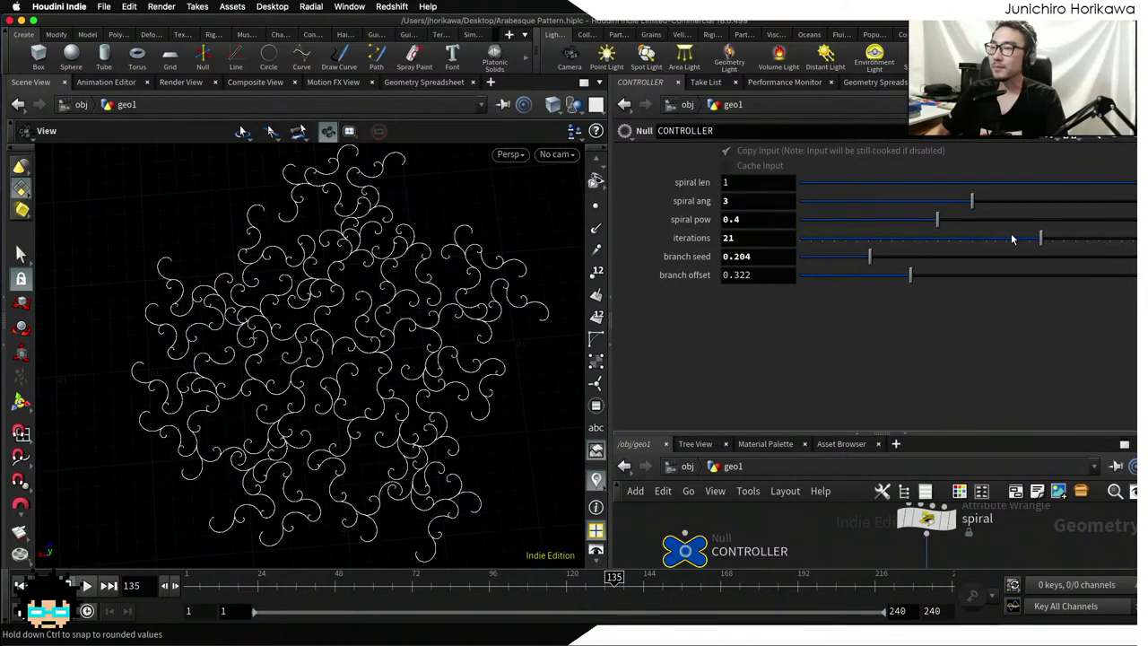
# Set iterations 23, branch offset 0.314 and branch seed 0.57, then check full growth at frame 240.
pyautogui.moveTo(980, 244); pyautogui.dragTo(1009, 246)
pyautogui.moveTo(936, 252); pyautogui.dragTo(1001, 250)
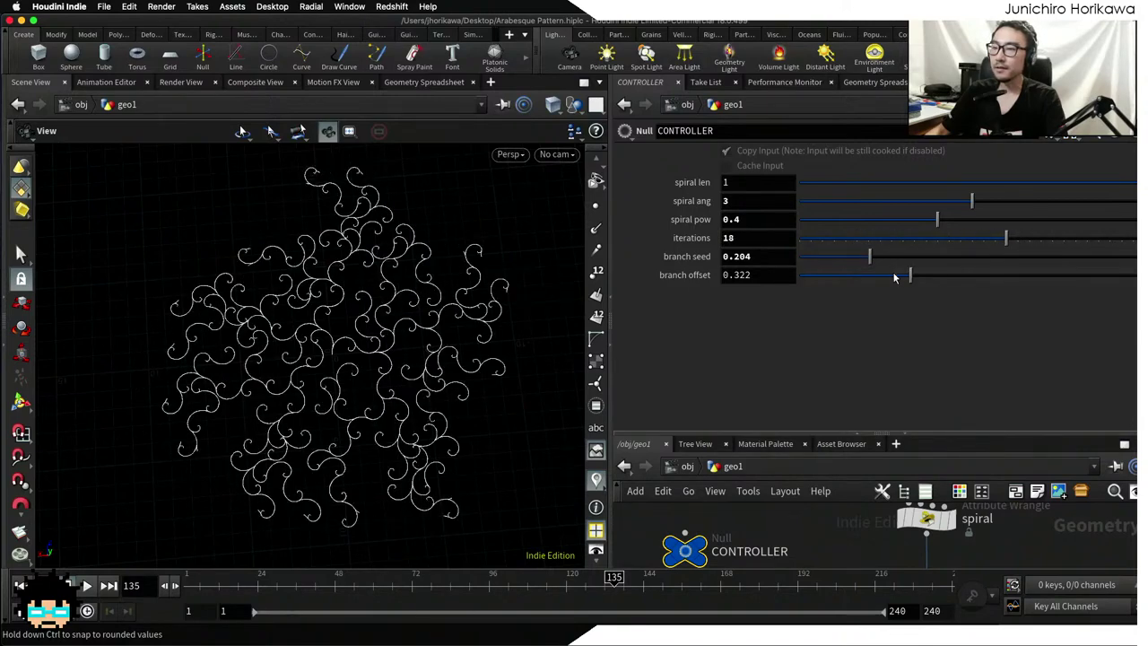
pyautogui.moveTo(900, 279); pyautogui.dragTo(875, 258)
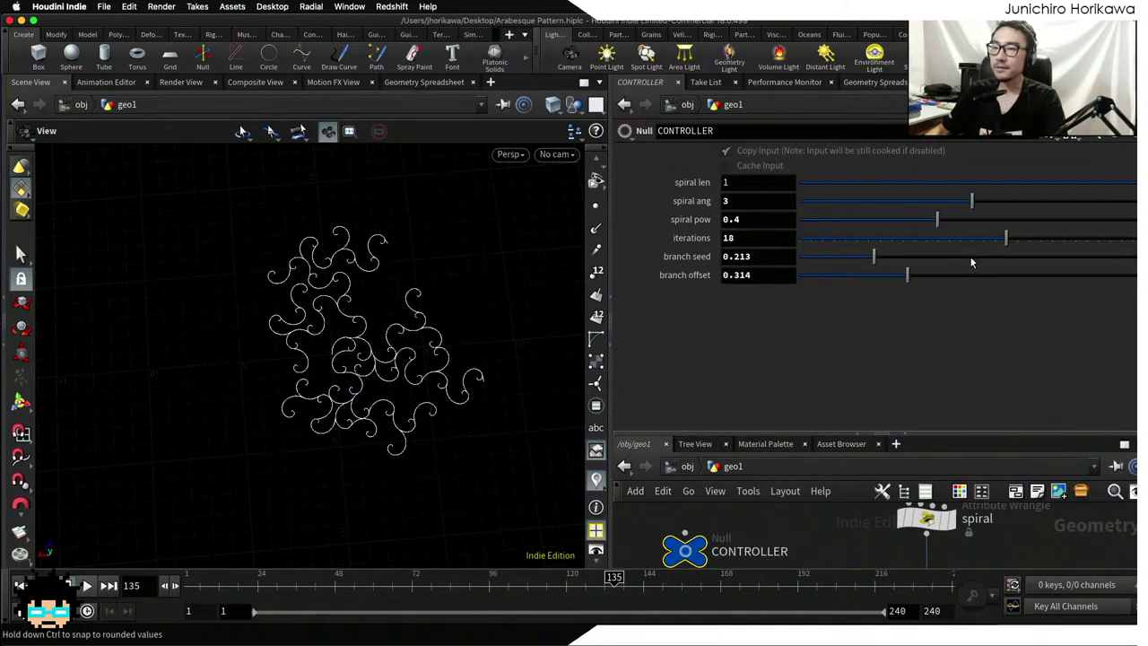
pyautogui.moveTo(994, 262); pyautogui.dragTo(926, 264)
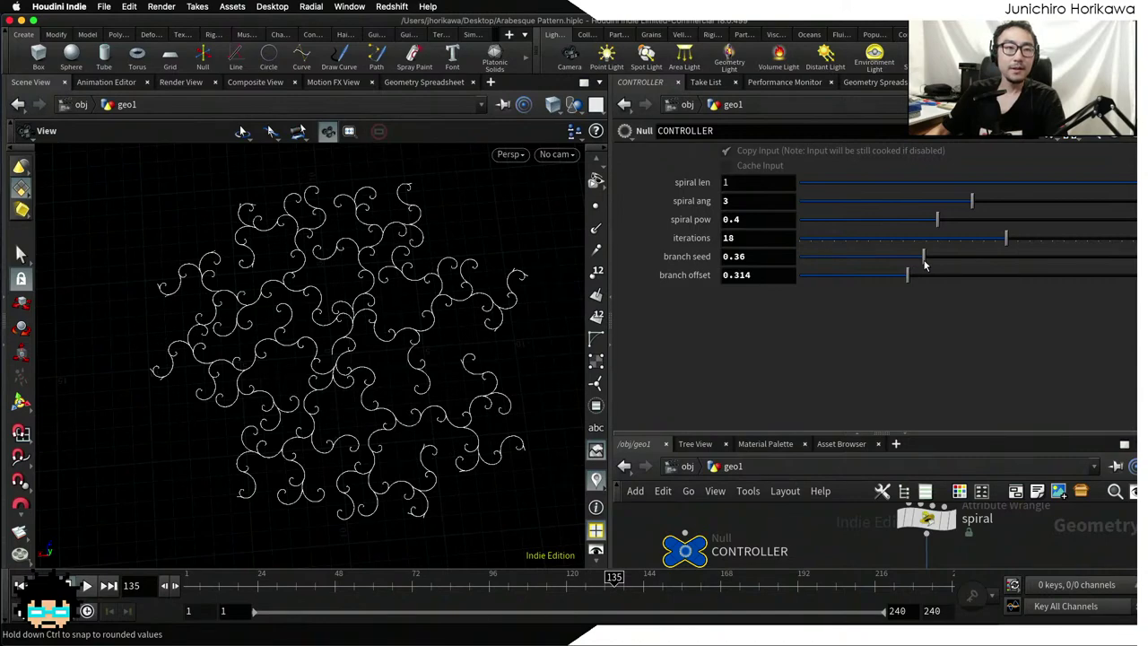
pyautogui.moveTo(933, 266); pyautogui.dragTo(996, 258)
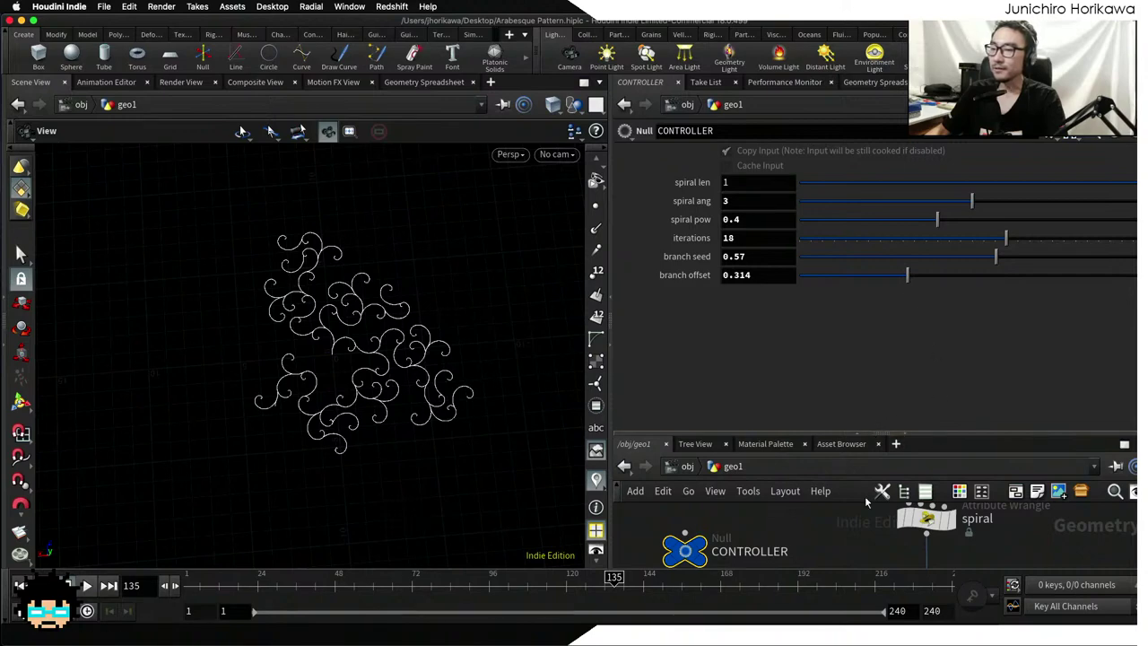
pyautogui.moveTo(866, 581); pyautogui.dragTo(978, 592)
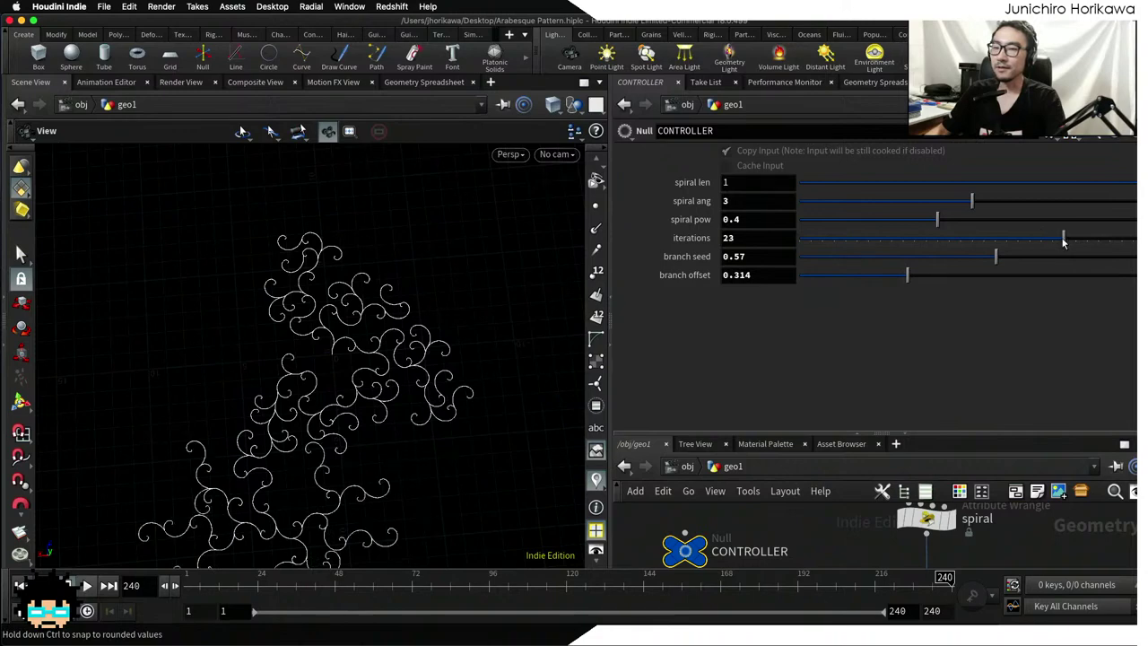
pyautogui.moveTo(398, 299)
pyautogui.mouseDown()
pyautogui.moveTo(405, 326)
pyautogui.moveTo(379, 299)
pyautogui.mouseUp()
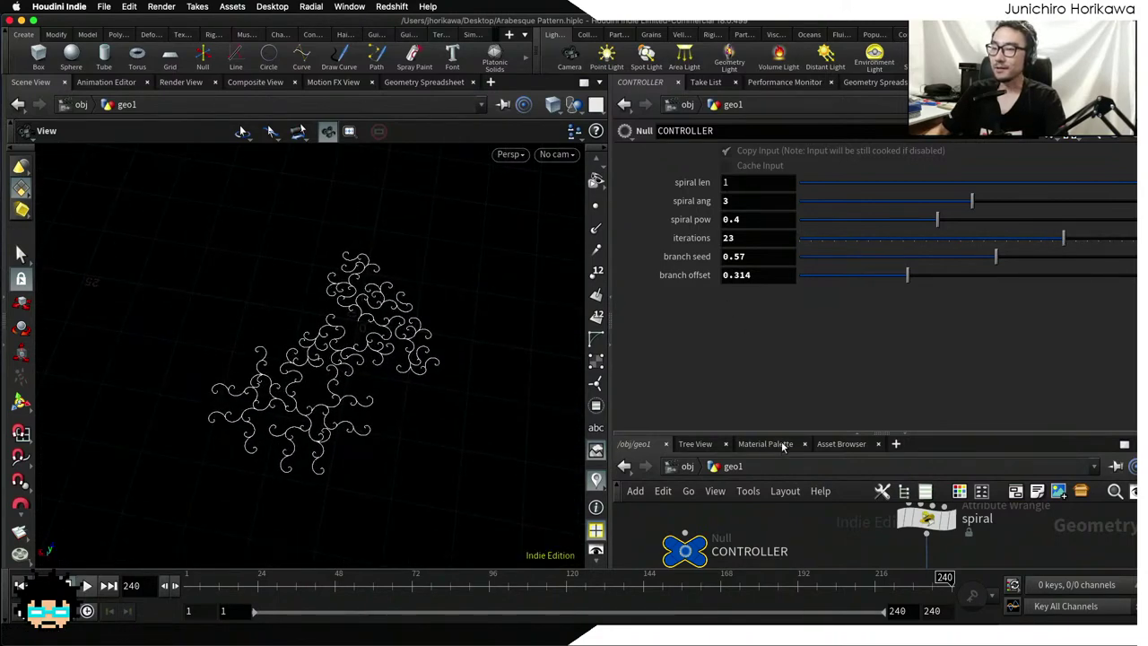
pyautogui.moveTo(784, 446); pyautogui.dragTo(803, 296)
# Display the attribtransfer1 result to show the colored red-to-yellow-to-cyan tubes.
pyautogui.scroll(-5, 830, 469)
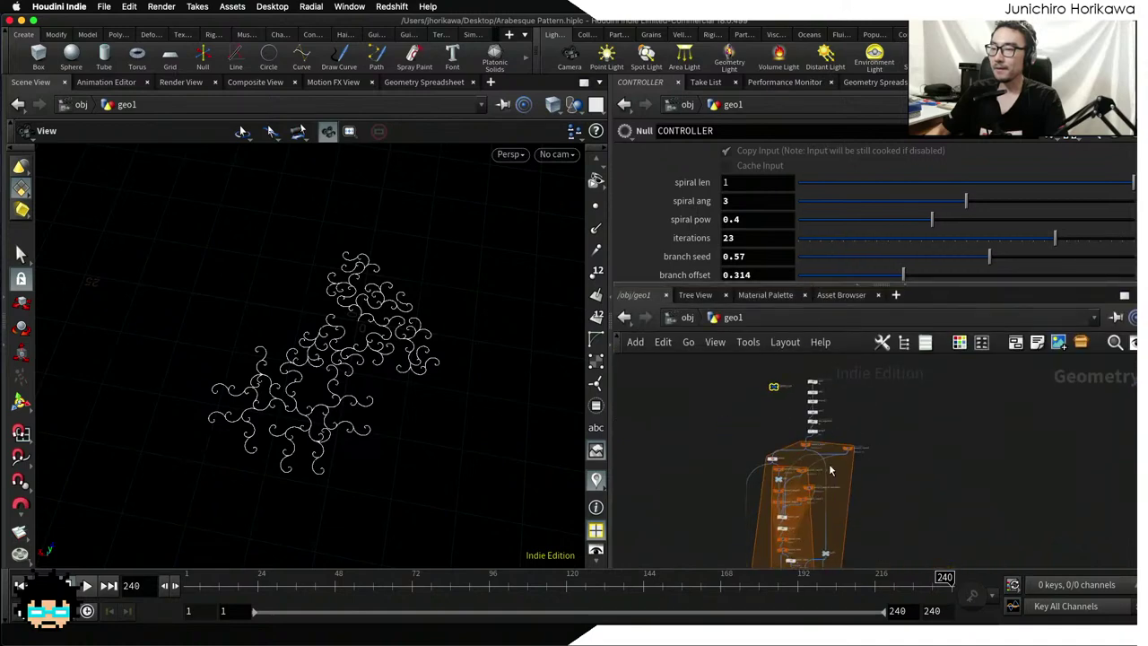
pyautogui.scroll(3, 830, 469)
pyautogui.scroll(-3, 851, 460)
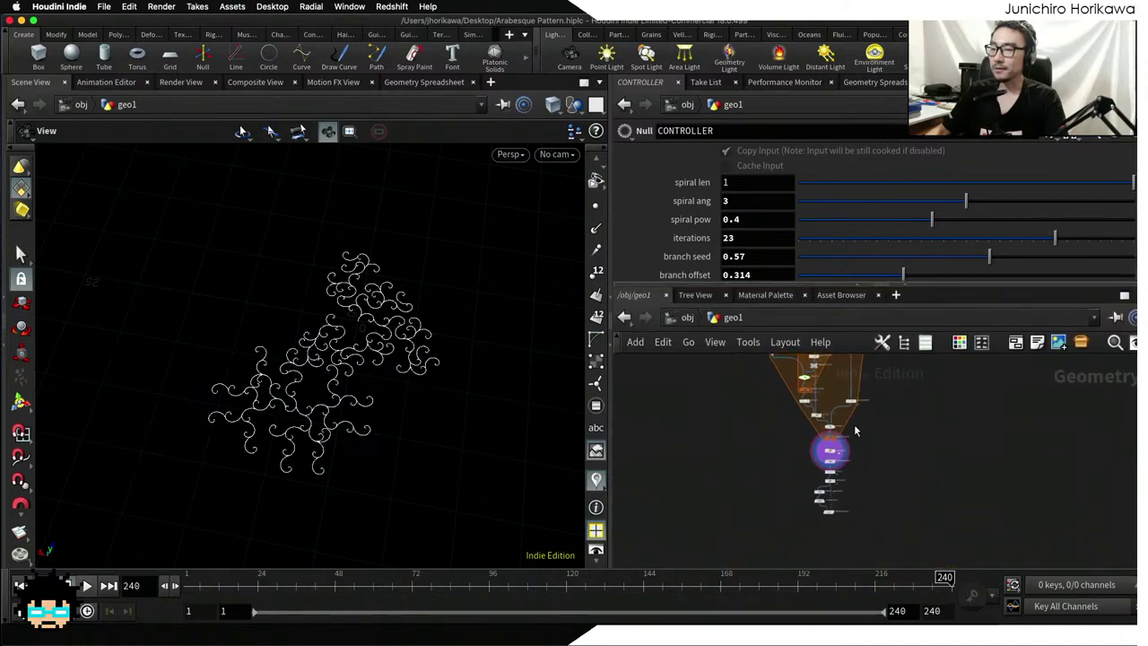
pyautogui.scroll(6, 855, 430)
pyautogui.click(841, 488)
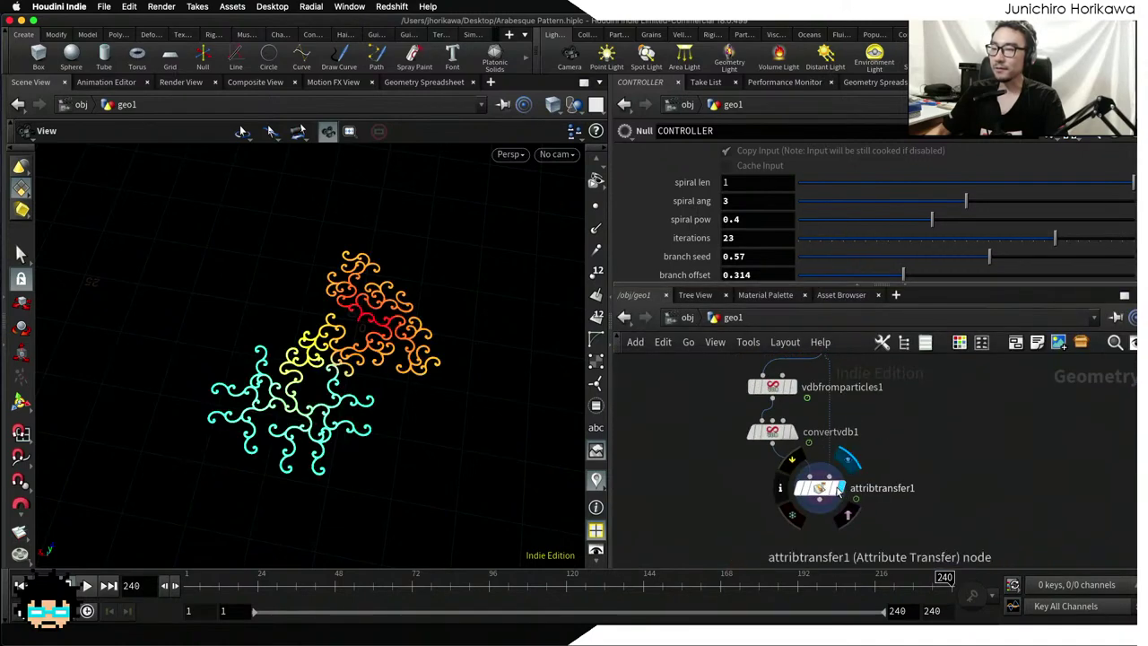
pyautogui.click(841, 492)
pyautogui.scroll(3, 344, 368)
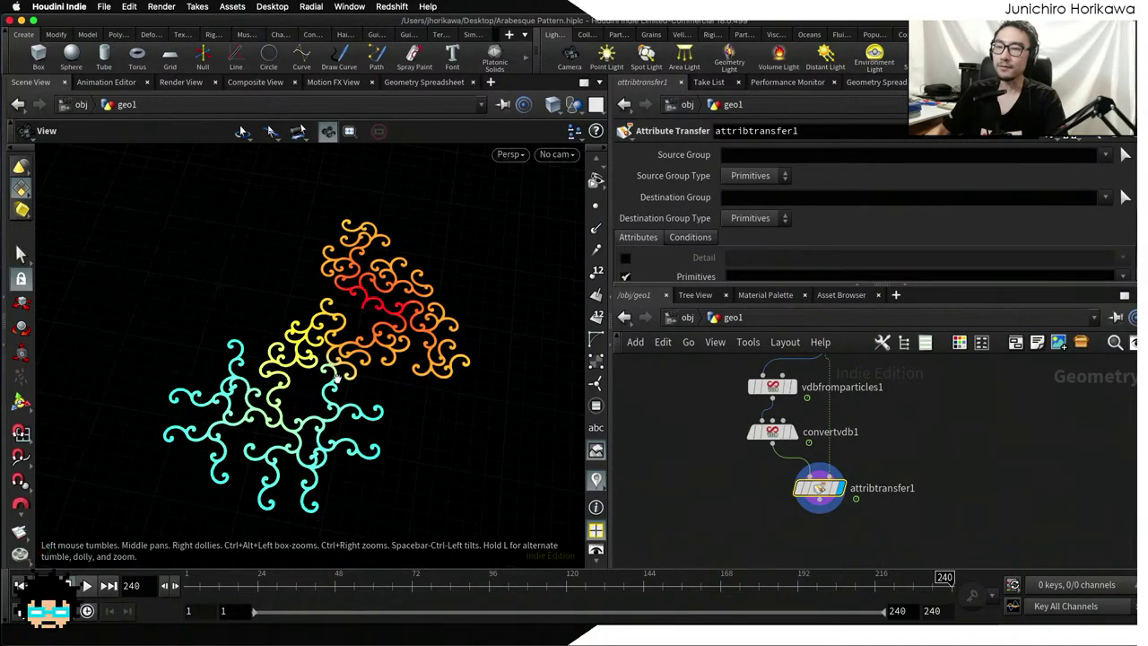
pyautogui.scroll(-5, 652, 438)
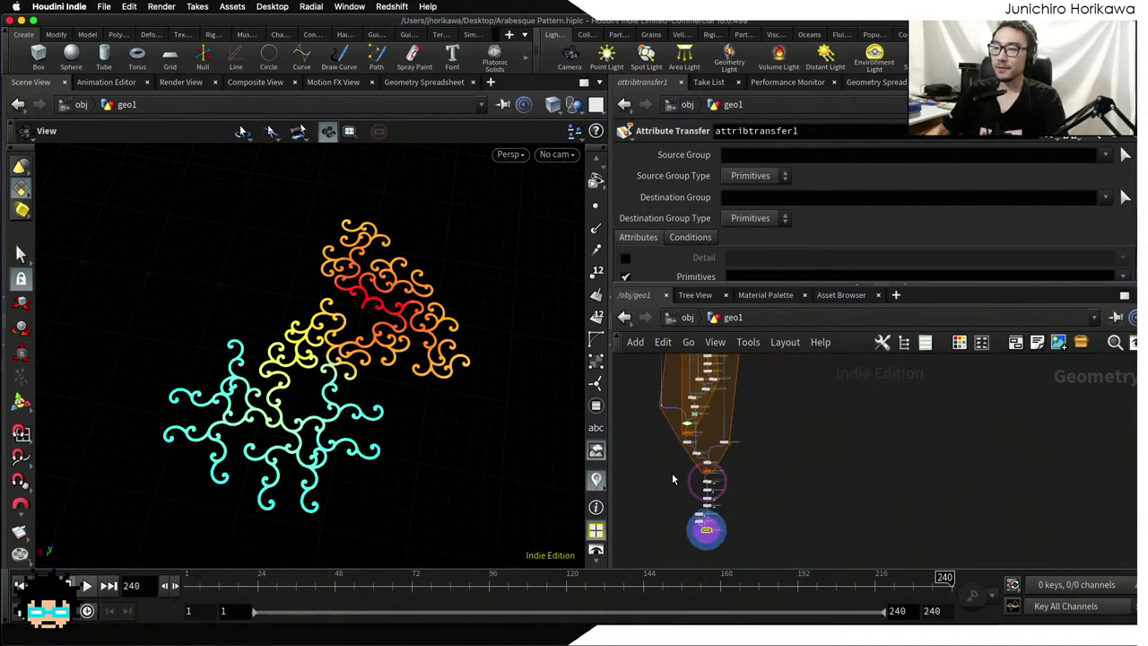
pyautogui.scroll(4, 707, 509)
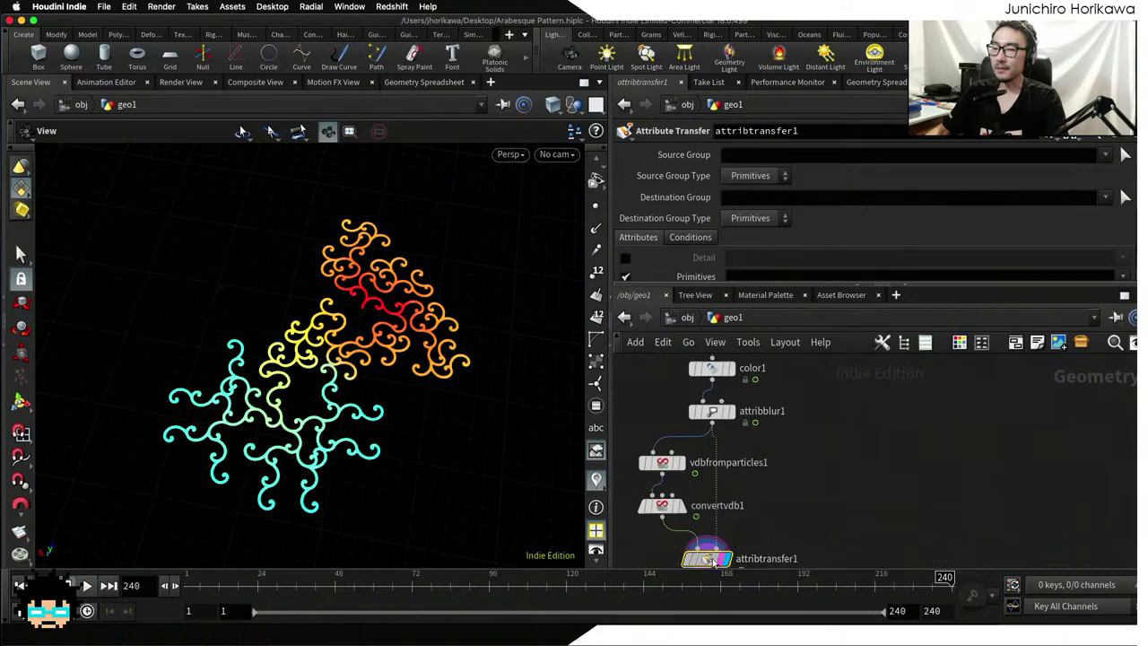
pyautogui.scroll(-5, 713, 552)
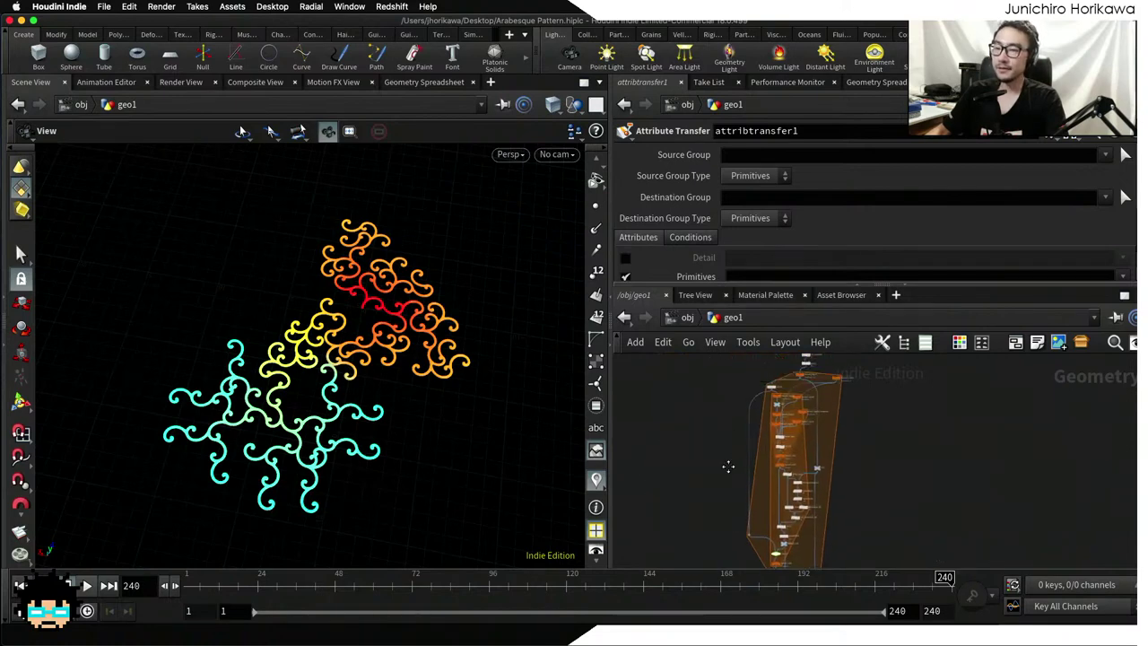
pyautogui.scroll(3, 728, 465)
# Set CONTROLLER branch offset 0.322, spiral pow 0.345 and iterations 16, then play from frame 1.
pyautogui.click(787, 403)
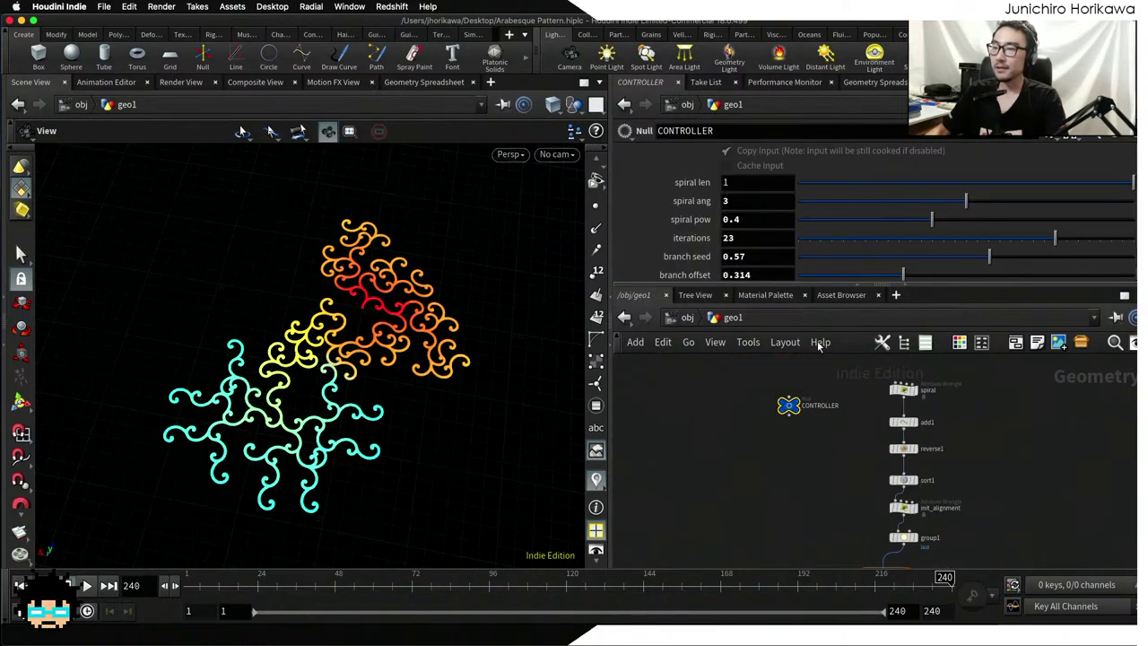
pyautogui.moveTo(842, 287); pyautogui.dragTo(831, 352)
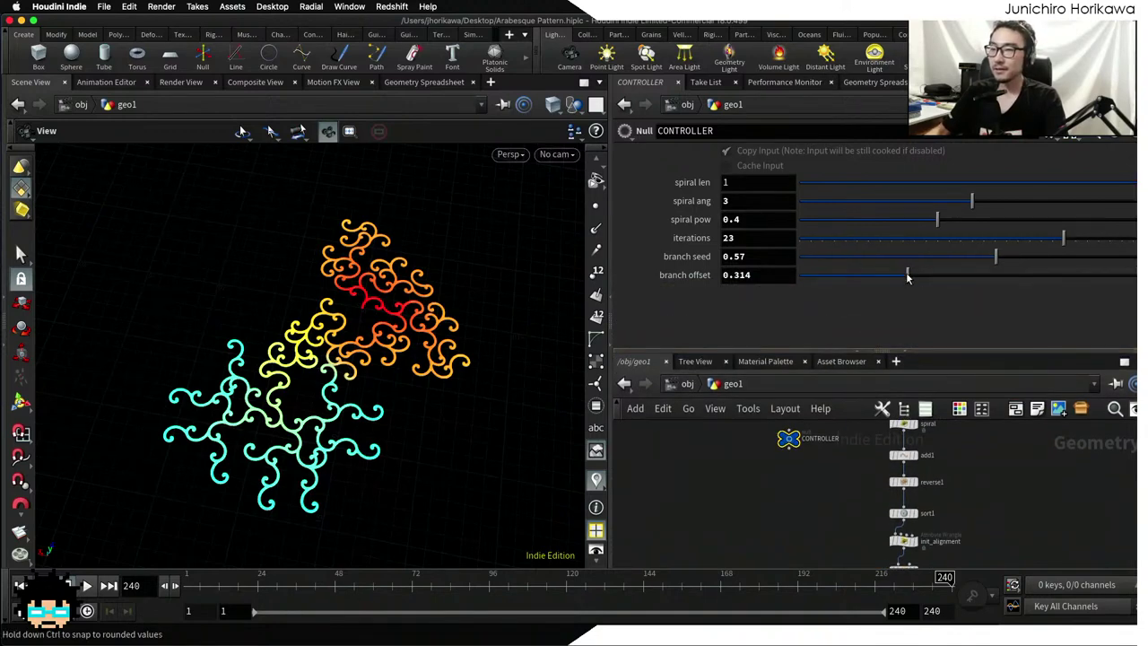
pyautogui.moveTo(882, 278); pyautogui.dragTo(923, 265)
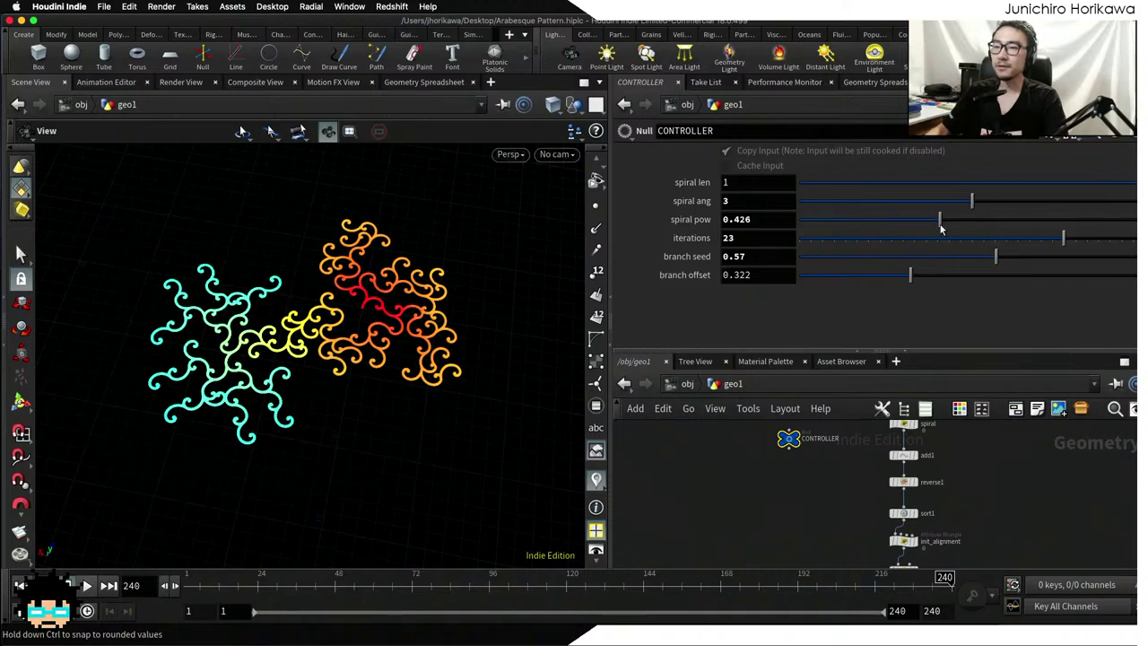
pyautogui.moveTo(941, 228); pyautogui.dragTo(919, 227)
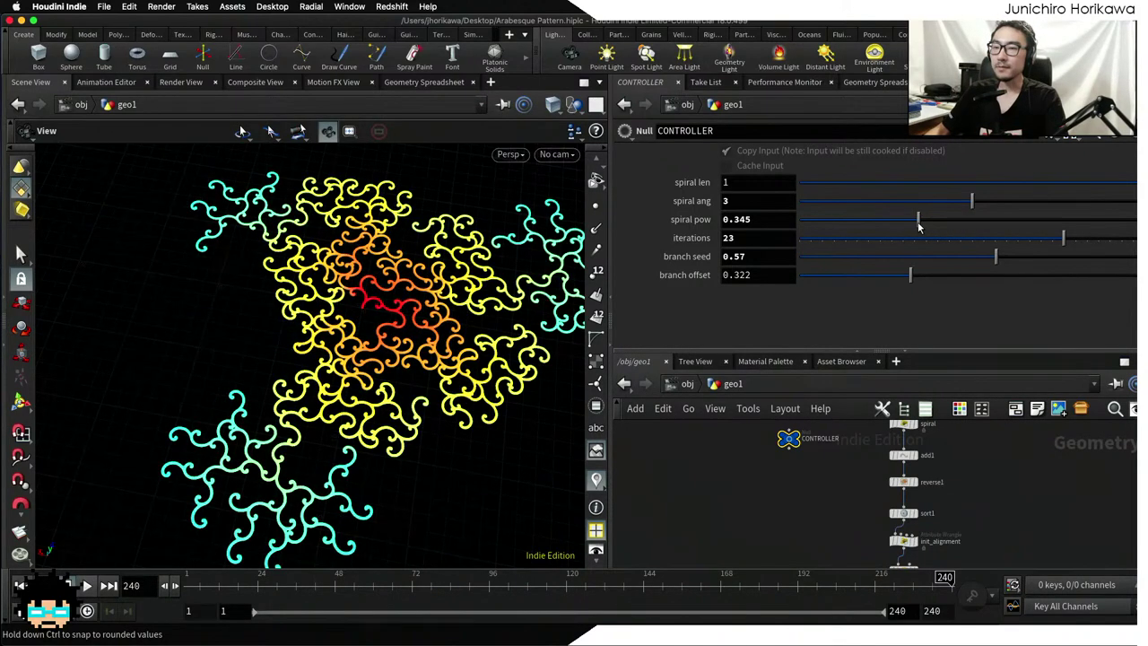
pyautogui.moveTo(307, 362)
pyautogui.mouseDown()
pyautogui.moveTo(277, 368)
pyautogui.moveTo(349, 419)
pyautogui.moveTo(319, 364)
pyautogui.mouseUp()
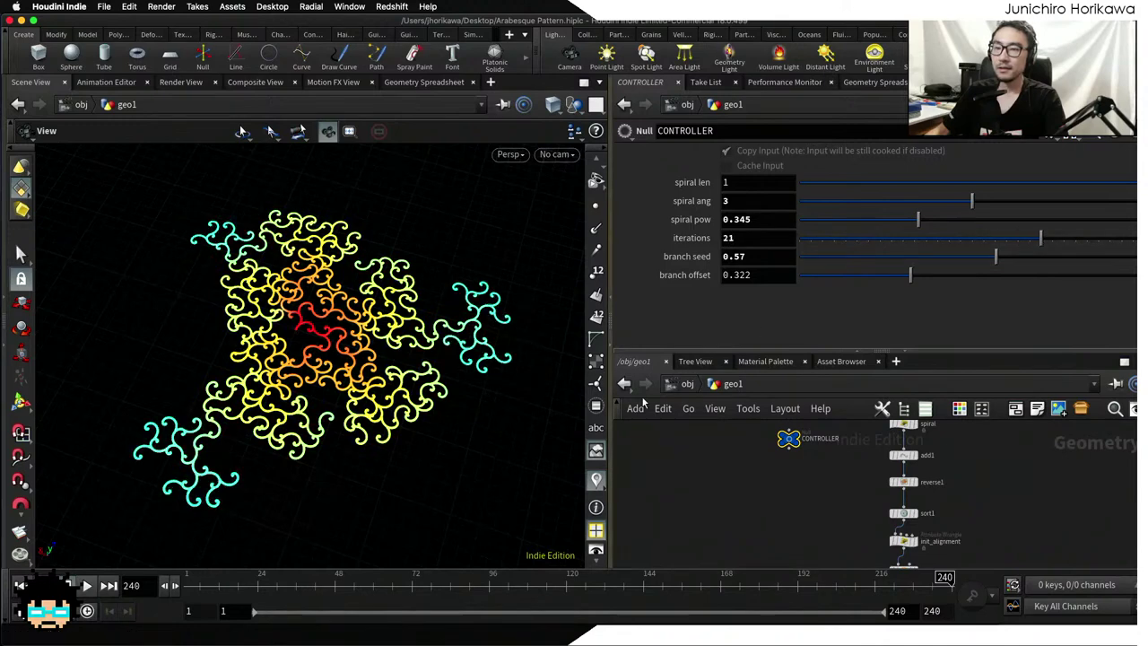
pyautogui.scroll(-3, 775, 482)
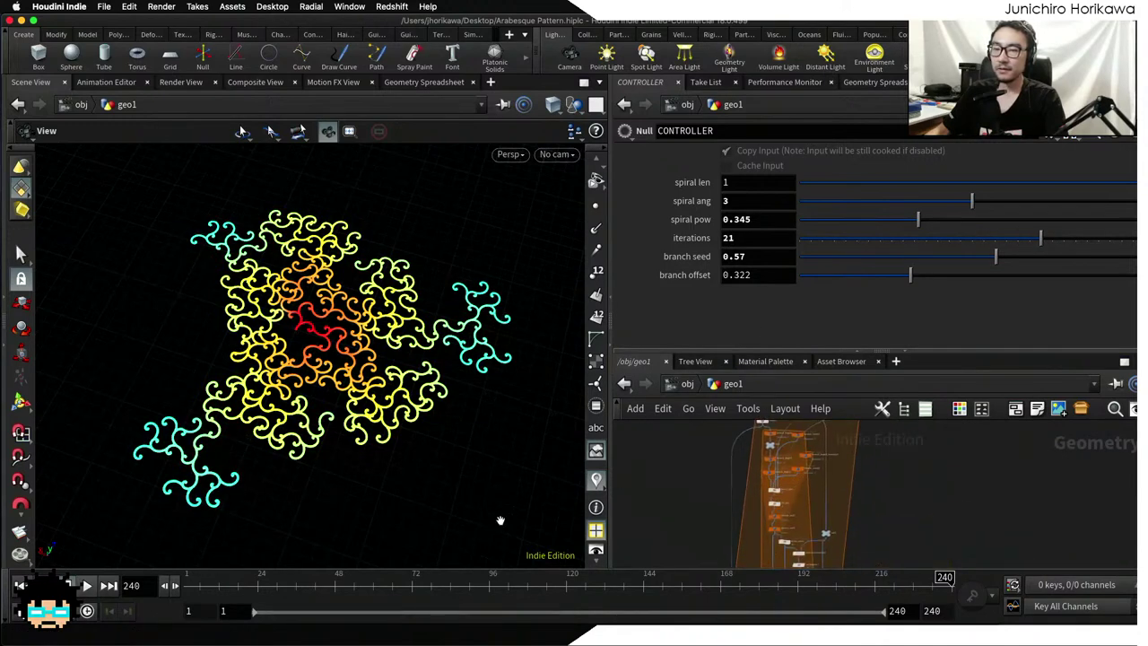
pyautogui.click(983, 240)
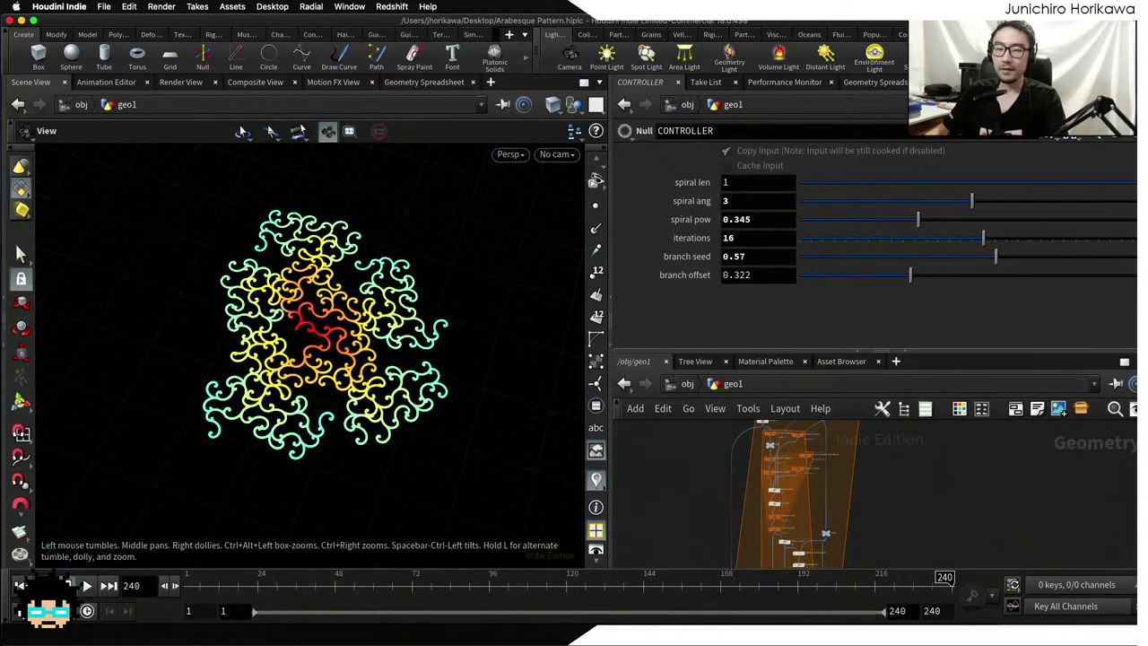
pyautogui.click(86, 585)
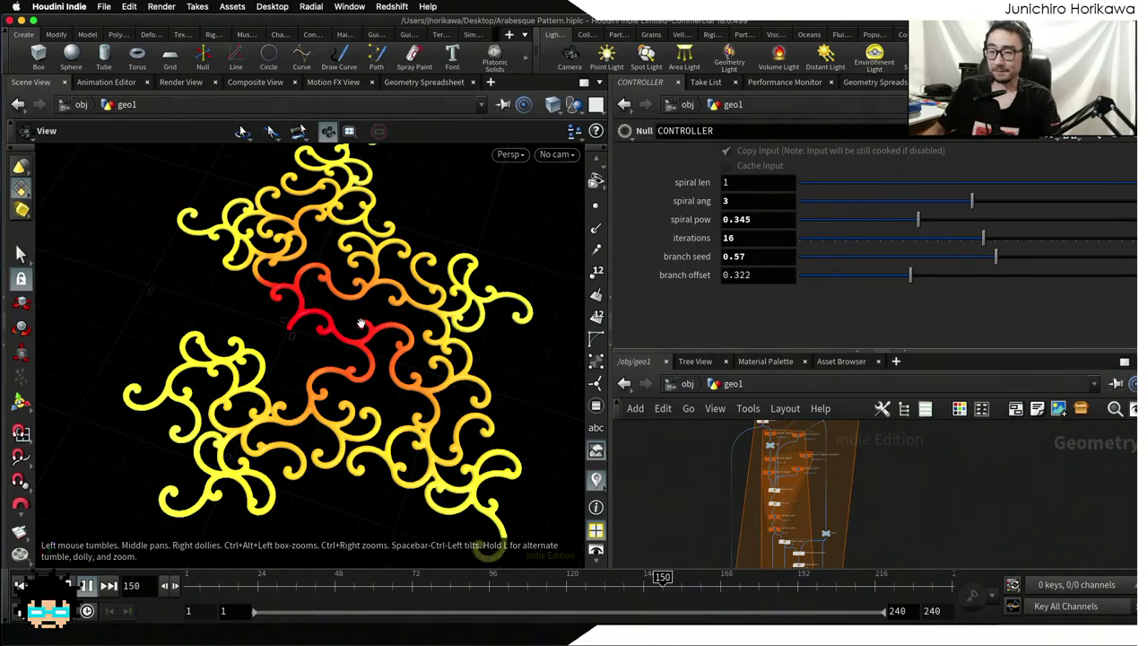
pyautogui.moveTo(361, 323); pyautogui.dragTo(321, 316)
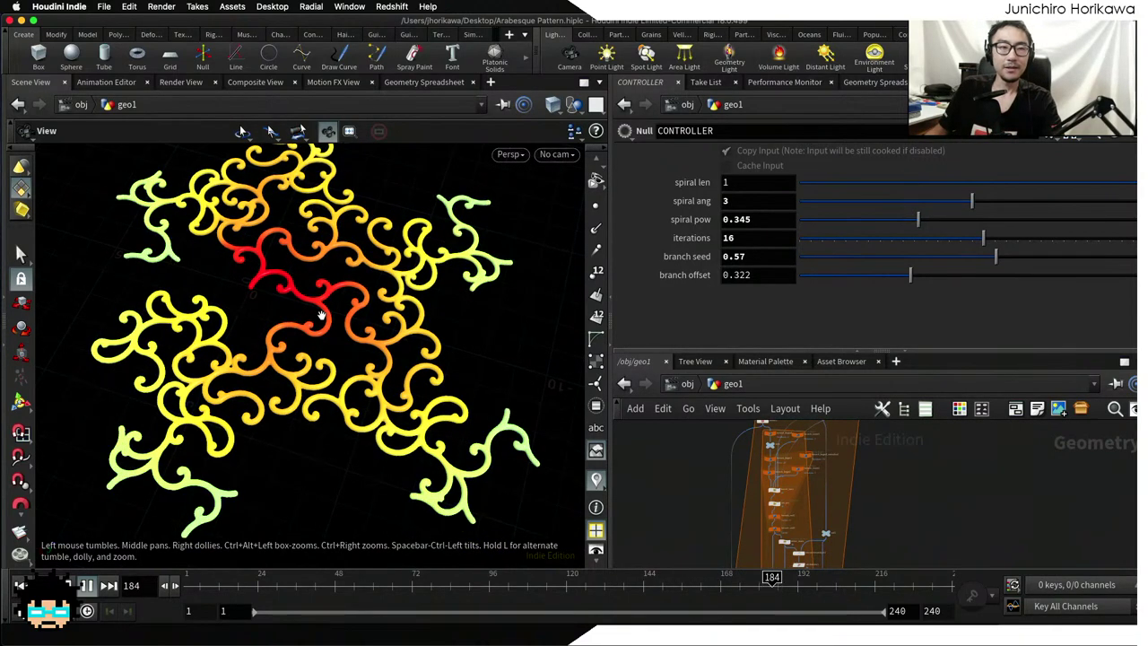
pyautogui.moveTo(321, 316); pyautogui.dragTo(326, 358)
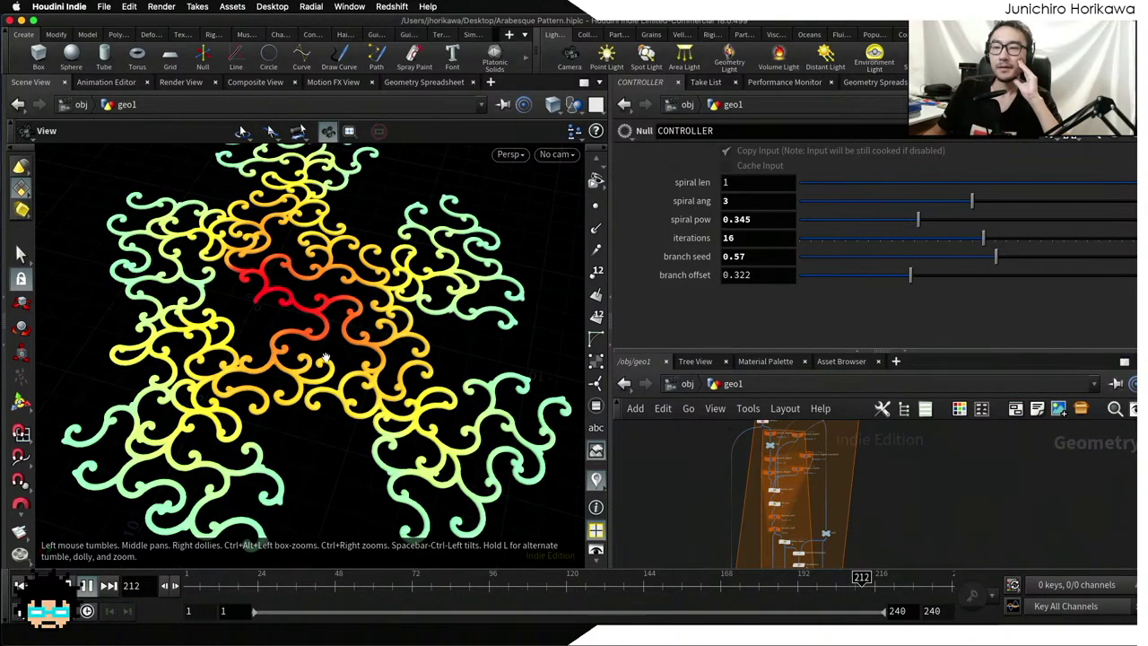
pyautogui.moveTo(326, 358); pyautogui.dragTo(330, 381)
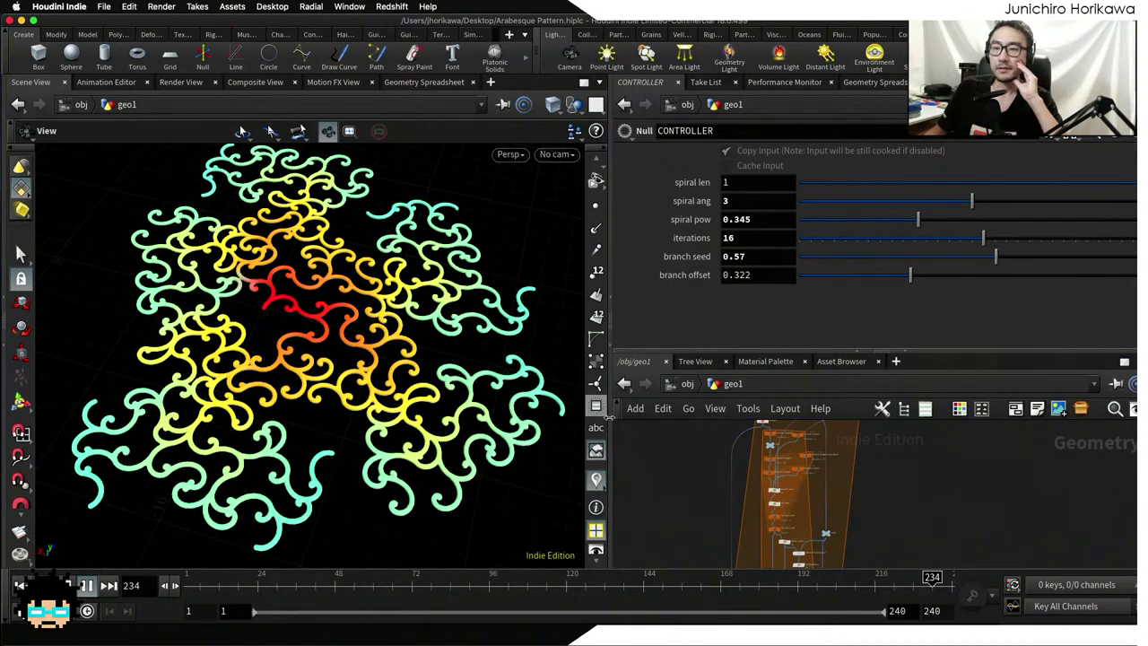
pyautogui.moveTo(608, 418); pyautogui.dragTo(650, 418)
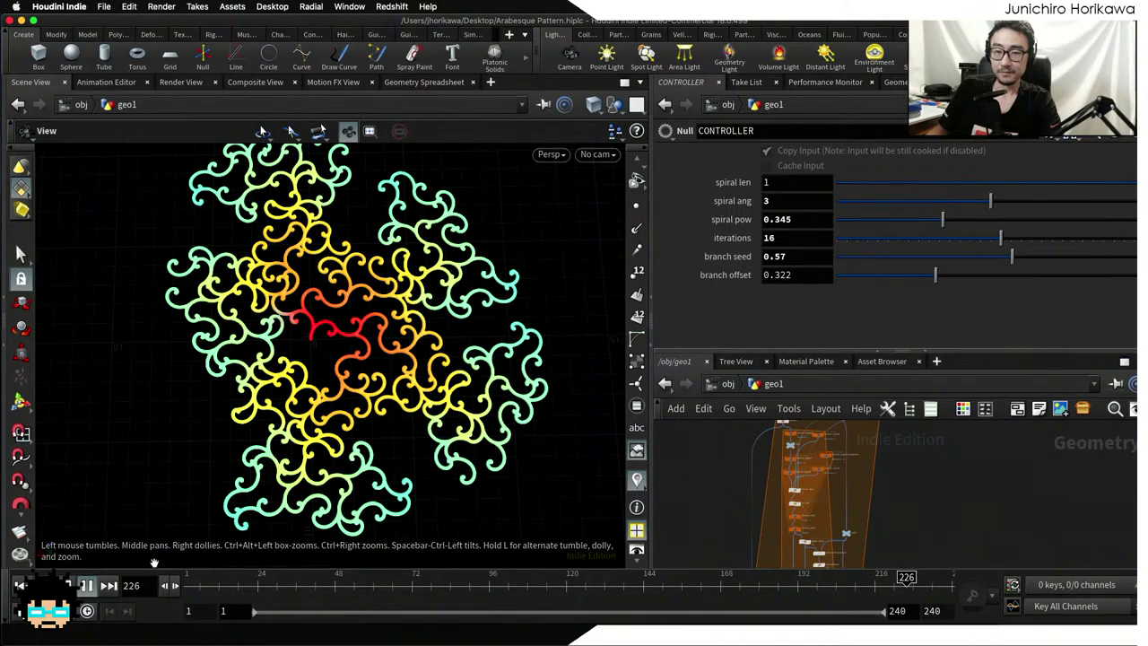
# Pause playback at frame 231 and save the scene as Arabesque Pattern.hiplc.
pyautogui.click(86, 585)
pyautogui.moveTo(287, 421); pyautogui.dragTo(319, 435)
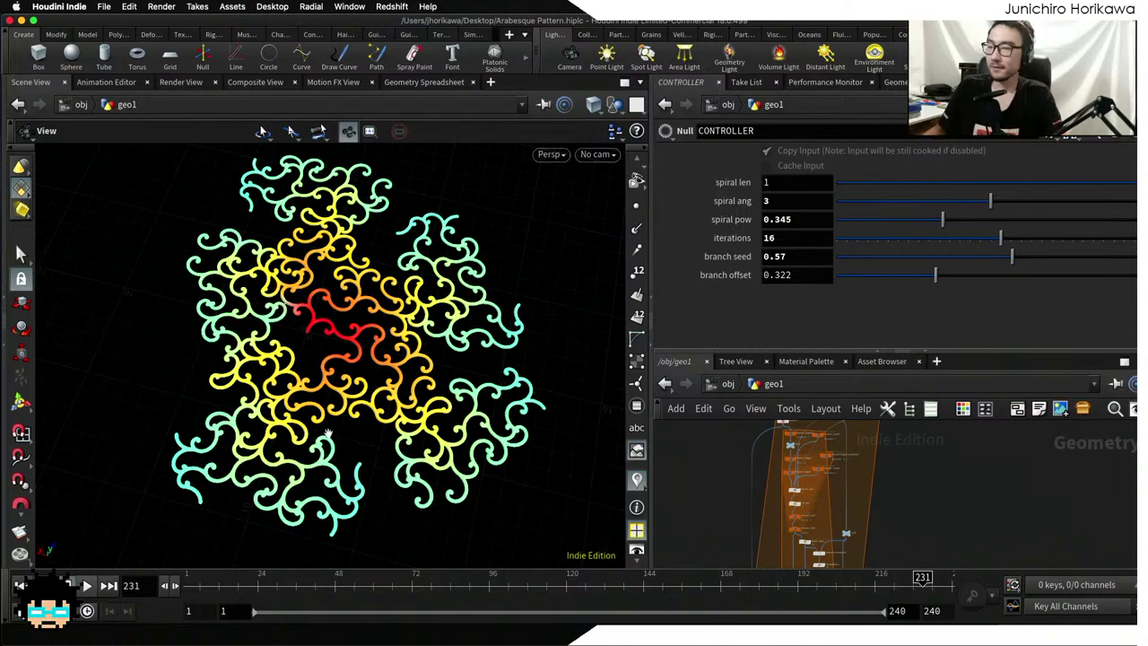
pyautogui.moveTo(940, 351); pyautogui.dragTo(946, 317)
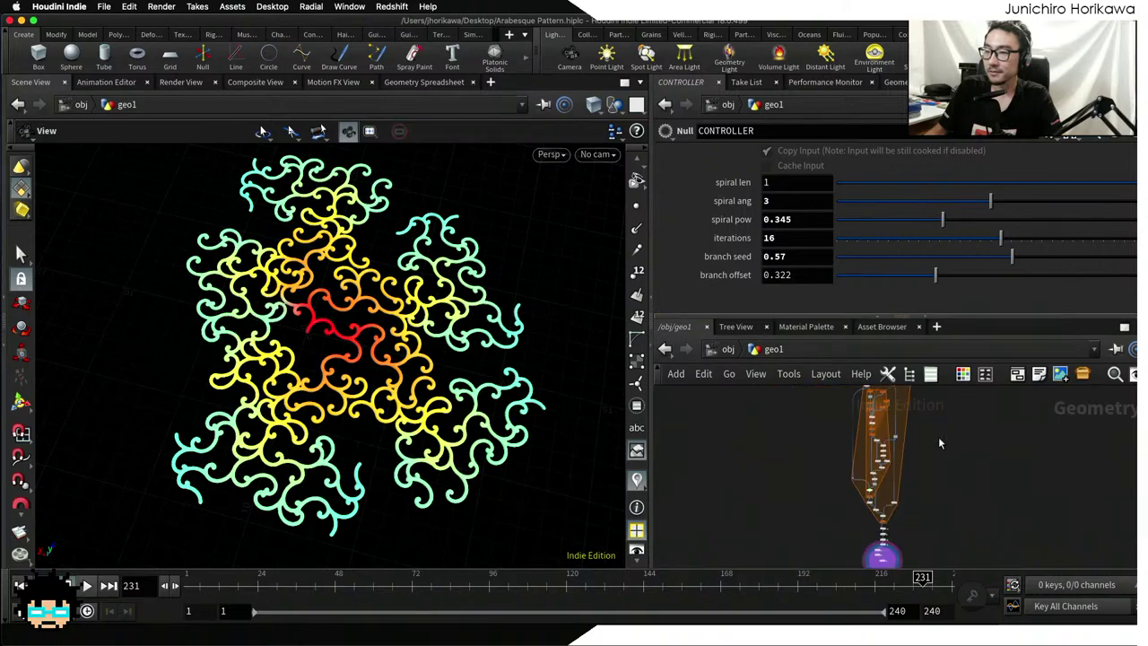
pyautogui.hotkey('ctrl', 's')
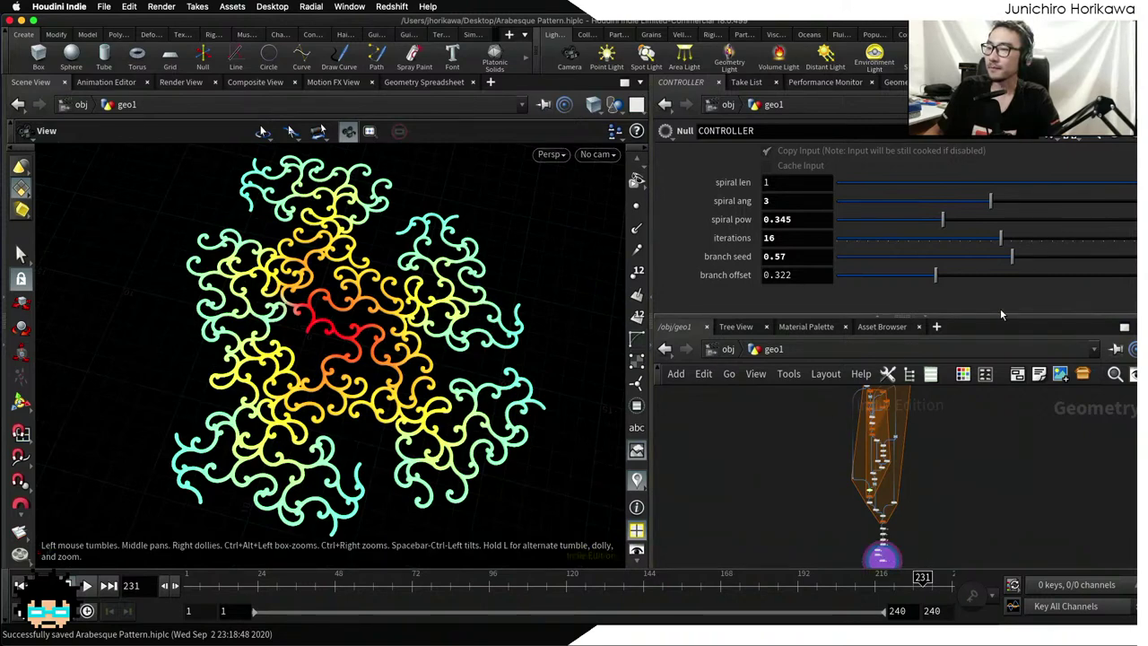
# Rewind the growth animation to frame 1 and replay it.
pyautogui.moveTo(1002, 314); pyautogui.dragTo(996, 284)
pyautogui.scroll(3, 887, 440)
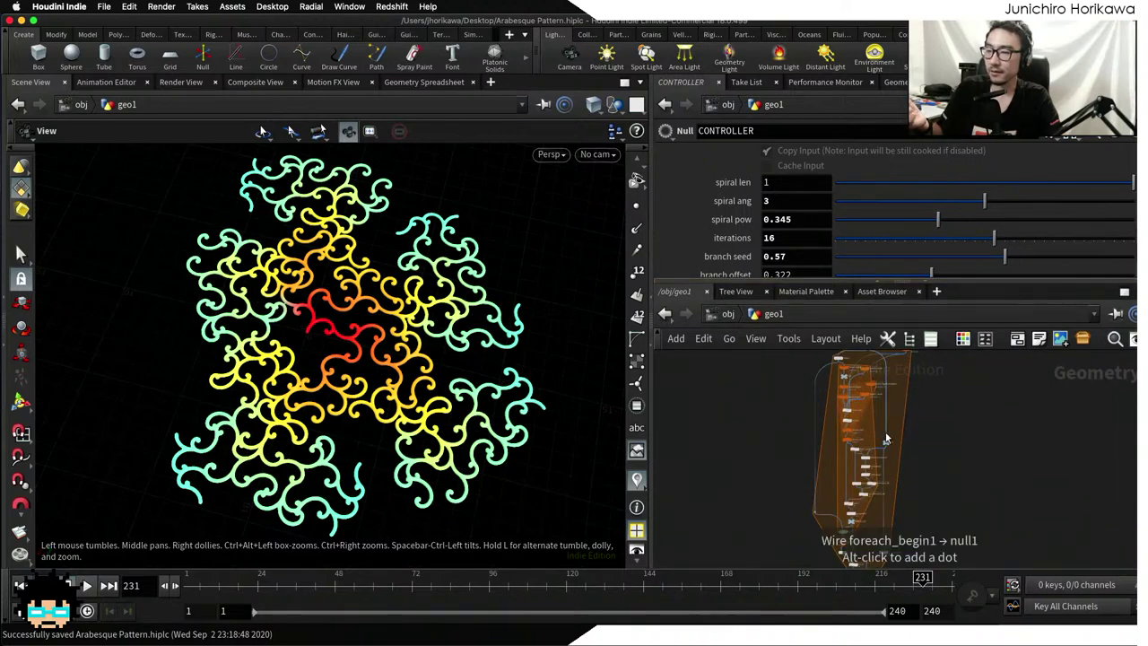
pyautogui.scroll(6, 886, 439)
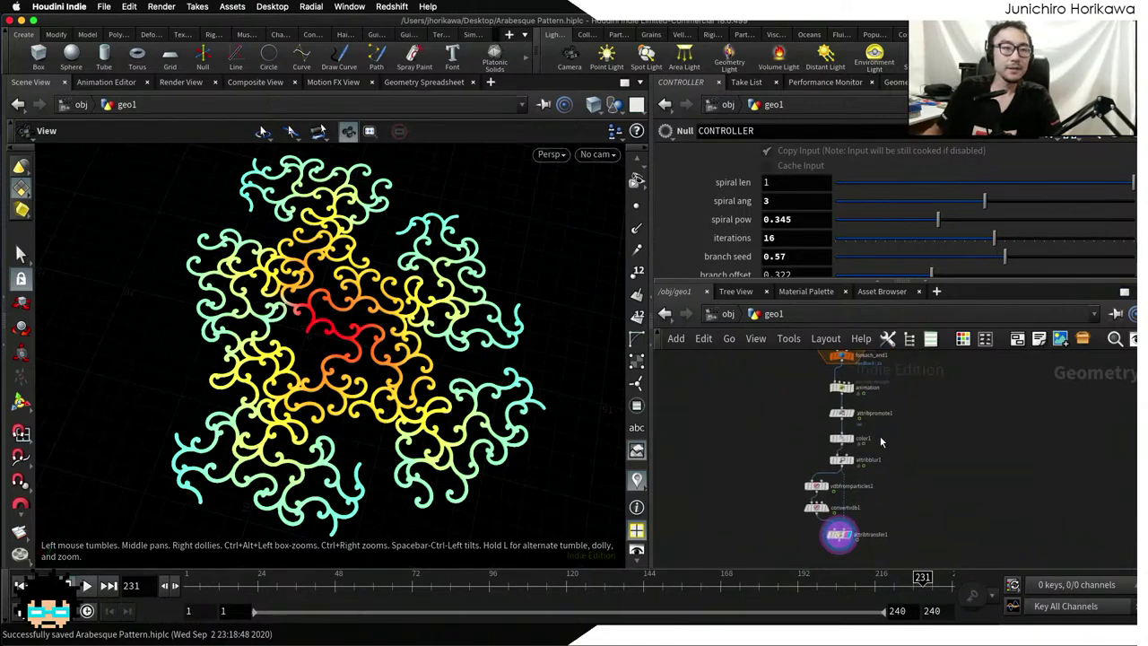
pyautogui.scroll(4, 872, 442)
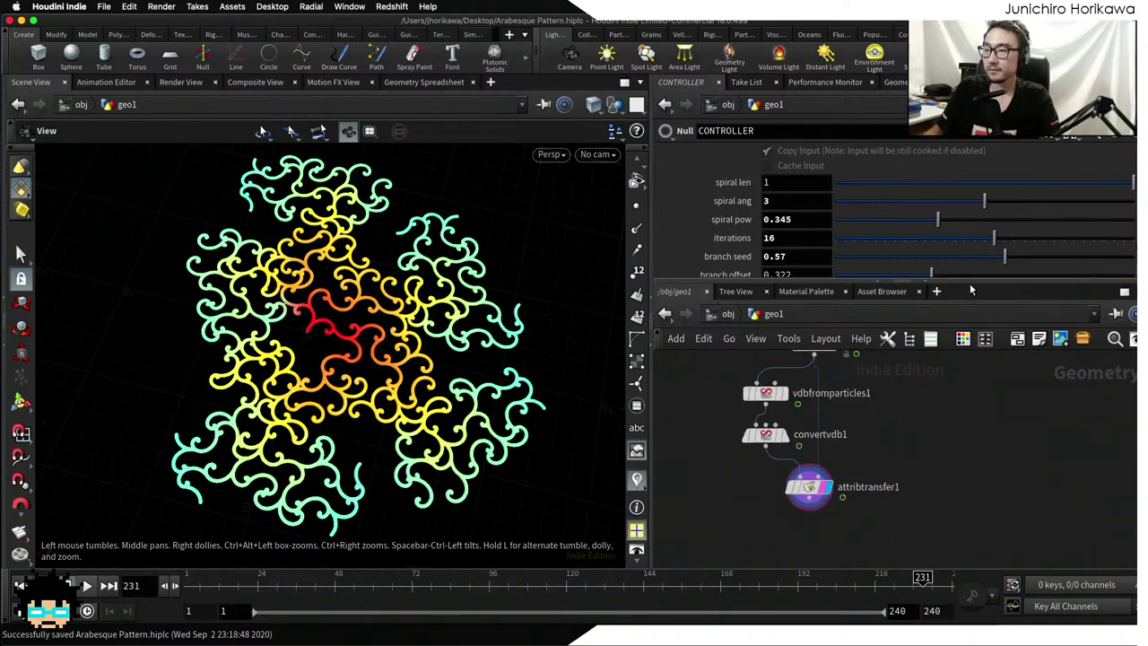
pyautogui.moveTo(970, 283); pyautogui.dragTo(959, 309)
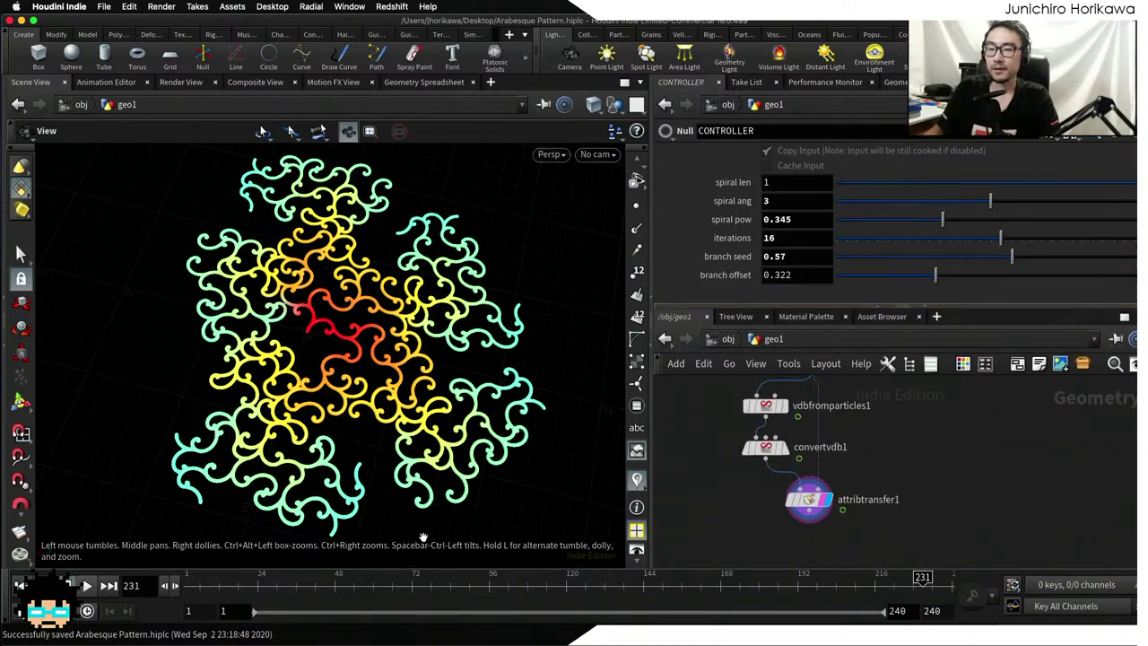
pyautogui.moveTo(423, 578); pyautogui.dragTo(192, 578)
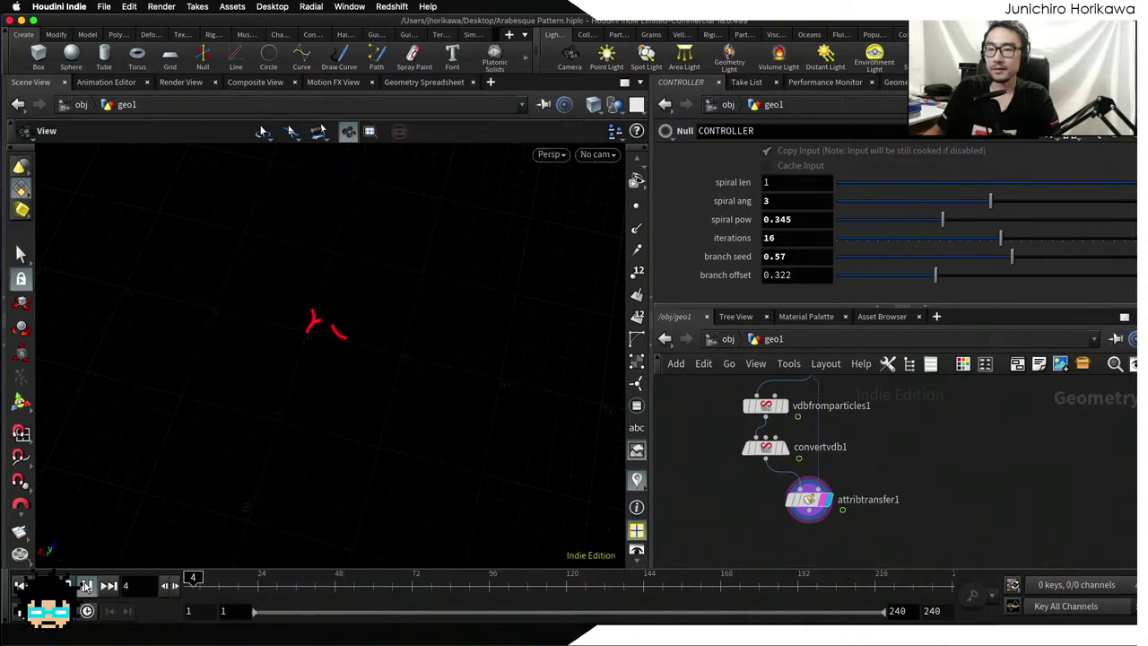
pyautogui.click(86, 585)
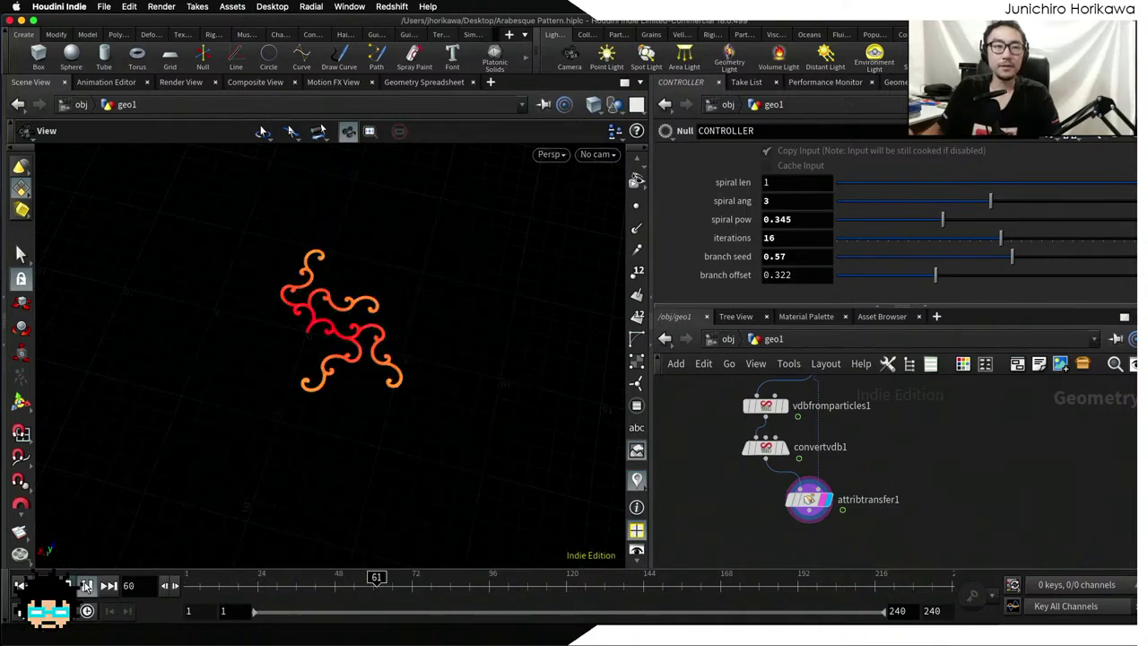